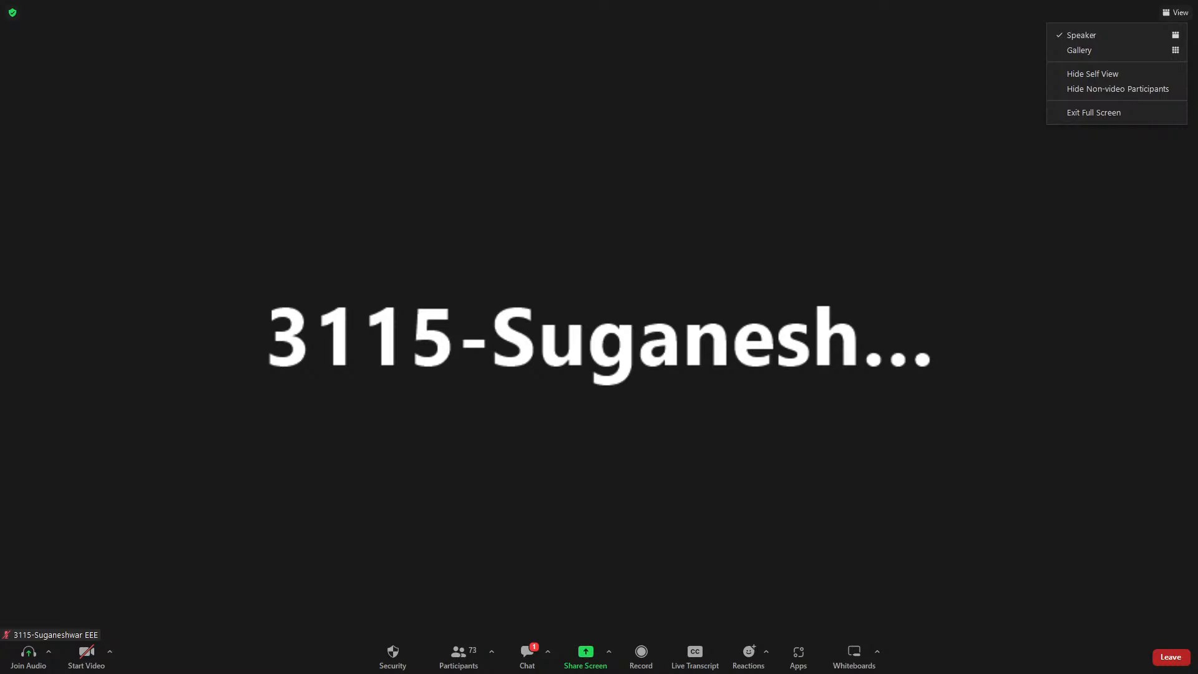
- Mute all current and new meeting participants while still allowing them to unmute themselves
left_click(740, 494)
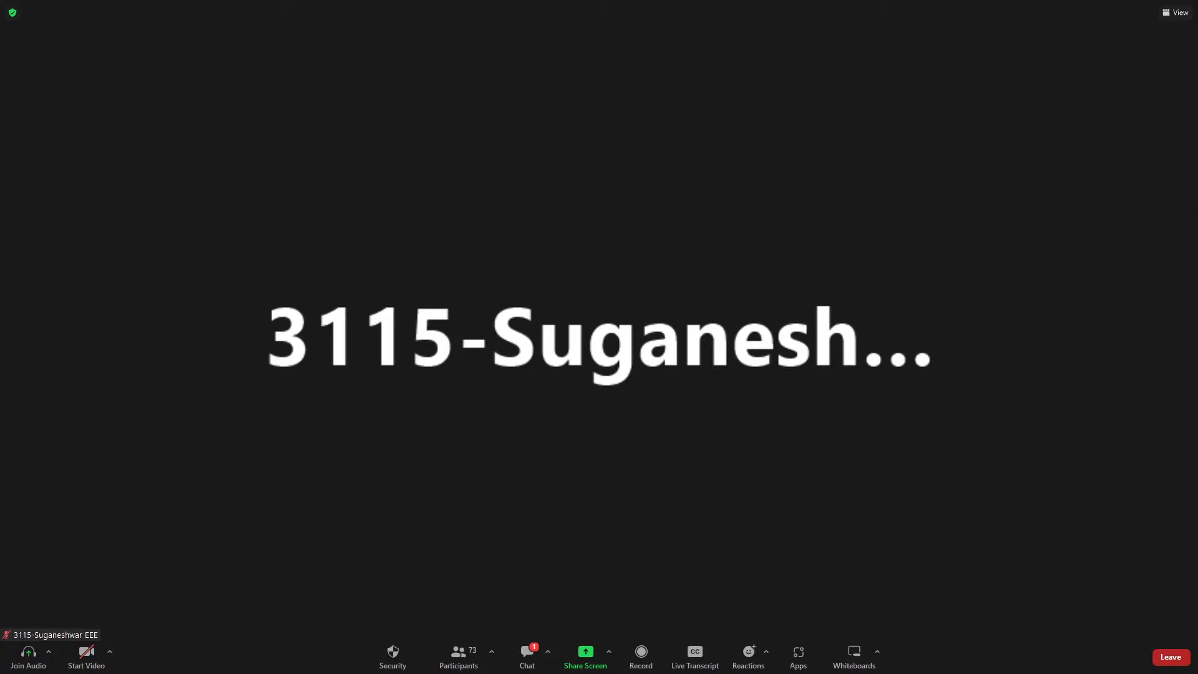
key("alt+m")
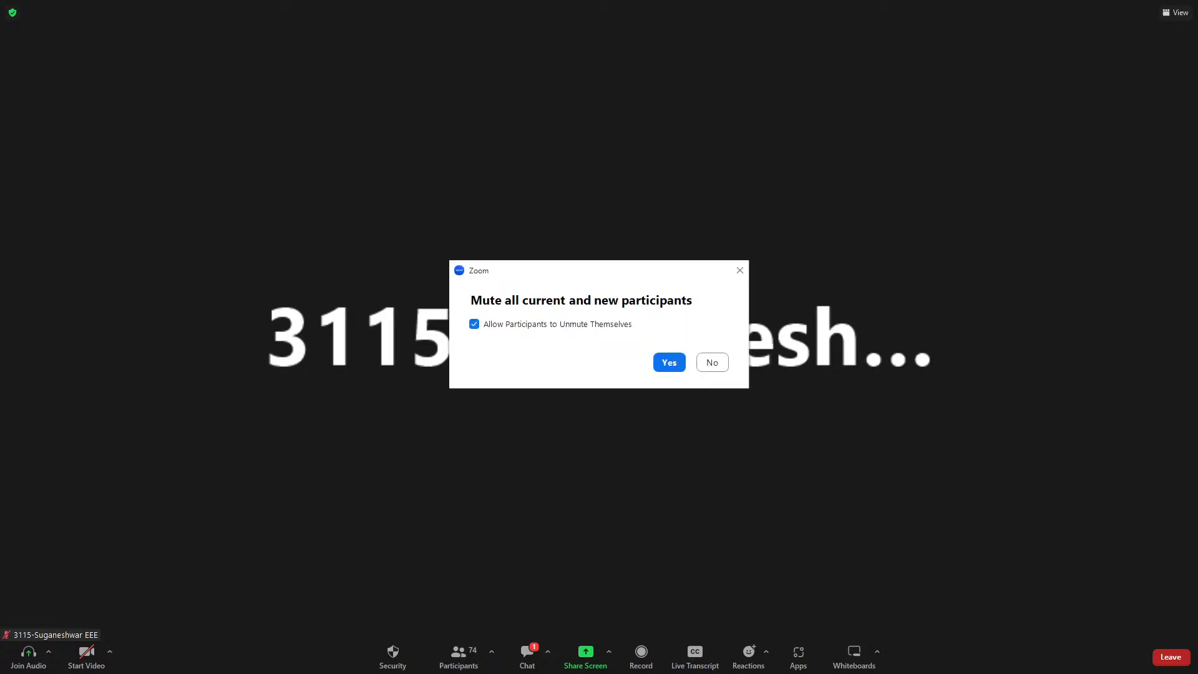
left_click(667, 363)
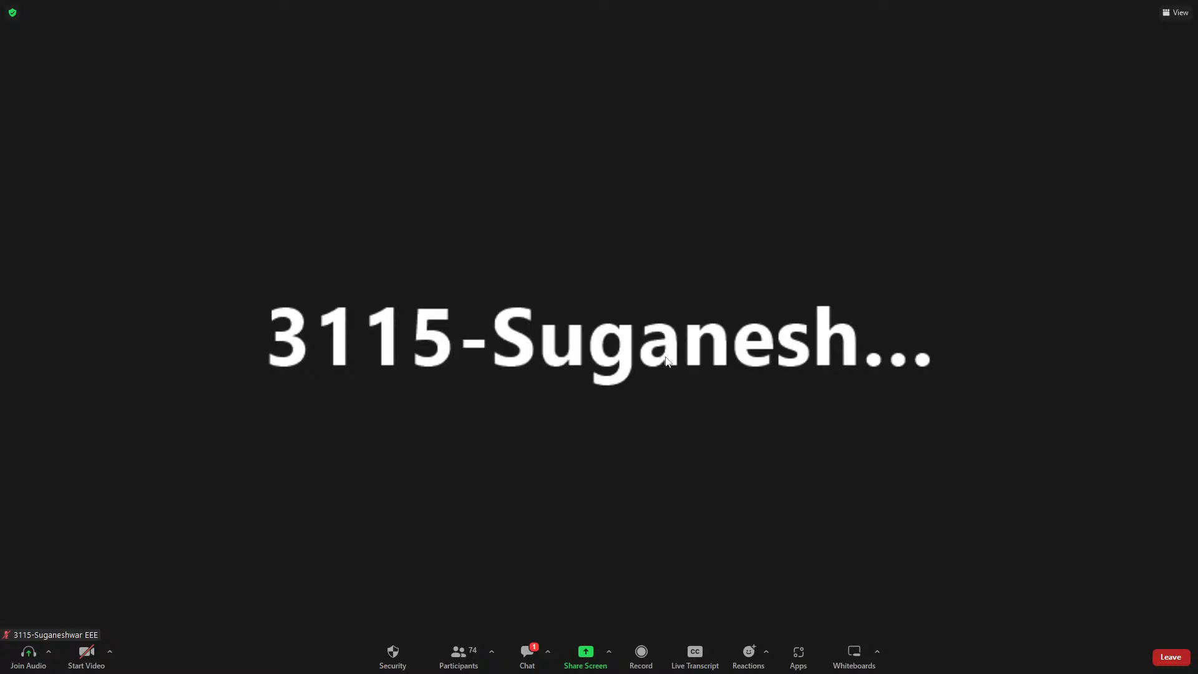
- Switch the meeting to Gallery view to look over the participants and return to Speaker view
left_click(1175, 13)
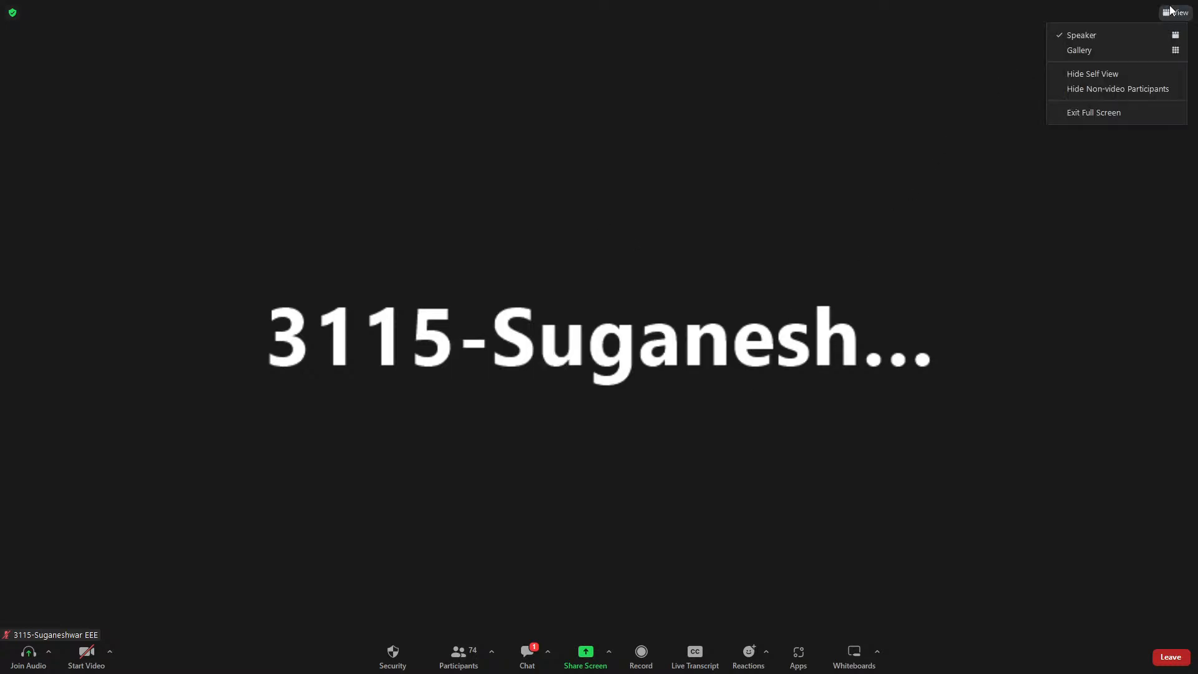
left_click(1087, 49)
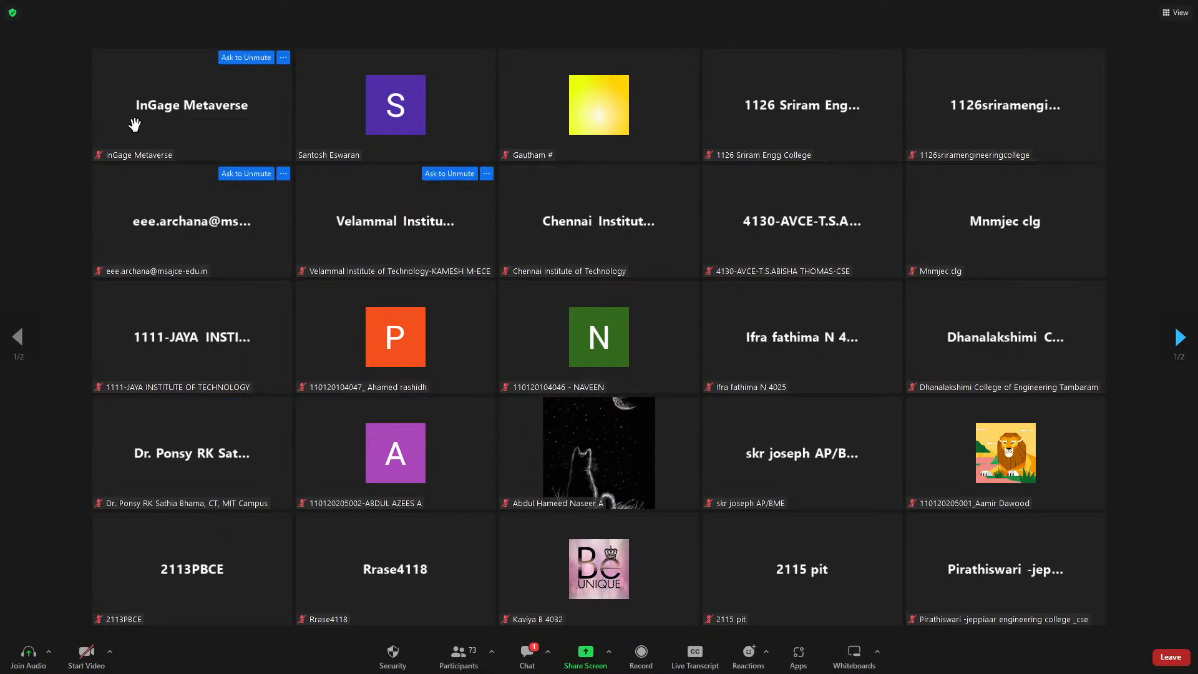
left_click(1174, 13)
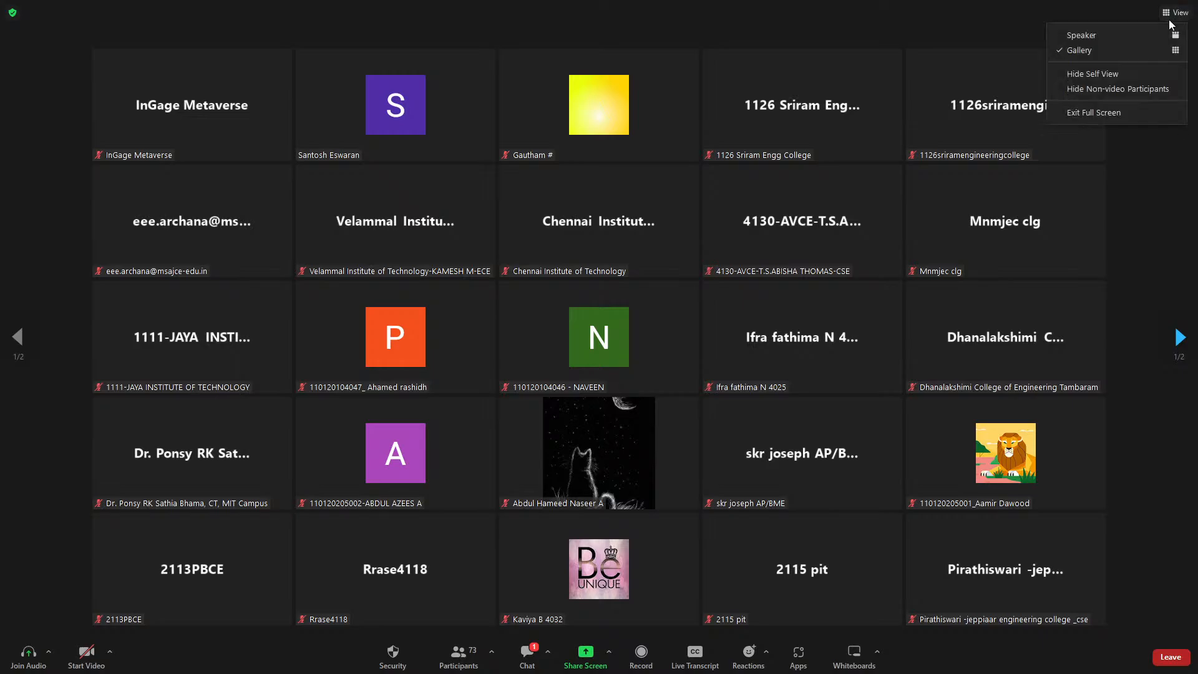
left_click(1101, 35)
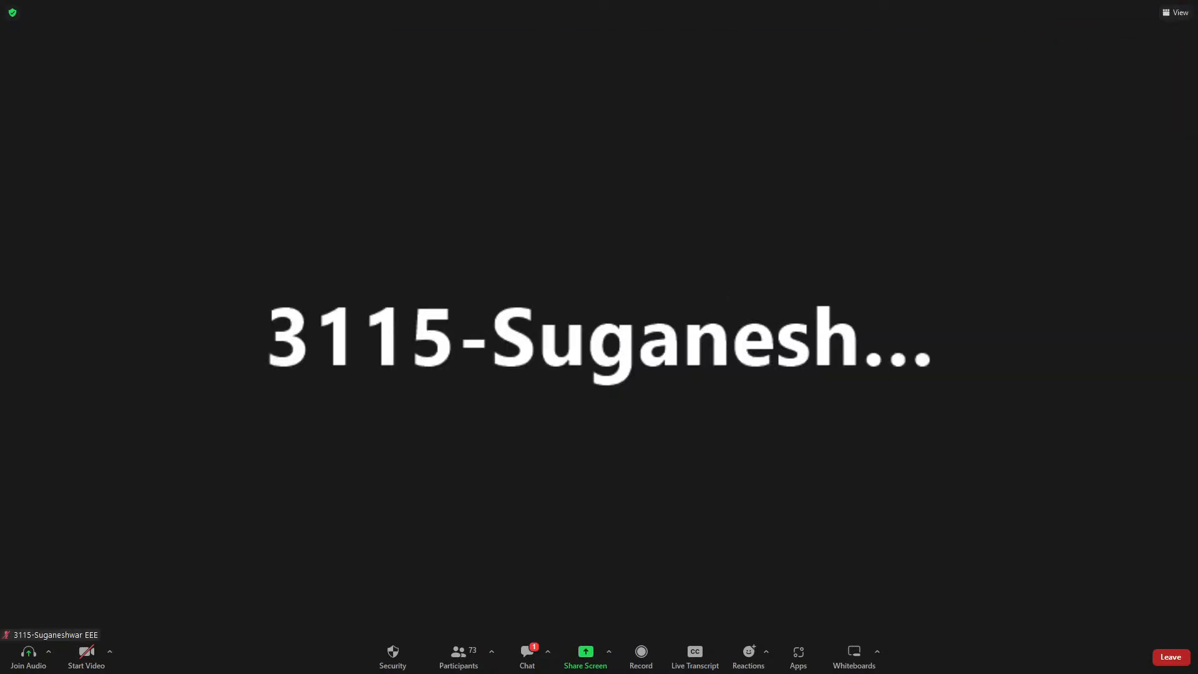
- Repeat muting all current and new participants twice, keeping self-unmuting allowed
key("alt+m")
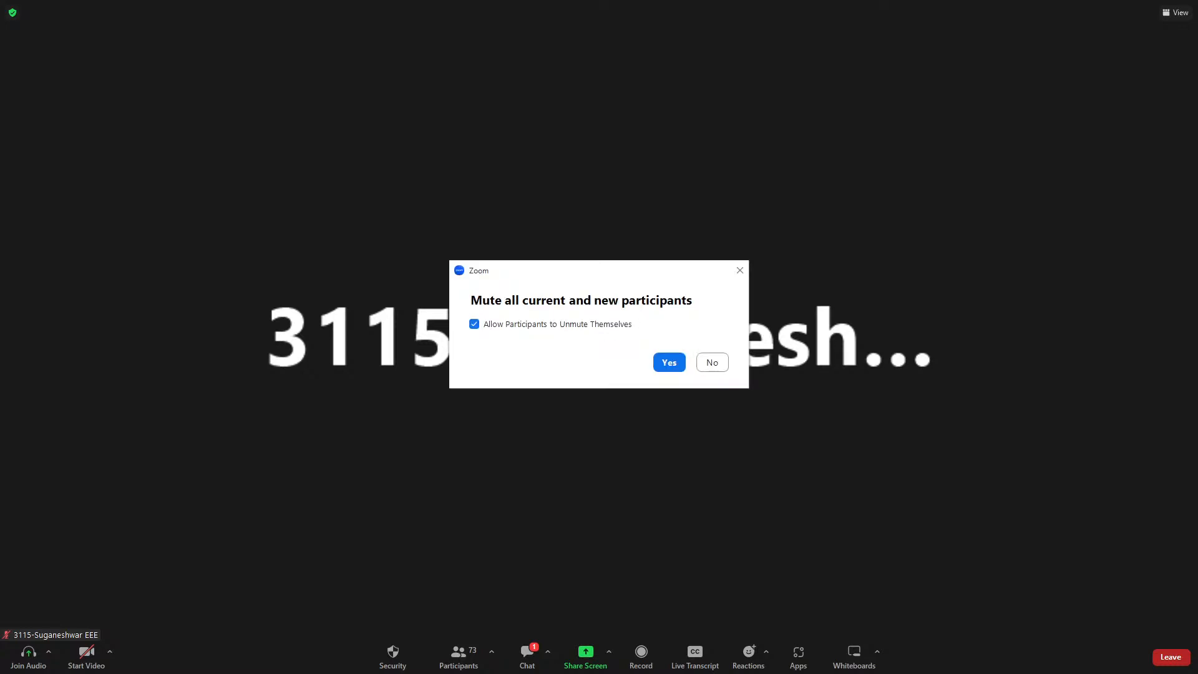
left_click(661, 363)
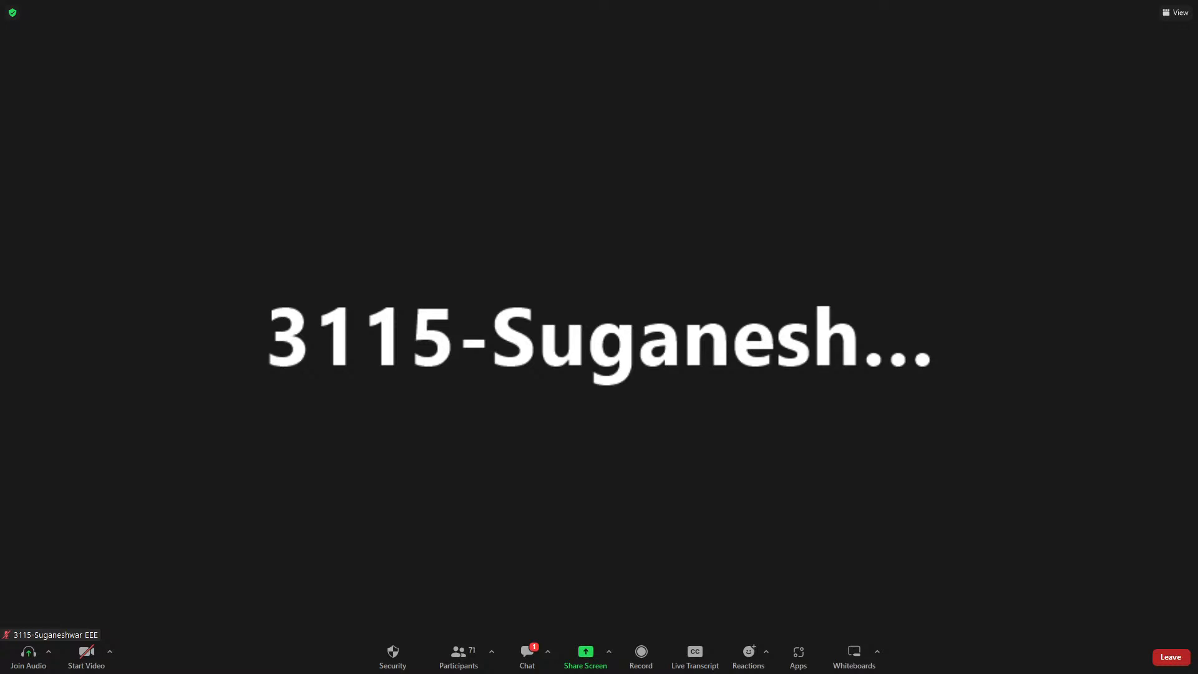
key("alt+m")
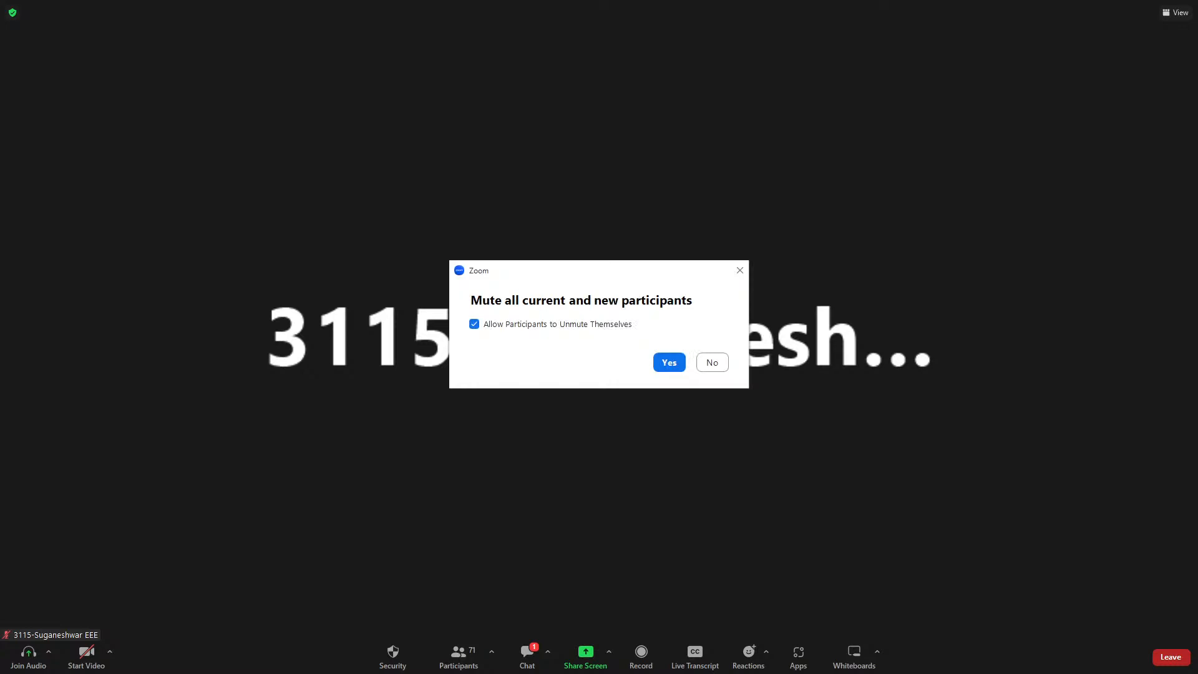
left_click(668, 361)
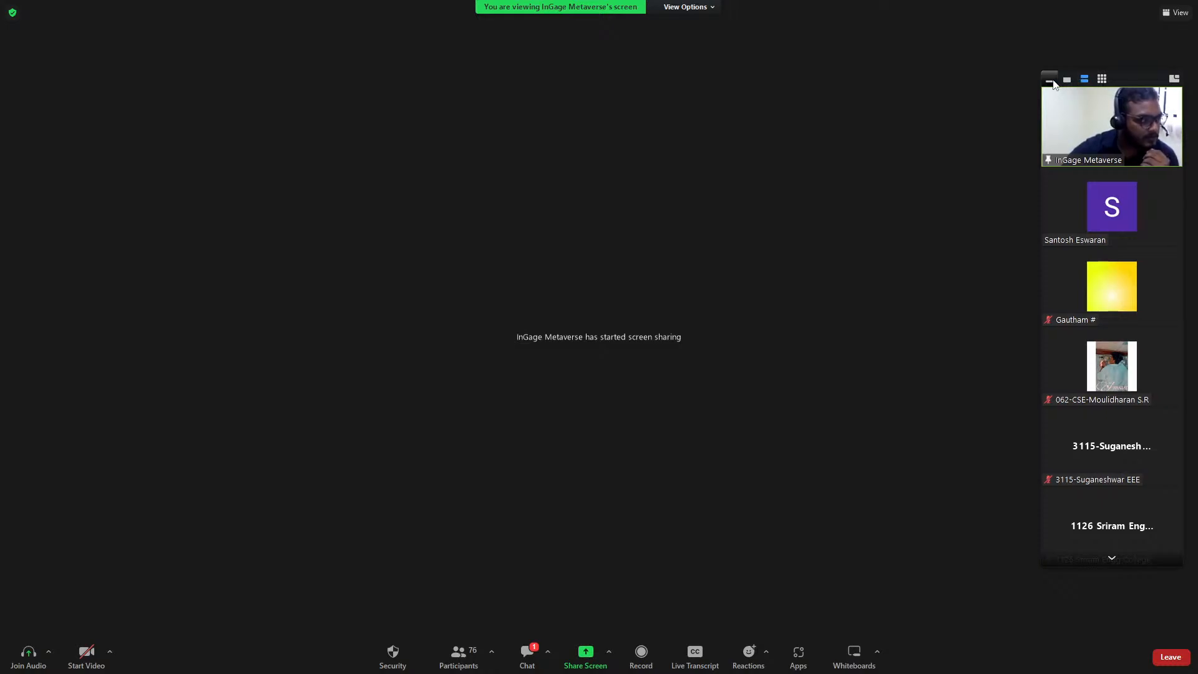
- Minimise the participant video strip beside the shared screen and join the meeting with computer audio
left_click(1050, 81)
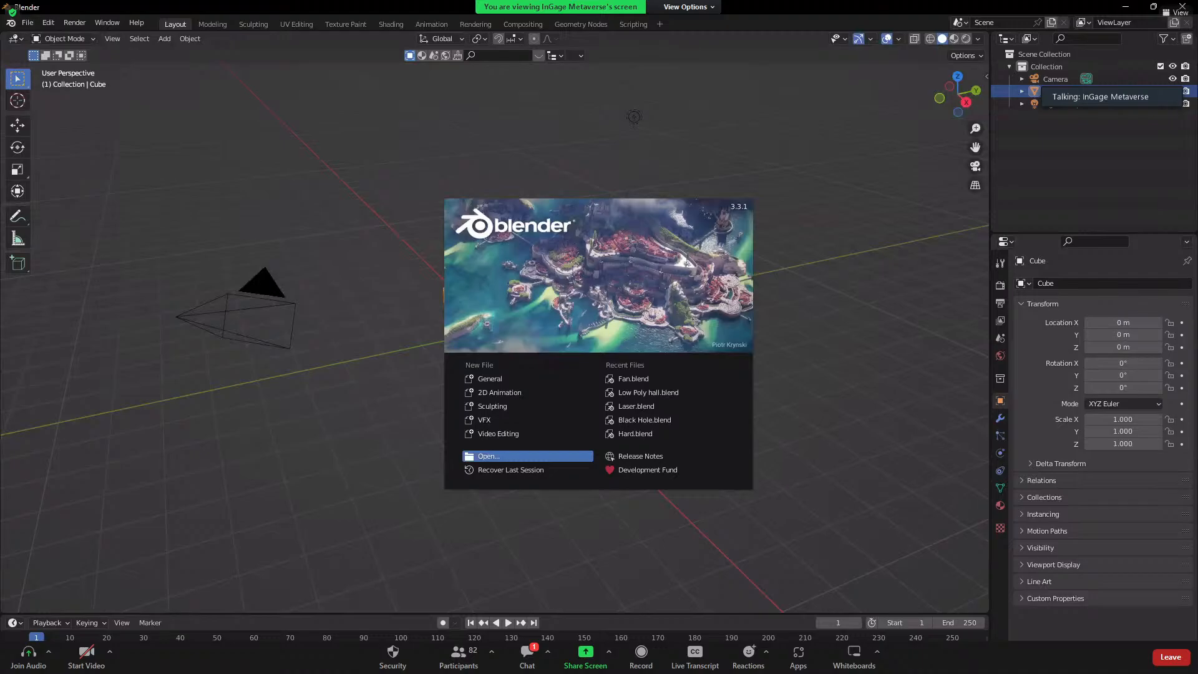
left_click(28, 656)
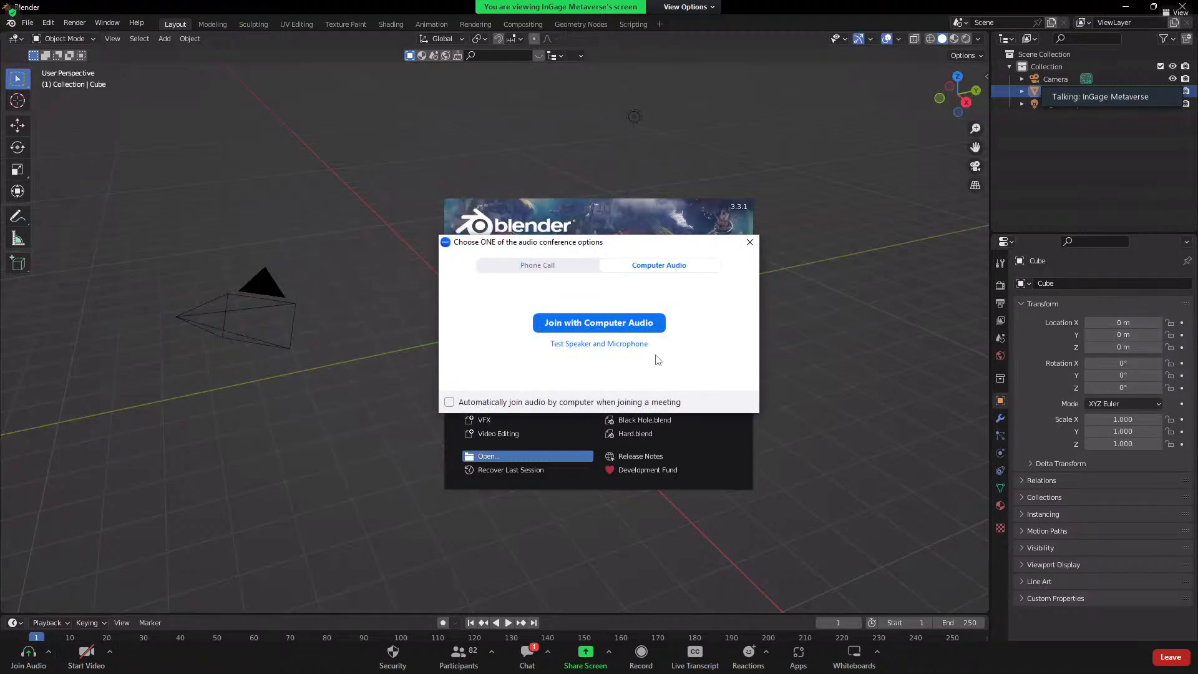
left_click(599, 322)
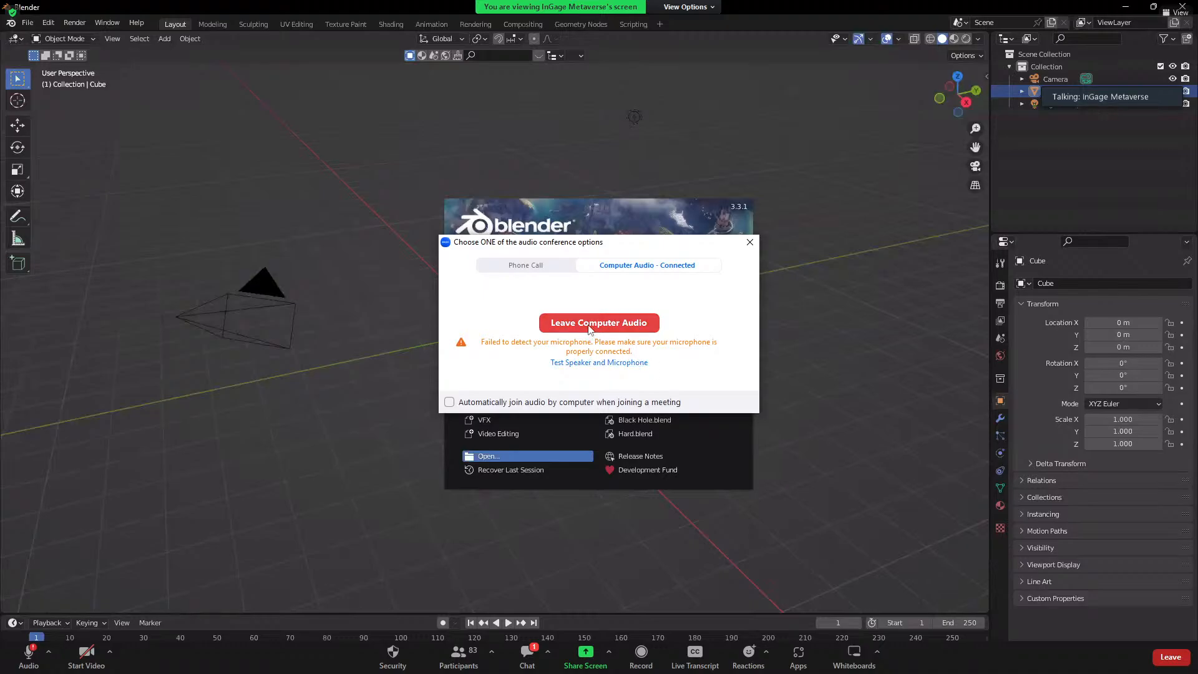
- Enable automatically joining audio by computer, reconnect the computer audio and close the audio options
left_click(563, 403)
left_click(596, 324)
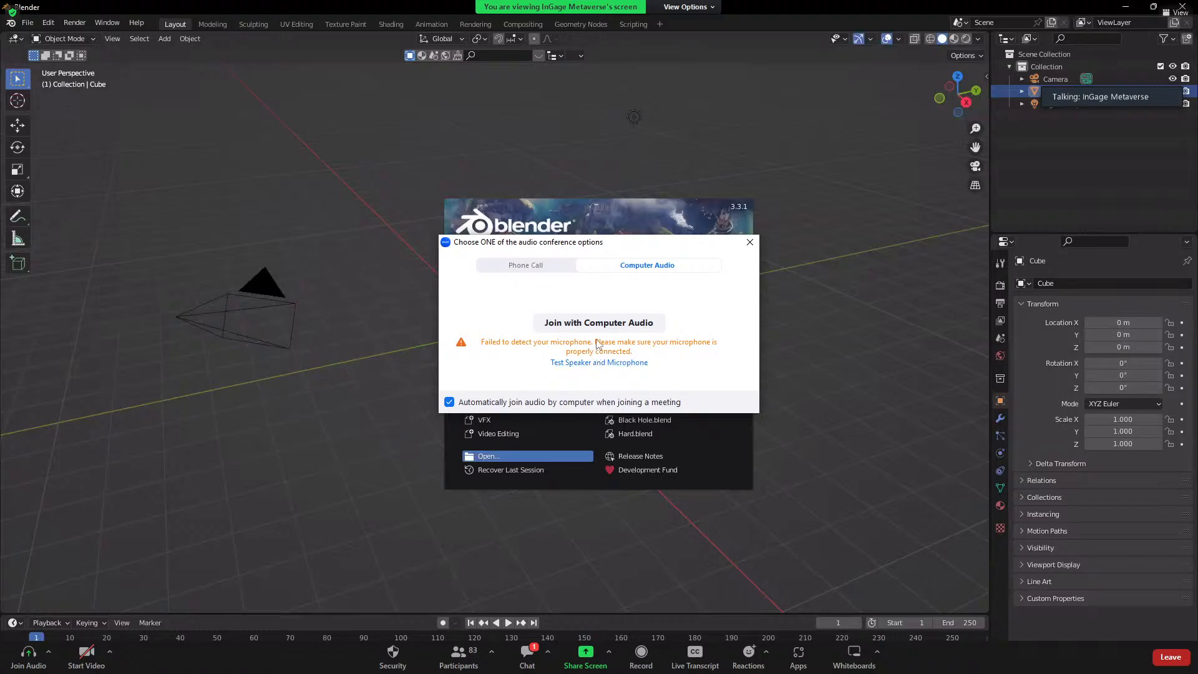
left_click(603, 324)
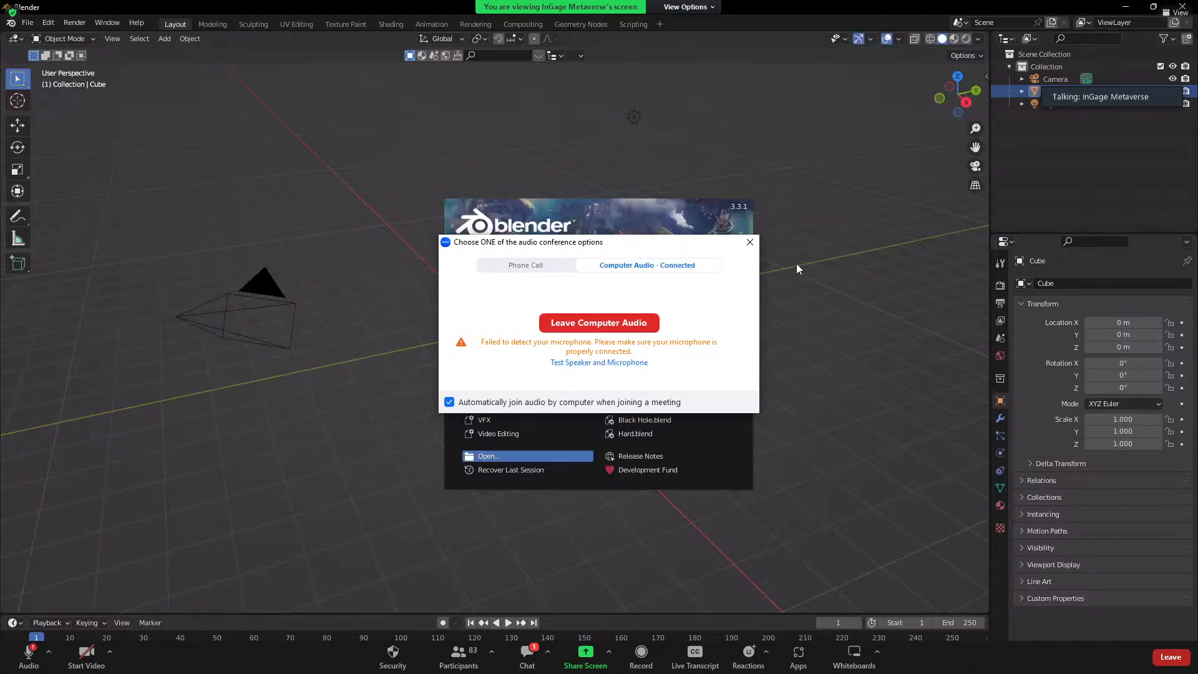
left_click(750, 243)
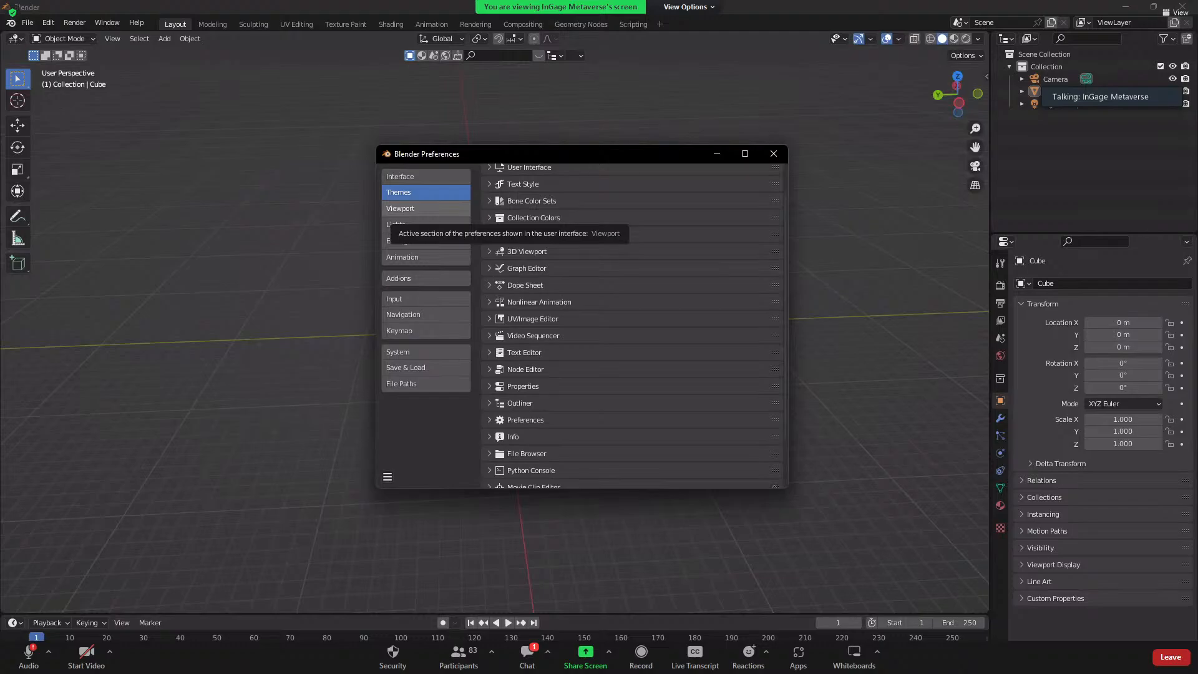
- In Blender, view the Sculpting workspace, return to Layout and look at the default cube from different angles
left_click(254, 24)
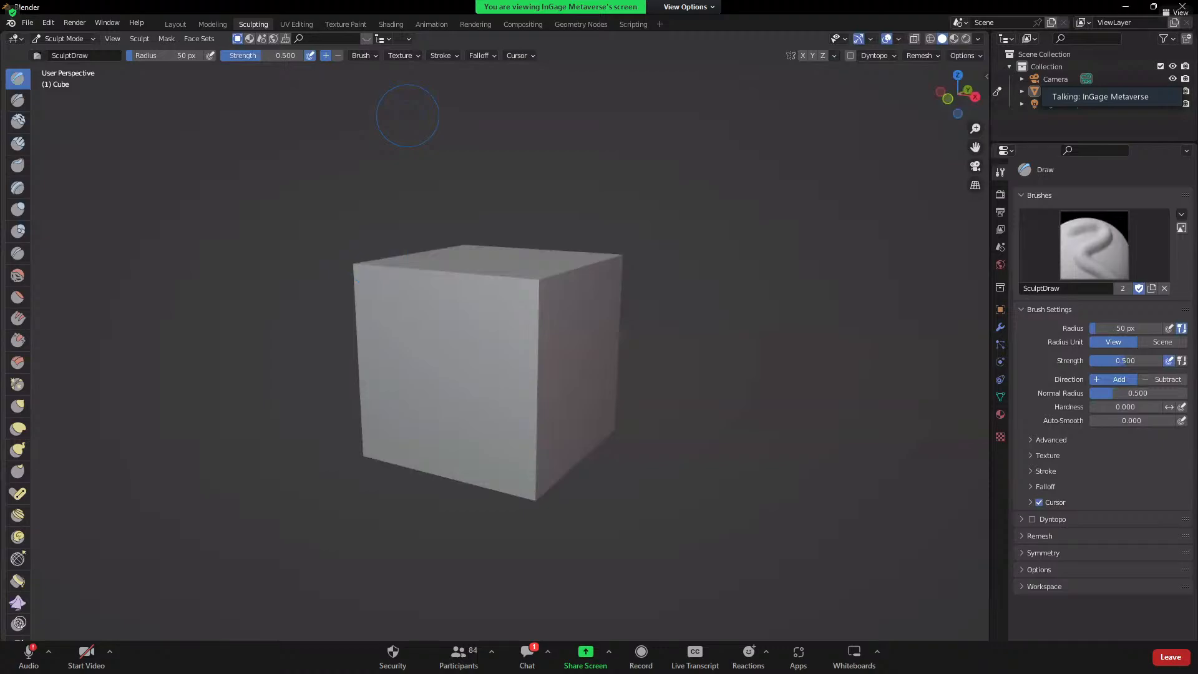
left_click(176, 24)
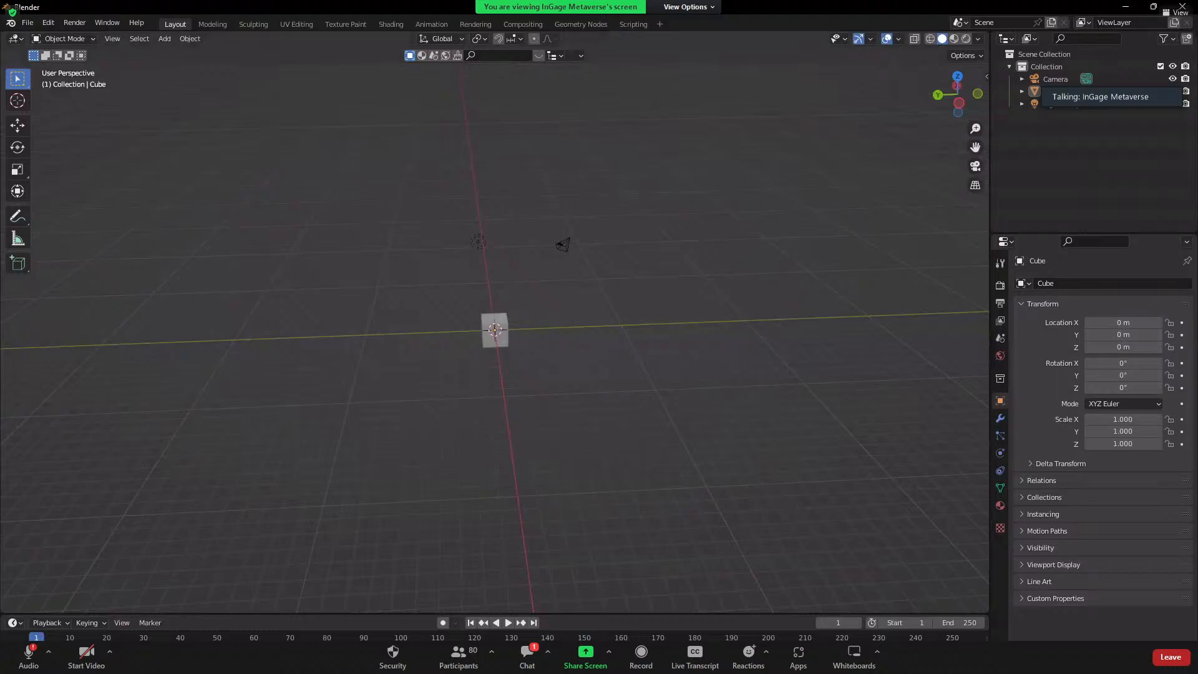
scroll(494, 330, "up", 5)
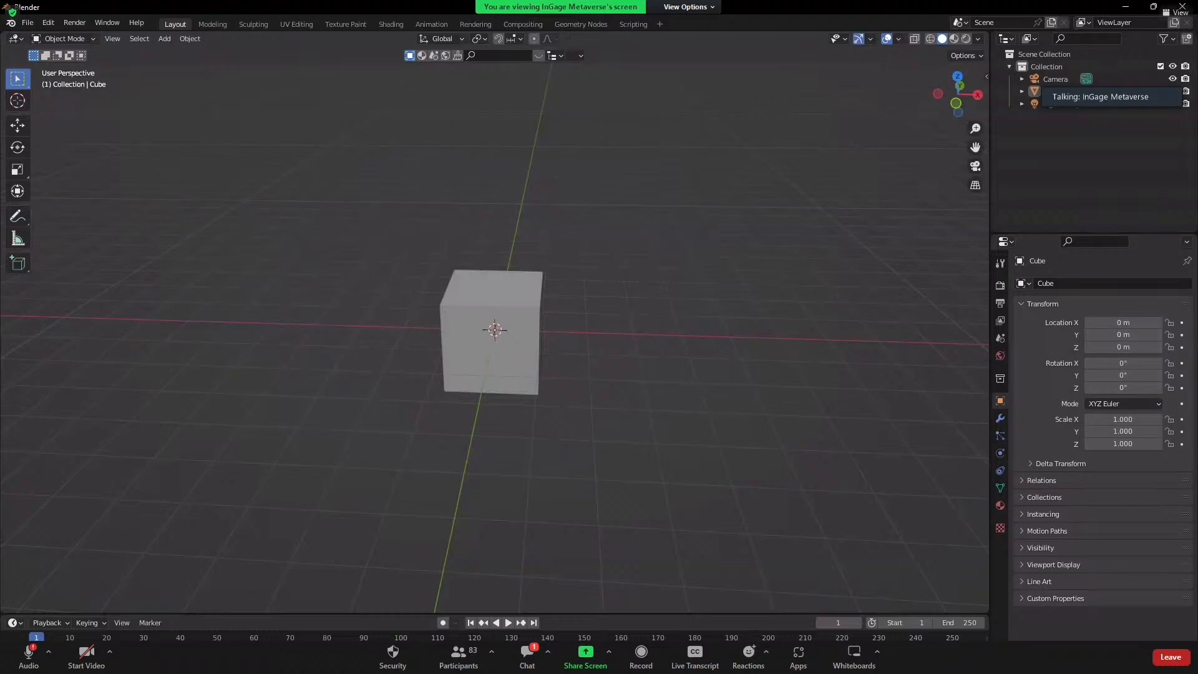
middle_click_drag(493, 374, 562, 350)
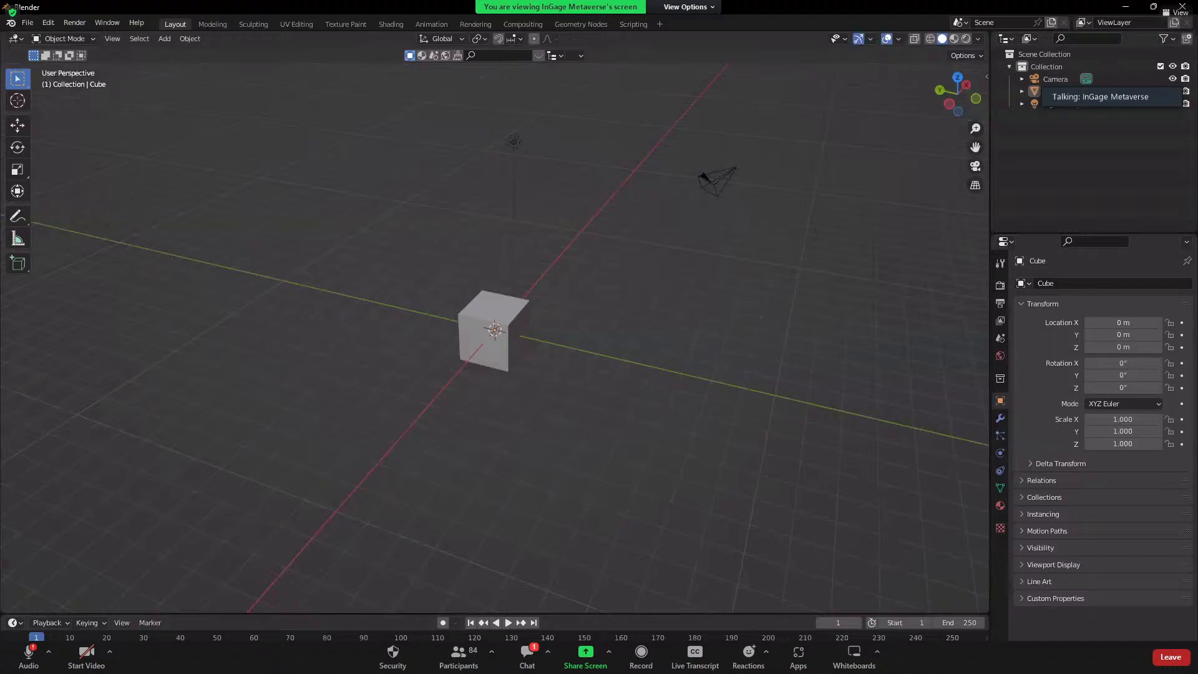
- Select the cube, the camera and all objects in turn while examining the Output, View Layer and World properties
left_click(493, 336)
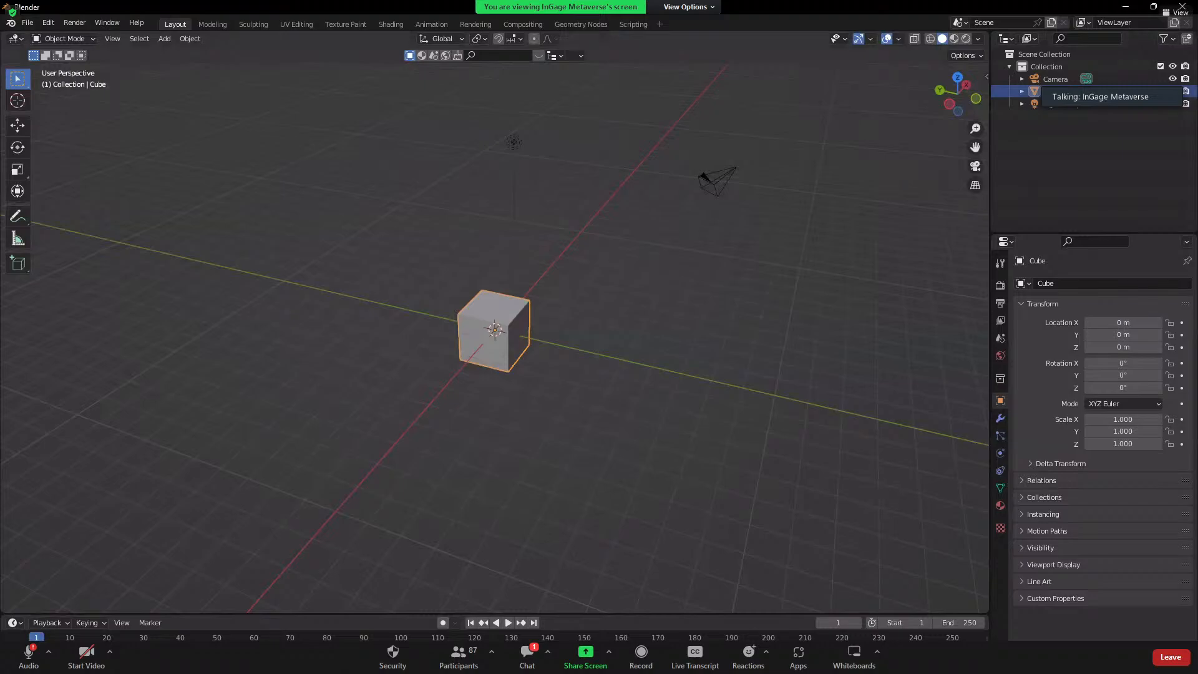
left_click(718, 181)
left_click(1001, 302)
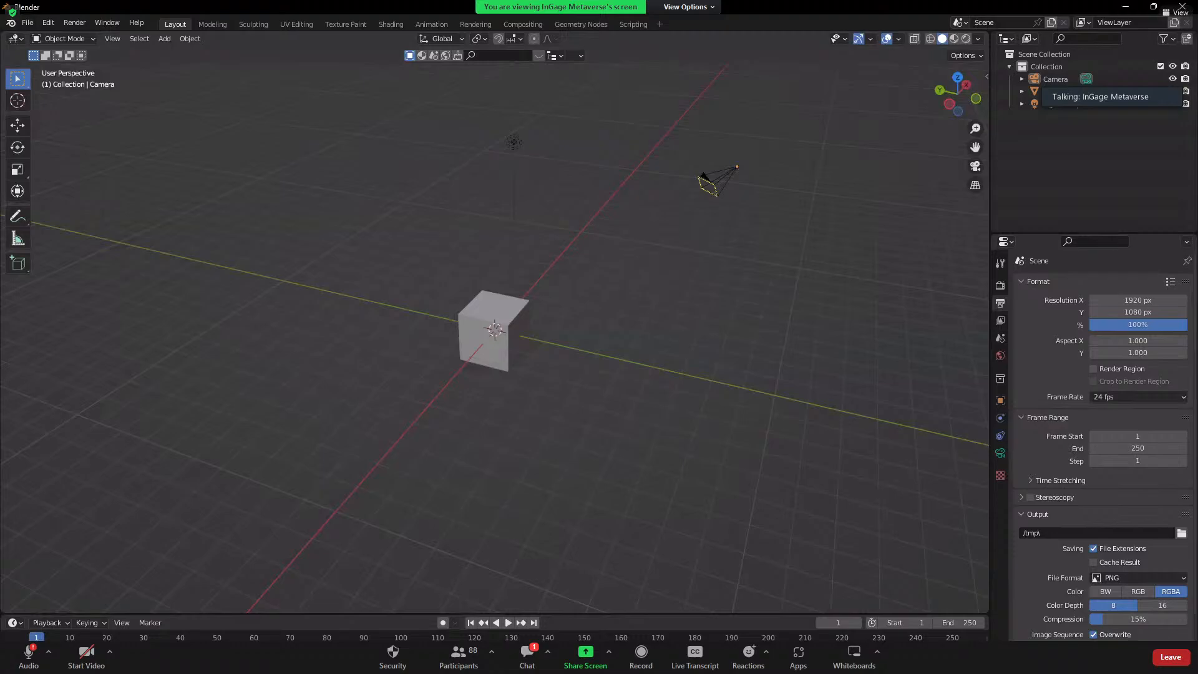
left_click(1001, 320)
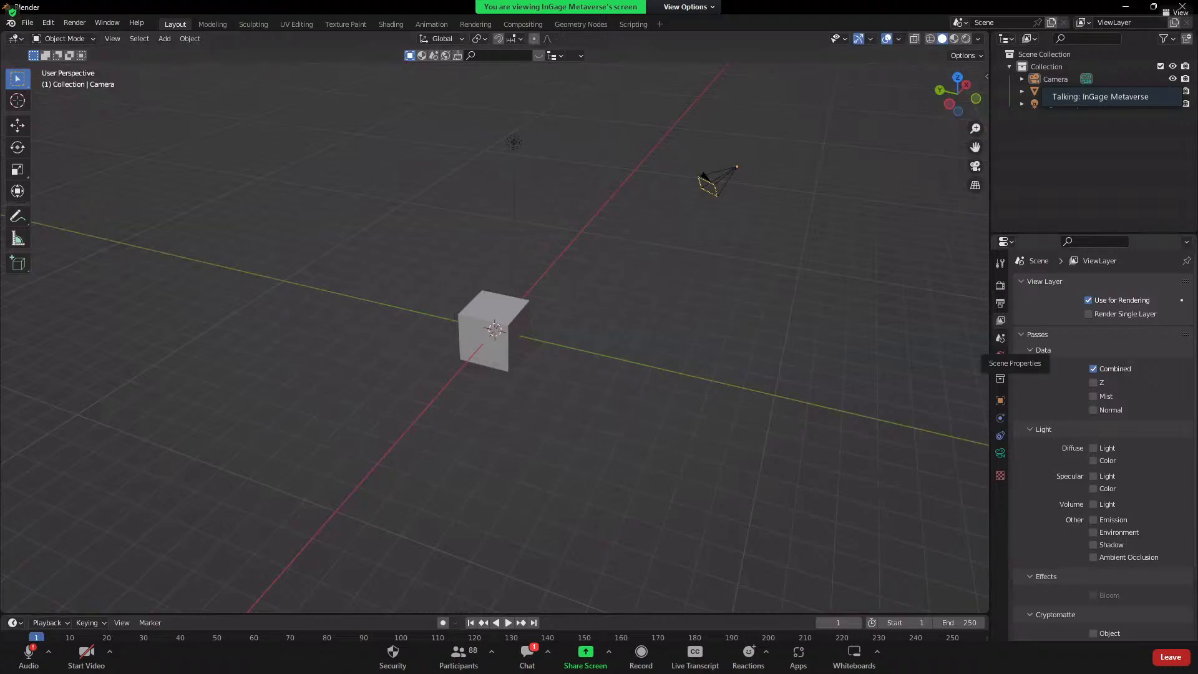
key("a")
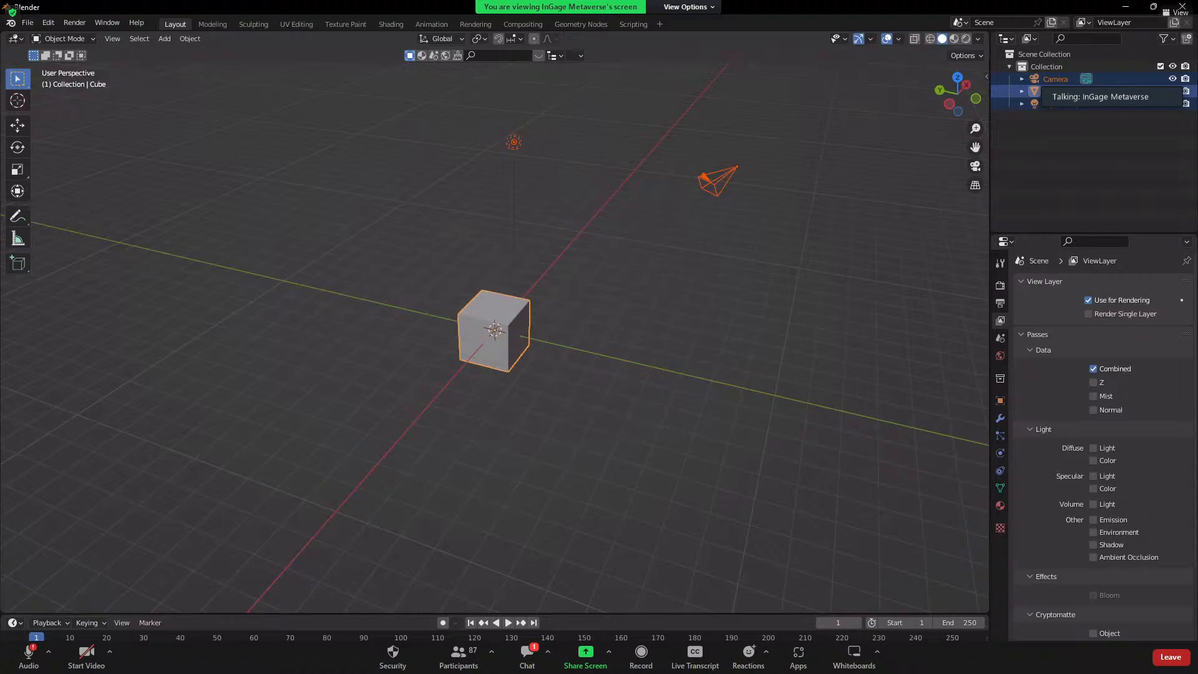
left_click(1000, 356)
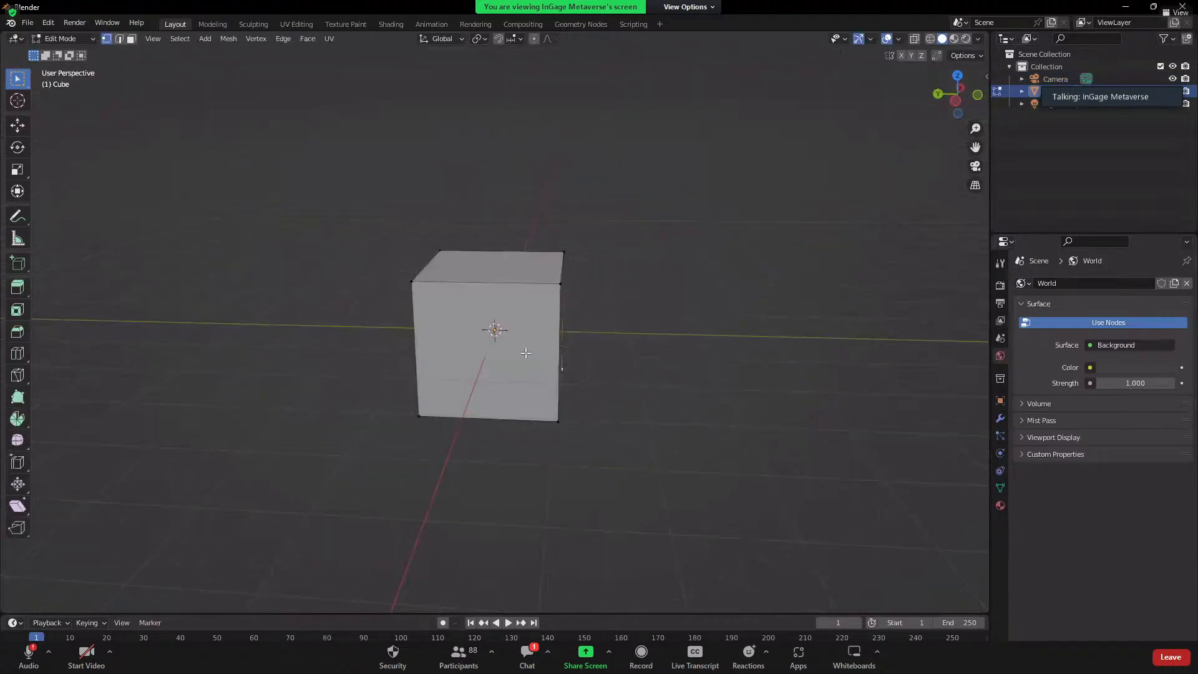
- Inspect the cube's vertices up close in Edit Mode and return to Object Mode
key("Tab")
middle_click_drag(537, 350, 524, 352)
scroll(524, 353, "up", 3)
key("Tab")
scroll(495, 329, "down", 3)
- Delete all default objects from the scene and add a new cube mesh
key("a")
key("x")
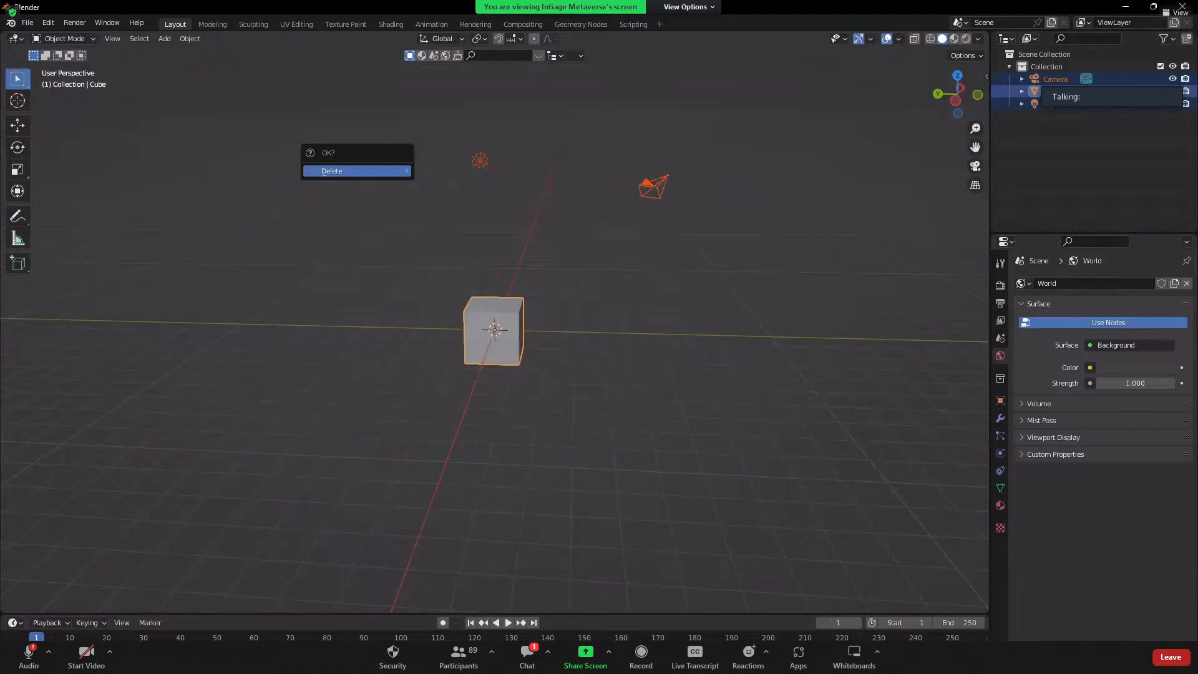
key("Return")
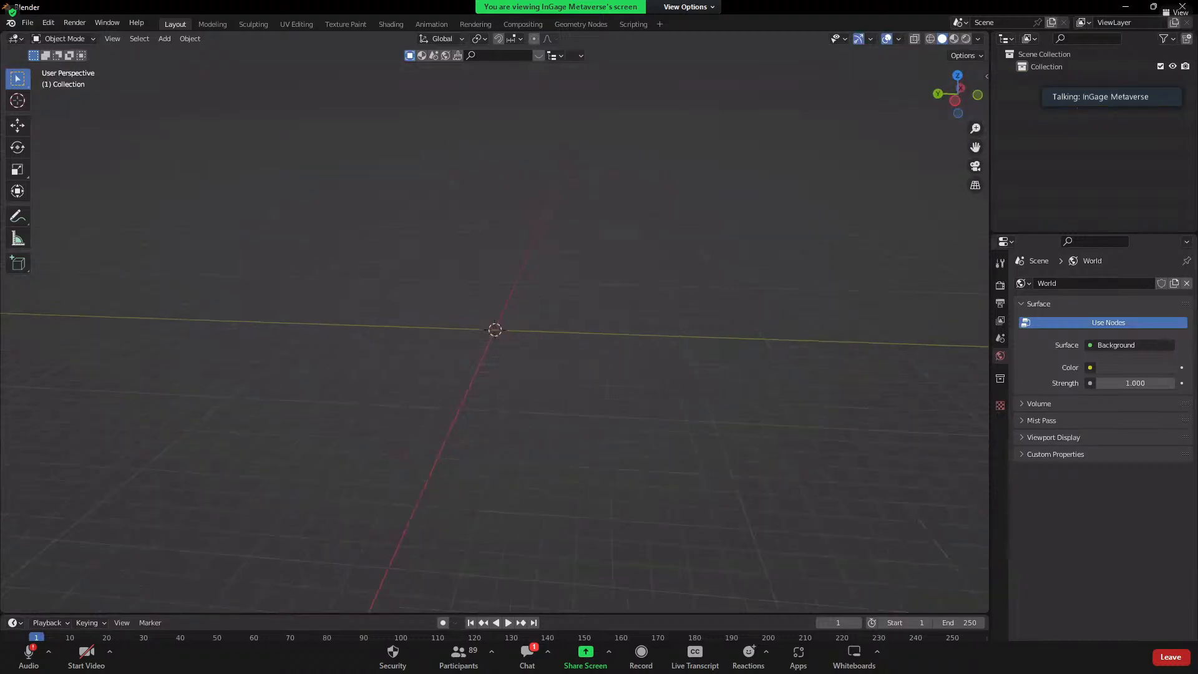
key("shift+a")
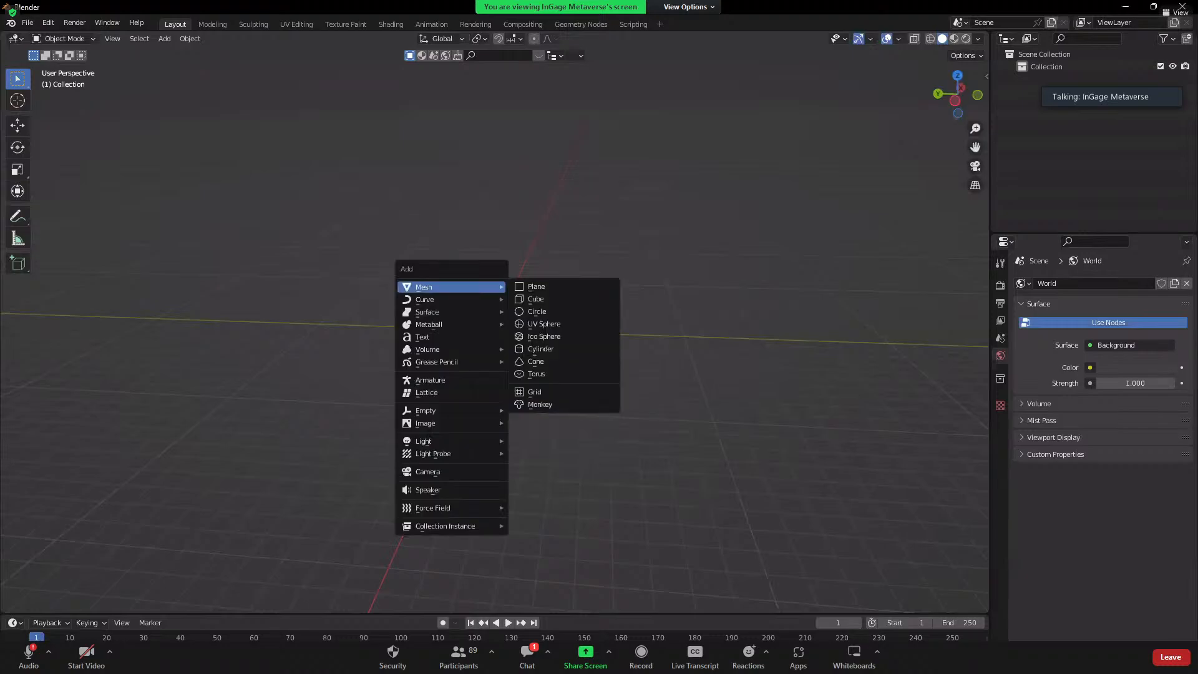
key("shift+a")
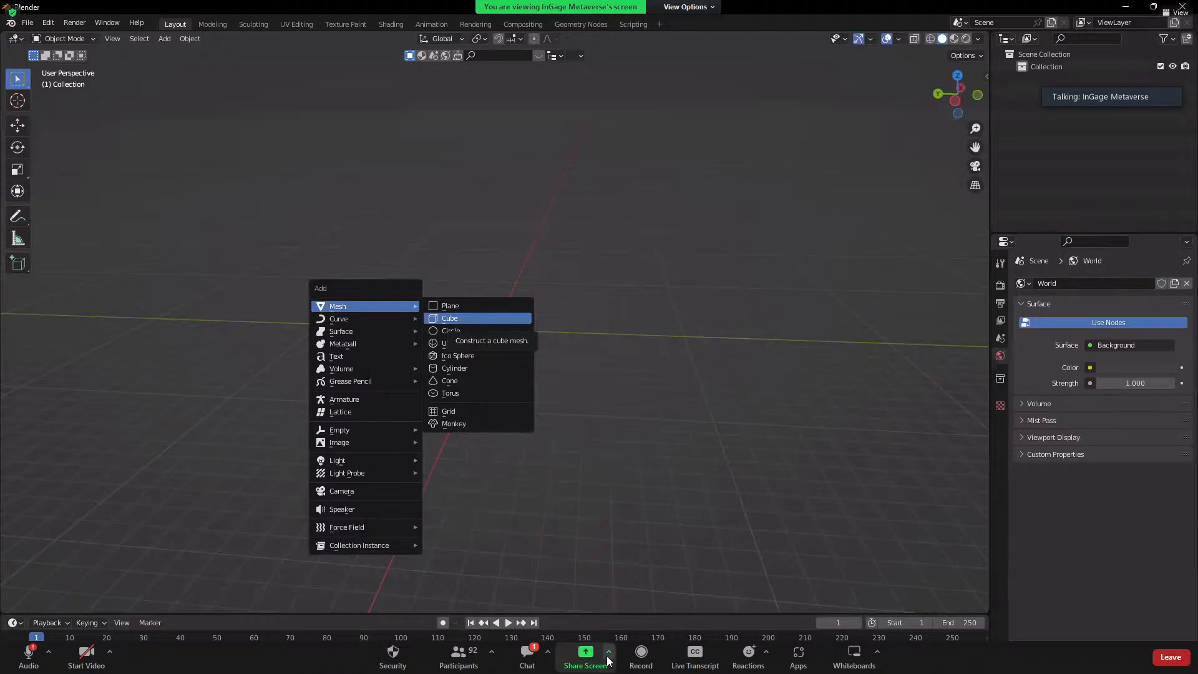
- Start recording the Zoom meeting
left_click(640, 653)
left_click(657, 612)
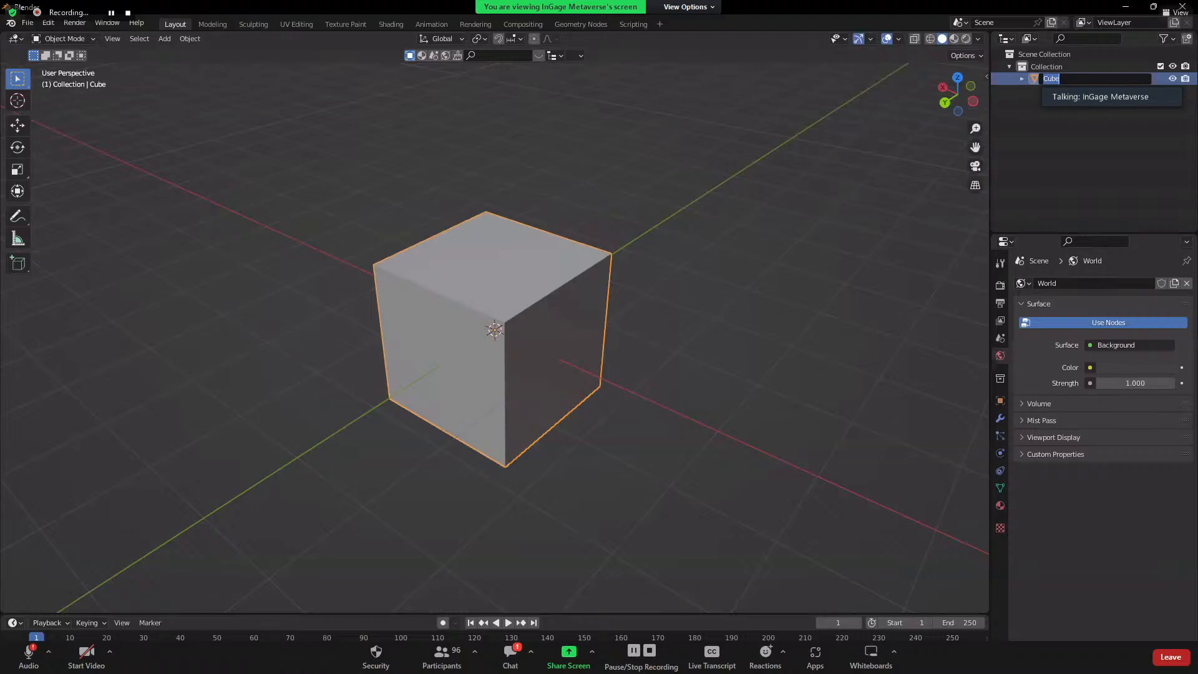
- Keep the name Cube, view the cube from other angles and switch it between Edit Mode and Object Mode
key("Return")
middle_click_drag(499, 312, 531, 281)
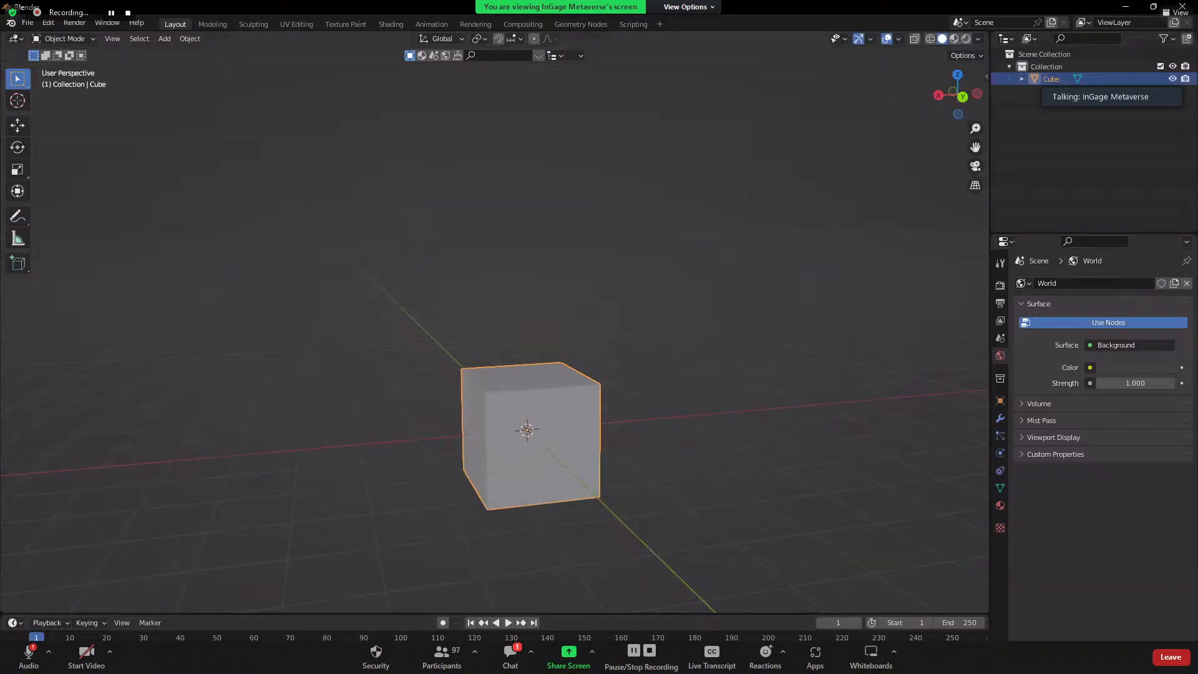
middle_click_drag(499, 312, 474, 306)
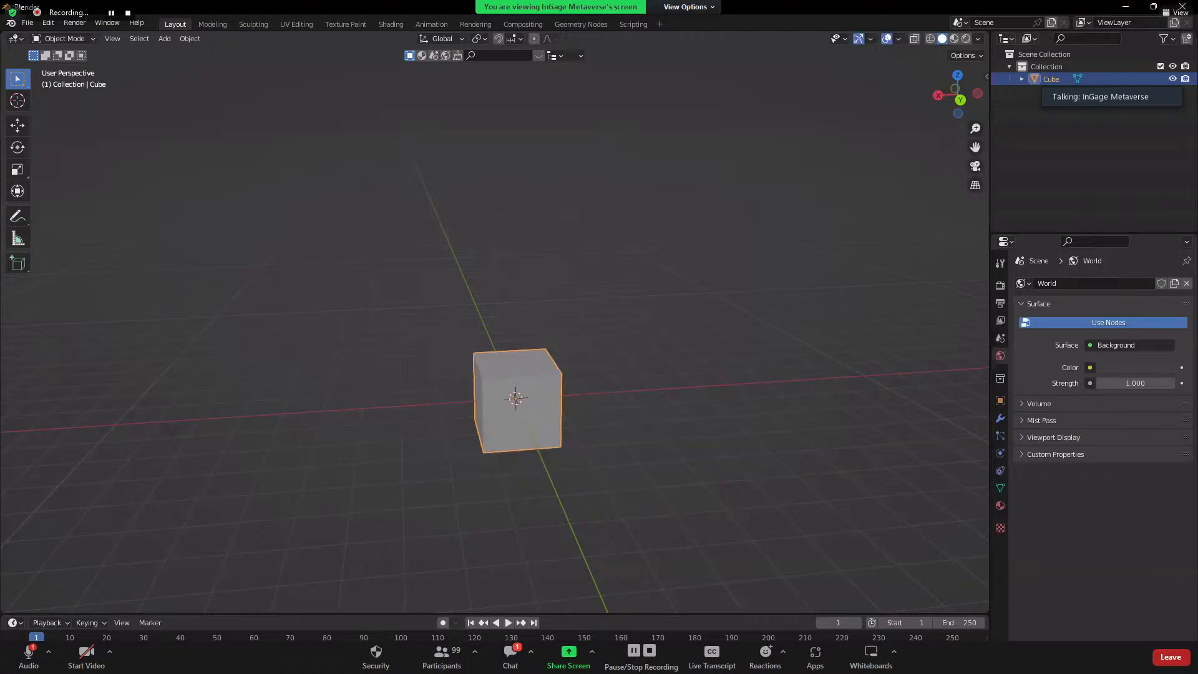
key("Tab")
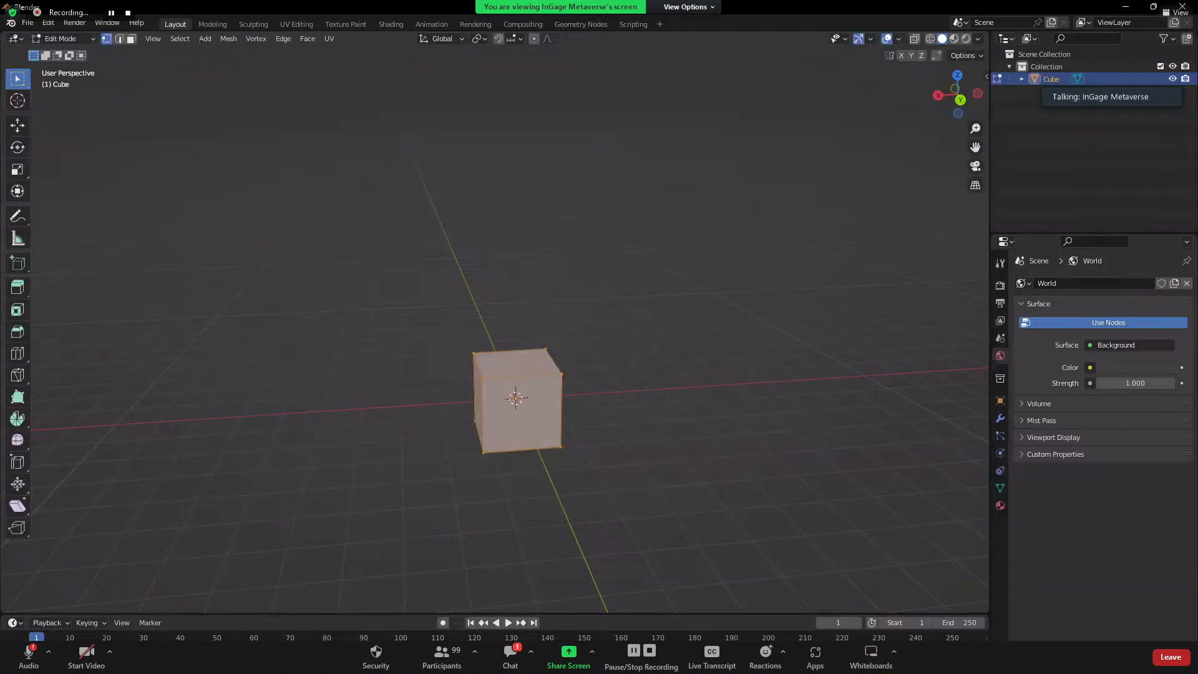
key("Tab")
key("Tab")
key("Tab")
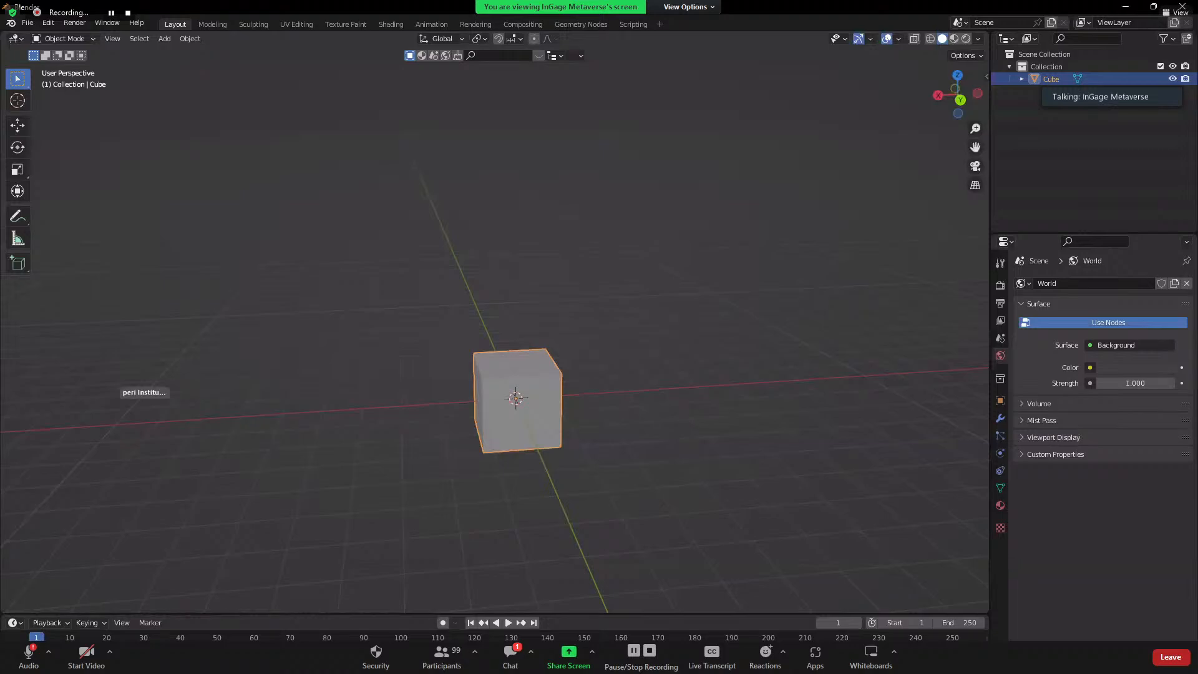
- Replace the existing cube with a new cube mesh and activate the Move tool
key("x")
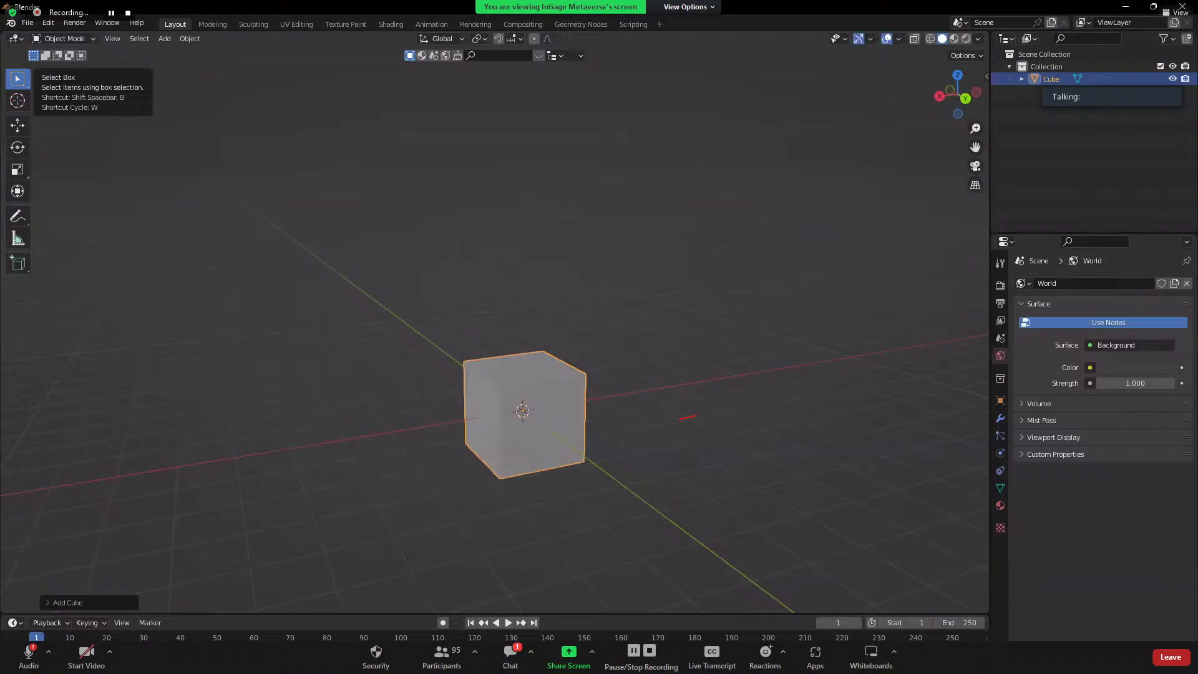
left_click(18, 124)
middle_click_drag(517, 312, 561, 299)
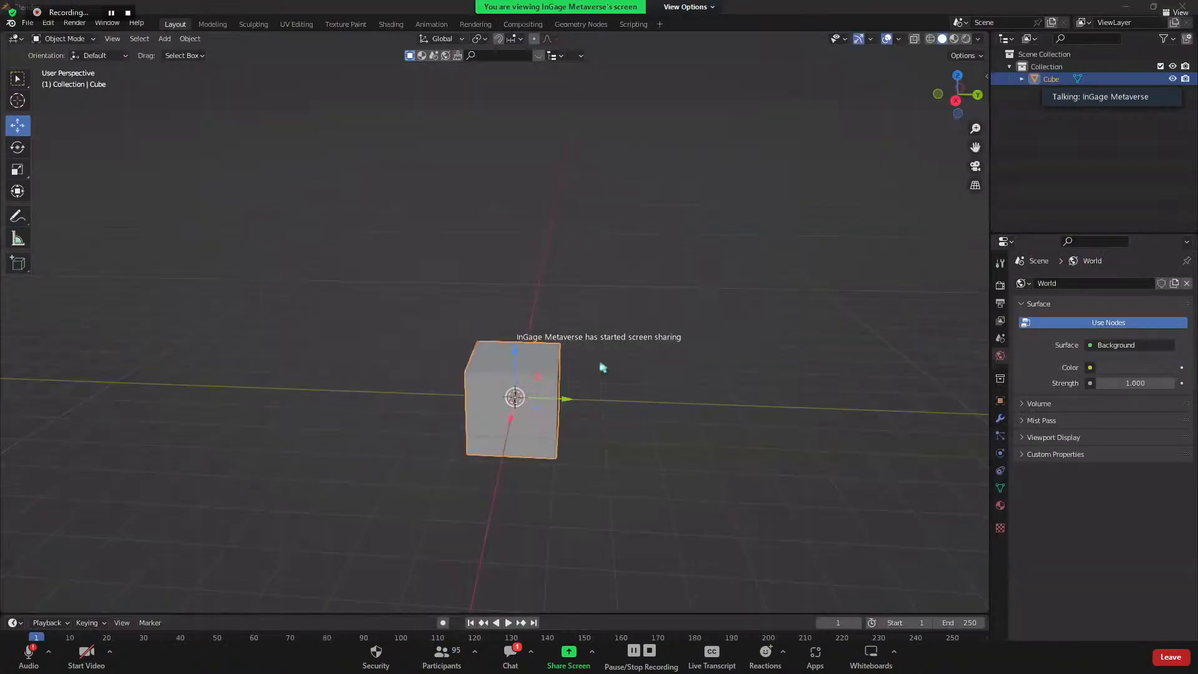
- Examine the cube's Move gizmo and its X, Y and Z arrows from several angles and zoom levels
scroll(605, 364, "down", 3)
scroll(647, 380, "up", 5)
middle_click_drag(598, 394, 402, 249)
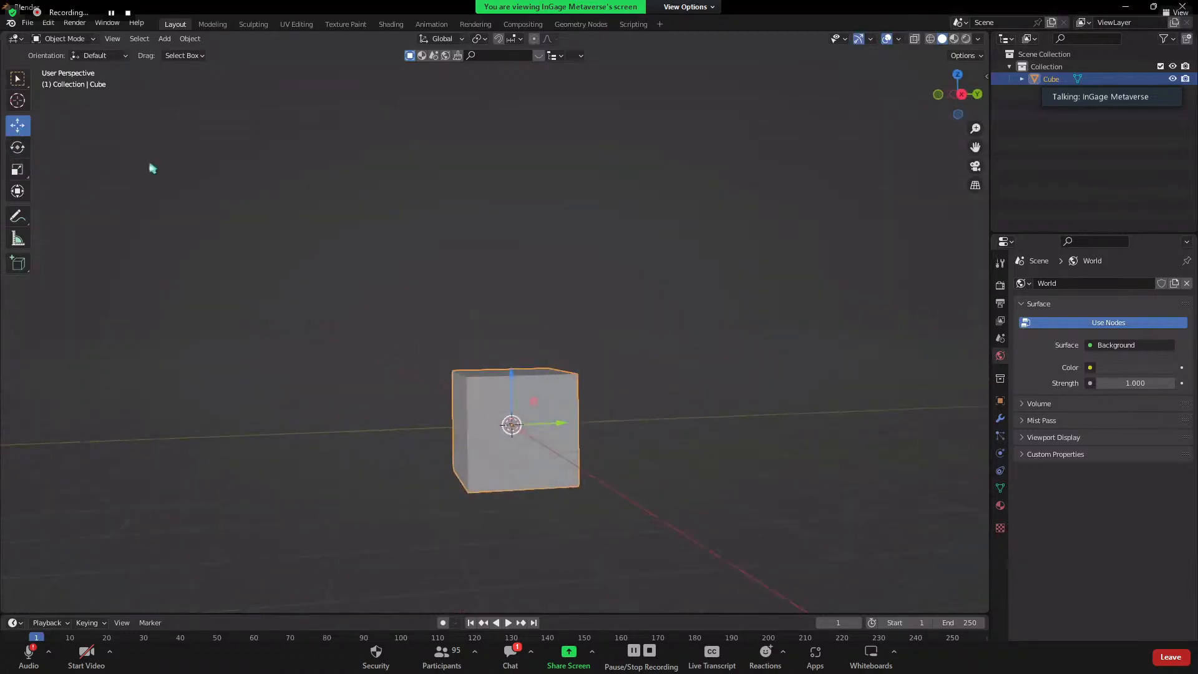
scroll(641, 335, "down", 3)
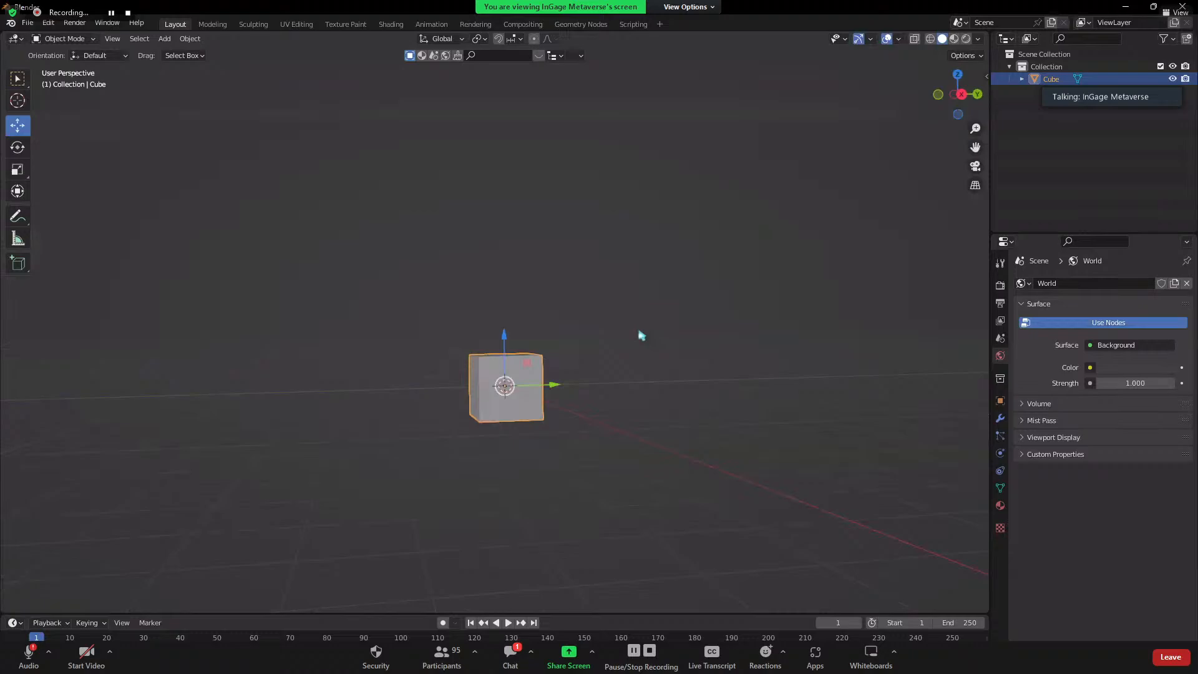
middle_click_drag(641, 335, 652, 353)
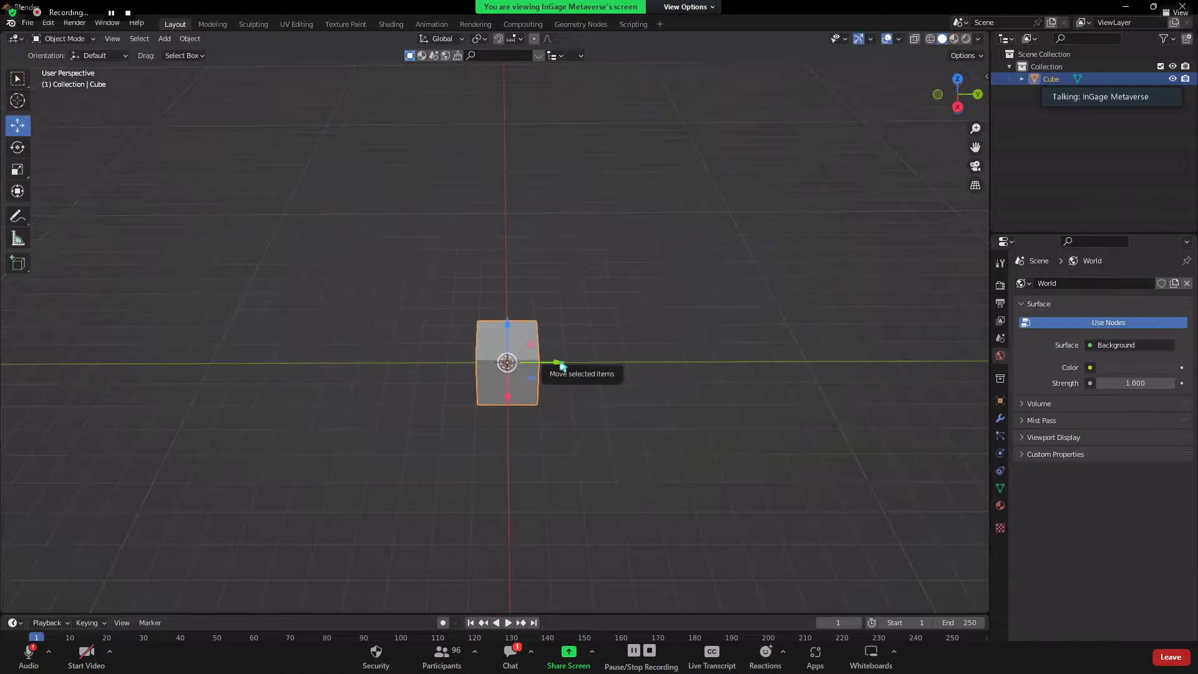
middle_click_drag(562, 367, 407, 275)
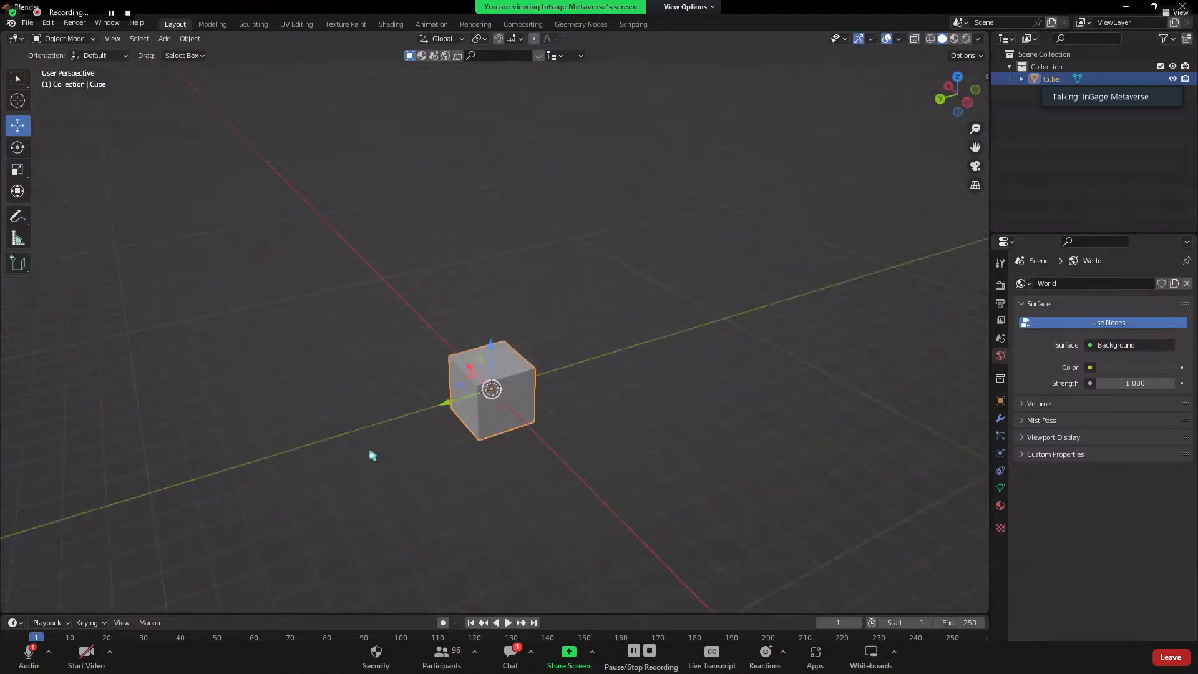
middle_click_drag(682, 431, 642, 414)
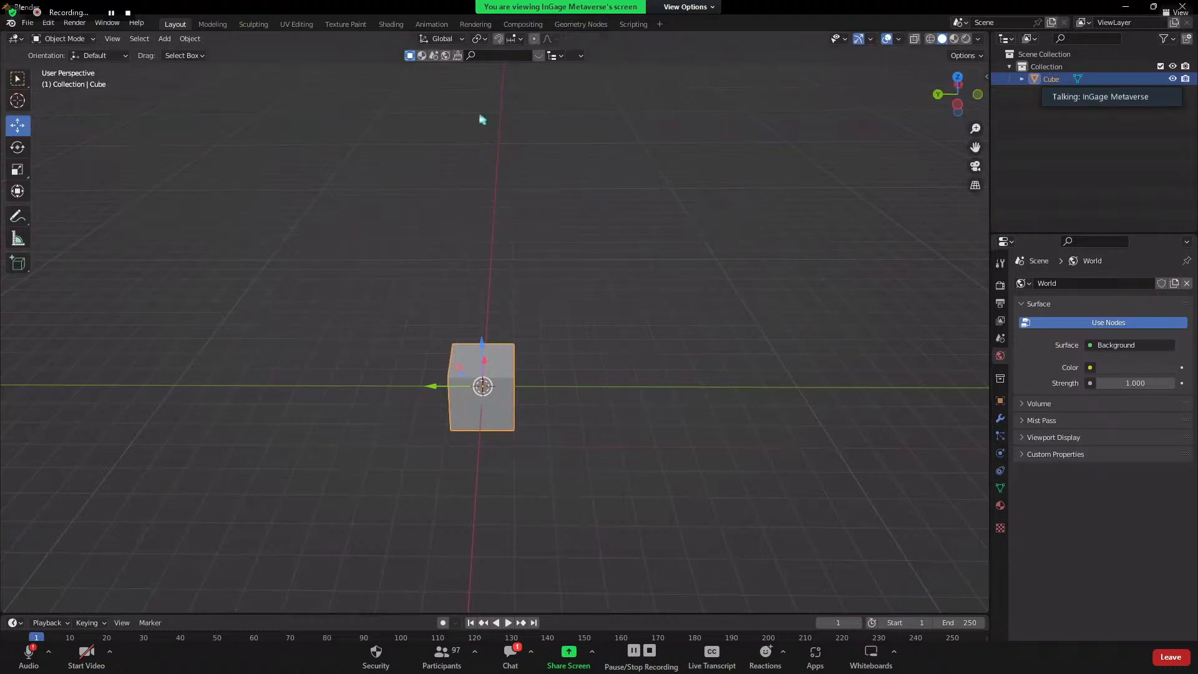
middle_click_drag(483, 118, 430, 350)
middle_click_drag(630, 475, 503, 349)
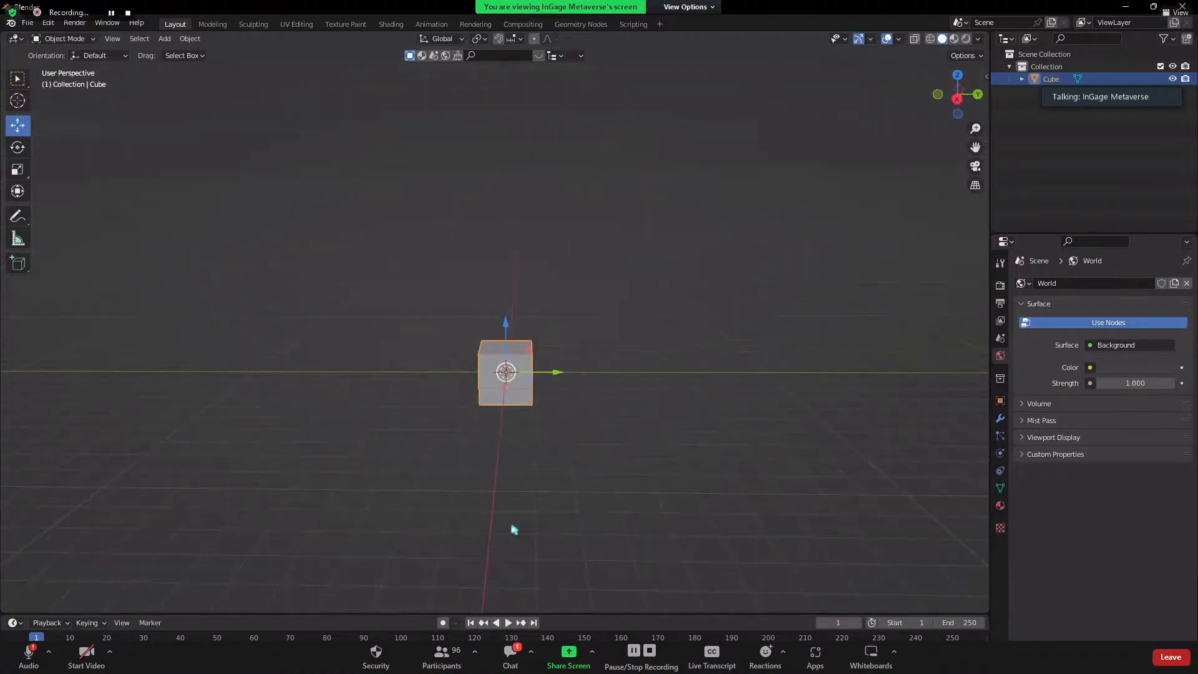
middle_click_drag(553, 460, 380, 331)
middle_click_drag(691, 484, 562, 396)
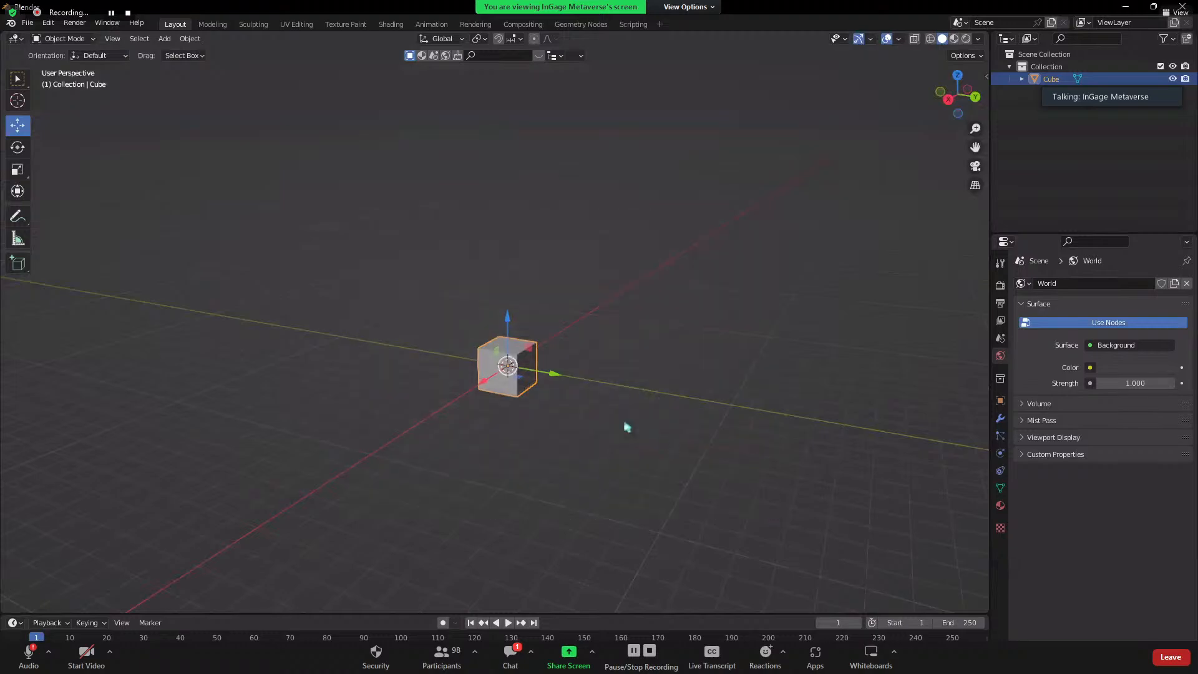
middle_click_drag(572, 444, 613, 456)
middle_click_drag(575, 398, 551, 372)
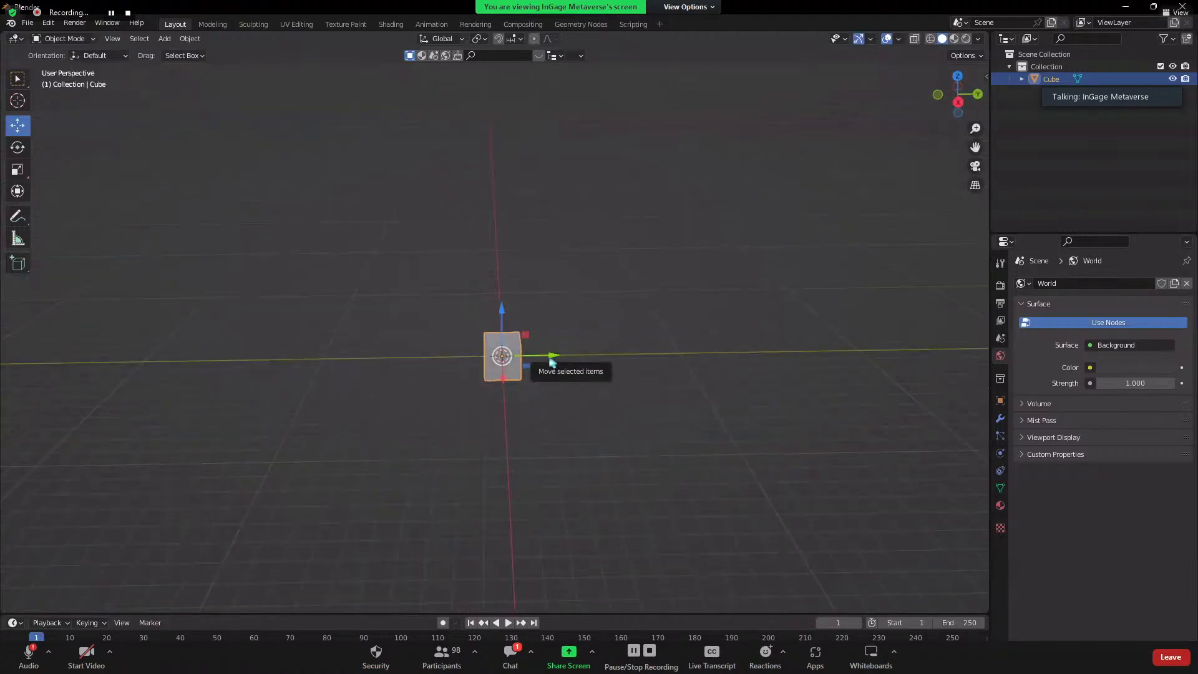
- Move the cube along single axes, including global X, using the Move gizmo's arrows
left_click_drag(551, 360, 553, 415)
middle_click_drag(552, 414, 547, 442)
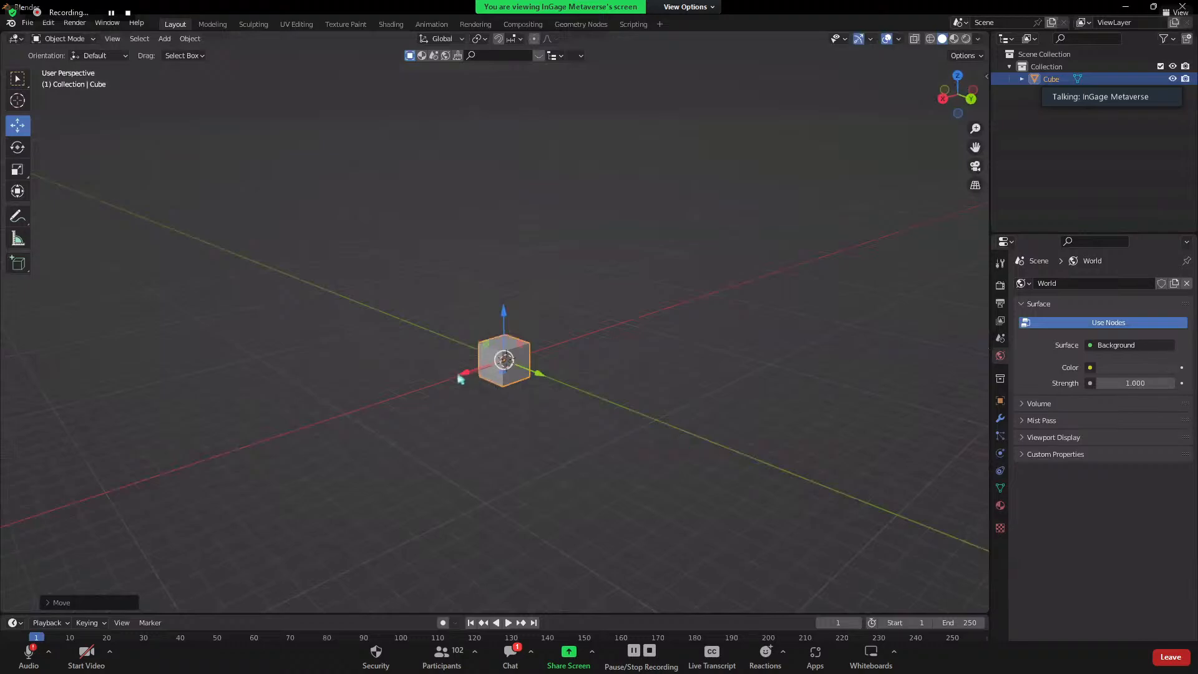
left_click_drag(460, 379, 409, 392)
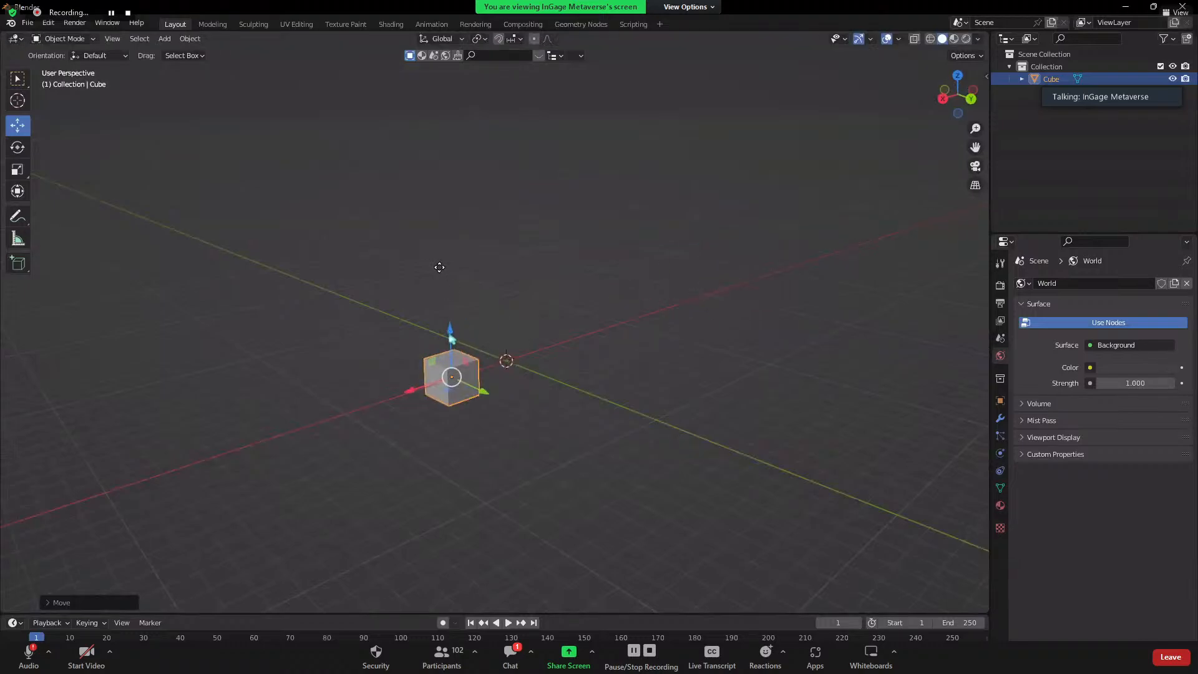
left_click_drag(452, 339, 413, 379)
middle_click_drag(450, 407, 532, 455)
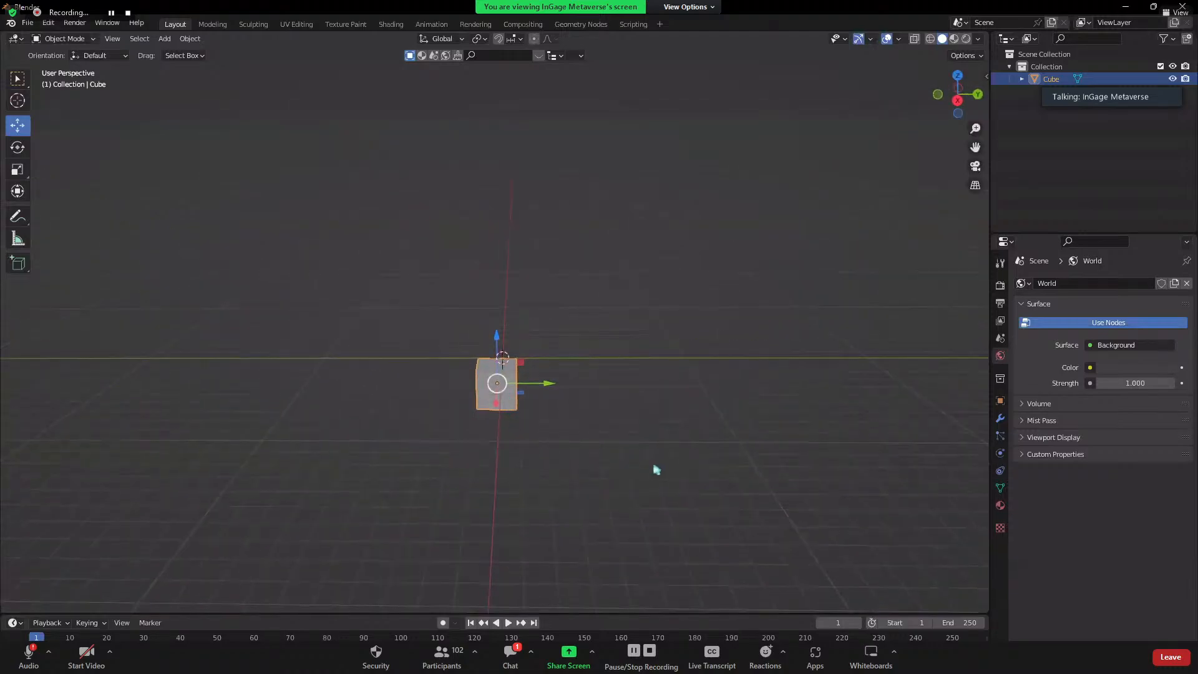
middle_click_drag(634, 465, 489, 410)
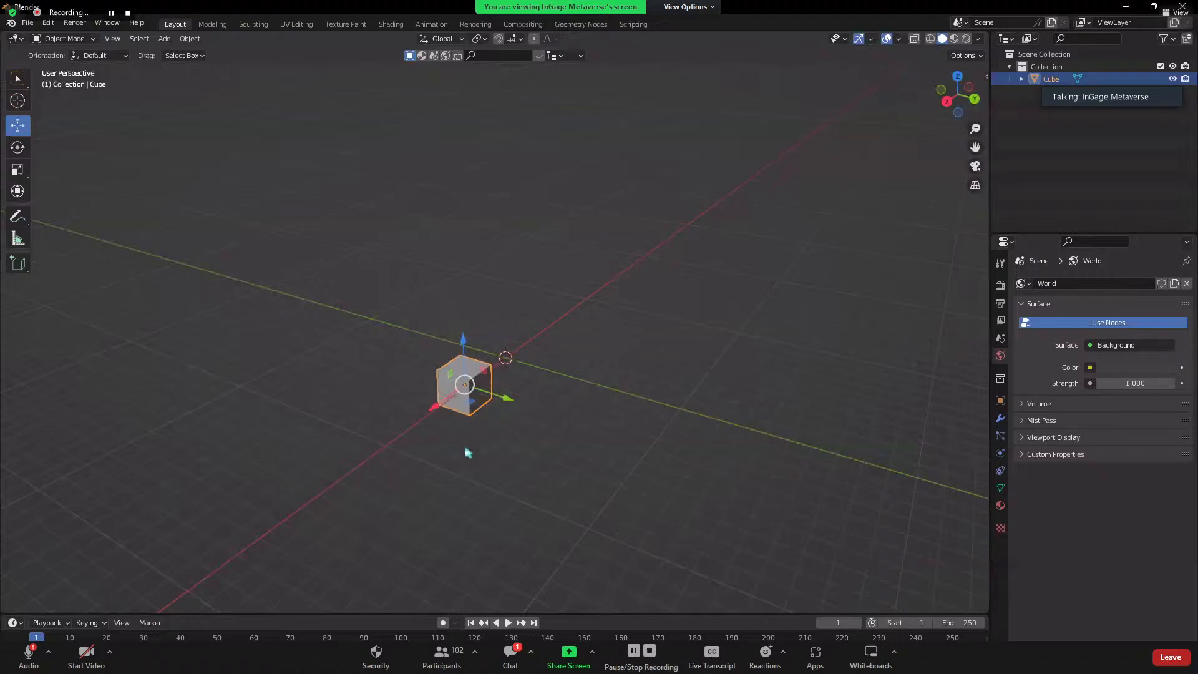
middle_click_drag(468, 453, 459, 371)
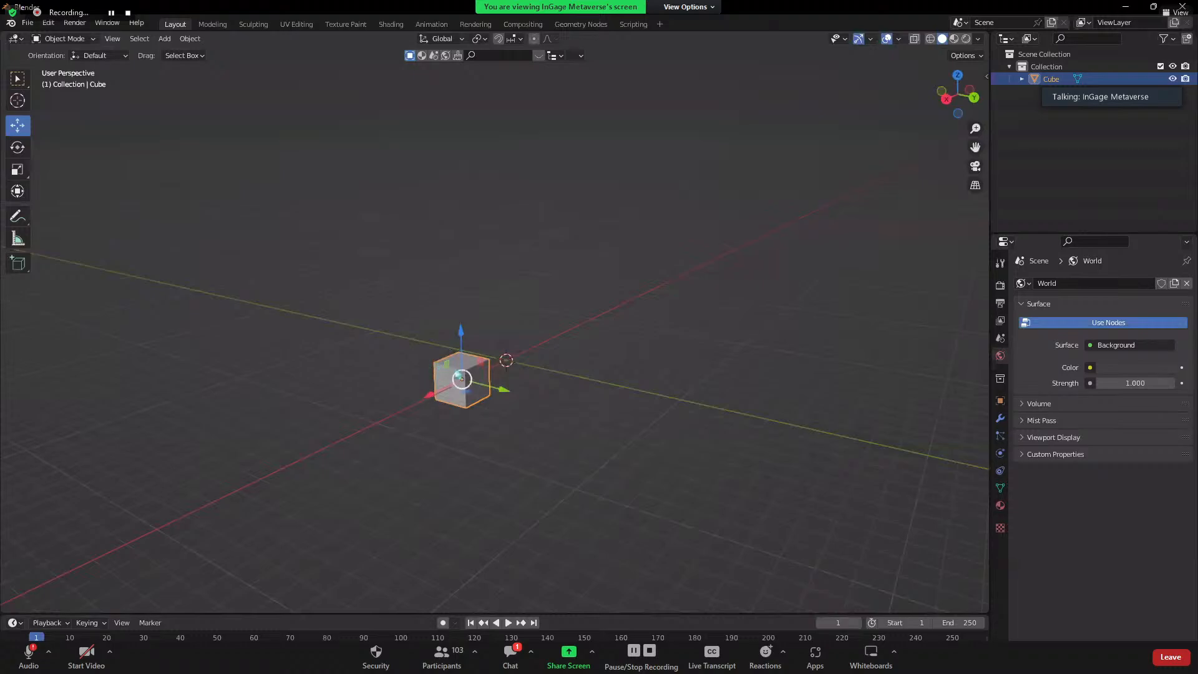
- Move the cube within the global XZ plane, and undo the moves back to the world origin
key("g")
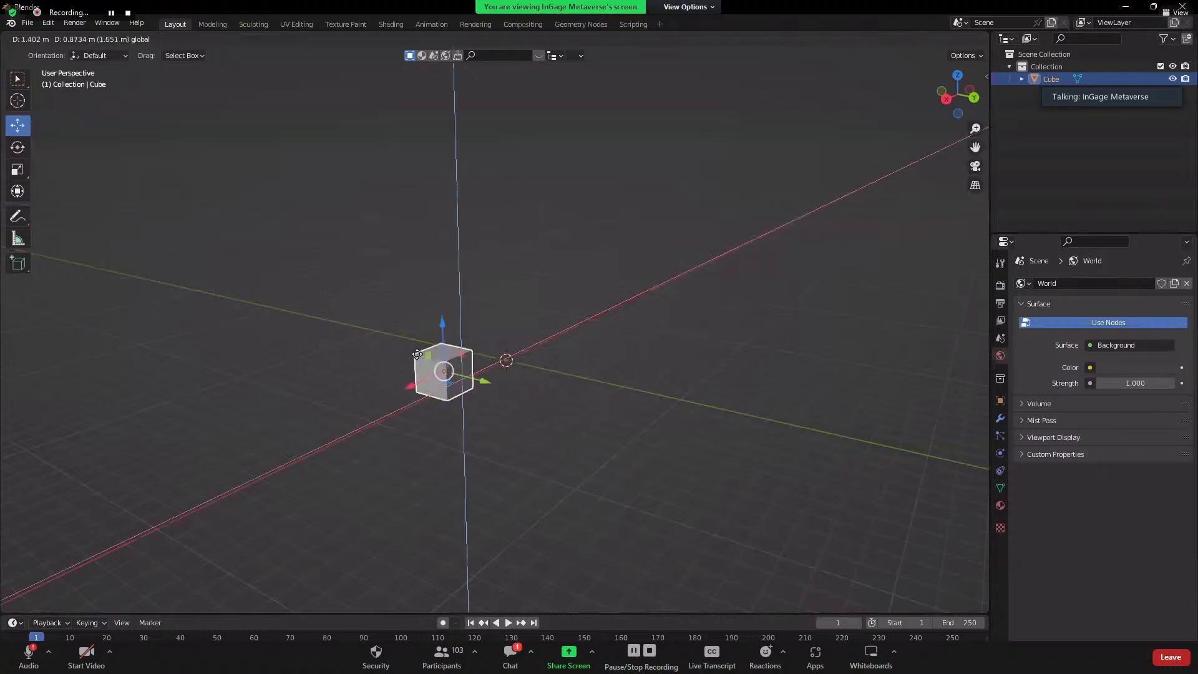
left_click(412, 449)
middle_click_drag(412, 449, 382, 459)
middle_click_drag(355, 418, 406, 425)
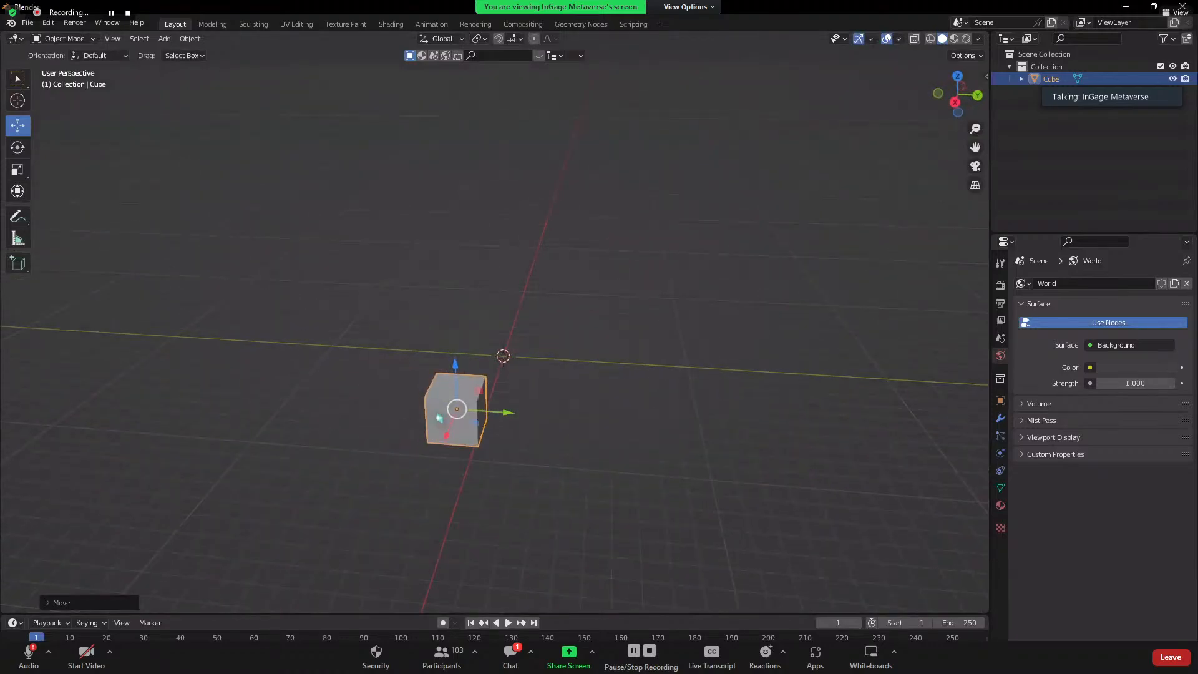
middle_click_drag(439, 417, 507, 438)
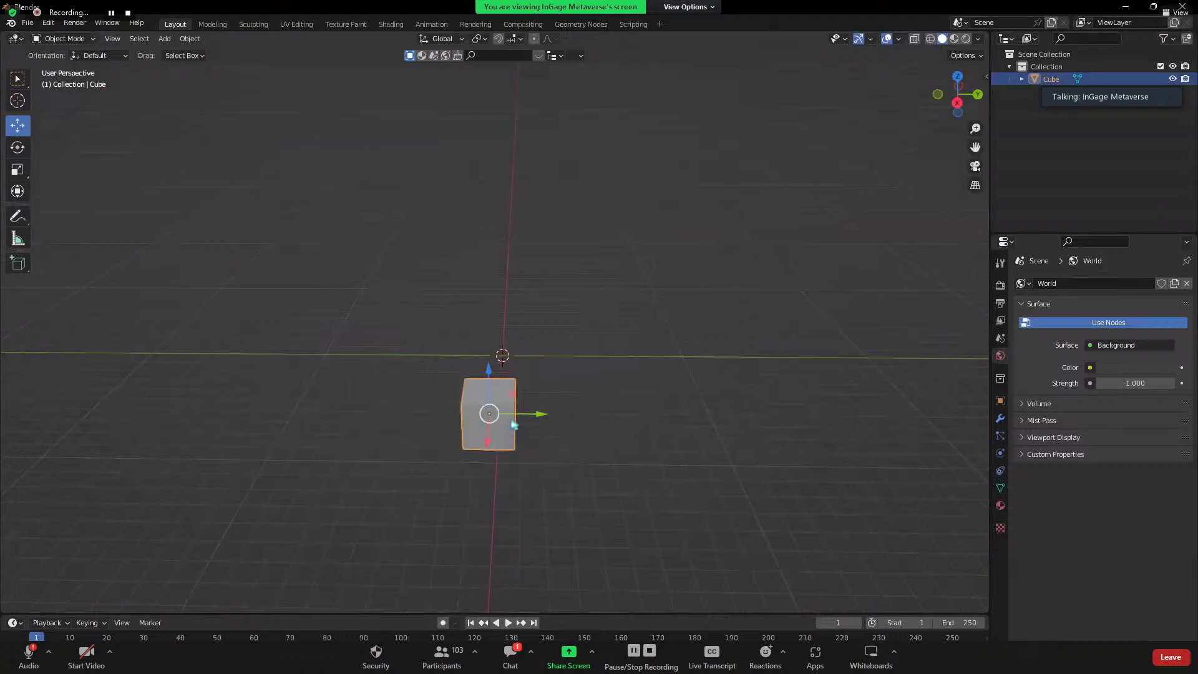
left_click(699, 517)
middle_click_drag(747, 495, 545, 375)
key("ctrl+z")
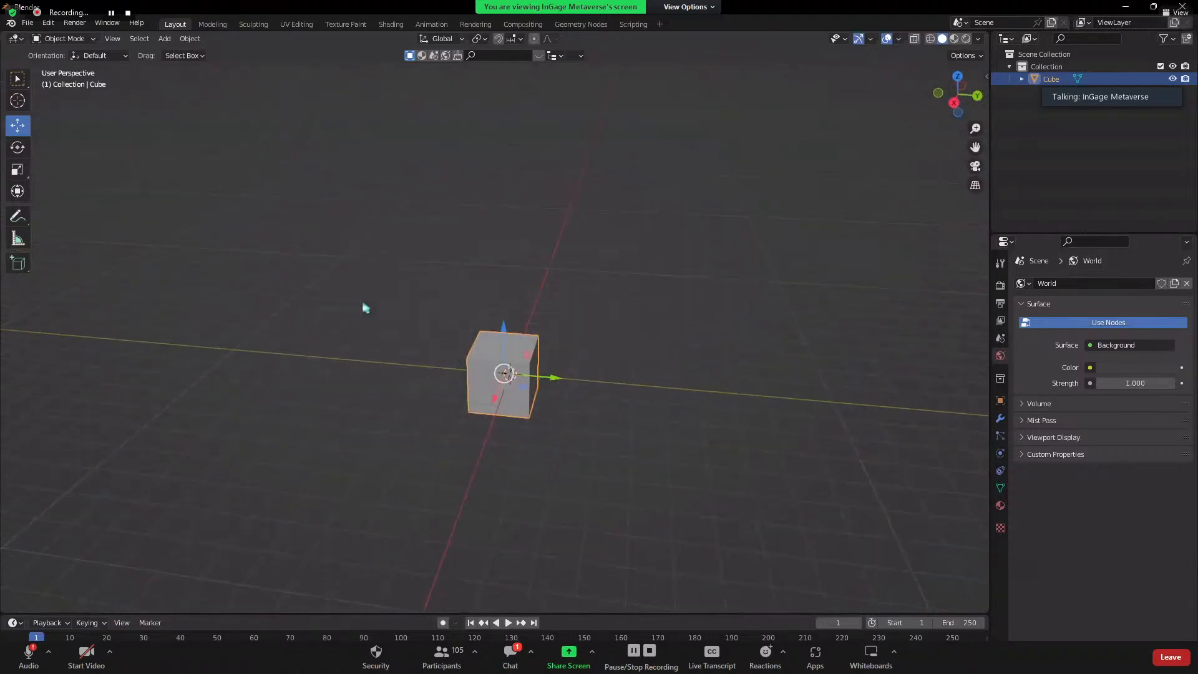
- Move the cube freely without an axis constraint, view it from another side, and return it to the origin
left_click_drag(362, 292, 713, 499)
key("g")
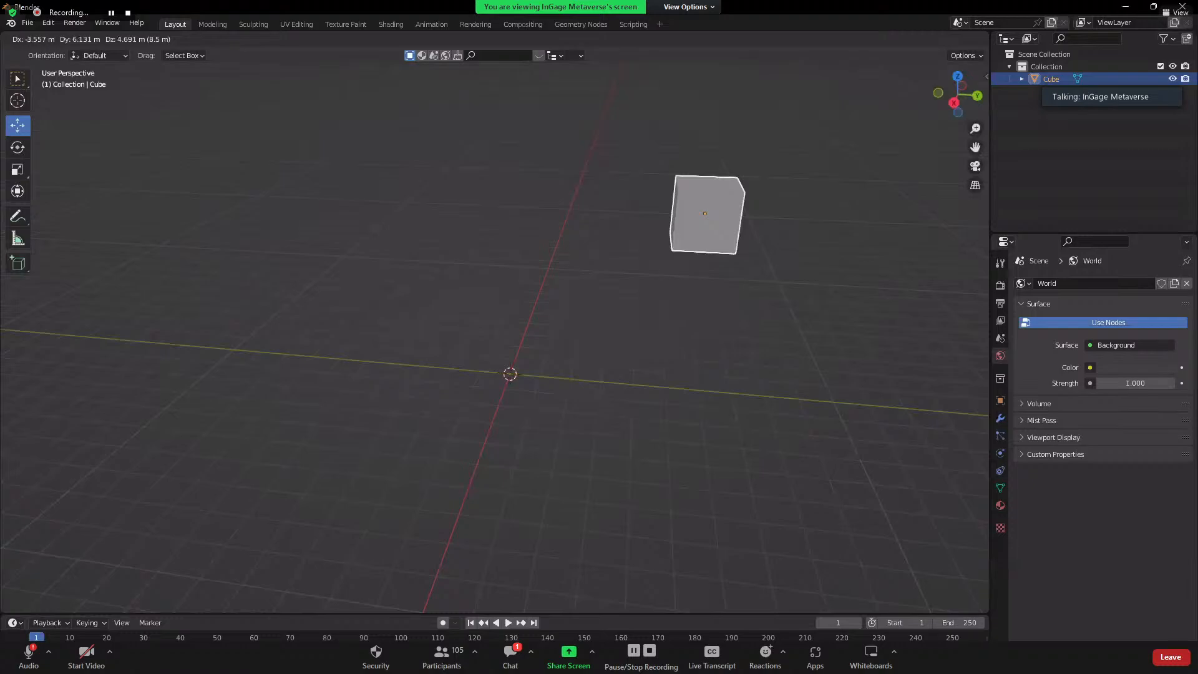
left_click(629, 222)
middle_click_drag(629, 222, 536, 318)
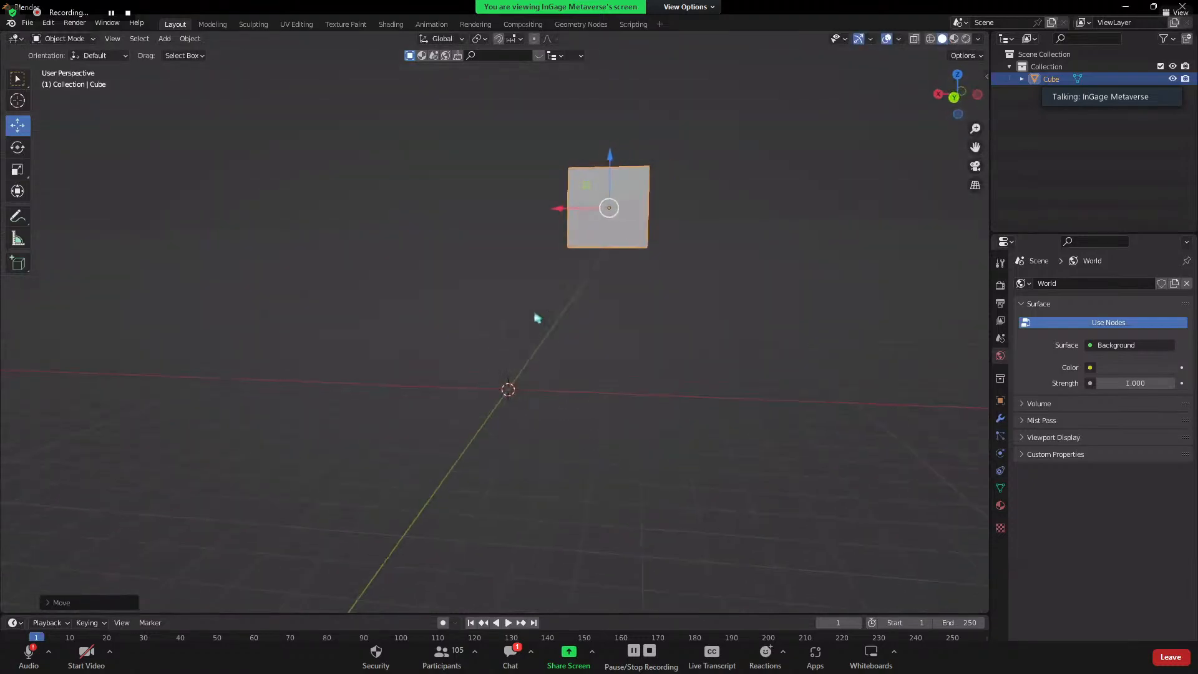
middle_click_drag(455, 237, 507, 473)
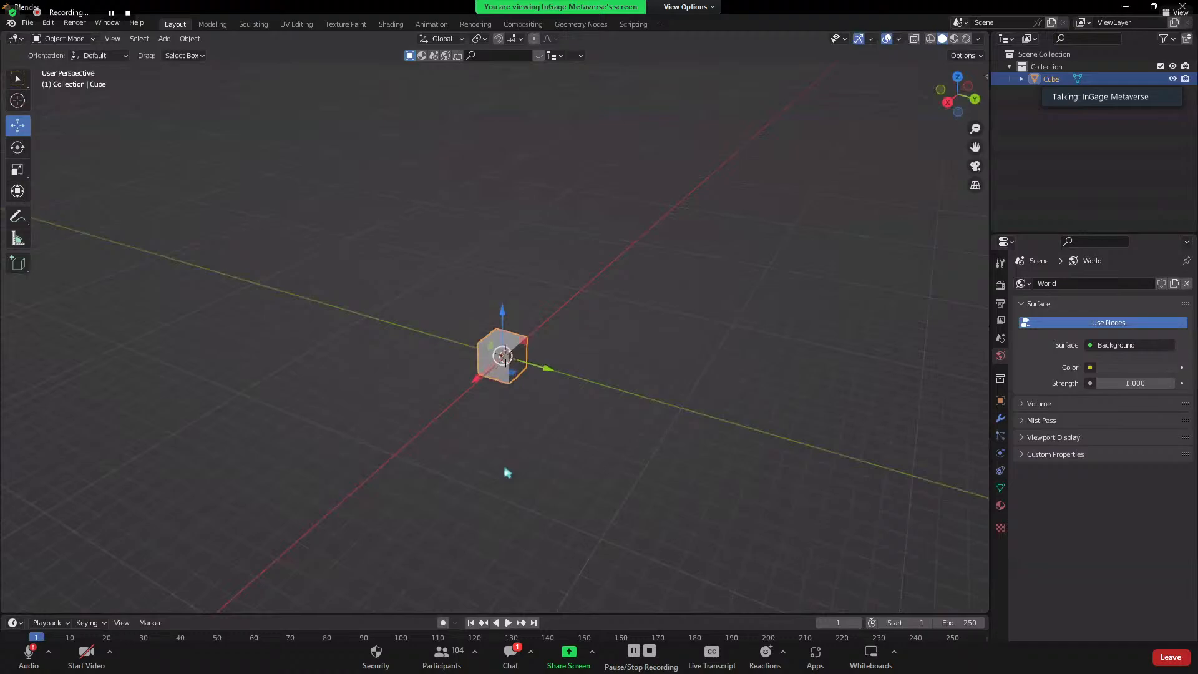
mouse_move(570, 473)
middle_mouse_down()
mouse_move(543, 489)
mouse_move(578, 494)
middle_mouse_up()
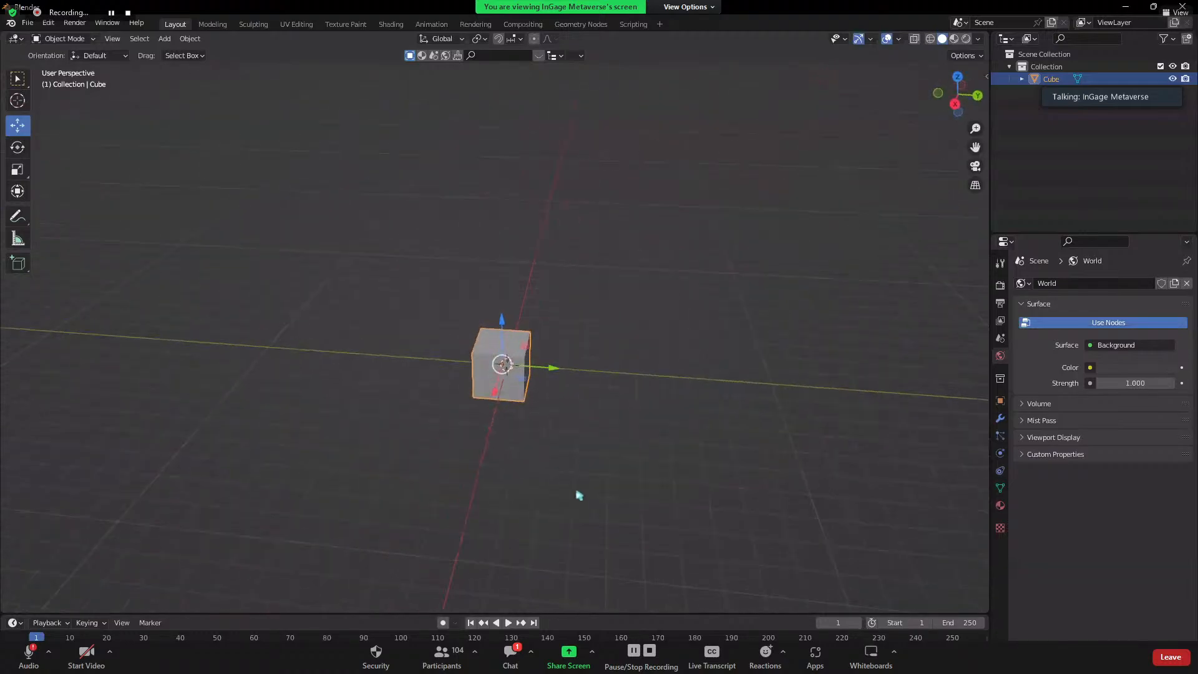
- Try moving the cube constrained to the global X axis, and cancel the move
key("g")
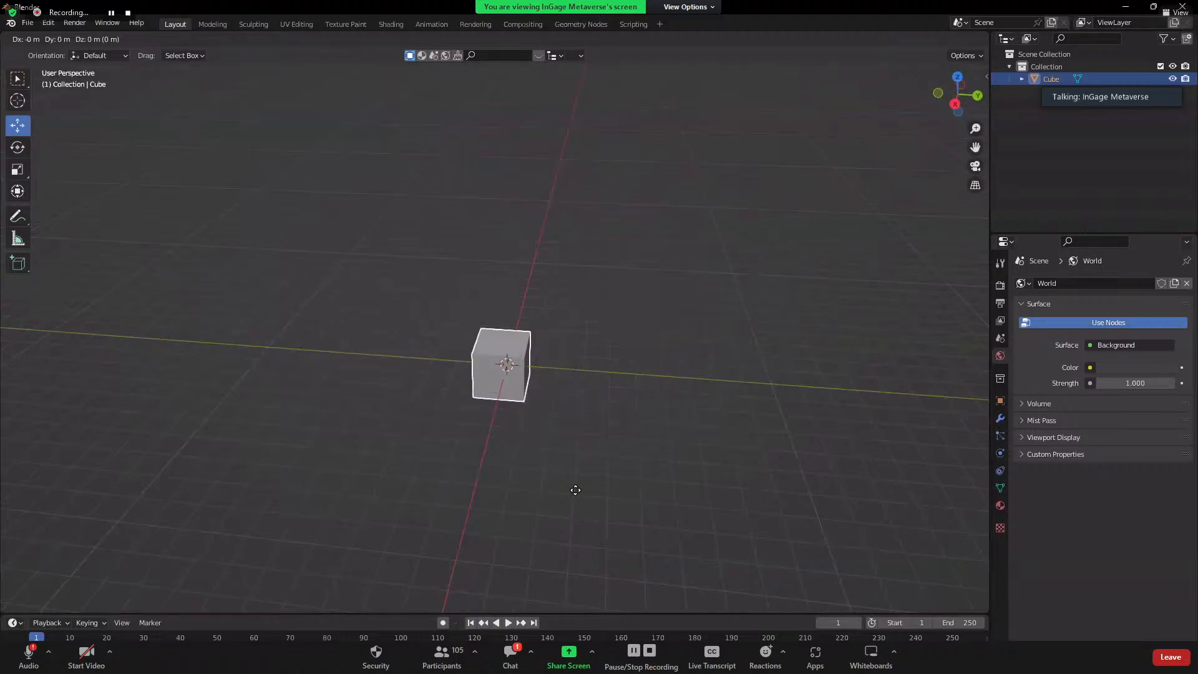
key("x")
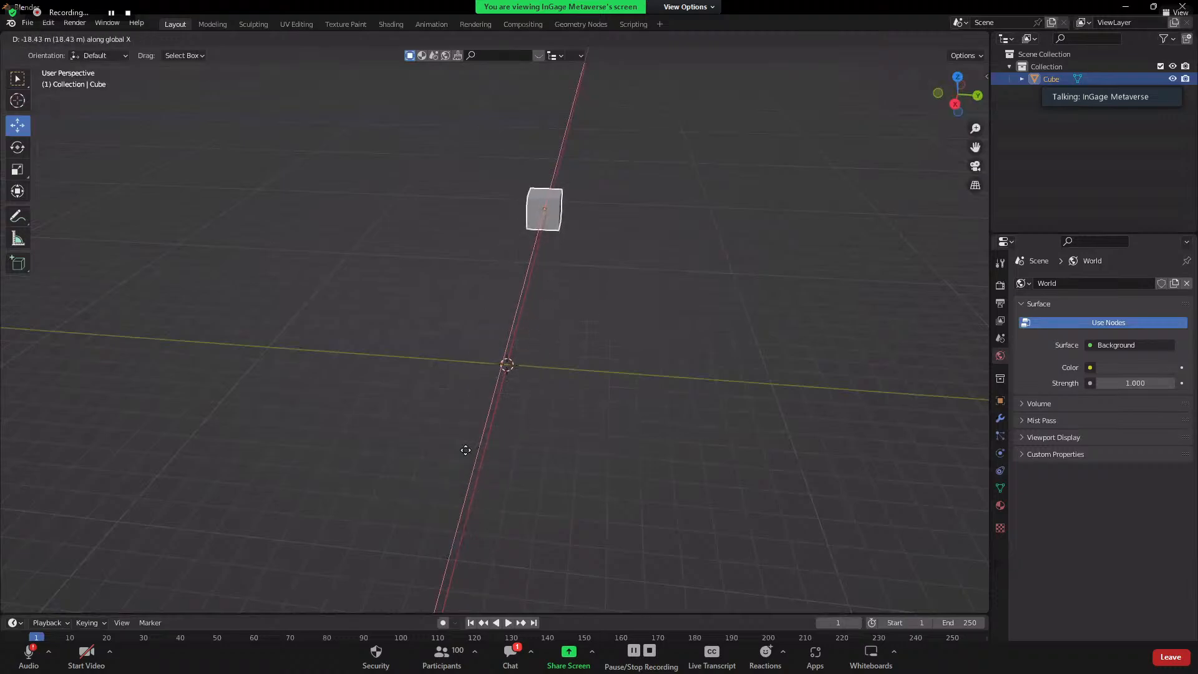
key("Escape")
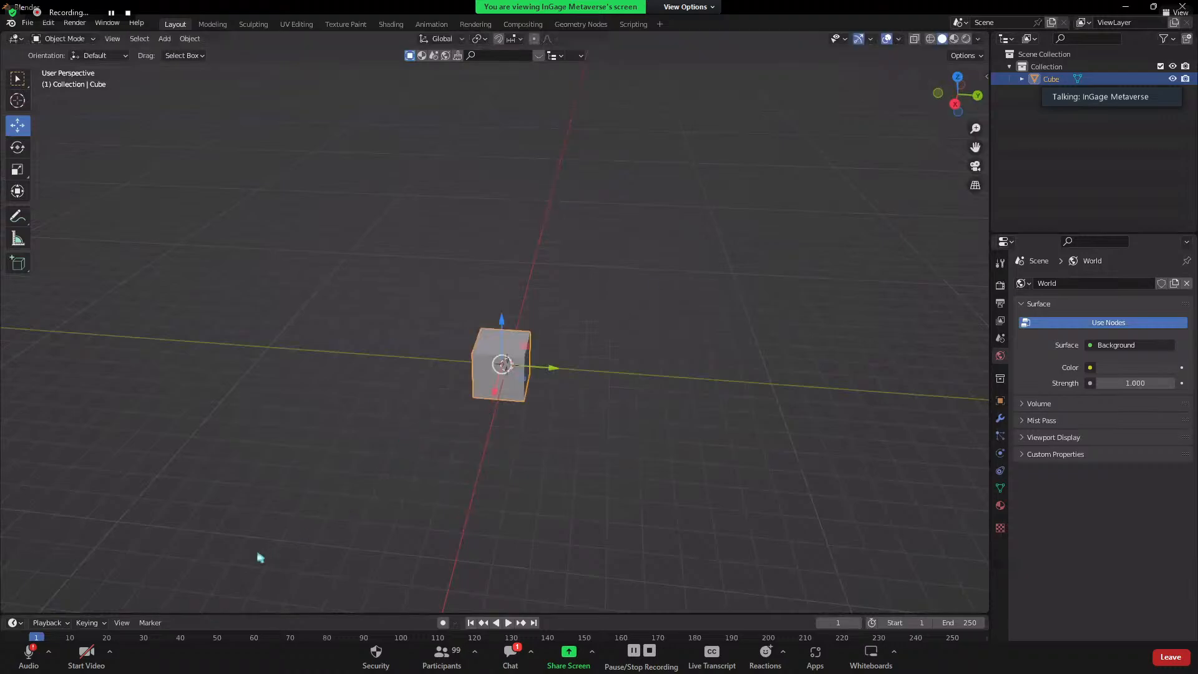
- Try moving the cube constrained to the global Y axis, and cancel the move
middle_click_drag(260, 558, 553, 372)
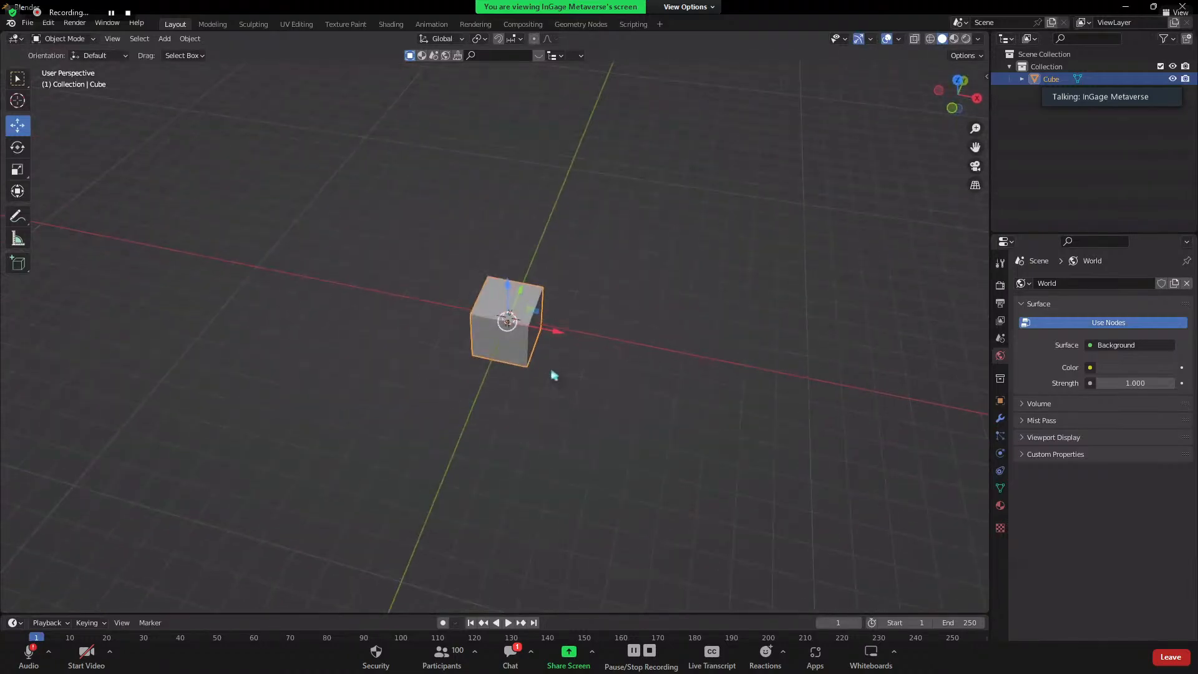
middle_click_drag(554, 418, 569, 395)
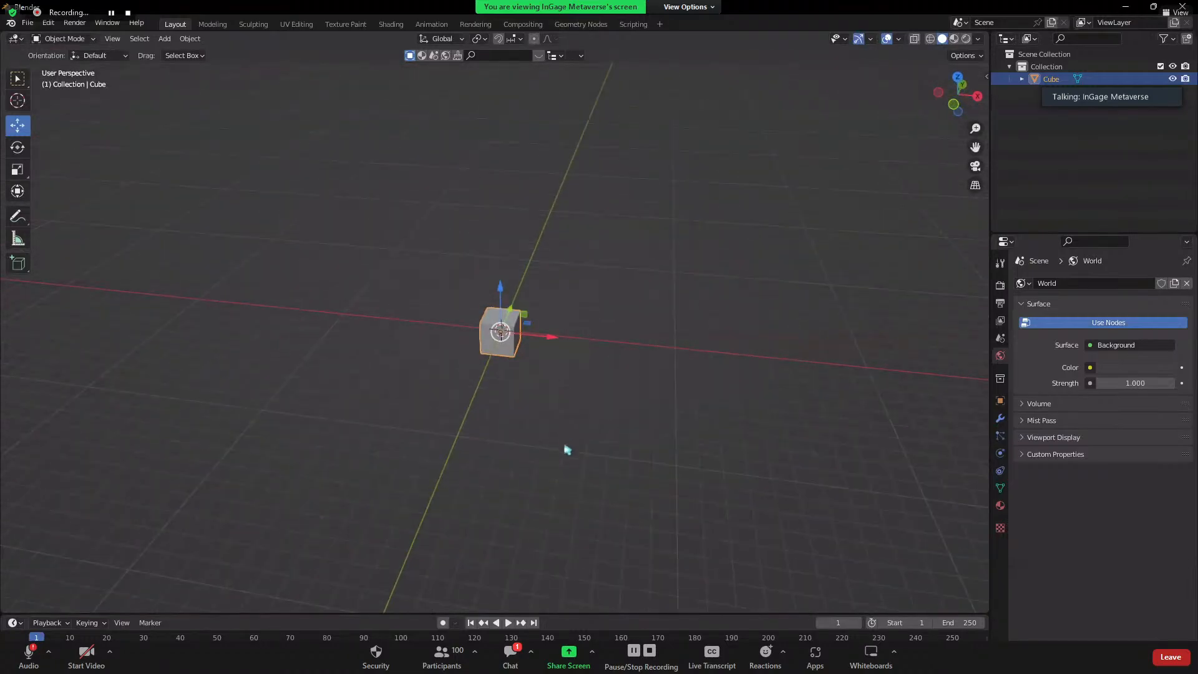
key("g")
key("y")
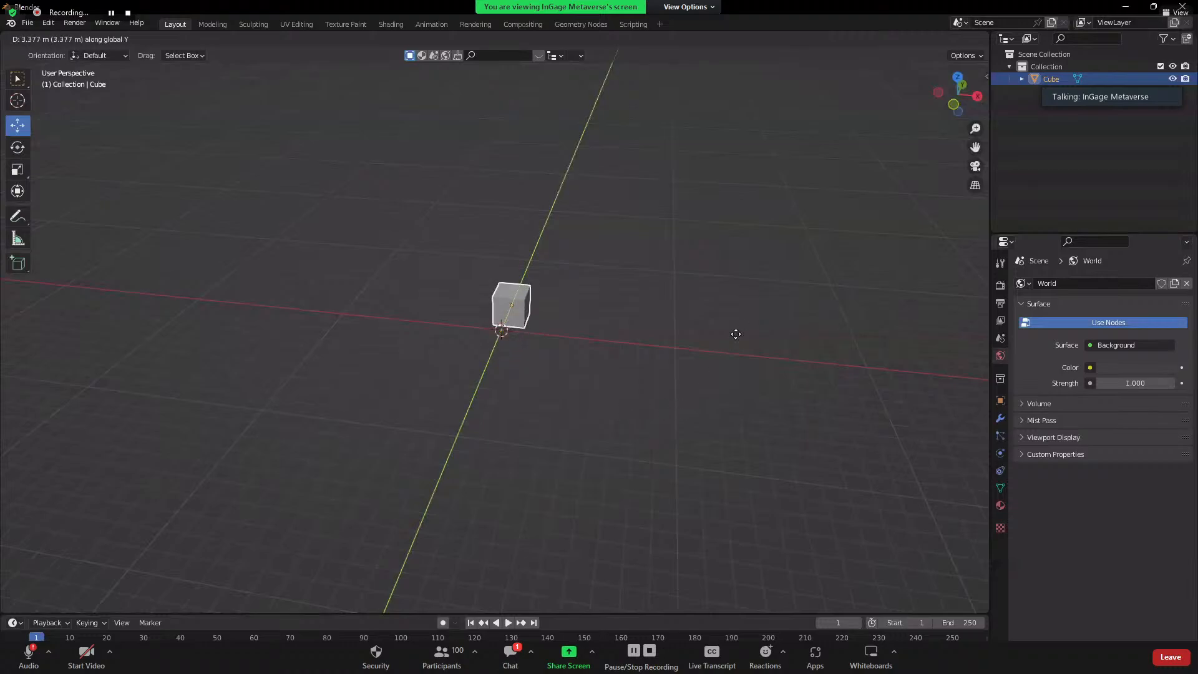
key("Escape")
- Raise the cube along the global Z axis, and return it to the origin
key("g")
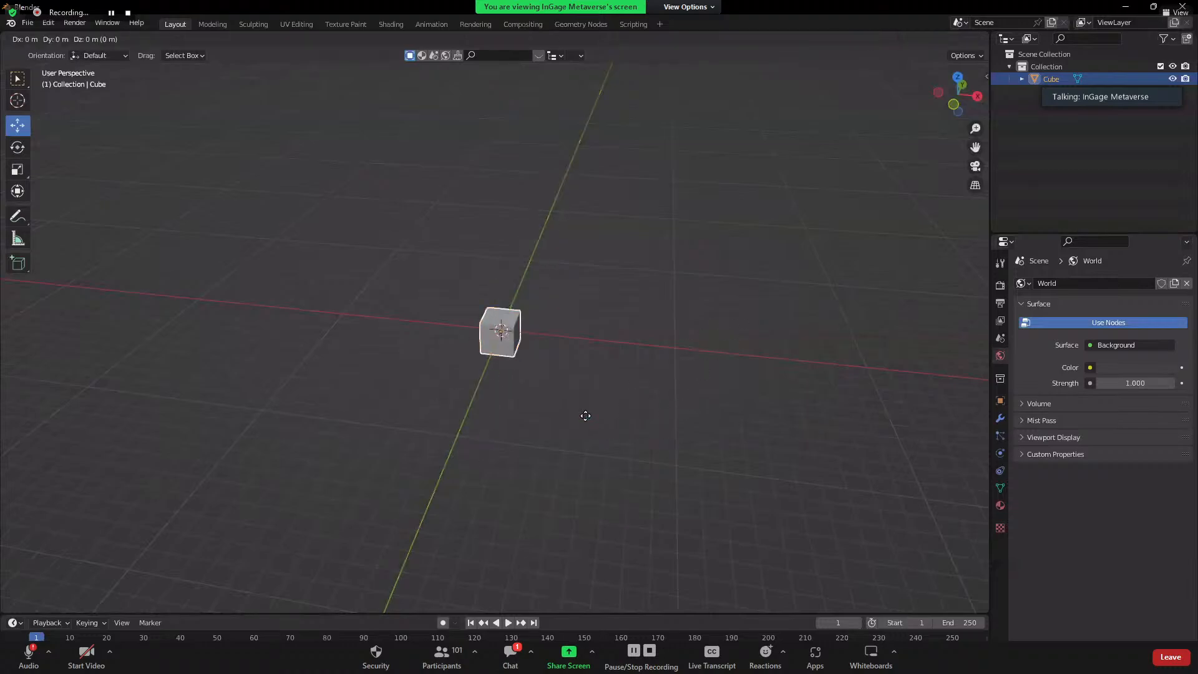
key("z")
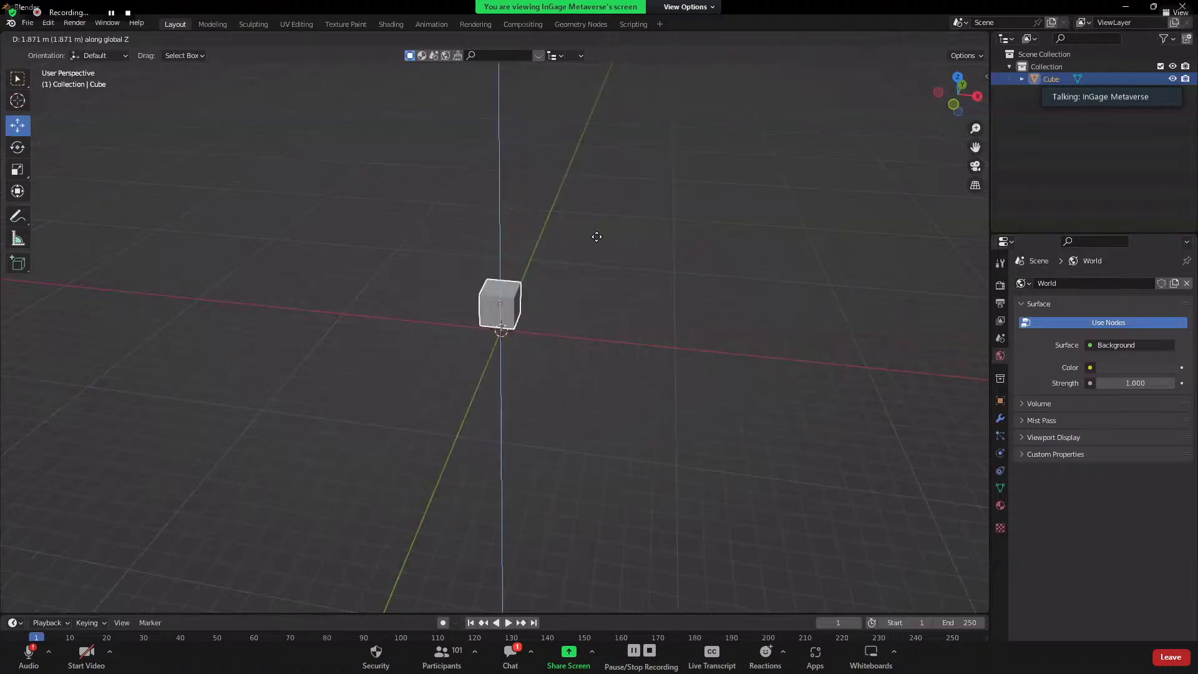
left_click(581, 311)
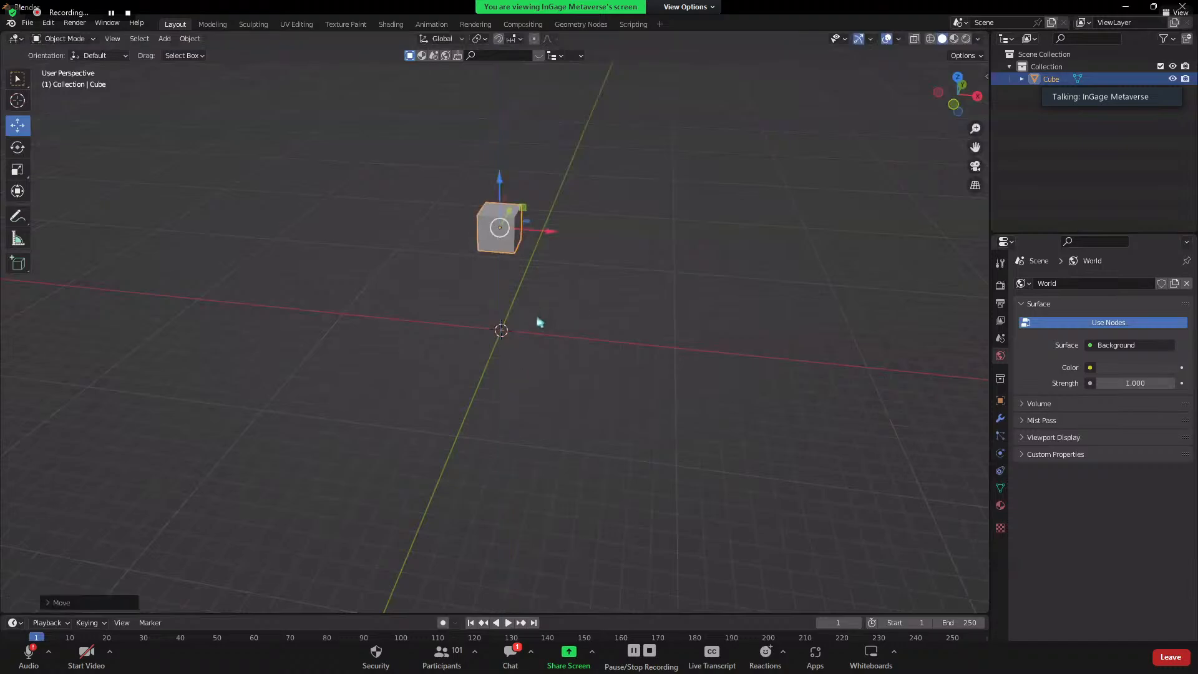
key("KP_Decimal")
- Move the cube above the grid with the global X axis locked, so it travels only in Y and Z
middle_click_drag(503, 401, 539, 412)
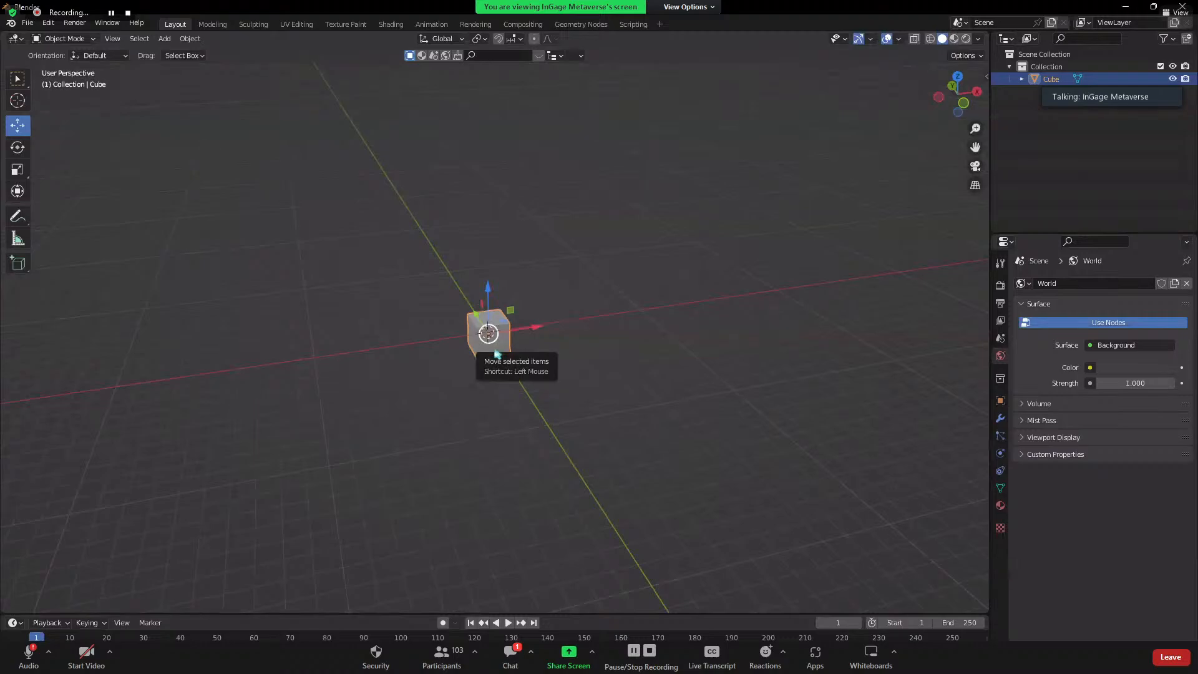
left_click_drag(494, 348, 494, 348)
key("shift+x")
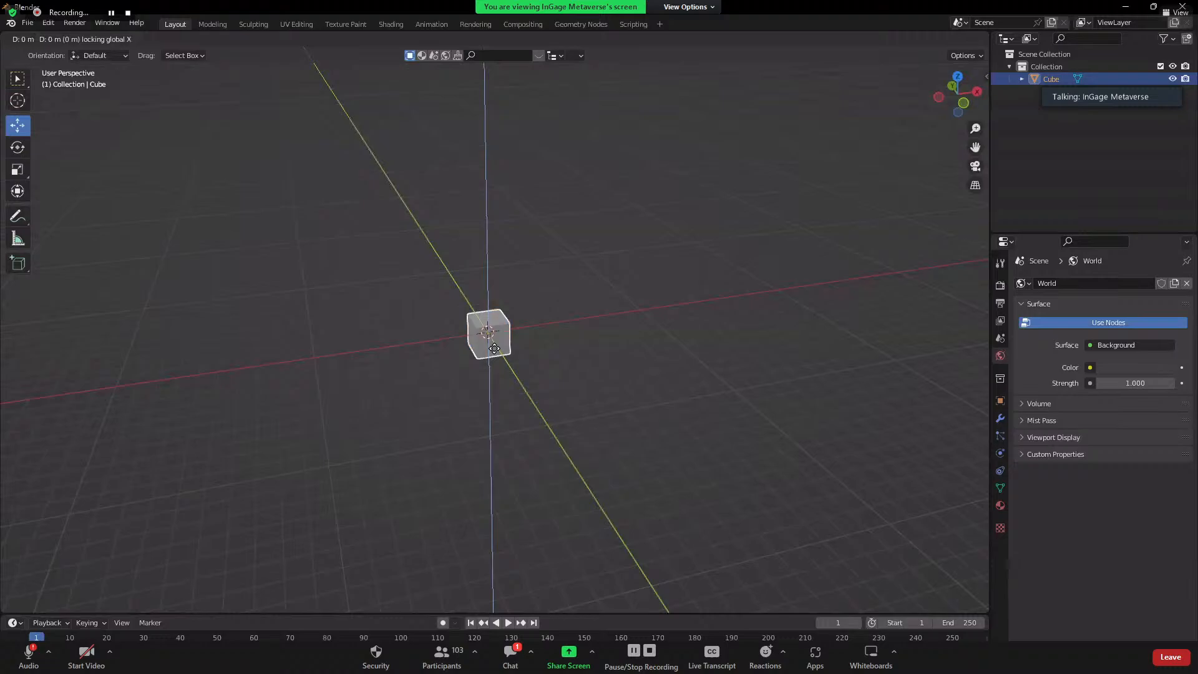
left_click_drag(494, 348, 425, 114)
middle_click_drag(444, 321, 447, 350)
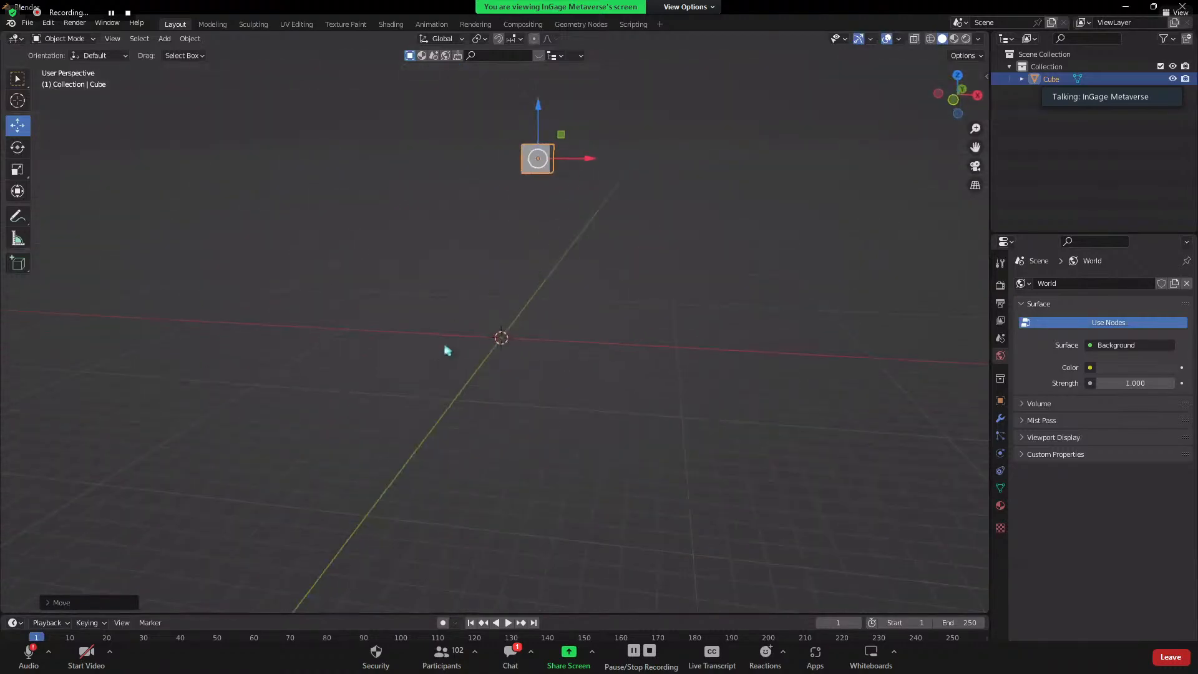
- Undo the cube's last move so it sits back at the world origin
scroll(596, 177, "down", 3)
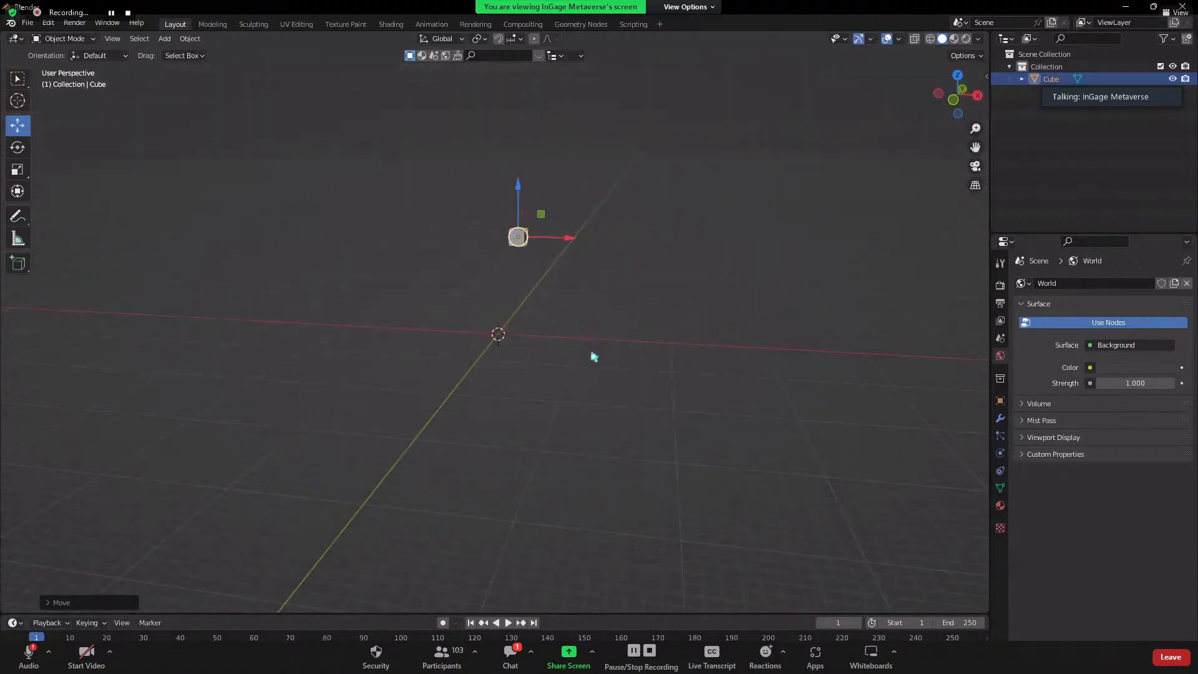
key("ctrl+z")
scroll(572, 366, "up", 6)
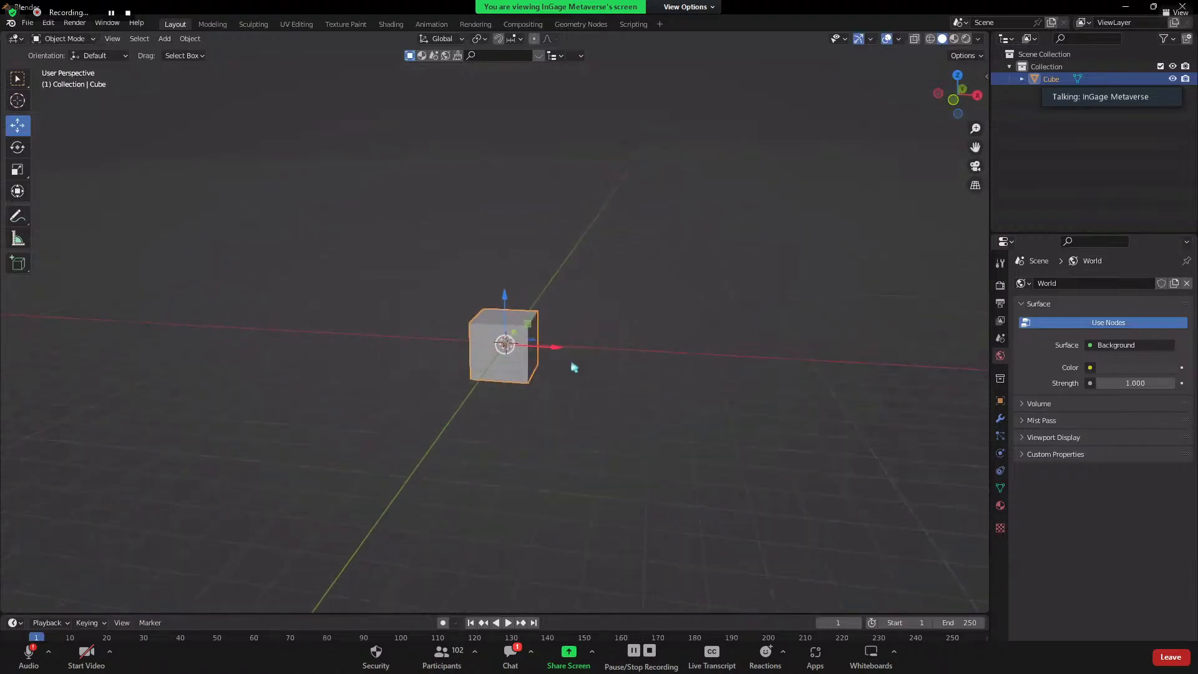
middle_click_drag(572, 366, 443, 386)
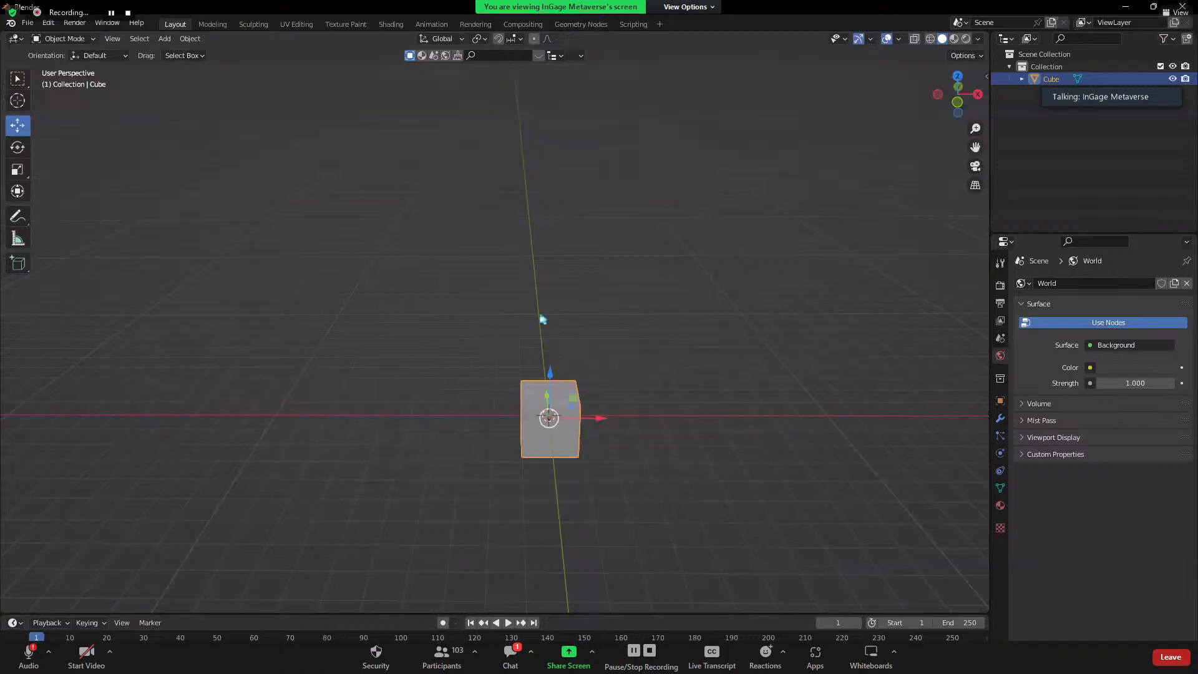
scroll(618, 440, "down", 2)
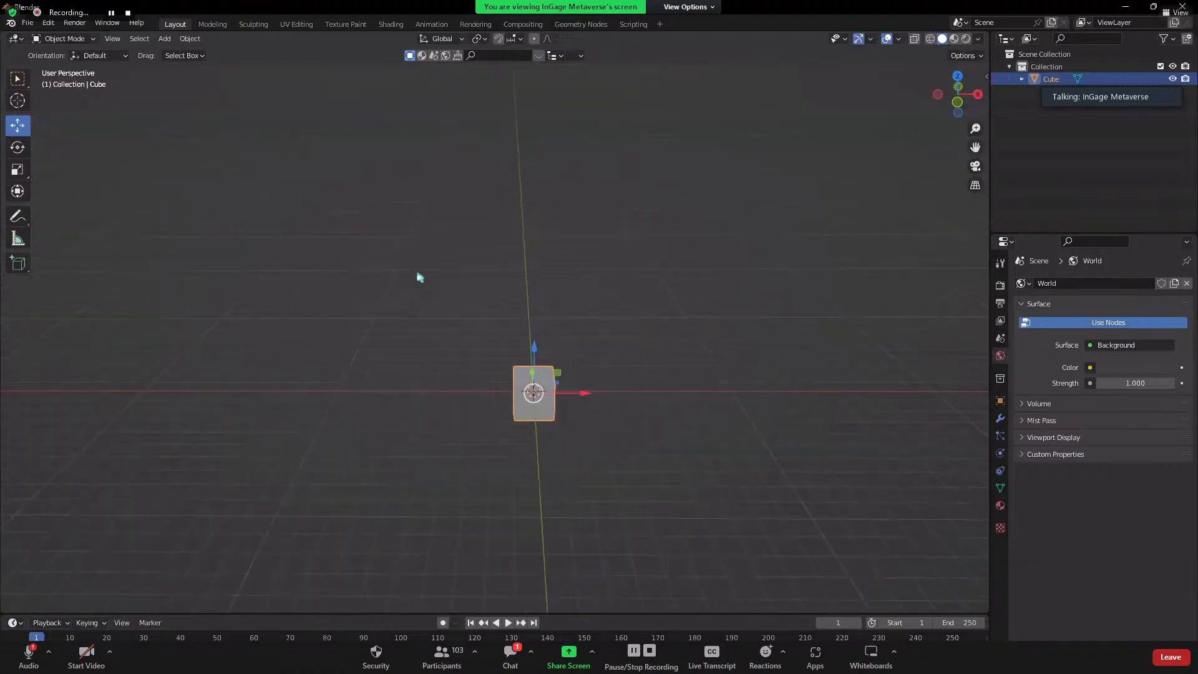
- Move the cube exactly 1 m along the global X axis
left_click(17, 147)
left_click(18, 125)
scroll(620, 476, "up", 1)
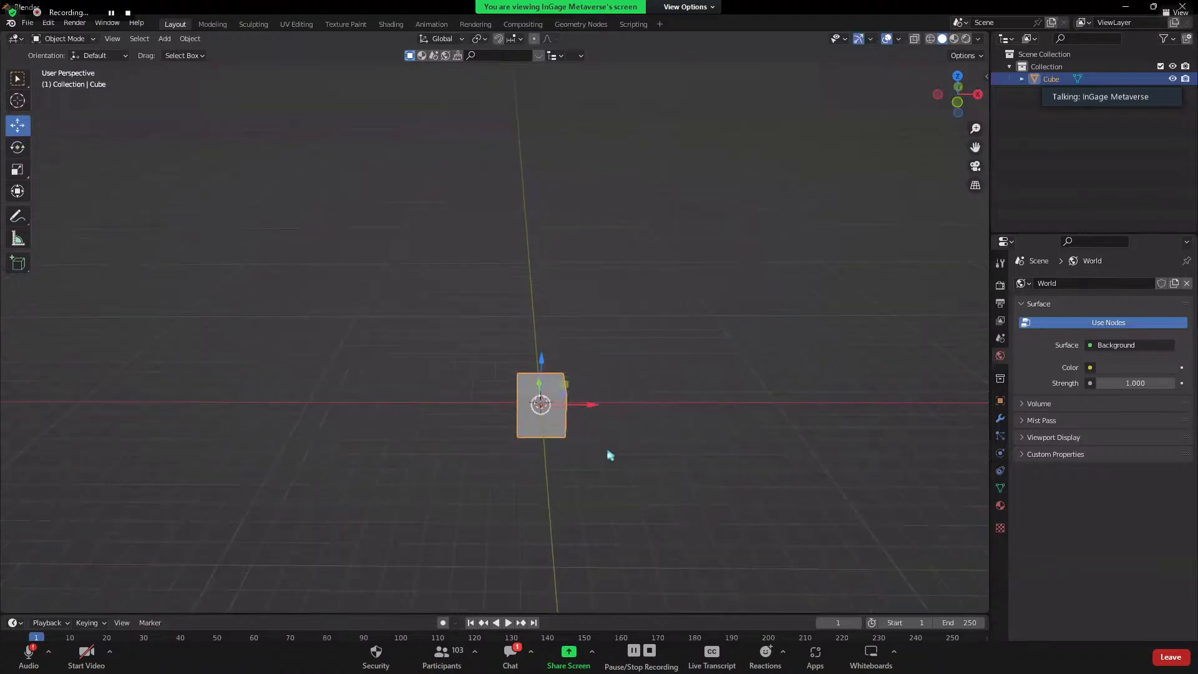
left_click_drag(551, 388, 548, 383)
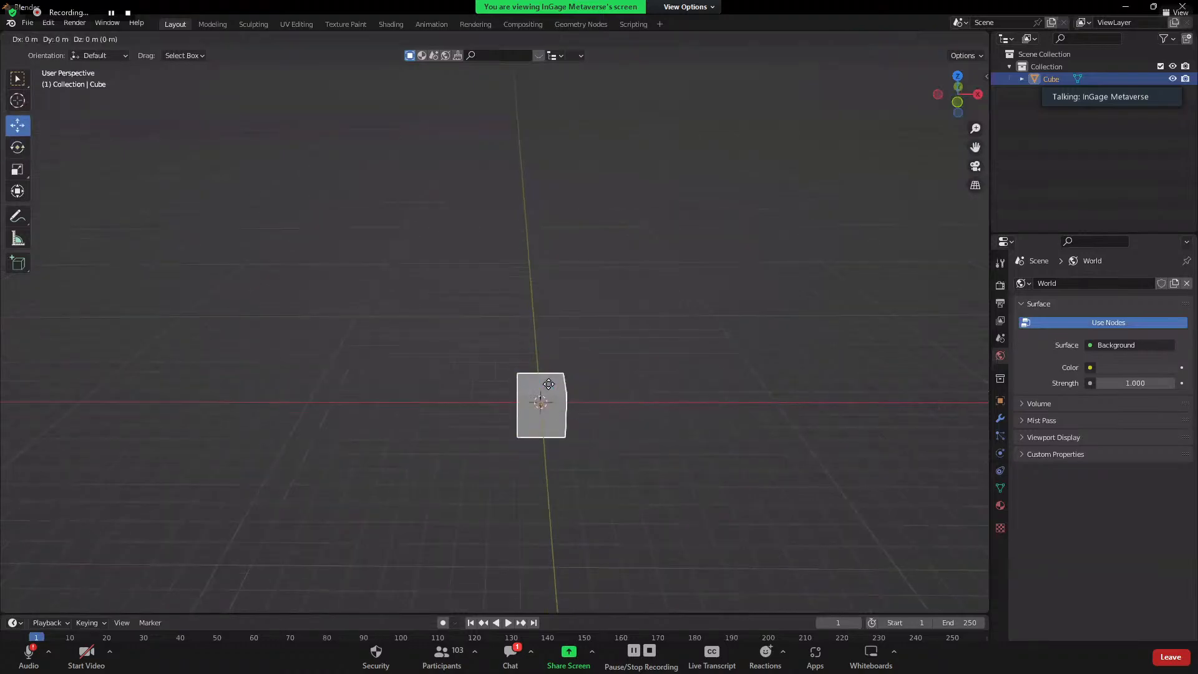
key("x")
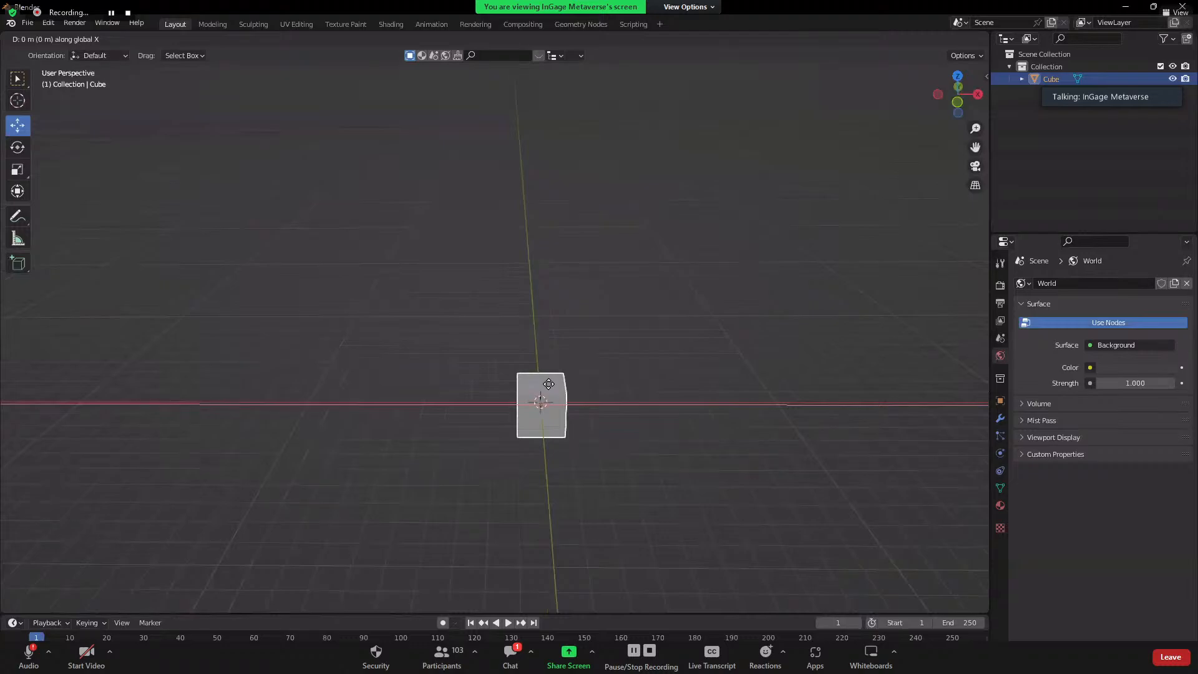
type("1")
key("Return")
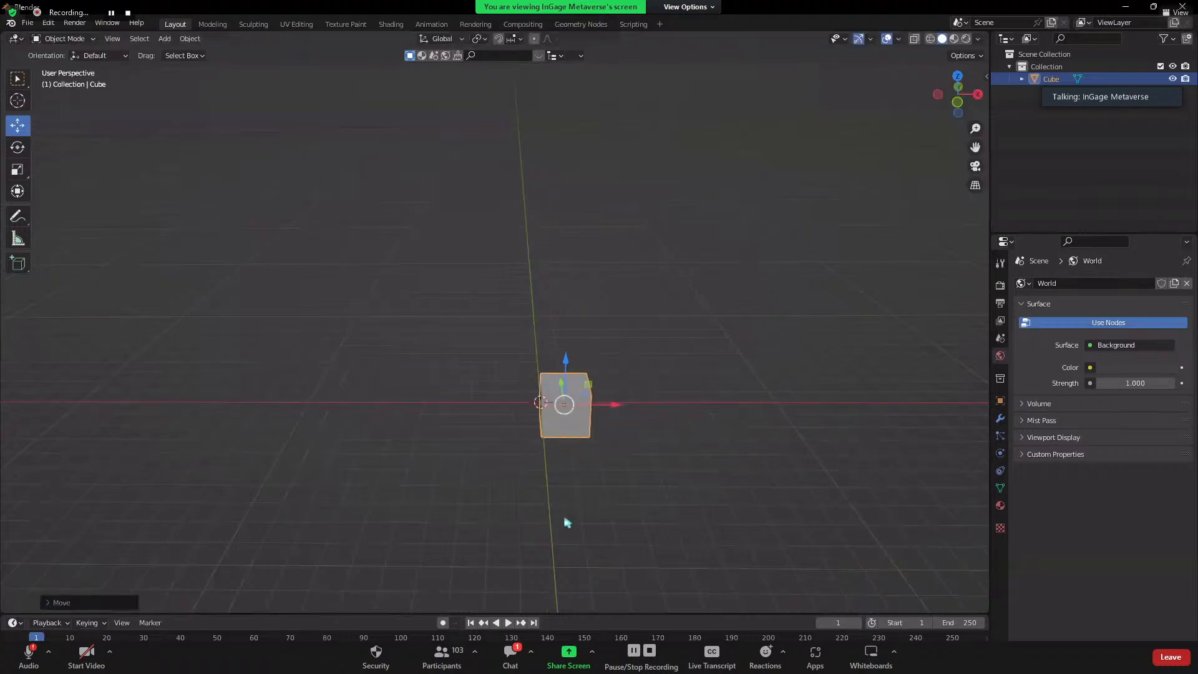
- Try raising the cube 20 m along the global Z axis, and undo the move
scroll(566, 520, "up", 2)
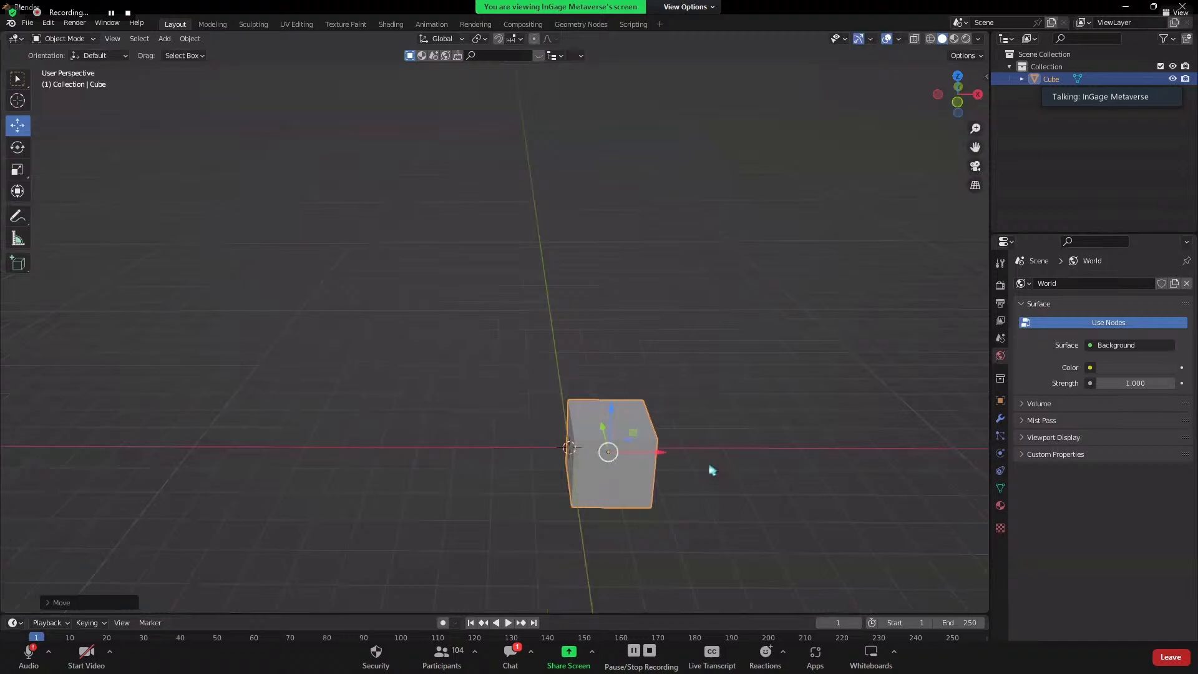
middle_click_drag(712, 469, 533, 348, "shift")
middle_click_drag(647, 418, 575, 292)
key("g")
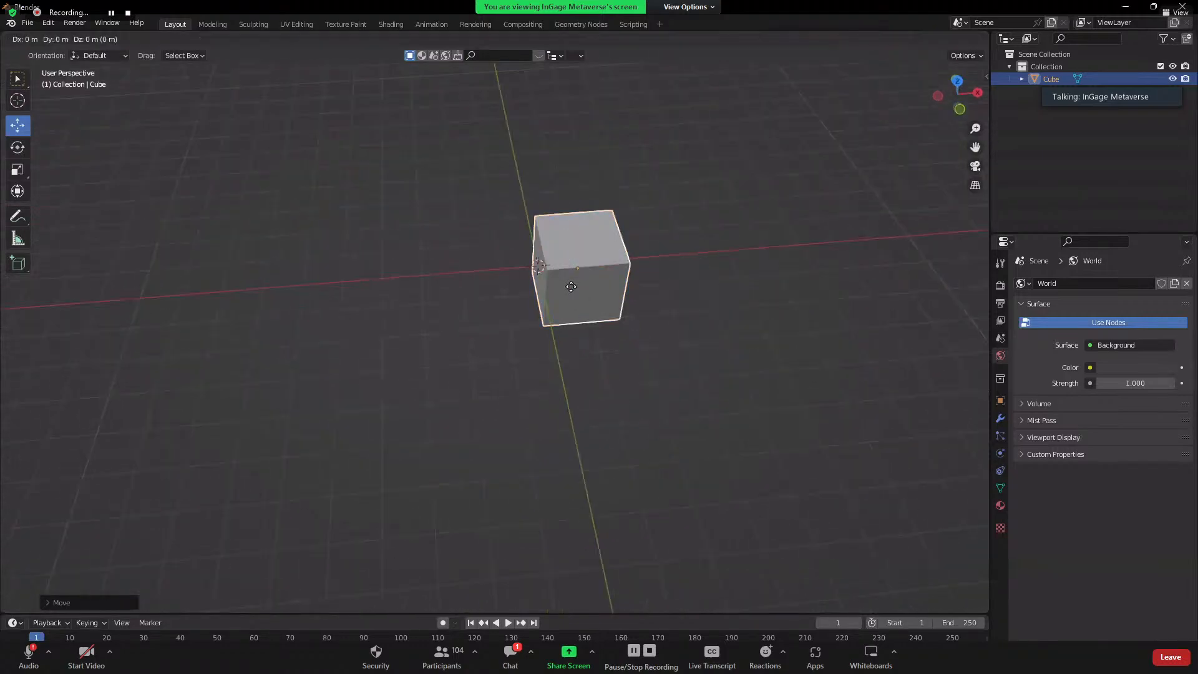
key("z")
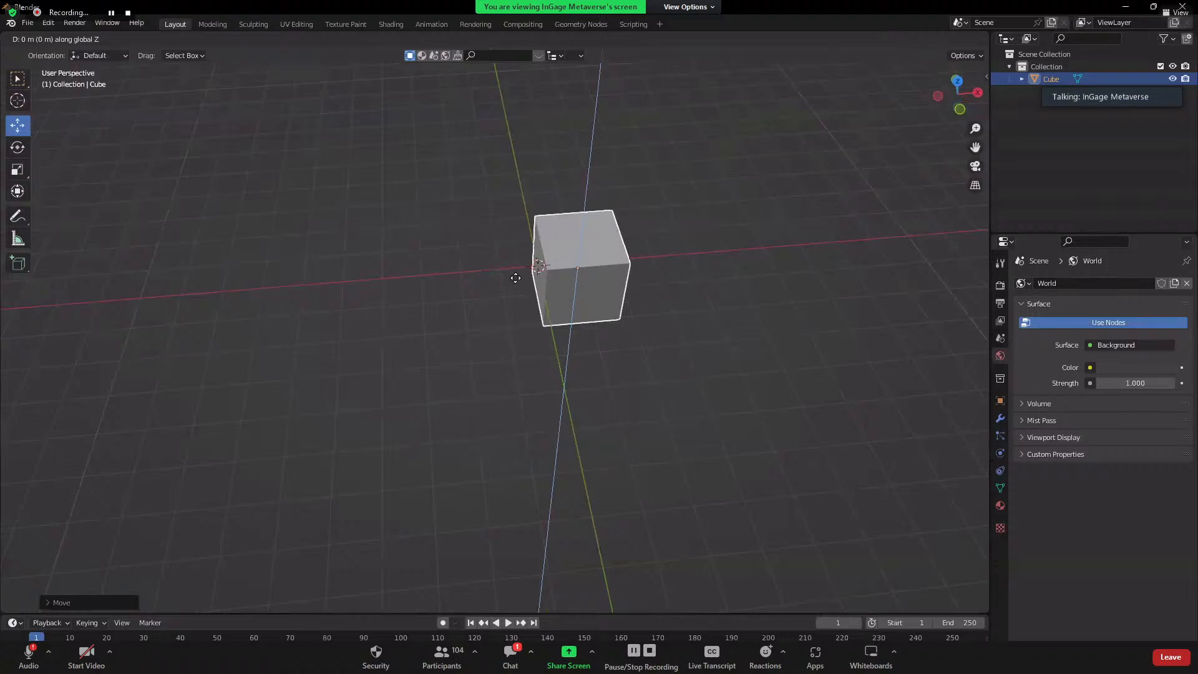
type("20")
key("Return")
middle_click_drag(654, 230, 543, 495)
key("ctrl+z")
- Raise the cube 4 m along the global Z axis
type("g")
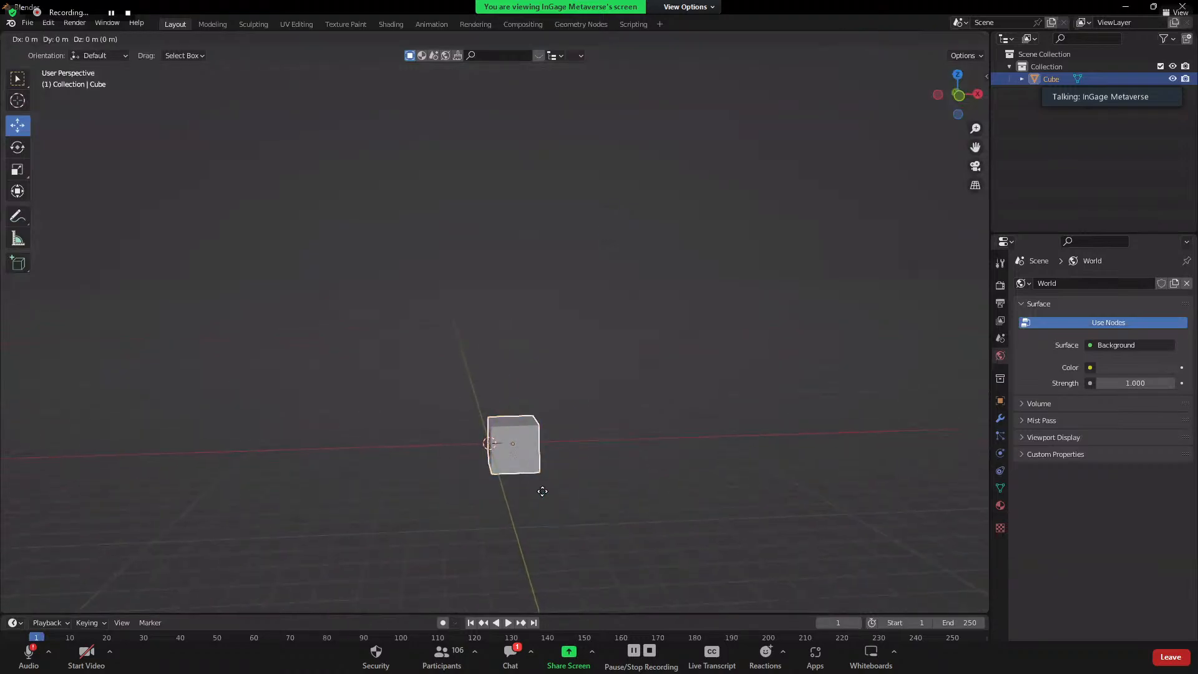
type("z4")
key("Return")
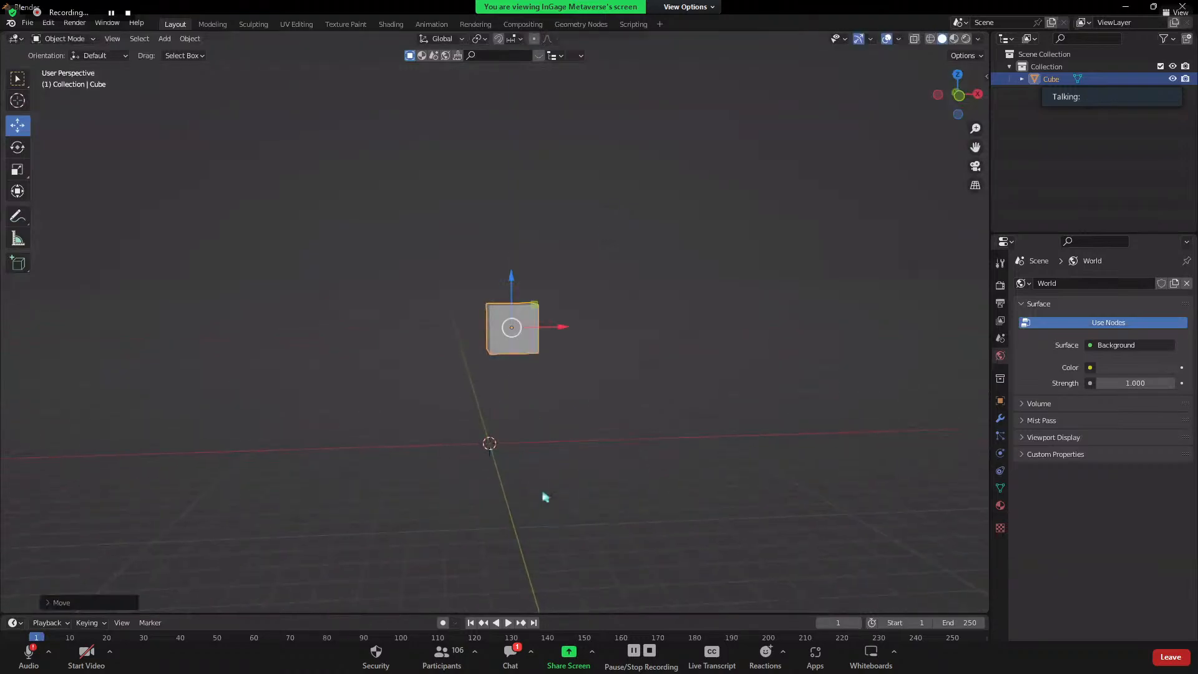
scroll(545, 497, "up", 3)
left_click_drag(506, 190, 795, 474)
left_click_drag(324, 174, 691, 418)
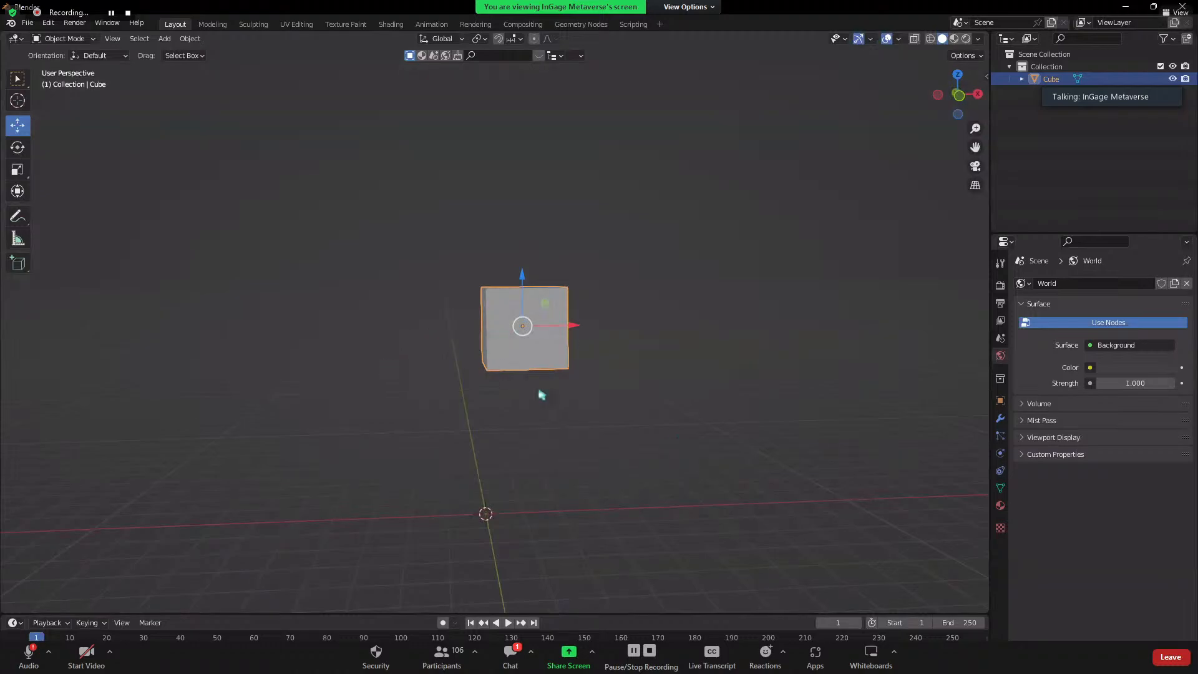
- Lower the cube freehand along its vertical axis until it is close to the ground grid
middle_click_drag(540, 395, 576, 476)
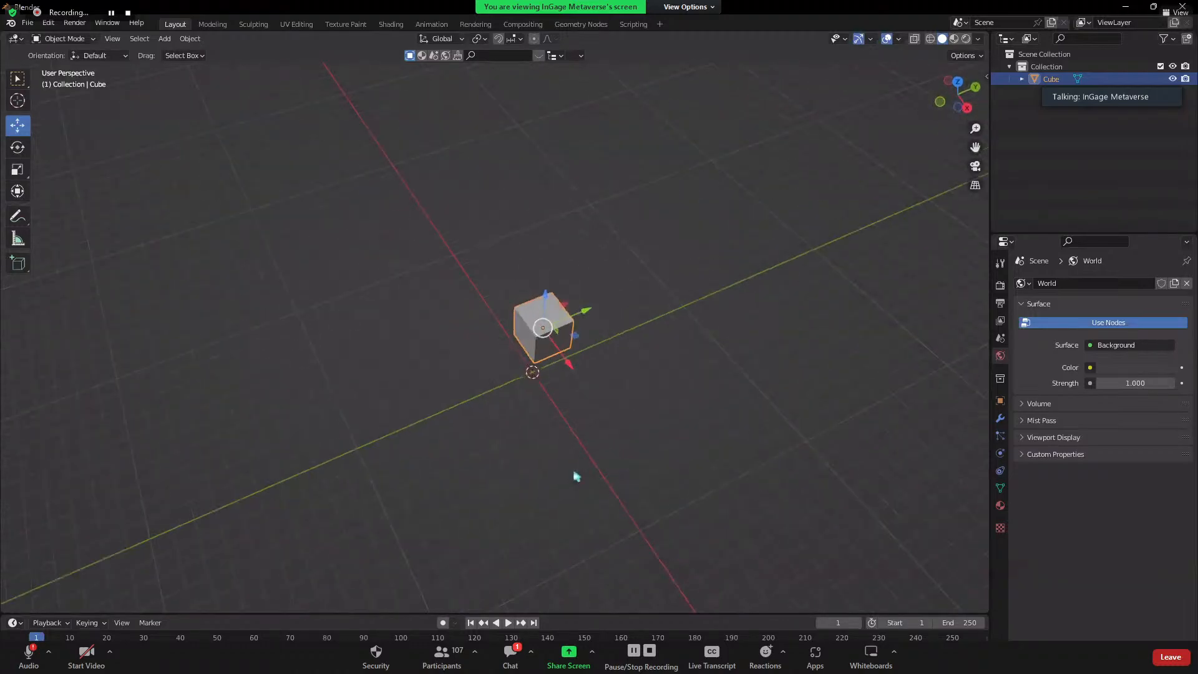
scroll(711, 468, "up", 2)
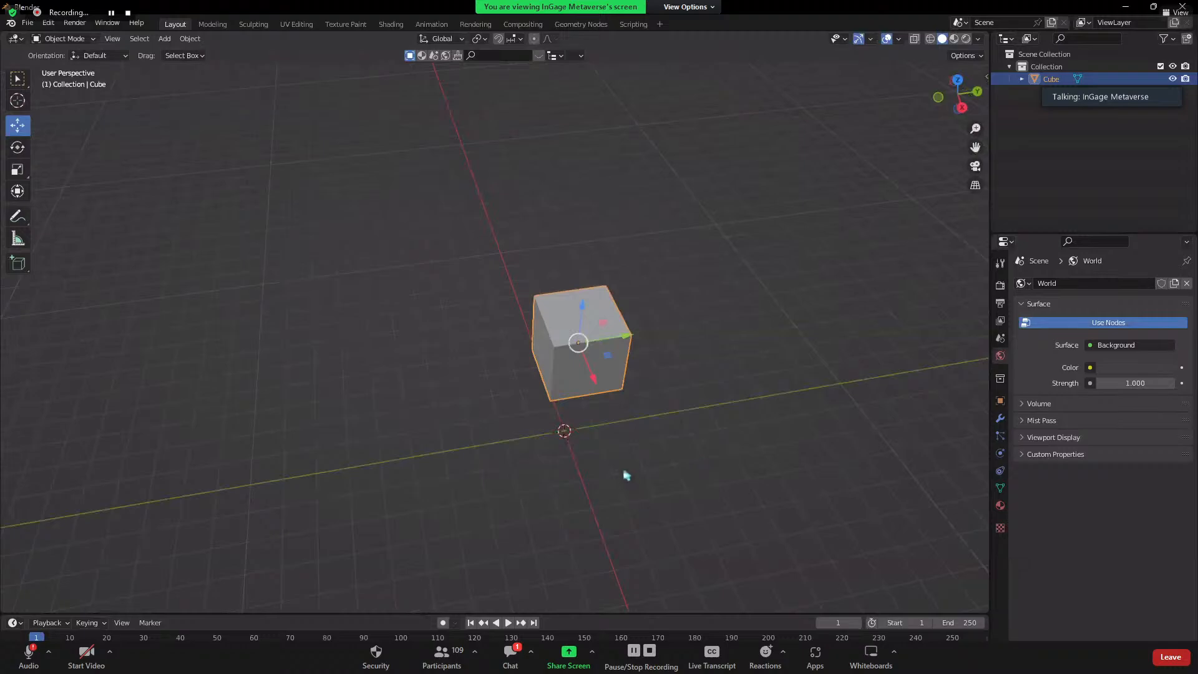
middle_click_drag(626, 475, 551, 300)
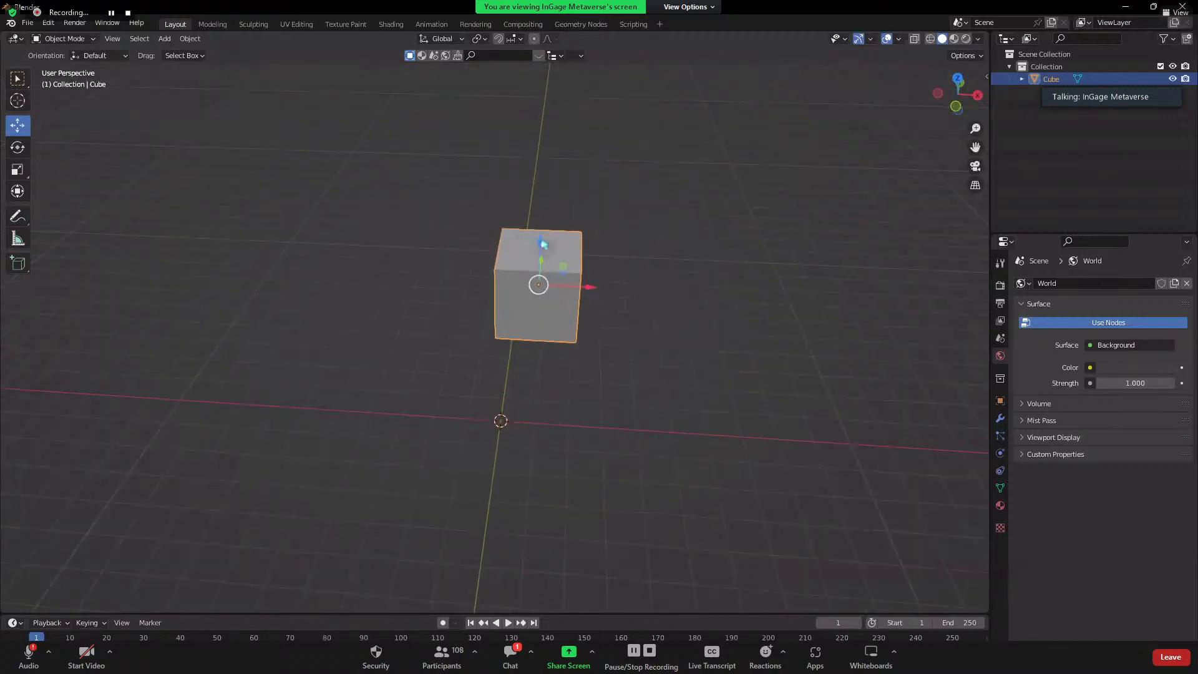
left_click_drag(542, 243, 518, 360)
middle_click_drag(600, 468, 474, 462)
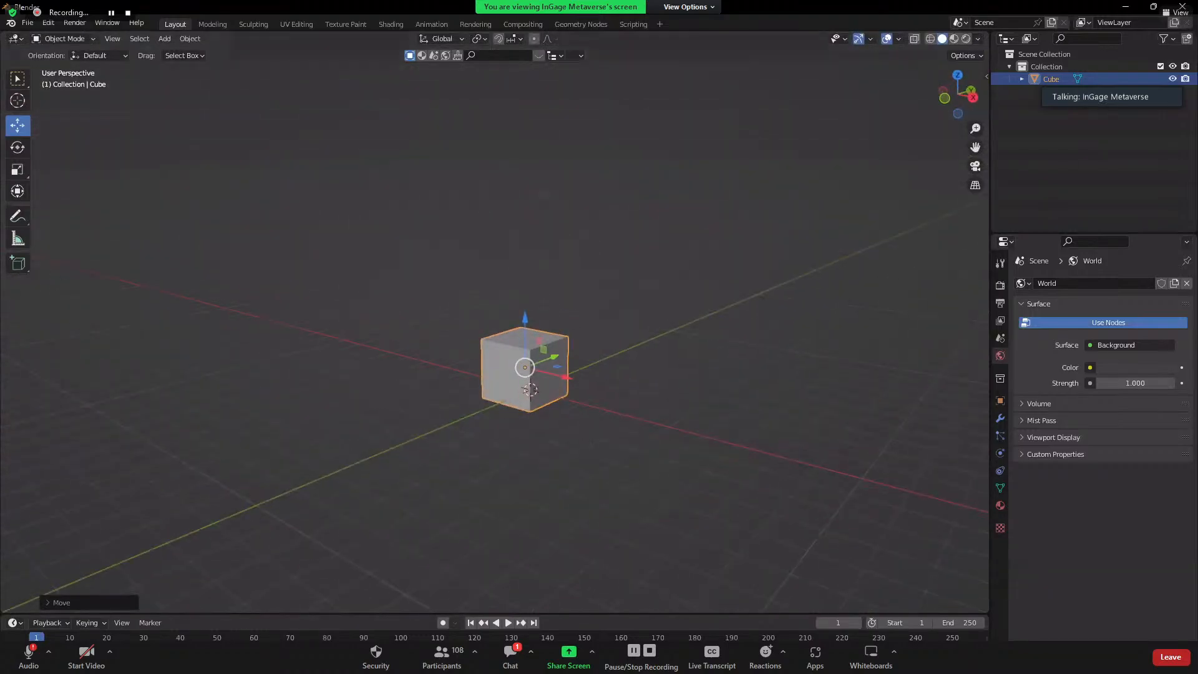
- Activate the Rotate tool, try a slight free rotation of the cube, and undo it
left_click(19, 147)
middle_click_drag(452, 425, 447, 349)
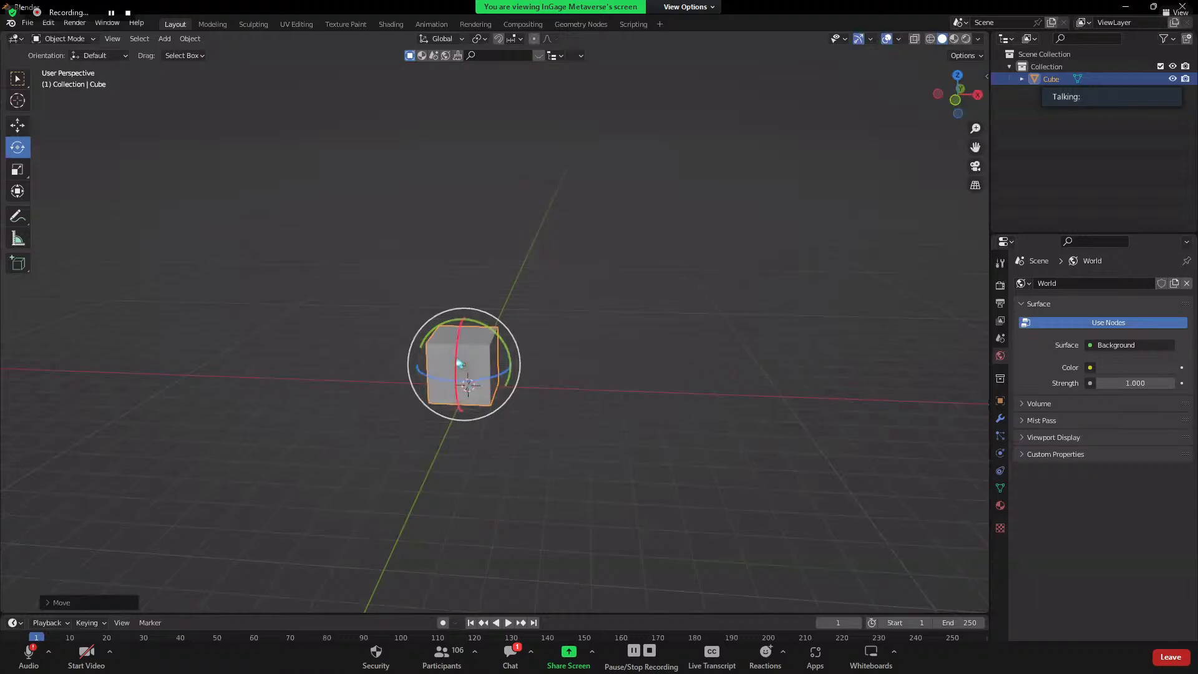
mouse_move(463, 365)
left_mouse_down()
mouse_move(450, 447)
mouse_move(462, 373)
left_mouse_up()
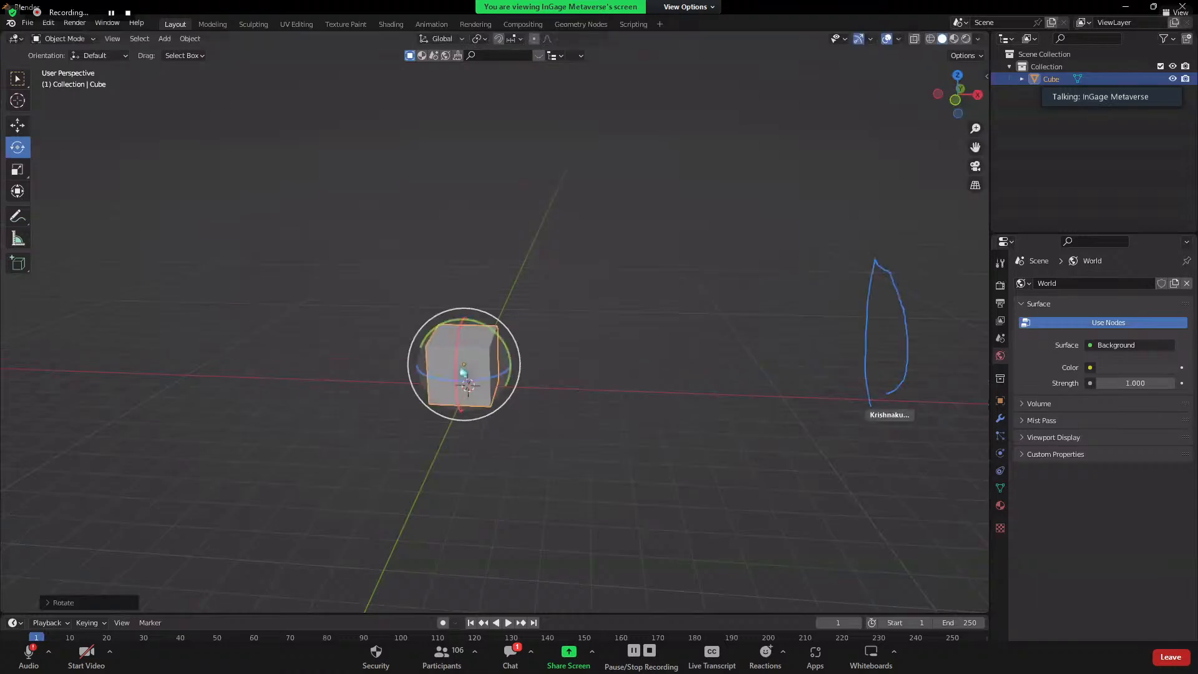
key("ctrl+z")
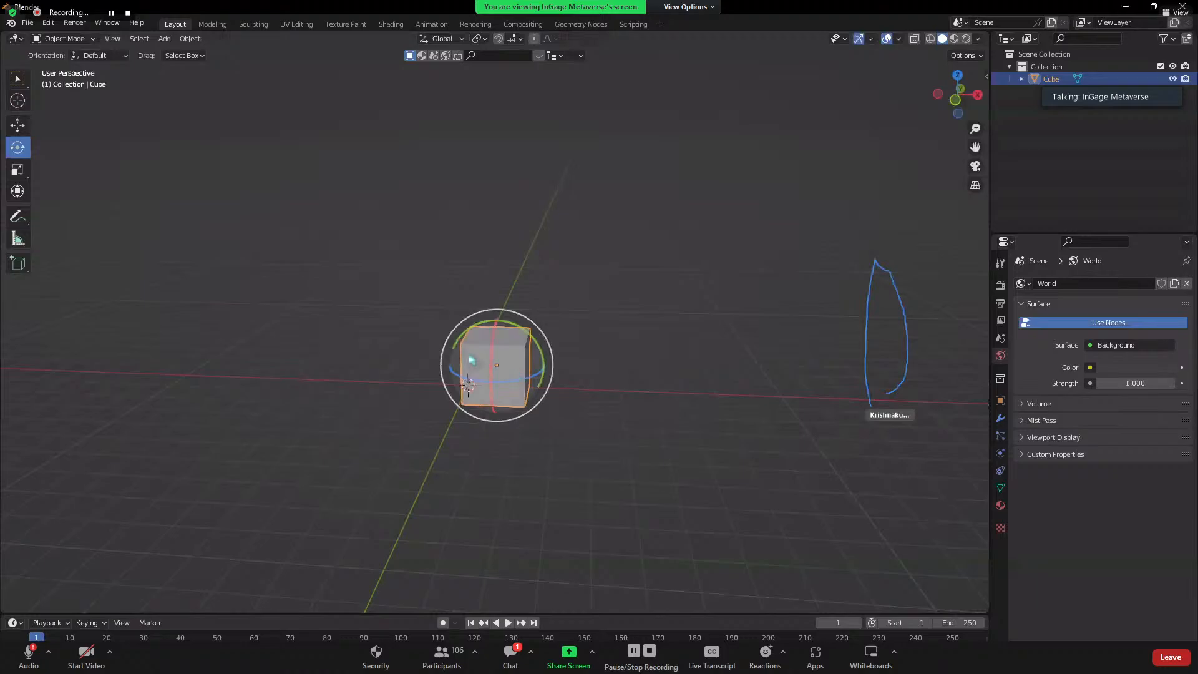
- Try rotating the cube with the single-axis rings, including the global Y axis, and cancel each rotation
left_click_drag(536, 341, 541, 354)
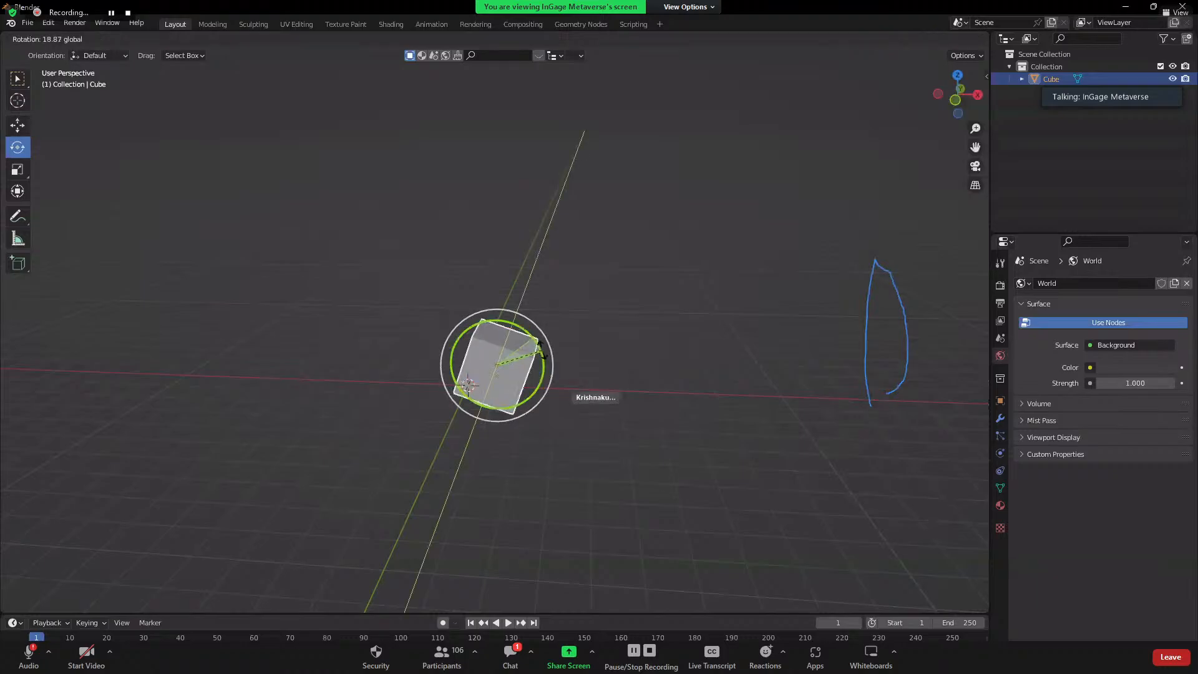
right_click(555, 405)
left_click_drag(468, 383, 512, 350)
right_click(515, 337)
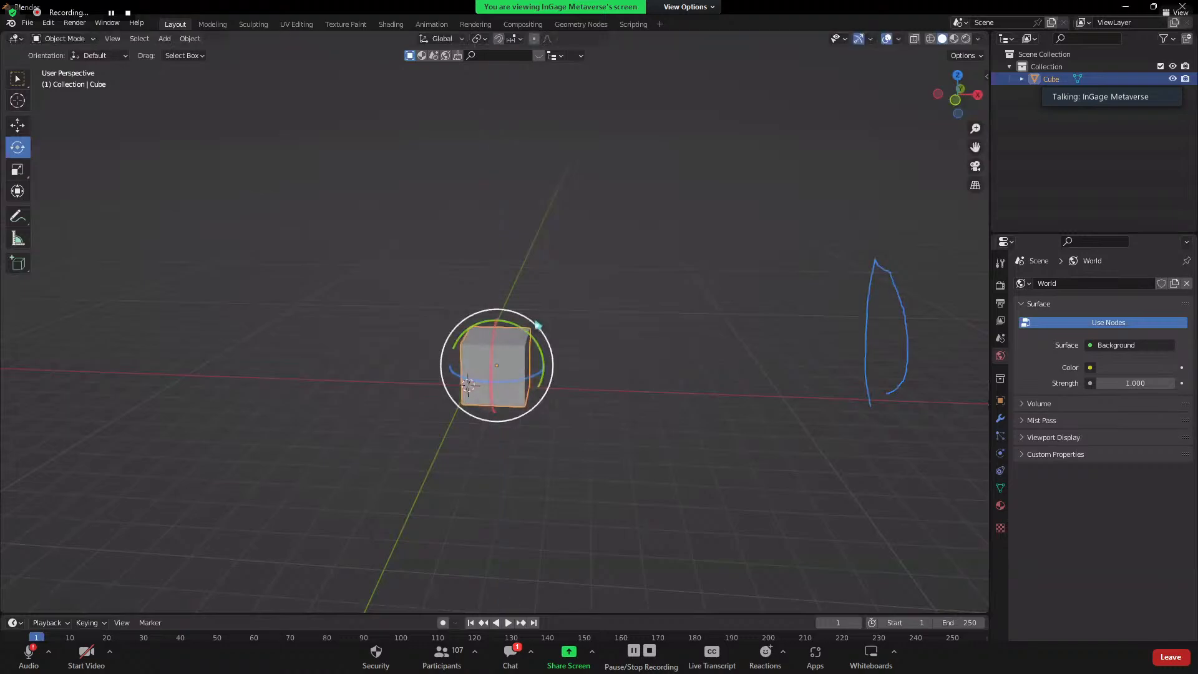
- Try rotating the cube in the view plane, and undo back to its raised position above the grid
left_click_drag(544, 335, 551, 362)
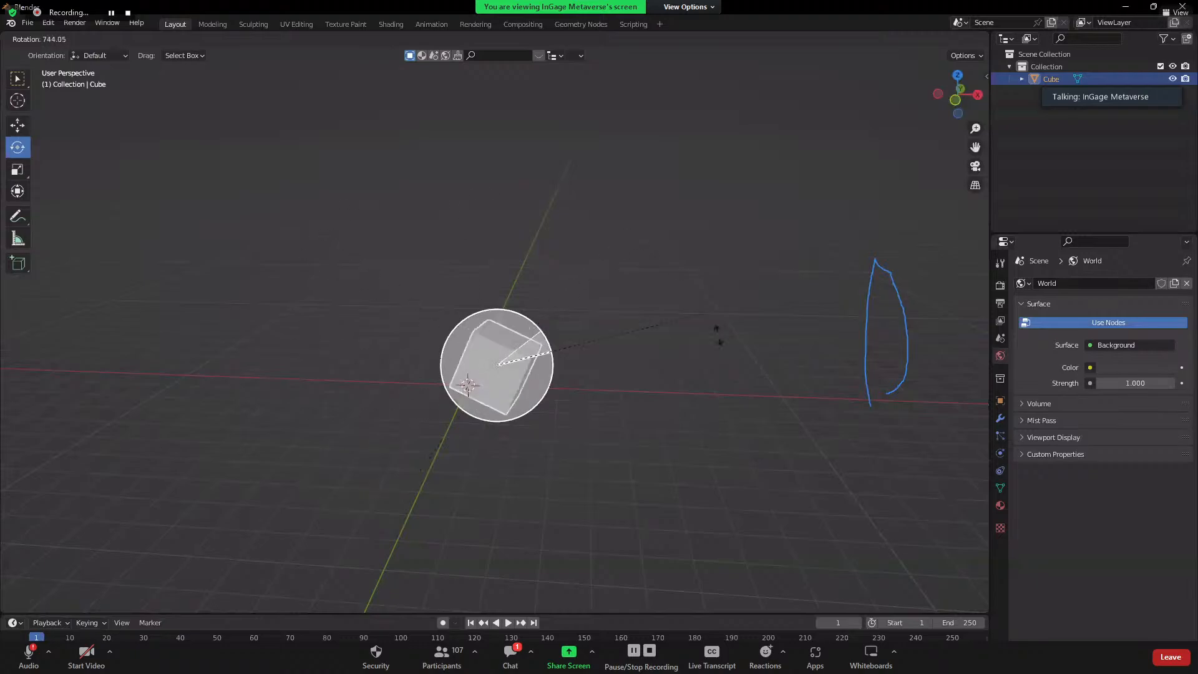
left_click(623, 420)
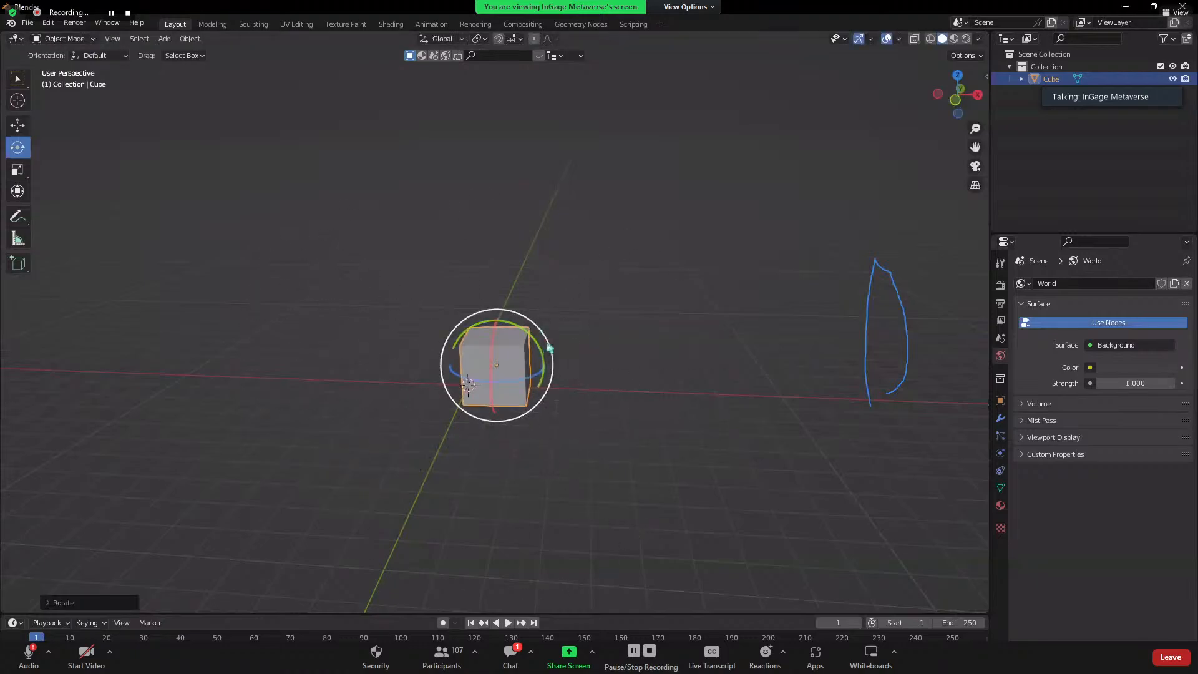
left_click_drag(550, 338, 549, 347)
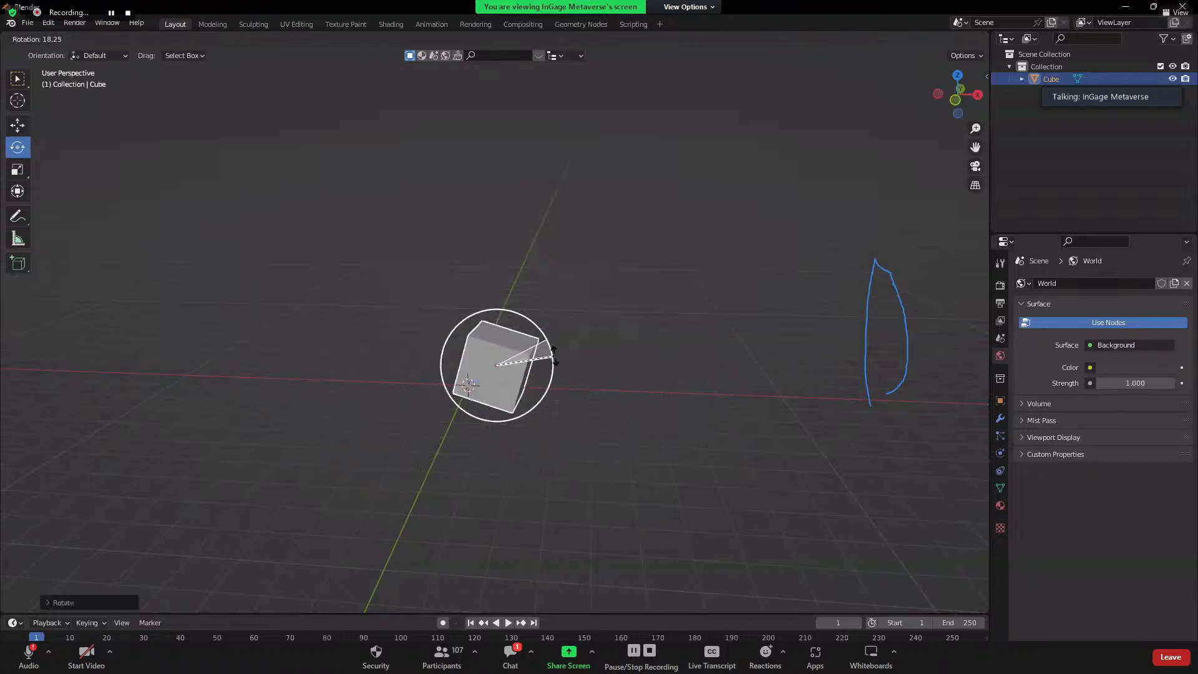
left_click_drag(454, 439, 565, 579)
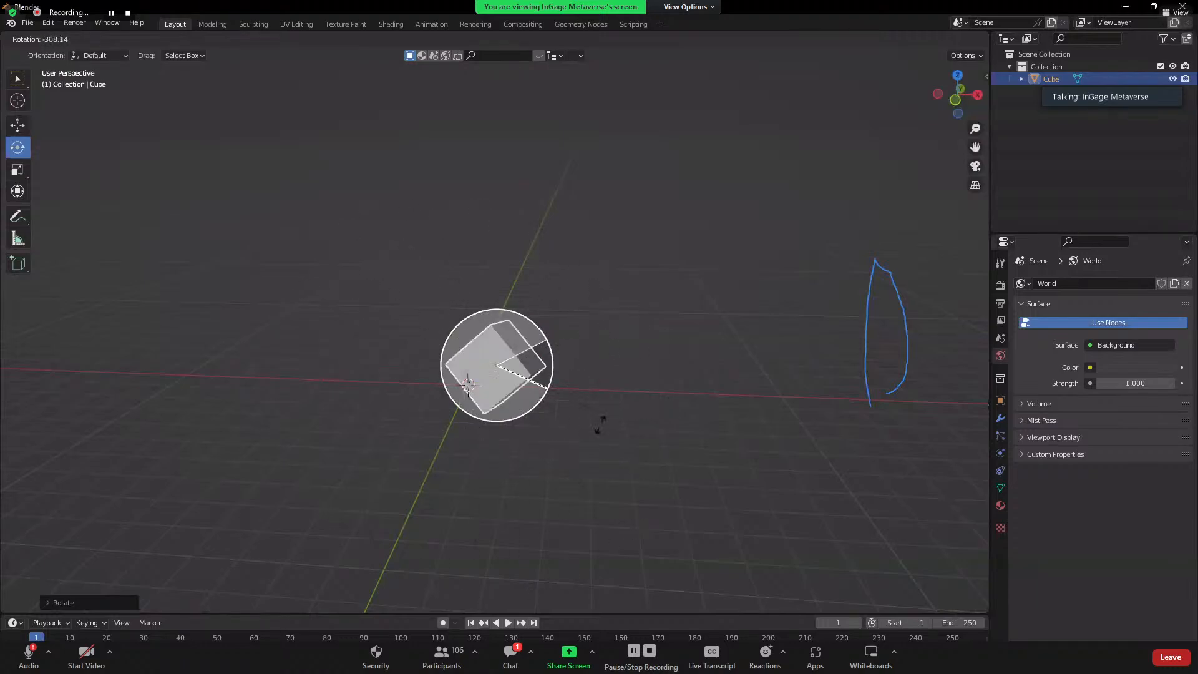
right_click(495, 270)
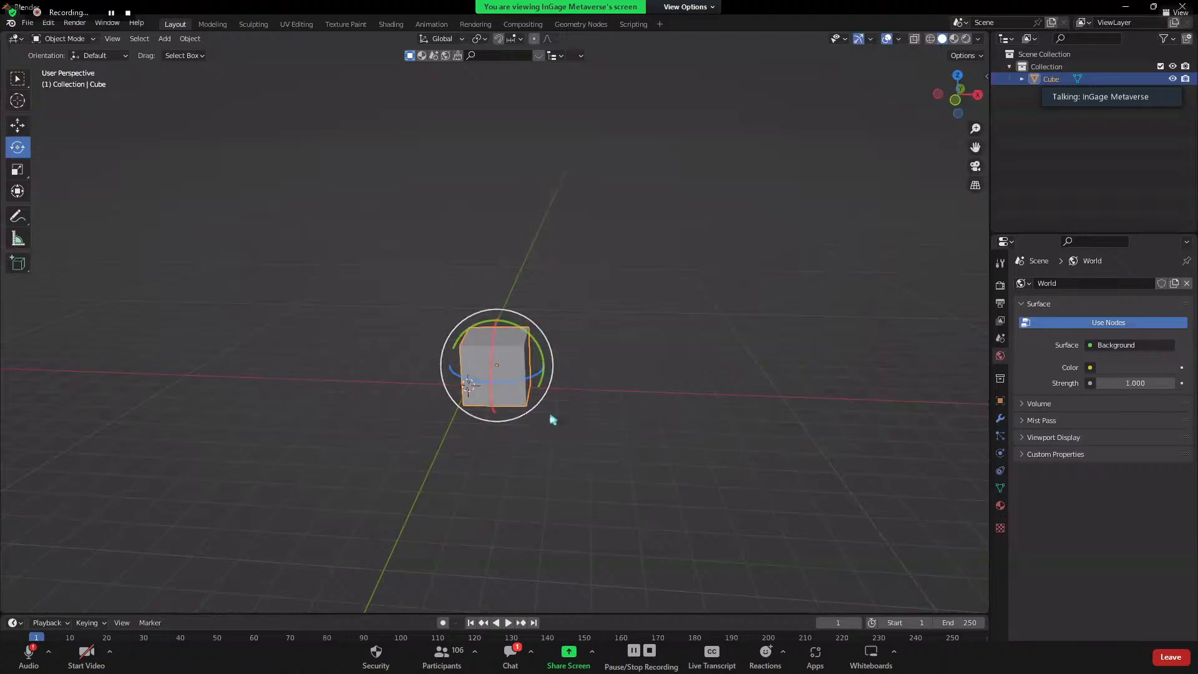
key("ctrl+z")
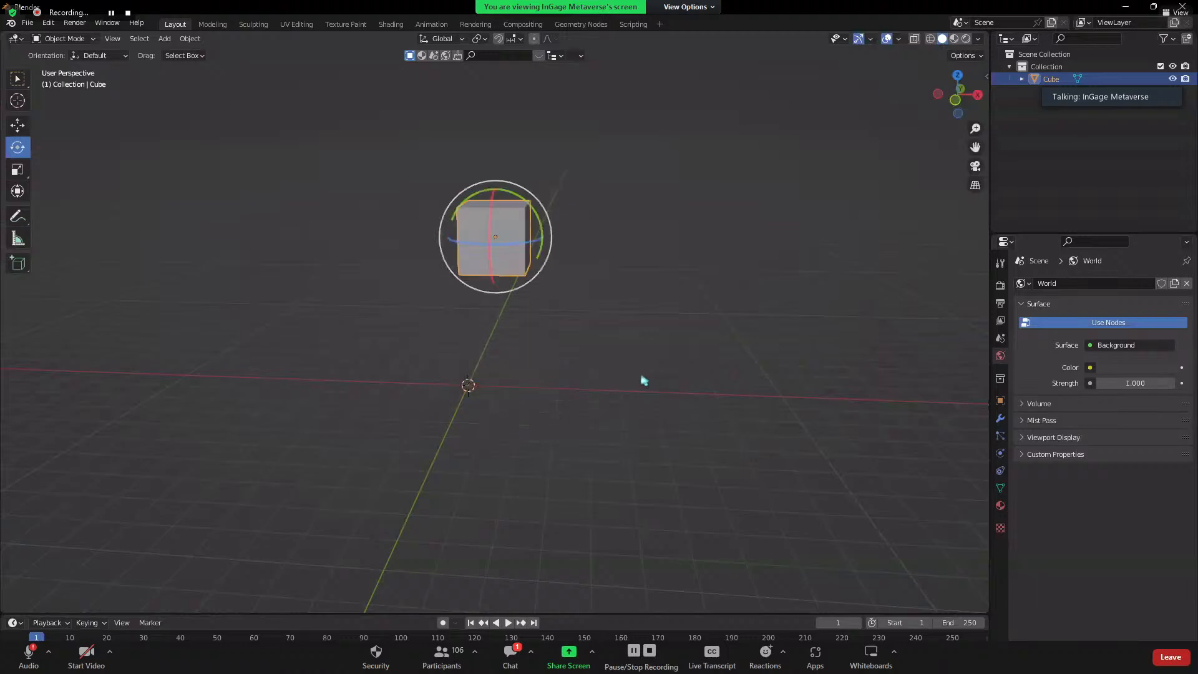
- Delete the raised cube and add a new mesh cube at the world origin
key("x")
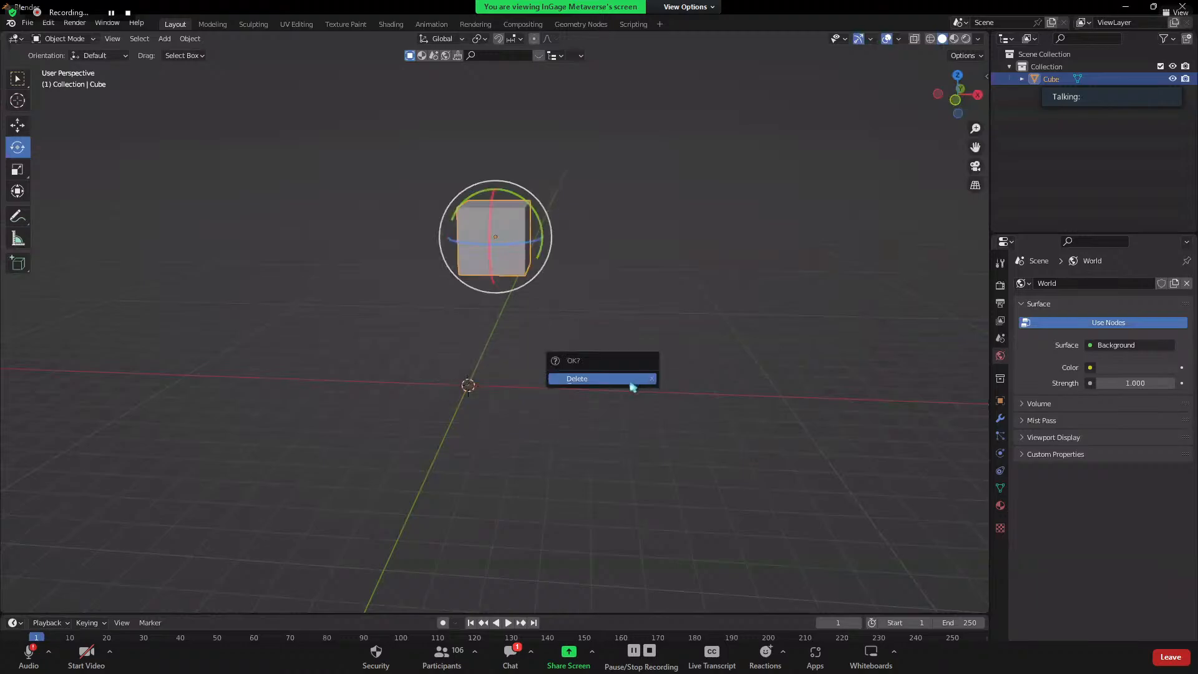
left_click(641, 380)
key("shift+a")
left_click(681, 386)
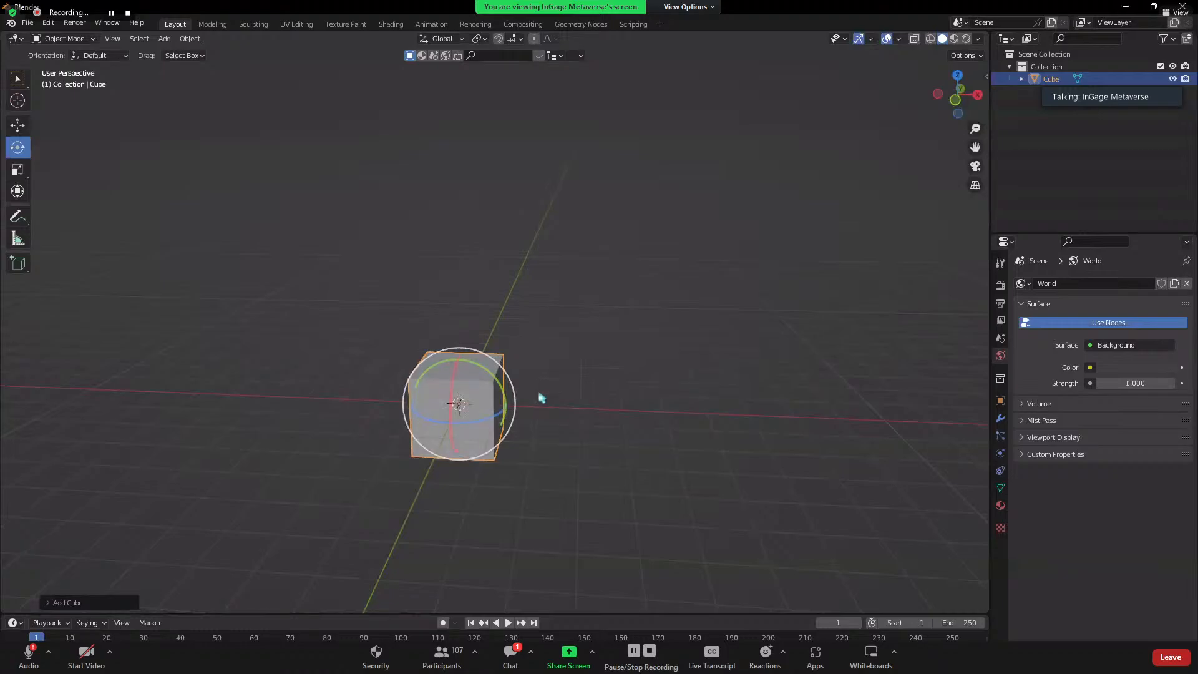
- Try rotating the new cube freely in the view plane twice, cancelling each rotation
key("r")
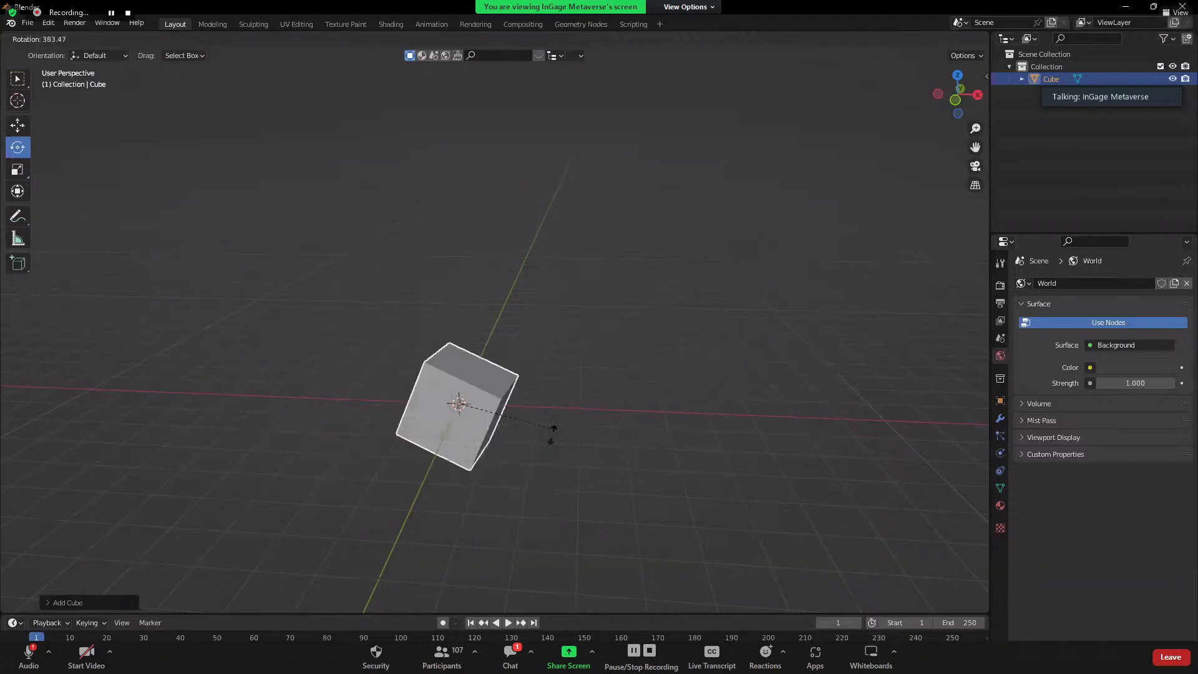
key("Escape")
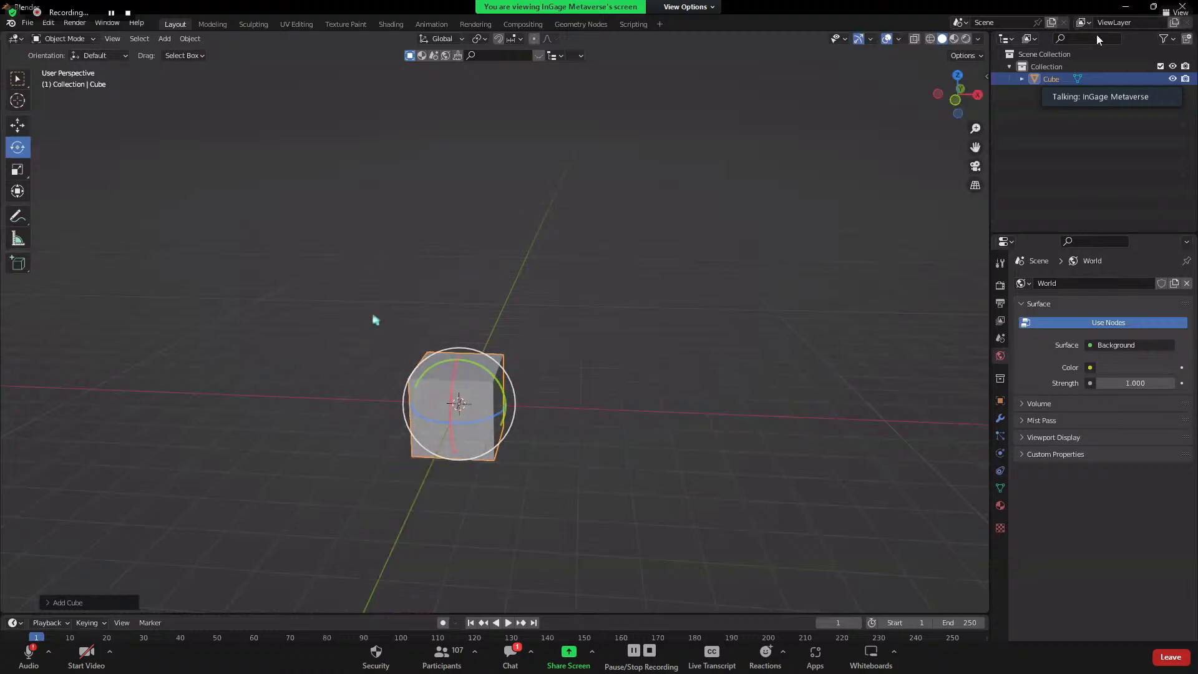
key("r")
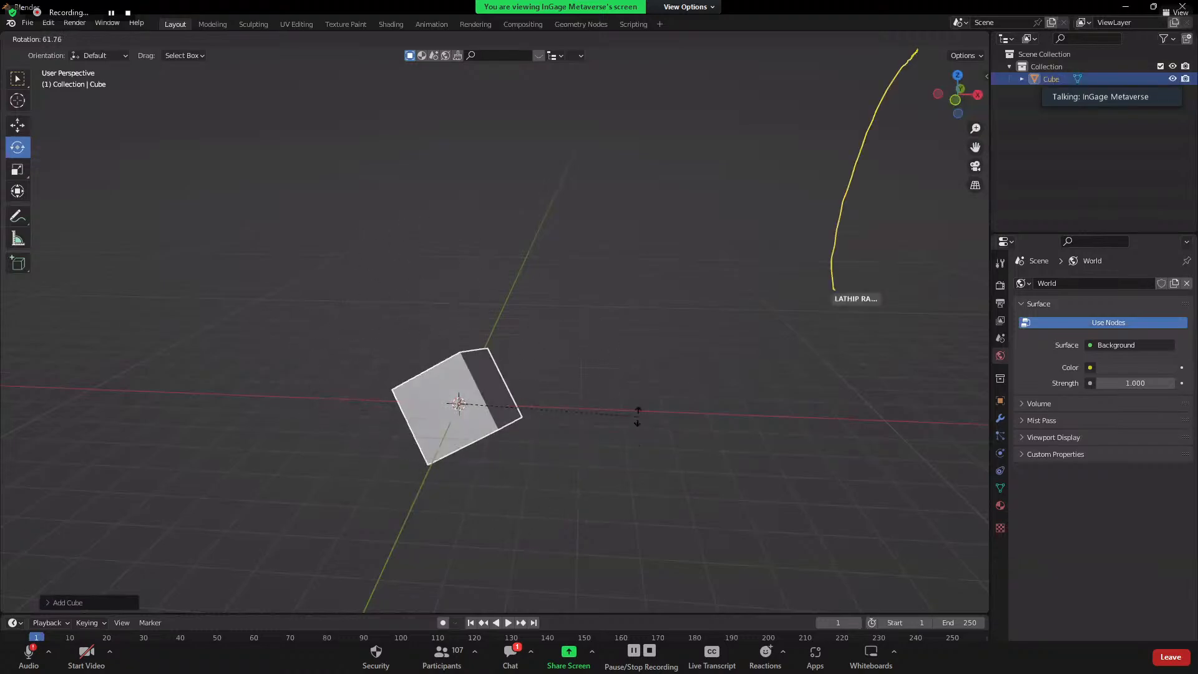
key("Escape")
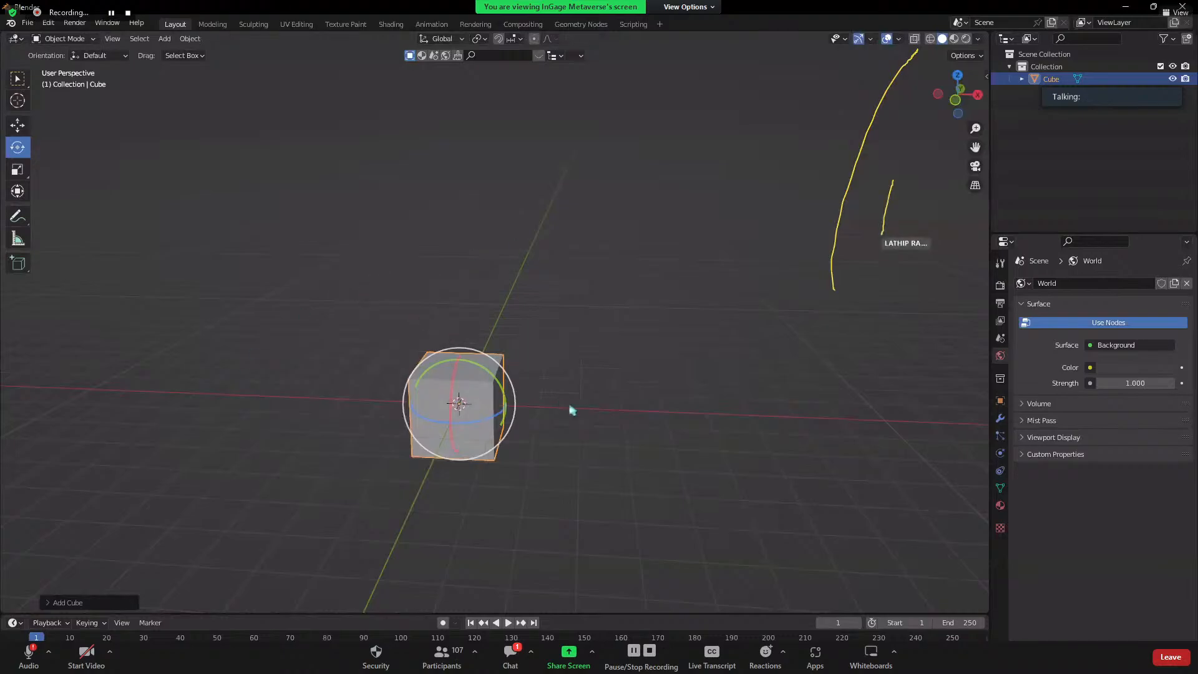
- Try rotating the cube around the global X axis and the global Z axis, and cancel the rotation
key("r")
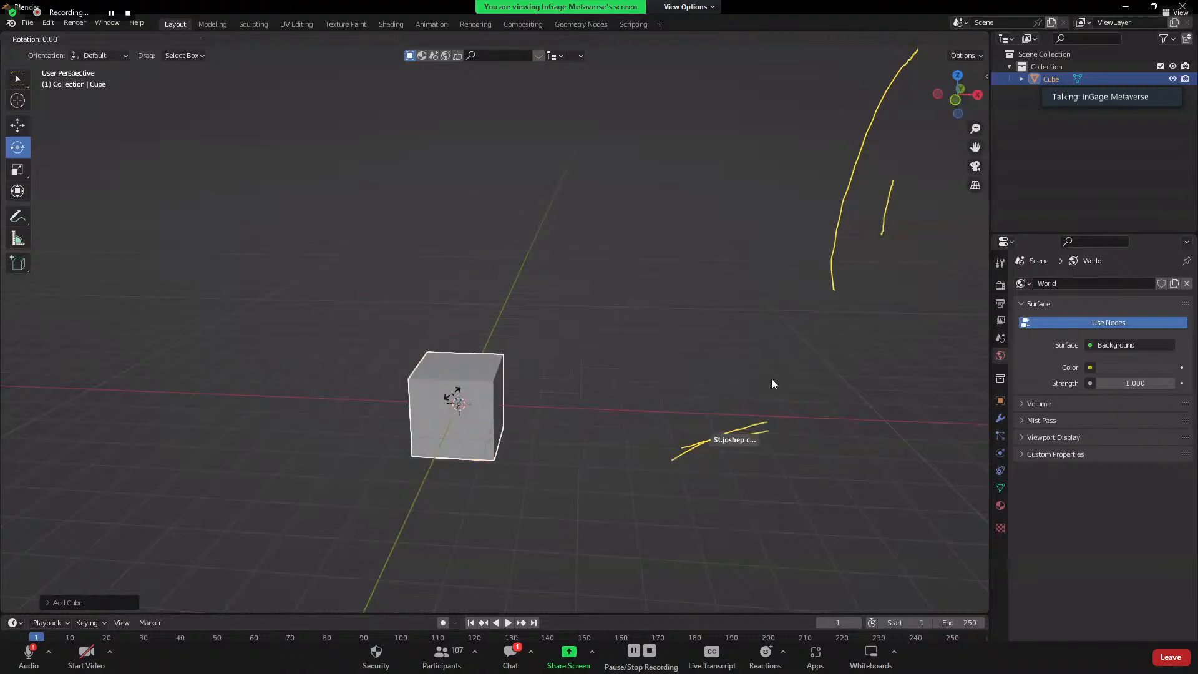
key("x")
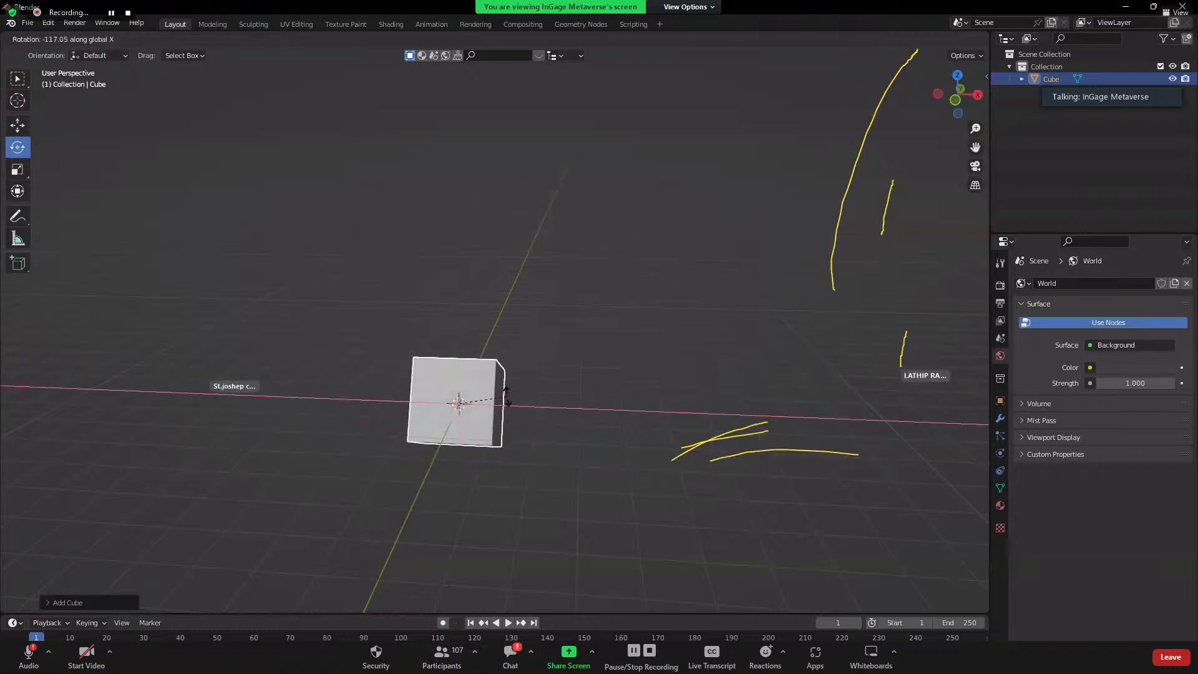
key("z")
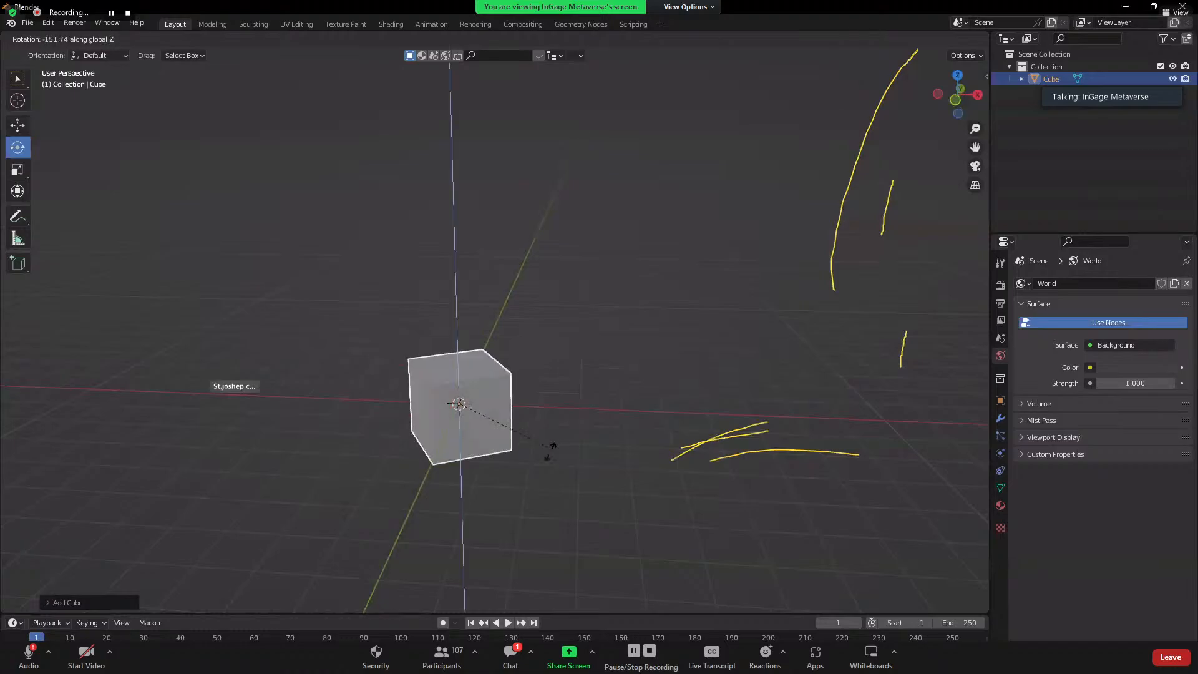
left_click(440, 480)
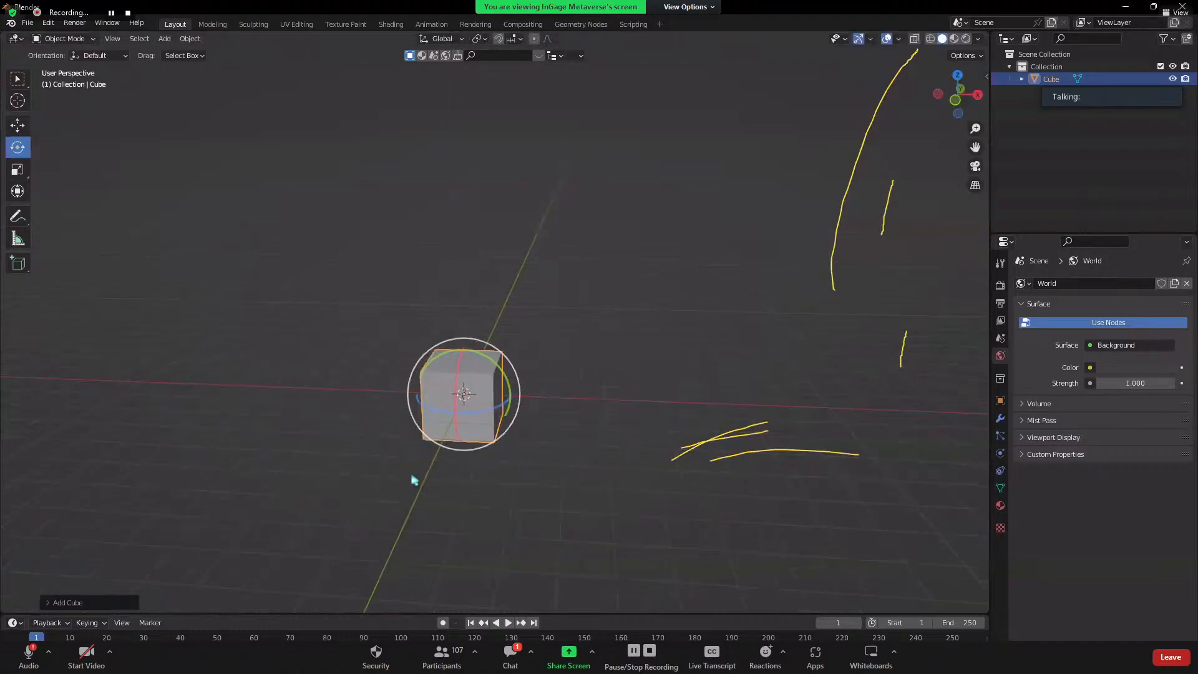
scroll(238, 458, "down", 2)
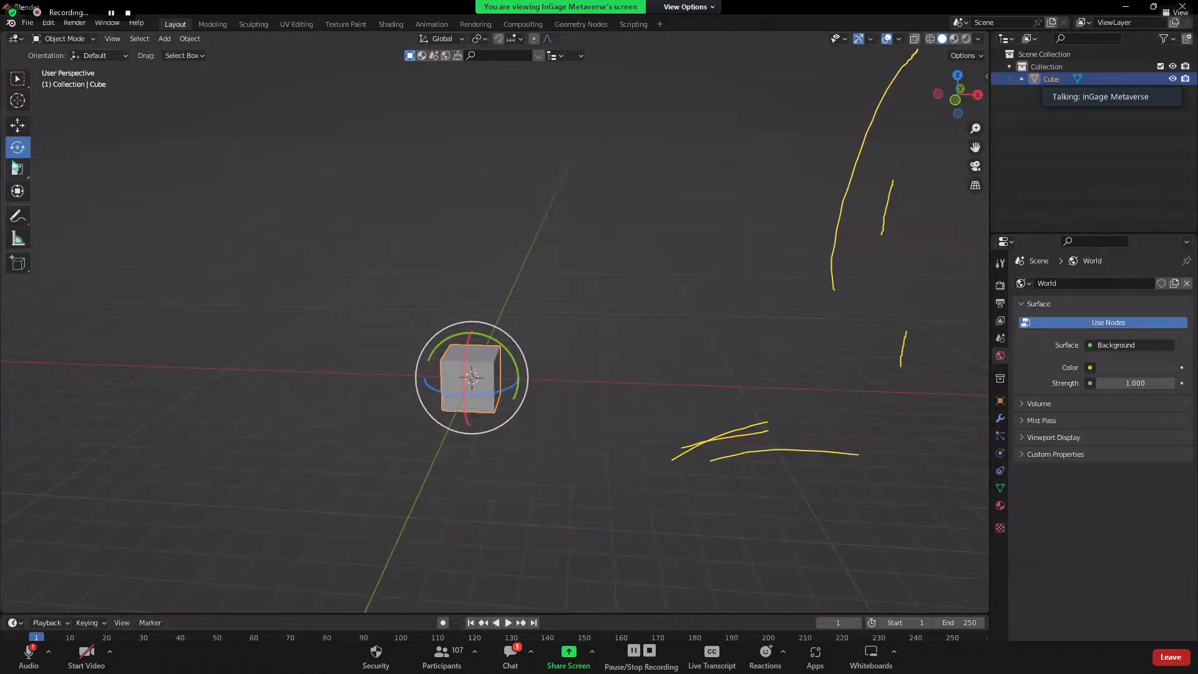
- Try the Scale tool on the cube, stretching it along the global X, Y and Z axes in turn
left_click(17, 168)
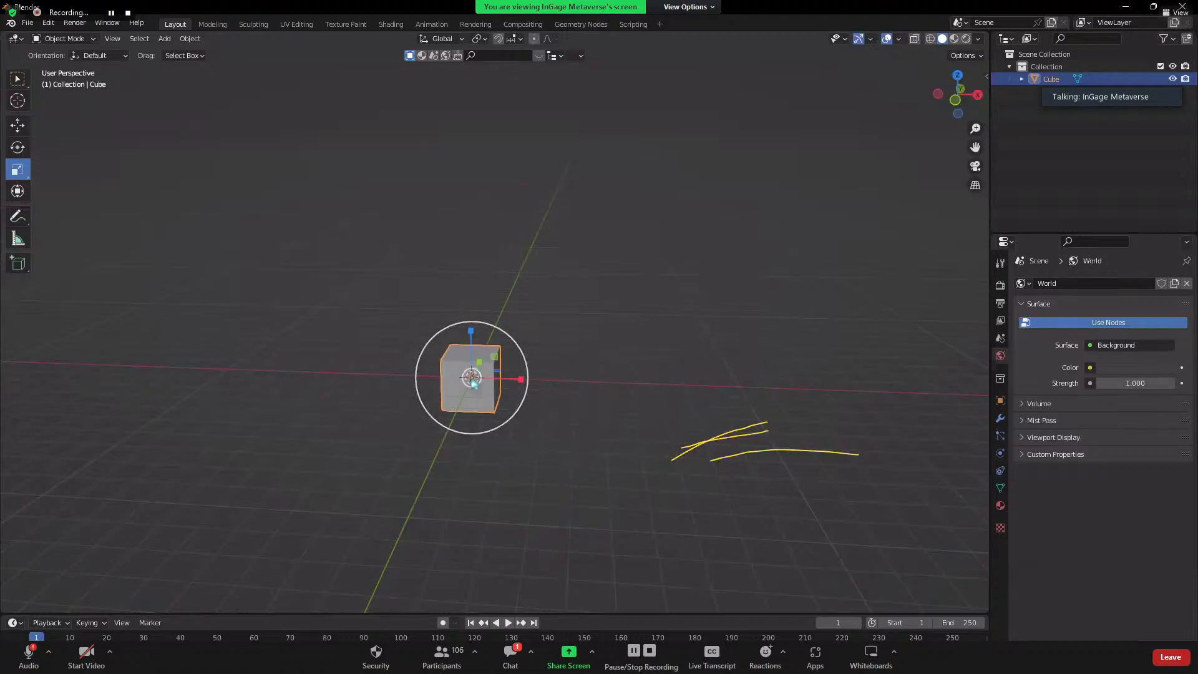
key("s")
key("x")
left_click(610, 527)
middle_click_drag(609, 527, 499, 549)
key("s")
key("y")
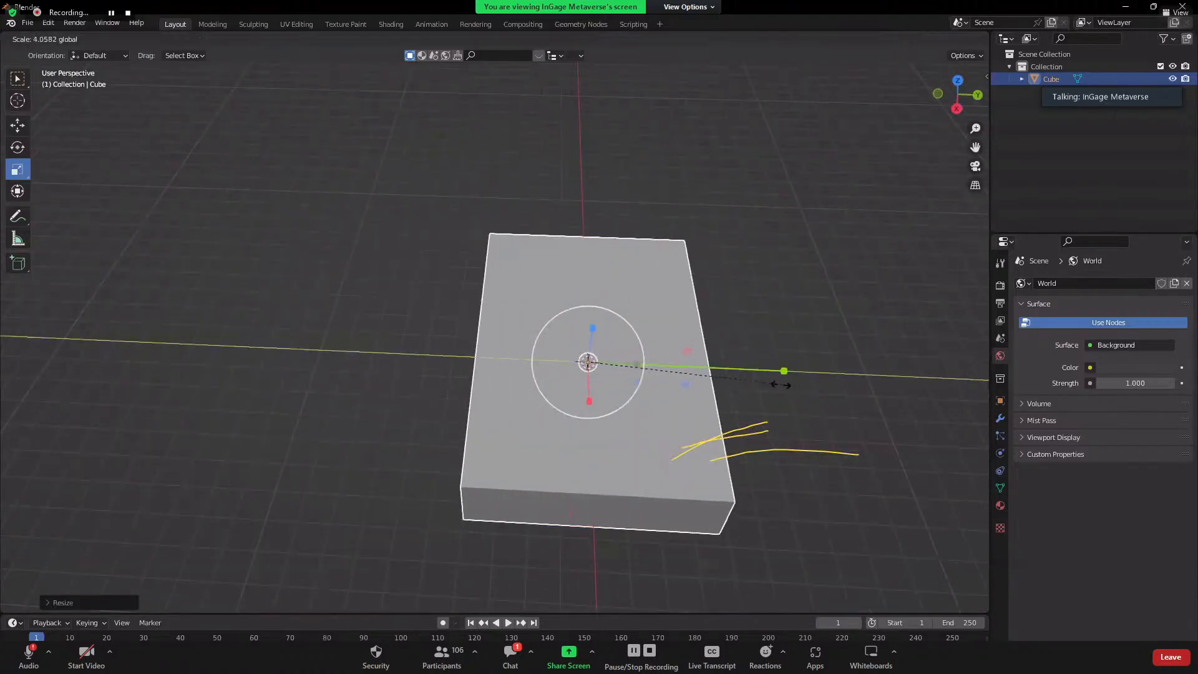
left_click(736, 377)
key("s")
key("z")
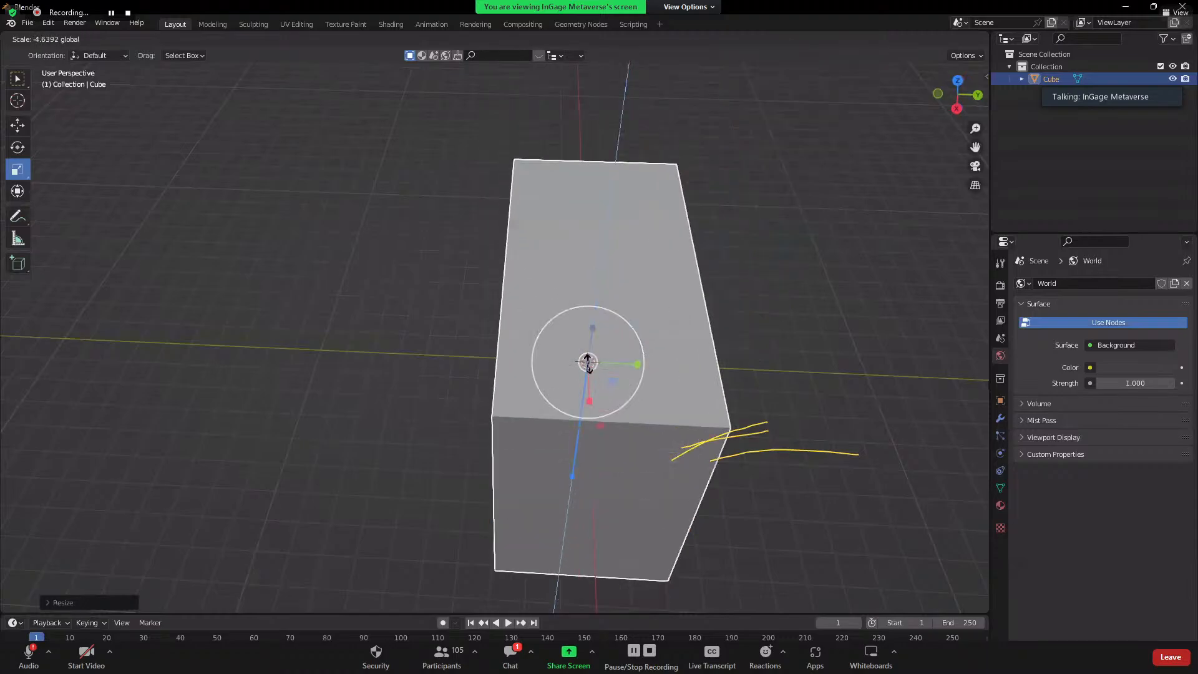
left_click(587, 362)
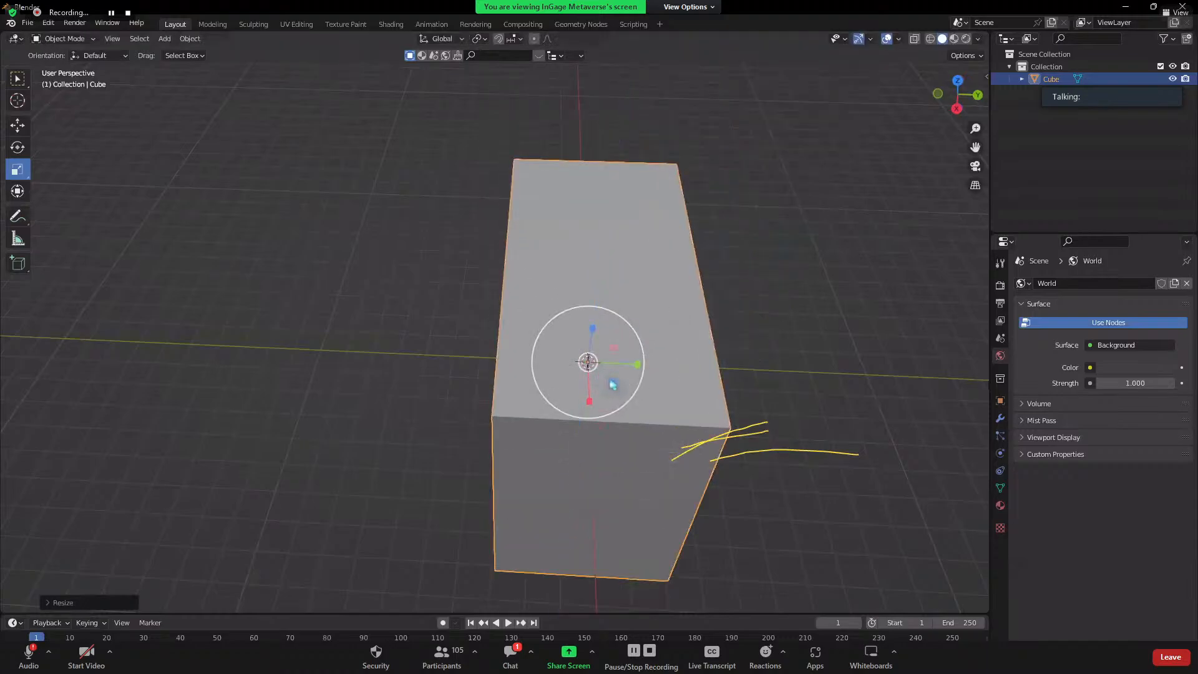
- Try scaling the cube uniformly, along global X and along global Y, and cancel the scaling
middle_click_drag(613, 385, 692, 470)
scroll(693, 470, "down", 5)
key("s")
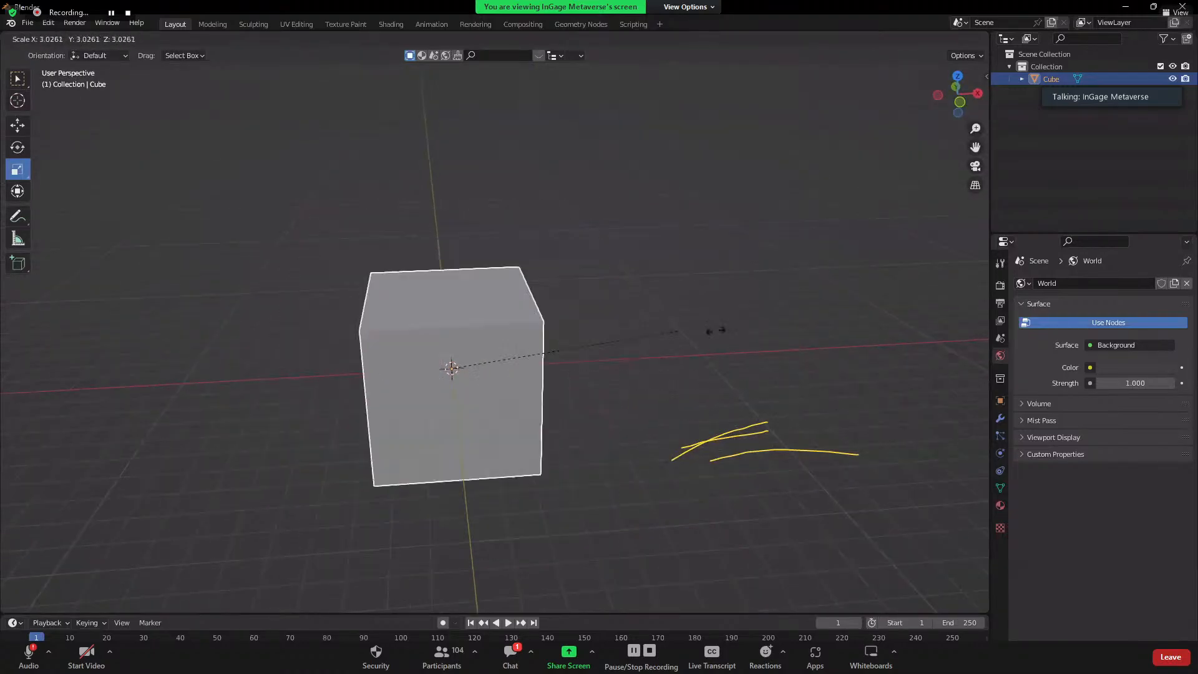
key("x")
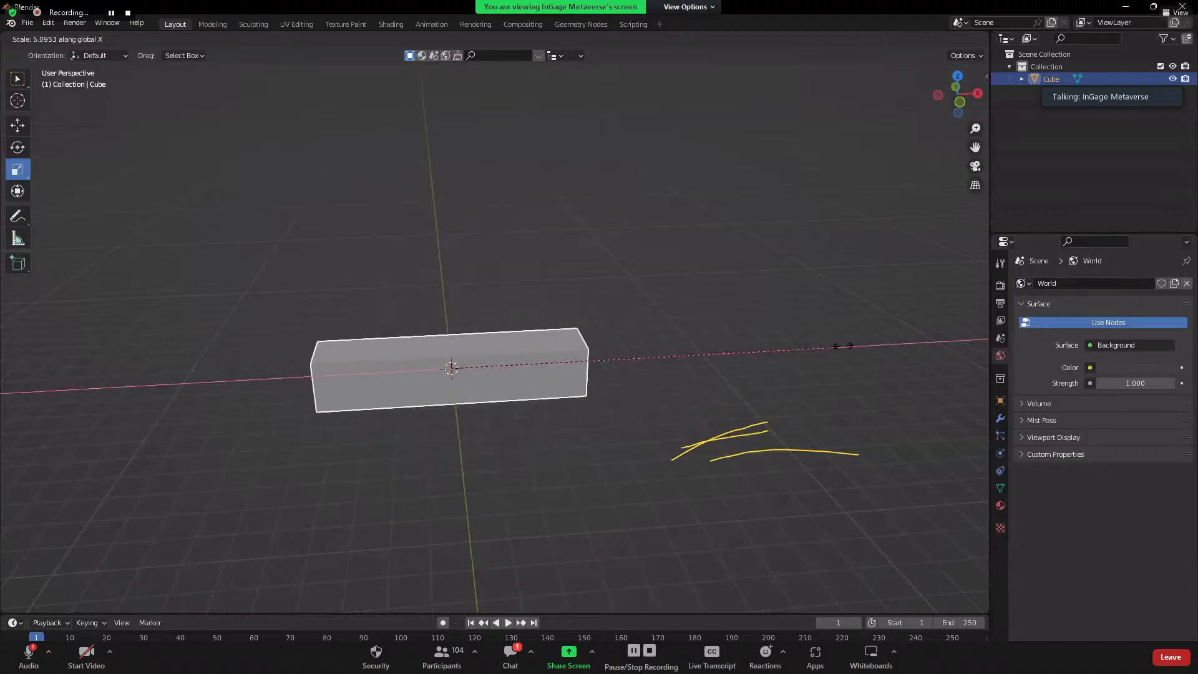
key("y")
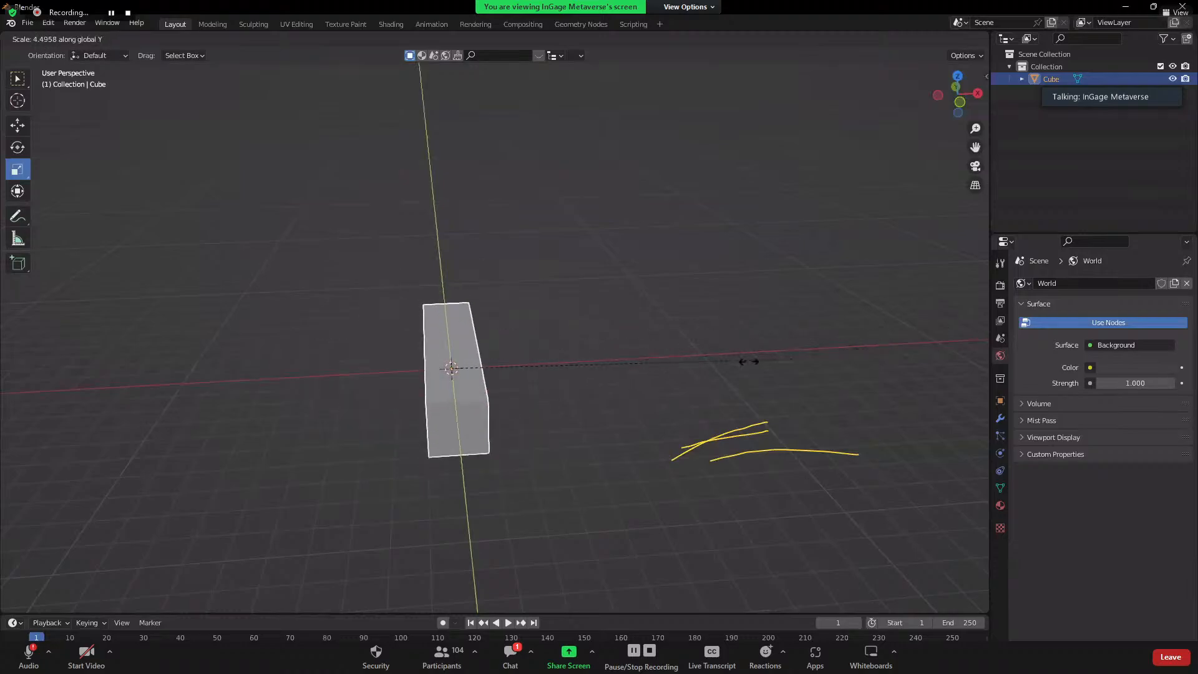
left_click(517, 387)
scroll(477, 412, "up", 2)
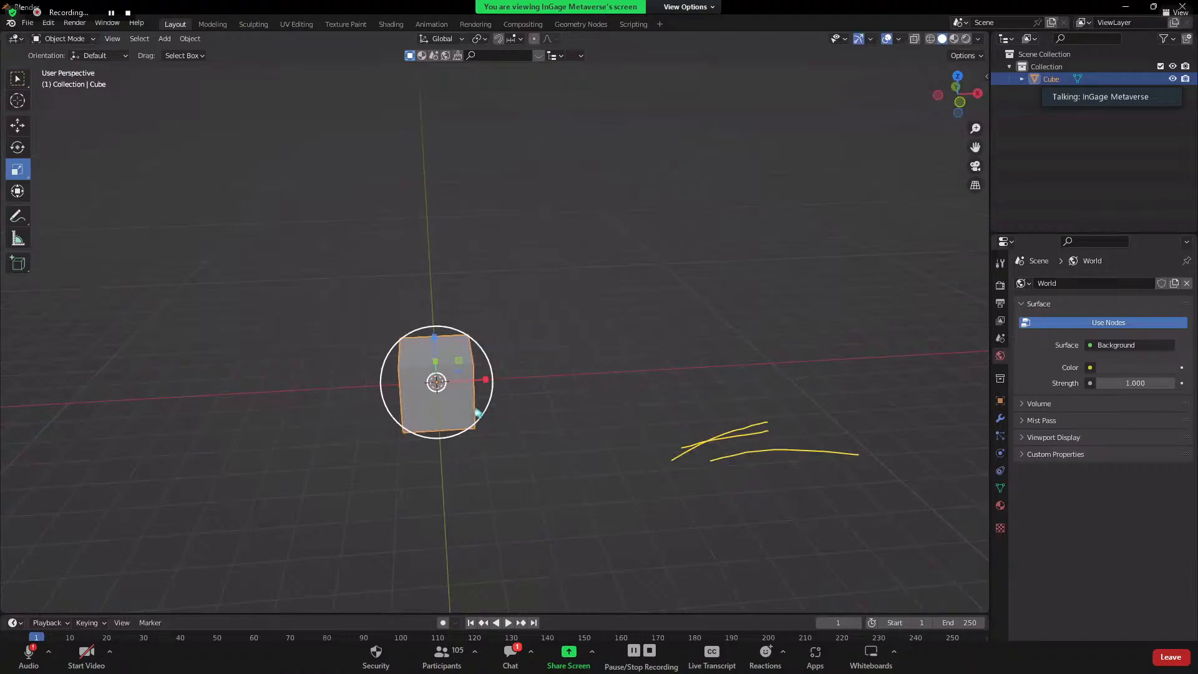
- Scale the cube by exactly 5 along the global X axis, inspect it from several angles, and undo the scaling
key("s")
key("x")
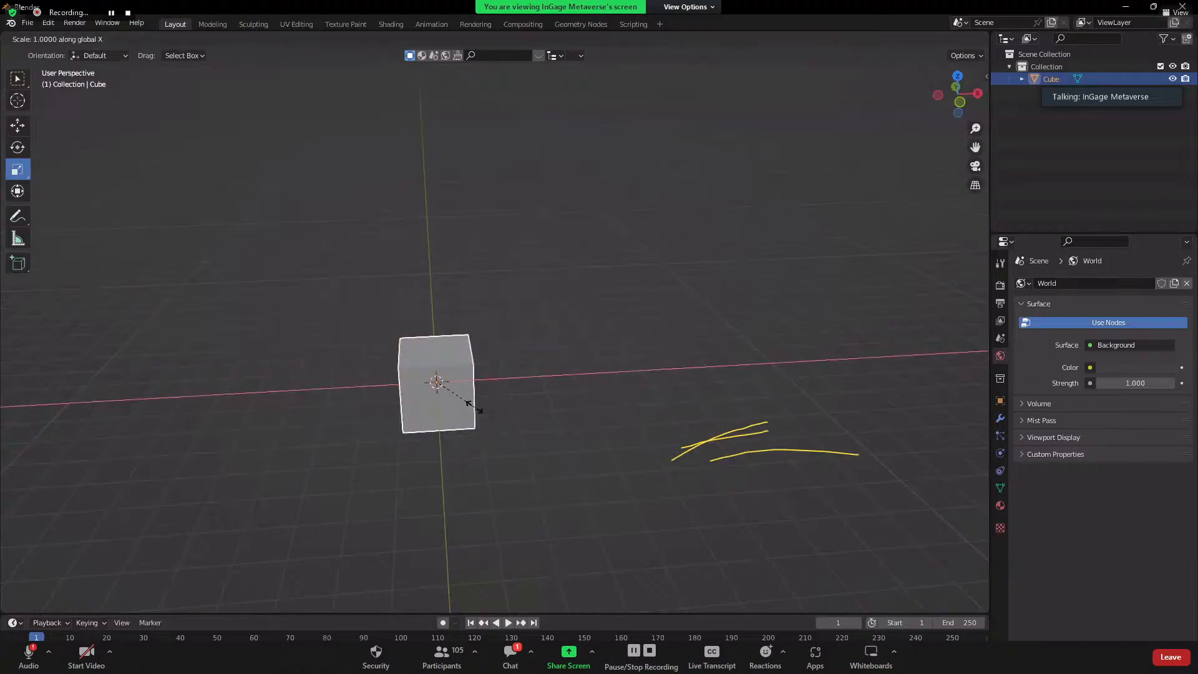
type("5")
key("Return")
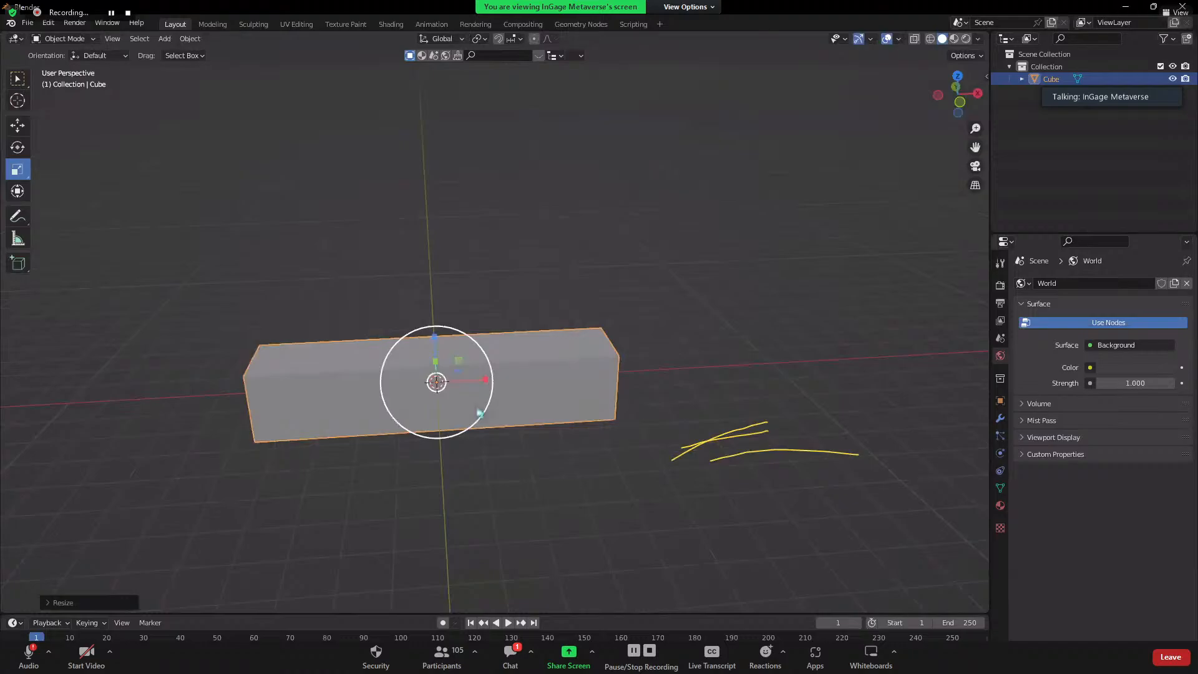
middle_click_drag(479, 412, 364, 327)
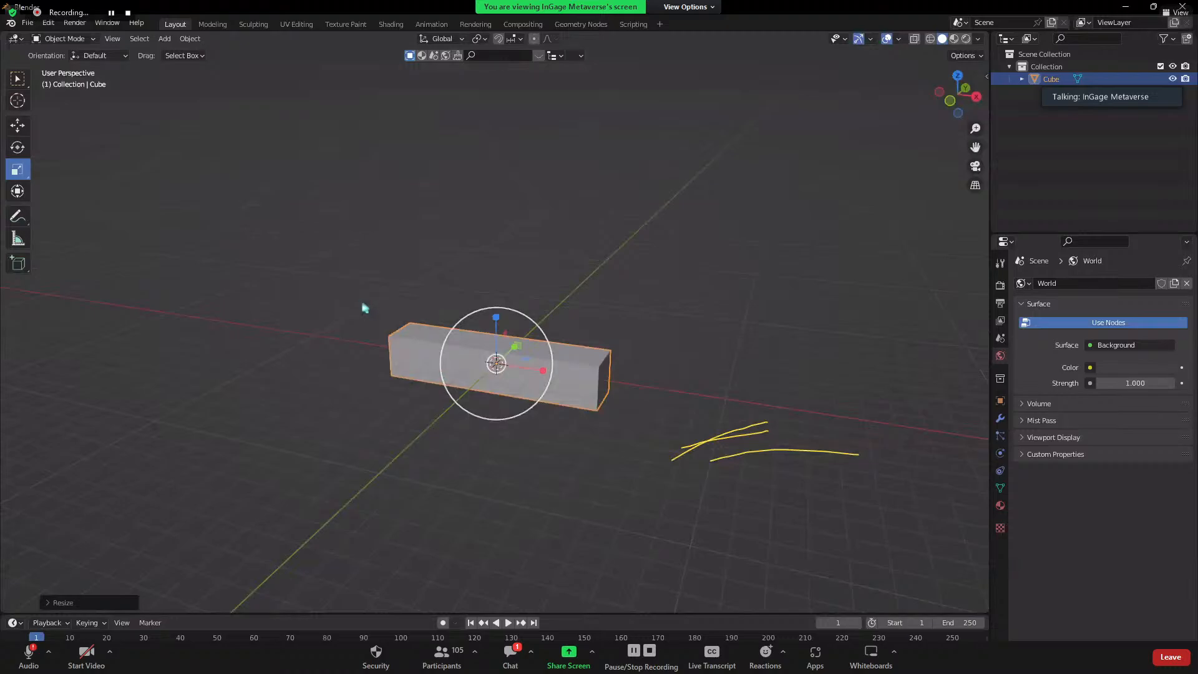
middle_click_drag(471, 406, 526, 263)
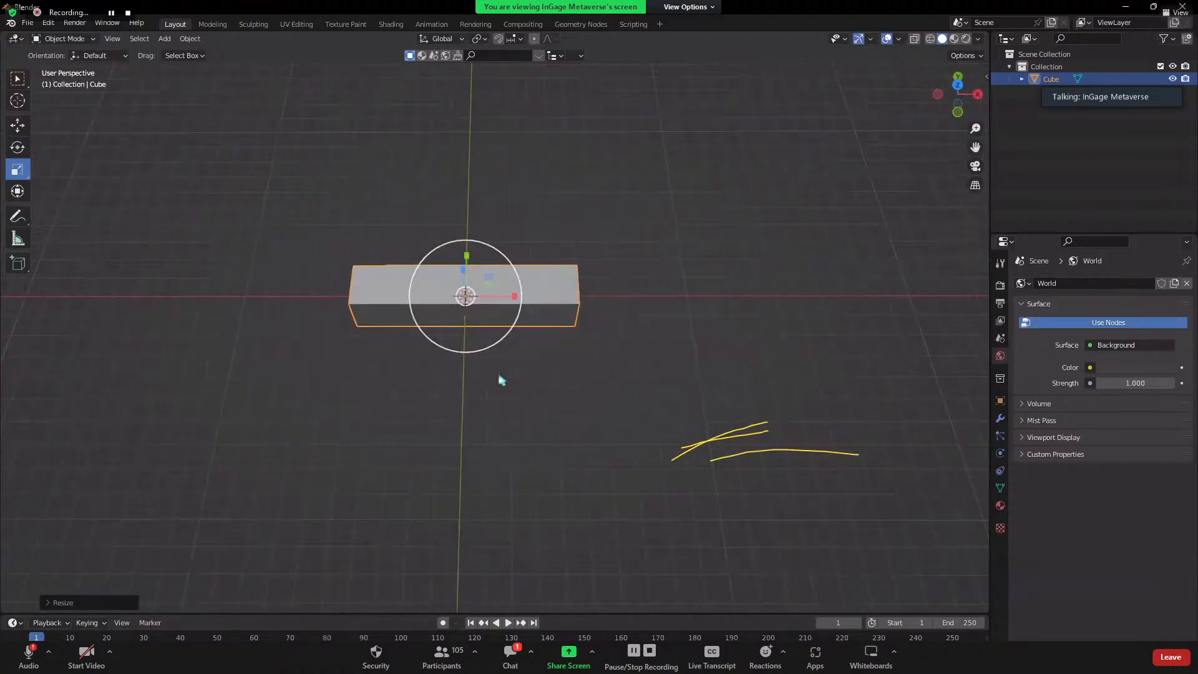
key("ctrl+z")
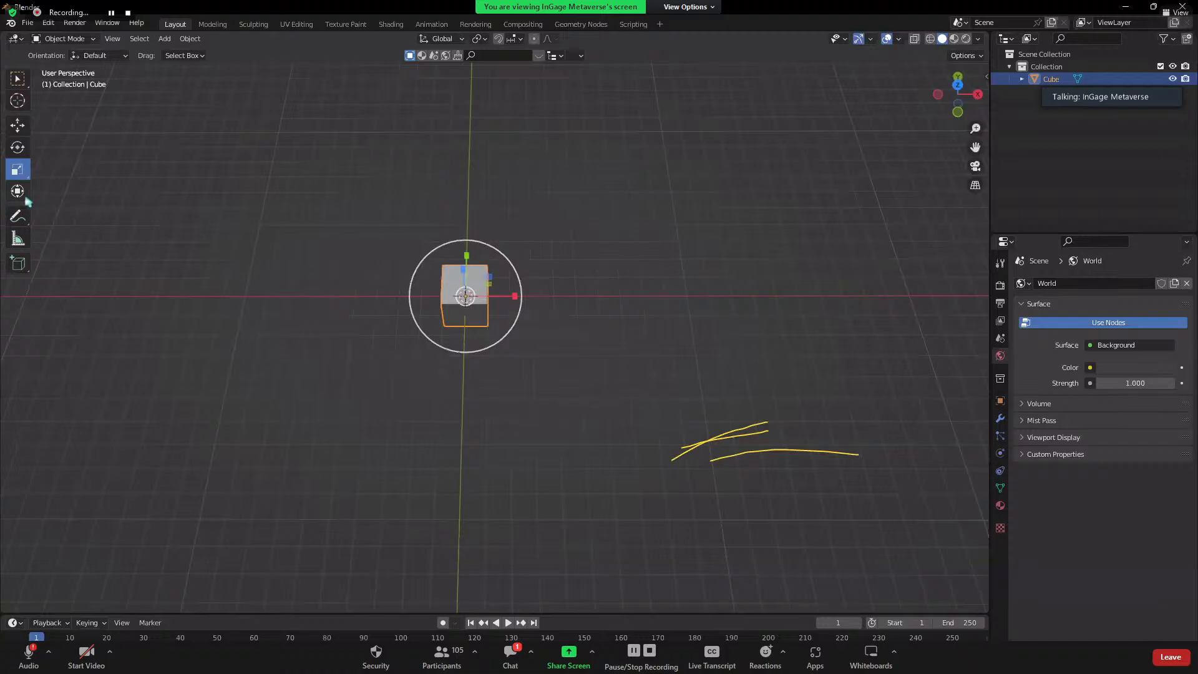
- Activate the Transform tool to view its combined gizmo on the cube, and switch back to the Select Box tool
left_click(17, 192)
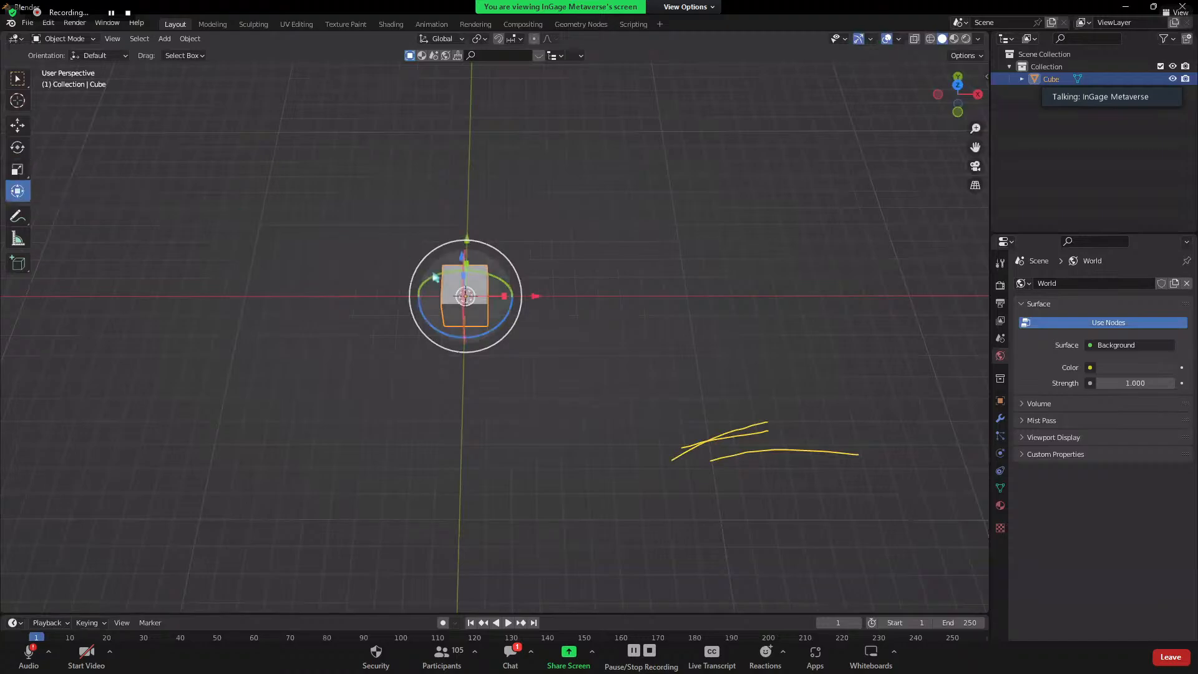
middle_click_drag(492, 299, 488, 323)
left_click_drag(488, 323, 538, 485)
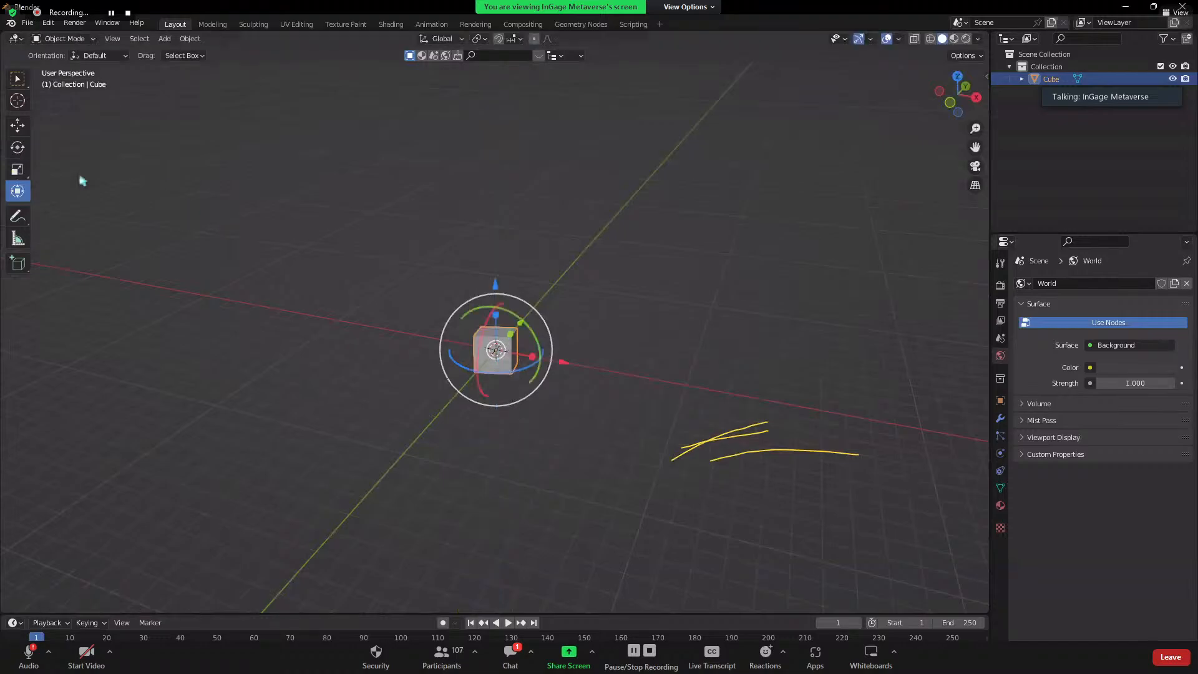
left_click(18, 78)
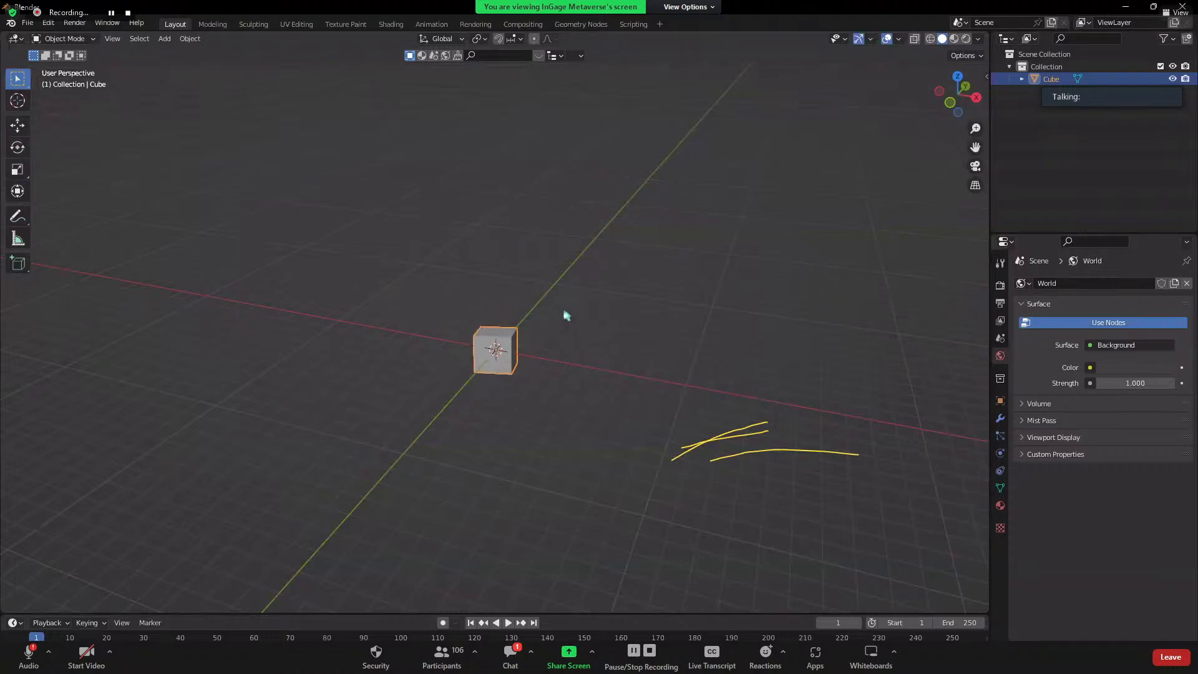
- Add a second mesh cube at the world origin, overlapping the first cube
mouse_move(448, 355)
middle_mouse_down()
mouse_move(567, 393)
mouse_move(516, 377)
mouse_move(522, 433)
mouse_move(491, 432)
mouse_move(436, 256)
middle_mouse_up()
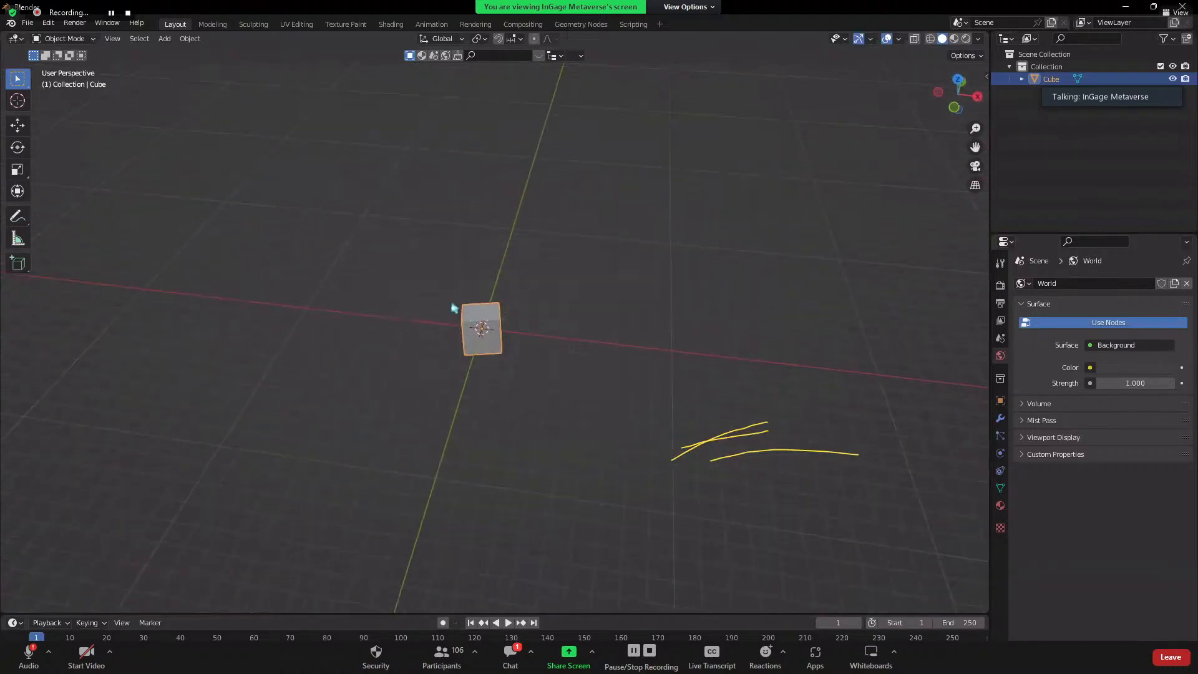
mouse_move(549, 311)
middle_mouse_down()
mouse_move(561, 300)
mouse_move(592, 460)
mouse_move(602, 454)
middle_mouse_up()
key("shift+a")
left_click(598, 317)
left_click(592, 461)
left_click(545, 405)
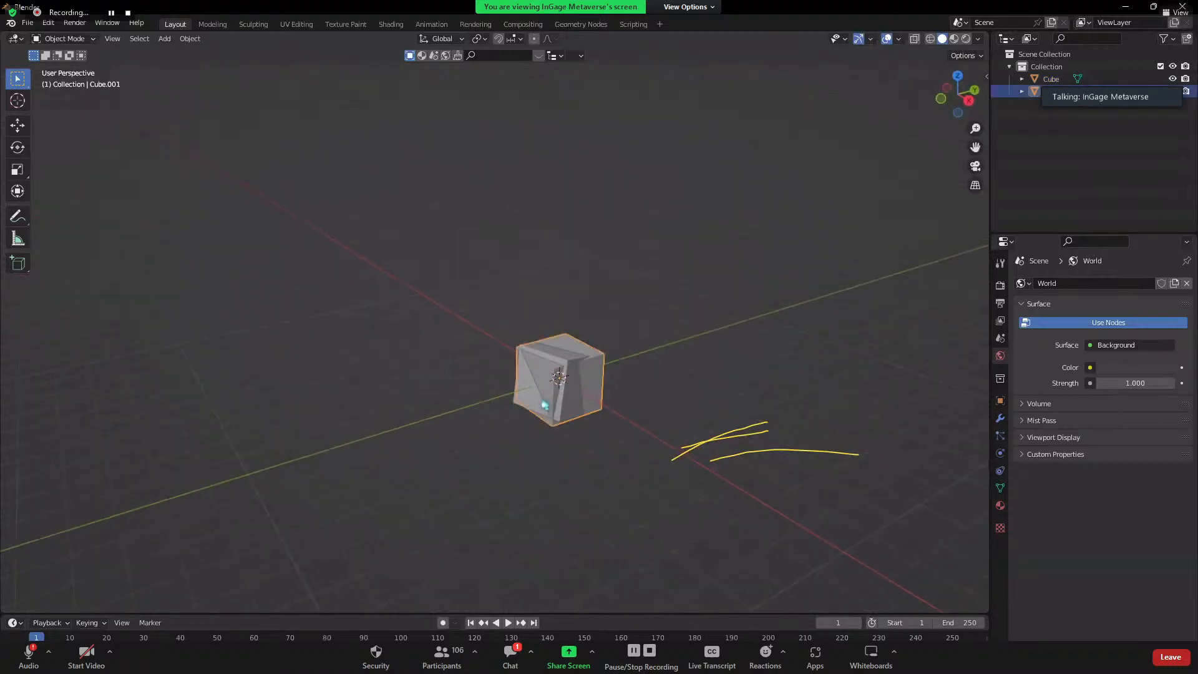
- Move the second cube along the global X axis until it stands clear of the first cube
key("g")
key("x")
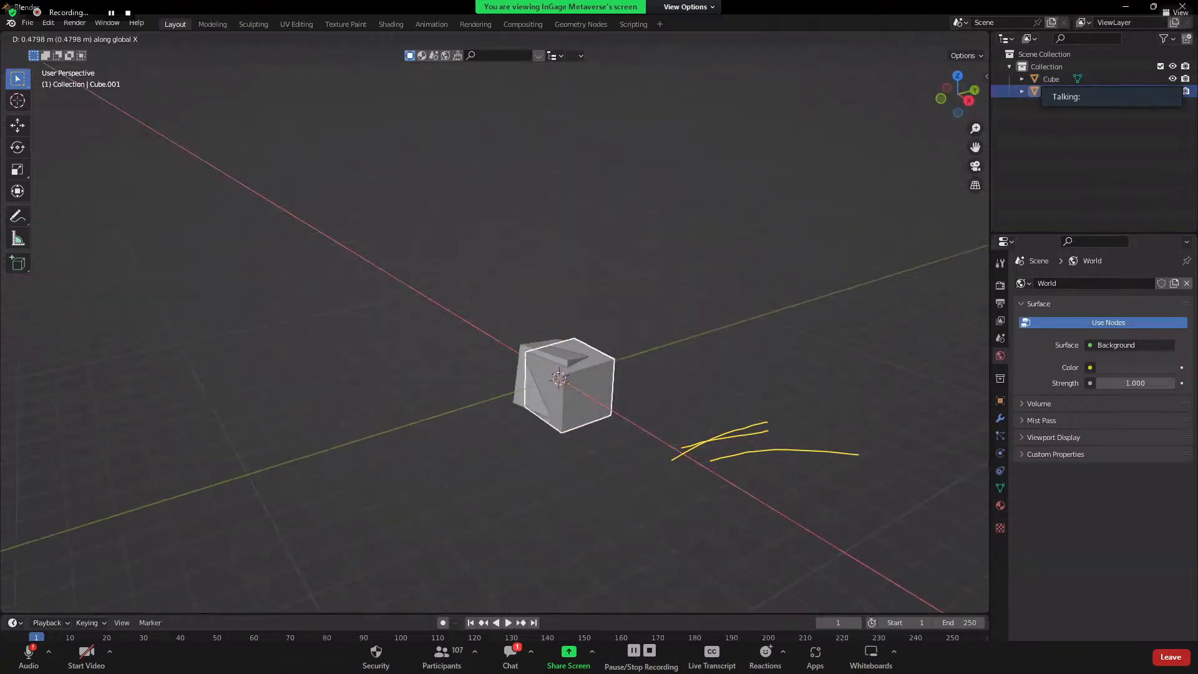
left_click(673, 451)
middle_click_drag(672, 450, 564, 503)
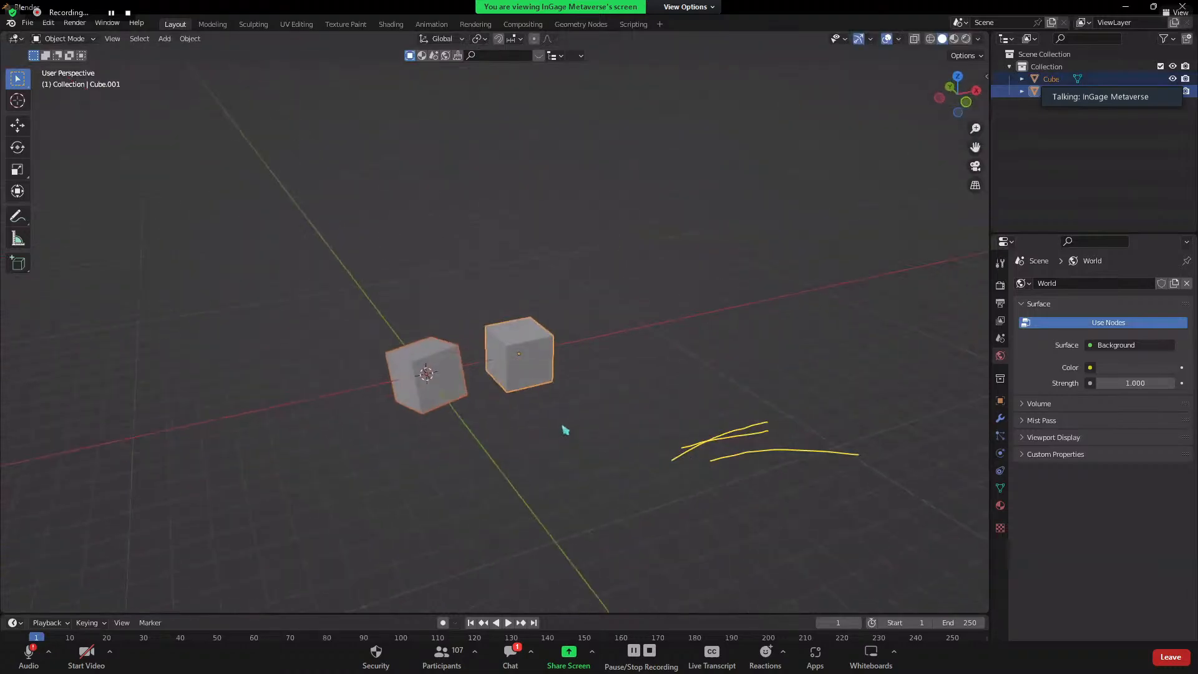
- Practise deselecting and selecting the cubes, and delete both of them from the scene
left_click(281, 320)
left_click(445, 392)
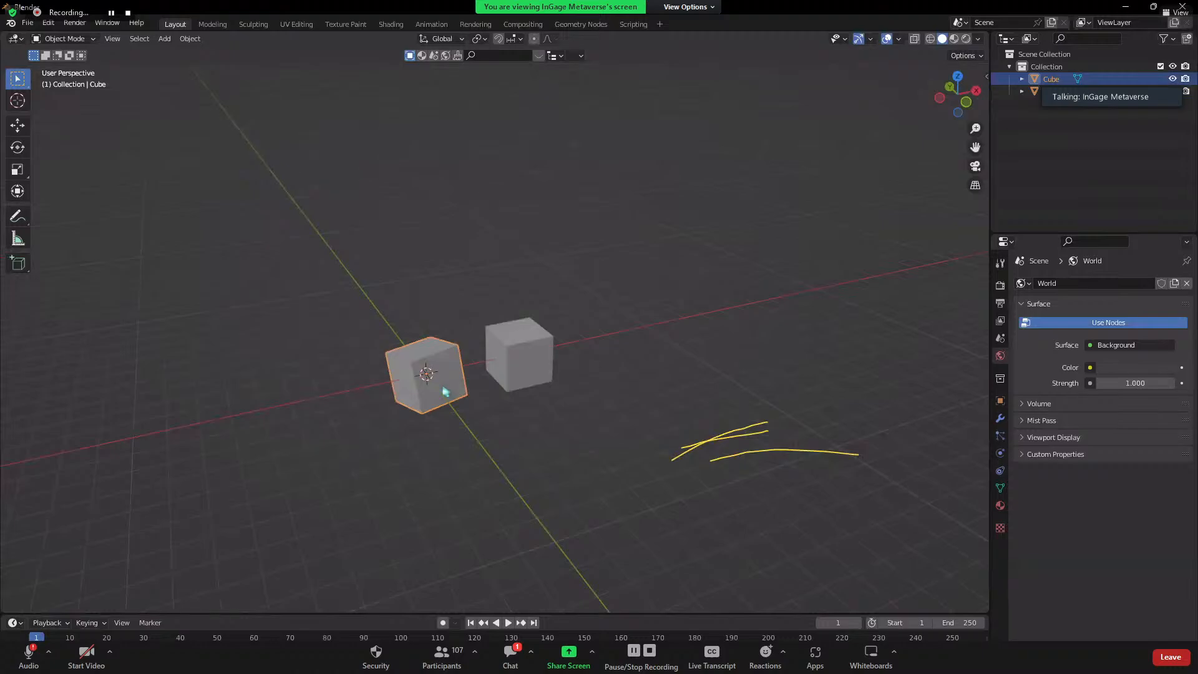
key("alt+a")
key("a")
key("x")
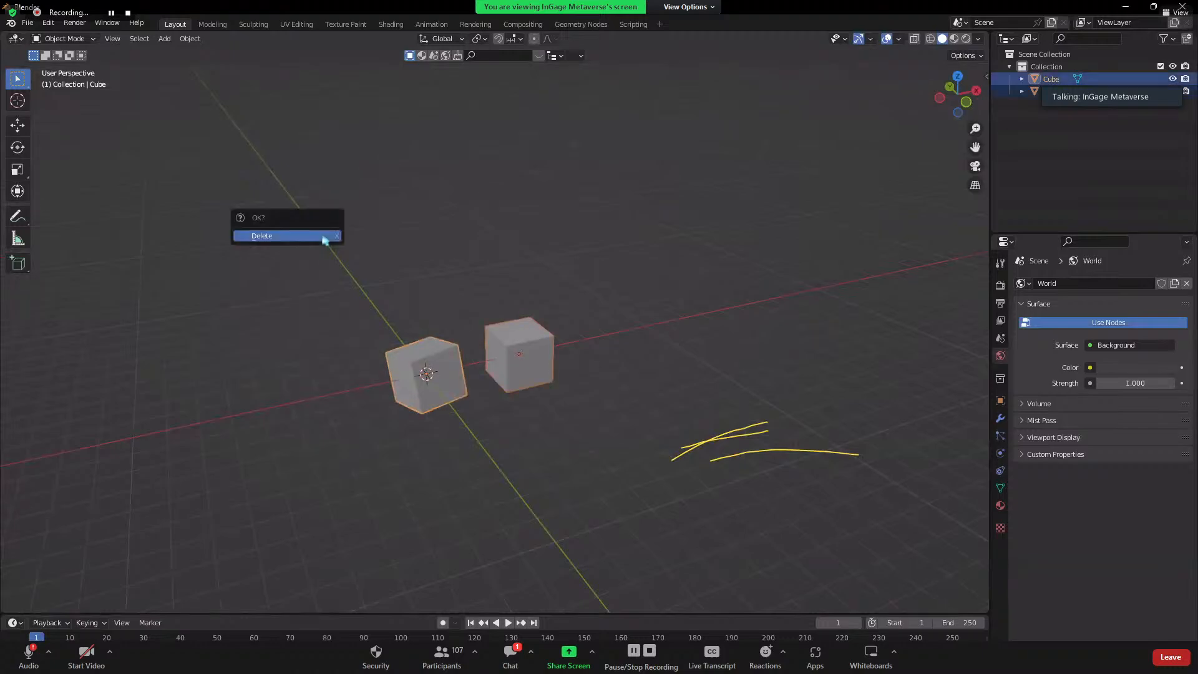
left_click(325, 238)
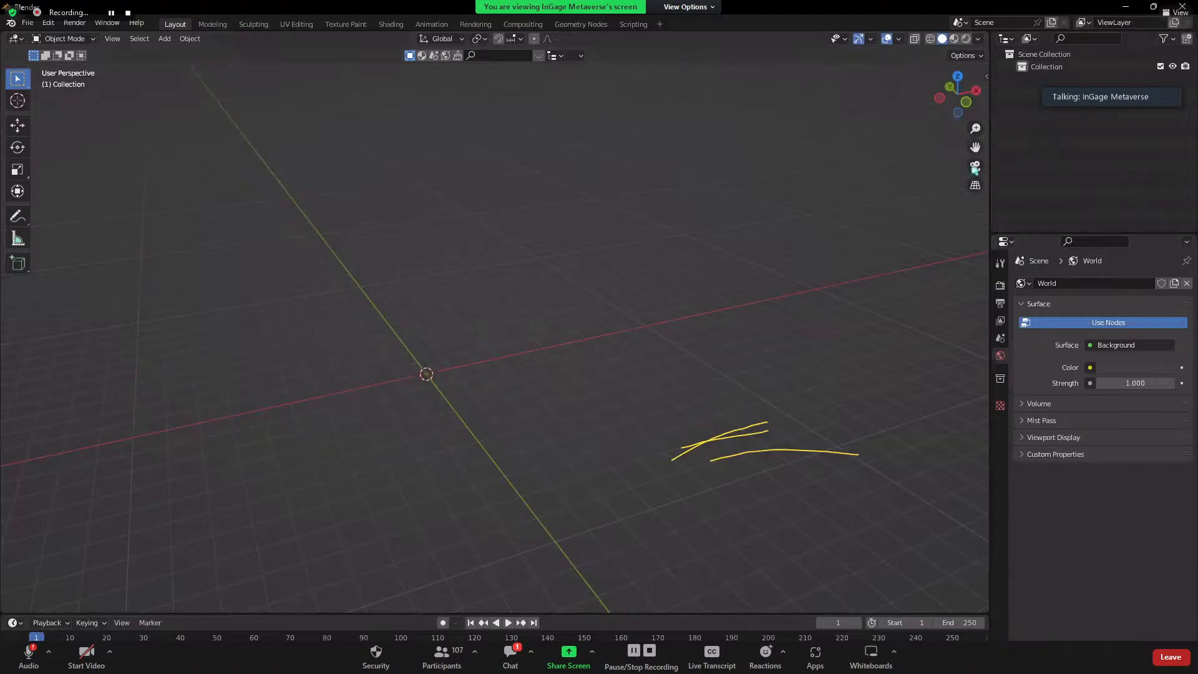
- Add a new mesh cube at the world origin of the empty scene
middle_click_drag(368, 294, 485, 353)
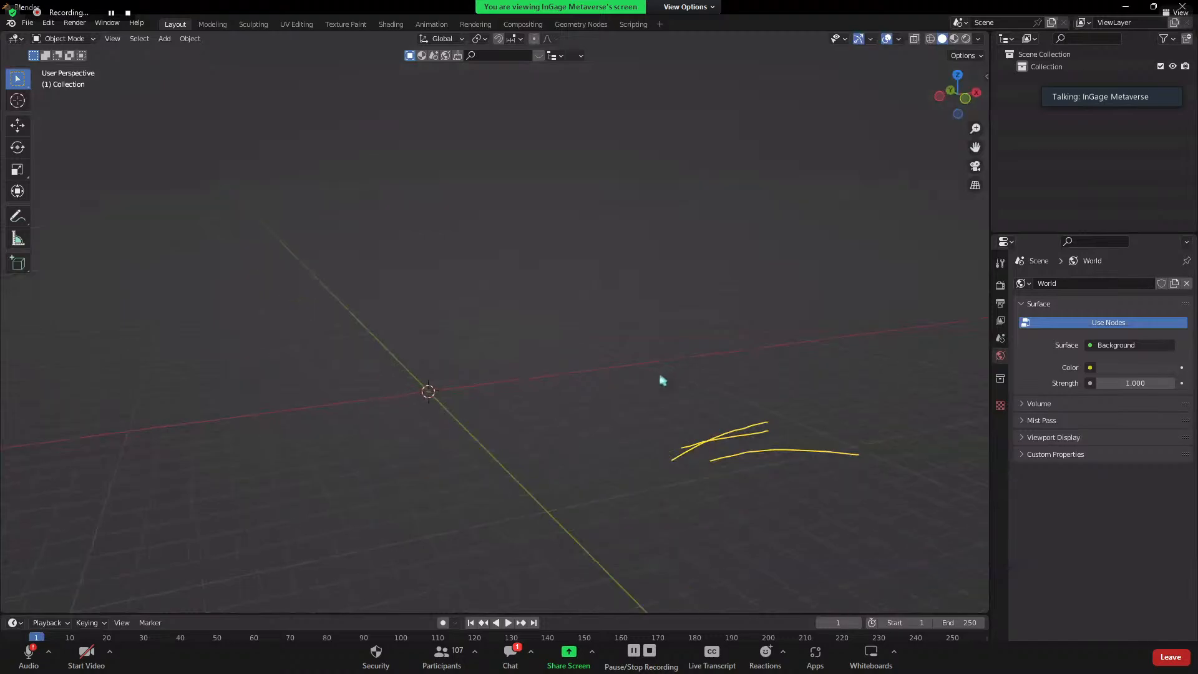
middle_click_drag(661, 376, 595, 392)
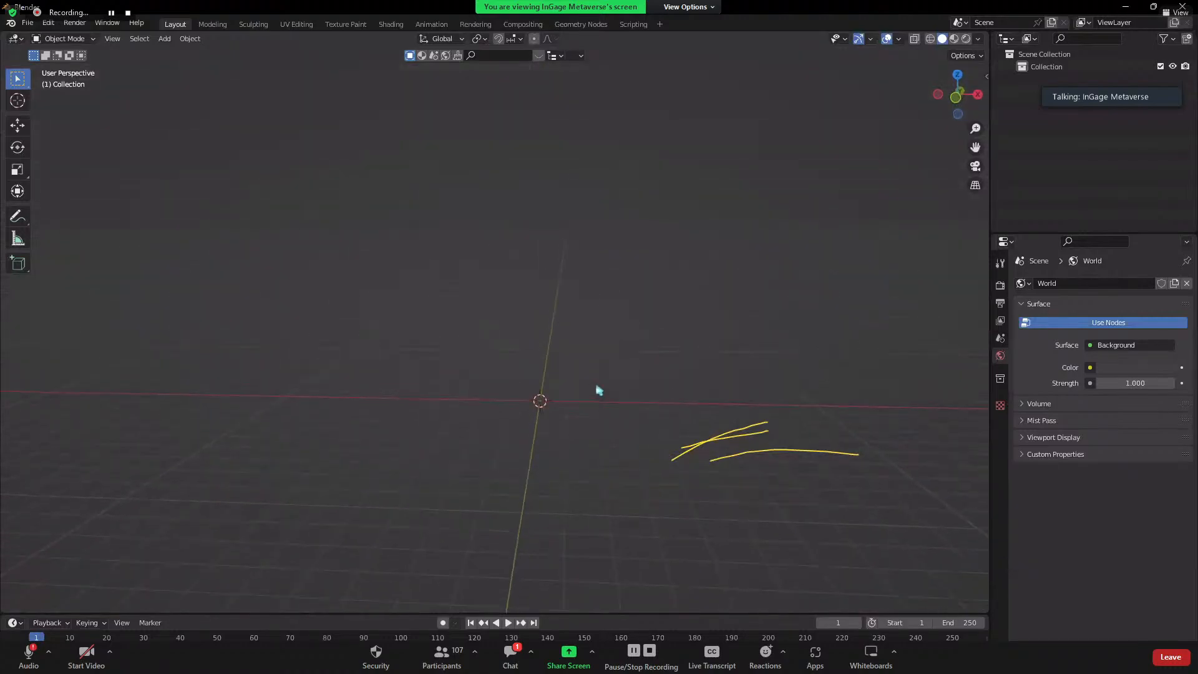
key("shift+a")
mouse_move(599, 390)
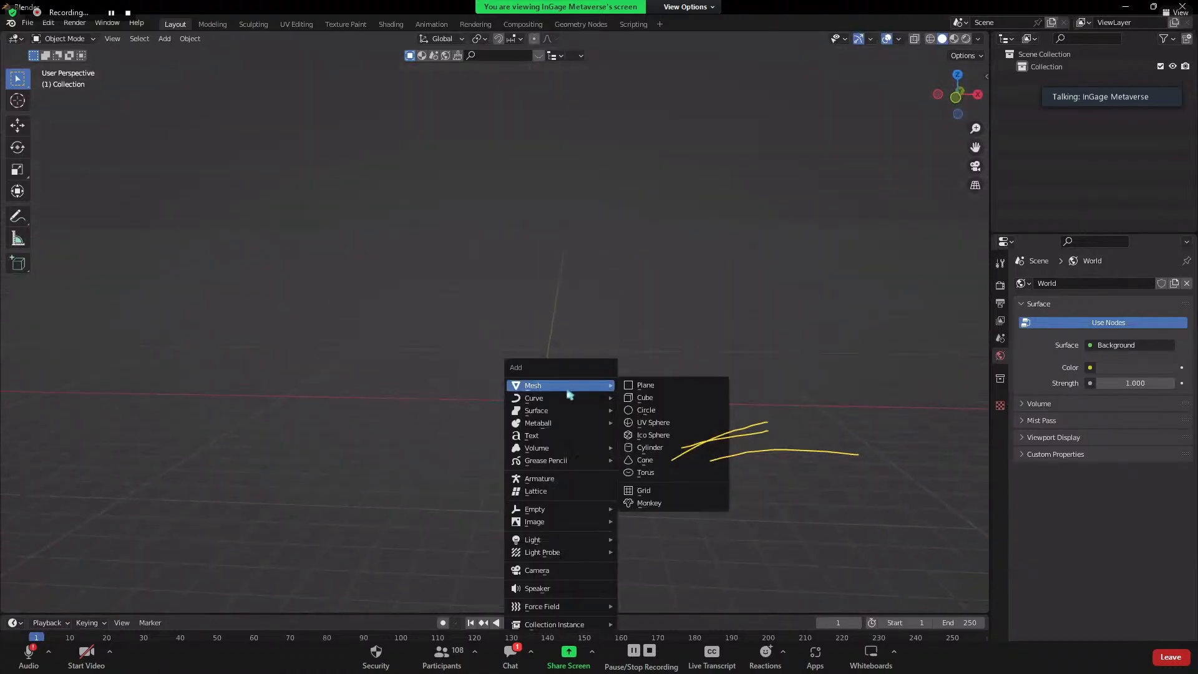
left_click(644, 398)
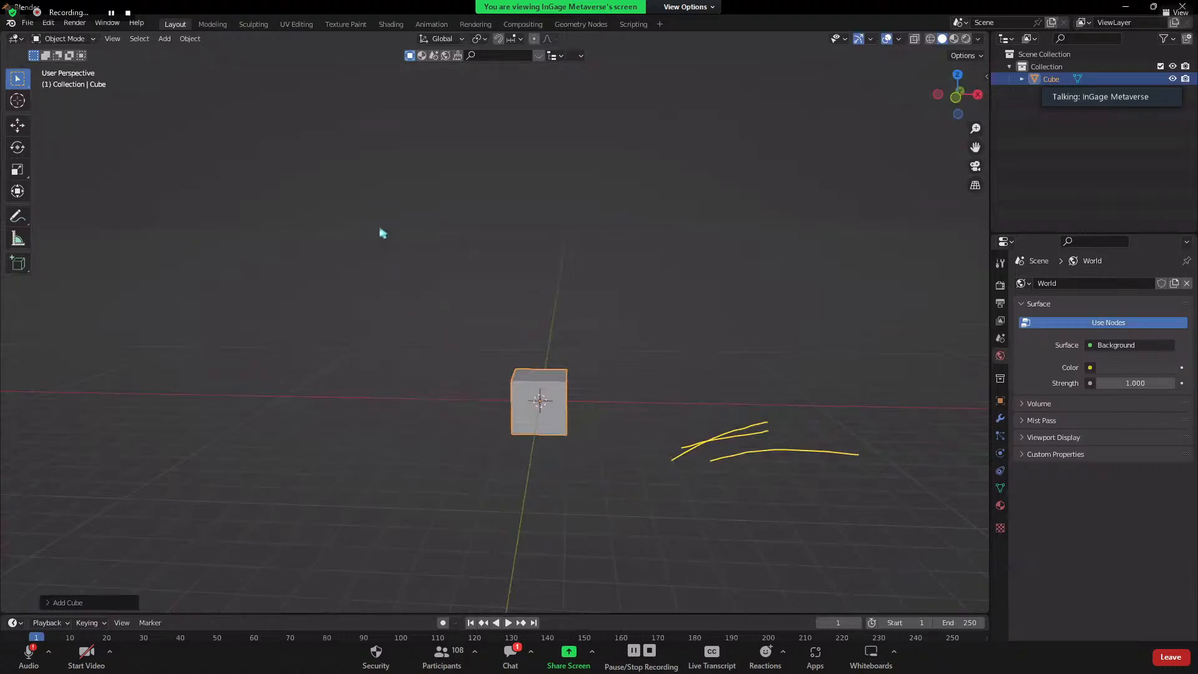
- Switch the new cube from Object Mode to Edit Mode
middle_click_drag(492, 373, 545, 406)
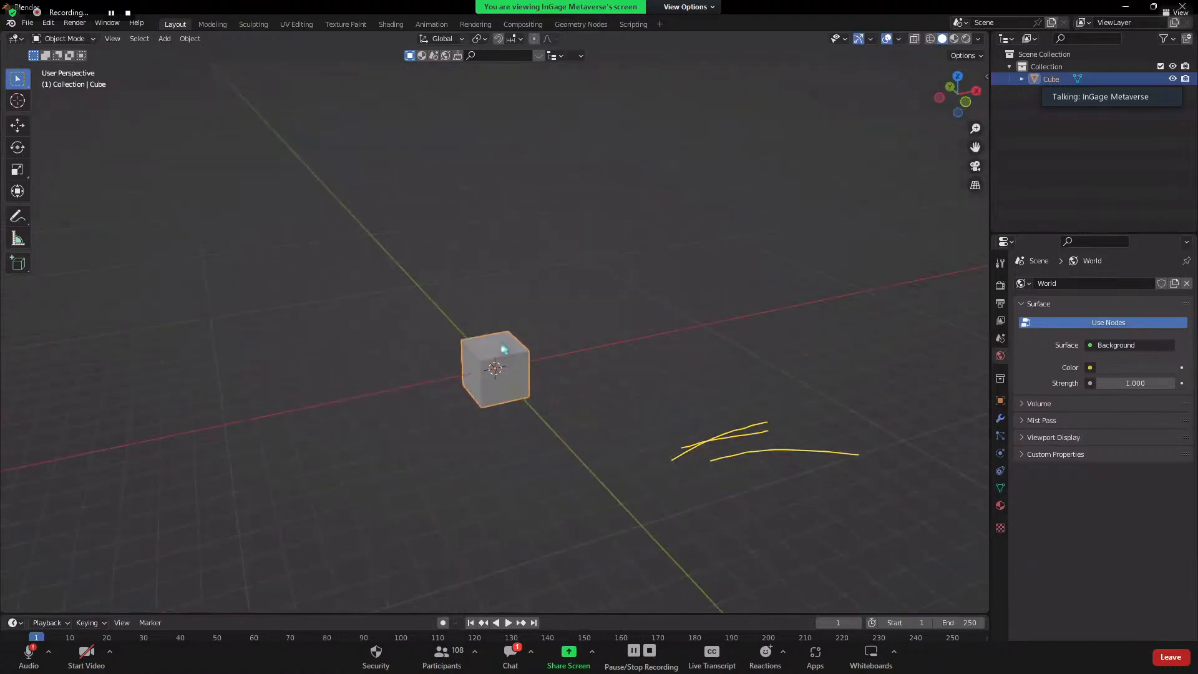
scroll(483, 402, "up", 2)
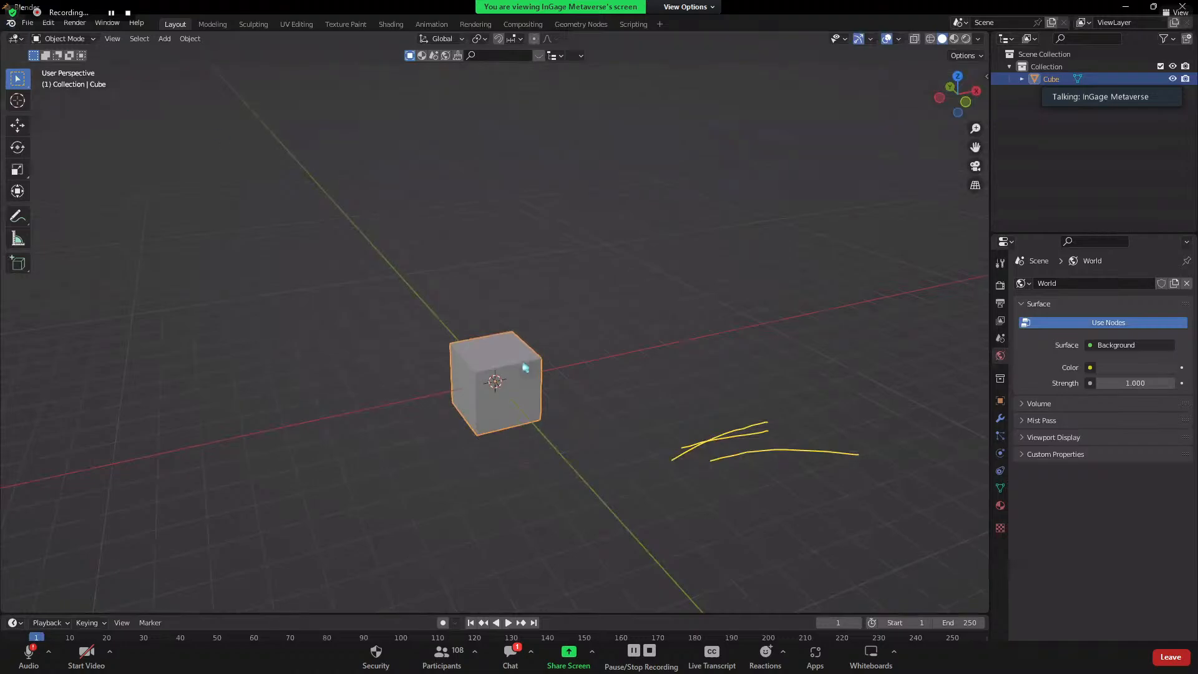
left_click(76, 41)
left_click(63, 39)
left_click(65, 67)
left_click(69, 39)
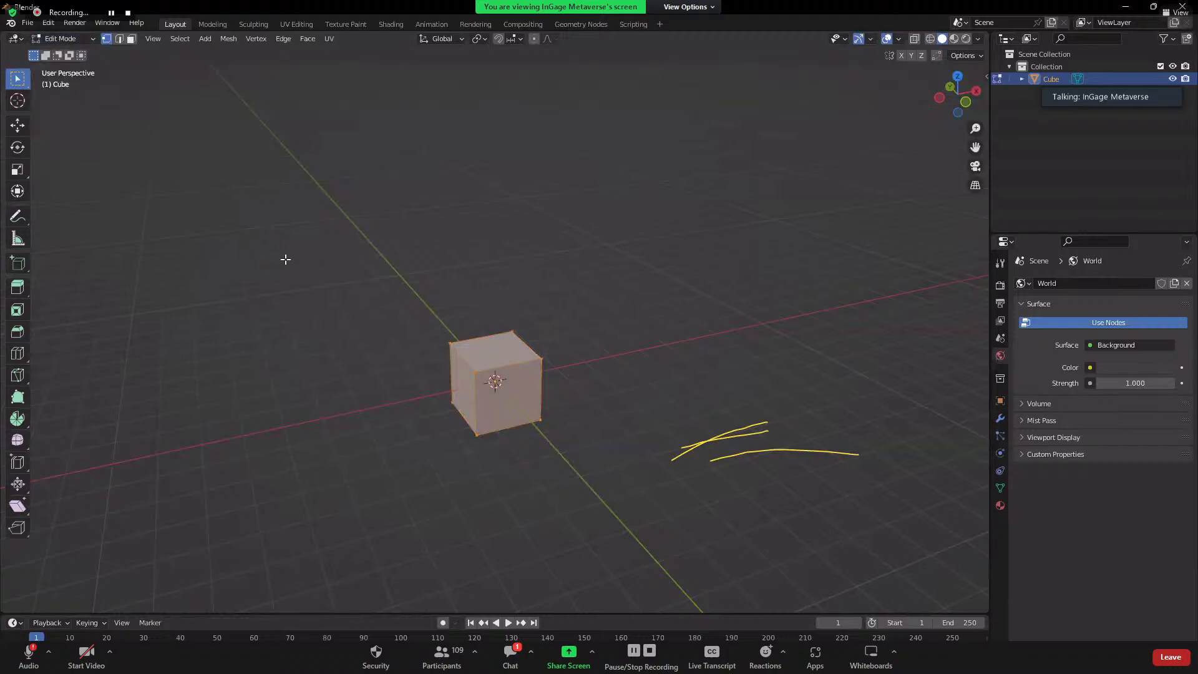
- Practise toggling the cube between Object Mode and Edit Mode several times, ending in Edit Mode
left_click(68, 39)
left_click(63, 52)
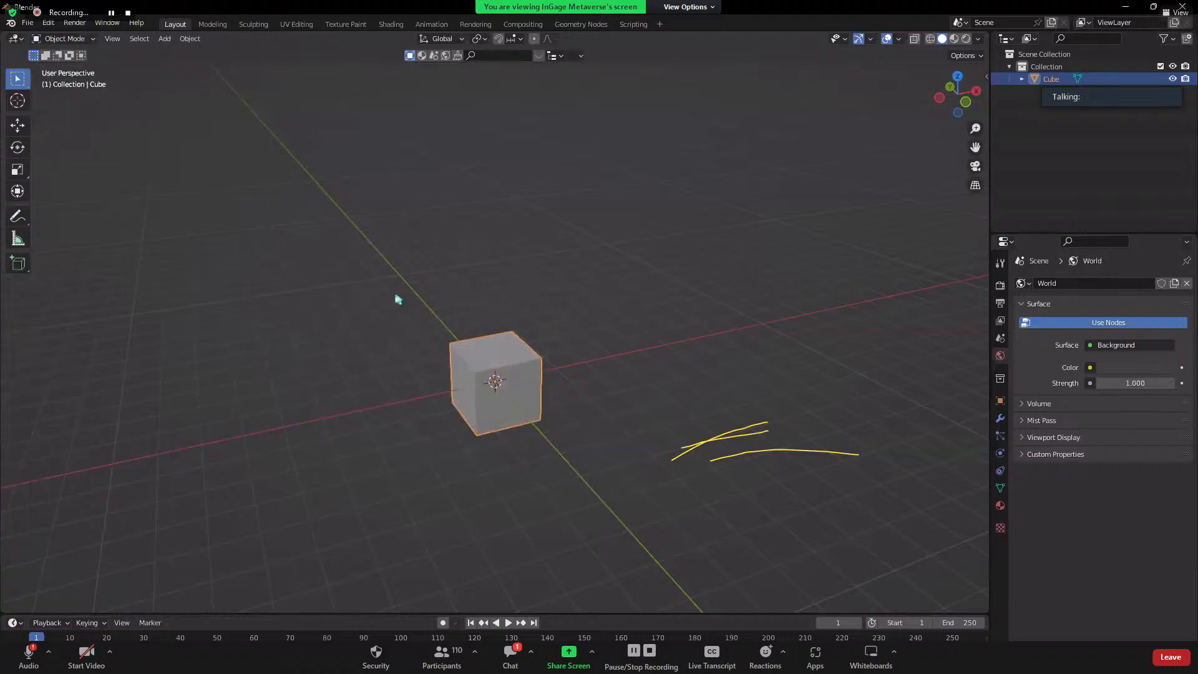
key("Tab")
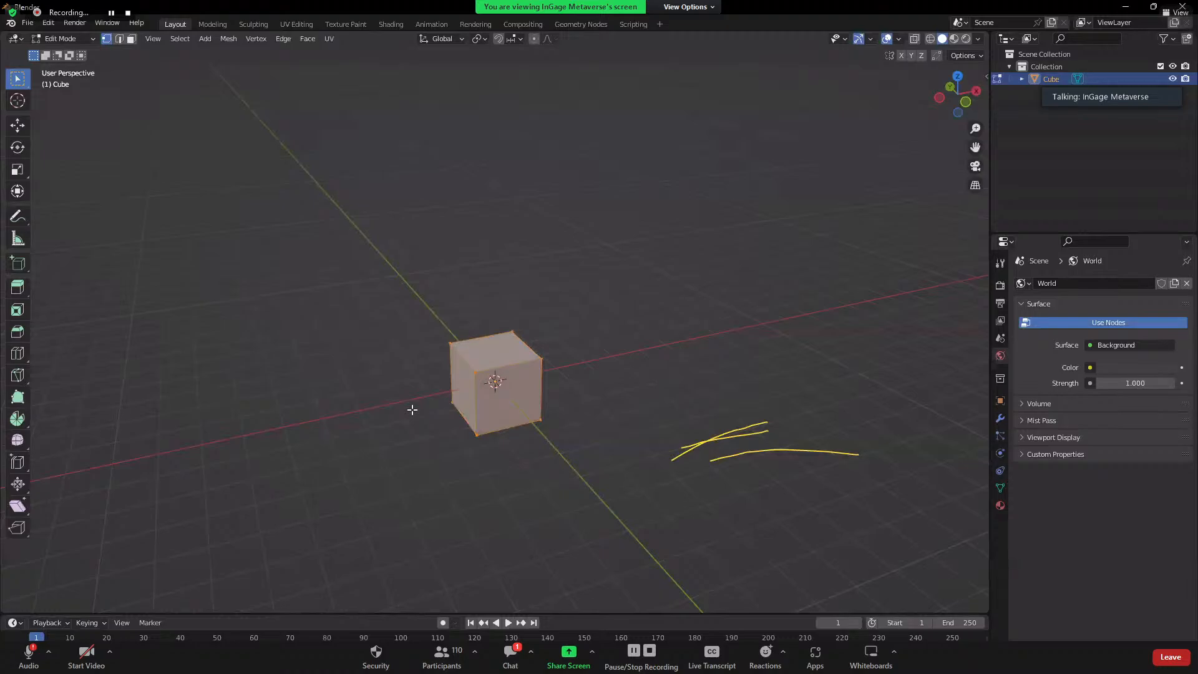
key("Tab")
key("Tab")
key("Tab")
key("Tab")
key("Tab")
key("Tab")
- Switch to face selection and select only the cube's top face
left_click(386, 350)
mouse_move(386, 350)
middle_mouse_down()
mouse_move(530, 454)
mouse_move(462, 393)
middle_mouse_up()
left_click_drag(403, 250, 659, 498)
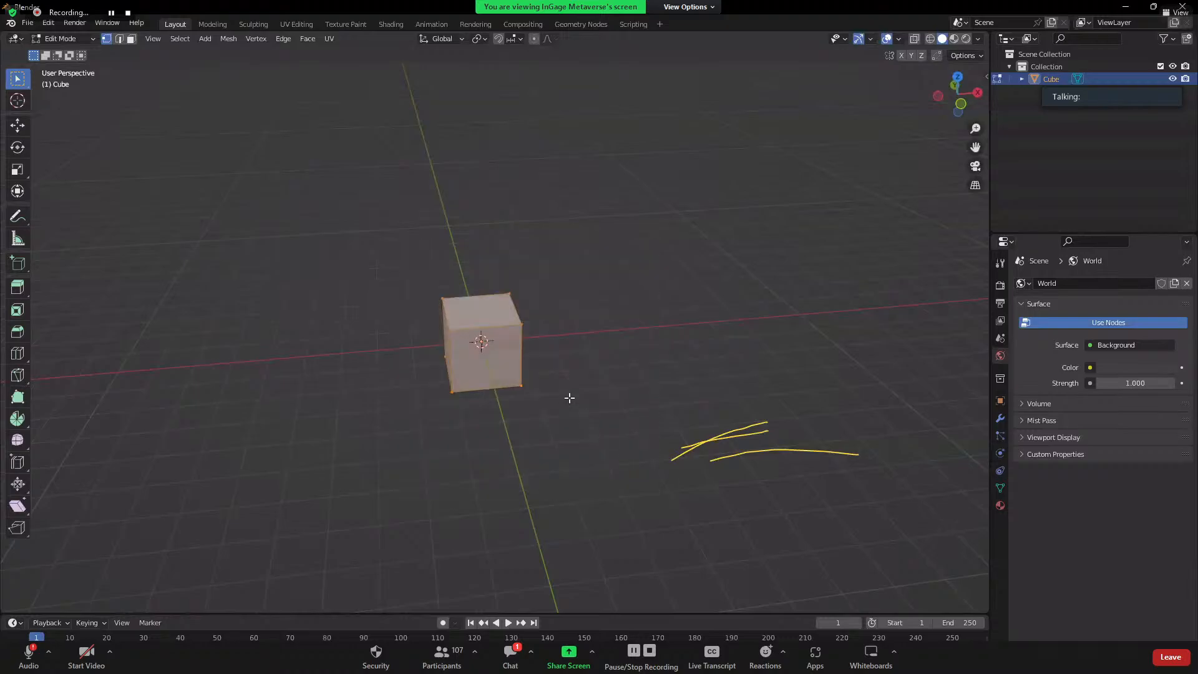
middle_click_drag(636, 422, 568, 431)
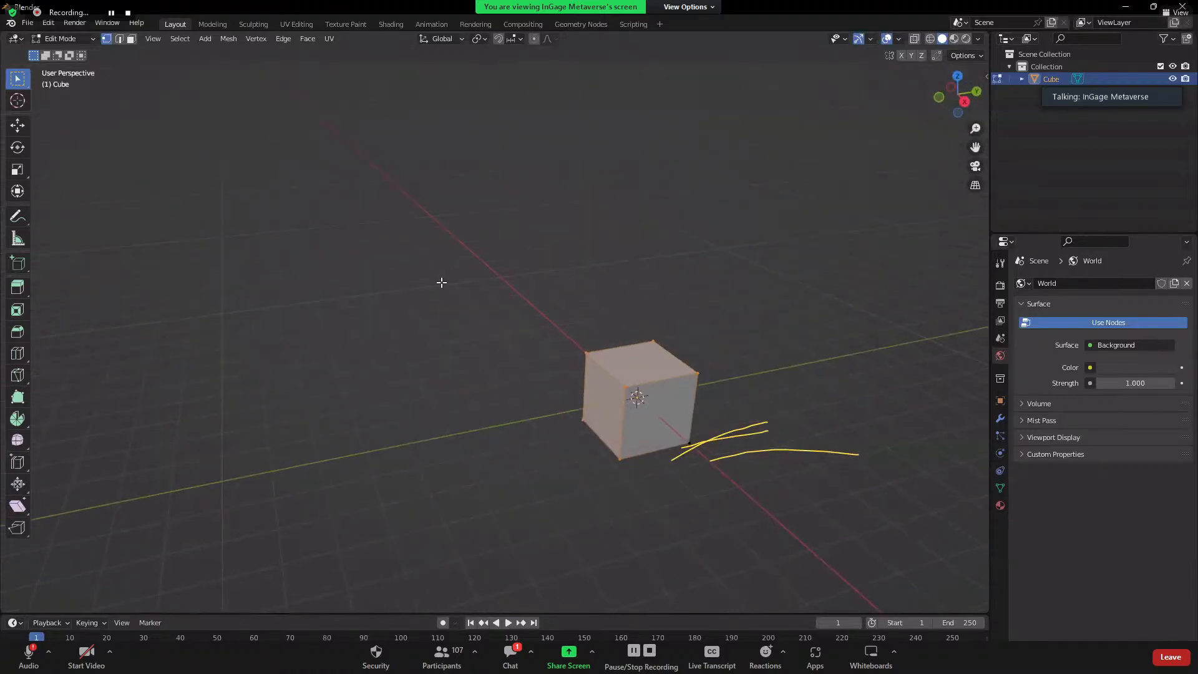
middle_click_drag(442, 282, 483, 290)
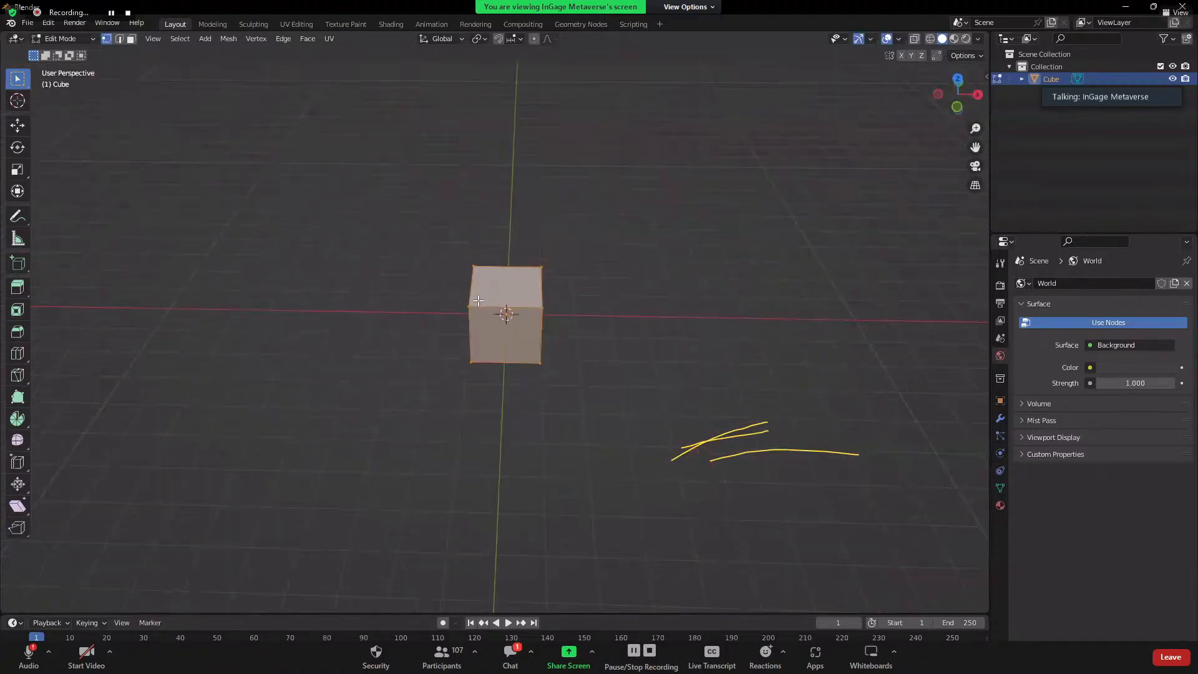
scroll(522, 365, "up", 3)
middle_click_drag(522, 365, 515, 443, "shift")
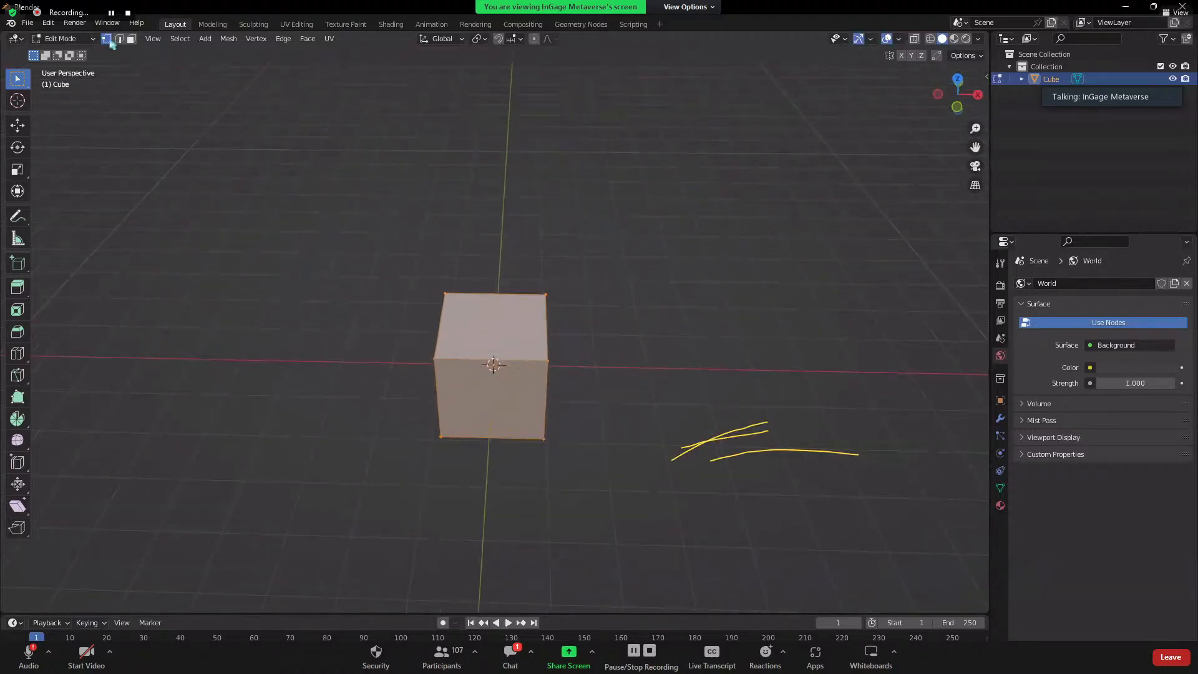
left_click(131, 39)
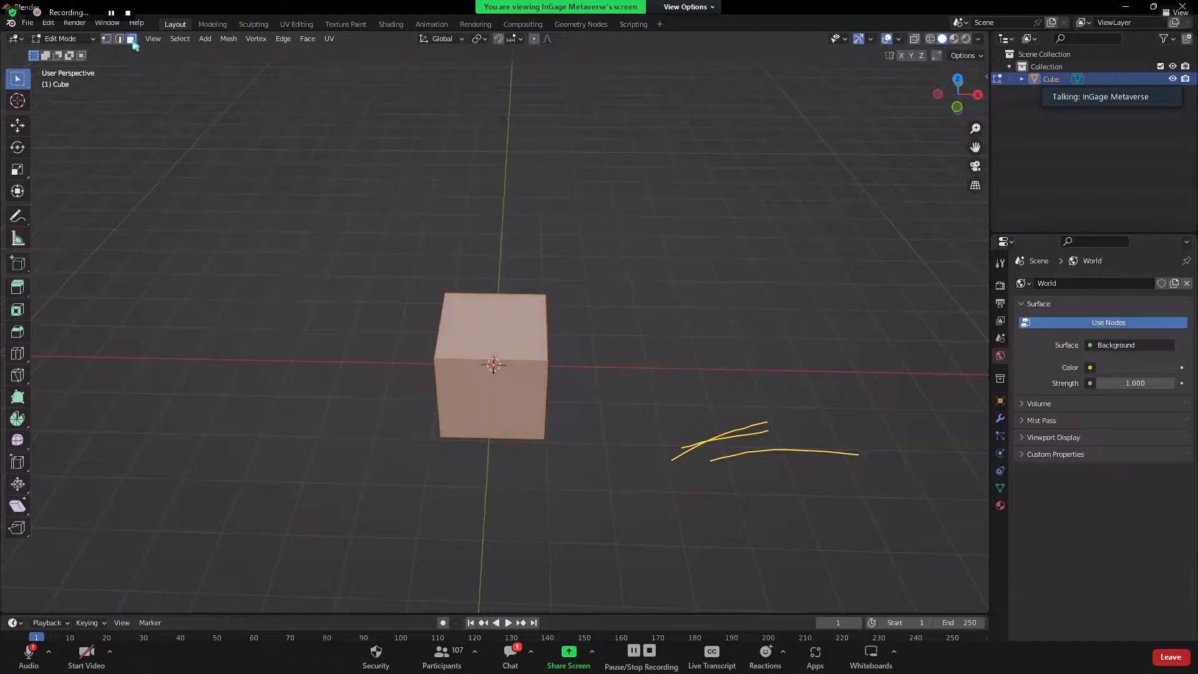
left_click(448, 272)
- Try to move the cube's top face freely without an axis constraint
middle_click_drag(526, 350, 558, 407)
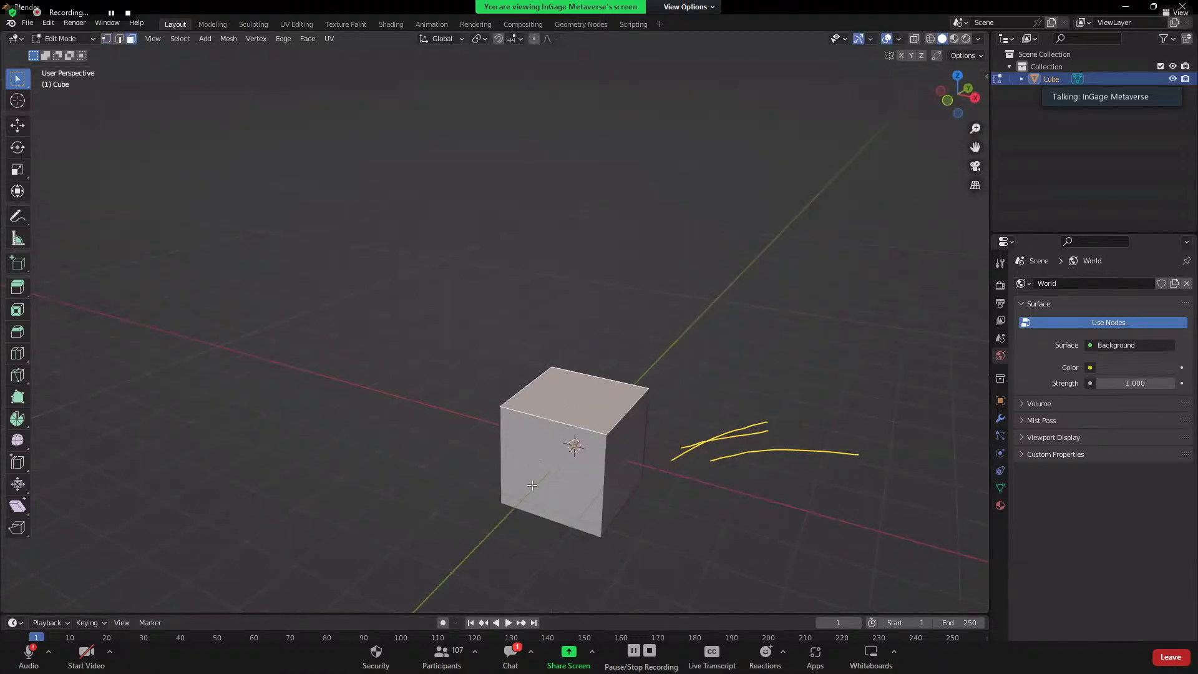
mouse_move(532, 485)
middle_mouse_down()
mouse_move(653, 530)
mouse_move(572, 484)
mouse_move(630, 461)
mouse_move(572, 377)
mouse_move(422, 396)
mouse_move(615, 361)
mouse_move(533, 438)
mouse_move(567, 367)
middle_mouse_up()
middle_click_drag(579, 307, 440, 335)
middle_click_drag(520, 476, 549, 545)
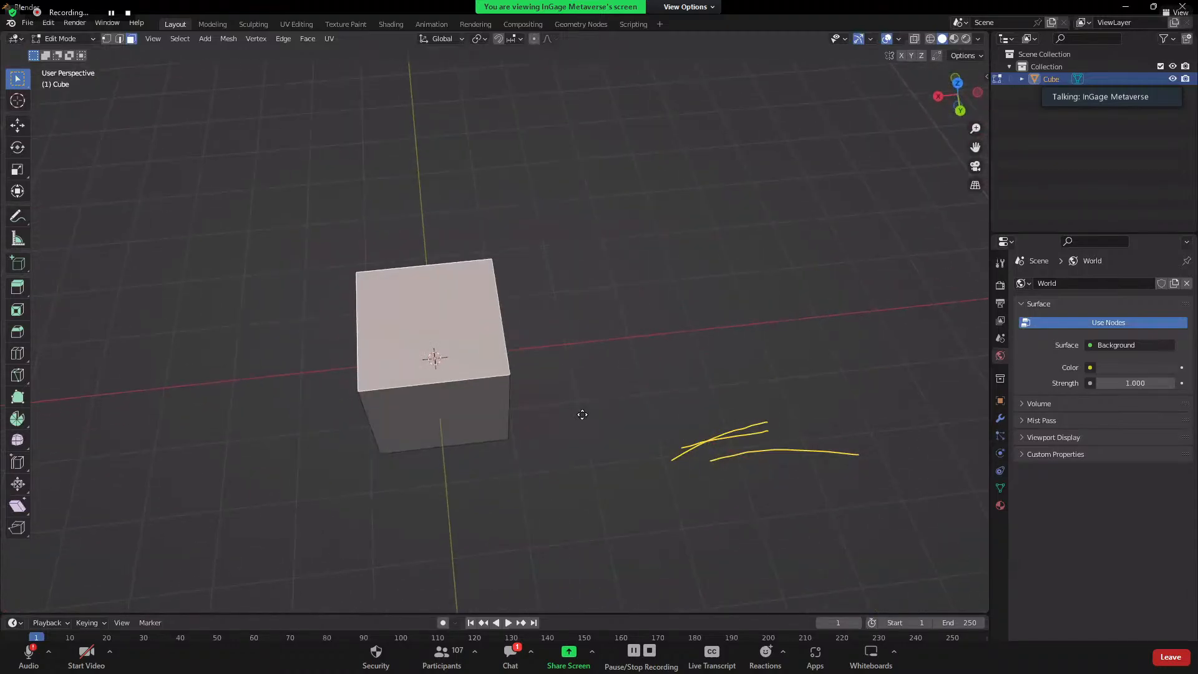
key("g")
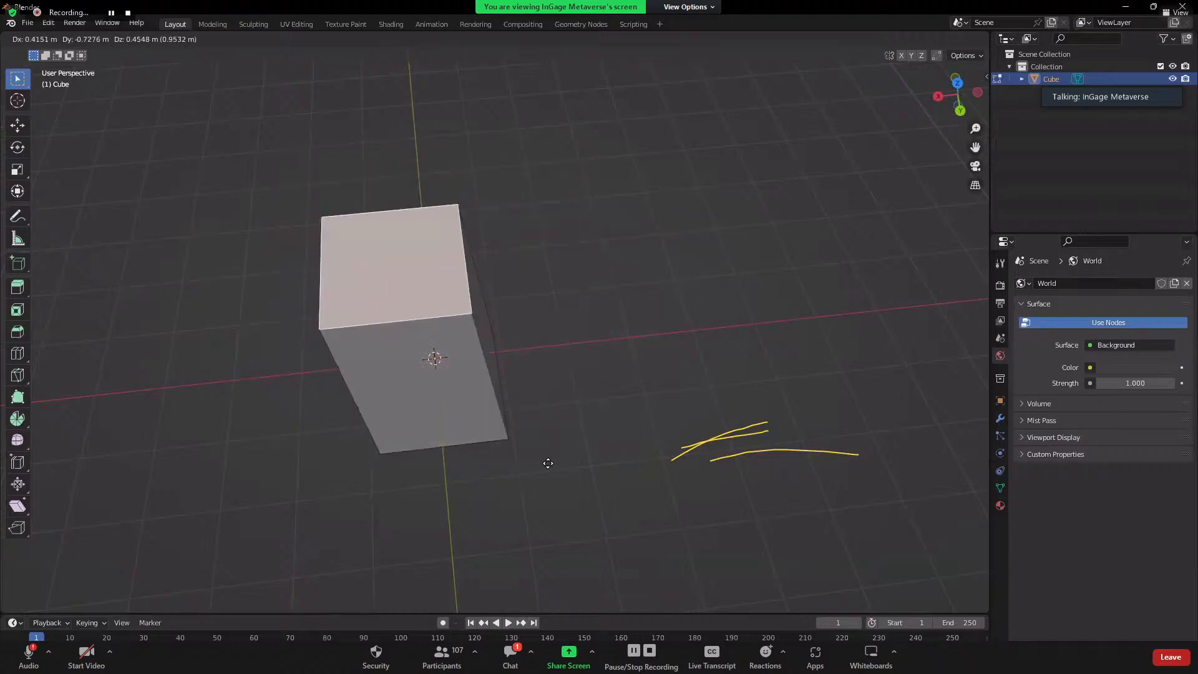
key("Escape")
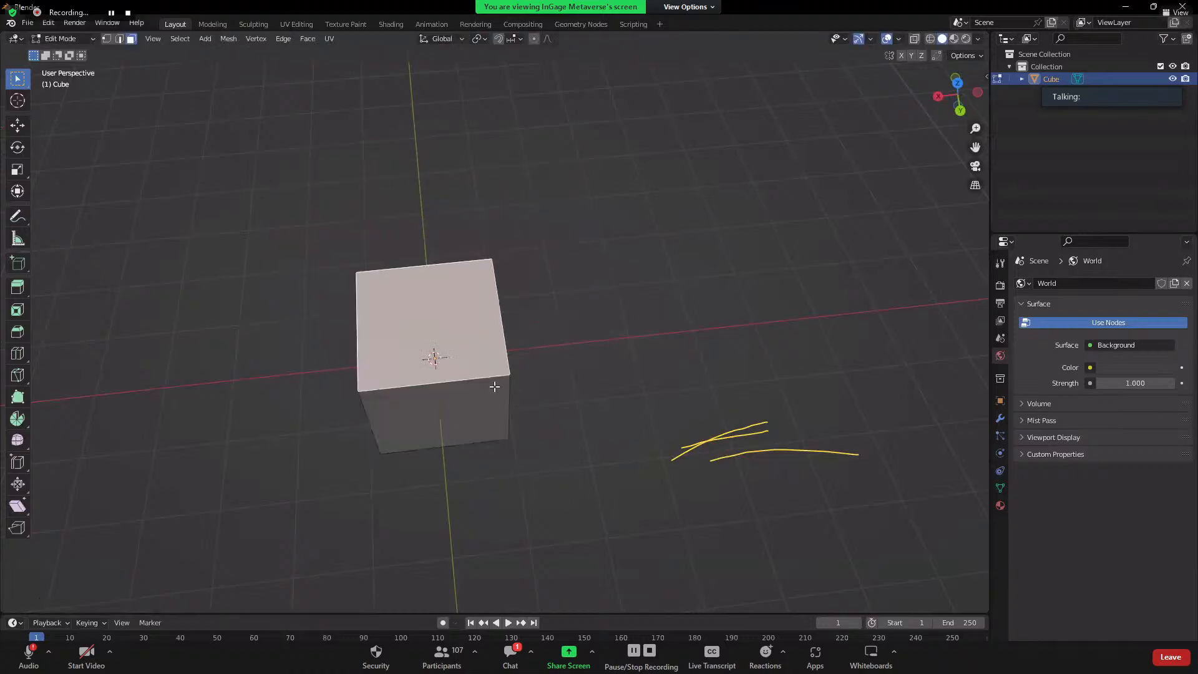
- Select the side face on the cube's Y side and try to move it along the global X axis
middle_click_drag(495, 387, 473, 438)
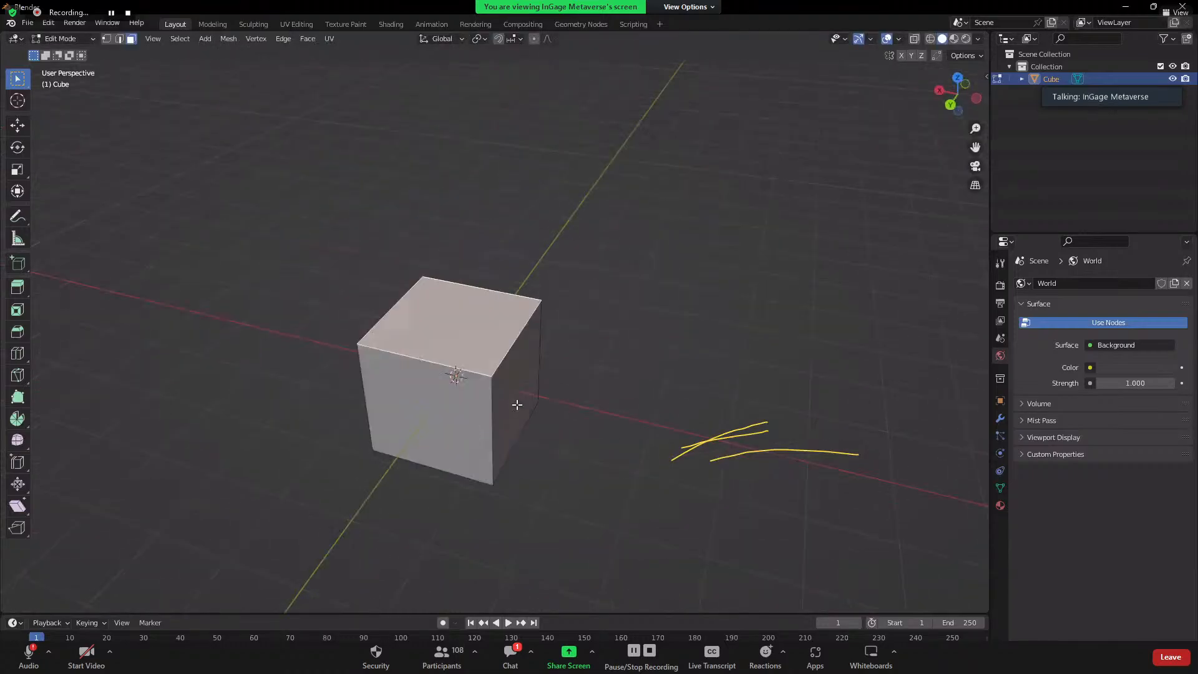
middle_click_drag(516, 405, 452, 340)
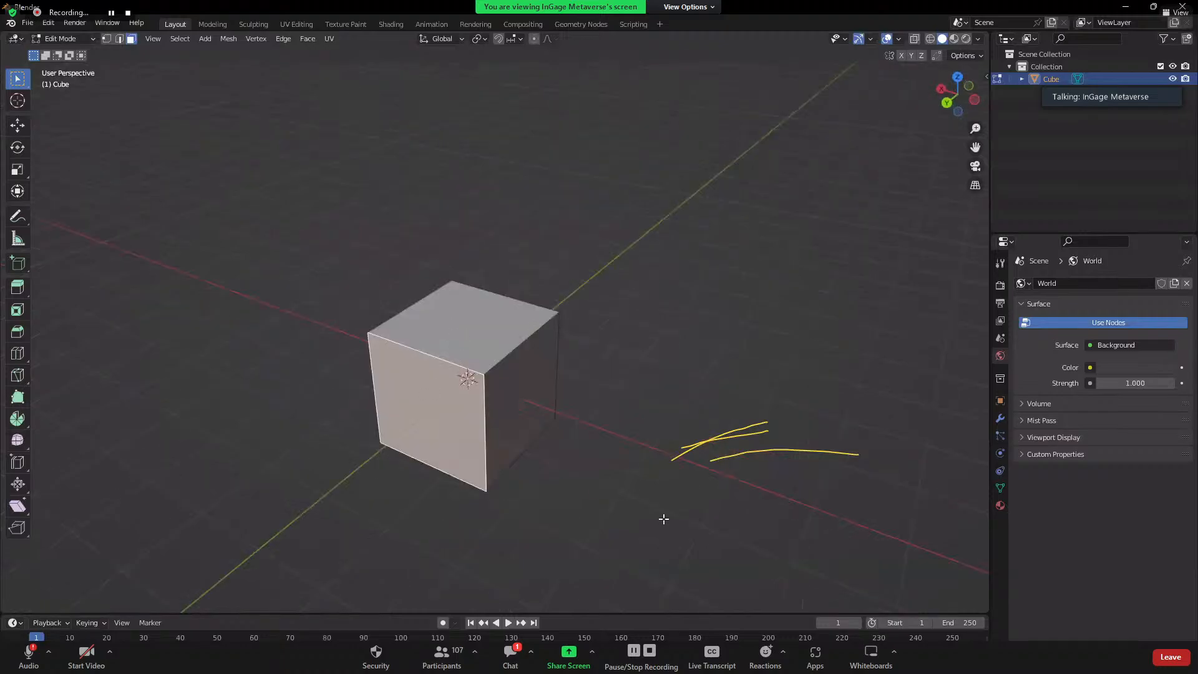
middle_click_drag(663, 519, 578, 532)
key("g")
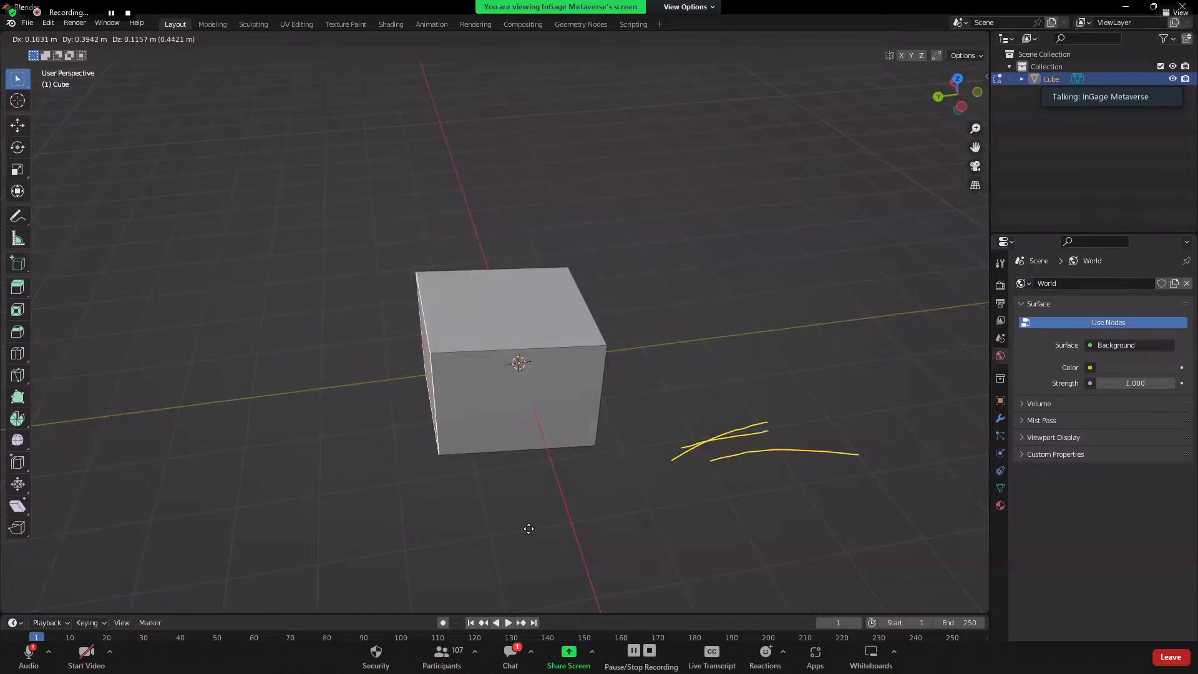
key("x")
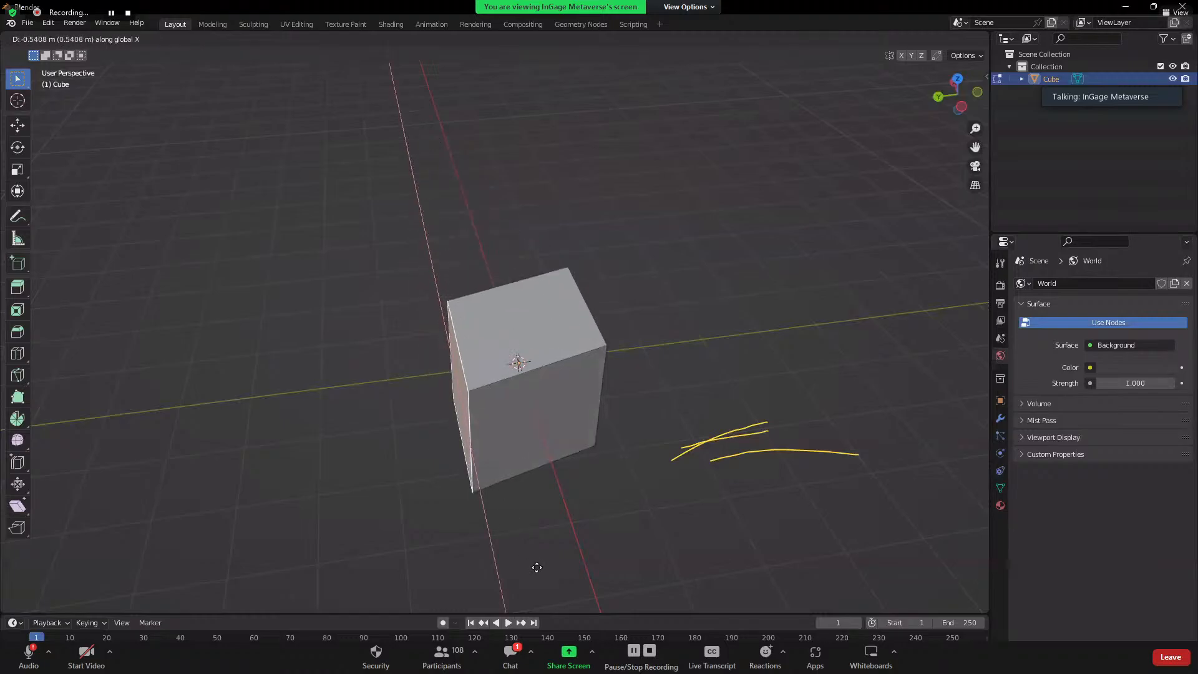
left_click(466, 468)
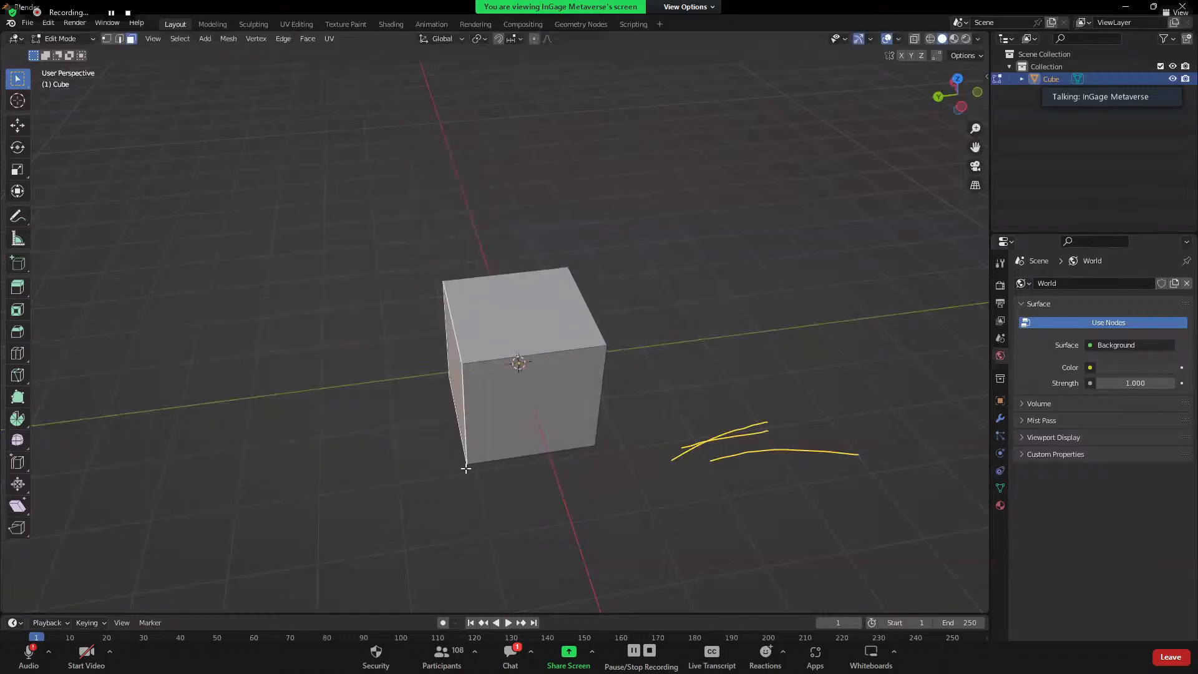
- Clear the face selection, and select one side face of the cube together with the top face
mouse_move(466, 468)
middle_mouse_down()
mouse_move(639, 455)
mouse_move(312, 484)
mouse_move(422, 484)
mouse_move(466, 457)
middle_mouse_up()
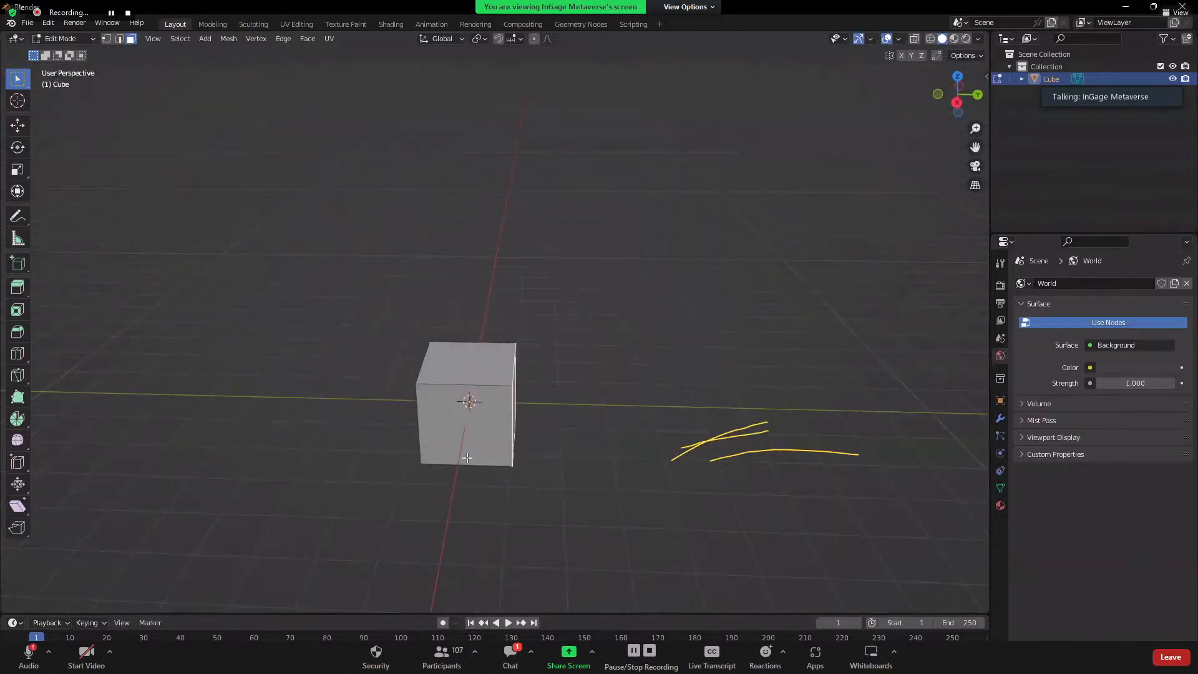
left_click_drag(358, 303, 593, 498)
middle_click_drag(593, 498, 465, 497)
left_click(487, 524)
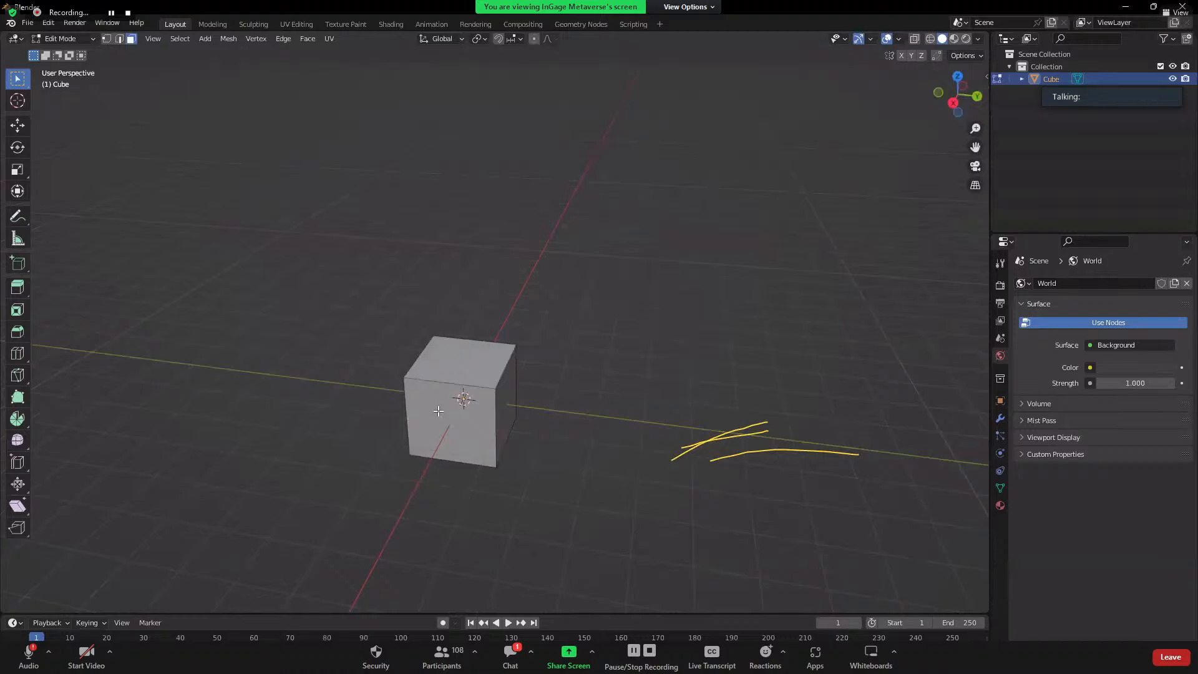
left_click(414, 413)
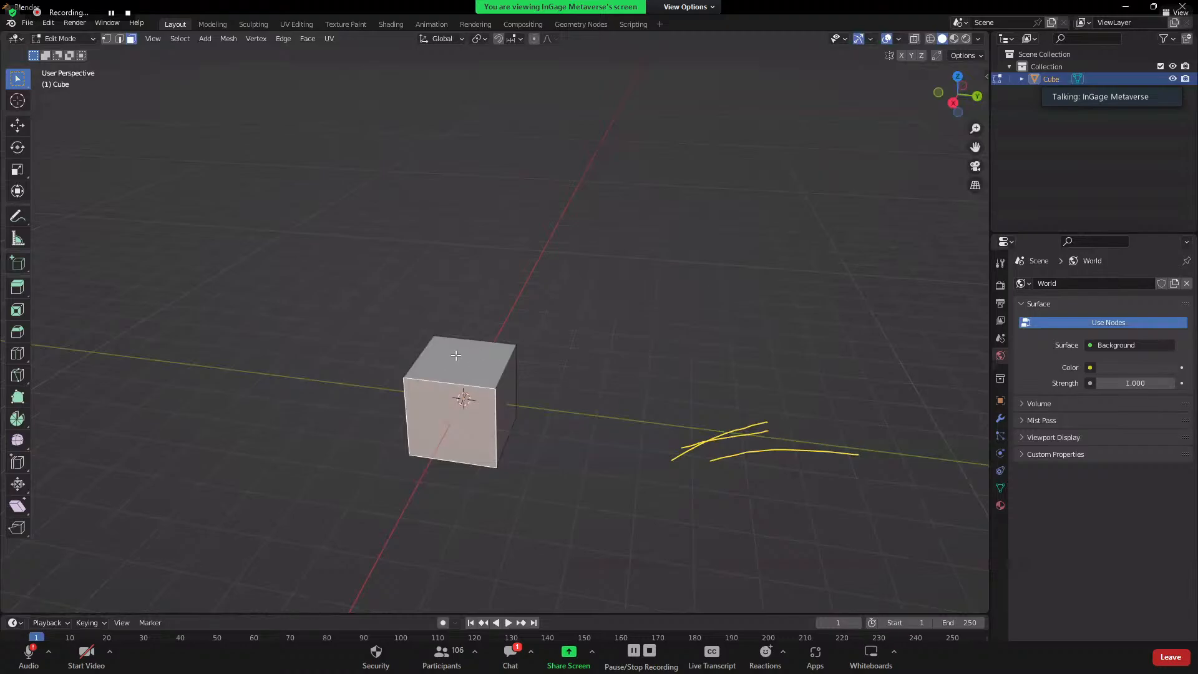
left_click(445, 358, "shift")
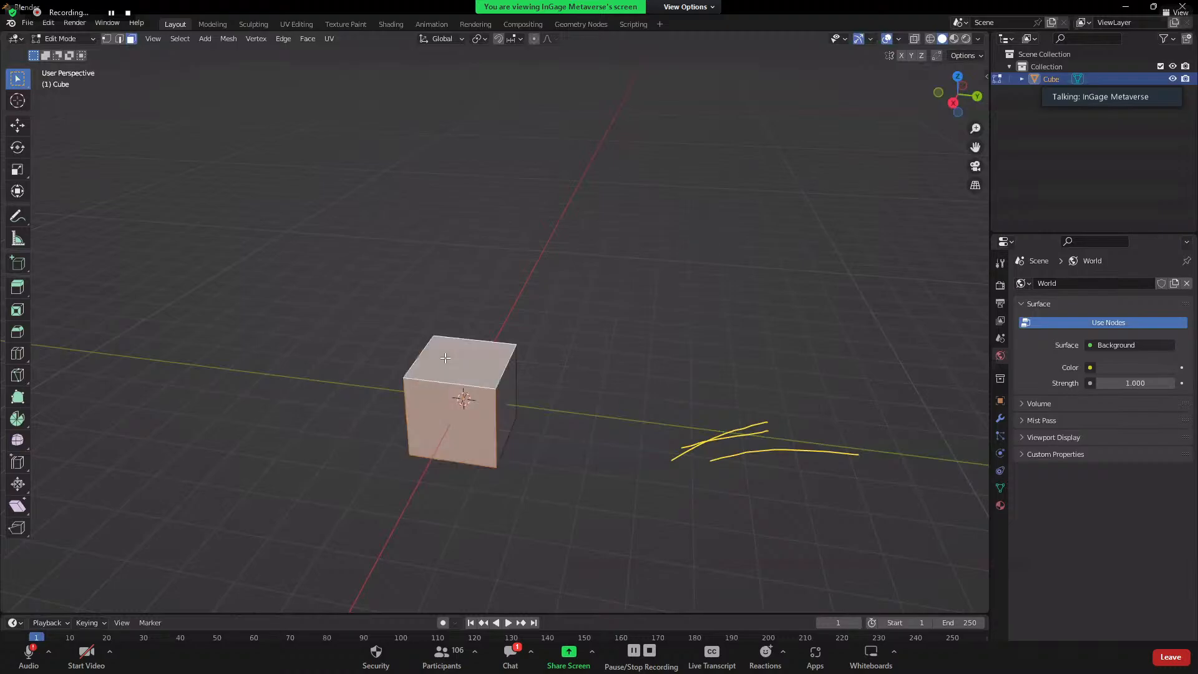
- Add a neighbouring side face to the selection, and deselect all the faces
middle_click_drag(513, 462, 433, 357)
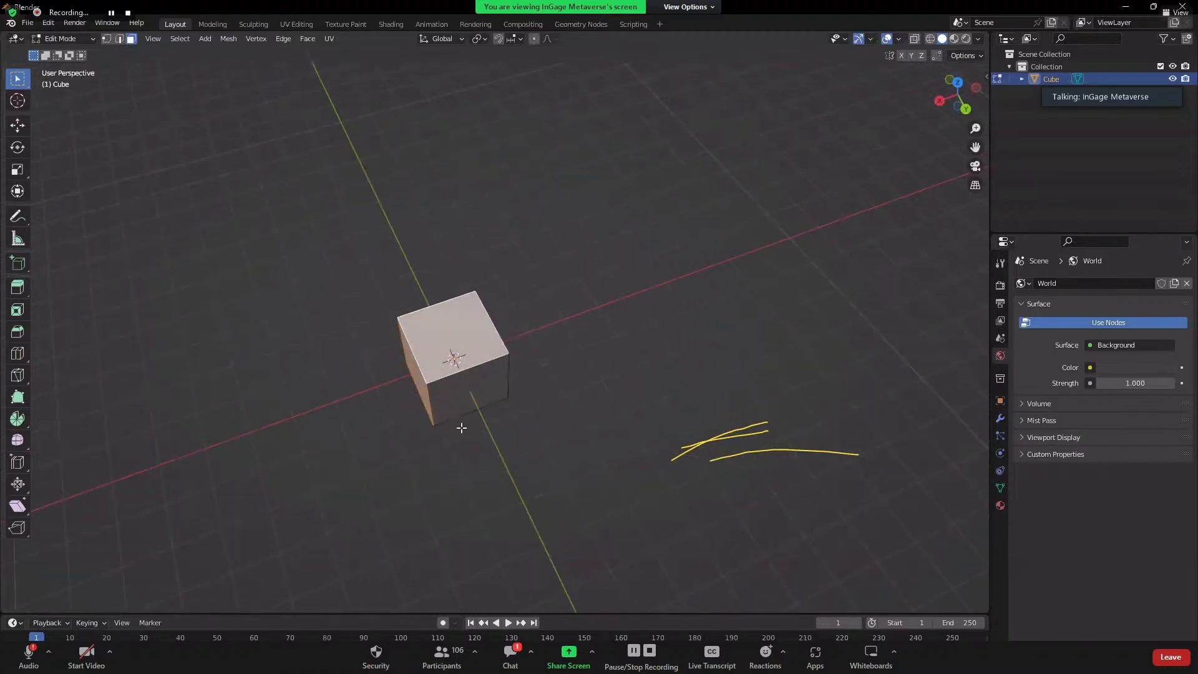
middle_click_drag(462, 428, 519, 382)
left_click(518, 382, "shift")
middle_click_drag(527, 468, 470, 403)
middle_click_drag(516, 455, 368, 503)
left_click(623, 343)
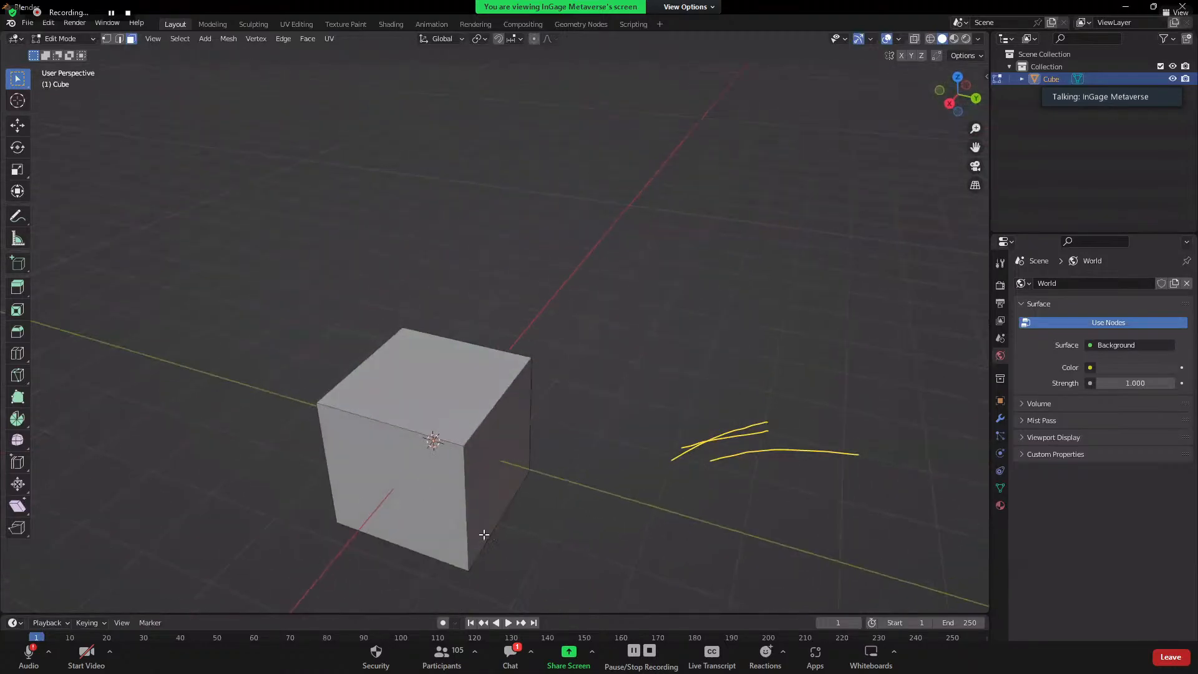
- Select a chain of side faces around the cube by picking the shortest path from one side face to another
middle_click_drag(499, 550, 414, 454)
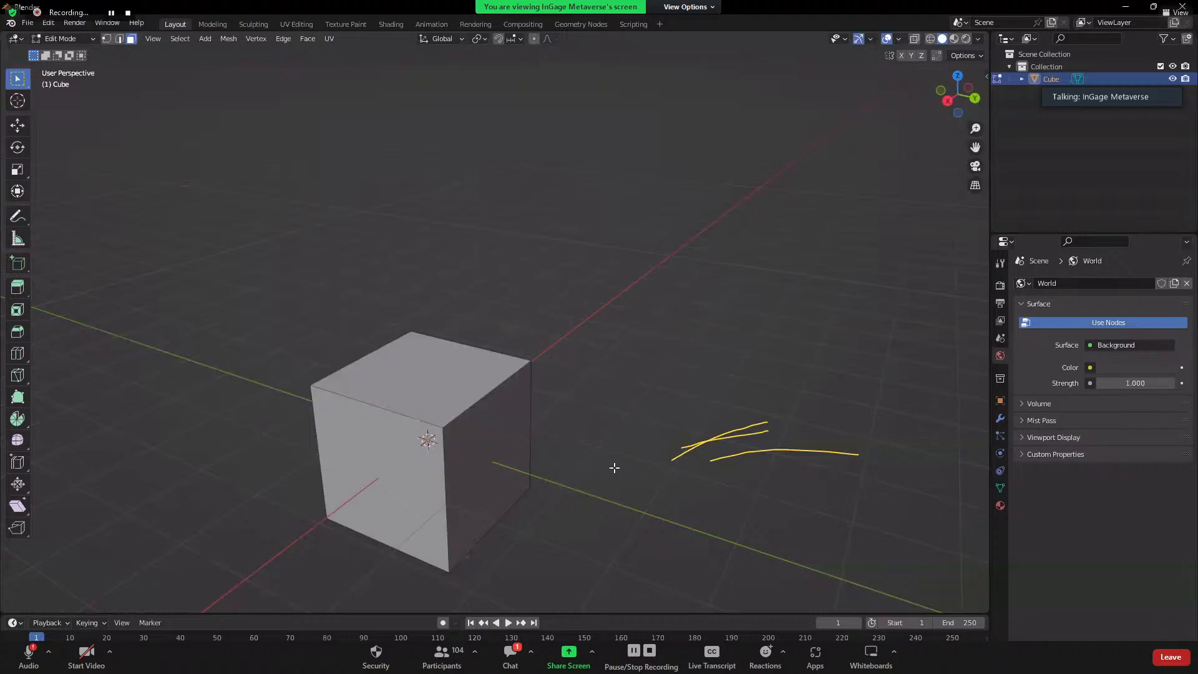
middle_click_drag(608, 465, 428, 332)
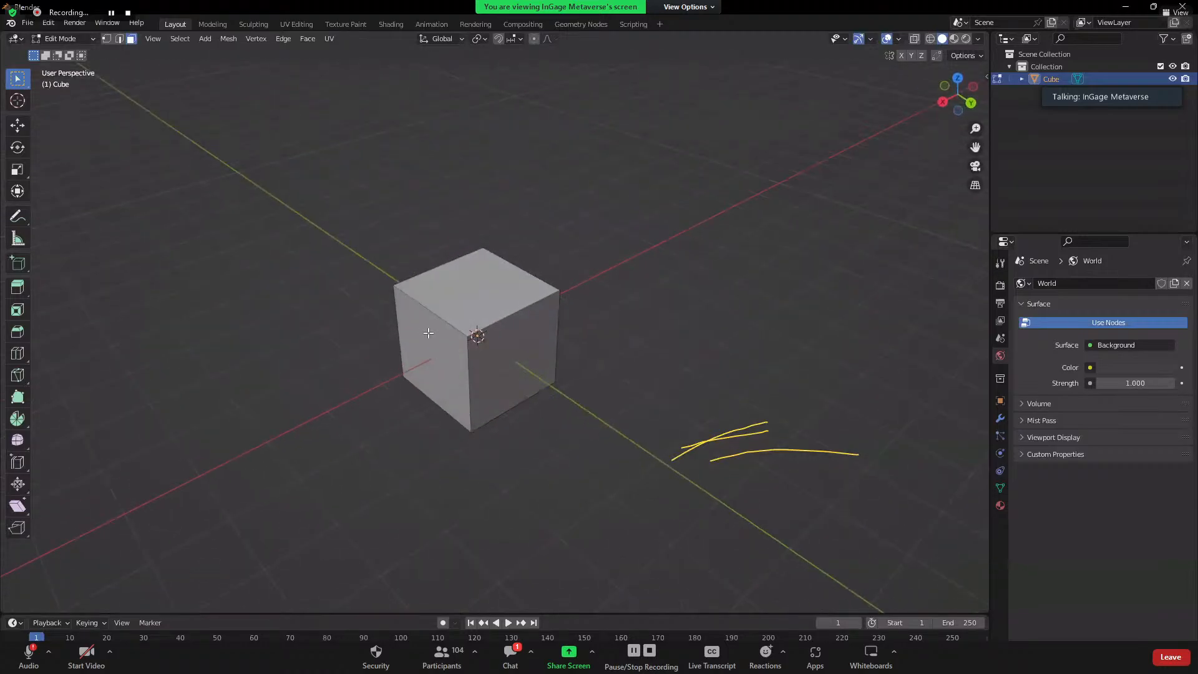
middle_click_drag(484, 410, 615, 410)
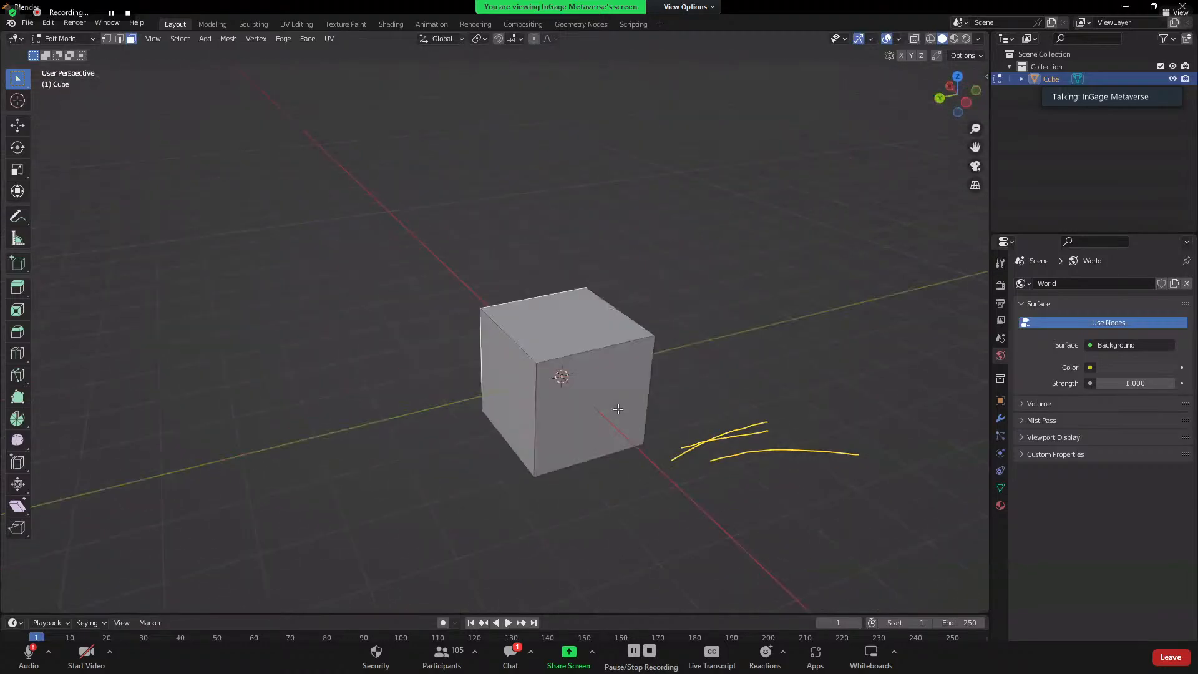
left_click(554, 436, "ctrl")
middle_click_drag(554, 436, 423, 311)
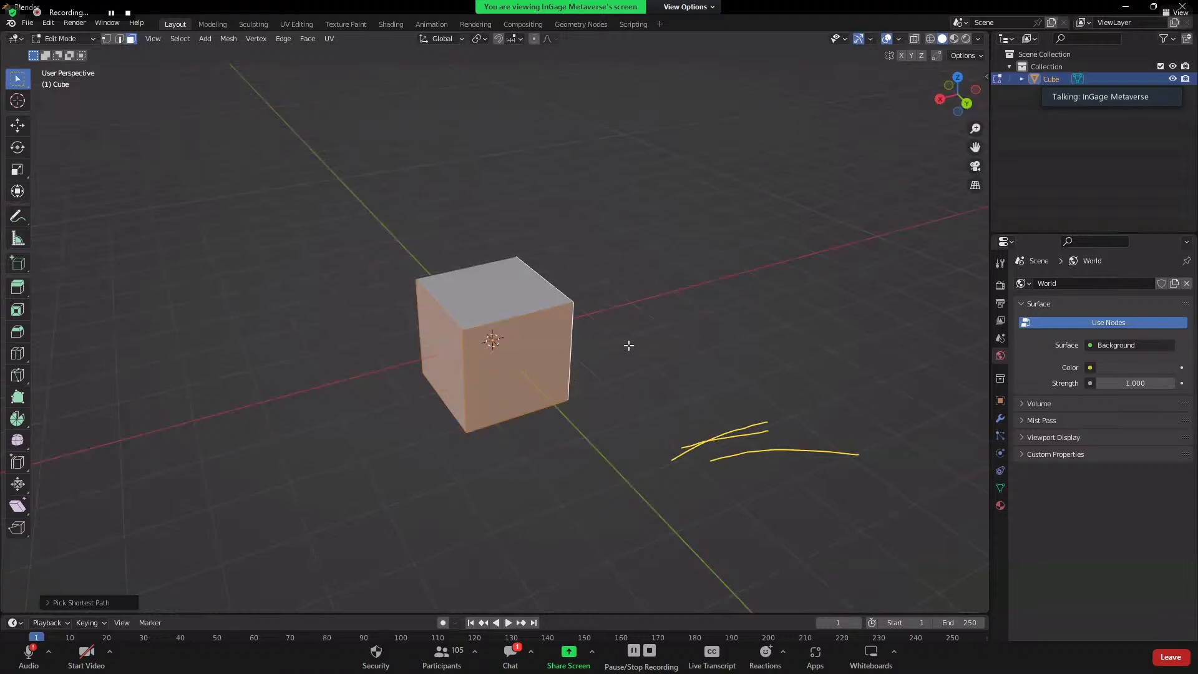
middle_click_drag(624, 451, 628, 458)
middle_click_drag(526, 406, 402, 360)
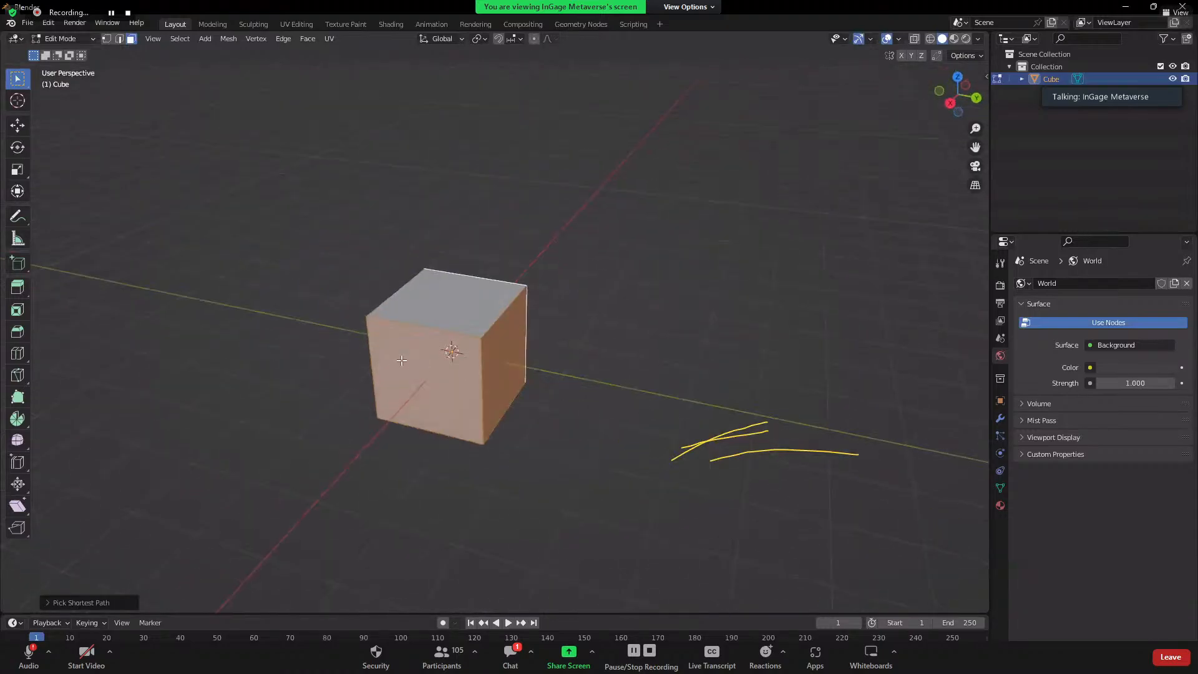
- Reselect the faces as a shortest path from one side face across the top to the opposite side face
middle_click_drag(421, 416, 618, 374)
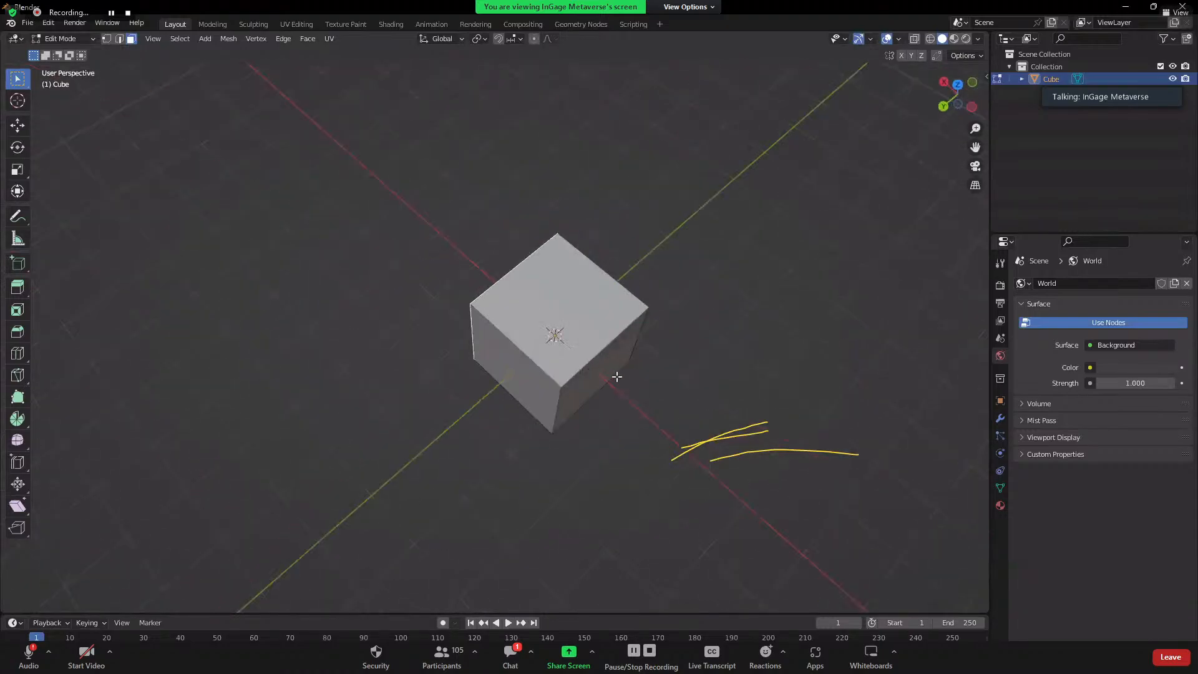
middle_click_drag(511, 503, 530, 437)
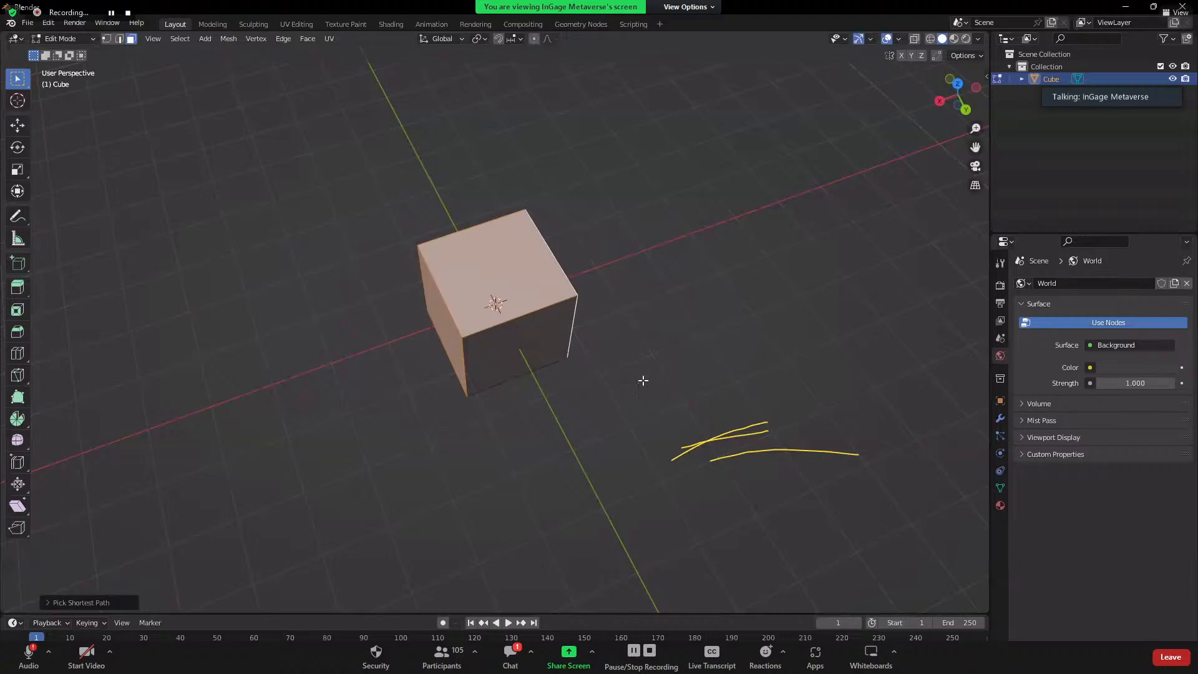
middle_click_drag(642, 380, 530, 294)
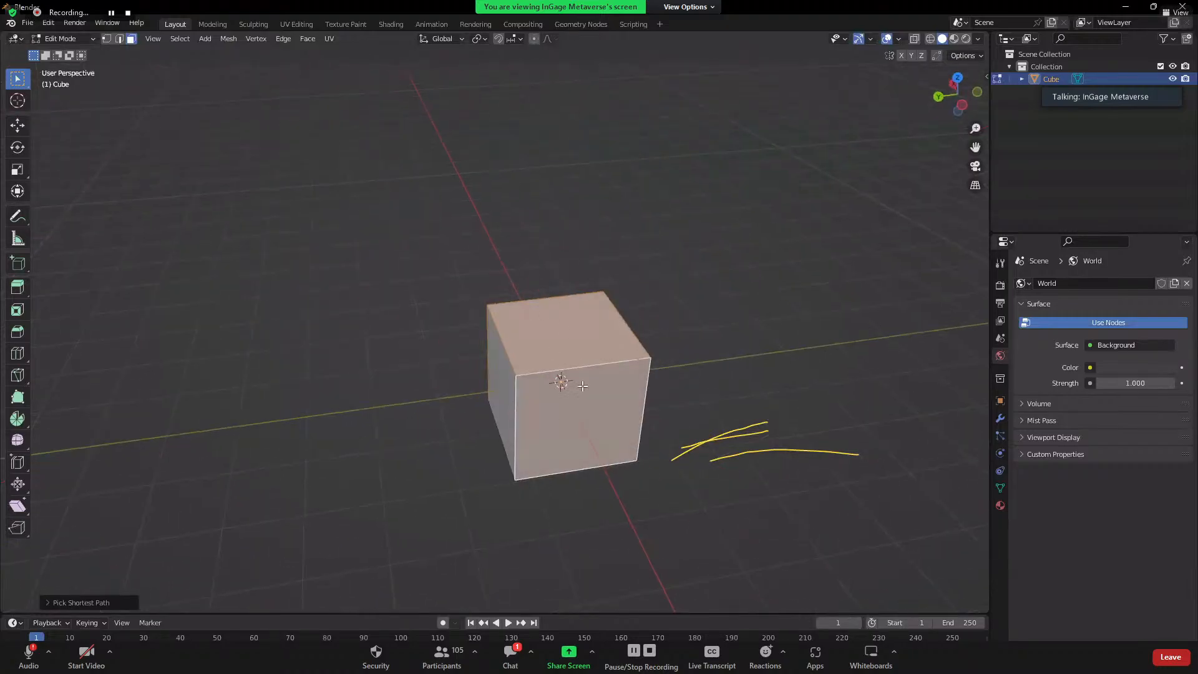
- Try to move the selected top face and its adjacent side face together along the global X axis
left_click(553, 293)
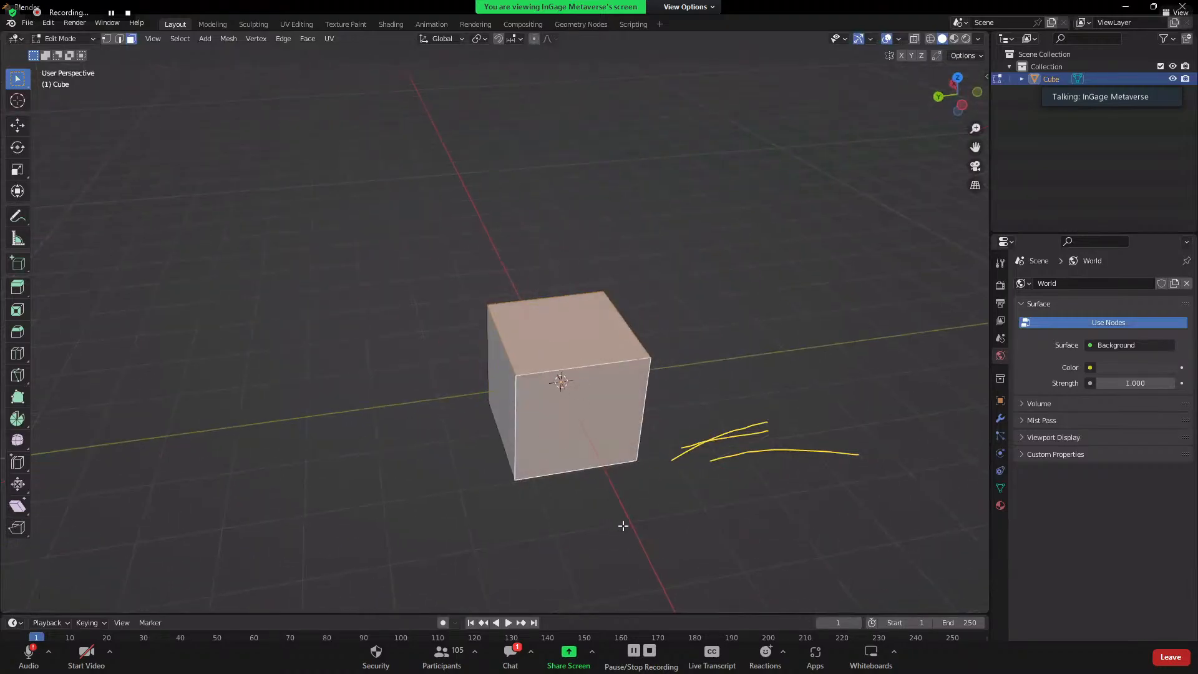
middle_click_drag(623, 526, 607, 496)
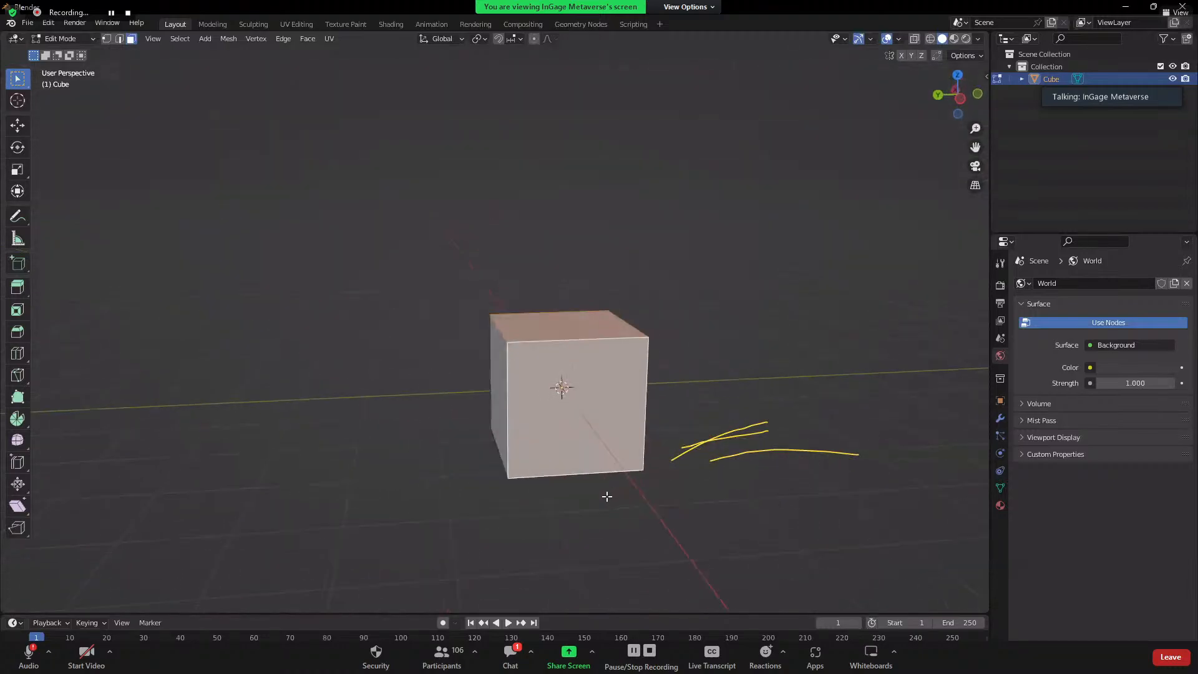
key("g")
key("x")
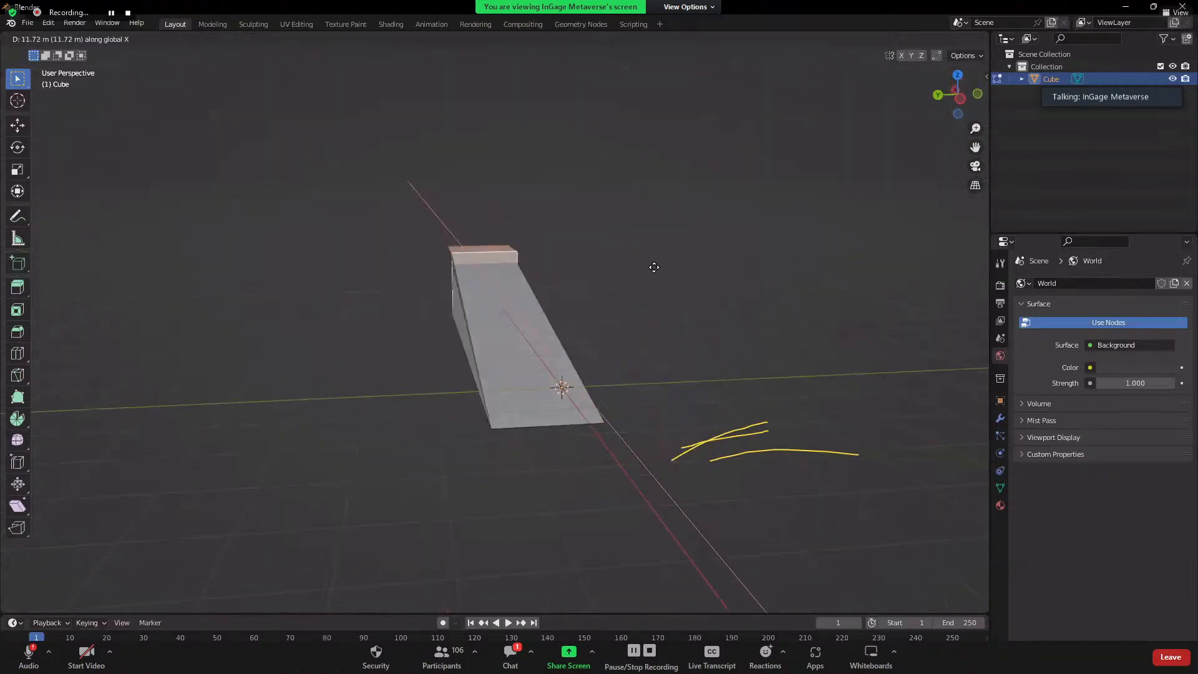
left_click(722, 559)
middle_click_drag(722, 559, 706, 510)
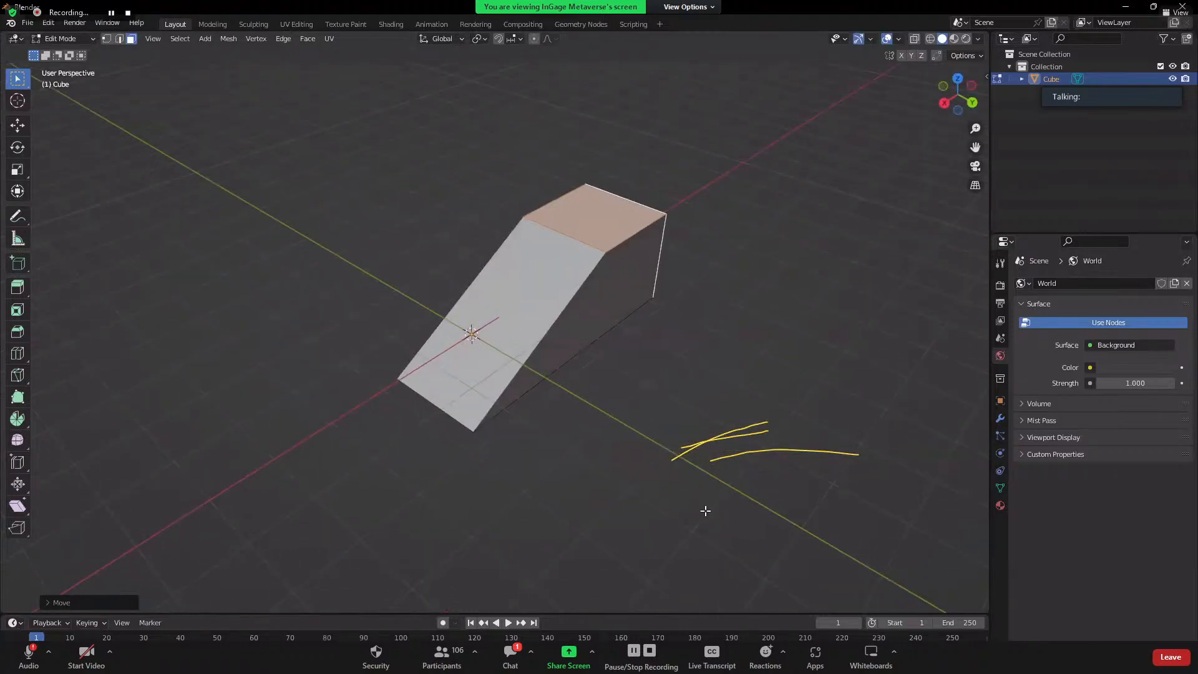
middle_click_drag(720, 309, 710, 337)
key("ctrl+z")
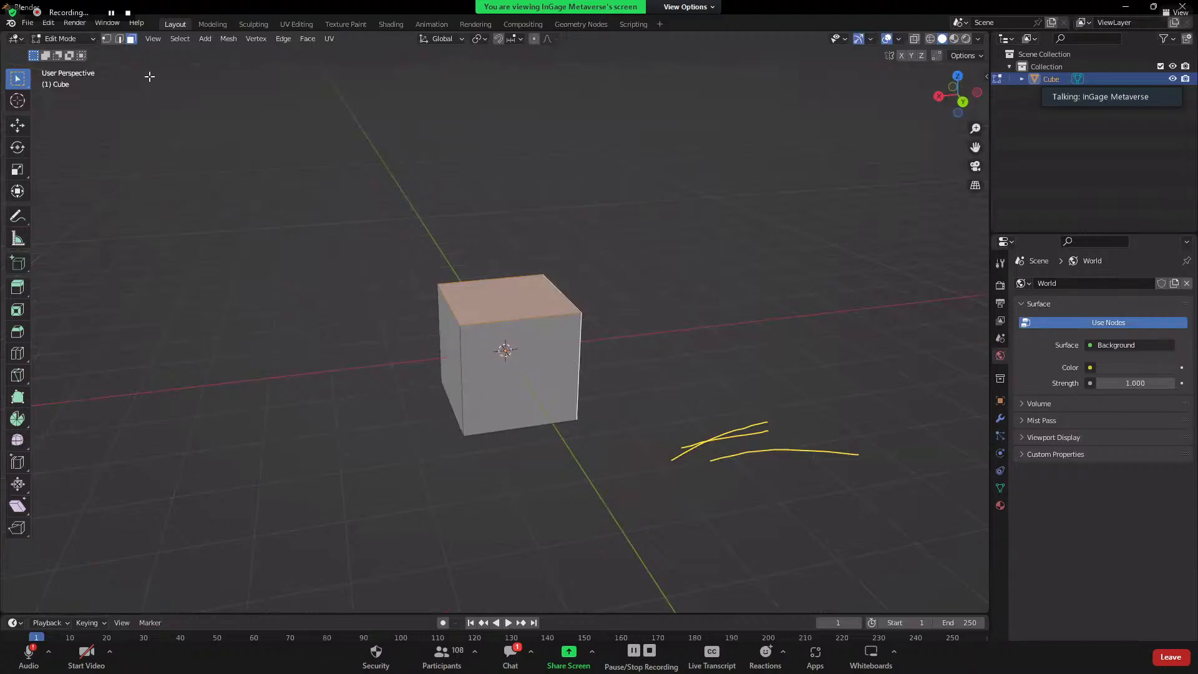
- Switch to edge selection and select the cube's front vertical edge, followed by the adjoining upper edge
left_click(119, 40)
left_click(463, 347)
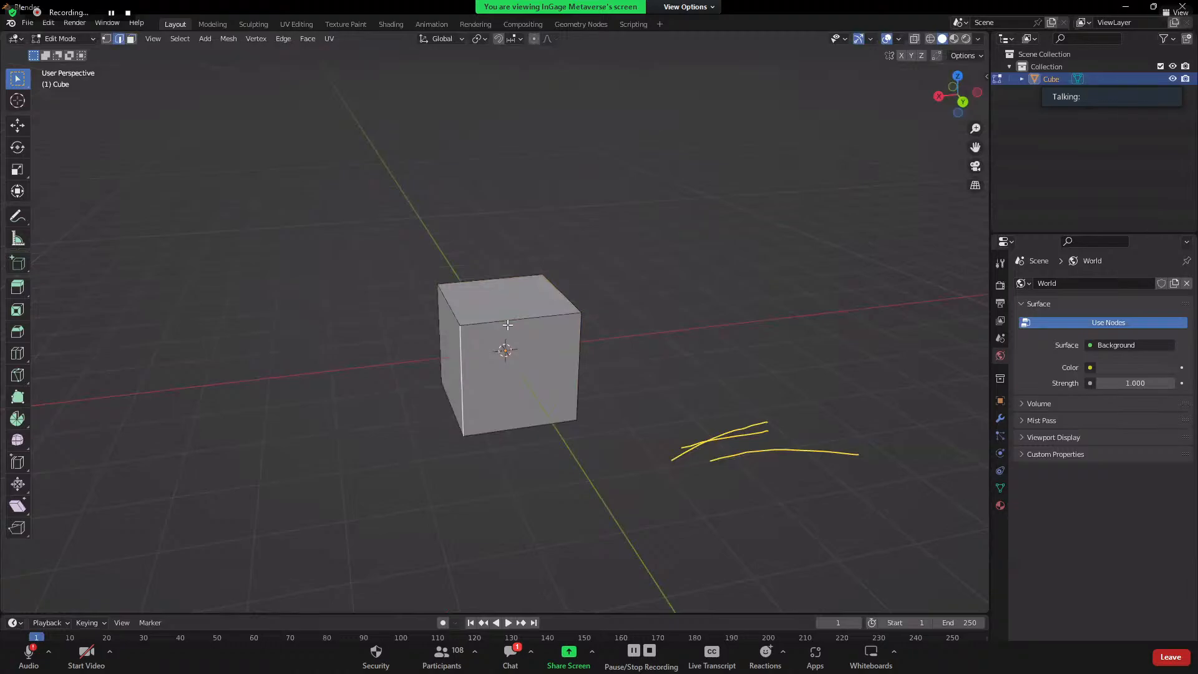
left_click(484, 326)
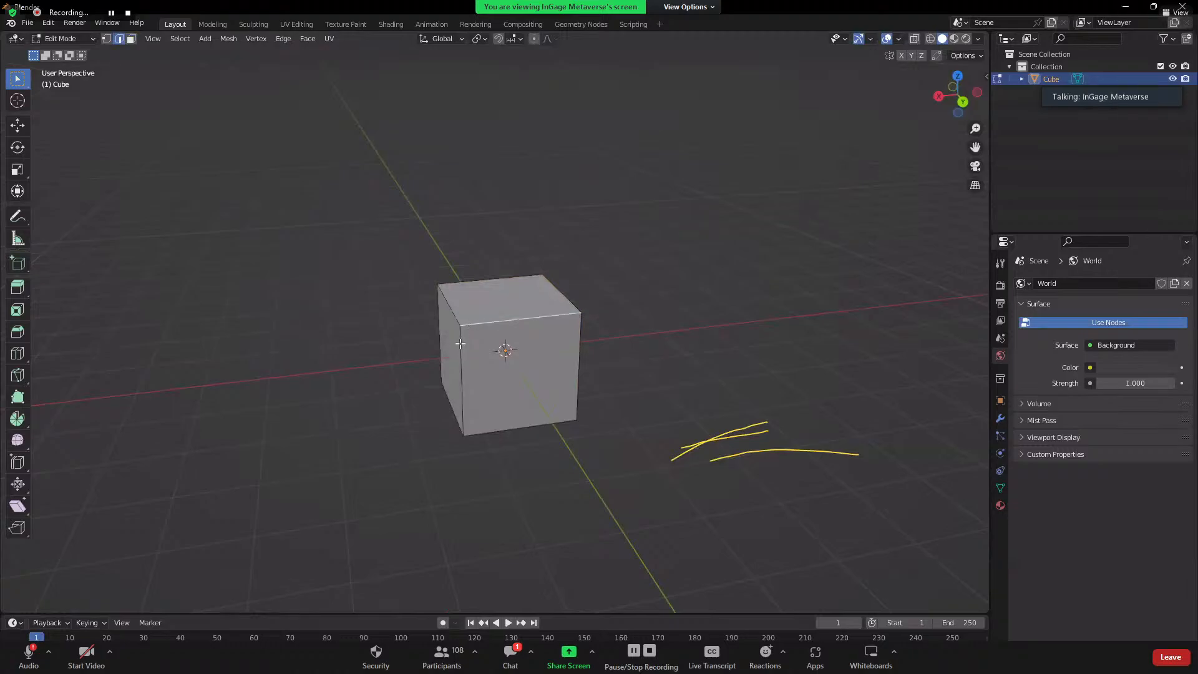
- Try to move and scale the cube's front vertical edge
left_click(461, 344)
key("ctrl+b")
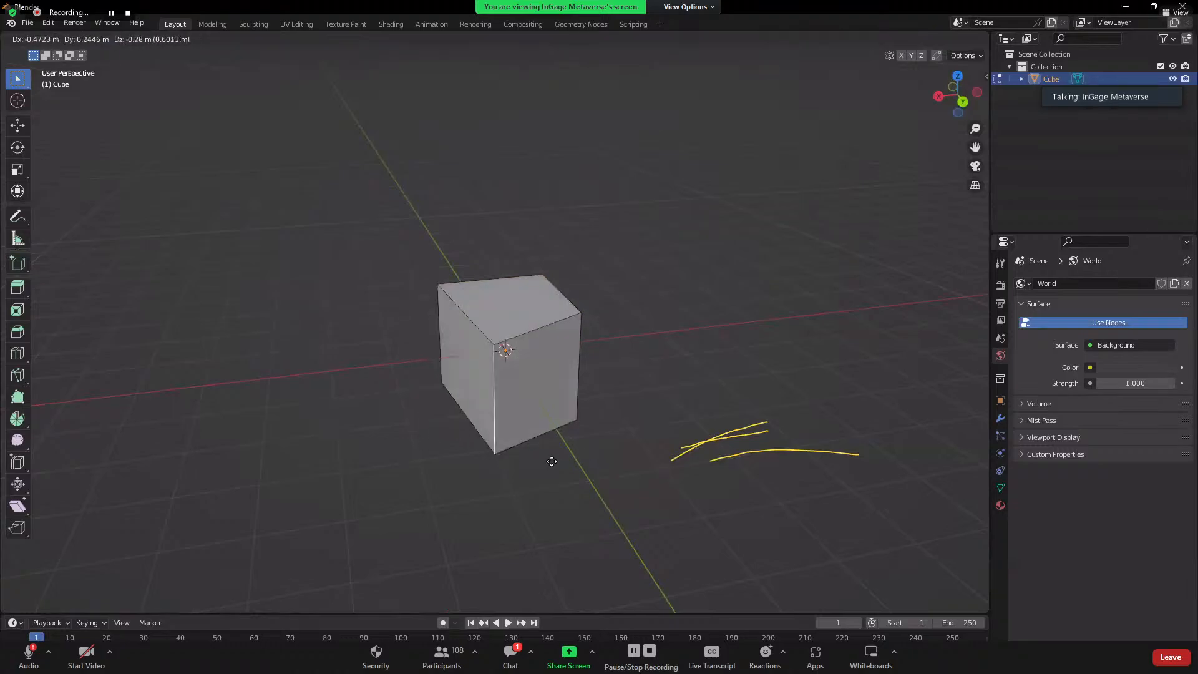
key("Escape")
key("ctrl+b")
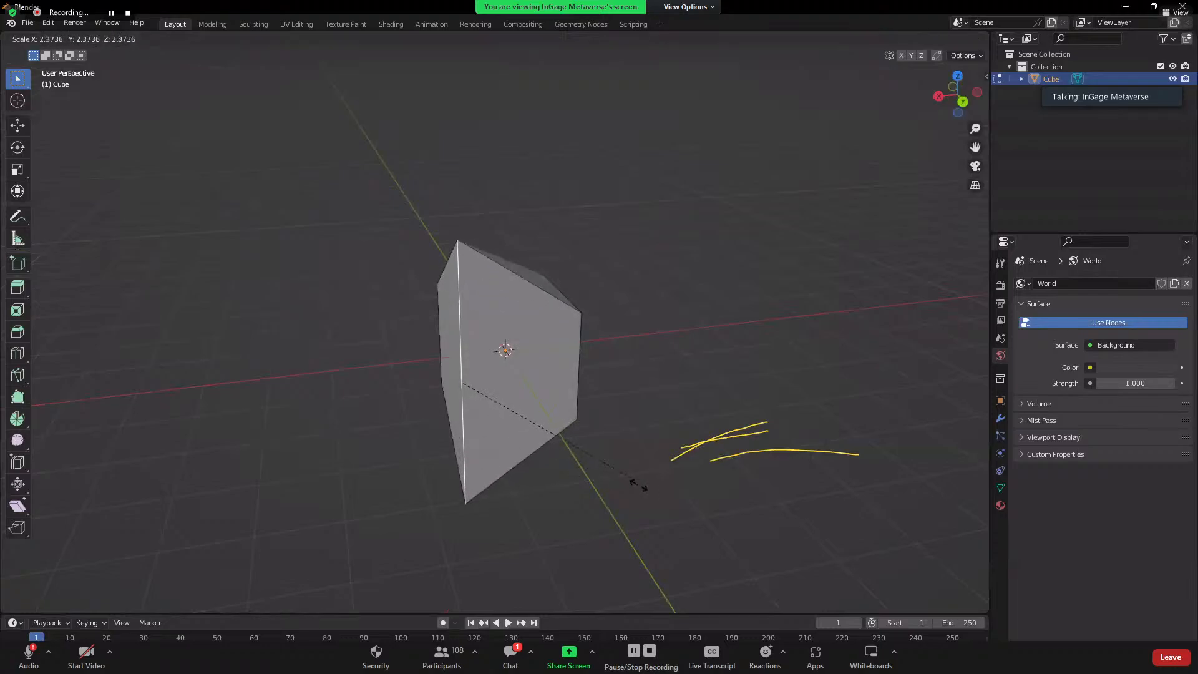
key("Escape")
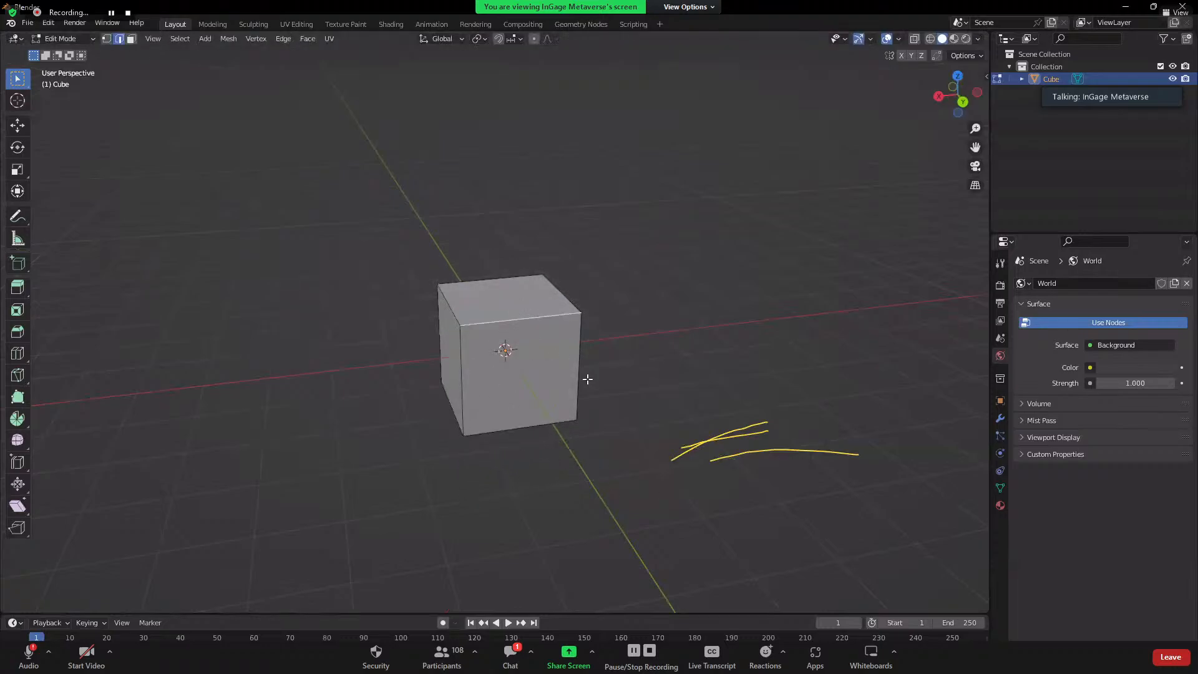
- Scale another edge of the cube and undo the scaling
key("s")
left_click(673, 420)
middle_click_drag(497, 547, 442, 295)
key("ctrl+z")
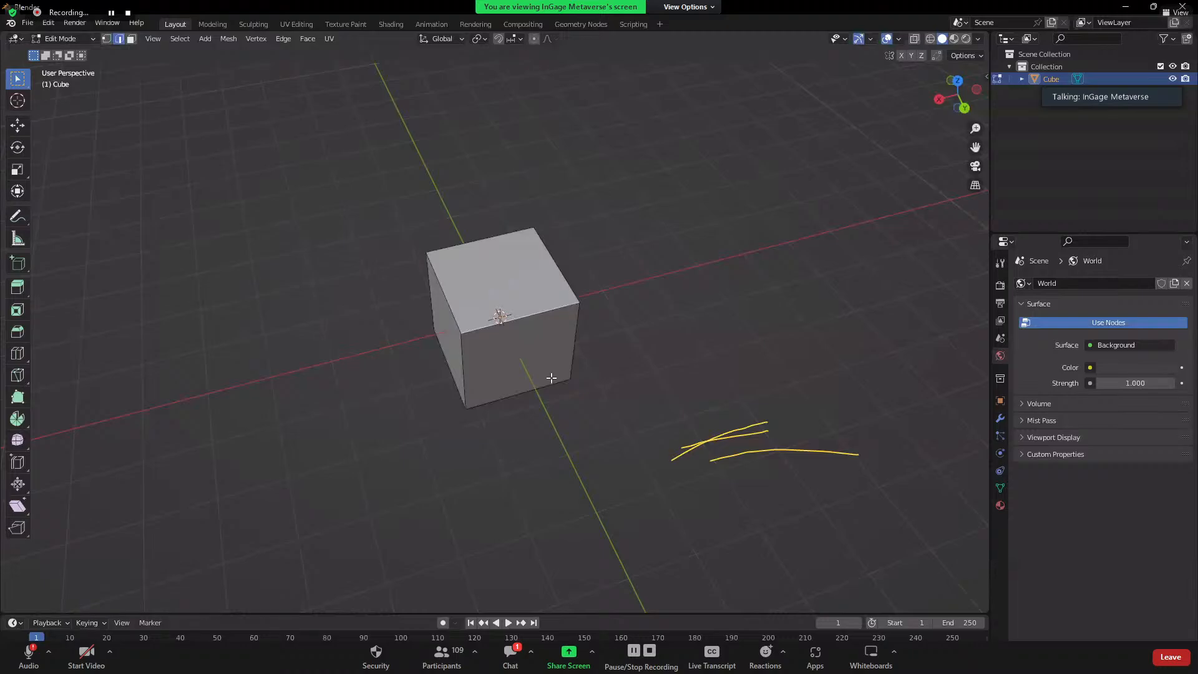
- Switch to vertex selection and select a single corner vertex of the cube's top face
middle_click_drag(552, 378, 324, 200)
left_click(107, 39)
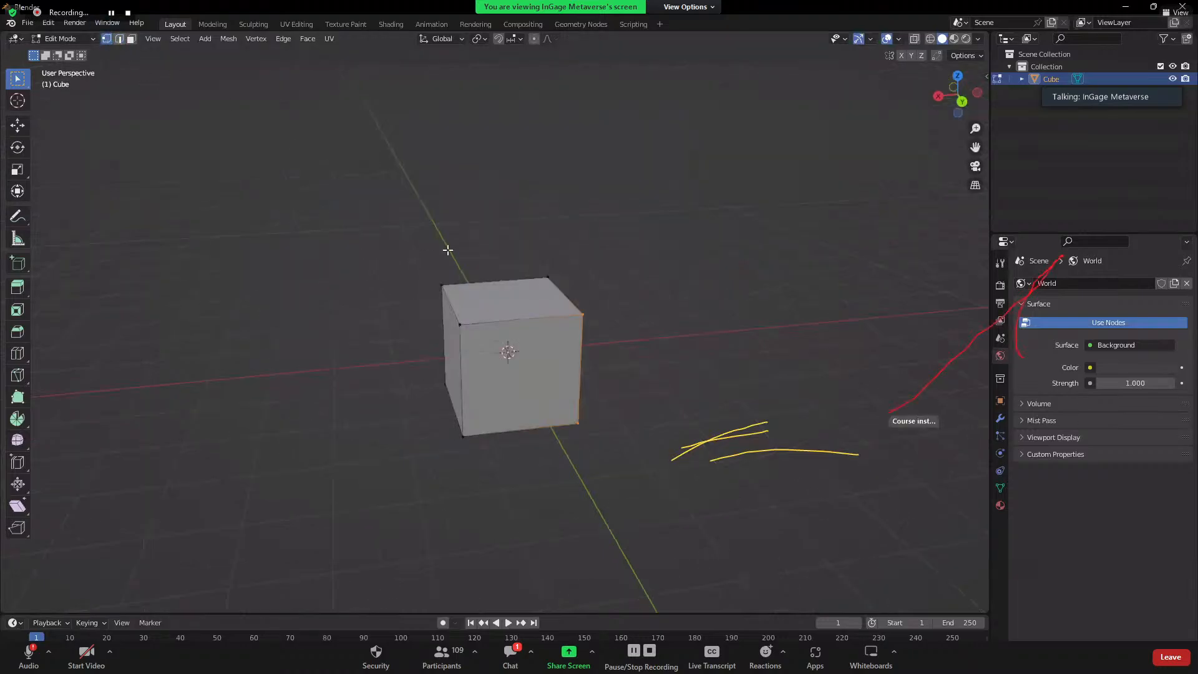
left_click(442, 285)
middle_click_drag(489, 354, 605, 353)
- Move one top corner vertex about 2.7 m along the global X axis, and undo the move
middle_click_drag(365, 387, 422, 308)
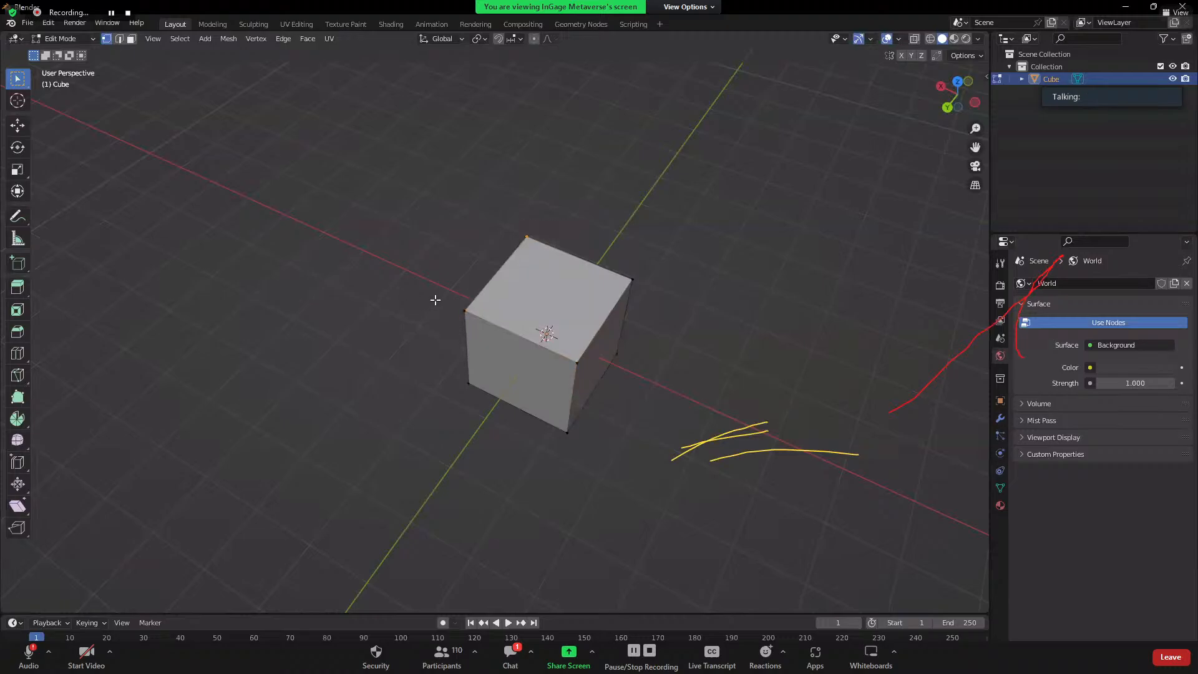
key("g")
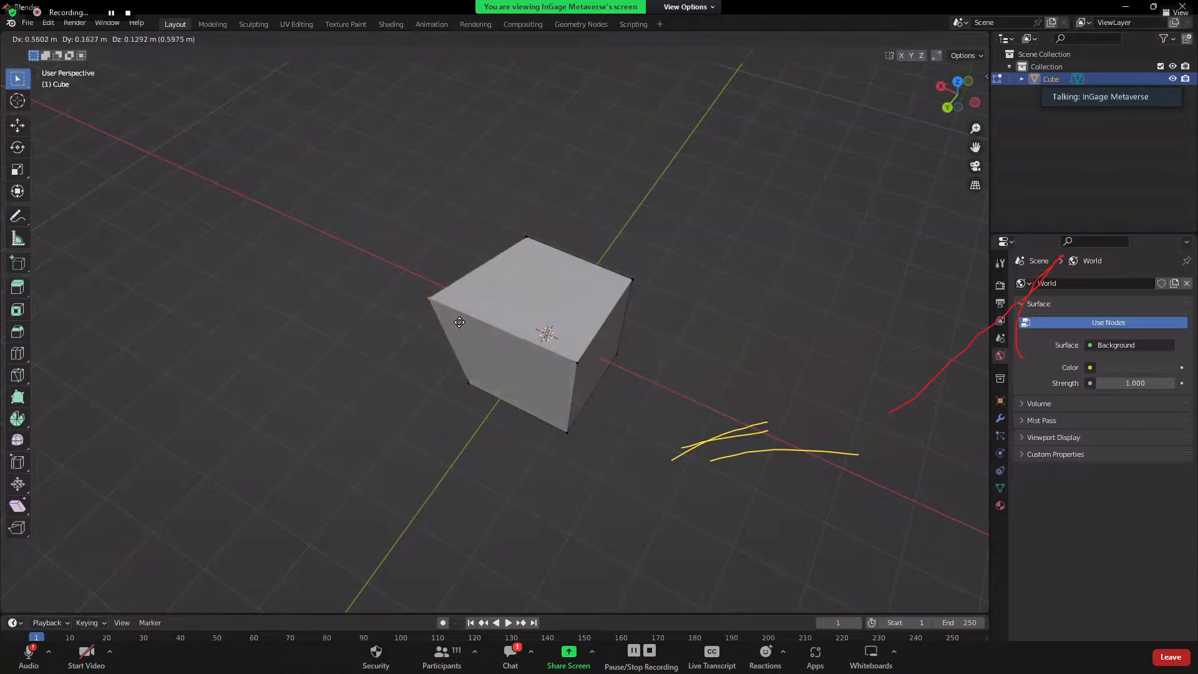
key("x")
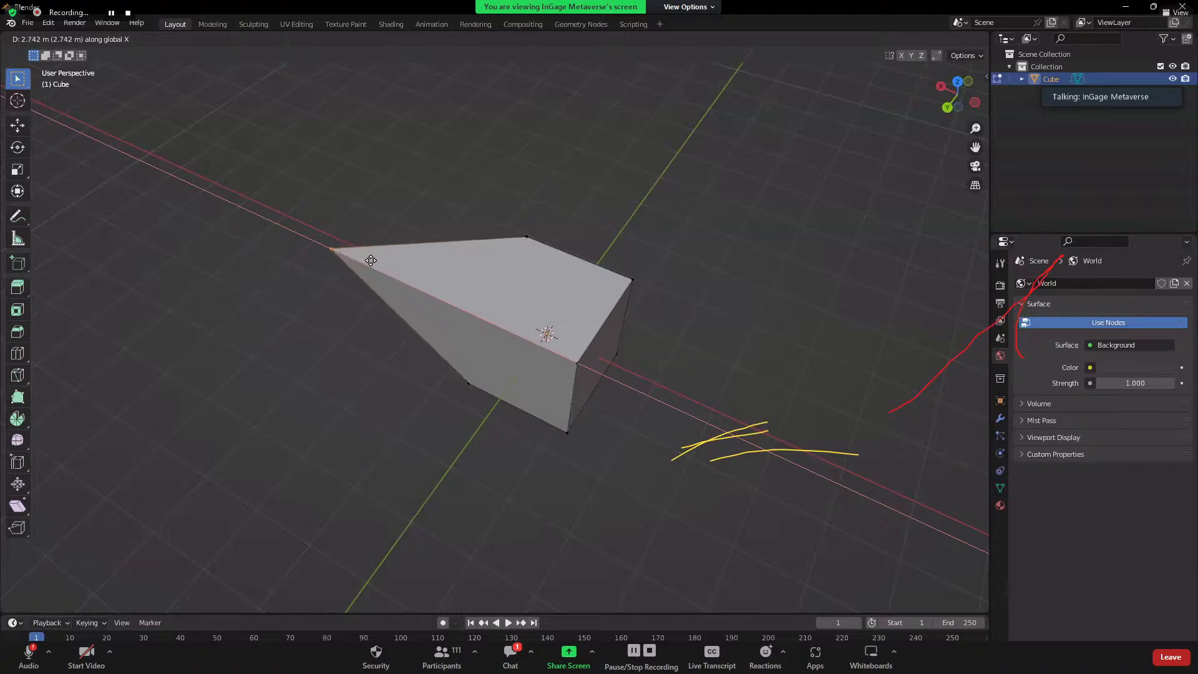
left_click(373, 262)
middle_click_drag(468, 350, 619, 286)
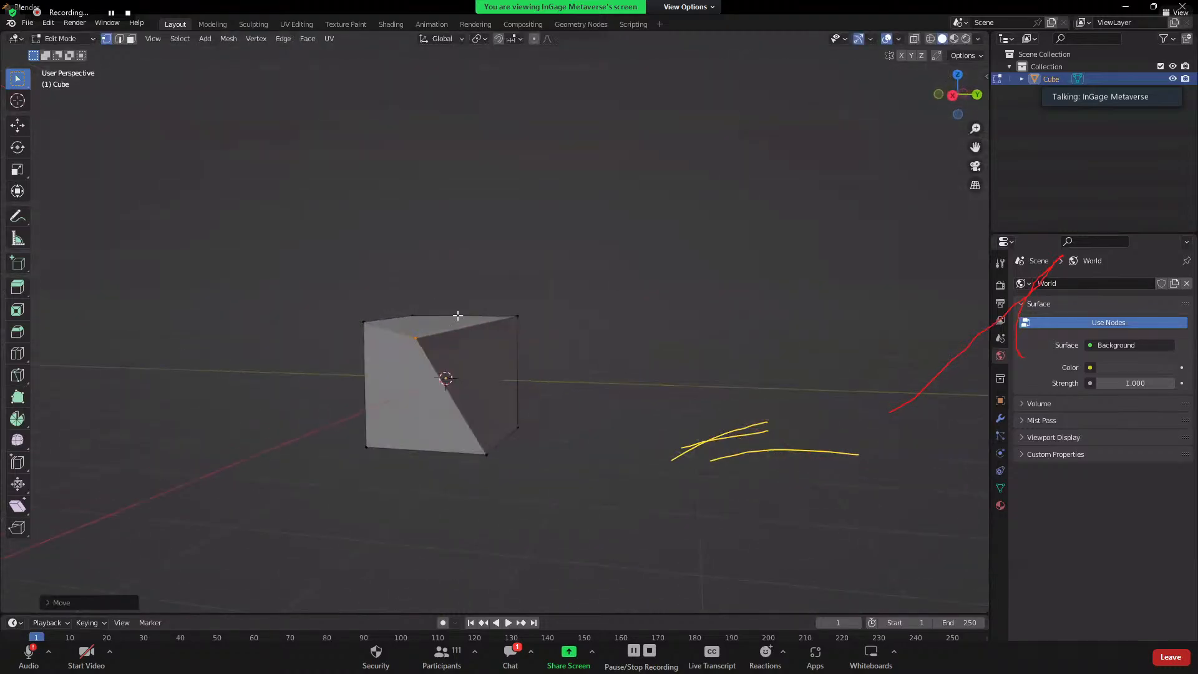
middle_click_drag(551, 367, 476, 404)
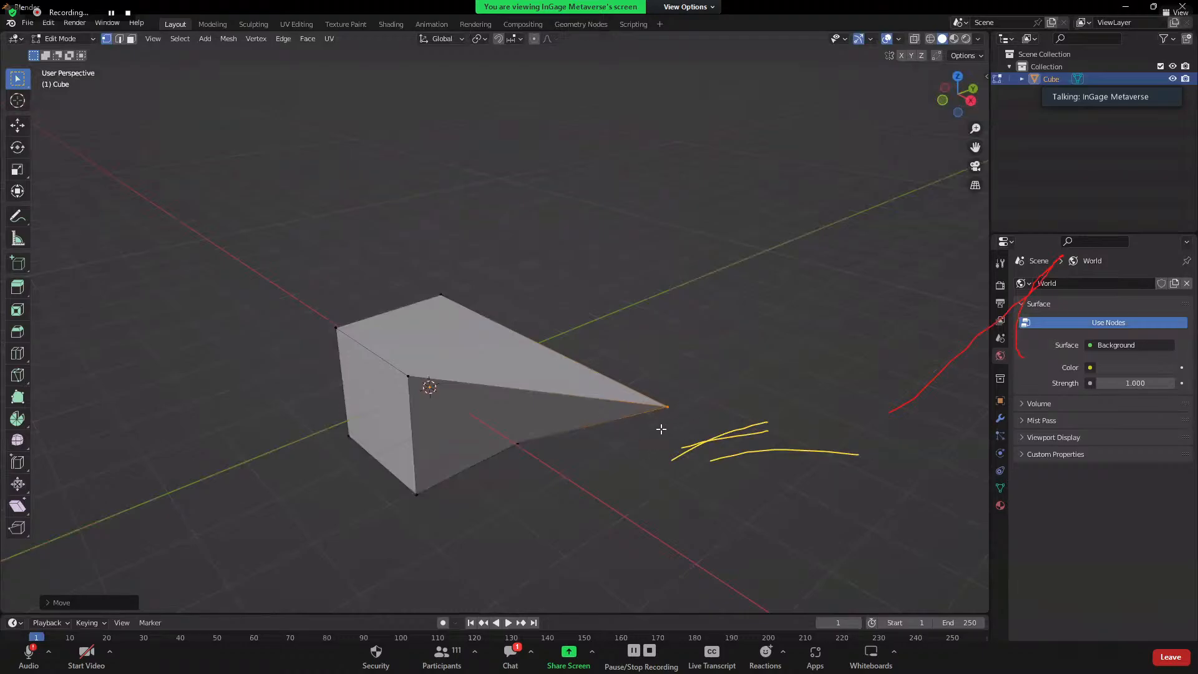
key("KP_1")
key("ctrl+z")
- Box-select the cube's vertices from two different viewing angles
middle_click_drag(610, 278, 290, 188)
left_click_drag(387, 222, 611, 488)
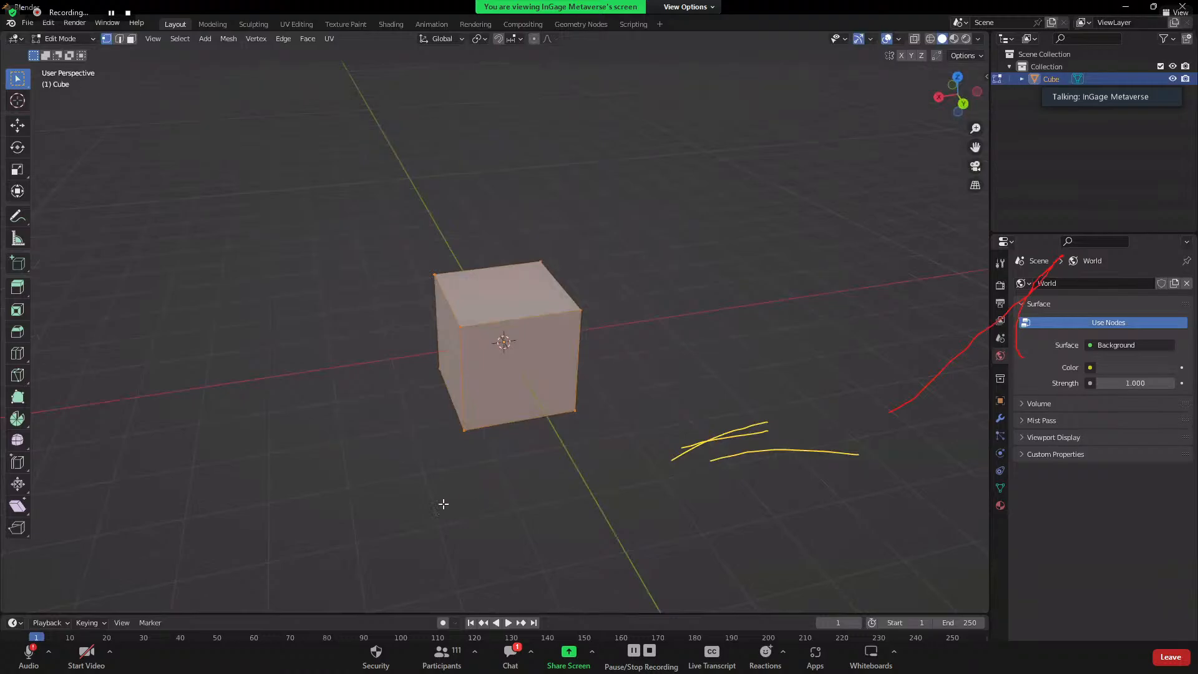
middle_click_drag(443, 504, 332, 486)
left_click_drag(396, 235, 659, 467)
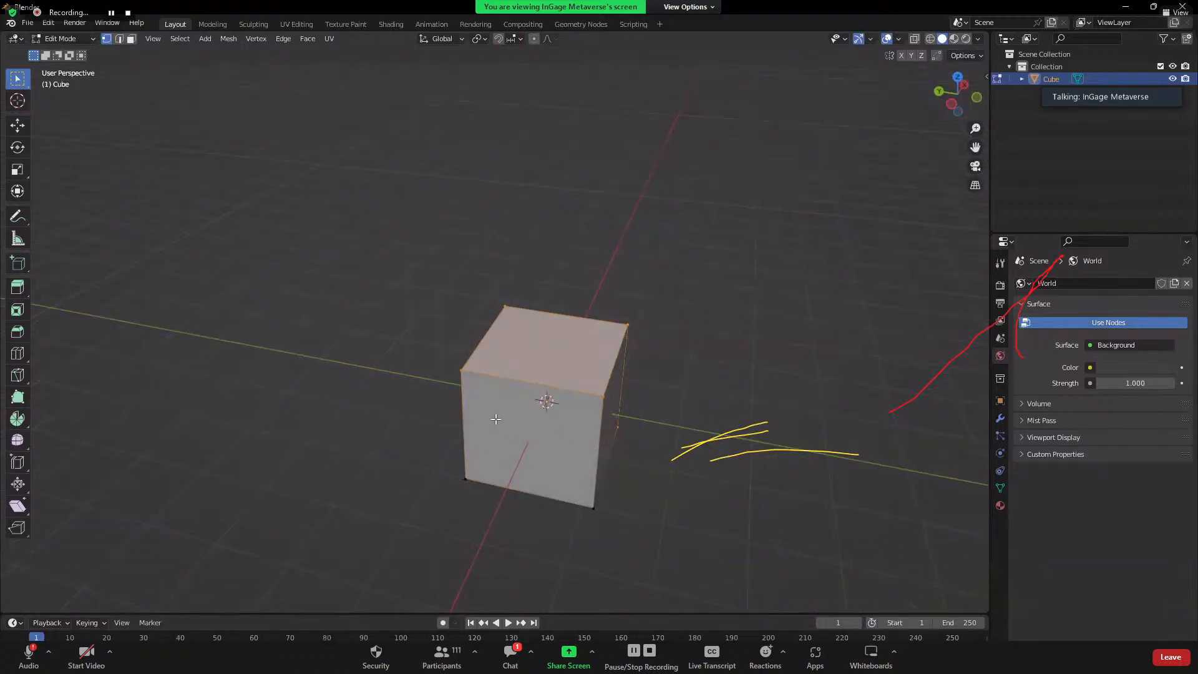
- Alternate between the vertex, edge and face selection modes, selecting a corner vertex, an upper edge and a face of the cube
middle_click_drag(478, 320, 565, 352)
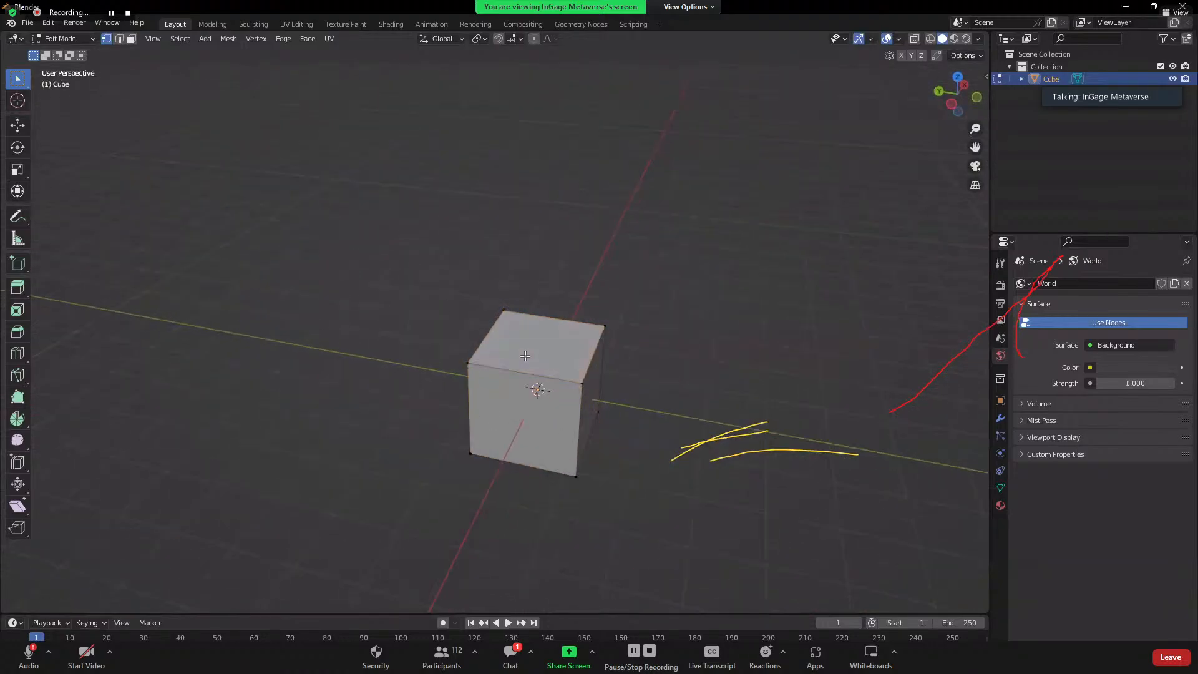
key("3")
key("1")
left_click(466, 363)
key("2")
left_click(530, 380)
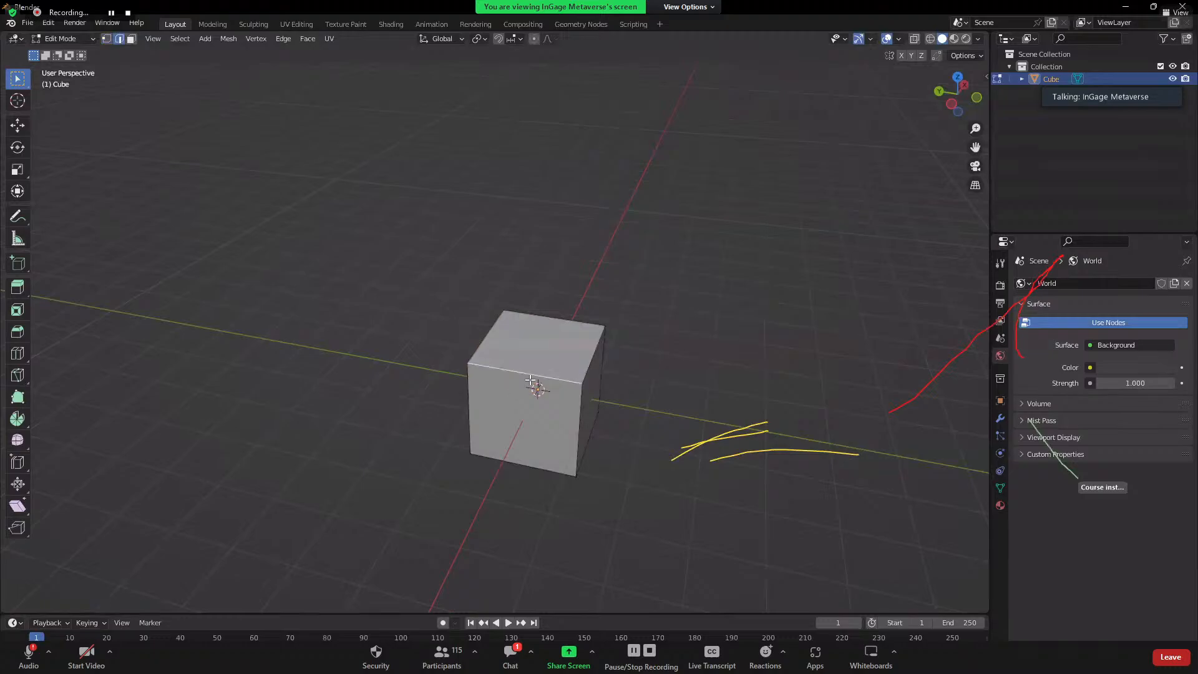
key("3")
left_click(535, 346)
- Box-select the visible faces of the cube repeatedly from different viewing angles
key("a")
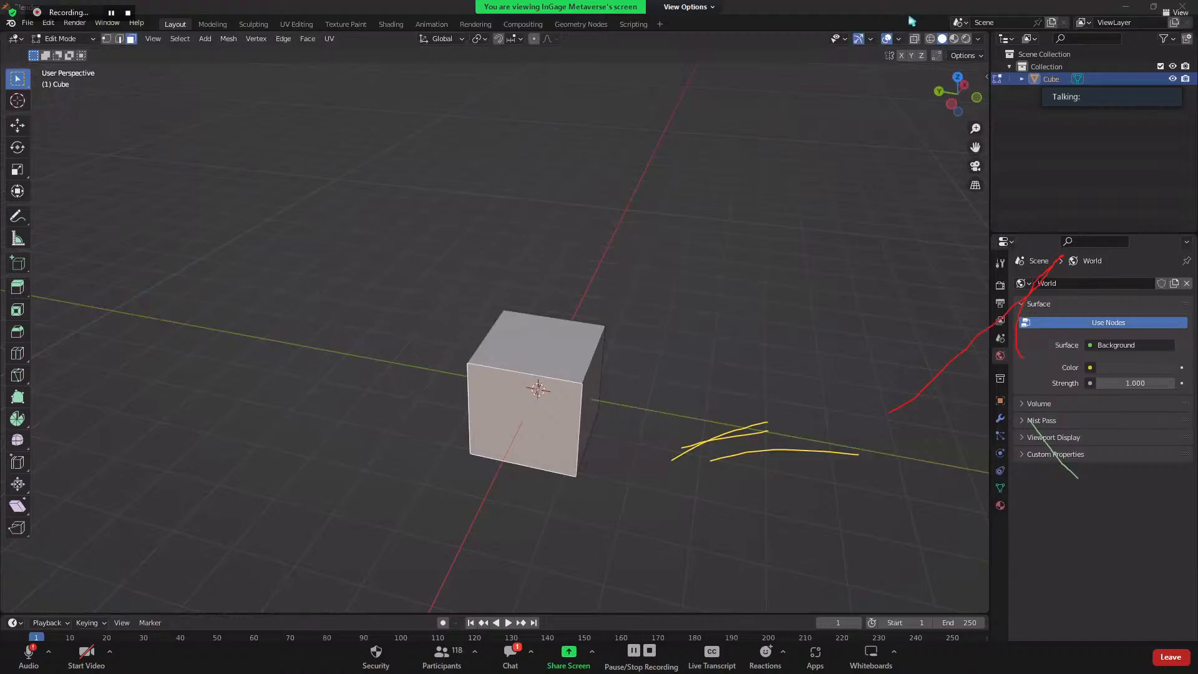
middle_click_drag(612, 293, 400, 224)
left_click_drag(399, 225, 736, 490)
middle_click_drag(624, 386, 552, 353)
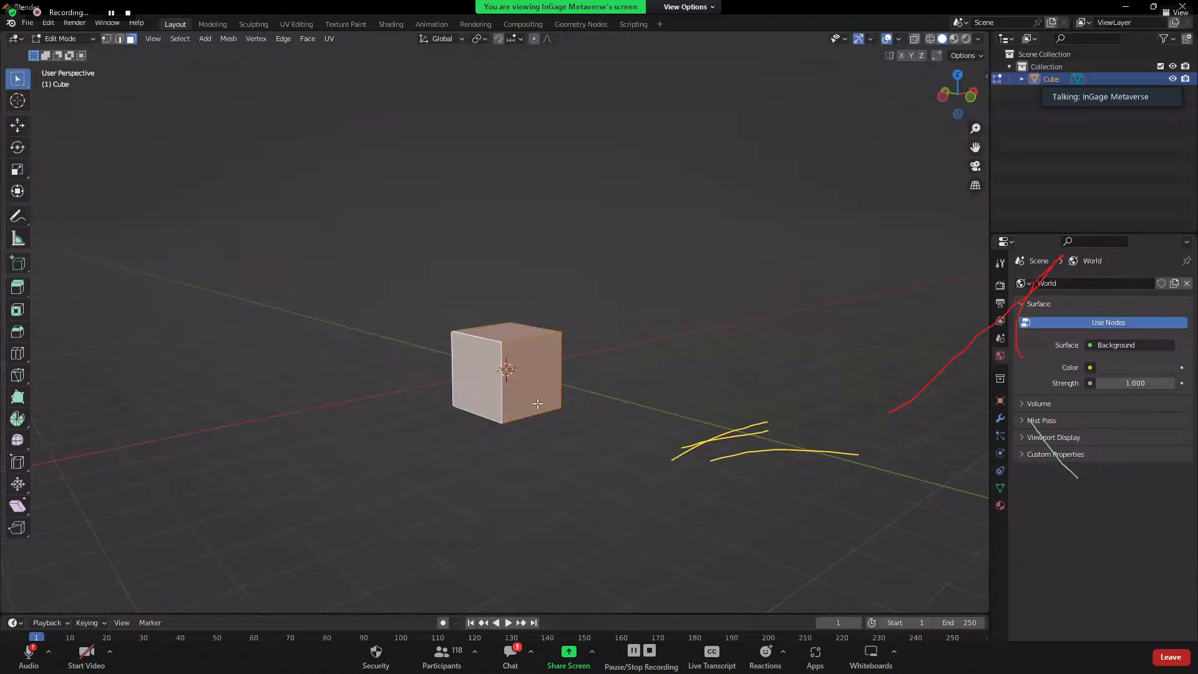
middle_click_drag(536, 404, 423, 427)
left_click(350, 225)
left_click_drag(350, 225, 567, 422)
middle_click_drag(567, 423, 521, 468)
- Delete the cube in Object Mode and add a new mesh cube in its place
key("Tab")
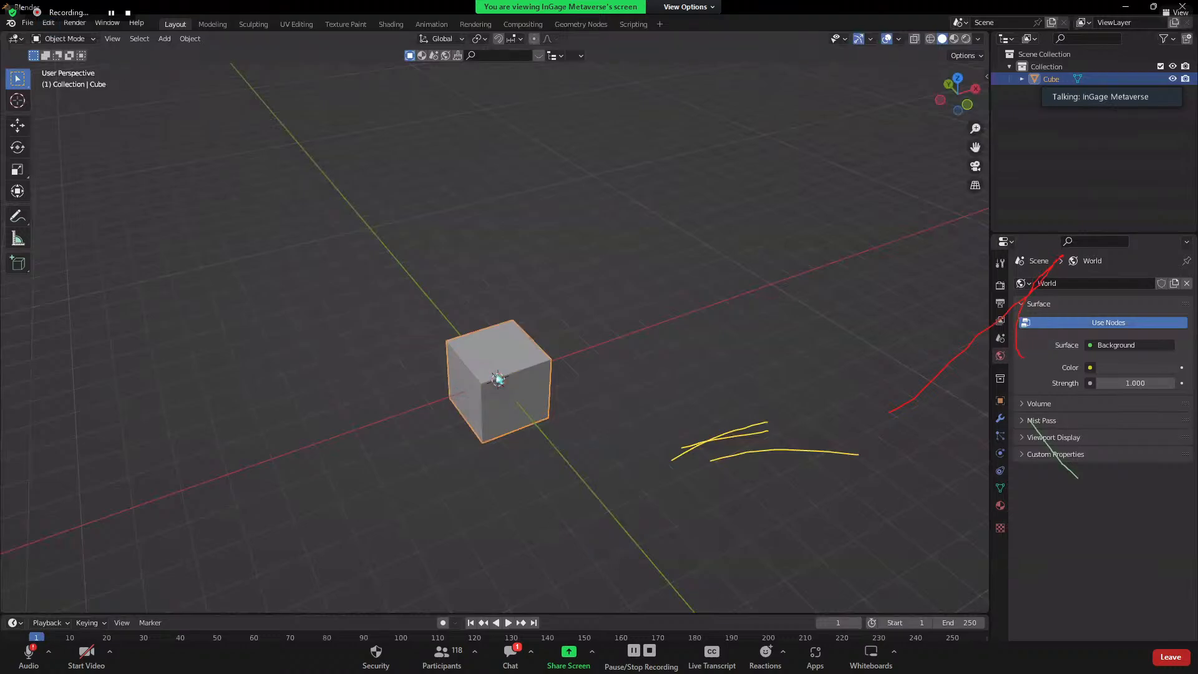
key("x")
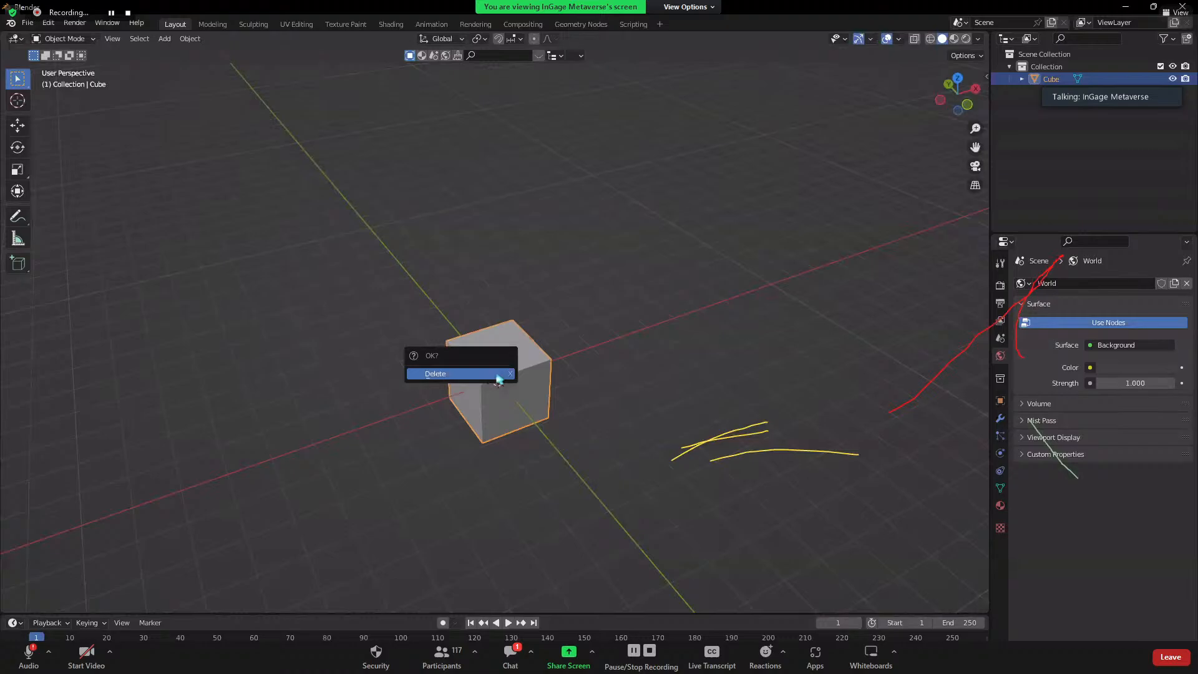
left_click(499, 375)
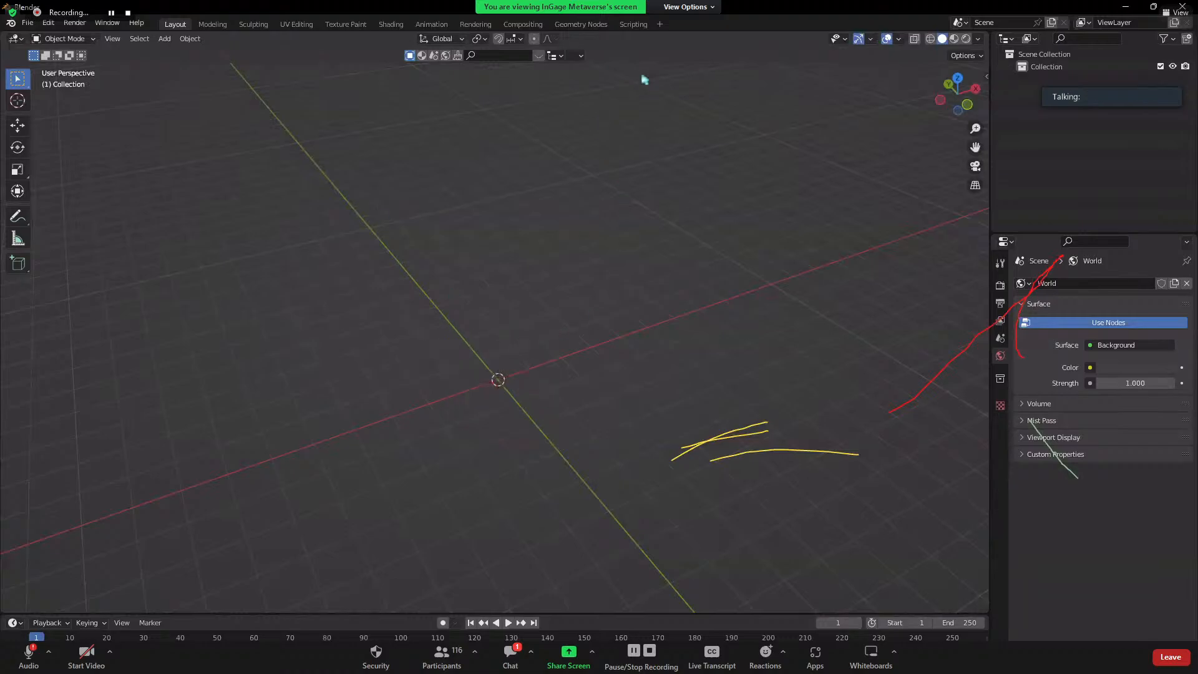
key("shift+a")
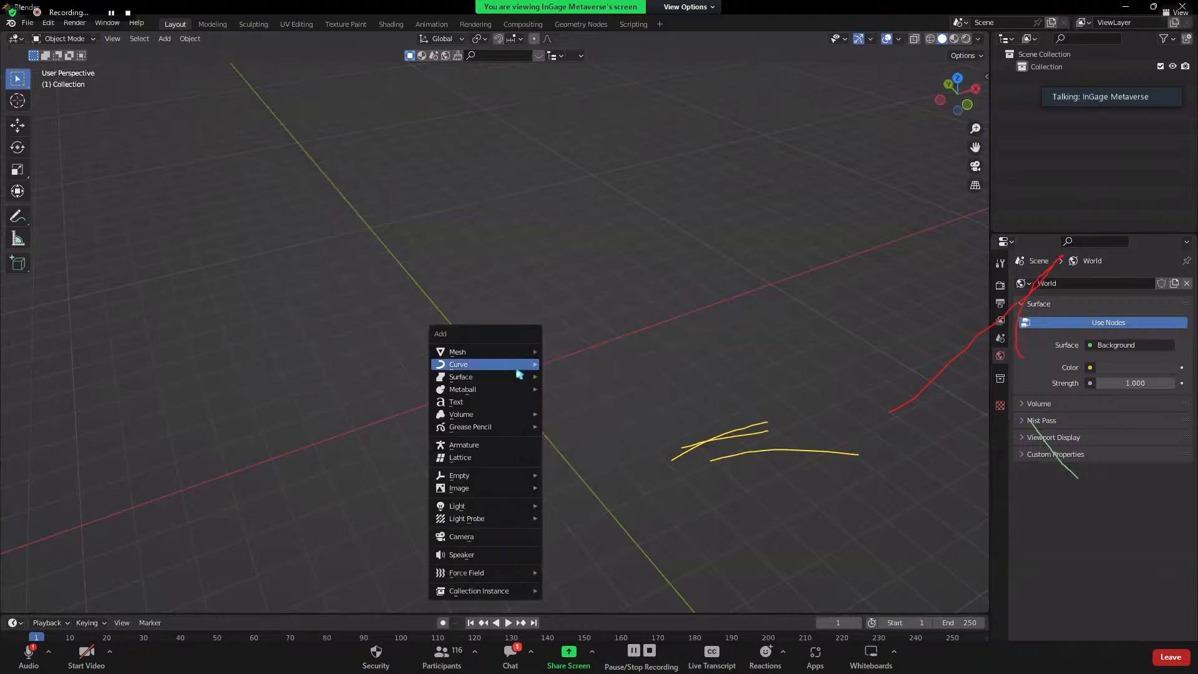
mouse_move(527, 352)
left_click(581, 364)
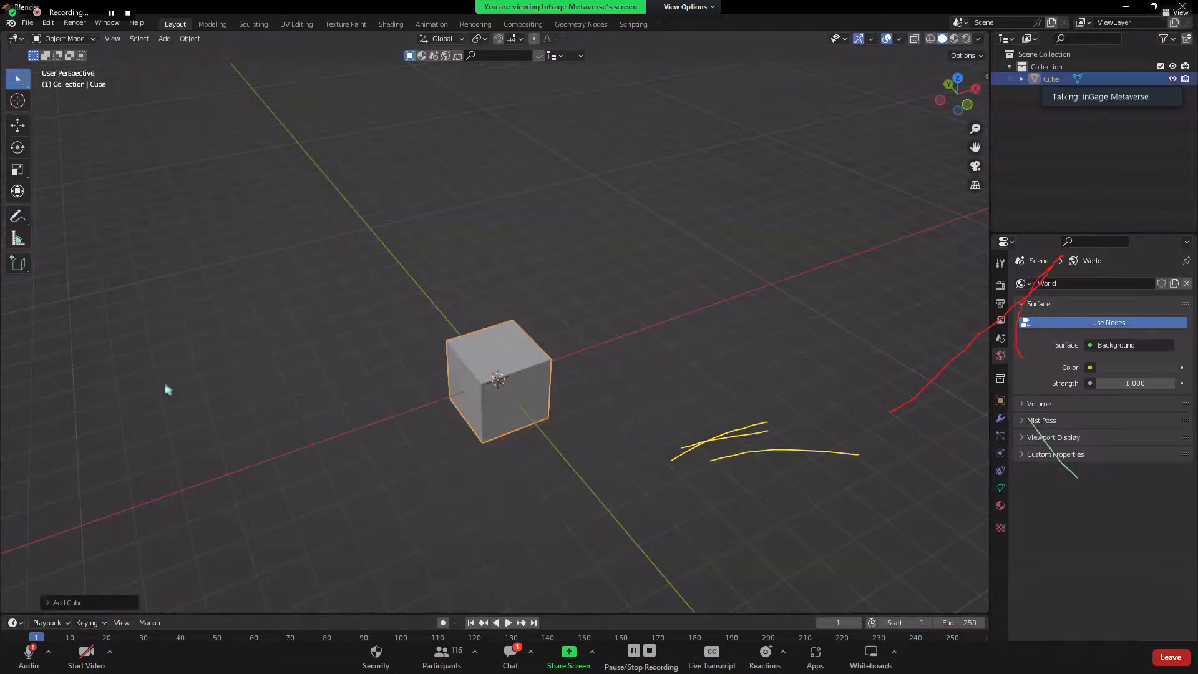
- Enter Edit Mode on the new cube and select only its top face
key("Tab")
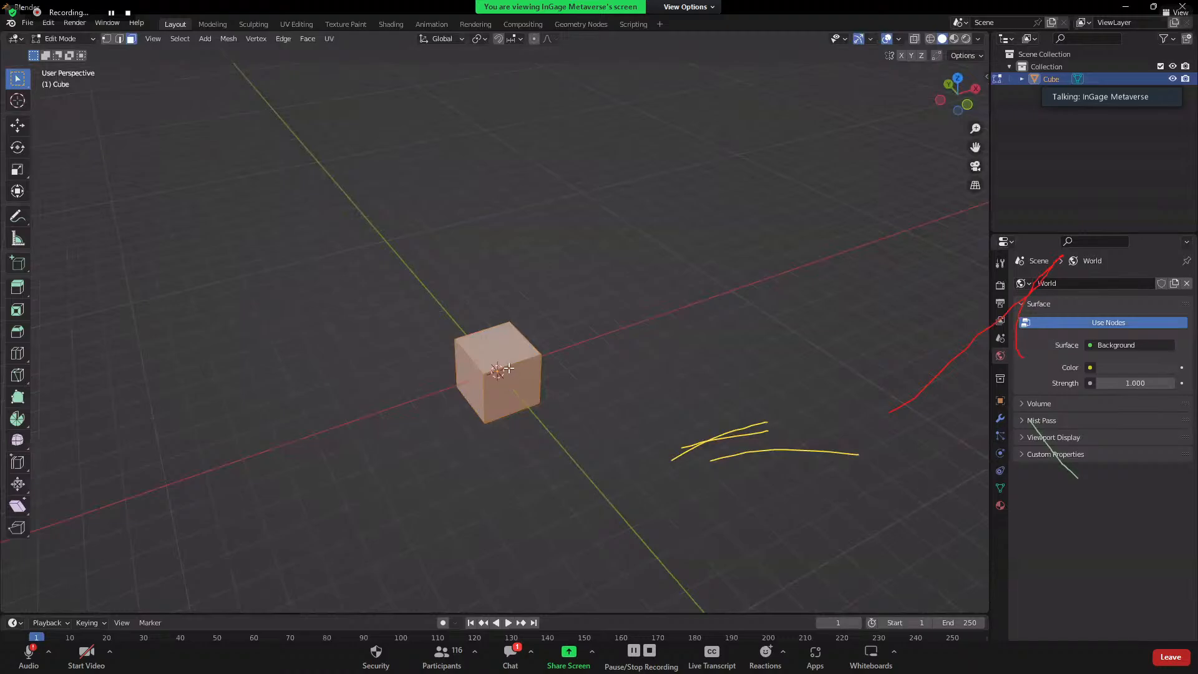
middle_click_drag(579, 460, 465, 337)
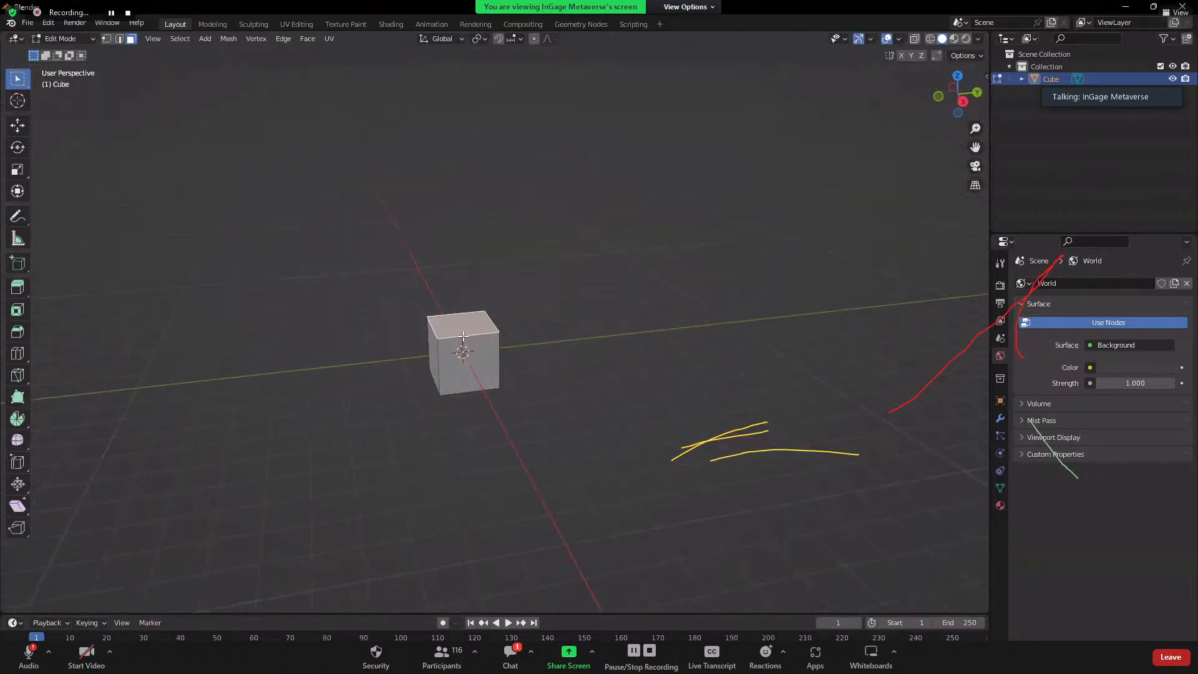
middle_click_drag(347, 377, 494, 415)
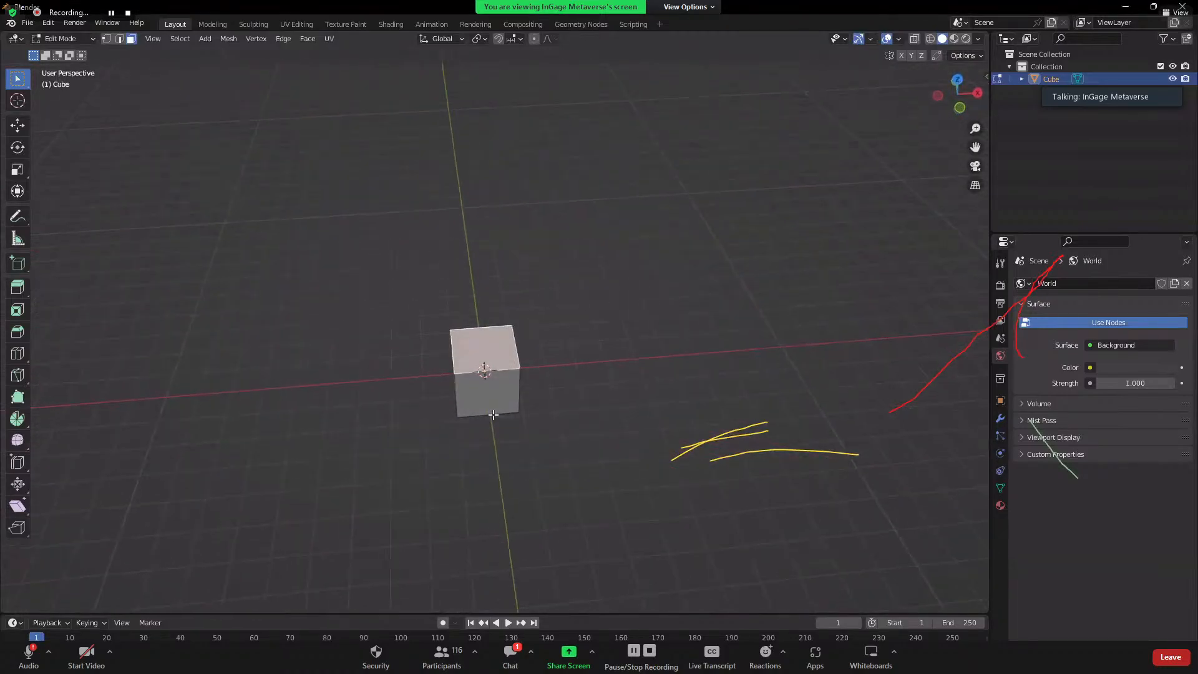
scroll(564, 447, "up", 2)
middle_click_drag(563, 448, 431, 364)
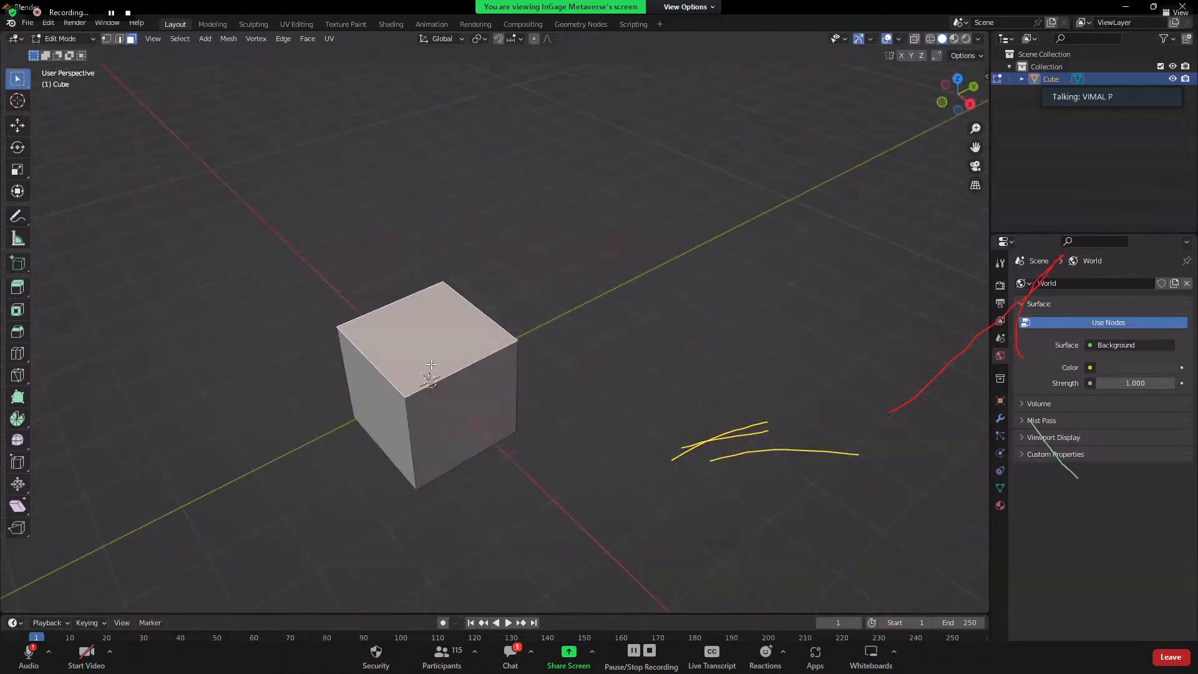
scroll(476, 436, "up", 2)
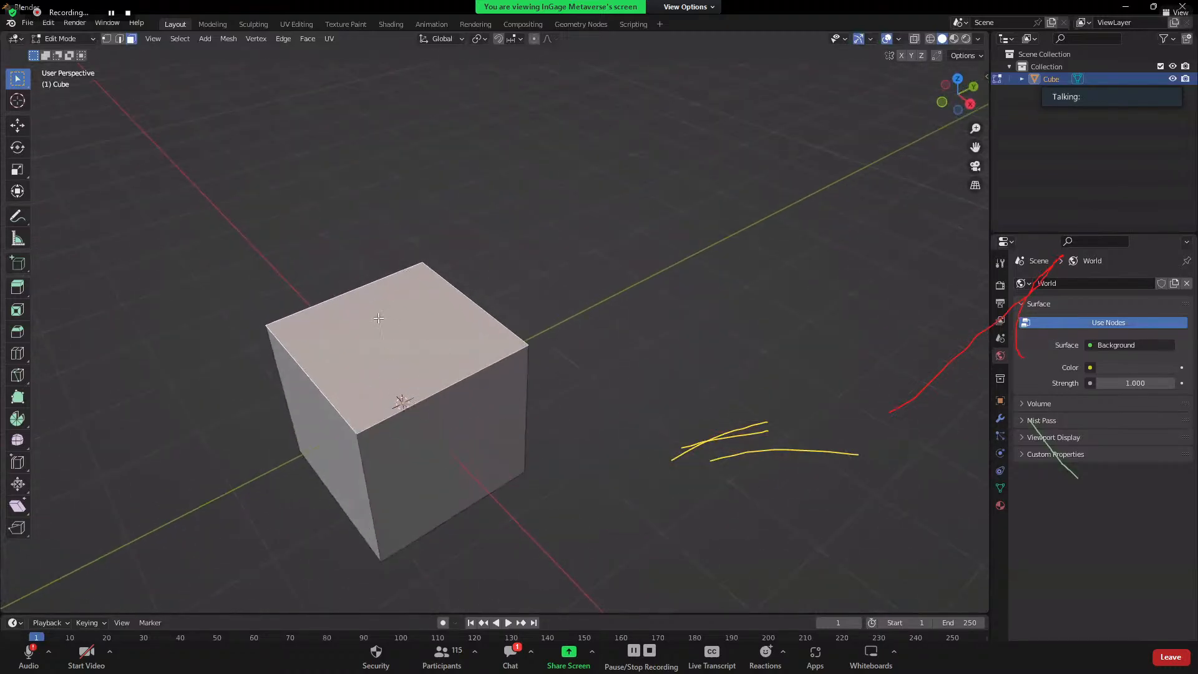
middle_click_drag(480, 464, 518, 315)
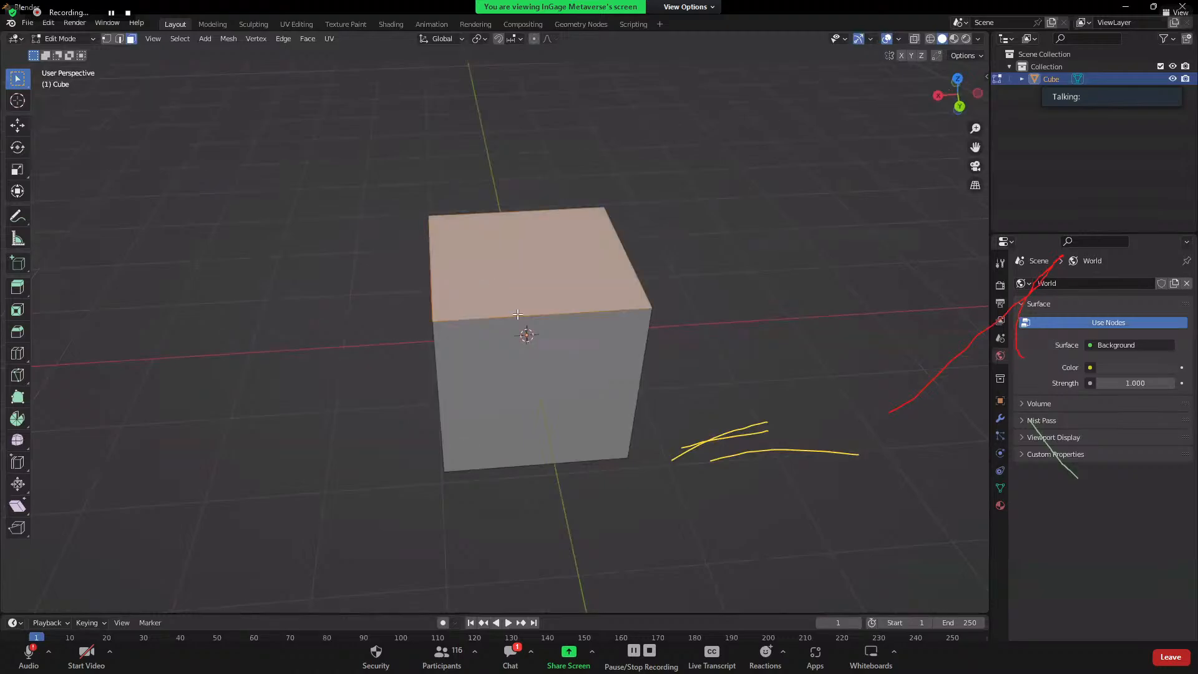
middle_click_drag(564, 419, 512, 323)
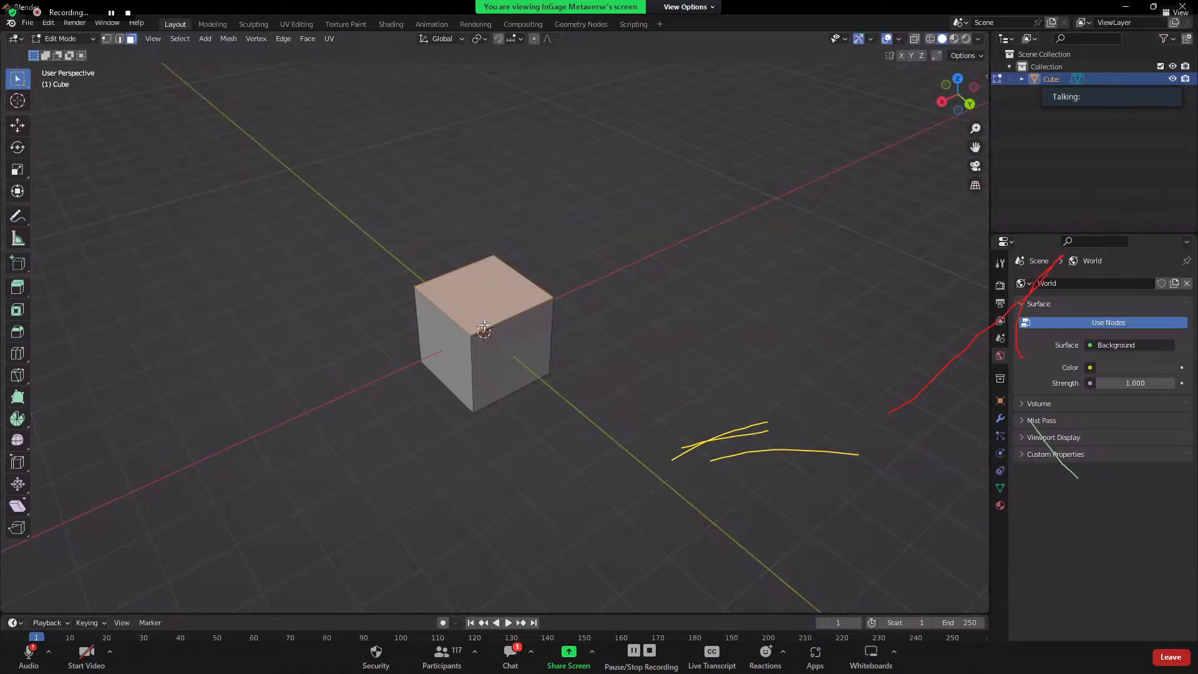
middle_click_drag(496, 399, 619, 356)
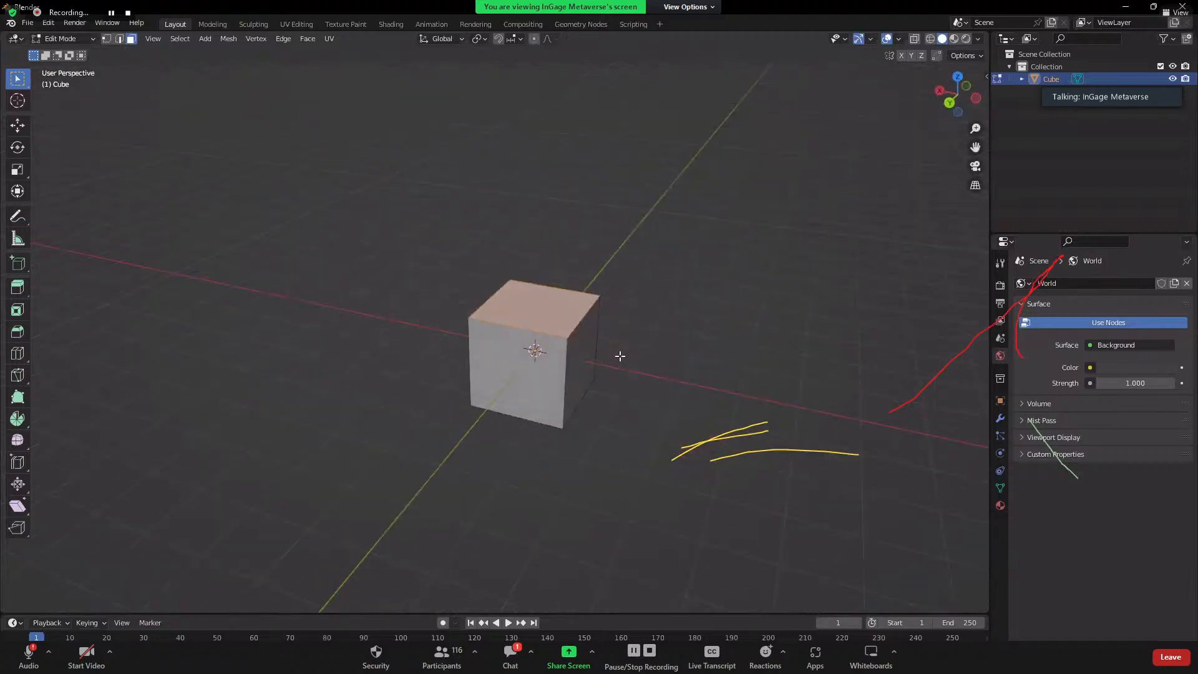
- Extrude the top face upward along the global Z axis, and select a side face of the extruded upper block
key("e")
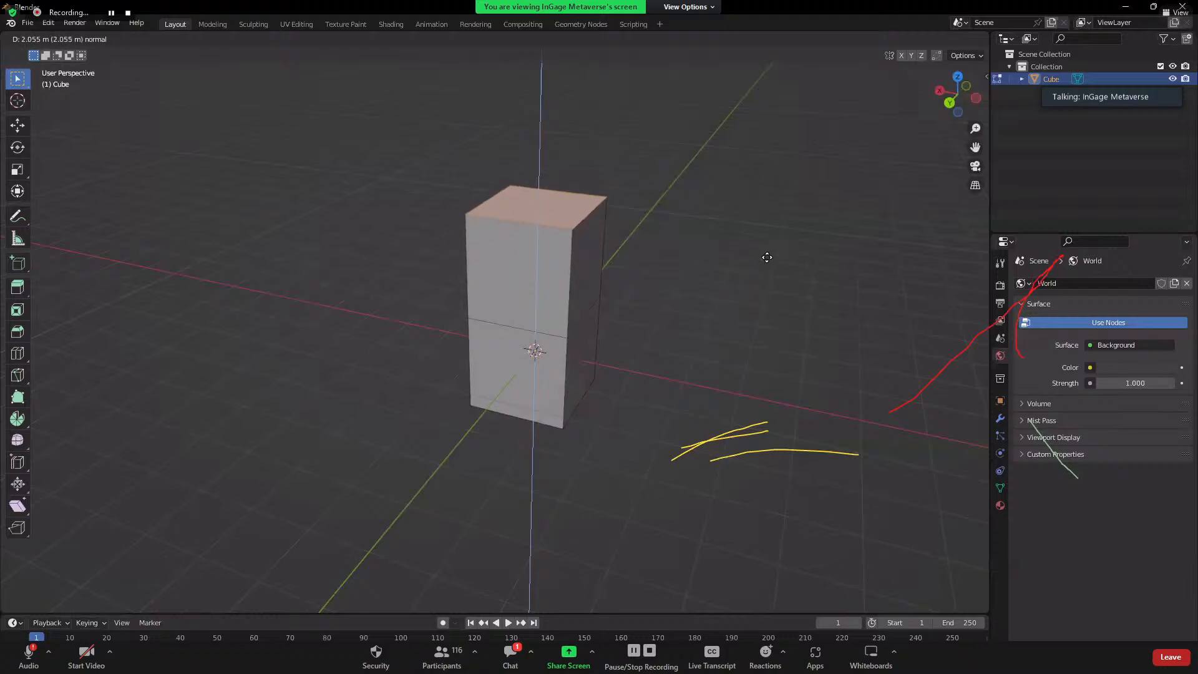
key("x")
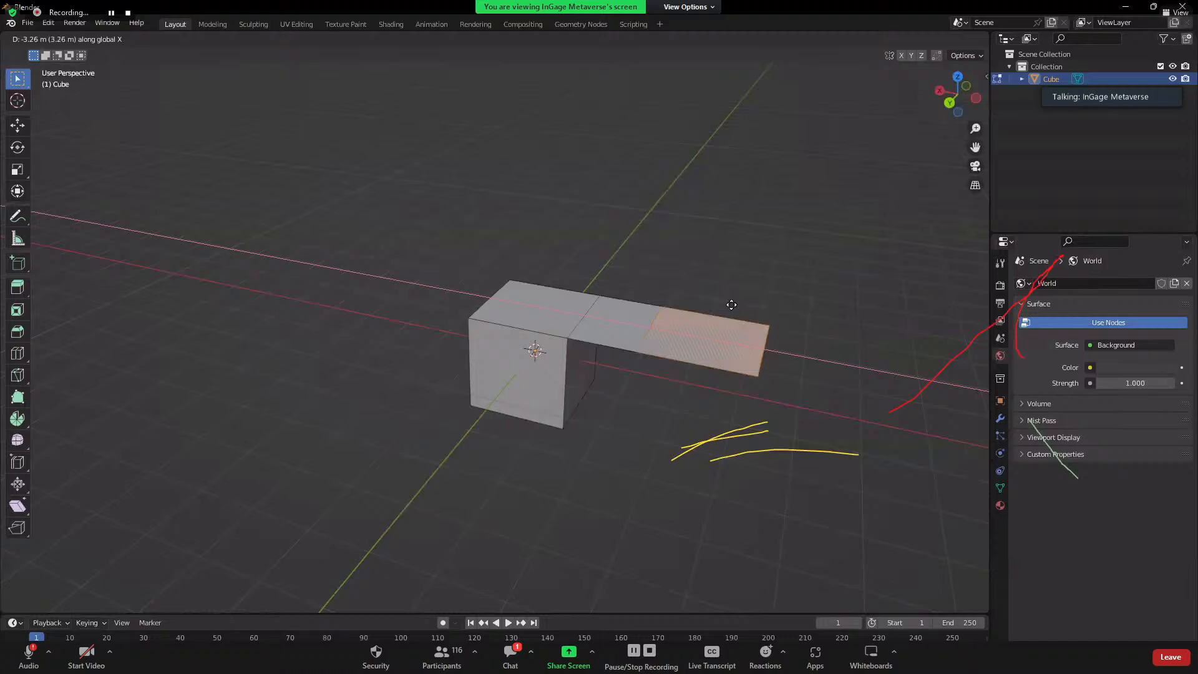
key("z")
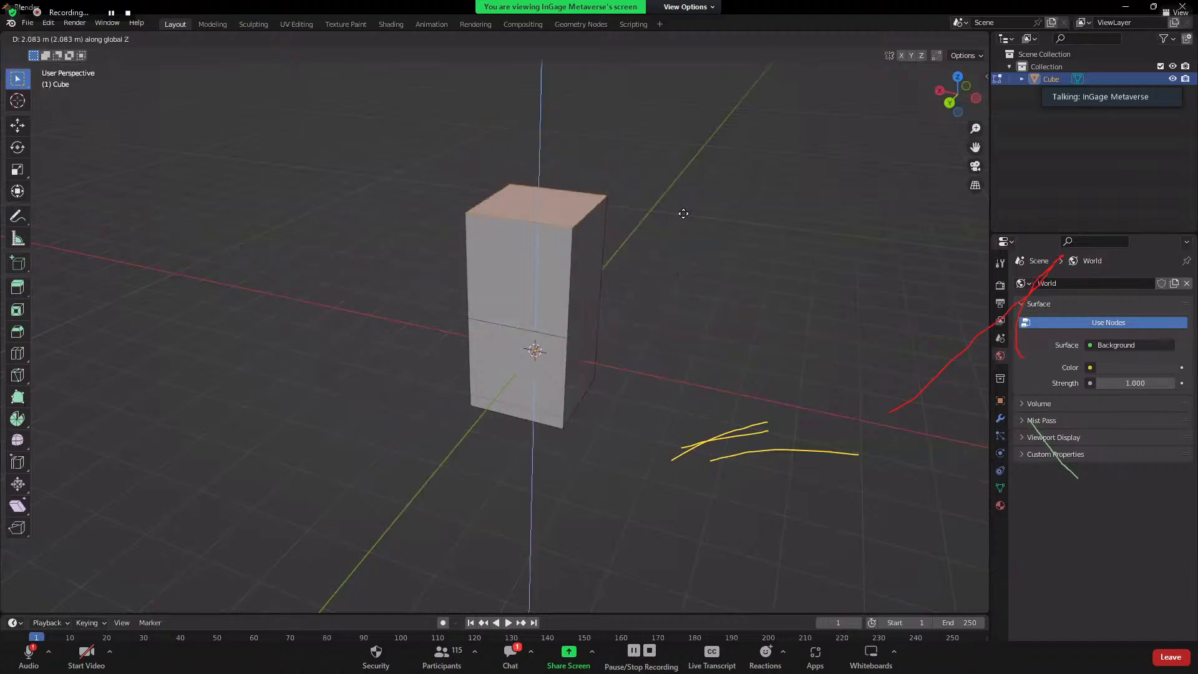
right_click(688, 274)
left_click(603, 281)
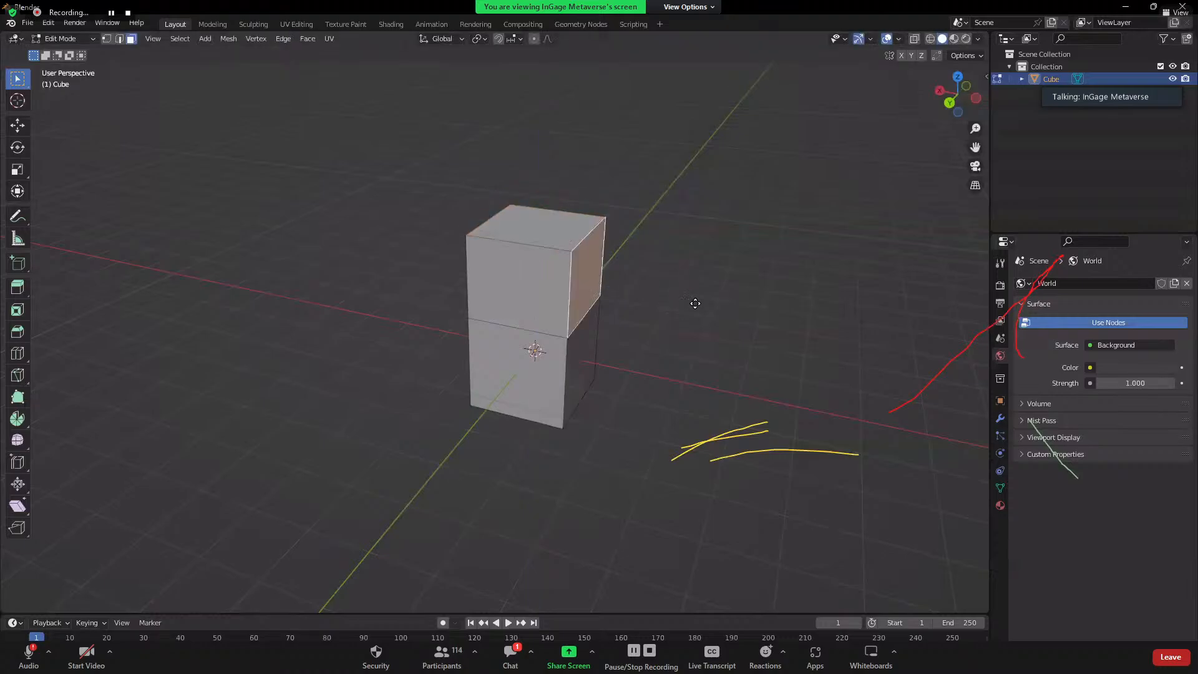
- Extrude the upper block's selected side face outward, and extrude the top face of the new arm upward
key("e")
left_click(787, 349)
left_click(661, 245)
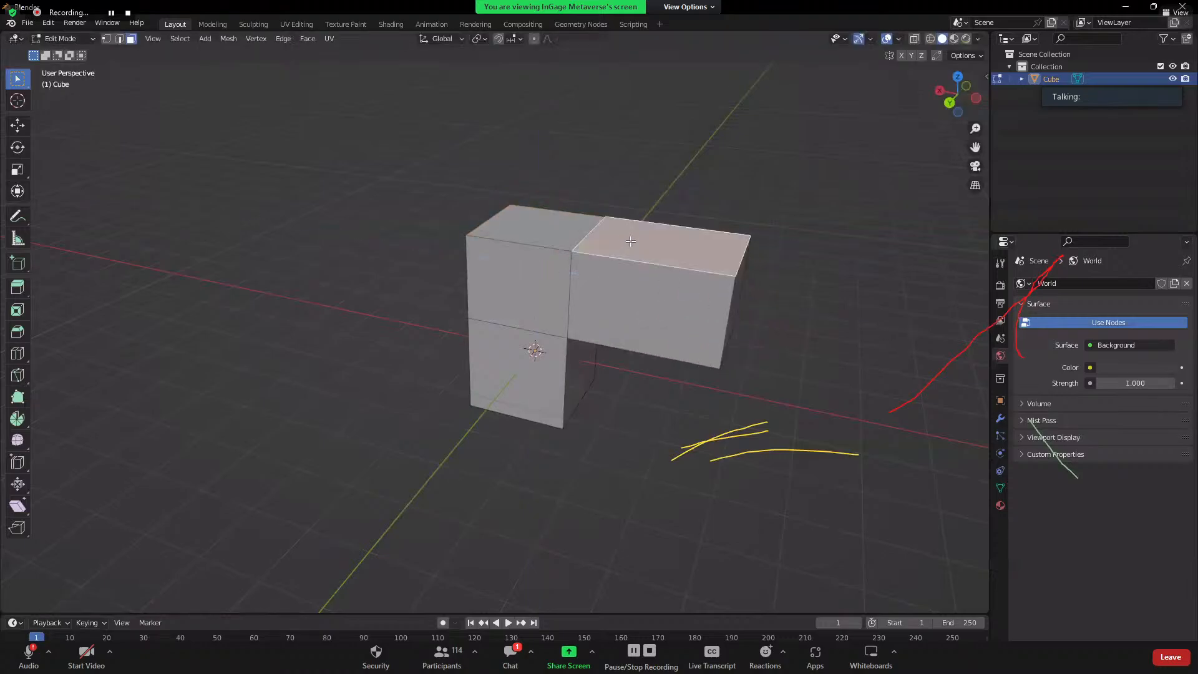
key("e")
left_click(700, 137)
- Scale down the top face of the newly extruded block so that its sides taper
scroll(744, 280, "down", 4)
middle_click_drag(743, 281, 637, 524)
key("s")
left_click(620, 300)
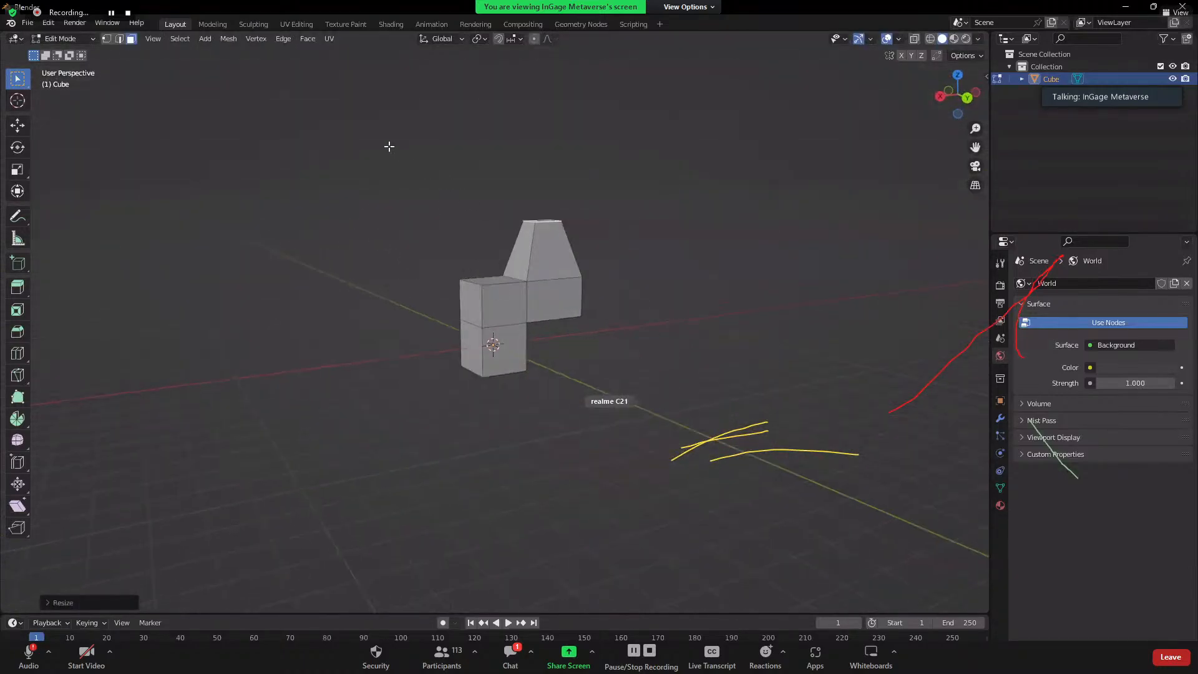
- Select all faces of the extruded mesh at once, repeating the selection after clearing it
key("a")
middle_click_drag(644, 370, 442, 249)
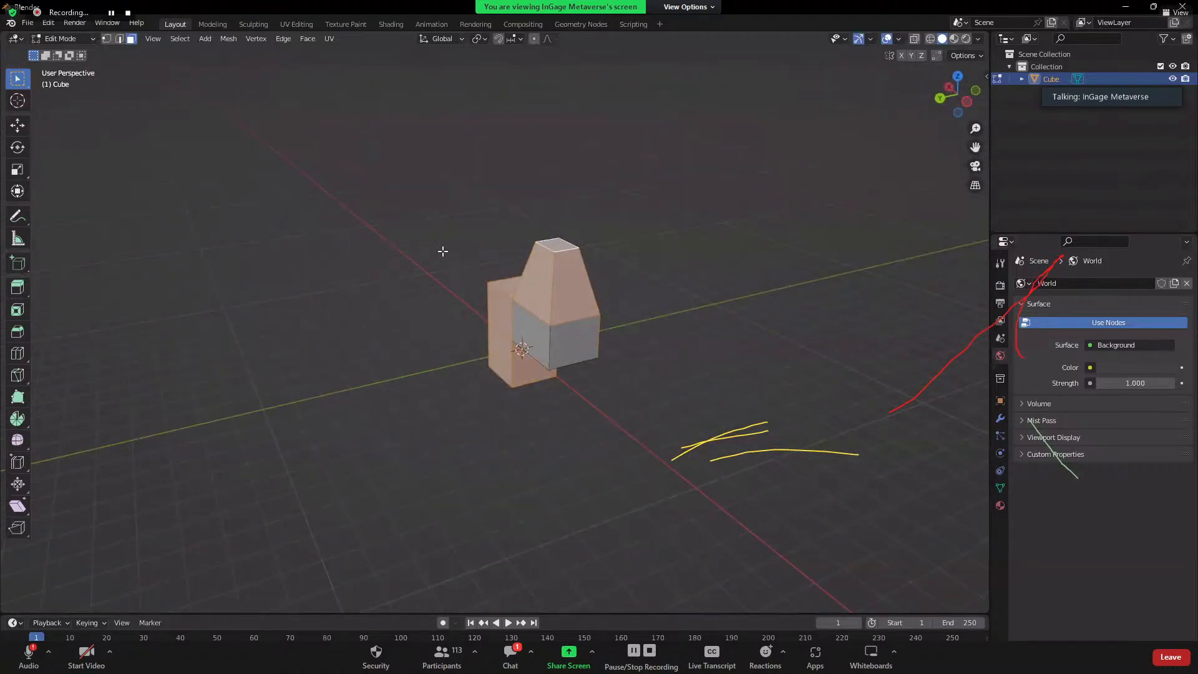
left_click(345, 232)
key("a")
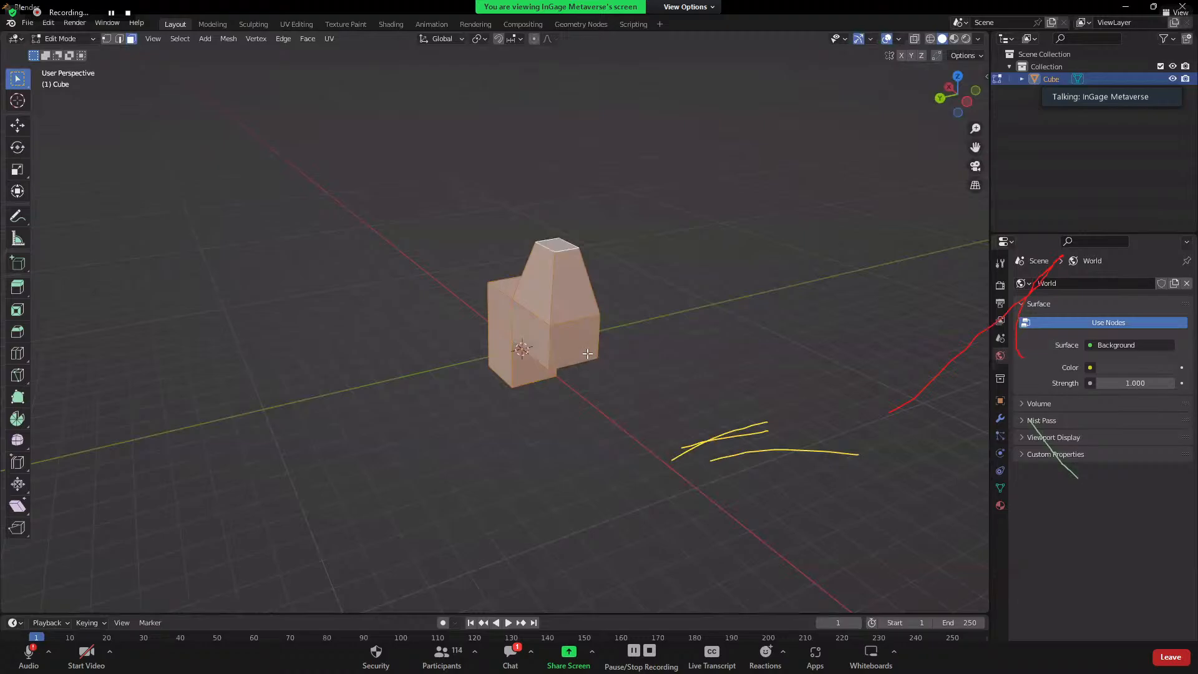
- Extrude two adjacent sloped side faces of the tapered block outward into two long arms
middle_click_drag(700, 364, 716, 358)
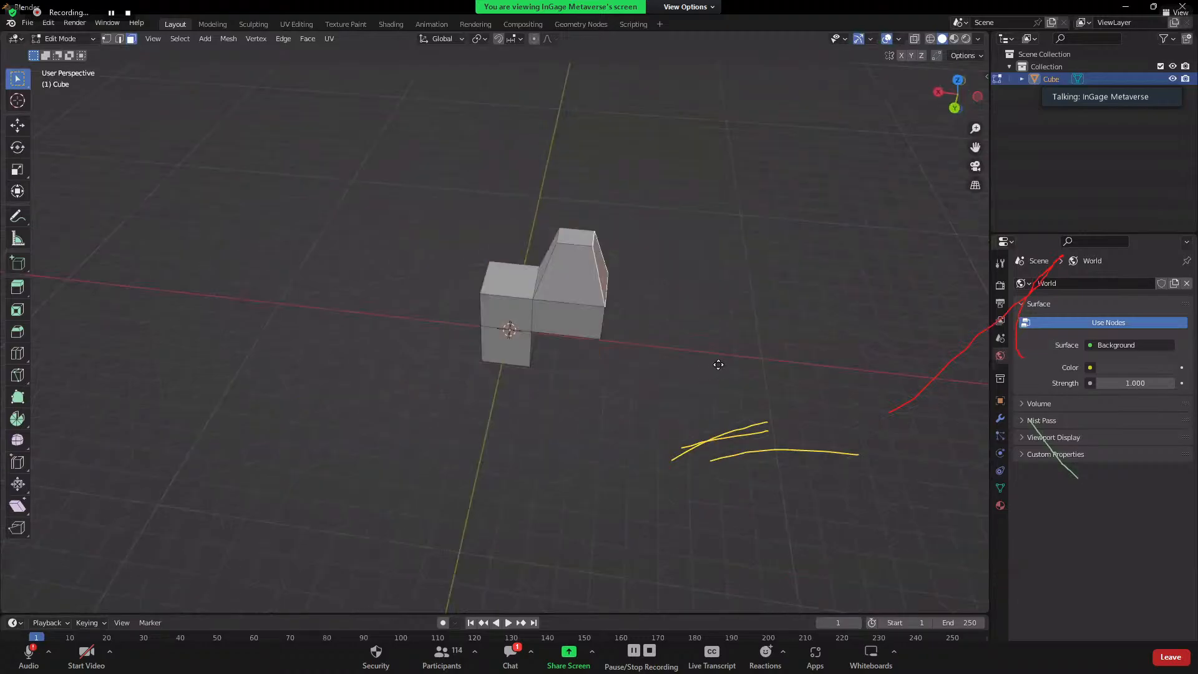
key("e")
left_click(862, 333)
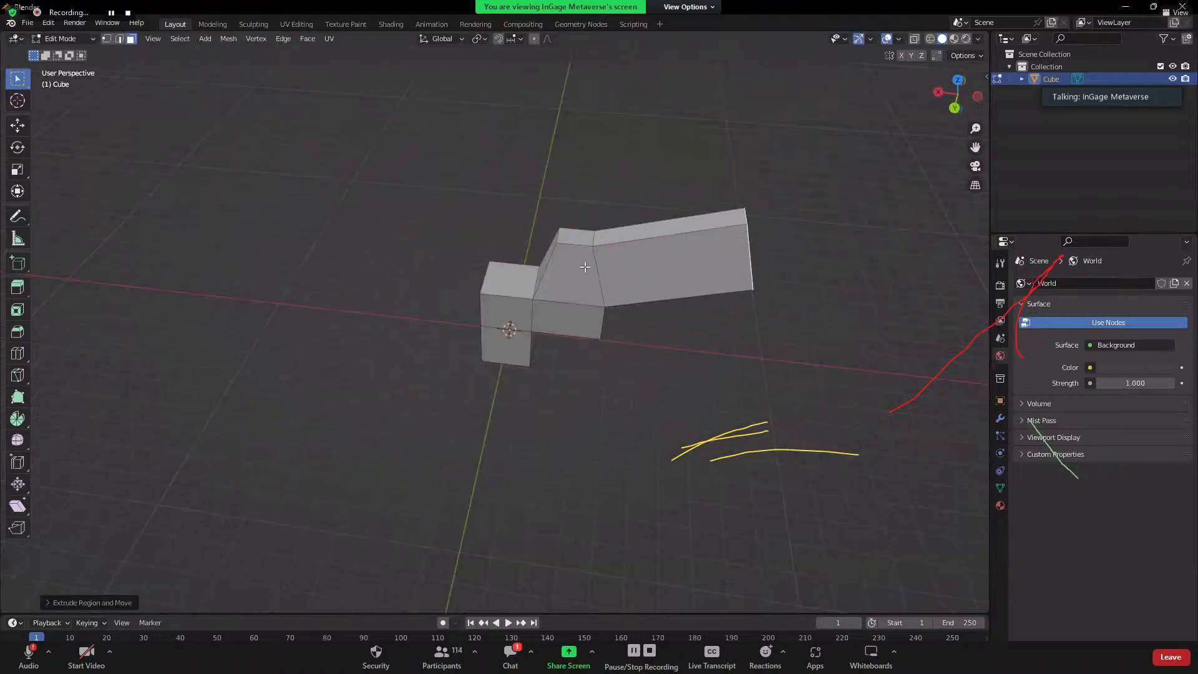
left_click(567, 277)
key("e")
left_click(488, 440)
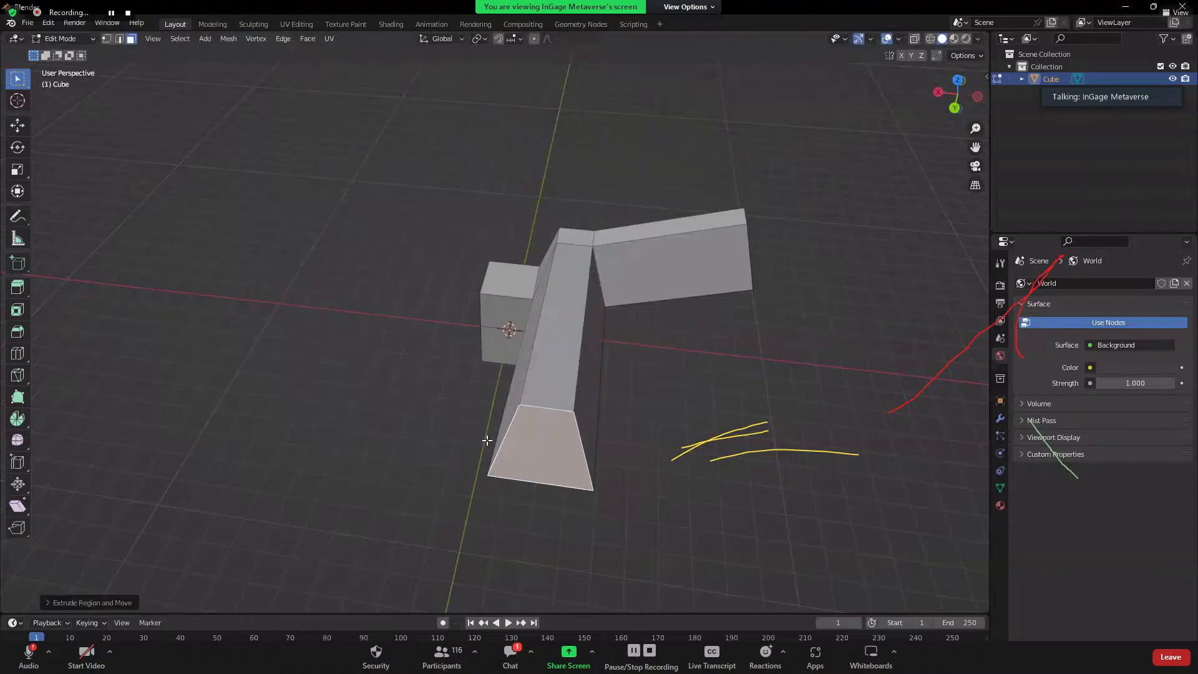
- Extrude the top face of the original upper block upward and scale it down into a narrow tip
middle_click_drag(488, 440, 504, 324)
left_click(474, 280)
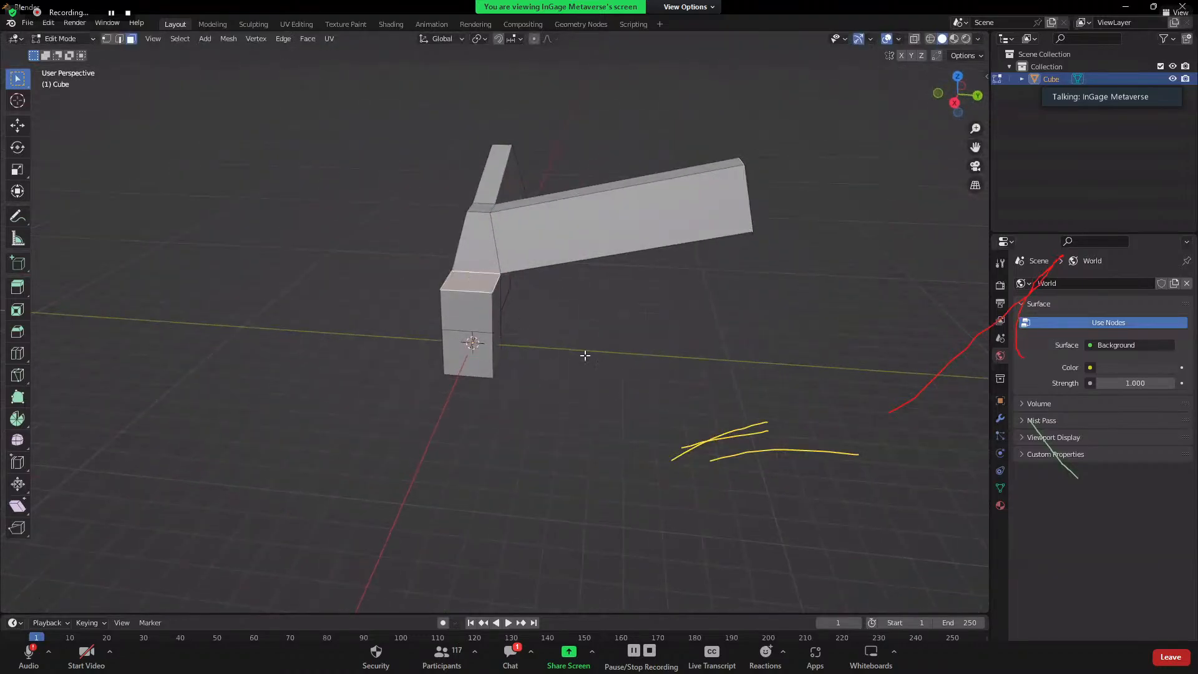
key("e")
left_click(668, 186)
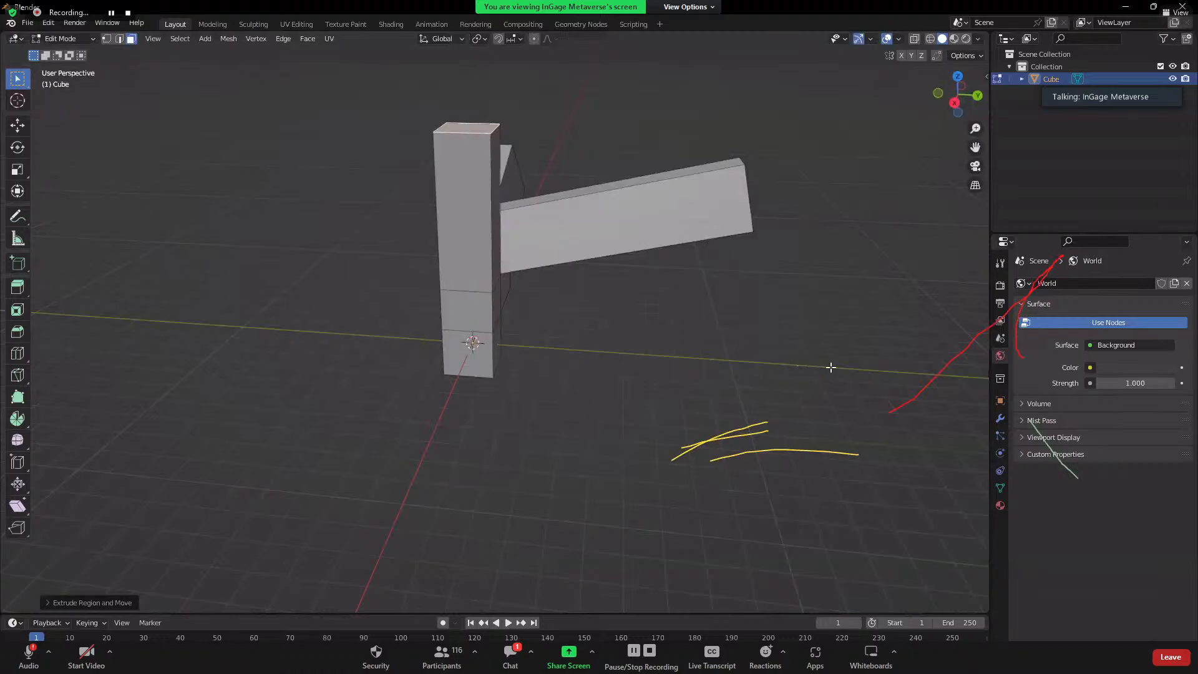
key("s")
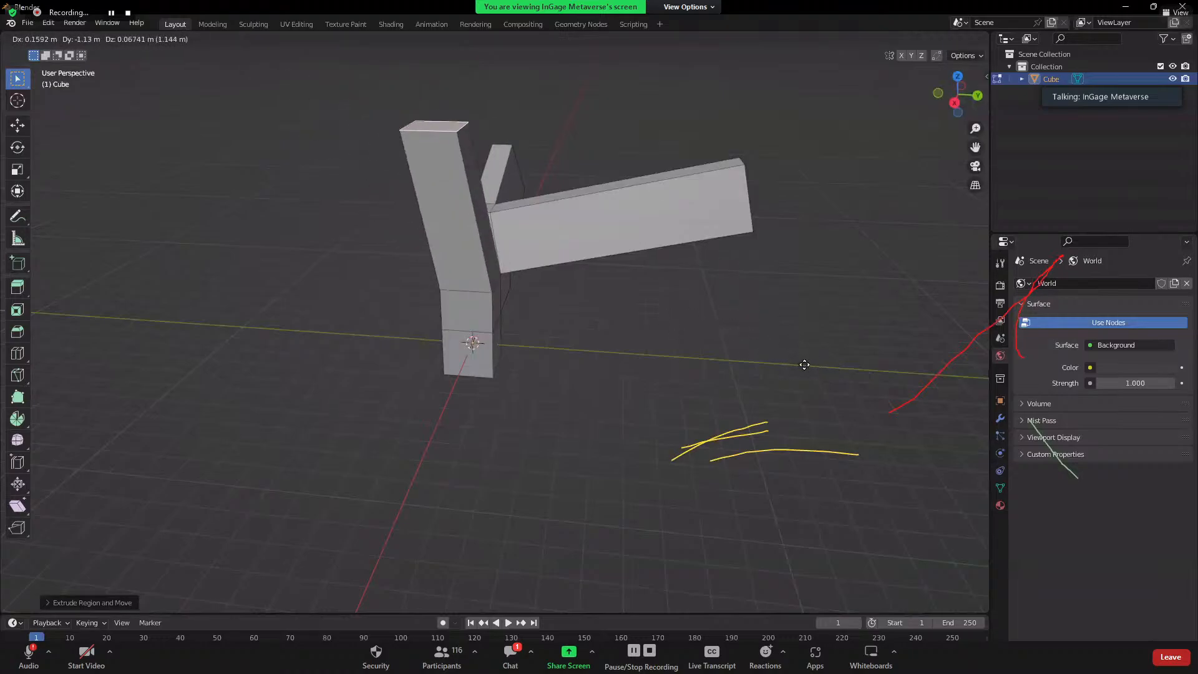
left_click(631, 288)
- Delete the extruded mesh in Object Mode and add a new mesh cube in its place
middle_click_drag(631, 287, 553, 326)
key("Tab")
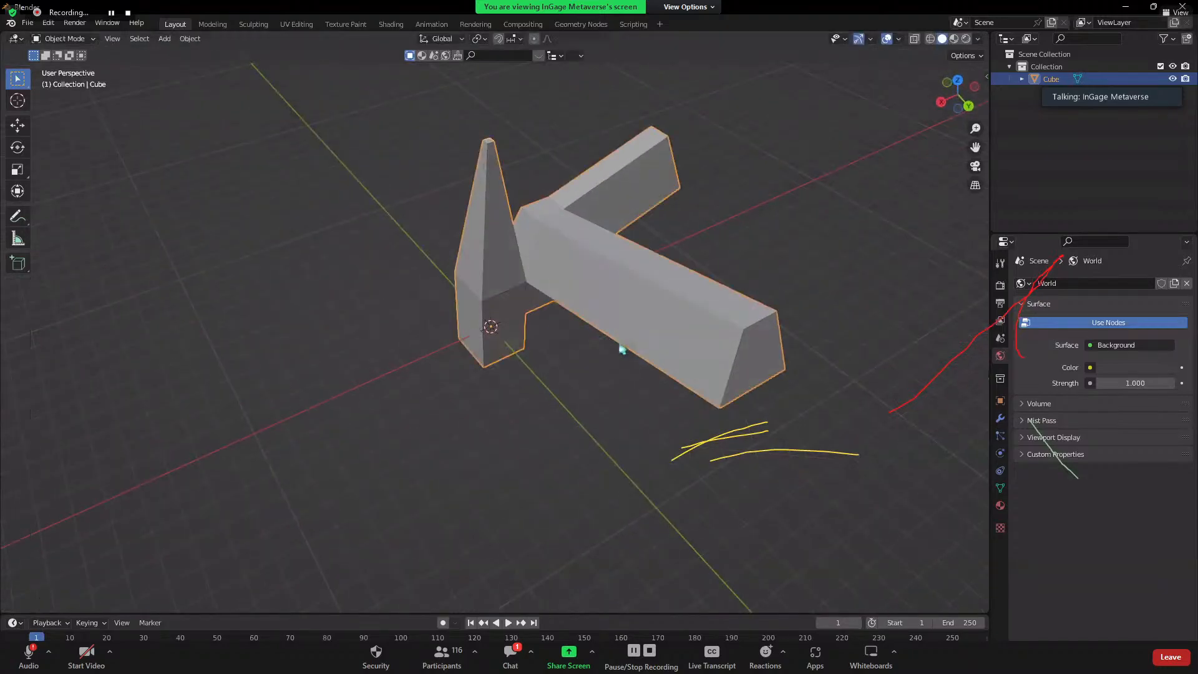
key("x")
left_click(620, 348)
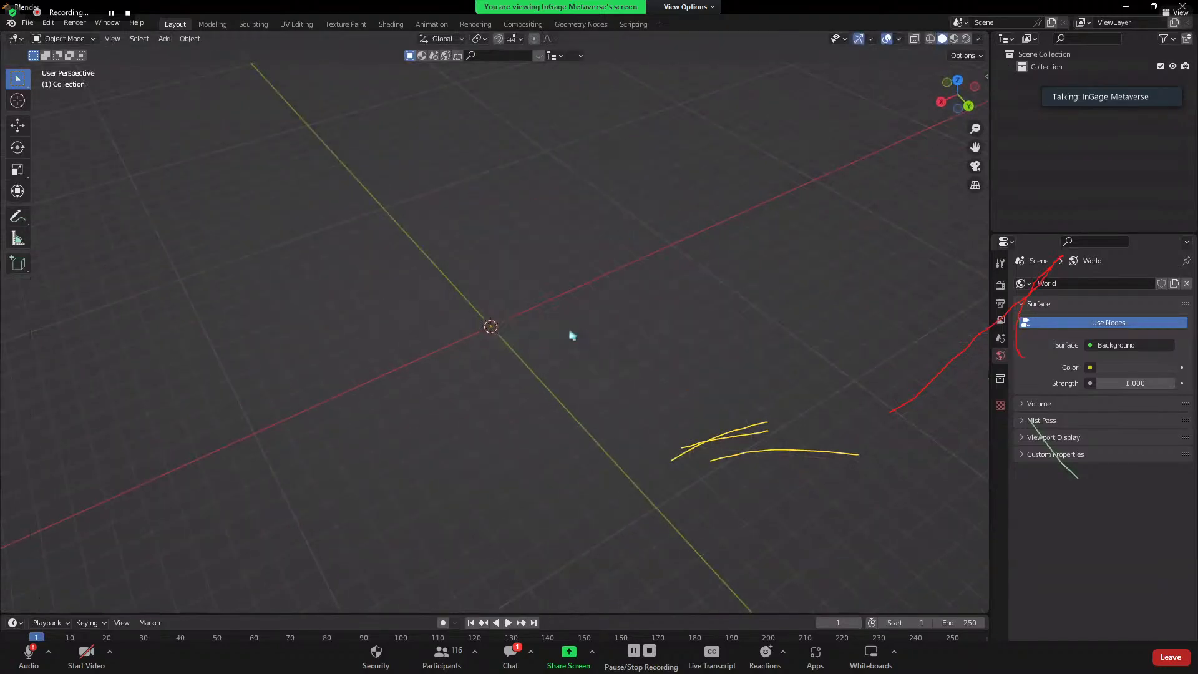
key("shift+a")
mouse_move(566, 334)
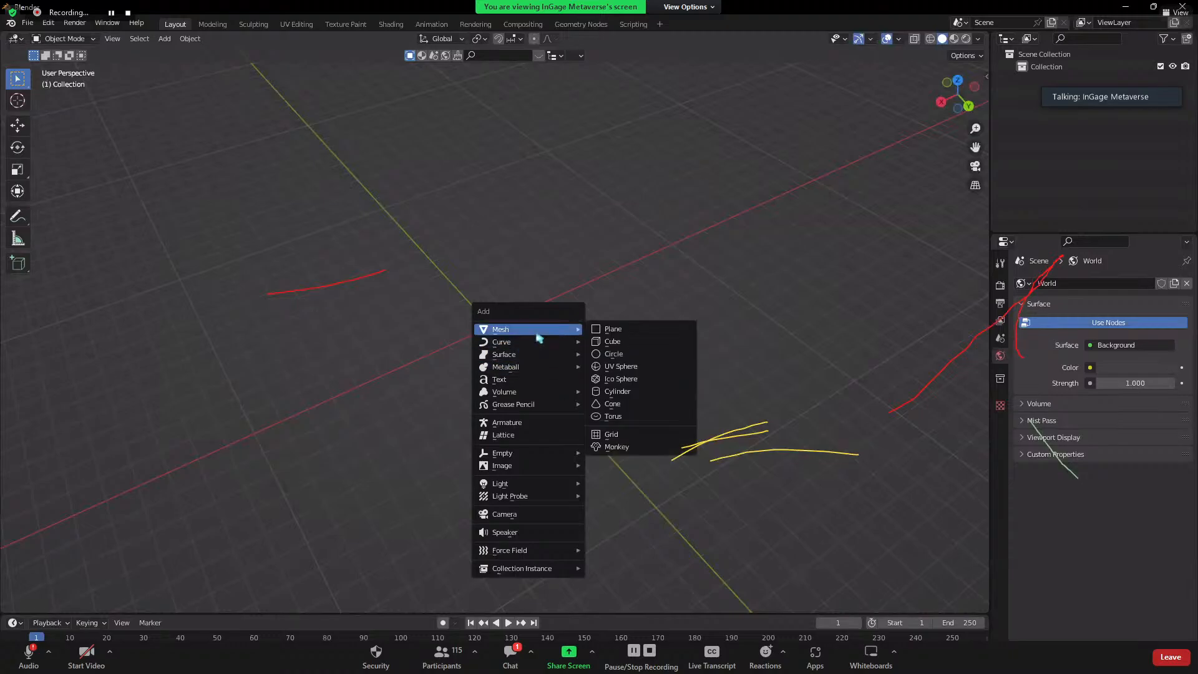
left_click(637, 343)
- Enter Edit Mode on the new cube and select only its top face
middle_click_drag(493, 312, 387, 274)
key("Tab")
scroll(364, 272, "up", 8)
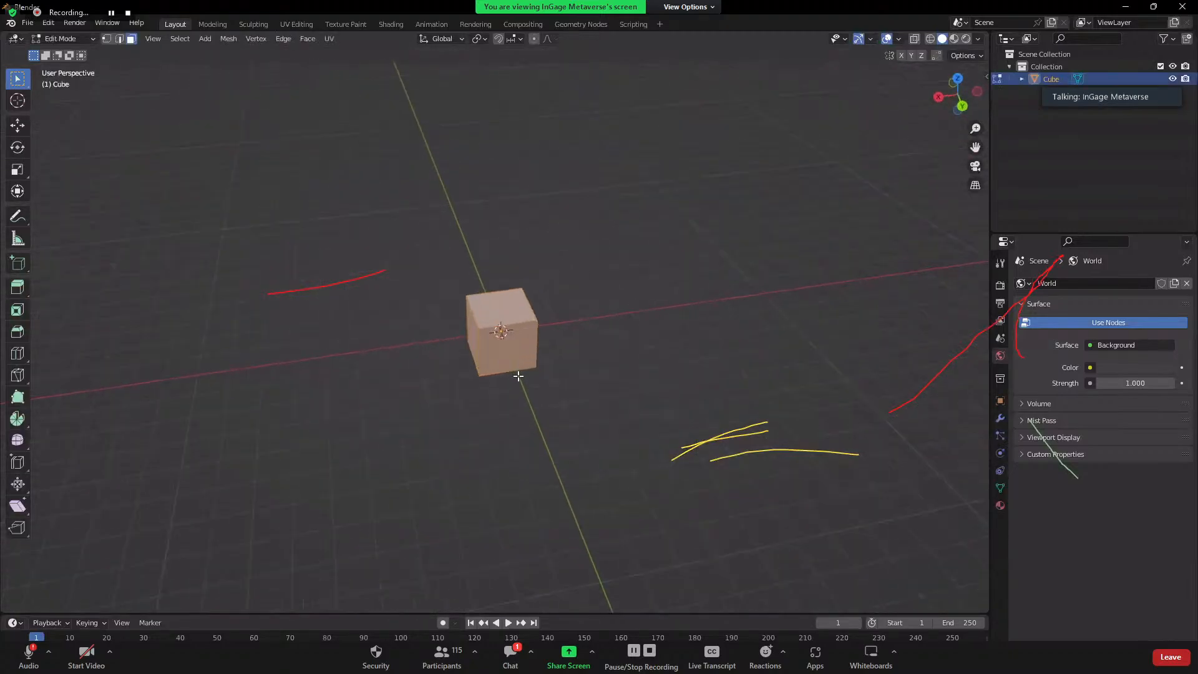
scroll(365, 272, "up", 1)
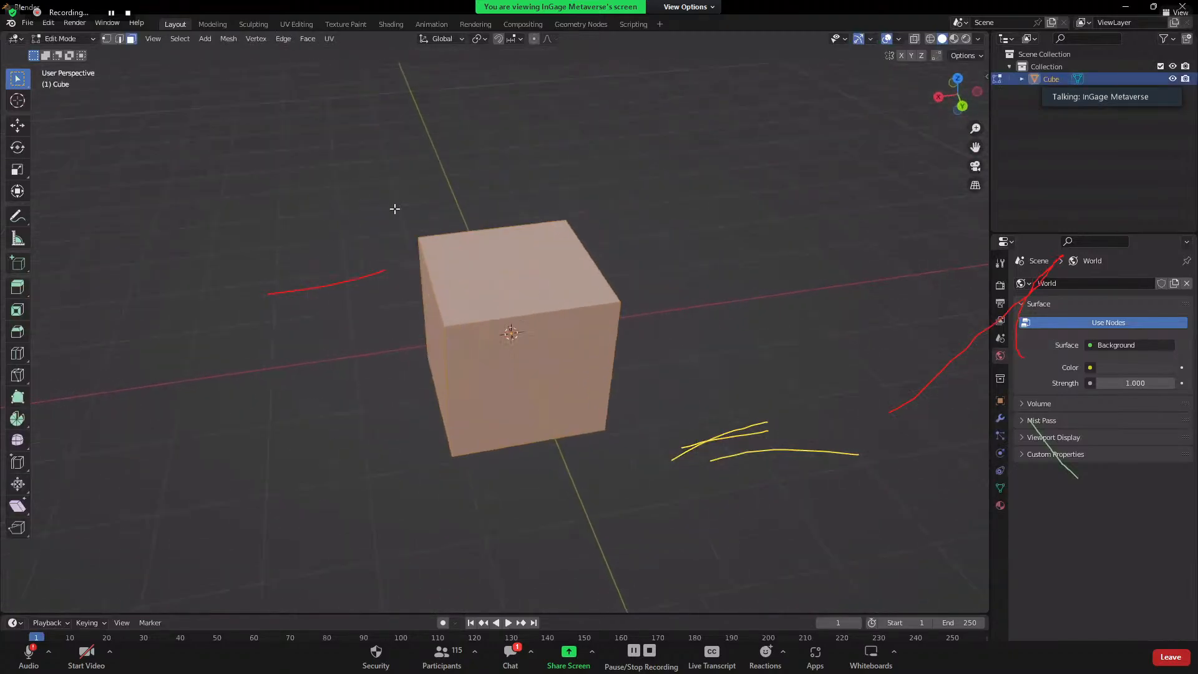
left_click(525, 271)
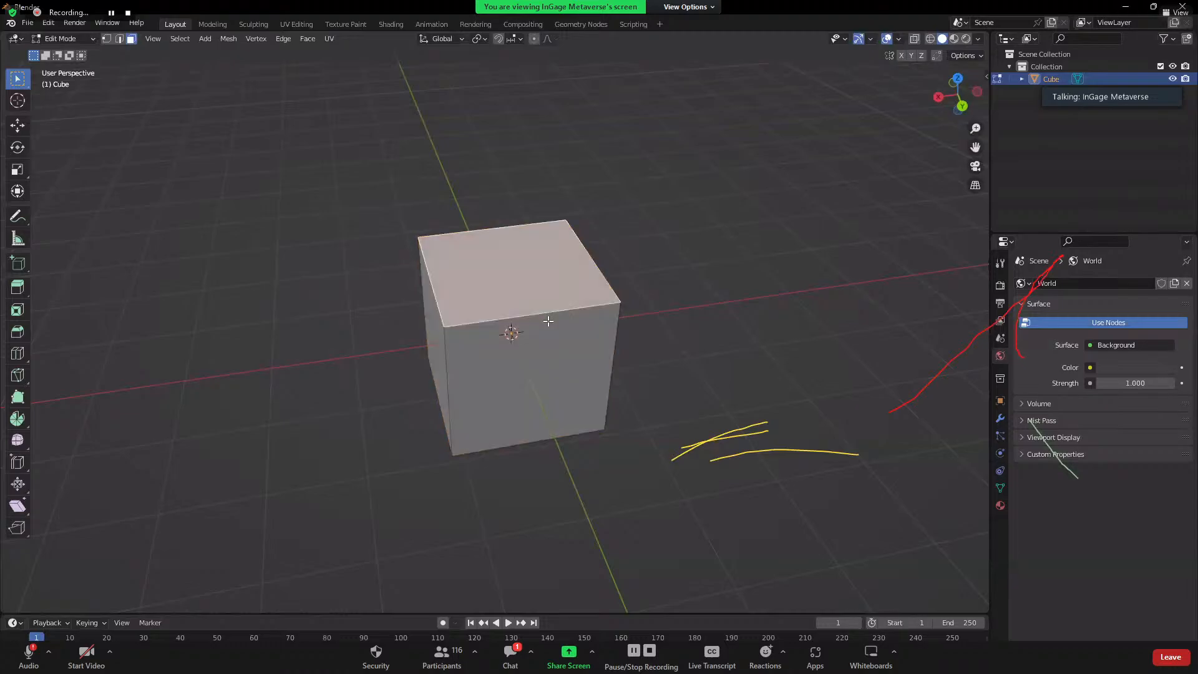
- Bevel the edges around the cube's top face with several segments, and undo that bevel
left_click(506, 282)
key("i")
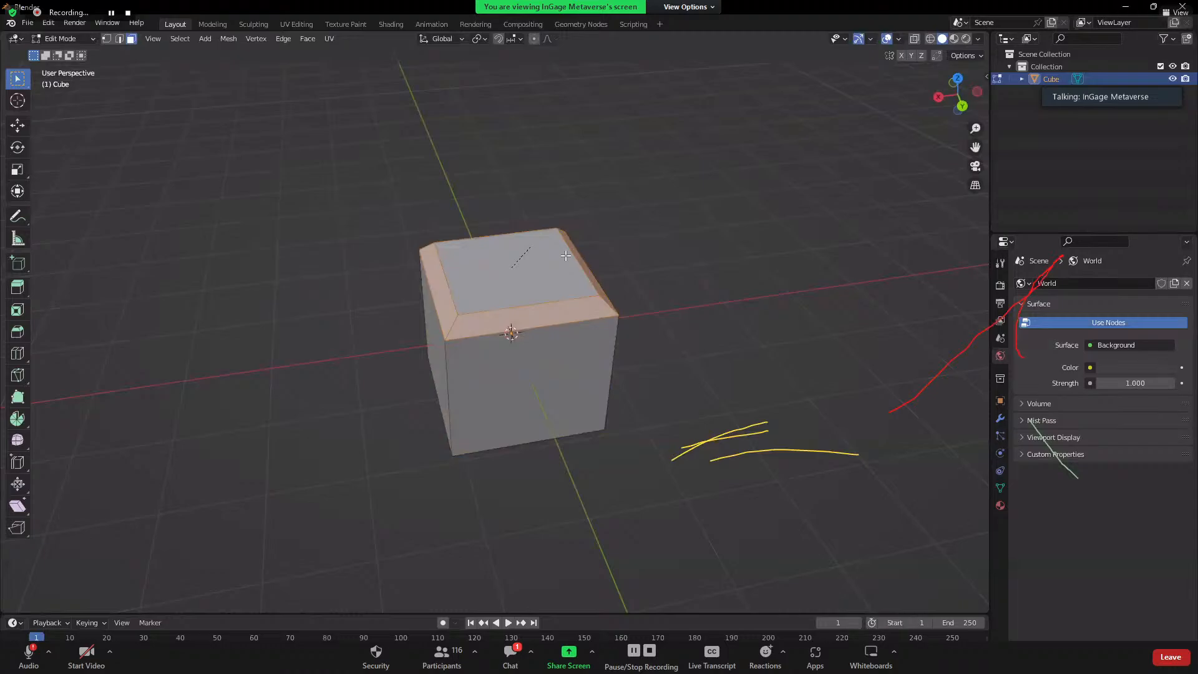
key("ctrl")
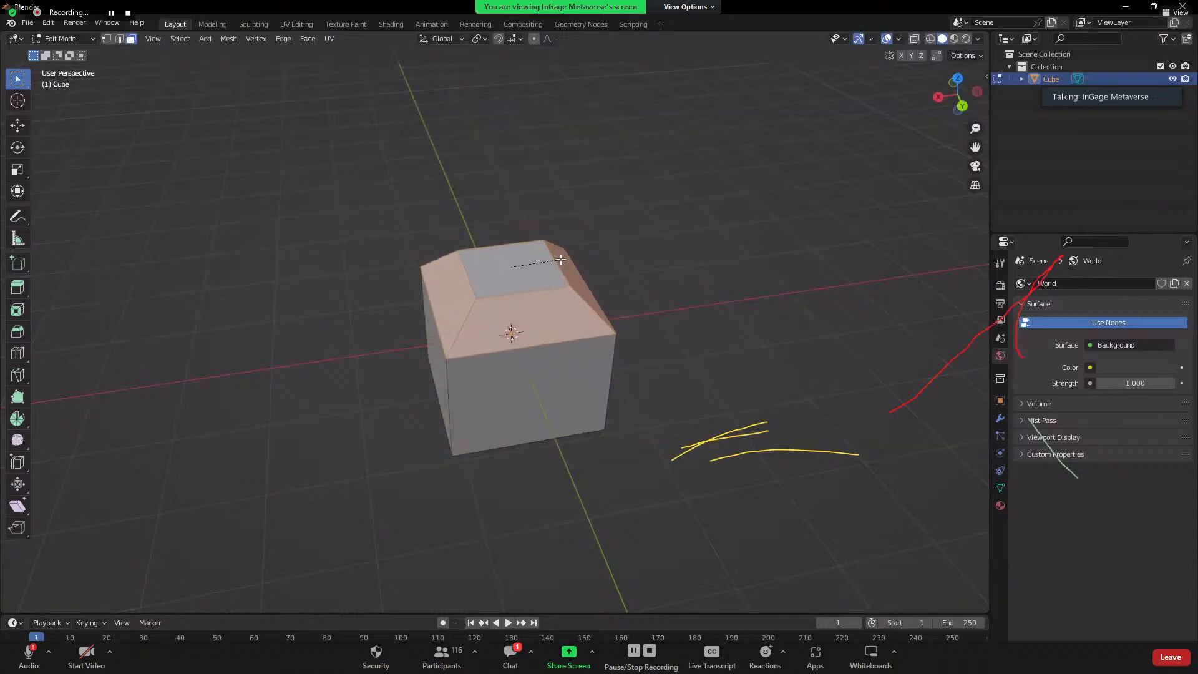
key("o")
scroll(561, 259, "up", 2)
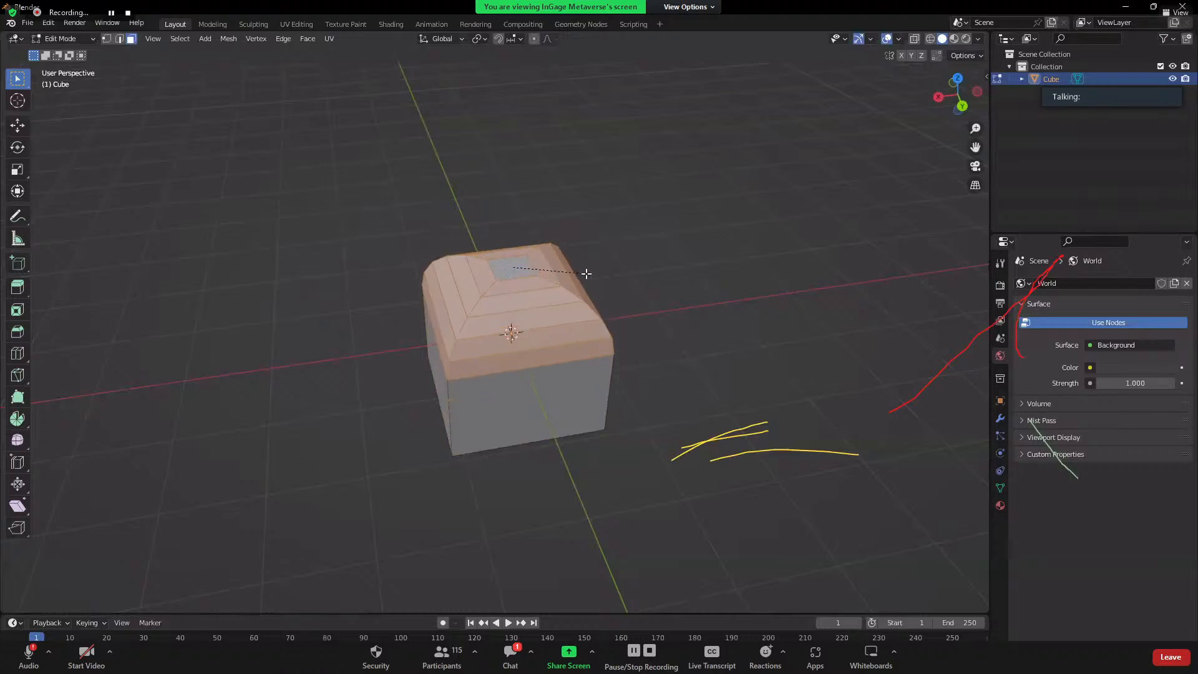
left_click(585, 270)
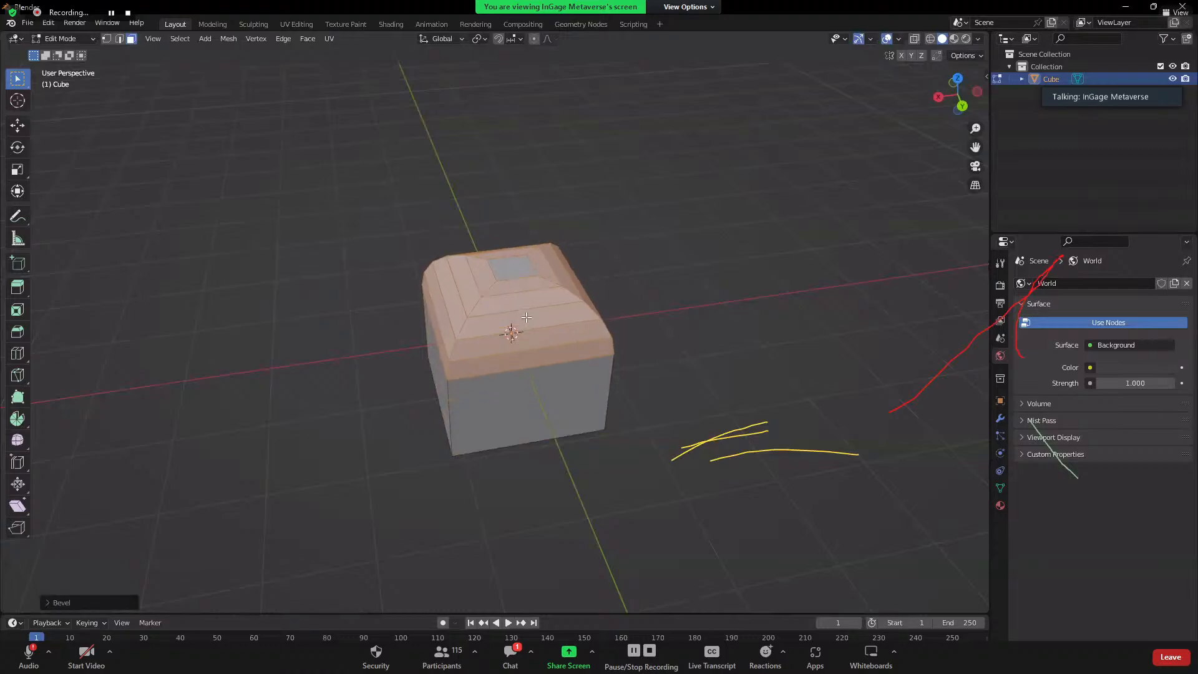
key("ctrl+z")
- Bevel the edges around the cube's top face, raising the segment count for a smoothly rounded transition
left_click(516, 277)
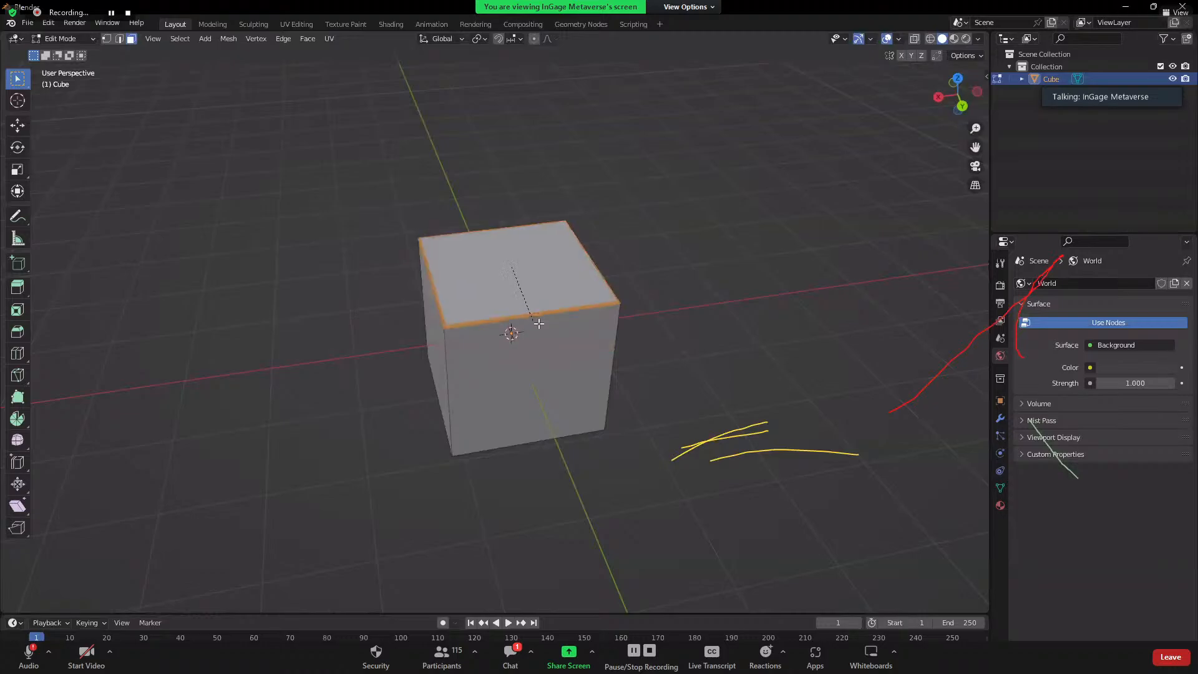
key("ctrl+b")
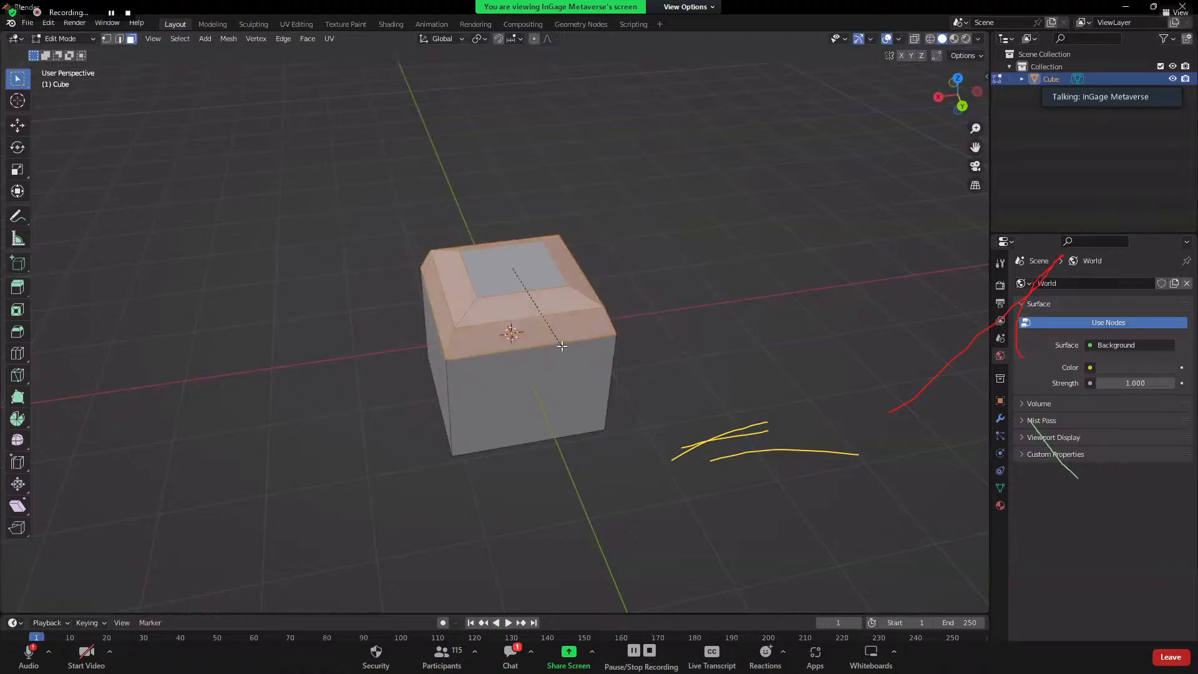
scroll(571, 357, "down", 3)
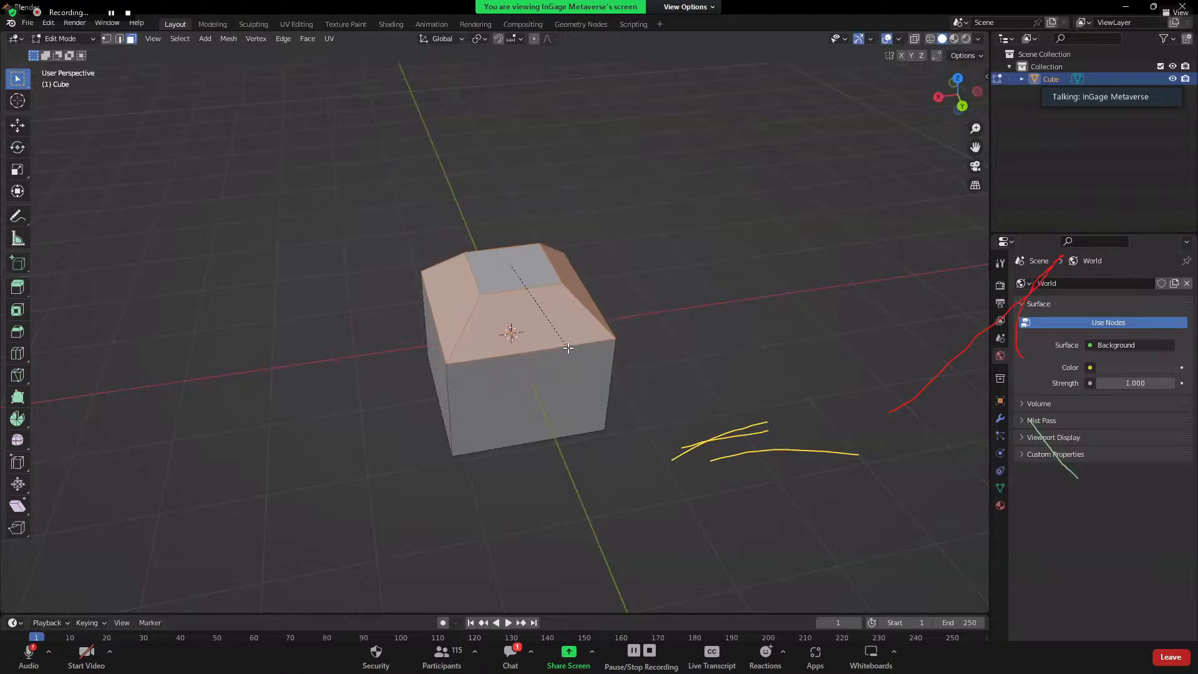
scroll(568, 345, "up", 2)
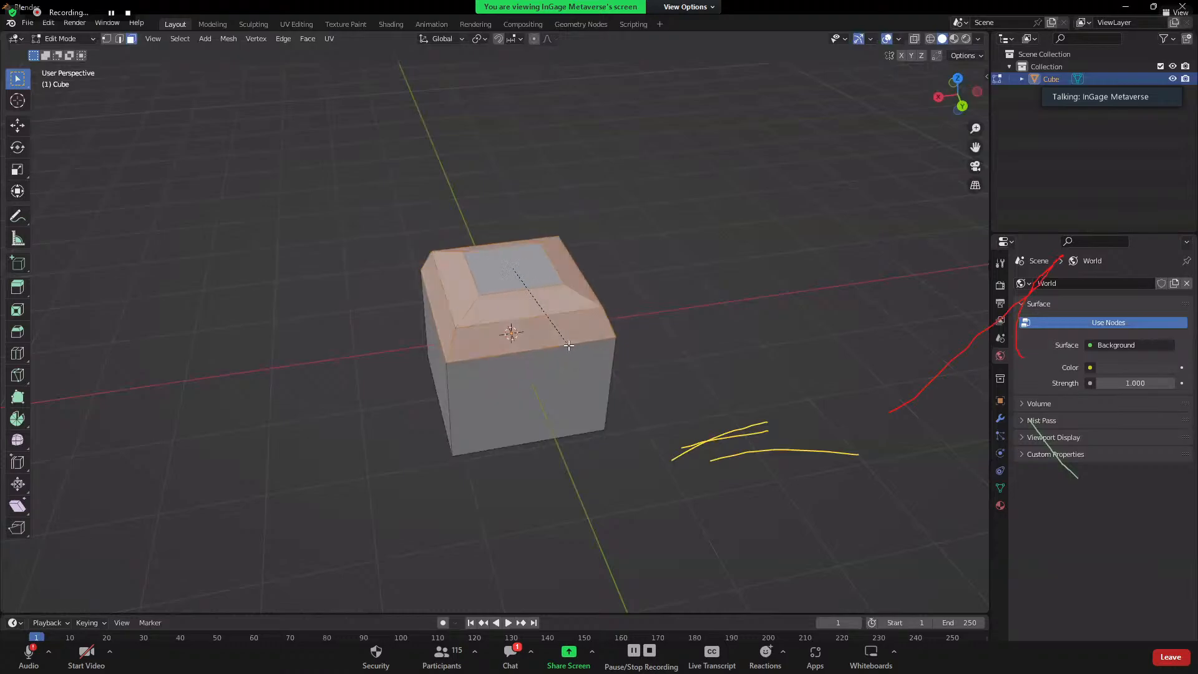
scroll(568, 345, "up", 6)
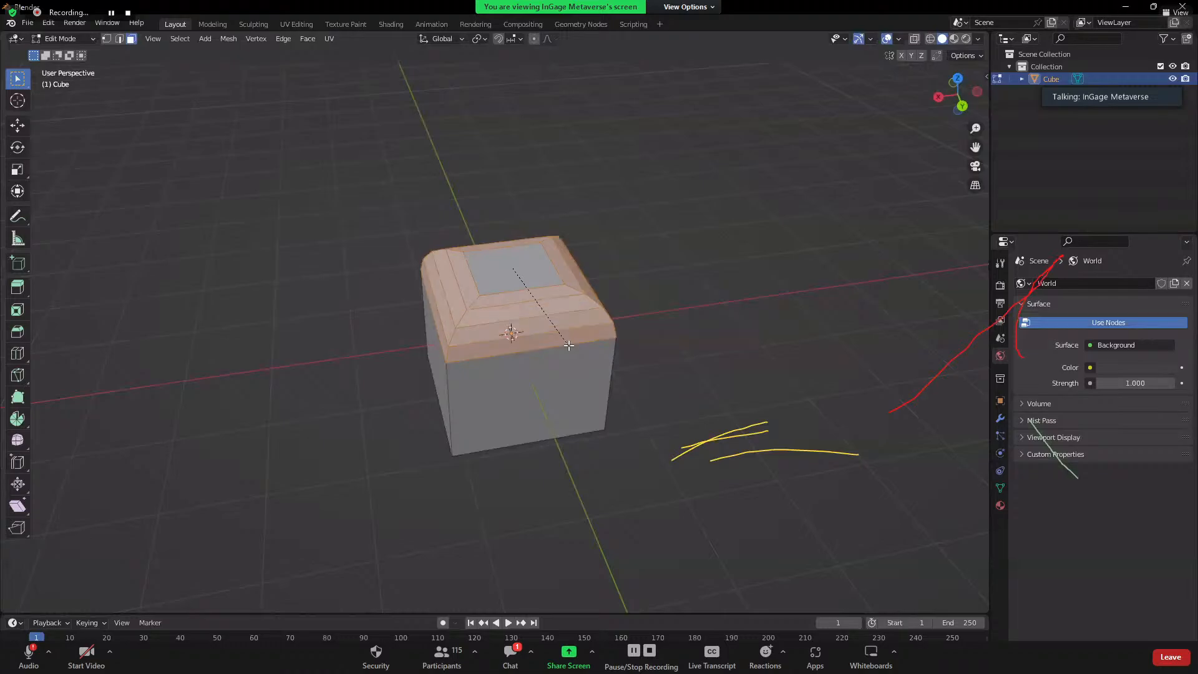
left_click(568, 345)
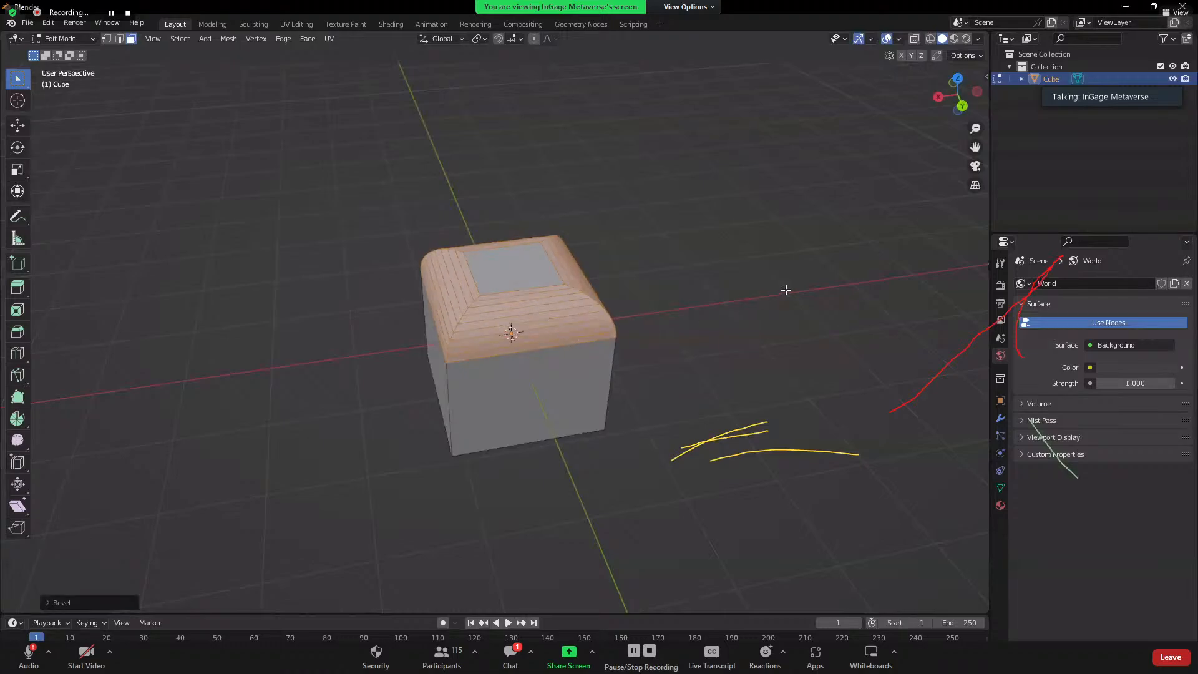
- Inspect the rounded cube in Object Mode, and box-select its visible faces back in Edit Mode
key("Tab")
middle_click_drag(730, 350, 636, 345)
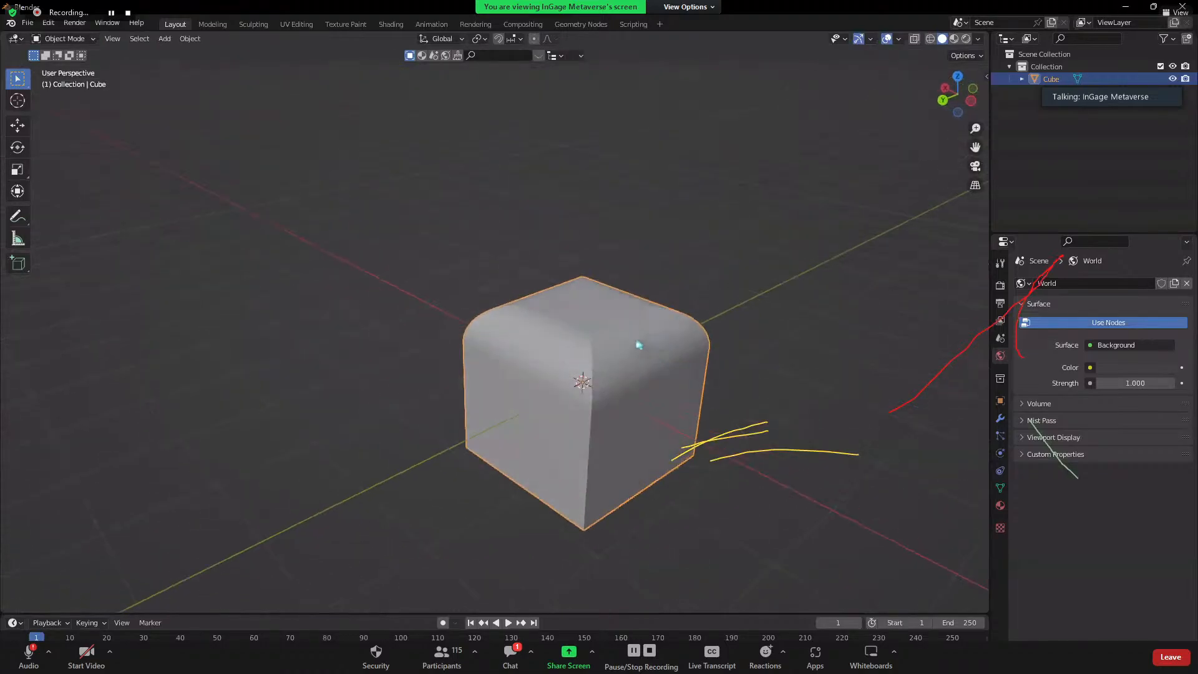
key("Tab")
middle_click_drag(552, 353, 617, 355)
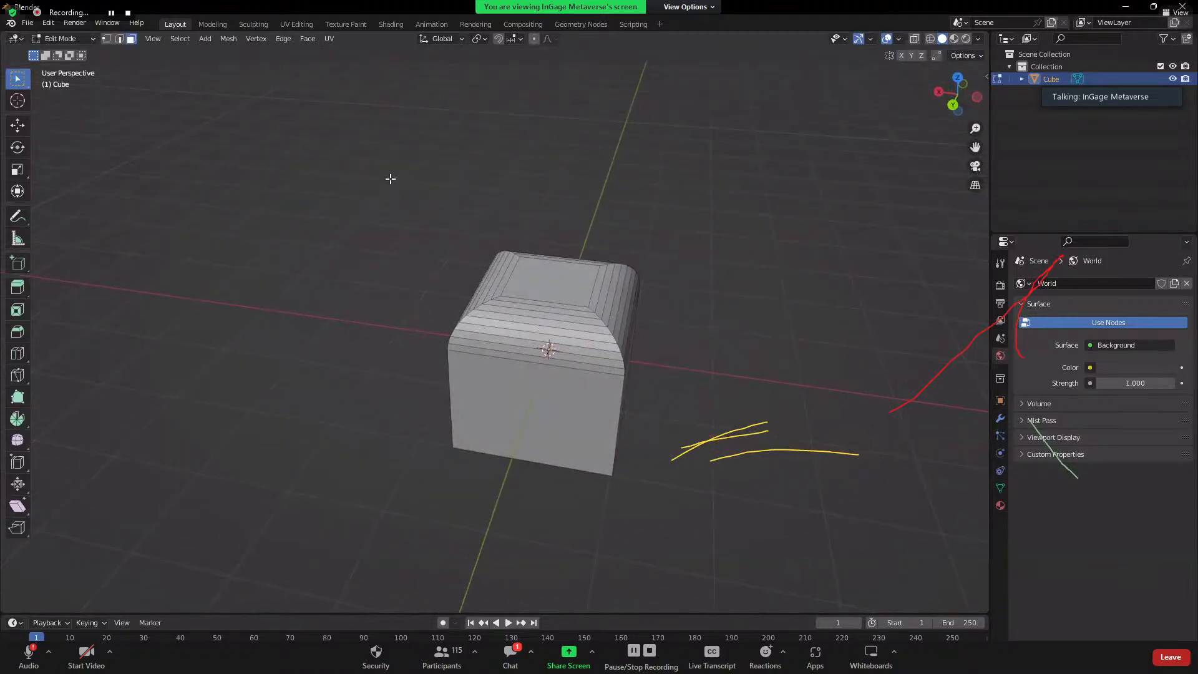
left_click_drag(391, 180, 755, 546)
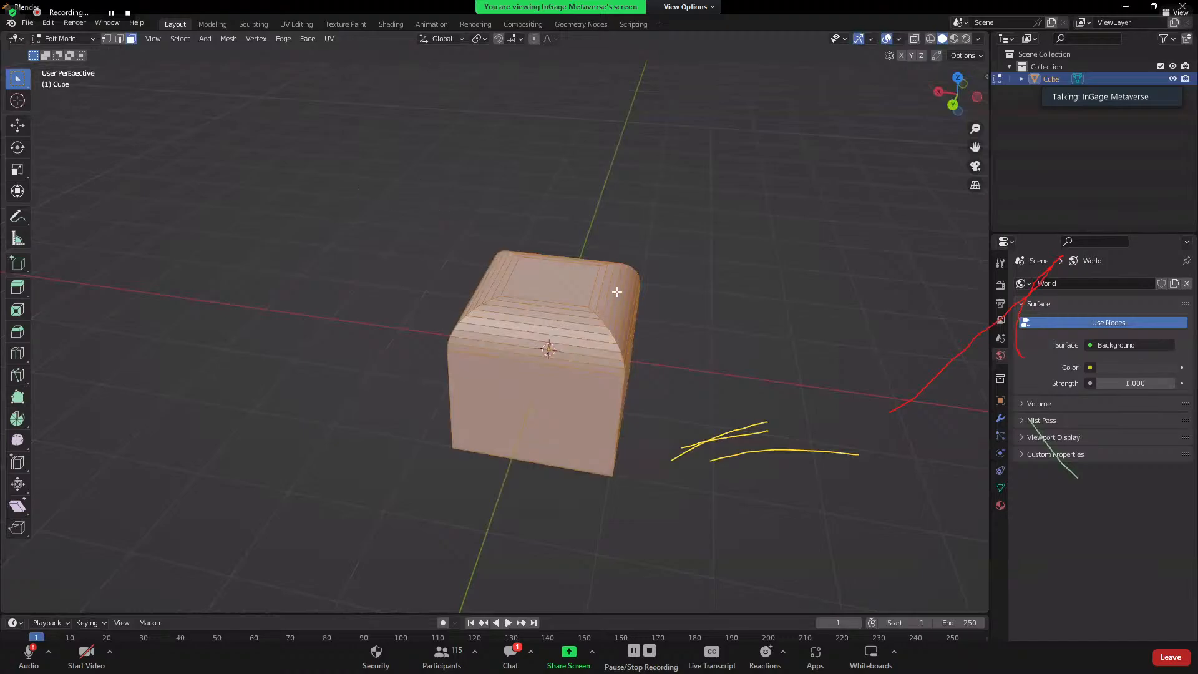
- Save the Blender file as pROJECT1 in the E:\Blender works\Low Poly Hall folder
key("ctrl+s")
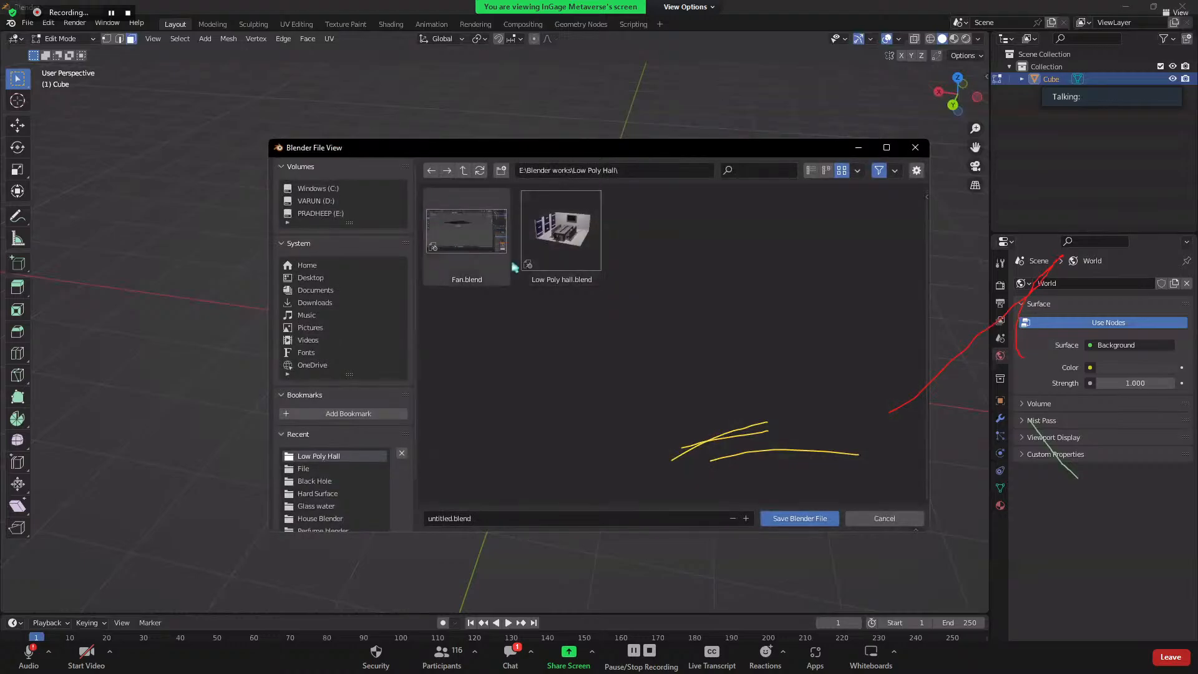
left_click(873, 519)
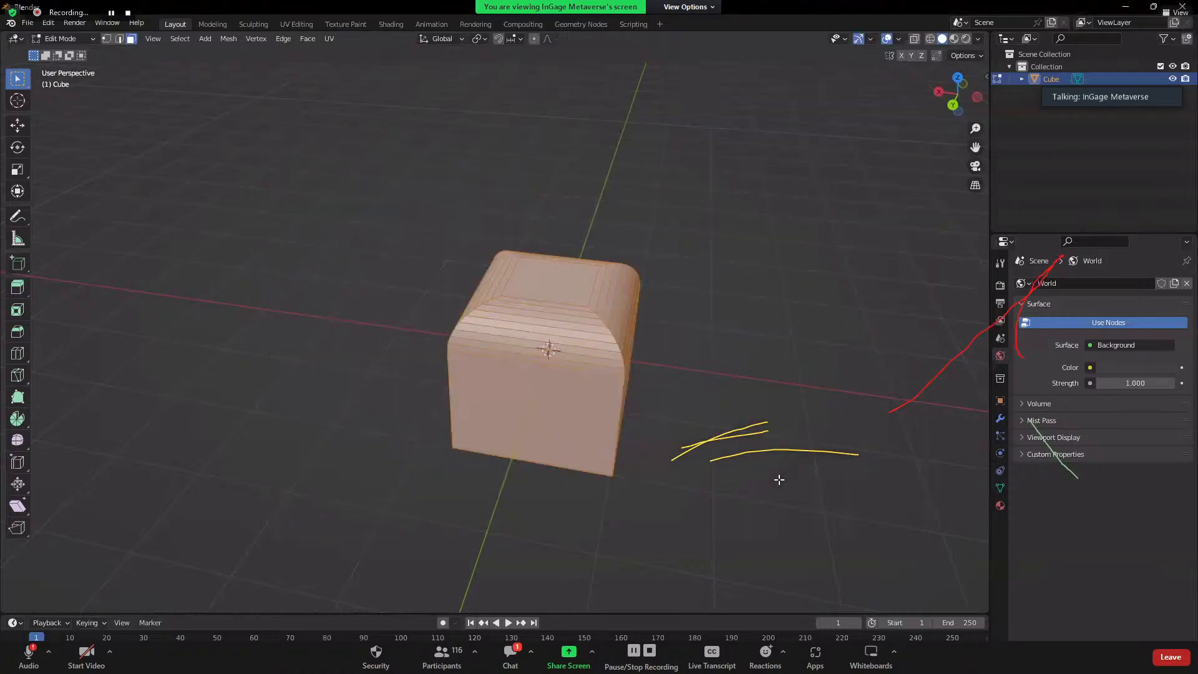
key("ctrl+s")
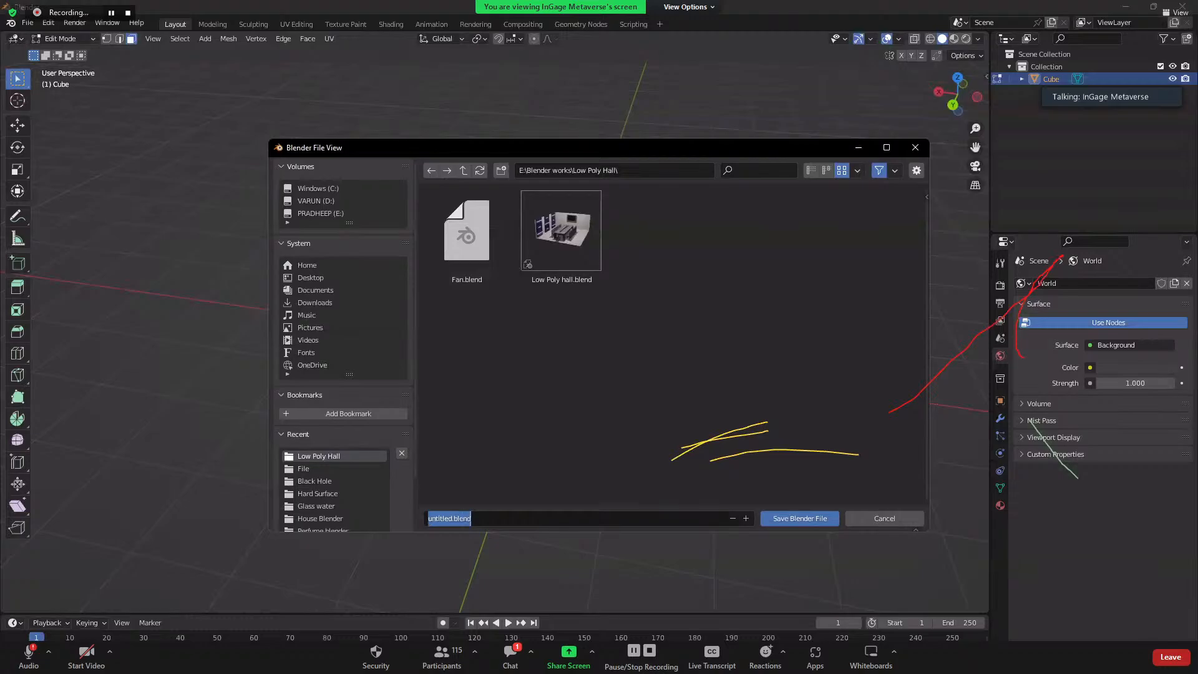
type("pROJECT1")
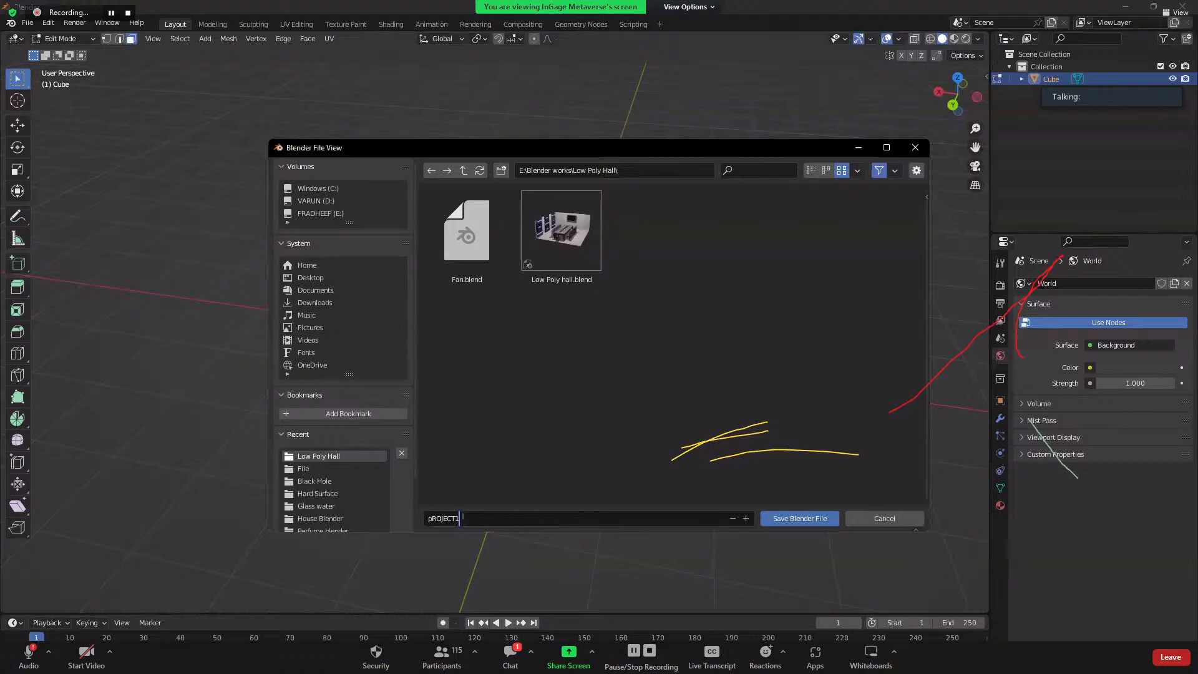
key("Return")
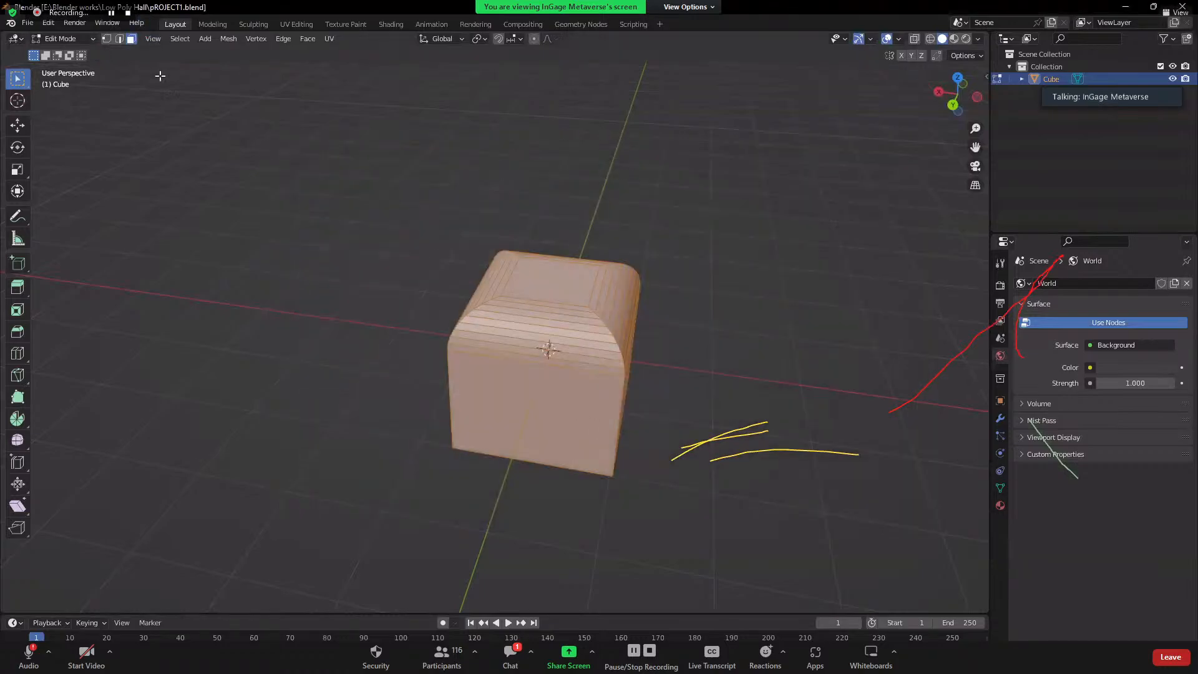
- Review the Save & Load preferences, including the auto-save timer and the Auto Save Preferences option, and close the preferences
left_click(49, 23)
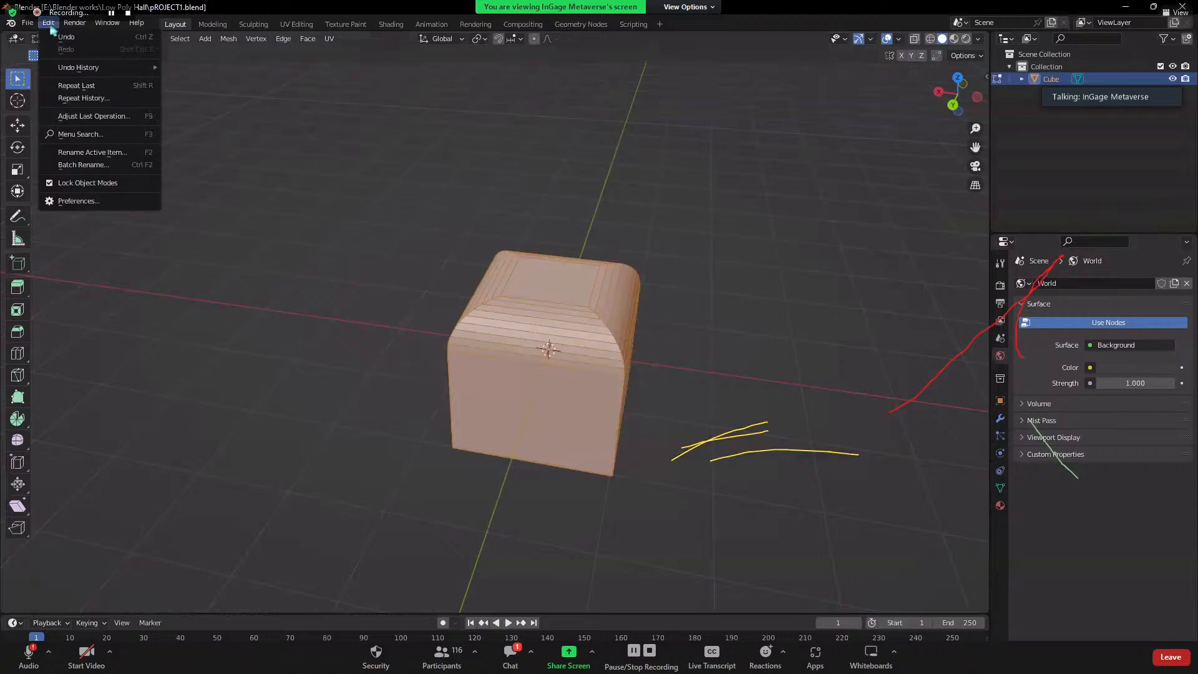
left_click(120, 206)
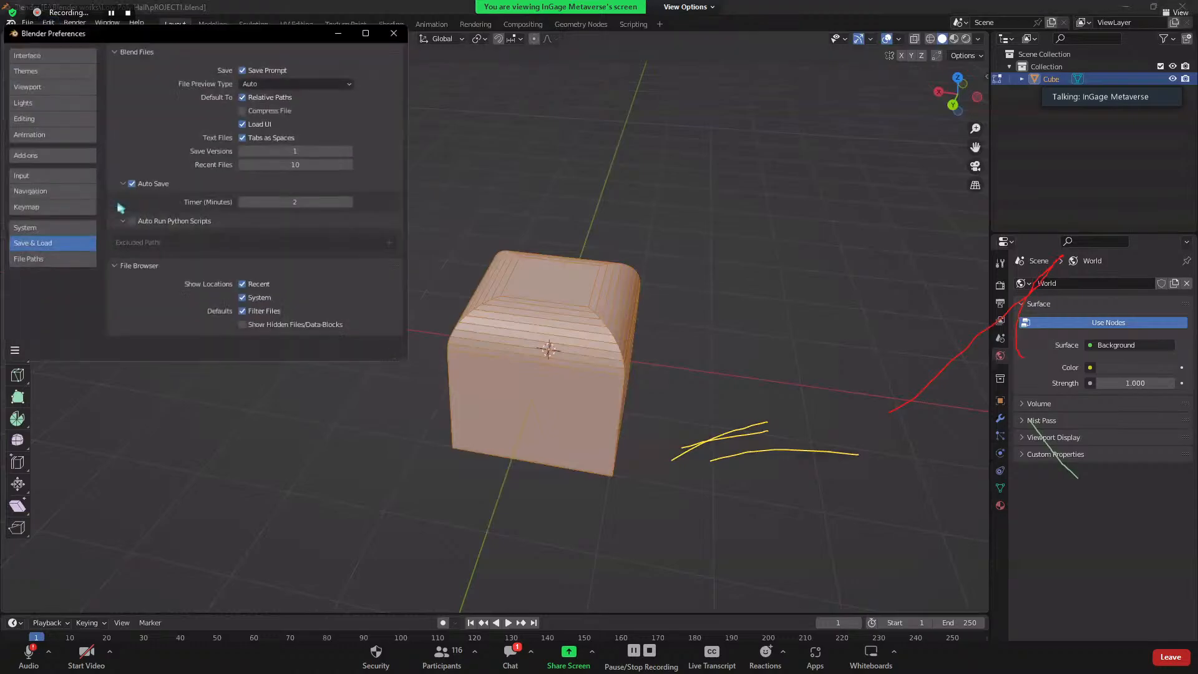
left_click(11, 354)
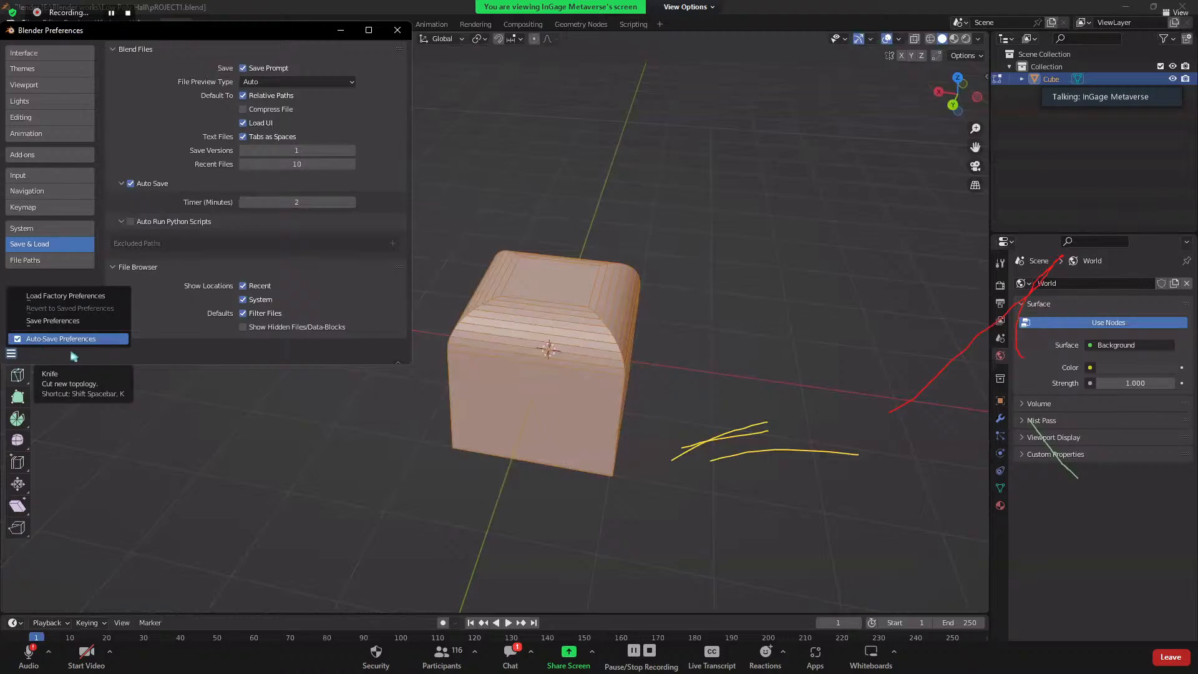
left_click(397, 30)
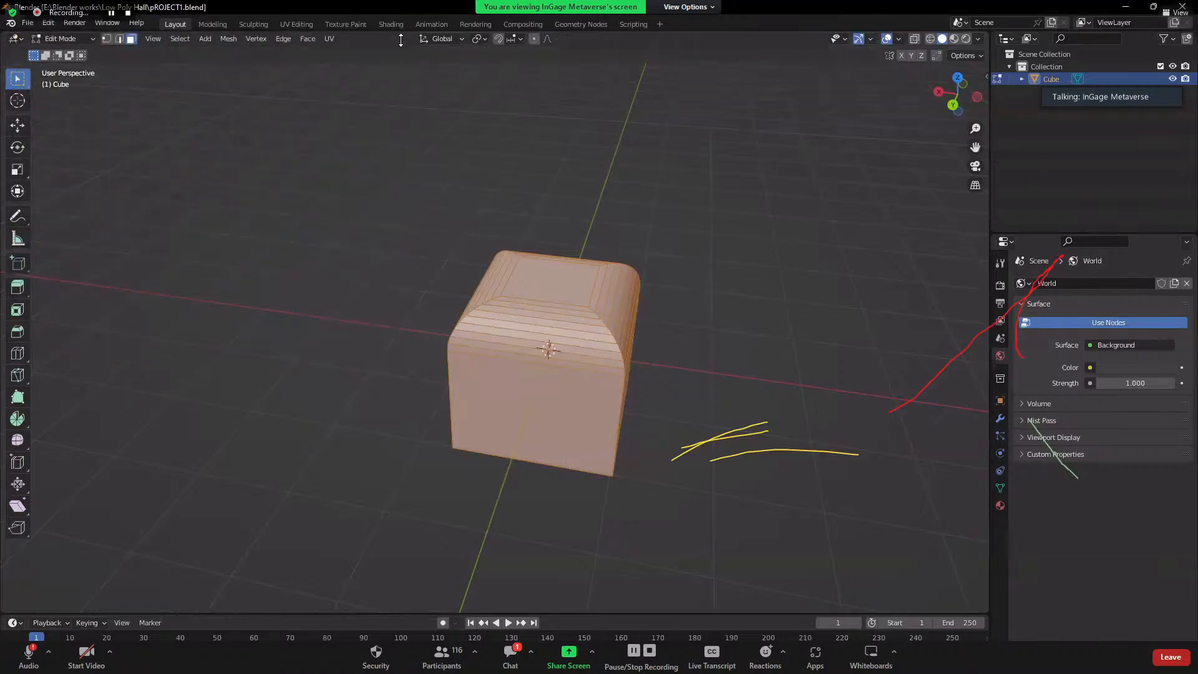
- Box-select the cube's visible faces in Edit Mode and check the selection from other sides
left_click_drag(368, 202, 837, 525)
middle_click_drag(837, 526, 524, 336)
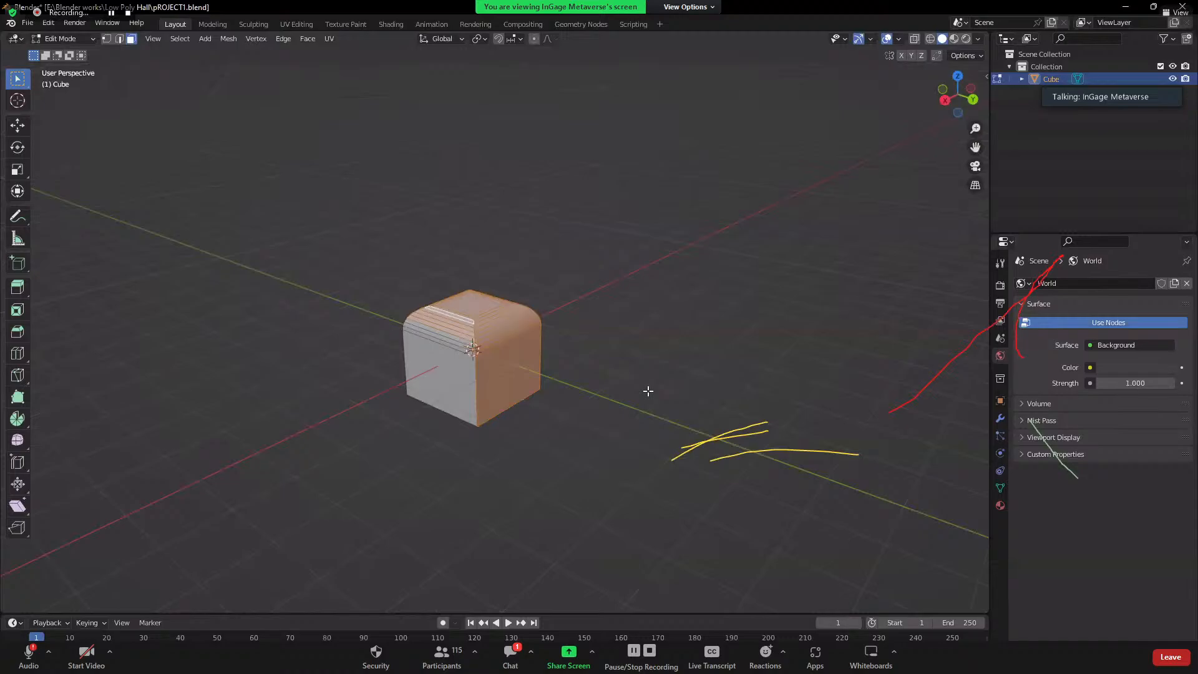
middle_click_drag(648, 391, 594, 340)
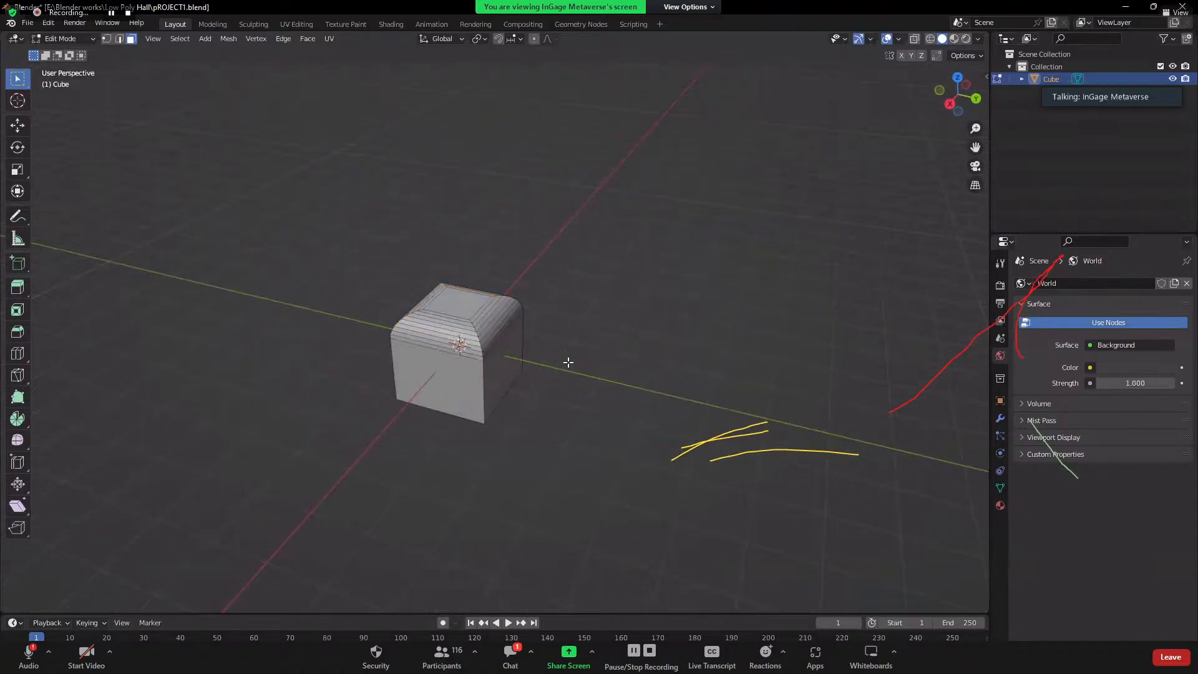
- Undo back to the unbevelled cube, and redo the bevel around its top face
key("ctrl+z")
key("ctrl+z")
key("ctrl+z")
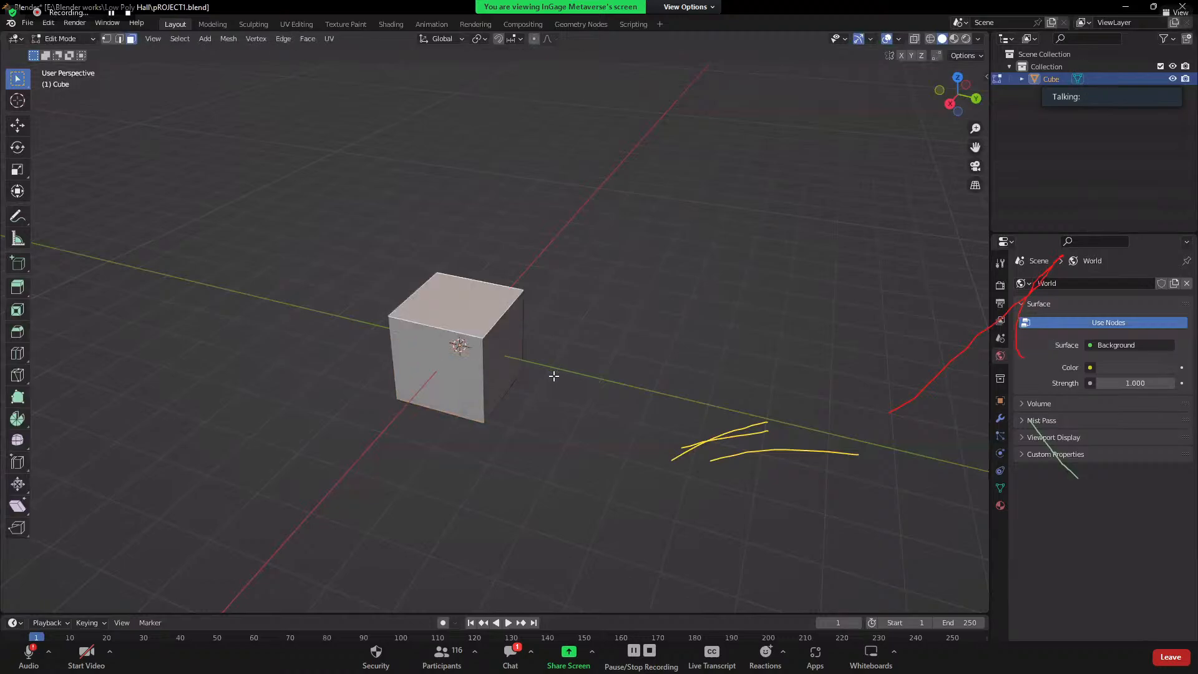
middle_click_drag(554, 372, 569, 395)
key("ctrl+shift+z")
key("ctrl+shift+z")
key("ctrl+shift+z")
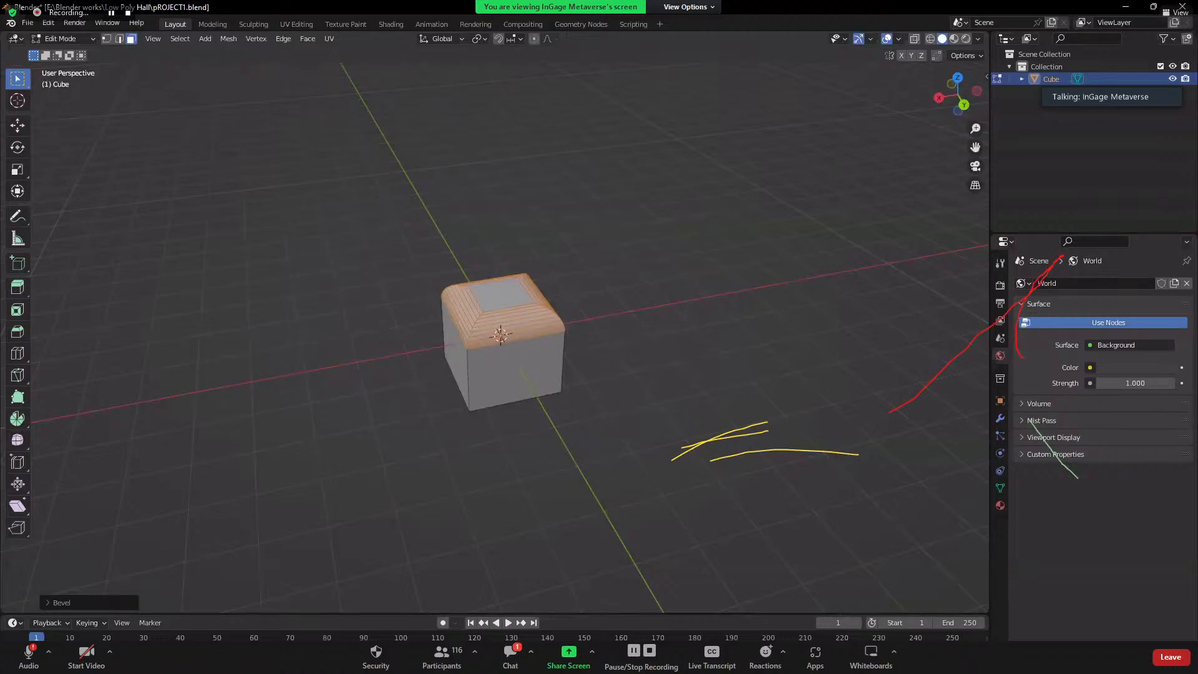
- Review the settings of the last Bevel operation, and undo the clearing of the bevelled faces' selection
left_click(61, 602)
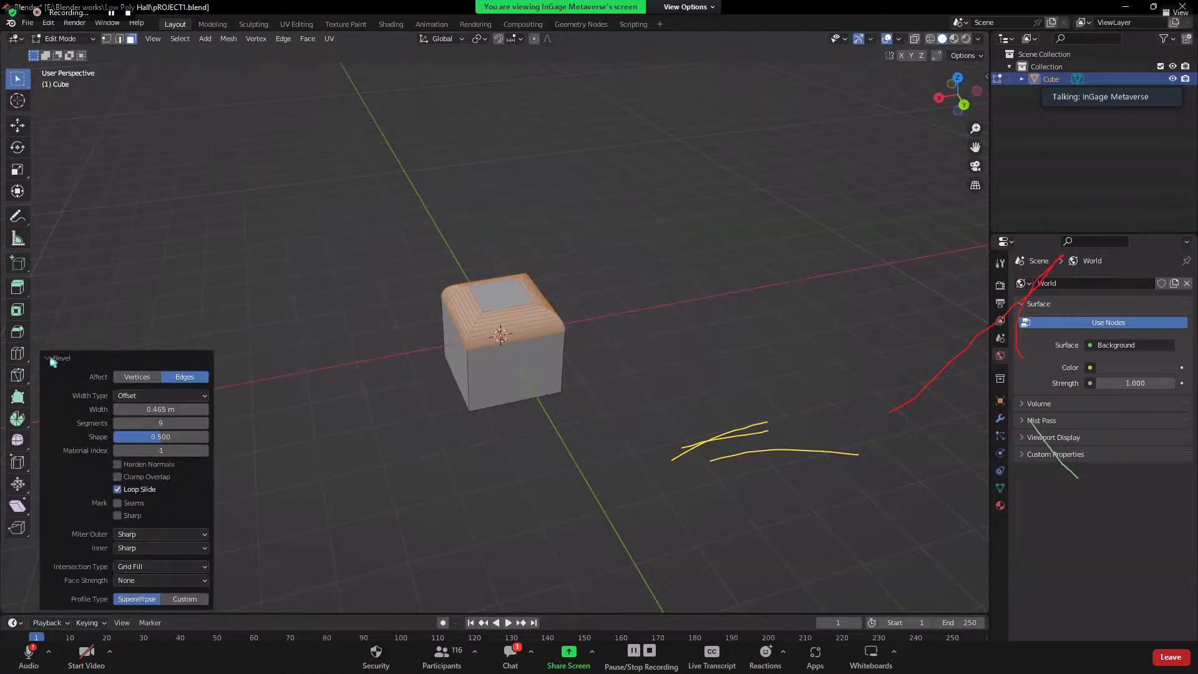
left_click(118, 359)
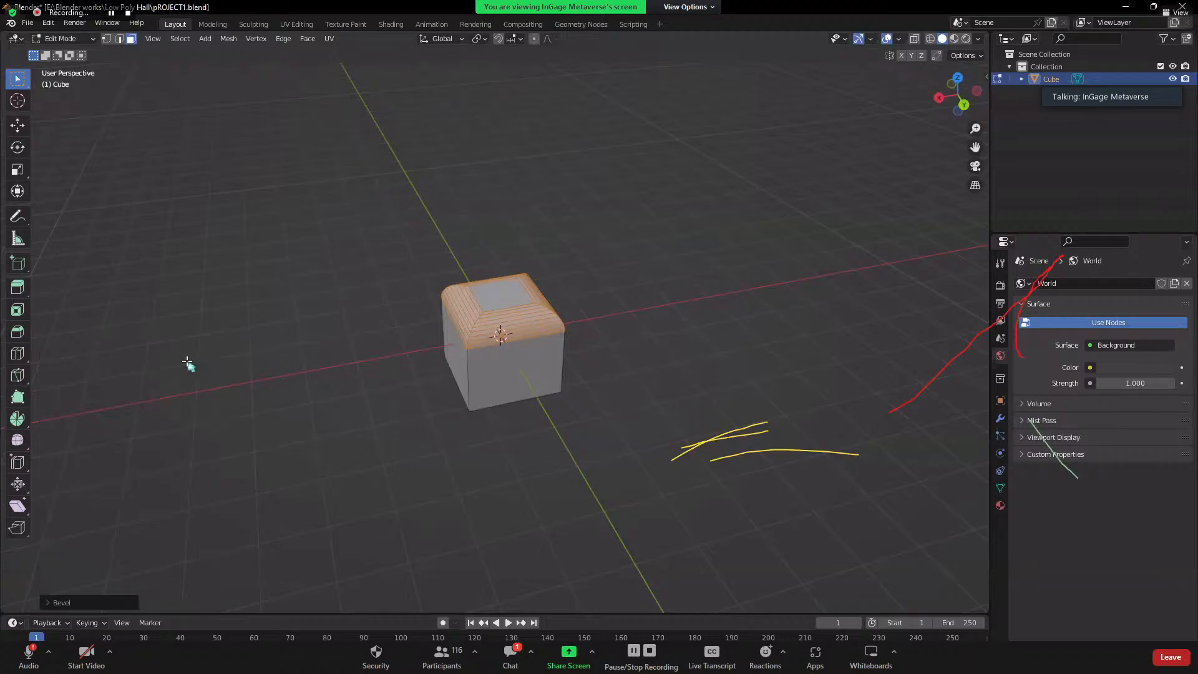
left_click(62, 602)
left_click(281, 466)
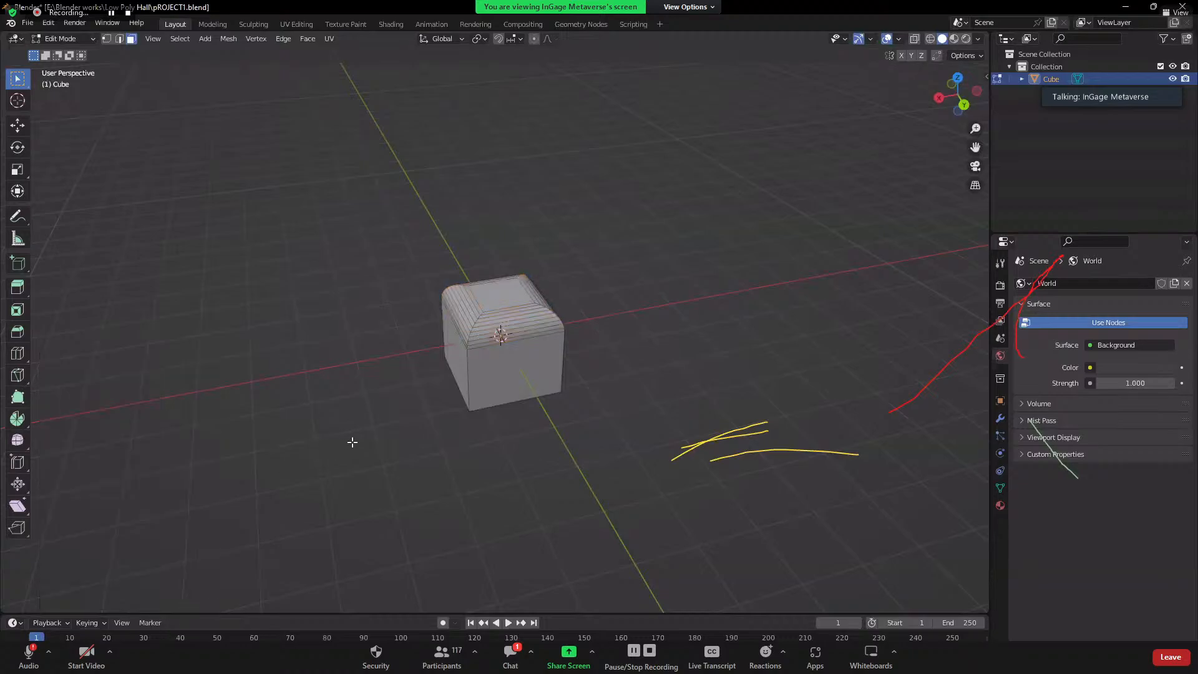
key("ctrl+z")
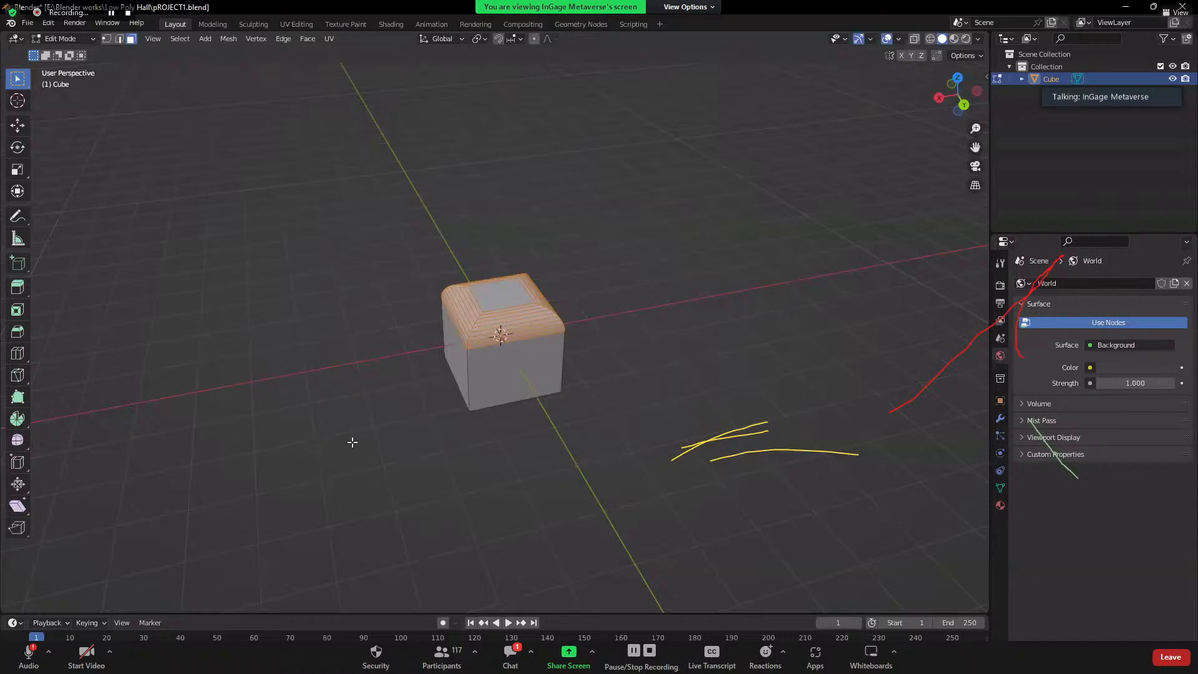
- Return the cube to its unbevelled shape and bevel its top edges with 9 segments, about 0.492 m wide
key("alt+s")
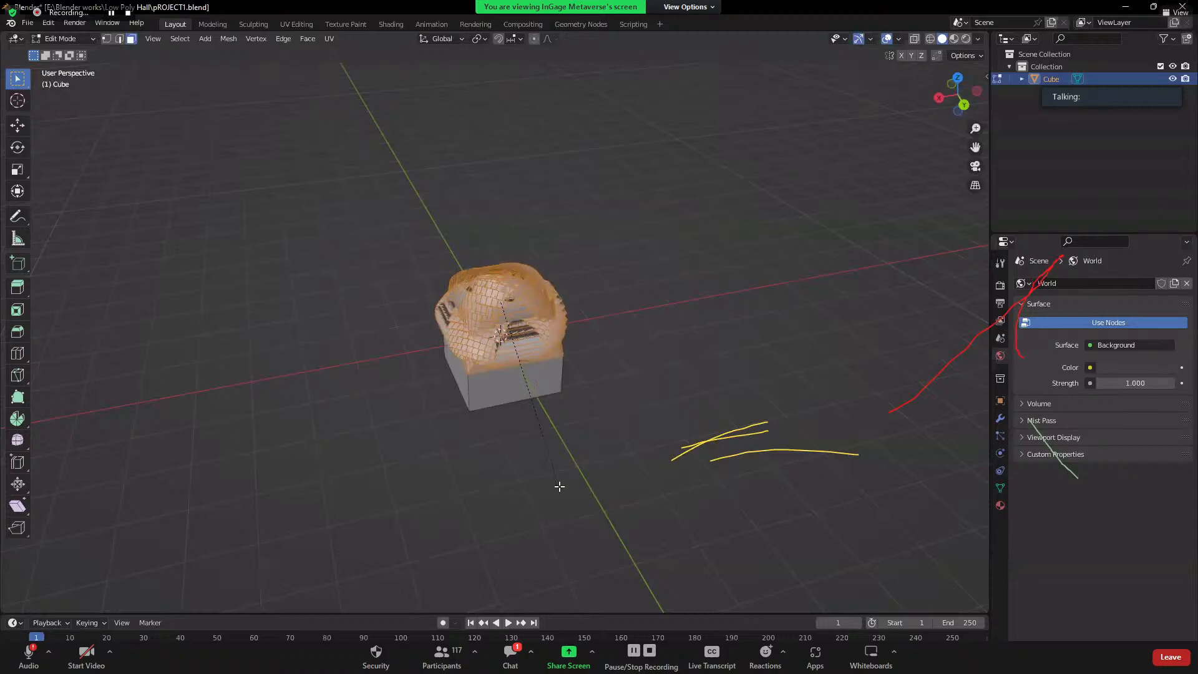
key("ctrl+z")
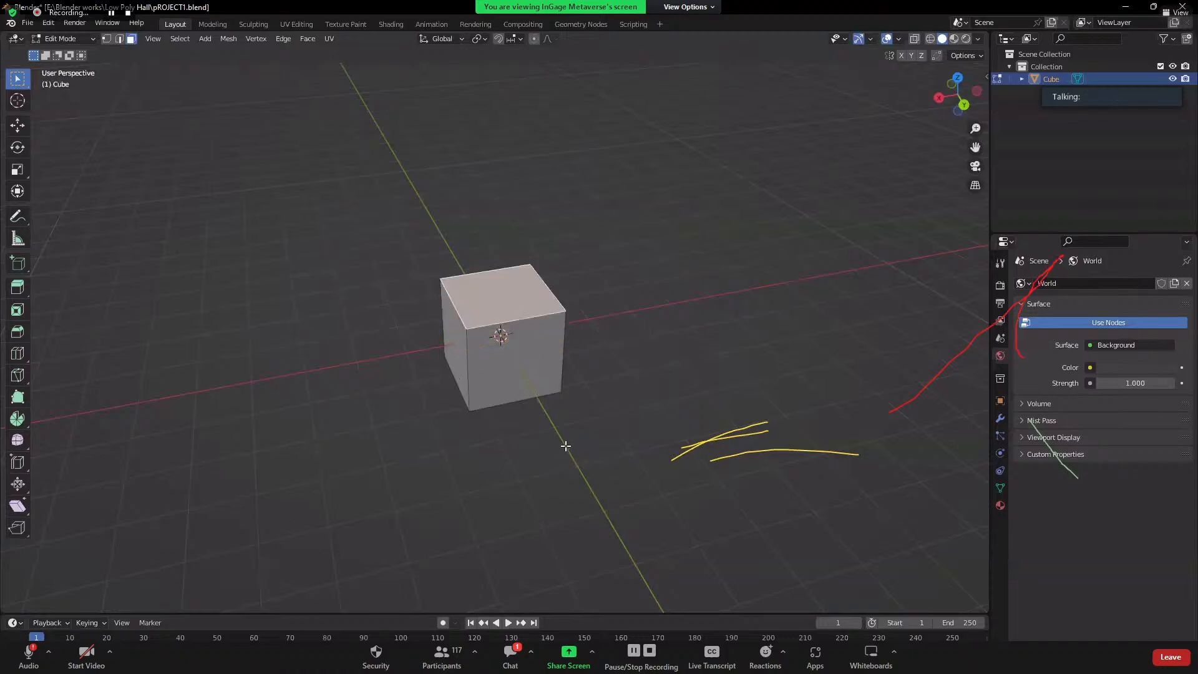
left_click(585, 467)
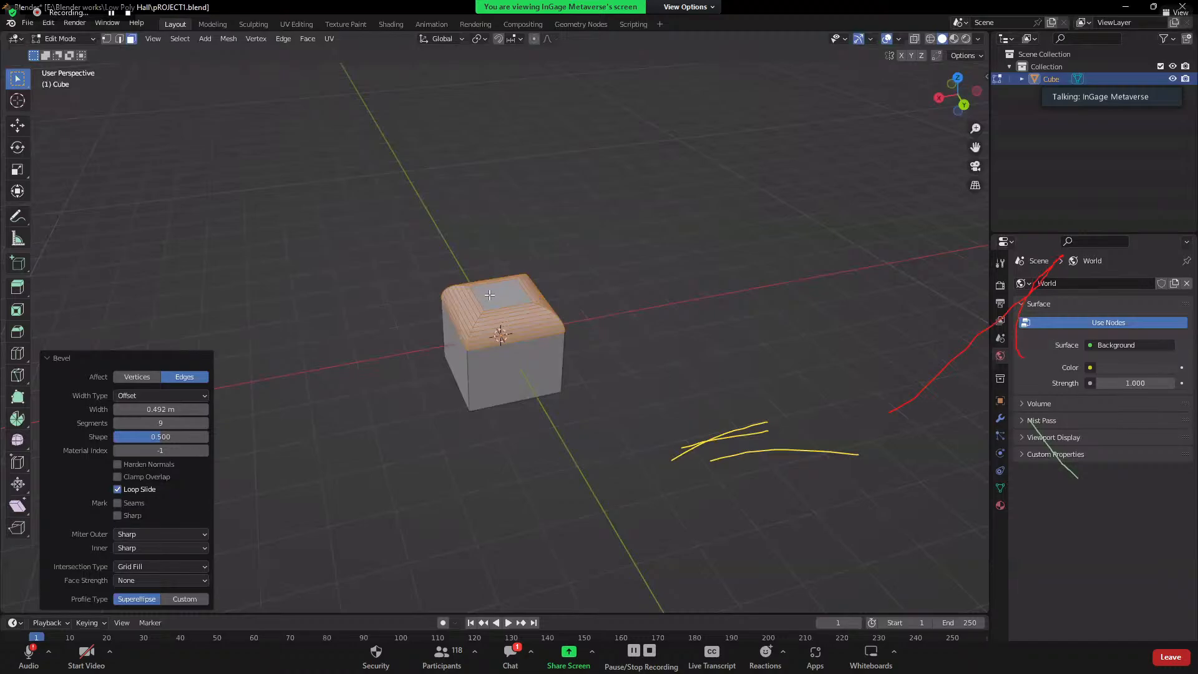
- Undo the current bevel and bevel the cube's top edges again with 9 segments, about 0.695 m wide
left_click(490, 315)
key("ctrl+z")
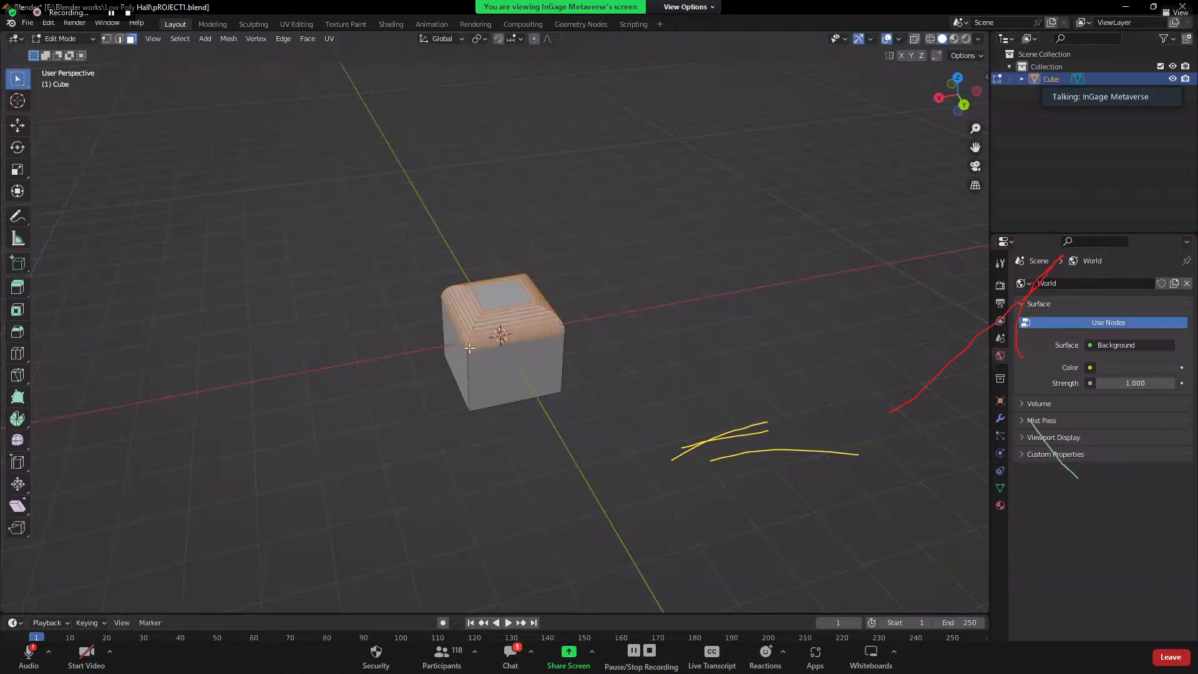
key("ctrl+z")
key("ctrl+b")
left_click(444, 436)
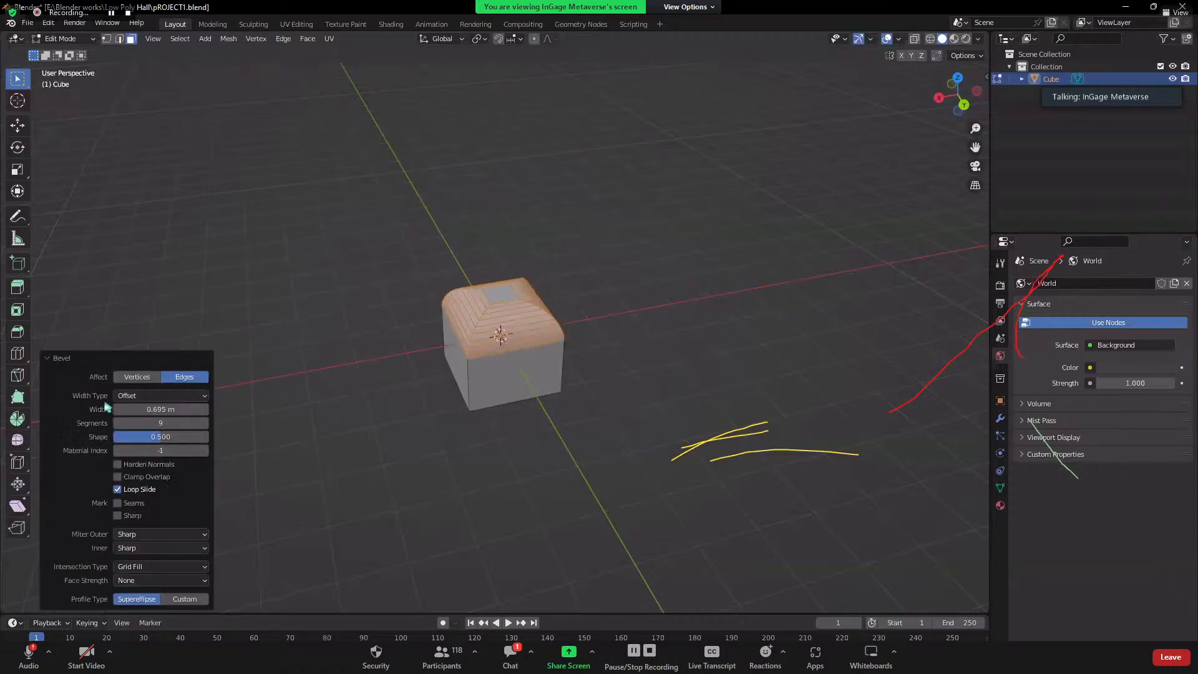
- Compare the bevel applied to Vertices with the bevel applied to Edges, and return it to Edges
left_click(142, 381)
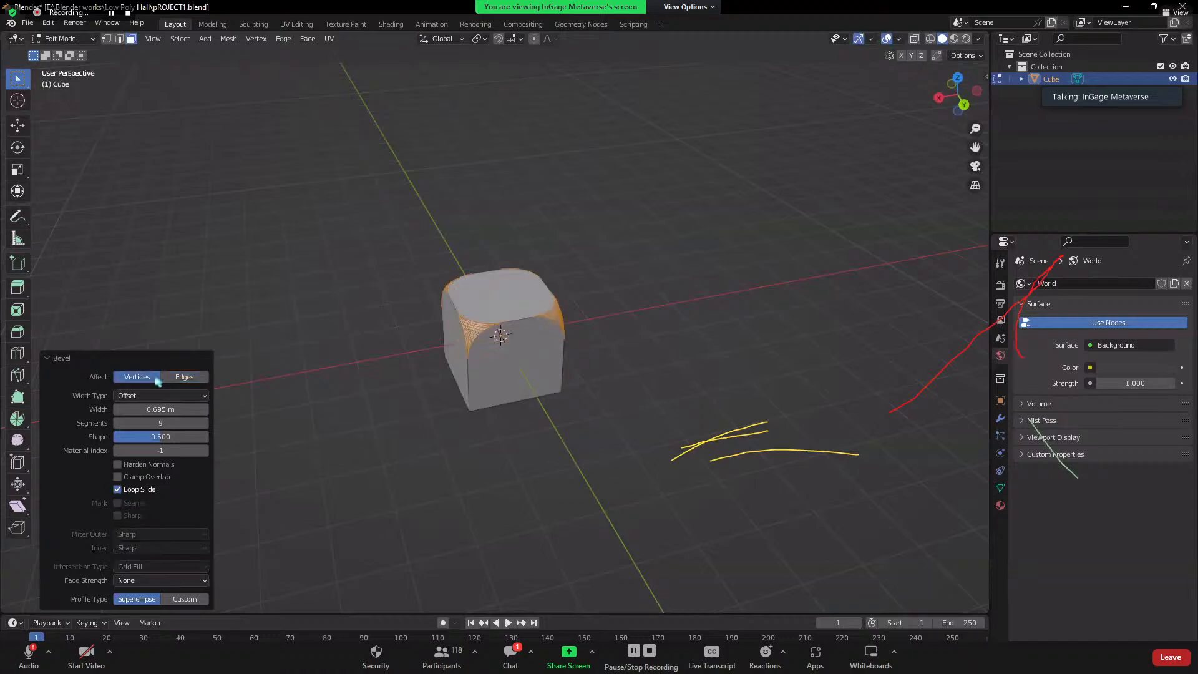
left_click(164, 380)
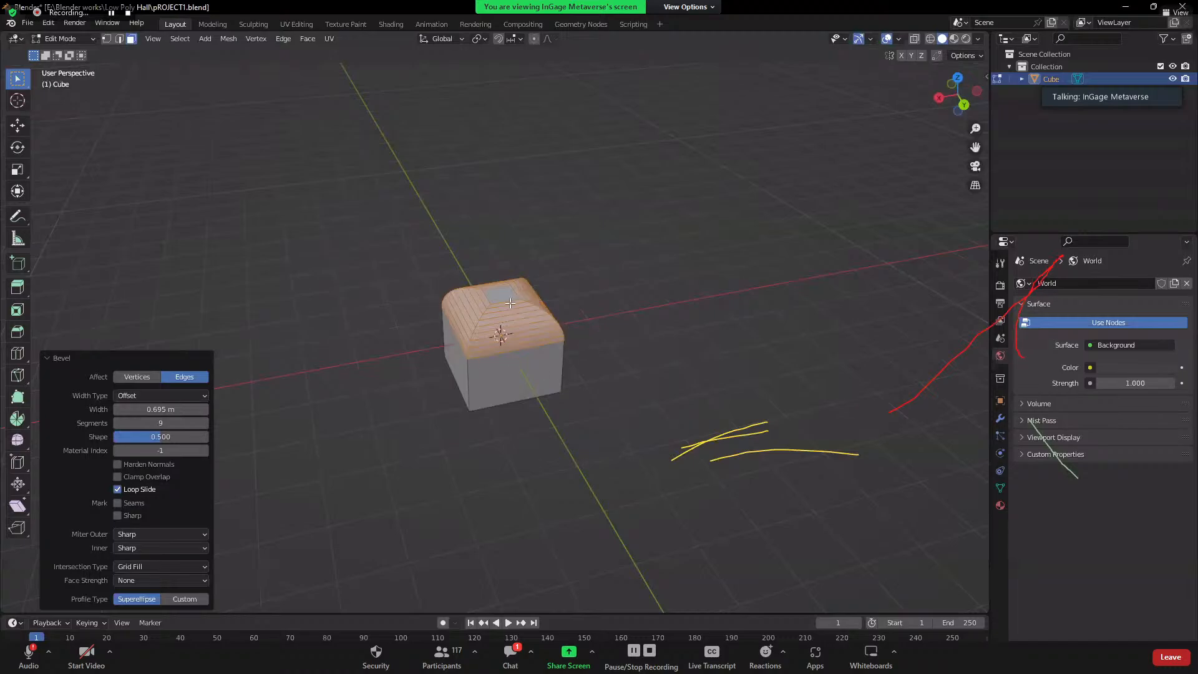
left_click(149, 378)
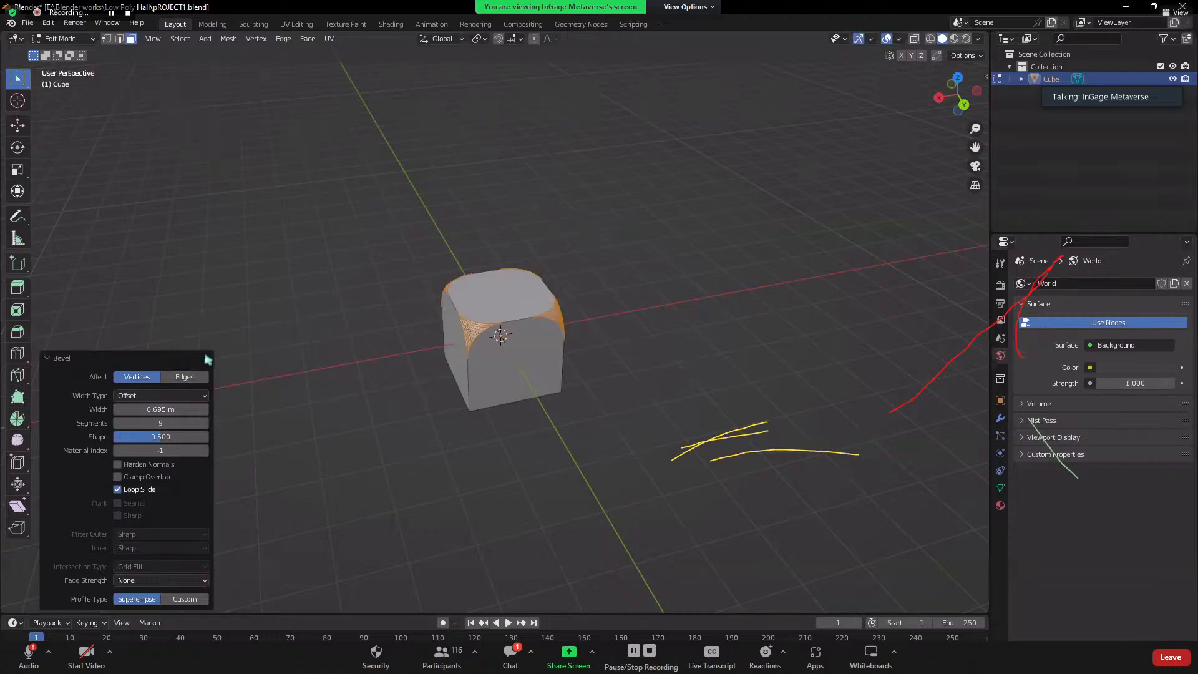
left_click(184, 377)
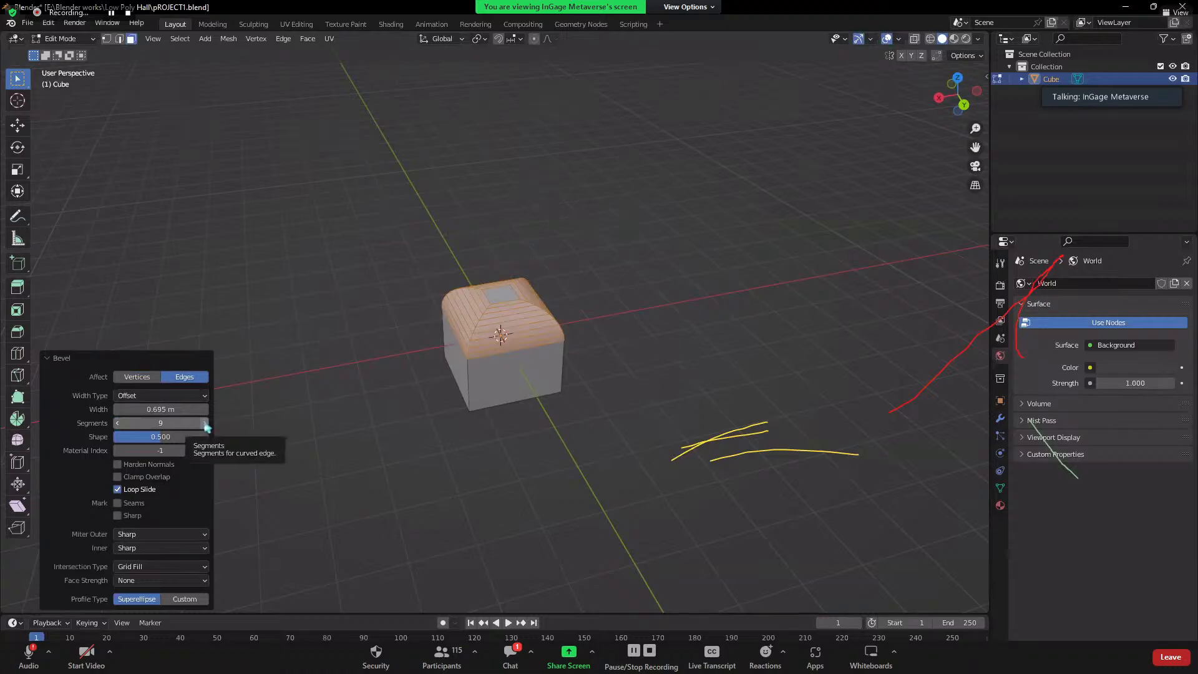
- Raise the bevel's segment count step by step to 20
left_click(205, 423)
left_click(205, 423)
left_click(206, 423)
left_click(205, 424)
left_click(205, 423)
left_click(205, 424)
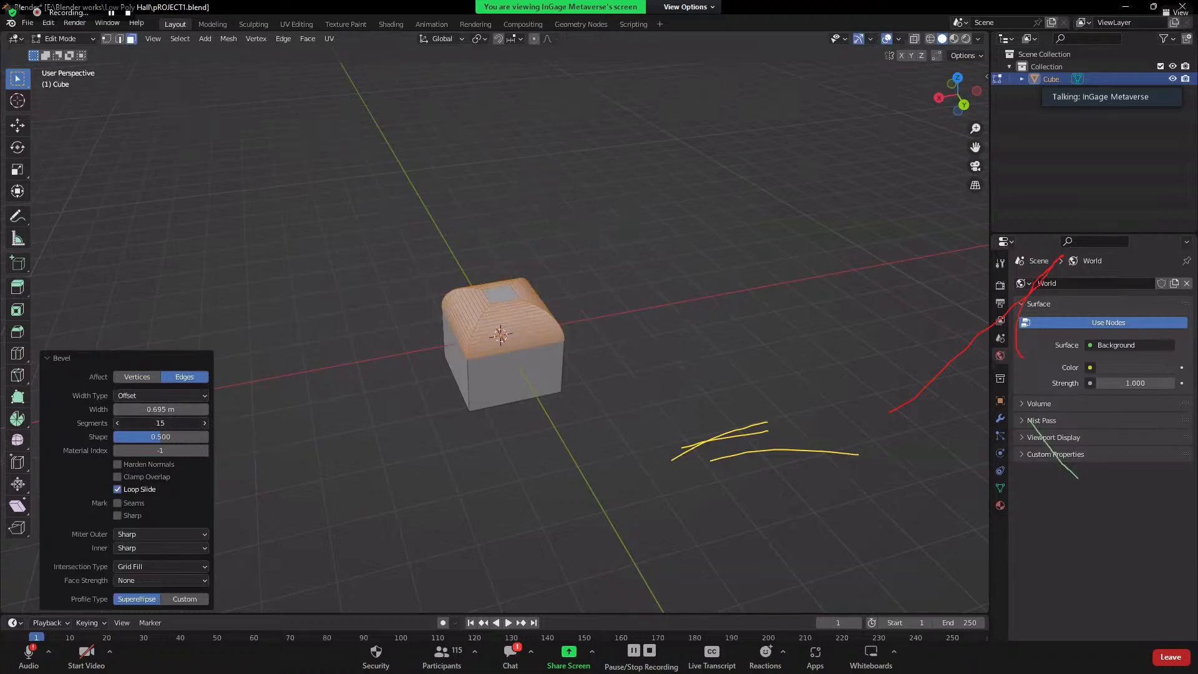
left_click(205, 423)
left_click(206, 423)
left_click(206, 423)
left_click(205, 423)
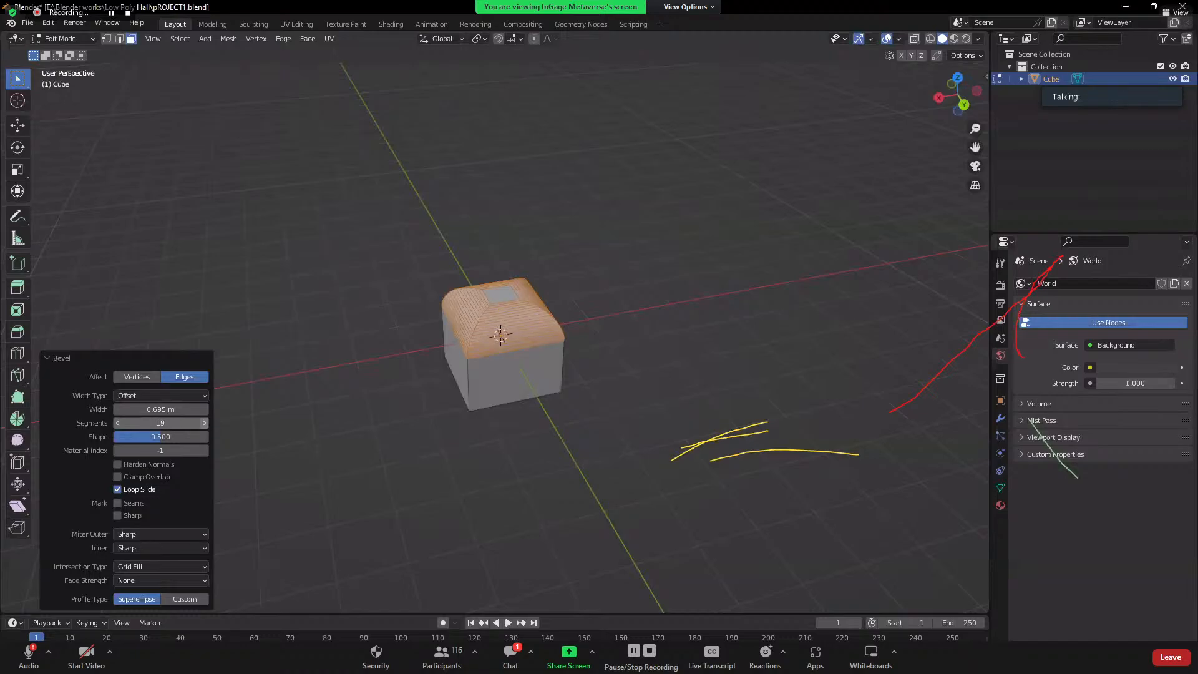
left_click(203, 423)
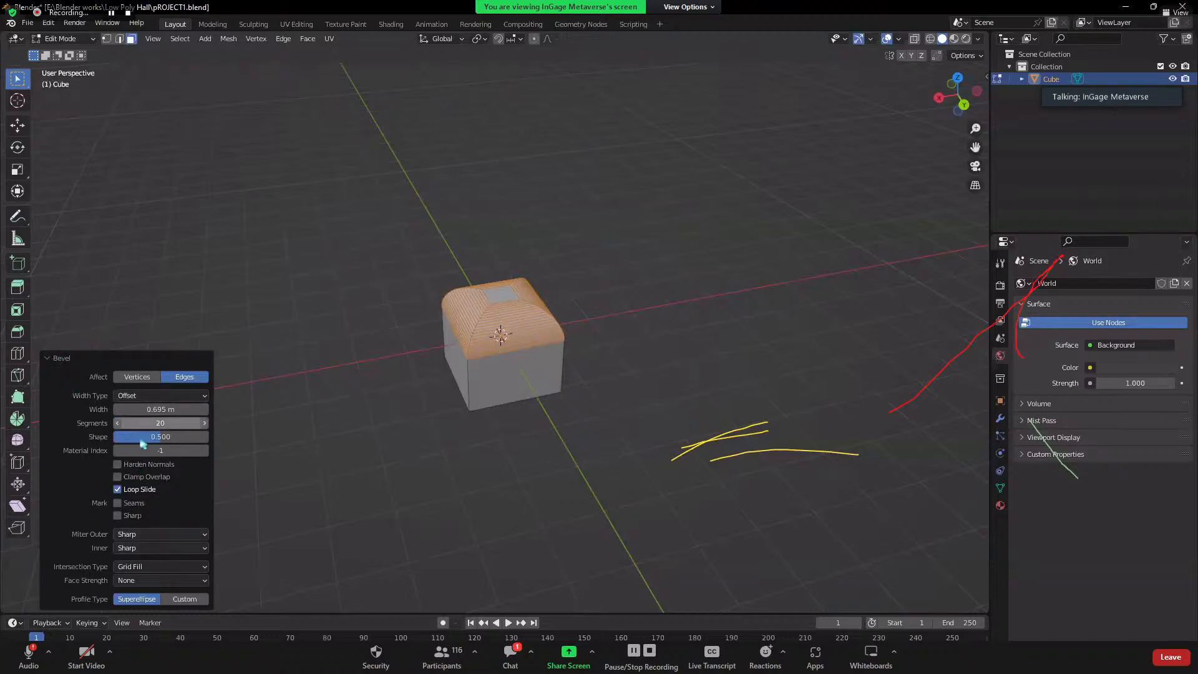
- Reduce the bevel width to 0.685 m and set the segments to 9
left_click(120, 409)
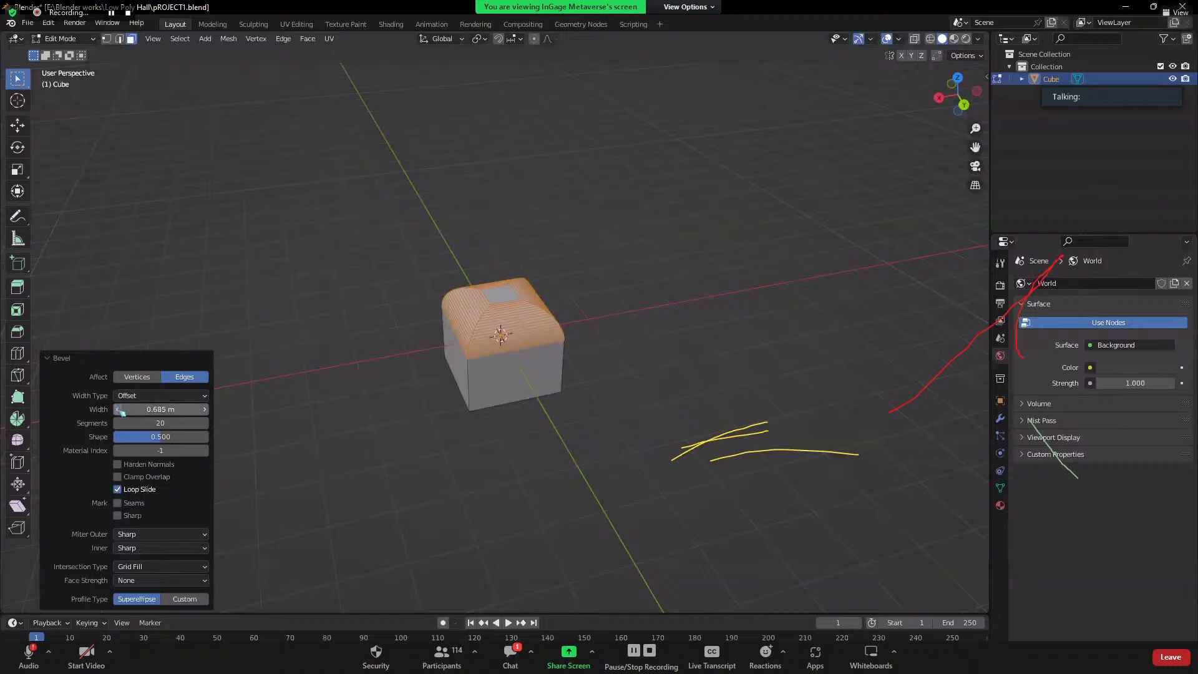
left_click(160, 423)
type("9")
key("Return")
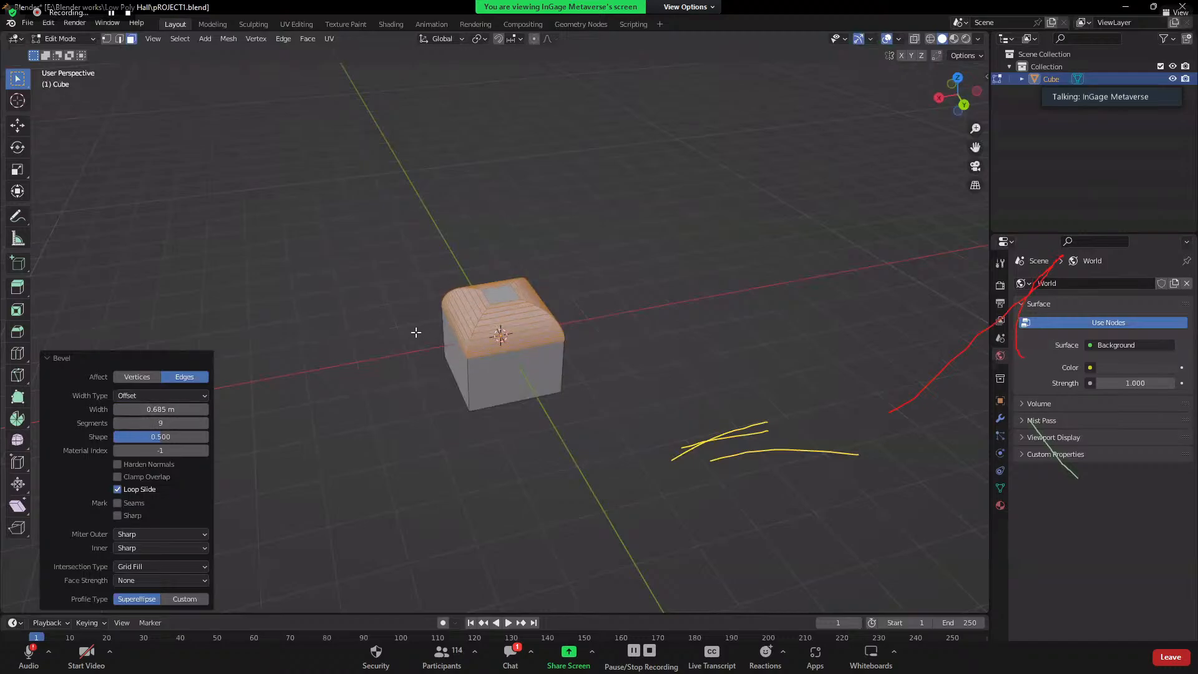
- Inspect the rounded cube from several angles in Object Mode, and delete it
key("Tab")
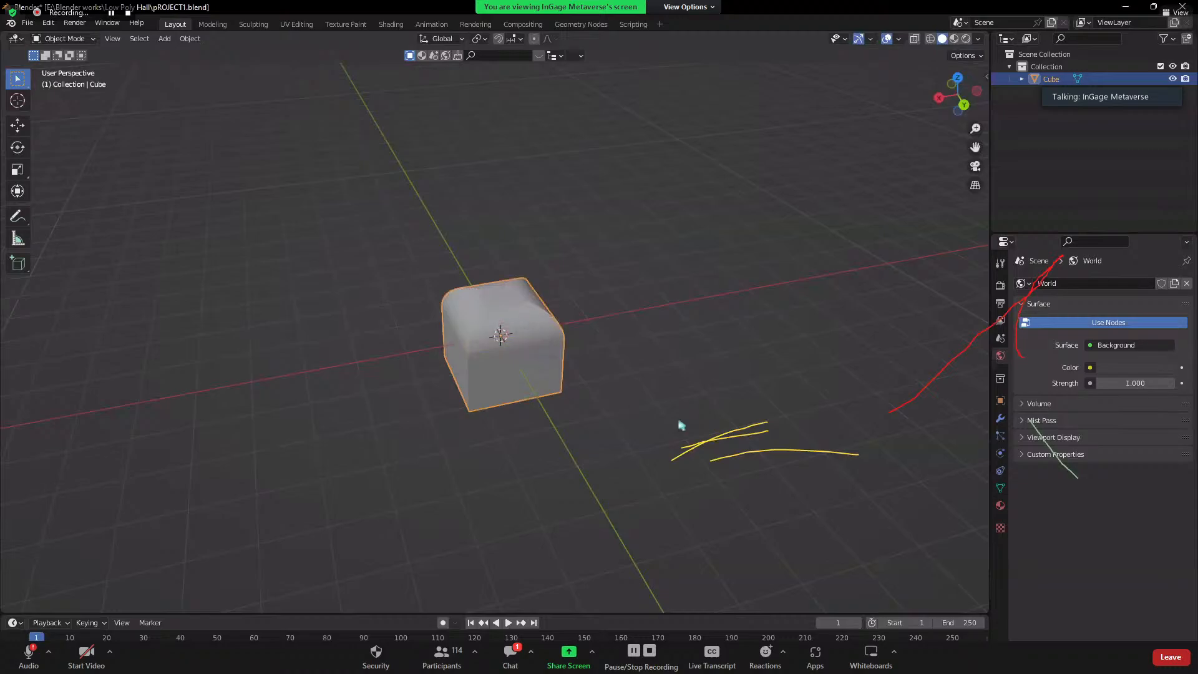
middle_click_drag(681, 425, 387, 240)
left_click_drag(406, 232, 649, 407)
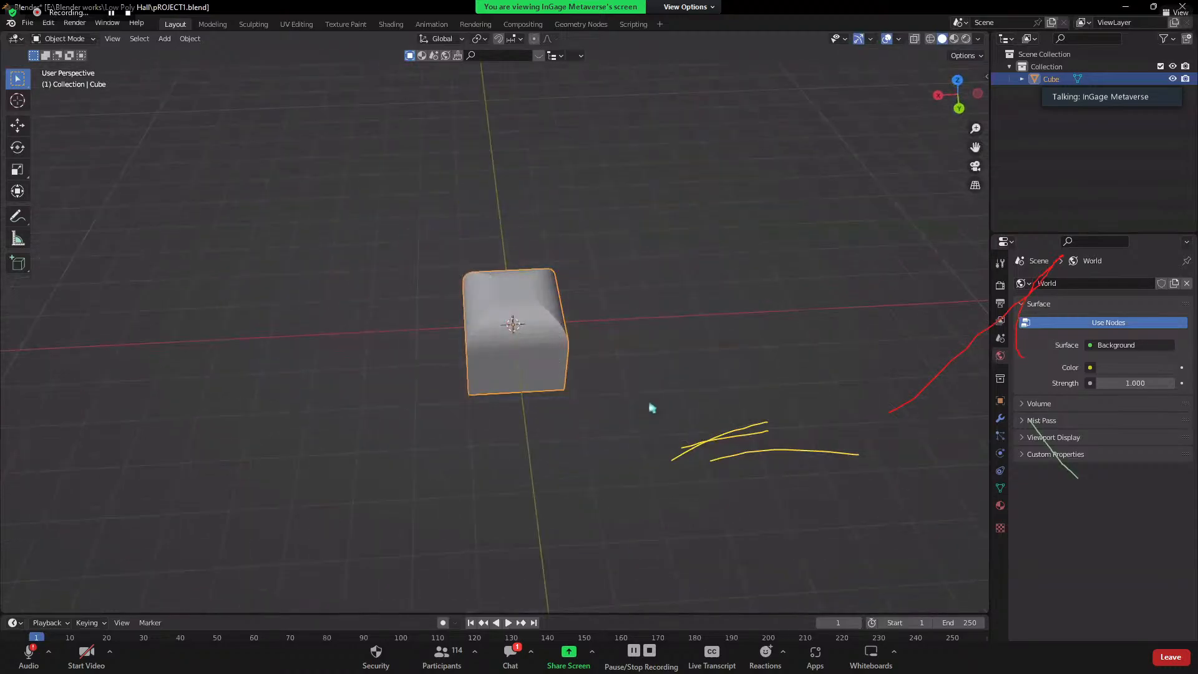
middle_click_drag(652, 408, 624, 372)
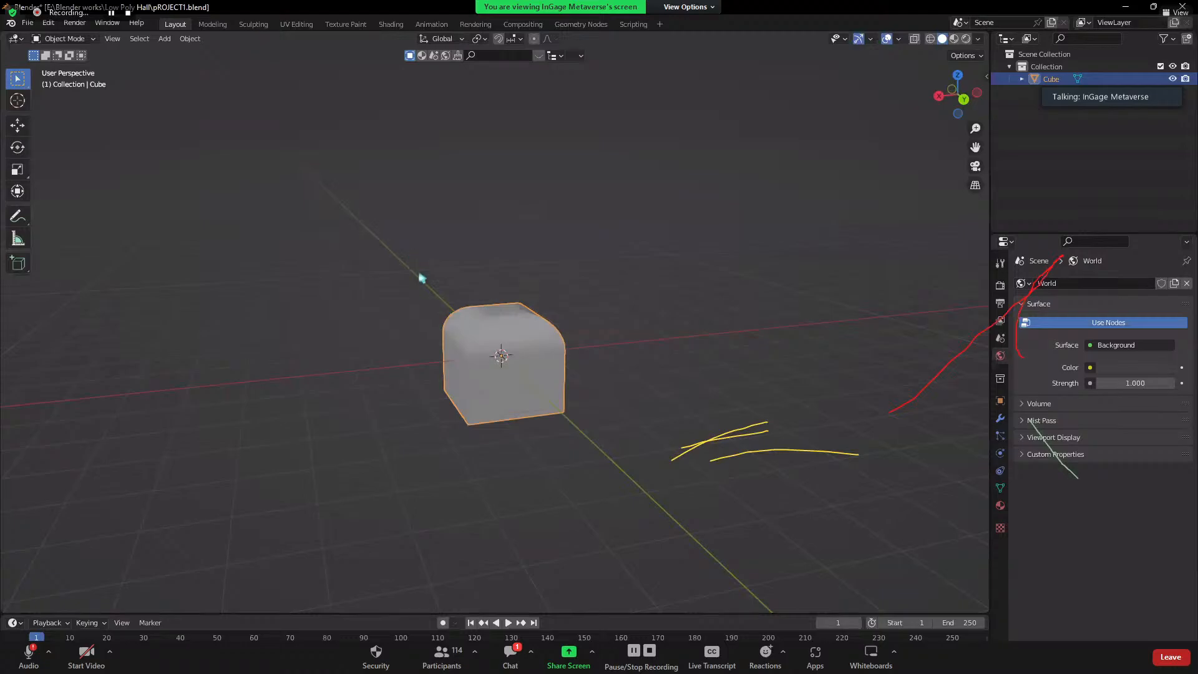
key("x")
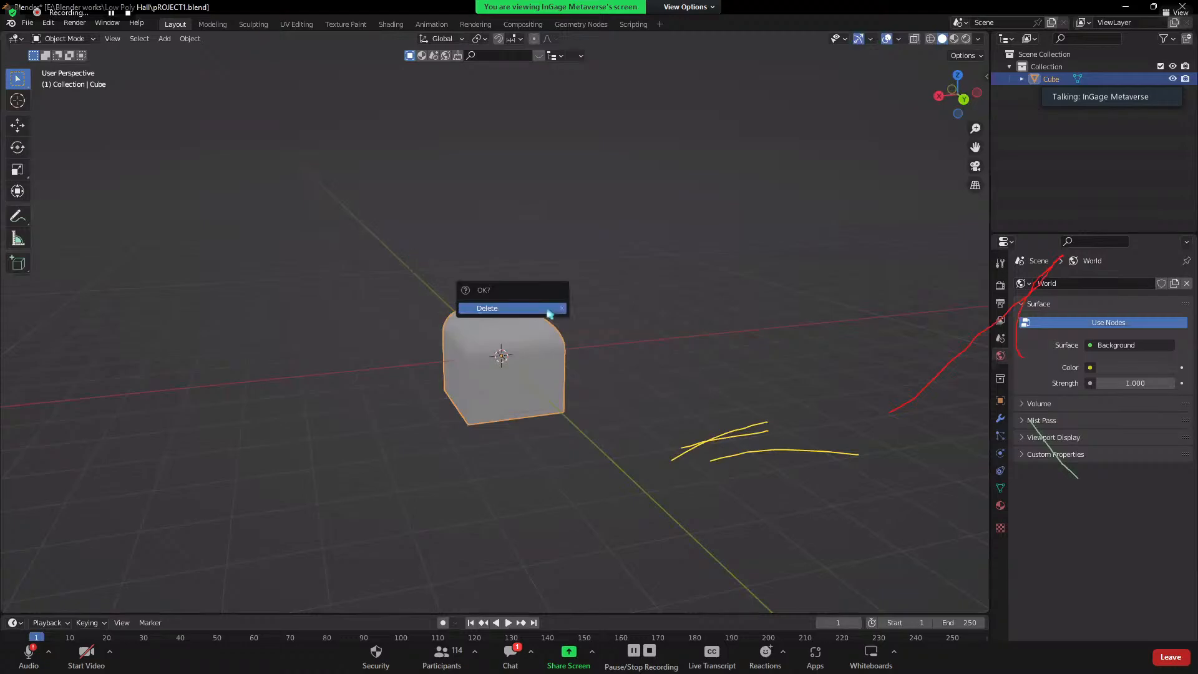
key("Return")
- Add a plane mesh to the empty scene
key("shift+a")
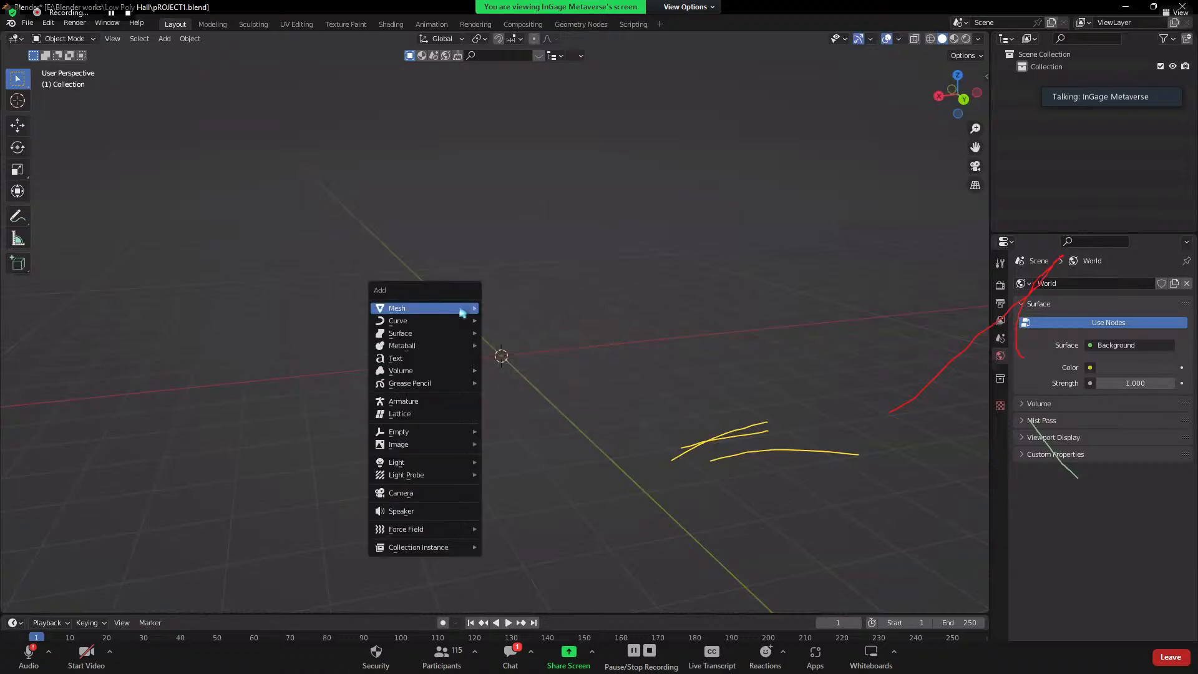
mouse_move(466, 308)
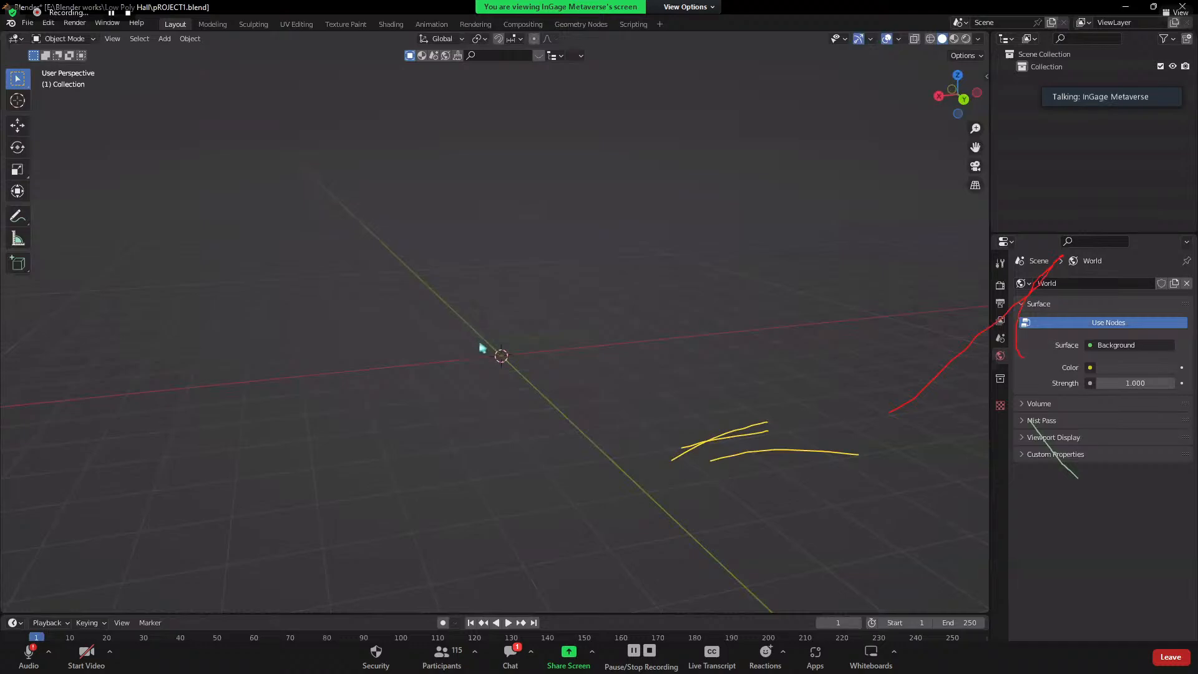
key("shift+a")
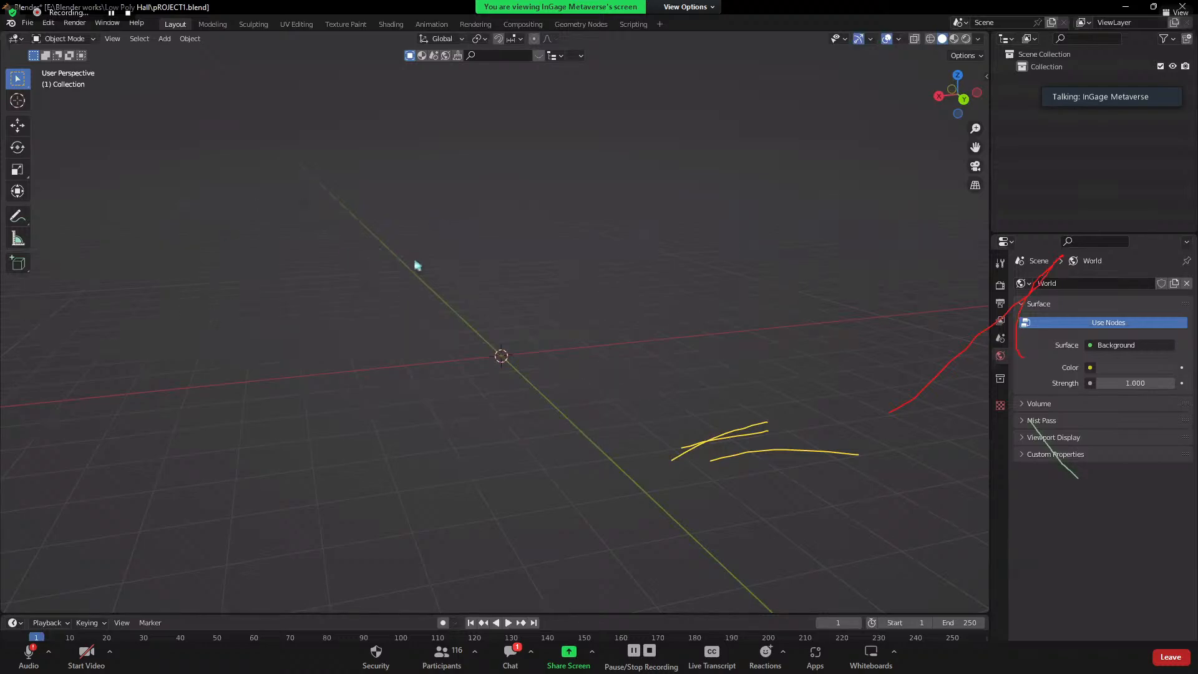
key("shift+a")
mouse_move(474, 265)
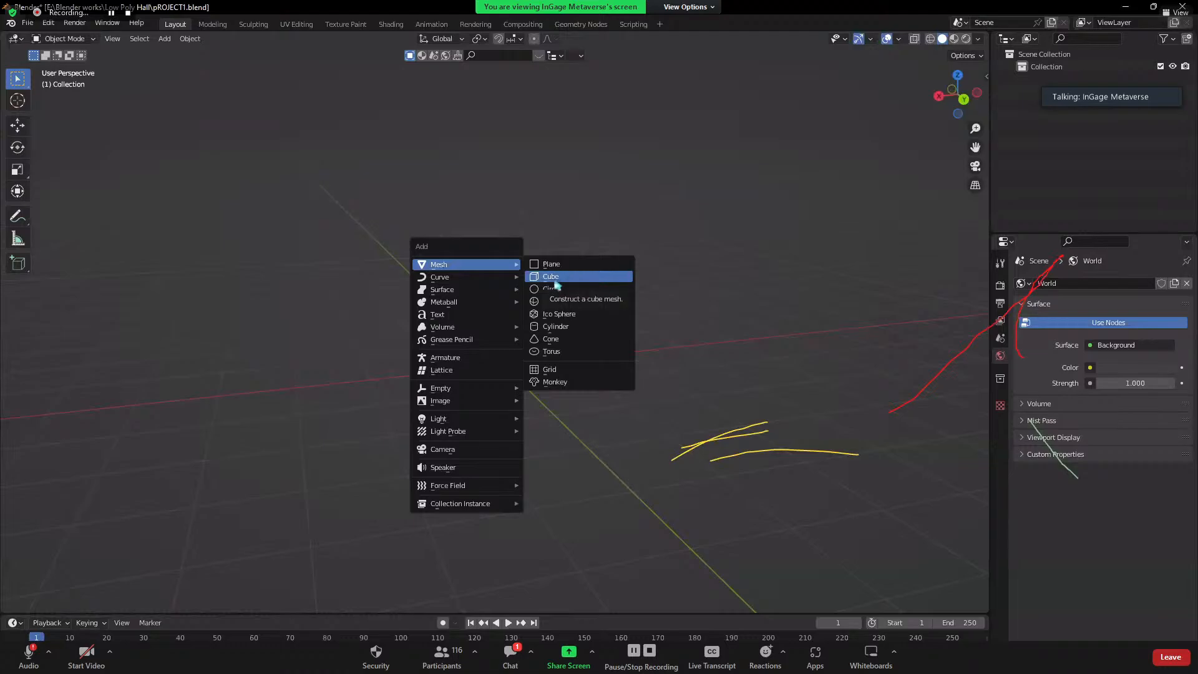
key("shift+a")
mouse_move(589, 272)
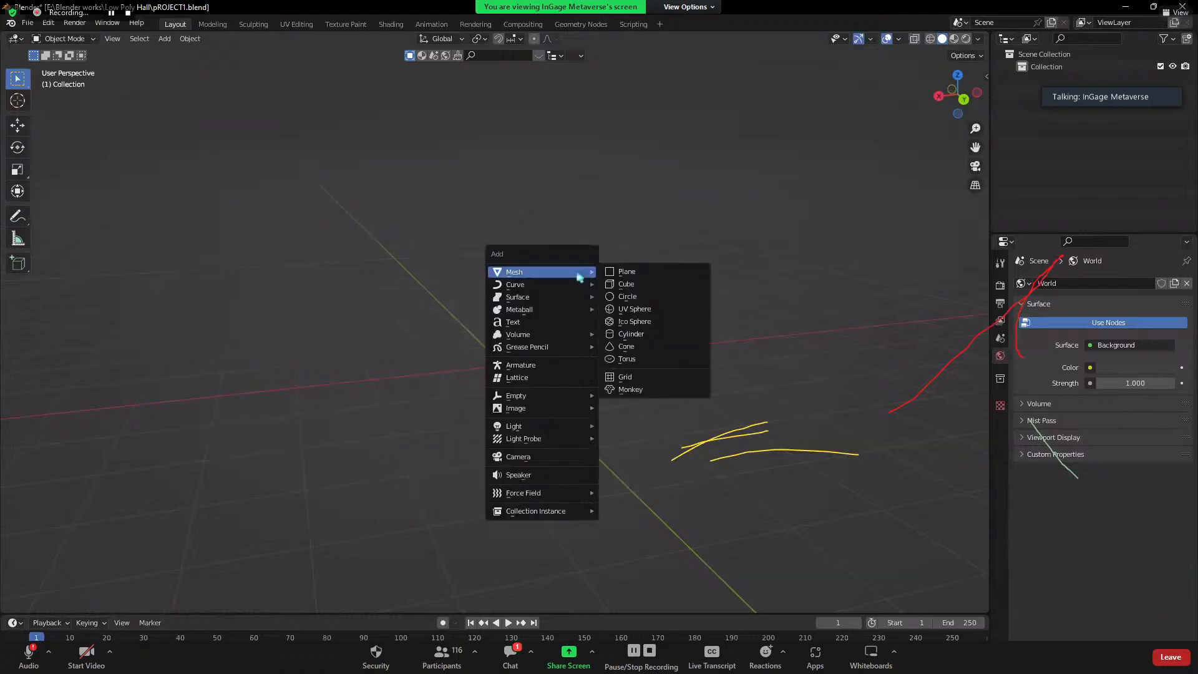
left_click(647, 278)
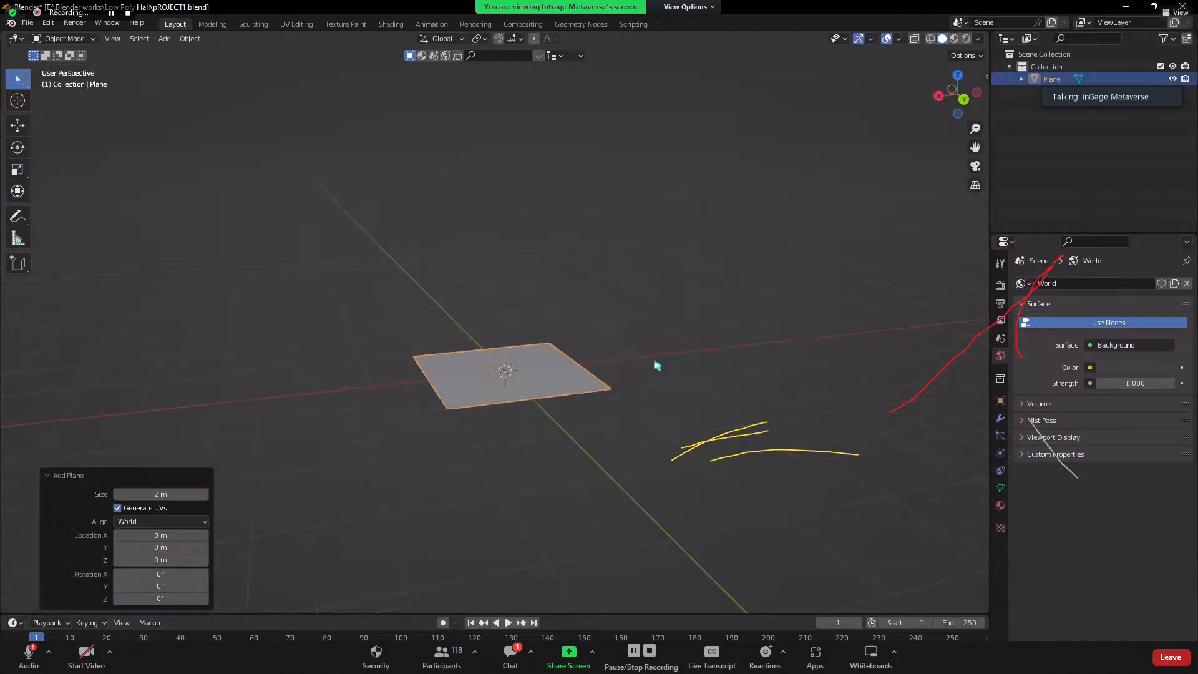
- Enter Edit Mode on the plane and scale it along the X axis by about 1.926
middle_click_drag(655, 366, 353, 317)
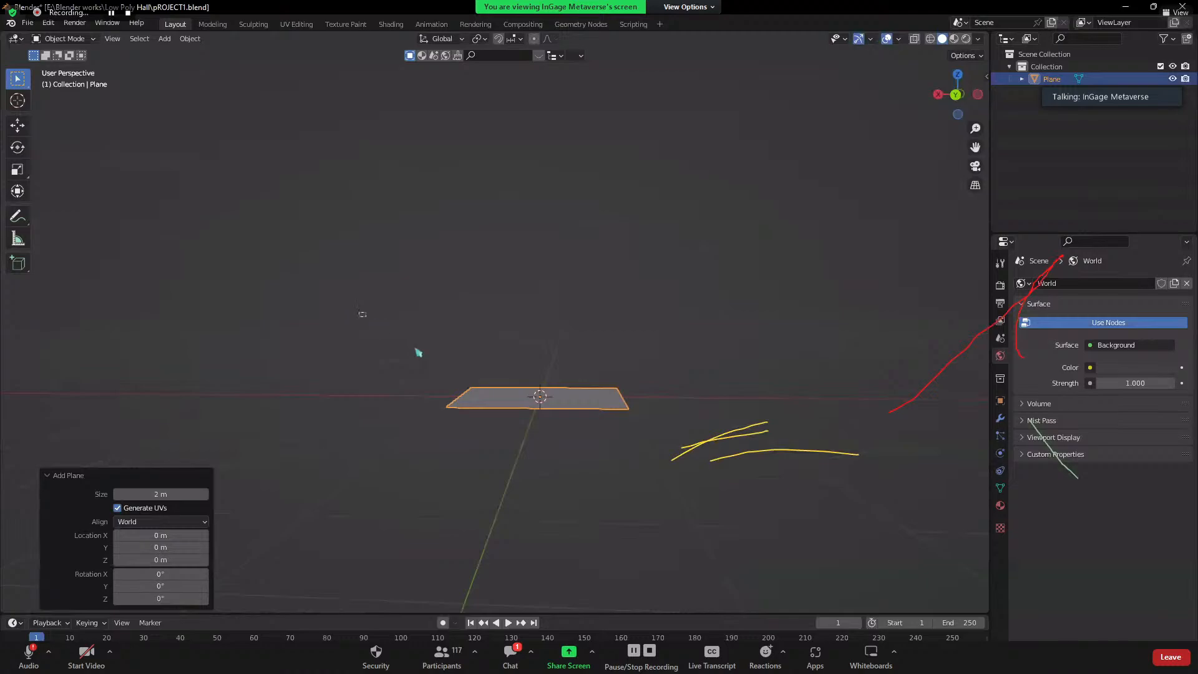
left_click_drag(303, 272, 711, 517)
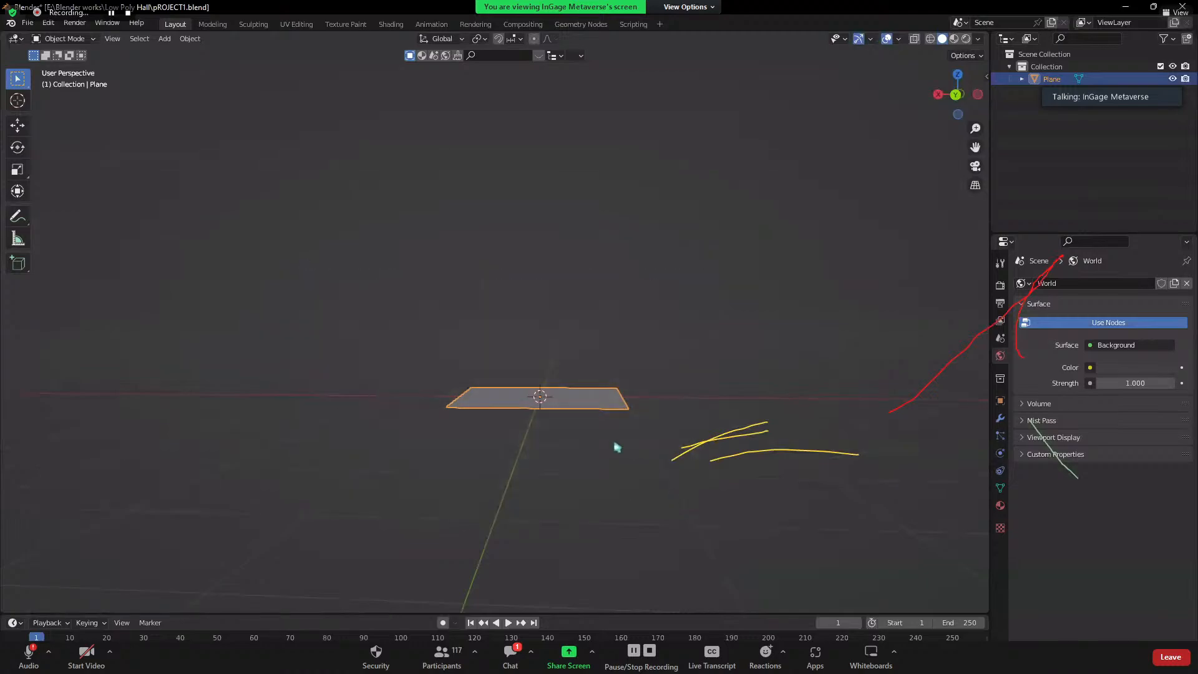
middle_click_drag(615, 447, 507, 377)
key("Tab")
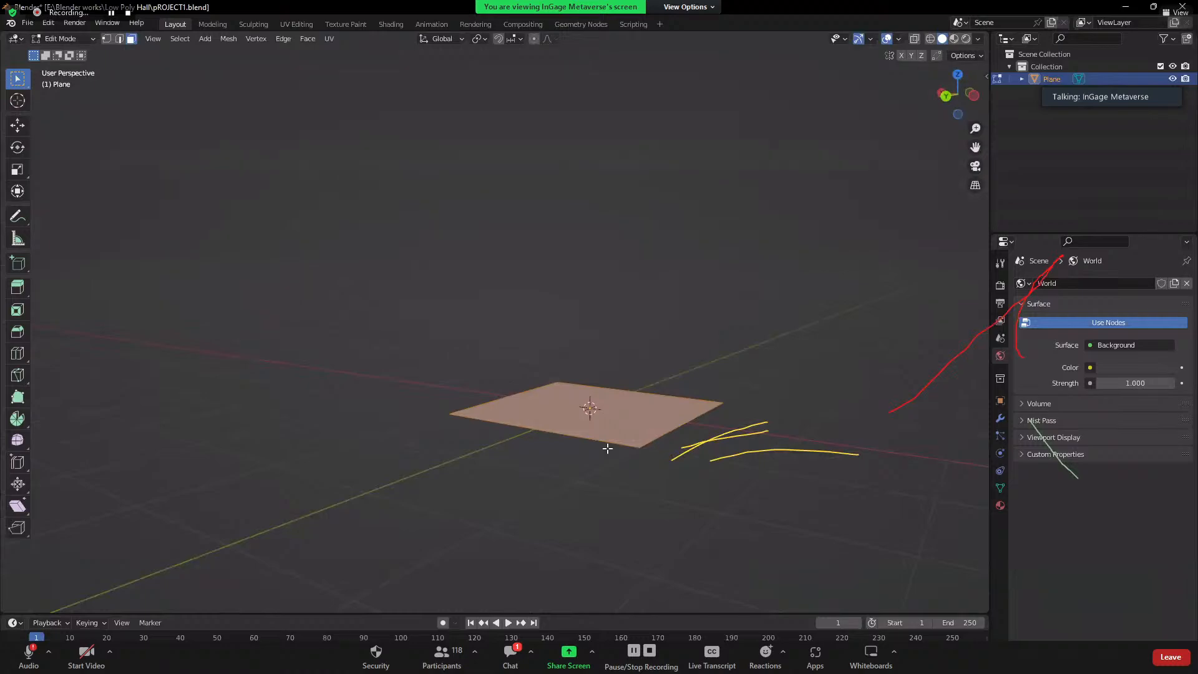
middle_click_drag(610, 447, 573, 435)
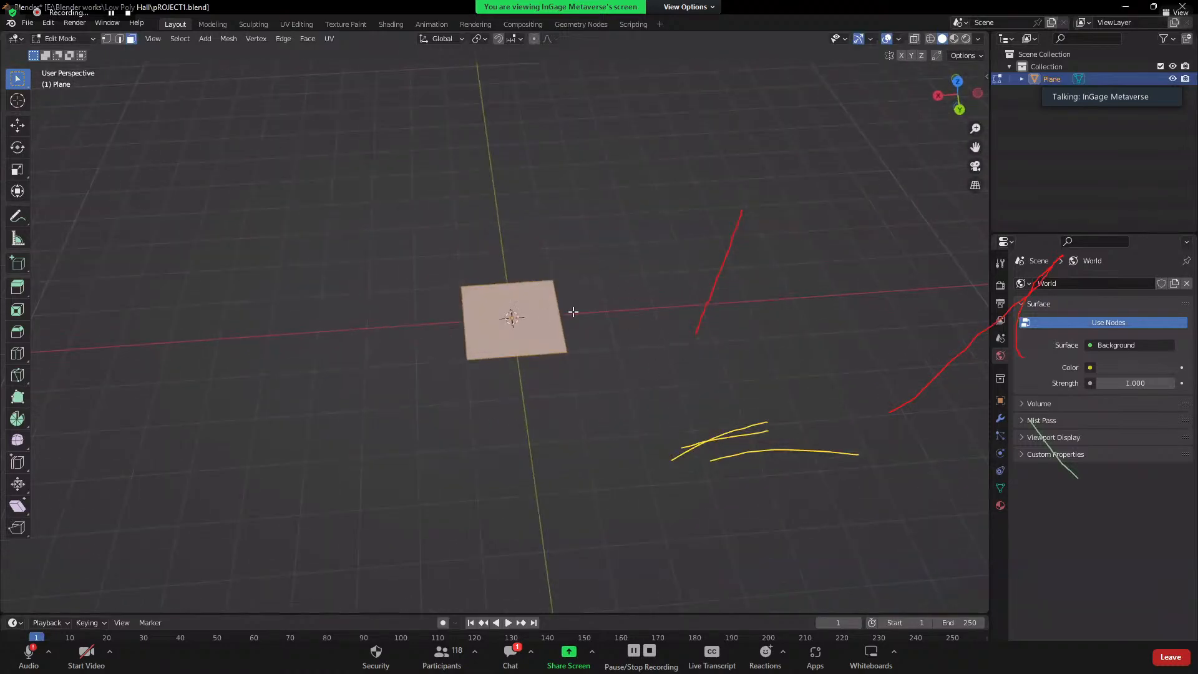
mouse_move(645, 442)
middle_mouse_down()
mouse_move(626, 417)
mouse_move(602, 420)
middle_mouse_up()
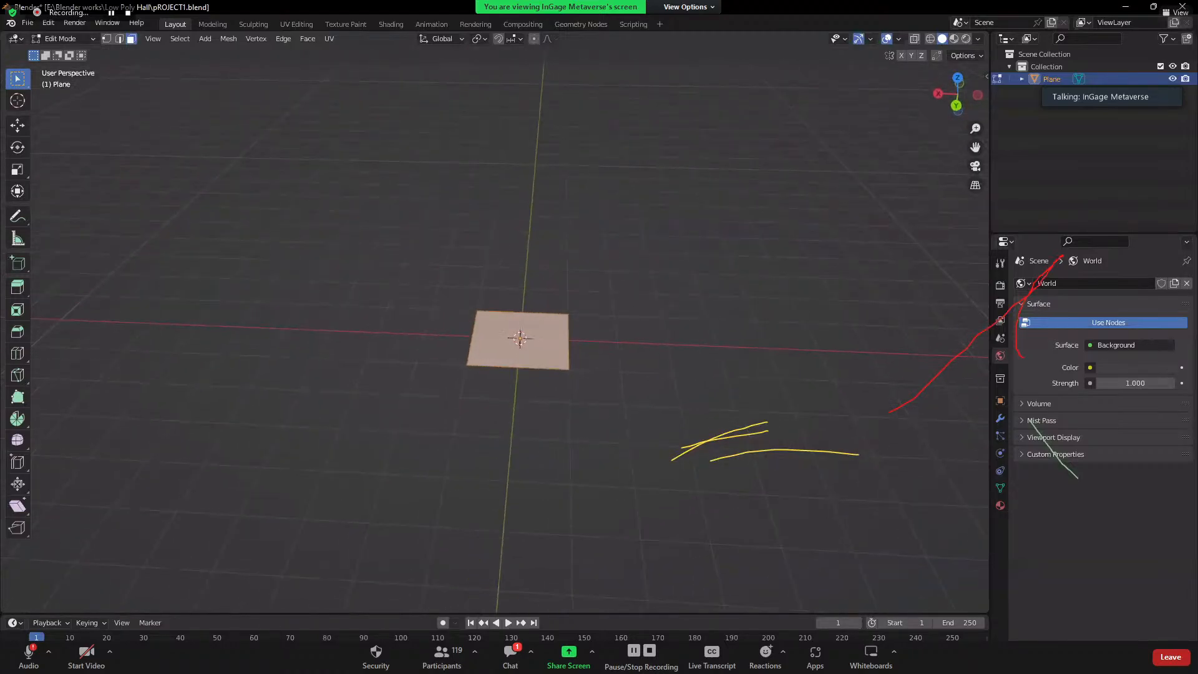
key("s")
key("x")
left_click(721, 420)
middle_click_drag(722, 420, 560, 347)
scroll(566, 448, "up", 4)
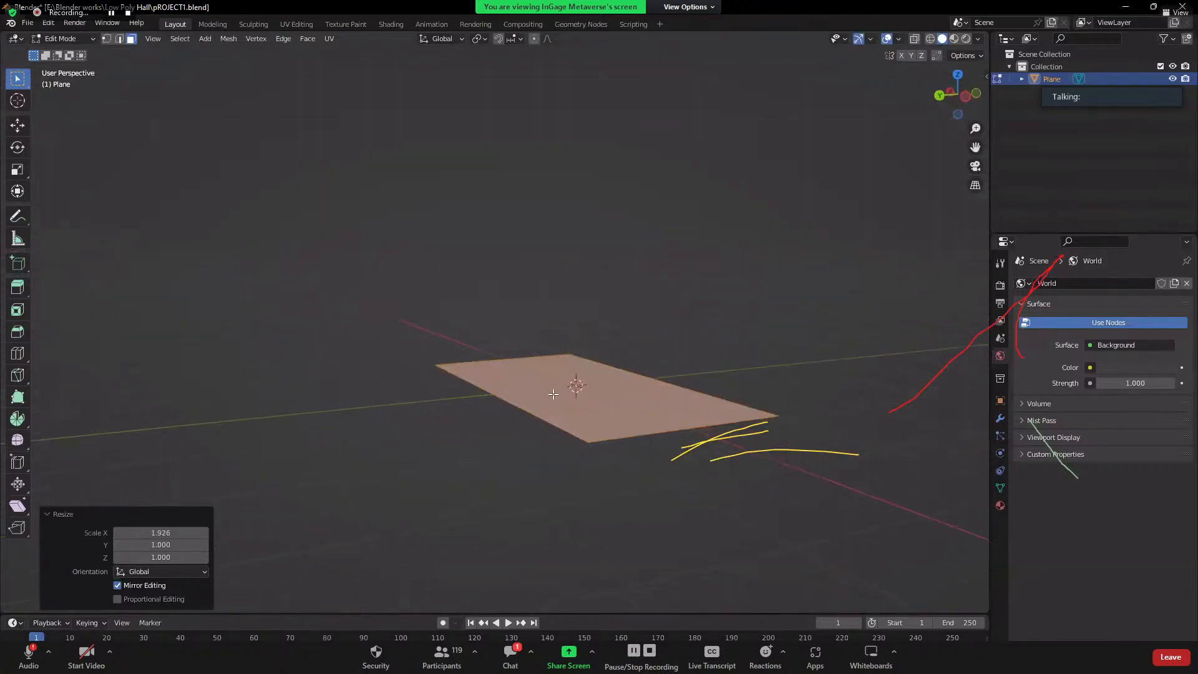
- Select the plane's face and extrude it upward about 0.146 m to form a thin slab
middle_click_drag(562, 430, 476, 374)
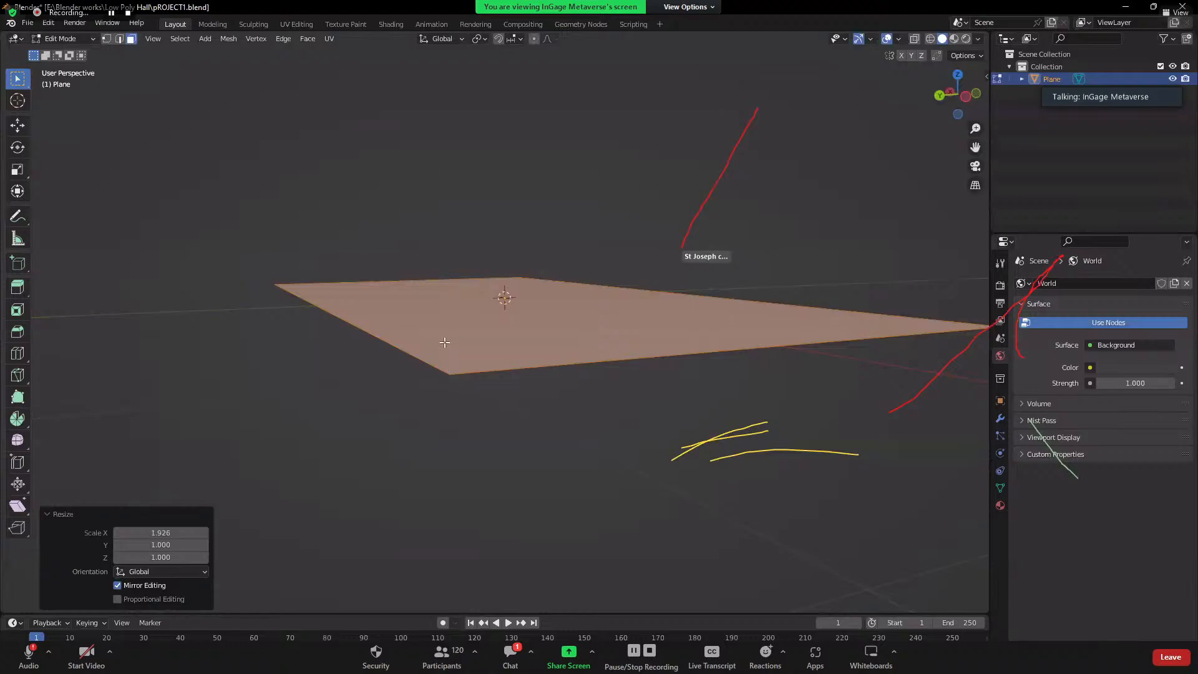
middle_click_drag(448, 447, 622, 398)
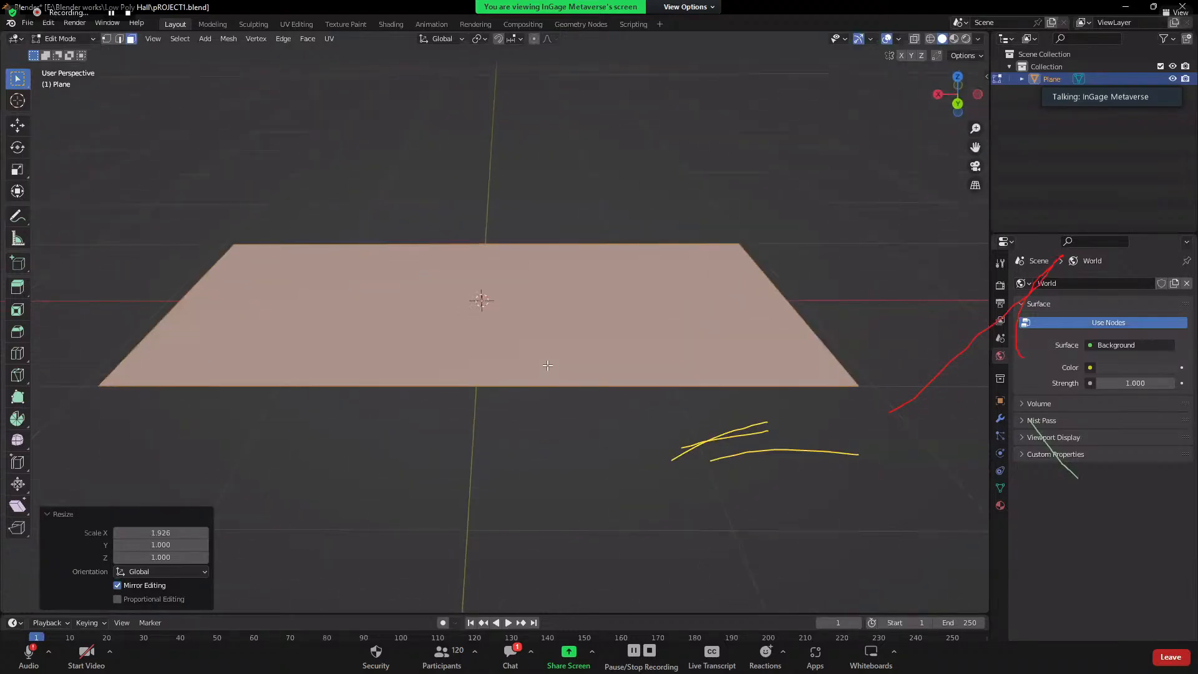
middle_click_drag(548, 365, 541, 306)
scroll(534, 308, "up", 3)
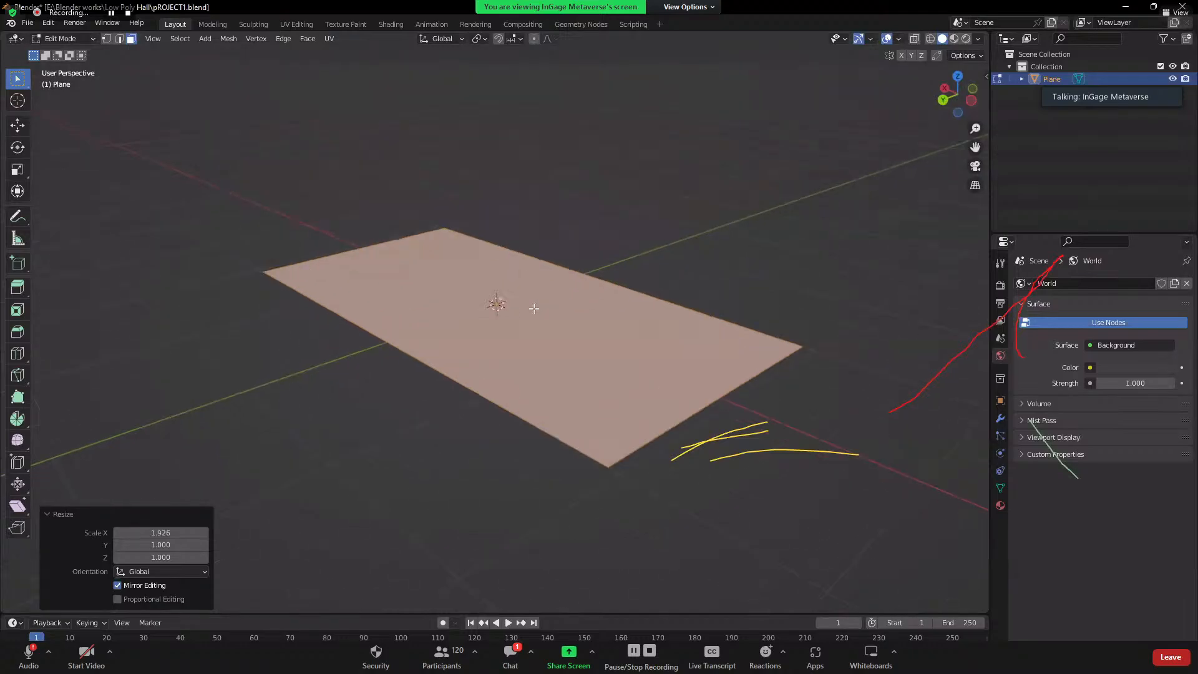
left_click(594, 320)
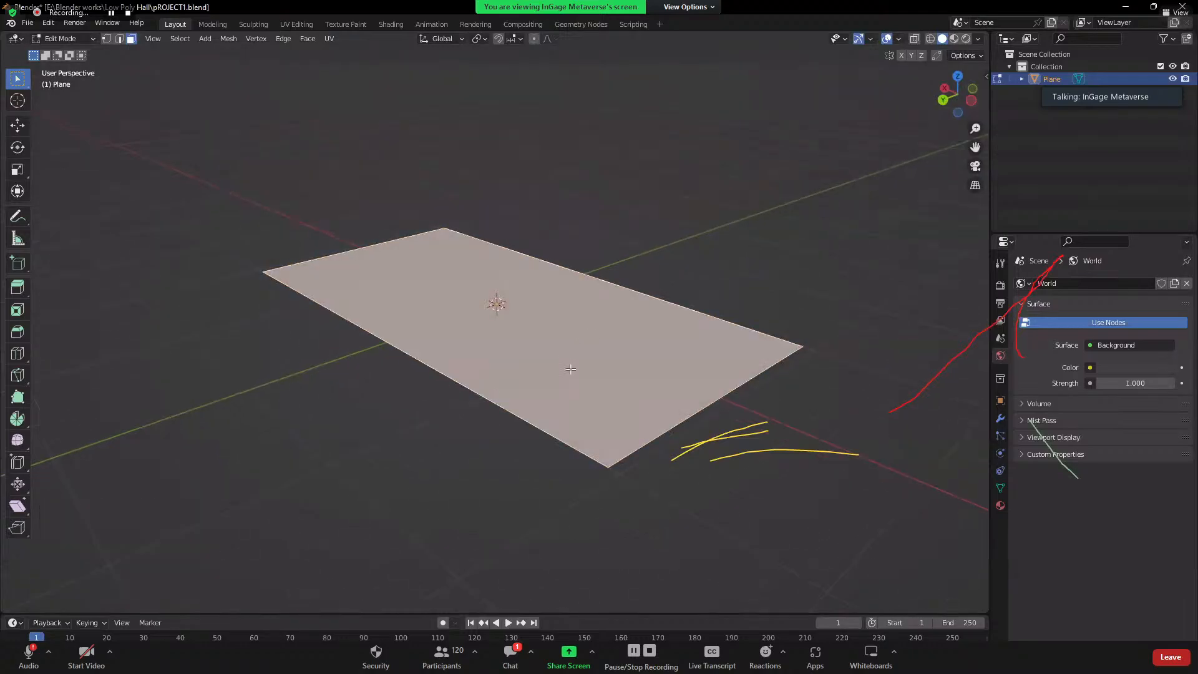
middle_click_drag(570, 369, 598, 341)
key("e")
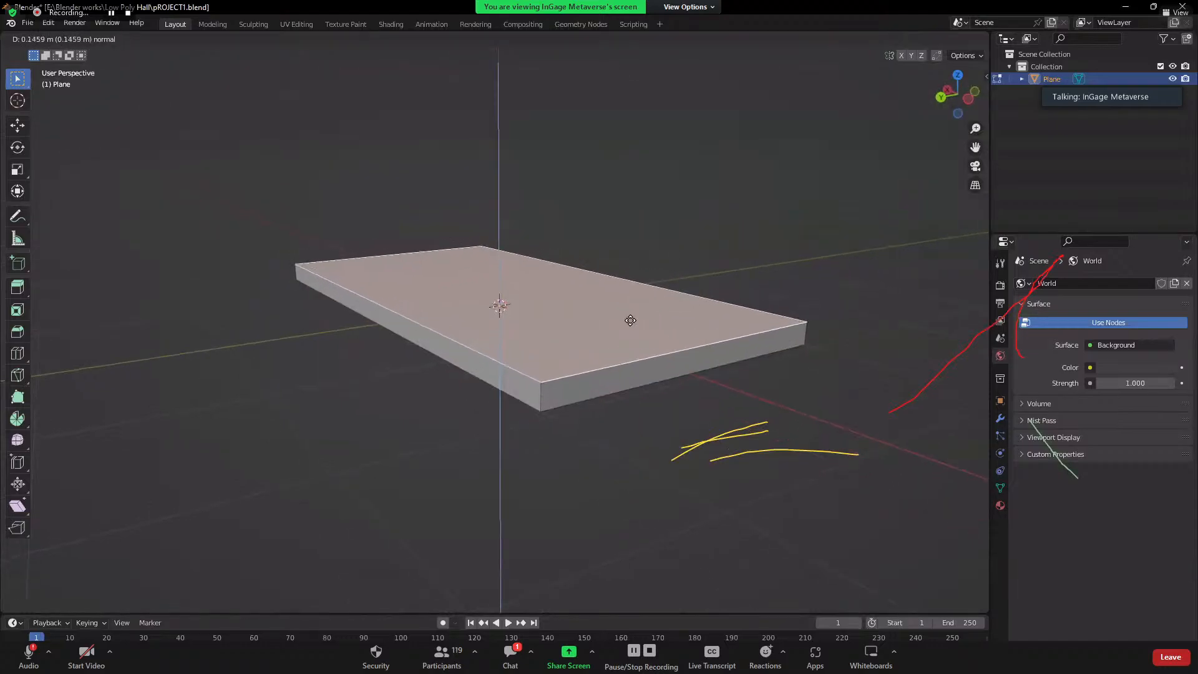
left_click(631, 320)
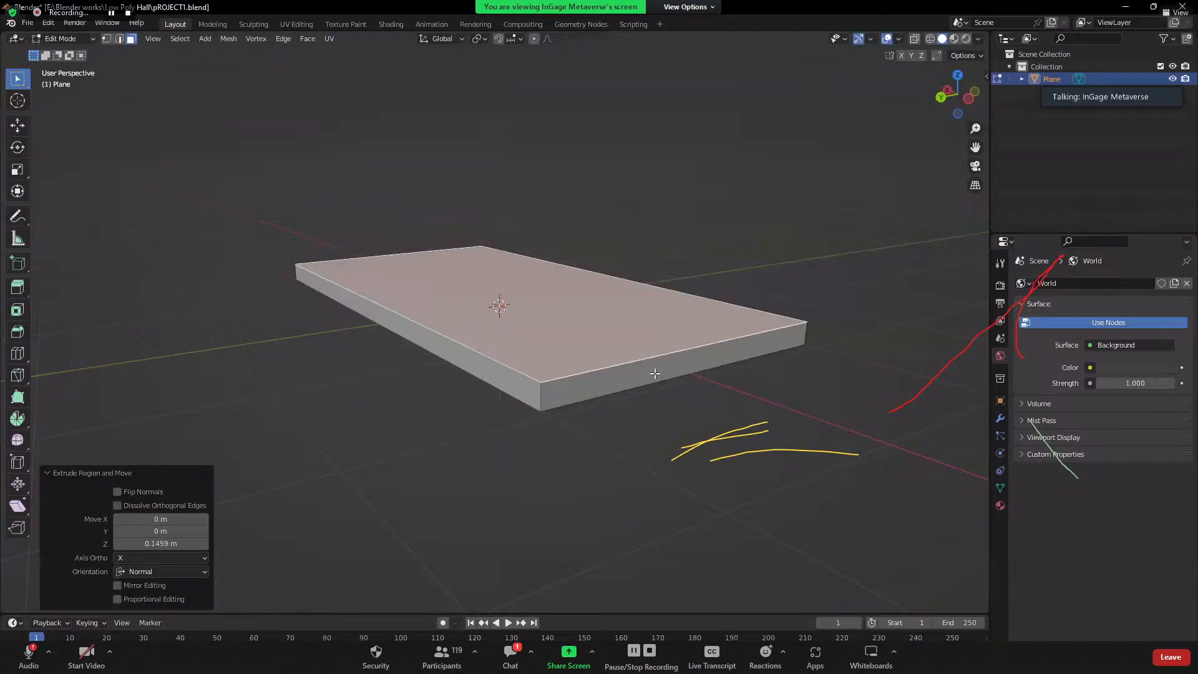
- Try raising the number of loop cuts across the slab from a few to dozens, and cancel the cut
mouse_move(561, 370)
middle_mouse_down()
mouse_move(447, 419)
mouse_move(578, 433)
mouse_move(571, 458)
mouse_move(457, 470)
mouse_move(374, 447)
mouse_move(414, 437)
mouse_move(496, 448)
mouse_move(521, 471)
mouse_move(554, 436)
mouse_move(556, 383)
middle_mouse_up()
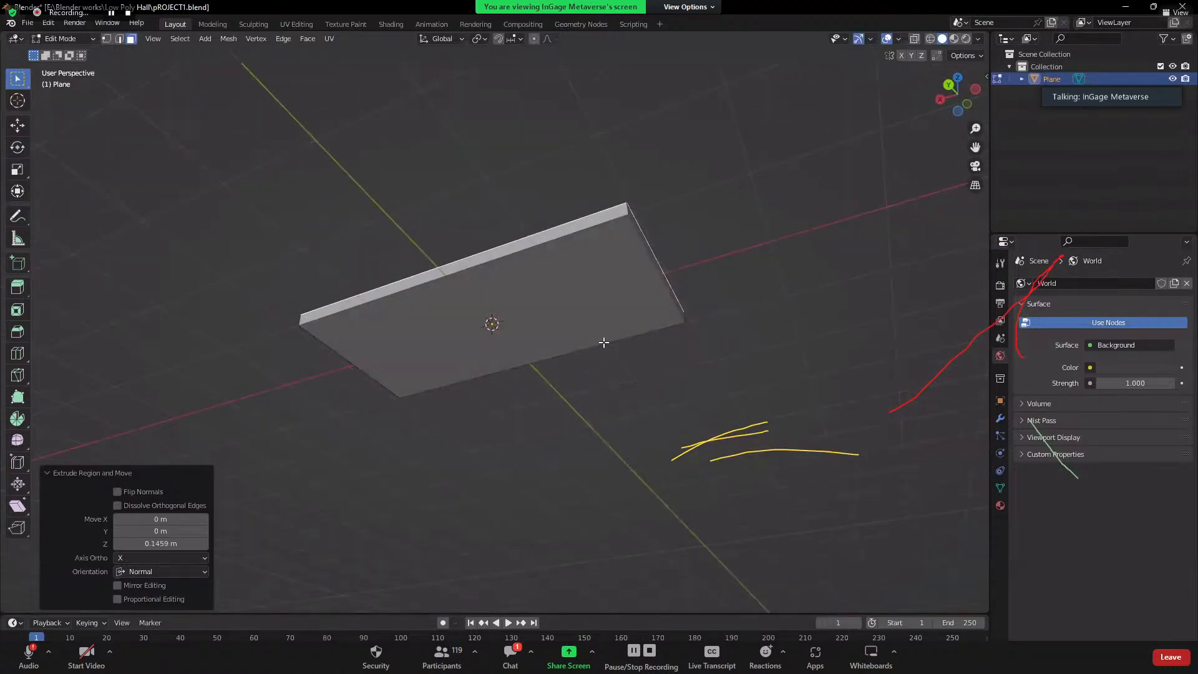
middle_click_drag(602, 342, 343, 379)
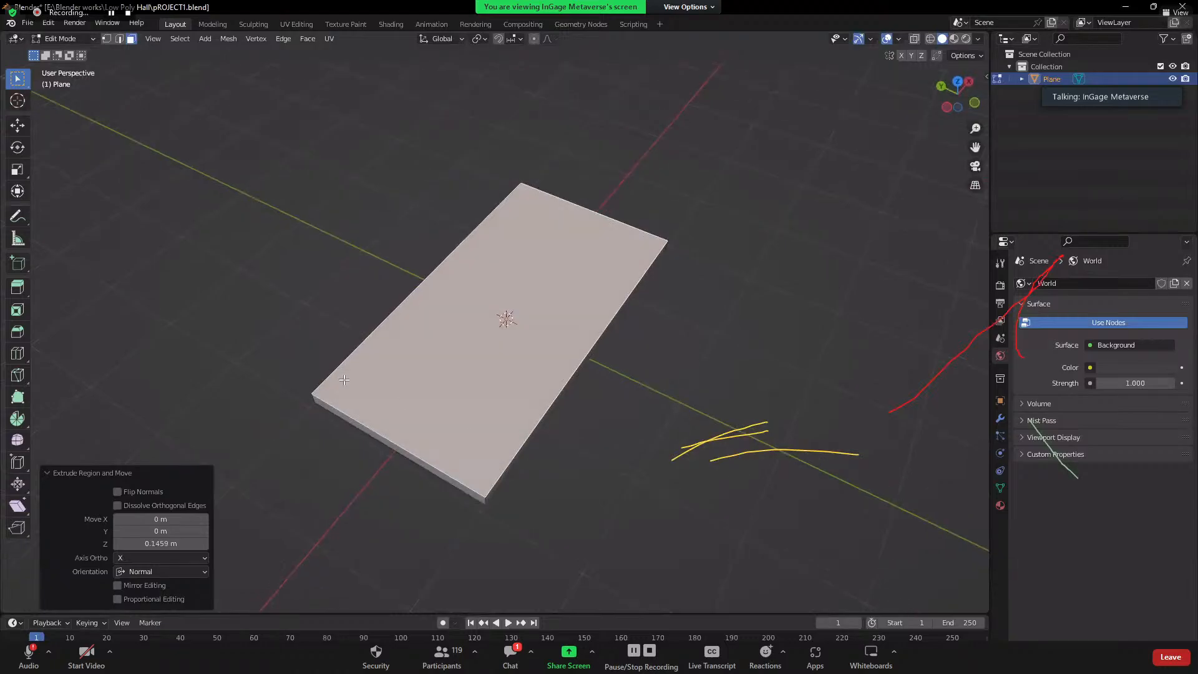
scroll(405, 404, "down", 1)
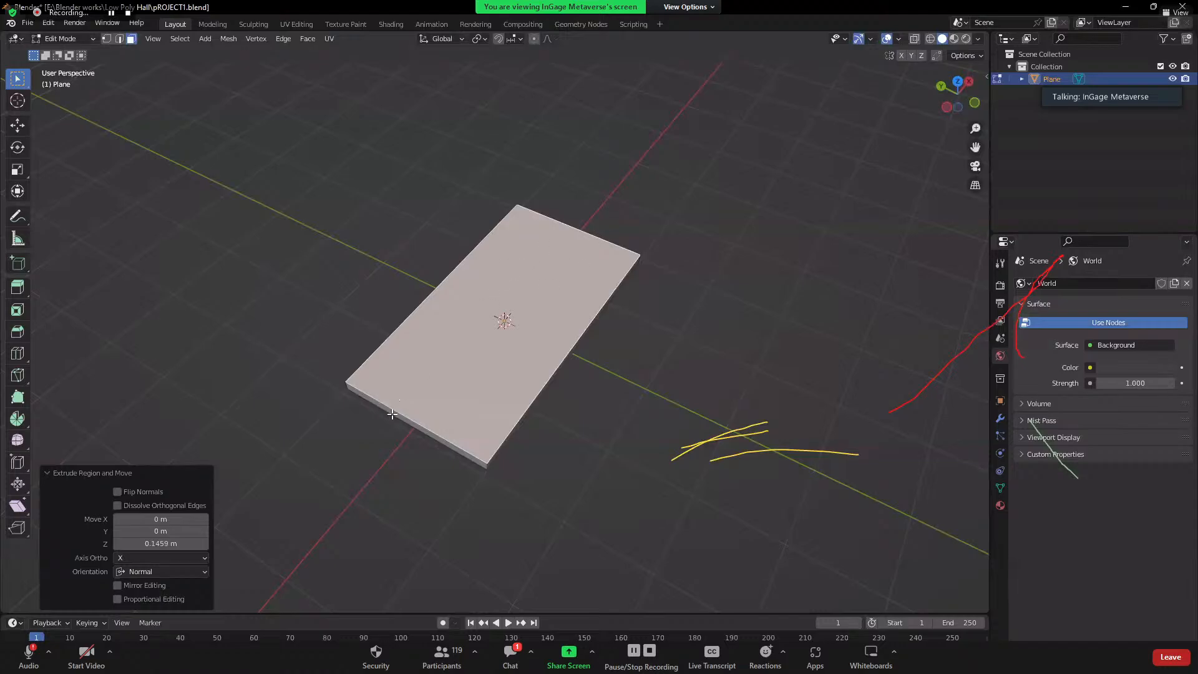
middle_click_drag(409, 472, 482, 387)
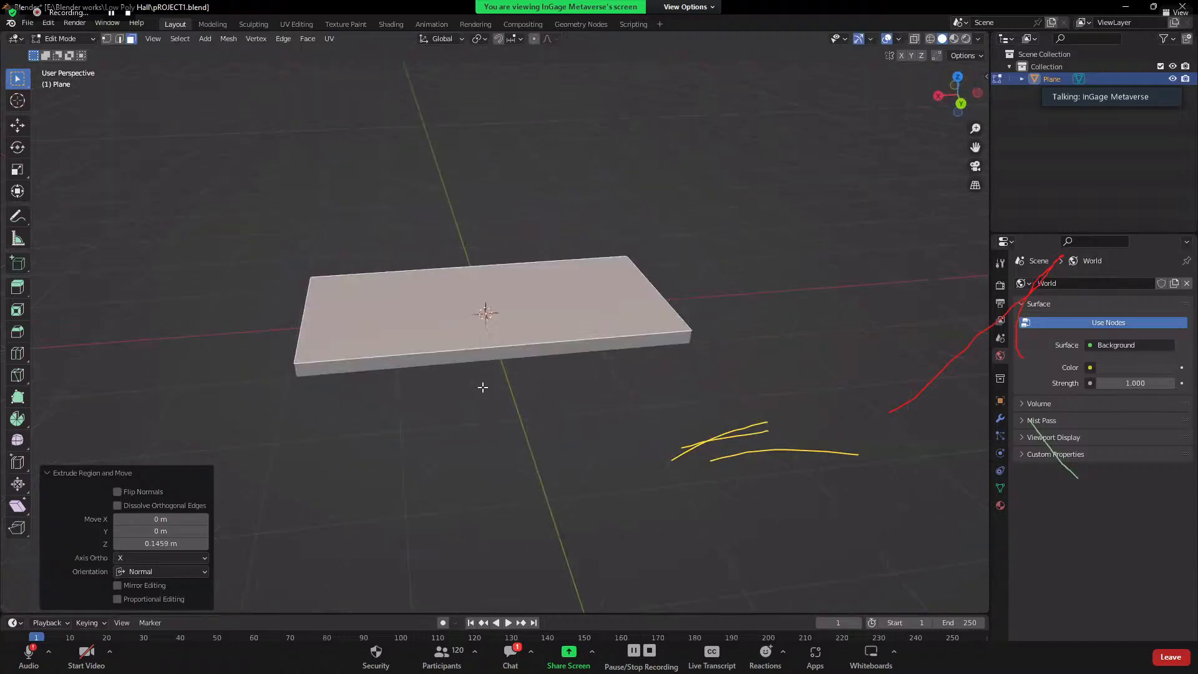
key("ctrl+r")
scroll(504, 343, "up", 6)
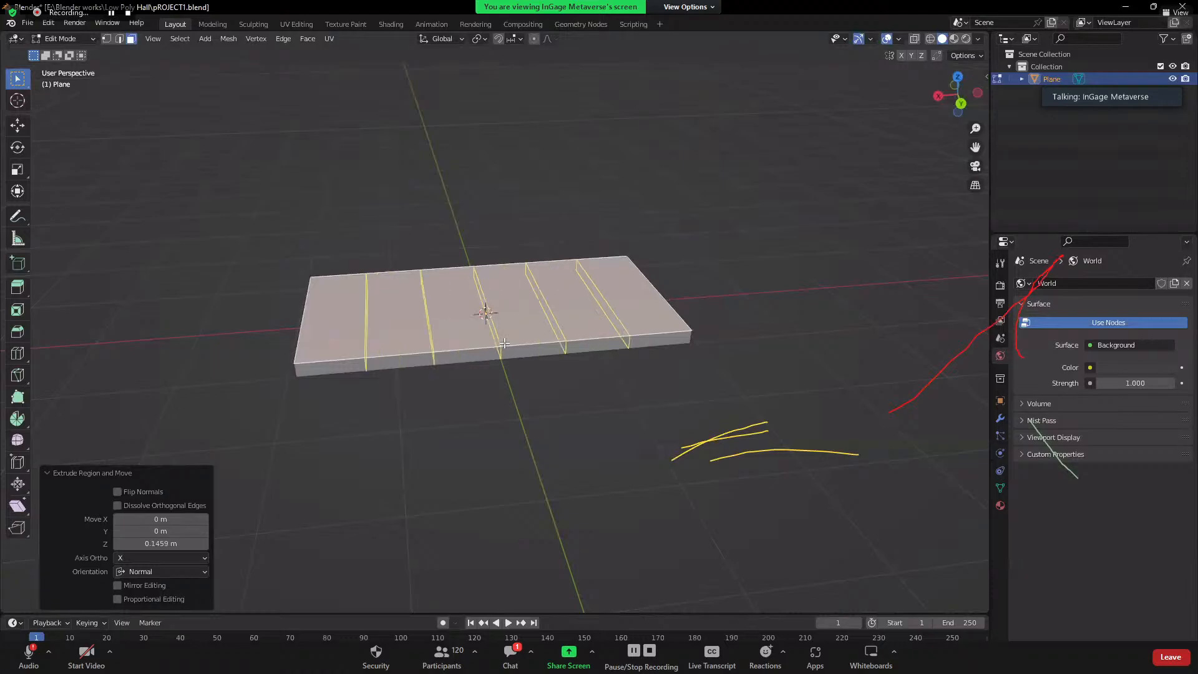
scroll(504, 342, "up", 18)
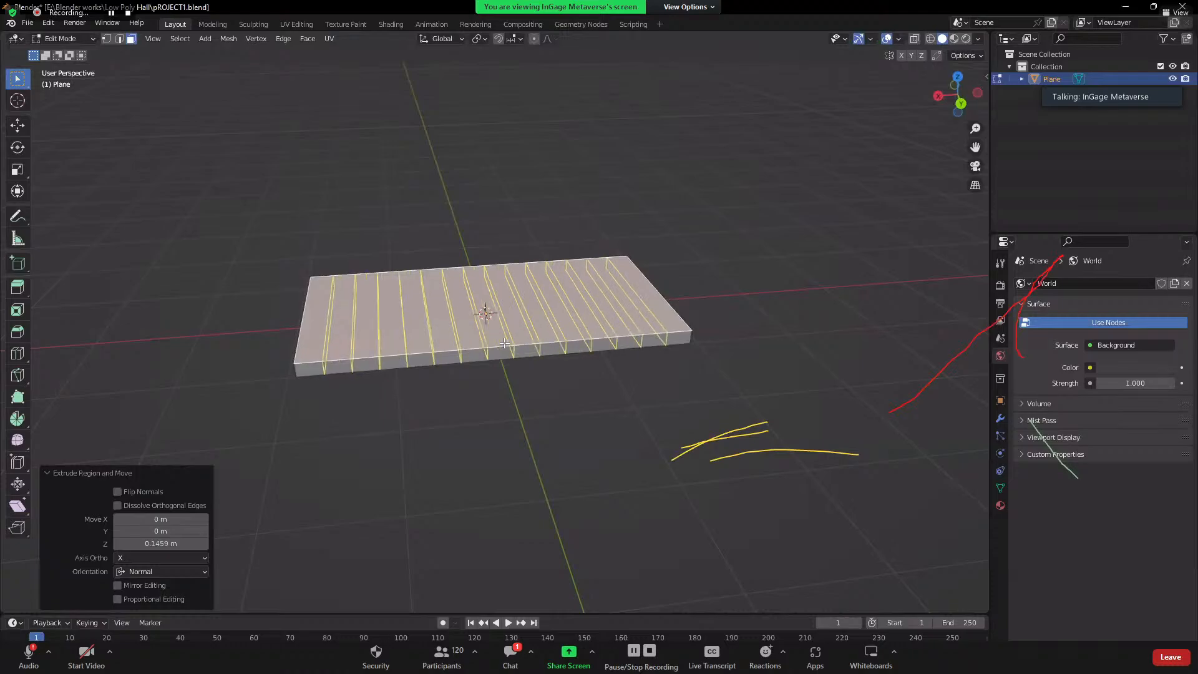
scroll(506, 337, "up", 20)
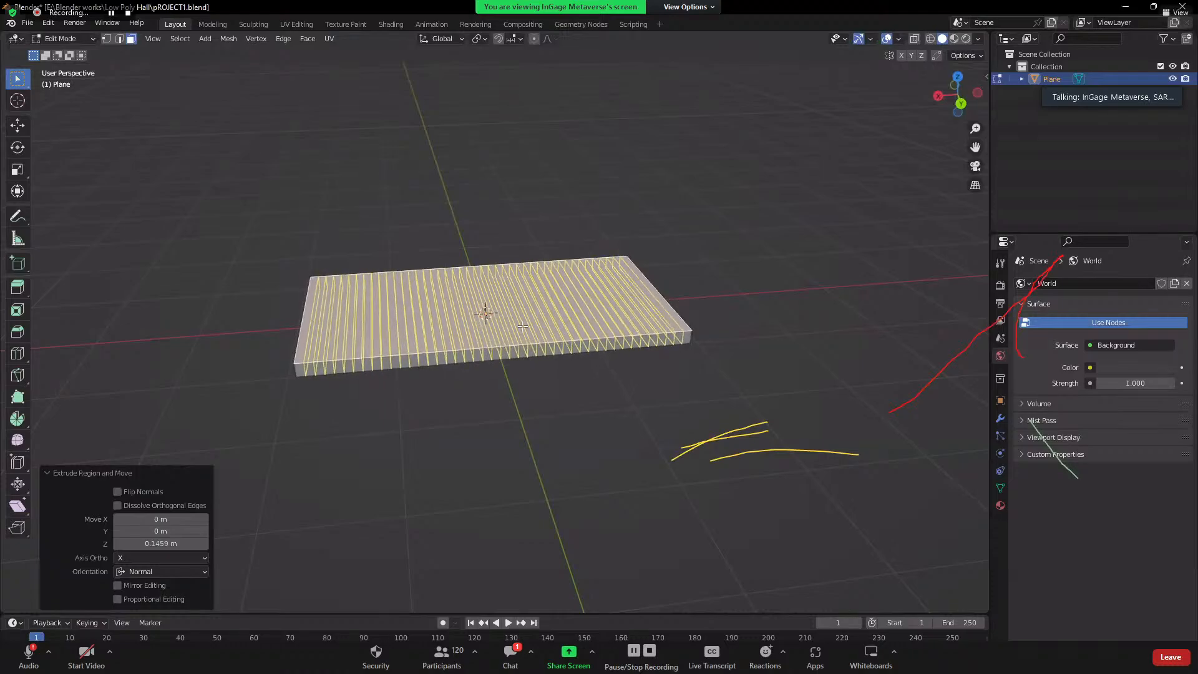
key("Escape")
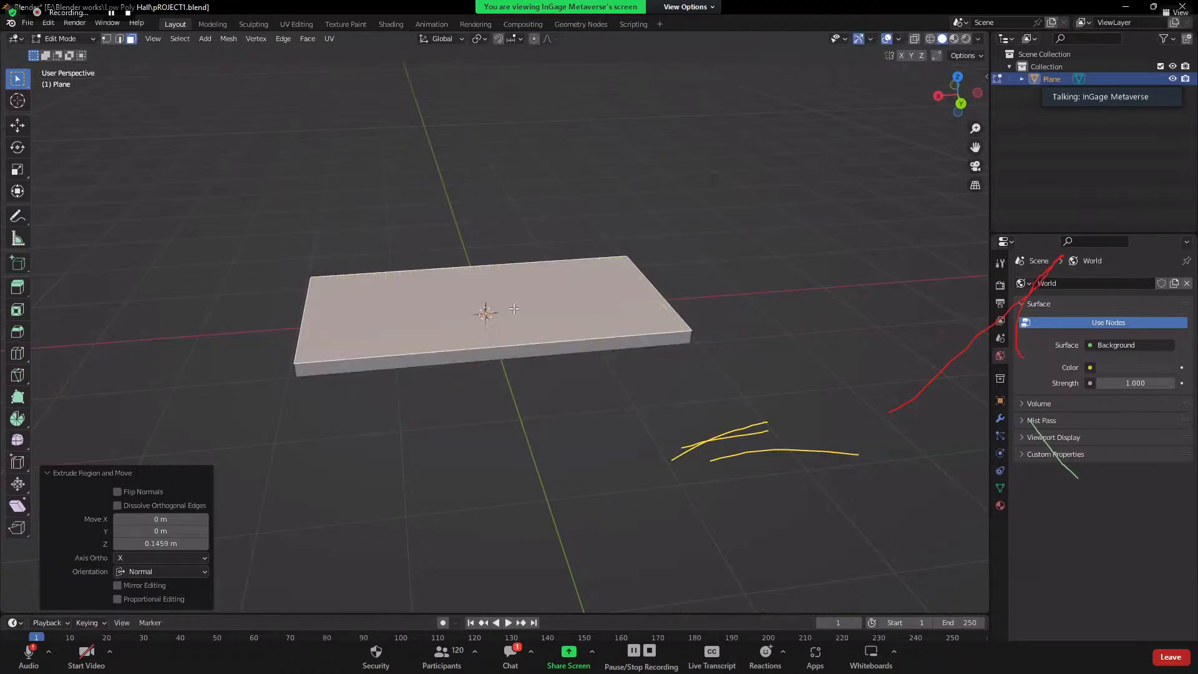
- Add a single centred loop cut across the slab's length, and undo it
key("ctrl+r")
left_click(486, 313)
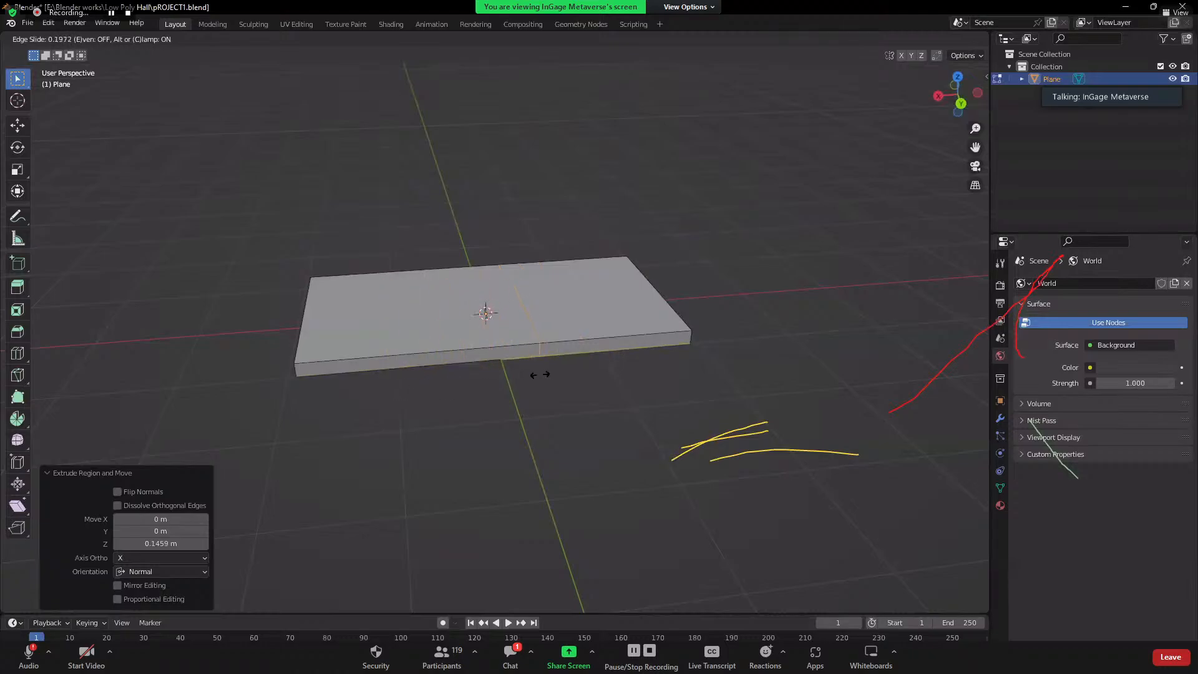
right_click(499, 367)
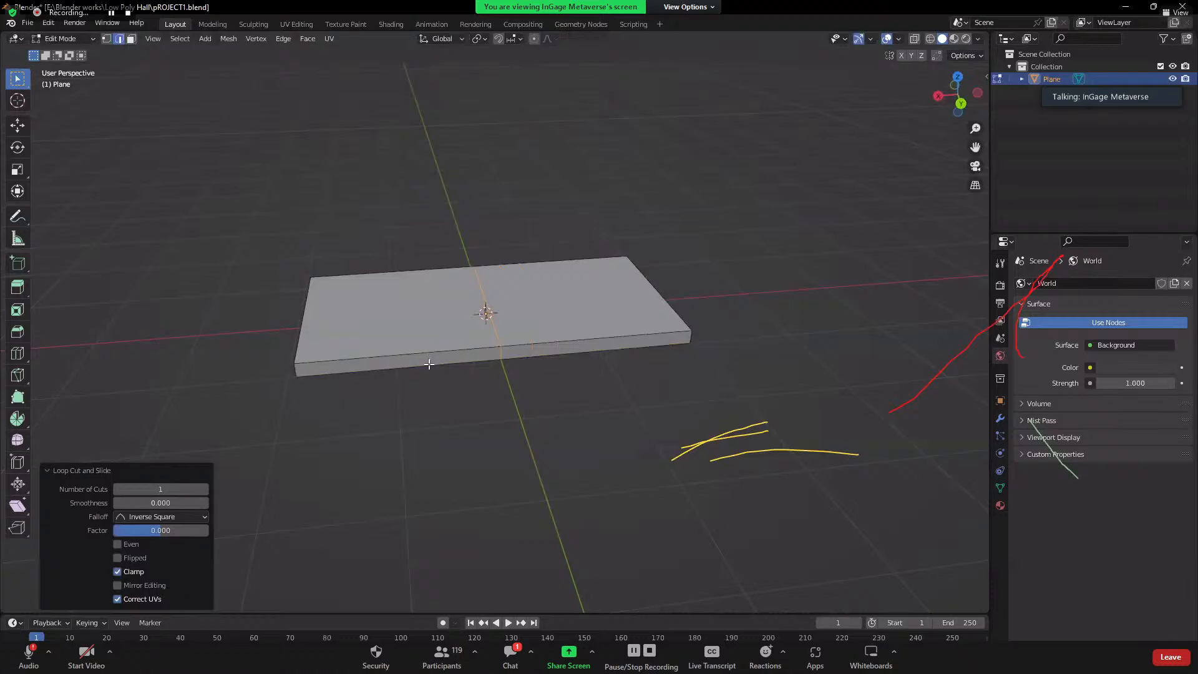
key("3")
key("a")
- Add two evenly spaced loop cuts across the slab's length, left at factor 0
middle_click_drag(616, 441, 329, 297)
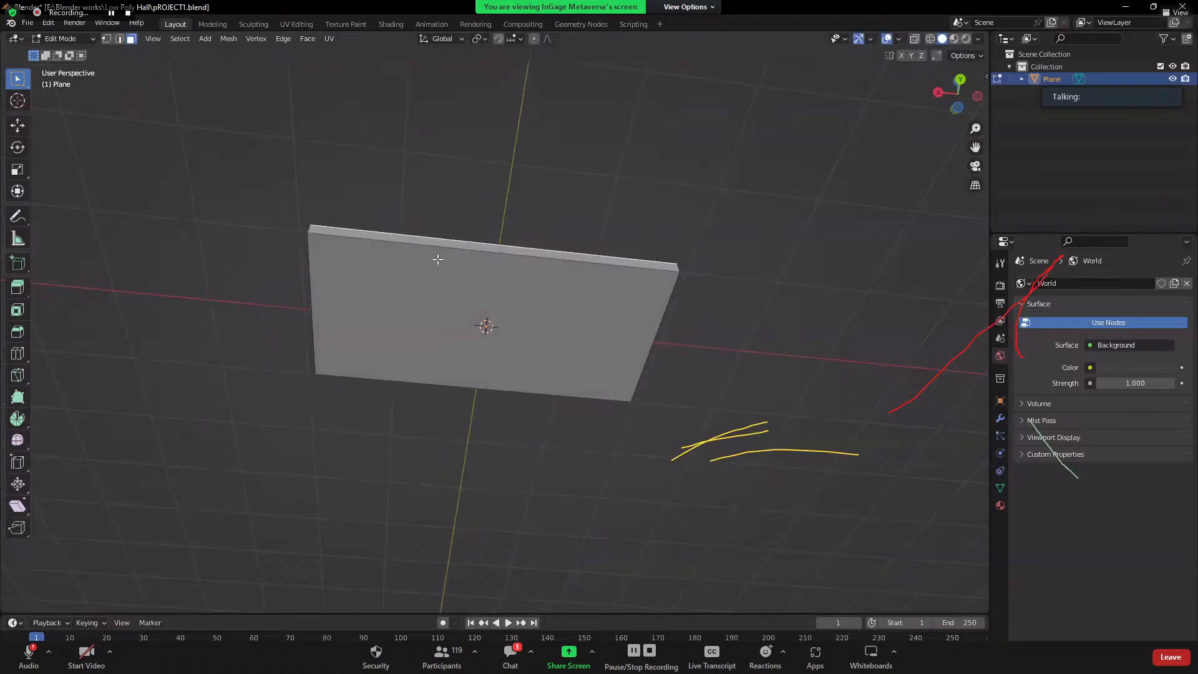
middle_click_drag(534, 251, 398, 354)
middle_click_drag(502, 467, 450, 377)
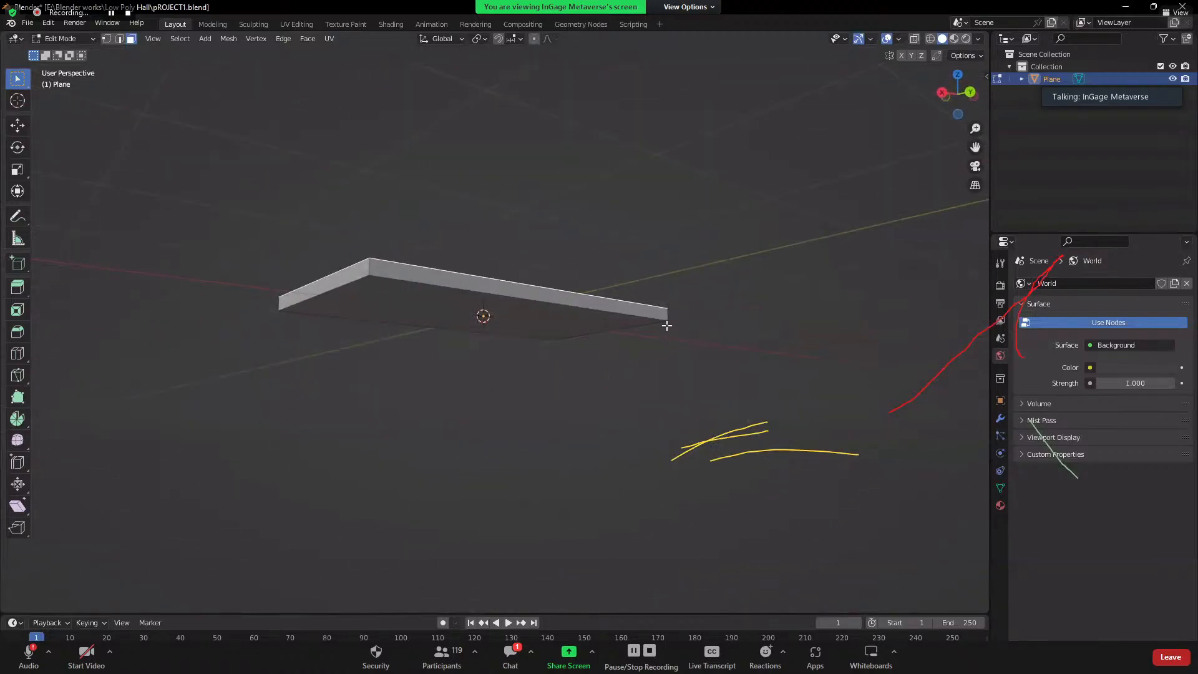
middle_click_drag(387, 254, 401, 157)
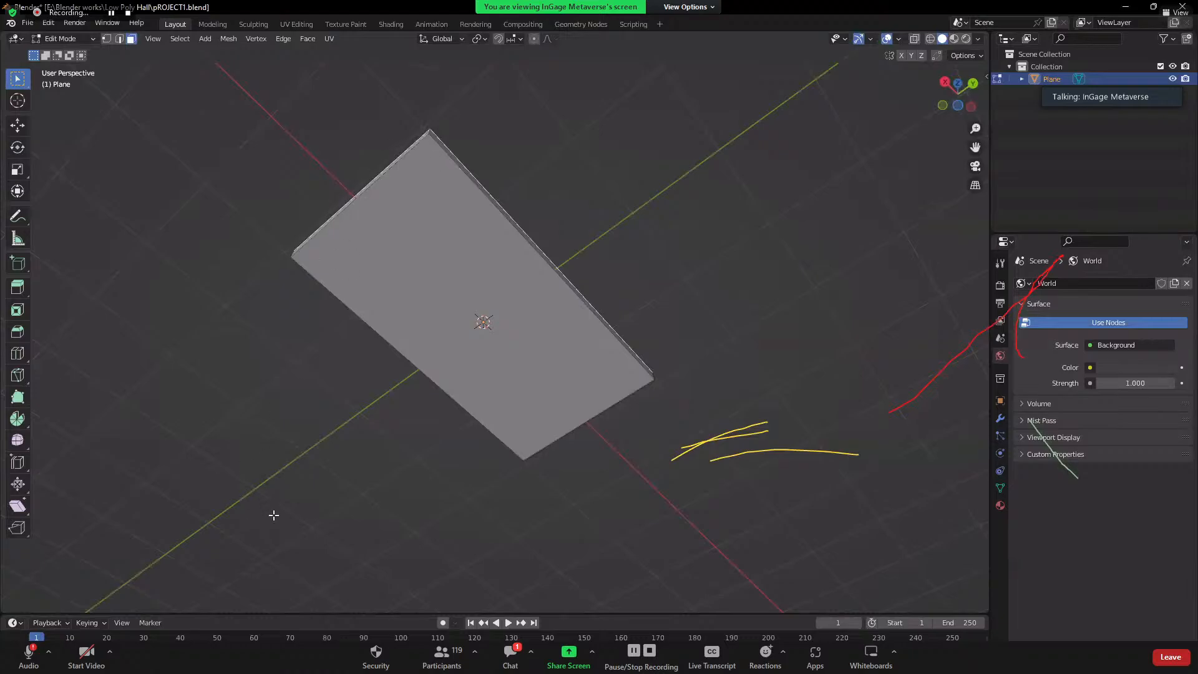
scroll(387, 372, "down", 2)
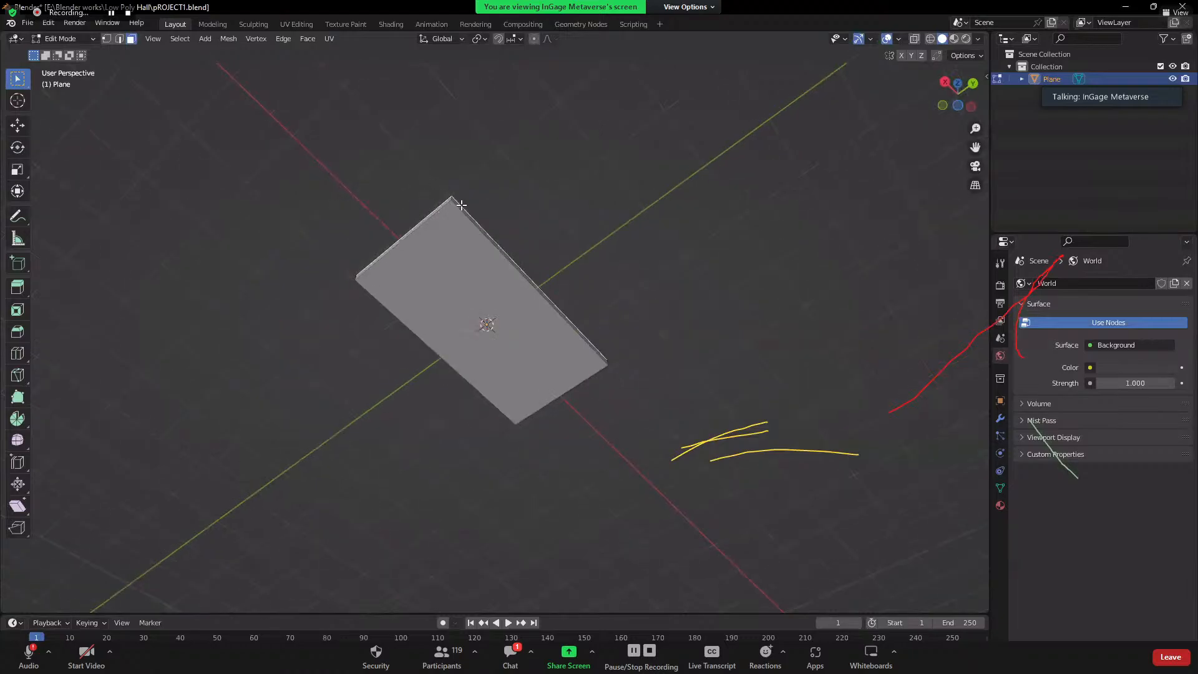
middle_click_drag(607, 219, 428, 446)
key("ctrl+r")
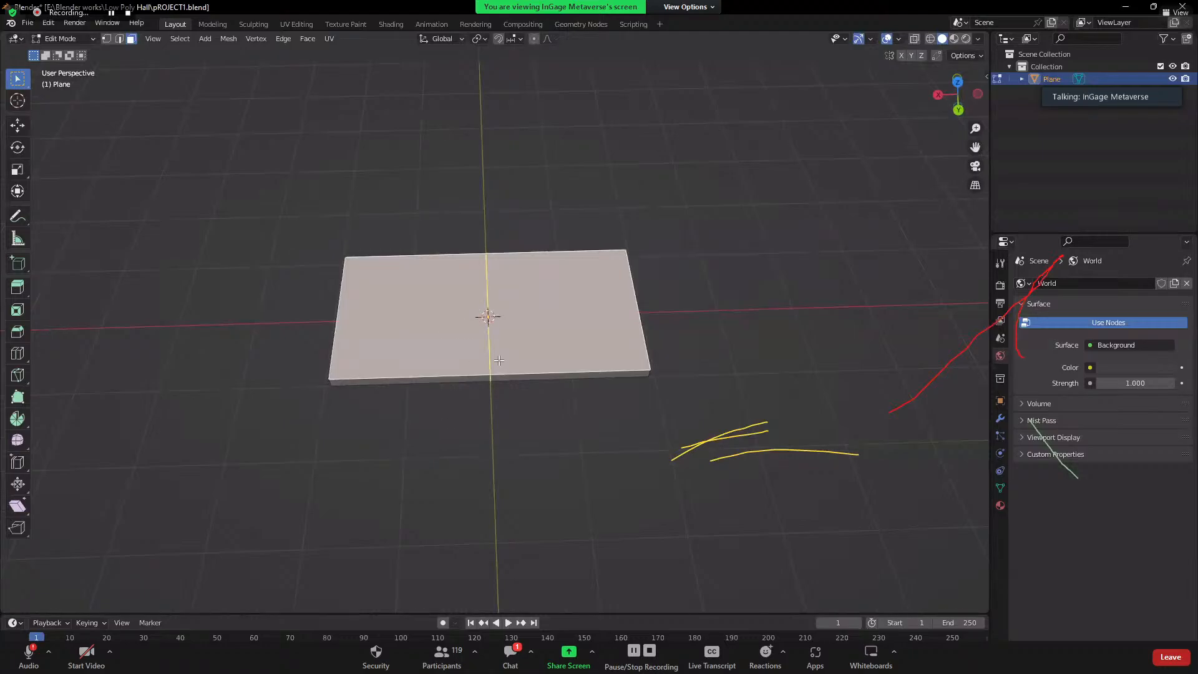
scroll(499, 360, "up", 1)
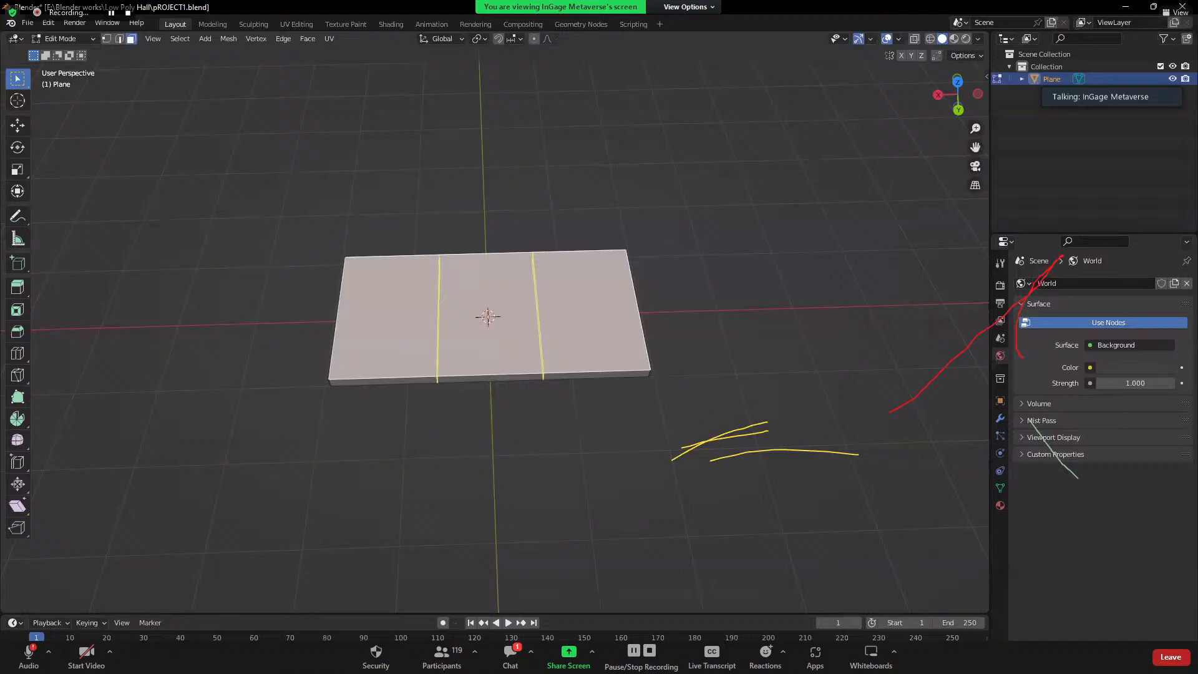
left_click(496, 357)
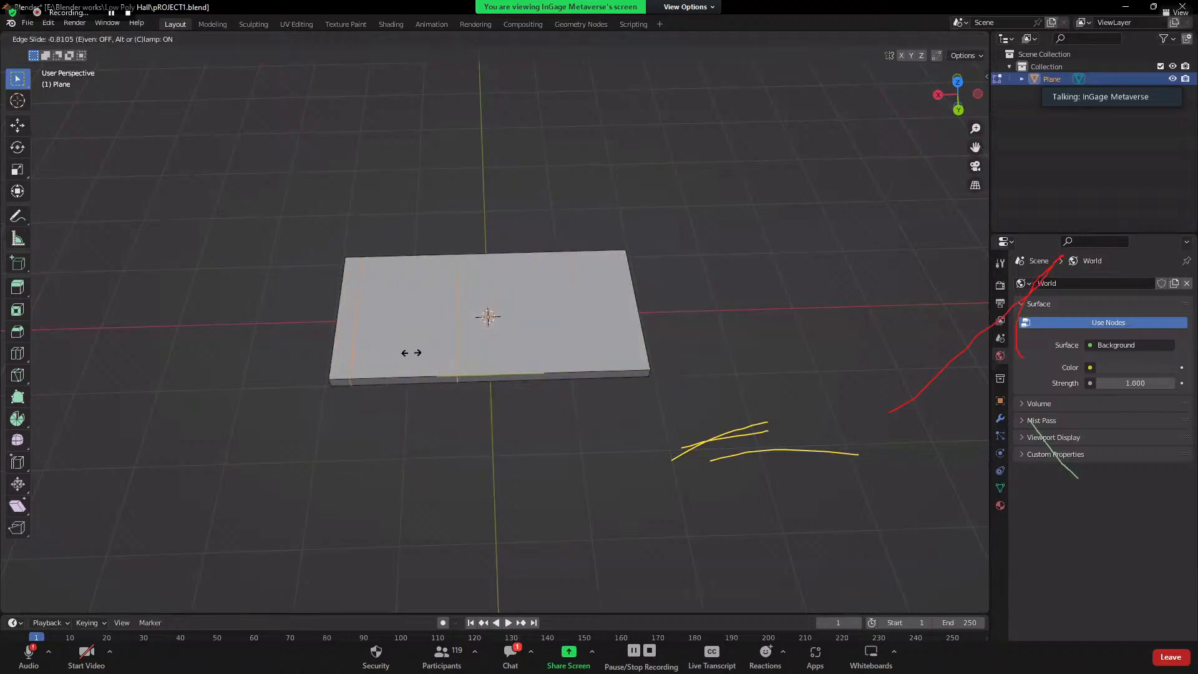
right_click(418, 318)
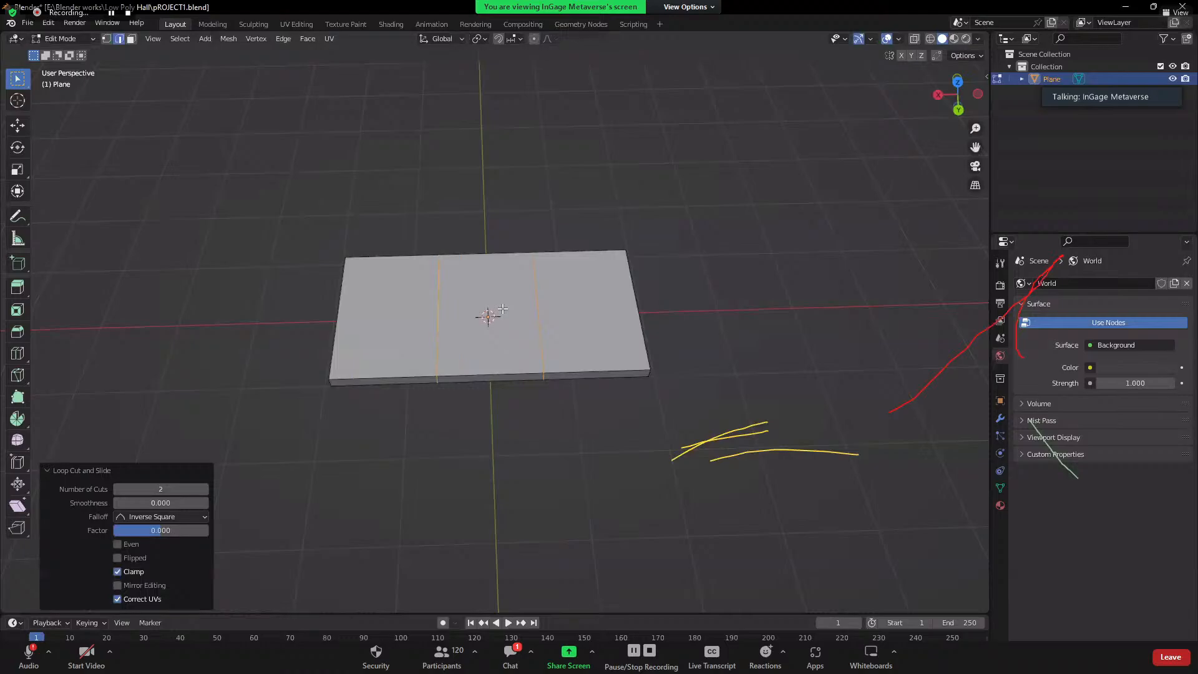
- Scale the two new loop cuts along the X axis by about 2.655, out towards the slab's short ends
key("s")
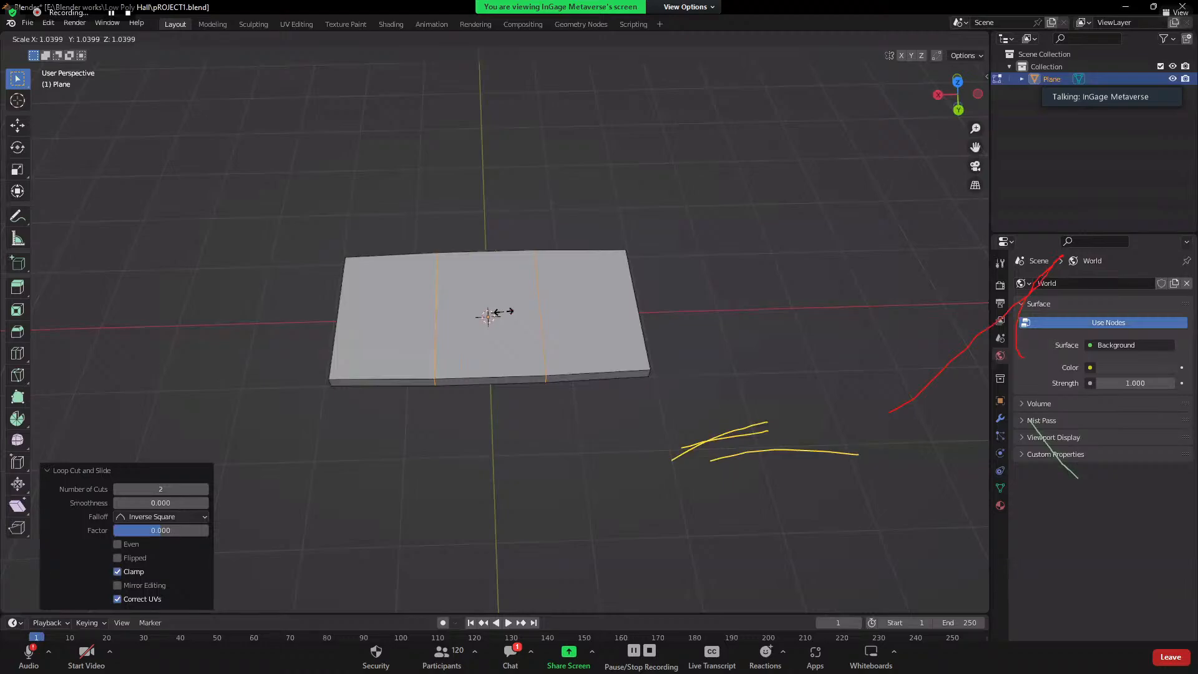
right_click(504, 310)
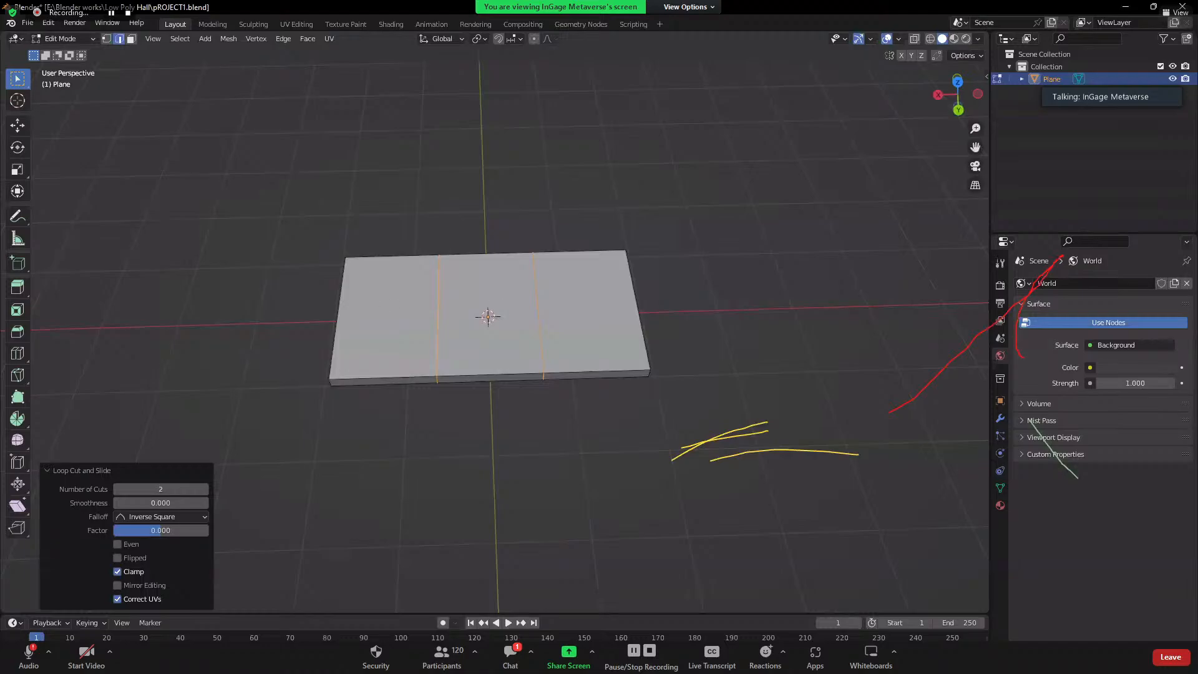
key("s")
key("x")
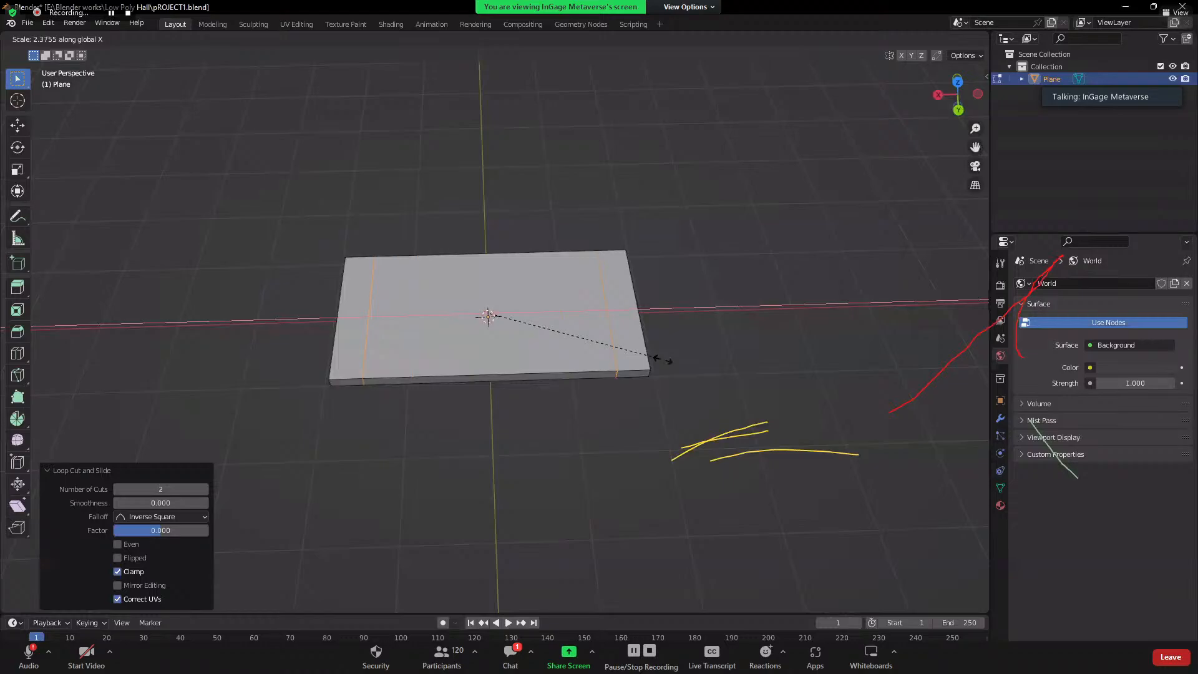
left_click(658, 359)
- Add two evenly spaced loop cuts running lengthwise along the slab, left at factor 0
middle_click_drag(682, 350, 517, 359)
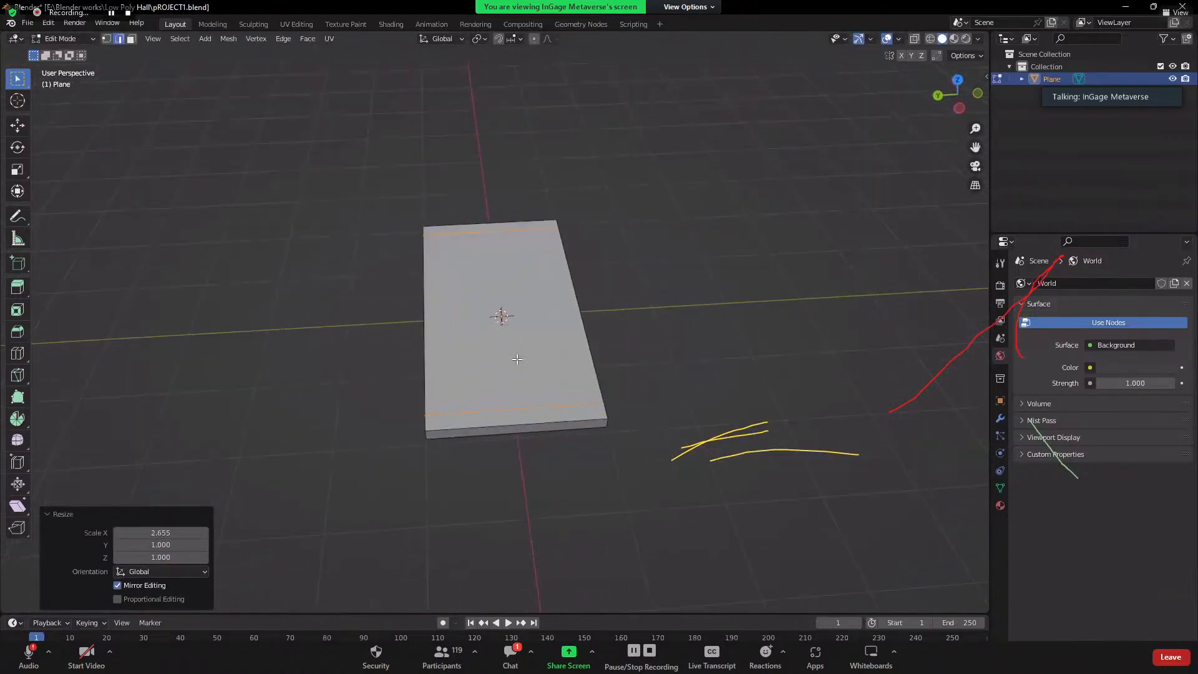
key("ctrl+r")
scroll(517, 424, "up", 1)
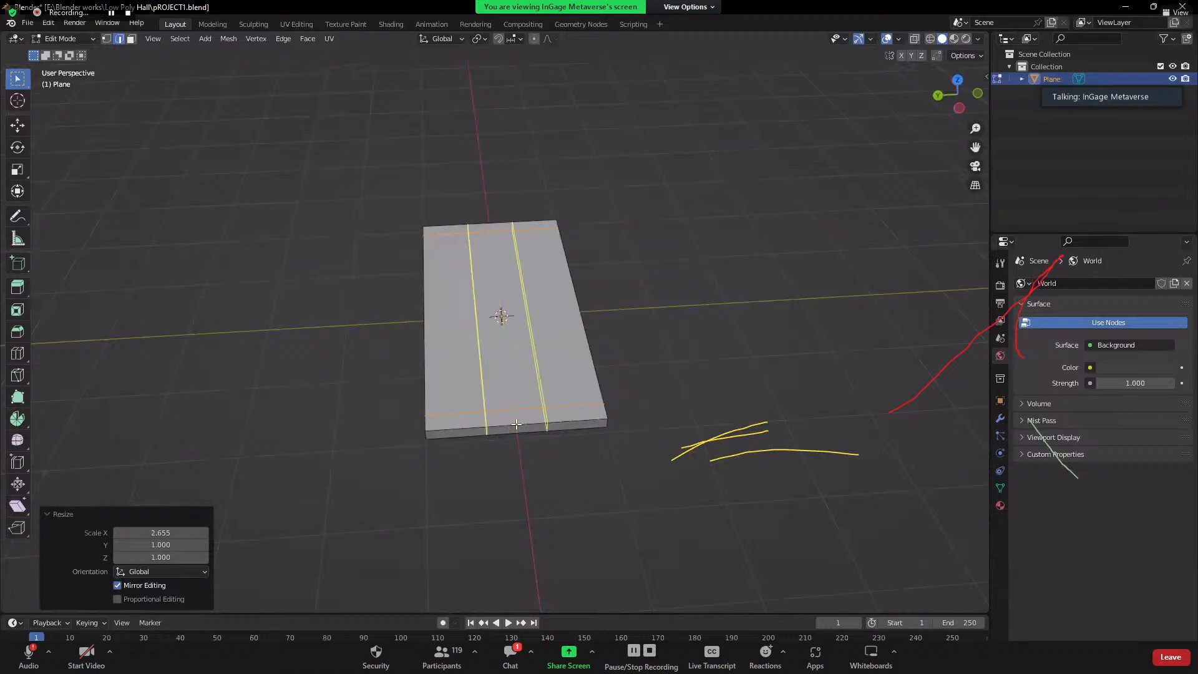
left_click(517, 423)
right_click(517, 424)
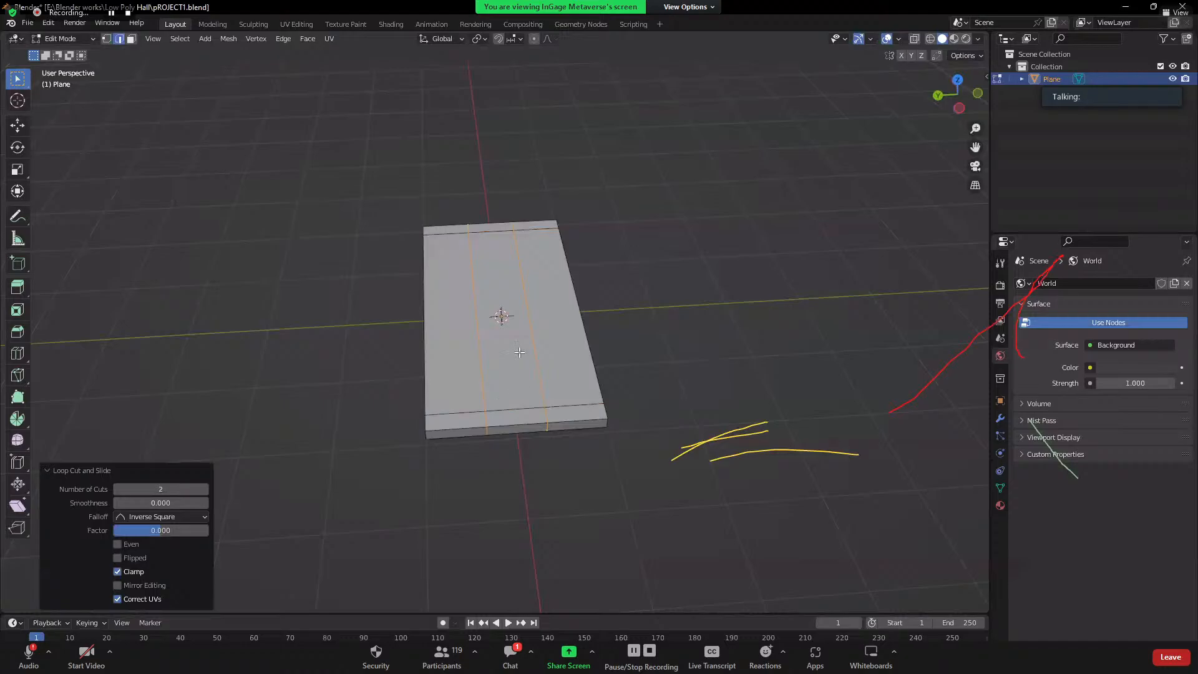
- Scale the lengthwise loop cuts along the Y axis by about 2.359, out towards the slab's long edges
key("s")
key("y")
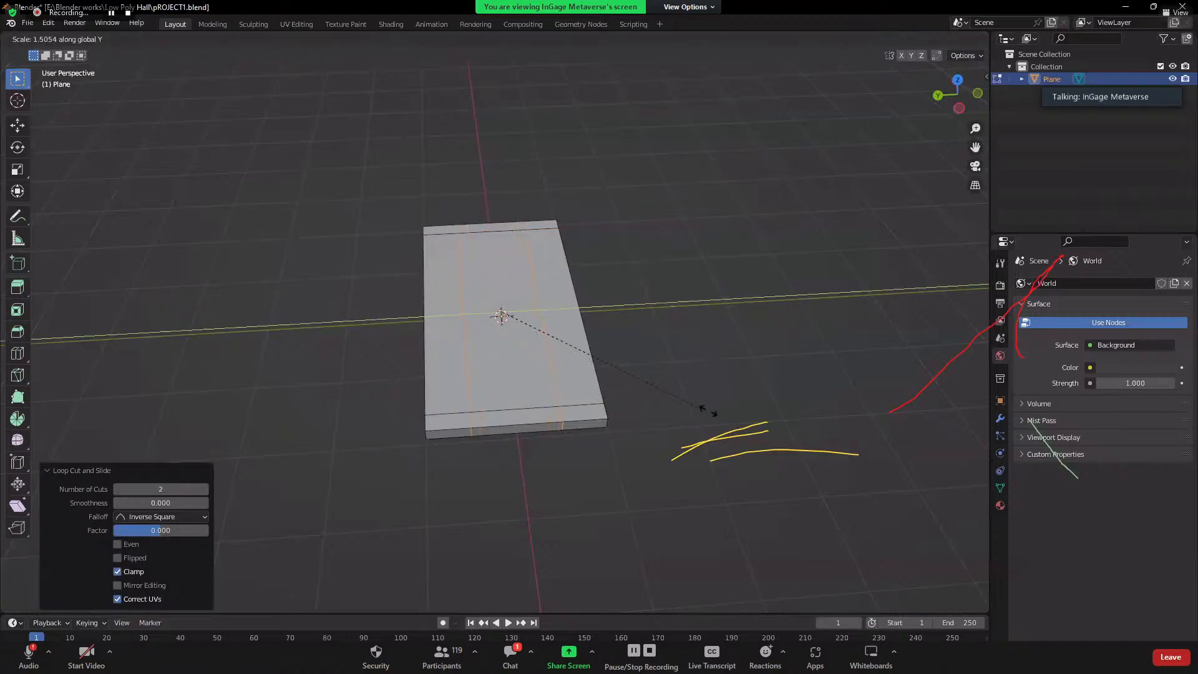
left_click(844, 407)
- Switch to face selection and select one small corner face on the slab's underside
middle_click_drag(845, 406, 388, 318)
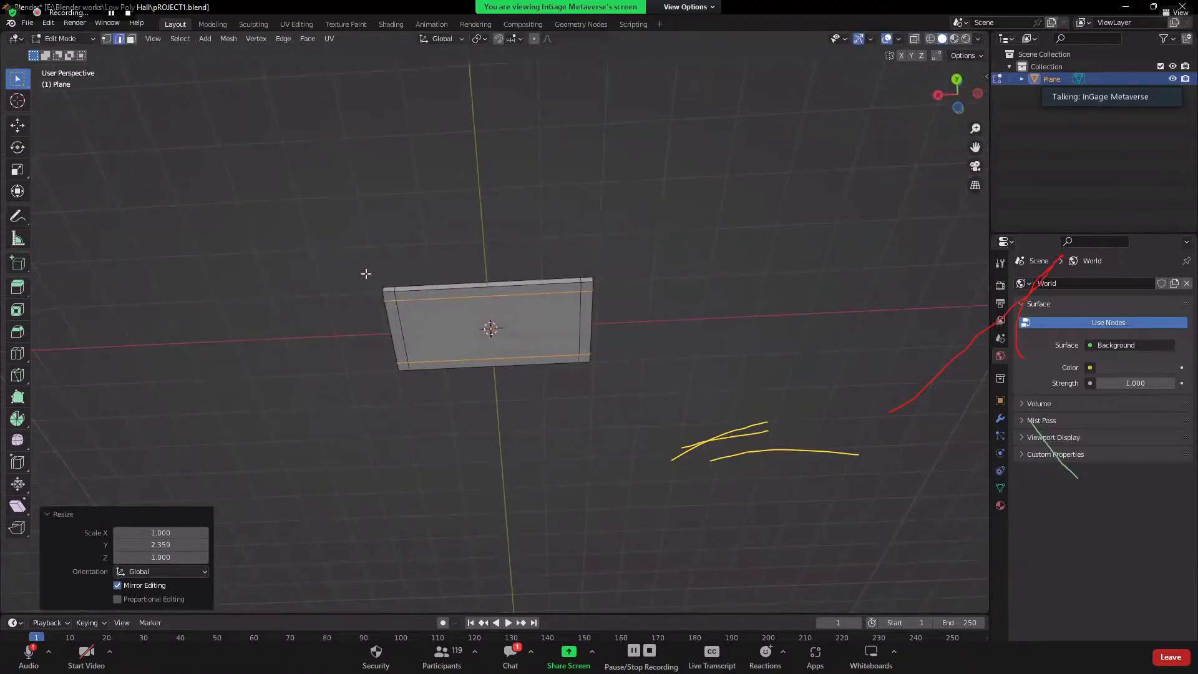
left_click(388, 295)
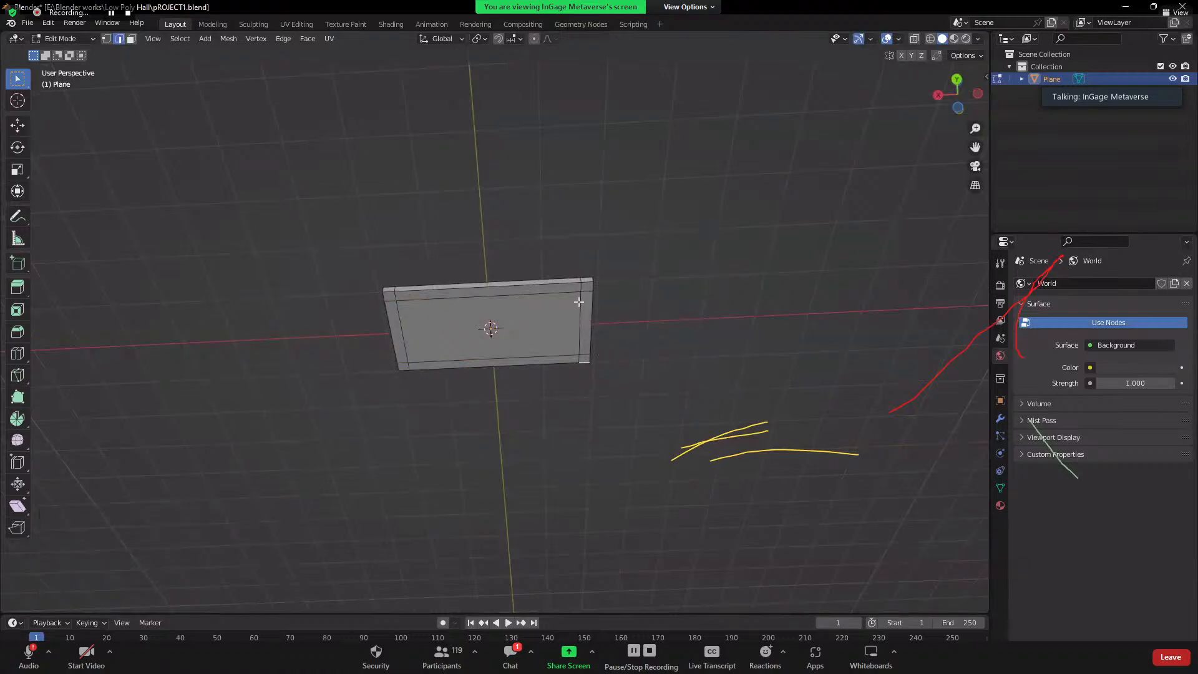
scroll(403, 312, "up", 2)
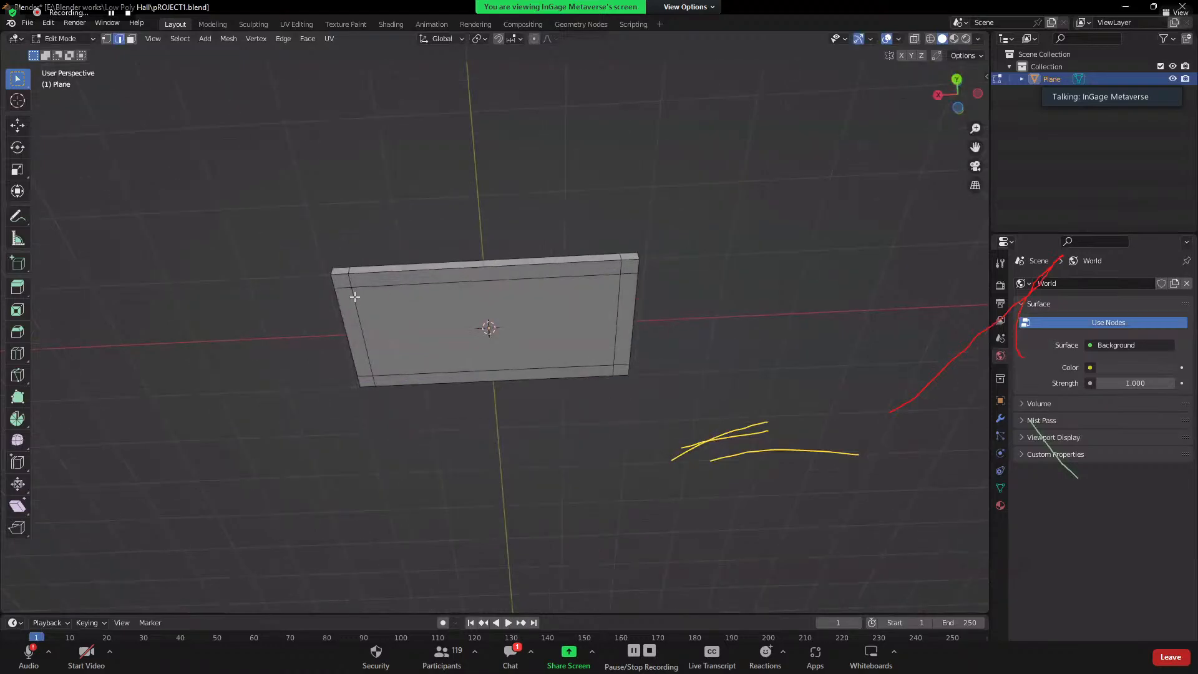
left_click(386, 277)
key("3")
left_click(363, 301)
left_click(427, 283)
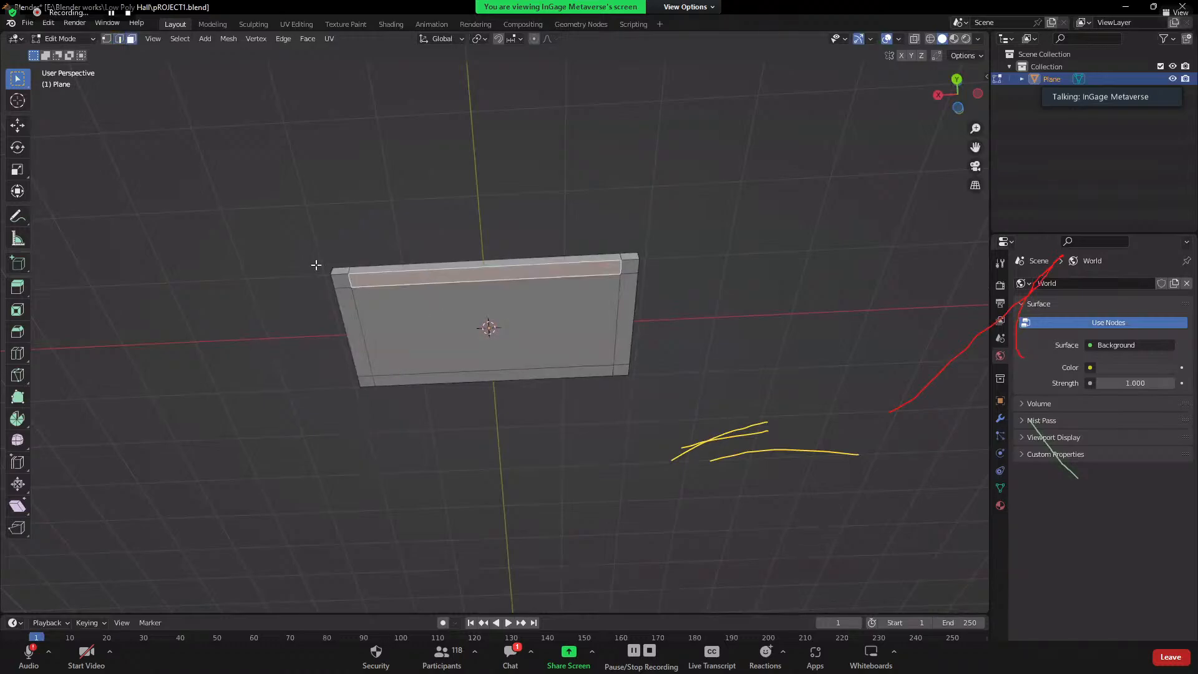
left_click(106, 39)
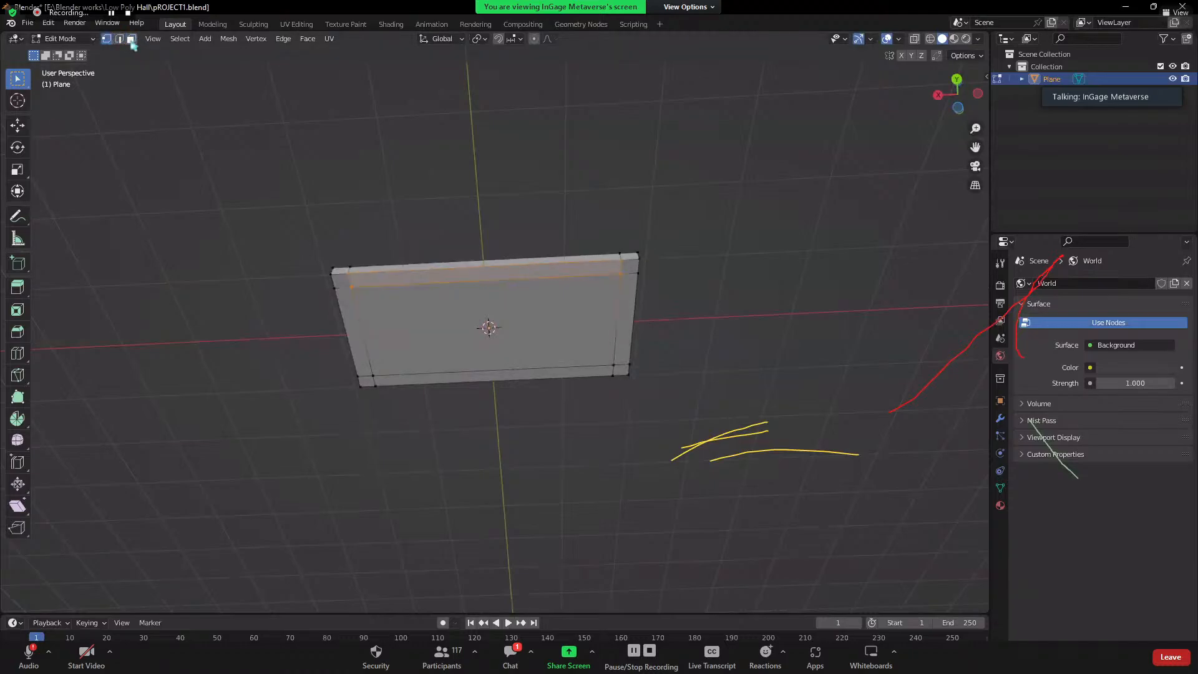
left_click(131, 38)
left_click(344, 277)
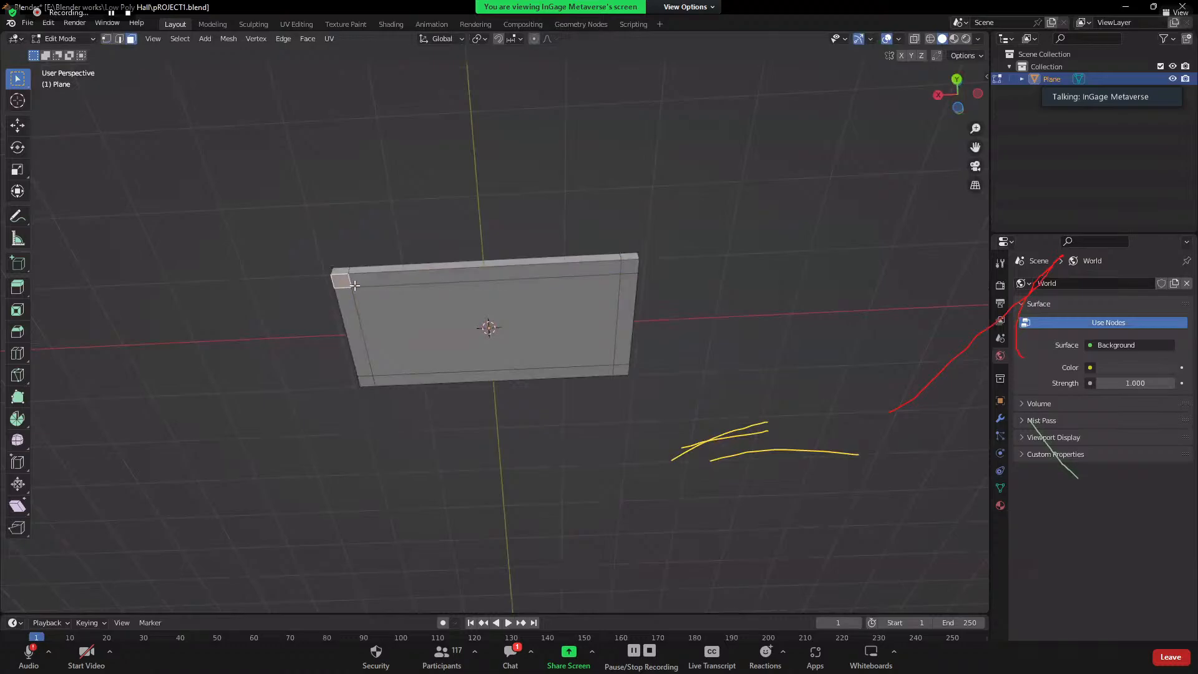
- Try extruding the single corner face downward into a table leg, and undo the extrusion
key("e")
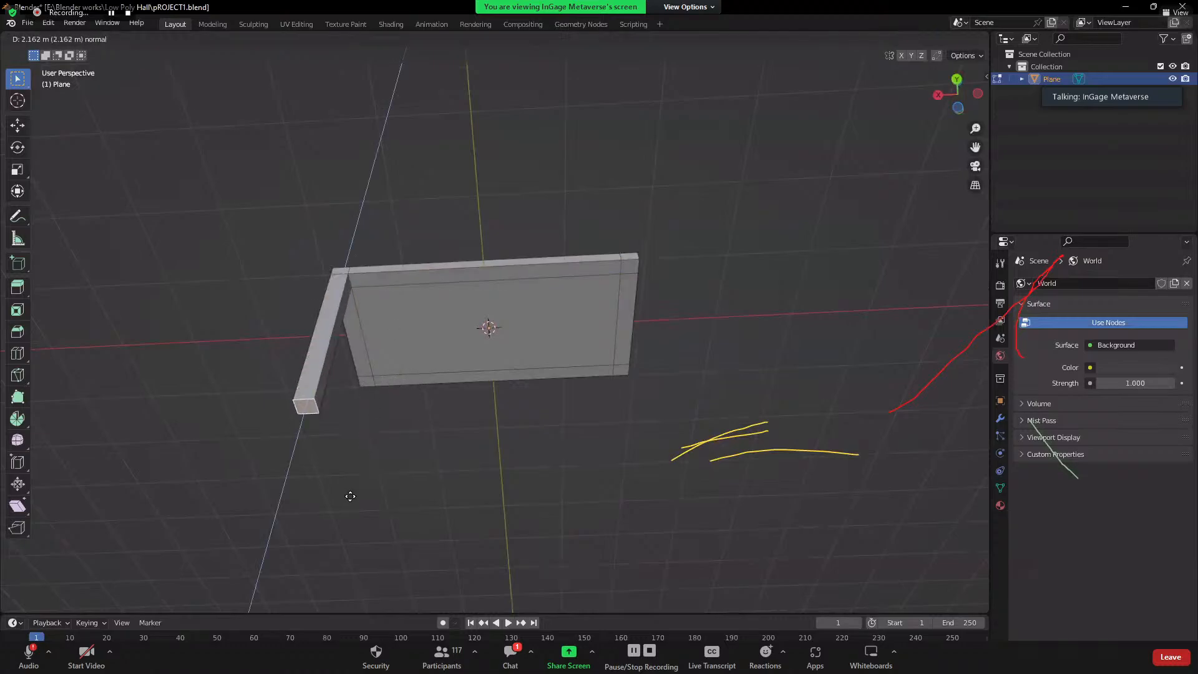
left_click(405, 441)
key("ctrl+z")
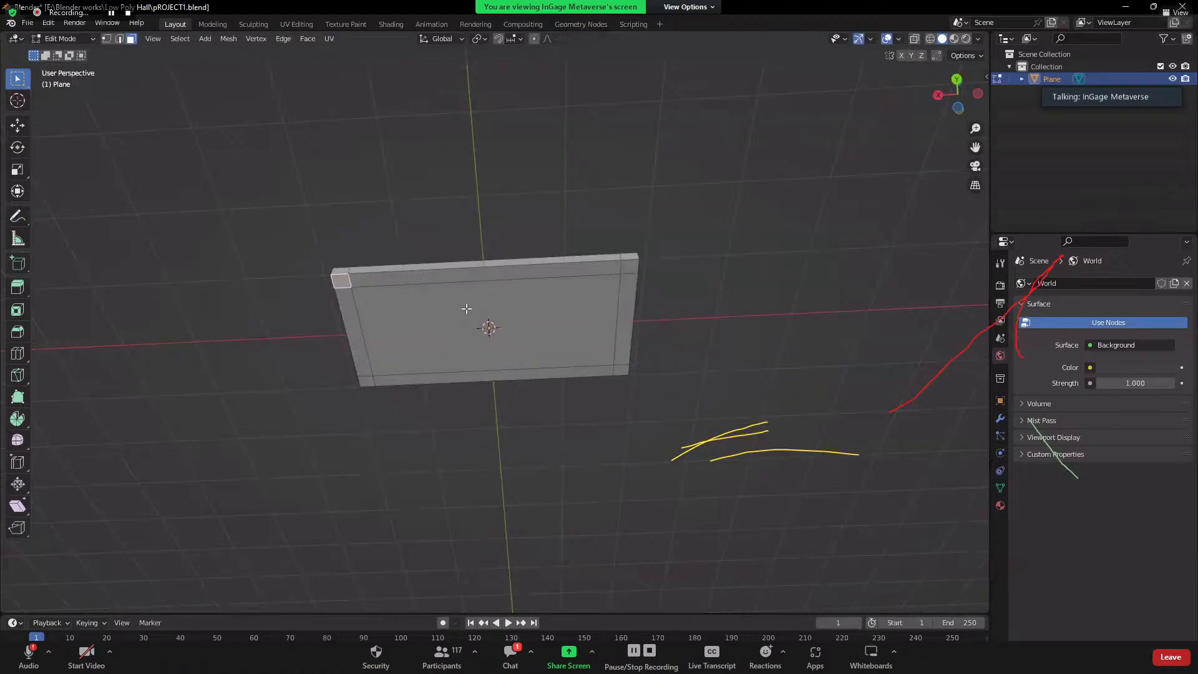
- Add the other three underside corner faces to the selection and extrude all four about 1.3 m downward as table legs
middle_click_drag(476, 324, 360, 322)
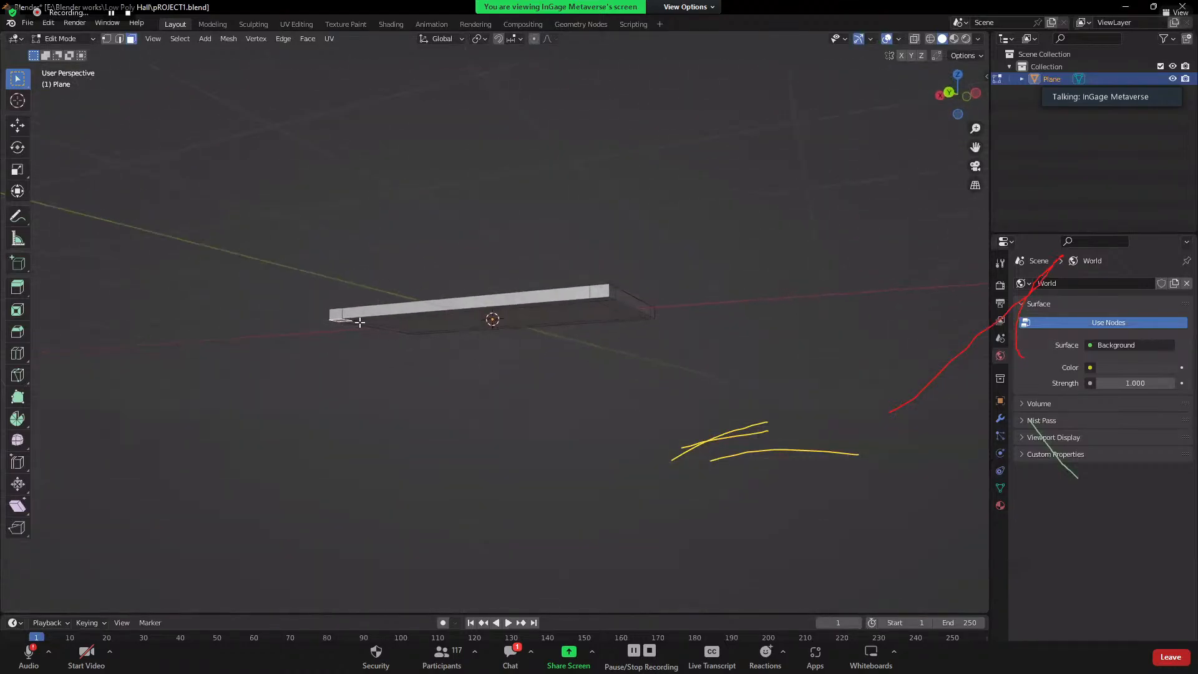
scroll(463, 377, "down", 2)
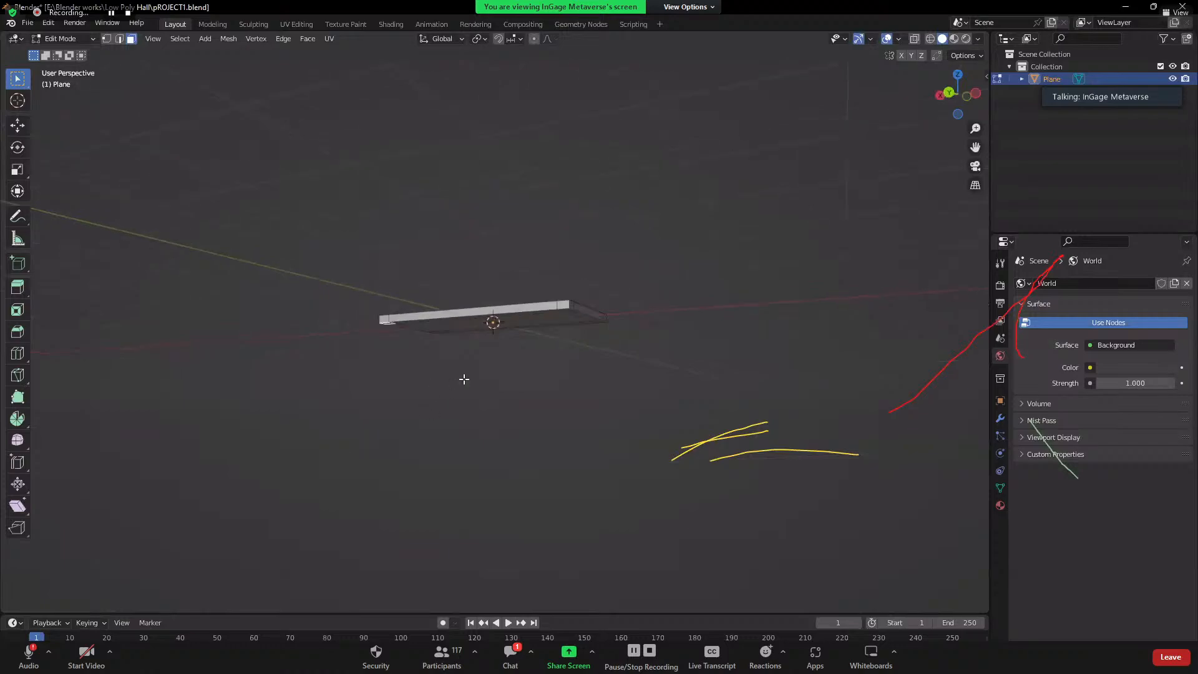
scroll(417, 369, "up", 2)
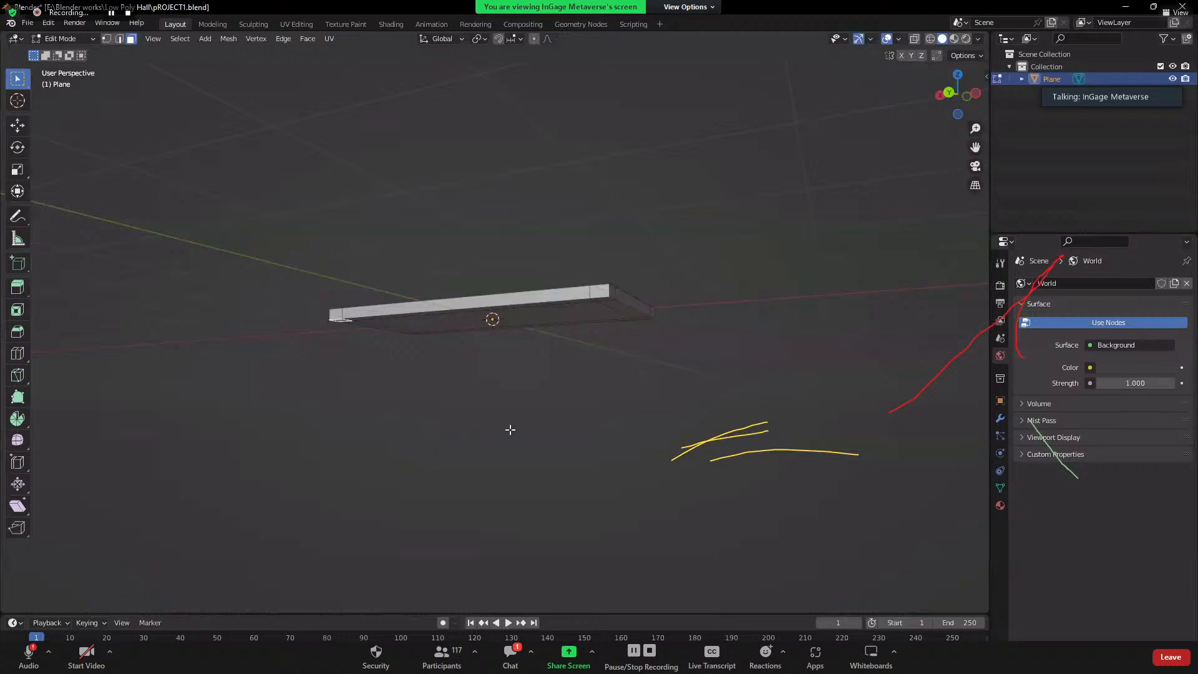
middle_click_drag(510, 429, 364, 379)
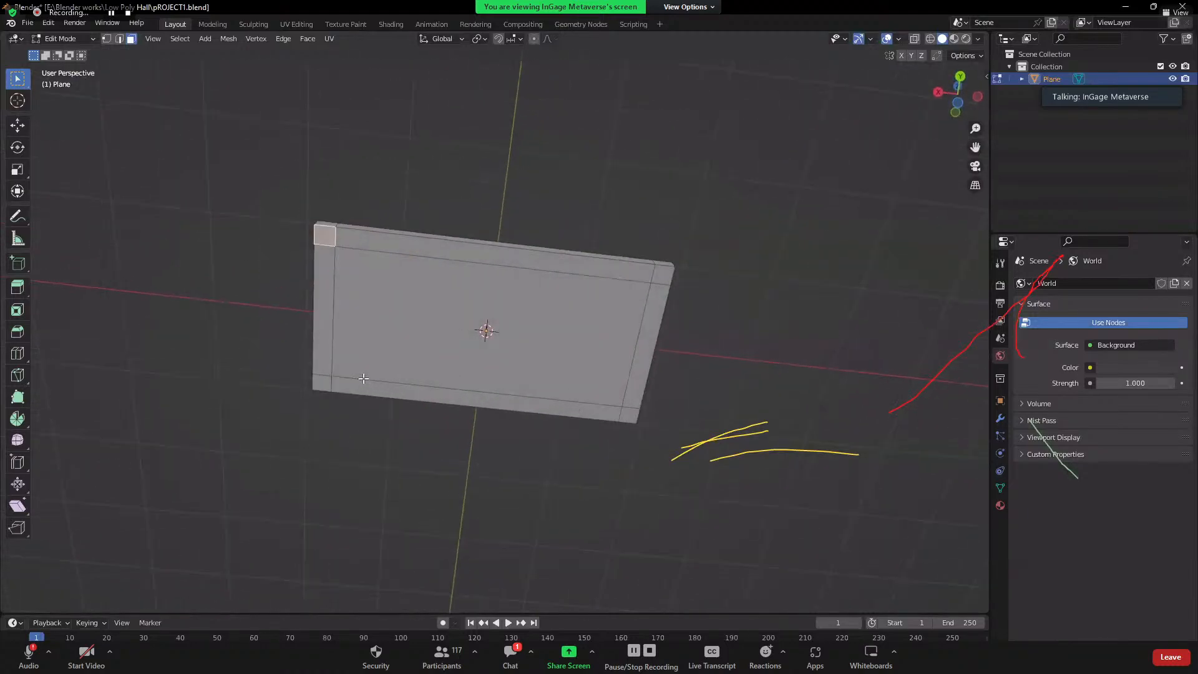
left_click(323, 382, "shift")
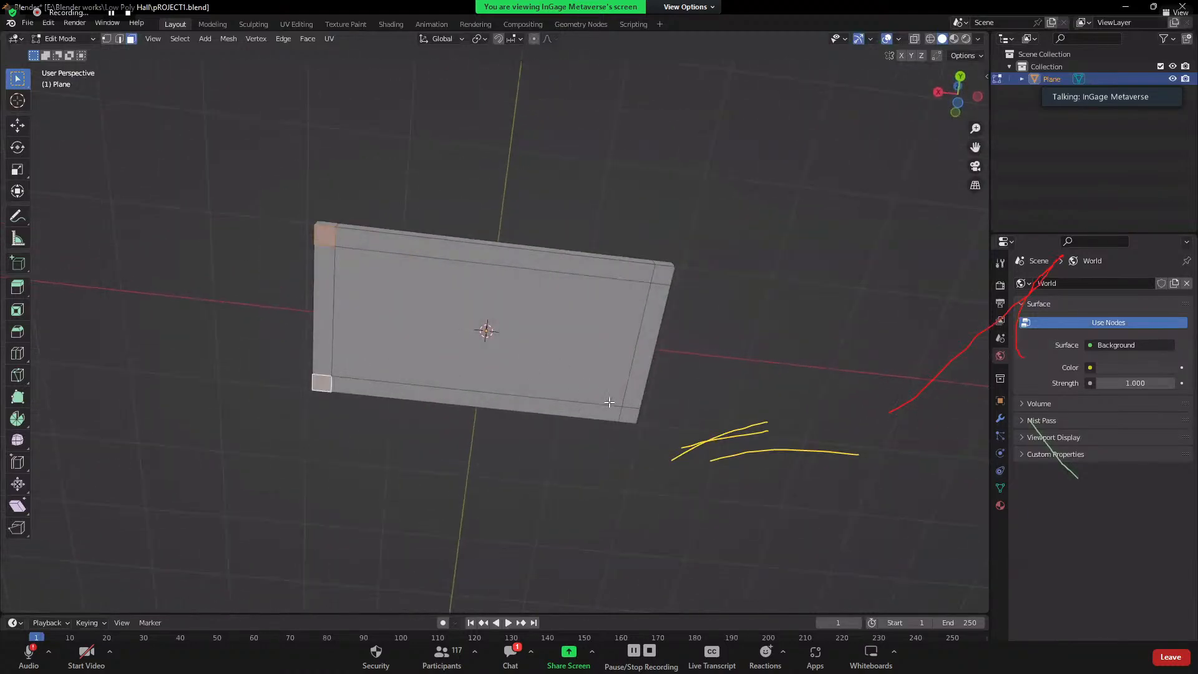
left_click(627, 414, "shift")
left_click(657, 276, "shift")
scroll(636, 195, "down", 3)
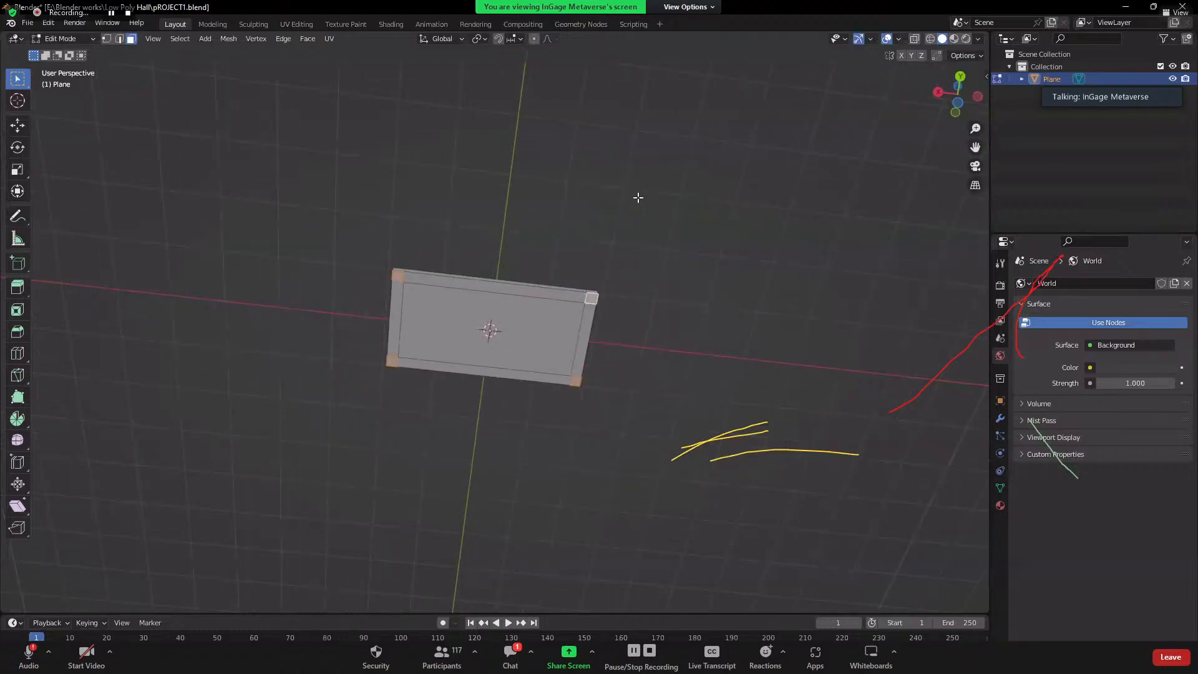
middle_click_drag(636, 195, 533, 327)
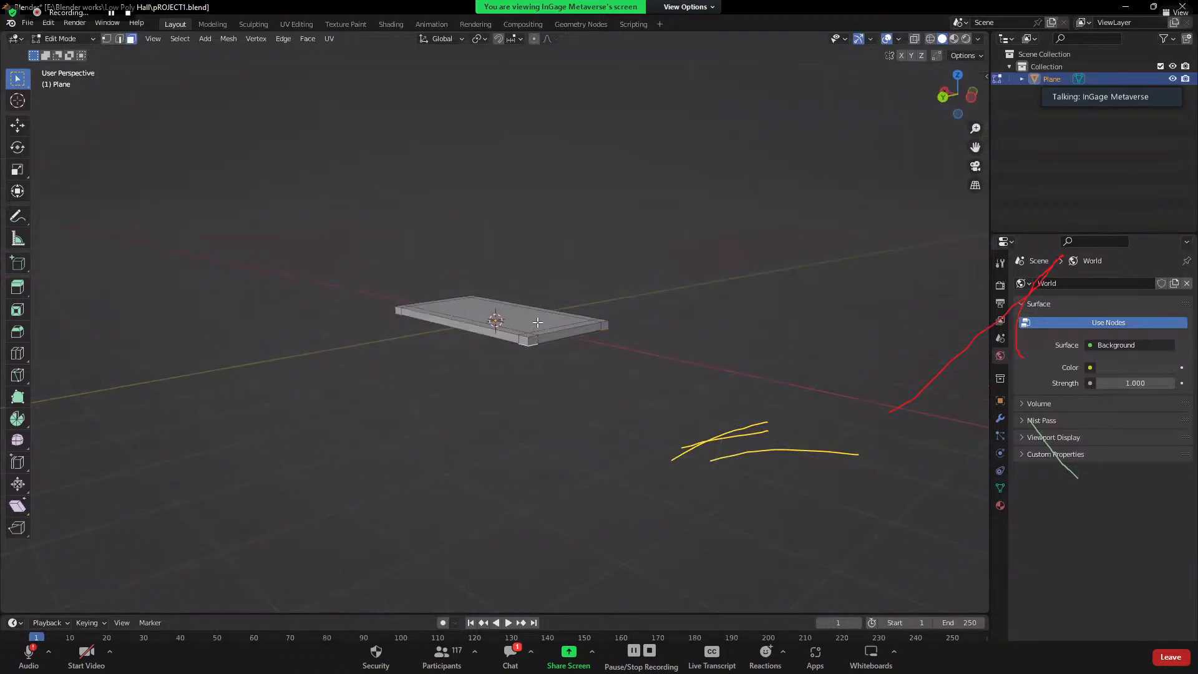
key("e")
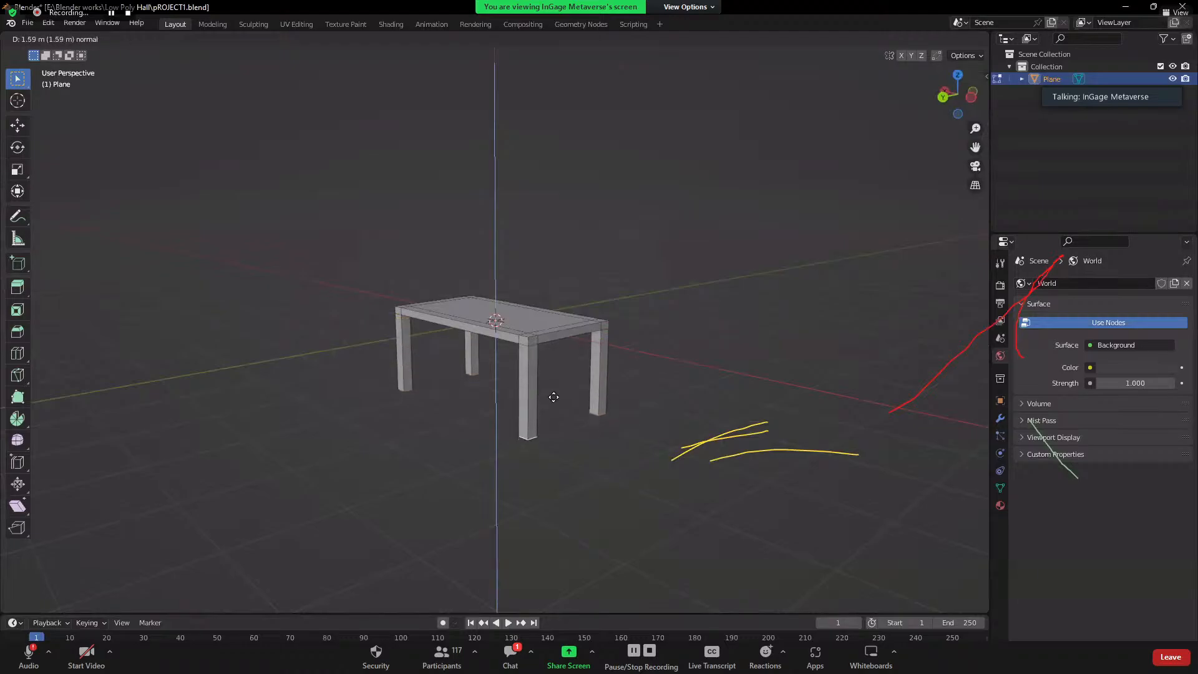
left_click(566, 394)
- Try scaling the four leg end faces uniformly outward to splay the legs, and cancel the scaling
mouse_move(426, 461)
middle_mouse_down()
mouse_move(561, 481)
mouse_move(698, 460)
mouse_move(443, 385)
mouse_move(556, 407)
mouse_move(369, 479)
mouse_move(422, 479)
mouse_move(436, 450)
mouse_move(416, 454)
mouse_move(415, 430)
mouse_move(398, 455)
mouse_move(473, 414)
mouse_move(434, 443)
middle_mouse_up()
scroll(372, 462, "up", 2)
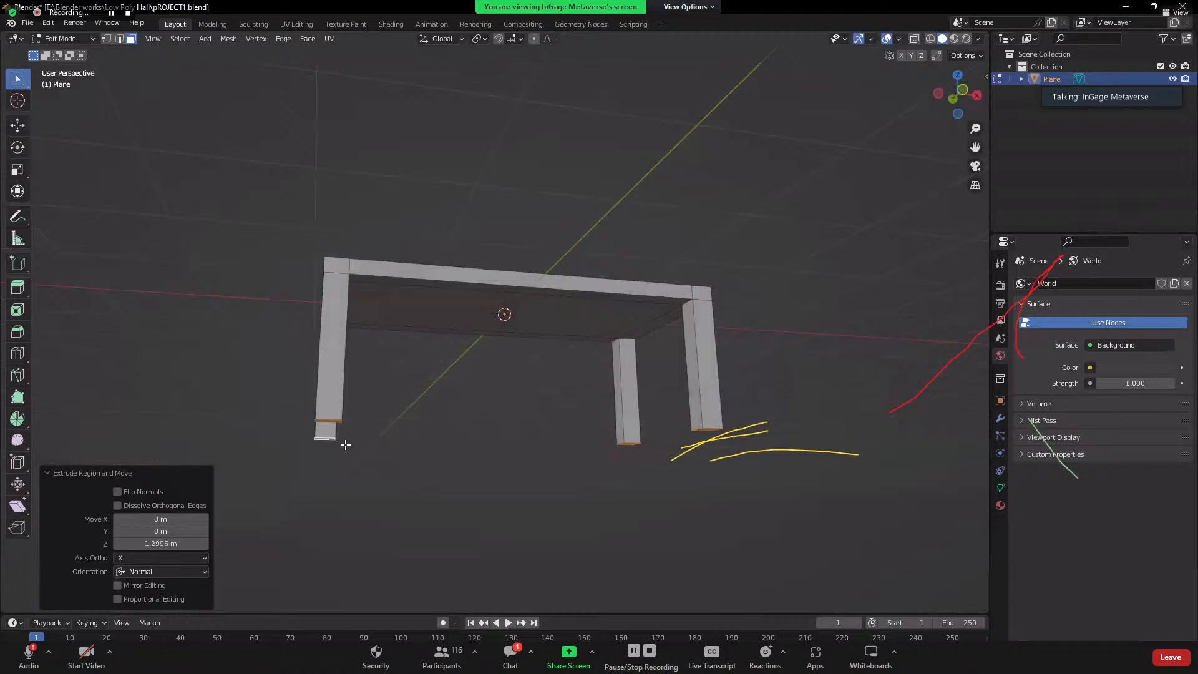
scroll(345, 444, "up", 1)
key("s")
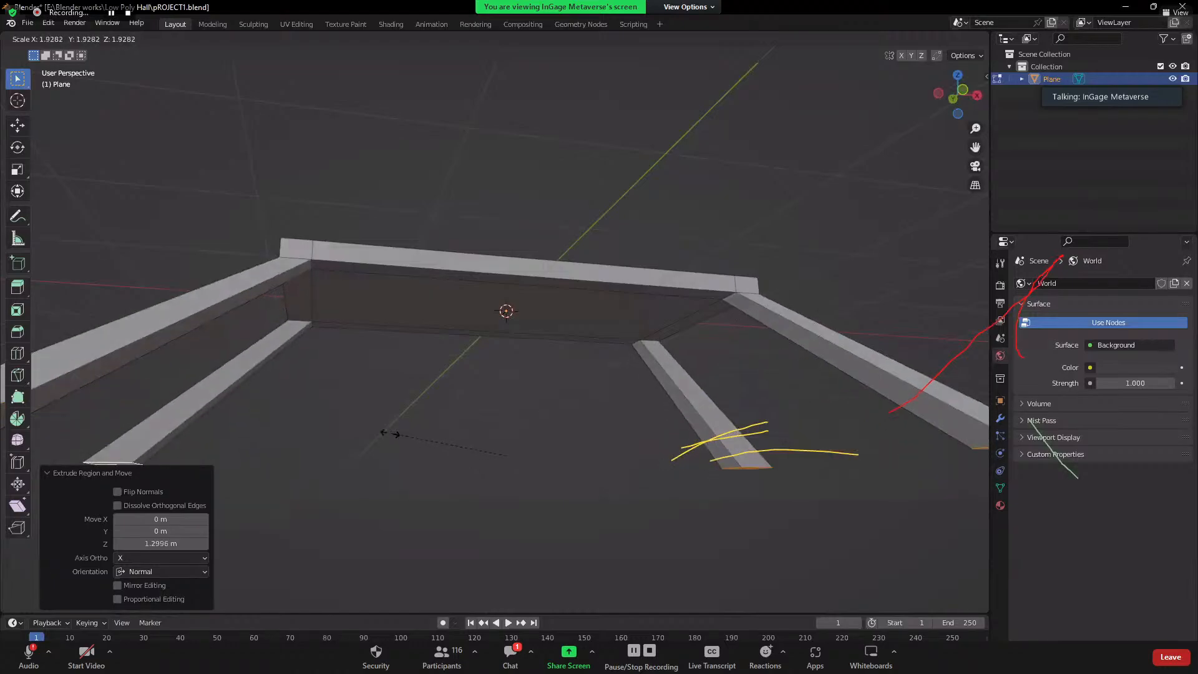
key("Escape")
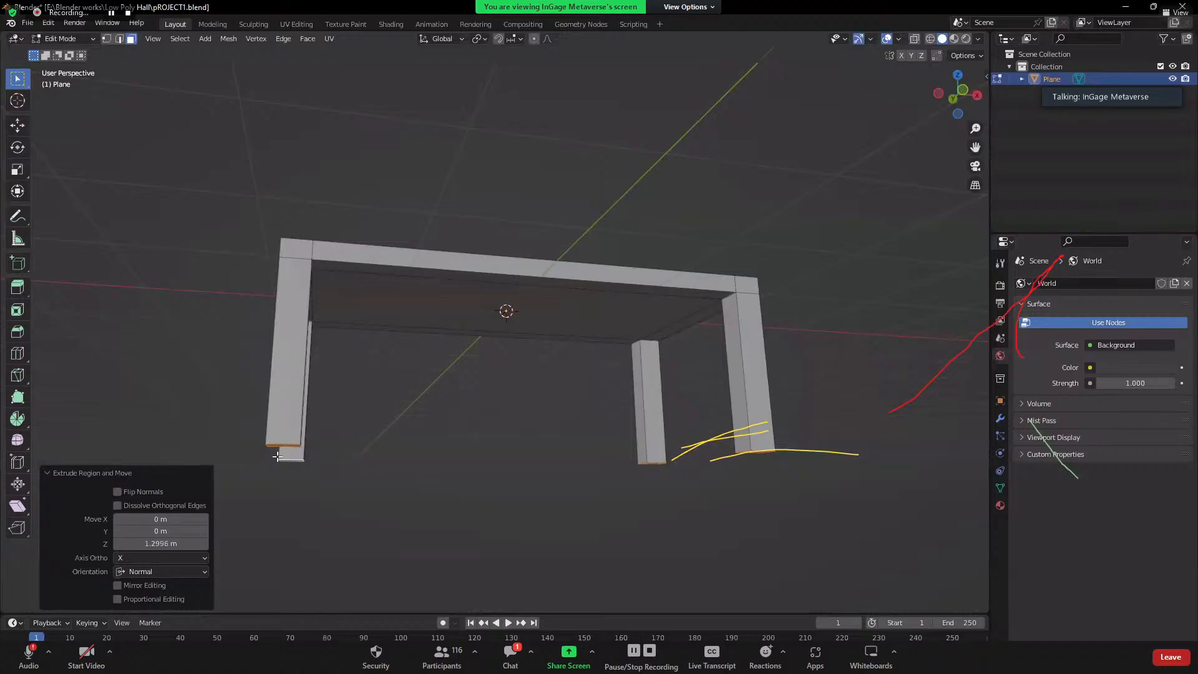
- Extrude the four leg end faces about 0.111 m further and scale the new end faces slightly inward
middle_click_drag(311, 498, 307, 456)
key("e")
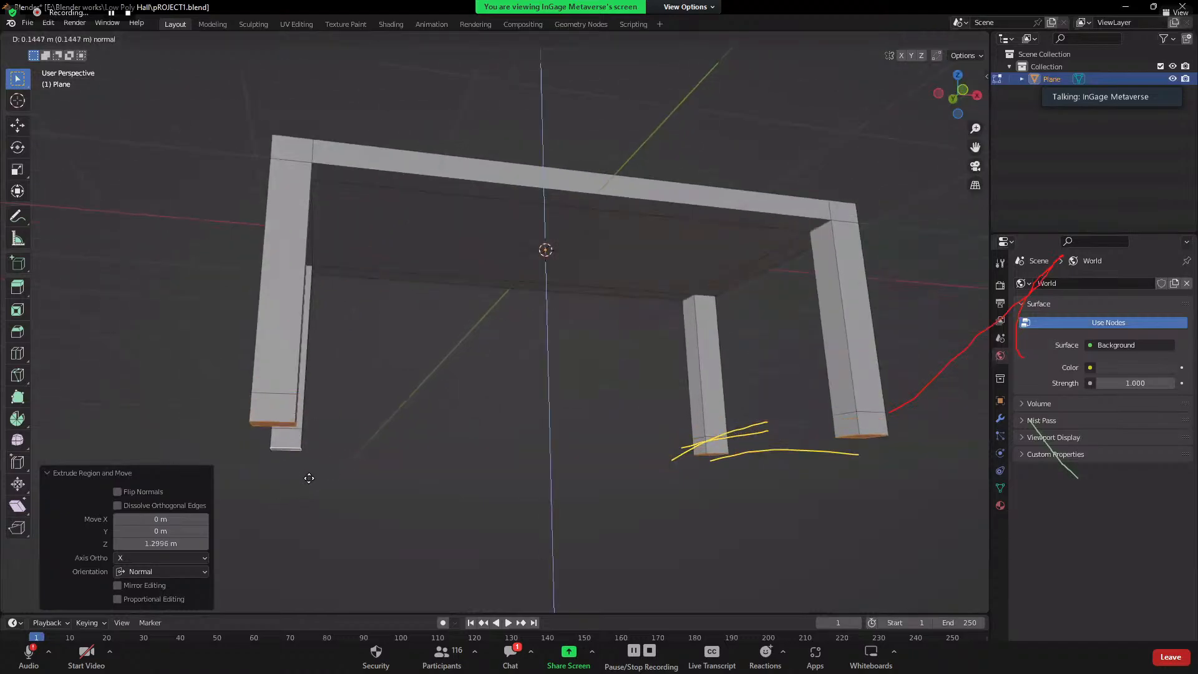
left_click(322, 473)
key("s")
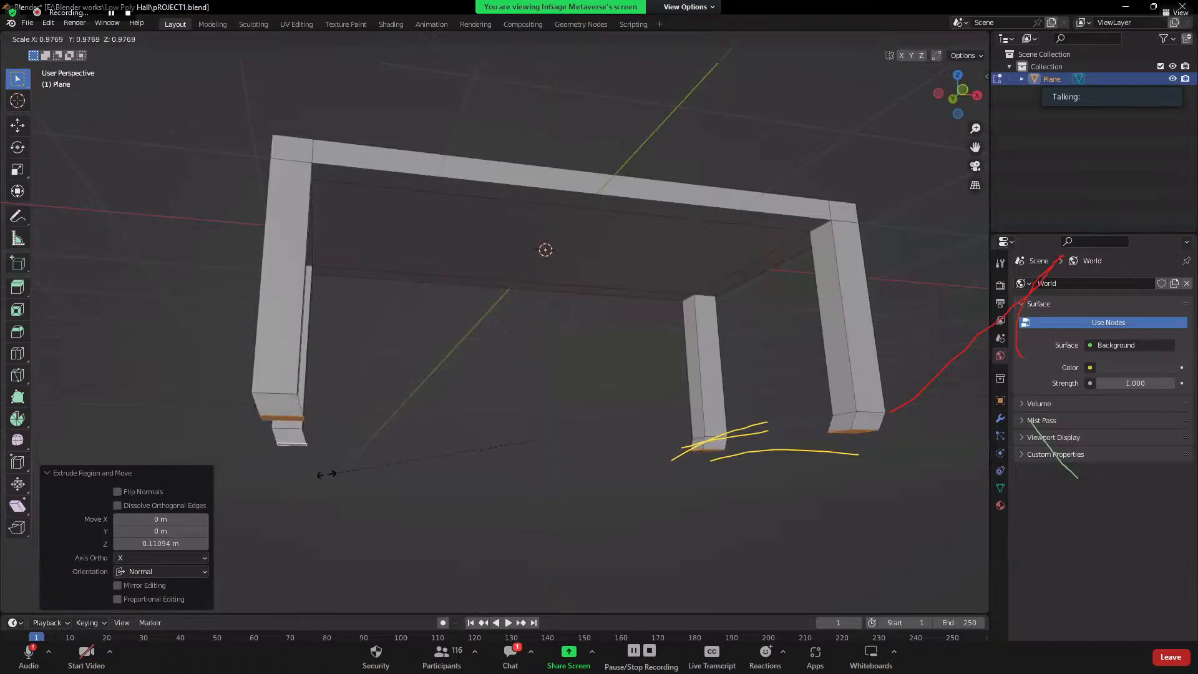
- Cancel the active scaling and extrude the bottom faces of all four table legs by about 0.027 m
right_click(321, 475)
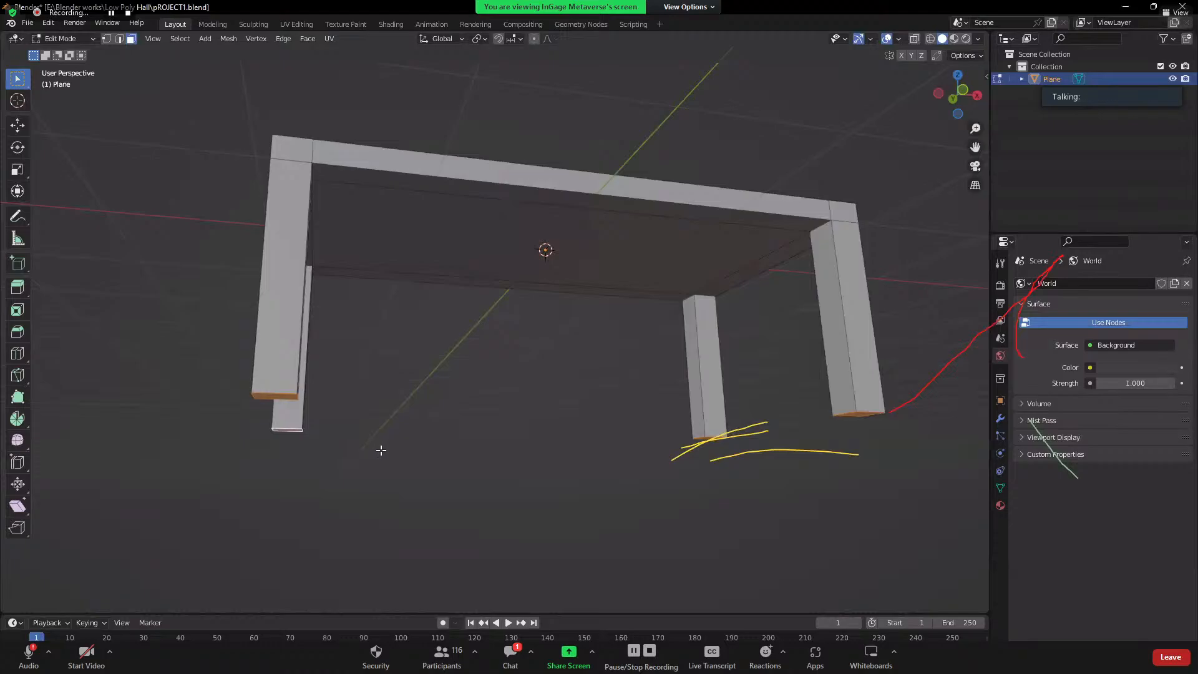
key("e")
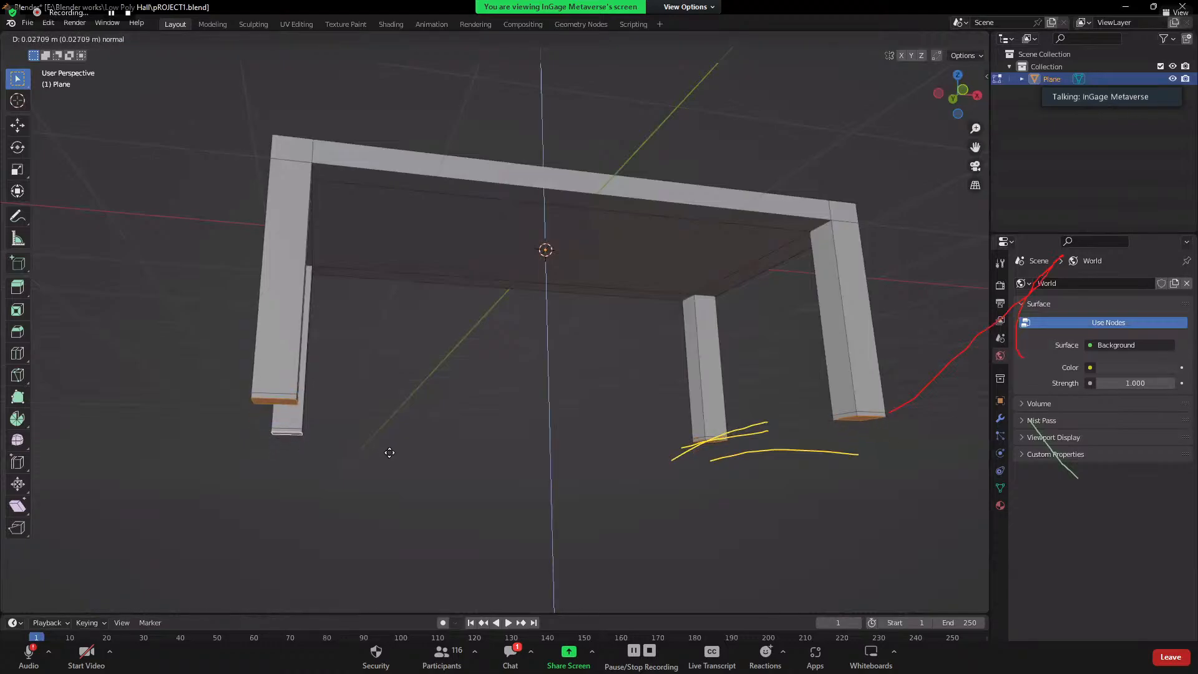
left_click(390, 453)
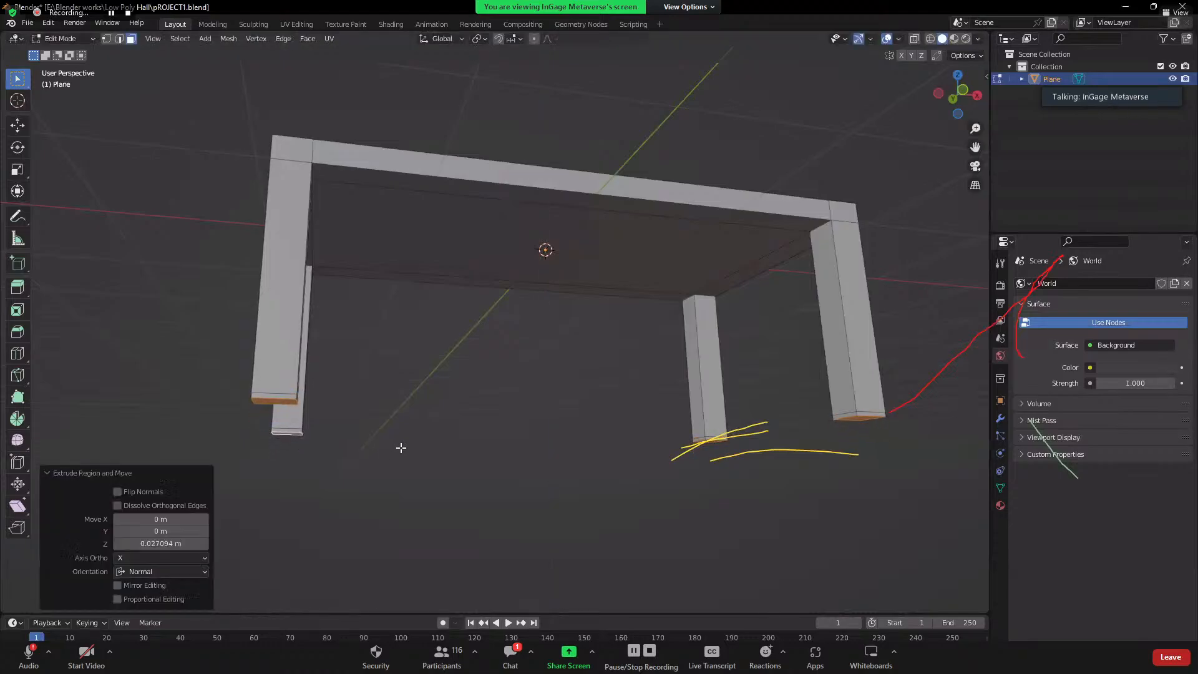
- Select the thin side faces at the foot of one front table leg and scale them up to about 1.05
left_click(282, 396)
scroll(231, 425, "up", 2)
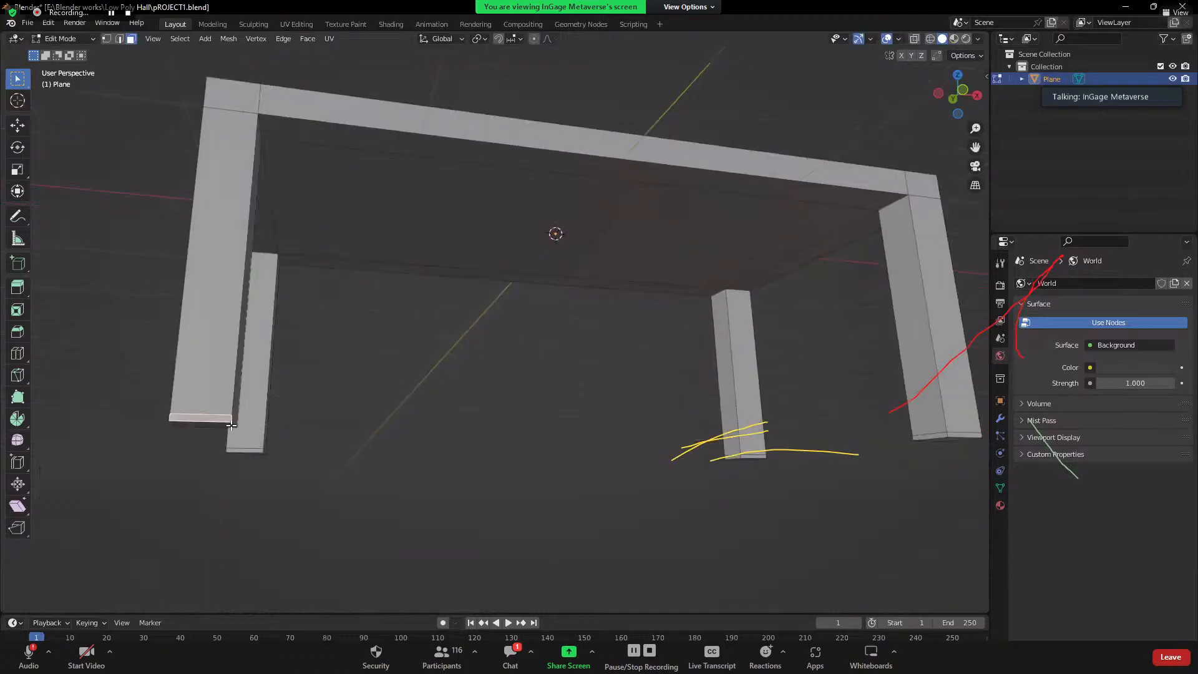
middle_click_drag(221, 421, 319, 459)
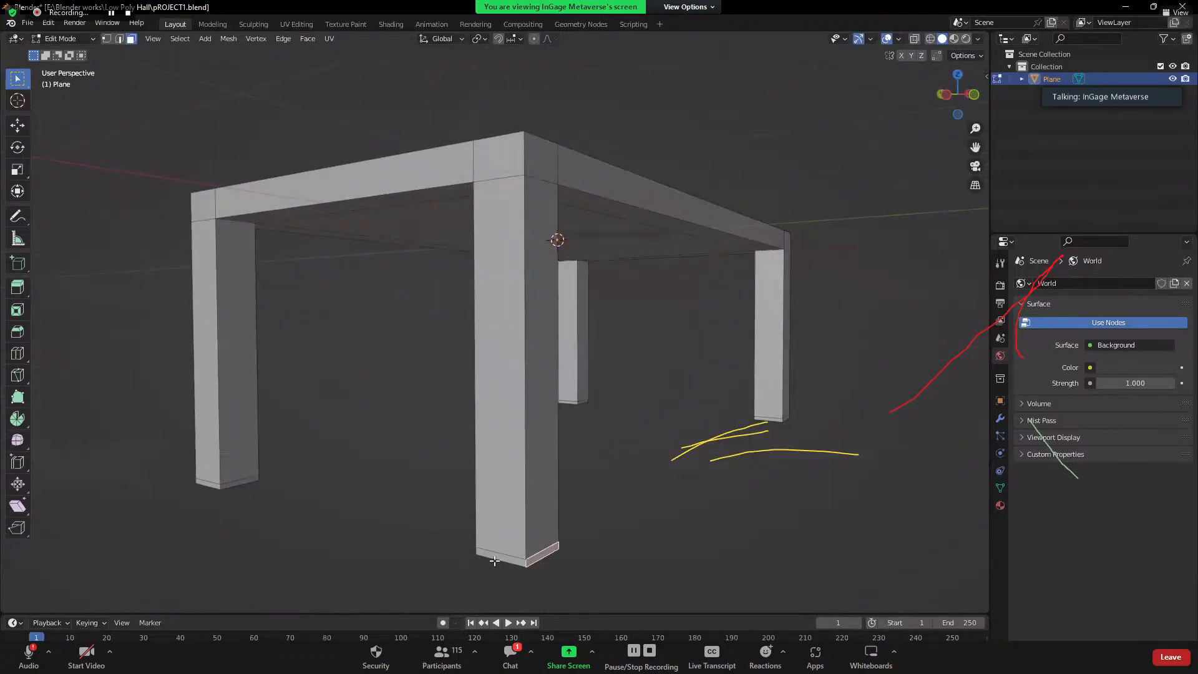
middle_click_drag(618, 583, 556, 583)
key("s")
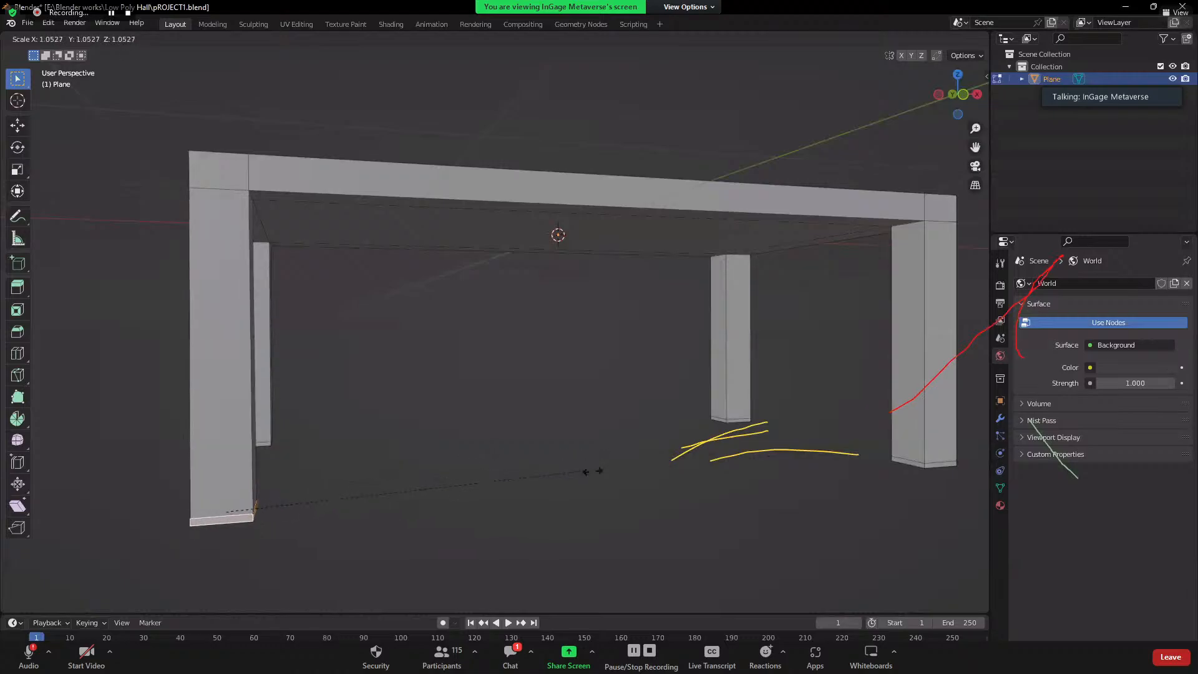
left_click(601, 436)
scroll(517, 469, "down", 4)
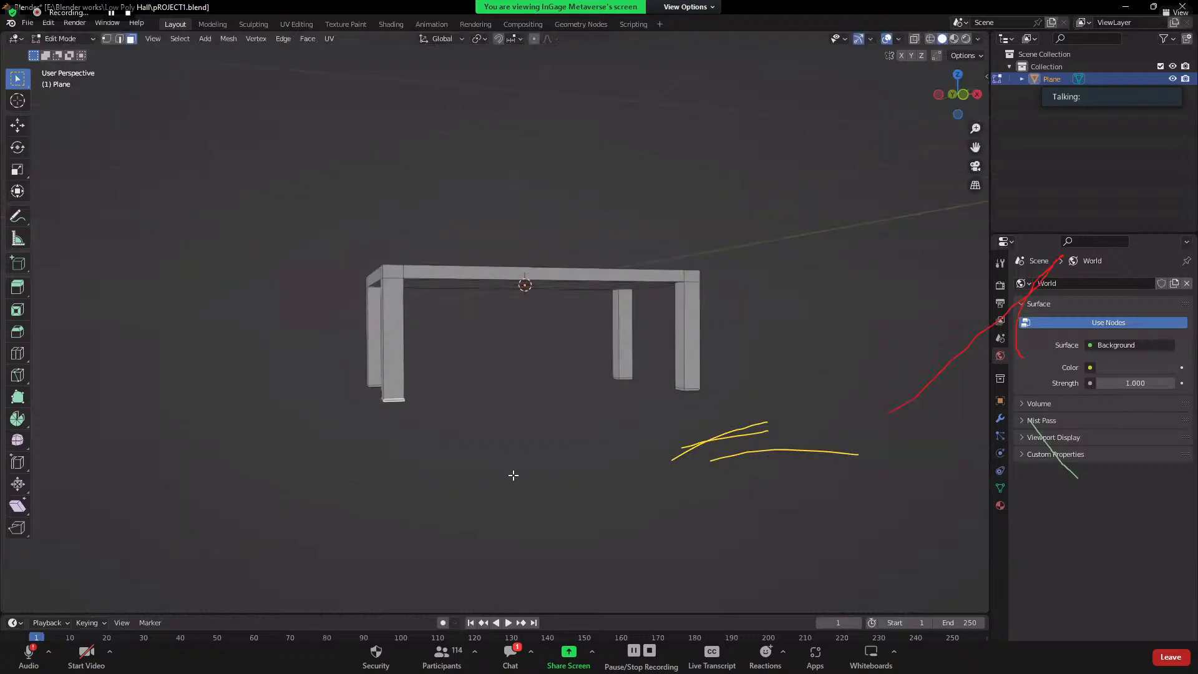
- Examine the whole table from several sides, selecting its top face and all its visible faces
middle_click_drag(631, 433, 543, 397)
left_click(527, 421)
scroll(527, 421, "up", 3)
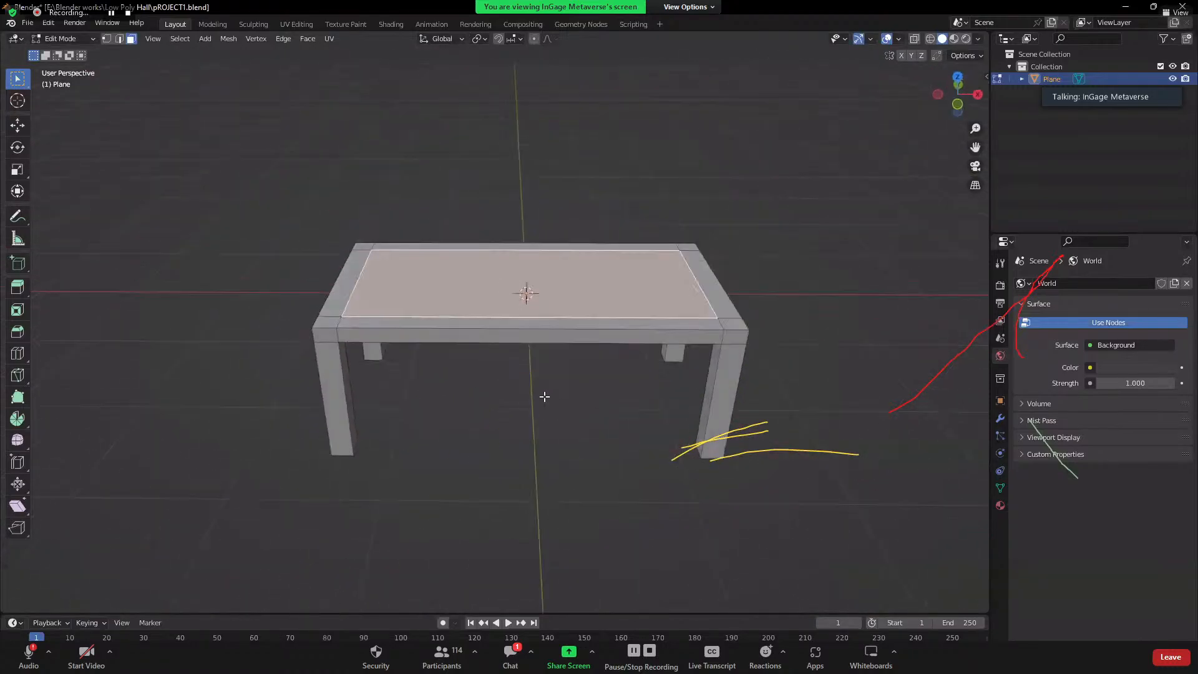
left_click_drag(243, 159, 858, 547)
scroll(512, 353, "down", 4)
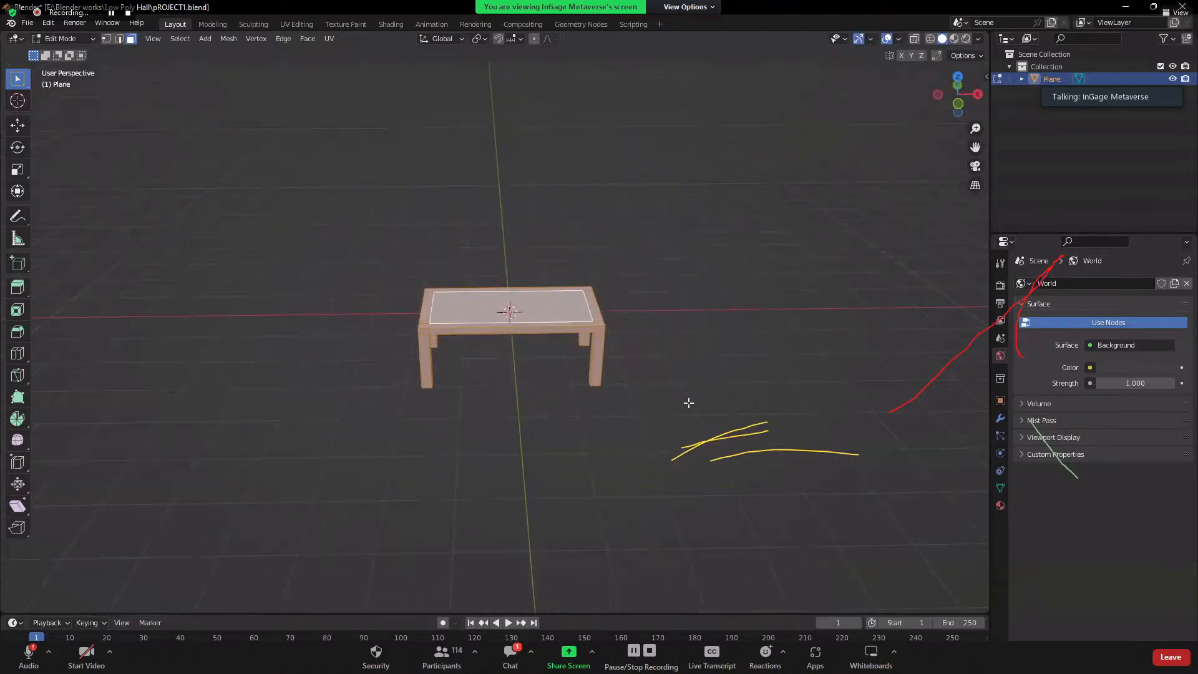
middle_click_drag(511, 353, 380, 278)
left_click_drag(333, 185, 674, 513)
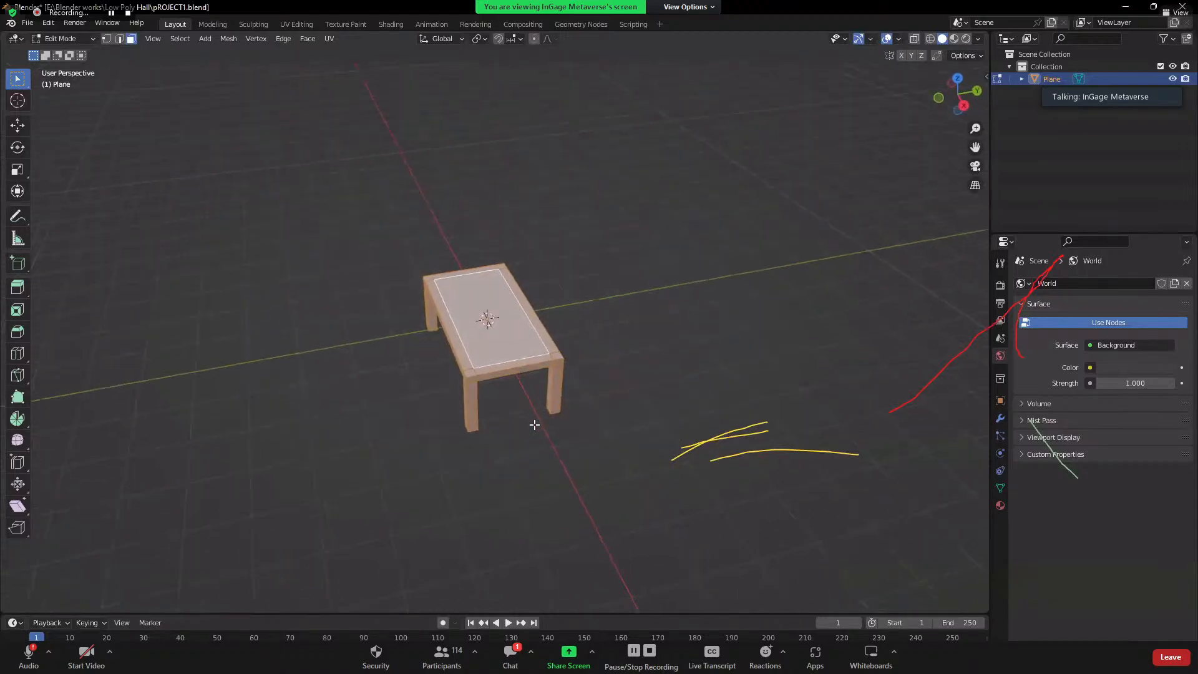
middle_click_drag(534, 420, 404, 436)
left_click_drag(350, 191, 539, 383)
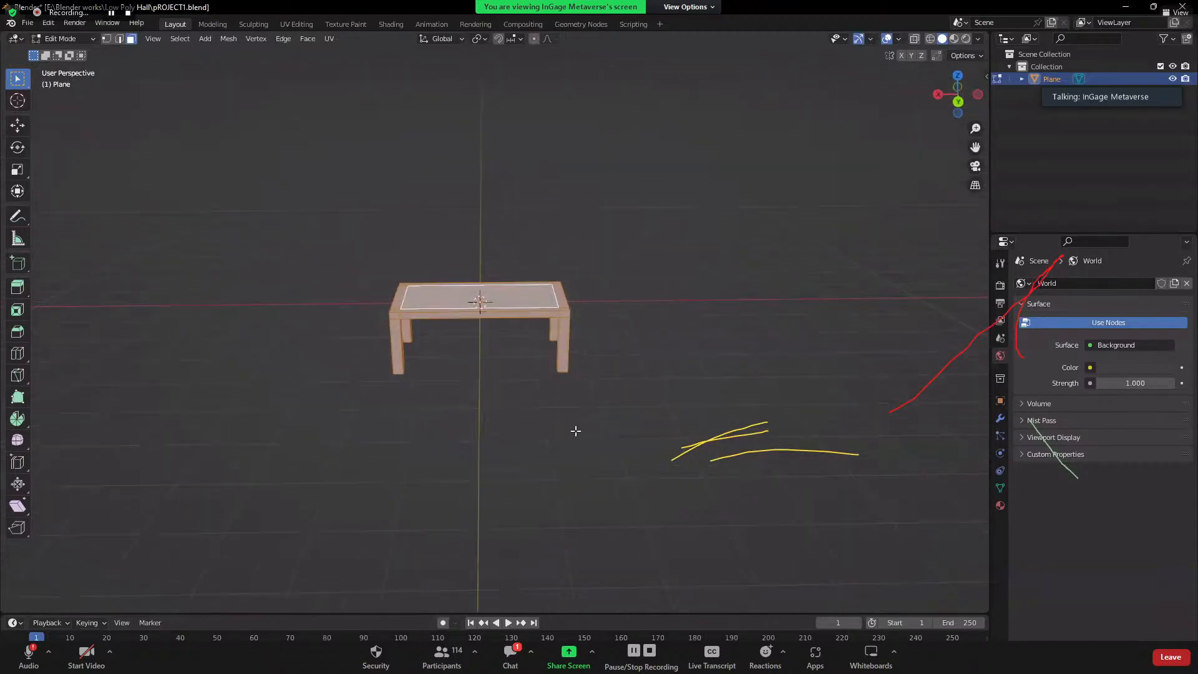
middle_click_drag(575, 428, 504, 416)
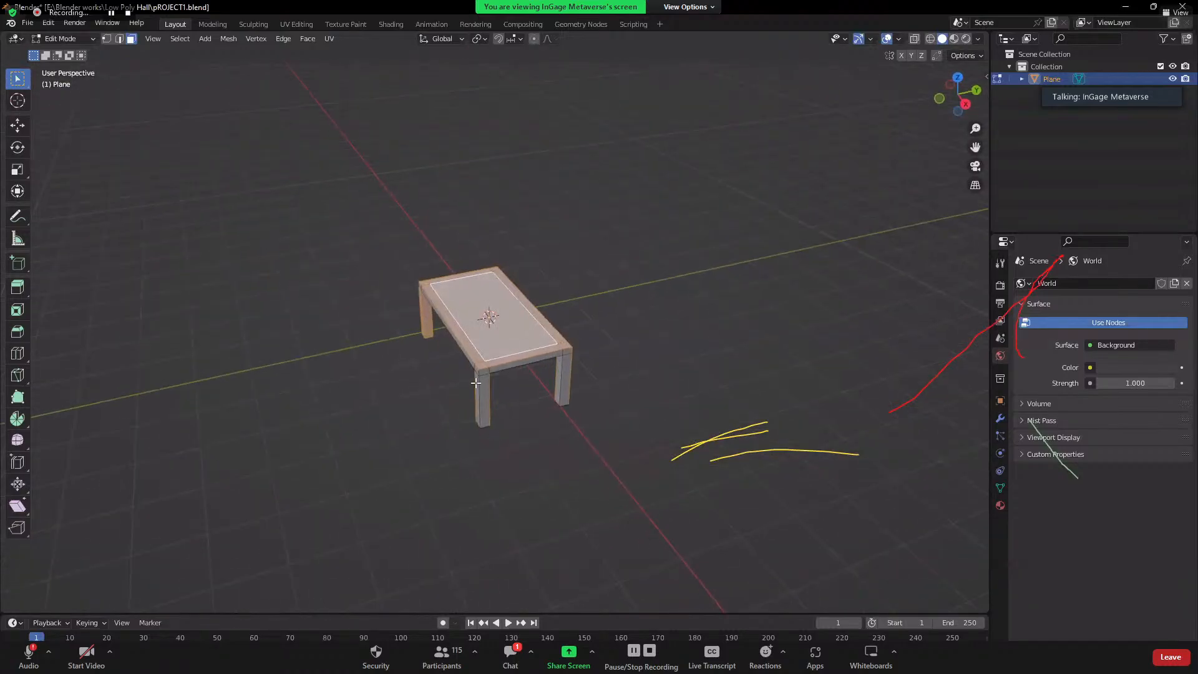
middle_click_drag(573, 530, 531, 456)
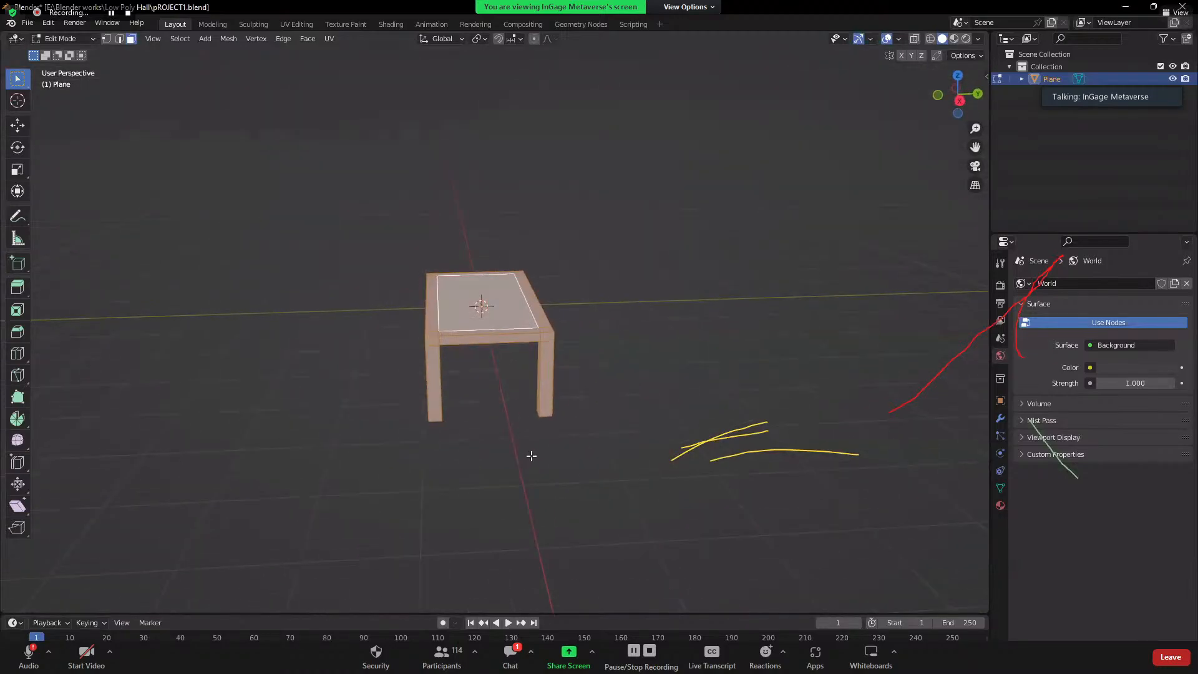
scroll(521, 433, "up", 2)
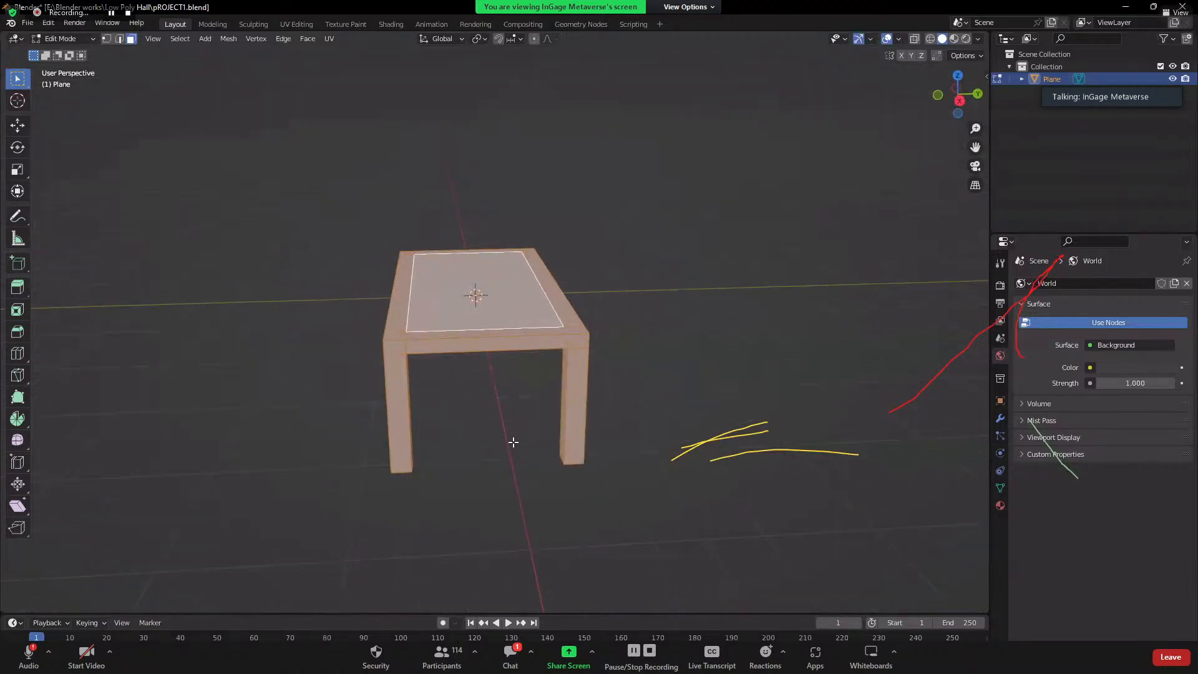
scroll(513, 442, "down", 3)
- Inset the large central face of the tabletop by about 0.625 m to leave a narrow middle strip
left_click(475, 410)
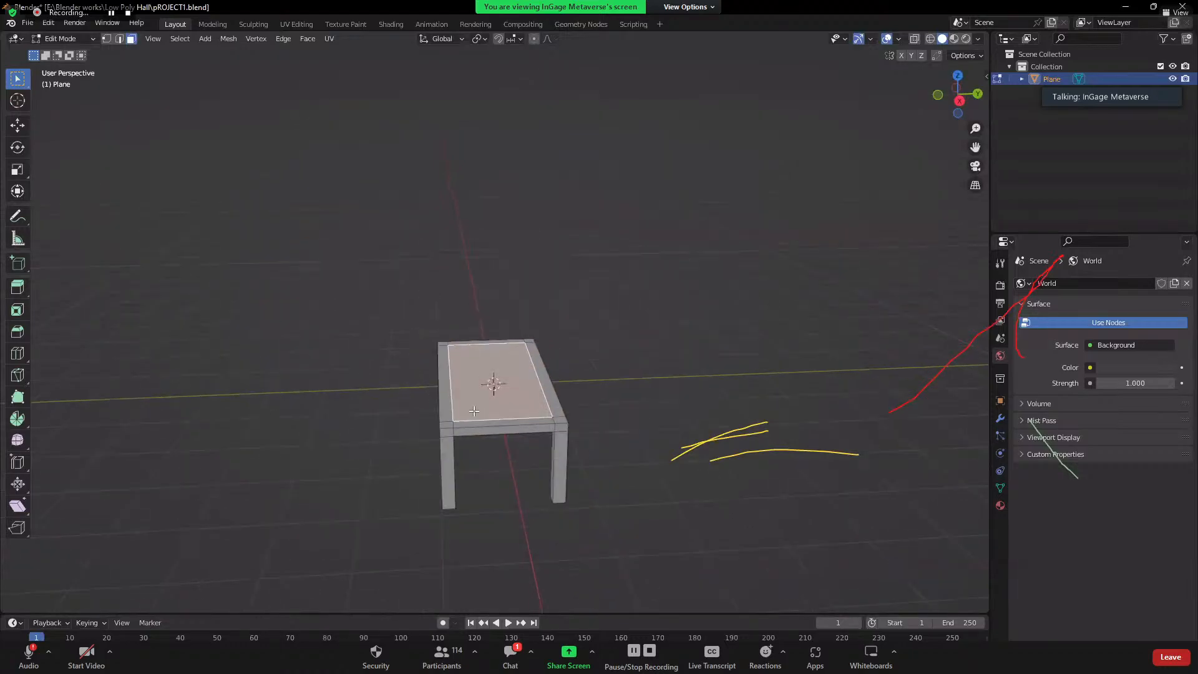
middle_click_drag(474, 411, 523, 492)
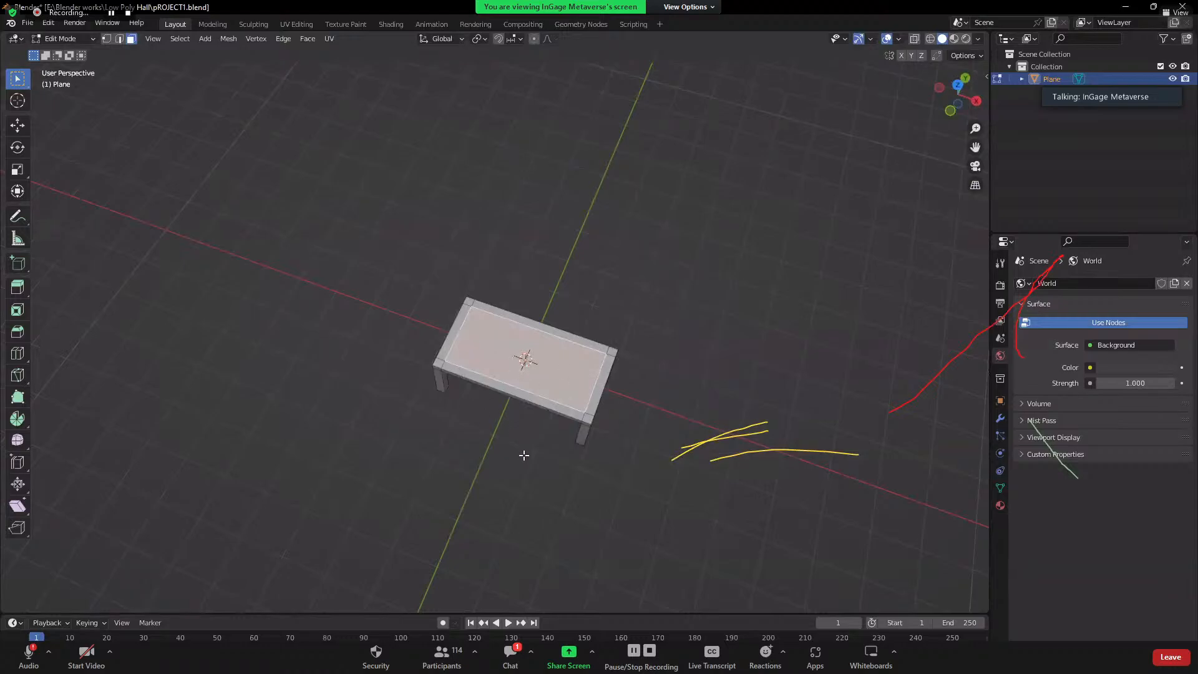
key("i")
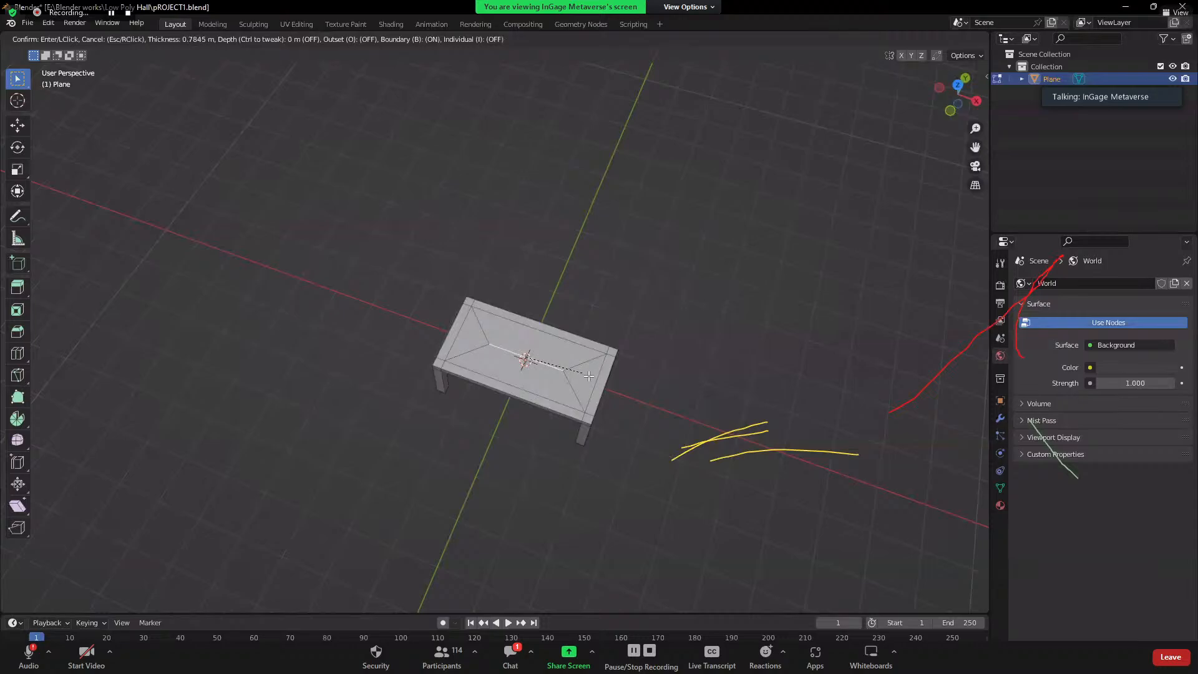
left_click(589, 375)
middle_click_drag(531, 393, 494, 380)
scroll(487, 425, "up", 2)
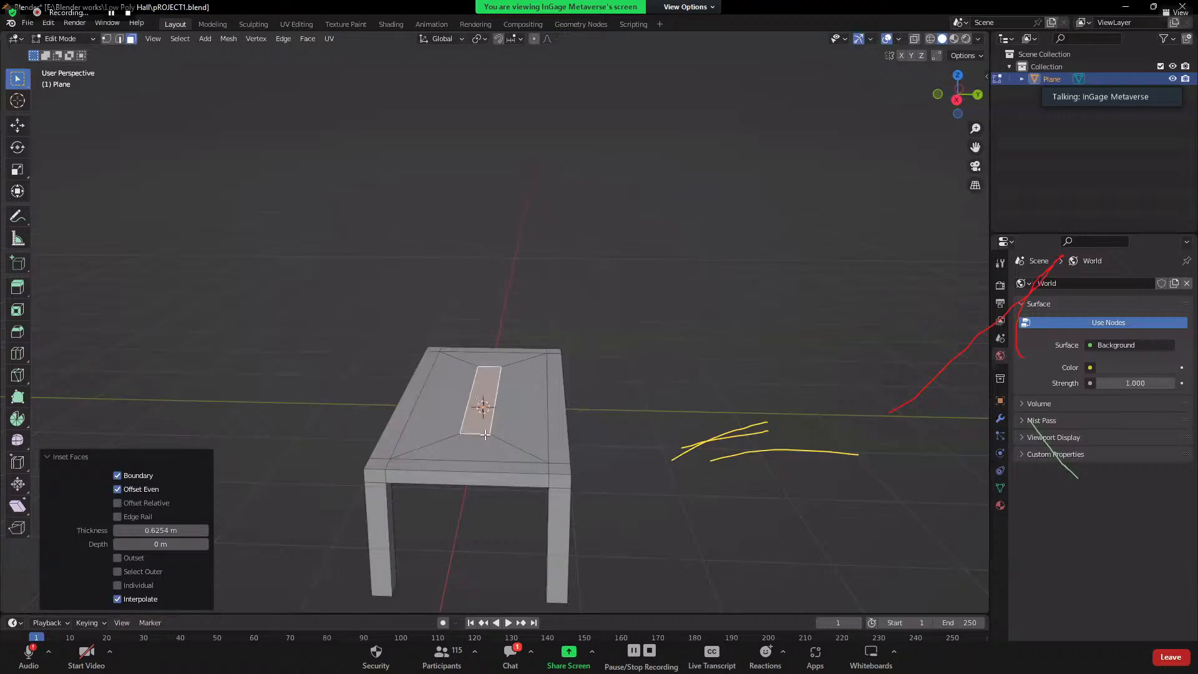
key("e")
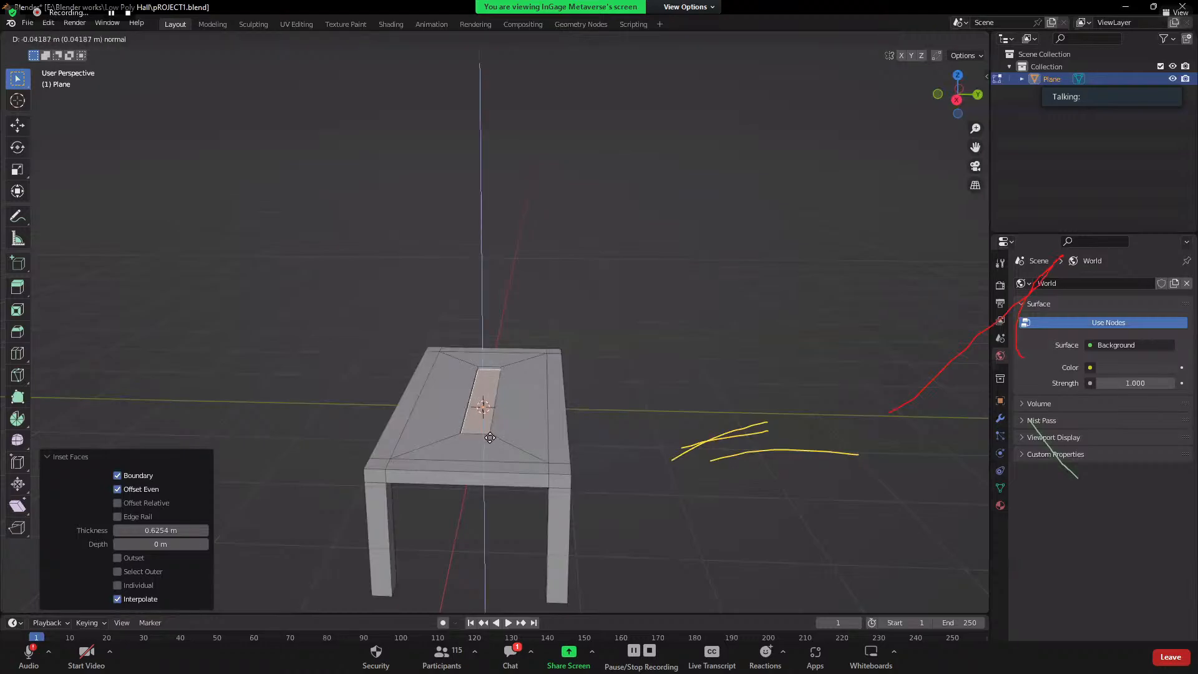
right_click(490, 438)
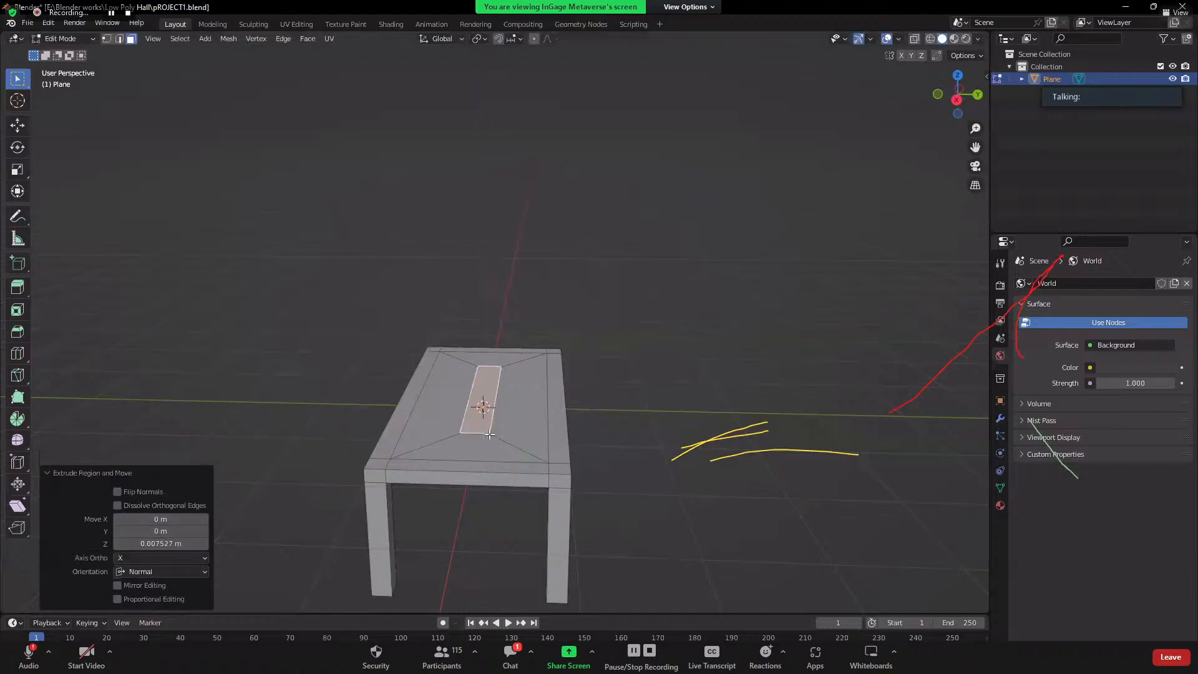
key("ctrl+z")
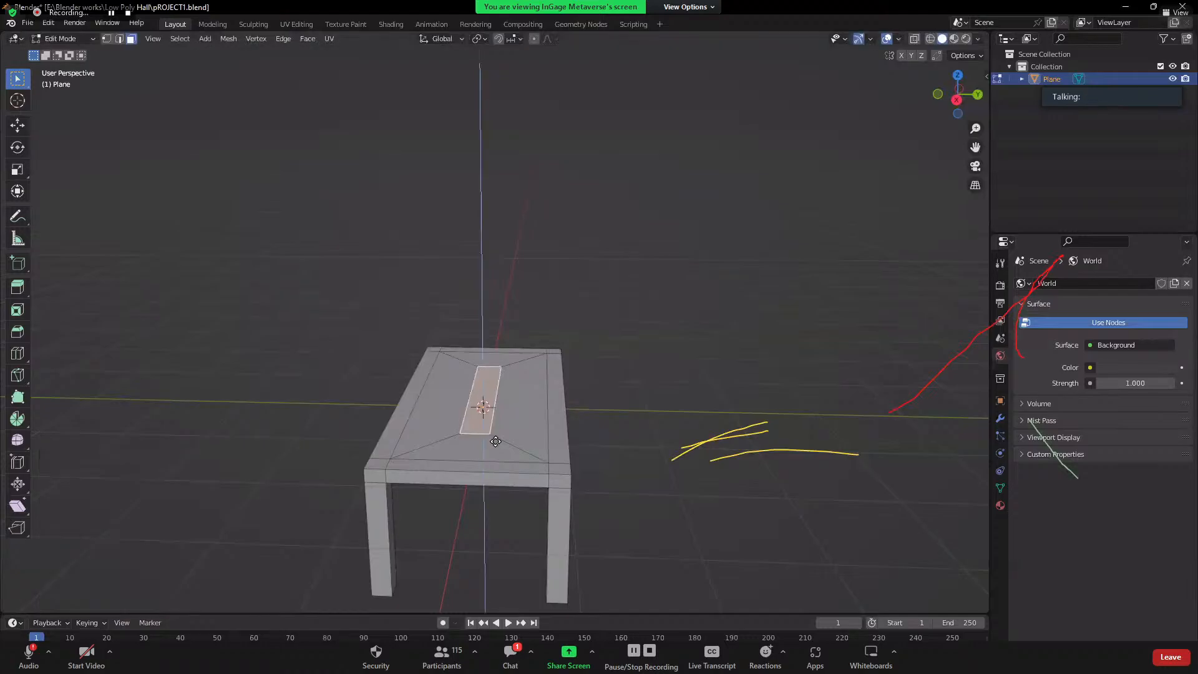
key("g")
right_click(491, 447)
- Extrude the narrow inset face downward about 0.1 m along global Z to sink a groove into the tabletop
key("e")
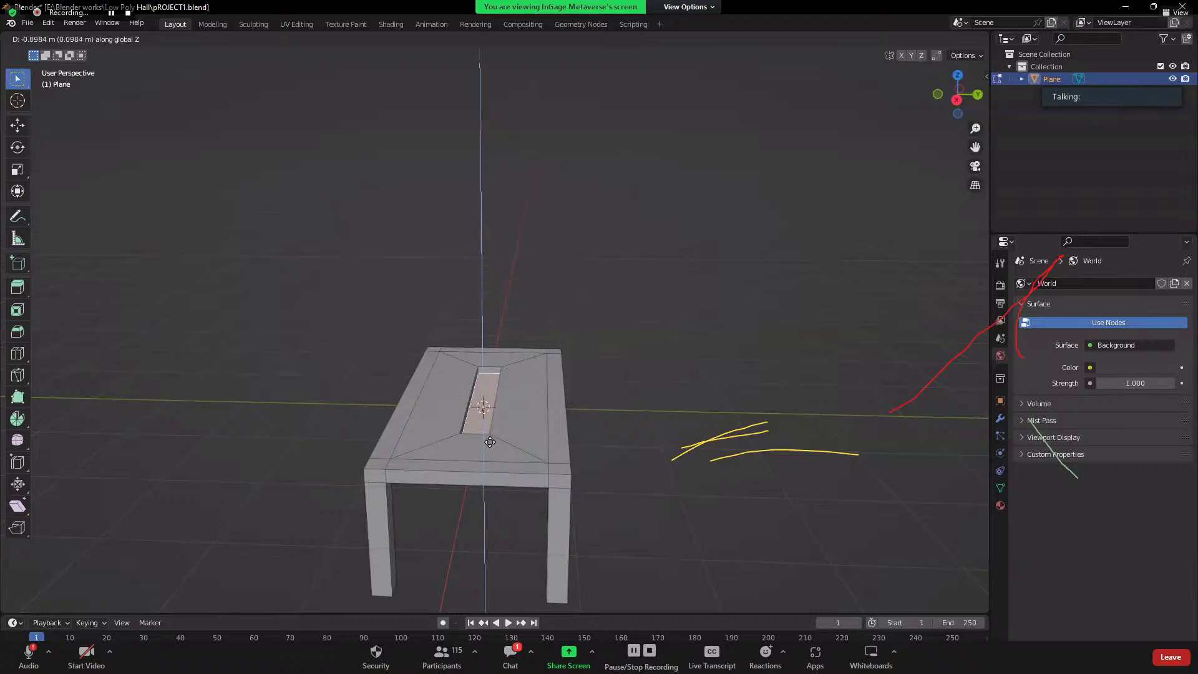
left_click(489, 440)
middle_click_drag(703, 418, 642, 275)
left_click(690, 350)
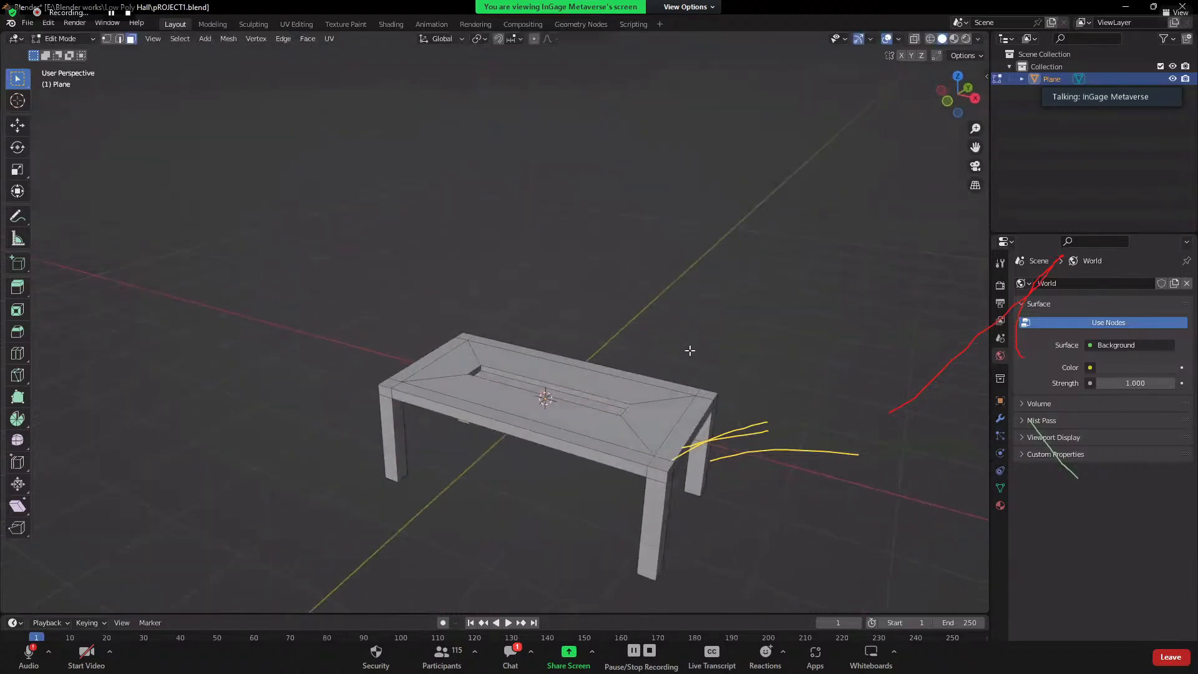
middle_click_drag(691, 350, 281, 289)
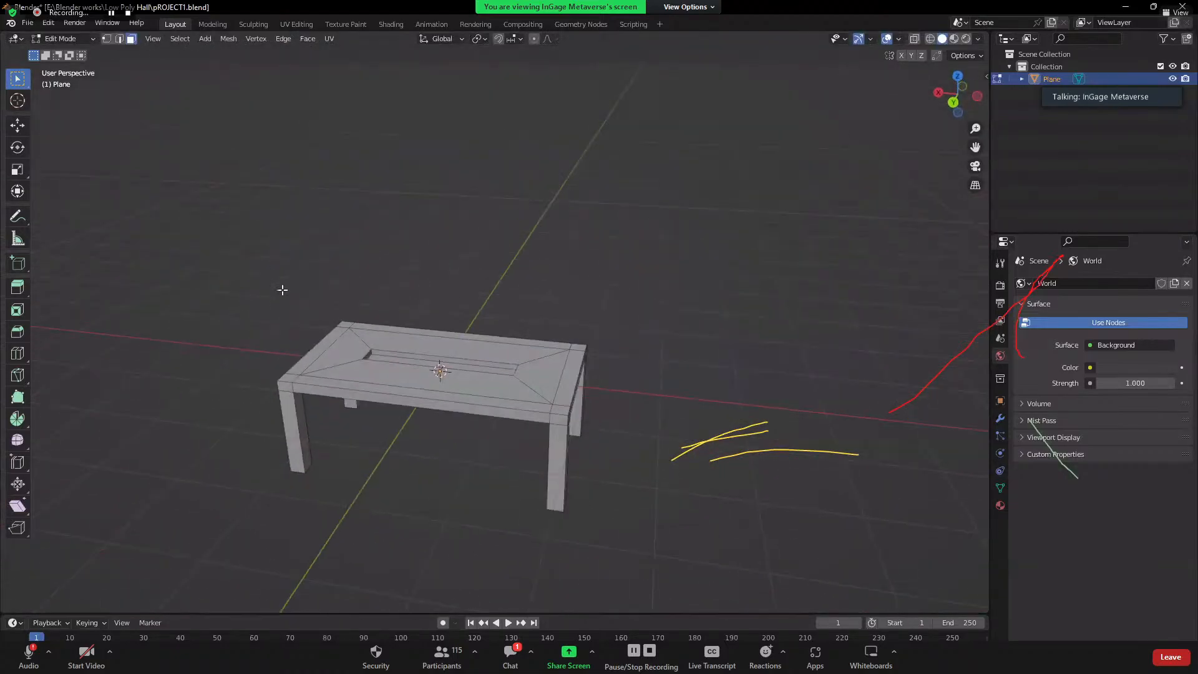
key("a")
left_click(401, 476)
middle_click_drag(402, 477, 450, 377)
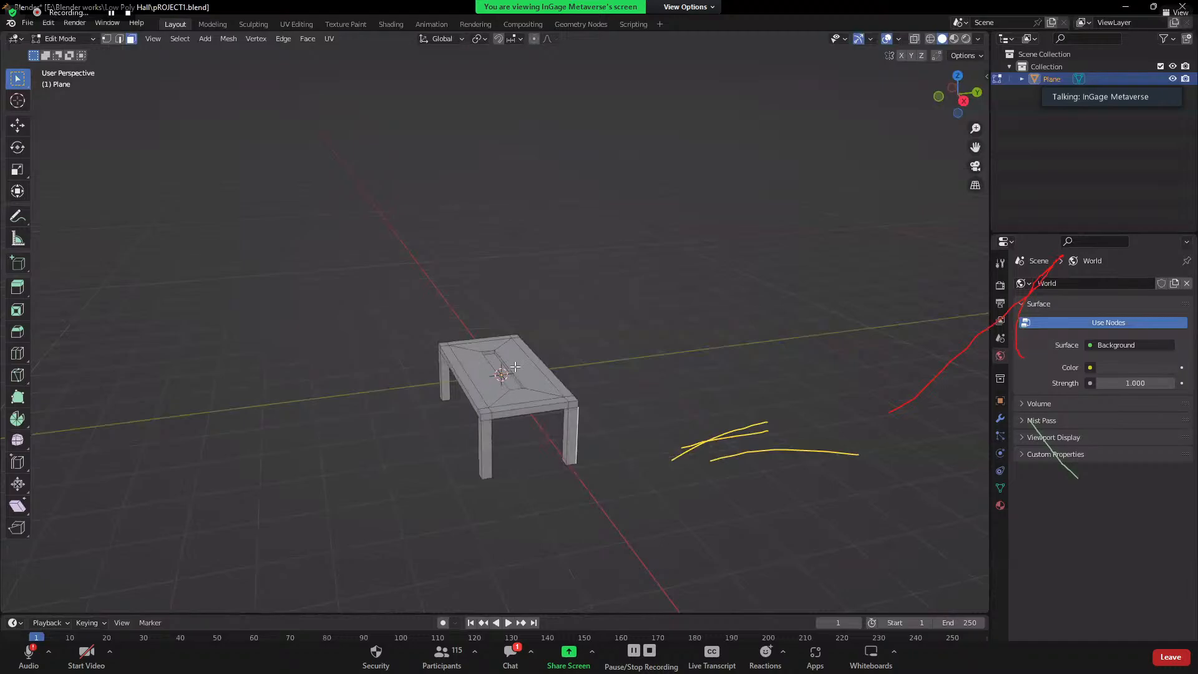
left_click_drag(402, 321, 599, 477)
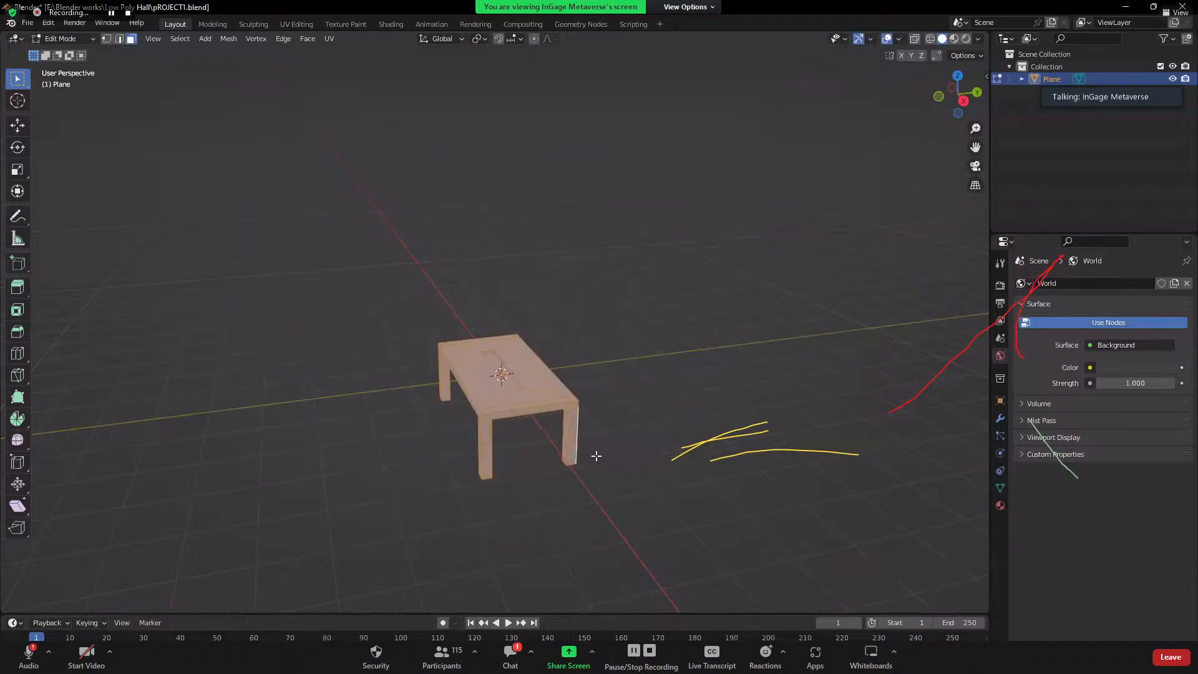
left_click(640, 331)
- Leave mesh editing for Object Mode and select the whole table object
key("Tab")
middle_click_drag(690, 420, 540, 420)
left_click(609, 423)
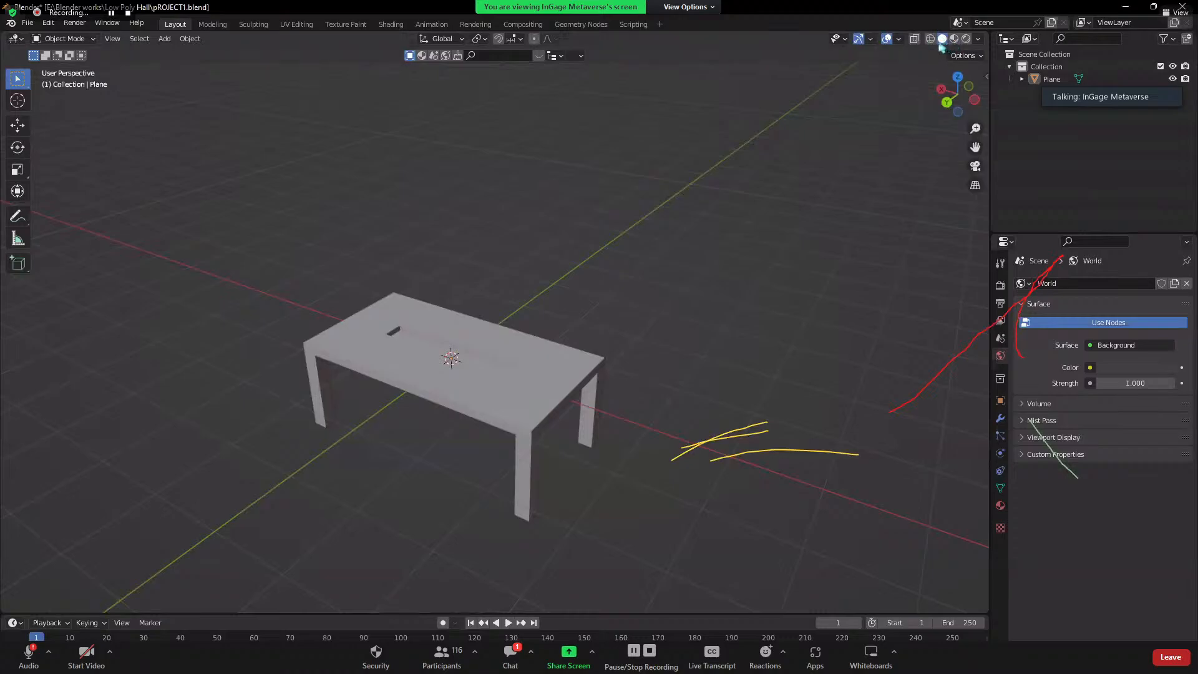
left_click_drag(238, 226, 535, 406)
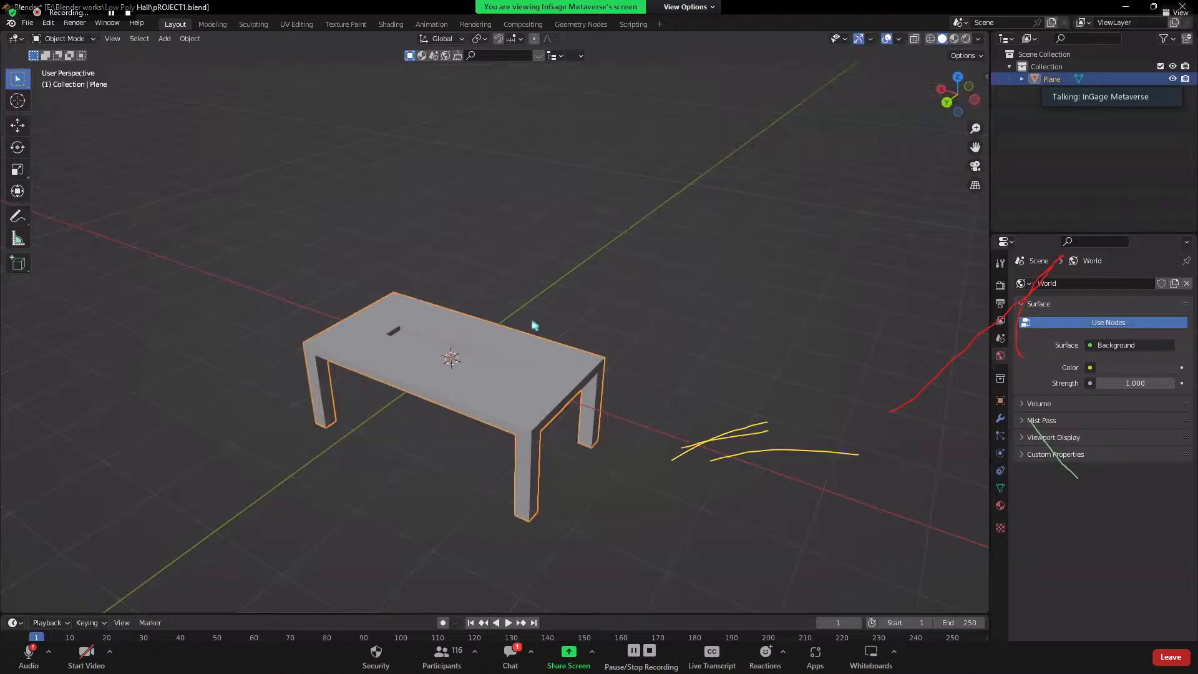
middle_click_drag(535, 325, 544, 316)
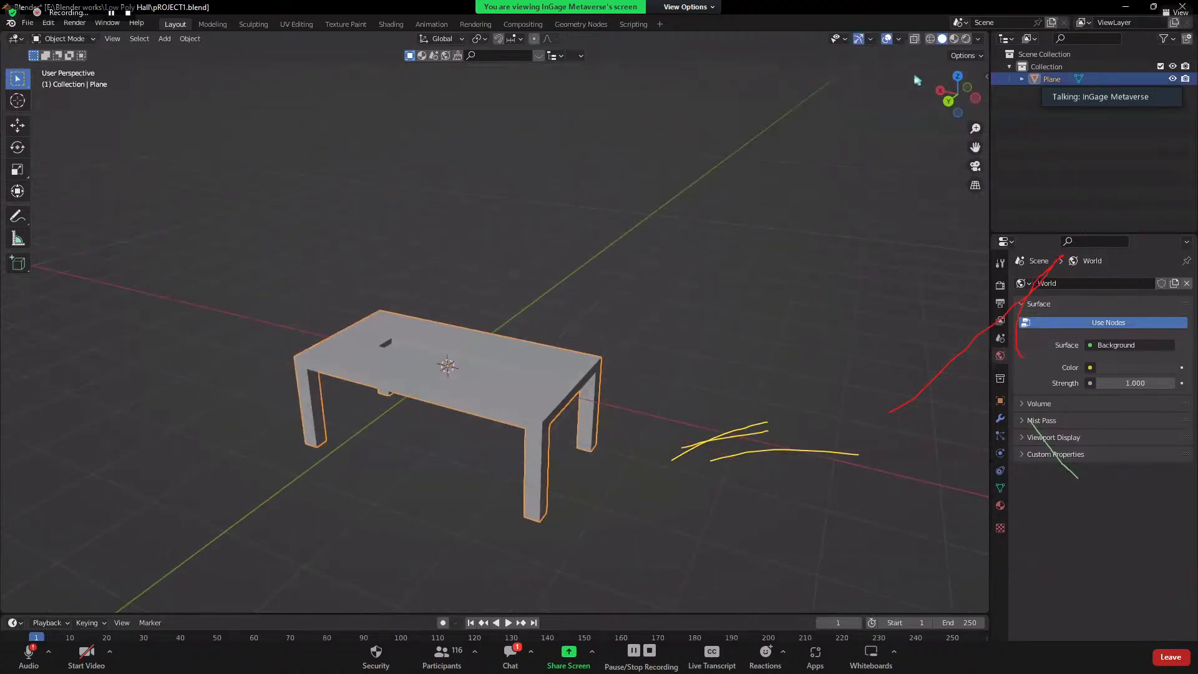
- Display the table in Wireframe shading and inspect its edges from a low side view
left_click(930, 39)
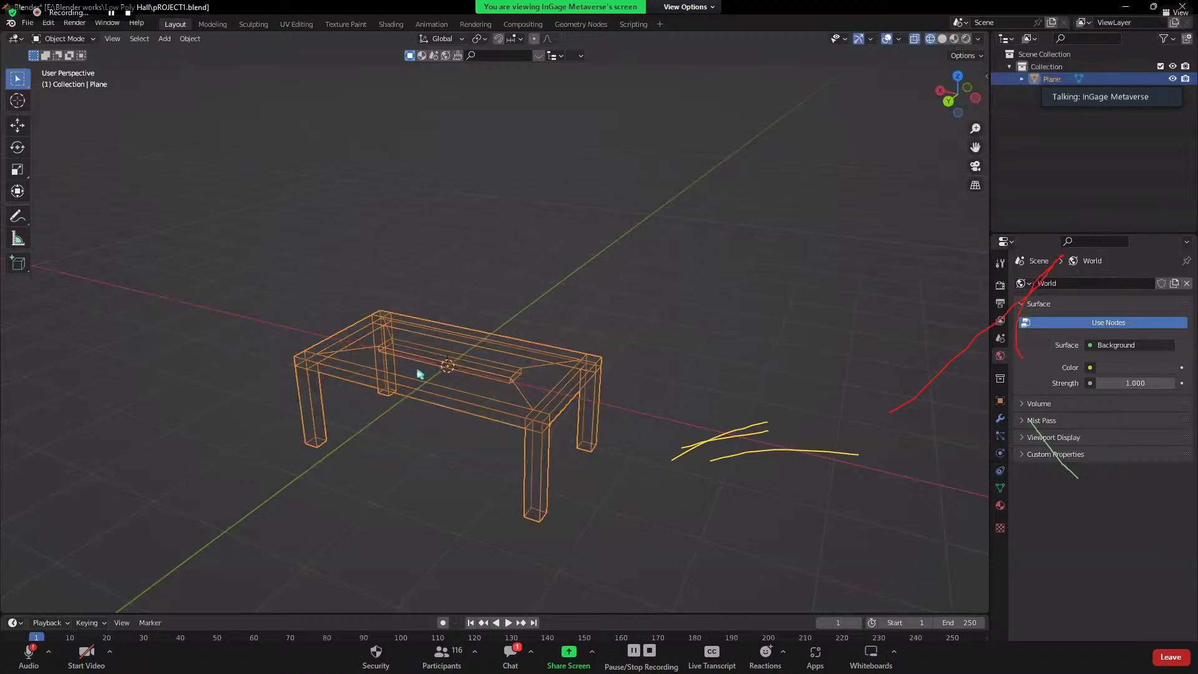
mouse_move(312, 321)
middle_mouse_down()
mouse_move(393, 380)
mouse_move(428, 353)
middle_mouse_up()
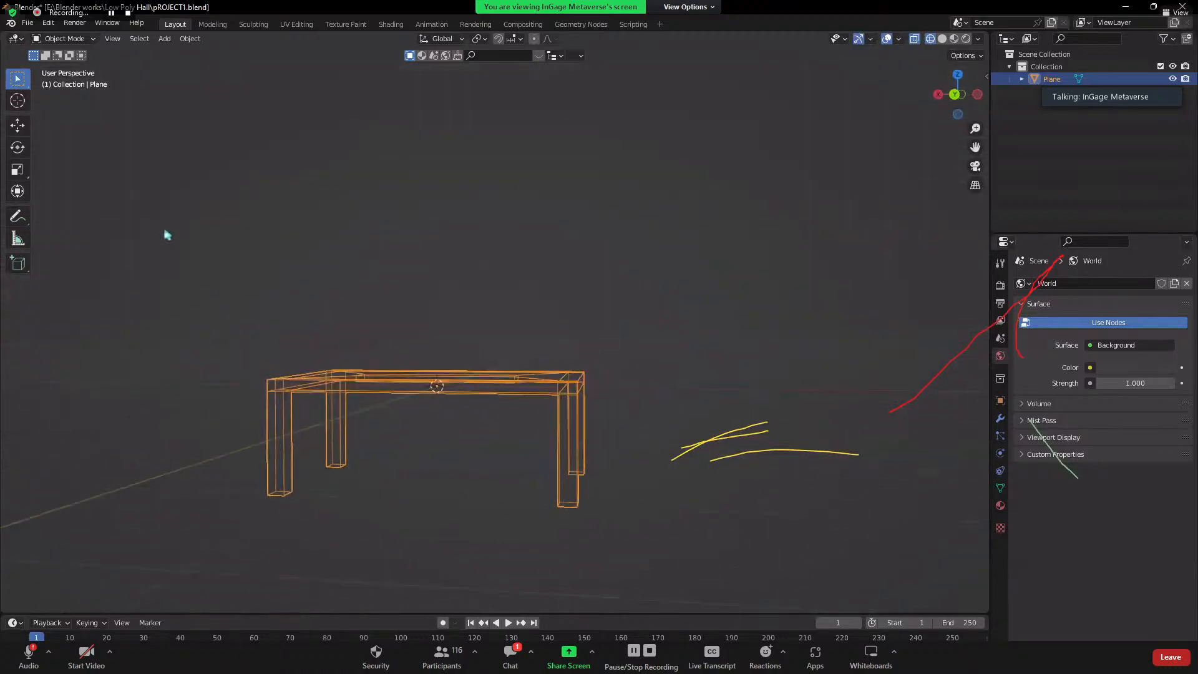
scroll(518, 276, "up", 2)
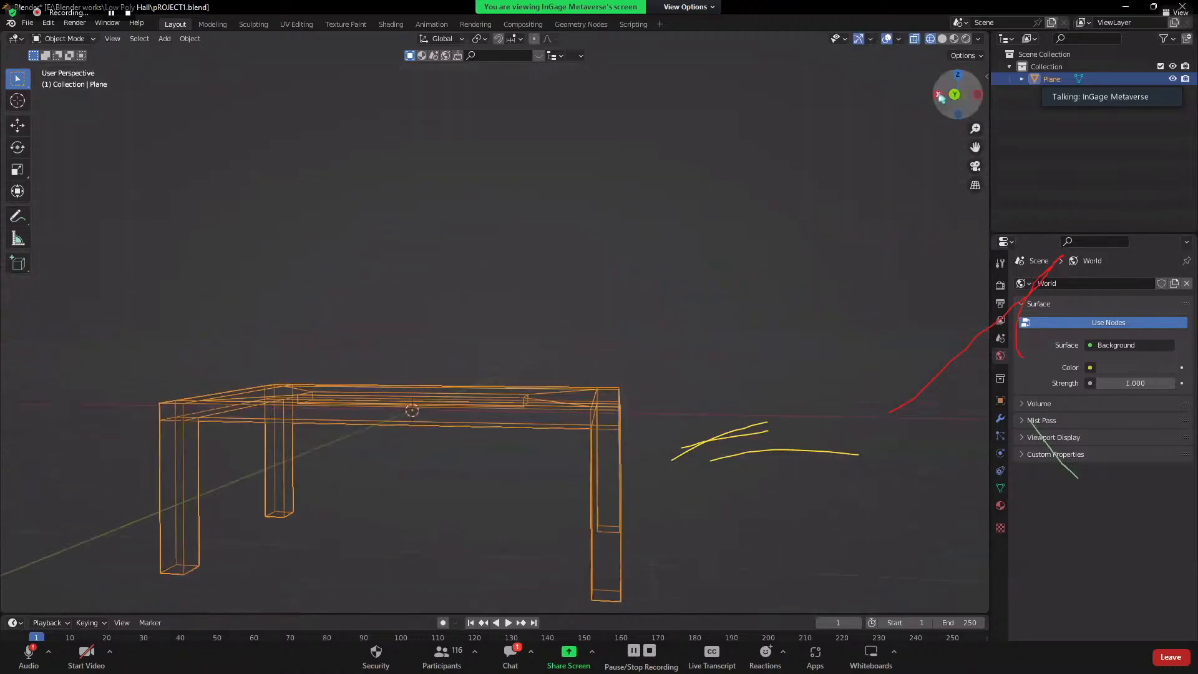
- Preview the table in Solid and Material Preview shading, finishing with the viewport set to Rendered shading
left_click(942, 39)
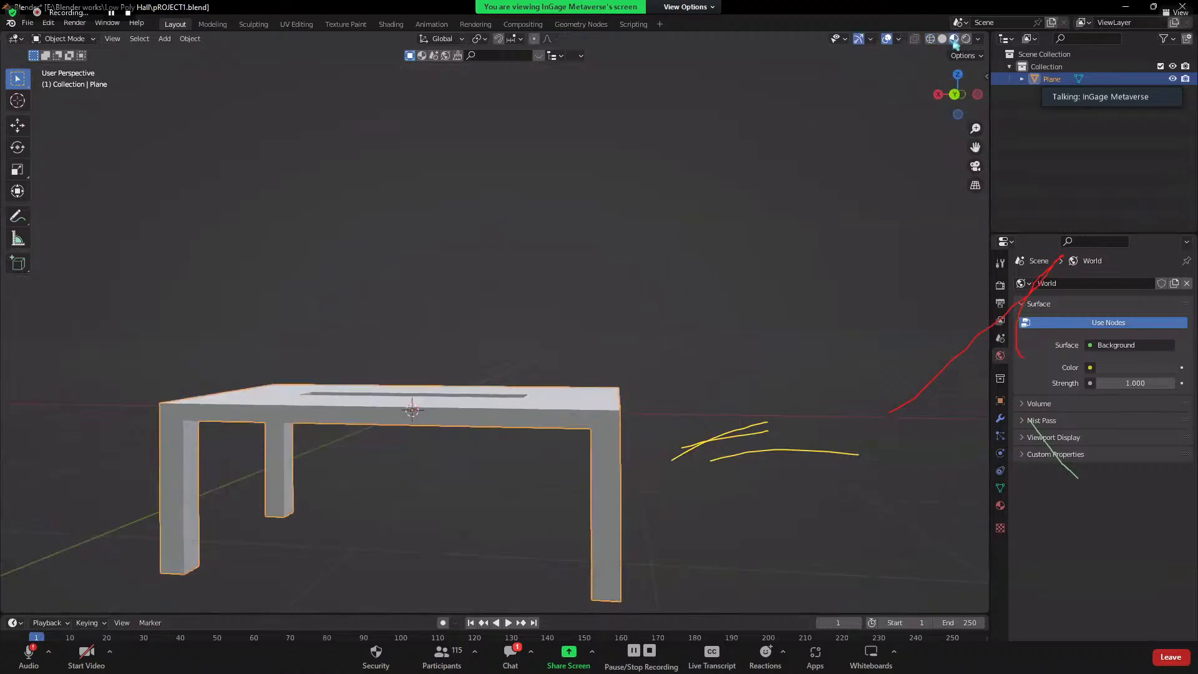
scroll(527, 260, "down", 2)
middle_click_drag(528, 260, 524, 316)
scroll(524, 316, "up", 2)
left_click_drag(299, 193, 633, 523)
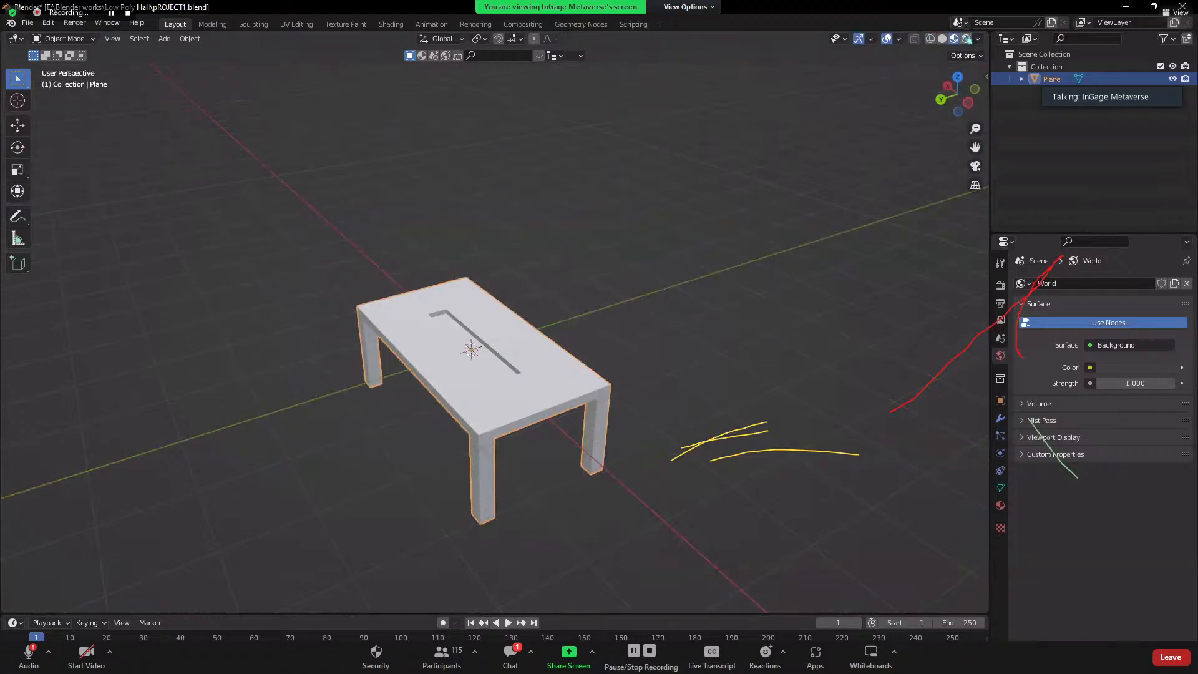
middle_click_drag(493, 399, 503, 354)
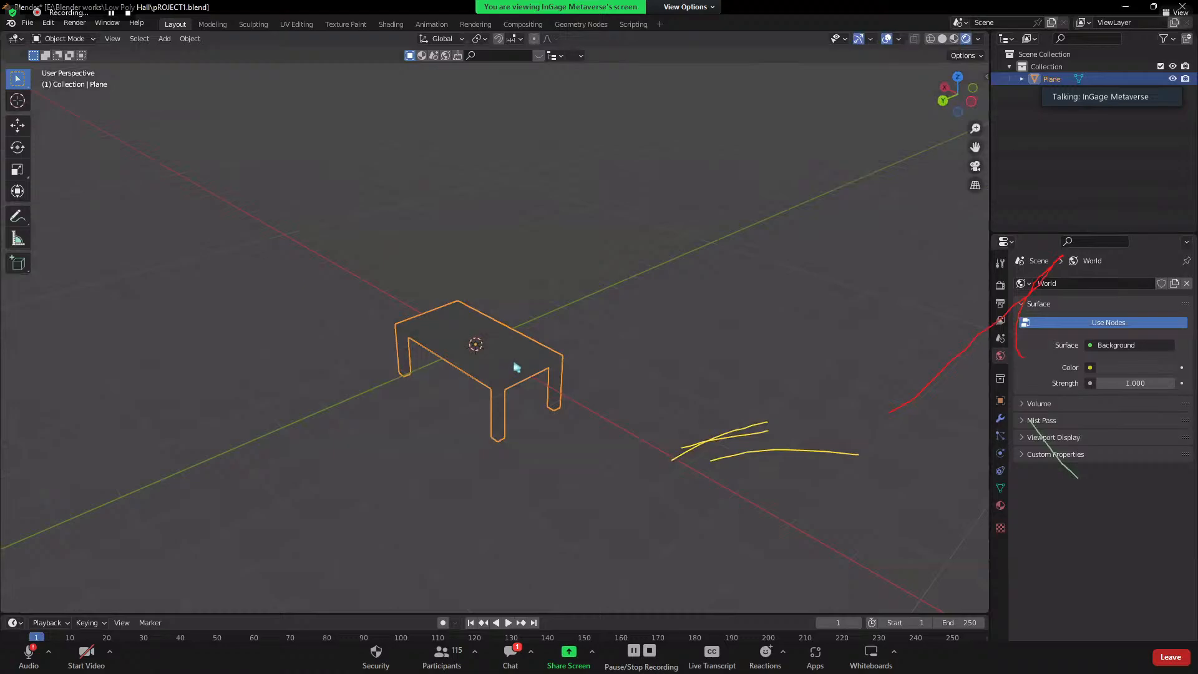
- Deselect the table and inspect it in Rendered shading from another angle
scroll(326, 204, "down", 3)
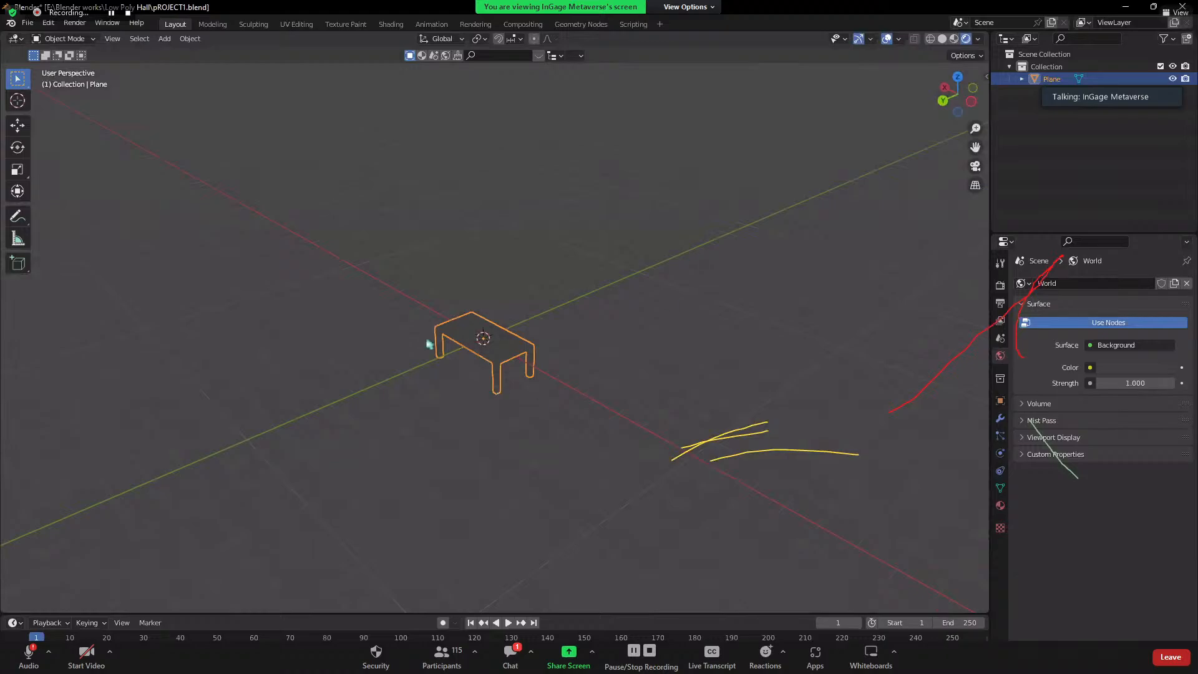
scroll(515, 343, "up", 3)
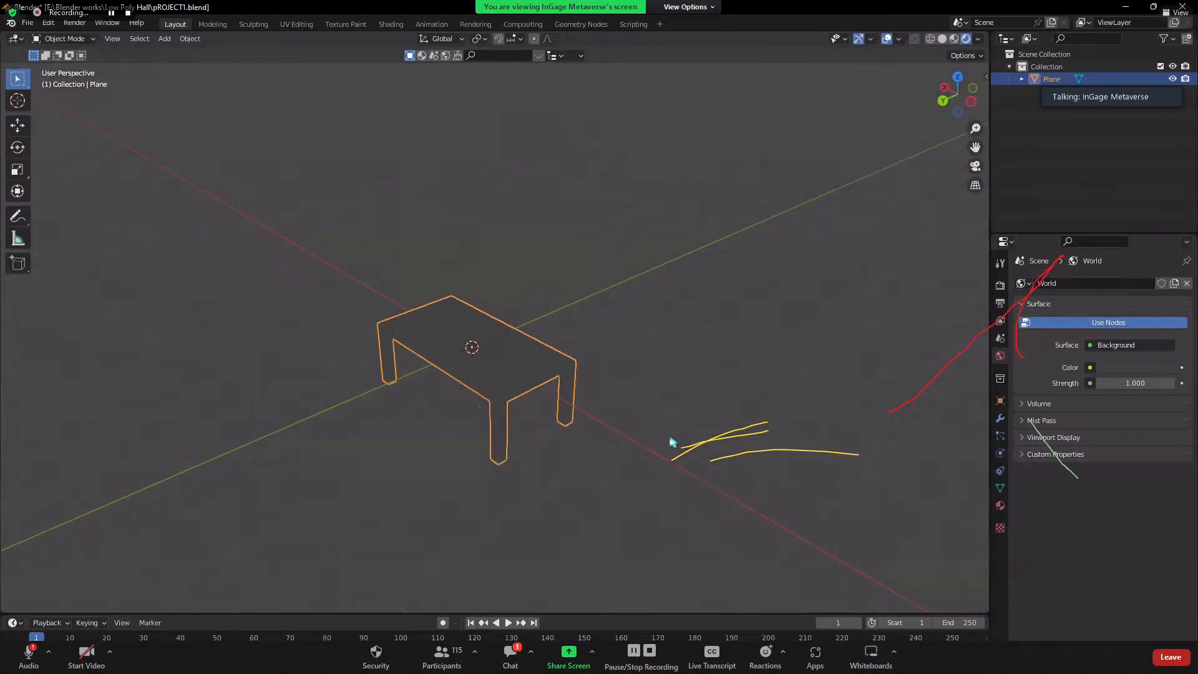
left_click(633, 417)
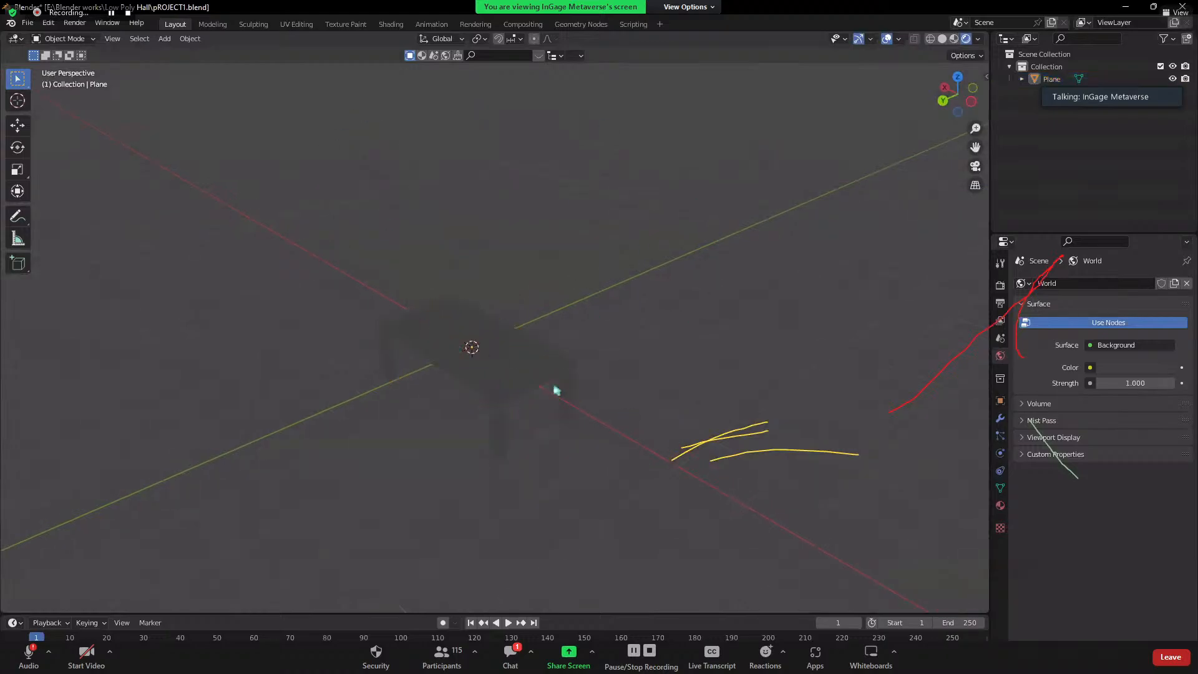
middle_click_drag(689, 343, 868, 116)
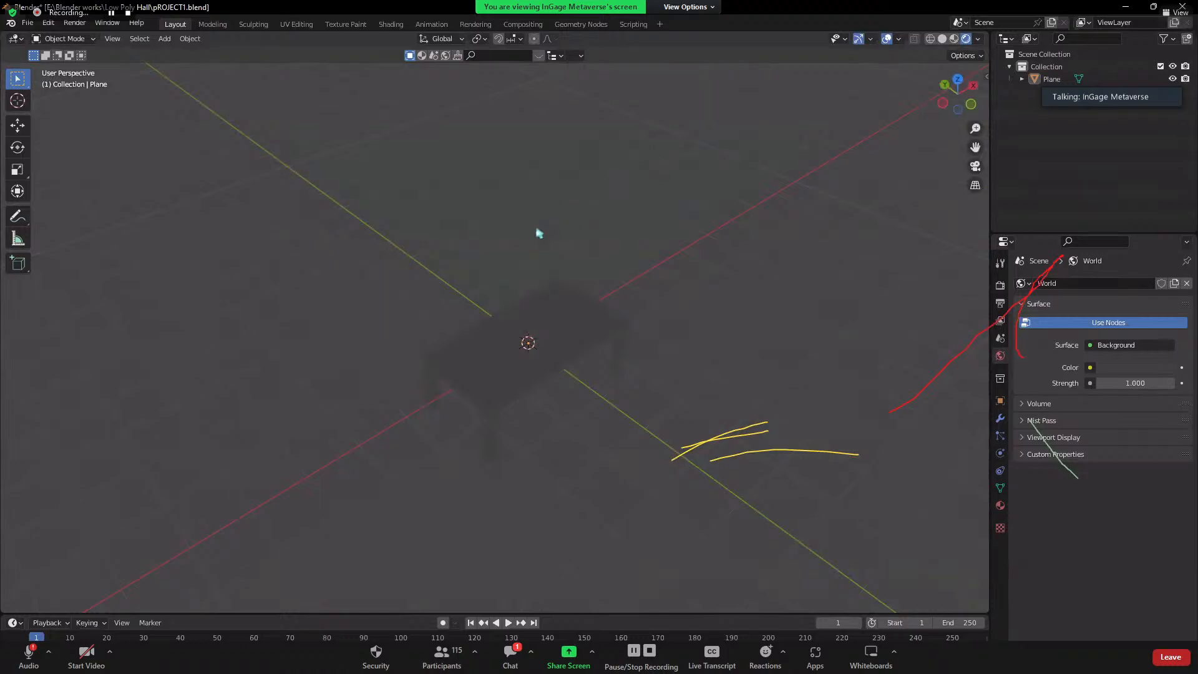
- Switch the viewport to Solid shading and inspect the table's groove and legs from several angles
left_click(942, 40)
mouse_move(468, 335)
middle_mouse_down()
mouse_move(620, 287)
mouse_move(686, 329)
mouse_move(259, 241)
middle_mouse_up()
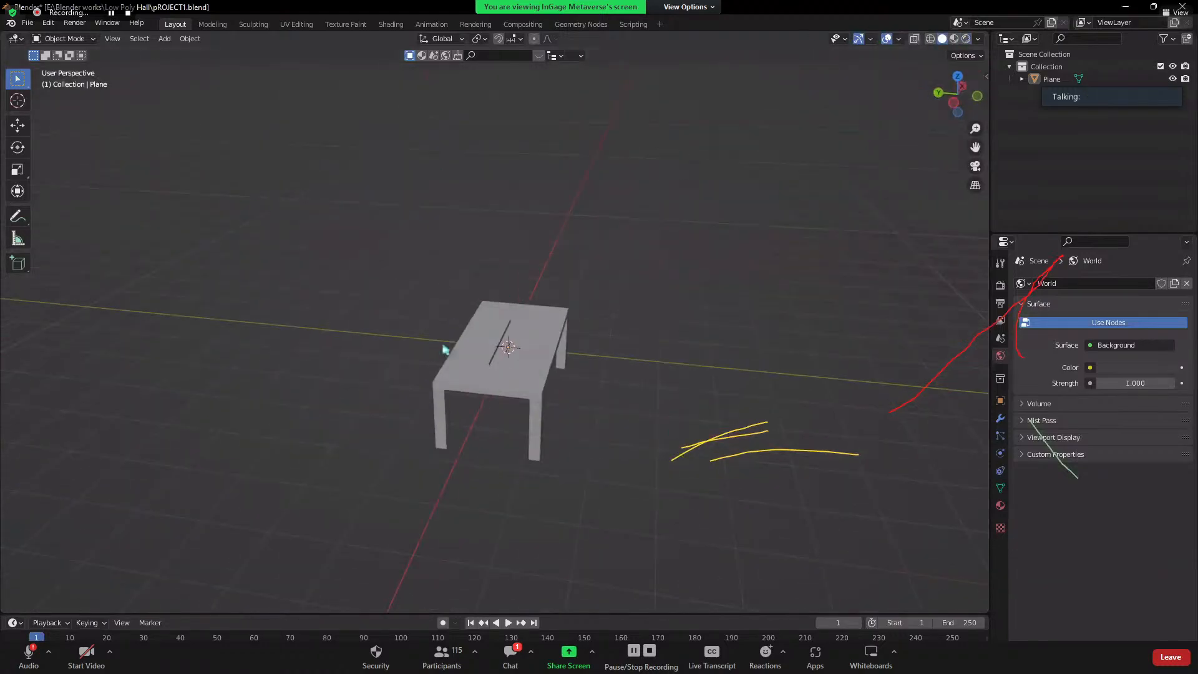
middle_click_drag(505, 298, 387, 441)
middle_click_drag(571, 385, 347, 345)
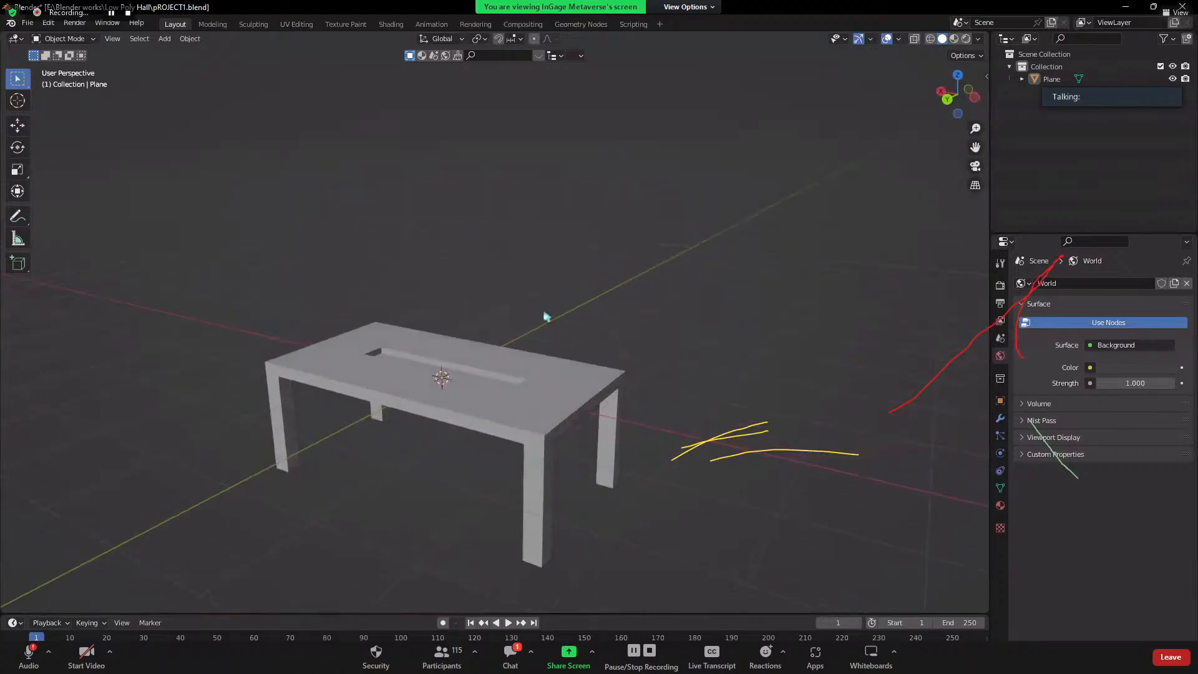
left_click_drag(947, 108, 414, 340)
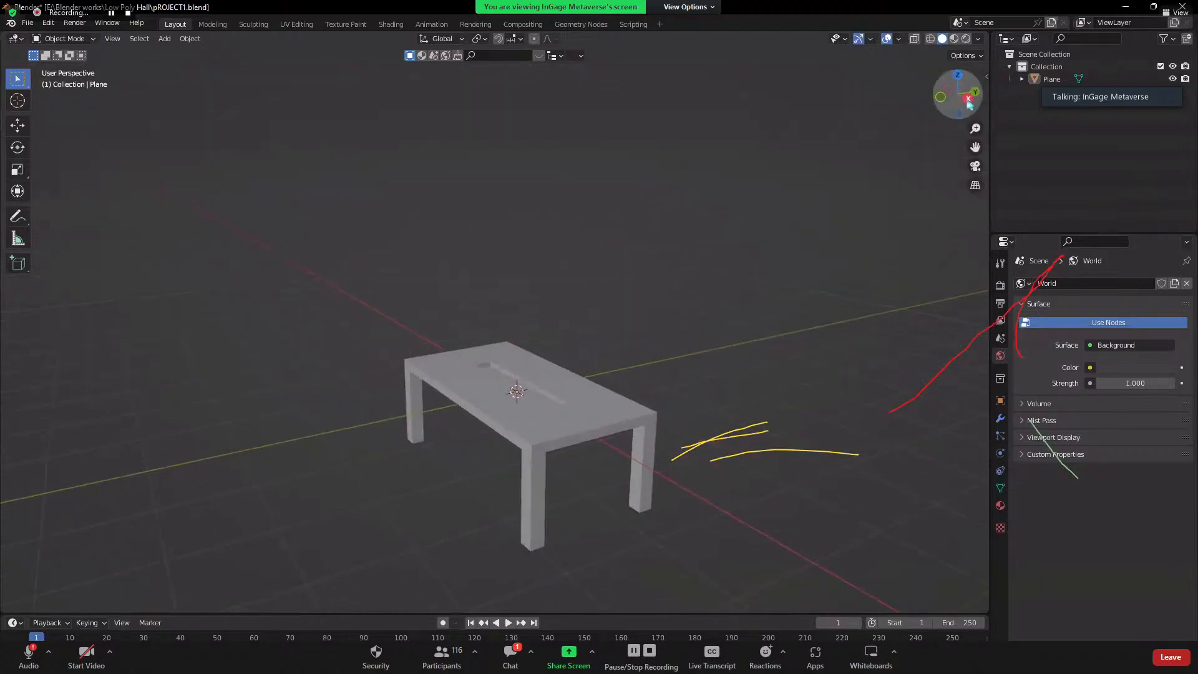
- View the table in Left orthographic and then Front orthographic view
left_click(962, 104)
left_click(962, 104)
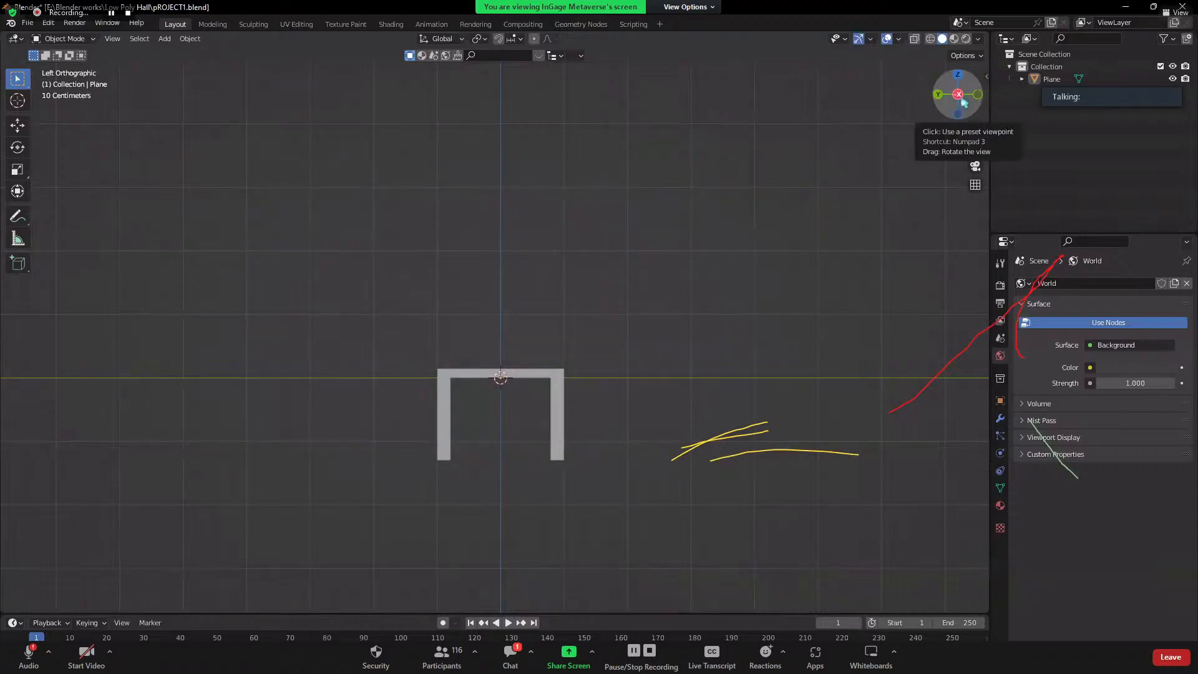
left_click_drag(964, 103, 961, 105)
left_click(961, 104)
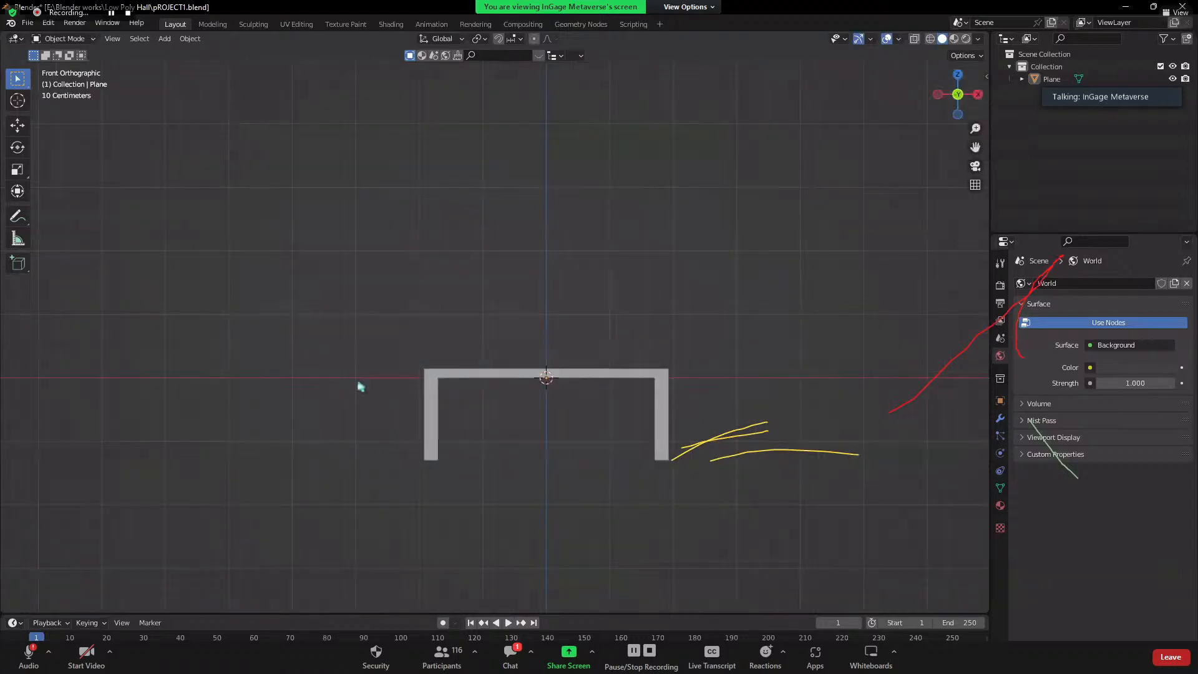
scroll(508, 340, "down", 5)
middle_click_drag(642, 339, 552, 377, "shift")
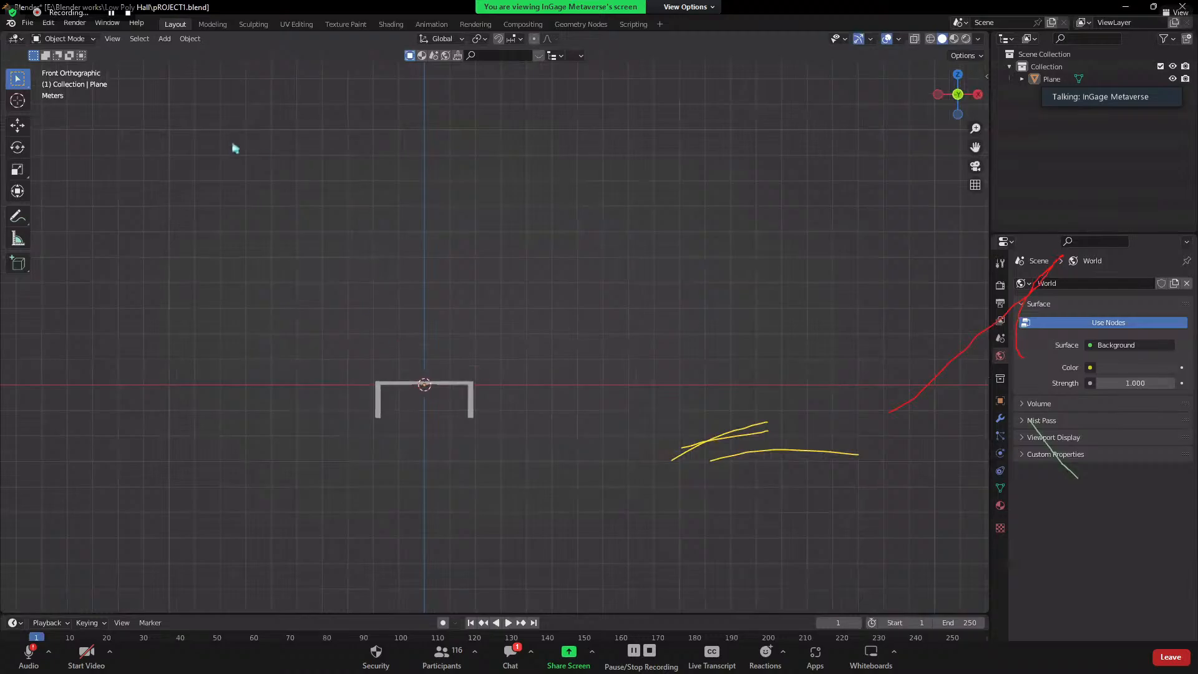
- Select the whole table and view it in Top orthographic, then Back orthographic view
left_click_drag(204, 255, 513, 533)
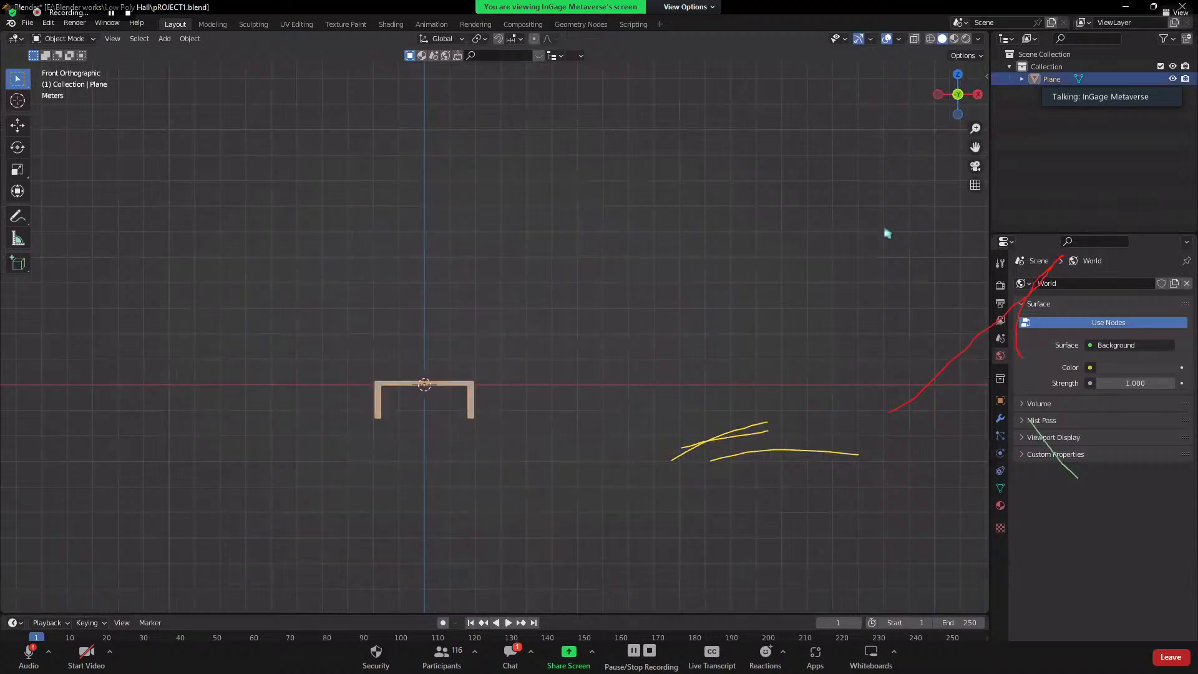
left_click(958, 76)
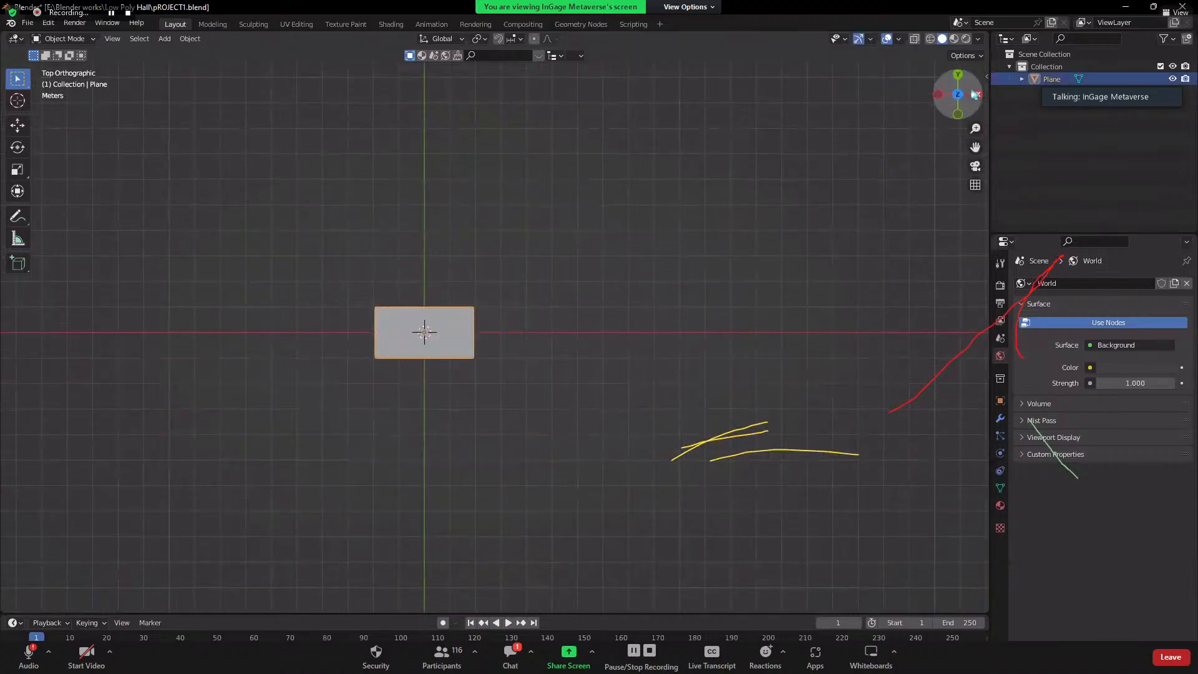
left_click(976, 95)
key("ctrl+KP_1")
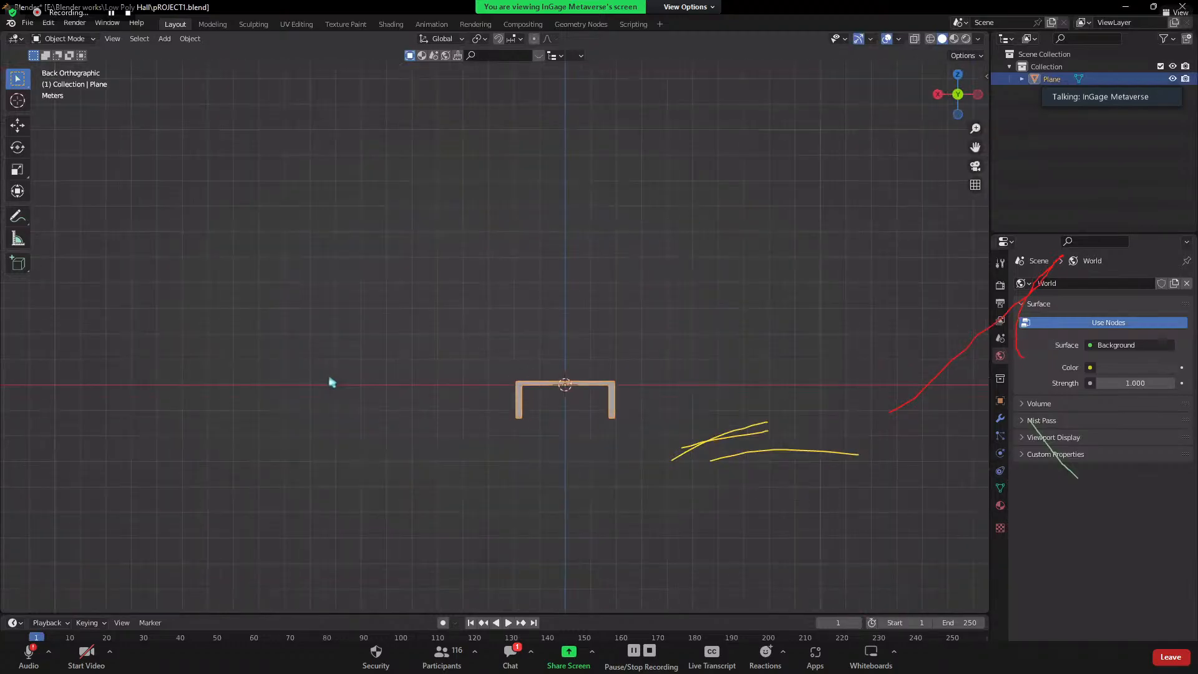
middle_click_drag(650, 300, 326, 279, "shift")
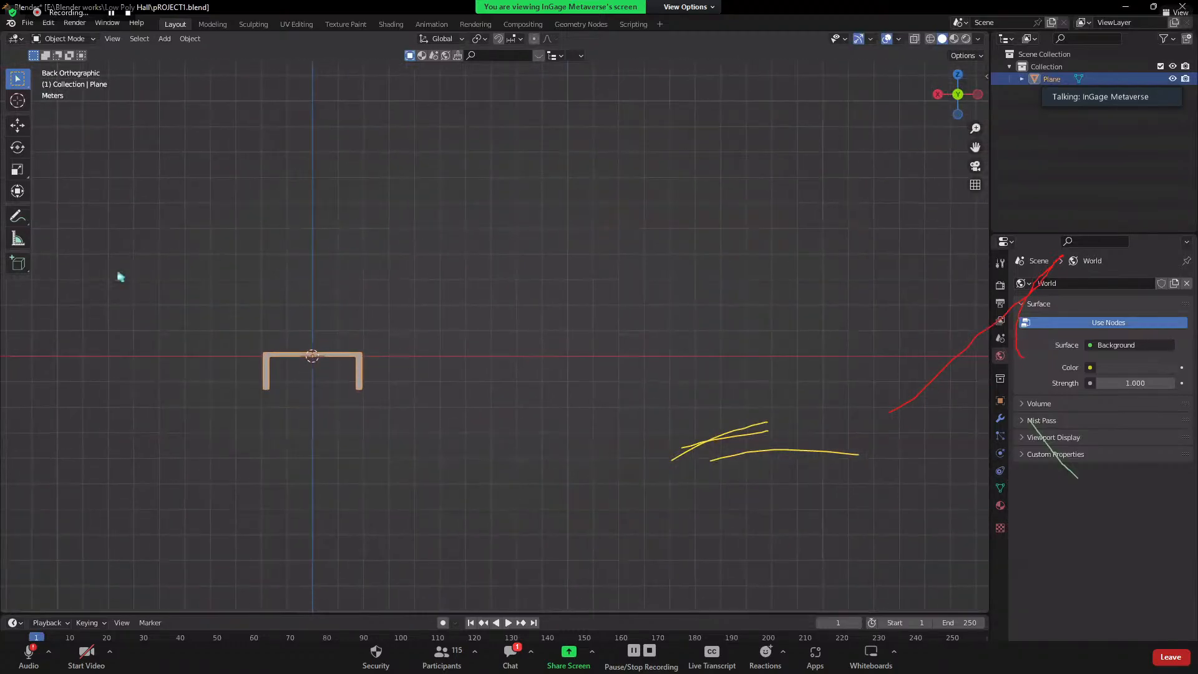
scroll(335, 317, "down", 3)
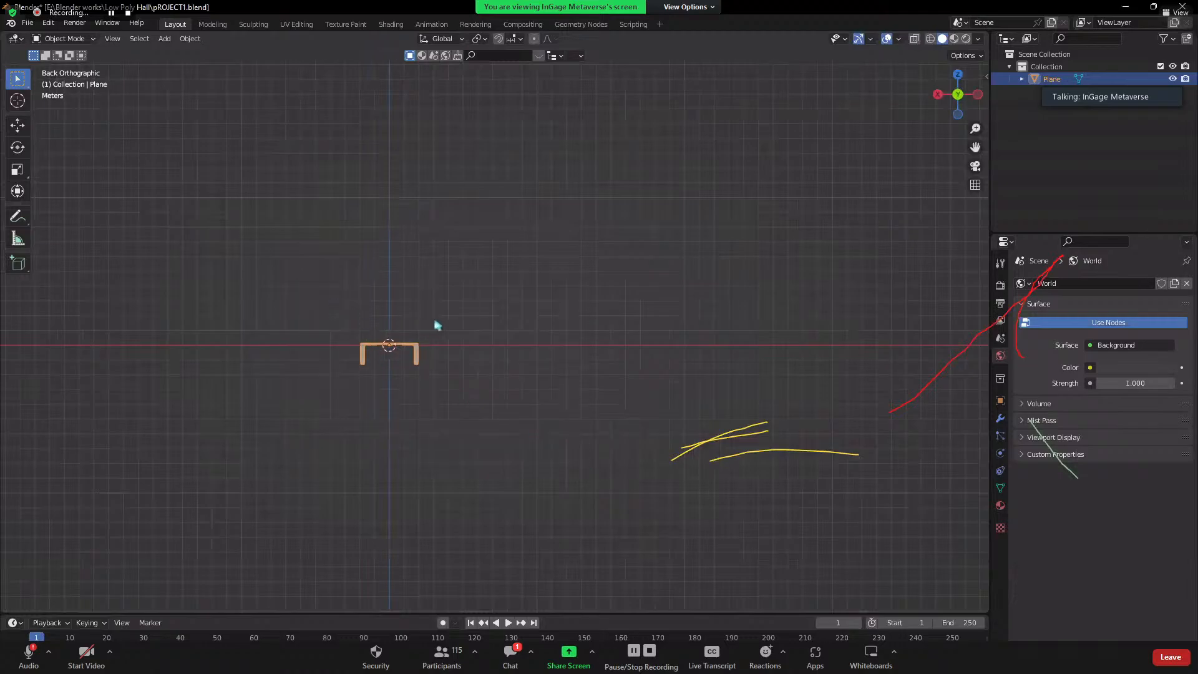
middle_click_drag(437, 325, 630, 331, "shift")
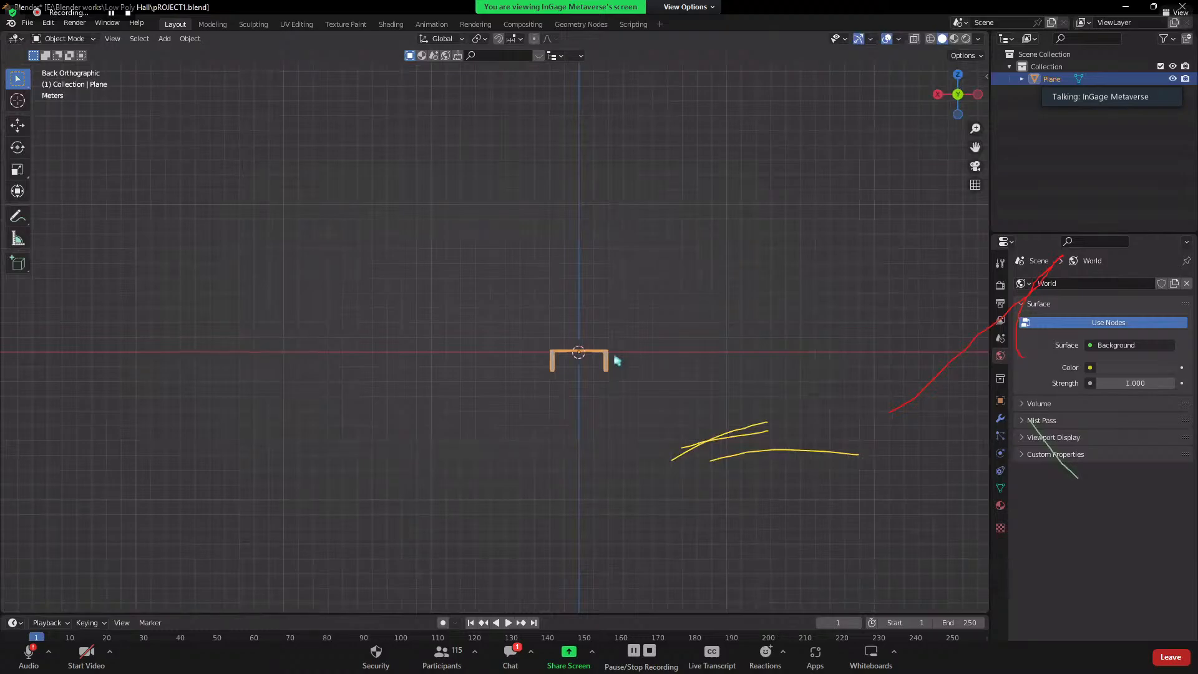
- Flip the view to Front orthographic and back to Back orthographic, keeping the table centred
left_click(963, 98)
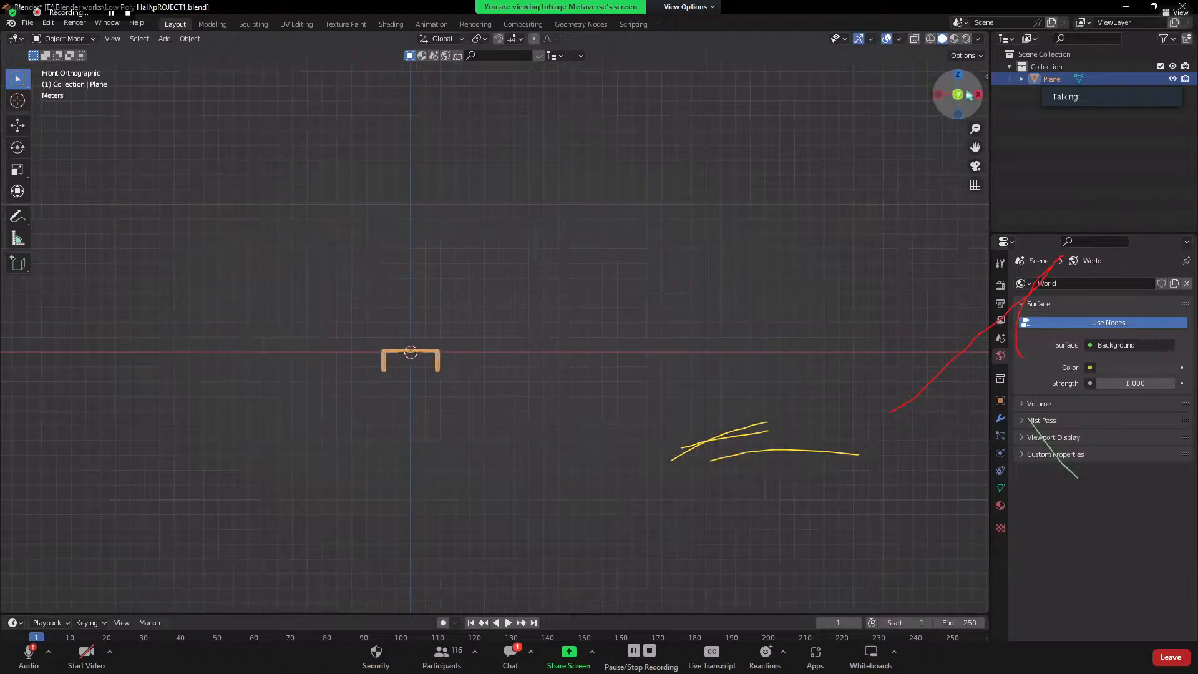
left_click(958, 94)
scroll(554, 361, "up", 5)
middle_click_drag(554, 361, 427, 414, "shift")
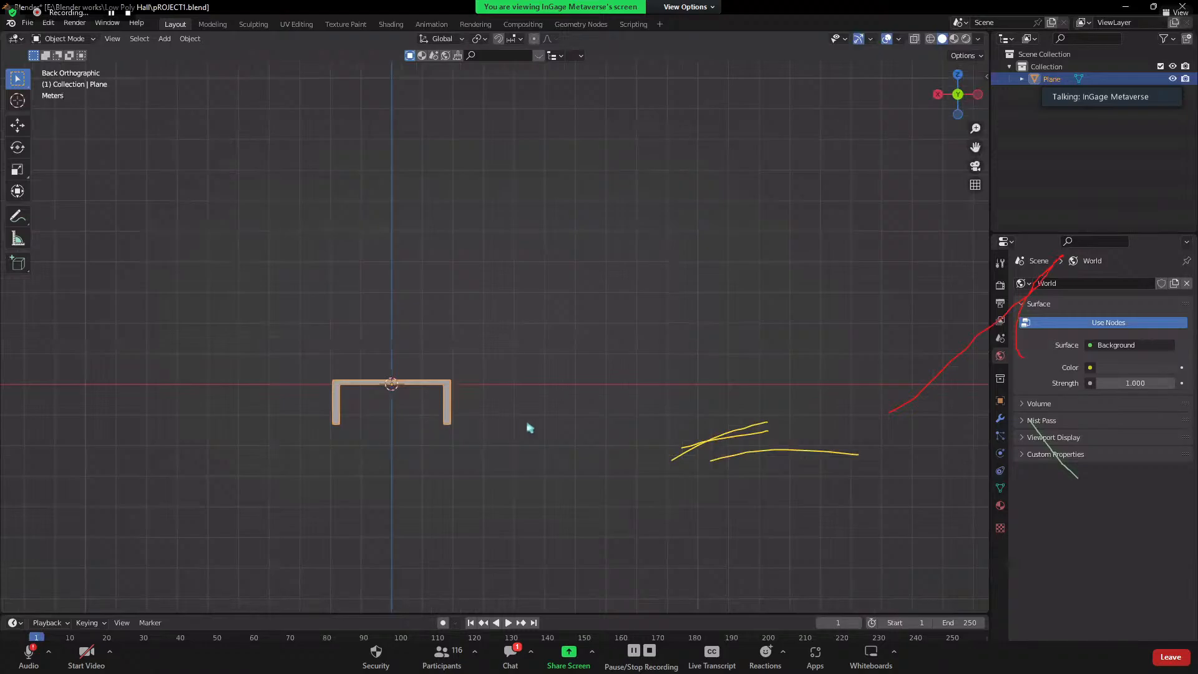
middle_click_drag(530, 428, 633, 403, "shift")
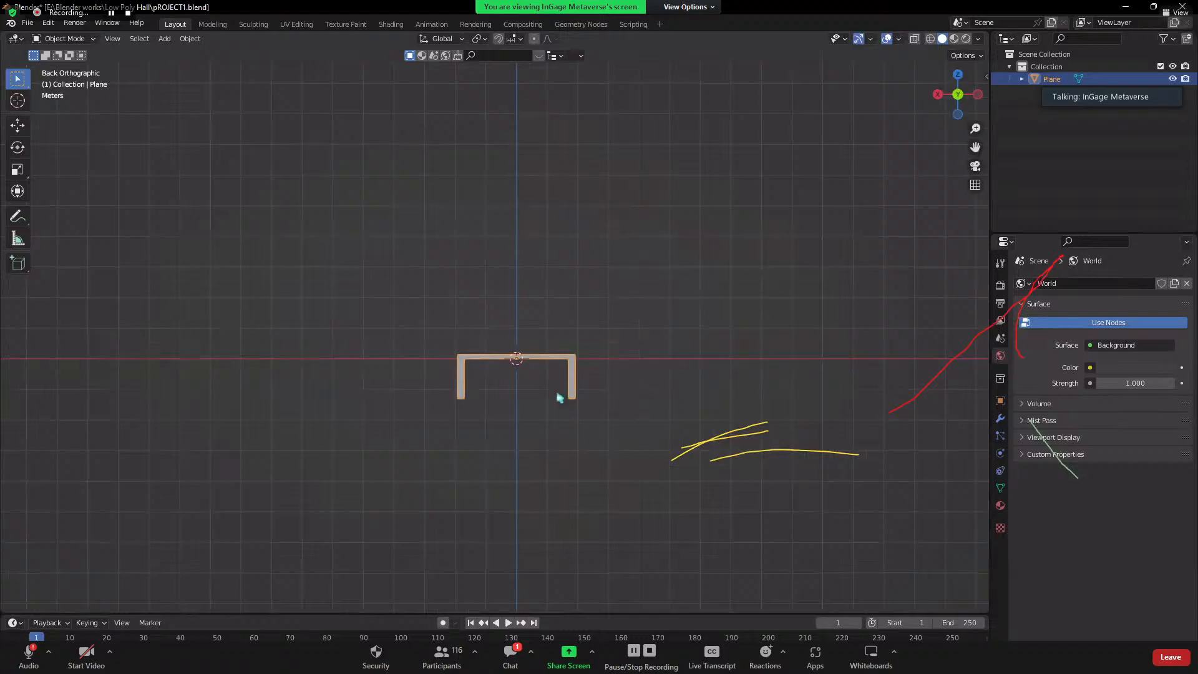
- Switch to the preset Front viewpoint and look at the table closer up
key("grave")
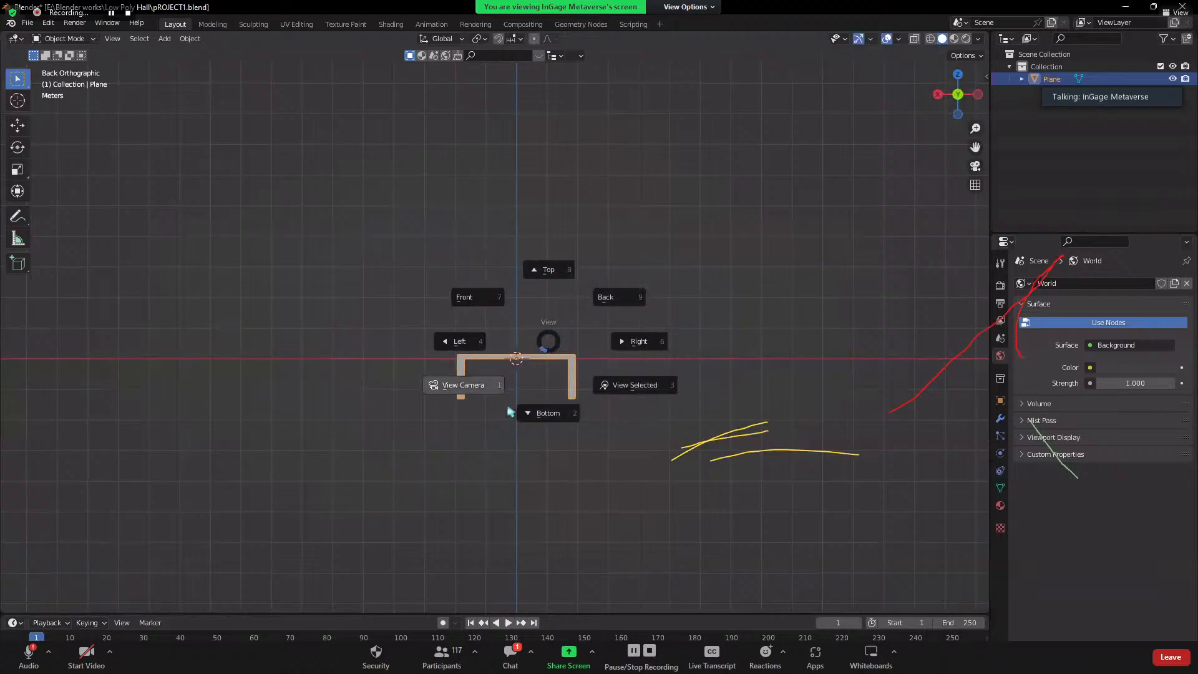
left_click(474, 299)
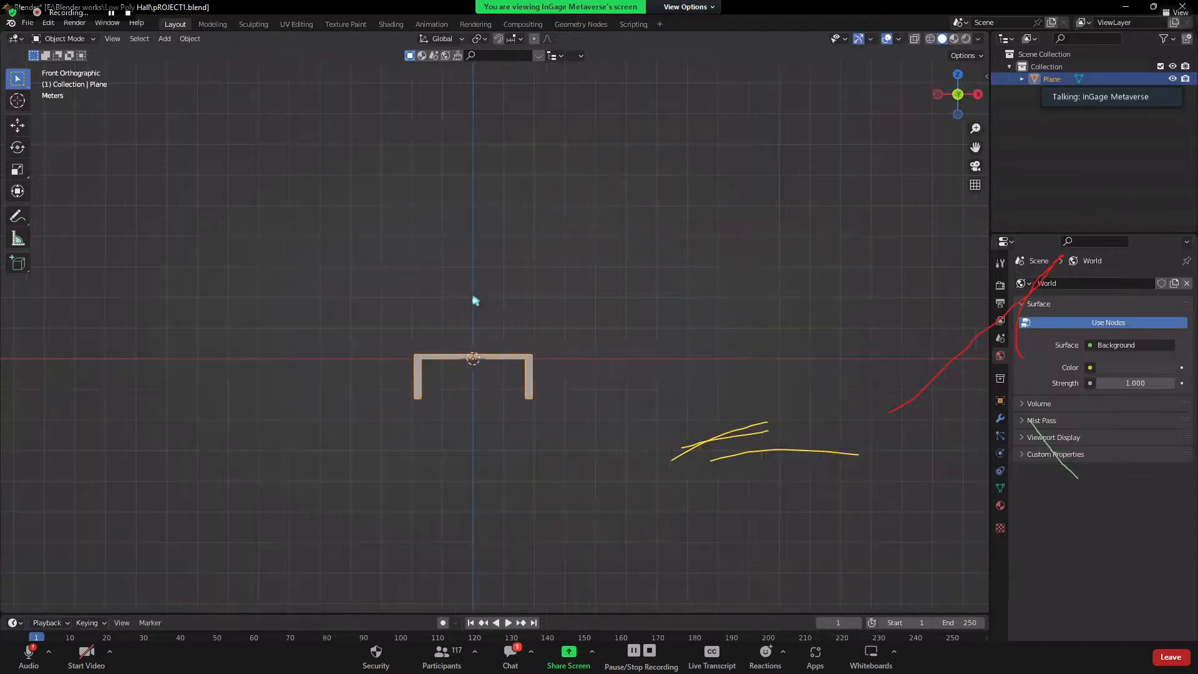
scroll(468, 389, "up", 3)
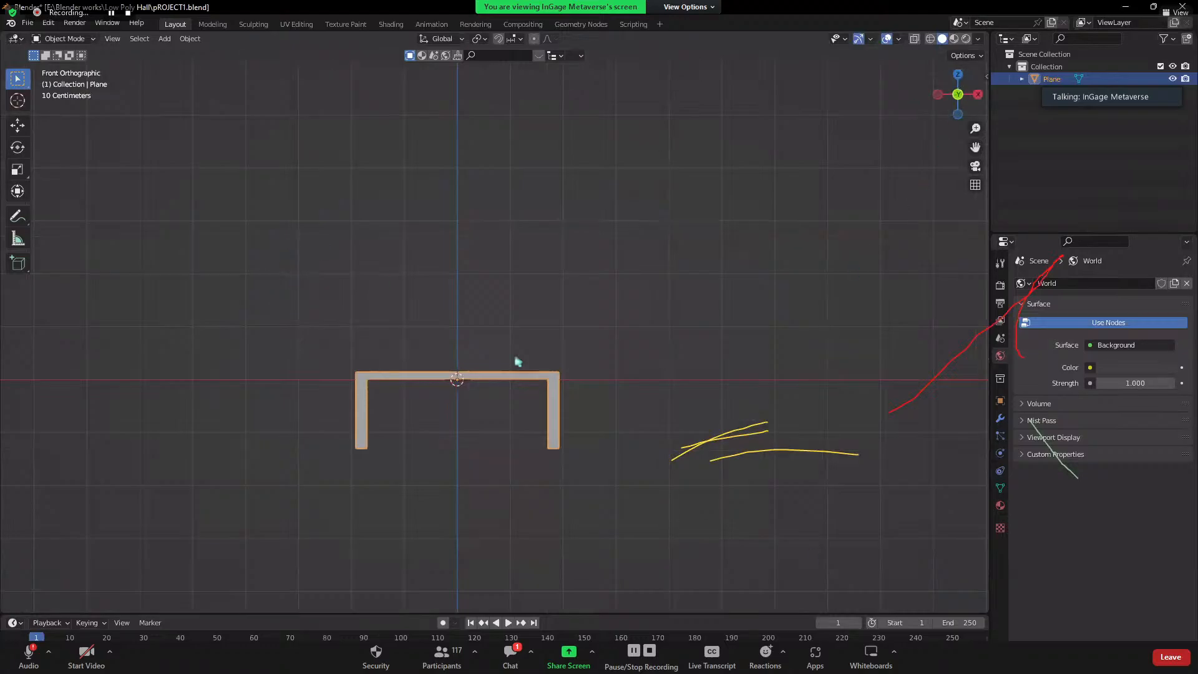
scroll(378, 321, "down", 1)
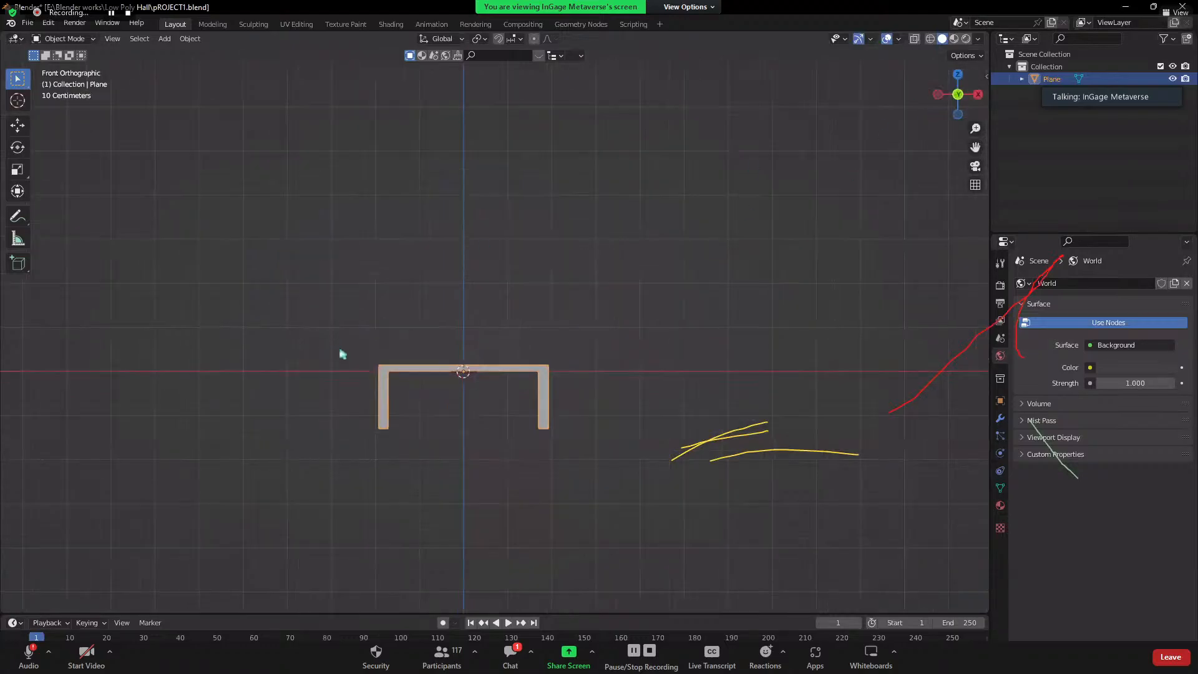
- View the table from a high perspective angle, then from the preset Front and Right viewpoints
middle_click_drag(342, 353, 749, 262)
left_click_drag(957, 89, 942, 103)
key("grave")
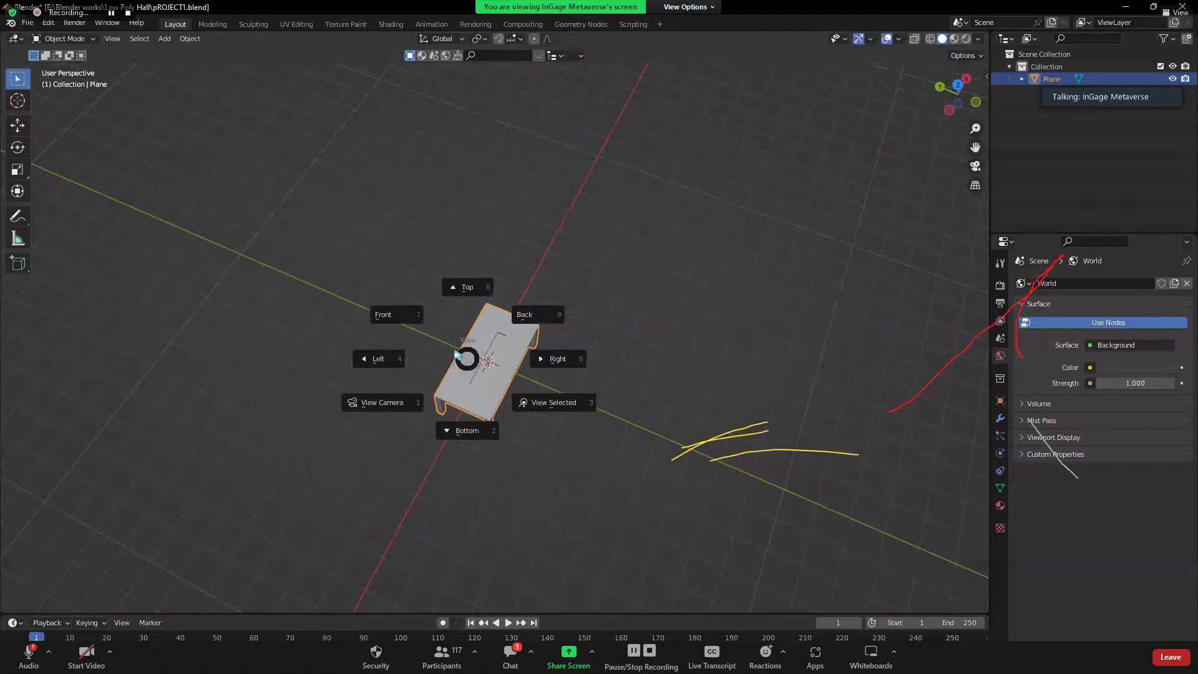
left_click(414, 325)
key("grave")
left_click(519, 372)
key("grave")
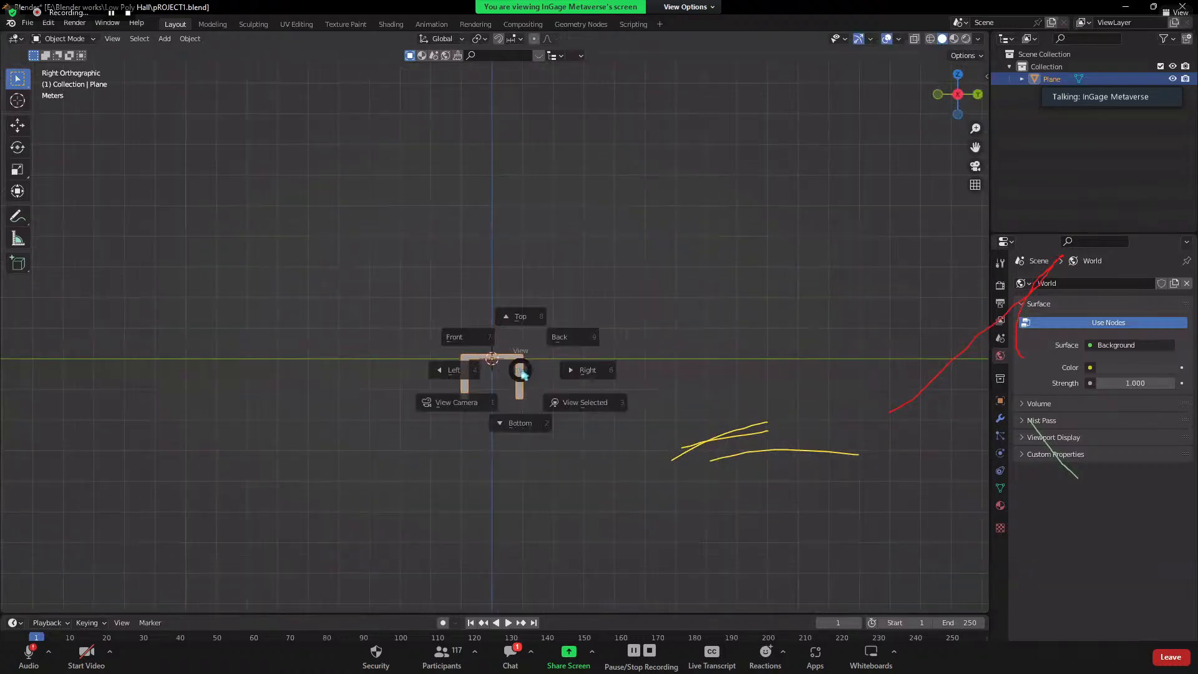
left_click(636, 374)
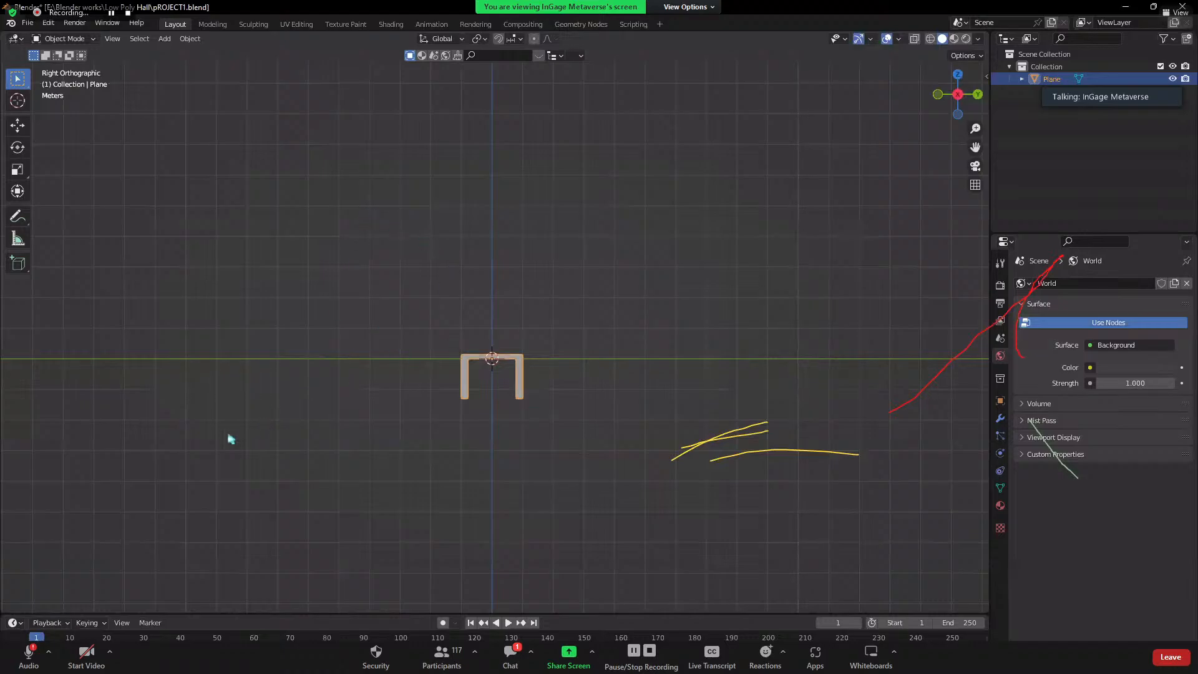
- Examine the table's legs and the underside of its top from low, close-up perspective angles
middle_click_drag(204, 386, 278, 409)
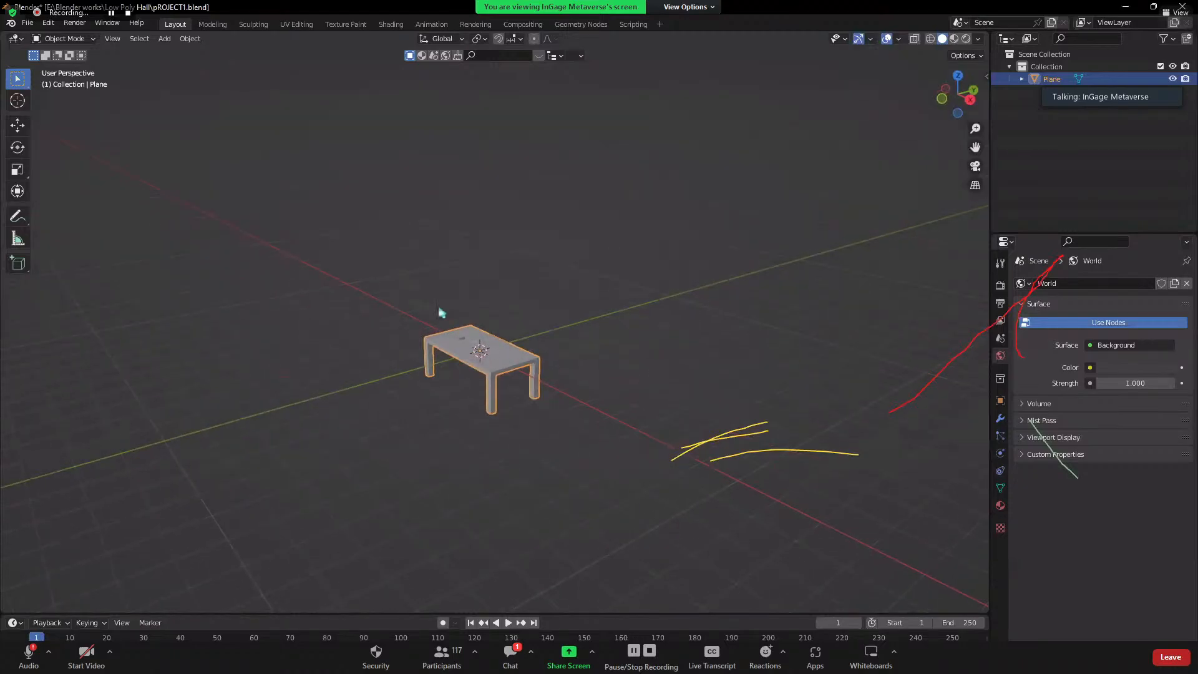
middle_click_drag(636, 323, 453, 355)
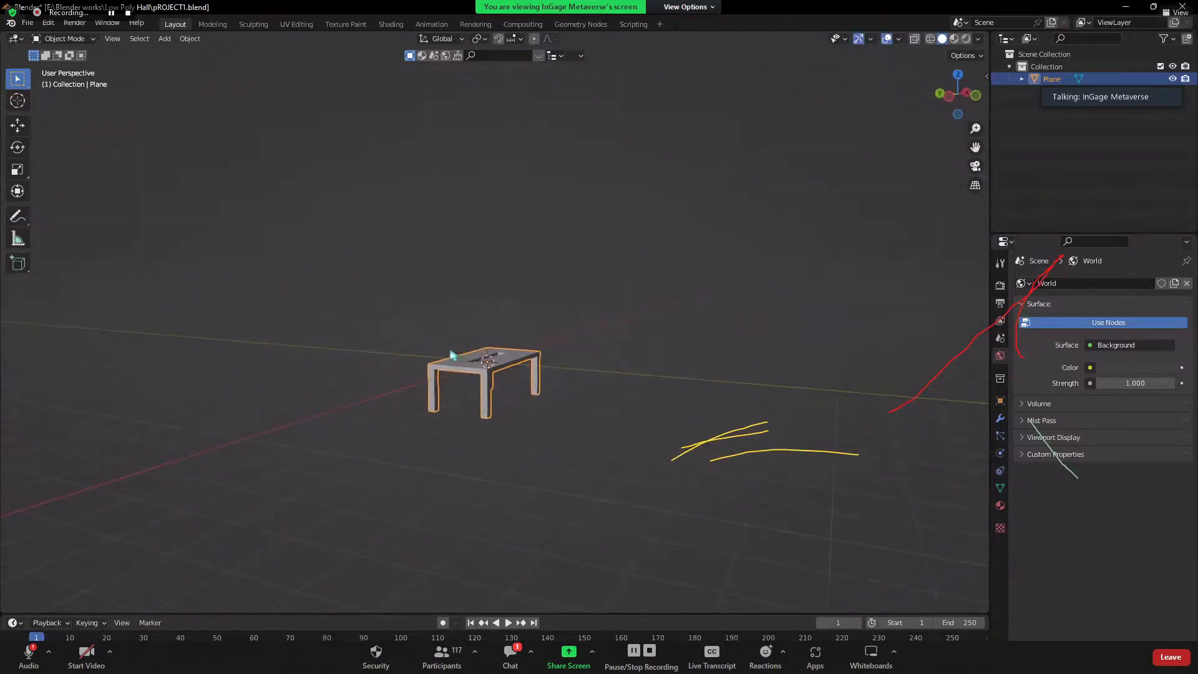
mouse_move(516, 417)
middle_mouse_down()
mouse_move(481, 401)
mouse_move(569, 406)
mouse_move(589, 377)
mouse_move(583, 339)
mouse_move(611, 327)
mouse_move(524, 400)
middle_mouse_up()
scroll(531, 437, "up", 6)
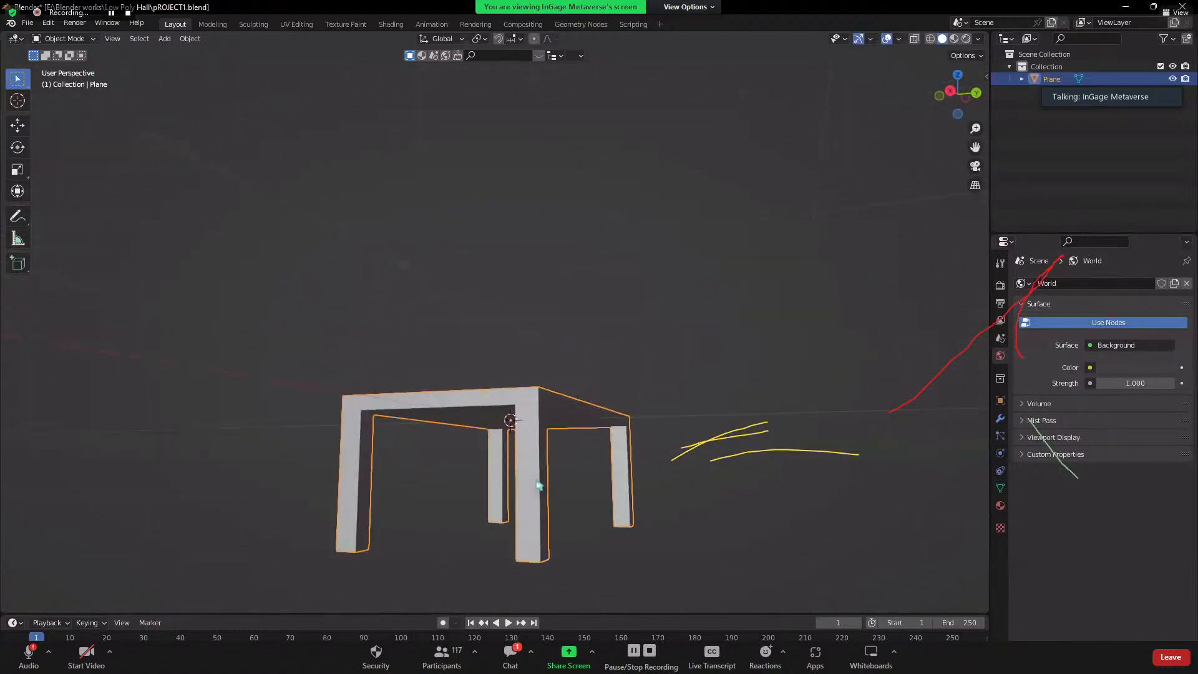
scroll(539, 485, "up", 2)
middle_click_drag(538, 486, 521, 410)
scroll(549, 227, "up", 5)
scroll(594, 320, "down", 7)
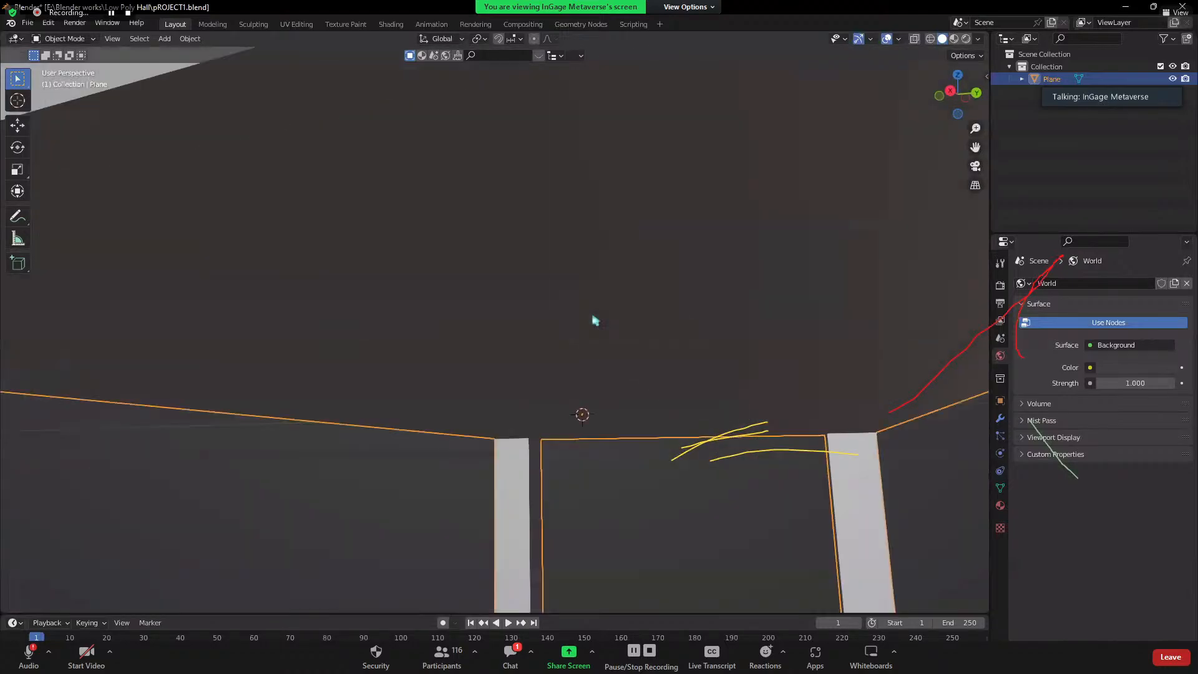
- Inspect the table from angled perspective views above the top, then from the preset Right viewpoint
middle_click_drag(577, 345, 284, 279)
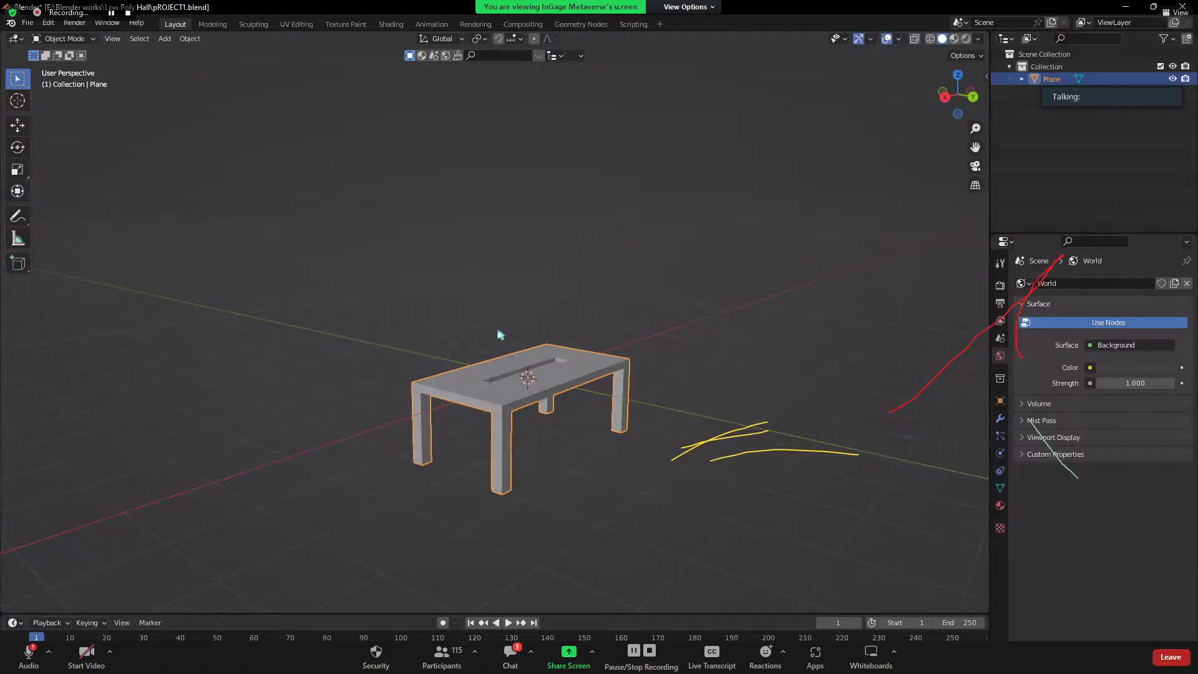
scroll(499, 334, "down", 5)
middle_click_drag(499, 335, 605, 360)
scroll(559, 475, "up", 4)
key("grave")
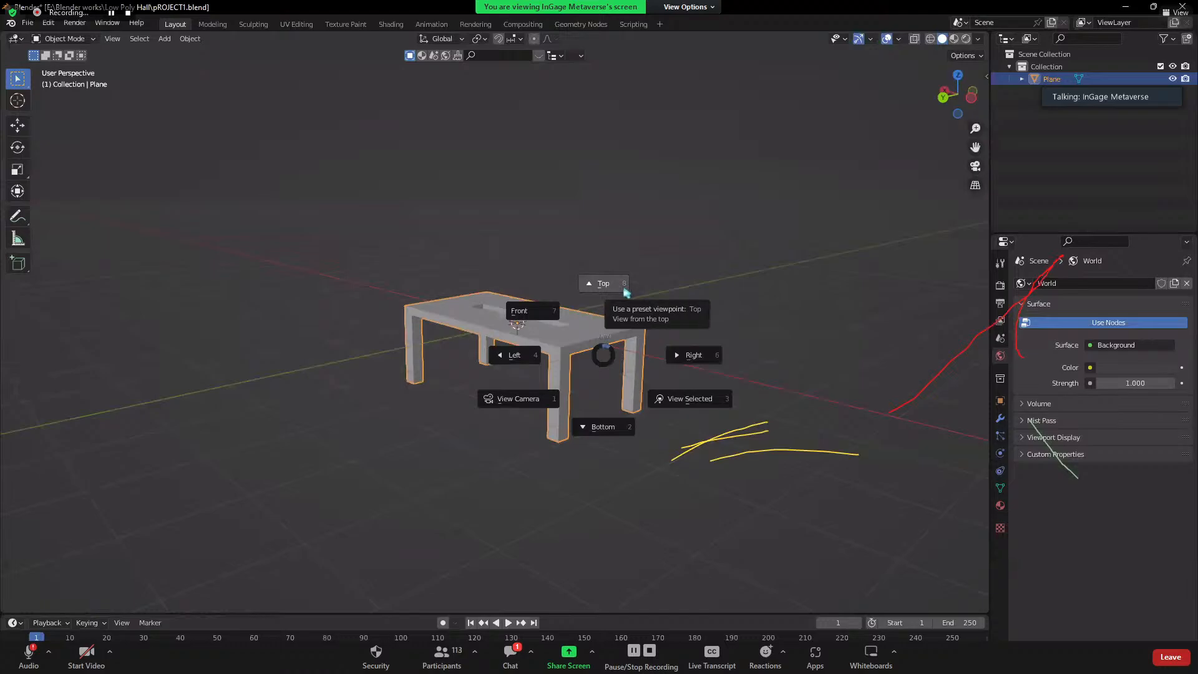
left_click(795, 316)
key("grave")
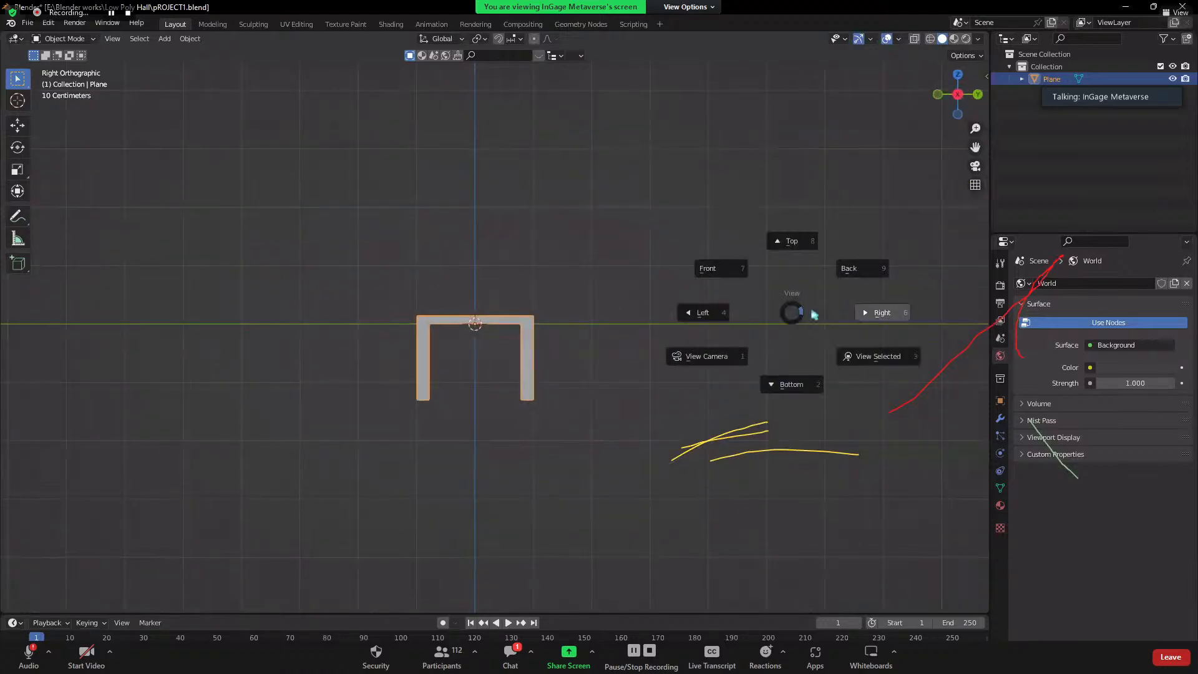
left_click(814, 314)
- Return to an angled perspective view and tilt it in steps to look down onto the tabletop
middle_click_drag(814, 314, 580, 340)
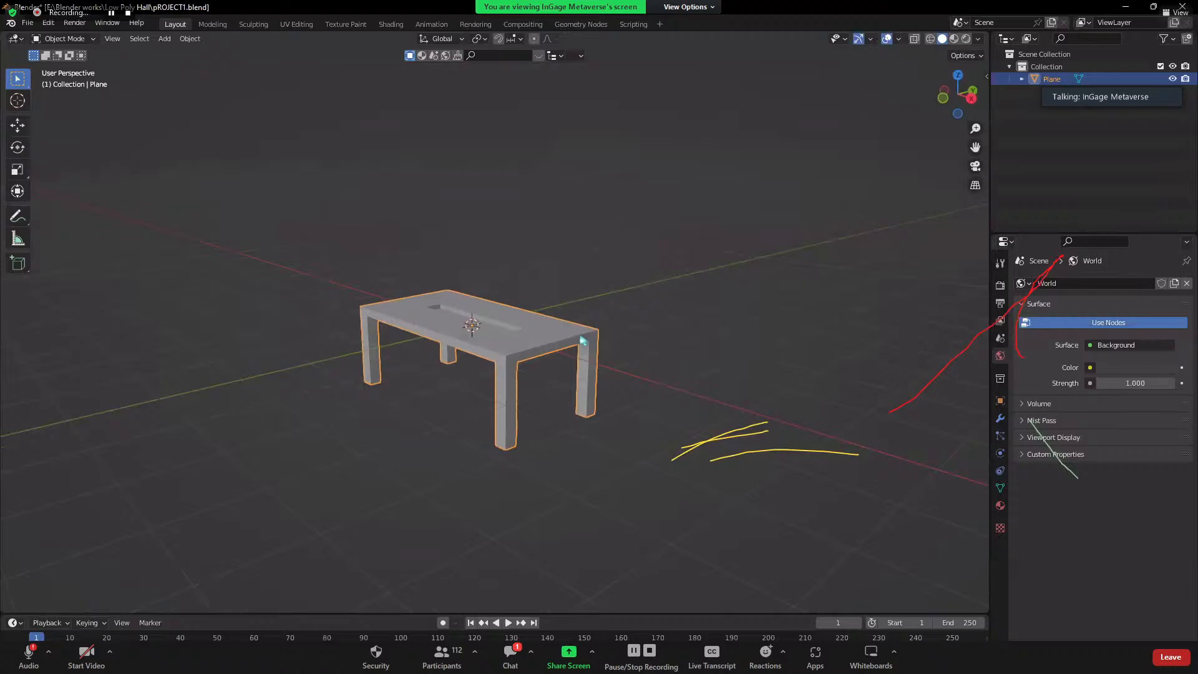
key("KP_8")
key("KP_8")
key("KP_8")
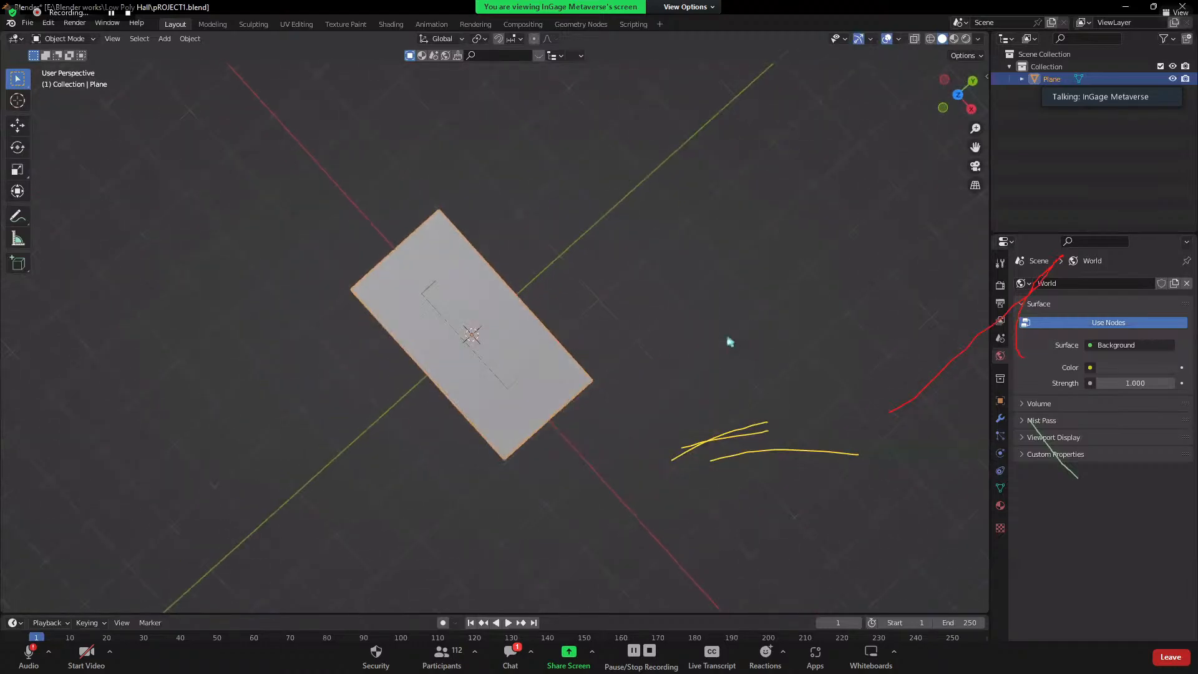
- Inspect the table from a low perspective angle, comparing close-up and distant views of its legs and grooved top
middle_click_drag(730, 341, 380, 233)
left_click_drag(240, 147, 592, 356)
scroll(278, 281, "down", 4)
scroll(329, 284, "up", 4)
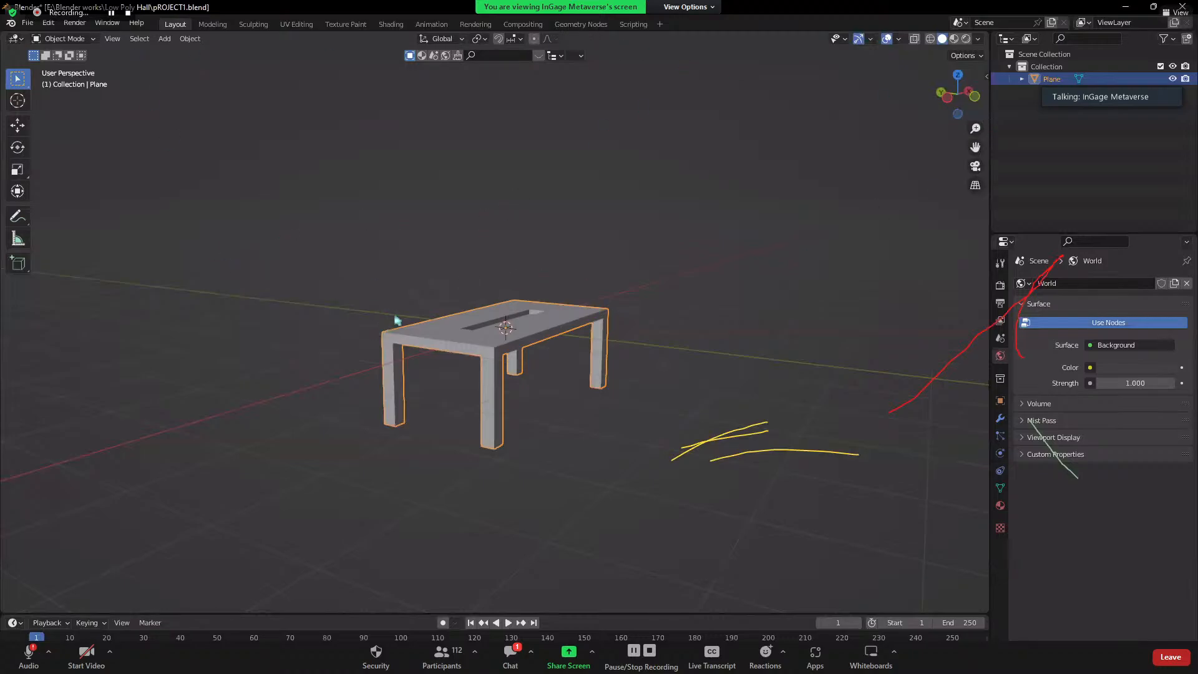
scroll(556, 332, "down", 3)
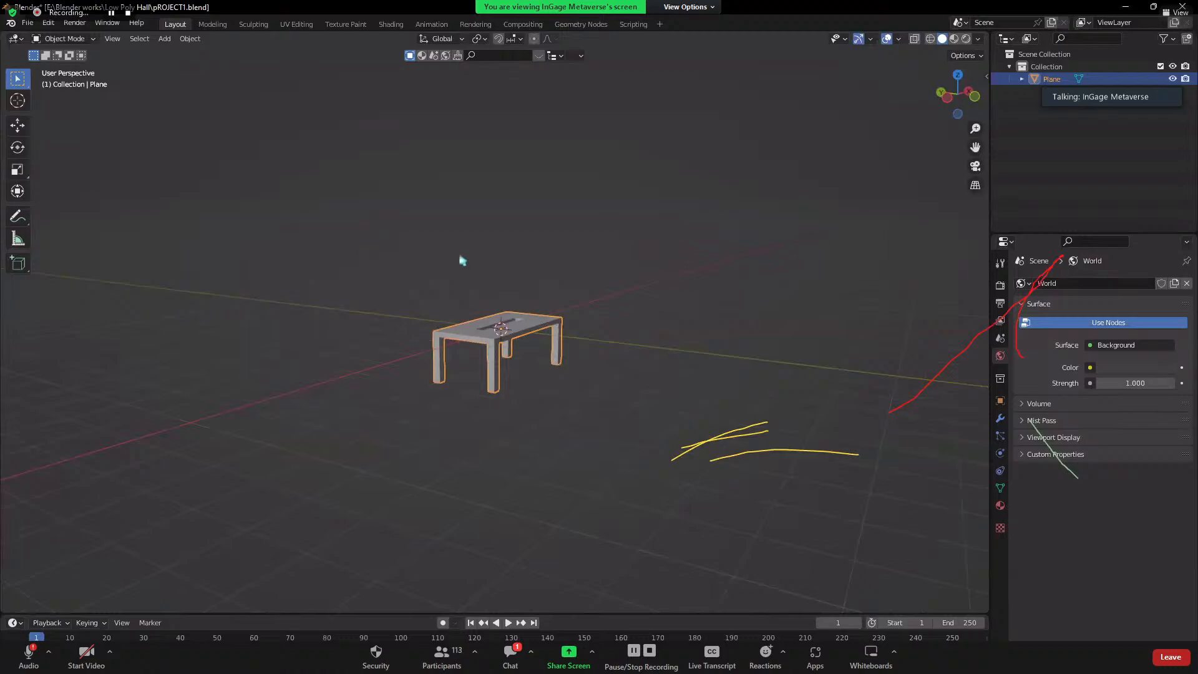
scroll(536, 368, "up", 8)
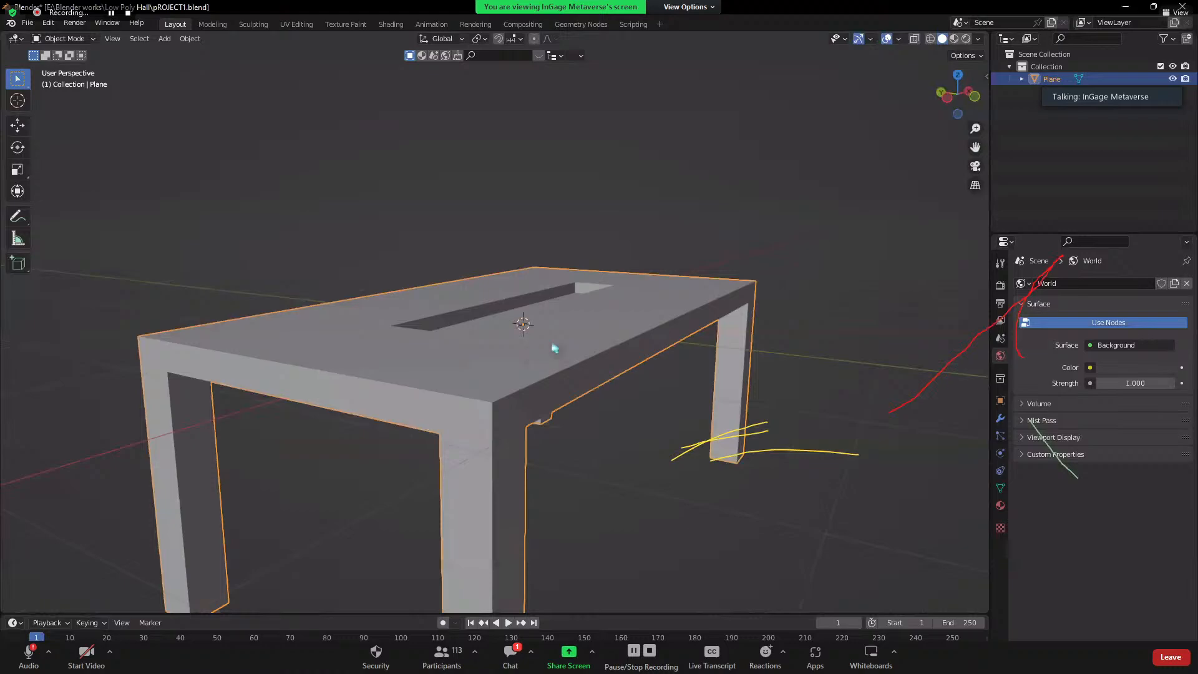
scroll(551, 369, "down", 6)
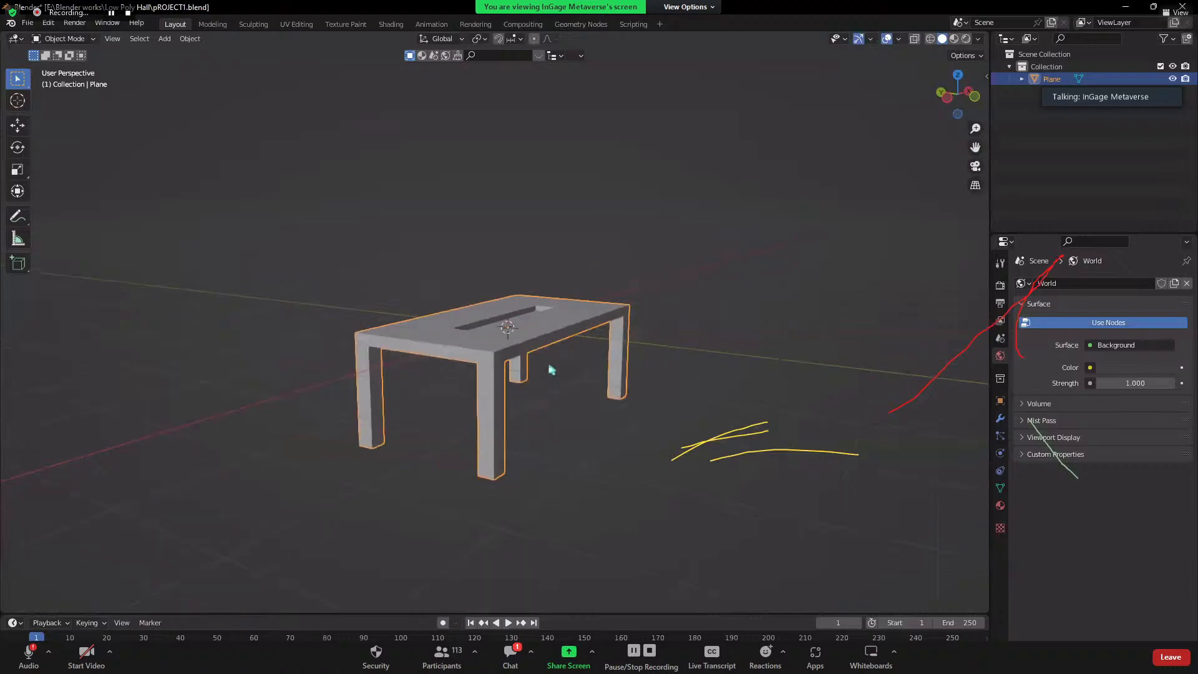
- Delete the table object and add a new mesh cube to the scene
scroll(551, 369, "down", 4)
key("x")
left_click(527, 386)
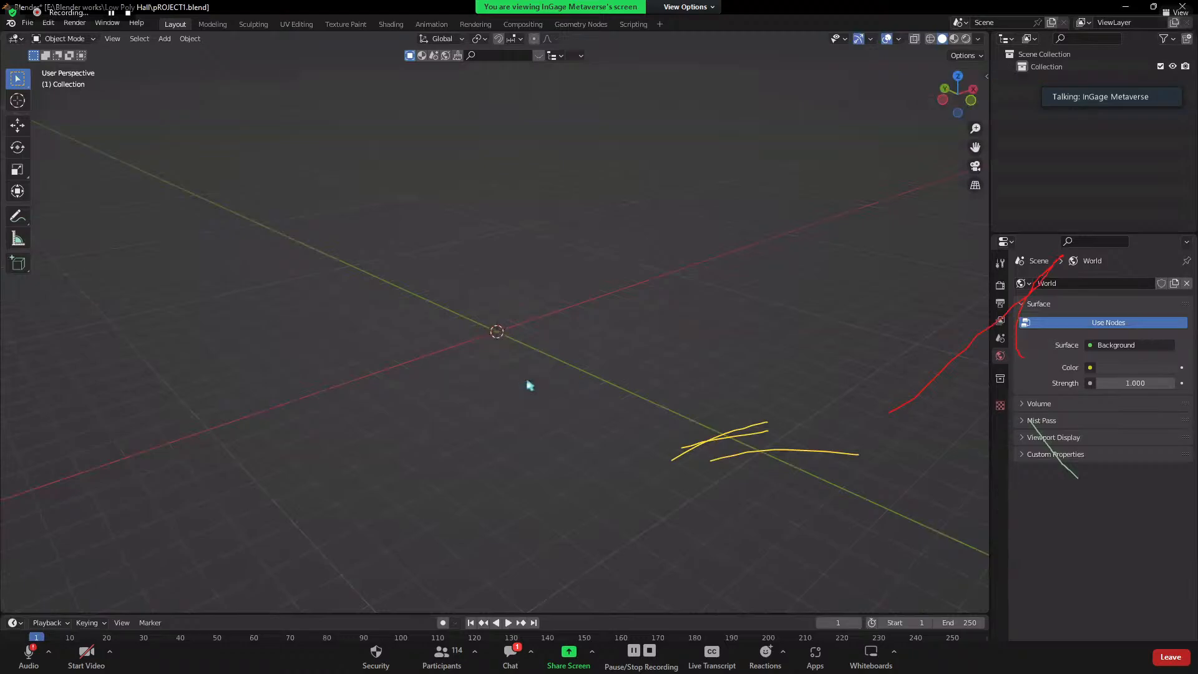
key("shift+a")
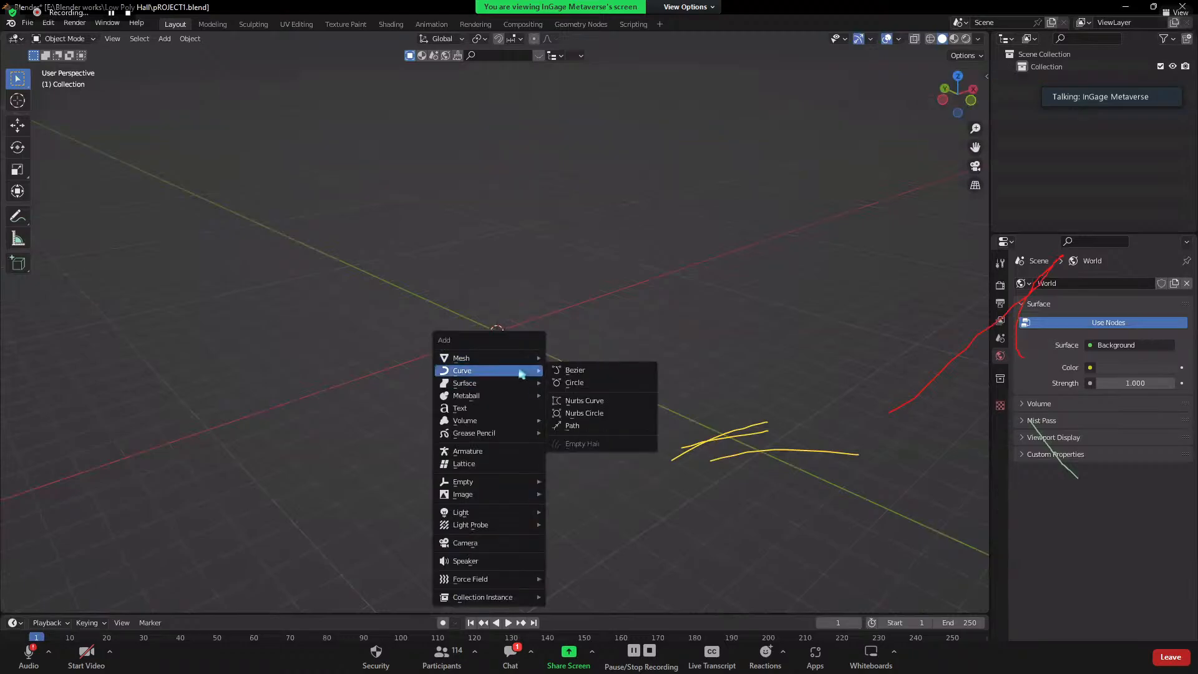
mouse_move(524, 358)
left_click(573, 369)
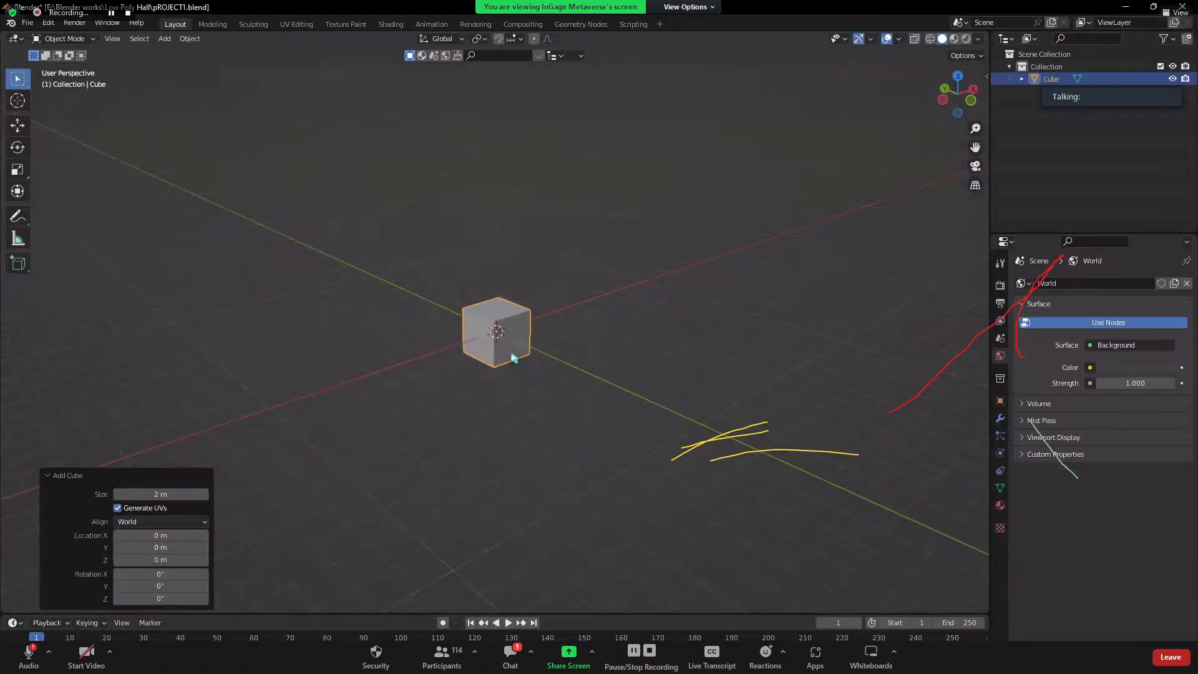
- Stretch the cube along the X axis to about 5 times its length, forming a long bar
mouse_move(511, 351)
middle_mouse_down()
mouse_move(543, 354)
mouse_move(497, 376)
mouse_move(532, 412)
mouse_move(524, 342)
middle_mouse_up()
left_click(507, 328)
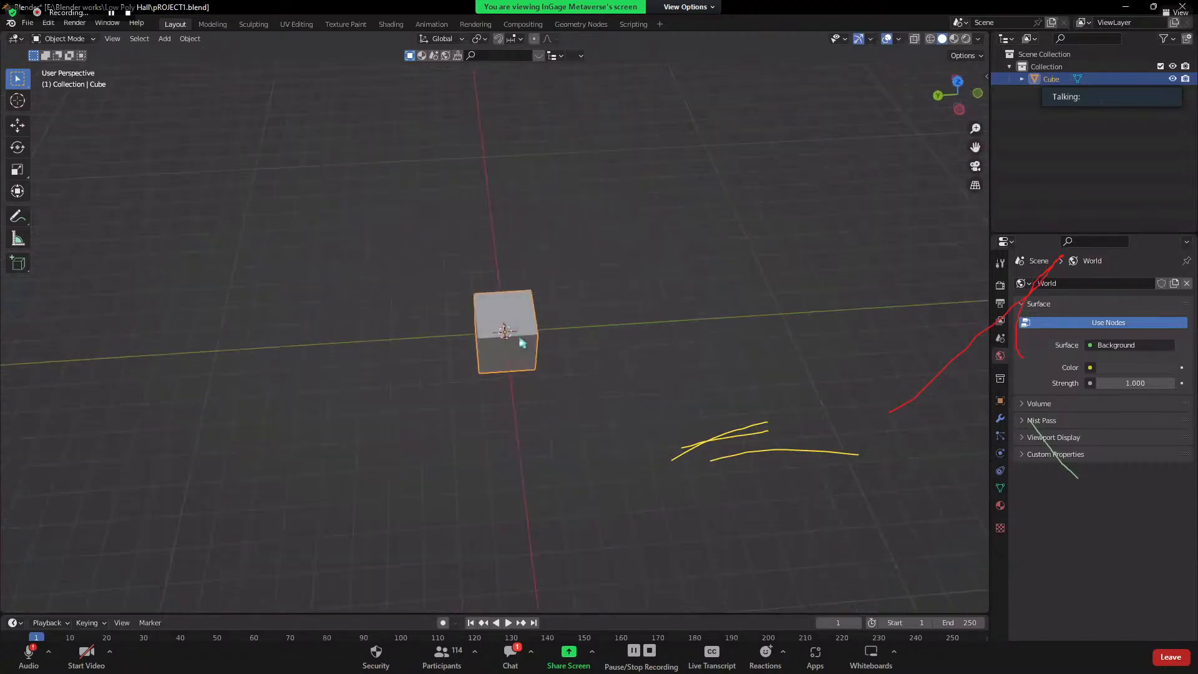
key("s")
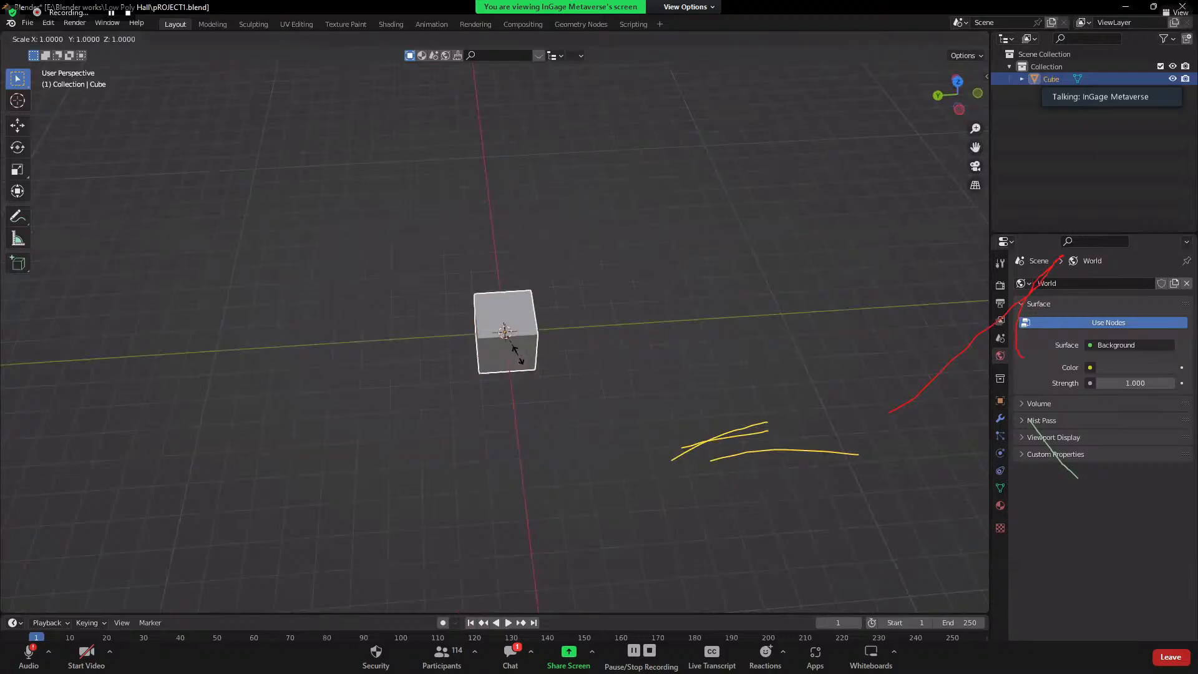
key("x")
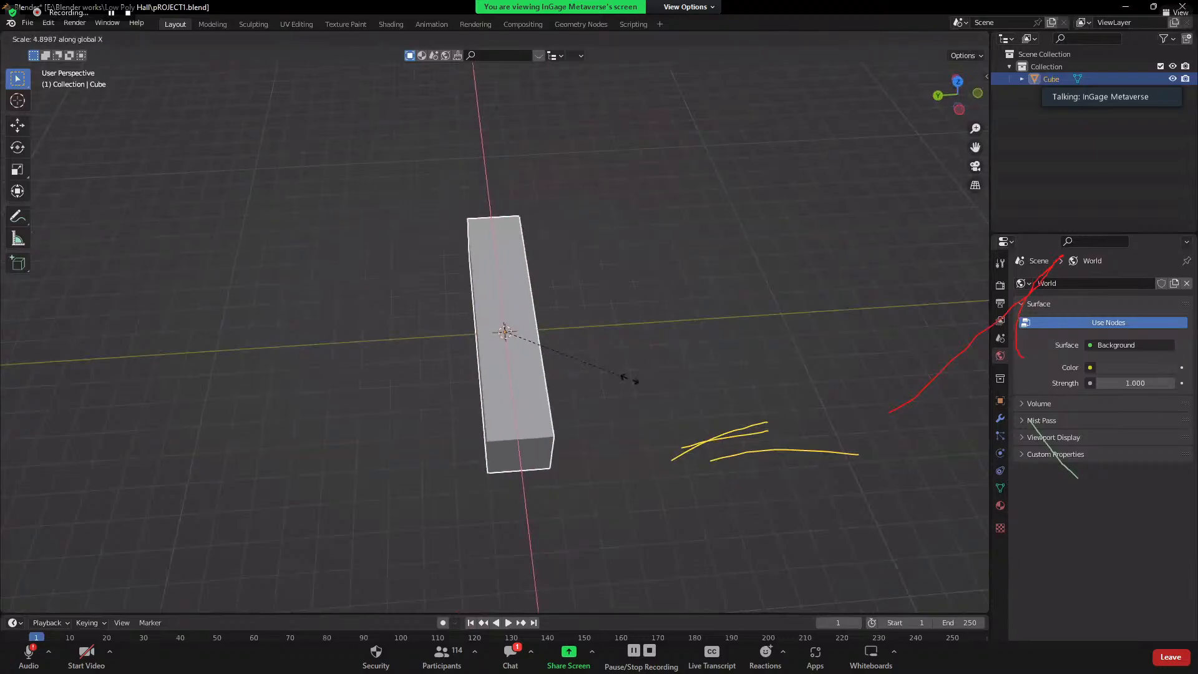
left_click(650, 385)
- Add four evenly spaced loop cuts across the bar's length in Edit Mode, dividing it into five segments
middle_click_drag(649, 385, 521, 371)
key("Tab")
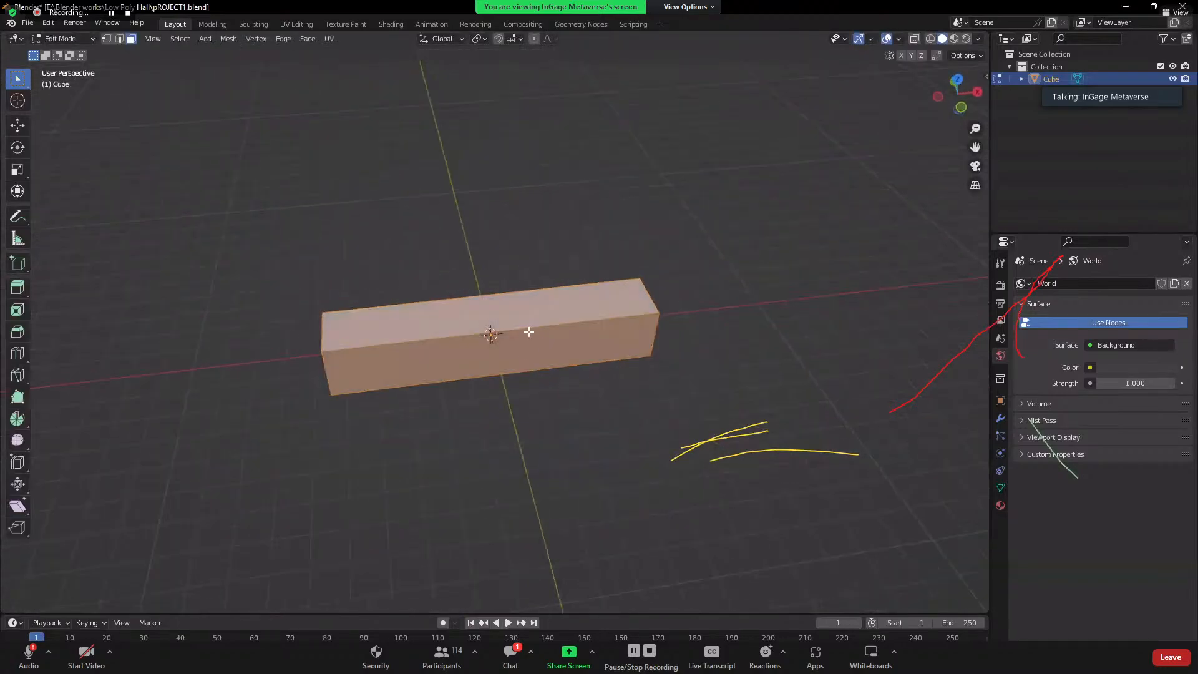
key("ctrl+r")
scroll(517, 333, "up", 3)
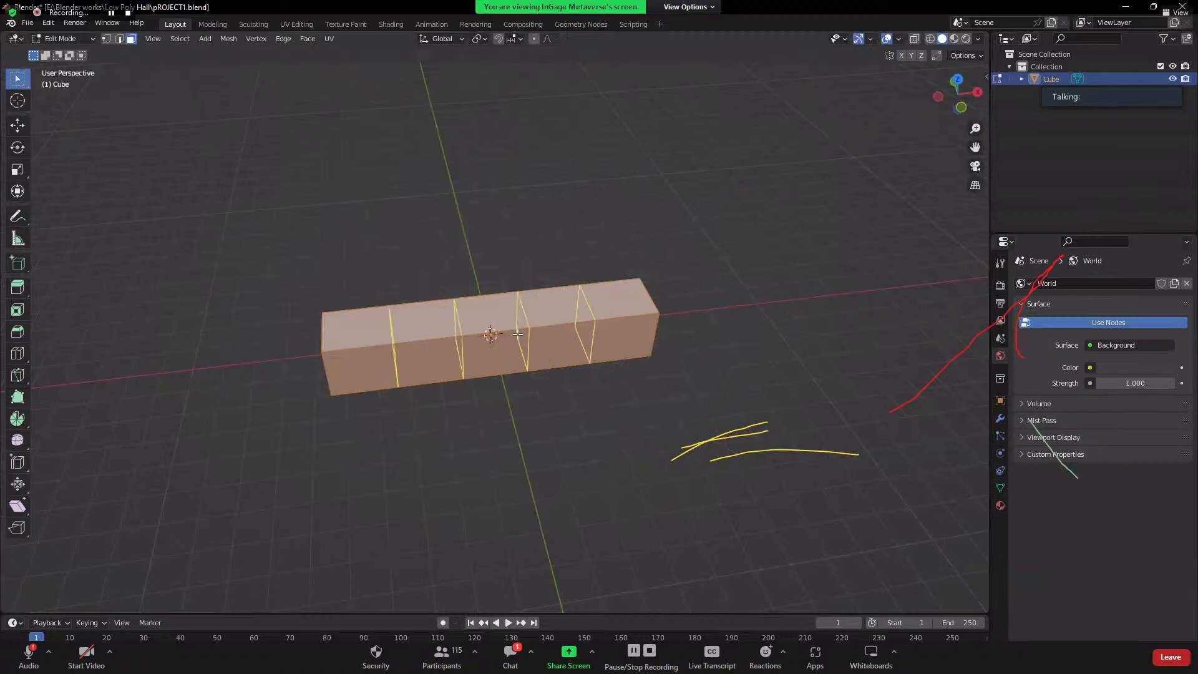
left_click(517, 334)
right_click(518, 334)
- Switch to face selection, select the top face of the bar's end segment at negative X and try extruding it
middle_click_drag(497, 433, 387, 292)
left_click(386, 300)
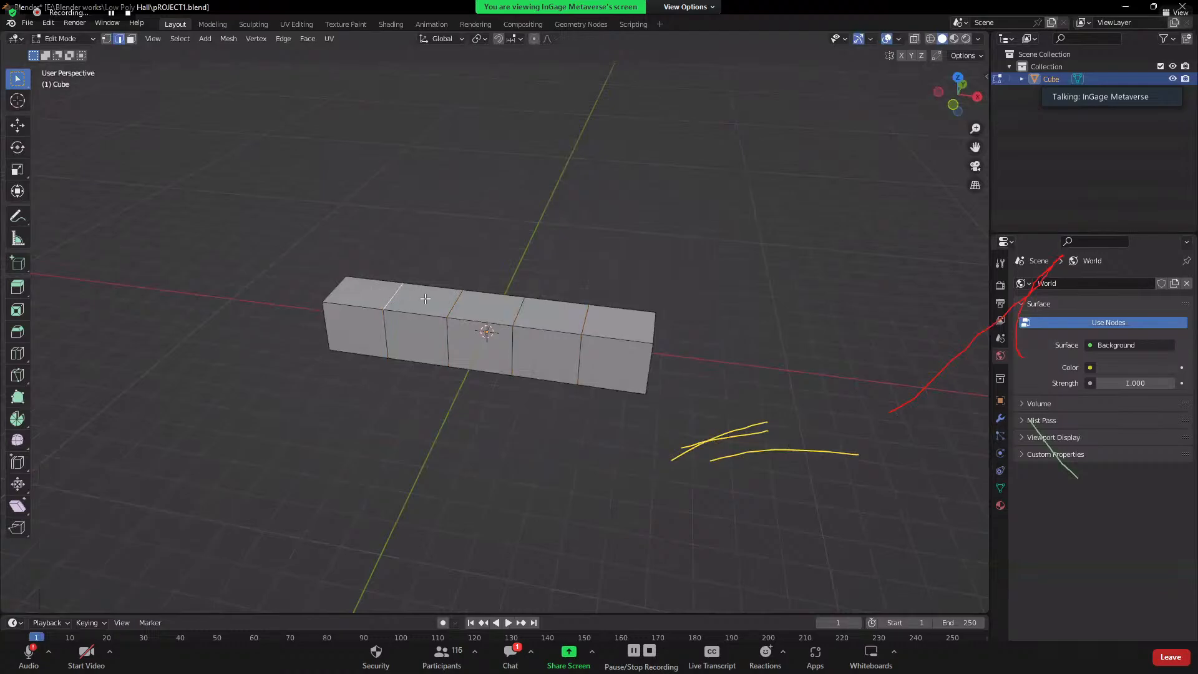
key("3")
left_click(347, 290)
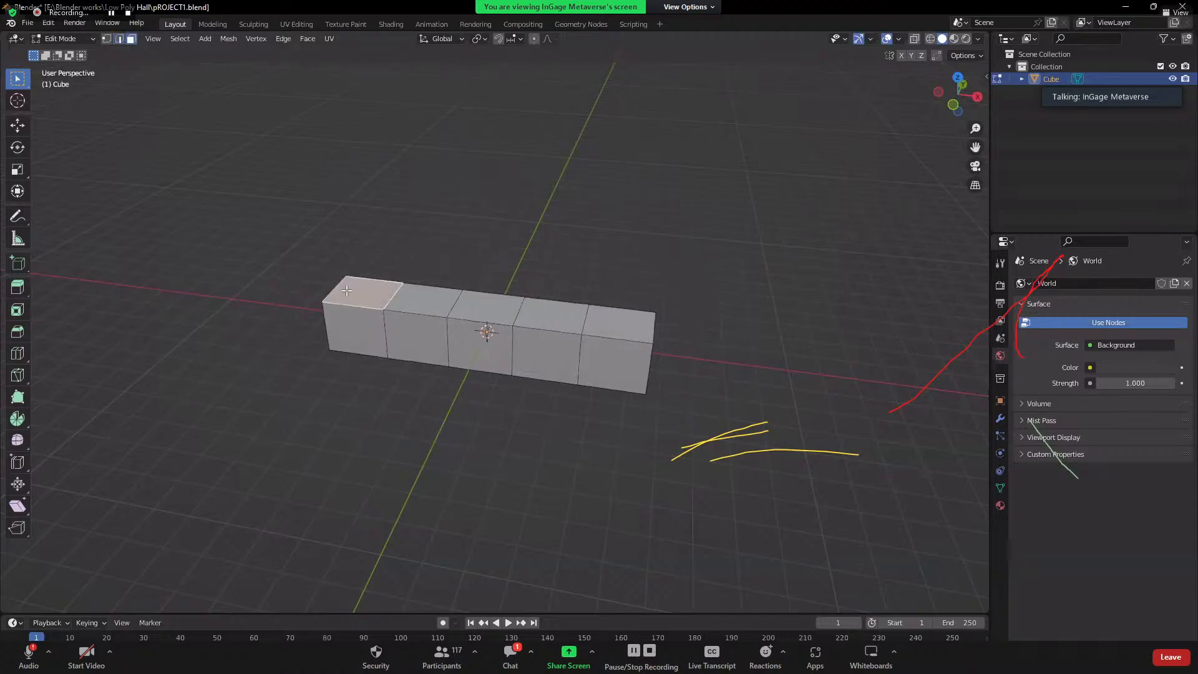
key("e")
right_click(356, 260)
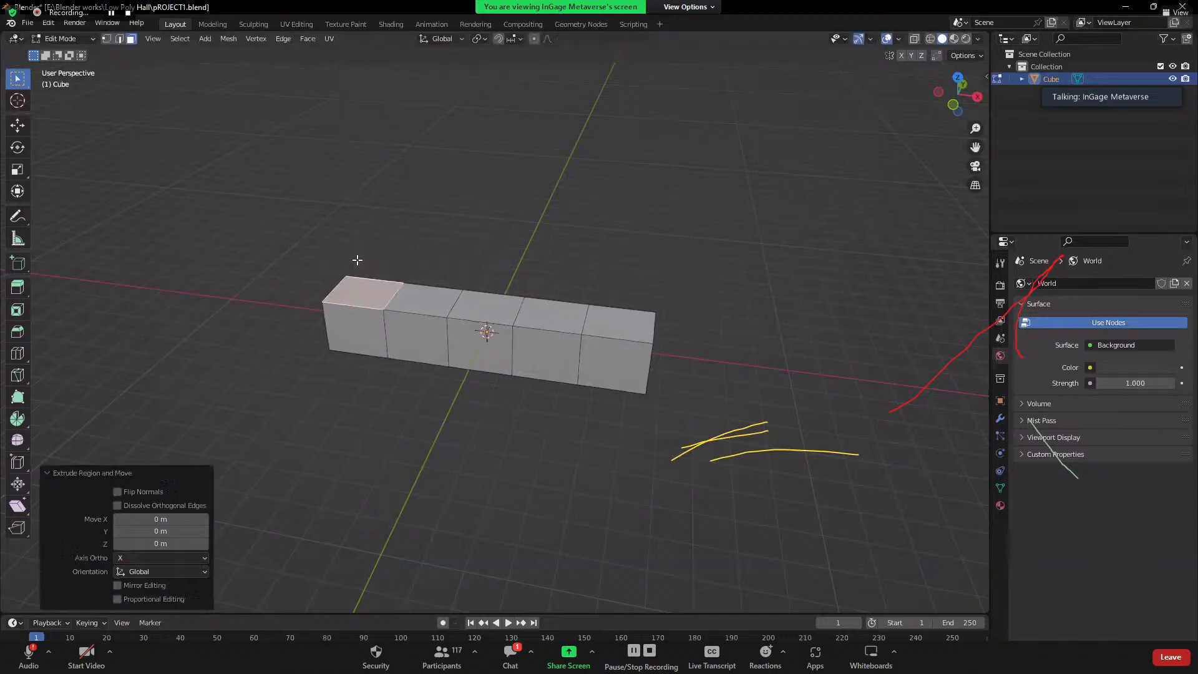
middle_click_drag(396, 382, 434, 399)
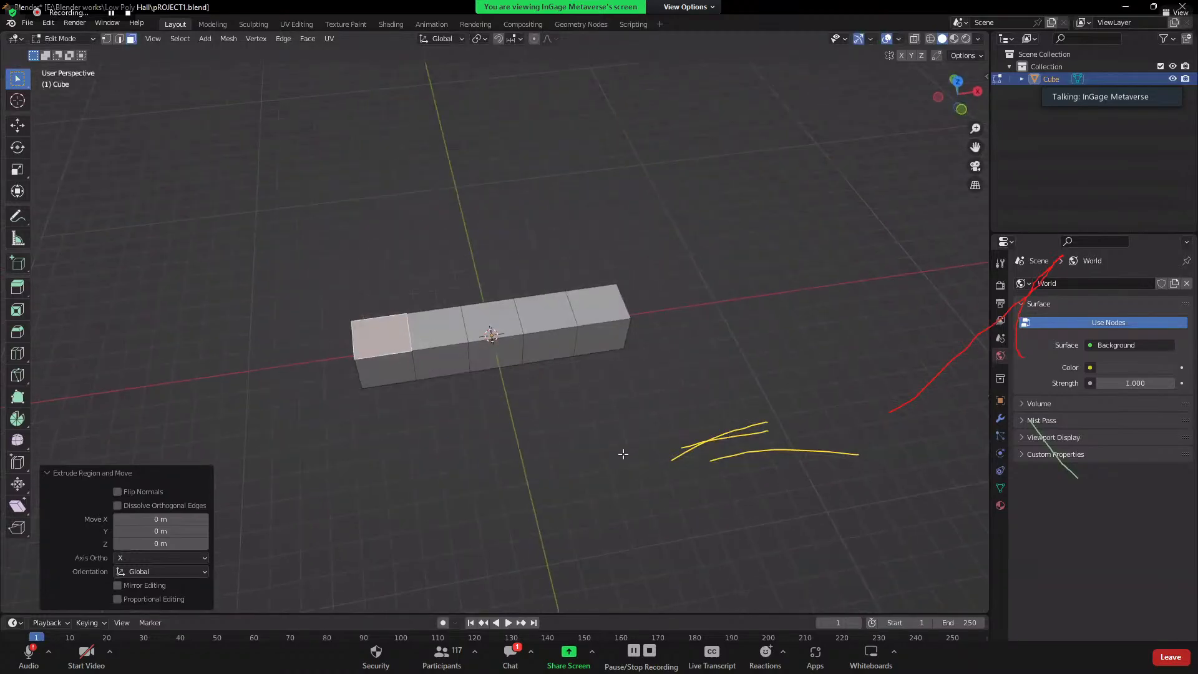
- Inset the end segment's top face by about 0.1 m
key("i")
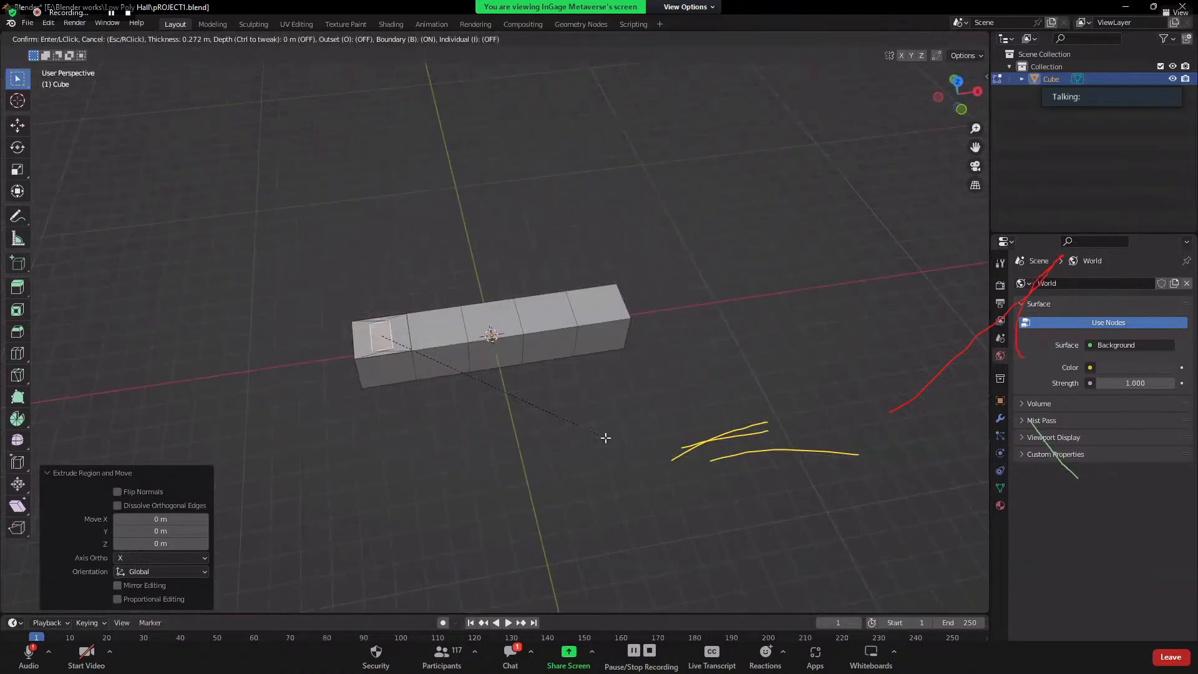
left_click(400, 332)
scroll(400, 332, "up", 4)
middle_click_drag(400, 331, 395, 371)
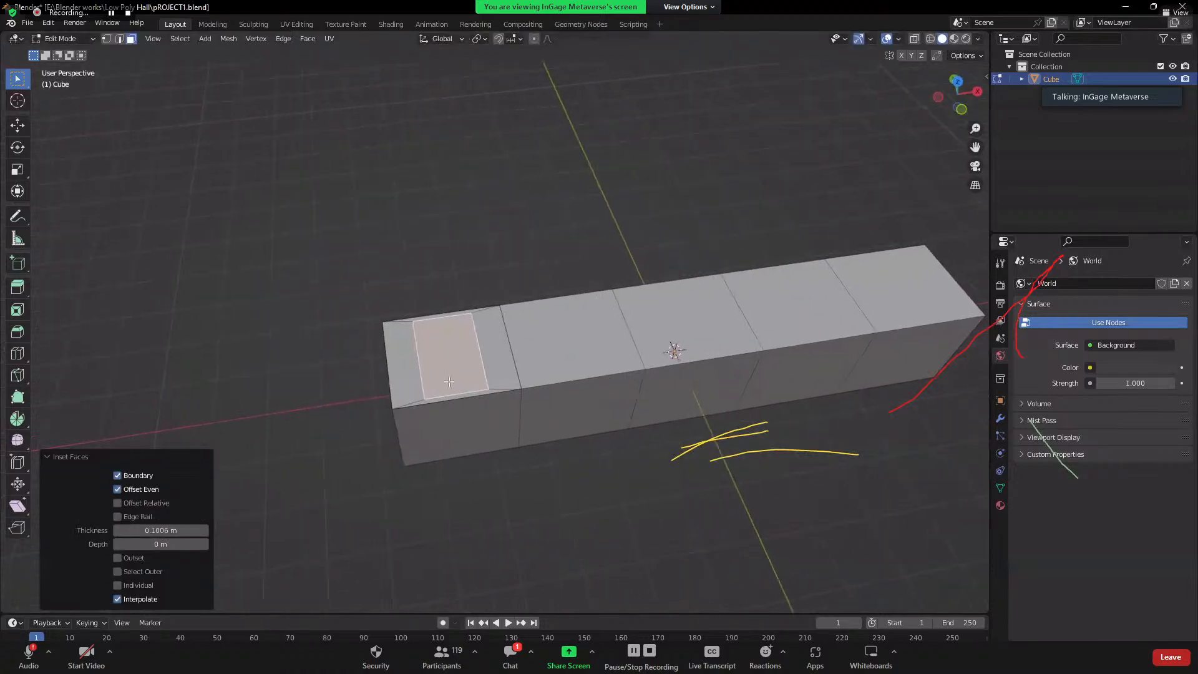
- Scale the inset face along the X axis by about 1.79 to even out its border
scroll(394, 371, "up", 3)
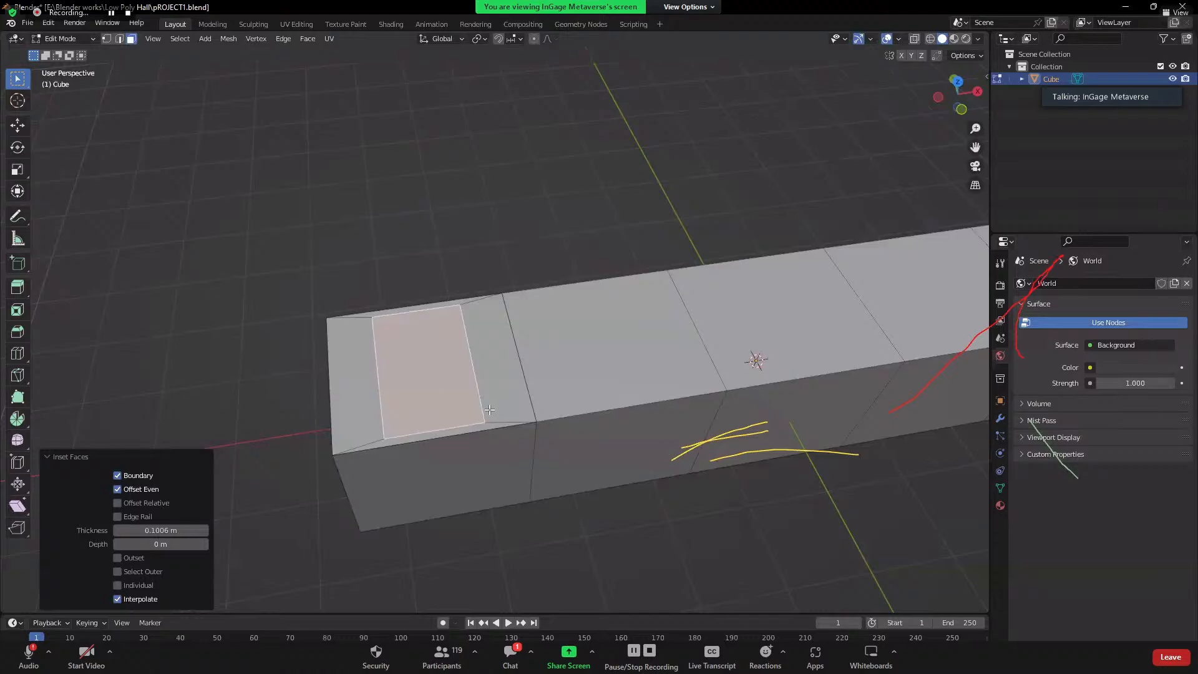
key("s")
key("x")
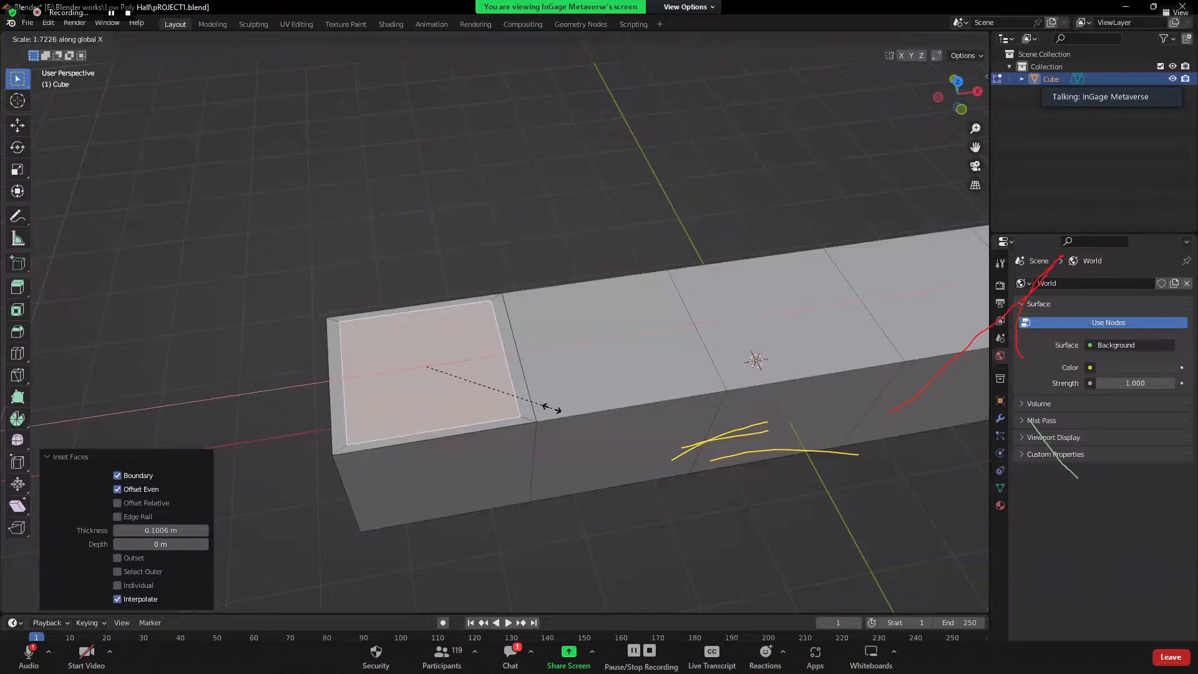
left_click(554, 409)
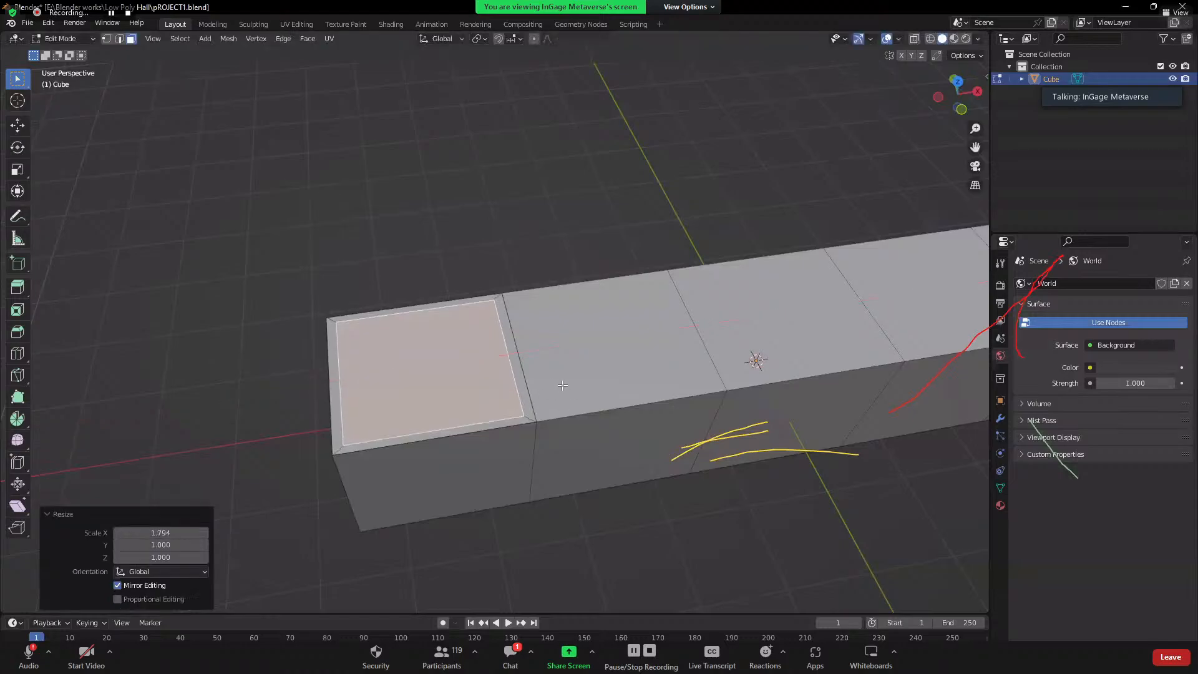
- Extrude the inset face upward about 0.96 m and scale its top down to about 0.65 to taper the block
middle_click_drag(553, 409, 327, 341)
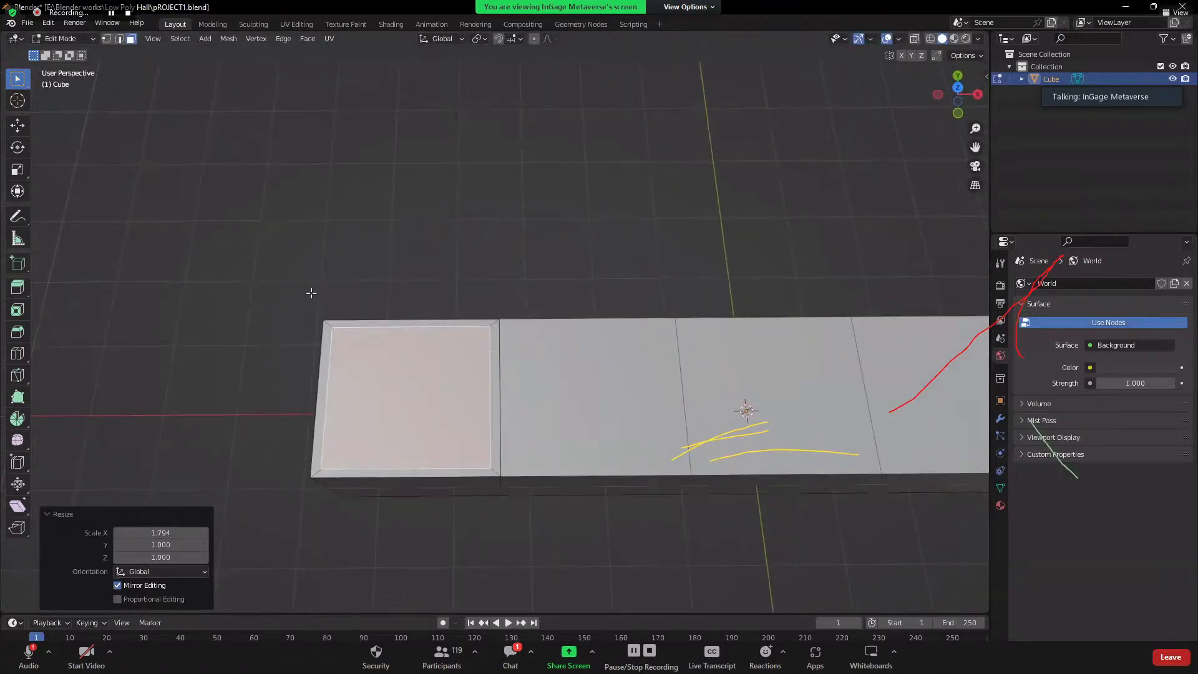
middle_click_drag(458, 457, 492, 443)
key("e")
left_click(487, 373)
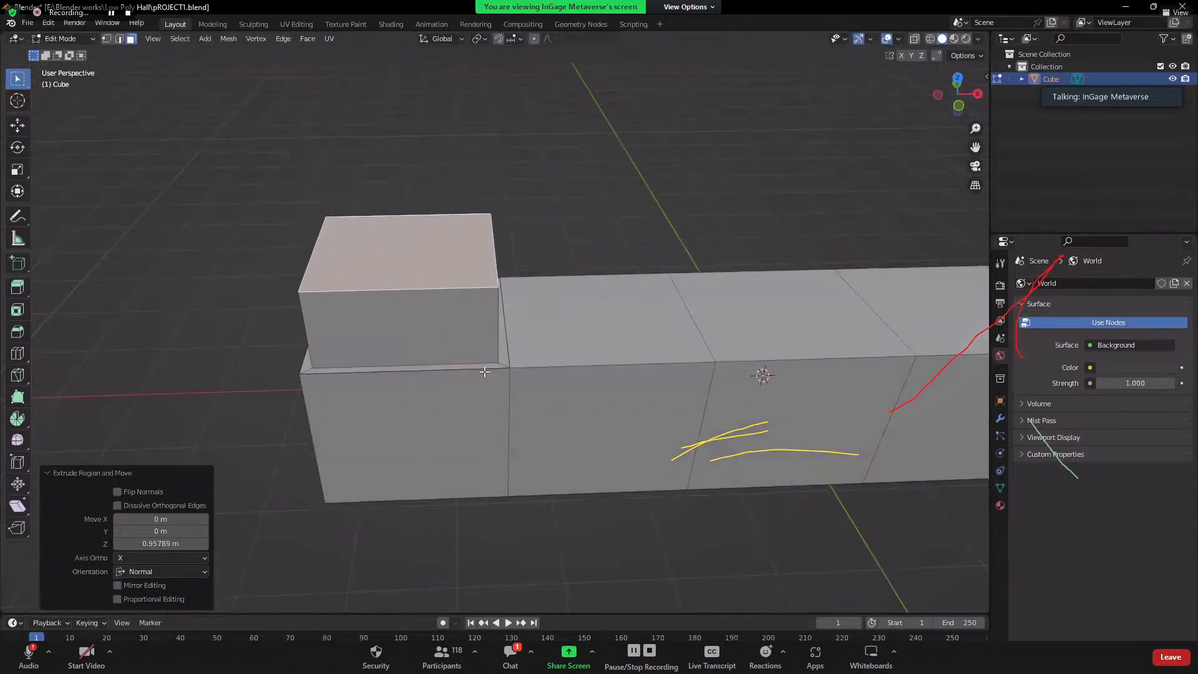
key("s")
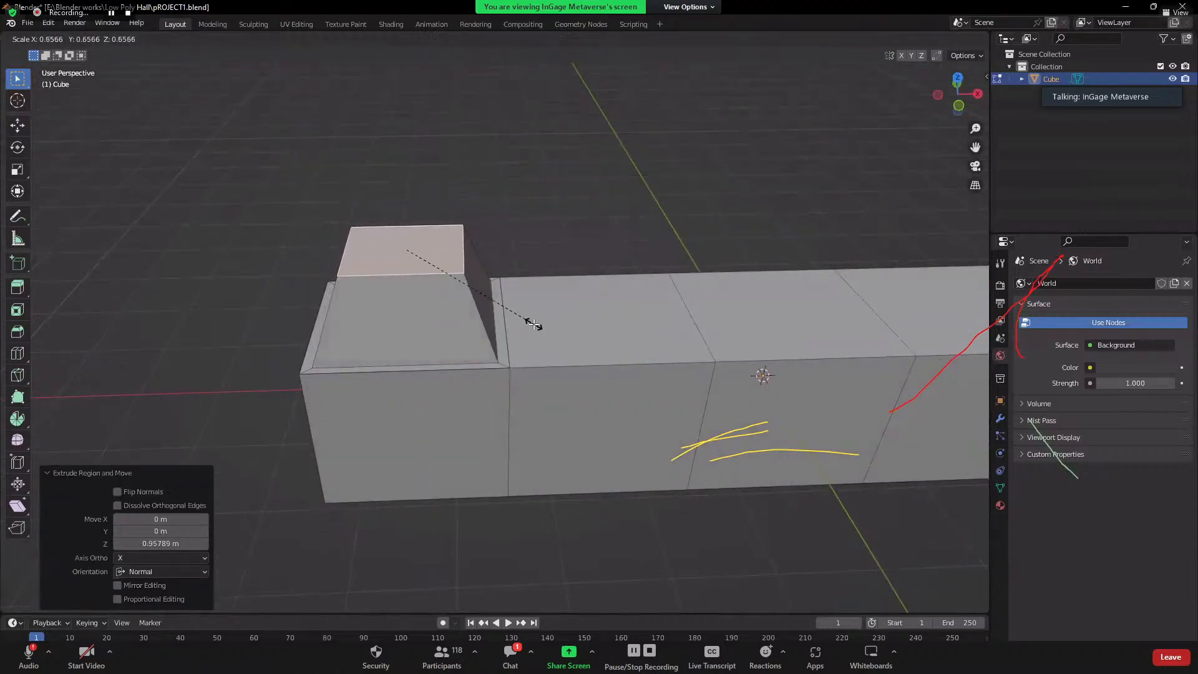
left_click(524, 321)
- Review the tapered block from low and high angles, picking the neighbouring segments' top faces and the block's sloped side
scroll(425, 307, "down", 3)
middle_click_drag(436, 492, 493, 368)
scroll(477, 378, "up", 3)
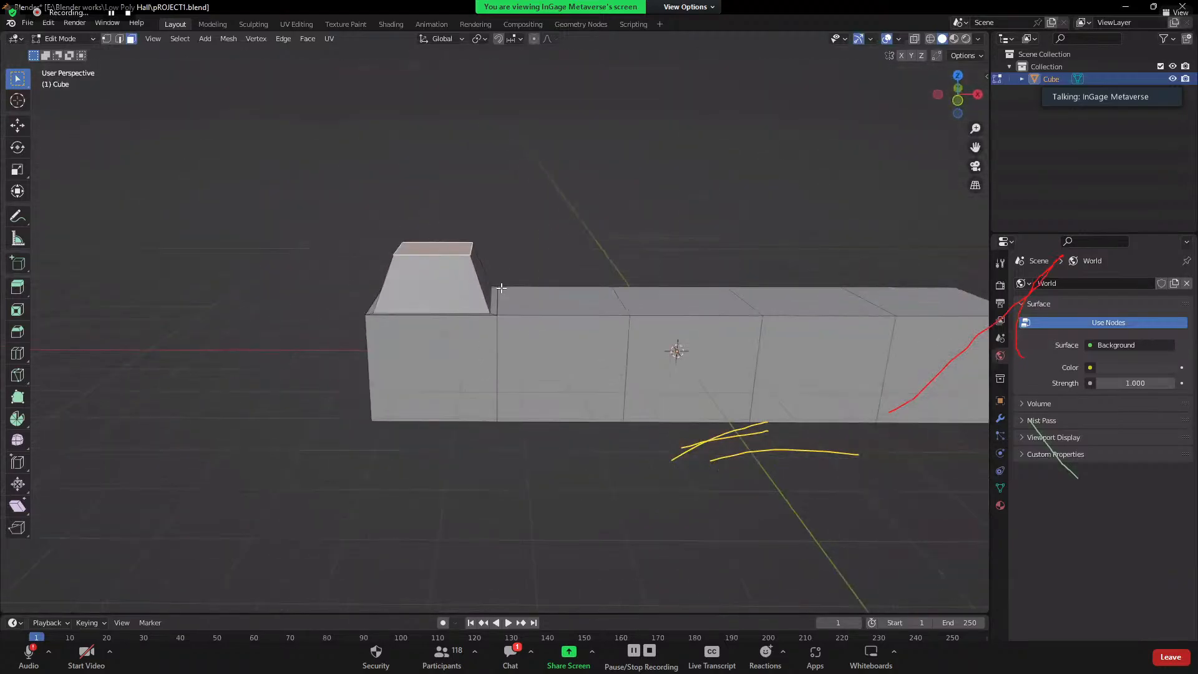
middle_click_drag(501, 288, 426, 302)
scroll(477, 347, "down", 3)
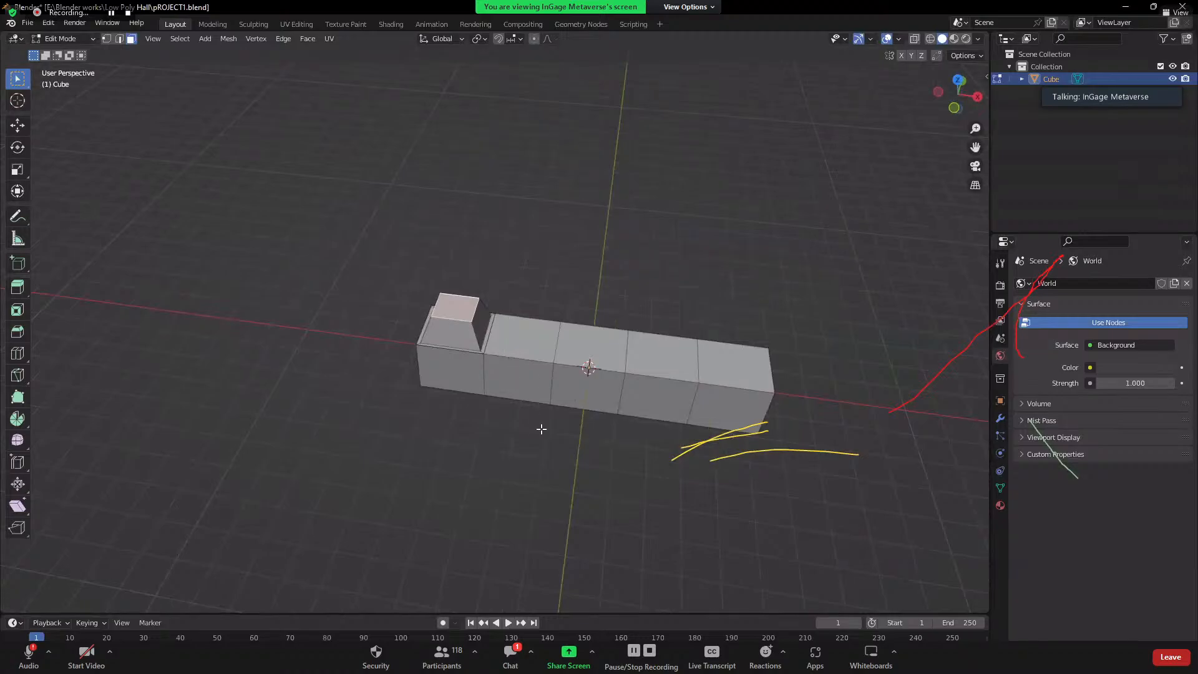
left_click(526, 340)
left_click(670, 366)
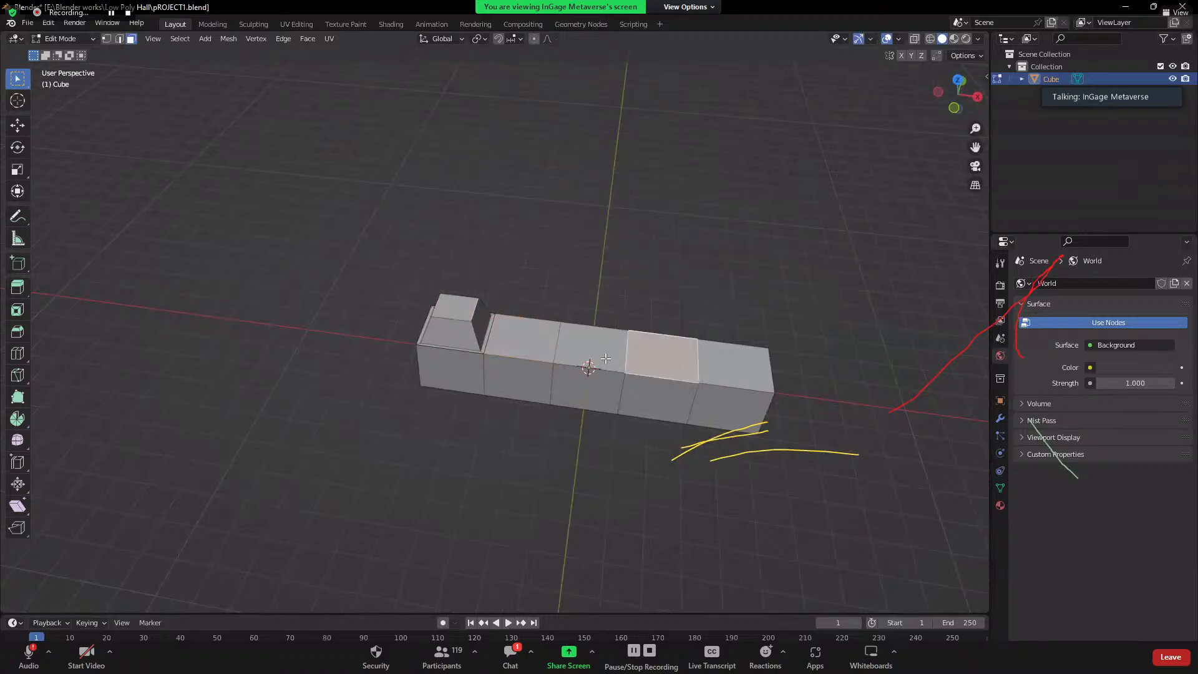
left_click(606, 359)
left_click(474, 322)
left_click(458, 327)
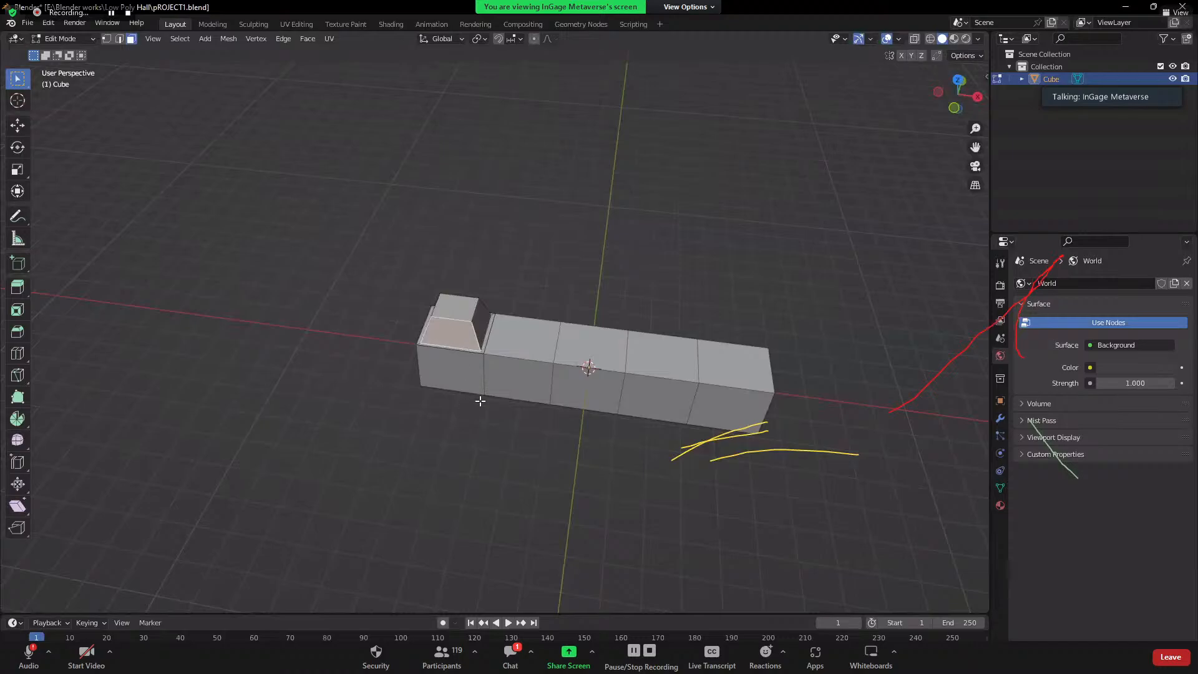
- Undo the tapered block, the X scaling and the inset on the end segment's top face
key("ctrl+z")
key("ctrl+z")
key("ctrl+z")
key("ctrl+z")
key("ctrl+z")
key("ctrl+z")
key("ctrl+z")
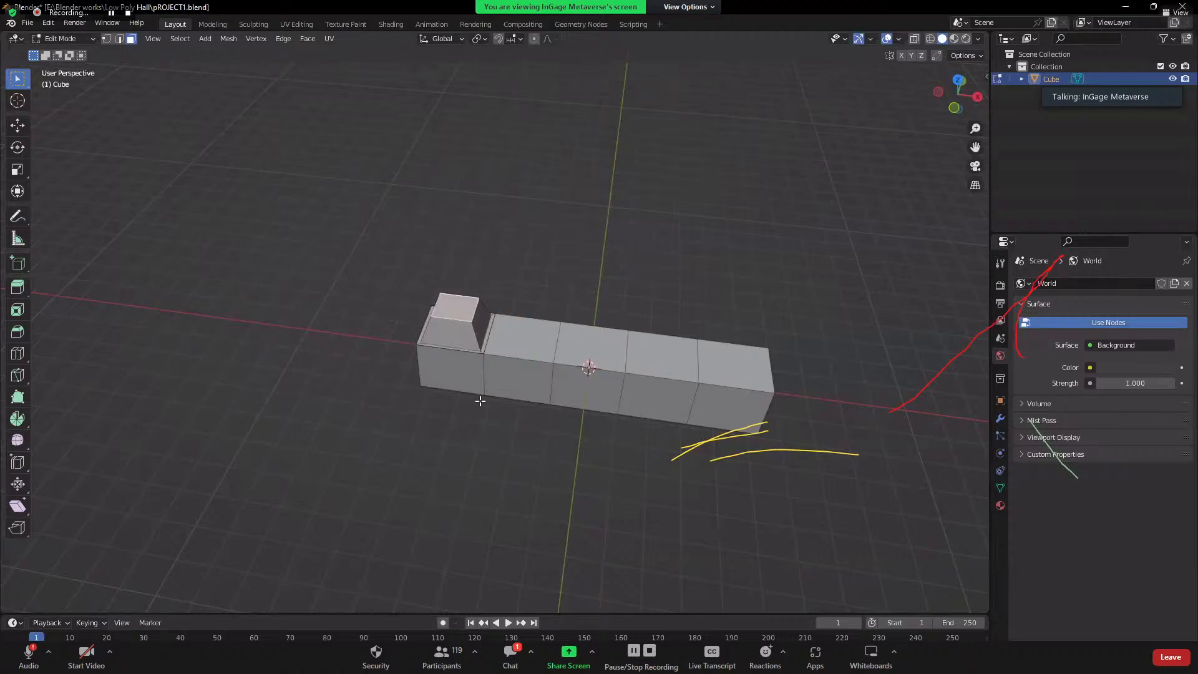
key("ctrl+z")
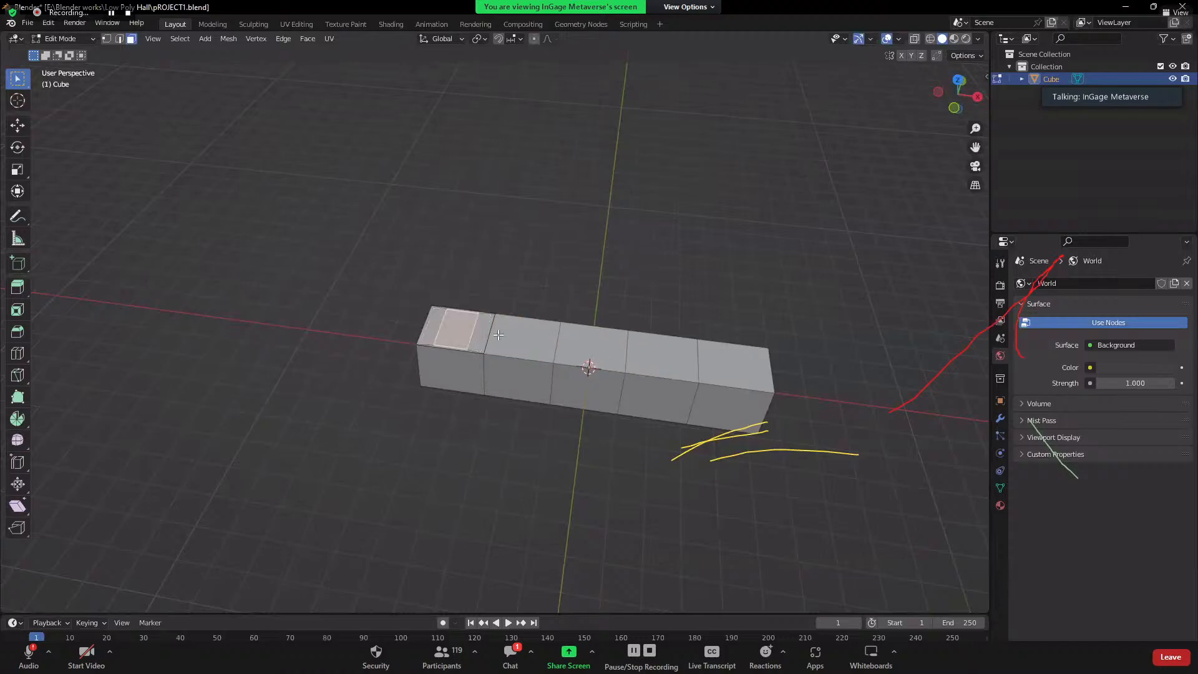
- Inset the top faces of all five segments by about 0.29 m, trying the Individual option before leaving it off
left_click(521, 329, "shift")
left_click(591, 344, "shift")
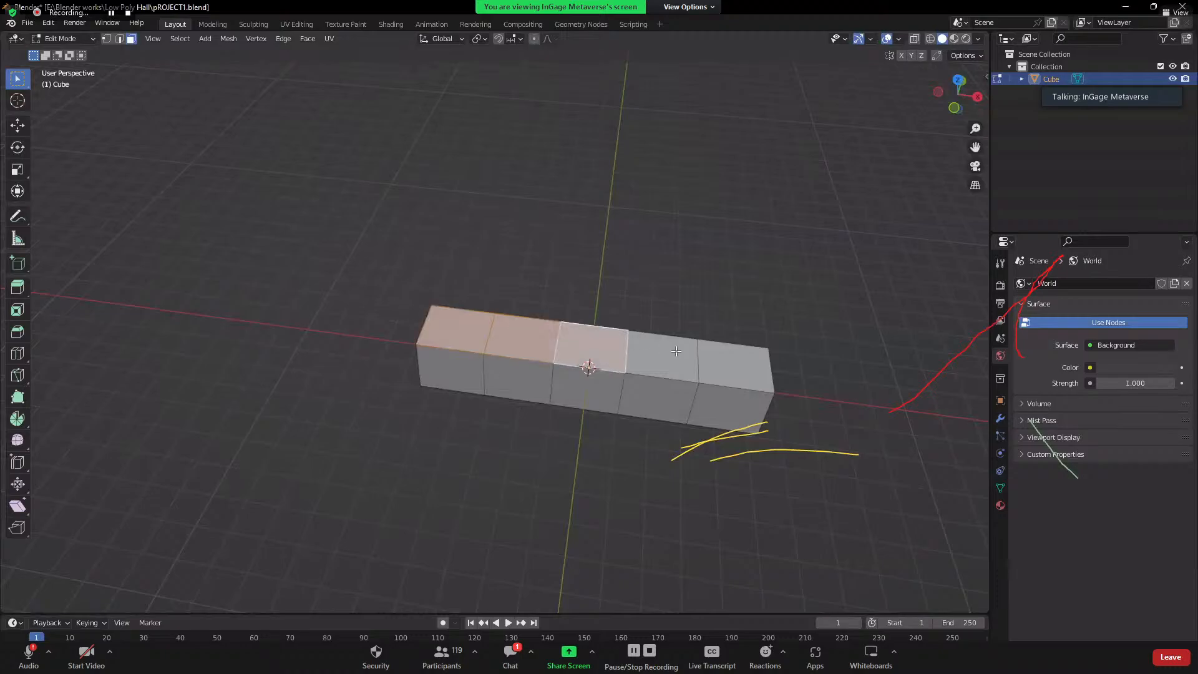
left_click(663, 350, "shift")
left_click(725, 364, "shift")
key("i")
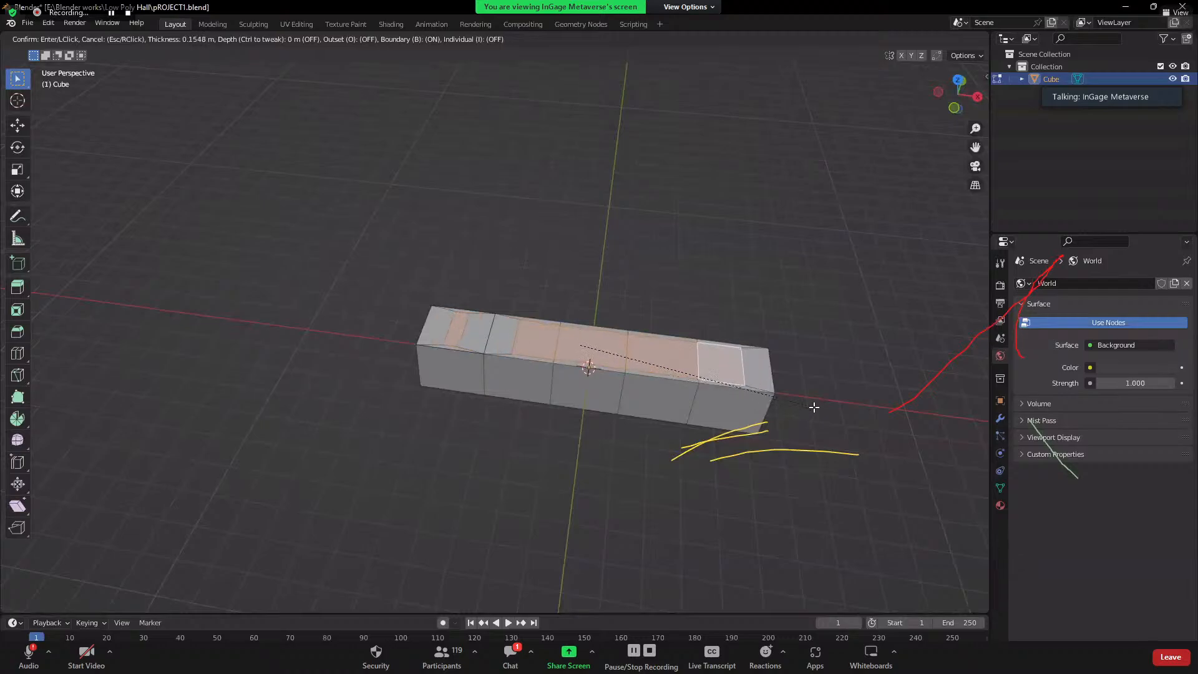
key("i")
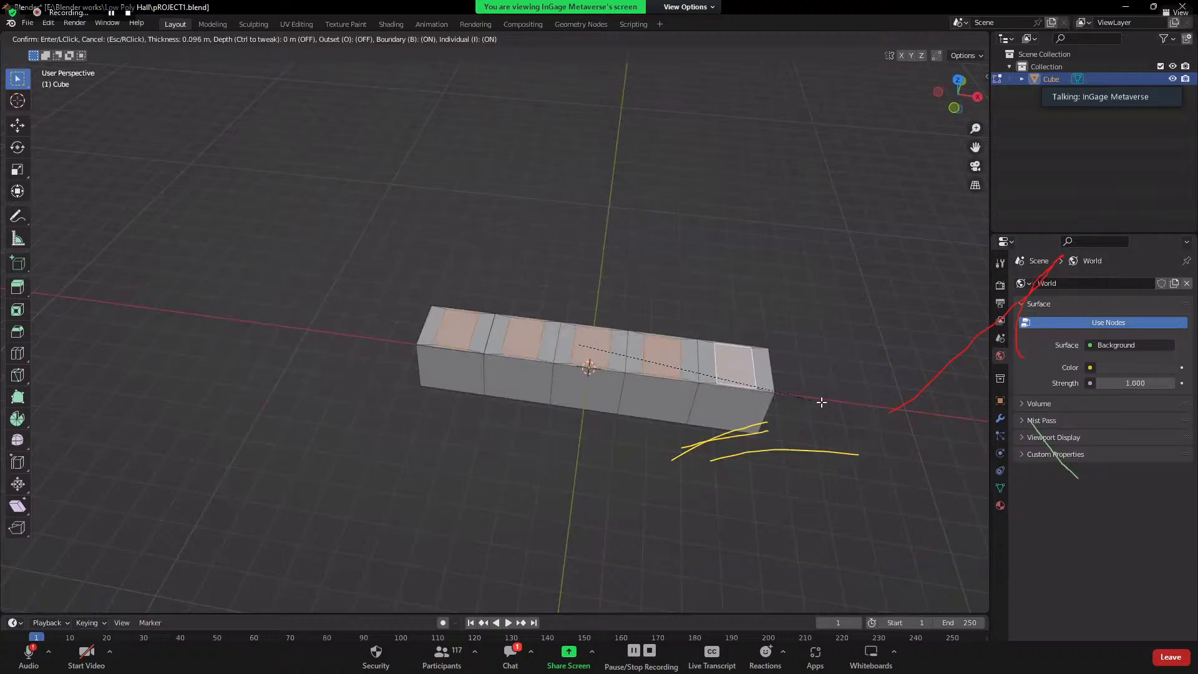
key("i")
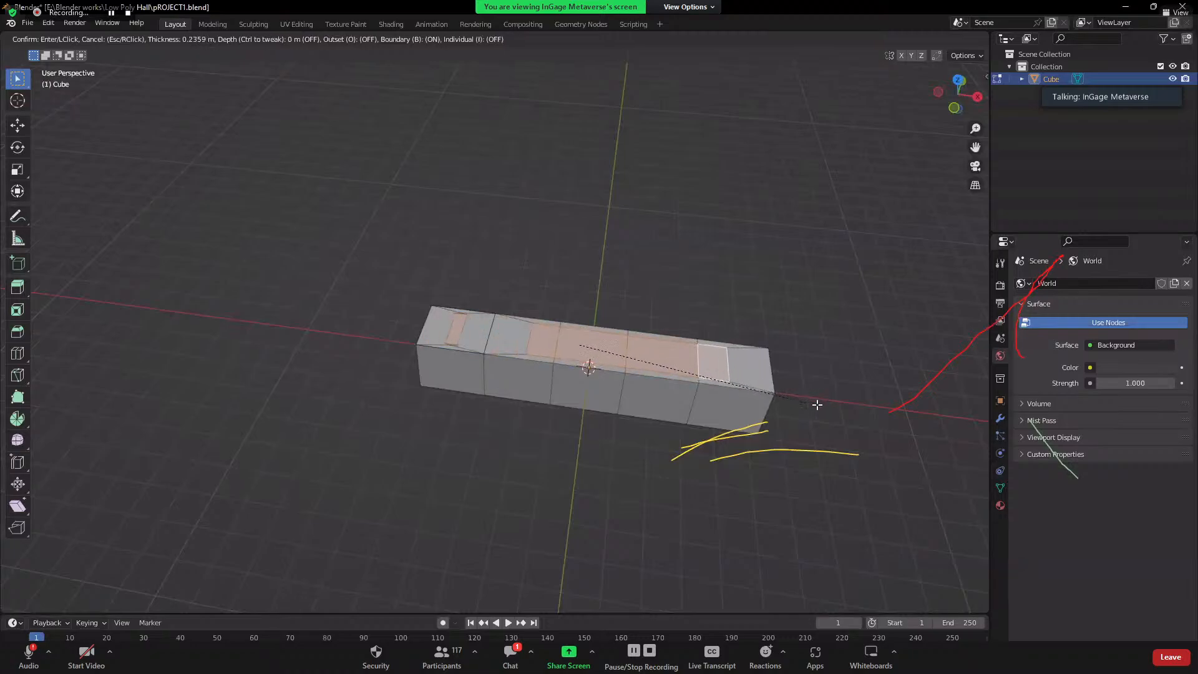
left_click(805, 372)
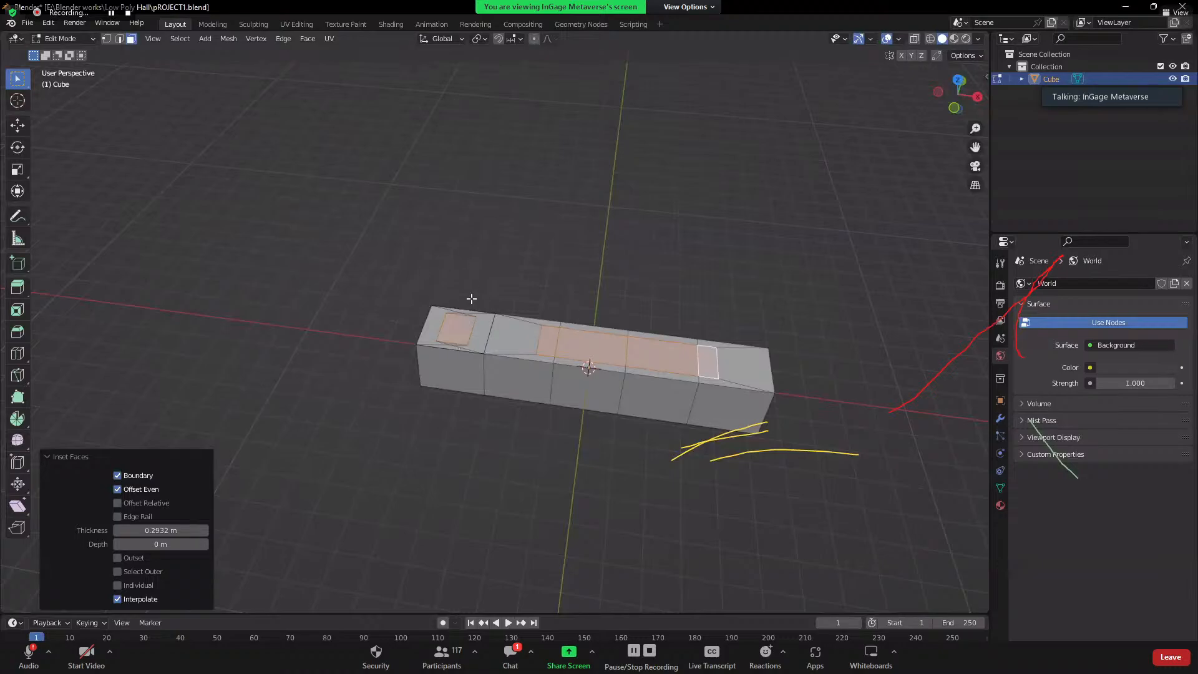
- Undo the joint inset and inset the five top faces by about 0.05 m with Individual on
key("ctrl+z")
key("i")
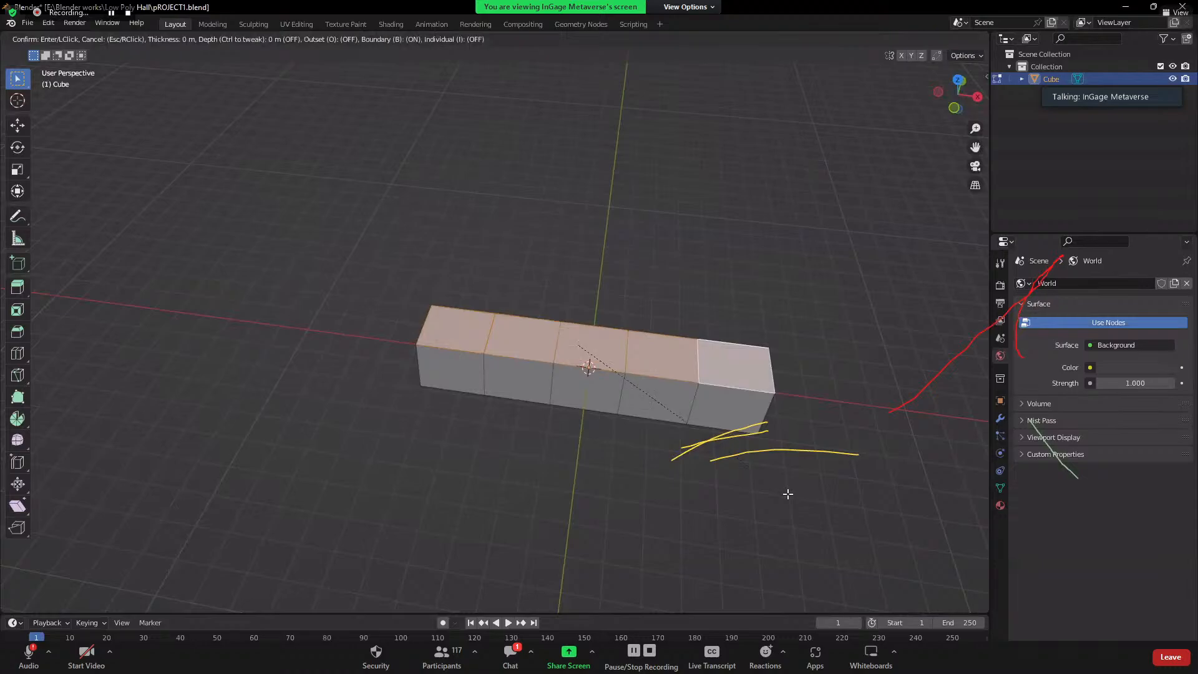
key("i")
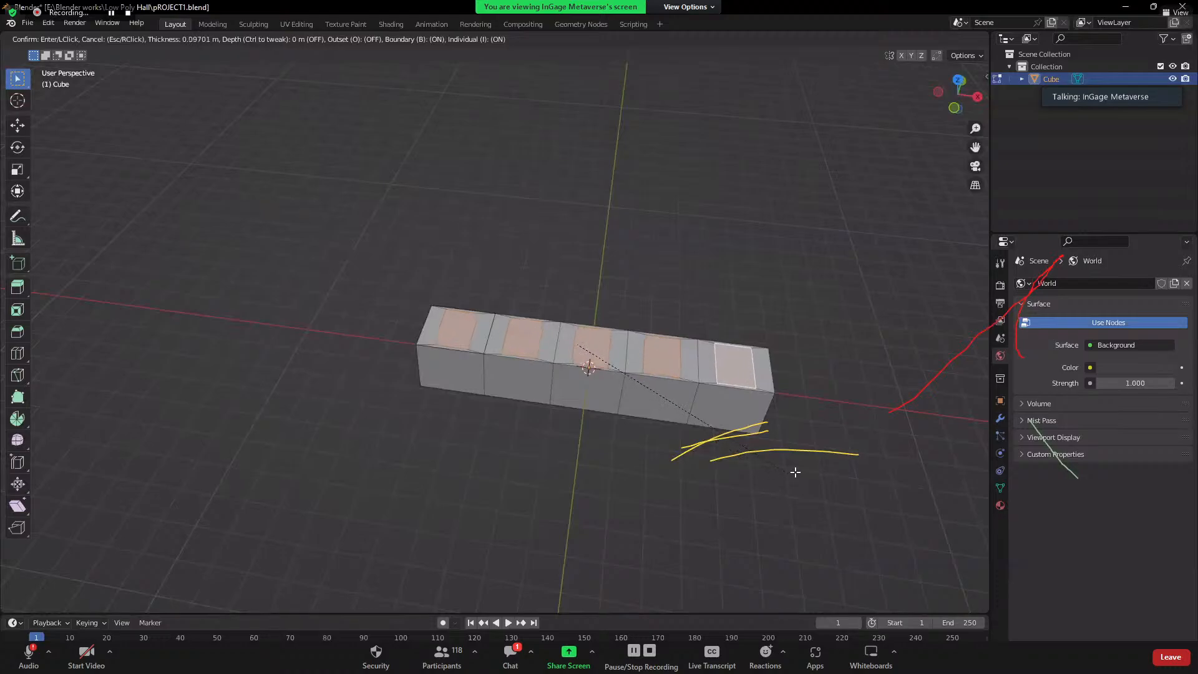
left_click(795, 471)
key("s")
key("x")
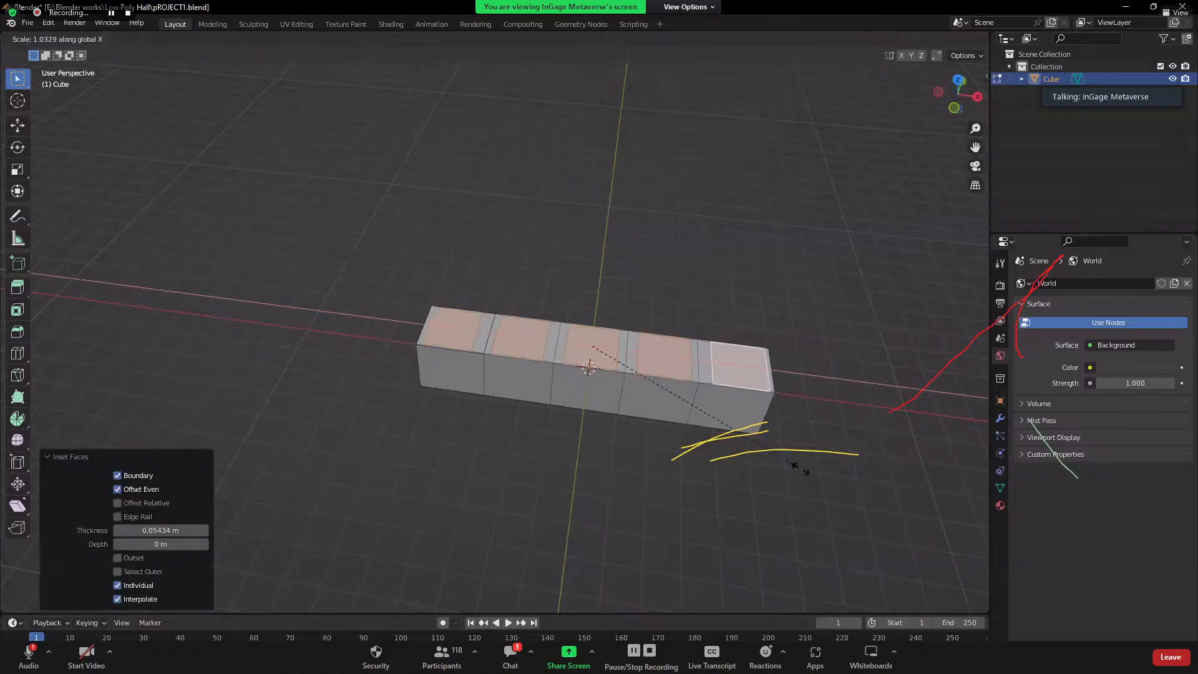
left_click(793, 471)
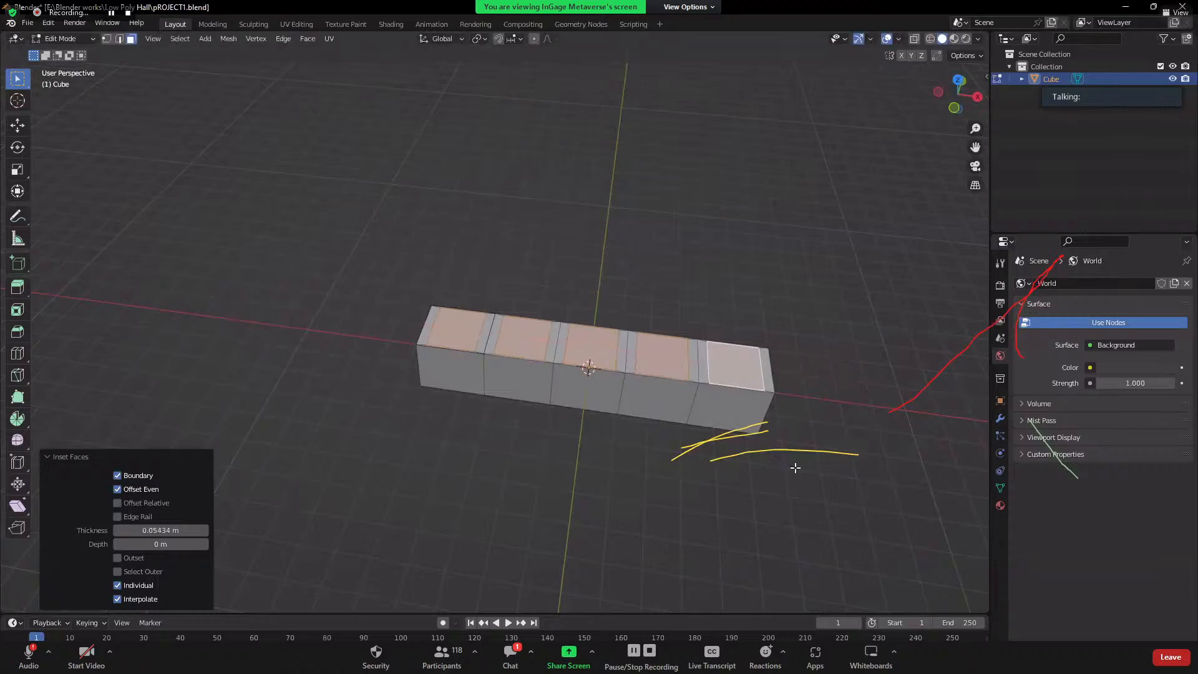
- Extrude the five inset top faces upward about 0.66 m and scale them together to about 0.91
left_click(631, 481)
middle_click_drag(631, 481, 617, 480)
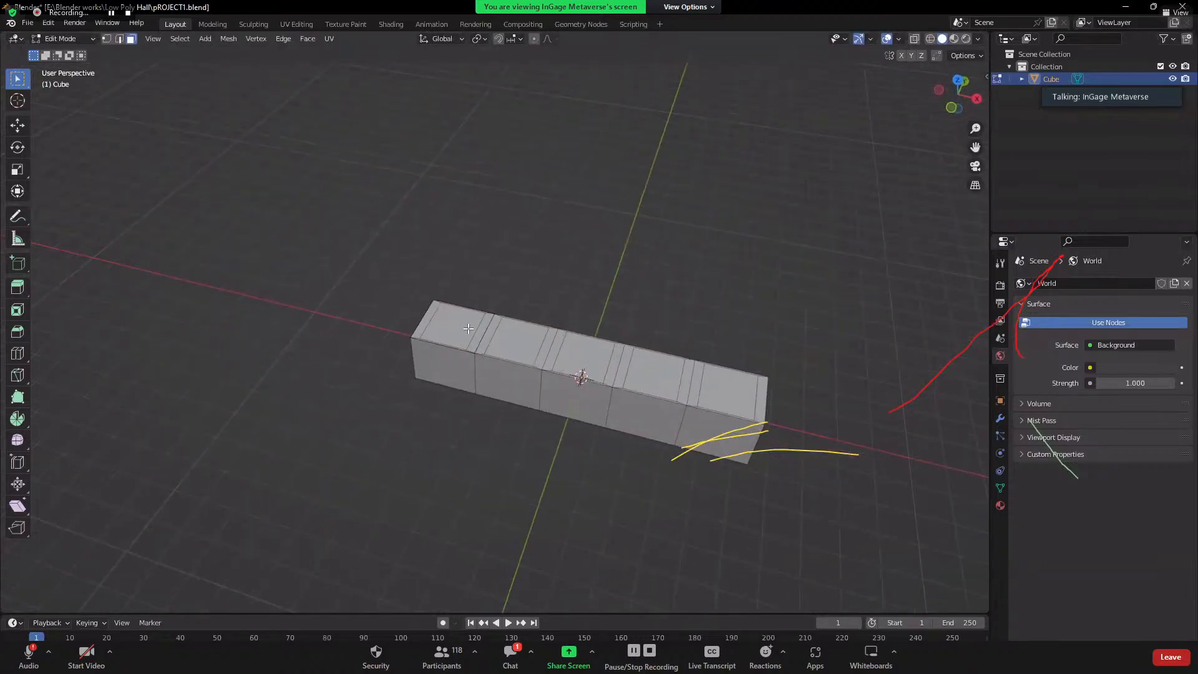
left_click(453, 325)
left_click(516, 341, "shift")
left_click(583, 357, "shift")
left_click(654, 374, "shift")
left_click(724, 398, "shift")
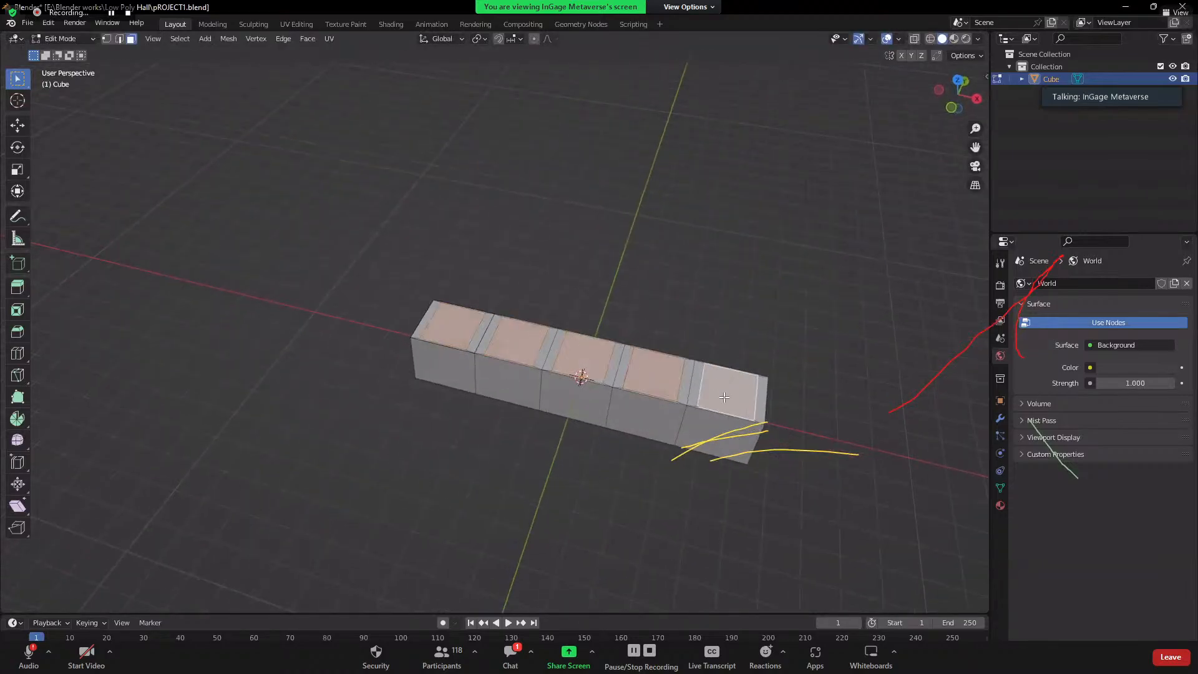
key("e")
left_click(777, 412)
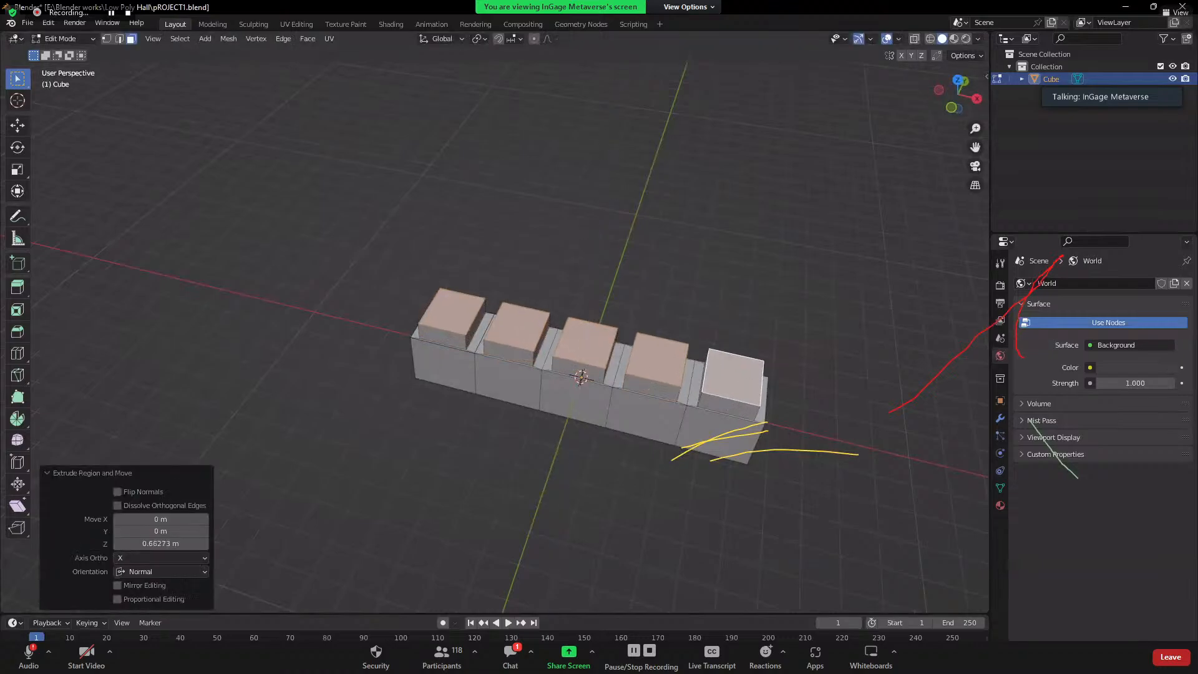
key("s")
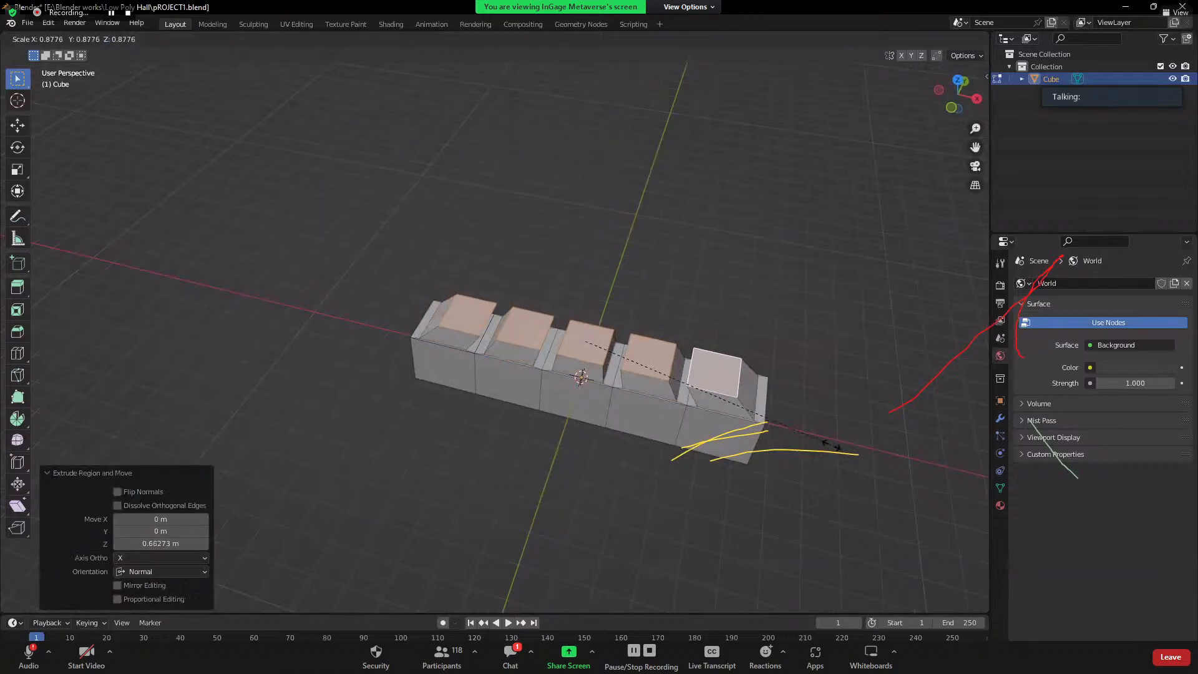
left_click(839, 450)
middle_click_drag(565, 409, 597, 375)
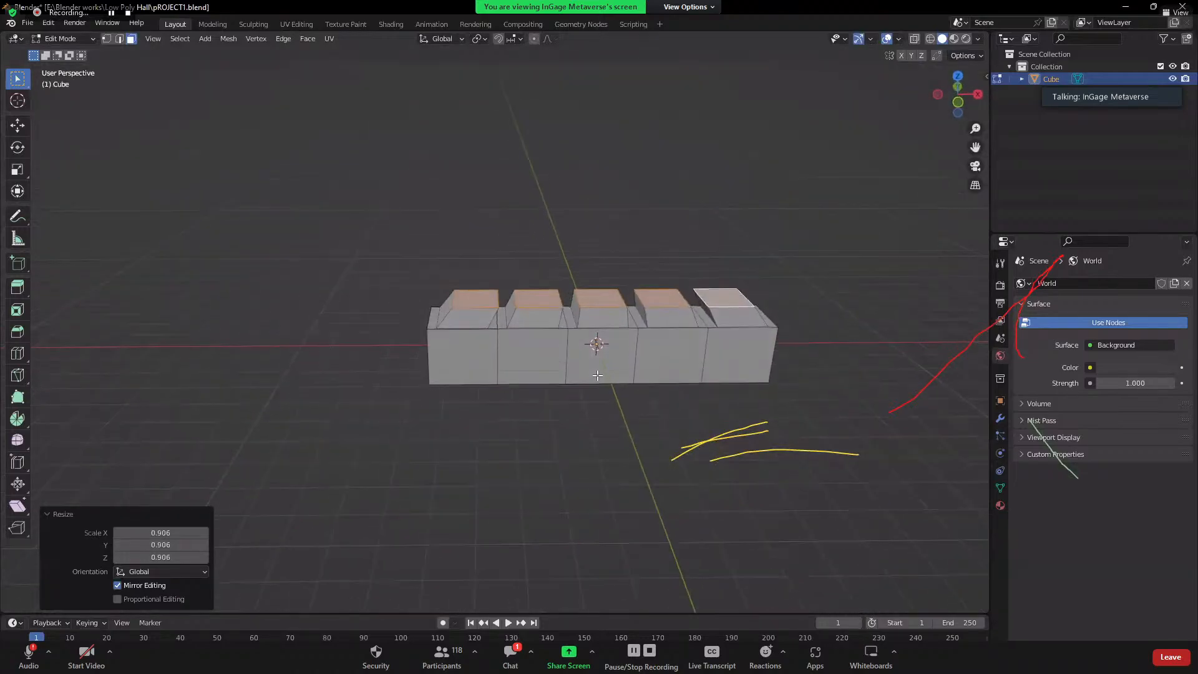
- Undo the scaling, the extrusion and the selection of the five inset top faces
key("ctrl+z")
key("ctrl+z")
key("ctrl+z")
key("ctrl+z")
key("ctrl+z")
key("ctrl+z")
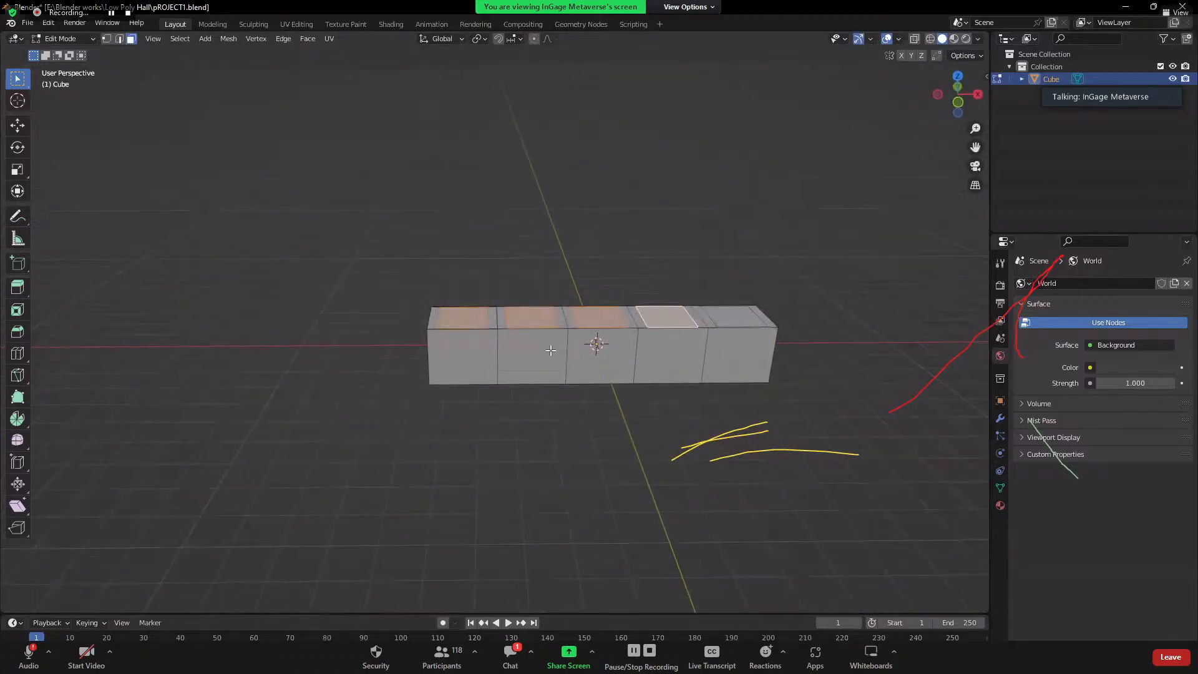
key("ctrl+z")
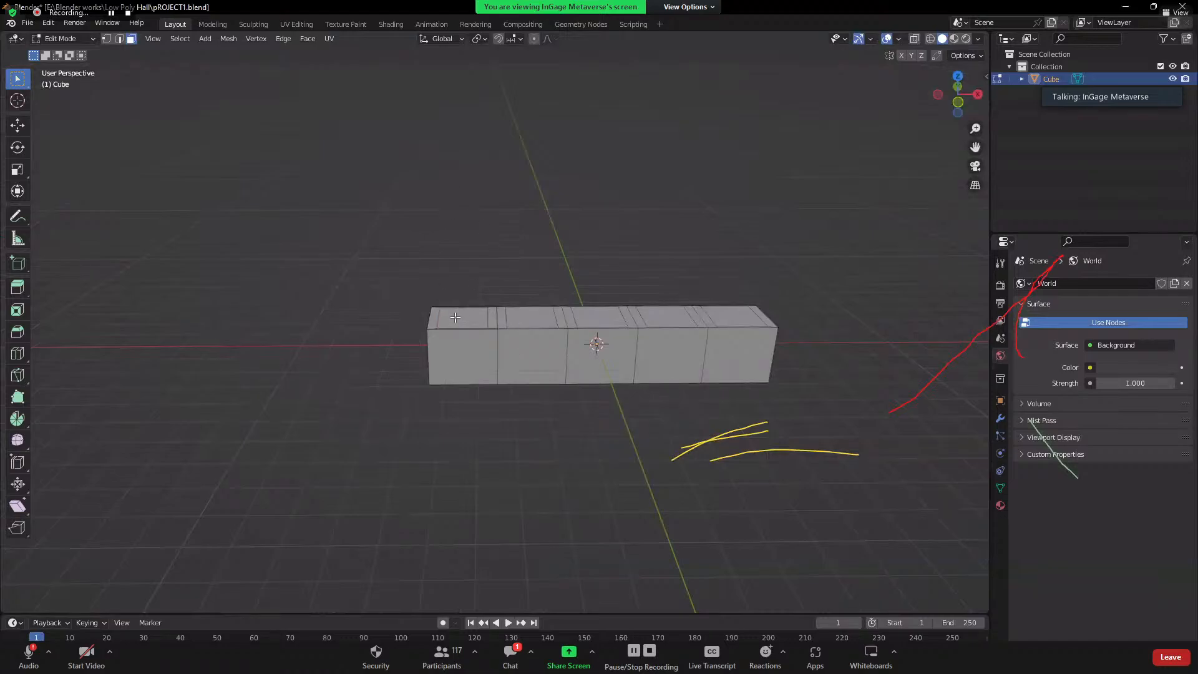
- Extrude the five faces on the block's long front side outward about 2.7 m
left_click(455, 318)
left_click(481, 356)
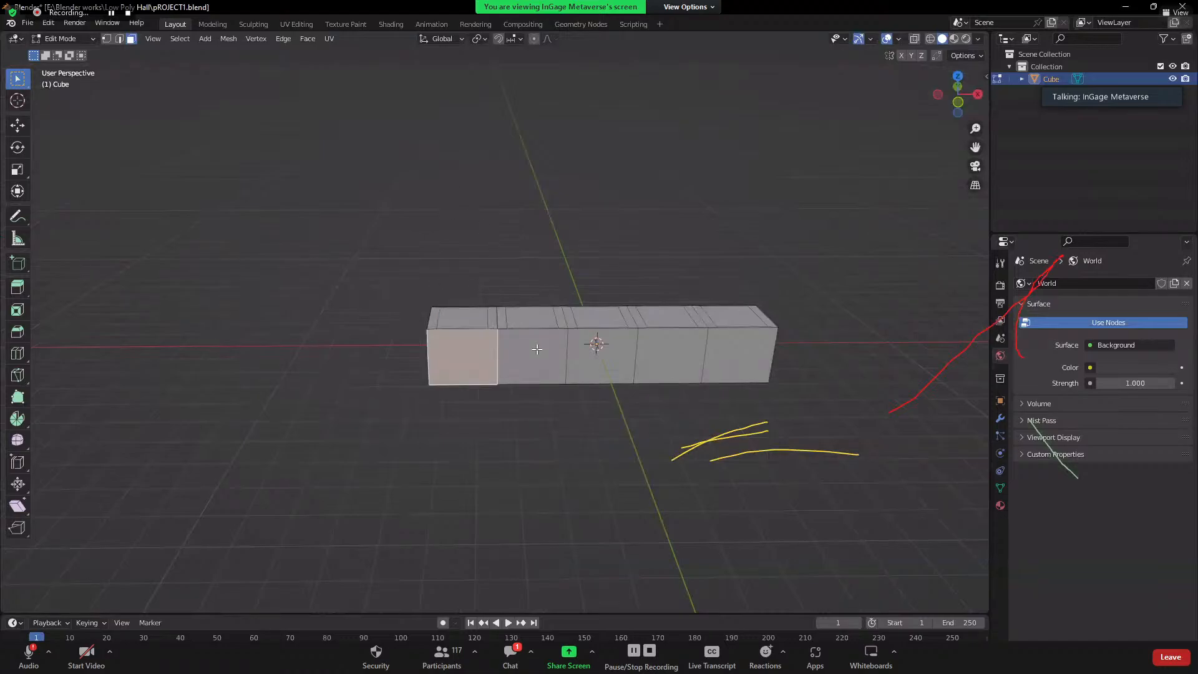
left_click(537, 348, "shift")
left_click(605, 362, "shift")
left_click(655, 361, "shift")
left_click(723, 365, "shift")
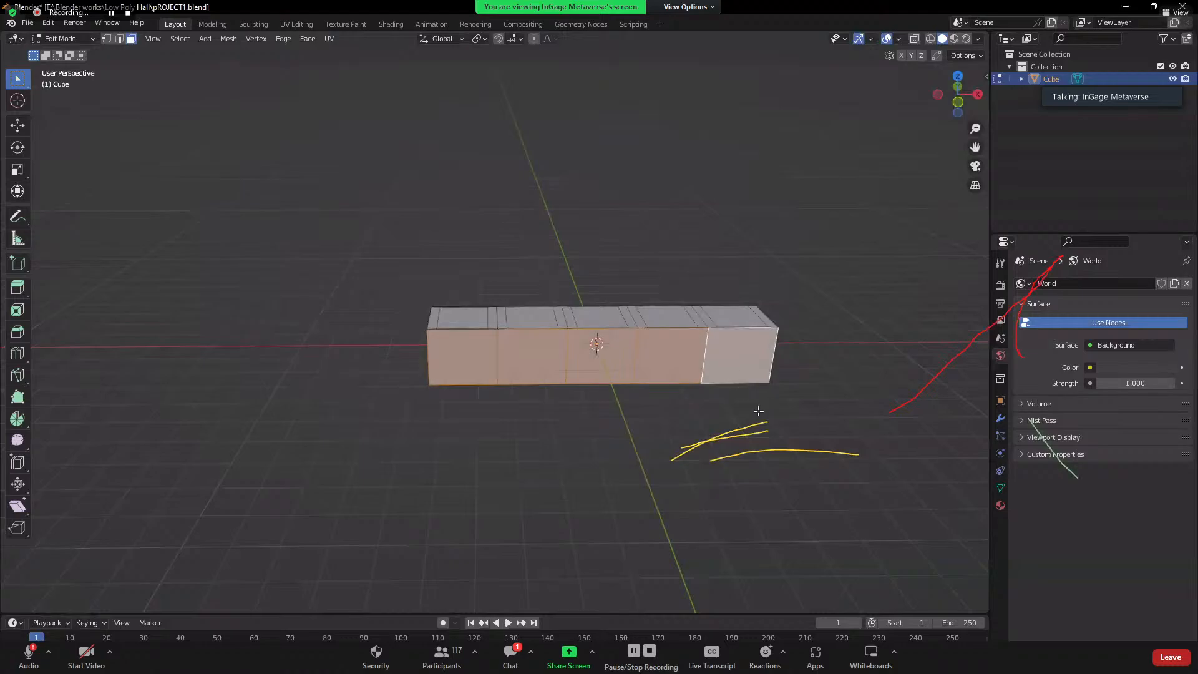
middle_click_drag(758, 411, 664, 417)
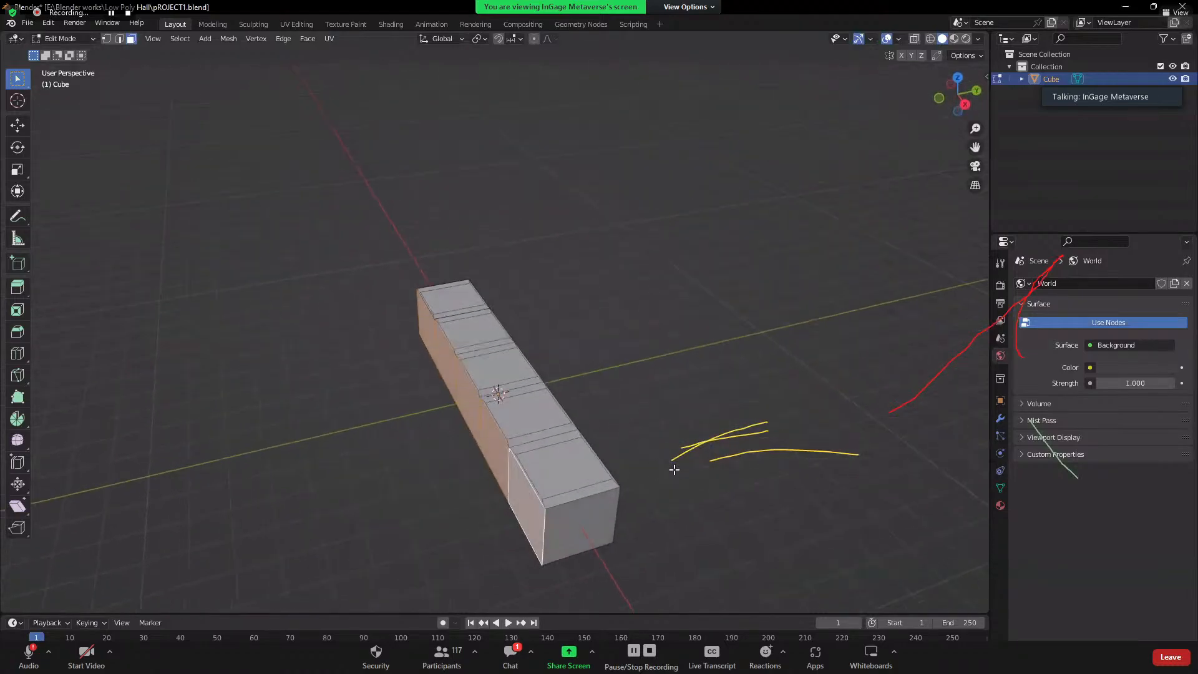
key("e")
left_click(685, 503)
- Scale the extruded front faces to about 0.54 and extrude them about 5.52 m further
key("s")
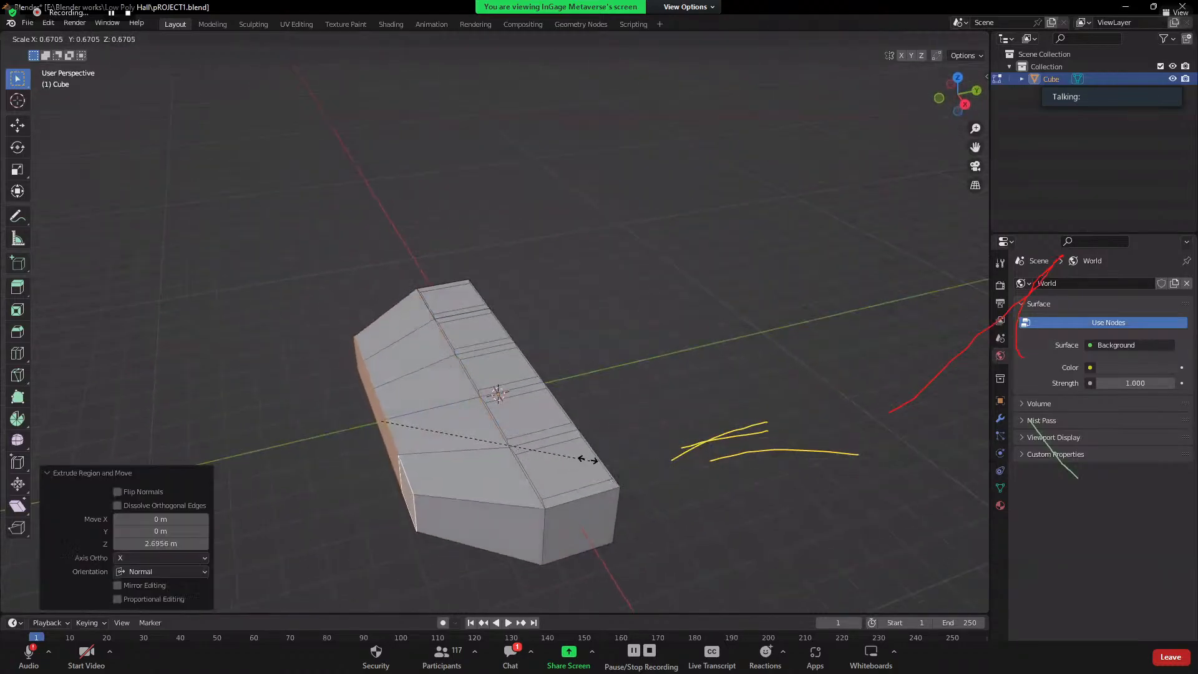
left_click(570, 447)
key("e")
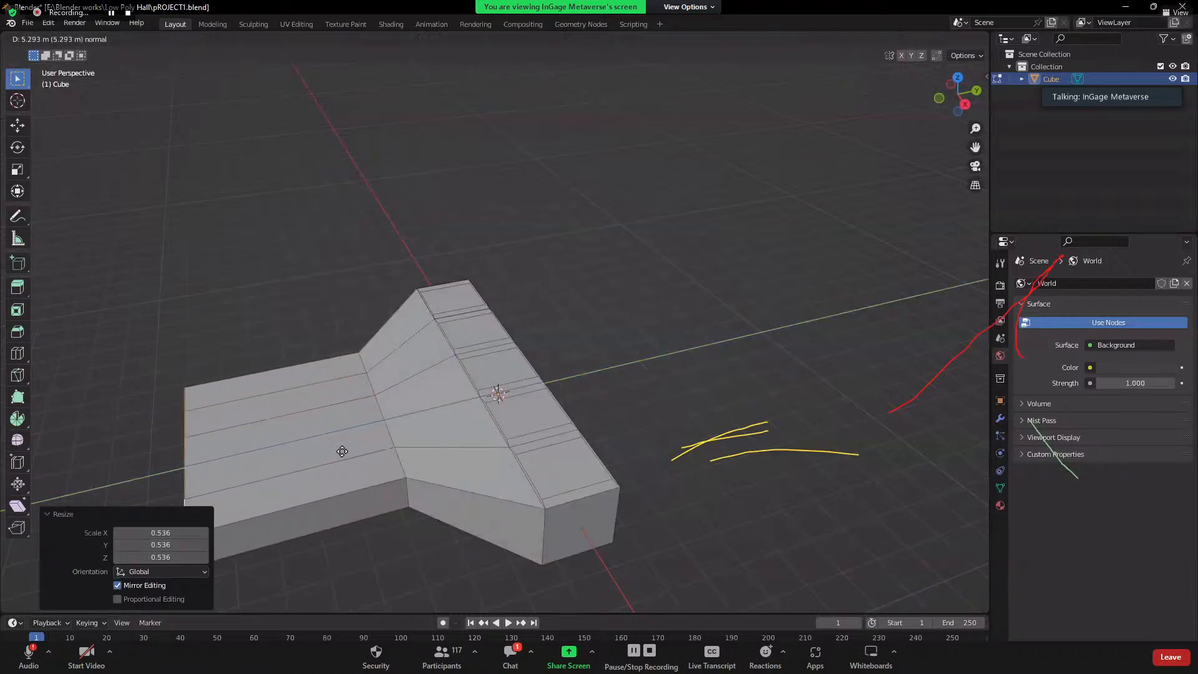
left_click(375, 452)
middle_click_drag(393, 451, 655, 476)
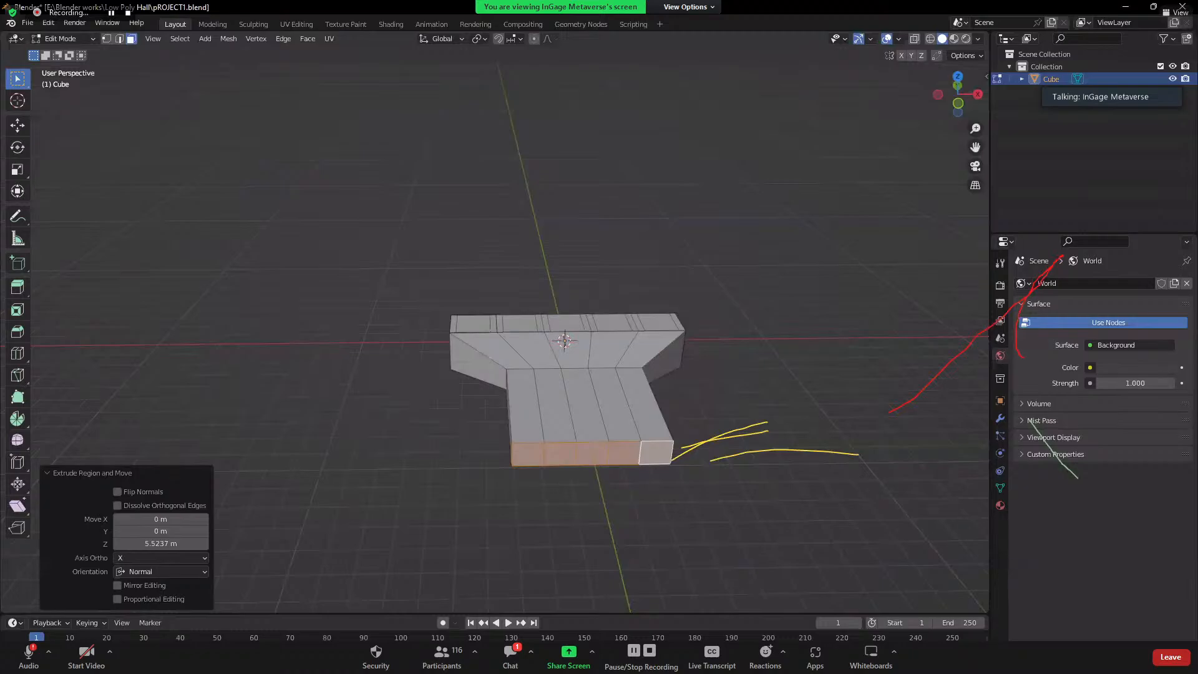
- Extrude only the outermost front face on the negative X side by about 1.84 m
key("alt+e")
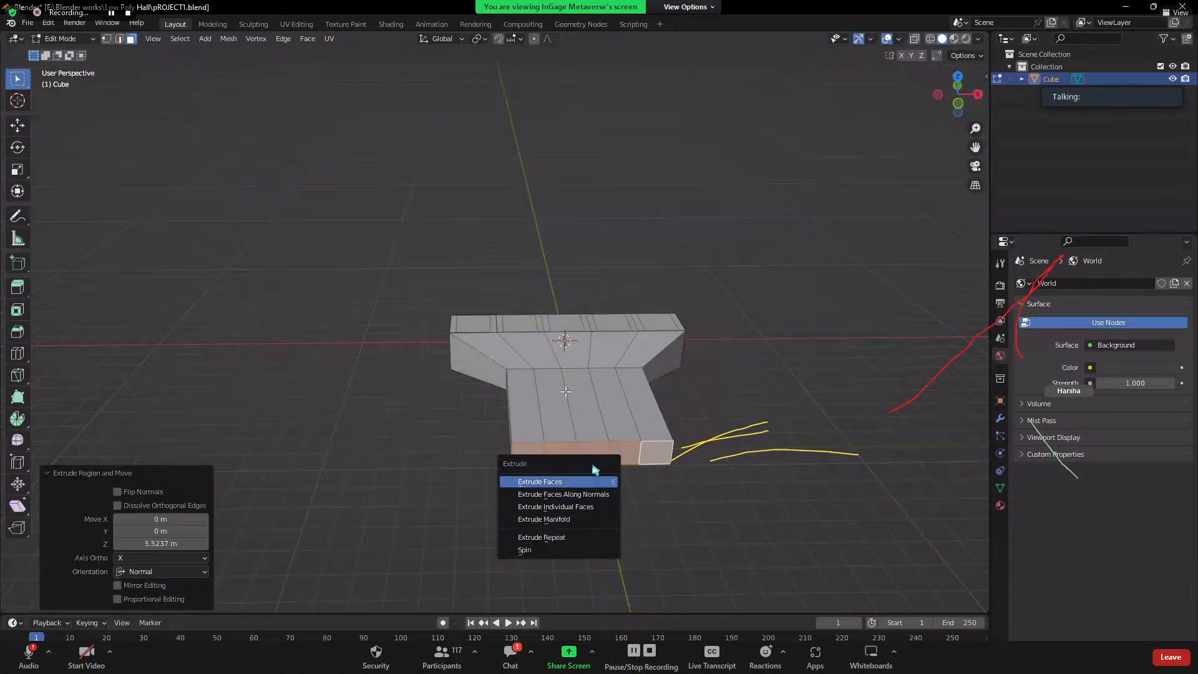
key("Escape")
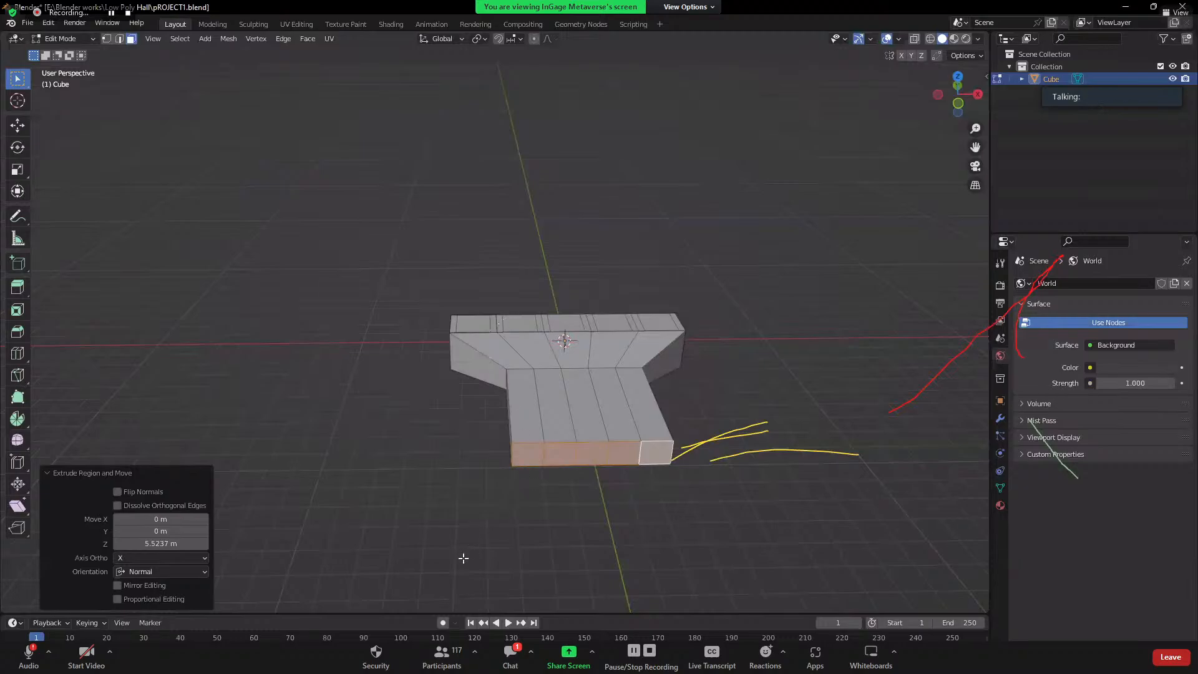
left_click(524, 454)
left_click(572, 459)
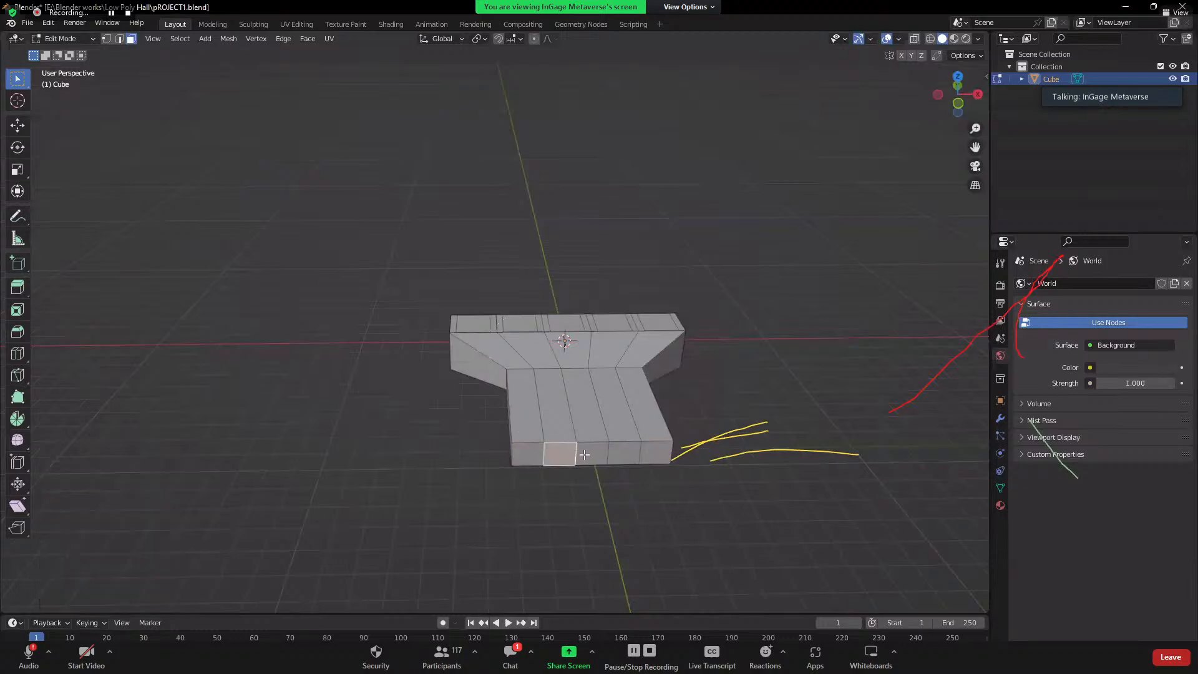
left_click(534, 452)
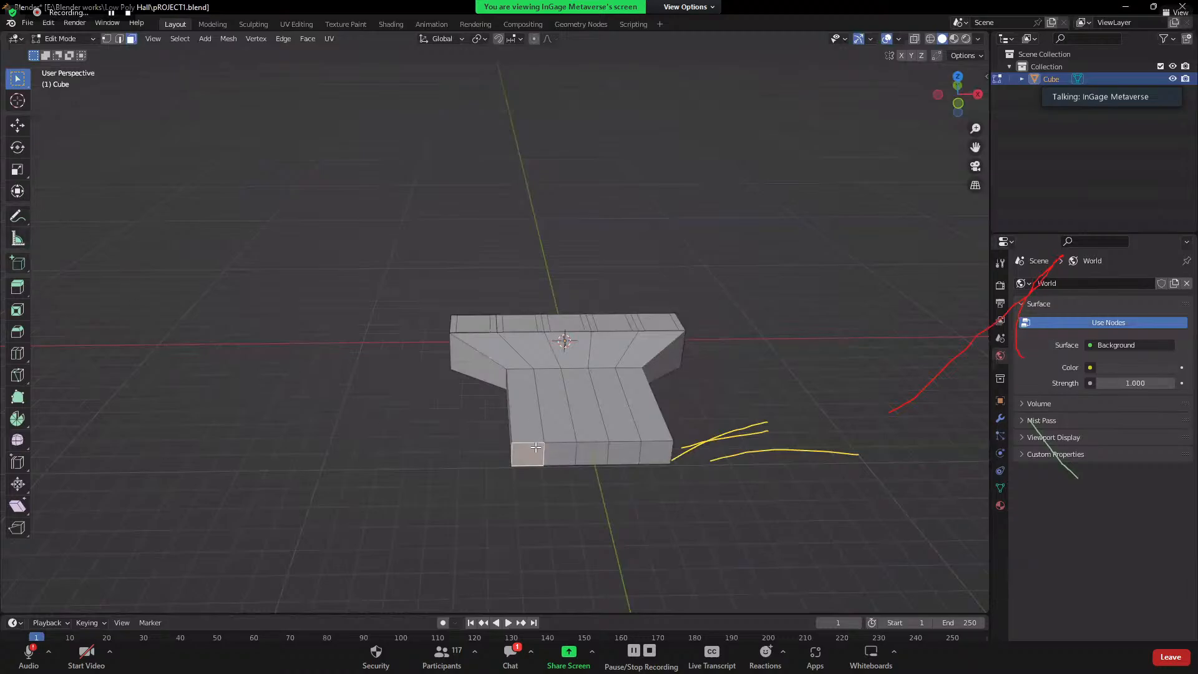
key("e")
left_click(562, 499)
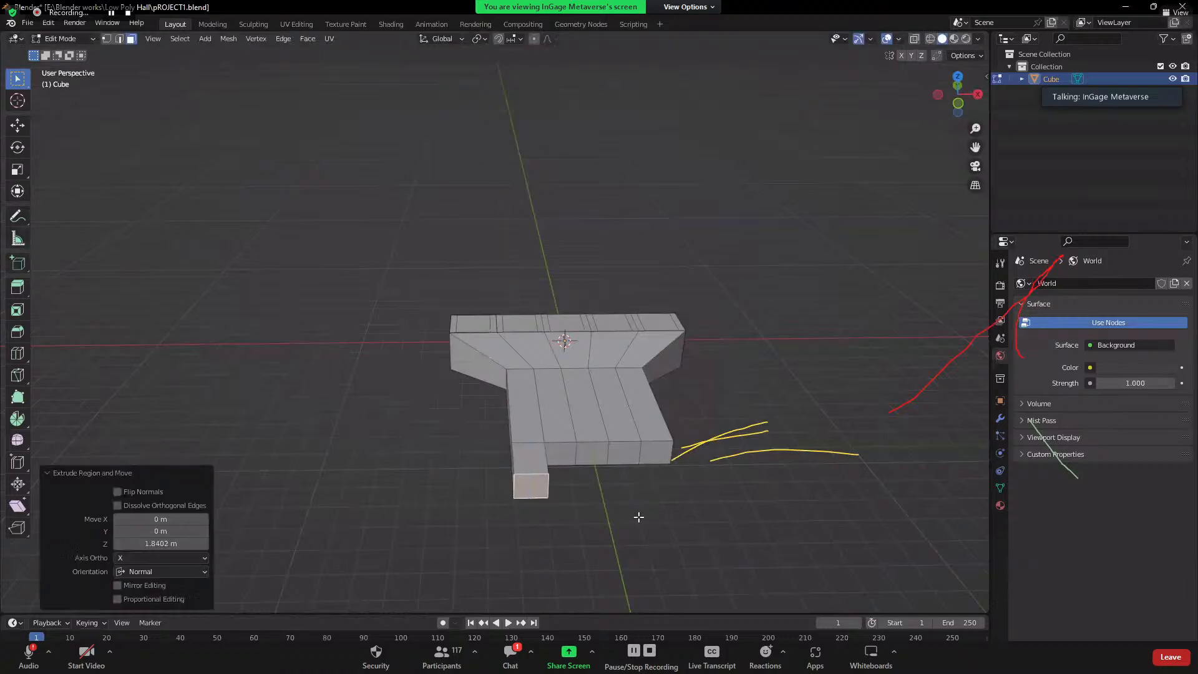
- Lengthen the single protruding arm with Extrude Faces Along Normals
middle_click_drag(638, 517, 629, 484)
key("alt+e")
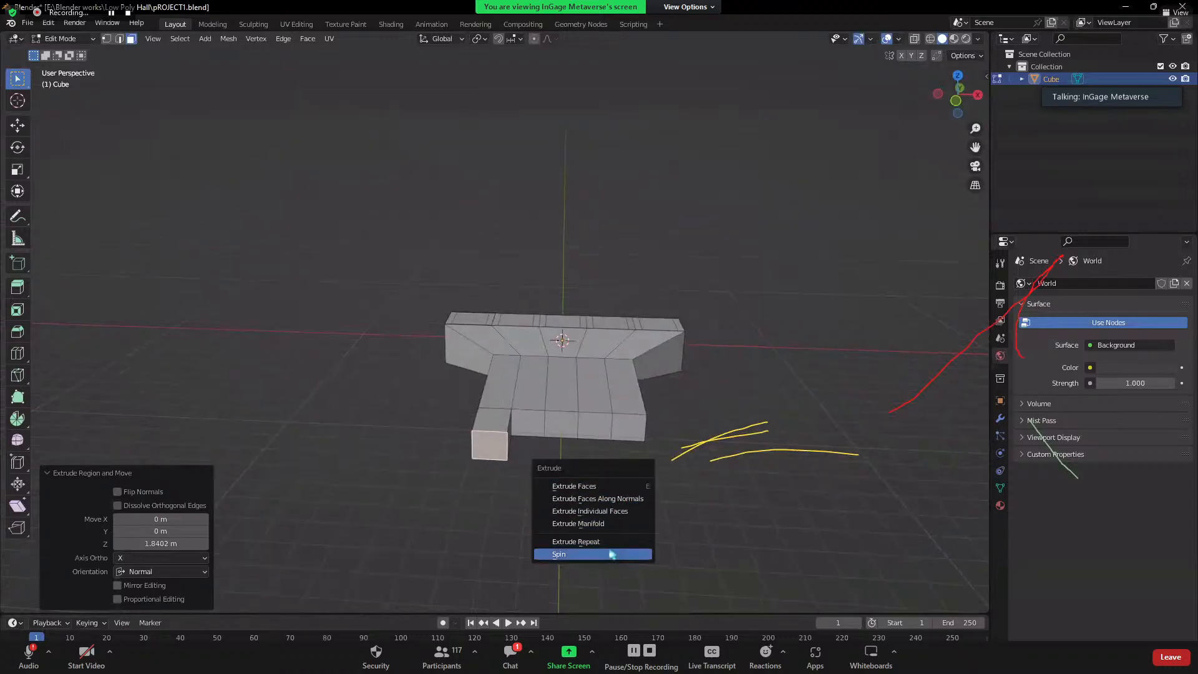
left_click(595, 503)
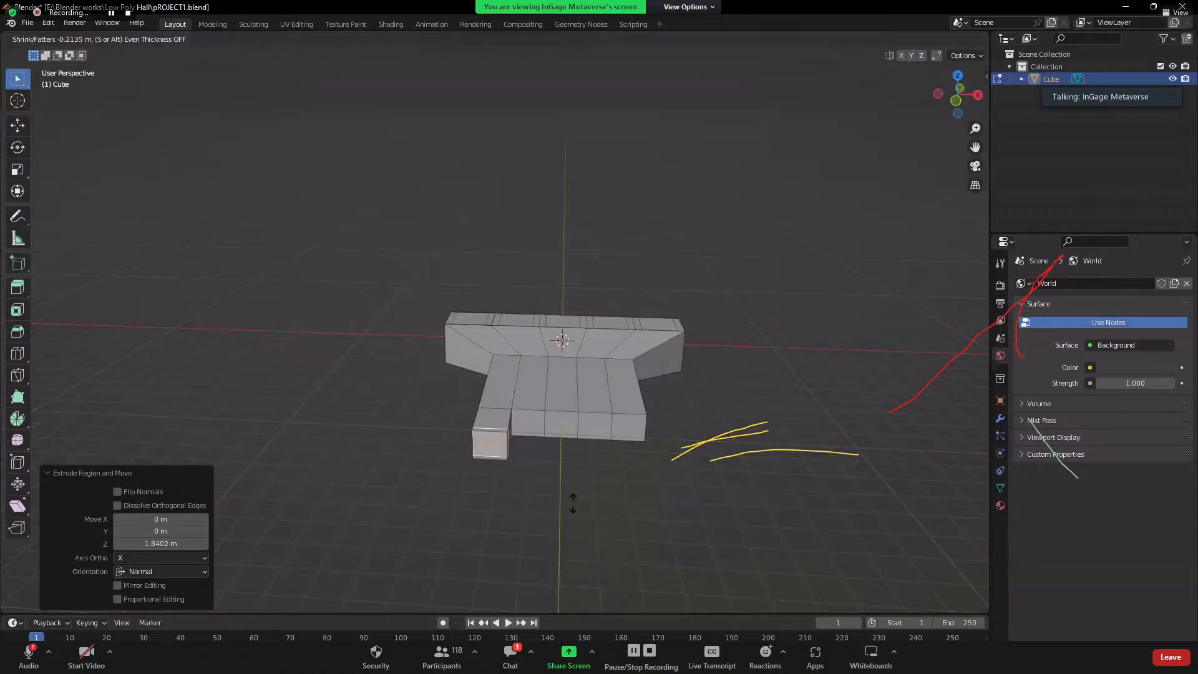
left_click(565, 451)
- Select the four remaining front faces beside the arm and scale them together to about 0.35
left_click(528, 424)
left_click(562, 425)
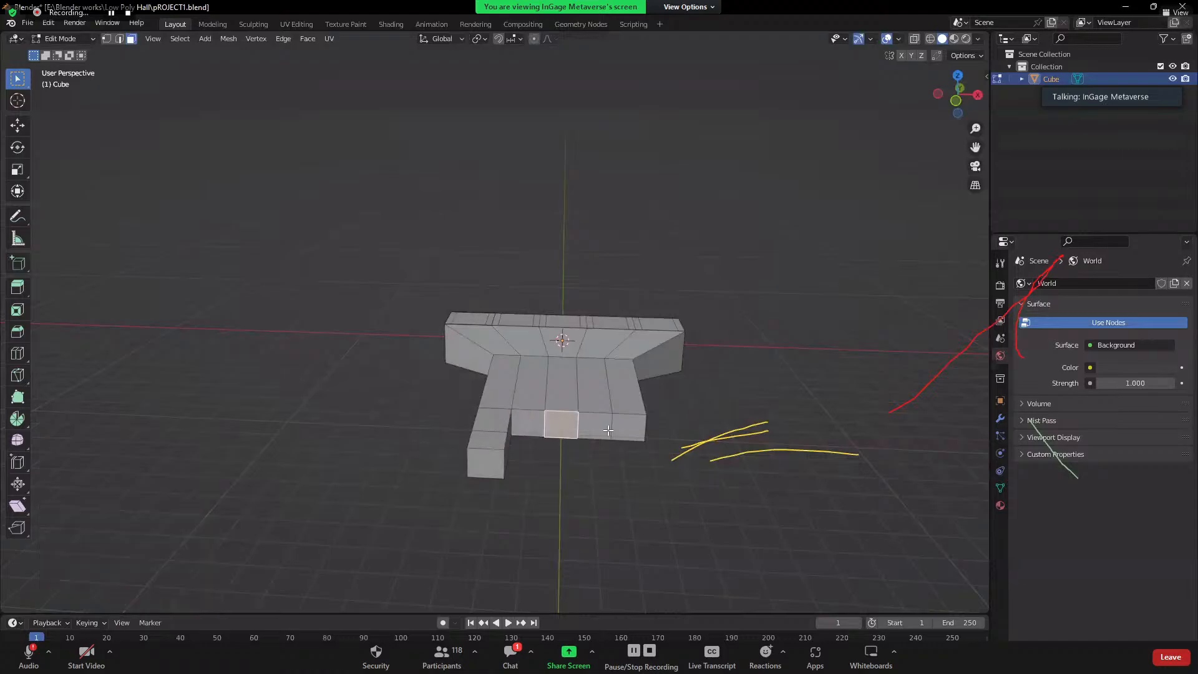
left_click(595, 426)
left_click(531, 423)
left_click(540, 428, "alt")
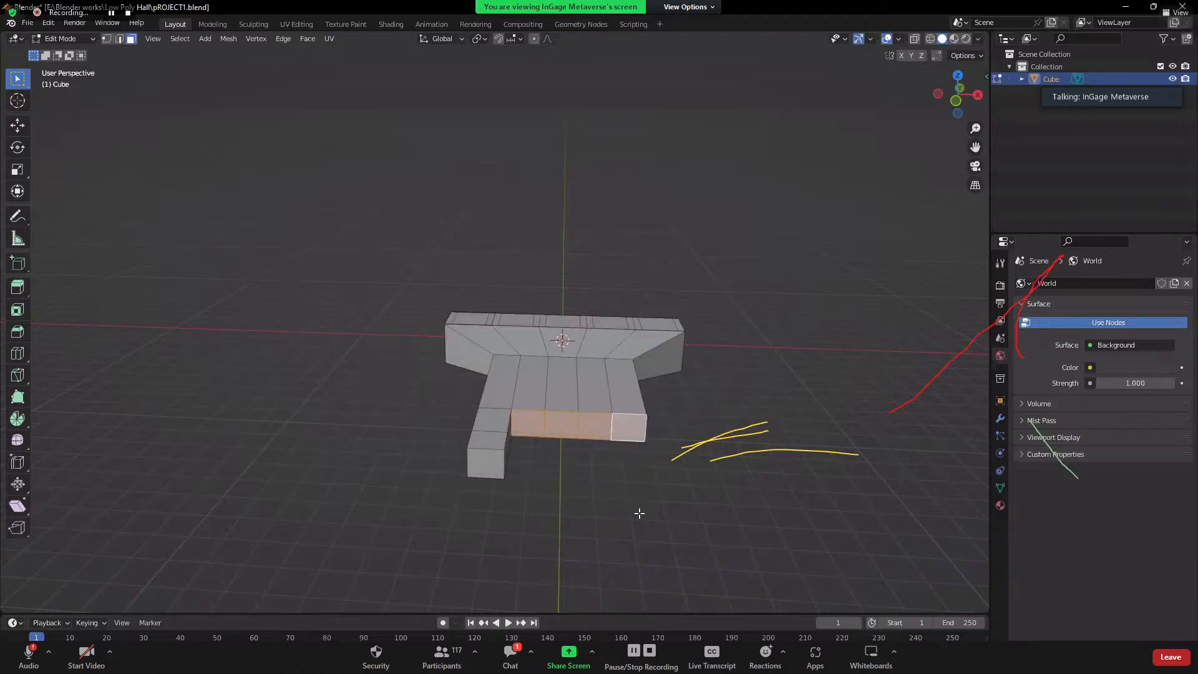
key("s")
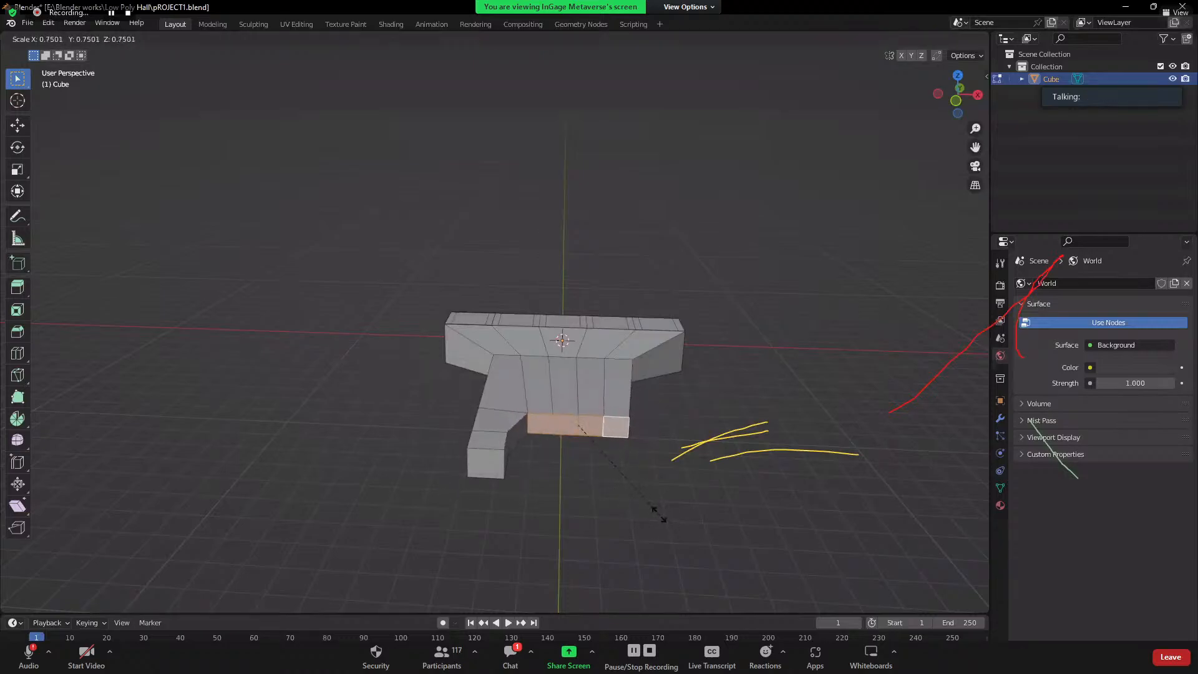
left_click(609, 469)
scroll(647, 455, "up", 3)
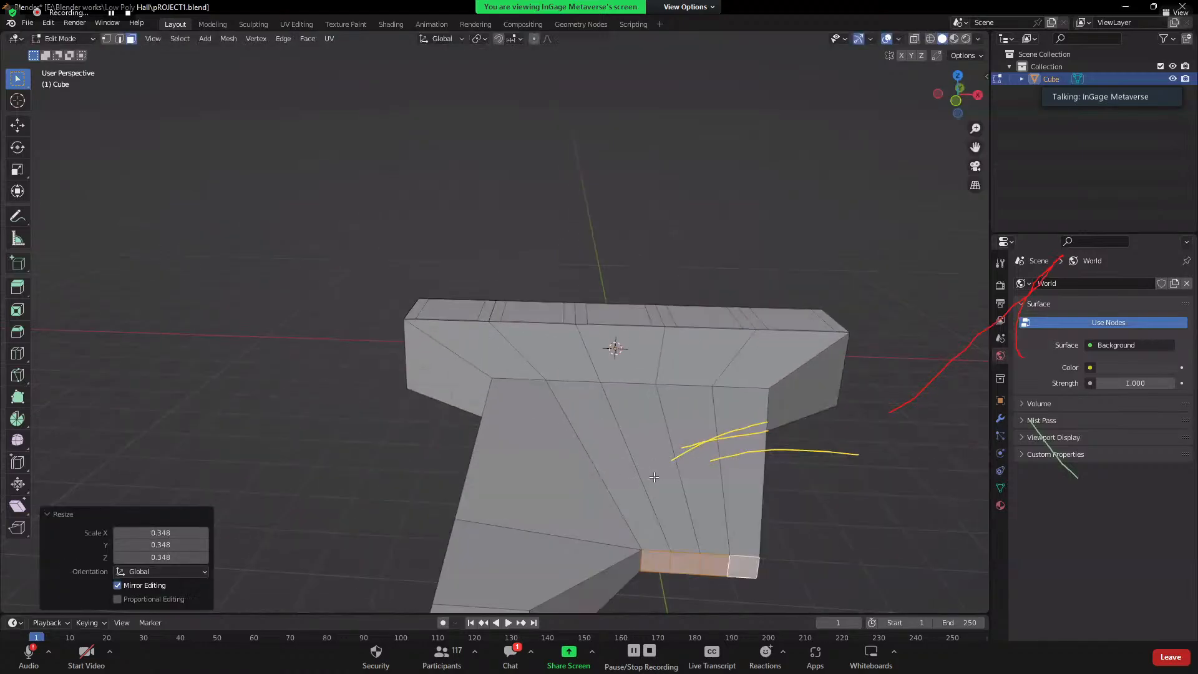
middle_click_drag(647, 454, 541, 418)
scroll(540, 417, "up", 3)
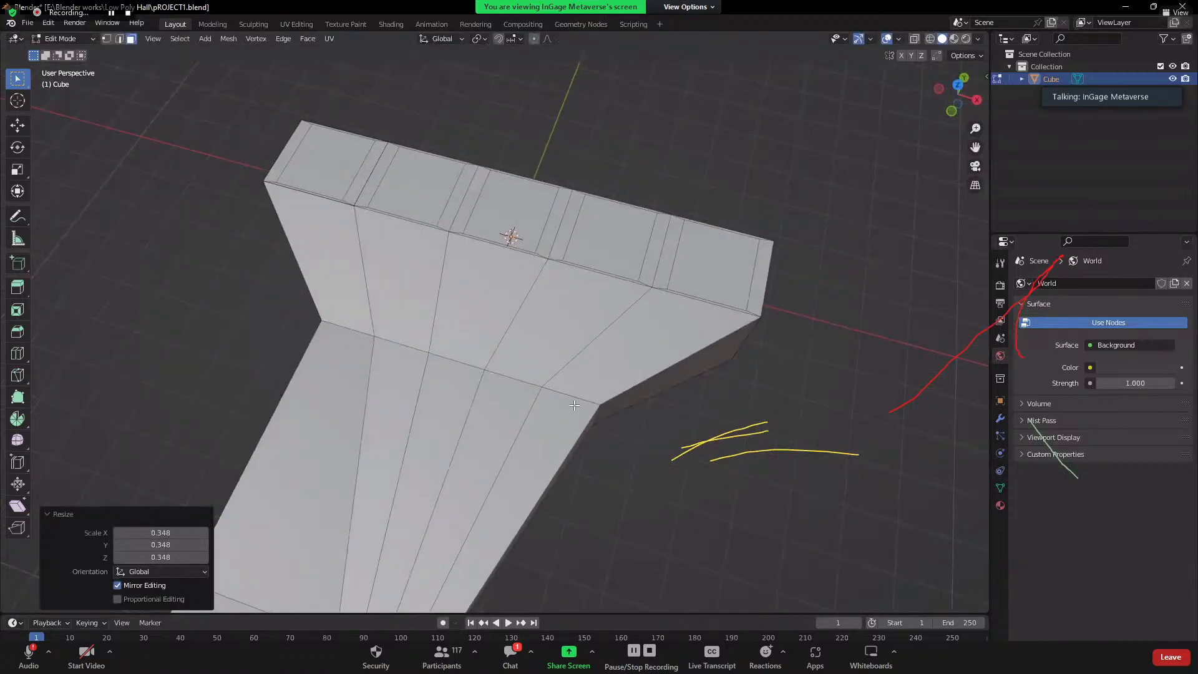
key("alt+e")
right_click(649, 461)
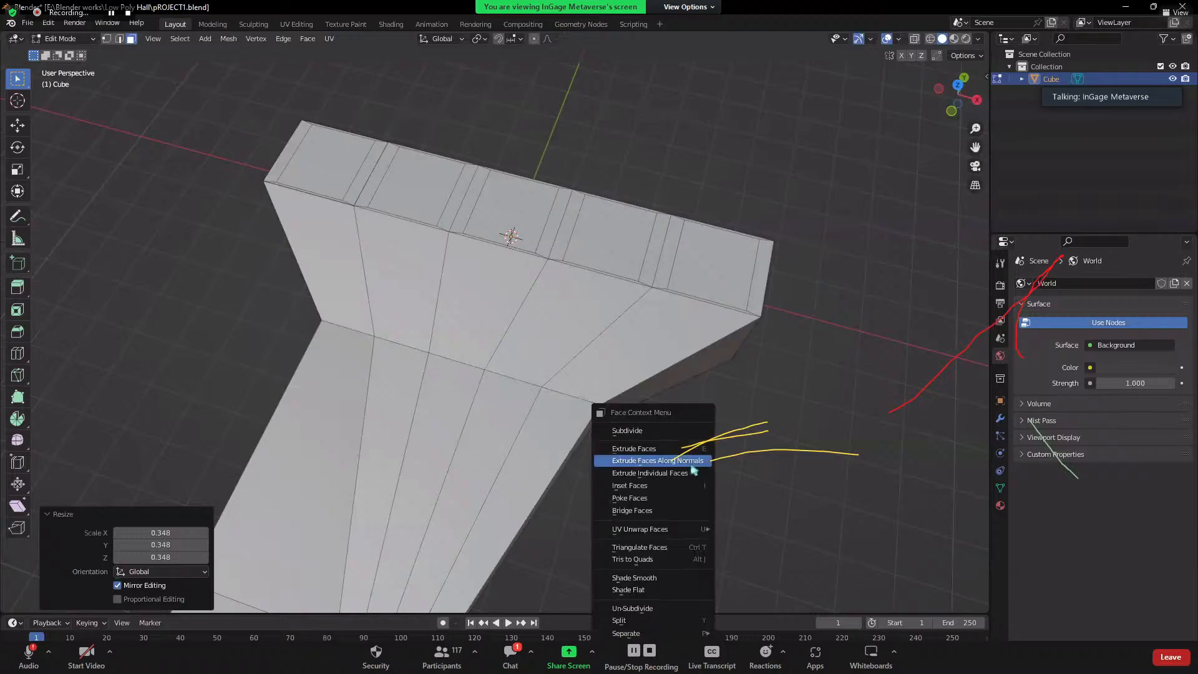
key("Escape")
- Extrude the four scaled front faces by about 1.08 m with Extrude Individual Faces
scroll(595, 474, "down", 5)
middle_click_drag(599, 458, 517, 442)
scroll(587, 237, "up", 2)
scroll(518, 442, "up", 1)
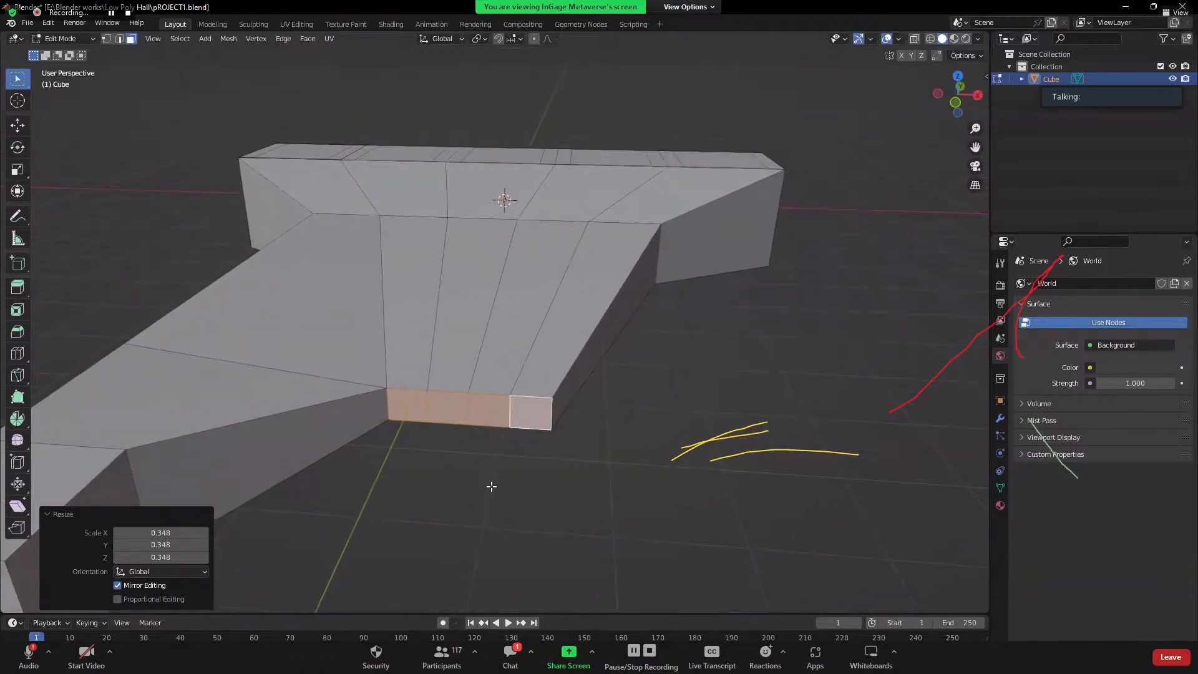
key("alt+e")
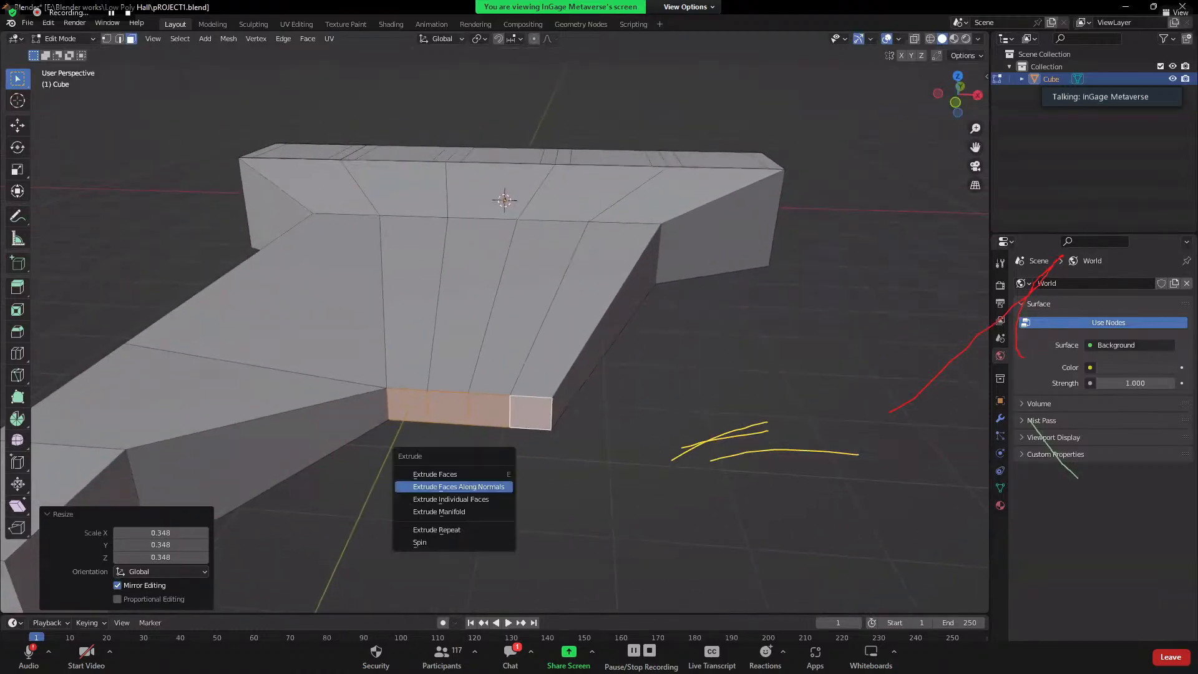
left_click(452, 504)
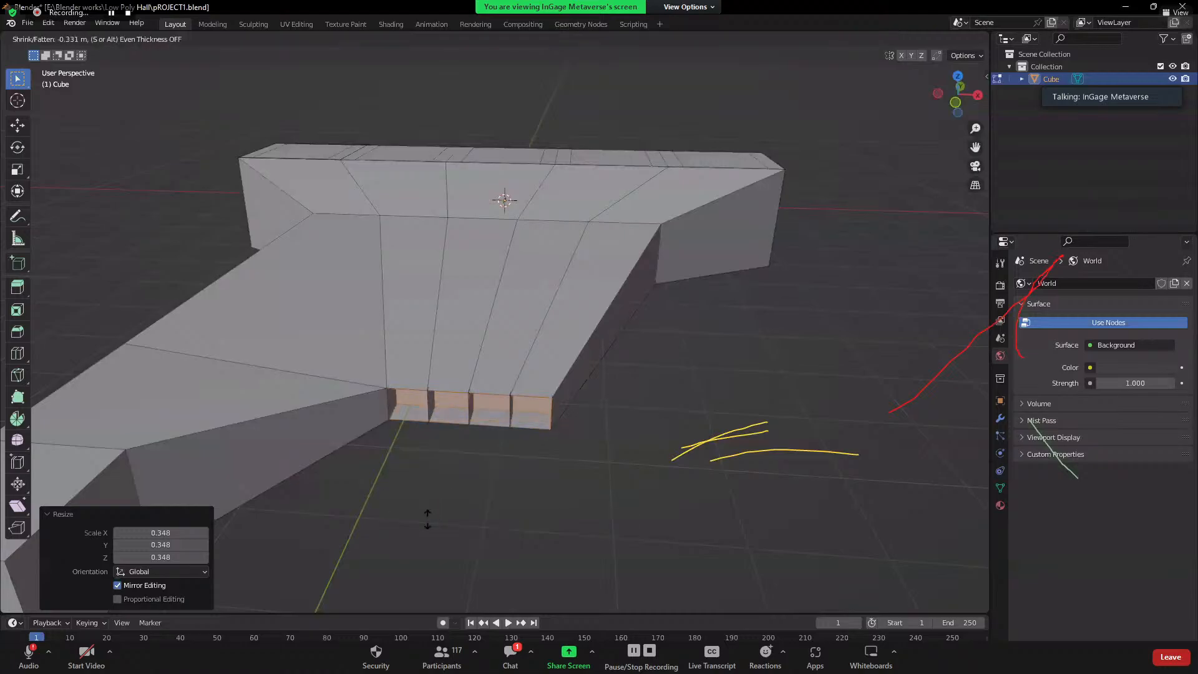
left_click(484, 450)
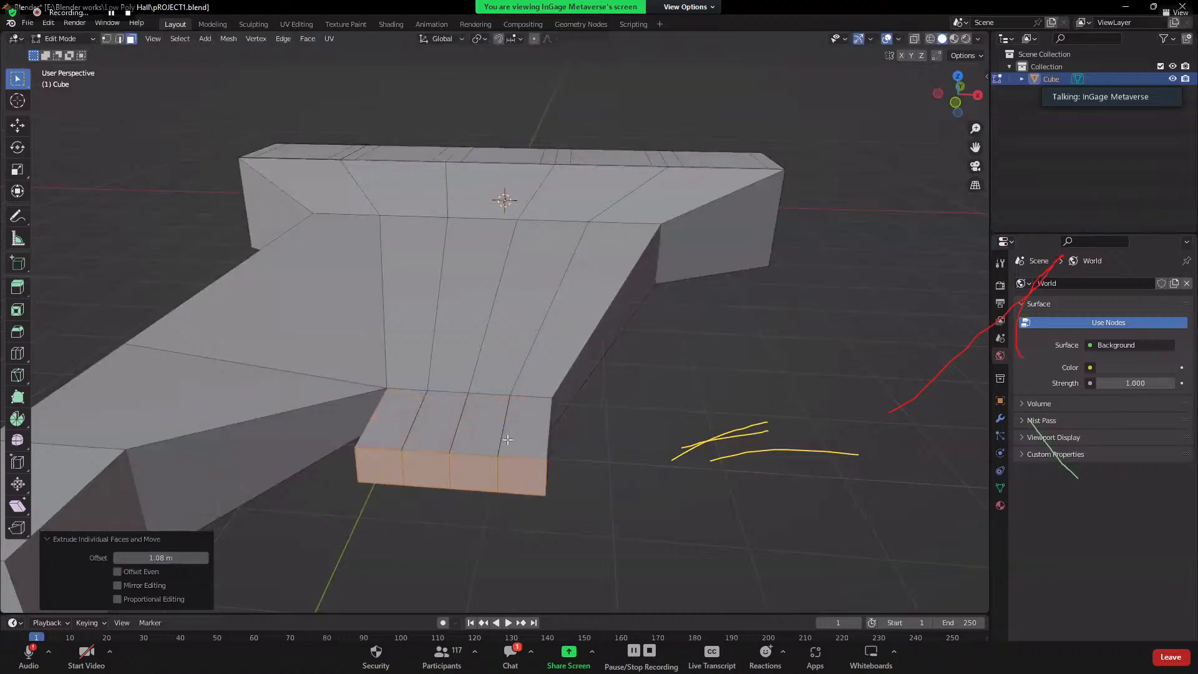
scroll(508, 440, "up", 6)
middle_click_drag(583, 387, 436, 347)
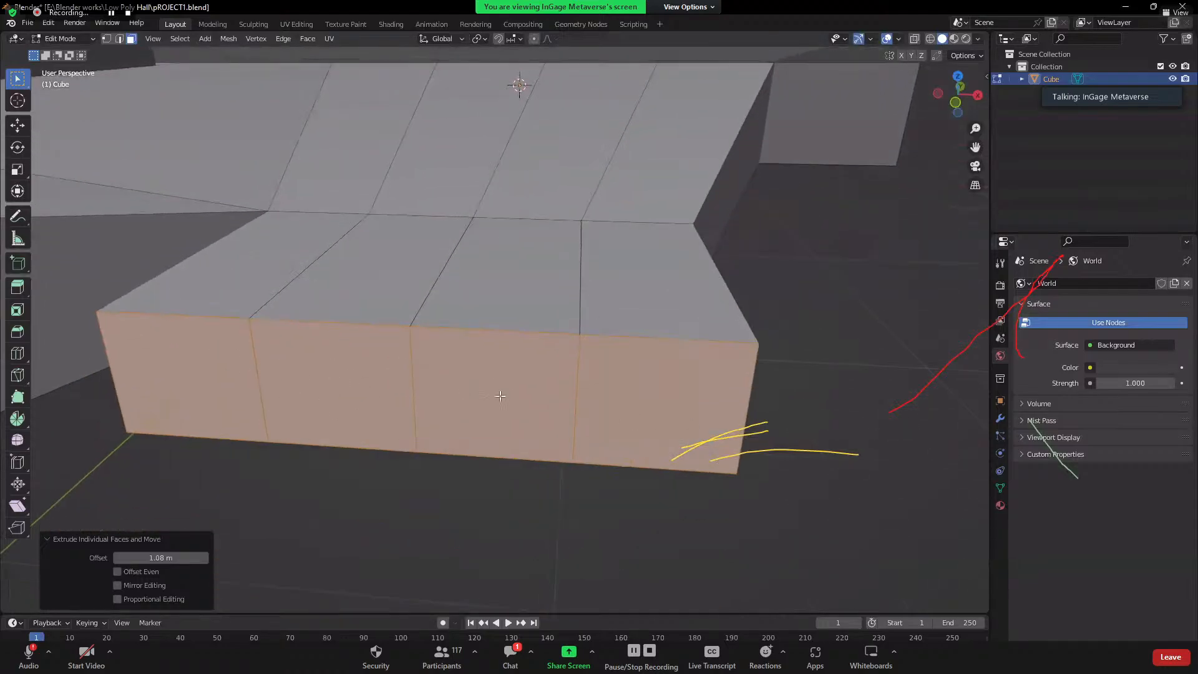
- Move the end front face on the positive X side away from its neighbours by about 0.38 m along X
scroll(406, 348, "down", 3)
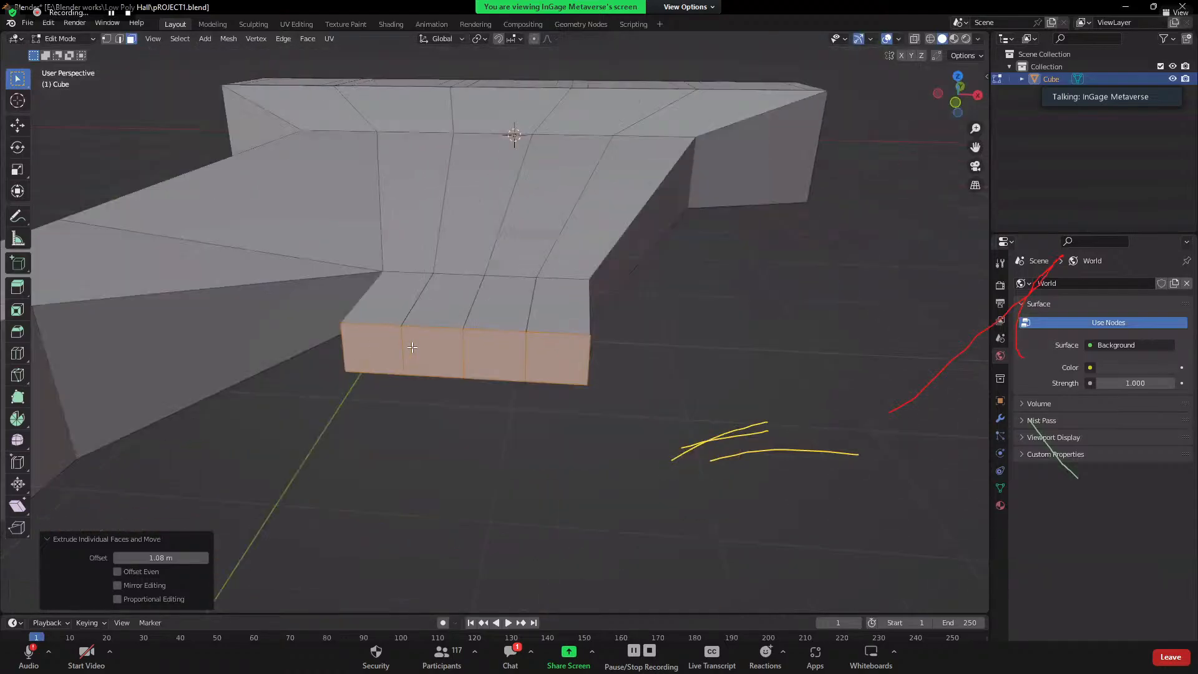
left_click(543, 353)
key("s")
key("Escape")
key("g")
key("x")
left_click(590, 368)
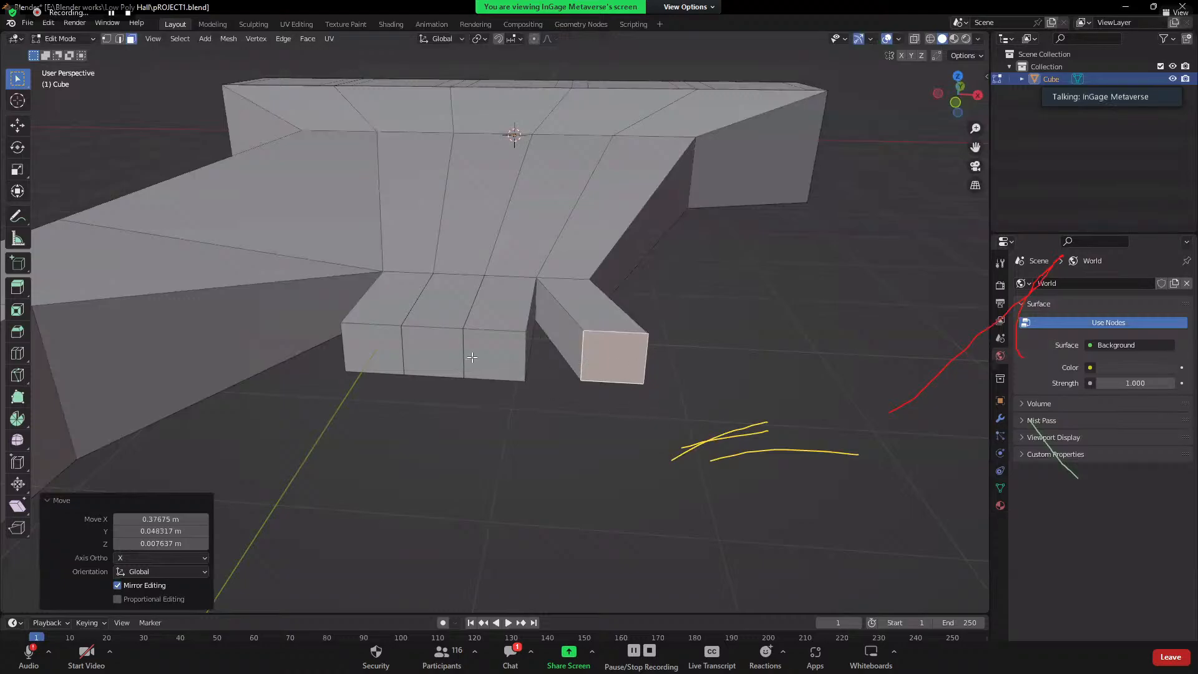
- Add the other three small front faces to the selection of the offset face
left_click(424, 355, "shift")
left_click(373, 349, "shift")
left_click(495, 353, "shift")
- Try extruding the four selected front faces as a region by about 1.41 m, and undo it
key("e")
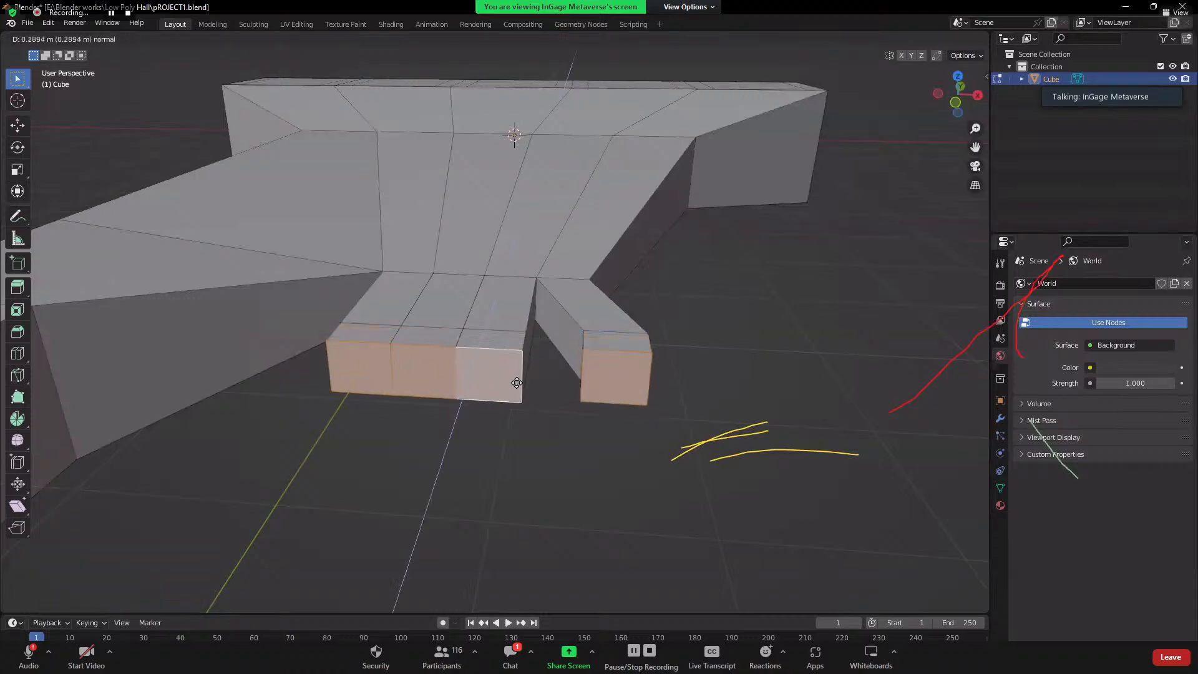
left_click(457, 461)
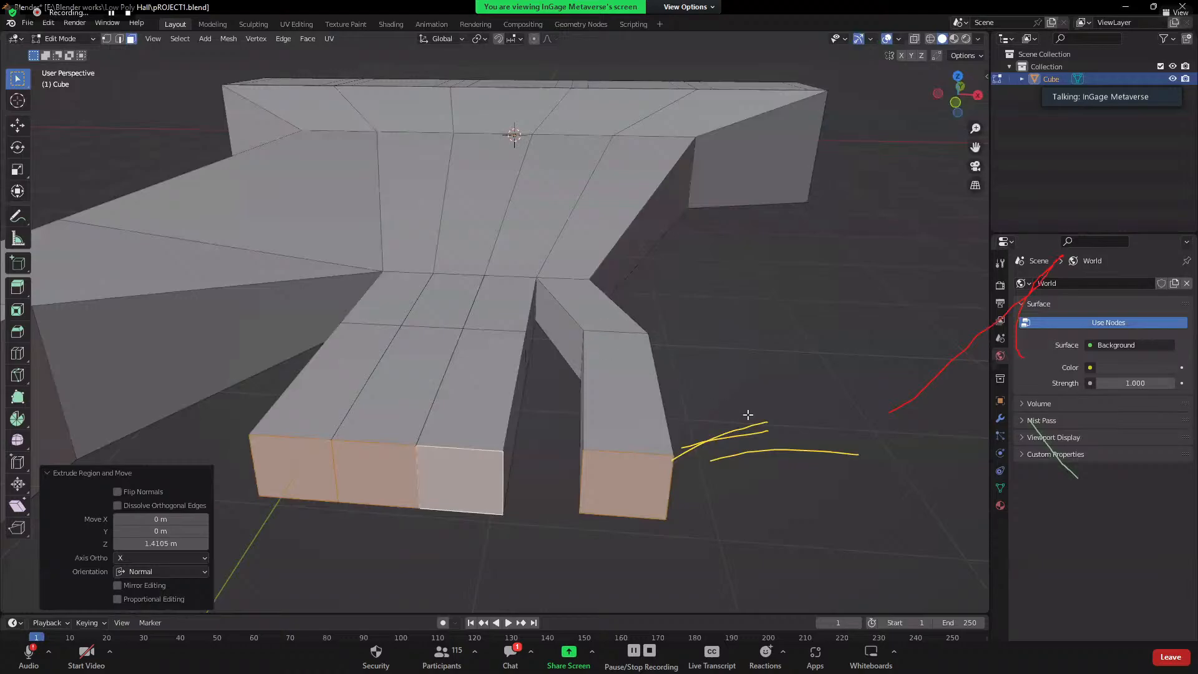
key("ctrl+z")
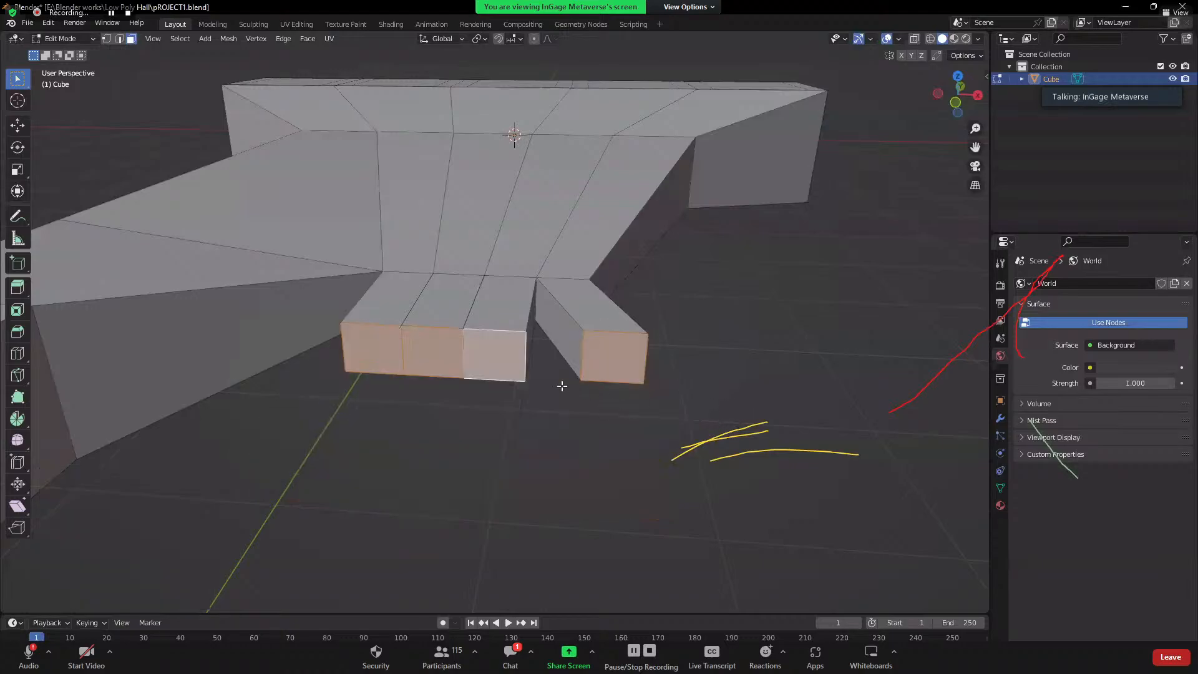
- Extrude the four selected front faces forward with Extrude Individual Faces
key("alt+e")
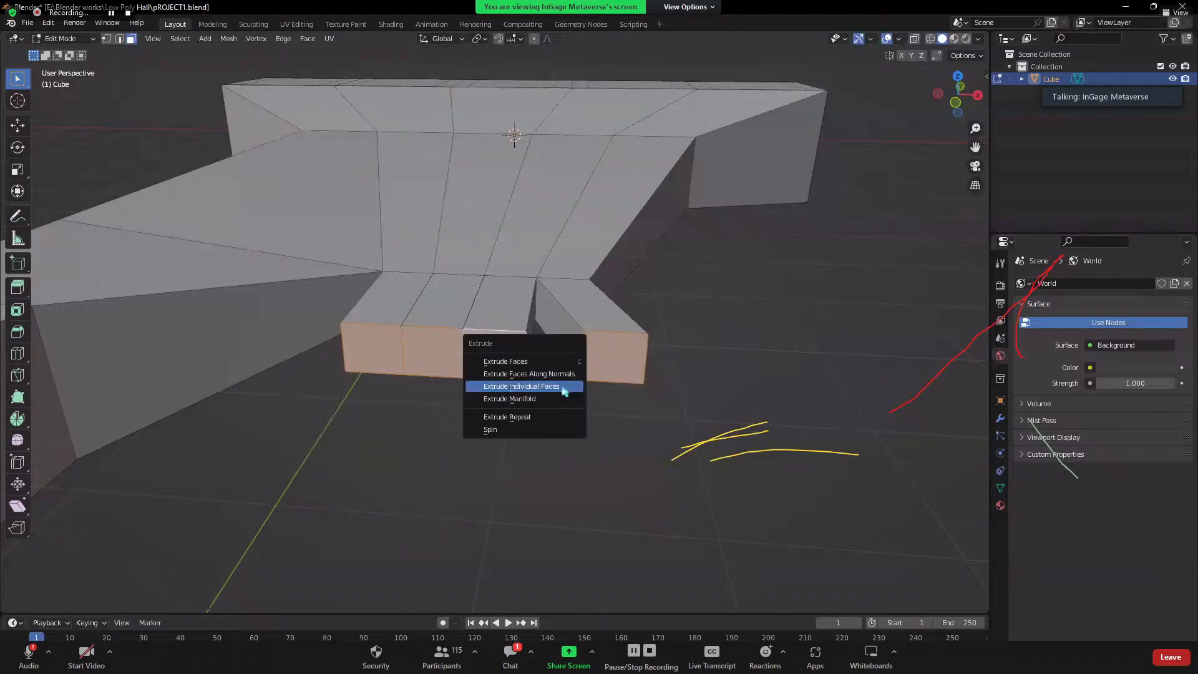
left_click(562, 386)
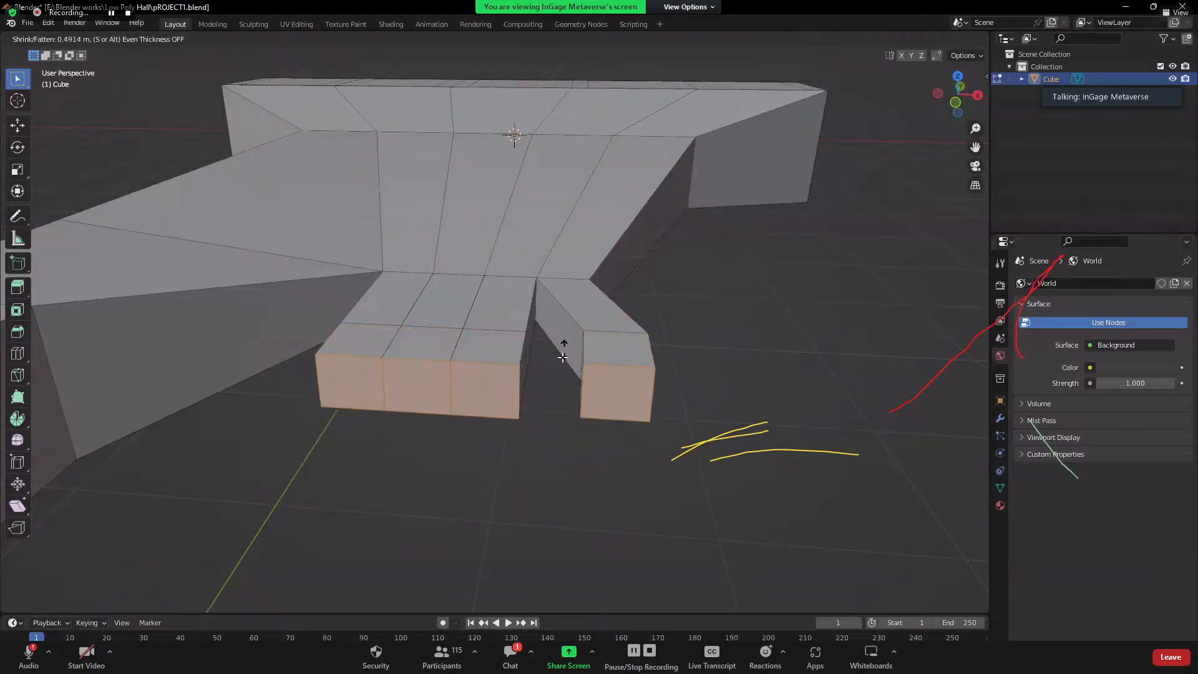
right_click(563, 357)
key("alt+e")
left_click(542, 345)
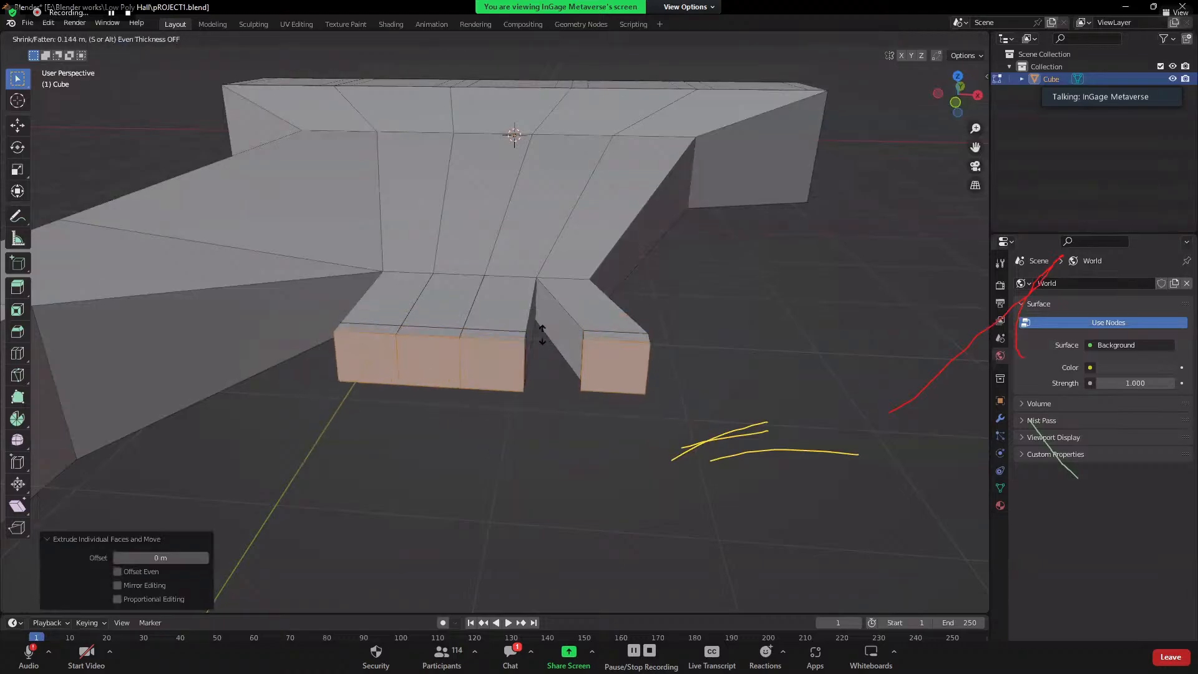
left_click(522, 302)
- Leave Edit Mode and examine the extruded shape from several angles, briefly comparing it with its edit mesh
middle_click_drag(522, 302, 226, 245)
middle_click_drag(266, 311, 618, 414)
key("Tab")
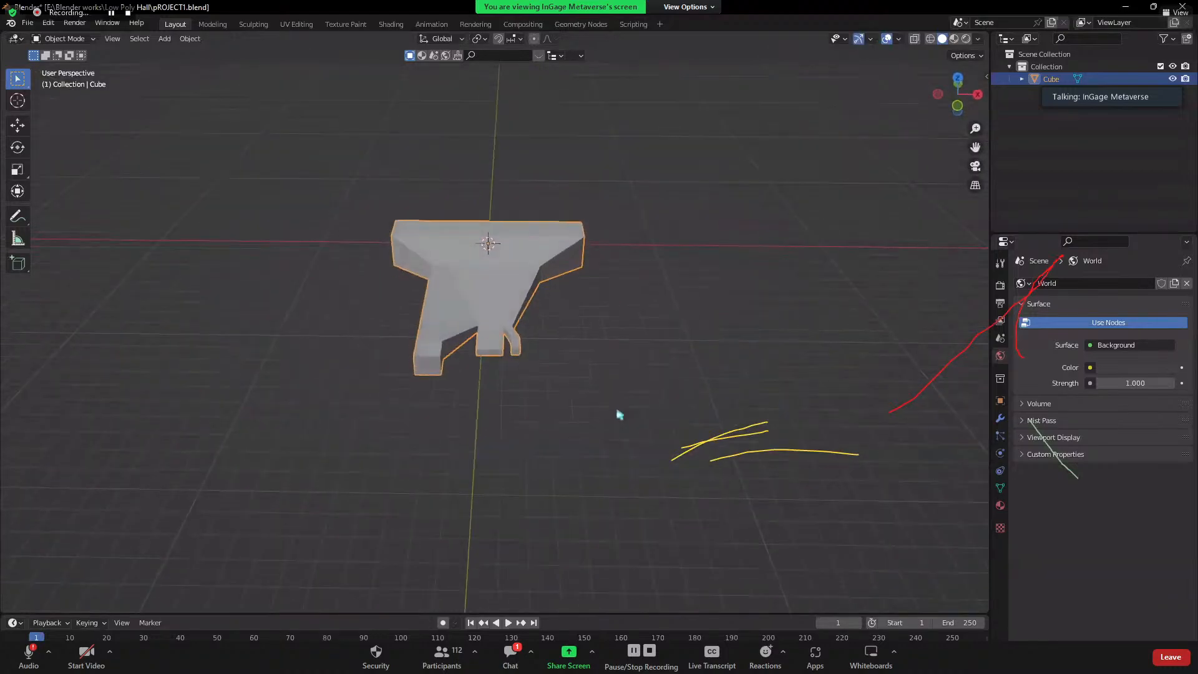
scroll(511, 420, "up", 5)
middle_click_drag(562, 460, 533, 393)
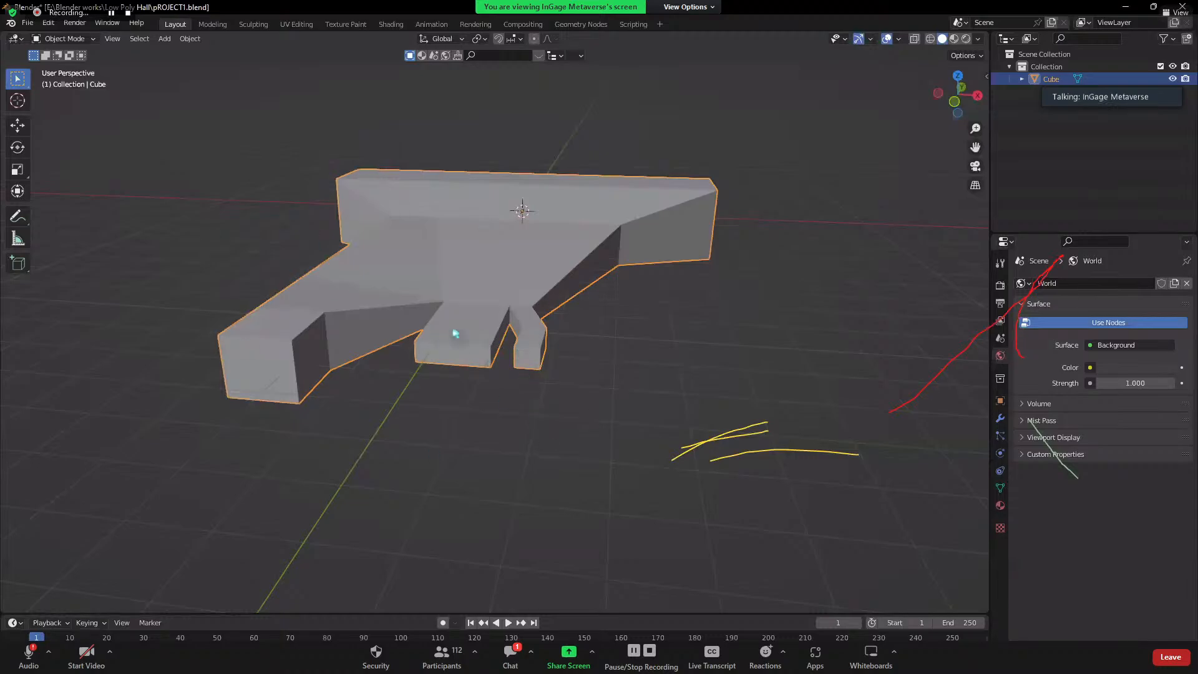
scroll(458, 335, "down", 3)
scroll(485, 320, "up", 5)
scroll(490, 309, "down", 3)
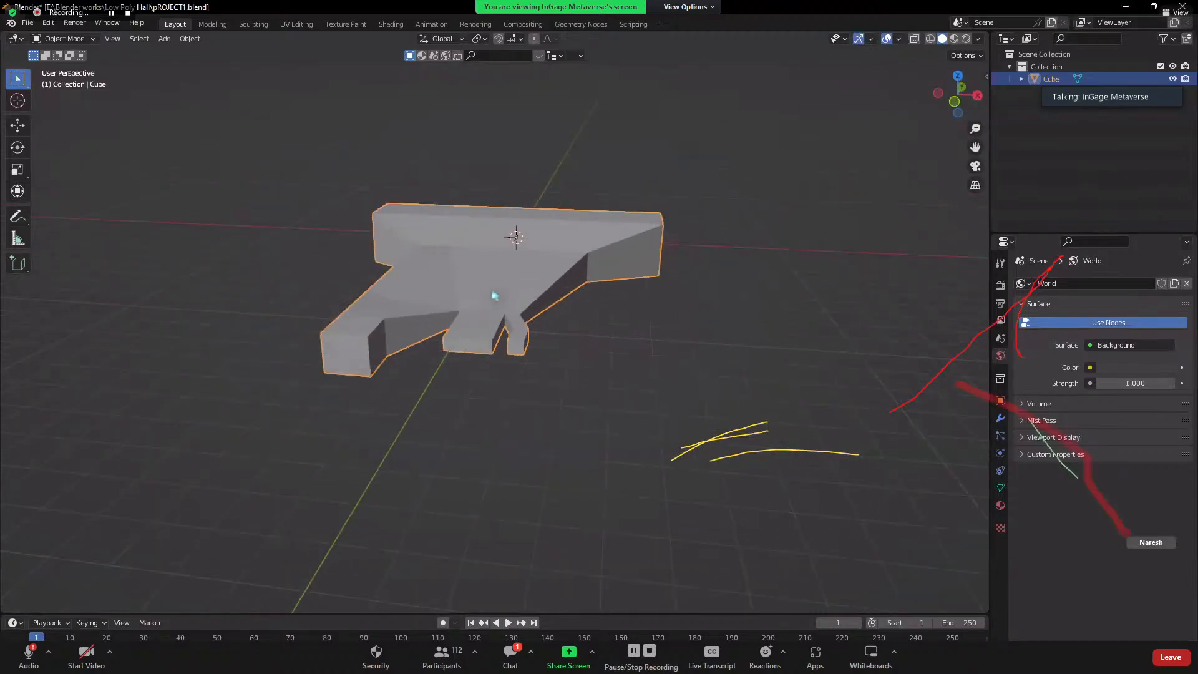
scroll(493, 309, "up", 1)
key("Tab")
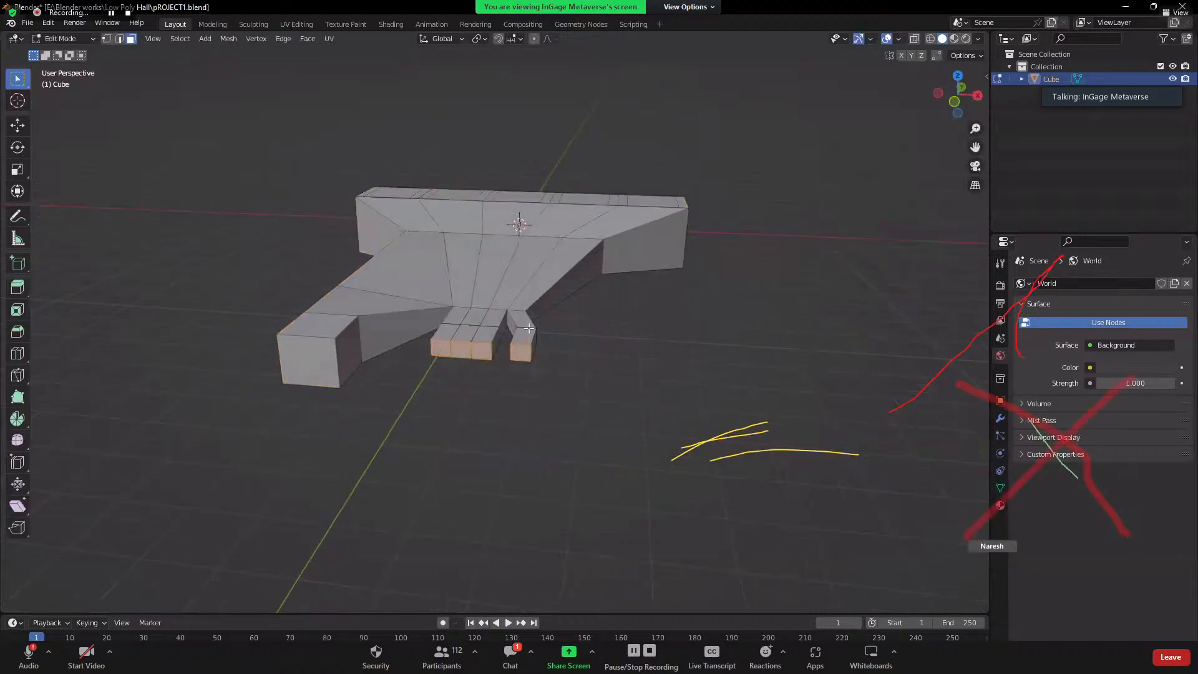
key("Tab")
scroll(559, 305, "down", 4)
scroll(537, 299, "up", 4)
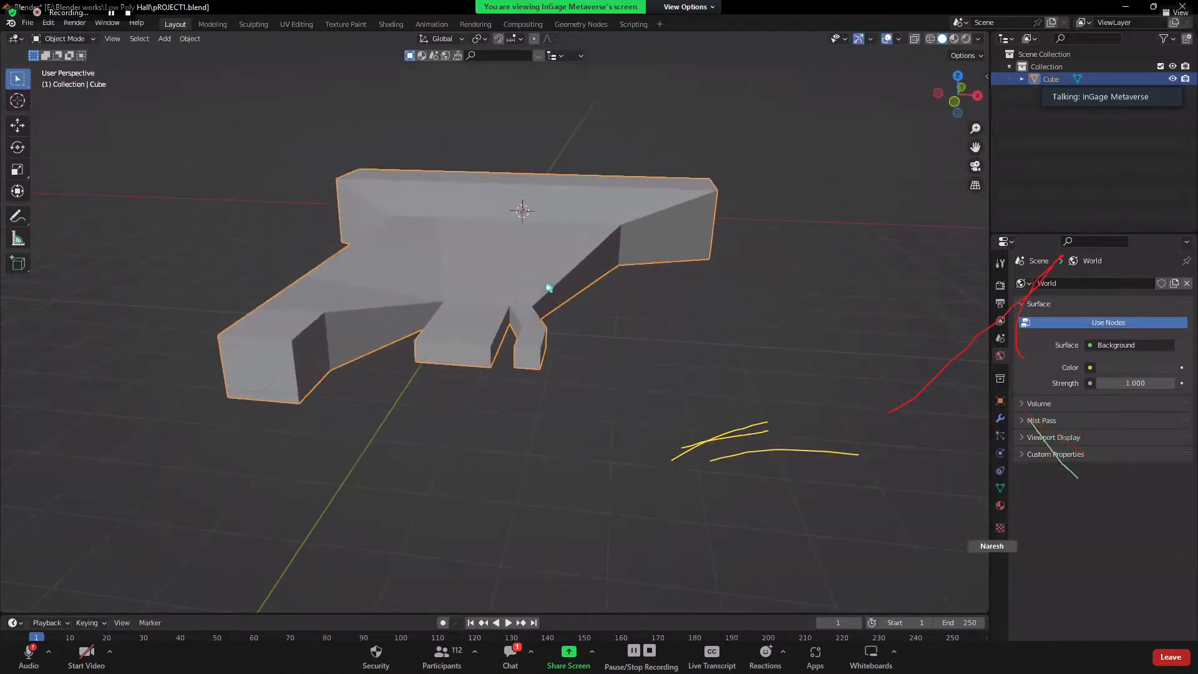
scroll(530, 312, "up", 2)
scroll(512, 356, "down", 2)
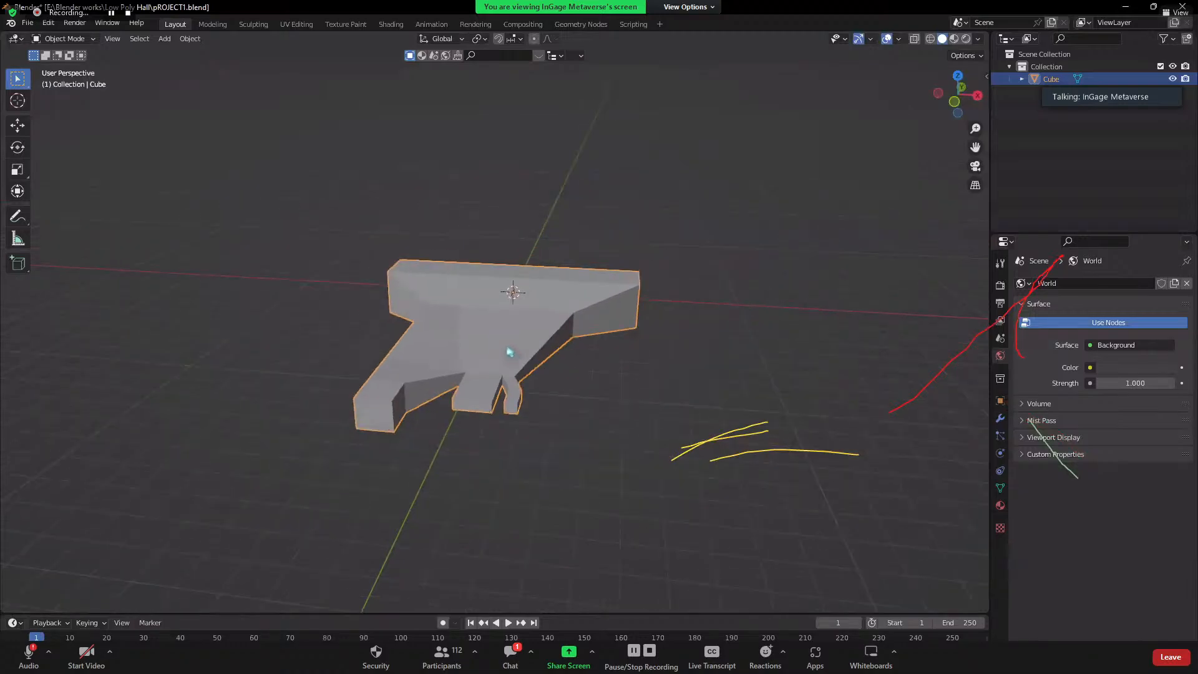
scroll(493, 374, "up", 2)
- Delete the extruded cube object from the scene
key("x")
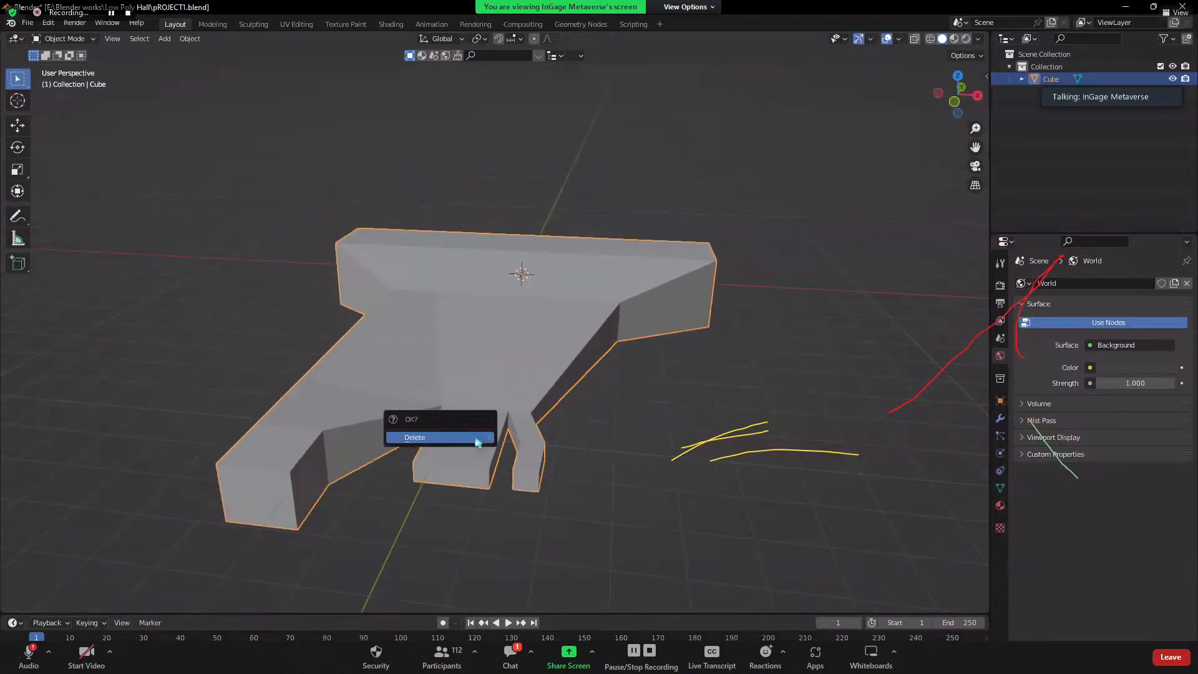
left_click(477, 437)
scroll(449, 227, "down", 3)
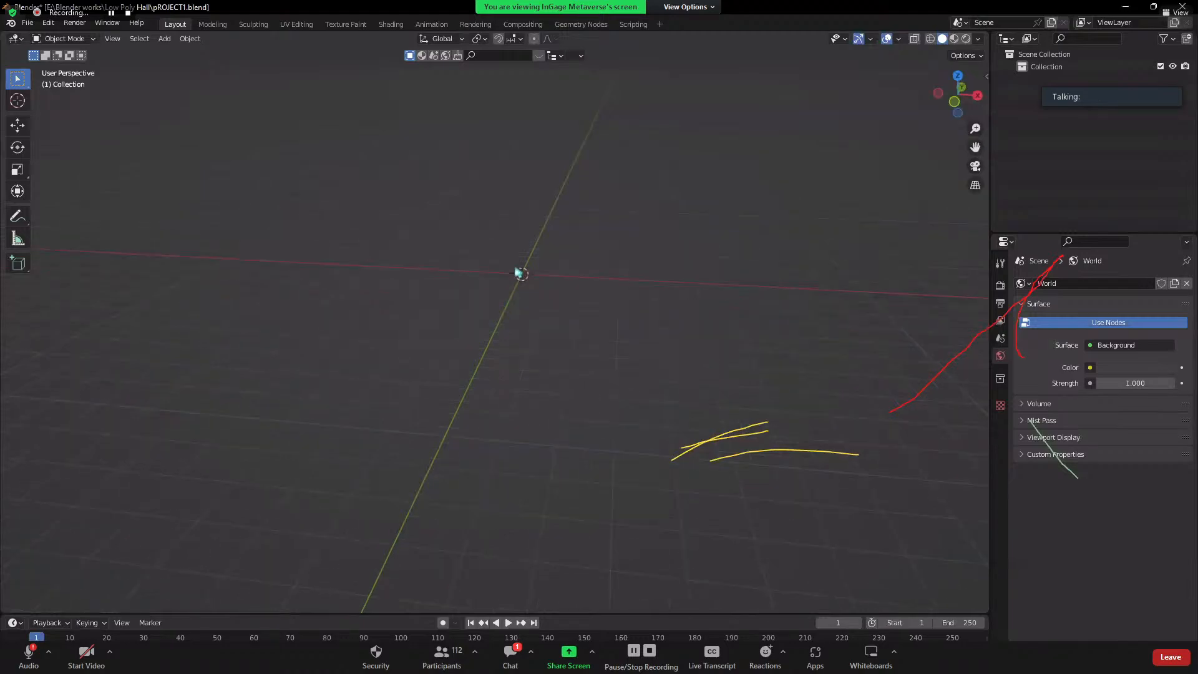
- Add a plane mesh at the world origin and scale it uniformly to about 3.92
middle_click_drag(623, 289, 581, 347)
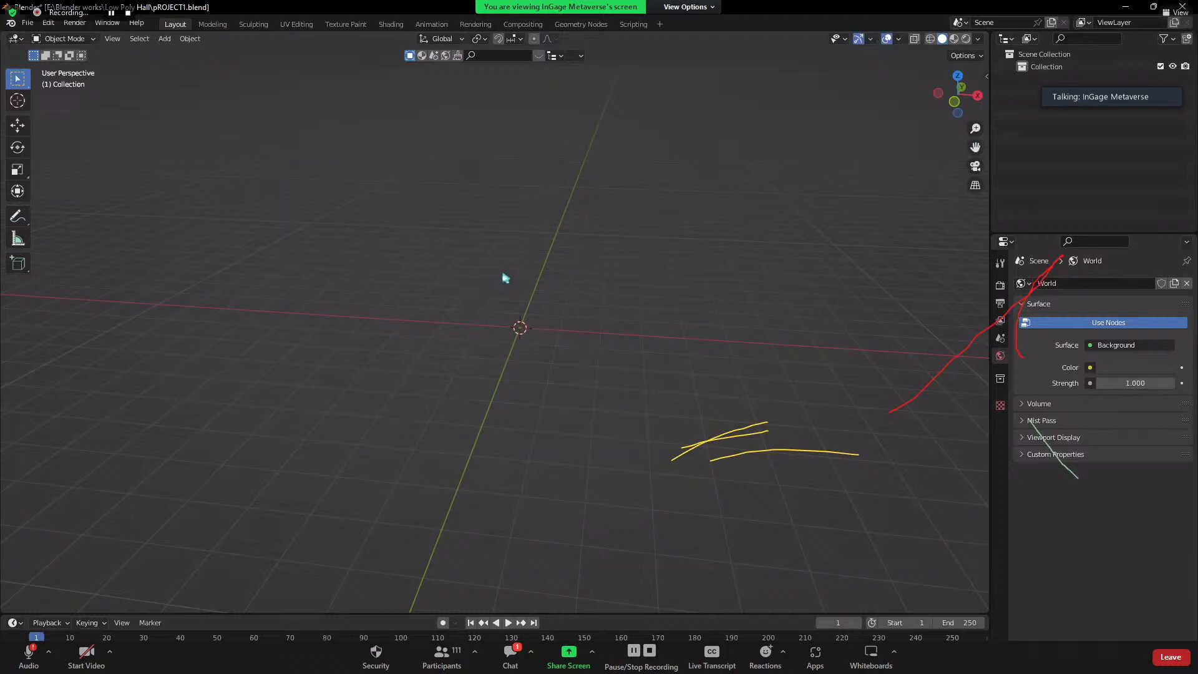
key("shift+a")
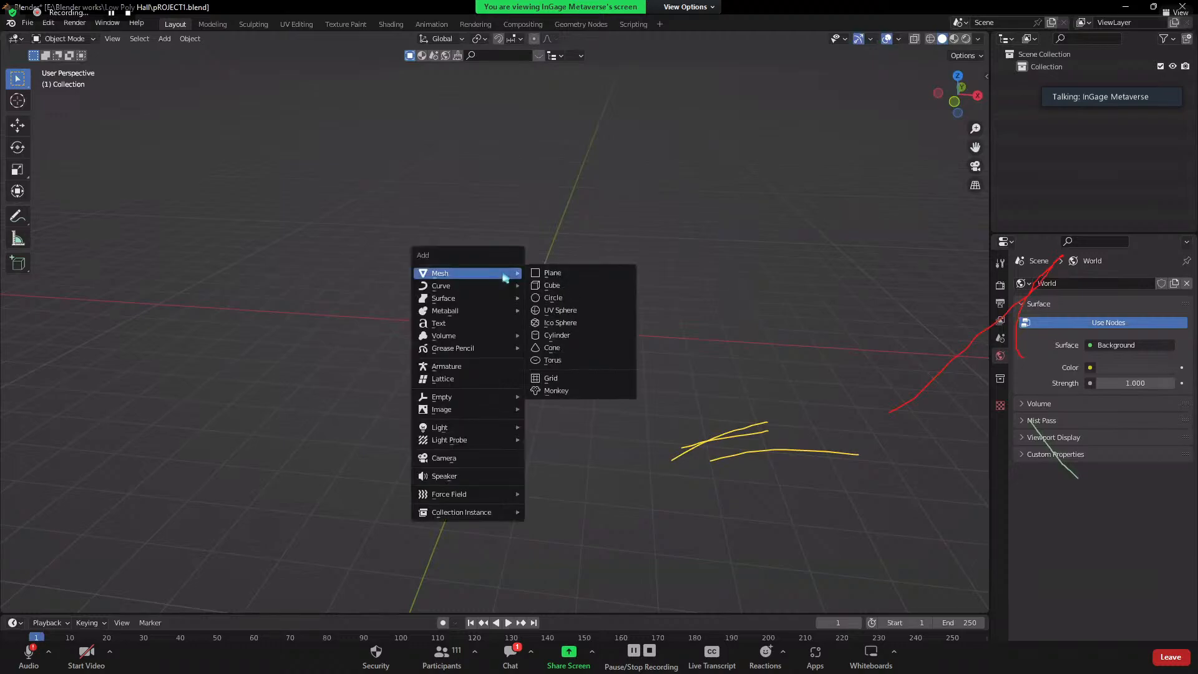
left_click(548, 273)
key("s")
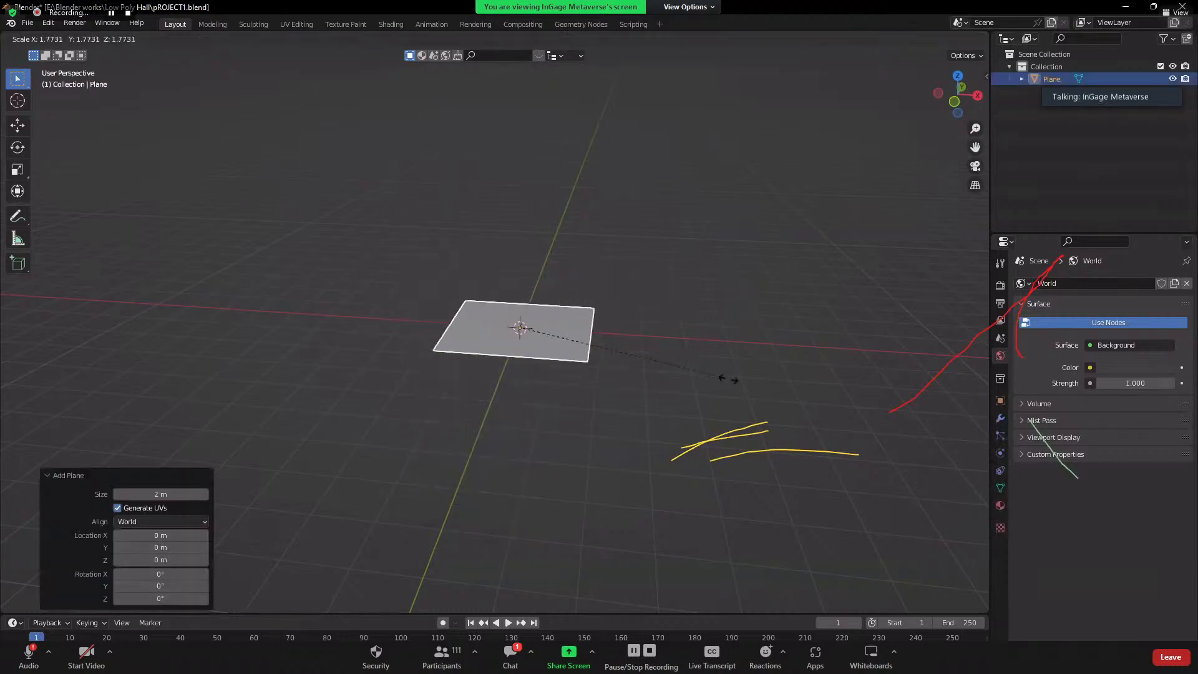
left_click(56, 543)
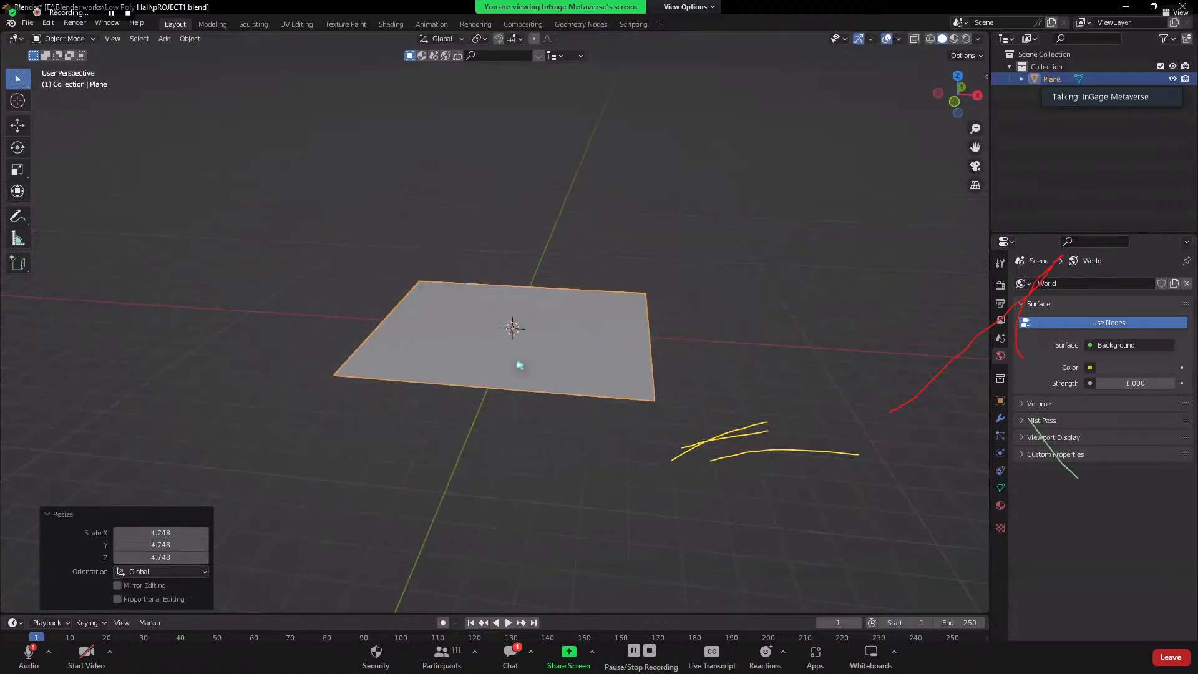
middle_click_drag(522, 361, 575, 420)
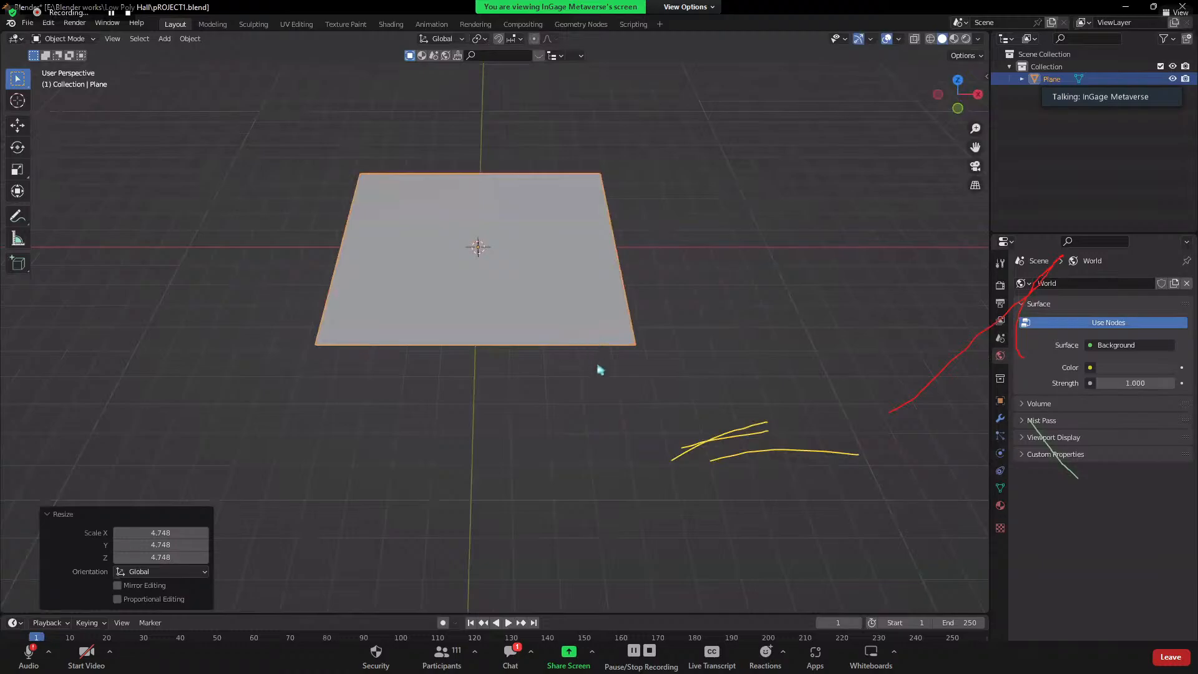
key("ctrl+z")
key("s")
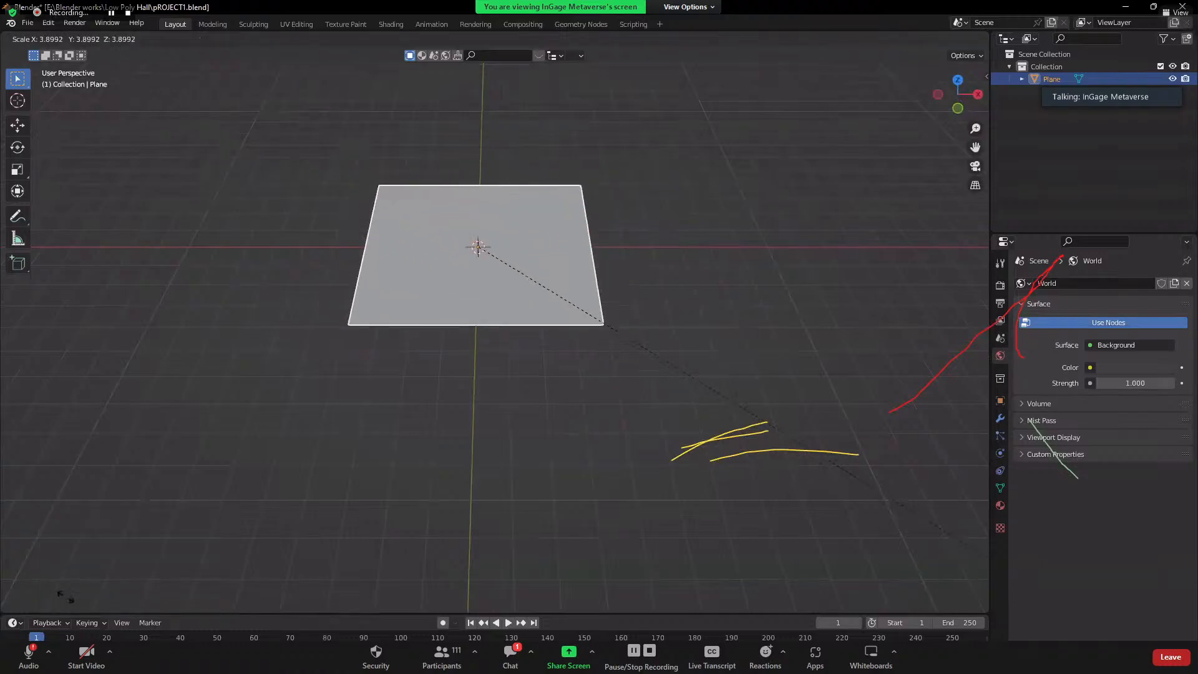
left_click(36, 547)
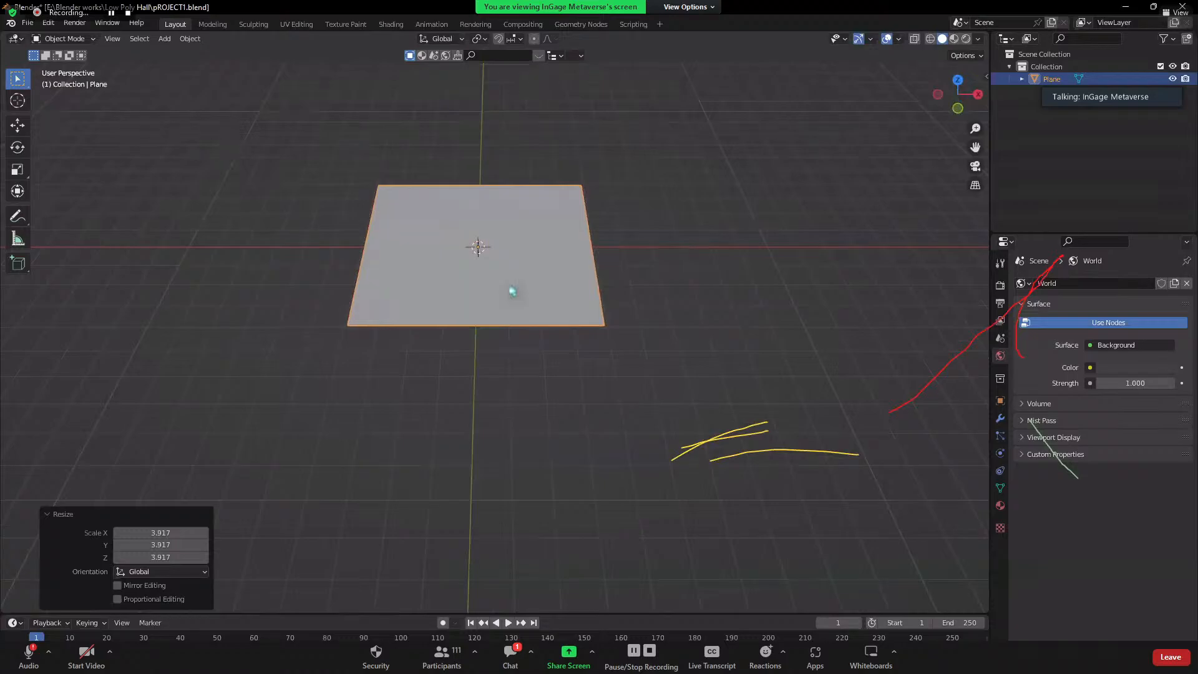
- Enter Edit Mode on the plane, switch to edge selection and select its whole boundary loop
key("Tab")
middle_click_drag(508, 285, 486, 387)
left_click(429, 337)
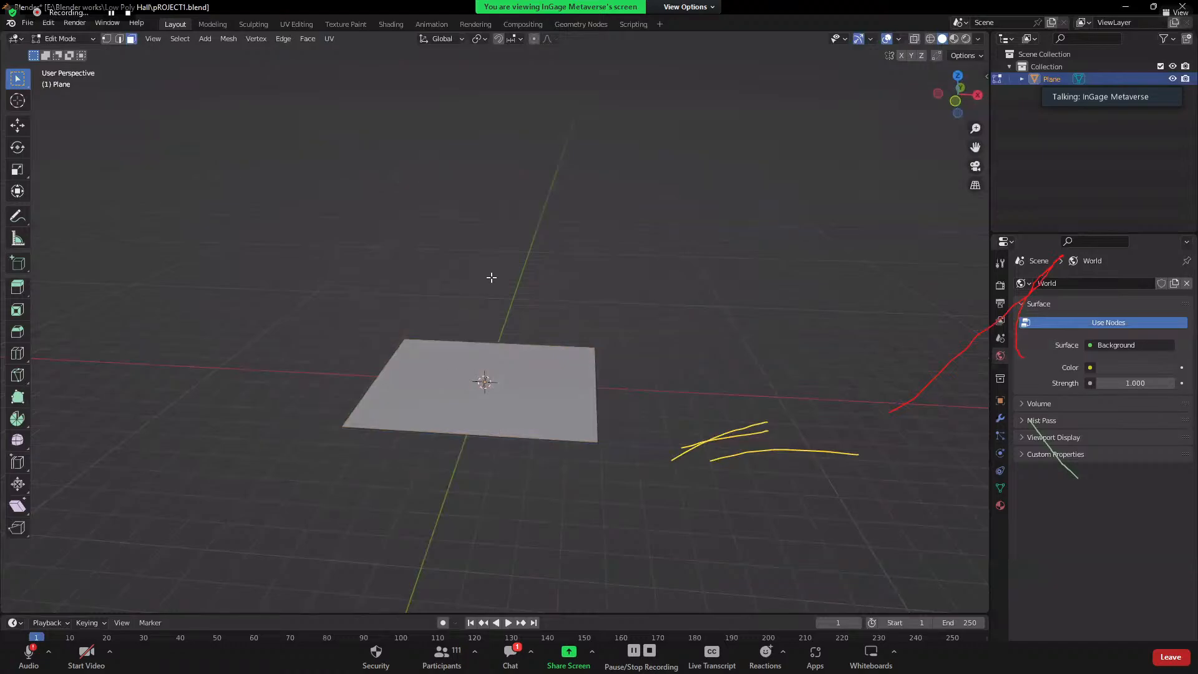
key("2")
left_click(433, 342)
left_click(434, 430, "shift")
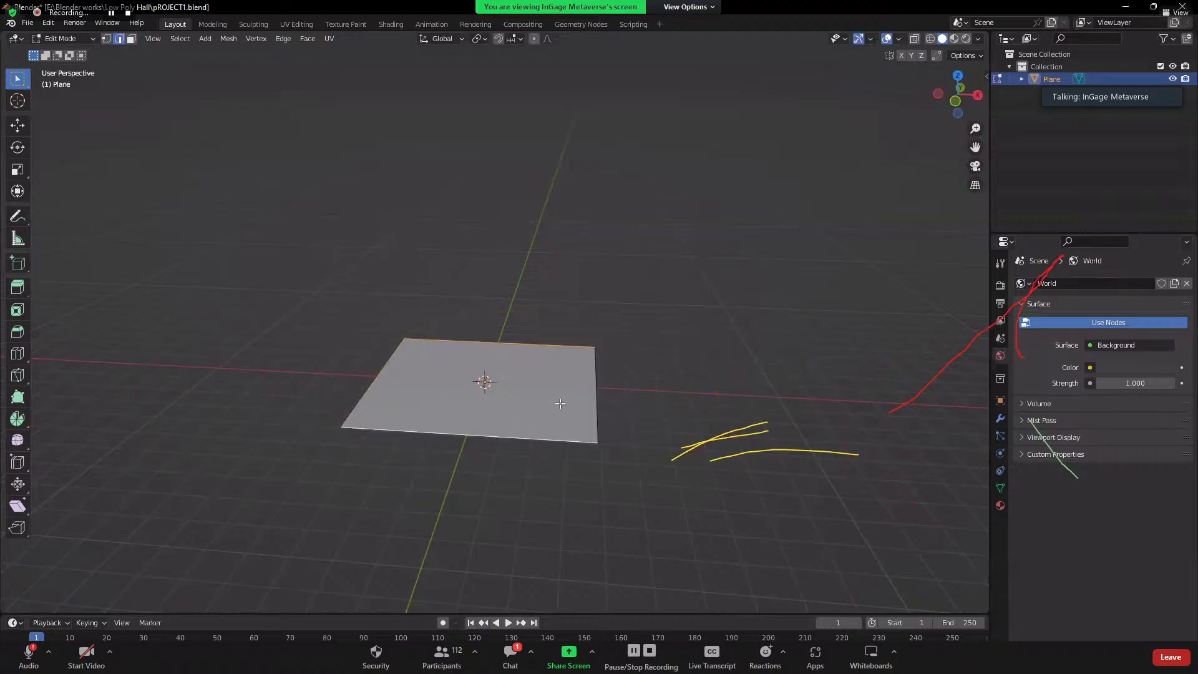
left_click(596, 410, "alt")
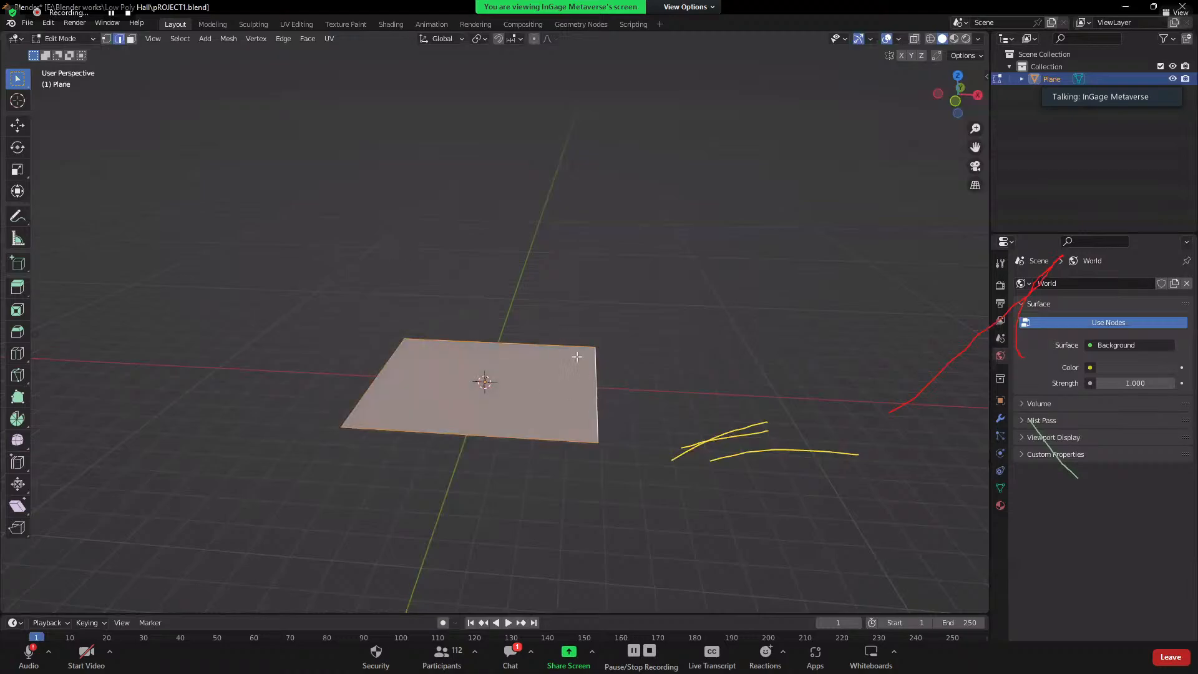
- Try extruding the whole selected plane upward by about 6 m, and undo the extrusion
key("e")
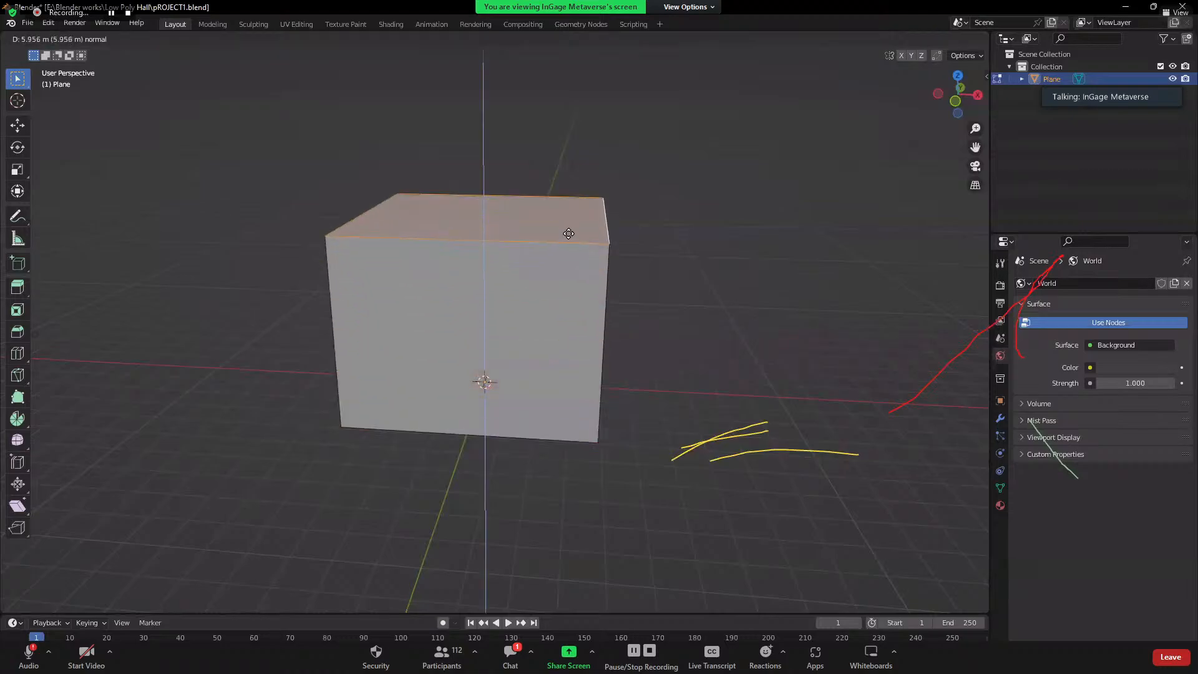
left_click(583, 236)
left_click(706, 343)
middle_click_drag(706, 344, 660, 346)
key("ctrl+z")
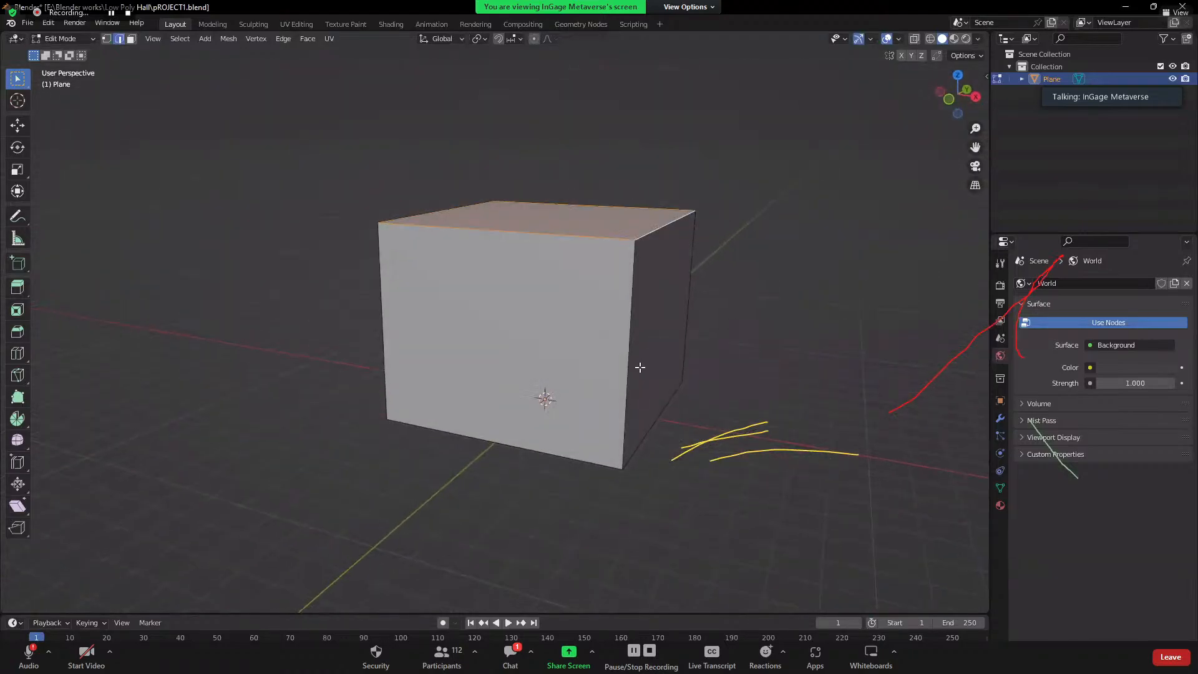
key("ctrl+z")
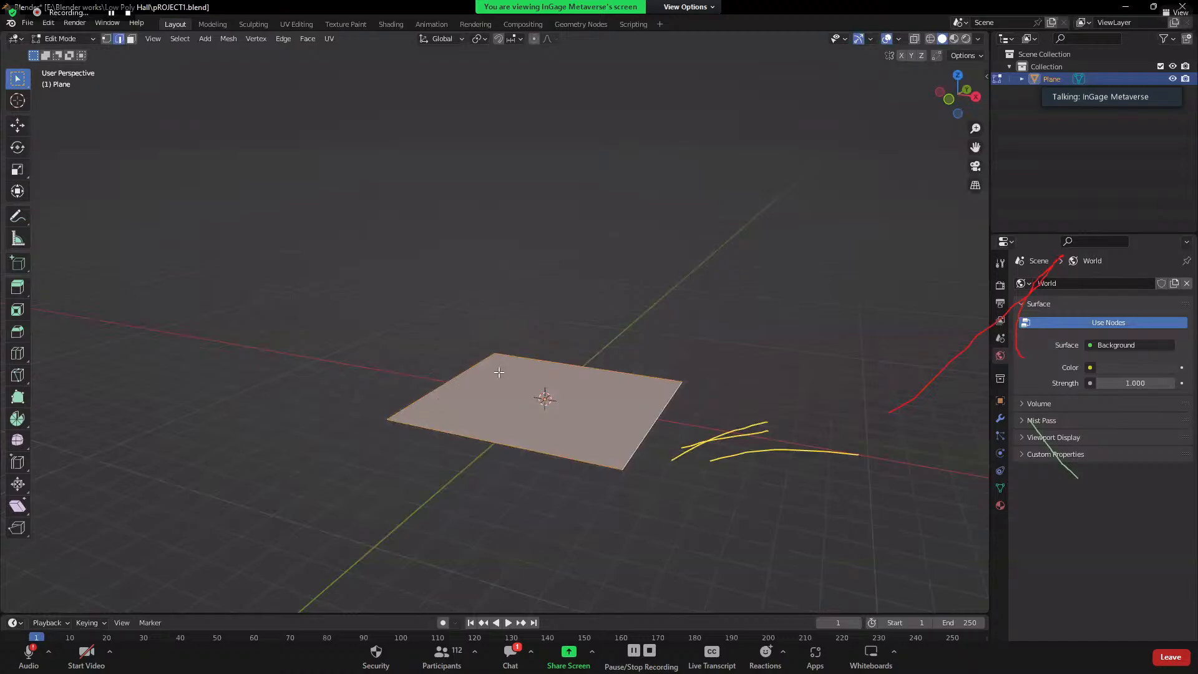
- Select only the plane's negative X and positive Y edges and extrude them about 4.8 m along Z as walls
scroll(609, 417, "up", 5)
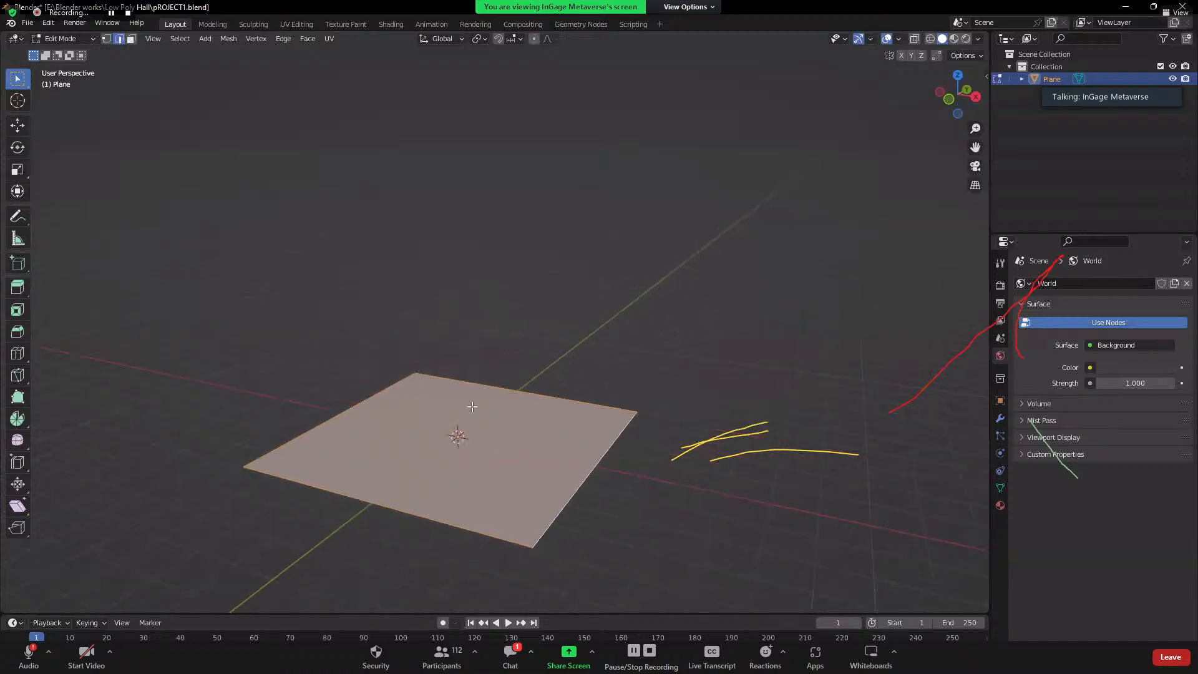
left_click(361, 376)
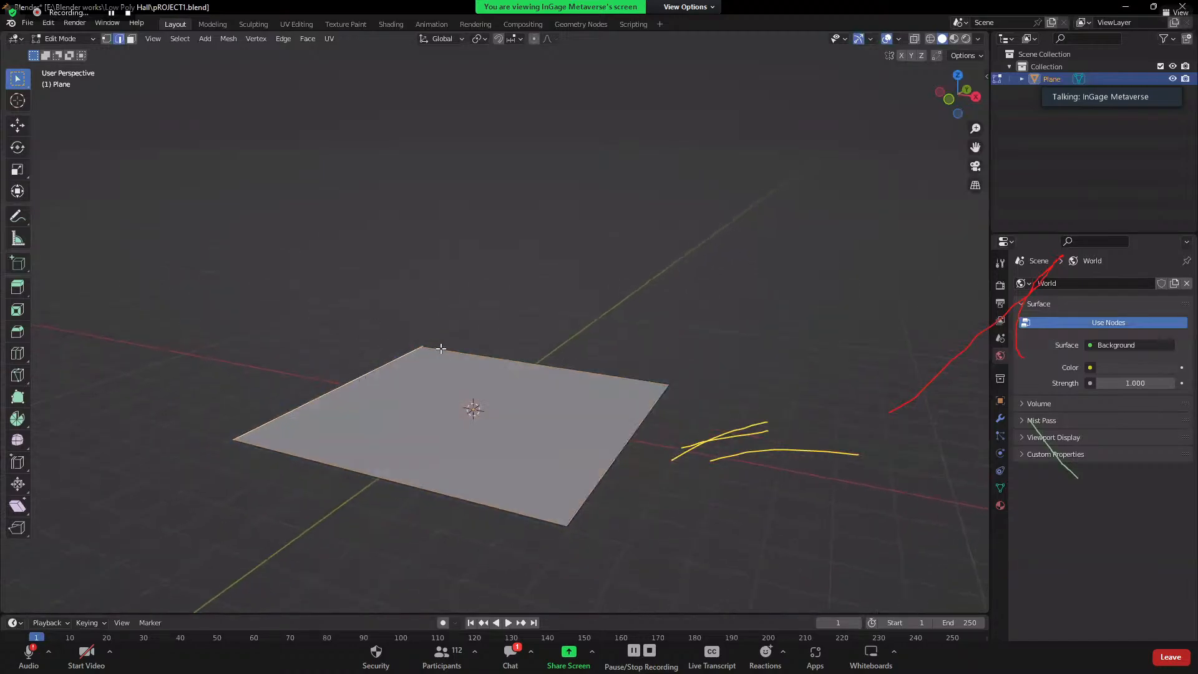
left_click(453, 353)
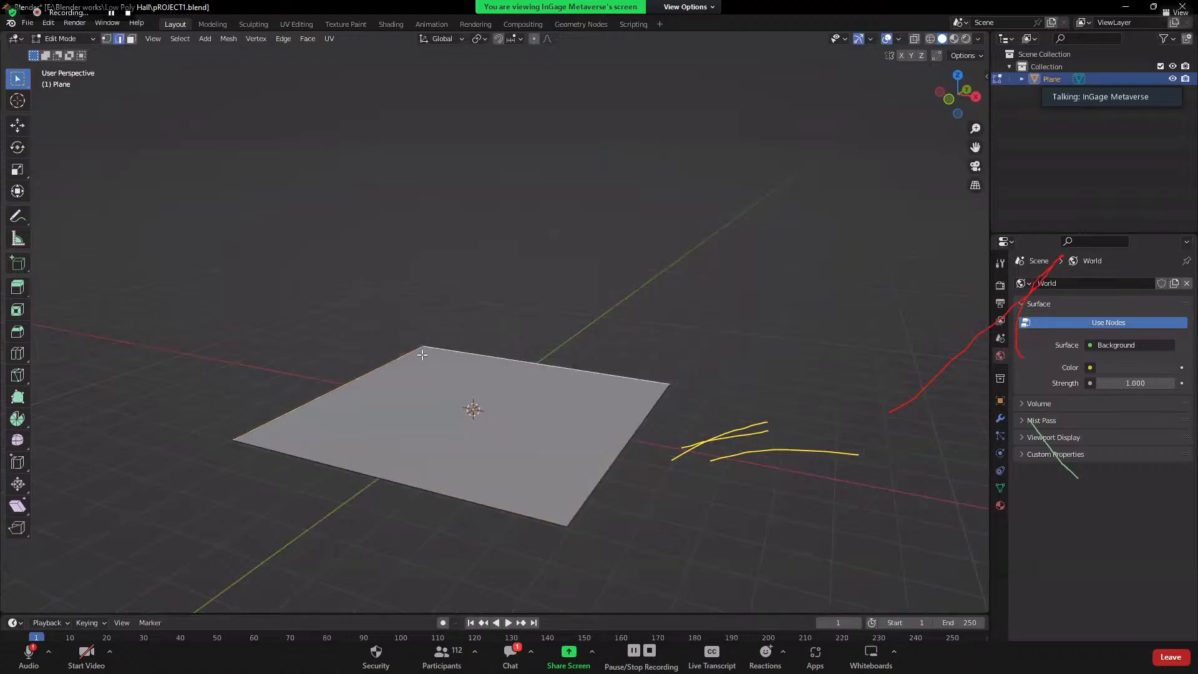
key("e")
key("z")
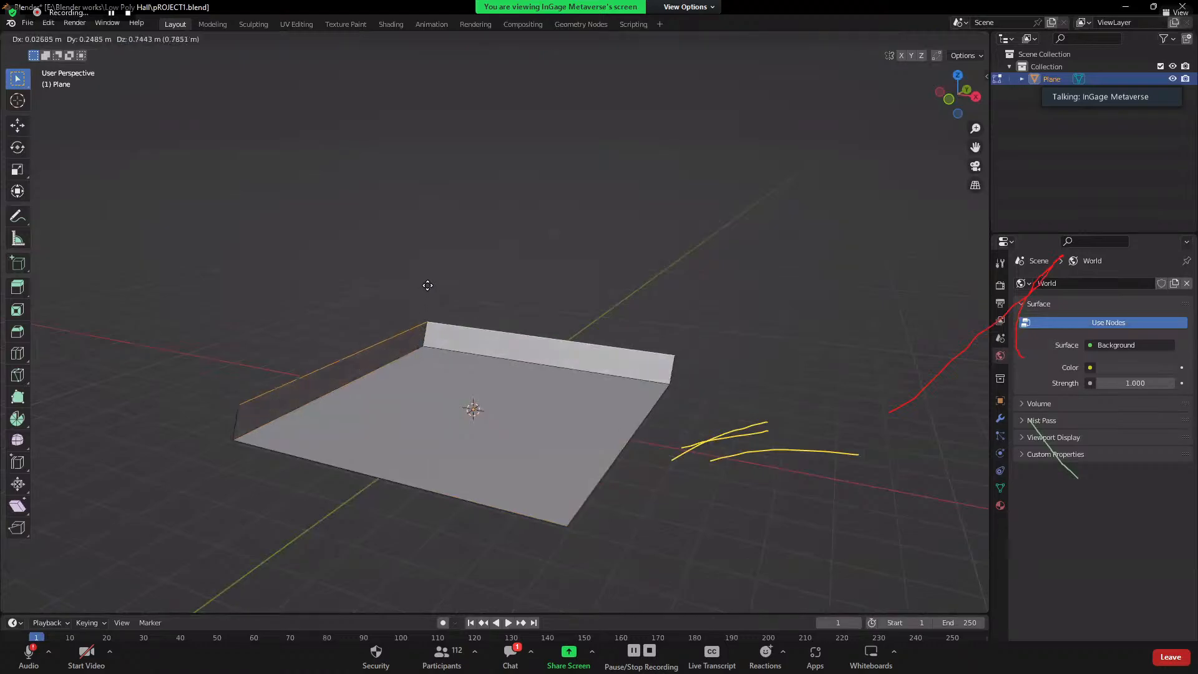
left_click(420, 168)
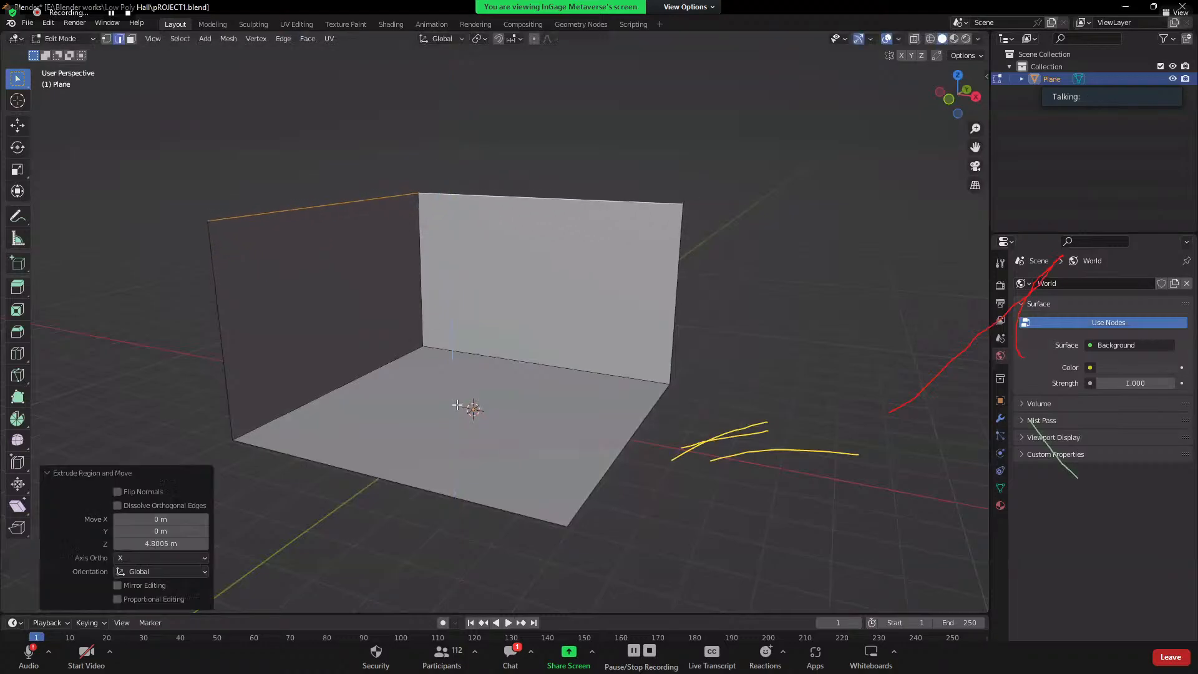
middle_click_drag(456, 405, 516, 379)
middle_click_drag(642, 448, 528, 292)
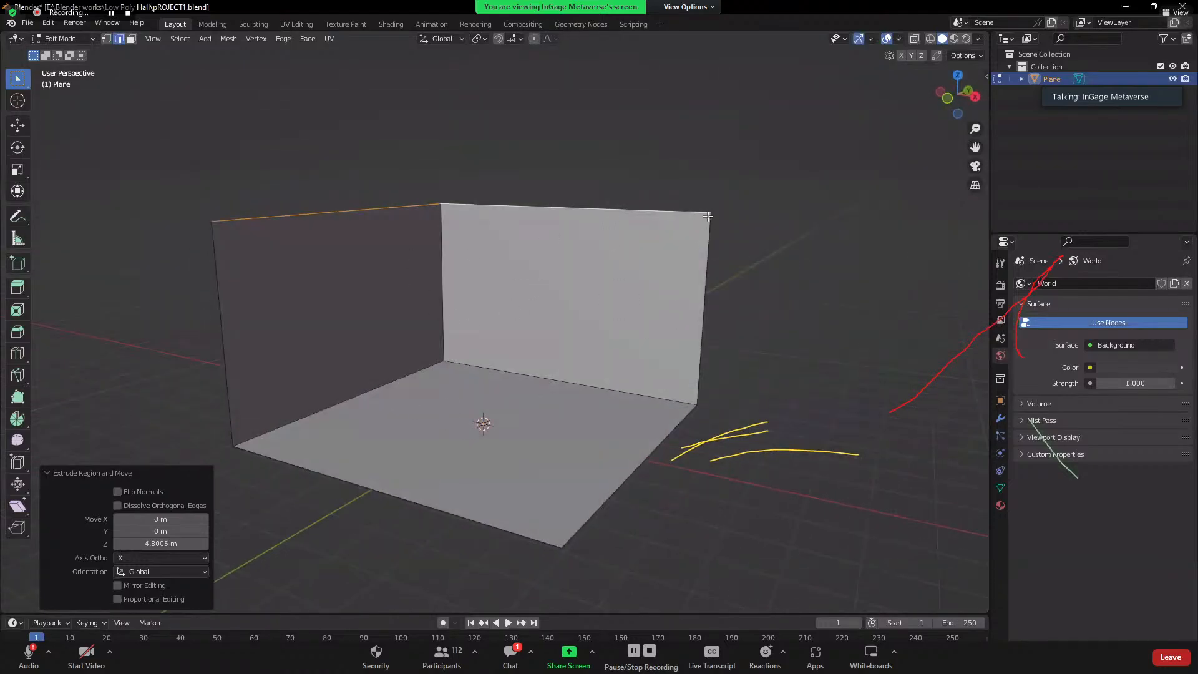
- Undo the extrusion of the two walls from the plane's edges
scroll(574, 292, "up", 3)
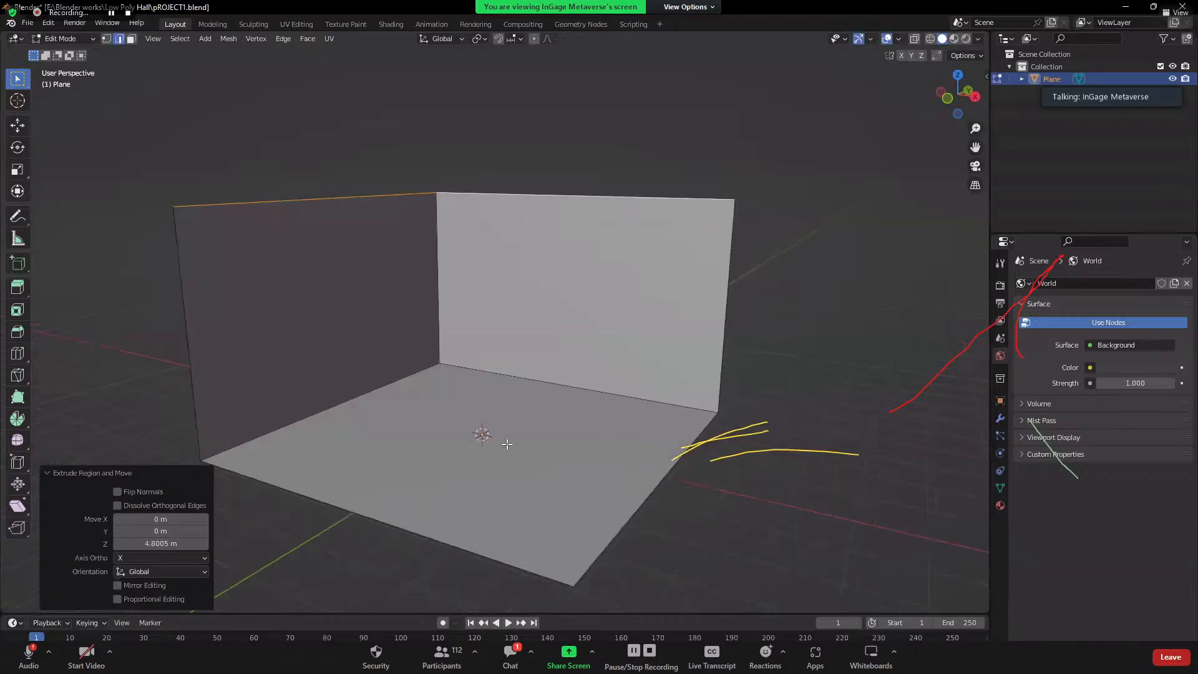
scroll(387, 350, "down", 2)
scroll(444, 418, "down", 2)
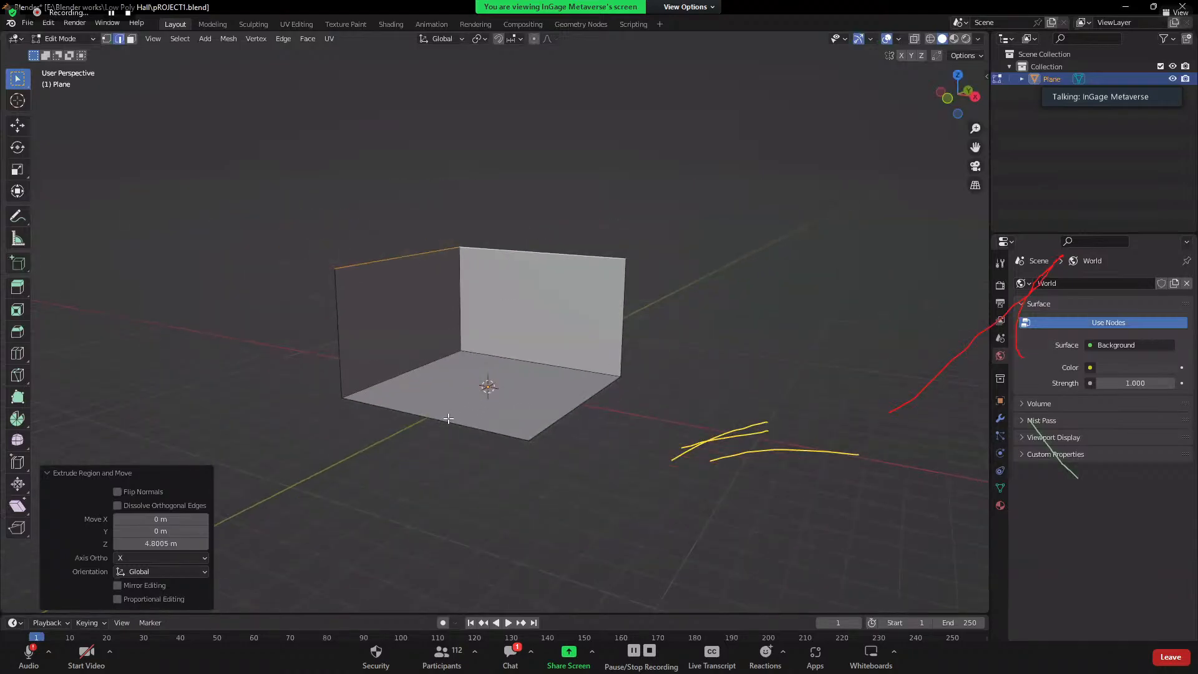
key("ctrl+z")
middle_click_drag(544, 428, 529, 377)
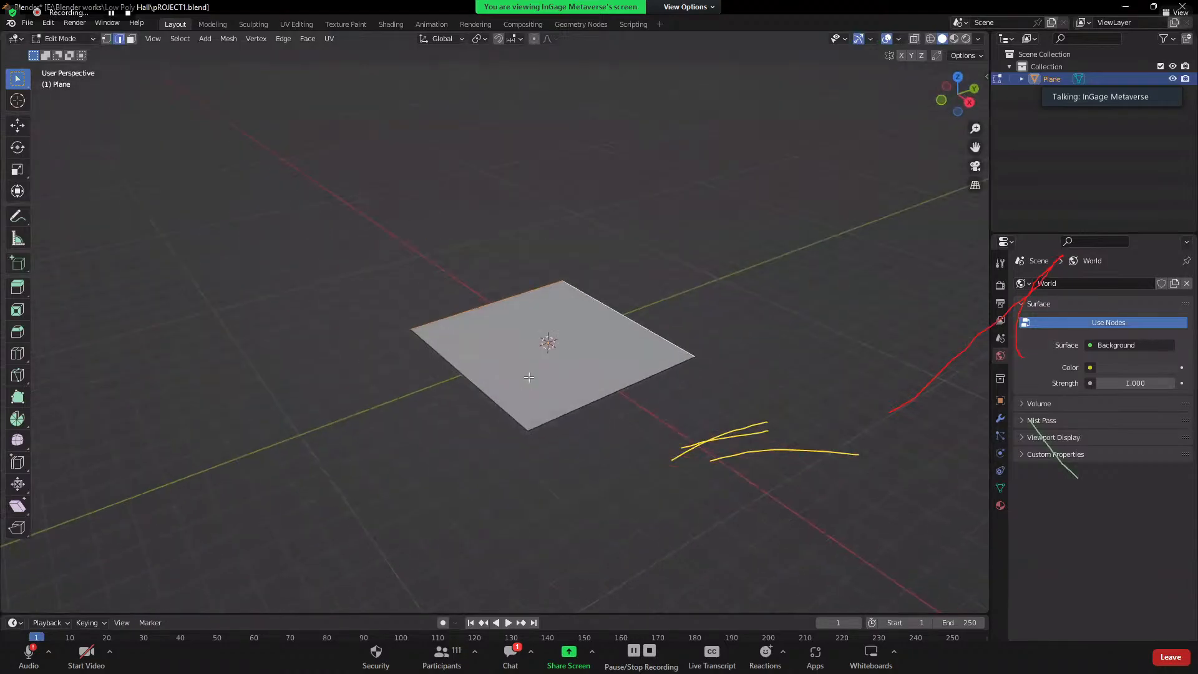
- Stretch the whole plane along the global Y axis into a long floor and widen it by about 1.154 along X
key("s")
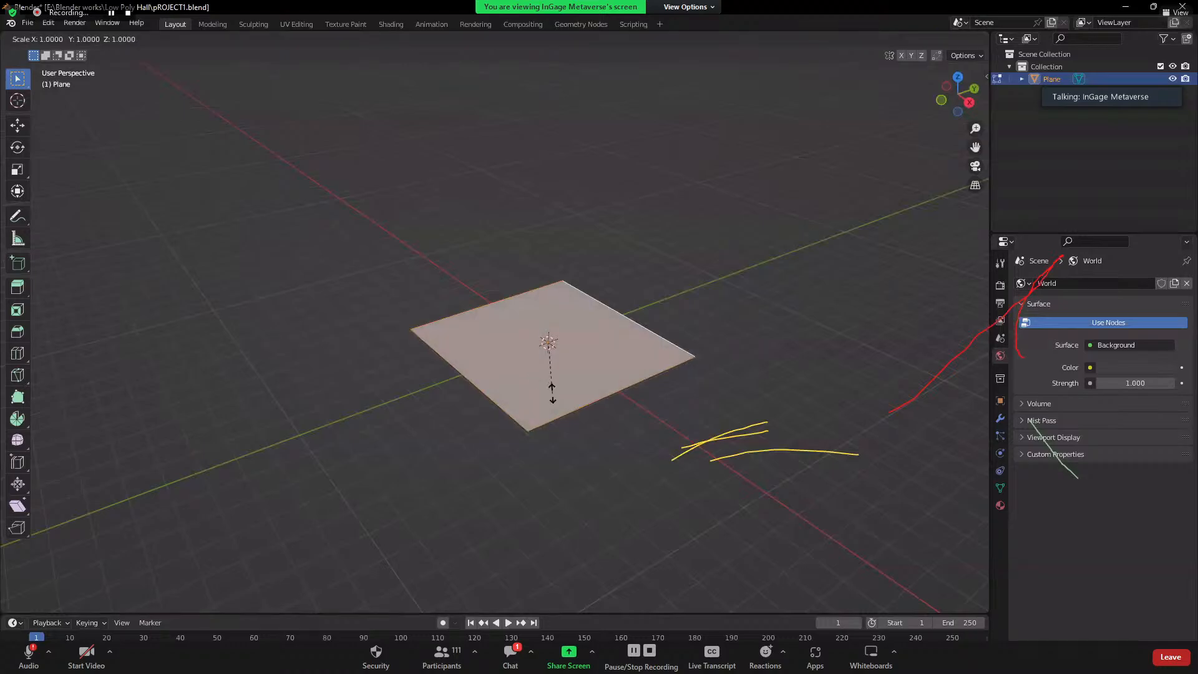
key("y")
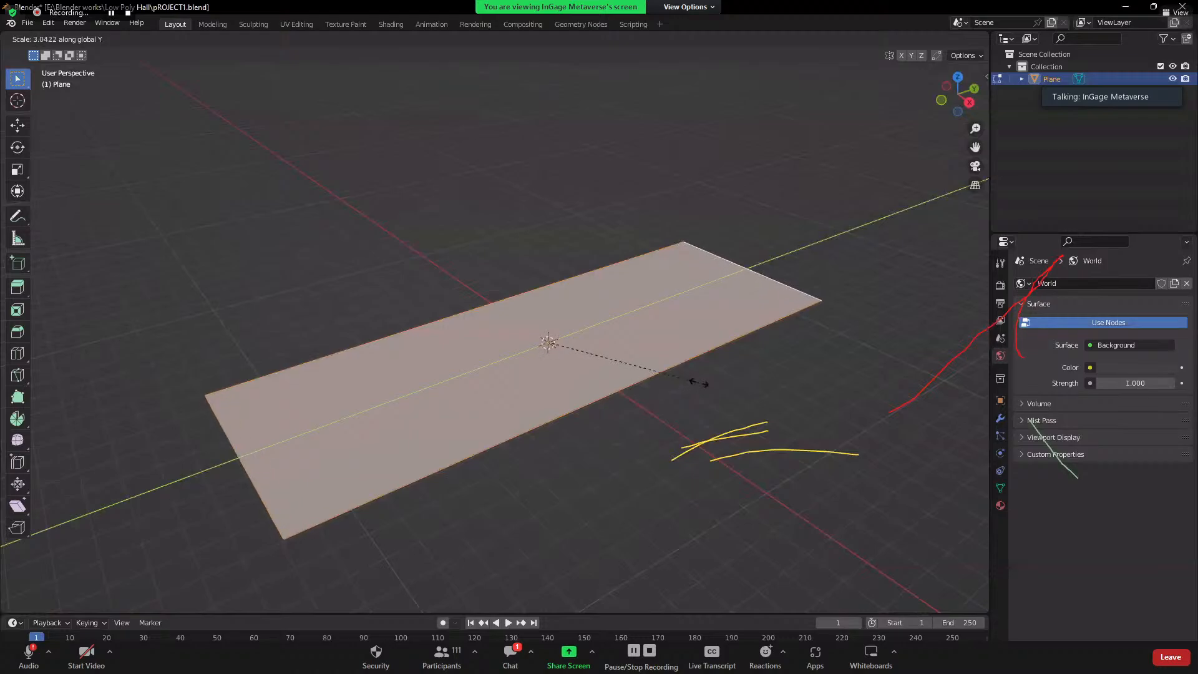
left_click(664, 386)
key("s")
key("x")
left_click(665, 388)
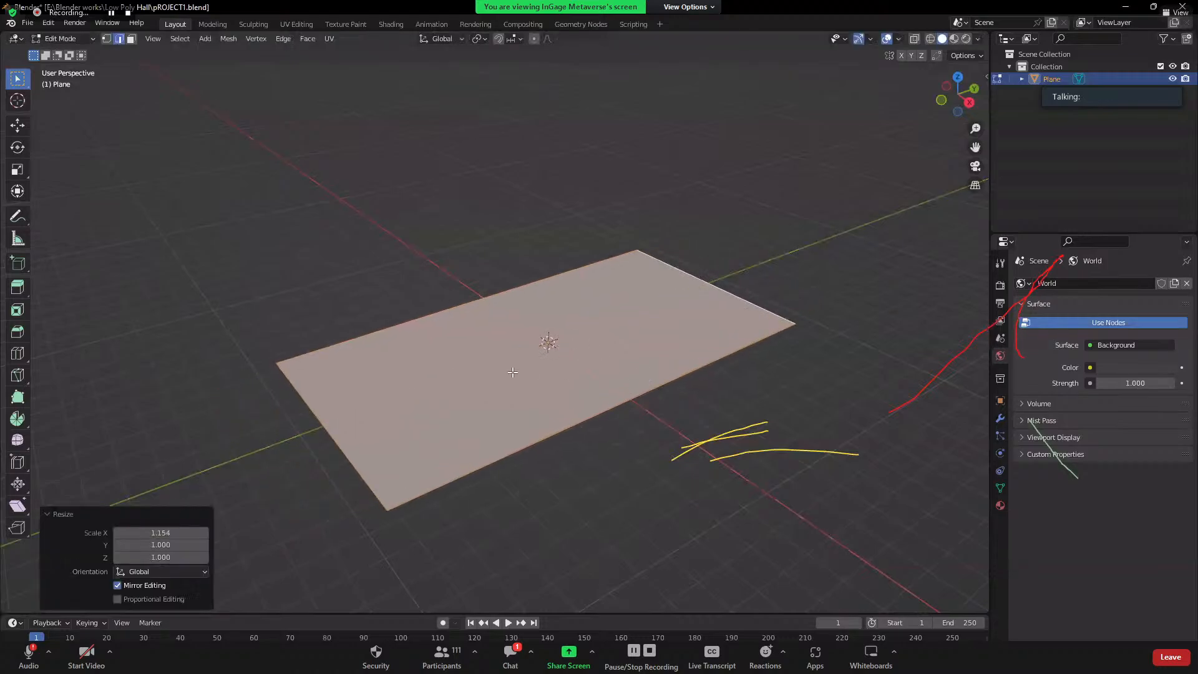
- Select only the floor's negative X and positive Y edges and extrude them about 7.07 m along Z as walls
middle_click_drag(508, 369, 489, 430)
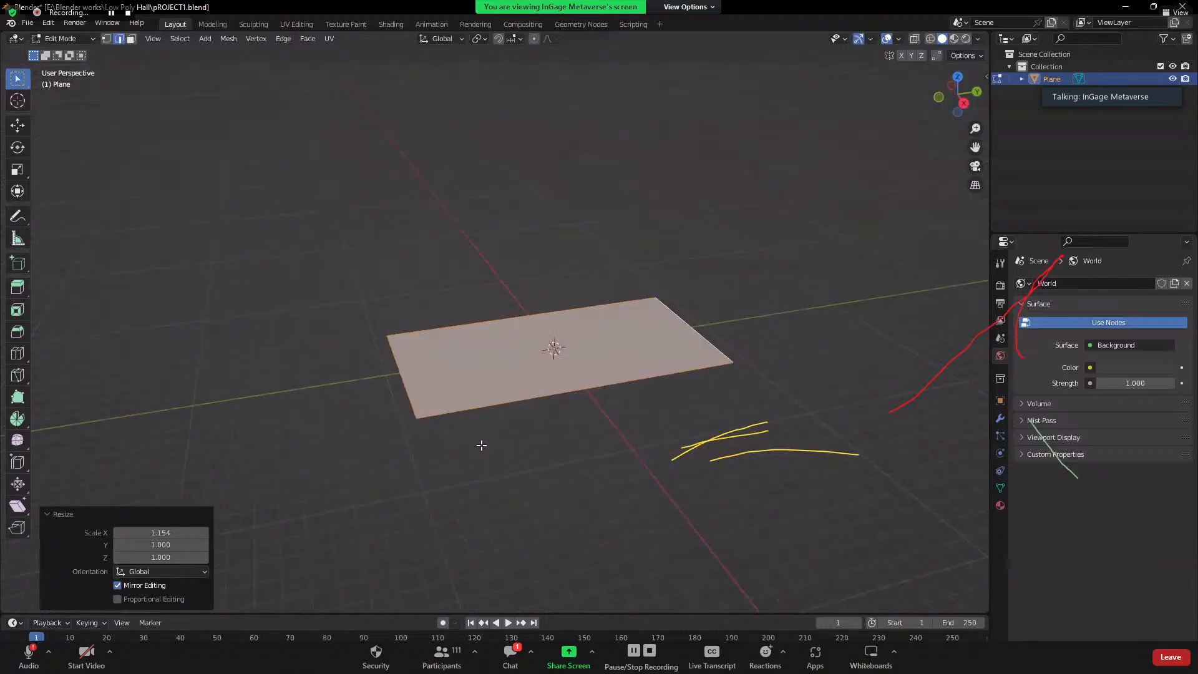
left_click(463, 324)
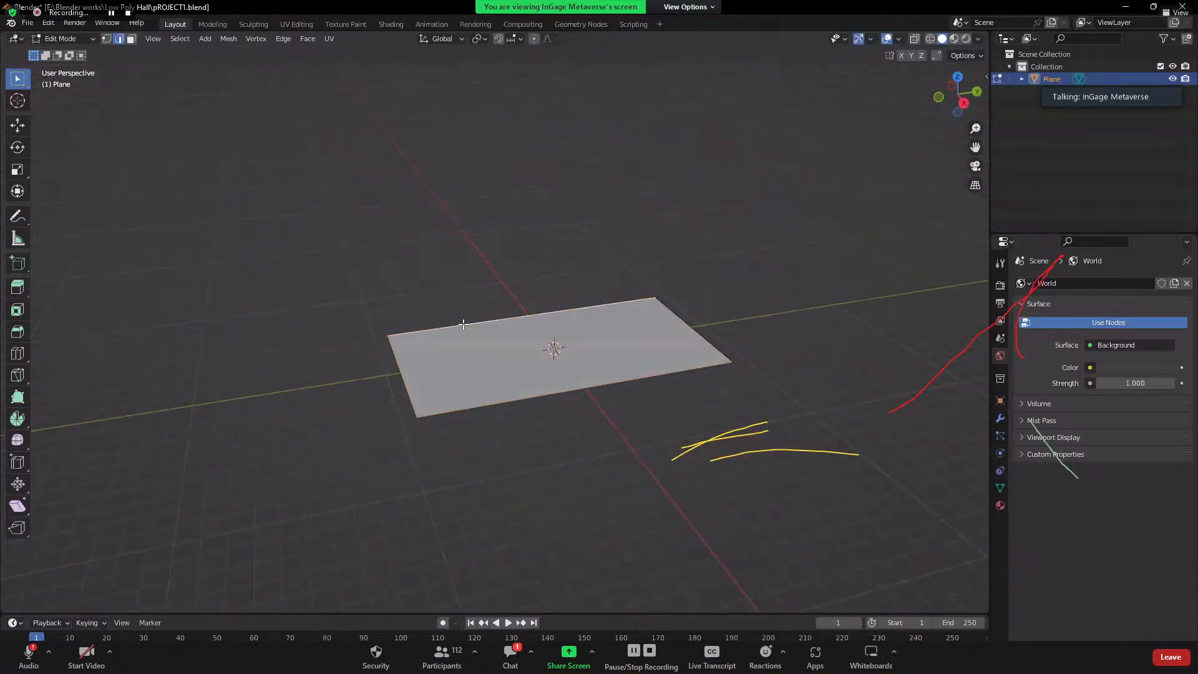
left_click(405, 369)
middle_click_drag(510, 392, 559, 308)
key("e")
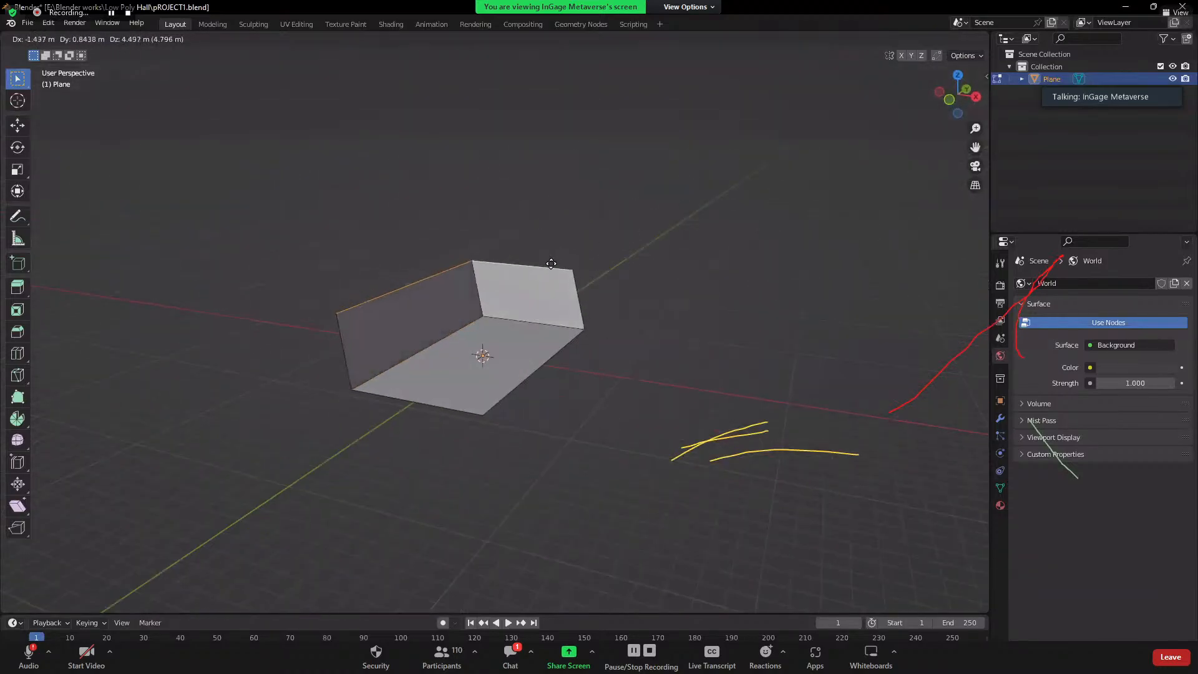
key("z")
left_click(561, 216)
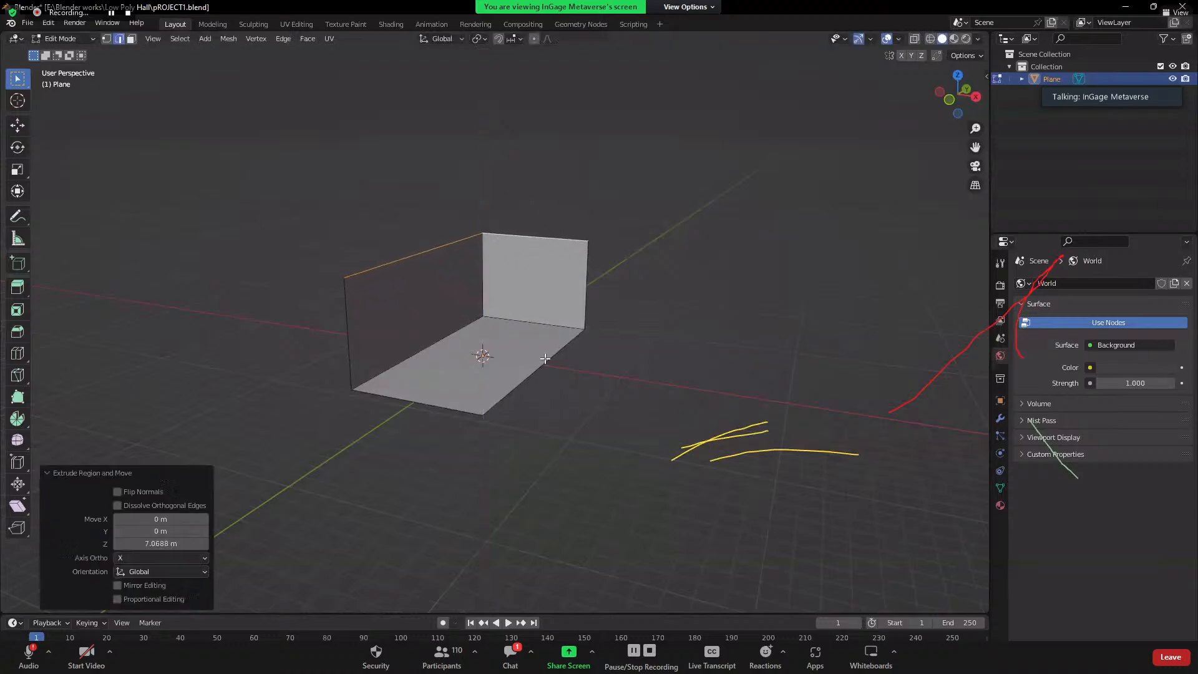
- Return to Object Mode and use the Cursor tool to place the 3D cursor on the back wall
middle_click_drag(614, 380, 558, 468)
scroll(558, 468, "up", 2)
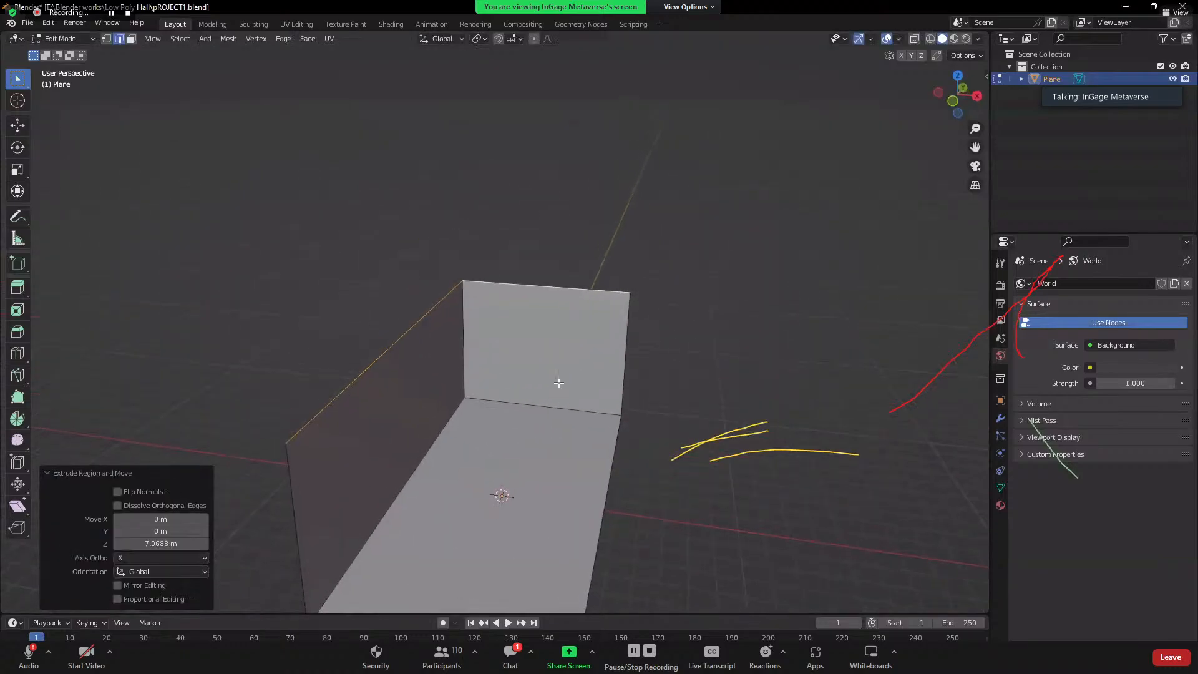
middle_click_drag(539, 420, 565, 312, "shift")
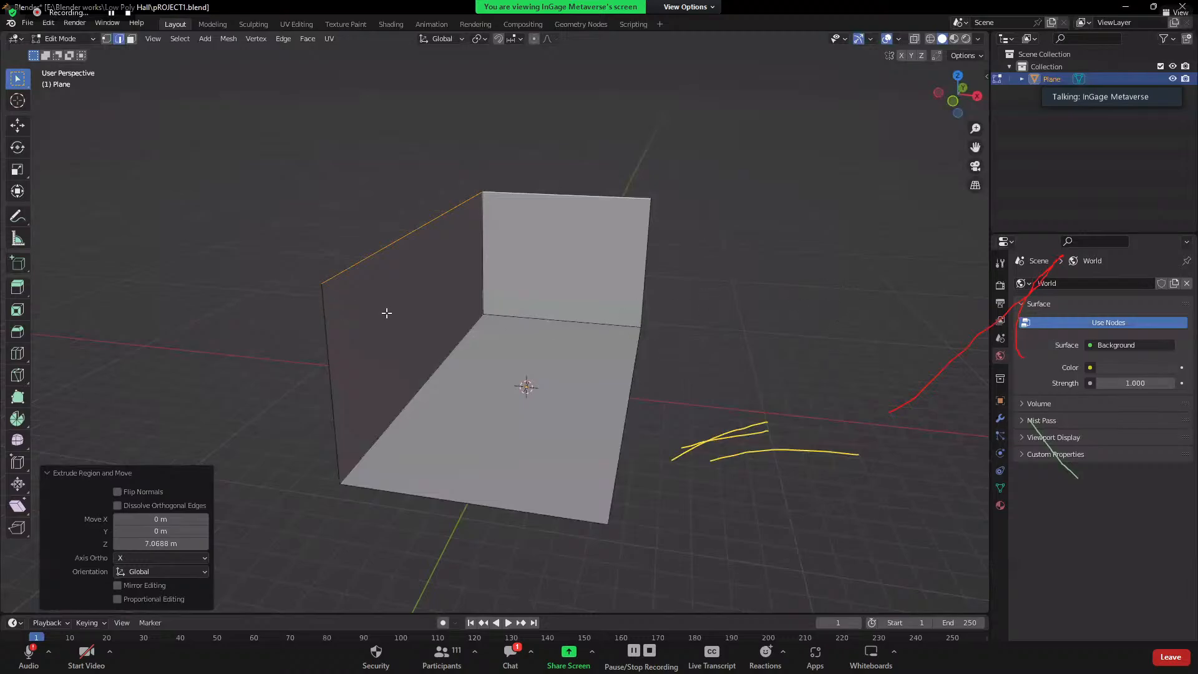
scroll(506, 349, "down", 3)
scroll(521, 374, "up", 3)
key("Tab")
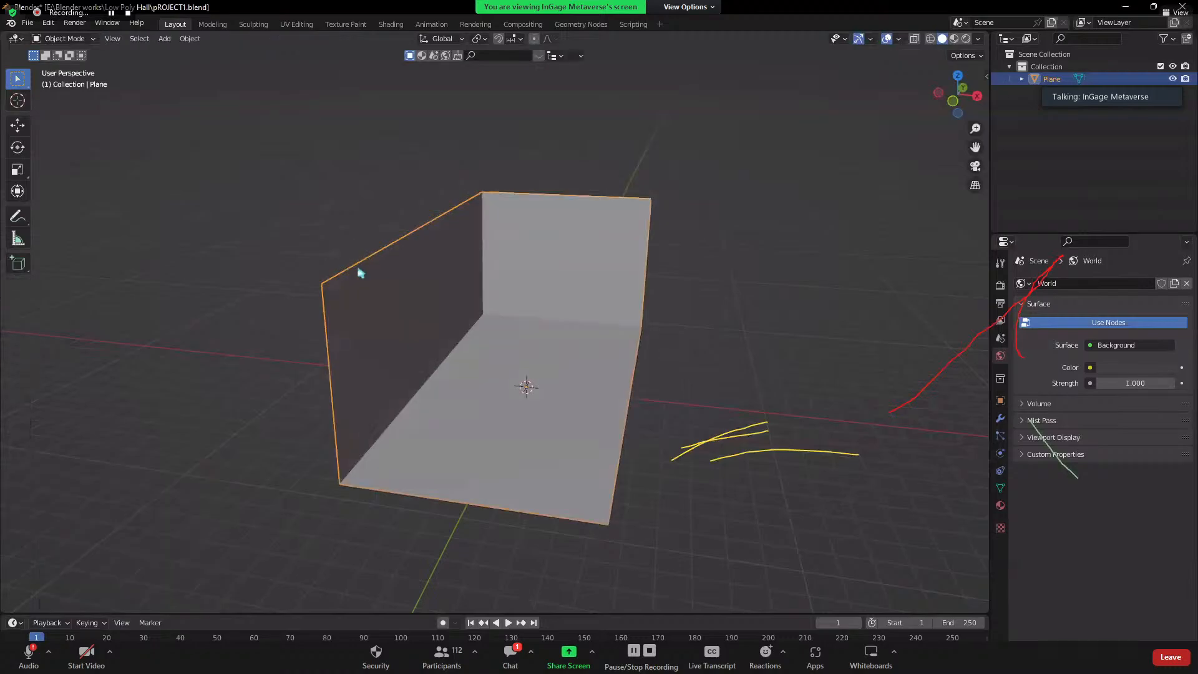
left_click(18, 101)
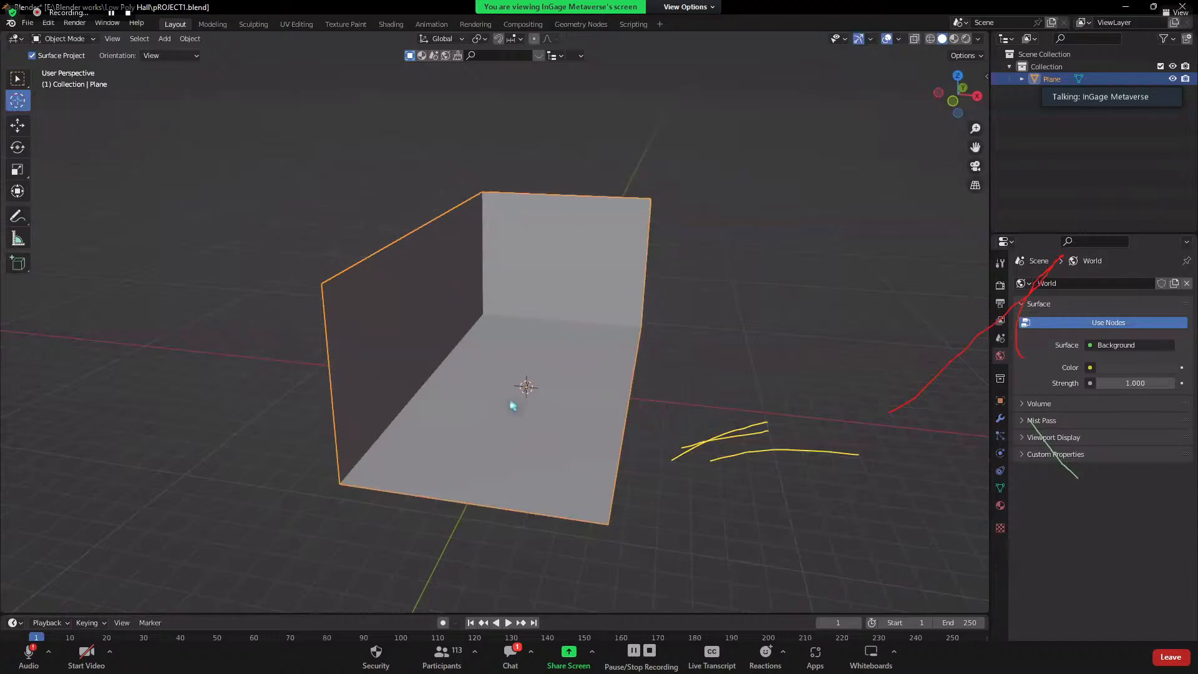
left_click(558, 254)
left_click_drag(527, 395, 562, 284)
left_click_drag(424, 297, 443, 262)
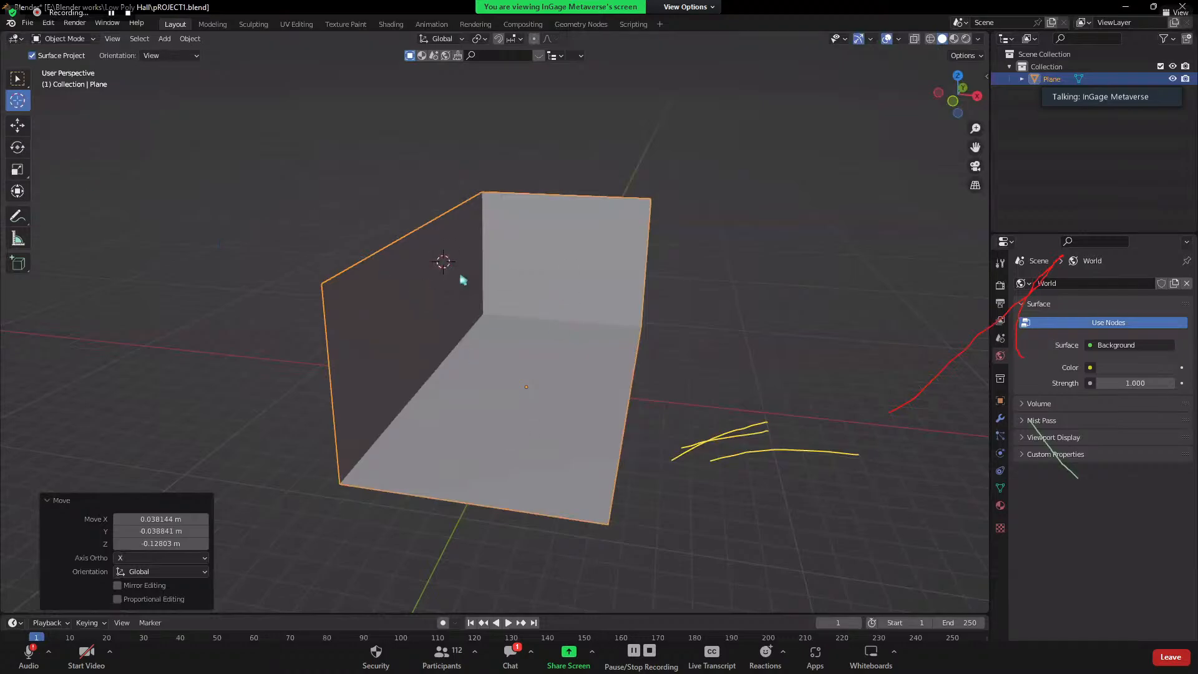
left_click(559, 249)
- Add a 2 m cube mesh at the 3D cursor on the back wall
key("shift+a")
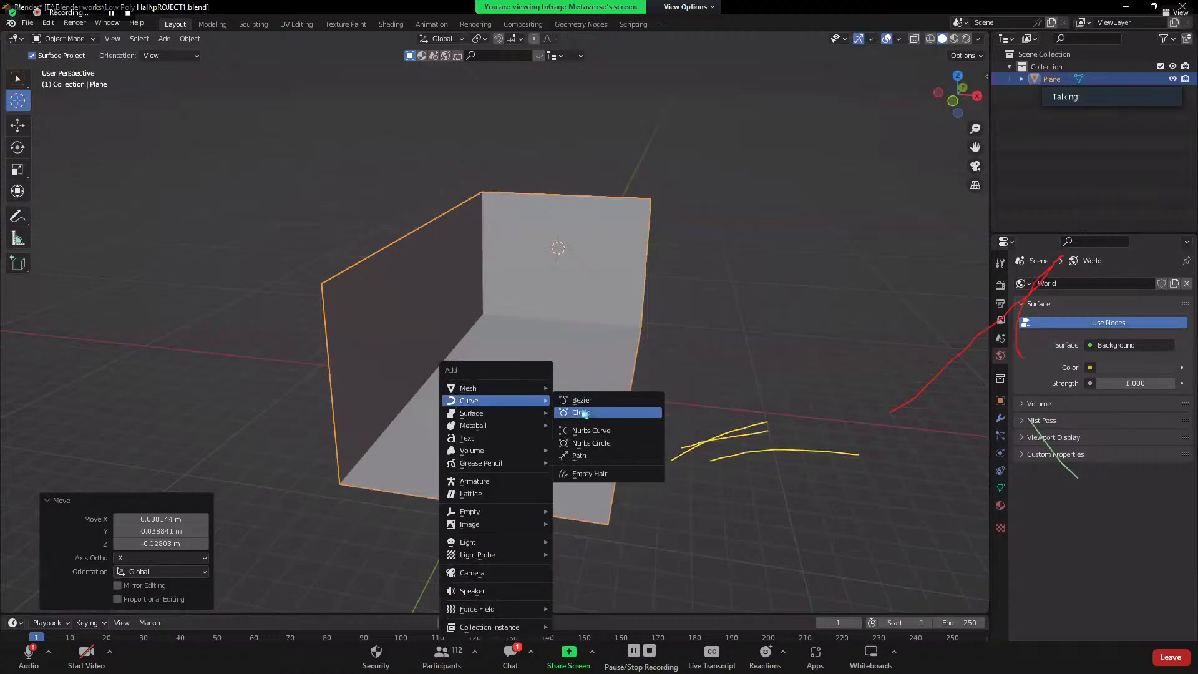
key("shift+a")
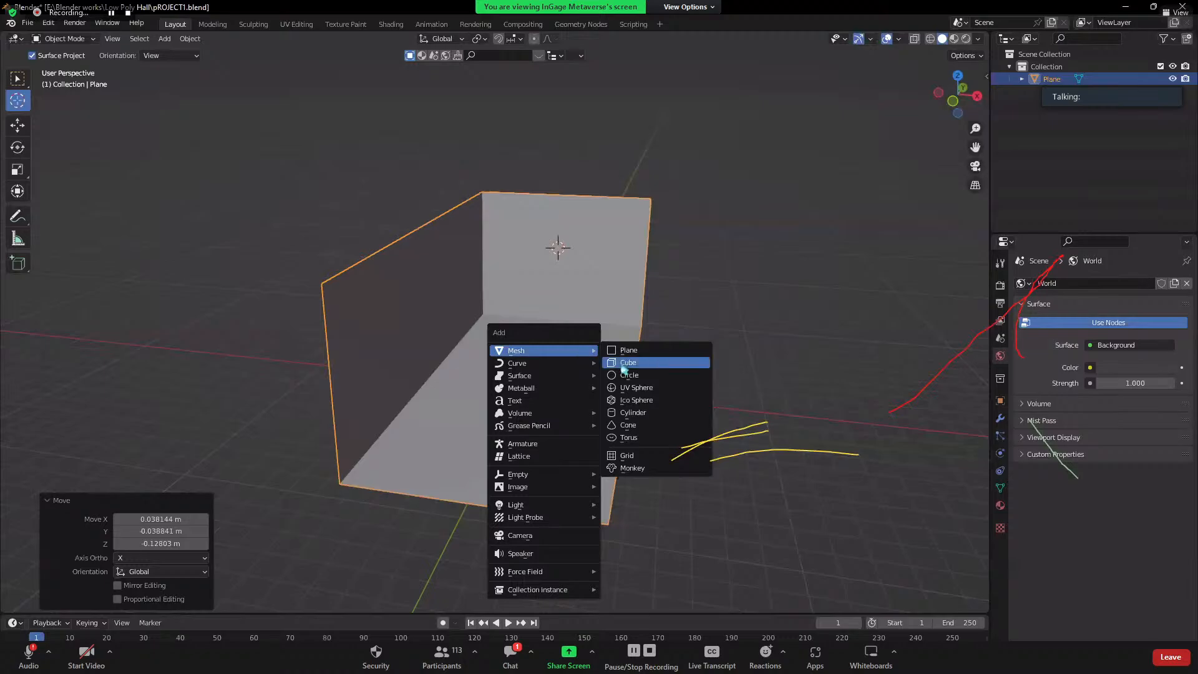
left_click(606, 363)
- Place the 3D cursor on the middle of the floor and add a second 2 m cube there
right_click(556, 400, "shift")
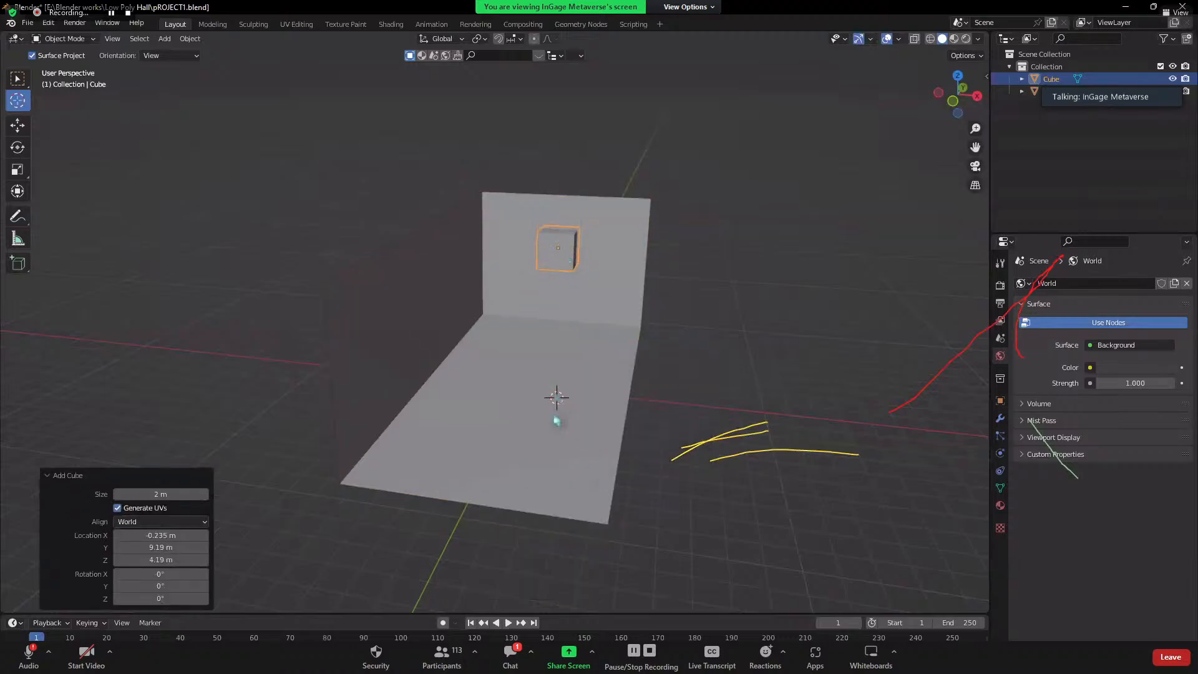
key("shift+a")
mouse_move(552, 421)
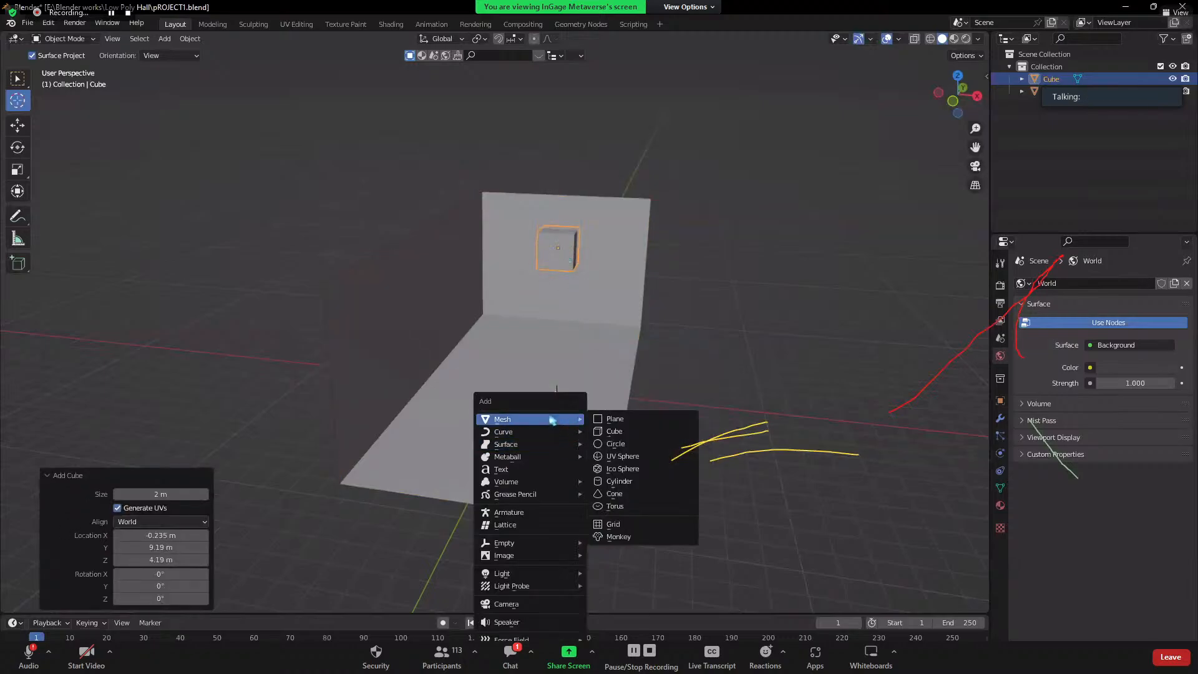
left_click(609, 434)
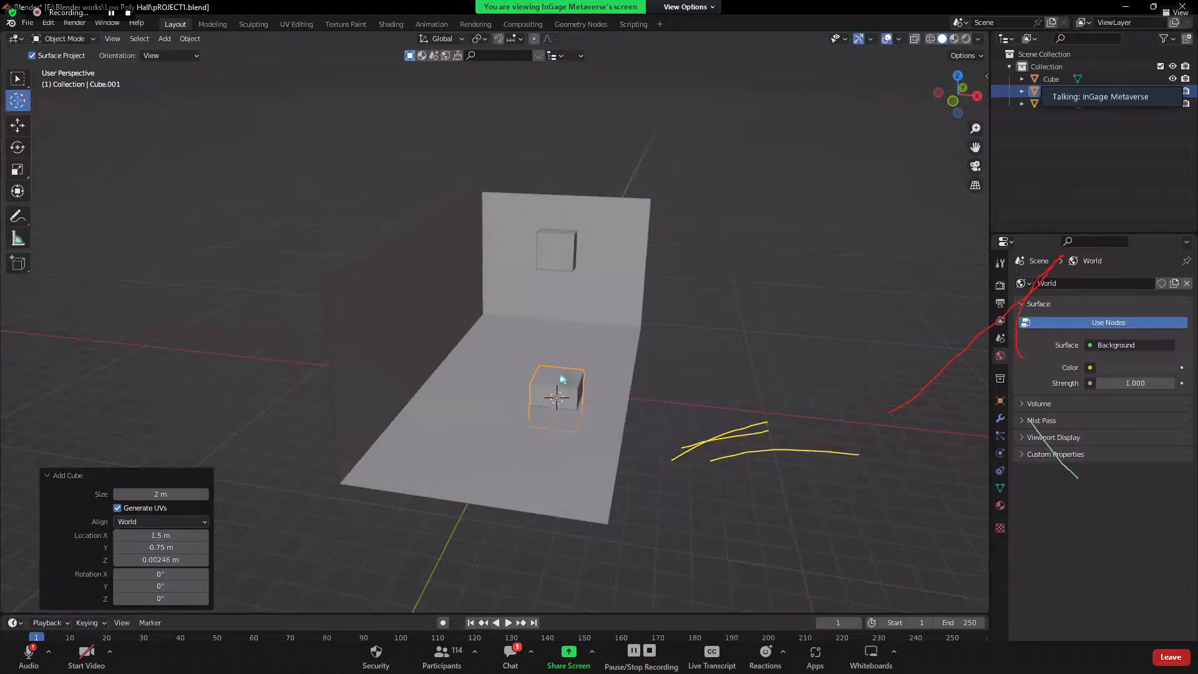
- Move the 3D cursor to the floor's far corner between the two walls and switch to the Select Box tool
right_click(399, 312, "shift")
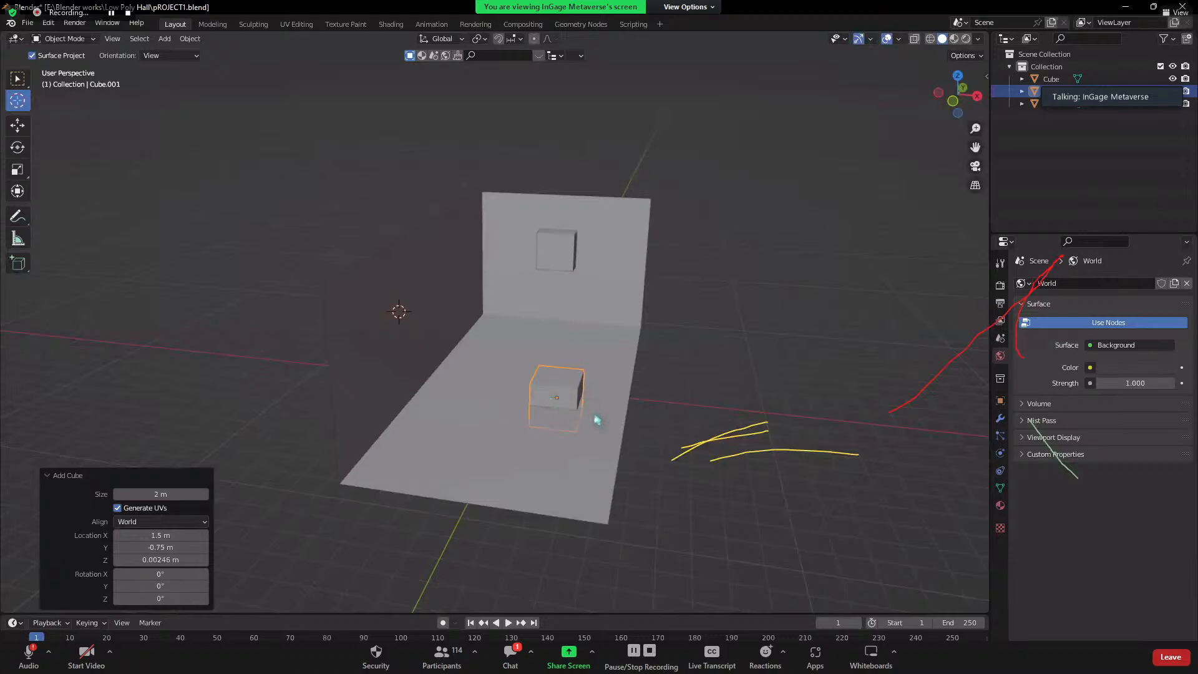
scroll(593, 420, "up", 4)
middle_click_drag(599, 420, 495, 395)
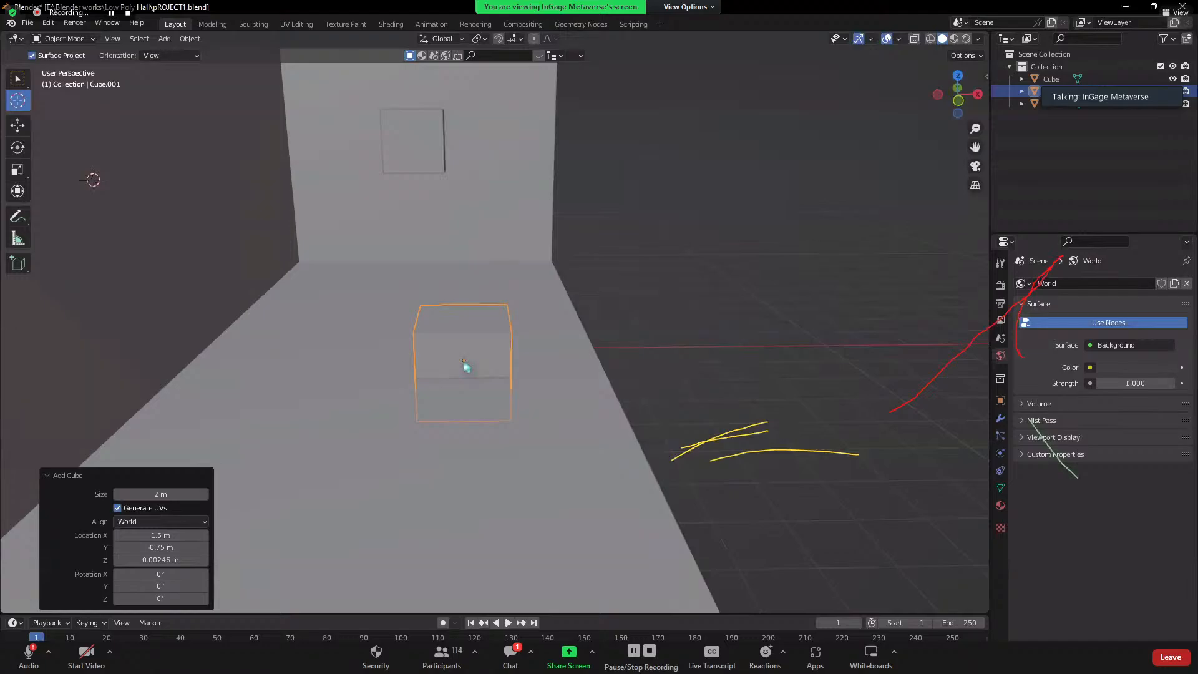
scroll(471, 381, "up", 3)
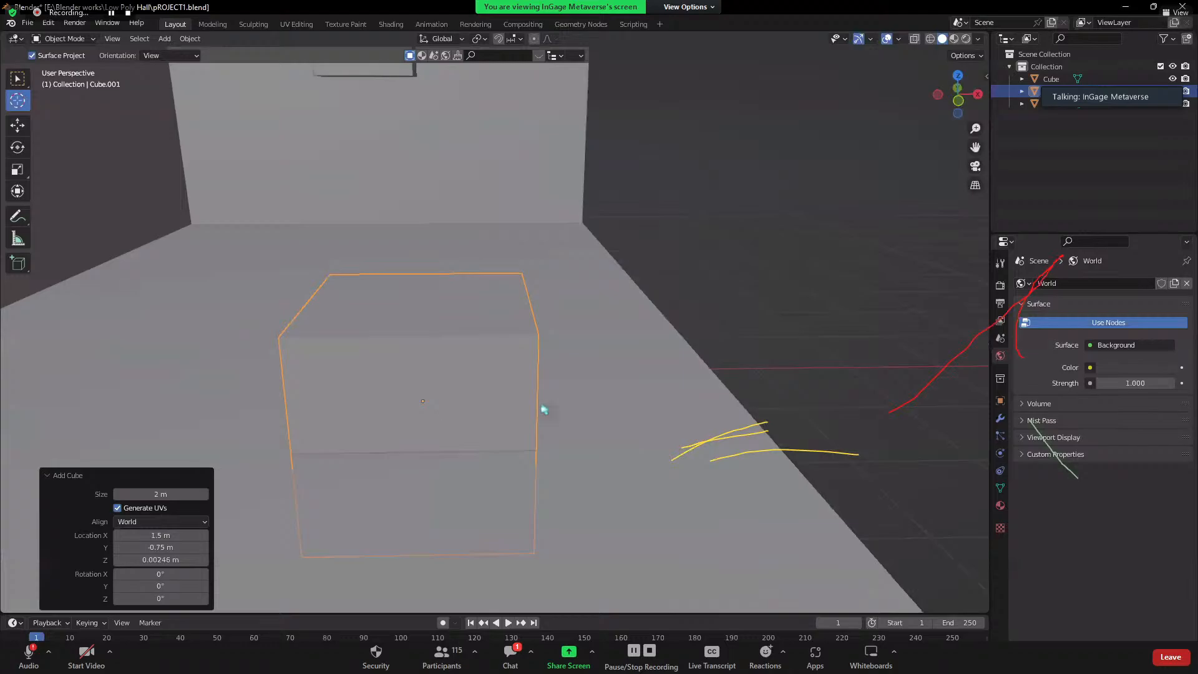
scroll(544, 410, "down", 3)
left_click_drag(599, 505, 609, 522)
scroll(593, 490, "down", 3)
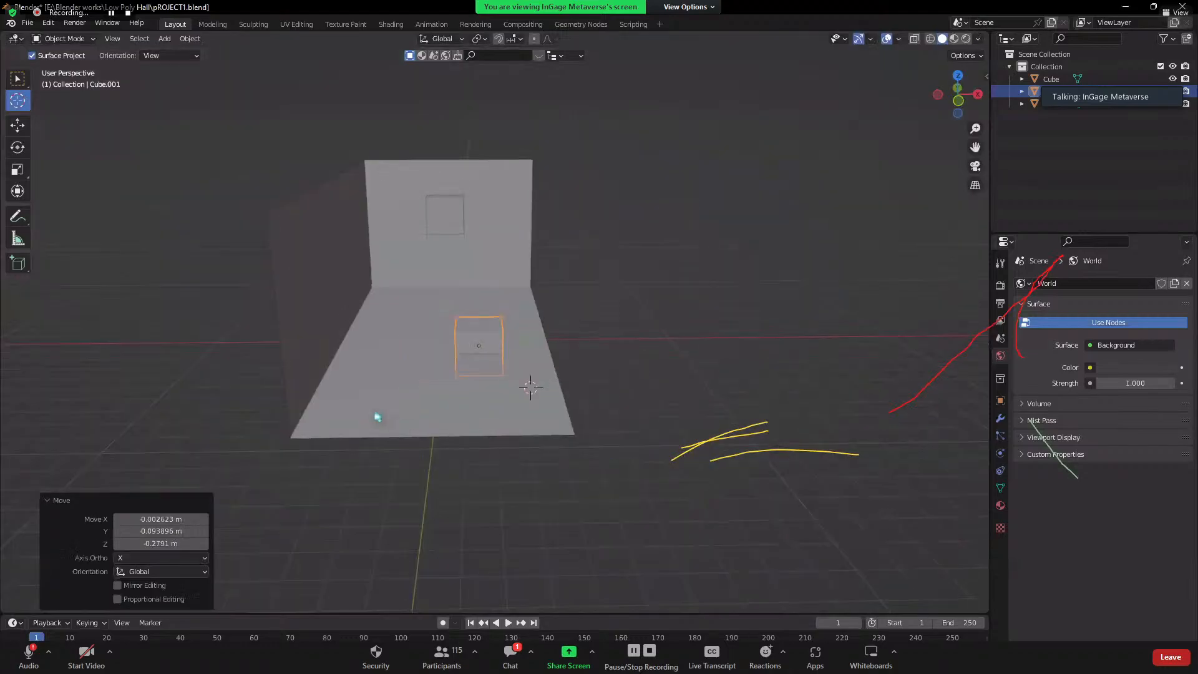
left_click(387, 293)
left_click(17, 78)
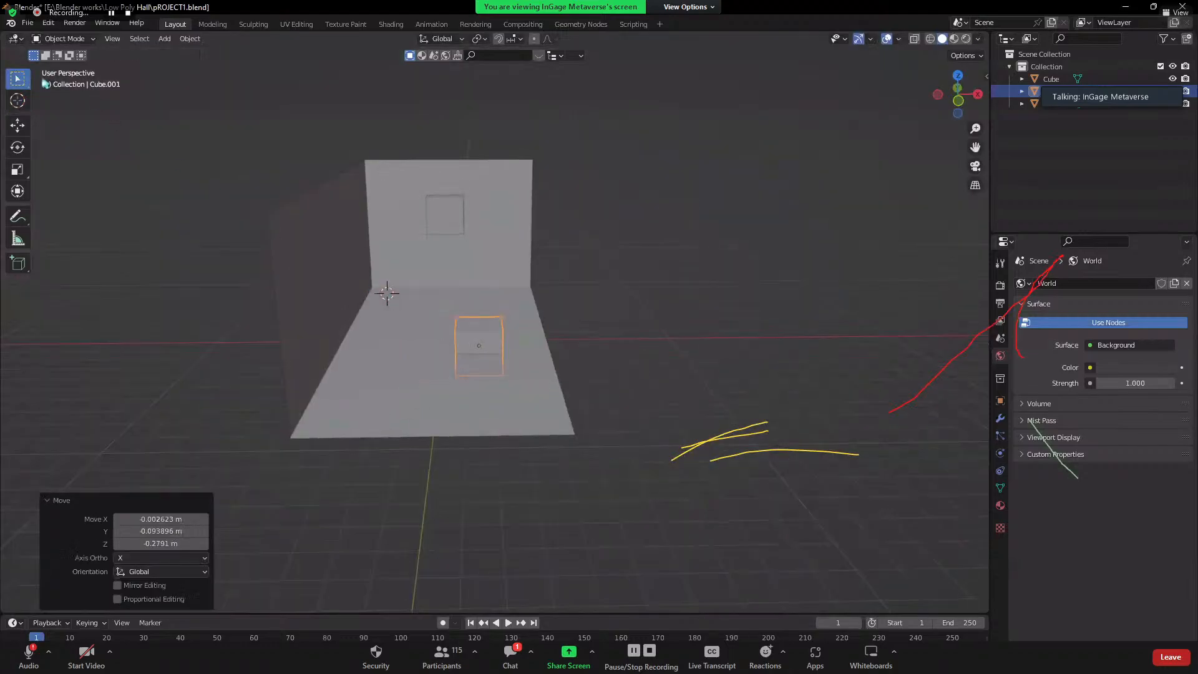
- Select the room mesh and the cubes in turn to tell the separate objects apart, ending on the floor cube
left_click(437, 342)
left_click(459, 347)
left_click(475, 355)
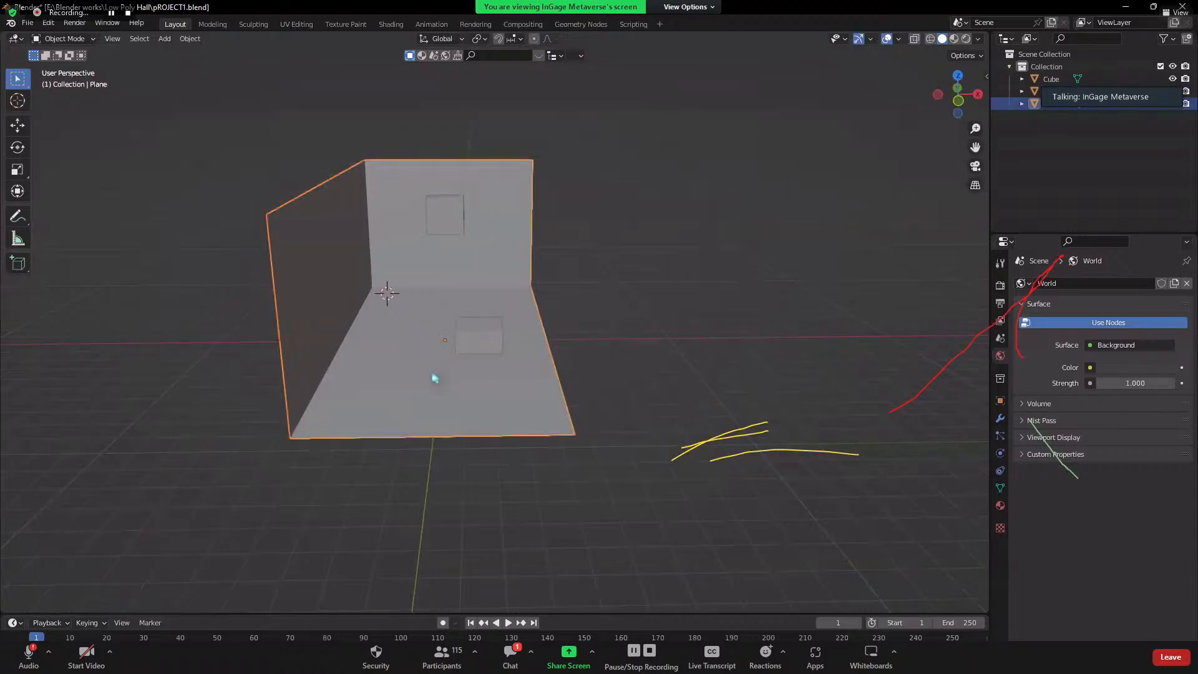
left_click(485, 364)
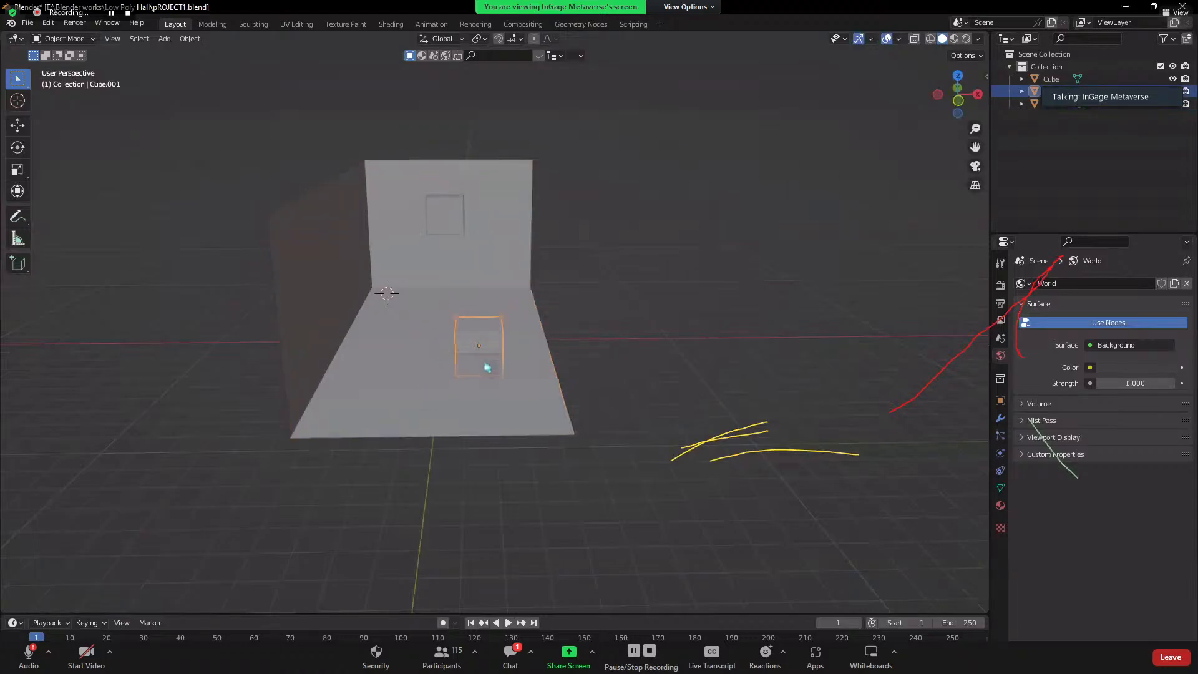
left_click(453, 355)
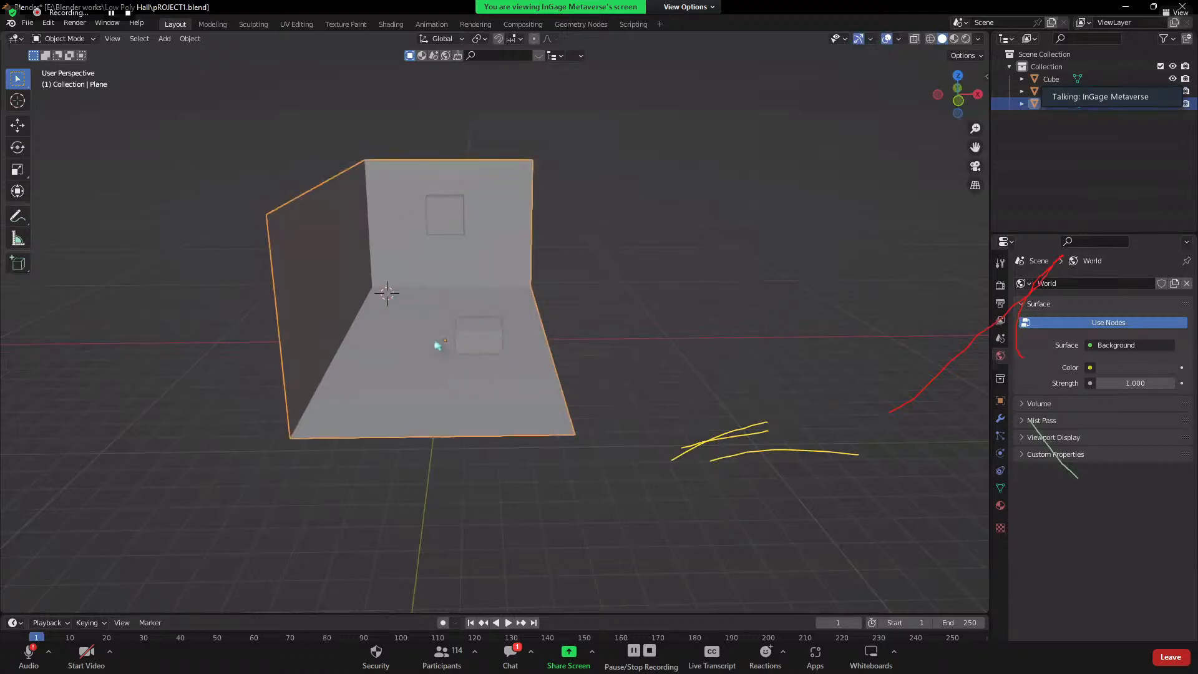
scroll(474, 393, "down", 4)
scroll(468, 393, "up", 2)
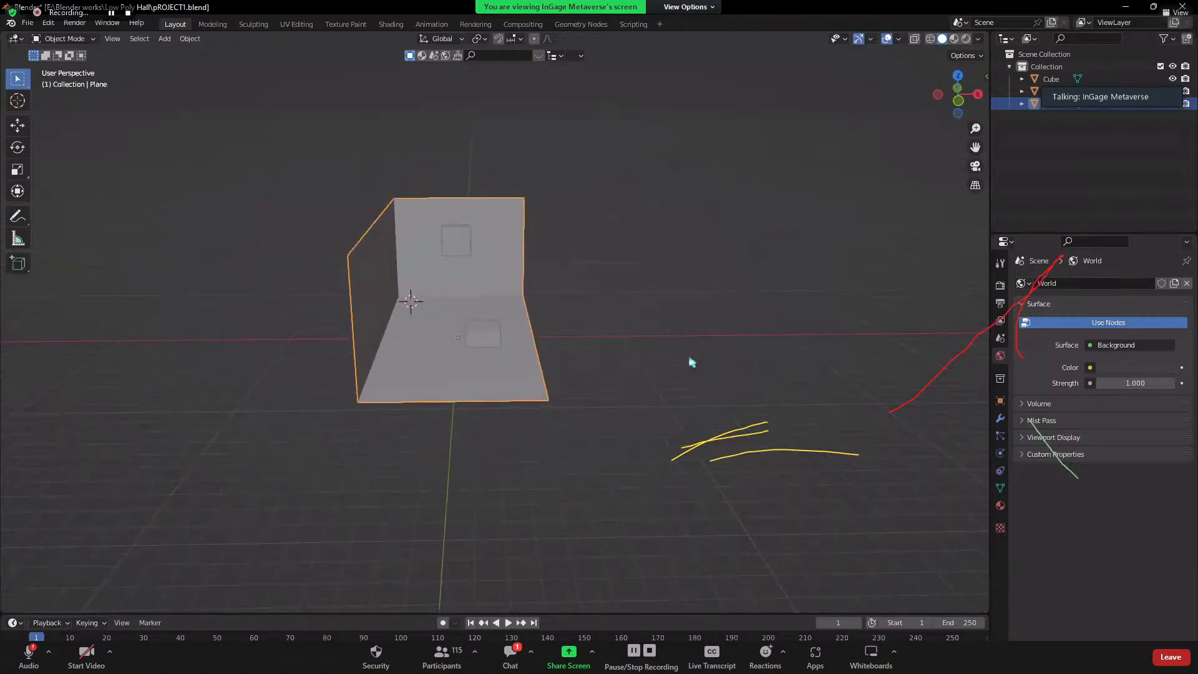
left_click(677, 356)
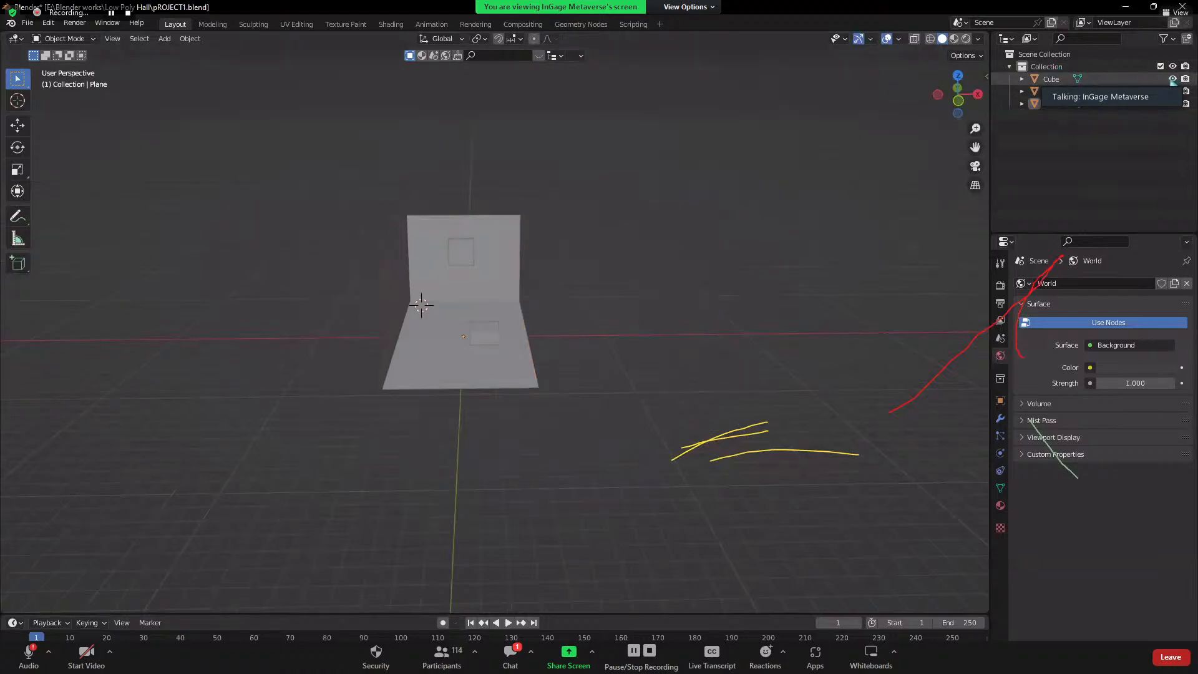
left_click(461, 251)
left_click(489, 322)
left_click(494, 326)
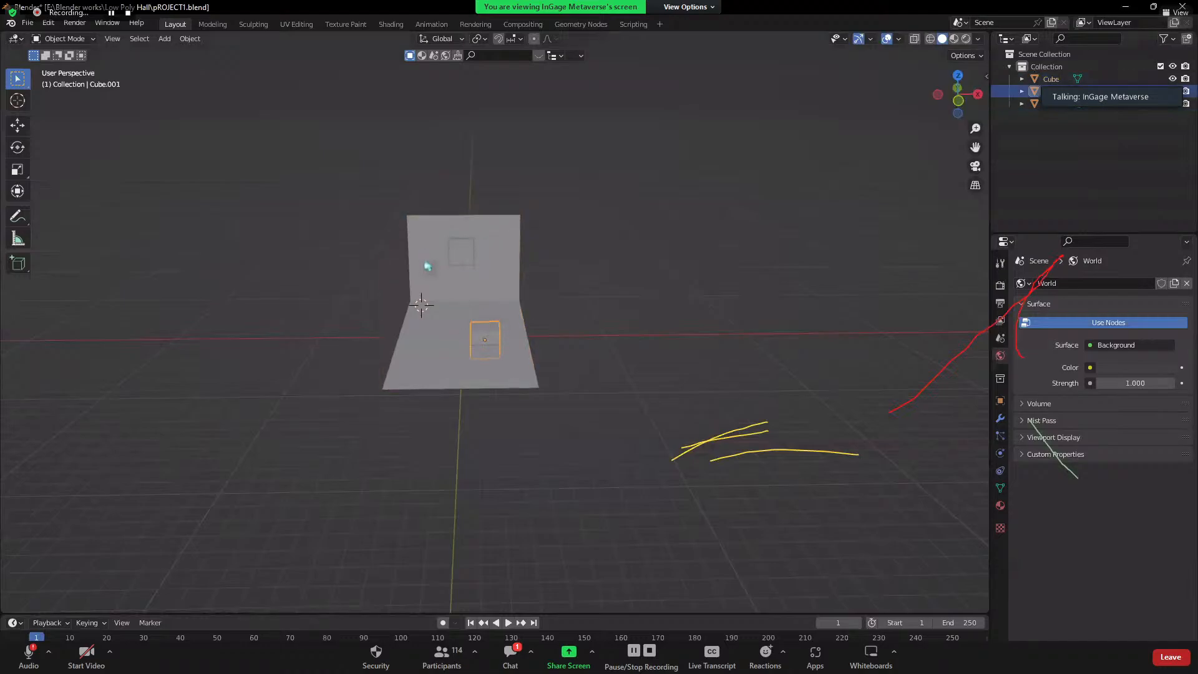
- Briefly hide the floor cube, show it again, and hide the walled room mesh in the viewport
left_click(423, 273)
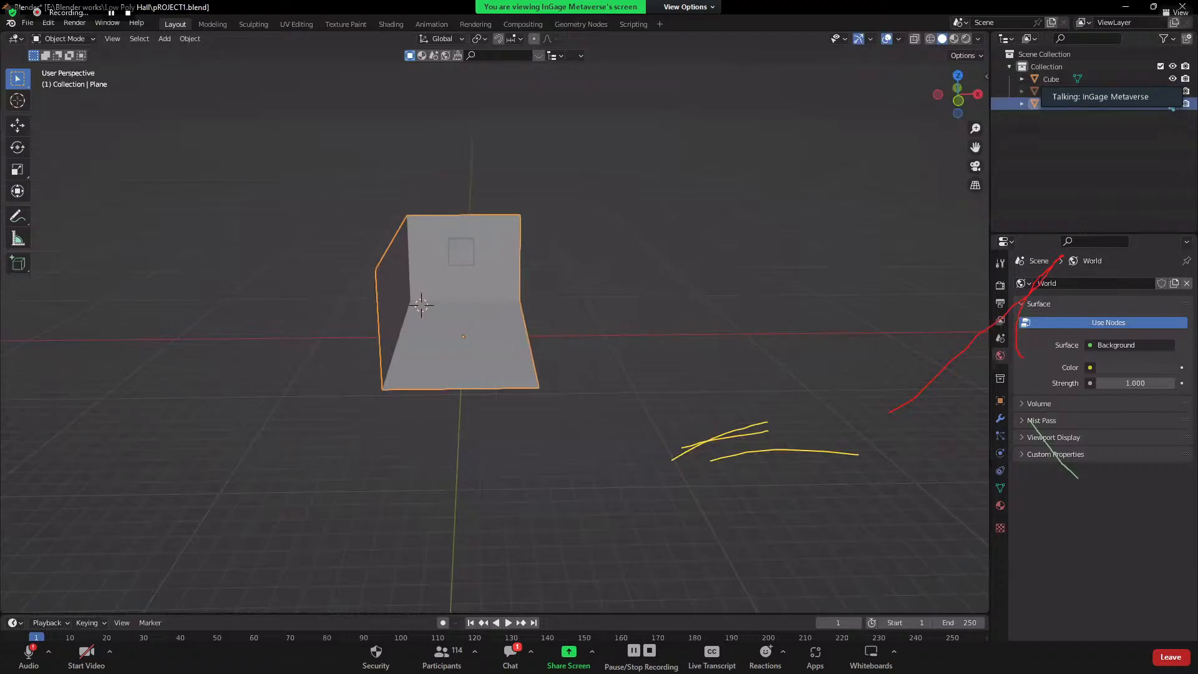
key("h")
key("alt+h")
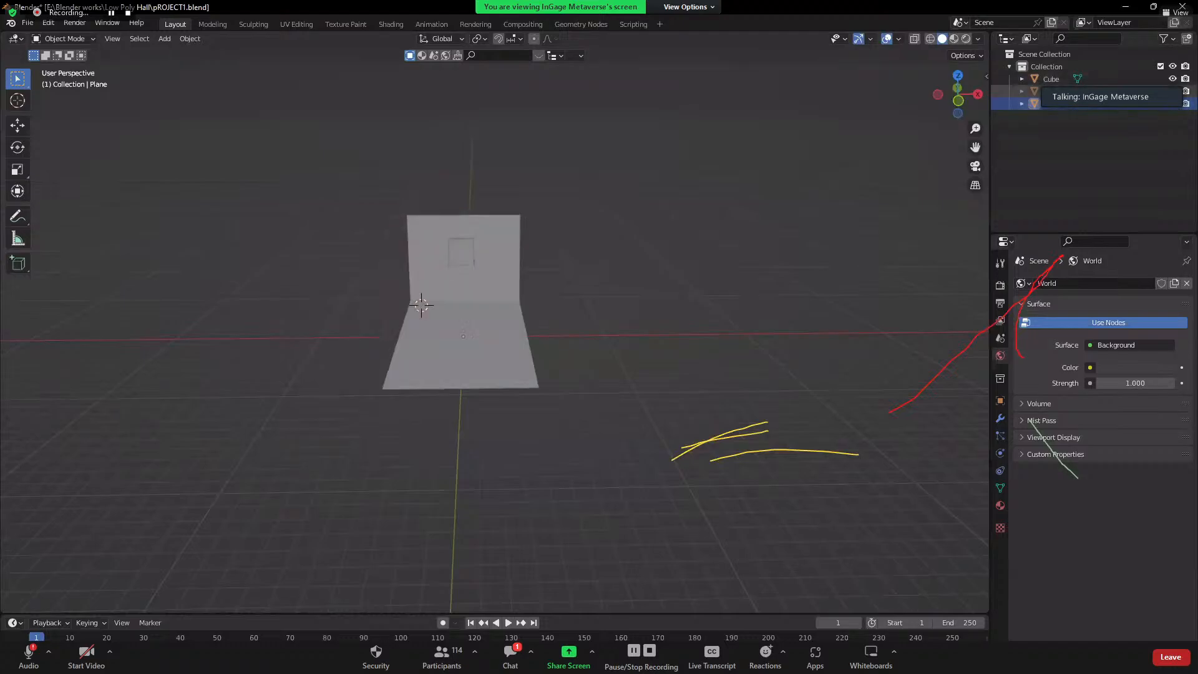
left_click(1168, 108)
left_click(1172, 103)
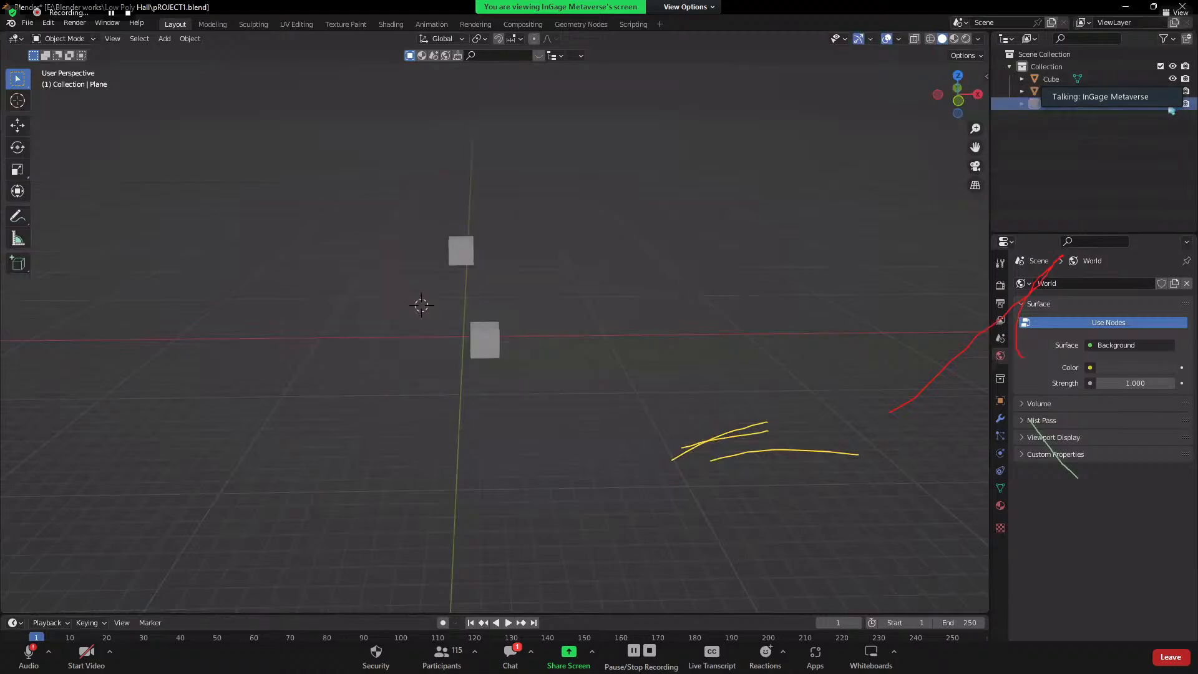
middle_click_drag(697, 198, 780, 284)
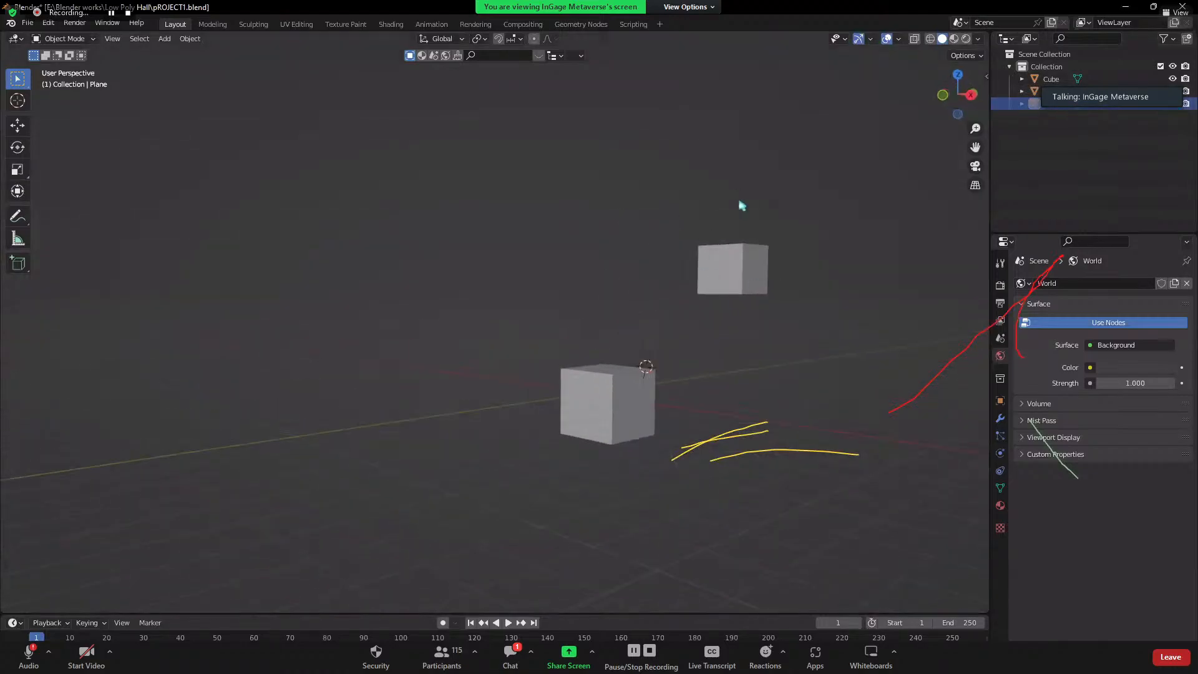
- Show the walled room mesh again and snap the 3D cursor to the world origin
middle_click_drag(705, 284, 390, 195)
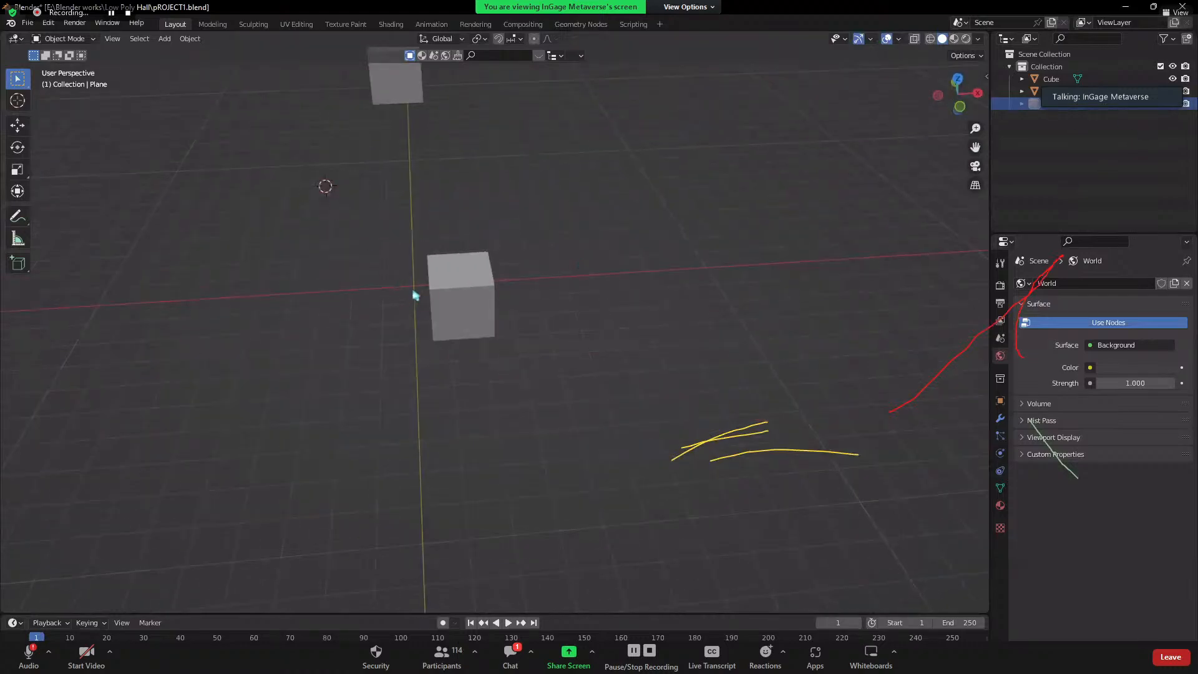
left_click(1172, 103)
key("shift+s")
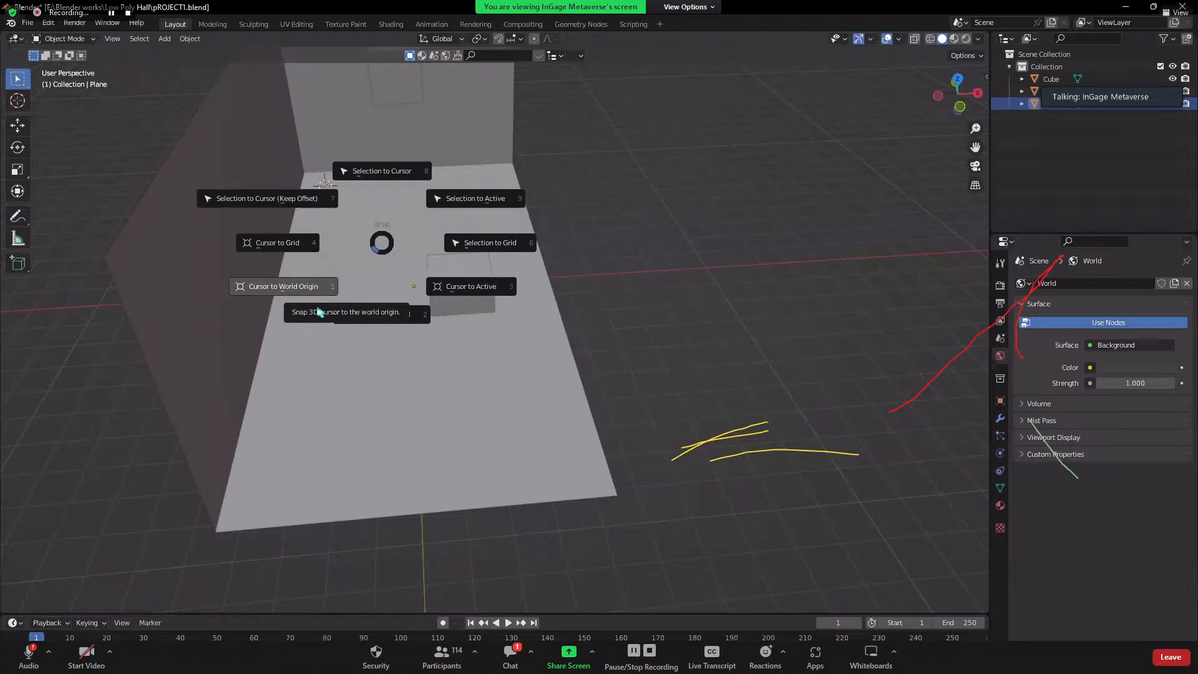
left_click(318, 312)
middle_click_drag(461, 342, 485, 320)
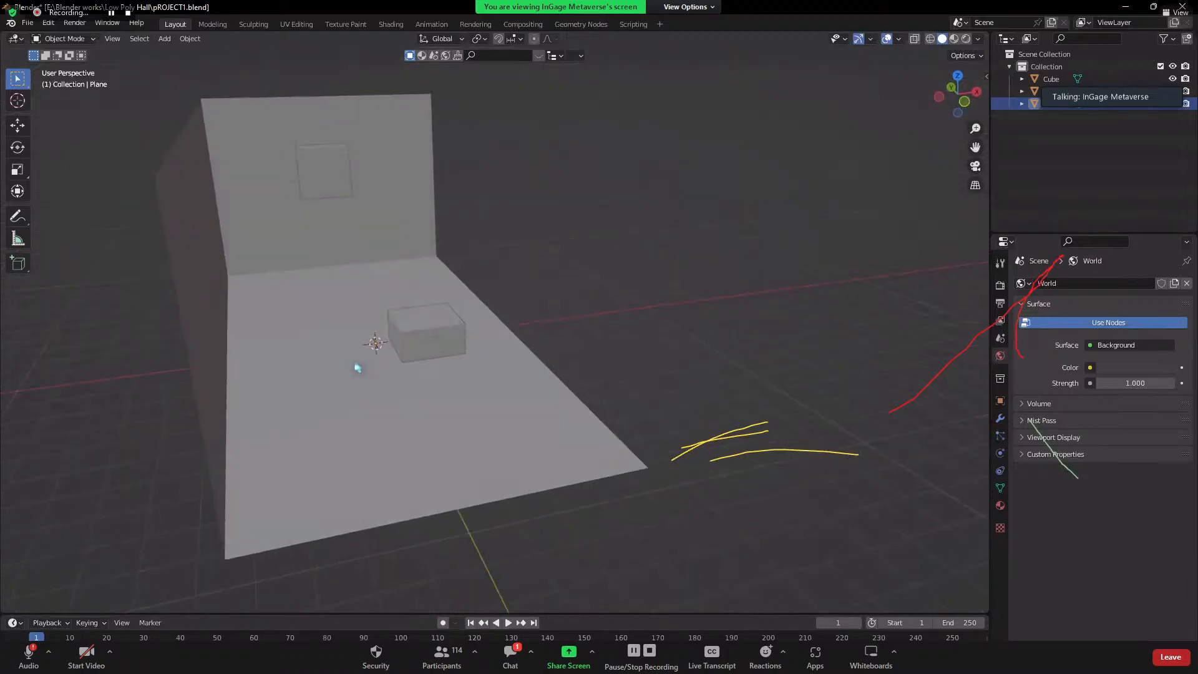
scroll(383, 367, "down", 2)
scroll(415, 350, "up", 2)
middle_click_drag(455, 335, 497, 258)
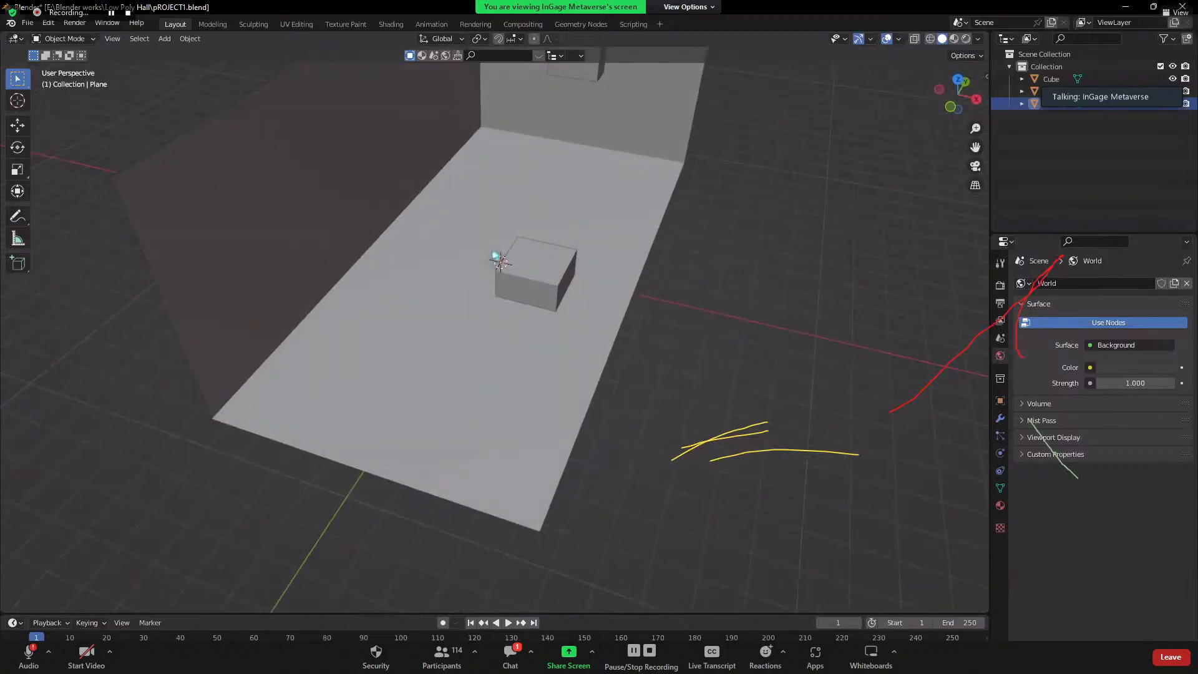
- Select both cubes together and delete them, keeping only the walled room mesh
scroll(470, 343, "down", 3)
middle_click_drag(470, 342, 489, 324)
left_click(482, 376)
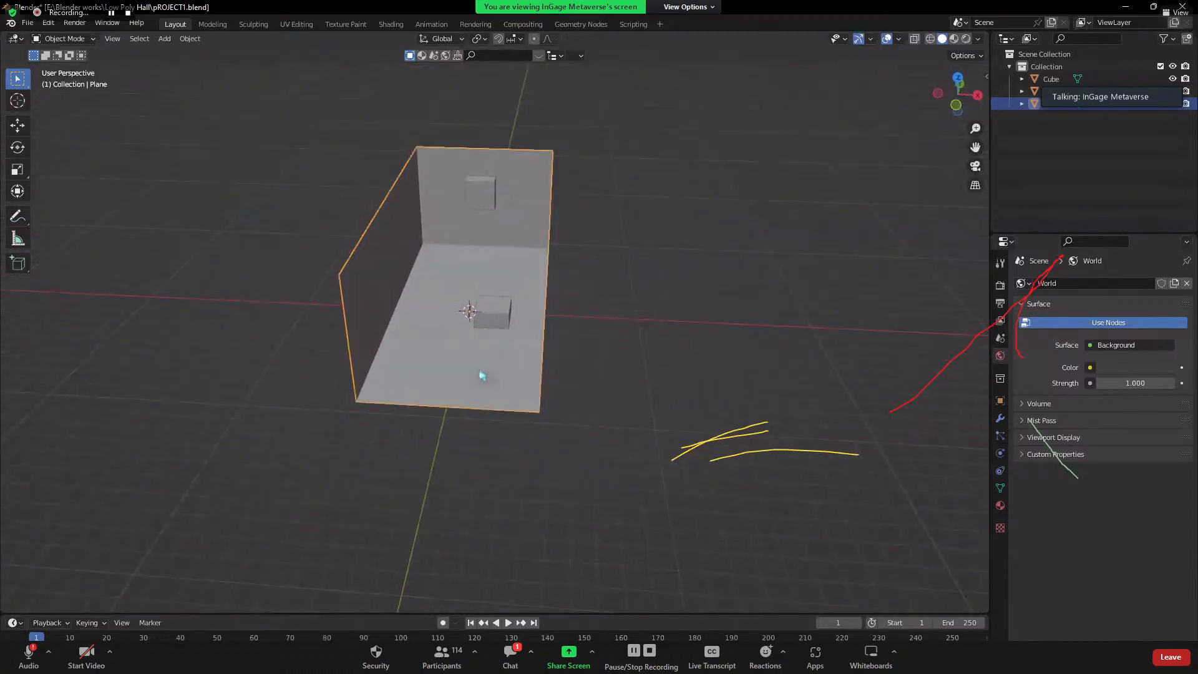
left_click(491, 205)
left_click(489, 324, "shift")
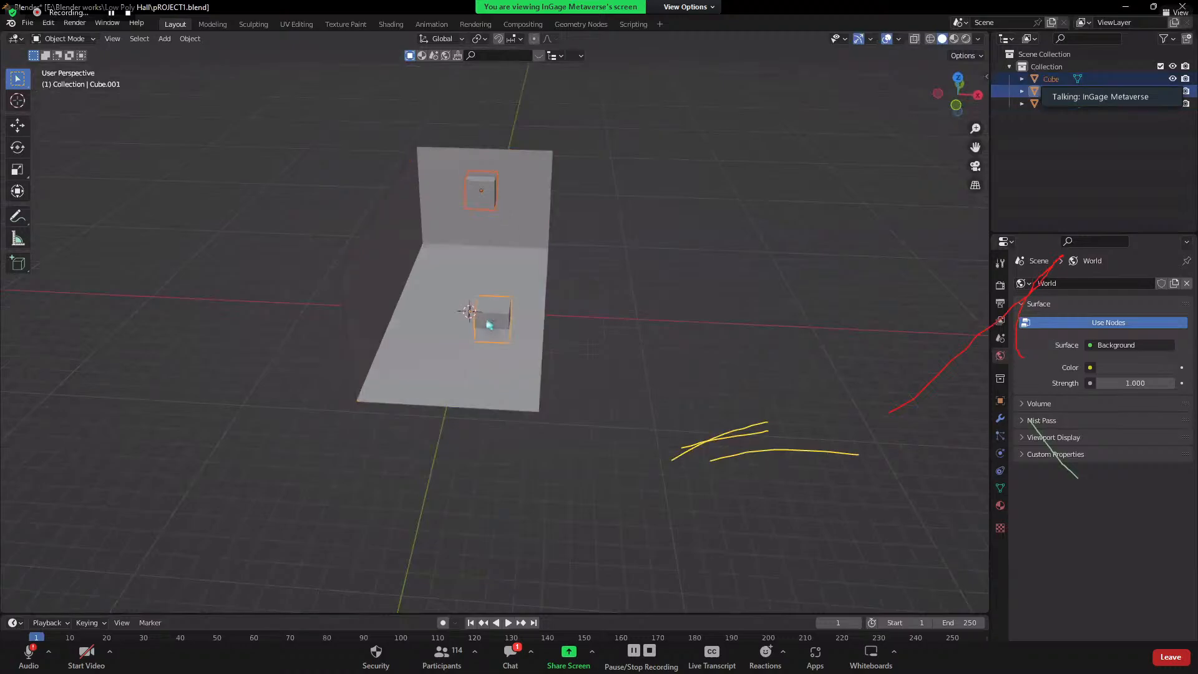
key("x")
left_click(488, 324)
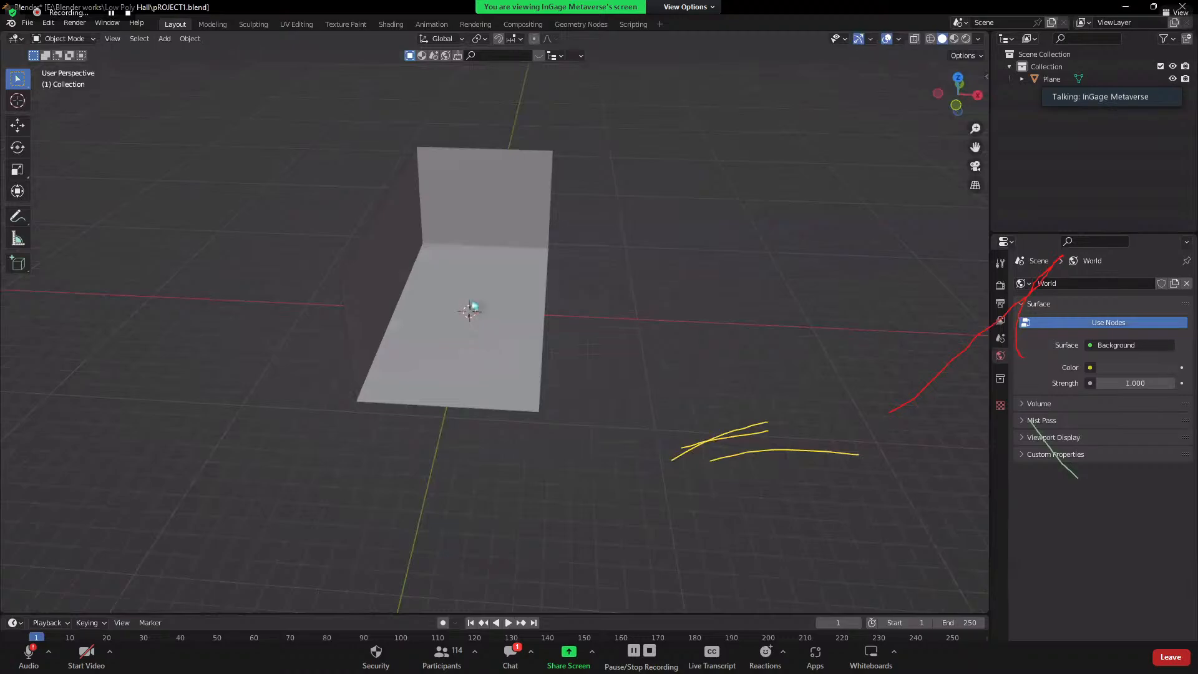
- Enter Edit Mode on the walled room mesh with face selection and select the floor face
left_click(491, 376)
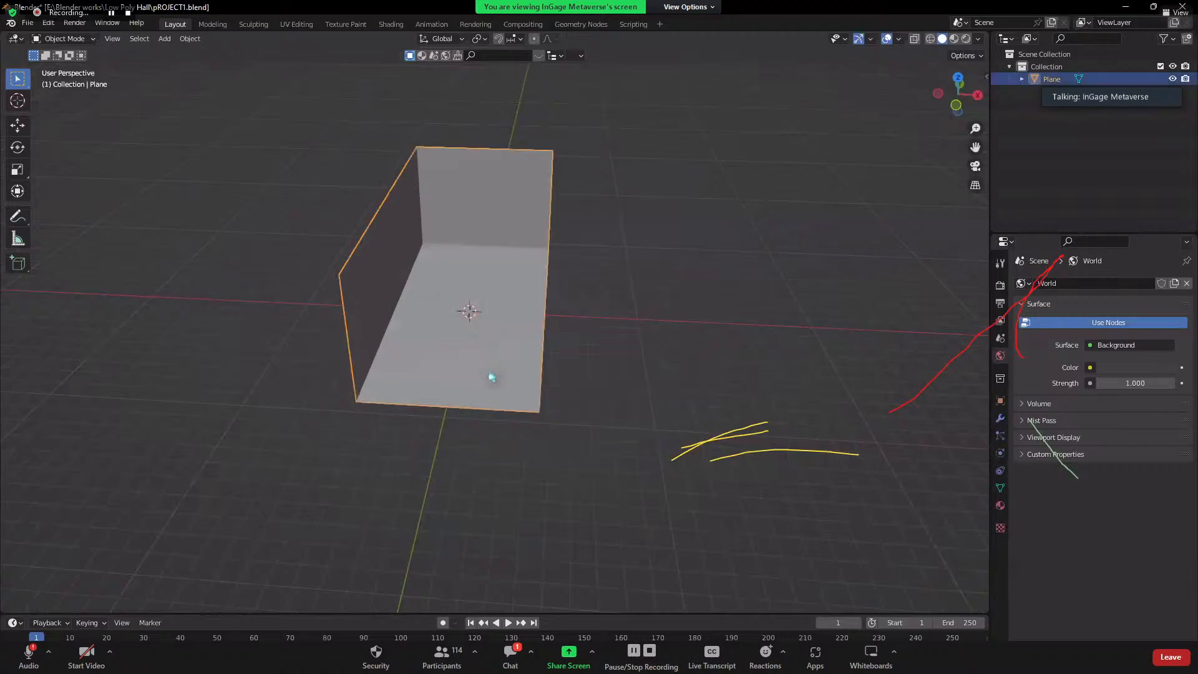
key("Tab")
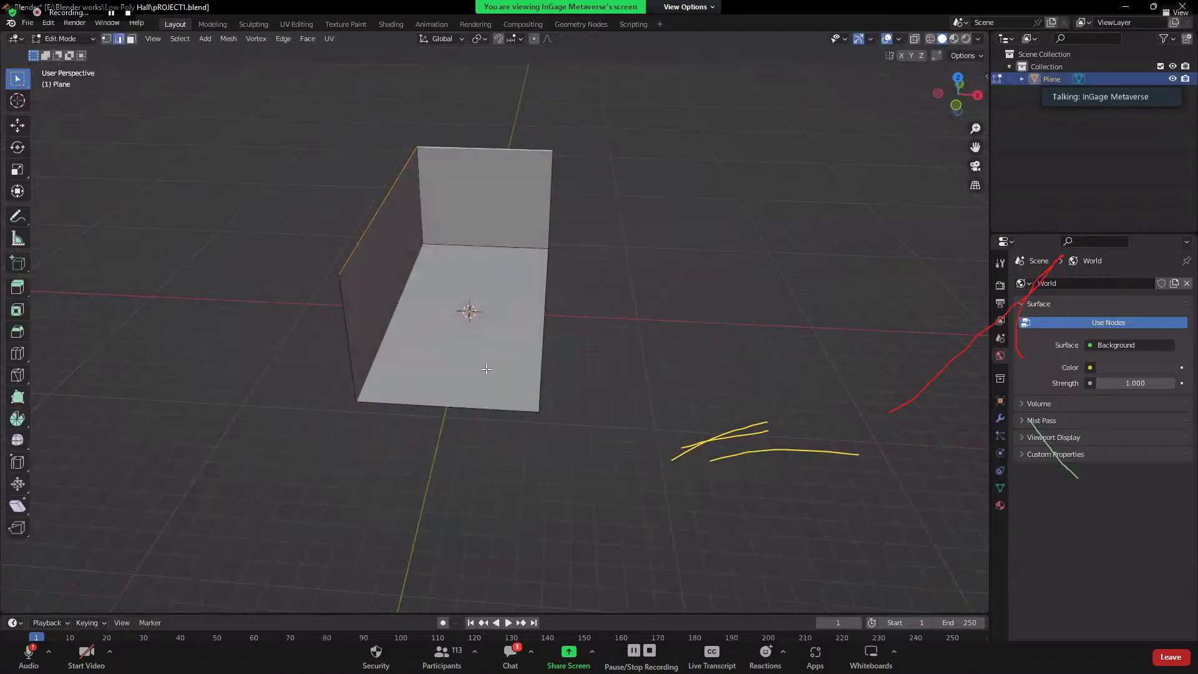
left_click(131, 39)
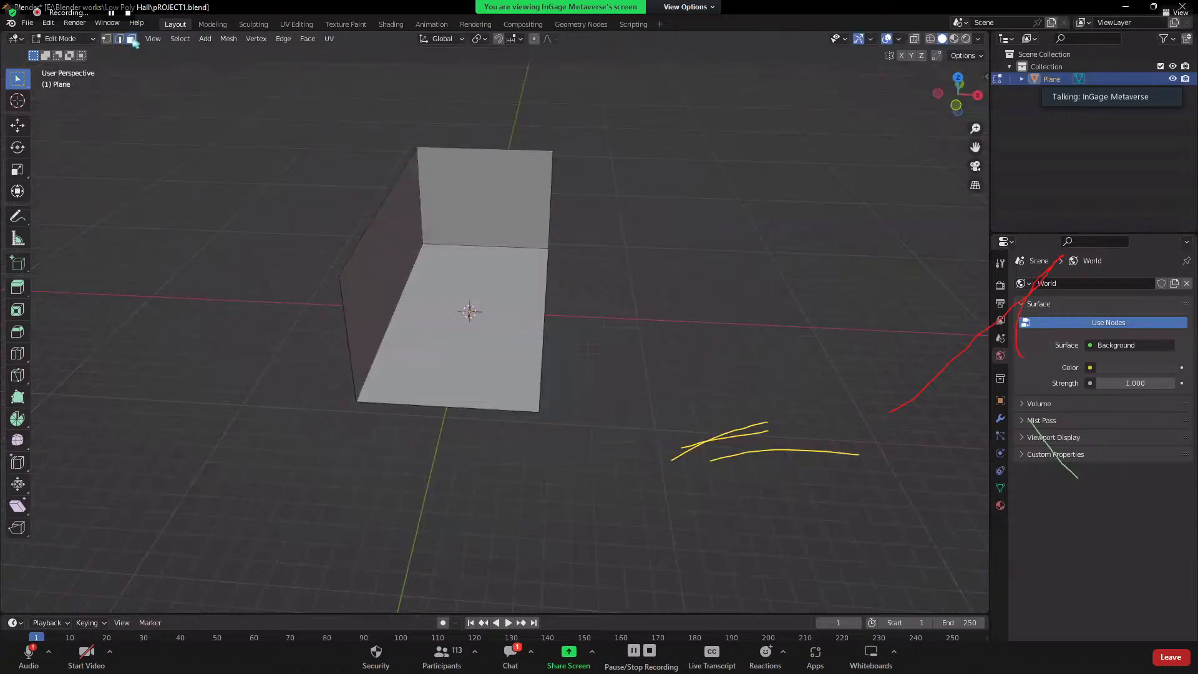
left_click(492, 349)
middle_click_drag(496, 357, 544, 358)
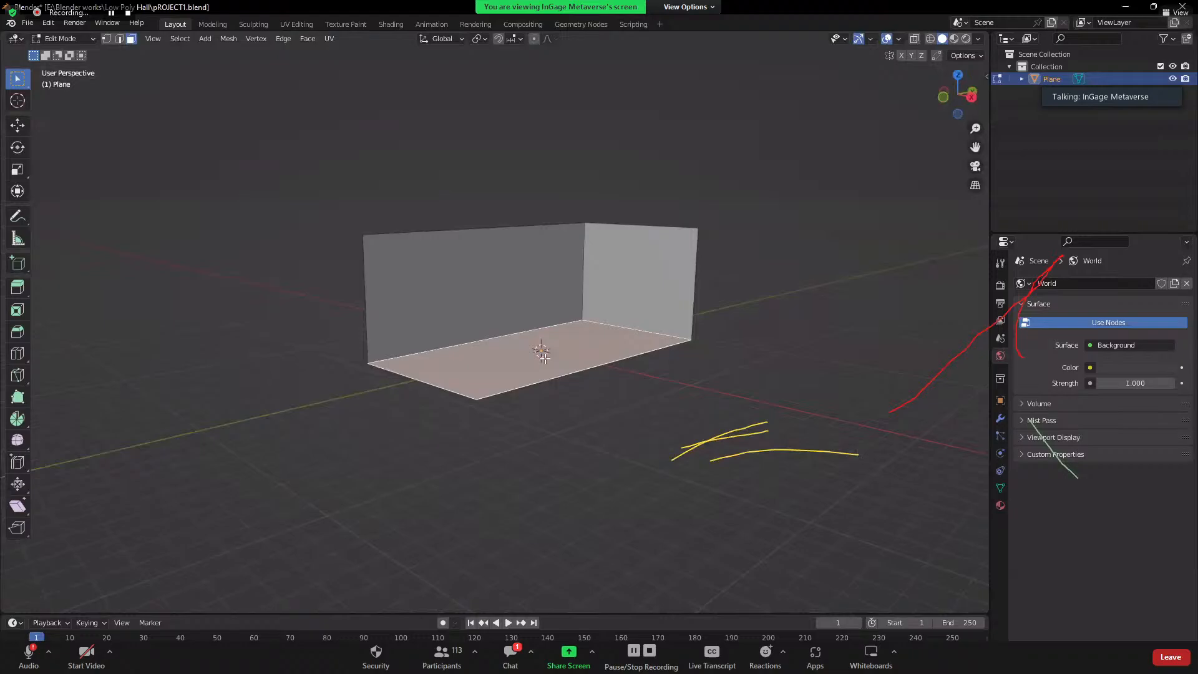
- Select the long side wall's face and snap the 3D cursor to its centre
left_click(483, 294)
key("shift+s")
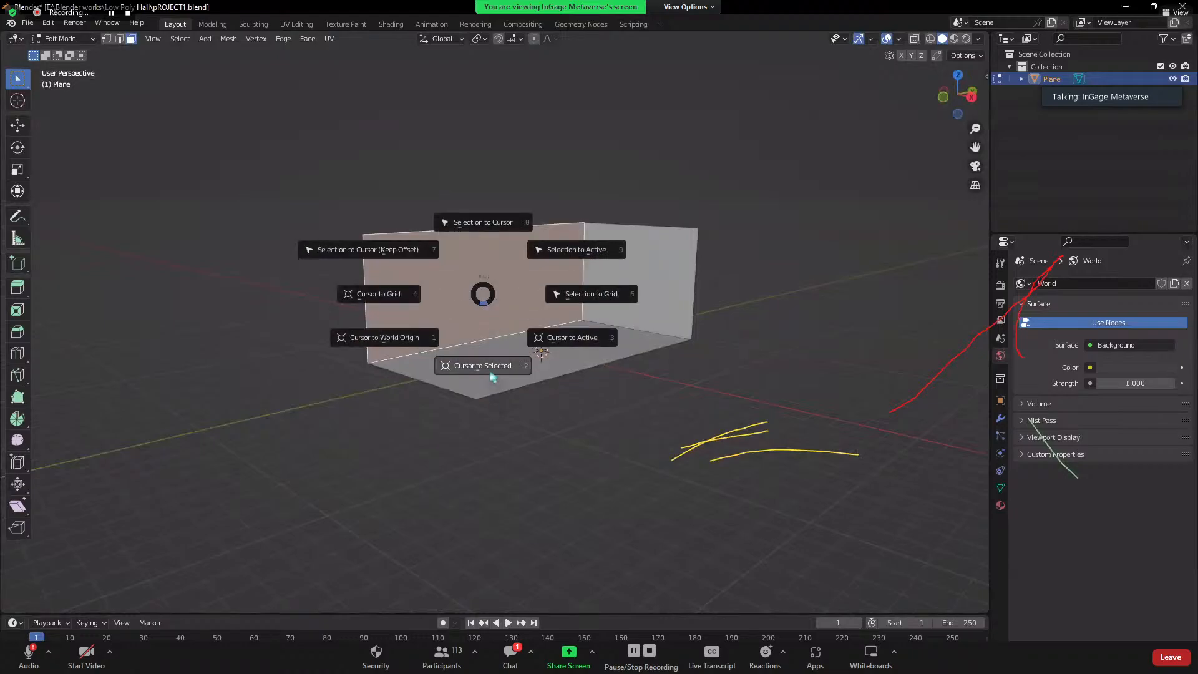
left_click(492, 377)
middle_click_drag(588, 393, 362, 286)
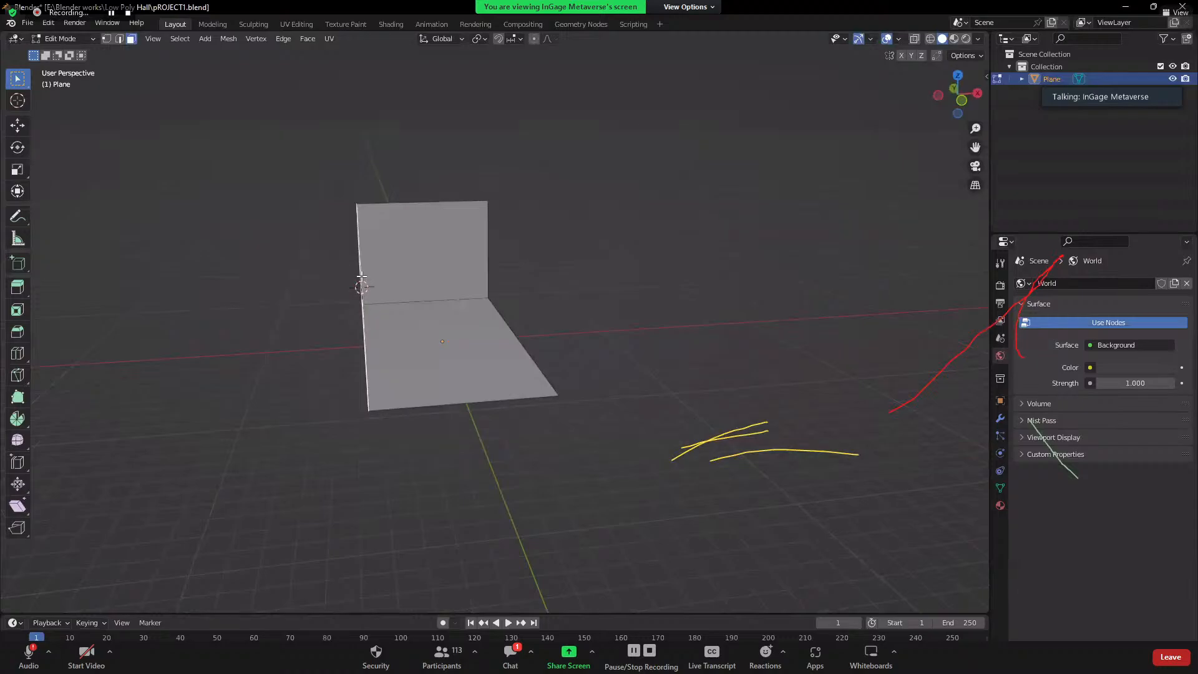
- Snap the 3D cursor to the centre of the selected floor face and return to Object Mode
key("shift+s")
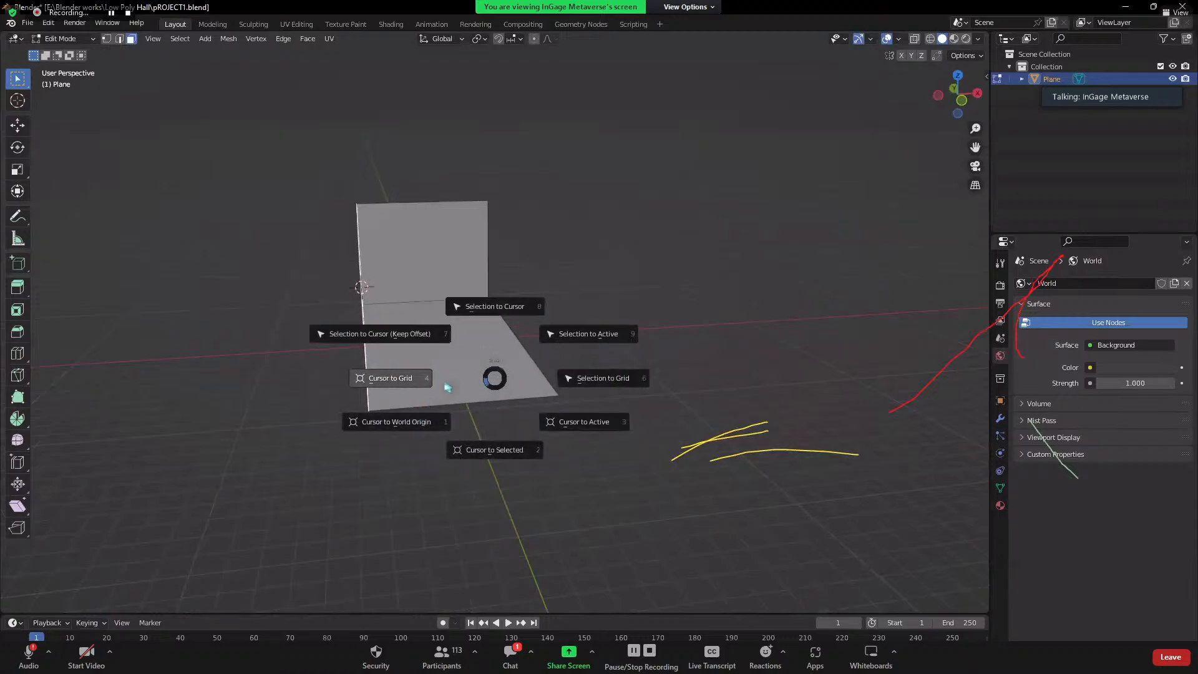
key("Escape")
left_click(468, 346)
key("shift+s")
key("2")
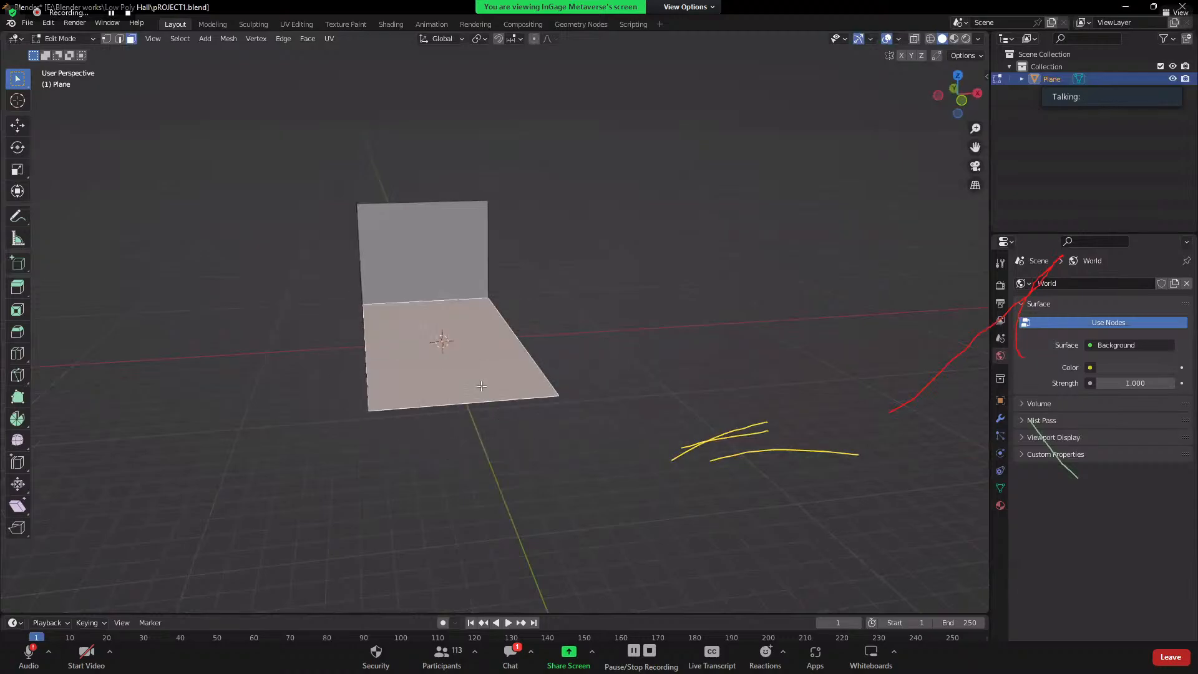
key("shift+s")
left_click(479, 452)
middle_click_drag(493, 399, 522, 319)
key("Tab")
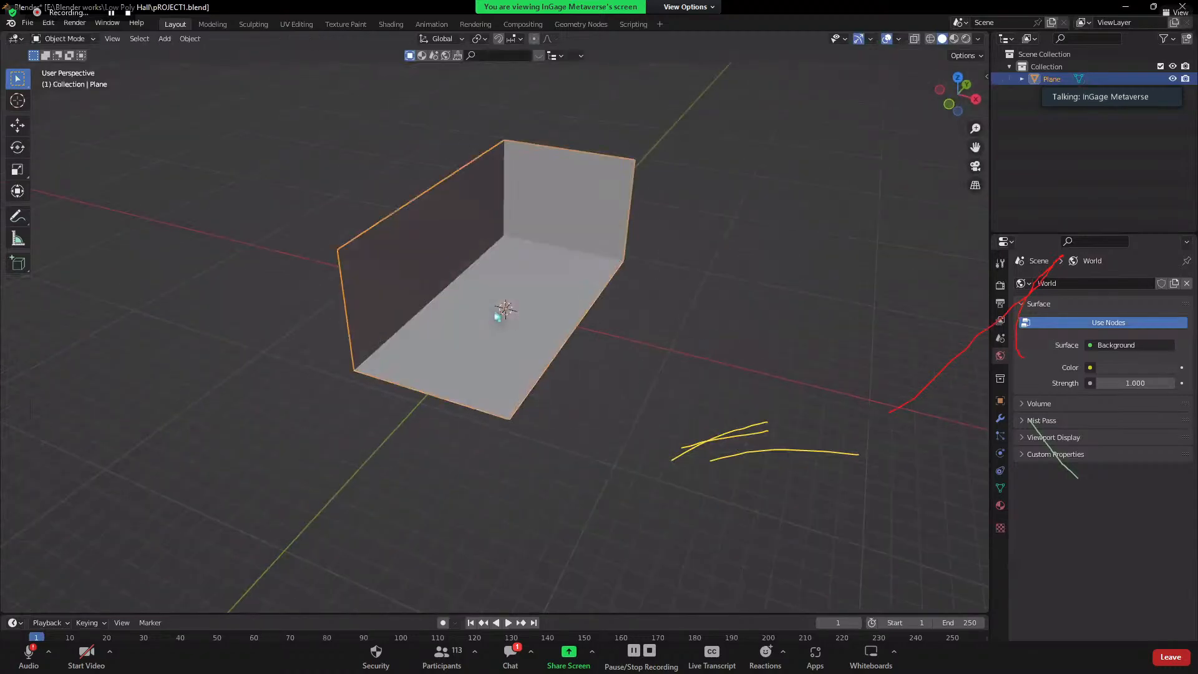
- Add a 2 m cube as a separate object at the 3D cursor in Object Mode and undo it
key("Tab")
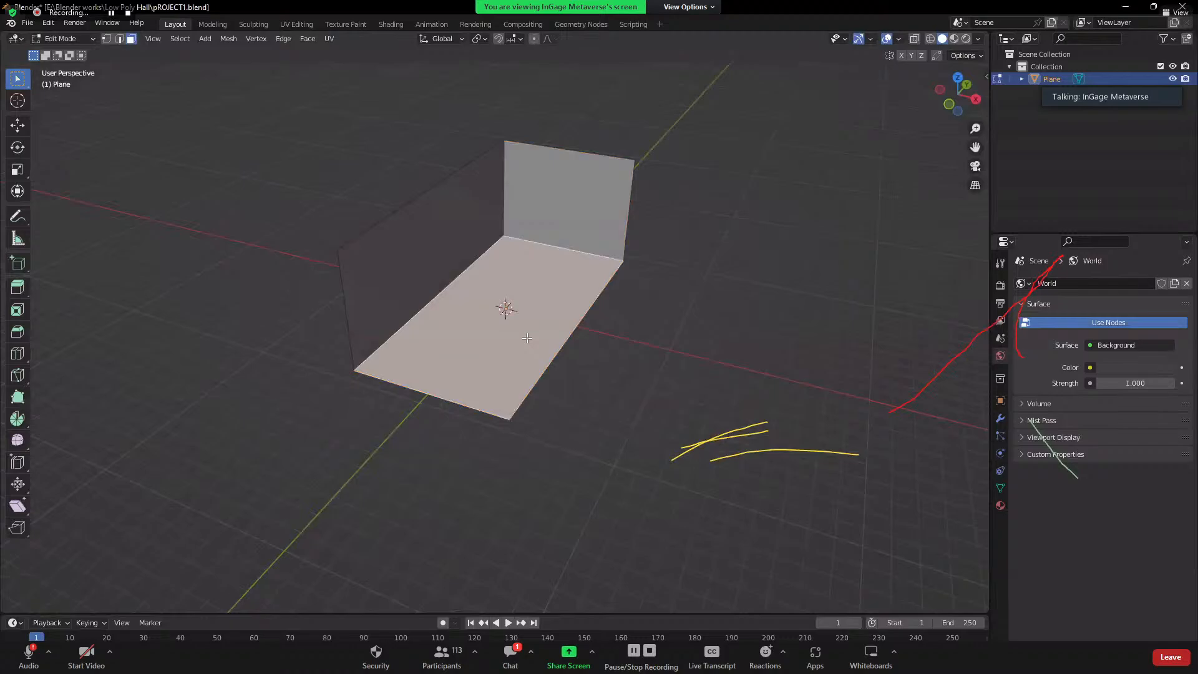
key("Tab")
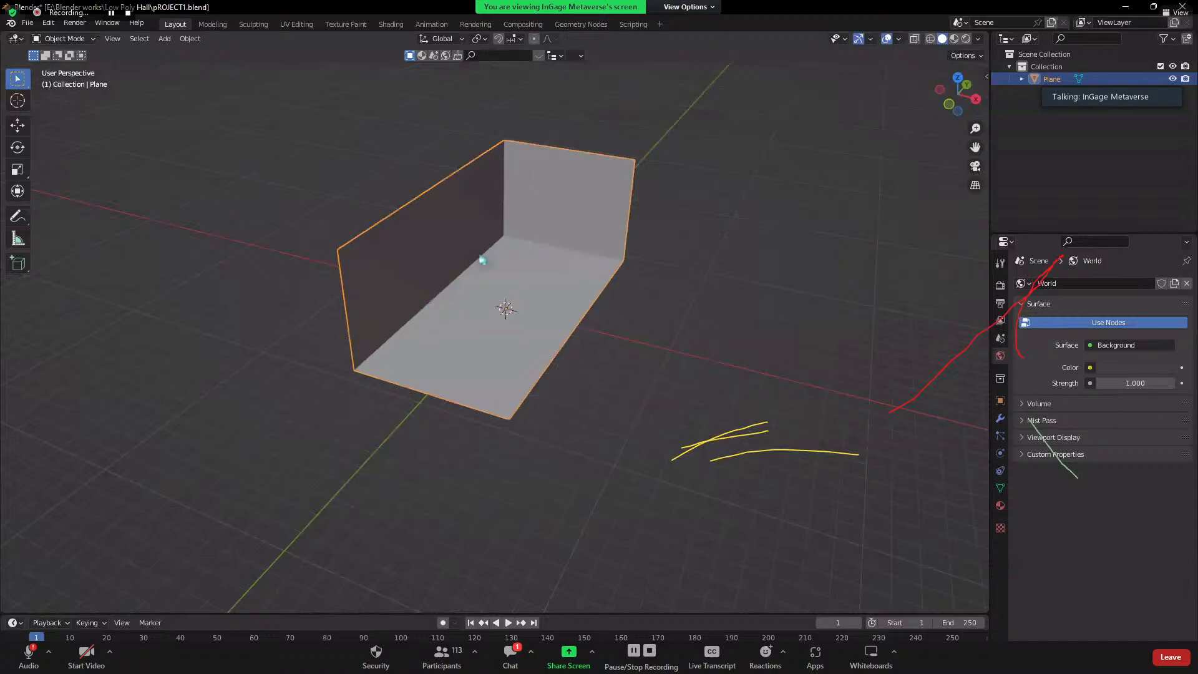
key("shift+a")
mouse_move(480, 256)
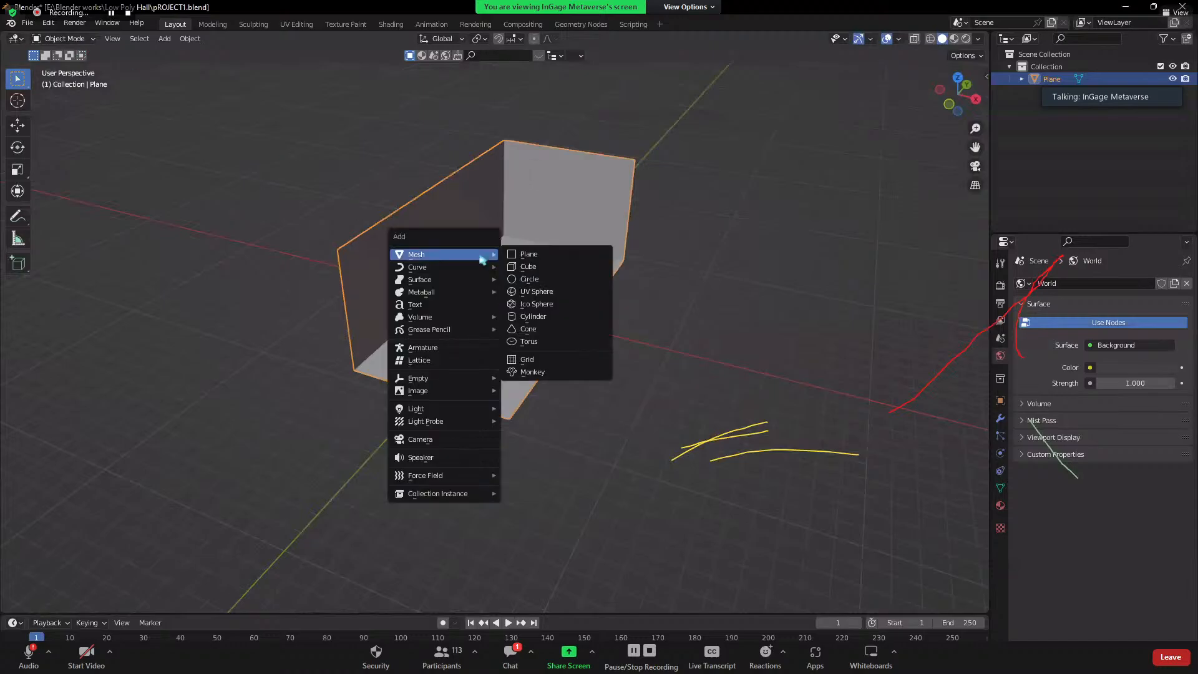
left_click(525, 267)
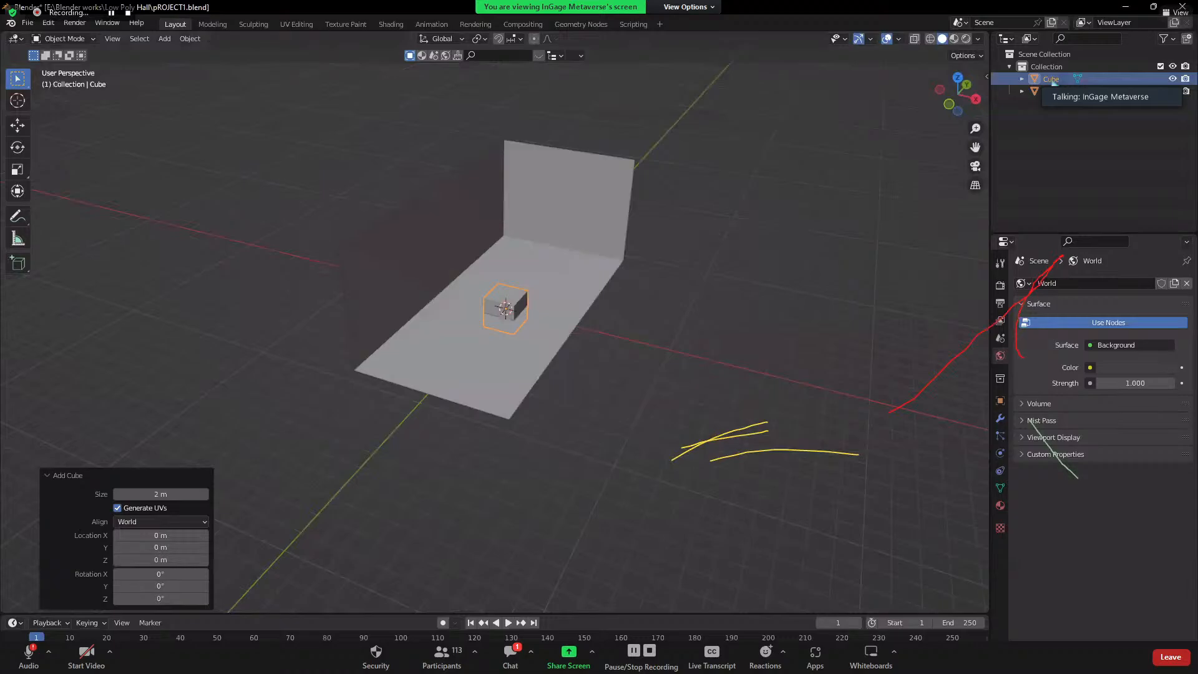
key("ctrl+z")
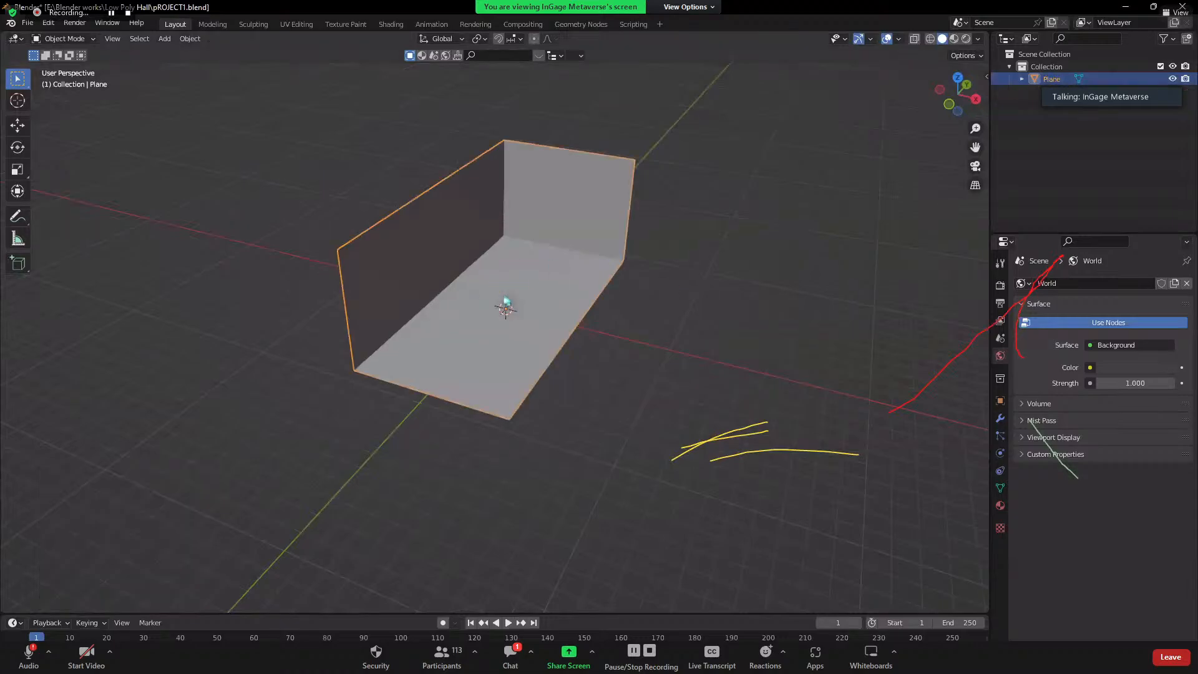
- Add a 2 m cube inside the room mesh in Edit Mode and select wall and cube faces in turn
key("Tab")
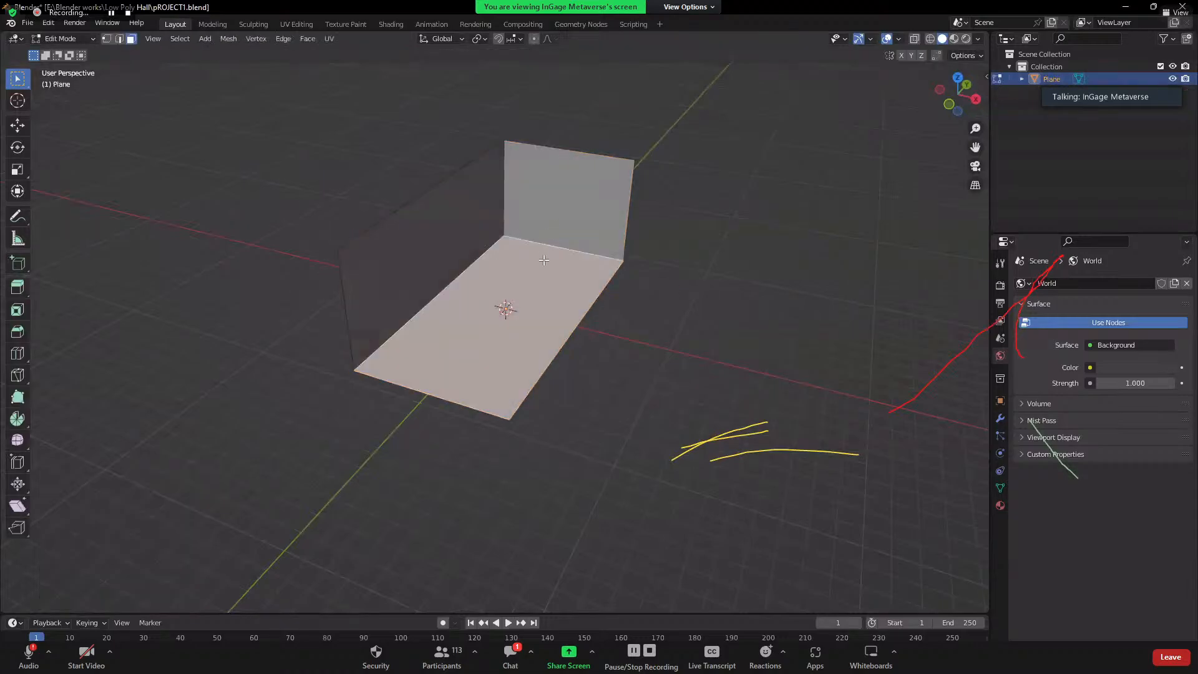
key("shift+a")
left_click(538, 304)
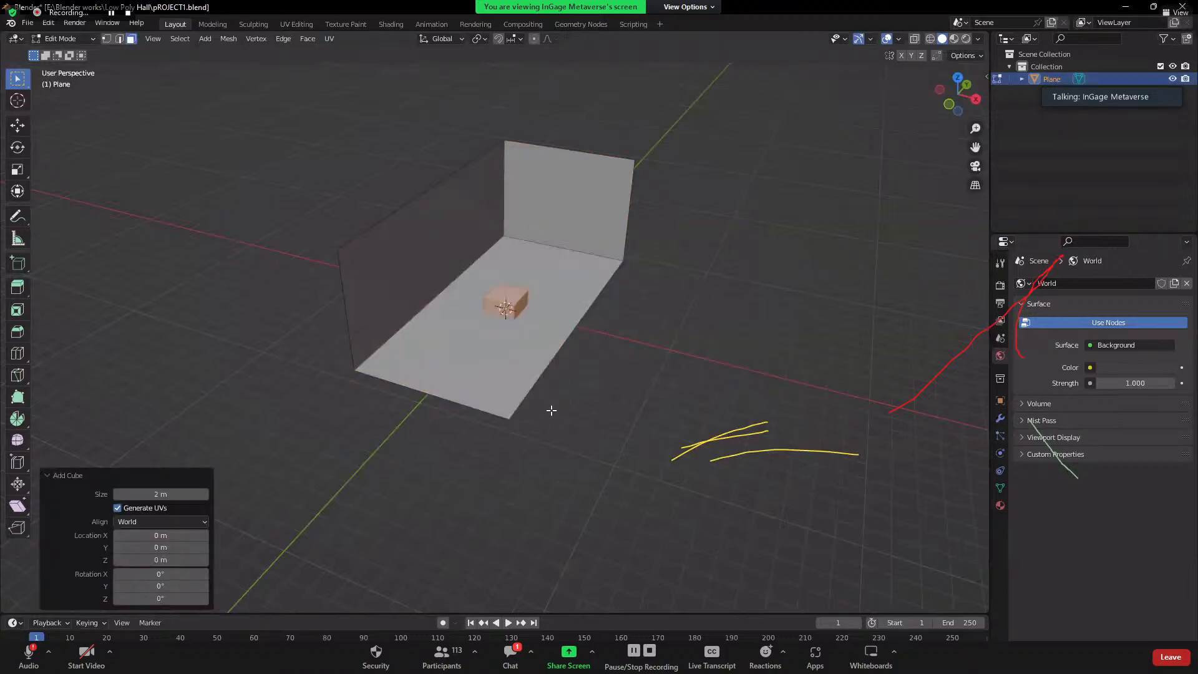
left_click(461, 222)
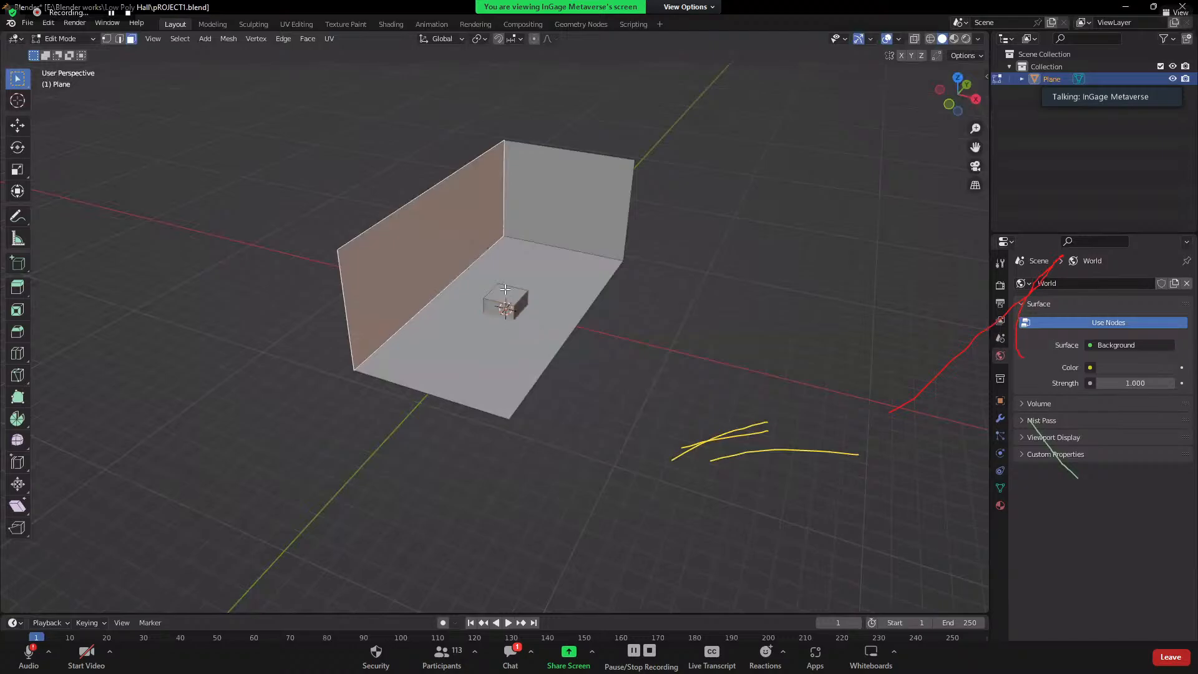
left_click(505, 289)
left_click(447, 199)
left_click_drag(380, 176, 516, 293)
left_click(509, 299)
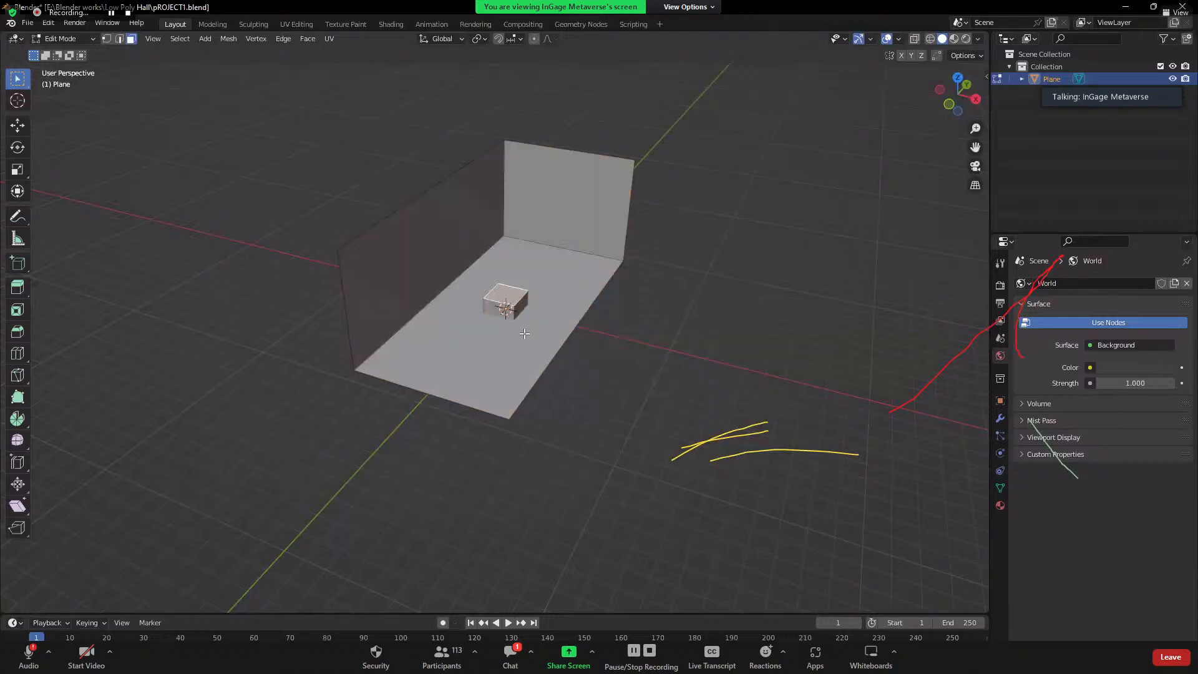
- Undo the face selections and the cube added inside the room mesh
key("ctrl+z")
key("ctrl+z")
key("ctrl+z")
key("ctrl+z")
key("ctrl+z")
key("ctrl+z")
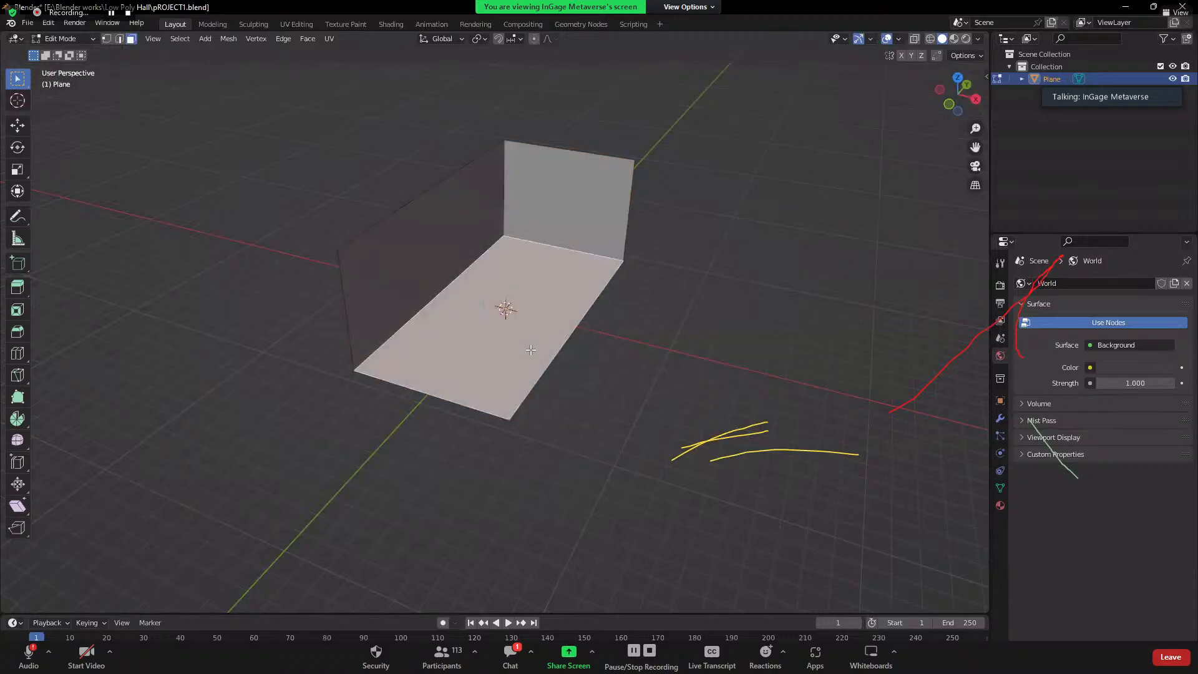
- Return to Object Mode and add a 2 m cube as its own object at the 3D cursor on the floor
key("Tab")
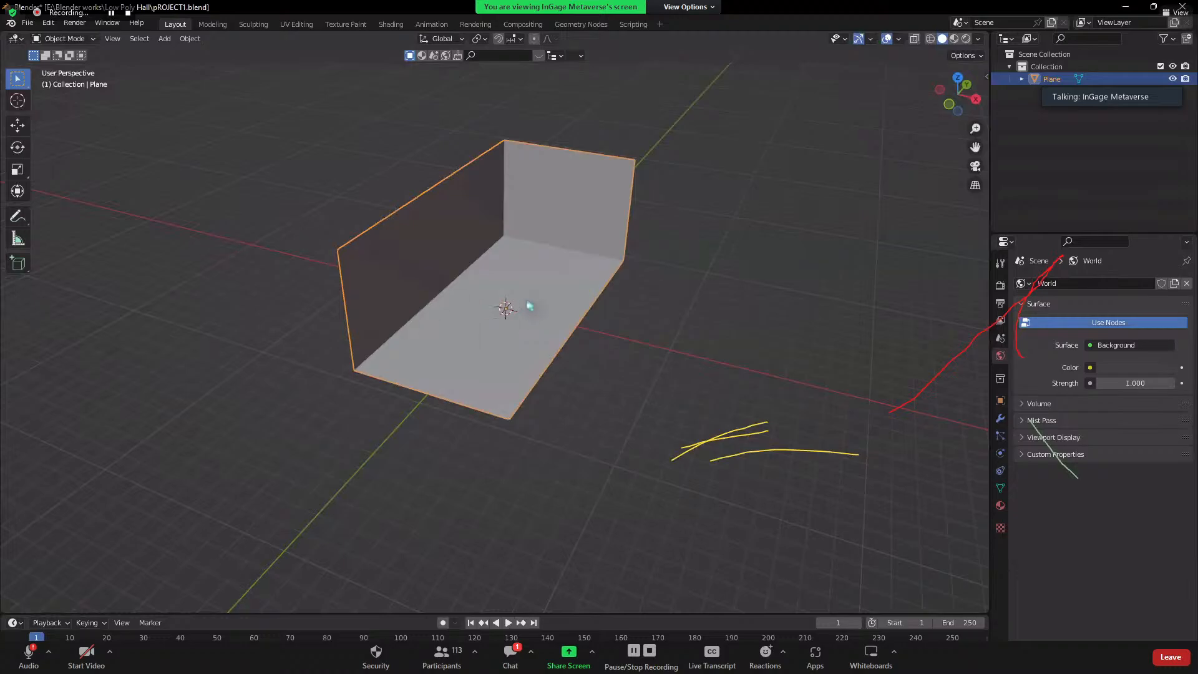
key("shift+a")
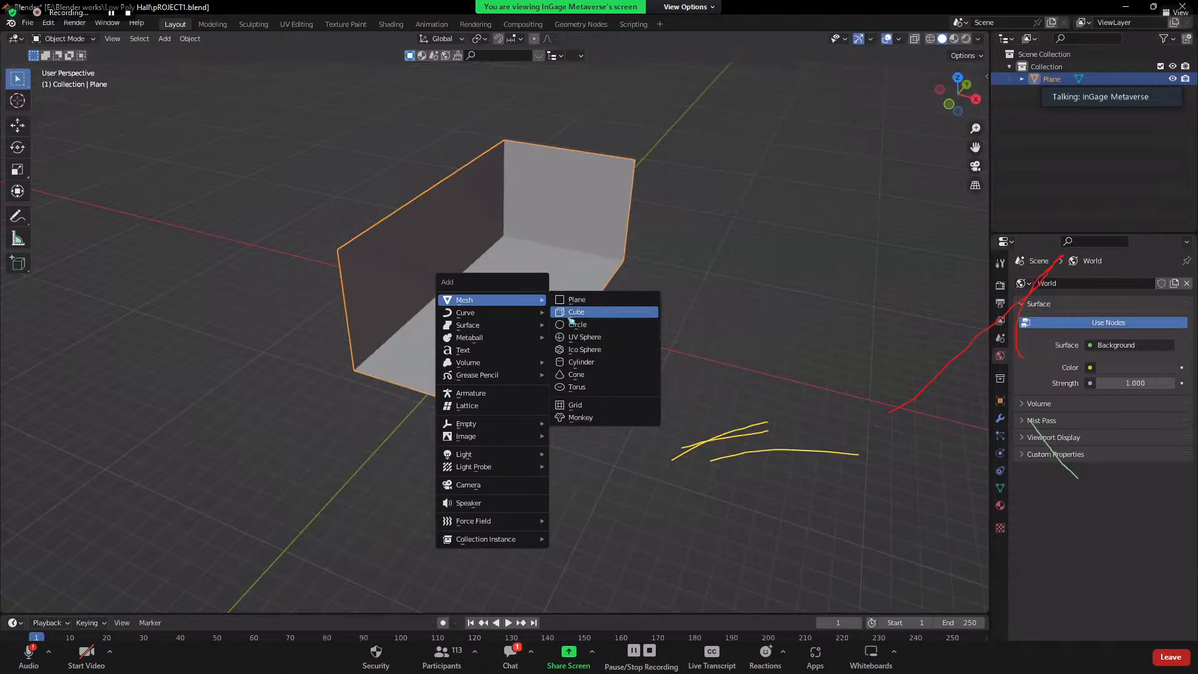
left_click(570, 314)
scroll(520, 301, "down", 2)
scroll(531, 325, "up", 3)
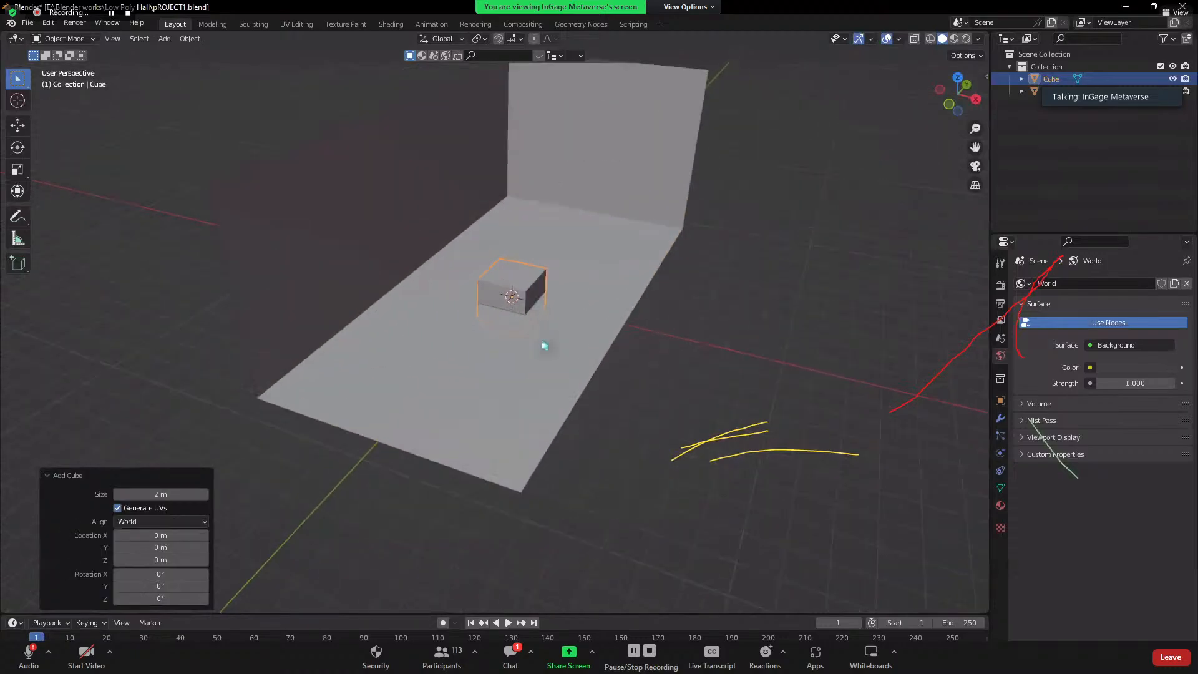
scroll(561, 334, "up", 2)
middle_click_drag(583, 321, 712, 321)
scroll(485, 364, "up", 3)
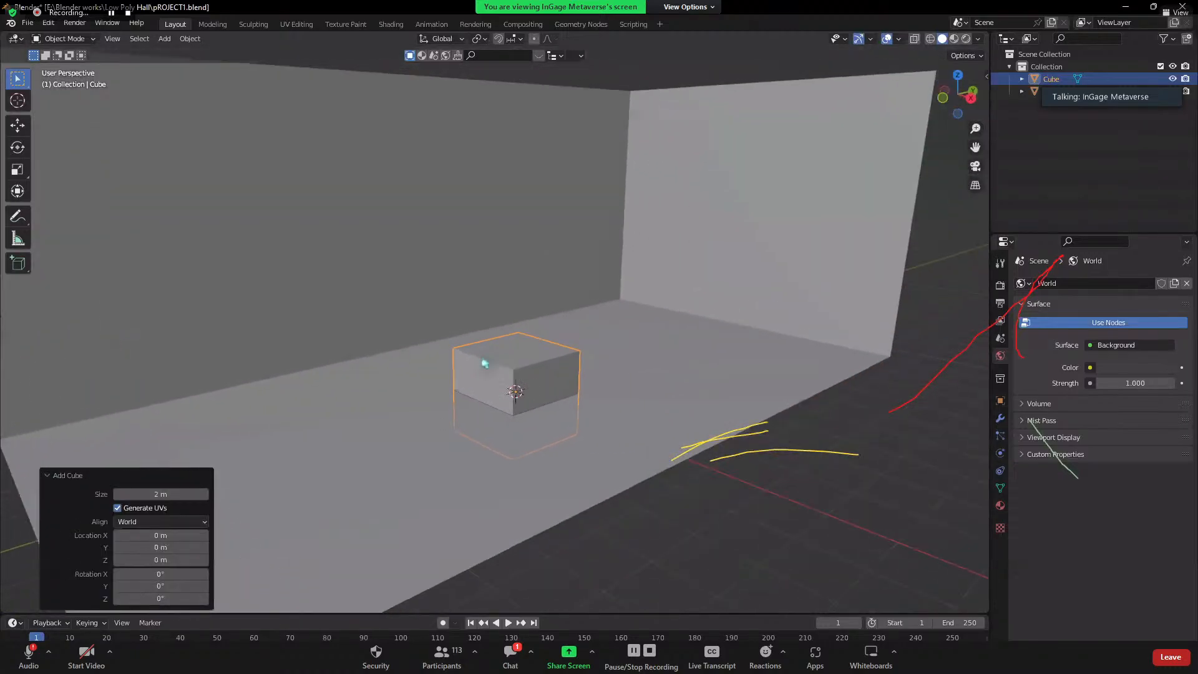
middle_click_drag(485, 363, 500, 374)
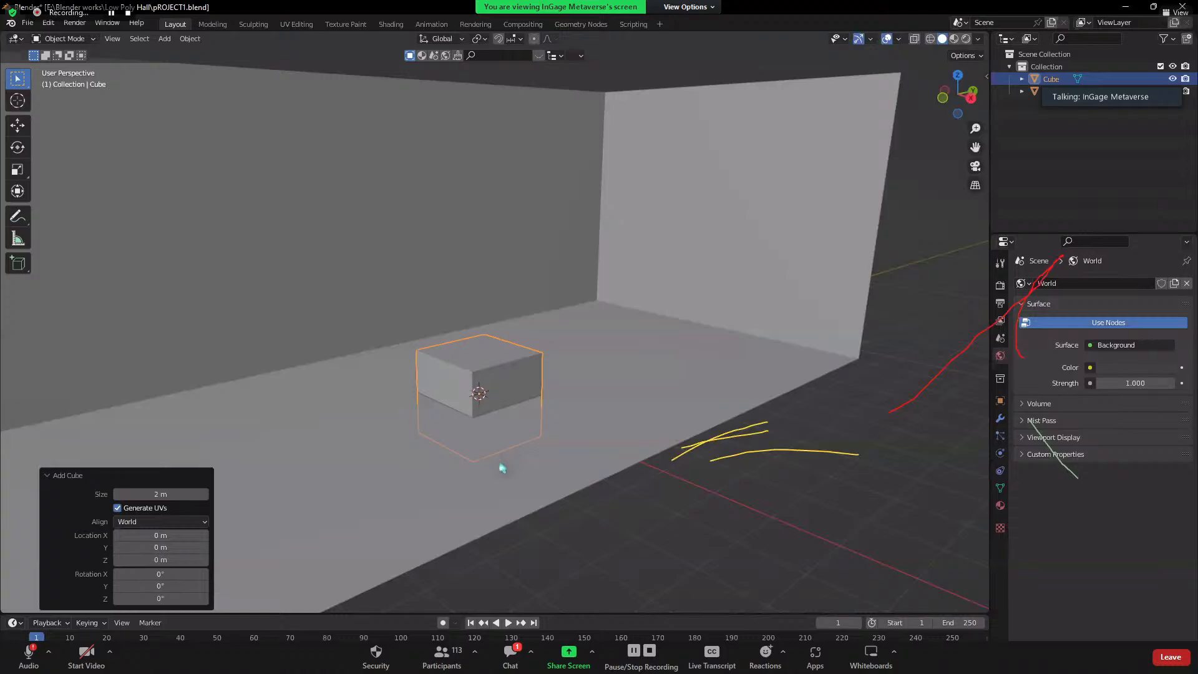
- Move the floor cube up along the Z axis by about 3.09 m
key("g")
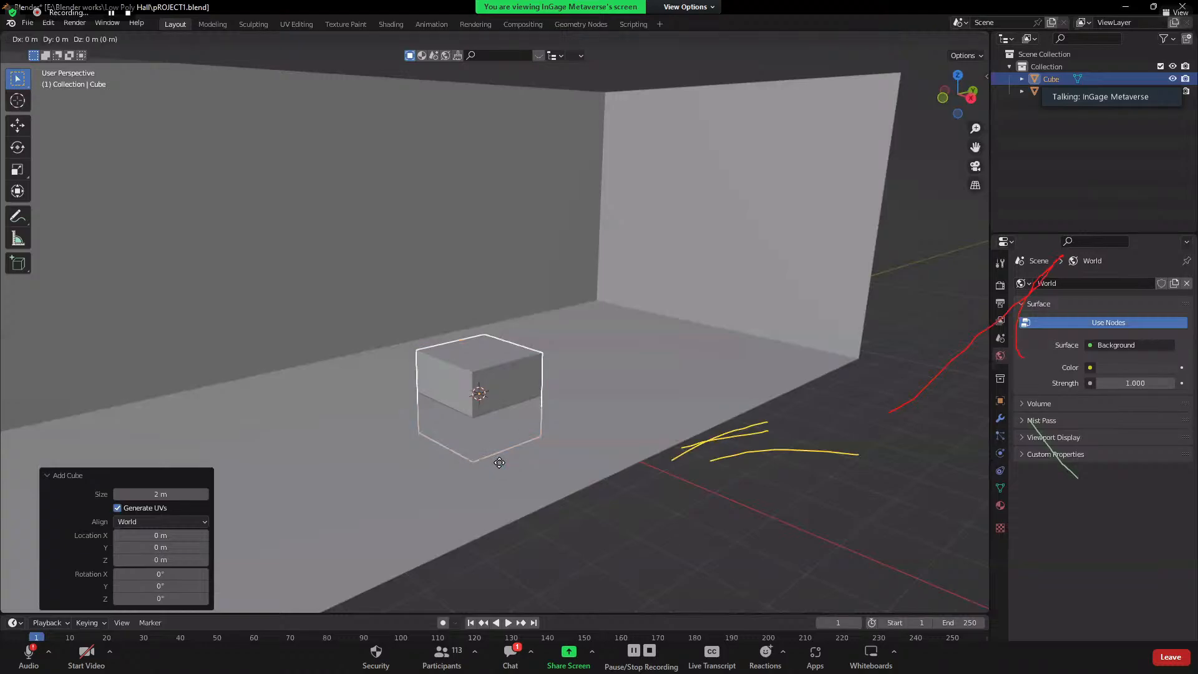
key("z")
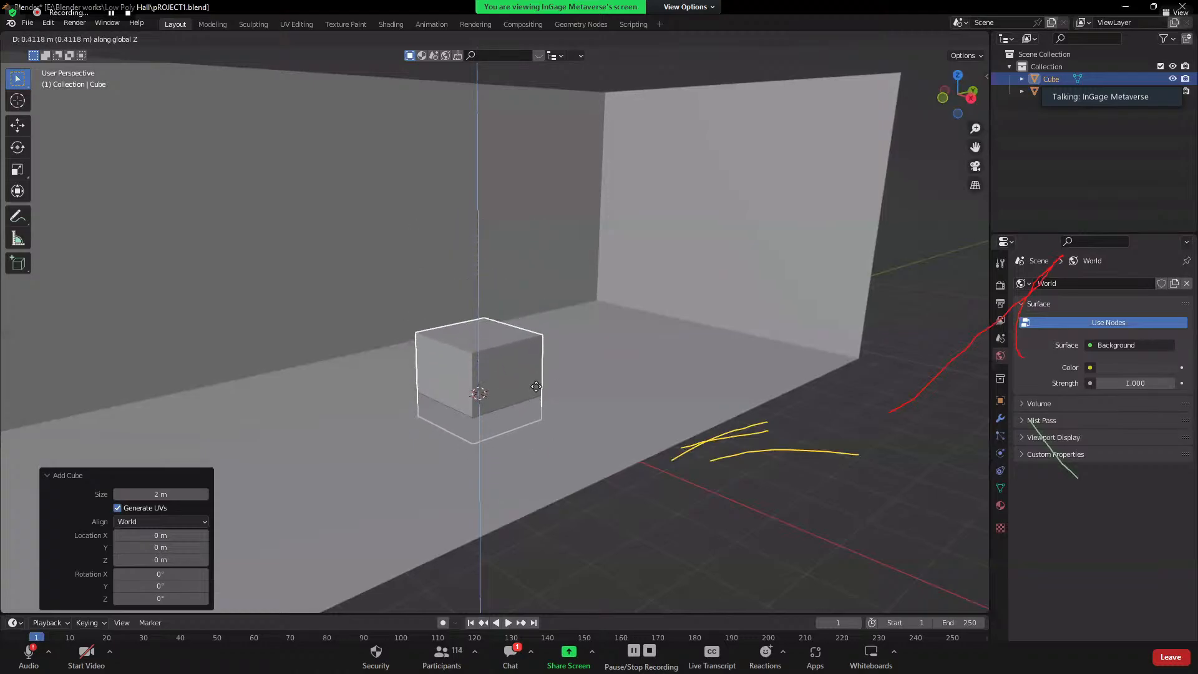
left_click(537, 340)
middle_click_drag(535, 334, 269, 289)
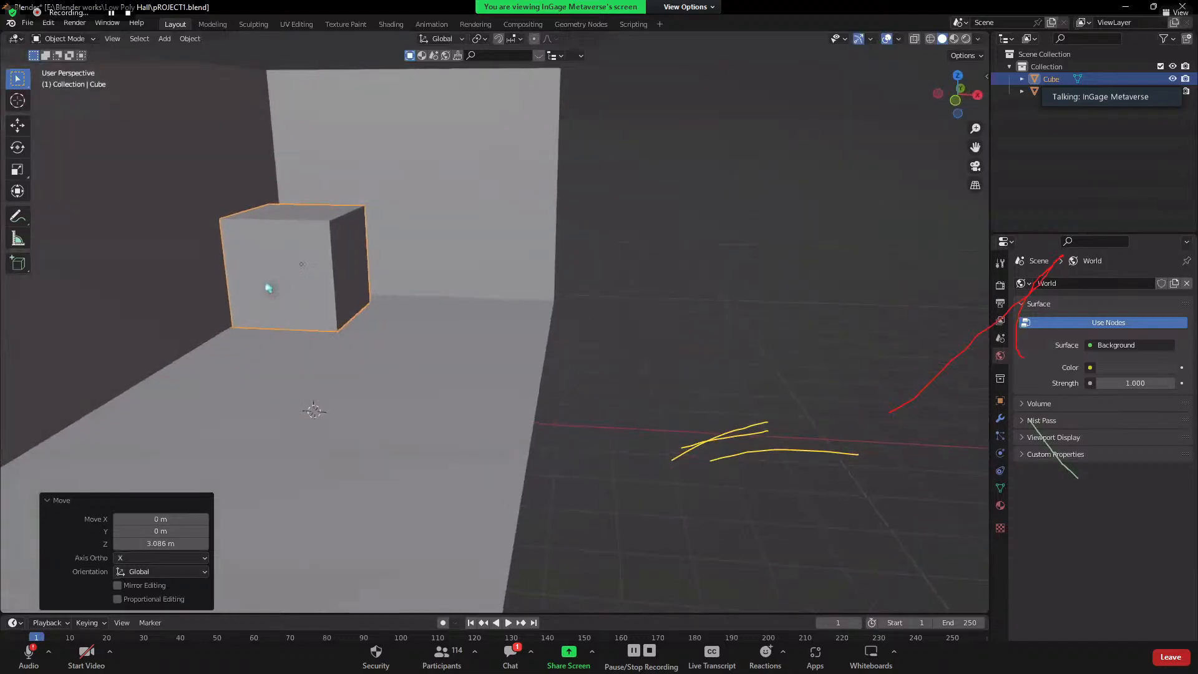
scroll(367, 321, "down", 2)
middle_click_drag(445, 355, 508, 372, "shift")
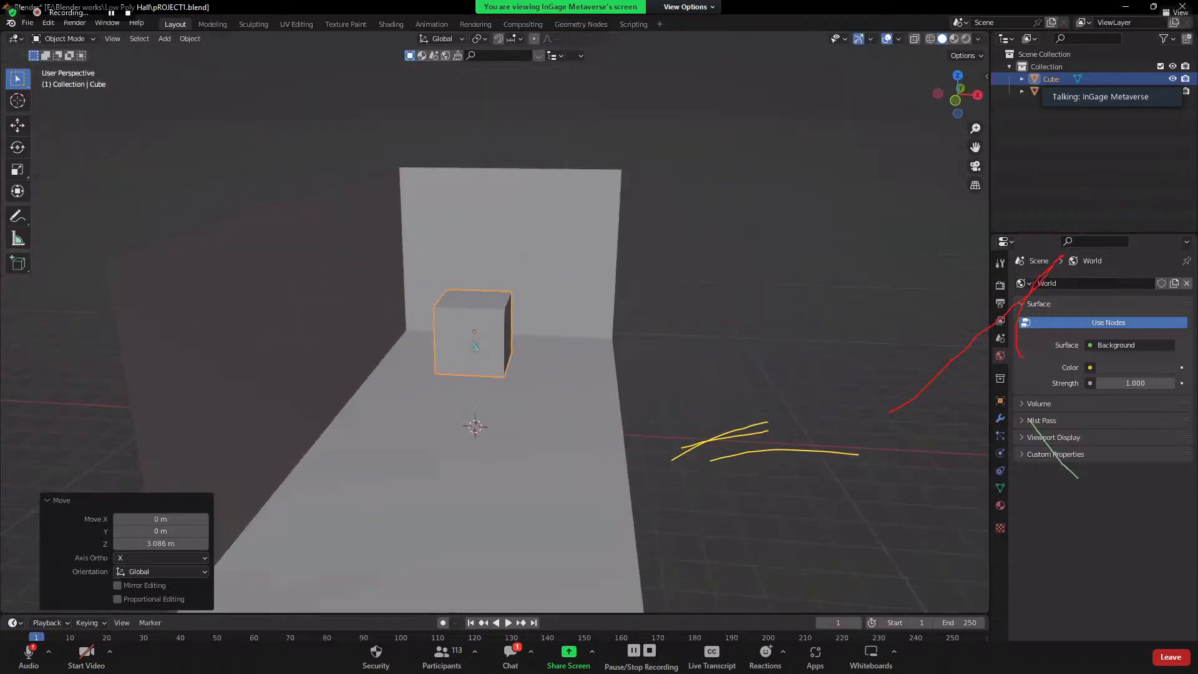
- Flatten the floor cube into a slab by scaling it along the Z axis by about 0.143
left_click(487, 352)
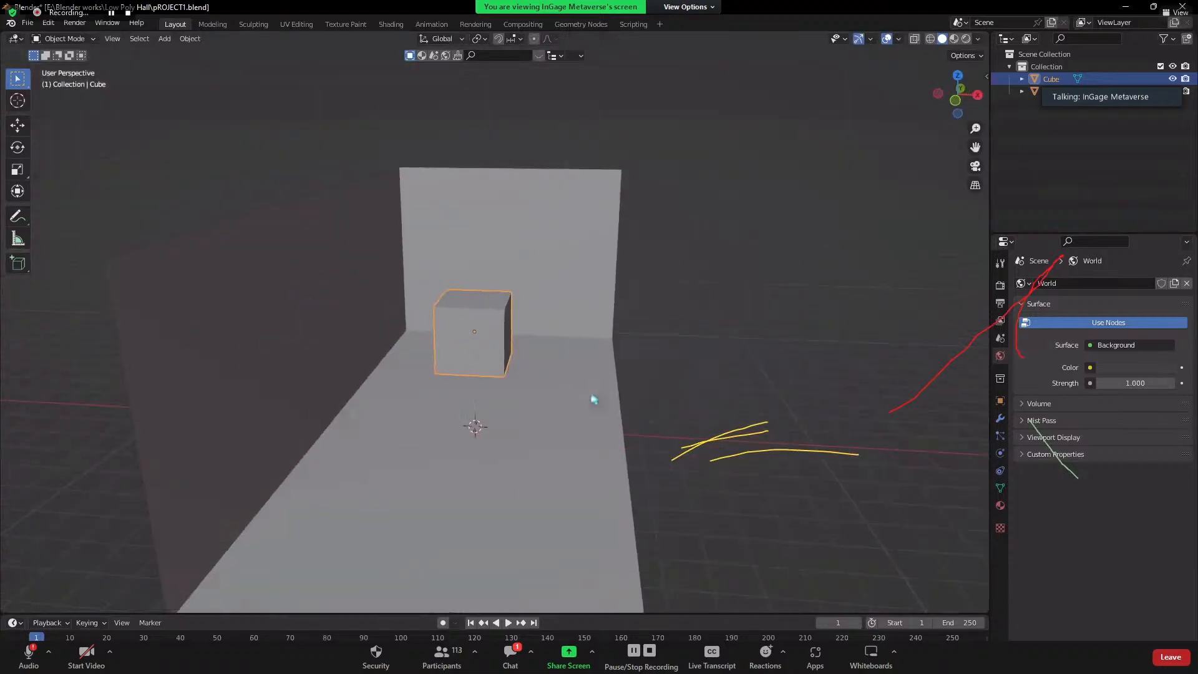
key("s")
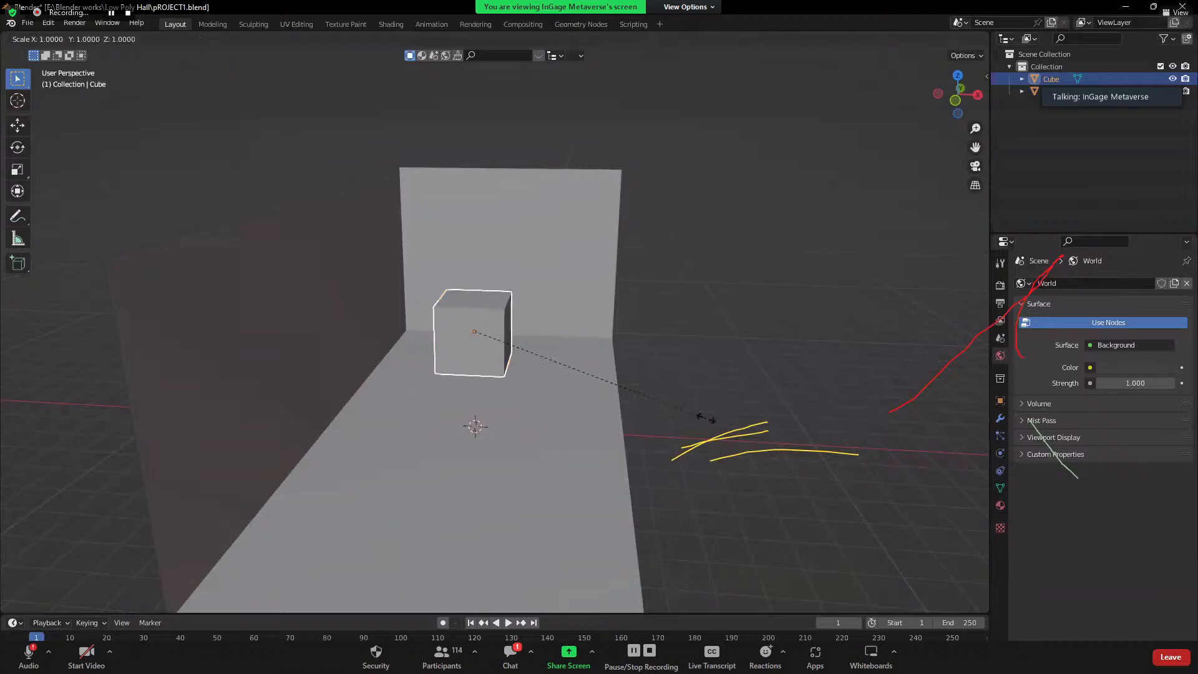
key("z")
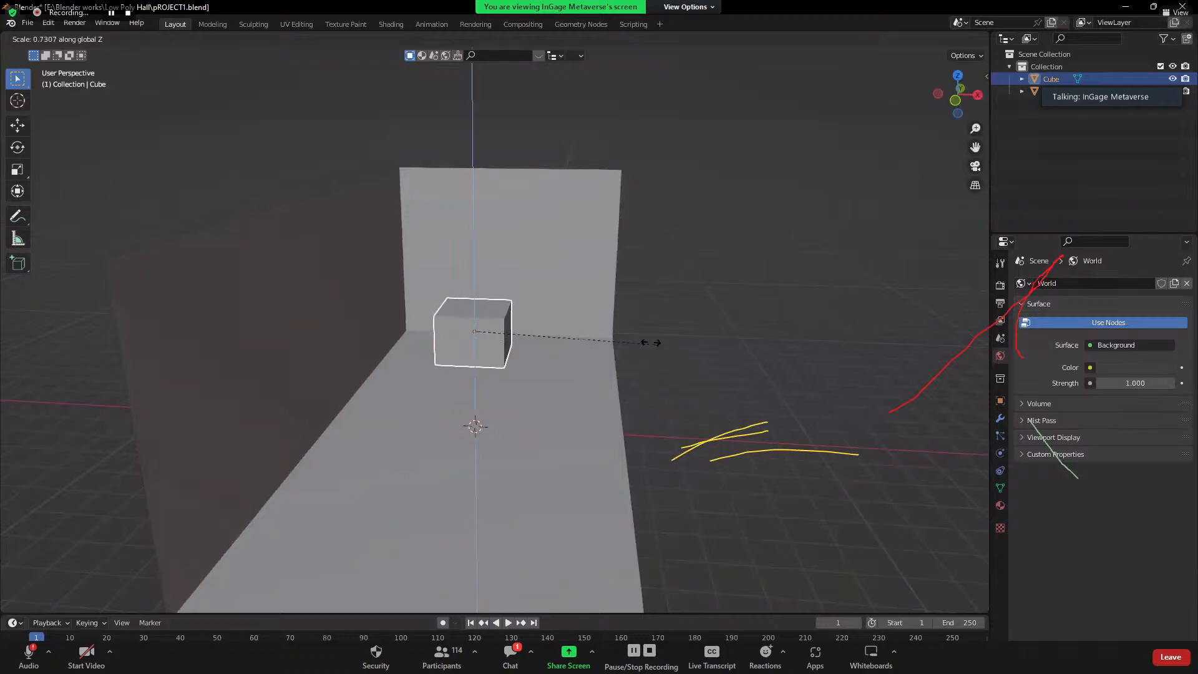
left_click(512, 335)
scroll(508, 337, "up", 6)
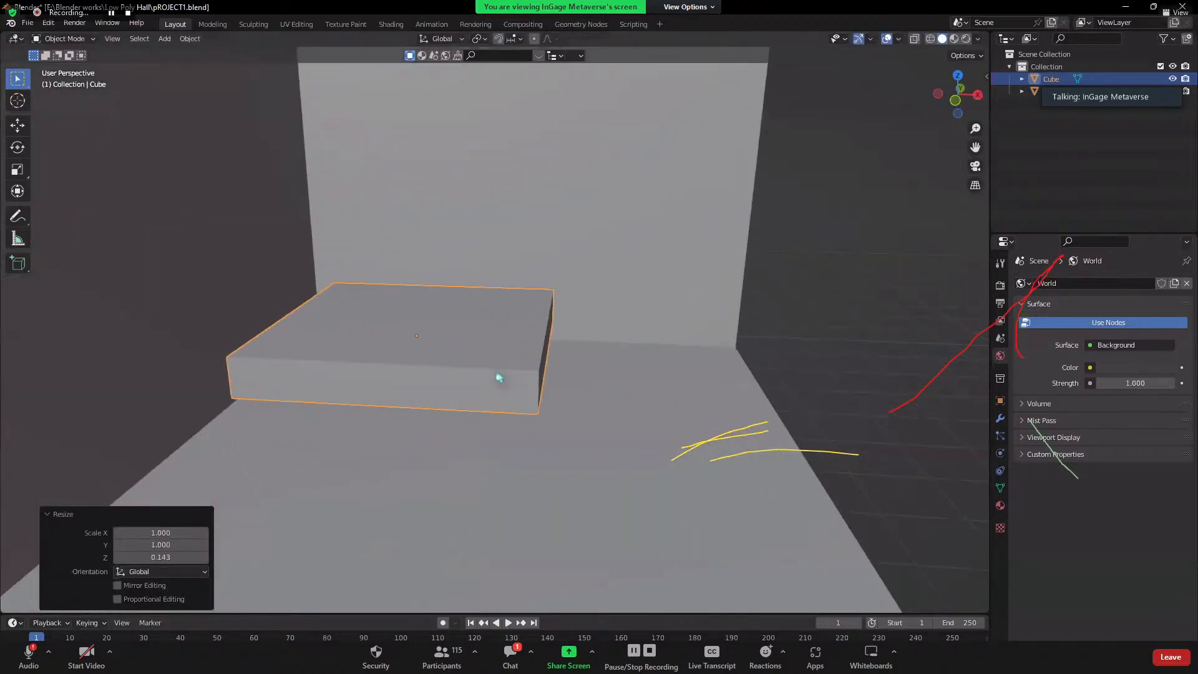
scroll(499, 377, "down", 10)
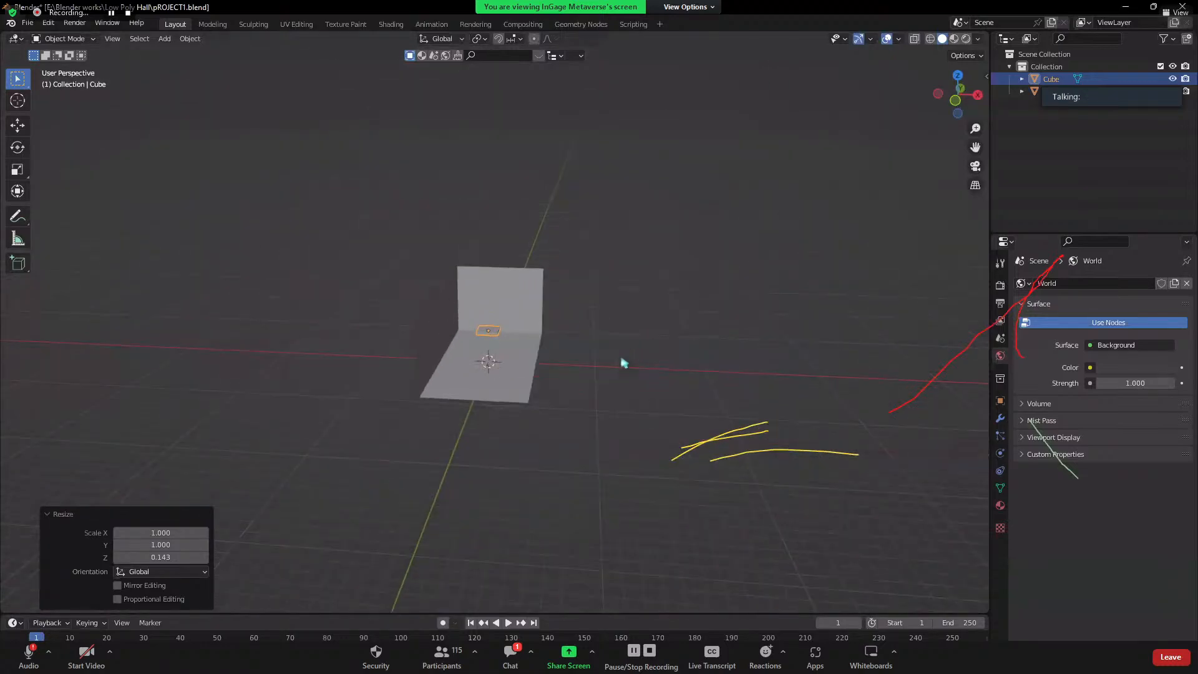
scroll(622, 363, "up", 5)
- Enlarge the slab on X and Y with Z locked, using a scale factor of about -2.017
middle_click_drag(622, 363, 574, 398)
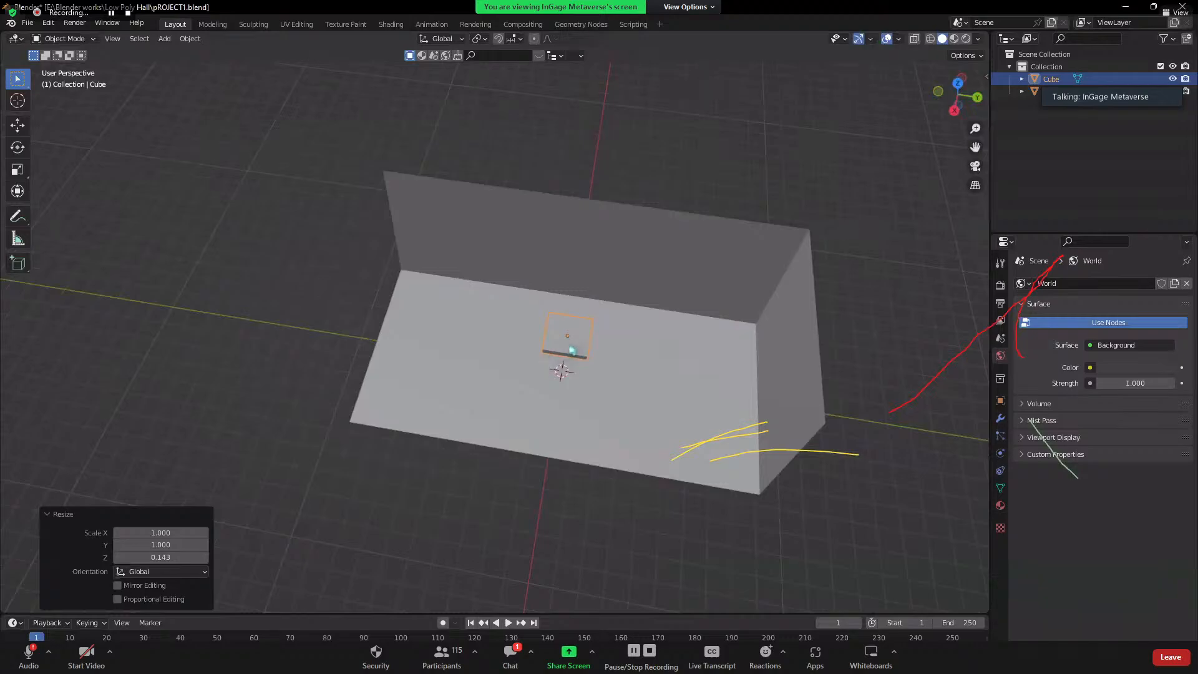
middle_click_drag(579, 405, 556, 394)
key("s")
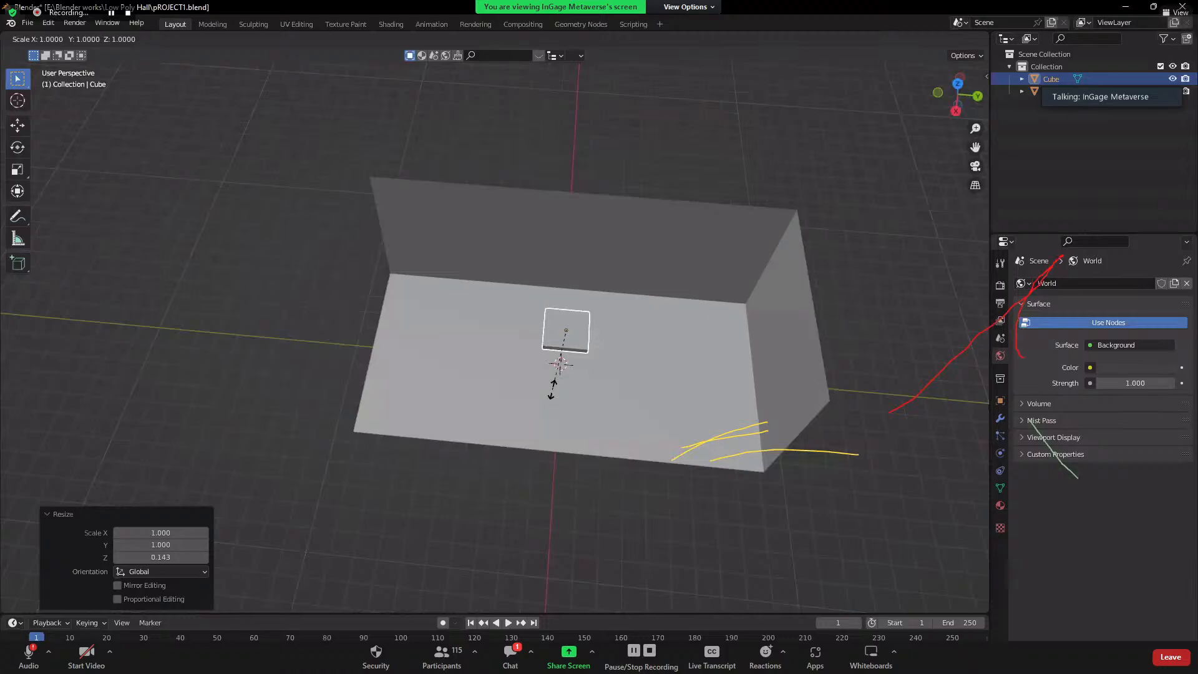
key("shift+z")
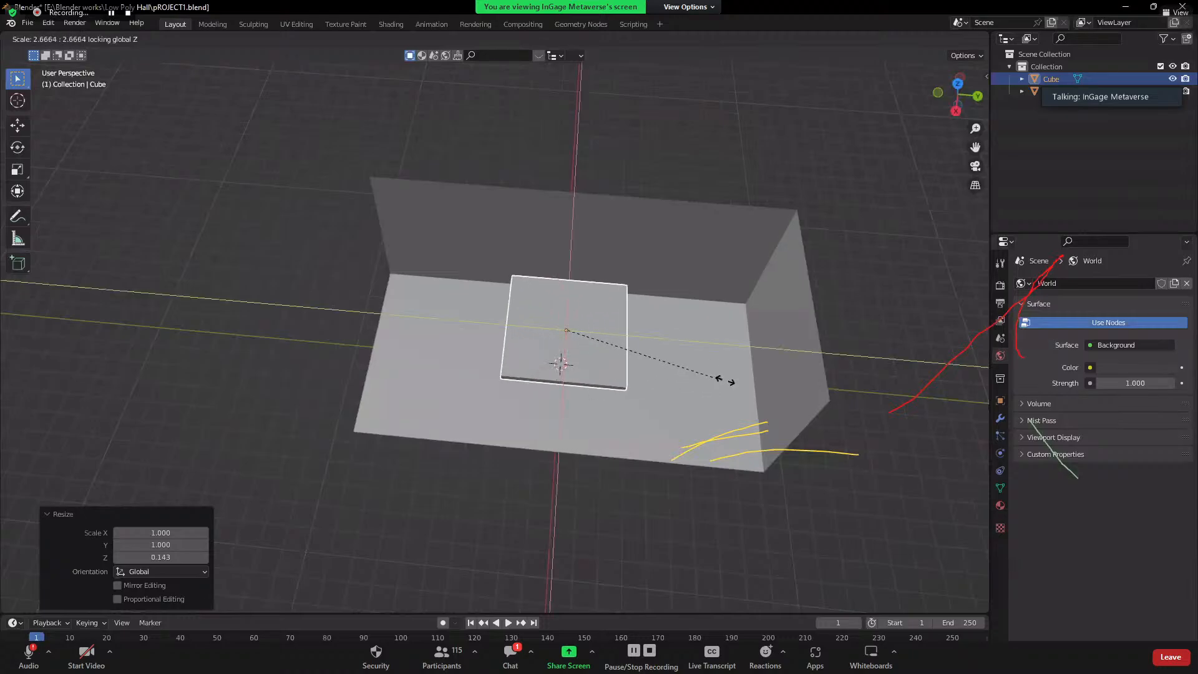
left_click(532, 393)
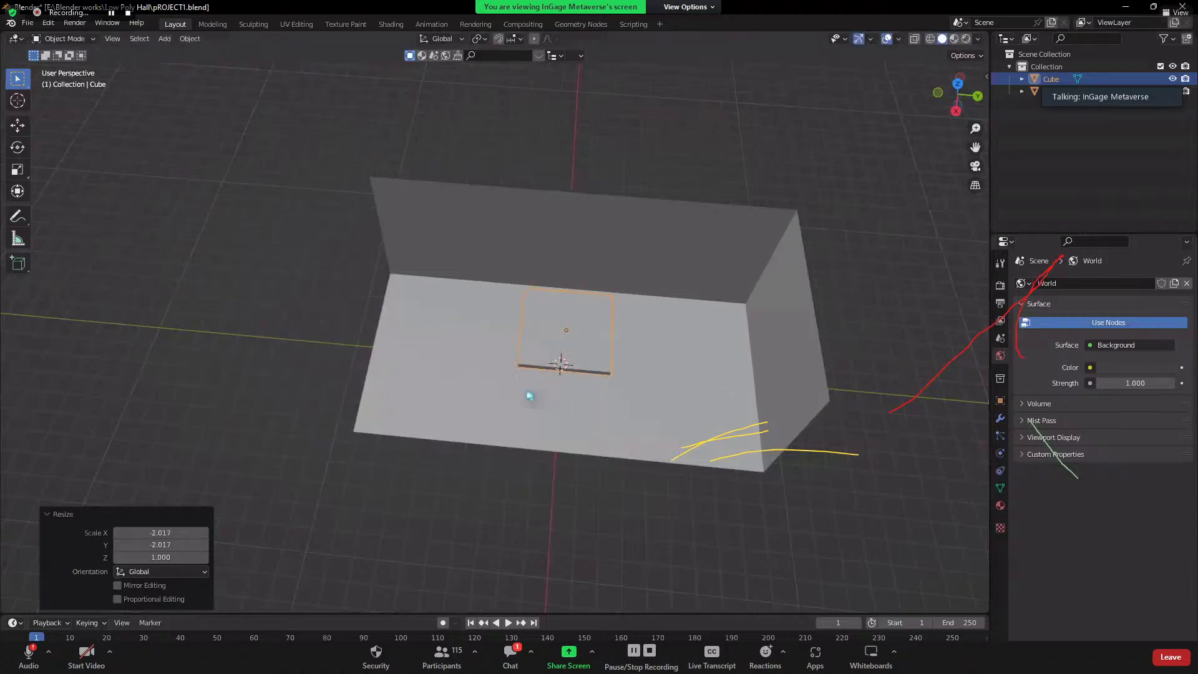
middle_click_drag(532, 394, 553, 437)
middle_click_drag(634, 311, 613, 313)
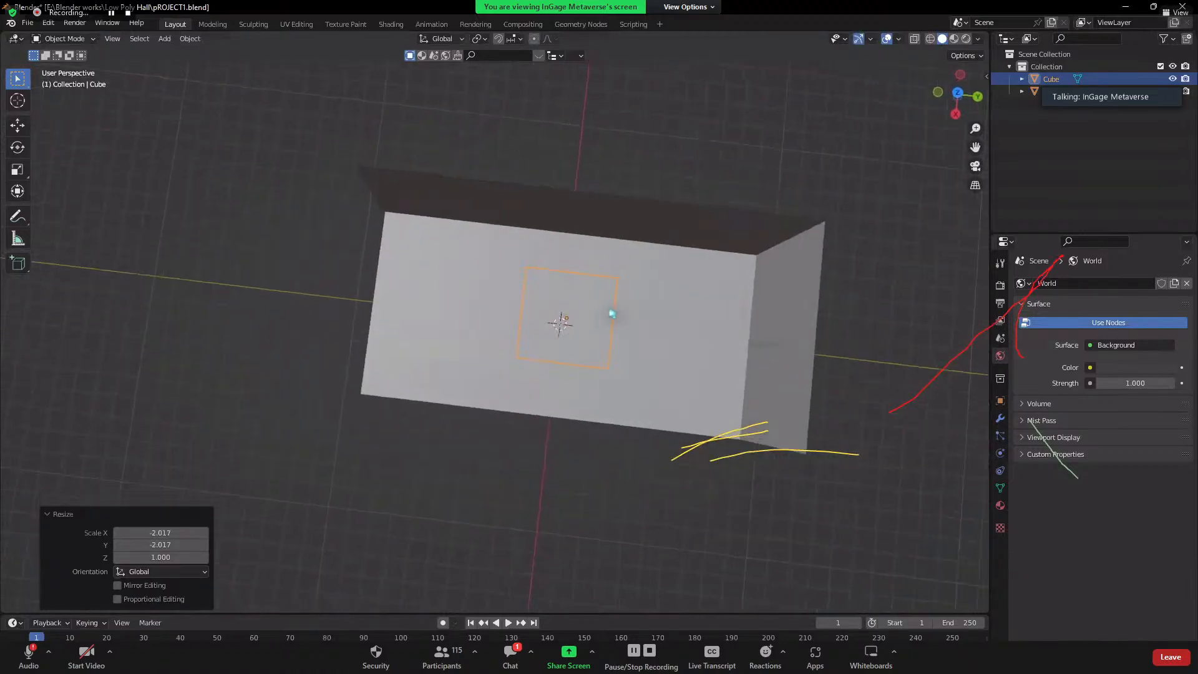
key("s")
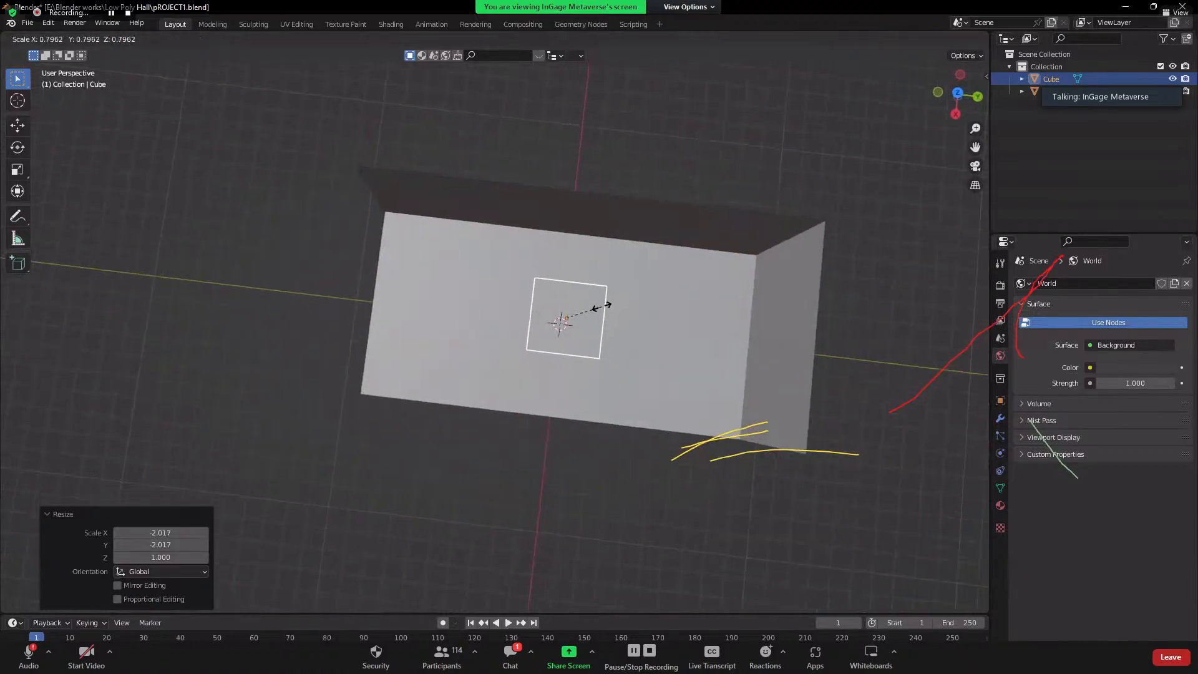
key("y")
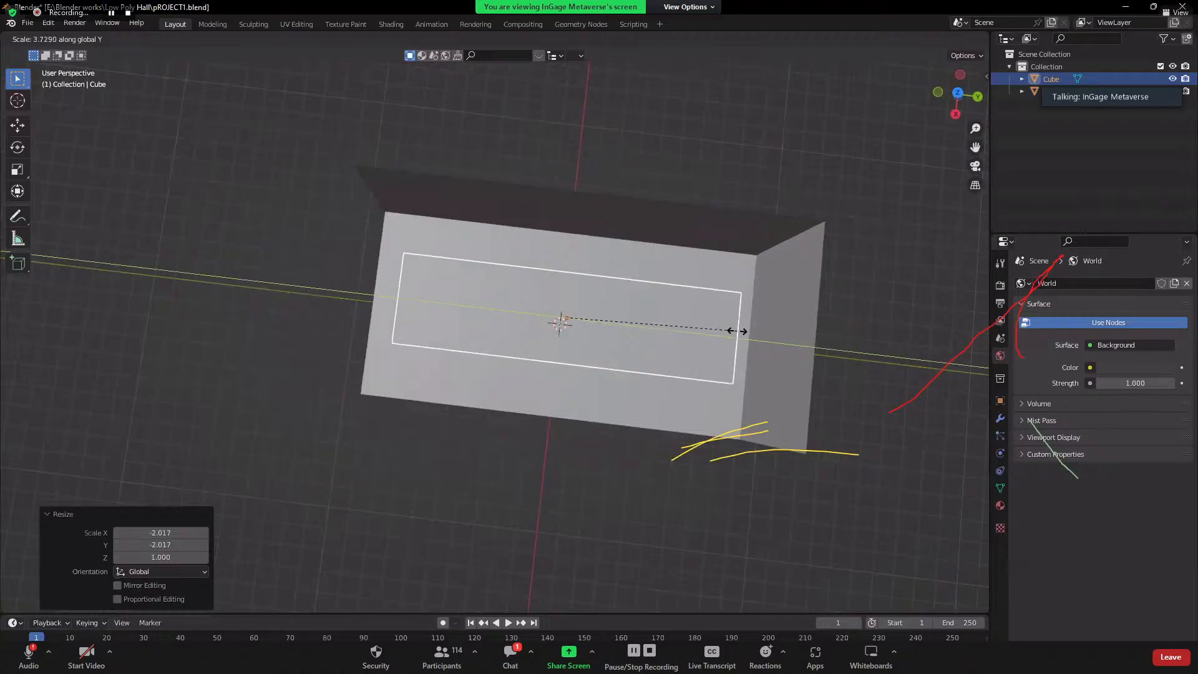
left_click(729, 325)
middle_click_drag(644, 415, 484, 411)
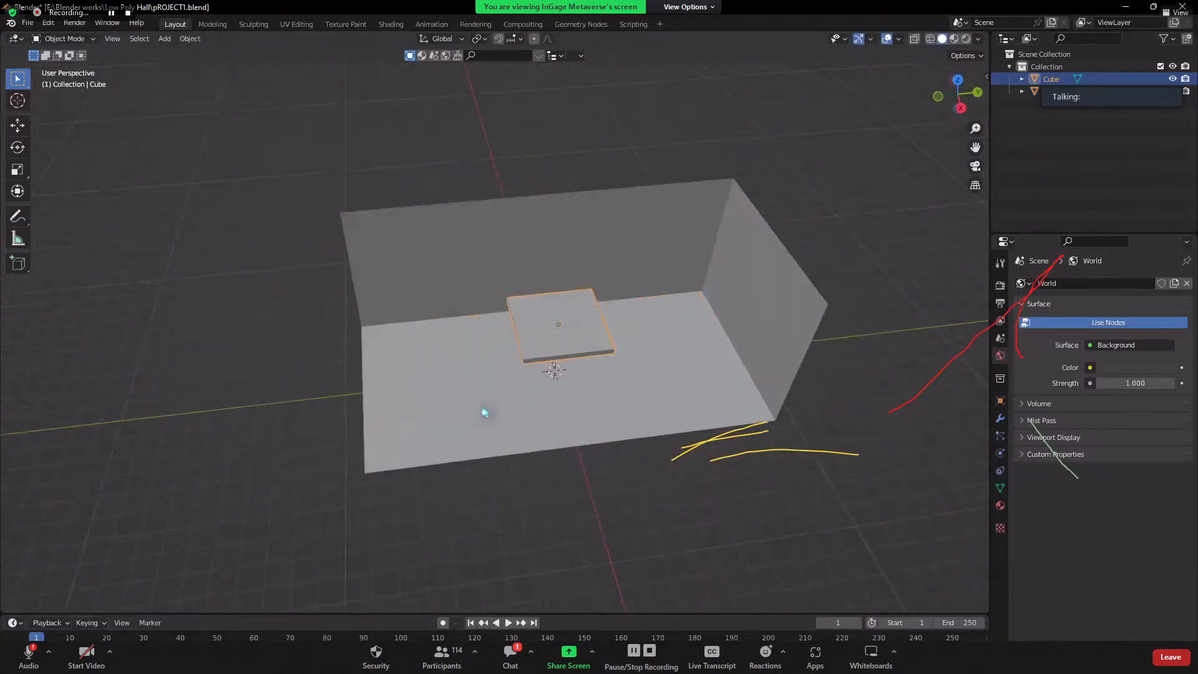
key("r")
key("Escape")
middle_click_drag(634, 395, 610, 436)
key("s")
key("y")
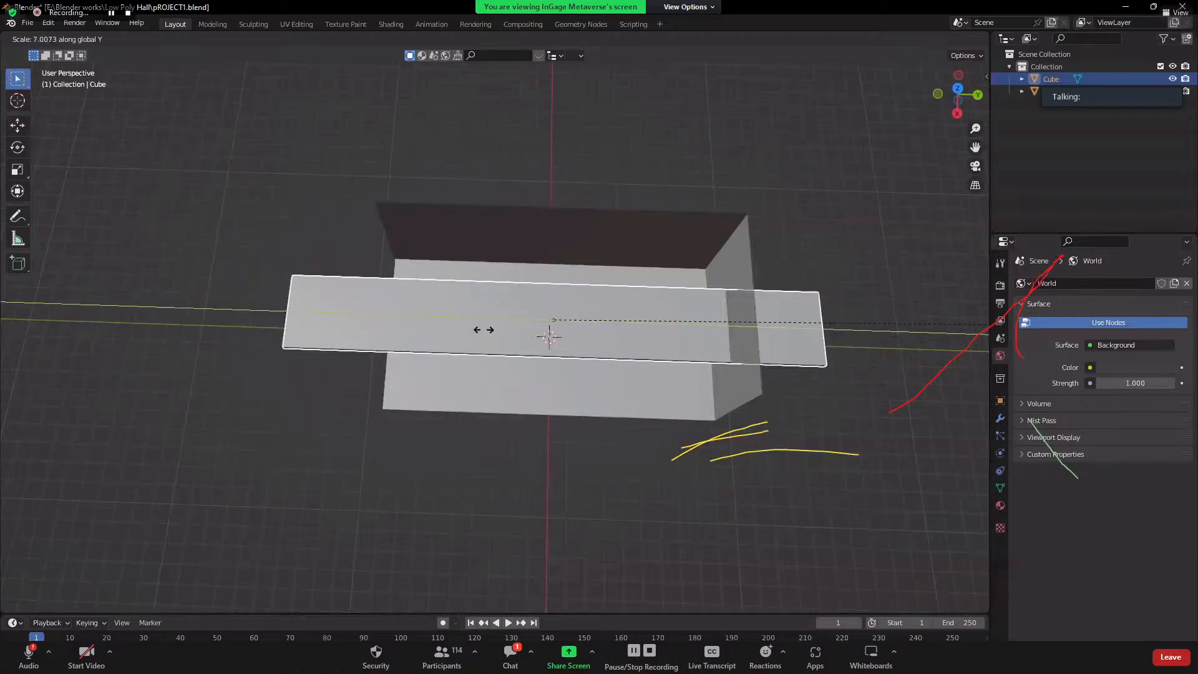
key("Escape")
- Stretch the slab along the Y axis by a factor of about 3.218, running it lengthwise through the room
key("s")
key("y")
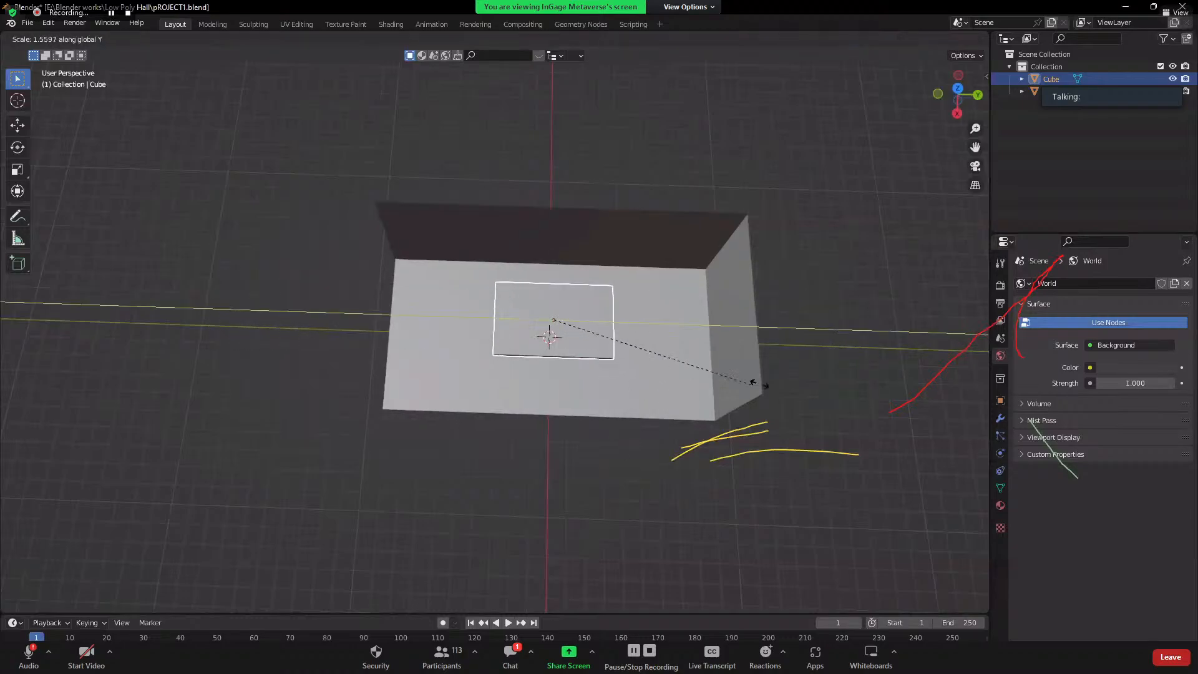
left_click(967, 386)
- Inspect the stretched slab's height and proportions against the room's walls and floor from low and angled viewpoints
scroll(538, 455, "down", 3)
middle_click_drag(537, 455, 511, 370)
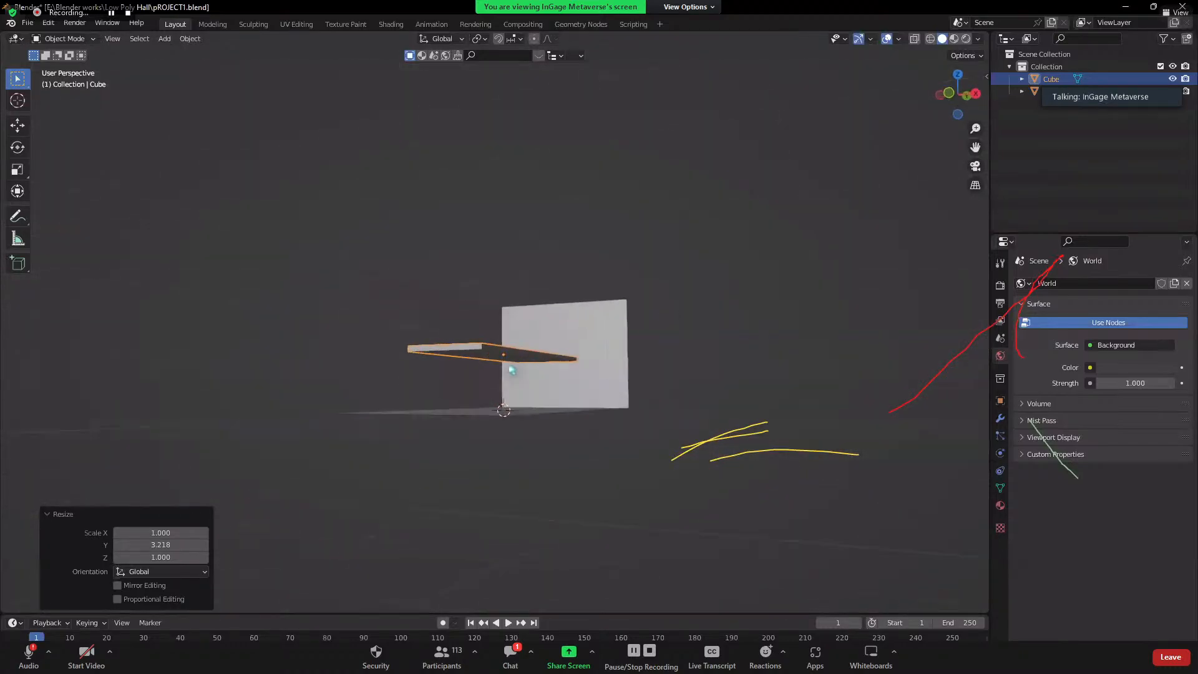
scroll(511, 371, "up", 3)
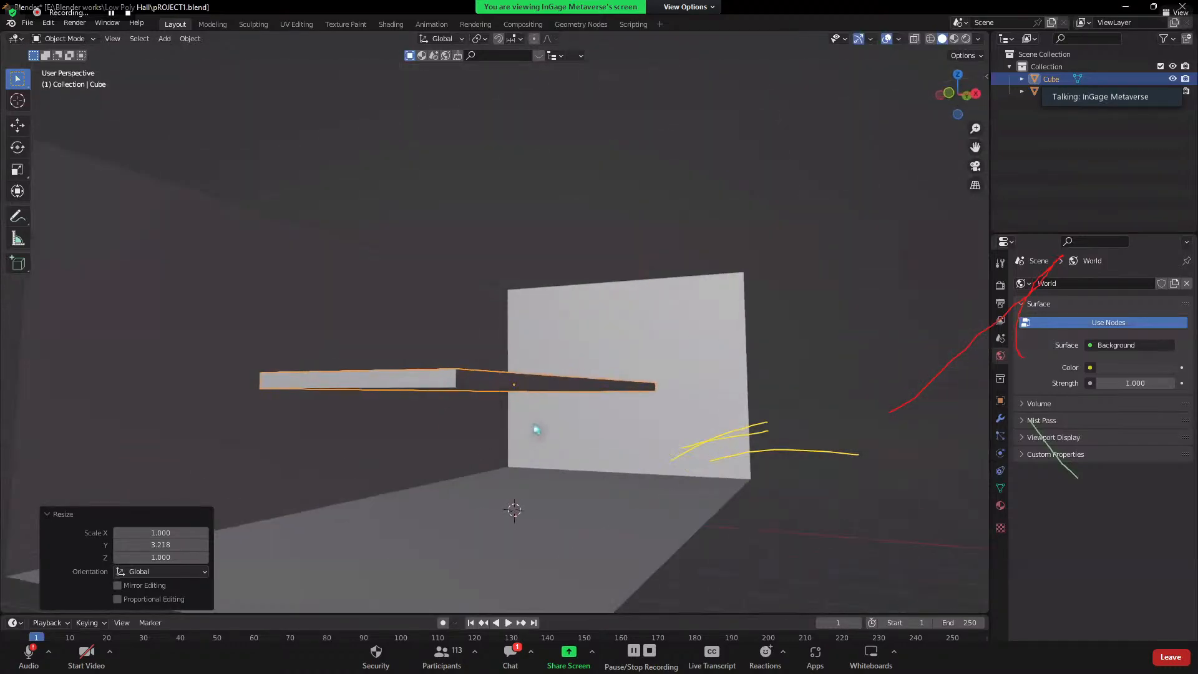
scroll(534, 428, "down", 5)
middle_click_drag(633, 424, 692, 421)
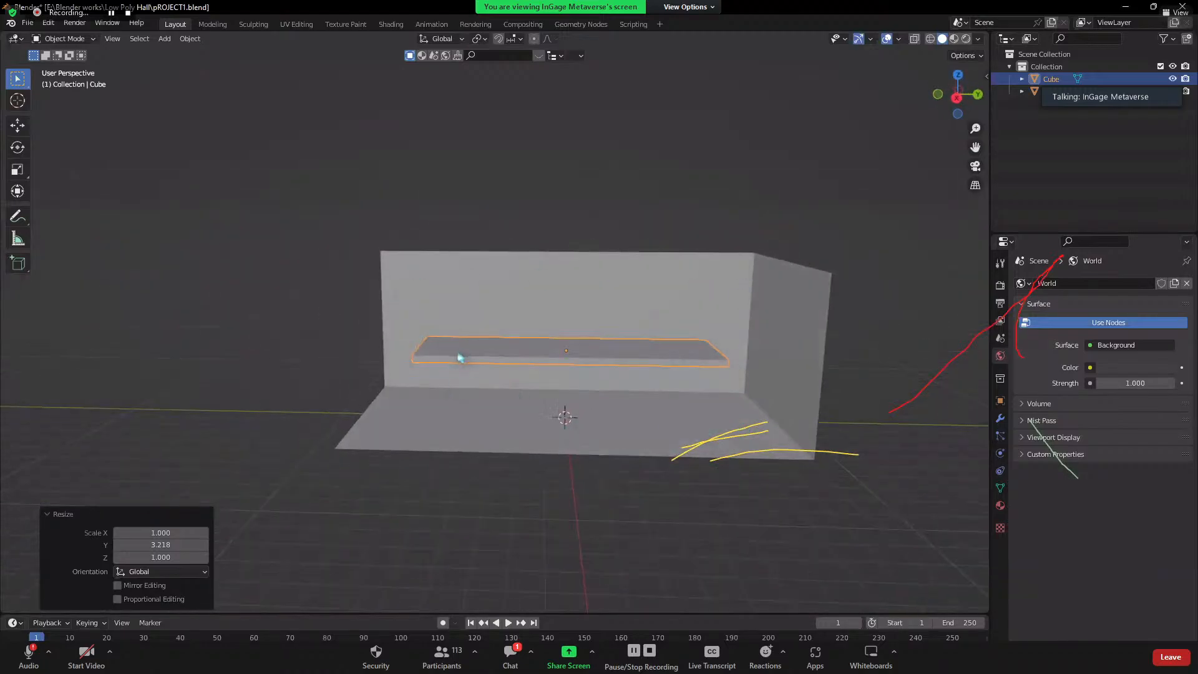
scroll(652, 405, "down", 2)
scroll(501, 353, "up", 4)
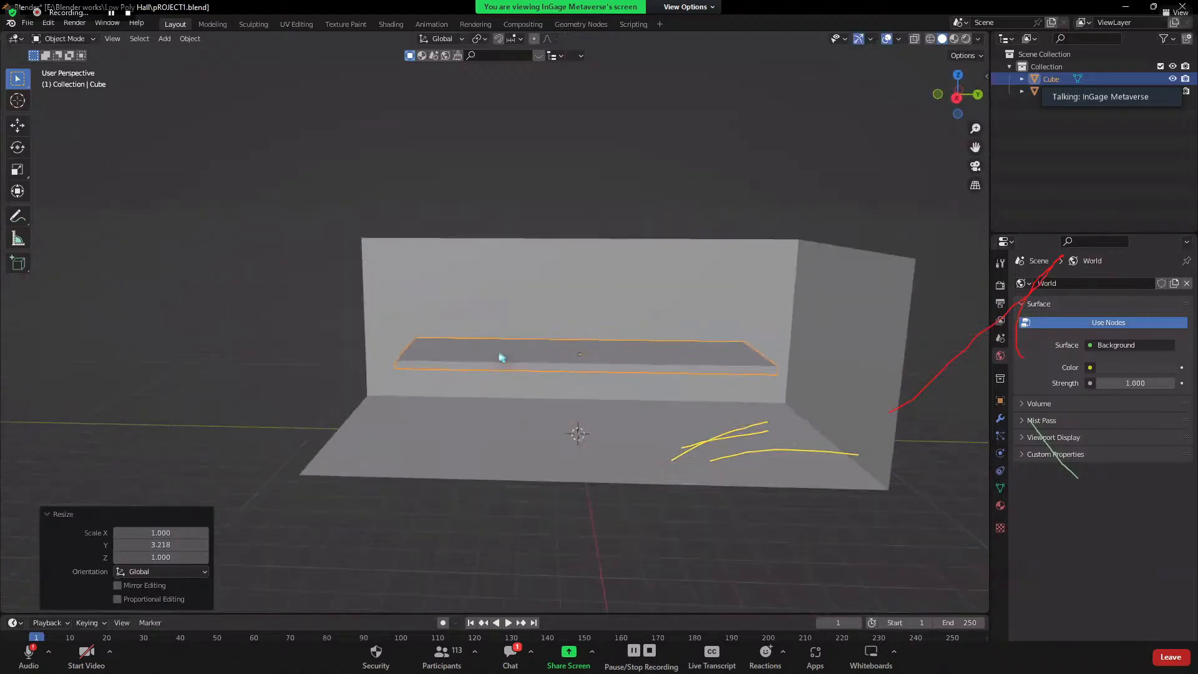
scroll(615, 412, "down", 6)
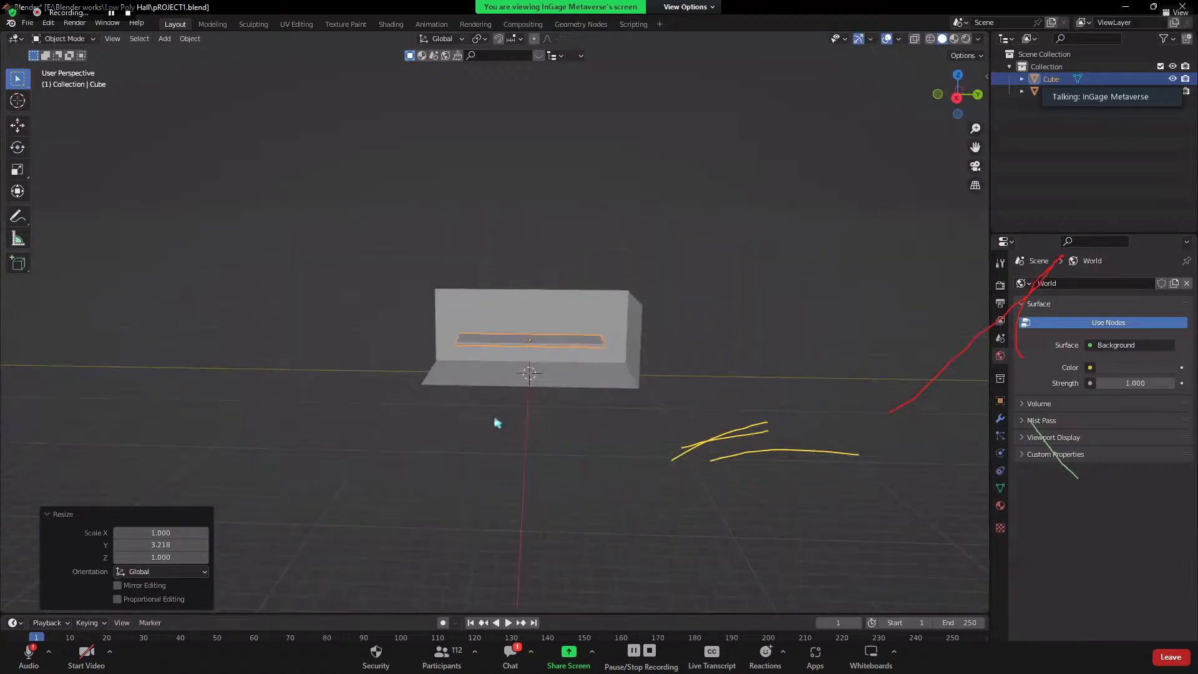
middle_click_drag(497, 423, 680, 352)
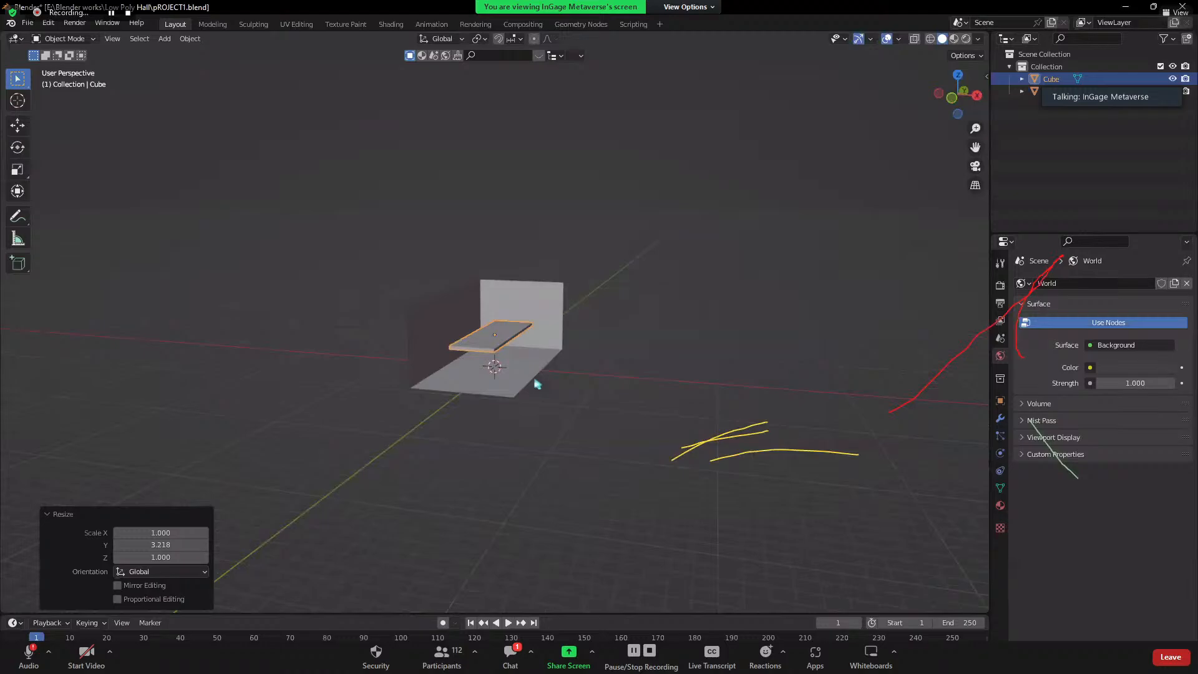
- Show the slab and room in the Front, Bottom and Top orthographic views, staying in Object Mode
key("Tab")
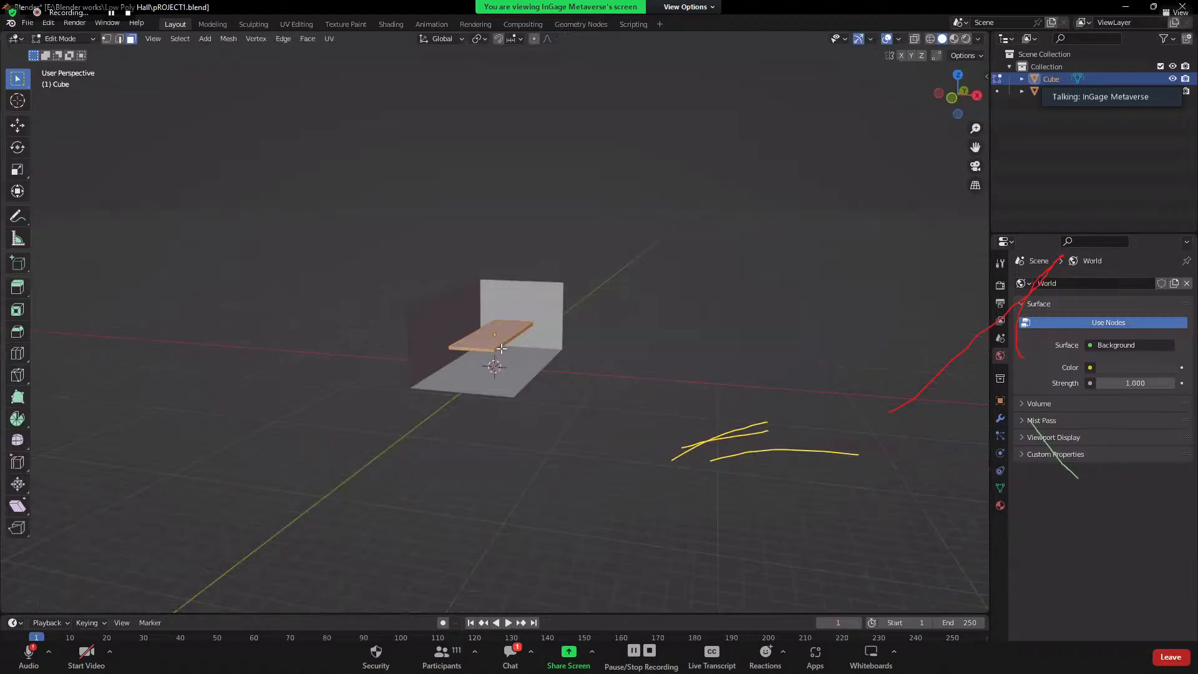
key("Tab")
key("grave")
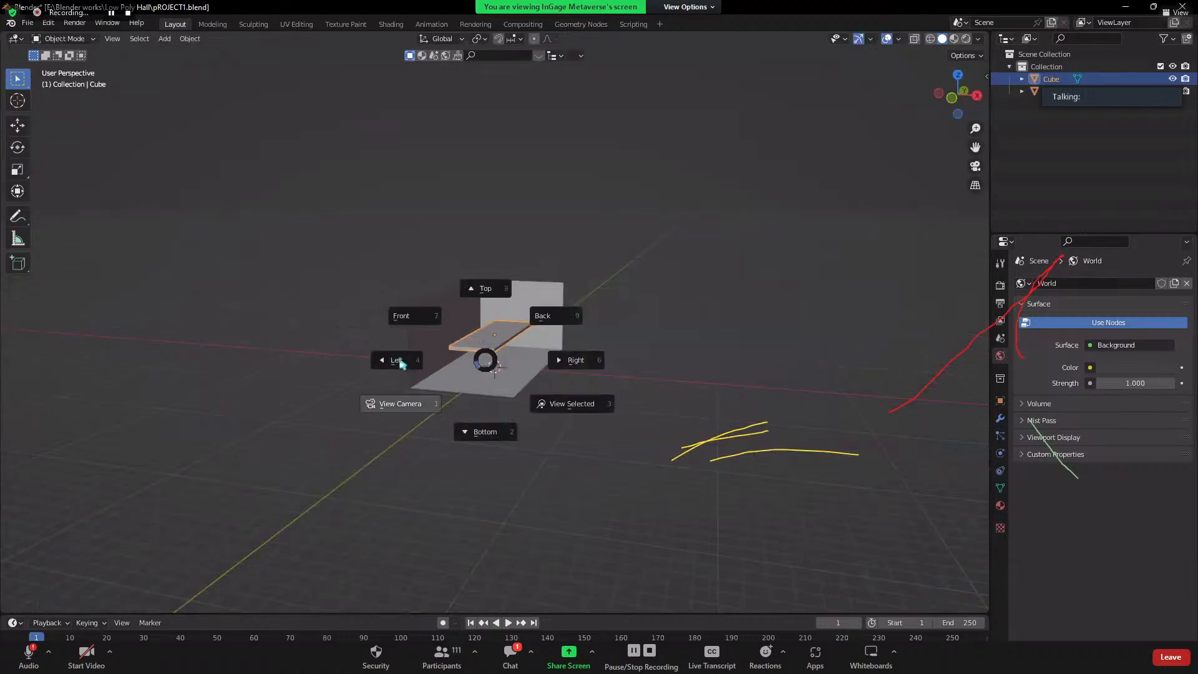
left_click(434, 320)
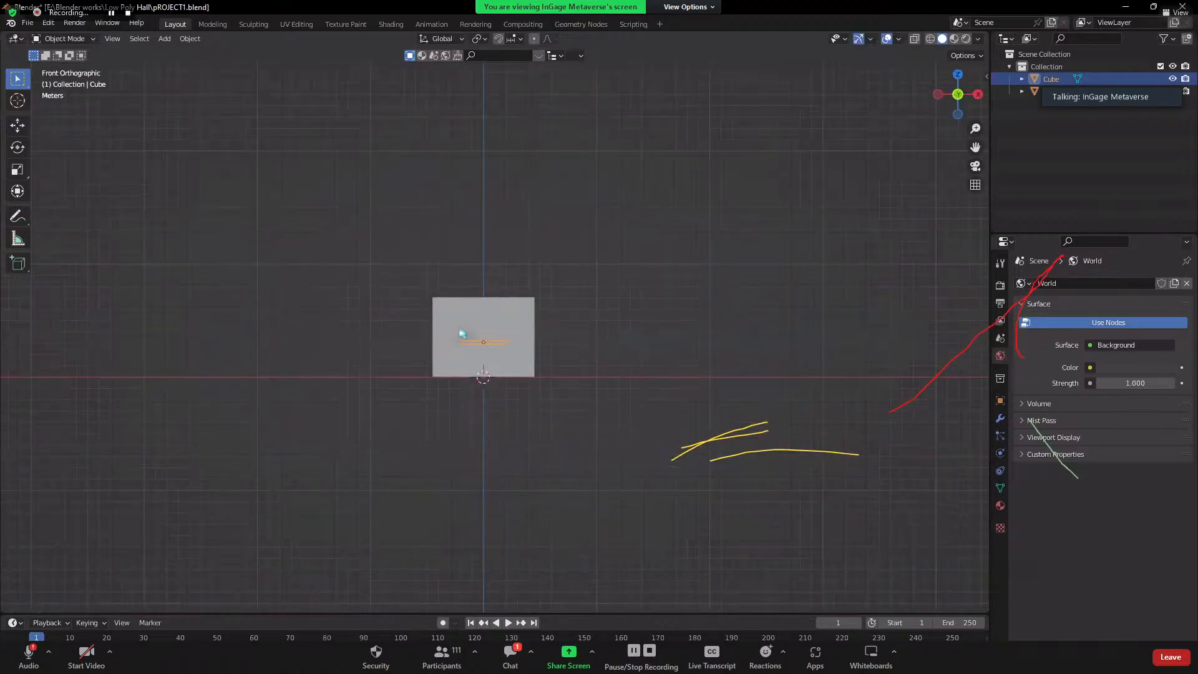
scroll(320, 288, "up", 5)
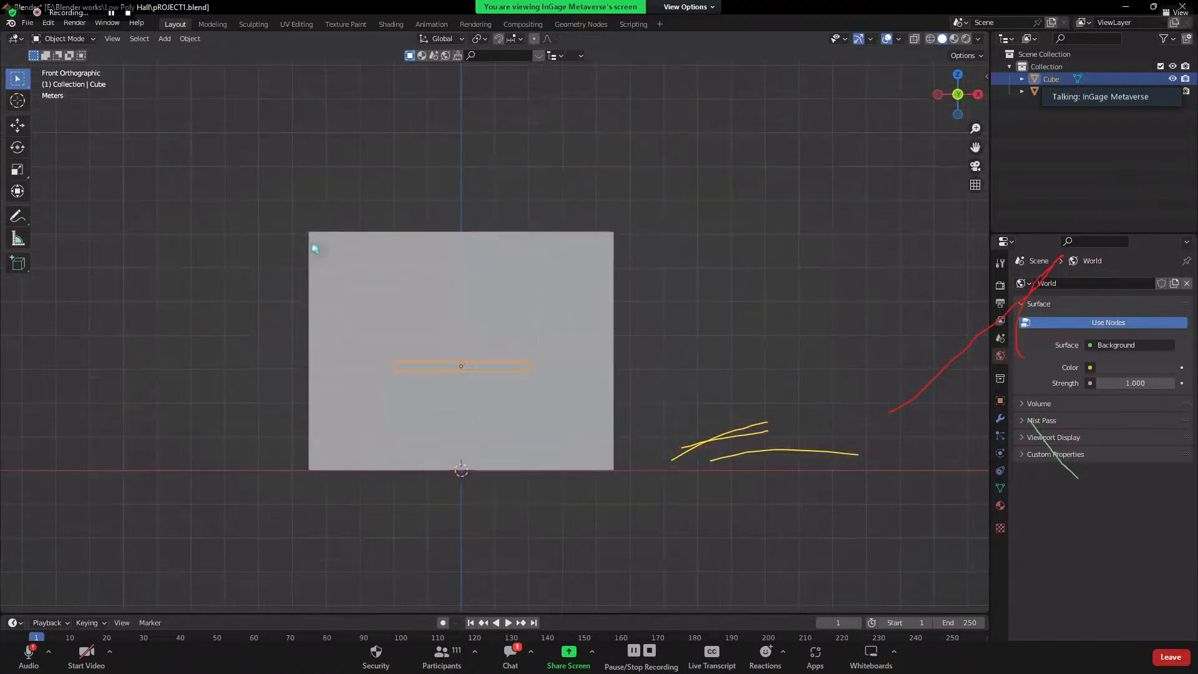
key("grave")
key("2")
key("grave")
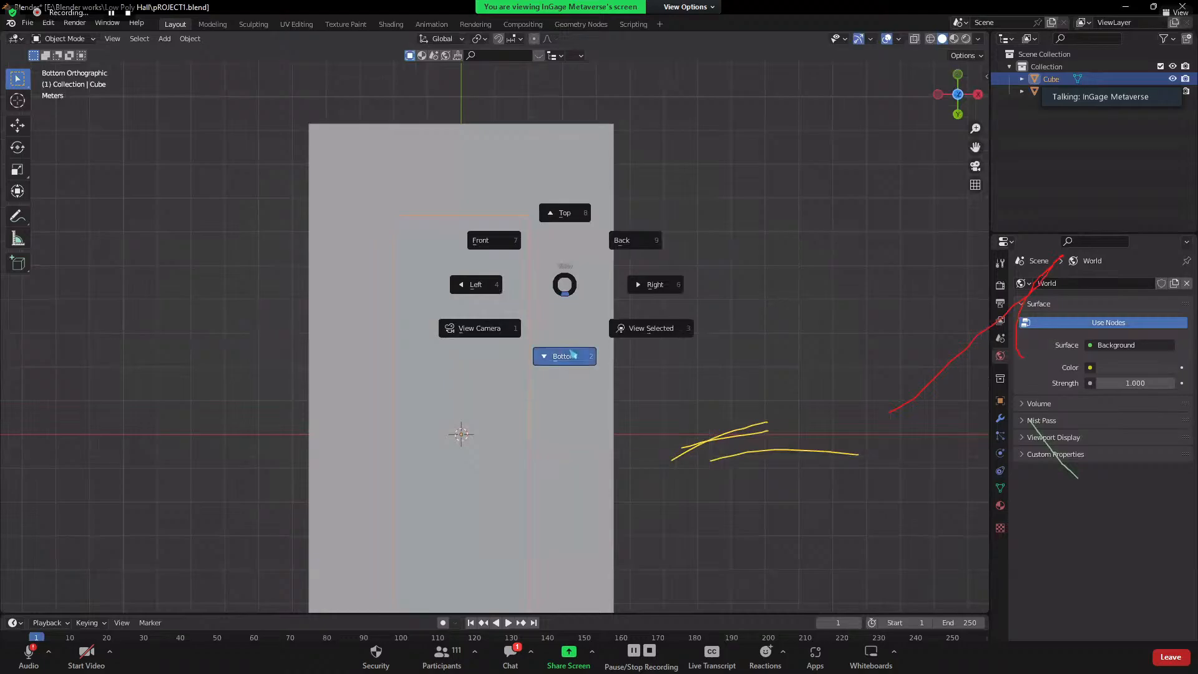
left_click(561, 368)
scroll(499, 312, "down", 5)
key("grave")
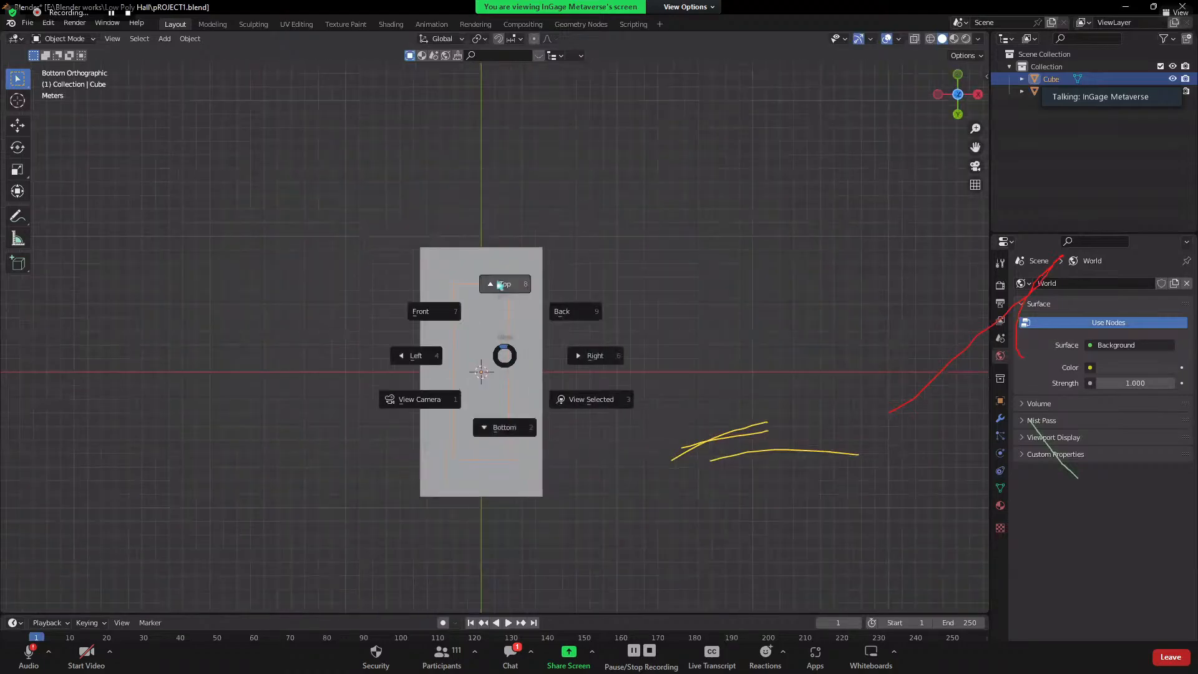
left_click(499, 284)
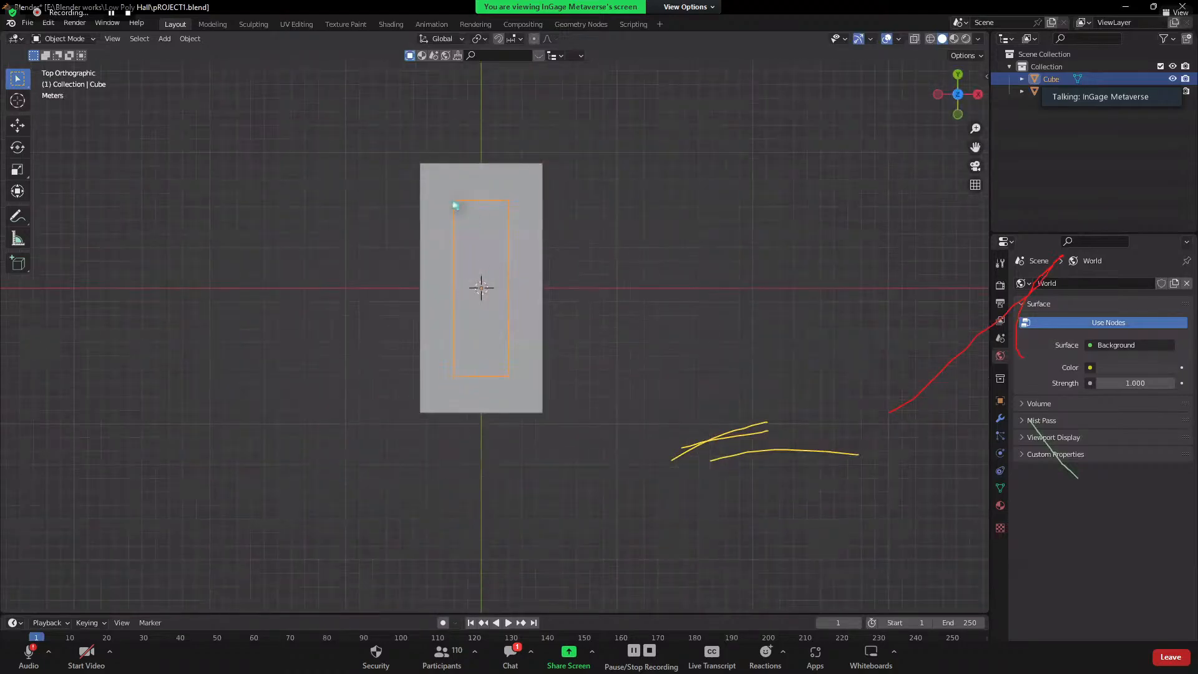
- Flip between further preset views and examine the slab inside the room in perspective from the open side
key("grave")
left_click(531, 302)
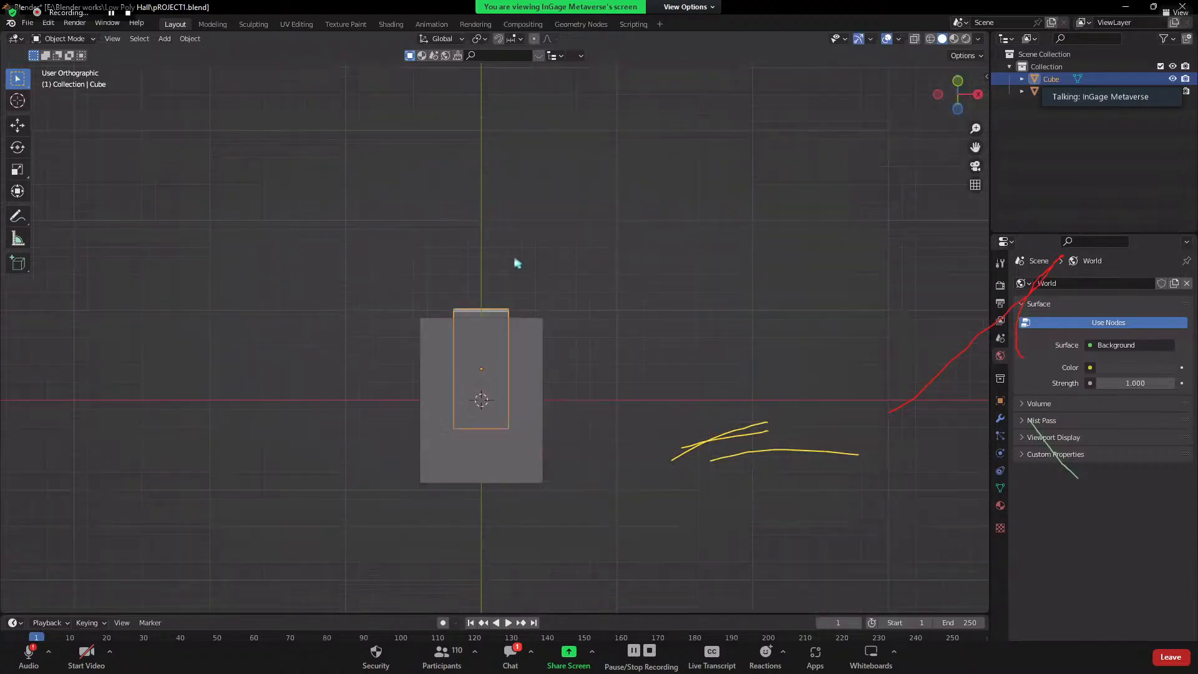
key("grave")
left_click(523, 302)
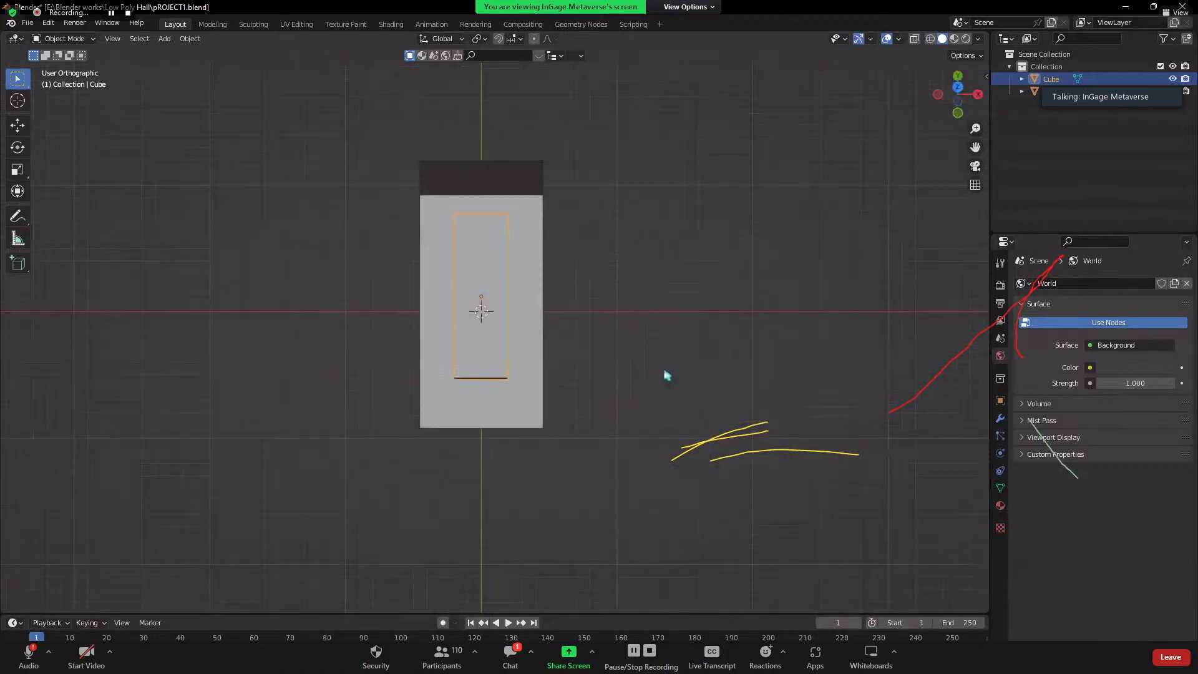
middle_click_drag(669, 374, 449, 294)
scroll(449, 294, "up", 3)
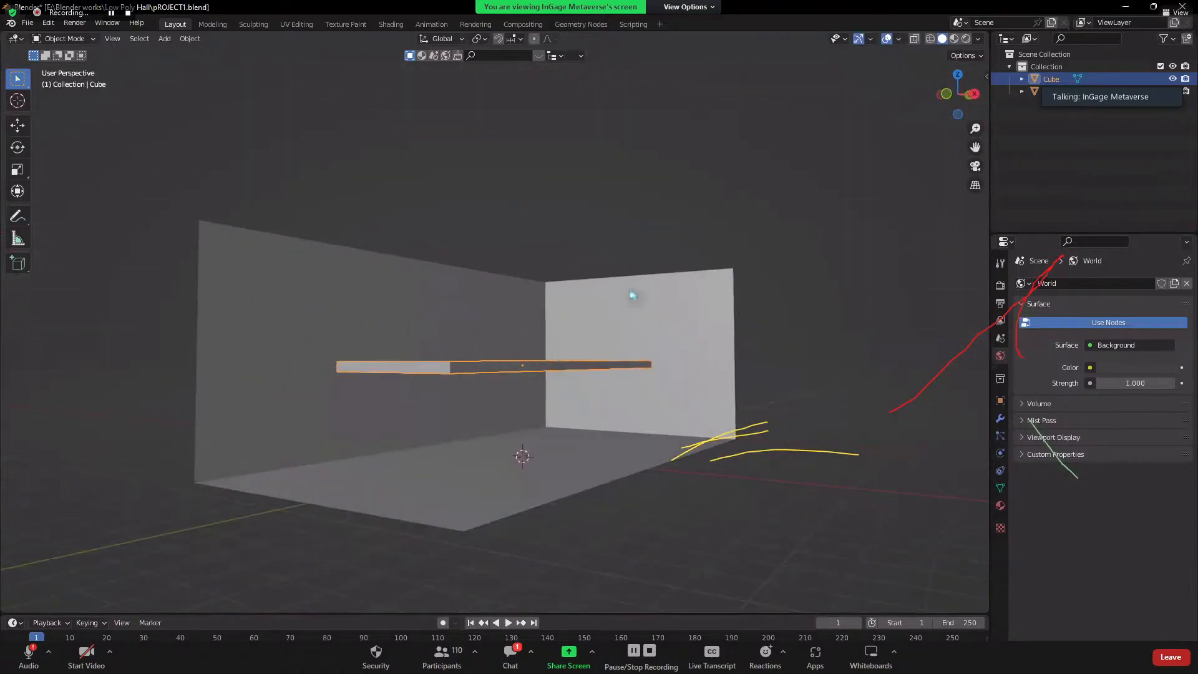
middle_click_drag(635, 295, 623, 362)
scroll(623, 362, "down", 2)
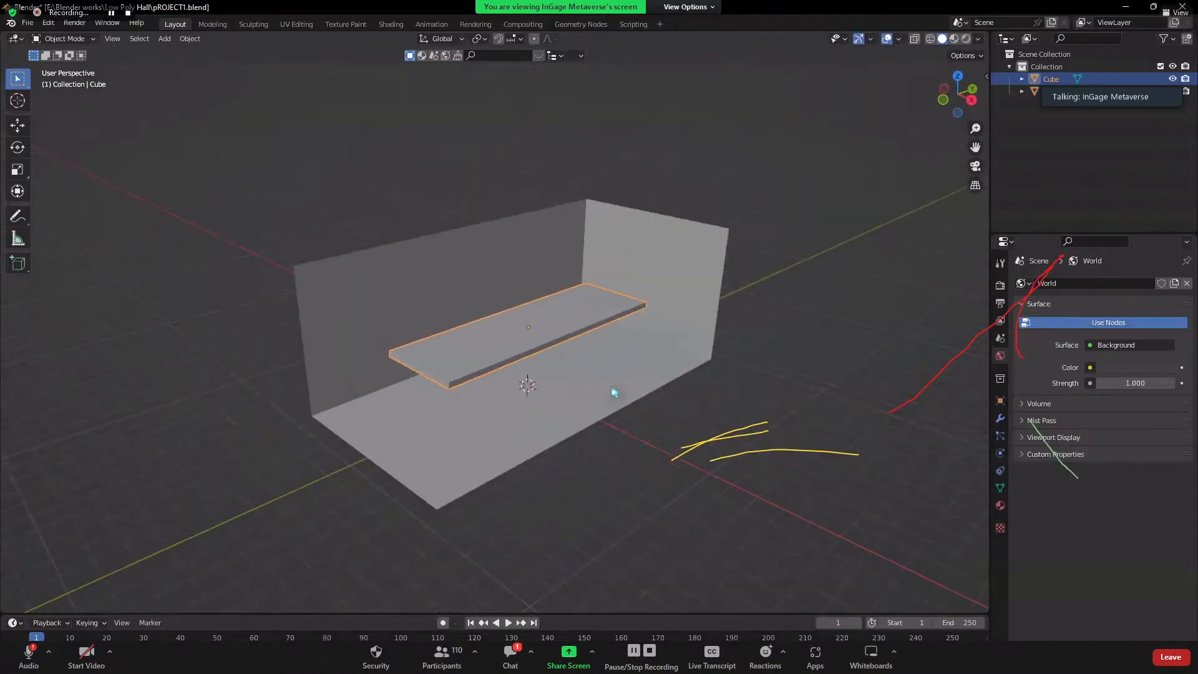
- Lower the slab about 0.93 m along the Z axis, working in the Right orthographic view
key("grave")
left_click(690, 405)
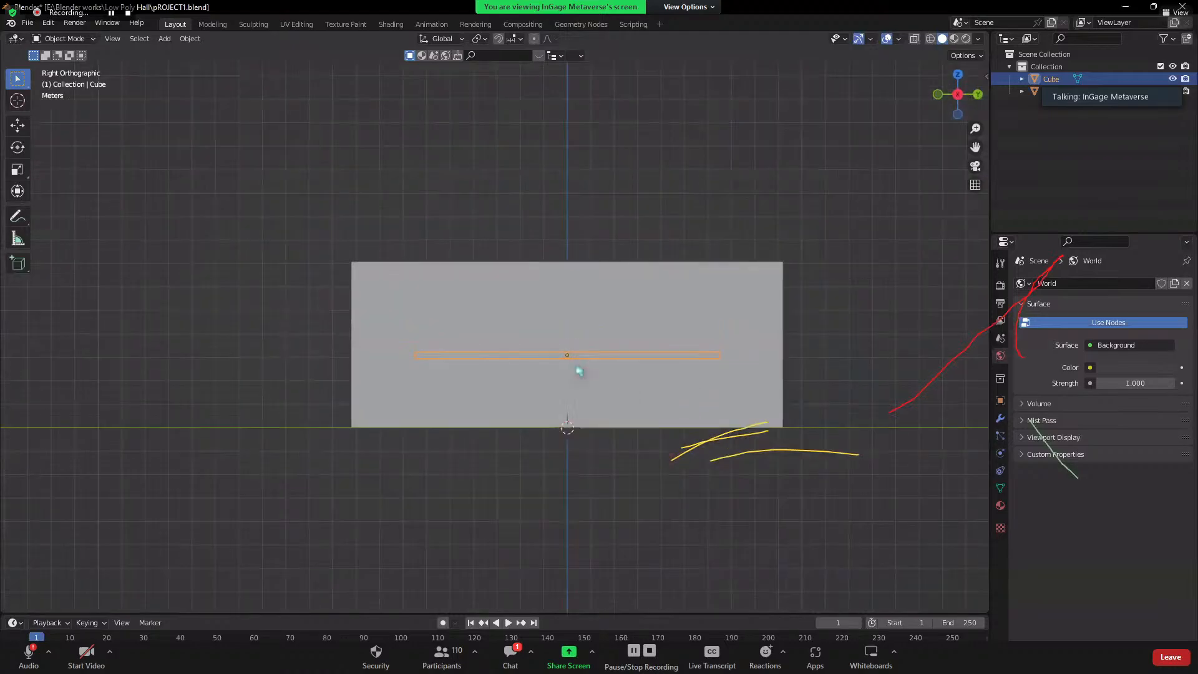
mouse_move(634, 358)
middle_mouse_down()
mouse_move(741, 376)
mouse_move(642, 366)
middle_mouse_up()
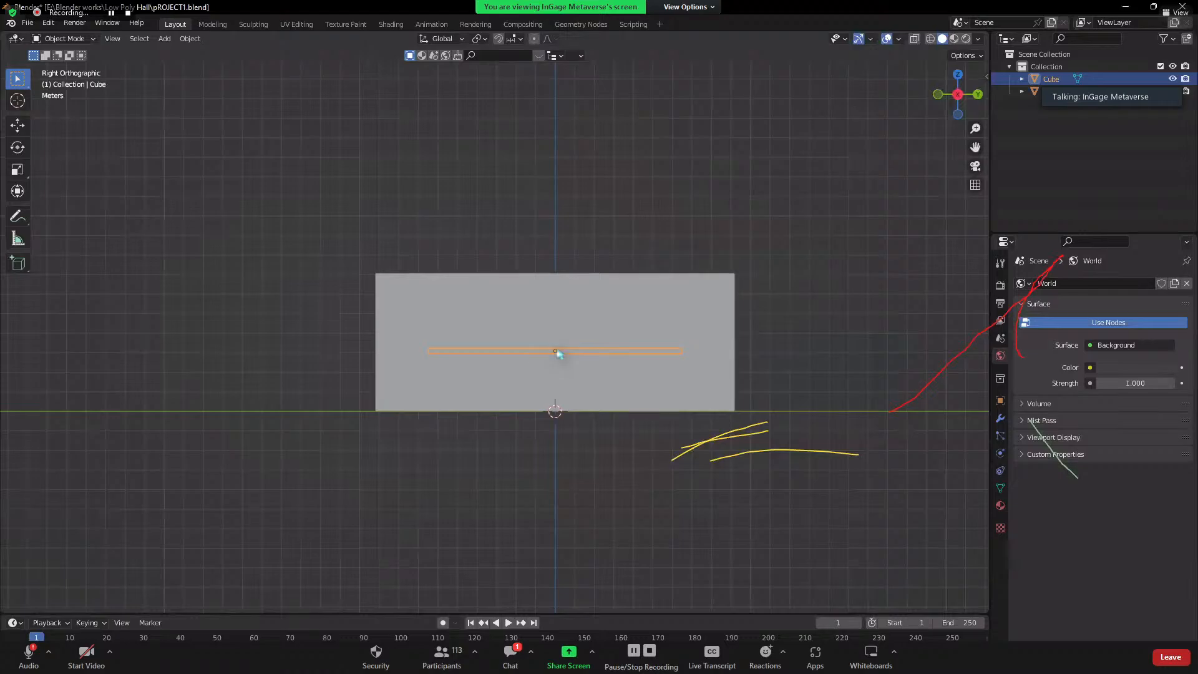
key("g")
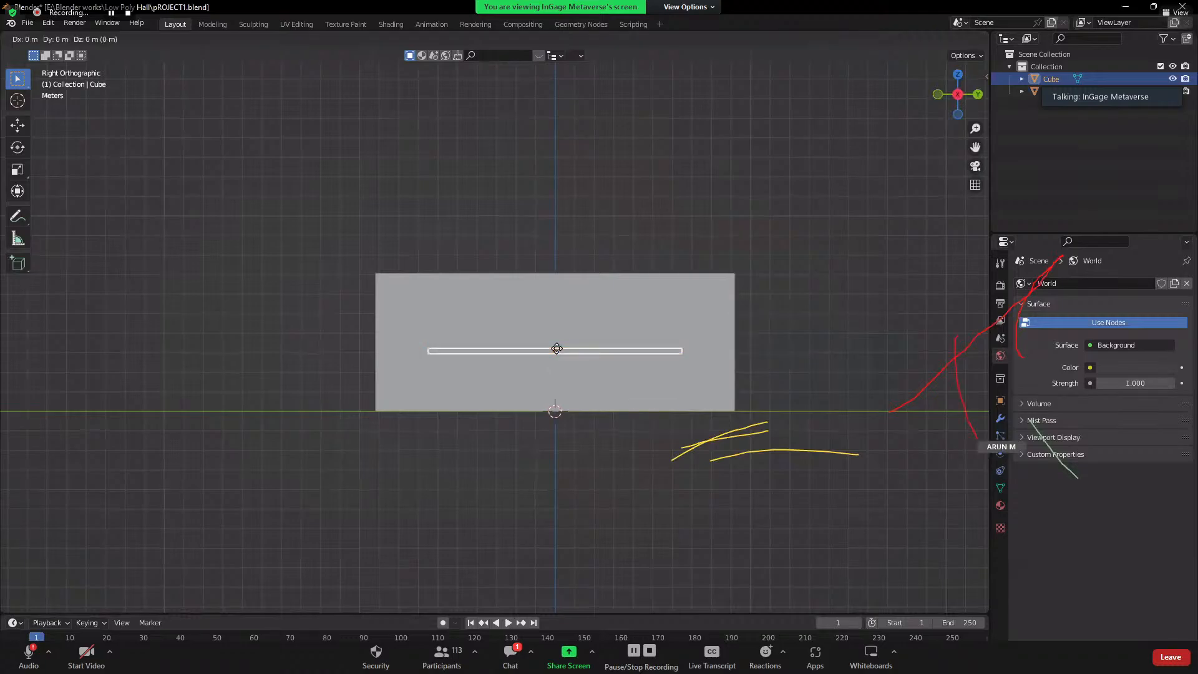
key("z")
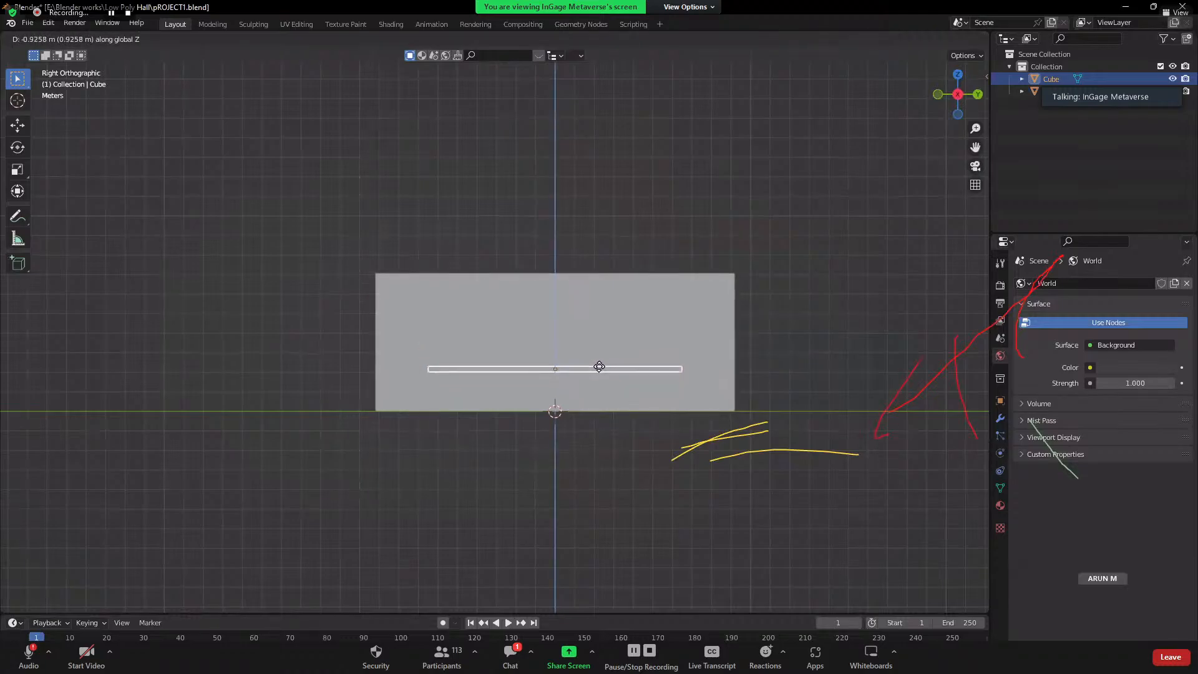
left_click(599, 367)
scroll(460, 313, "down", 3)
middle_click_drag(460, 312, 564, 470)
scroll(540, 340, "up", 3)
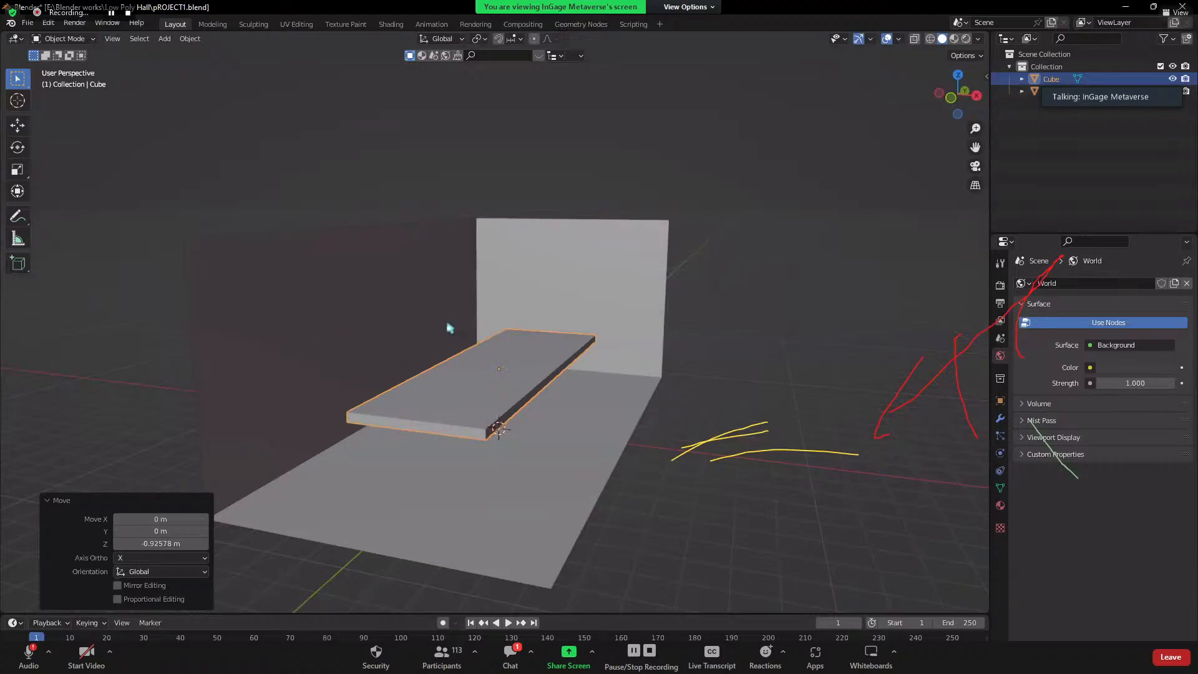
- Show the slab alone in Local View, return to the full scene, and examine it inside the room from different angles
scroll(495, 402, "down", 2)
left_click(411, 288)
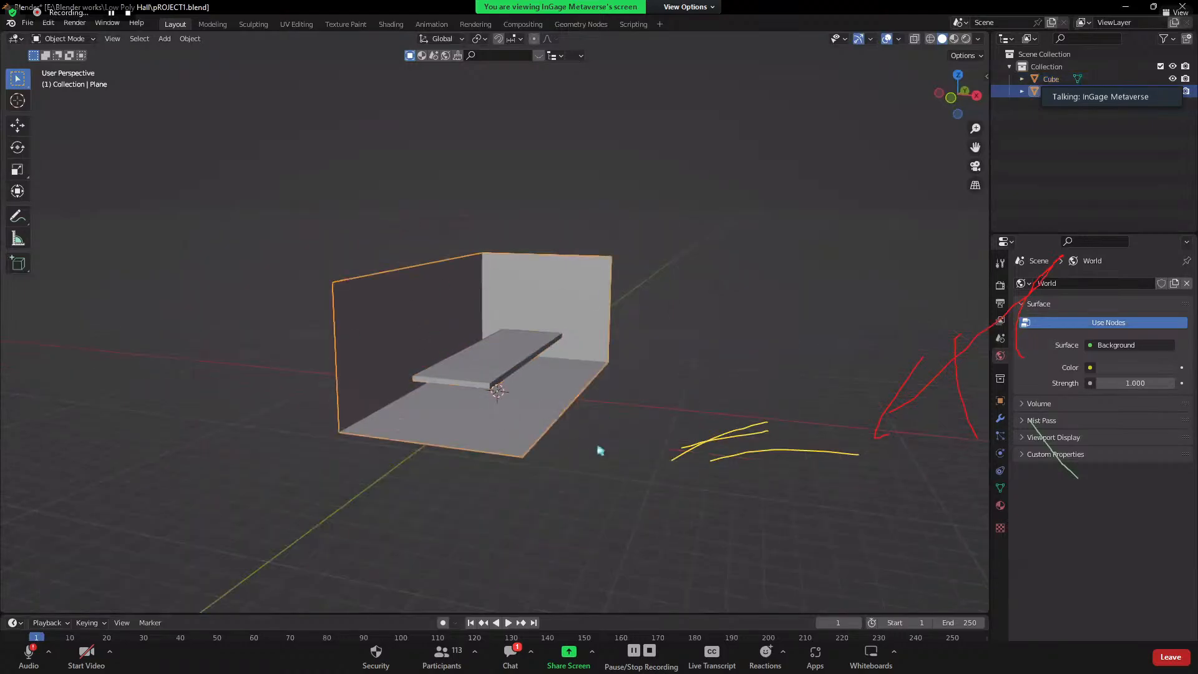
scroll(485, 385, "up", 3)
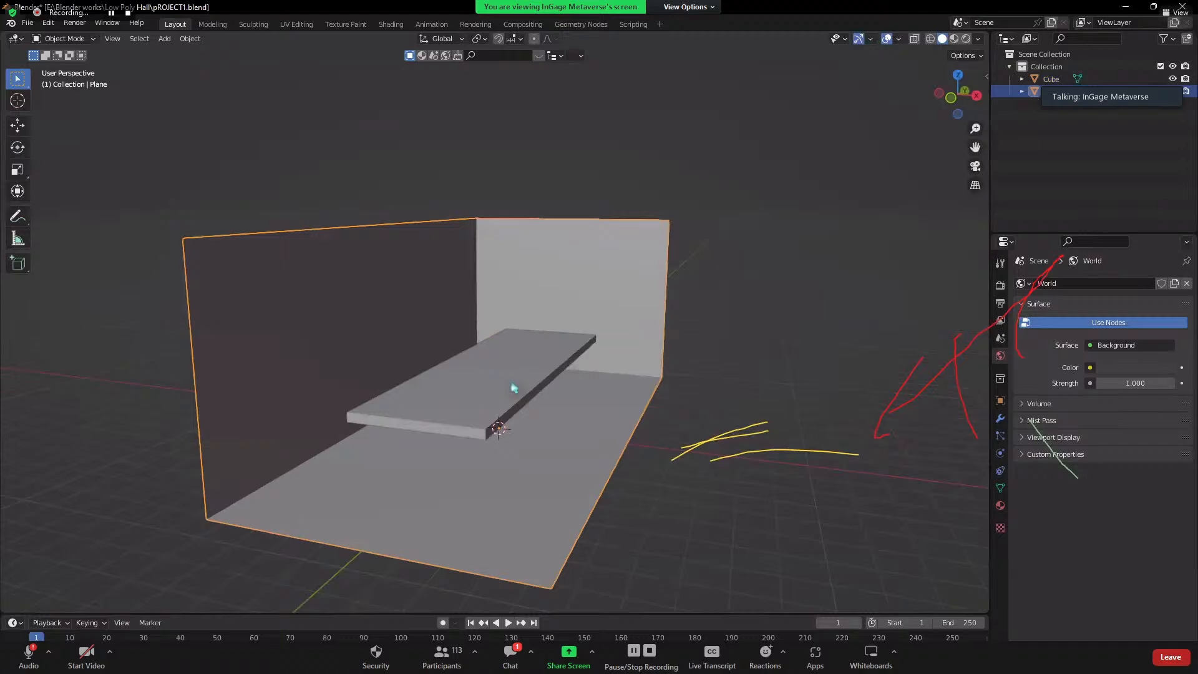
left_click(513, 388)
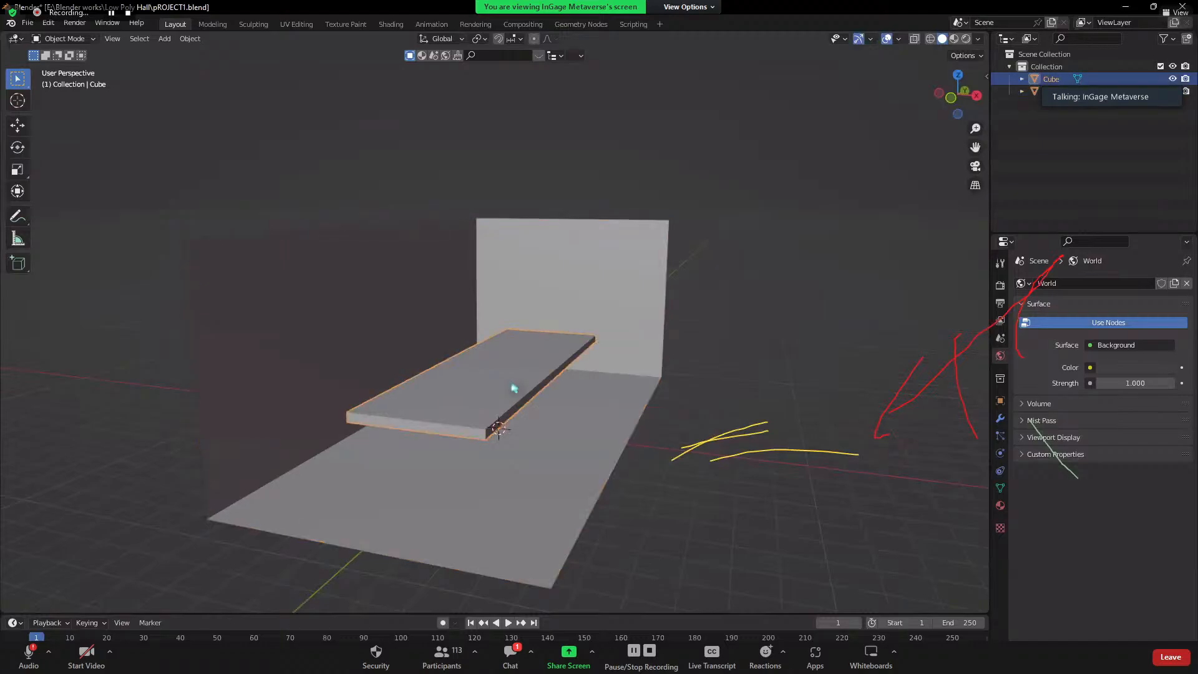
key("KP_Divide")
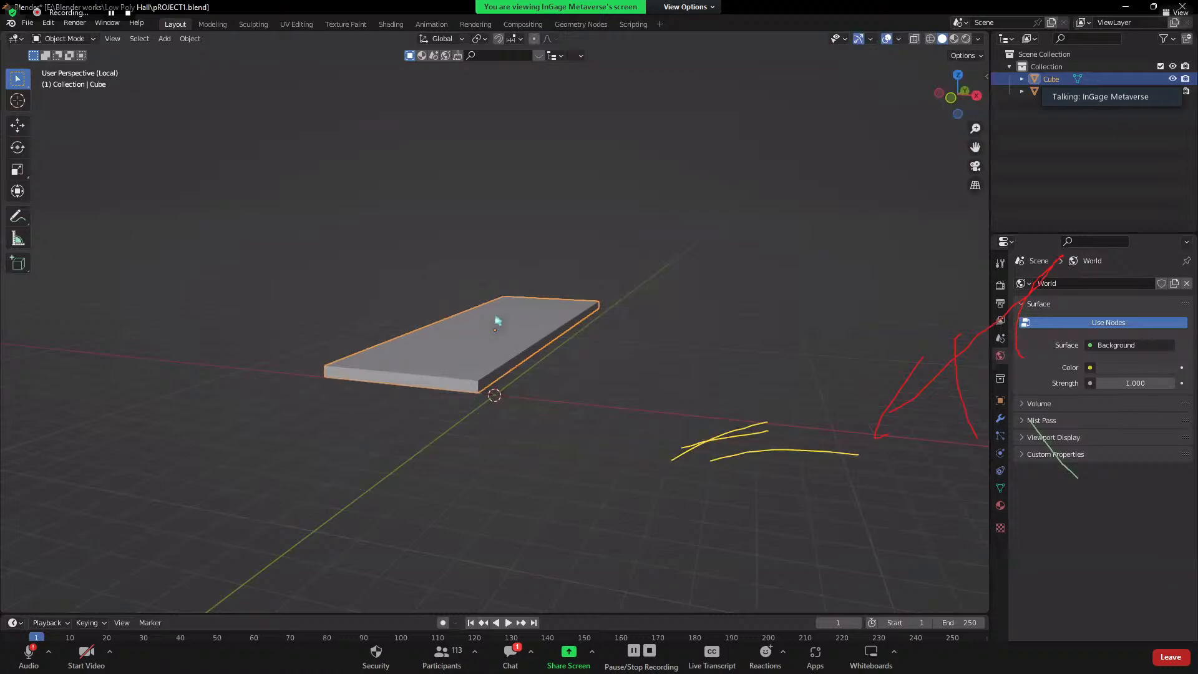
scroll(497, 321, "up", 4)
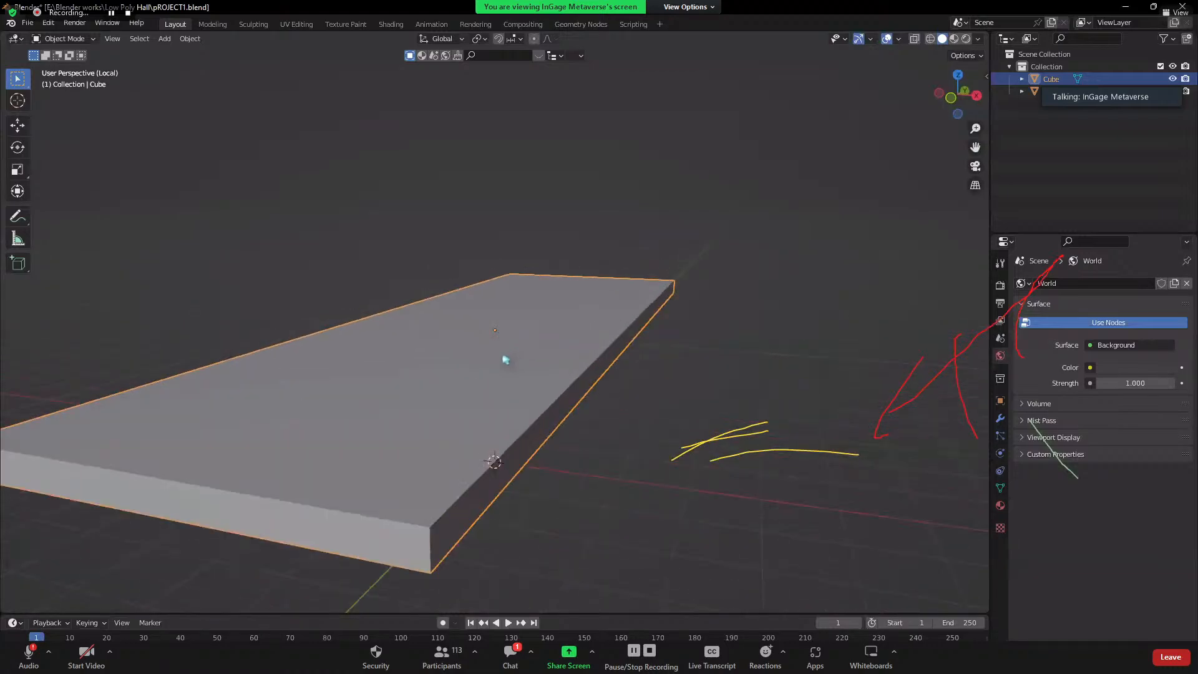
key("KP_Divide")
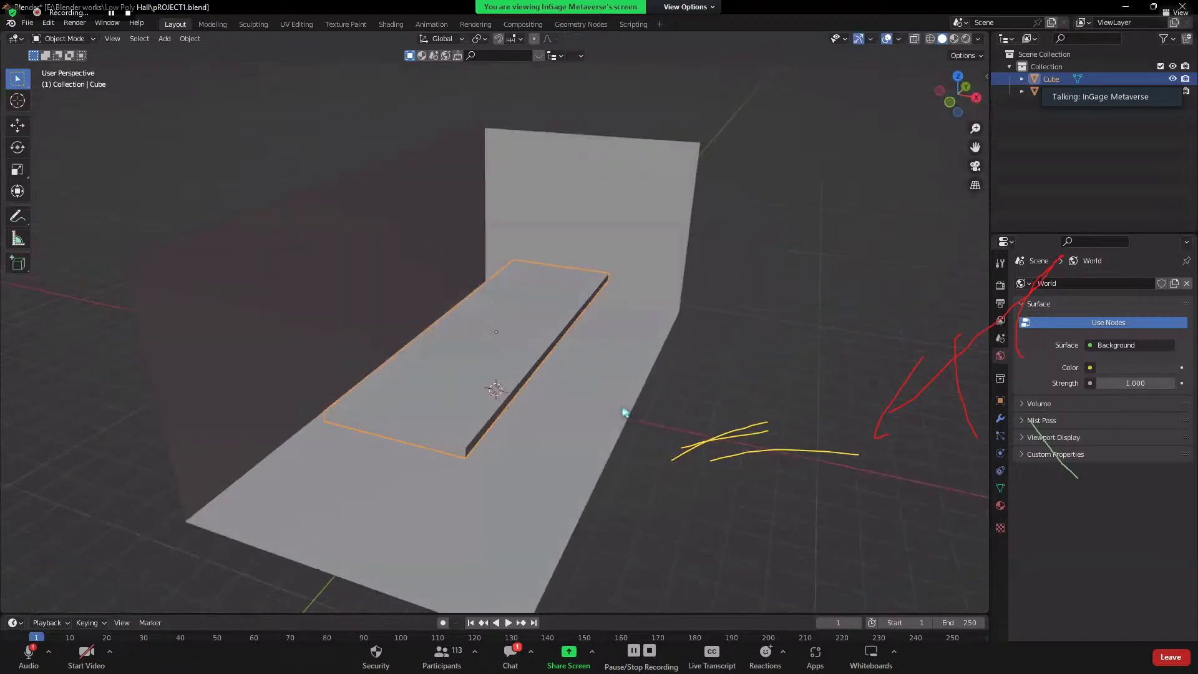
middle_click_drag(634, 409, 586, 373)
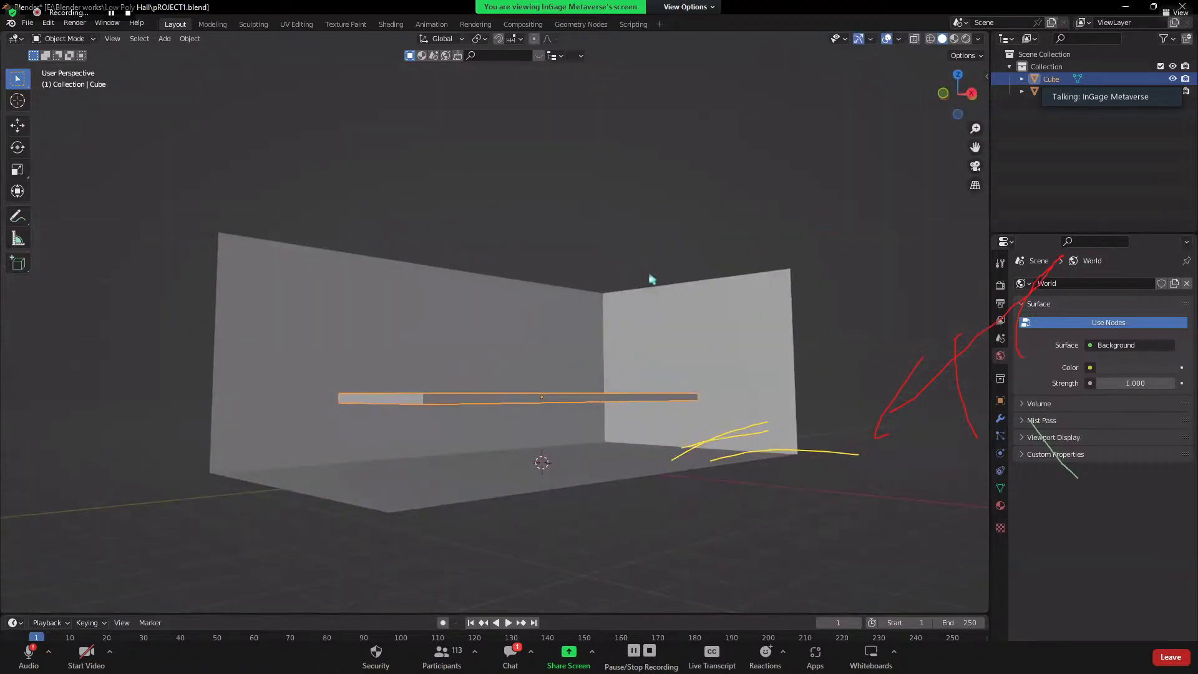
middle_click_drag(649, 278, 692, 304)
middle_click_drag(625, 332, 581, 356)
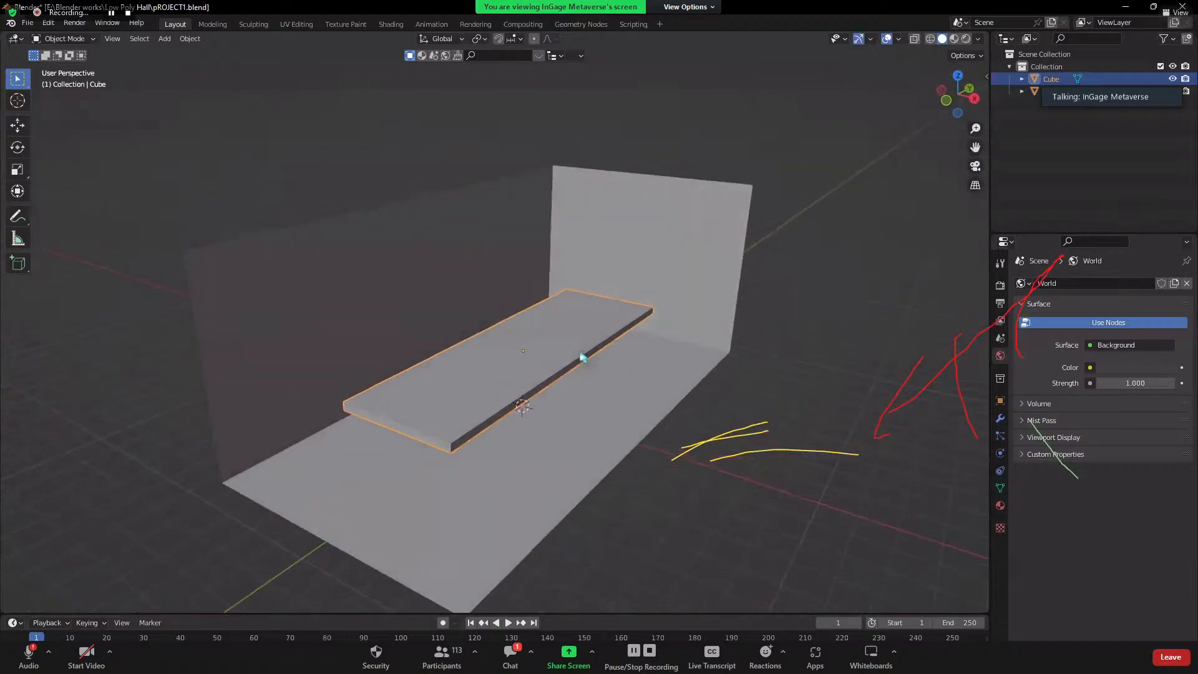
- Isolate the slab in Local View and show it in the Bottom orthographic view
key("KP_Divide")
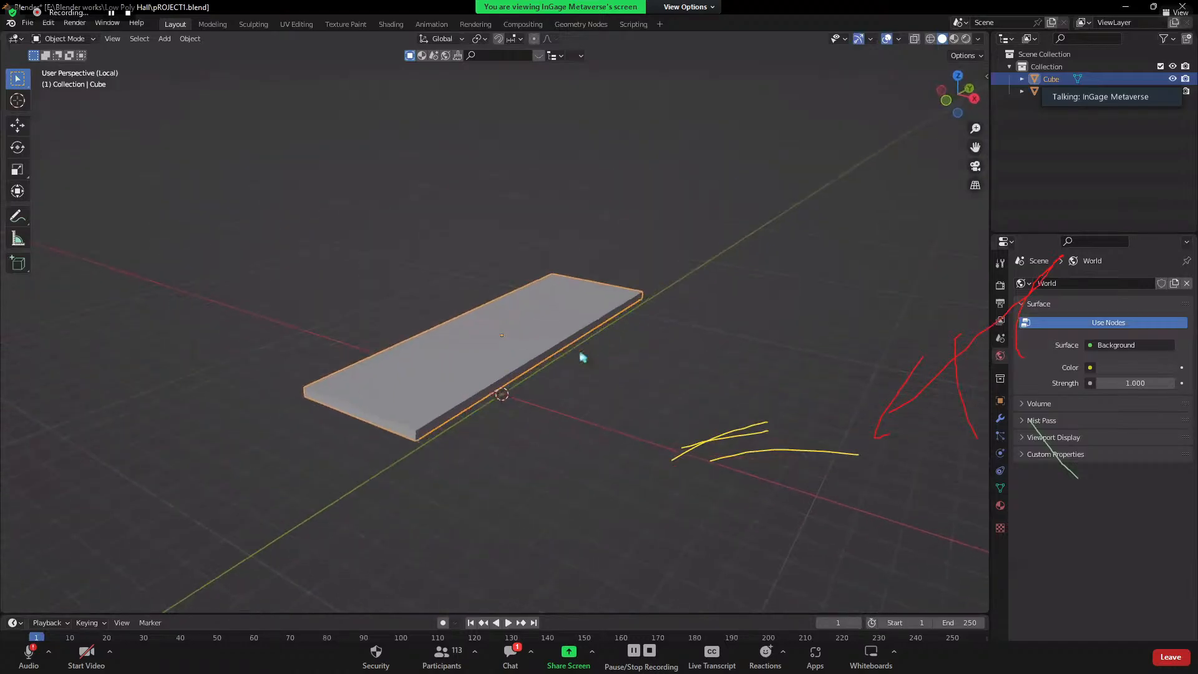
mouse_move(543, 305)
middle_mouse_down()
mouse_move(521, 286)
mouse_move(535, 278)
mouse_move(545, 299)
middle_mouse_up()
key("grave")
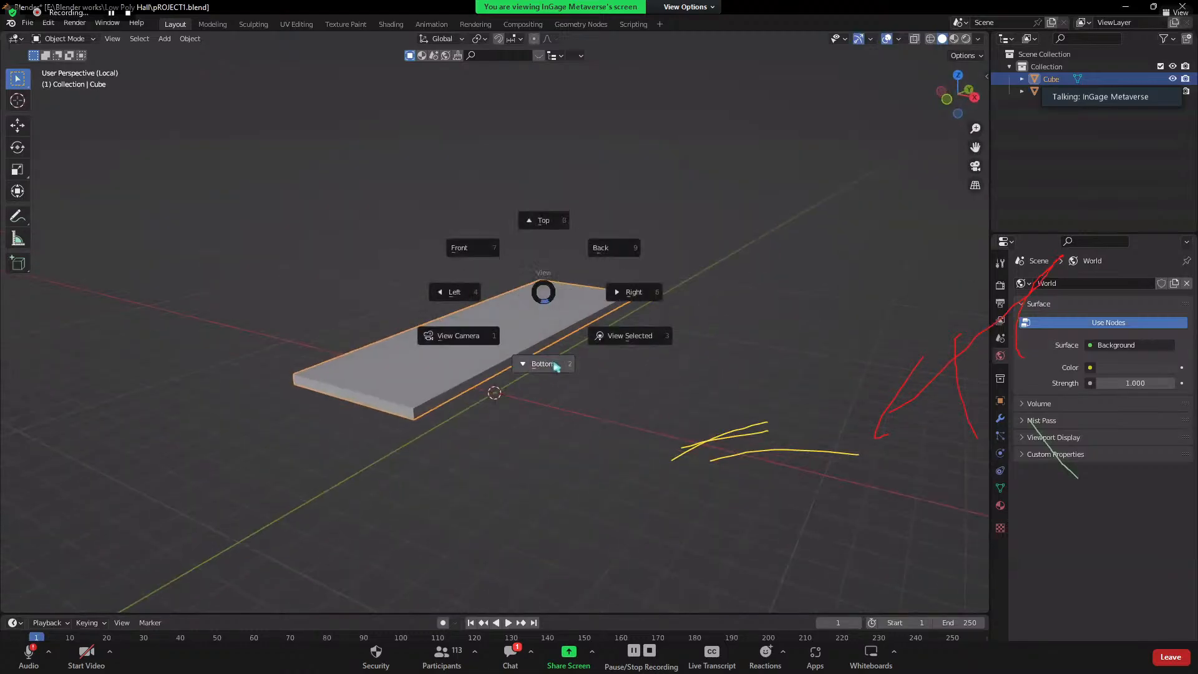
left_click(555, 365)
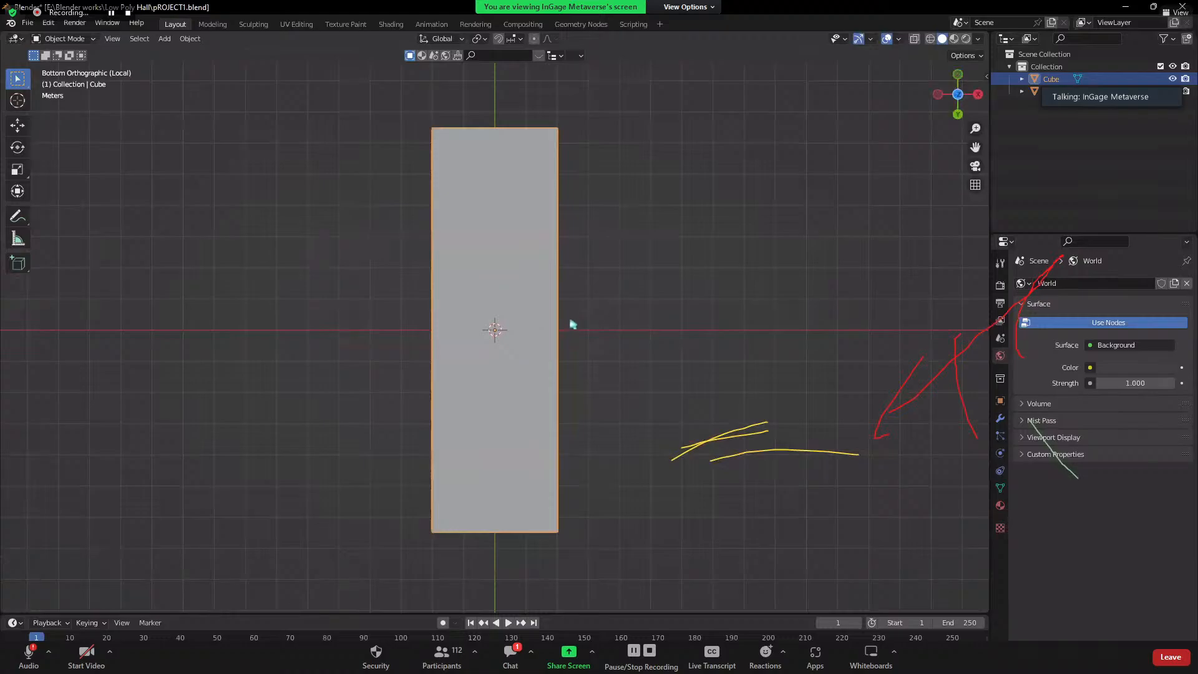
- Add two evenly spaced crosswise loop cuts to the slab in Edit Mode, without sliding them
key("Tab")
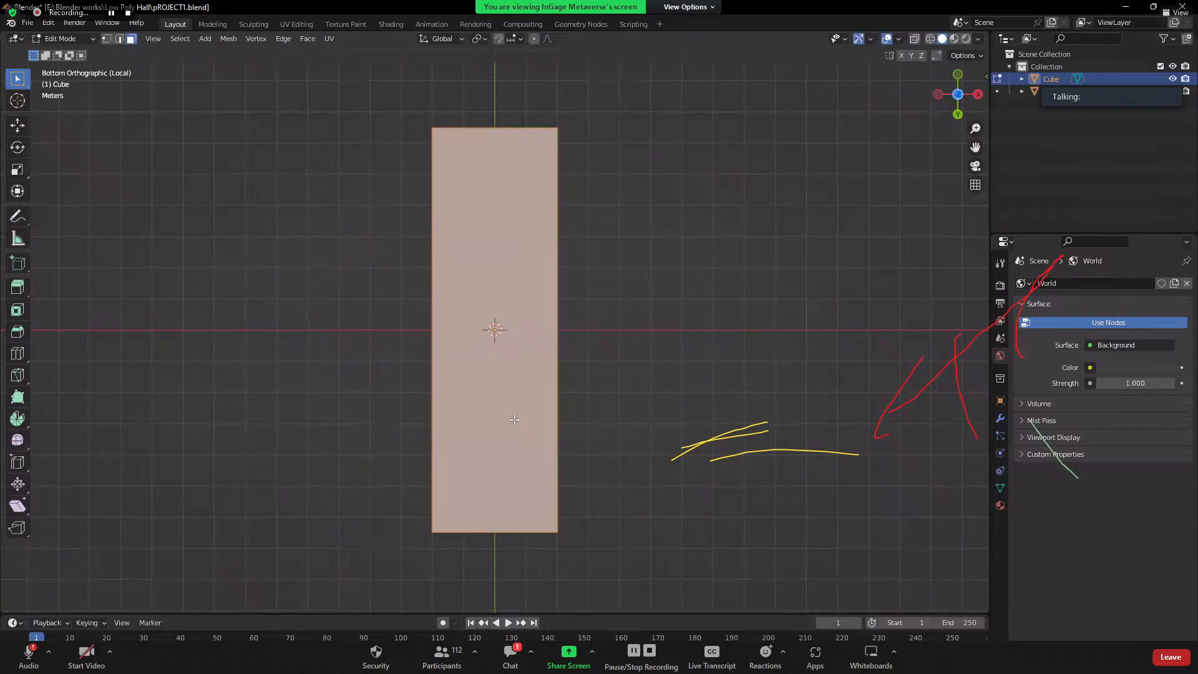
key("ctrl+r")
scroll(538, 345, "up", 1)
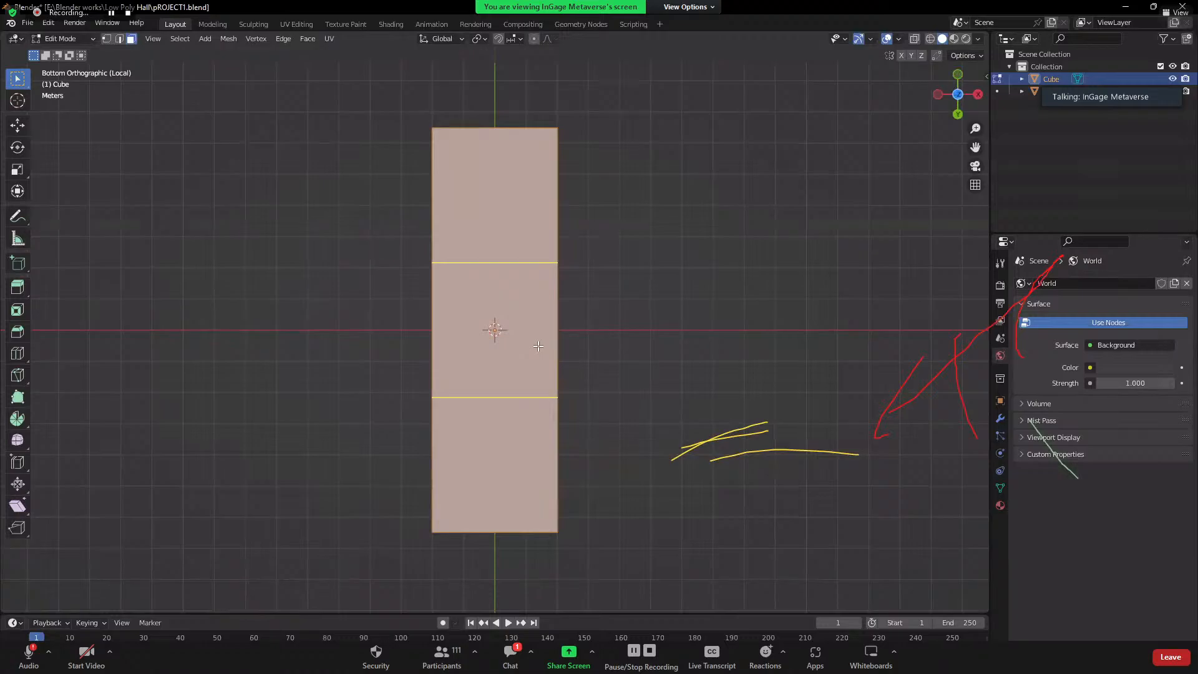
left_click(538, 346)
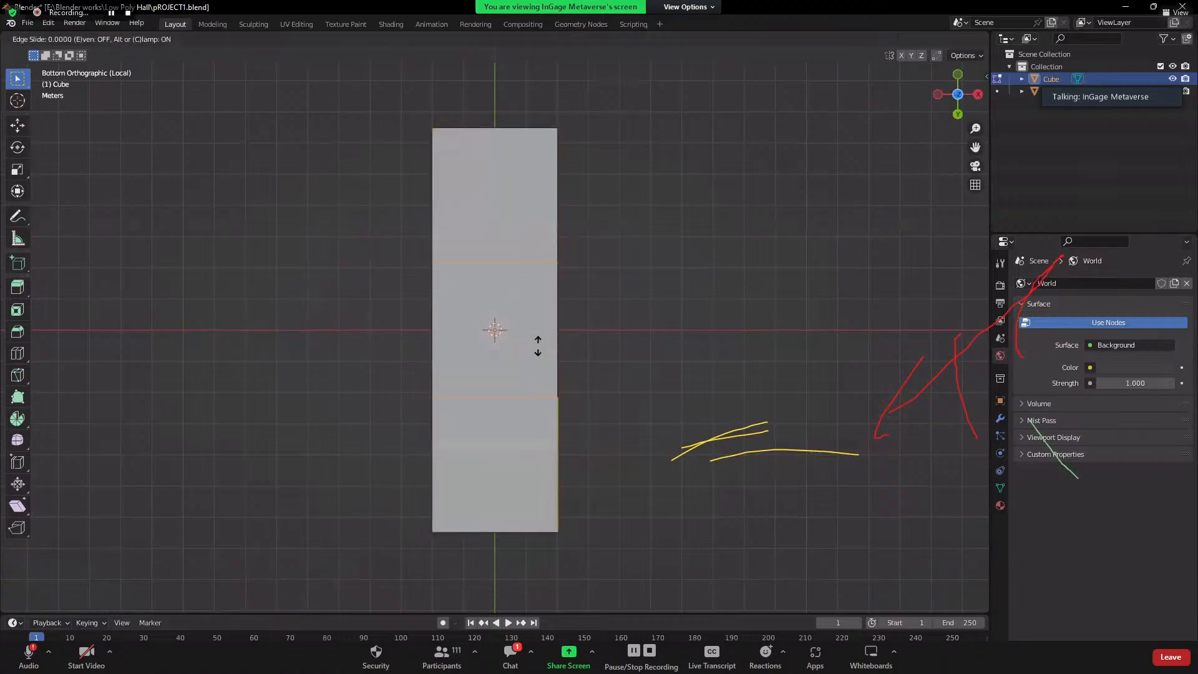
right_click(556, 326)
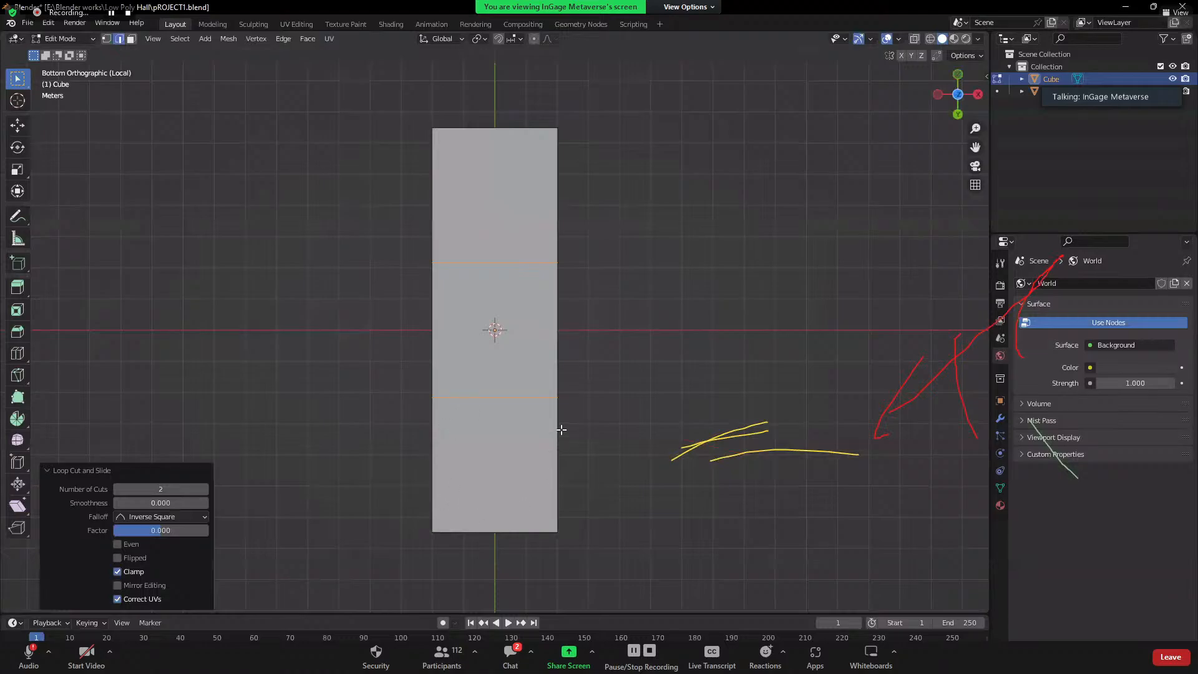
- Scale the two crosswise loops along the Y axis by about 2.727, spreading them towards the slab's ends
key("s")
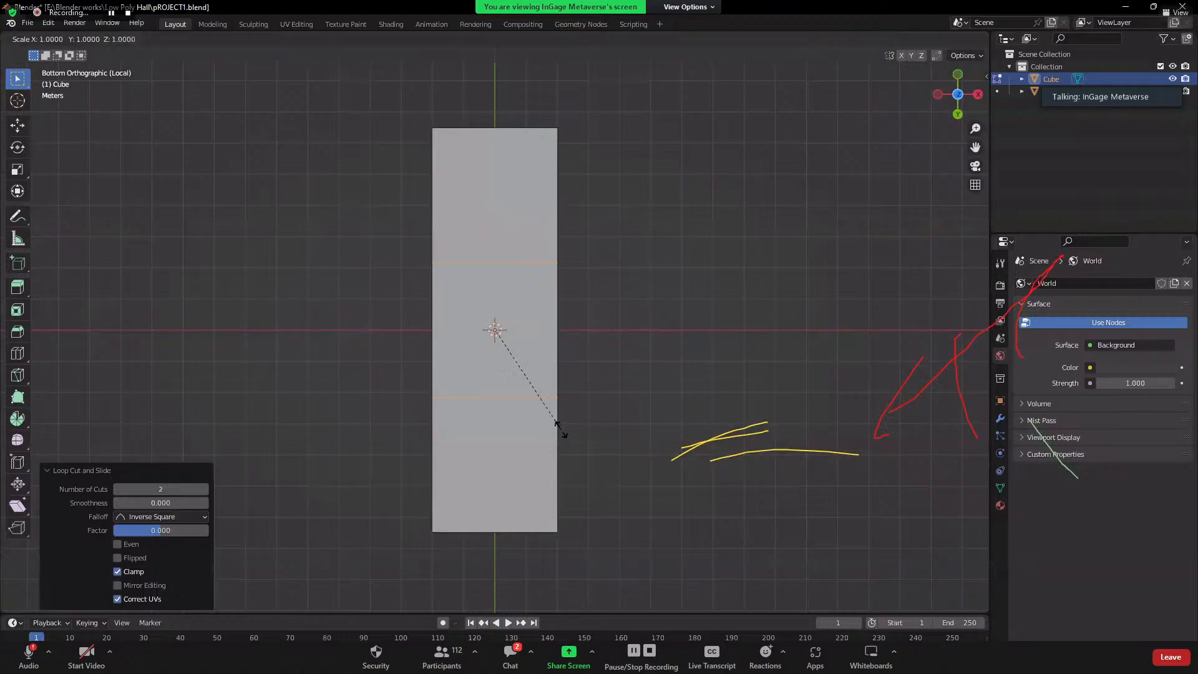
key("y")
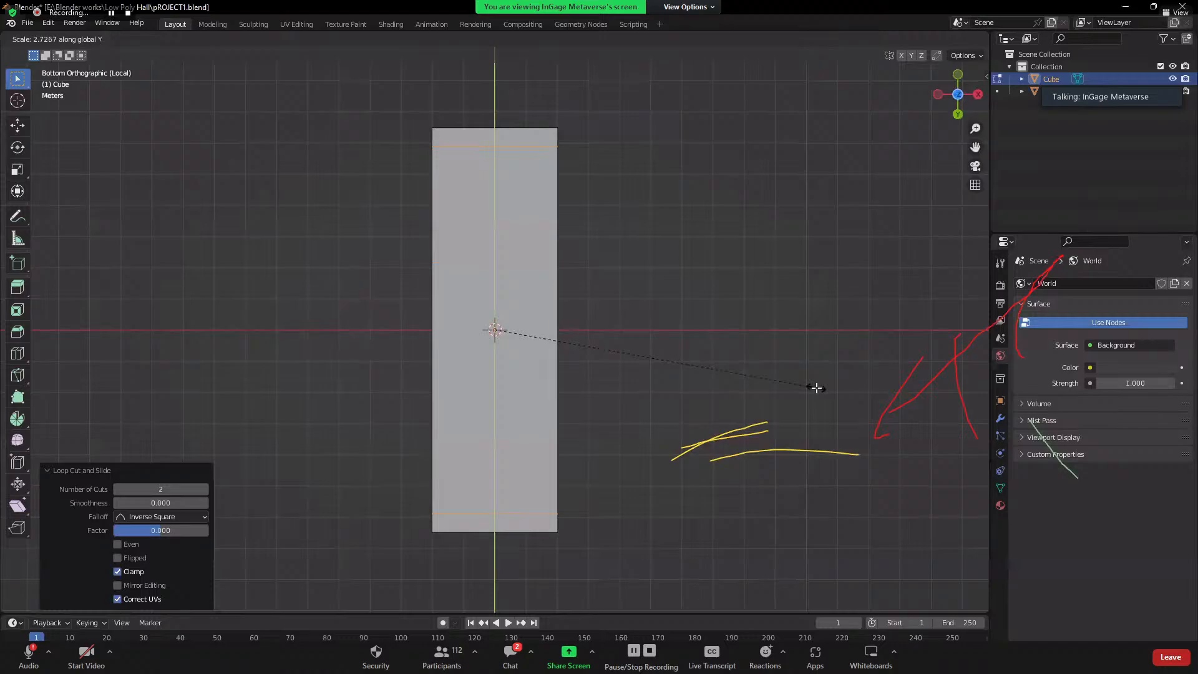
left_click(817, 388)
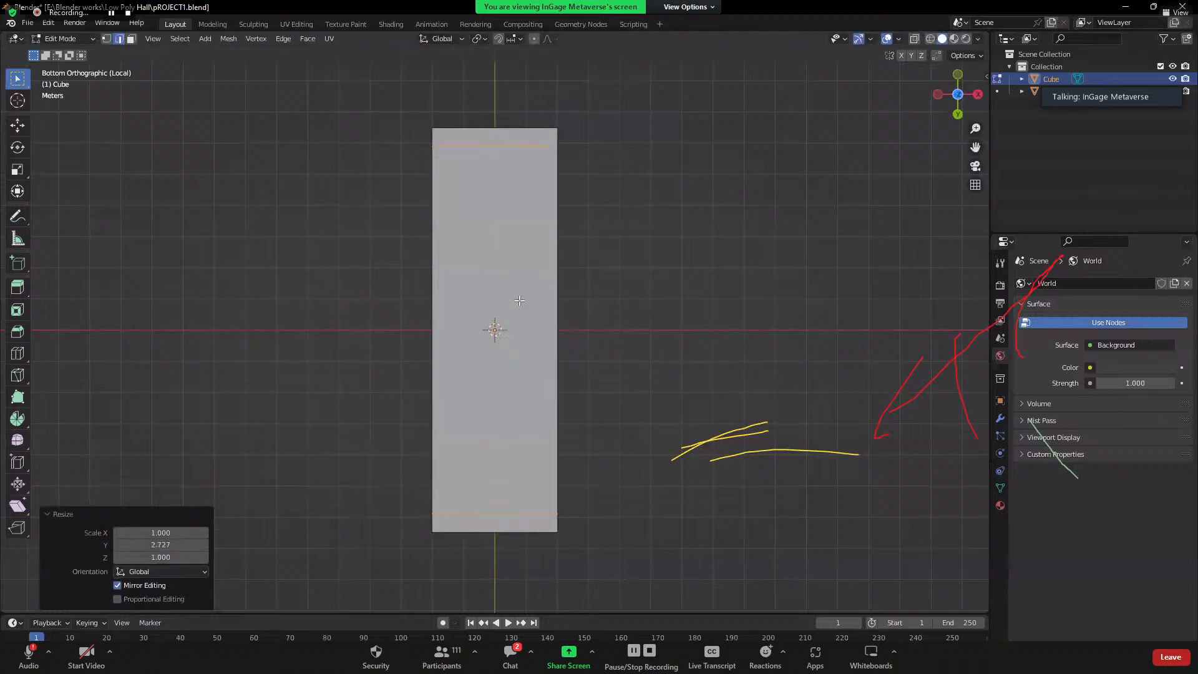
- Add two evenly spaced lengthwise loop cuts to the slab, without sliding them
key("ctrl+r")
scroll(497, 518, "up", 1)
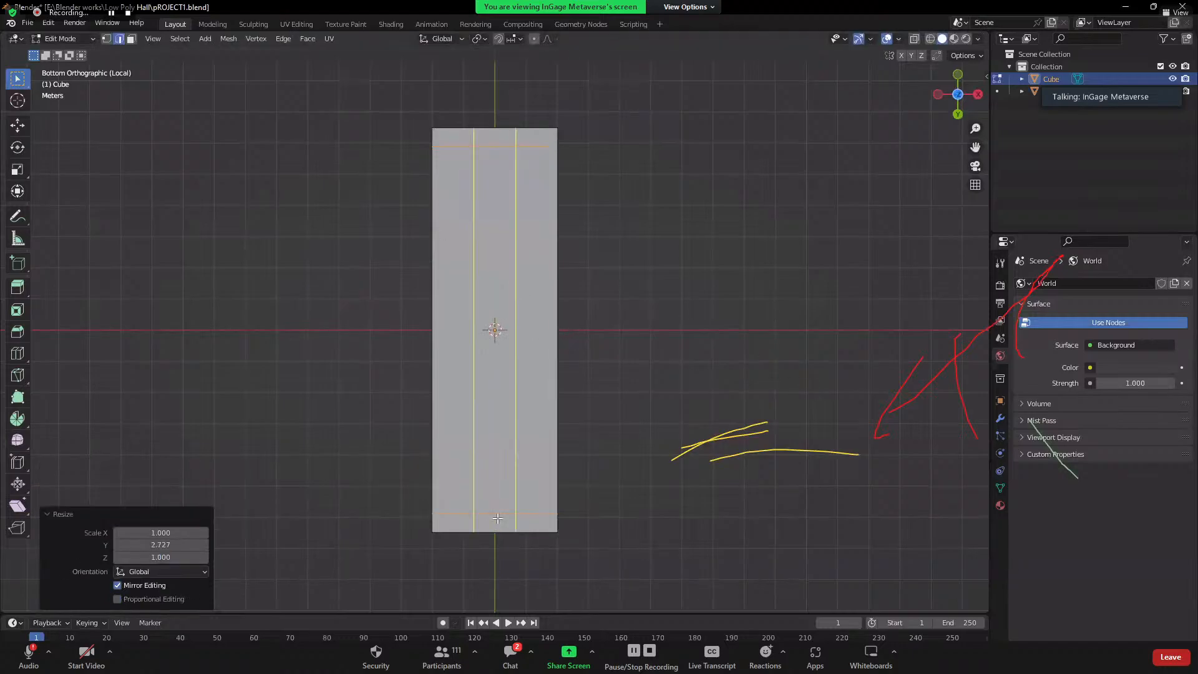
left_click(497, 518)
right_click(497, 518)
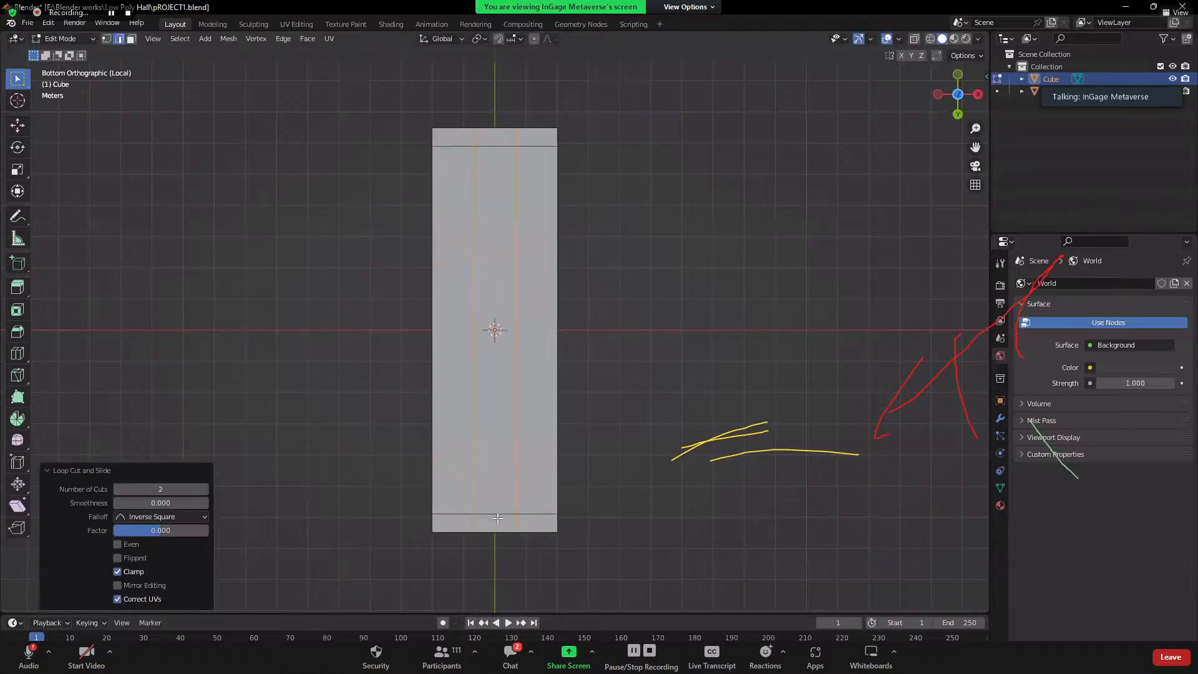
- Try scaling the lengthwise loops uniformly by about 0.529, and undo that scaling
key("s")
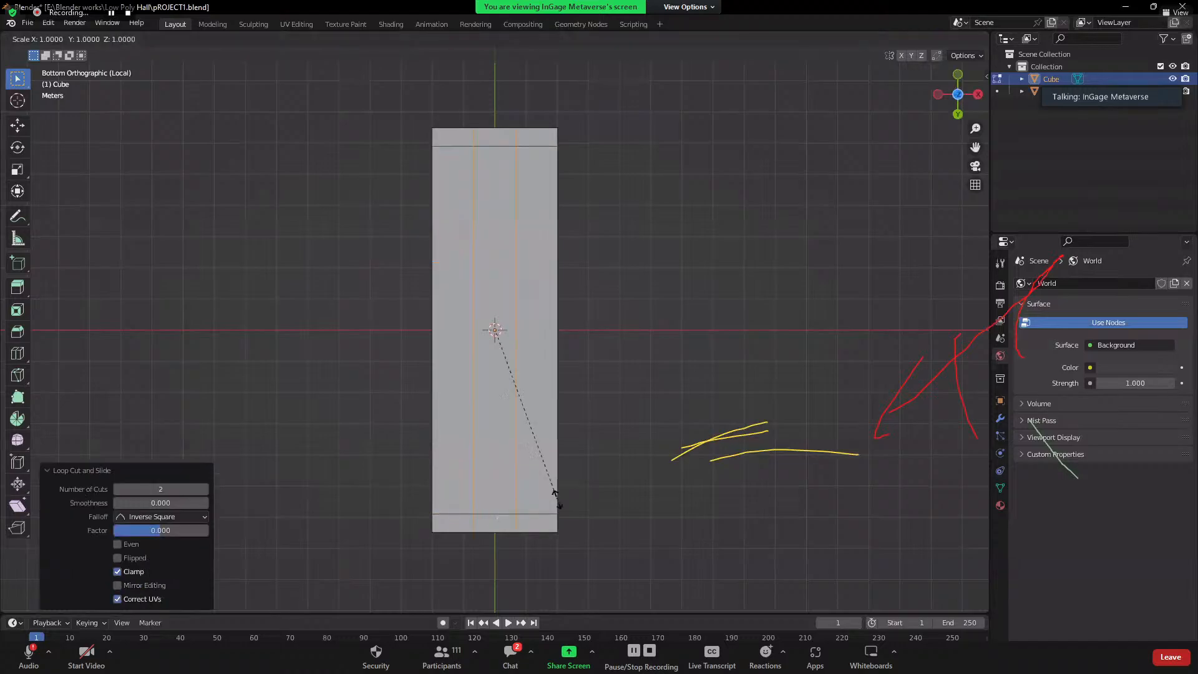
key("x")
right_click(622, 488)
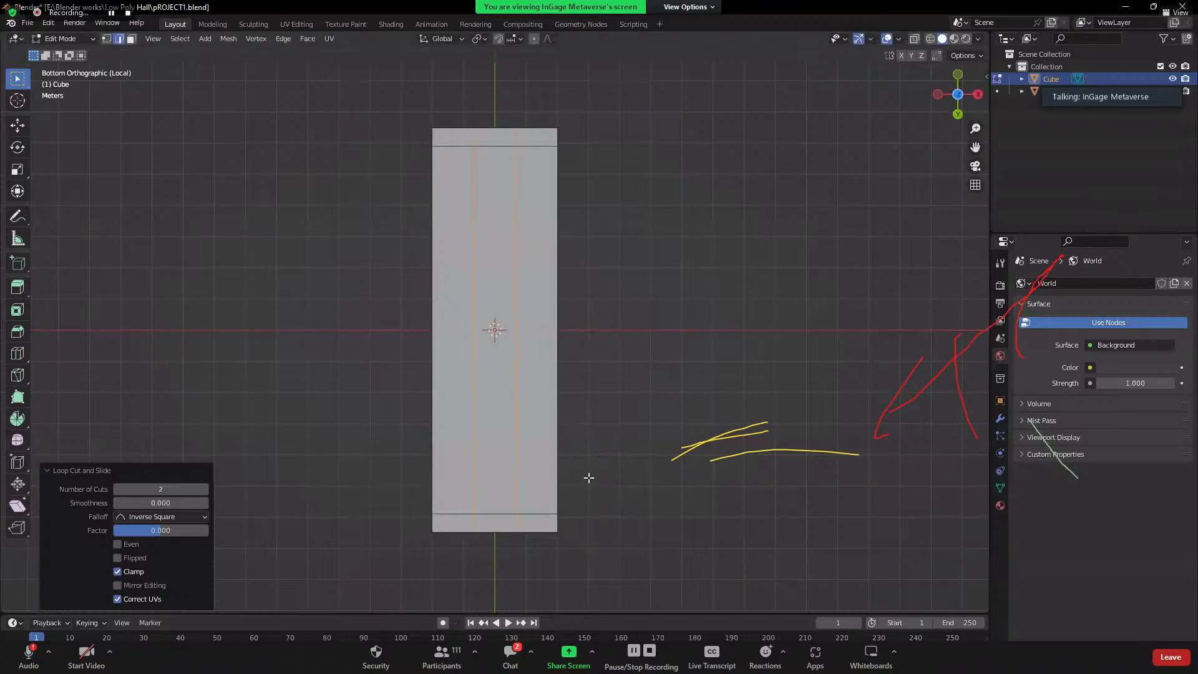
key("s")
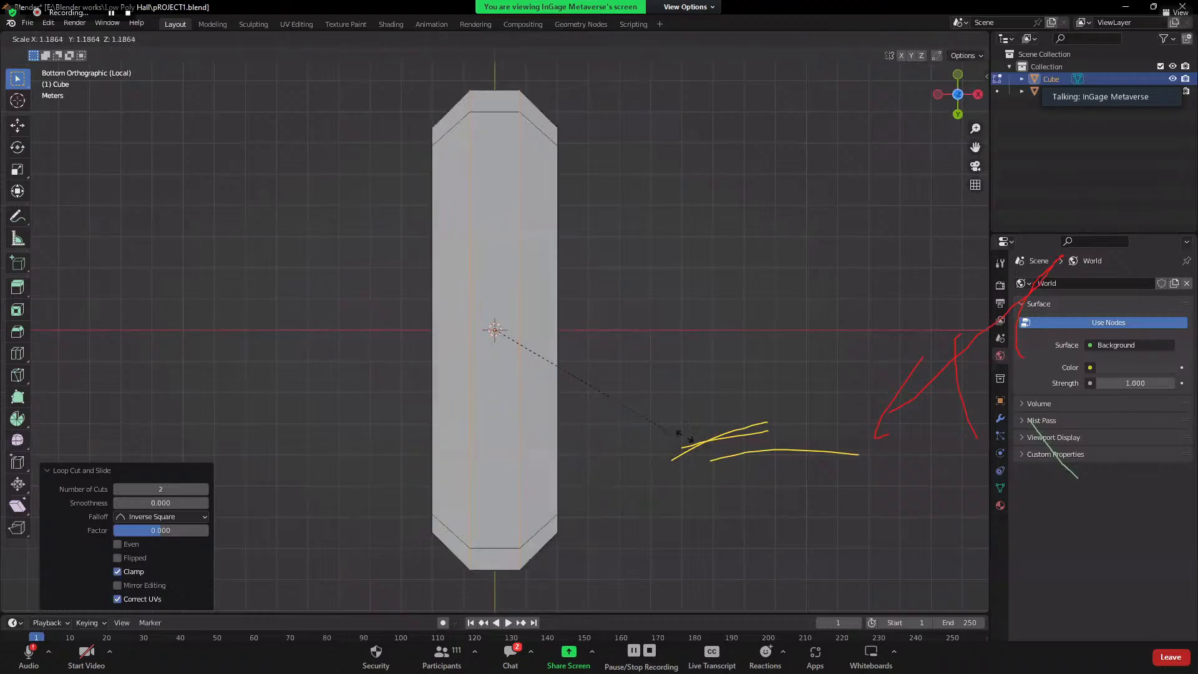
left_click(558, 395)
middle_click_drag(633, 385, 464, 271)
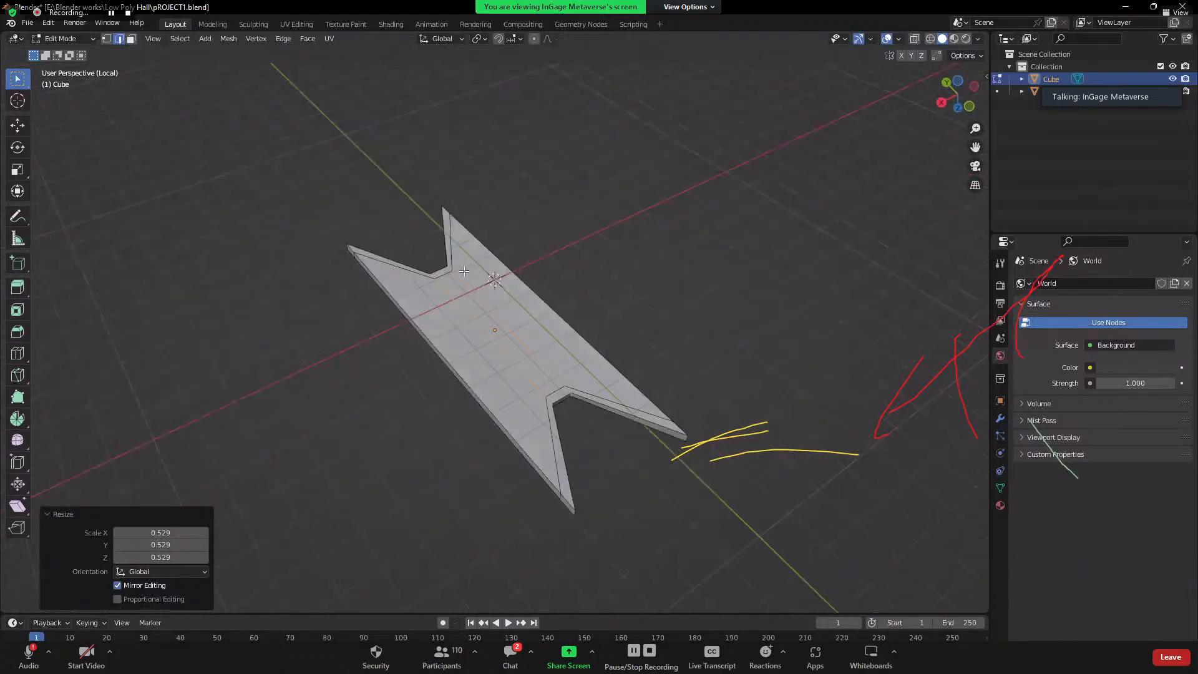
middle_click_drag(581, 388, 553, 382)
key("ctrl+z")
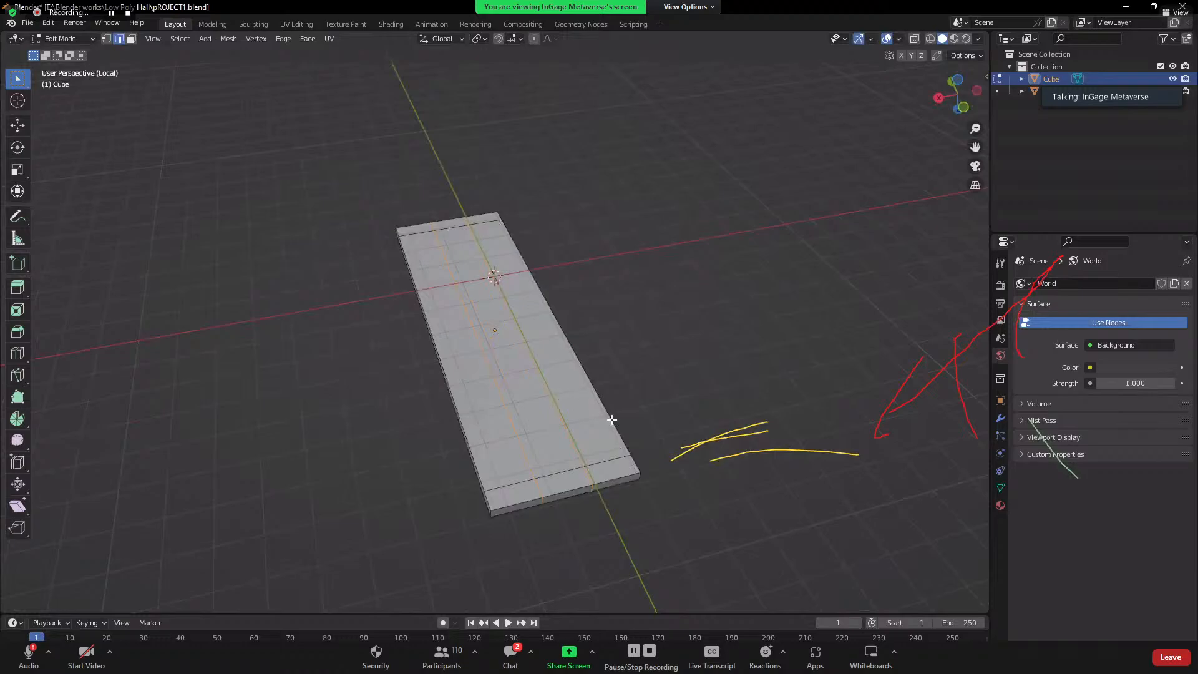
- Scale the two lengthwise loops along the X axis by about 2.174, spreading them towards the slab's long edges
middle_click_drag(660, 429, 628, 454)
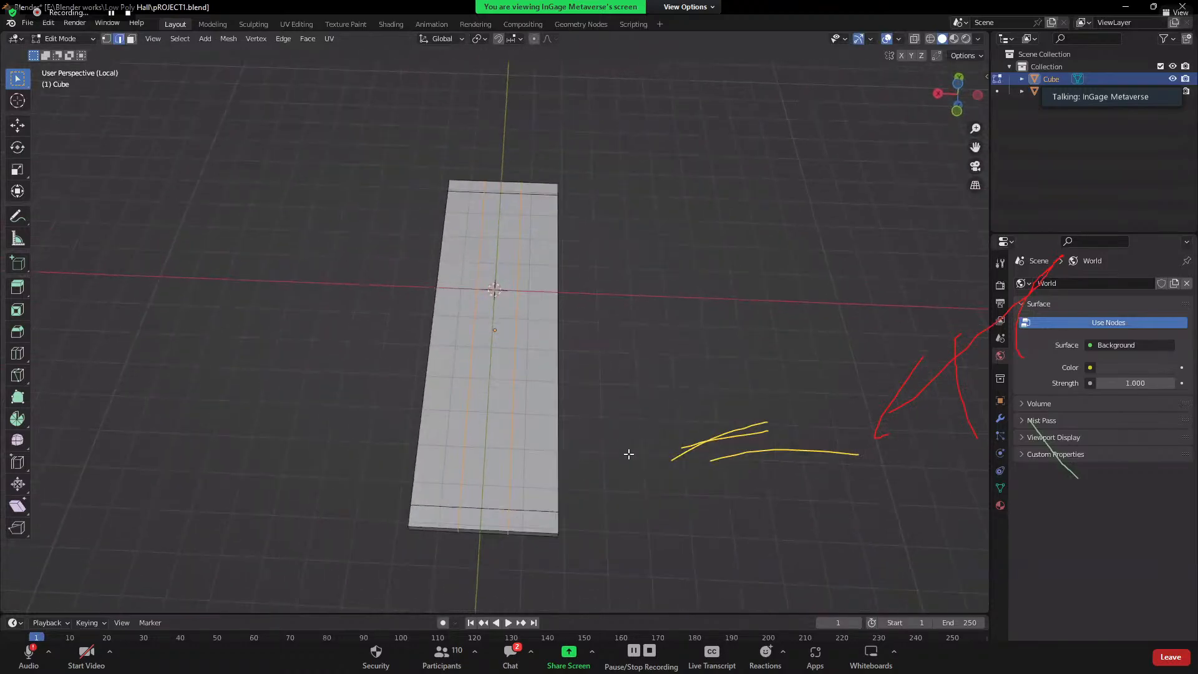
key("x")
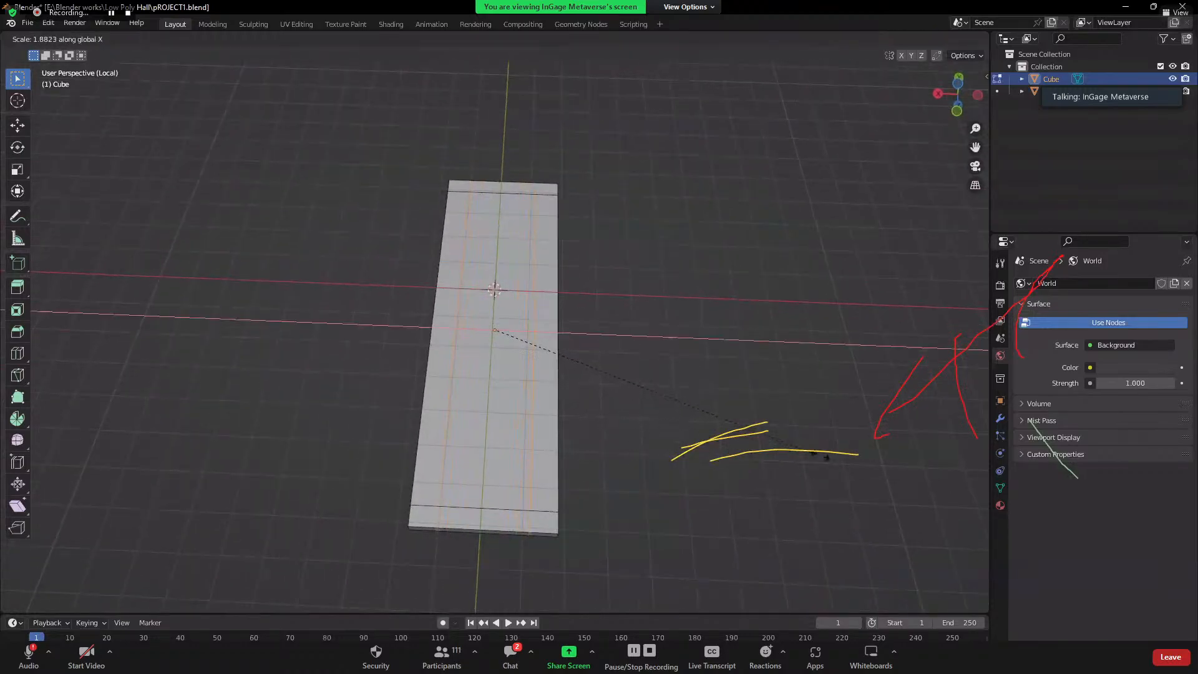
left_click(863, 458)
middle_click_drag(612, 377, 603, 441)
middle_click_drag(653, 380, 639, 466)
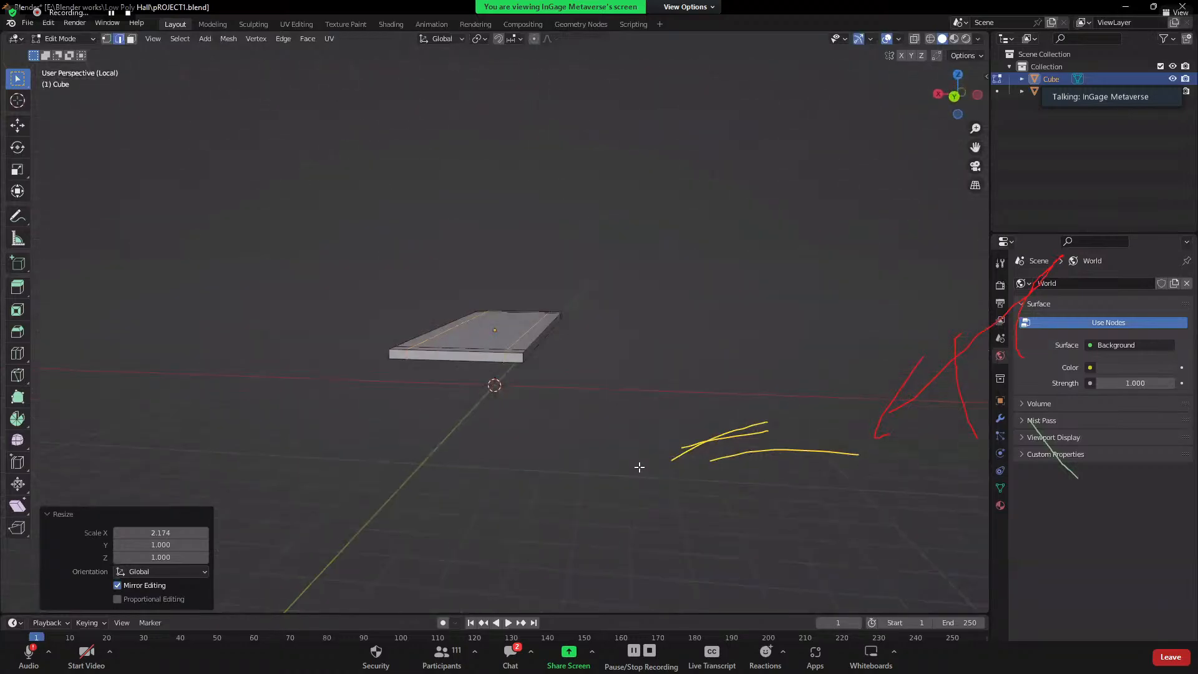
- Return to Object Mode and leave Local View to show the slab inside the room
key("Tab")
key("slash")
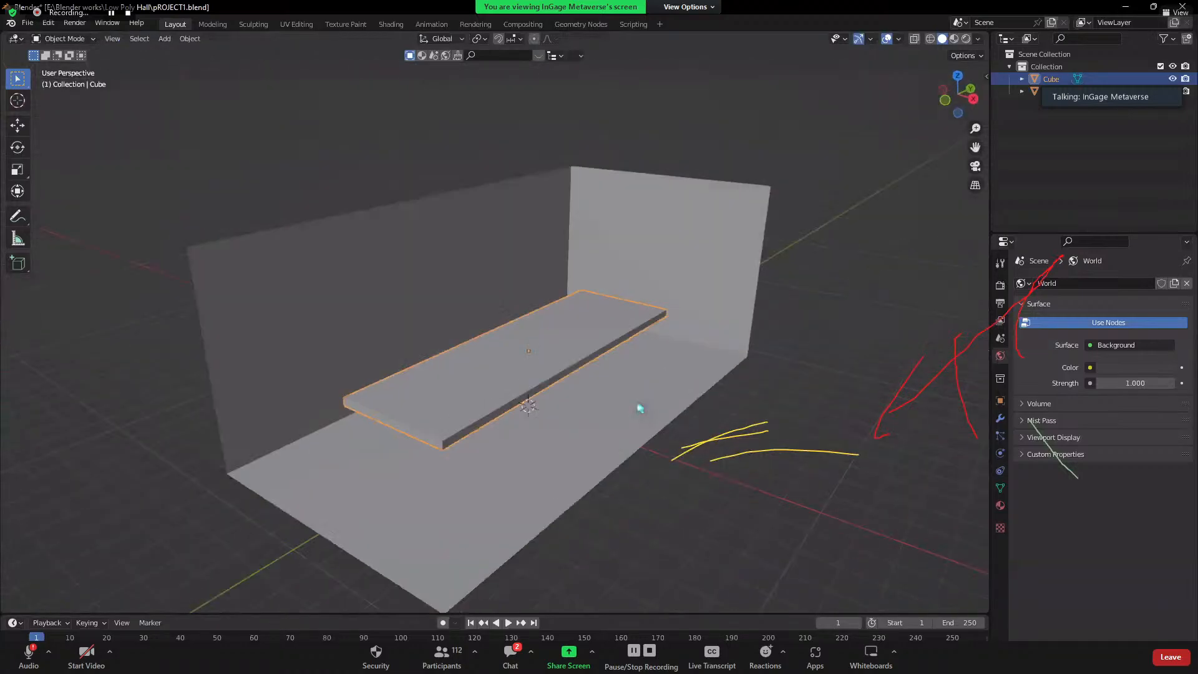
mouse_move(492, 428)
middle_mouse_down()
mouse_move(527, 414)
mouse_move(476, 418)
middle_mouse_up()
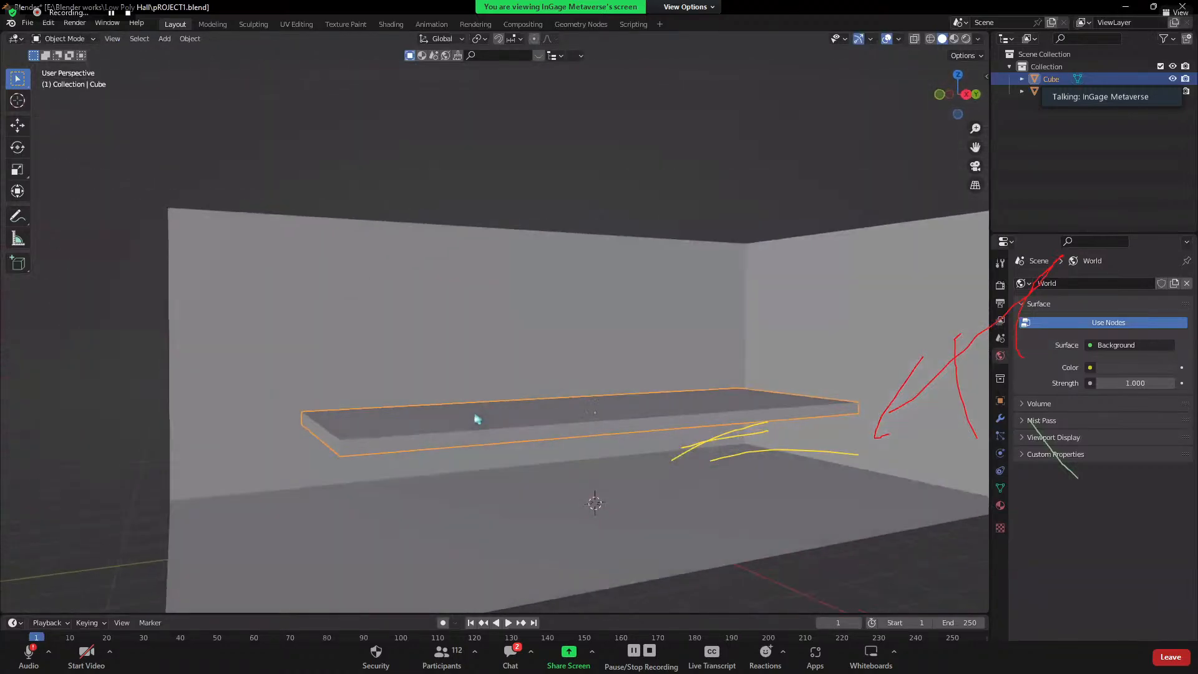
- Enter Edit Mode on the slab and isolate it in Local View, seen from its underside
middle_click_drag(557, 473, 612, 442)
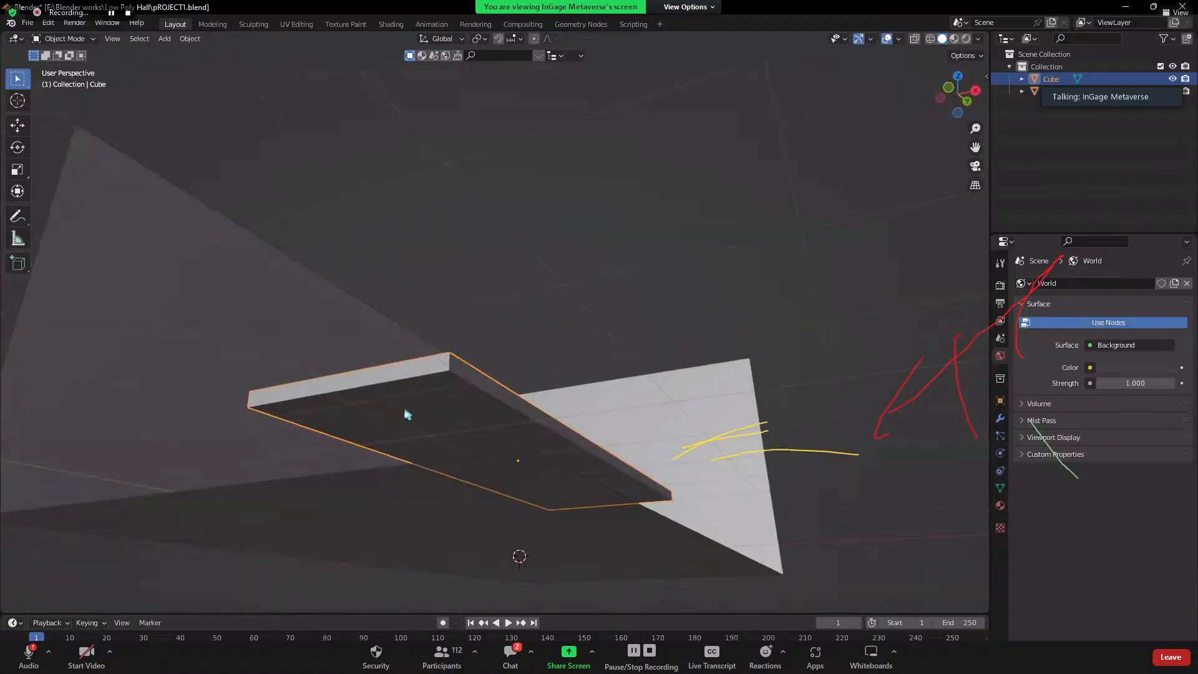
left_click(433, 410, "shift")
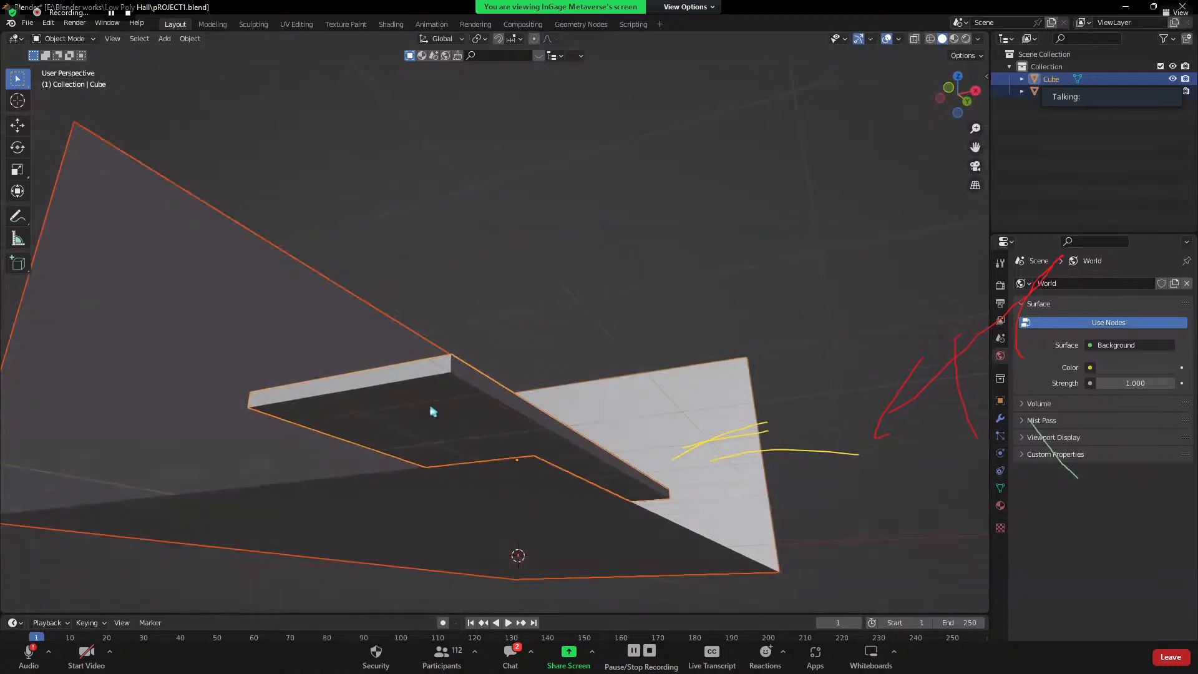
left_click(444, 433)
key("Tab")
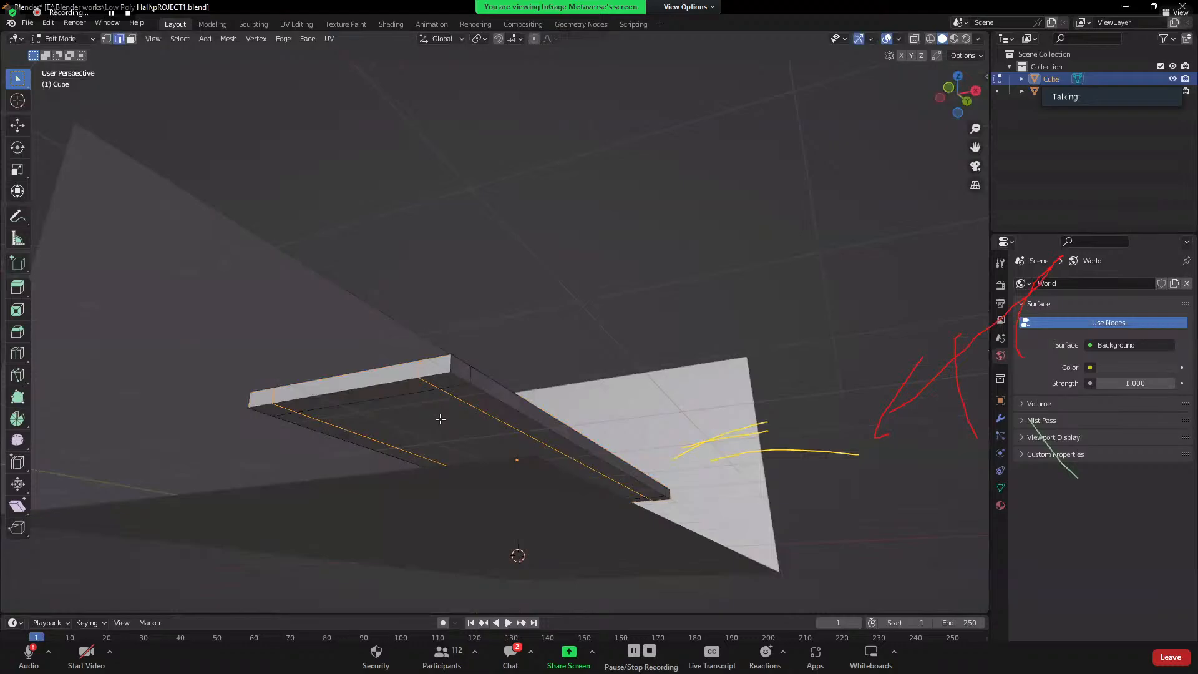
middle_click_drag(441, 419, 491, 393)
key("grave")
left_click(478, 415)
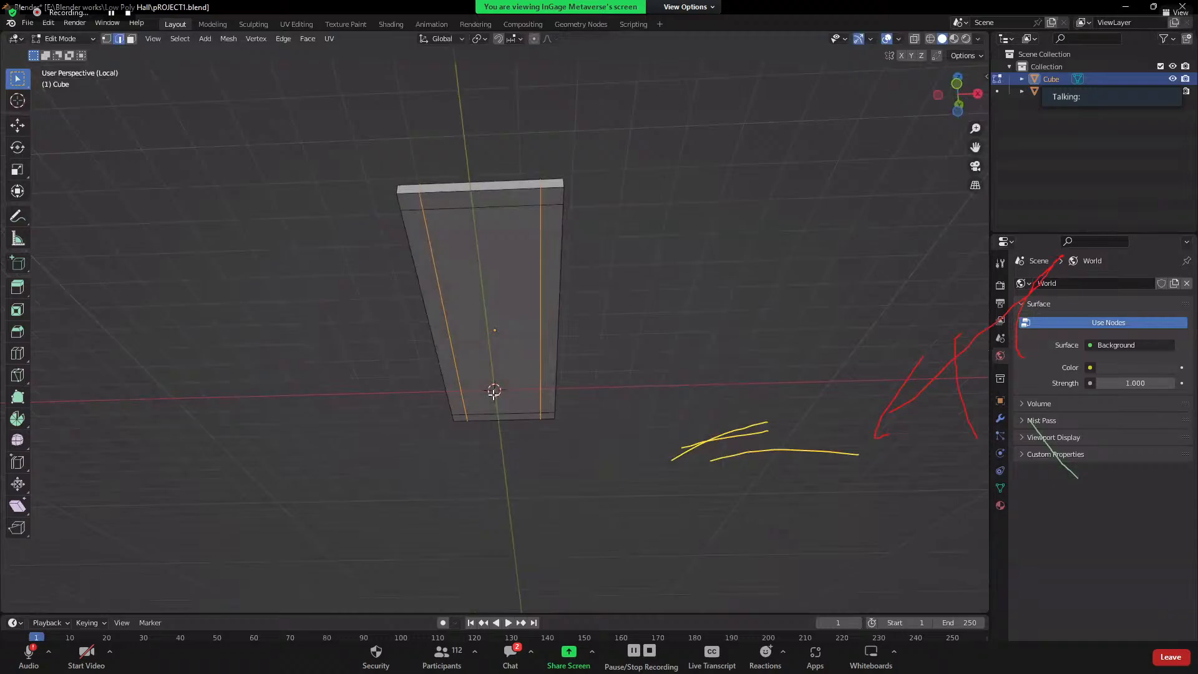
- Select the four corner faces on the slab's underside in face mode, and leave Local View
key("alt+a")
left_click(412, 210)
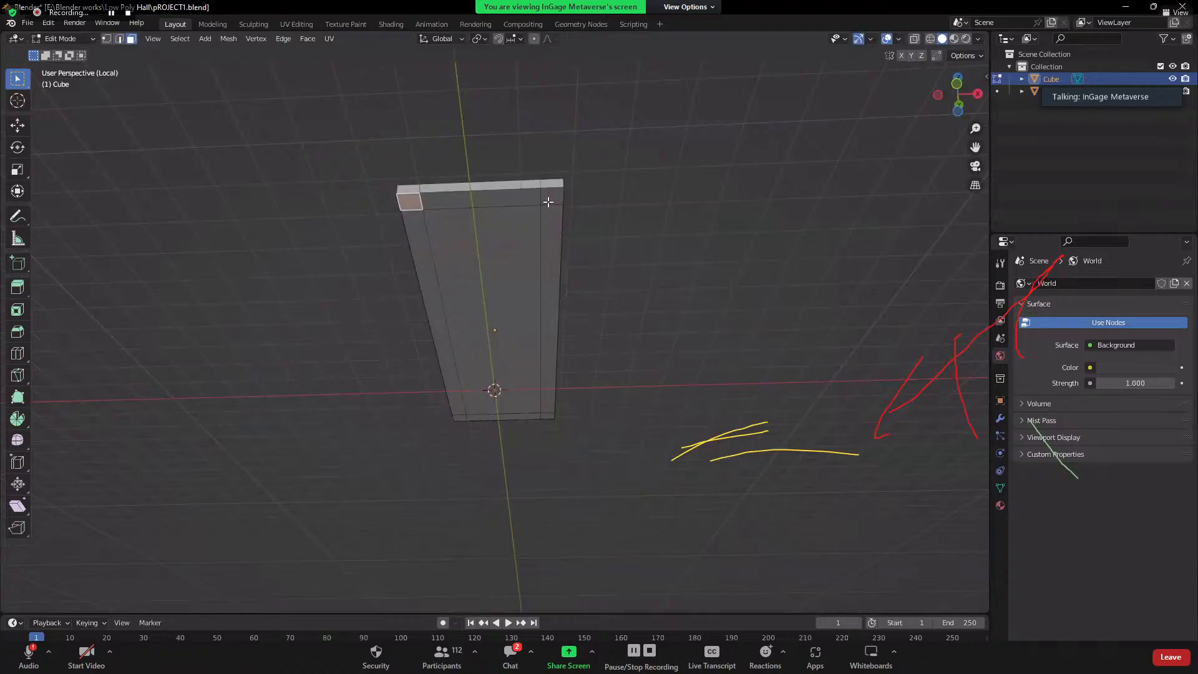
left_click(547, 201, "shift")
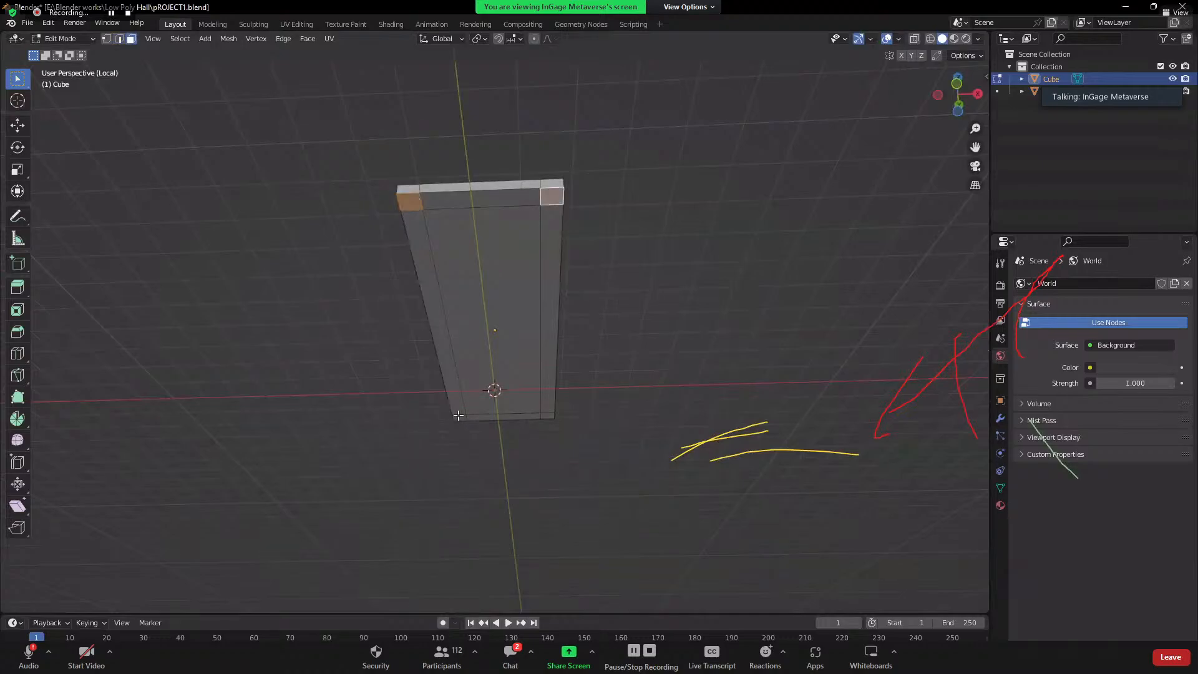
left_click(459, 419)
left_click(423, 210, "alt")
middle_click_drag(575, 360, 626, 365)
key("KP_Divide")
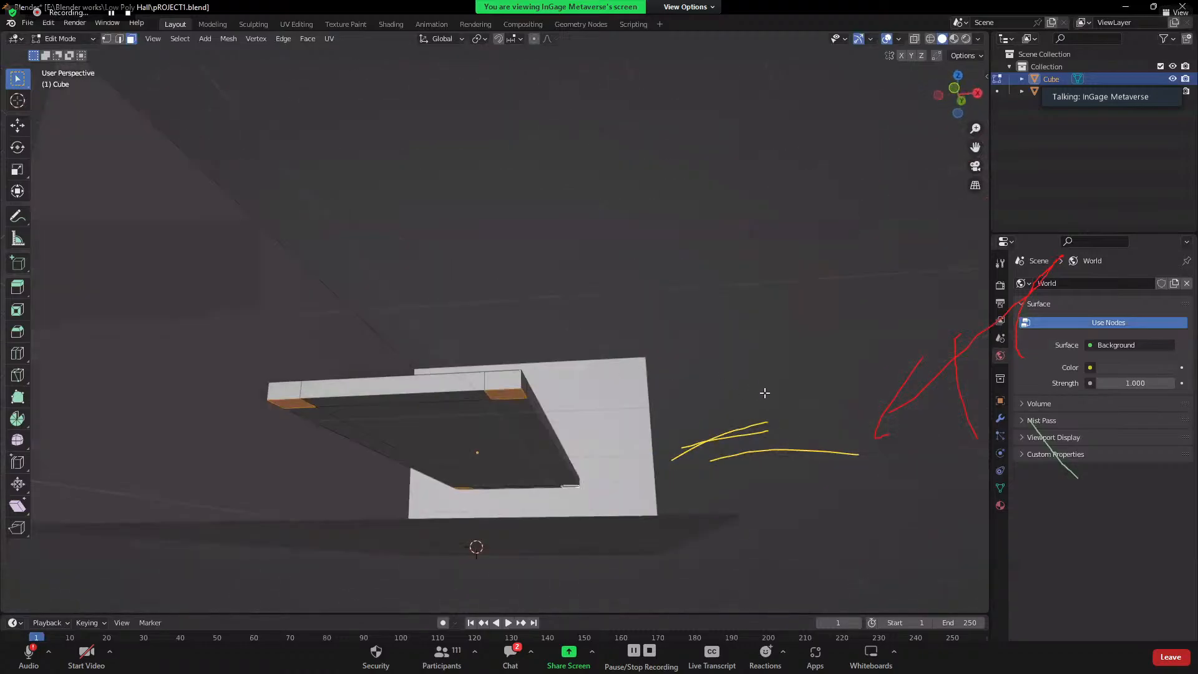
key("grave")
left_click(798, 393)
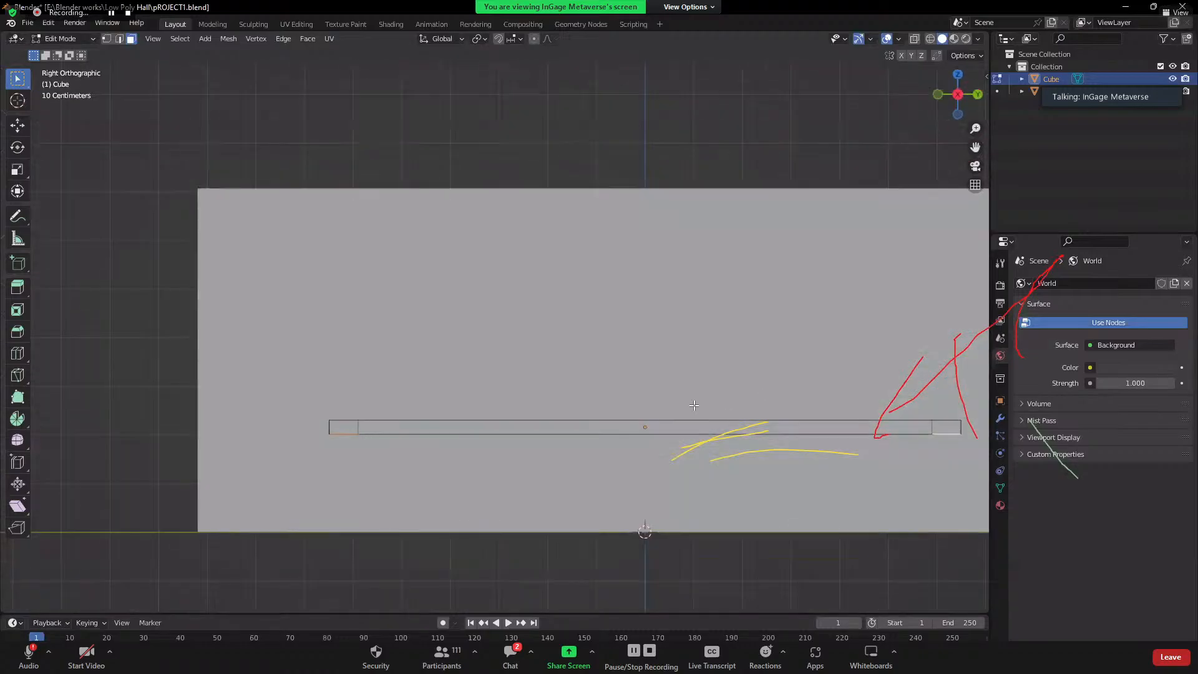
key("grave")
middle_click_drag(560, 400, 676, 395)
key("e")
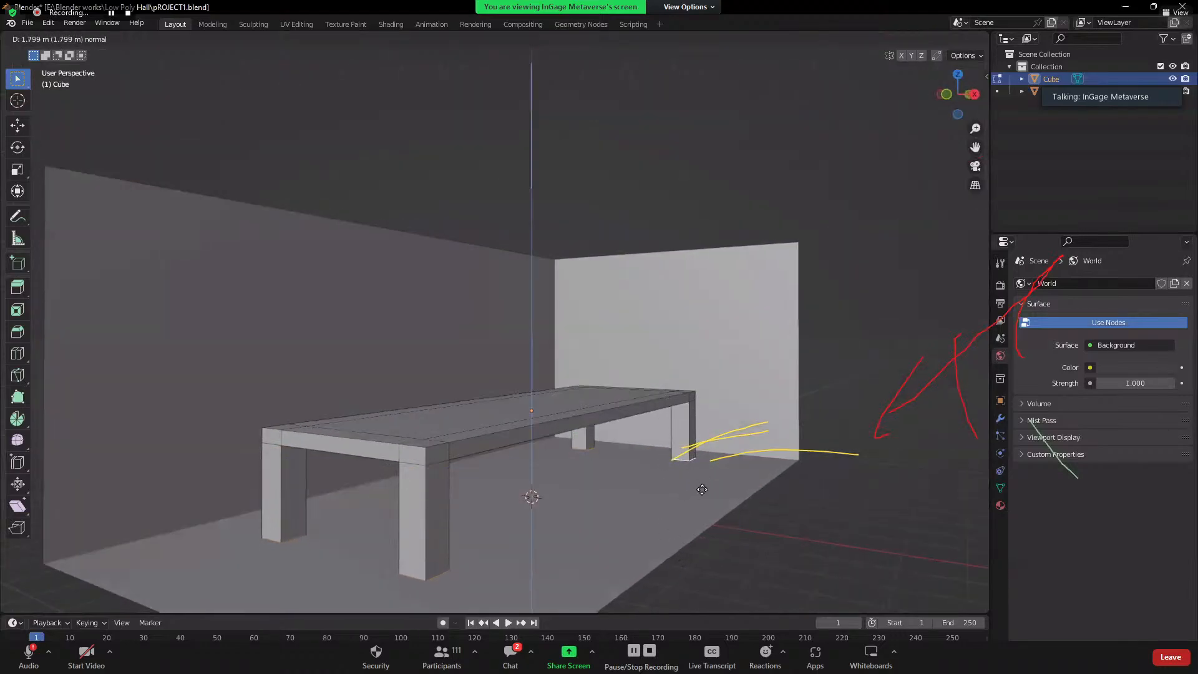
right_click(702, 490)
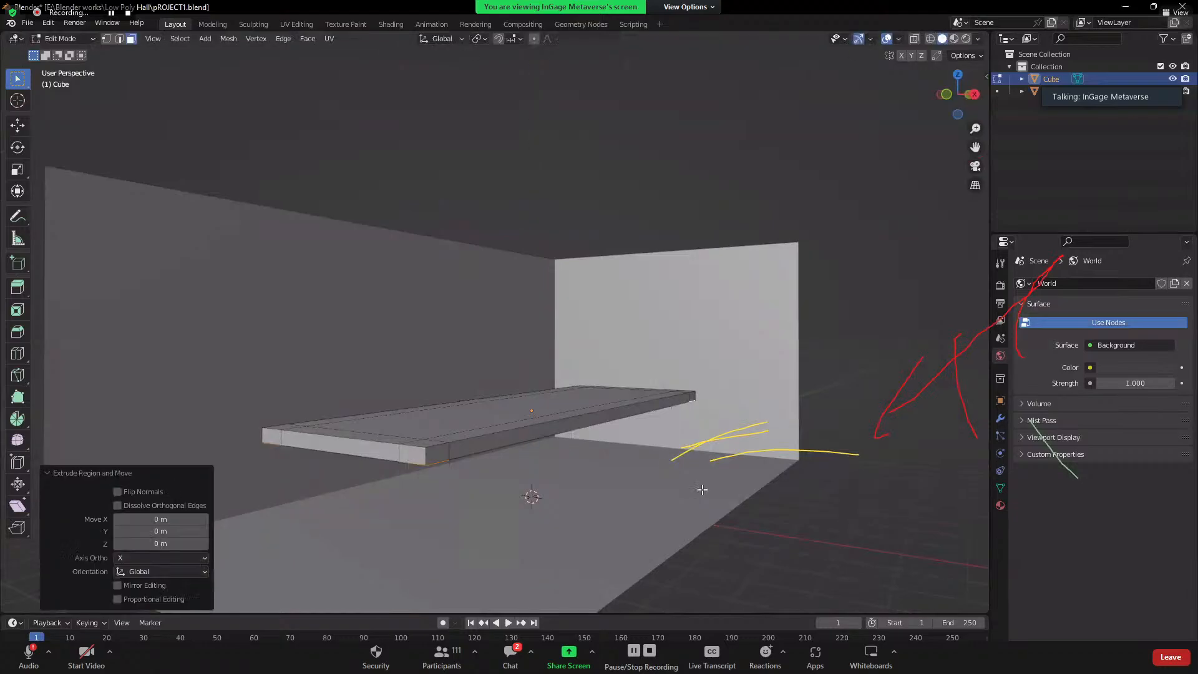
- Extrude the four corner faces about 2 m down to the floor as table legs in the right view, and return to Object Mode
key("grave")
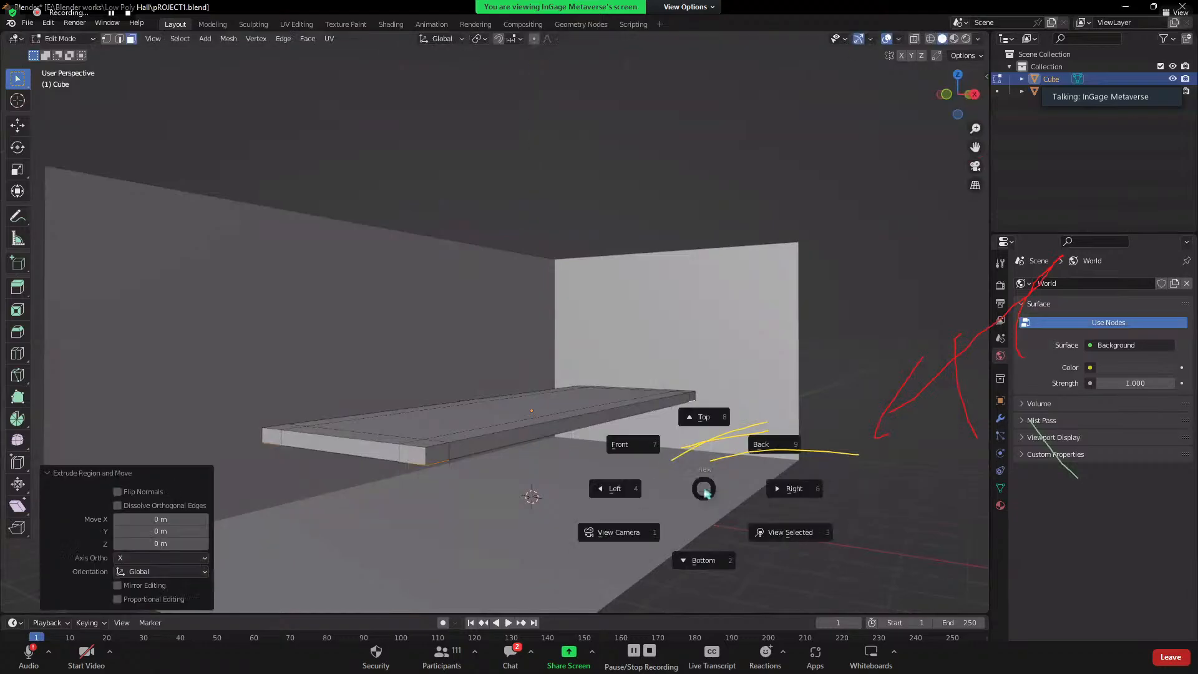
left_click(791, 489)
middle_click_drag(658, 380, 477, 306, "shift")
key("e")
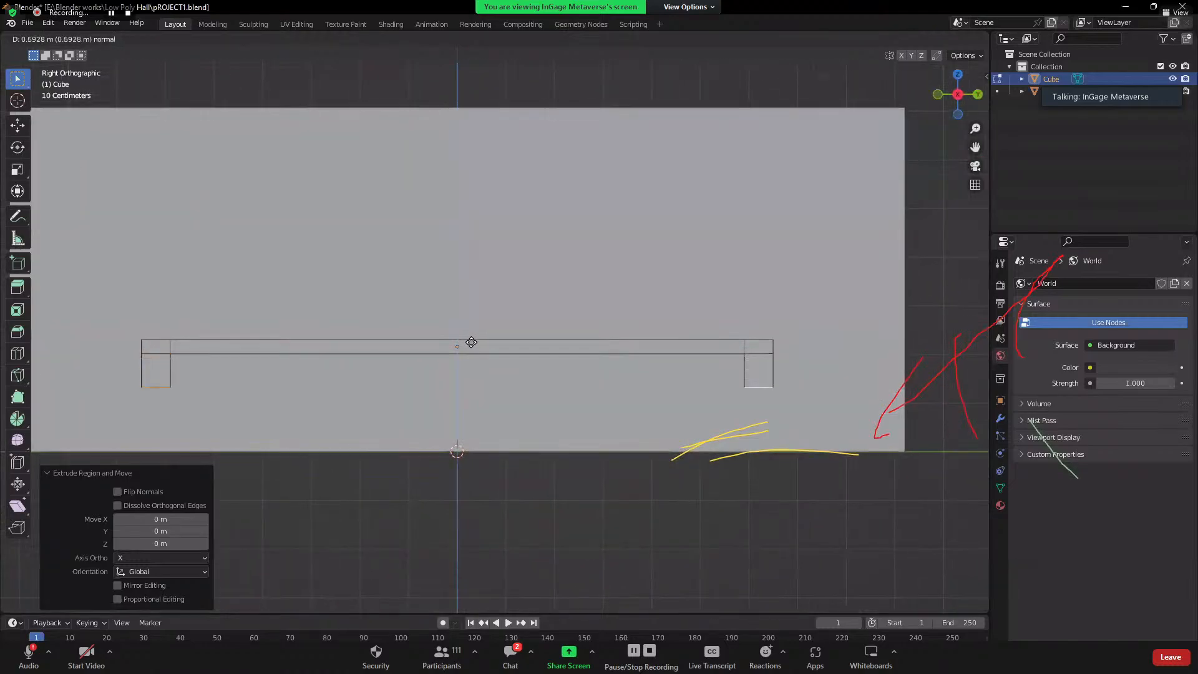
left_click(501, 404)
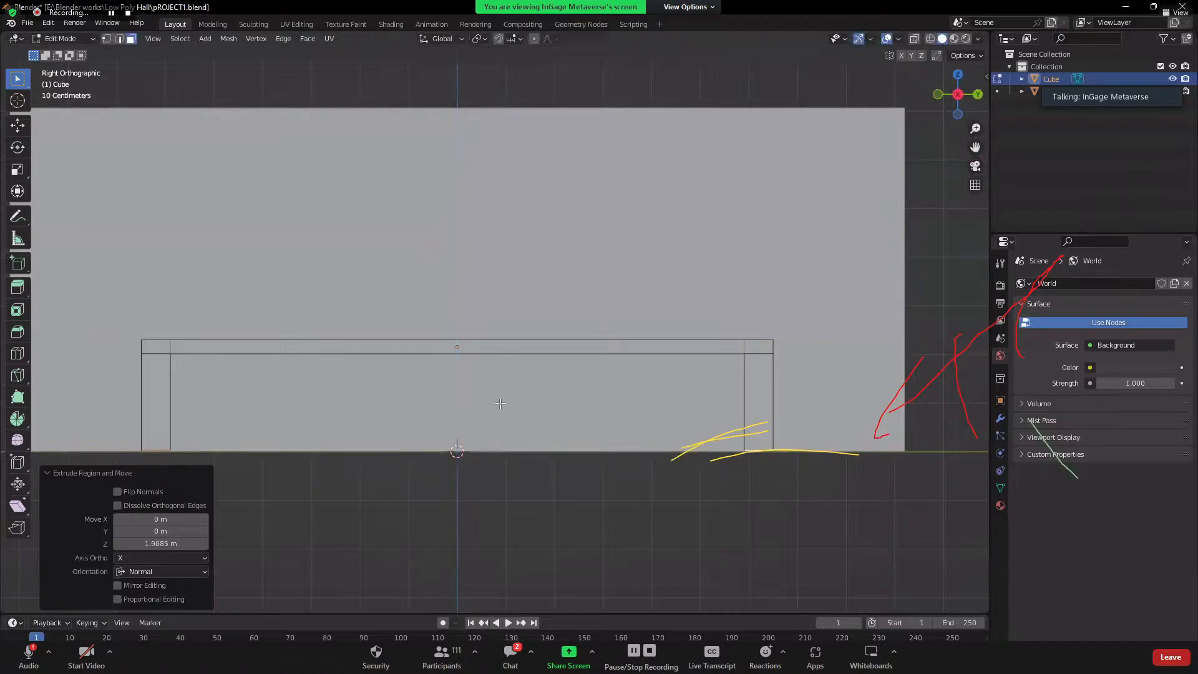
scroll(501, 404, "down", 4)
middle_click_drag(501, 403, 586, 374)
key("Tab")
middle_click_drag(643, 524, 527, 462)
left_click(590, 523)
- Inset the large central face of the tabletop by about 0.623 m in Edit Mode
left_click(481, 366)
key("Tab")
left_click(462, 362)
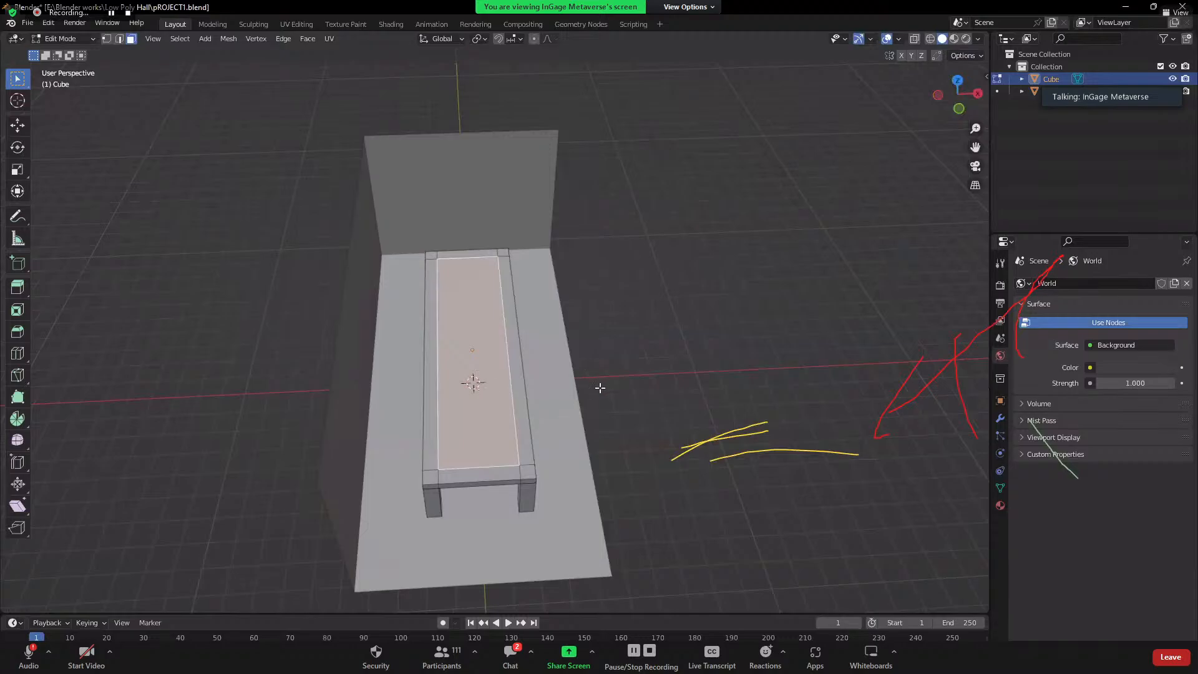
key("i")
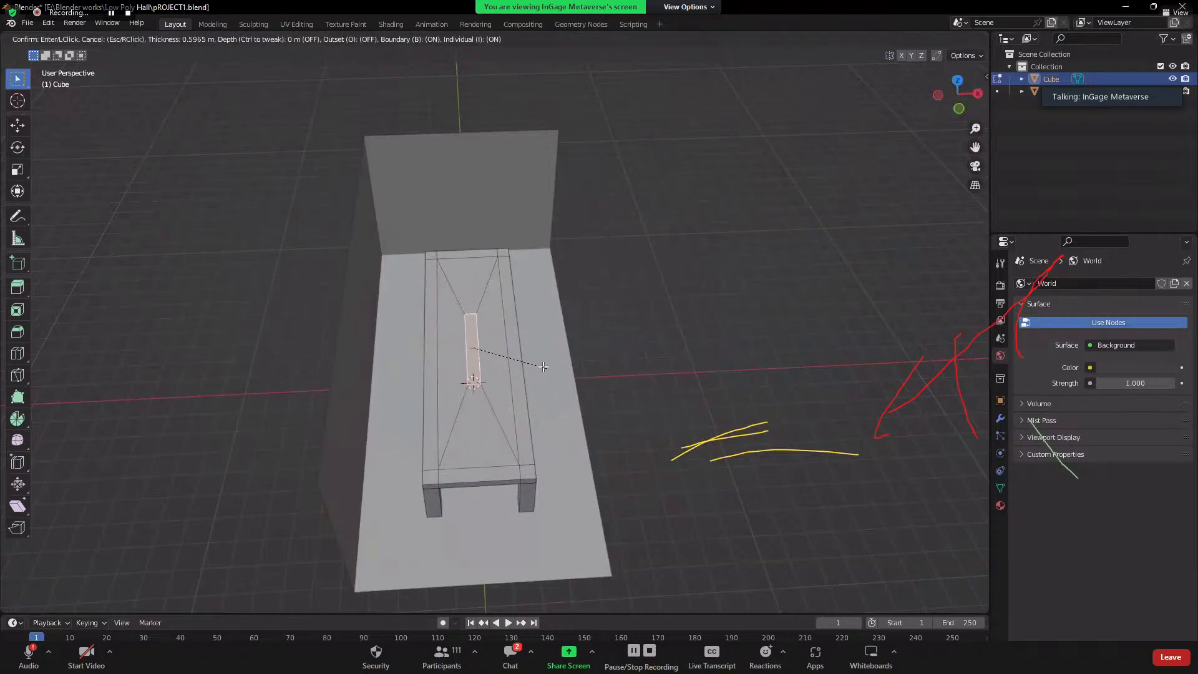
left_click(549, 369)
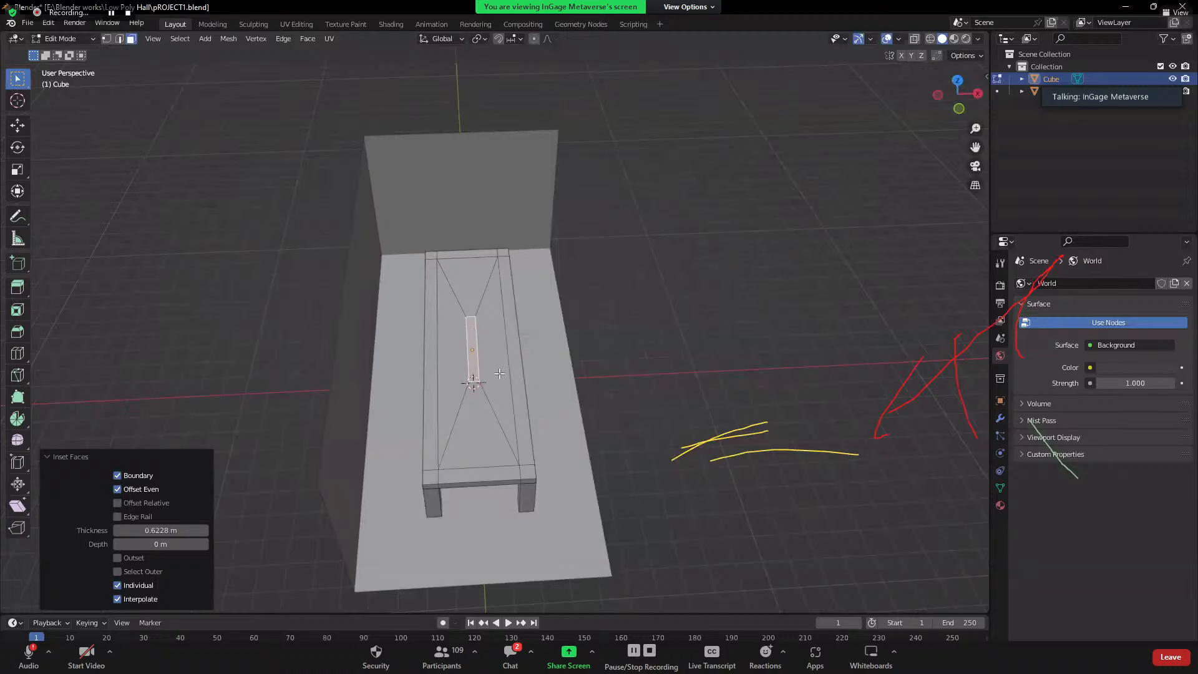
- Scale the inset face along the Y axis by about 2.806, stretching it into a strip along the tabletop
key("s")
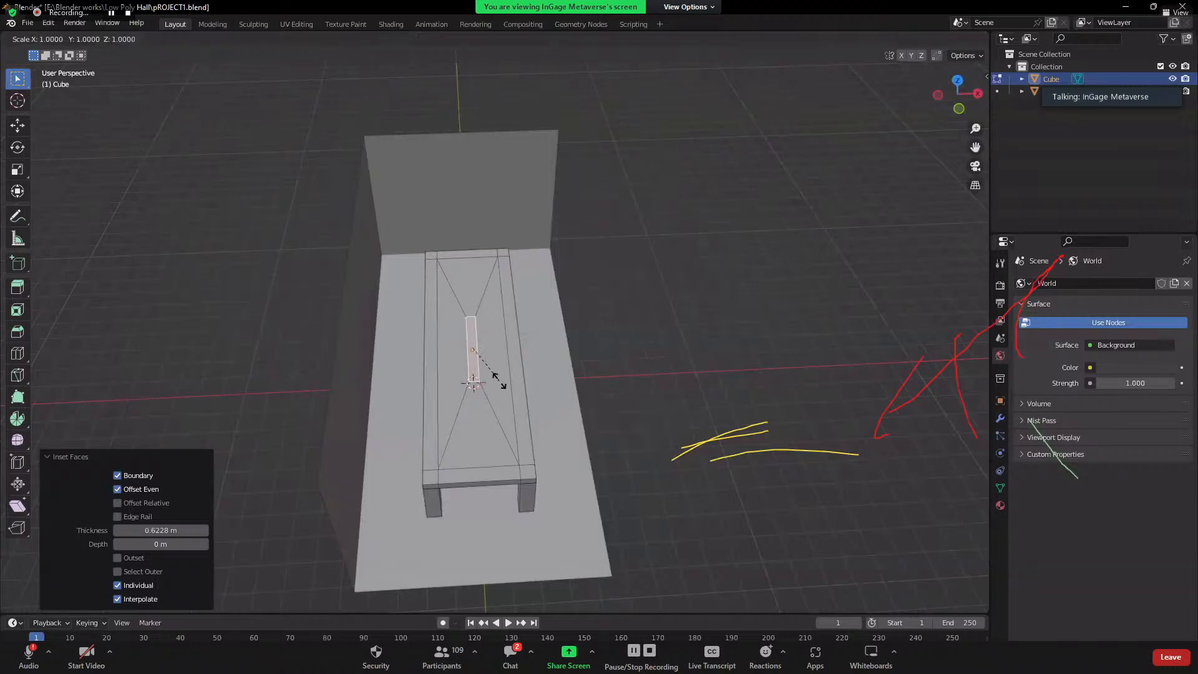
key("y")
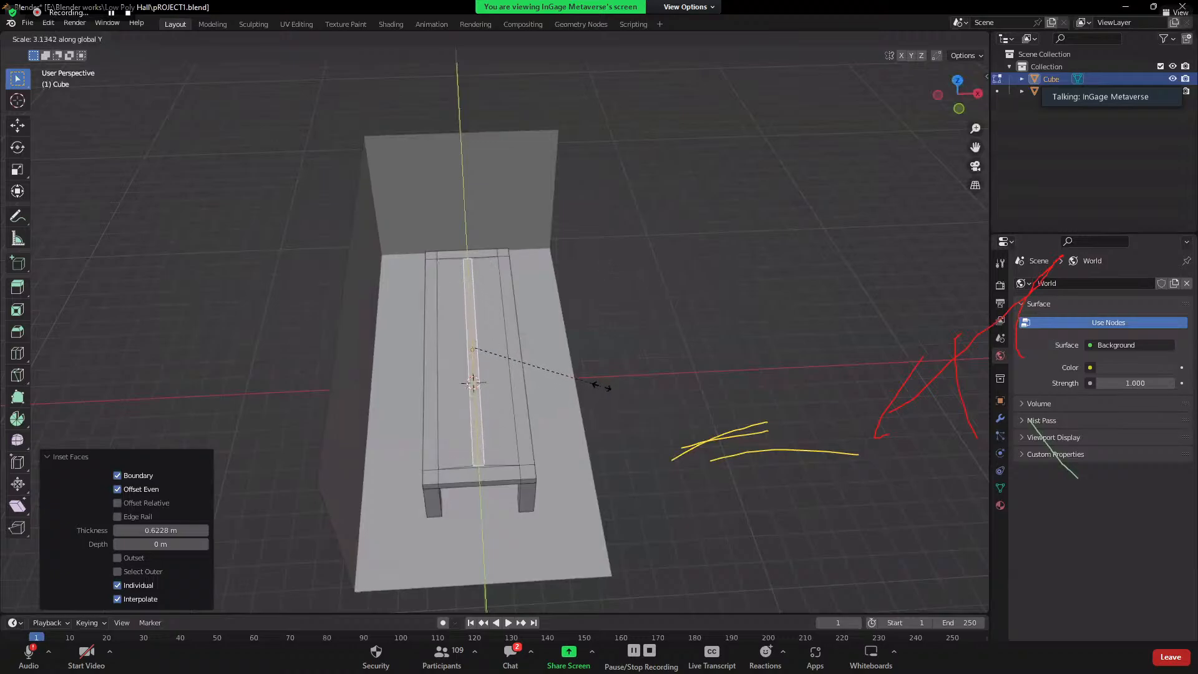
left_click(590, 383)
- Extrude the central strip about 0.154 m down into the tabletop as a groove, return to Object Mode and clear the selection
middle_click_drag(647, 420, 594, 391)
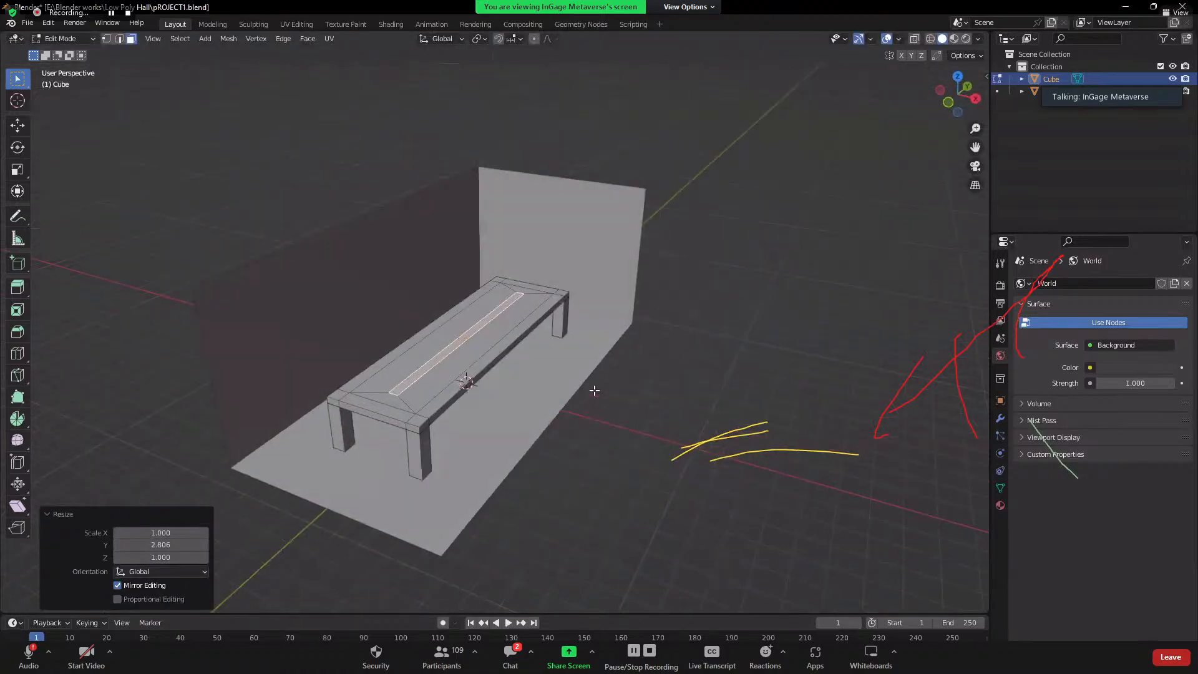
key("e")
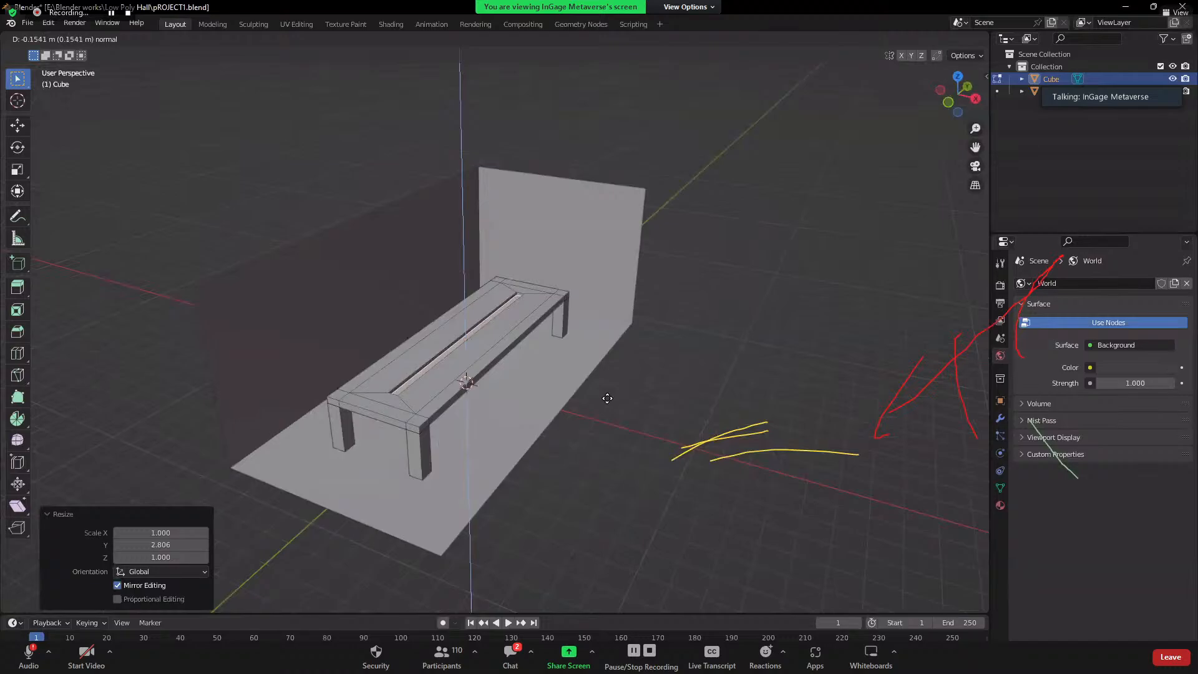
left_click(607, 398)
middle_click_drag(605, 419, 630, 419)
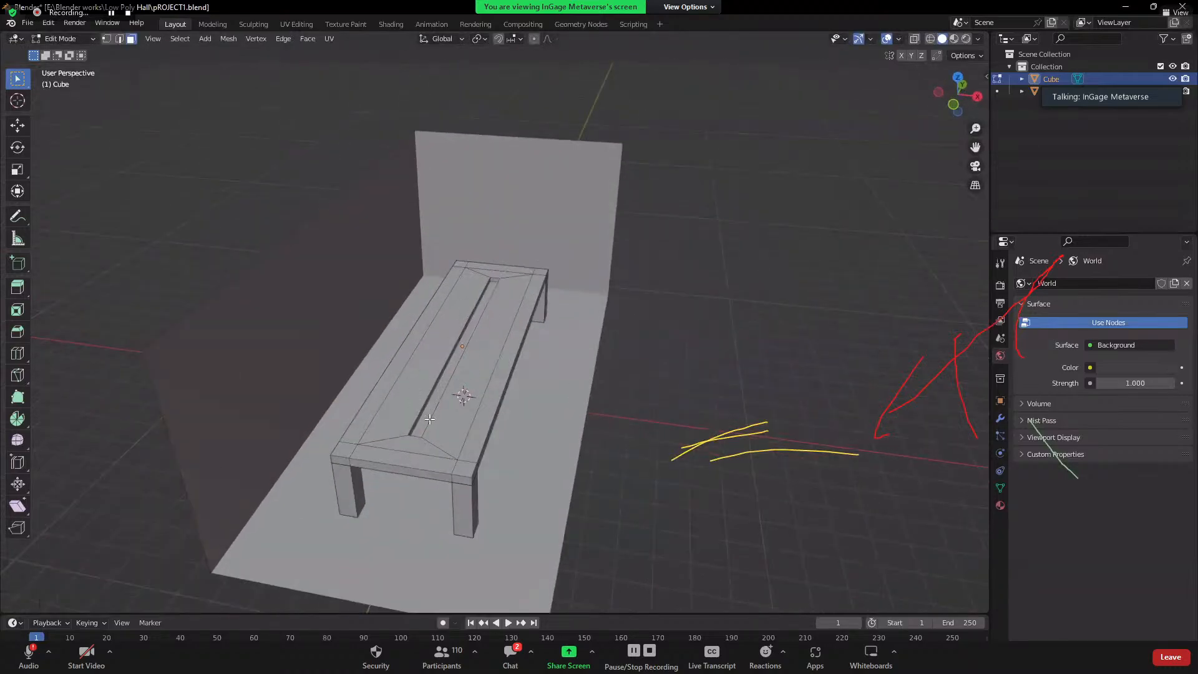
key("Tab")
middle_click_drag(662, 533, 593, 535)
left_click(558, 537)
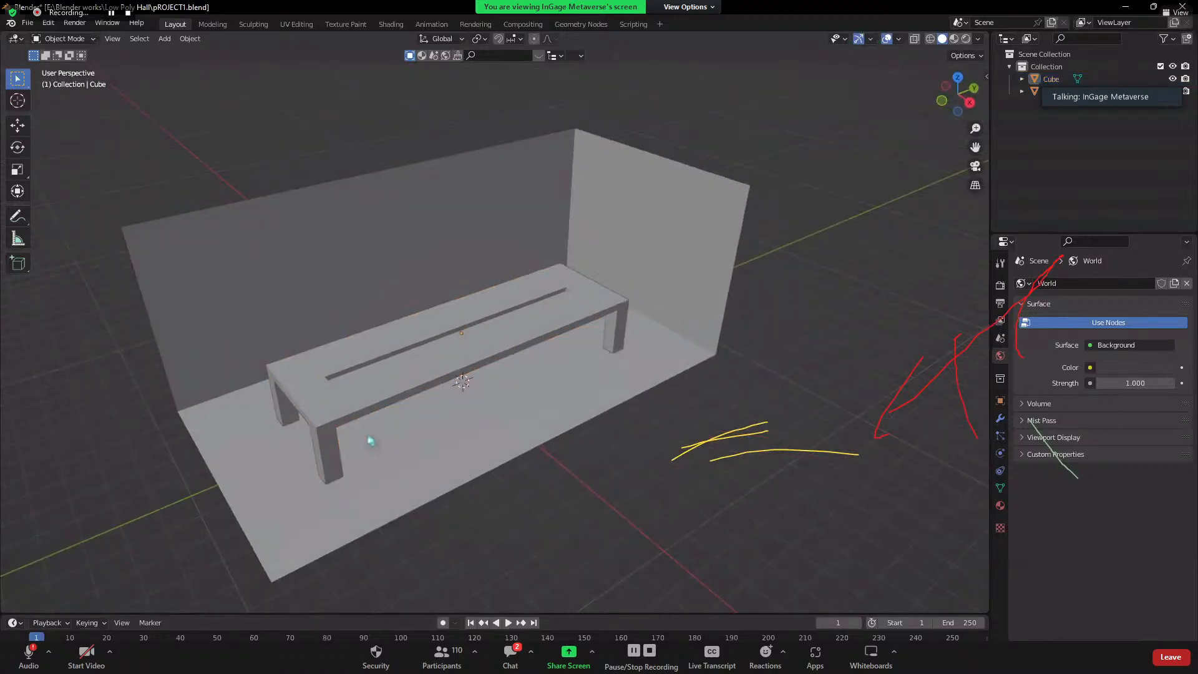
- Select the grooved table in the room
middle_click_drag(370, 441, 460, 399)
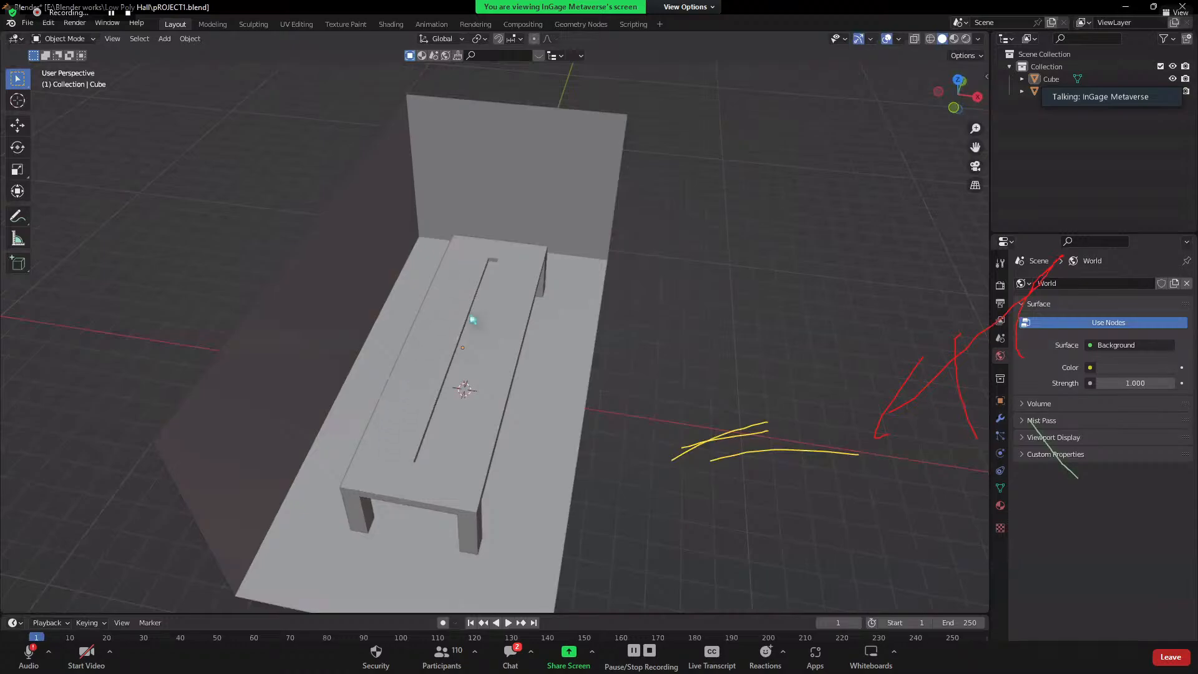
middle_click_drag(457, 467, 492, 369)
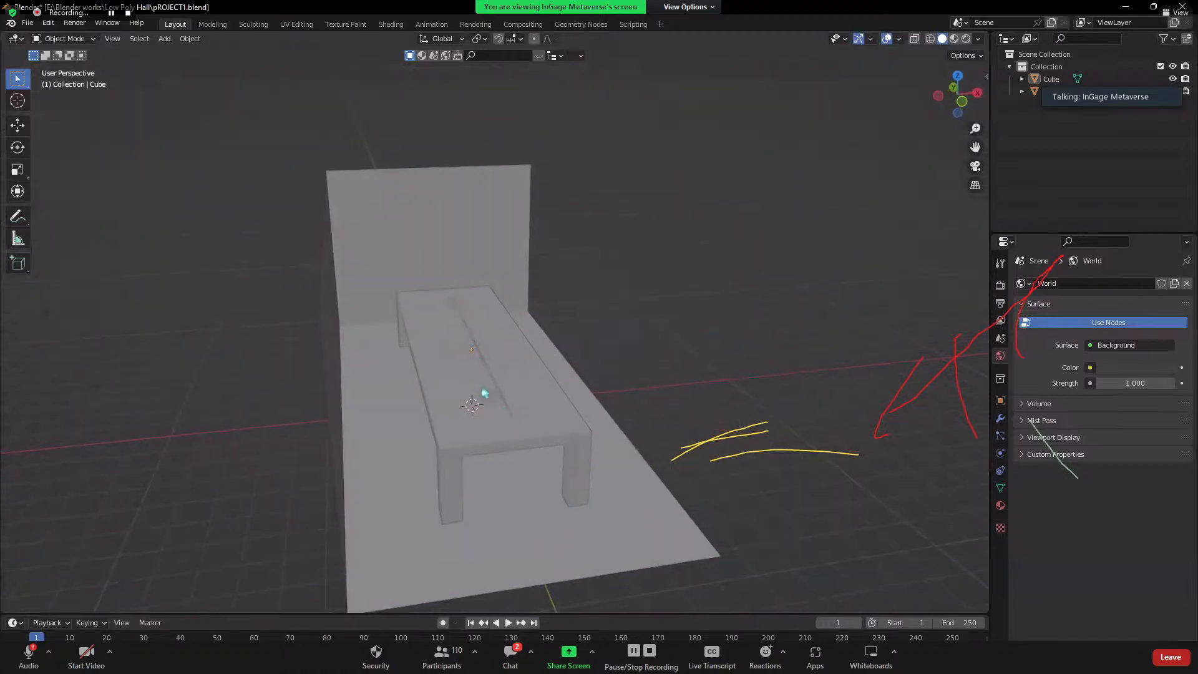
left_click(535, 420)
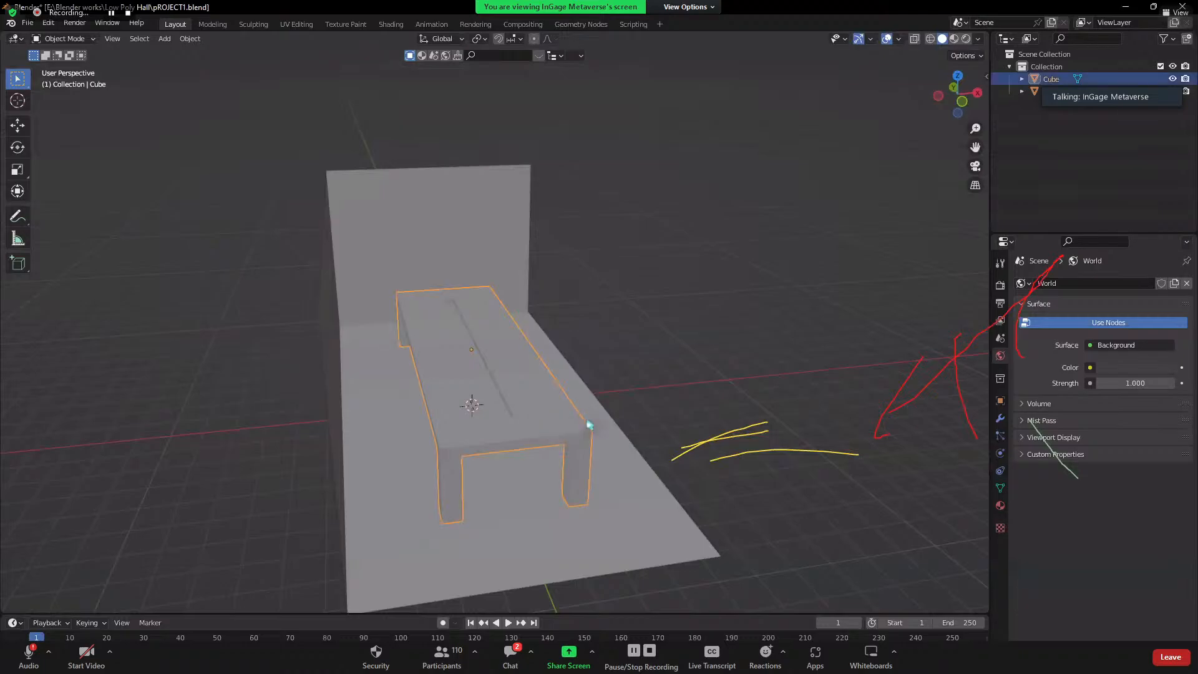
middle_click_drag(588, 422, 535, 420)
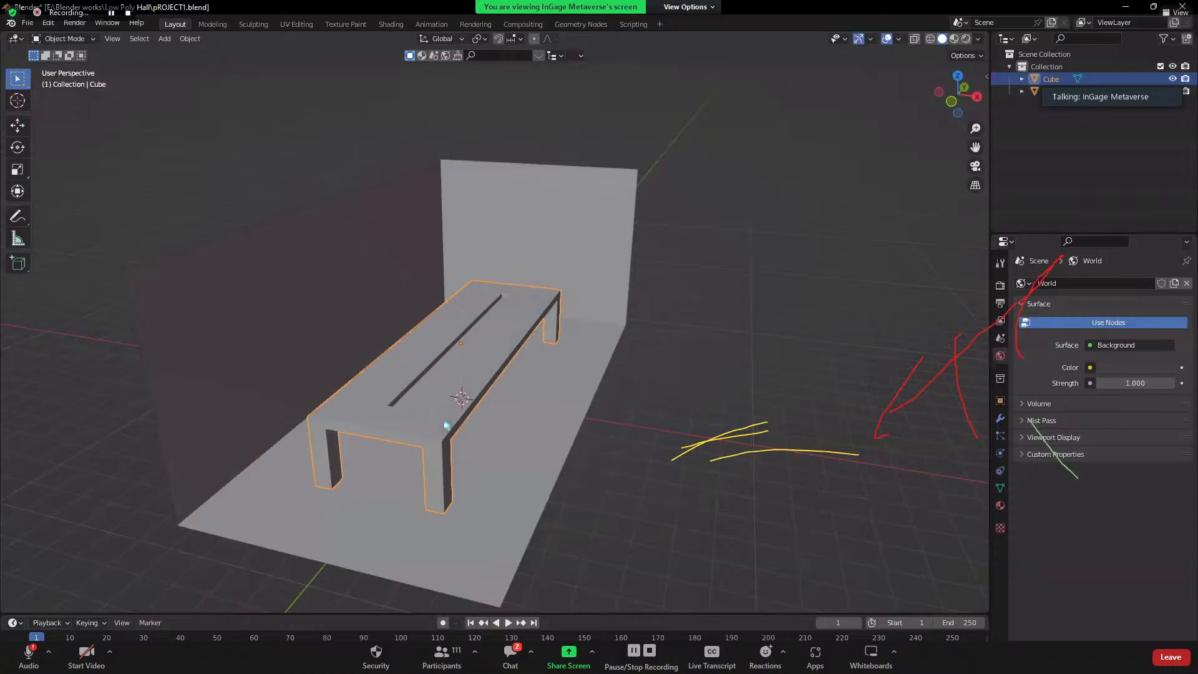
middle_click_drag(457, 412, 490, 430)
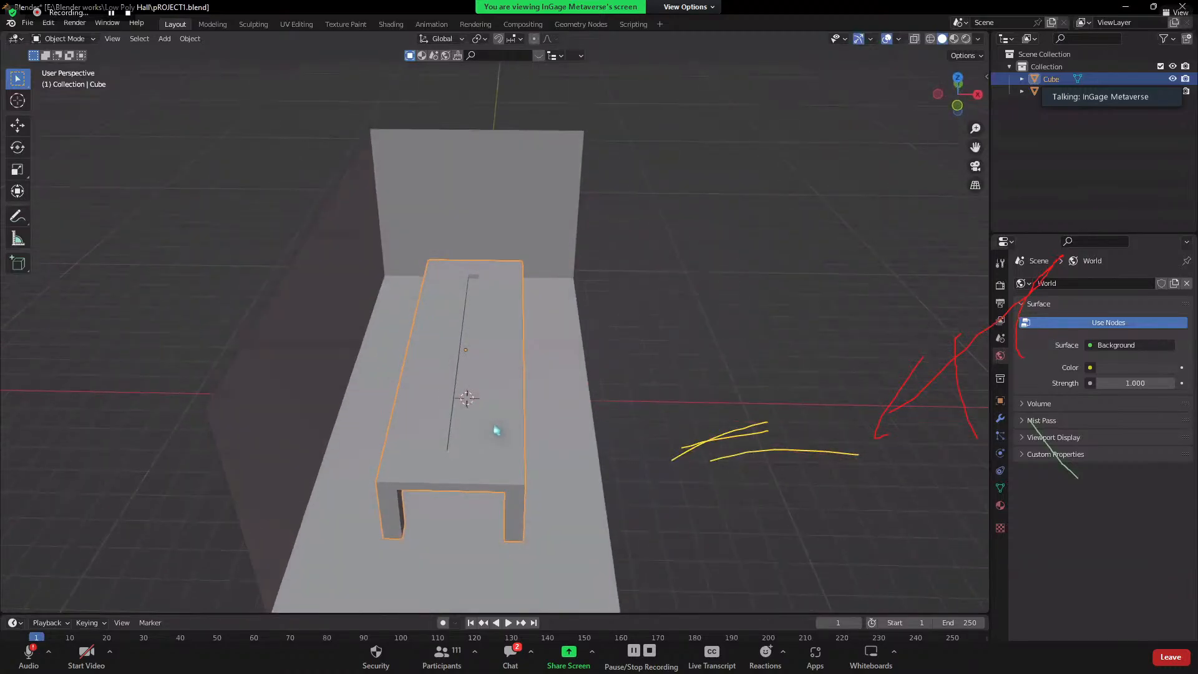
key("Tab")
key("Tab")
key("Tab")
key("Tab")
key("Tab")
key("Tab")
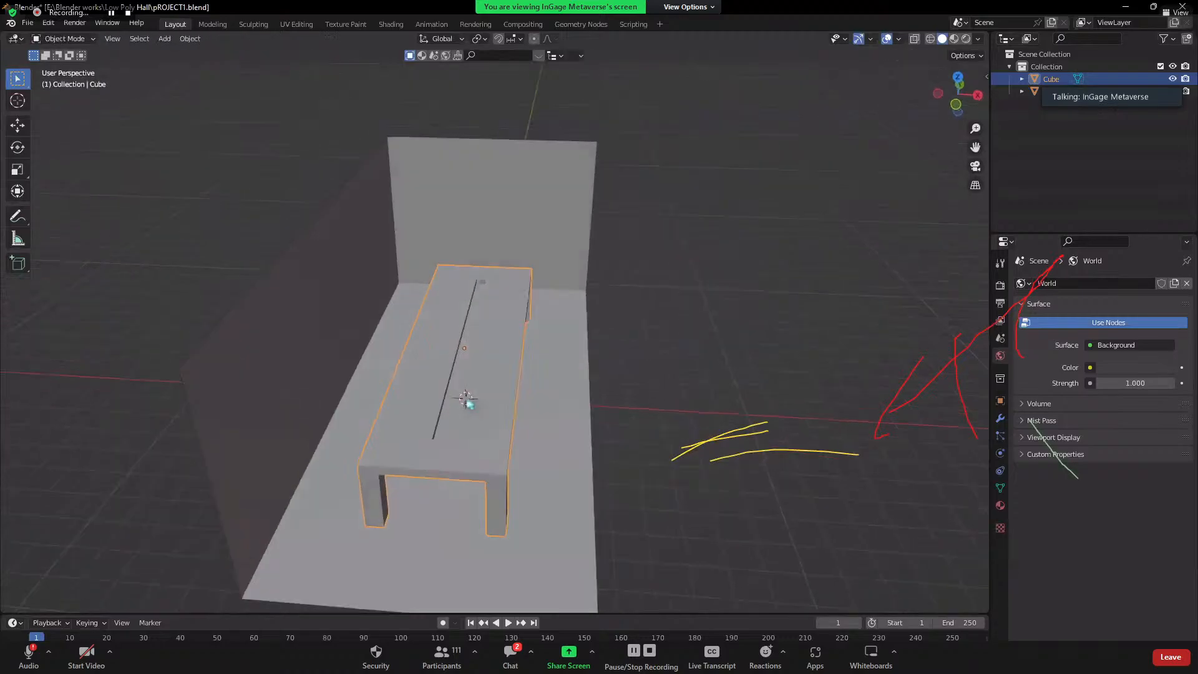
middle_click_drag(468, 400, 592, 409)
scroll(479, 424, "up", 2)
scroll(624, 412, "down", 2)
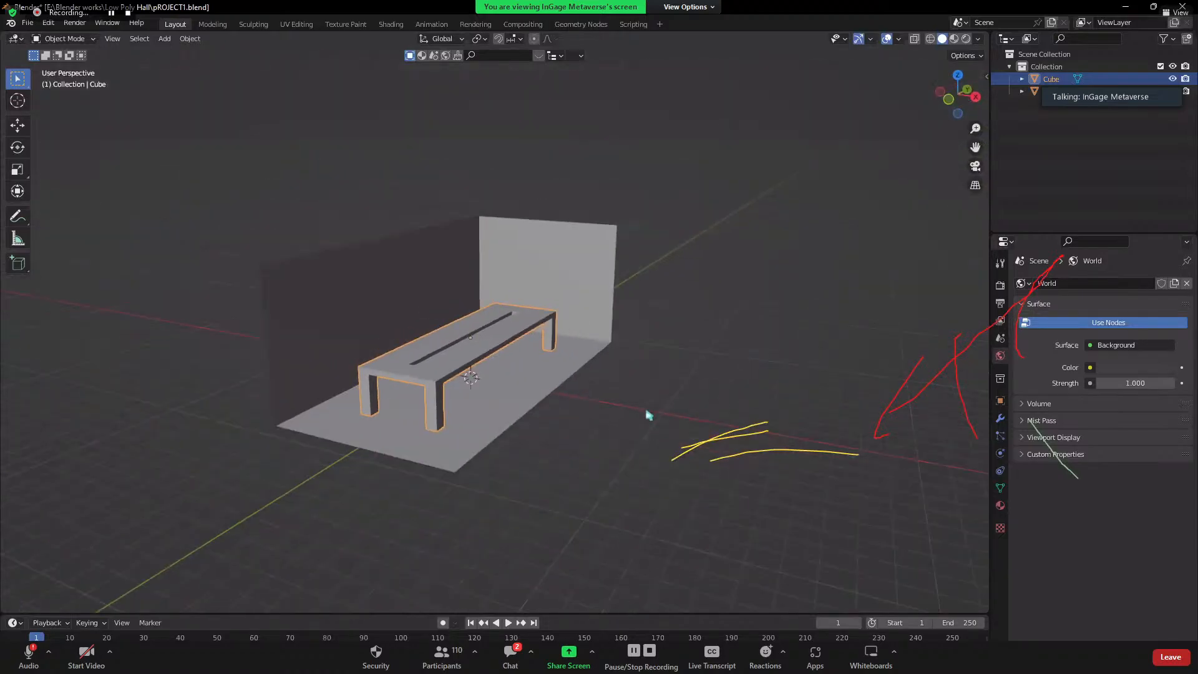
- Add a cube mesh and move it about 9.2 m along the X axis, out beside the floor
left_click(647, 414)
key("shift+a")
mouse_move(640, 424)
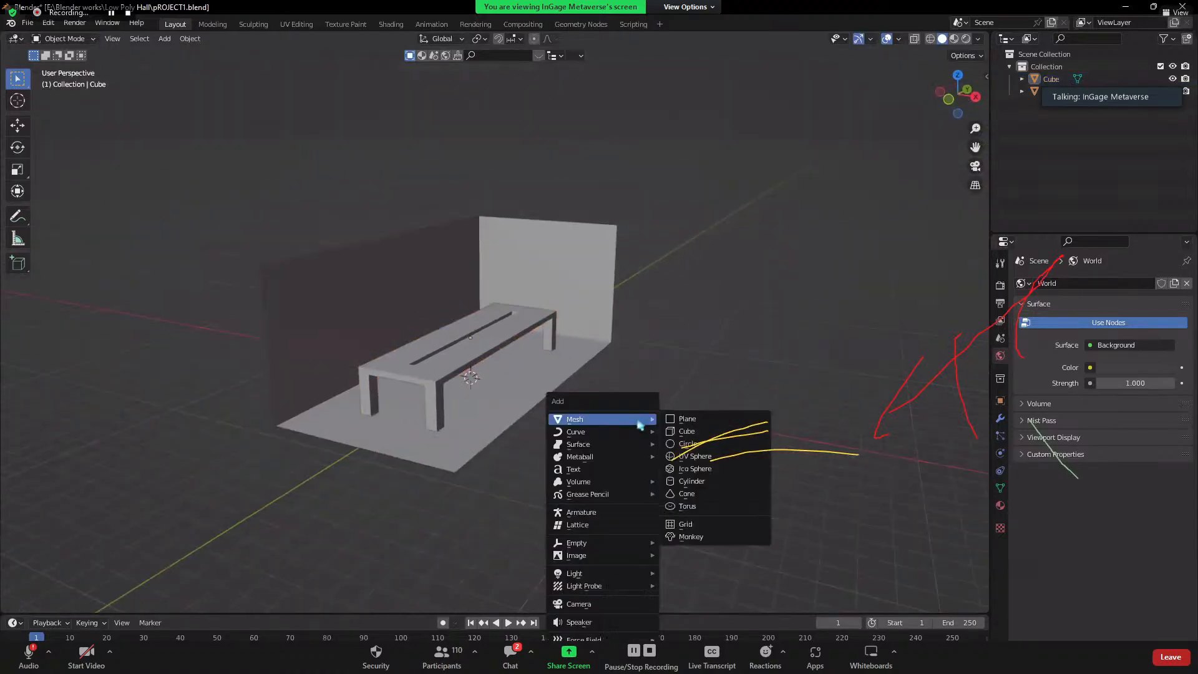
left_click(700, 433)
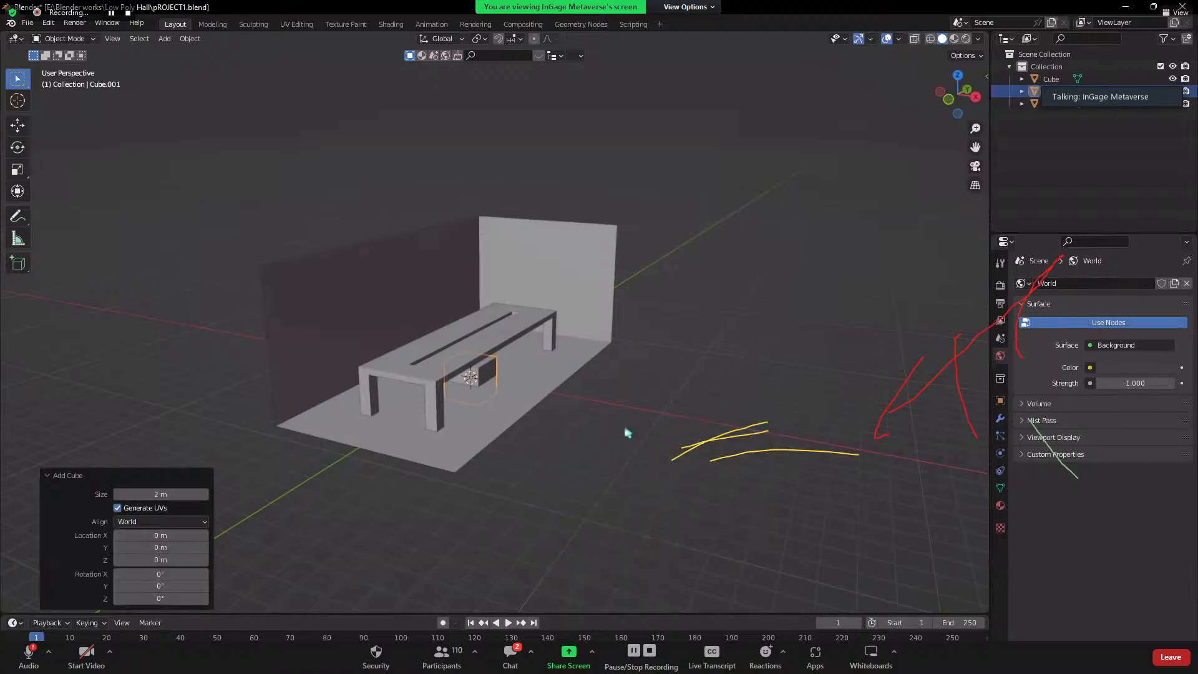
key("g")
key("x")
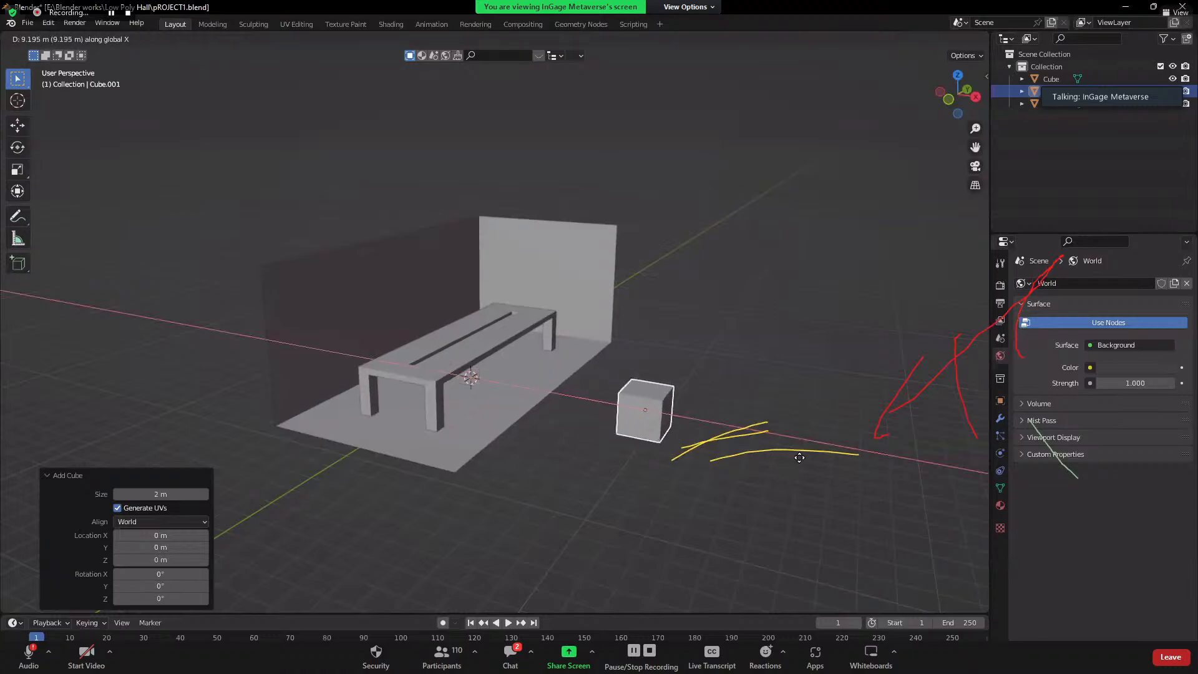
left_click(802, 463)
scroll(708, 382, "down", 3)
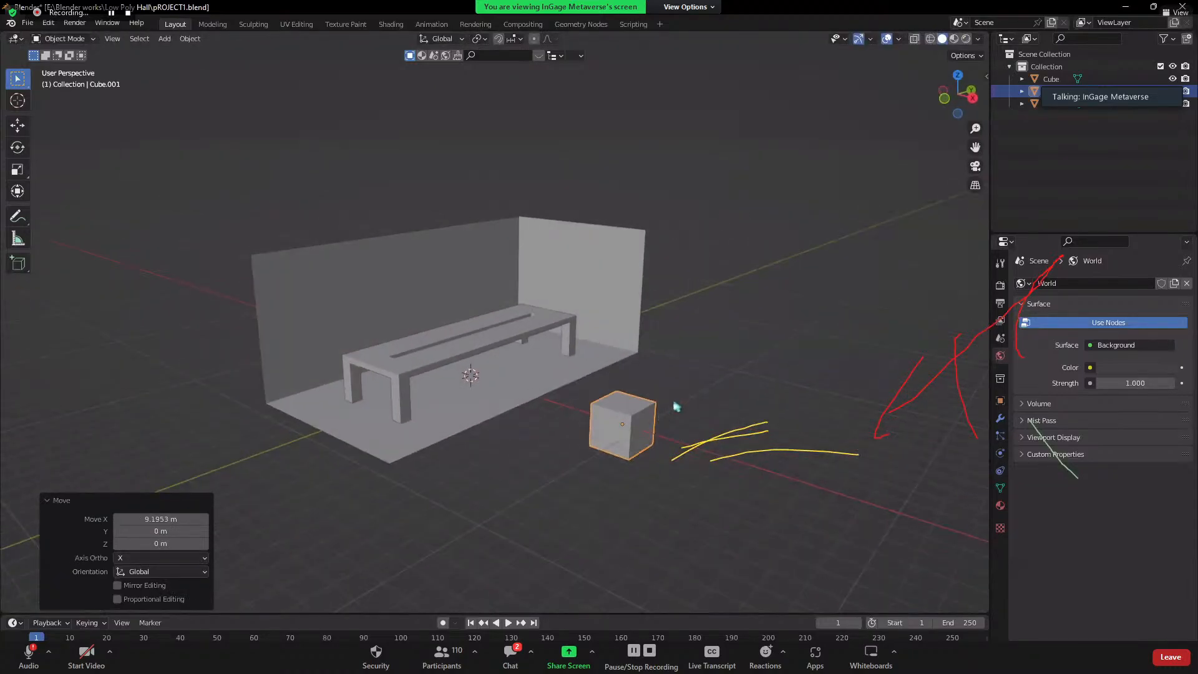
- Isolate the new cube in local view
key("KP_Divide")
middle_click_drag(641, 468, 414, 254)
scroll(758, 455, "down", 3)
scroll(487, 424, "down", 2)
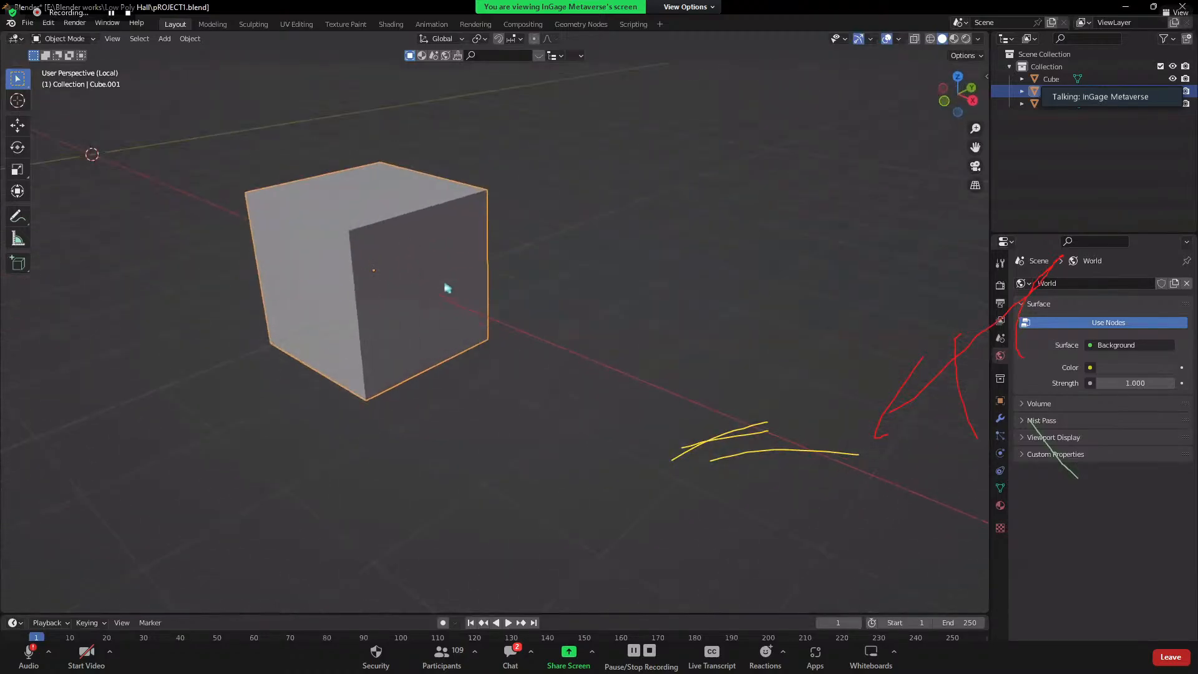
scroll(516, 354, "down", 3)
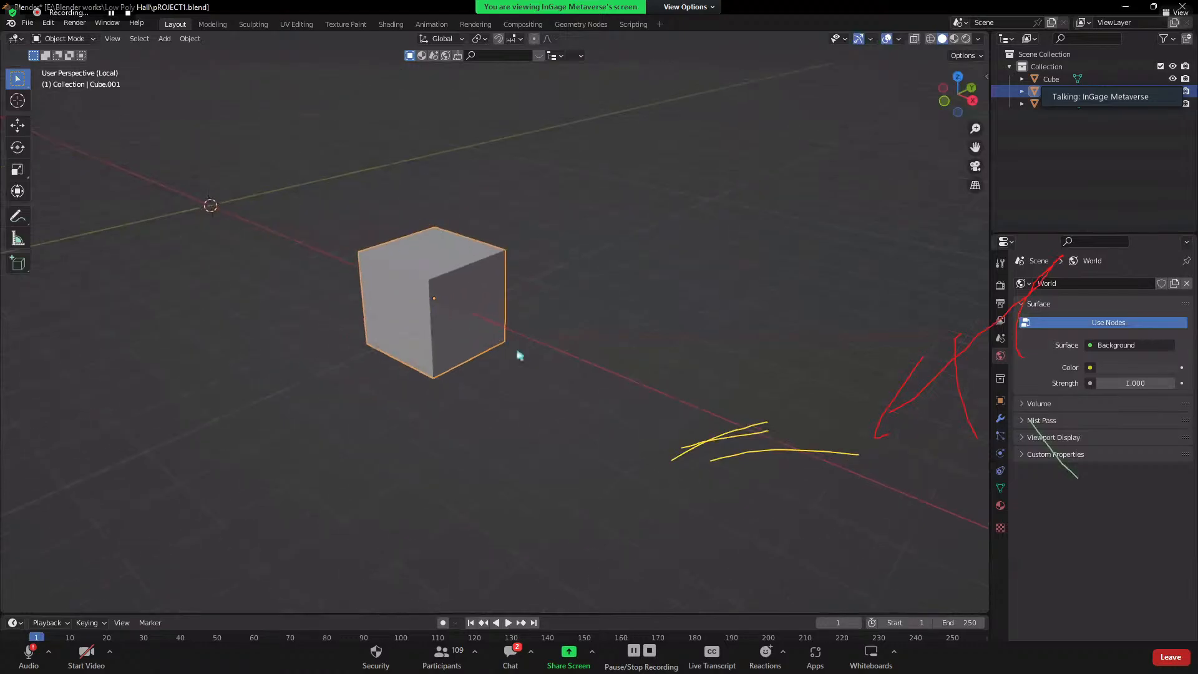
middle_click_drag(516, 353, 575, 348)
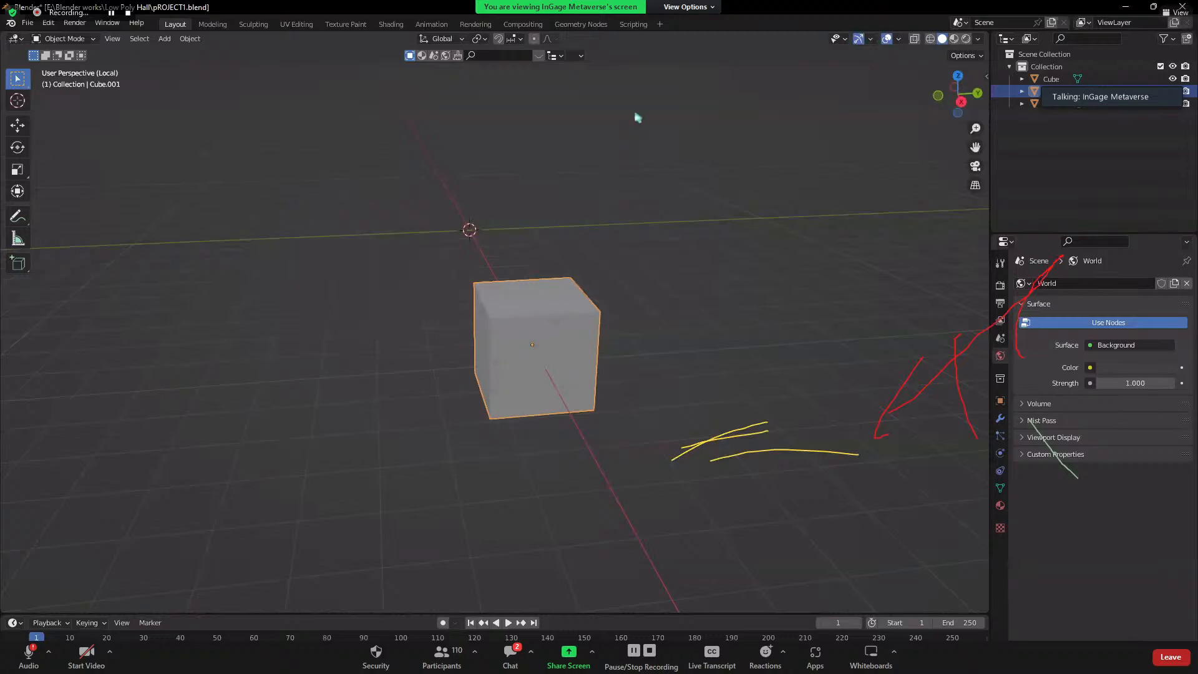
- Flatten the whole cube in Edit Mode into a thin slab by scaling it along Z to about 0.089
key("Tab")
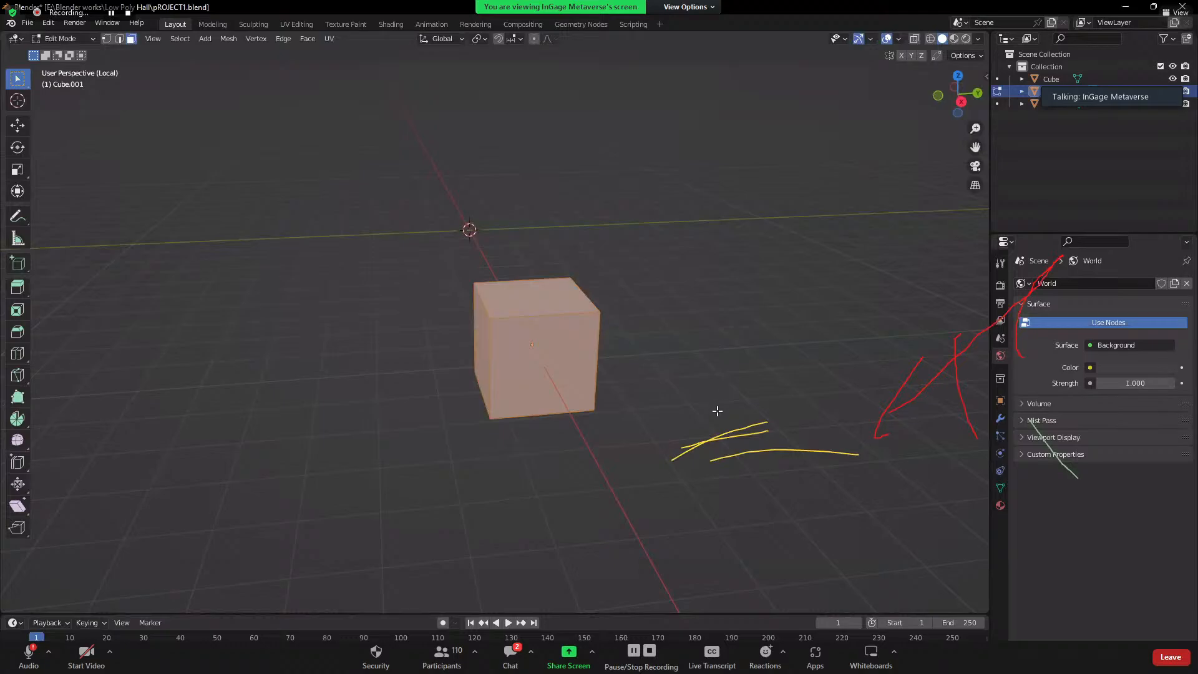
left_click(572, 413)
left_click(511, 354)
left_click(531, 294)
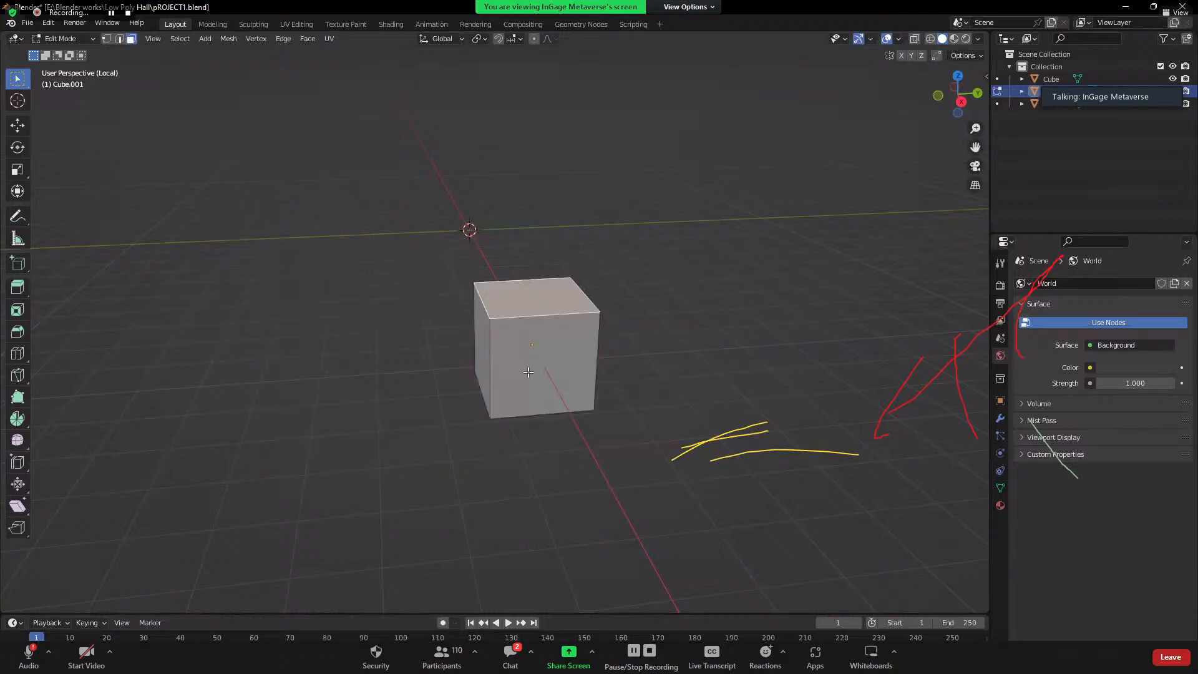
left_click(500, 355)
middle_click_drag(487, 347, 650, 361)
key("s")
key("z")
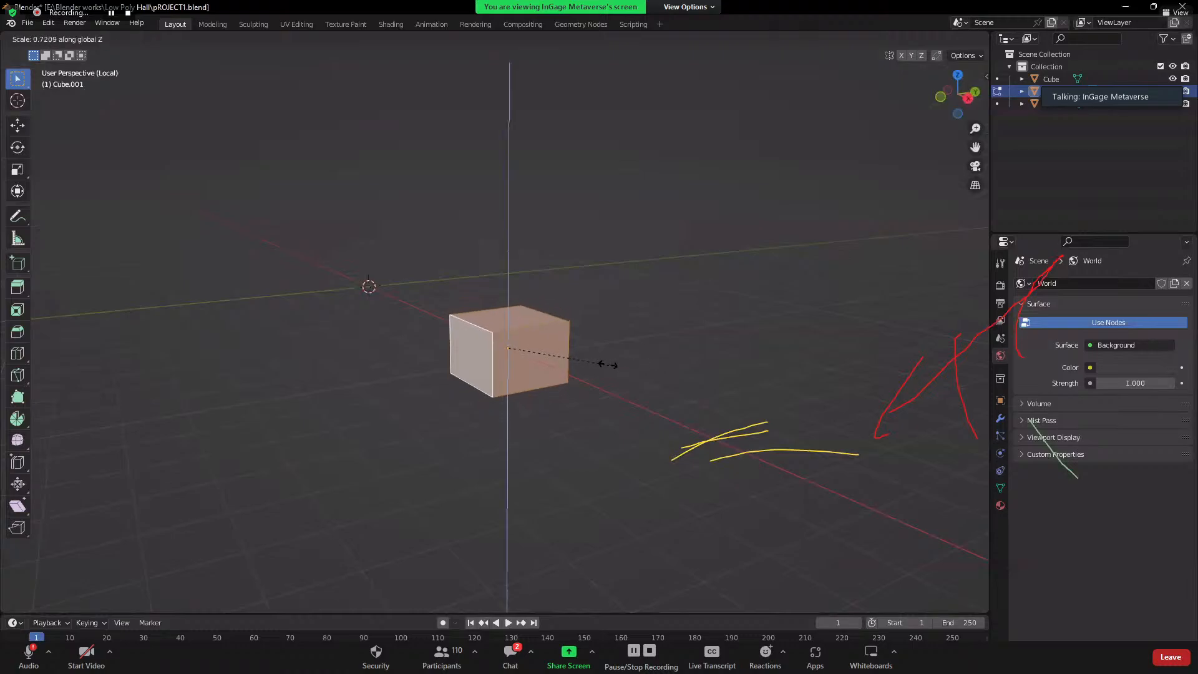
left_click(521, 349)
scroll(654, 354, "down", 1)
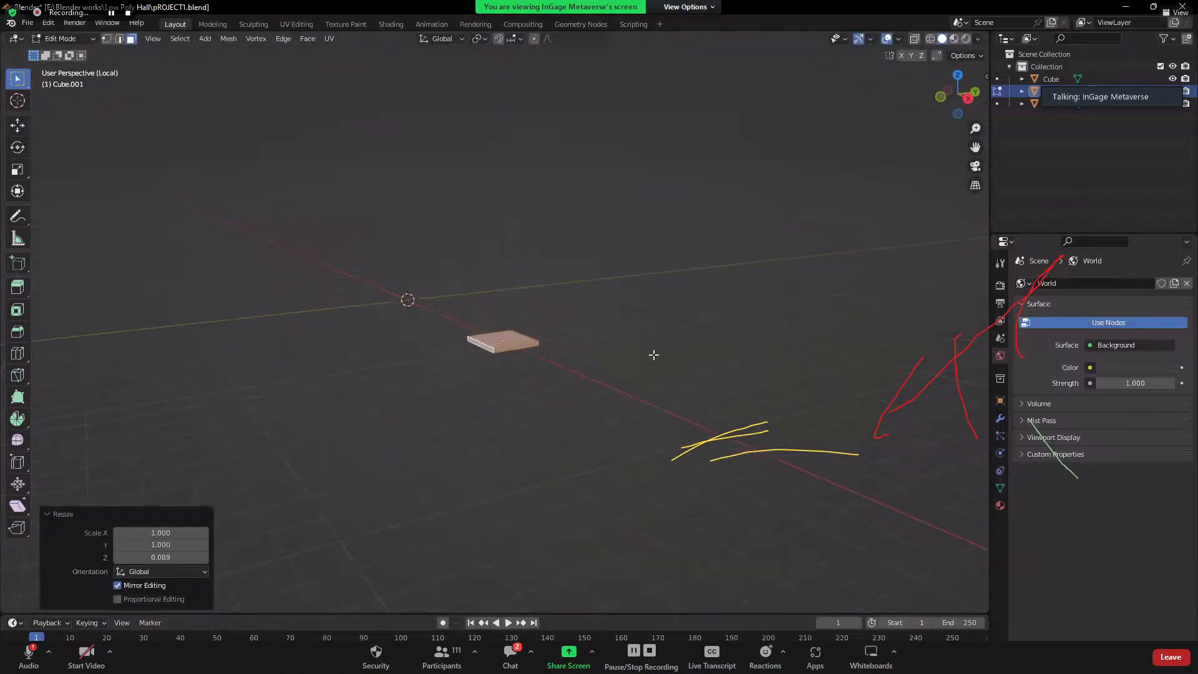
scroll(561, 337, "up", 5)
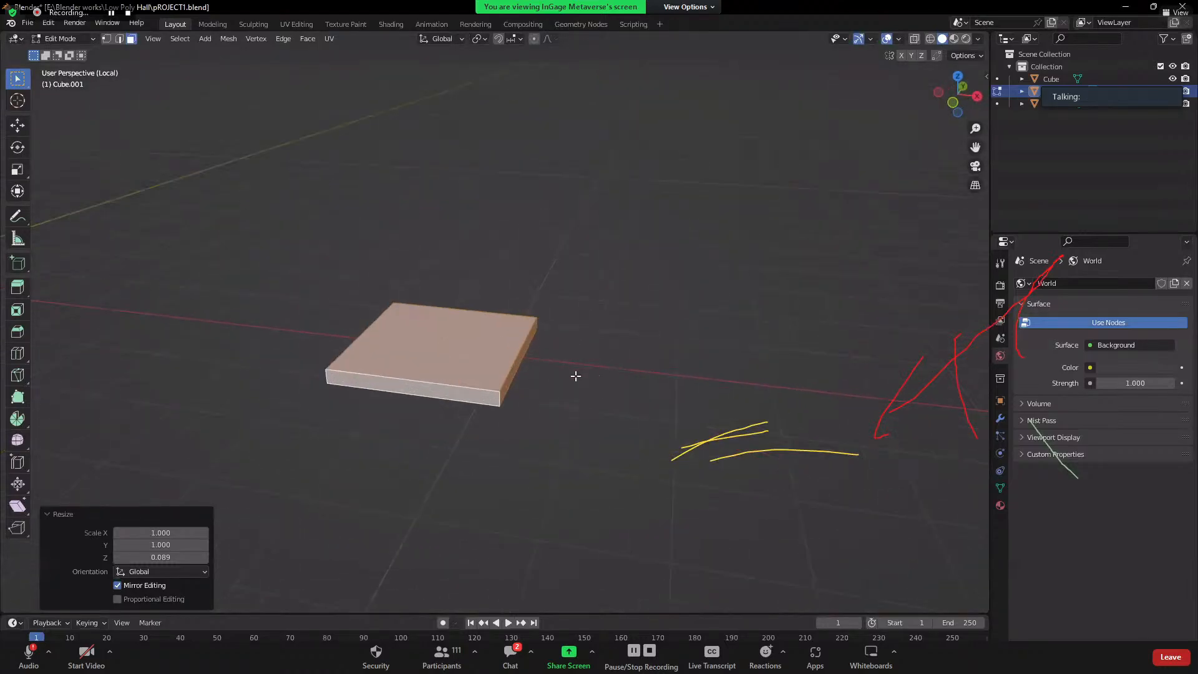
- Add two loop cuts across the slab and spread them toward its edges by scaling about 2.255 along Y
mouse_move(574, 374)
middle_mouse_down()
mouse_move(514, 356)
mouse_move(555, 371)
middle_mouse_up()
key("ctrl+r")
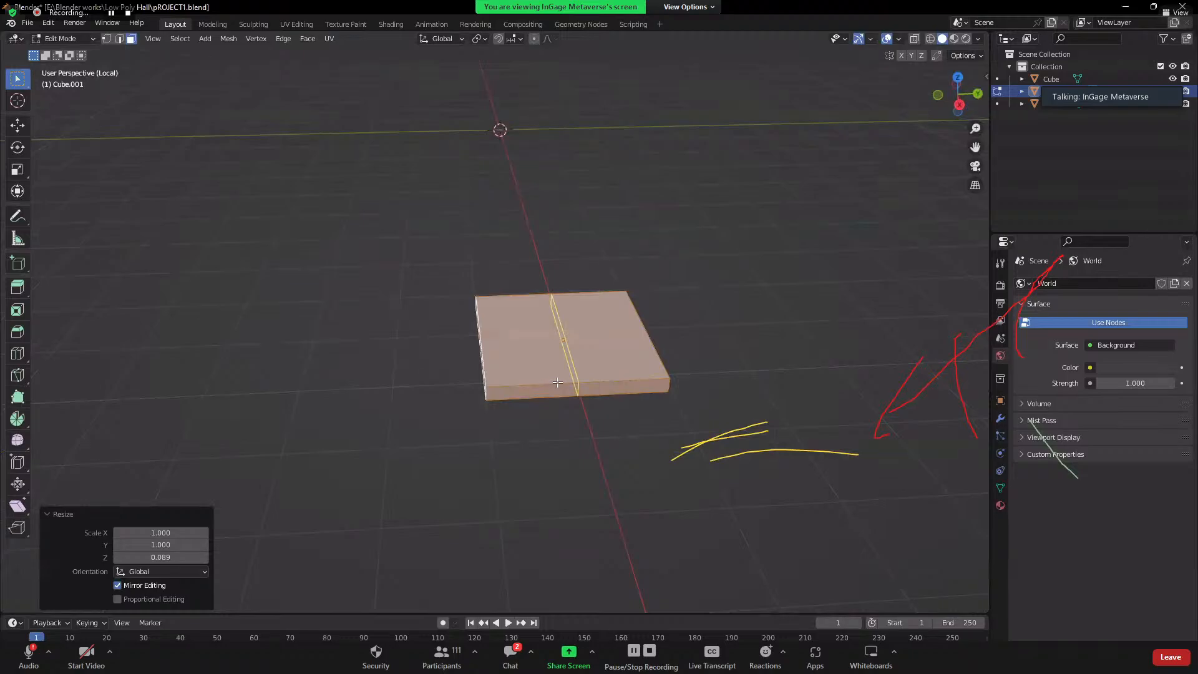
scroll(547, 381, "up", 1)
left_click(547, 382)
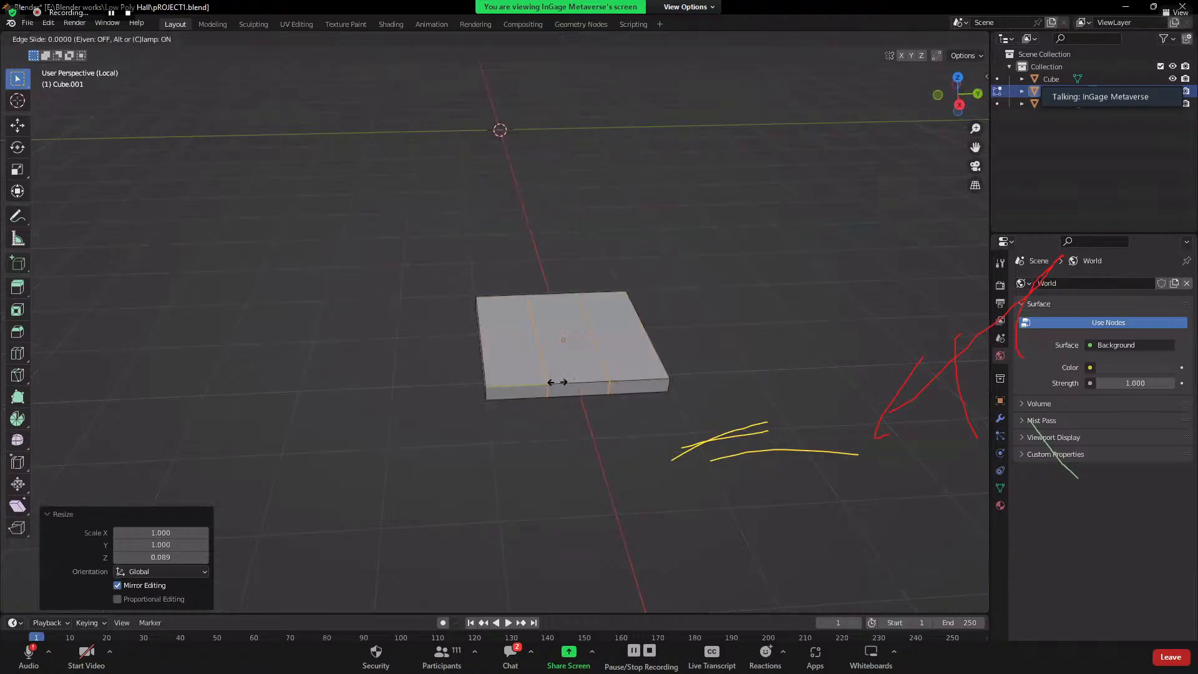
right_click(558, 381)
key("s")
key("y")
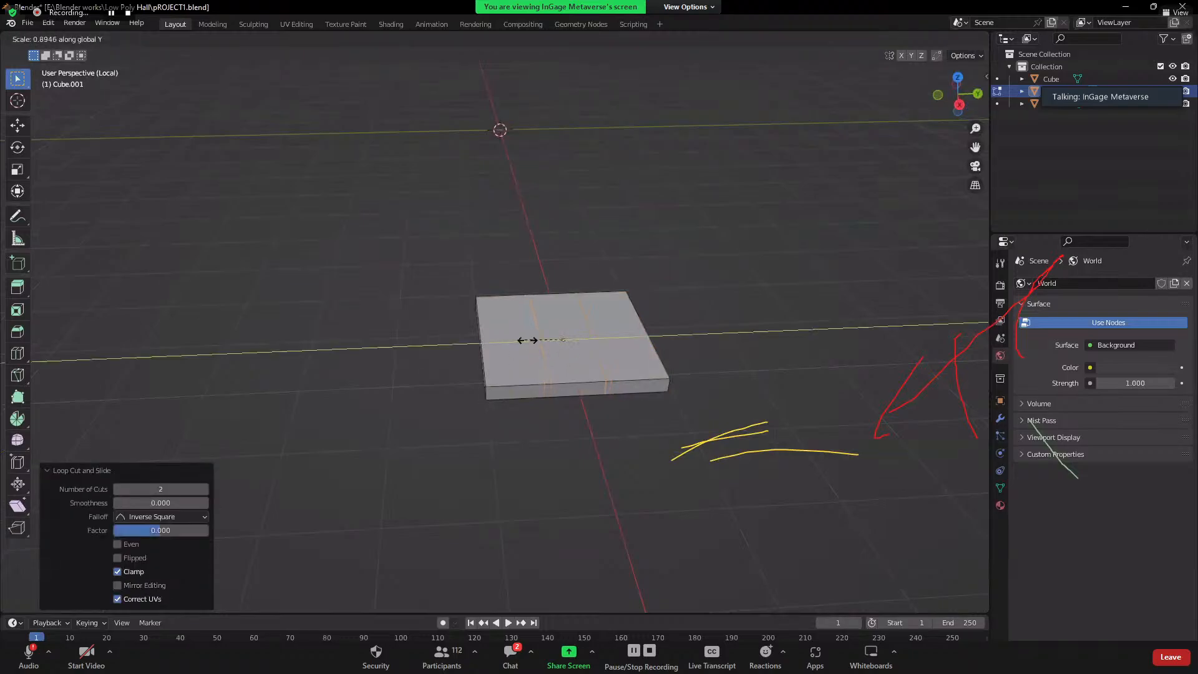
left_click(583, 437)
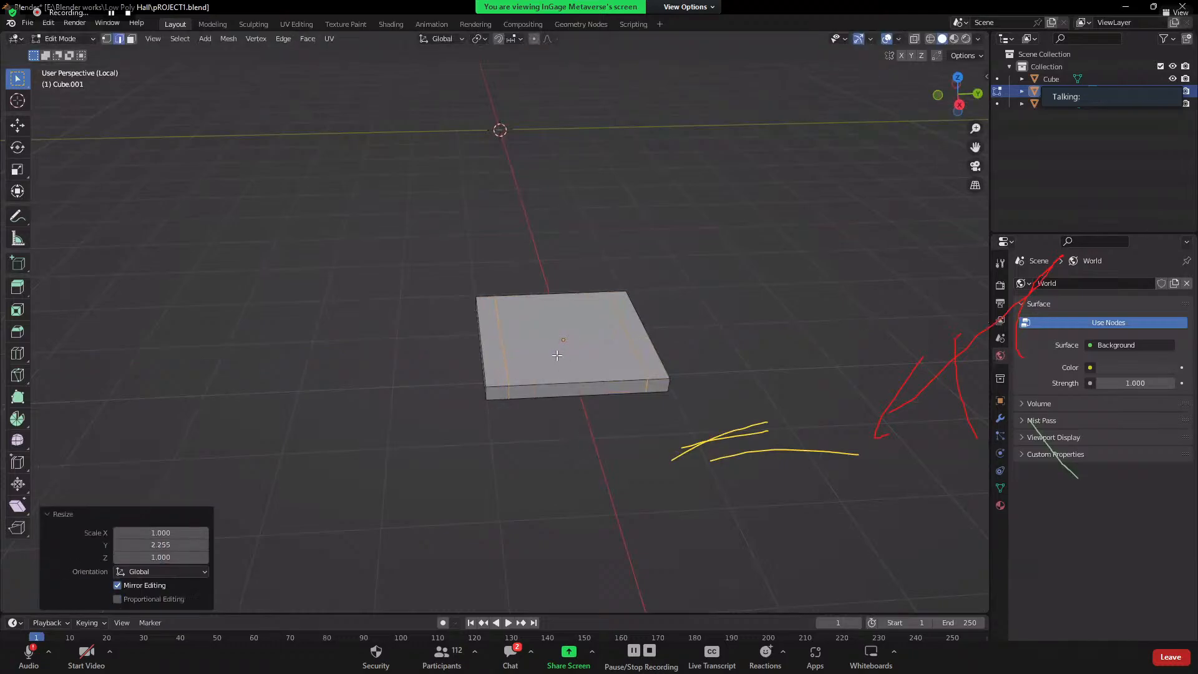
- Add two perpendicular loop cuts to the slab and spread them toward the other edges by scaling about 2.288 along X
key("ctrl+r")
scroll(480, 344, "up", 1)
left_click(481, 343)
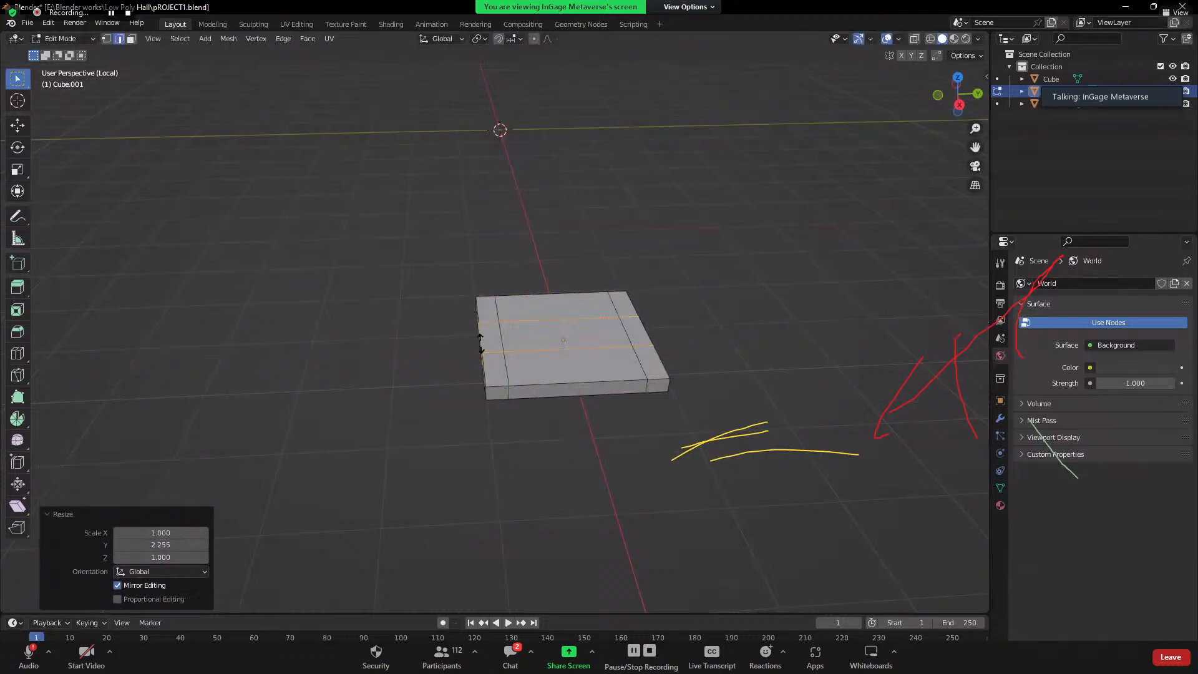
right_click(517, 335)
middle_click_drag(517, 335, 618, 379)
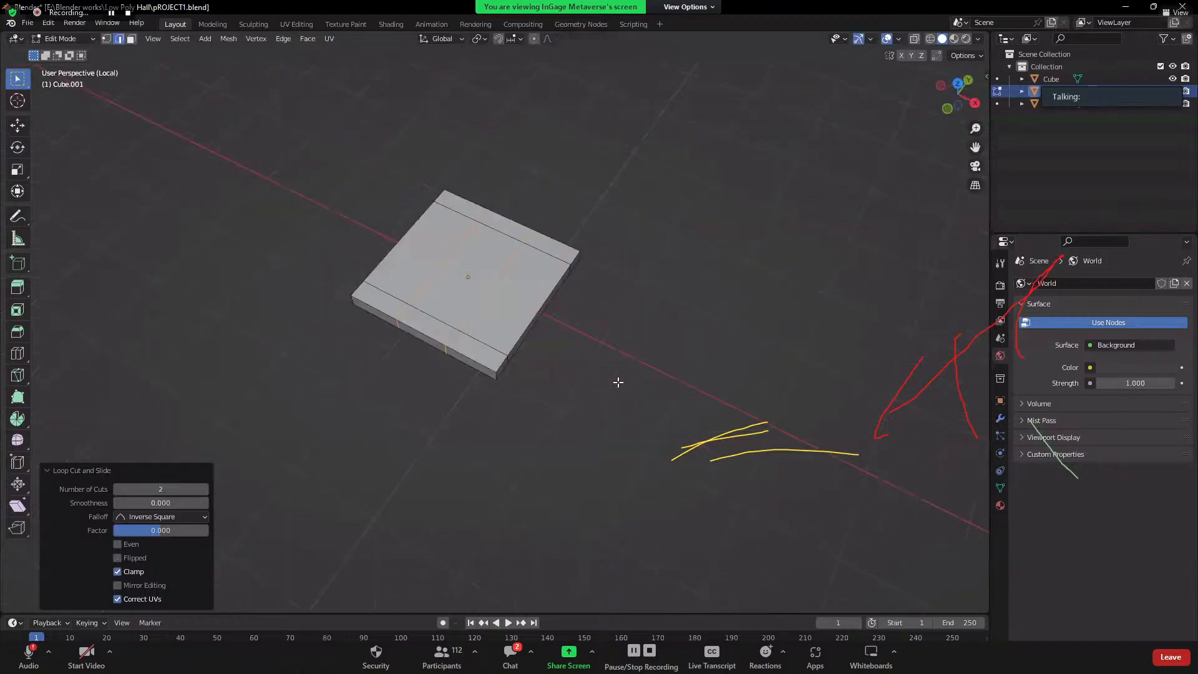
key("s")
key("x")
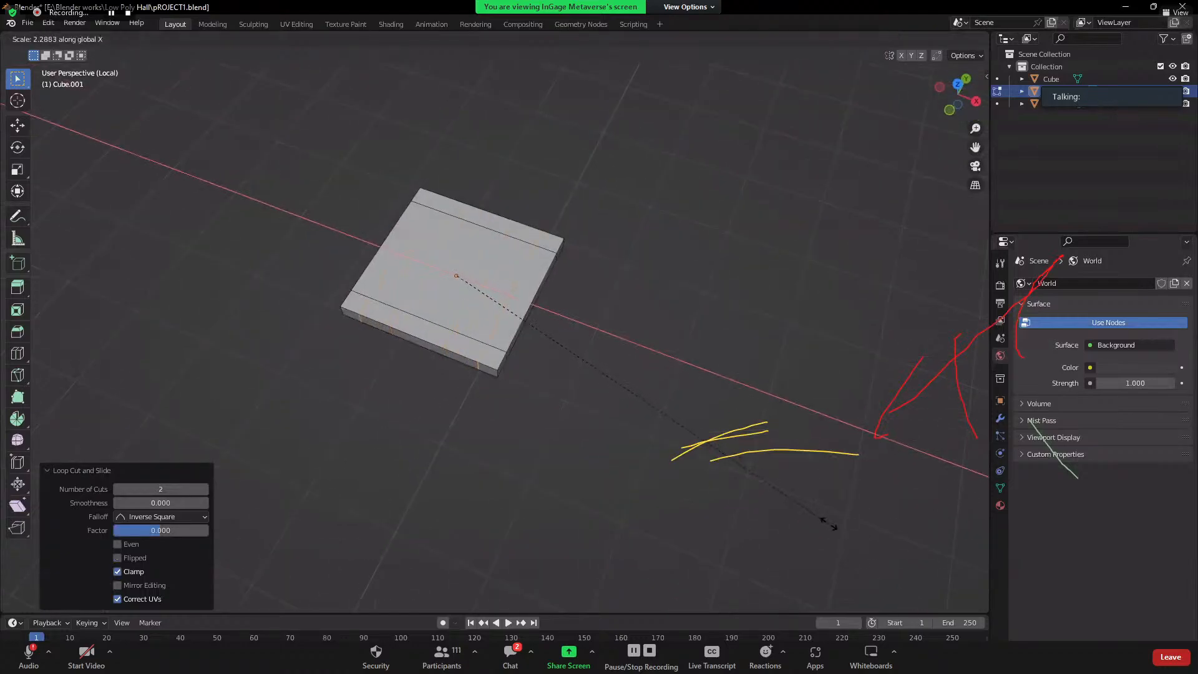
left_click(828, 523)
middle_click_drag(746, 548, 639, 394)
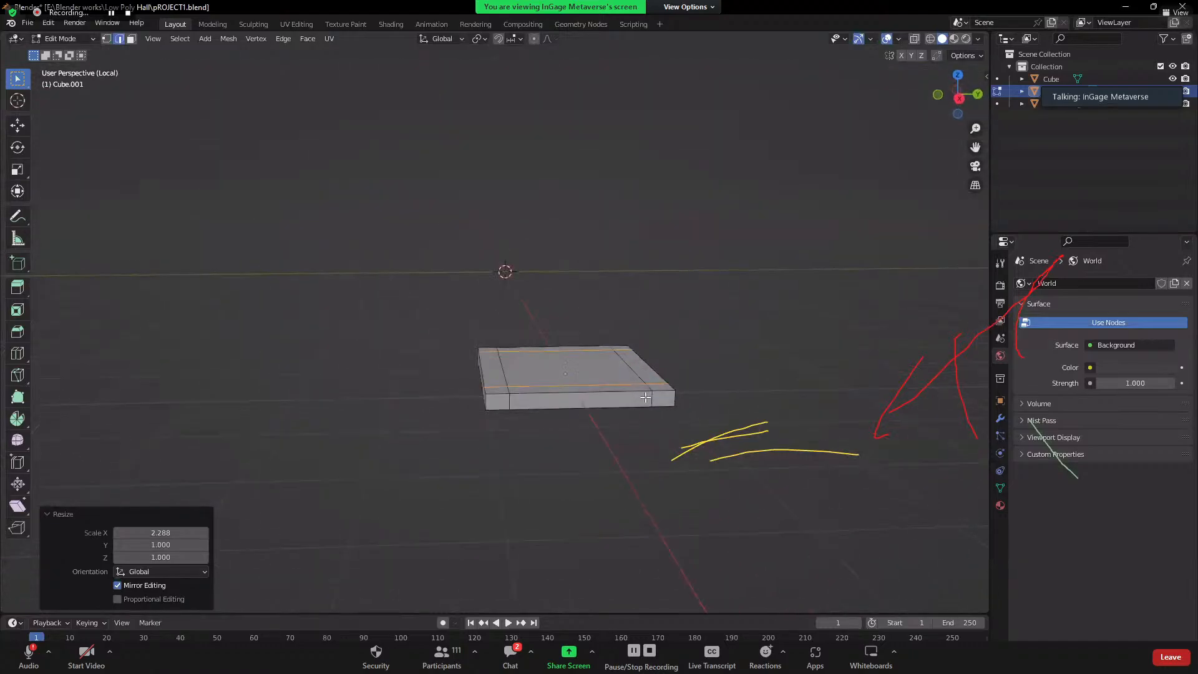
- Leave local view, return to Object Mode and show the scene in the right orthographic view
key("KP_Divide")
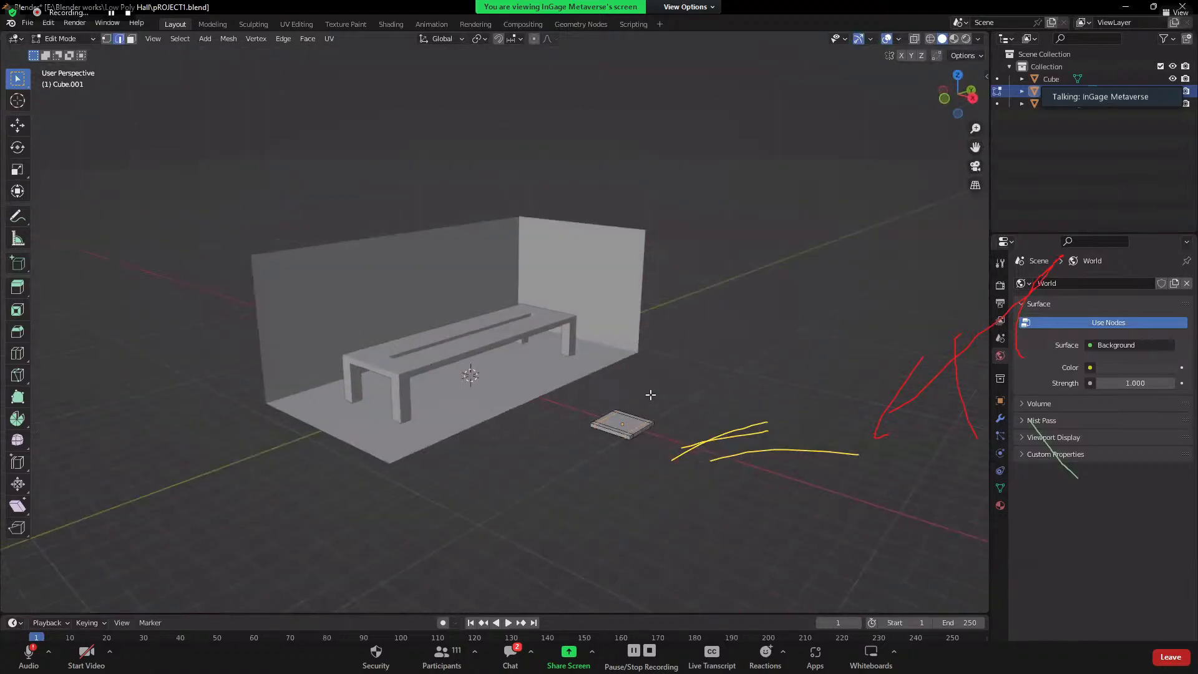
middle_click_drag(654, 418, 596, 417)
key("Tab")
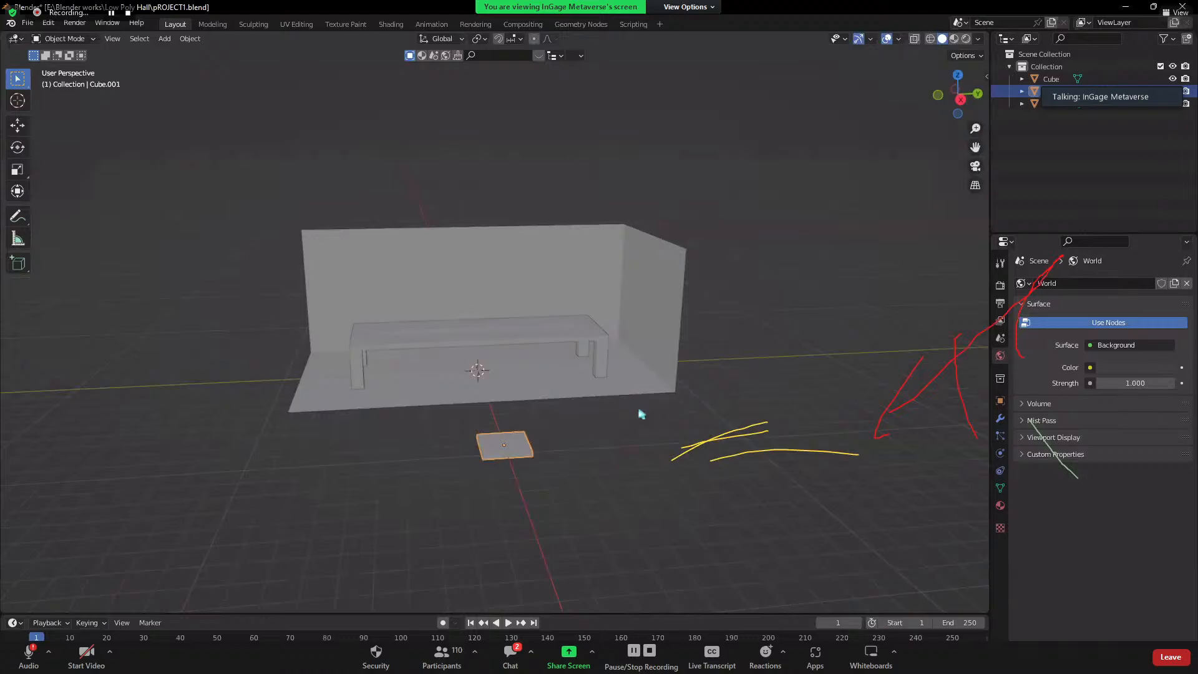
key("grave")
left_click(699, 408)
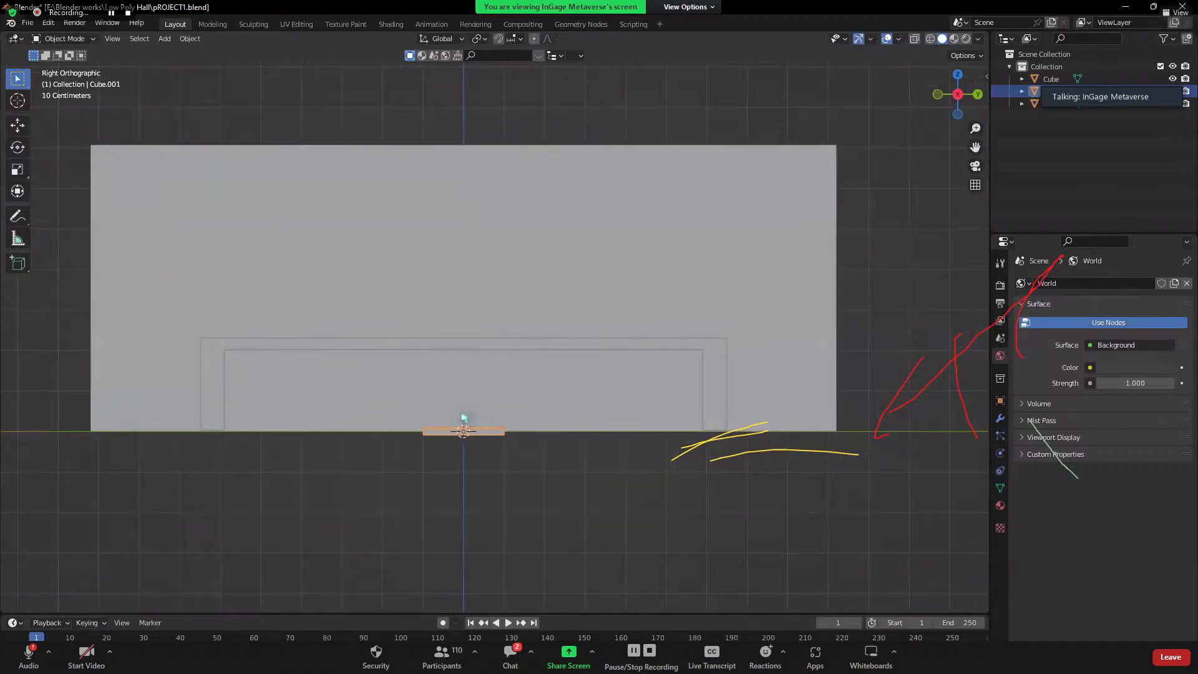
- Move the slab about -0.25 m in Y and -0.37 m in Z, and scale it uniformly to about 0.643
key("g")
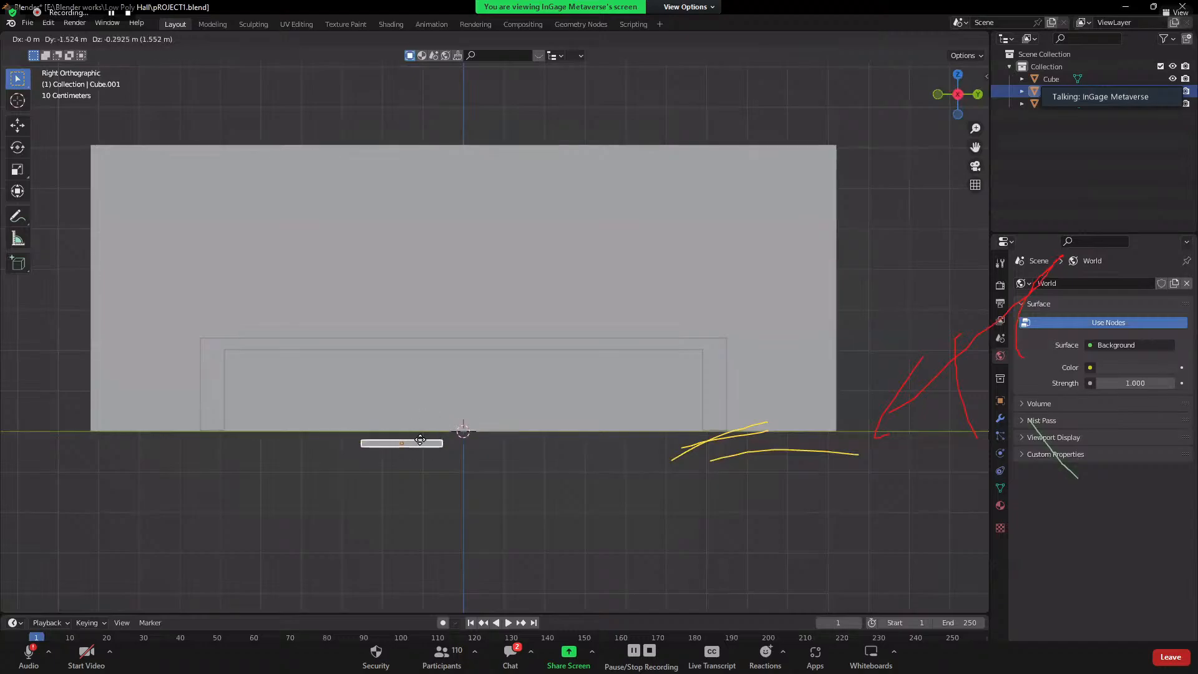
left_click(479, 448)
key("s")
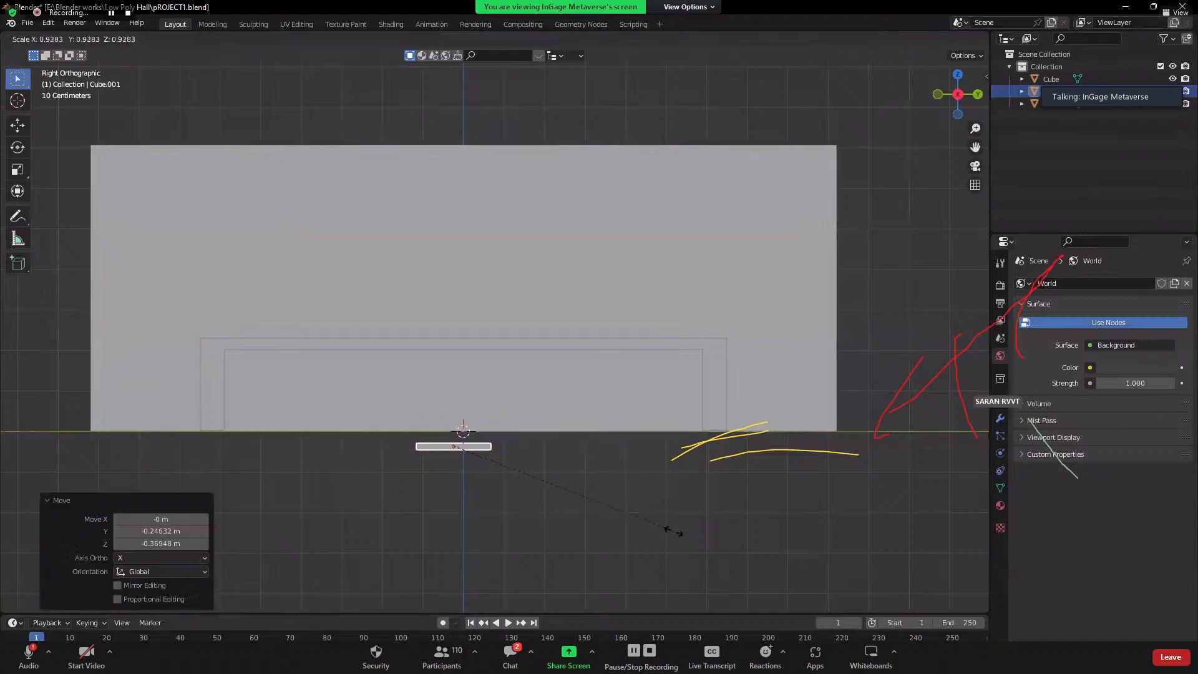
left_click(606, 507)
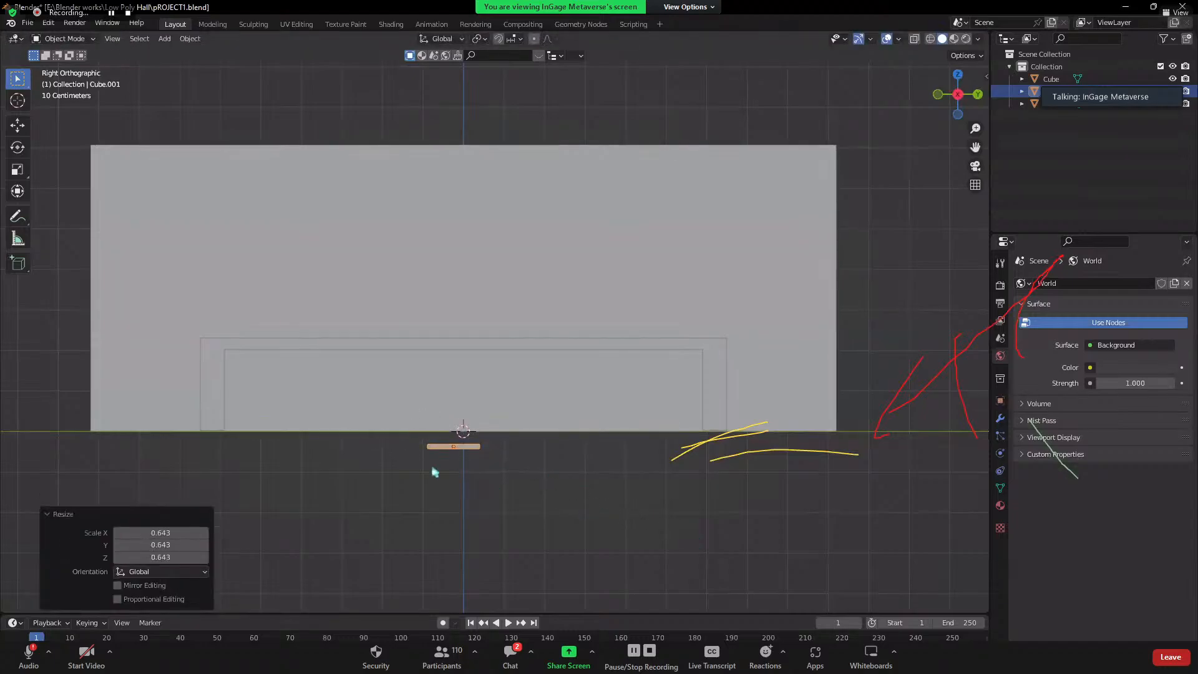
- Move the slab about -4.51 m along the Y axis, near the end of the table
key("g")
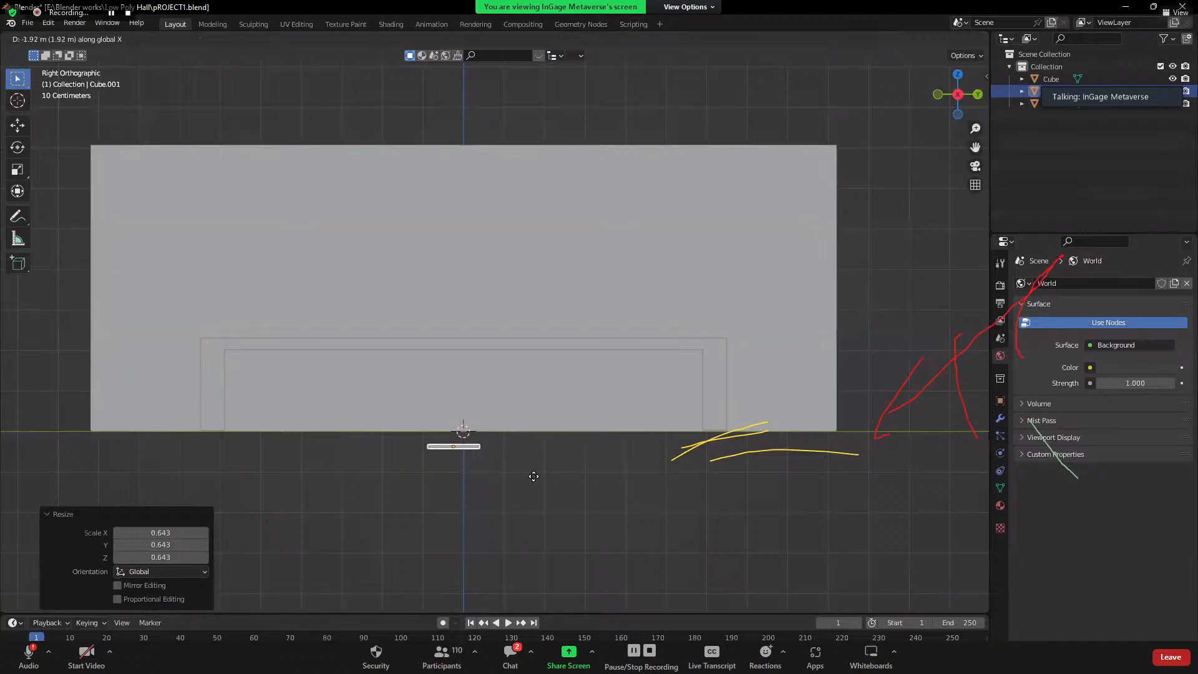
key("Escape")
key("g")
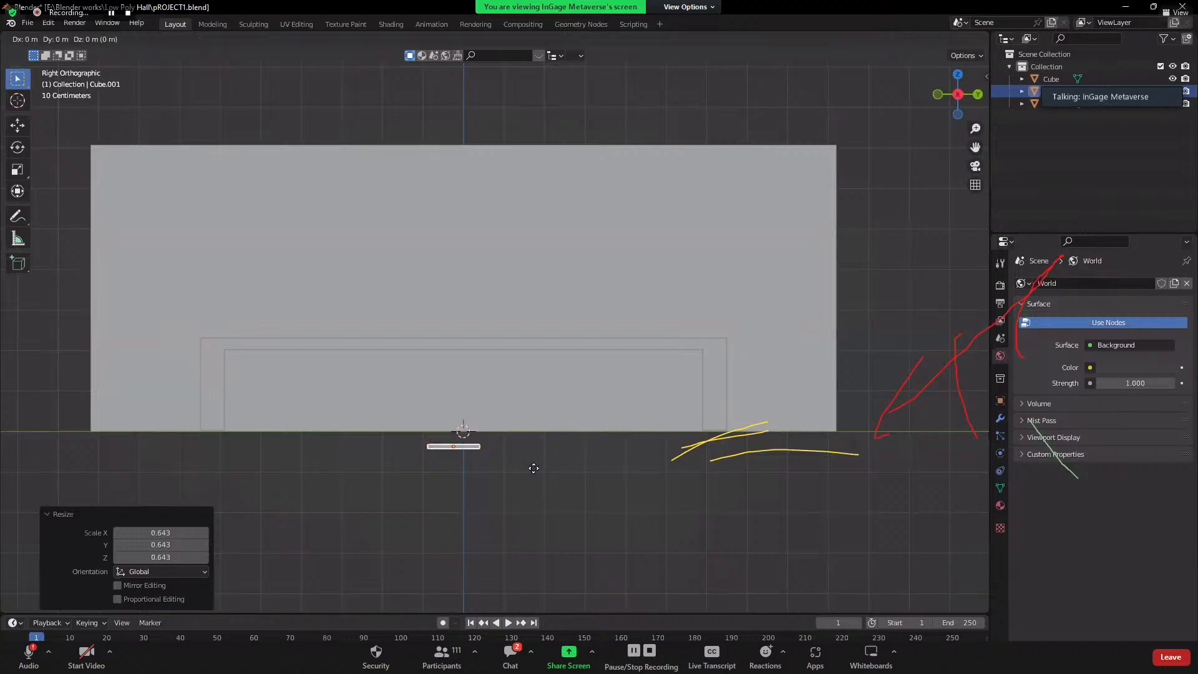
key("y")
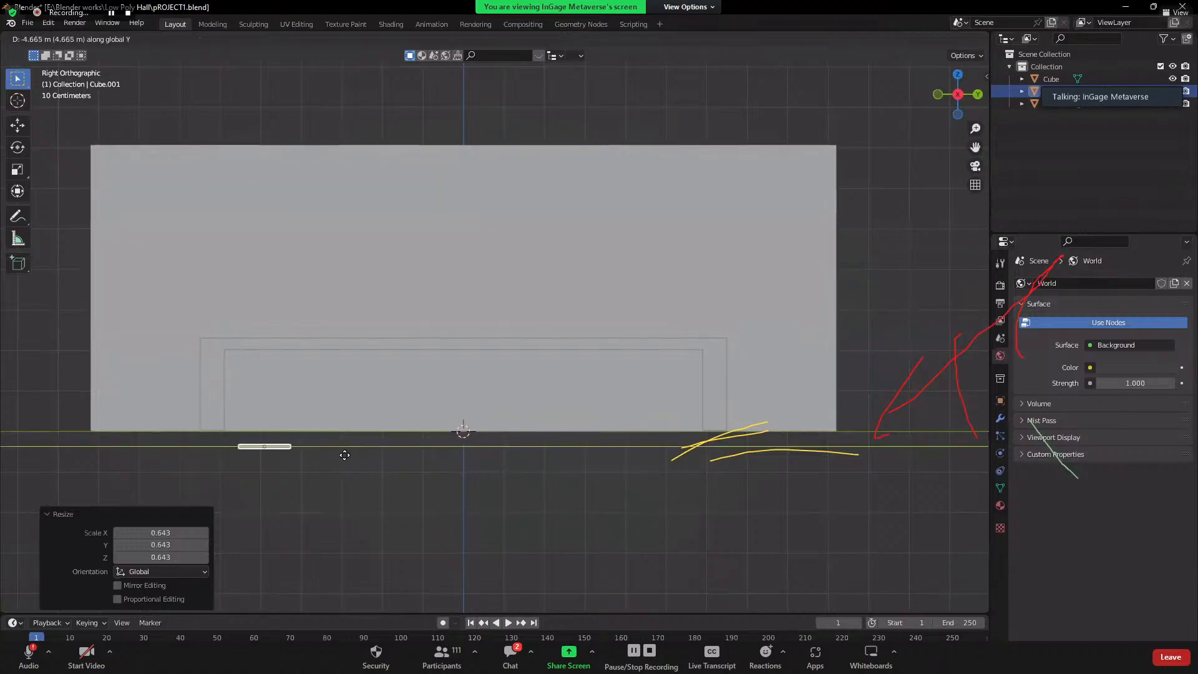
left_click(355, 455)
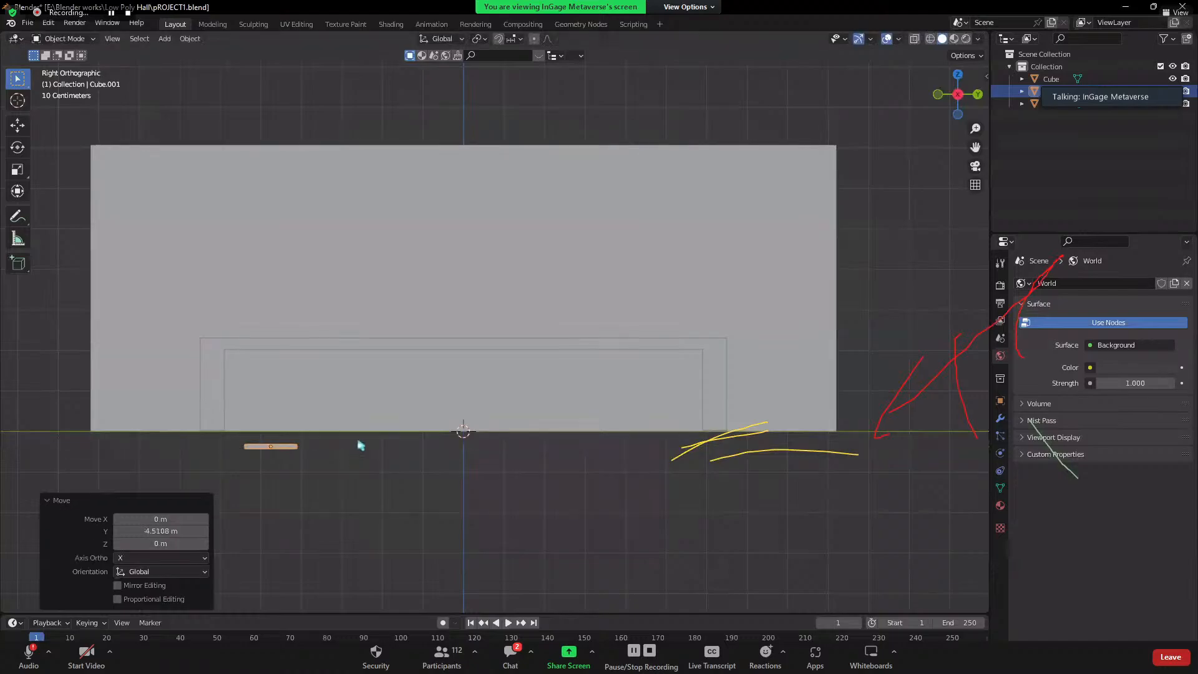
- Raise the slab about 1.17 m along the Z axis to seat height below the tabletop
key("g")
key("z")
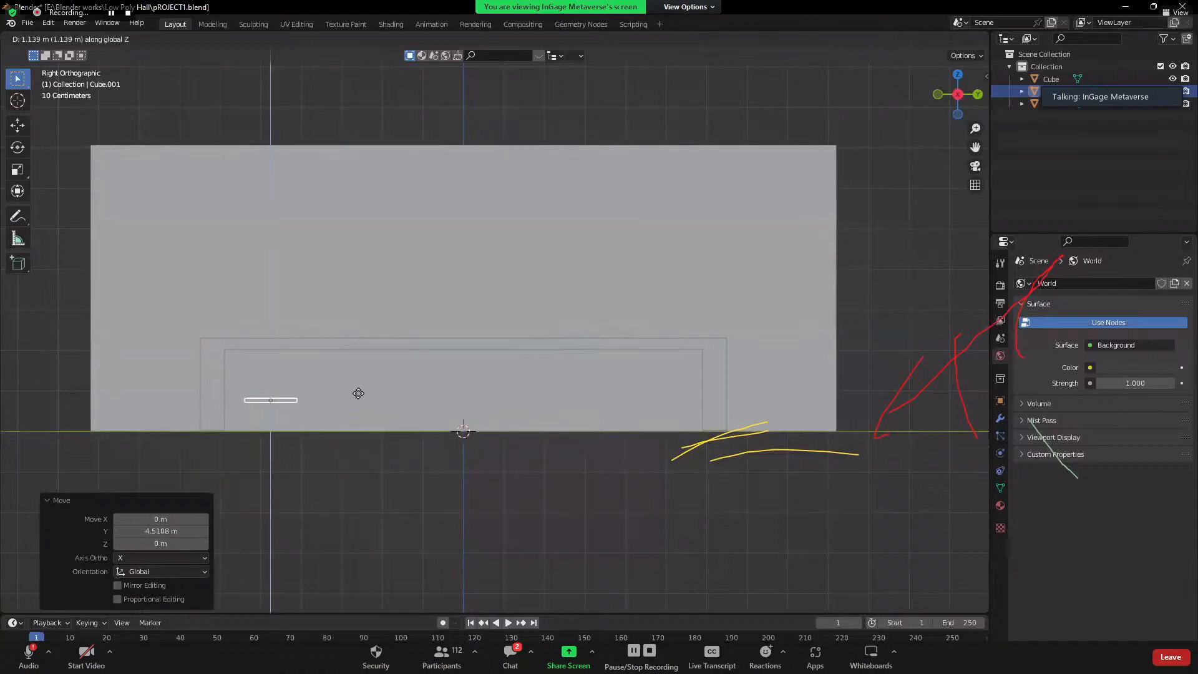
left_click(360, 393)
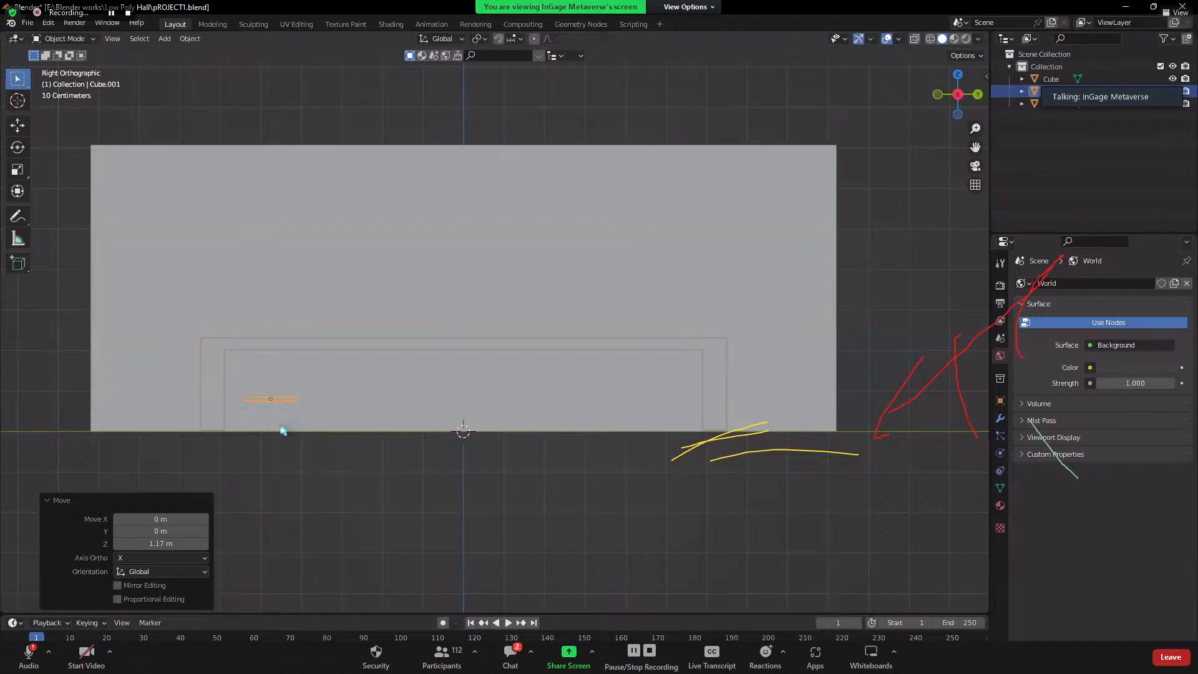
middle_click_drag(281, 428, 522, 476)
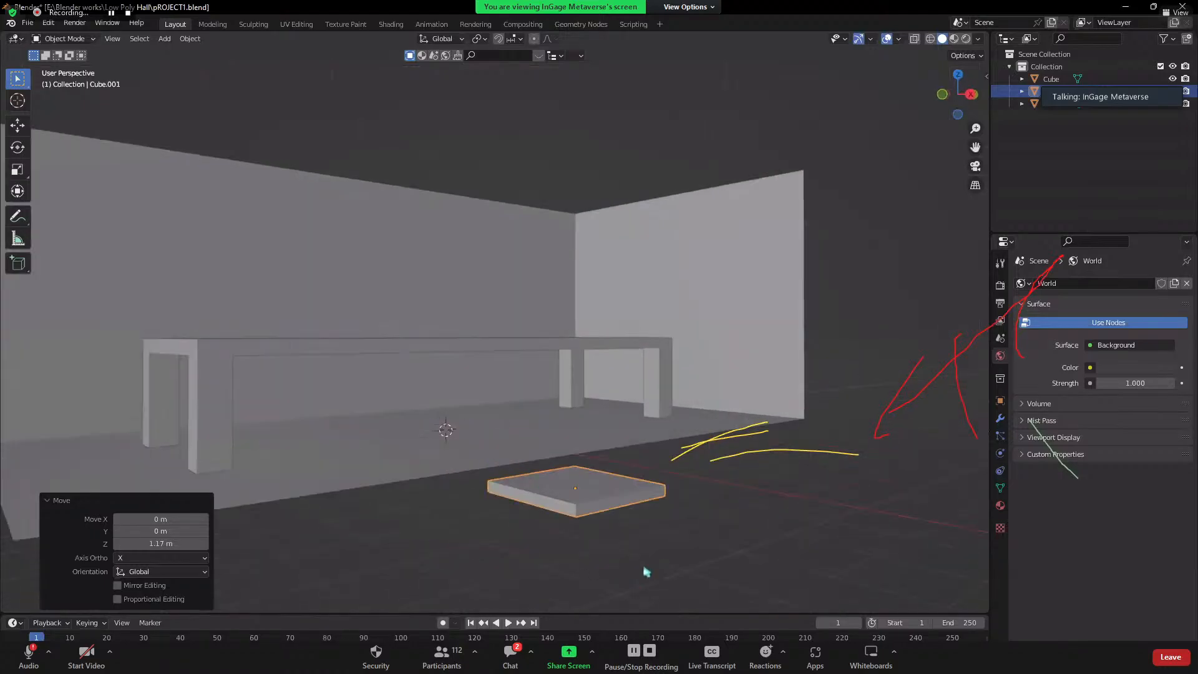
- Isolate the slab in local view and select the four corner faces on its underside in face select mode
key("KP_Divide")
middle_click_drag(626, 587, 605, 490)
middle_click_drag(532, 453, 502, 403)
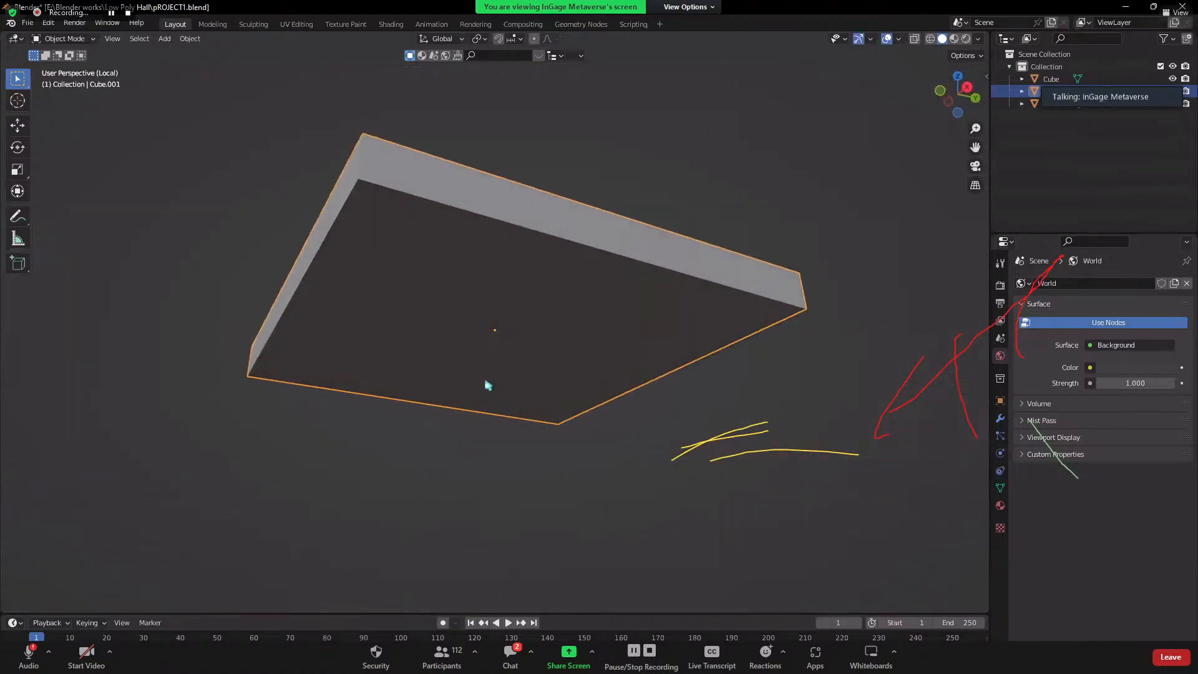
key("Tab")
left_click(377, 221)
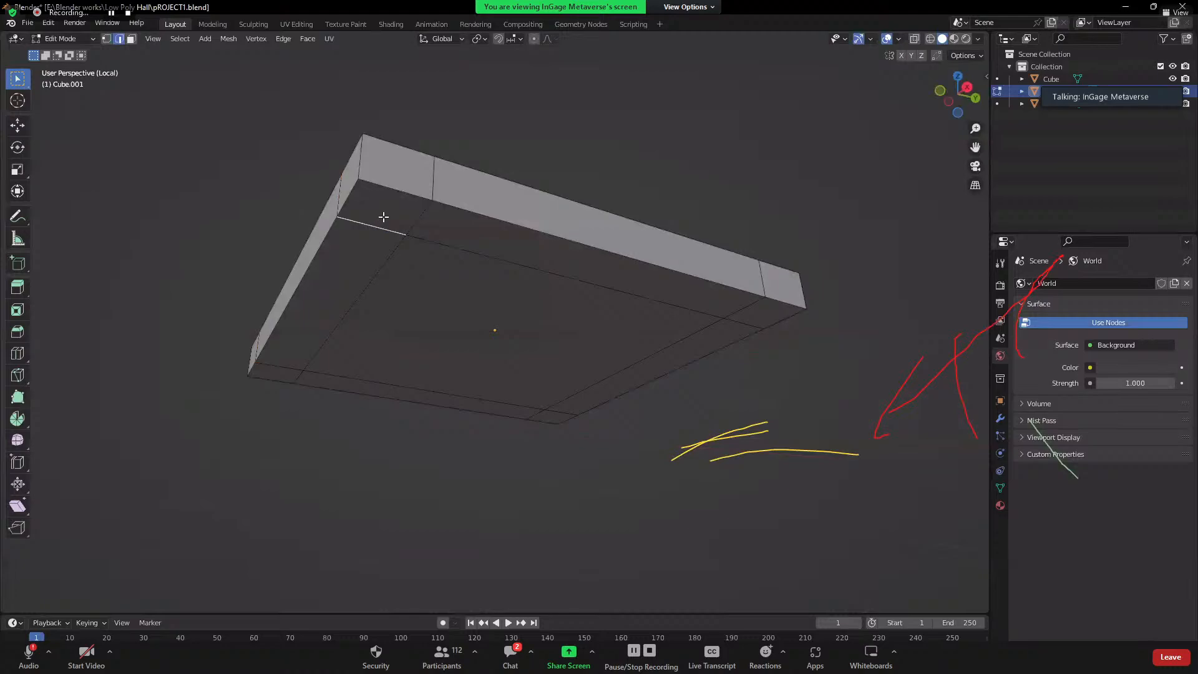
key("3")
left_click(390, 201)
left_click(280, 365, "shift")
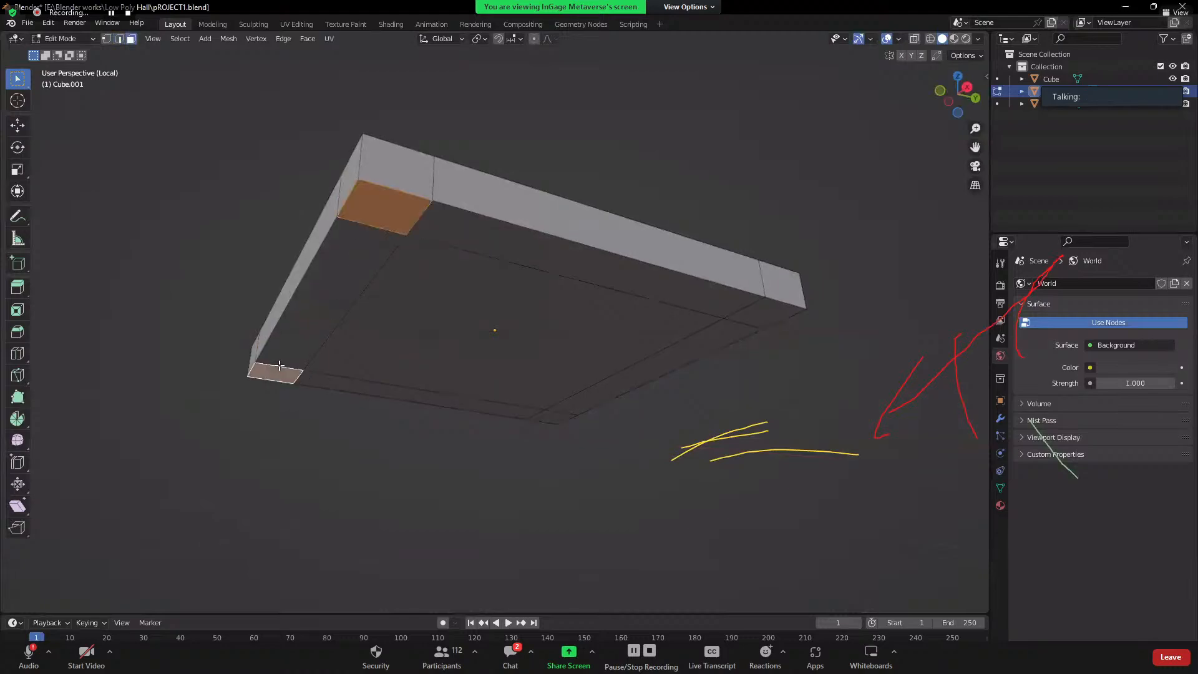
left_click(743, 312, "shift")
left_click(548, 417, "shift")
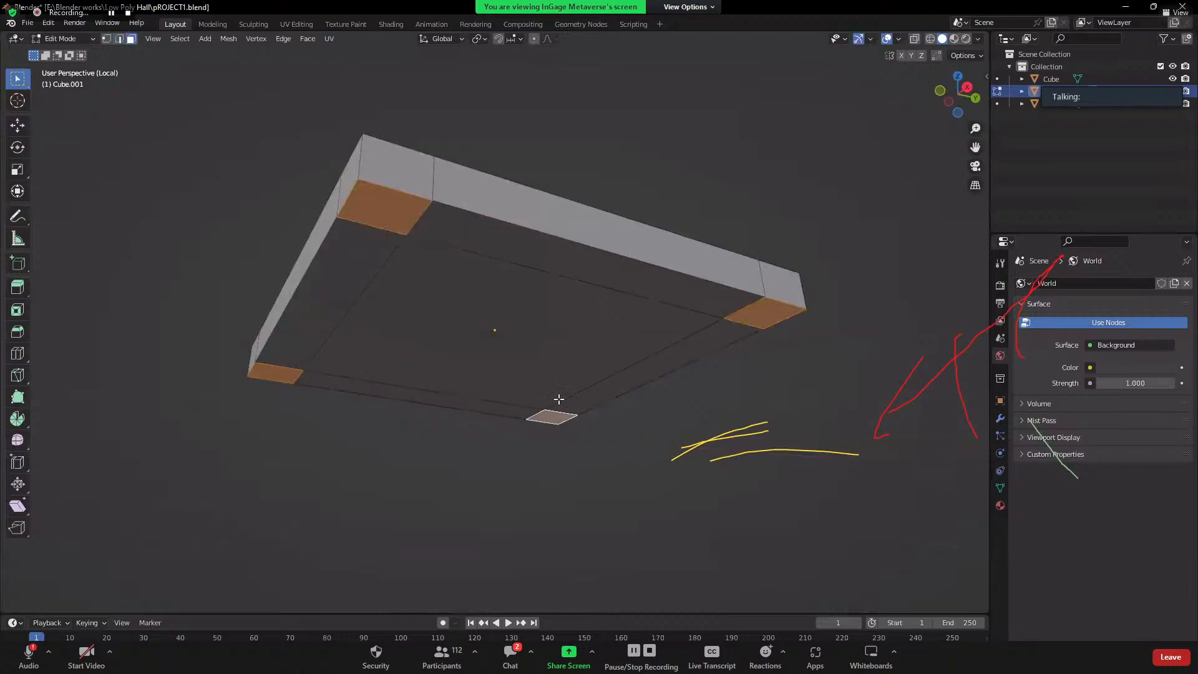
mouse_move(549, 417)
middle_mouse_down()
mouse_move(620, 144)
mouse_move(583, 267)
middle_mouse_up()
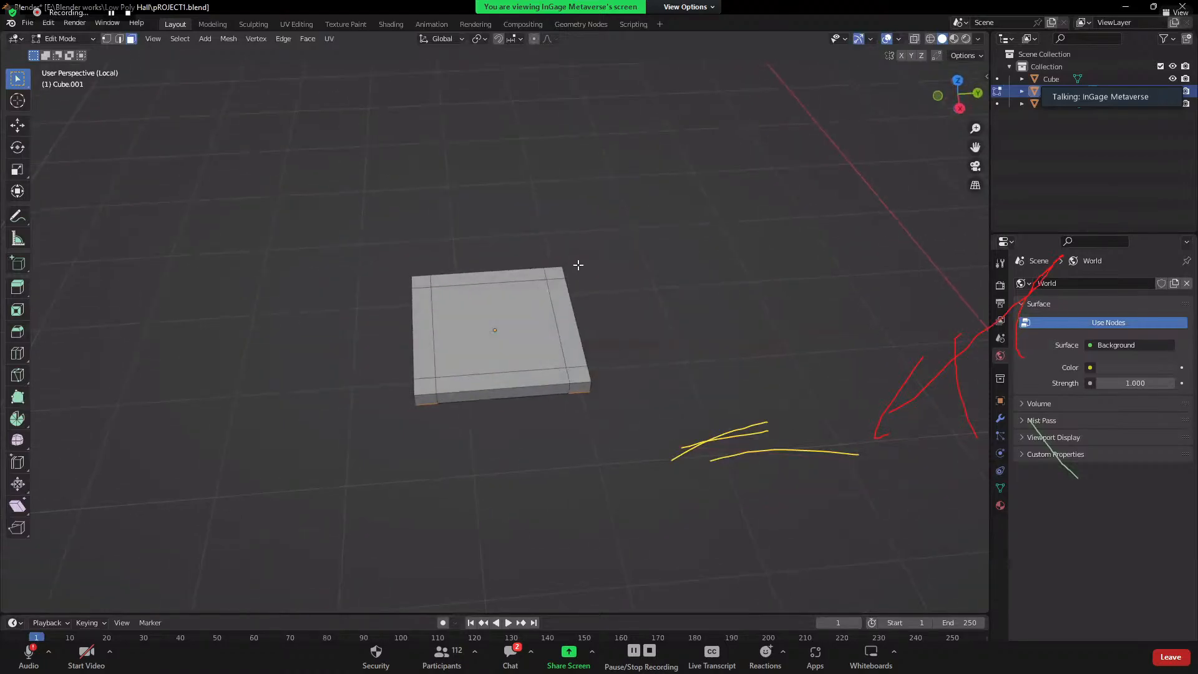
- Leave local view and show the whole scene in the right orthographic view
key("KP_Divide")
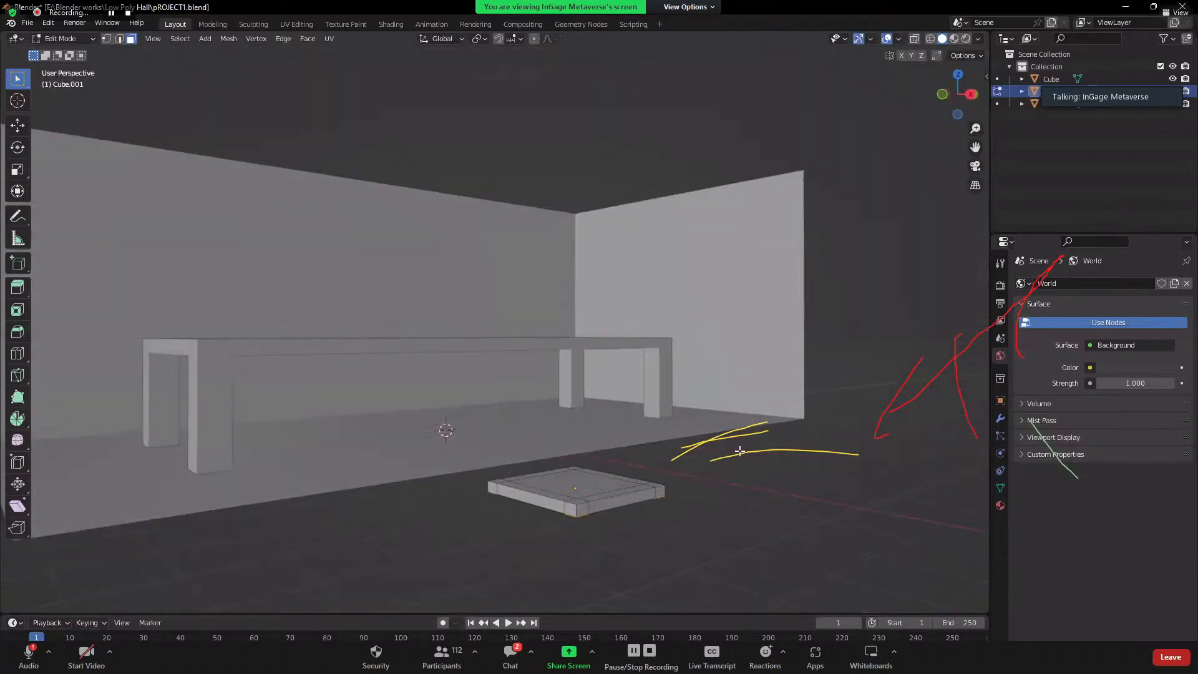
key("grave")
left_click(790, 445)
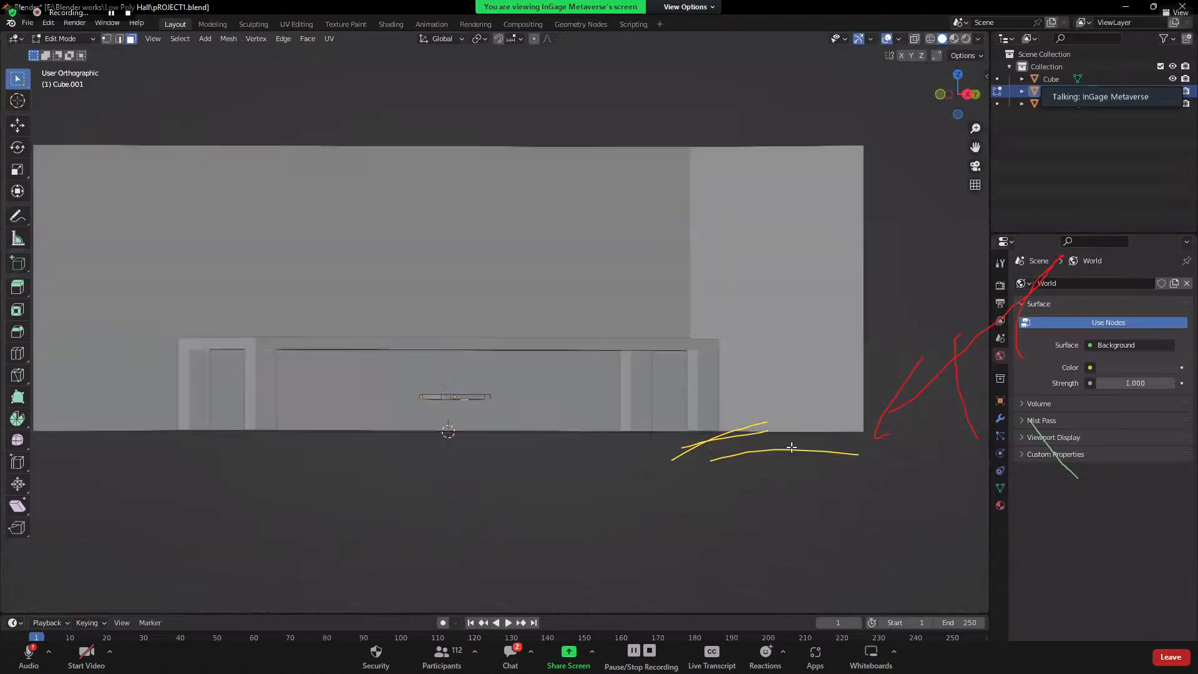
key("grave")
left_click(692, 441)
key("grave")
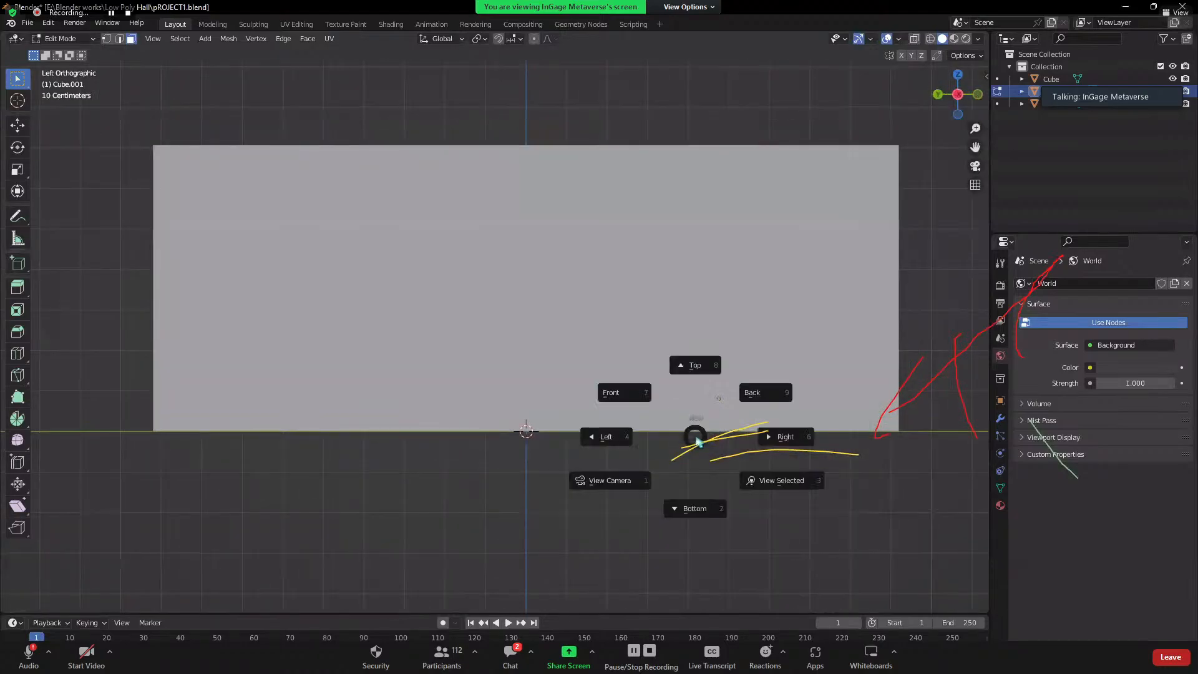
key("Escape")
scroll(685, 442, "down", 2)
middle_click_drag(685, 442, 646, 293)
scroll(651, 361, "down", 5)
middle_click_drag(651, 361, 609, 428)
key("grave")
left_click(634, 418)
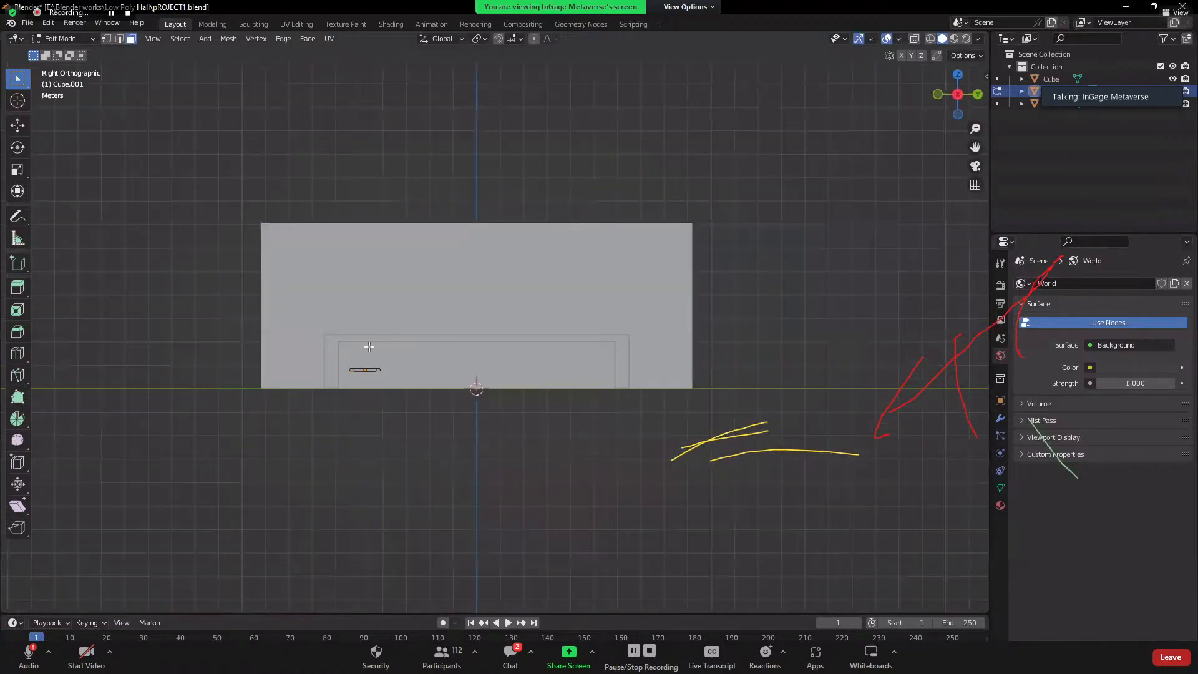
- Extrude the four selected corner faces about 0.73 m down to floor level to form the chair legs
scroll(369, 347, "up", 3)
middle_click_drag(336, 390, 515, 399, "shift")
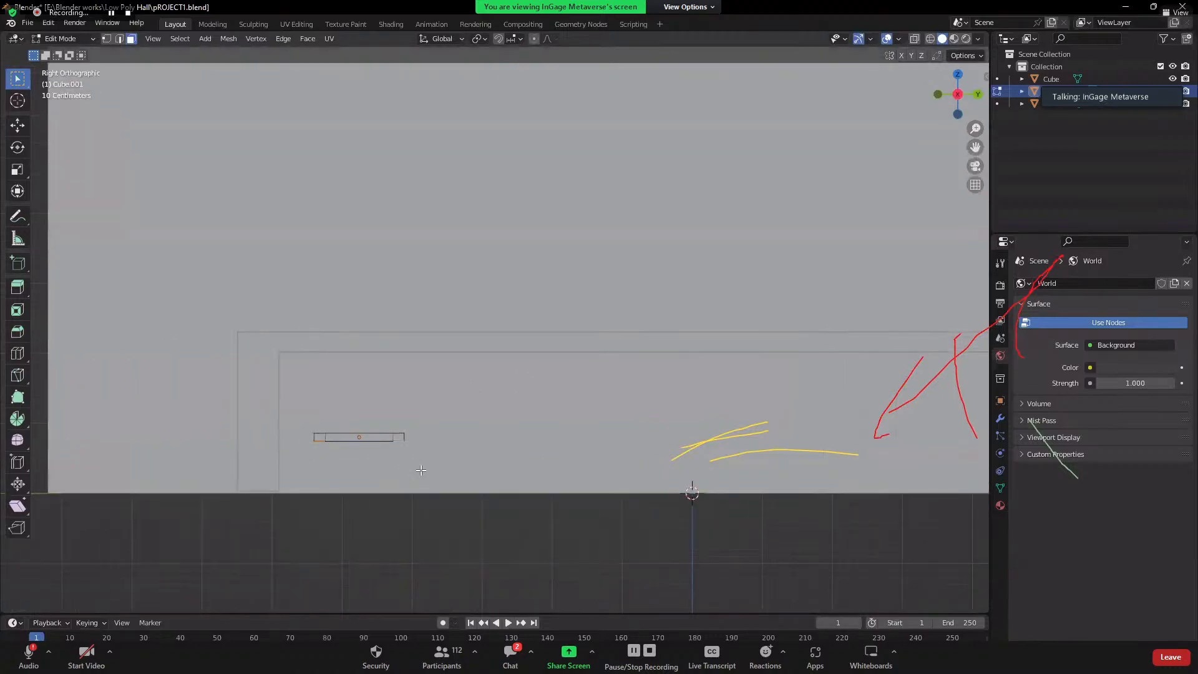
scroll(435, 412, "up", 3)
middle_click_drag(435, 420, 579, 350, "shift")
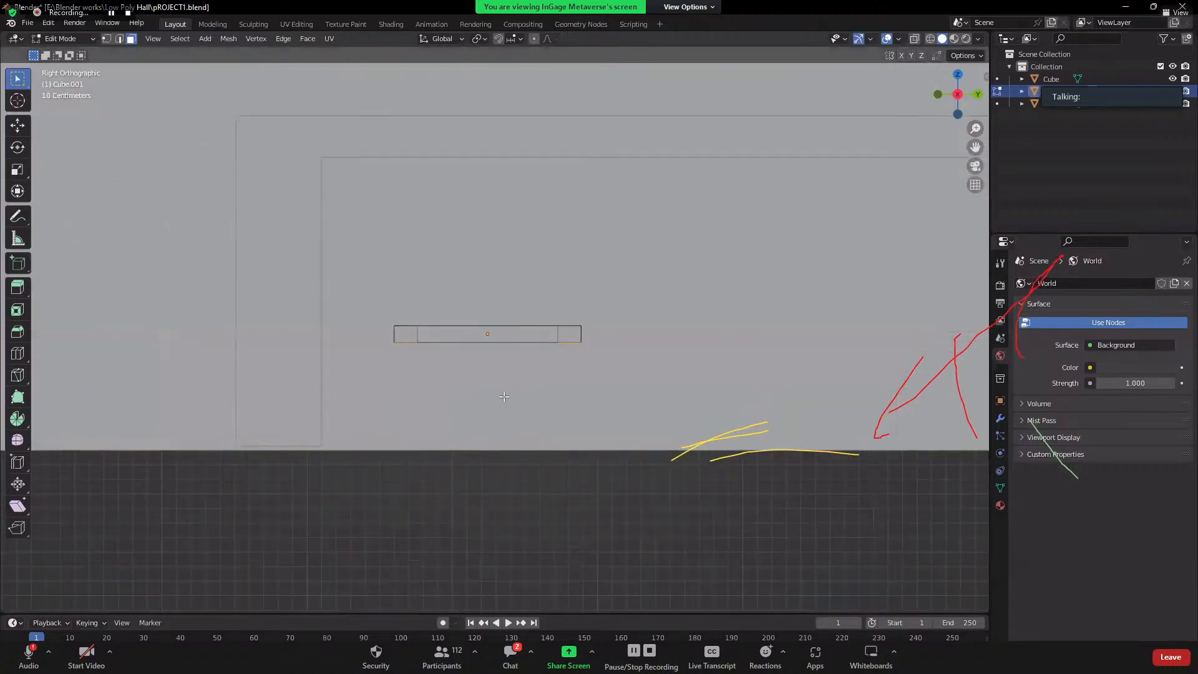
key("e")
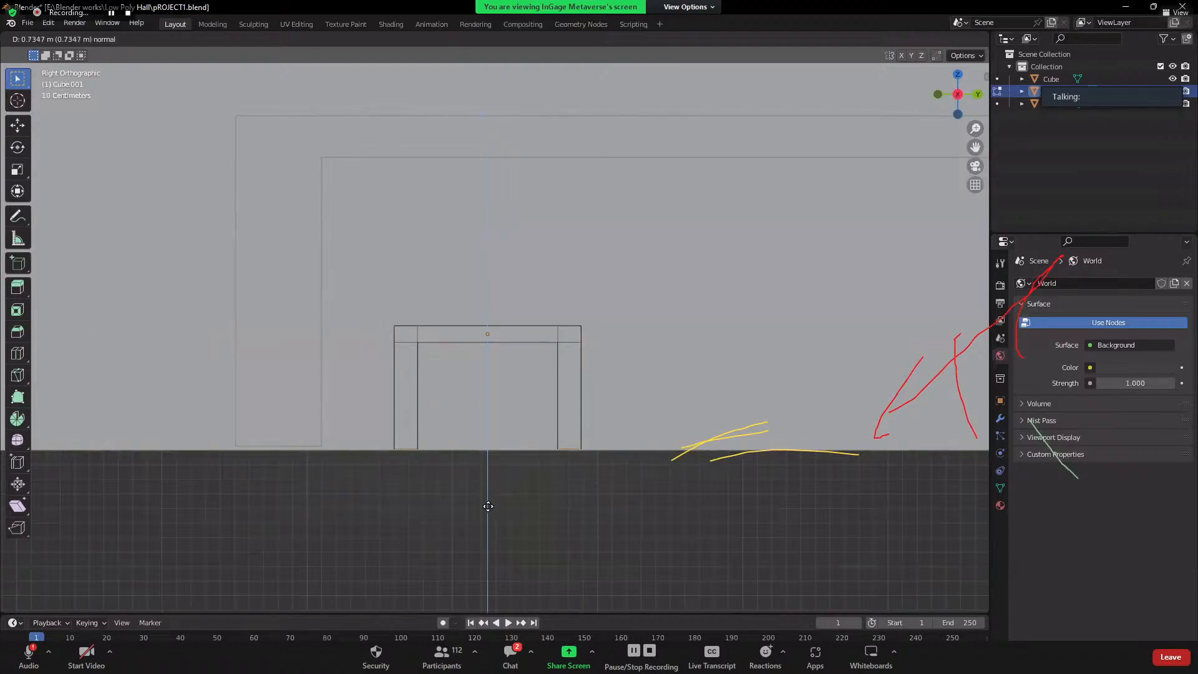
left_click(488, 508)
scroll(488, 473, "down", 3)
middle_click_drag(488, 472, 534, 456)
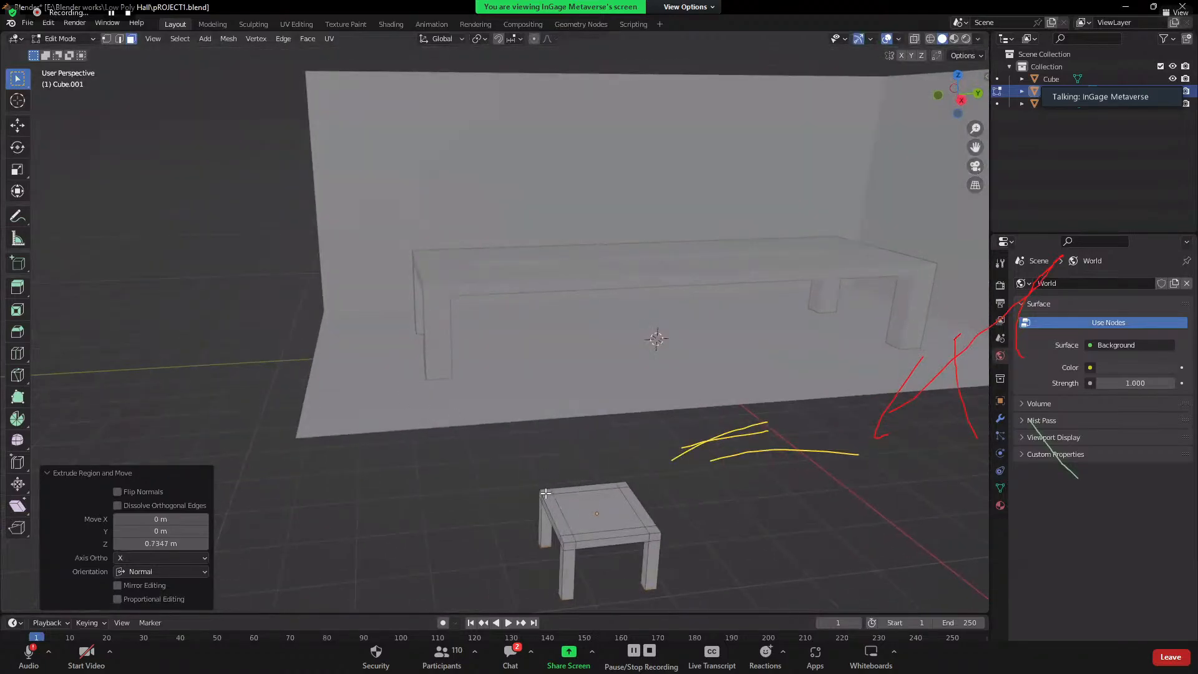
left_click(546, 492)
left_click(584, 485, "shift")
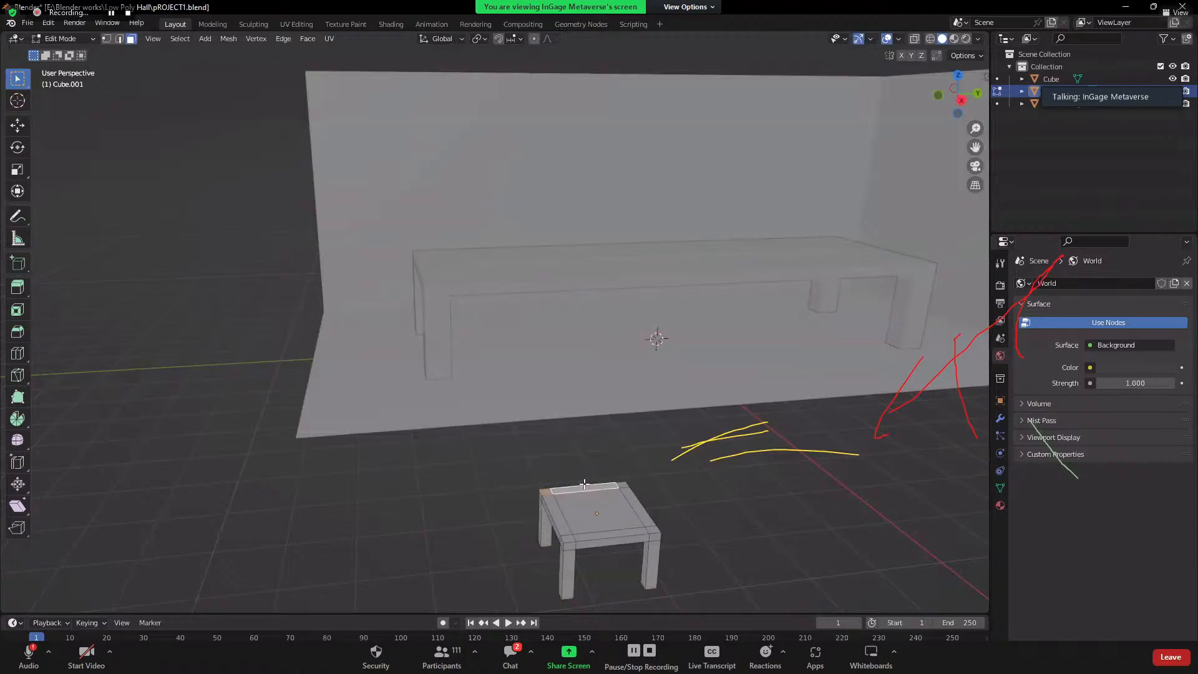
left_click(623, 485, "shift")
key("alt+a")
left_click(601, 530)
left_click(721, 532)
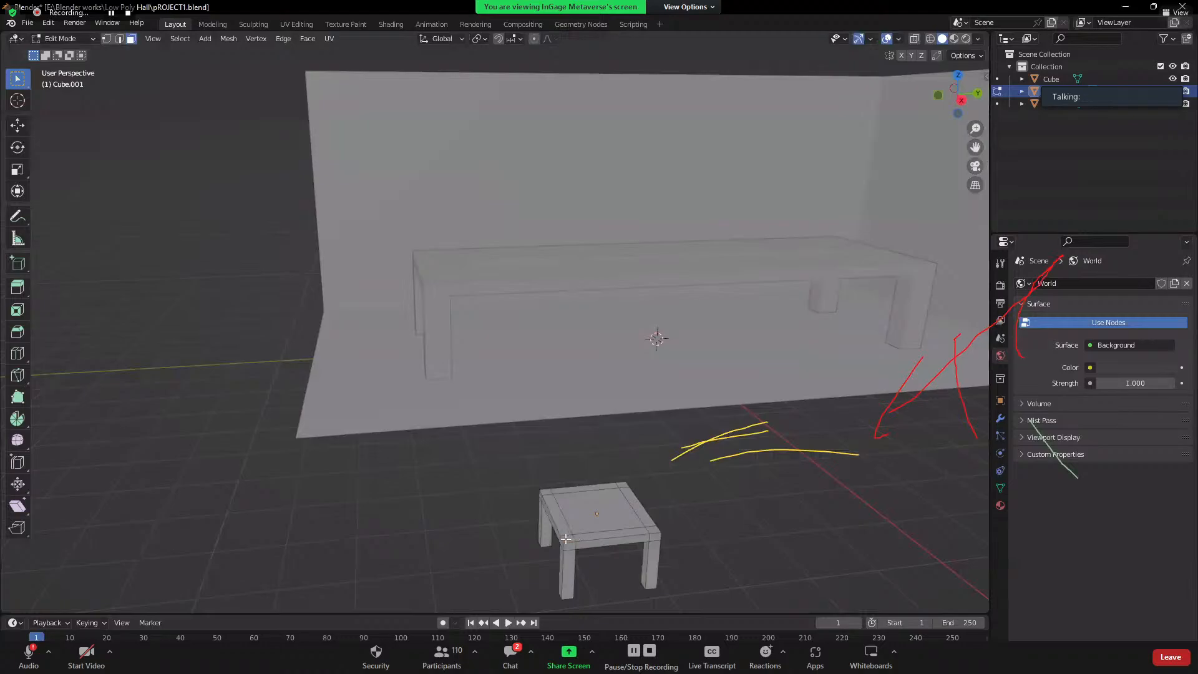
- Extrude the strip of top faces along the seat's edge away from the table about 1.28 m upward as a solid backrest
left_click(566, 539)
left_click(610, 534, "shift")
middle_click_drag(653, 528, 697, 428)
key("e")
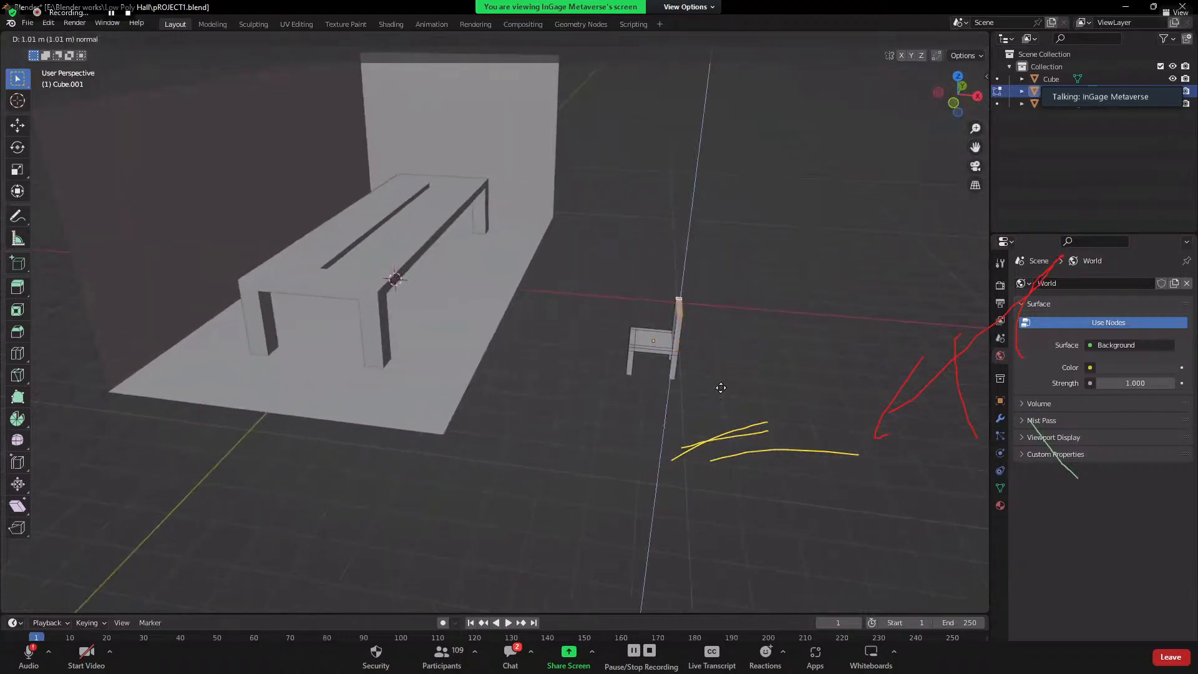
left_click(712, 381)
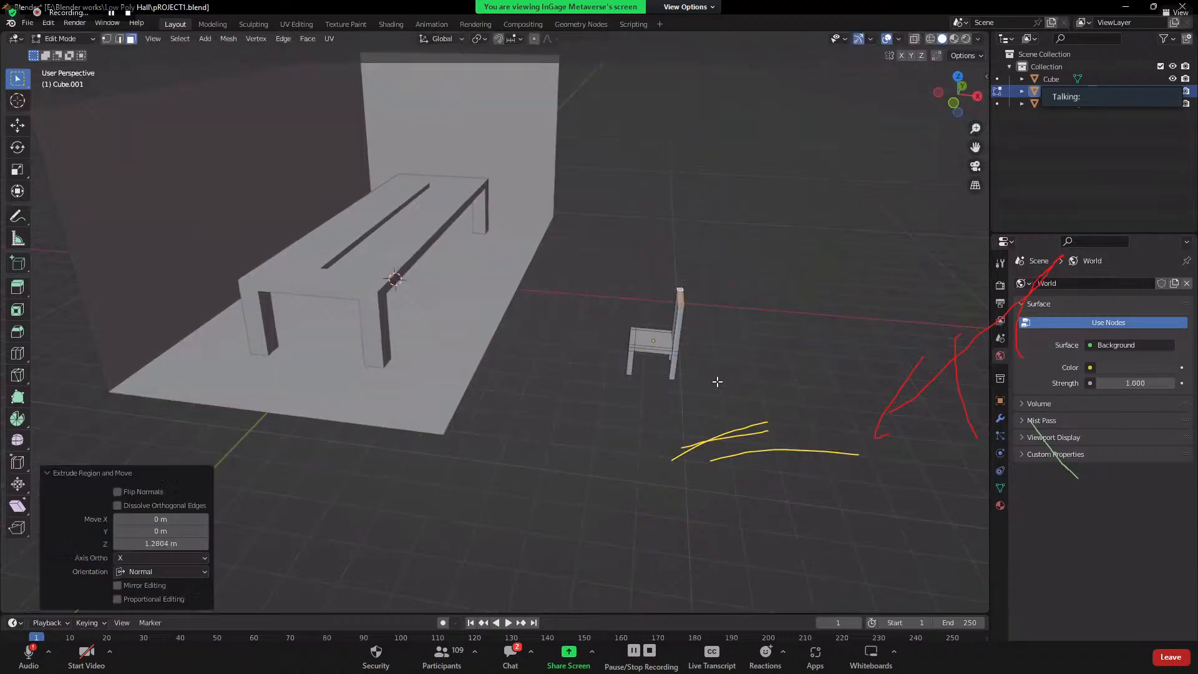
- Extrude the two corner faces on top of the backrest about 0.17 m upward as post ends
middle_click_drag(716, 379, 561, 286)
scroll(604, 319, "up", 4)
left_click(603, 318)
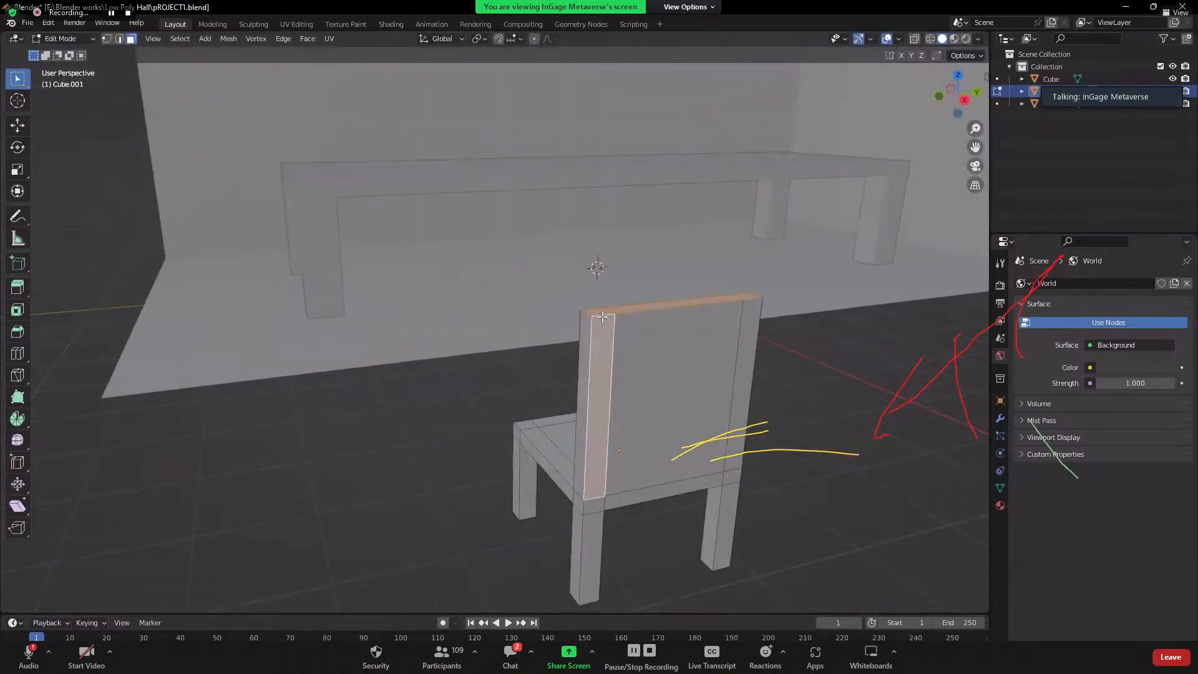
left_click(603, 312)
left_click(757, 298, "shift")
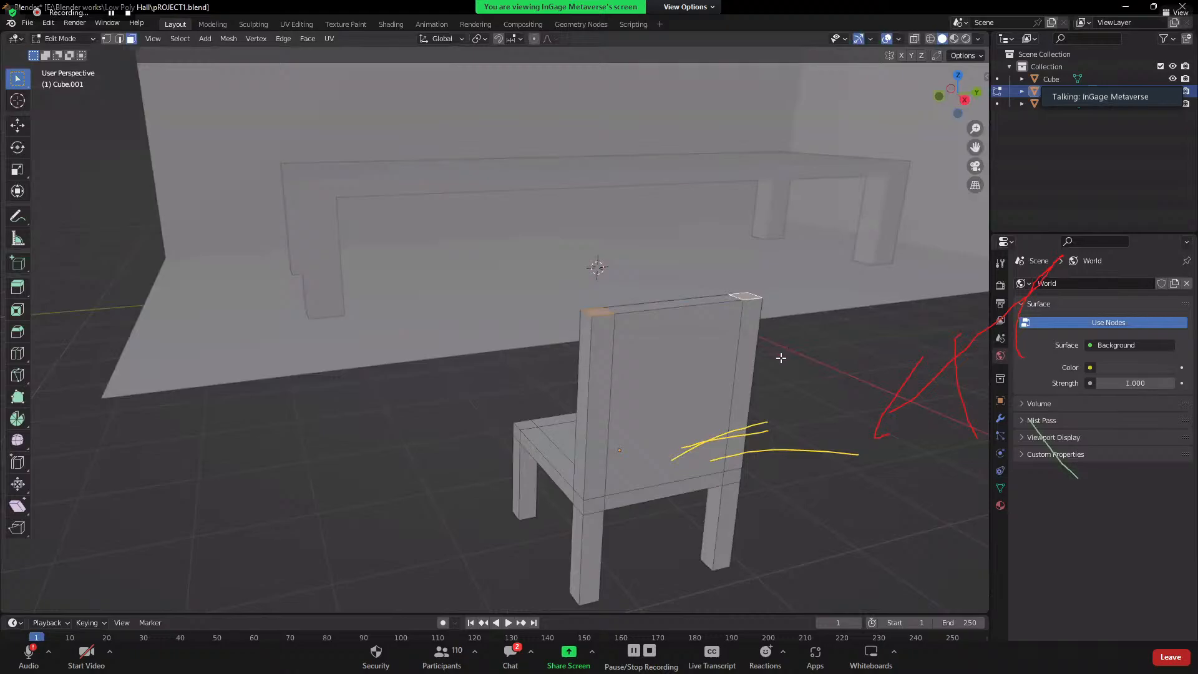
key("e")
left_click(805, 322)
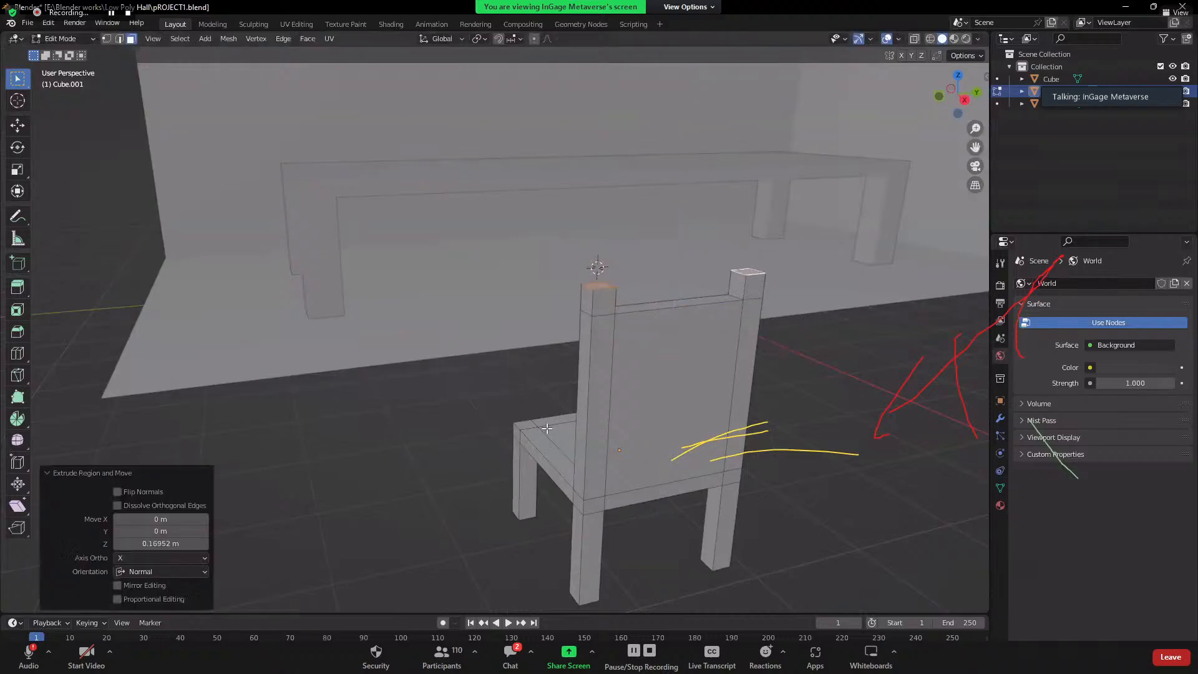
- Check the chair in Object Mode, then undo the backrest and post-end extrusions in Edit Mode
scroll(547, 428, "down", 8)
middle_click_drag(789, 361, 424, 405)
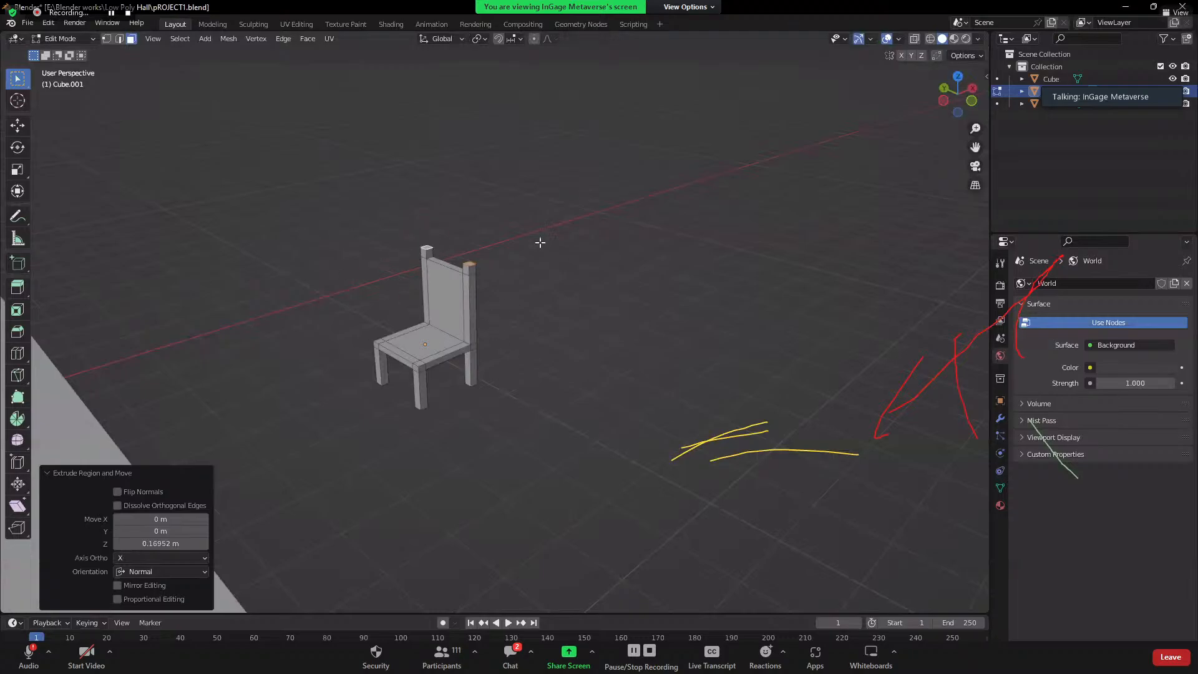
middle_click_drag(433, 317, 414, 356)
key("Tab")
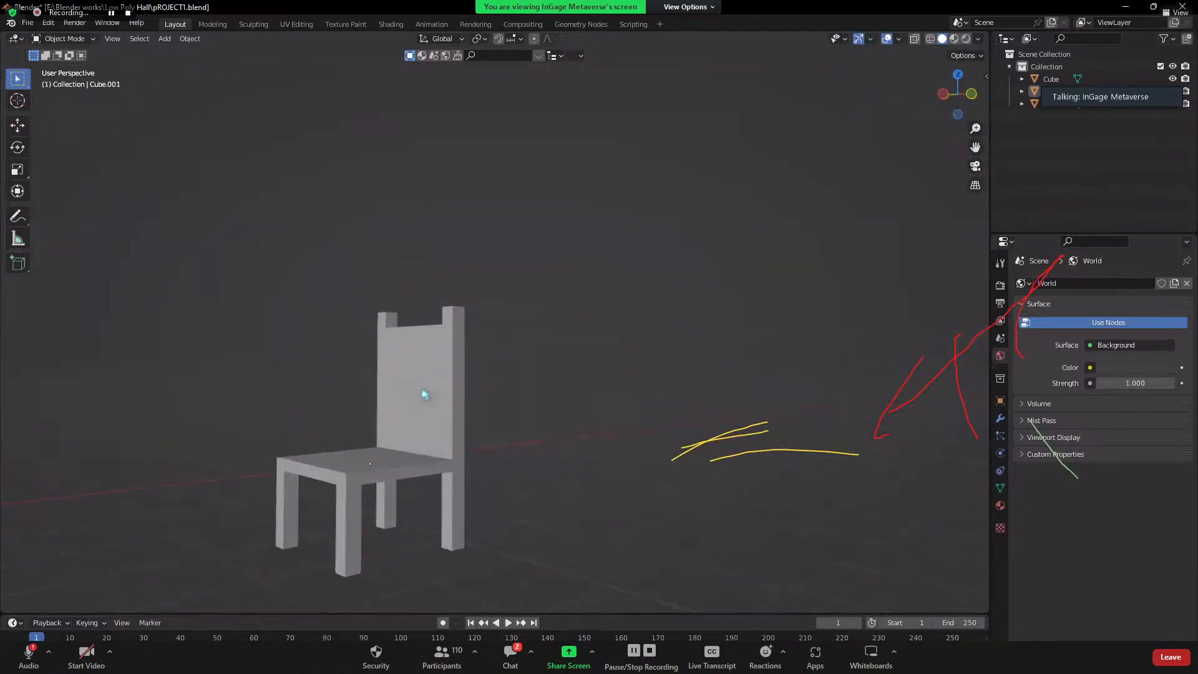
key("Tab")
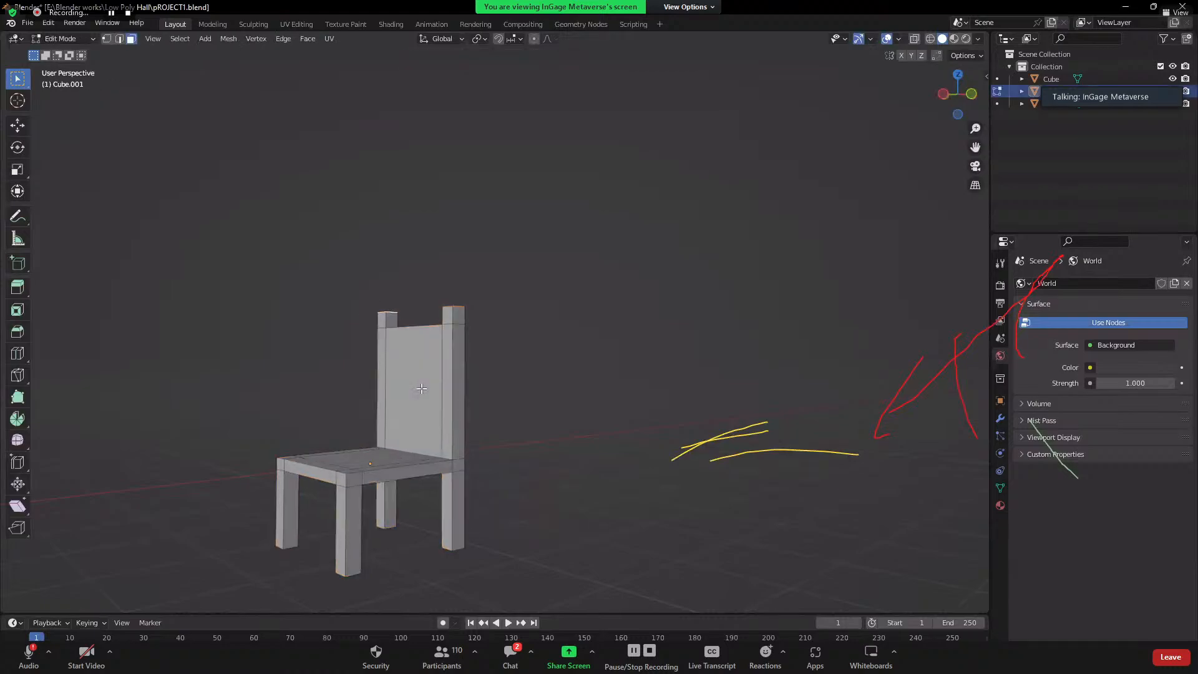
key("ctrl+z")
key("a")
key("ctrl+z")
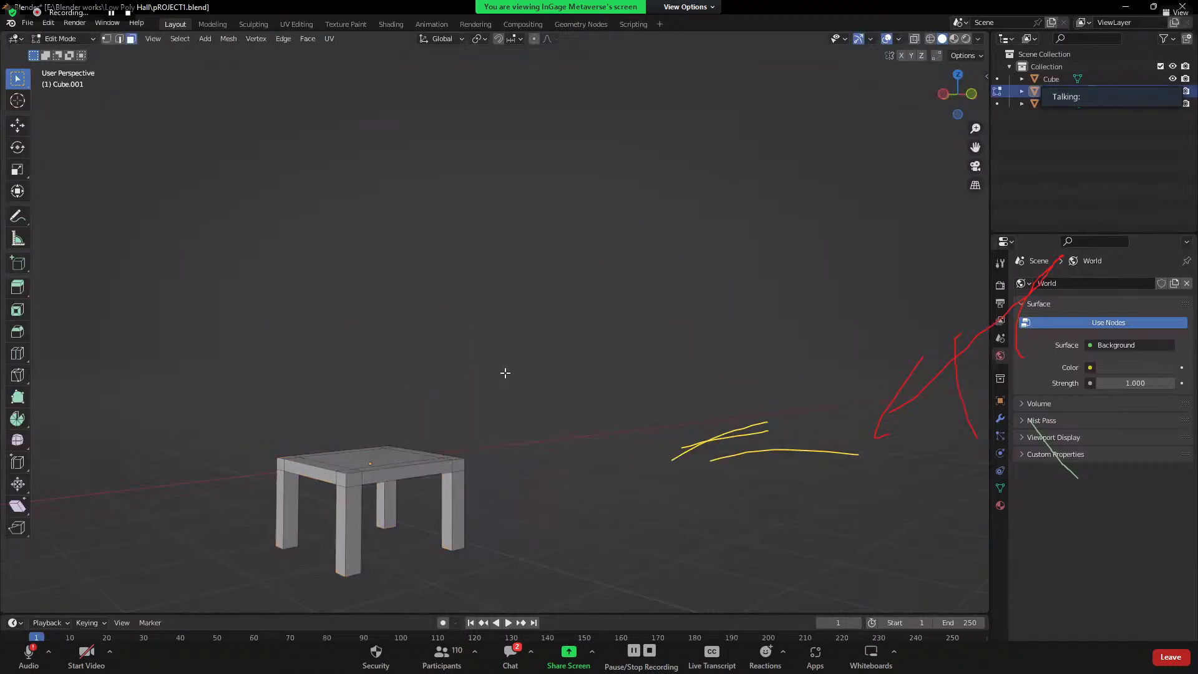
- Extrude the two top corner faces on one side of the seat about 1.49 m upward as separate back posts
middle_click_drag(500, 371, 565, 416)
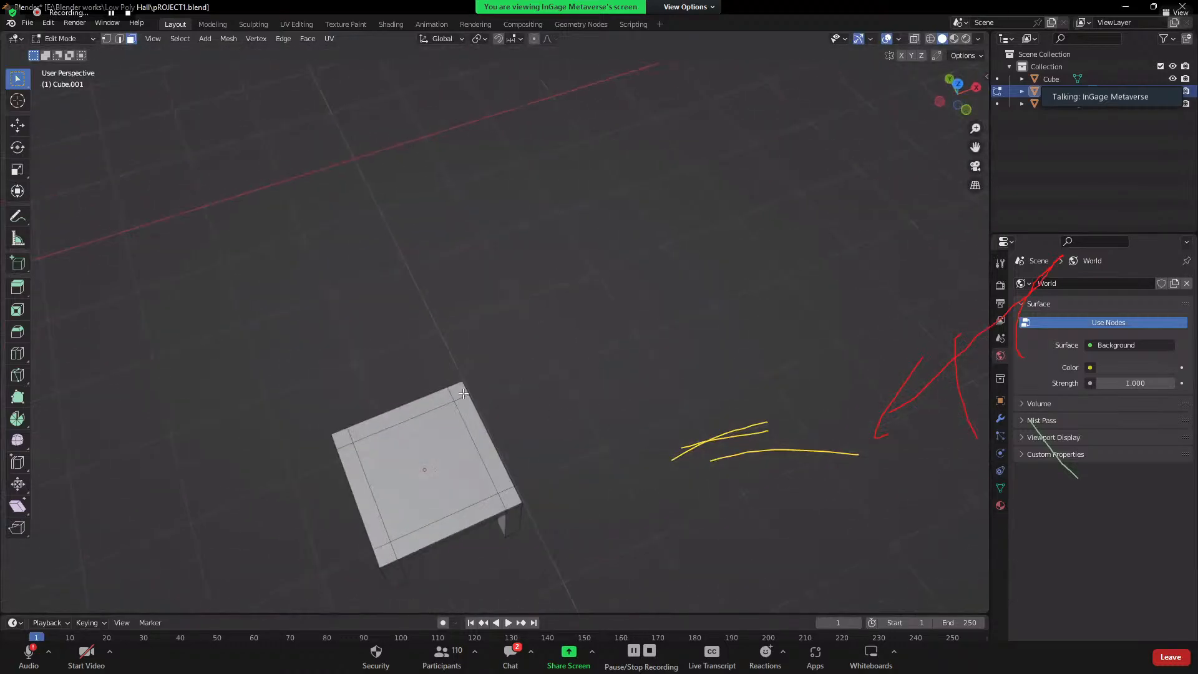
left_click(463, 393)
left_click(511, 492, "shift")
middle_click_drag(510, 492, 596, 437)
key("e")
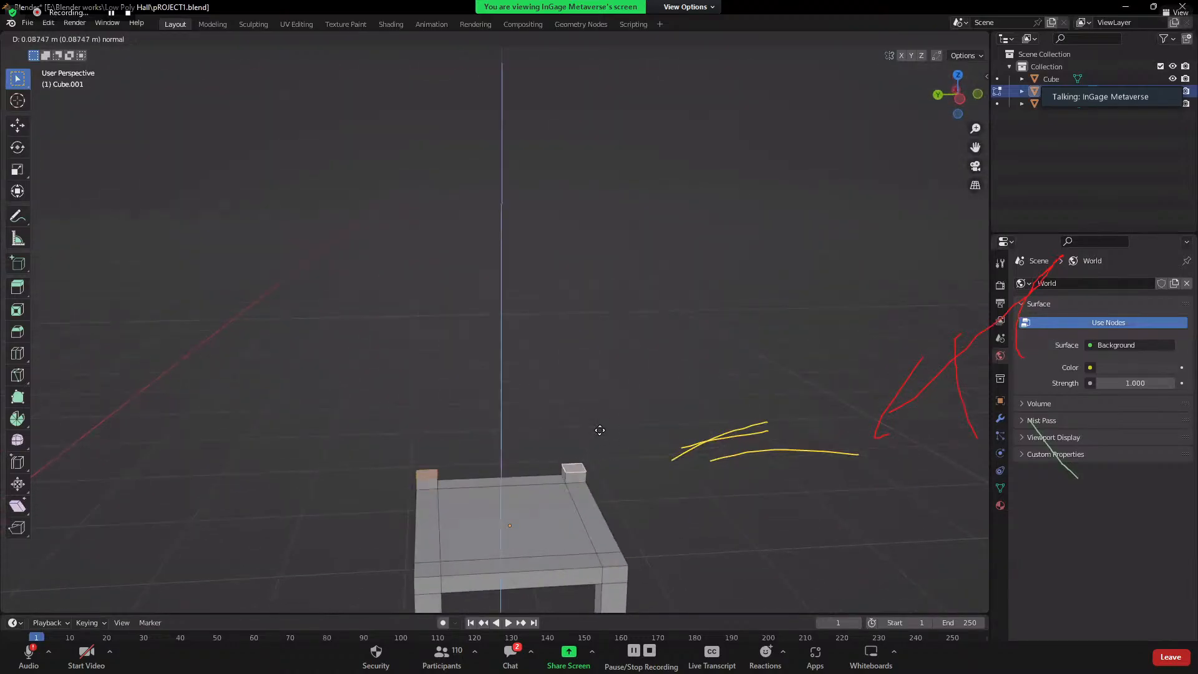
left_click(616, 259)
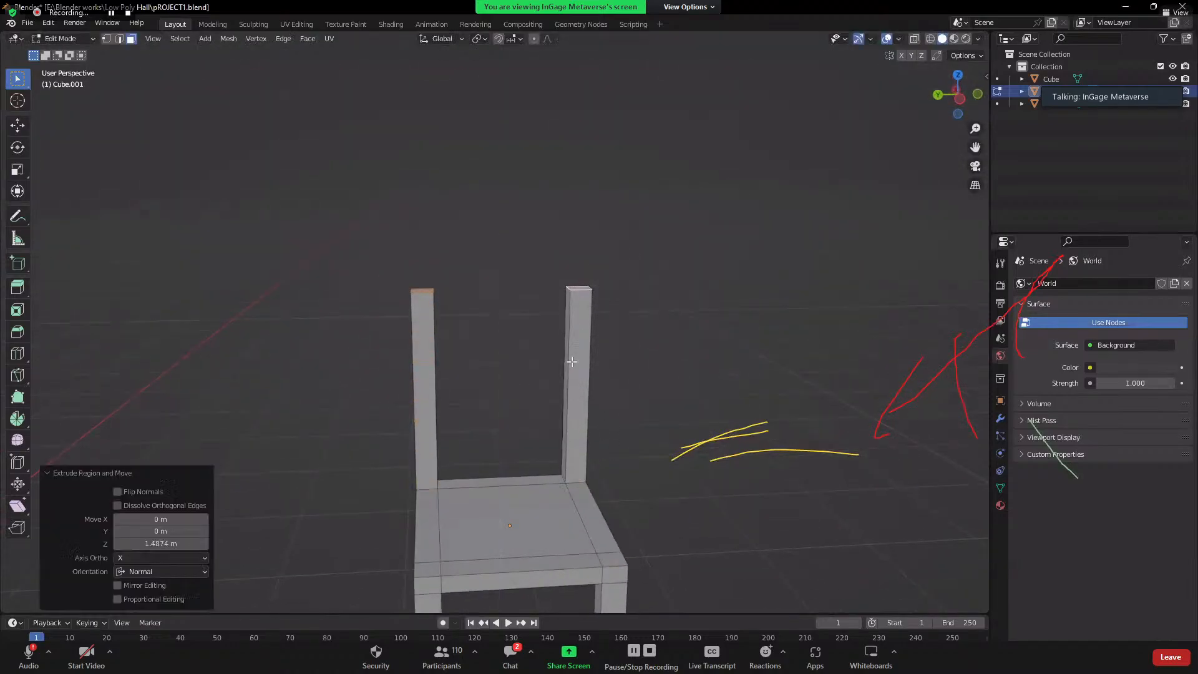
- Add seven evenly spaced horizontal loop cuts to one of the back posts
middle_click_drag(622, 506, 562, 387)
left_click(555, 382)
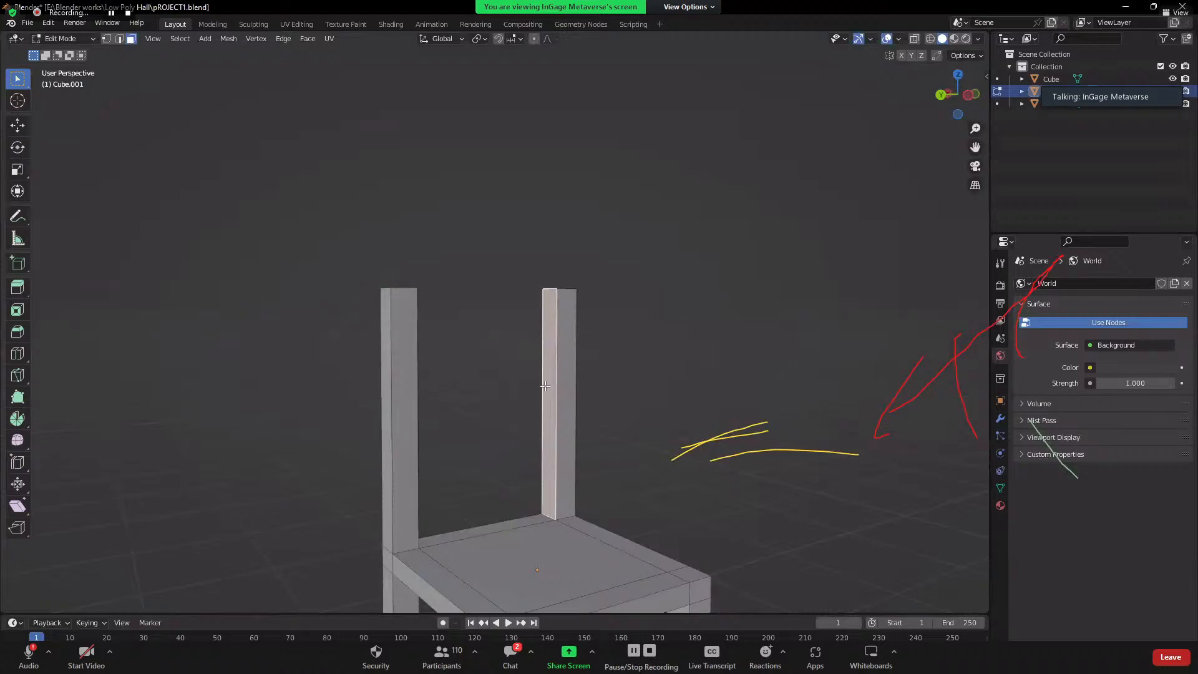
key("ctrl+r")
scroll(553, 403, "up", 6)
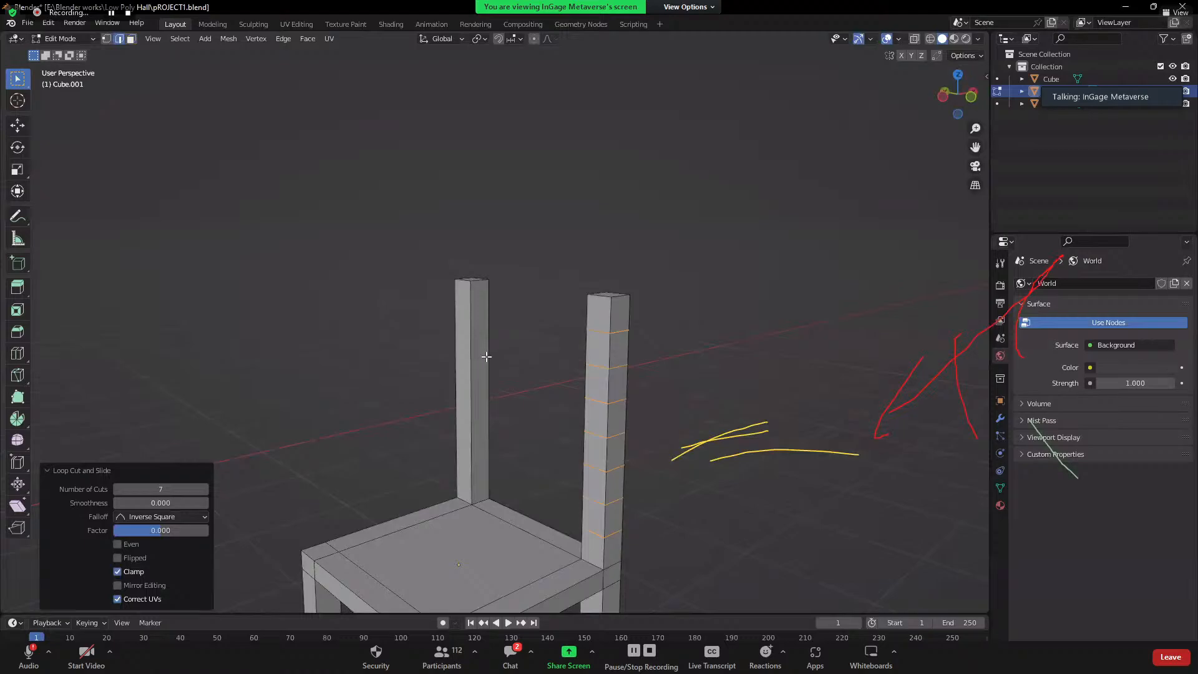
- Add seven matching horizontal loop cuts to the other back post and deselect the new edges
left_click(488, 357)
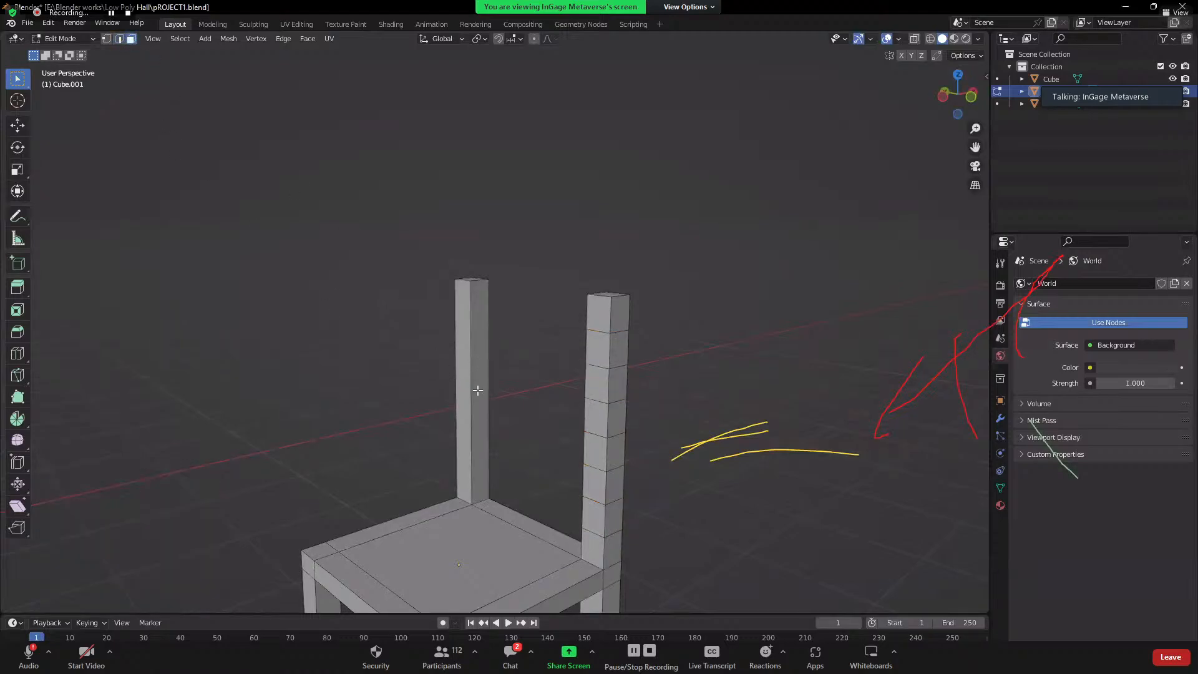
left_click(476, 386)
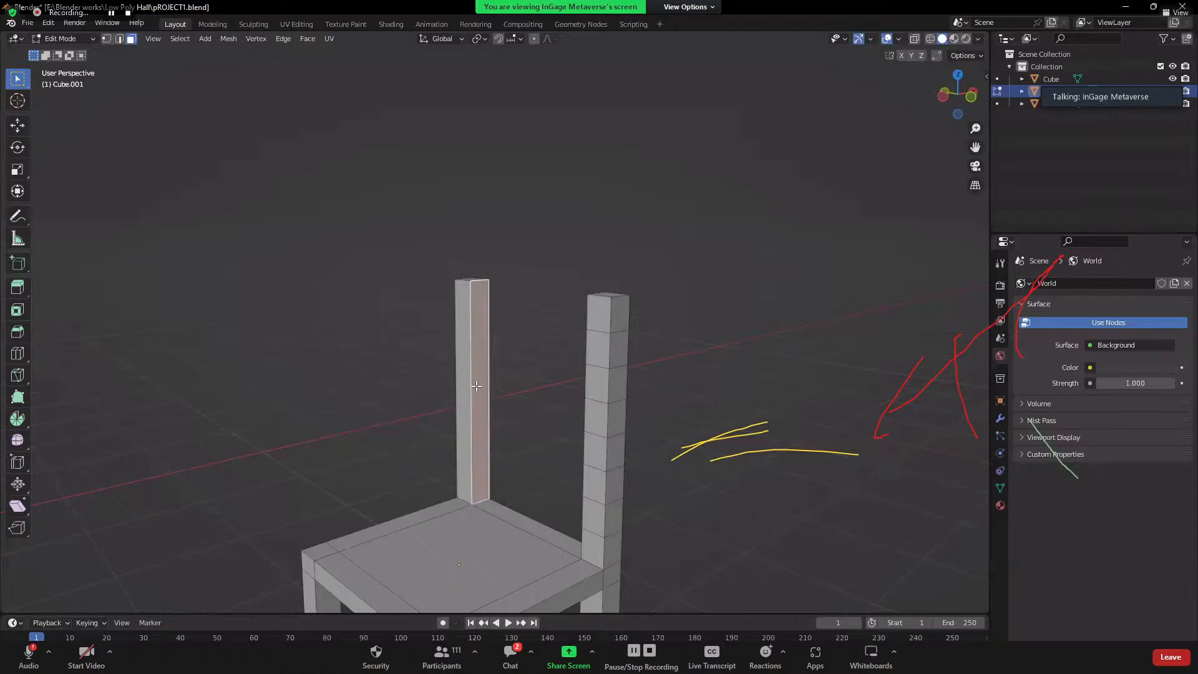
key("ctrl+r")
scroll(477, 385, "up", 5)
scroll(477, 385, "up", 1)
left_click(477, 385)
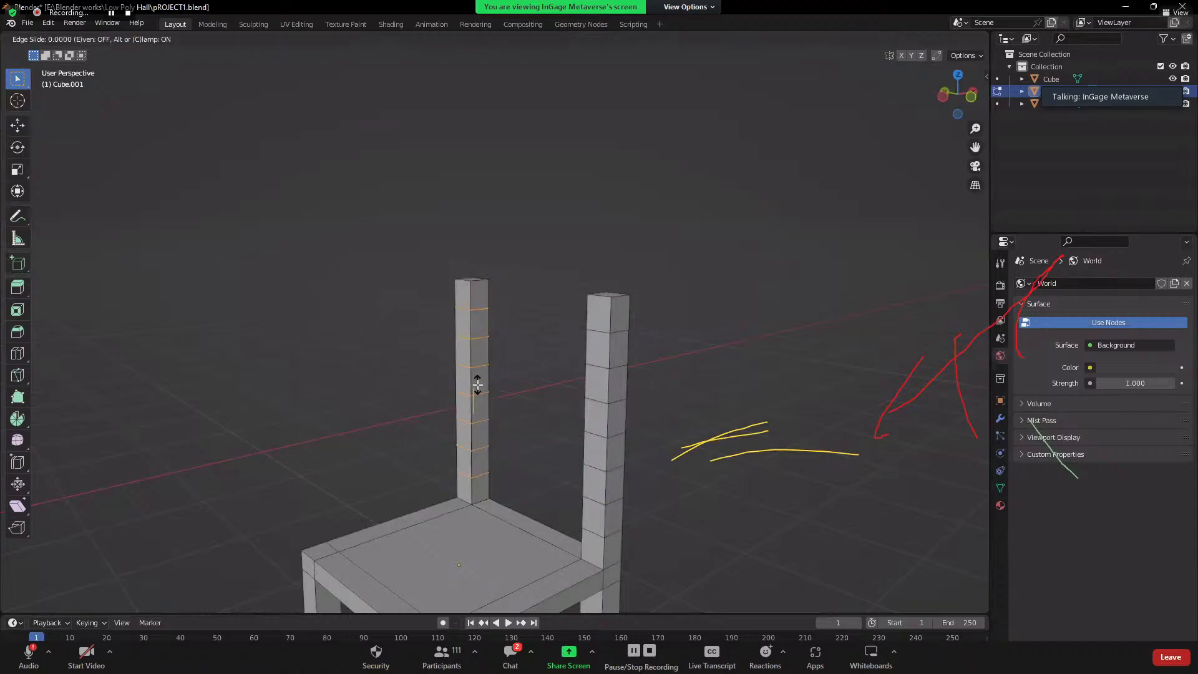
right_click(478, 385)
middle_click_drag(759, 437, 488, 304)
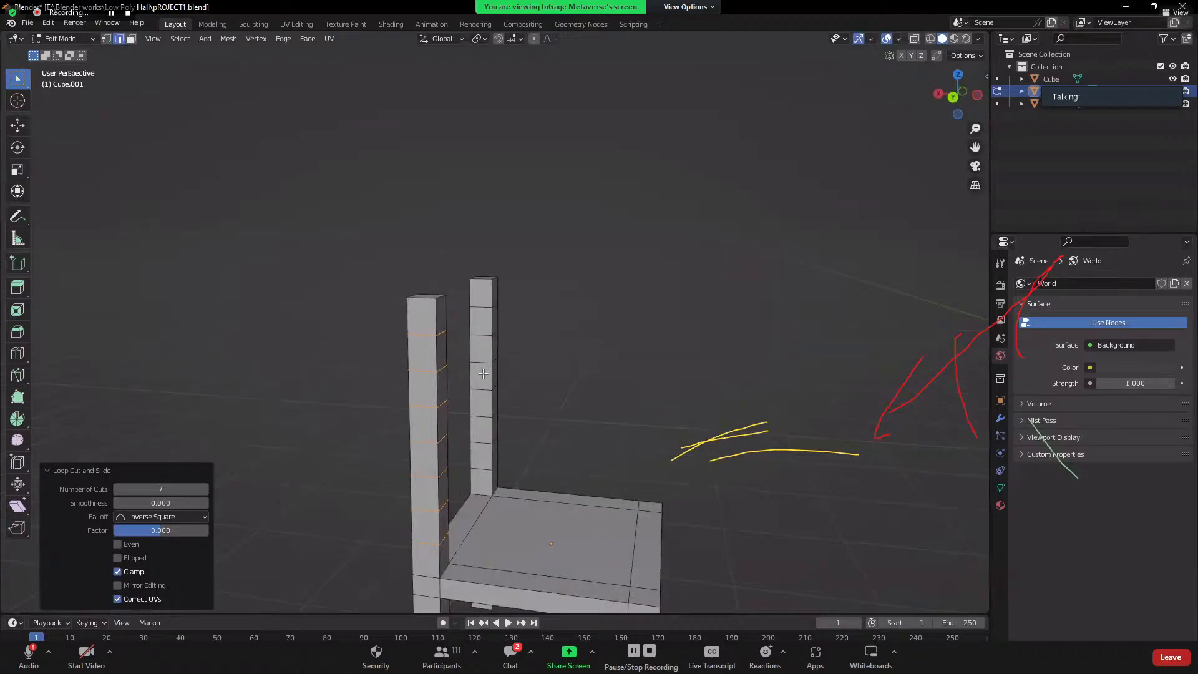
middle_click_drag(610, 430, 474, 380)
scroll(406, 359, "up", 3)
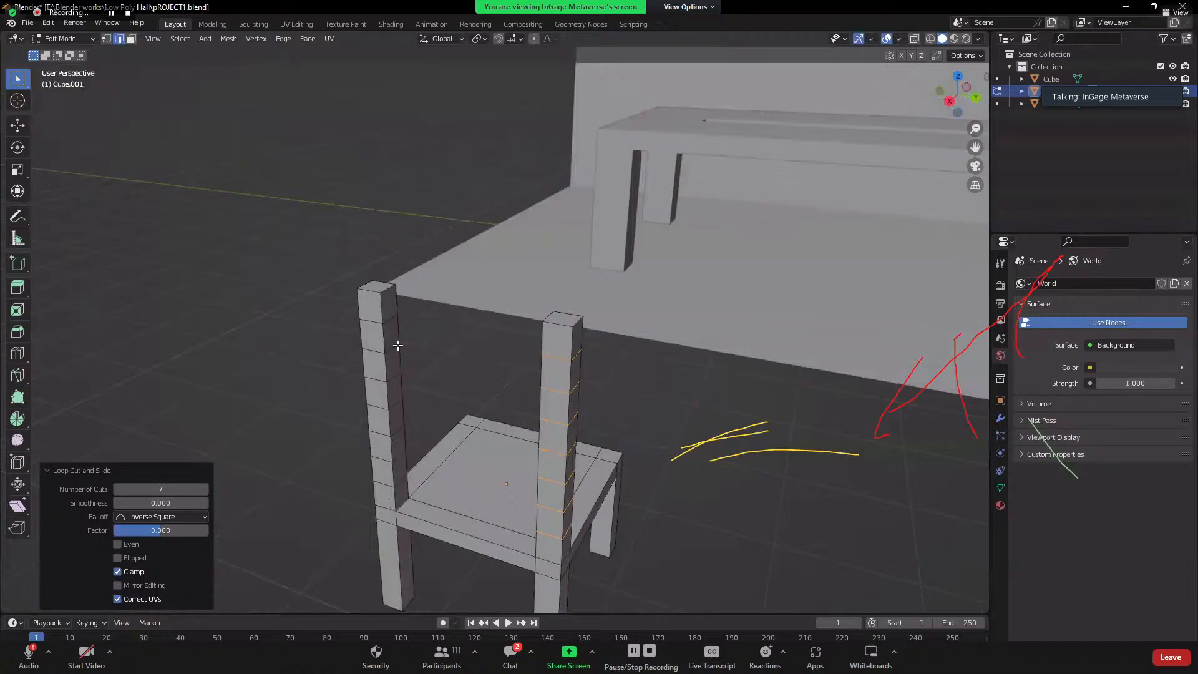
middle_click_drag(496, 435, 409, 371)
left_click(615, 409)
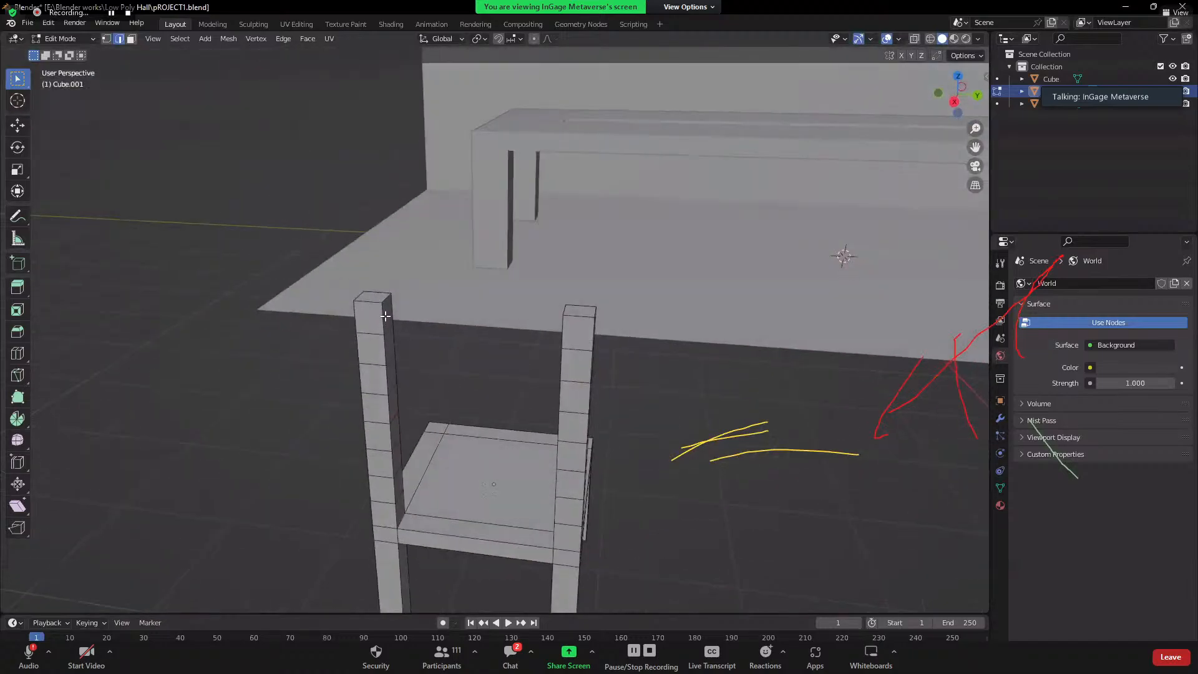
- Select four alternating inner-side faces on each back post, starting with the topmost segment
middle_click_drag(481, 414, 431, 415)
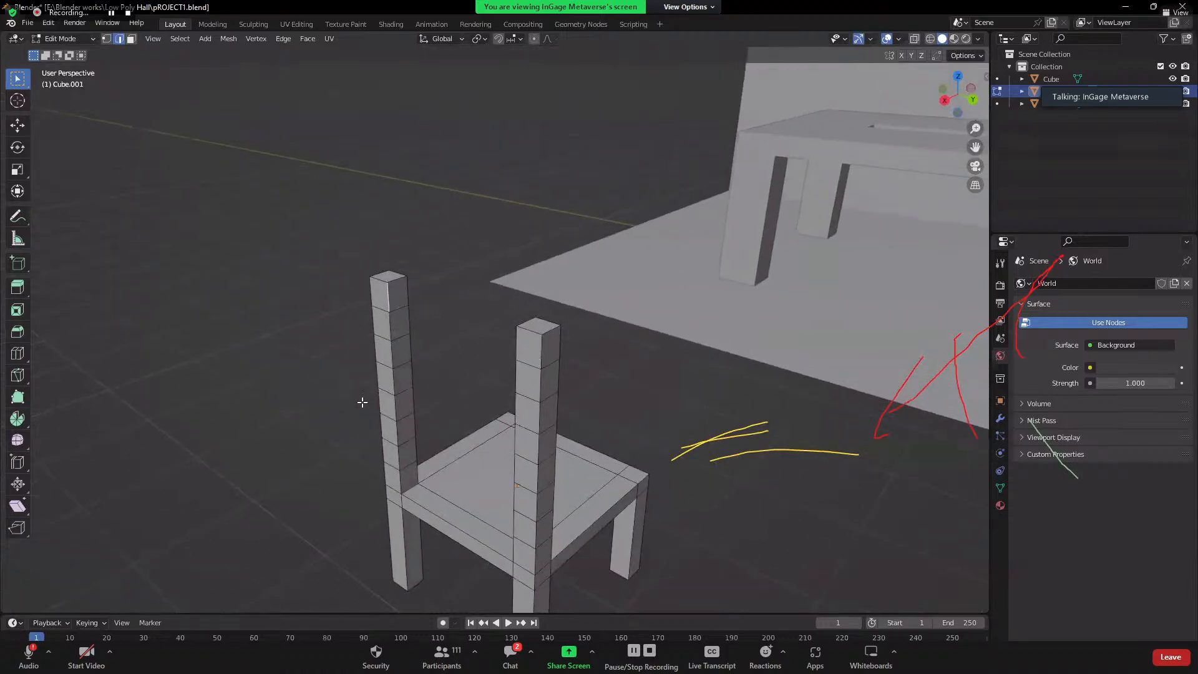
left_click(400, 291)
middle_click_drag(429, 367, 580, 313)
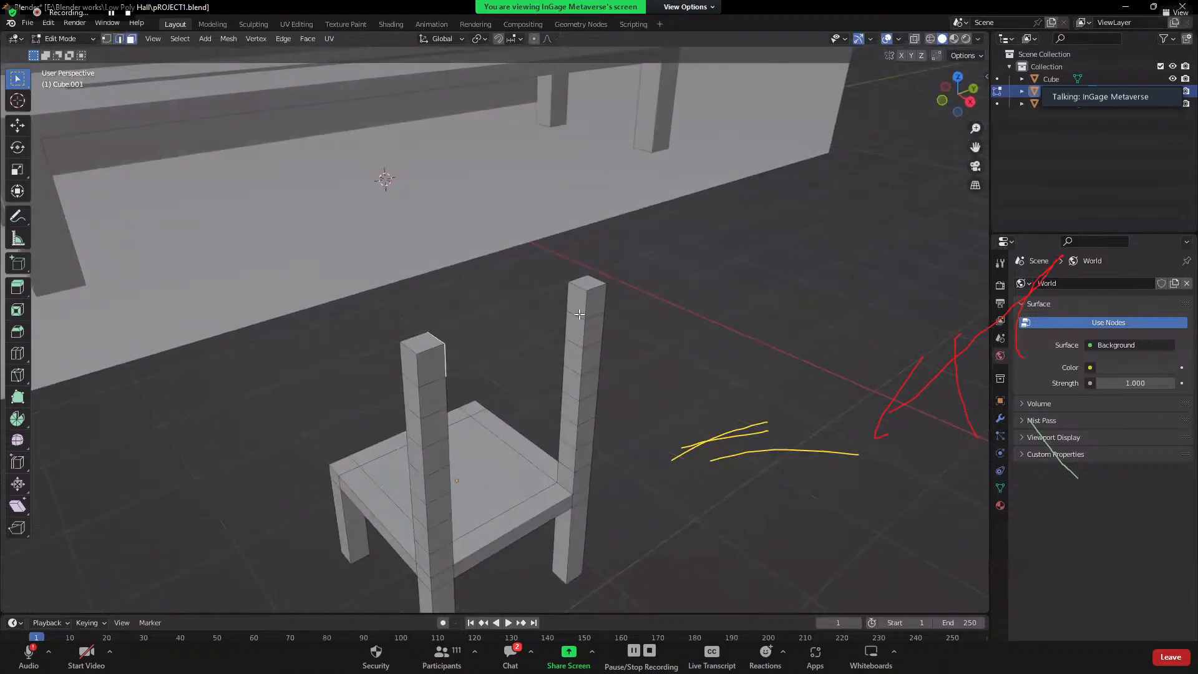
left_click(578, 300)
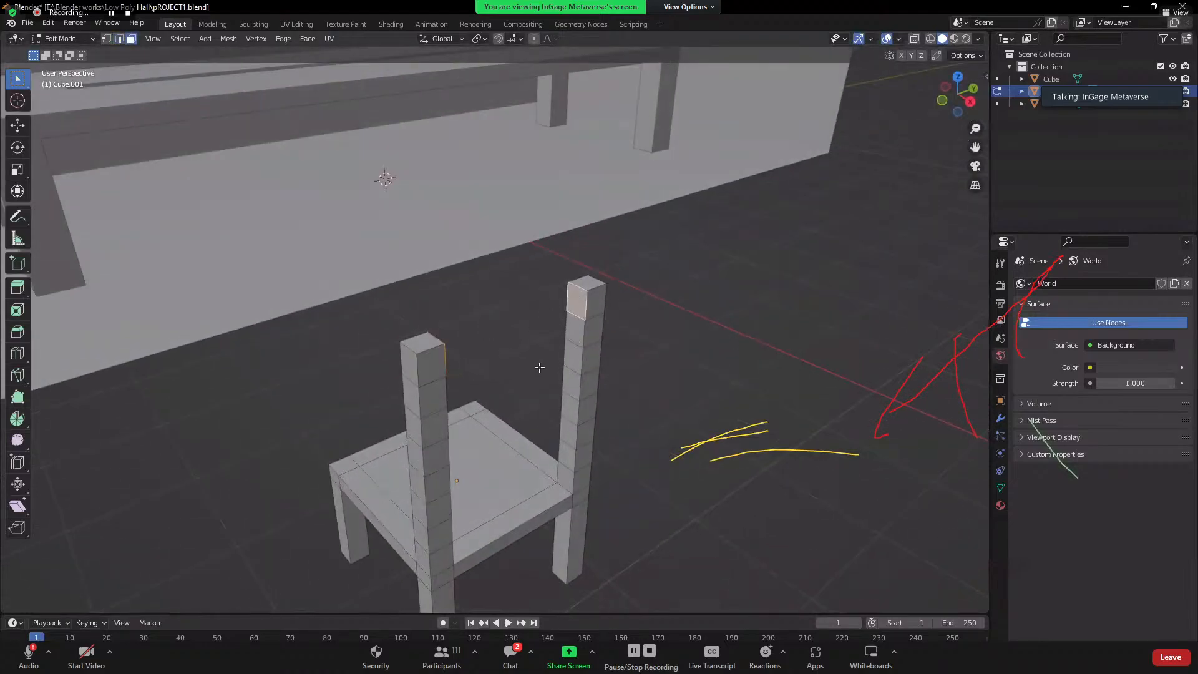
middle_click_drag(484, 337, 421, 350)
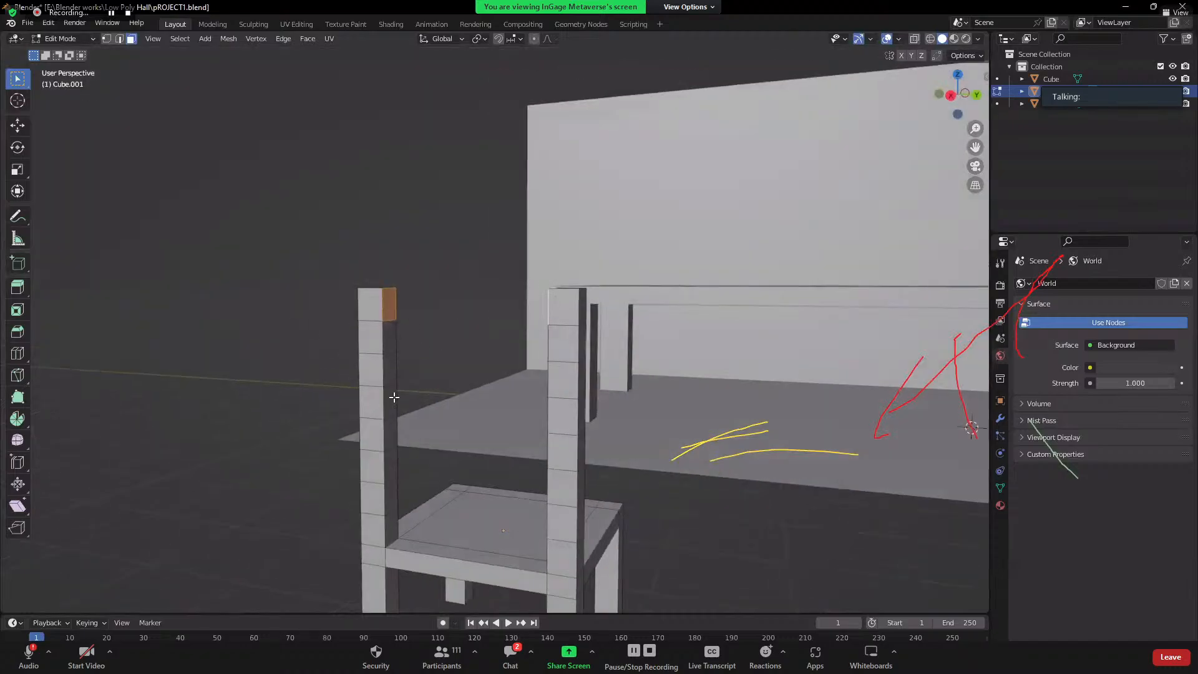
left_click(390, 370, "shift")
left_click(389, 437, "shift")
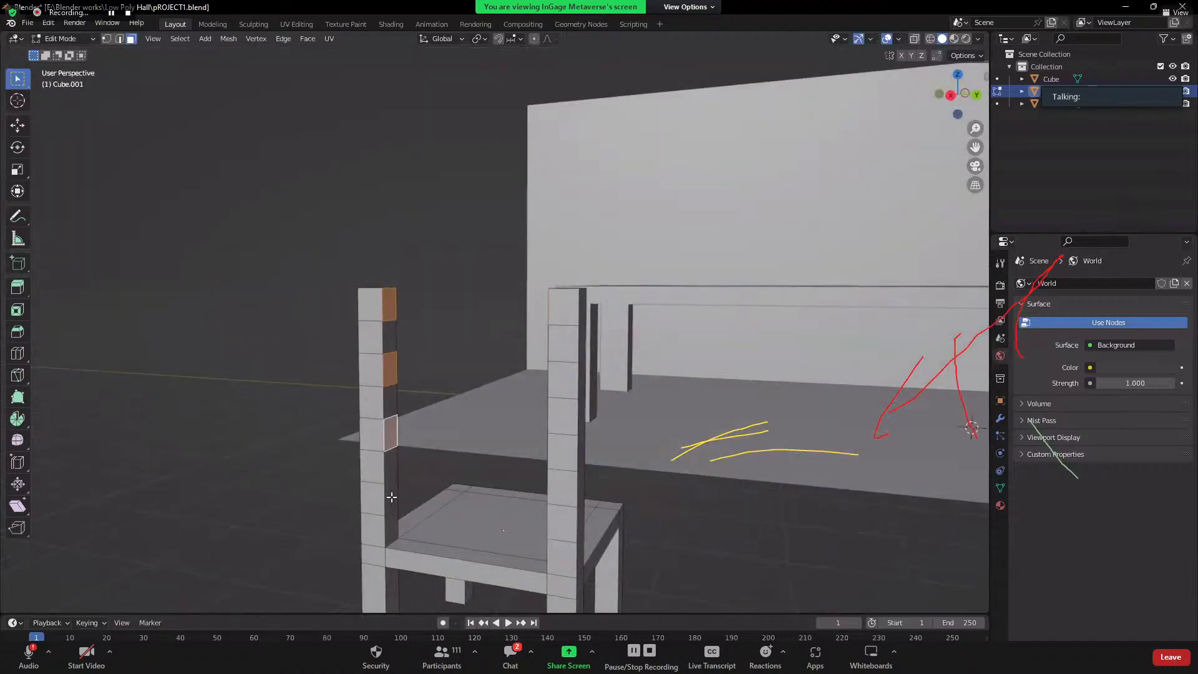
middle_click_drag(408, 521, 564, 404)
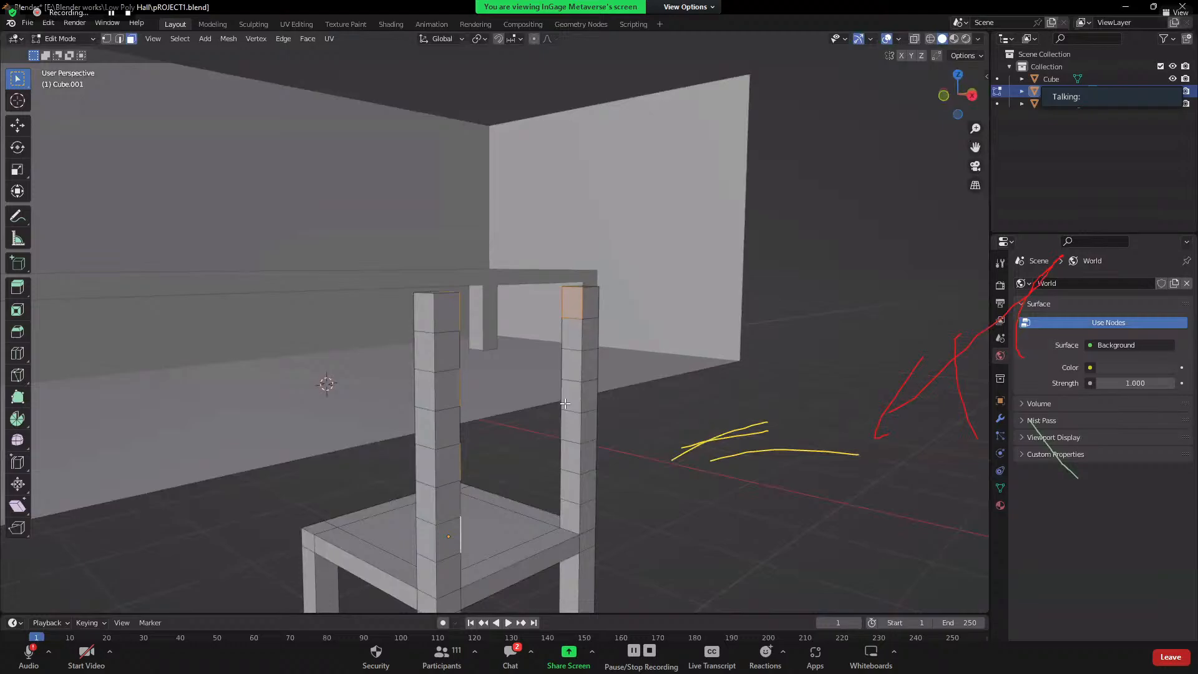
left_click(575, 364, "shift")
left_click(571, 487, "shift")
middle_click_drag(571, 486, 553, 428)
- Inset the selected post faces individually by about 0.039 m
key("i")
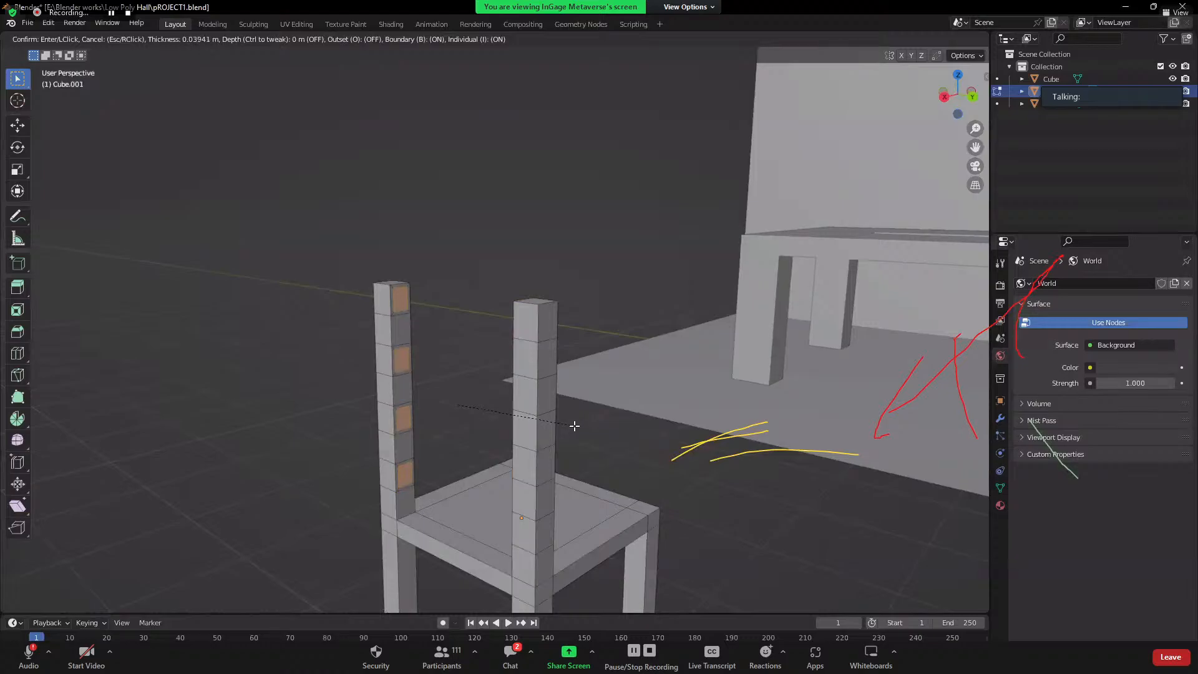
left_click(573, 422)
scroll(414, 353, "up", 4)
middle_click_drag(482, 385, 285, 312)
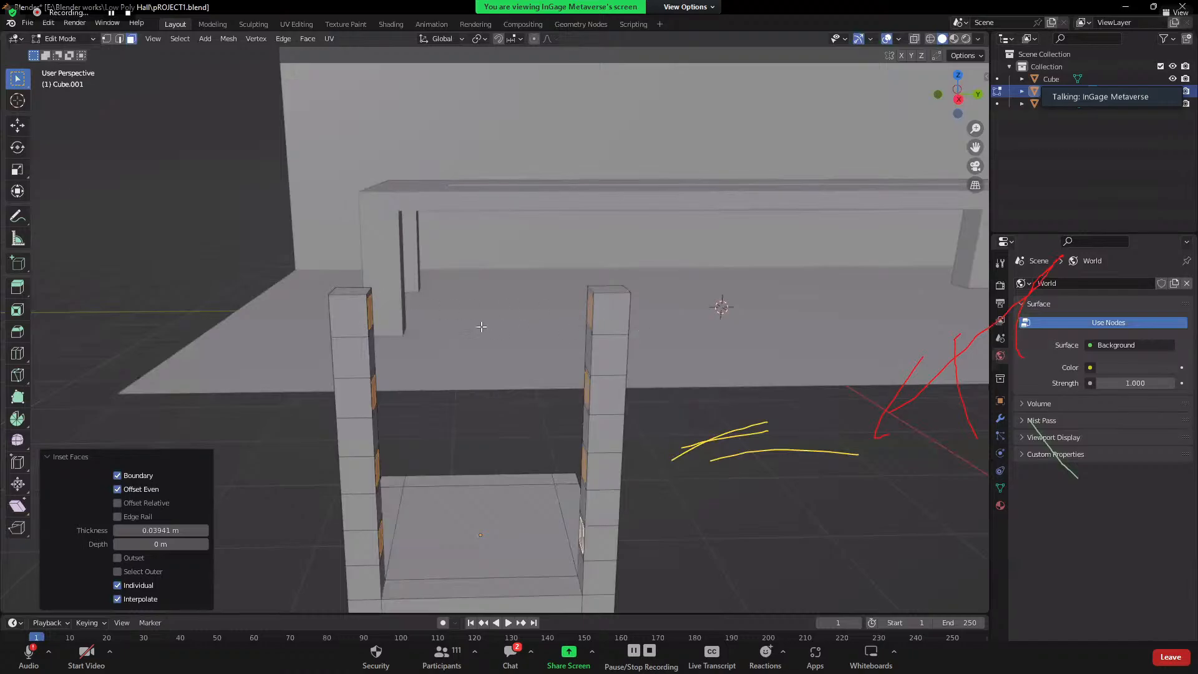
key("e")
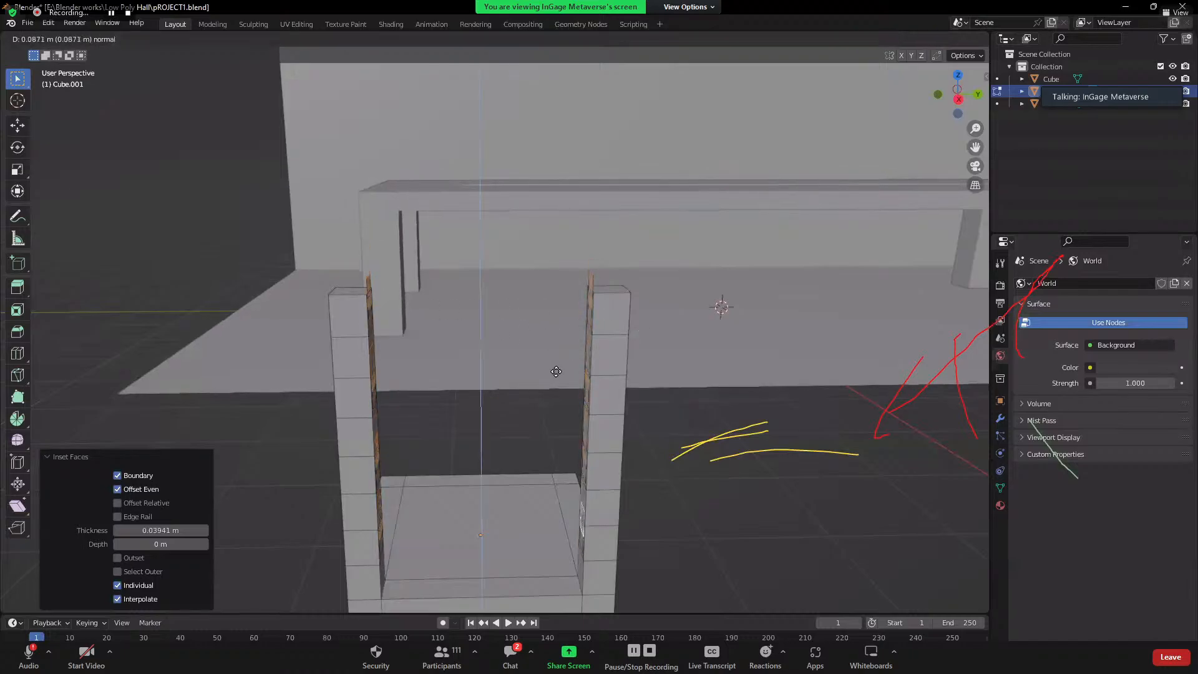
key("Escape")
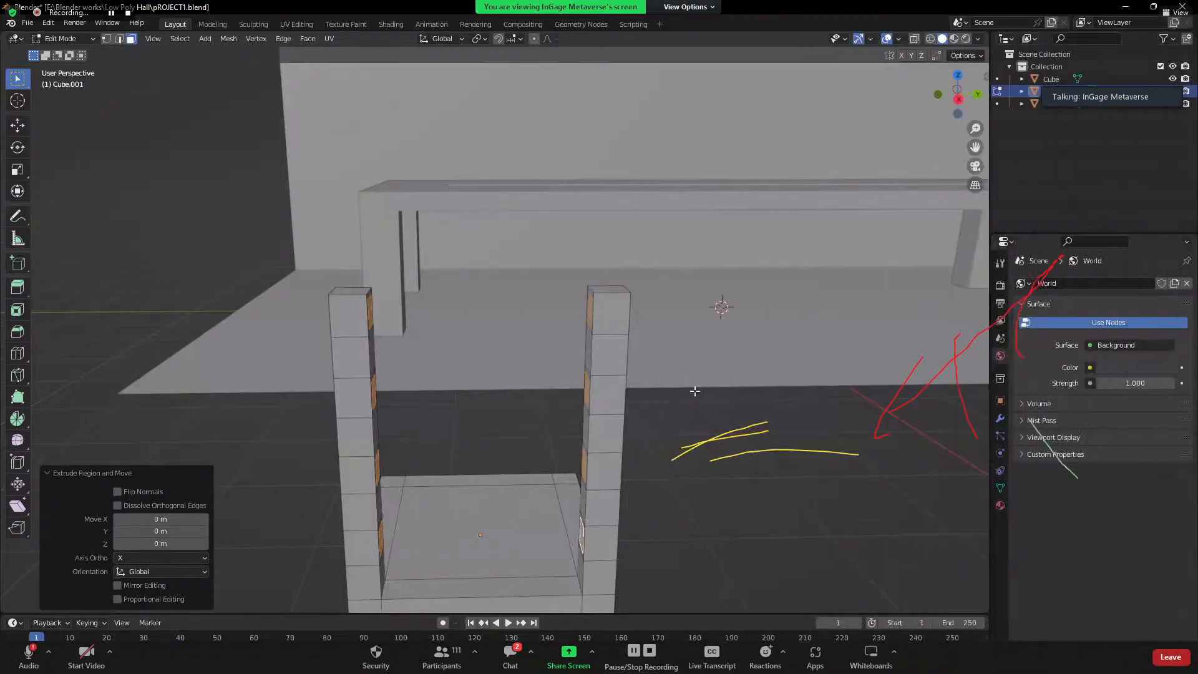
right_click(413, 317)
left_click(511, 656)
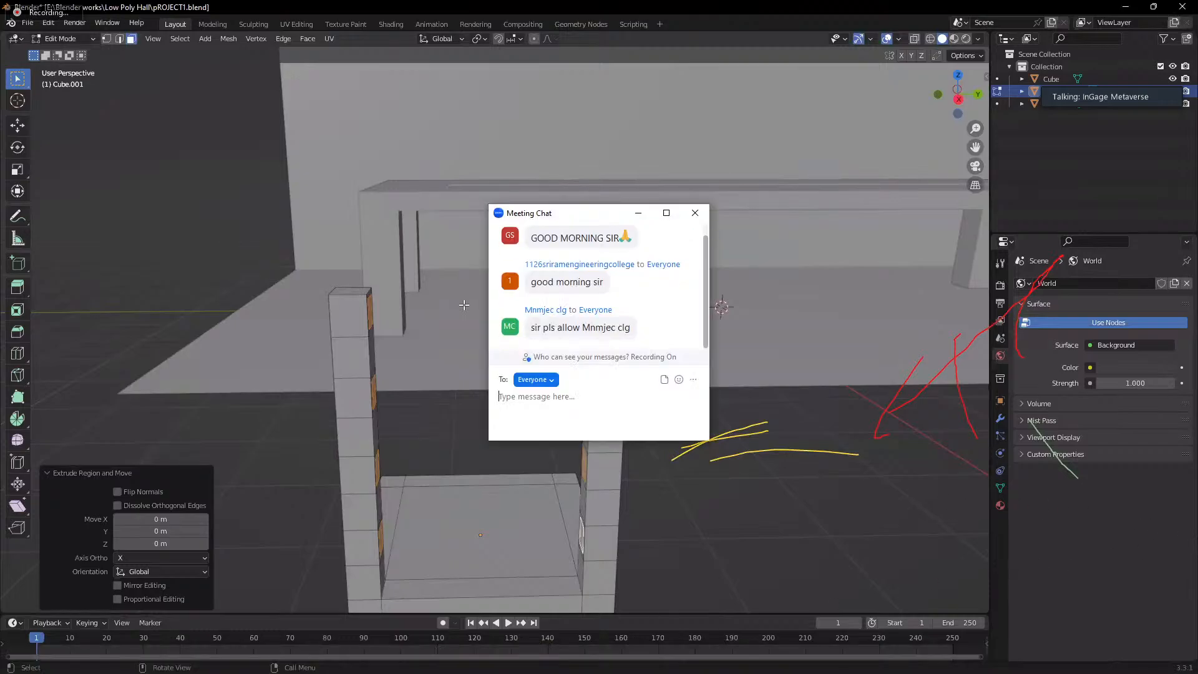
left_click_drag(596, 213, 1197, 216)
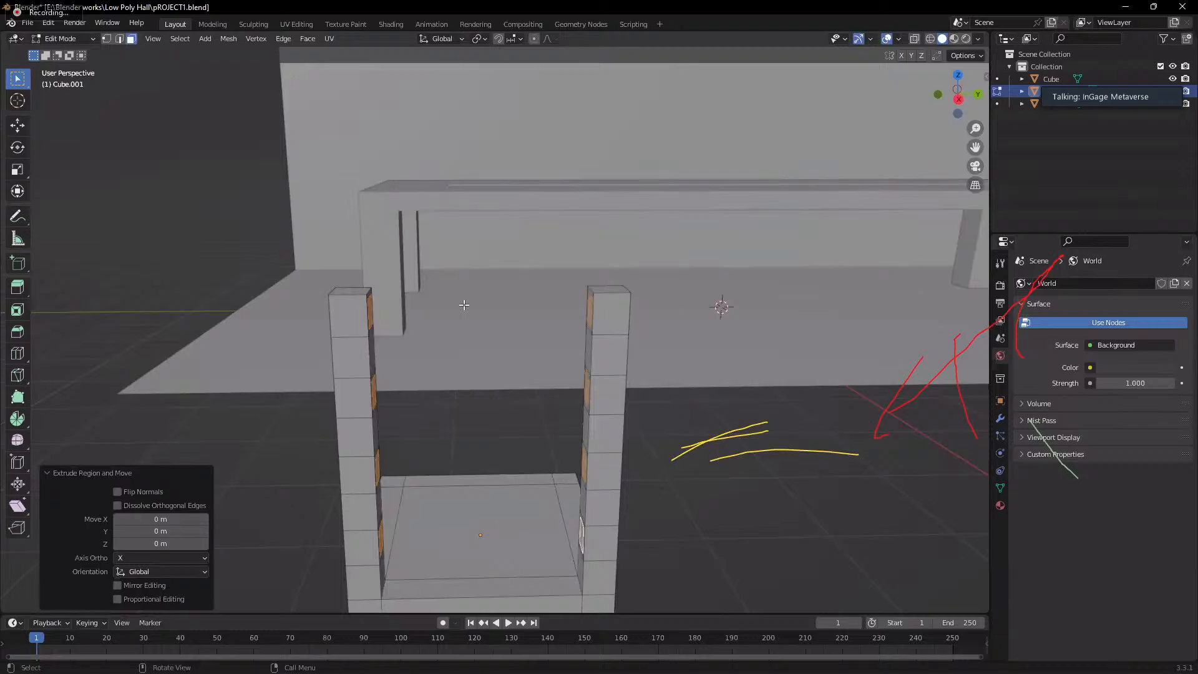
- Try to bridge all the selected inset faces on both back posts at once
right_click(447, 308)
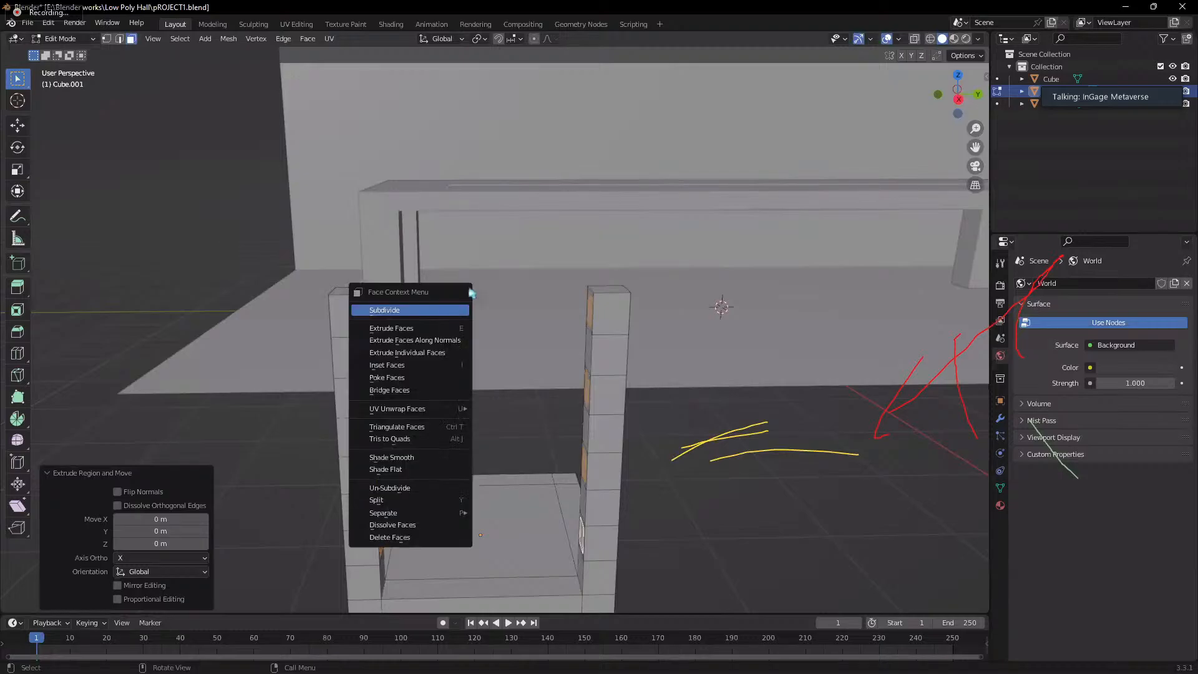
left_click(373, 385)
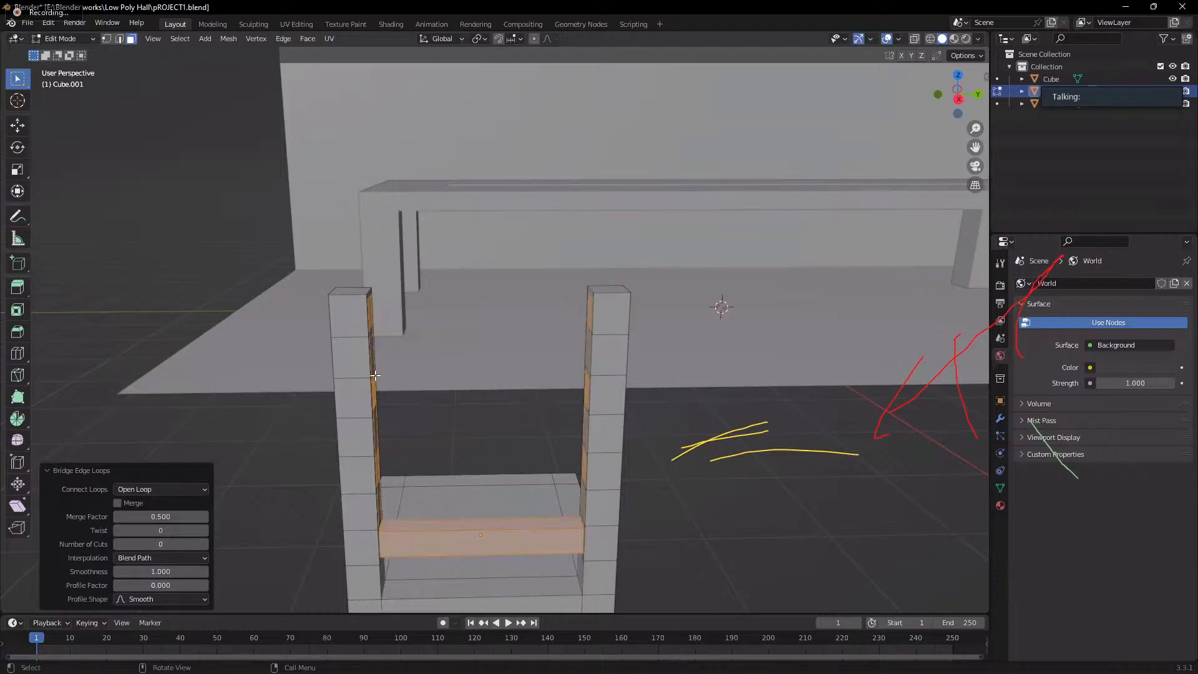
left_click(694, 436)
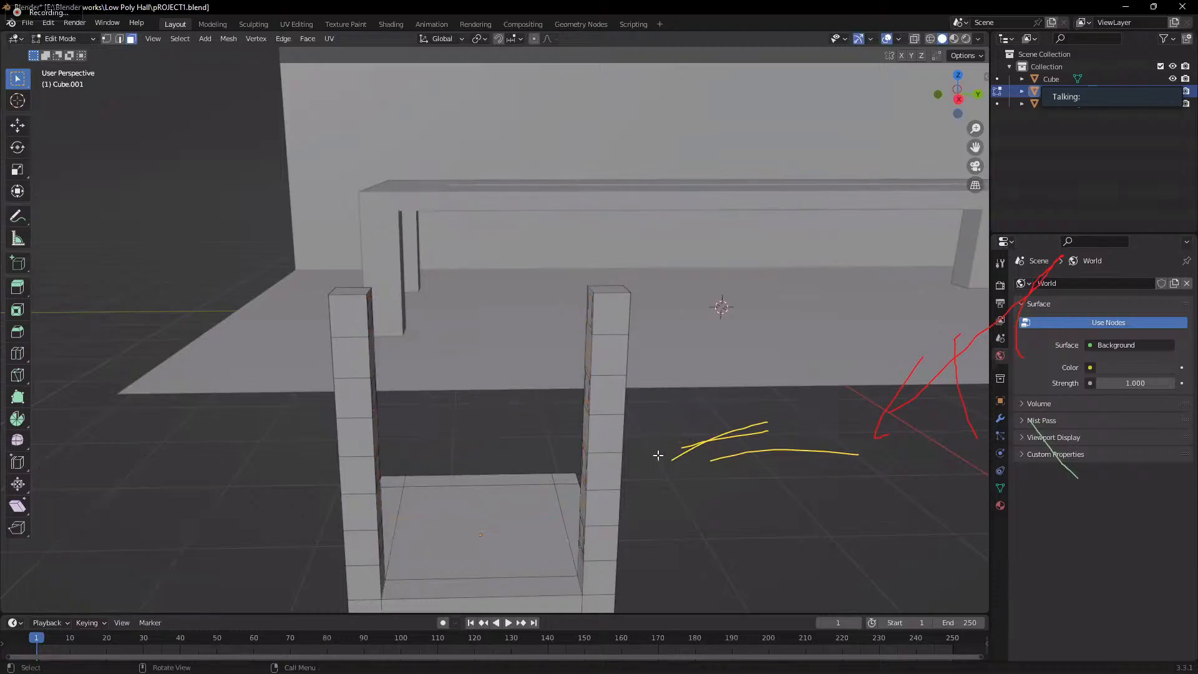
- Bridge the topmost pair of inset faces to form a crossbar between the two back posts
middle_click_drag(400, 352, 393, 373)
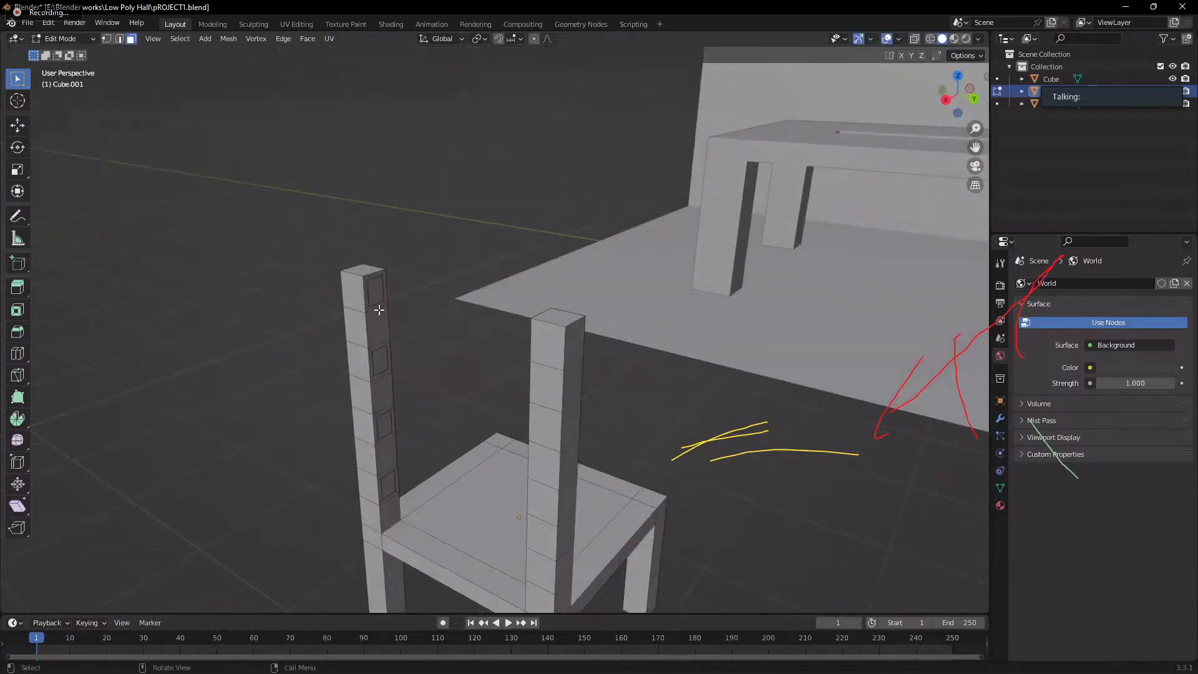
middle_click_drag(379, 310, 583, 306)
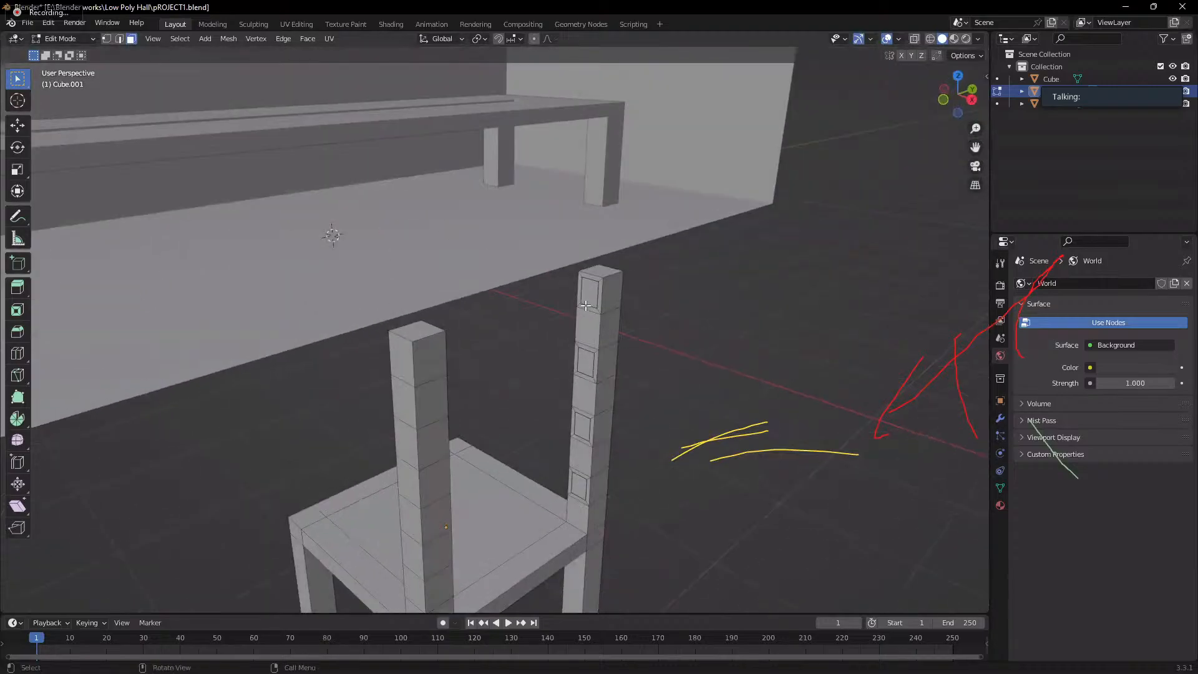
middle_click_drag(706, 369, 481, 318)
left_click(364, 309)
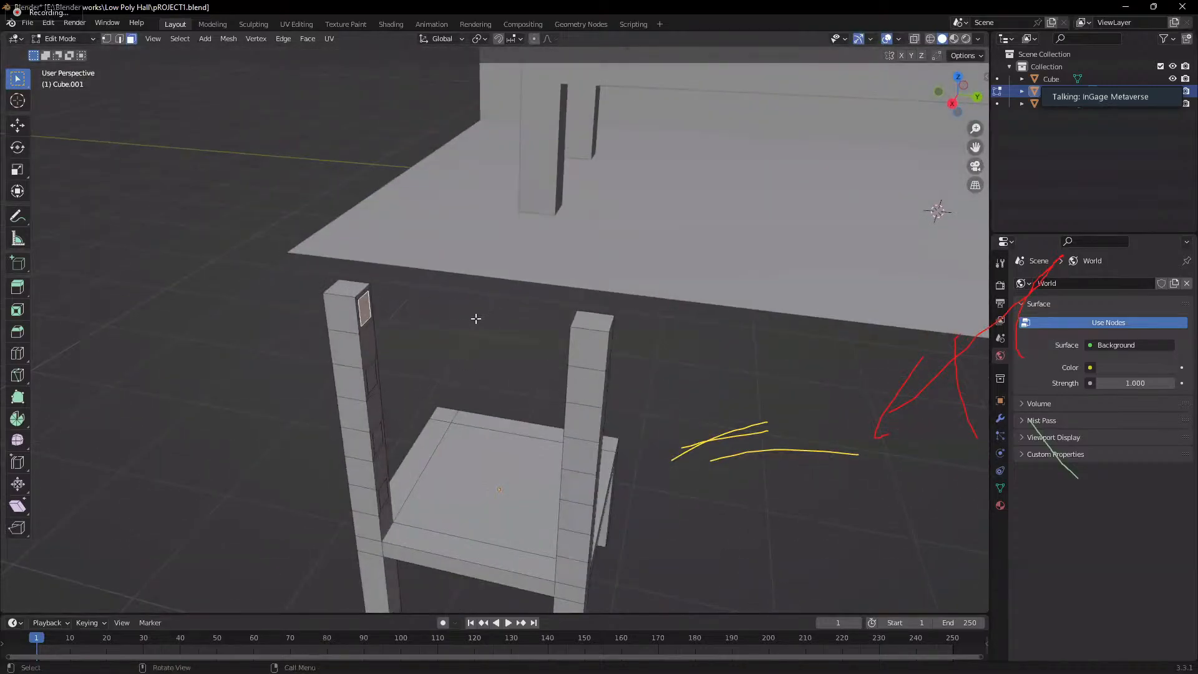
right_click(500, 337)
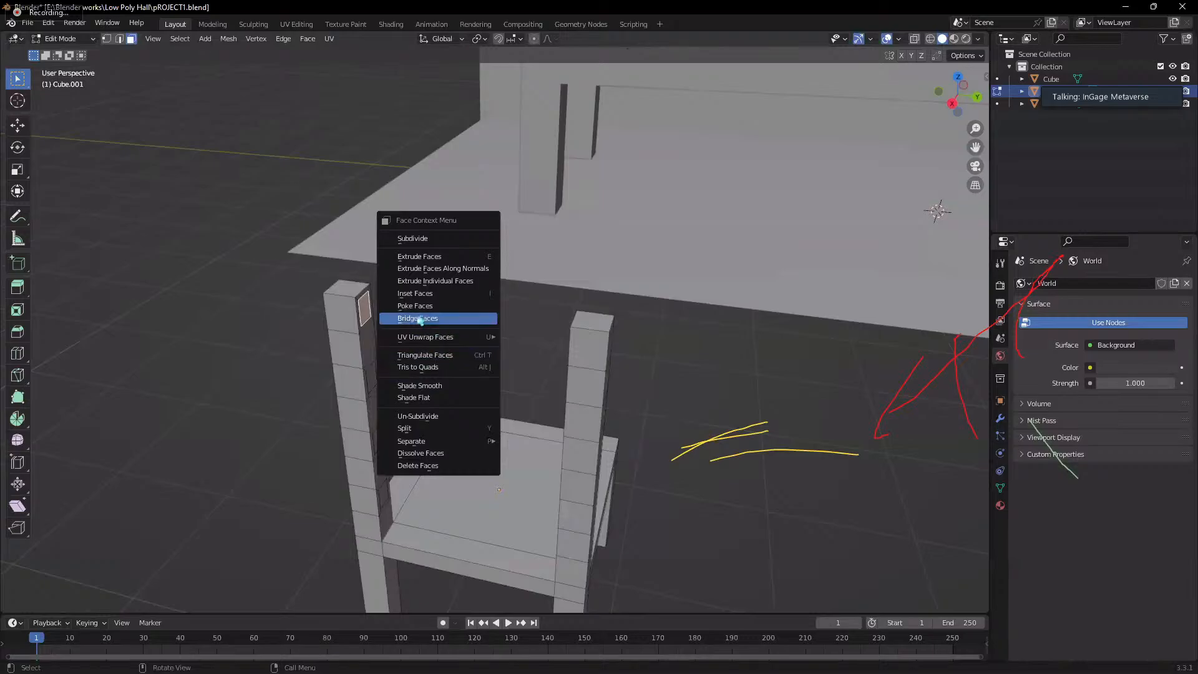
left_click(418, 318)
middle_click_drag(457, 357, 479, 350)
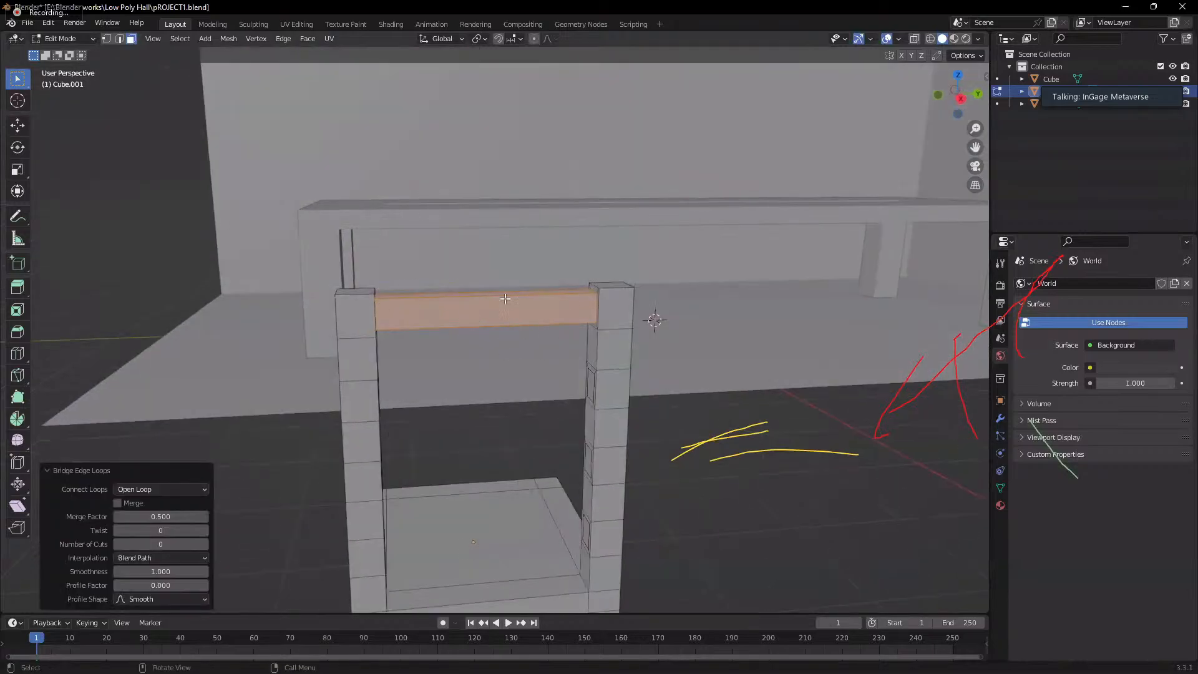
- Bridge the second pair of inset faces from the top into another crossbar between the back posts
middle_click_drag(514, 410, 348, 387)
left_click(345, 390)
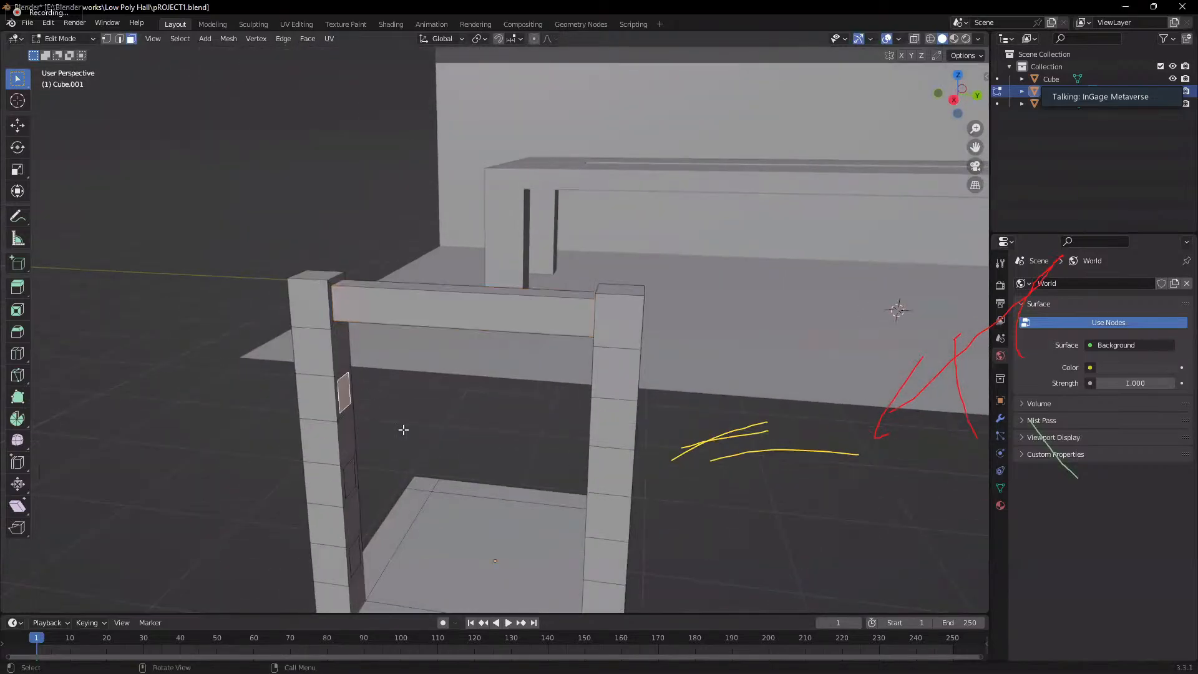
middle_click_drag(404, 429, 470, 430)
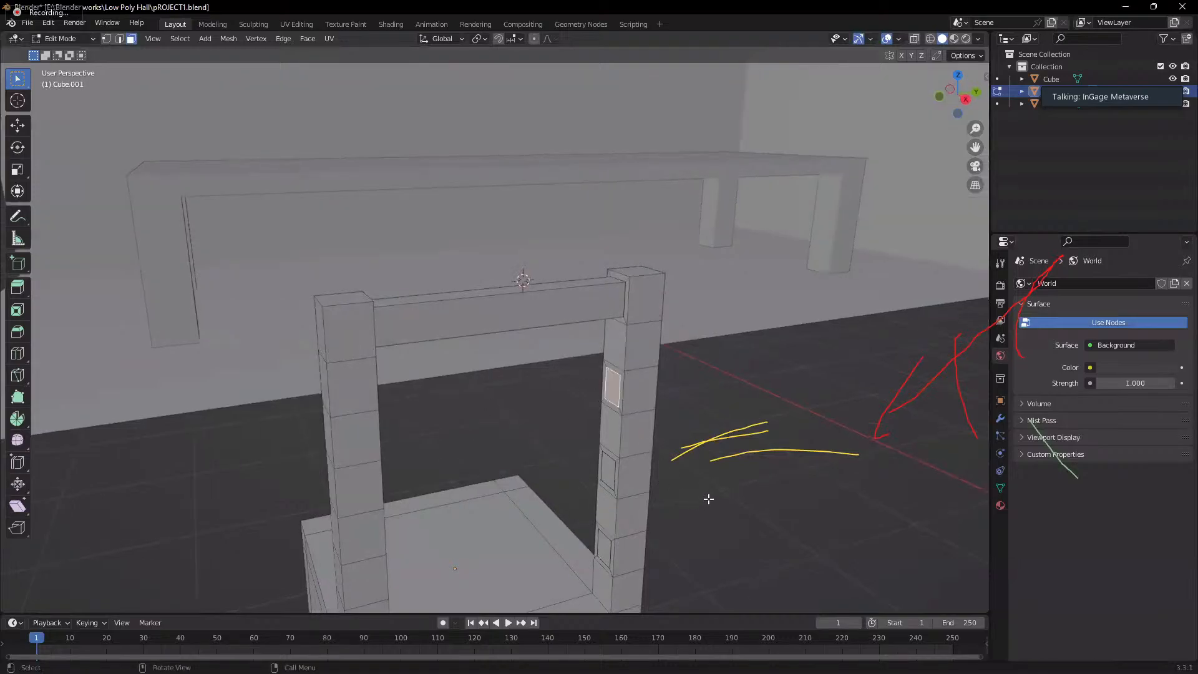
middle_click_drag(687, 498, 611, 393)
key("ctrl+z")
left_click(616, 392)
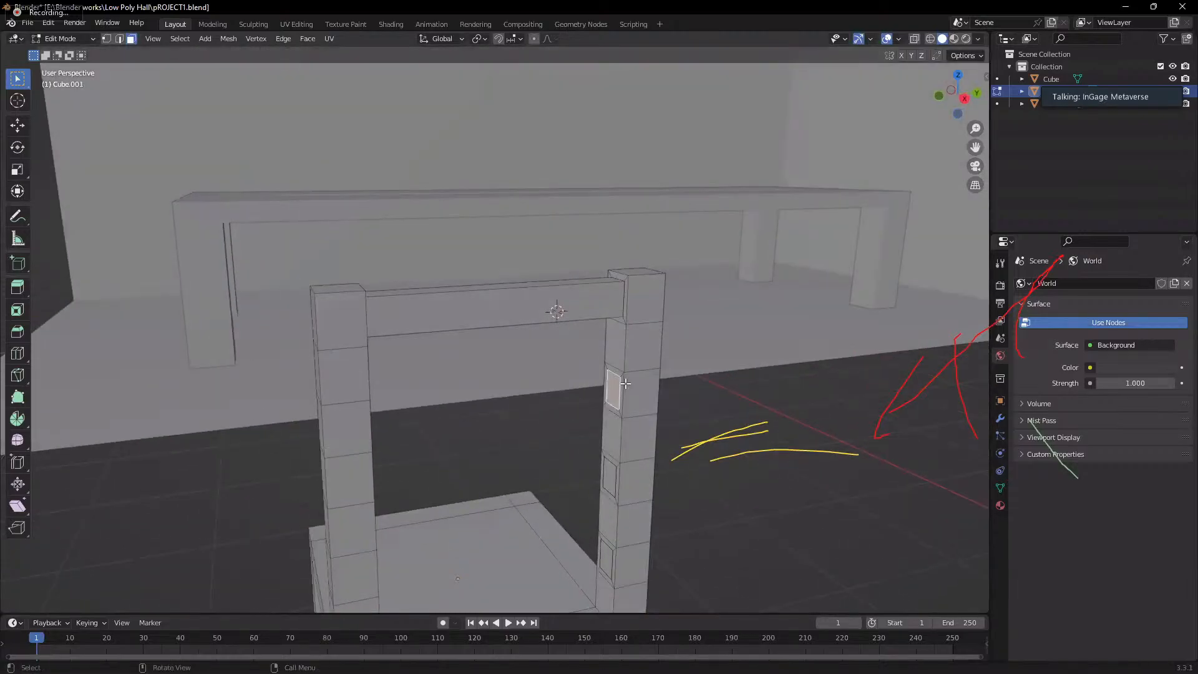
key("shift+r")
middle_click_drag(693, 406, 363, 374)
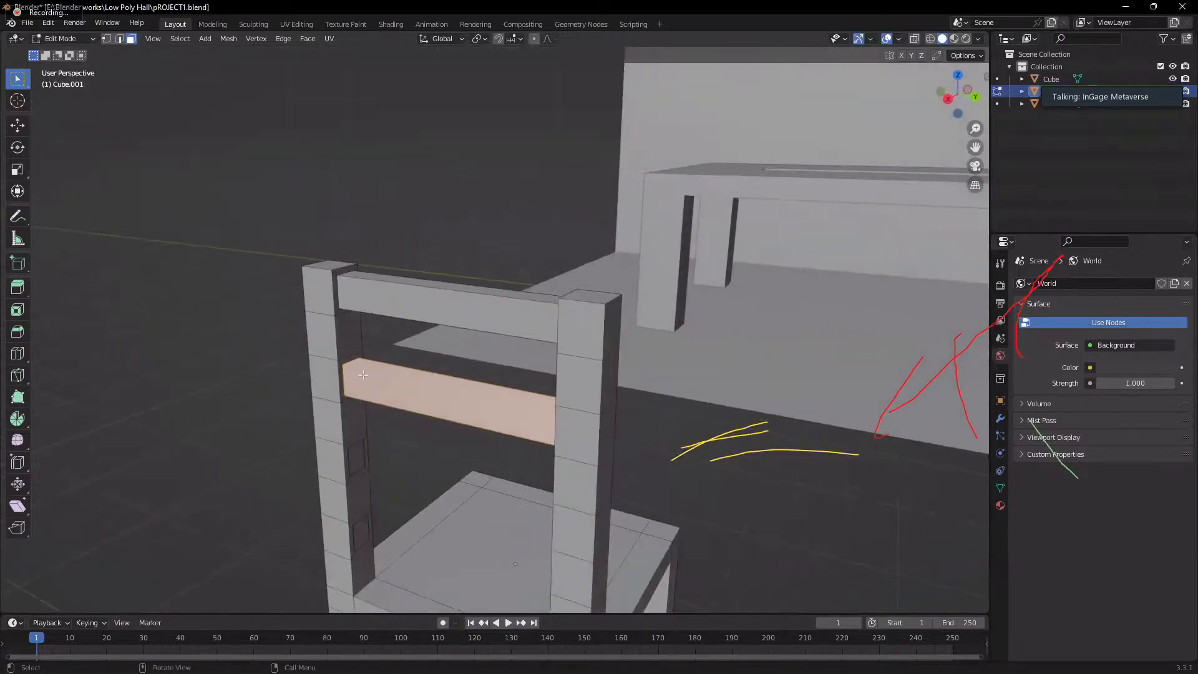
right_click(439, 400)
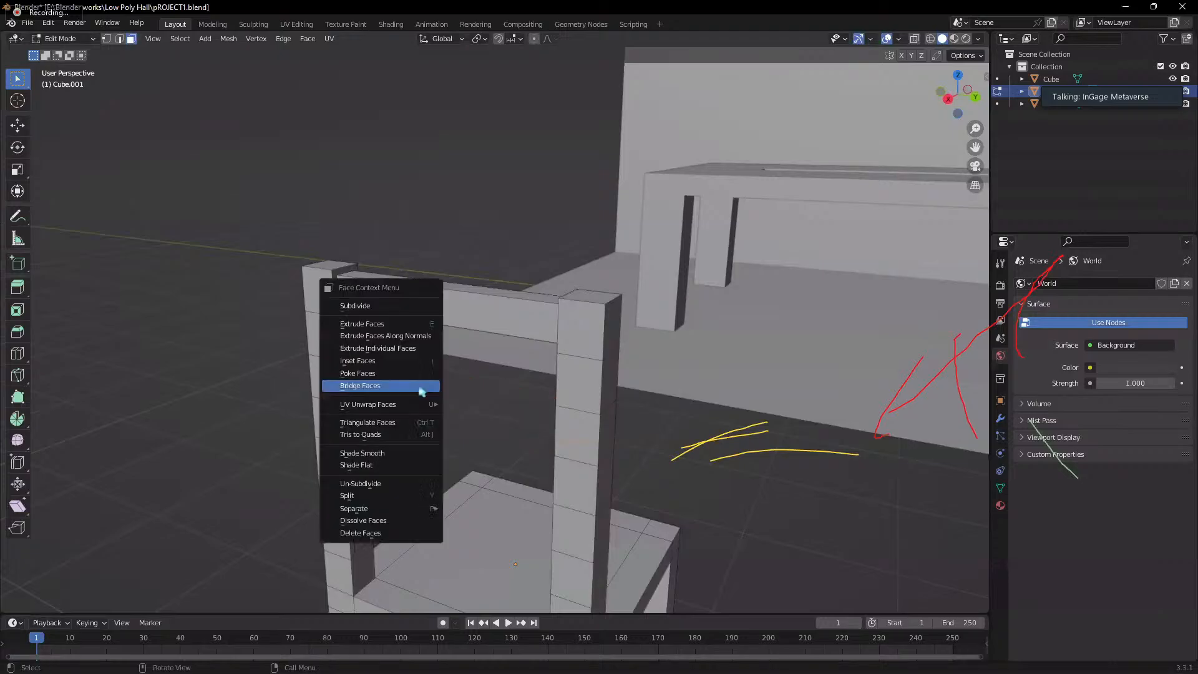
left_click(378, 374)
key("ctrl+z")
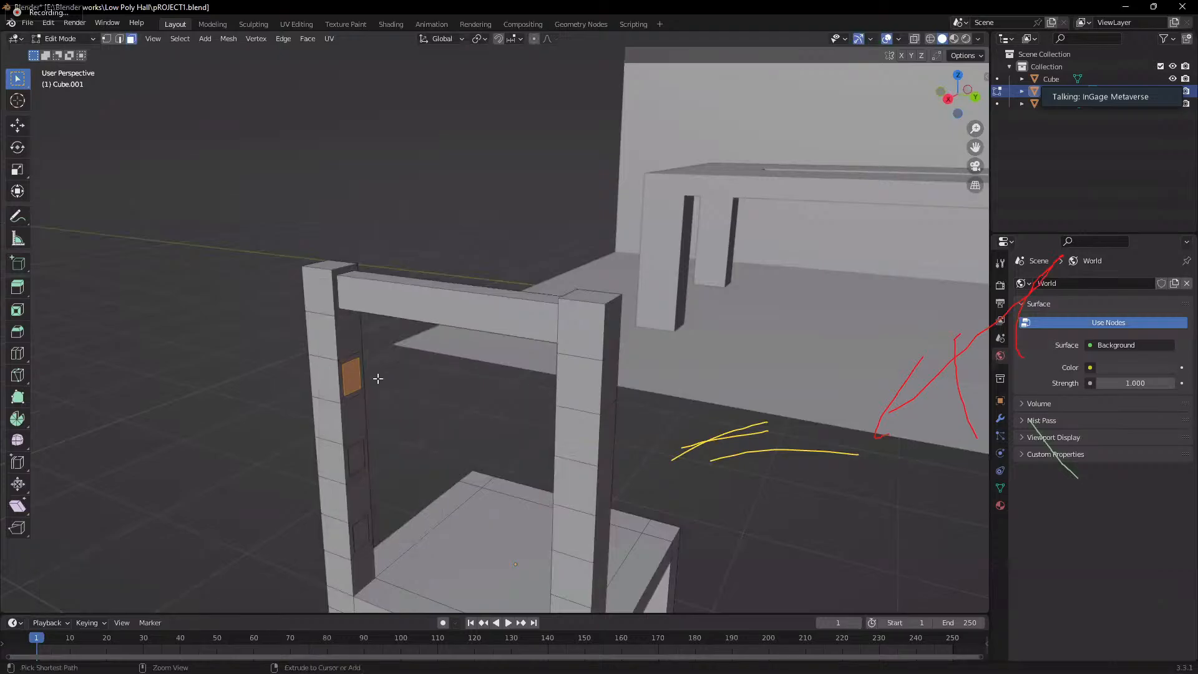
right_click(380, 377)
left_click(378, 386)
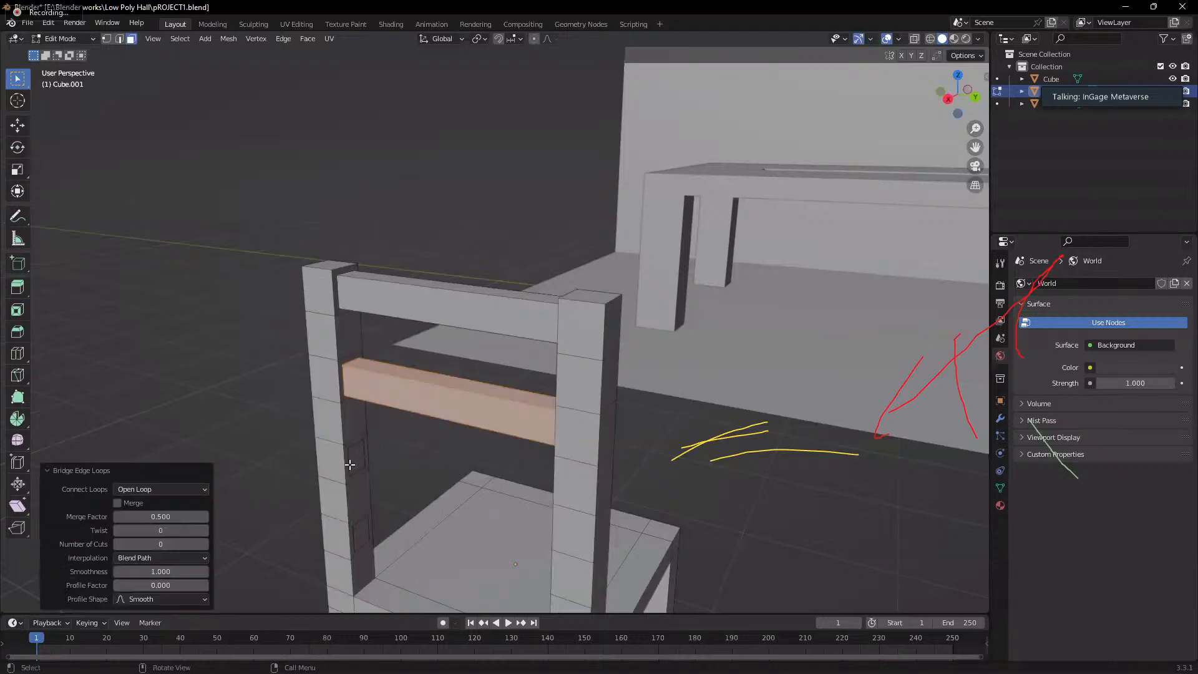
- Select the third pair of inset faces down the back posts and try to bridge them
left_click(349, 465)
middle_click_drag(399, 479, 593, 479)
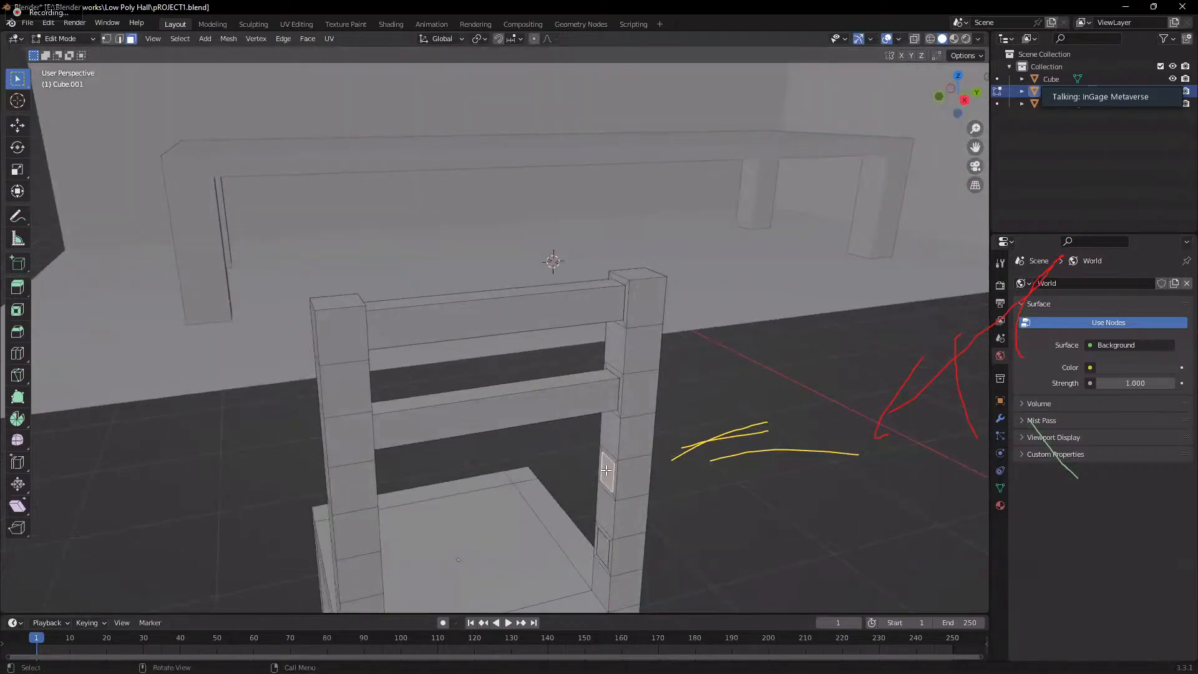
right_click(609, 468)
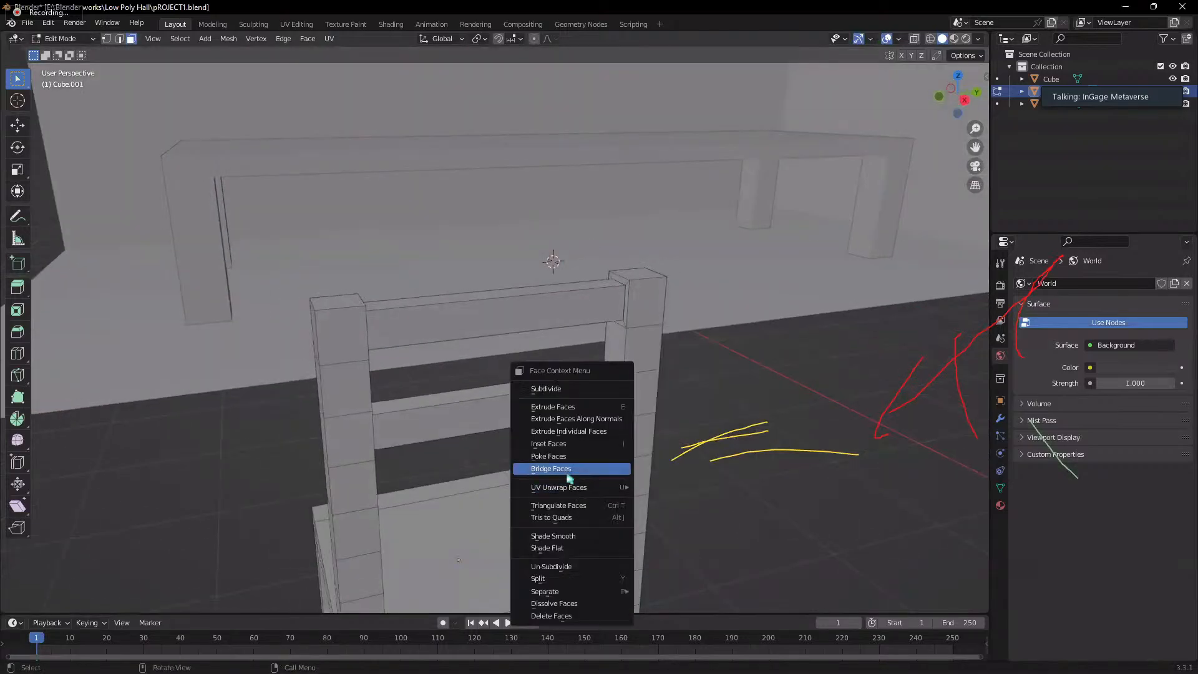
left_click(570, 476)
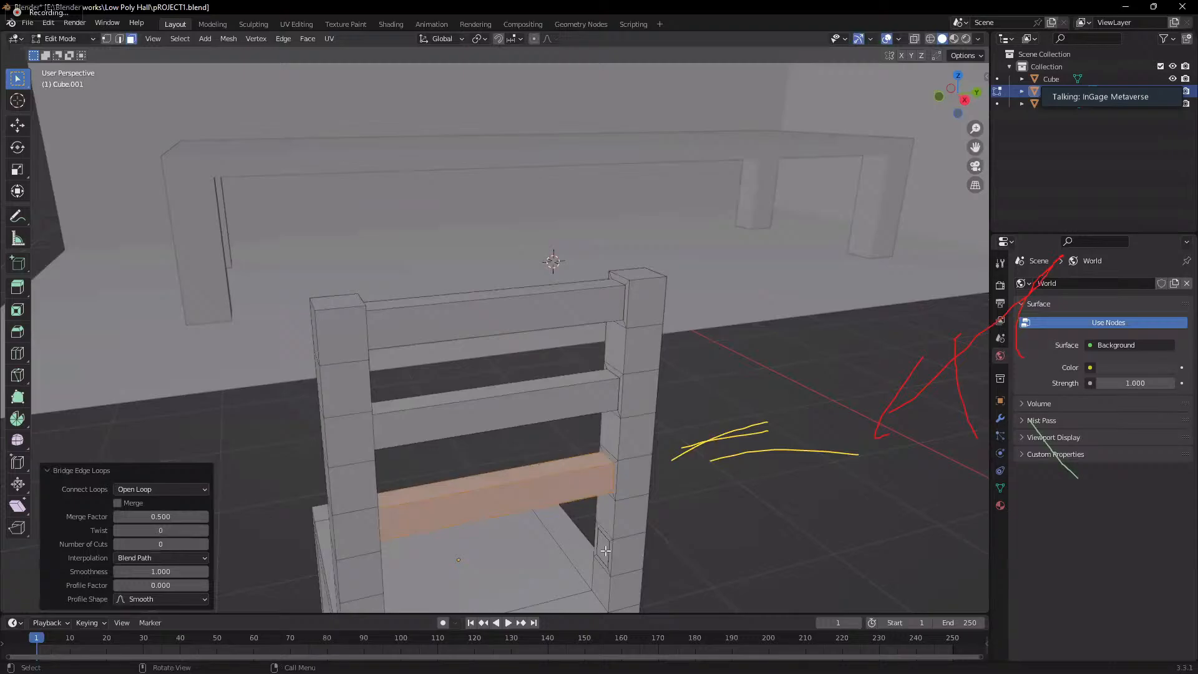
middle_click_drag(600, 499, 369, 583)
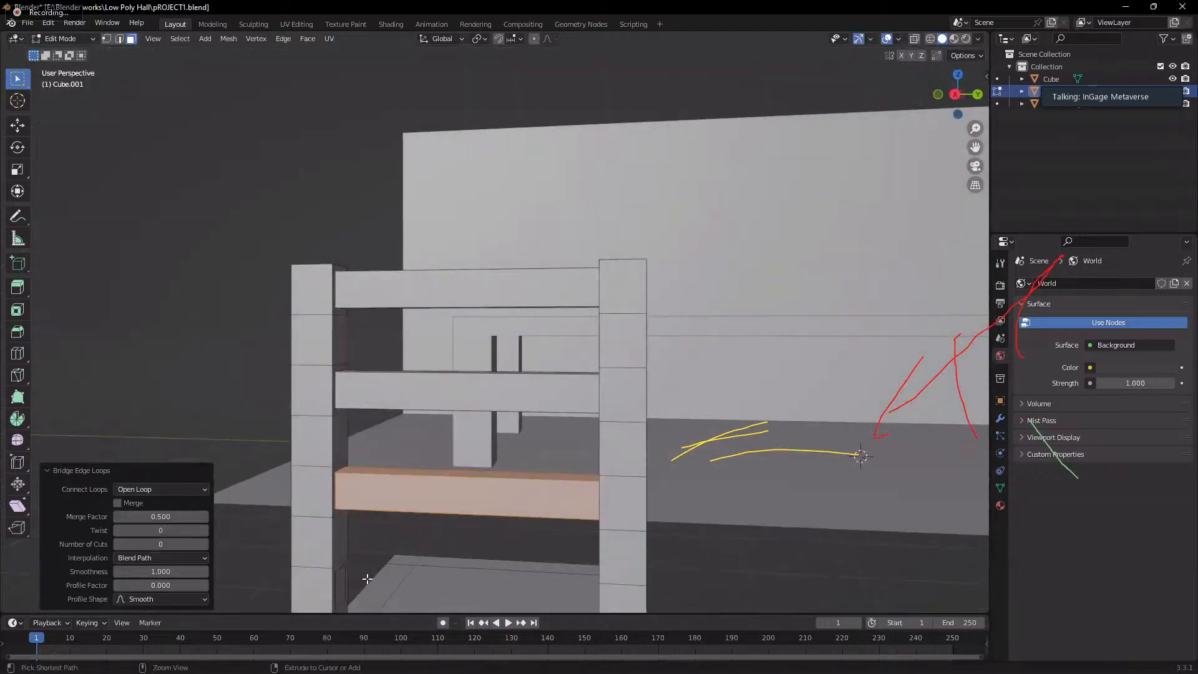
key("ctrl+z")
- Add the lowest pair of inset faces to the selected third pair and bridge all four faces together
middle_click_drag(674, 518, 349, 580)
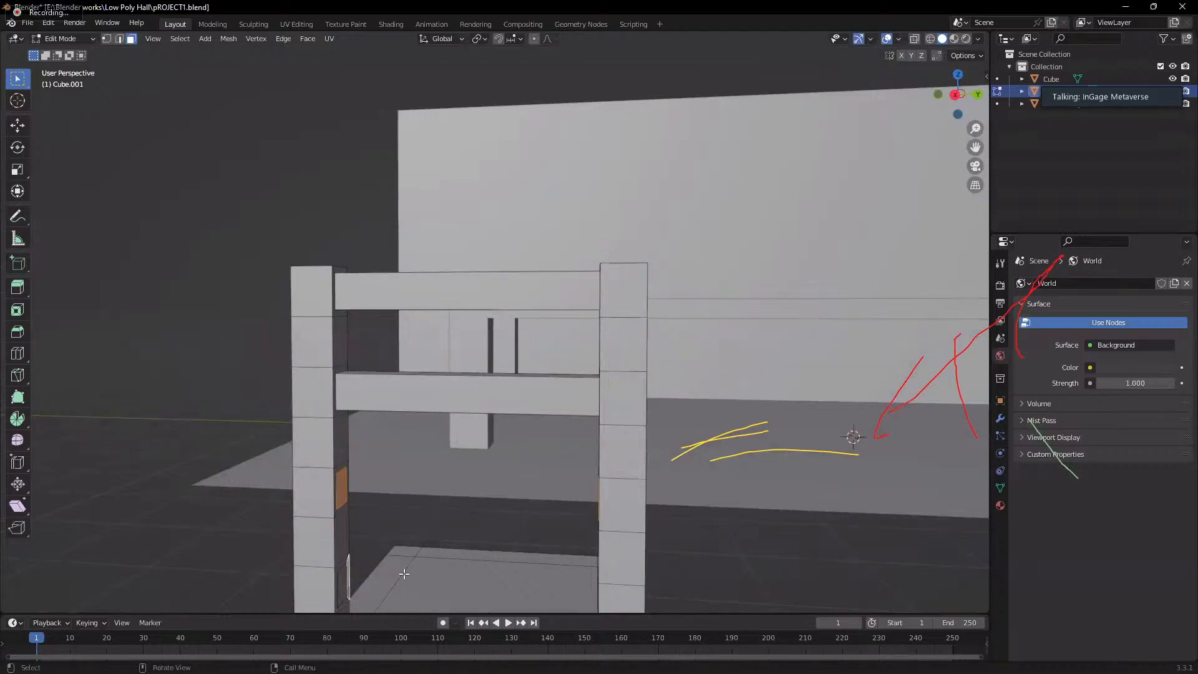
middle_click_drag(345, 585, 651, 477)
left_click(591, 456, "shift")
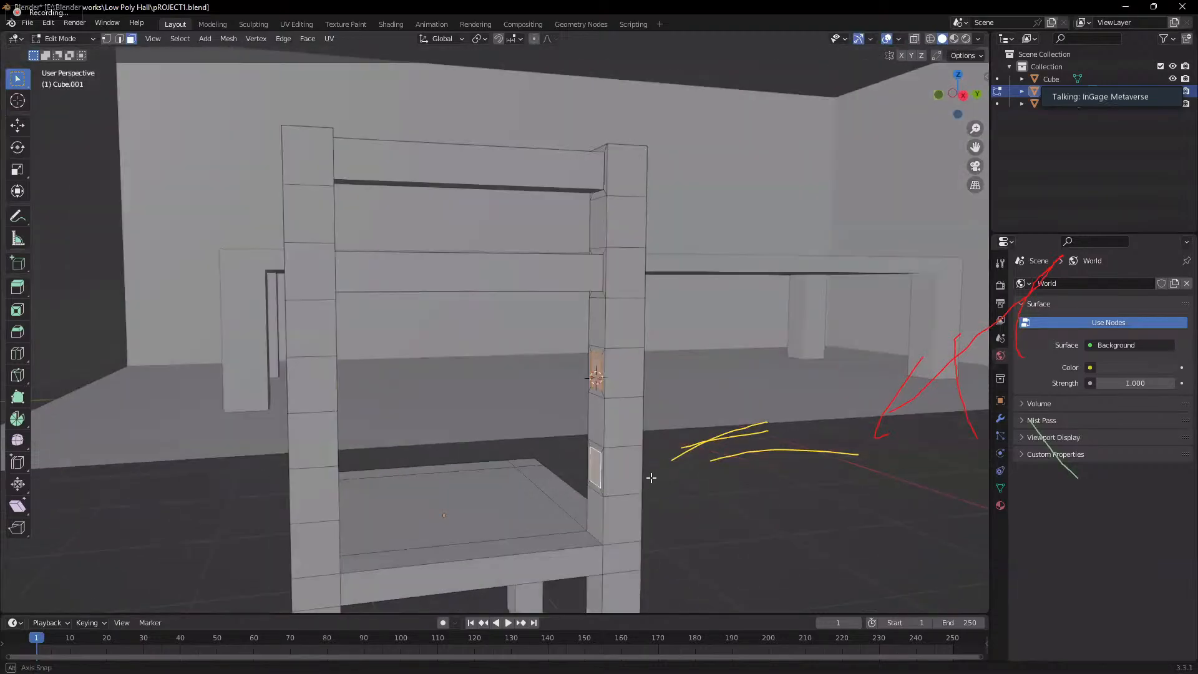
middle_click_drag(338, 405, 590, 413)
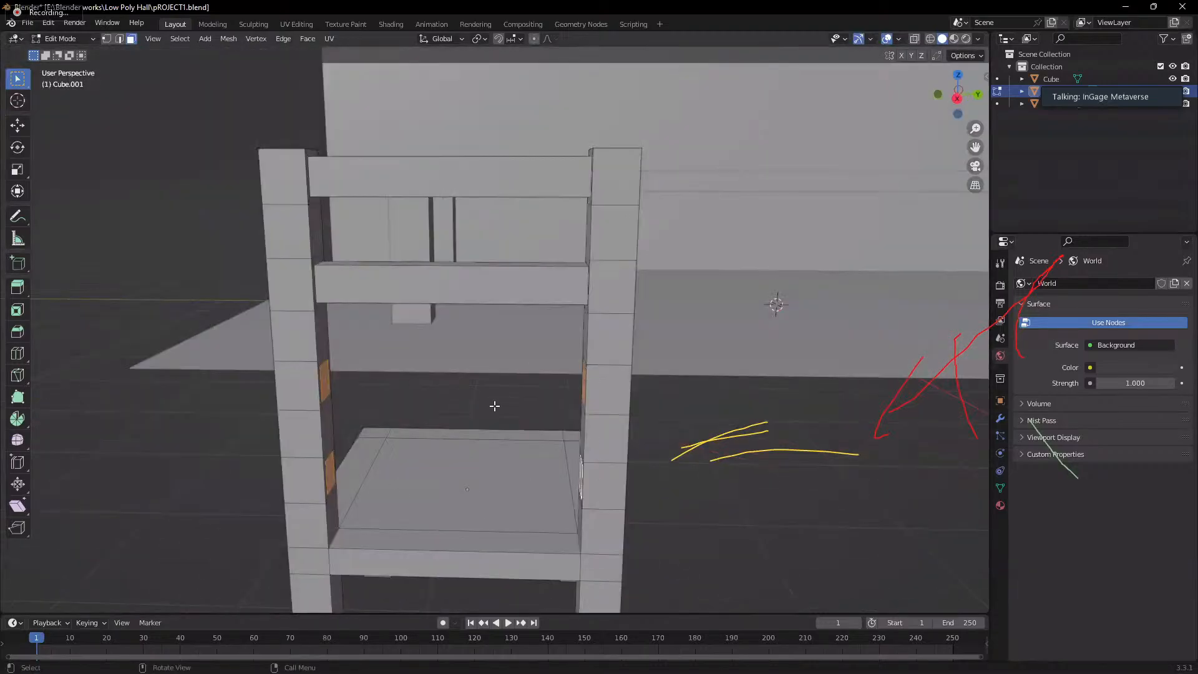
right_click(417, 410)
left_click(376, 409)
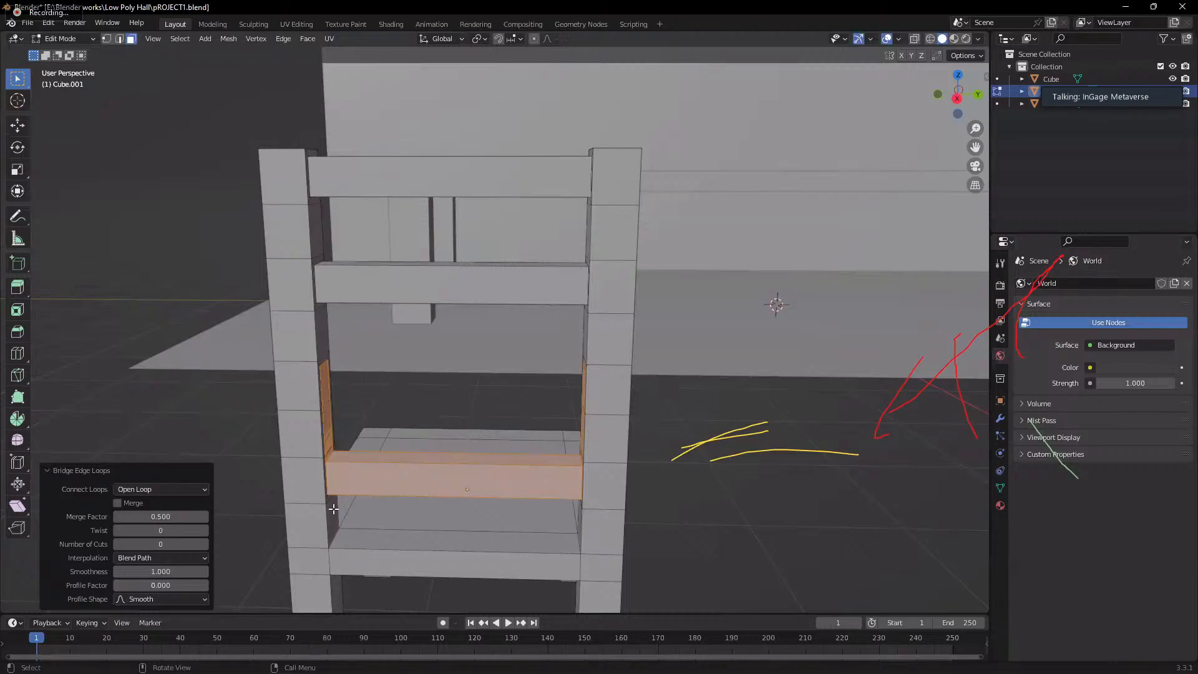
- Undo the four-face bridge and bridge only the third pair of inset faces into a crossbar between the back posts
key("ctrl+z")
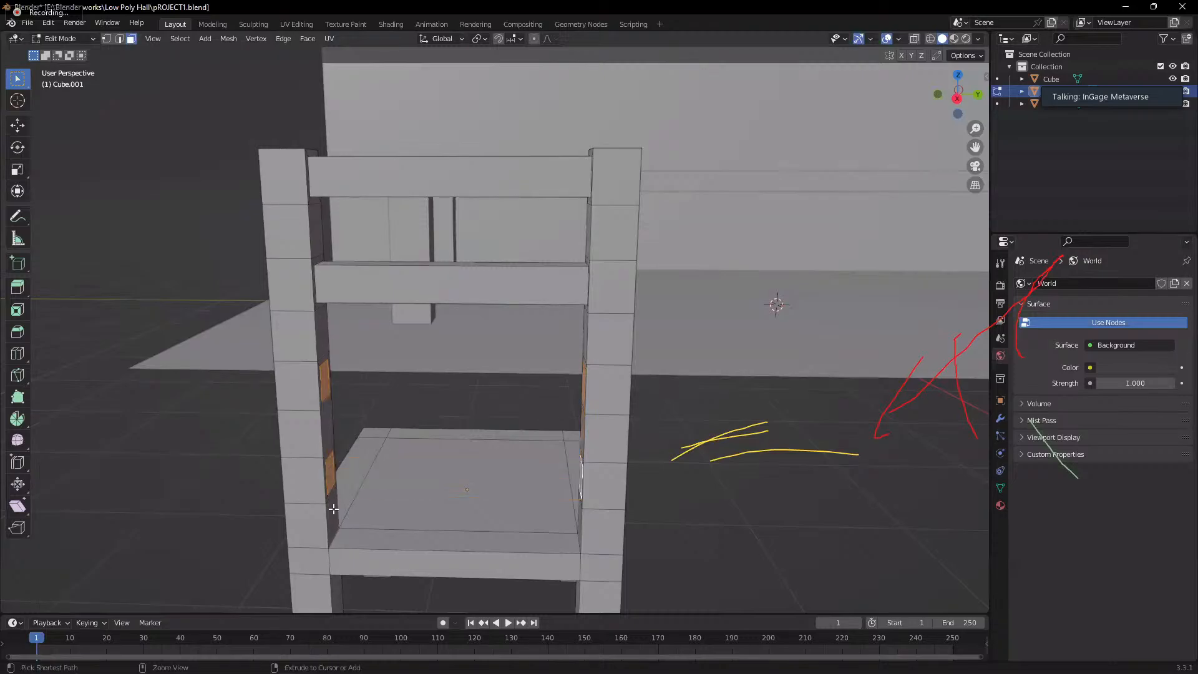
middle_click_drag(329, 374, 481, 390)
right_click(480, 390)
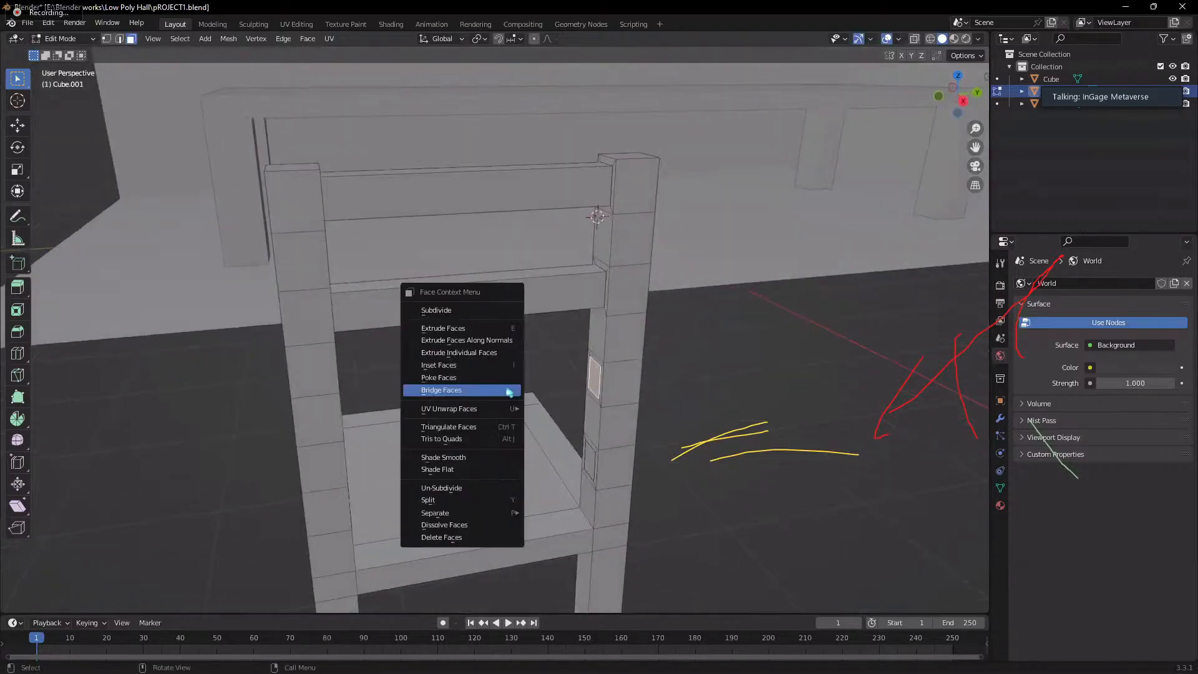
left_click(463, 390)
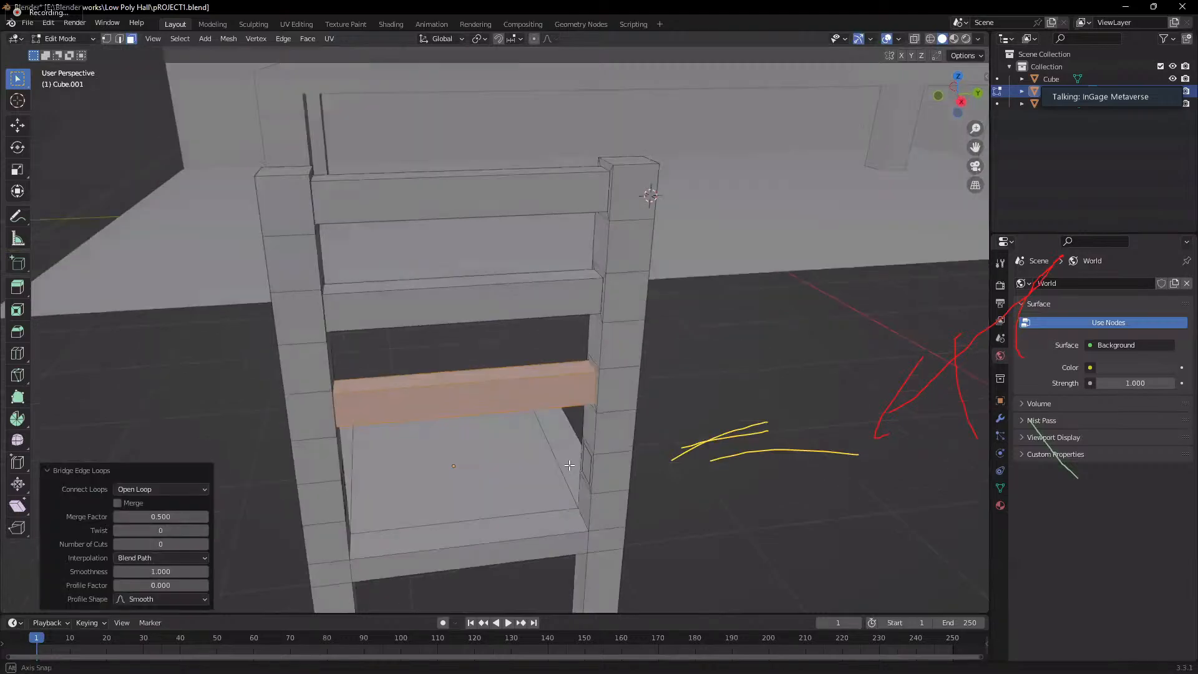
- Bridge the lowest pair of inset faces into a fourth crossbar between the chair's back posts
key("ctrl+z")
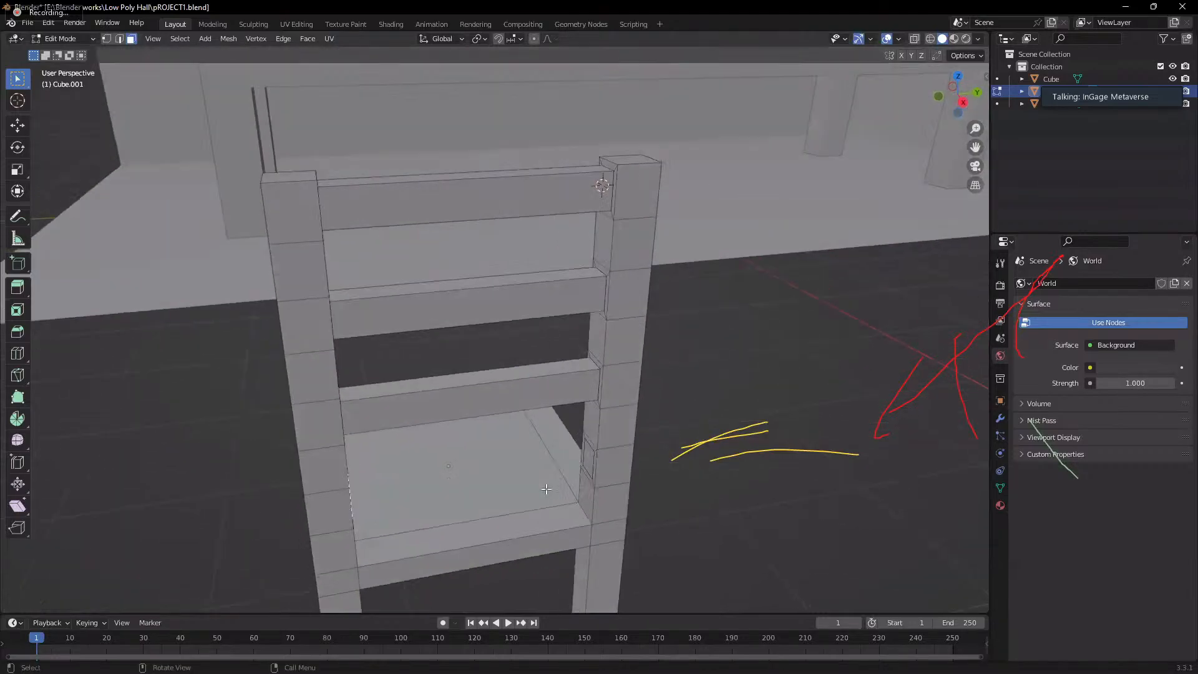
right_click(590, 456)
left_click(544, 461)
scroll(736, 449, "down", 8)
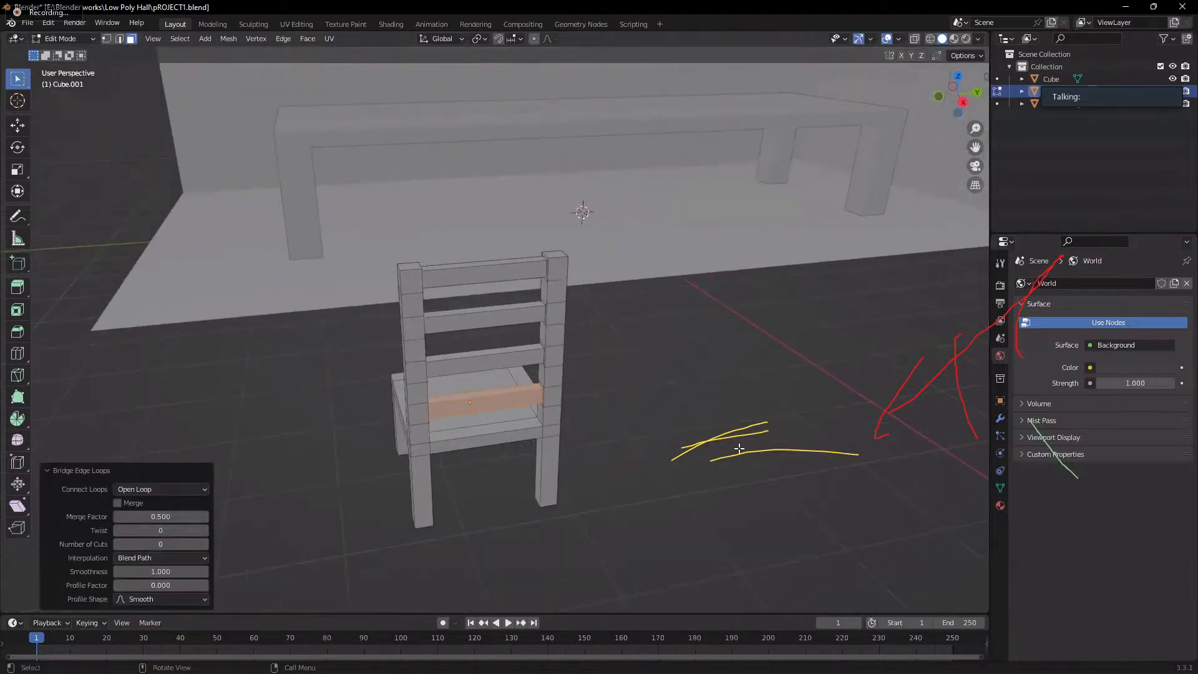
- Deselect the chair's faces, return to Object Mode and view the scene from the front
left_click(731, 347)
mouse_move(730, 347)
middle_mouse_down()
mouse_move(685, 404)
mouse_move(687, 358)
mouse_move(679, 433)
mouse_move(500, 368)
mouse_move(562, 396)
mouse_move(645, 403)
mouse_move(492, 402)
mouse_move(577, 401)
mouse_move(570, 437)
mouse_move(500, 484)
mouse_move(529, 455)
middle_mouse_up()
key("Tab")
key("grave")
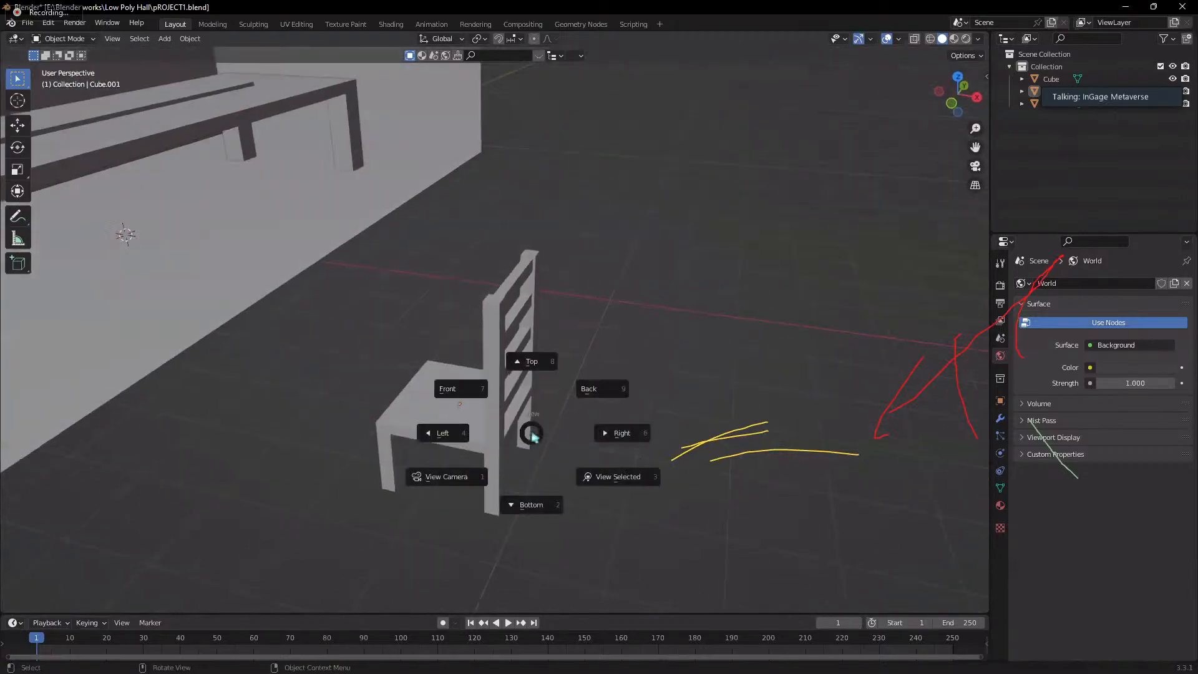
left_click(460, 406)
scroll(481, 407, "down", 4)
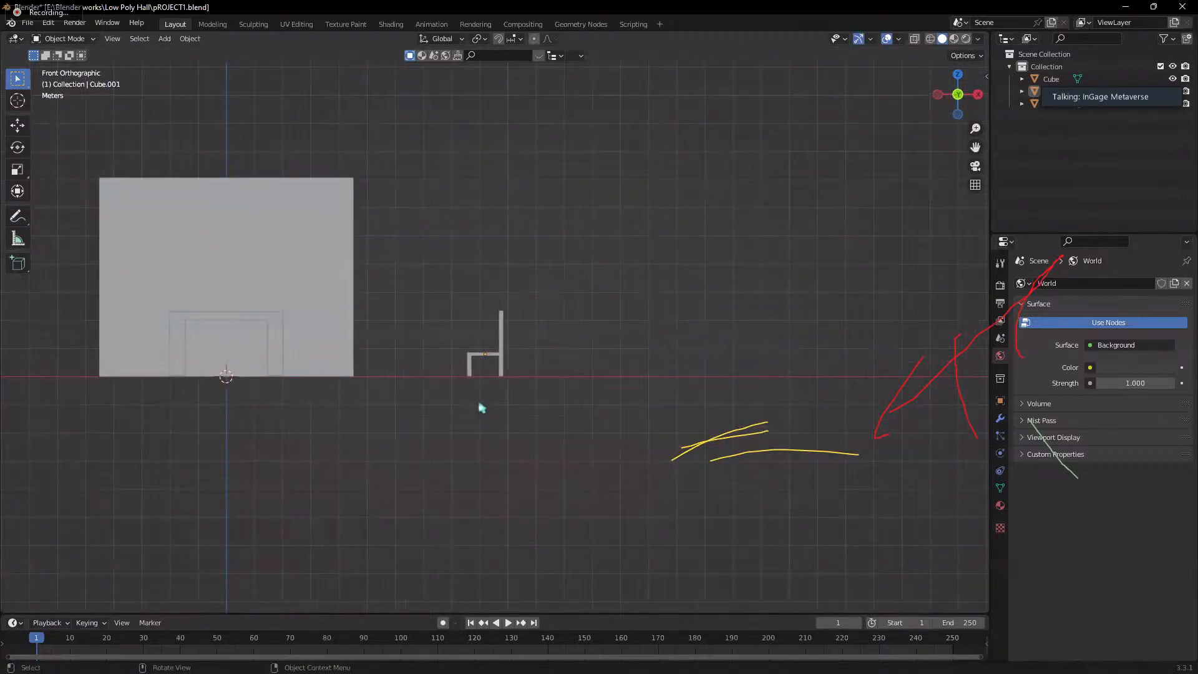
scroll(481, 408, "up", 4)
scroll(481, 408, "down", 4)
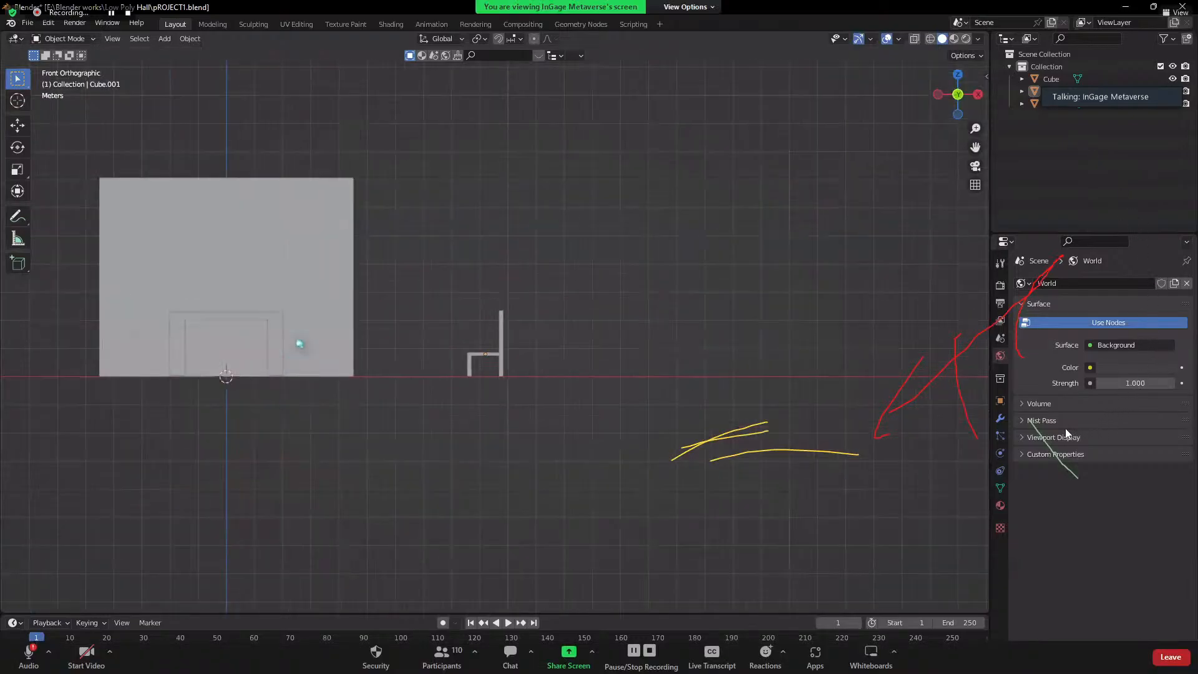
scroll(499, 369, "up", 3)
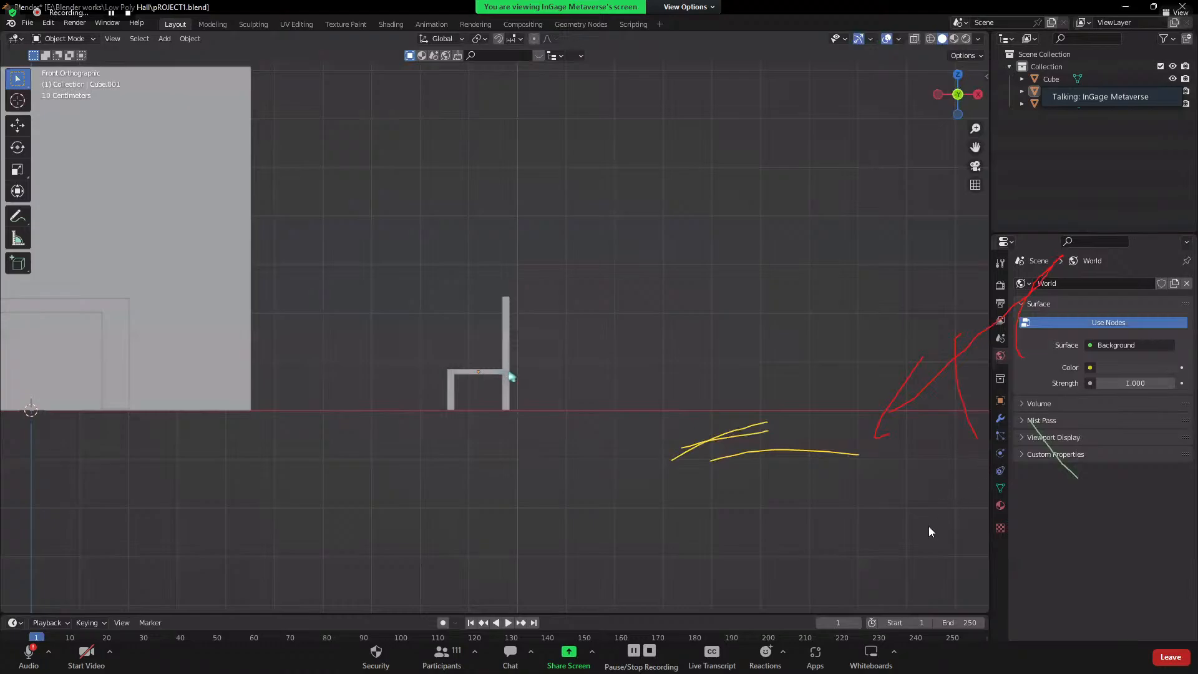
- Move the chair about 6.3 m in the negative X direction so it stands on the hall floor beside the table
left_click(508, 385)
scroll(518, 405, "down", 2)
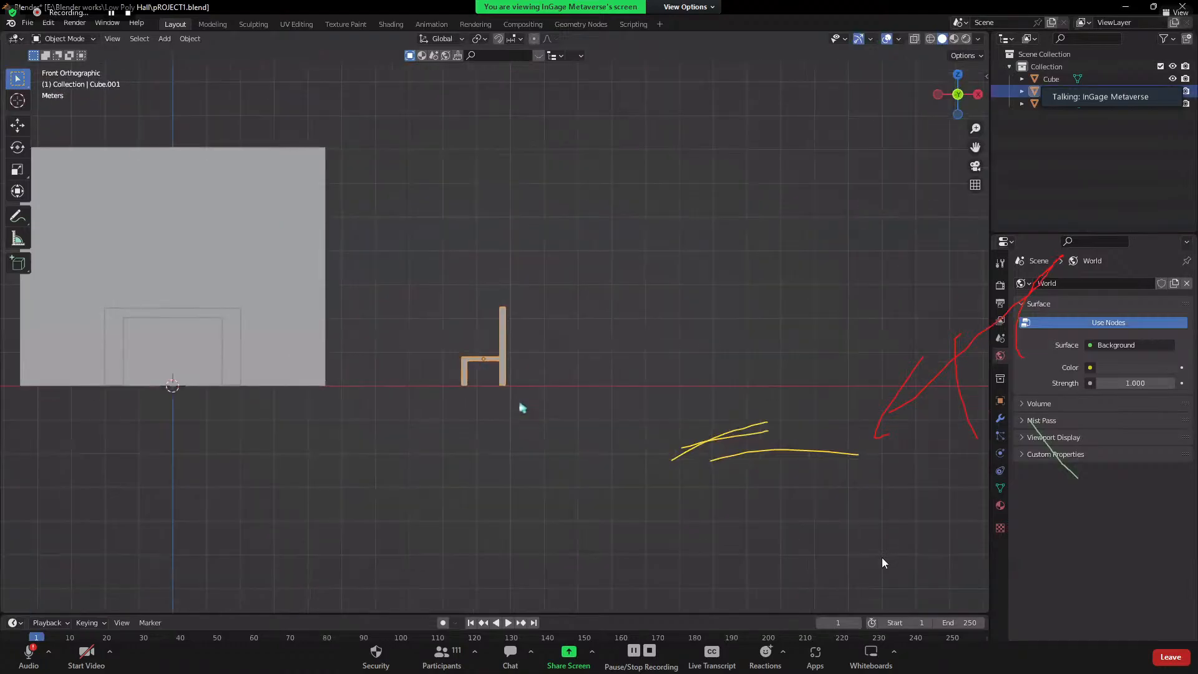
key("g")
key("x")
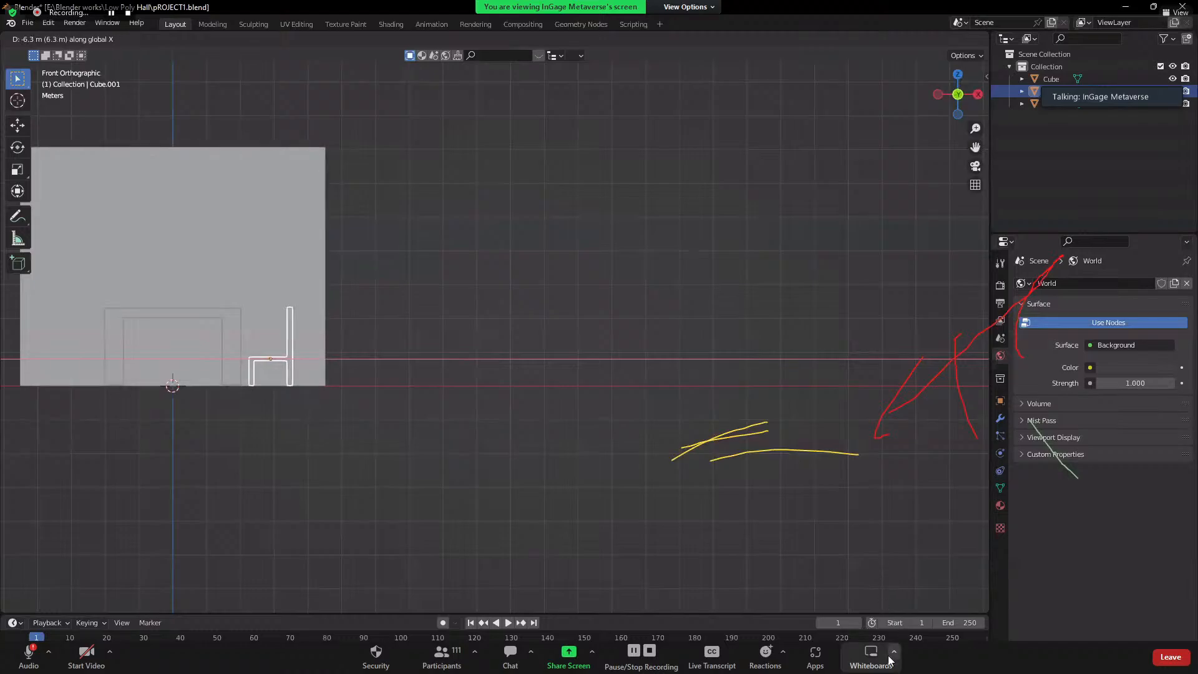
left_click(303, 396)
middle_click_drag(303, 396, 392, 465)
left_click(894, 653)
scroll(496, 237, "up", 3)
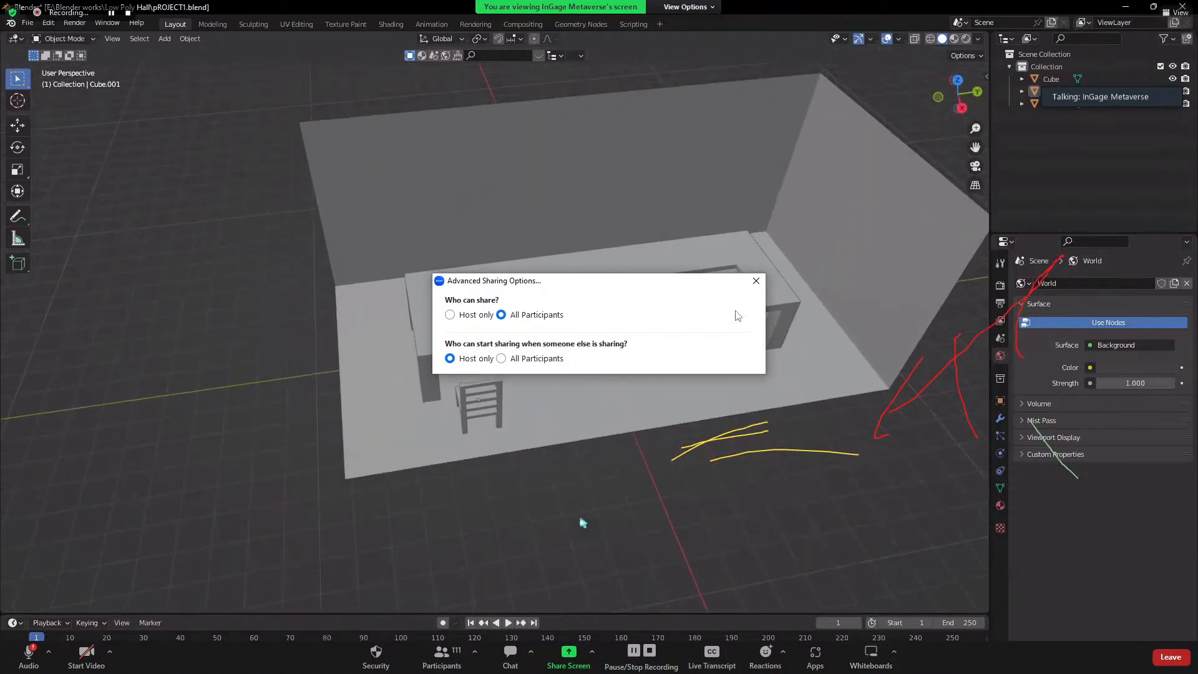
left_click(757, 281)
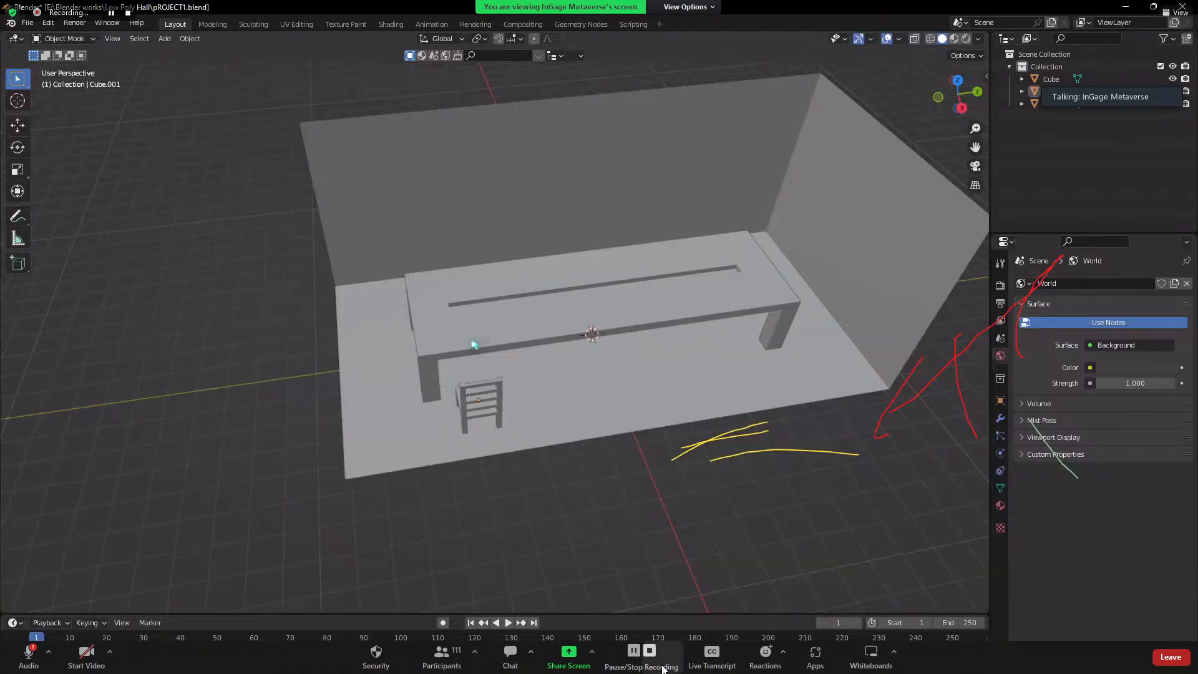
- Select the chair object beside the table and rename it to Chair
left_click(472, 405)
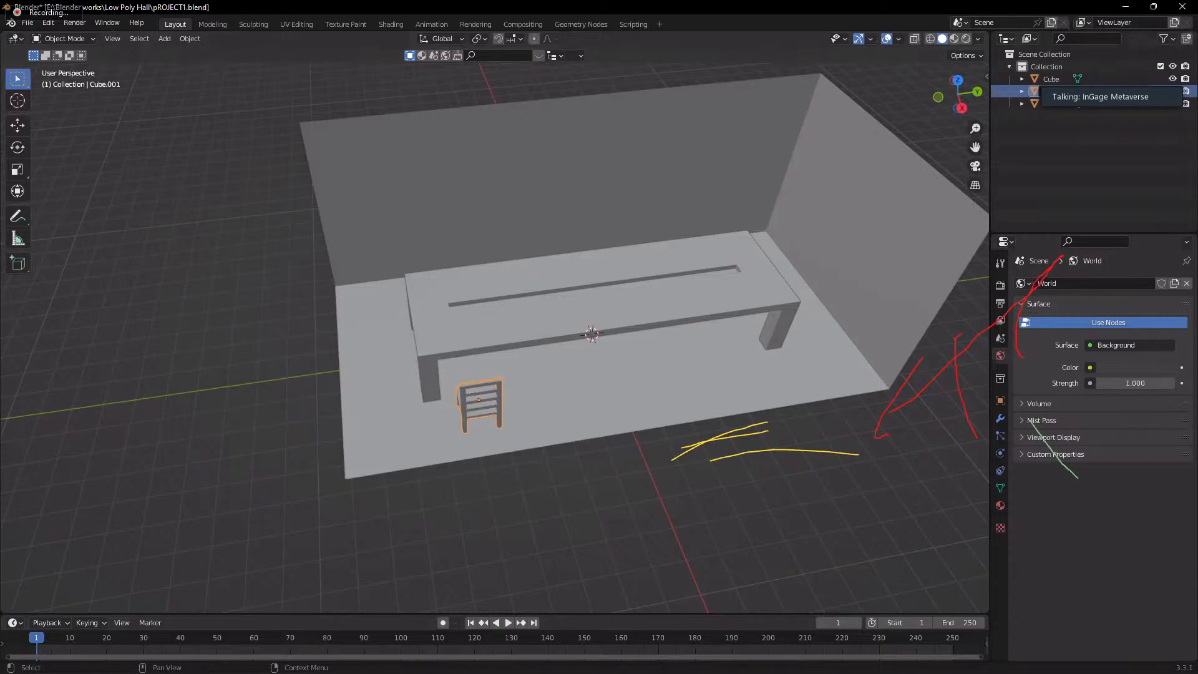
key("Return")
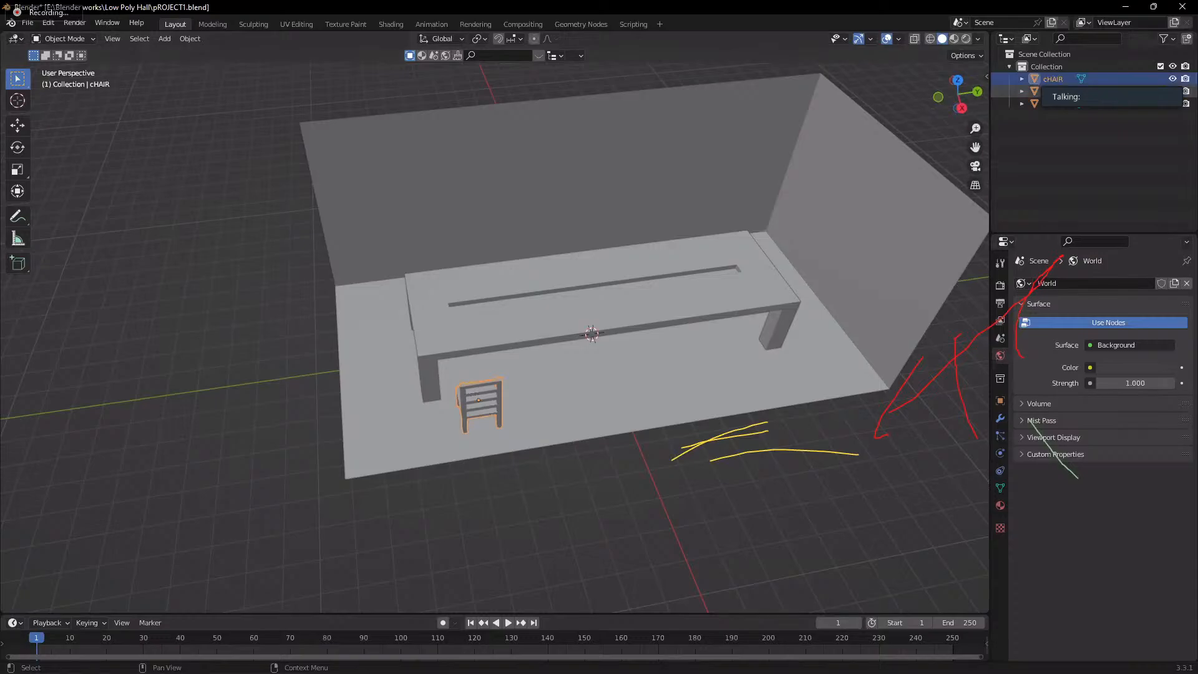
double_click(1053, 79)
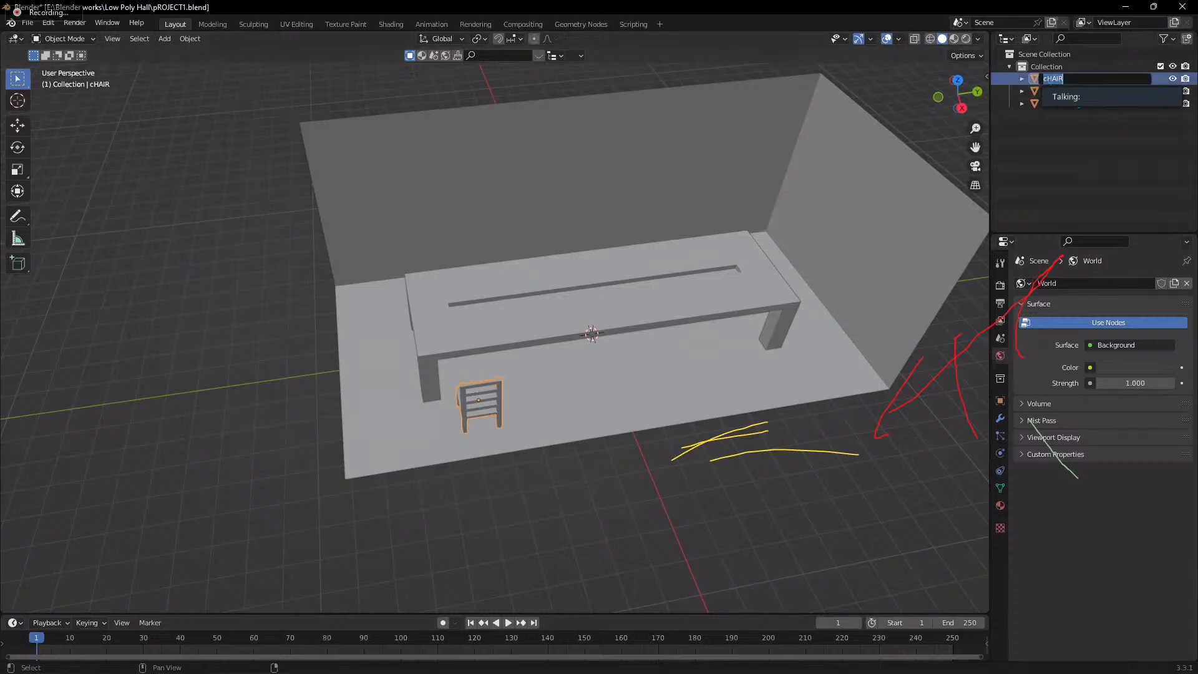
type("Chair")
key("Return")
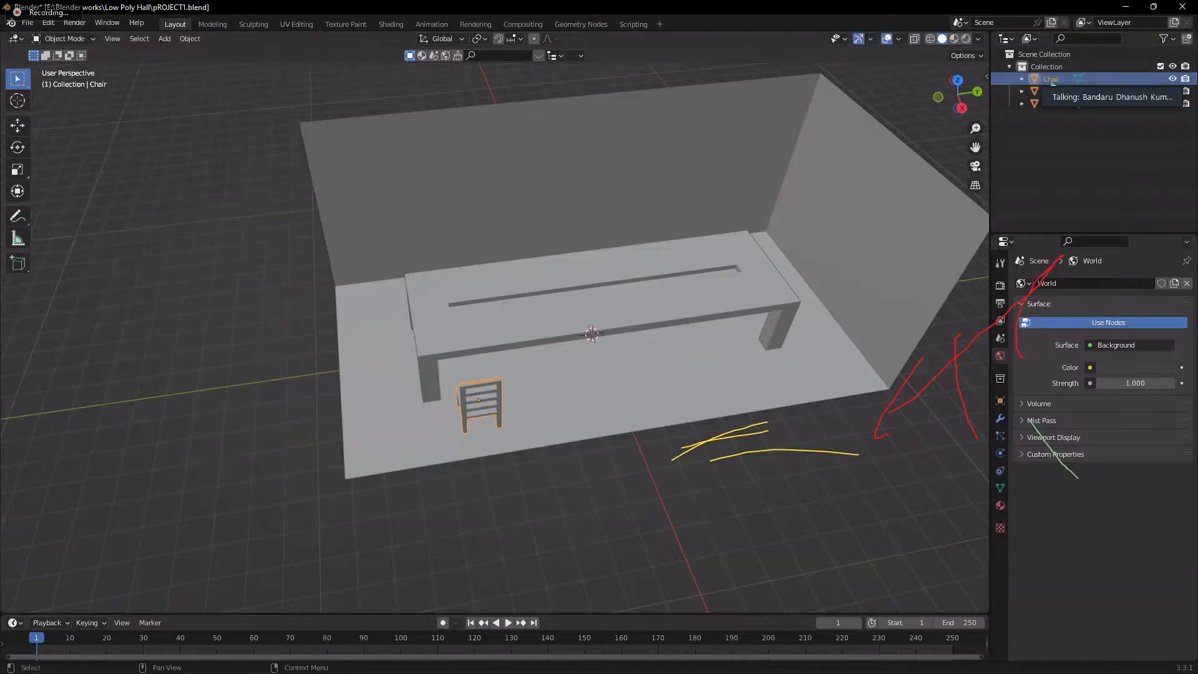
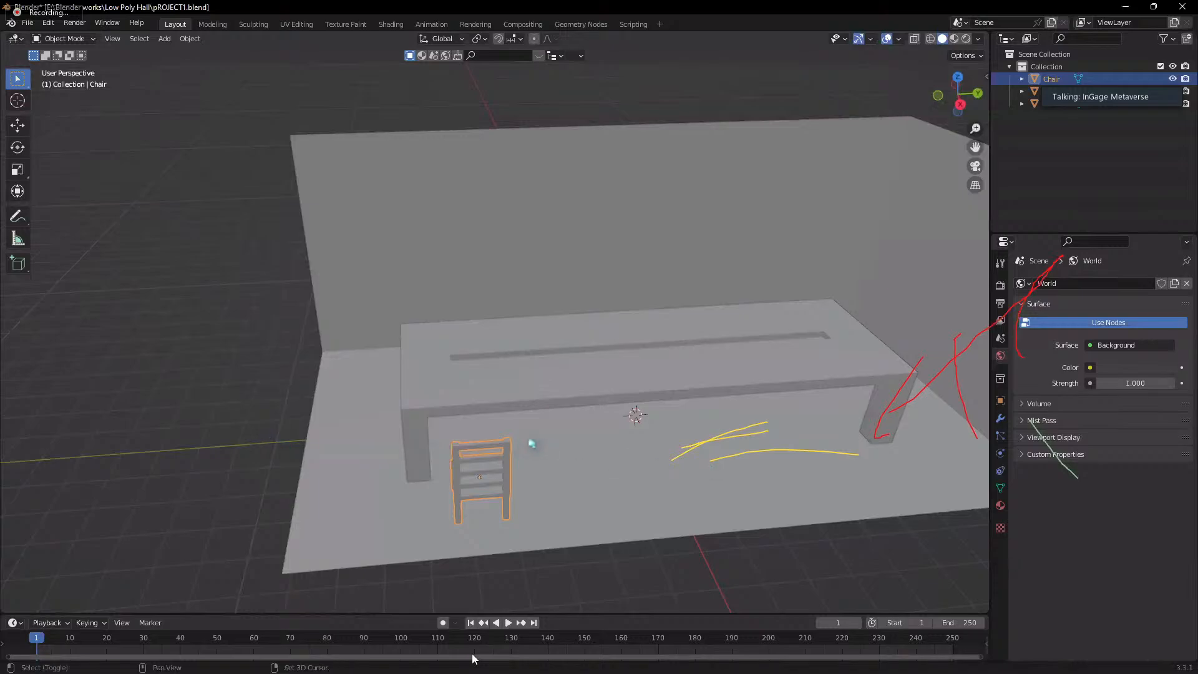
- Duplicate the chair and place the copy about 2.44 m along the Y axis beside the table
key("shift+d")
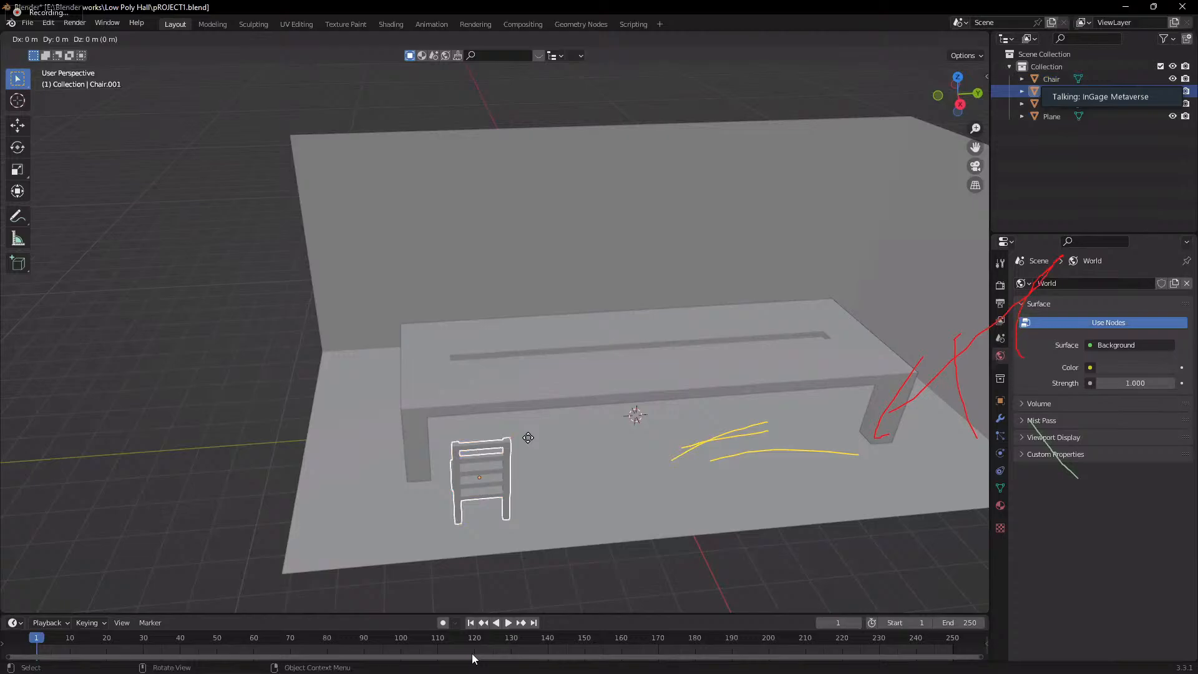
key("y")
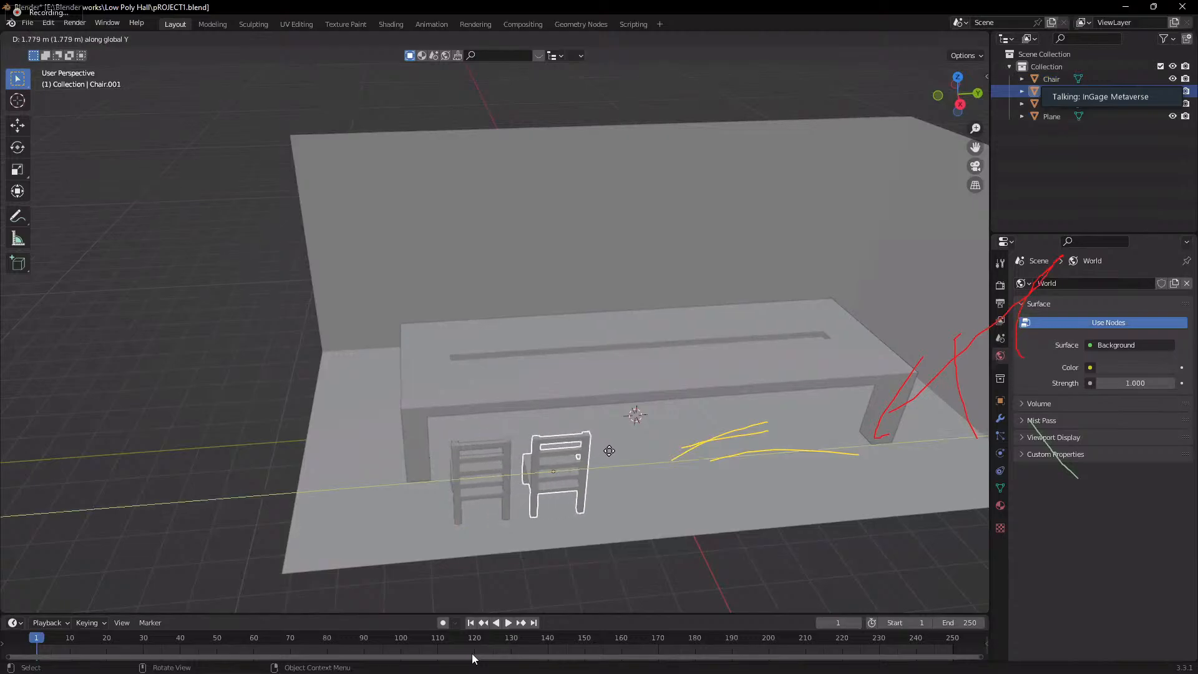
left_click(633, 454)
- Duplicate the second chair and place the third one about 2.42 m further along the Y axis
middle_click_drag(633, 454, 599, 454)
scroll(713, 417, "down", 5)
scroll(703, 481, "up", 4)
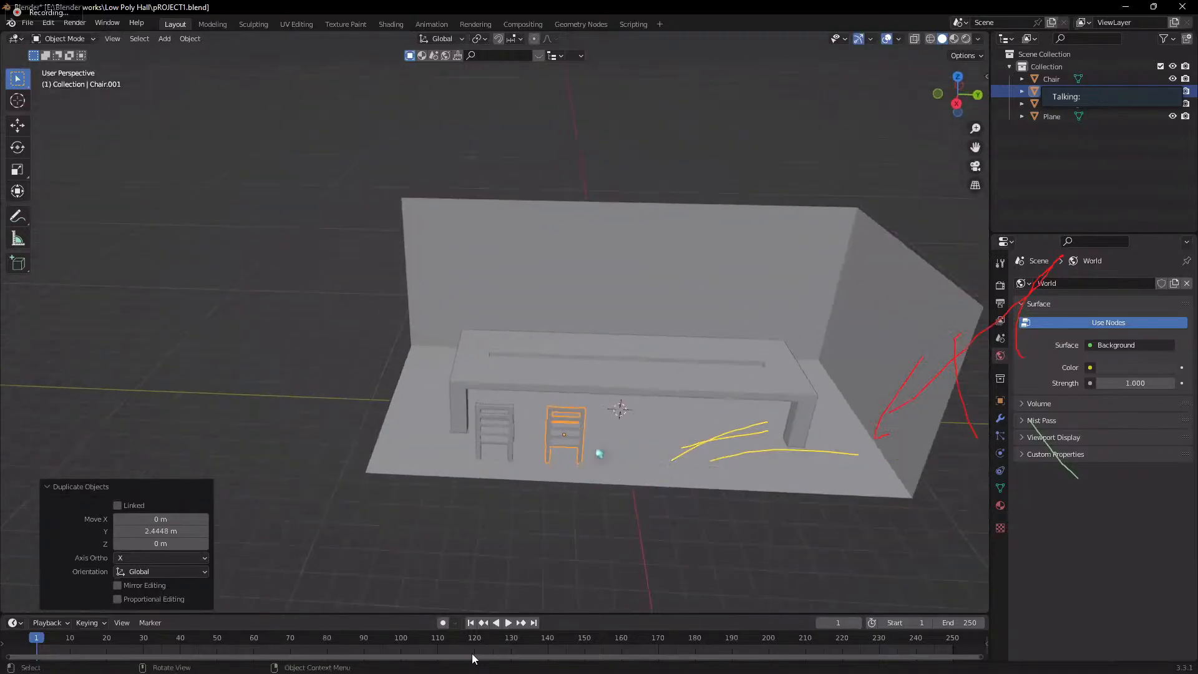
scroll(642, 487, "up", 3)
middle_click_drag(642, 487, 674, 486)
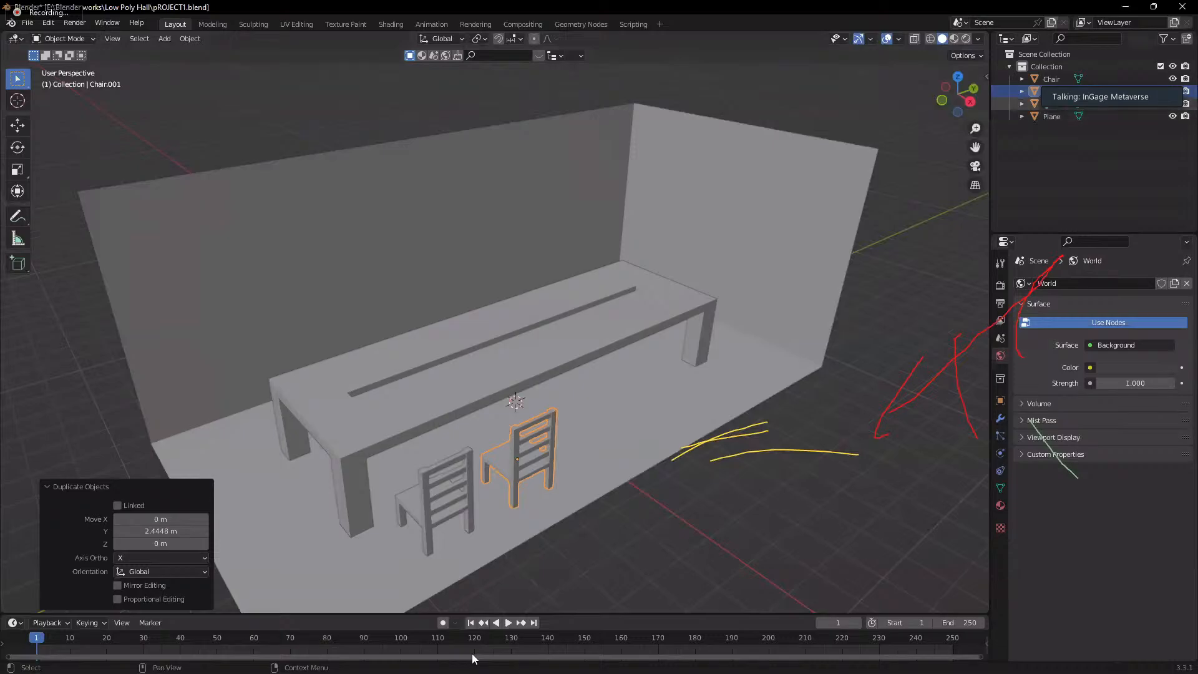
middle_click_drag(775, 398, 588, 501)
key("shift+d")
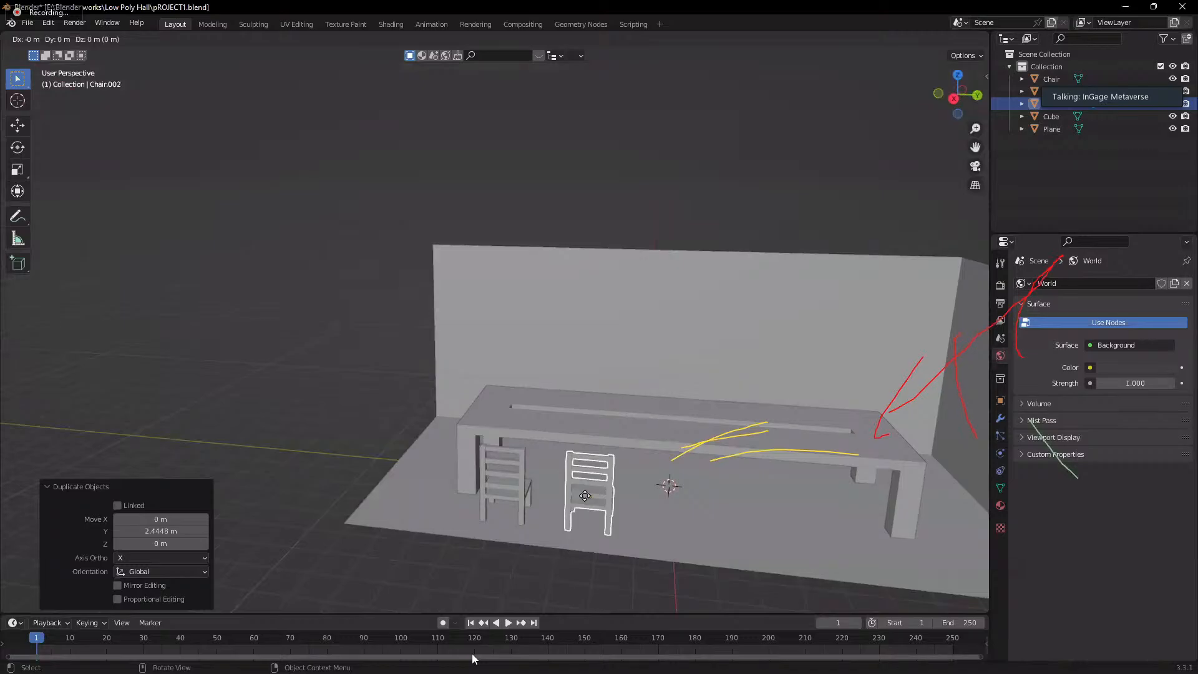
key("y")
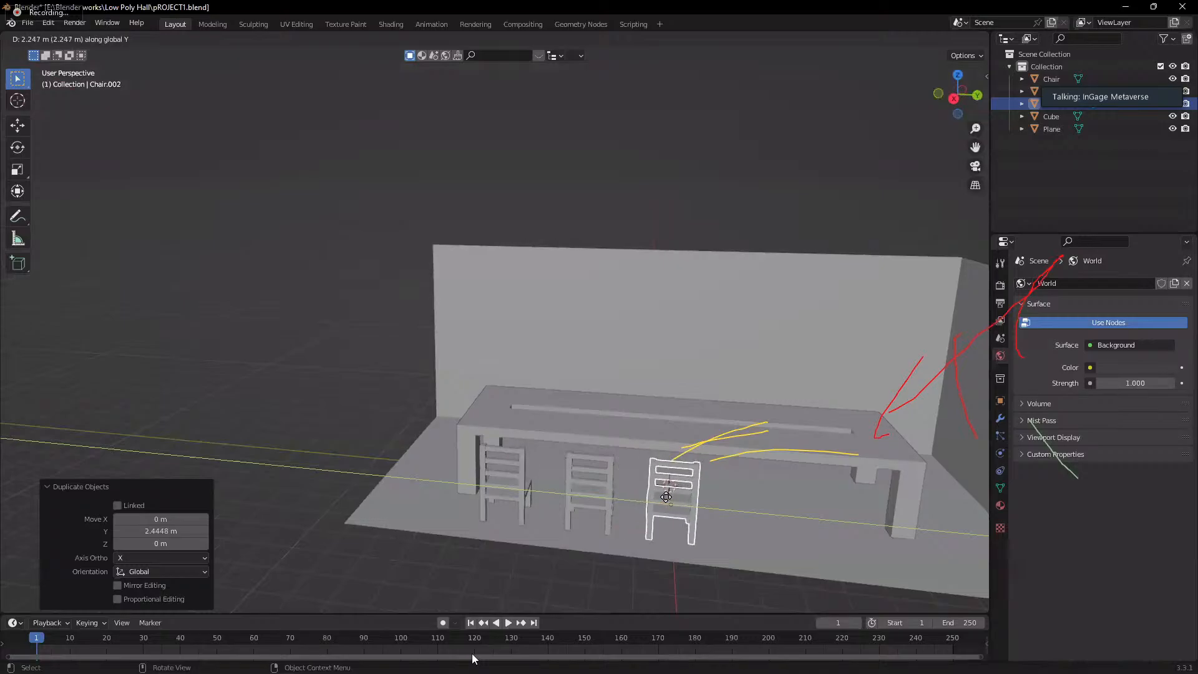
left_click(453, 493)
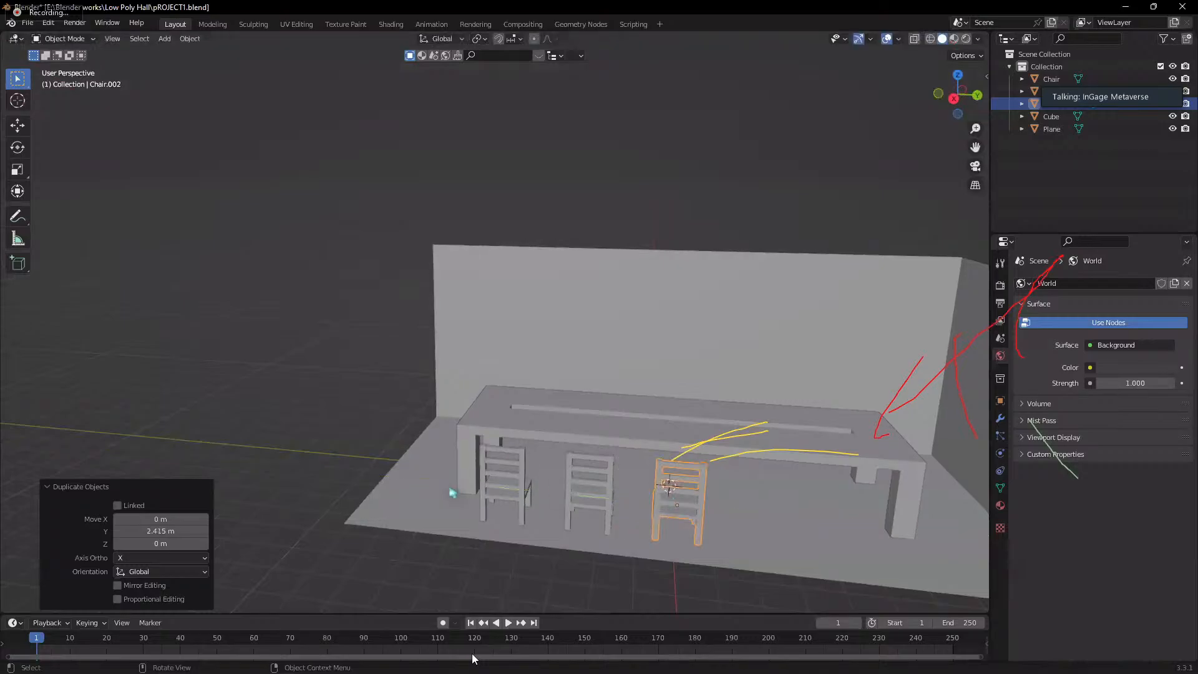
- Duplicate the third chair and place the fourth one about 2.06 m further along the Y axis
key("shift+d")
key("y")
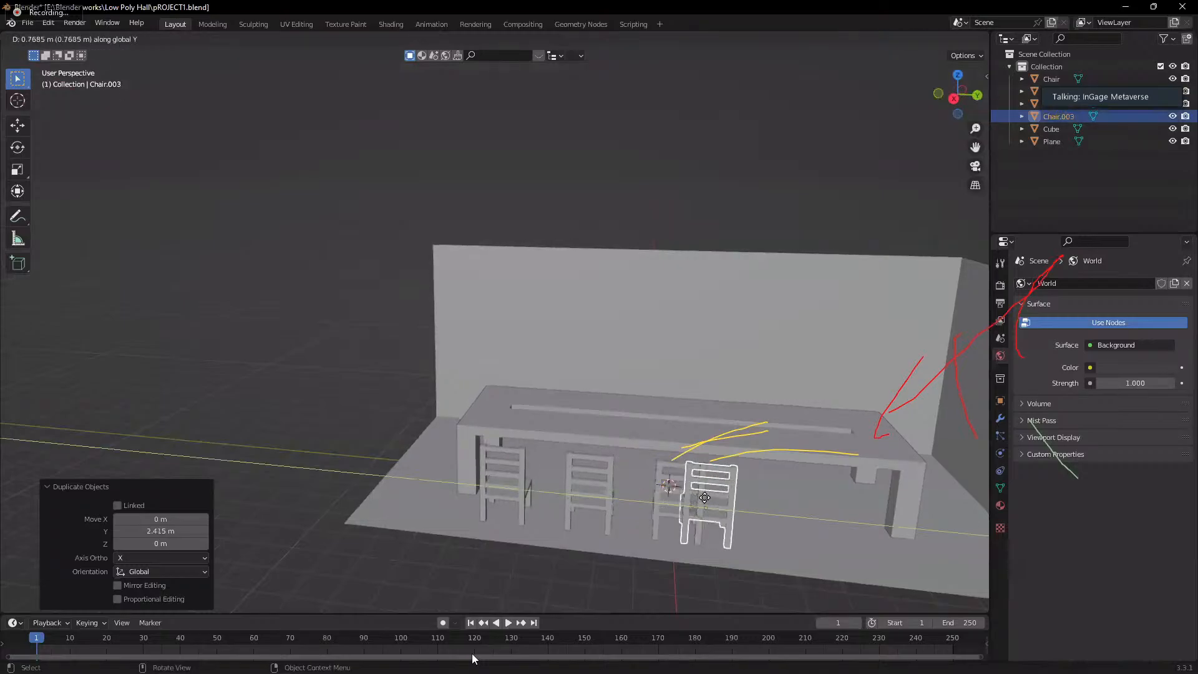
left_click(718, 493)
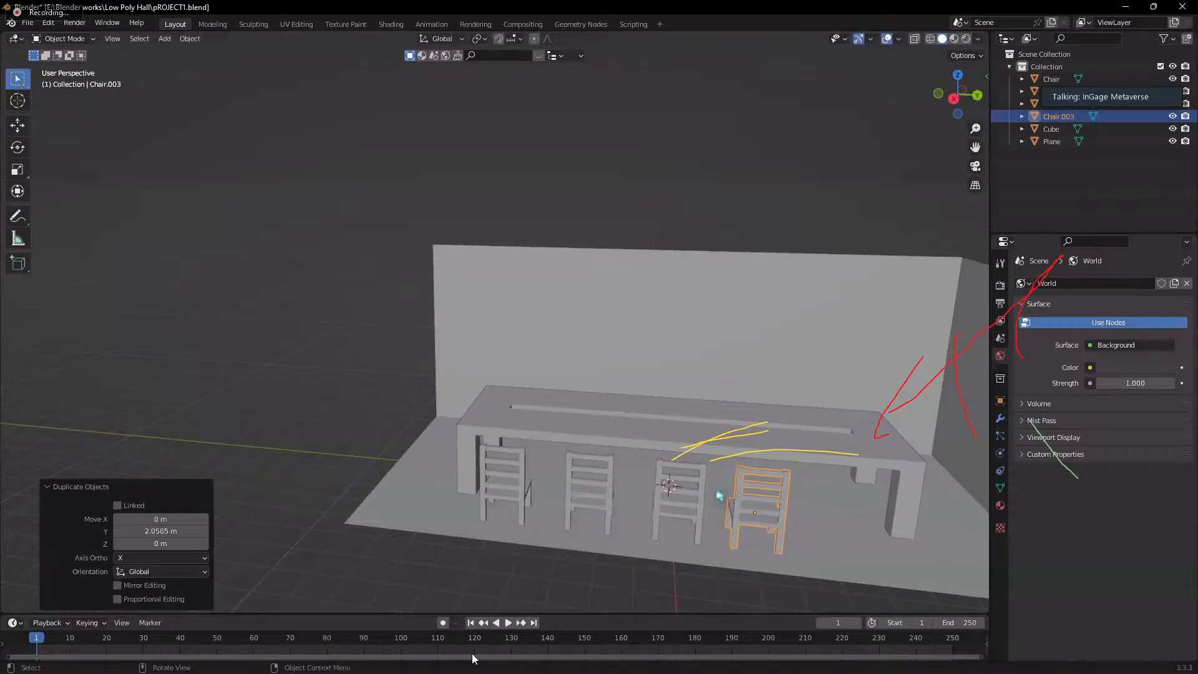
- Duplicate the fourth chair along the Y axis, placing the fifth about 2.1 m further toward the table's far end
scroll(729, 495, "down", 3)
mouse_move(729, 495)
middle_mouse_down()
mouse_move(701, 470)
mouse_move(748, 473)
mouse_move(724, 484)
middle_mouse_up()
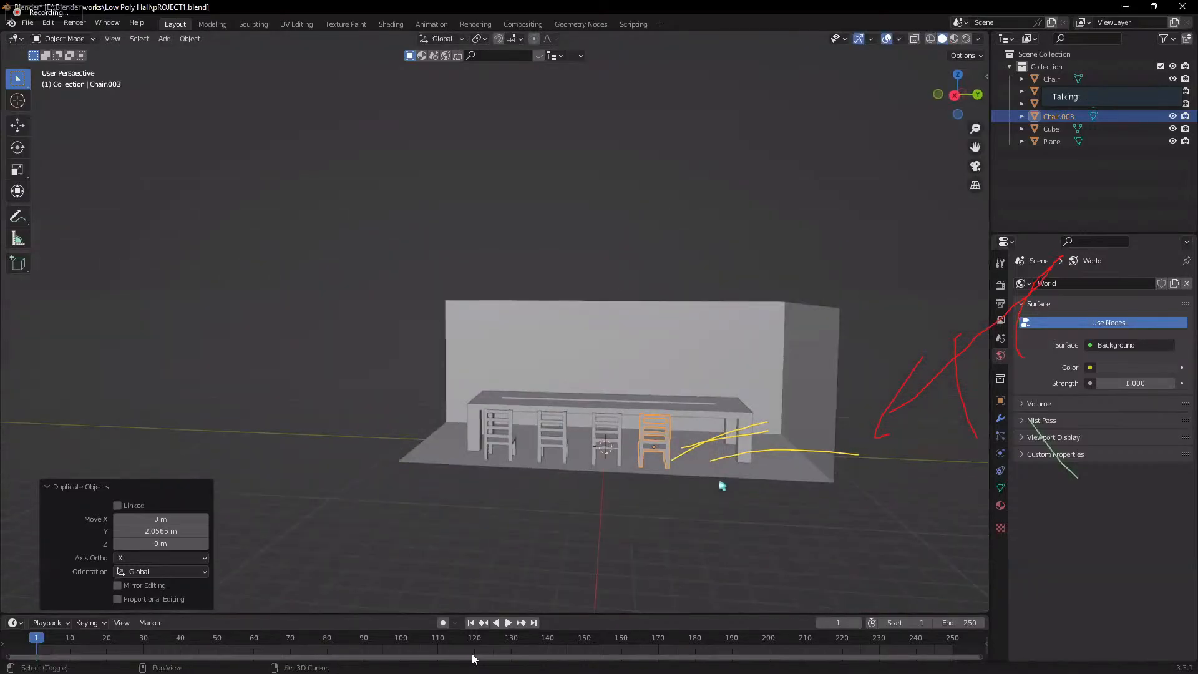
key("shift+d")
key("y")
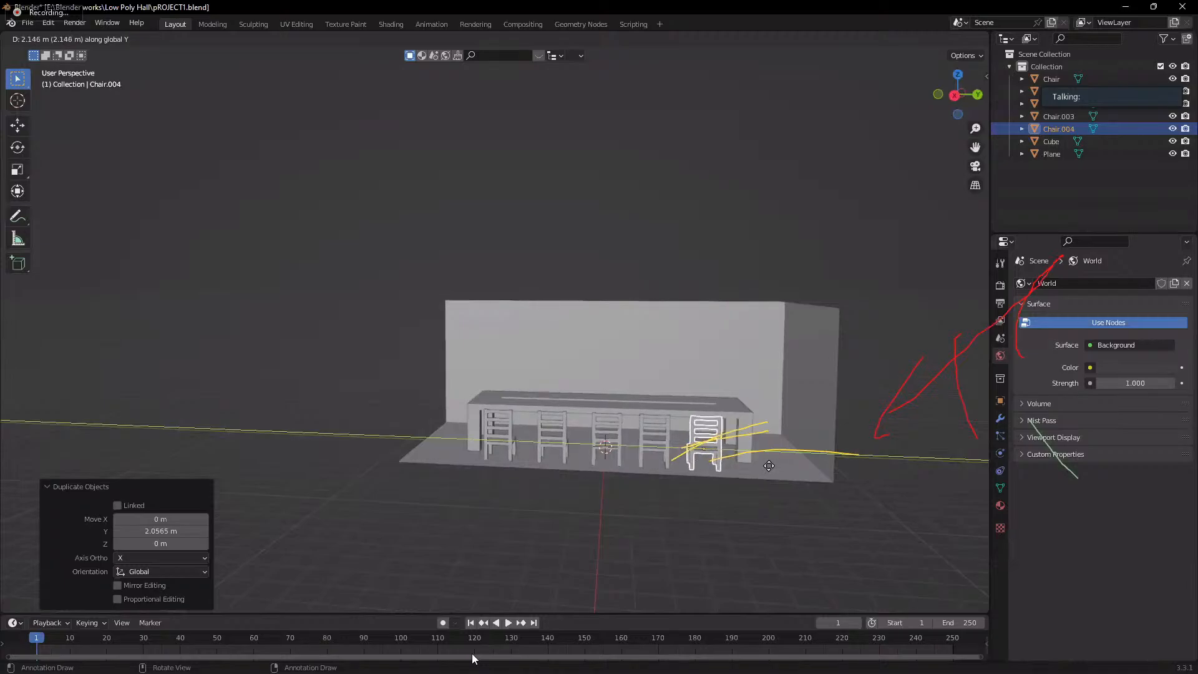
left_click(773, 466)
- Duplicate all five chairs beside the table and place the copies about -6.01 m along the X axis, on its opposite side
scroll(463, 434, "down", 3)
middle_click_drag(463, 434, 555, 416)
left_click(598, 443)
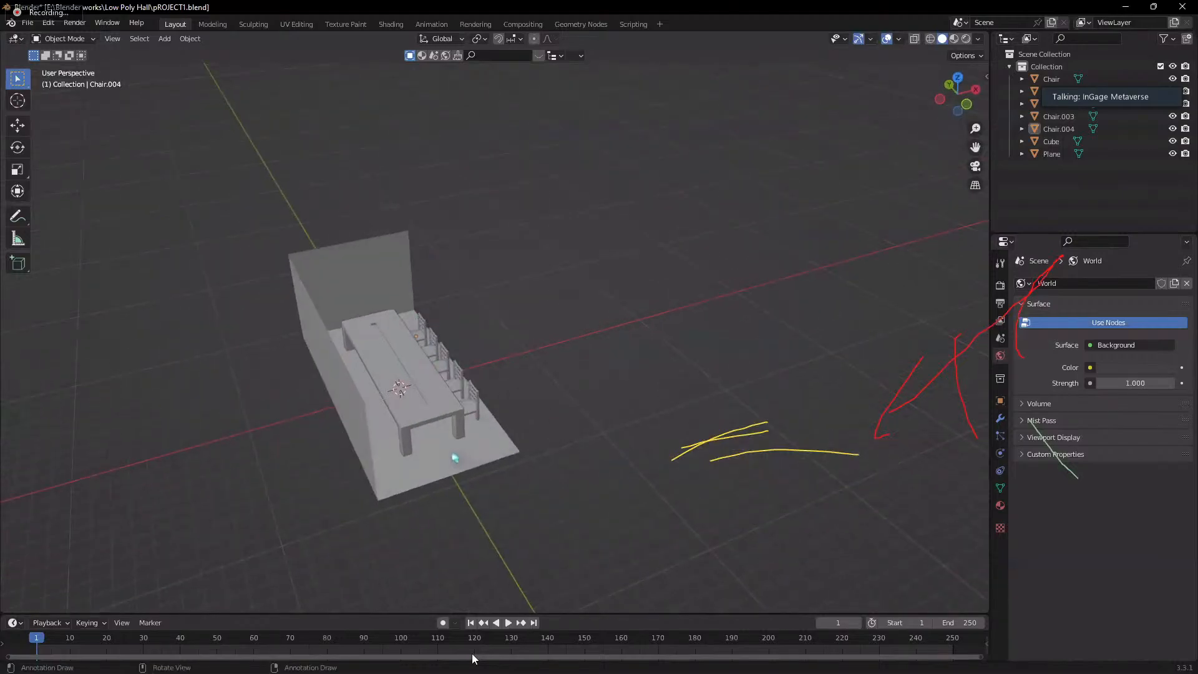
middle_click_drag(458, 460, 422, 423)
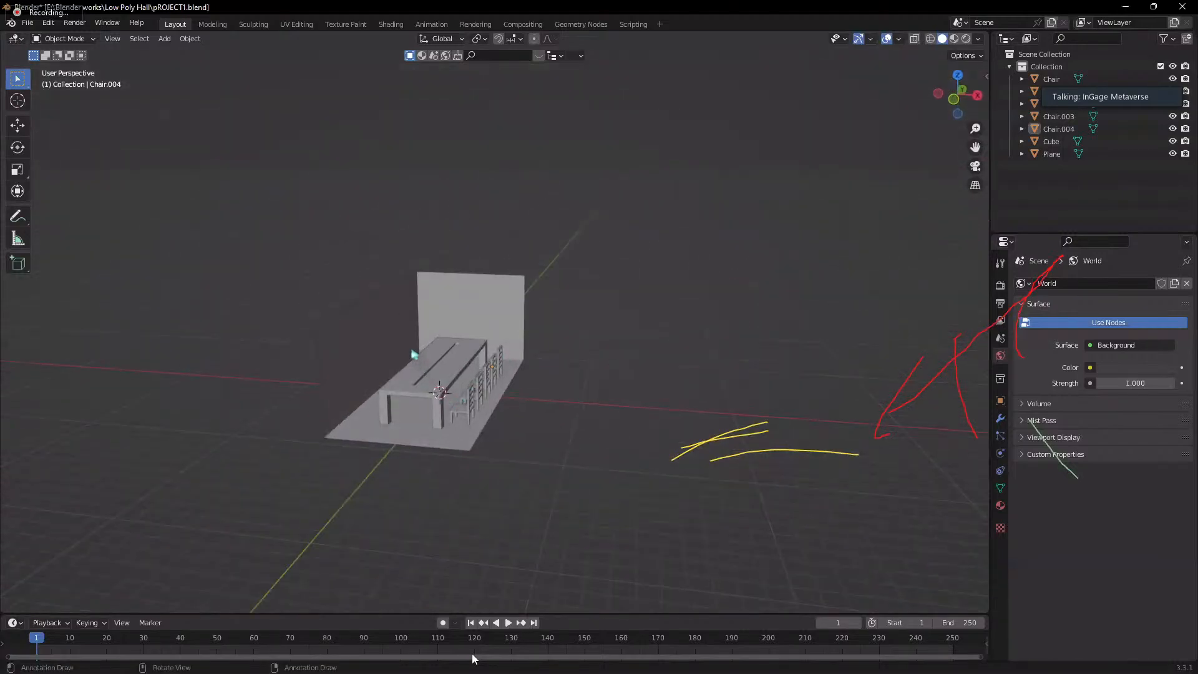
middle_click_drag(417, 411, 474, 404)
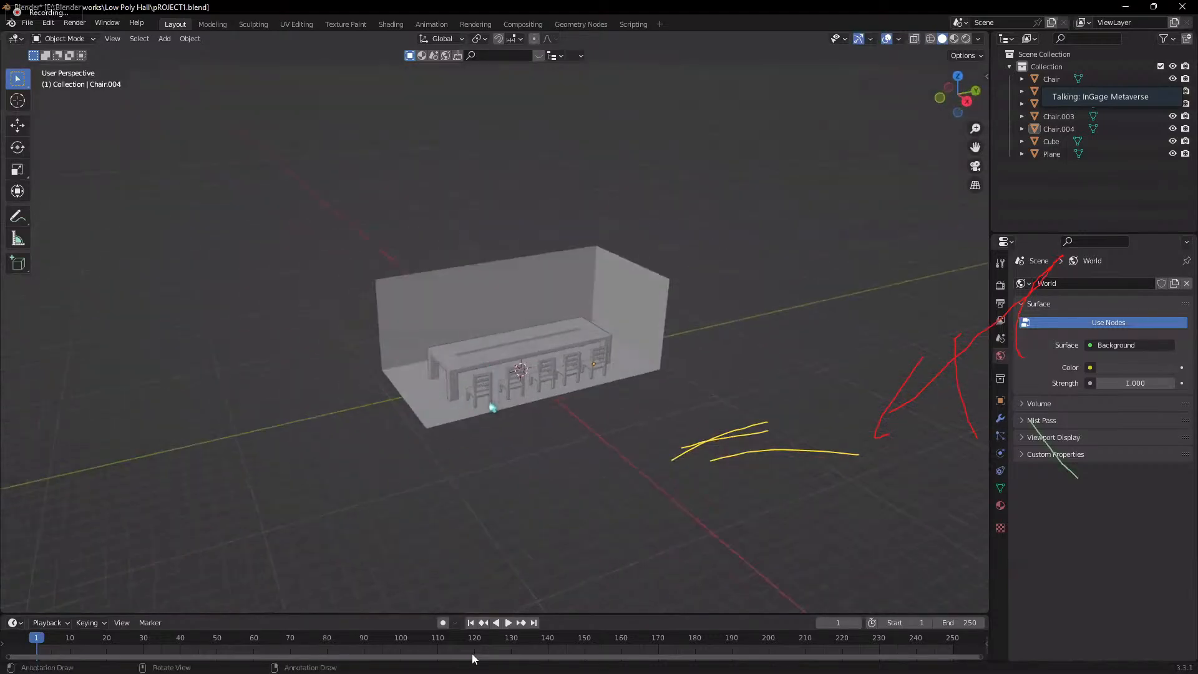
left_click(493, 379, "shift")
left_click(518, 379, "shift")
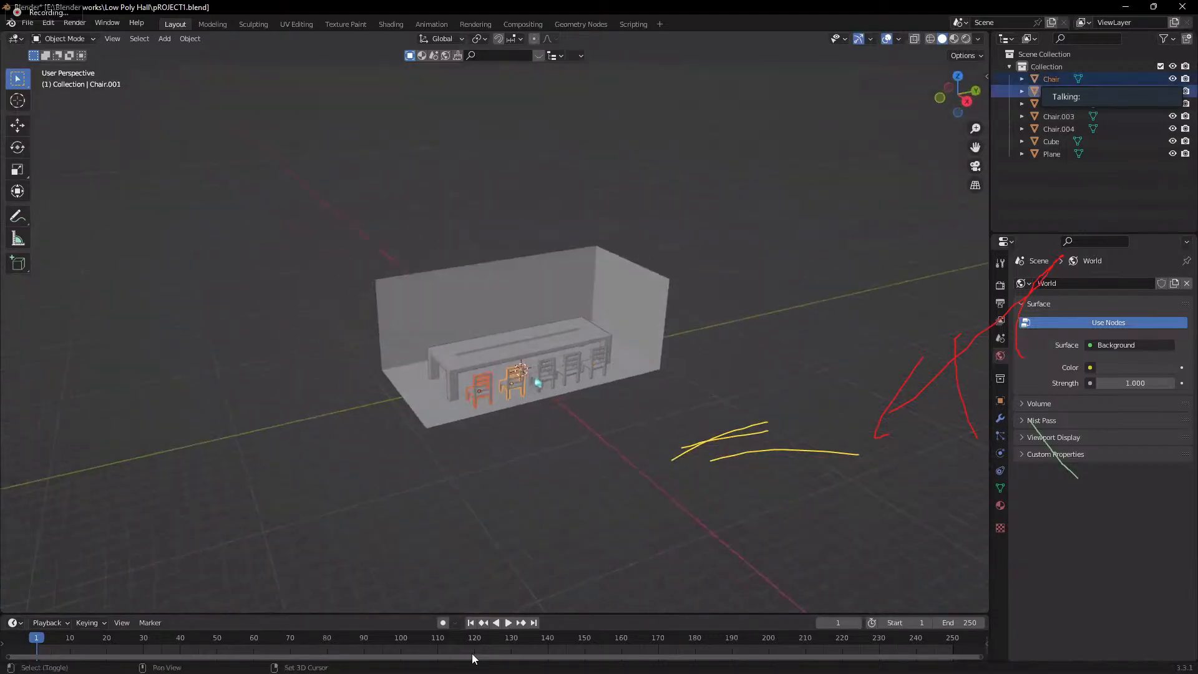
left_click(547, 372, "shift")
left_click(570, 364, "shift")
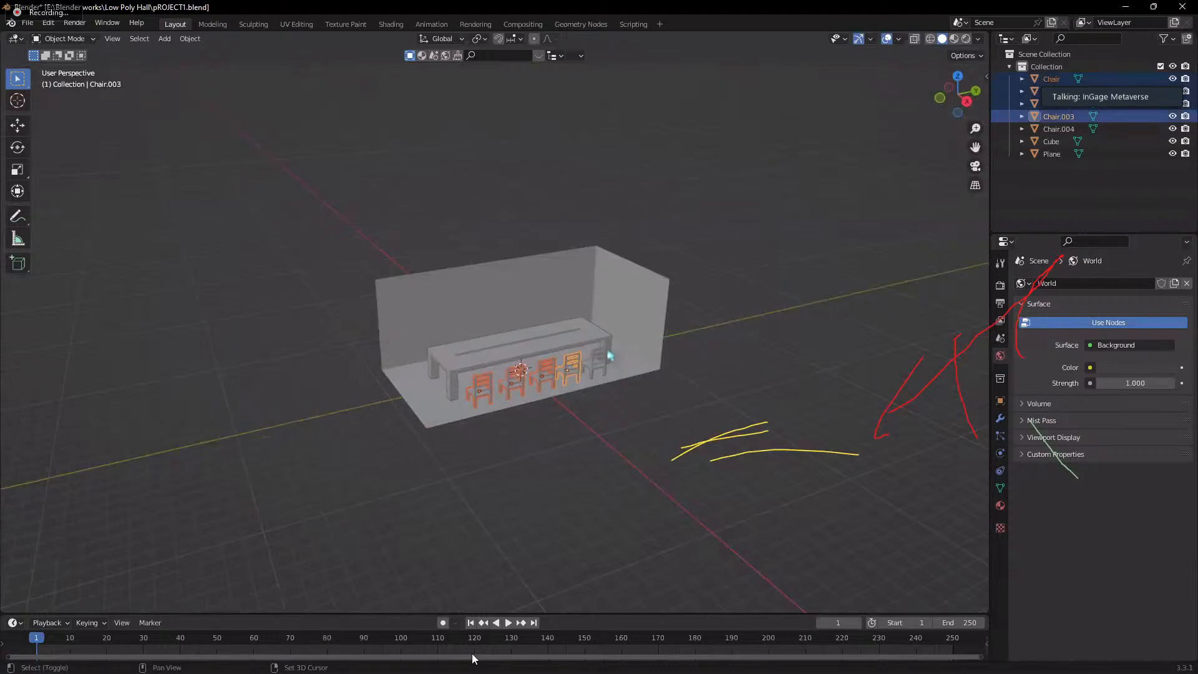
left_click(608, 356, "shift")
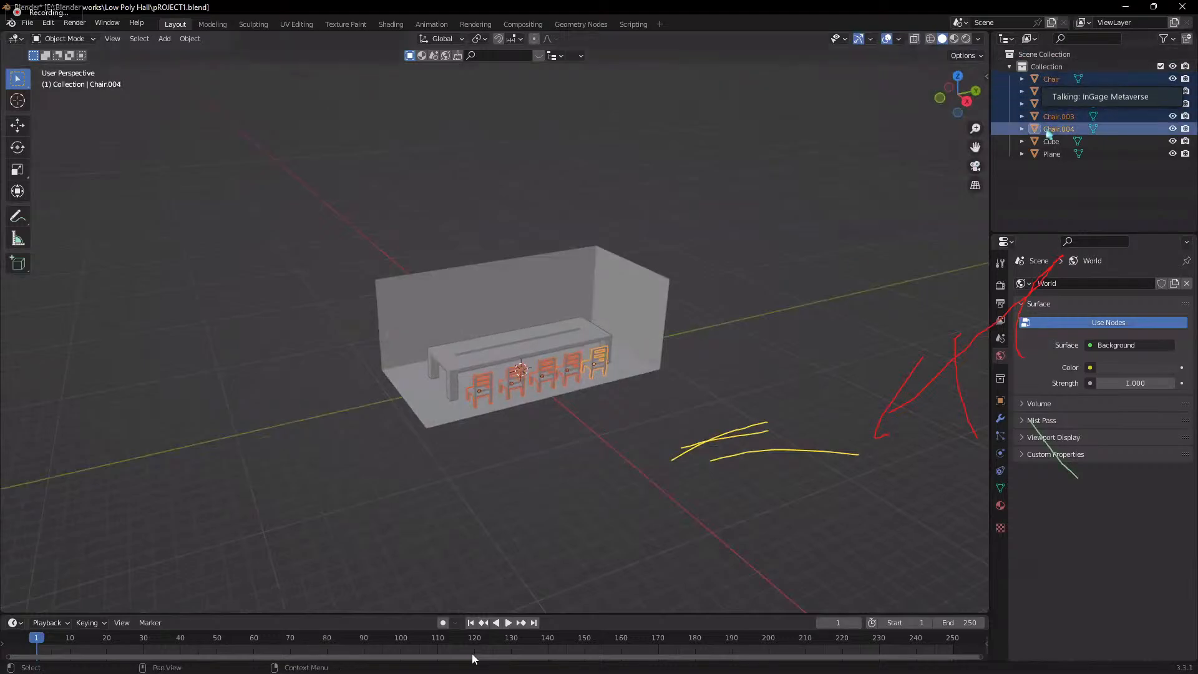
middle_click_drag(532, 433, 635, 451)
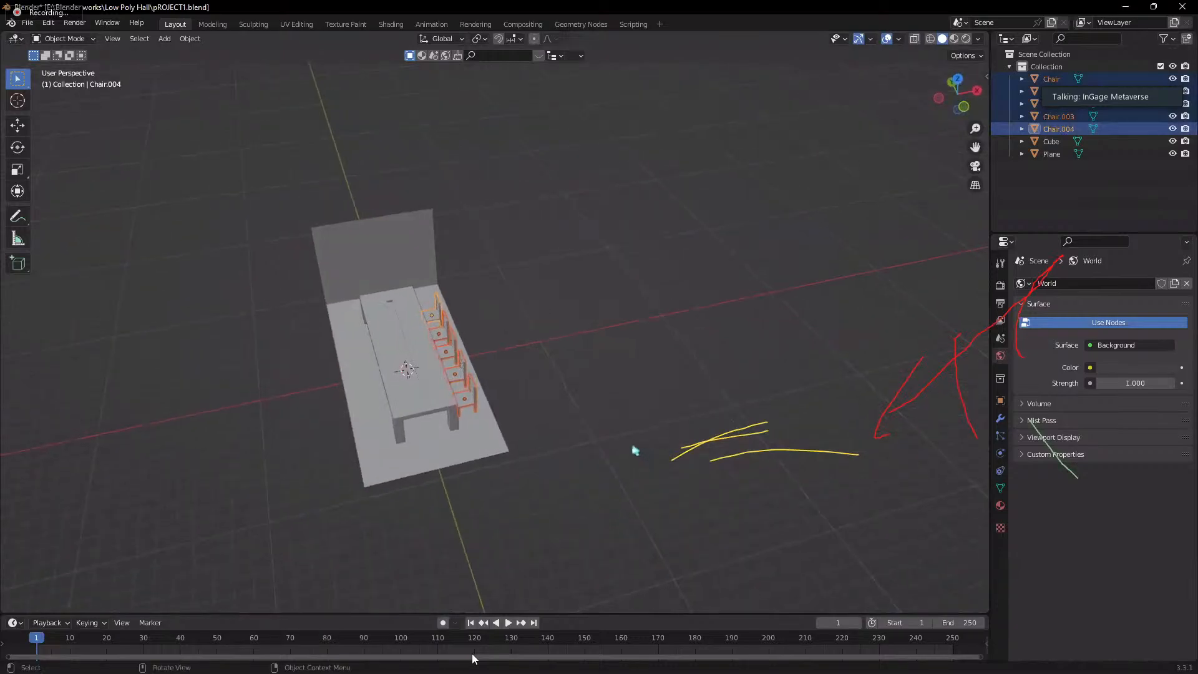
key("shift+d")
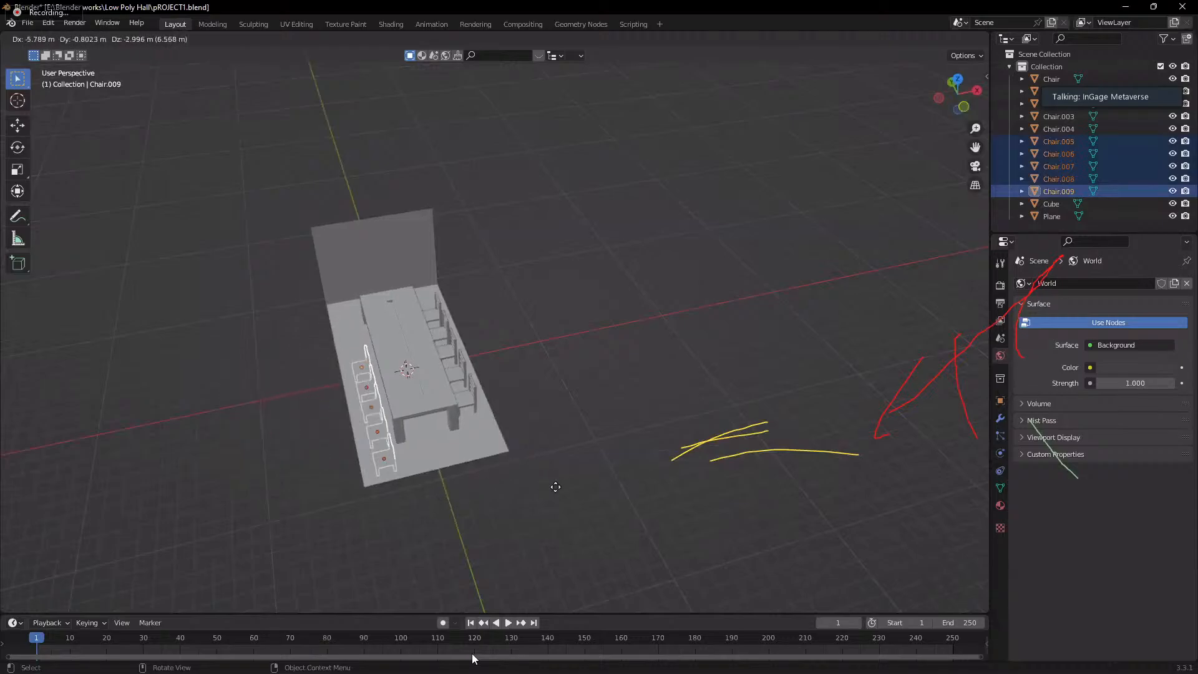
key("x")
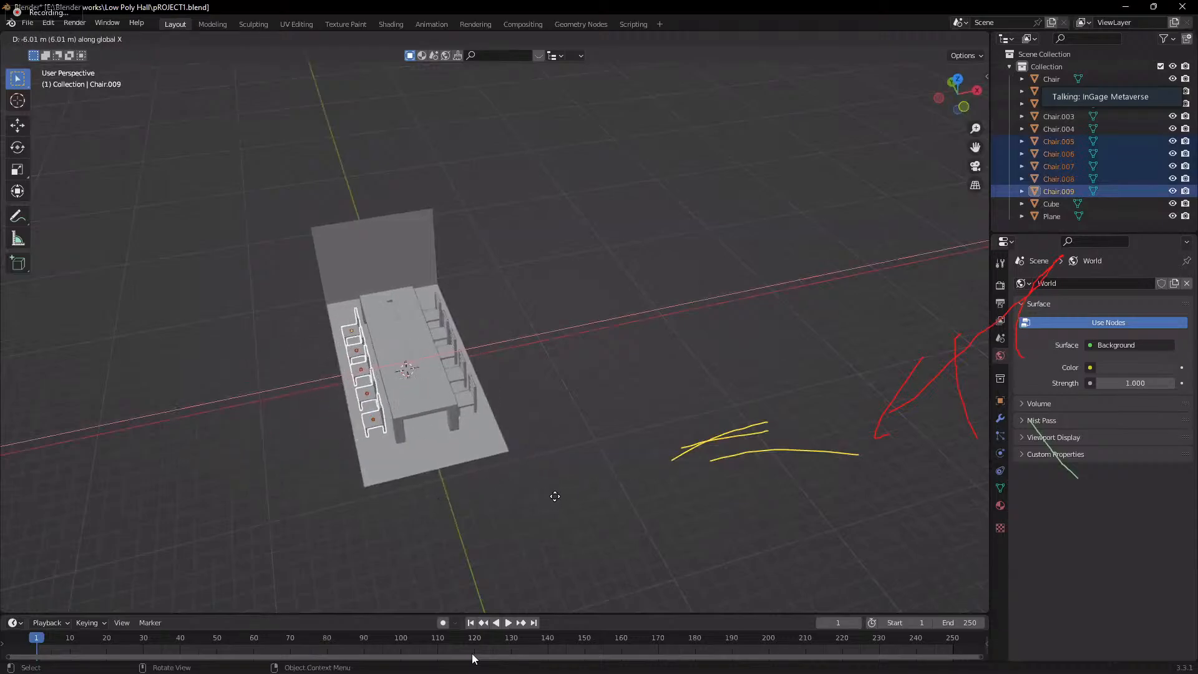
left_click(559, 502)
middle_click_drag(575, 494, 360, 415)
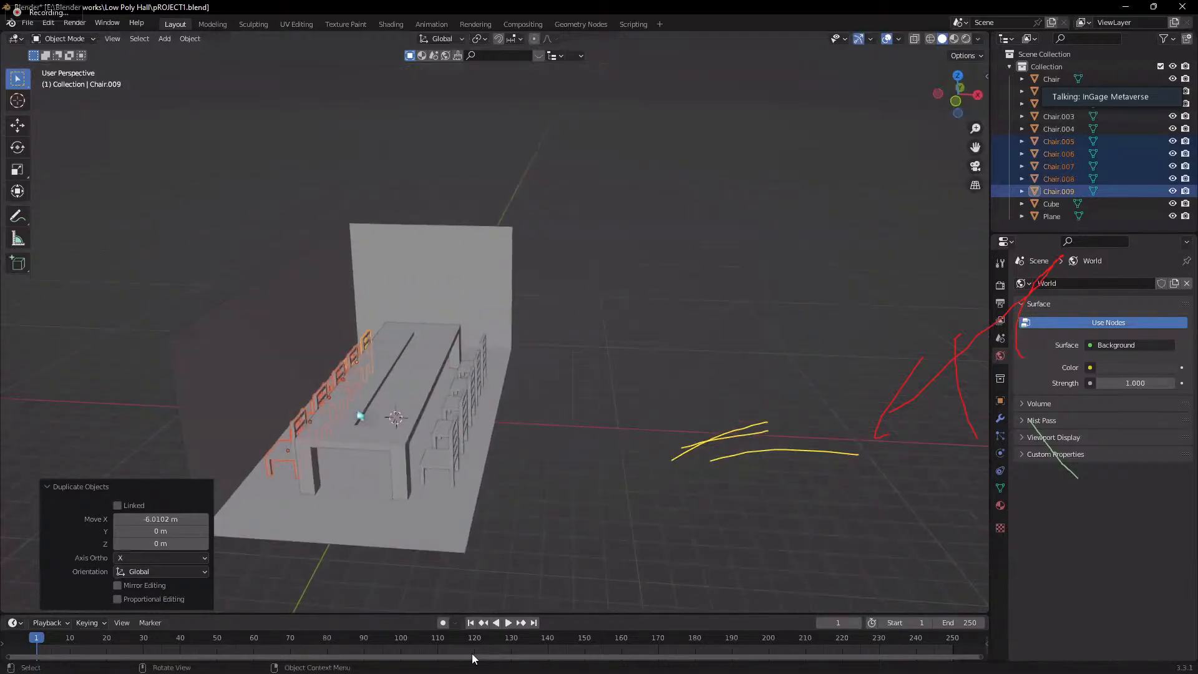
middle_click_drag(437, 486, 499, 291)
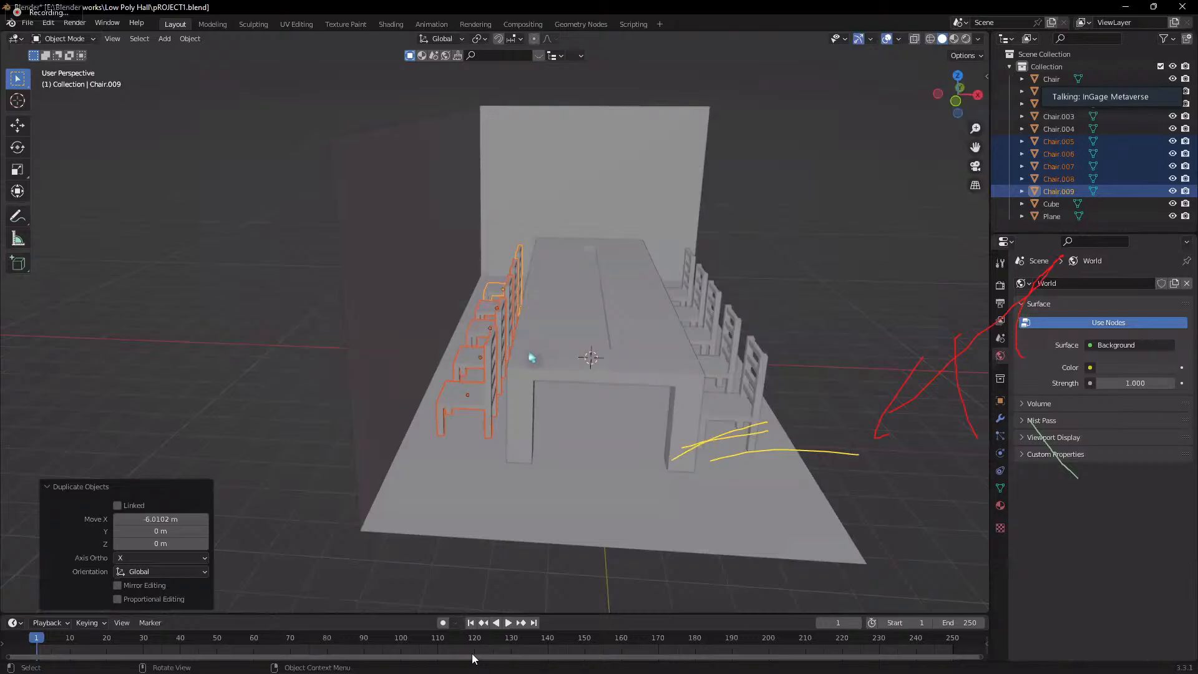
key("r")
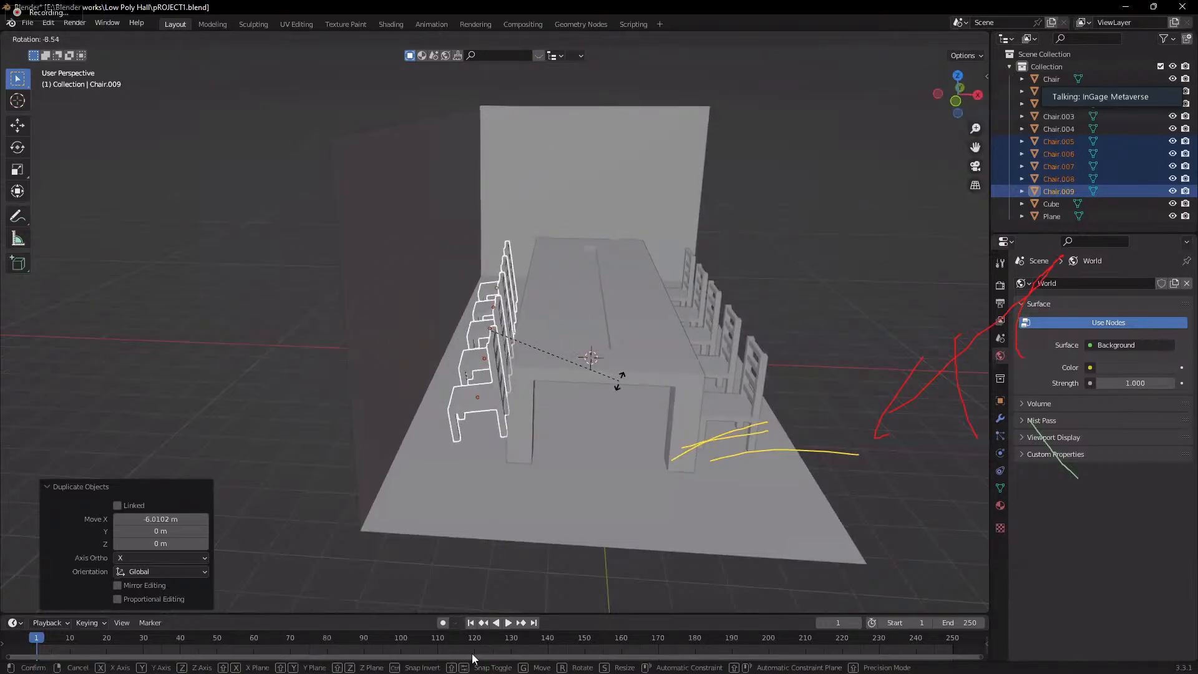
left_click(473, 654)
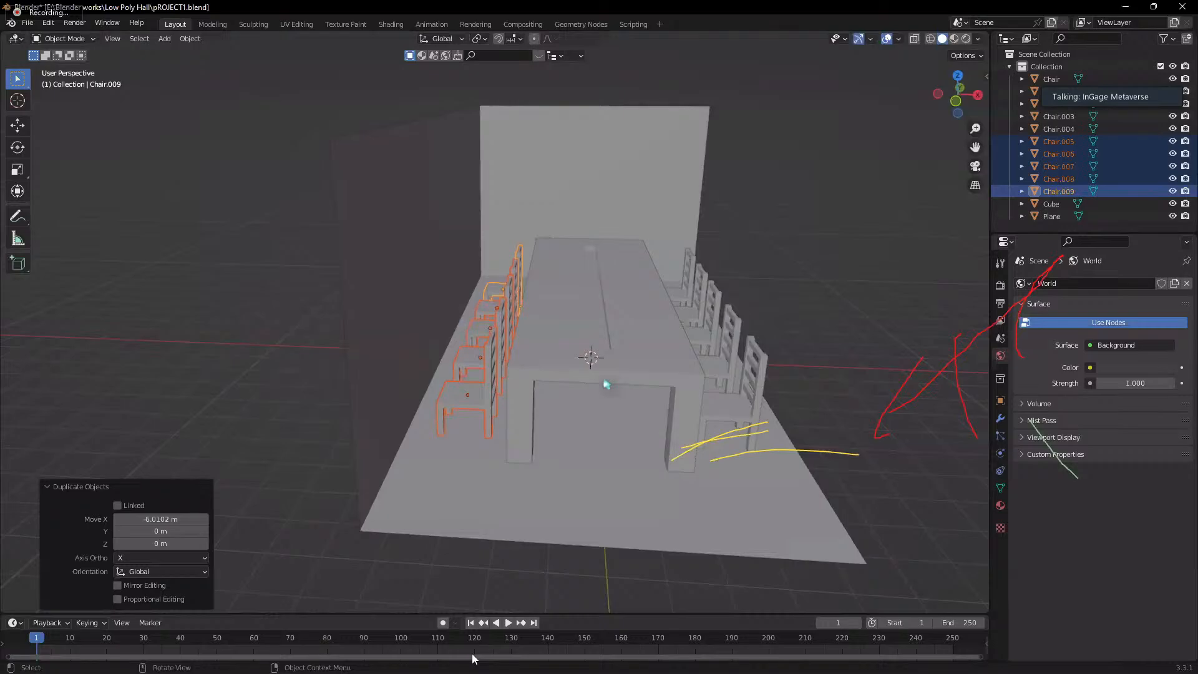
key("r")
key("x")
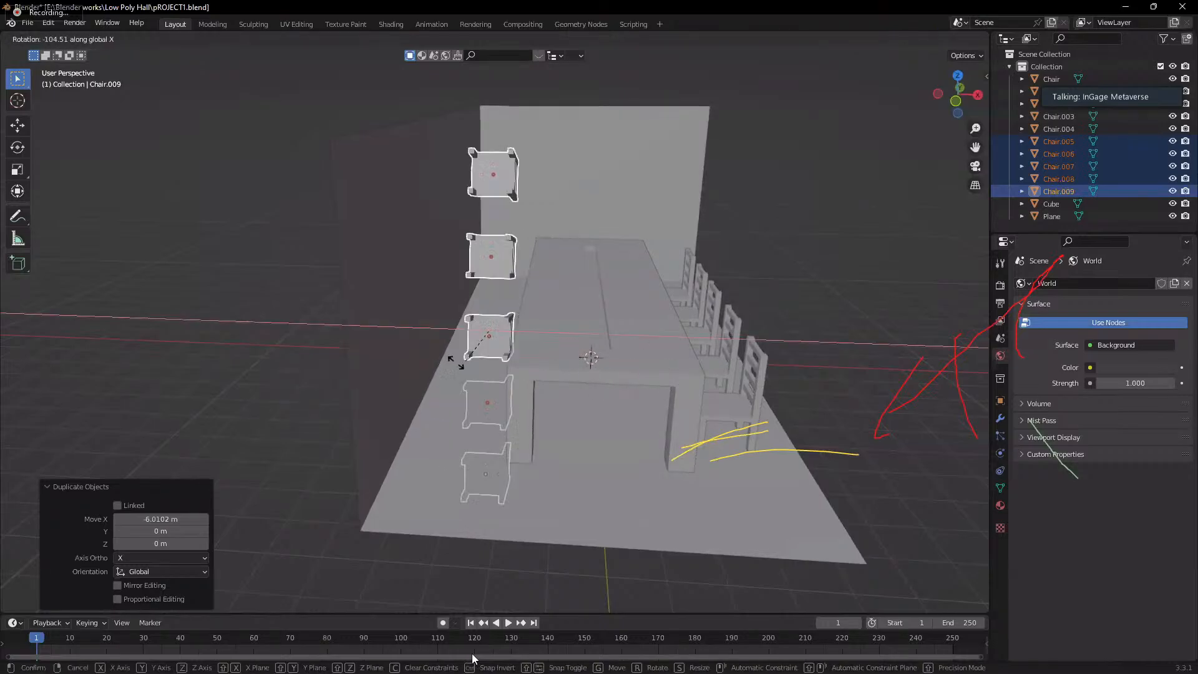
key("y")
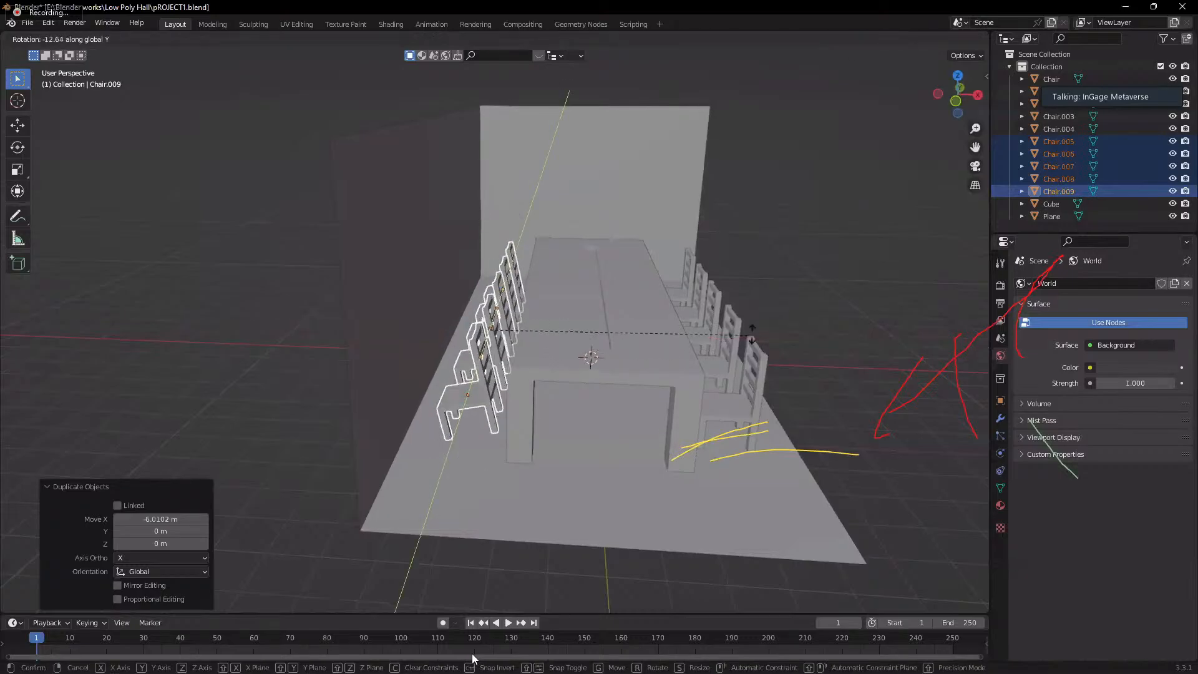
left_click(471, 654)
- Rotate the five copied chairs freehand by about -178° around the Z axis to face the table, and clear the selection
key("r")
key("z")
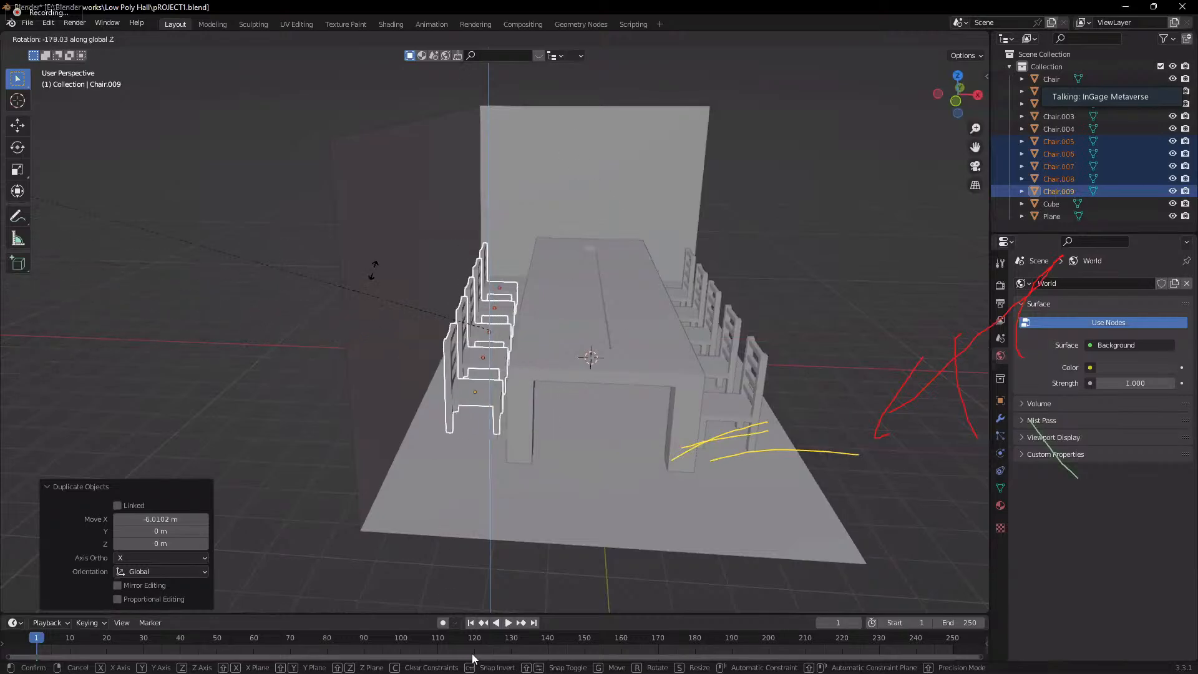
left_click(385, 243)
left_click(727, 433)
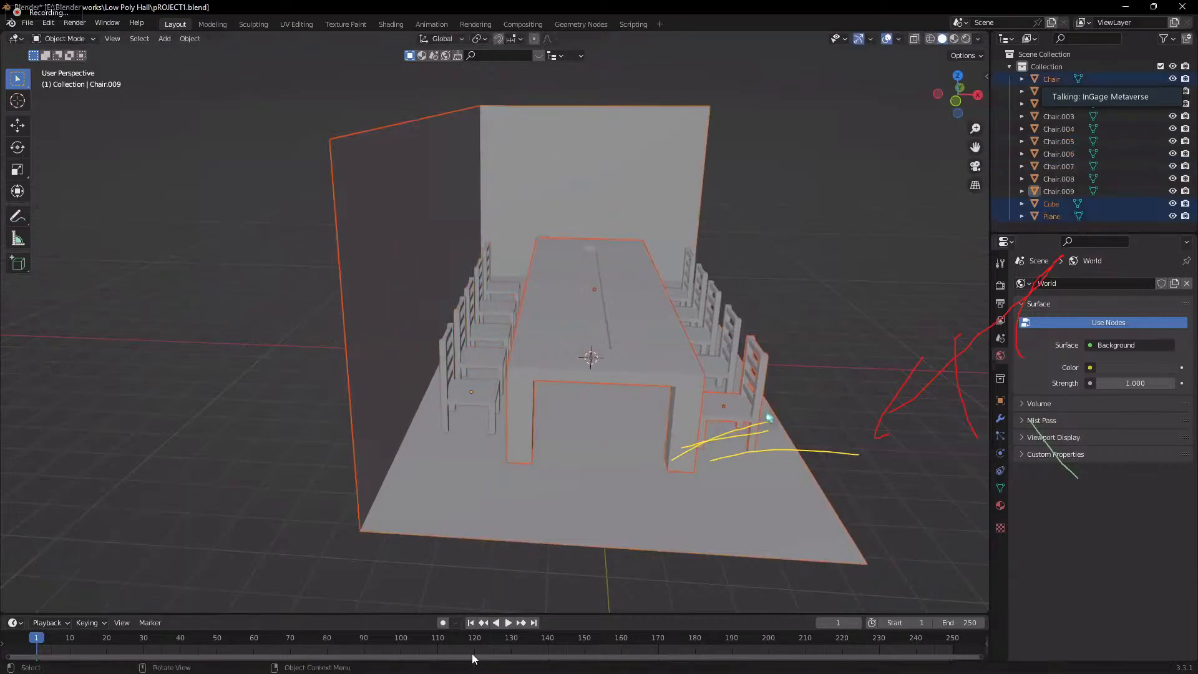
left_click(896, 294)
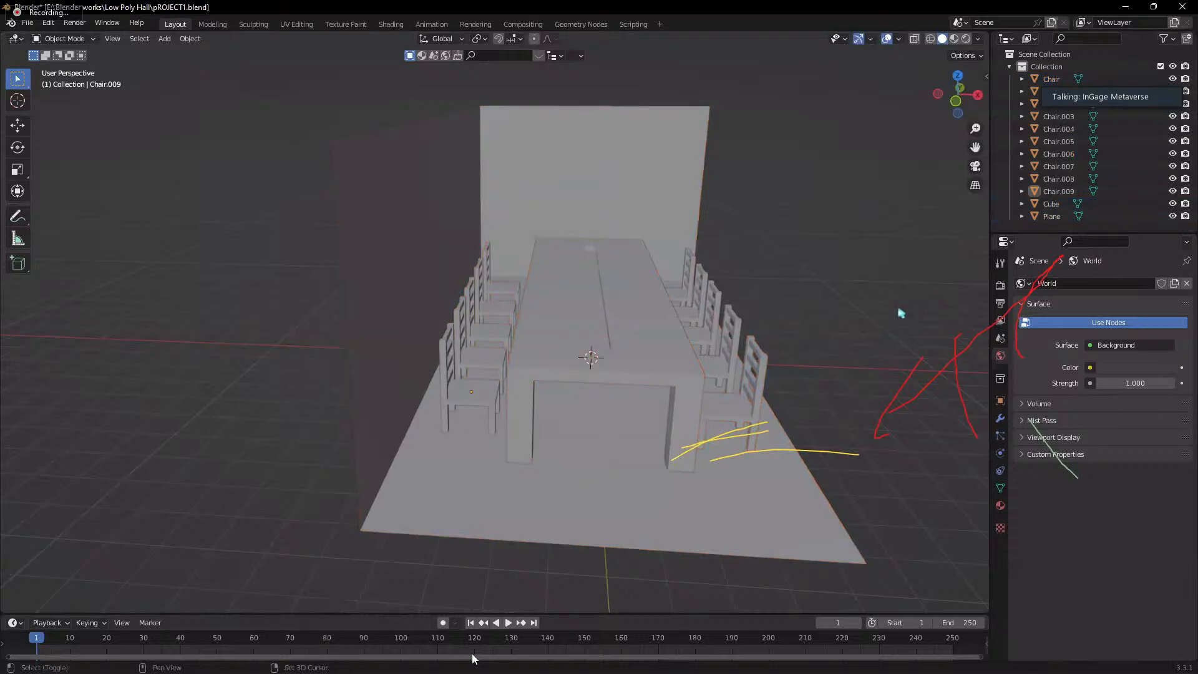
- Undo the freehand Z rotation and the selection changes so the five copied chairs are selected in their duplicated orientation
middle_click_drag(901, 312, 478, 379)
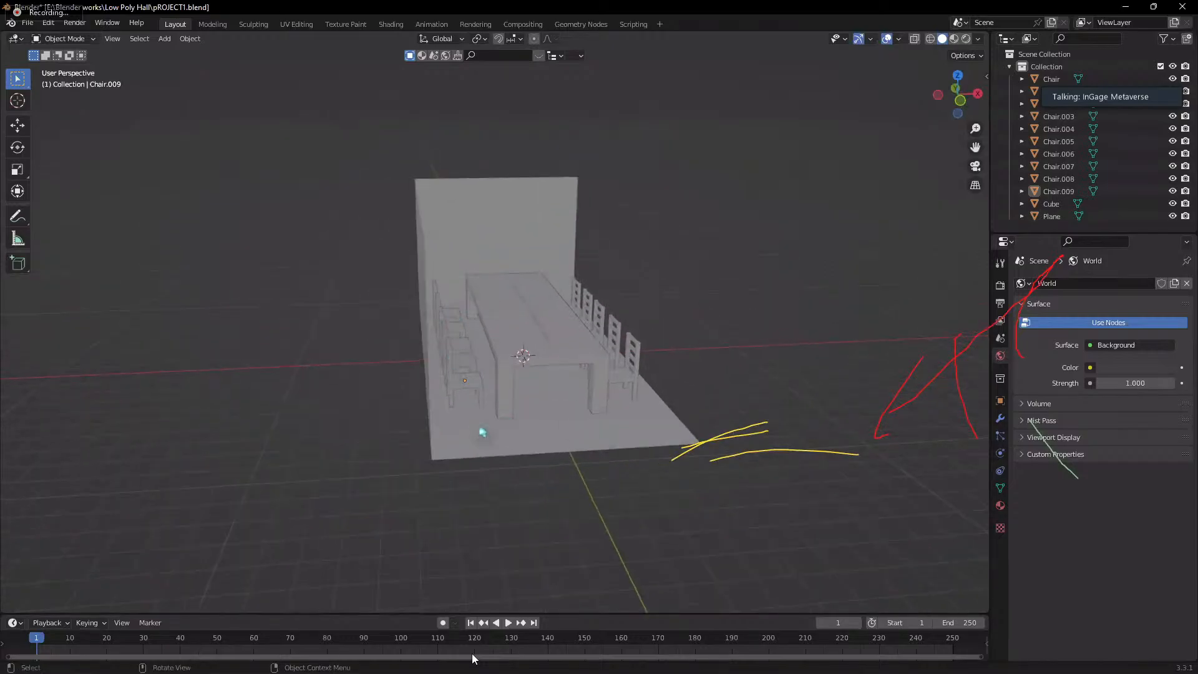
scroll(487, 406, "up", 3)
scroll(489, 394, "down", 2)
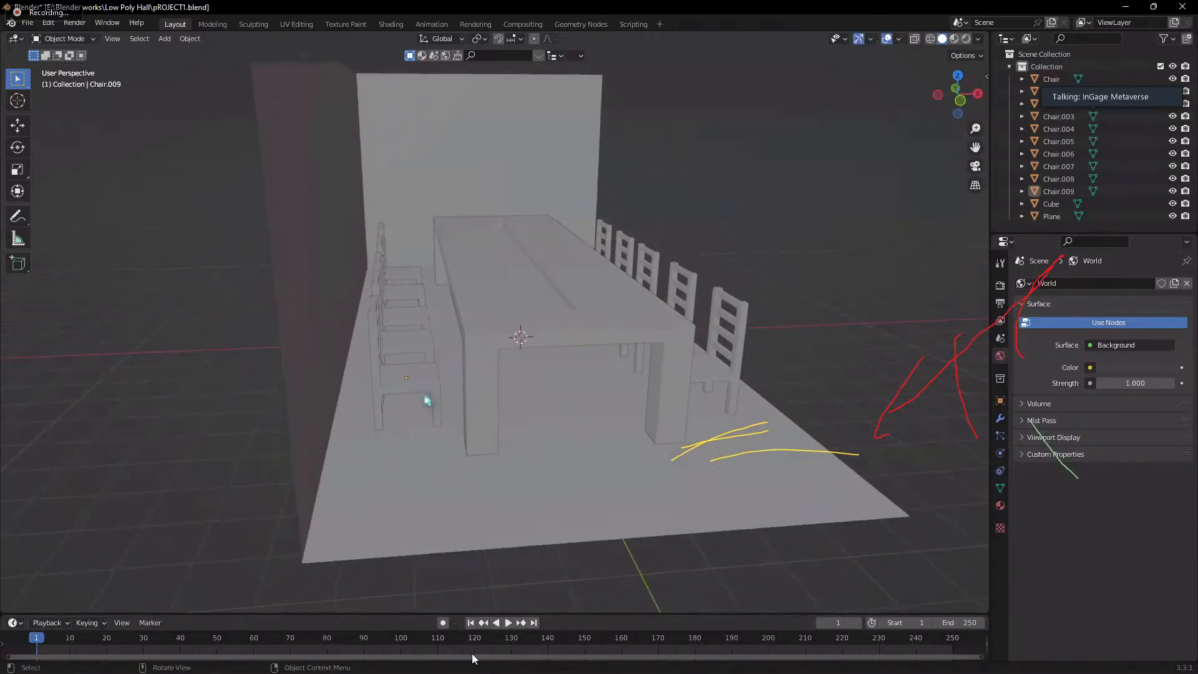
left_click(429, 418, "ctrl")
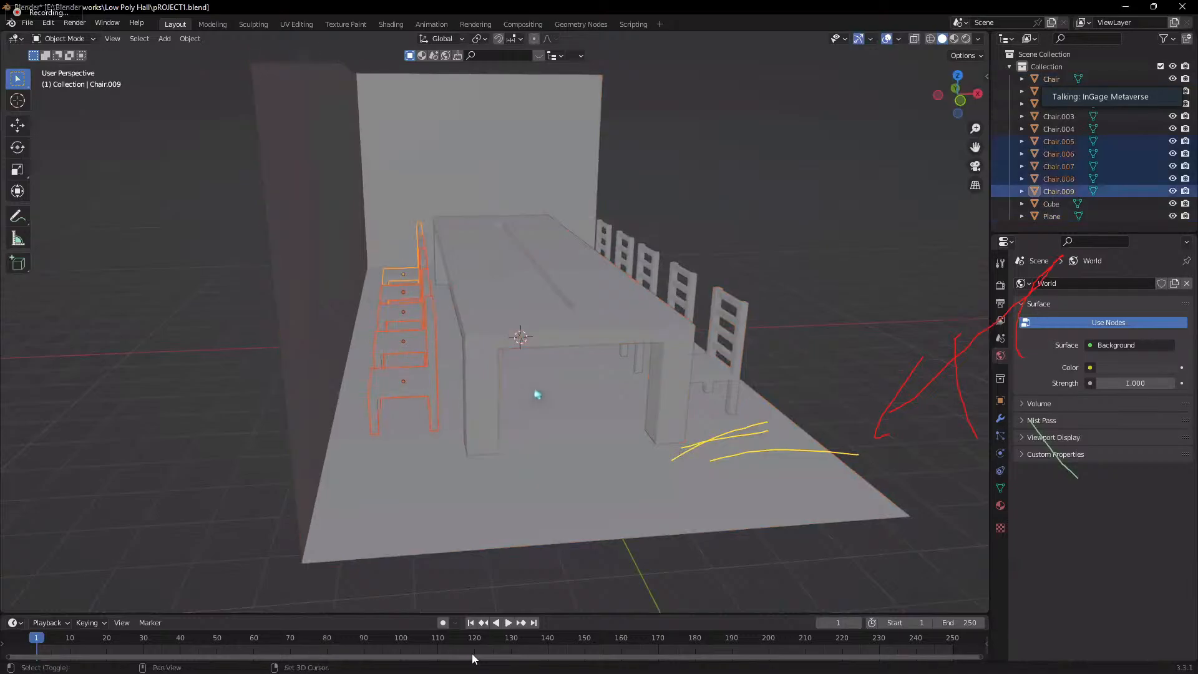
middle_click_drag(569, 414, 490, 418, "shift")
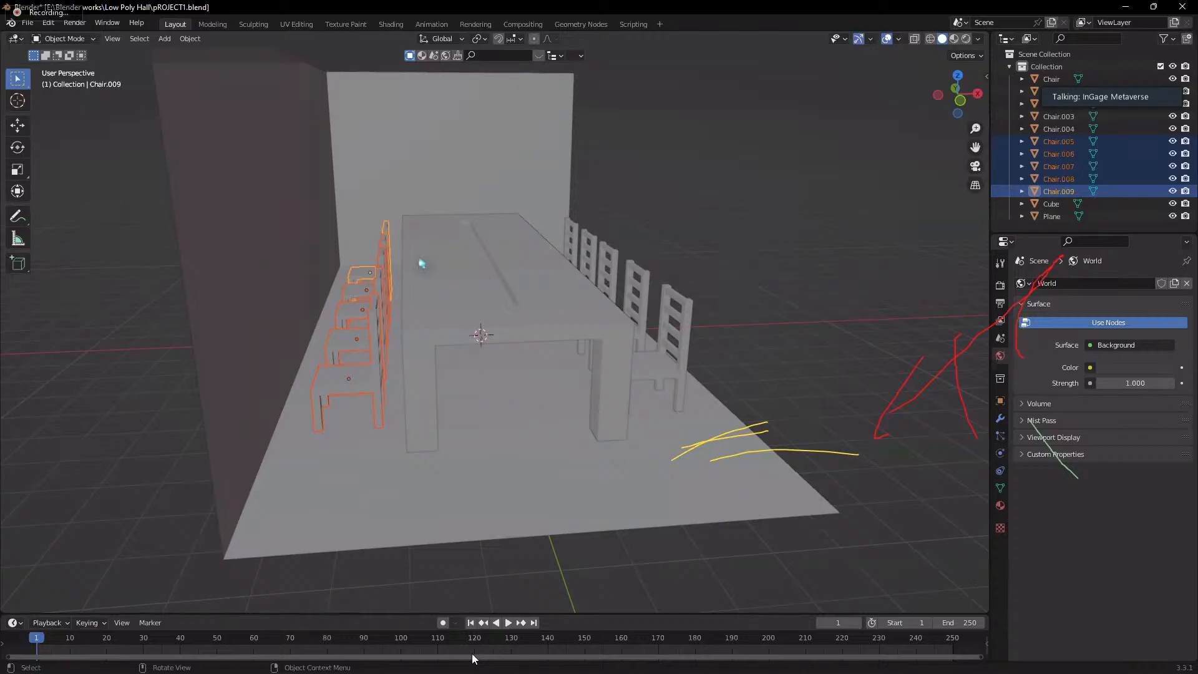
- Try rotating the five copied chairs around the Z axis by 90° and by -90°
key("r")
type("z")
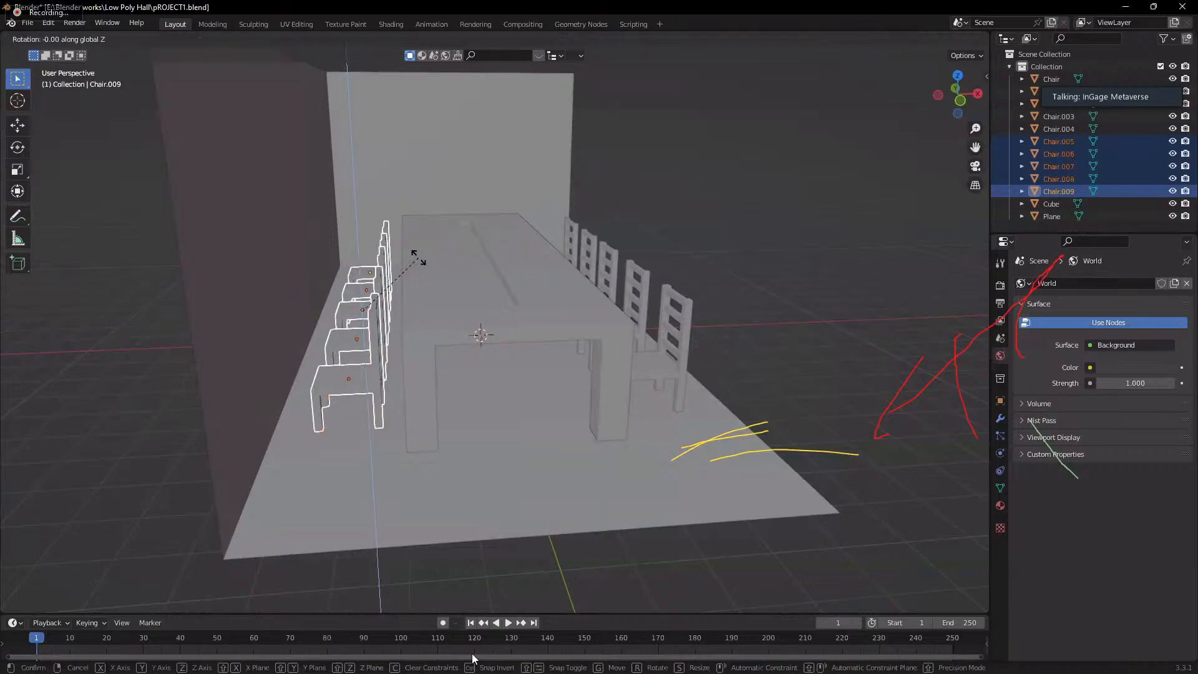
type("90")
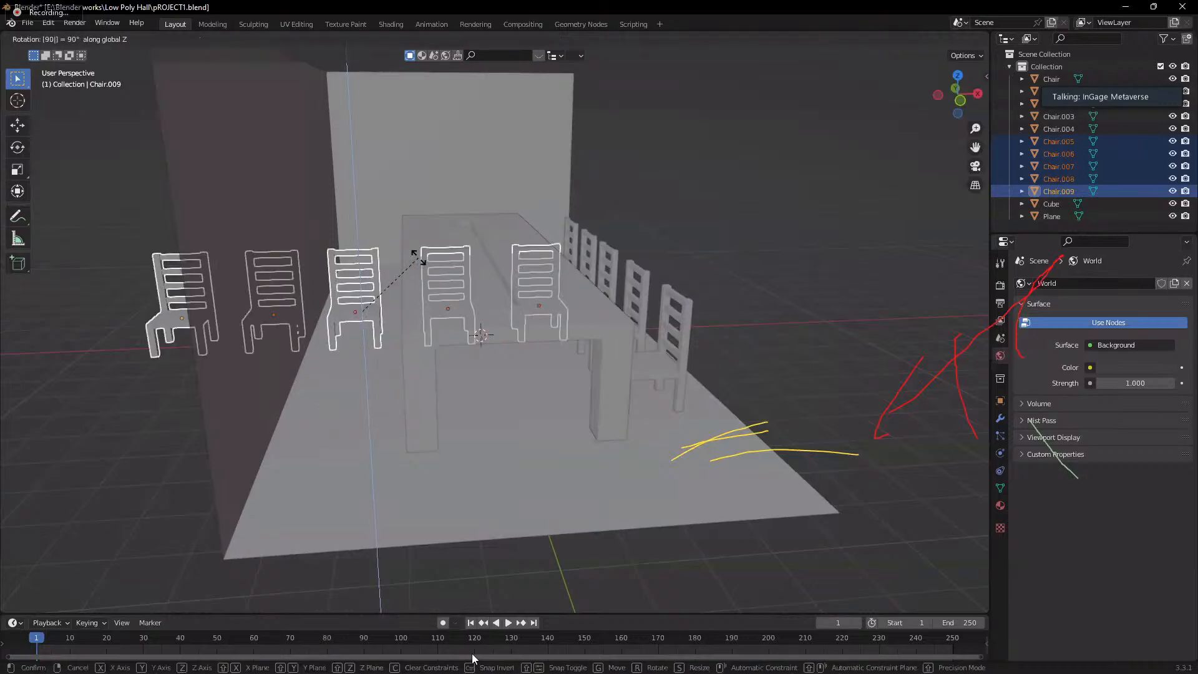
key("BackSpace")
key("BackSpace")
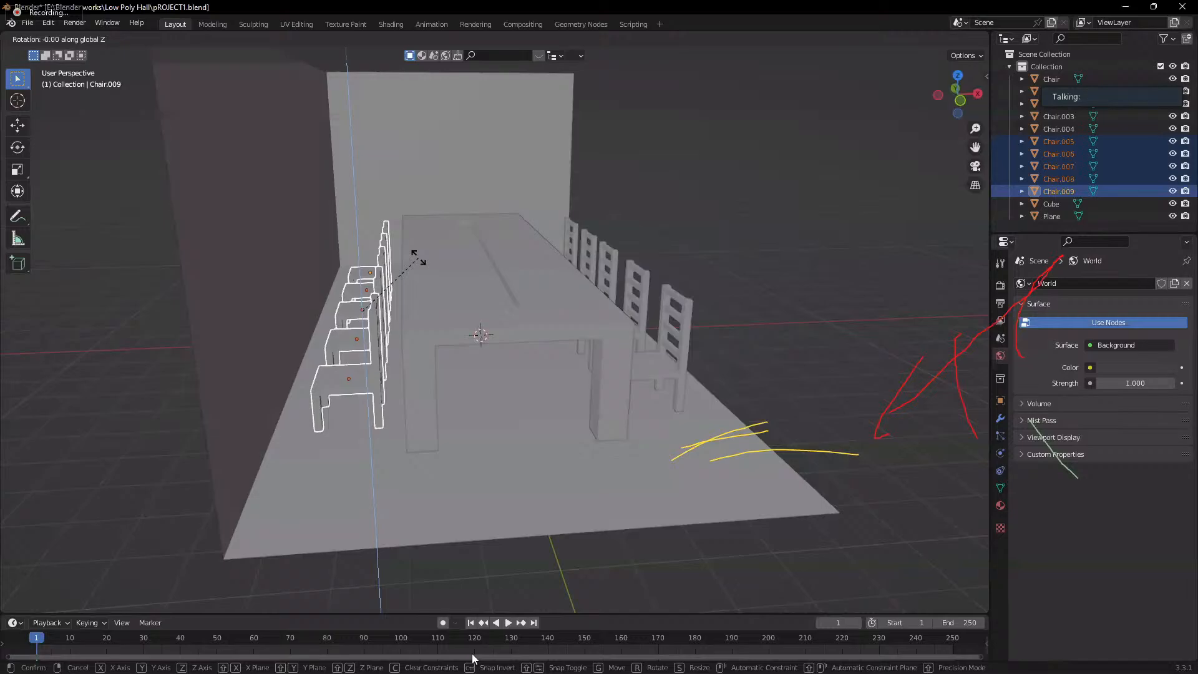
key("Escape")
key("r")
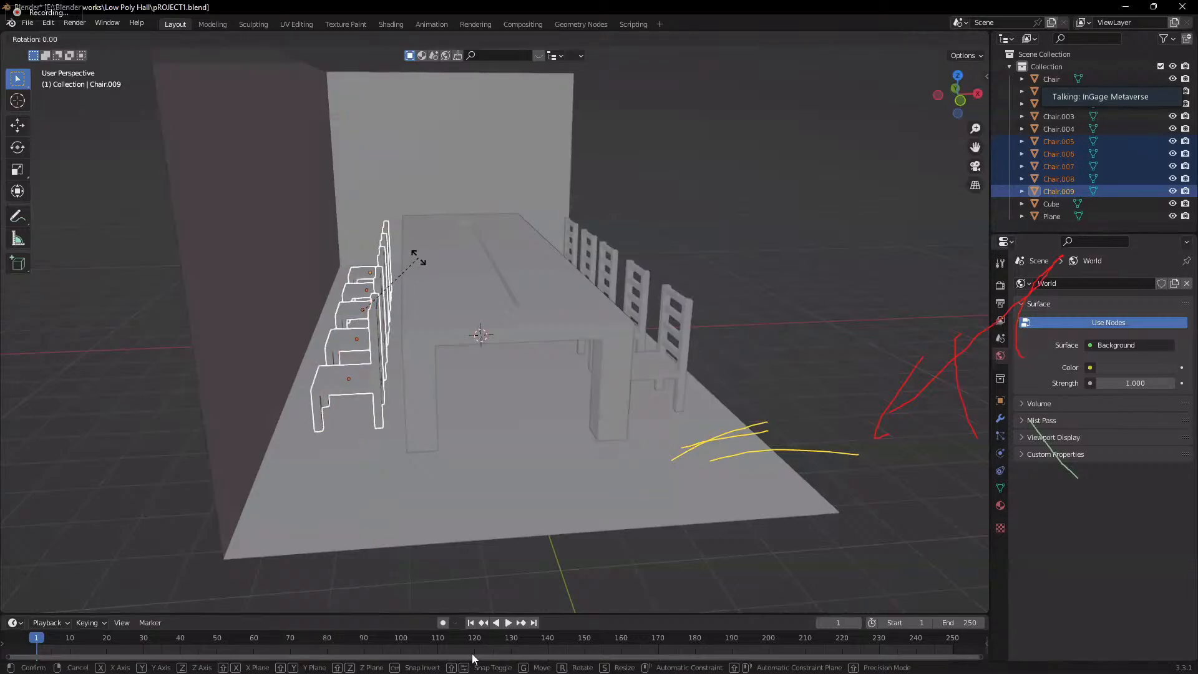
type("z")
type("-90")
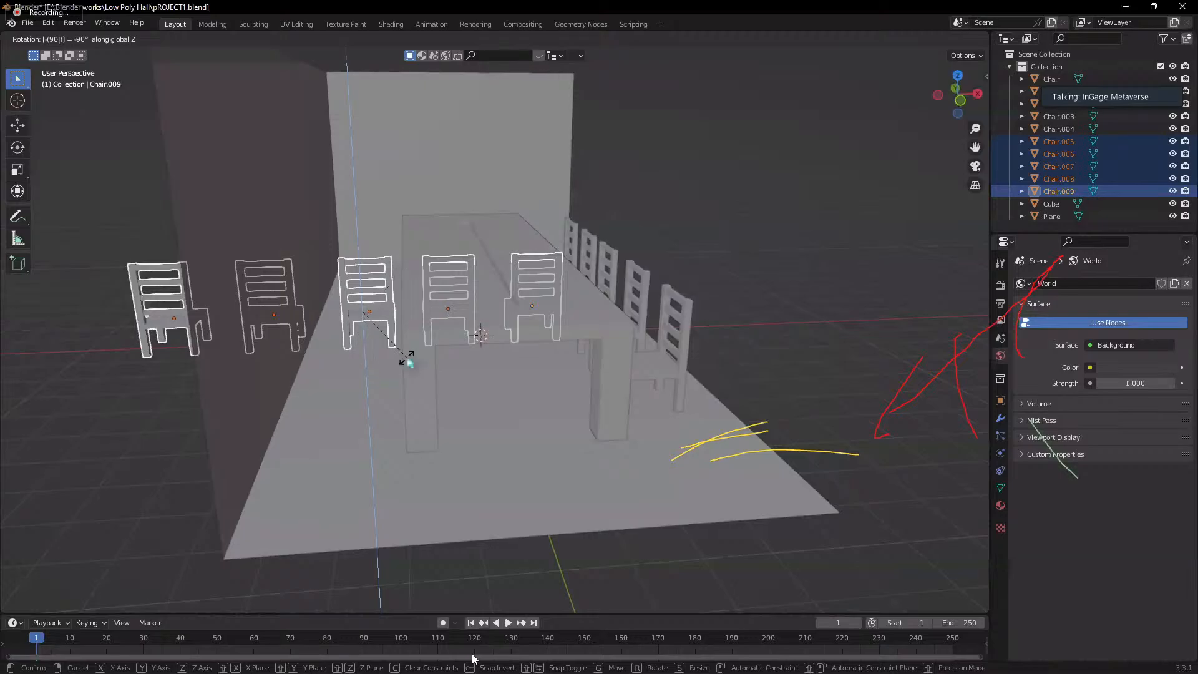
key("Return")
- Rotate the five copied chairs exactly 180° around the Z axis so they face the table
type("rz")
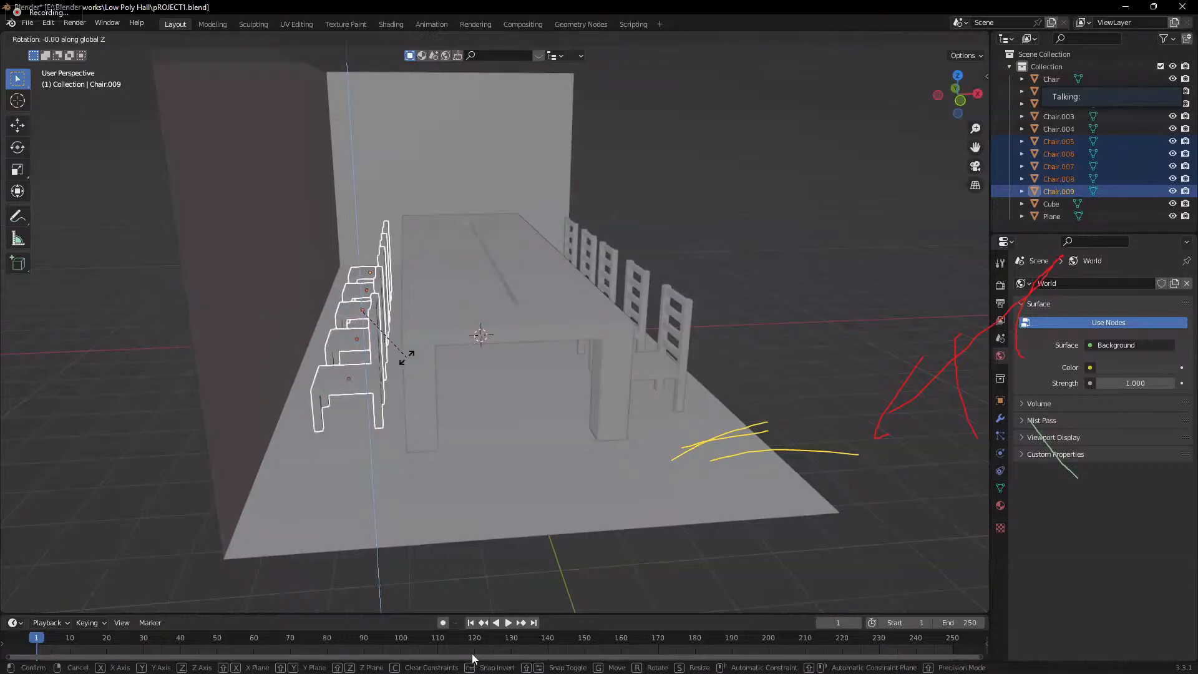
type("180")
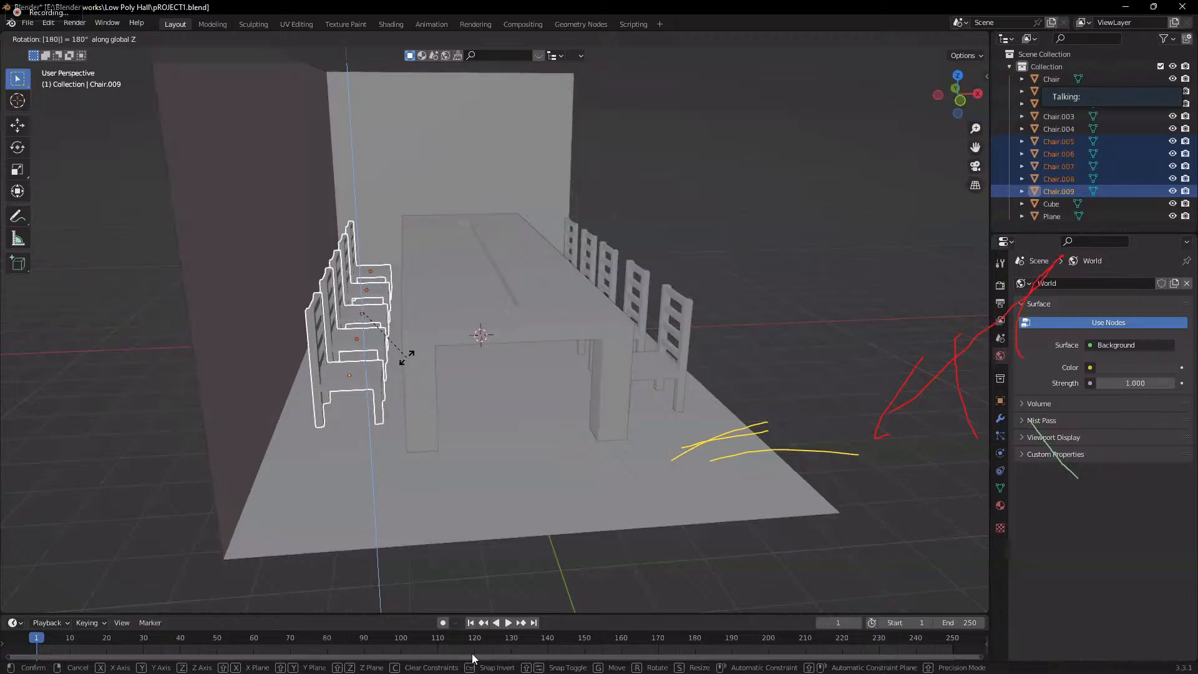
key("Return")
scroll(400, 384, "down", 3)
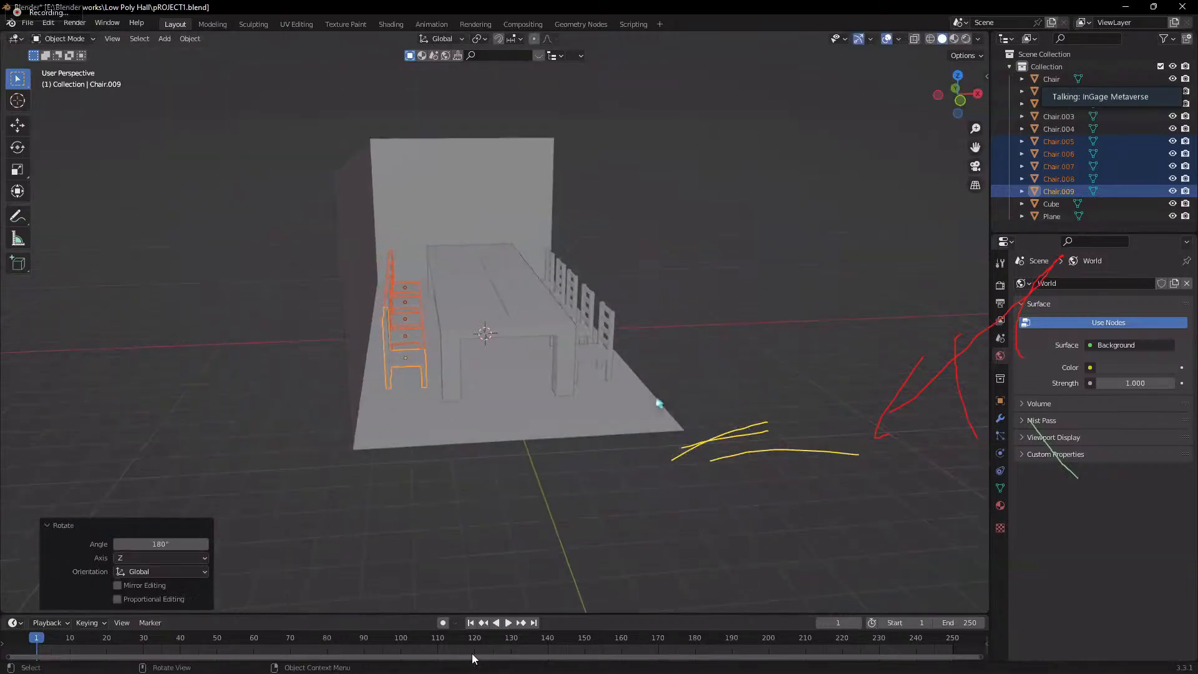
middle_click_drag(657, 404, 610, 436)
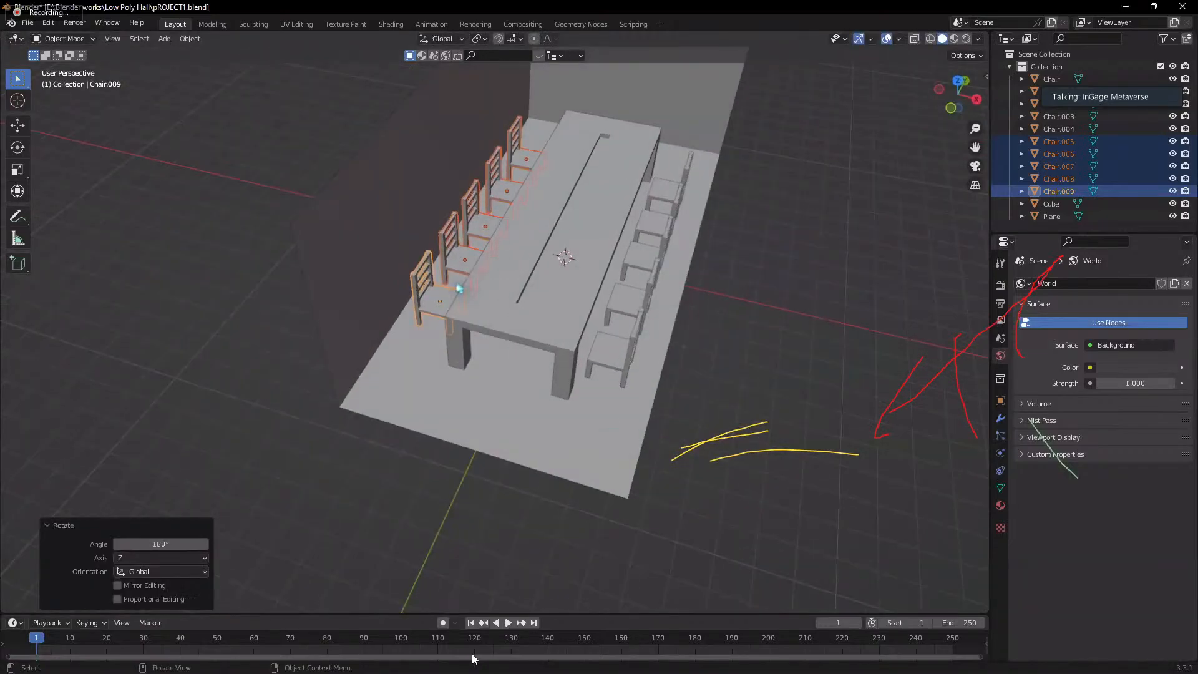
- Try changing the active copied chair's location freehand and tilting it 37.9° around the X axis
middle_click_drag(534, 363, 396, 228)
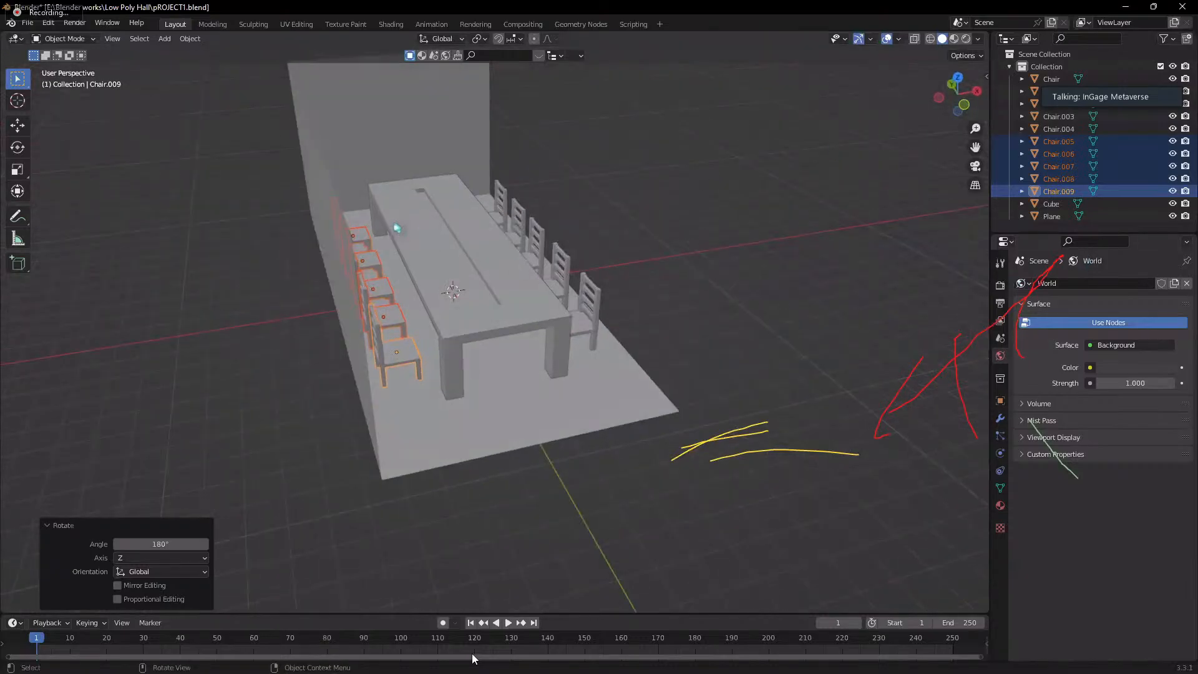
middle_click_drag(465, 397, 489, 430)
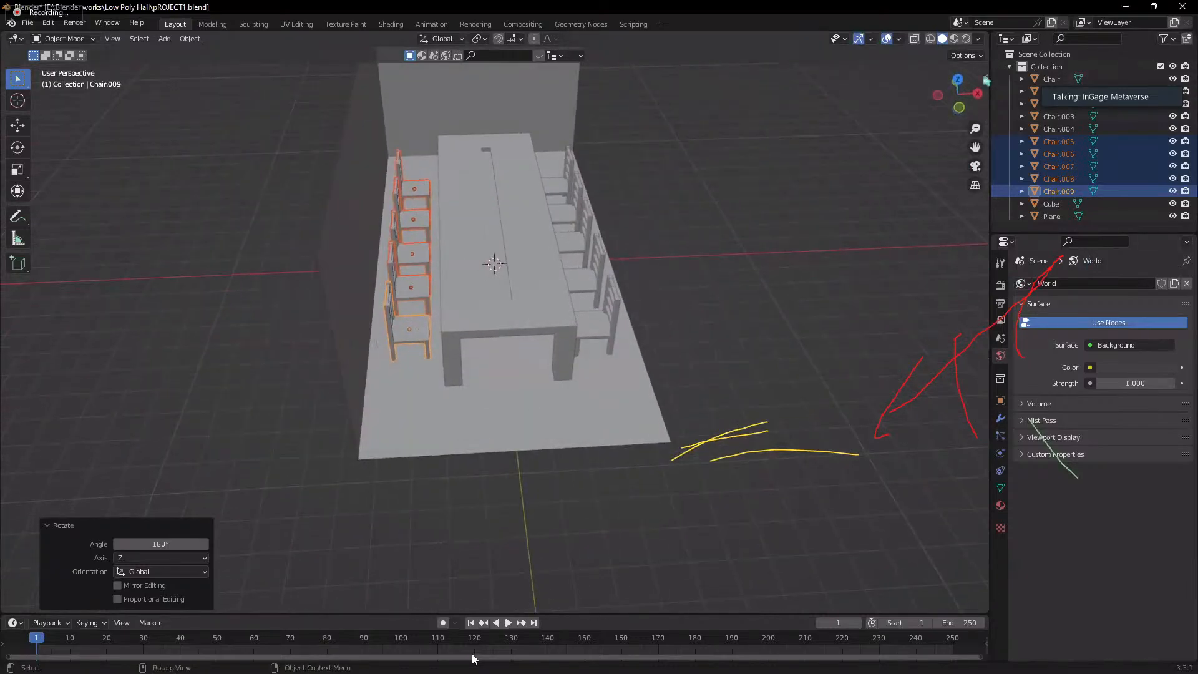
key("n")
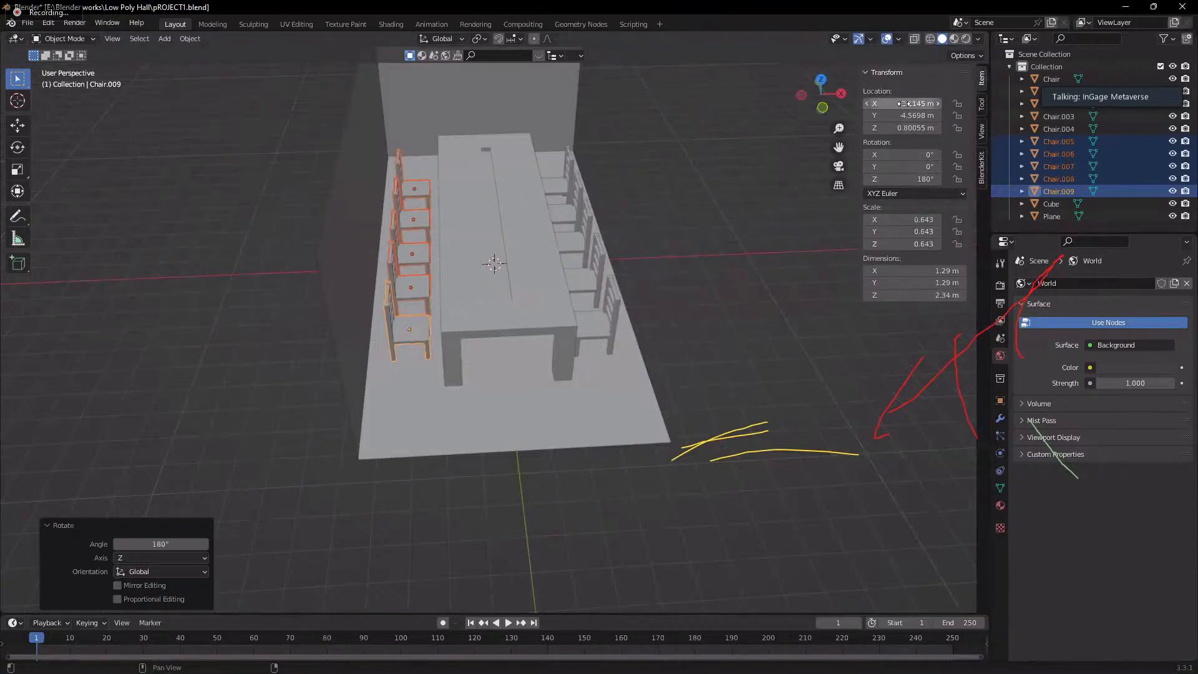
left_click_drag(906, 104, 936, 155)
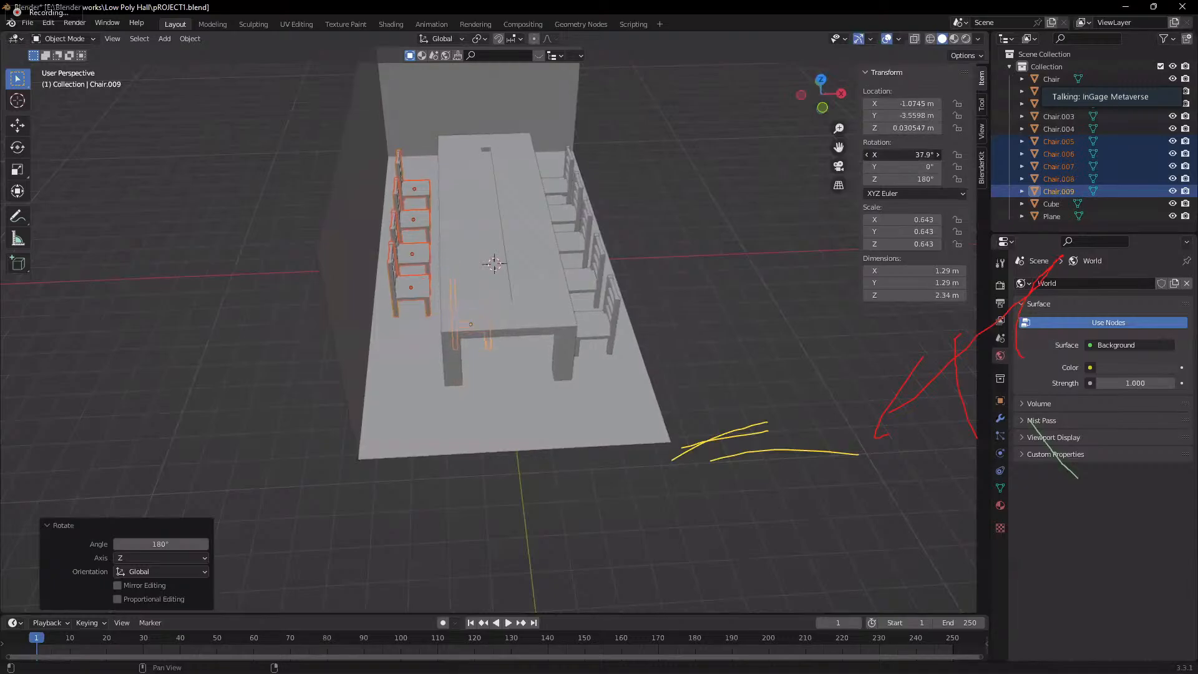
- Undo the active chair's transform changes, the 180° rotation and the duplication, back to the single row of five chairs
key("ctrl+z")
key("ctrl+z")
key("ctrl+z")
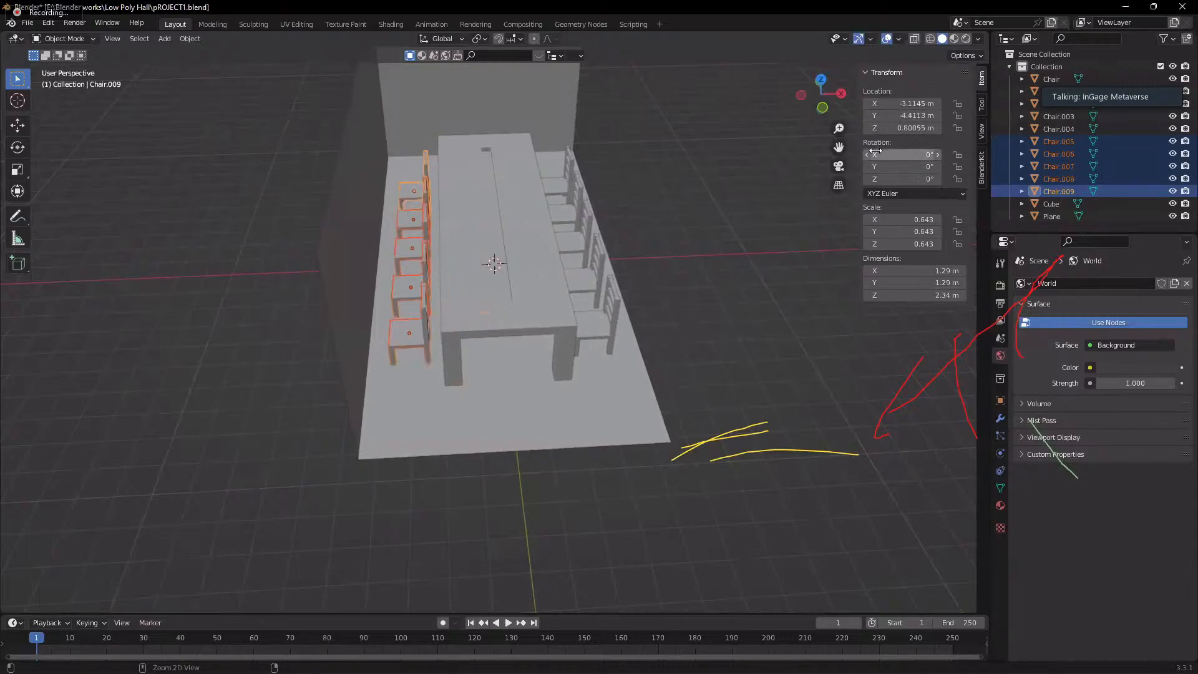
key("ctrl+z")
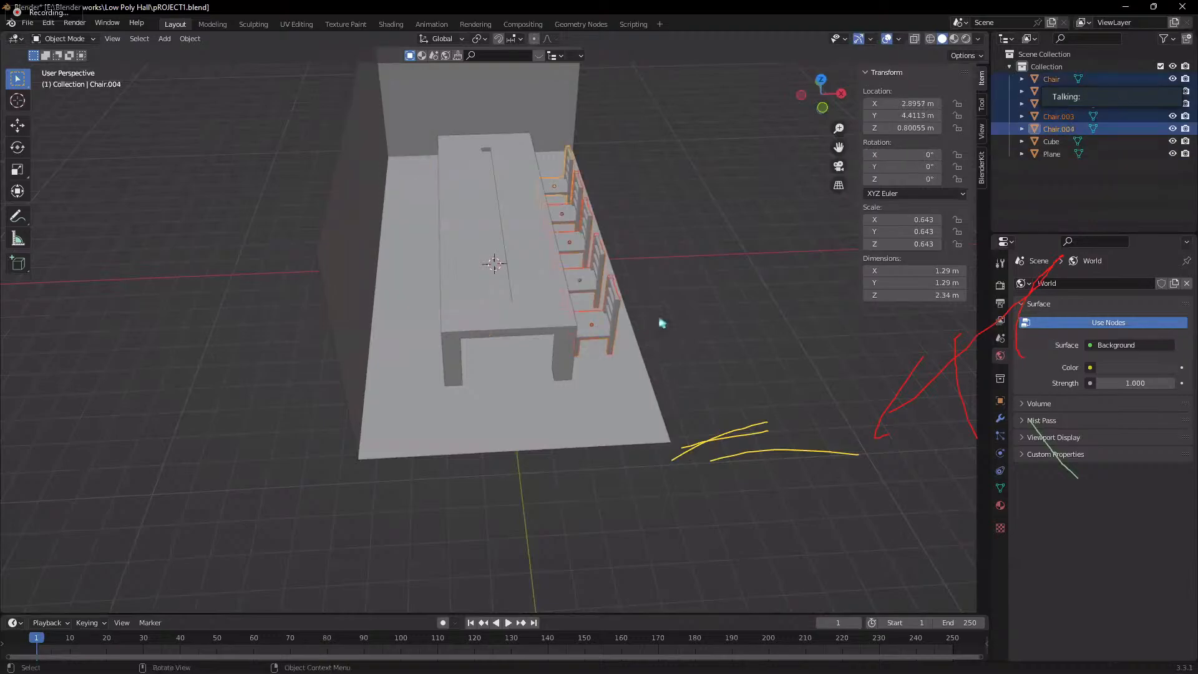
- Duplicate the five chairs and move the copies about -6.07 m along the X axis to the table's other side
key("shift+d")
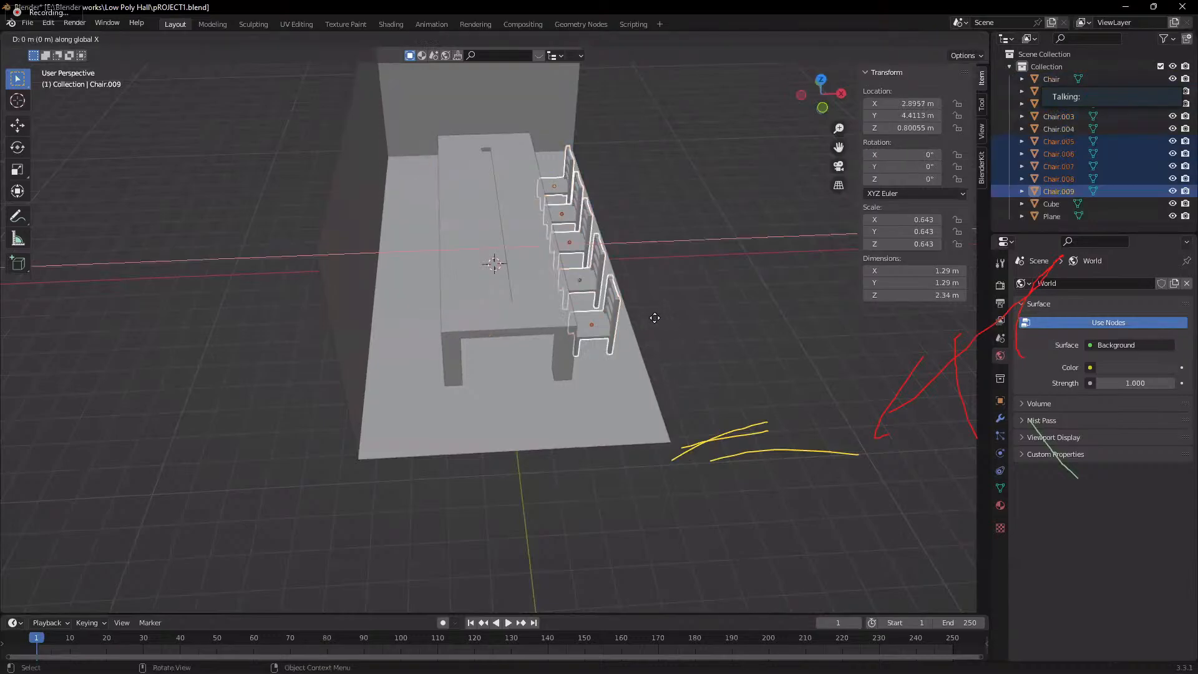
key("x")
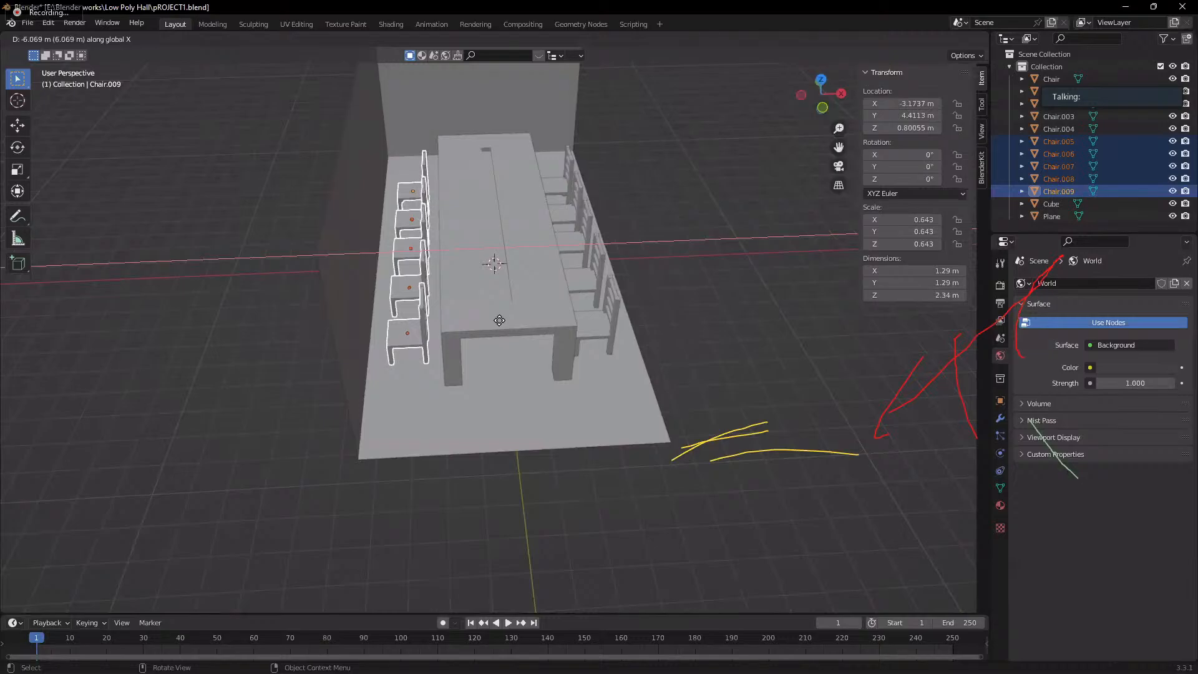
left_click(499, 320)
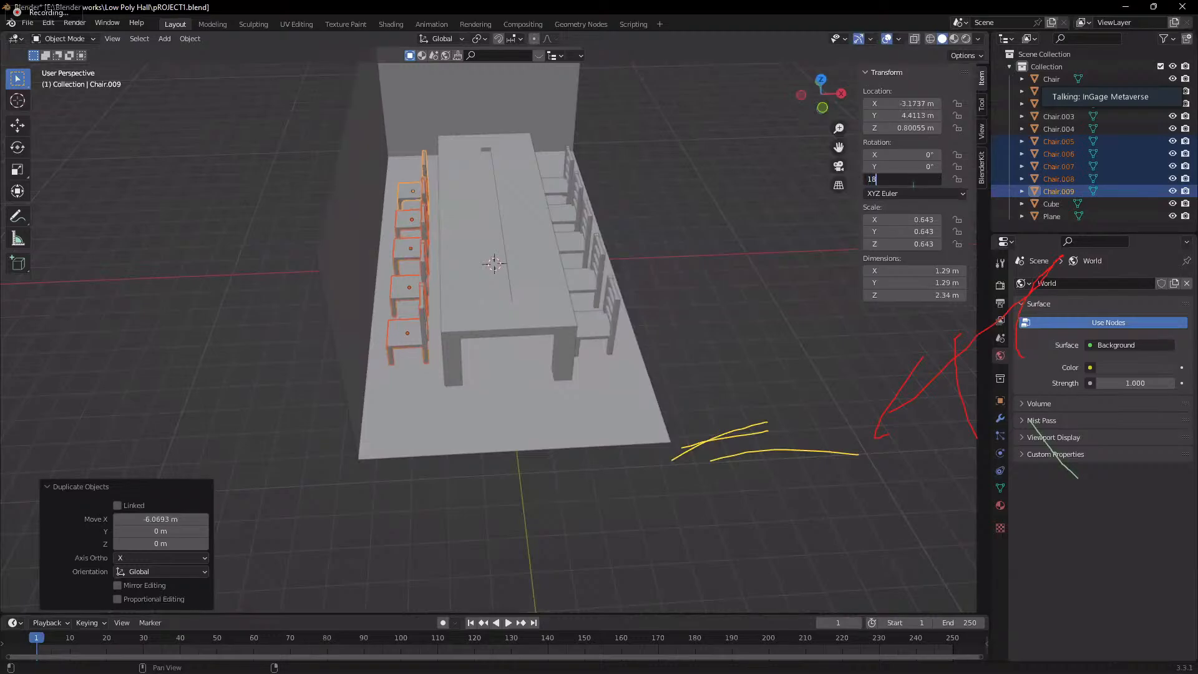
- Try setting only the active copied chair's Z rotation to 180°, and revert it
key("Return")
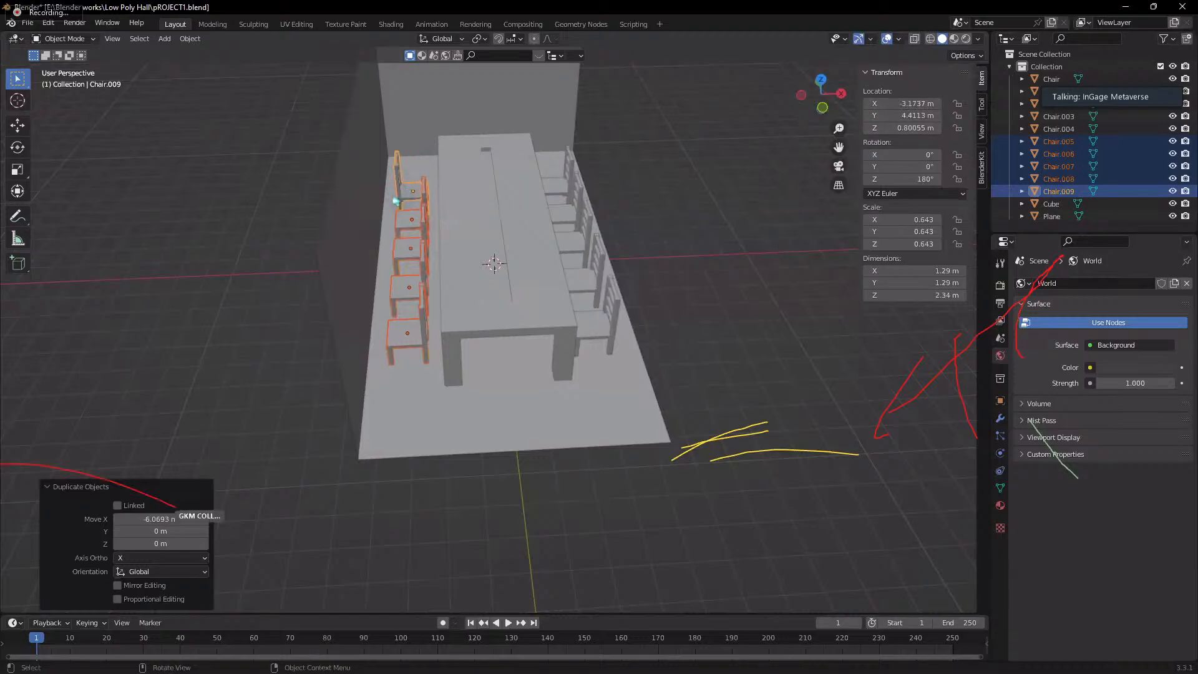
key("alt+r")
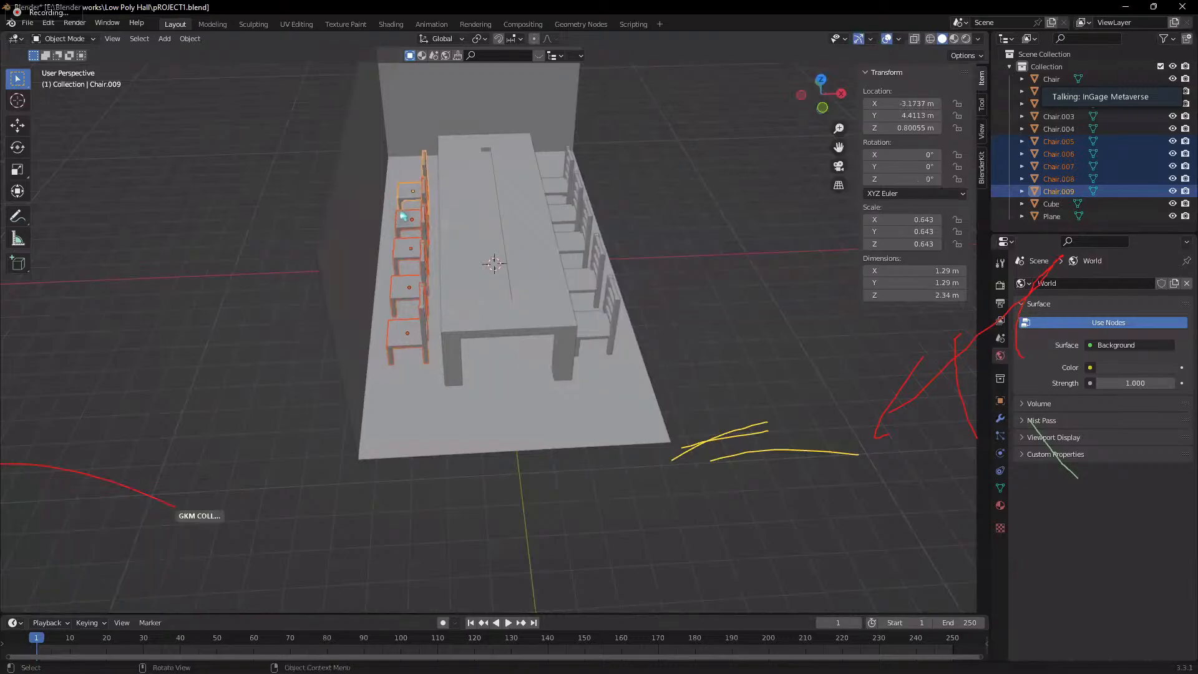
key("r")
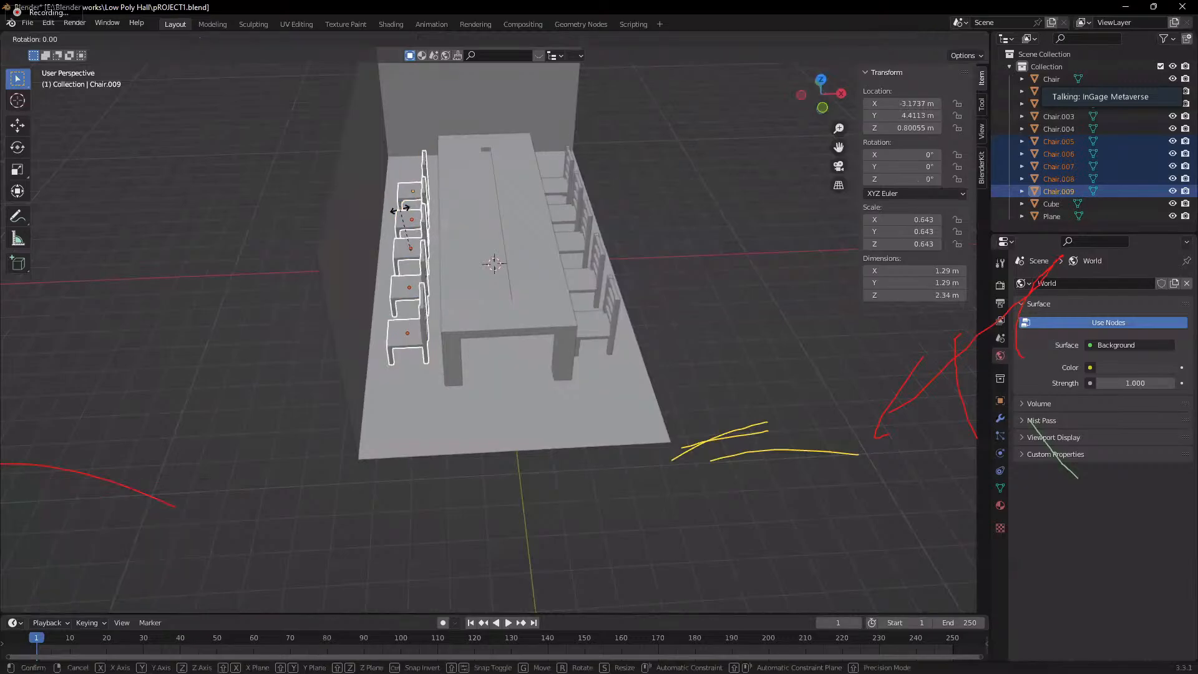
type("z")
type("14")
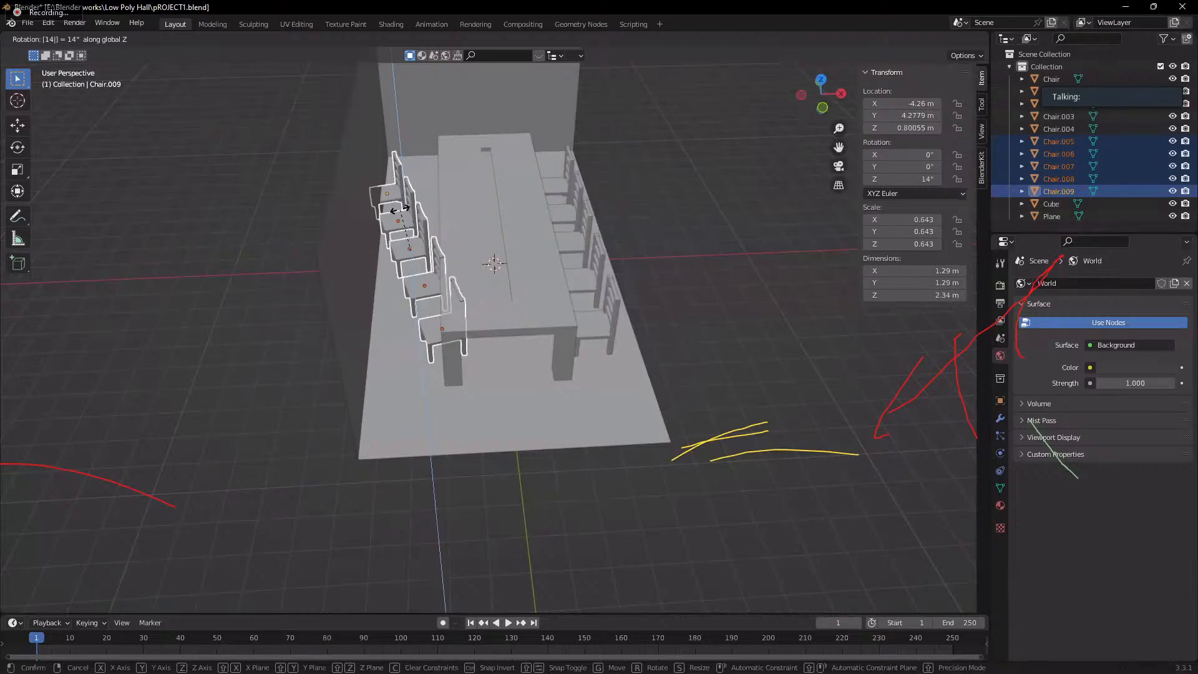
key("BackSpace")
type("180")
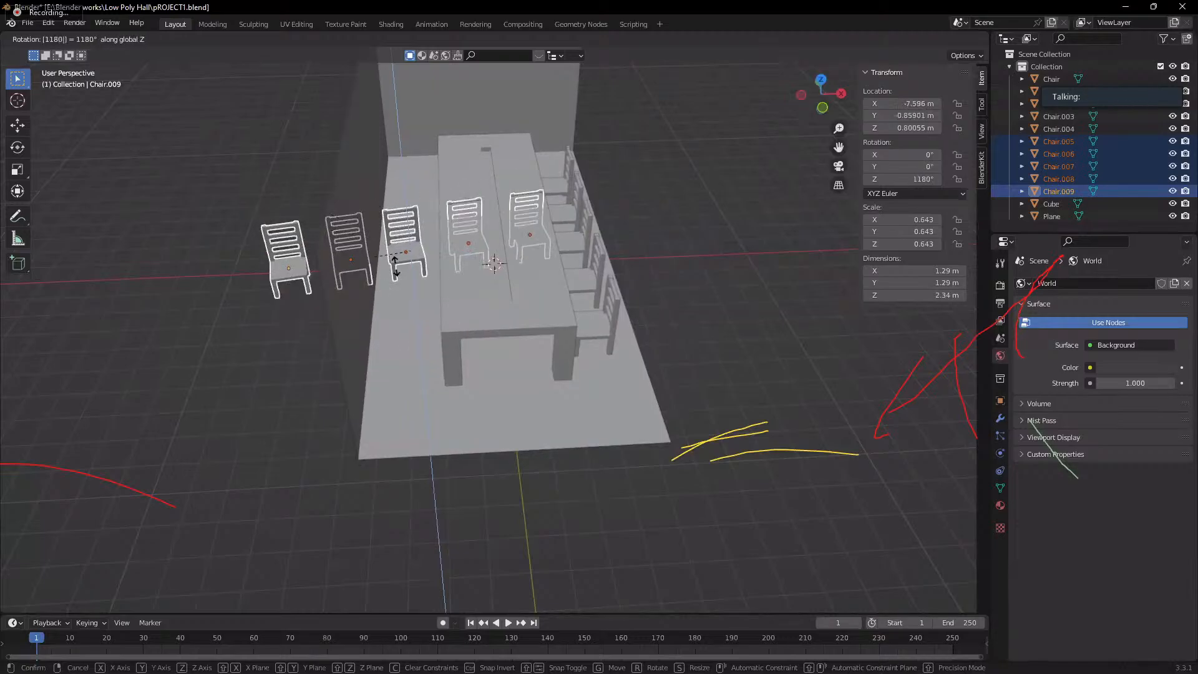
key("Escape")
- Rotate the five newly copied chairs 180° around the global Z axis to face the table
middle_click_drag(419, 274, 440, 337)
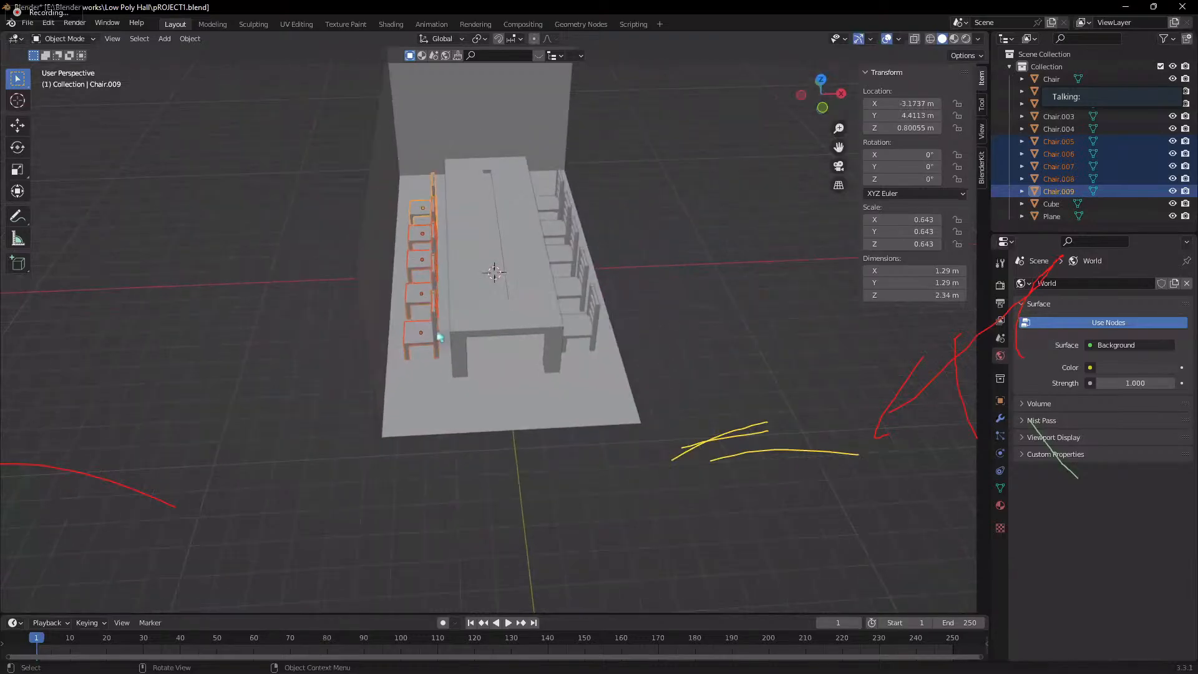
type("rz180")
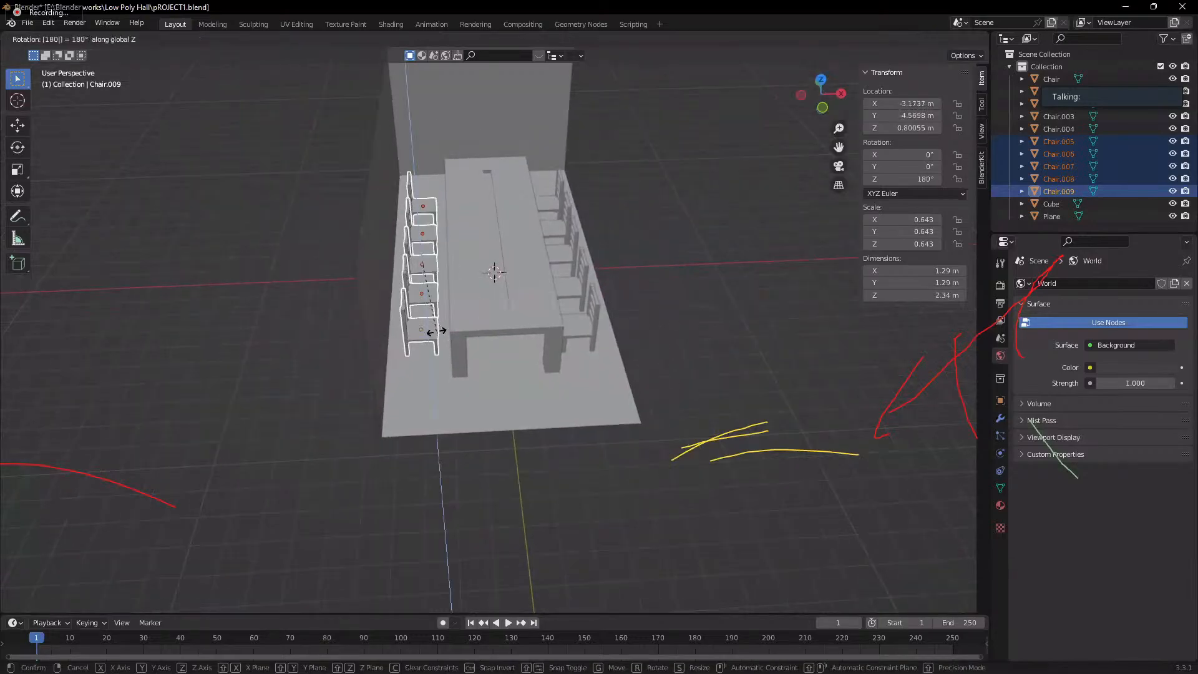
key("Return")
- Examine the placement and orientation of the individual copied chairs and both rows along the table
scroll(454, 327, "up", 3)
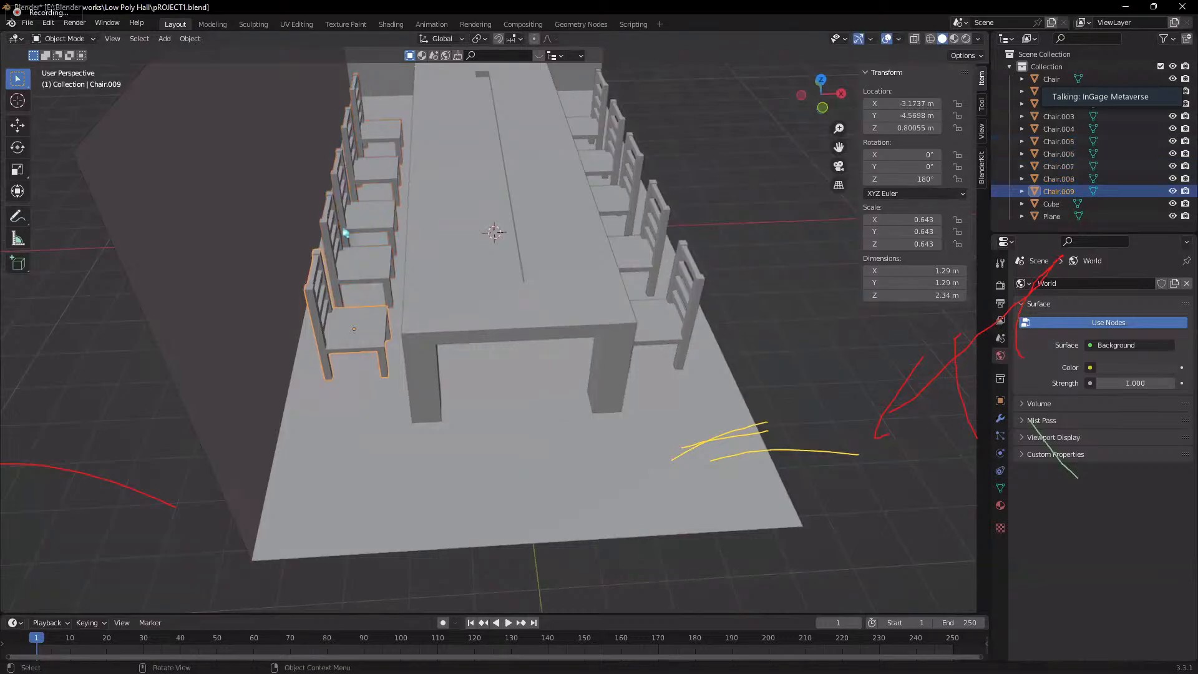
left_click(361, 265)
left_click(371, 187)
left_click(373, 123)
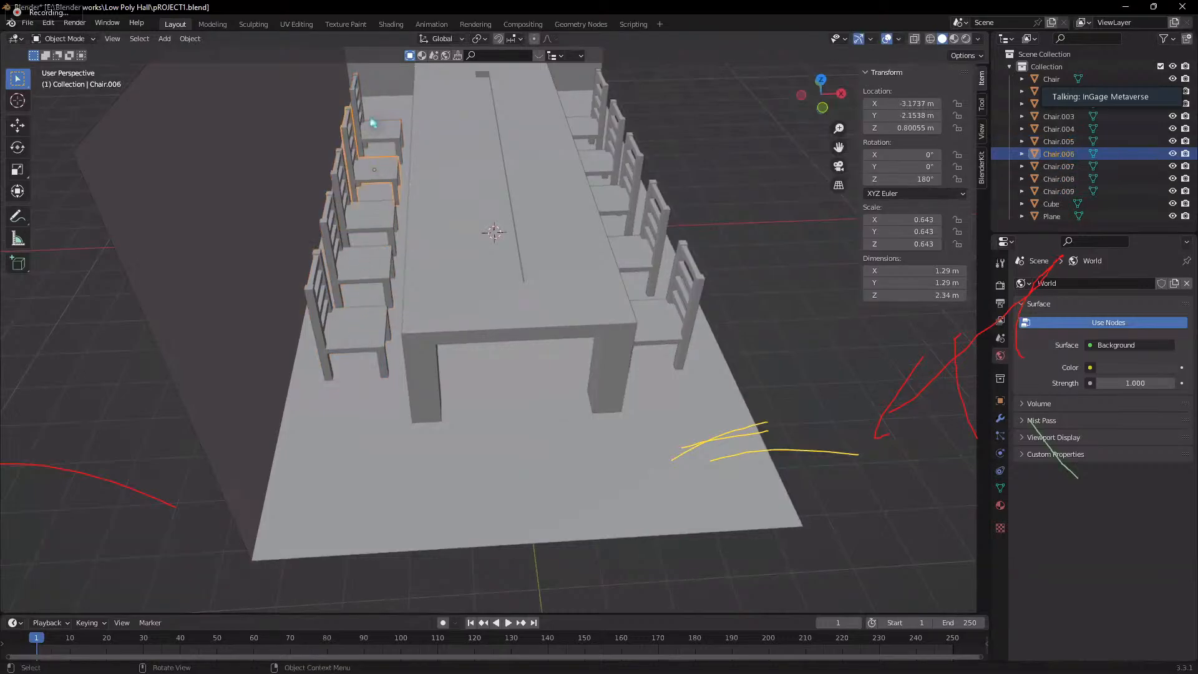
left_click(386, 91)
scroll(573, 303, "down", 4)
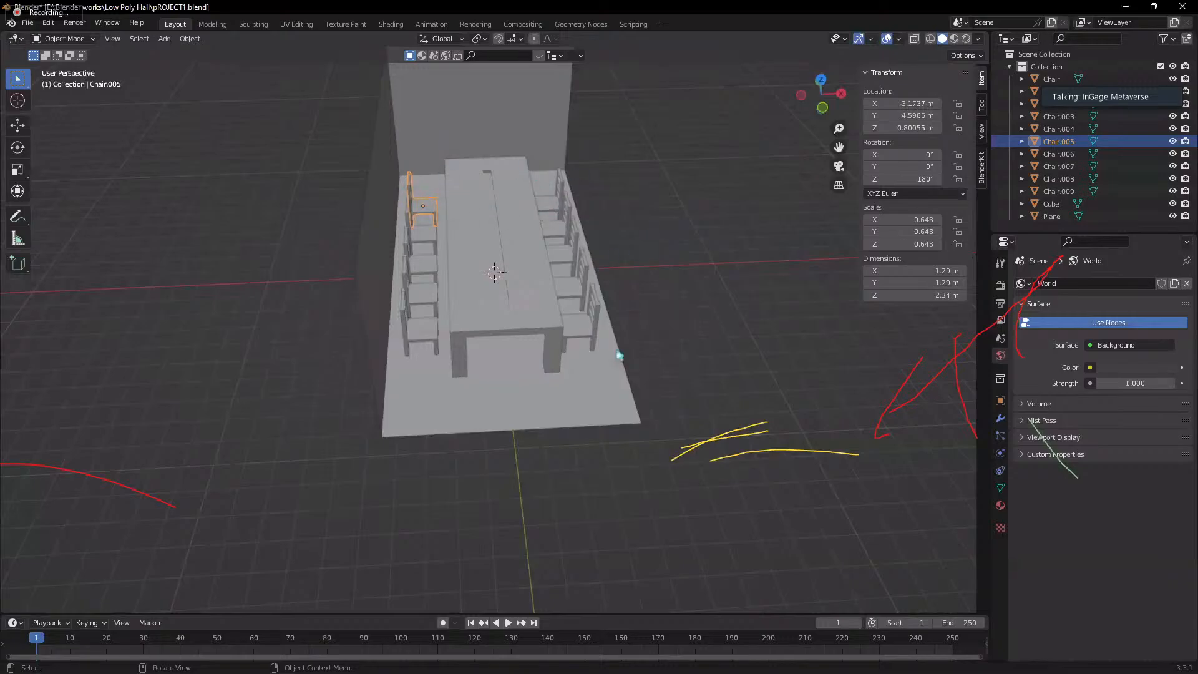
scroll(450, 340, "up", 3)
scroll(511, 412, "down", 5)
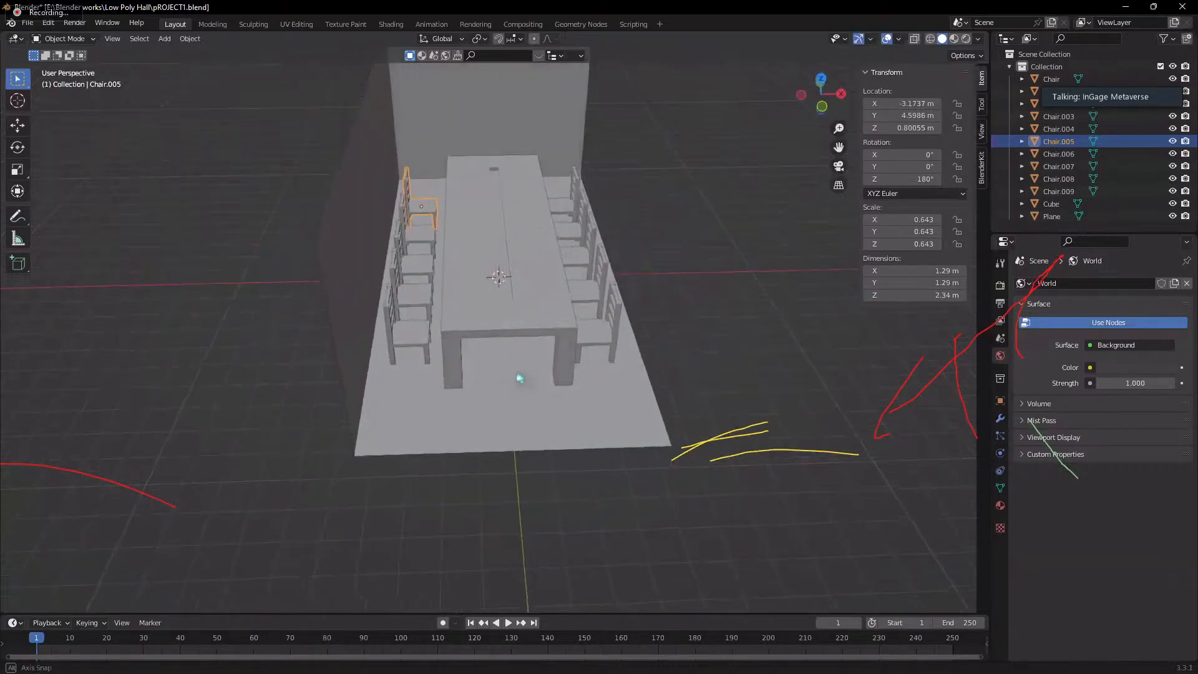
middle_click_drag(490, 450, 485, 390)
scroll(488, 378, "up", 4)
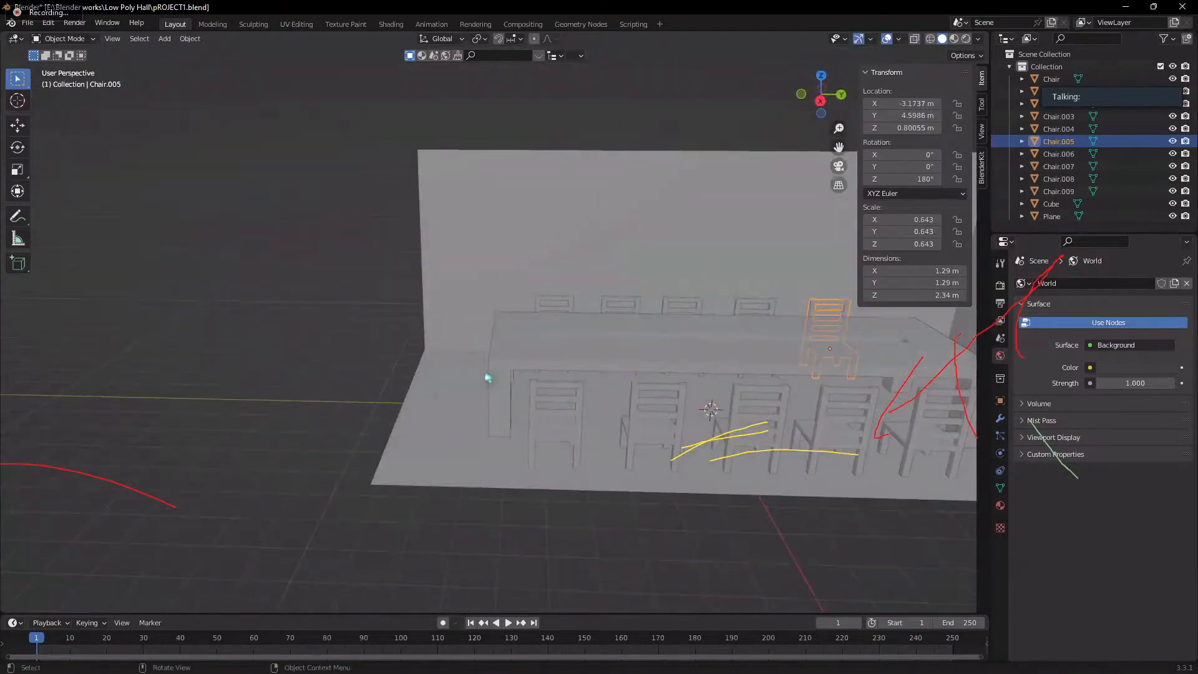
- Select the long table and scale it down uniformly to about 0.762 between the chair rows
left_click(580, 356)
middle_click_drag(561, 455, 651, 471)
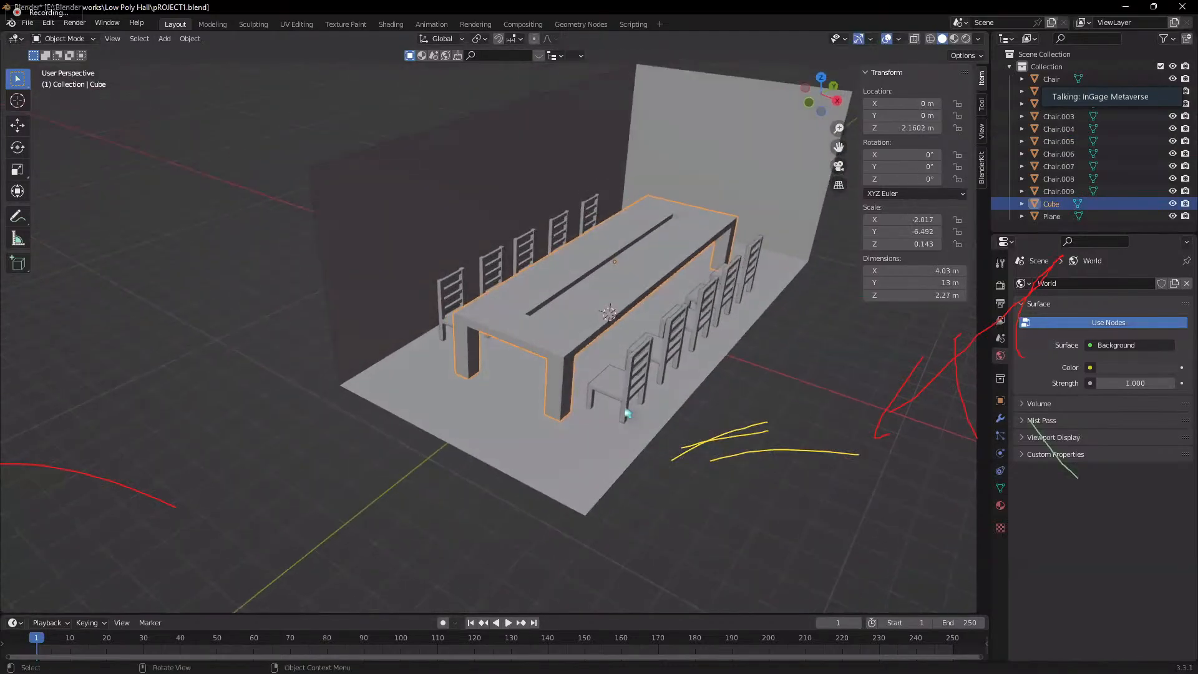
middle_click_drag(627, 414, 651, 397)
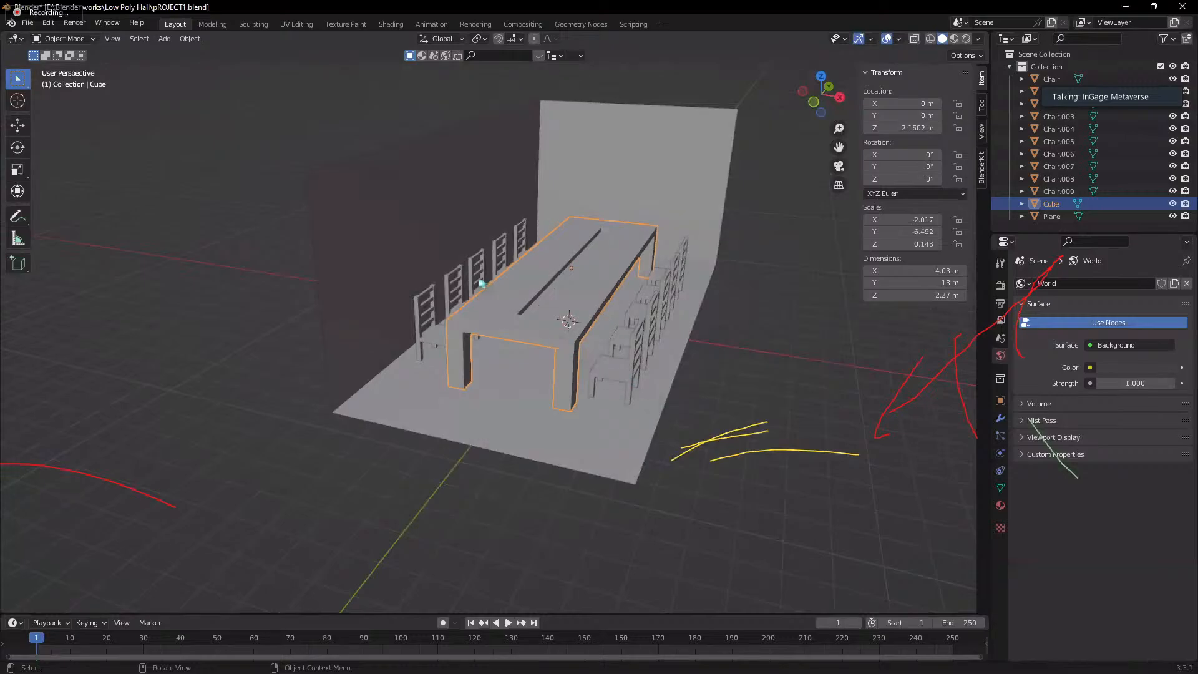
middle_click_drag(647, 328, 559, 357)
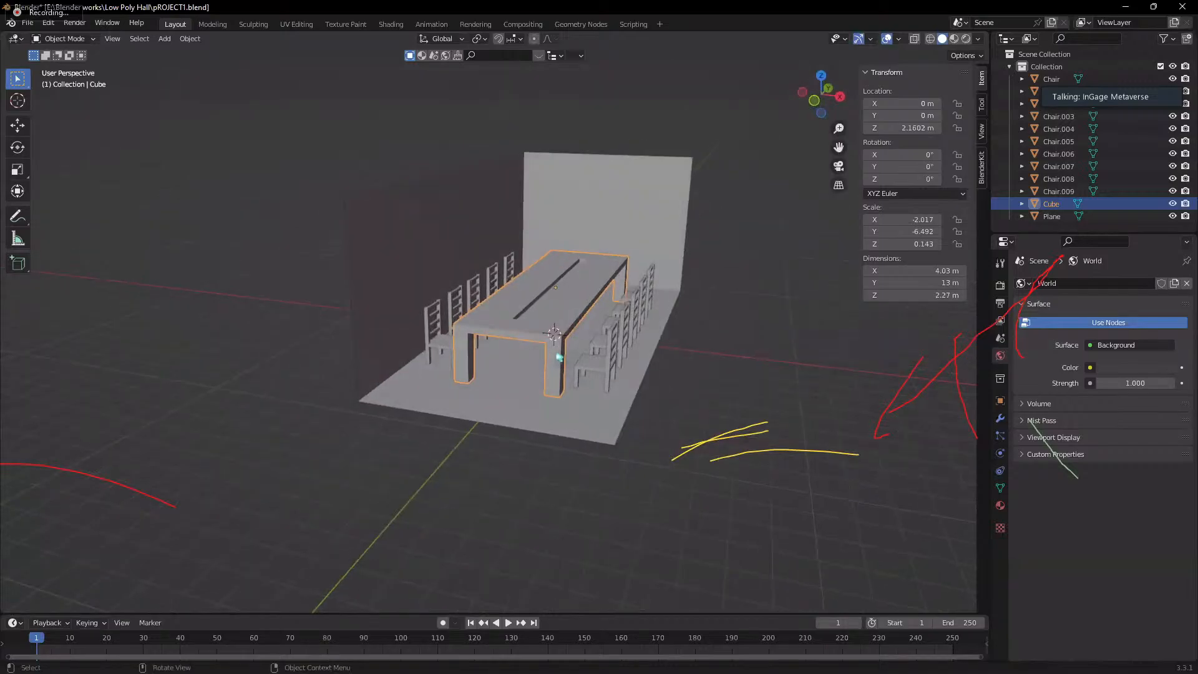
middle_click_drag(573, 300, 548, 291)
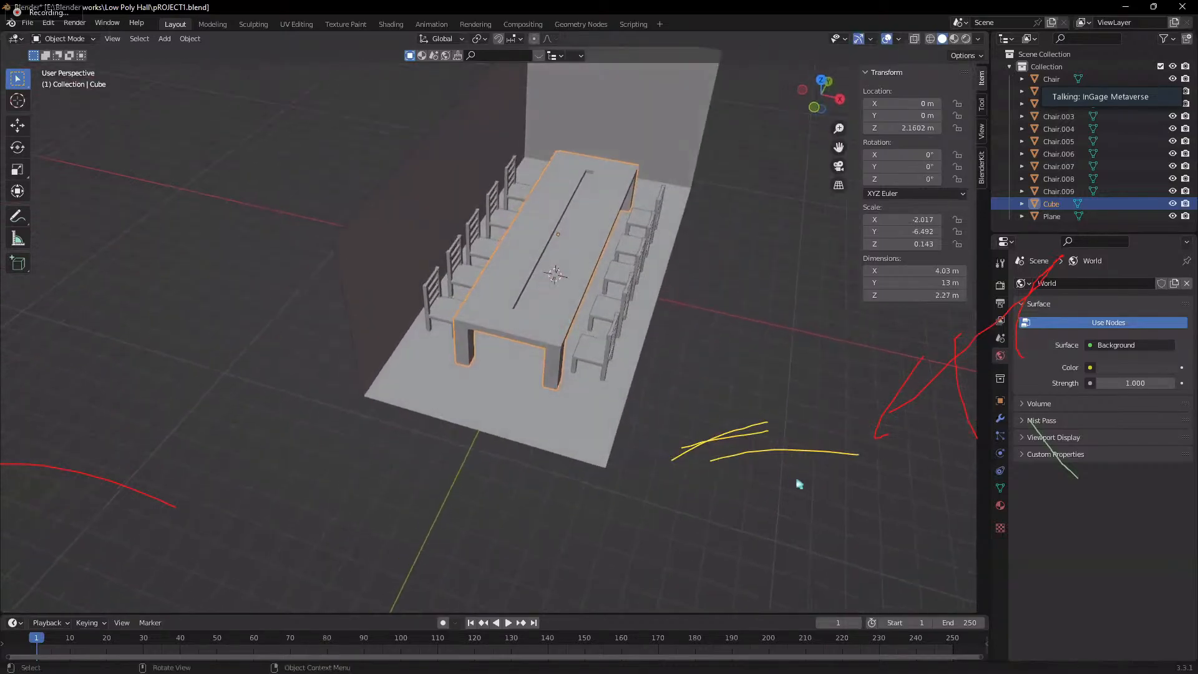
key("s")
left_click(735, 419)
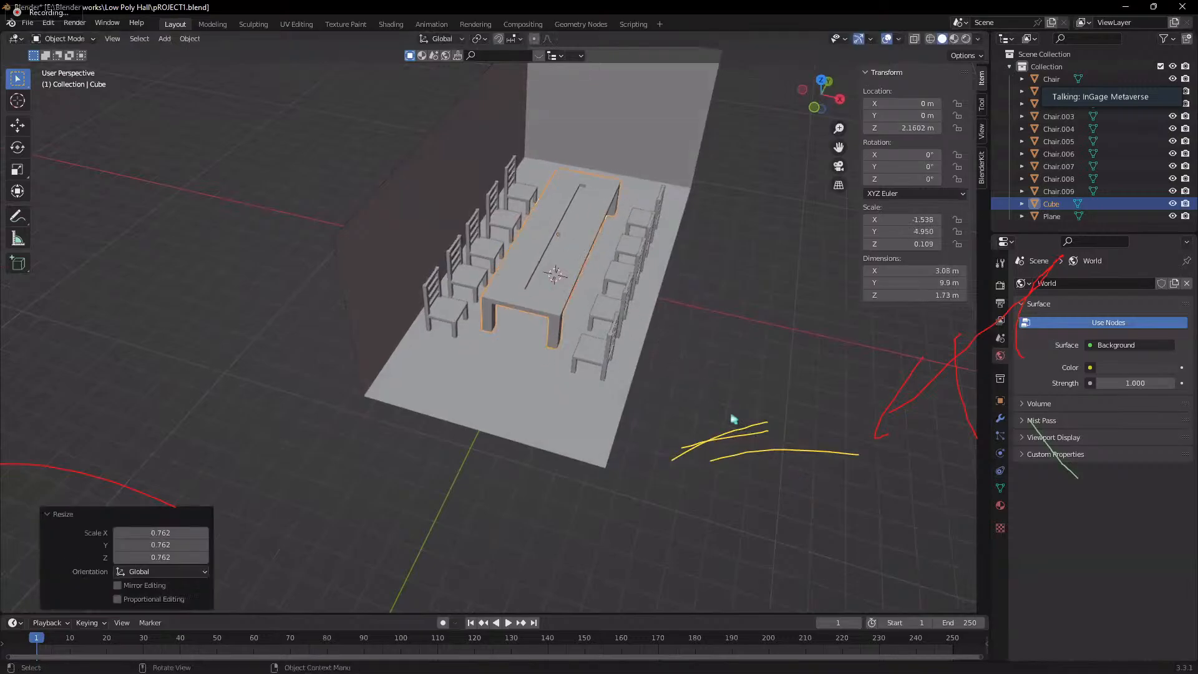
- Stretch the table lengthwise along the Y axis by a factor of about 1.395
middle_click_drag(736, 419, 610, 395)
key("s")
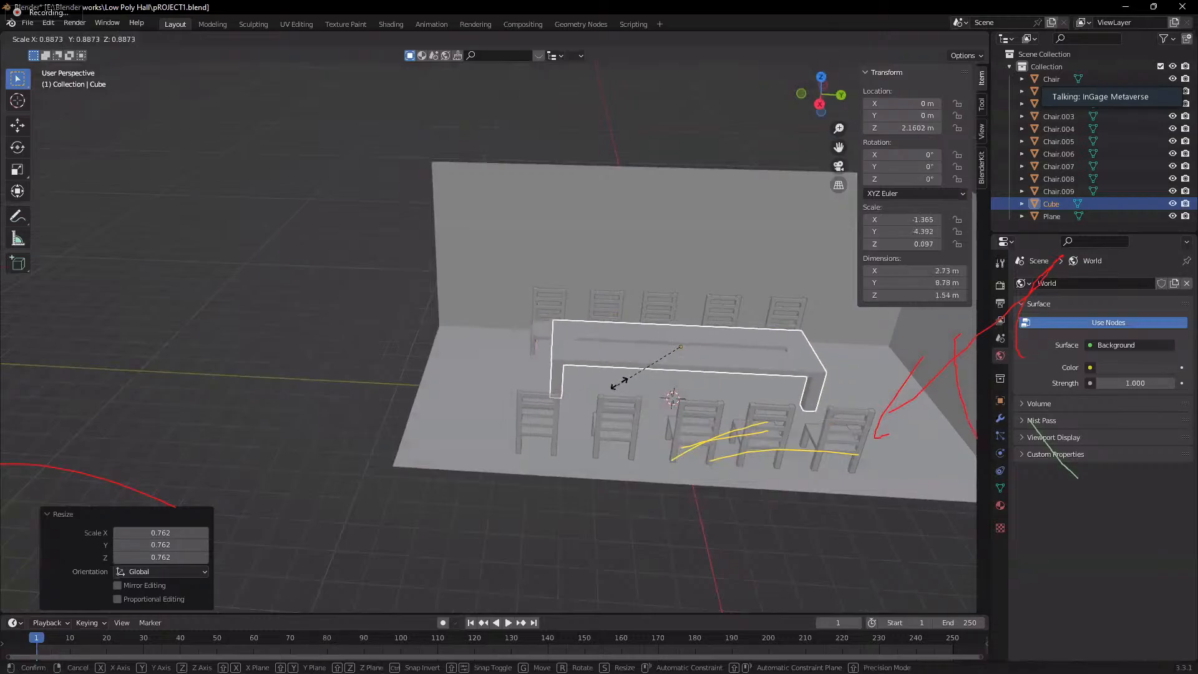
key("y")
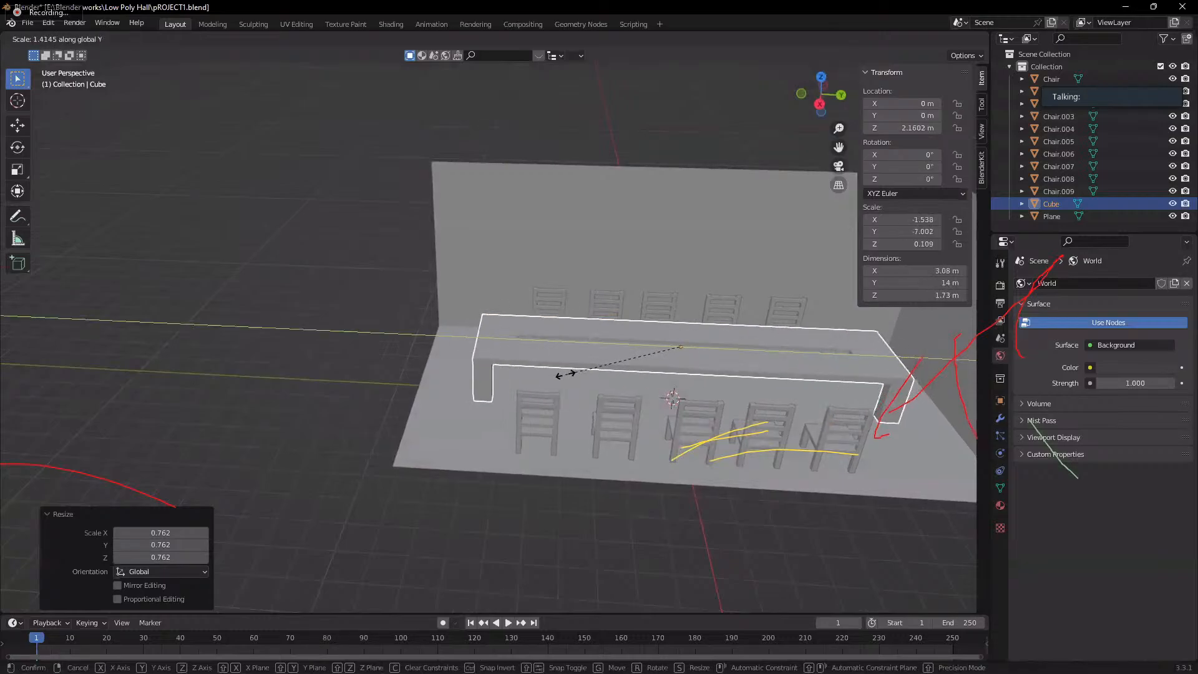
left_click(568, 375)
- Lower the table about 0.508 m along the Z axis in the right orthographic view so its legs meet the floor
key("grave")
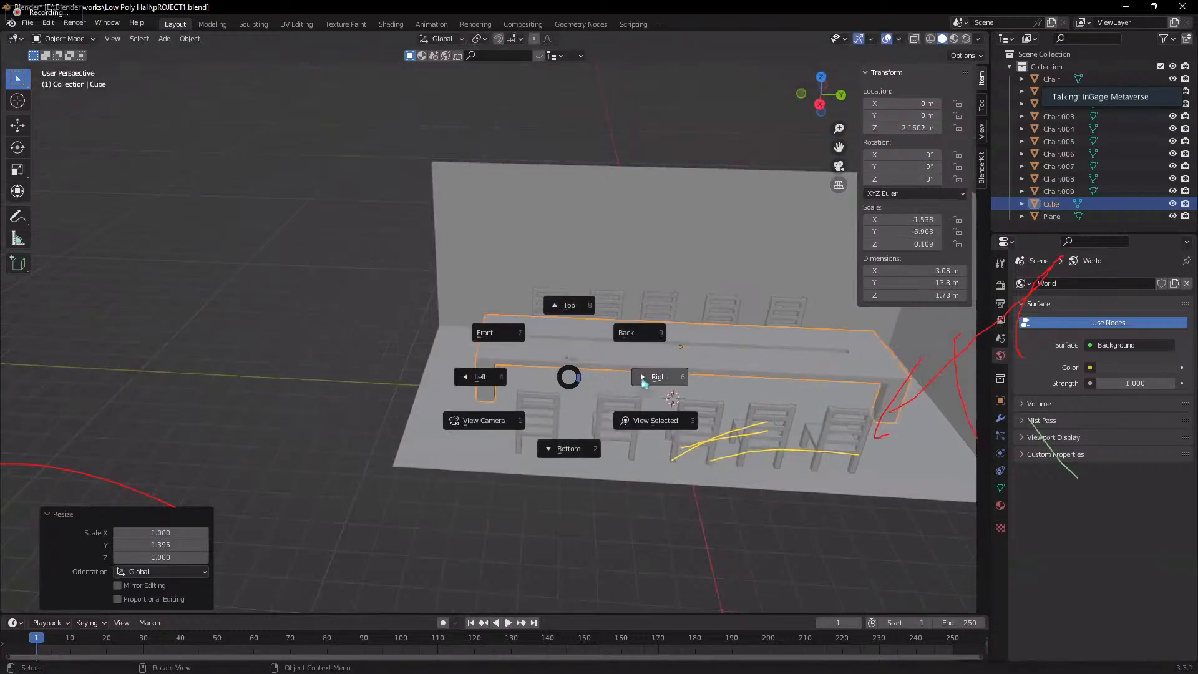
left_click(614, 397)
scroll(614, 397, "up", 2)
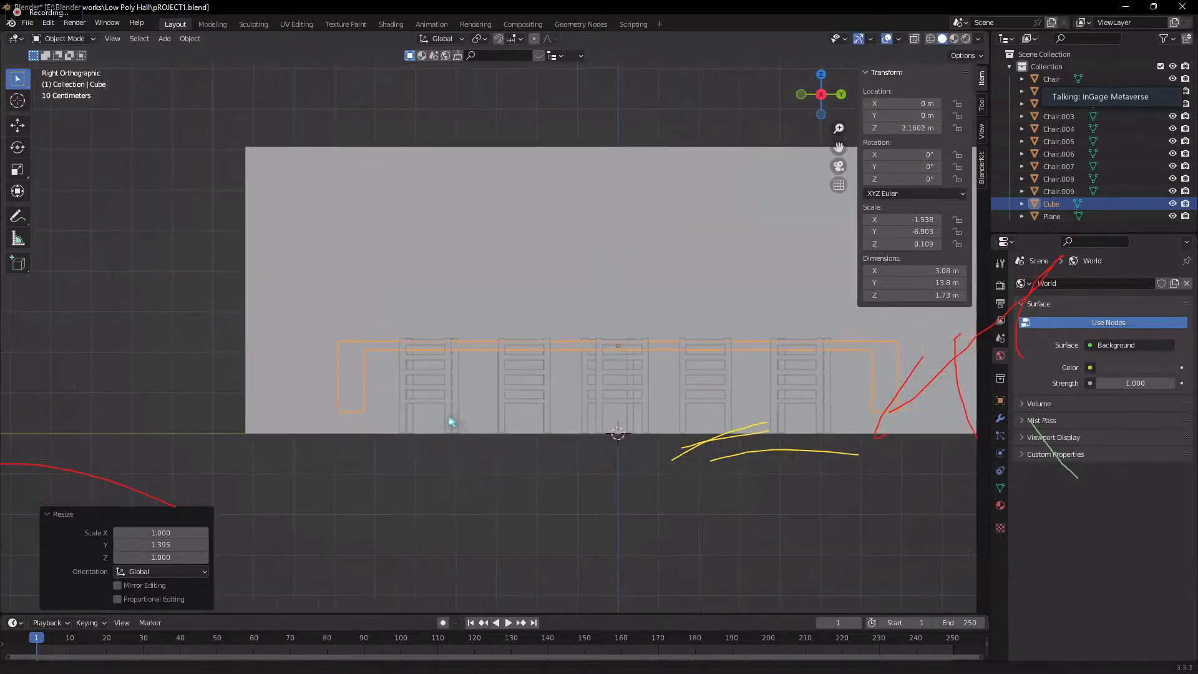
key("g")
key("z")
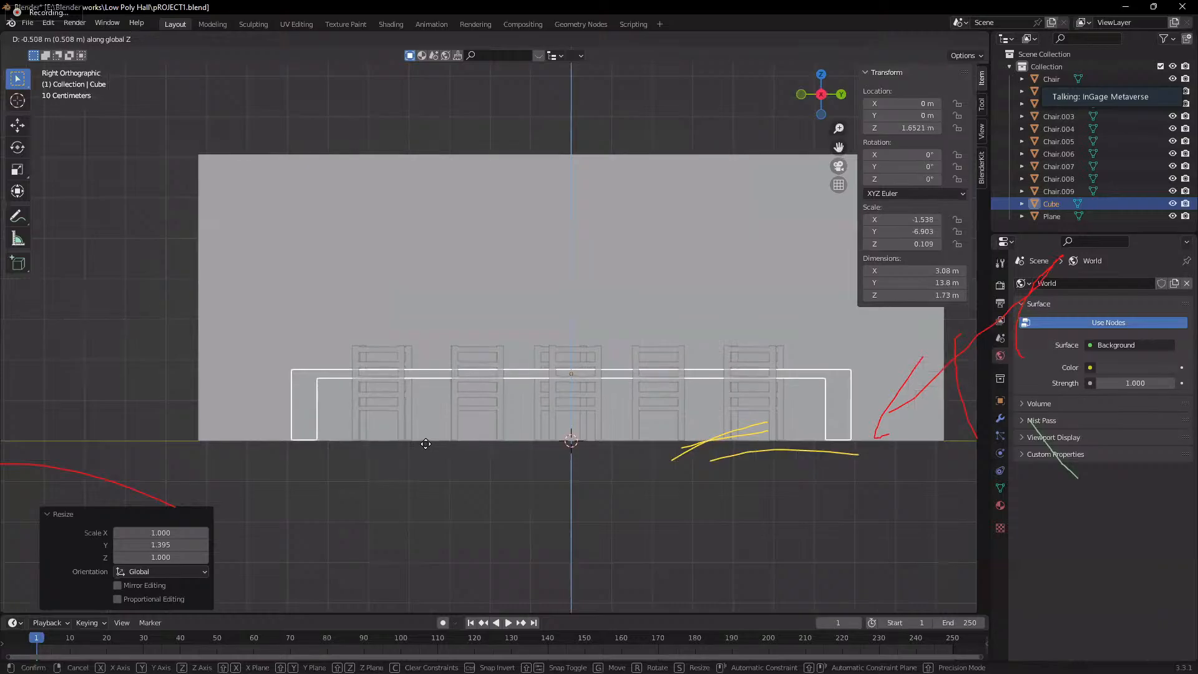
left_click(426, 444)
- Open the table's mesh for editing in Edit Mode
middle_click_drag(383, 445, 460, 447)
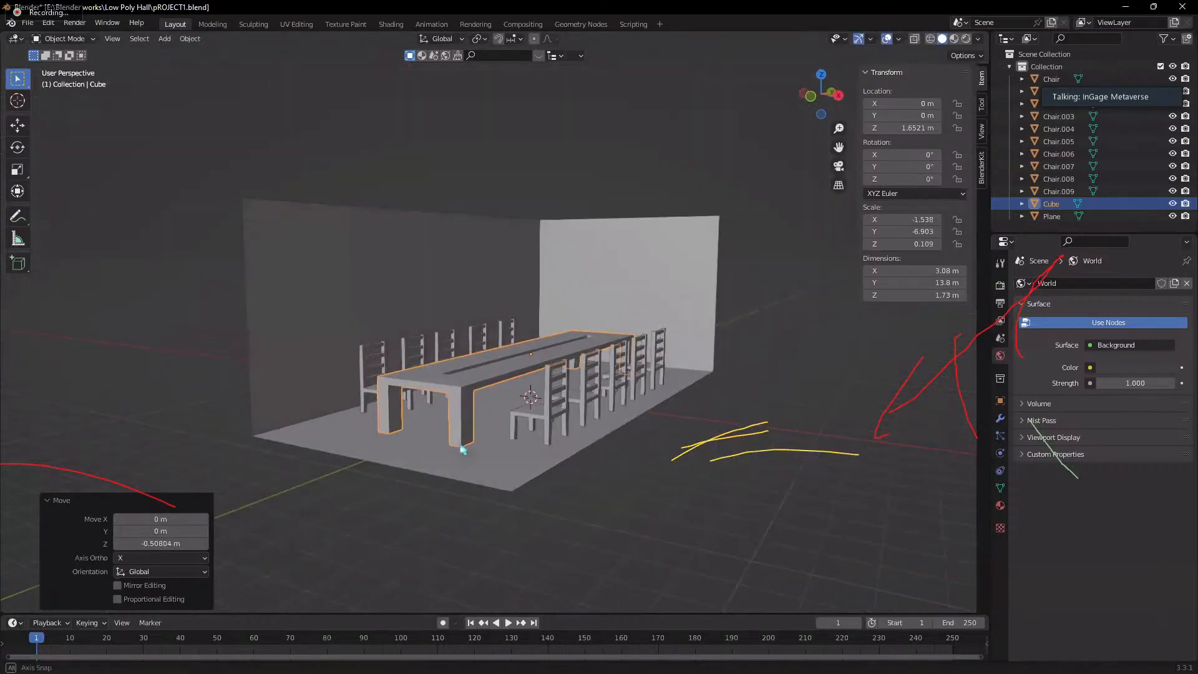
middle_click_drag(513, 375, 469, 413)
key("Tab")
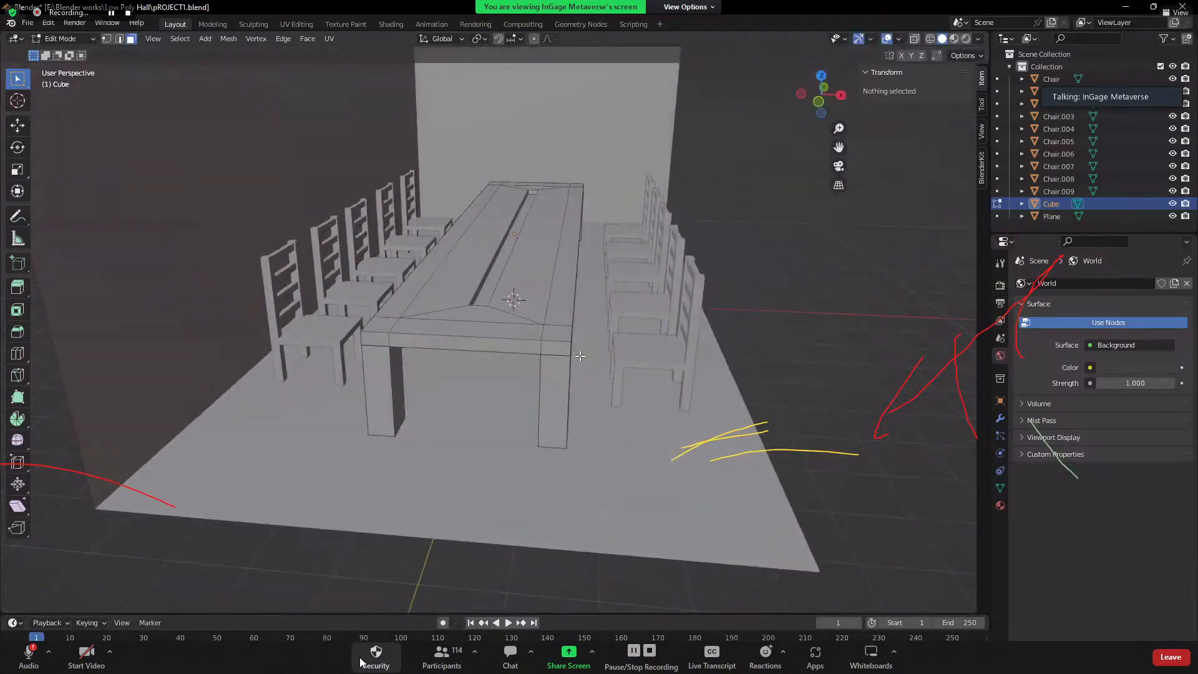
left_click(386, 655)
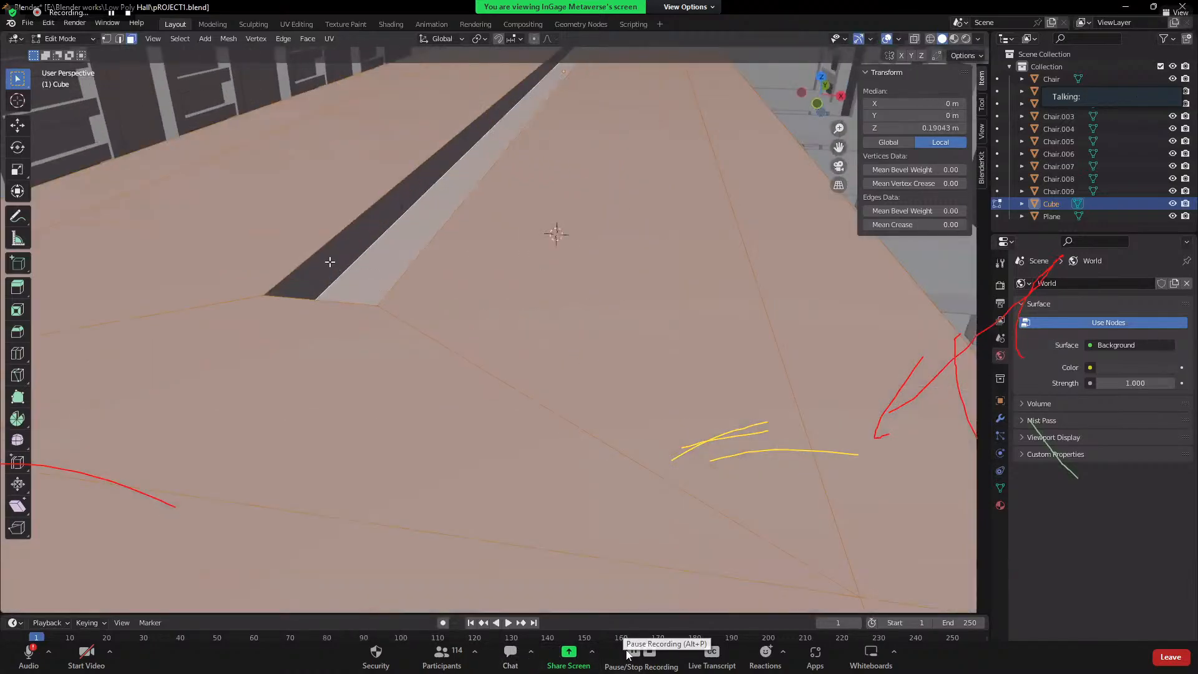
left_click(707, 8)
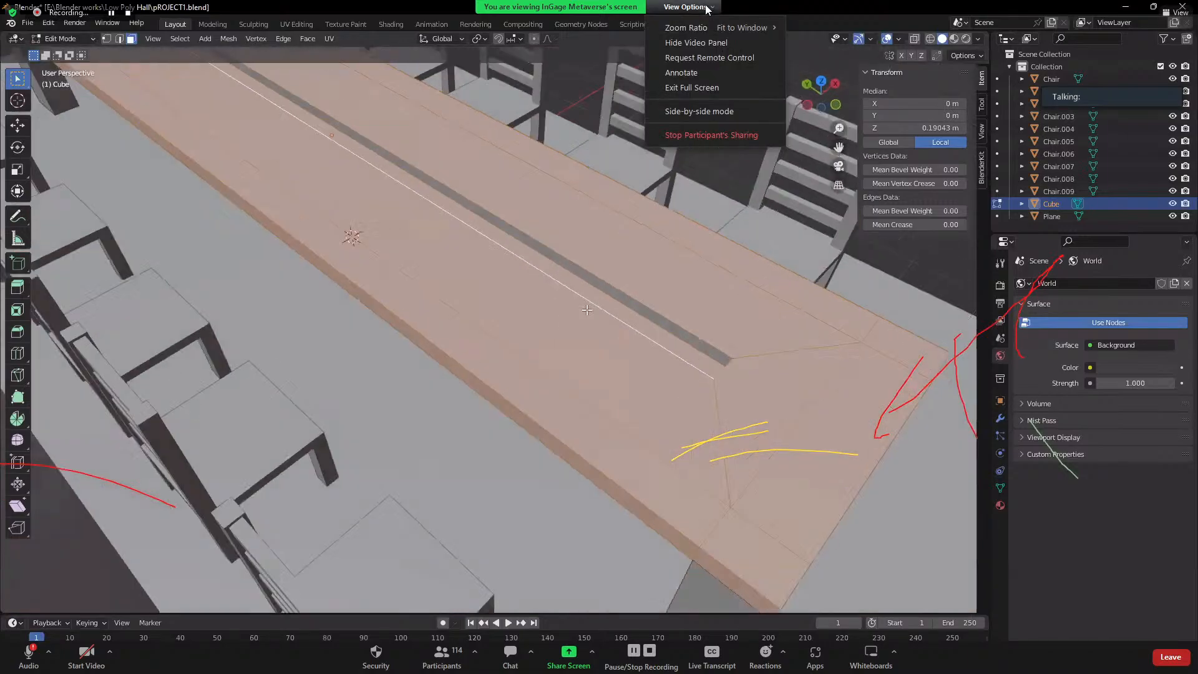
- Open the annotation tools for the shared screen and clear all drawings from it
left_click(688, 74)
left_click(731, 69)
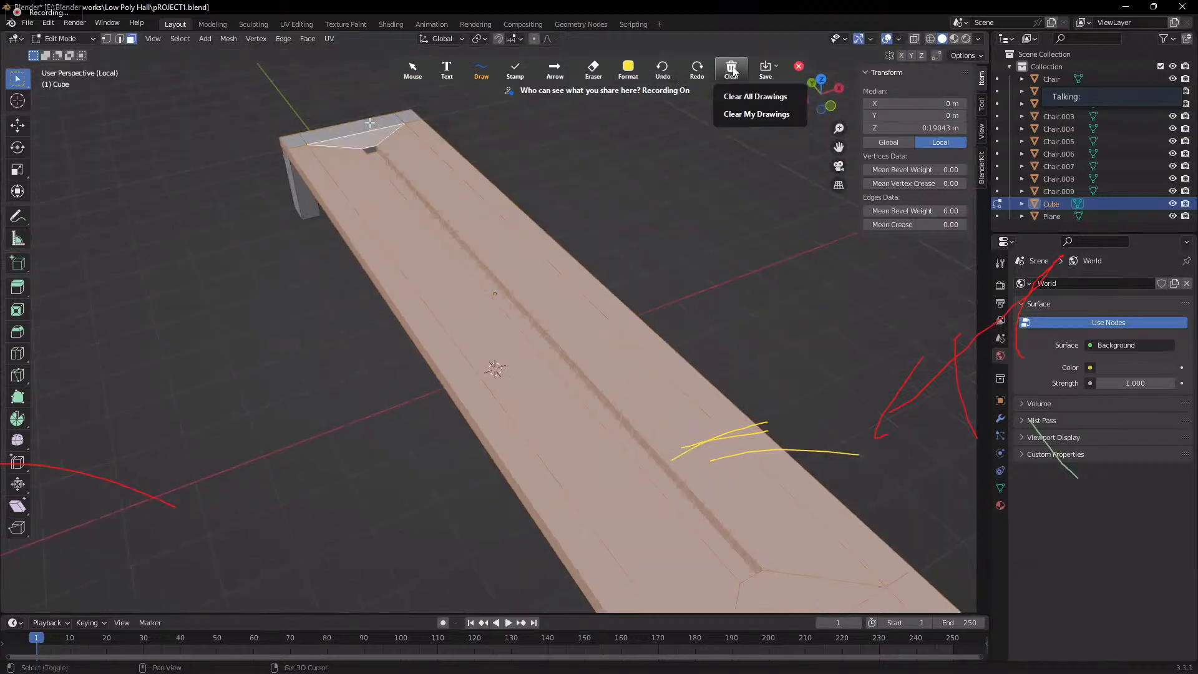
left_click(730, 70)
left_click(730, 70)
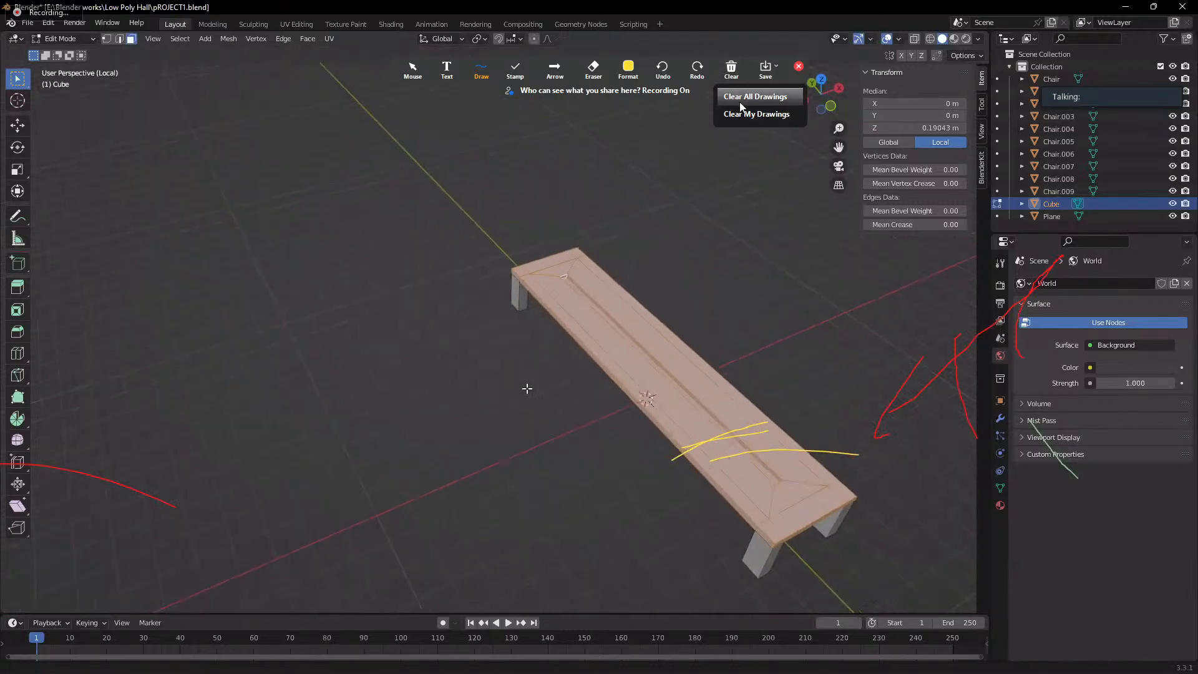
left_click(741, 100)
left_click(732, 70)
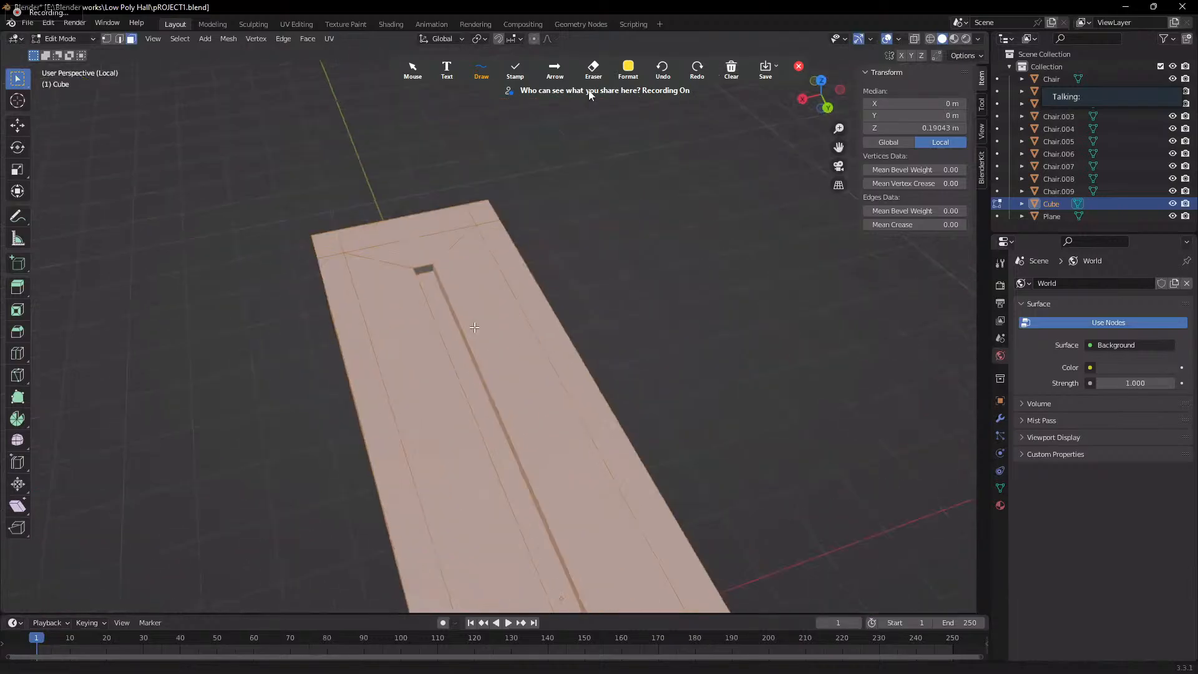
- Remove the new yellow annotation stroke by clearing all drawings from the shared screen again
left_click(515, 70)
left_click(514, 70)
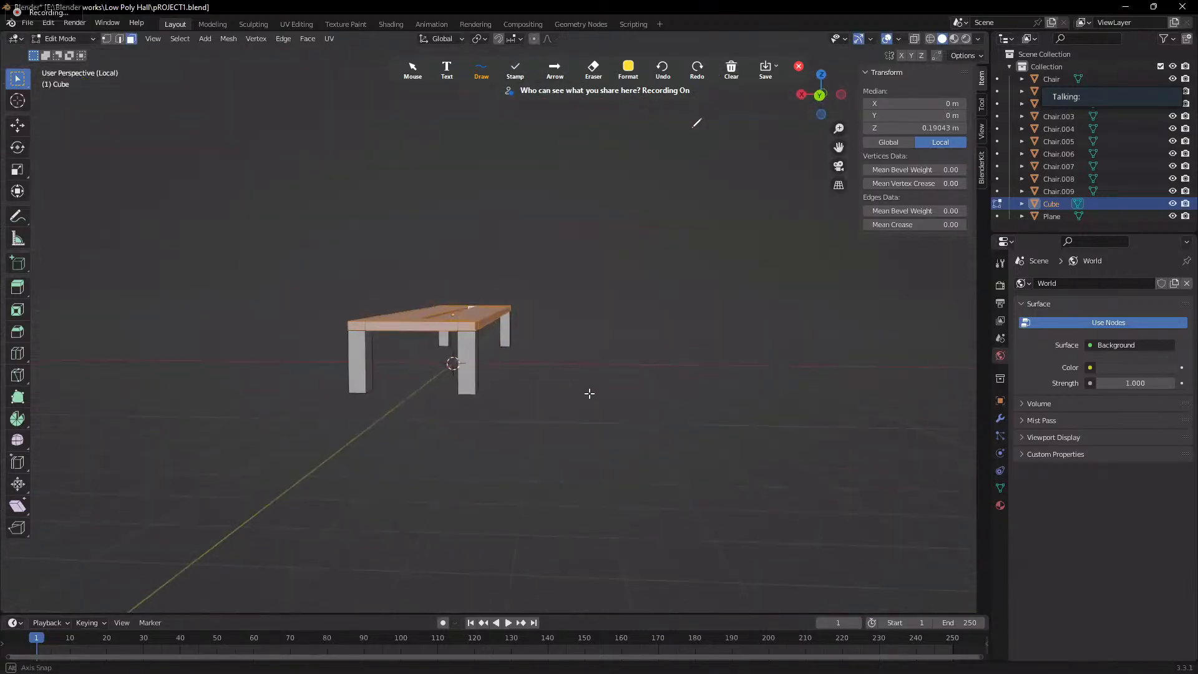
left_click_drag(828, 192, 940, 5)
left_click(731, 70)
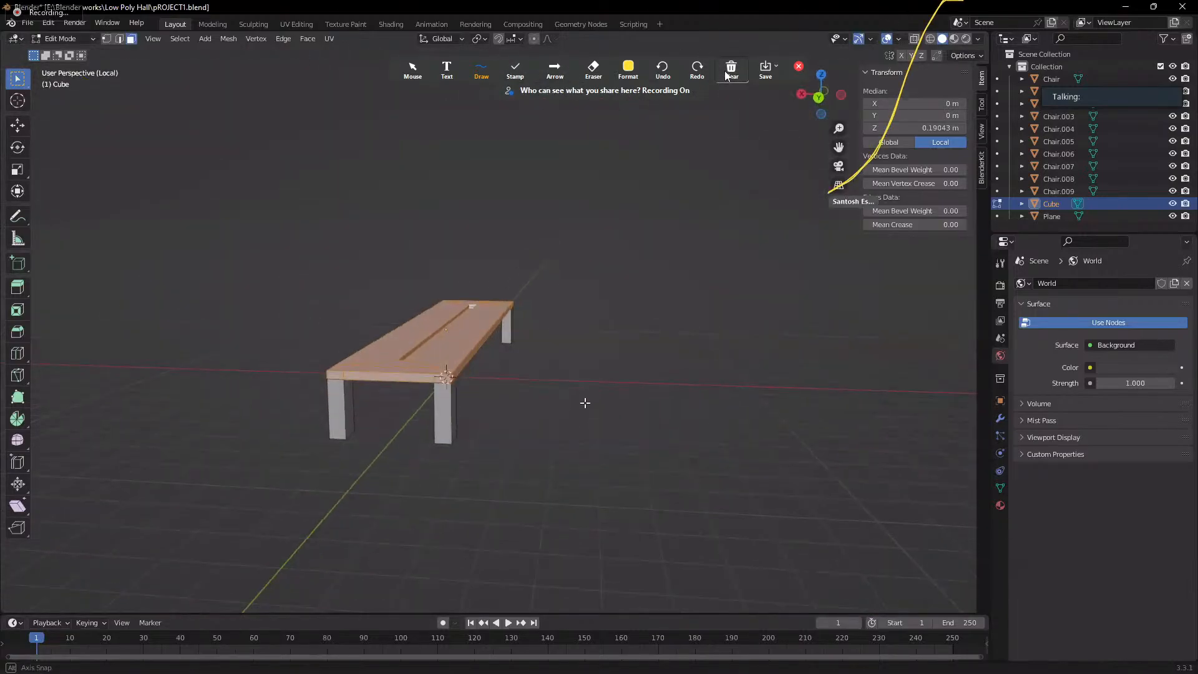
left_click(738, 100)
left_click(775, 66)
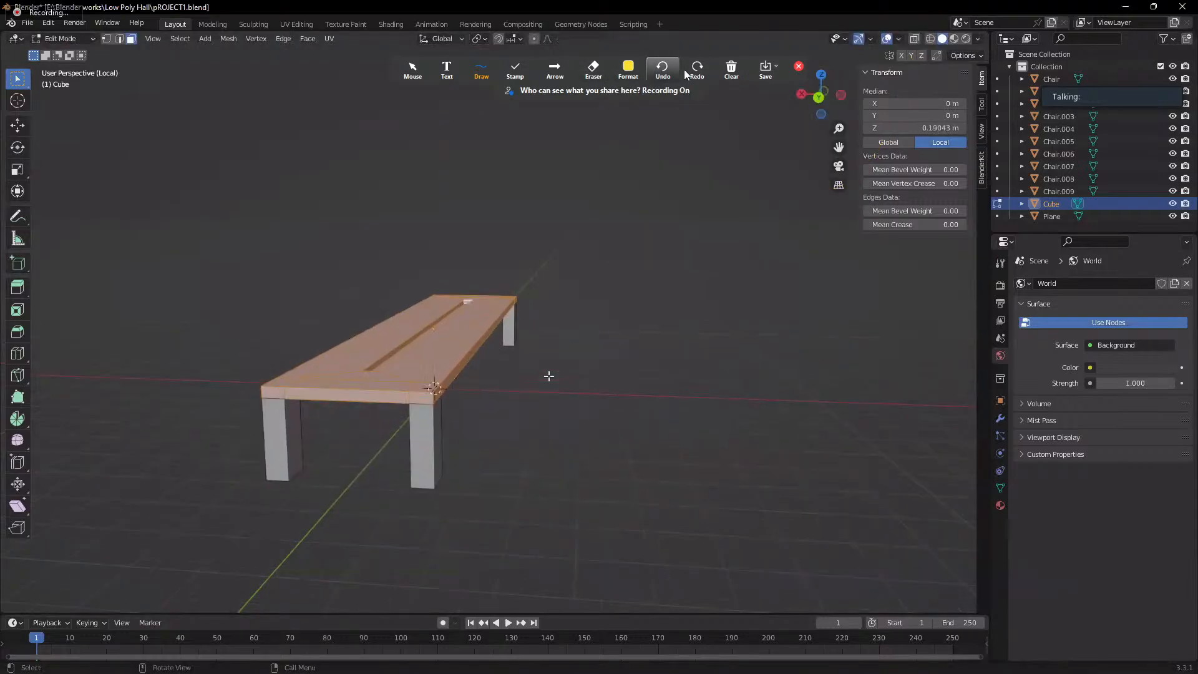
left_click(618, 74)
left_click(551, 70)
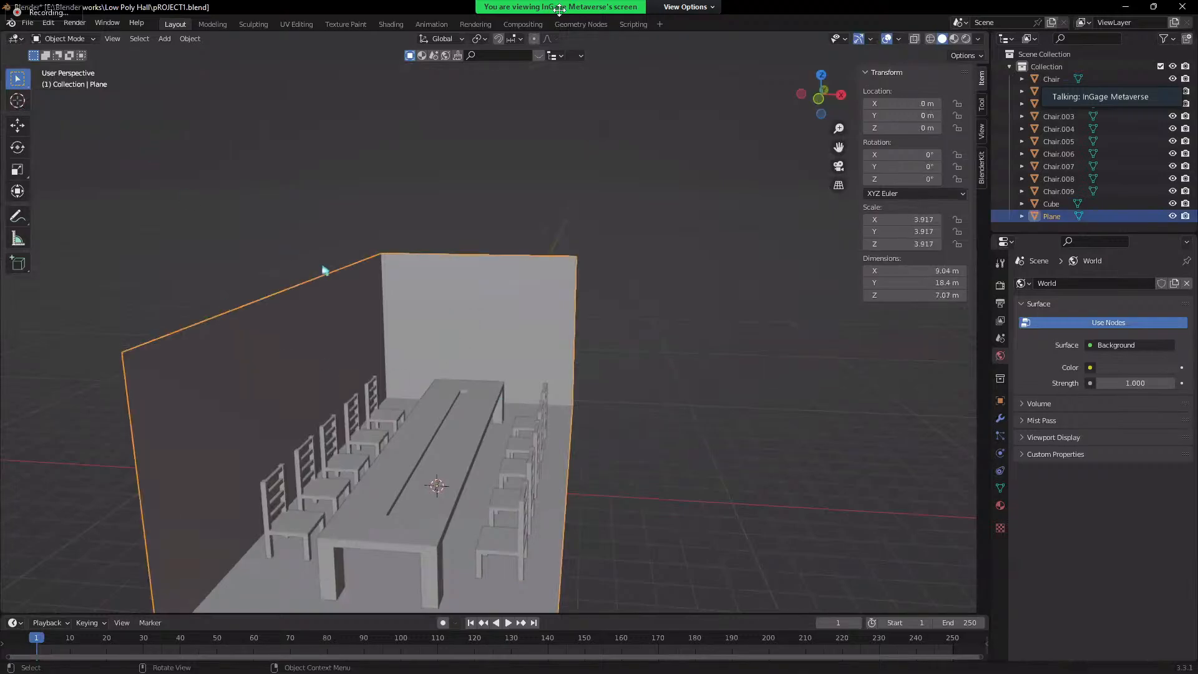
- Place the 3D cursor freehand near the middle of the hall's back wall
left_click(17, 101)
left_click(465, 319)
middle_click_drag(545, 379, 503, 338)
left_click(464, 334)
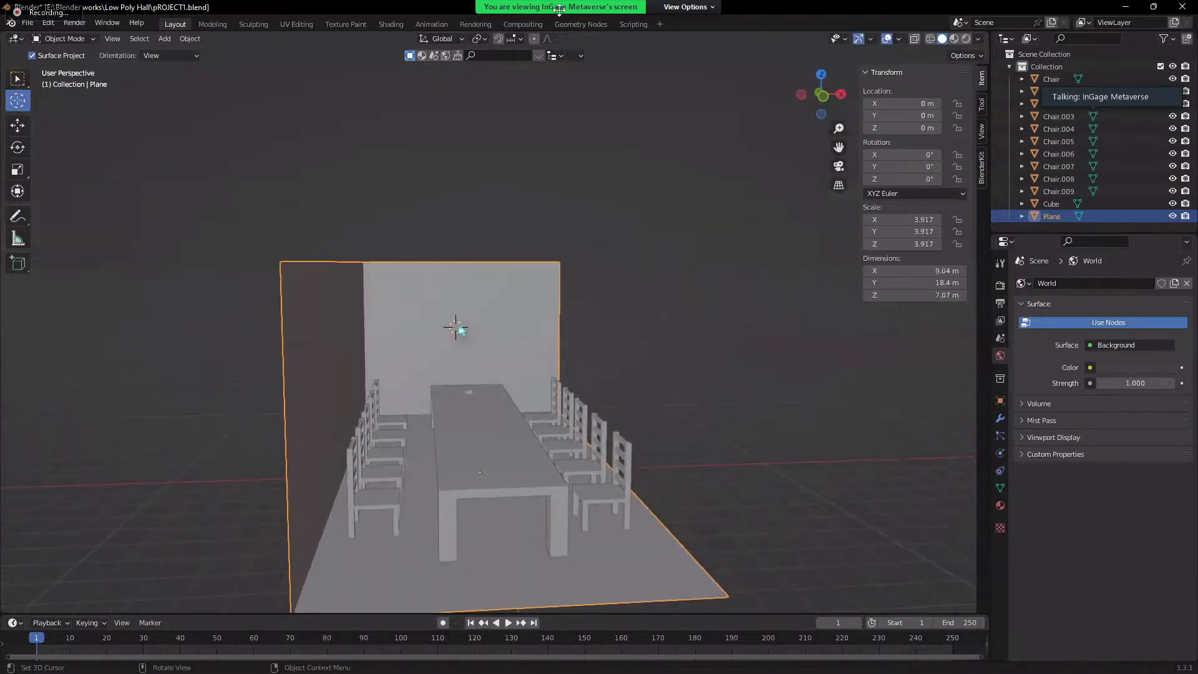
left_click_drag(479, 335, 482, 339)
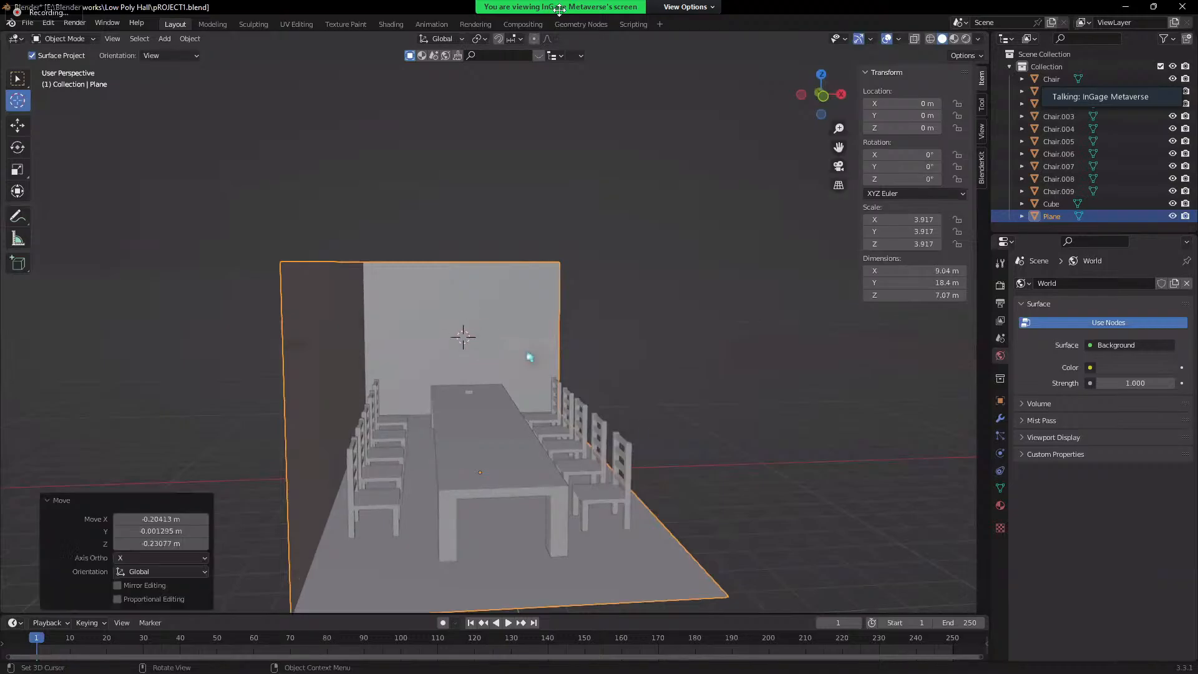
left_click(18, 78)
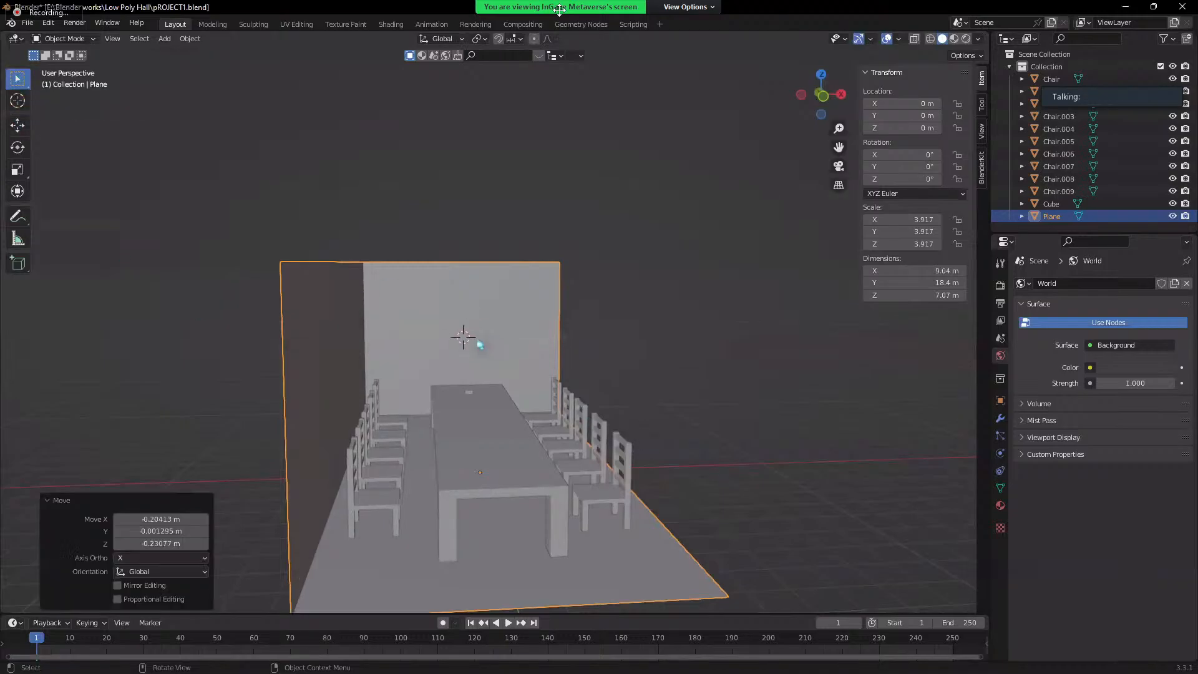
- In the hall mesh's Edit Mode, select the back wall face and snap the 3D cursor to its centre
key("alt+z")
middle_click_drag(612, 388, 544, 417)
key("Tab")
key("alt+z")
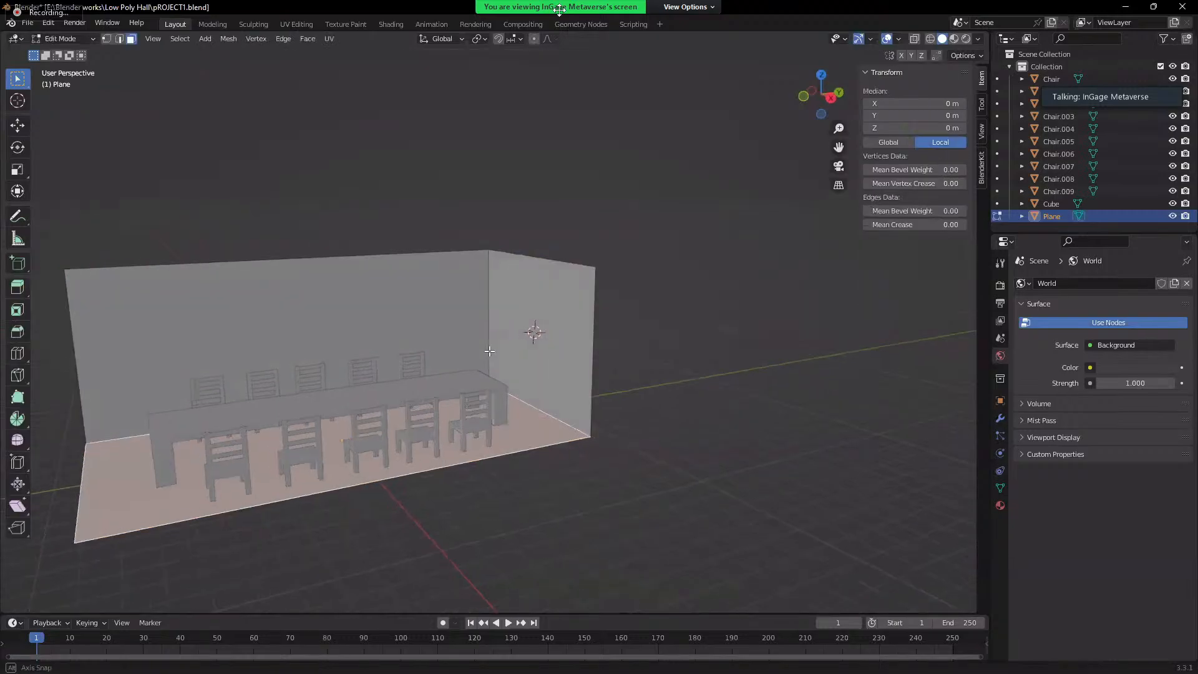
middle_click_drag(532, 331, 501, 295)
left_click(501, 295)
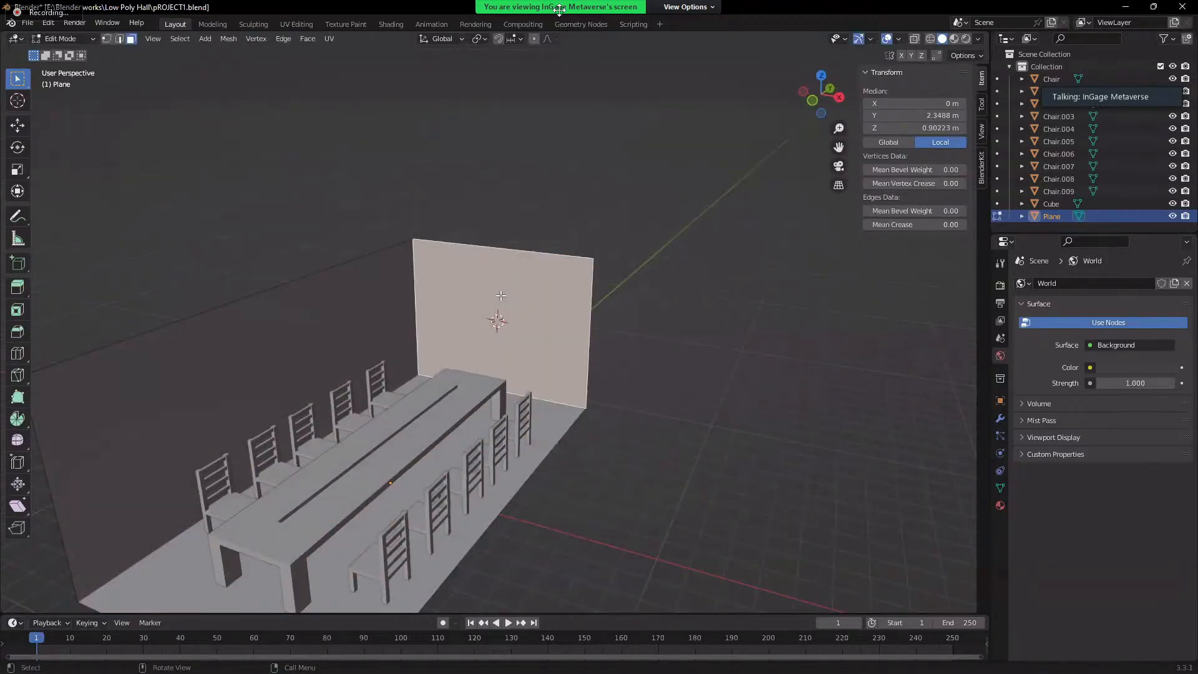
key("shift+s")
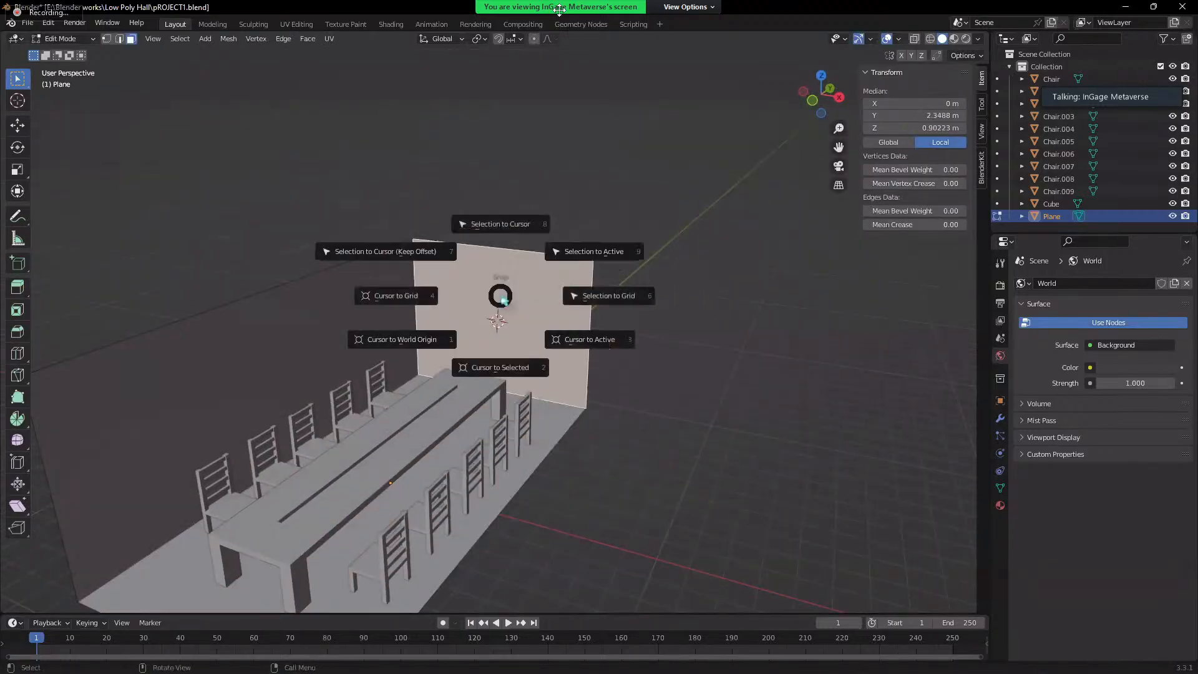
left_click(512, 369)
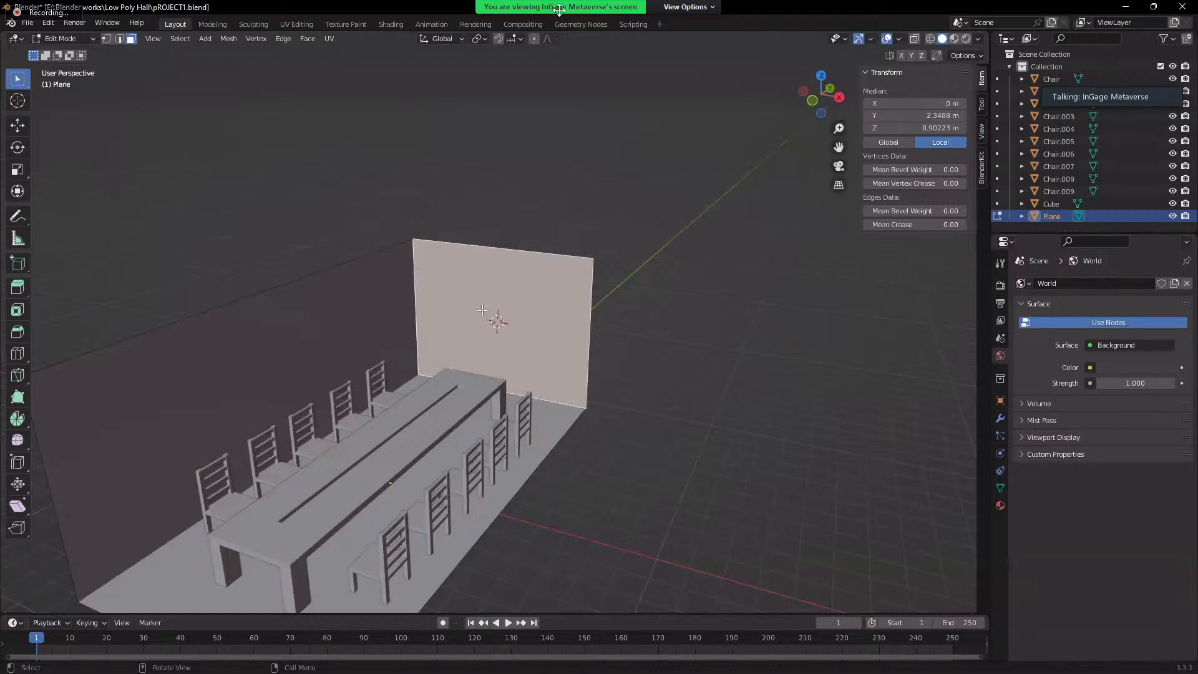
- Return to Object Mode and add a 2 m plane at the 3D cursor on the back wall
scroll(507, 329, "up", 3)
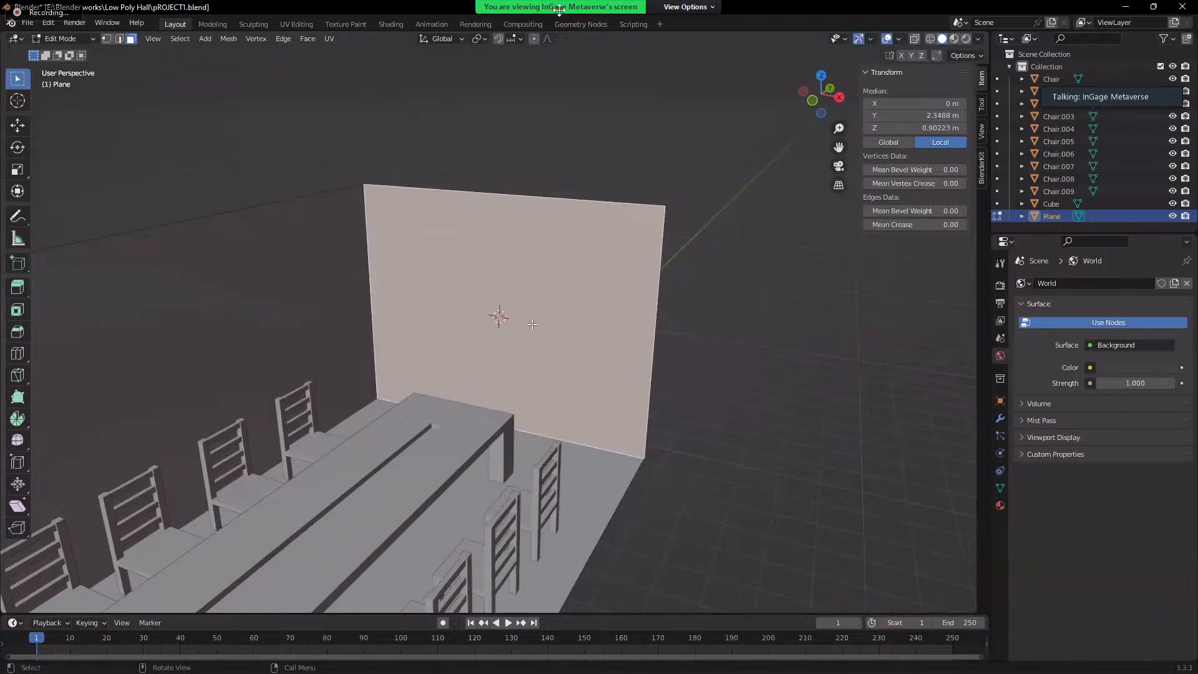
scroll(500, 313, "up", 2)
key("Tab")
middle_click_drag(500, 313, 455, 342)
key("shift+a")
left_click(534, 357)
middle_click_drag(534, 357, 483, 312)
key("ctrl+z")
key("shift+a")
mouse_move(569, 393)
left_click(630, 392)
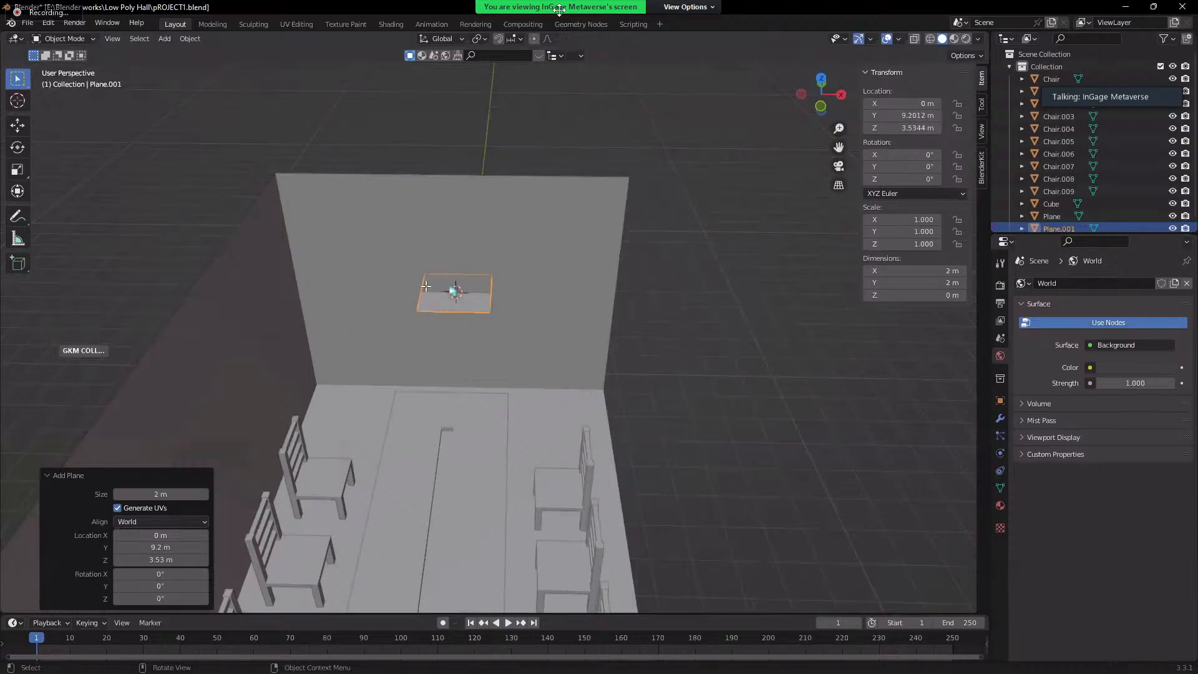
- Rotate the new plane 90° about the X axis so it stands parallel to the back wall
middle_click_drag(535, 371, 543, 284)
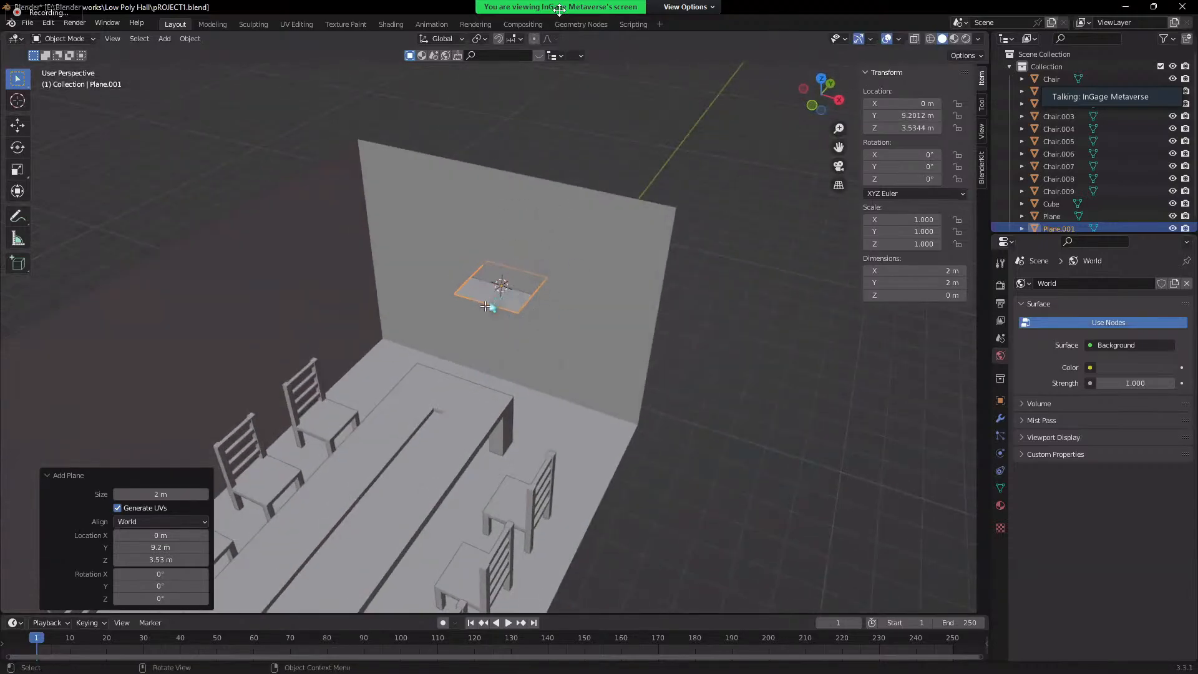
key("r")
key("x")
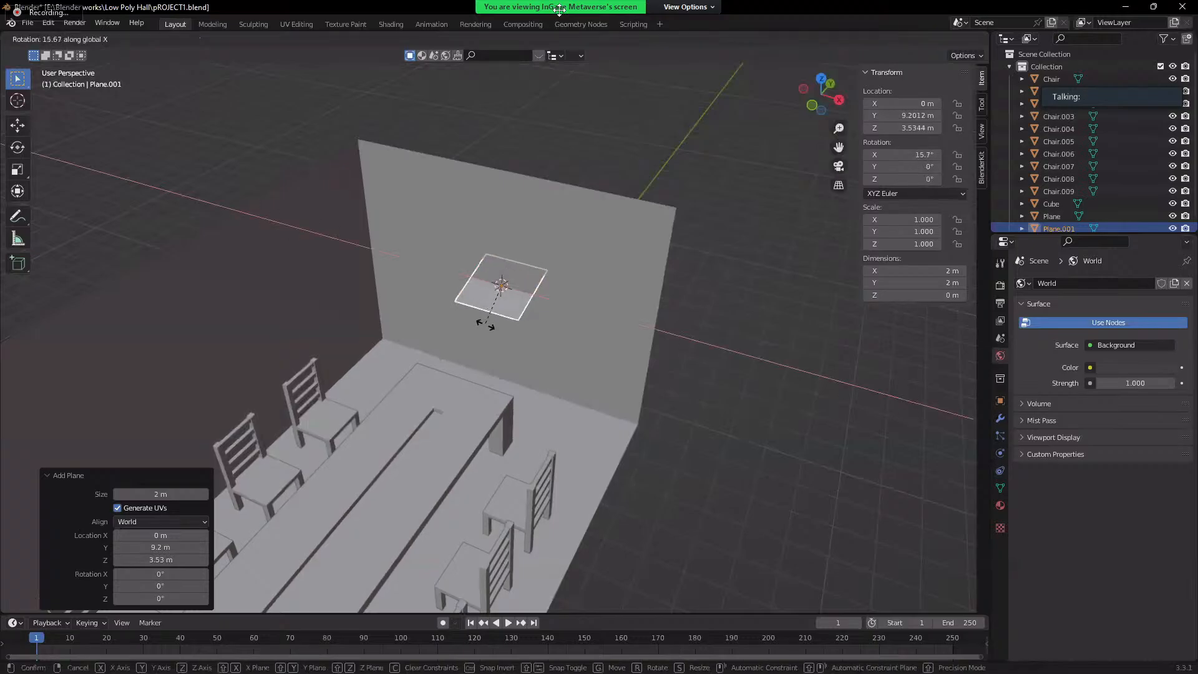
key("Escape")
type("r")
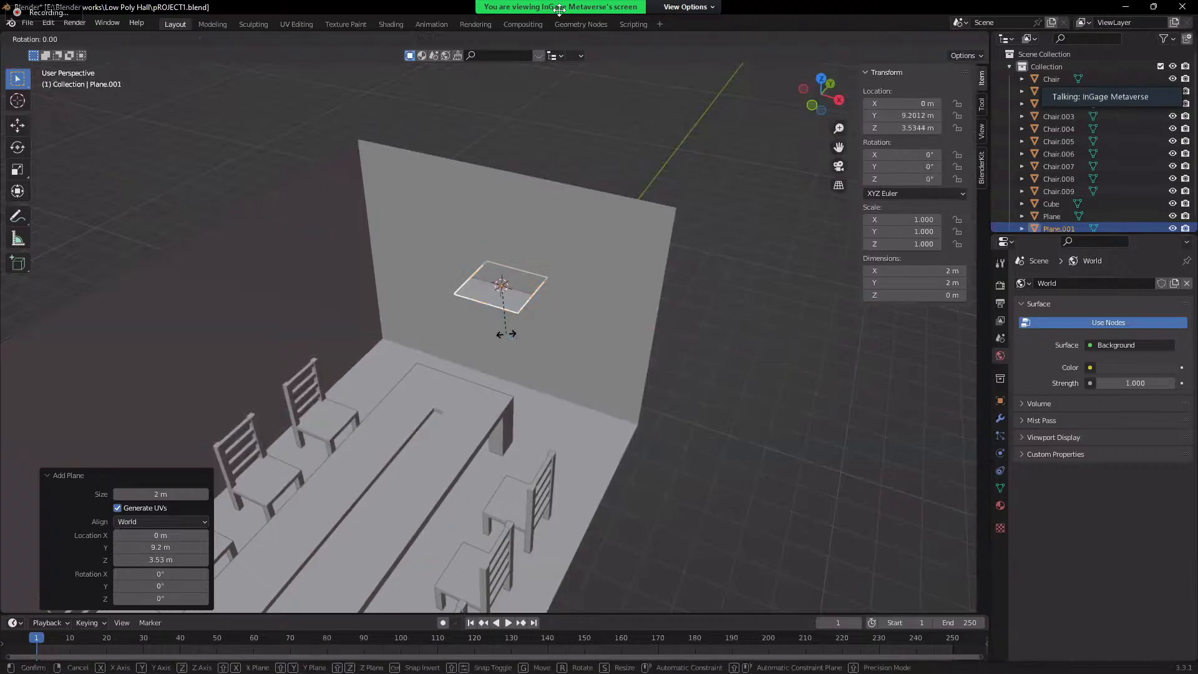
type("x")
type("90")
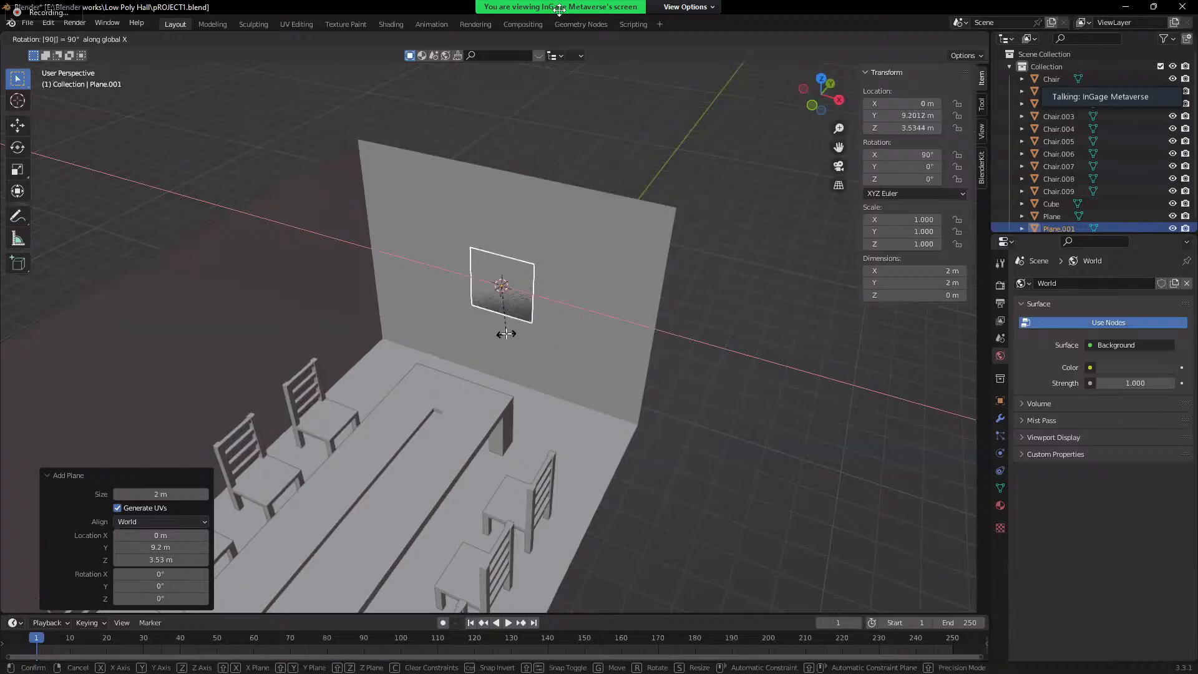
key("Return")
- Scale the upright plane by about 1.807 along X and about 1.062 along Z
middle_click_drag(556, 324, 626, 338)
scroll(626, 339, "up", 3)
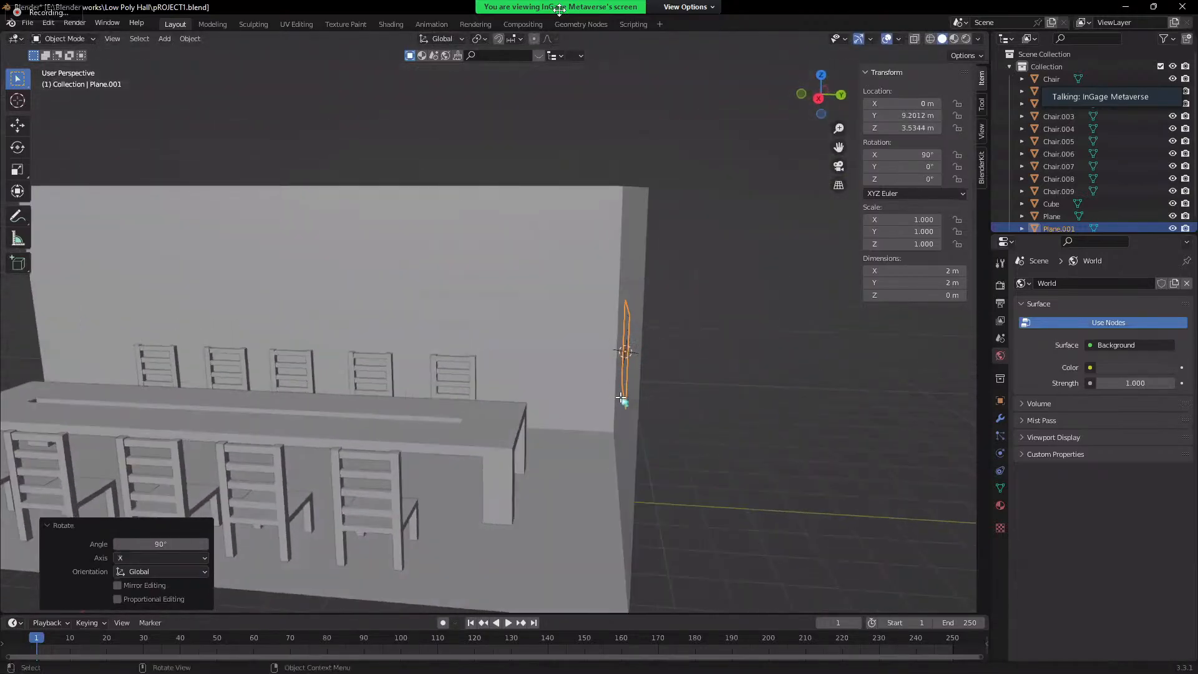
mouse_move(622, 400)
middle_mouse_down()
mouse_move(733, 422)
mouse_move(594, 378)
mouse_move(610, 404)
middle_mouse_up()
middle_click_drag(548, 428, 503, 428)
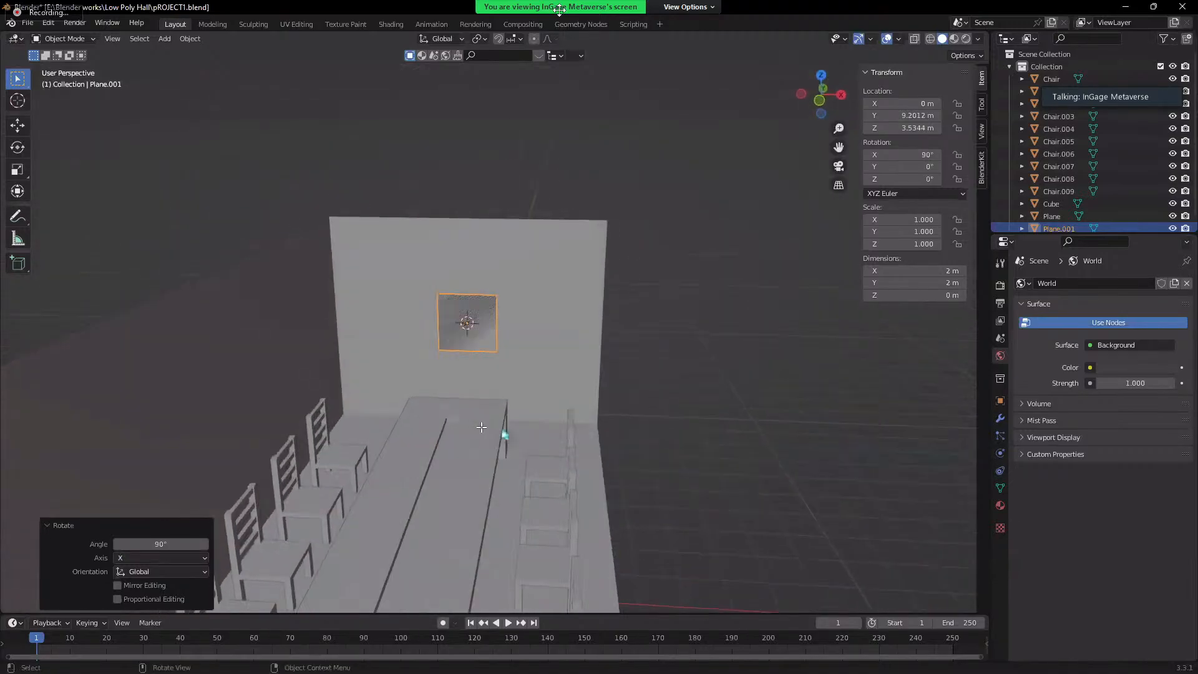
key("s")
key("x")
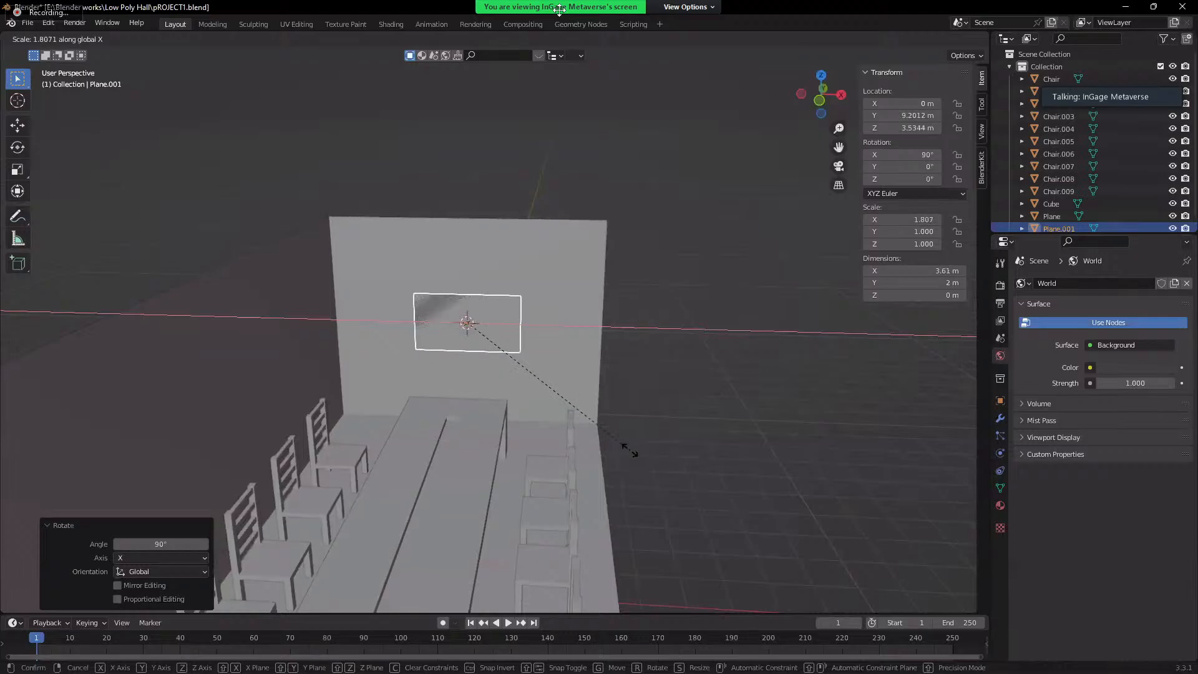
left_click(627, 451)
middle_click_drag(628, 455, 503, 410)
key("s")
key("z")
left_click(635, 463)
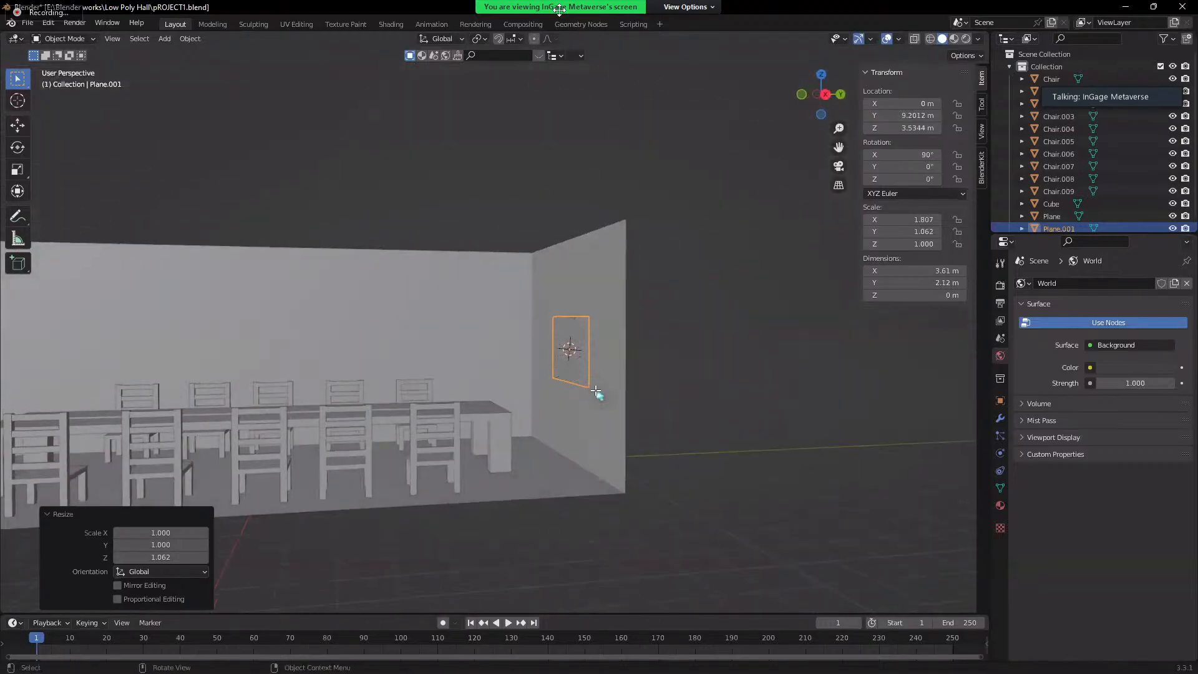
- Try to edit the hall mesh and the small wall plane together in Edit Mode, including deselecting and reselecting their geometry
middle_click_drag(599, 396, 594, 348)
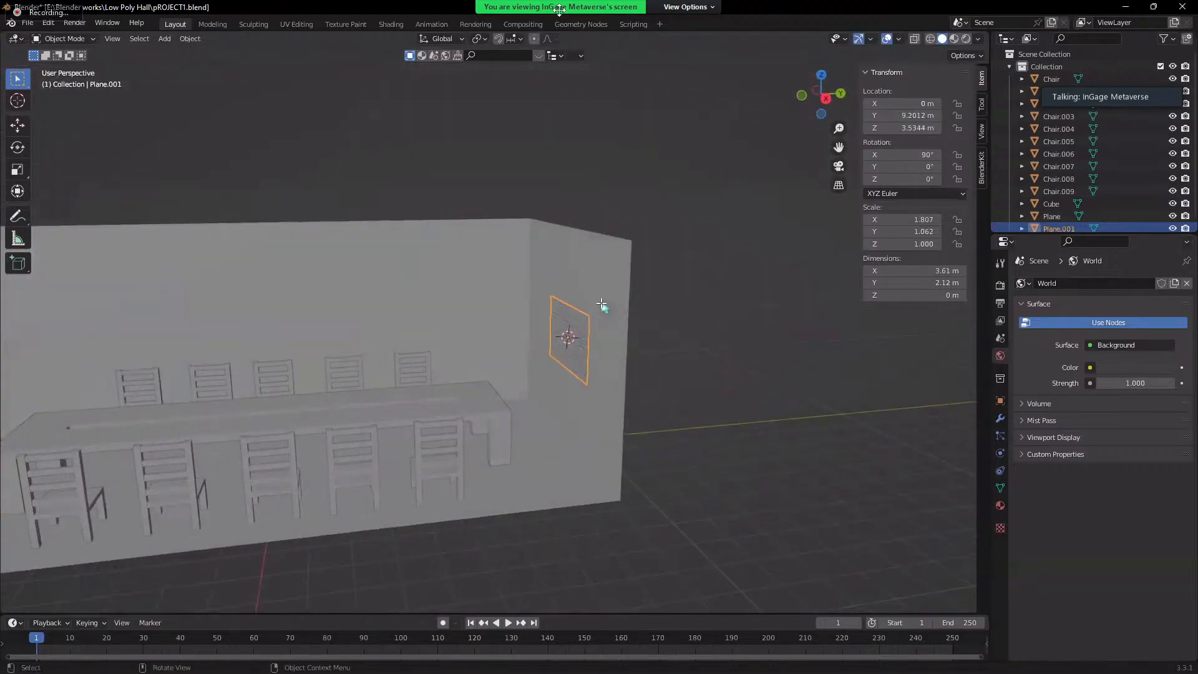
left_click(620, 352)
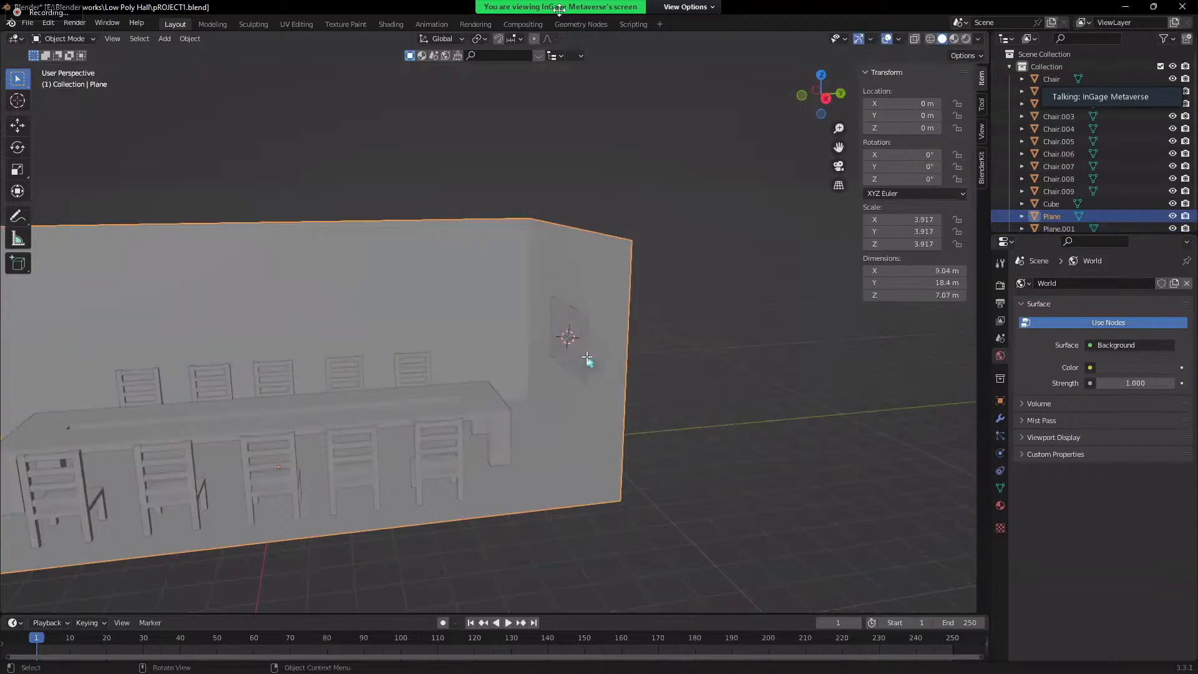
left_click(568, 353)
middle_click_drag(570, 356, 530, 400)
scroll(531, 404, "up", 2)
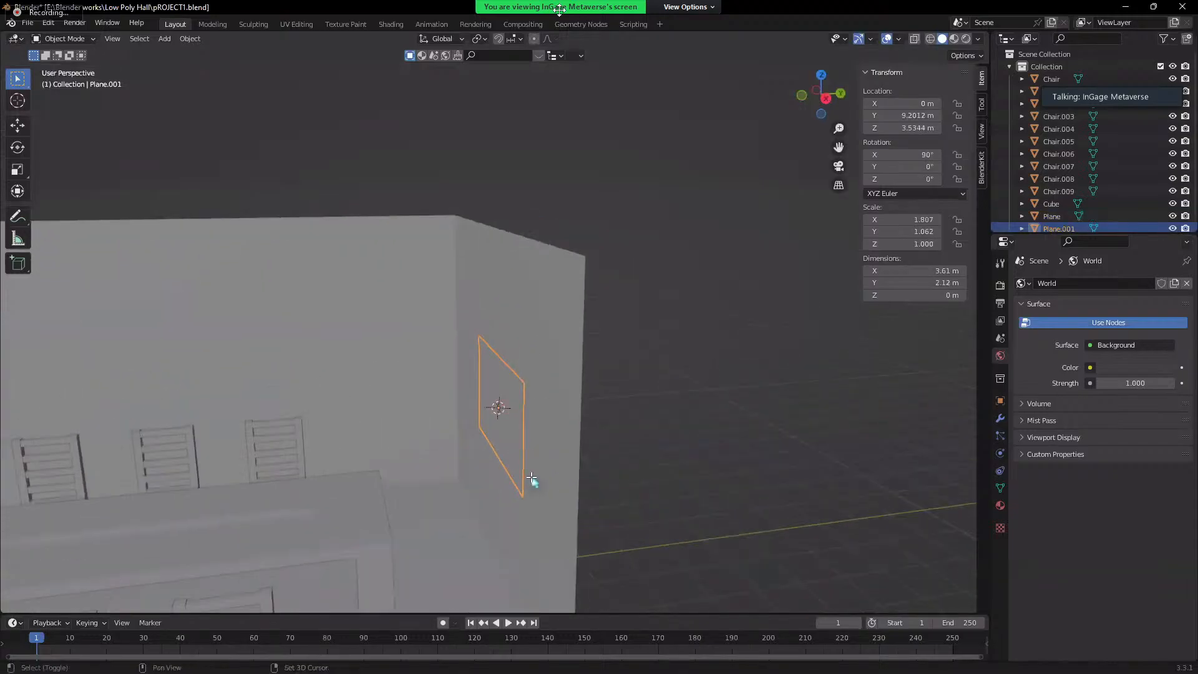
scroll(516, 442, "up", 5)
left_click(517, 444)
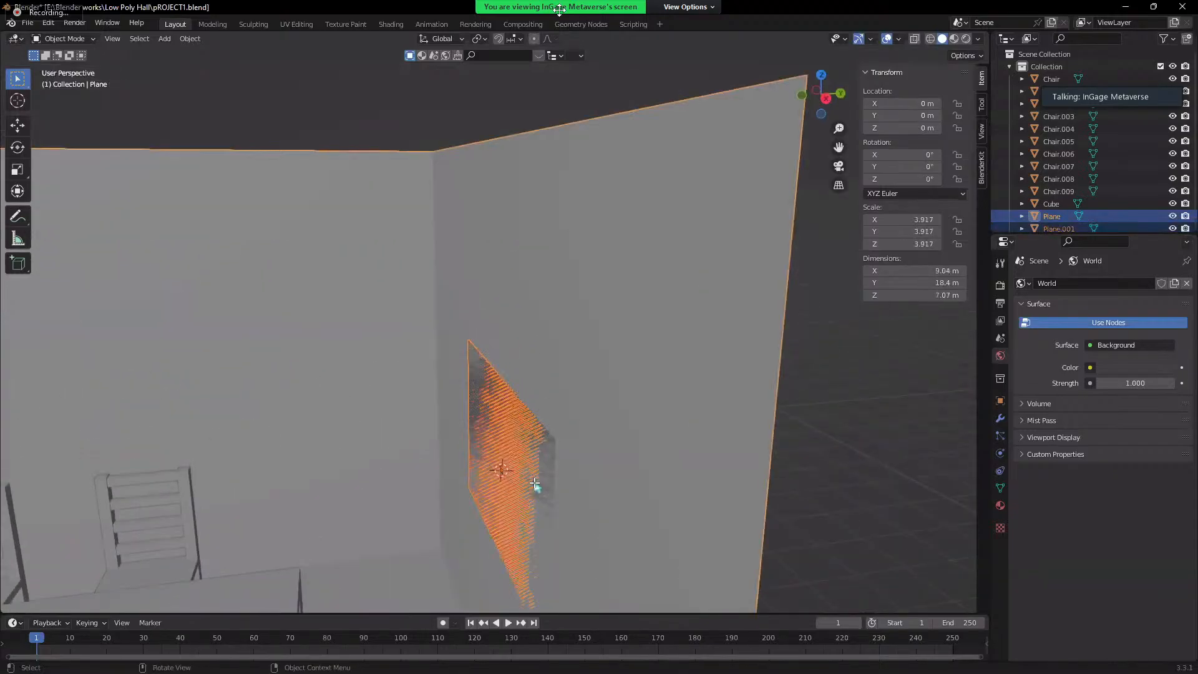
key("Tab")
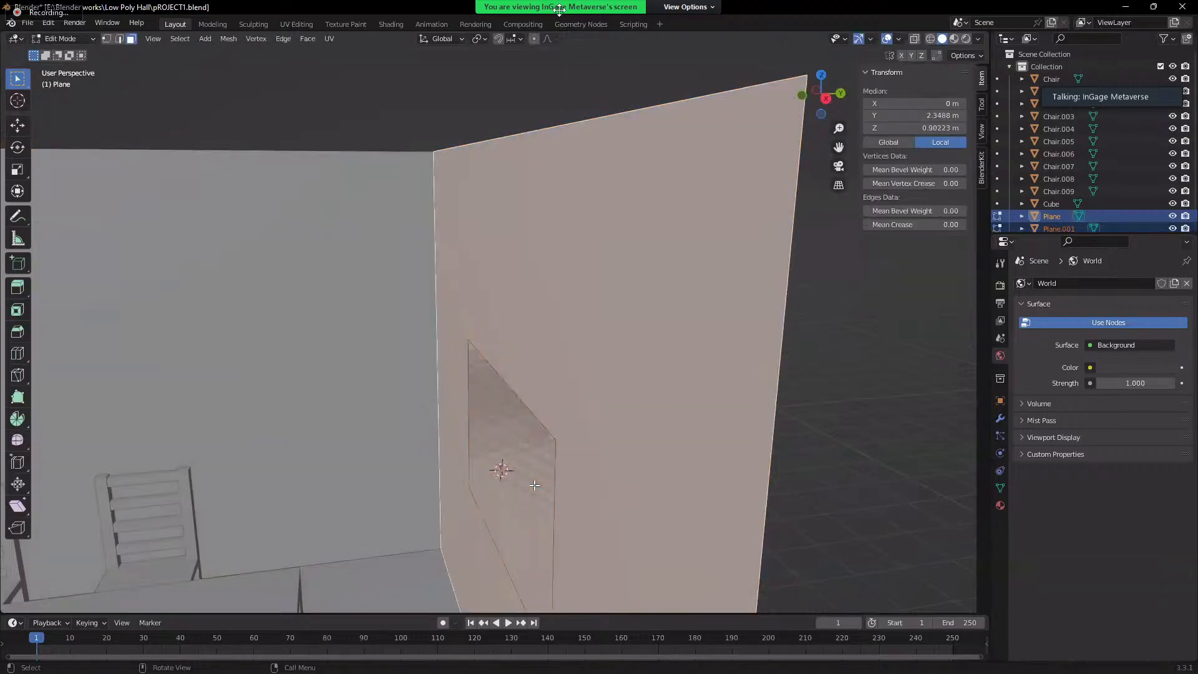
key("alt+a")
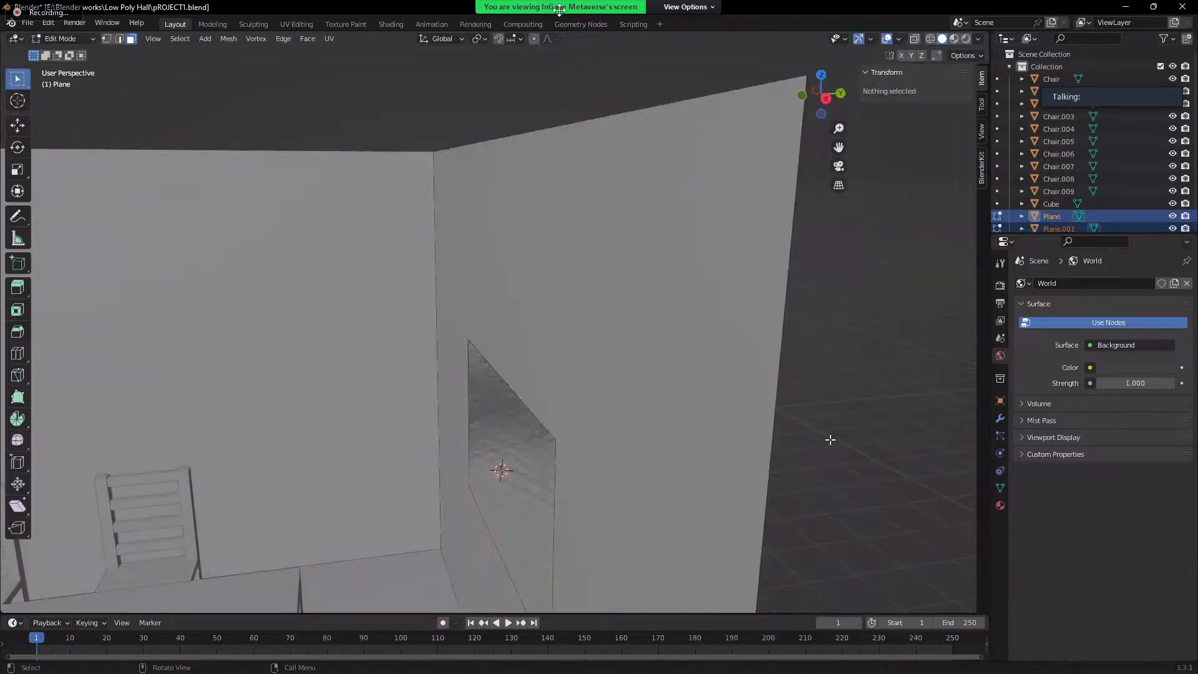
key("a")
key("Tab")
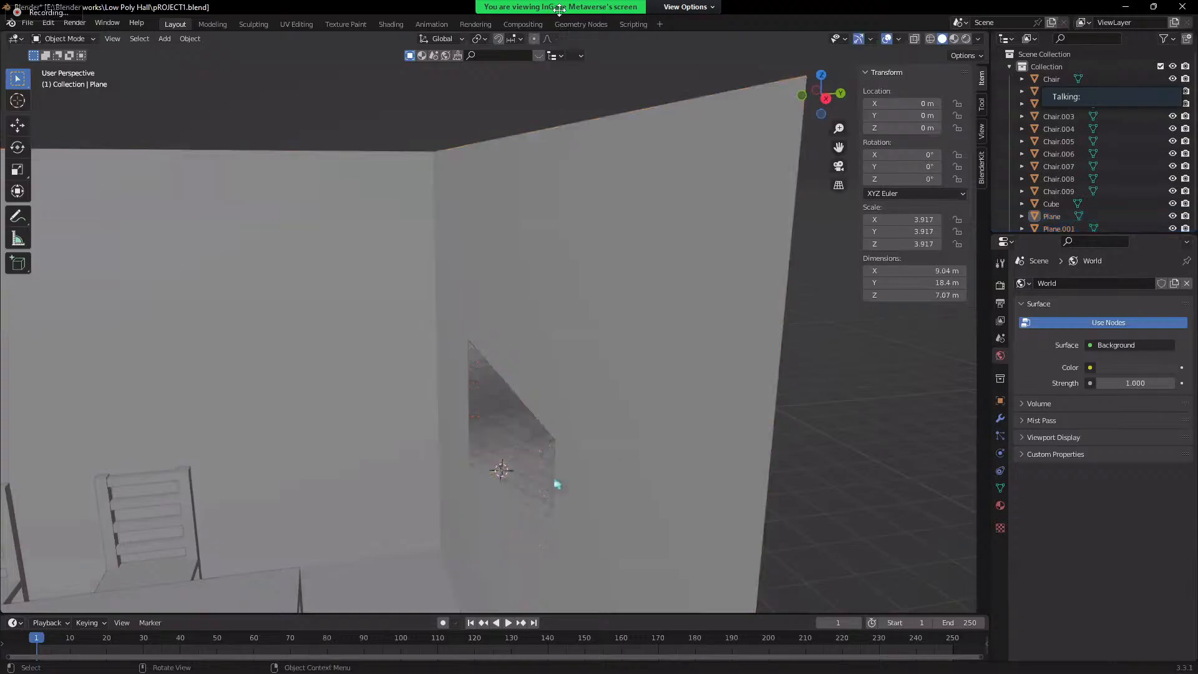
- Select only the small plane on the back wall and open its mesh in Edit Mode
left_click(523, 444, "shift")
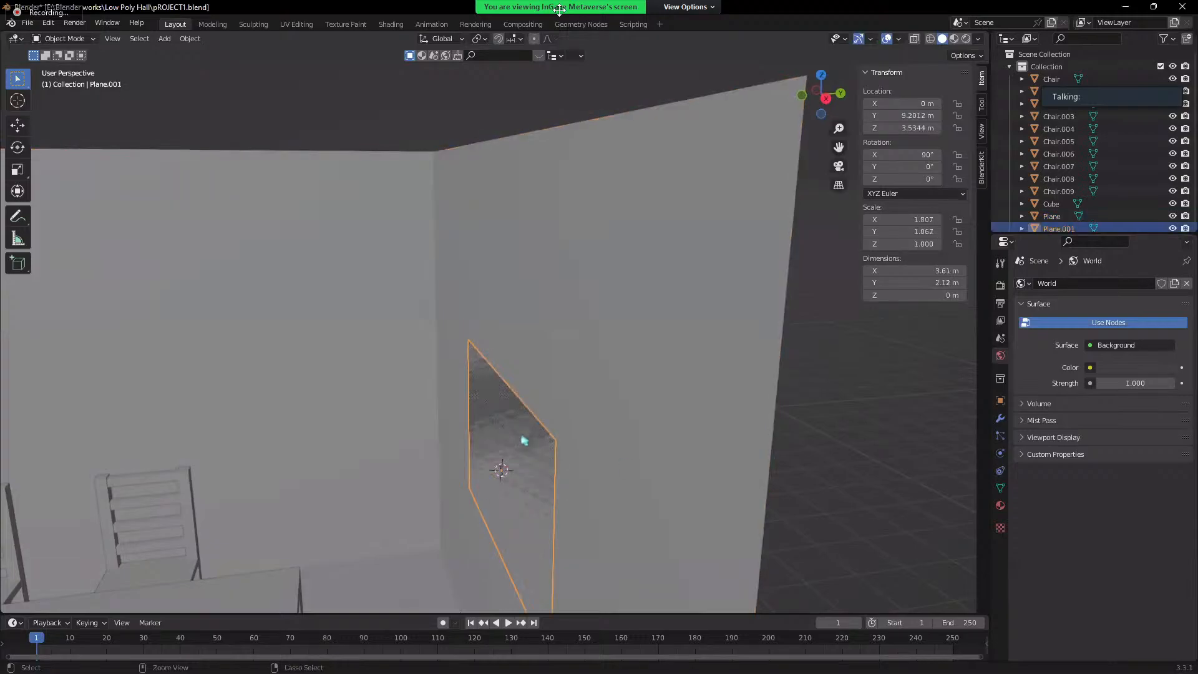
key("Tab")
key("a")
key("Tab")
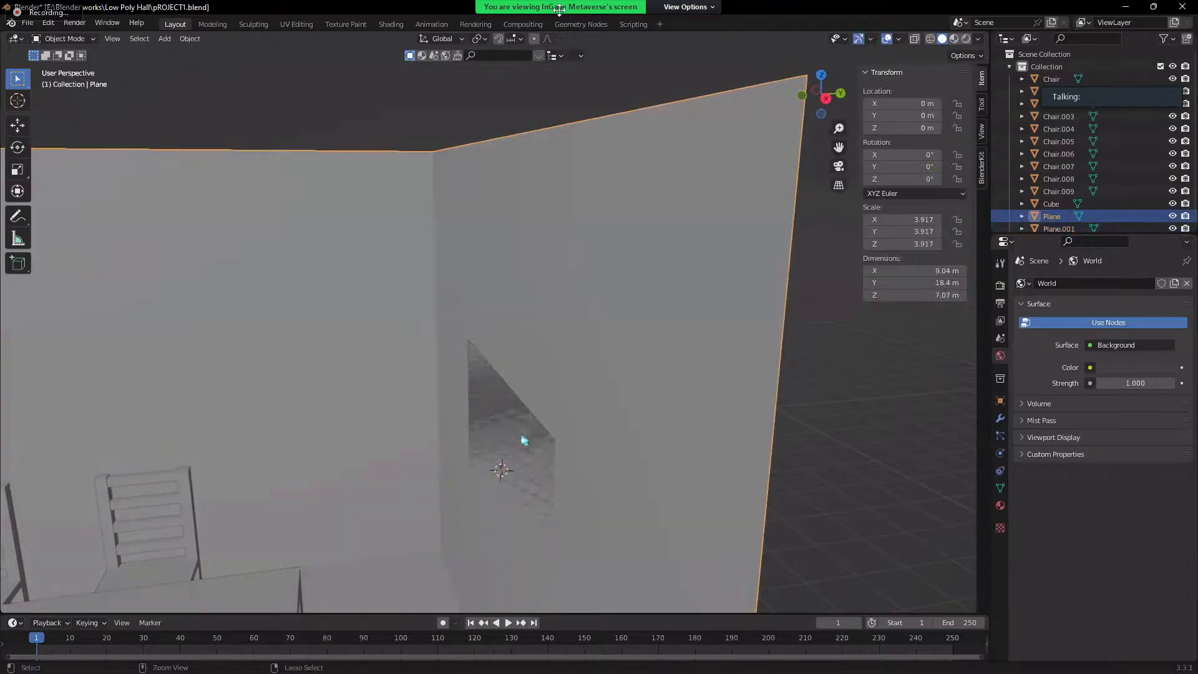
left_click(525, 441)
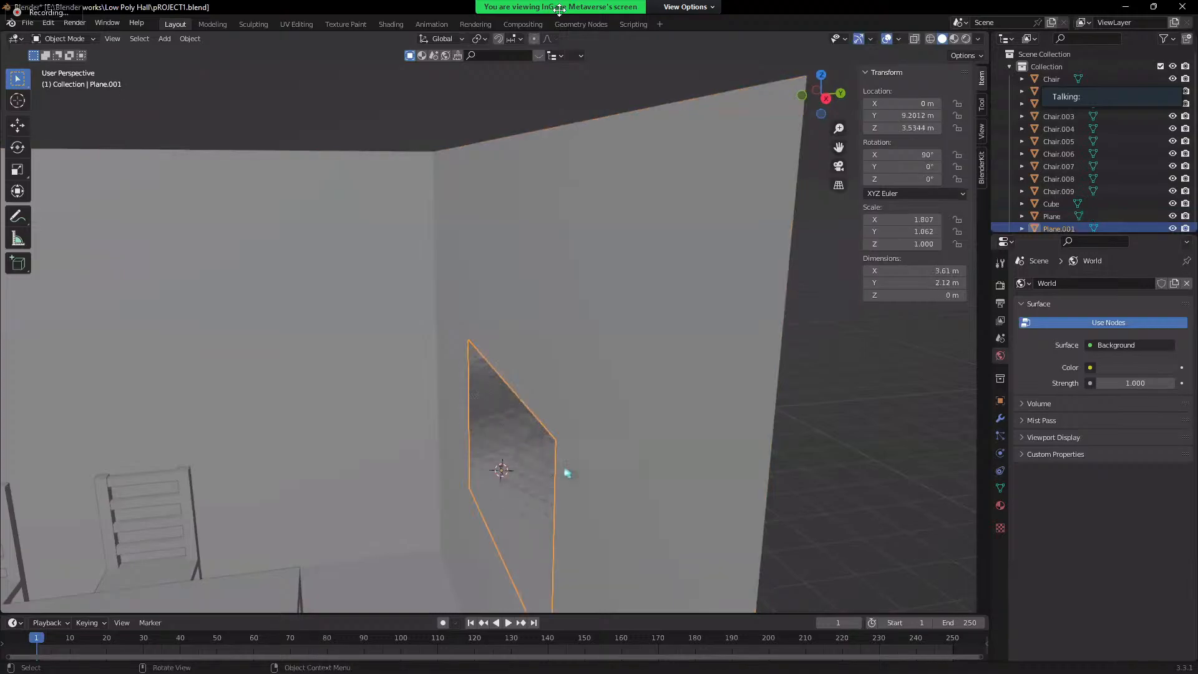
key("Tab")
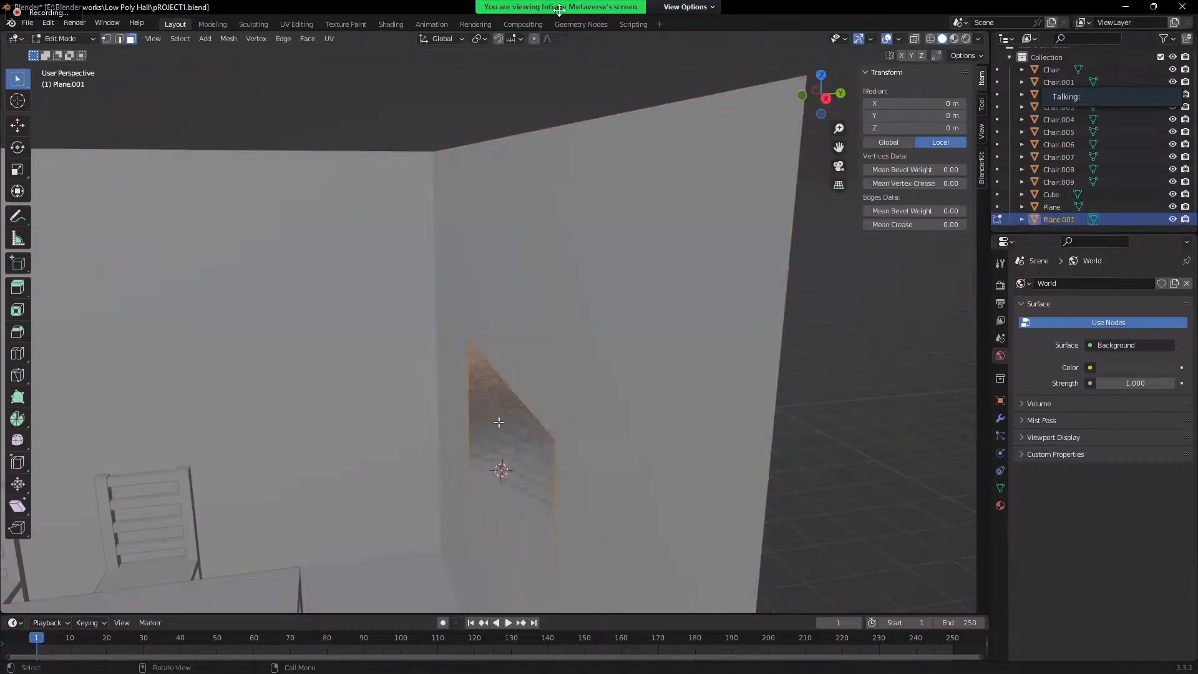
- Extrude the face of the small wall plane about 0.153 m along its normal to give the panel thickness
middle_click_drag(462, 435, 549, 449)
key("e")
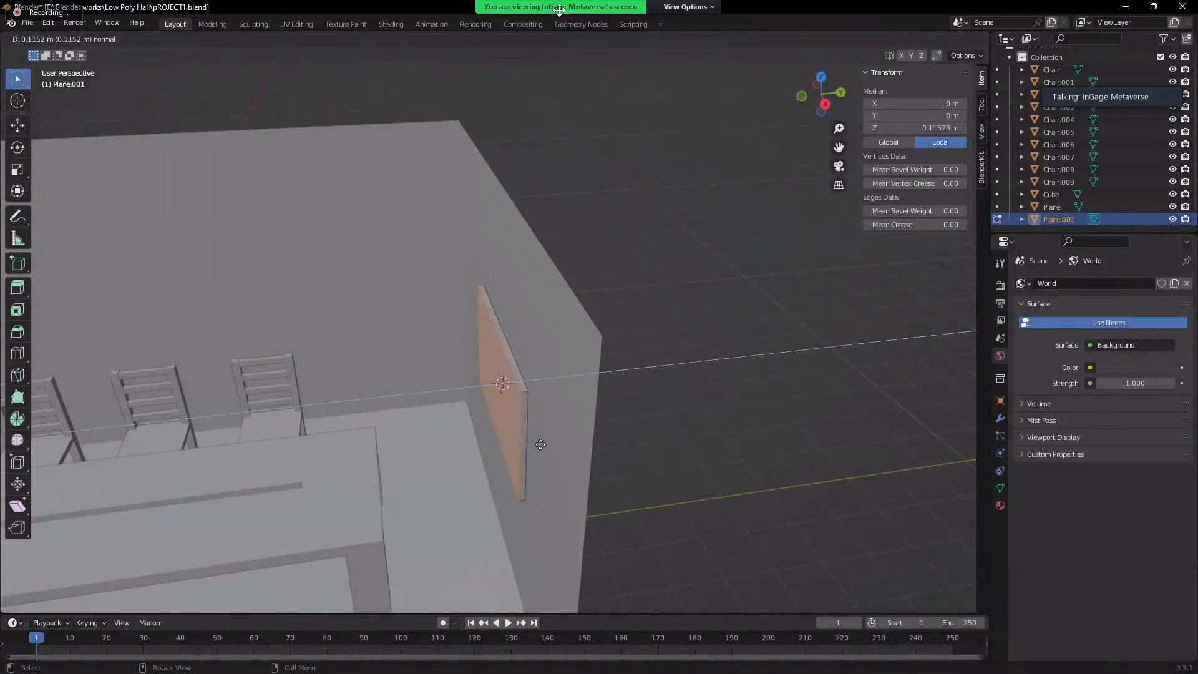
left_click(539, 443)
middle_click_drag(535, 441, 577, 365)
middle_click_drag(548, 413, 493, 418)
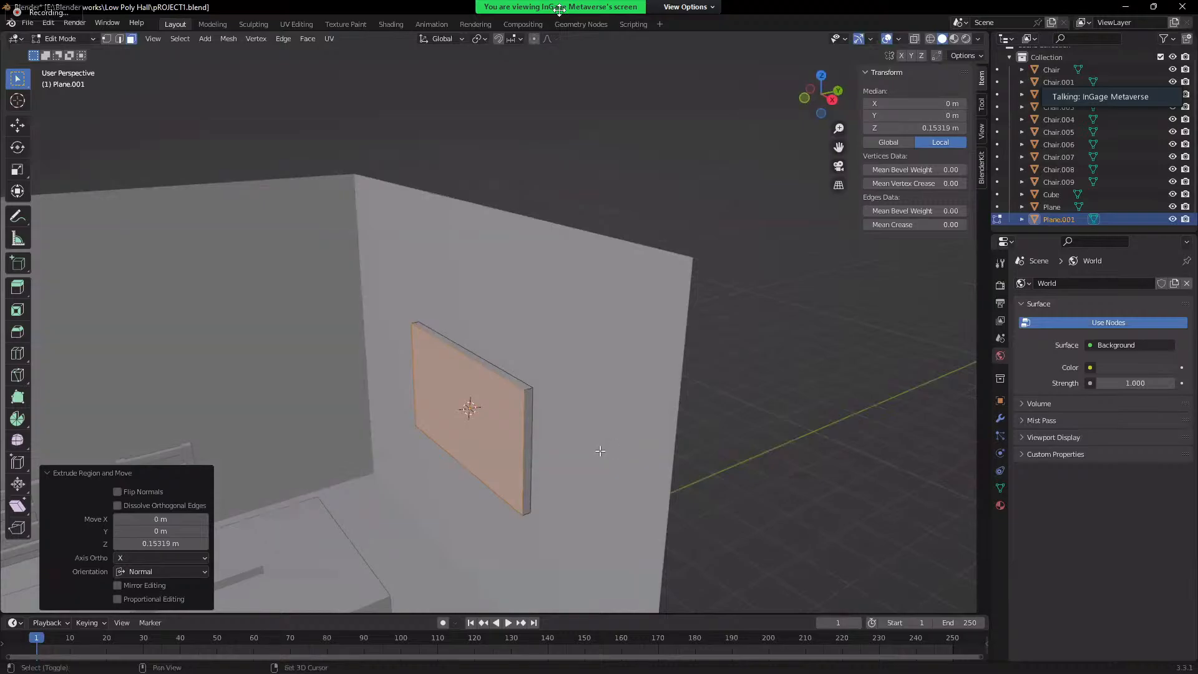
middle_click_drag(621, 457, 839, 451)
scroll(574, 436, "down", 5)
scroll(538, 407, "up", 2)
left_click(739, 473)
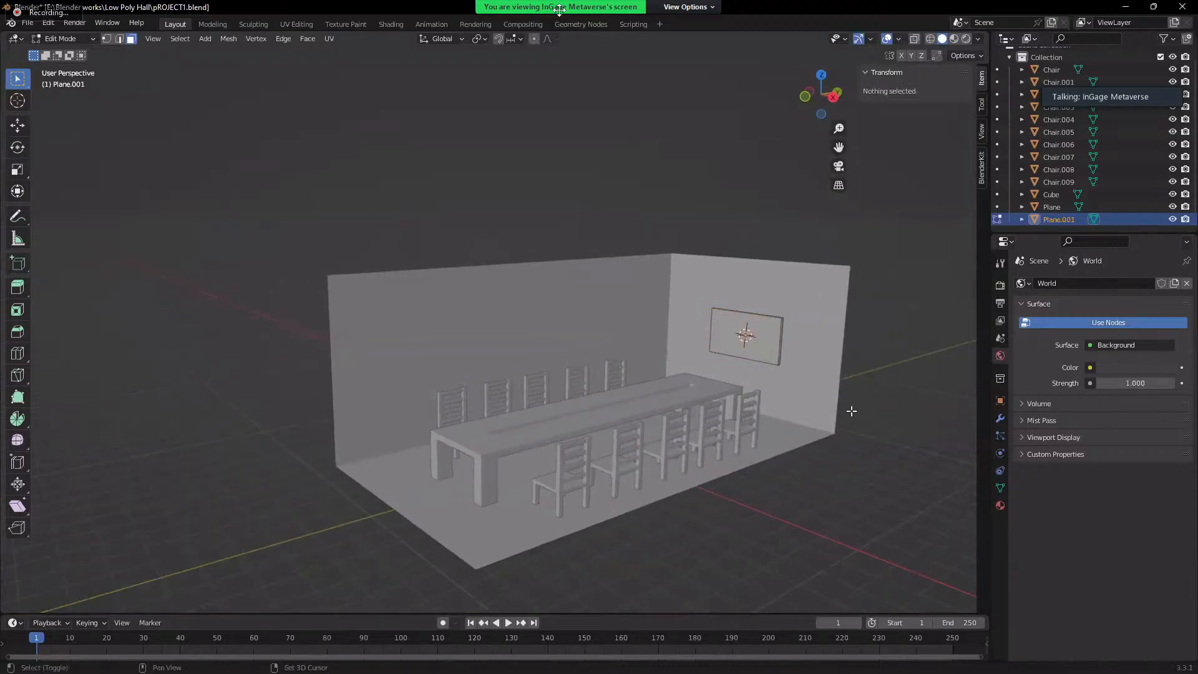
- Select the large front face of the thickened wall panel
middle_click_drag(848, 412, 546, 393)
scroll(546, 392, "up", 8)
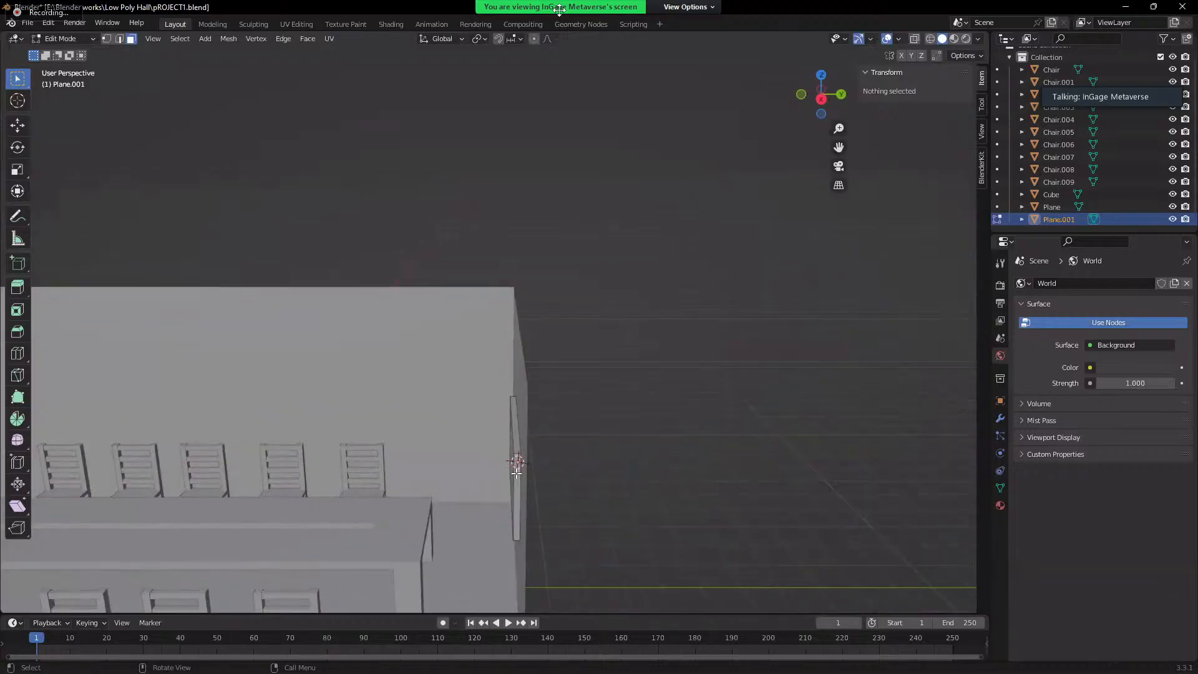
scroll(731, 302, "down", 2)
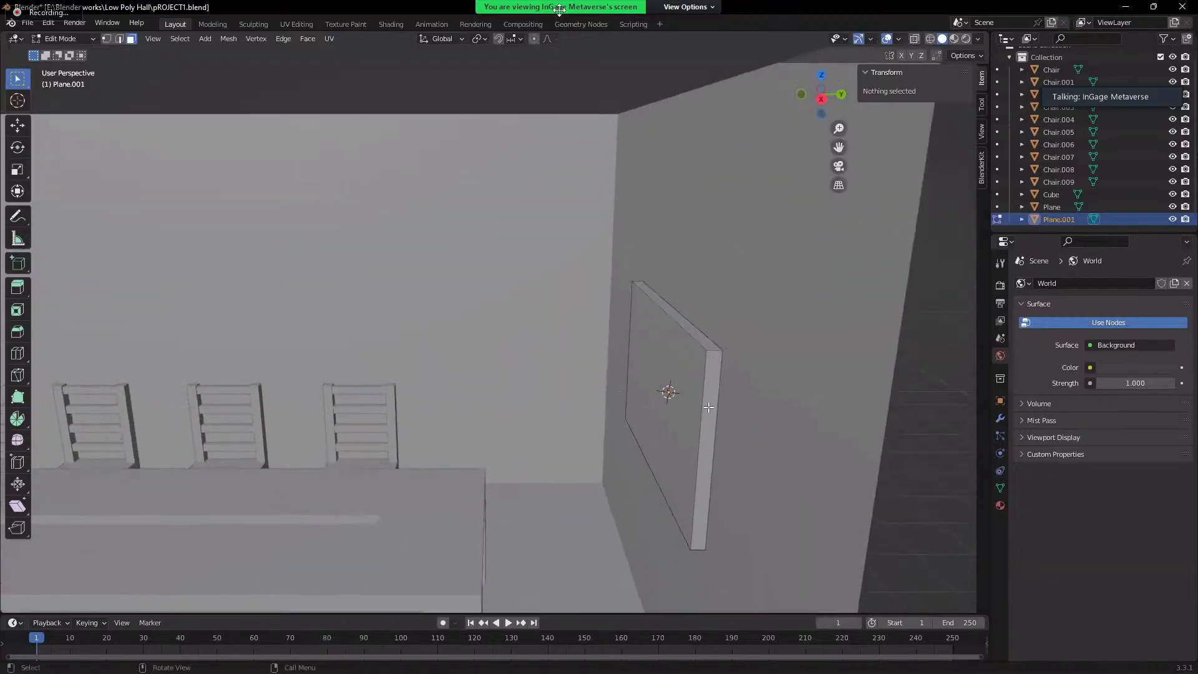
middle_click_drag(643, 431, 521, 378)
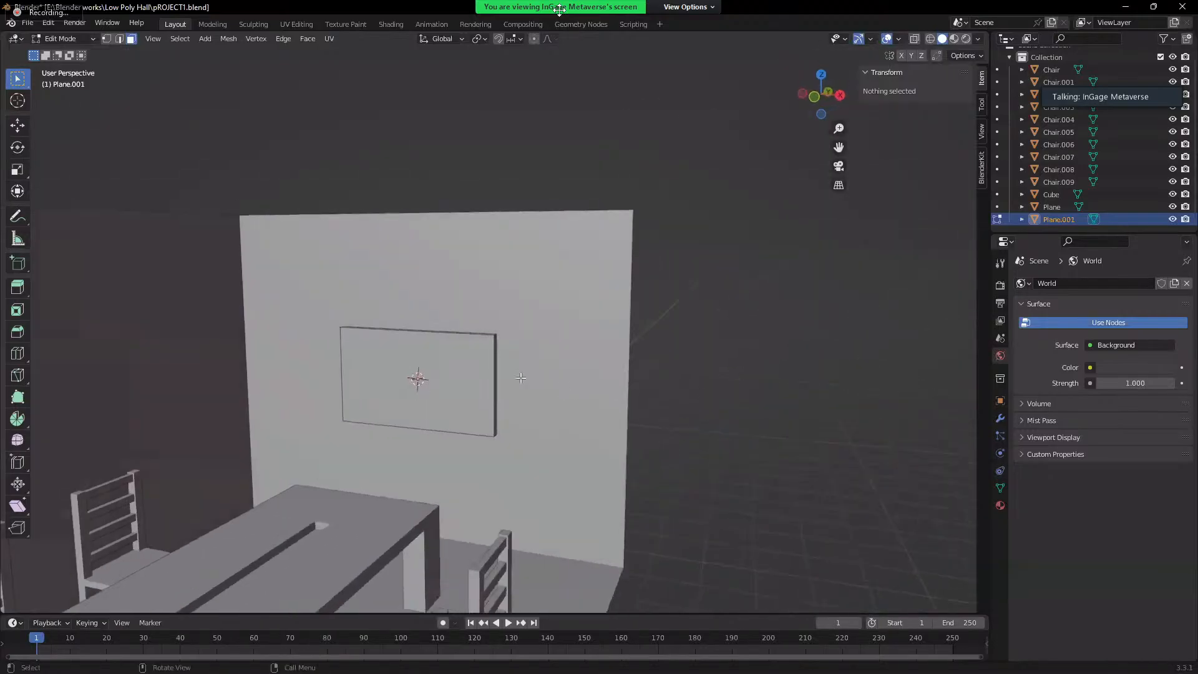
left_click(470, 380)
scroll(475, 374, "up", 5)
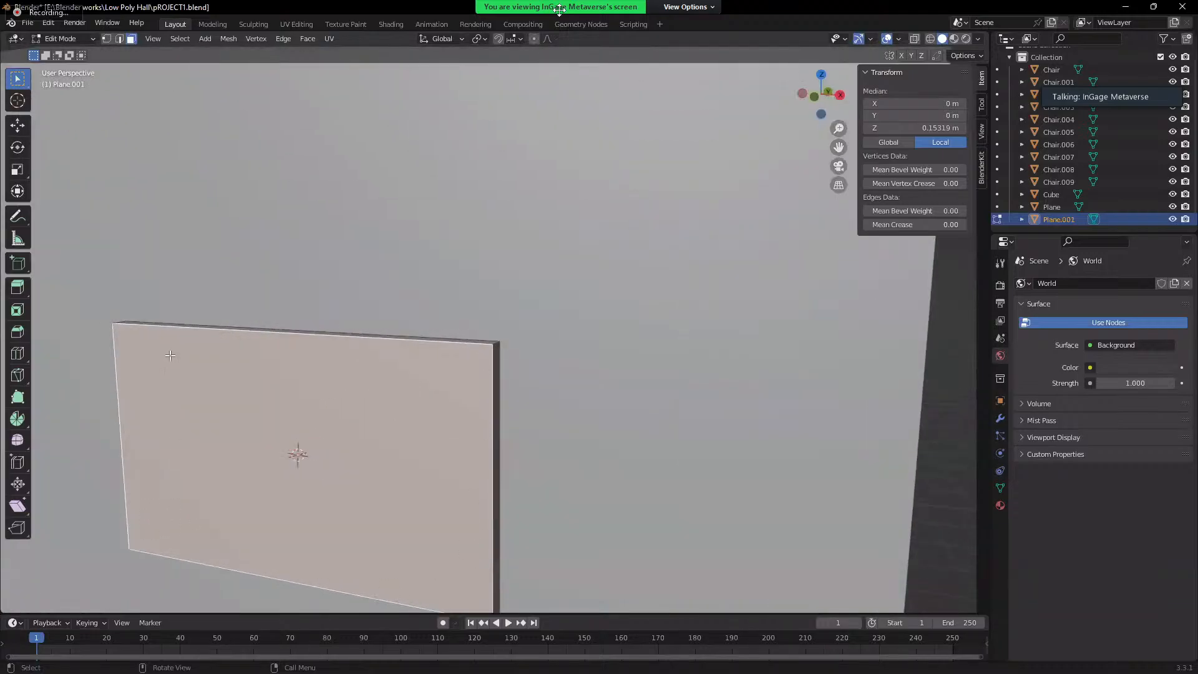
key("i")
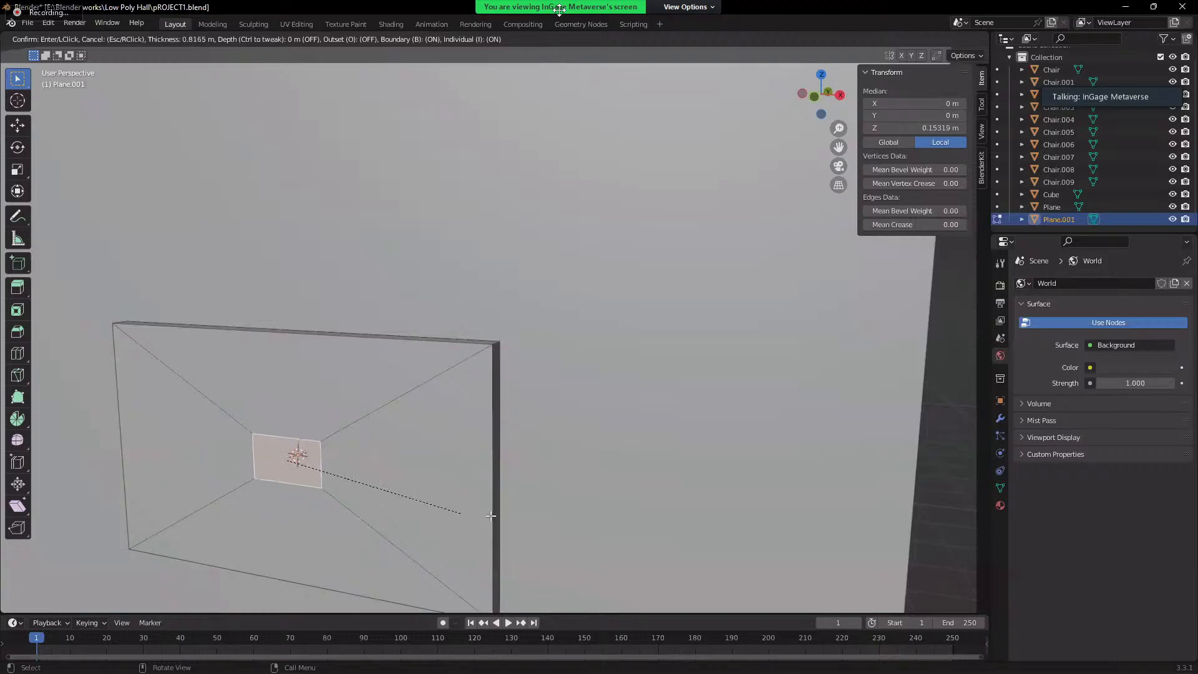
left_click(325, 459)
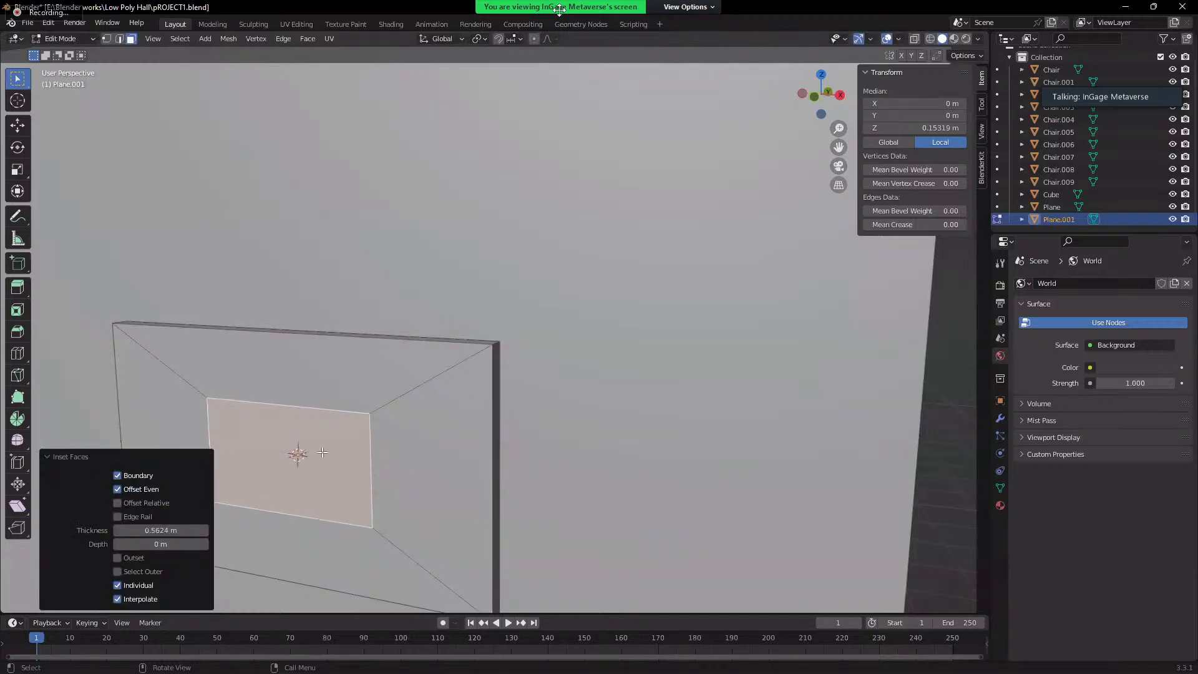
key("ctrl+z")
- Inset the panel's front face by about 0.077 m to form a narrow border
key("i")
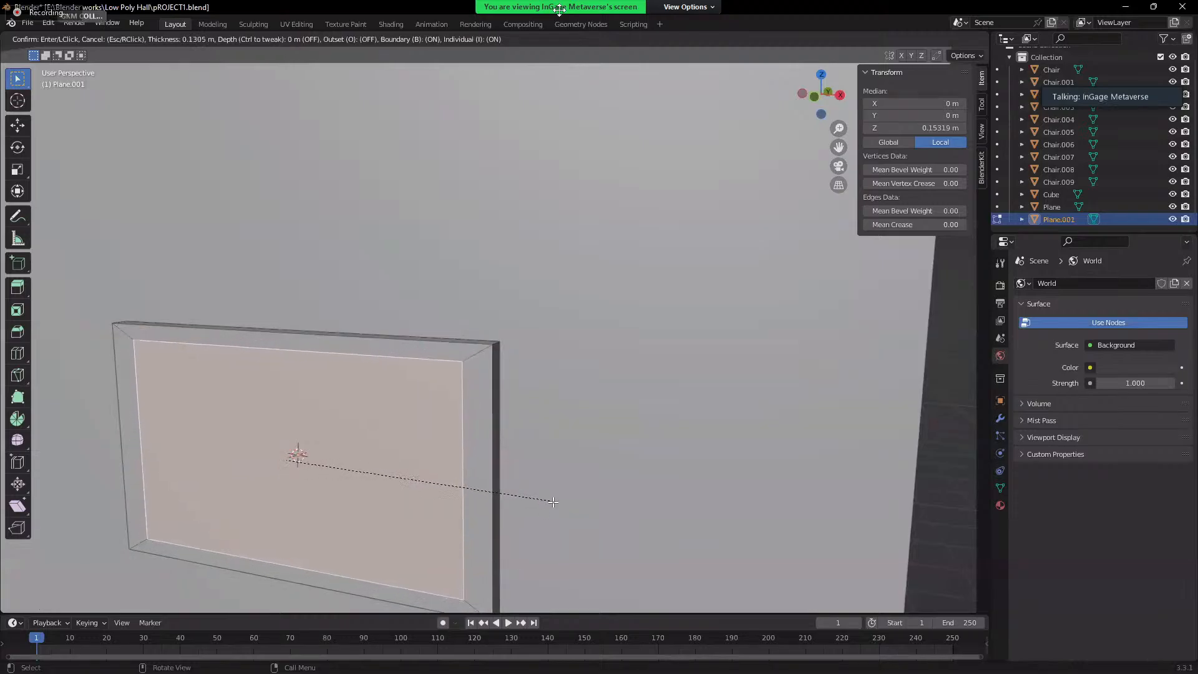
left_click(558, 501)
middle_click_drag(440, 488, 487, 500)
scroll(449, 478, "up", 2)
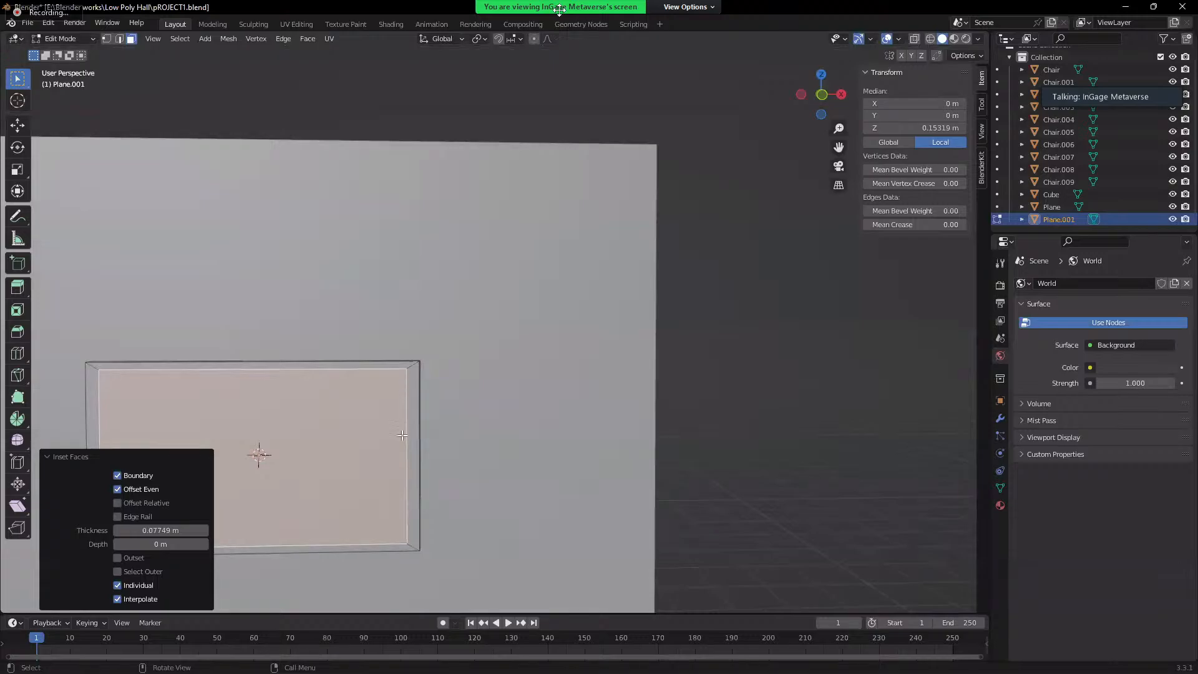
- Extrude the four border faces of the wall panel outward about 0.029 m as a raised frame, and return to Object Mode
left_click(345, 363)
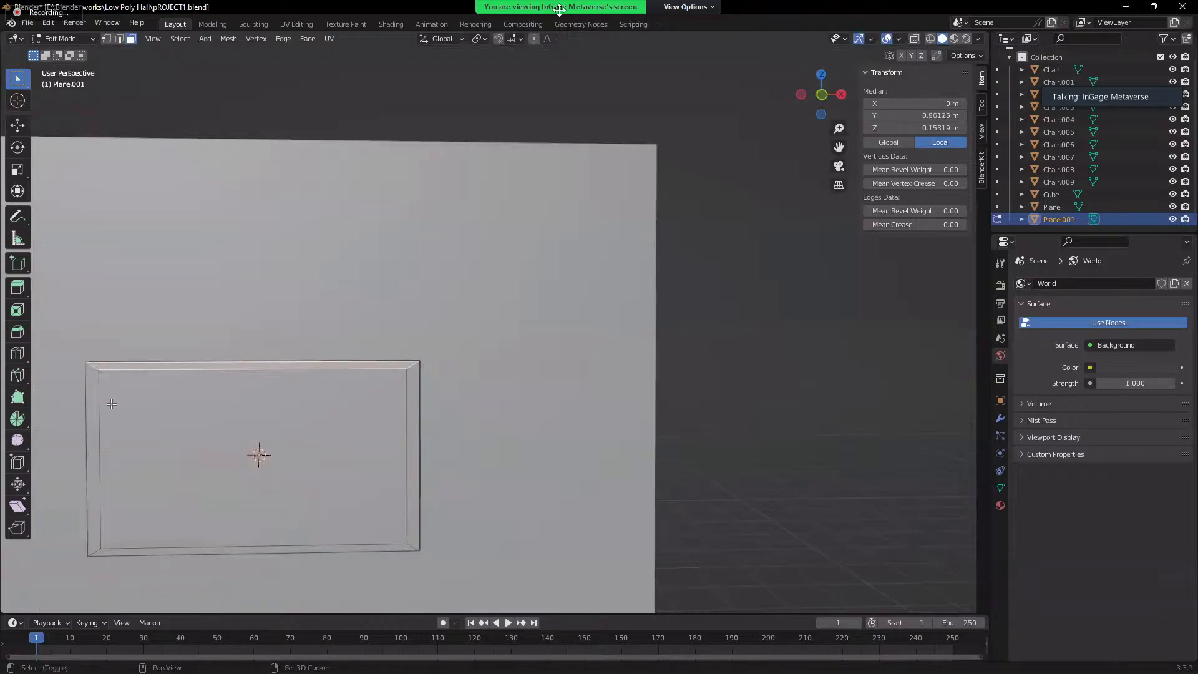
left_click(95, 407, "shift")
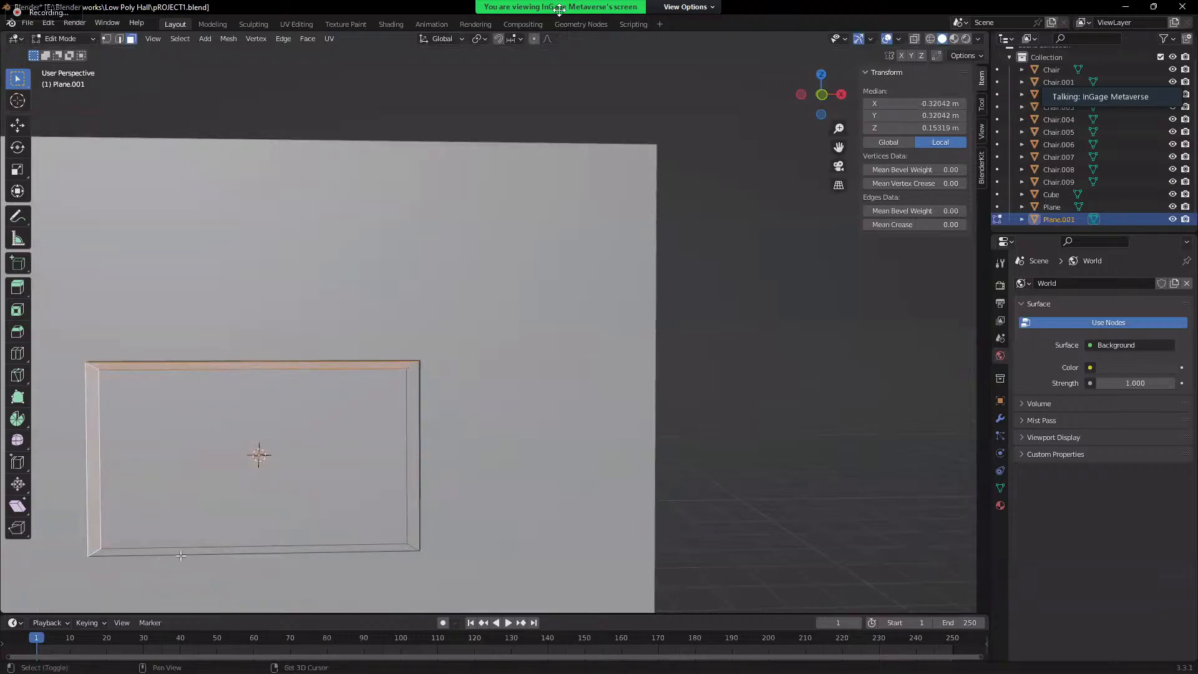
left_click(296, 527, "shift")
left_click(409, 511, "shift")
middle_click_drag(409, 512, 752, 483)
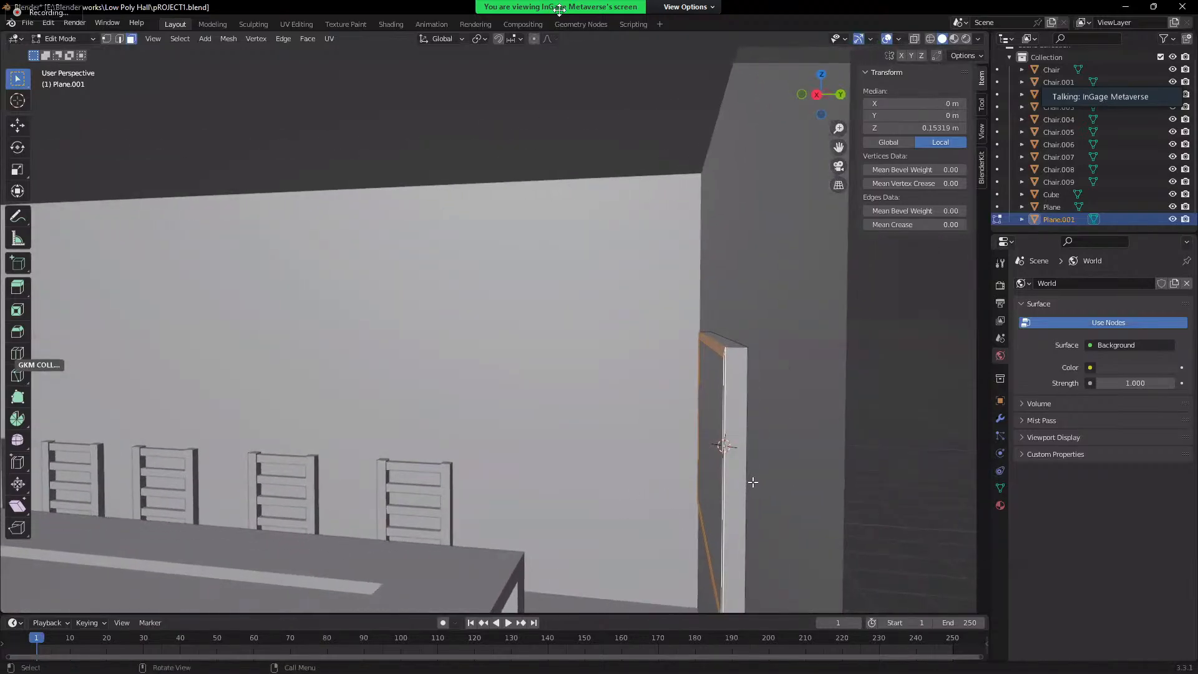
key("e")
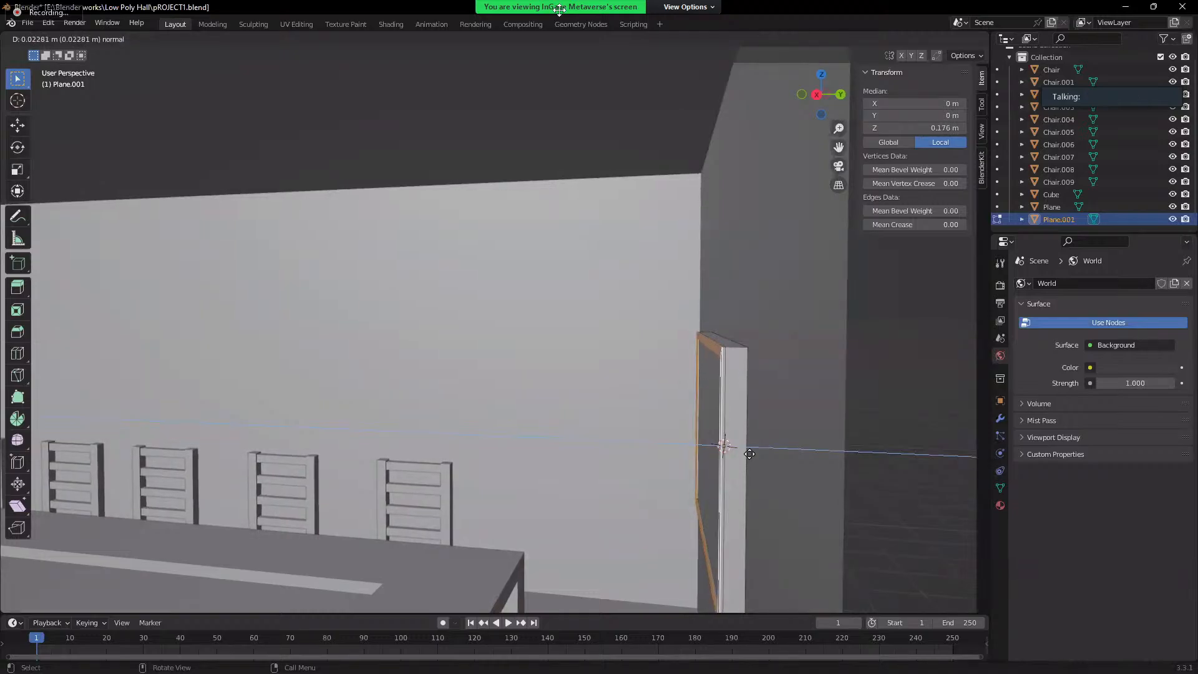
left_click(733, 462)
middle_click_drag(733, 462, 714, 401)
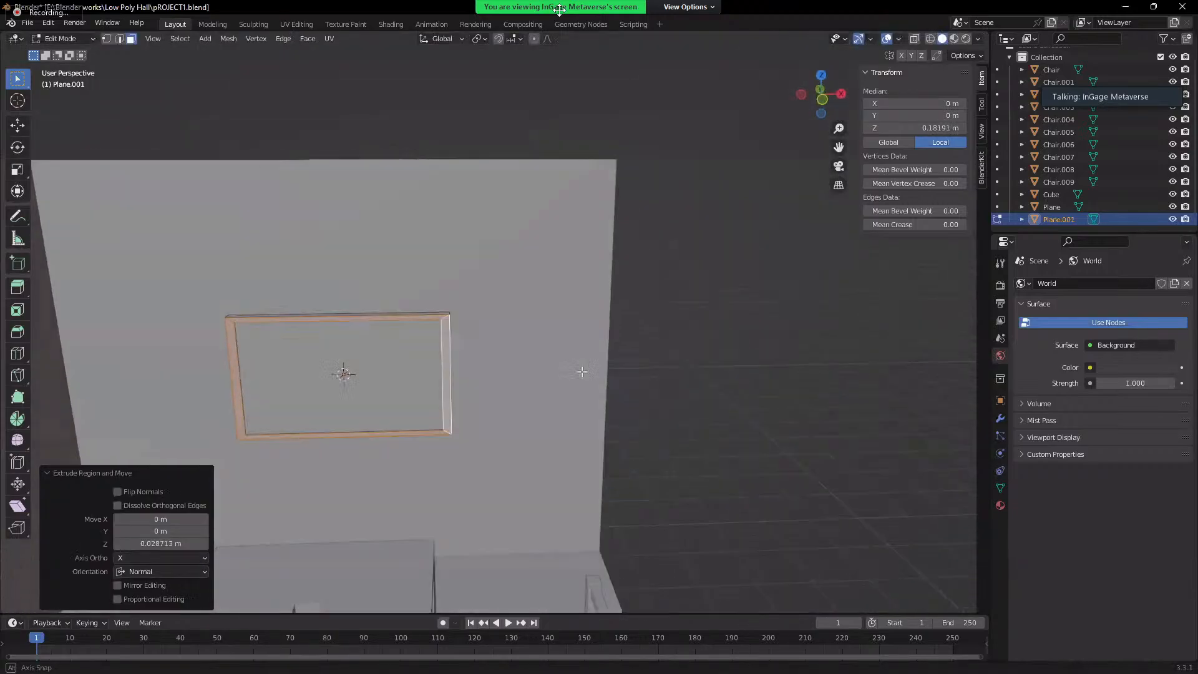
left_click(714, 402)
key("Tab")
- Examine the hall layout and the nearest chair beside the table, briefly viewing that chair's mesh in Edit Mode
middle_click_drag(794, 495, 413, 421)
scroll(548, 401, "down", 8)
scroll(383, 458, "up", 5)
scroll(534, 489, "down", 5)
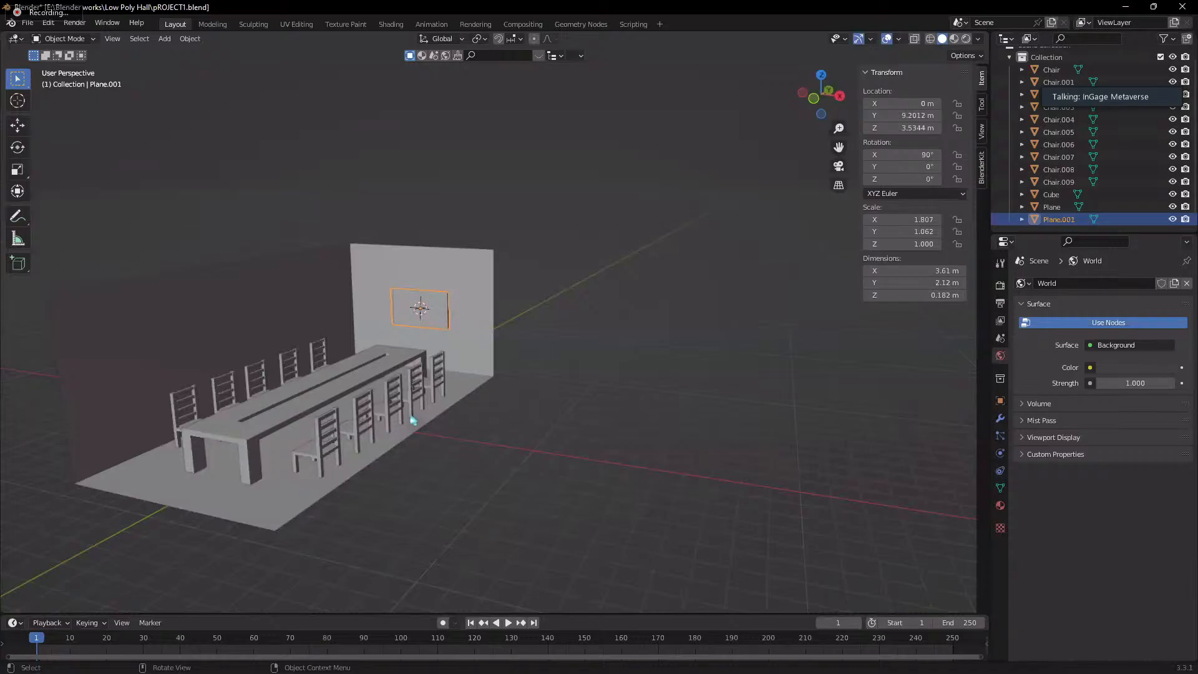
scroll(331, 455, "up", 5)
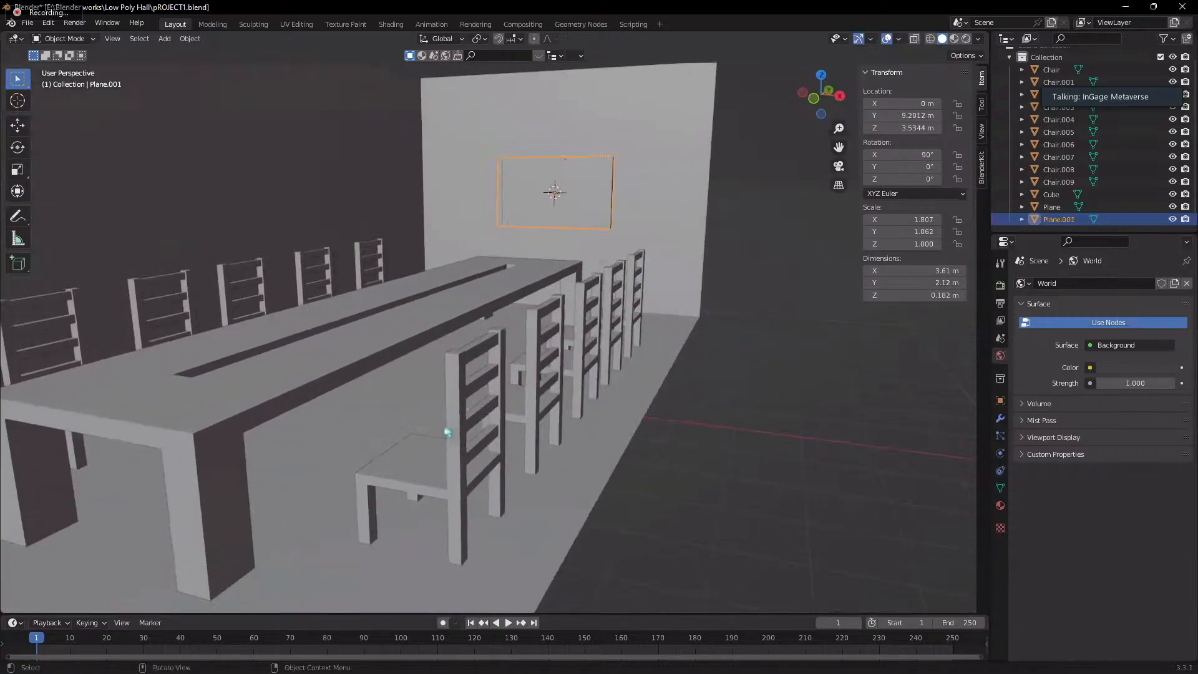
left_click(465, 431)
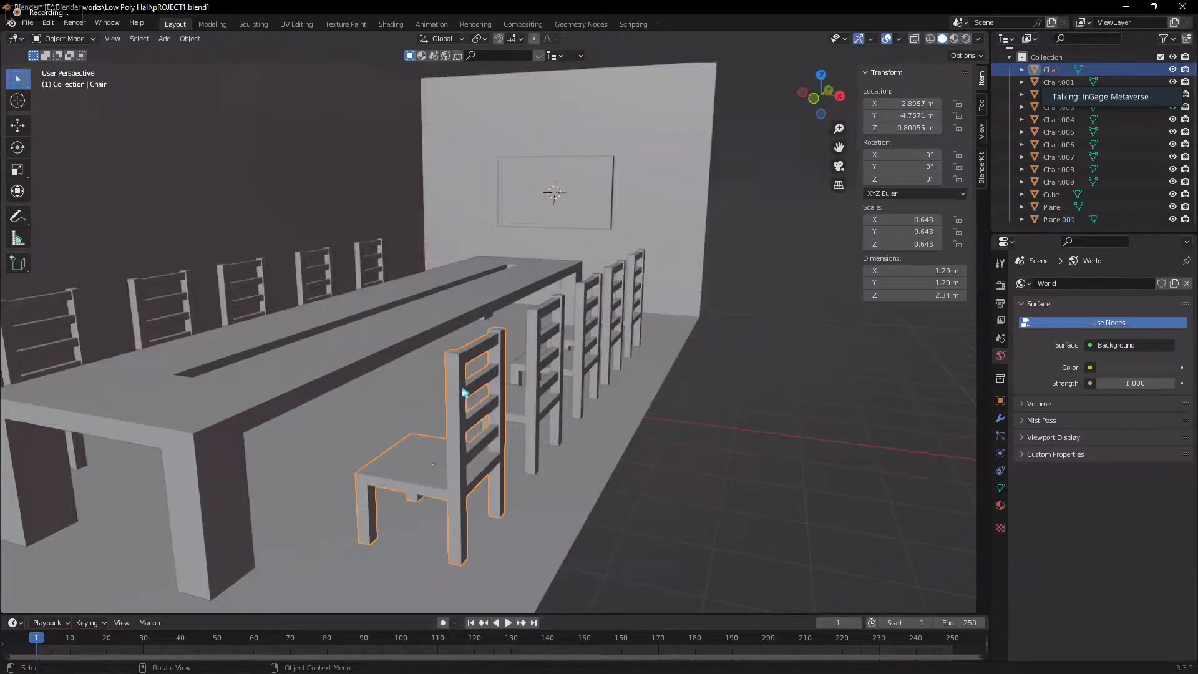
scroll(463, 393, "up", 4)
scroll(447, 431, "down", 4)
key("Tab")
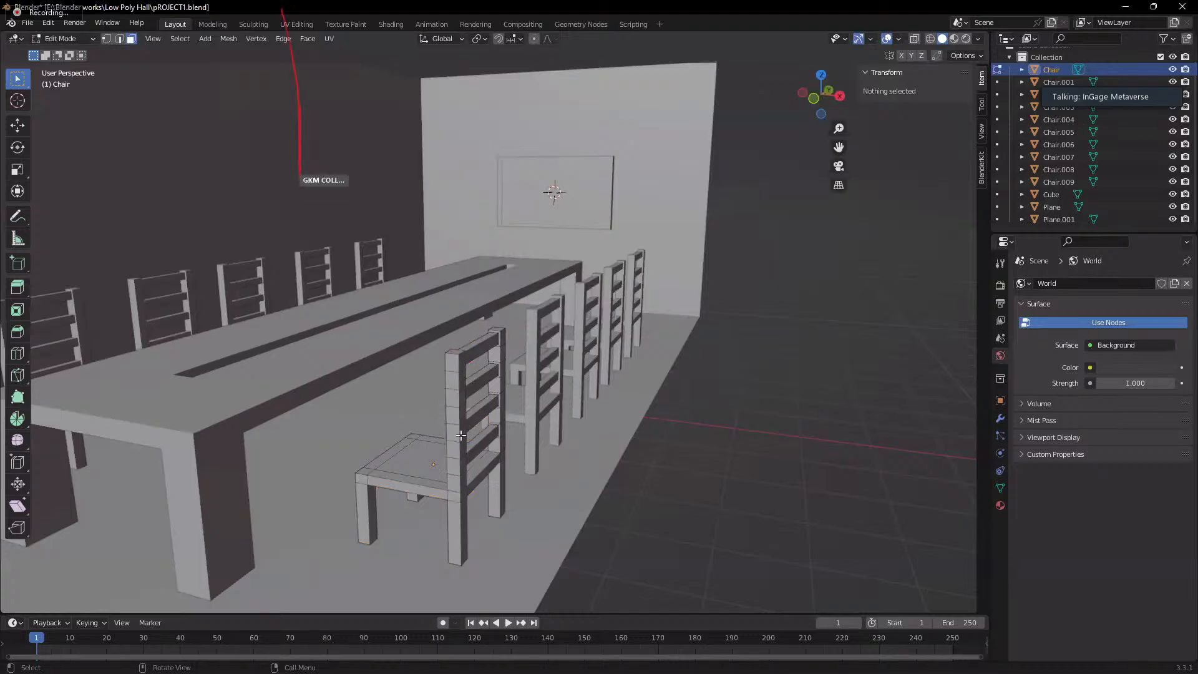
key("Tab")
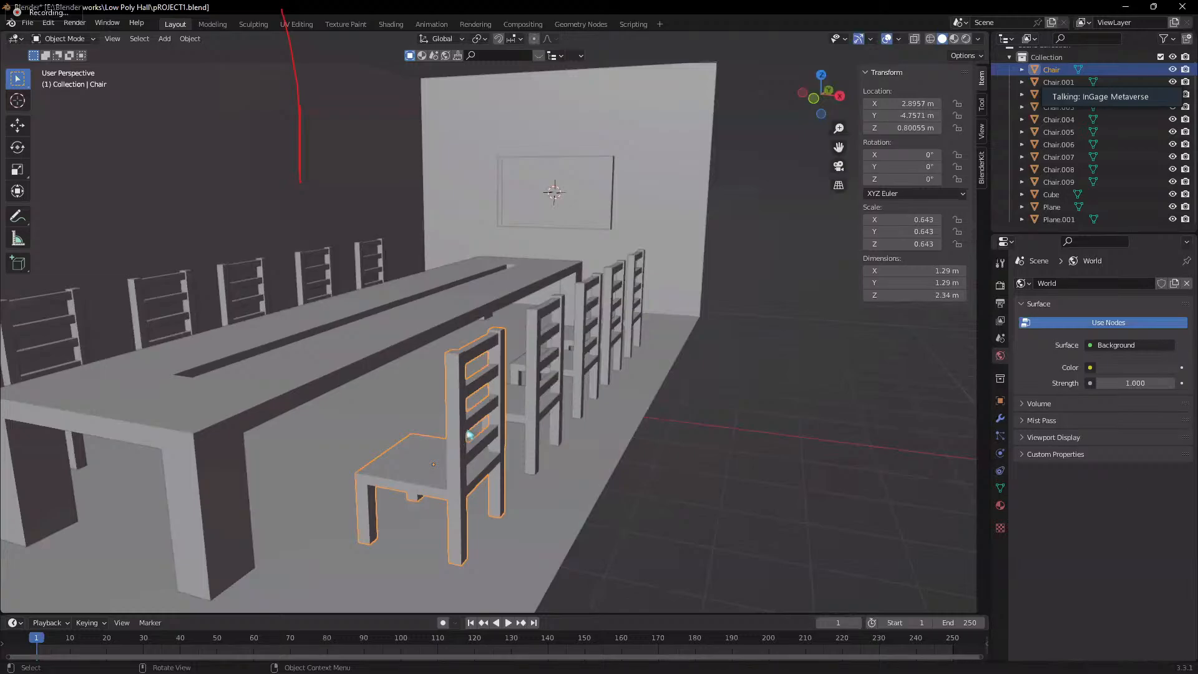
- Save the hall model in the existing file pROJECT1.blend
scroll(470, 435, "down", 6)
middle_click_drag(509, 446, 534, 328)
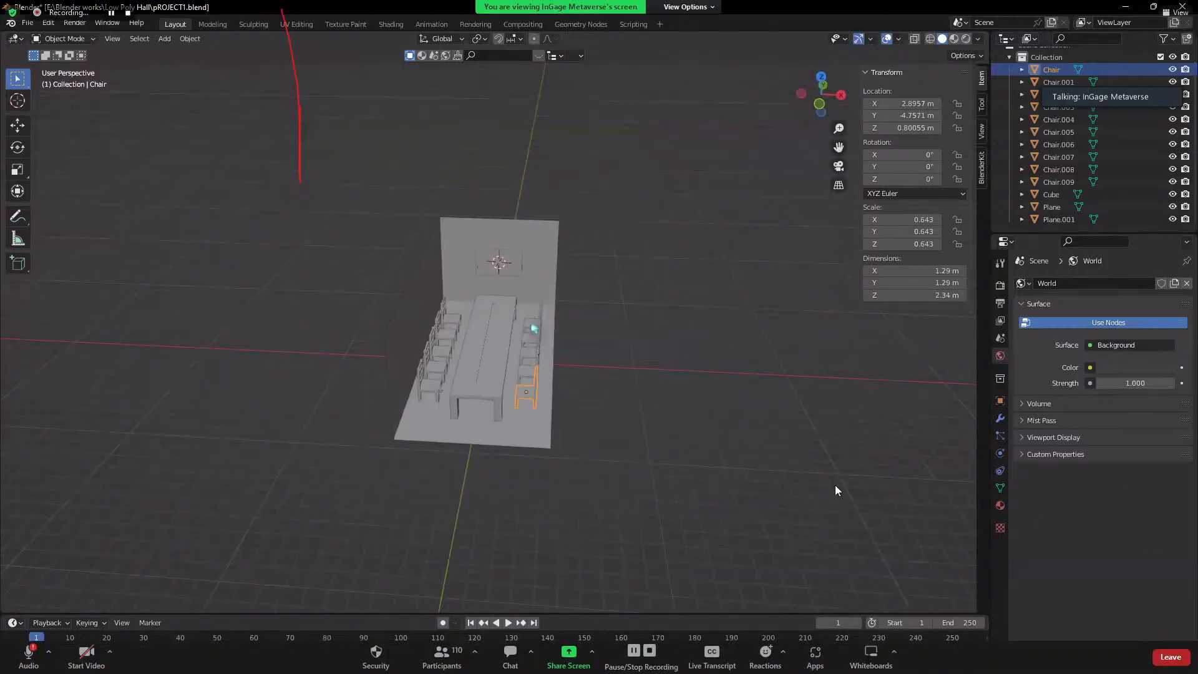
scroll(533, 327, "up", 2)
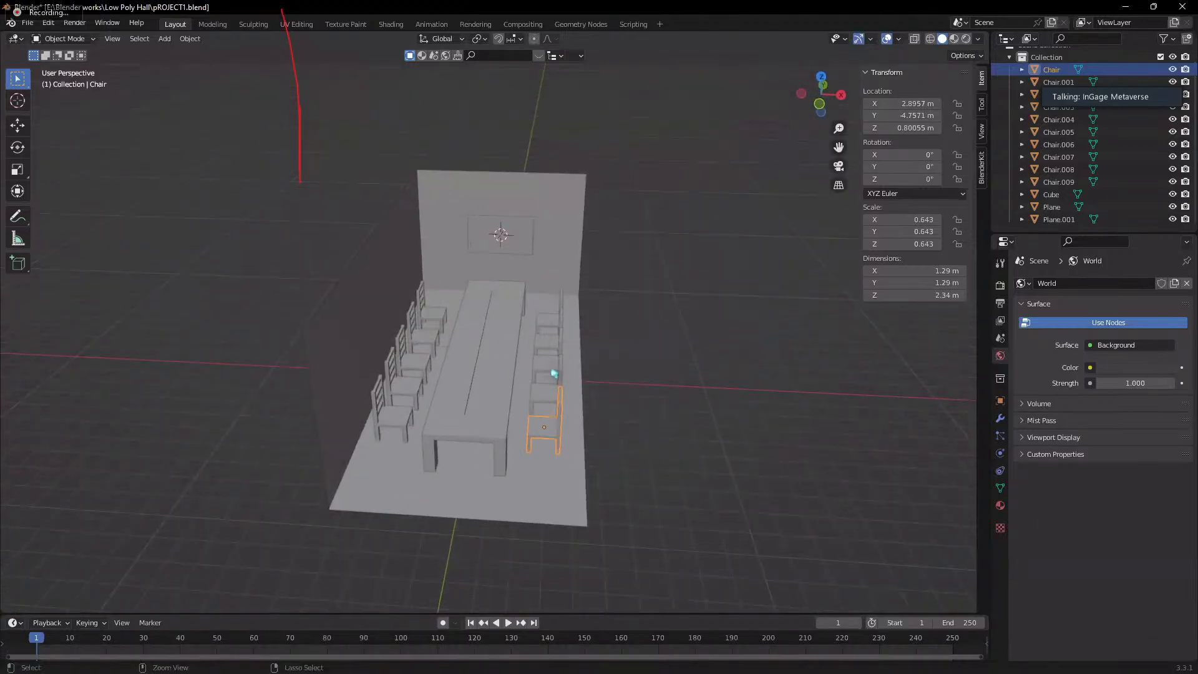
key("ctrl+s")
scroll(643, 390, "down", 2)
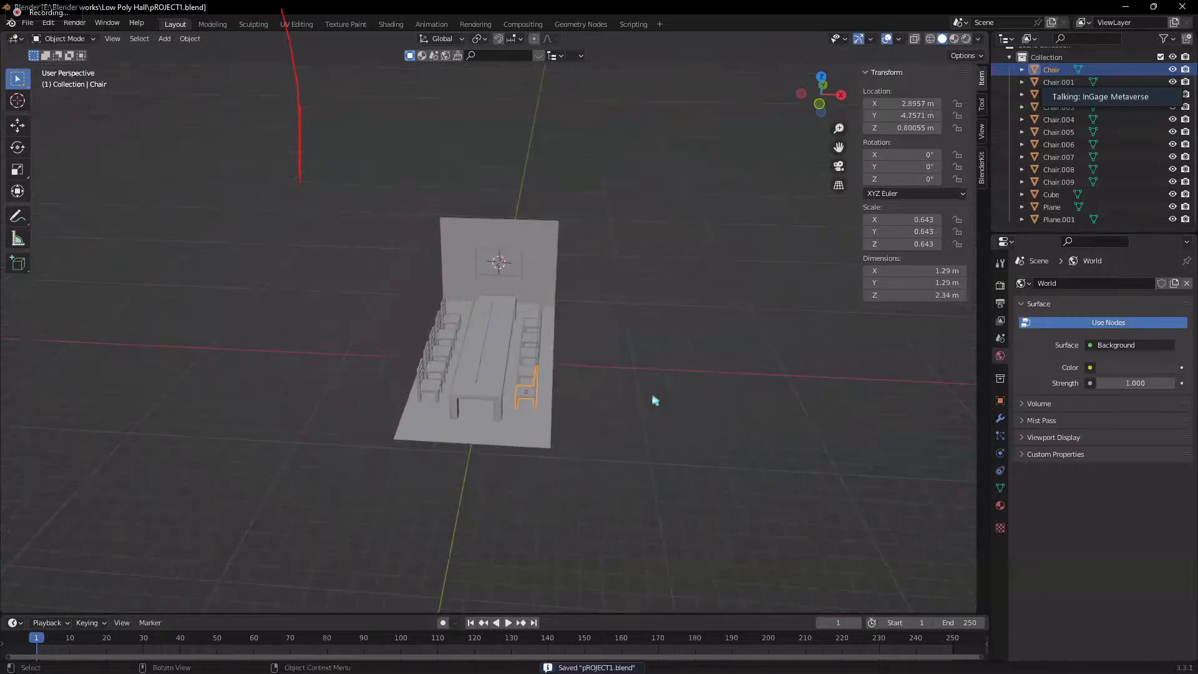
middle_click_drag(599, 409, 564, 418)
scroll(570, 412, "up", 2)
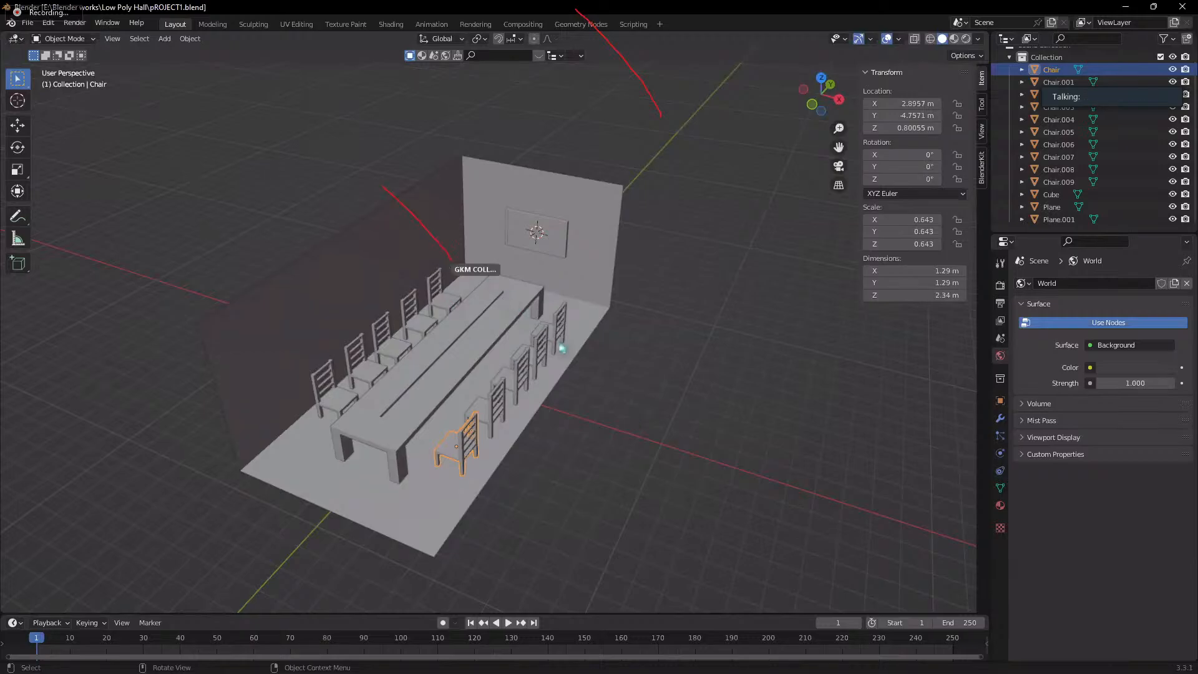
scroll(562, 346, "down", 3)
scroll(511, 384, "up", 3)
scroll(524, 398, "down", 1)
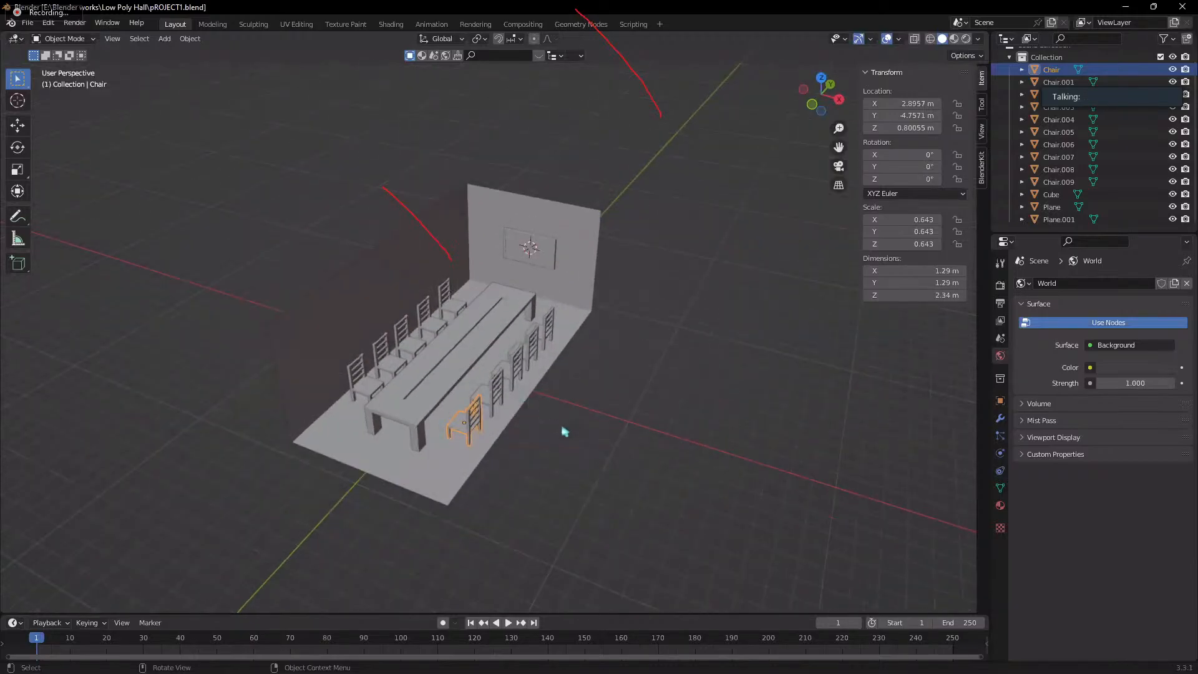
middle_click_drag(583, 428, 669, 436, "shift")
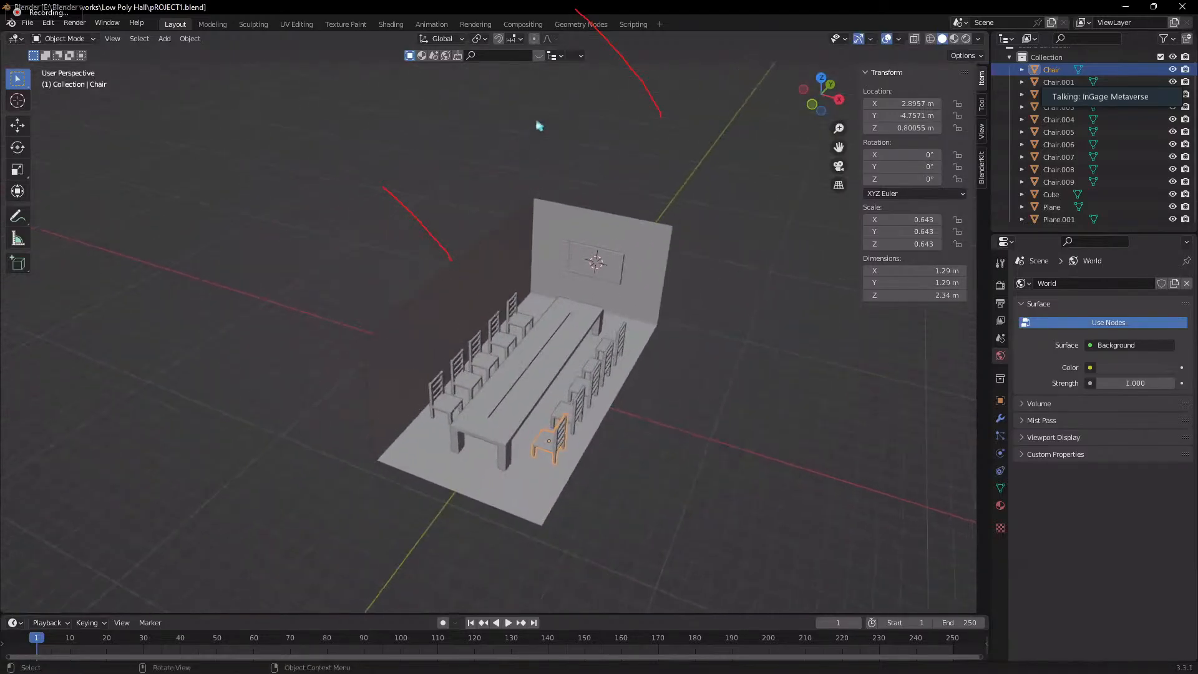
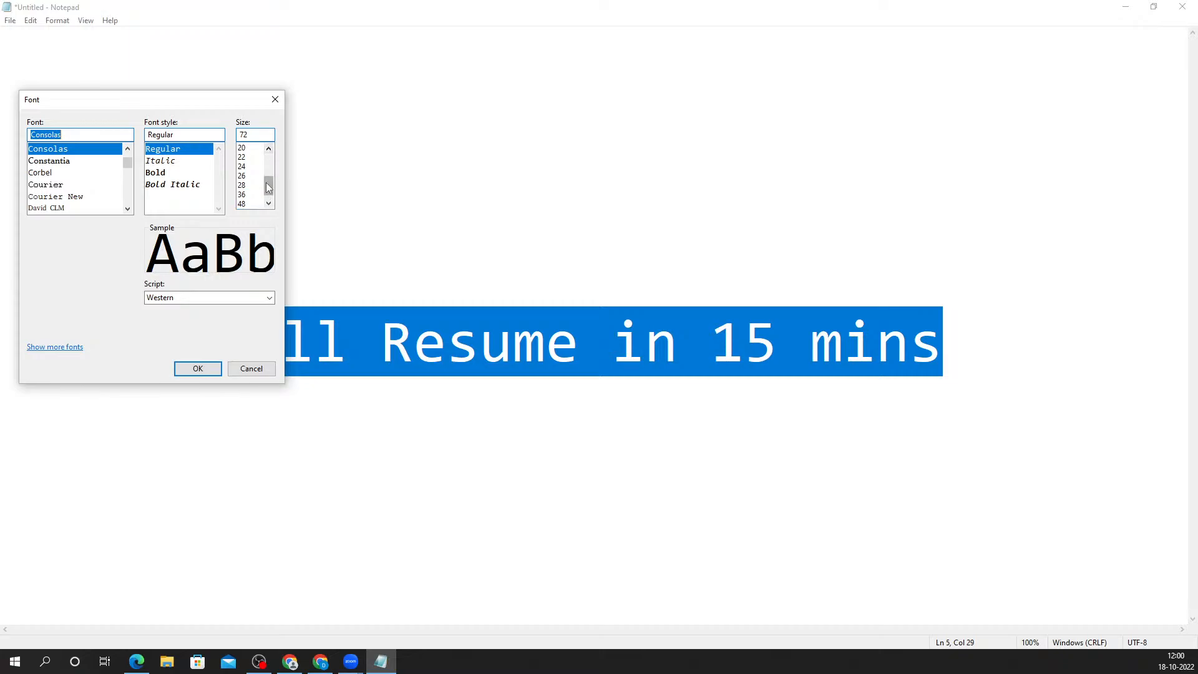
- In Notepad, set the font size of the "Will Resume in 15 mins" message to 80
left_click(246, 135)
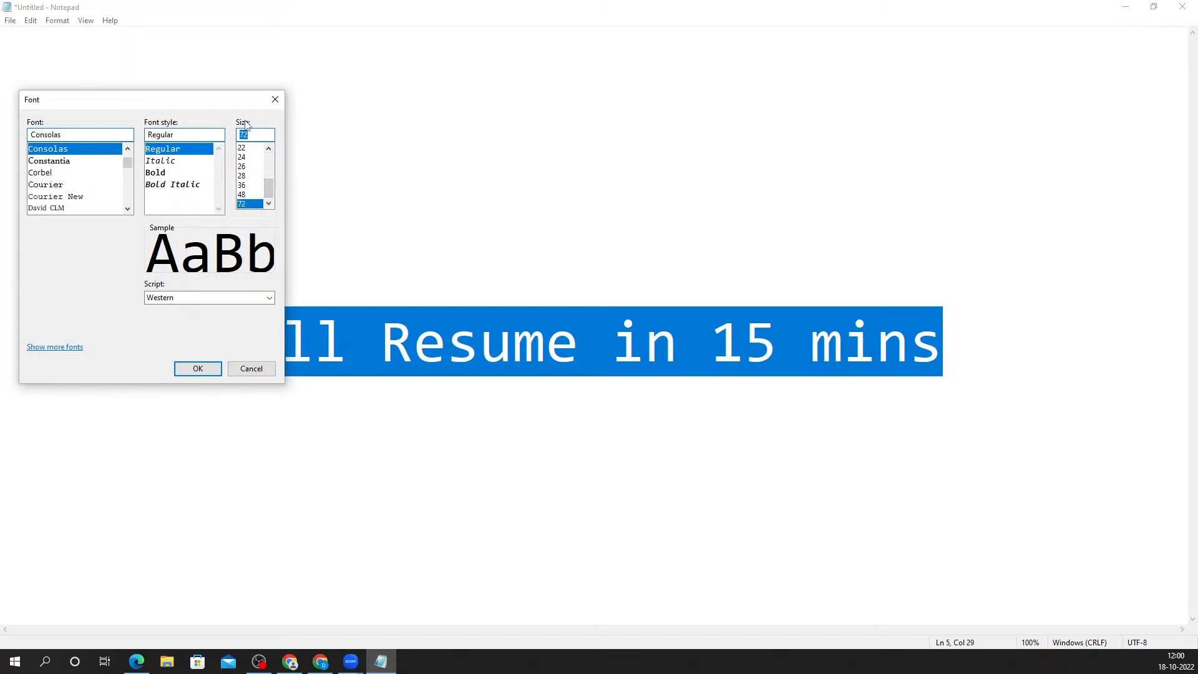
type("80")
key("Return")
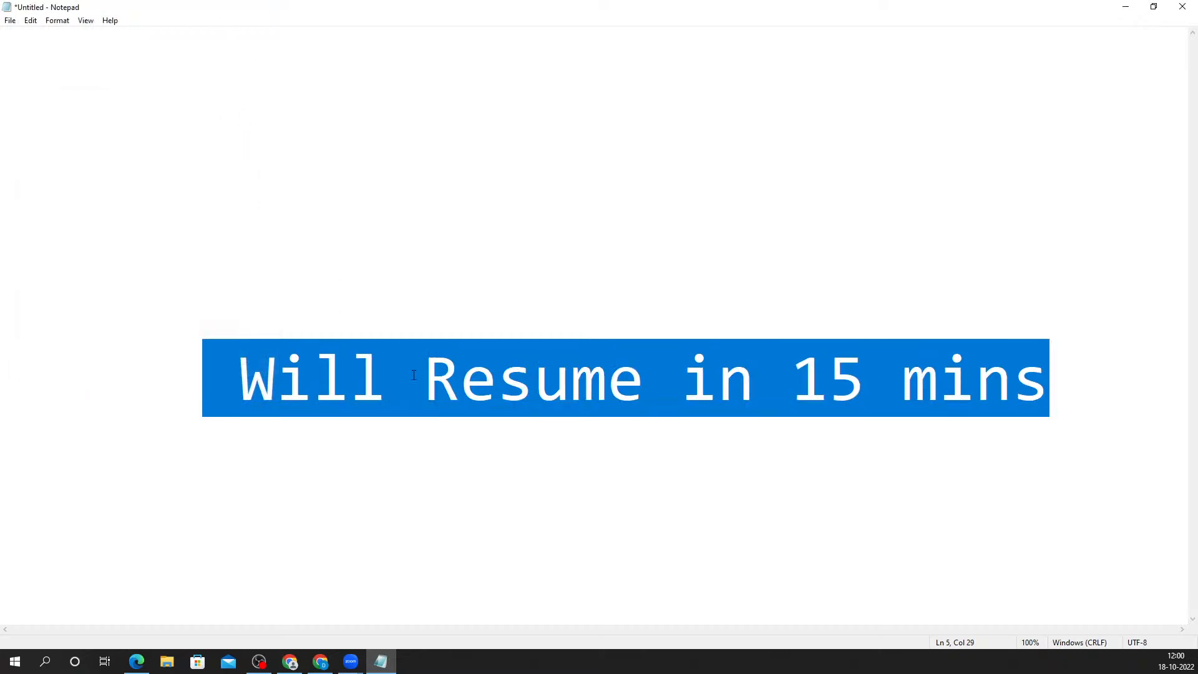
- Move the "Will Resume in 15 mins" text up one line by removing the line break before it
left_click(332, 264)
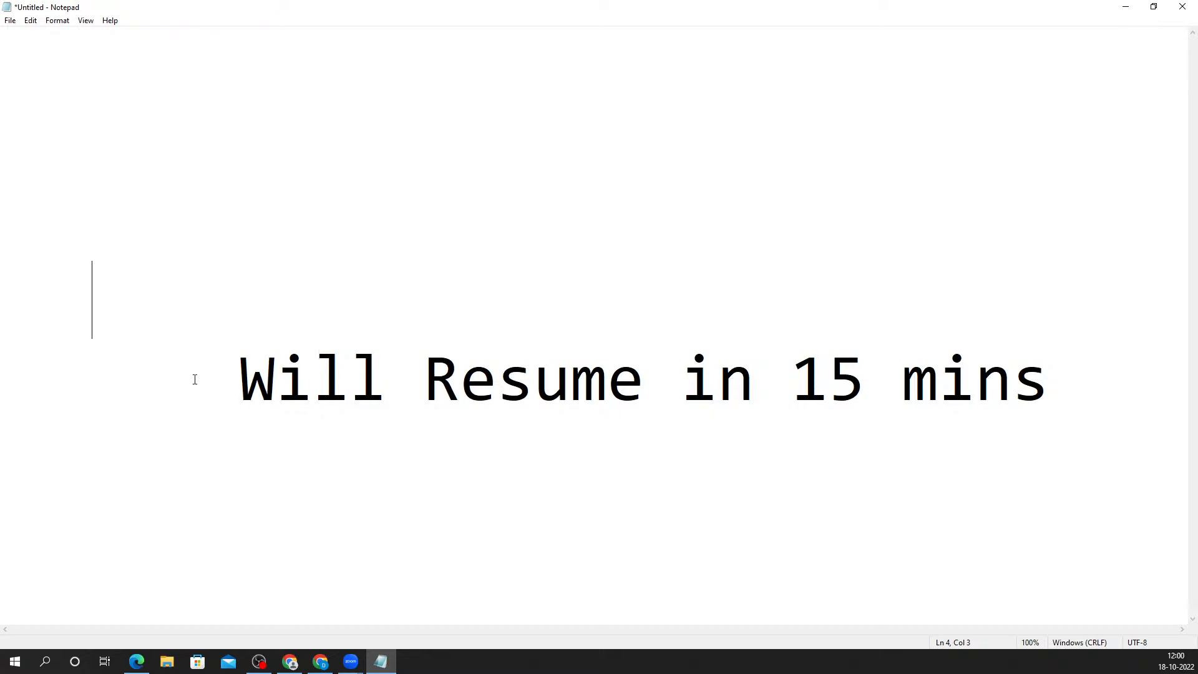
key("Delete")
key("Delete")
key("Delete")
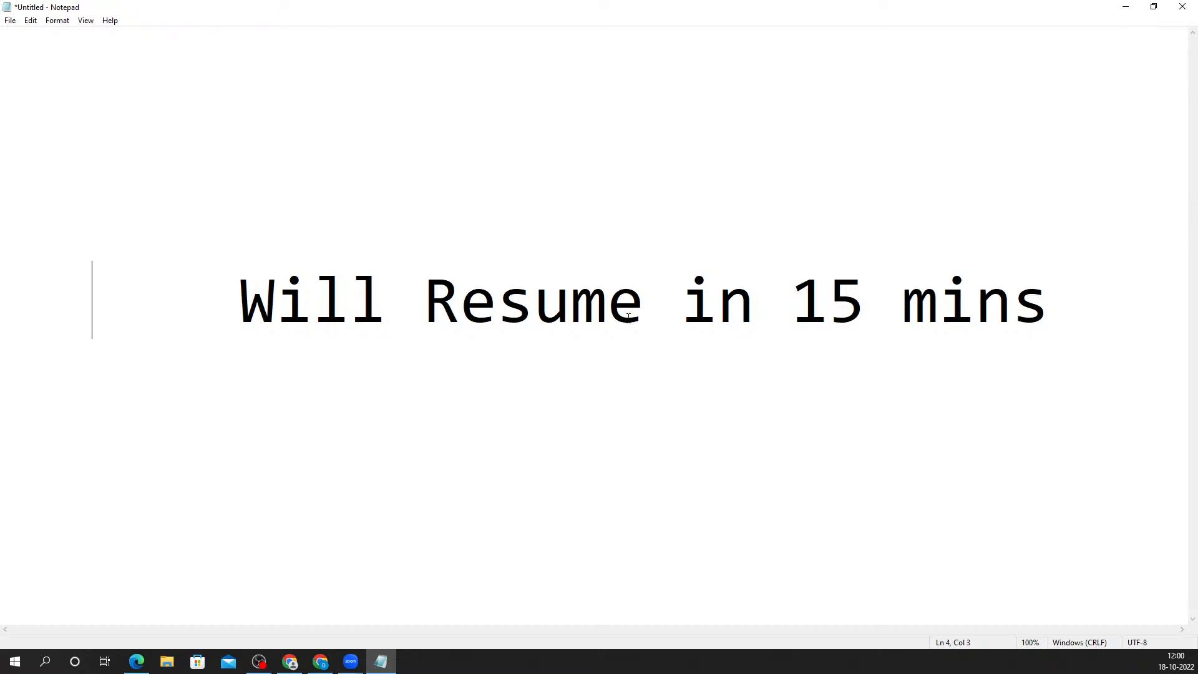
left_click(594, 315)
left_click(440, 311)
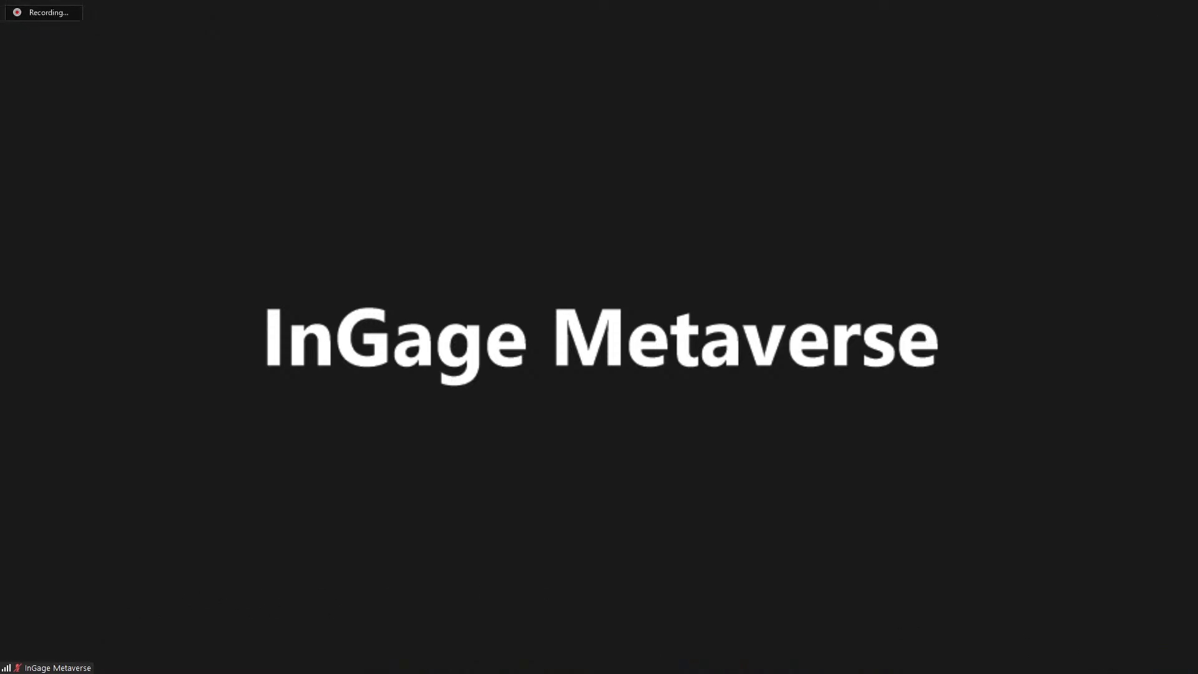
key("alt+Tab")
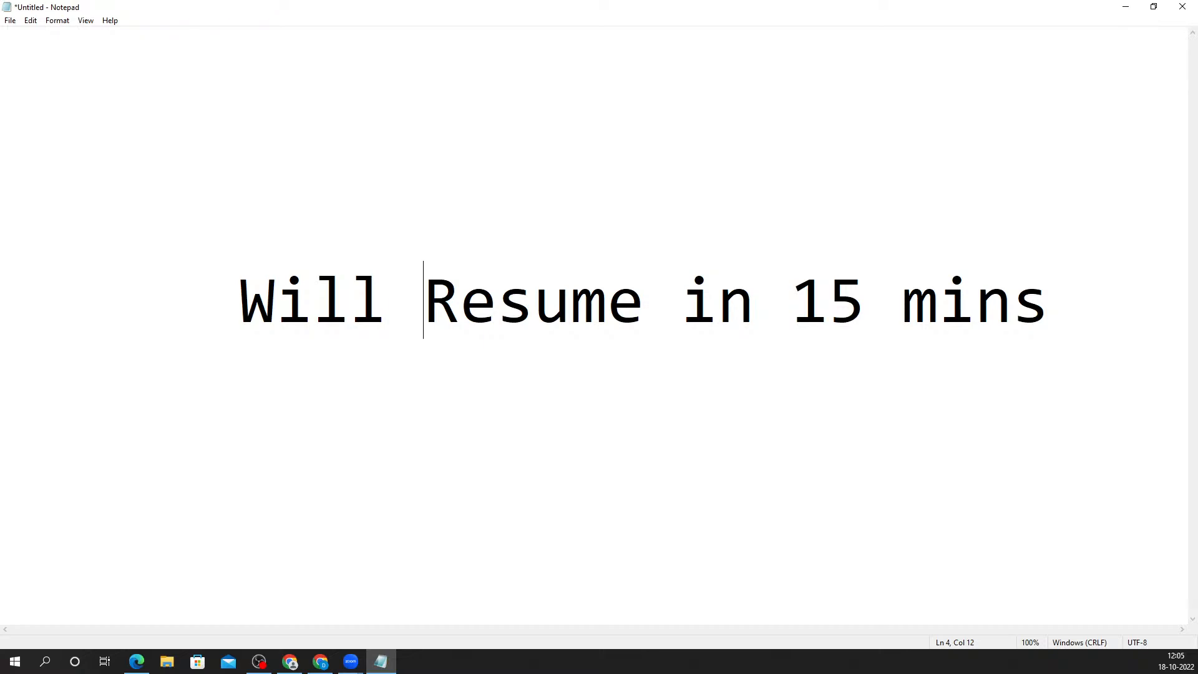
key("alt+Tab")
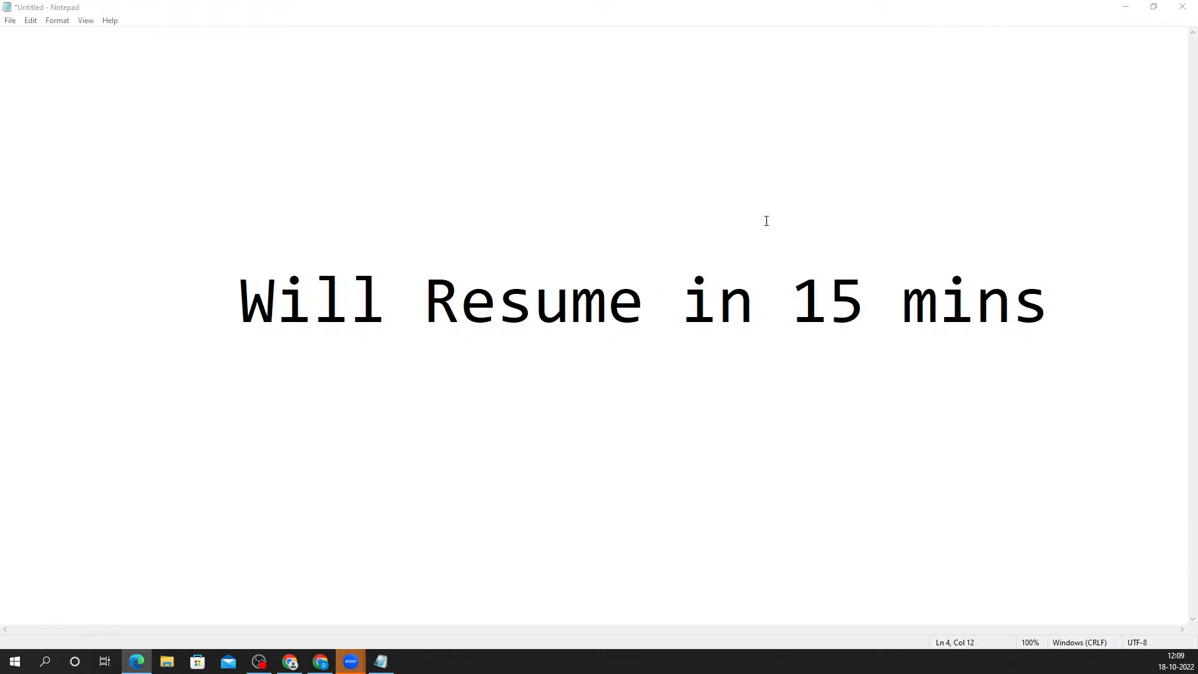
- Switch to the Zoom meeting and close the untitled Notepad break notice without saving it
mouse_move(351, 661)
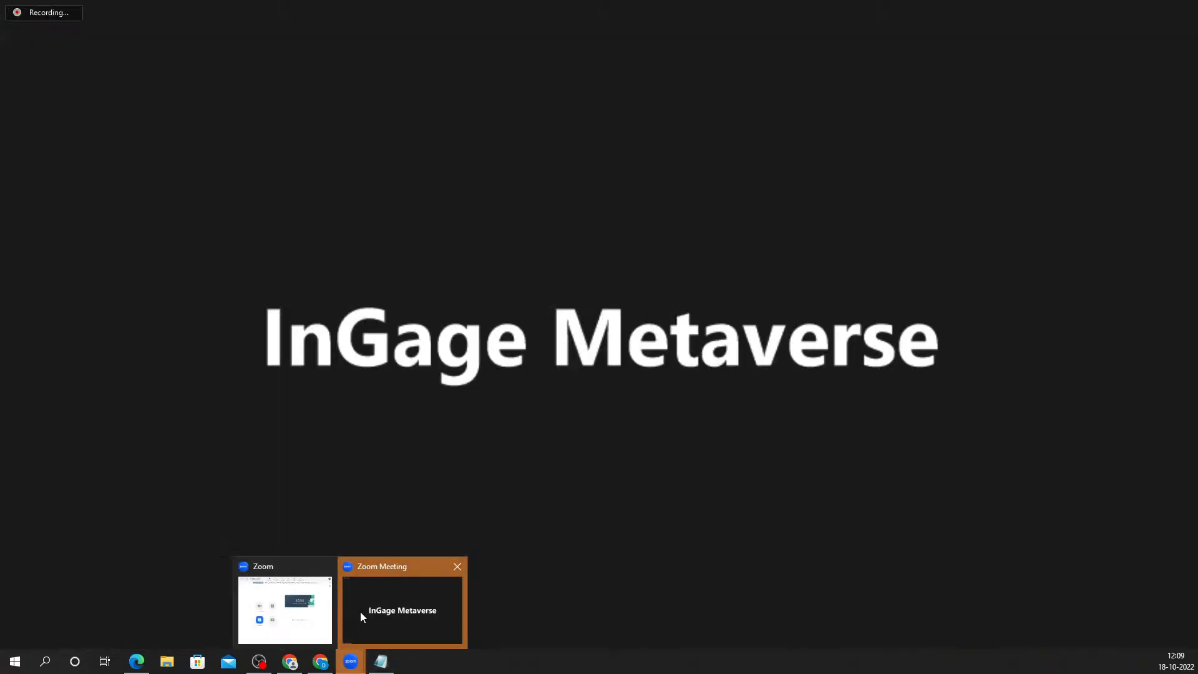
left_click(361, 611)
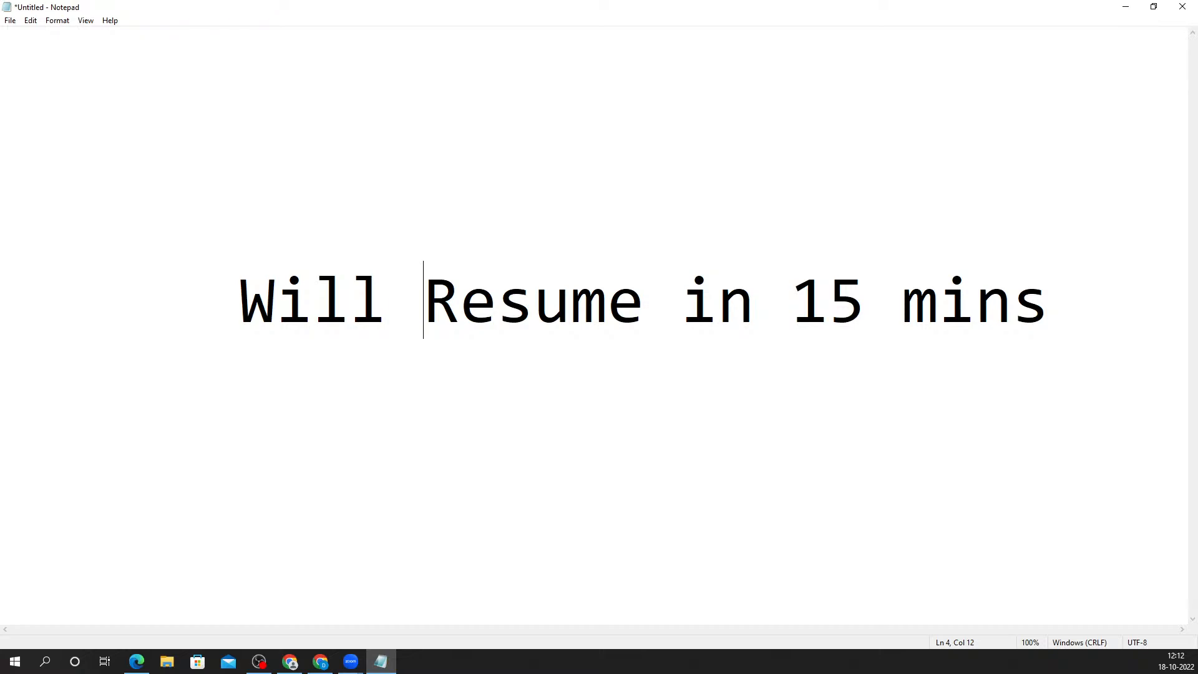
key("alt+Tab")
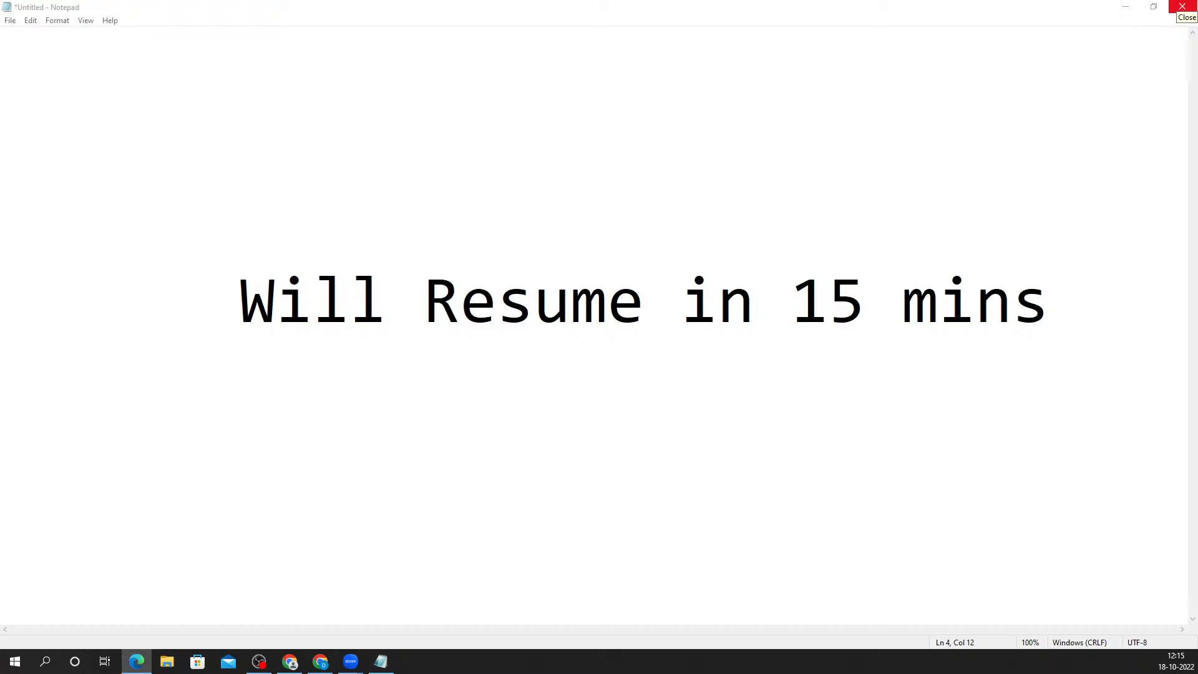
left_click(1183, 6)
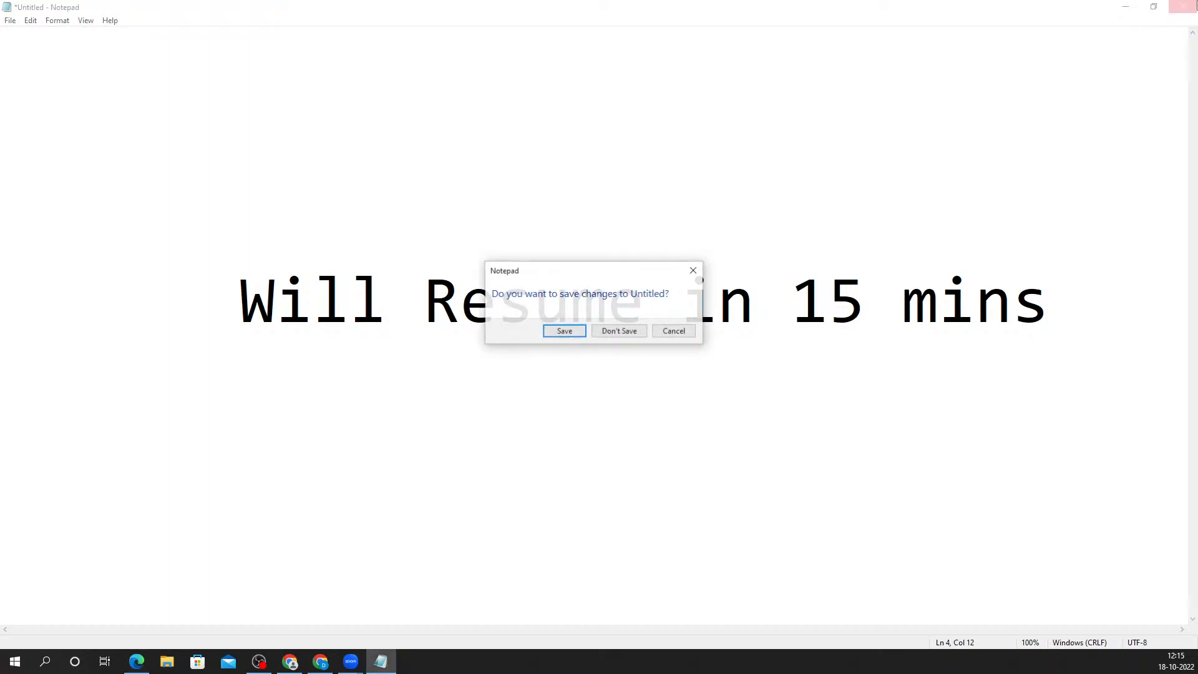
left_click(614, 331)
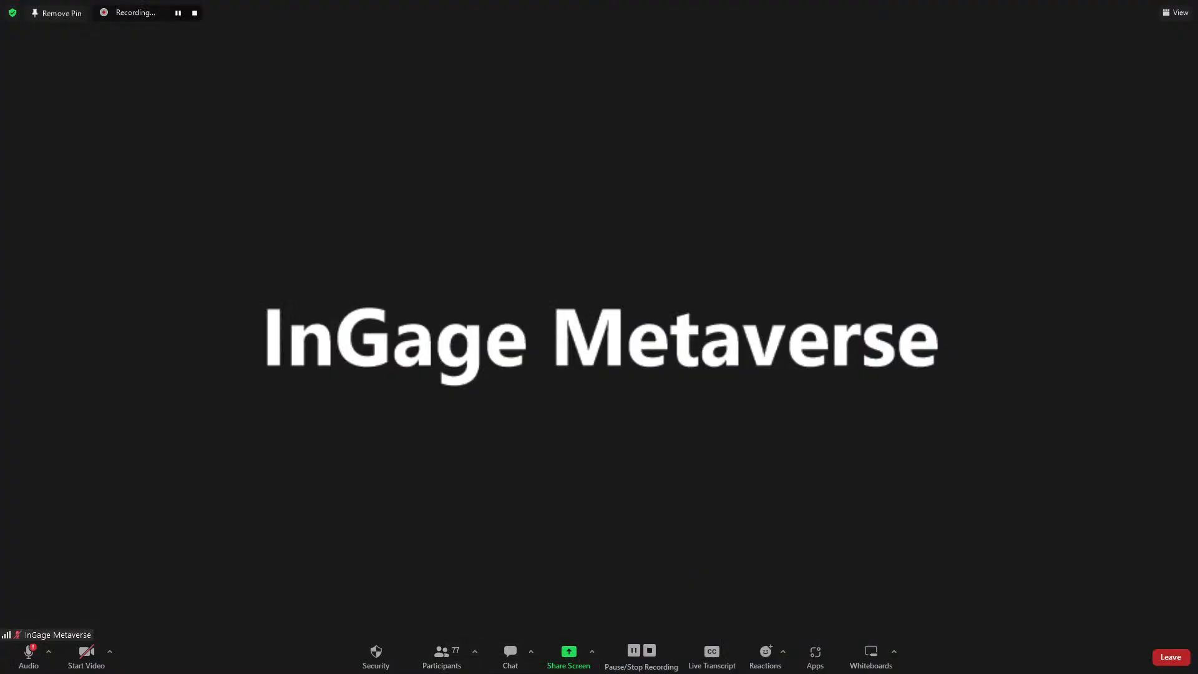
- Mute all current and new participants in the Zoom meeting, keeping them allowed to unmute themselves
key("alt+m")
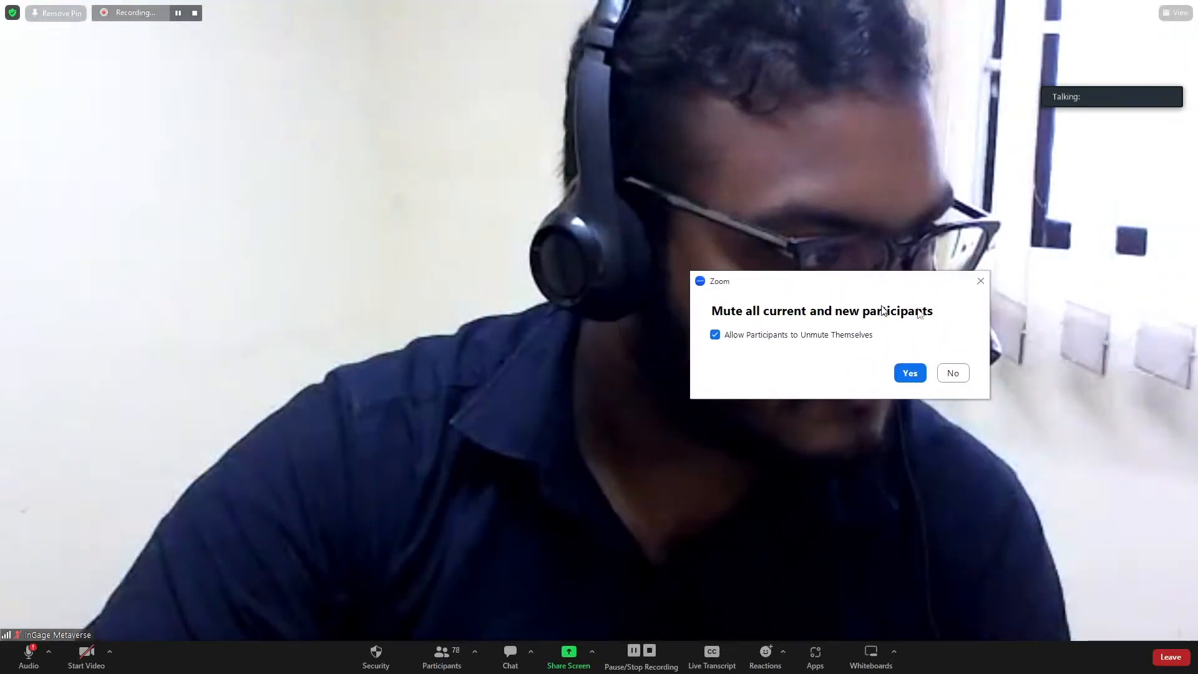
left_click(907, 372)
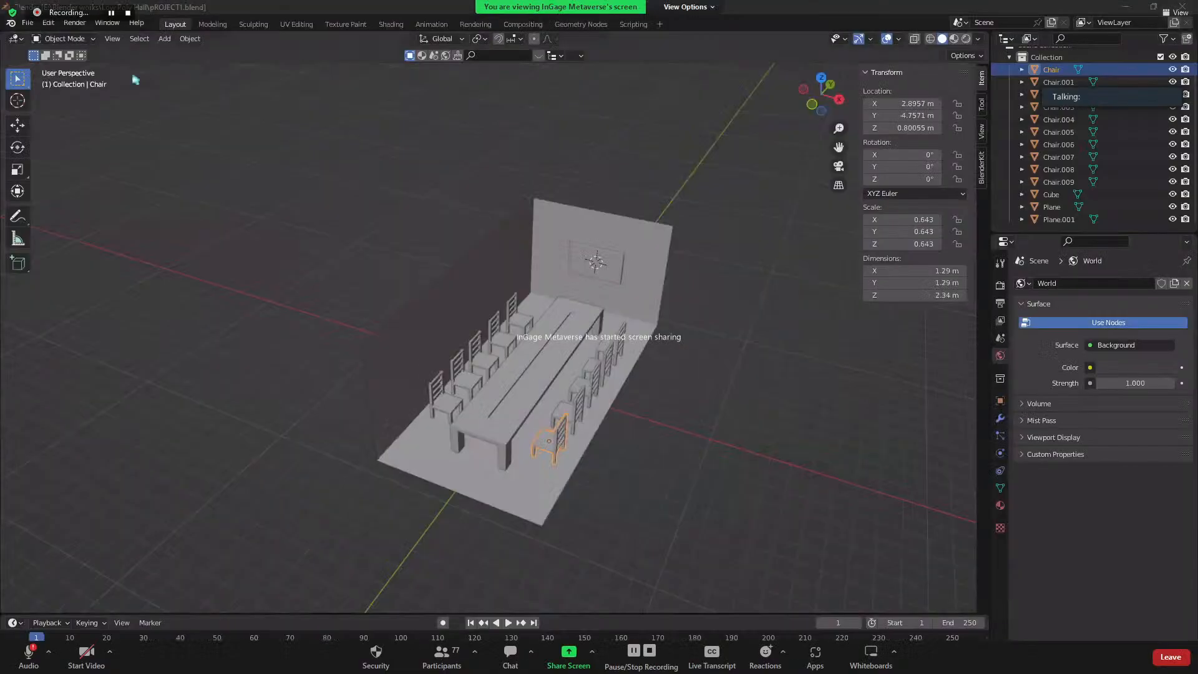
scroll(610, 374, "down", 4)
scroll(655, 414, "up", 6)
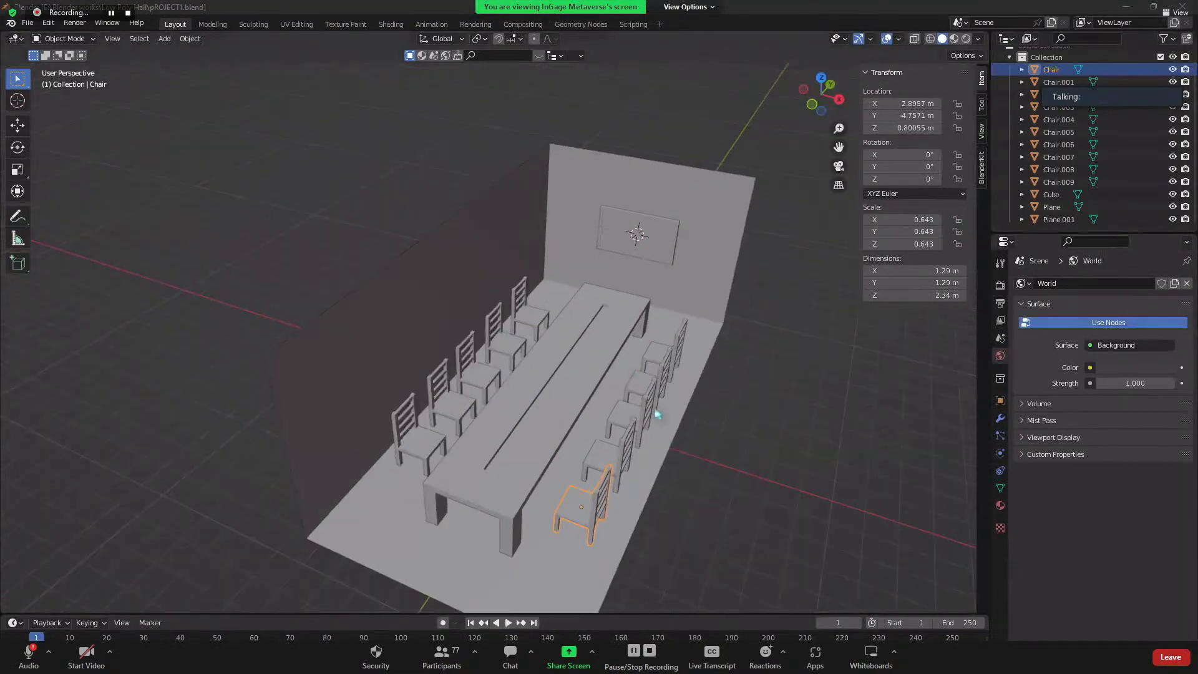
middle_click_drag(655, 415, 636, 388)
scroll(637, 388, "down", 3)
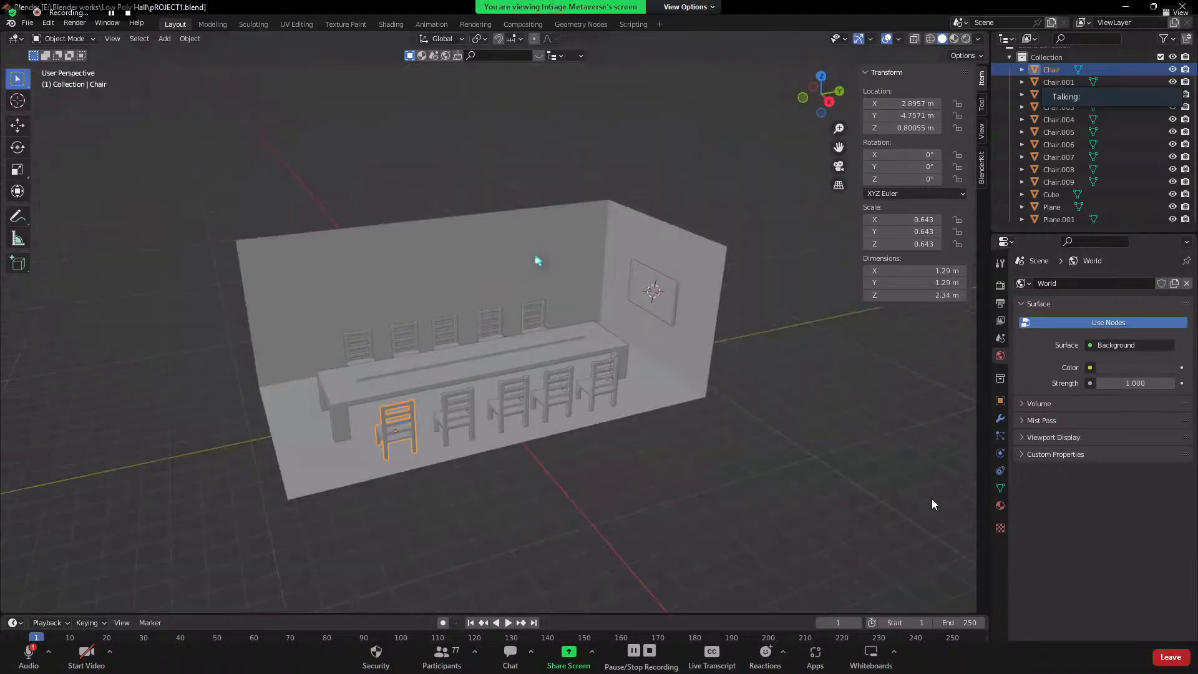
middle_click_drag(527, 468, 549, 473)
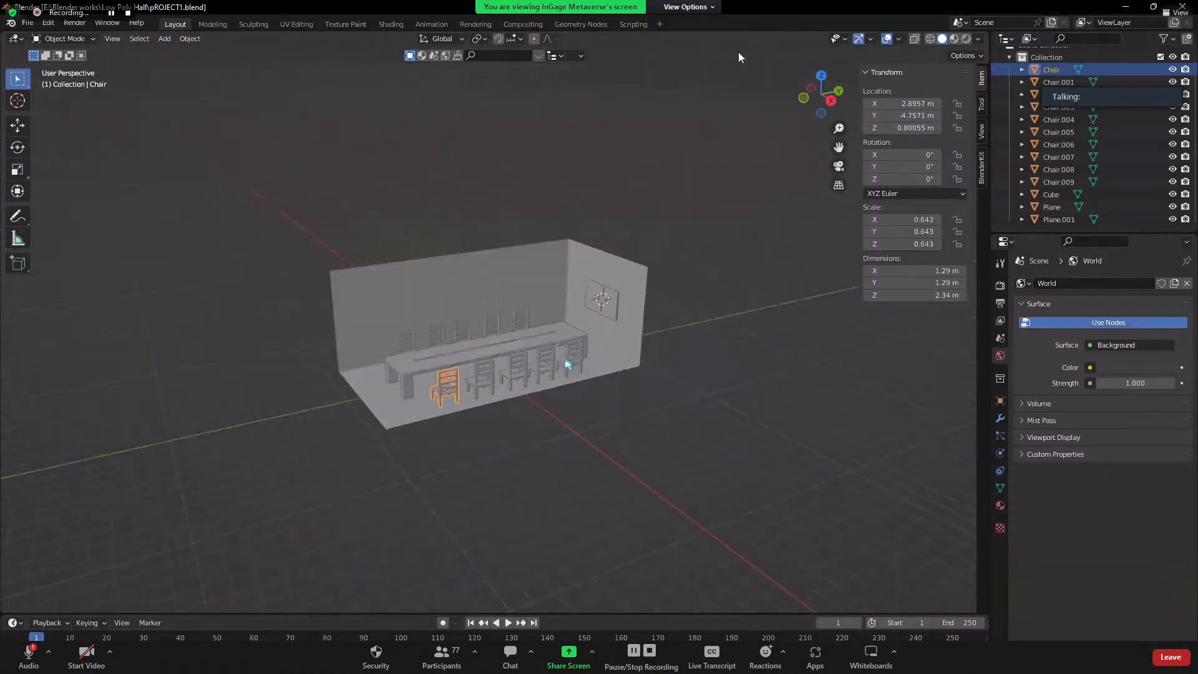
- Review the shared screen's view options and the meeting's advanced sharing options without changing them
left_click(704, 7)
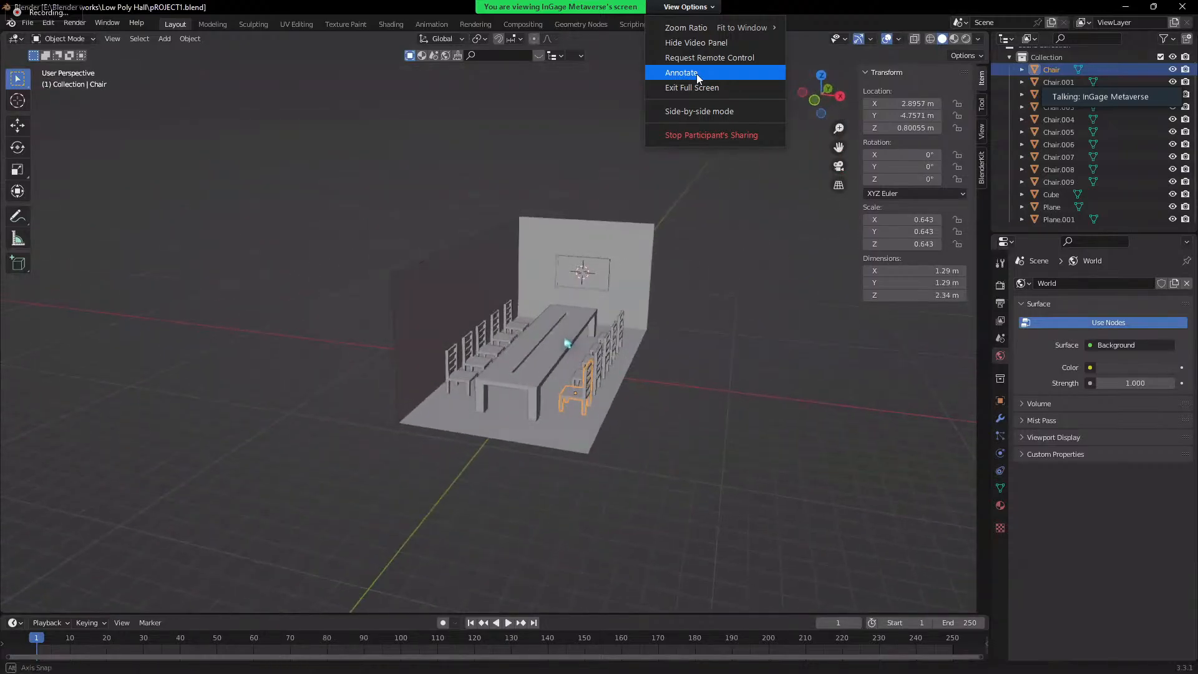
left_click(836, 391)
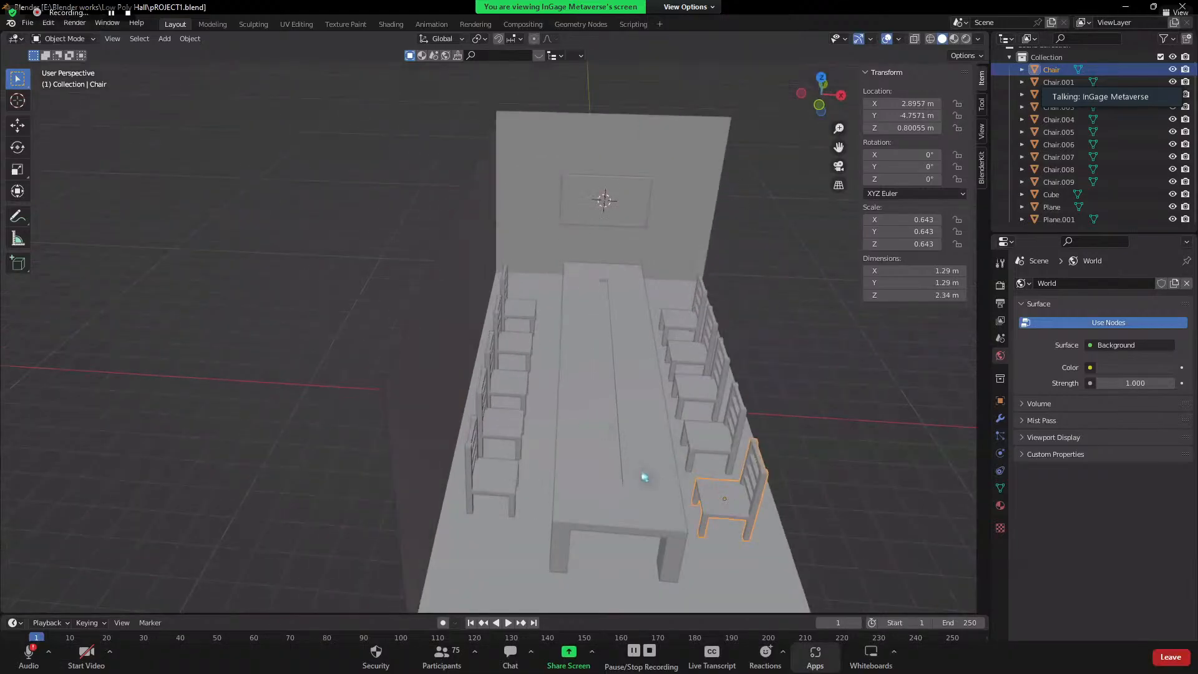
left_click(896, 655)
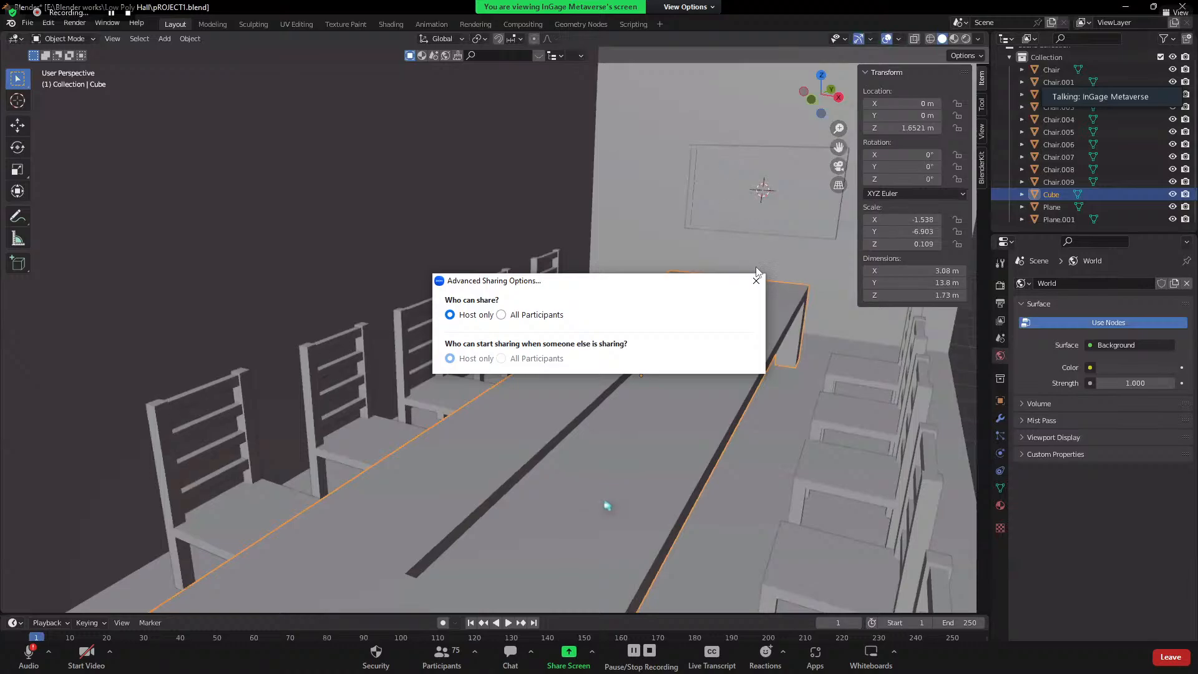
left_click(754, 282)
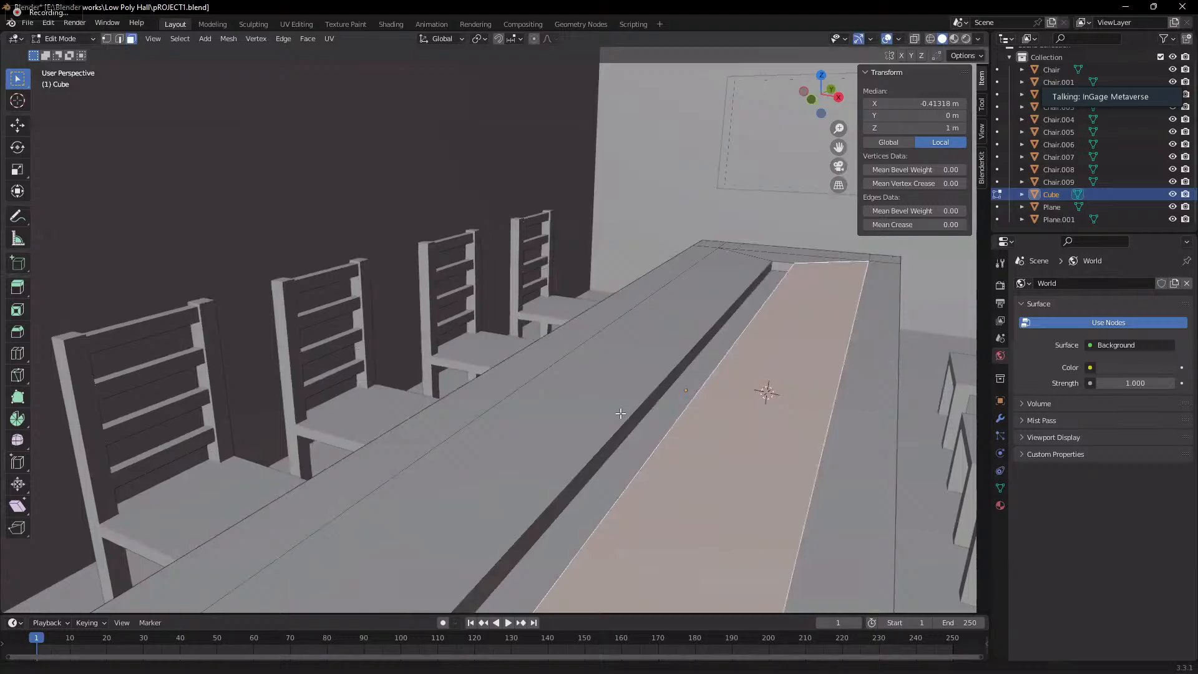
- Add a 2 m plane at the 3D cursor on the tabletop and scale it to 0.175
middle_click_drag(620, 413, 776, 368)
key("Tab")
key("shift+a")
left_click(610, 420)
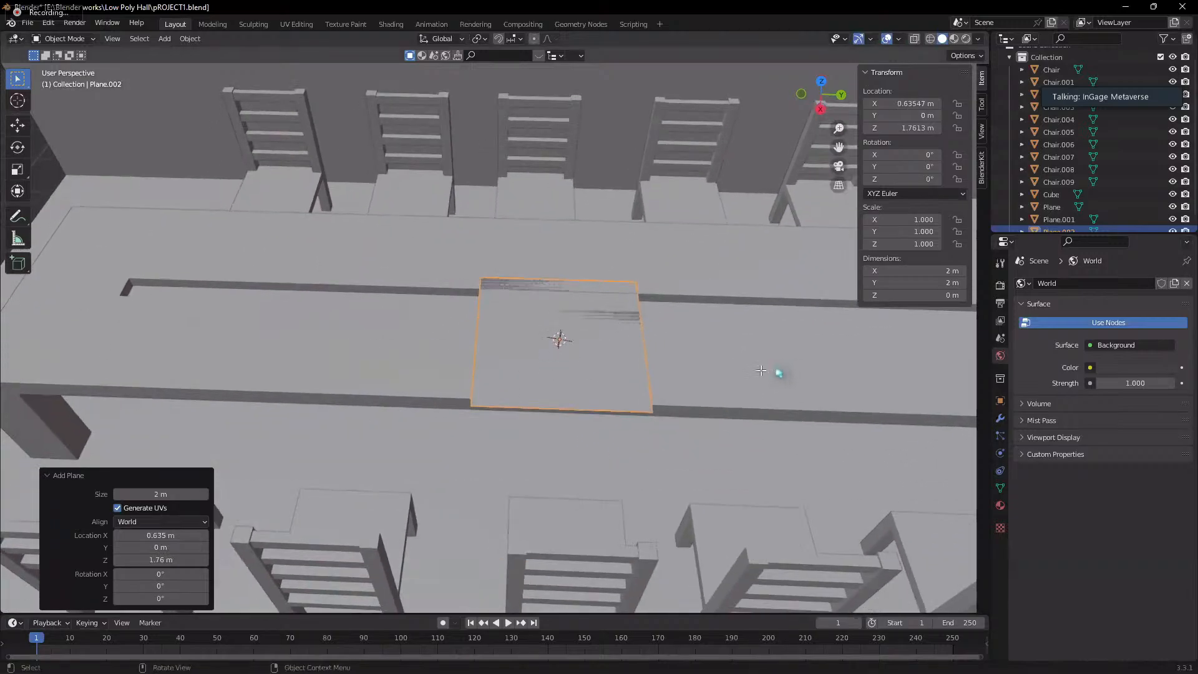
key("s")
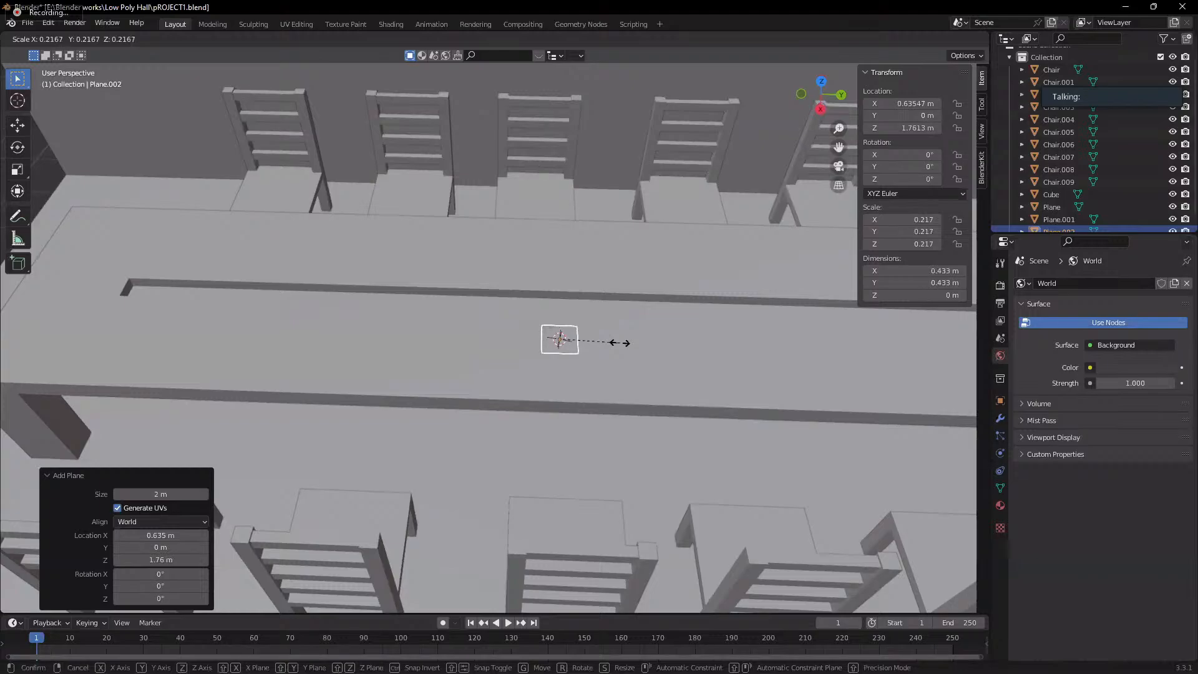
left_click(609, 347)
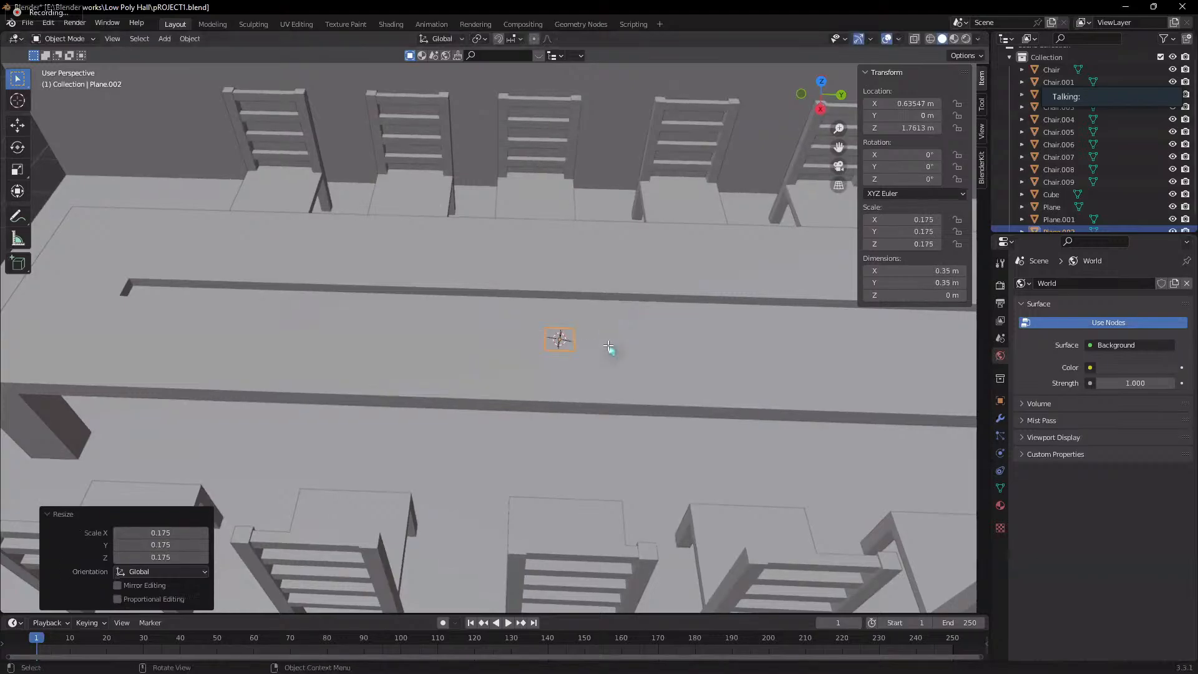
- Inspect the small plane on the tabletop from several sides and enter Edit Mode on it
scroll(604, 342, "up", 5)
scroll(609, 353, "down", 6)
scroll(630, 374, "up", 6)
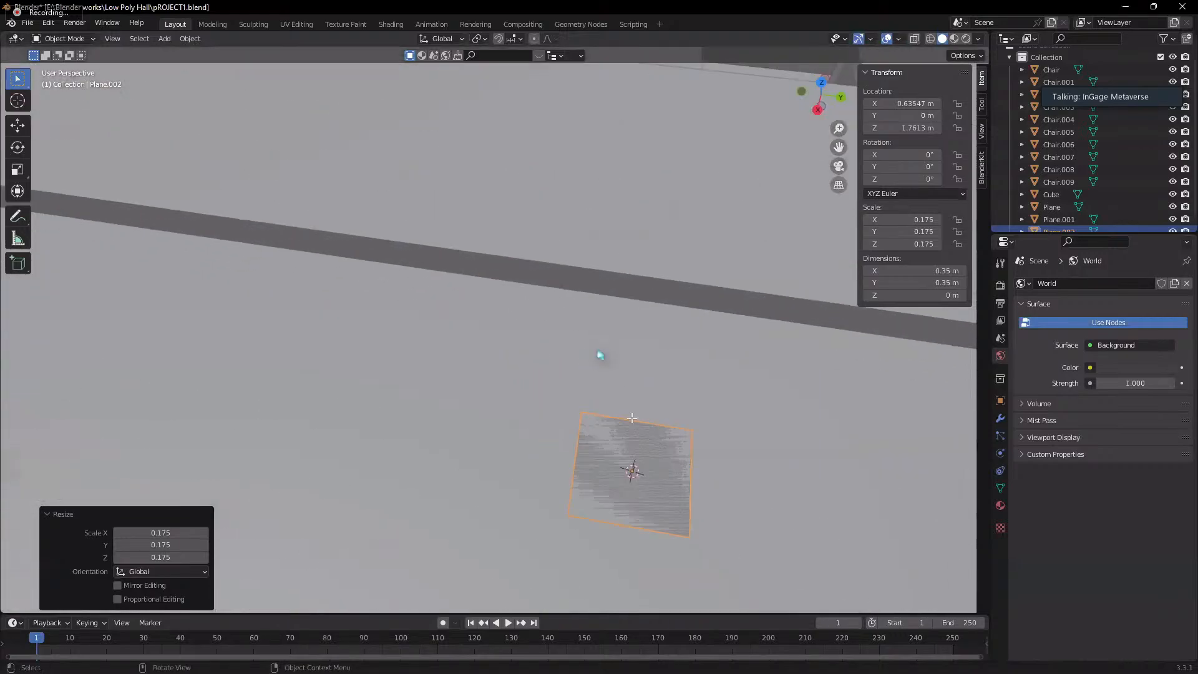
scroll(703, 483, "down", 8)
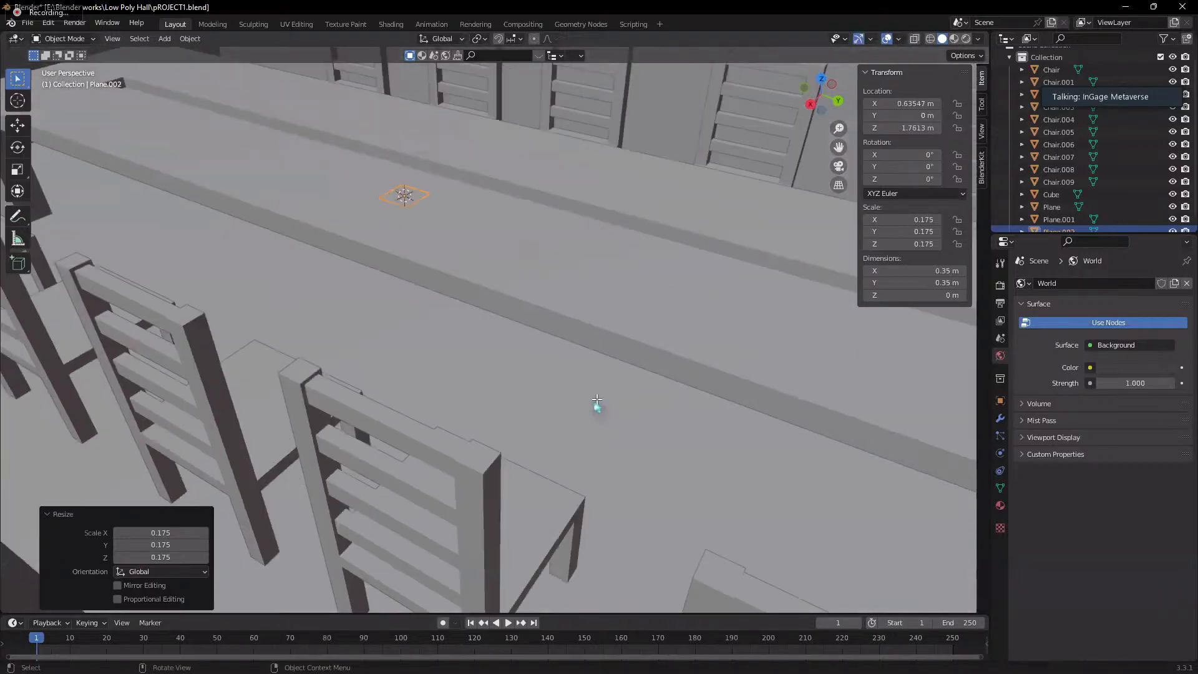
middle_click_drag(533, 335, 499, 287)
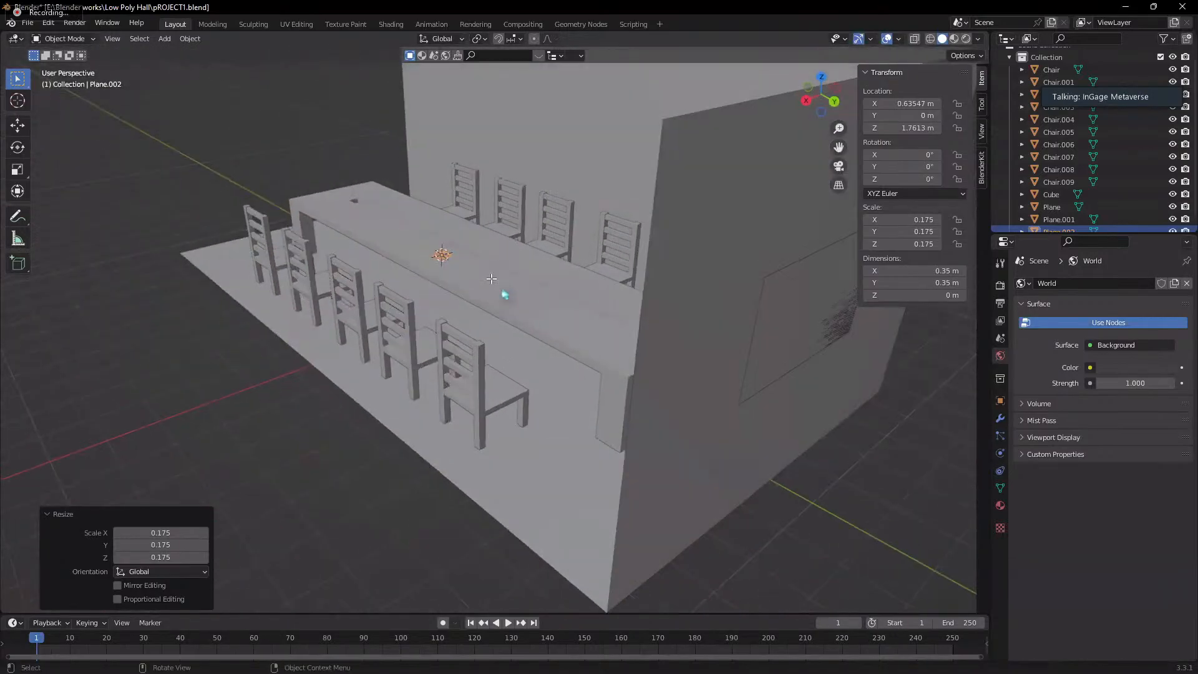
scroll(627, 497, "up", 6)
scroll(627, 498, "down", 5)
middle_click_drag(627, 493, 450, 414)
scroll(530, 374, "up", 6)
scroll(477, 407, "down", 5)
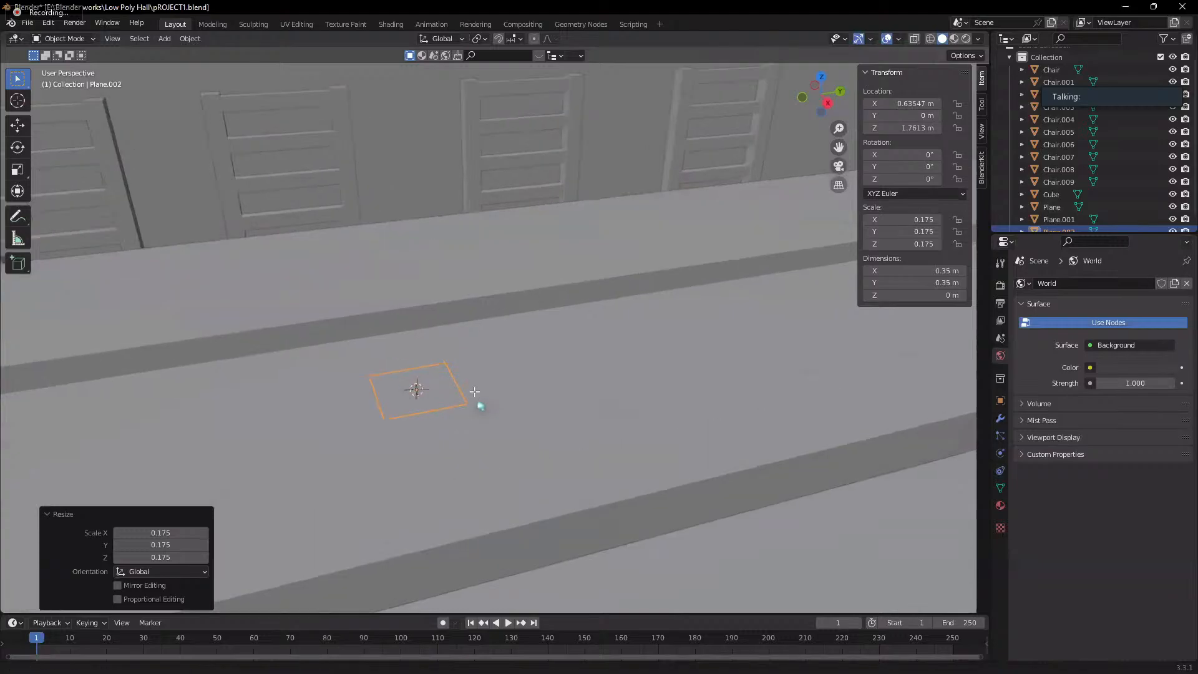
scroll(476, 406, "up", 5)
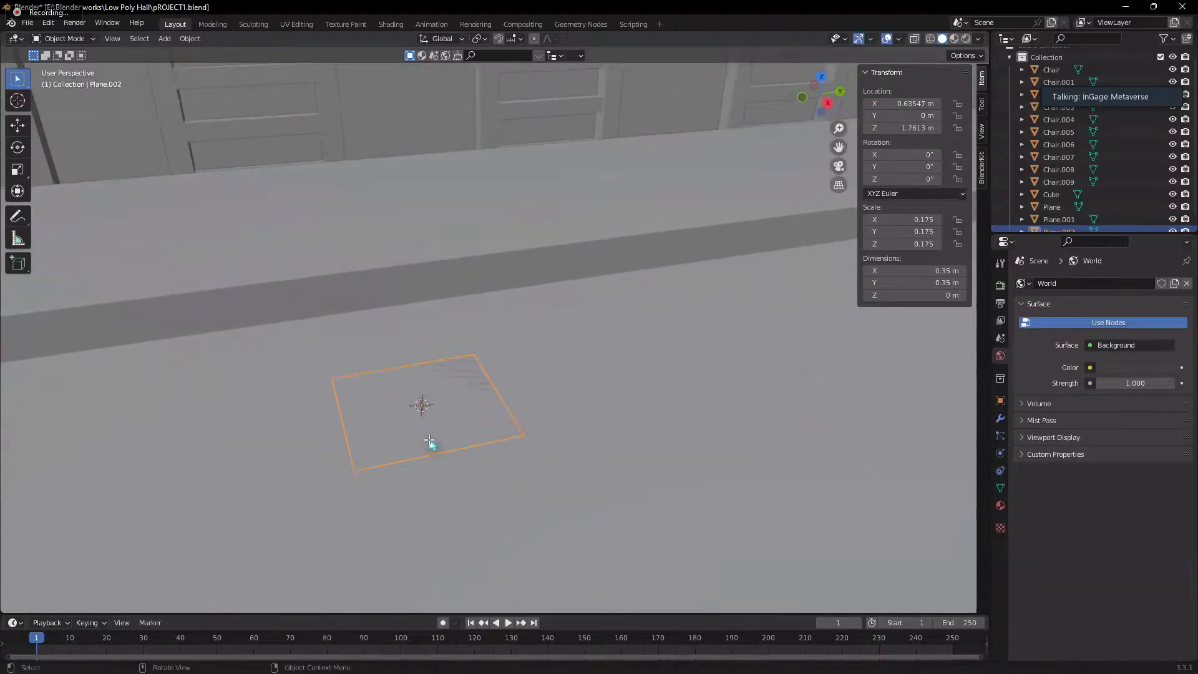
key("Tab")
key("e")
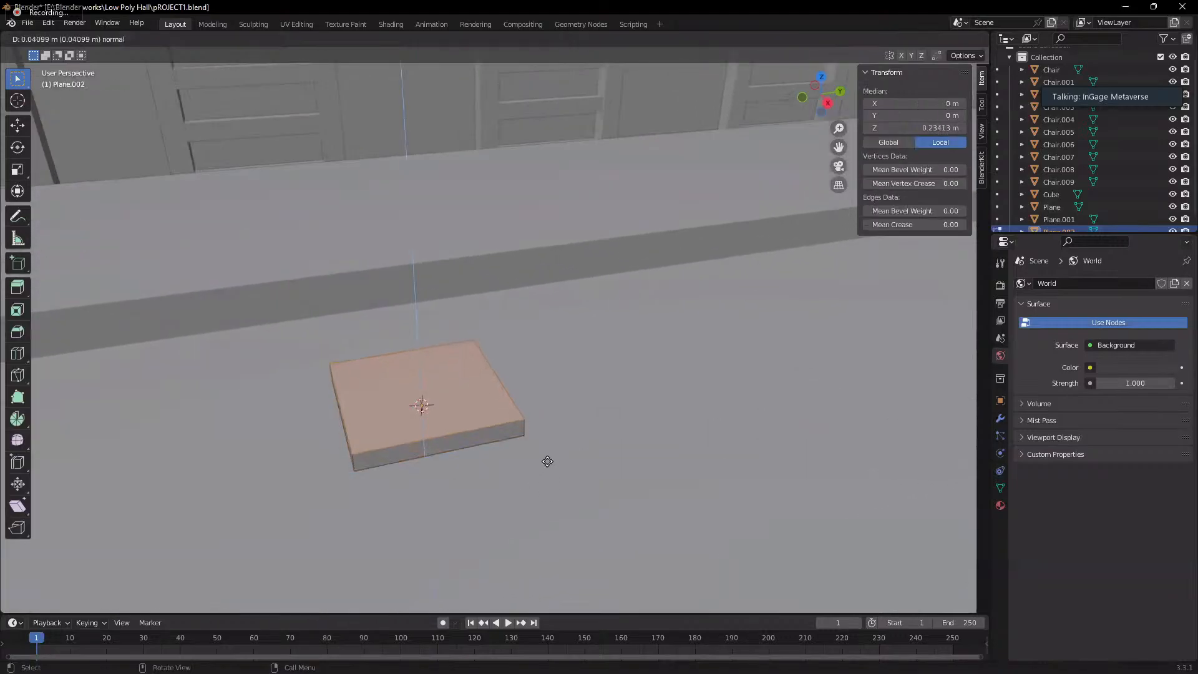
left_click(548, 458)
middle_click_drag(548, 457, 543, 455)
key("KP_Decimal")
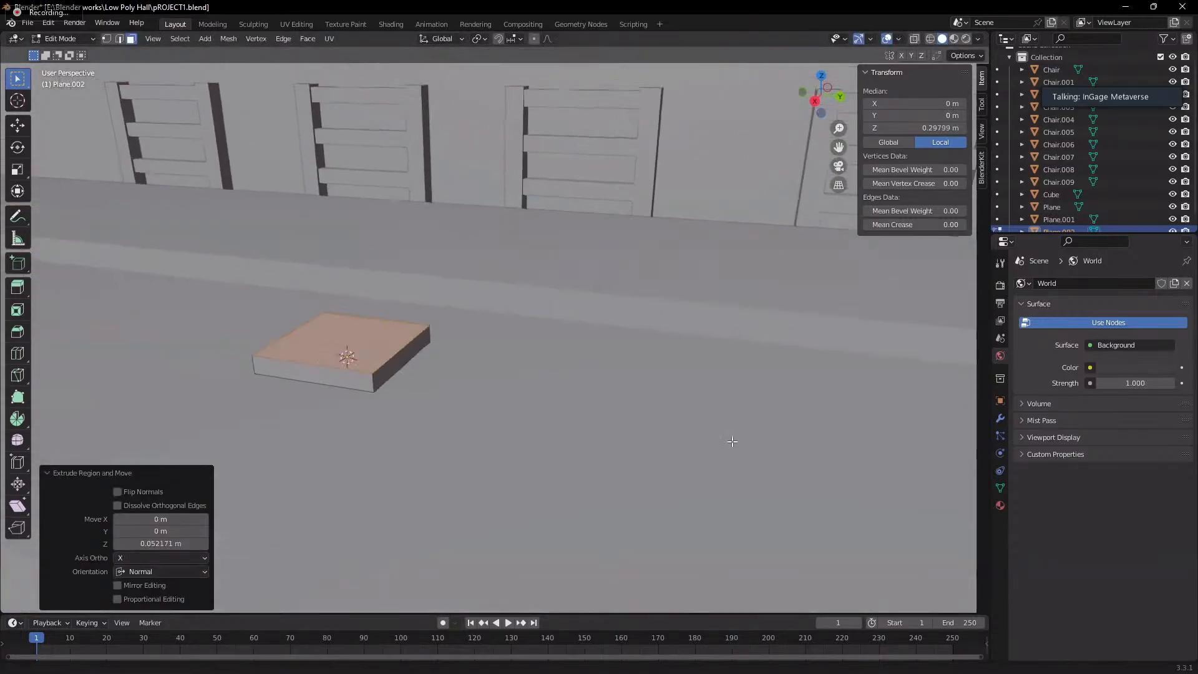
- Extrude the small plane's face about 0.197 m upward along global Z into a block
key("g")
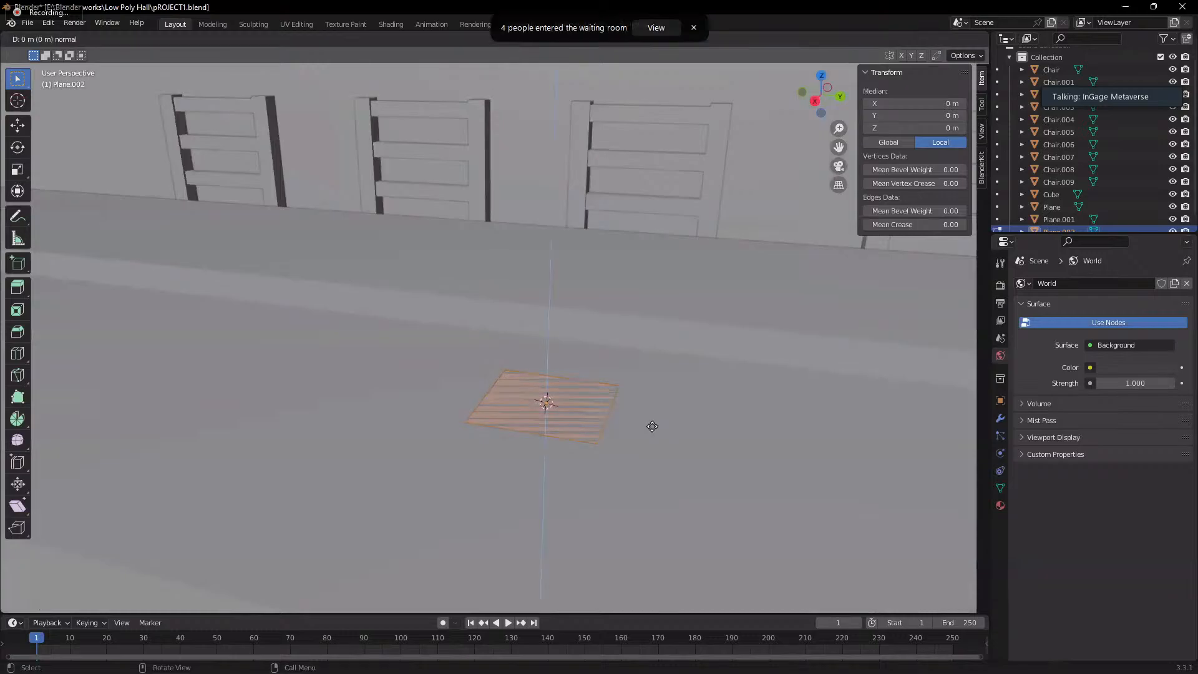
key("z")
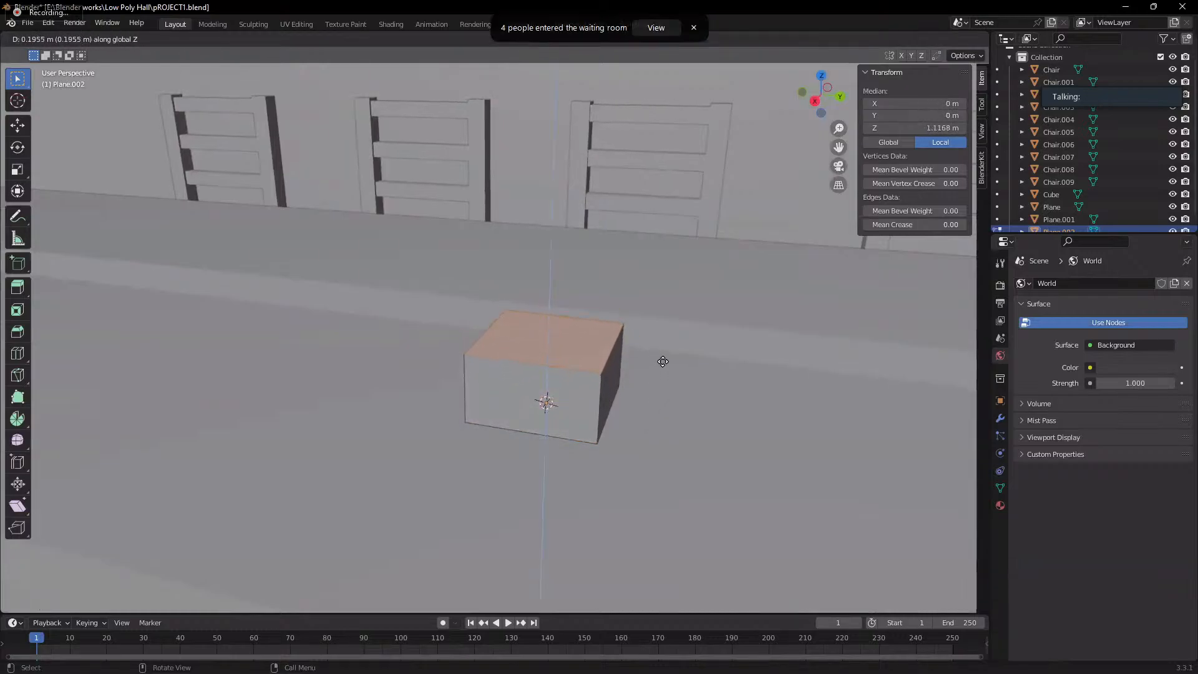
left_click(663, 361)
- Inset the block's top face with a thickness of about 0.583 m to leave a small central face
scroll(647, 401, "down", 3)
scroll(556, 496, "up", 1)
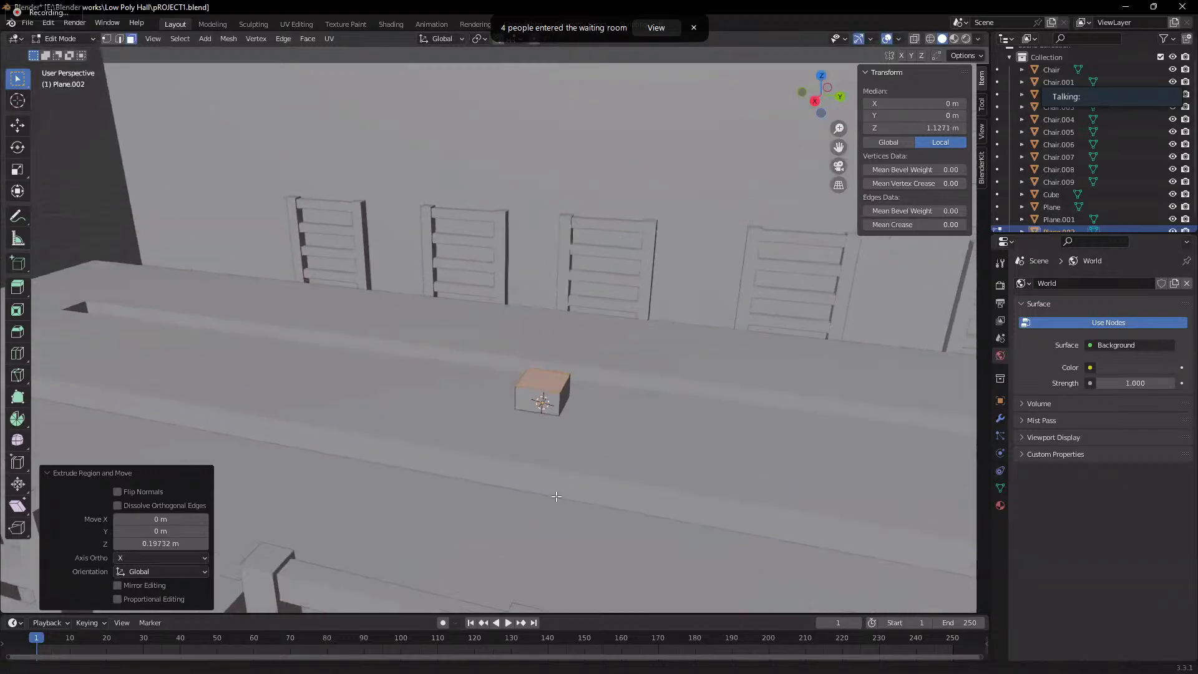
scroll(556, 496, "up", 2)
scroll(750, 545, "up", 1)
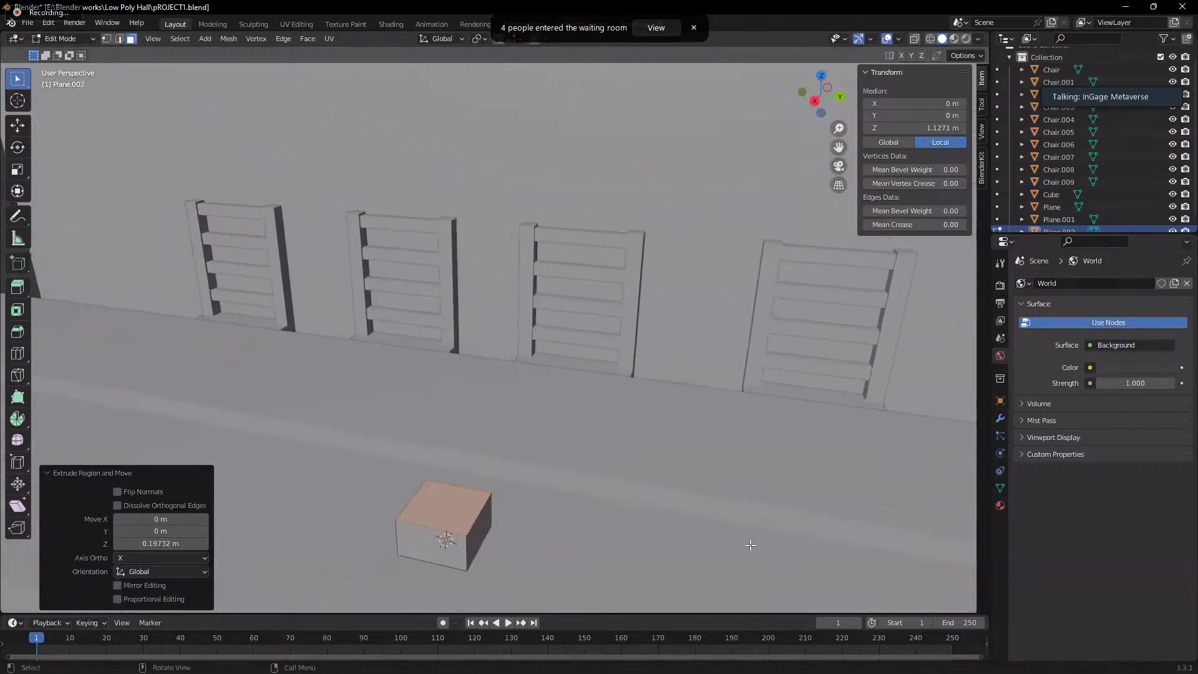
key("i")
left_click(728, 537)
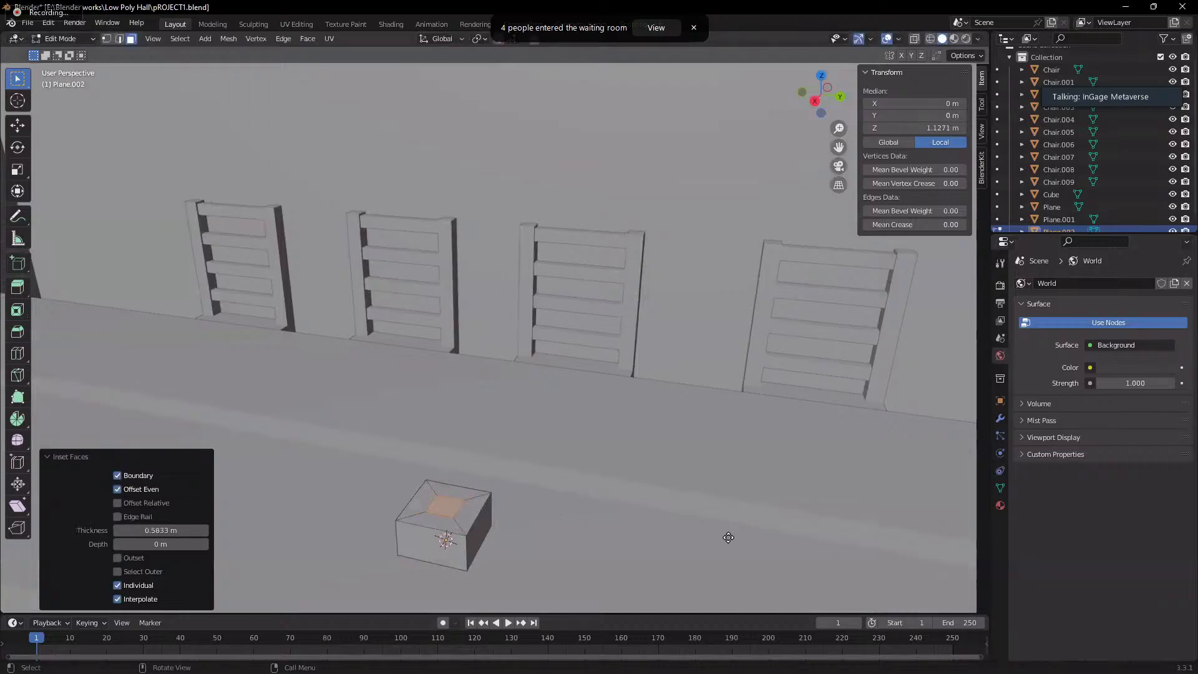
- Extrude the inset face upward about 0.569 m and again about 0.172 m to form a two-section post
key("e")
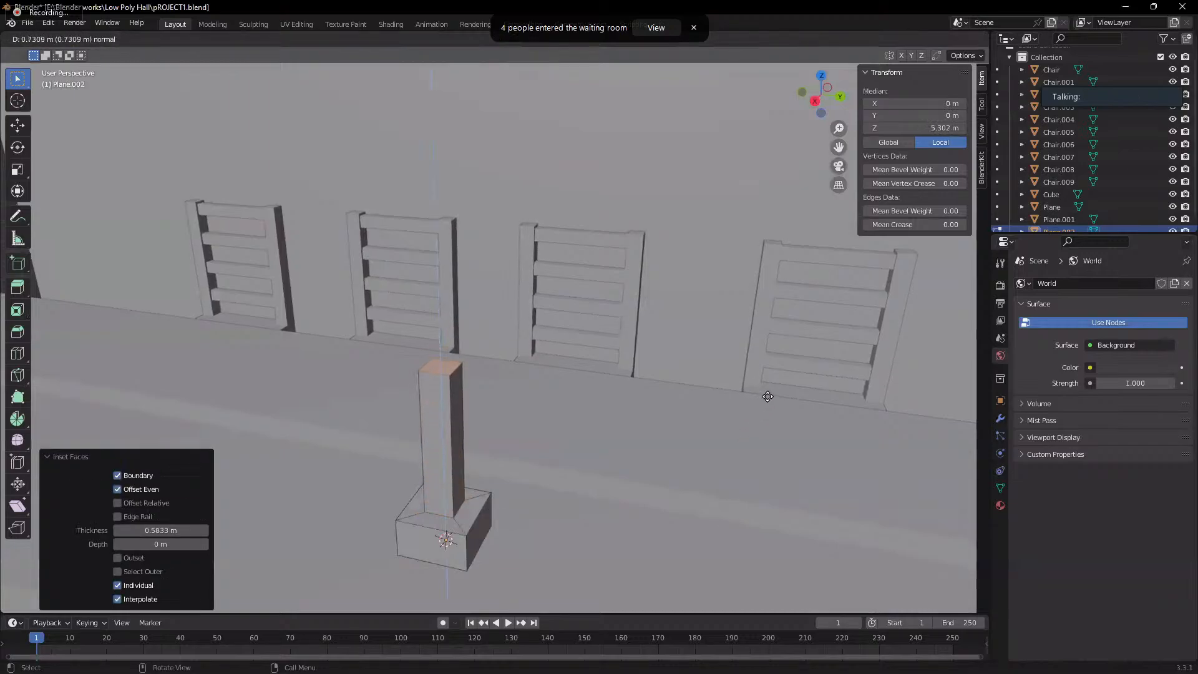
left_click(762, 430)
key("e")
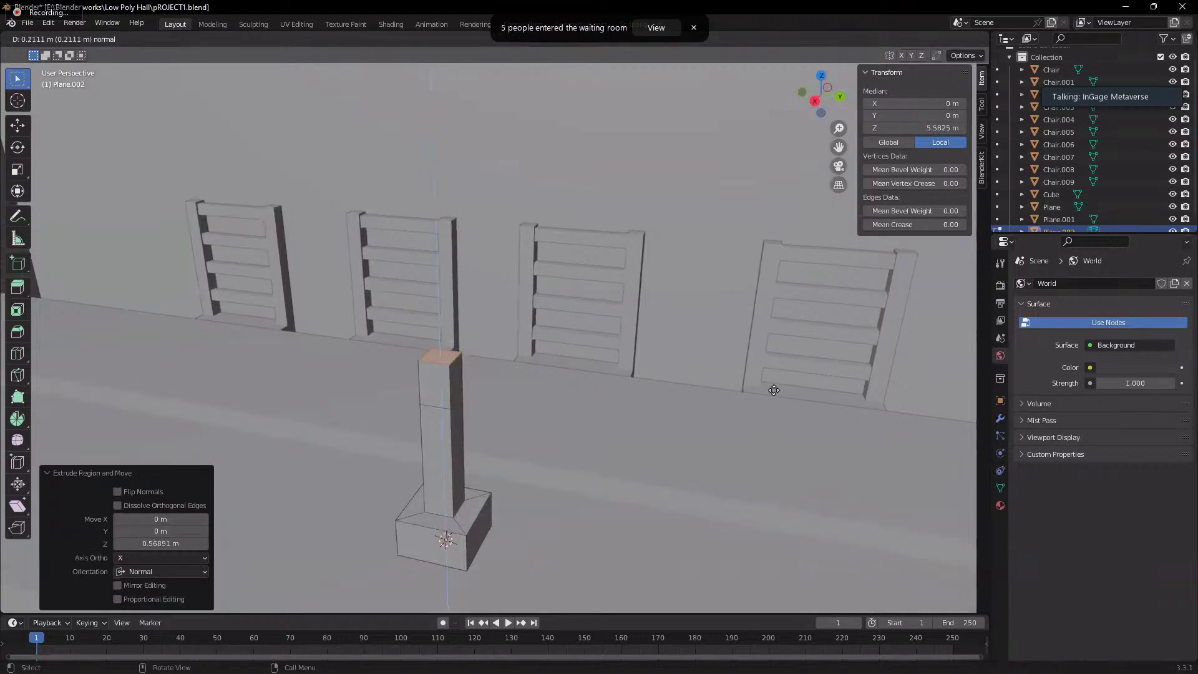
left_click(773, 394)
- Extrude the post's top face about 0.103 m upward and scale the new end face to 0.525 for a taper
key("e")
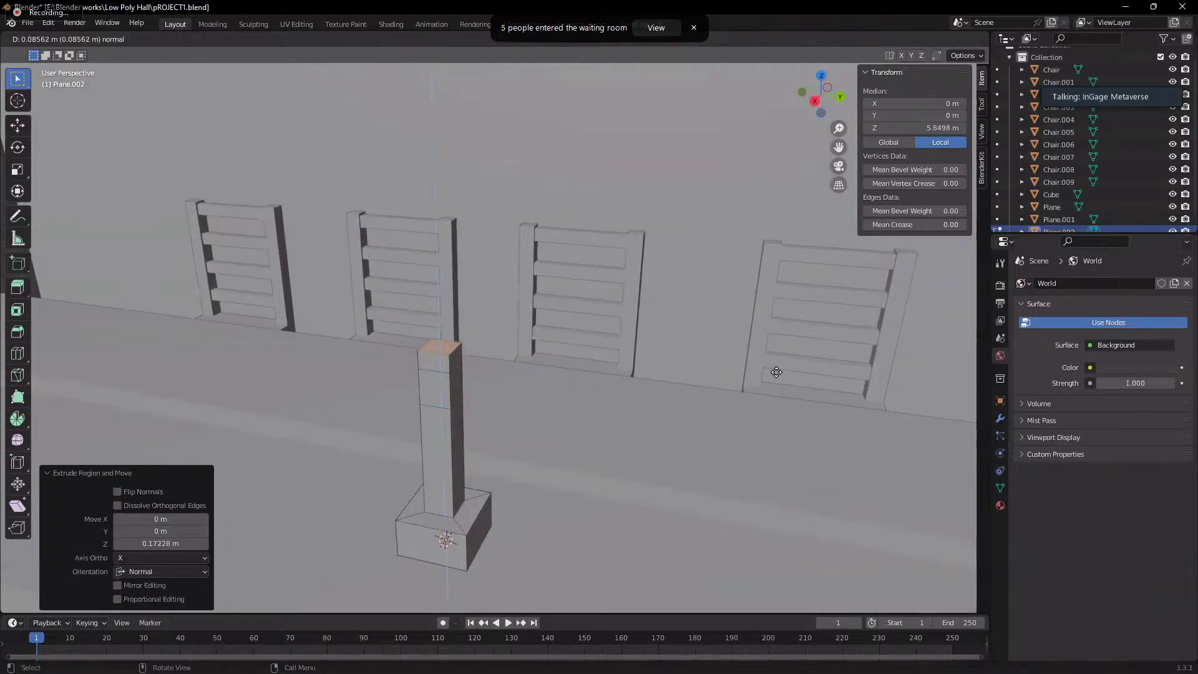
left_click(776, 377)
key("s")
left_click(607, 342)
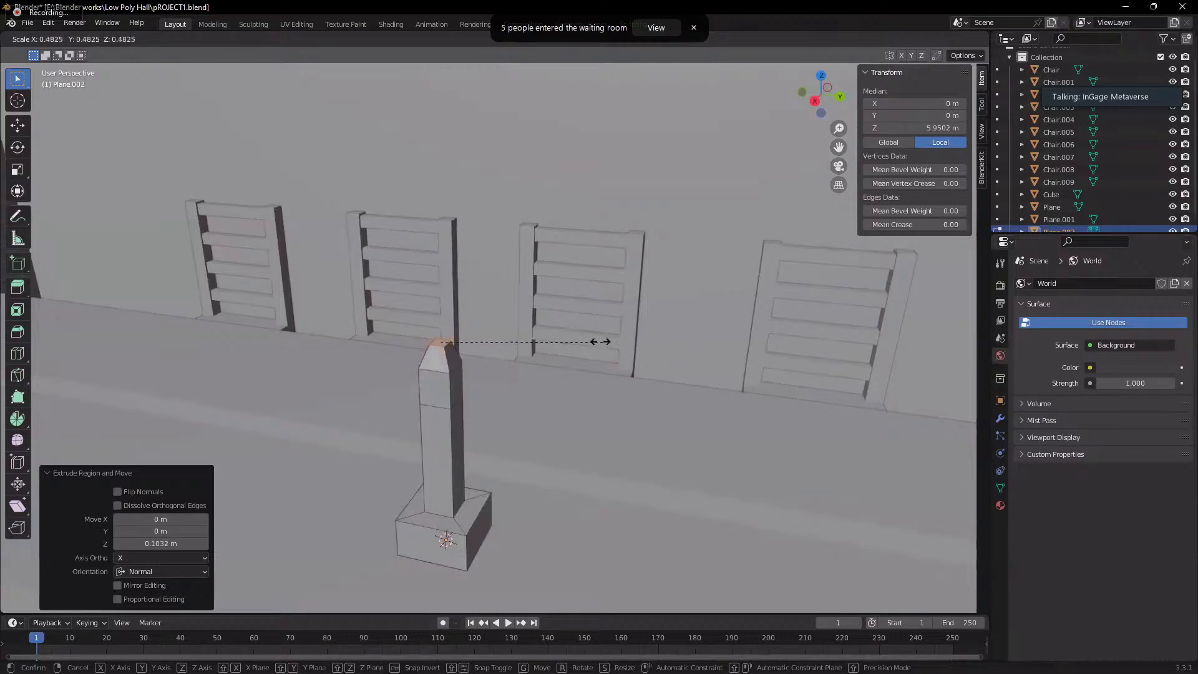
scroll(492, 352, "up", 3)
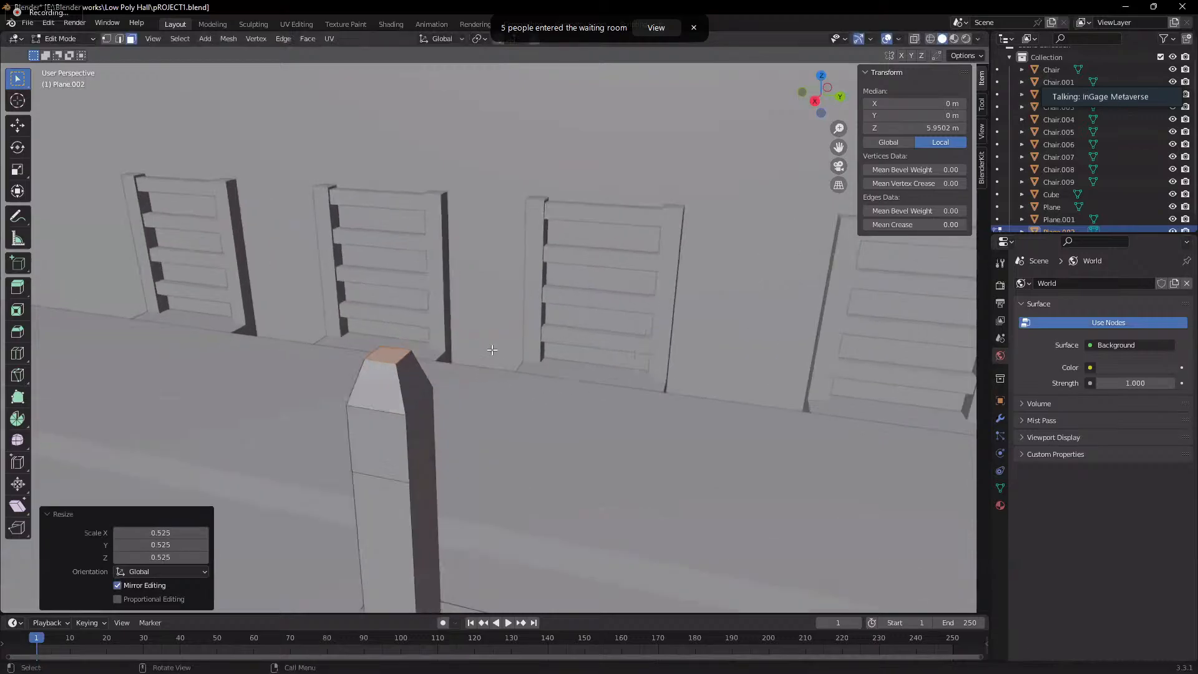
scroll(641, 421, "up", 3)
middle_click_drag(722, 437, 651, 364, "shift")
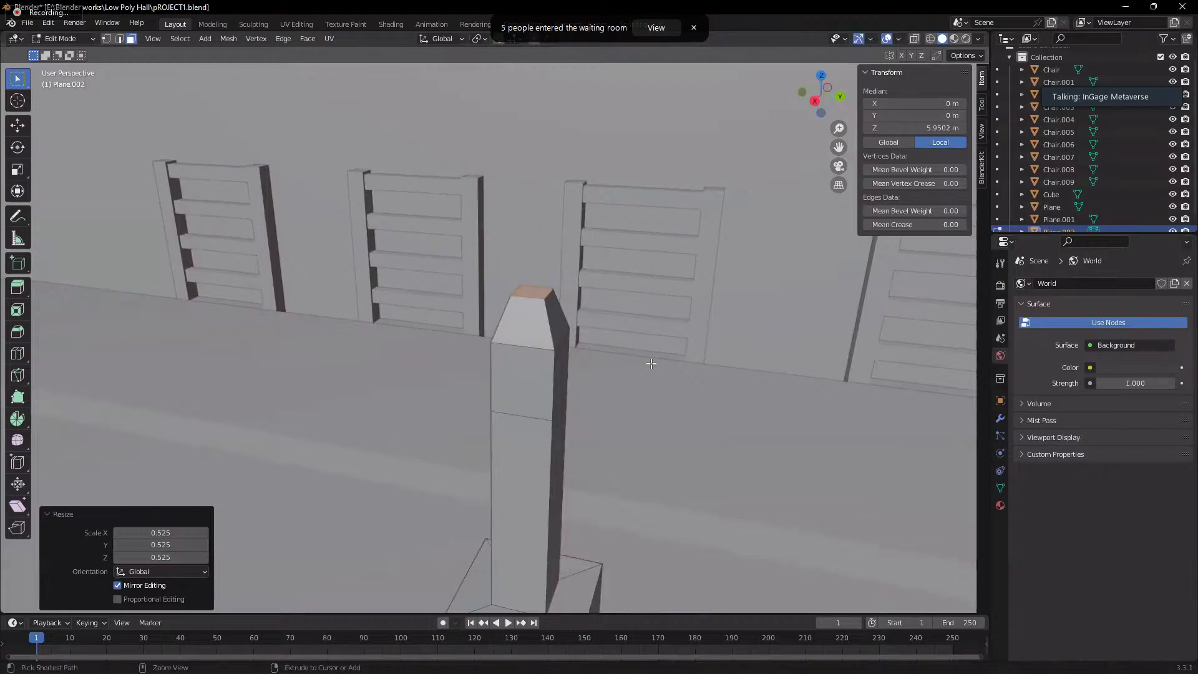
key("ctrl+b")
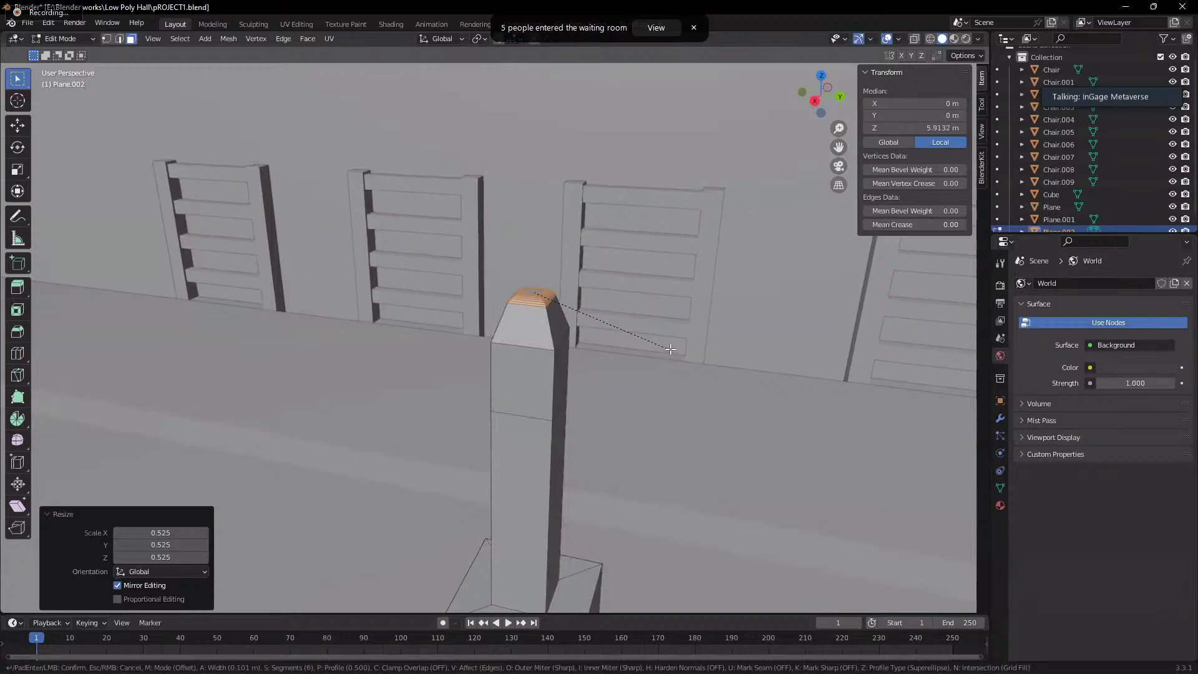
scroll(588, 333, "down", 3)
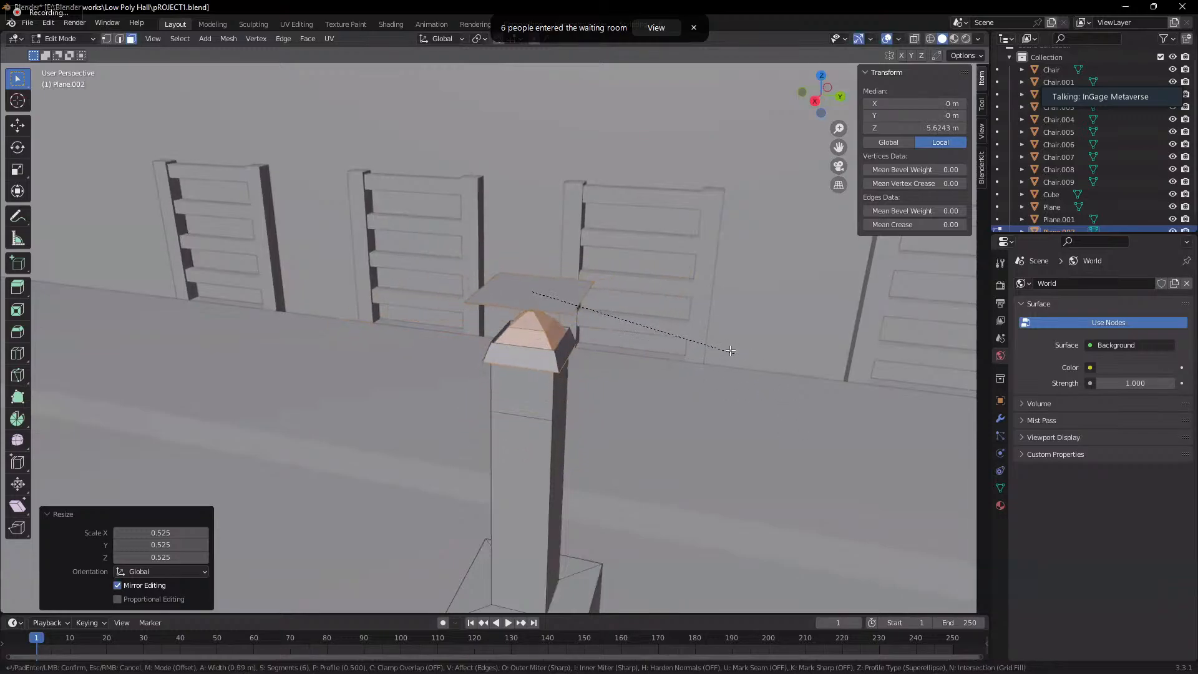
key("Escape")
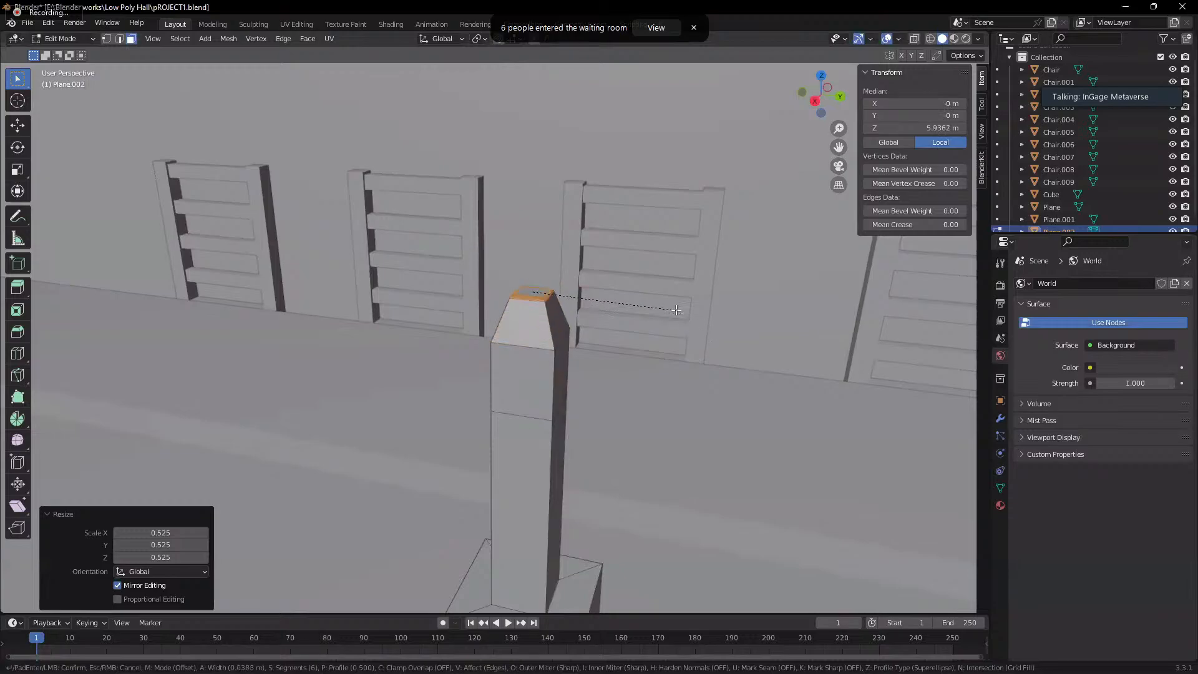
scroll(600, 307, "up", 2)
scroll(624, 324, "down", 2)
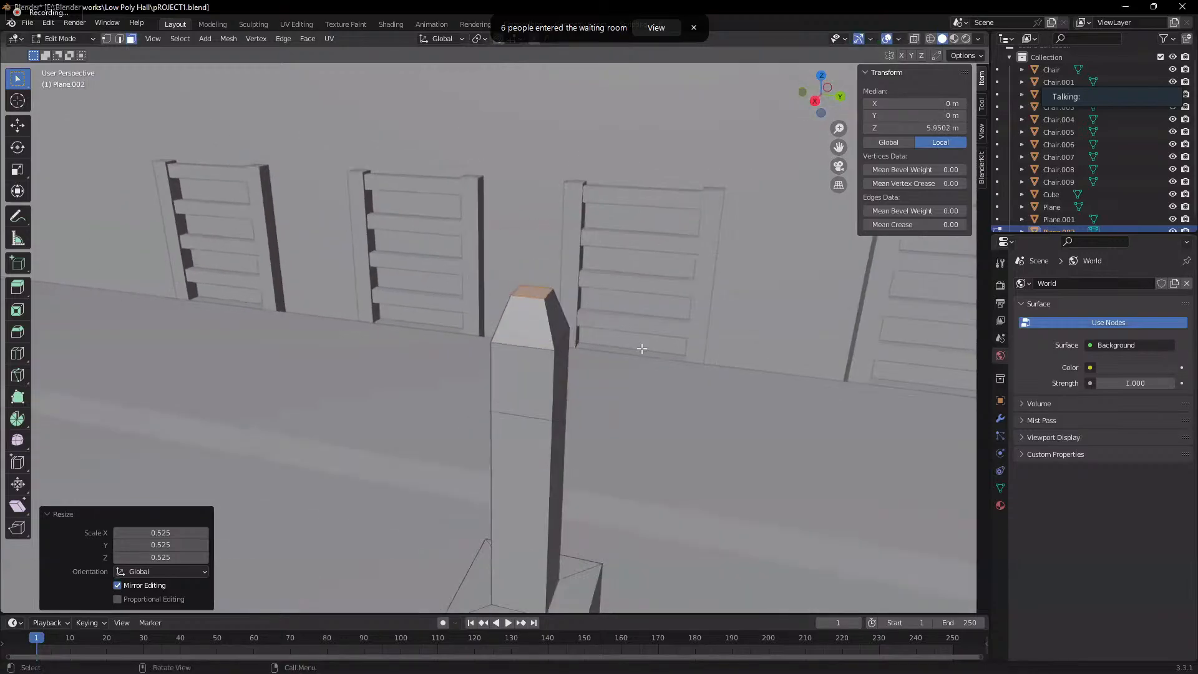
- Bevel the edges of the post's top face about 0.151 m wide with two segments
key("ctrl+b")
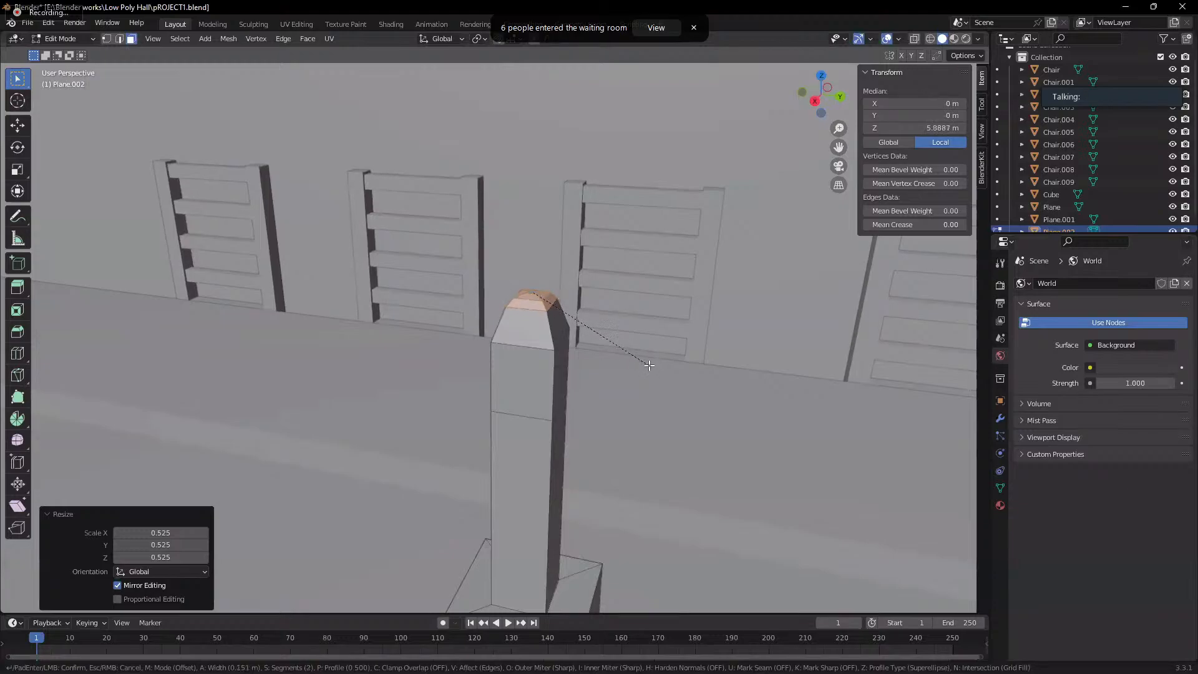
left_click(649, 366)
left_click(594, 476)
middle_click_drag(594, 476, 638, 421)
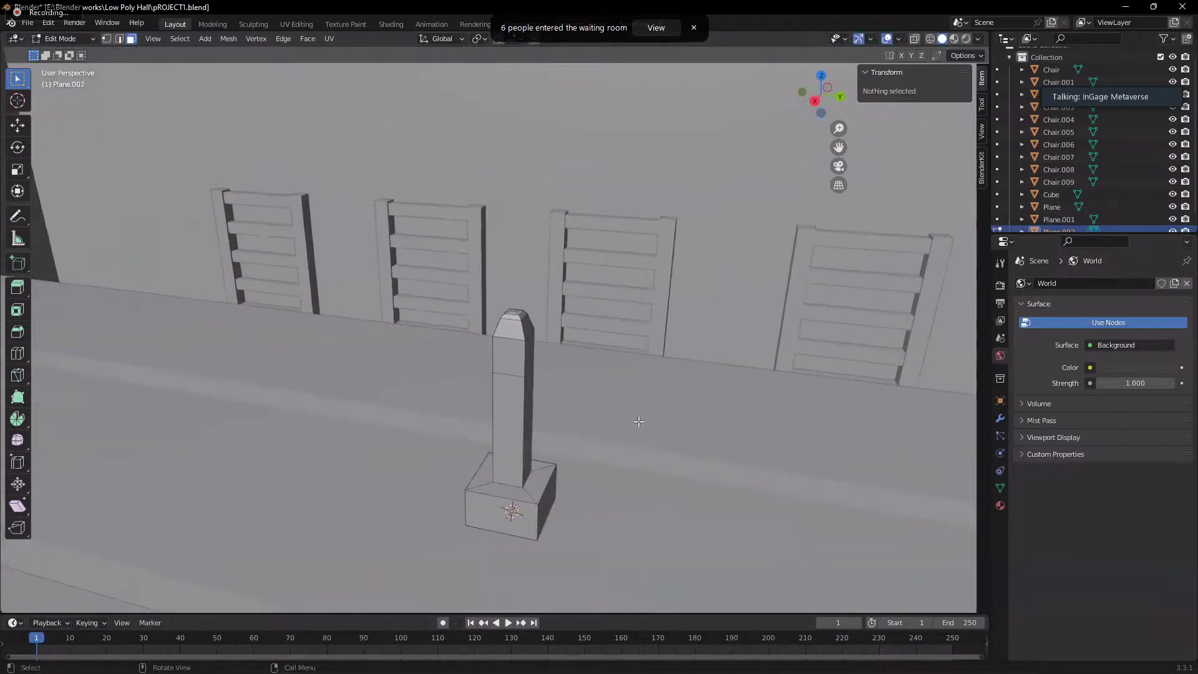
scroll(638, 421, "down", 3)
mouse_move(625, 472)
middle_mouse_down()
mouse_move(730, 470)
mouse_move(781, 485)
mouse_move(633, 480)
middle_mouse_up()
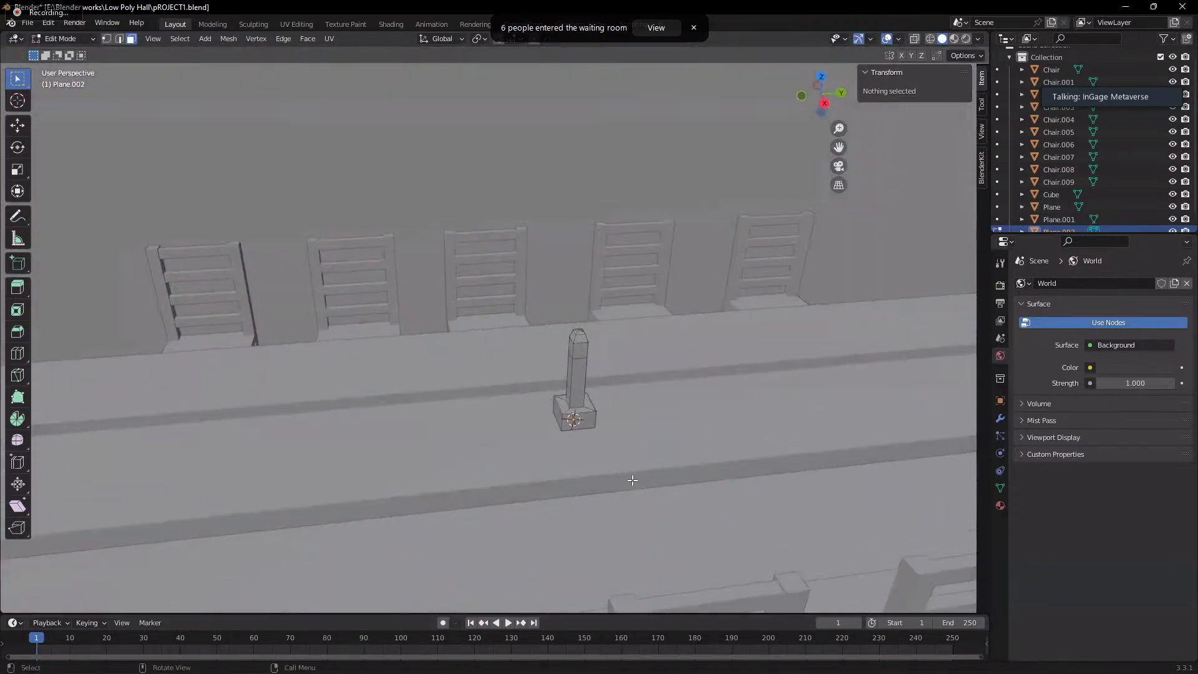
- Scale the whole post object uniformly by about 0.584 in Object Mode
key("Tab")
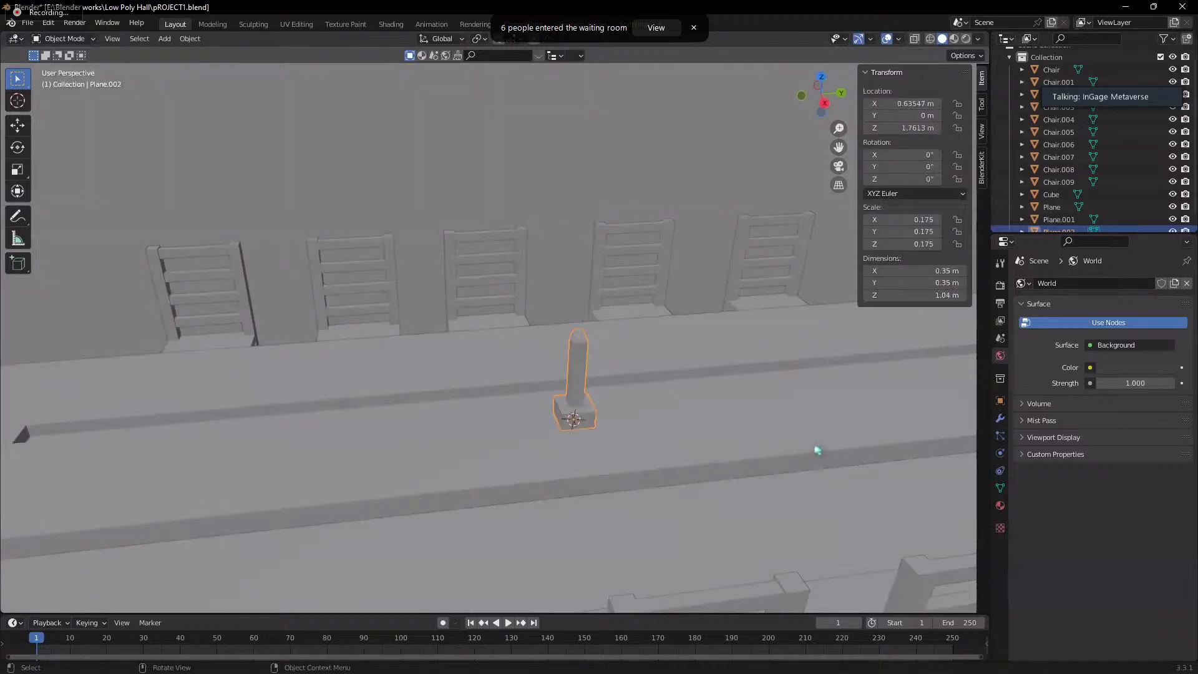
key("s")
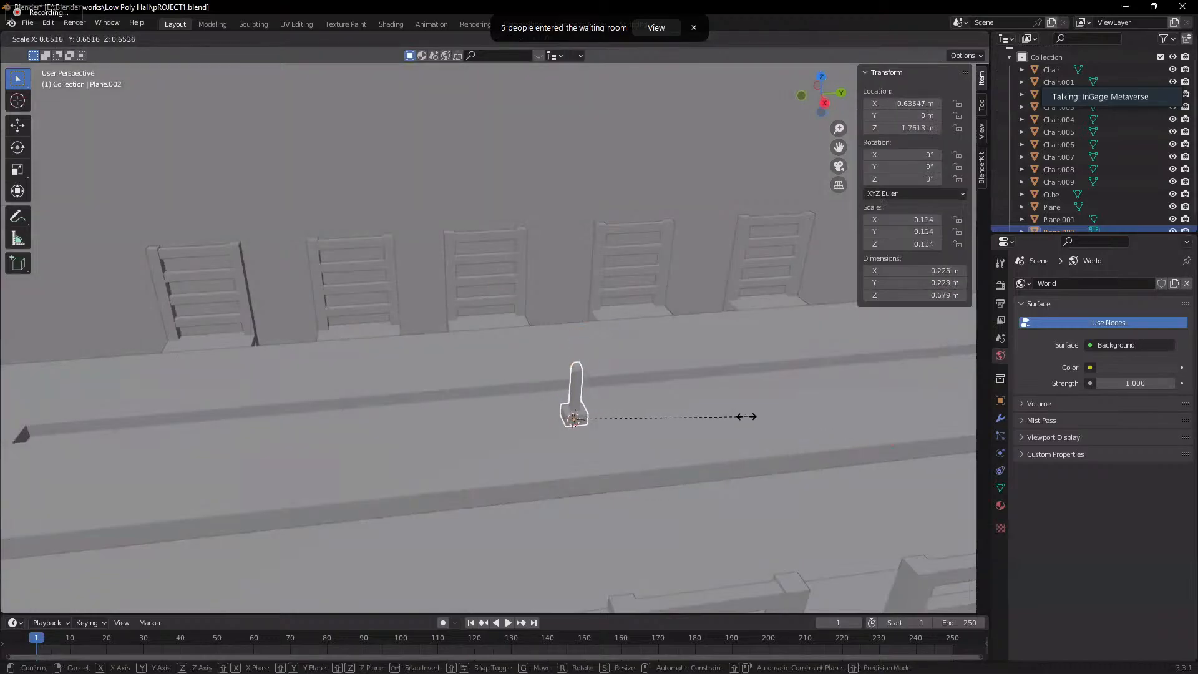
left_click(729, 416)
middle_click_drag(701, 409, 508, 359)
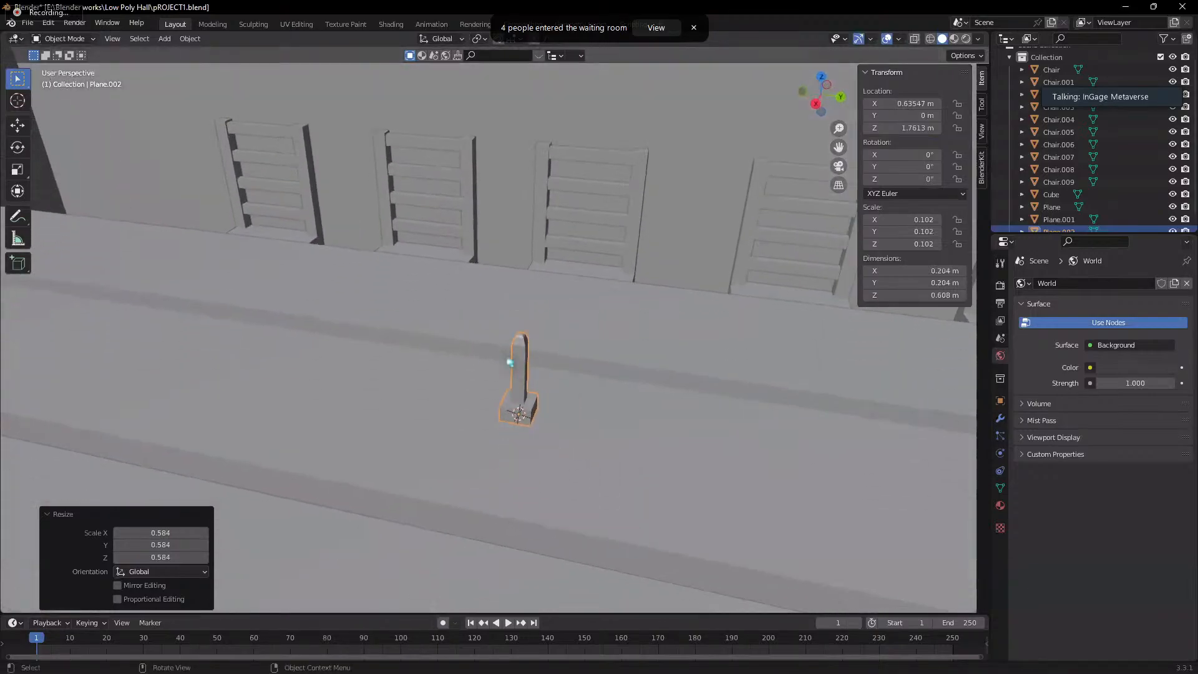
- Extrude the front face of the post's upper section about 0.05 m outward along its normal
left_click(520, 373)
key("Tab")
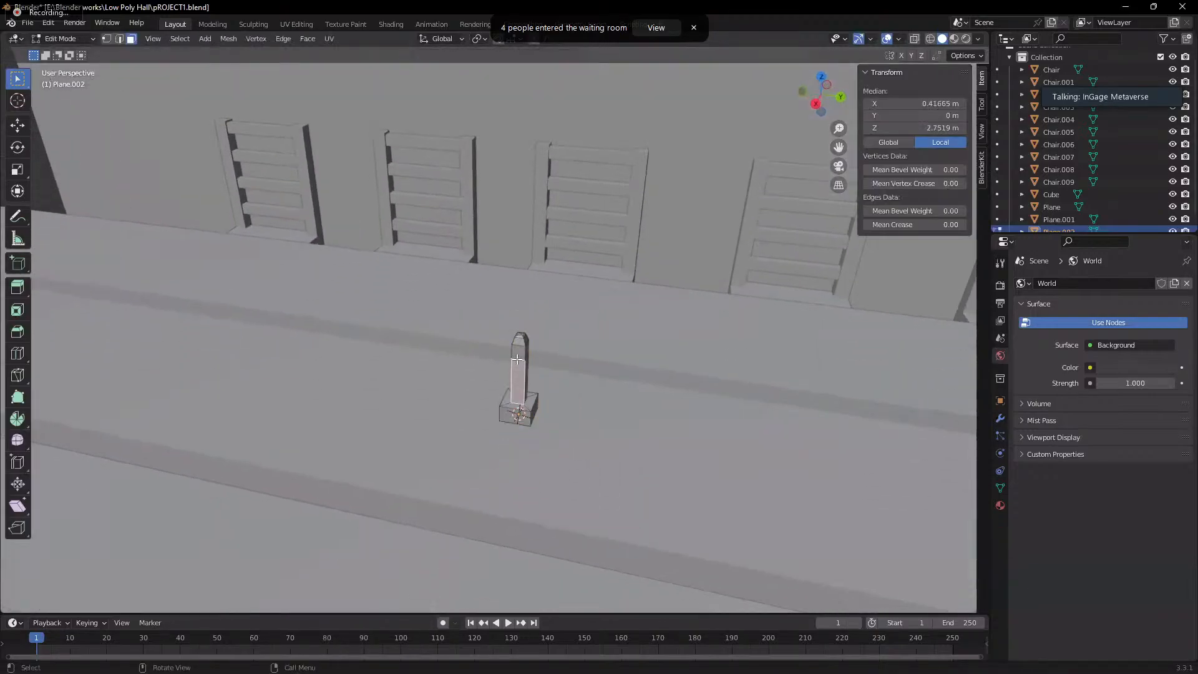
left_click(518, 353)
scroll(527, 388, "up", 5)
mouse_move(584, 449)
middle_mouse_down()
mouse_move(561, 433)
mouse_move(579, 452)
middle_mouse_up()
key("e")
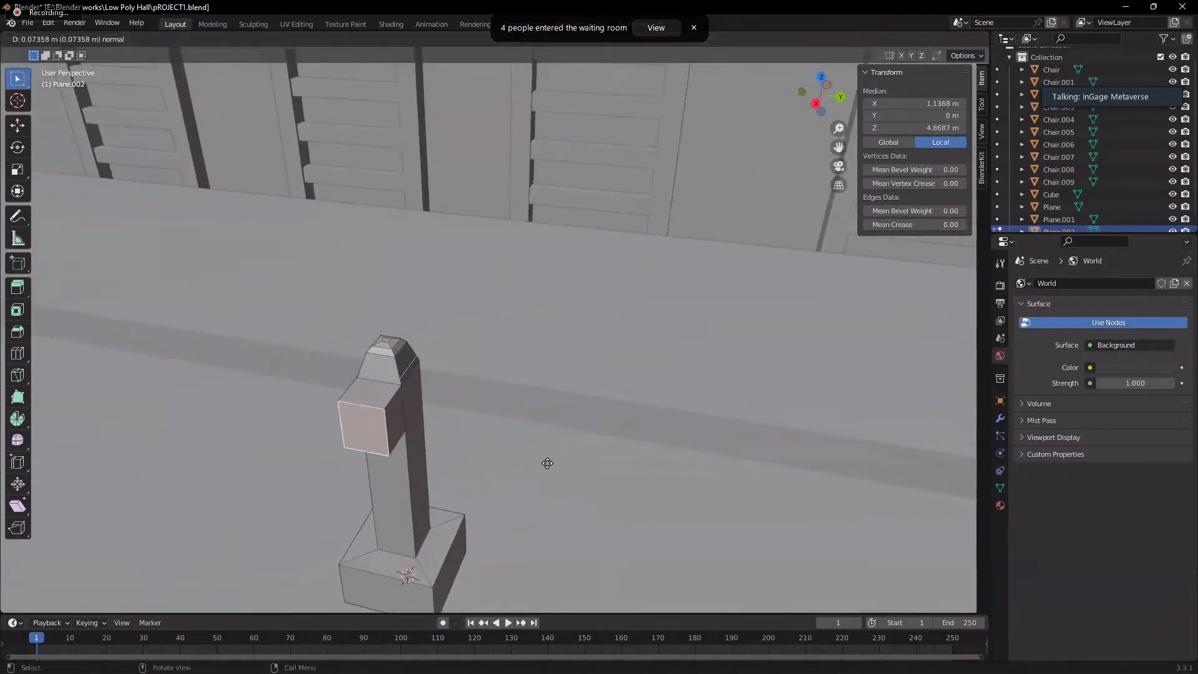
left_click(558, 458)
middle_click_drag(558, 458, 624, 431)
scroll(638, 419, "up", 4)
scroll(636, 420, "down", 3)
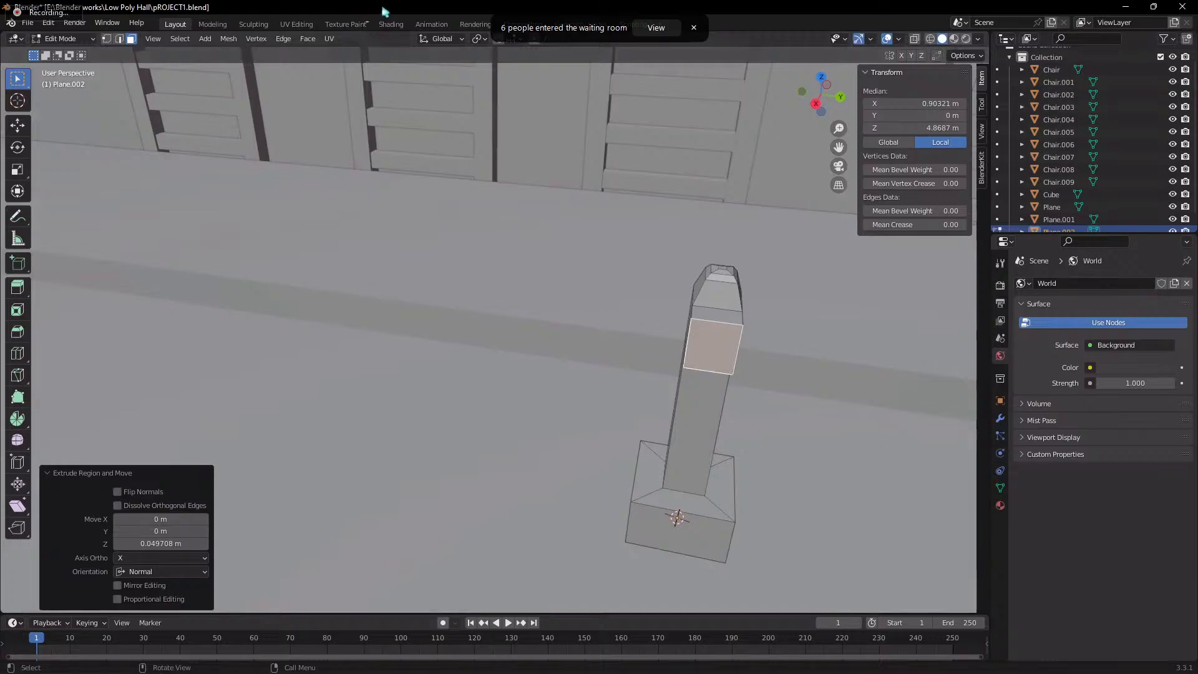
left_click(339, 19)
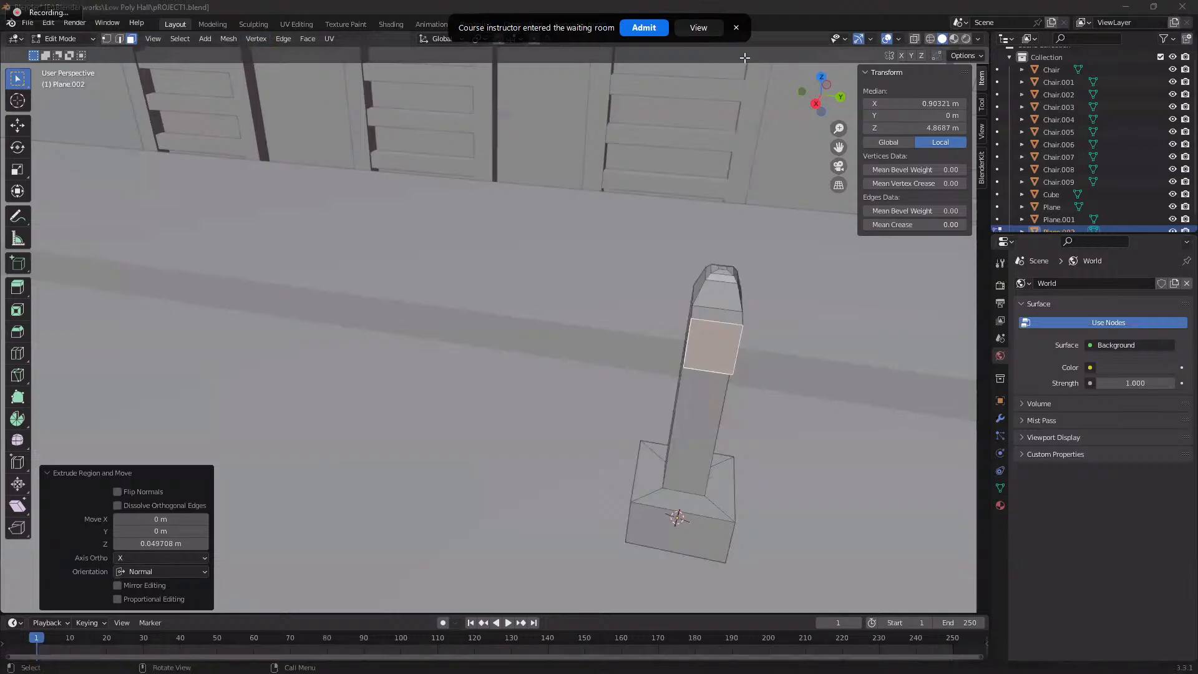
left_click(899, 14)
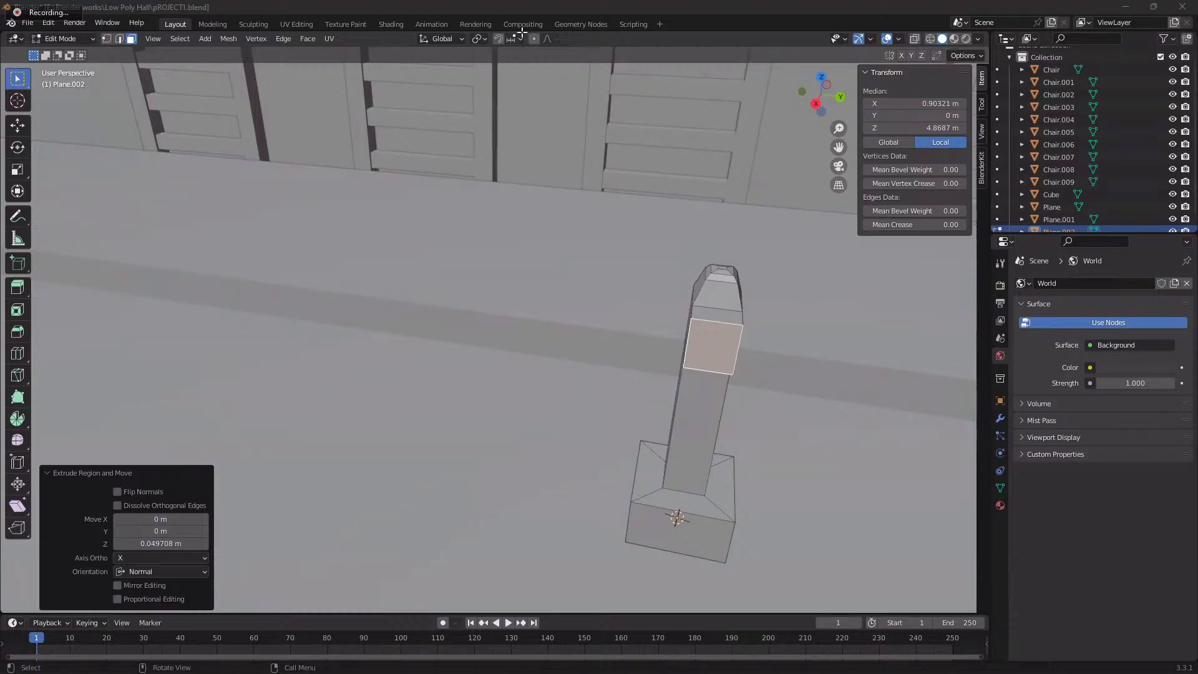
- Undo the post's front-face extrusion, object scaling, bevel and top taper, back to the straight two-section post
scroll(526, 342, "down", 10)
scroll(526, 342, "up", 6)
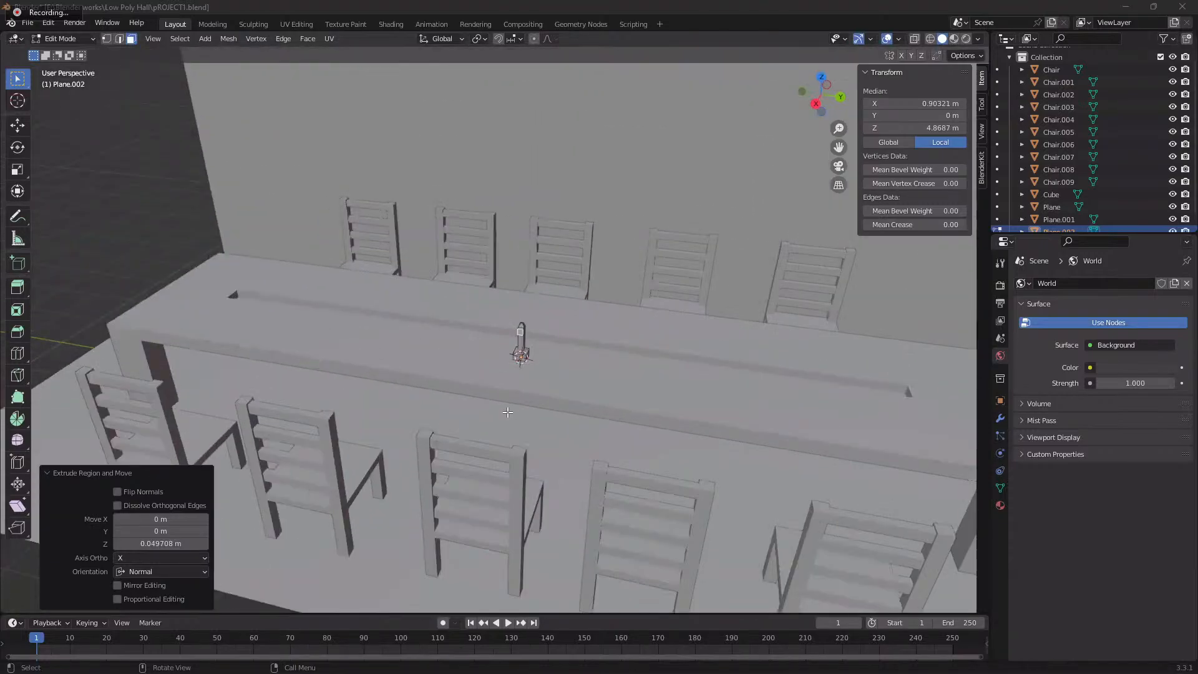
middle_click_drag(526, 342, 627, 374)
scroll(661, 417, "up", 2)
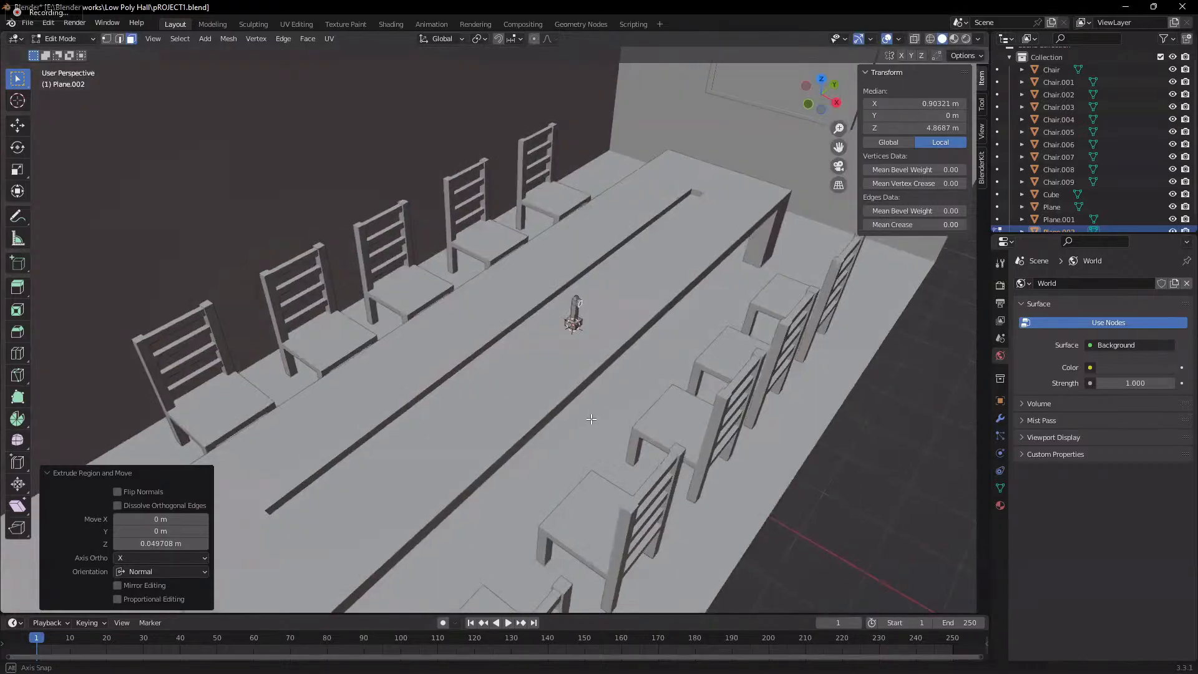
scroll(628, 369, "up", 5)
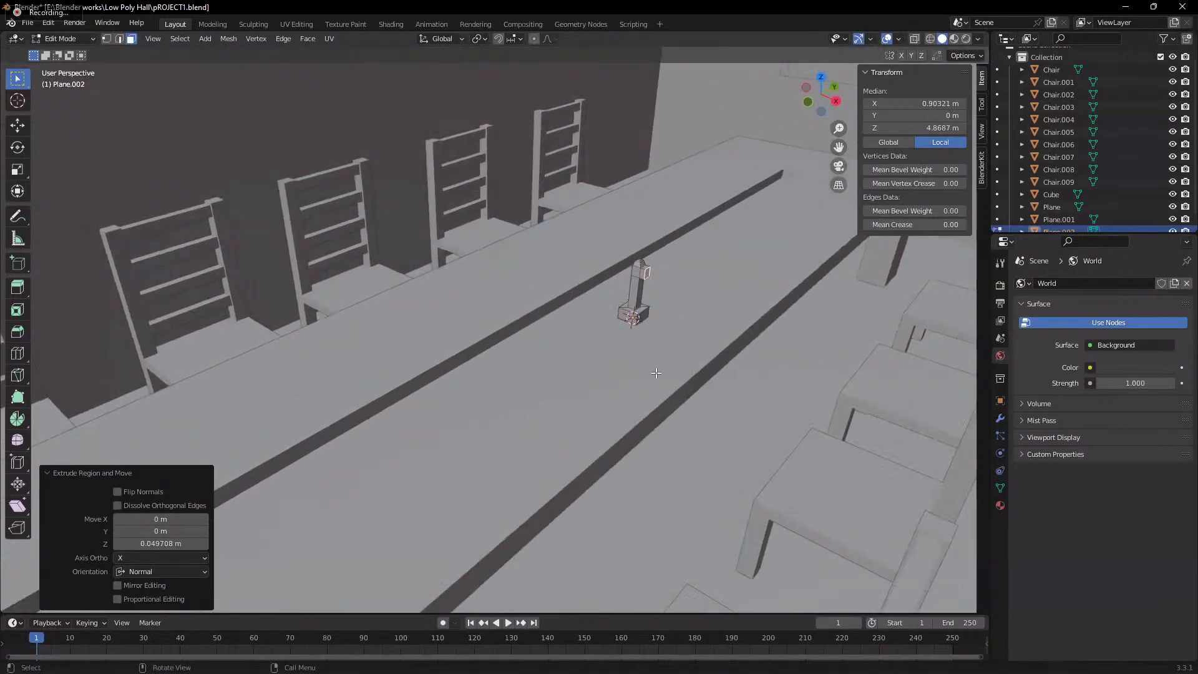
scroll(663, 346, "up", 3)
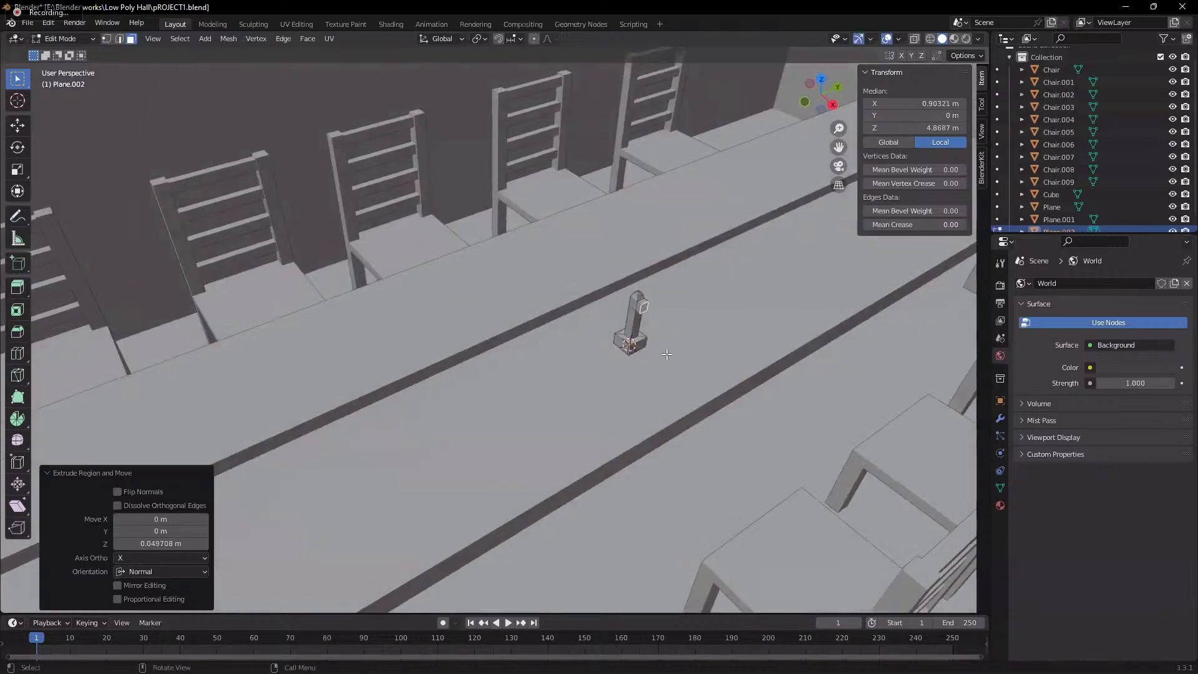
middle_click_drag(663, 347, 621, 357)
key("Tab")
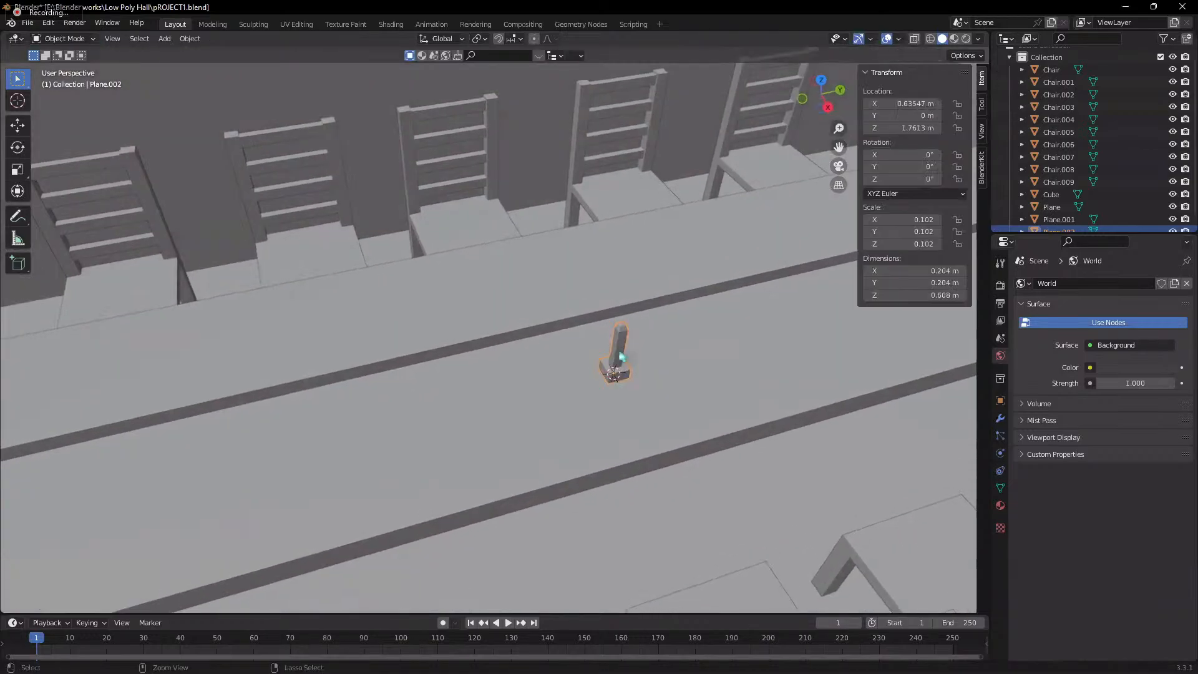
key("Tab")
key("3")
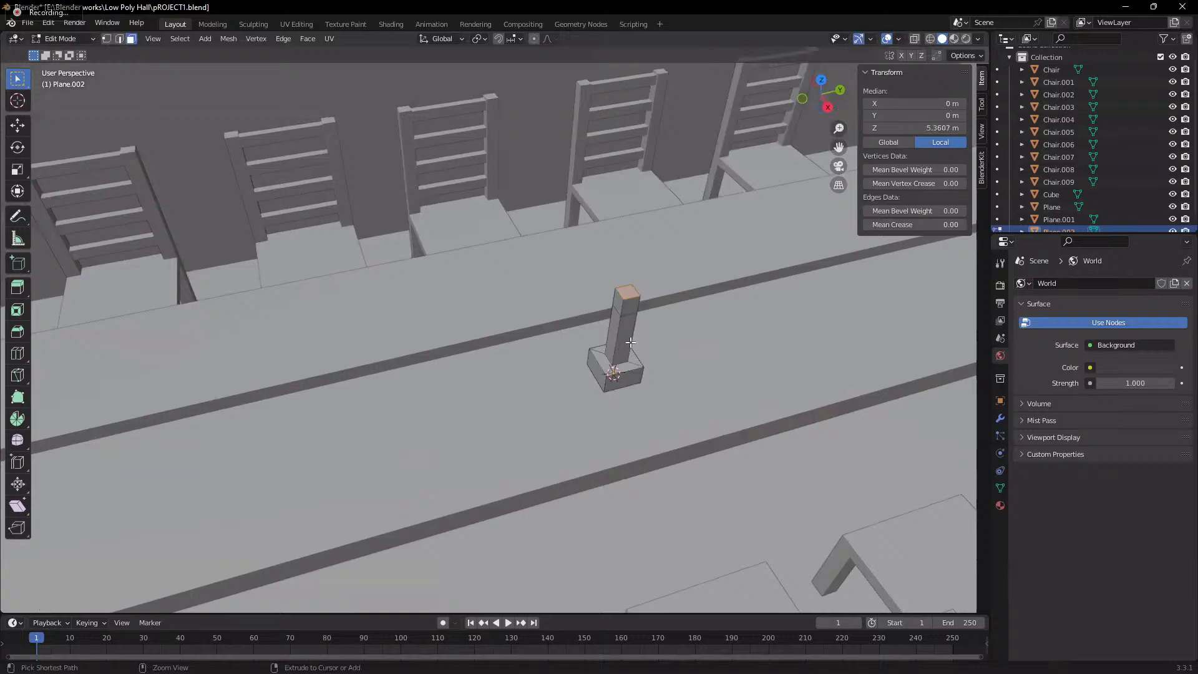
scroll(662, 314, "up", 3)
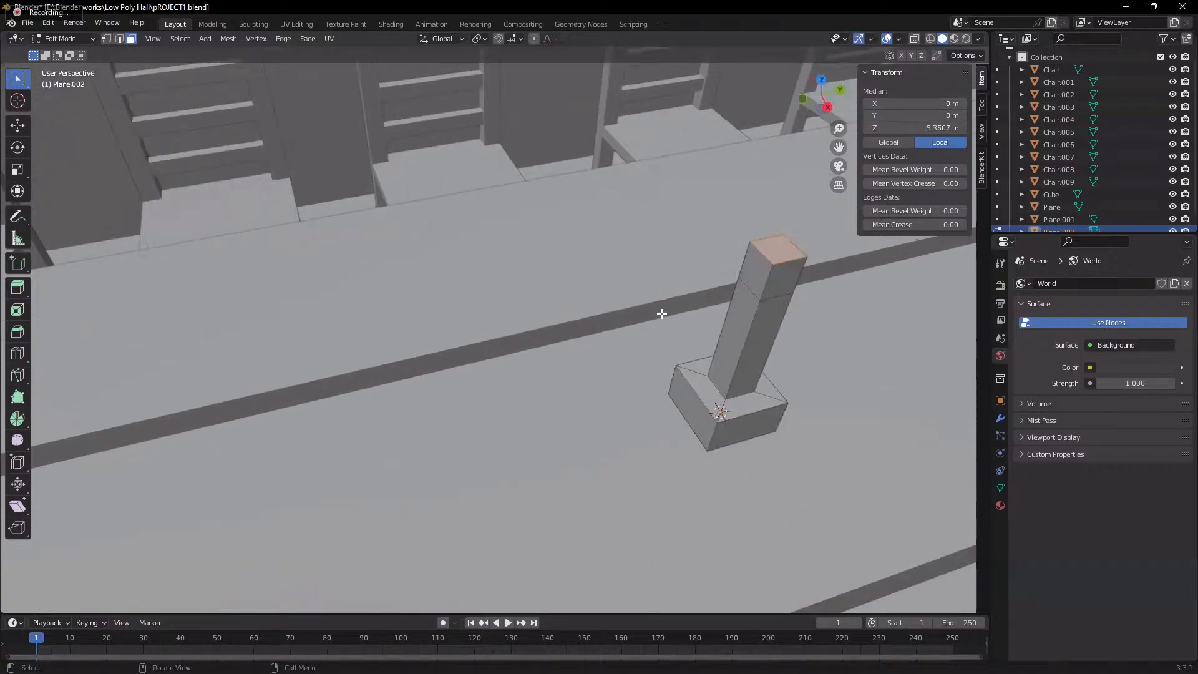
- Extrude the post's top face about 0.13 m upward and scale the new end face to 0.526 for a taper
key("e")
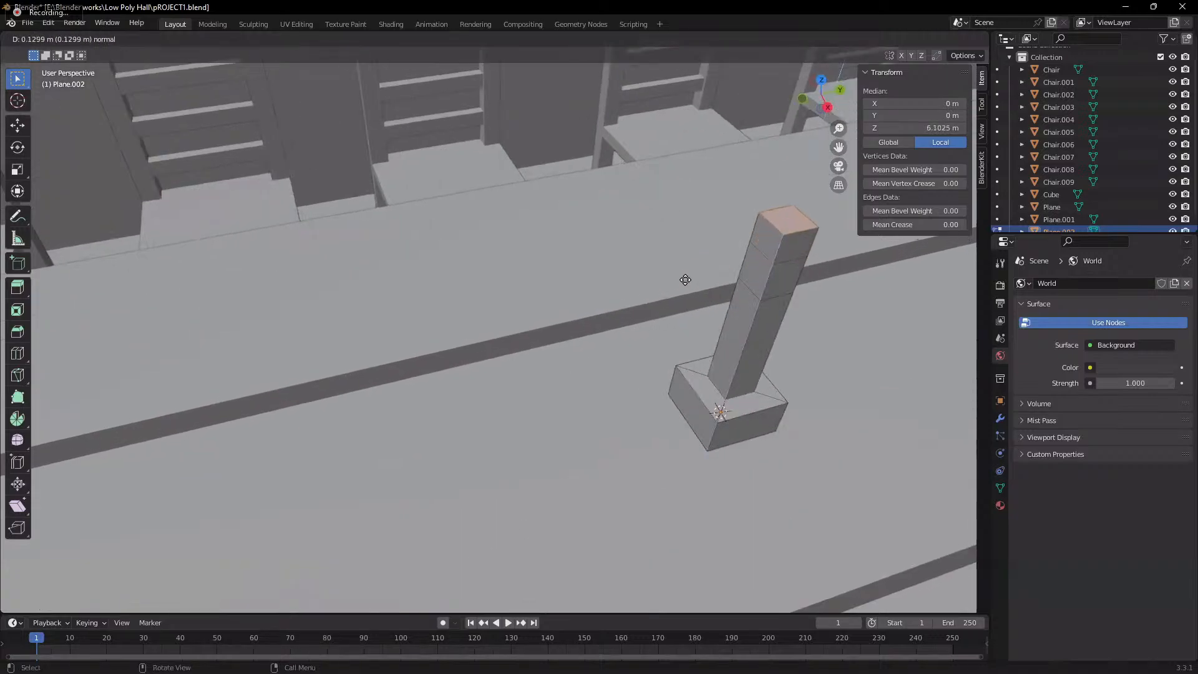
left_click(685, 279)
key("s")
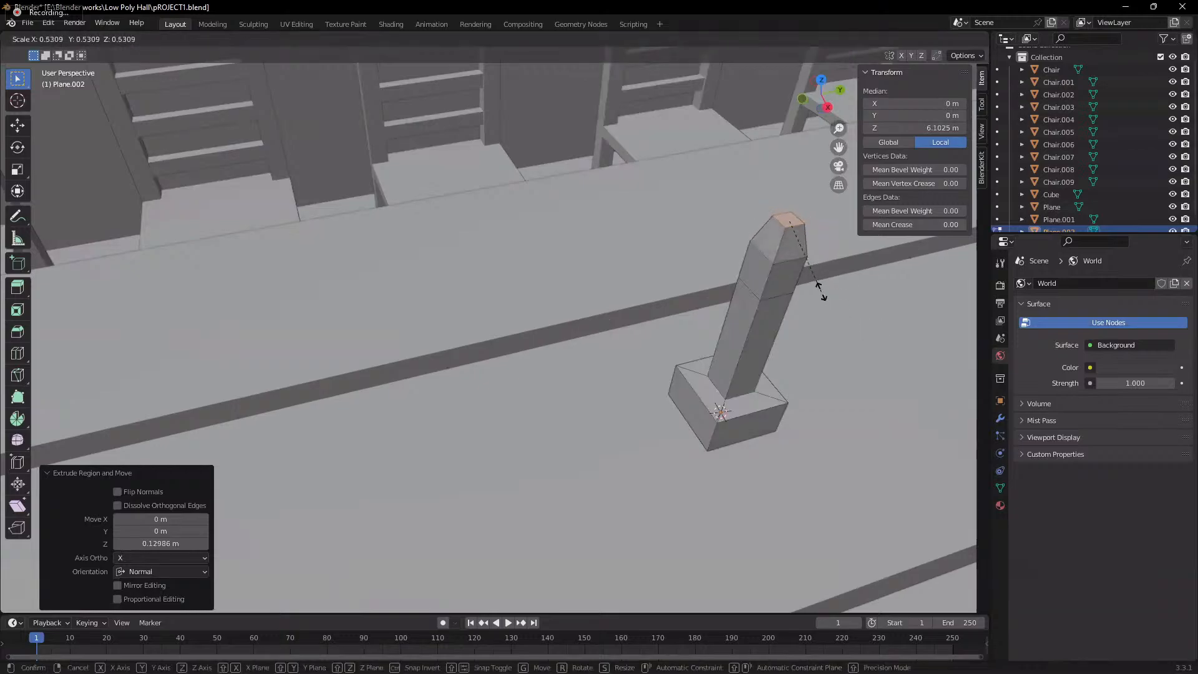
left_click(813, 293)
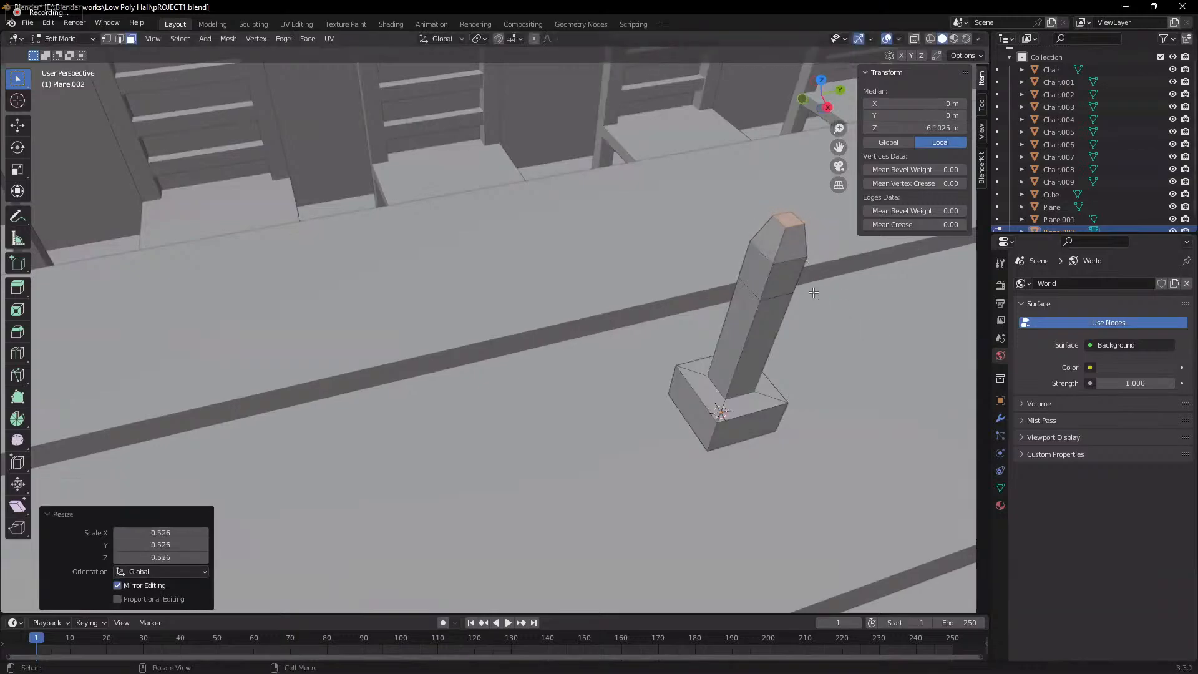
scroll(736, 357, "down", 5)
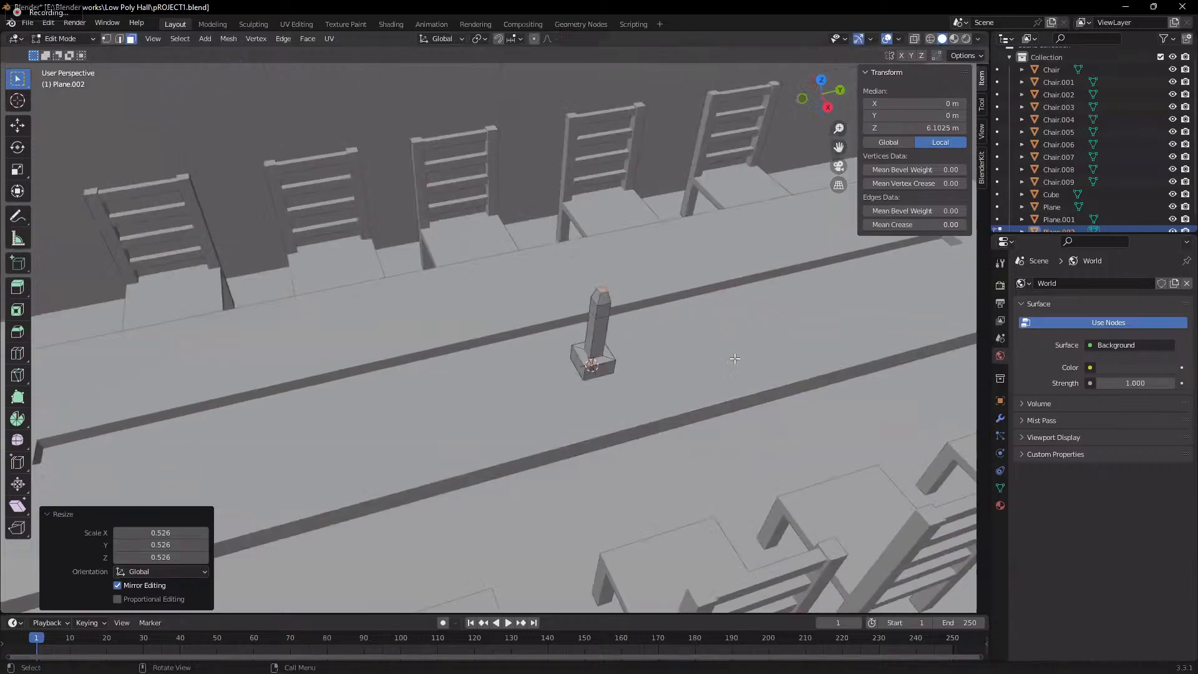
- Return to Object Mode, select only the post on the tabletop and scale it uniformly by about 0.557
key("Tab")
key("a")
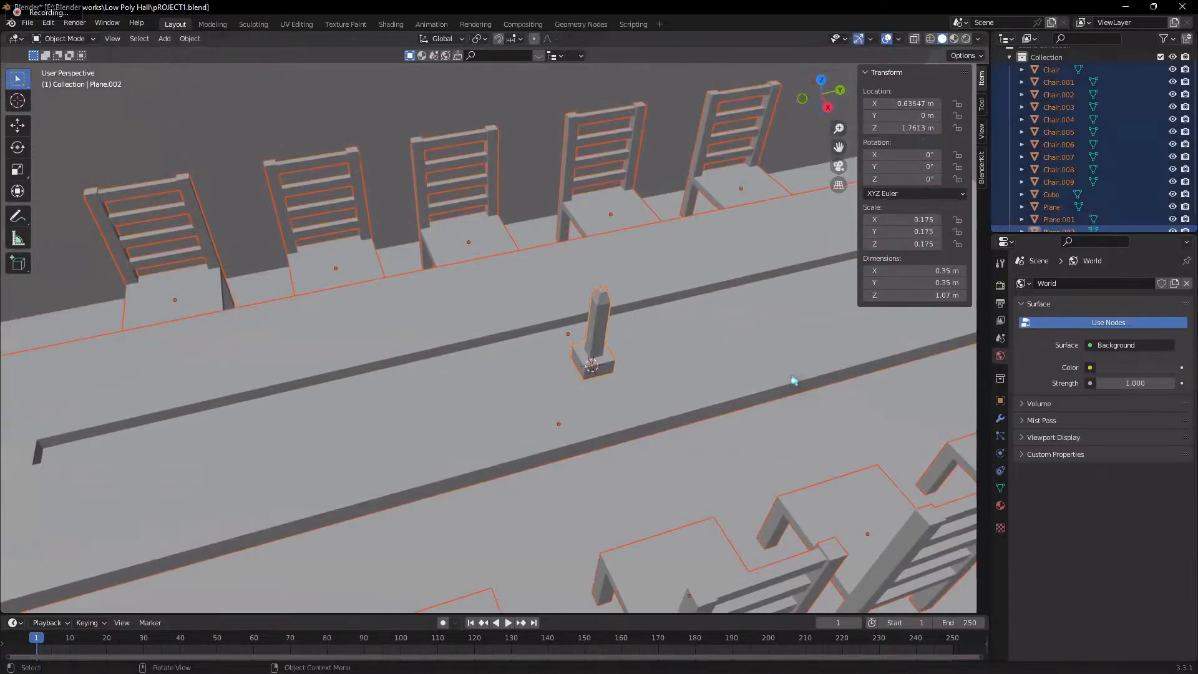
scroll(793, 380, "down", 8)
key("alt+a")
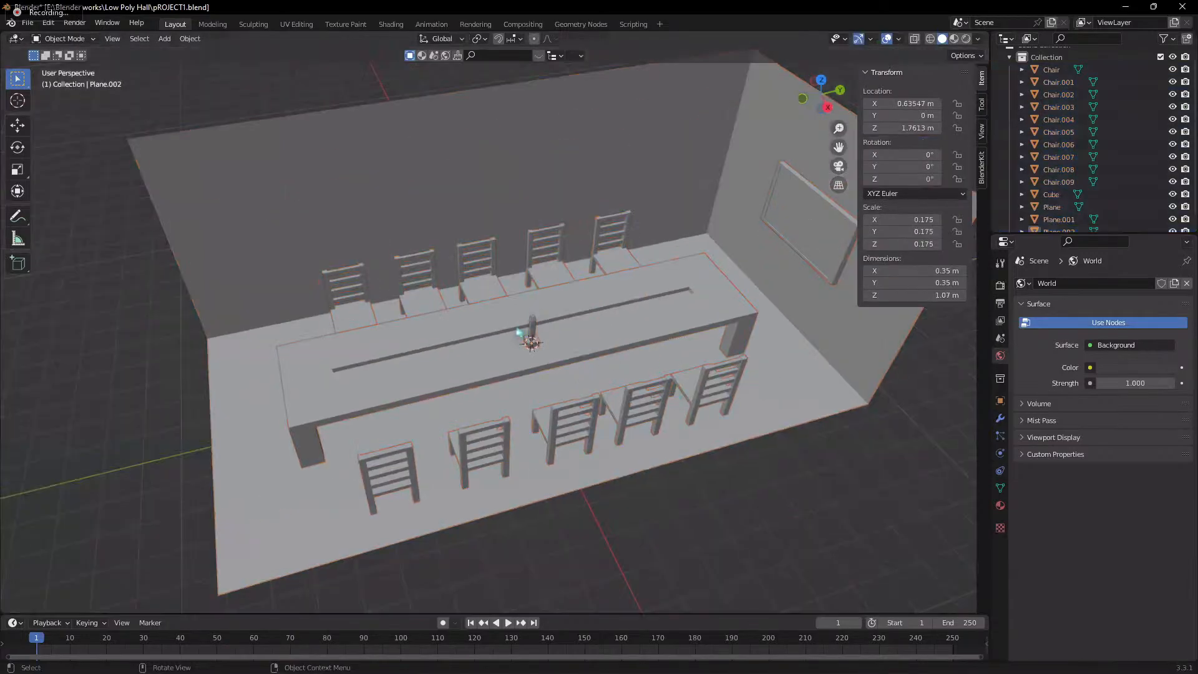
left_click(531, 327)
scroll(564, 329, "up", 4)
key("s")
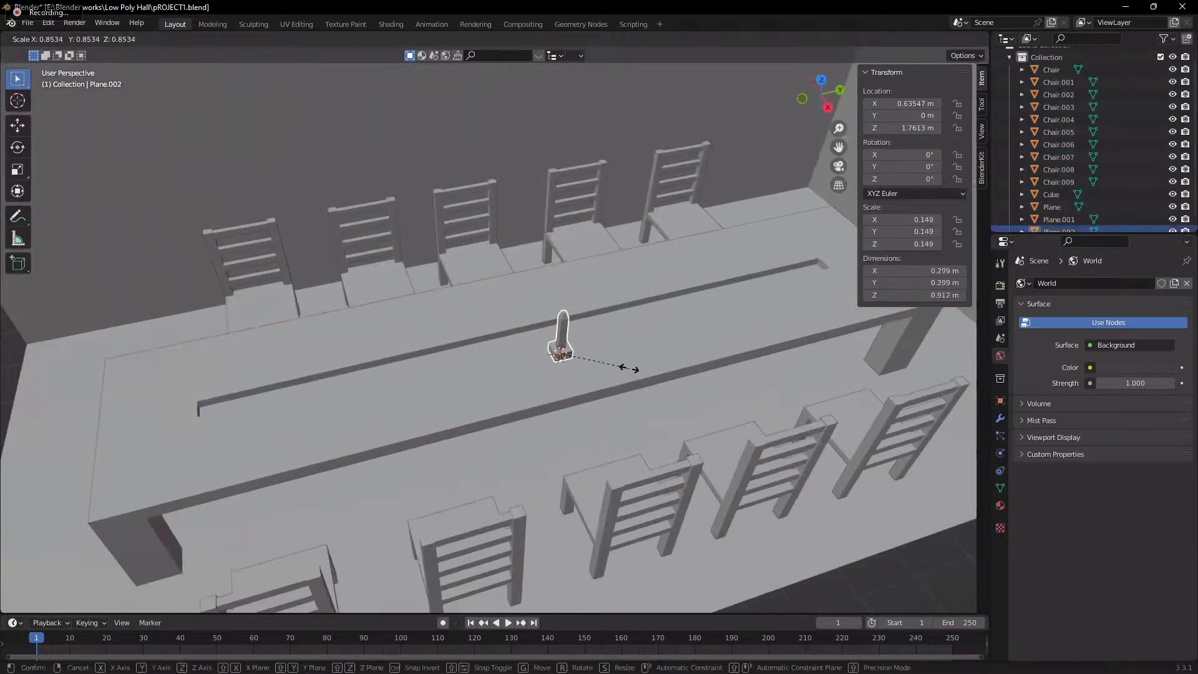
left_click(604, 357)
scroll(649, 382, "up", 5)
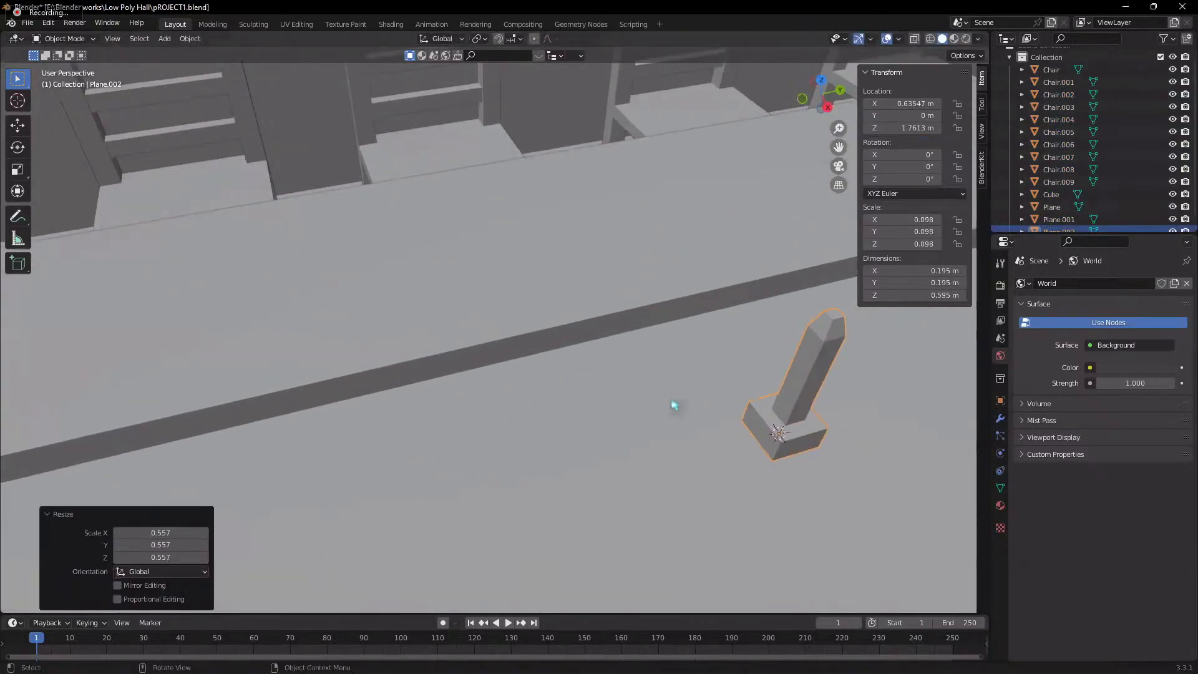
scroll(674, 406, "down", 8)
middle_click_drag(519, 420, 608, 405)
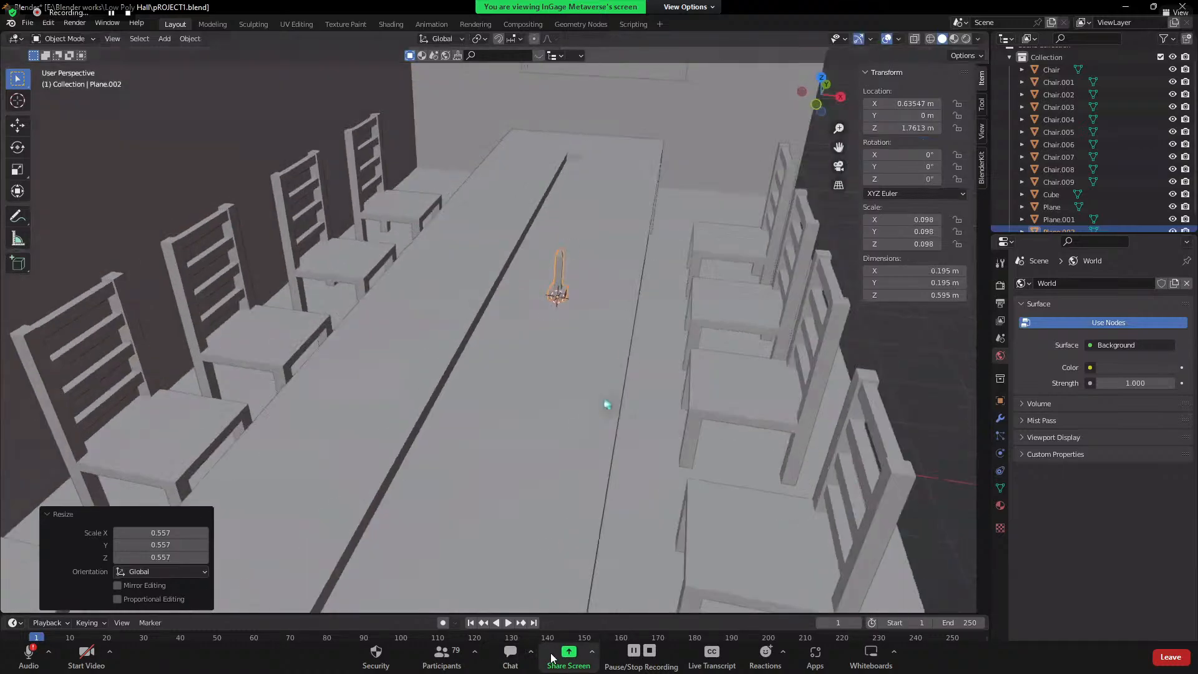
- Enlarge the Outliner so that the full list of scene objects fits
scroll(797, 441, "down", 3)
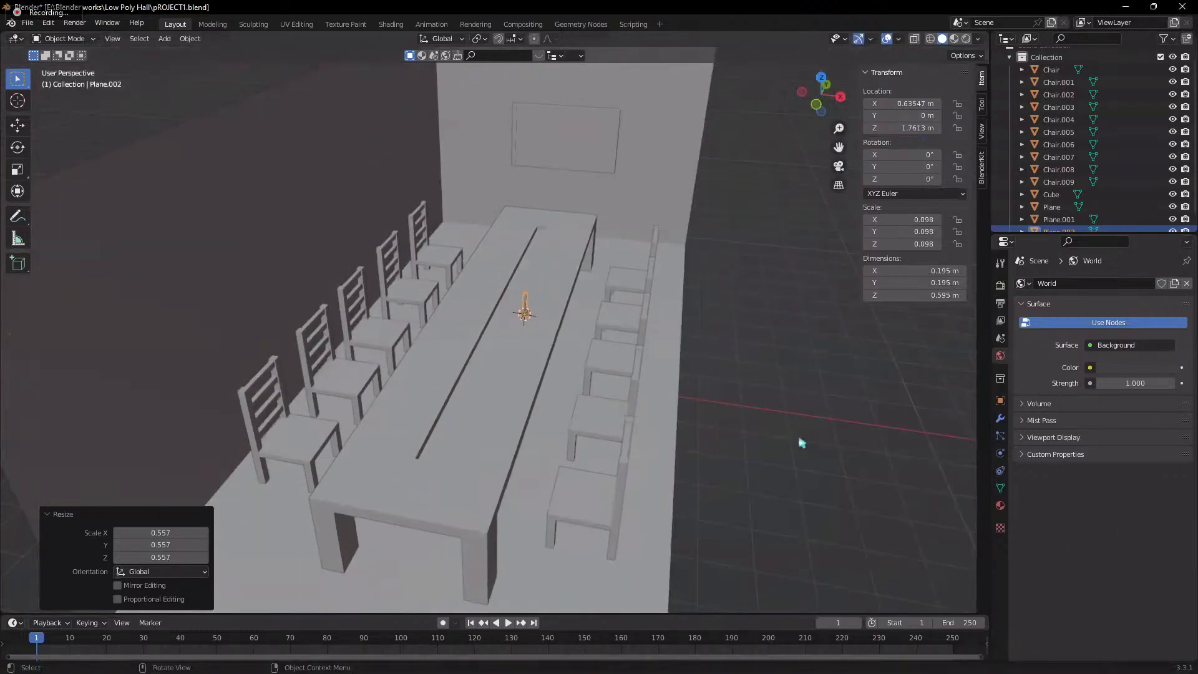
left_click_drag(1067, 236, 1093, 337)
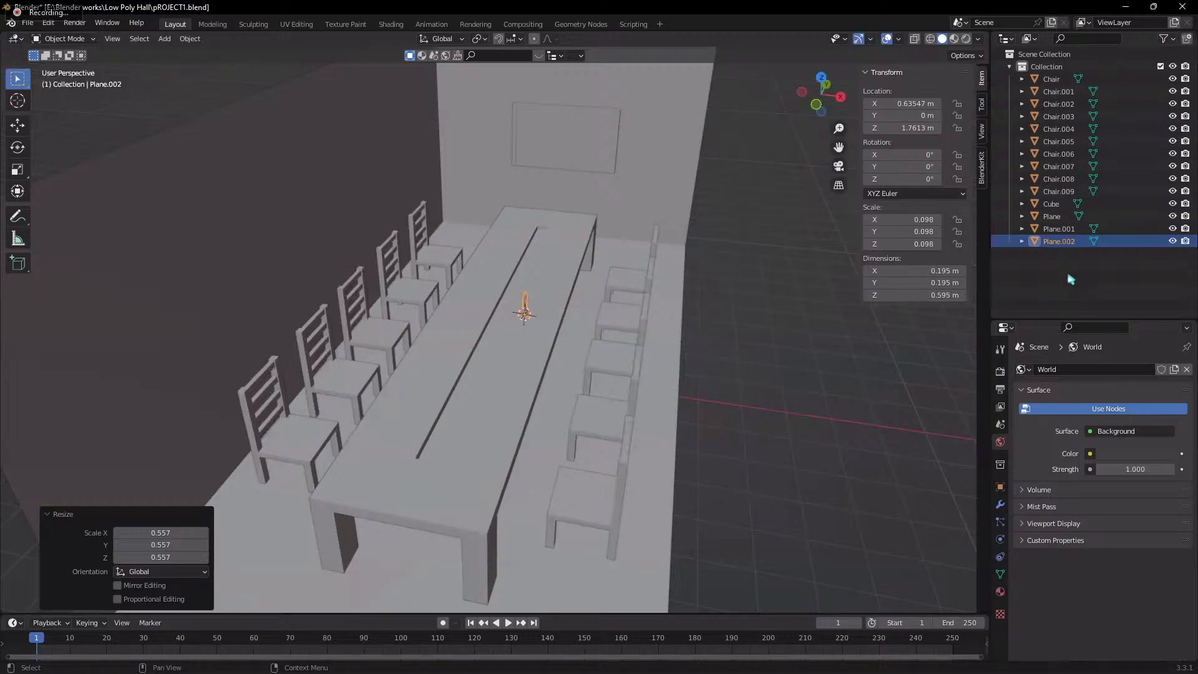
- Mute all current and new participants in the Zoom meeting, still allowing them to unmute themselves
mouse_move(1004, 665)
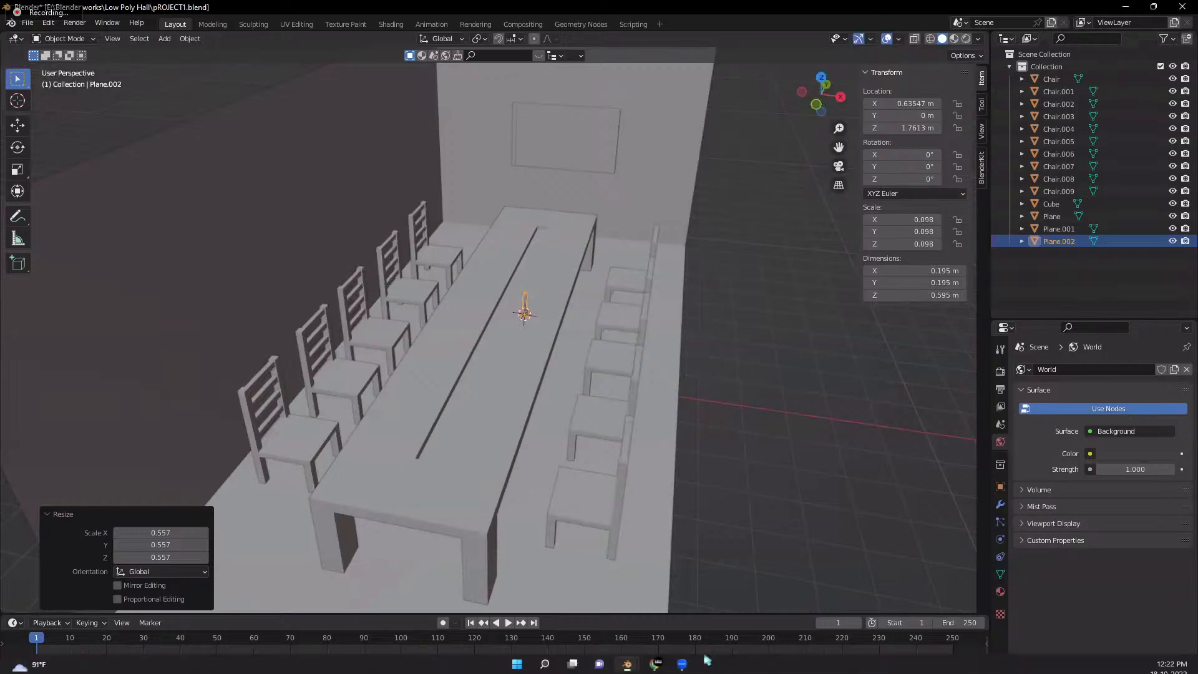
mouse_move(682, 665)
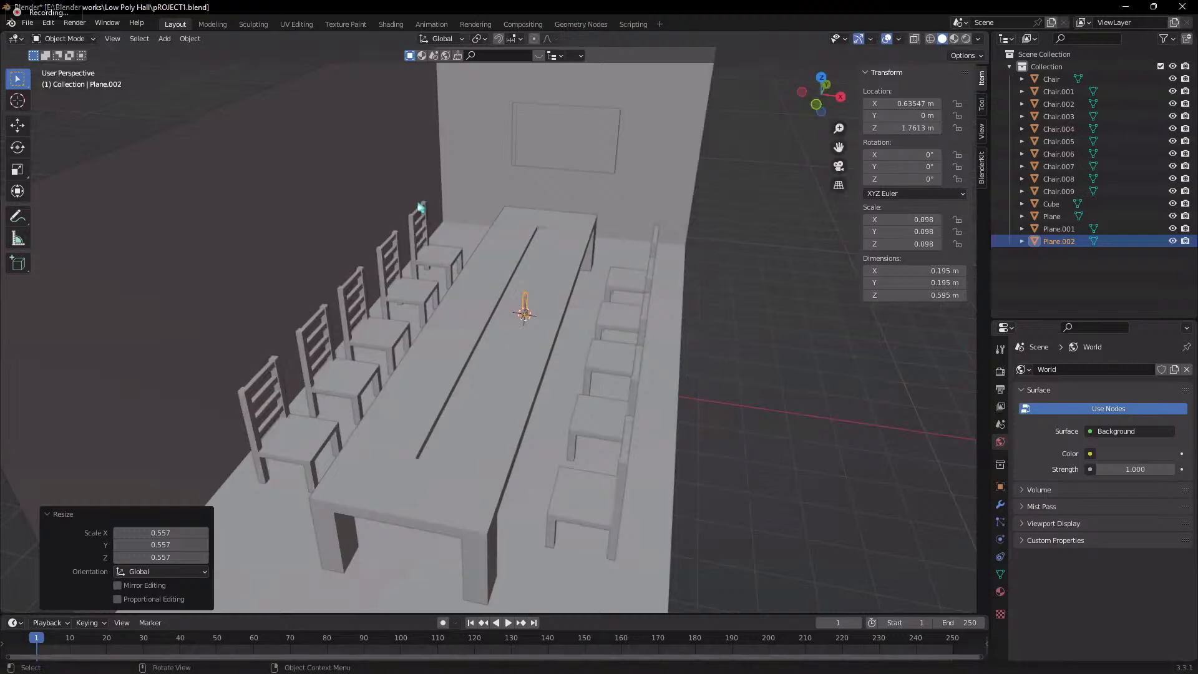
key("alt+m")
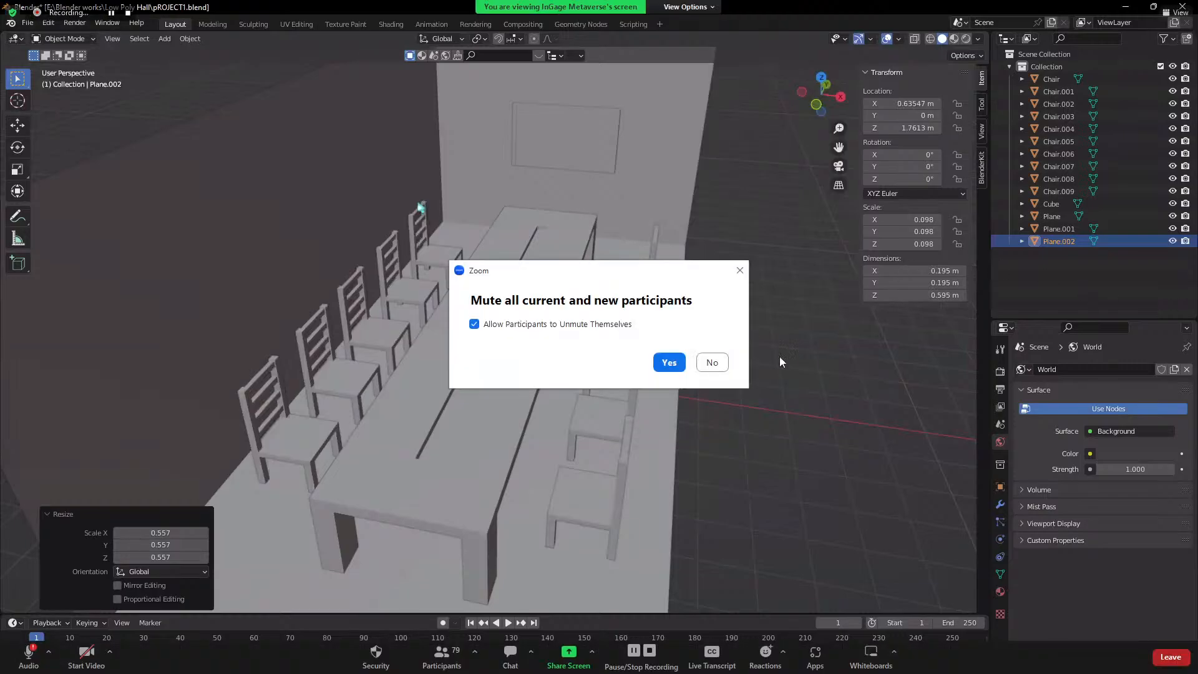
left_click(664, 363)
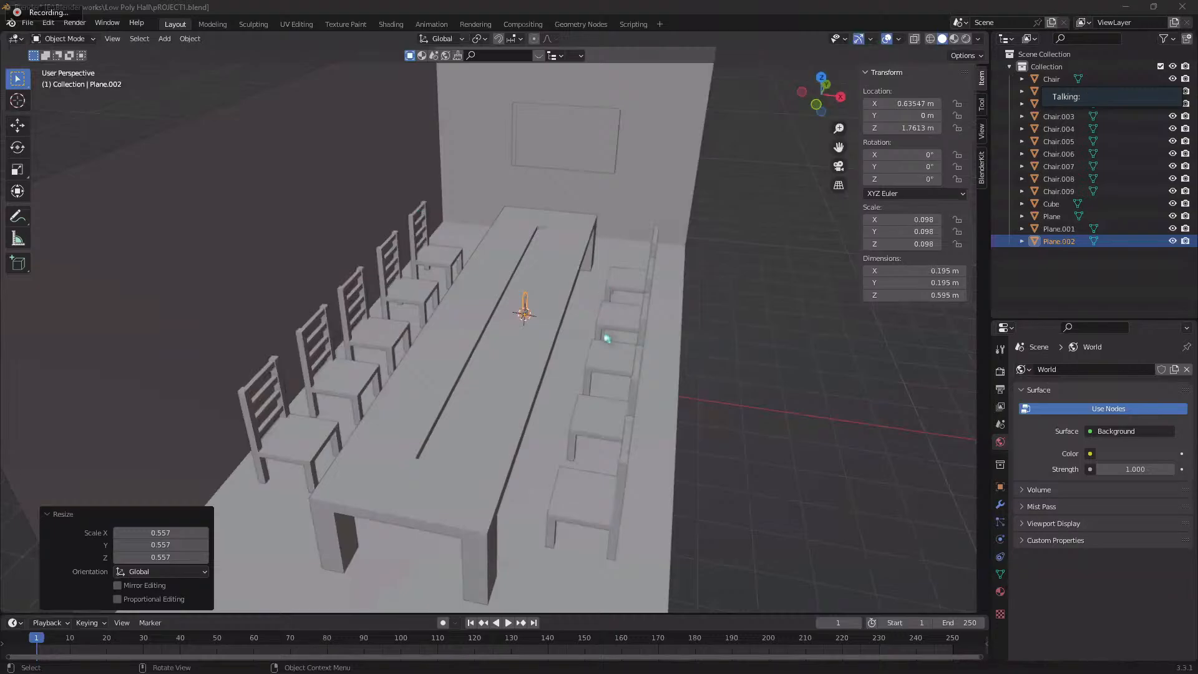
- Examine the small pillar on the table, including its upper shaft face in Edit Mode and its scale within the whole hall
scroll(609, 337, "down", 5)
middle_click_drag(609, 337, 461, 435)
scroll(561, 312, "up", 6)
scroll(462, 436, "up", 4)
scroll(461, 436, "down", 4)
scroll(396, 414, "up", 3)
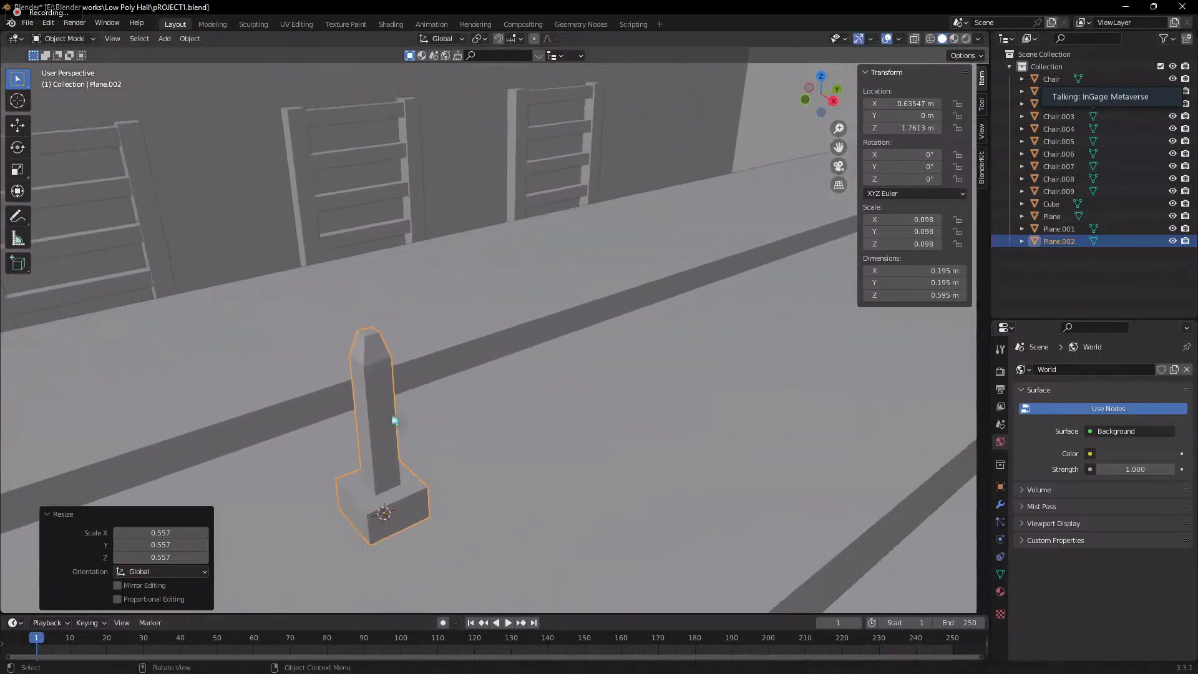
key("Tab")
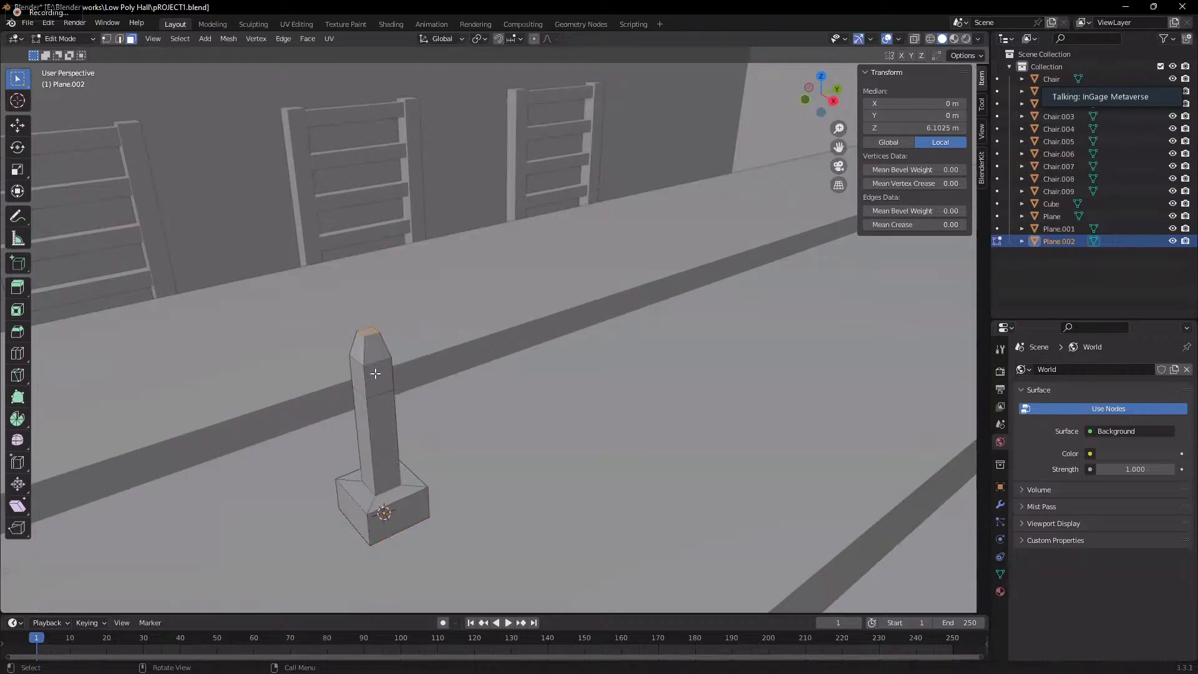
left_click(377, 375)
scroll(403, 414, "up", 2)
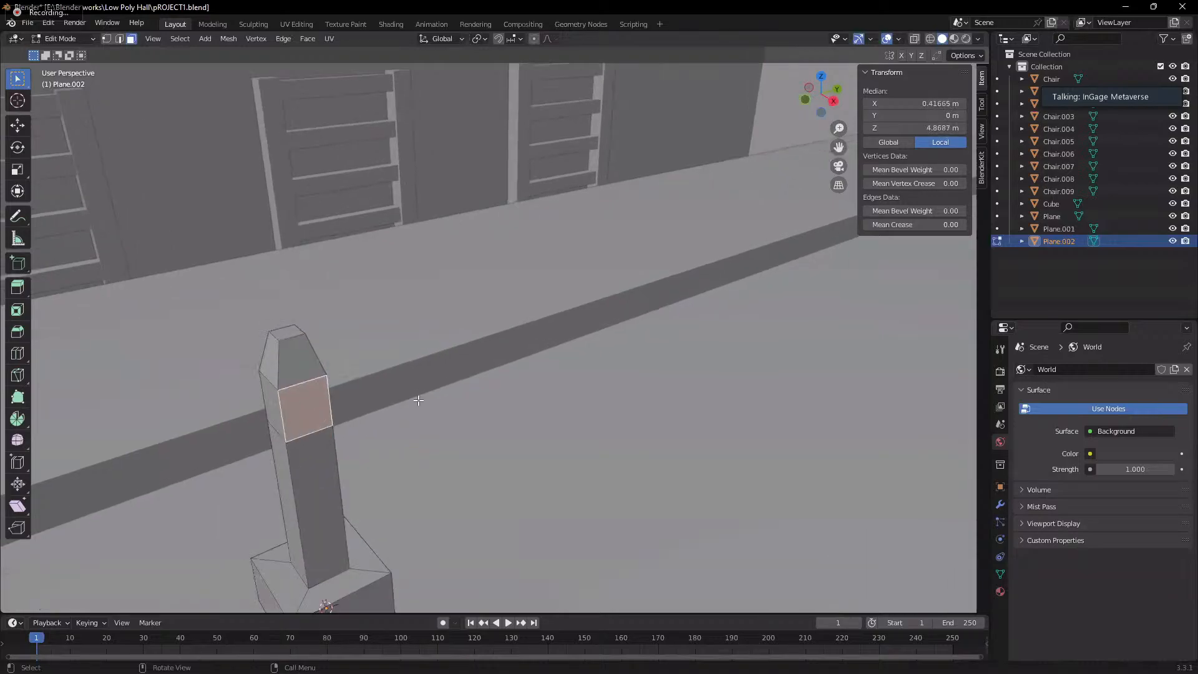
scroll(403, 414, "down", 4)
scroll(556, 399, "up", 1)
scroll(556, 398, "down", 4)
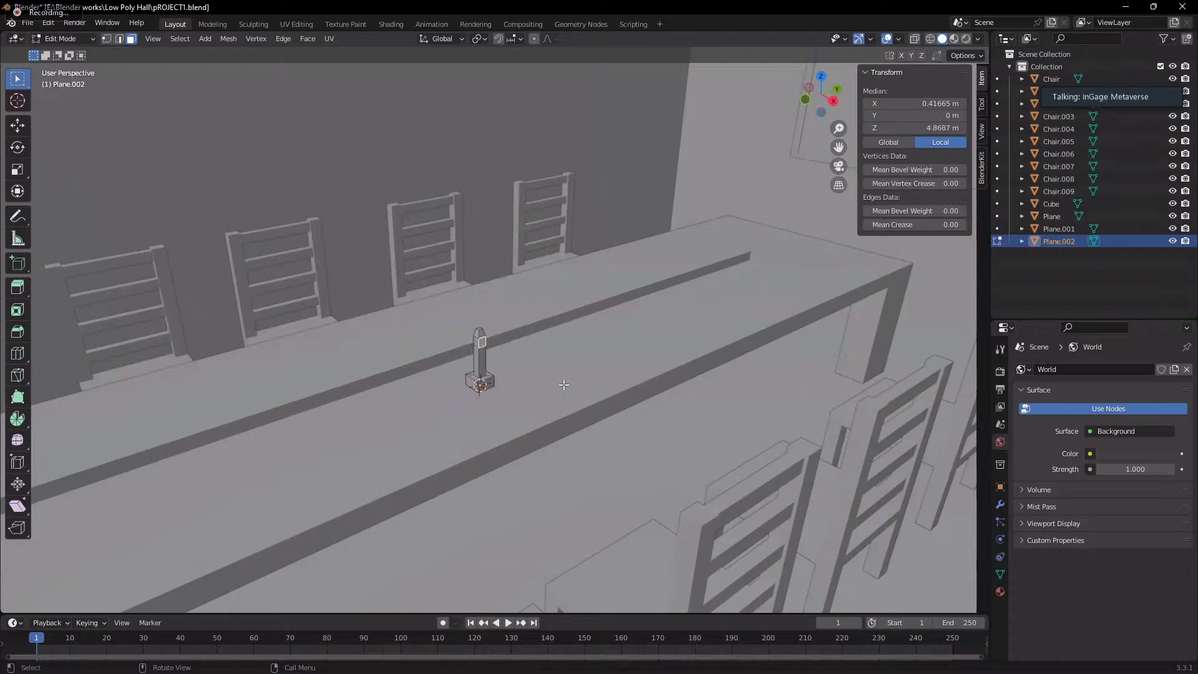
scroll(553, 383, "down", 8)
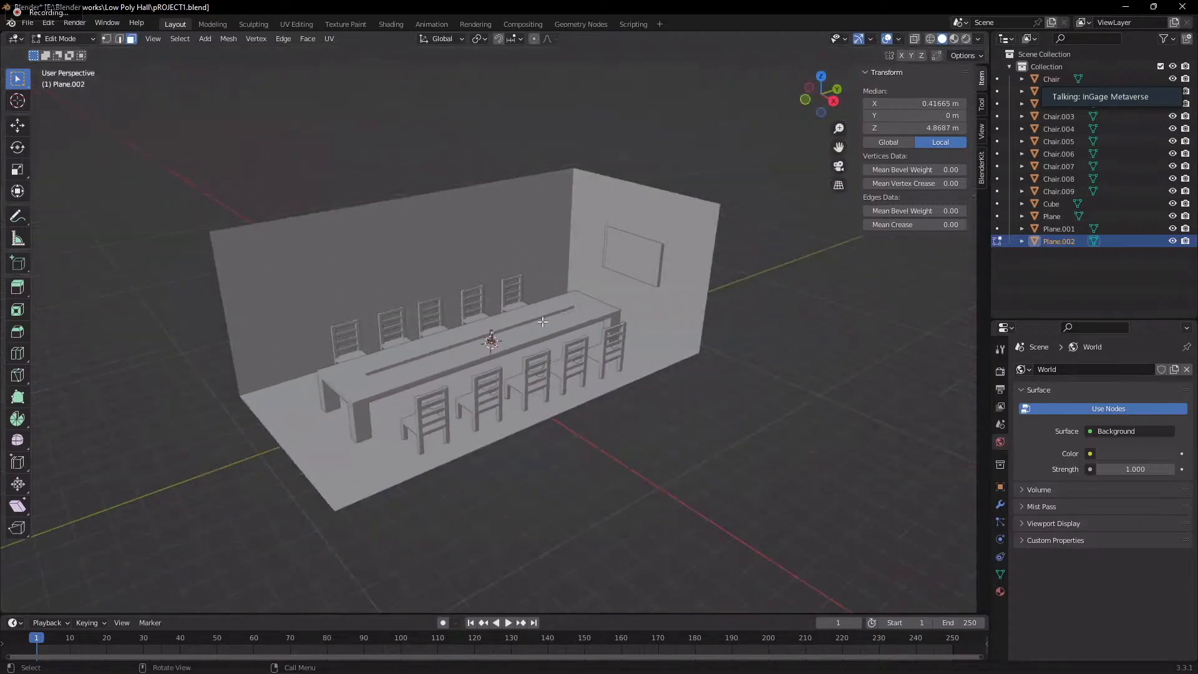
scroll(524, 290, "up", 7)
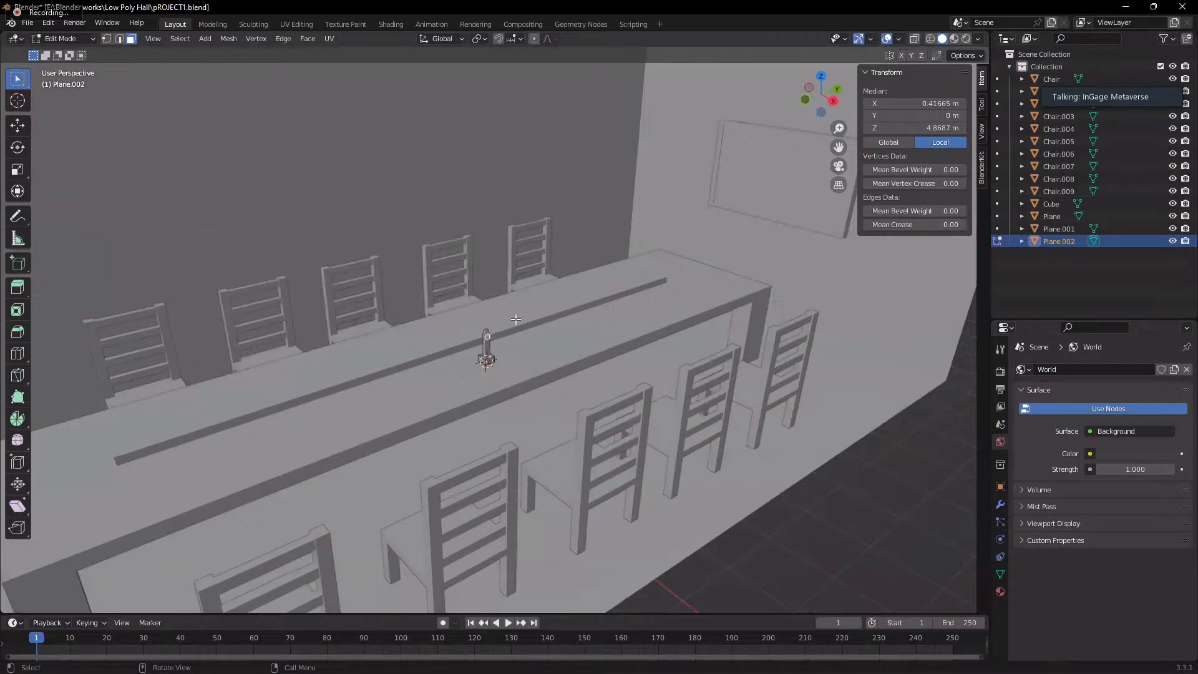
scroll(515, 319, "up", 2)
scroll(513, 322, "up", 3)
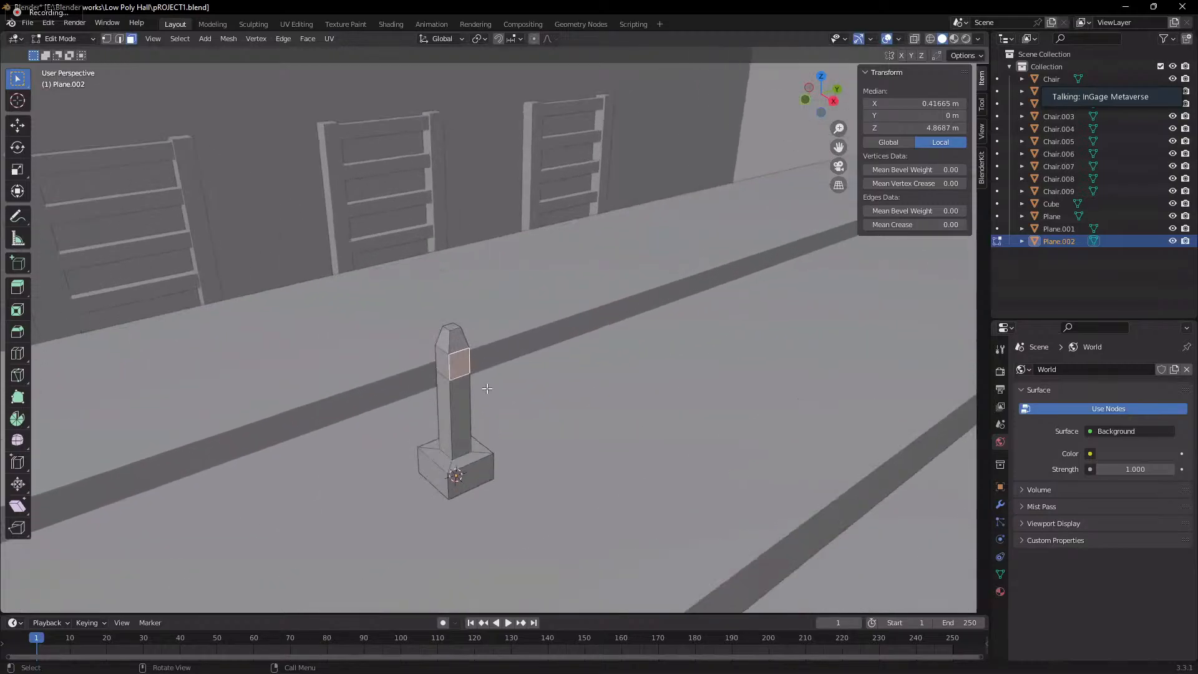
- Try duplicating the pillar's whole mesh in Edit Mode beside the original, check the object's visibility toggle, and undo the duplicate
key("Tab")
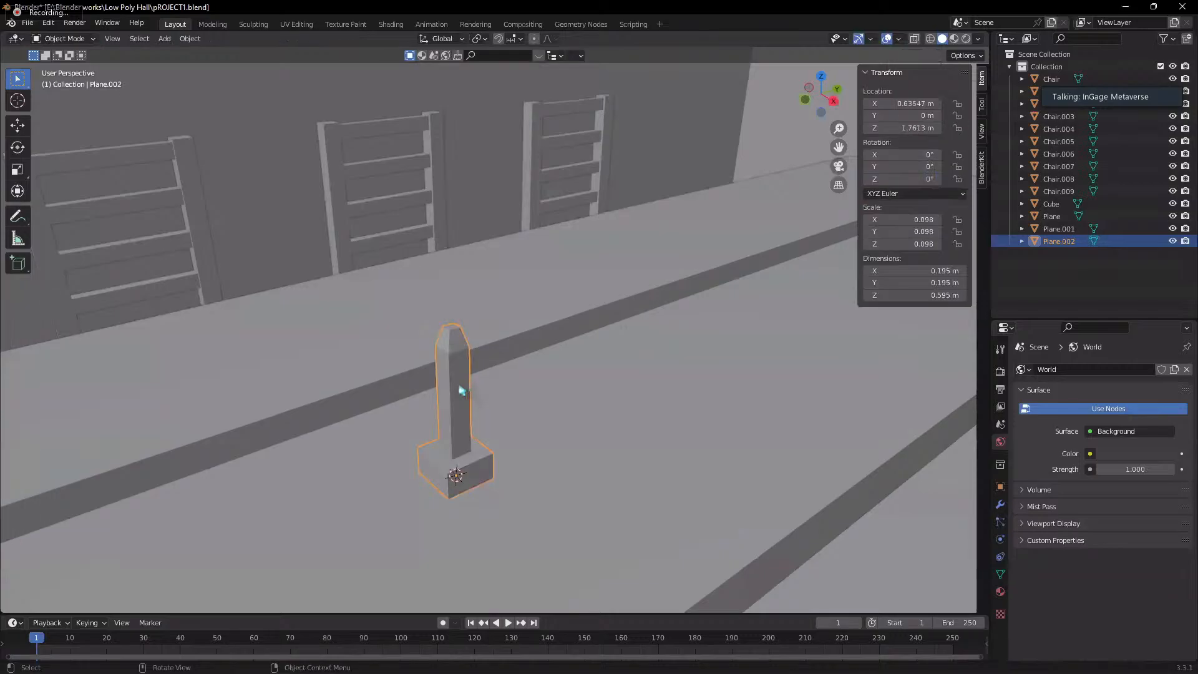
key("Tab")
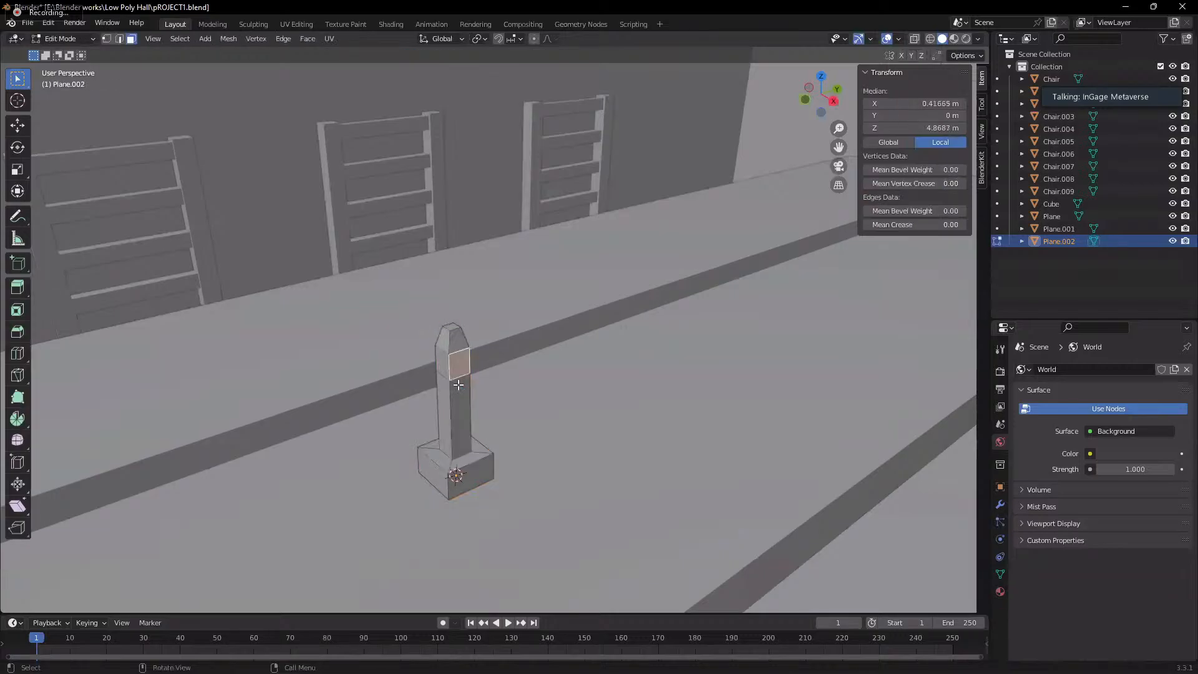
key("a")
key("shift+d")
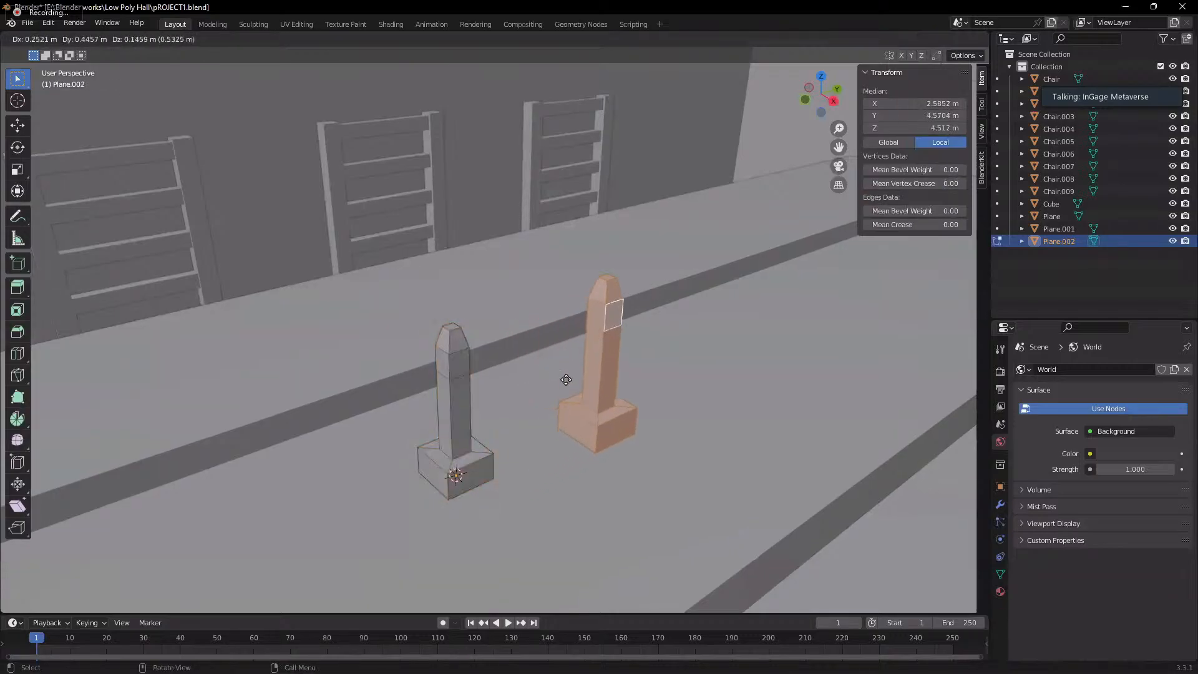
left_click(606, 347)
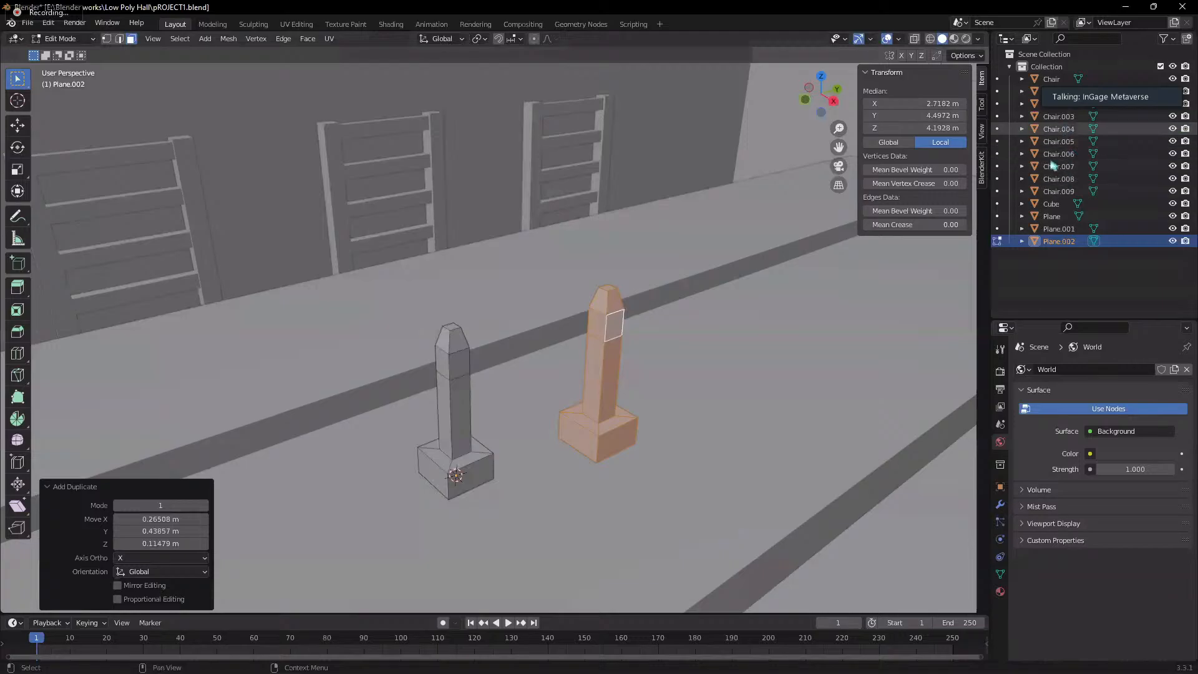
left_click(1173, 240)
left_click(1173, 240)
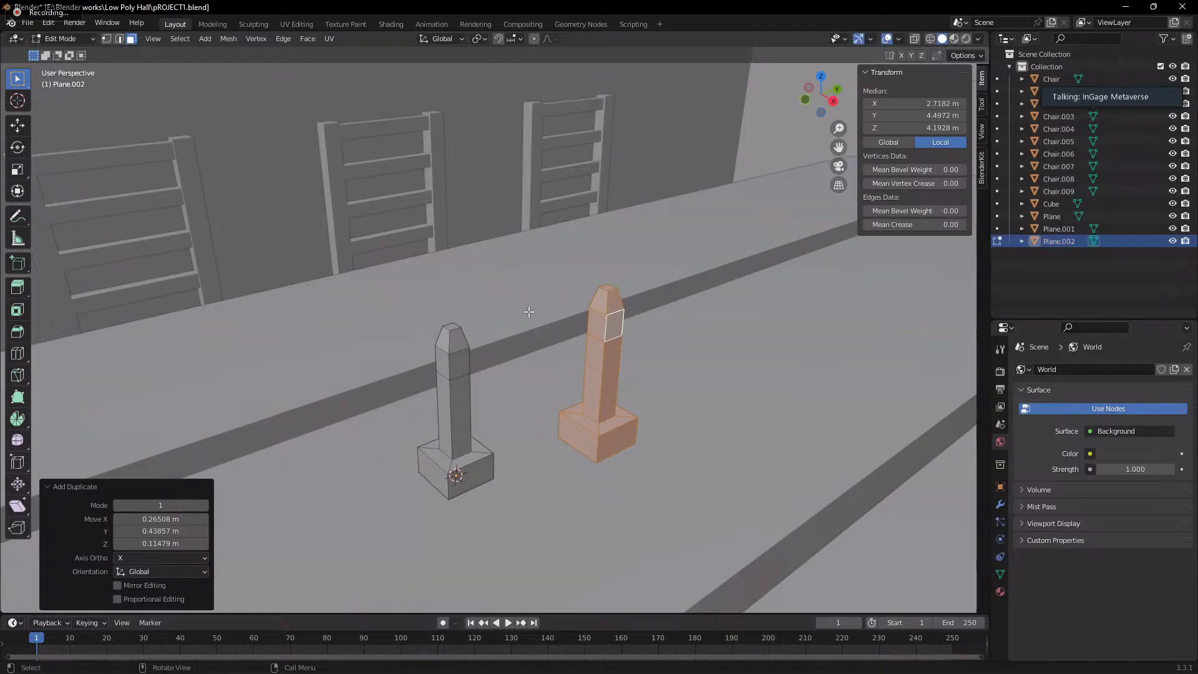
key("ctrl+z")
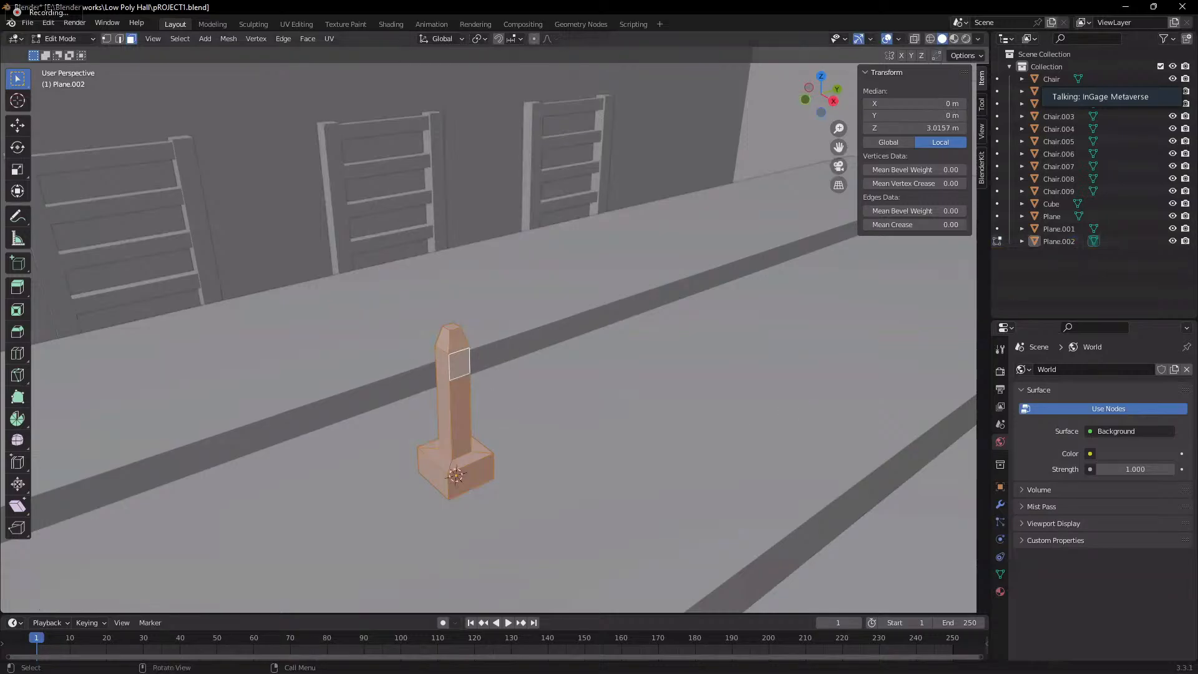
- Duplicate the pillar in Object Mode about 0.31 m along X and 0.47 m along Y, and toggle the copy's visibility off and on
key("Tab")
left_click(452, 388)
key("shift+d")
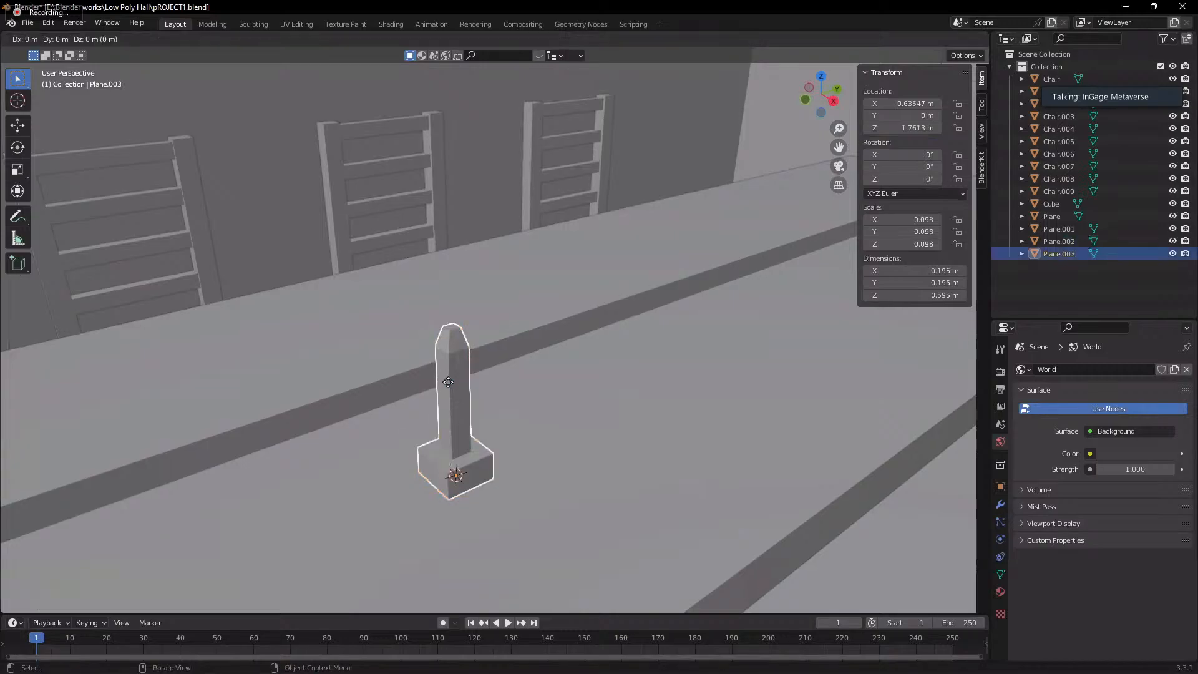
left_click(611, 361)
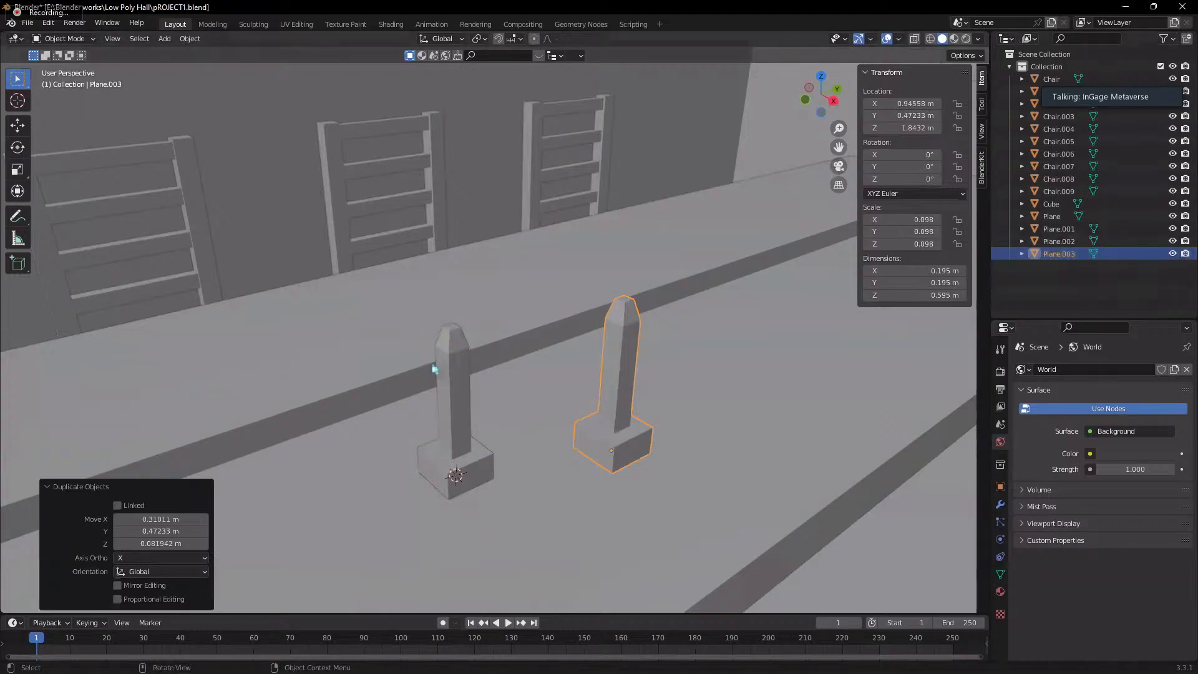
left_click(1173, 254)
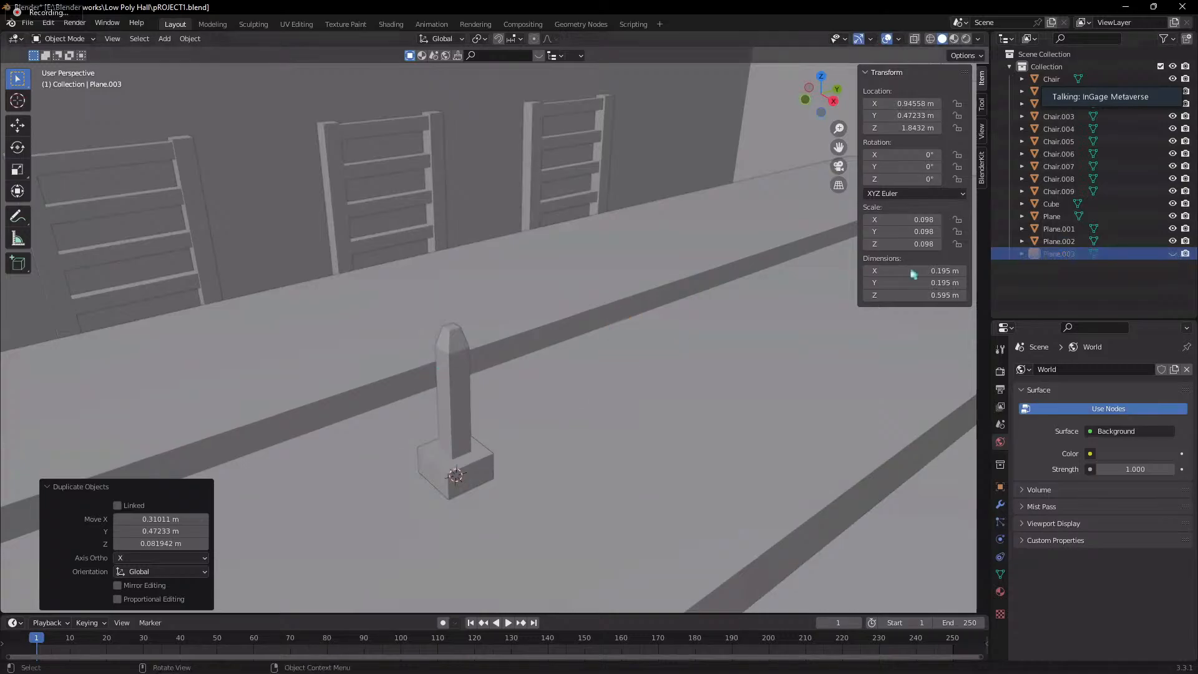
left_click(1173, 254)
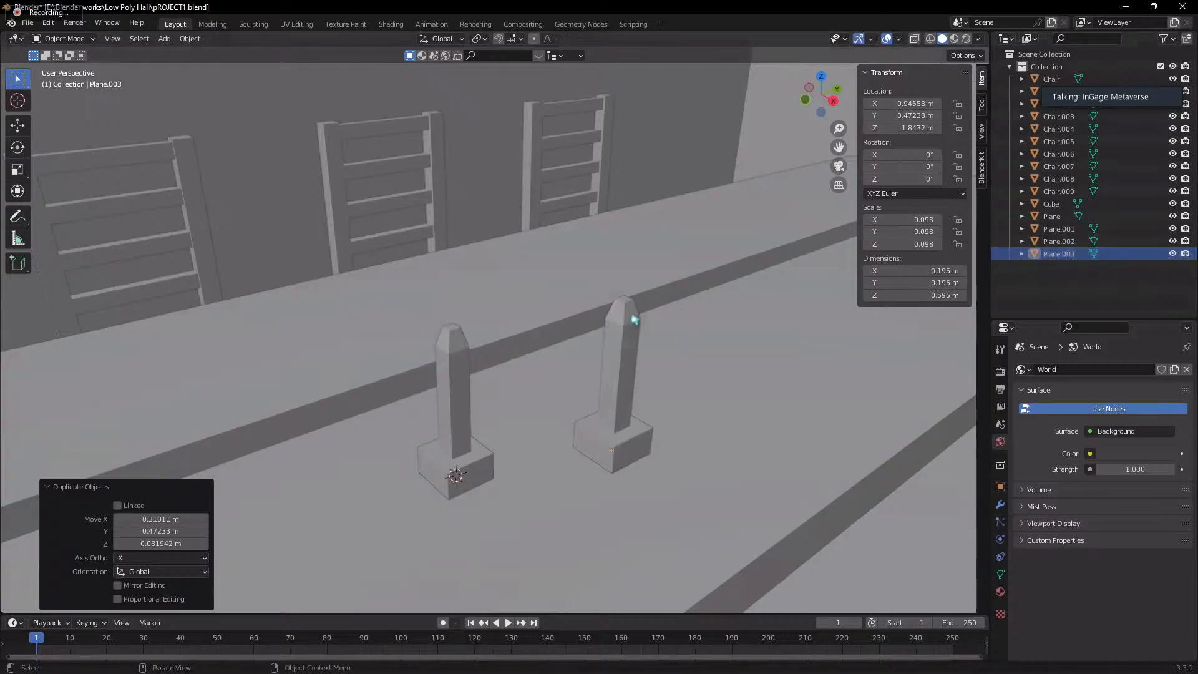
- Compare the original pillar and its copy by selecting each separately, and delete the copy
left_click(620, 329)
left_click(467, 363)
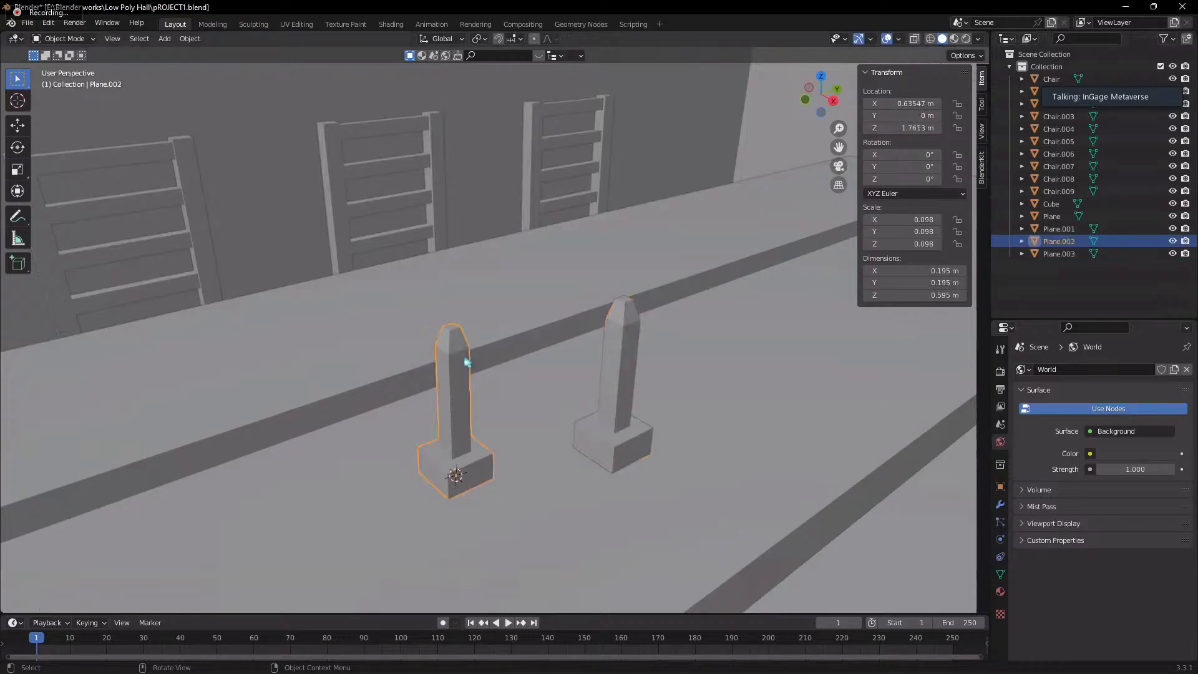
scroll(455, 369, "down", 4)
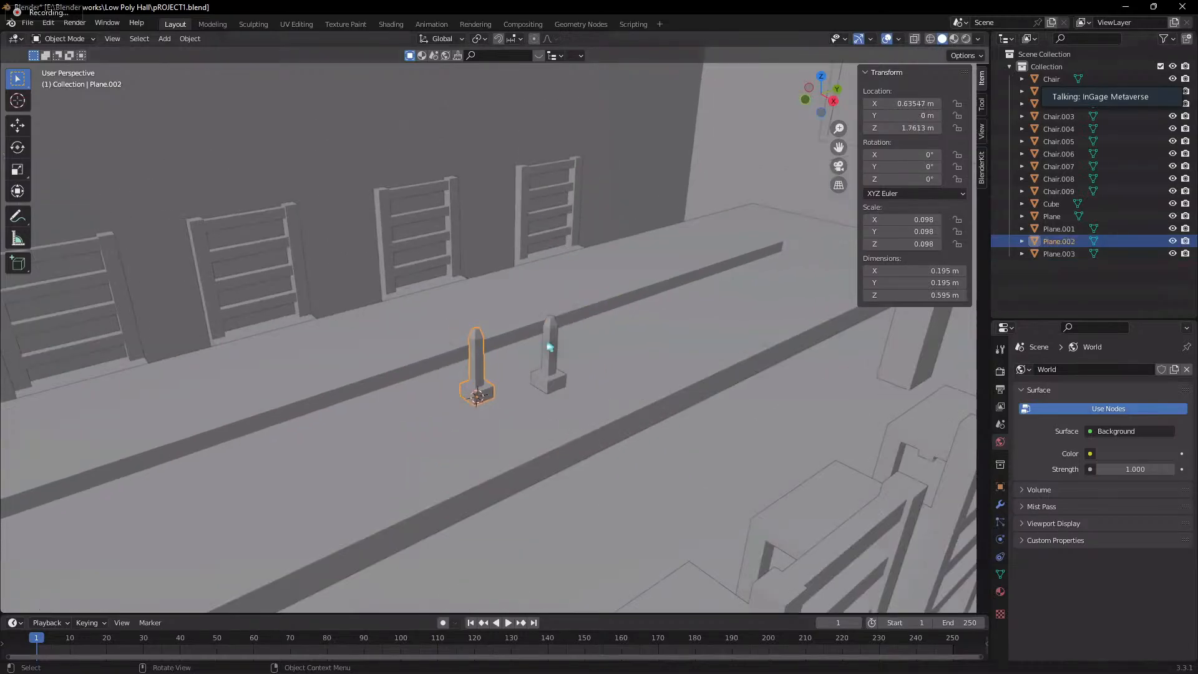
left_click(549, 347)
left_click(479, 356)
left_click(552, 357)
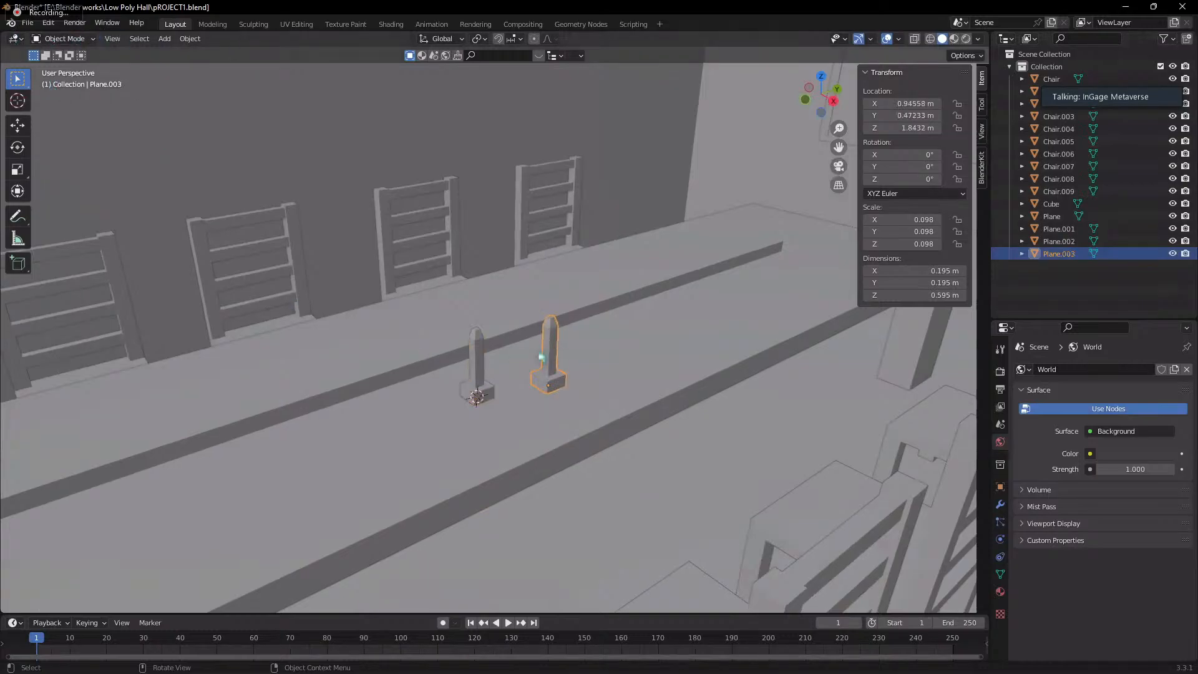
key("x")
left_click(699, 353)
- Extrude the face near the top of the original pillar's shaft outward about 0.036 m in Edit Mode
left_click(482, 348)
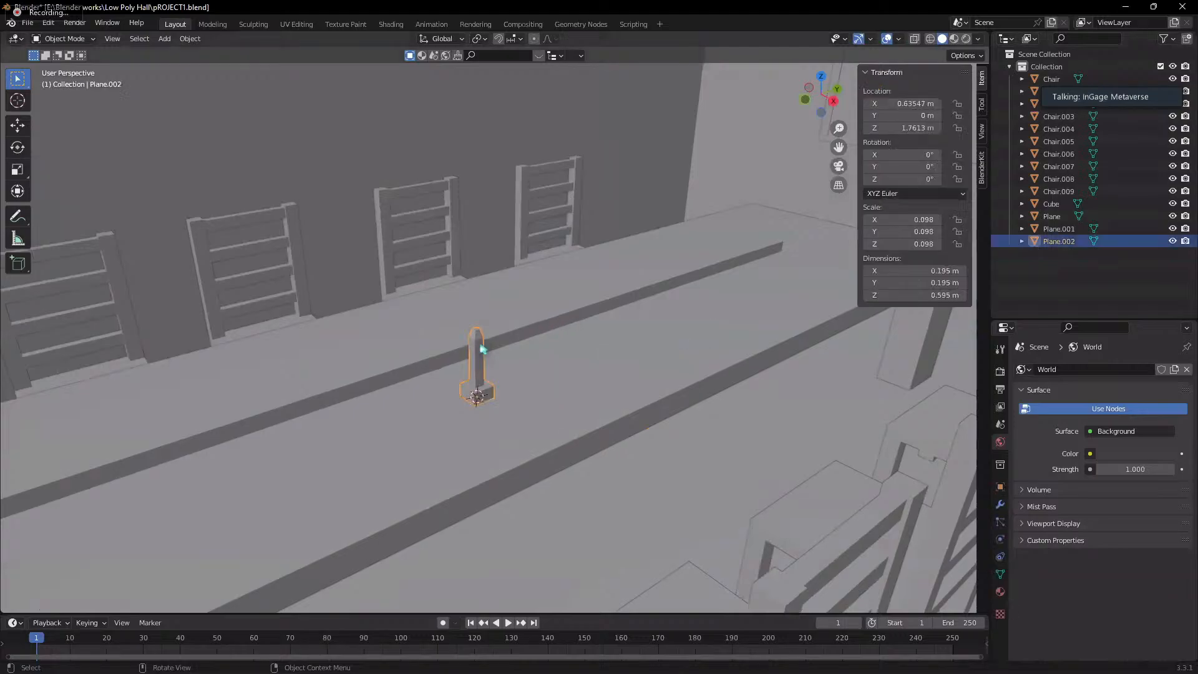
key("Tab")
scroll(409, 432, "up", 3)
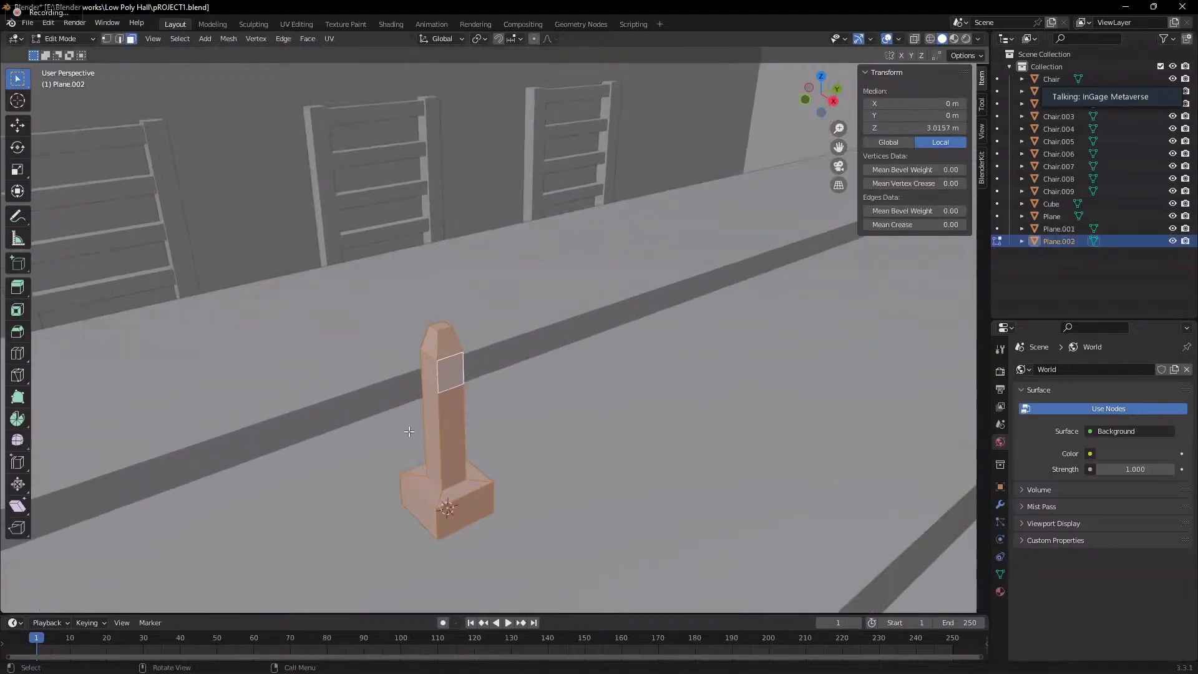
left_click(443, 390)
scroll(452, 296, "down", 1)
scroll(456, 391, "up", 3)
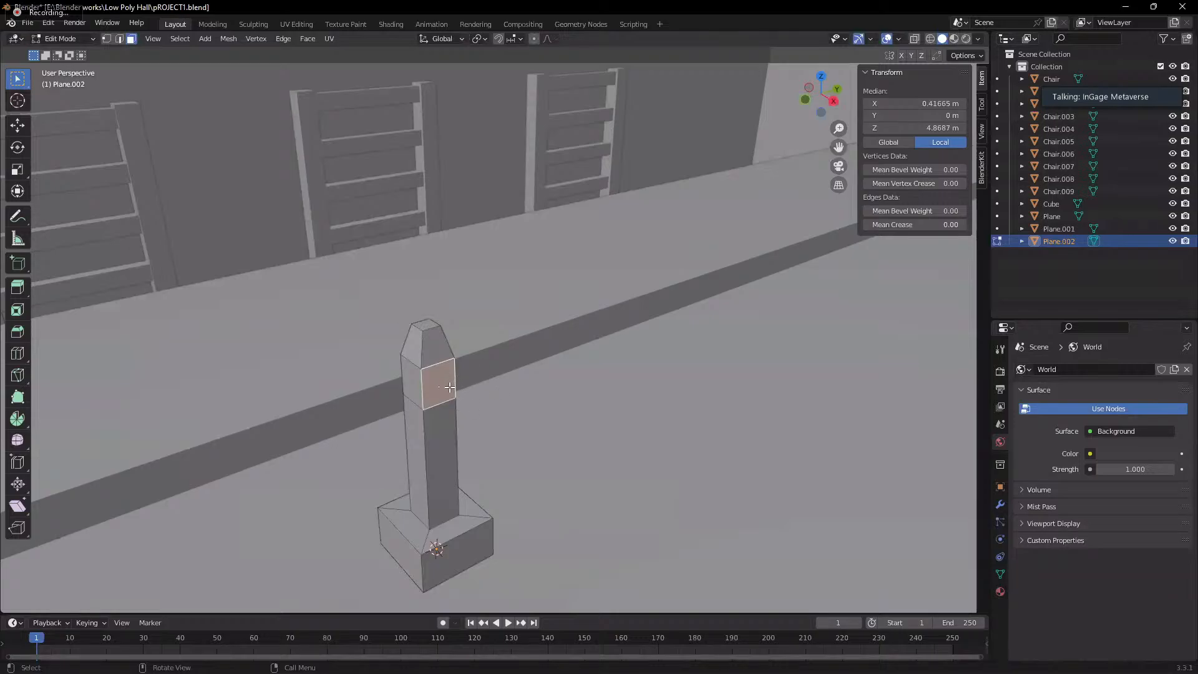
key("e")
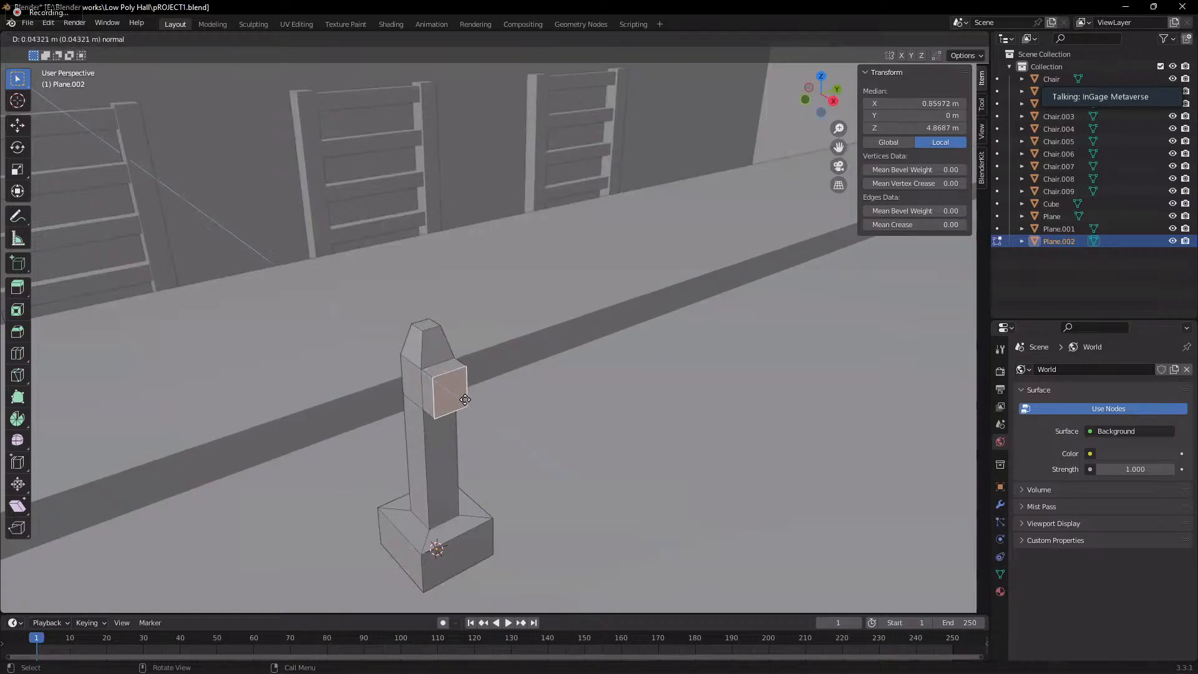
left_click(456, 397)
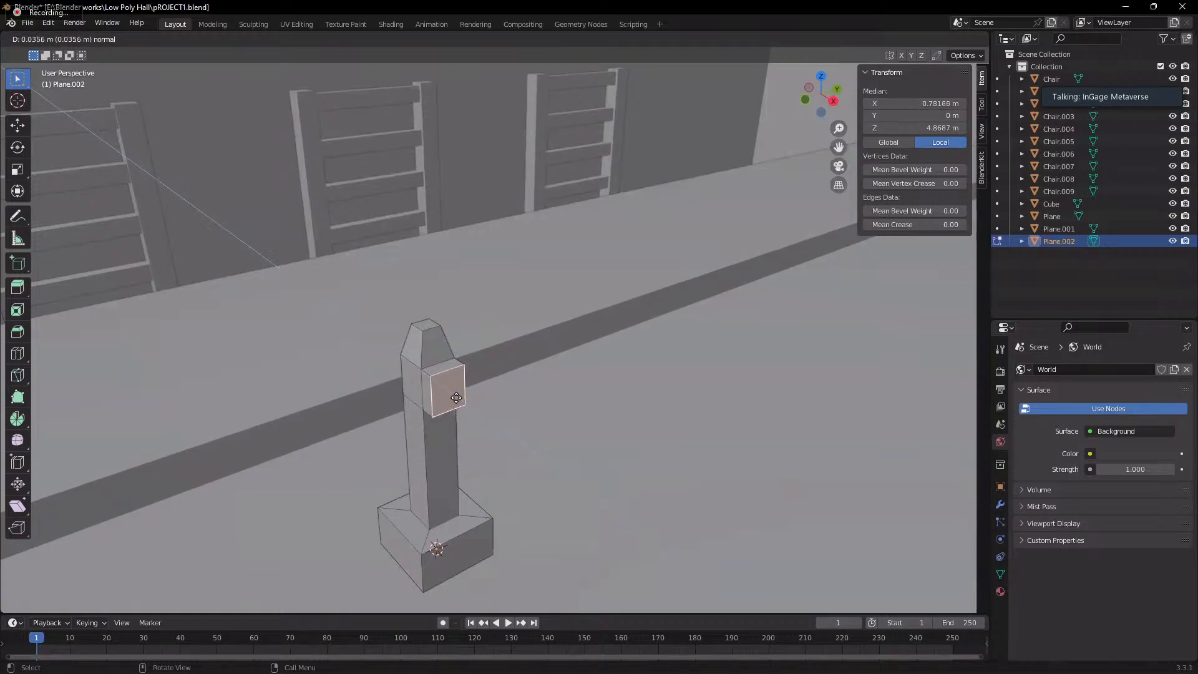
- Subdivide the extruded face seven times in a row with one cut each to form a very dense grid
middle_click_drag(457, 397, 473, 283)
scroll(597, 349, "up", 3)
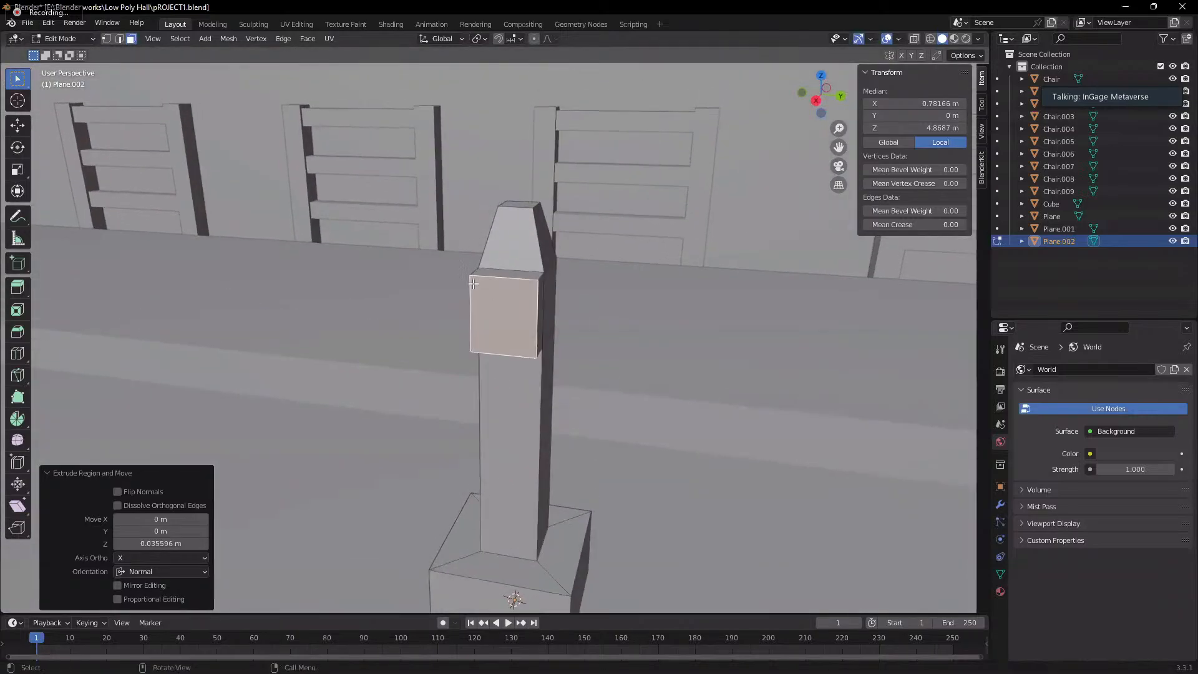
right_click(497, 307)
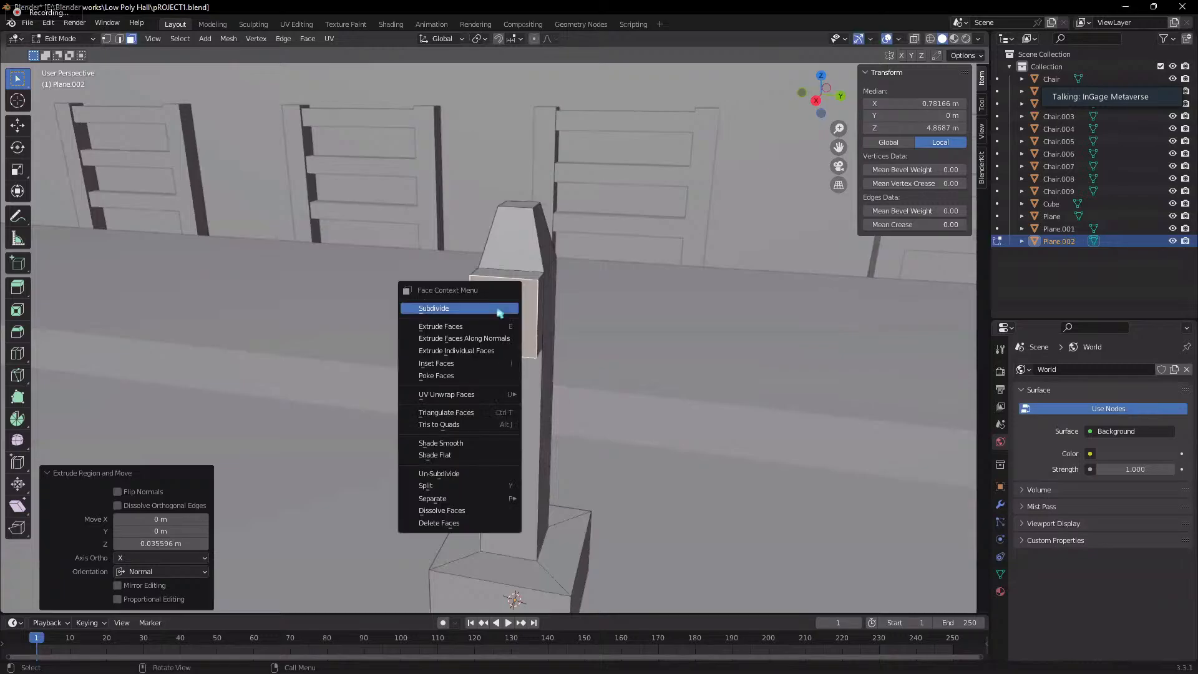
left_click(498, 314)
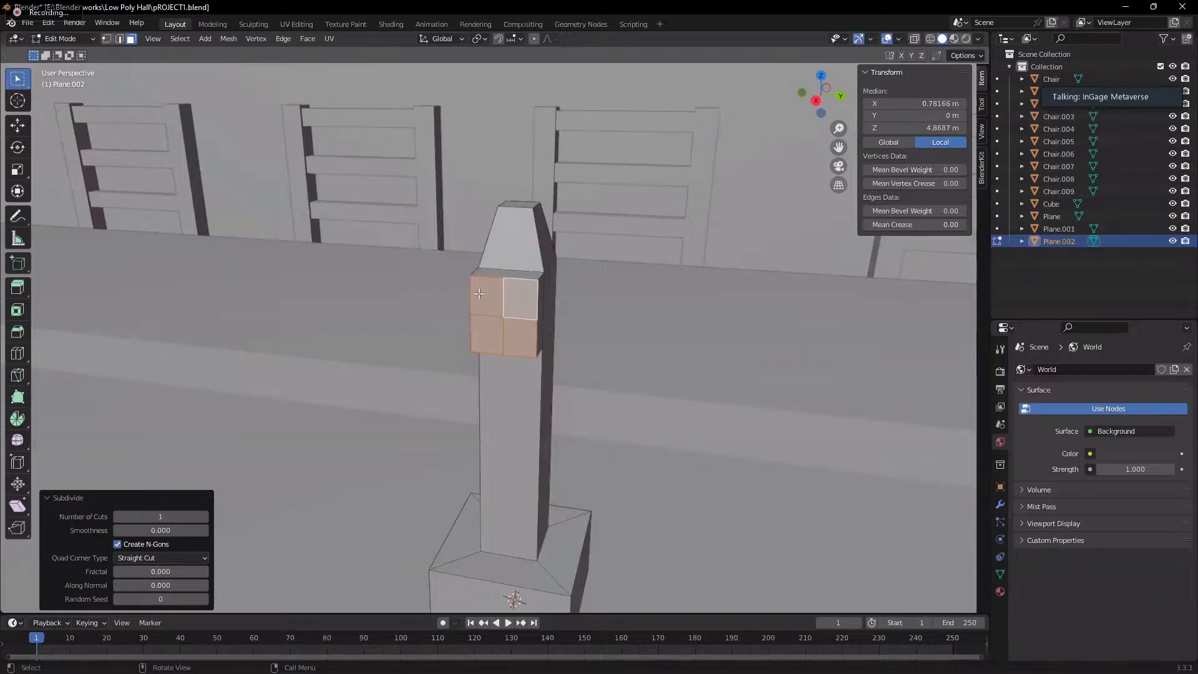
right_click(497, 307)
left_click(497, 314)
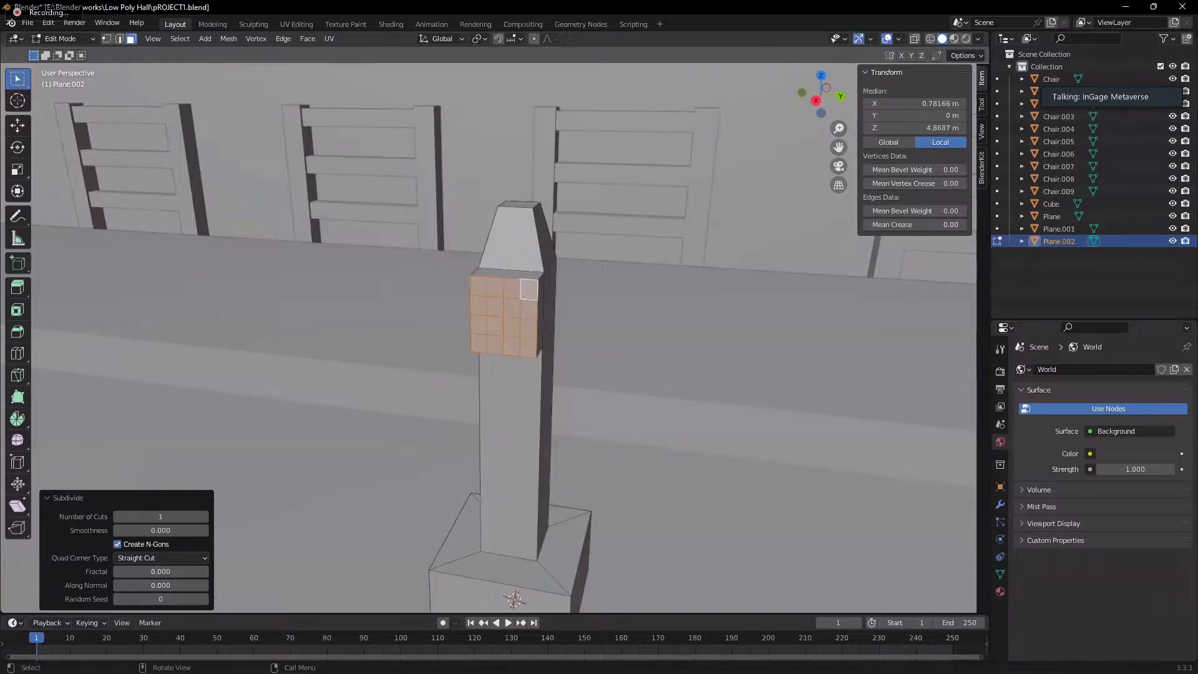
right_click(497, 307)
left_click(497, 314)
right_click(497, 308)
left_click(500, 312)
right_click(499, 312)
left_click(499, 312)
right_click(499, 312)
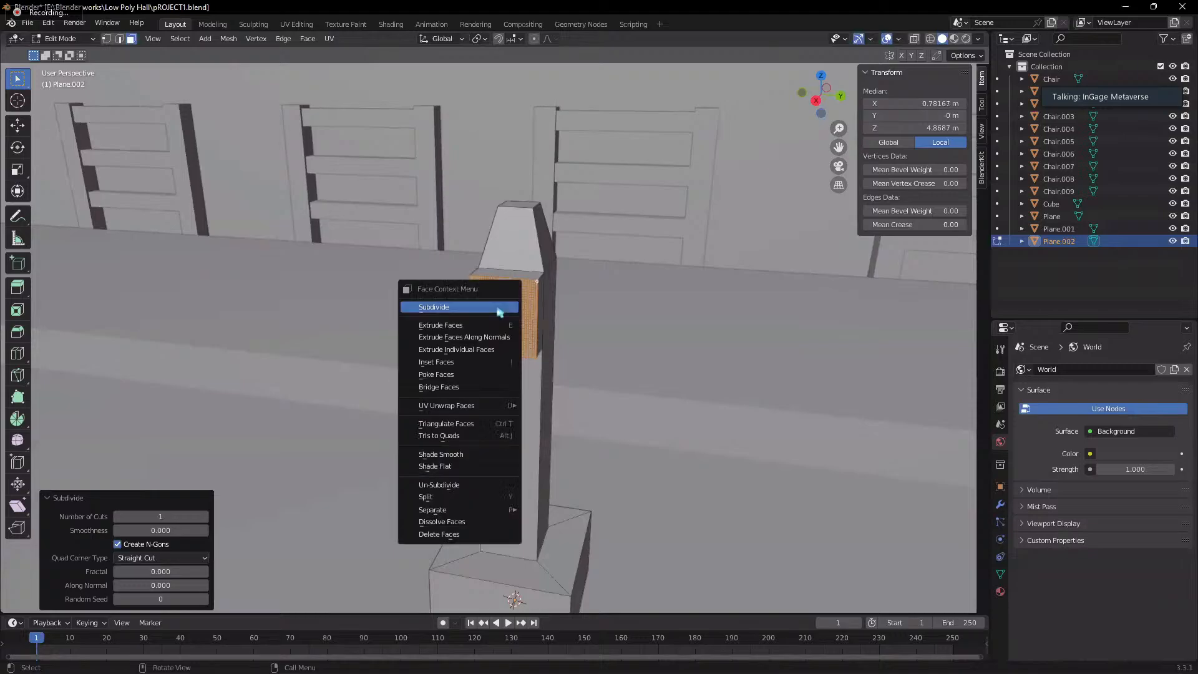
left_click(499, 312)
right_click(499, 312)
left_click(499, 307)
scroll(509, 310, "up", 8)
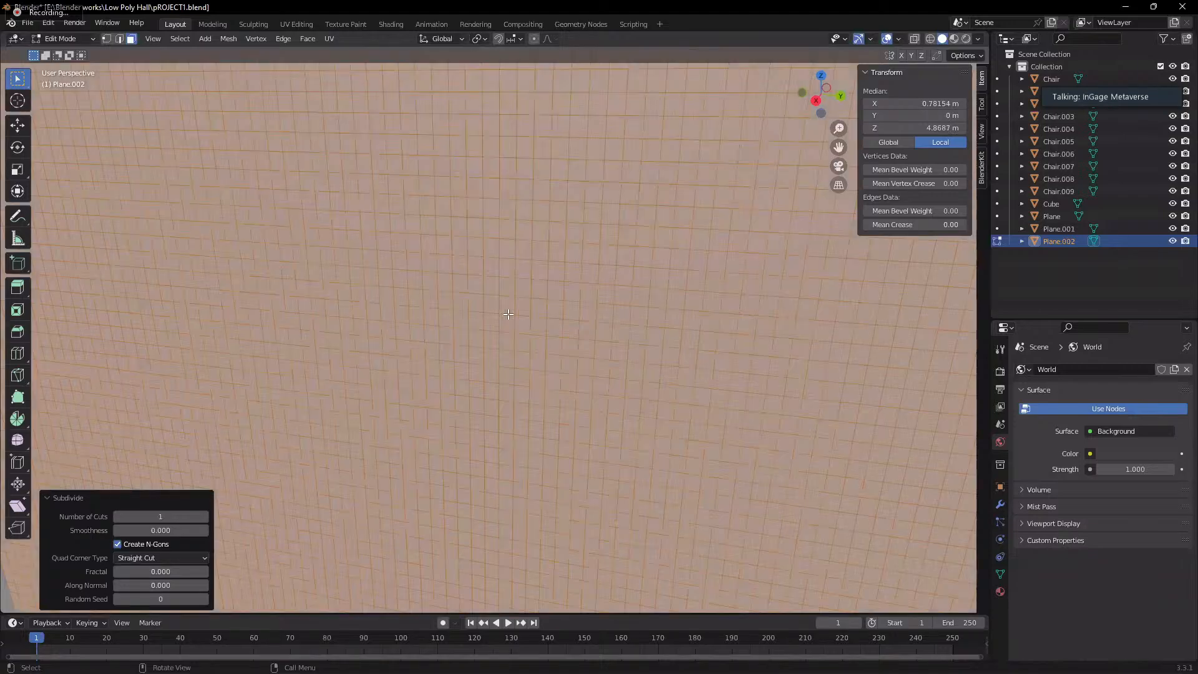
- Undo all the subdivisions of the extruded face and briefly try a loop cut on it
scroll(518, 309, "down", 8)
scroll(518, 309, "up", 5)
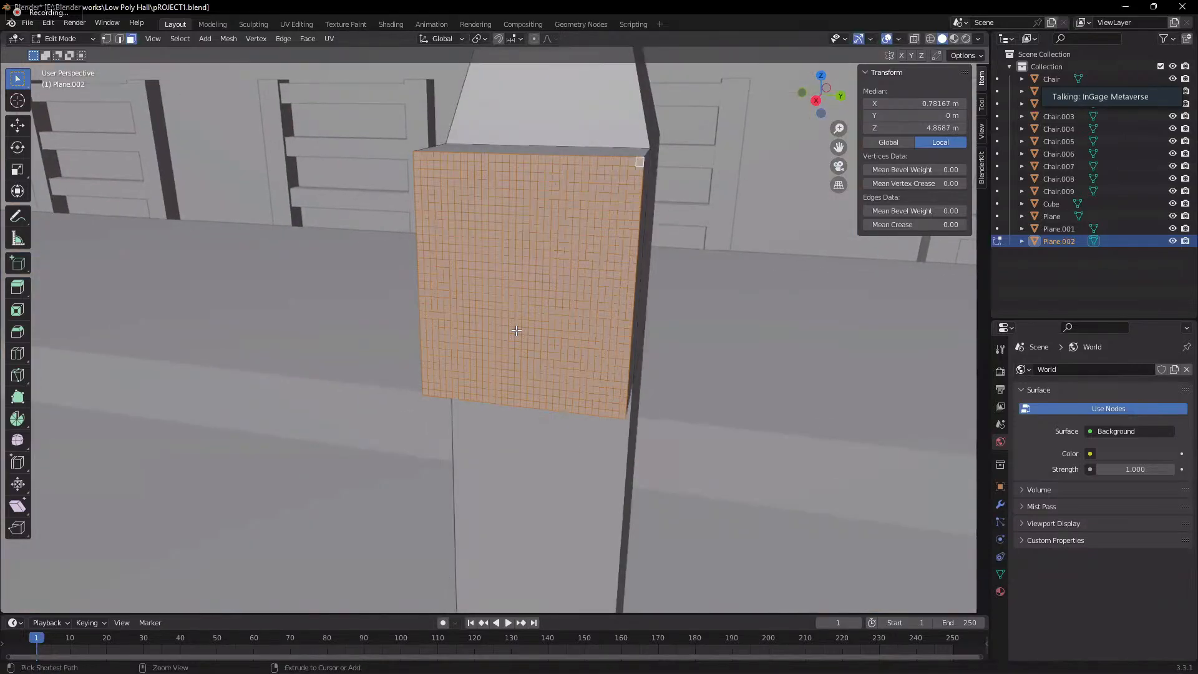
key("ctrl+z")
key("ctrl+z")
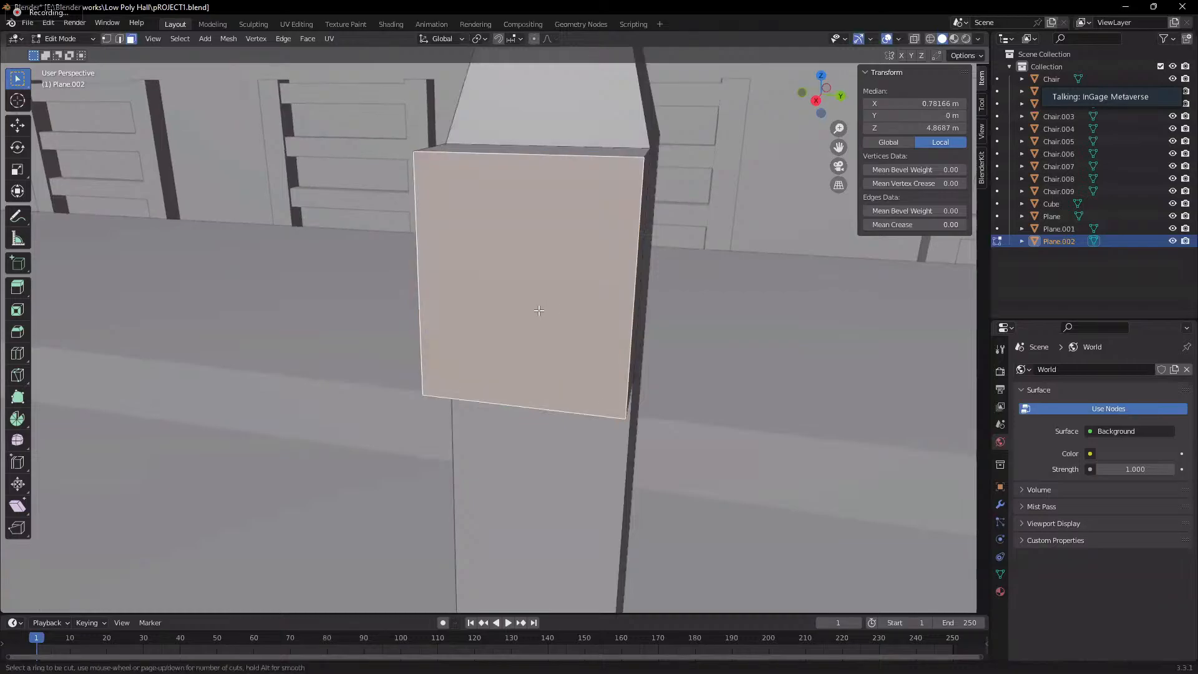
key("ctrl+r")
key("Escape")
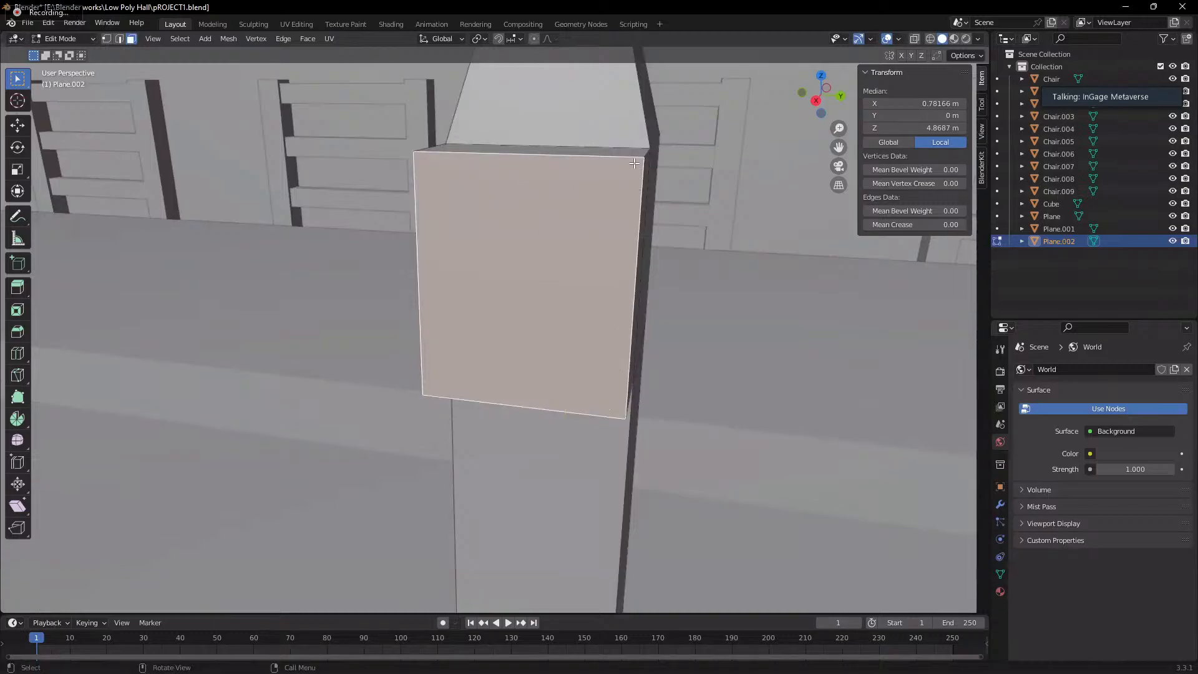
- Try subdividing the tapered face above the extruded block with one cut, and undo it
left_click(535, 135)
scroll(535, 135, "down", 4)
right_click(537, 190)
left_click(537, 191)
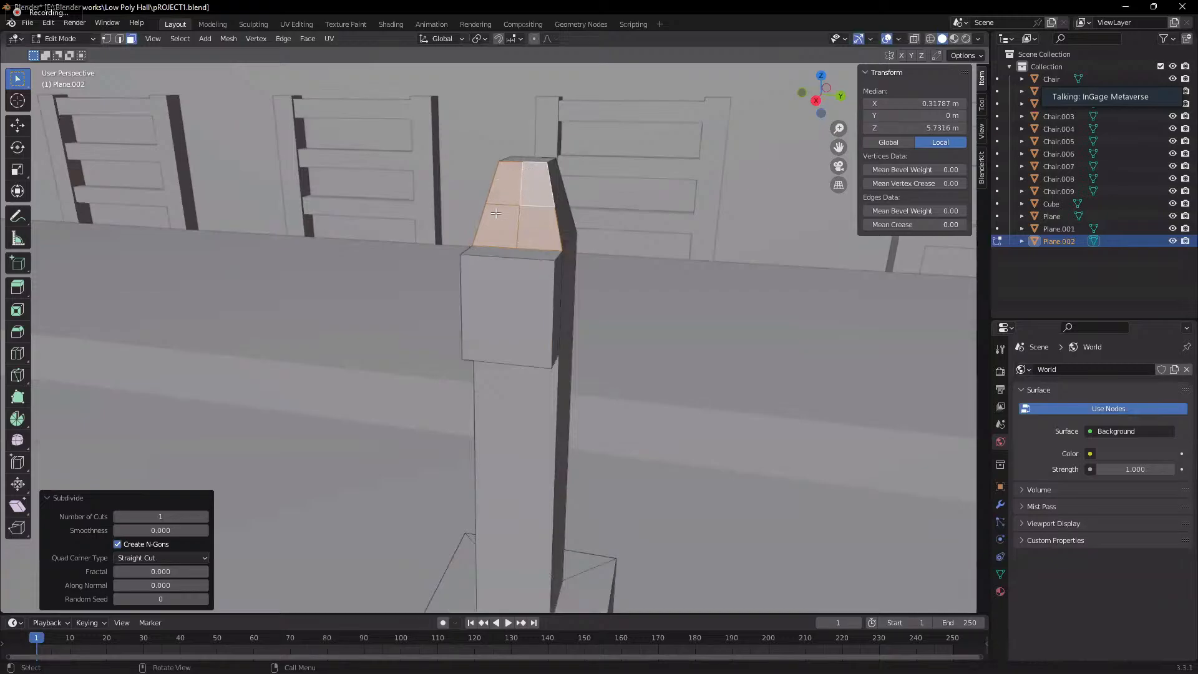
scroll(506, 179, "up", 5)
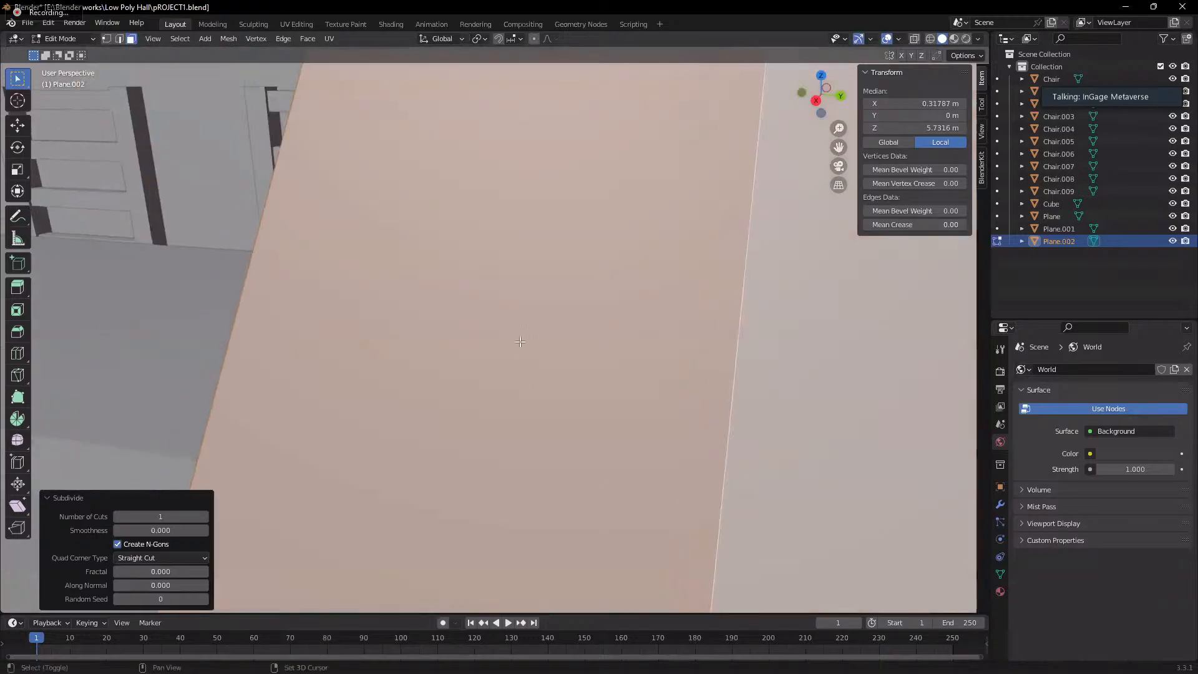
middle_click_drag(506, 179, 486, 300)
scroll(486, 300, "down", 5)
key("ctrl+z")
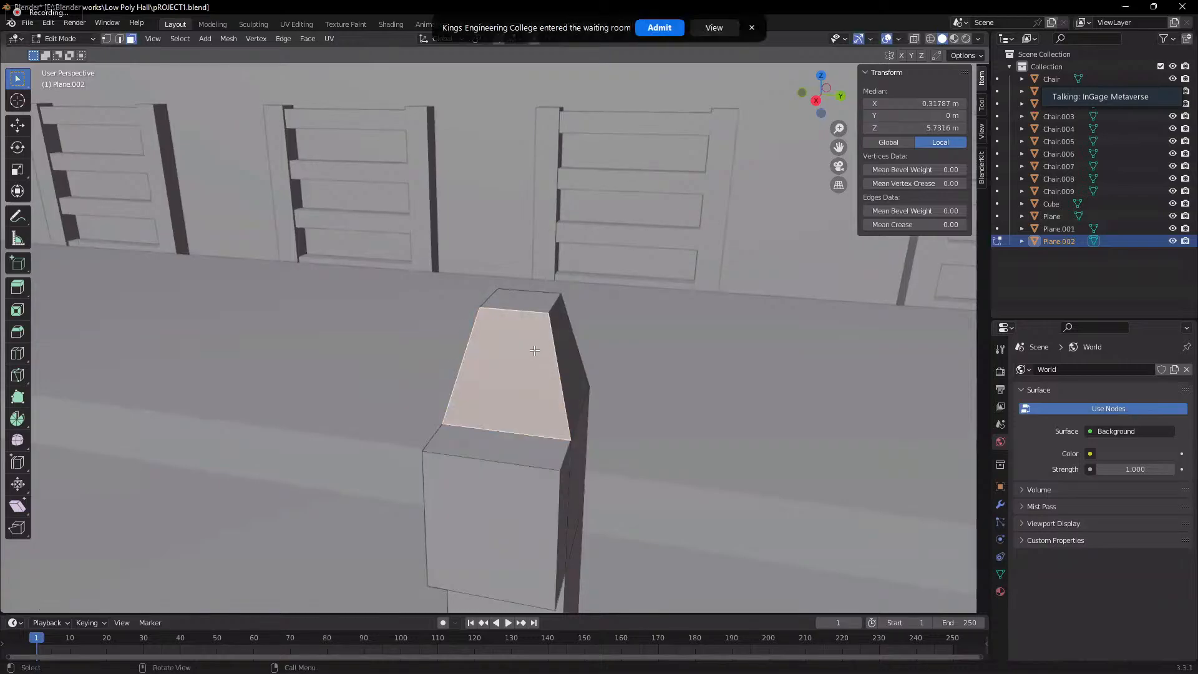
key("ctrl+z")
- Subdivide the extruded face repeatedly with one cut each into a 16 by 16 grid, undoing the one extra subdivision
mouse_move(537, 348)
middle_mouse_down()
mouse_move(537, 325)
mouse_move(536, 334)
middle_mouse_up()
right_click(536, 335)
left_click(536, 337)
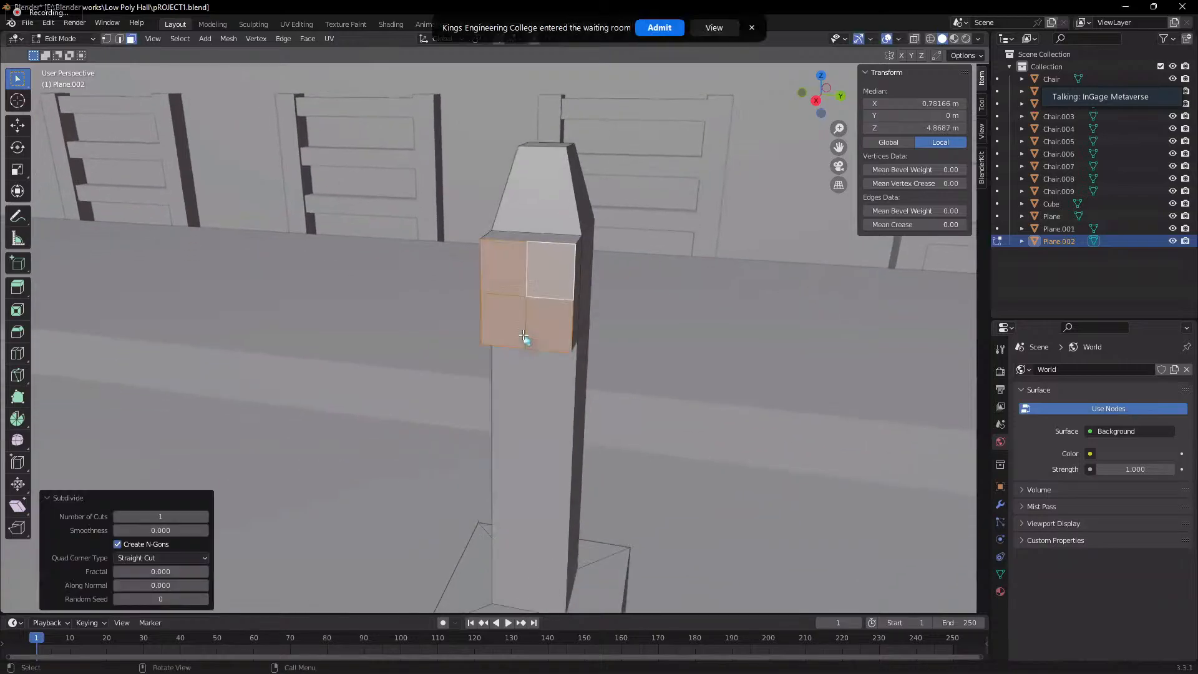
right_click(535, 291)
left_click(535, 291)
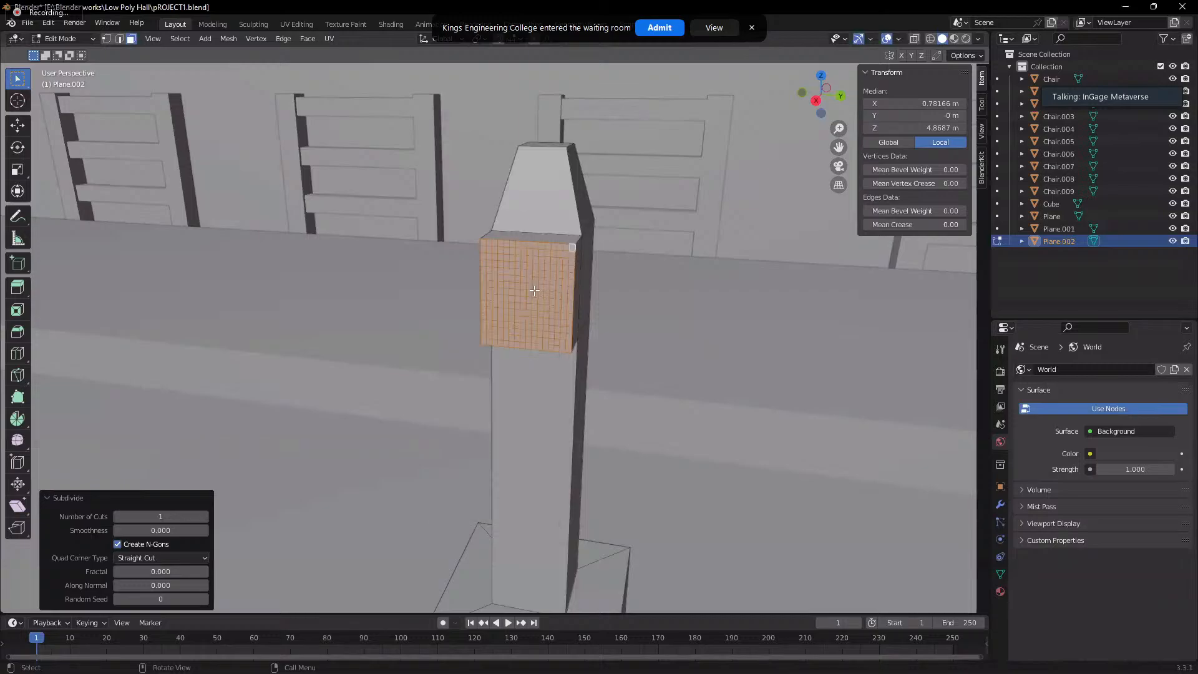
right_click(535, 290)
left_click(537, 291)
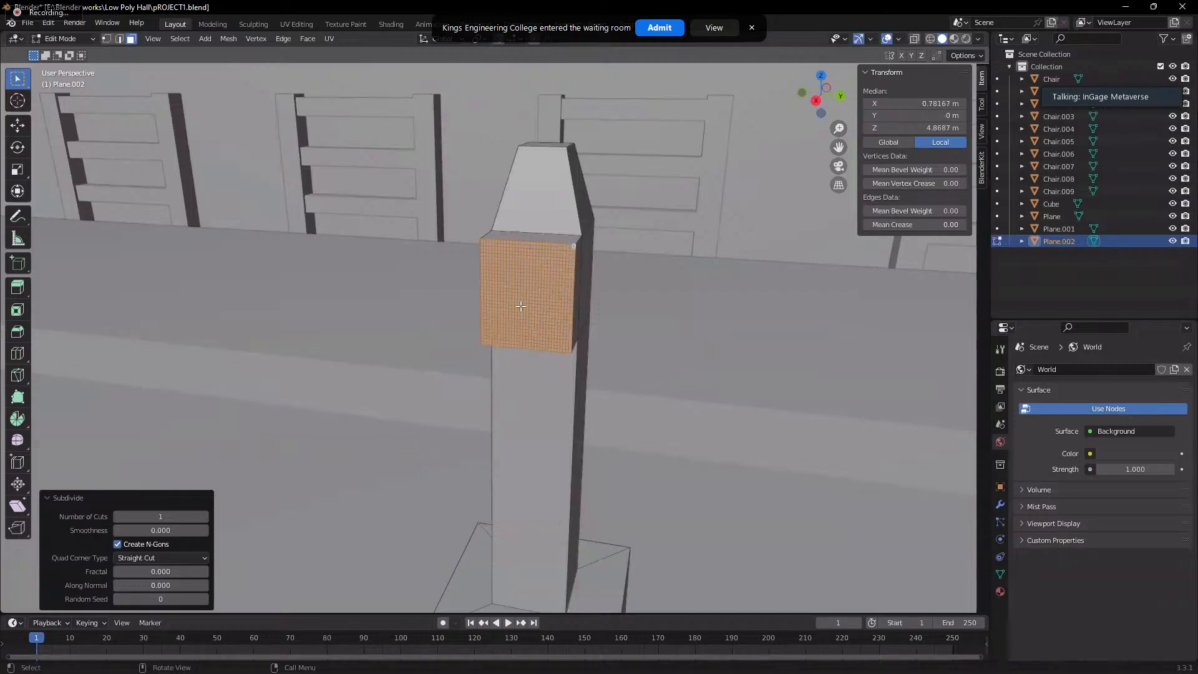
key("ctrl+z")
- Try insetting the gridded faces, switching between individual and grouped insets and applying a grouped inset about 0.016 m thick
scroll(524, 306, "up", 5)
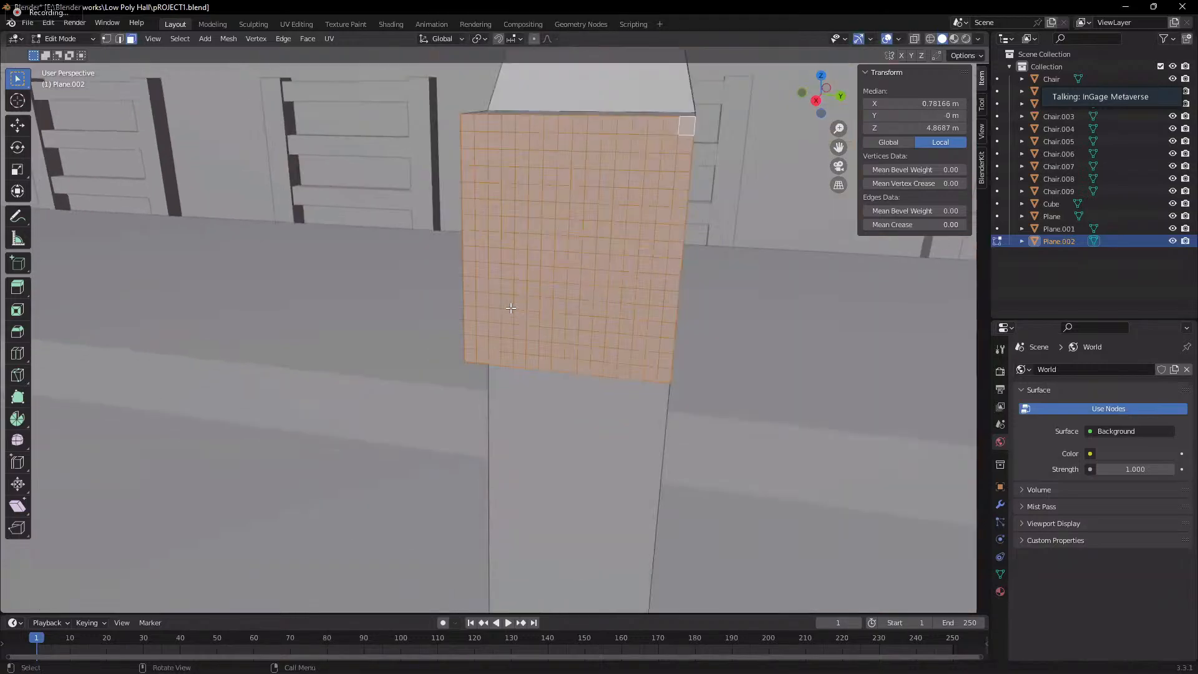
scroll(530, 306, "down", 5)
scroll(593, 310, "up", 2)
middle_click_drag(675, 347, 604, 406, "shift")
scroll(604, 406, "up", 2)
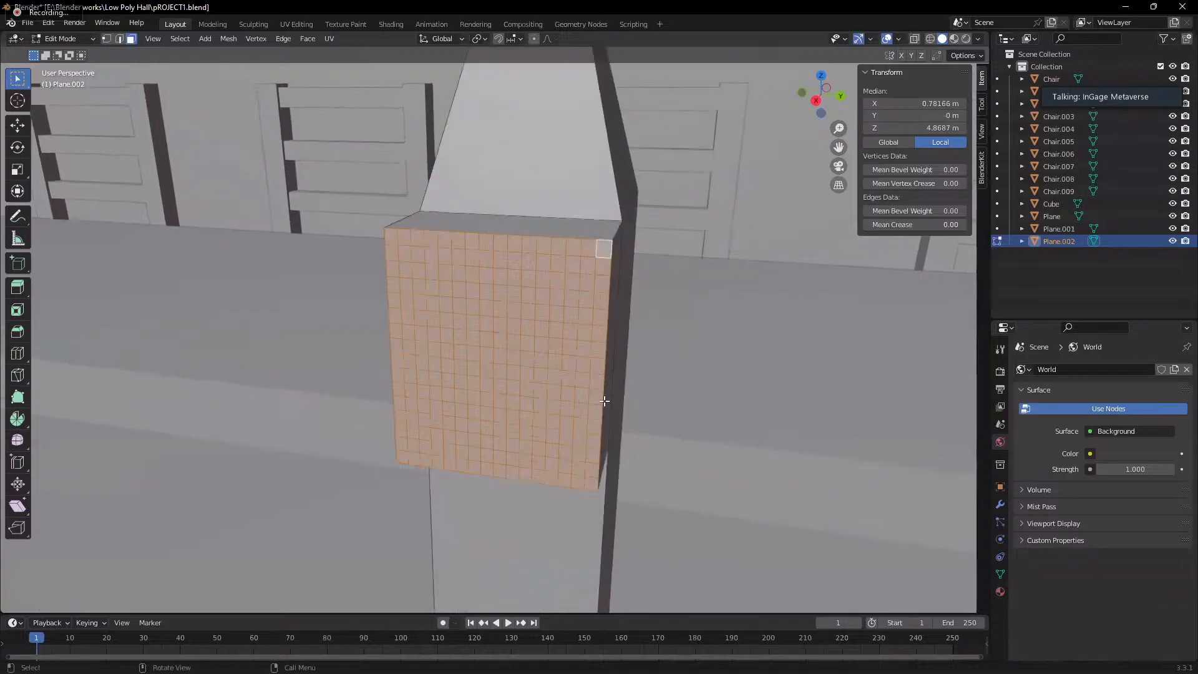
key("i")
key("i")
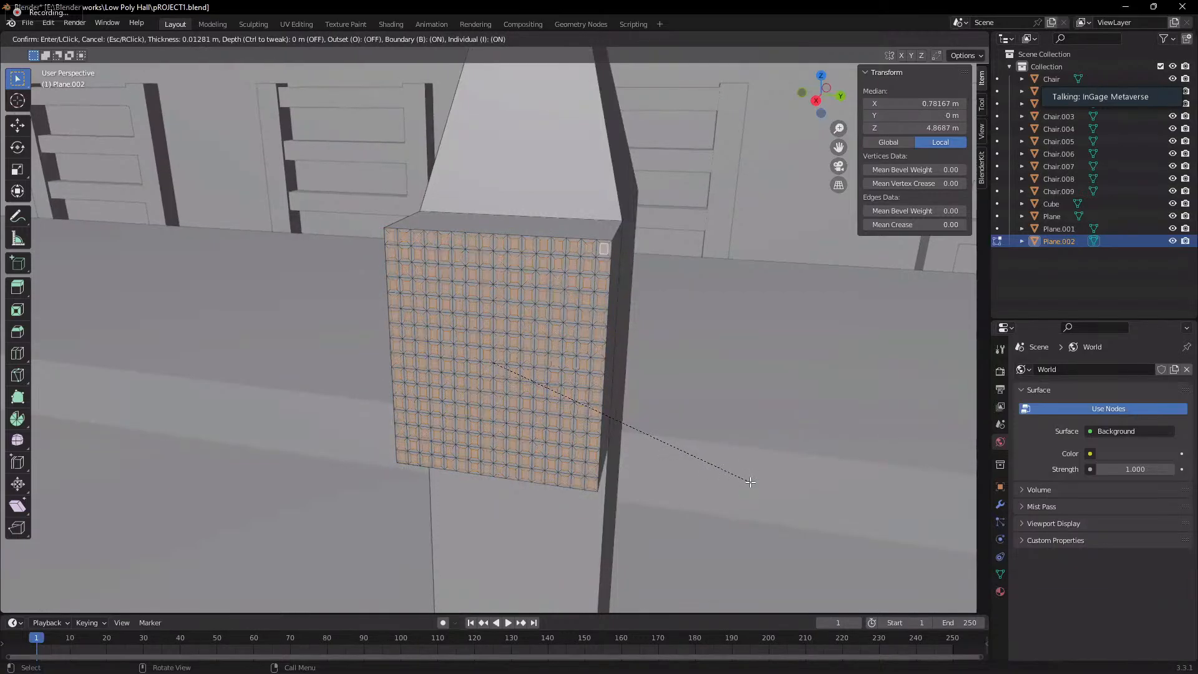
key("i")
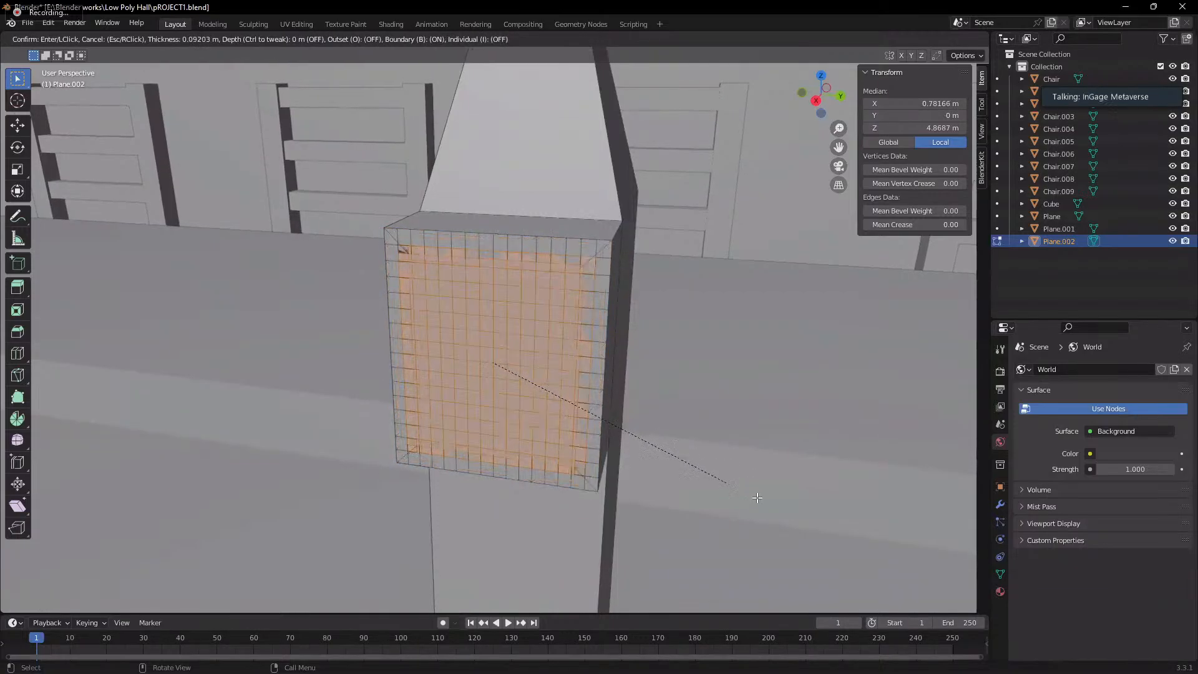
left_click(743, 492)
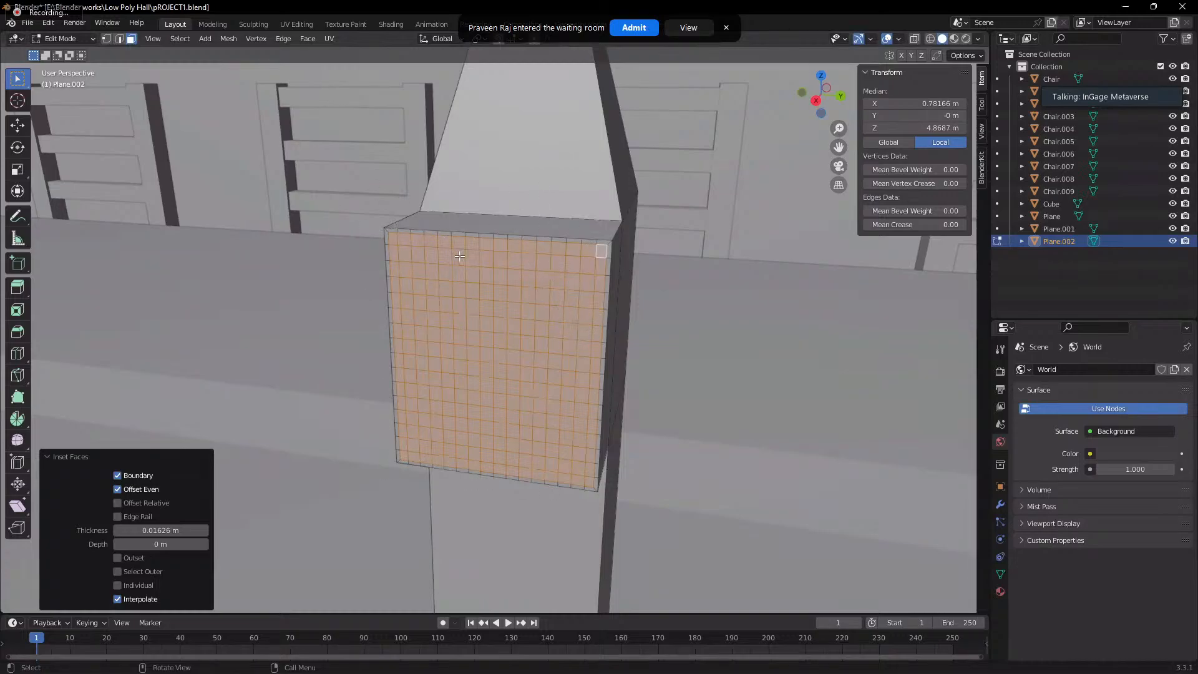
key("i")
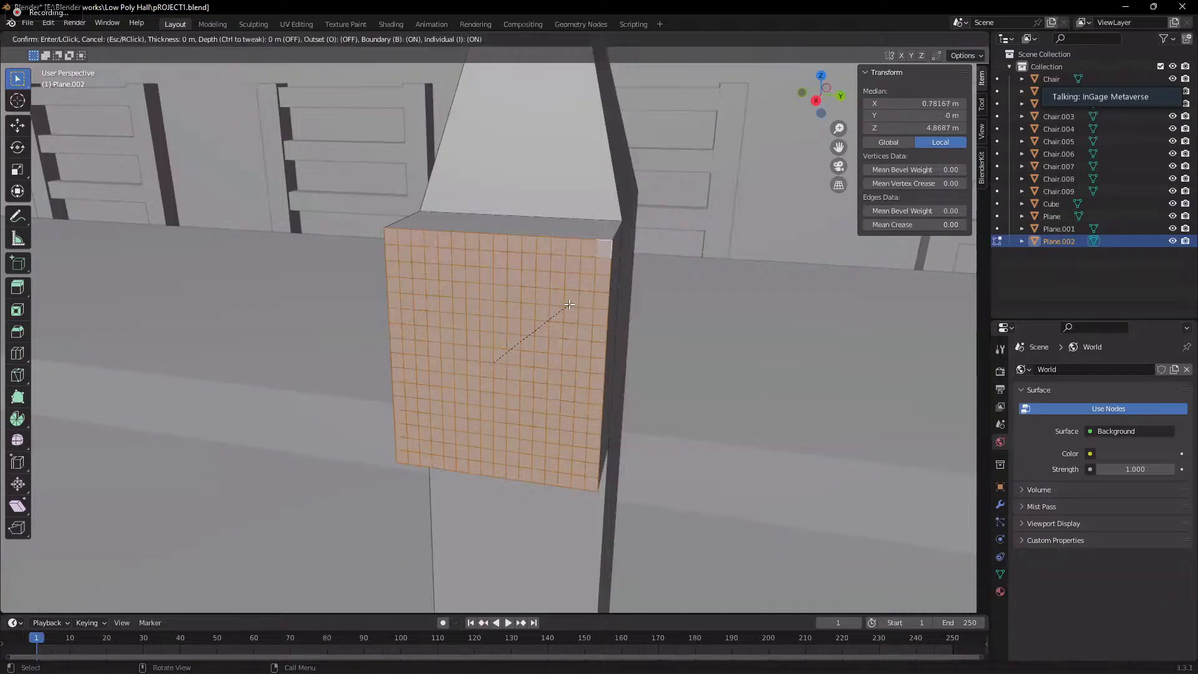
key("Escape")
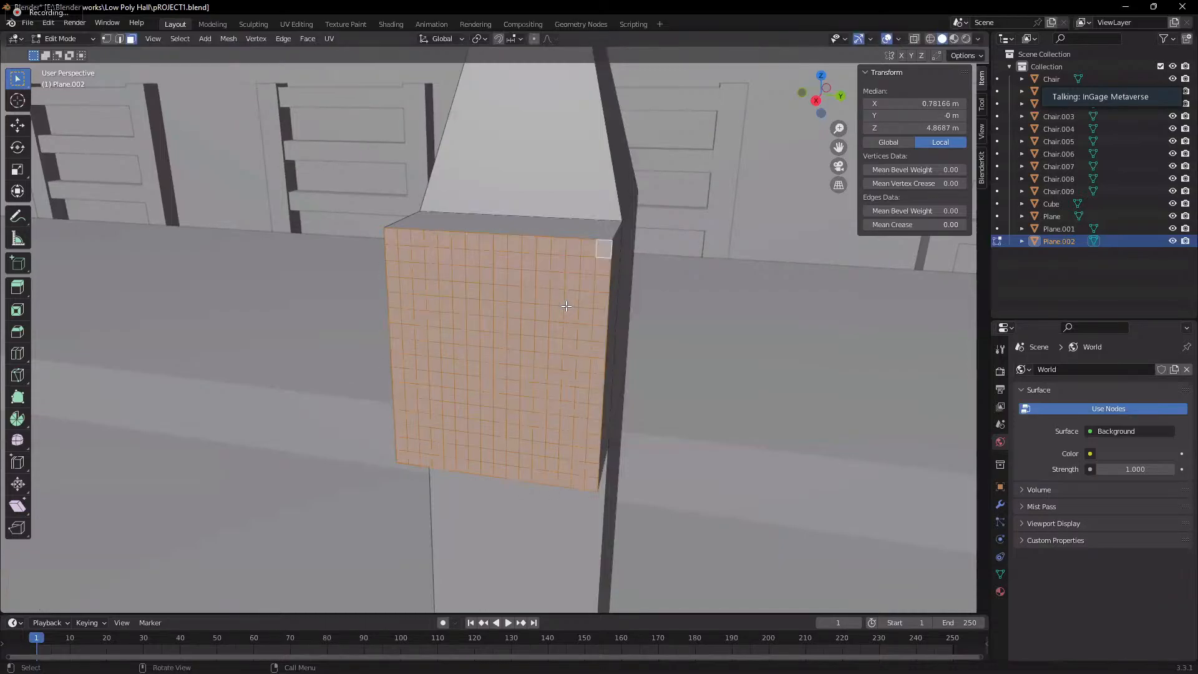
- Inset every face of the grid individually with a thickness of about 0.0125 m
key("i")
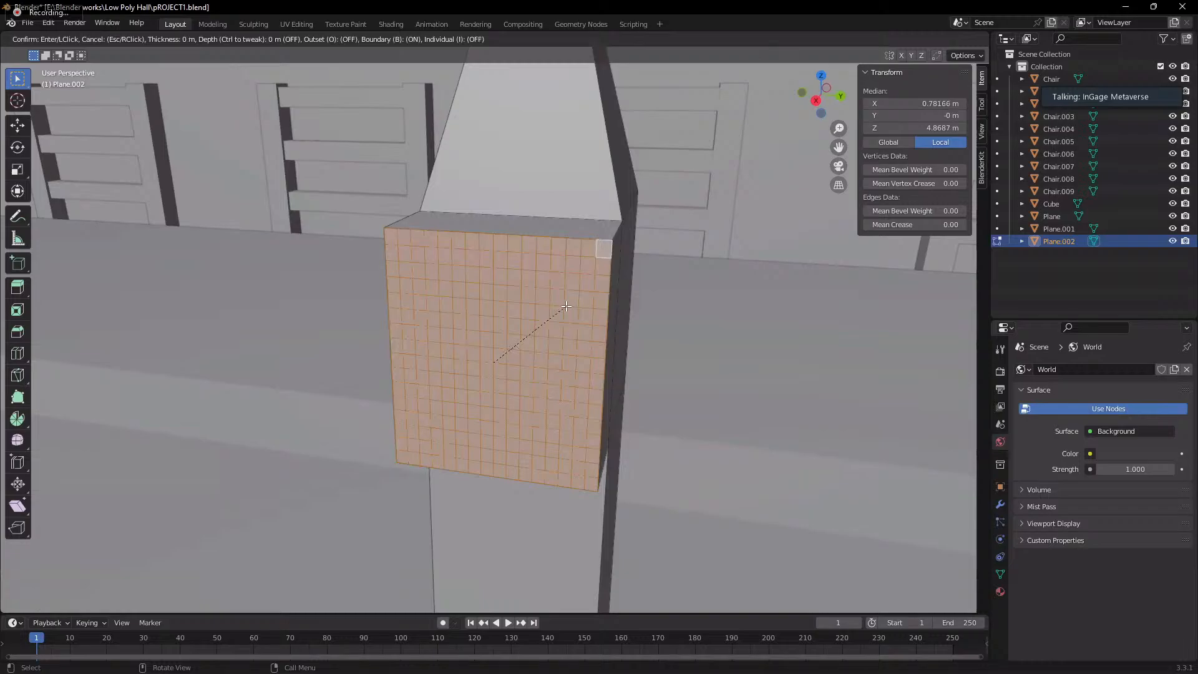
key("i")
key("i")
key("i")
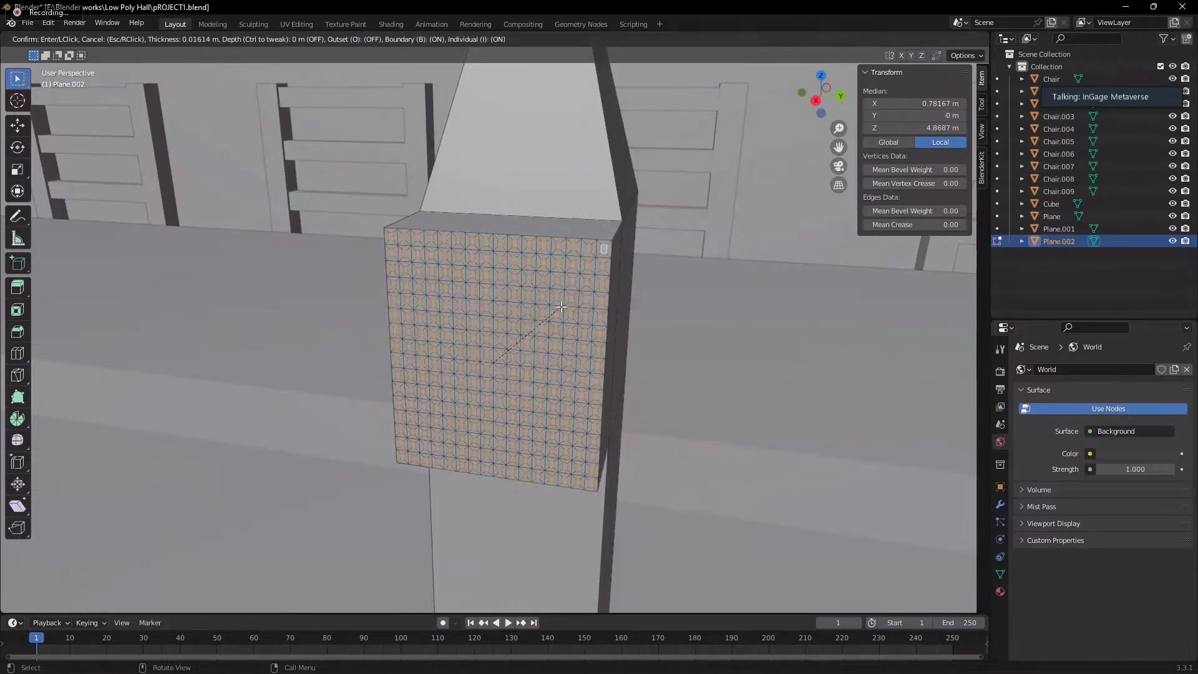
left_click(603, 281)
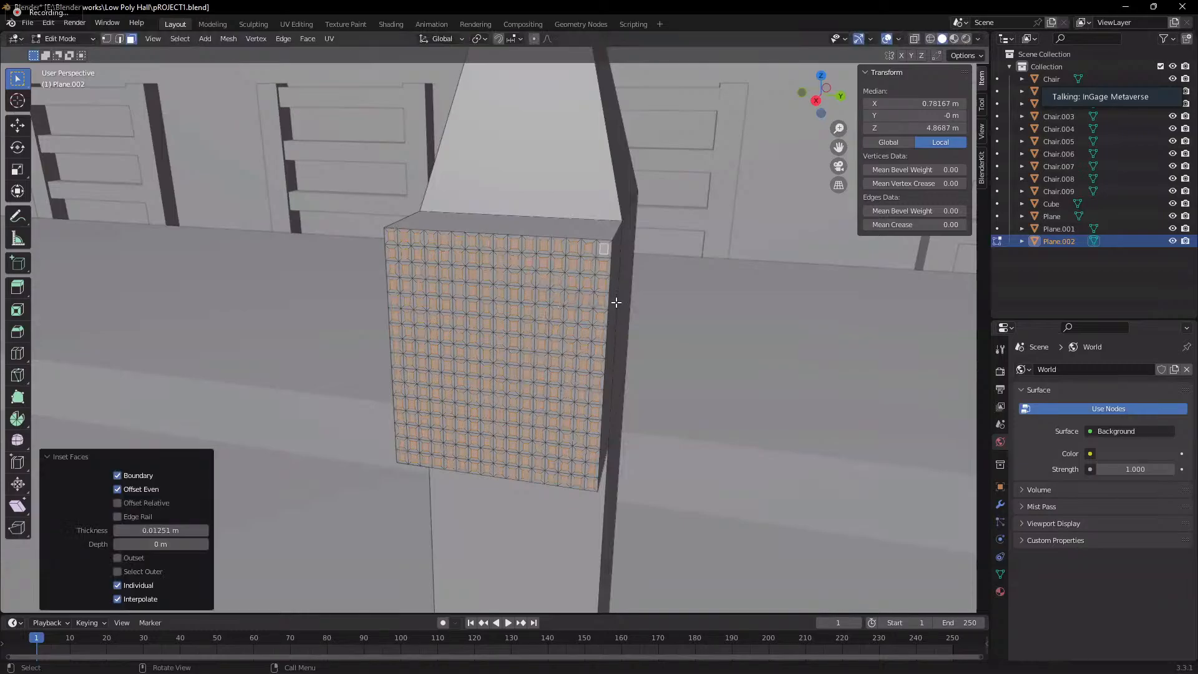
- Extrude the individually inset faces slightly outward along their normal and return to Object Mode
key("KP_Decimal")
scroll(667, 400, "down", 8)
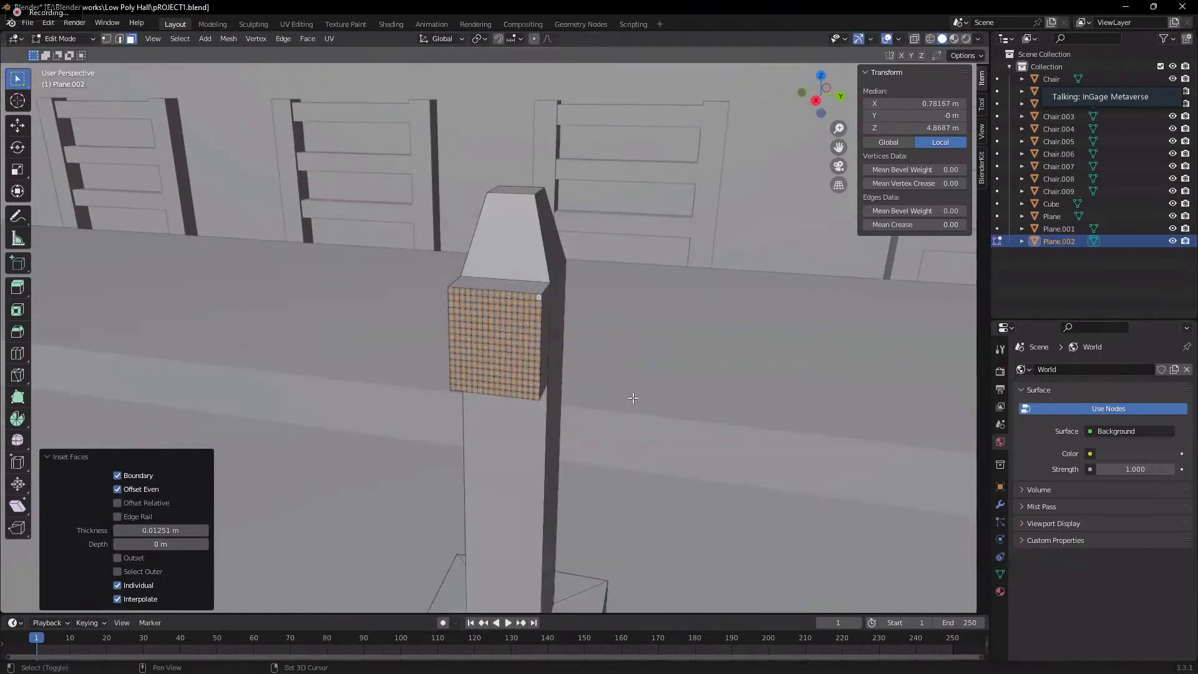
middle_click_drag(565, 426, 602, 405)
scroll(648, 323, "up", 5)
scroll(582, 427, "down", 3)
key("e")
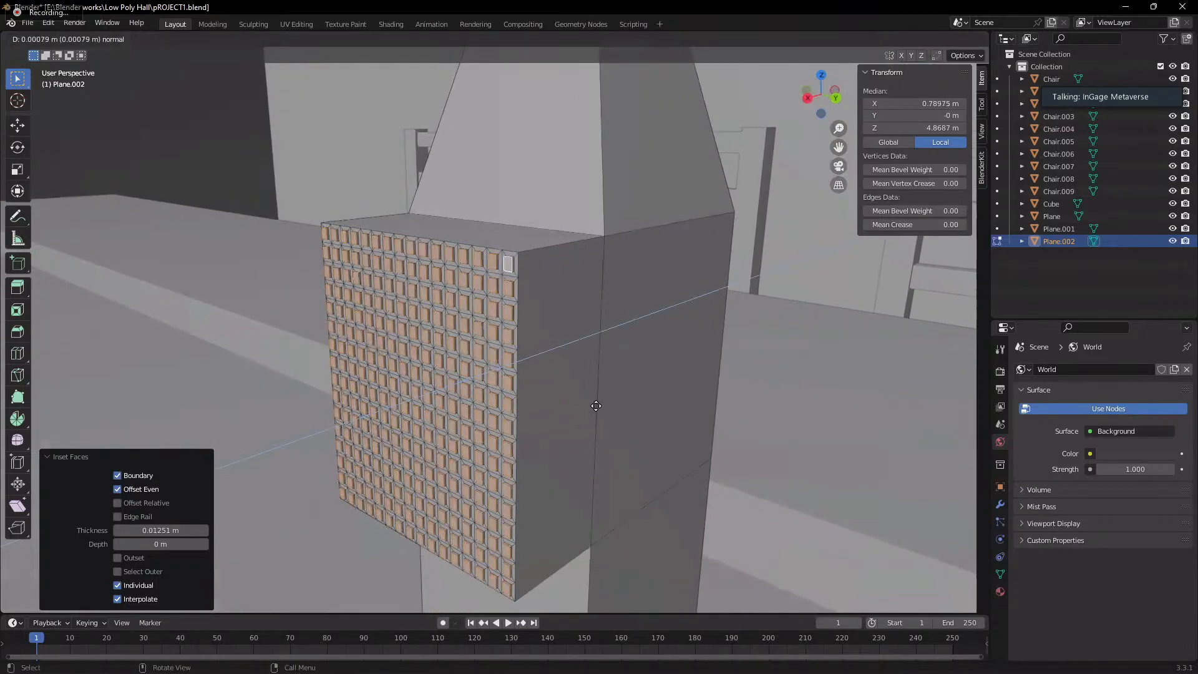
left_click(579, 358)
scroll(638, 369, "down", 5)
scroll(638, 369, "down", 3)
middle_click_drag(661, 383, 645, 404)
key("Tab")
- Select the pillar and try scaling it along only the X axis and only the Y axis
left_click(506, 407)
middle_click_drag(505, 408, 564, 393)
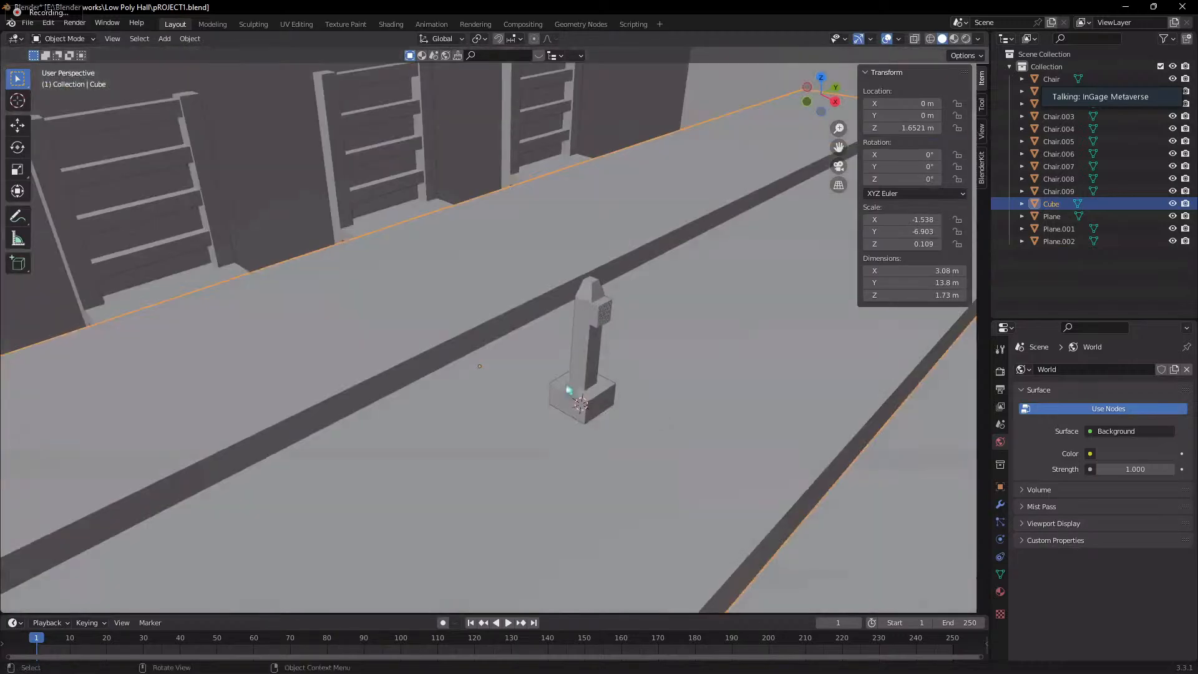
left_click(589, 365)
middle_click_drag(677, 431, 644, 466)
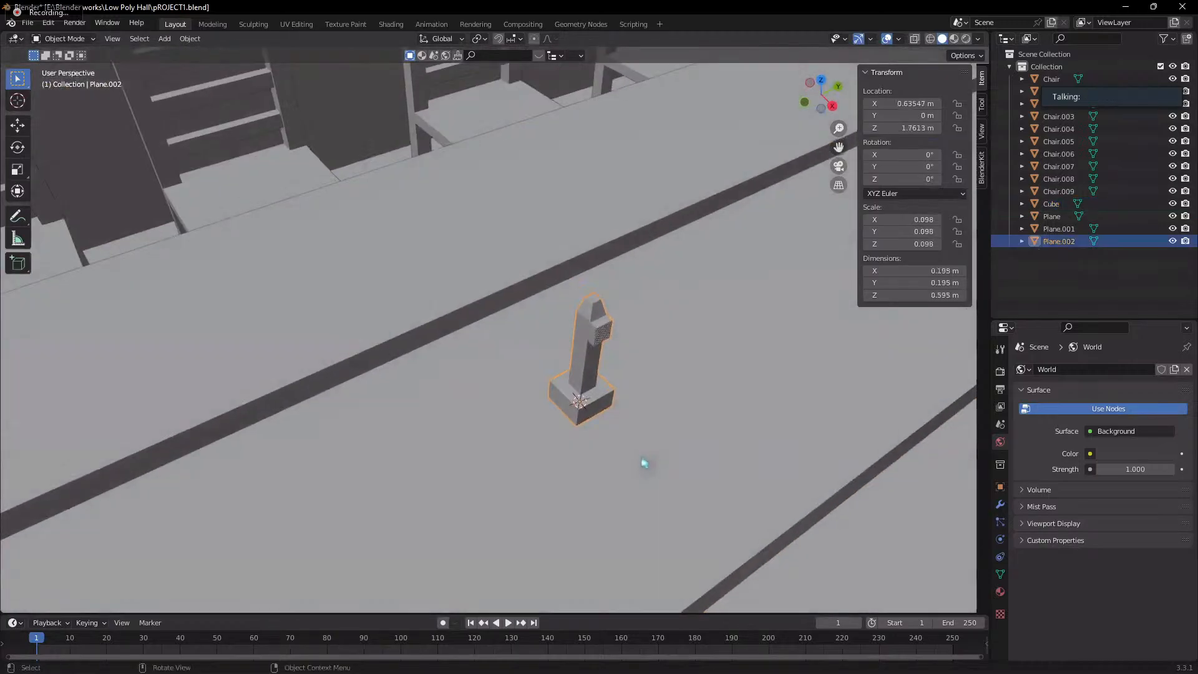
key("s")
key("x")
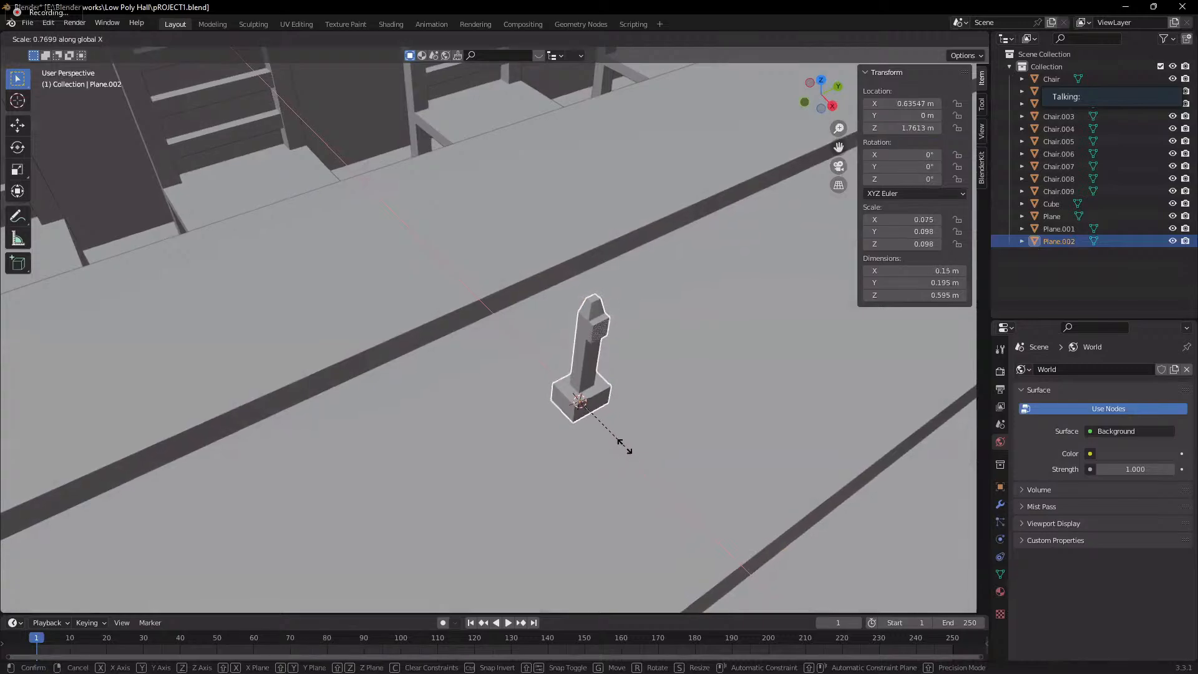
key("x")
key("x")
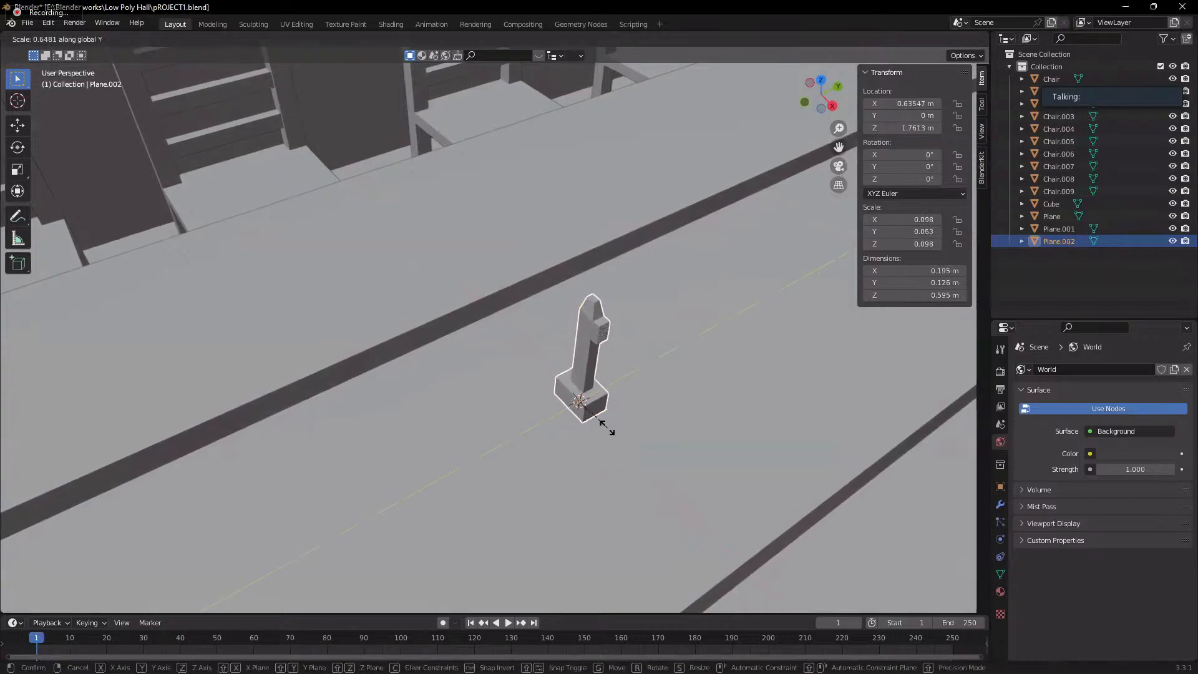
left_click(616, 440)
- Scale the pillar in X and Y with Z locked, to about 0.14 m wide and deep
key("s")
key("shift+z")
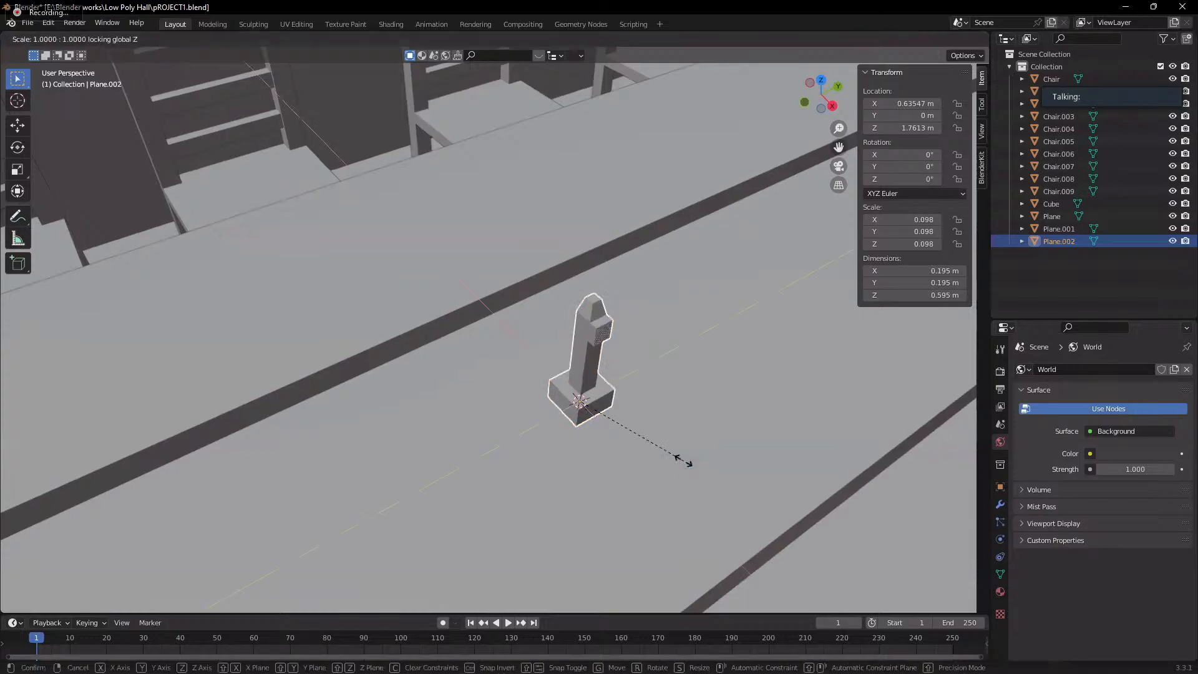
left_click(652, 448)
scroll(645, 419, "down", 6)
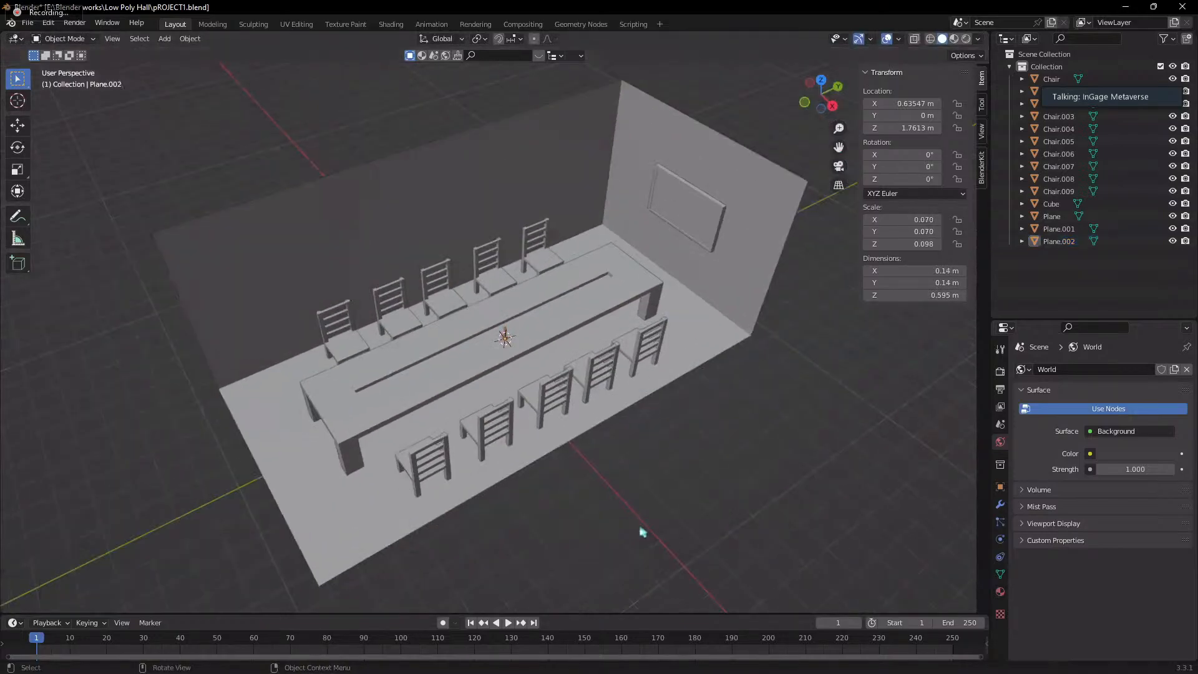
- Examine the whole meeting hall and table from the front, and switch to the top orthographic view
middle_click_drag(643, 531, 510, 351)
scroll(510, 350, "up", 3)
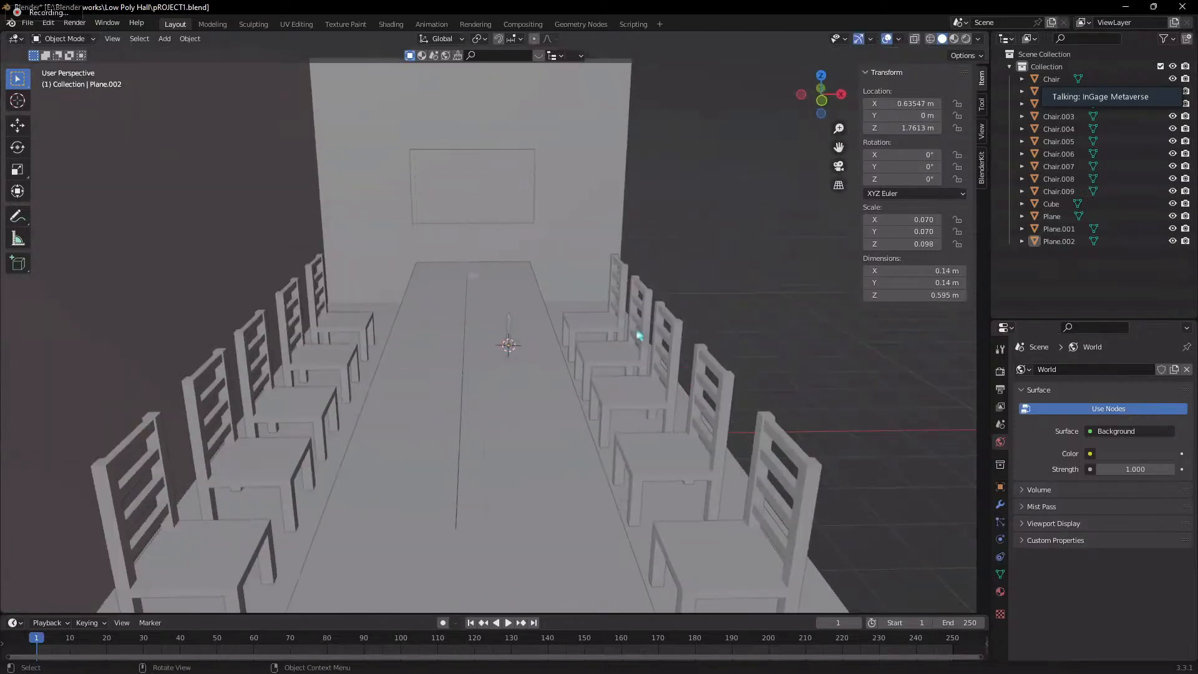
scroll(600, 325, "down", 4)
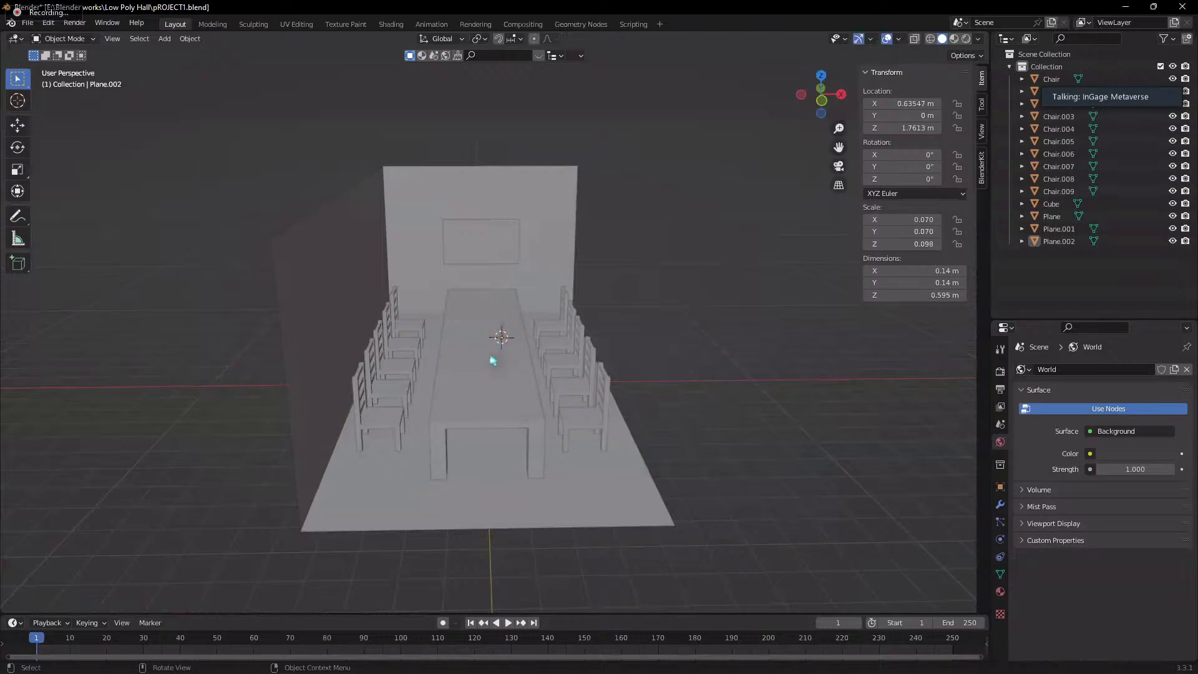
scroll(493, 393, "down", 5)
key("grave")
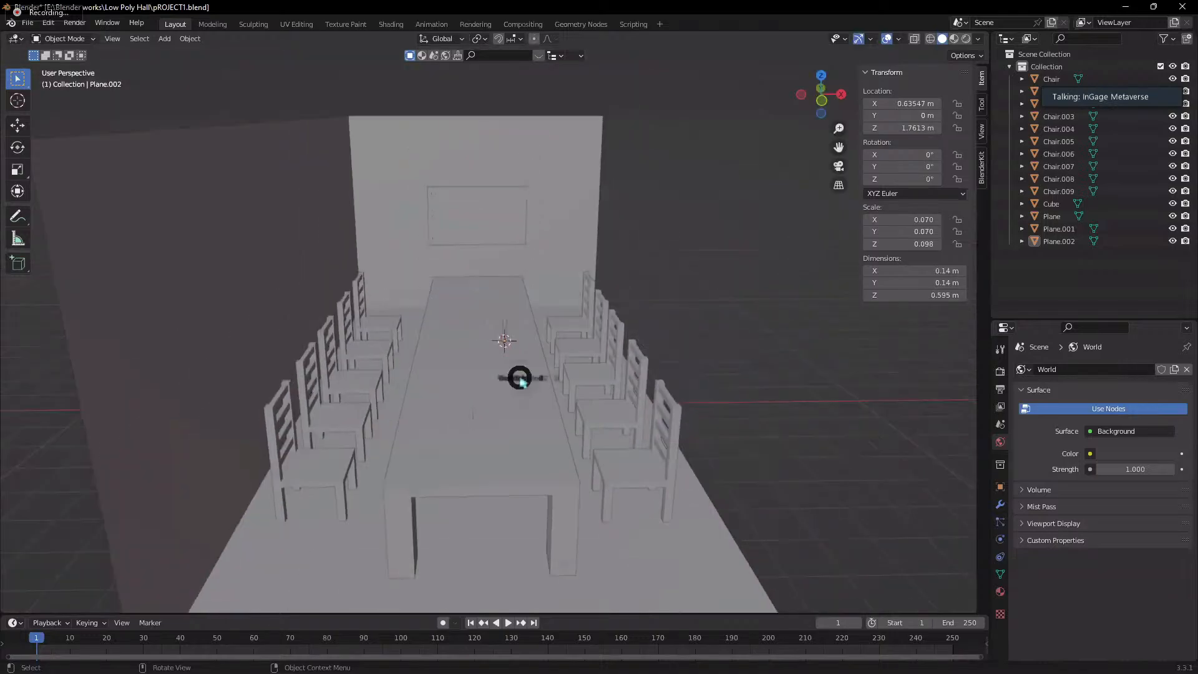
left_click(535, 302)
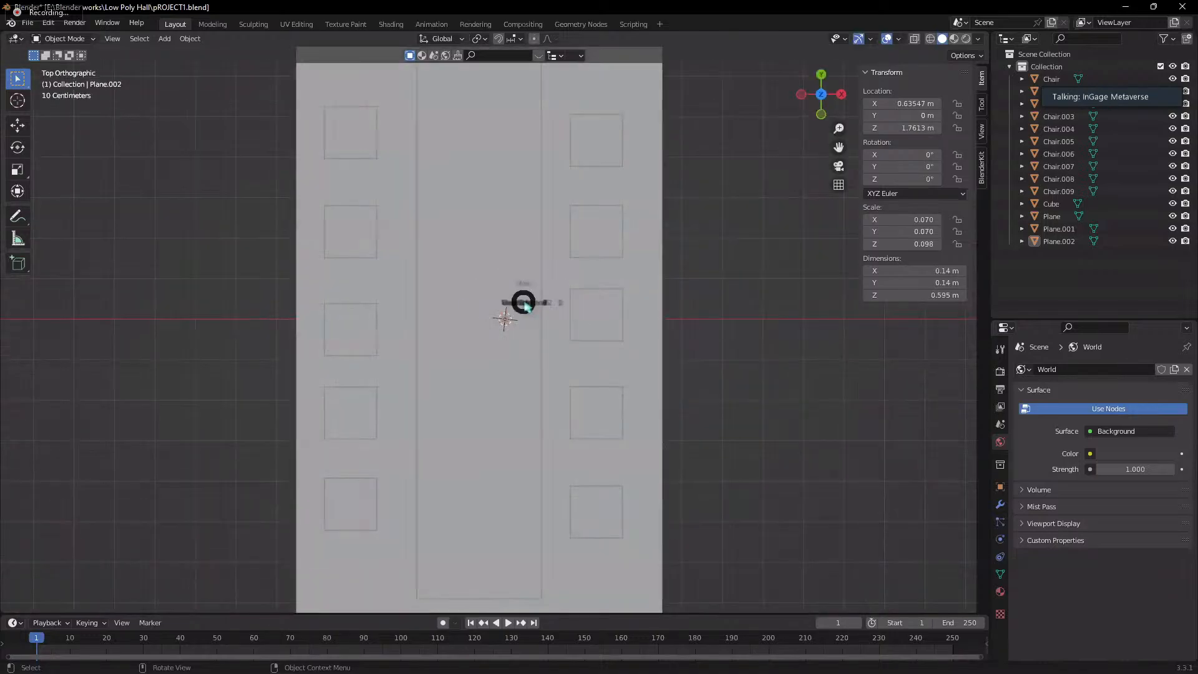
key("grave")
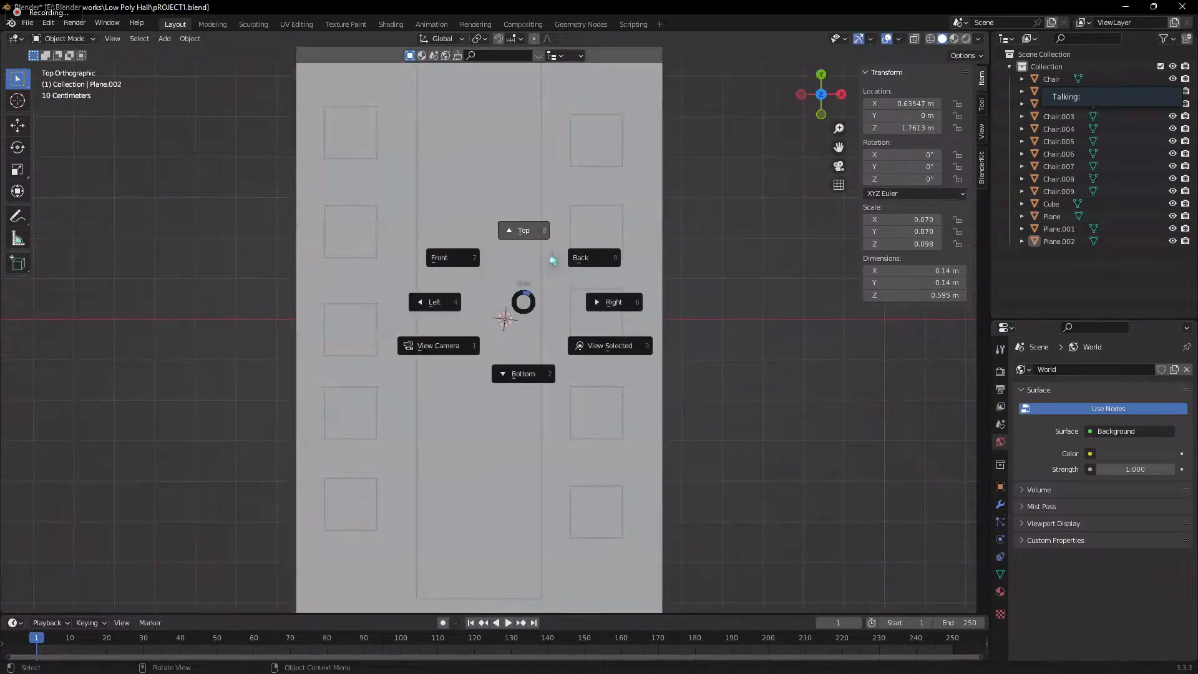
left_click(541, 238)
scroll(572, 385, "up", 2)
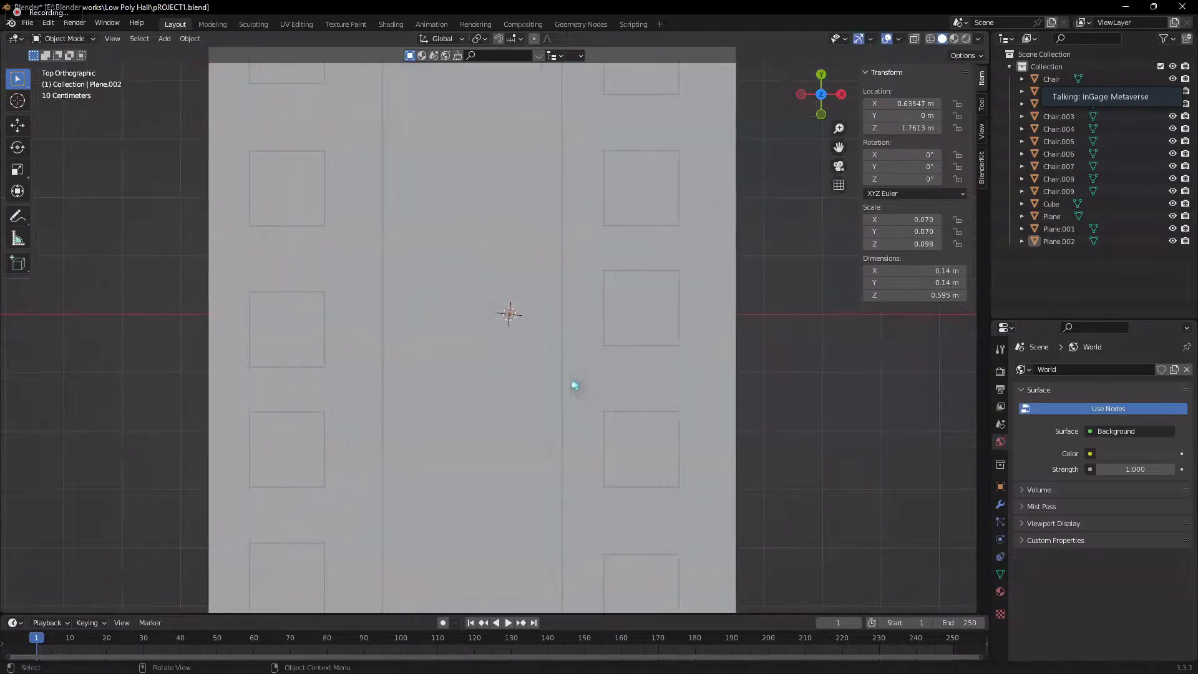
scroll(544, 335, "down", 3)
- Snap the 3D cursor to the world origin at the centre of the floor
left_click(501, 339)
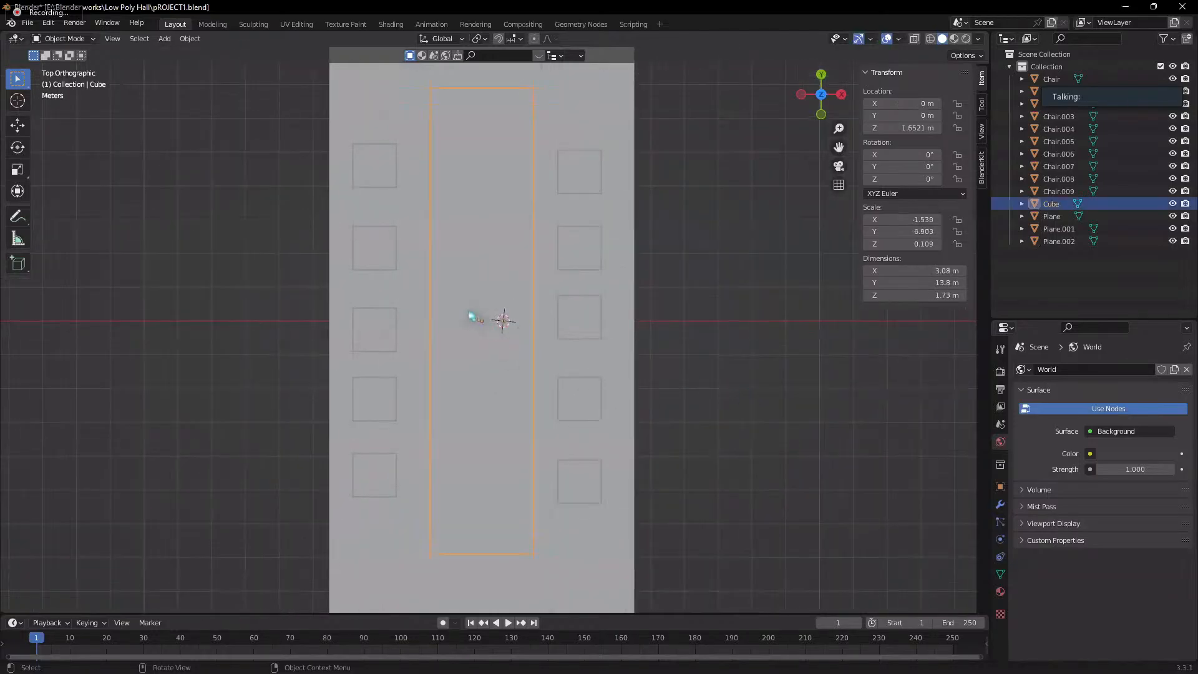
left_click(660, 363)
left_click(455, 329)
left_click(526, 299)
key("shift+s")
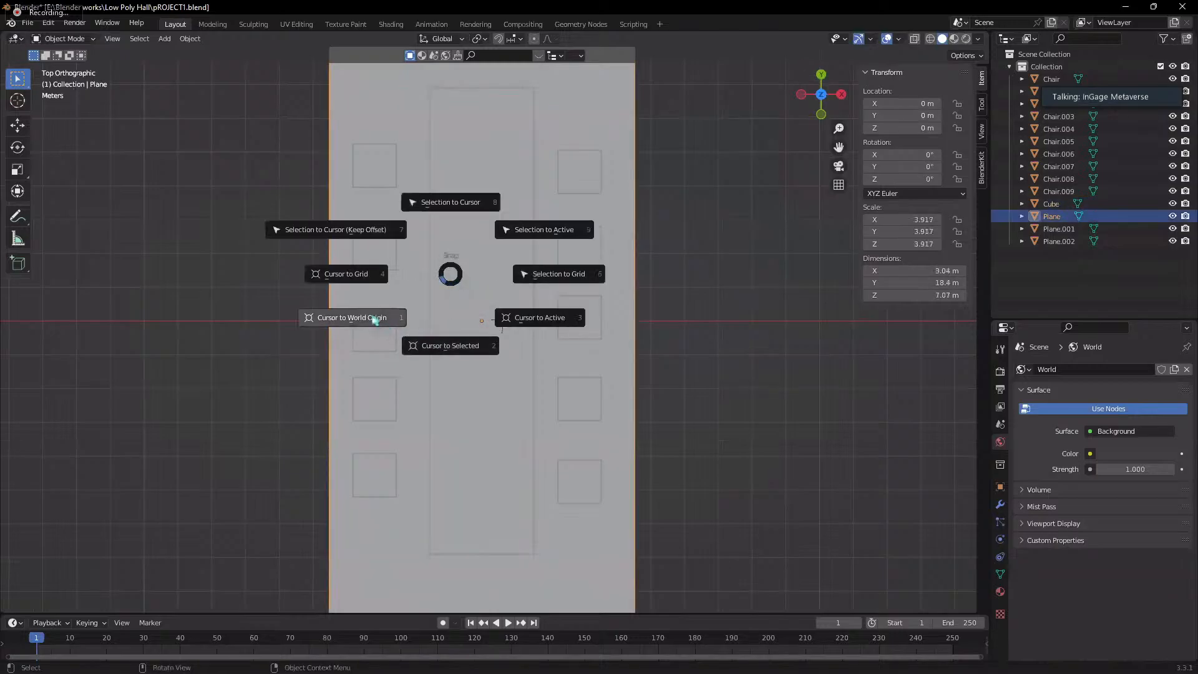
left_click(374, 318)
- Select the pillar on the table and move it about 0.4 m along X toward the table's long edge
scroll(510, 333, "up", 5)
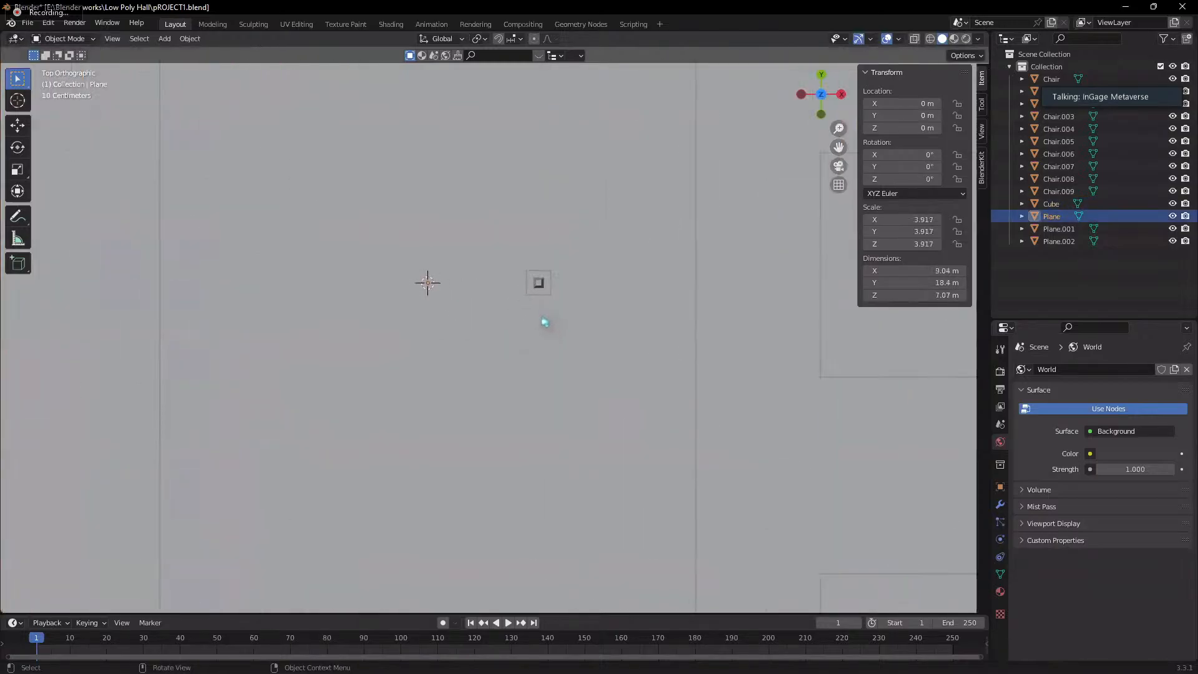
left_click(539, 287)
scroll(543, 287, "down", 5)
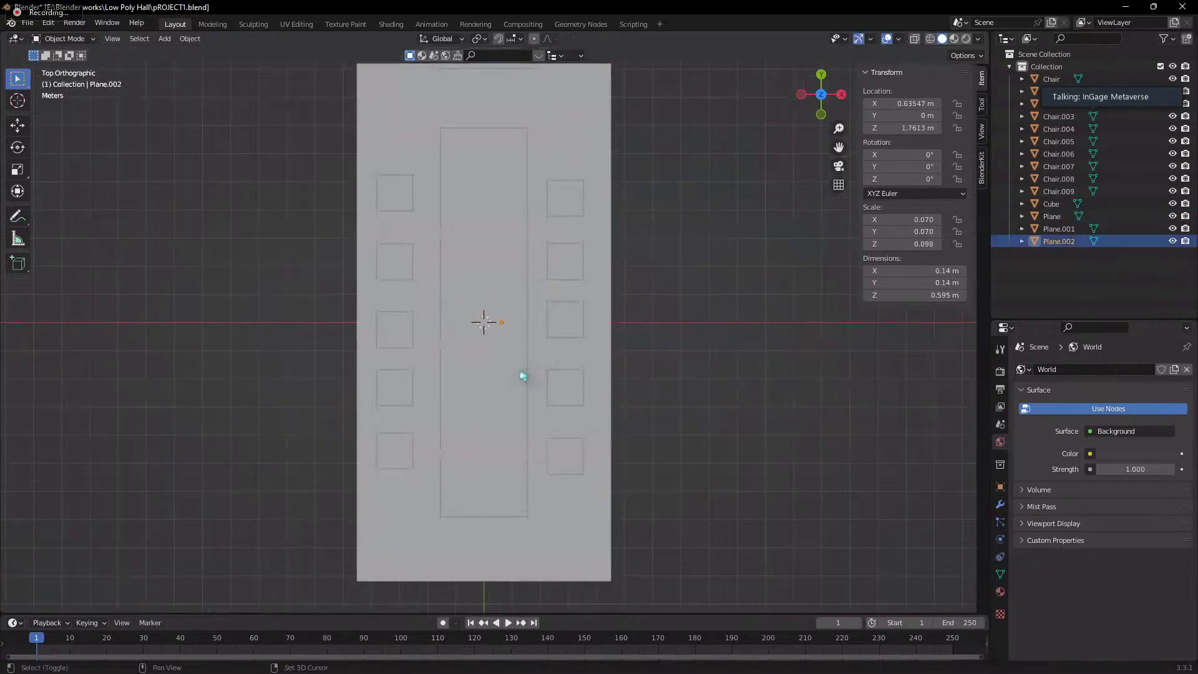
scroll(523, 387, "up", 5)
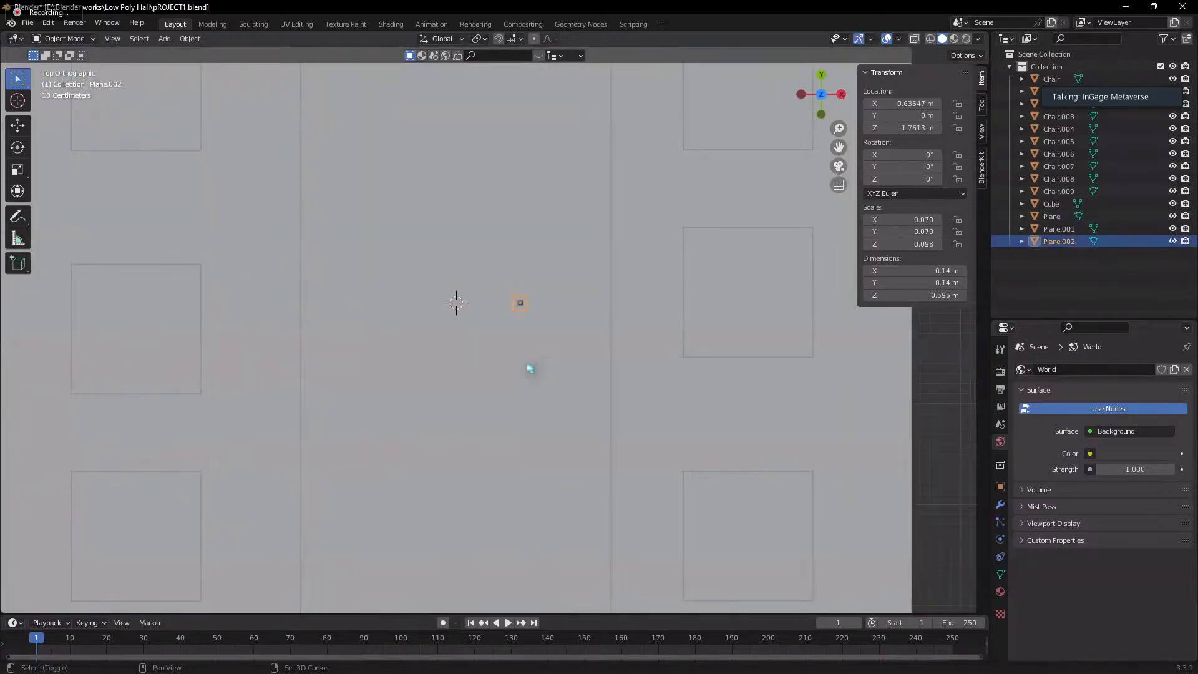
scroll(516, 350, "up", 1)
key("g")
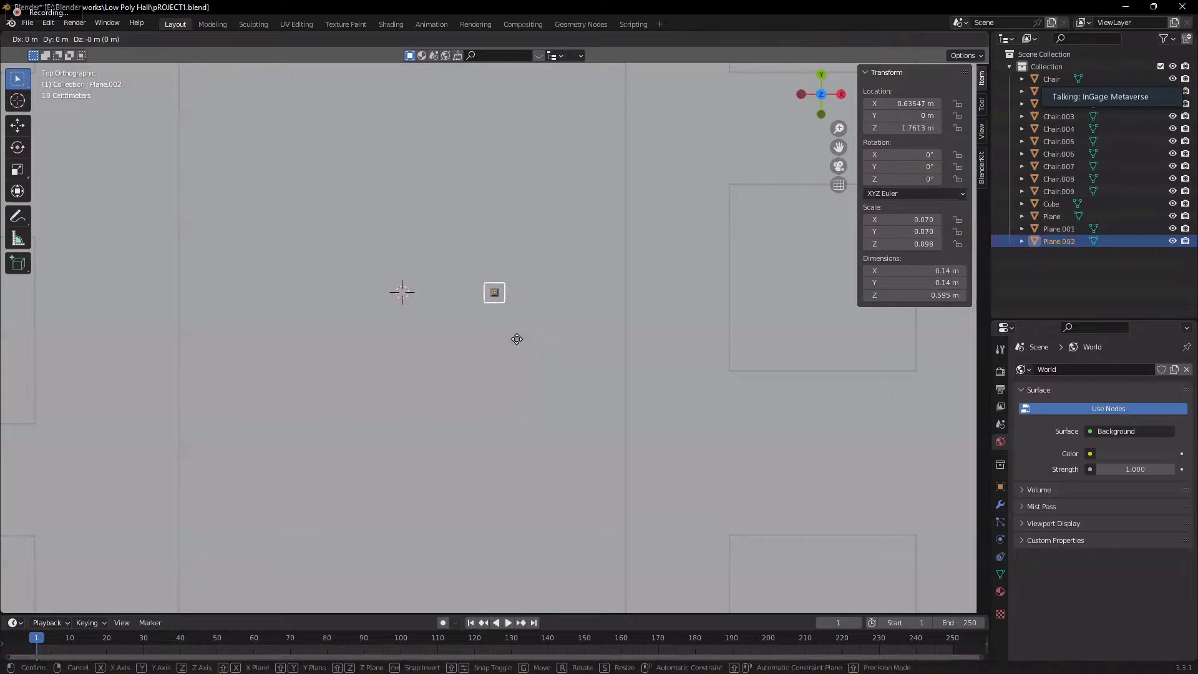
key("x")
left_click(574, 328)
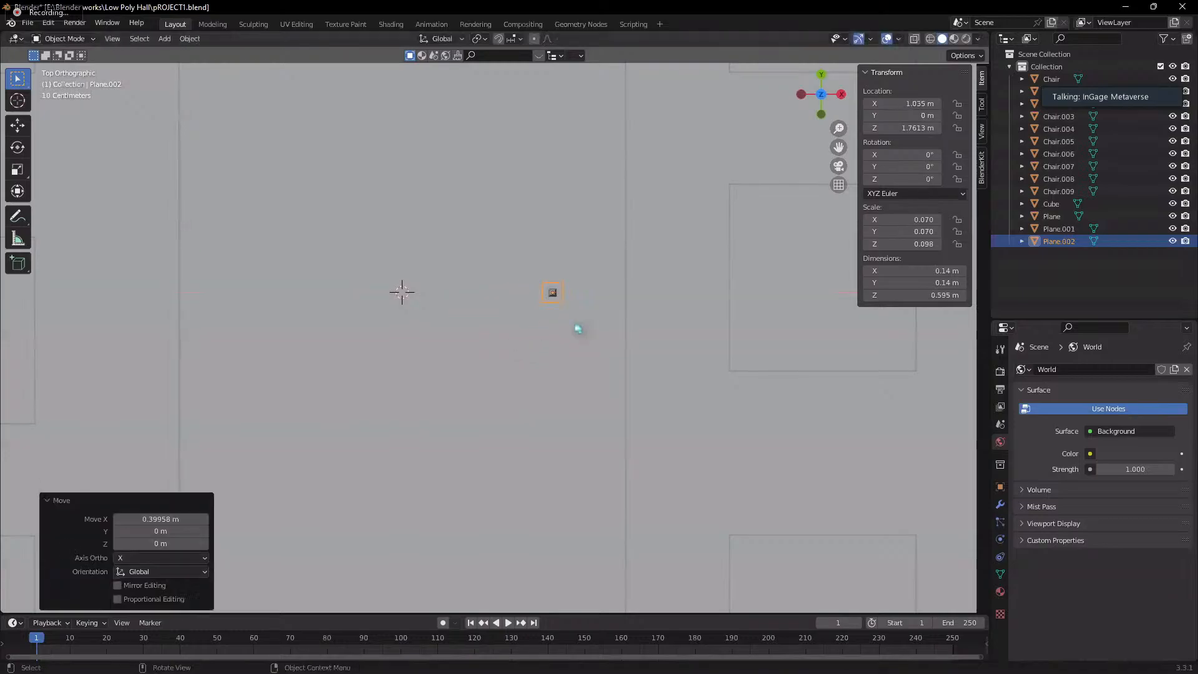
- Move the pillar about 0.17 m along Y to line it up with the middle chair
key("g")
key("y")
left_click(562, 320)
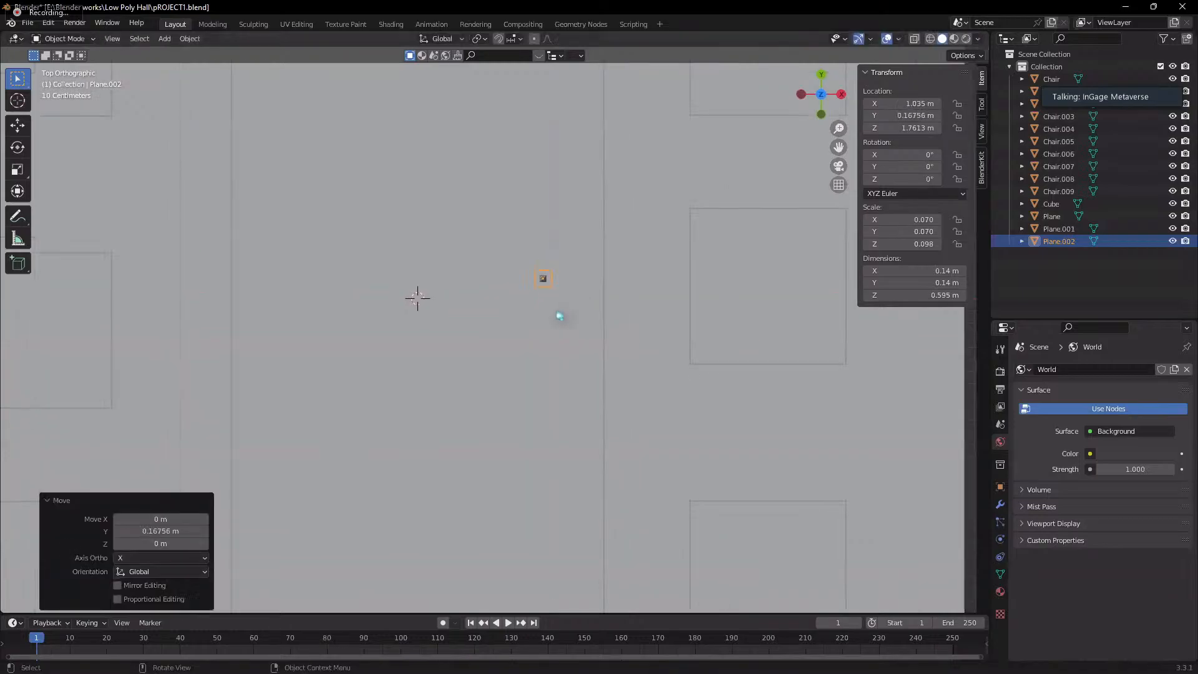
- Duplicate the pillar and place the copy about 1.88 m away along Y, level with the next chair
scroll(630, 347, "down", 5)
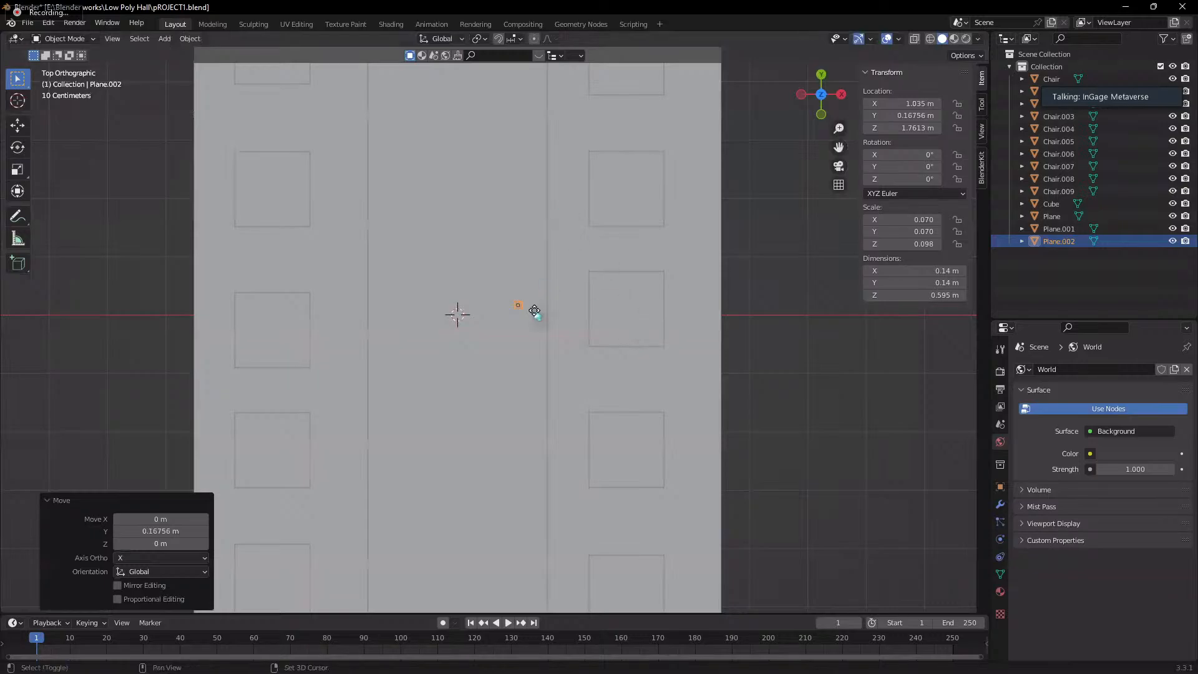
key("shift+d")
key("x")
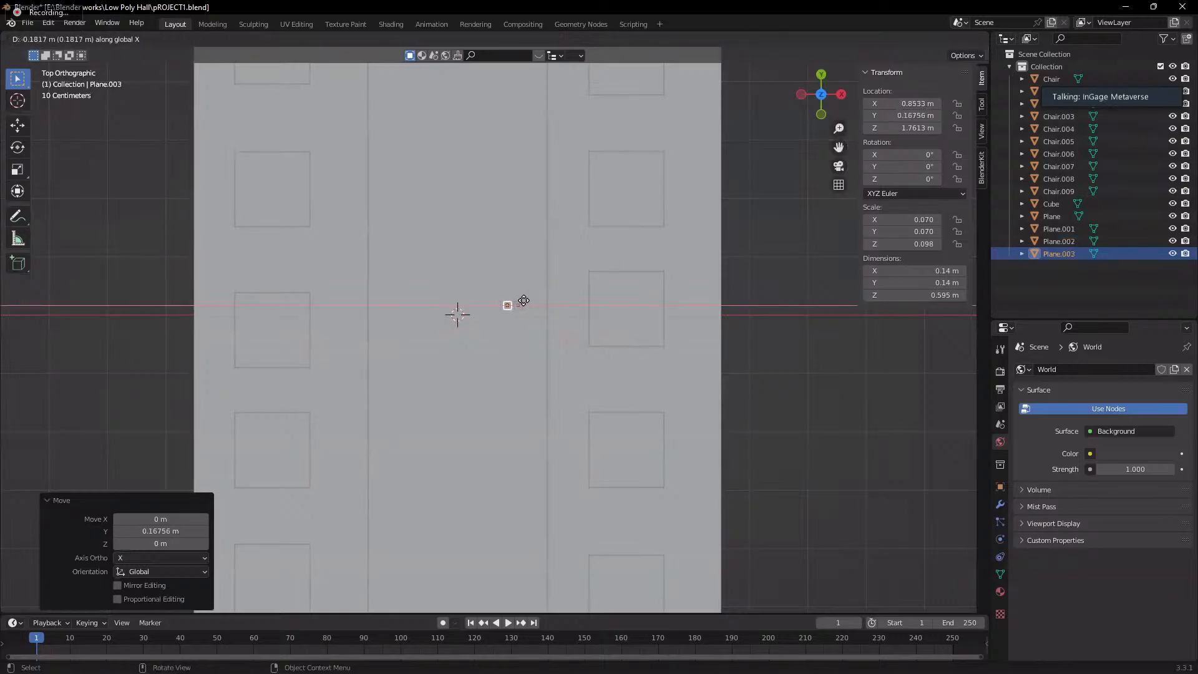
key("y")
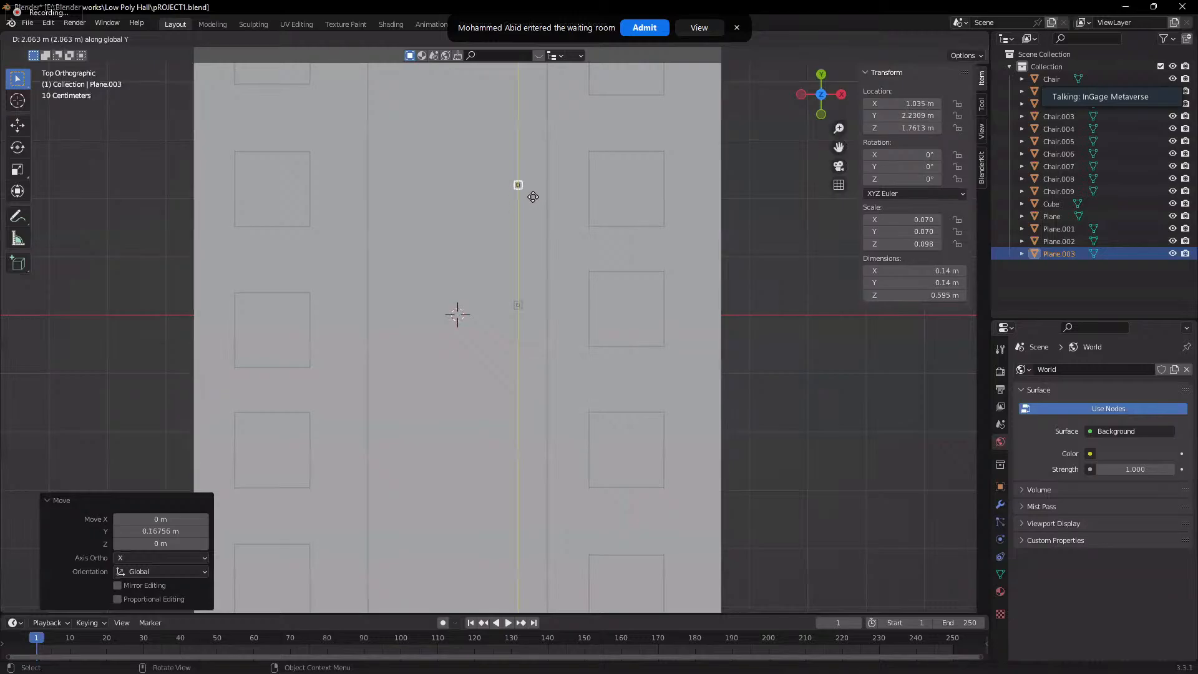
left_click(538, 206)
- Duplicate the copied pillar about 2.02 m farther along Y toward the screen end of the table
key("shift+d")
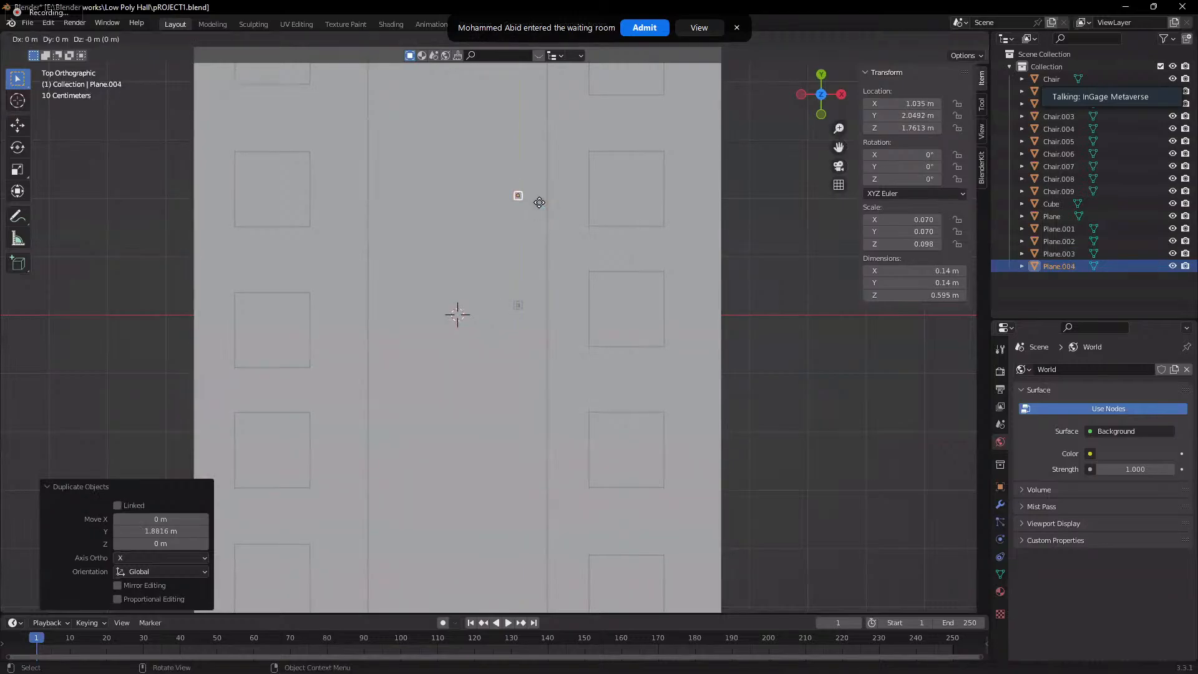
key("y")
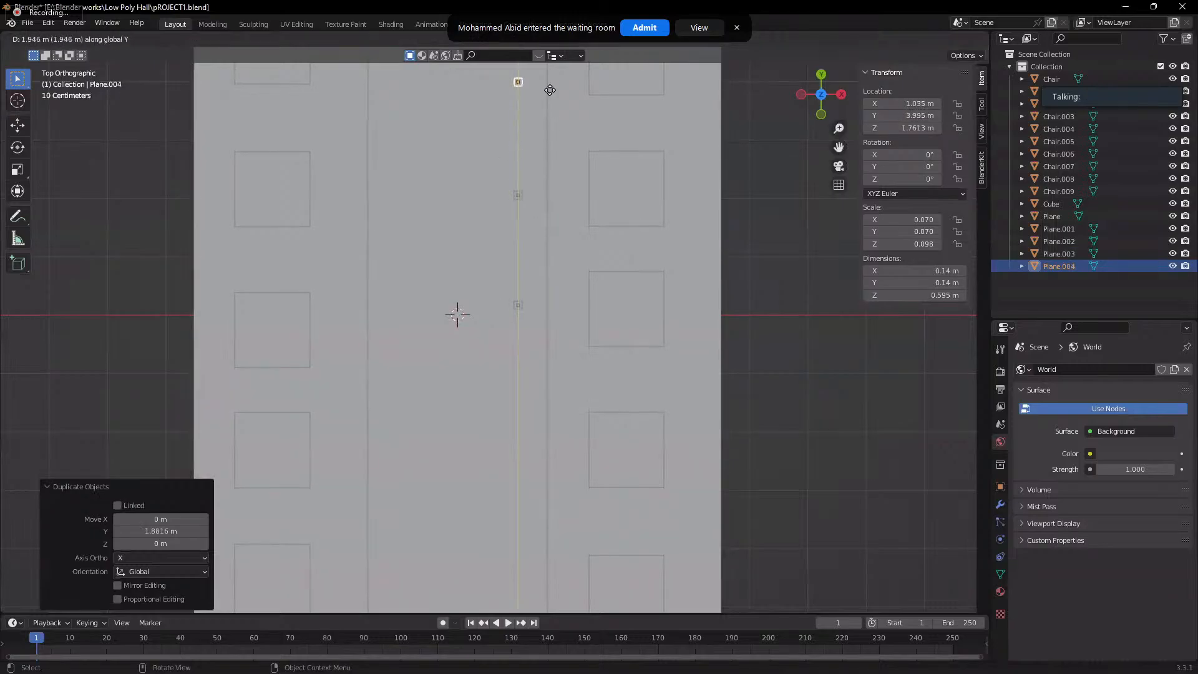
left_click(556, 90)
- Inspect the three pillars on the table in perspective and return to the top orthographic view
middle_click_drag(626, 225, 558, 530)
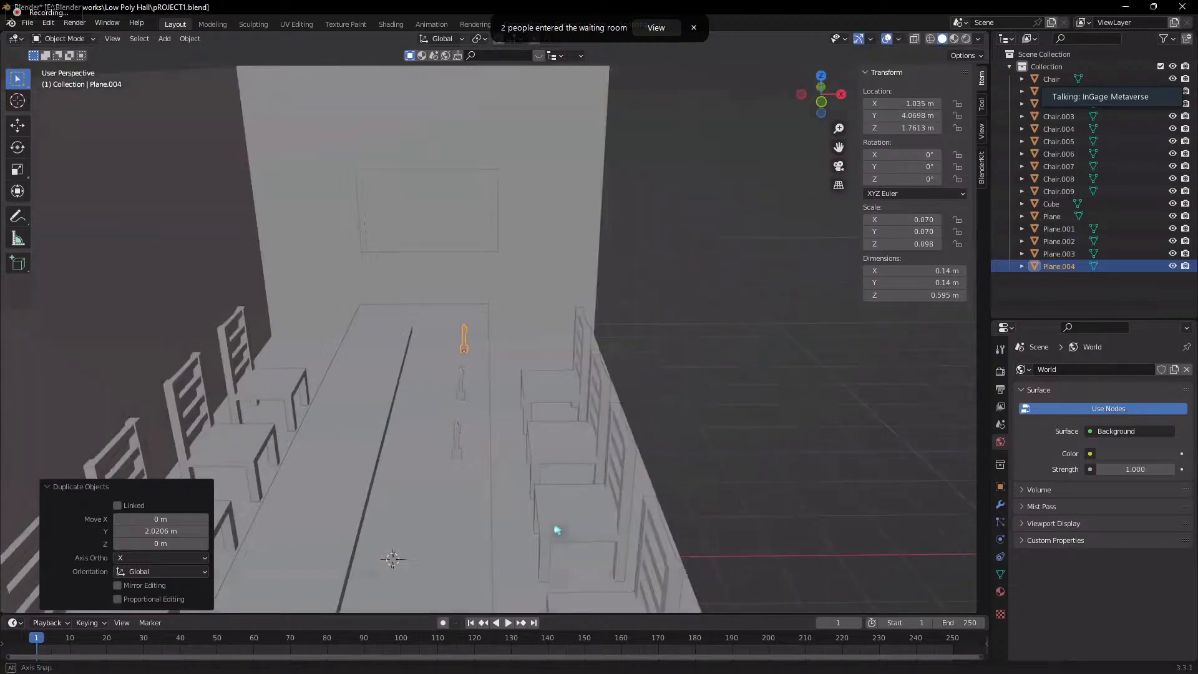
key("grave")
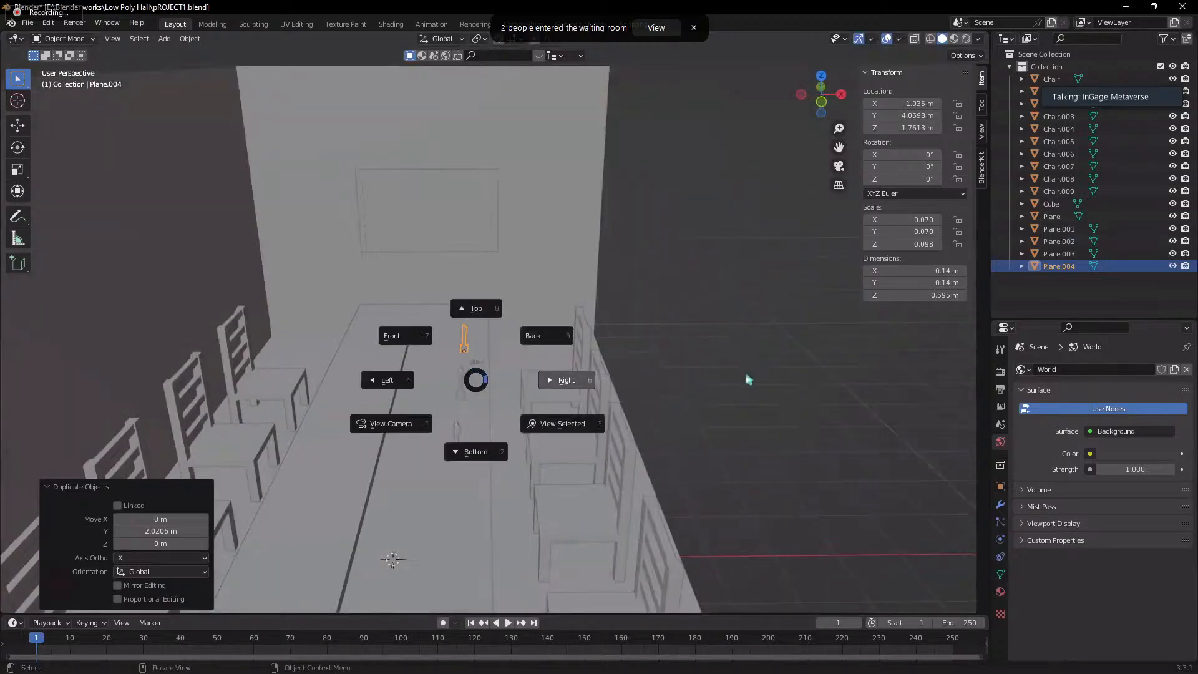
left_click(565, 382)
middle_click_drag(570, 385, 488, 405)
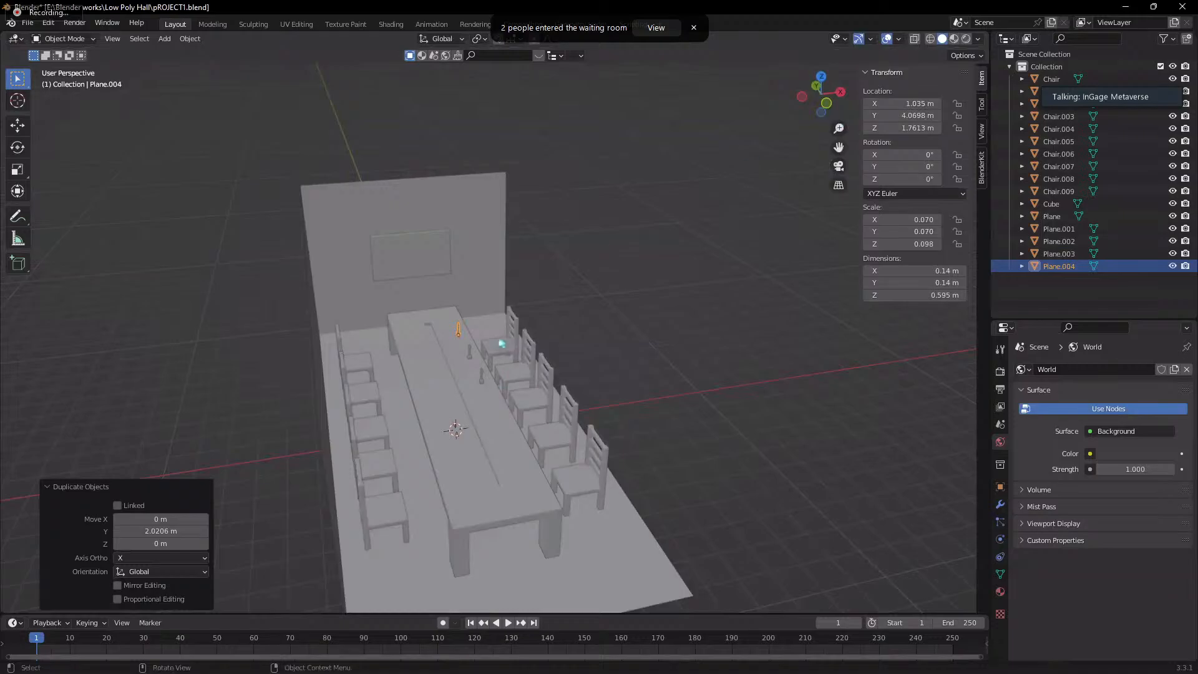
key("grave")
left_click(498, 273)
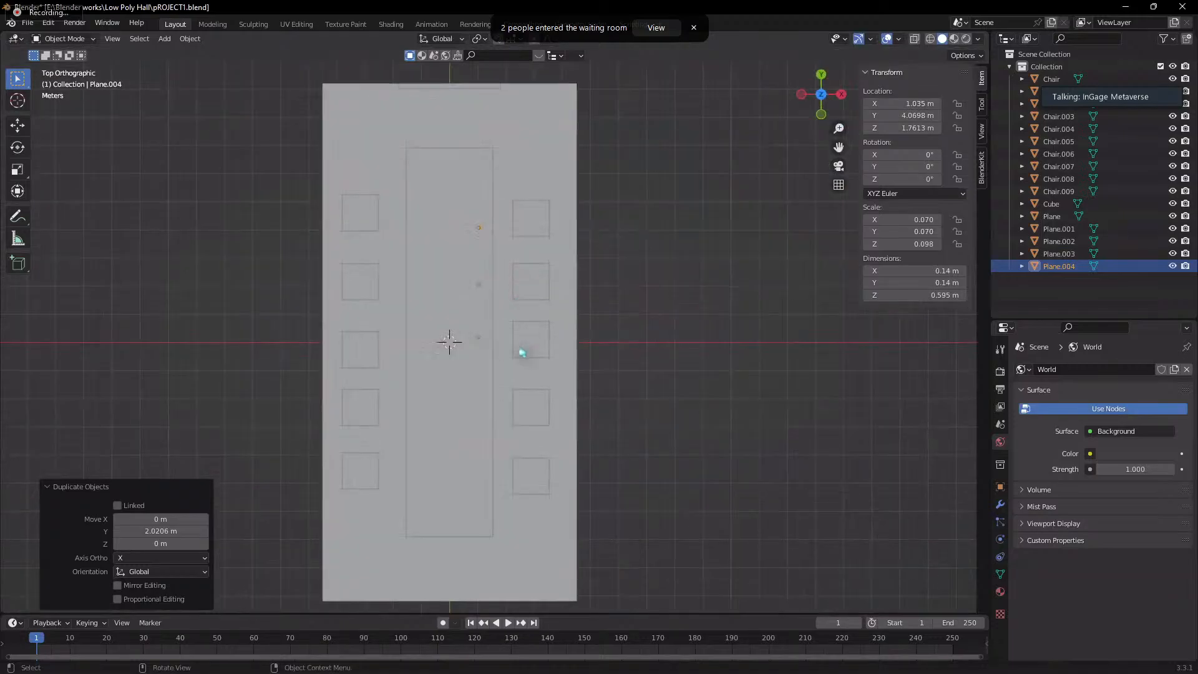
- Align the two duplicated pillars with their chairs along Y, shifting the nearer copy by about 0.14 m
scroll(539, 337, "up", 6)
scroll(540, 338, "up", 3)
middle_click_drag(538, 340, 566, 313, "shift")
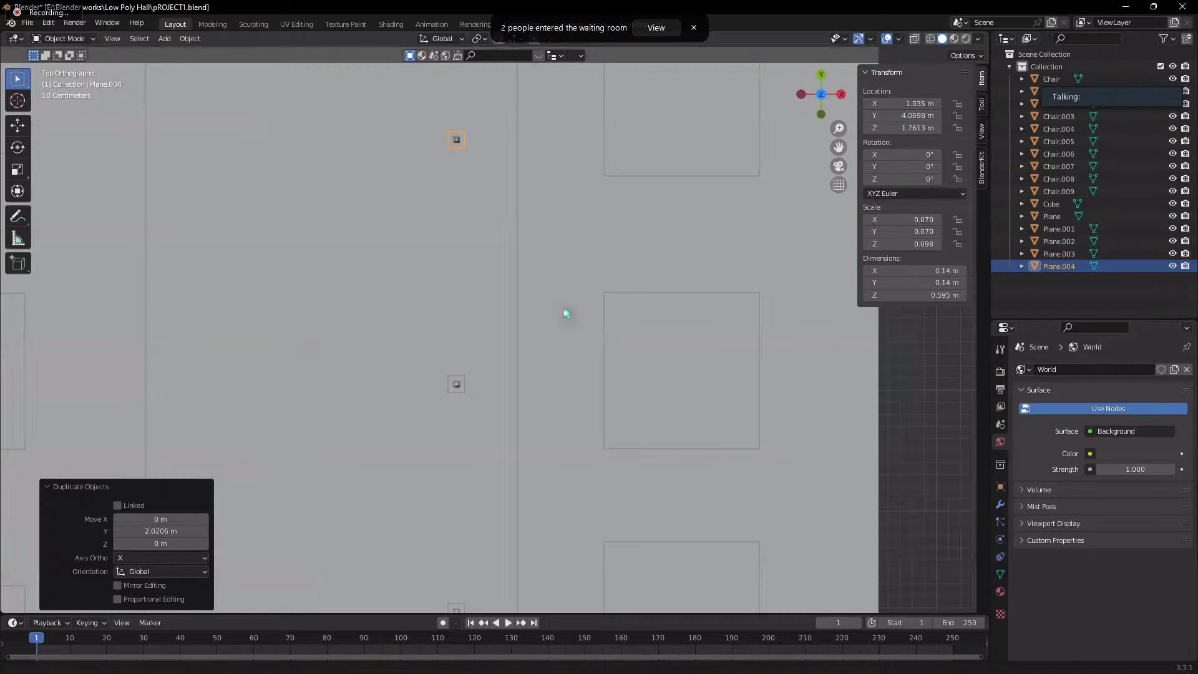
middle_click_drag(566, 313, 563, 106, "shift")
left_click(468, 303)
key("g")
key("y")
left_click(593, 374)
- Duplicate the original pillar about 2.41 m in the negative Y direction, beside the fourth chair
middle_click_drag(486, 517, 532, 243, "shift")
scroll(607, 357, "down", 3)
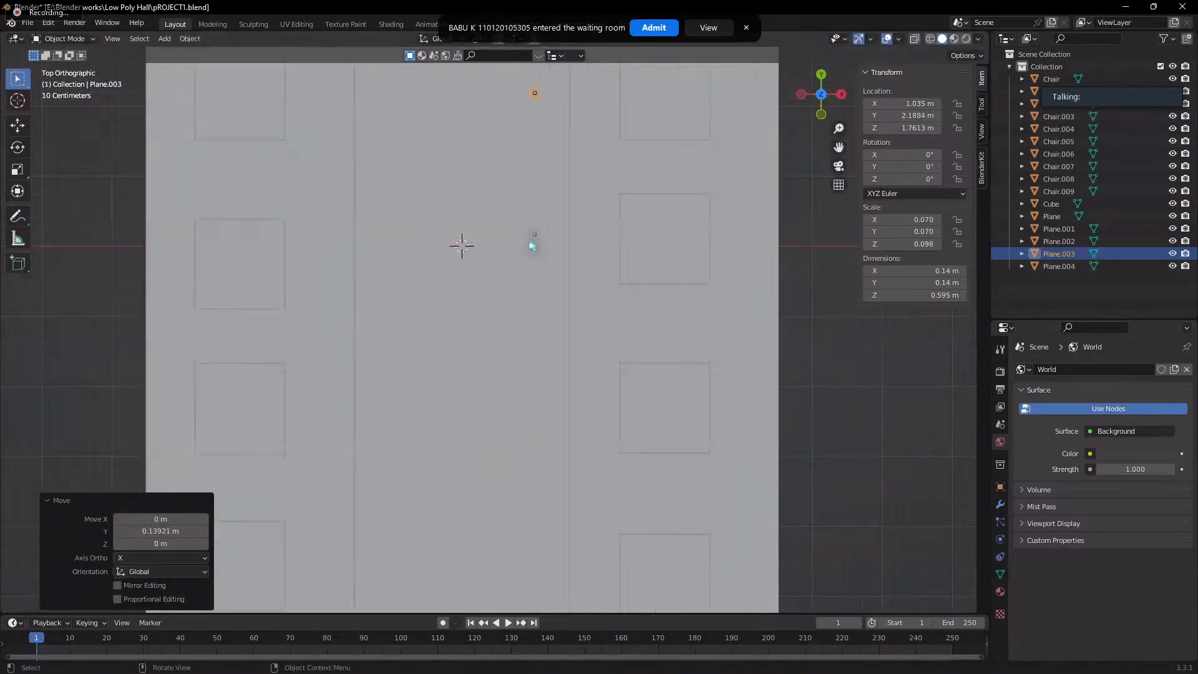
left_click(535, 236)
key("shift+d")
key("y")
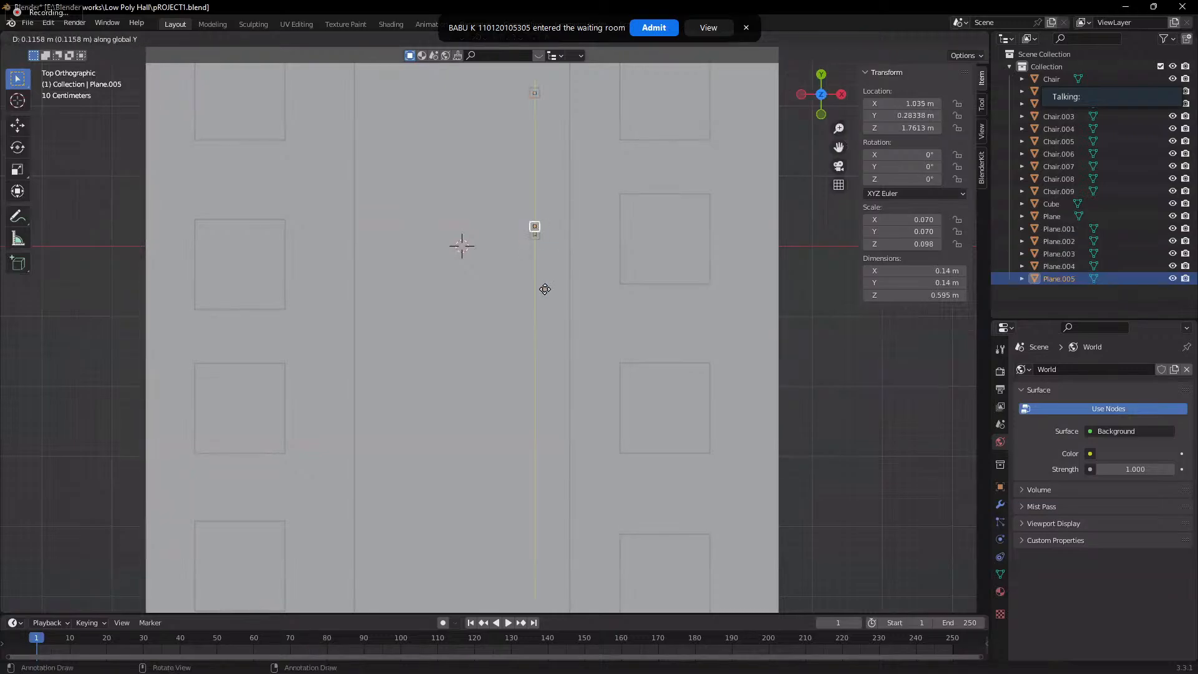
left_click(552, 412)
- Duplicate the newest pillar about 2.36 m farther in negative Y, beside the last chair
middle_click_drag(601, 435, 645, 278, "shift")
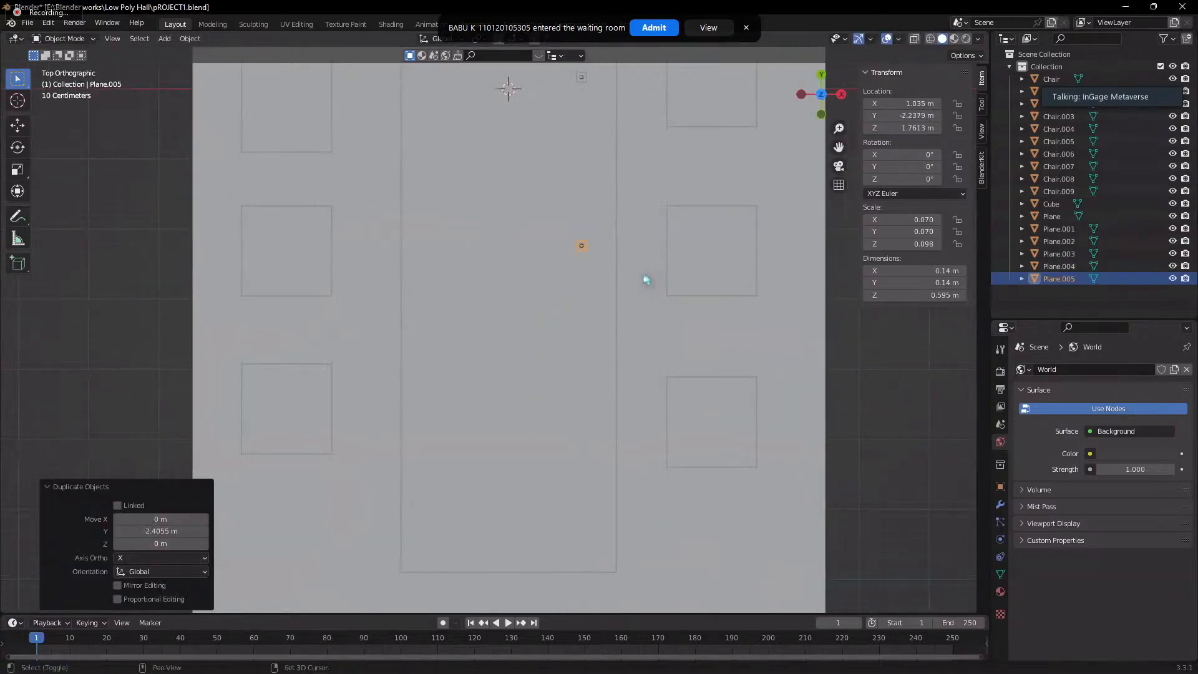
key("shift+d")
key("y")
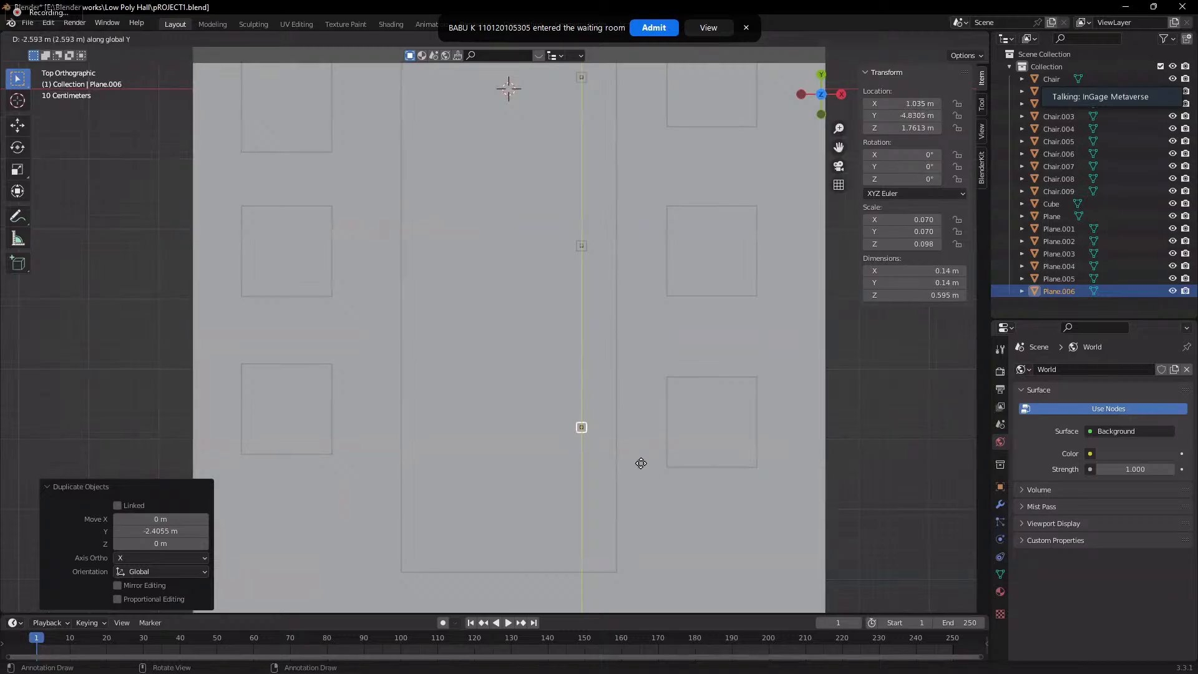
left_click(647, 459)
- Examine the full row of five pillars in perspective and from the top, with the floor selected
scroll(718, 477, "down", 5)
middle_click_drag(794, 491, 584, 379)
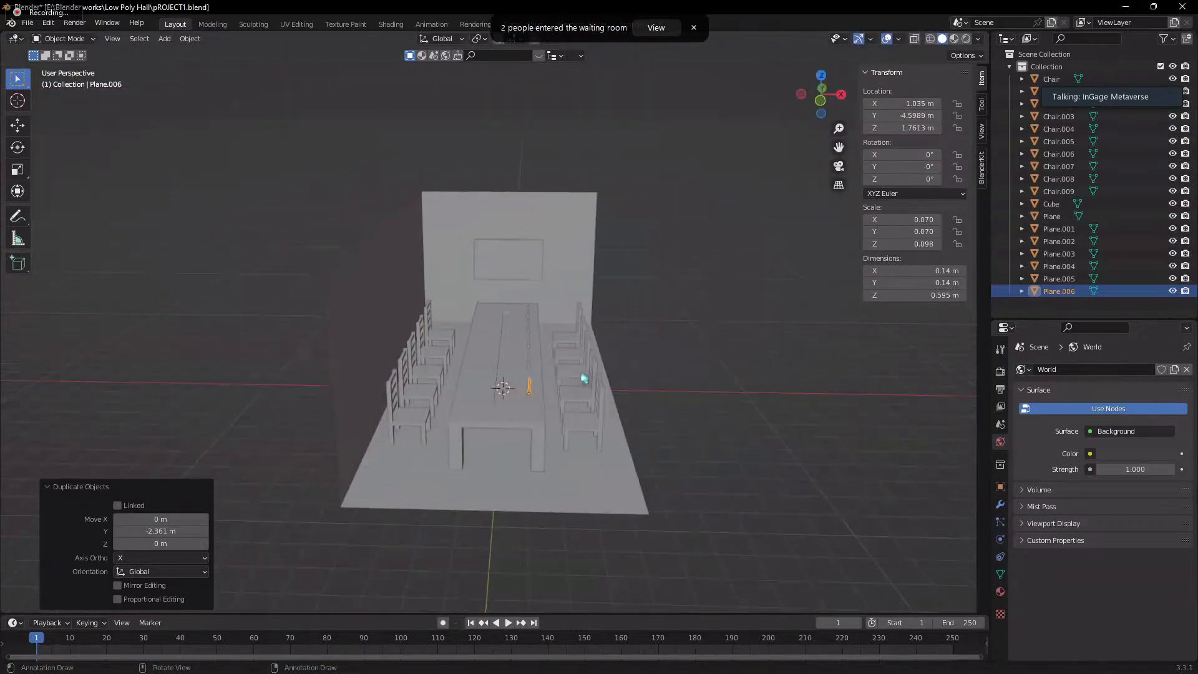
key("grave")
left_click(583, 284)
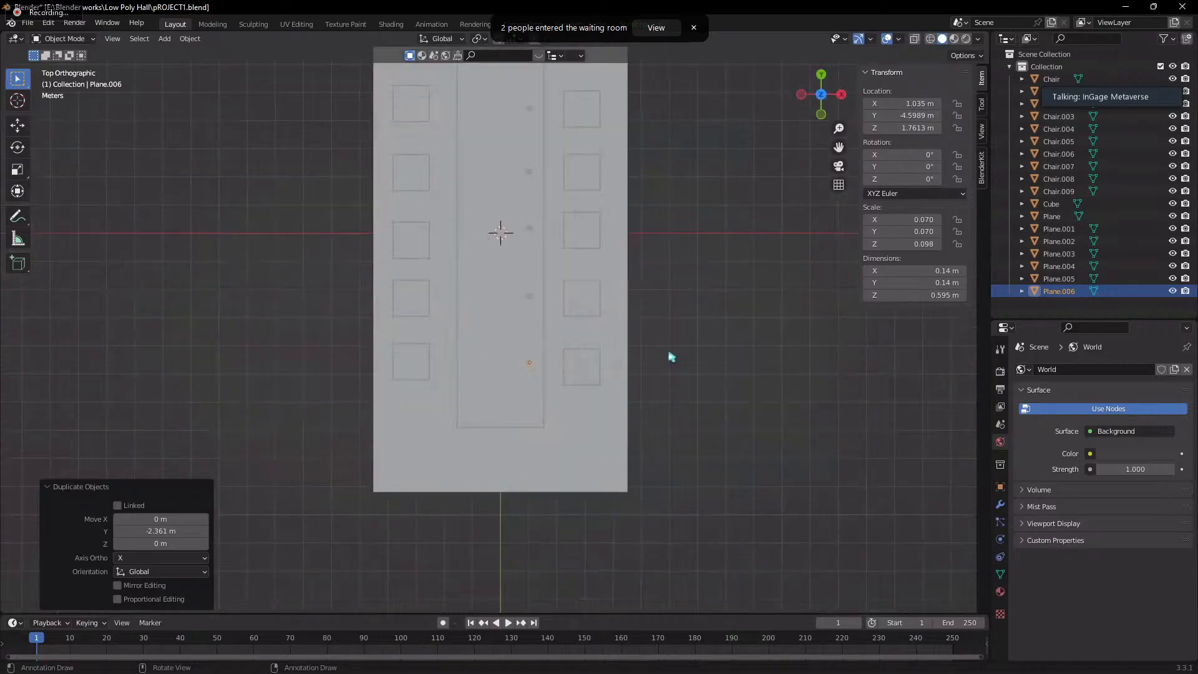
left_click(627, 360)
left_click(627, 360)
scroll(628, 359, "down", 1)
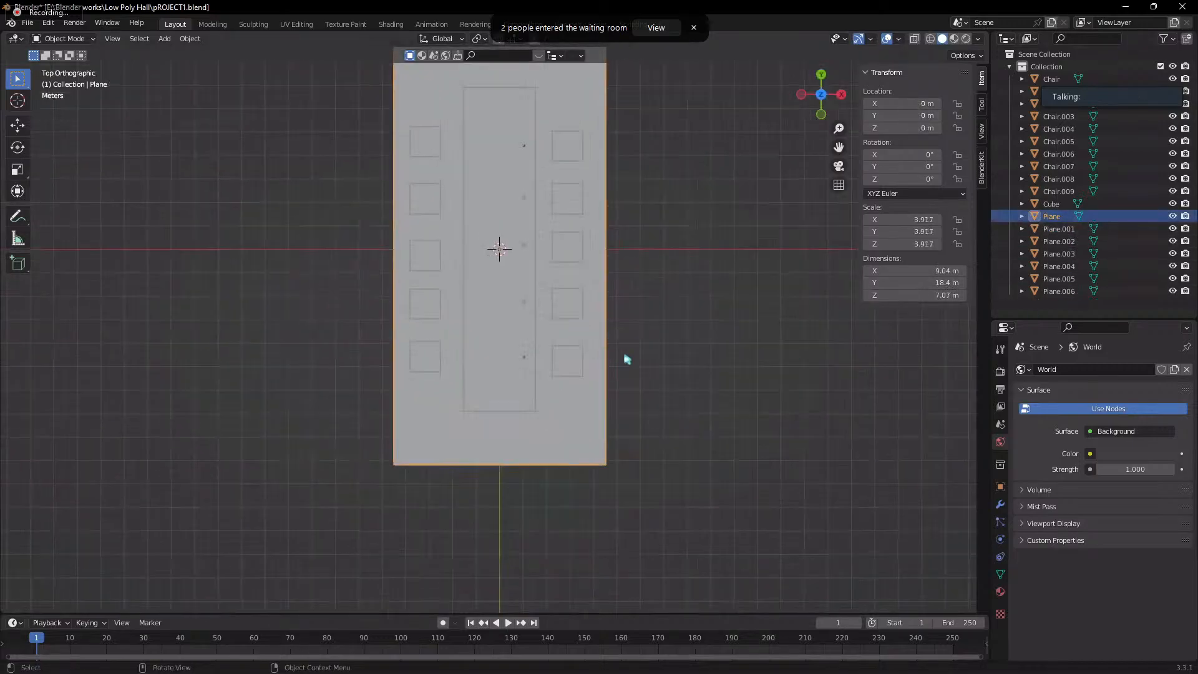
scroll(712, 356, "down", 1)
scroll(706, 362, "up", 1)
middle_click_drag(707, 361, 667, 428, "shift")
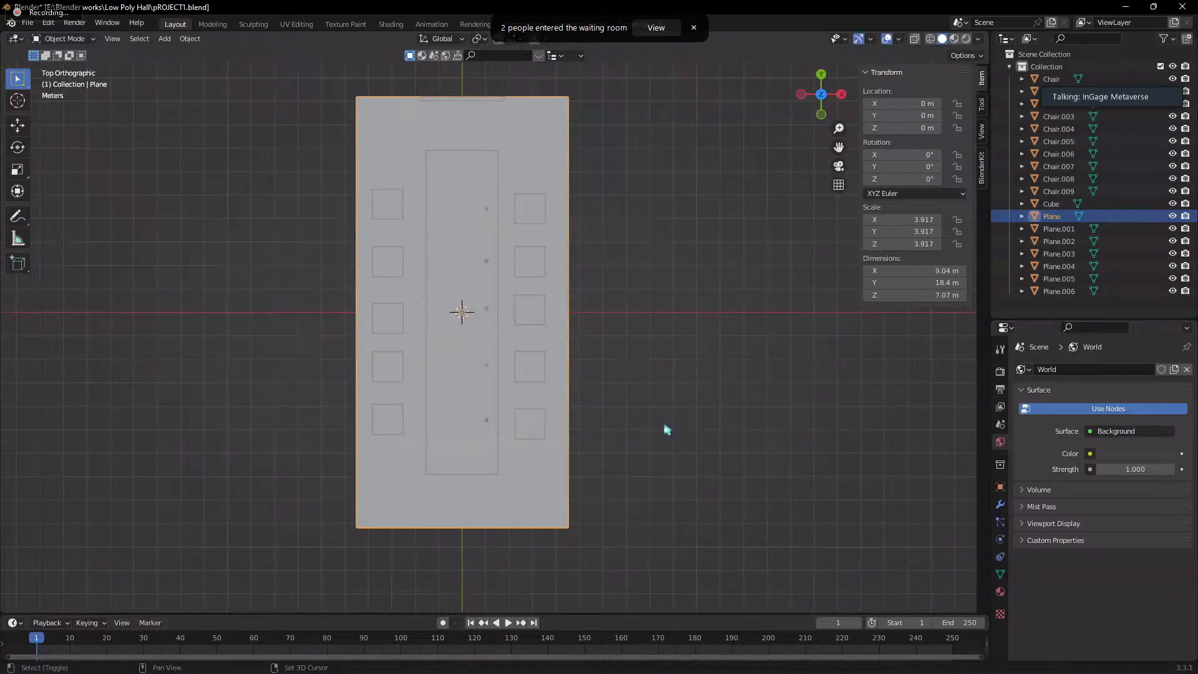
- Identify the pillars and wall screen by highlighting Plane.001 through Plane.006 in the Outliner, and clear the selection
left_click(1064, 242)
left_click(1061, 266)
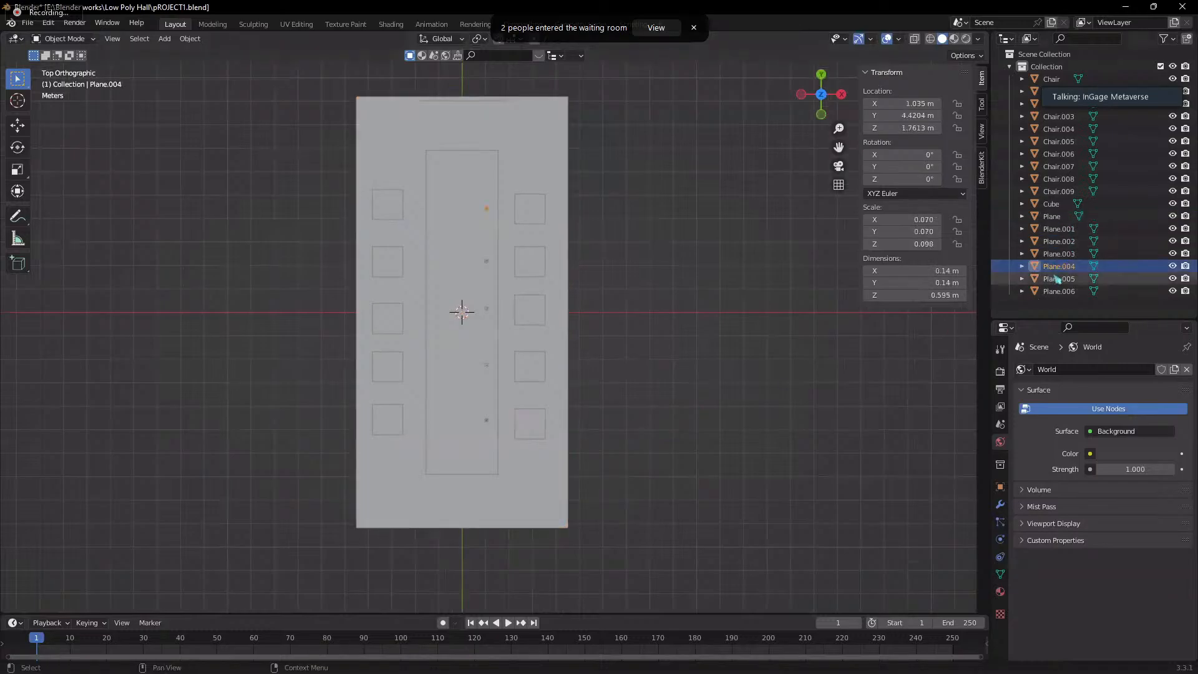
left_click(1055, 279)
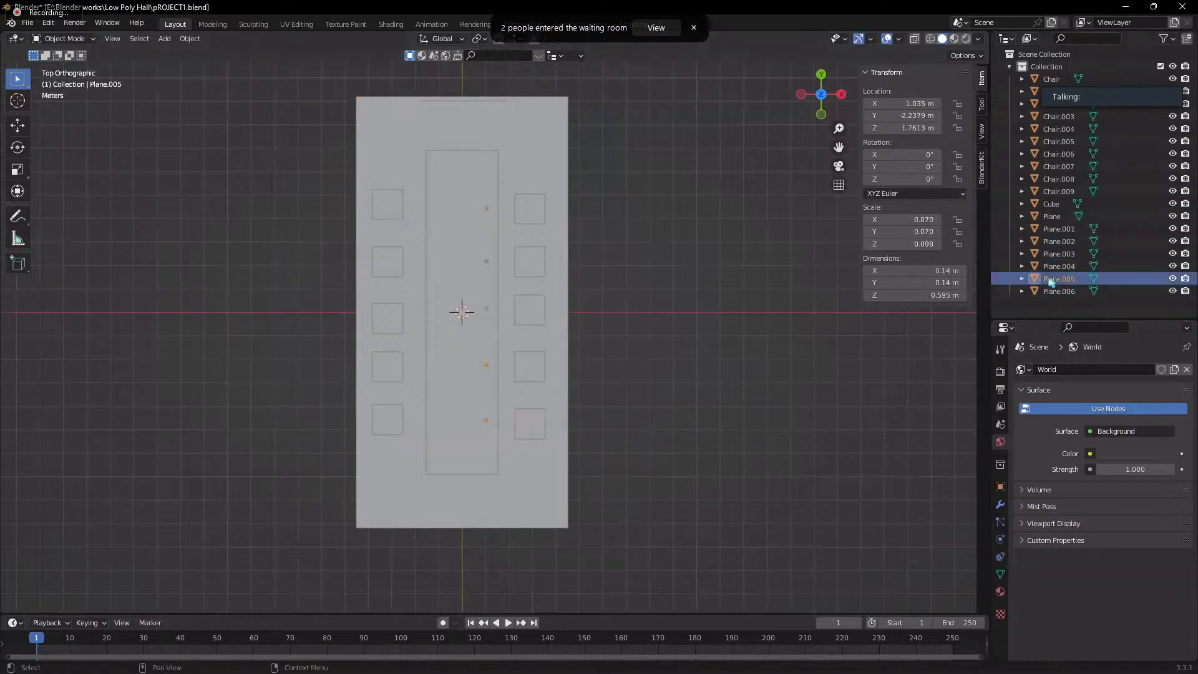
left_click(1058, 266)
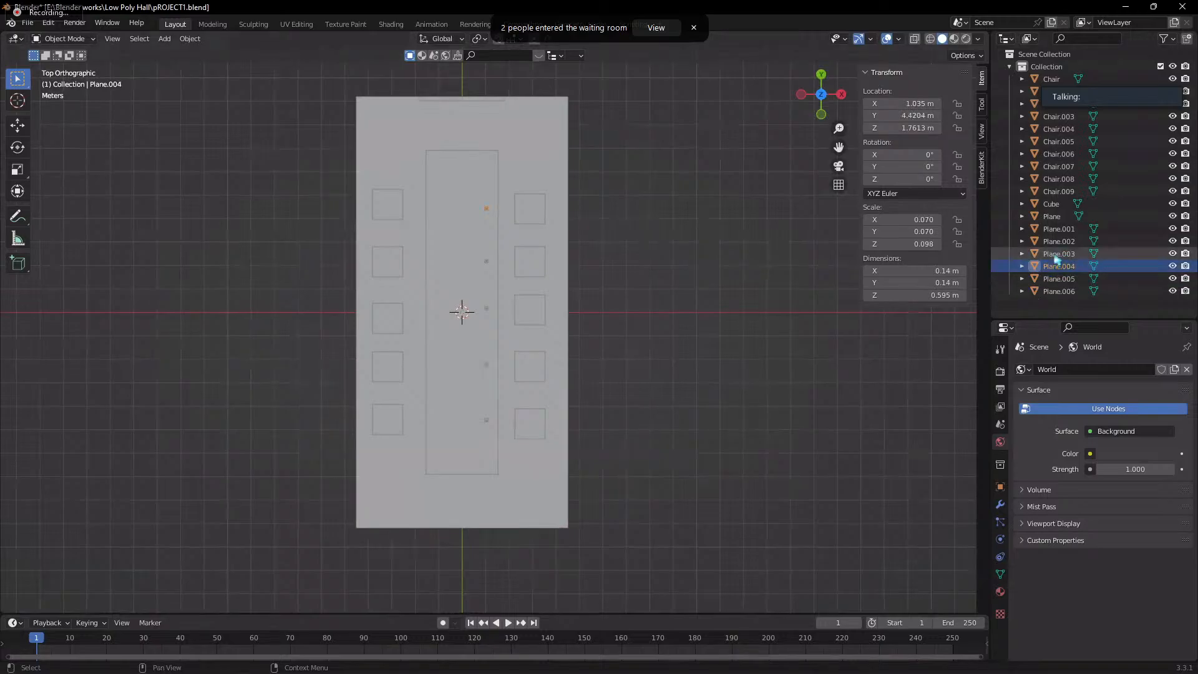
left_click(1059, 229)
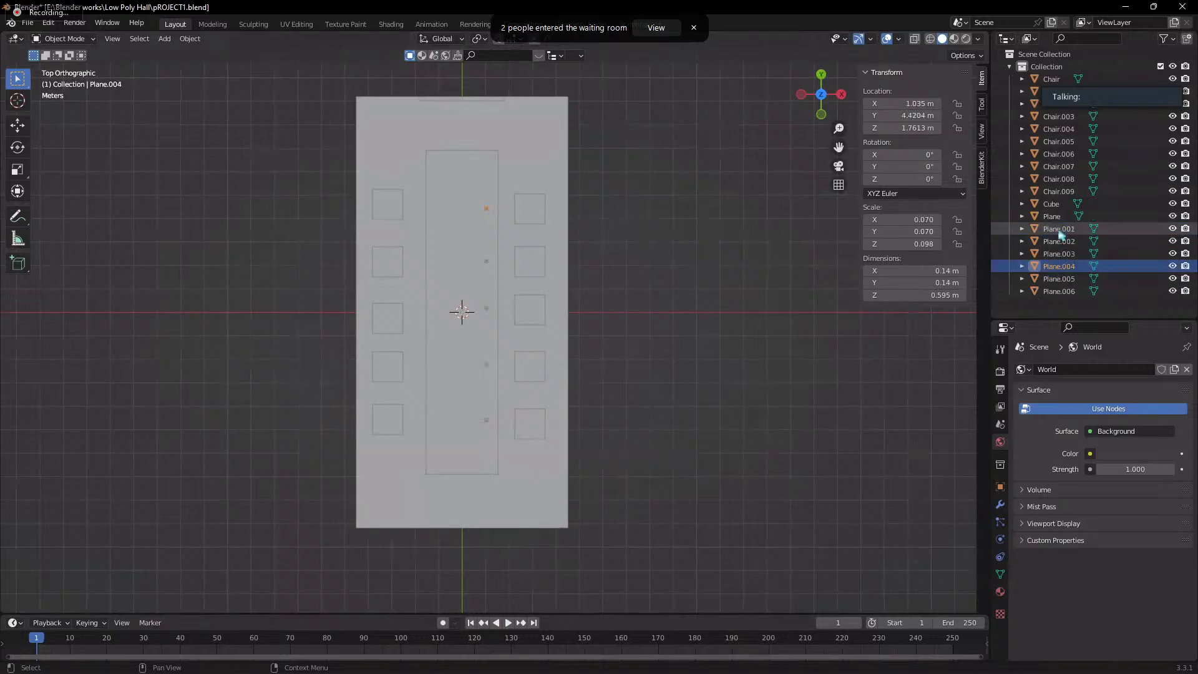
left_click(1070, 297, "shift")
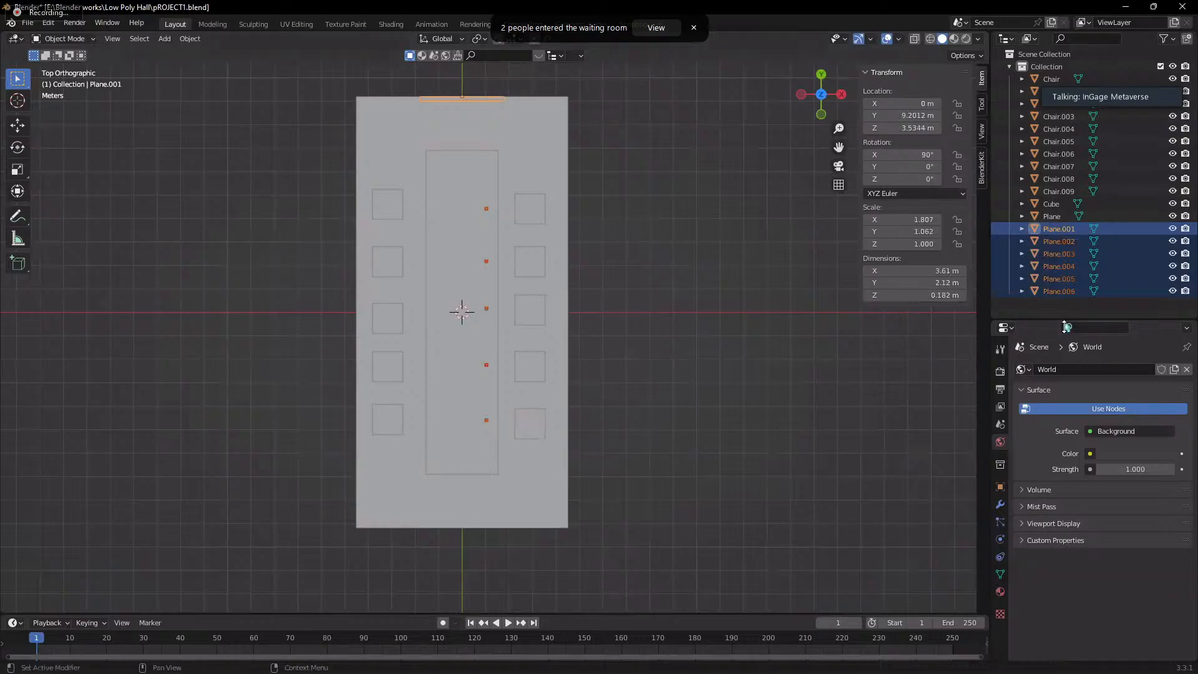
left_click(697, 307)
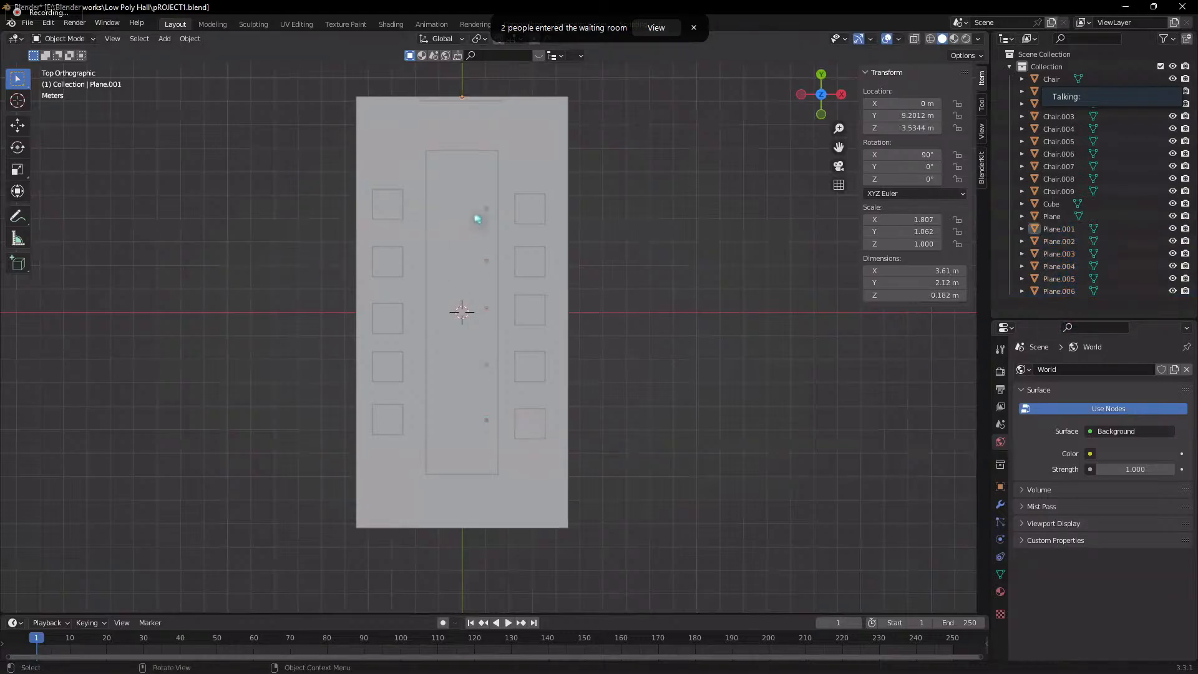
- Check which objects are the table and pillars by selecting them in the viewport, and clear the selection
left_click(494, 275)
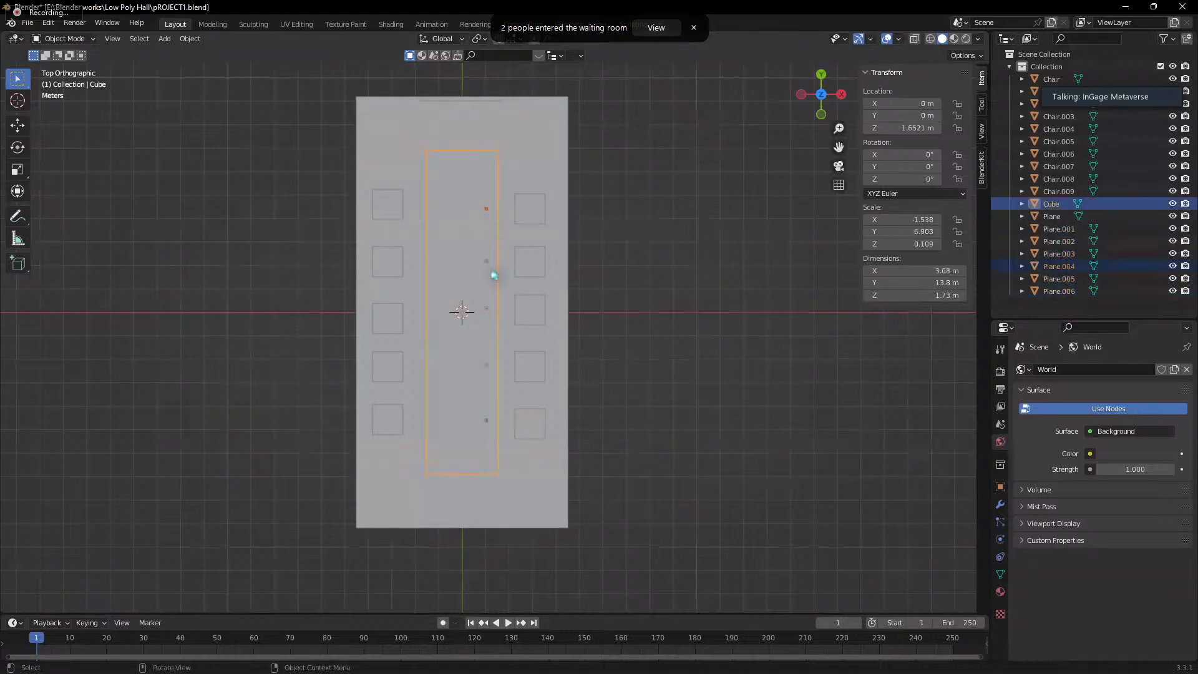
left_click(449, 170)
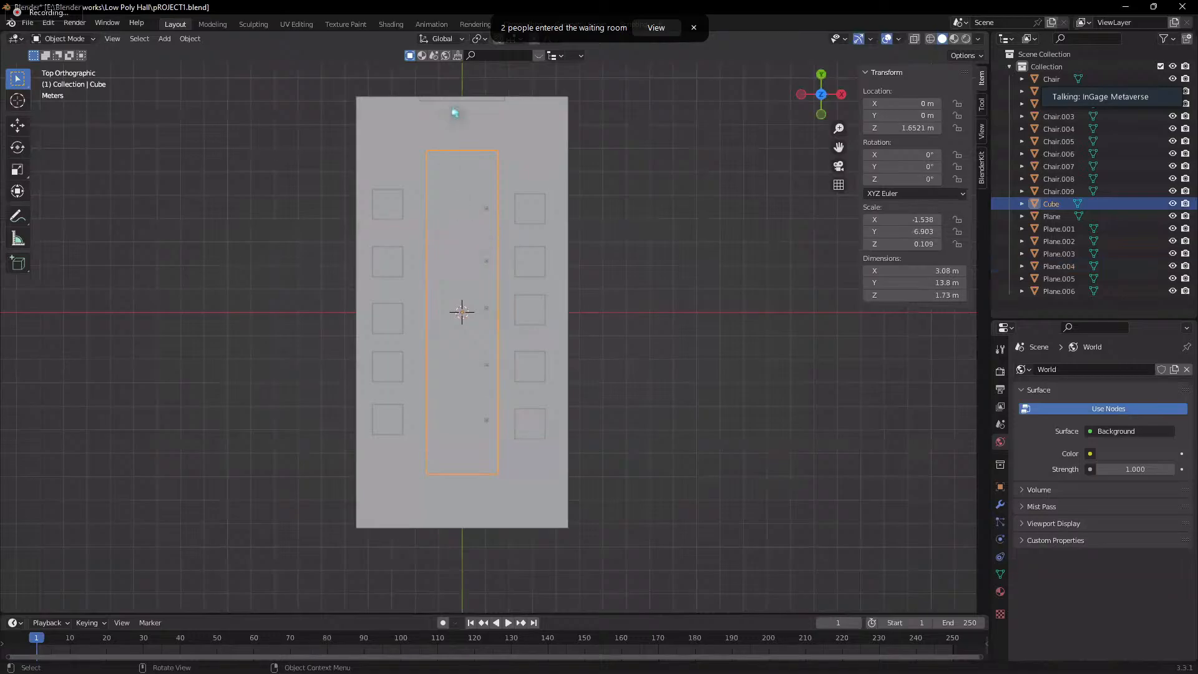
left_click(492, 214)
left_click(489, 315)
left_click(696, 460)
left_click_drag(1054, 319, 1055, 342)
left_click(1048, 216)
left_click(1055, 235)
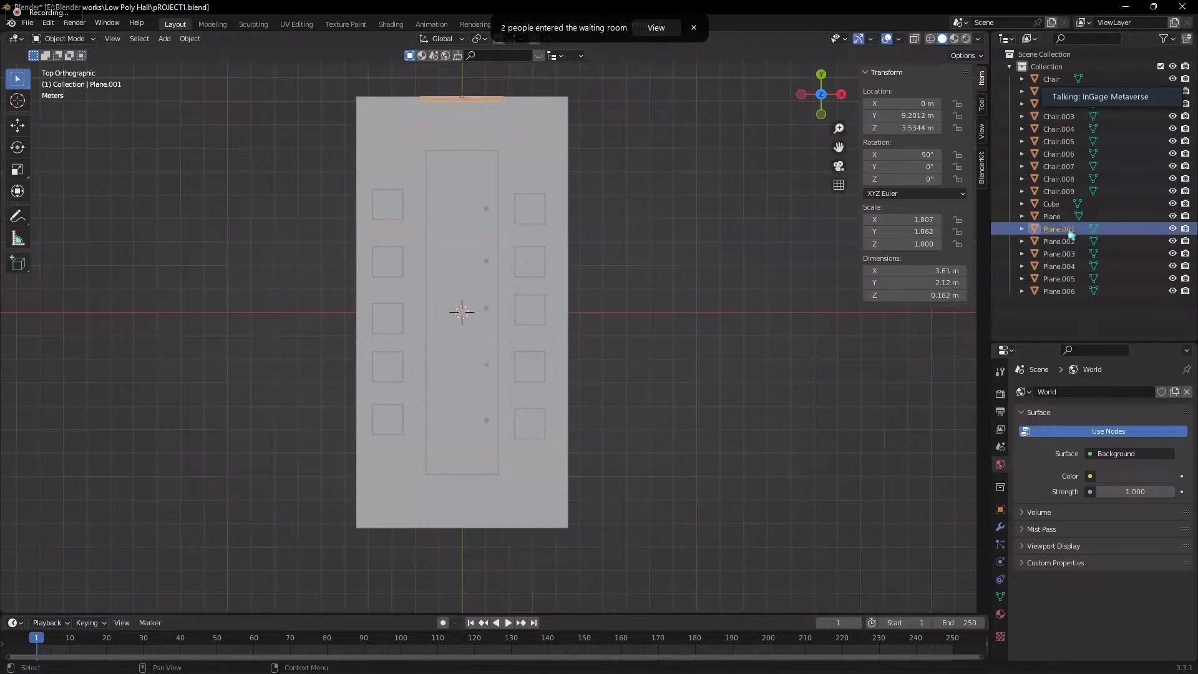
double_click(1059, 229)
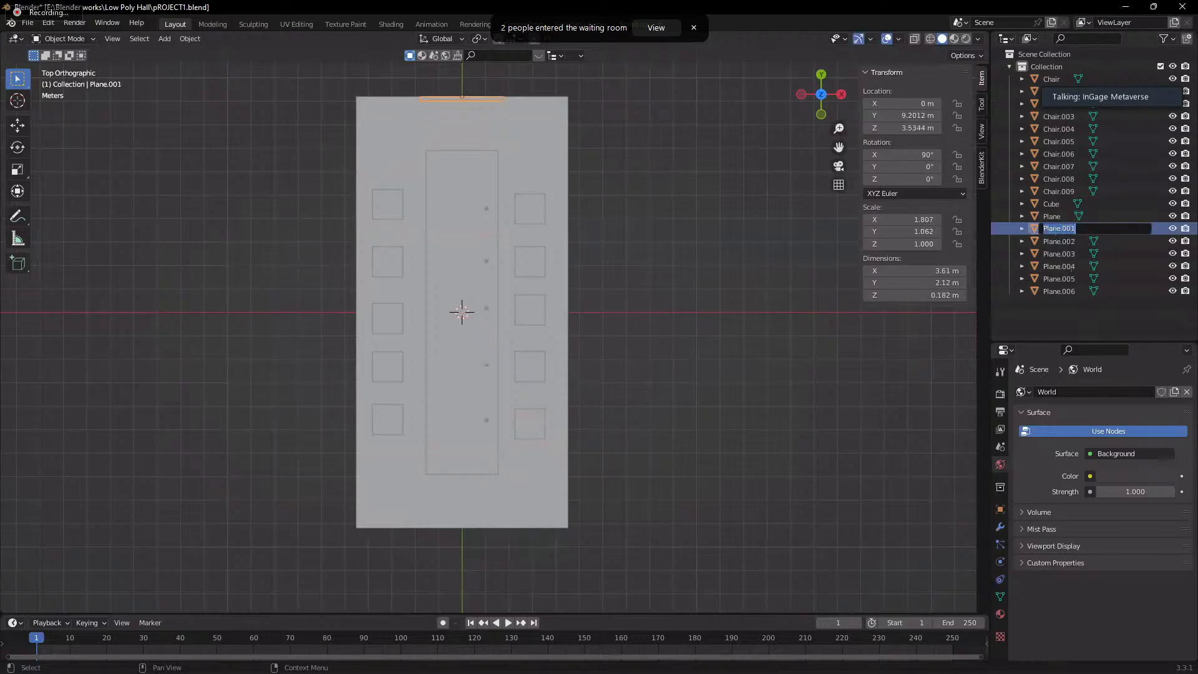
key("Return")
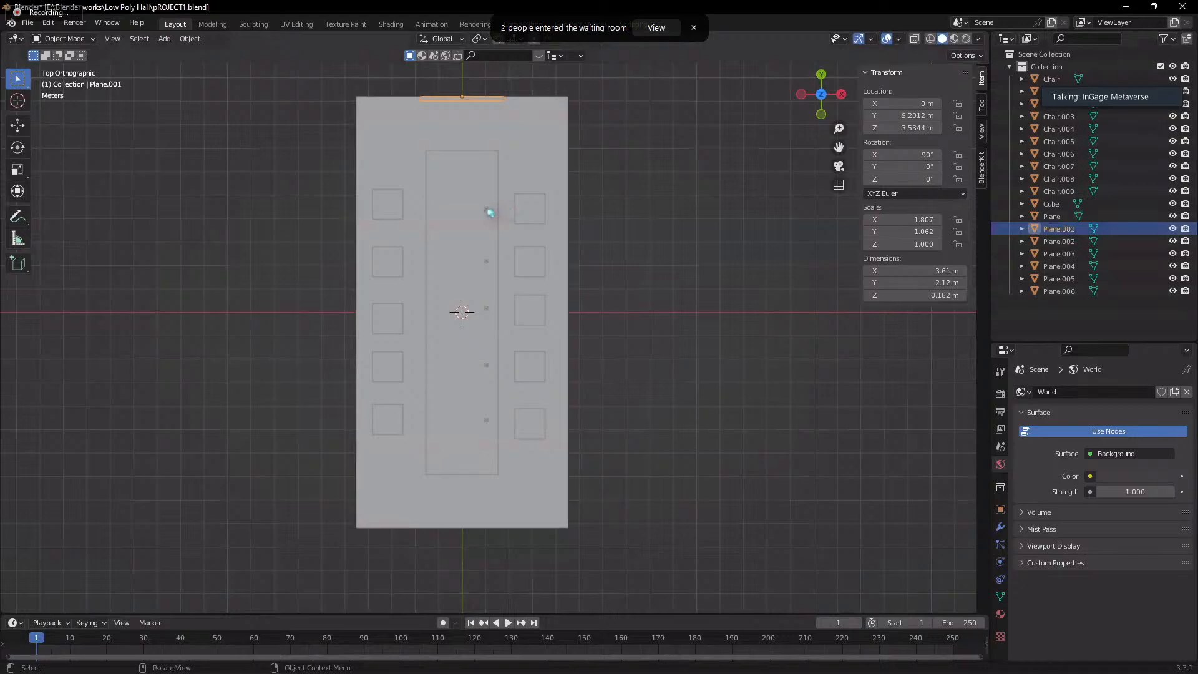
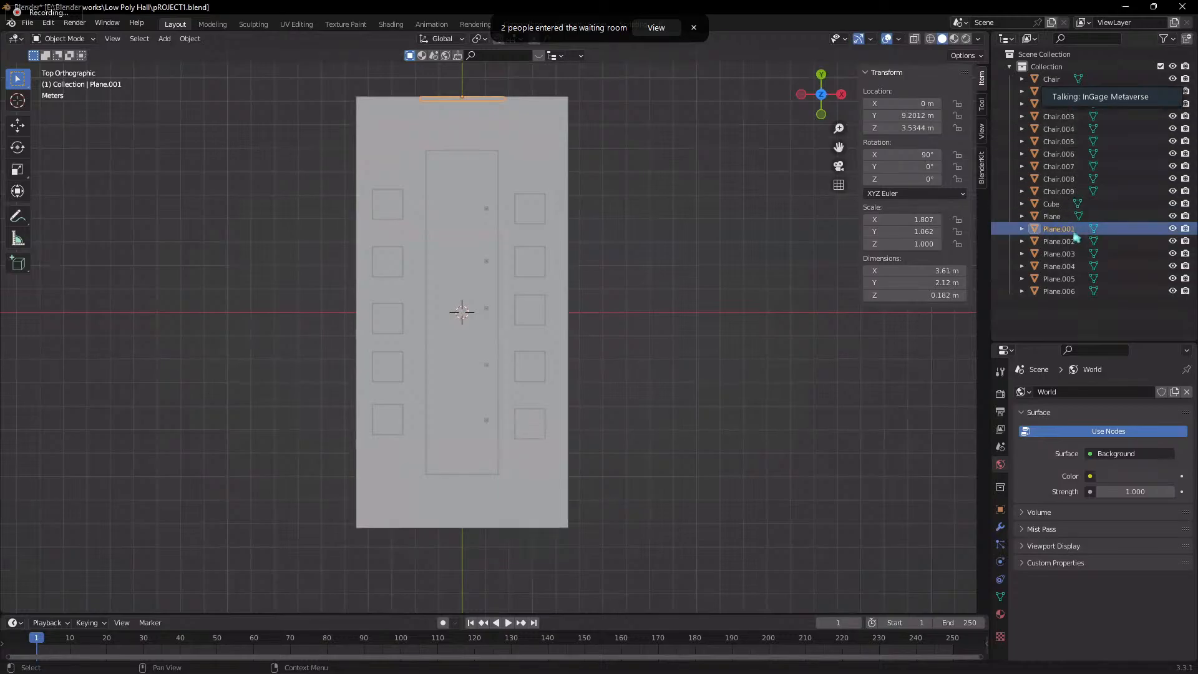
- Try duplicating Plane.001 through Plane.006 about 1.46 m in negative X, and undo the duplication
left_click(1066, 291, "shift")
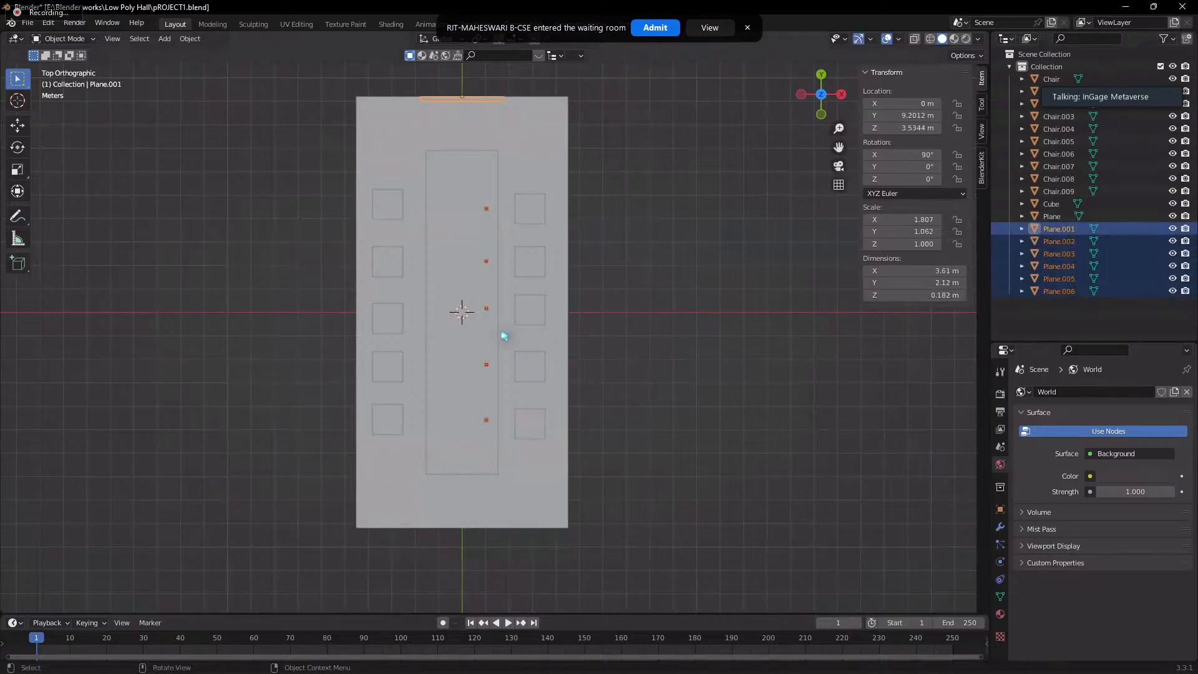
key("shift+d")
key("x")
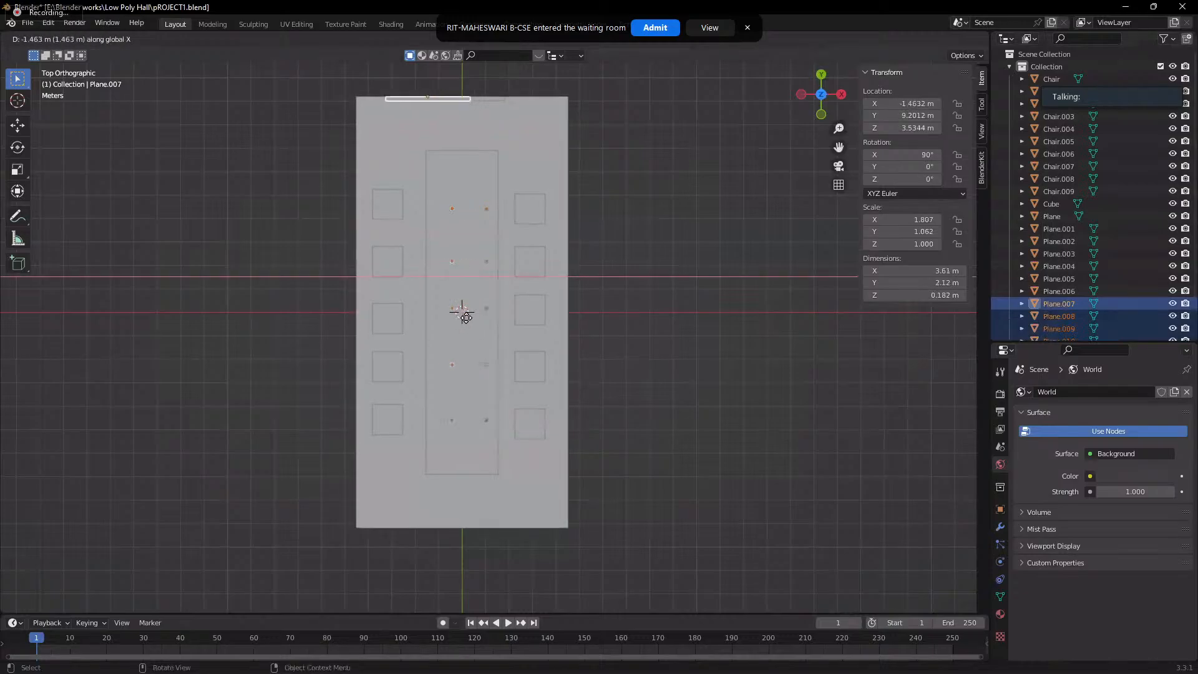
key("Return")
key("ctrl+z")
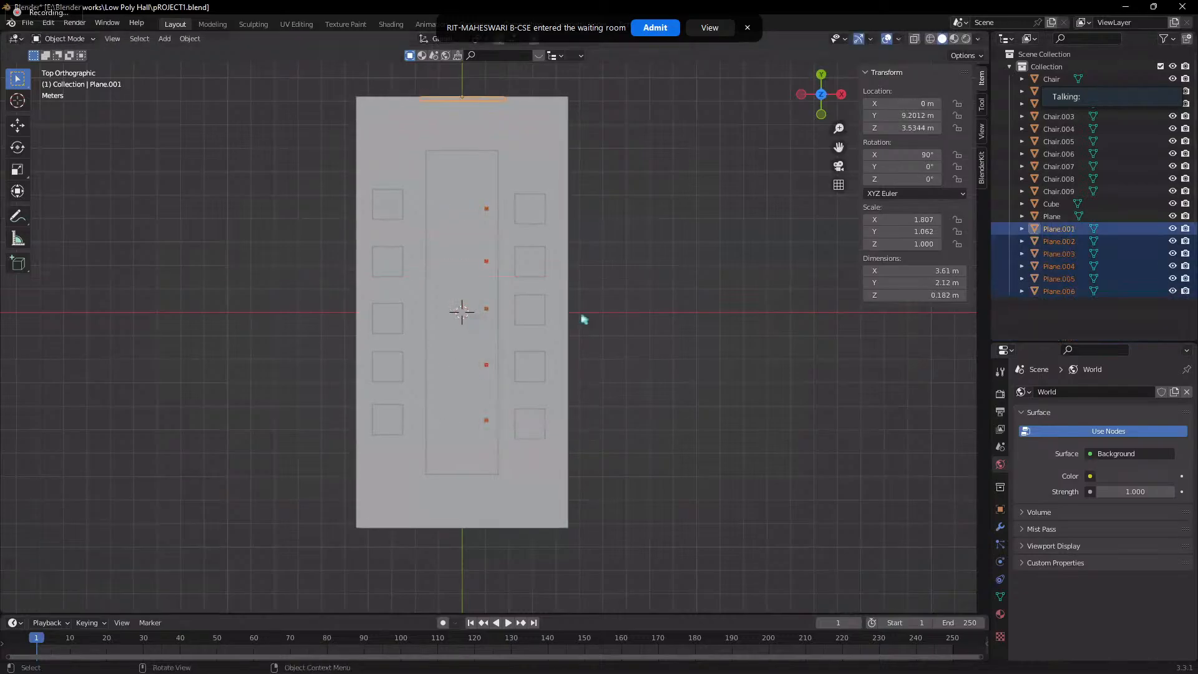
- Duplicate only the five pillars, Plane.002 through Plane.006, about 1.78 m in negative X toward the opposite row of chairs
left_click(1063, 241)
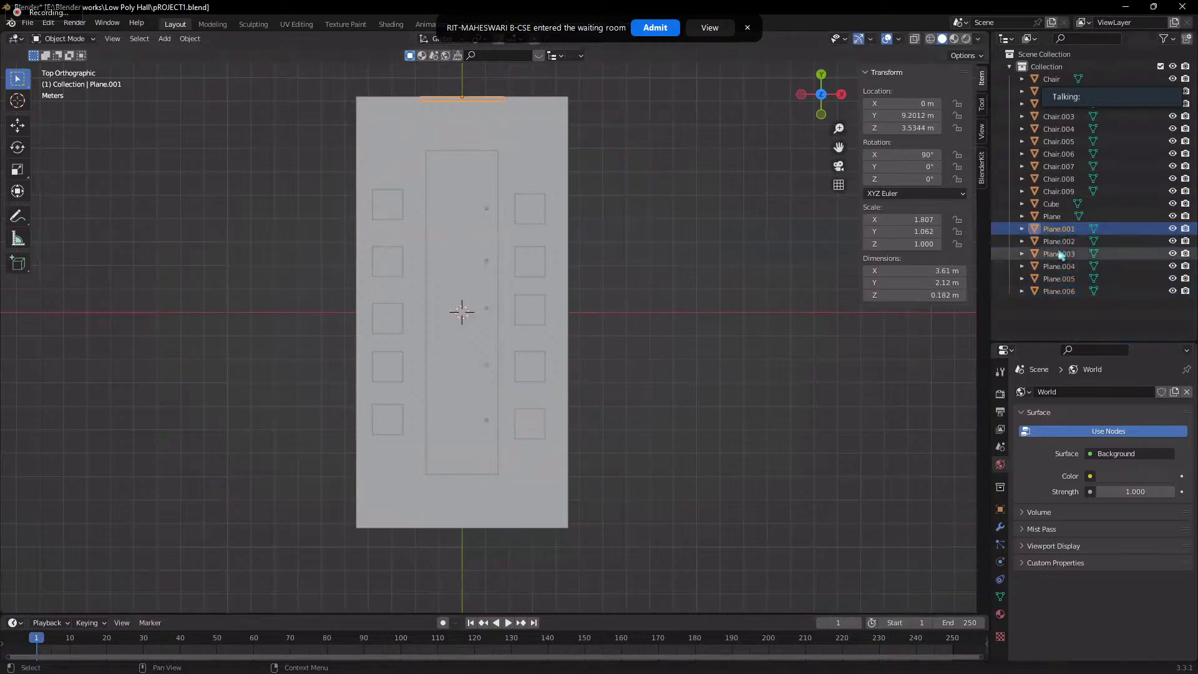
left_click(1059, 291, "shift")
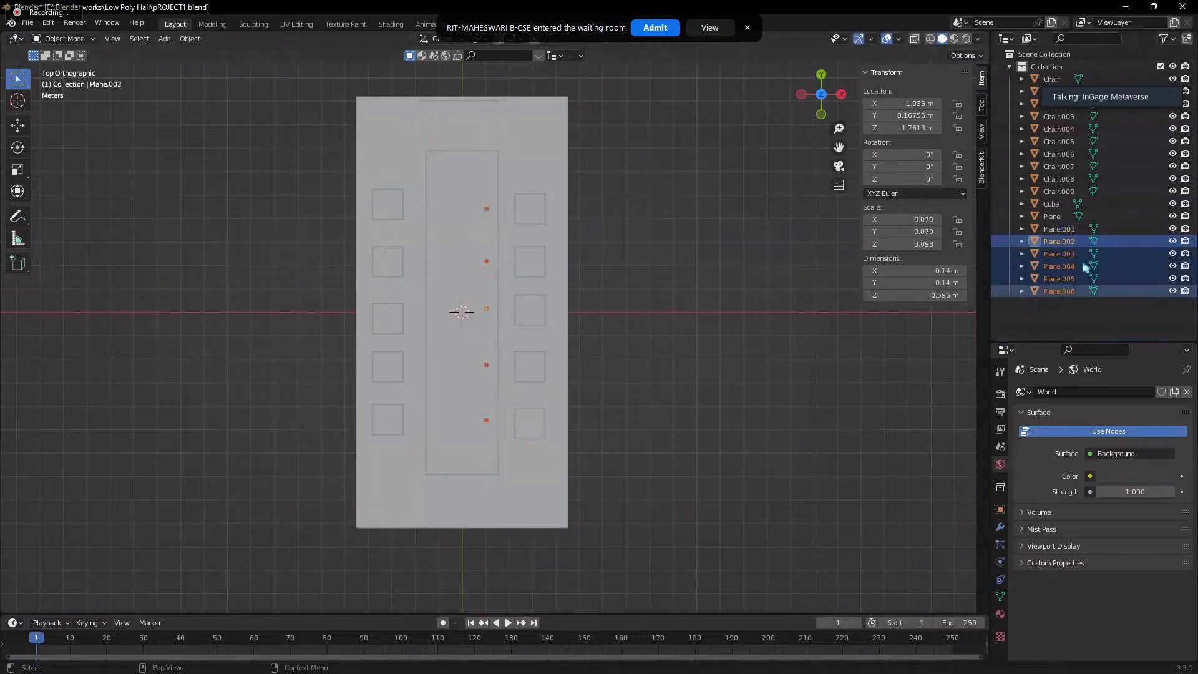
key("shift+d")
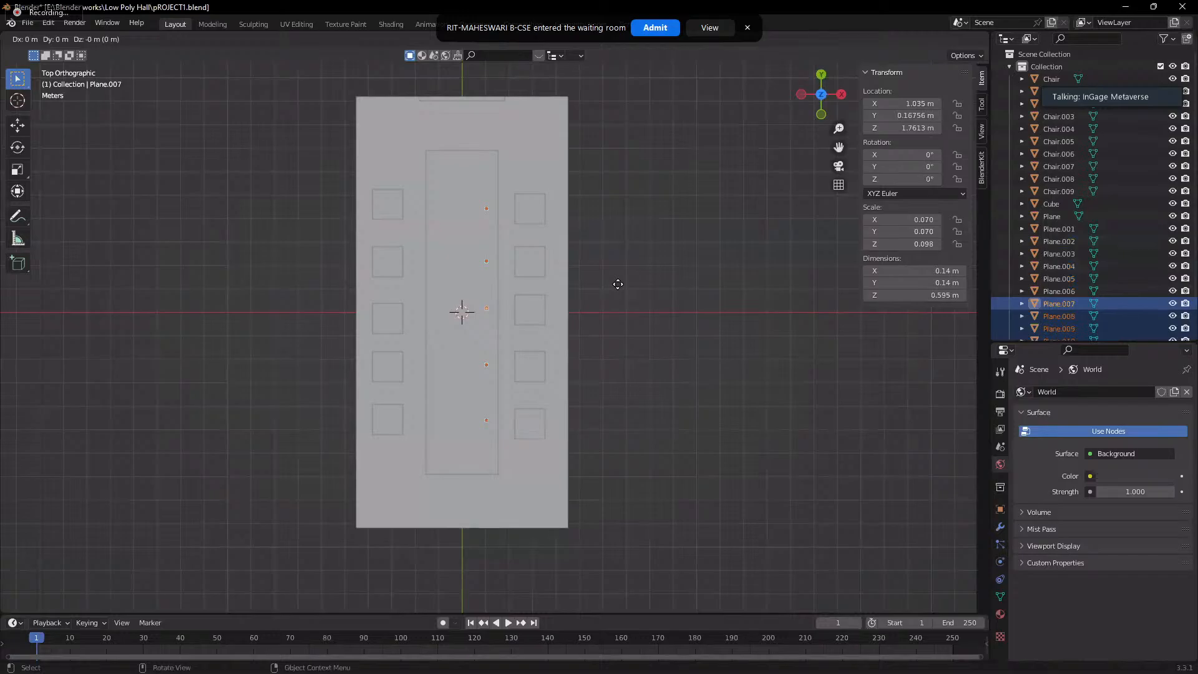
key("x")
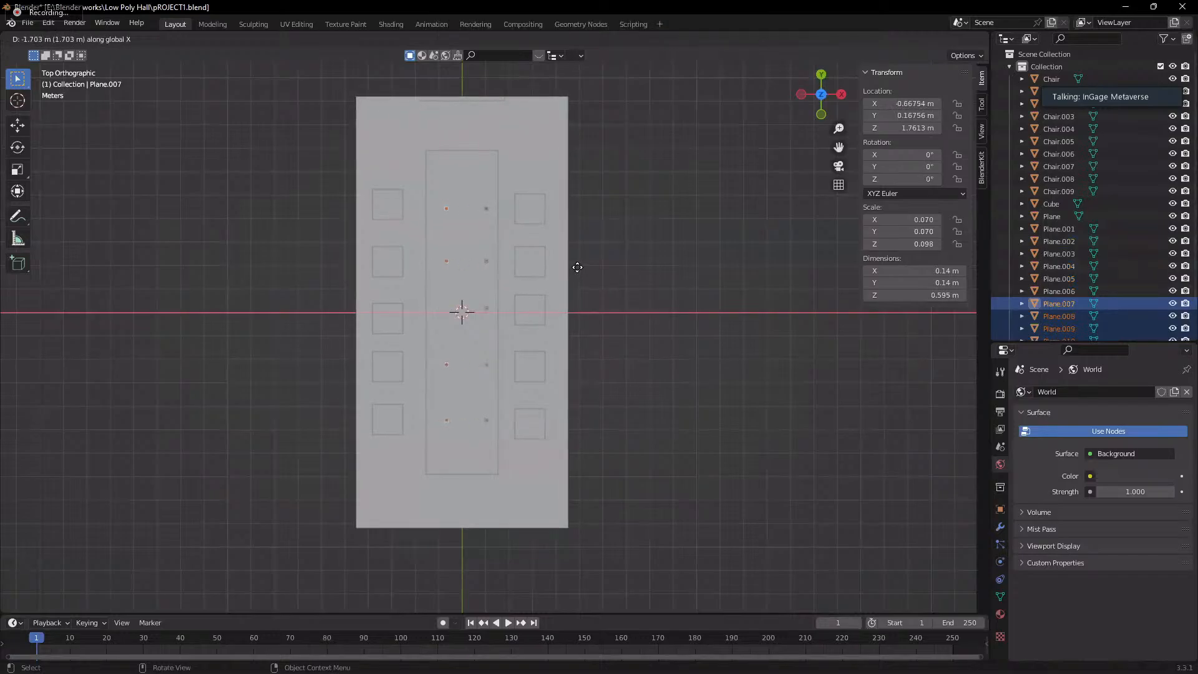
left_click(576, 271)
key("KP_5")
middle_click_drag(752, 442, 540, 377)
scroll(498, 455, "up", 3)
scroll(540, 377, "up", 6)
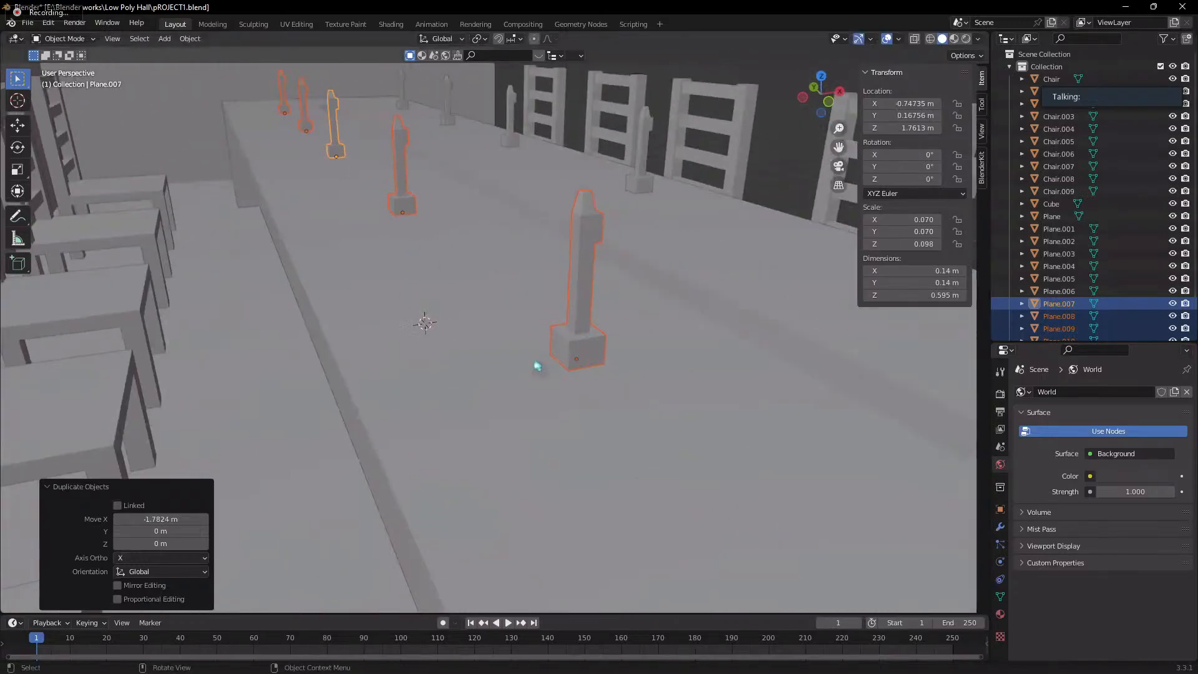
middle_click_drag(640, 334, 582, 287)
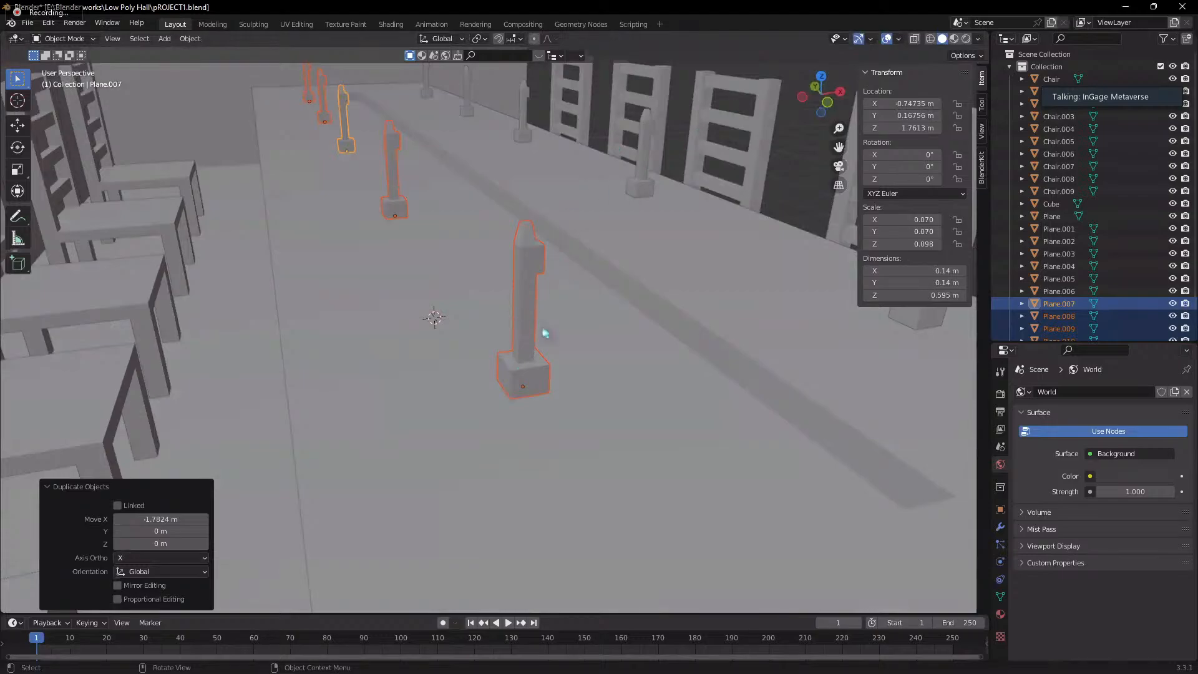
scroll(545, 334, "down", 5)
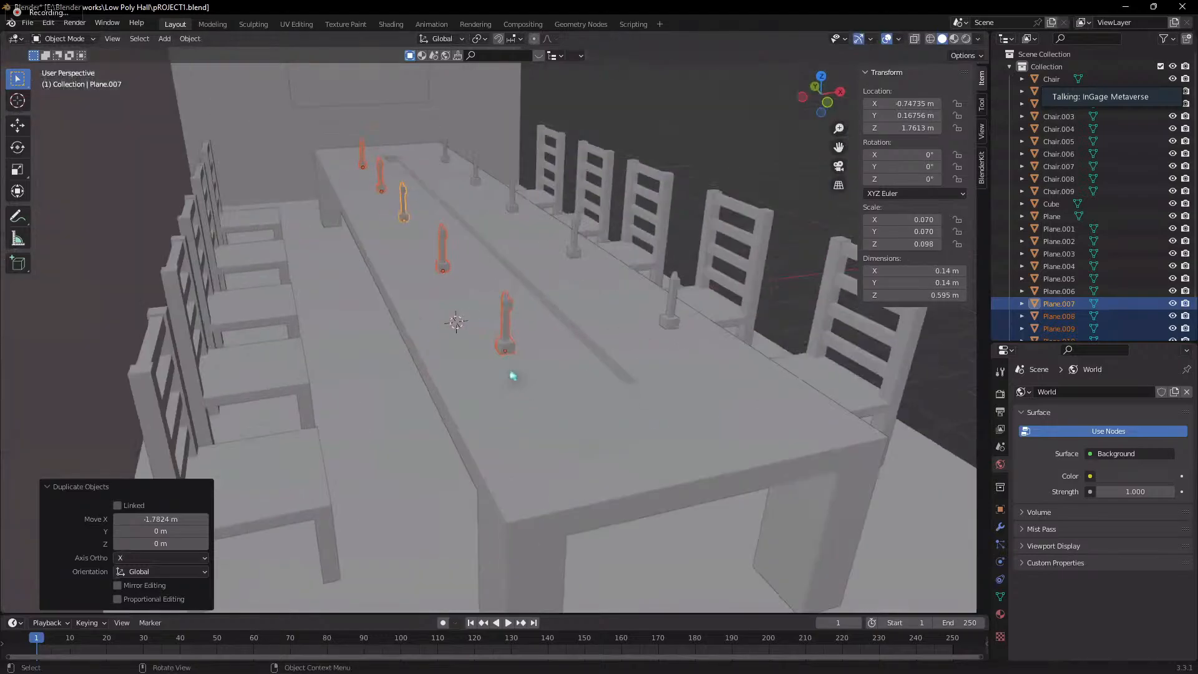
- Try rotating the five copied pillars about the global Z axis, first freely and again by 90°, cancelling both rotations
key("r")
key("z")
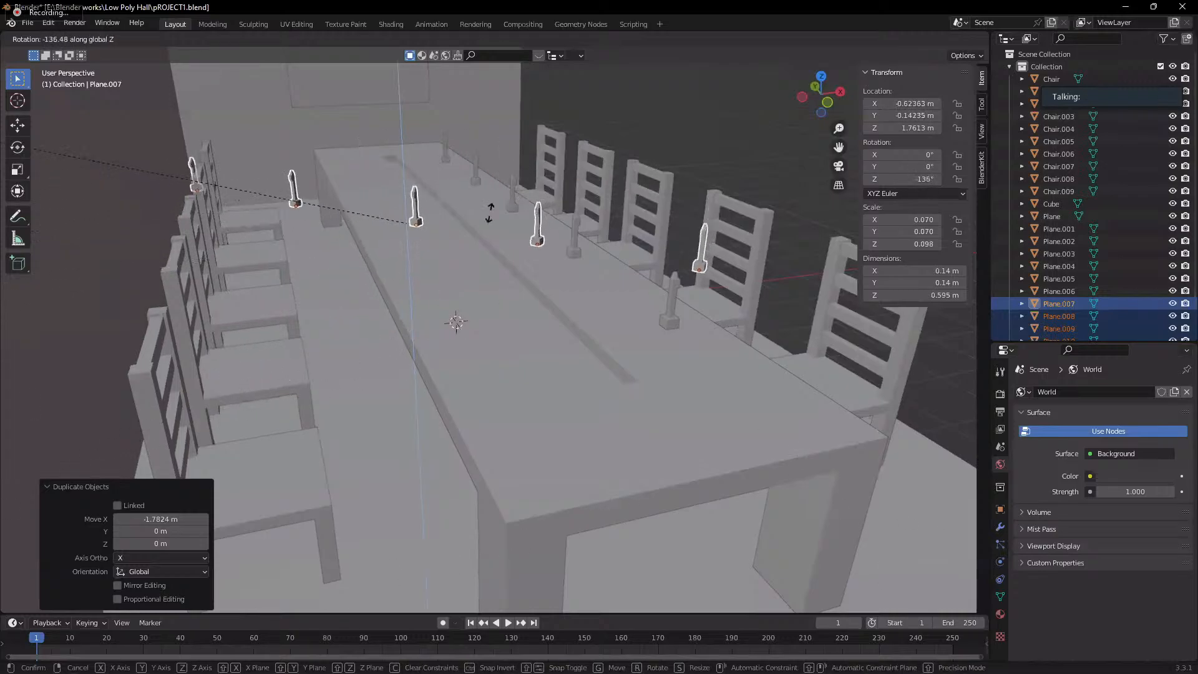
key("Escape")
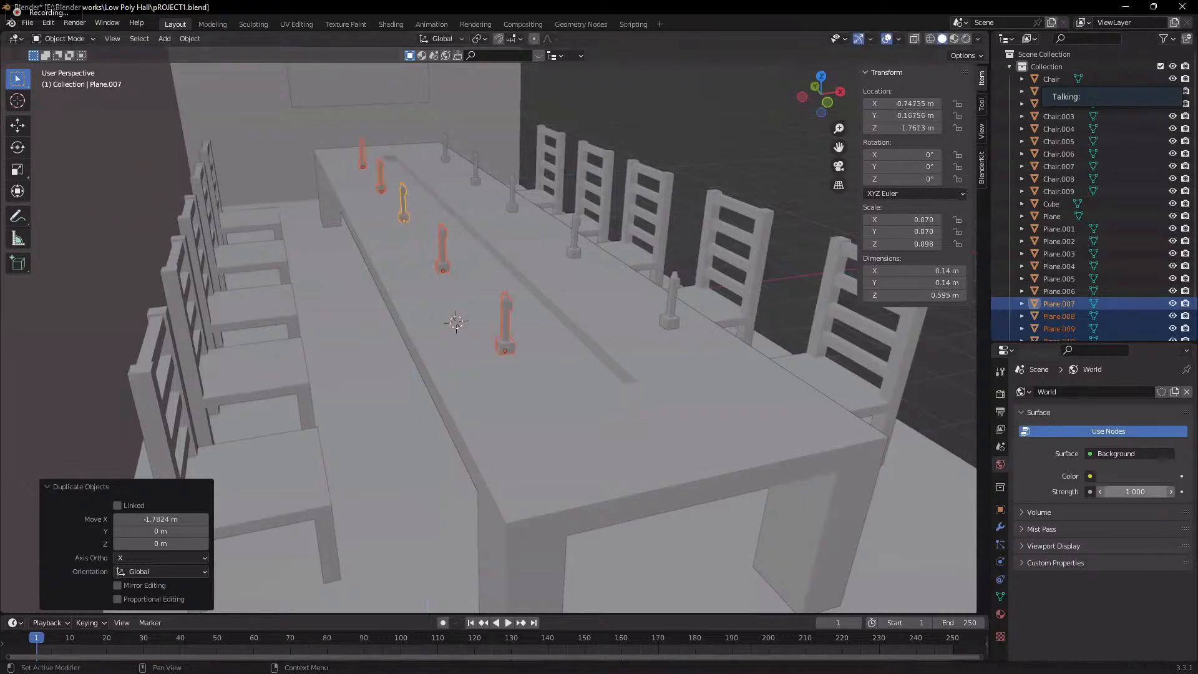
type("rz")
type("90")
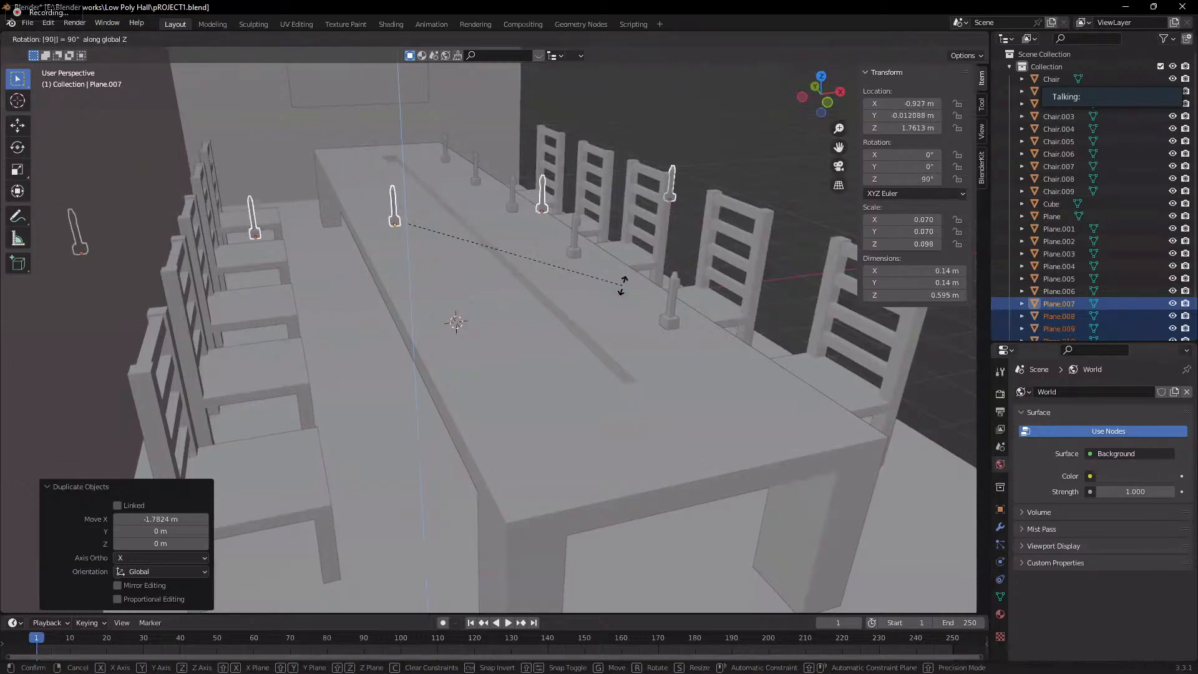
key("BackSpace")
key("BackSpace")
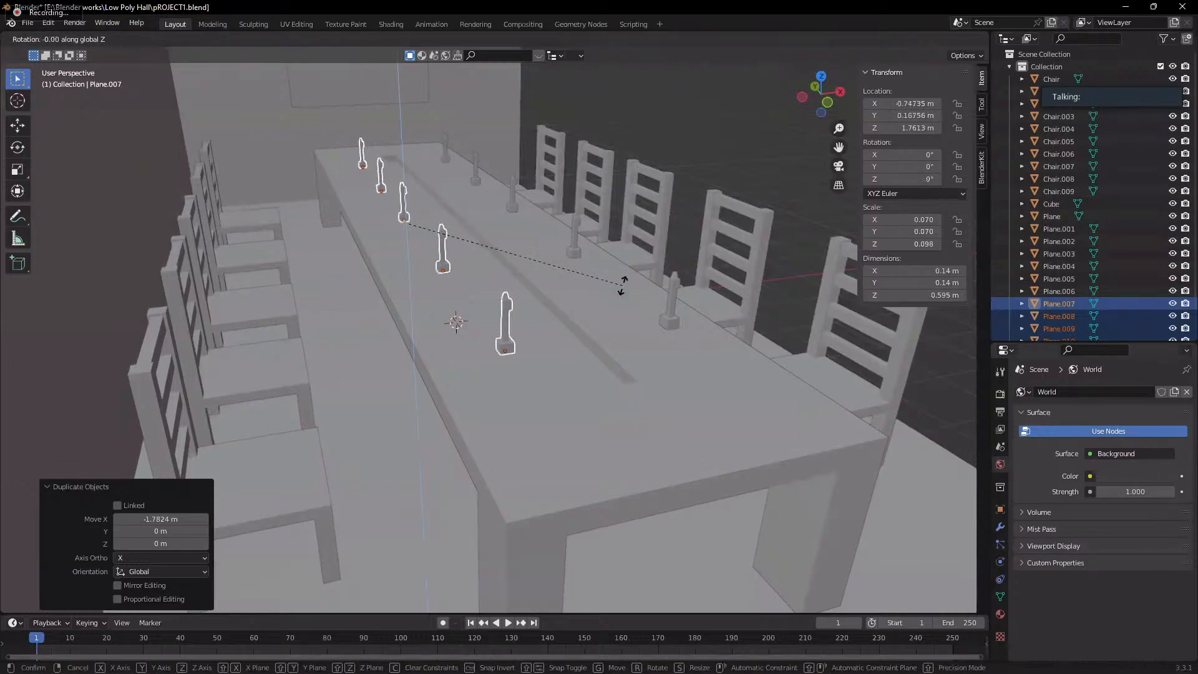
key("Escape")
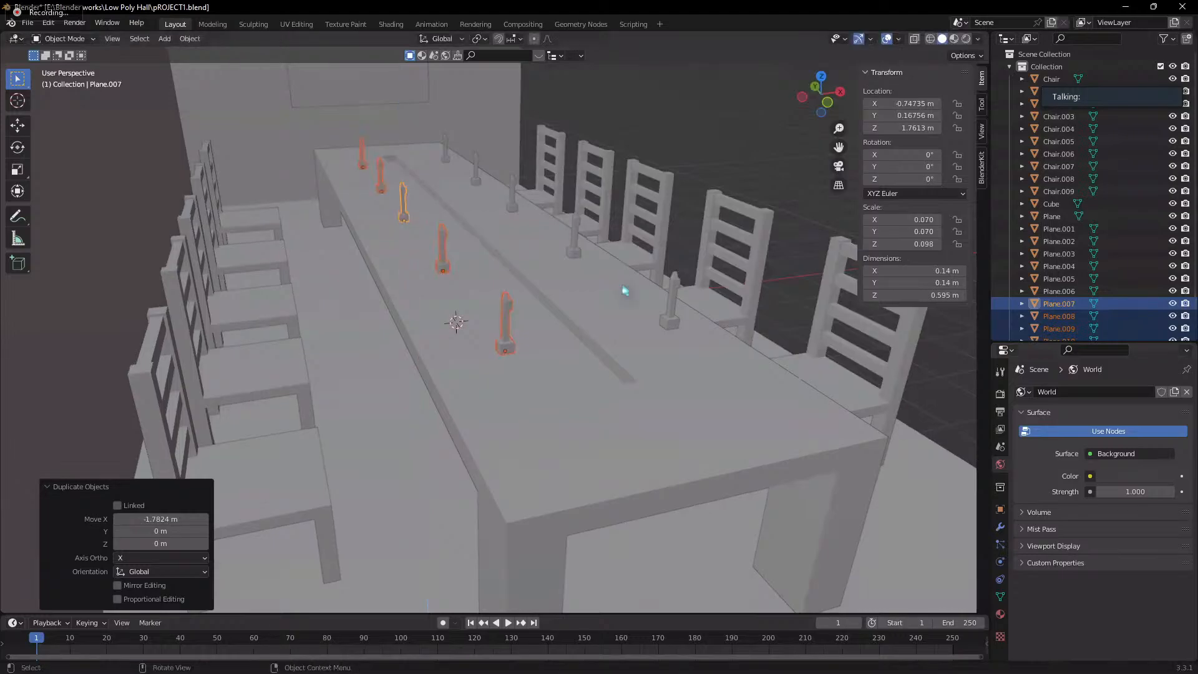
- Rotate the five copied pillars 180° about the global Z axis so they face the opposite chairs
type("rz180")
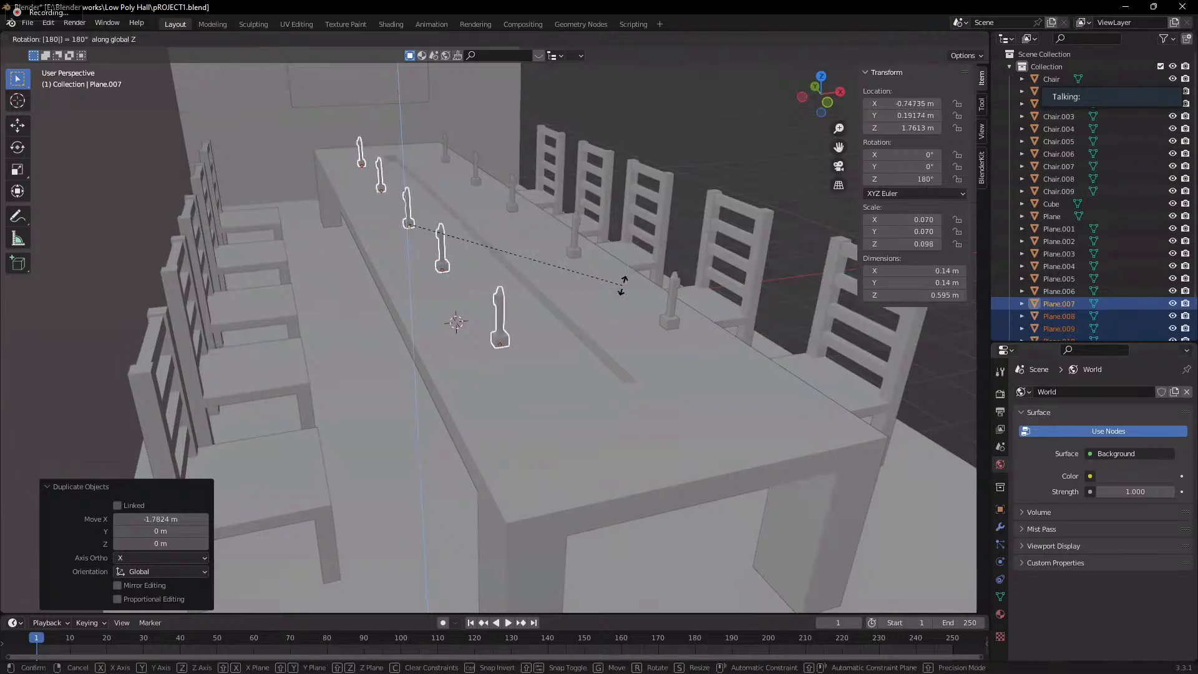
key("Return")
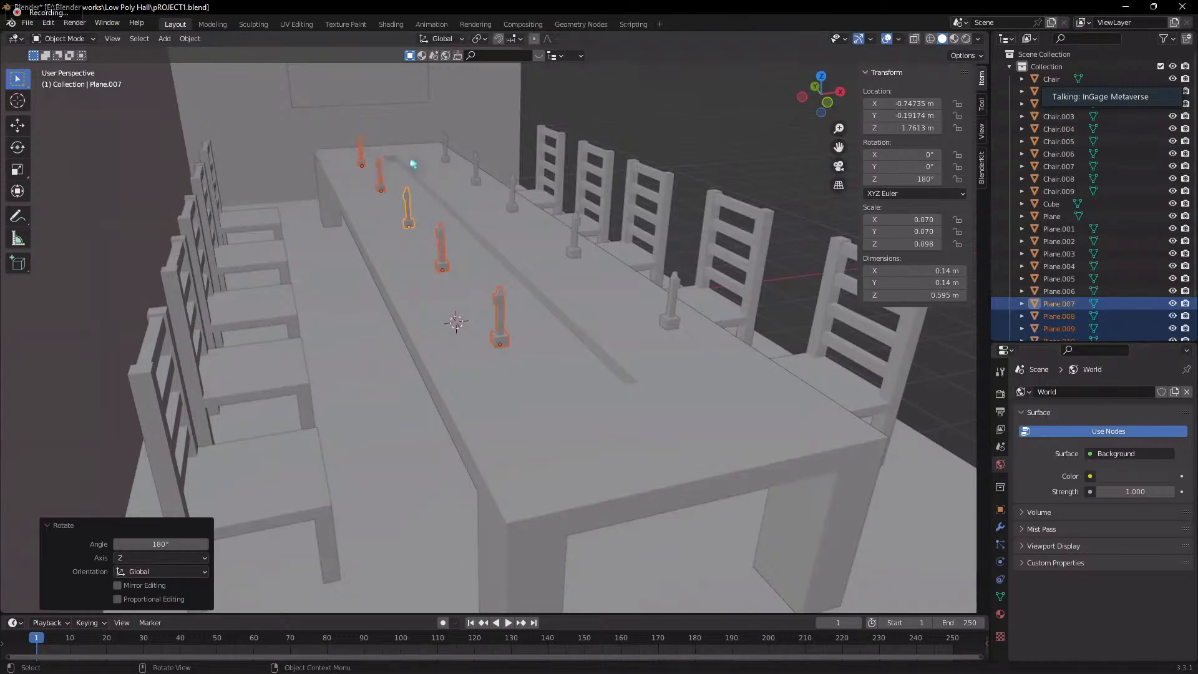
scroll(509, 324, "up", 5)
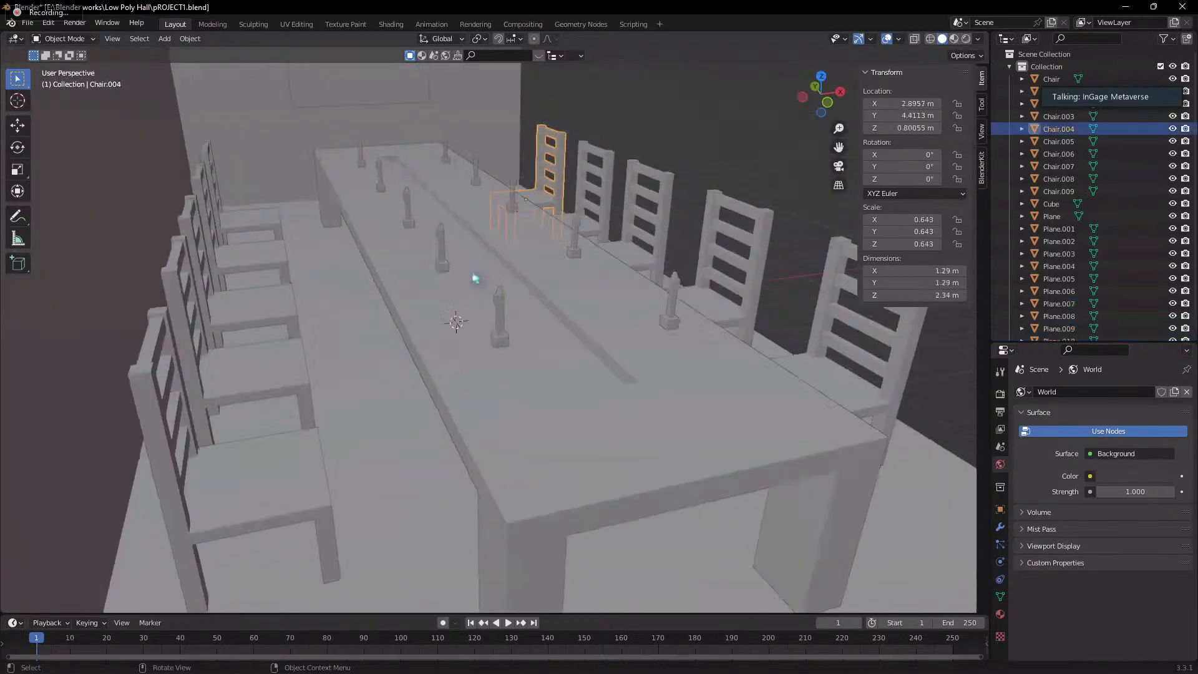
scroll(475, 278, "up", 3)
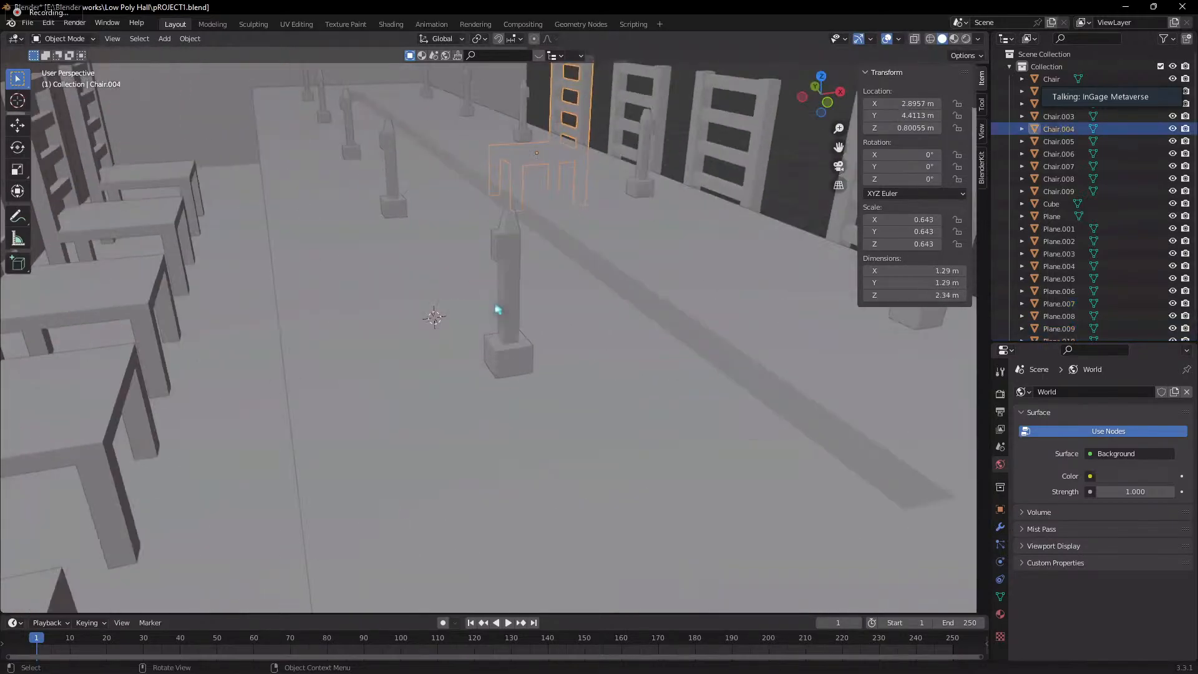
- Examine both pillar rows, the chairs and the walls from several angles around the room
scroll(615, 299, "down", 8)
left_click(684, 393)
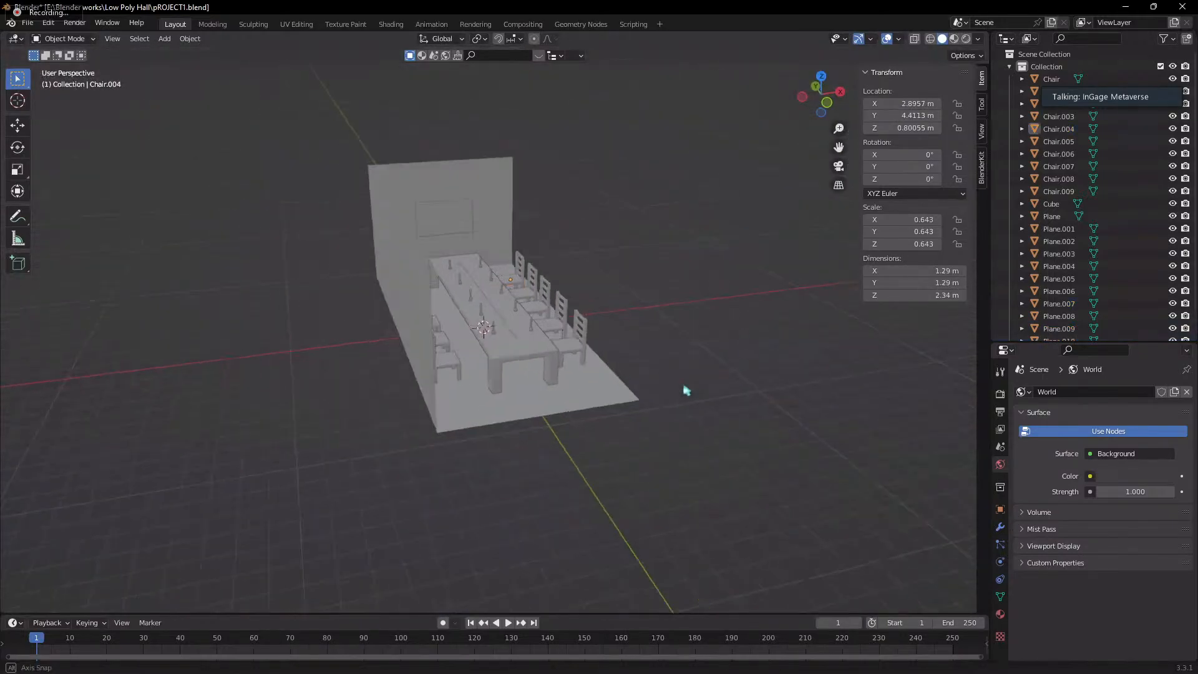
middle_click_drag(685, 393, 289, 324)
scroll(401, 316, "up", 4)
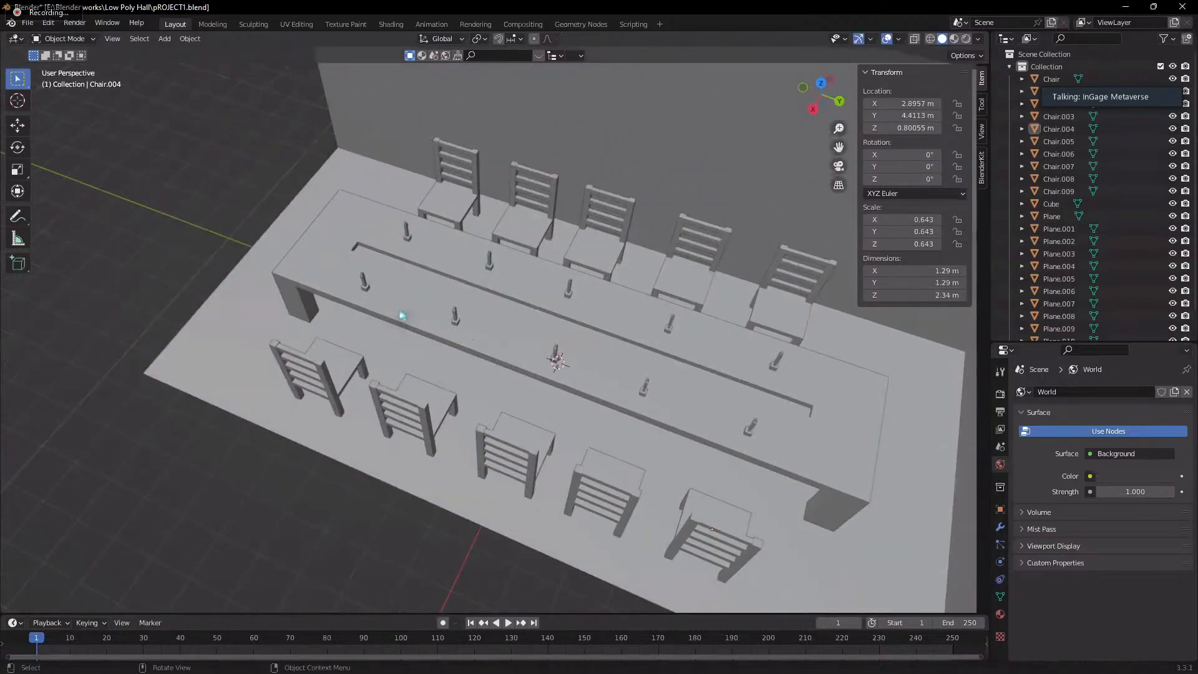
middle_click_drag(401, 316, 650, 179)
scroll(474, 281, "down", 4)
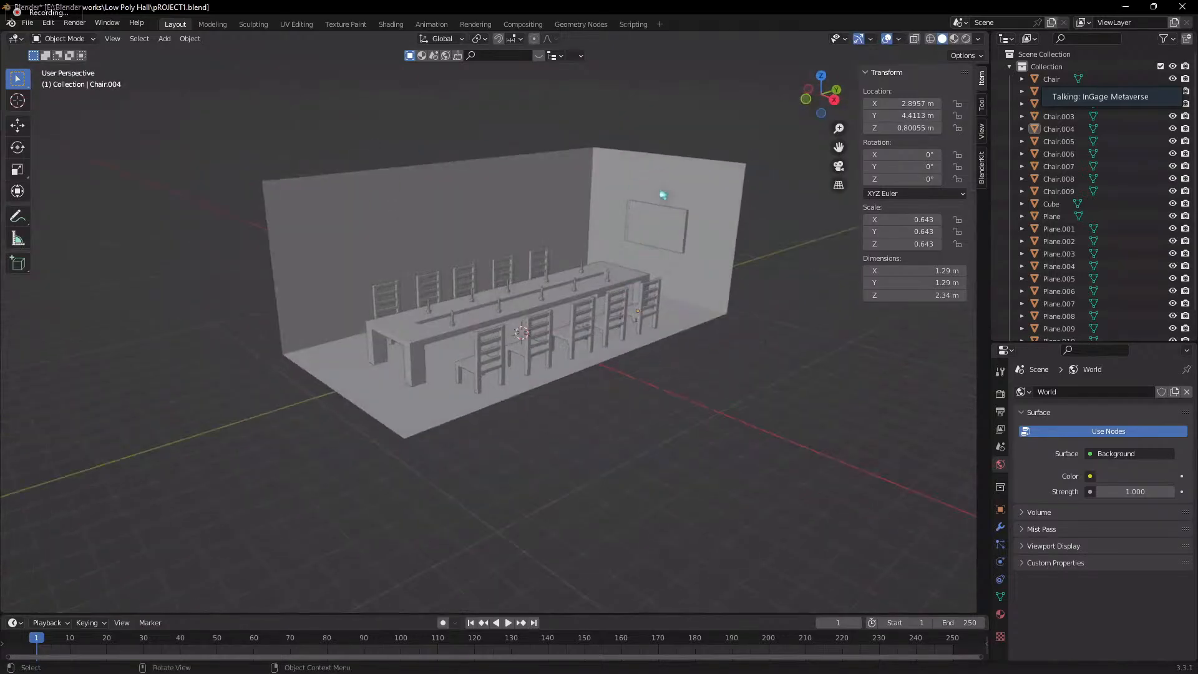
left_click(387, 225)
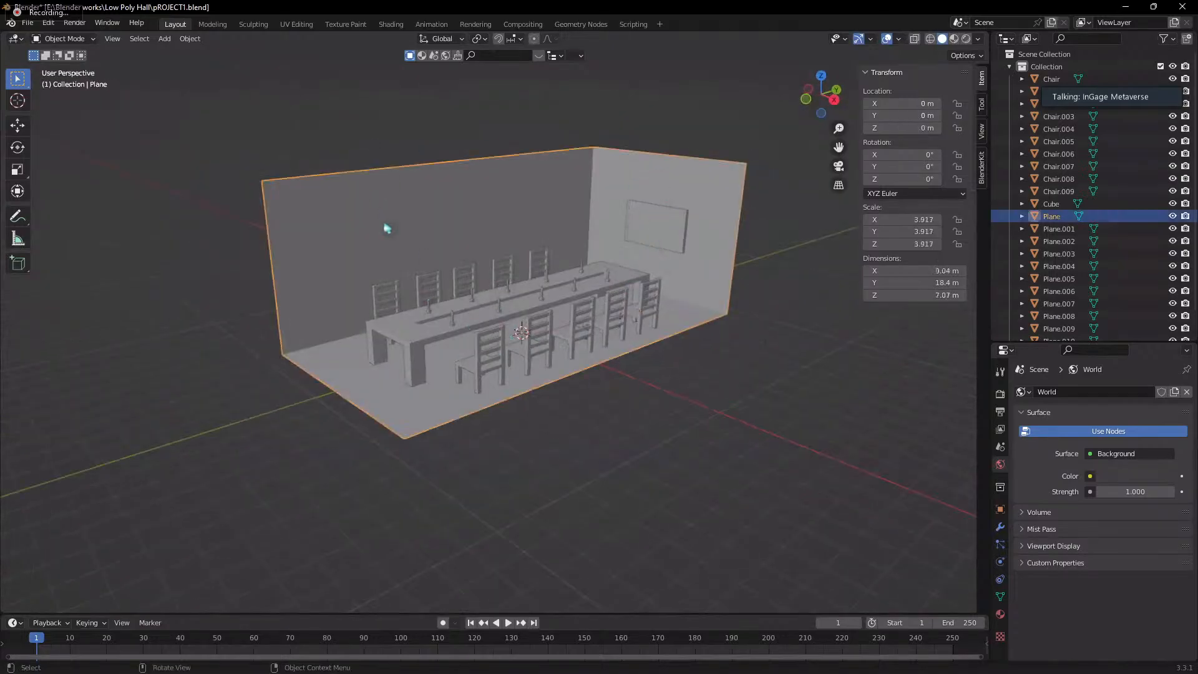
- Move the five chairs beside the long wall, Chair.005 through Chair.009, in positive X closer to the table
middle_click_drag(387, 225, 497, 334)
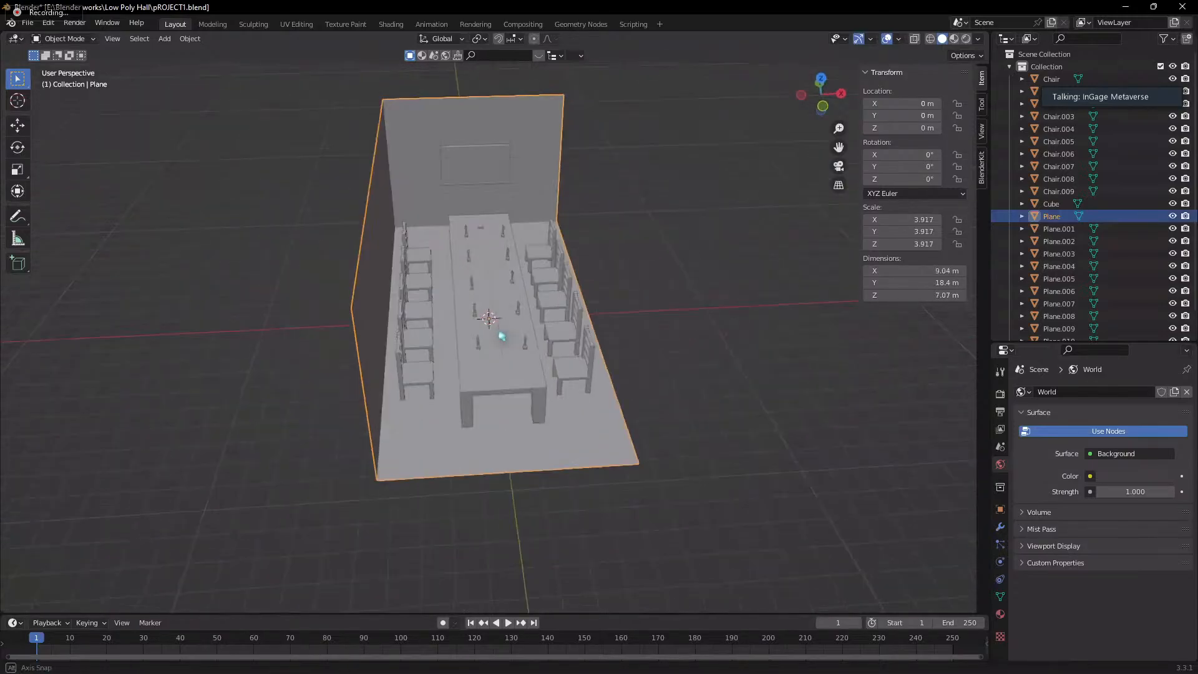
left_click(420, 275)
left_click(423, 298, "shift")
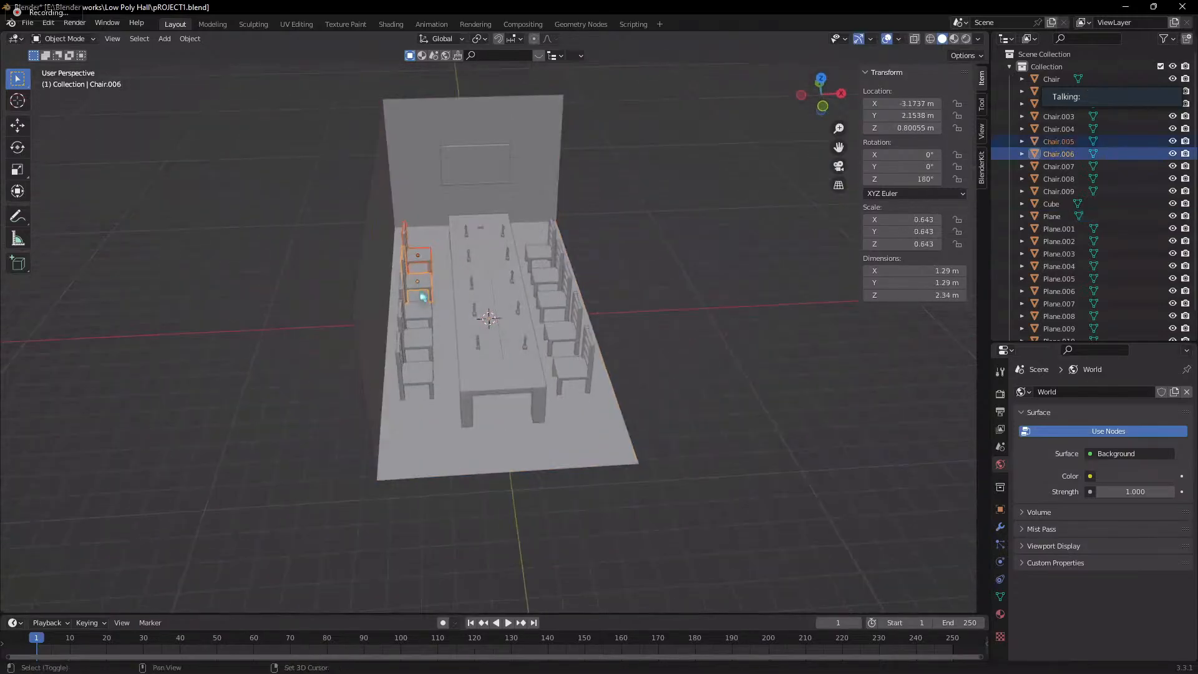
left_click(415, 346, "shift")
left_click(424, 376, "shift")
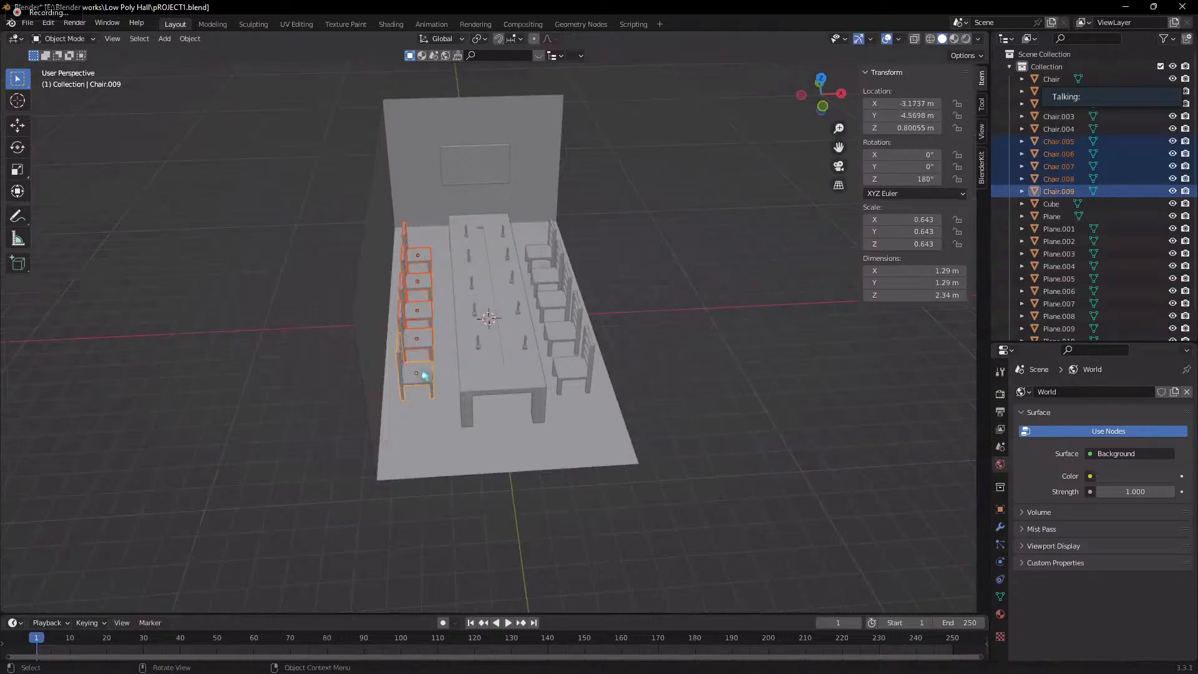
key("g")
key("x")
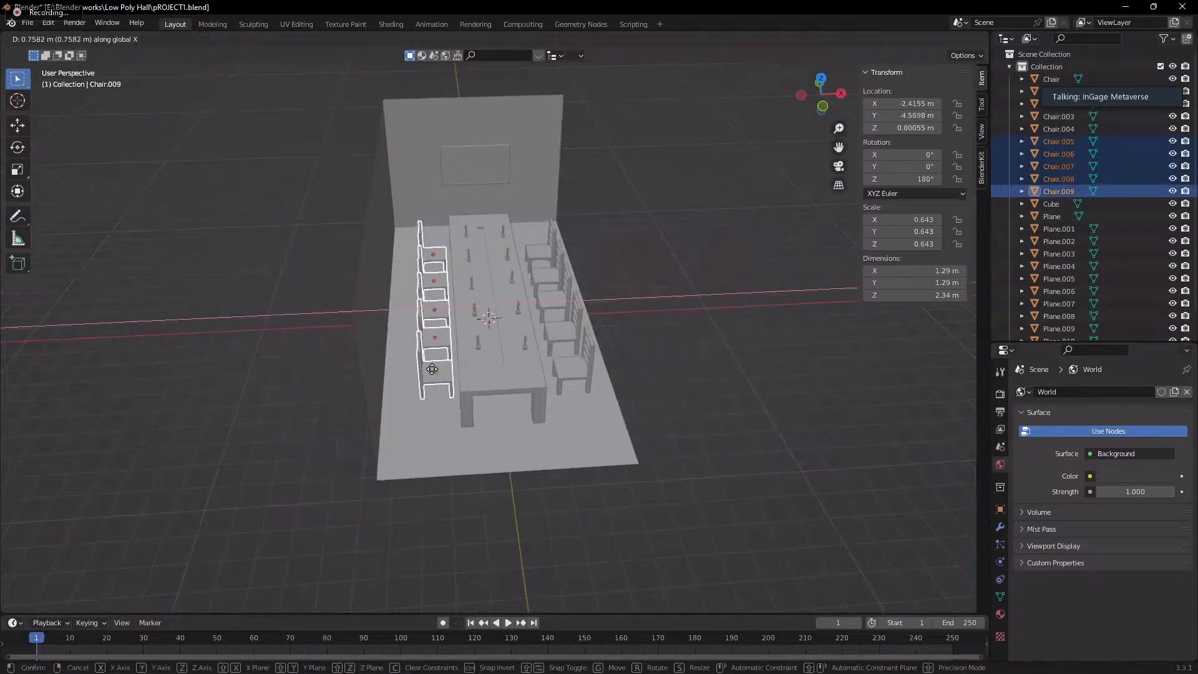
left_click(437, 376)
- Enter Edit Mode on the room shell, select the long side wall's face, and snap the 3D cursor to it
middle_click_drag(570, 356, 439, 302)
left_click(297, 227)
left_click(346, 235)
key("Tab")
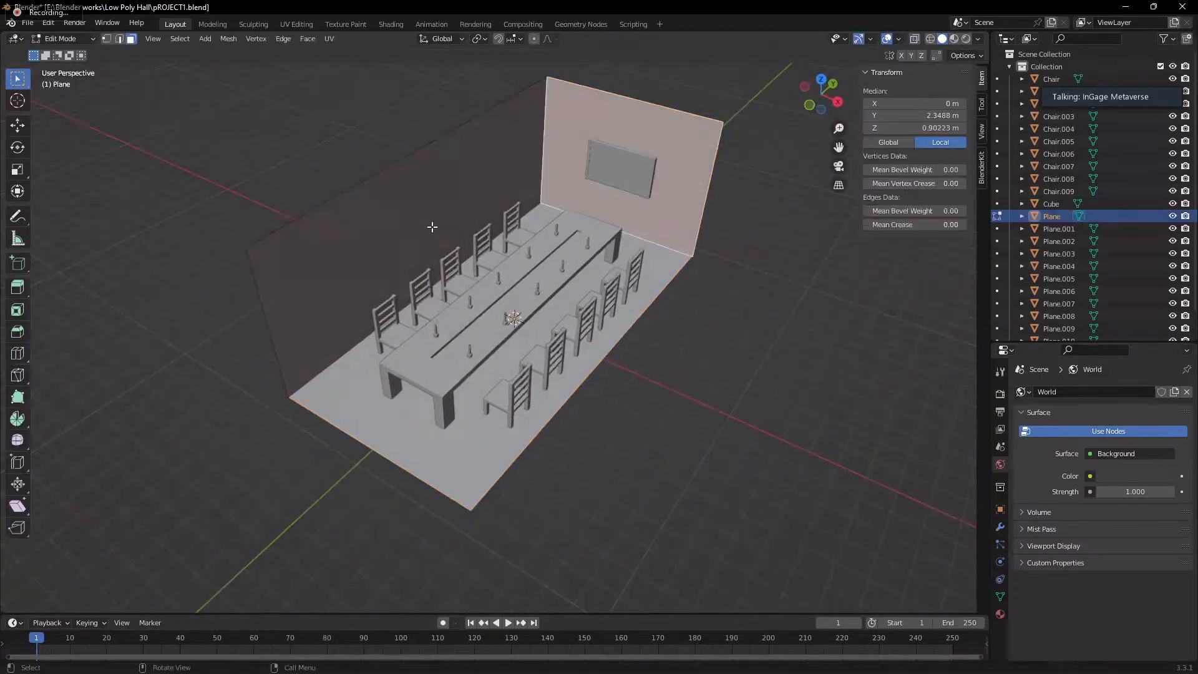
left_click(433, 226)
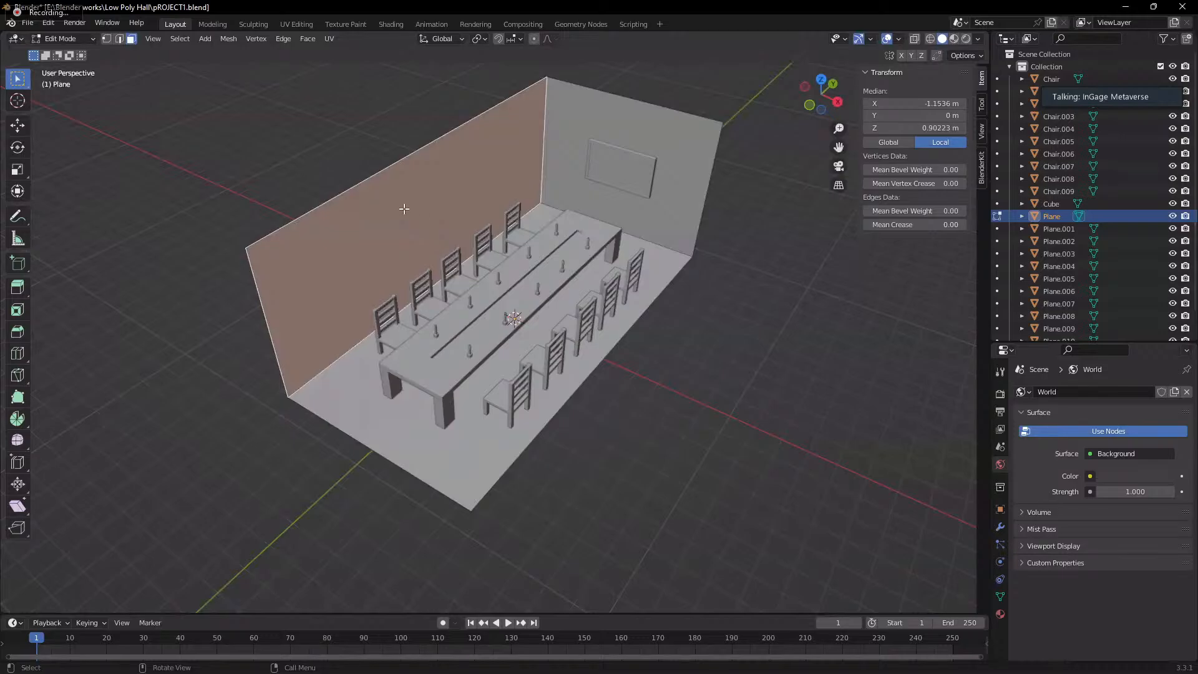
left_click(283, 194)
left_click(376, 222)
key("shift+s")
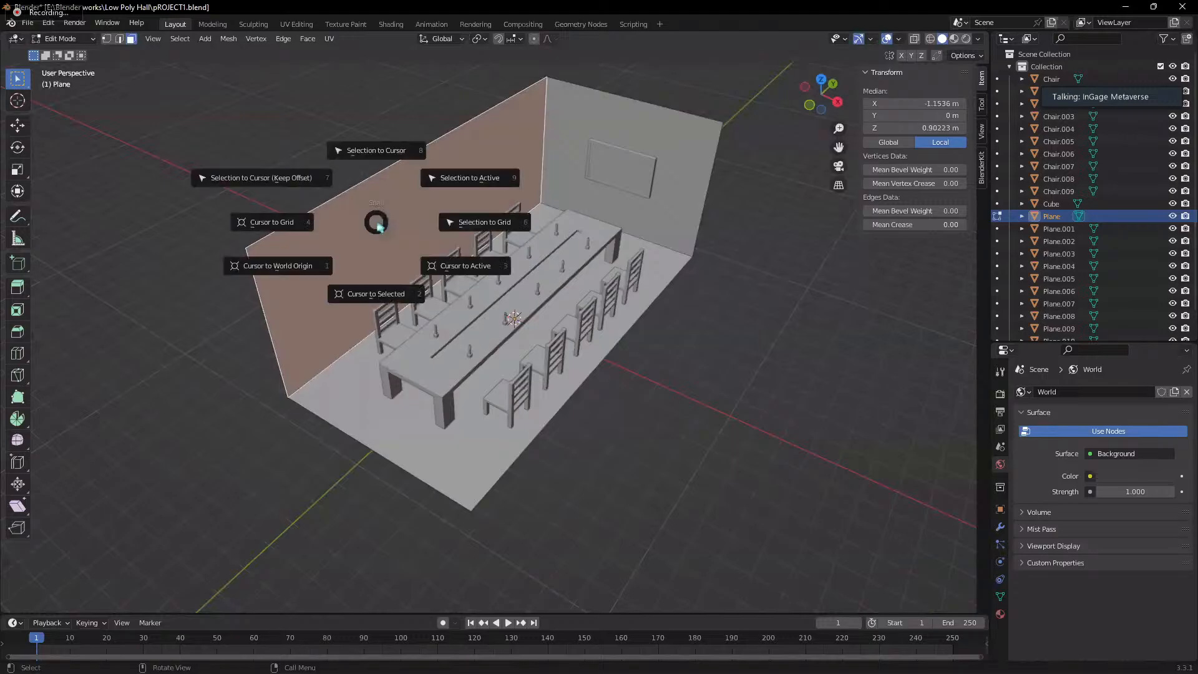
left_click(375, 294)
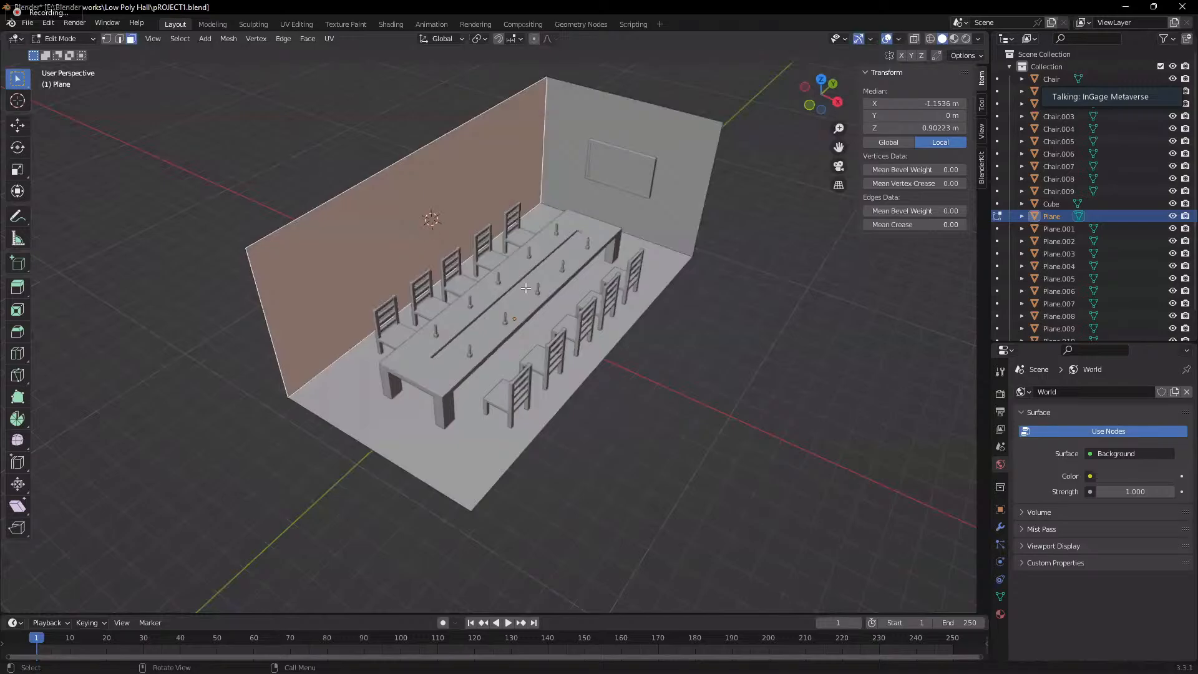
- Leave Edit Mode on the room shell and add a 2 m plane at the 3D cursor on the long side wall
middle_click_drag(526, 288, 569, 290)
key("Tab")
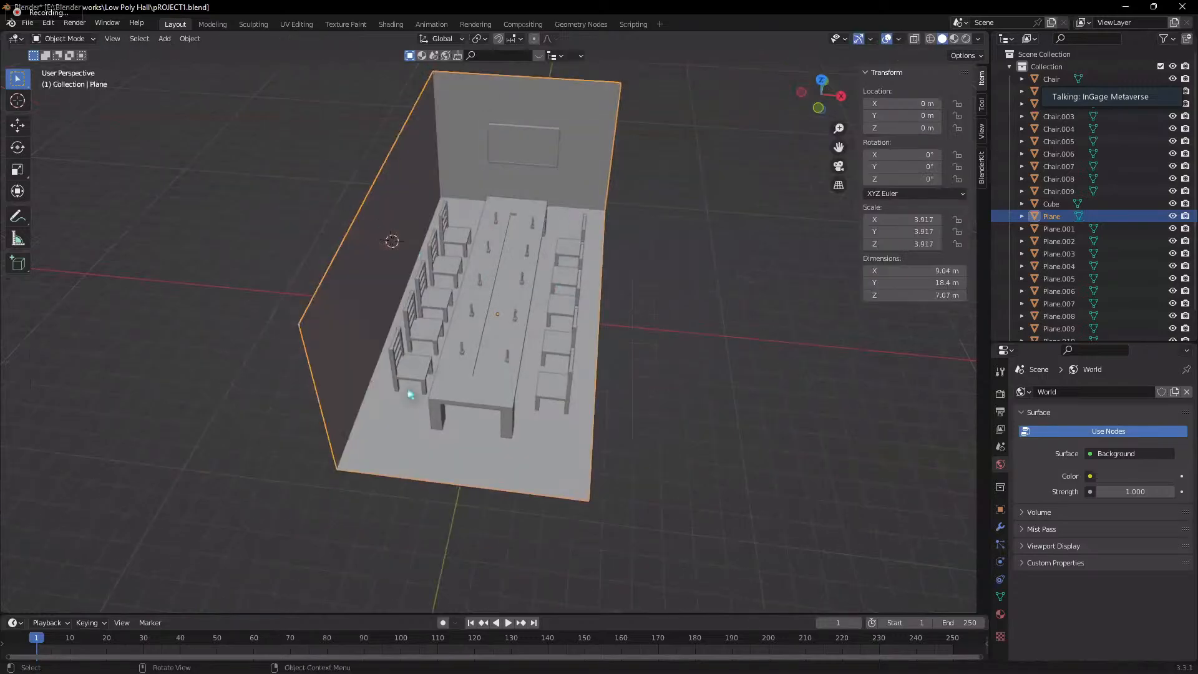
middle_click_drag(410, 394, 515, 265)
key("shift+a")
mouse_move(515, 266)
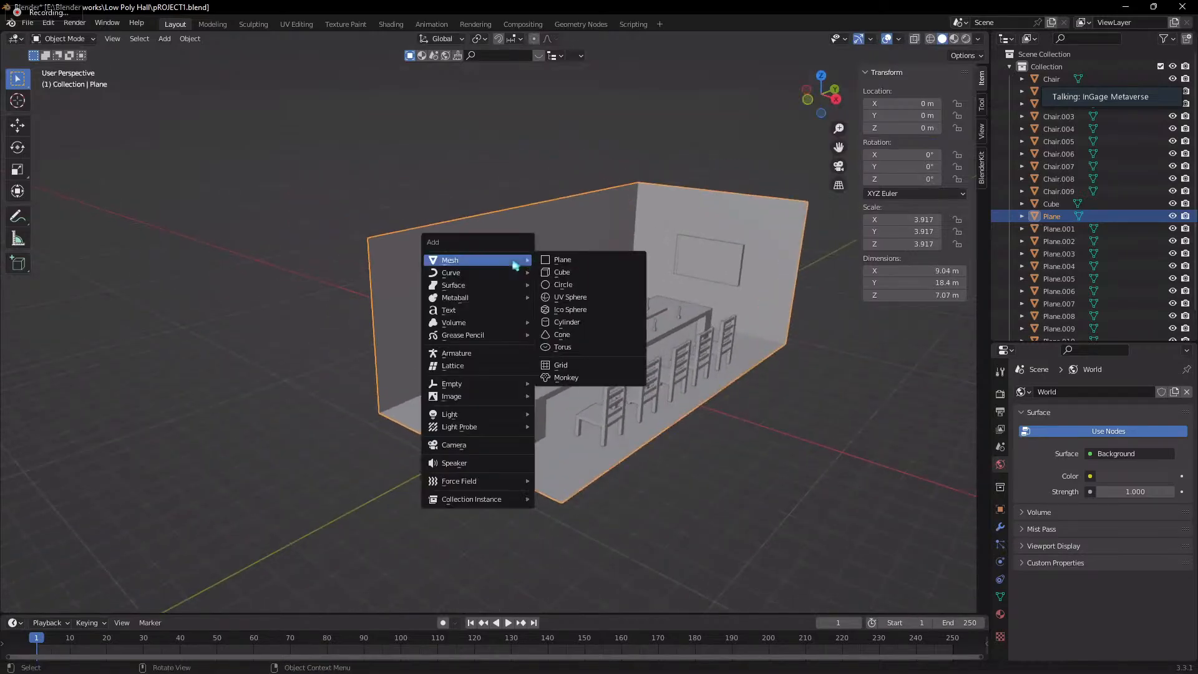
left_click(565, 261)
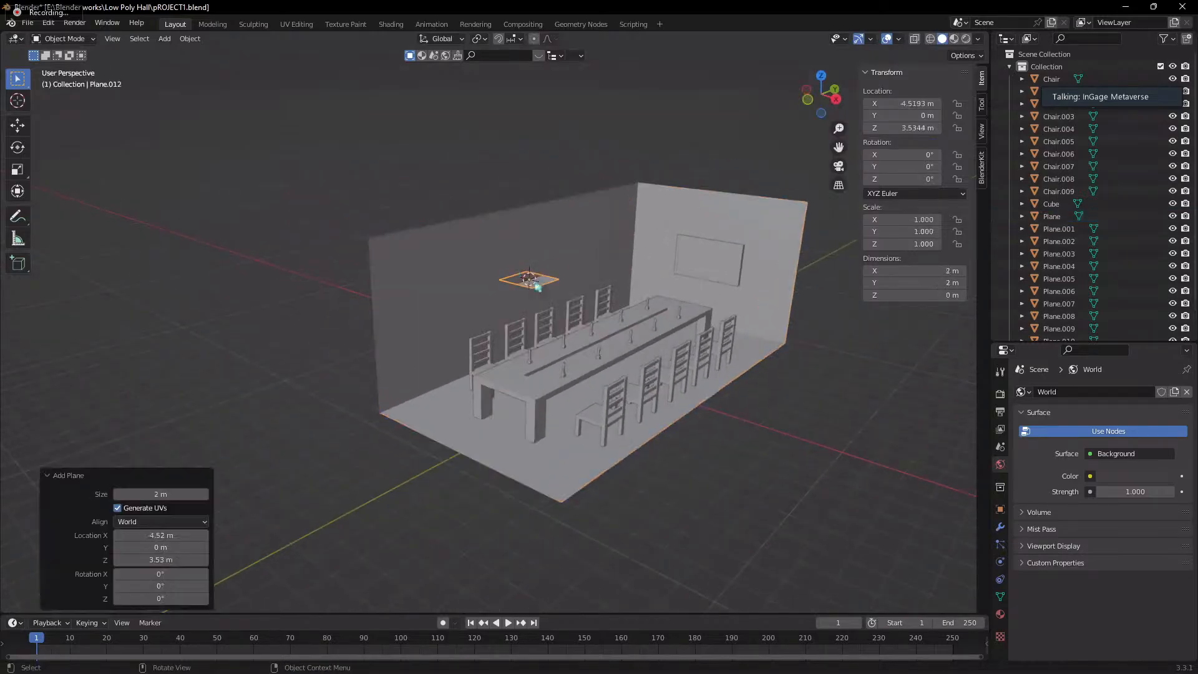
- Rotate the new plane 90° about the global Y axis so it lies flat against the long side wall
middle_click_drag(537, 288, 711, 287)
scroll(611, 305, "up", 5)
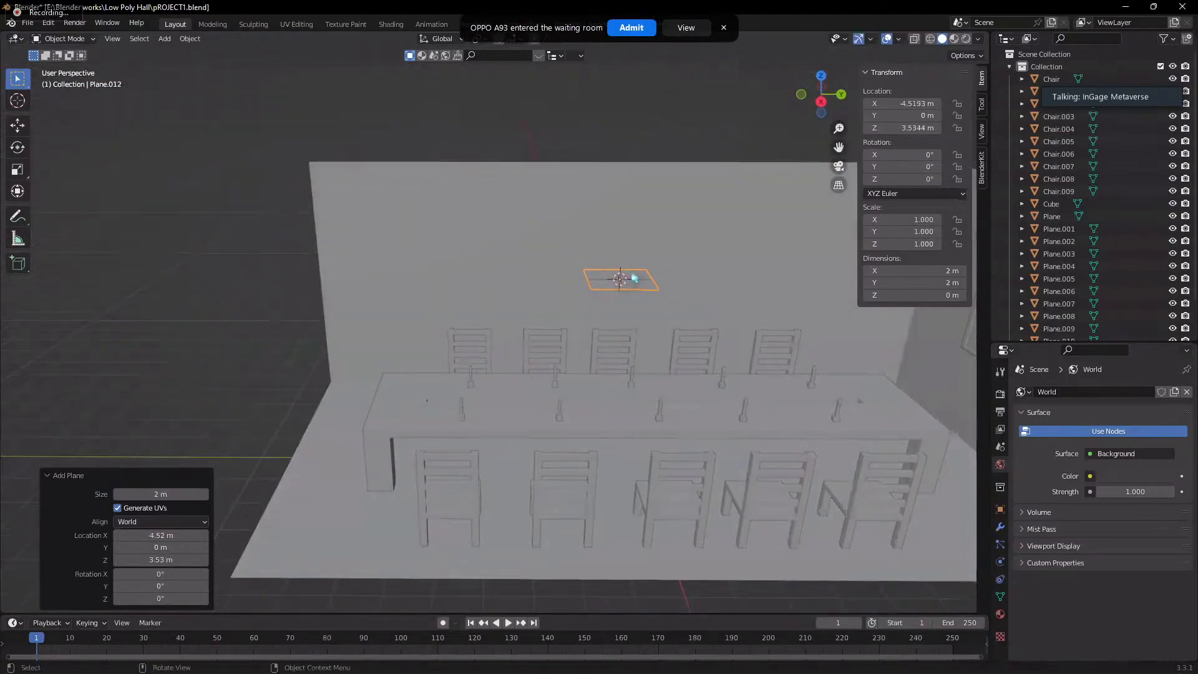
middle_click_drag(635, 277, 631, 279)
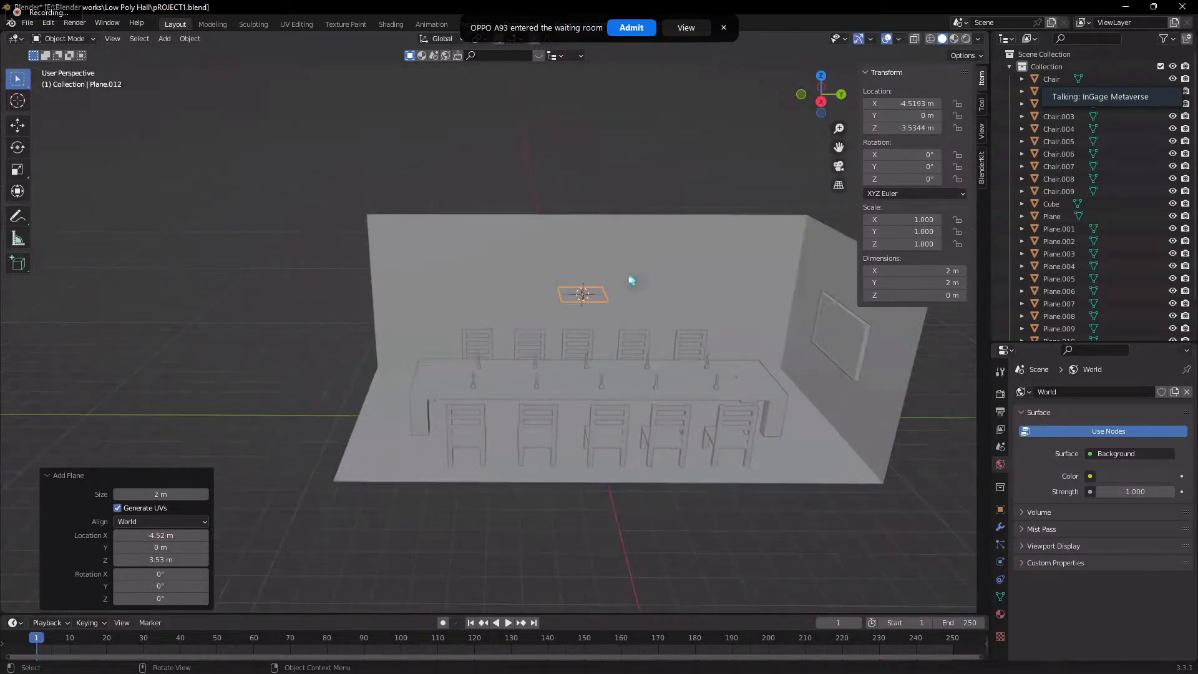
key("r")
key("x")
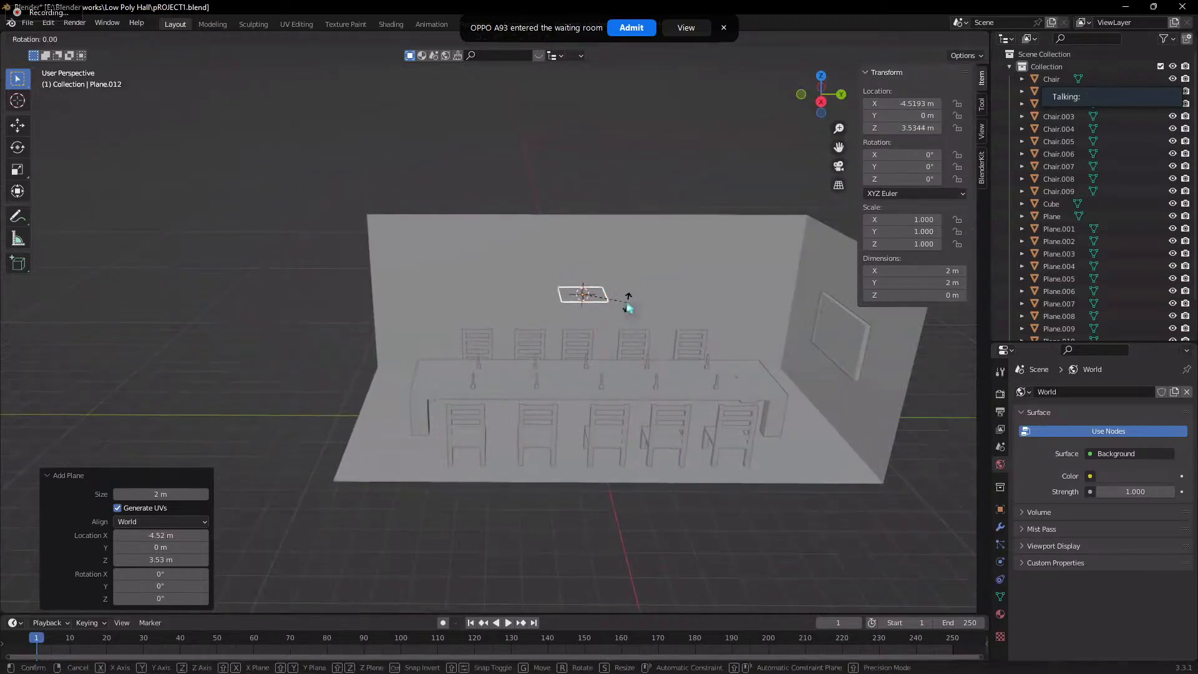
type("y")
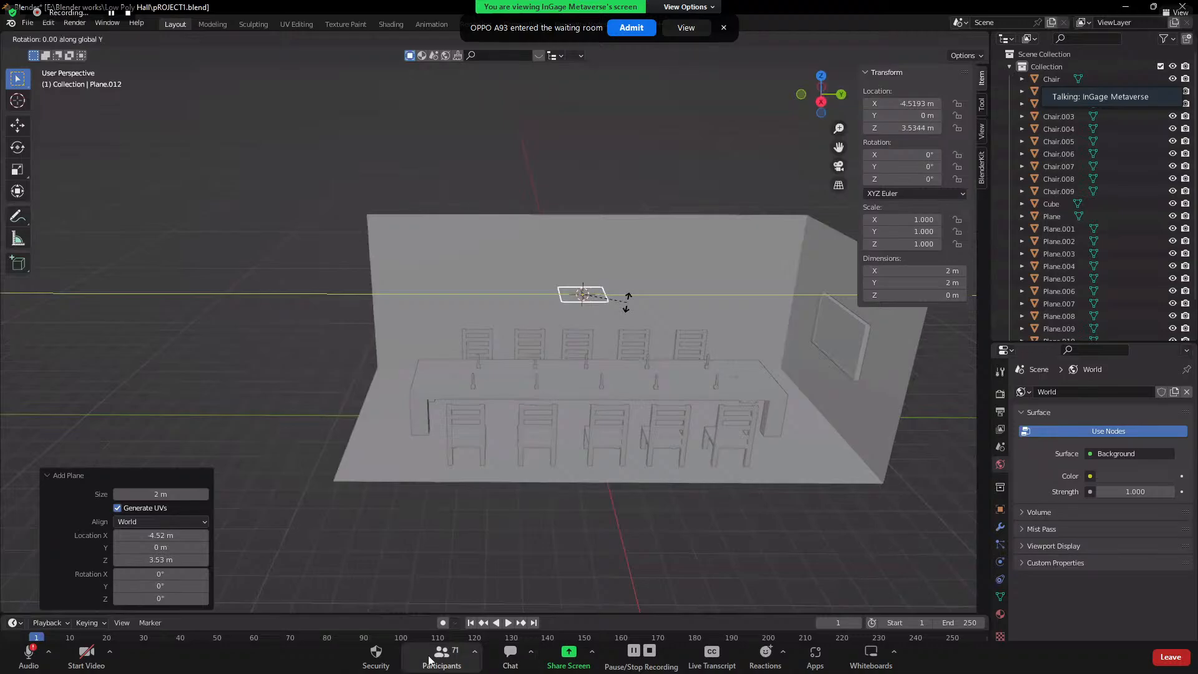
type("90")
key("Return")
- Move the plane about 7.6 m in negative Y along the long wall toward the room's open end
middle_click_drag(619, 295, 792, 283)
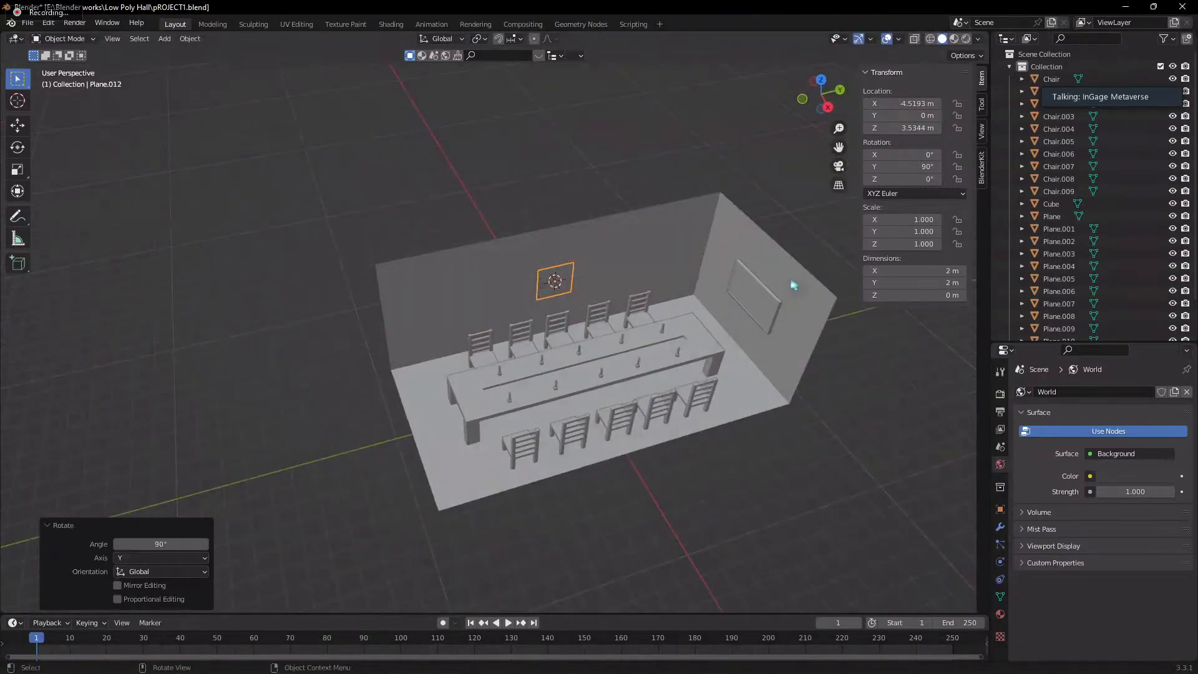
scroll(769, 294, "up", 3)
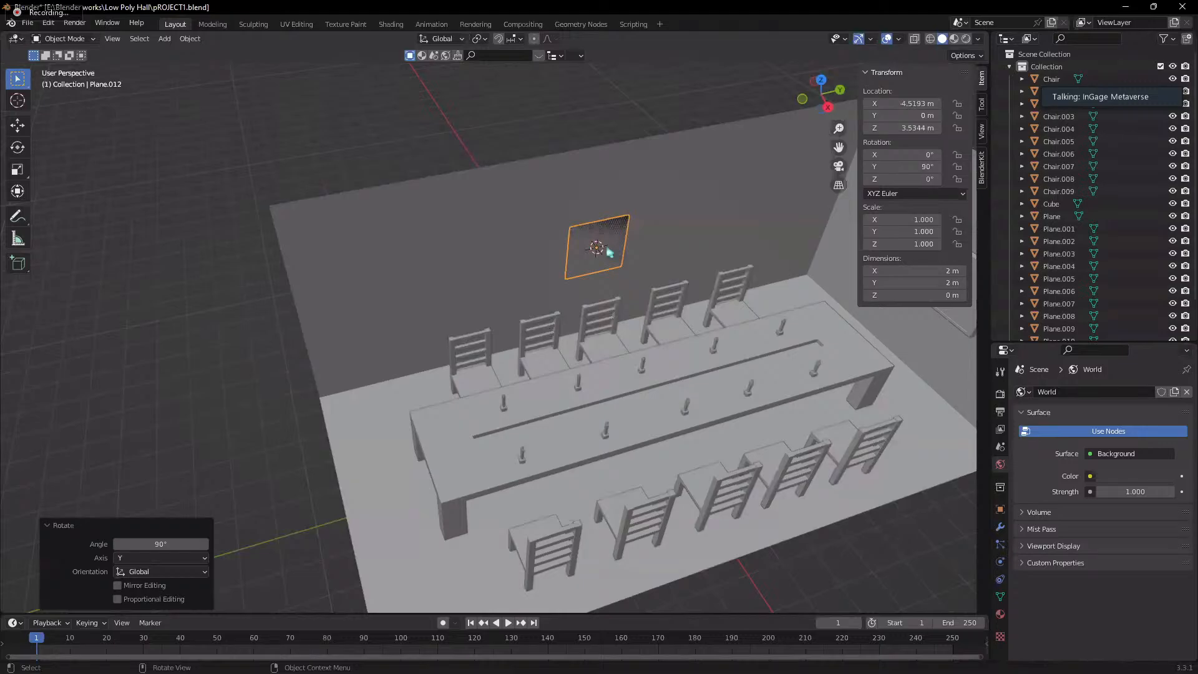
scroll(608, 251, "down", 4)
middle_click_drag(608, 251, 627, 265)
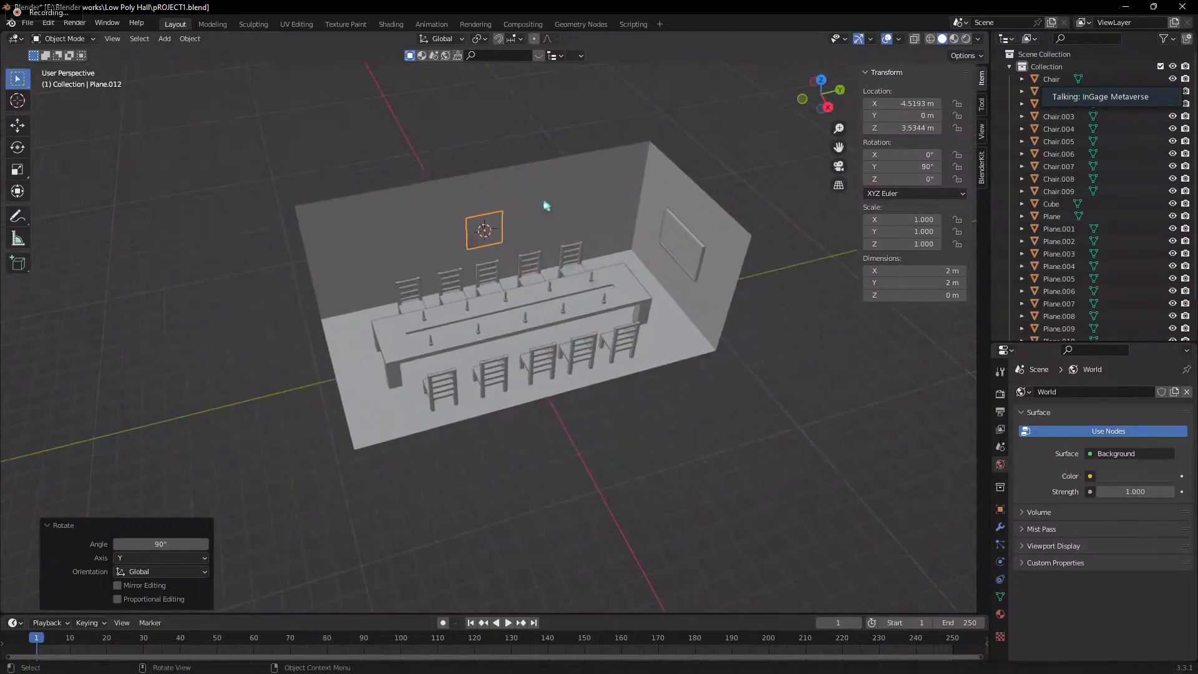
scroll(547, 207, "up", 3)
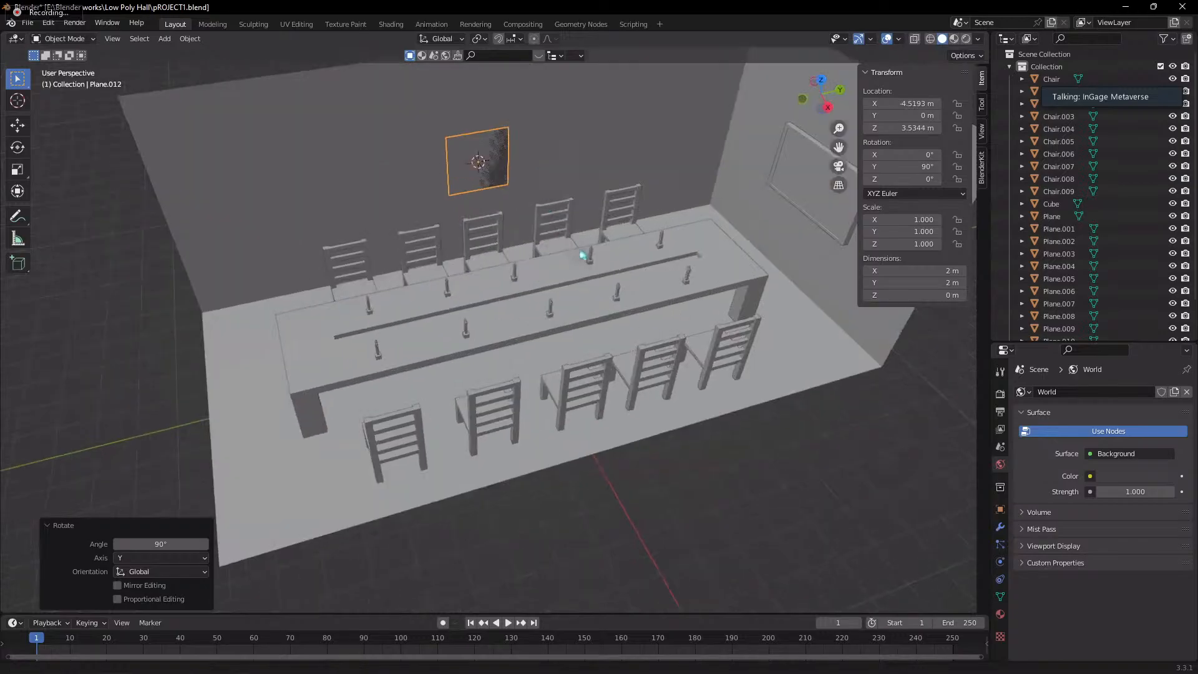
scroll(623, 305, "up", 3)
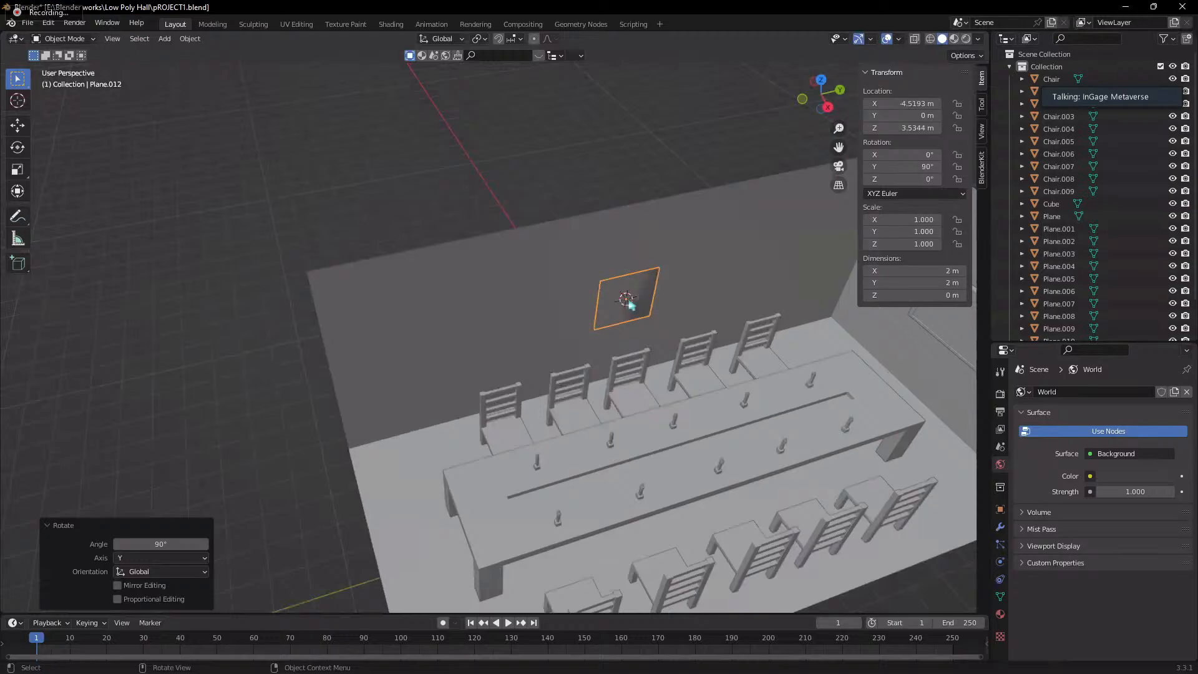
key("g")
key("y")
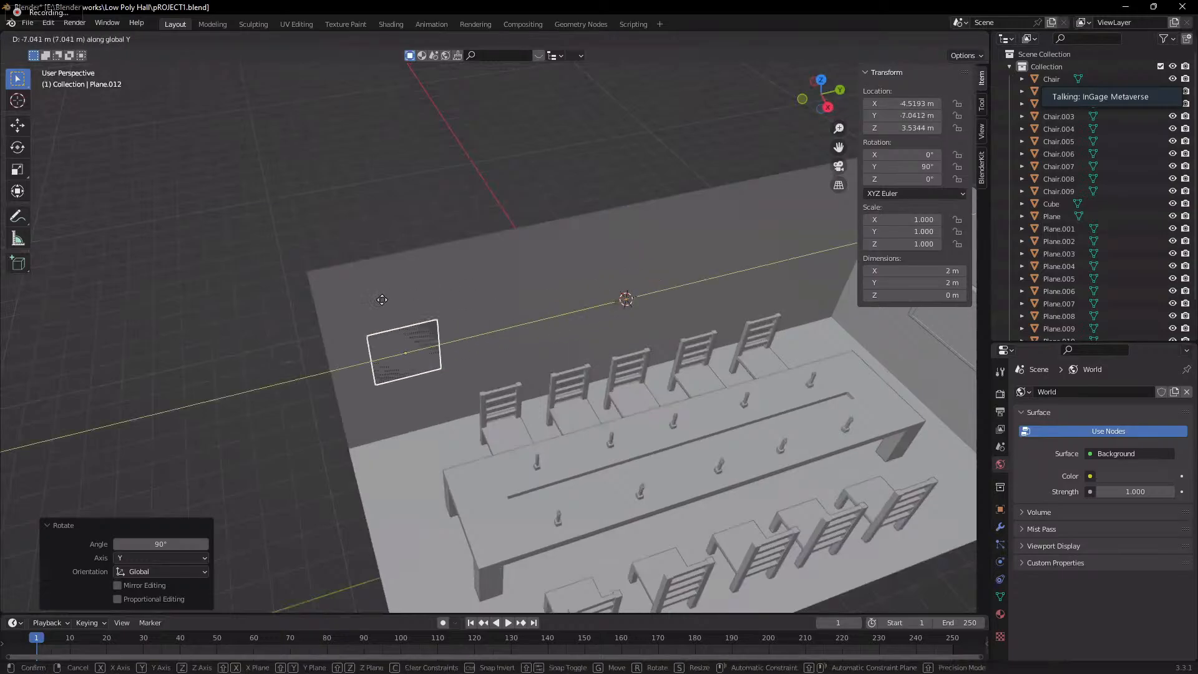
left_click(549, 371)
- In the left orthographic view, shift the plane back about 0.55 m in positive Y, away from the wall's end
middle_click_drag(579, 371, 815, 345)
key("Tab")
key("Tab")
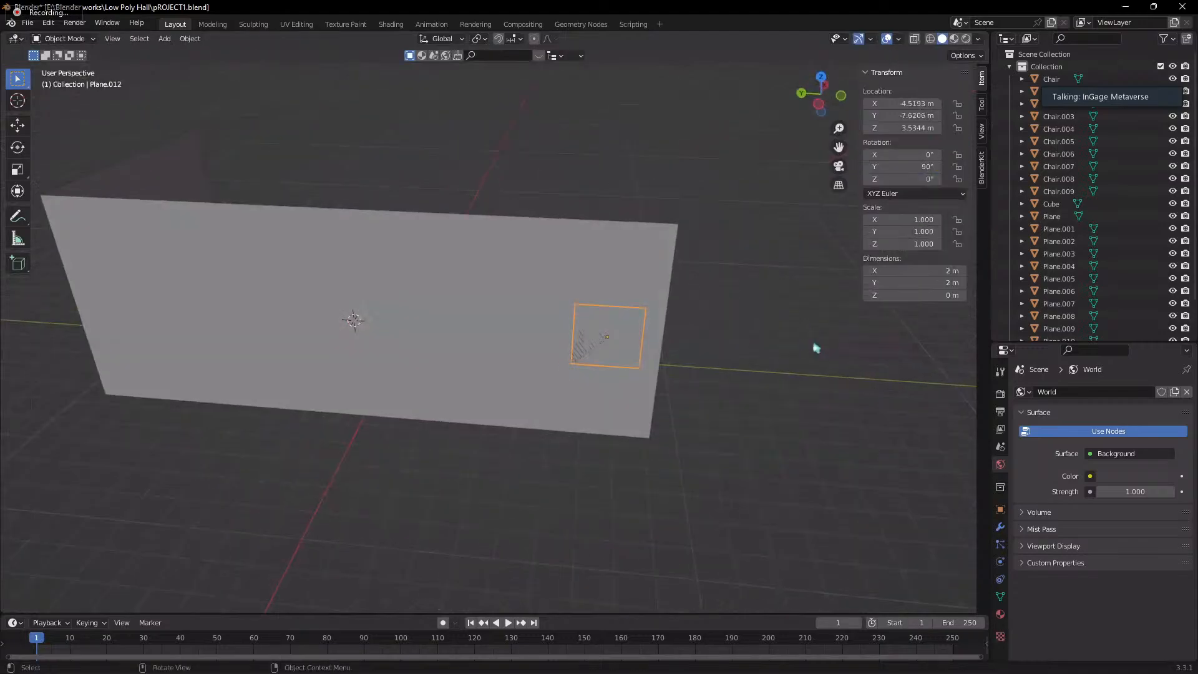
key("grave")
left_click(752, 343)
scroll(696, 339, "up", 3)
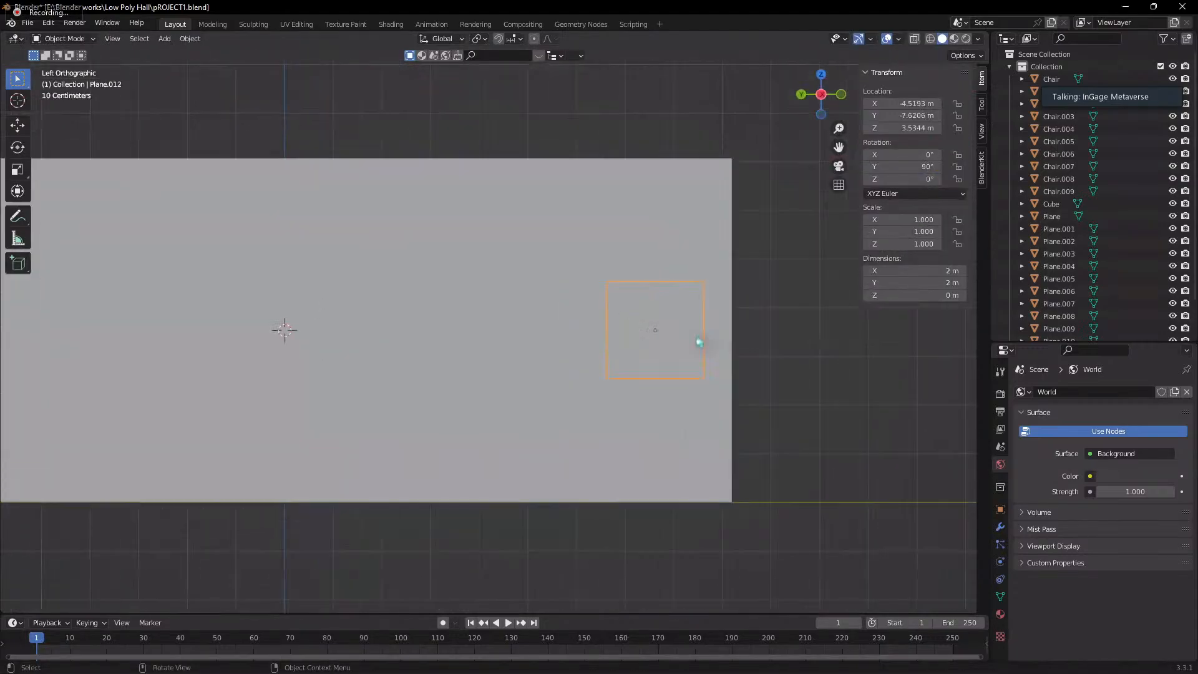
middle_click_drag(720, 372, 577, 381, "shift")
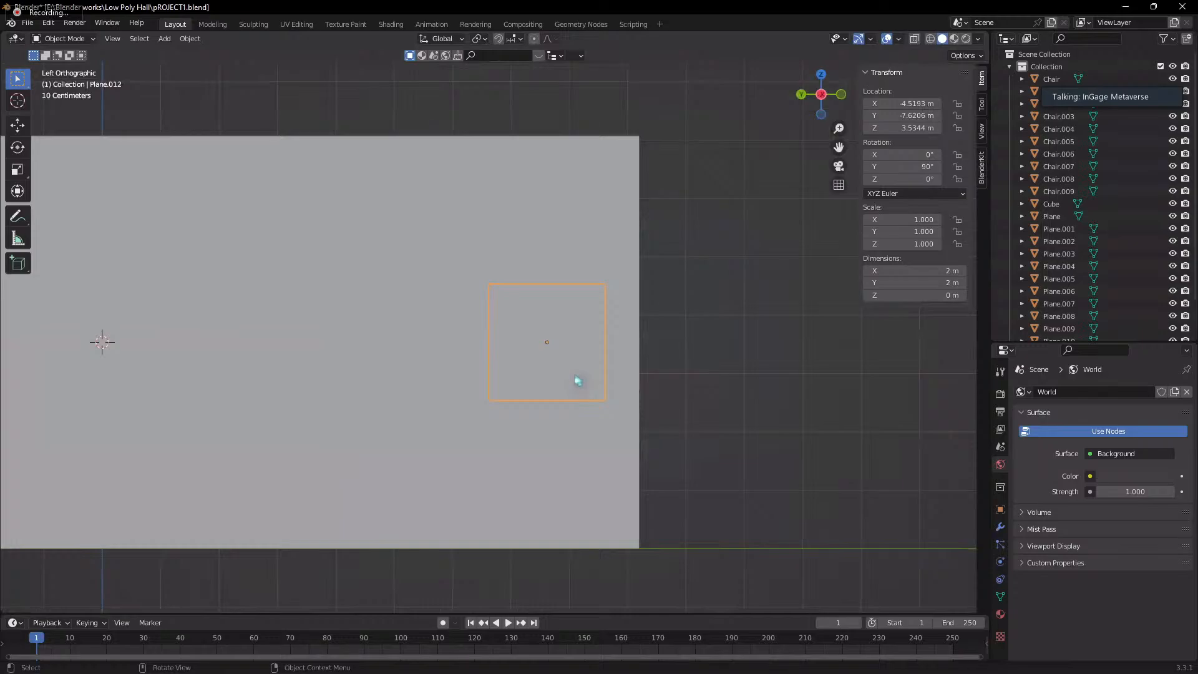
key("g")
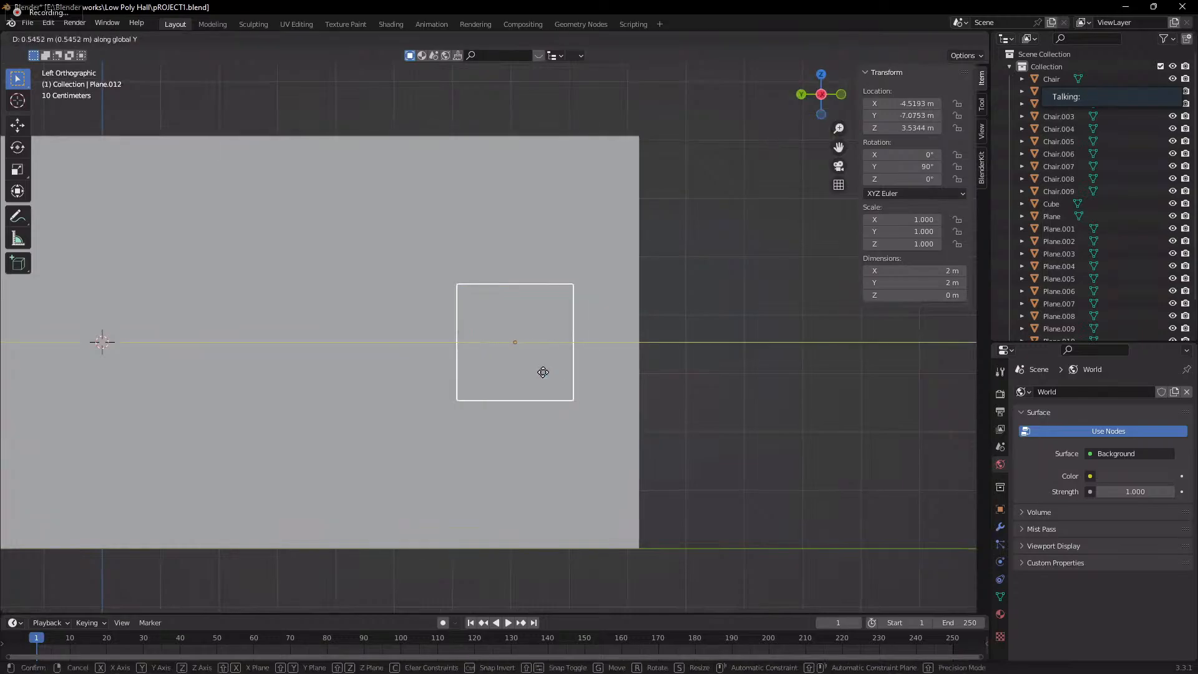
left_click(542, 373)
- Scale the plane about 3.31 times along global Z so it spans nearly the full wall height
scroll(570, 388, "down", 2)
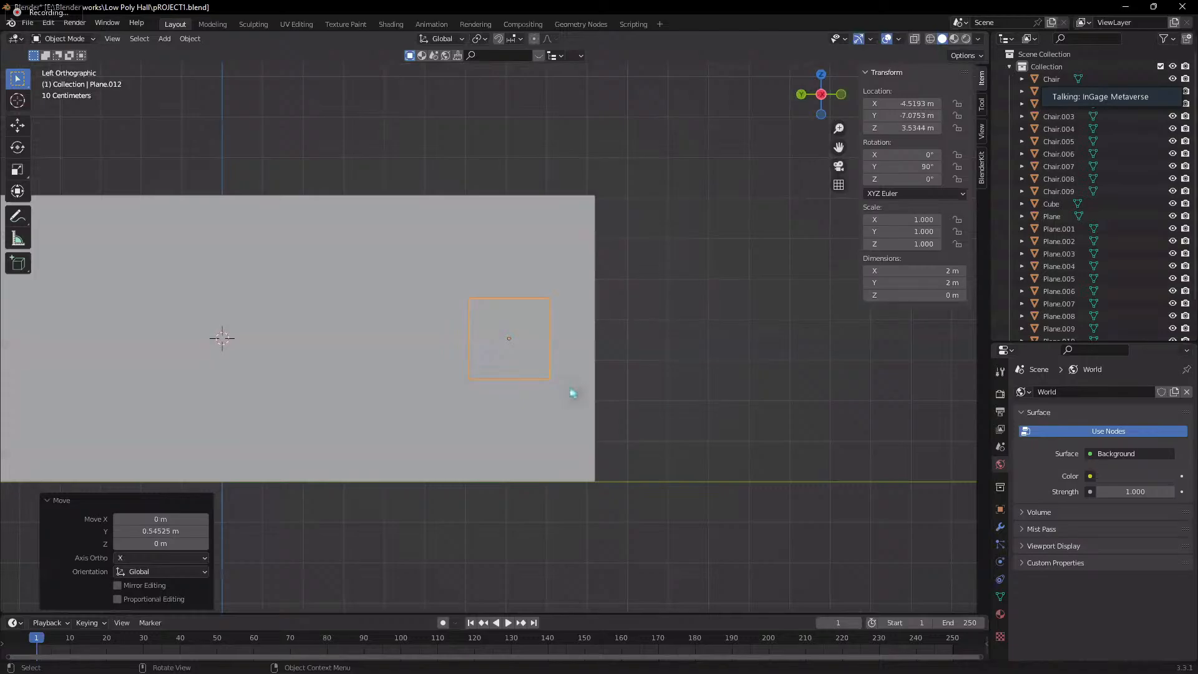
key("s")
key("z")
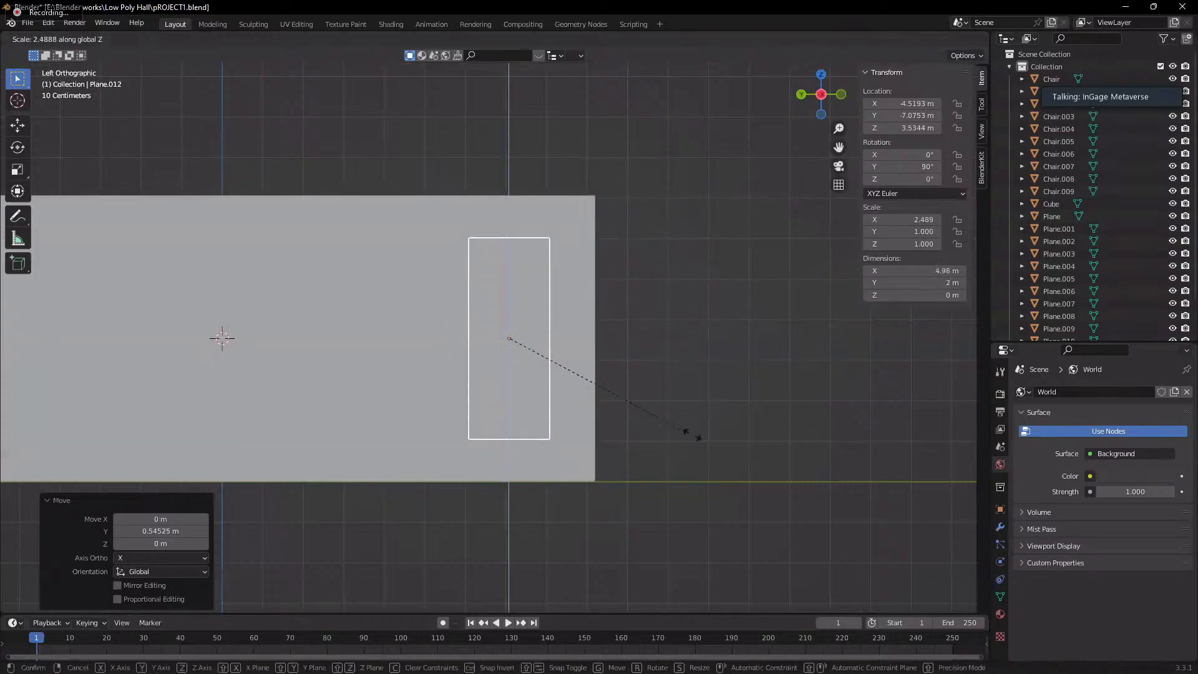
left_click(750, 453)
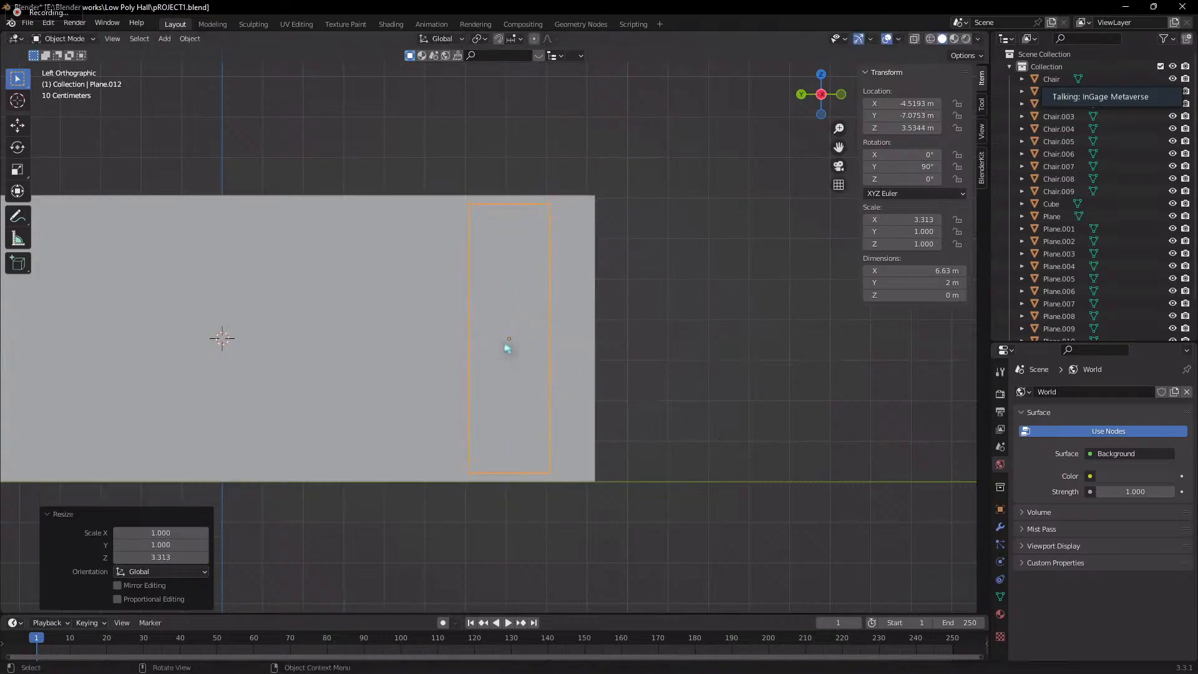
- Shift the plane about 0.51 m further in positive Y and widen it about 2.18 times along Y
key("g")
key("x")
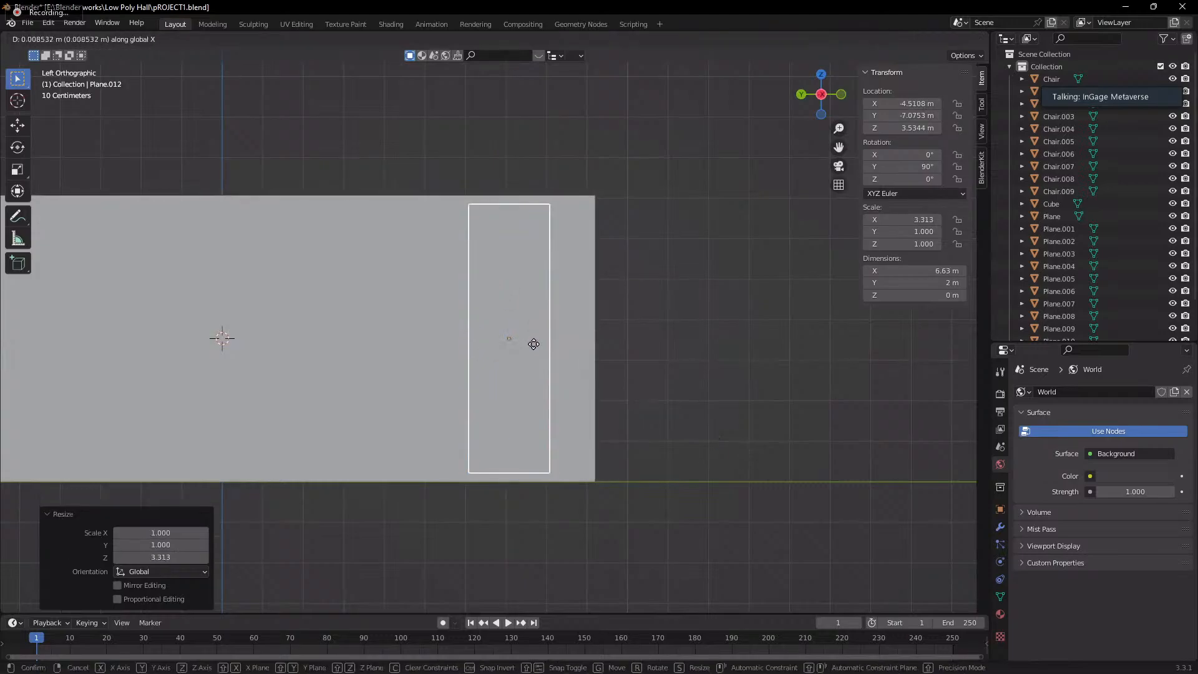
key("y")
left_click(488, 346)
key("s")
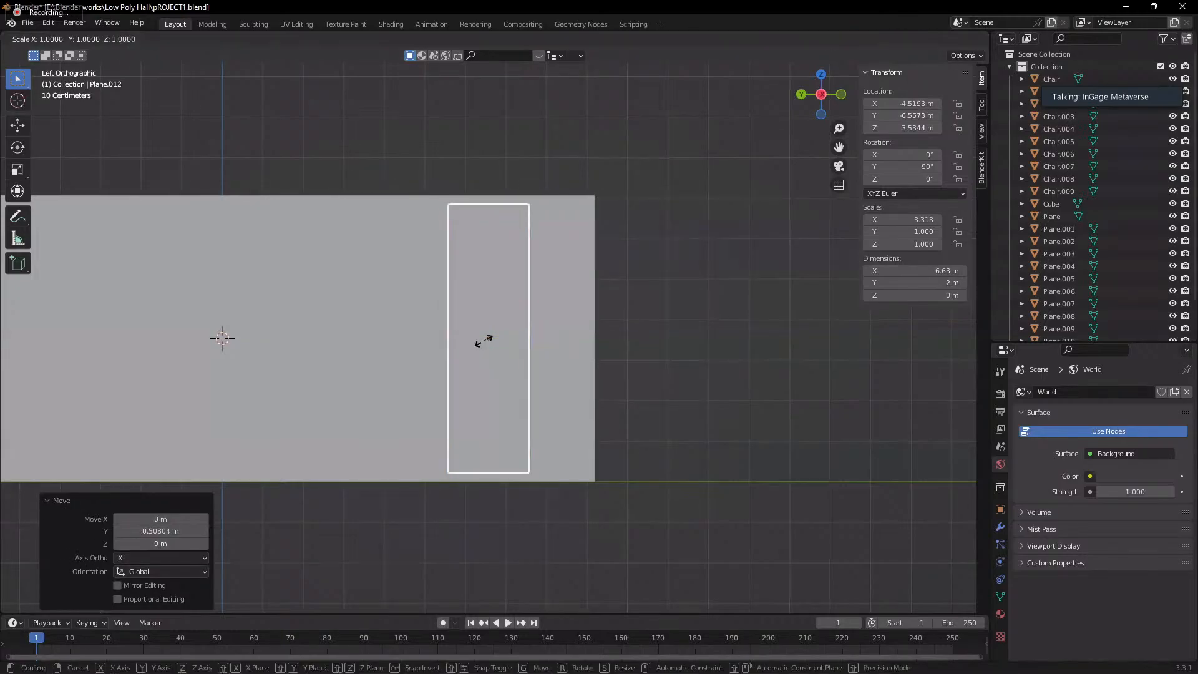
key("Escape")
key("s")
key("y")
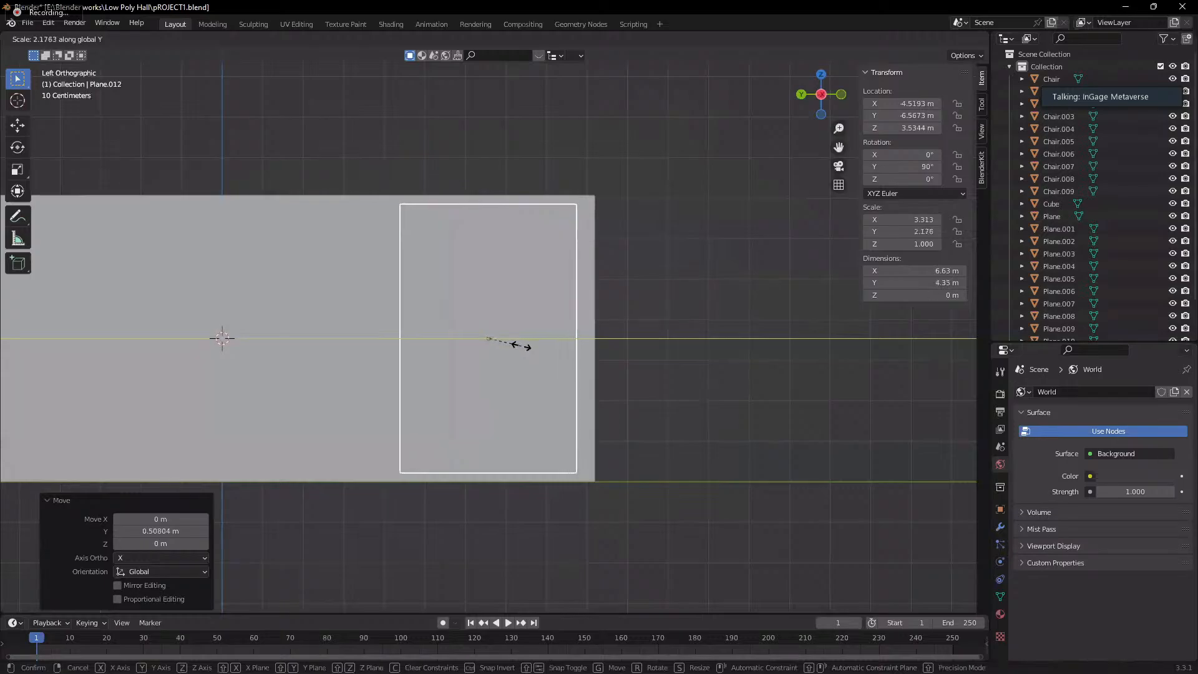
left_click(521, 347)
- Extrude the plane's face about 0.094 m into the room to form a thin wall panel, and return to Object Mode
middle_click_drag(521, 347, 490, 489)
scroll(489, 286, "up", 5)
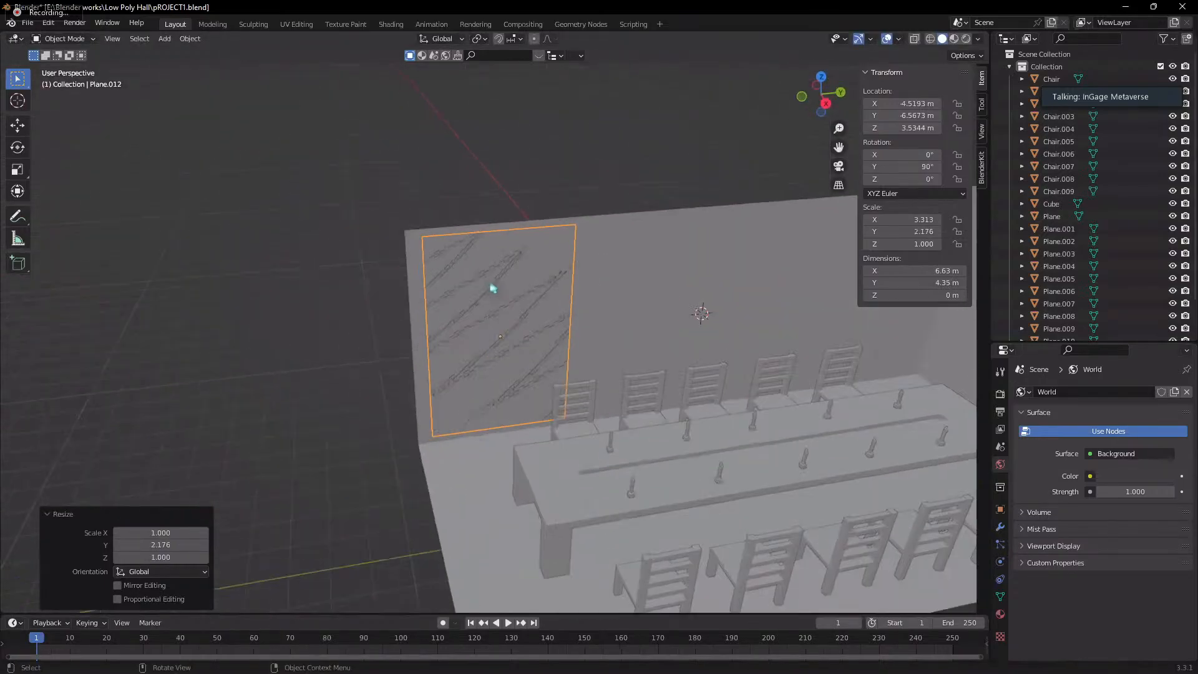
left_click(494, 287)
left_click(493, 320)
key("Tab")
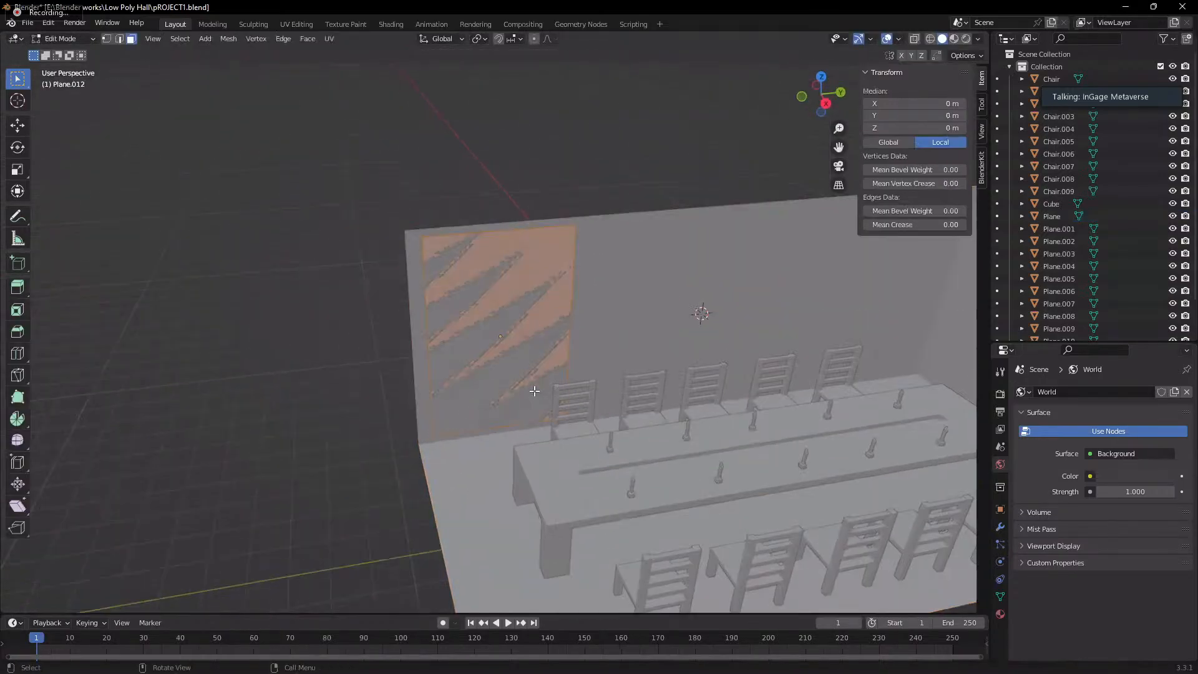
middle_click_drag(537, 394, 540, 350)
scroll(540, 349, "up", 2)
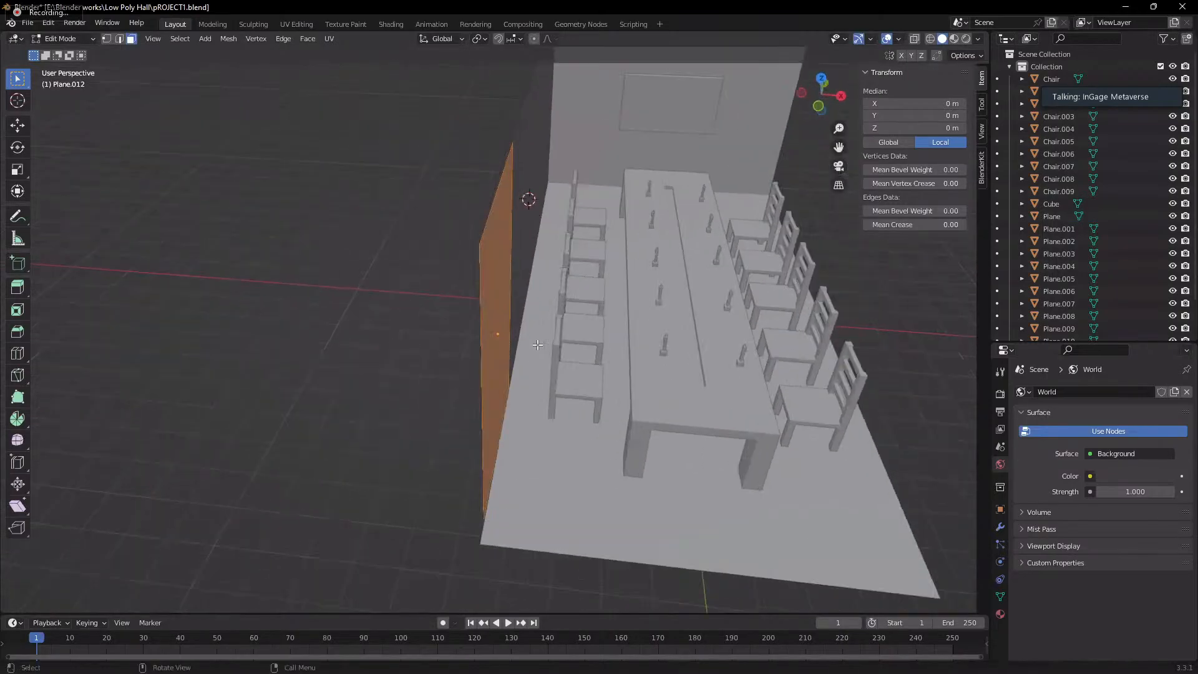
key("e")
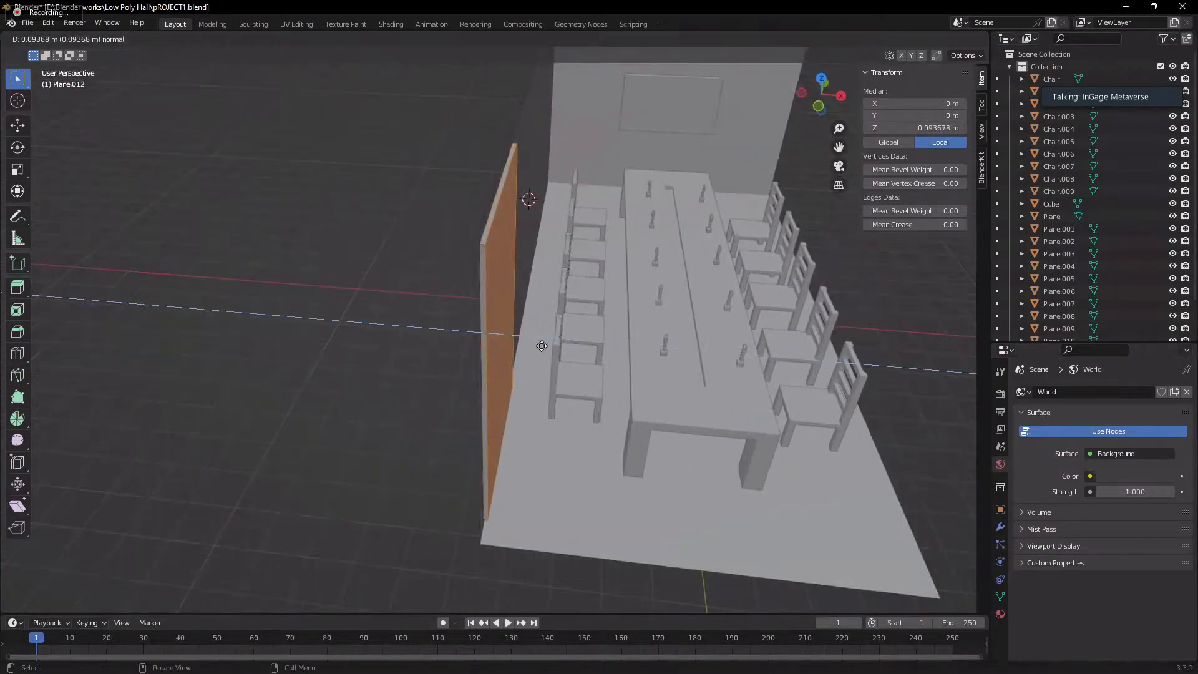
left_click(542, 346)
middle_click_drag(542, 345, 520, 270)
left_click(318, 249)
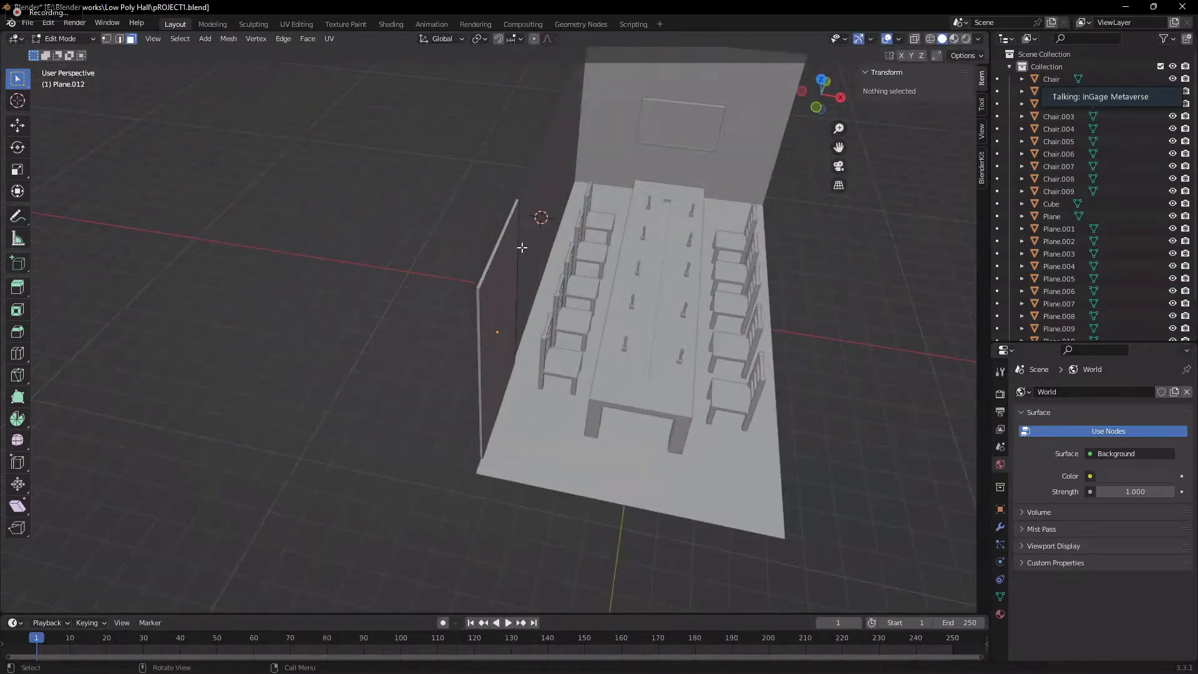
middle_click_drag(554, 320, 474, 307)
key("Tab")
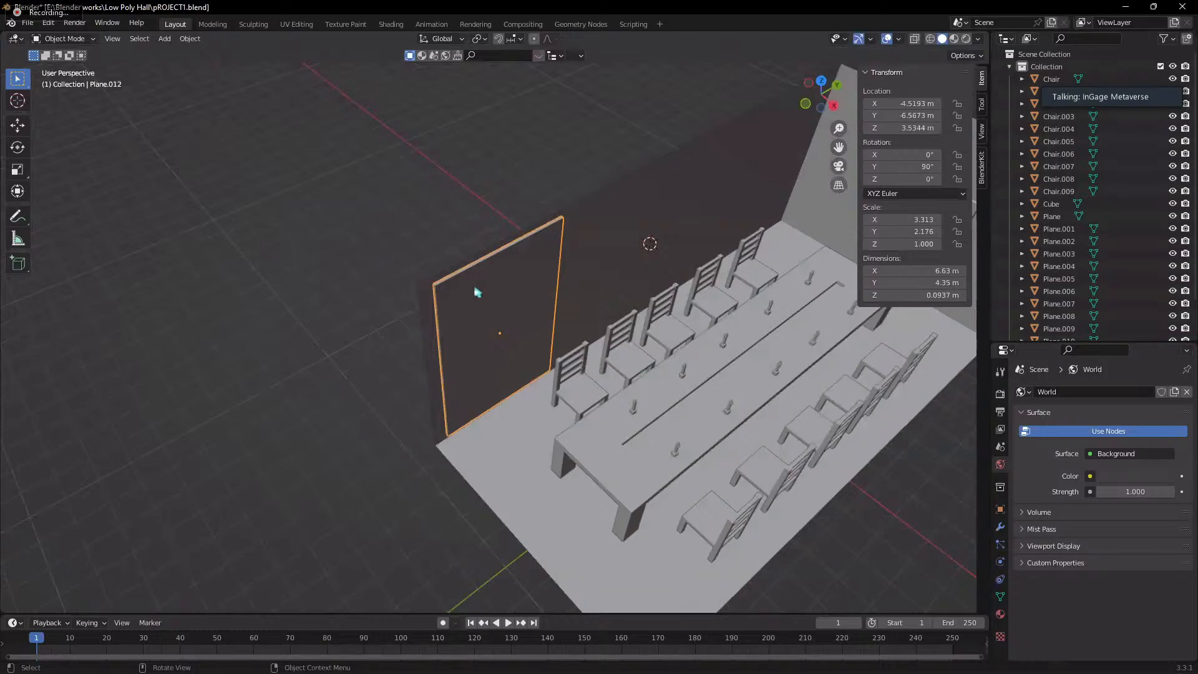
- In the left orthographic view, duplicate the wall panel and place the copy about 6.63 m away in positive Y
mouse_move(511, 295)
middle_mouse_down()
mouse_move(481, 321)
mouse_move(500, 299)
middle_mouse_up()
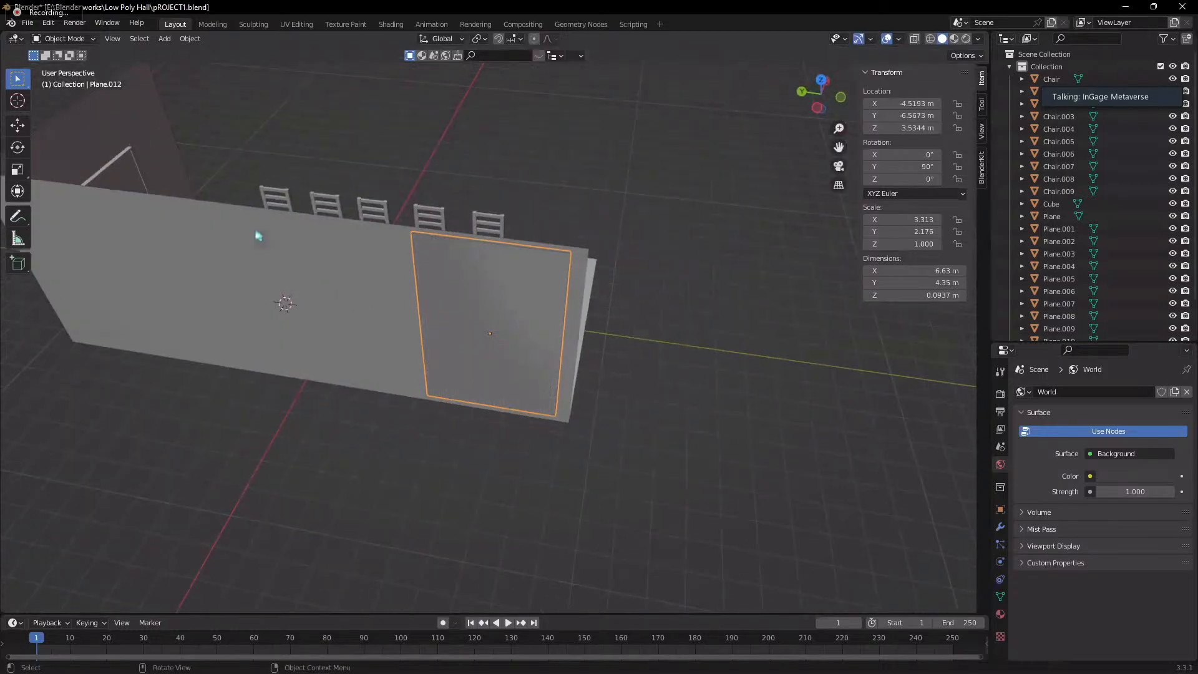
key("grave")
left_click(465, 392)
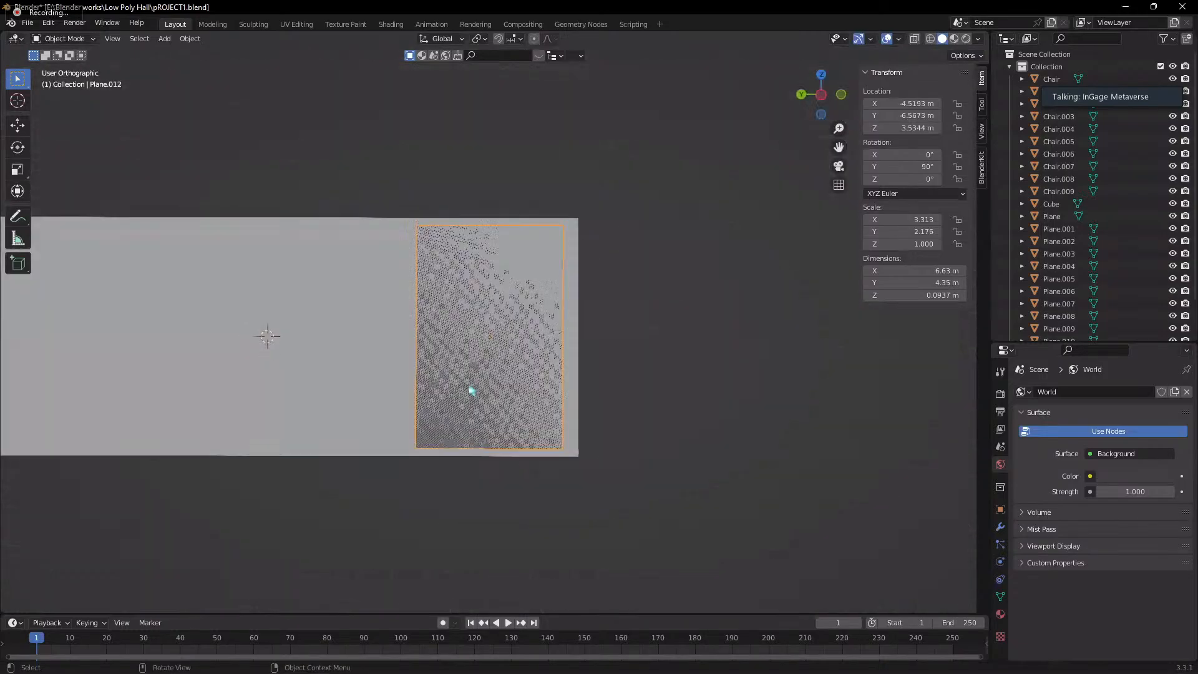
scroll(522, 402, "down", 3)
middle_click_drag(542, 401, 637, 414, "shift")
scroll(637, 415, "up", 2)
key("grave")
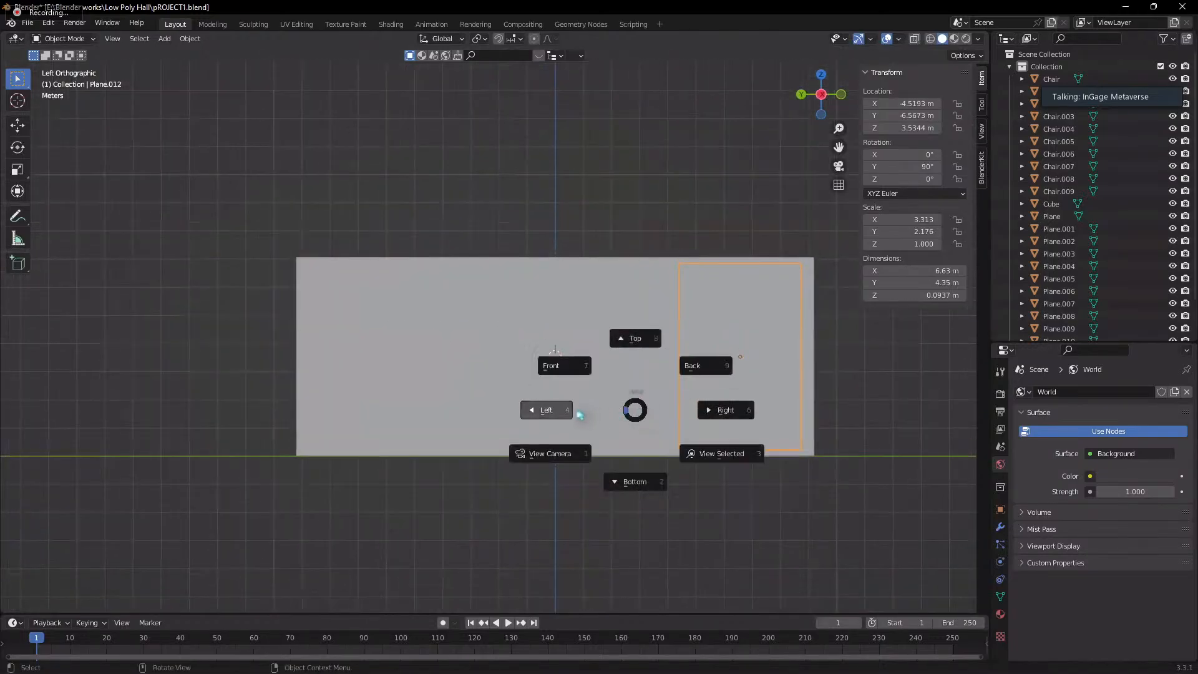
left_click(577, 410)
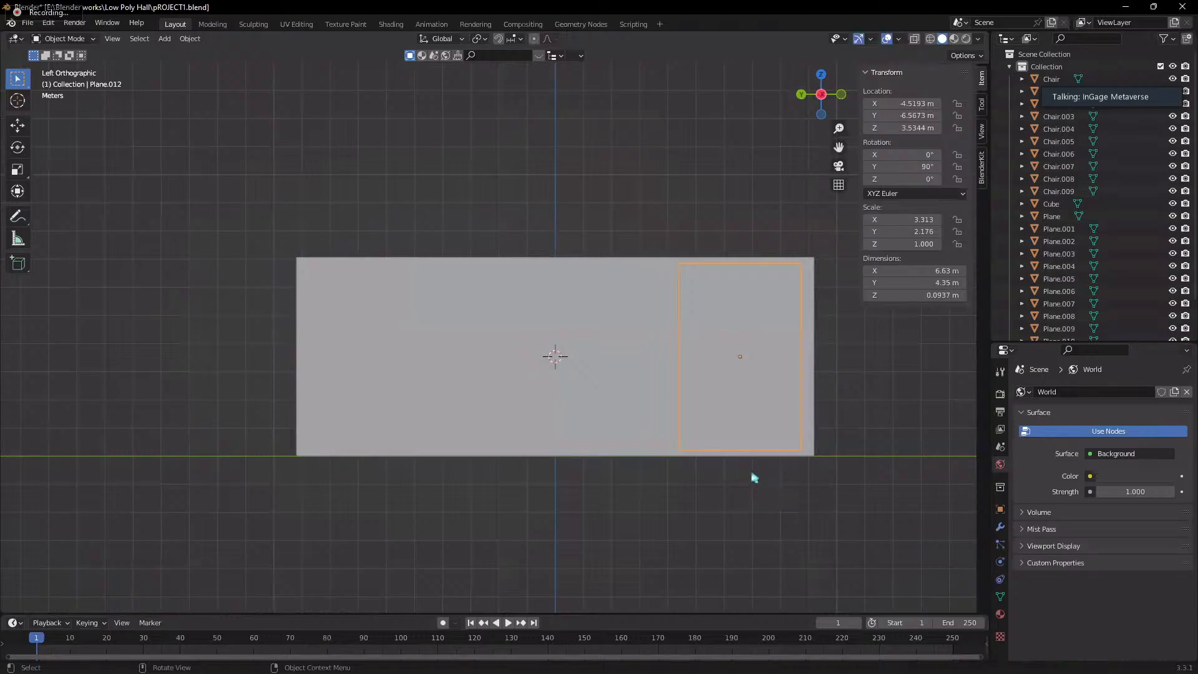
middle_click_drag(736, 455, 607, 451, "shift")
key("shift+d")
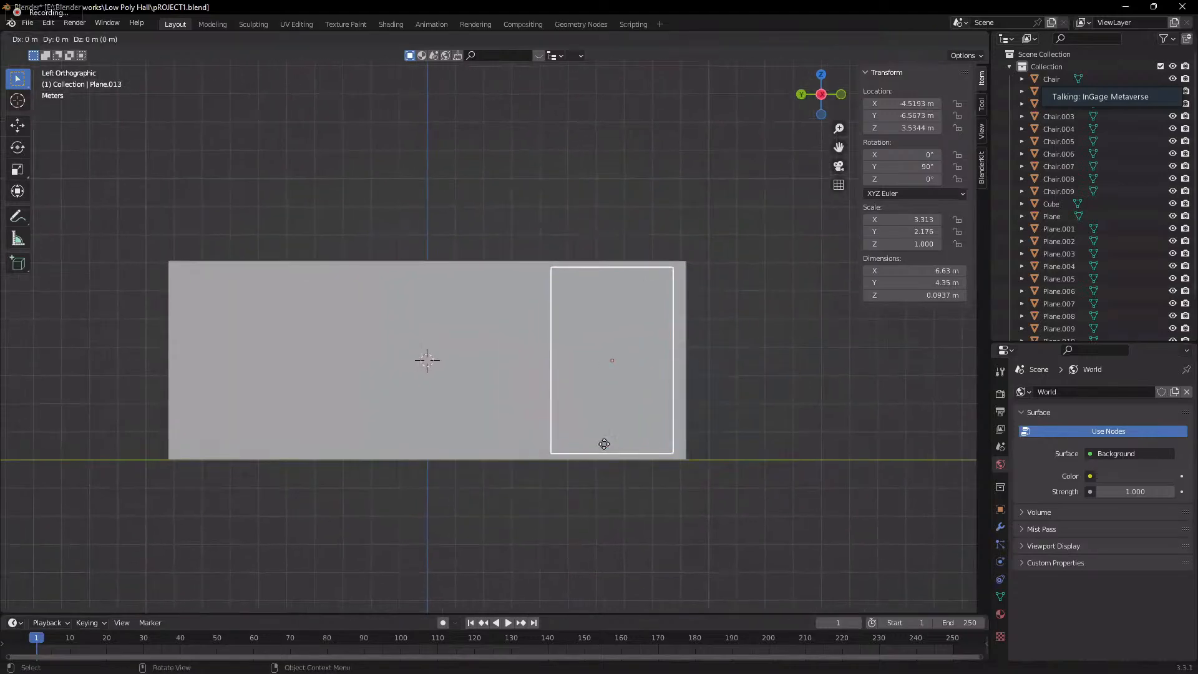
key("y")
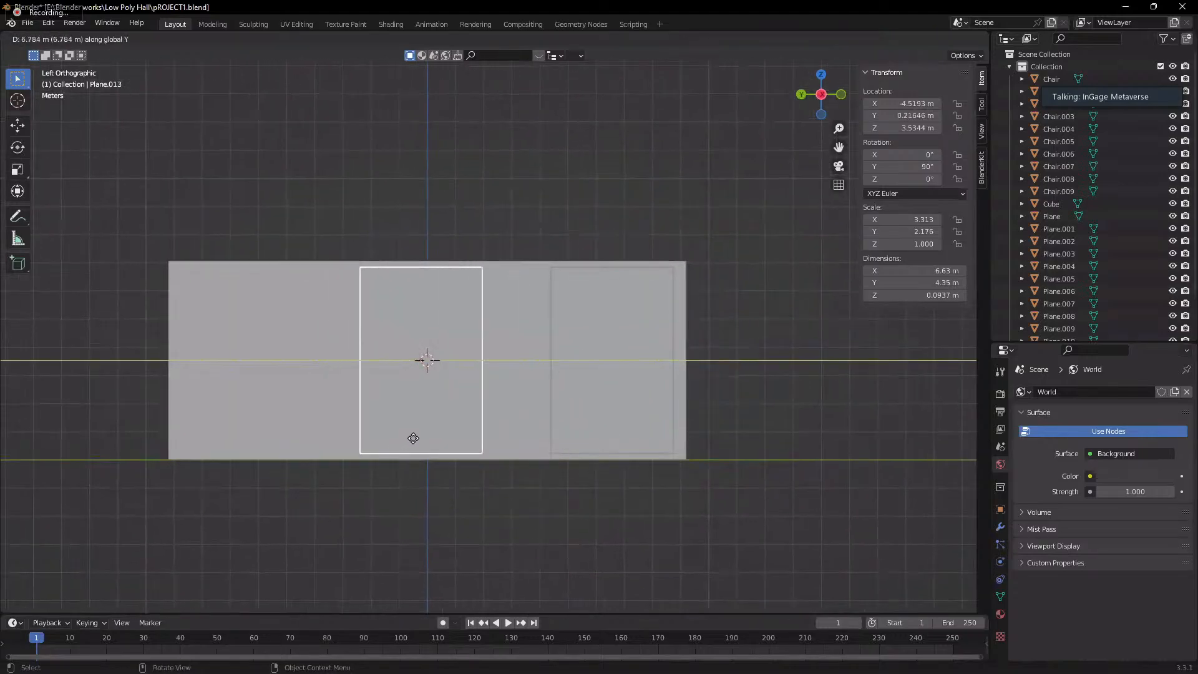
left_click(415, 431)
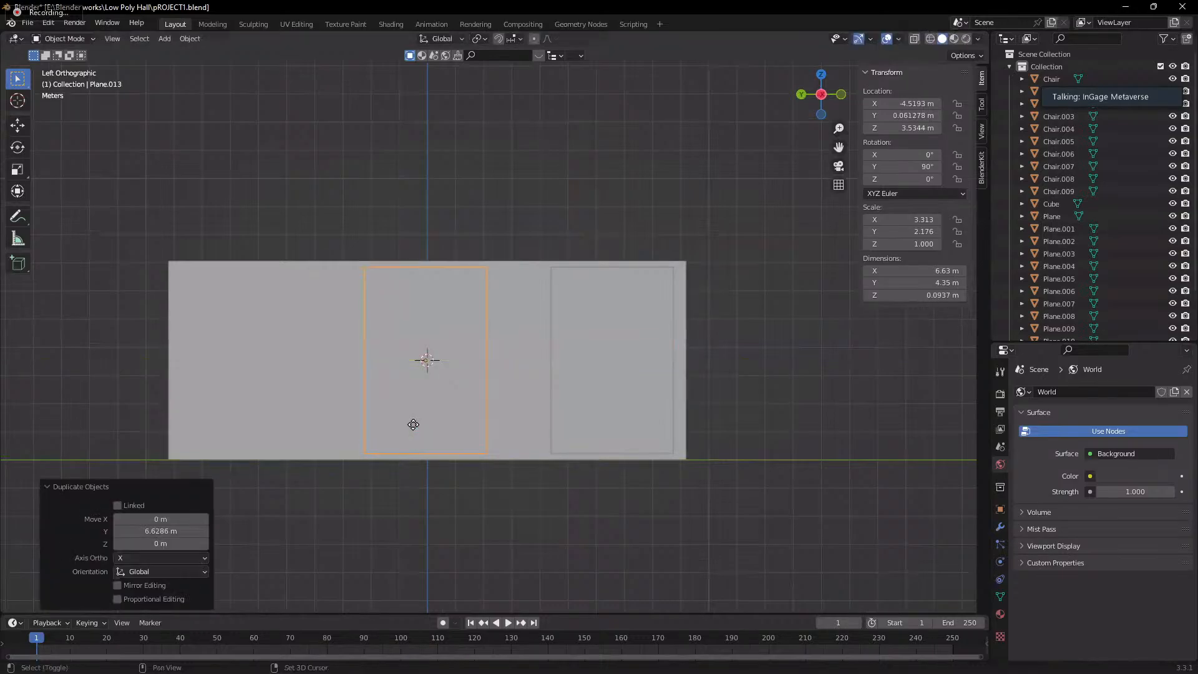
- Duplicate the middle panel and place the third one about 6.14 m further in positive Y
key("shift+d")
key("y")
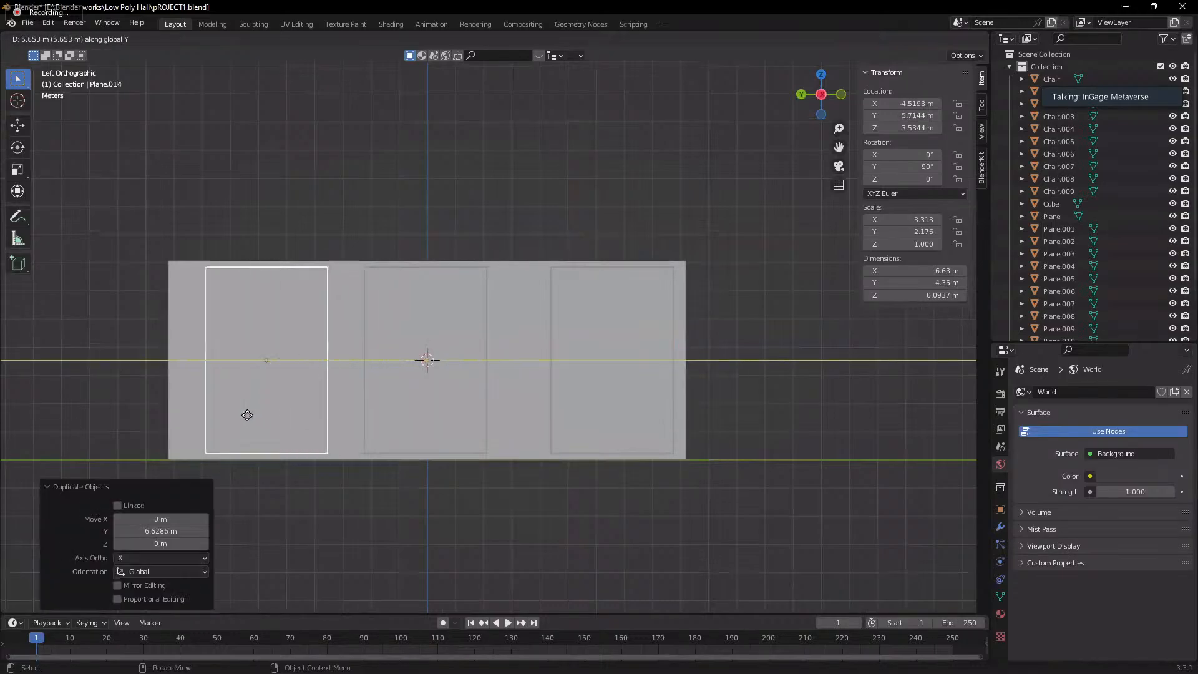
left_click(243, 419)
middle_click_drag(759, 420, 574, 424)
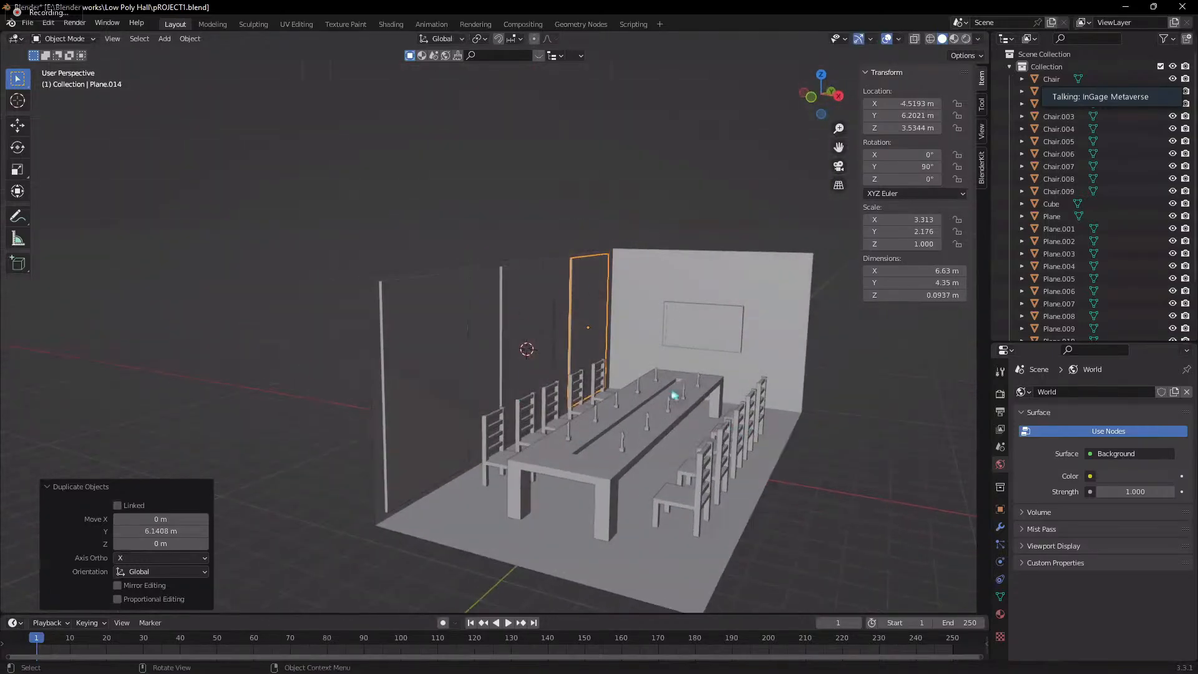
- Temporarily hide the three wall panels to compare the room without them, and show them again
left_click(757, 225)
scroll(1173, 325, "down", 3)
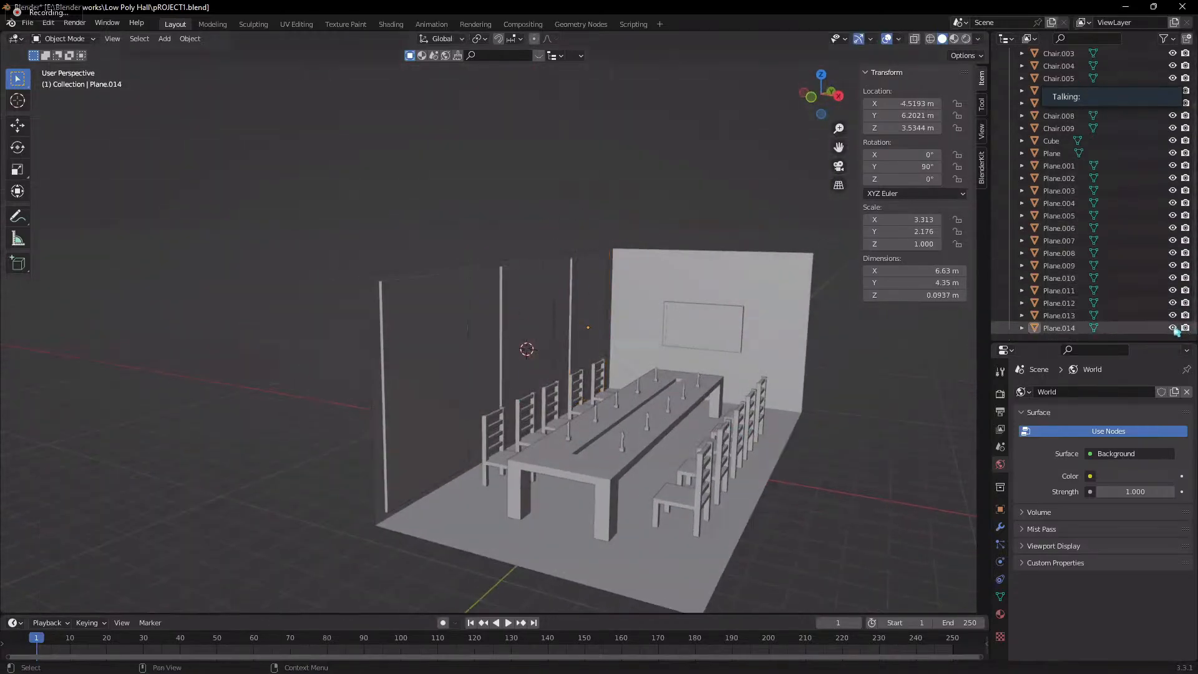
left_click_drag(1173, 328, 1173, 303)
middle_click_drag(525, 349, 540, 392)
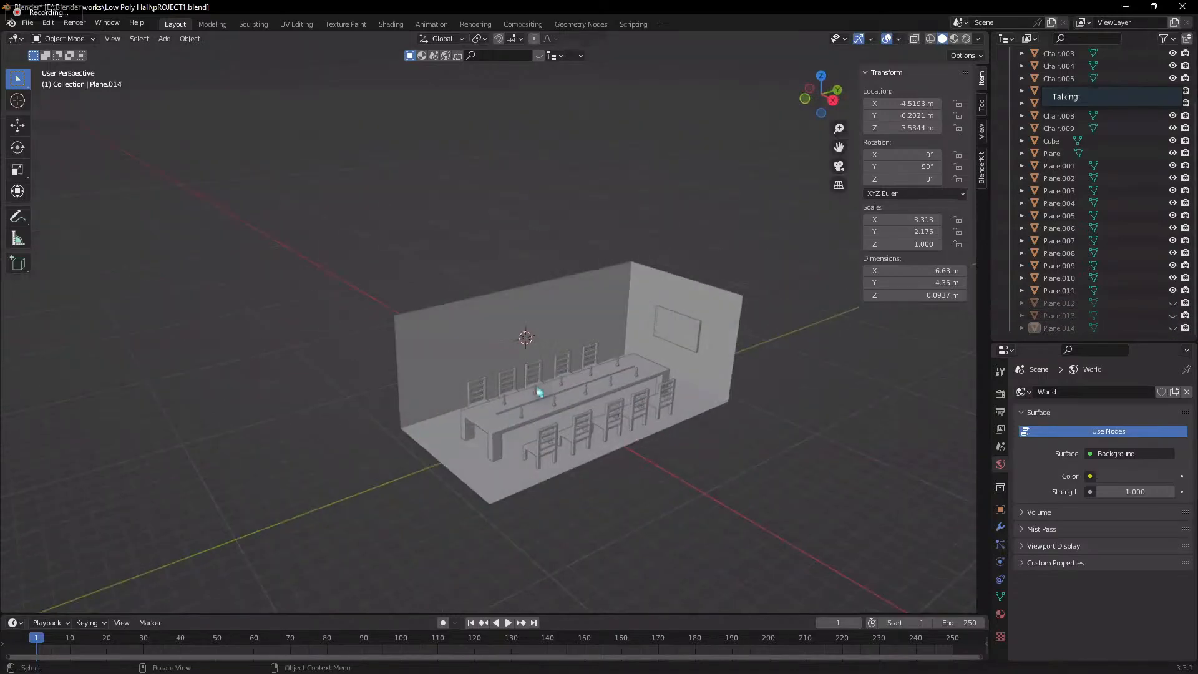
scroll(562, 402, "up", 4)
scroll(631, 349, "up", 3)
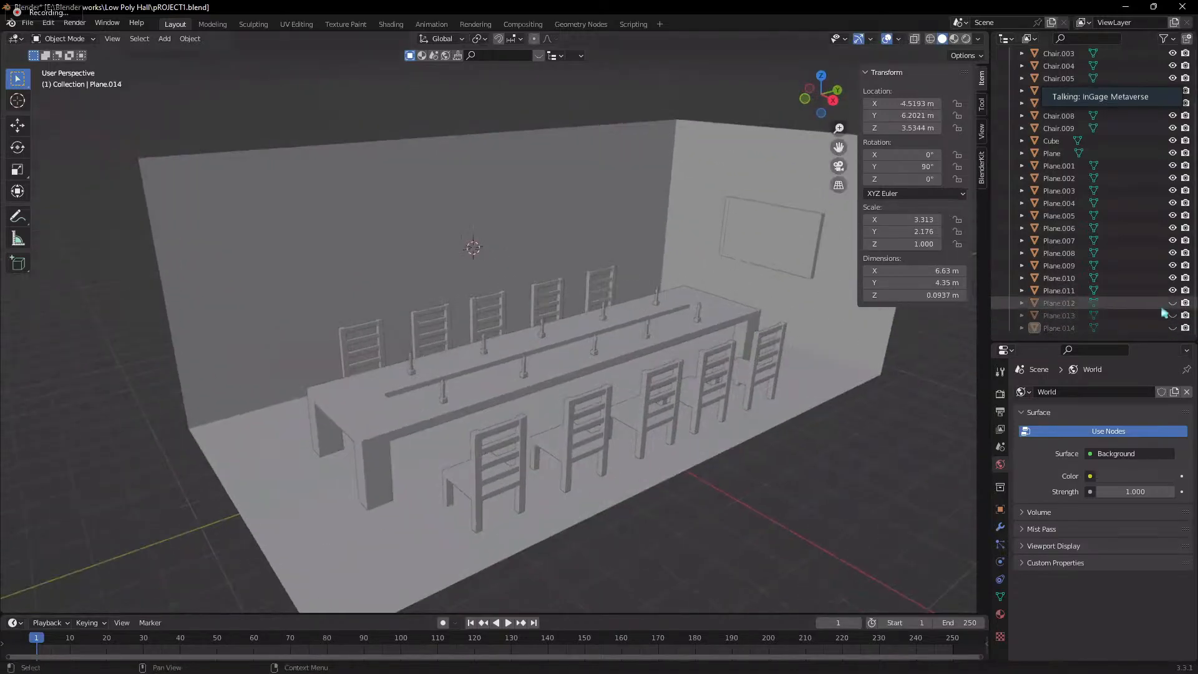
left_click(1173, 328)
left_click(1173, 316)
left_click(1173, 304)
scroll(439, 315, "down", 4)
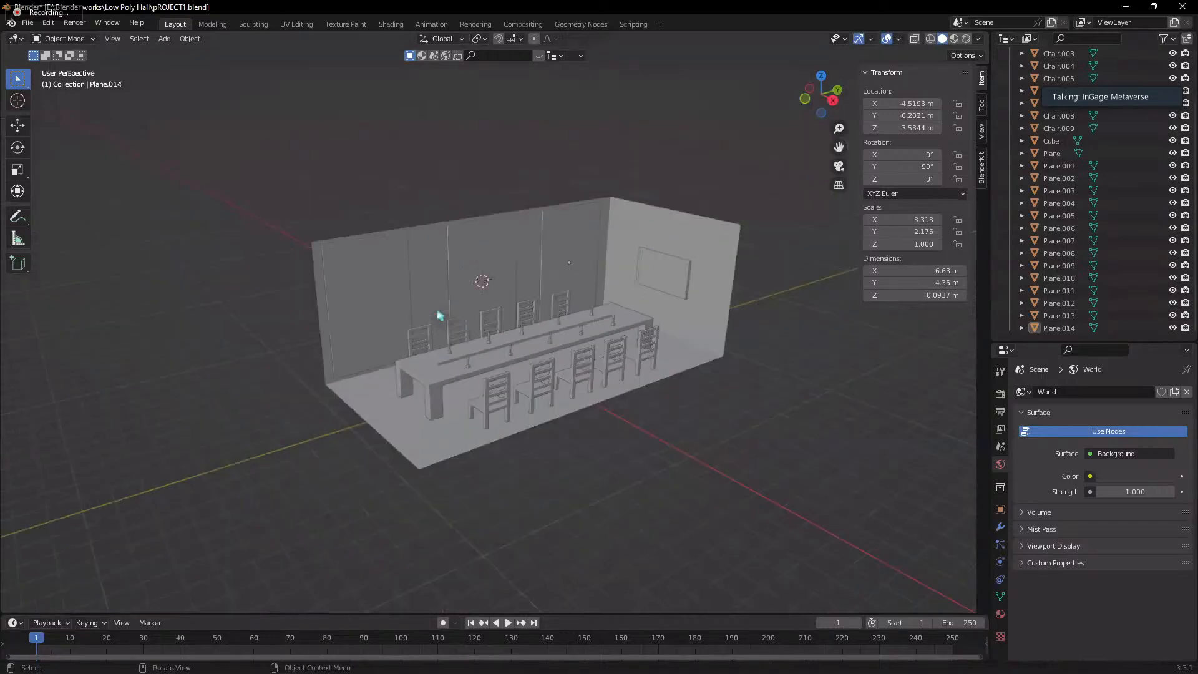
middle_click_drag(440, 315, 474, 307)
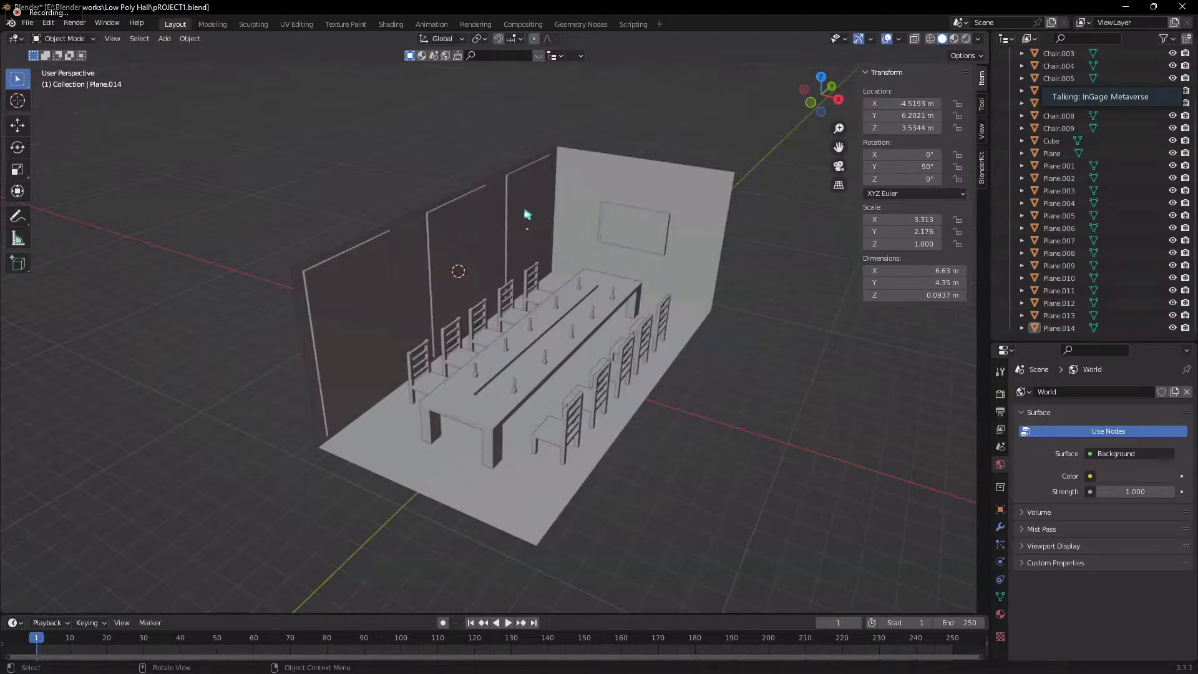
- Snap the 3D cursor to the room-facing face of the first wall panel and return to Object Mode
scroll(337, 292, "up", 1)
left_click(325, 288)
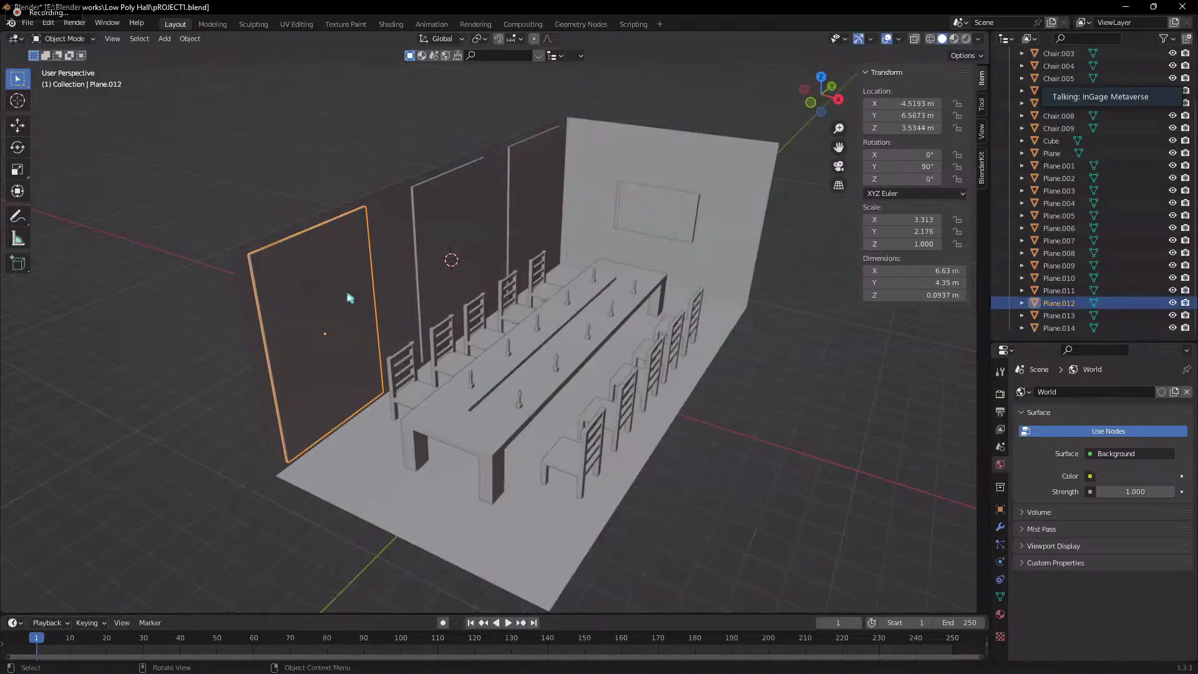
scroll(348, 297, "down", 1)
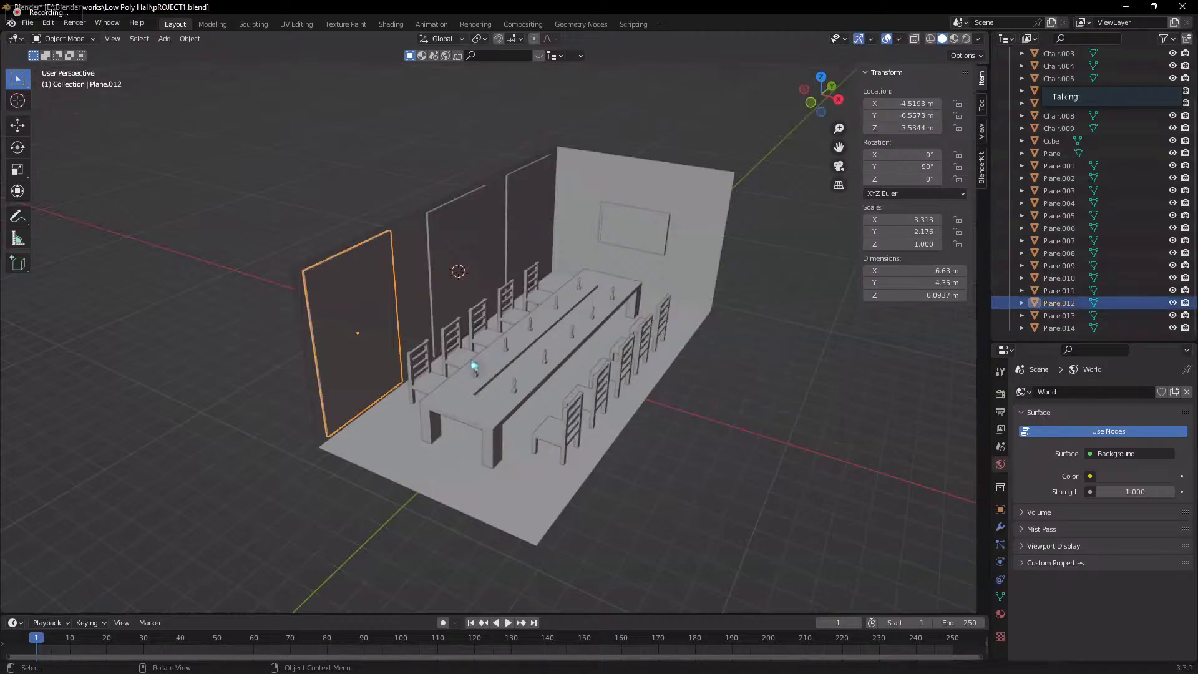
scroll(347, 289, "up", 4)
middle_click_drag(524, 308, 387, 275)
scroll(430, 281, "up", 4)
key("ctrl+Tab")
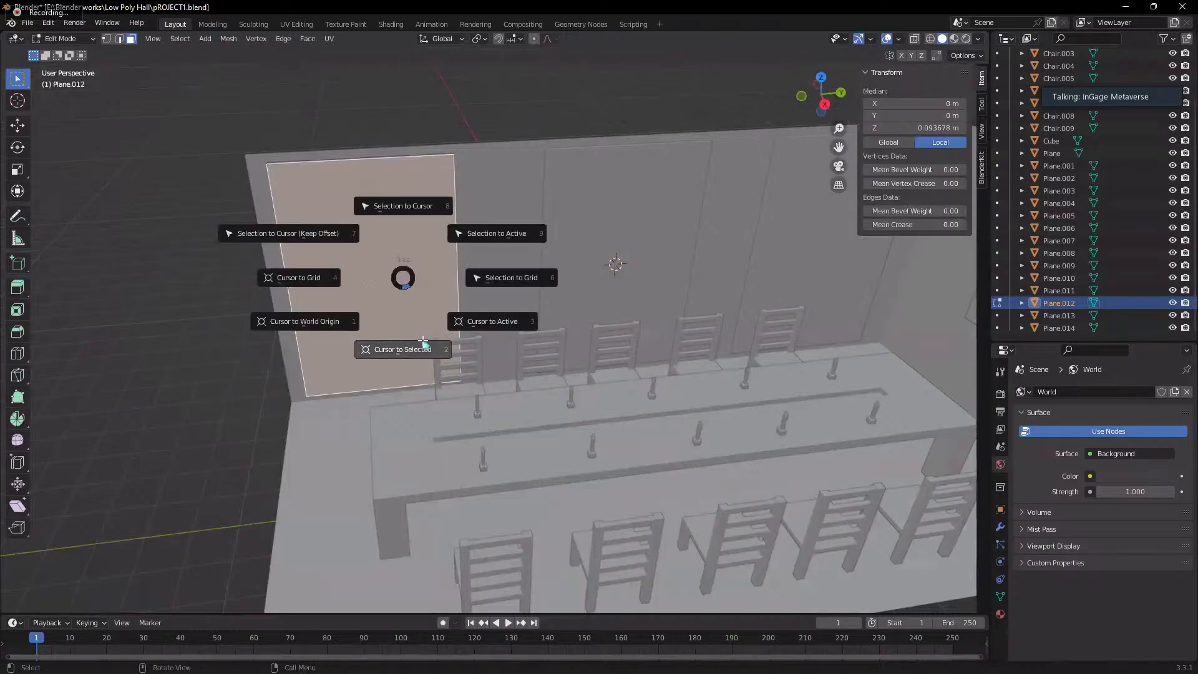
key("Tab")
key("Tab")
- Add a plane at the 3D cursor and rotate it 90° about the Y axis, parallel to the wall panel
key("shift+a")
mouse_move(401, 289)
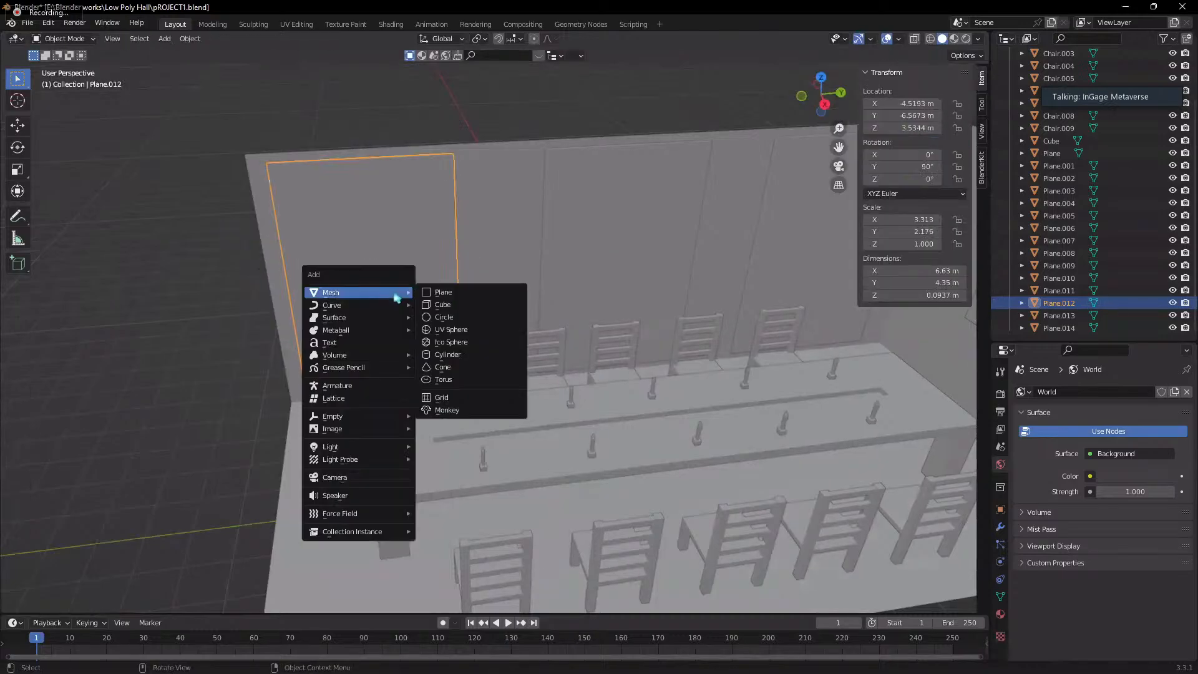
left_click(443, 290)
type("r")
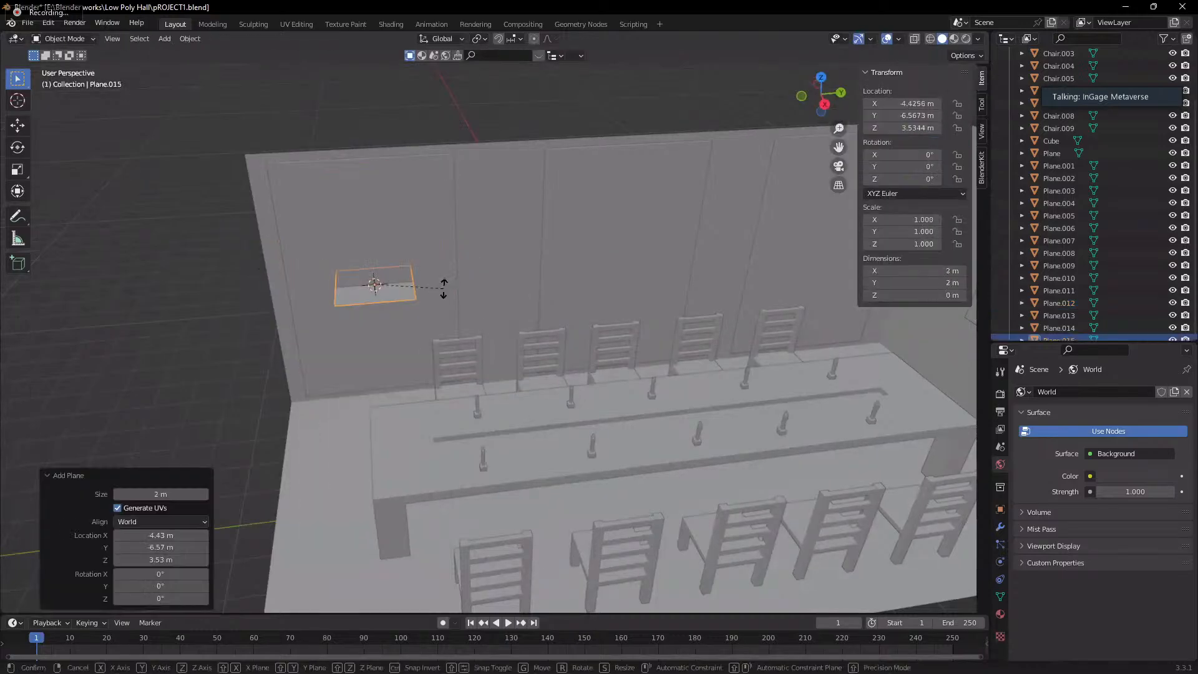
type("y90")
key("Return")
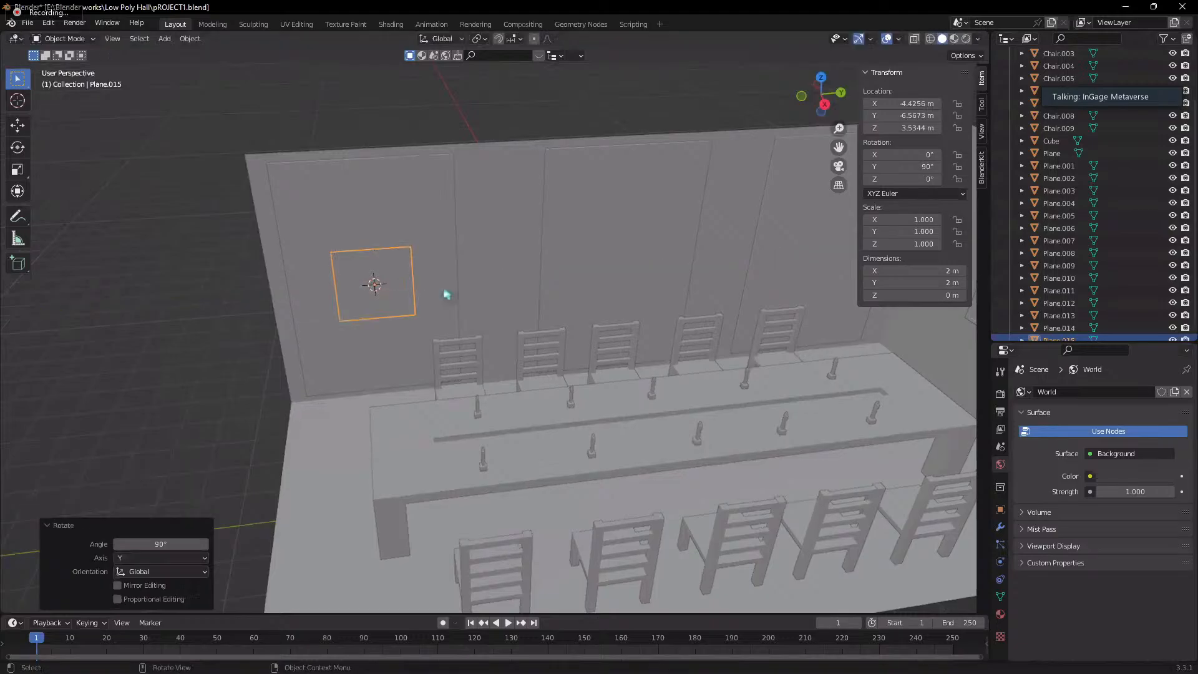
- Scale the new plane to about 0.079 along global Z to make a thin horizontal strip
key("s")
key("z")
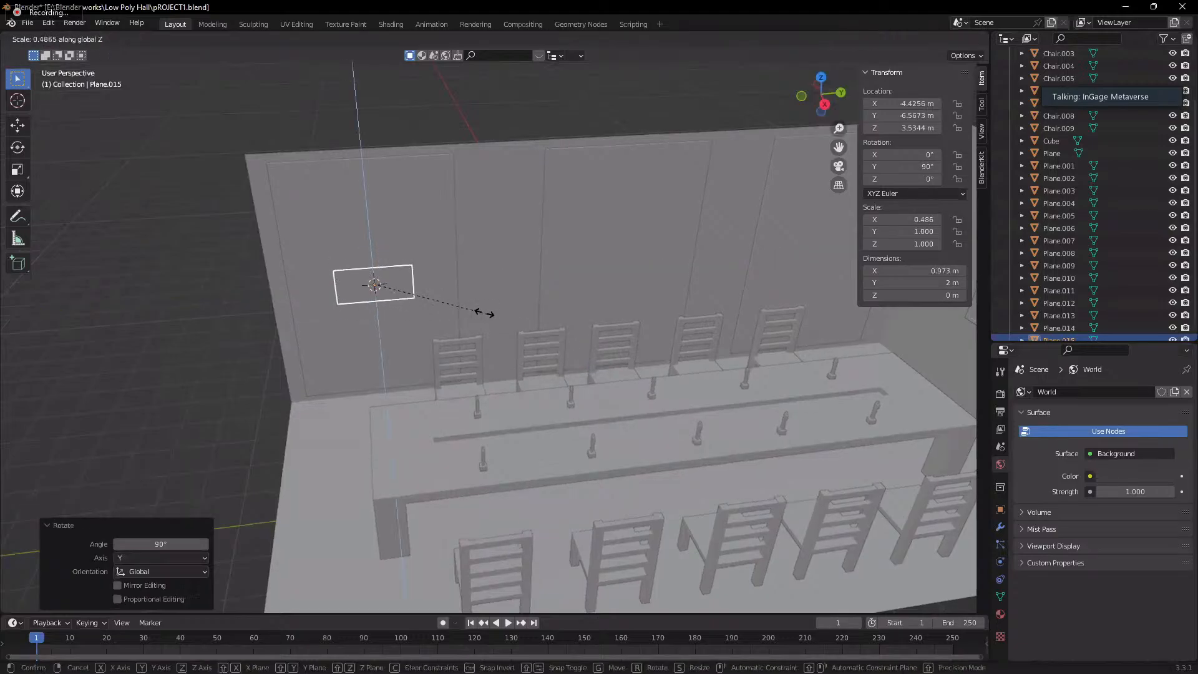
left_click(397, 285)
- In the right orthographic view, try shifting the strip about 1.19 m in negative Y to the panel's edge, and undo it
scroll(527, 374, "up", 5)
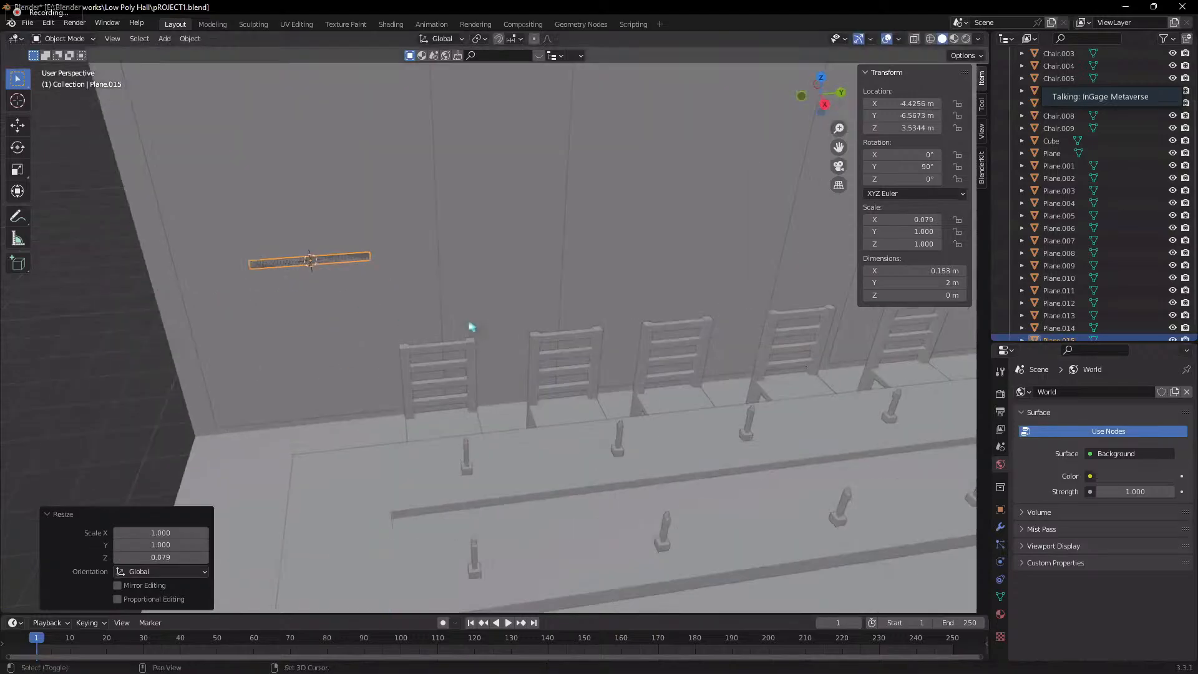
key("grave")
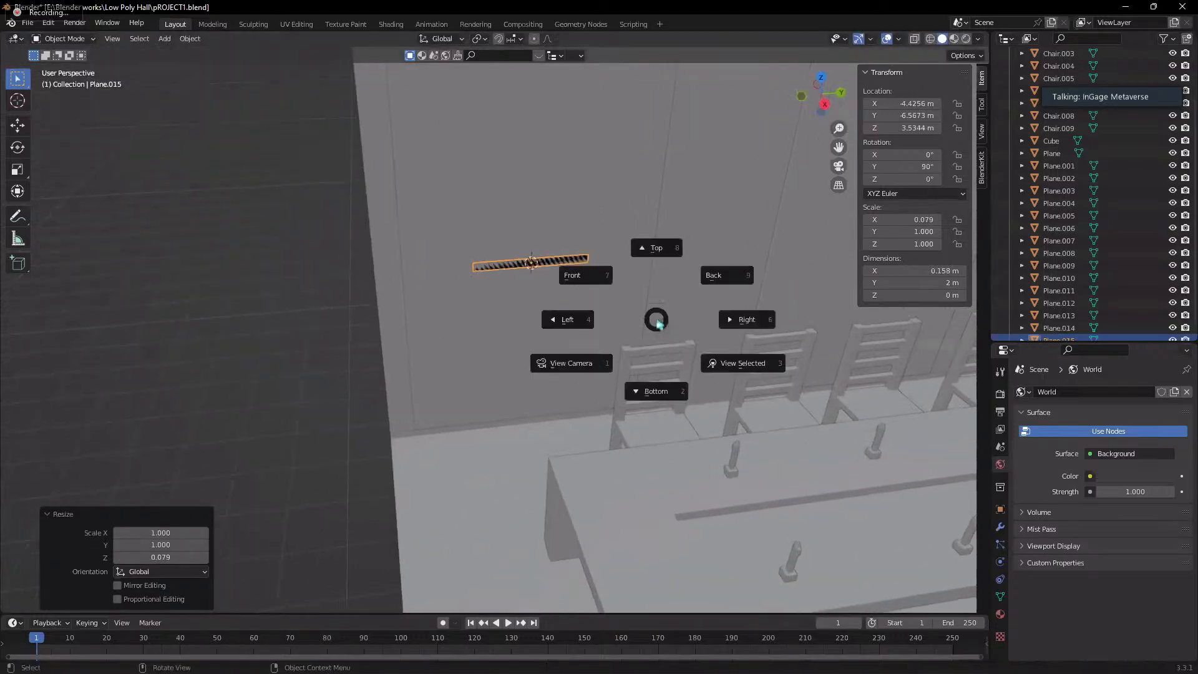
left_click(727, 323)
key("grave")
left_click(639, 319)
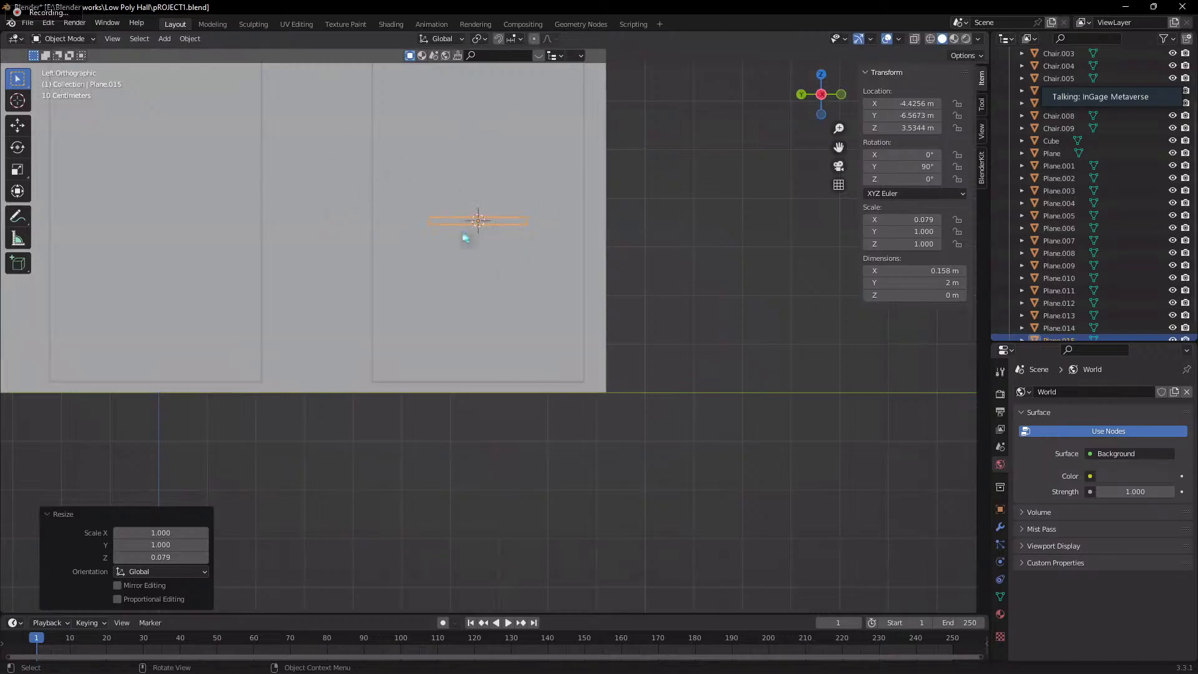
middle_click_drag(465, 238, 686, 358)
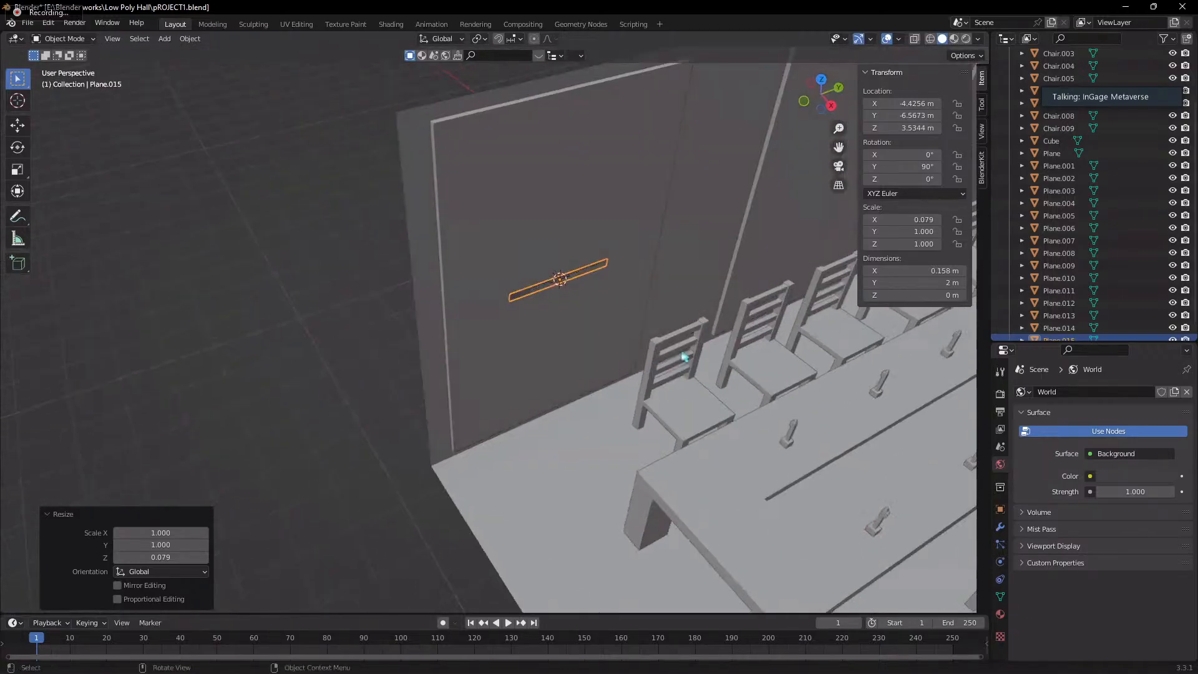
key("grave")
left_click(817, 331)
scroll(481, 231, "up", 3)
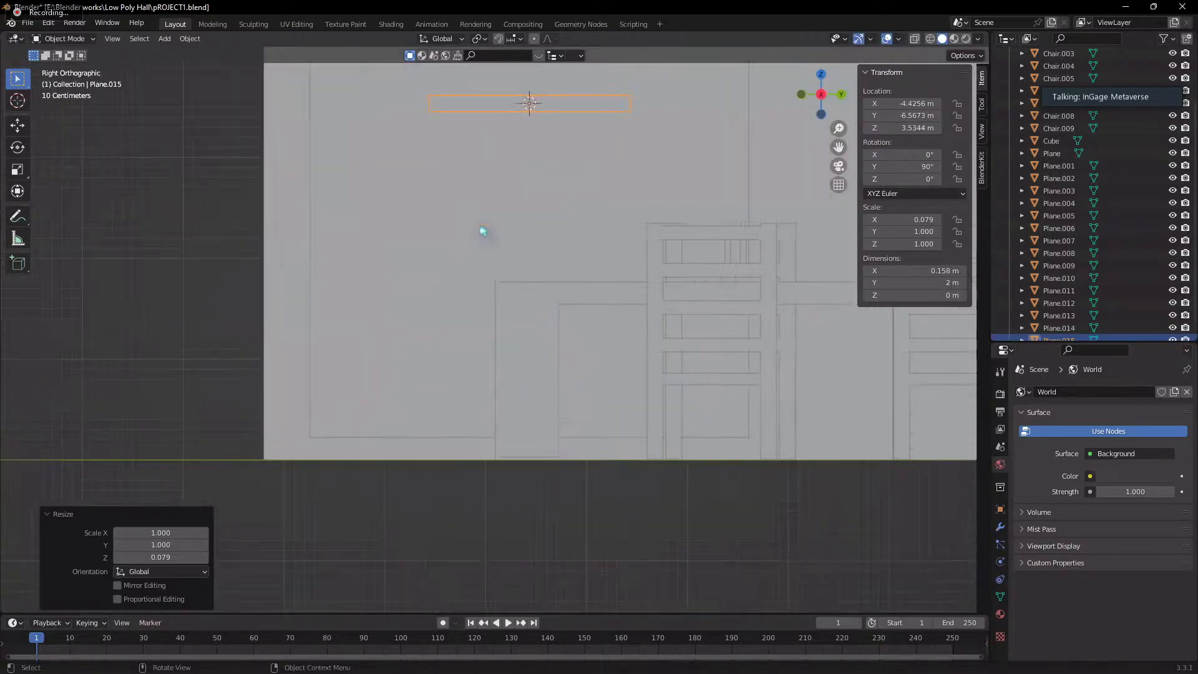
middle_click_drag(481, 231, 522, 460, "shift")
key("g")
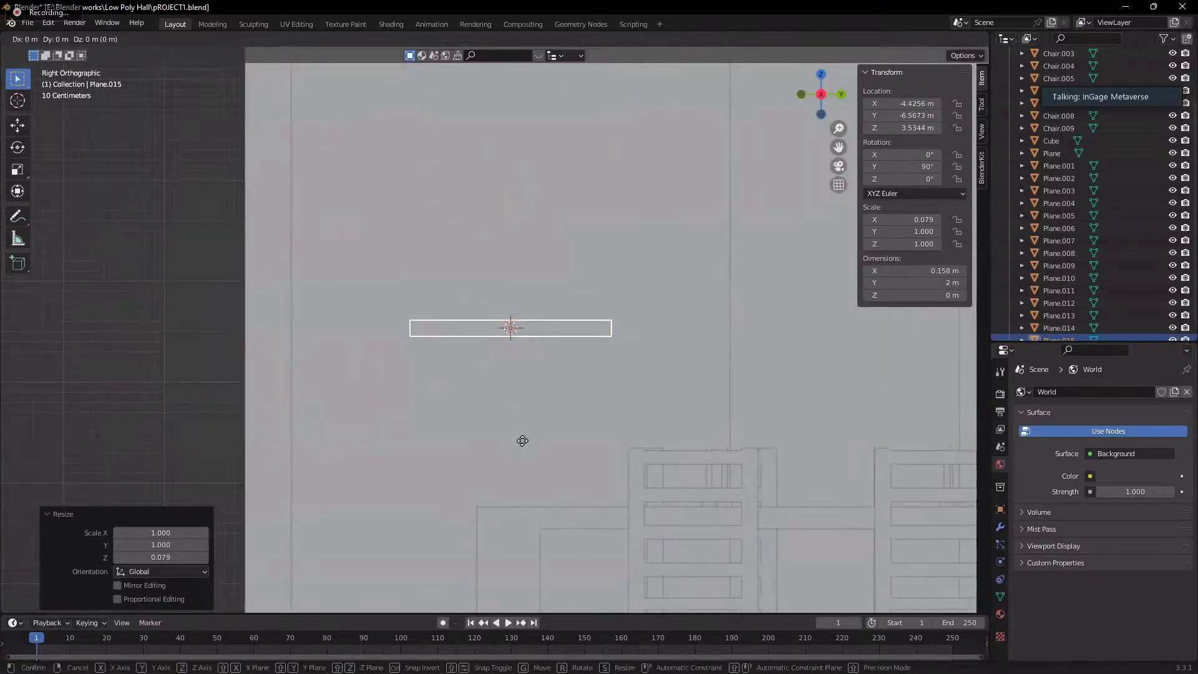
key("y")
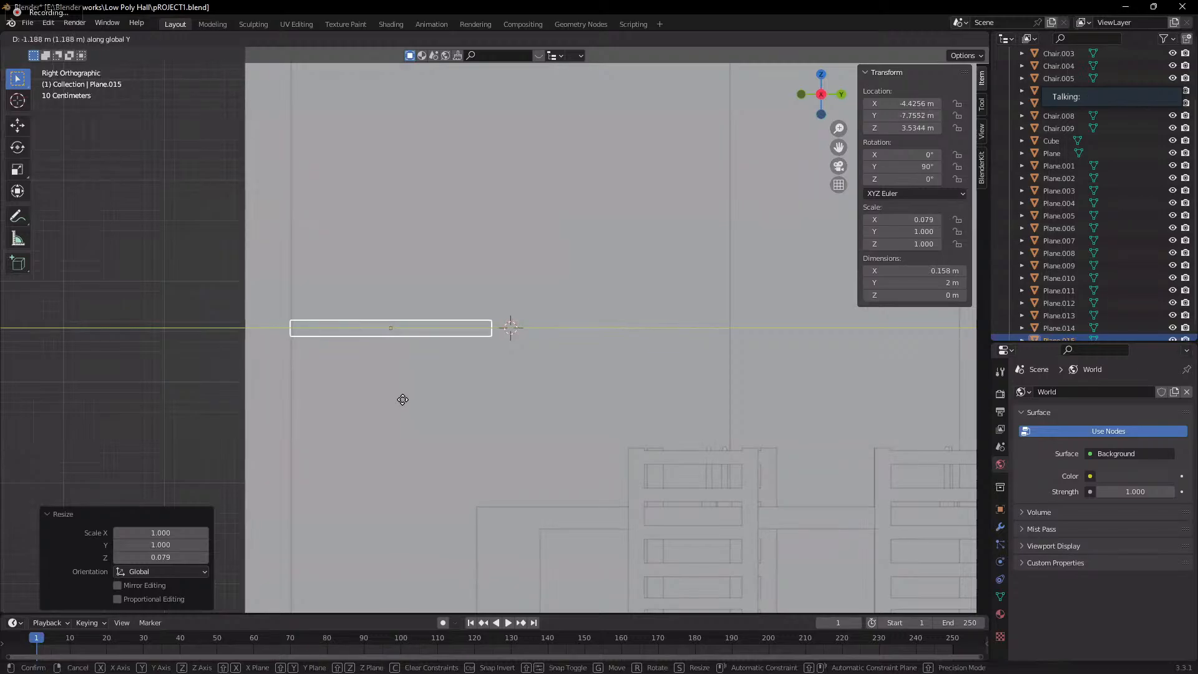
left_click(402, 402)
key("ctrl+z")
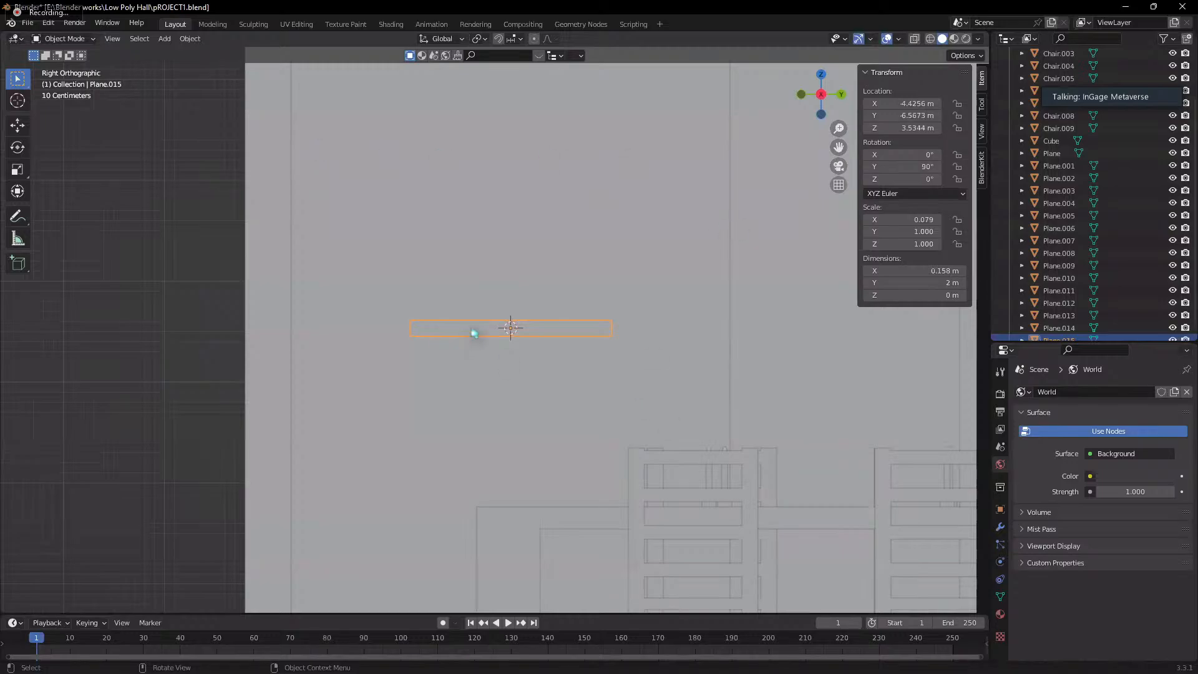
- Try widening the strip about 1.64 times along Y and shifting it about 0.54 m in negative Y, and undo both changes
key("s")
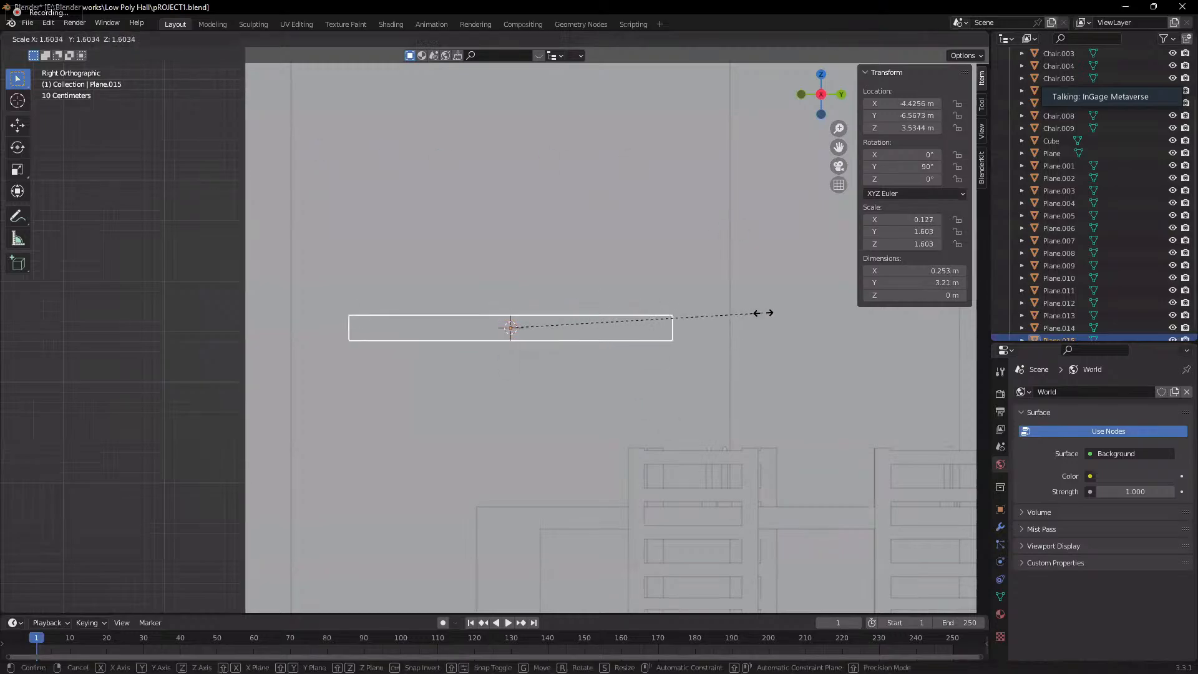
key("y")
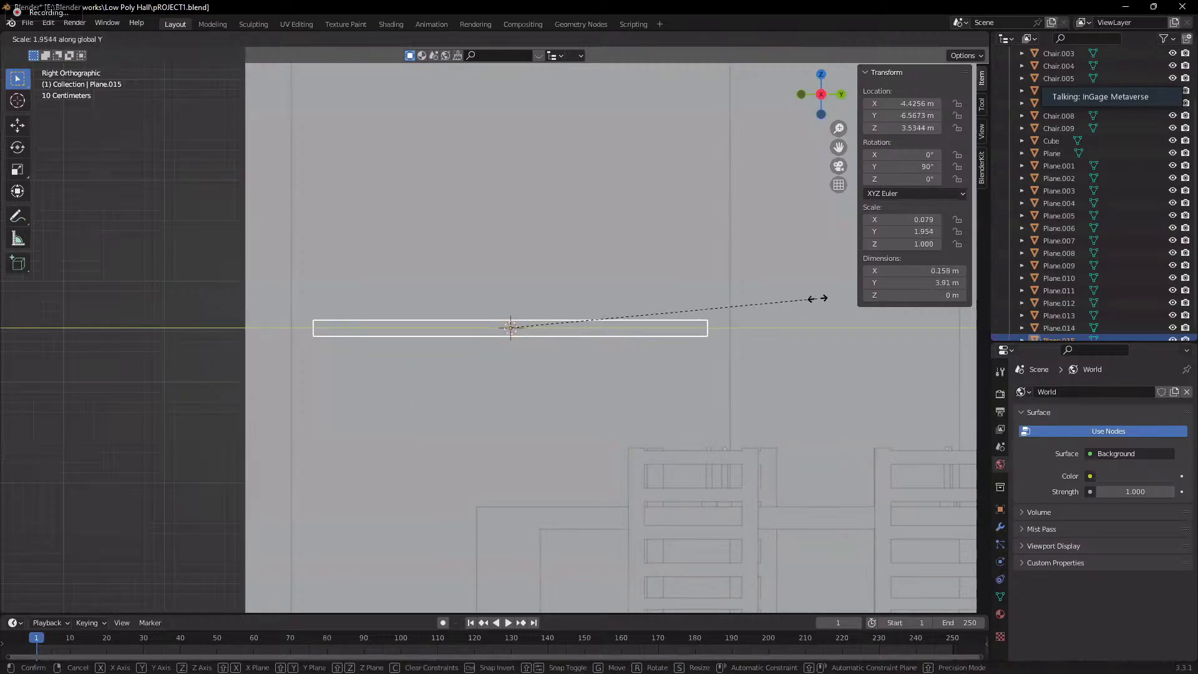
left_click(760, 316)
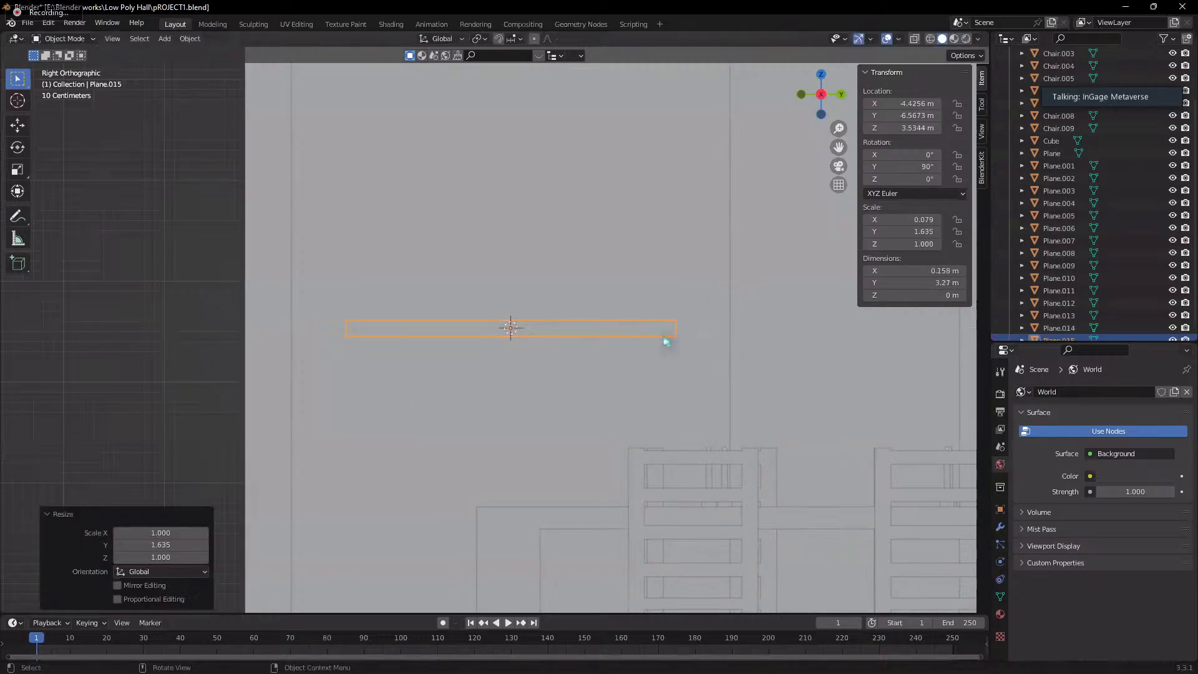
key("g")
key("y")
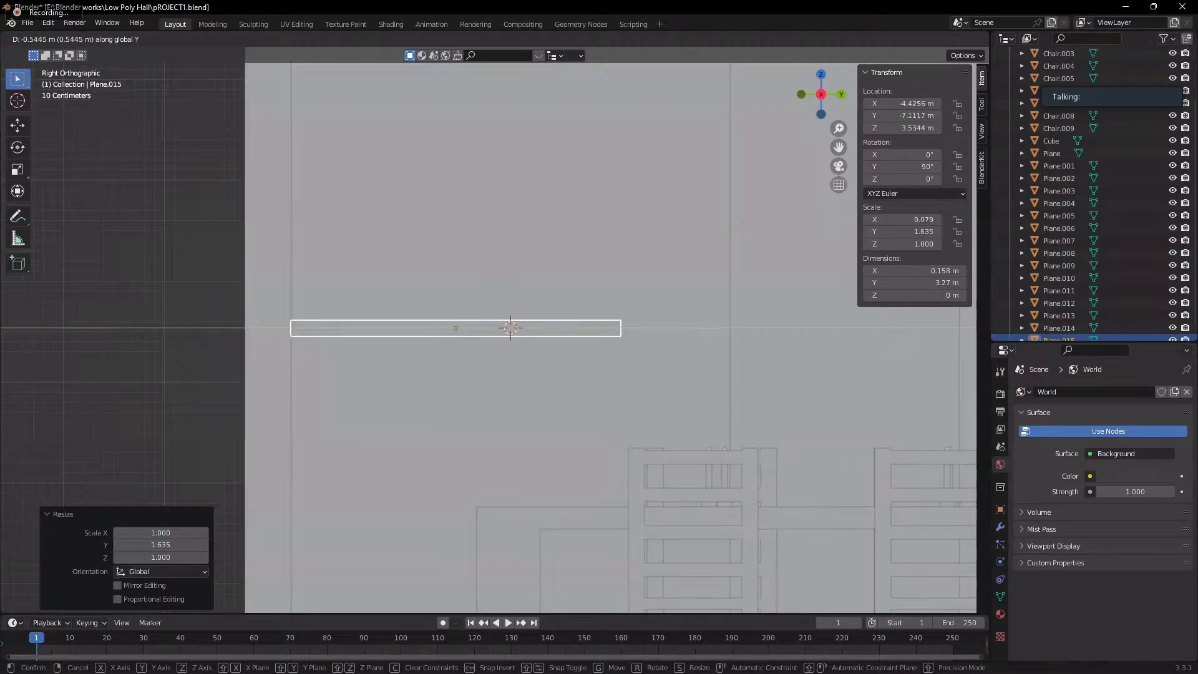
left_click(615, 328)
key("ctrl+z")
key("ctrl+z")
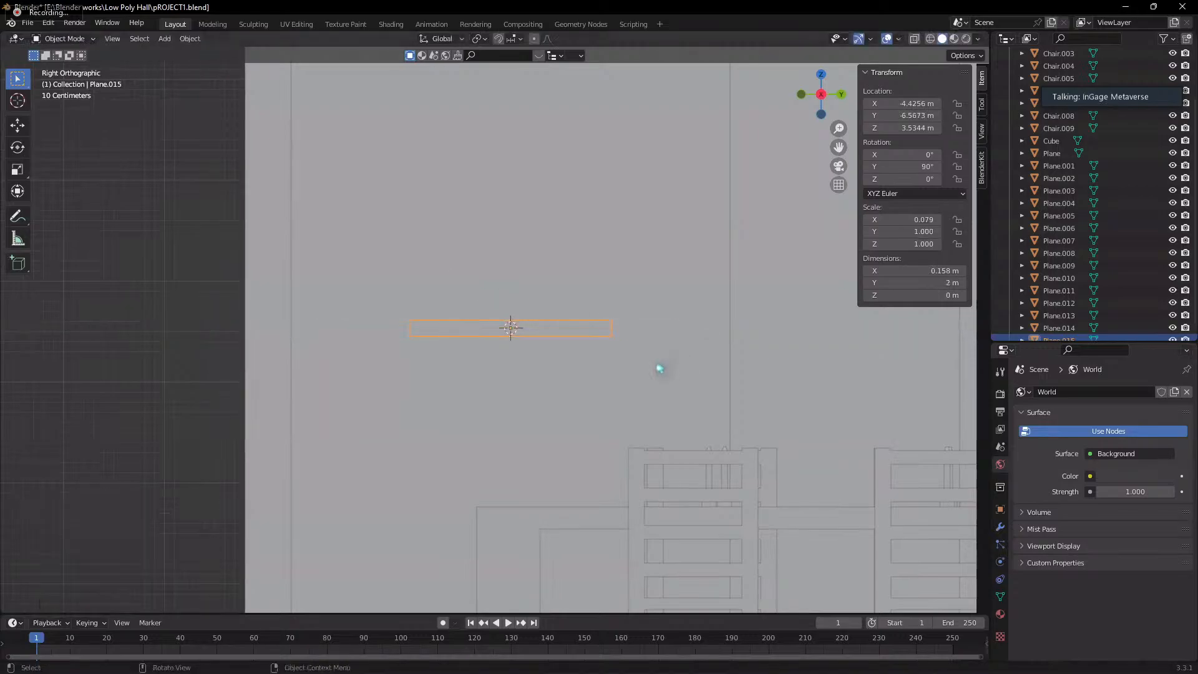
- Move the strip about 1.19 m in negative Y so its end meets the panel's edge
key("g")
key("y")
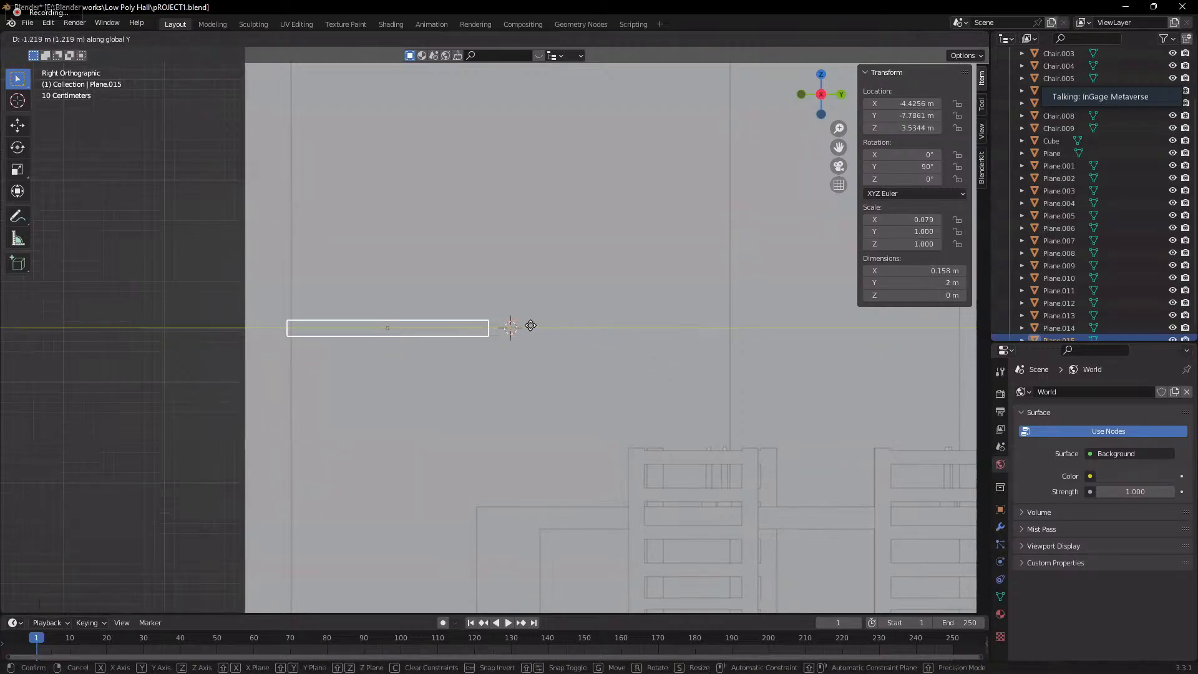
left_click(533, 321)
- Open the strip in Edit Mode with X-ray on, switch to edge selection, and box-select its free end edge
key("Tab")
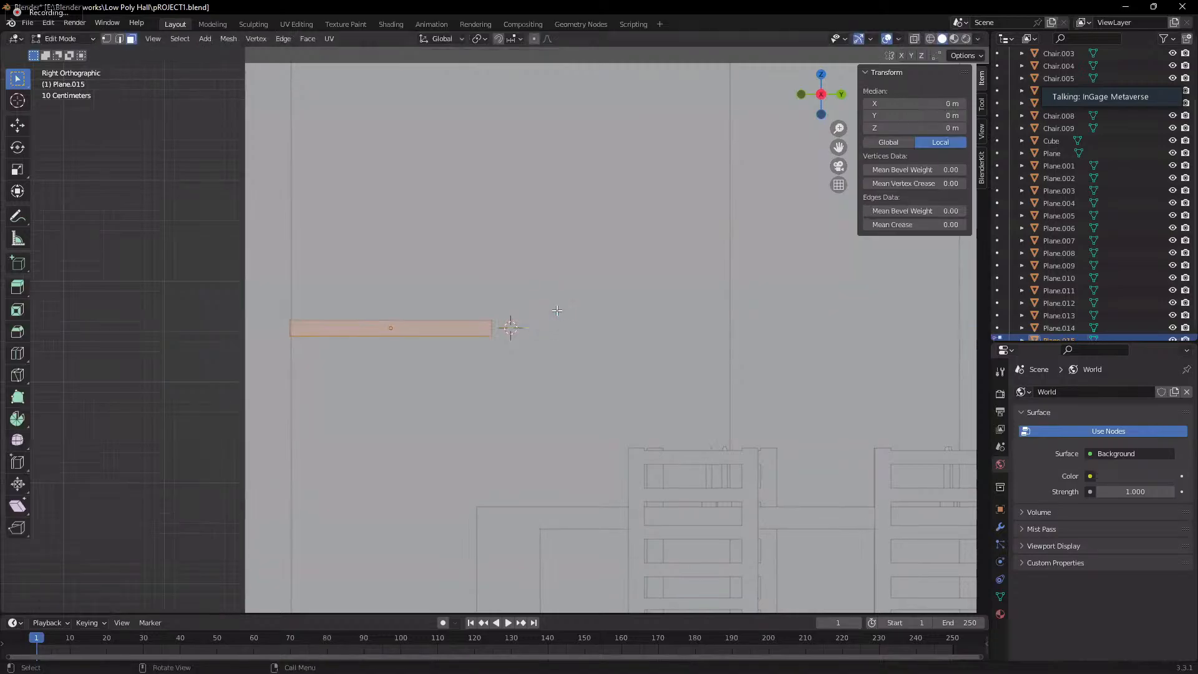
left_click(916, 40)
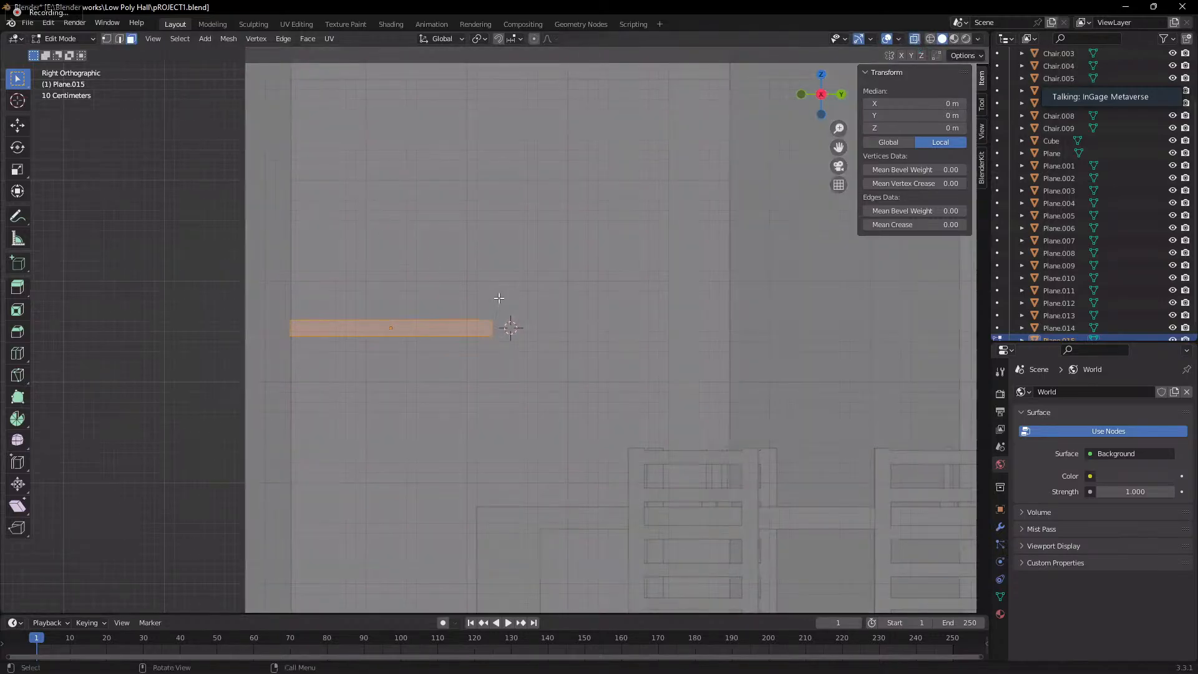
scroll(496, 329, "down", 4)
scroll(525, 307, "up", 4)
scroll(518, 296, "up", 2)
left_click_drag(467, 267, 548, 382)
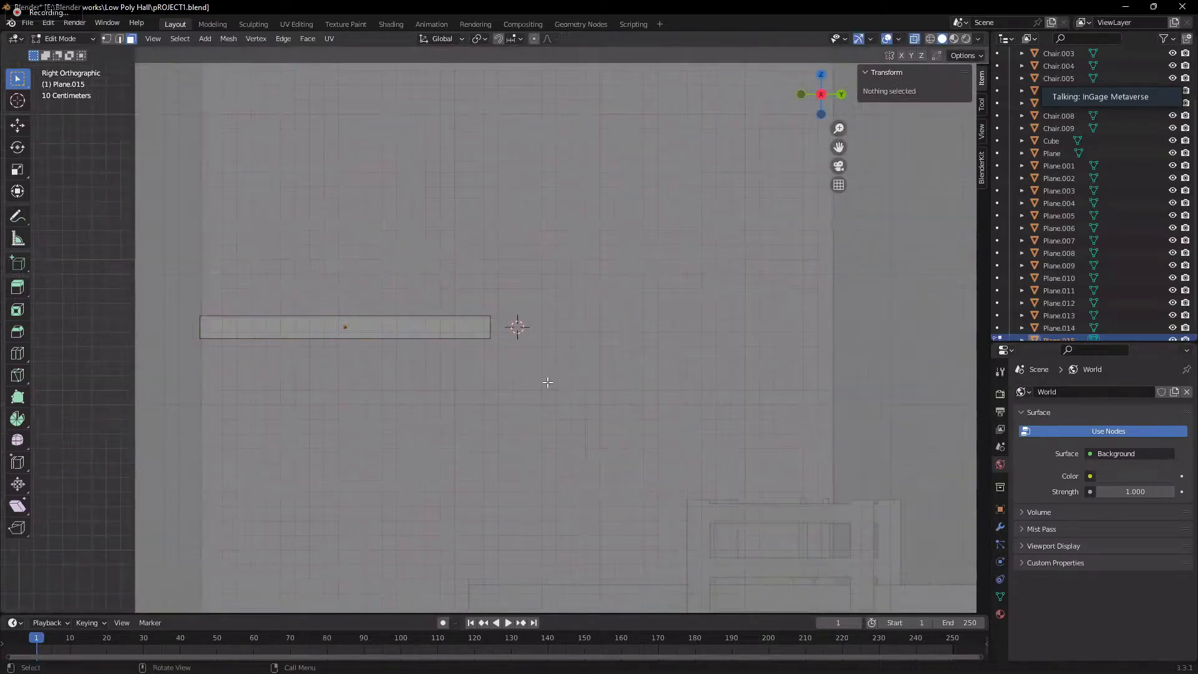
key("2")
left_click_drag(468, 273, 529, 361)
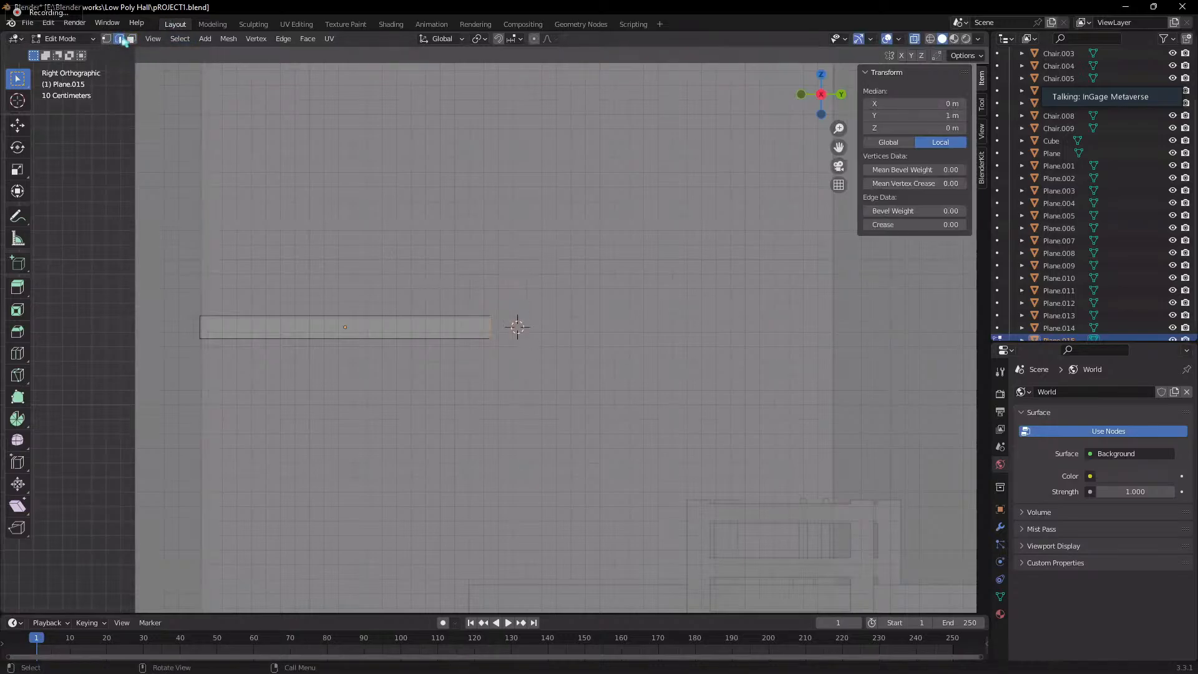
left_click_drag(427, 219, 734, 549)
scroll(499, 322, "up", 8)
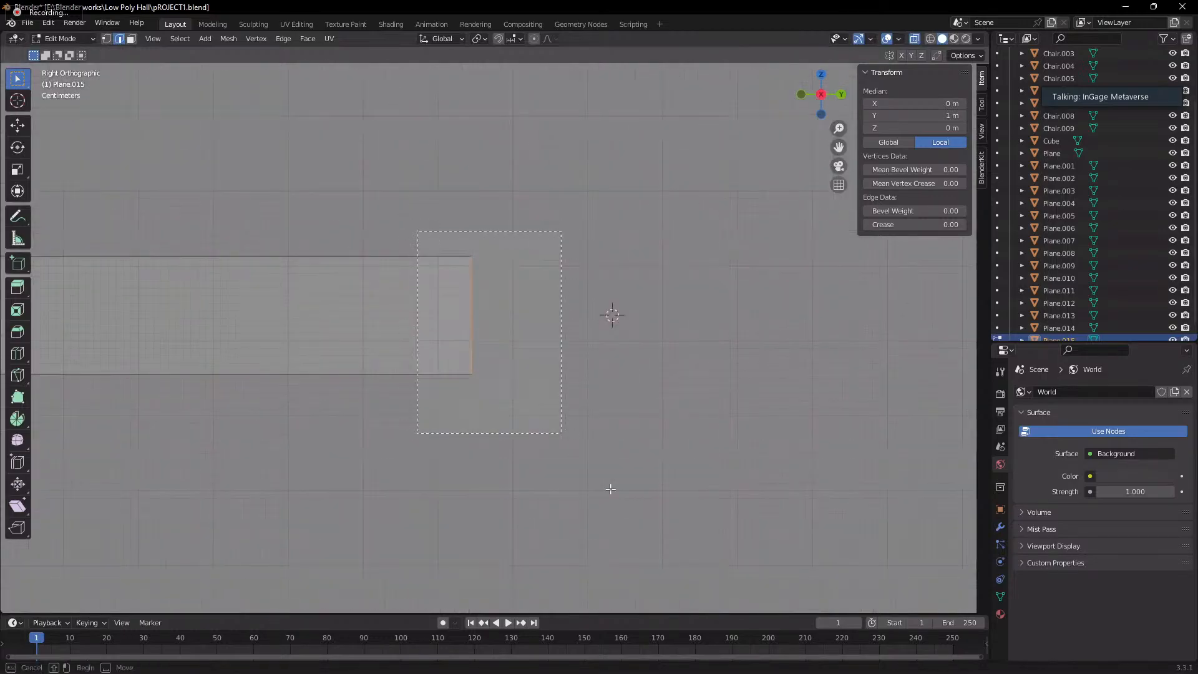
- Turn X-ray off, select the strip's whole face, and extrude it about 0.058 m outward along its normal
left_click(919, 39)
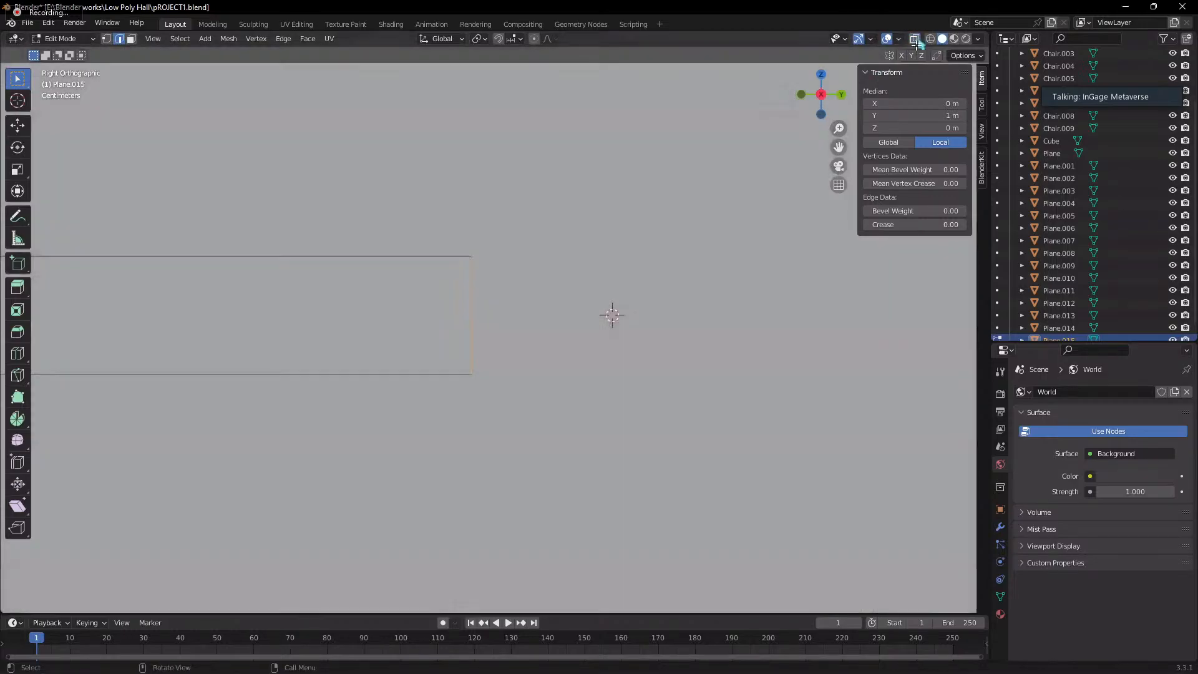
scroll(705, 319, "down", 3)
middle_click_drag(705, 319, 359, 396)
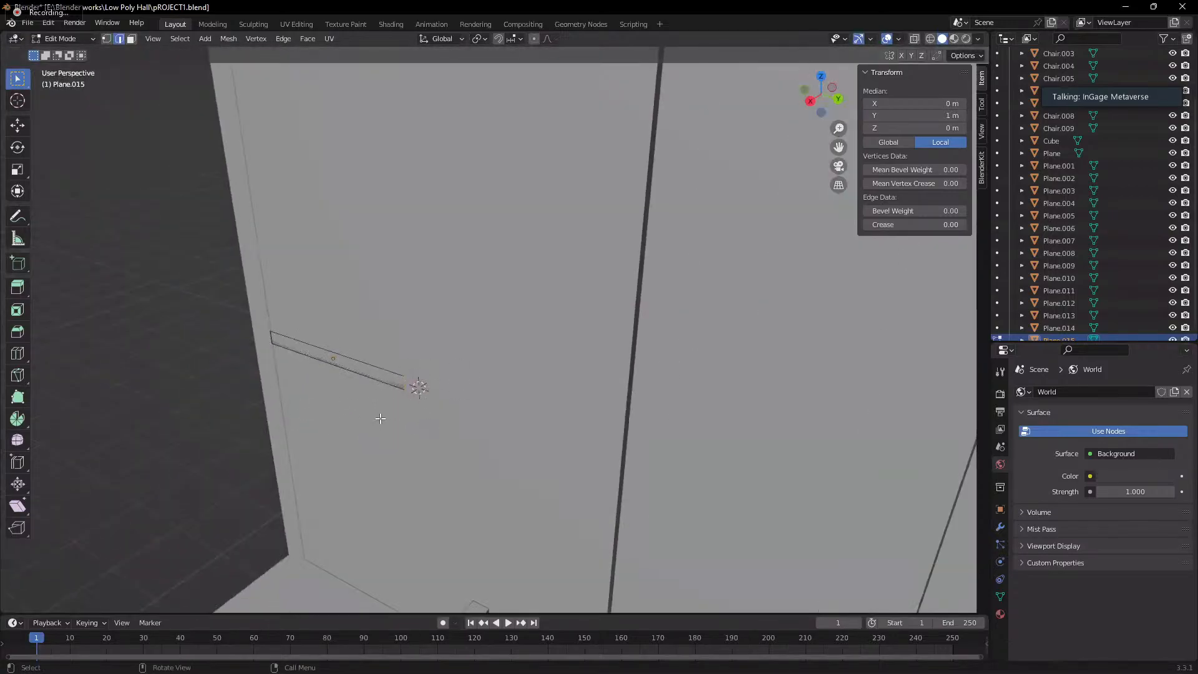
left_click(378, 371)
key("e")
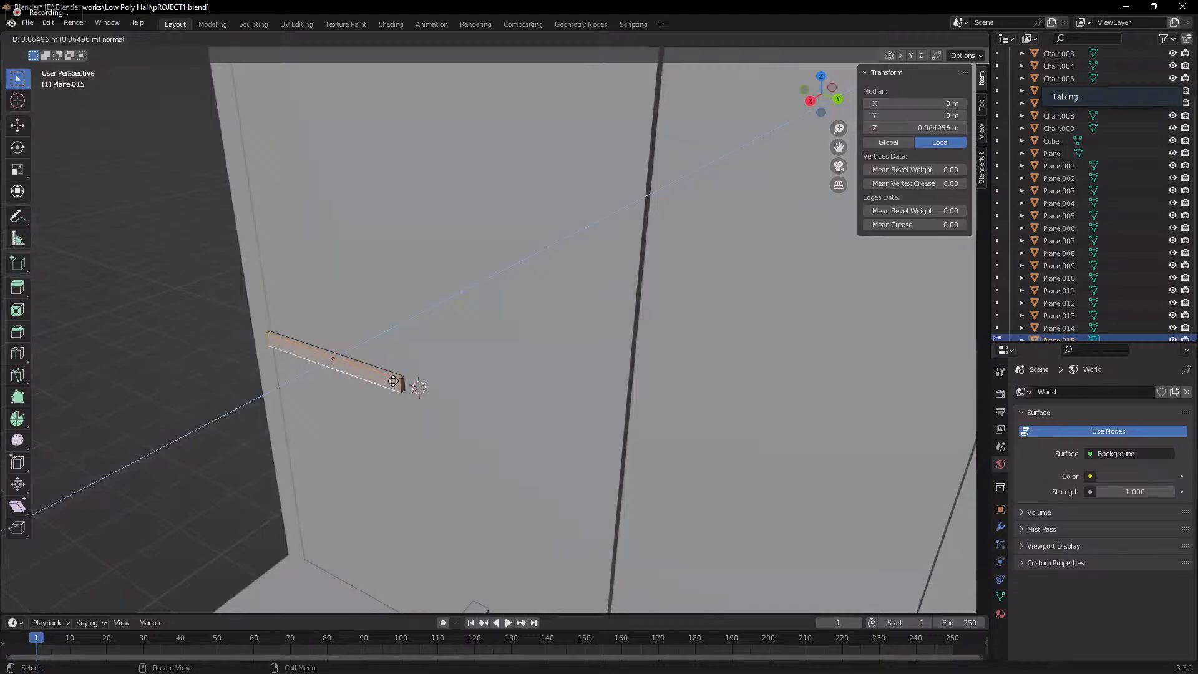
left_click(424, 393)
scroll(506, 420, "up", 2)
middle_click_drag(475, 490, 538, 452)
- Box-select the strip's free end in the right view, and reopen Edit Mode with the objects behind the strip included
key("grave")
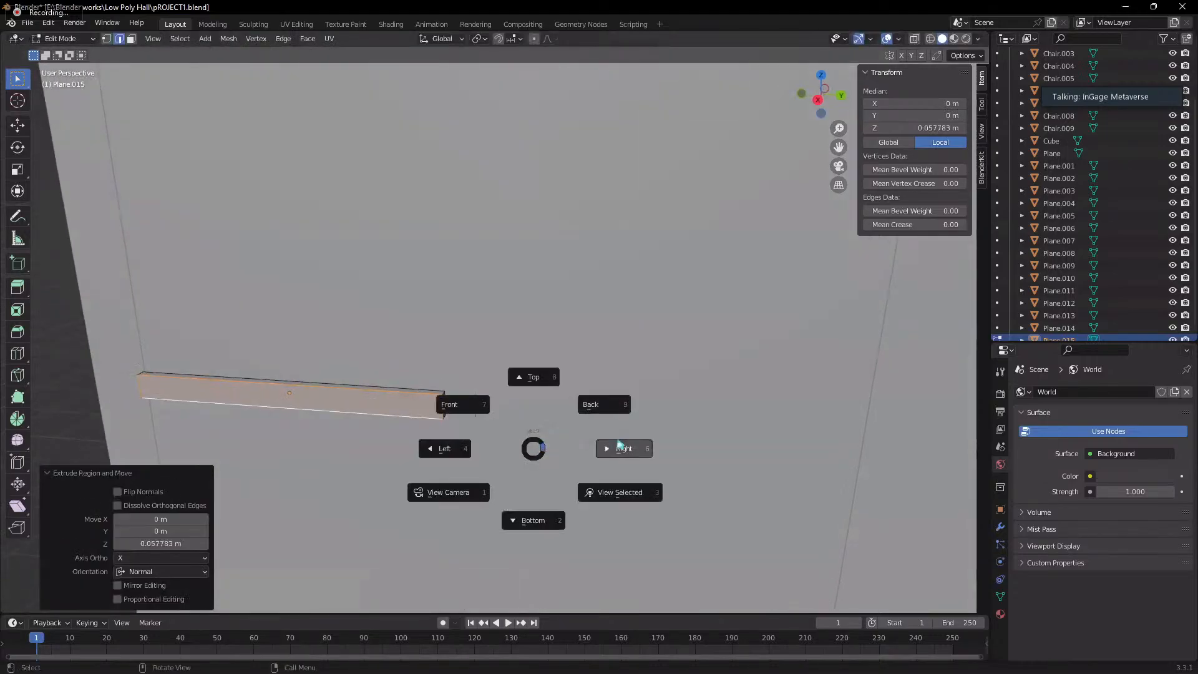
left_click(618, 448)
left_click_drag(442, 240, 570, 441)
middle_click_drag(597, 405, 370, 424)
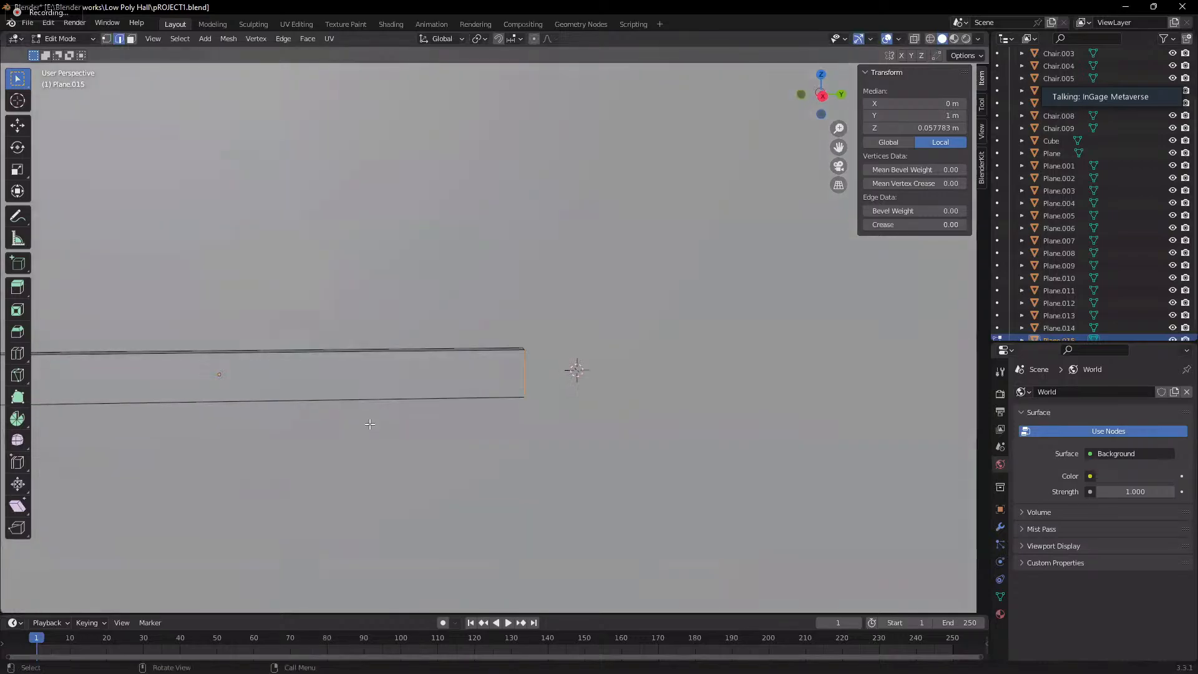
key("Tab")
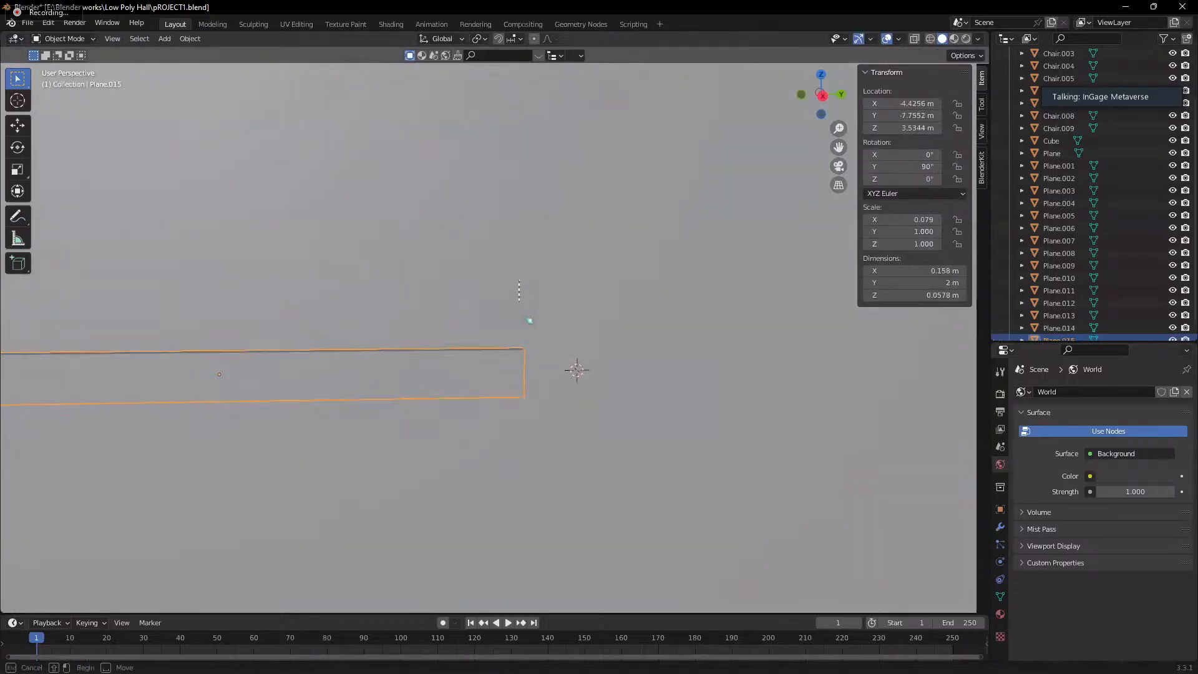
key("Tab")
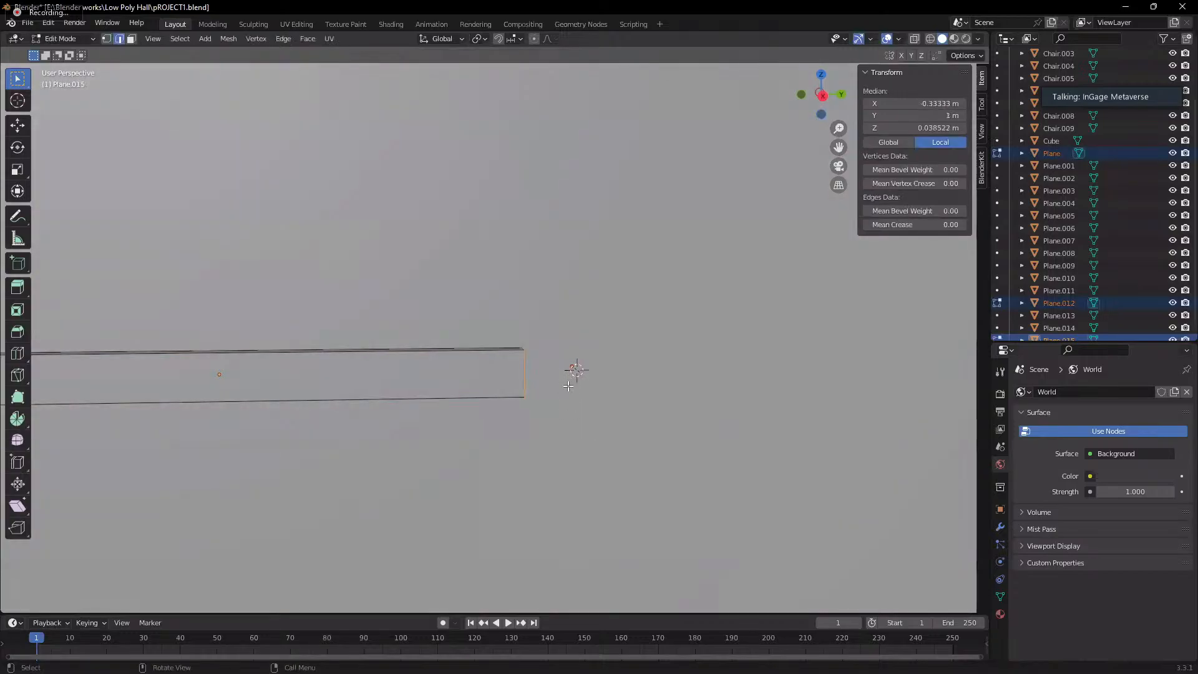
- Return to the right orthographic view and try box-selecting the strip's free end again without X-ray
left_click_drag(508, 323, 545, 388)
scroll(559, 353, "down", 2)
key("ctrl+KP_1")
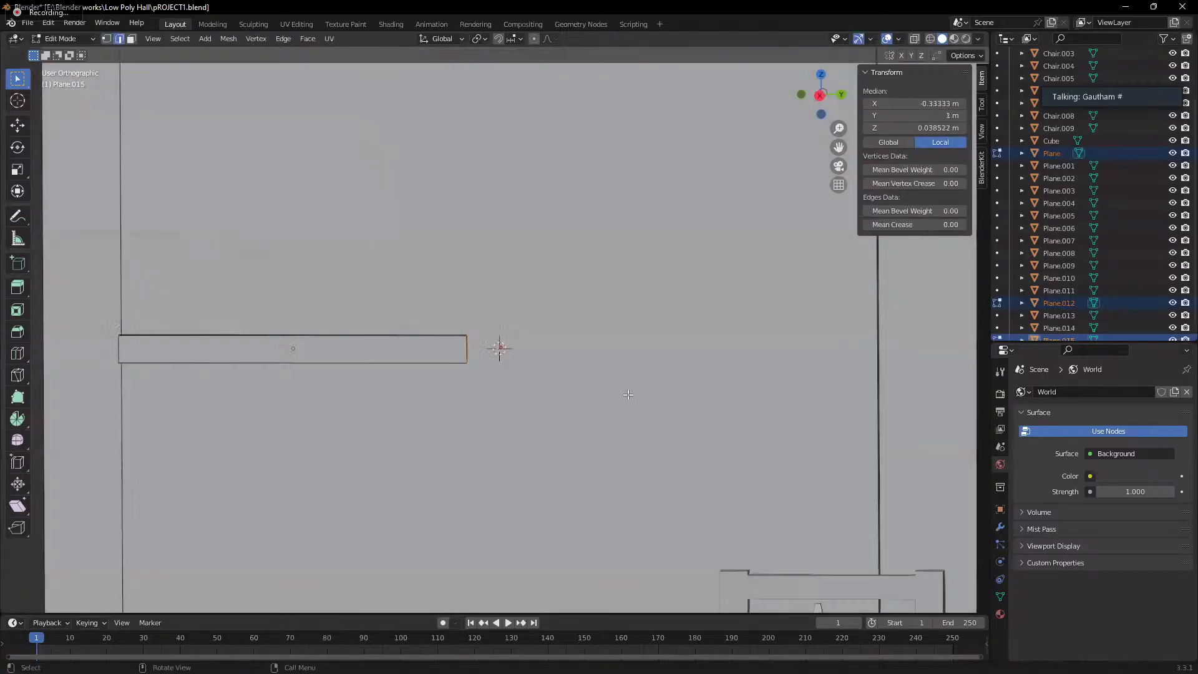
key("grave")
left_click(717, 396)
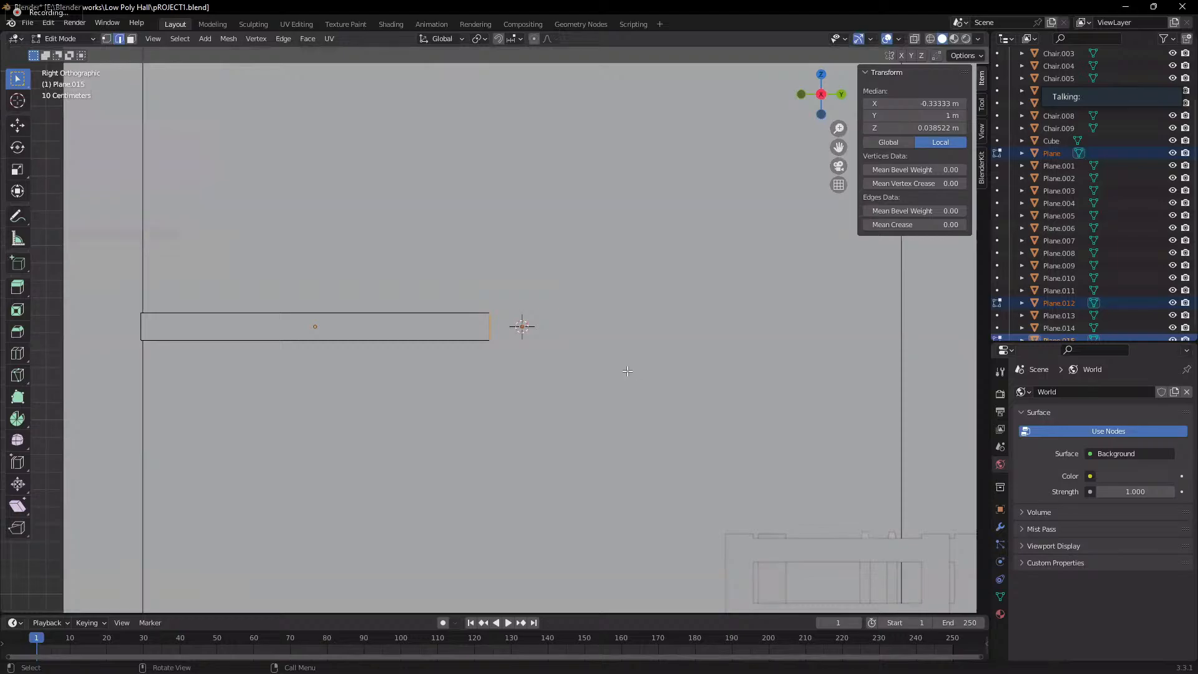
scroll(540, 287, "up", 6)
left_click_drag(431, 238, 496, 366)
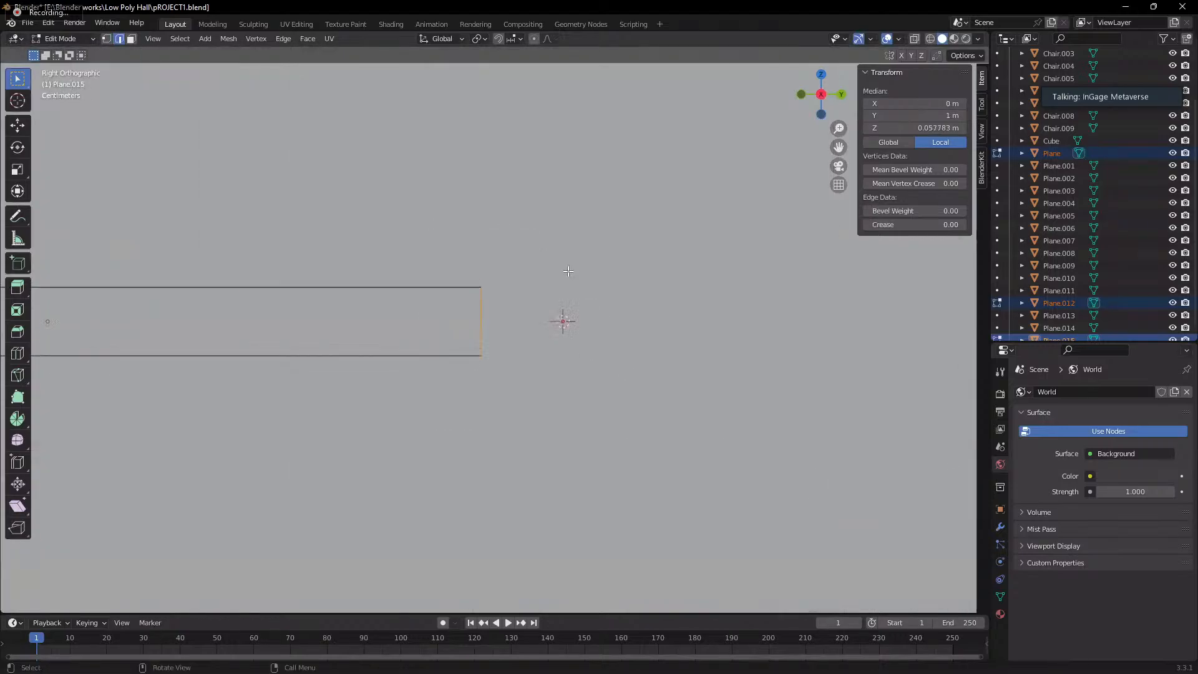
left_click_drag(437, 245, 580, 441)
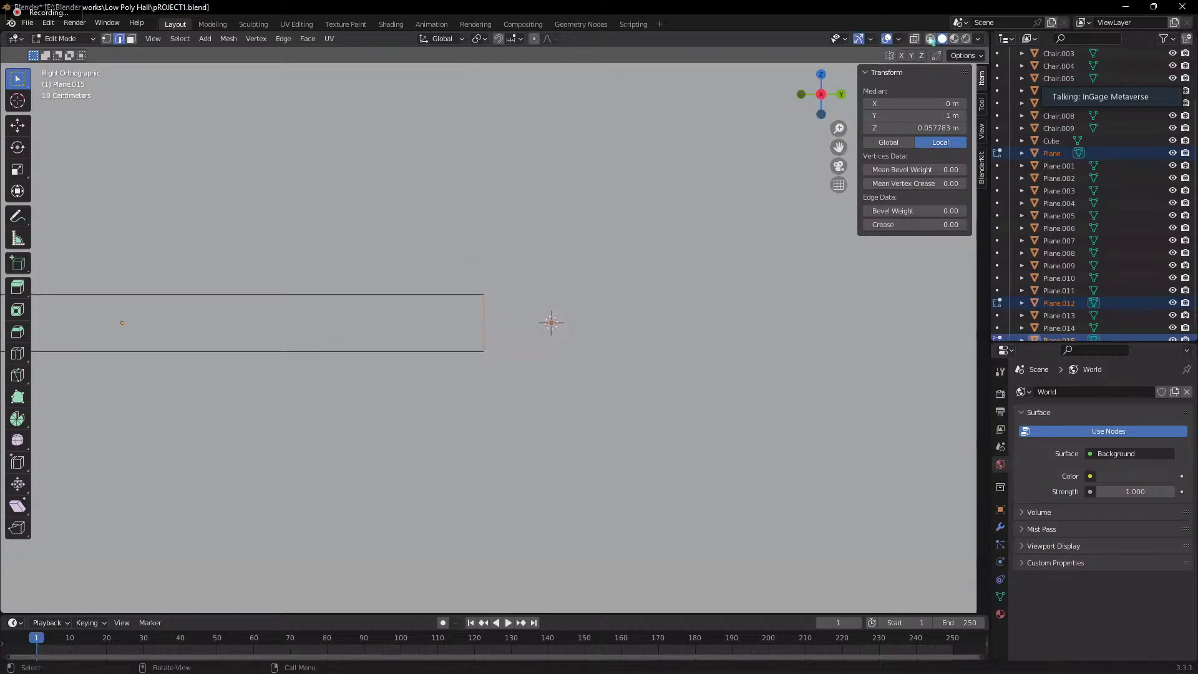
- Select the strip's entire end face in see-through wireframe shading, inspect it, return to solid shading, and clear the selection
left_click(914, 38)
left_click_drag(434, 176, 549, 381)
mouse_move(653, 465)
middle_mouse_down()
mouse_move(622, 477)
mouse_move(642, 465)
middle_mouse_up()
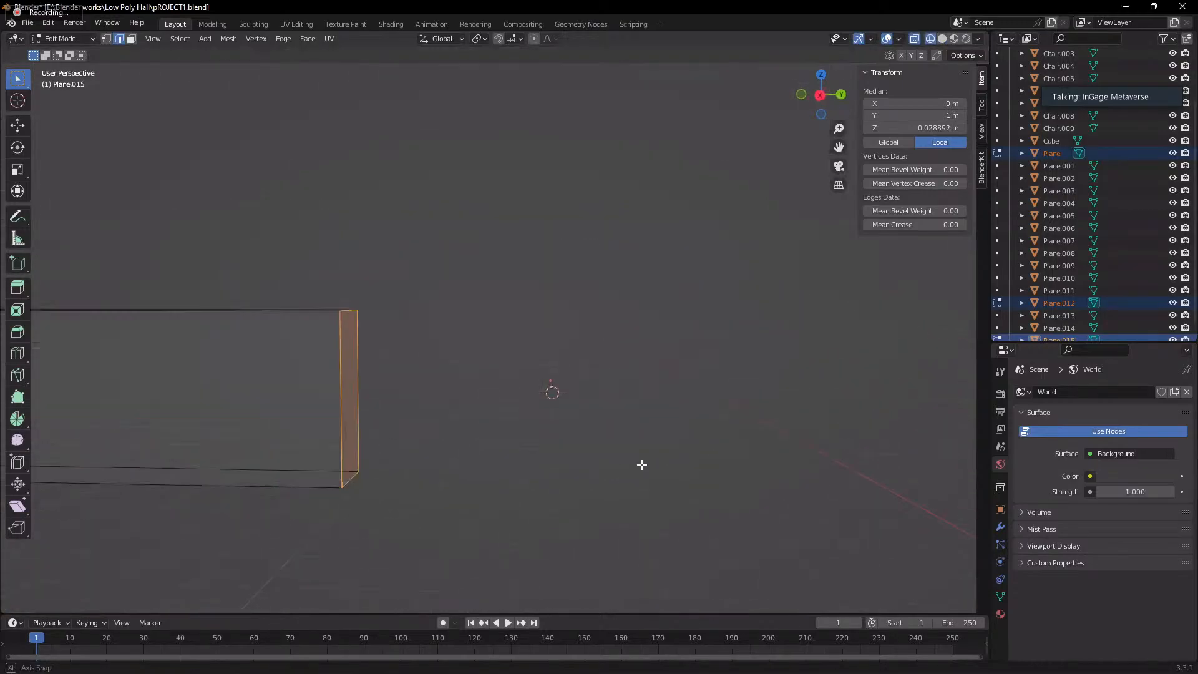
left_click(942, 39)
scroll(576, 309, "down", 3)
left_click(537, 328)
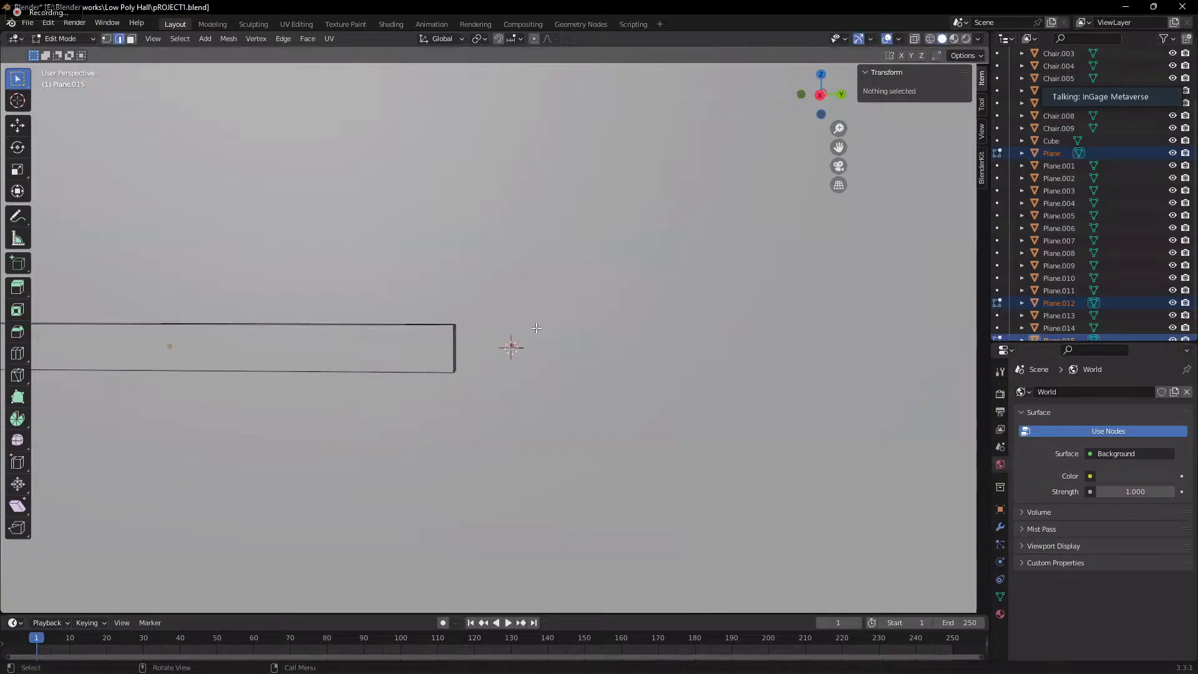
- In the right orthographic view, turn X-ray on and box-select all edges of the strip's free end
key("grave")
left_click(643, 326)
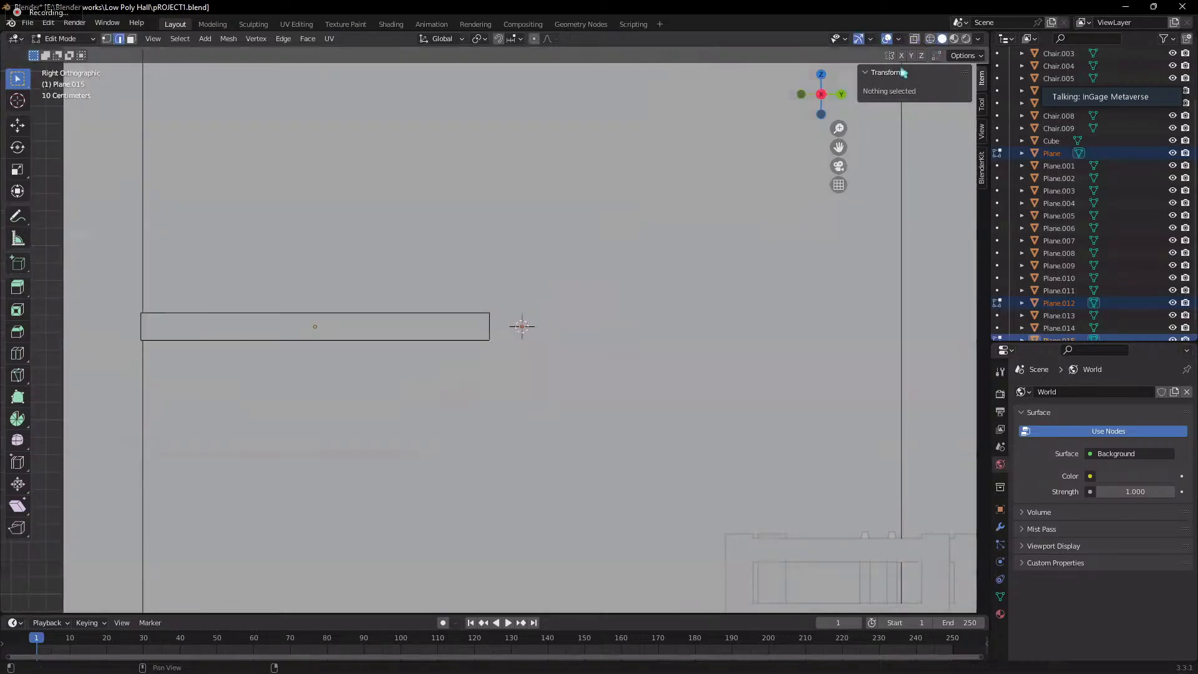
left_click(915, 39)
scroll(555, 277, "down", 4)
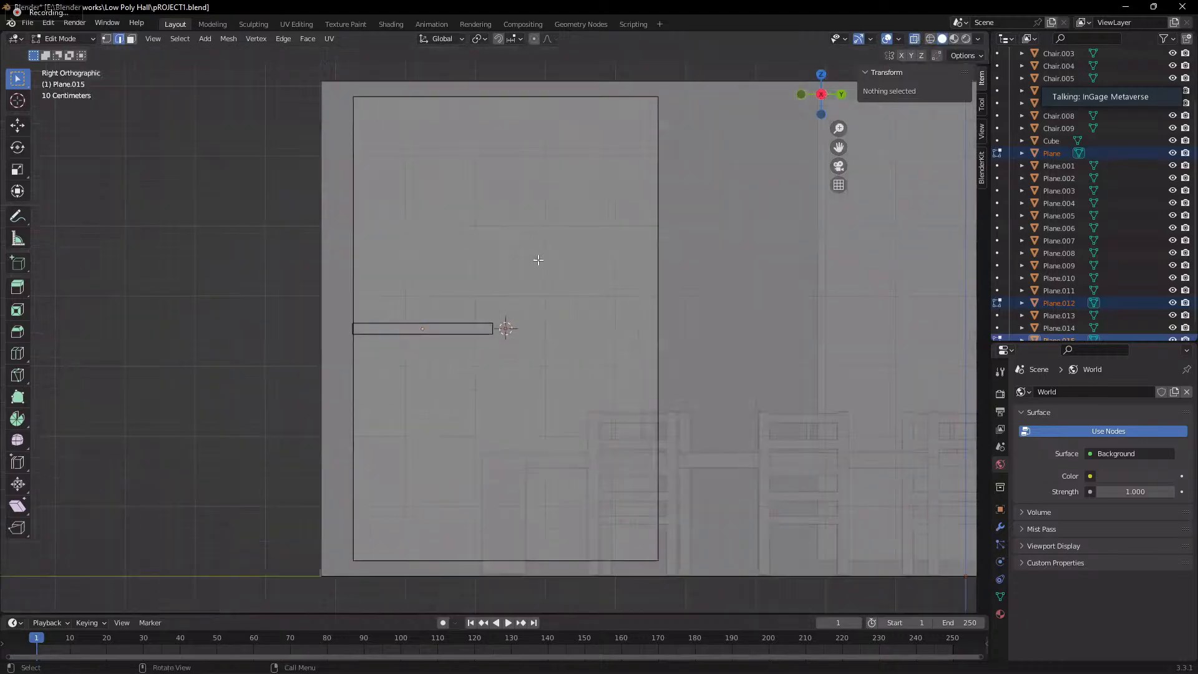
scroll(554, 374, "up", 10)
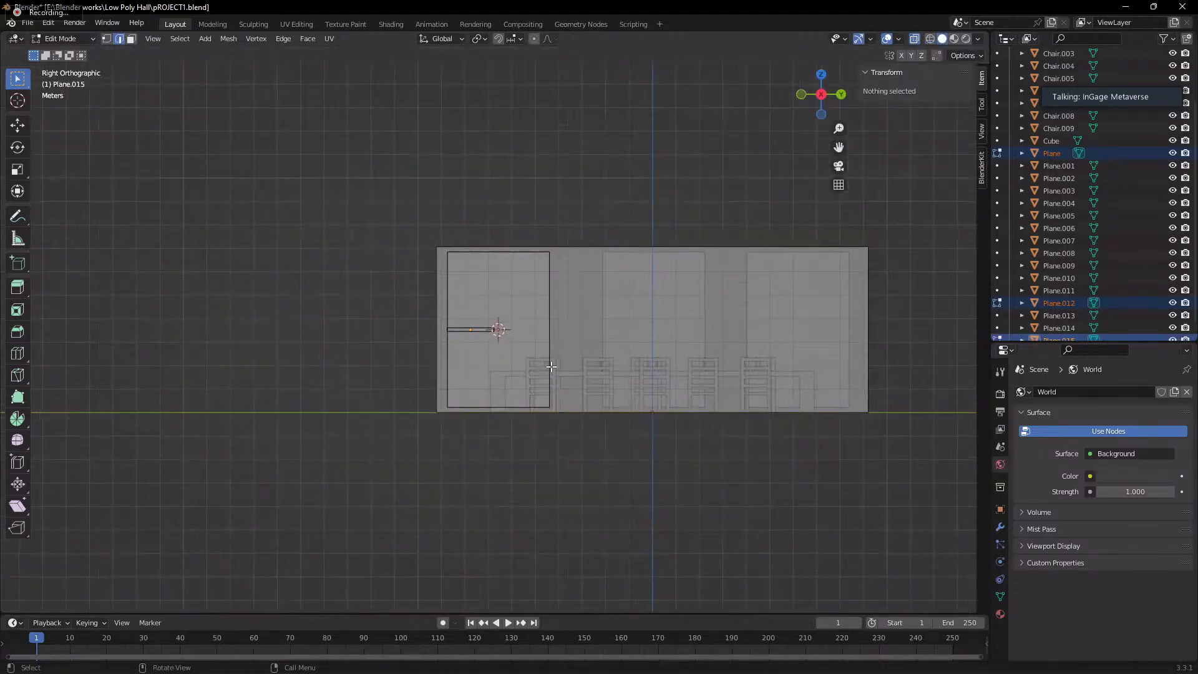
scroll(392, 198, "down", 10)
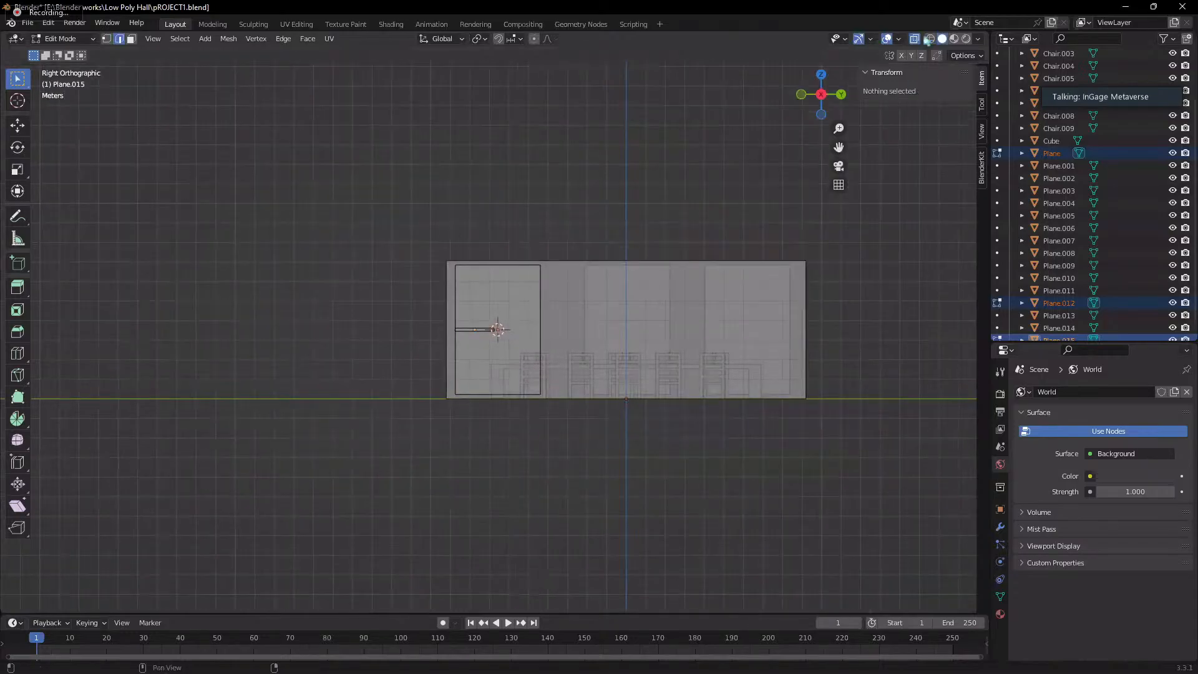
left_click(916, 39)
left_click(930, 38)
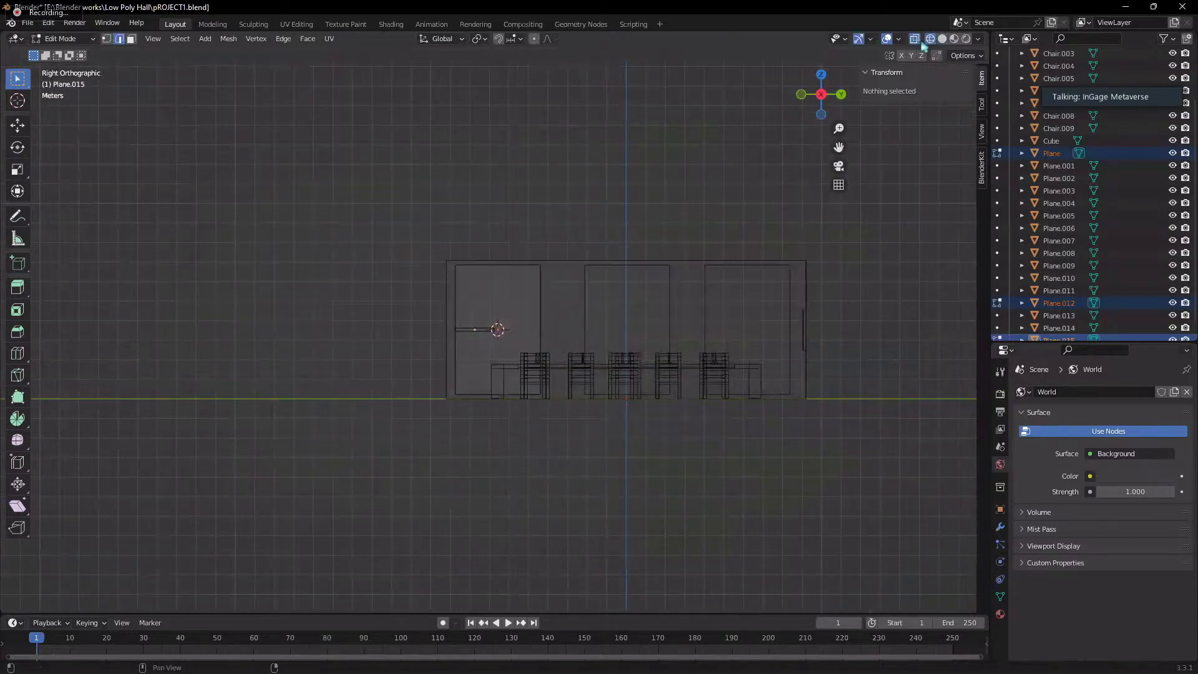
scroll(510, 379, "up", 4)
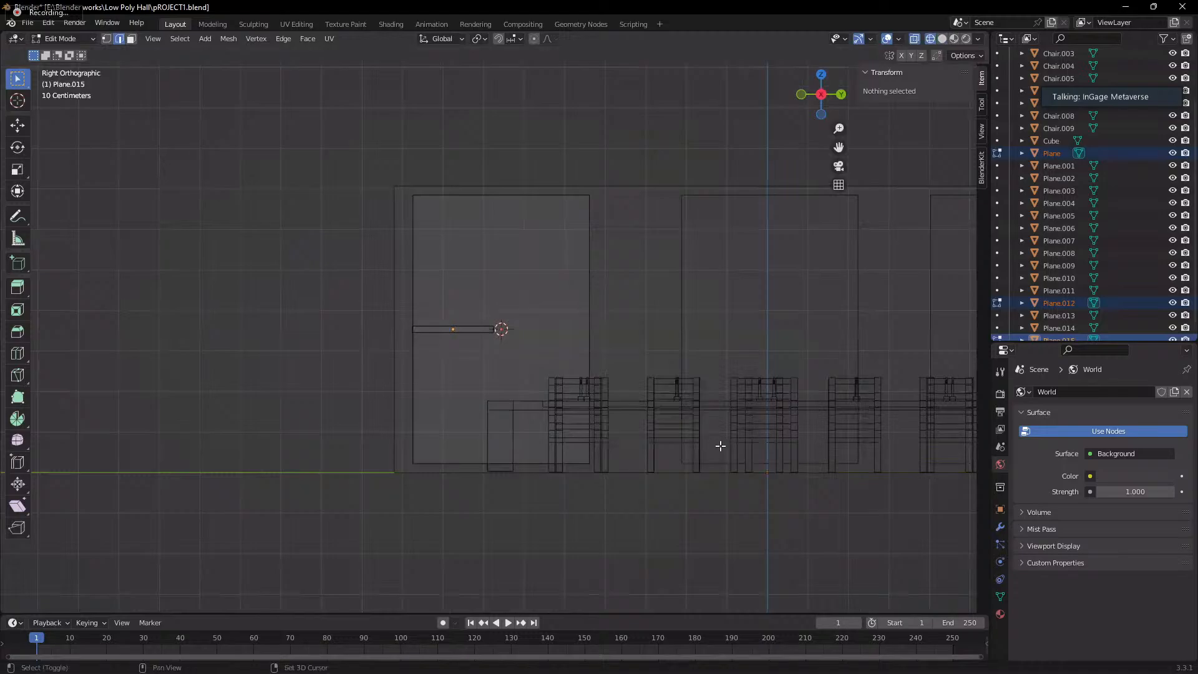
middle_click_drag(720, 447, 596, 449, "shift")
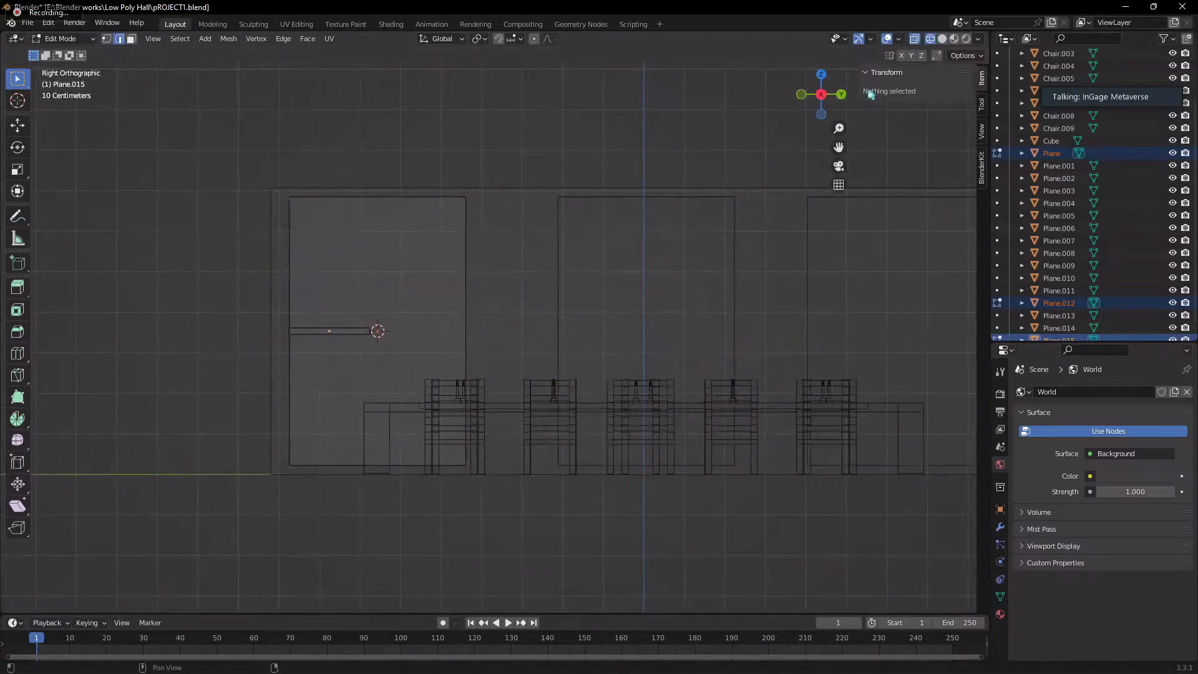
left_click(942, 39)
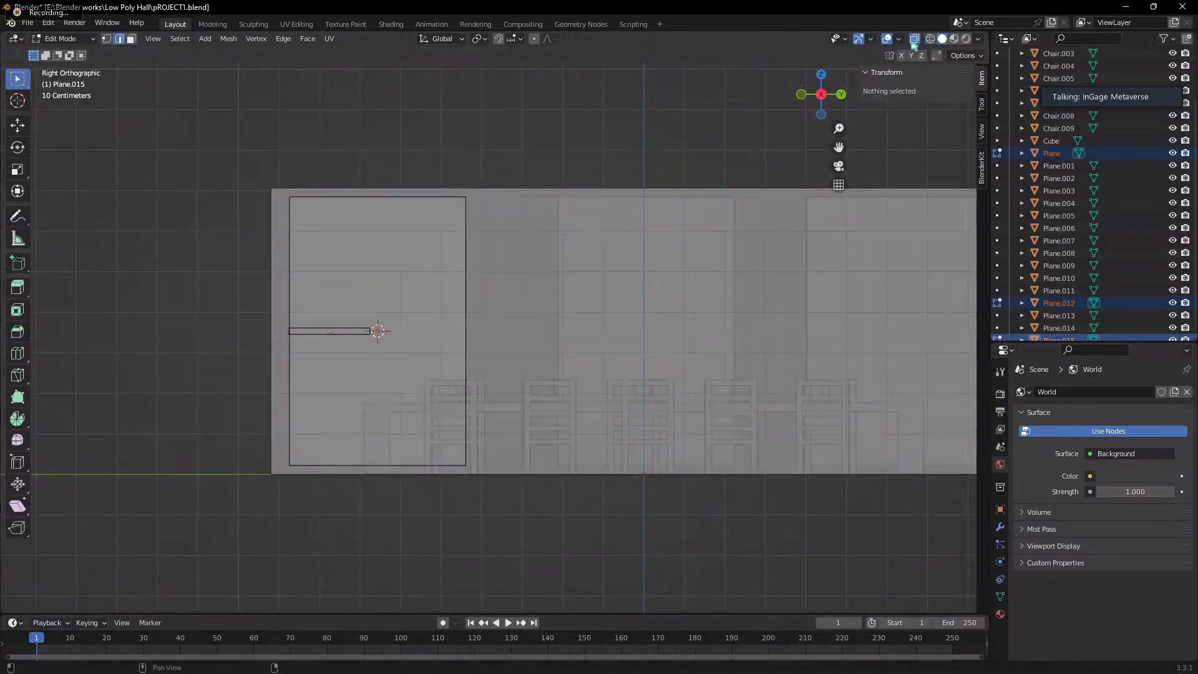
scroll(375, 355, "up", 5)
scroll(381, 364, "up", 8)
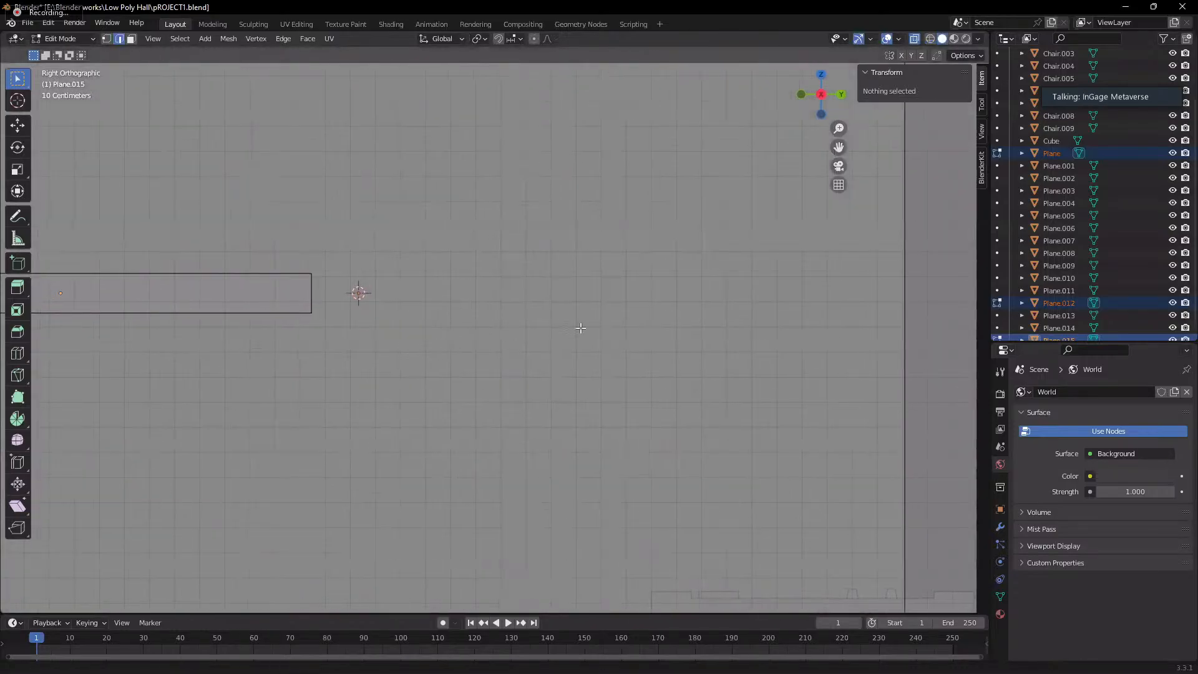
scroll(670, 373, "up", 1)
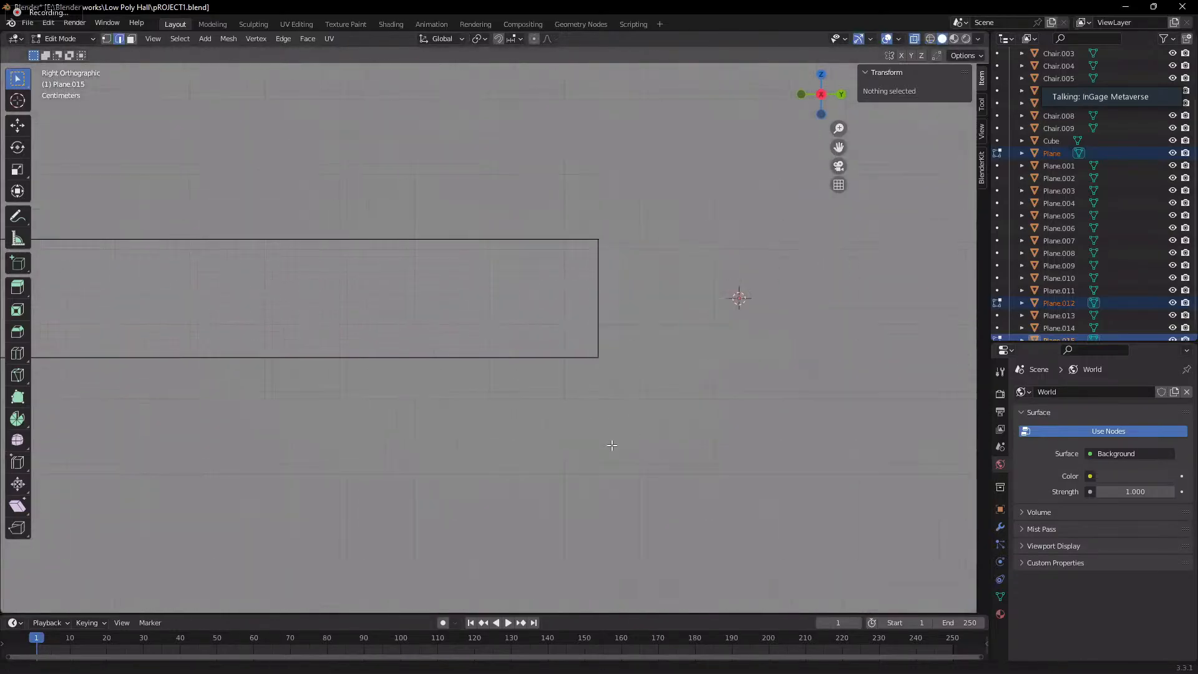
left_click_drag(533, 179, 791, 508)
scroll(618, 373, "down", 10)
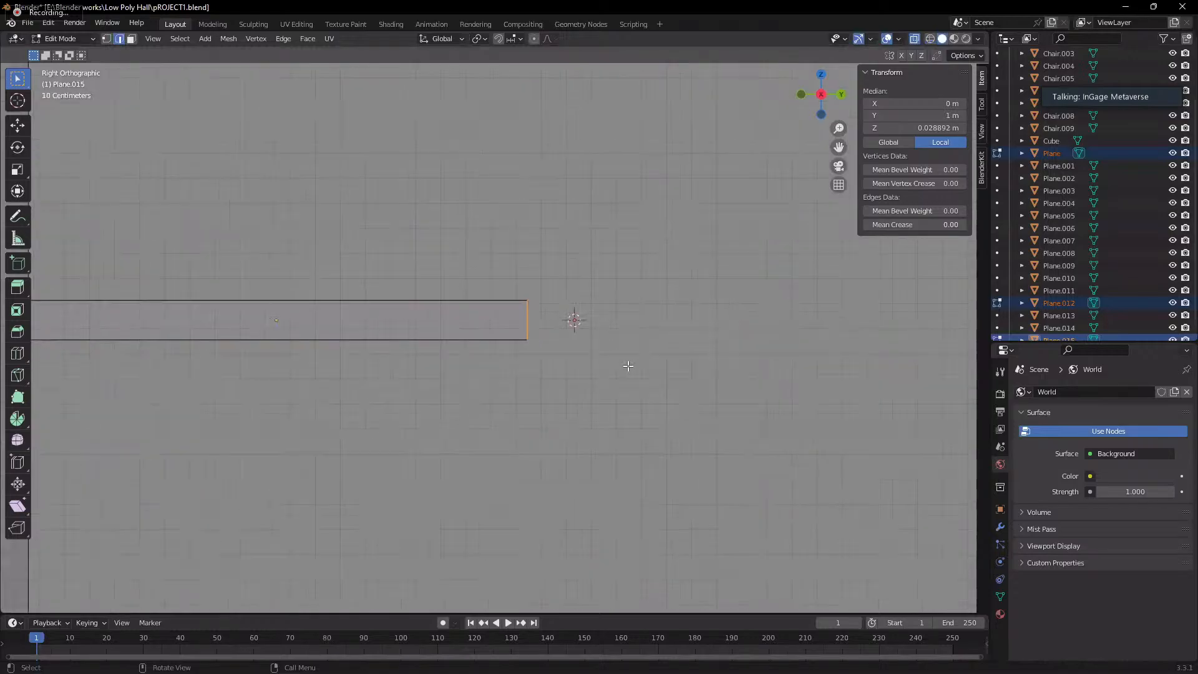
- Try moving the strip's free end about 1.51 m along Y, undo the move, and return to the right orthographic view
key("g")
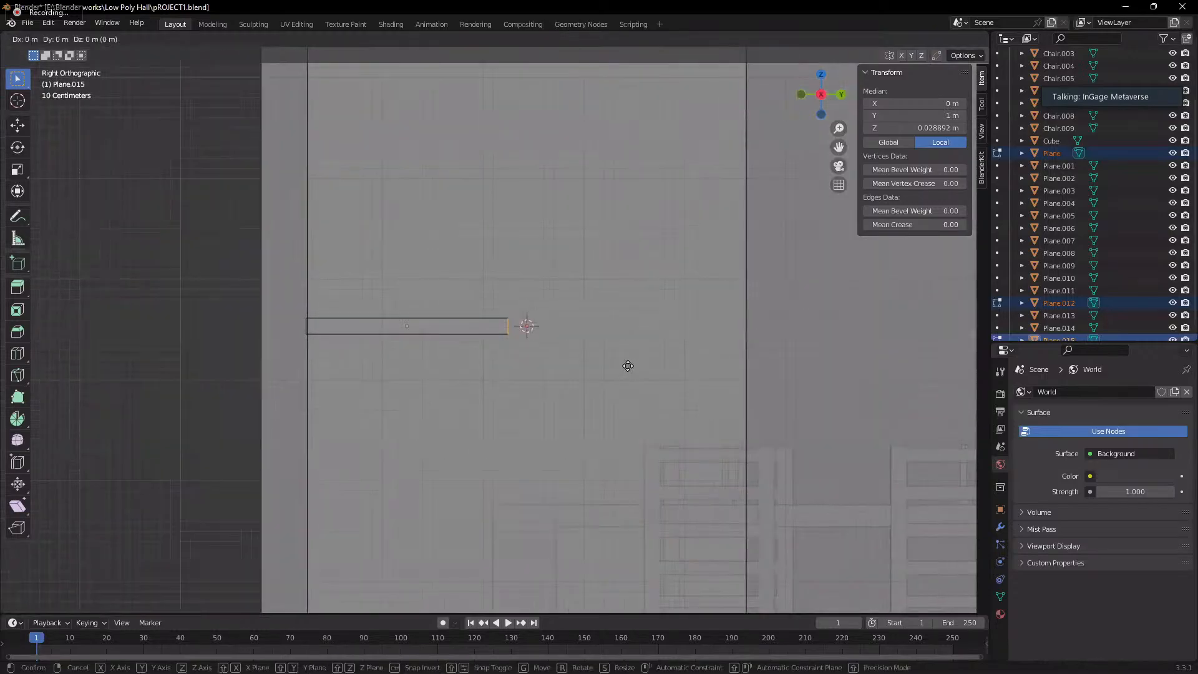
left_click(778, 383)
middle_click_drag(778, 383, 690, 395)
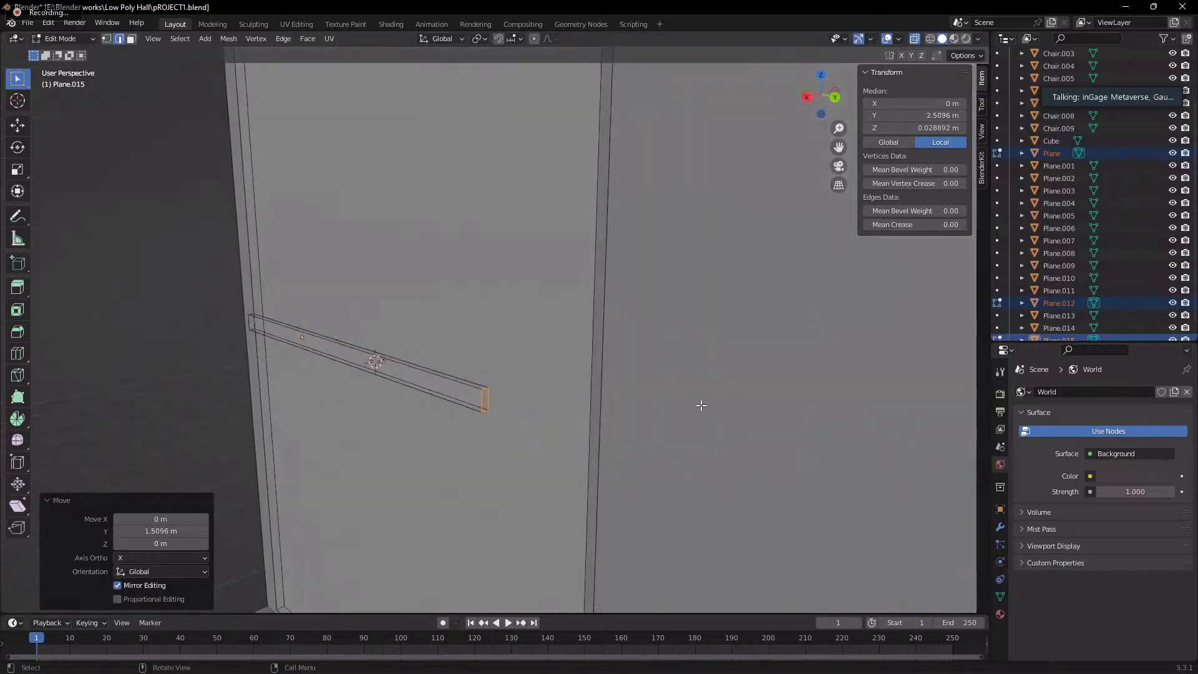
key("ctrl+z")
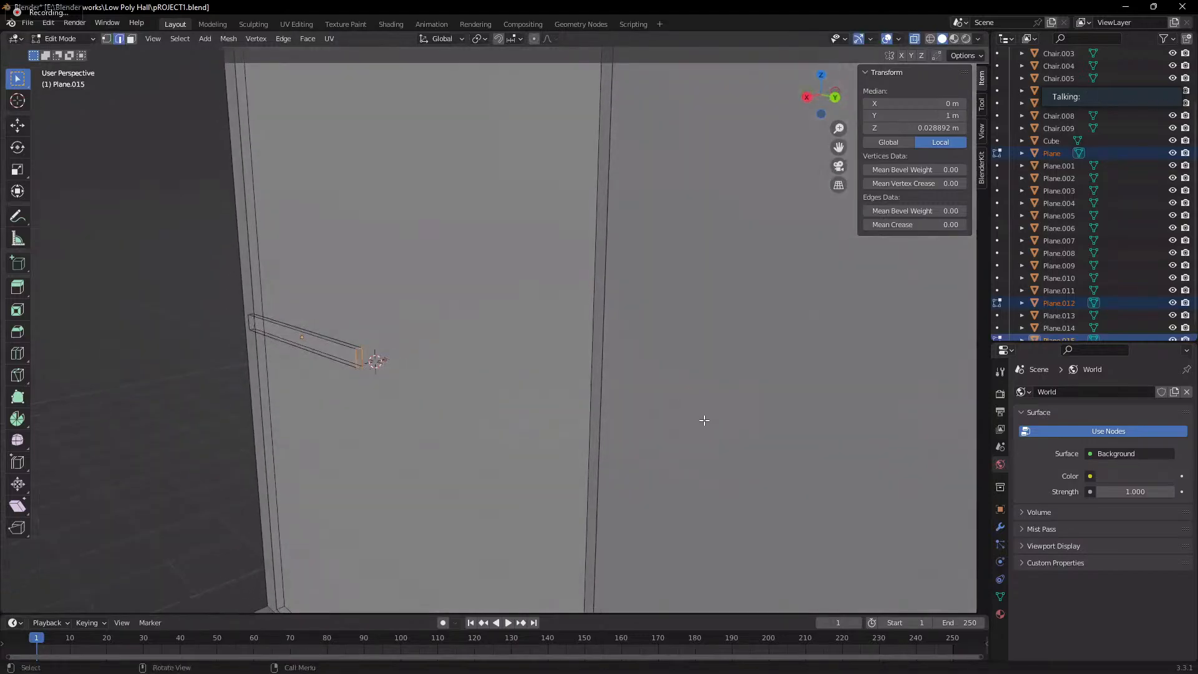
middle_click_drag(703, 420, 597, 441)
key("grave")
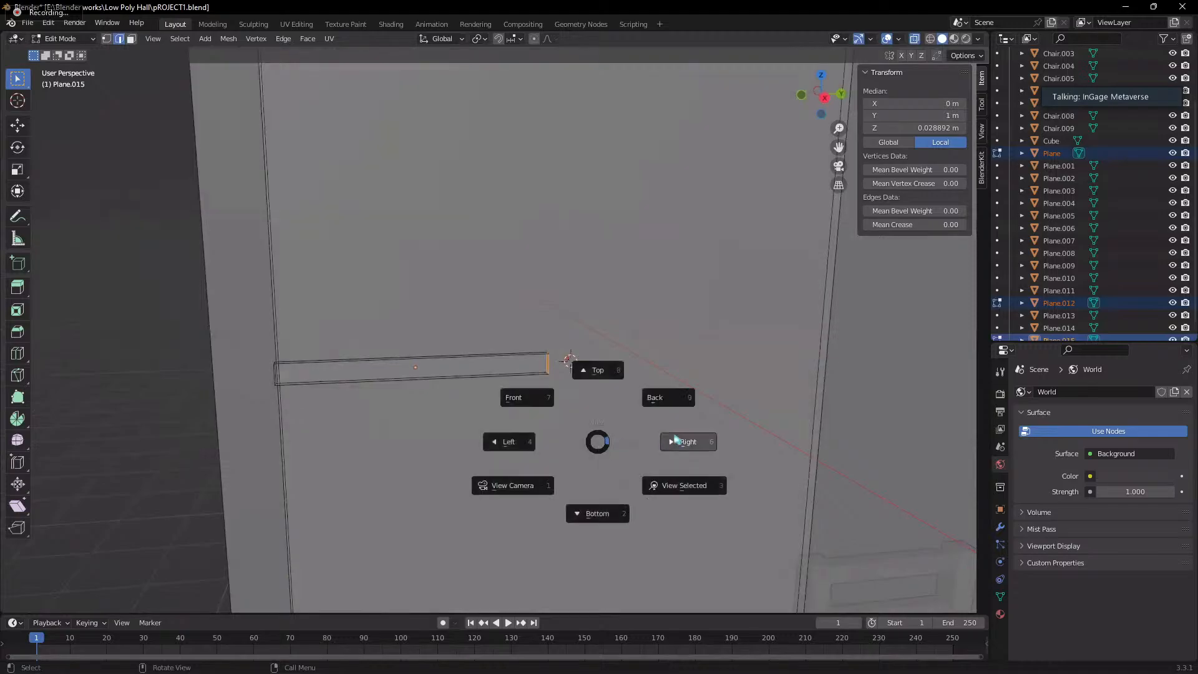
left_click(682, 439)
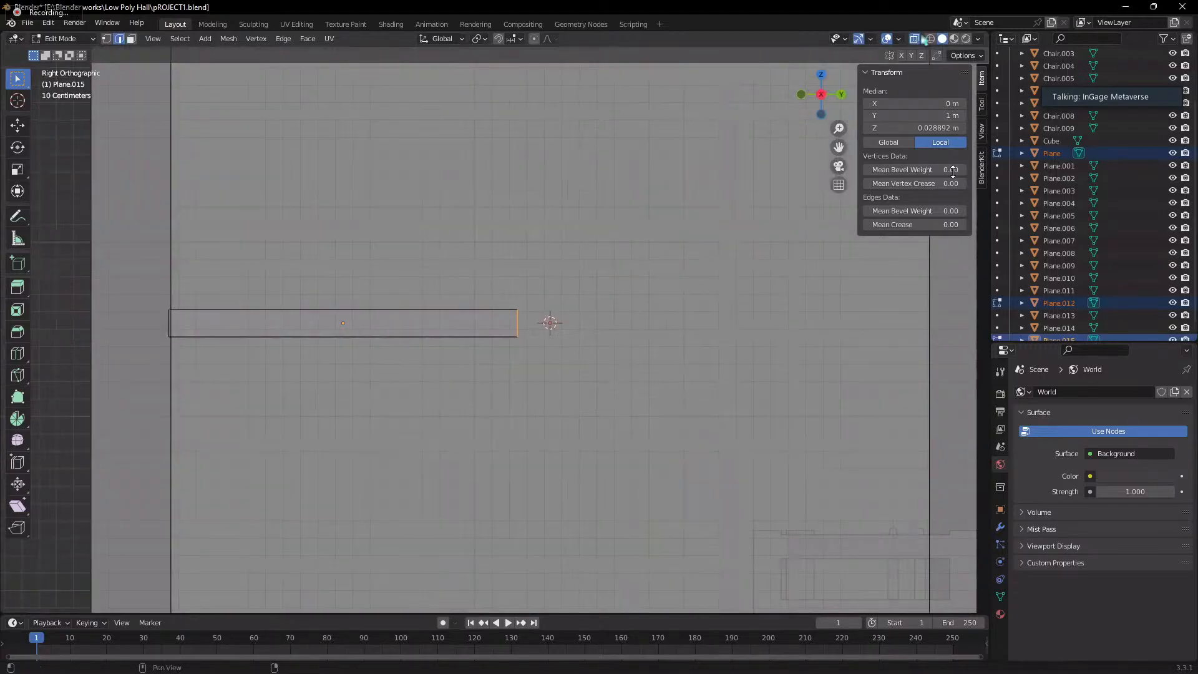
- With X-ray off, try moving the strip's box-selected free end about 1 m along Y, and undo the move
key("alt+z")
left_click_drag(449, 270, 627, 442)
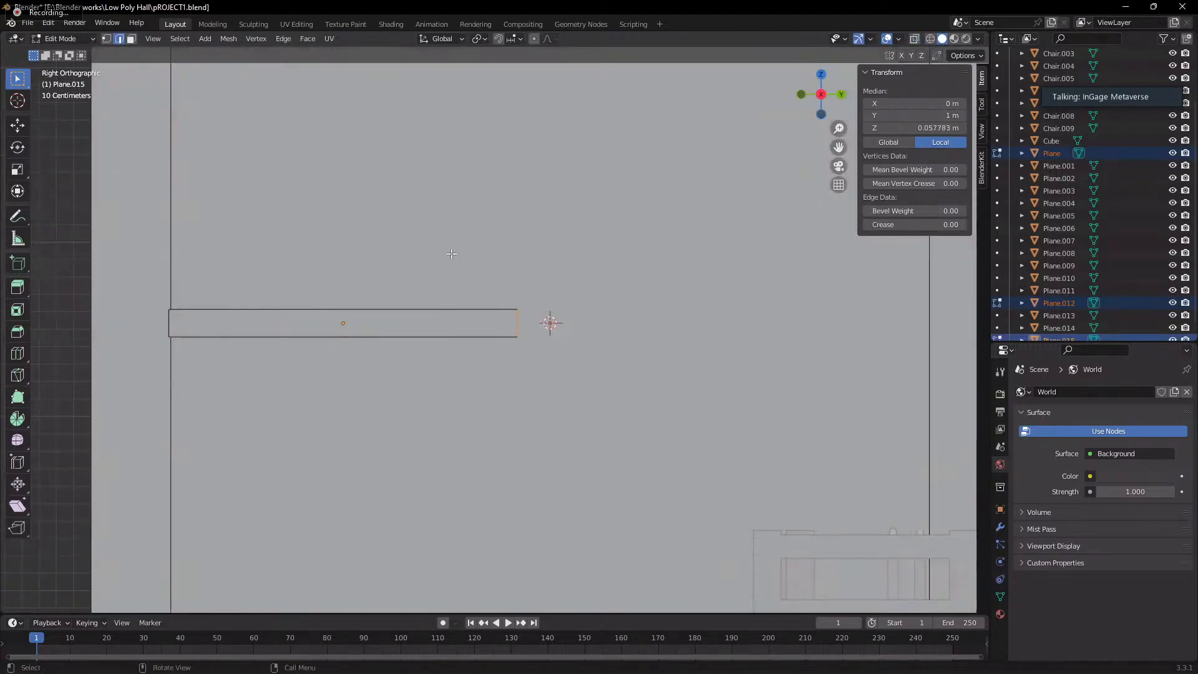
key("g")
key("y")
left_click(801, 429)
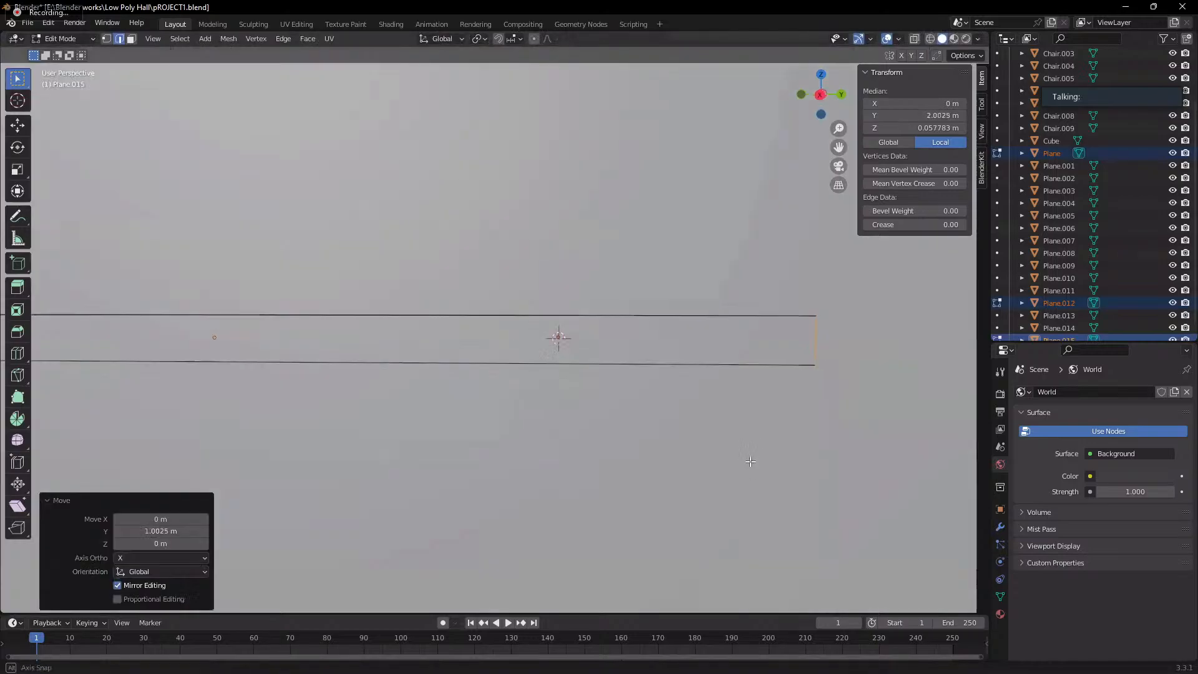
middle_click_drag(556, 339, 509, 463)
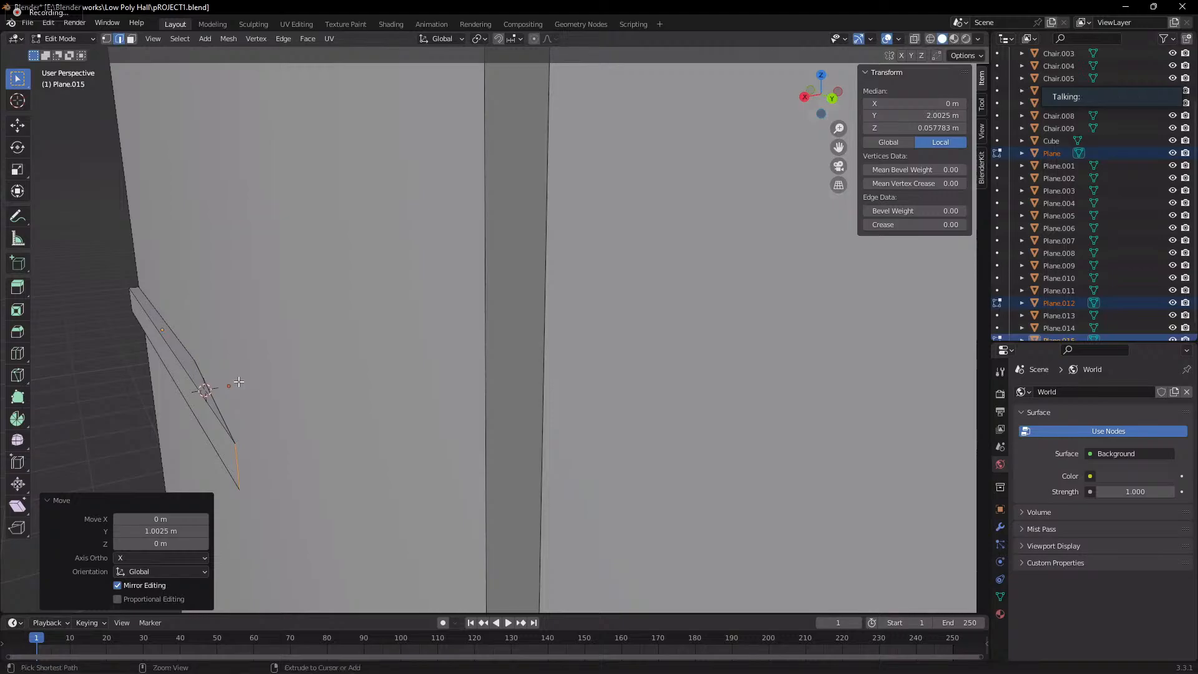
key("ctrl+z")
middle_click_drag(261, 382, 742, 127)
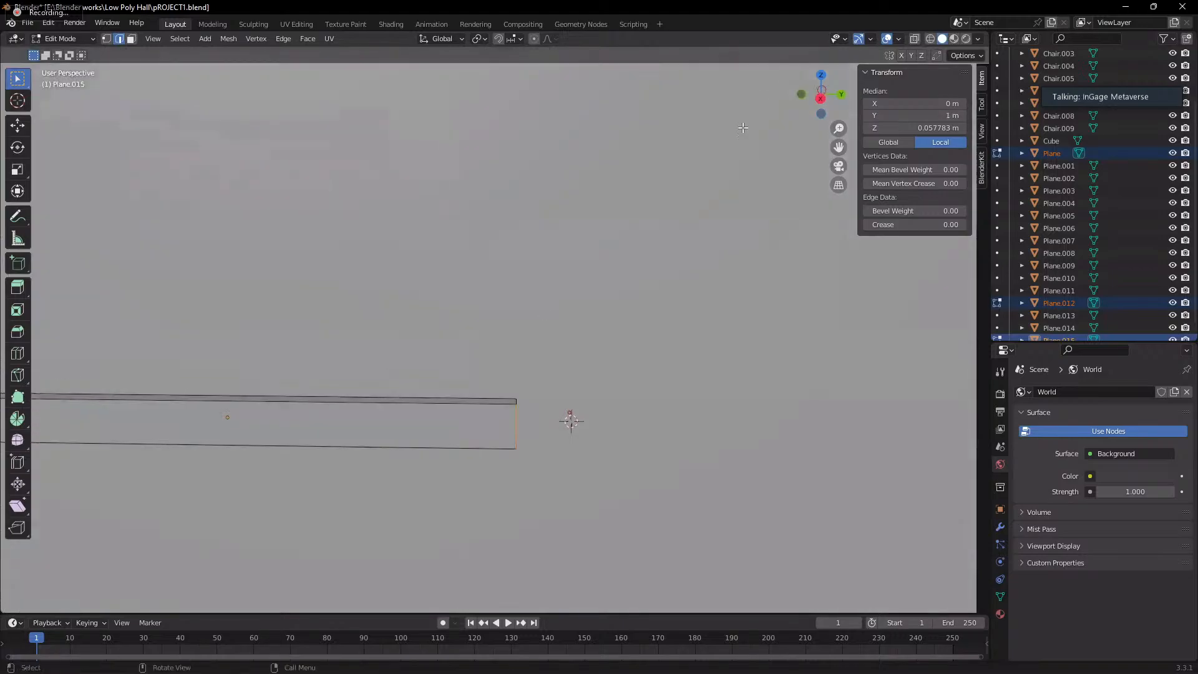
- Turn X-ray on, box-select all edges of the strip's free end, and move them about 1.1 m along Y
left_click(915, 41)
left_click_drag(468, 329, 650, 522)
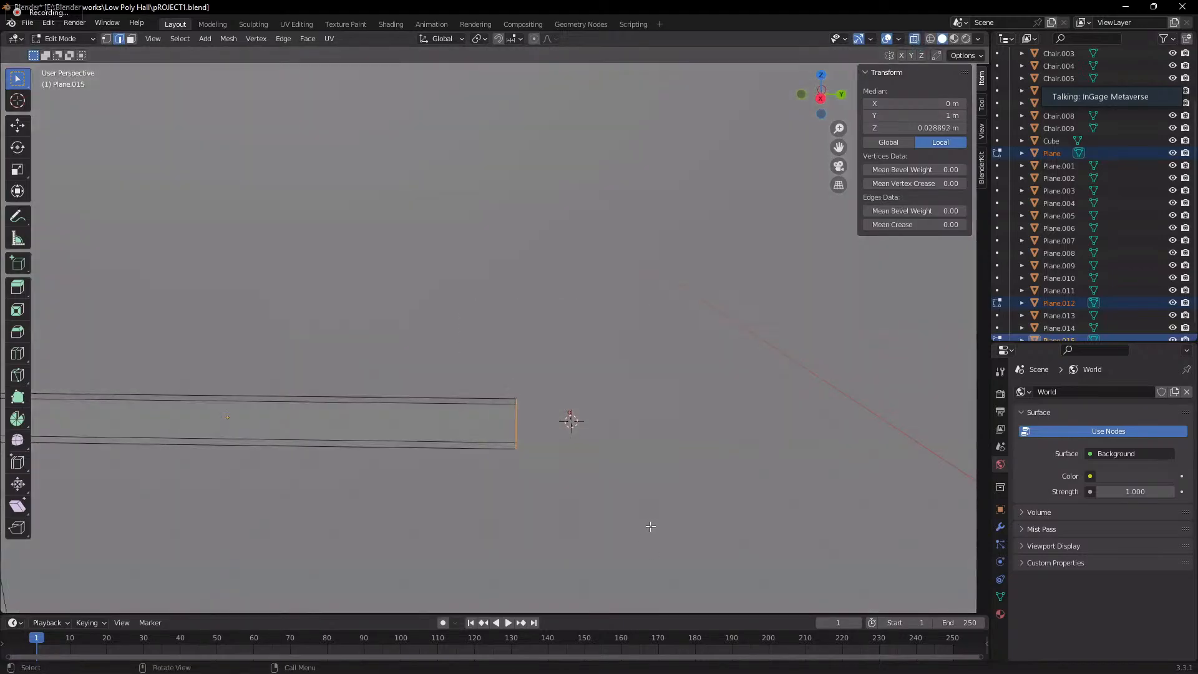
middle_click_drag(650, 521, 953, 43)
middle_click_drag(811, 187, 712, 303)
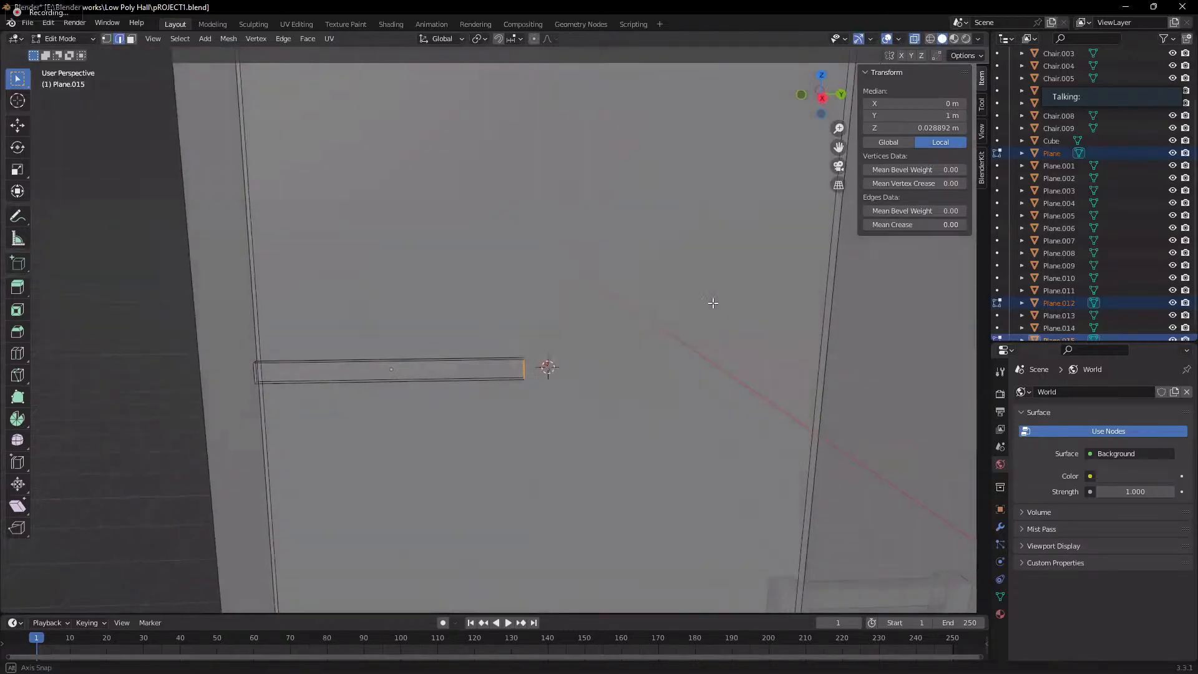
key("g")
key("y")
left_click(858, 377)
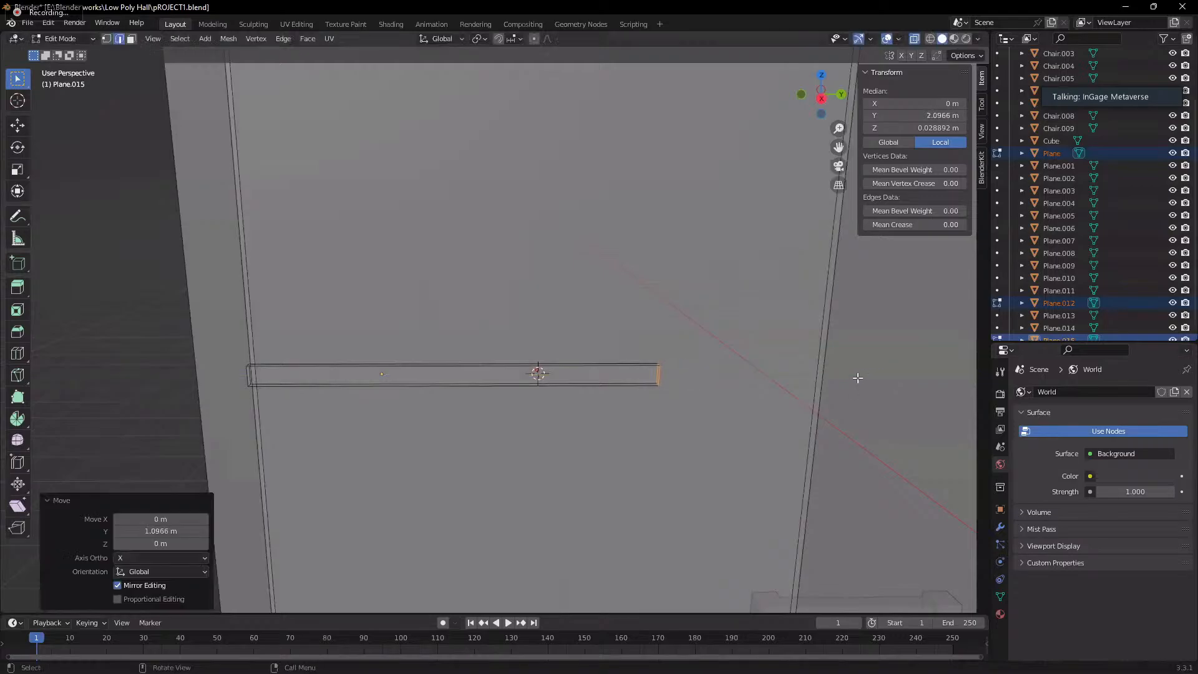
middle_click_drag(858, 377, 590, 415)
- Clear the mesh selection, return to Object Mode, and select only the strip
key("a")
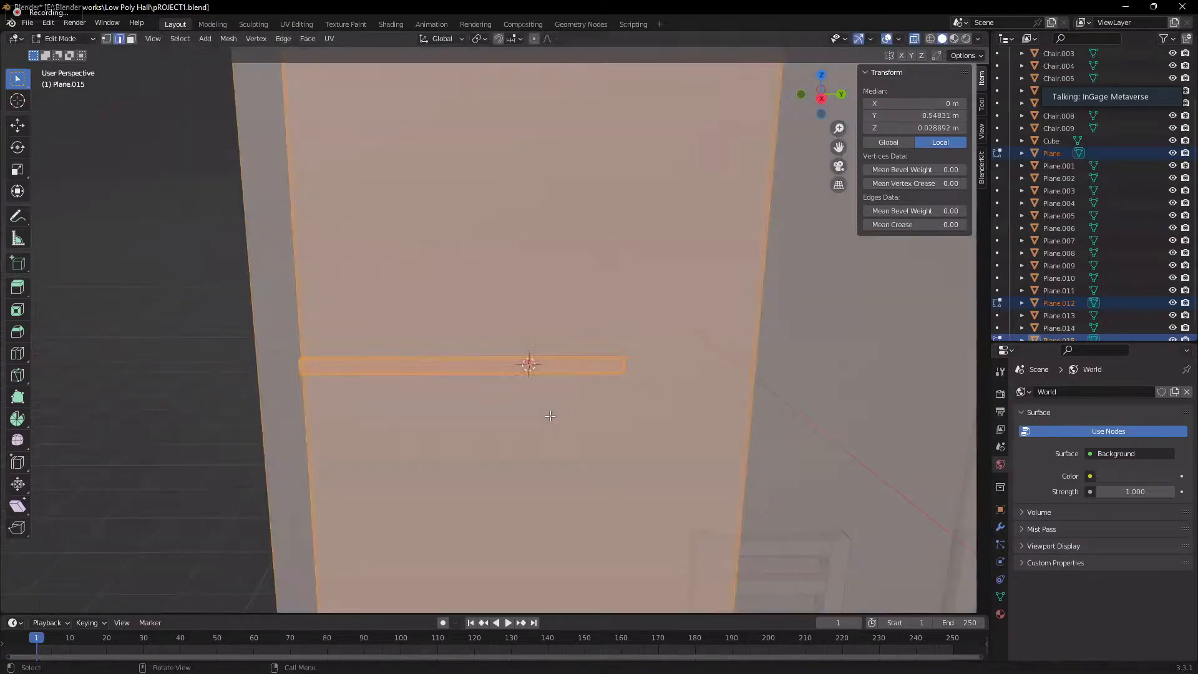
key("alt+a")
scroll(275, 326, "down", 2)
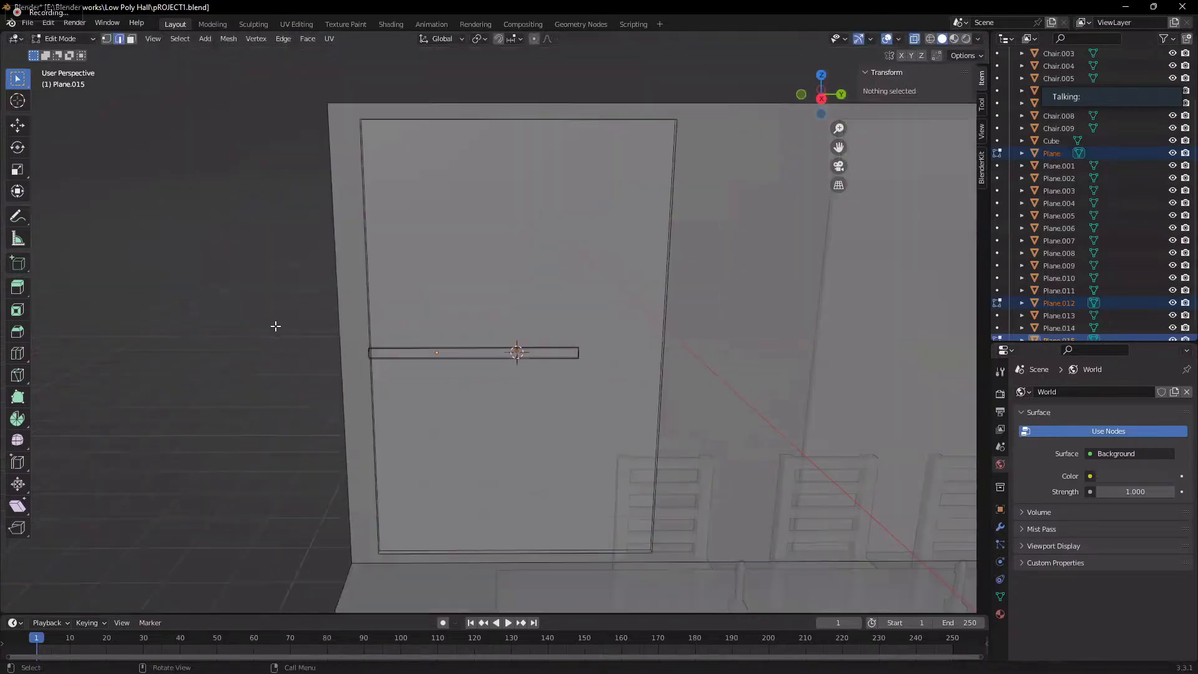
scroll(392, 362, "up", 1)
key("Tab")
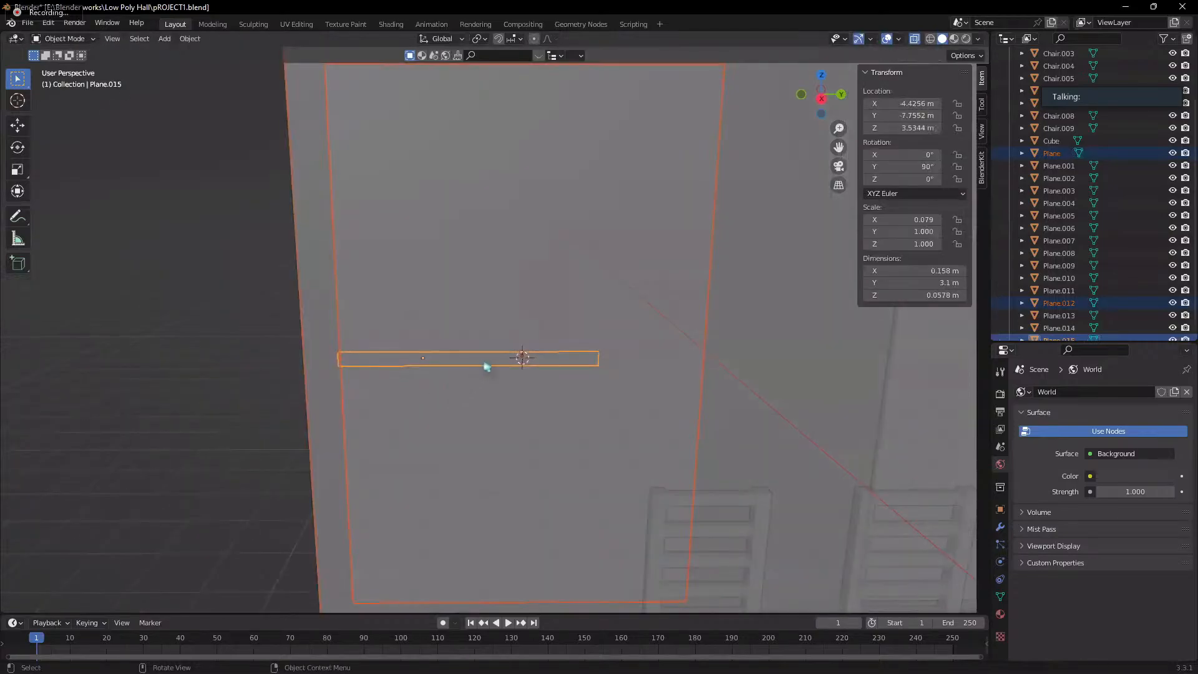
left_click(516, 362)
left_click(481, 357)
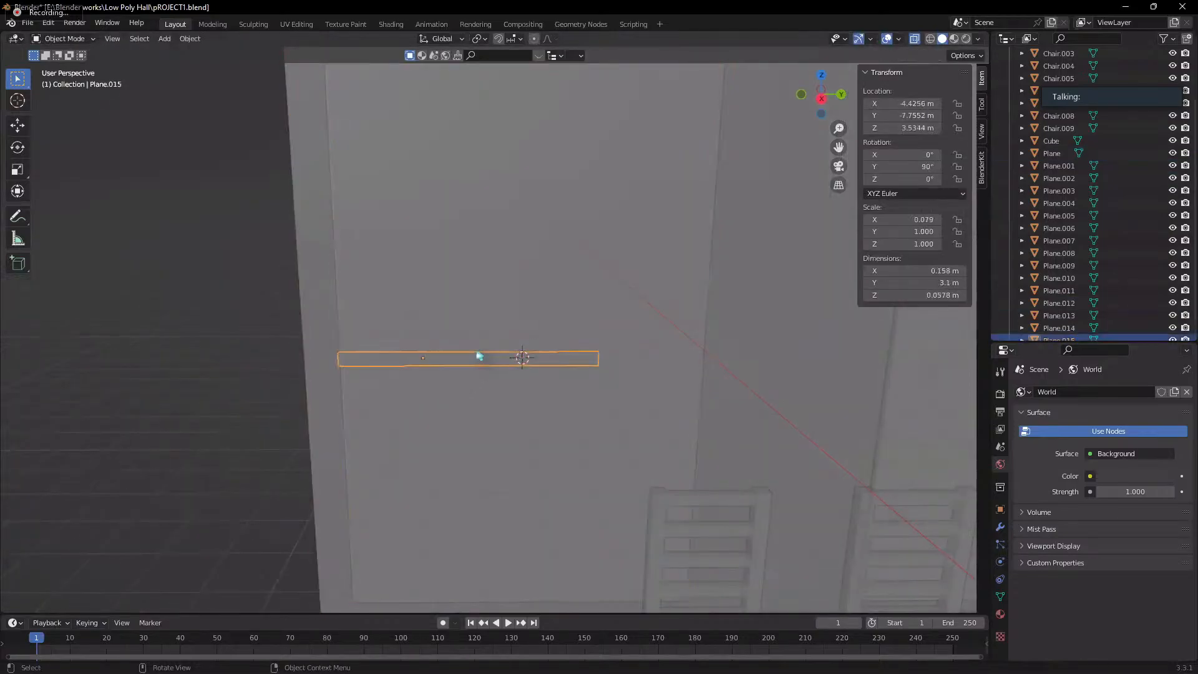
- Move the strip about 0.045 m along Y so its end lines up with the panel's edge
scroll(351, 365, "up", 3)
middle_click_drag(406, 431, 476, 420, "shift")
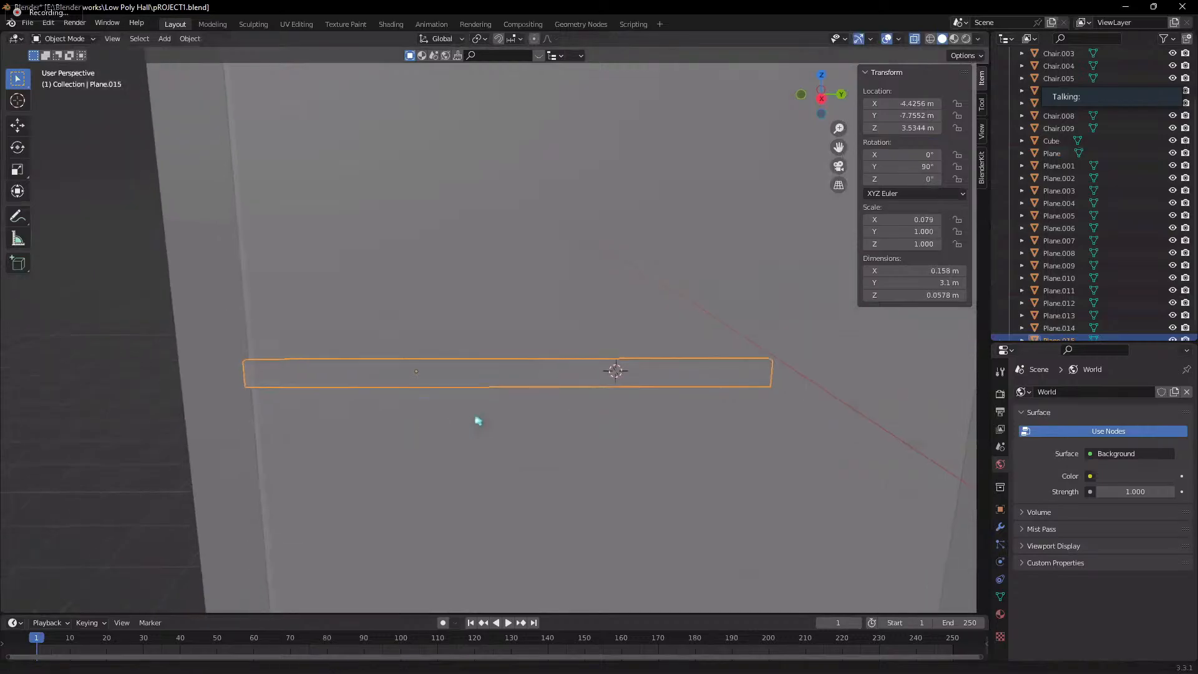
key("g")
key("y")
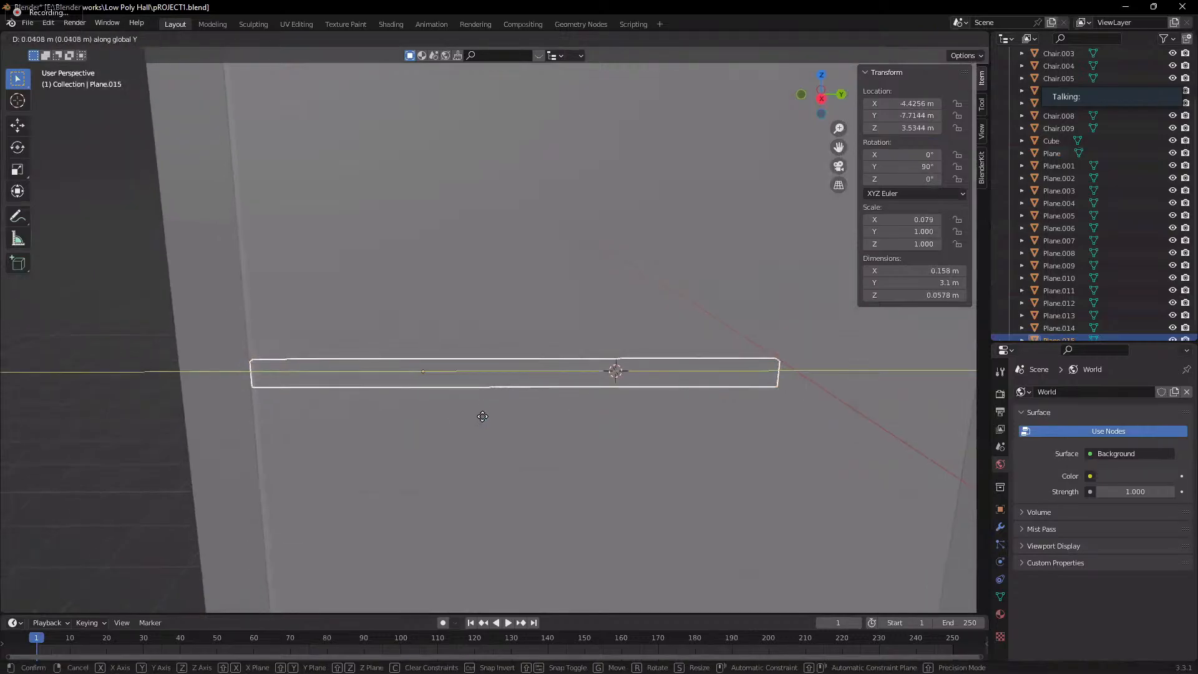
left_click(482, 414)
- View the hall briefly in wireframe, return to solid shading, and turn X-ray off
scroll(489, 386, "down", 8)
middle_click_drag(500, 387, 556, 380)
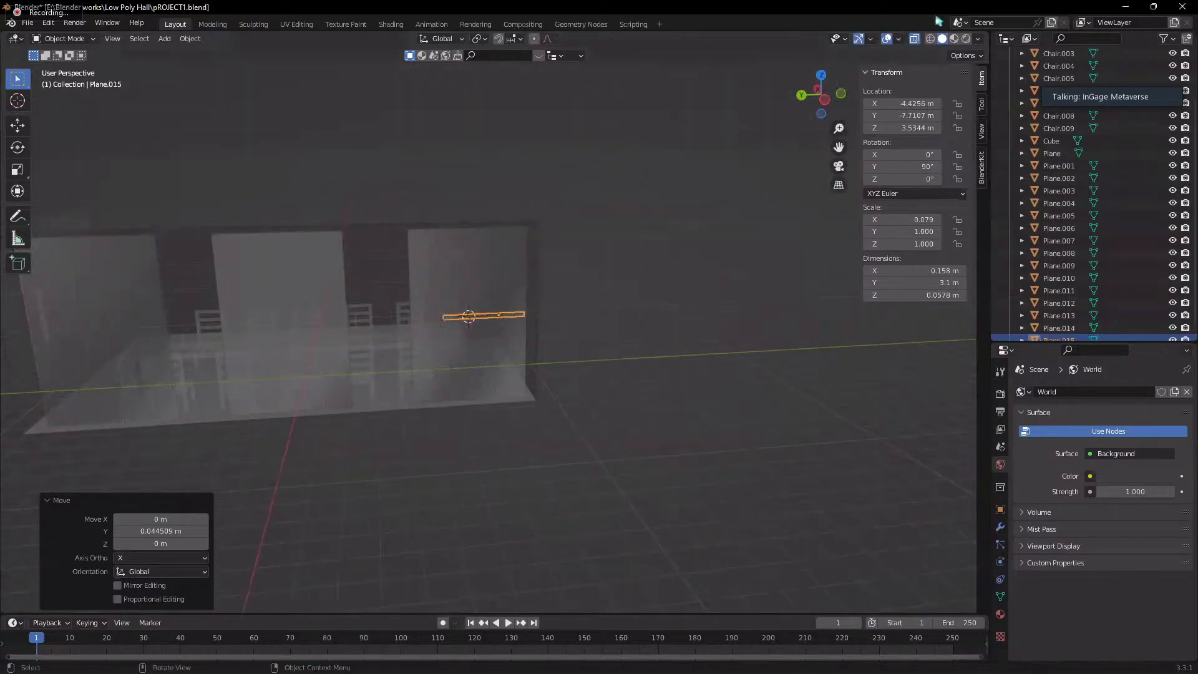
left_click(931, 39)
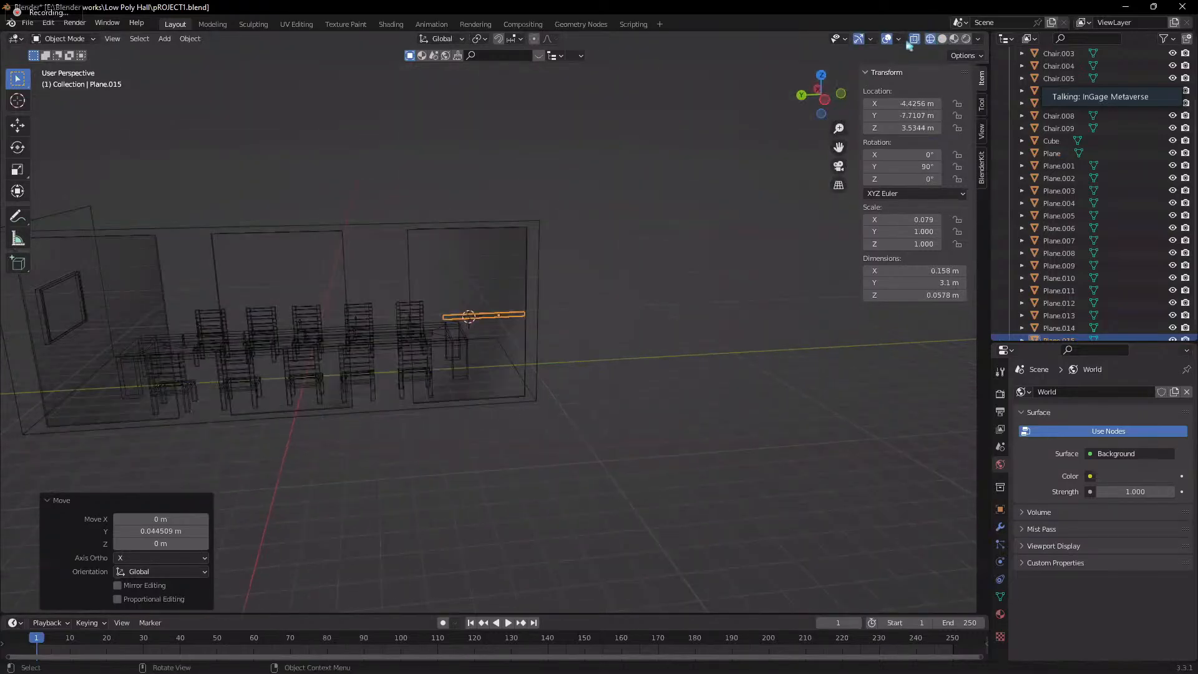
left_click(942, 39)
left_click(916, 39)
- In the right orthographic view, lower the strip about 1.11 m along Z
middle_click_drag(655, 315, 647, 407)
key("grave")
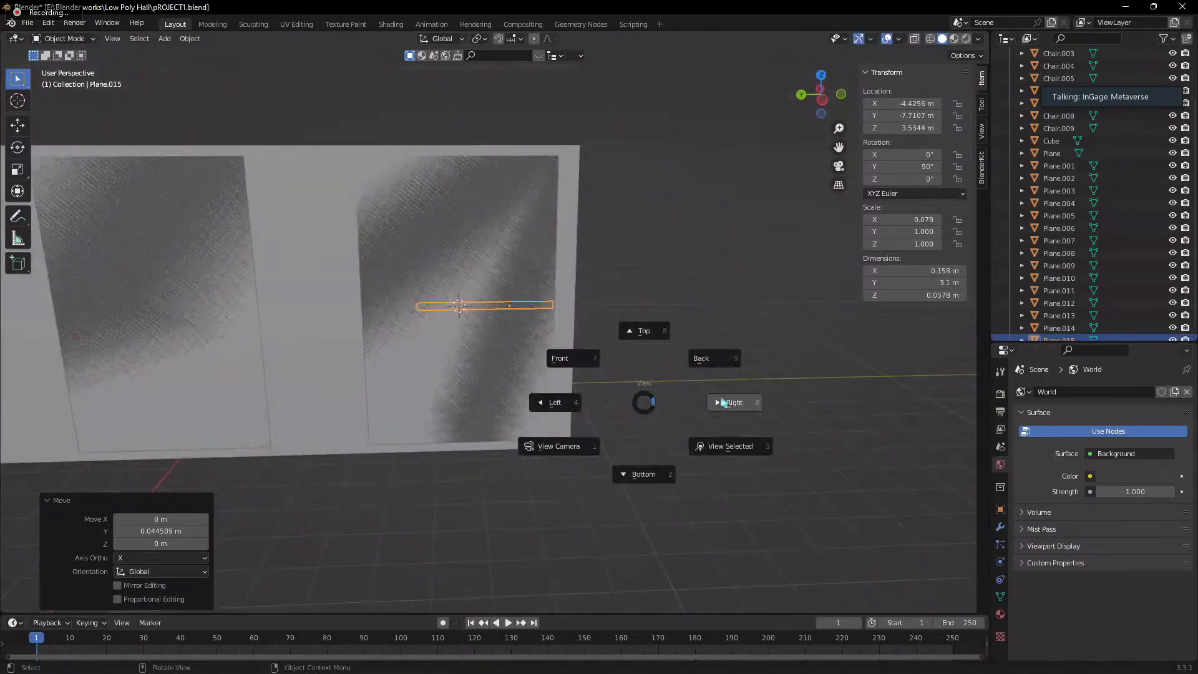
left_click(682, 412)
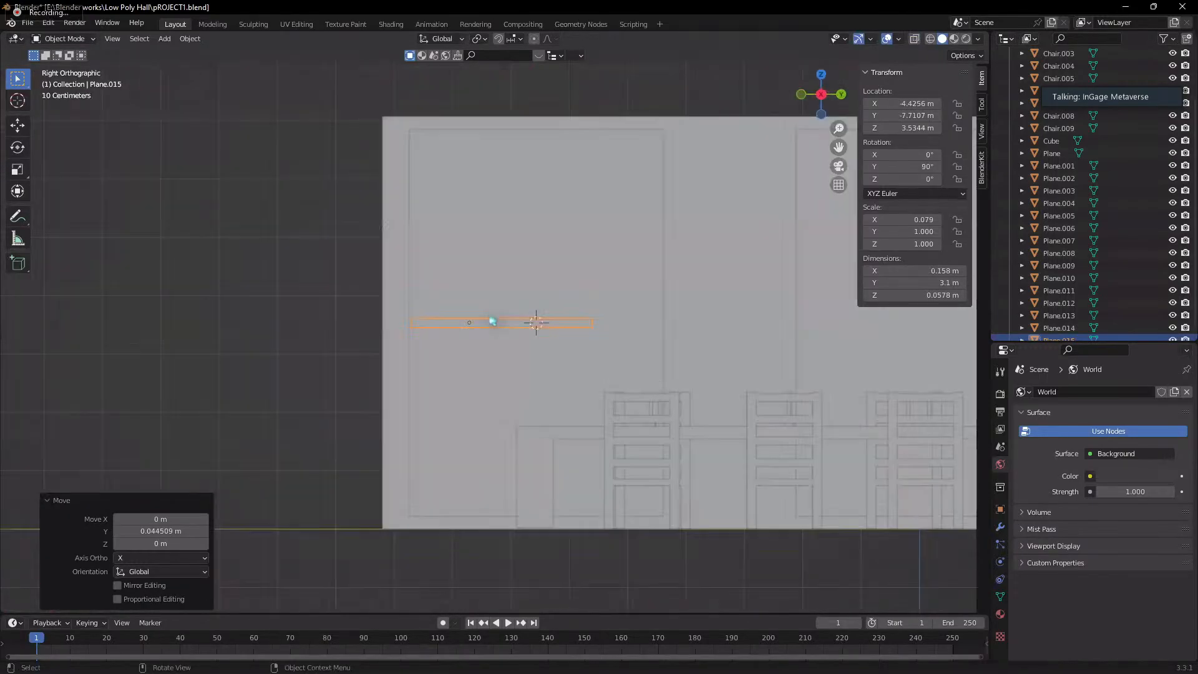
key("g")
key("y")
key("z")
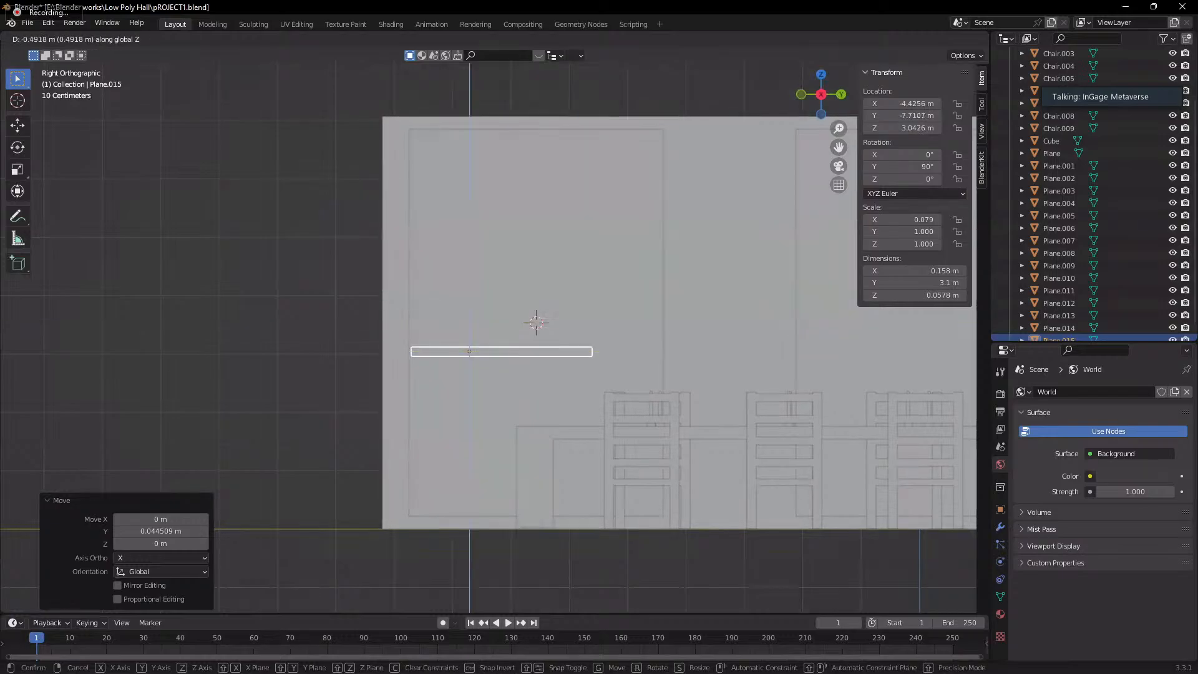
left_click(472, 386)
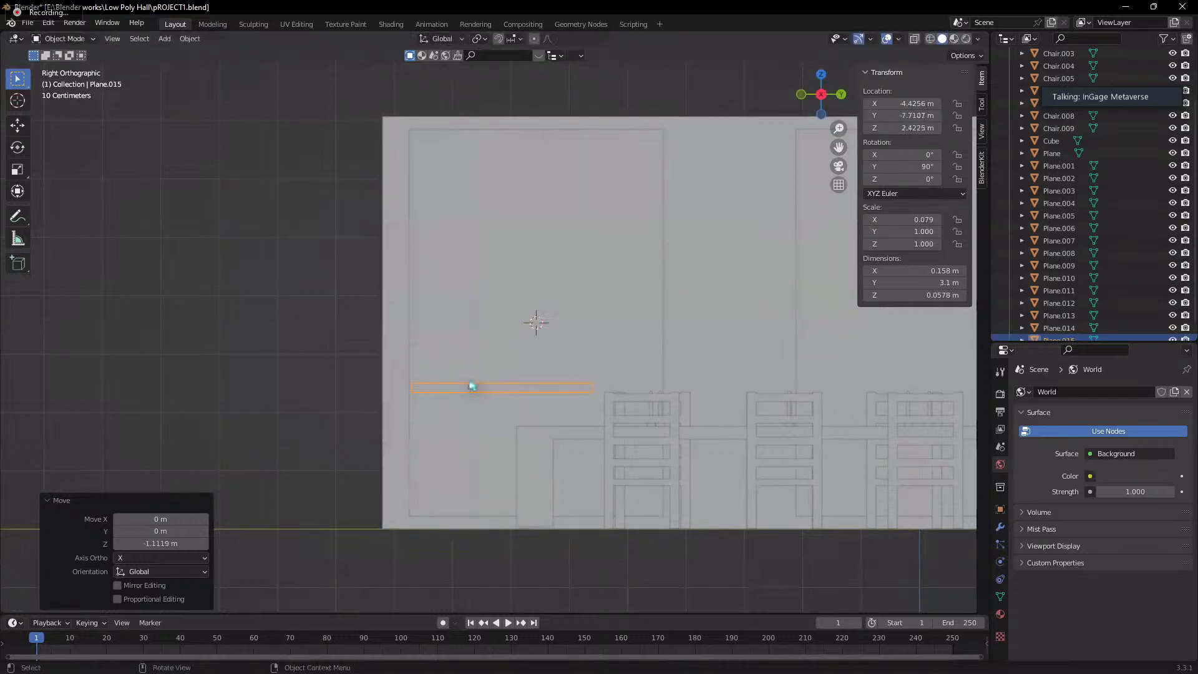
- Duplicate the strip about 1.19 m along Y to the panel's opposite edge and raise the copy about 1.96 m along Z
key("shift+d")
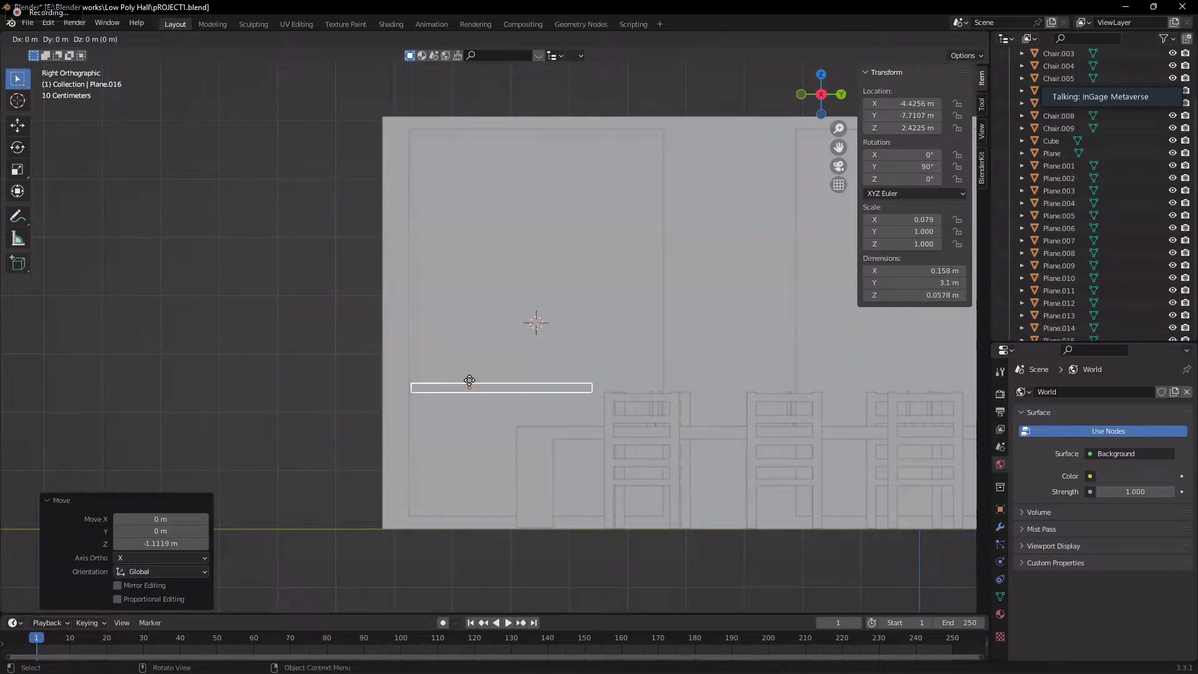
key("y")
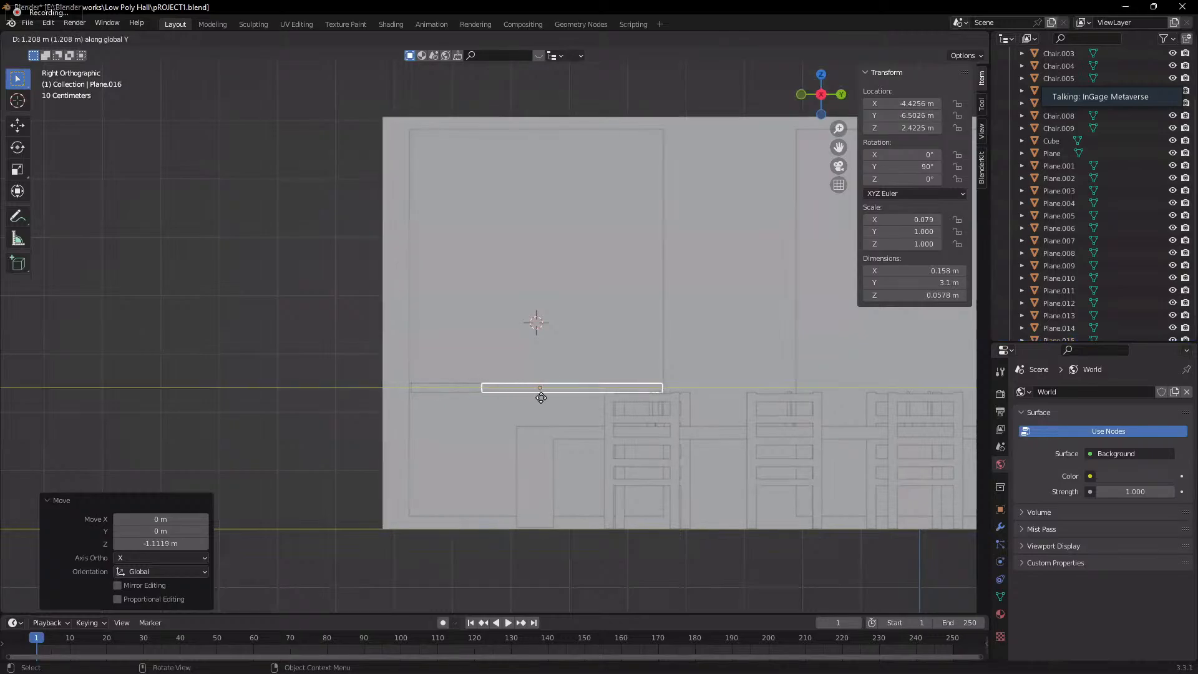
left_click(538, 396)
key("g")
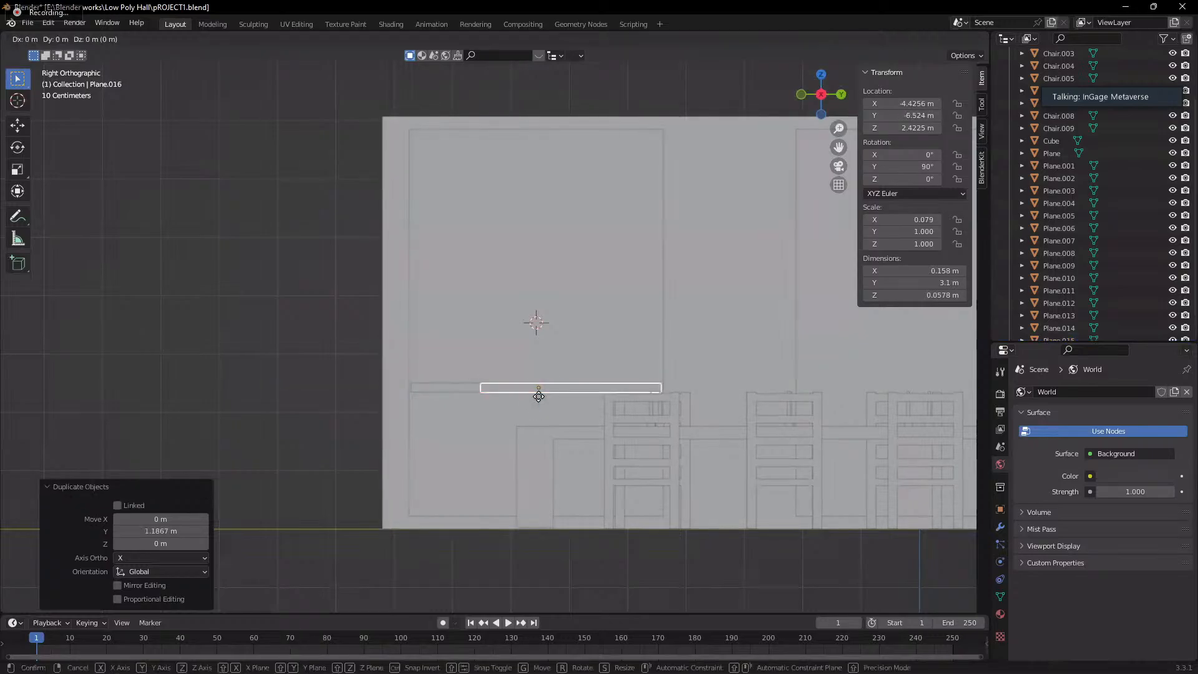
key("z")
left_click(561, 289)
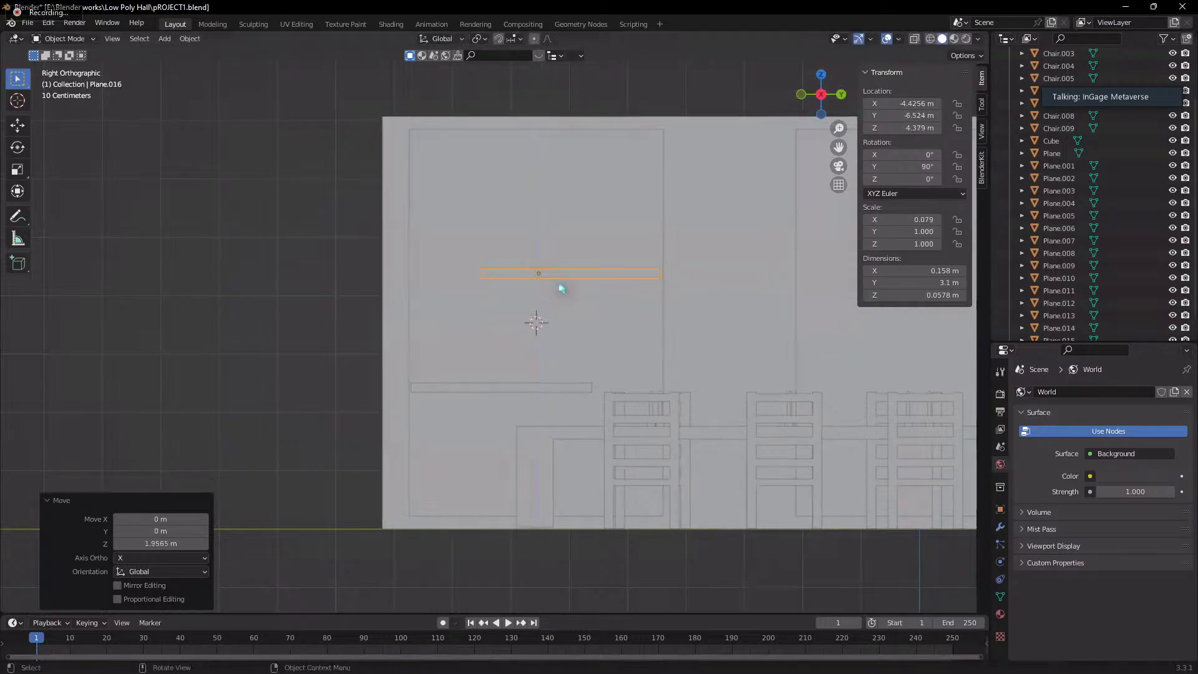
- Try duplicating the raised strip back along Y, undo the duplicate, and check the remaining strip by hiding and showing it
key("shift+d")
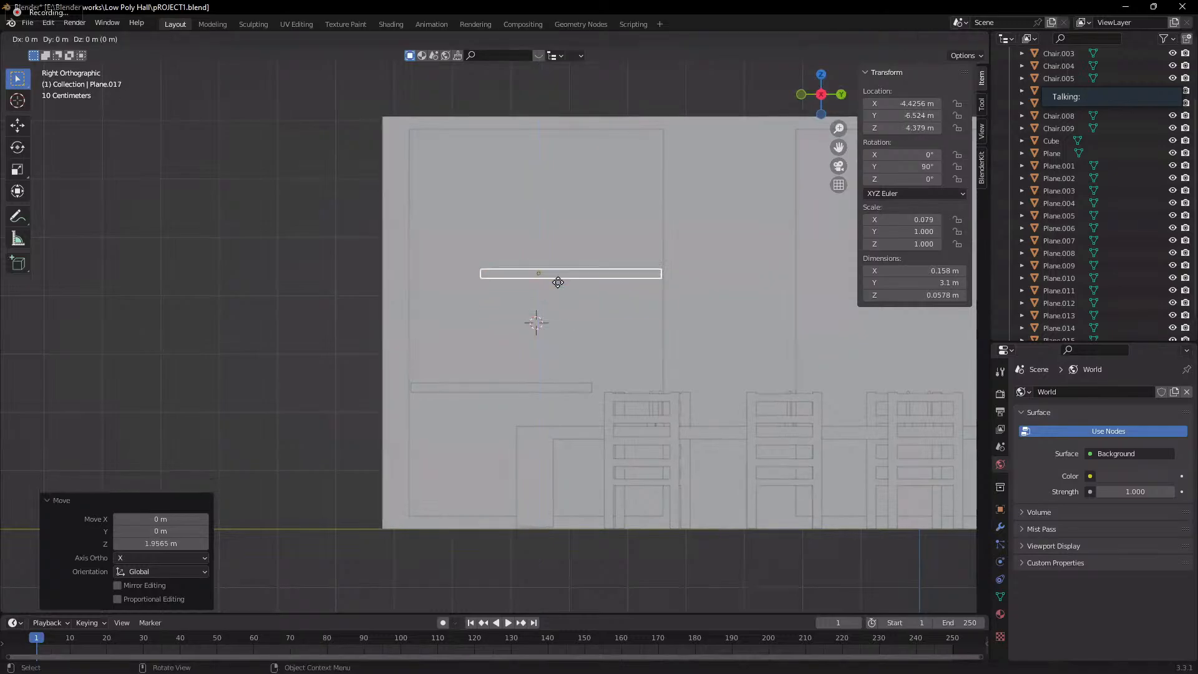
key("y")
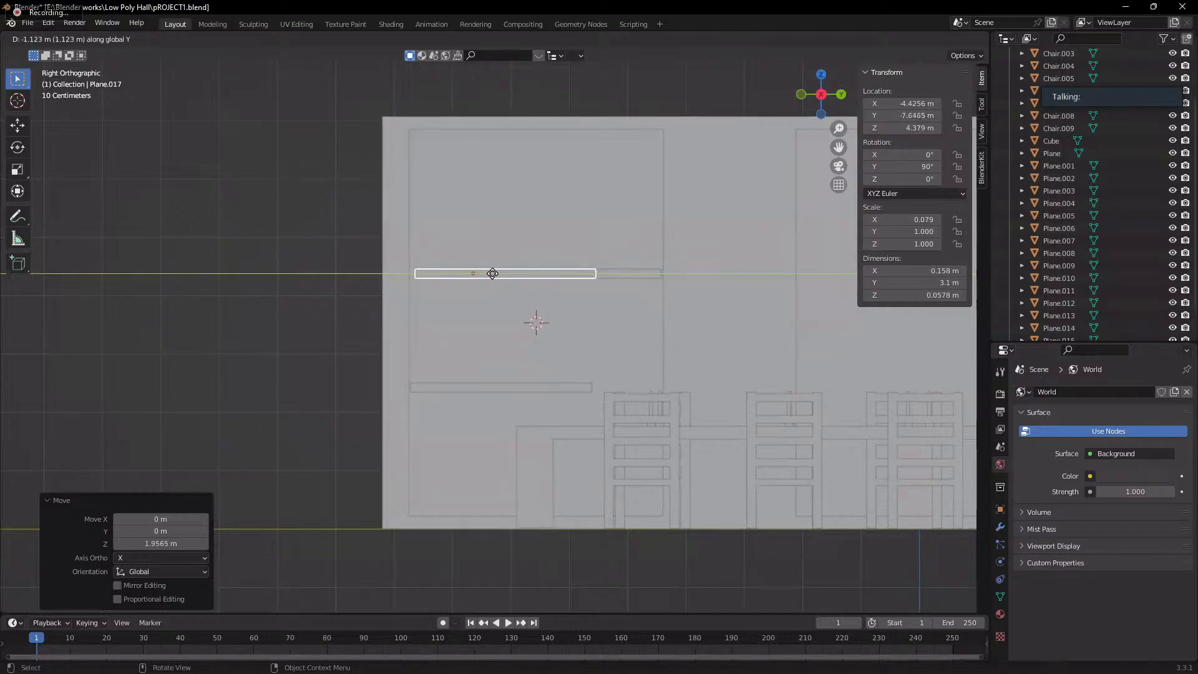
key("Escape")
key("ctrl+z")
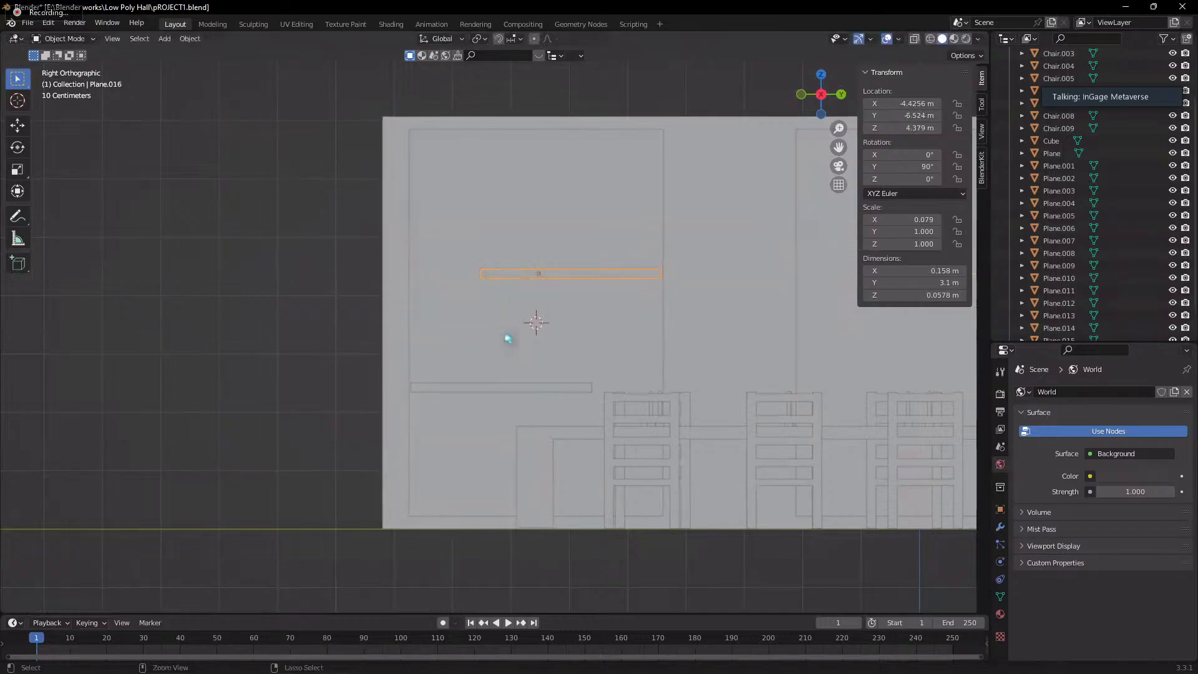
scroll(1061, 240, "down", 2)
left_click(1172, 327)
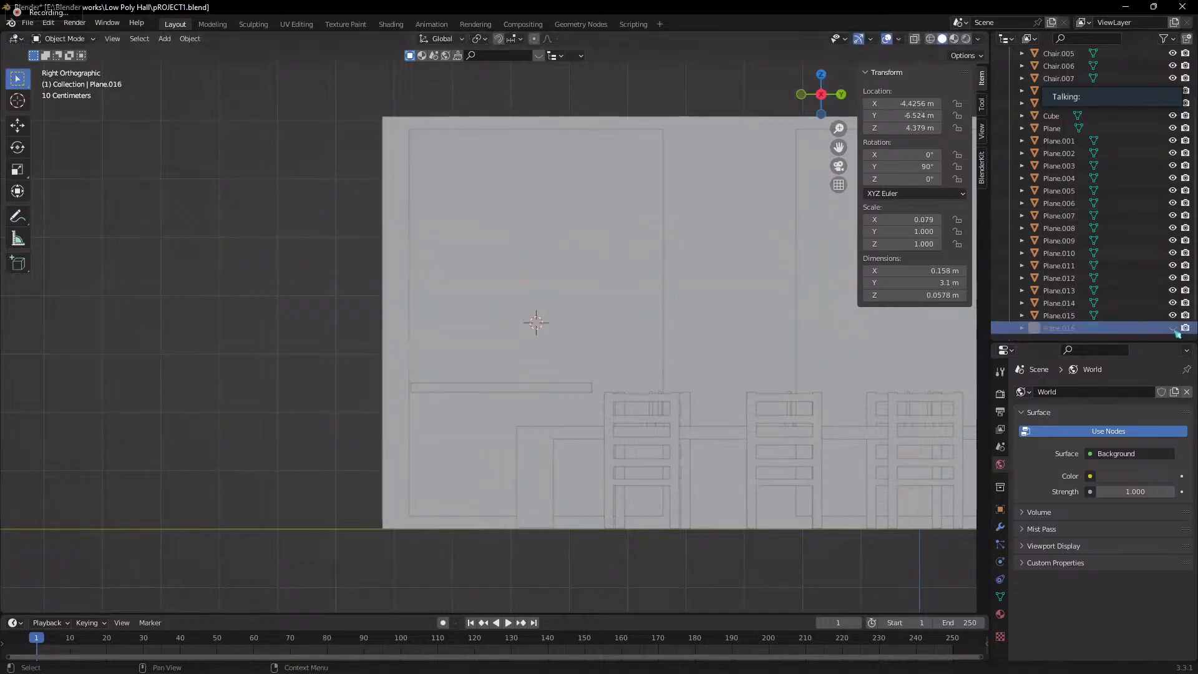
left_click(1172, 327)
- Duplicate the lower strip about 3.52 m up along Z, near the panel's upper edge
left_click(511, 393)
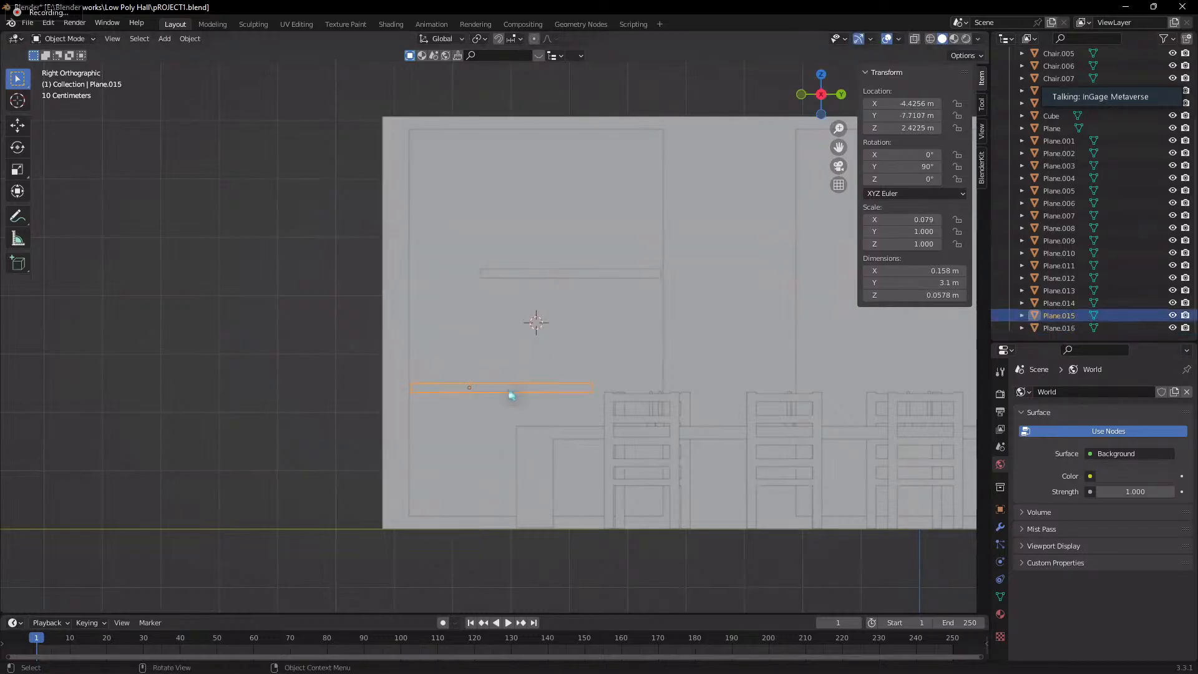
key("shift+d")
key("z")
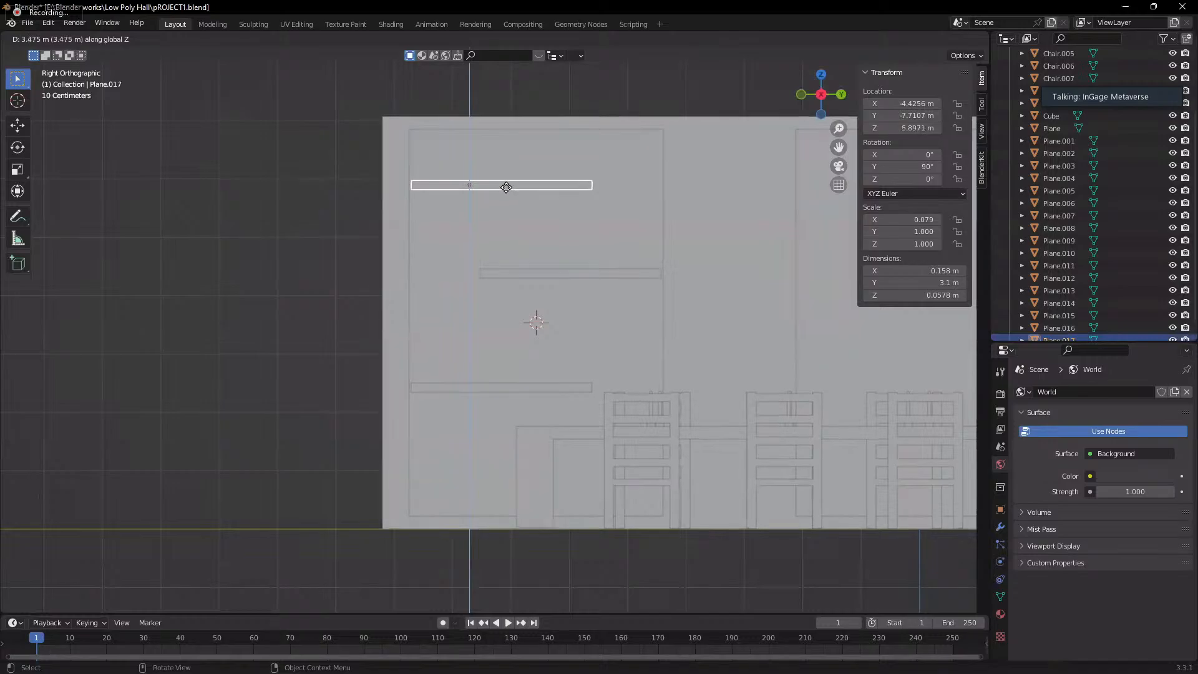
left_click(508, 181)
scroll(507, 227, "down", 1)
scroll(527, 302, "up", 1)
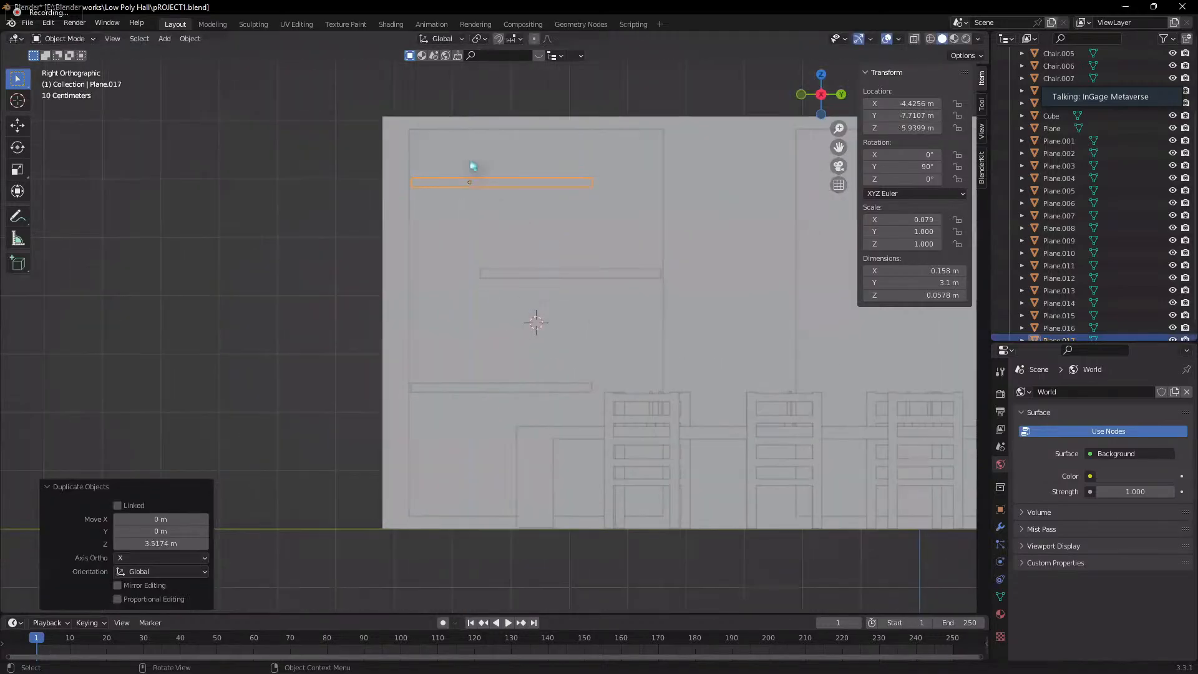
- Select all three strips on the first panel and duplicate them about 6.63 m along Y onto the middle panel
left_click(509, 184)
left_click(534, 273, "shift")
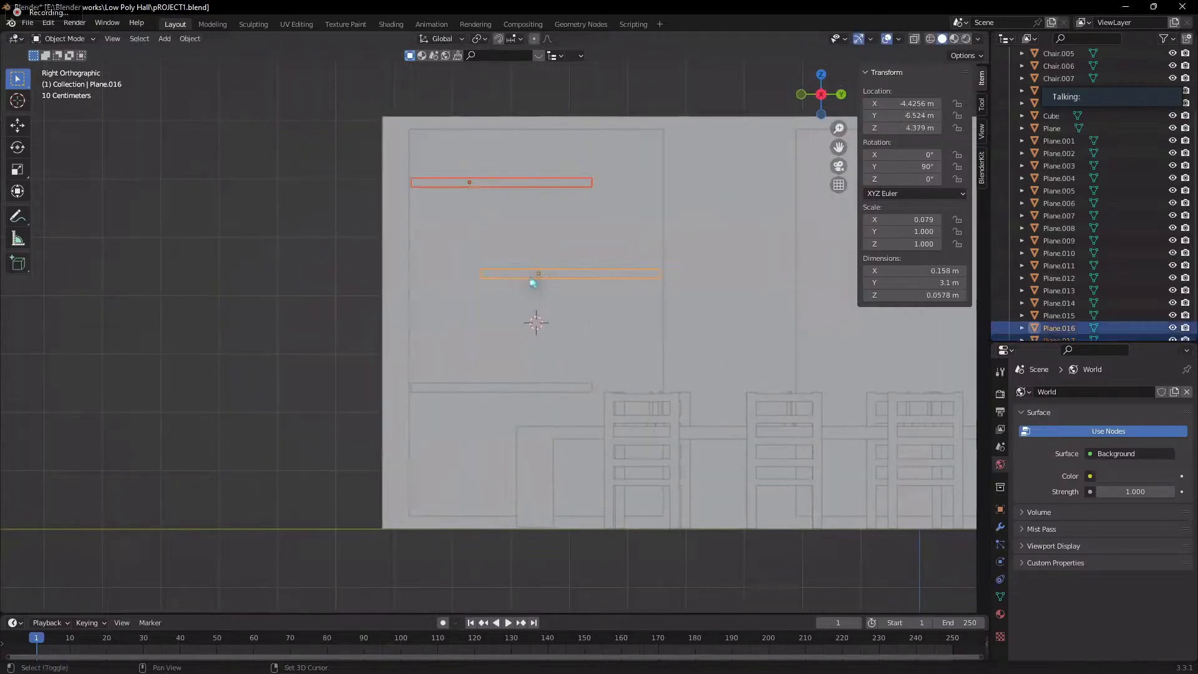
left_click(490, 388, "shift")
scroll(626, 343, "down", 2)
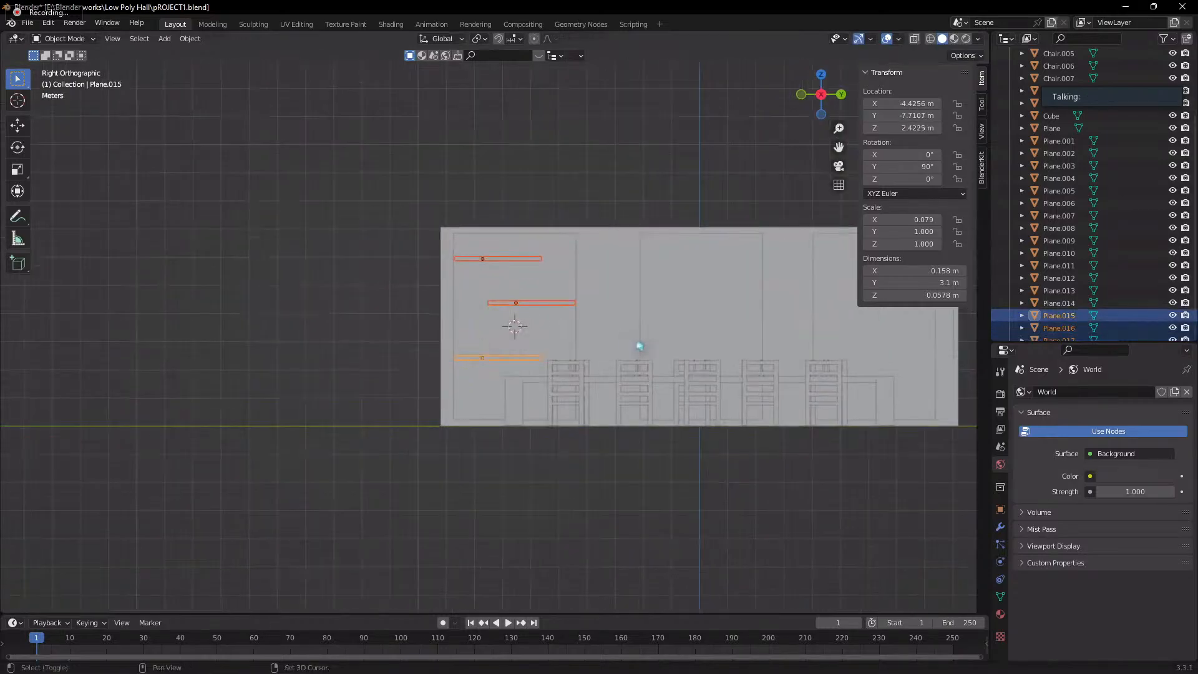
key("shift+d")
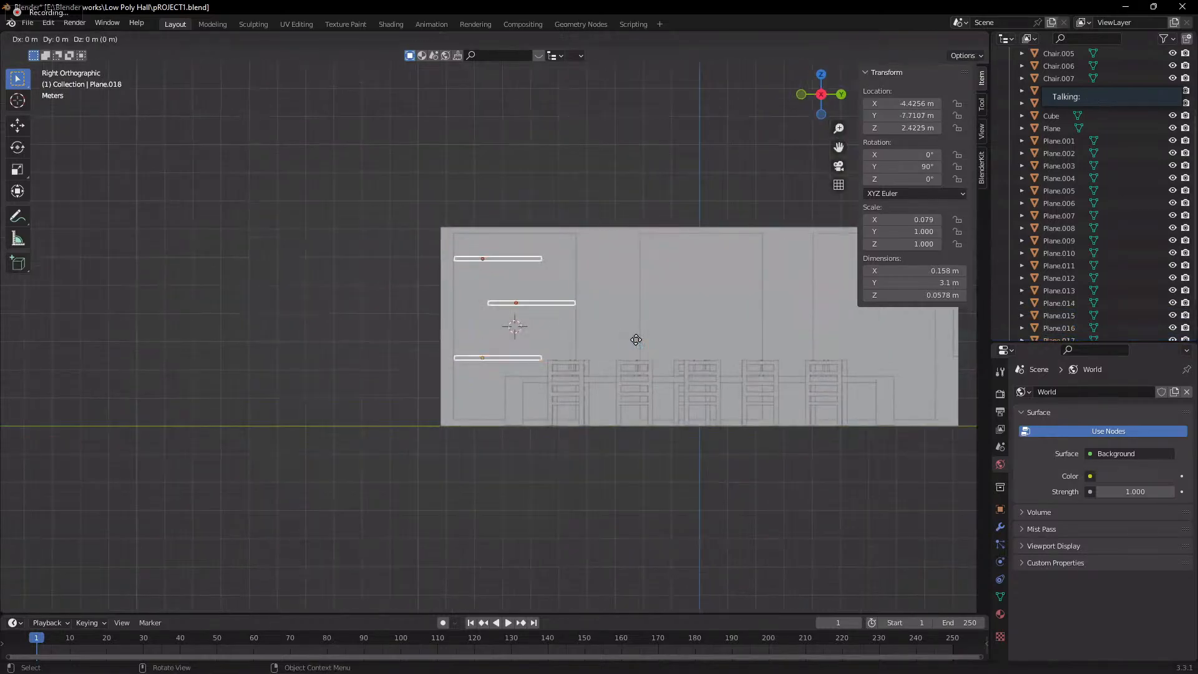
key("y")
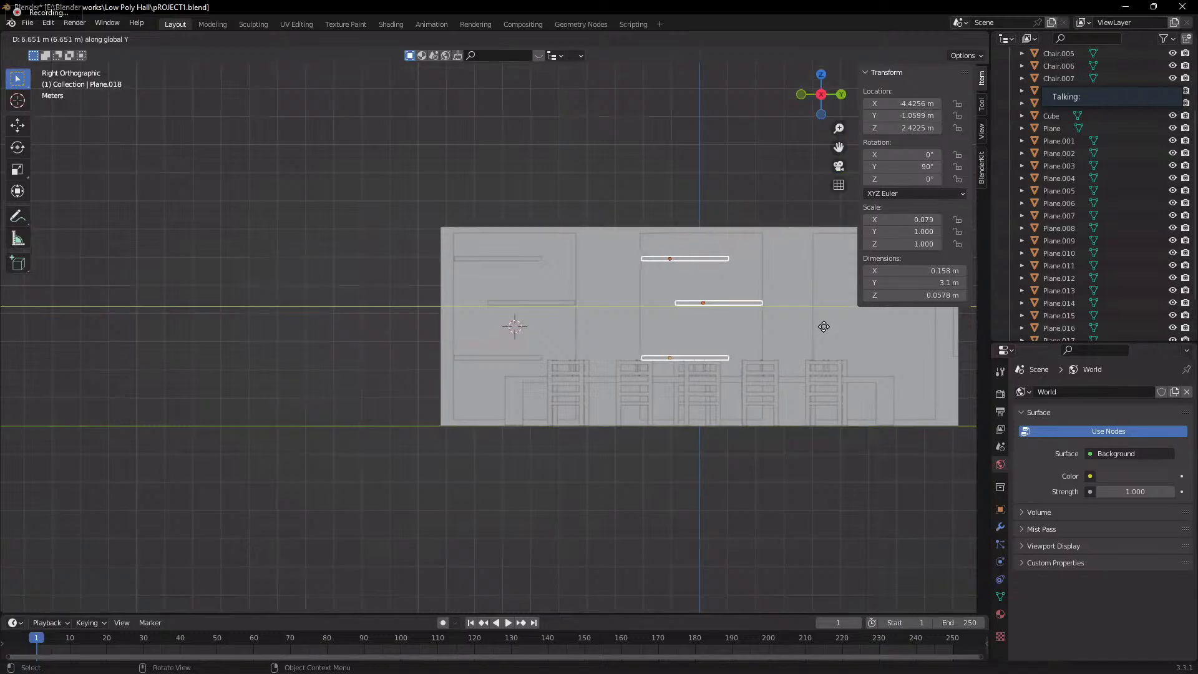
left_click(794, 361)
- Duplicate the middle panel's three strips about 6.14 m along Y onto the third panel
middle_click_drag(794, 361, 561, 420, "shift")
key("g")
key("y")
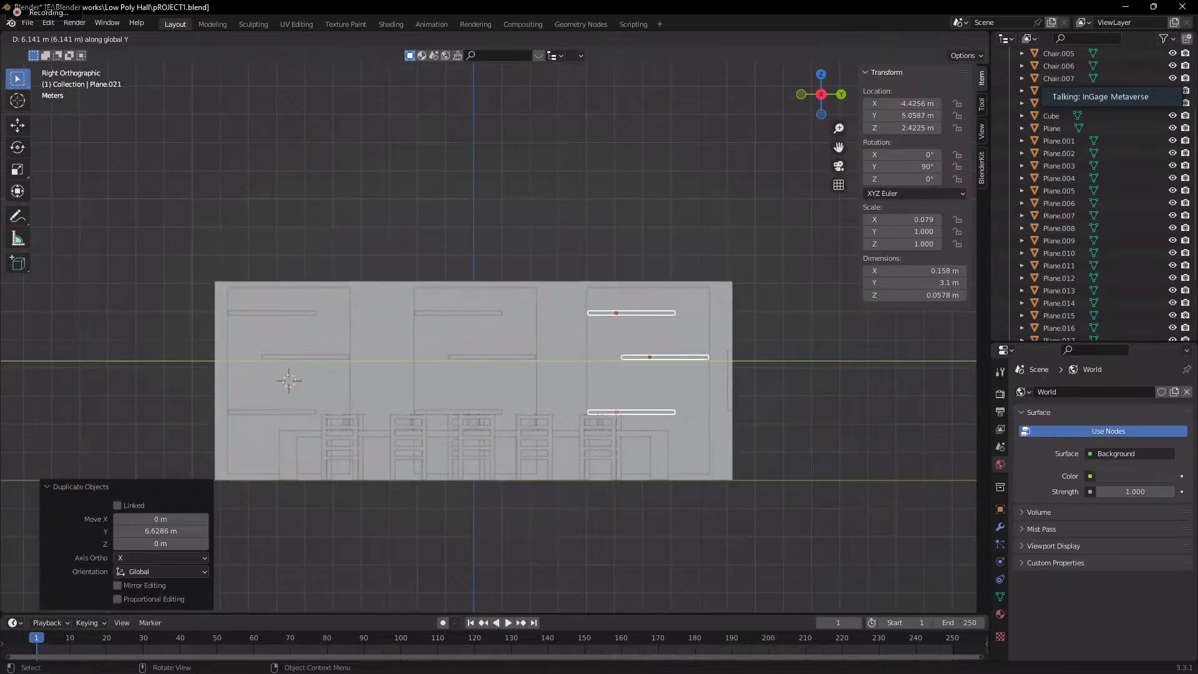
left_click(734, 403)
scroll(474, 375, "down", 4)
middle_click_drag(475, 374, 730, 316)
scroll(524, 355, "up", 4)
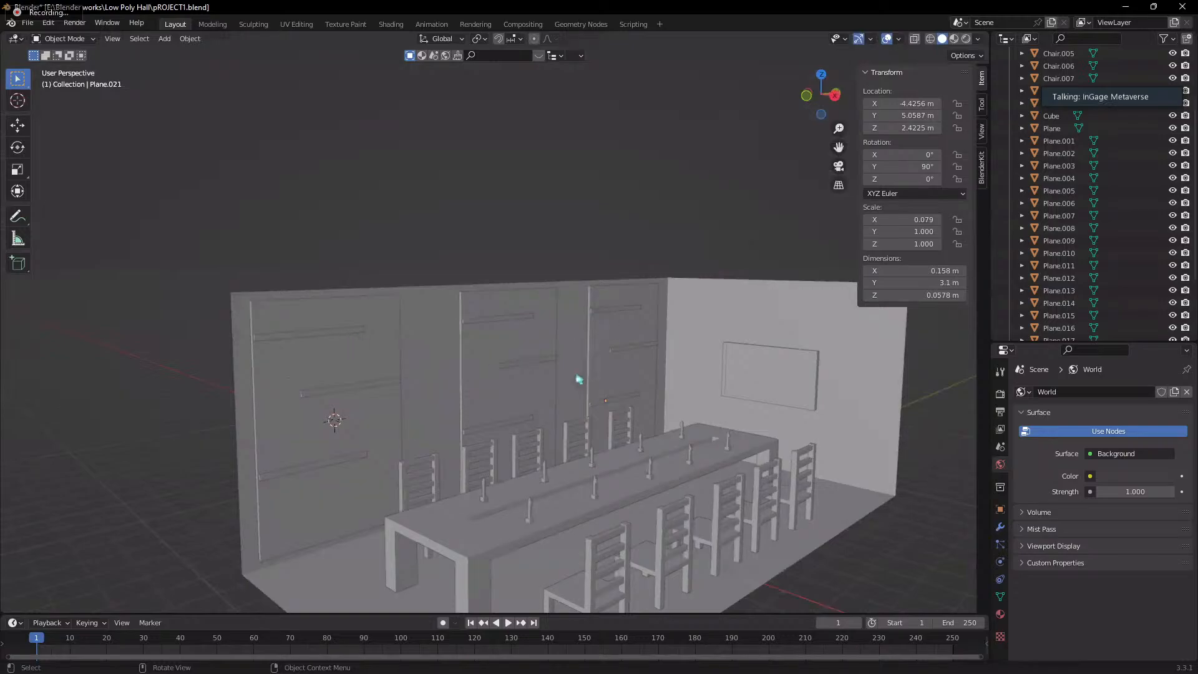
scroll(504, 464, "down", 2)
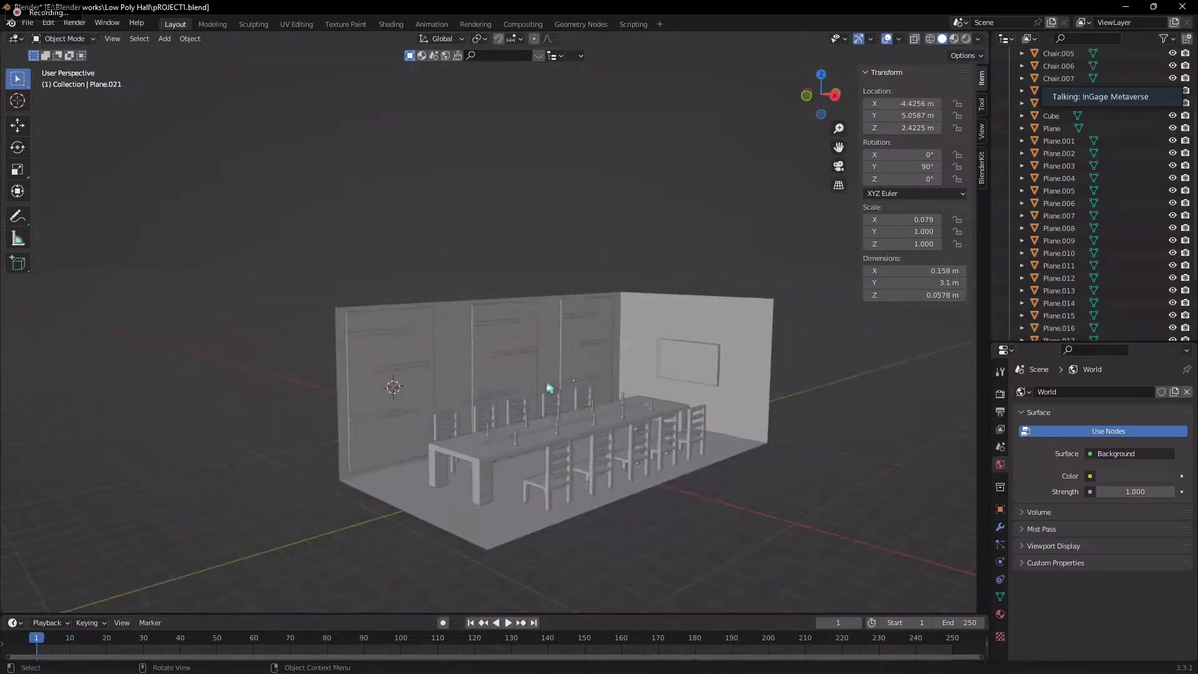
- Try insetting the hall's short end-wall face by about 0.2 m, cancel the inset, and return to Object Mode
left_click(718, 309)
middle_click_drag(706, 360, 729, 353)
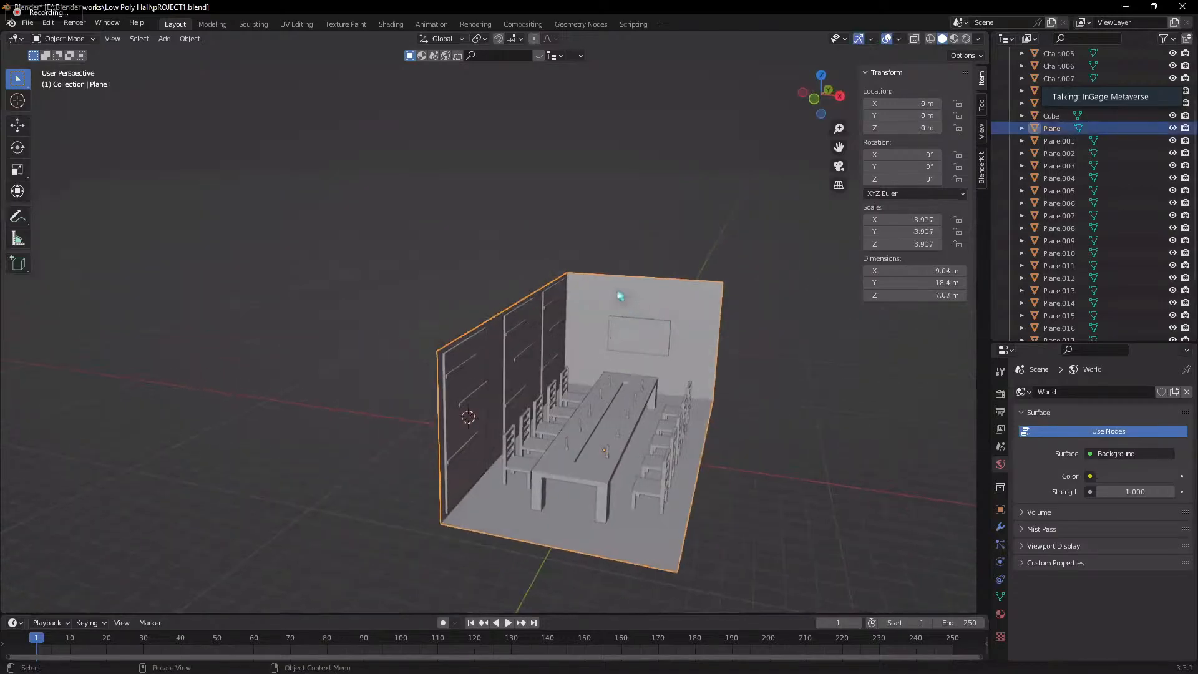
key("Tab")
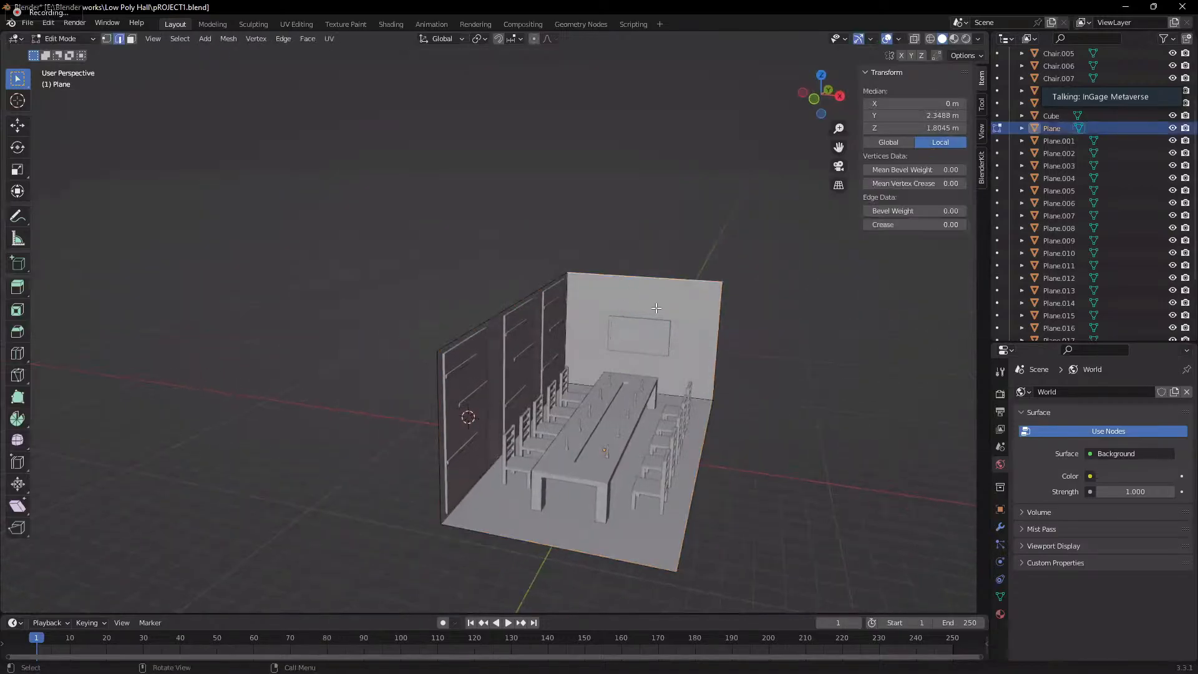
scroll(456, 381, "up", 5)
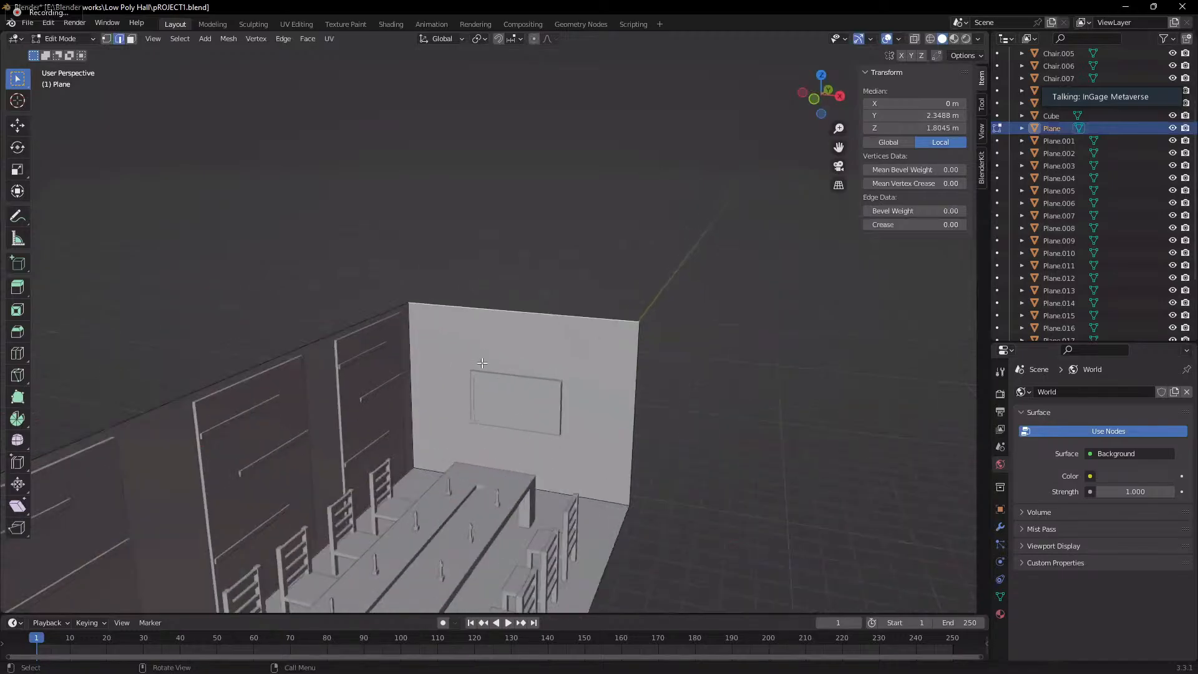
scroll(456, 382, "up", 2)
key("alt+a")
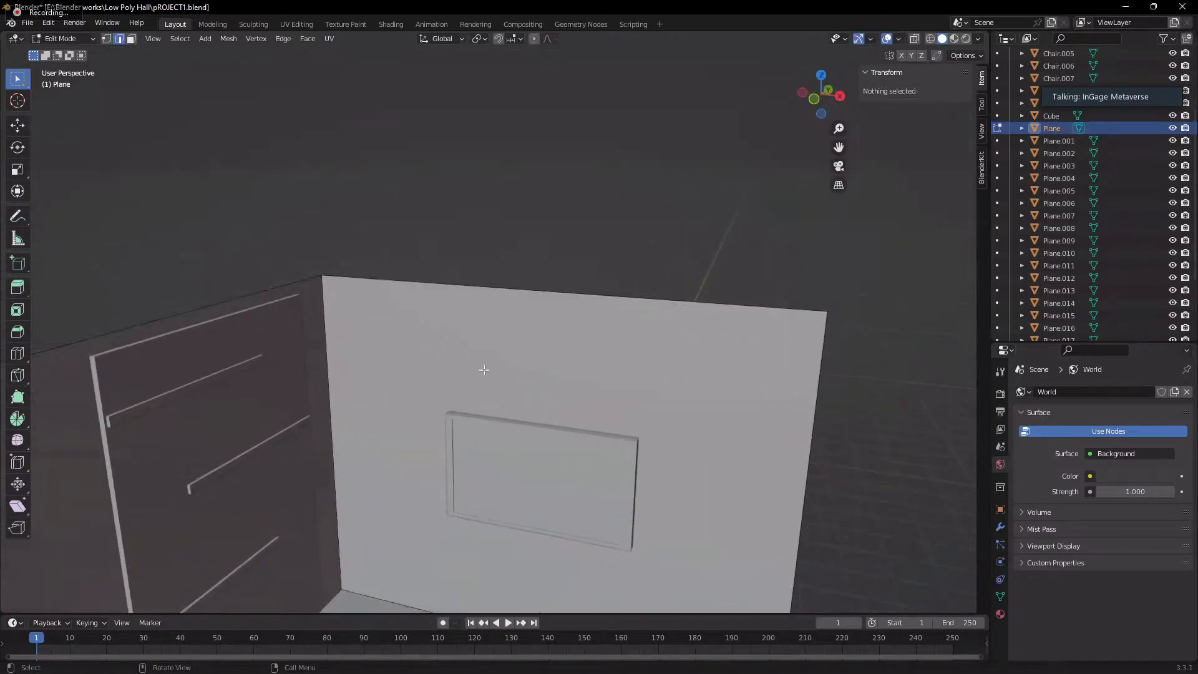
key("3")
left_click(490, 364)
scroll(553, 382, "down", 4)
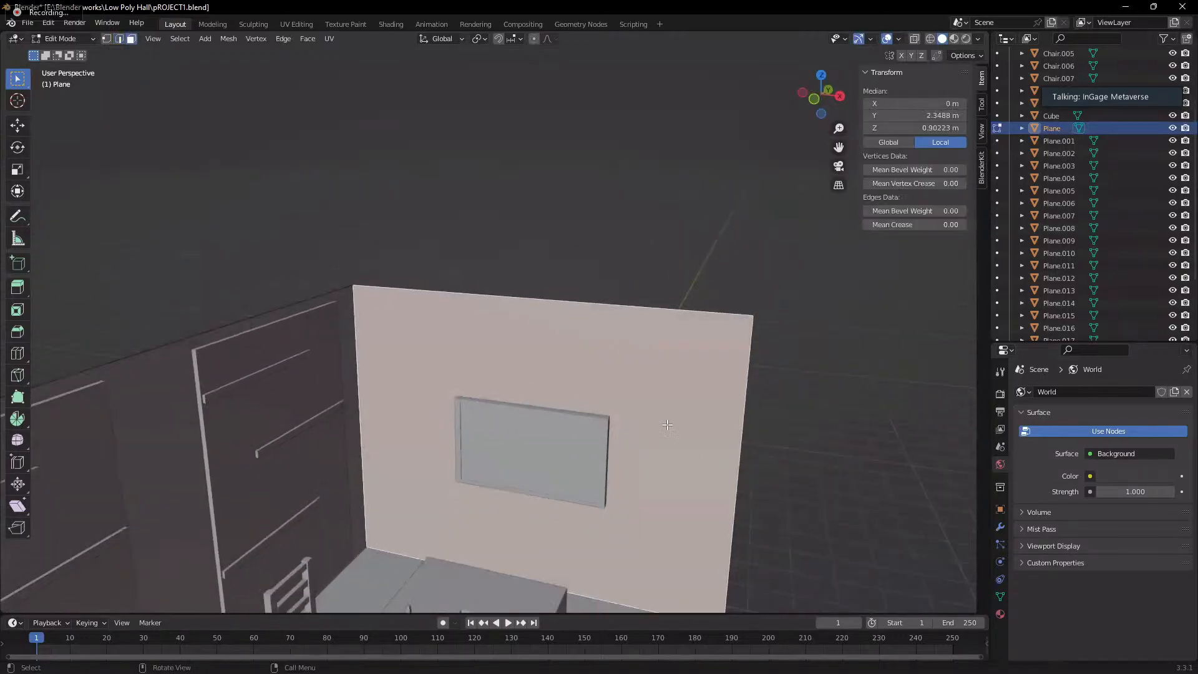
key("i")
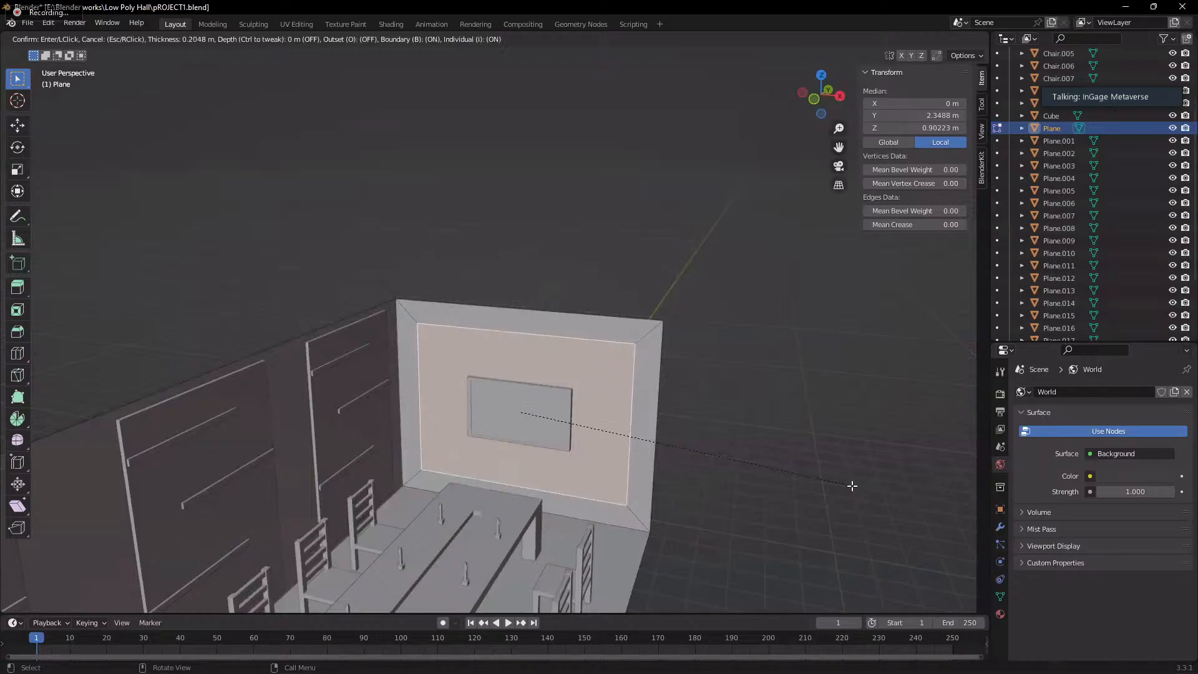
key("Escape")
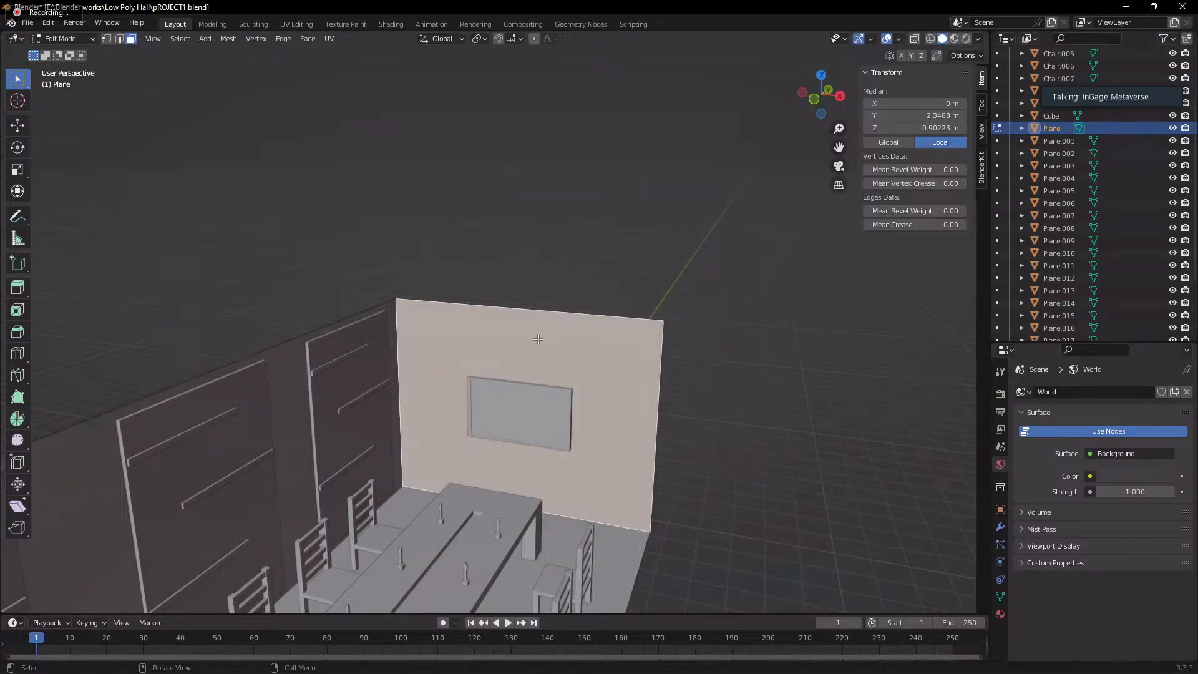
middle_click_drag(720, 425, 585, 425)
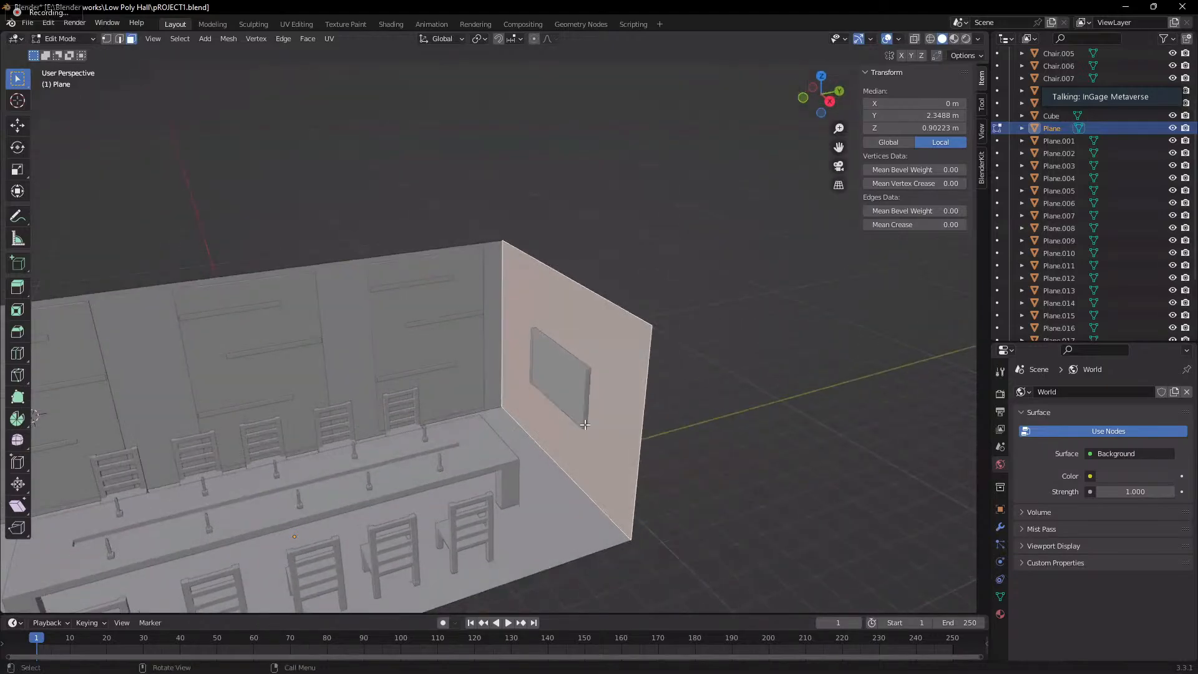
scroll(595, 383, "down", 6)
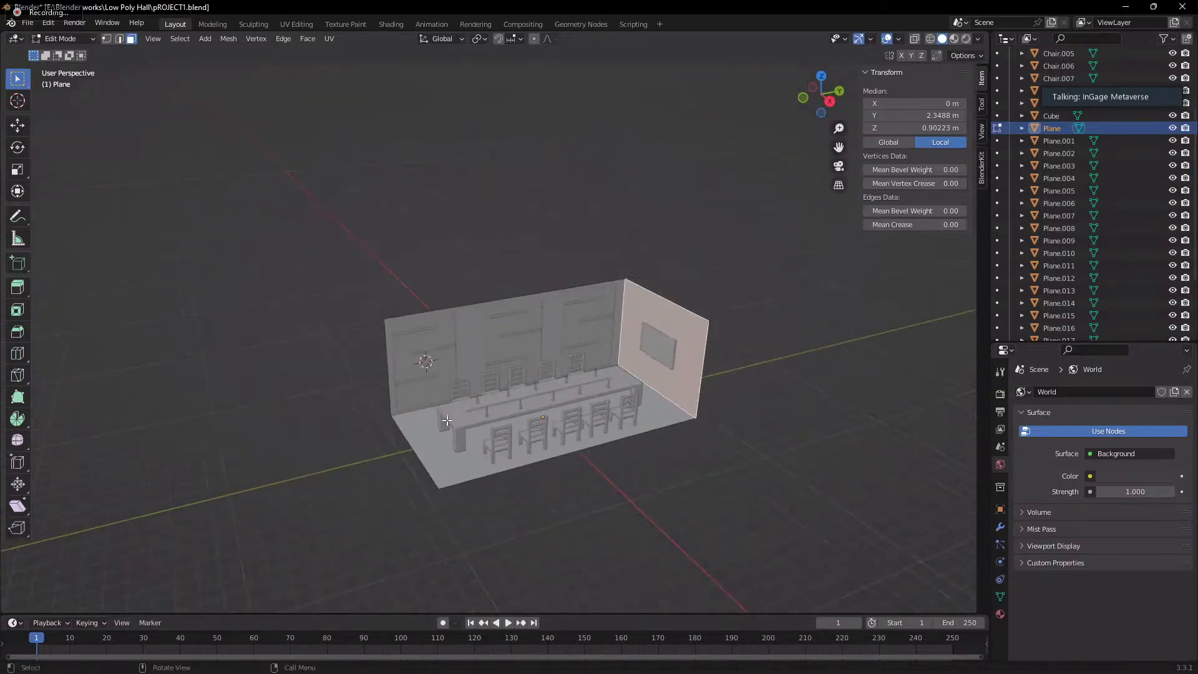
middle_click_drag(595, 383, 519, 383)
key("Tab")
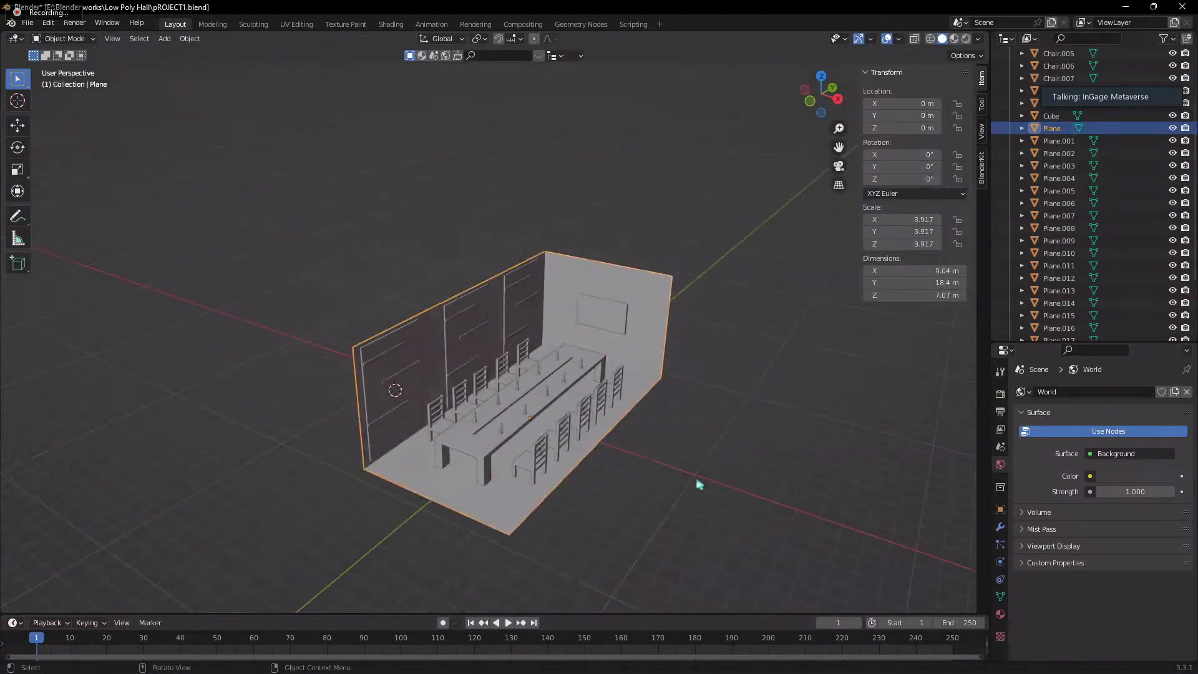
- Deselect the hall and switch the viewport to Material Preview shading
left_click(699, 484)
middle_click_drag(755, 481, 447, 344)
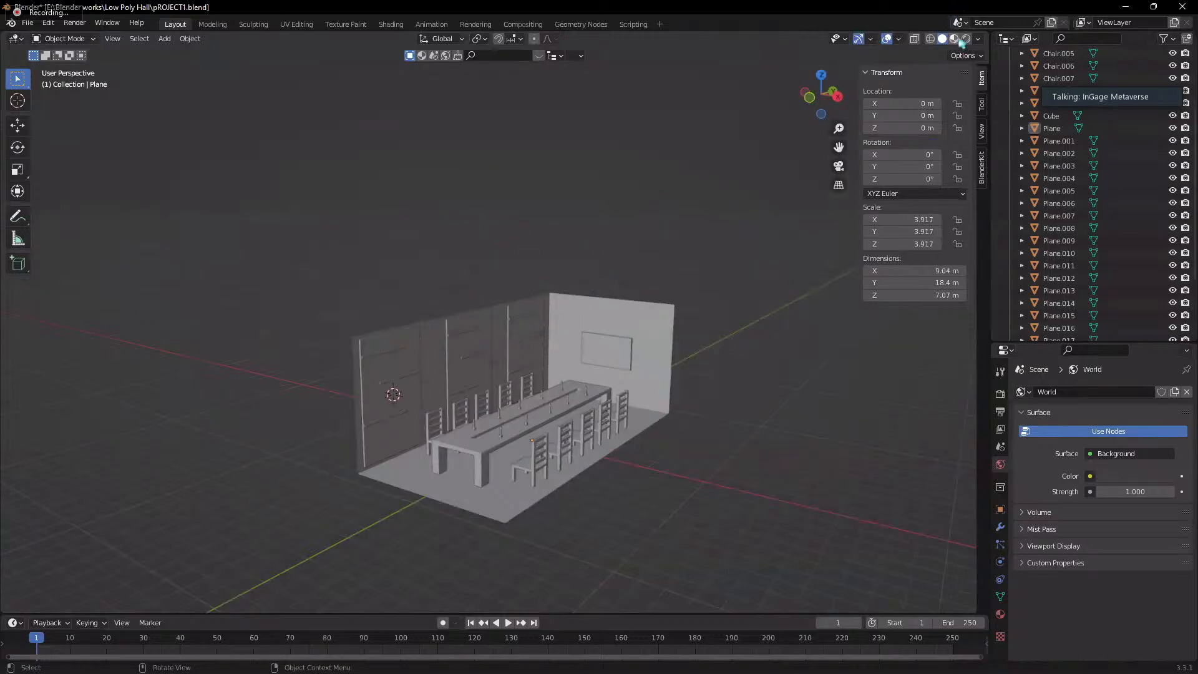
left_click(966, 40)
scroll(498, 358, "up", 3)
scroll(530, 369, "down", 3)
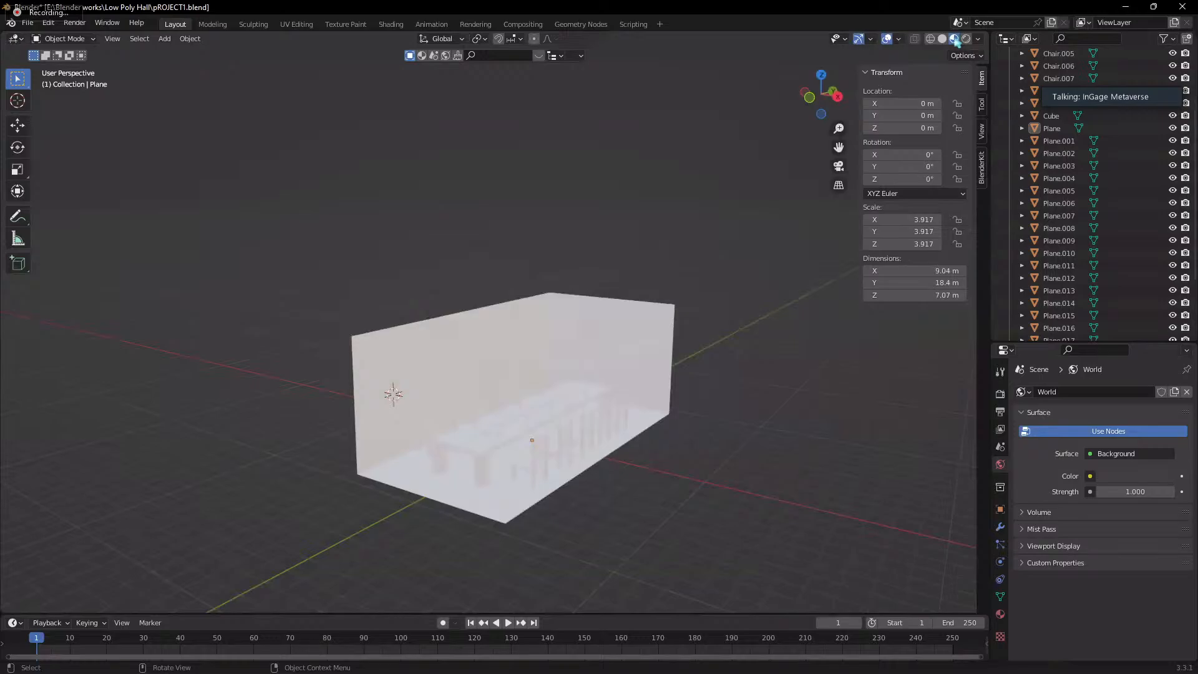
- Try the warm courtyard environment and the dark studio environment as the material preview lighting
left_click(978, 38)
left_click(968, 143)
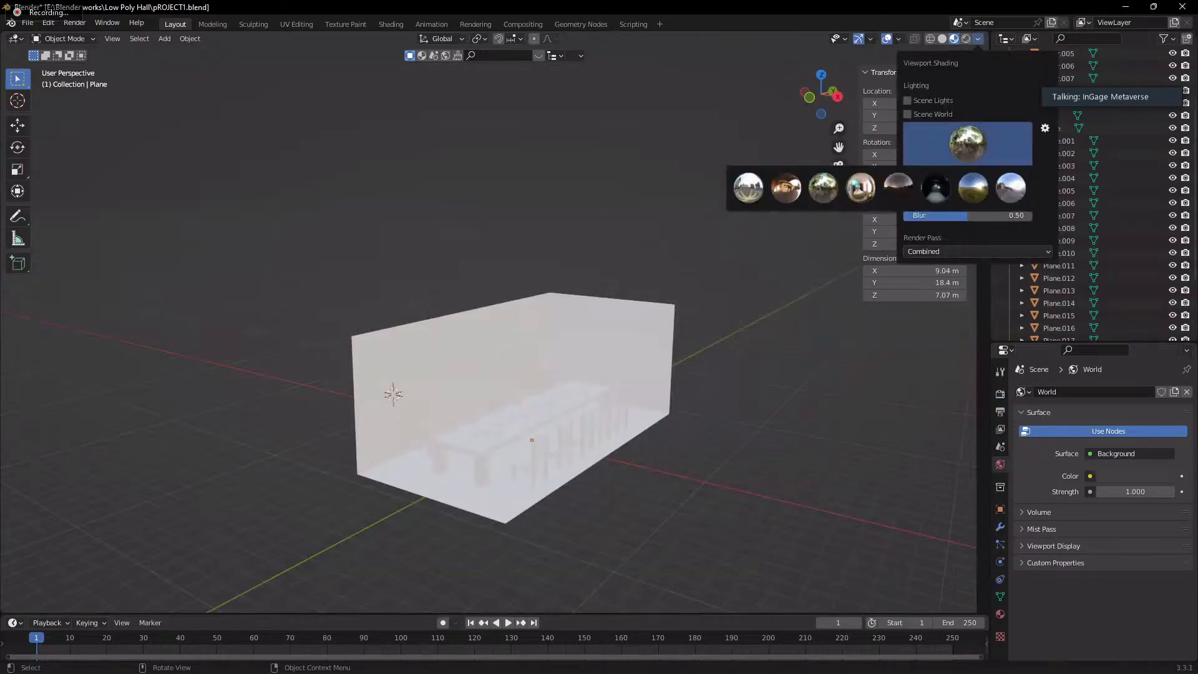
left_click(801, 191)
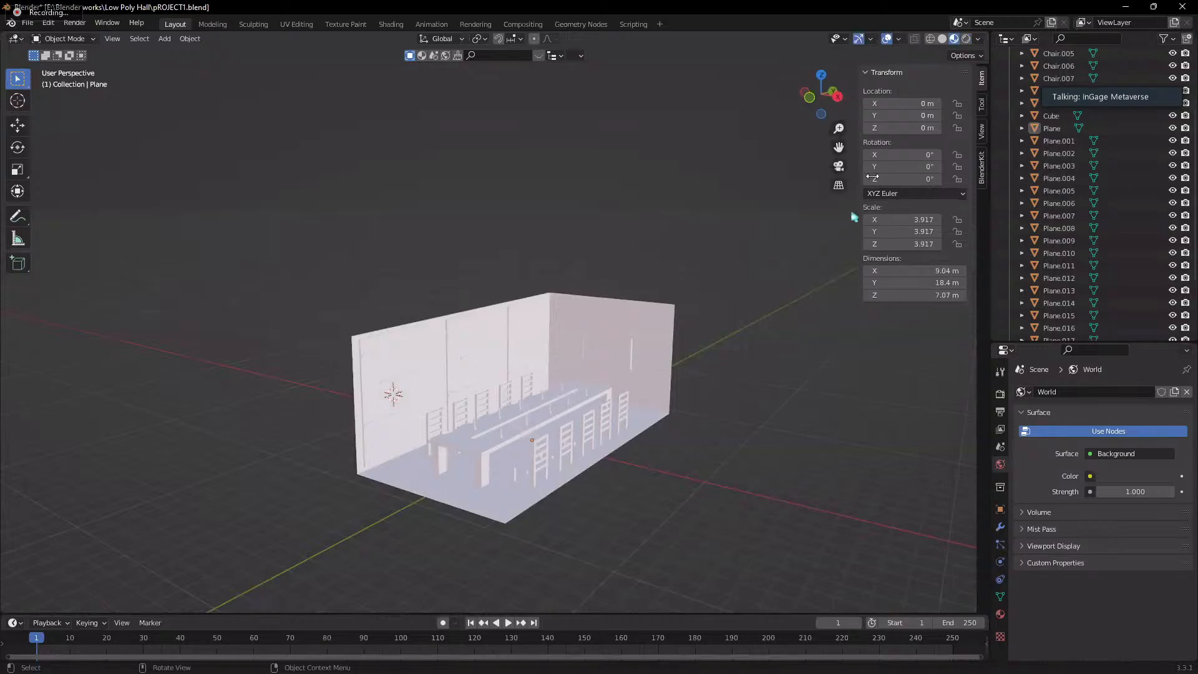
left_click(978, 38)
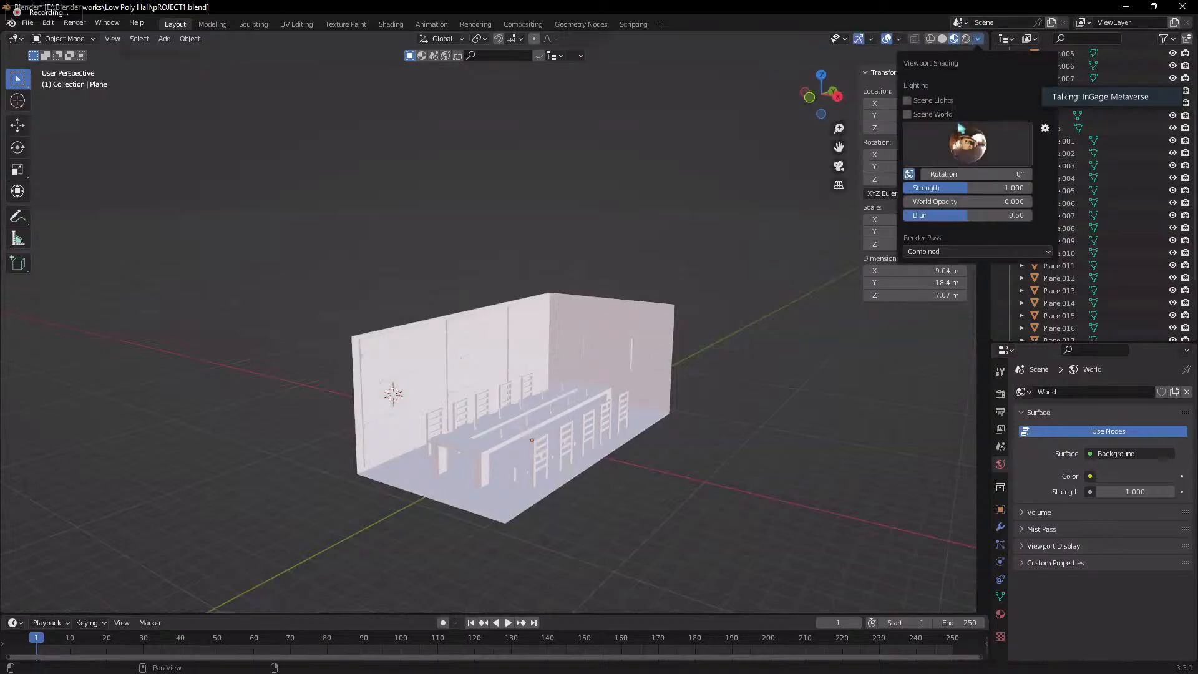
left_click(968, 144)
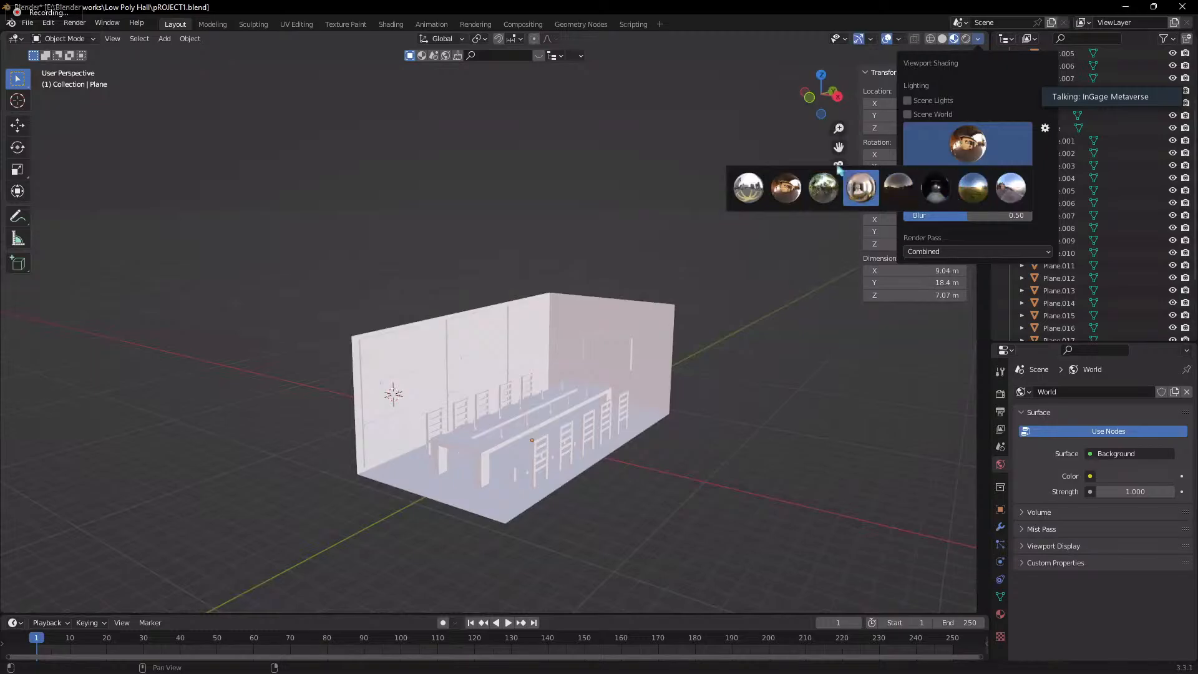
left_click(935, 189)
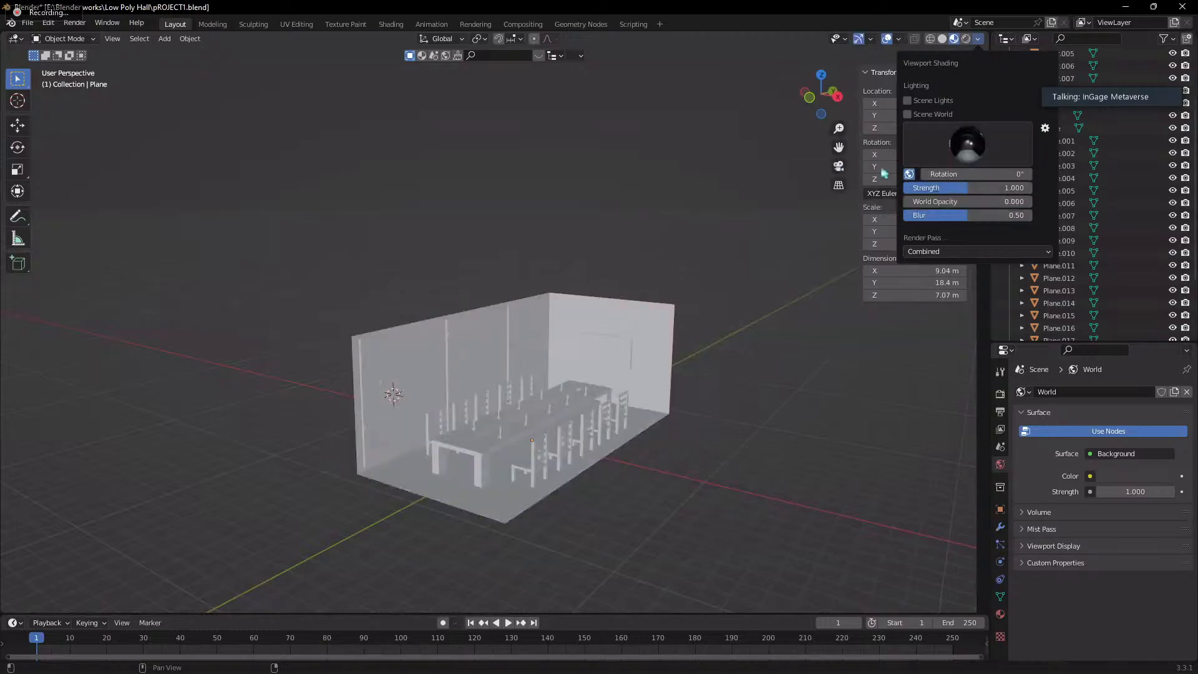
- Use the outdoor street environment for the preview lighting and set World Opacity to 1.000
left_click(978, 39)
left_click(978, 160)
left_click(1011, 187)
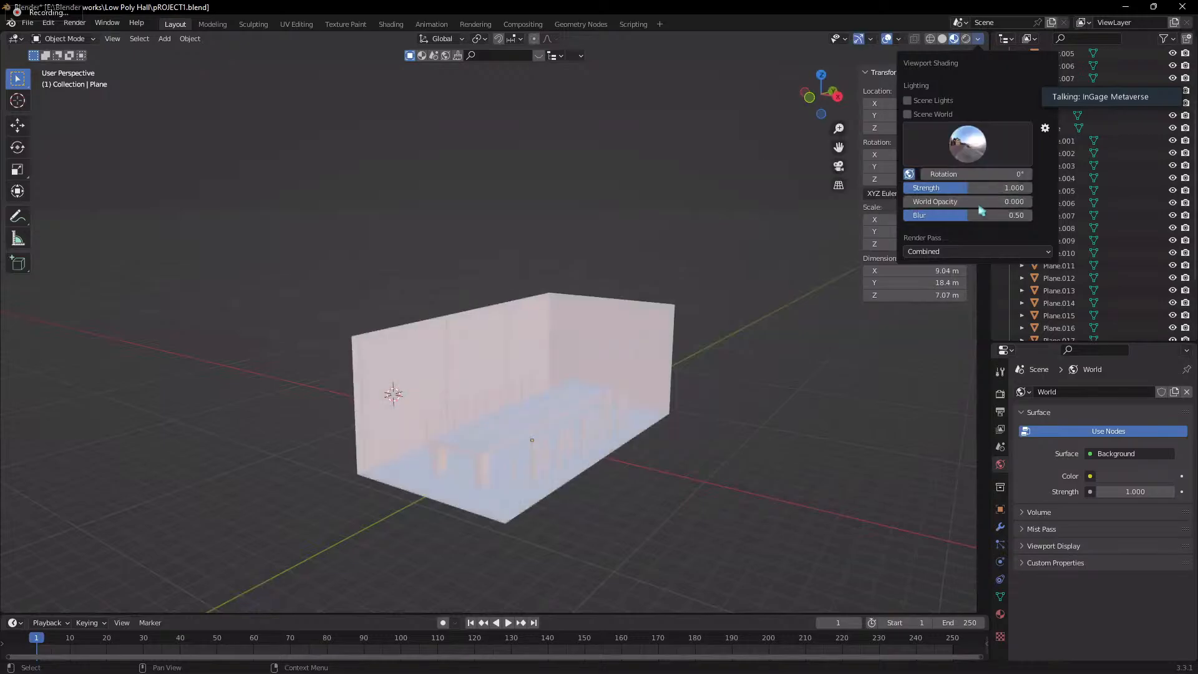
left_click_drag(942, 201, 1028, 202)
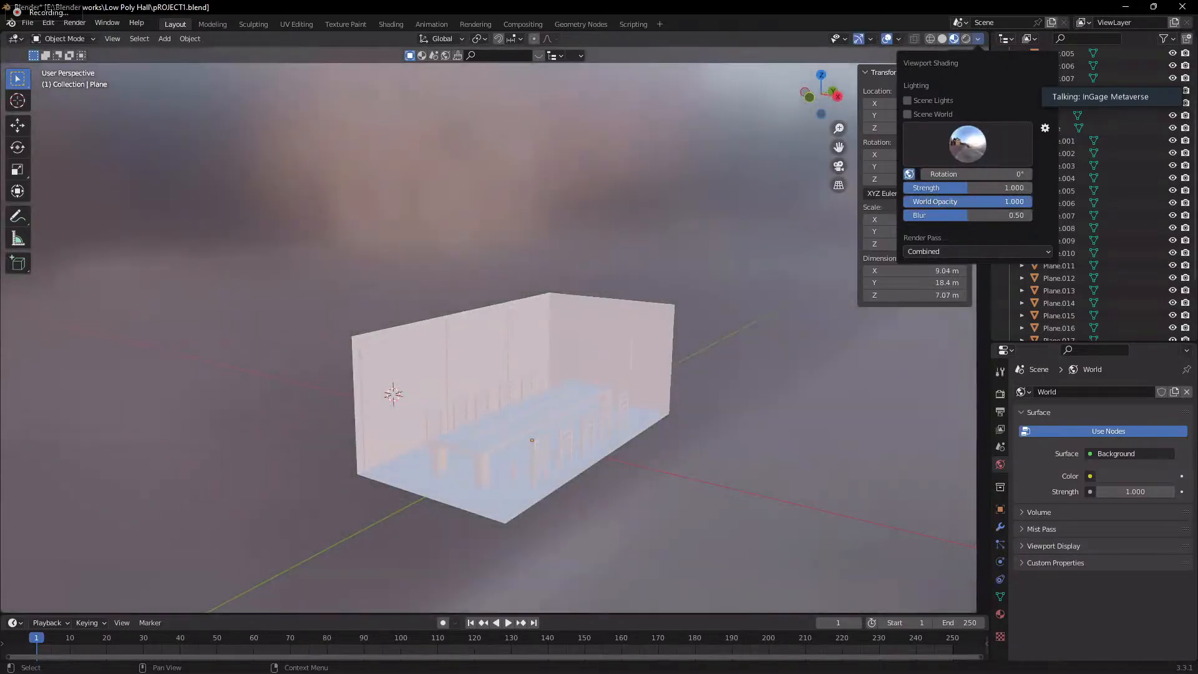
scroll(569, 256, "down", 5)
scroll(631, 289, "up", 2)
mouse_move(631, 262)
middle_mouse_down()
mouse_move(687, 267)
mouse_move(538, 275)
mouse_move(549, 275)
middle_mouse_up()
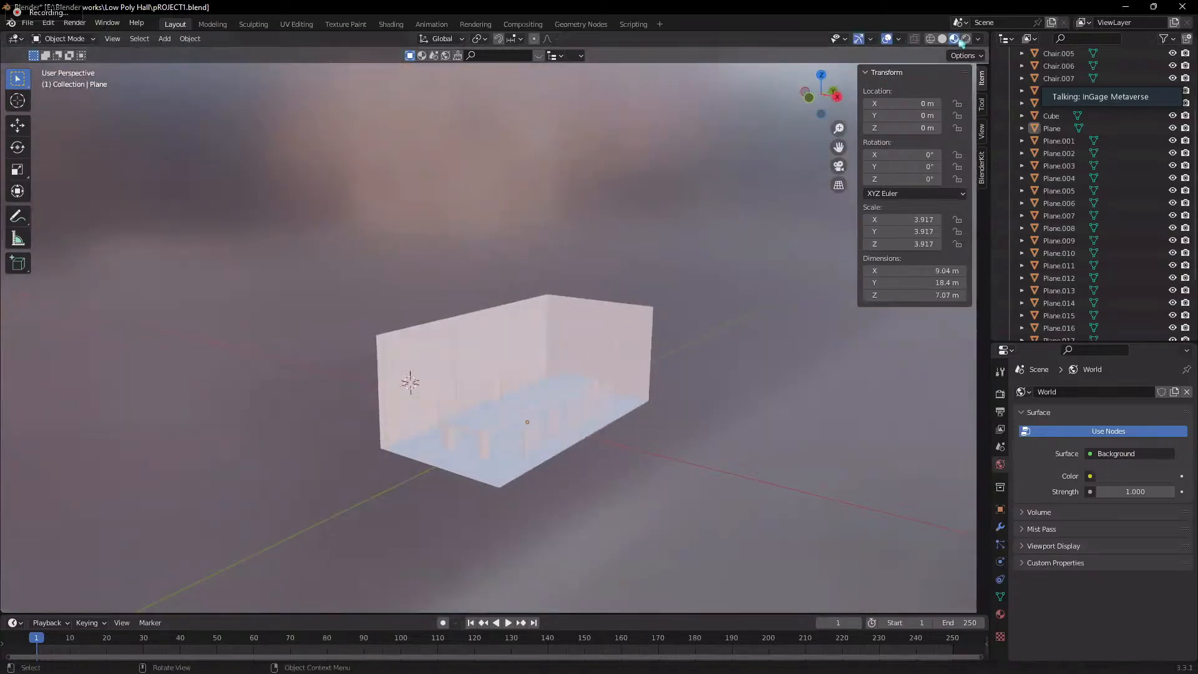
- Sharpen the preview's background environment by reducing its Blur to 0.00
left_click(966, 39)
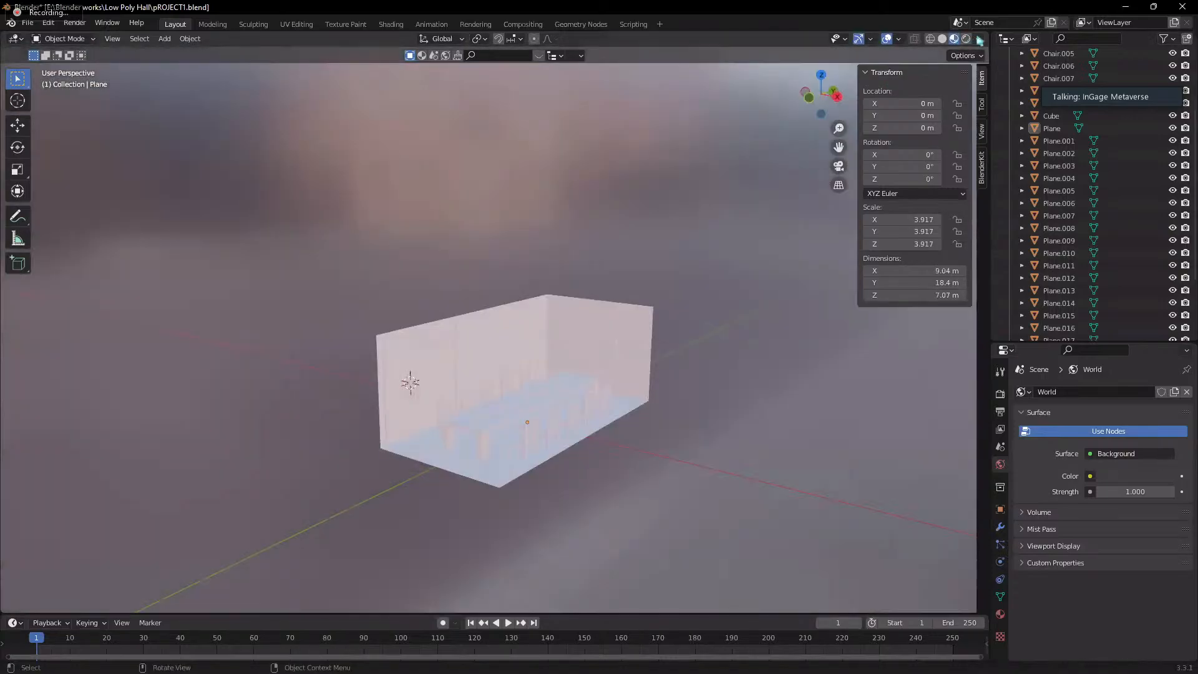
left_click(978, 39)
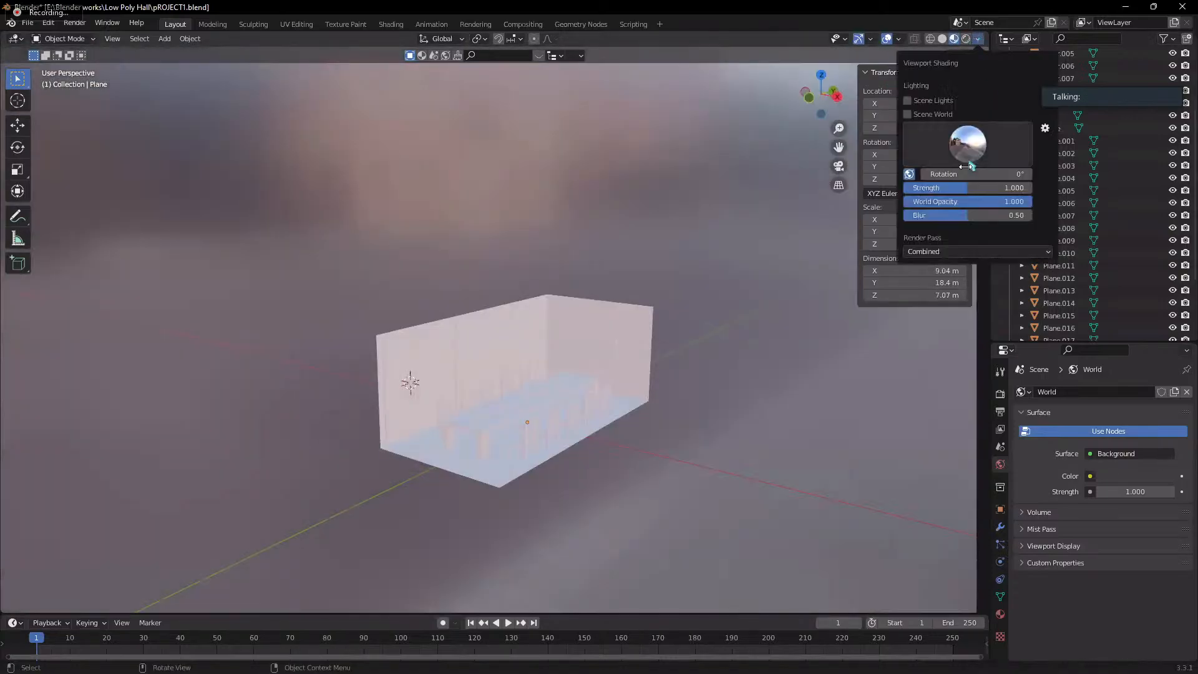
left_click_drag(968, 226, 908, 218)
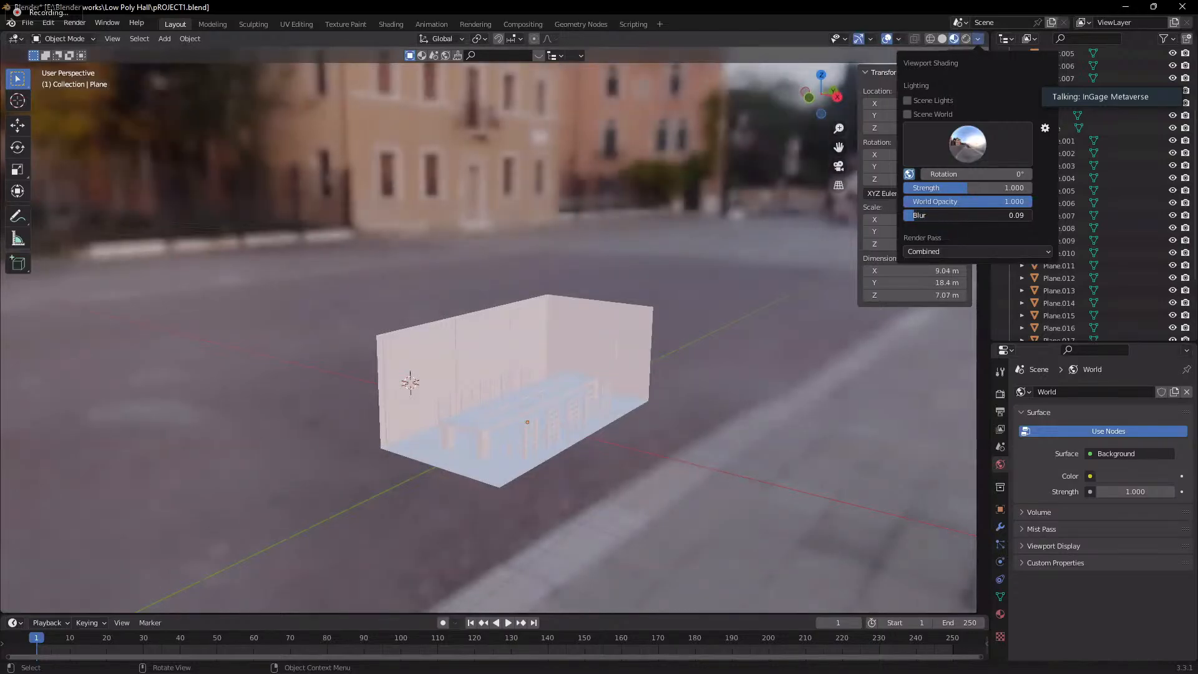
scroll(585, 278, "down", 2)
middle_click_drag(674, 409, 655, 325)
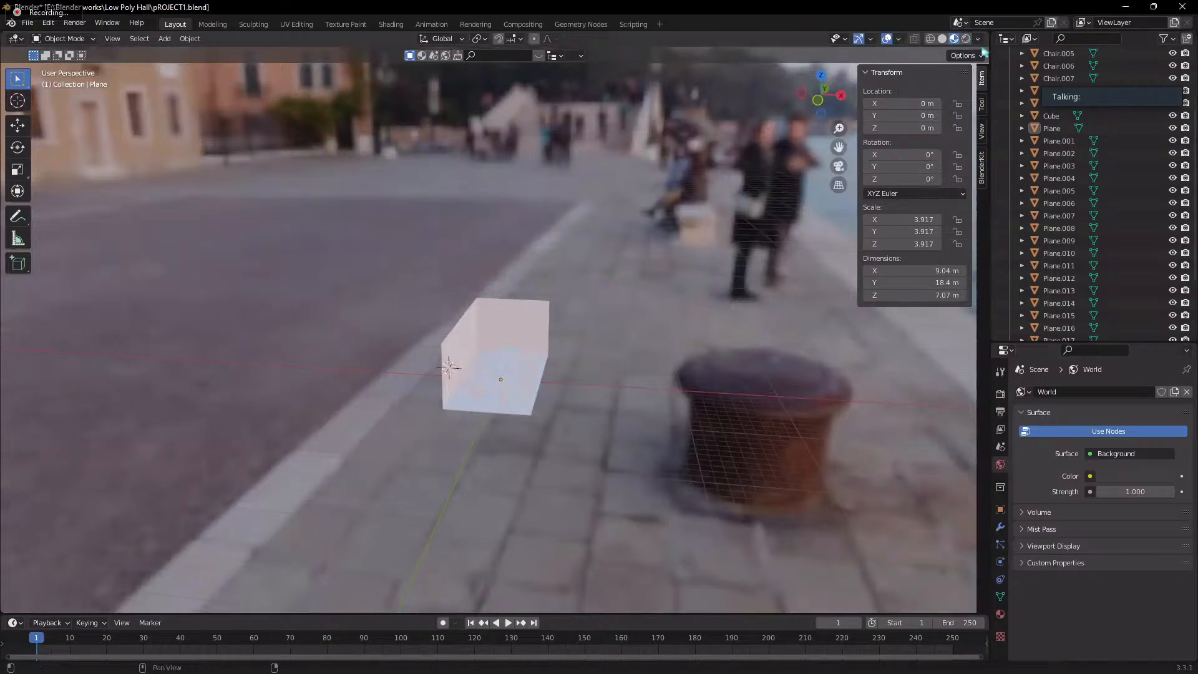
- Set the preview lighting's Strength to about 1.106 and change the environment to the warm courtyard
left_click(980, 40)
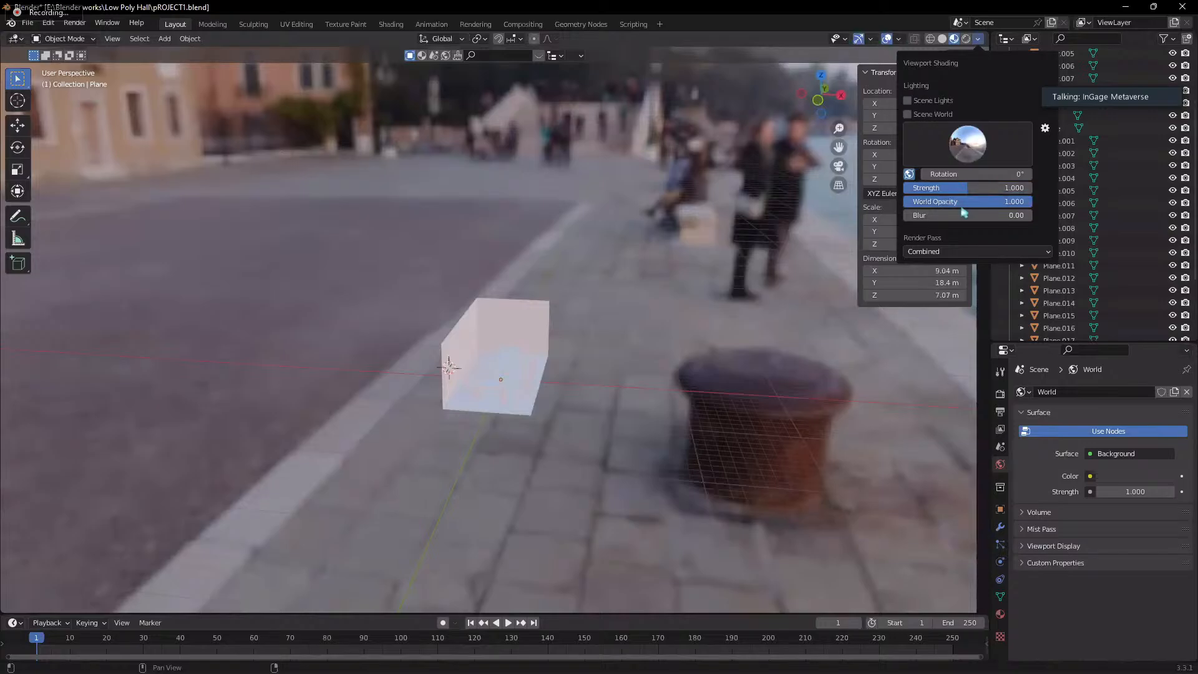
left_click_drag(963, 188, 1033, 188)
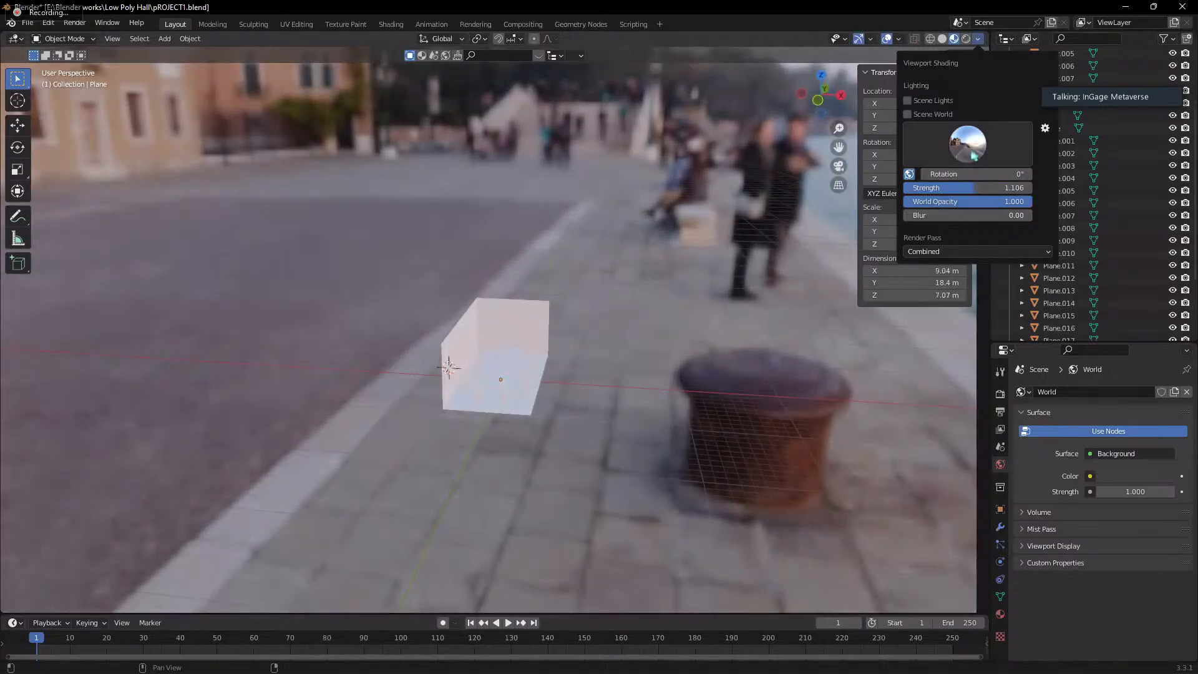
left_click(967, 144)
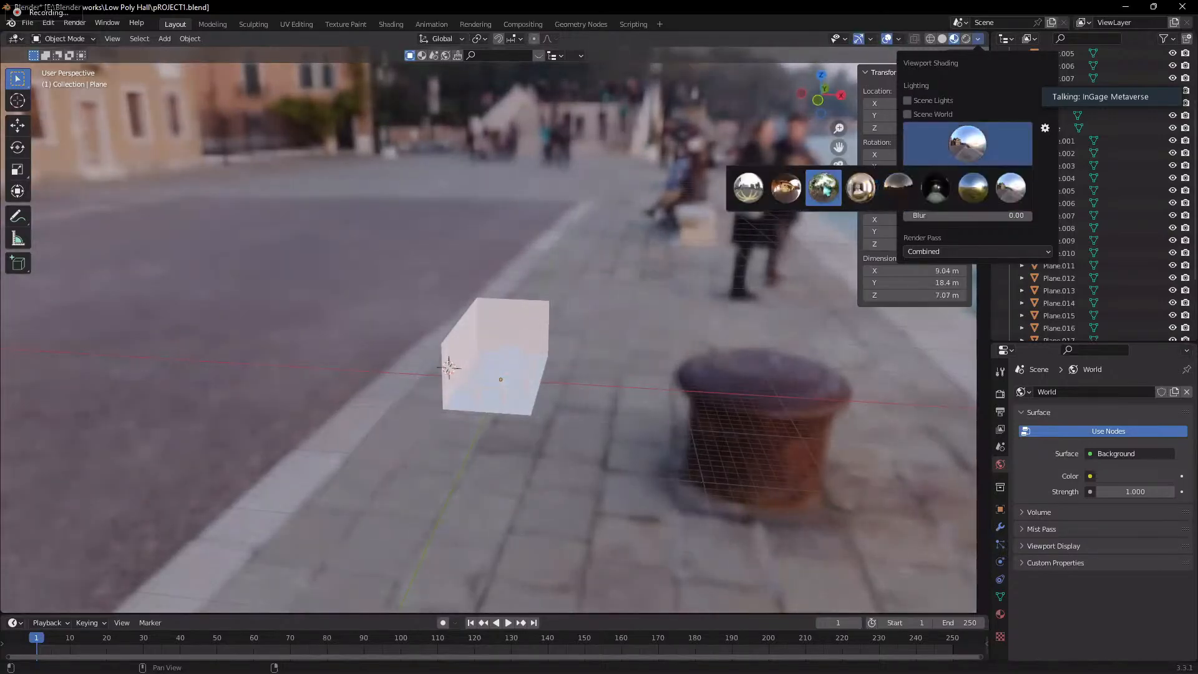
left_click(786, 187)
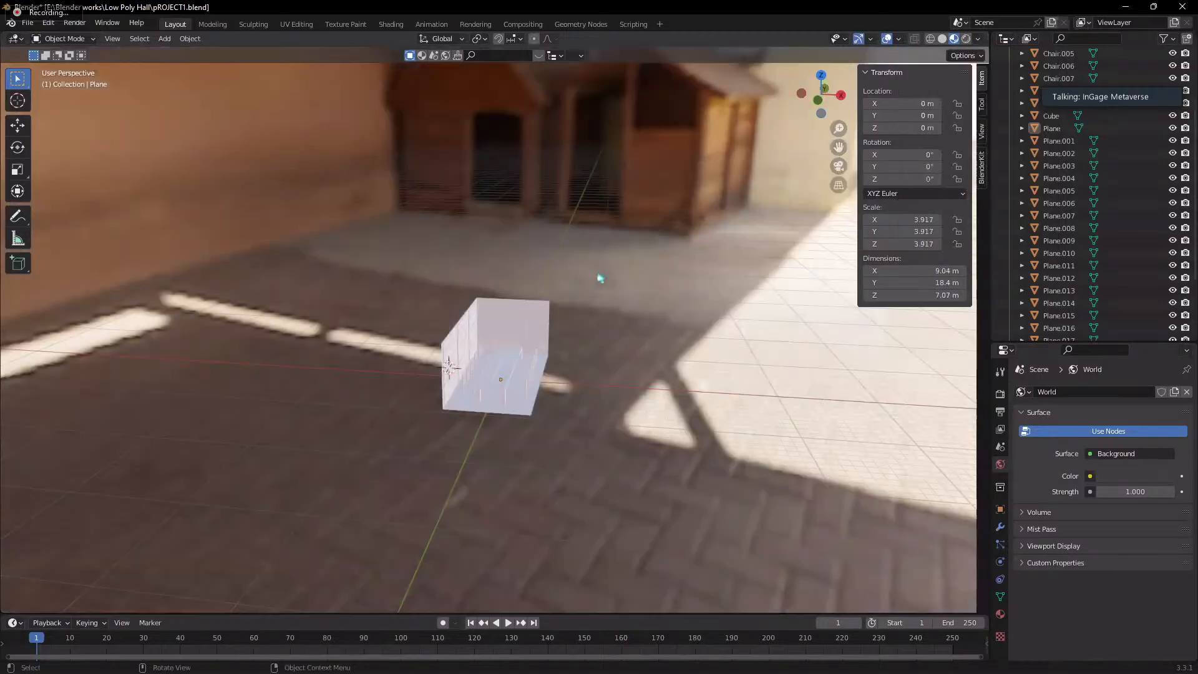
- Set the courtyard lighting's World Opacity to 0.000, Blur to about 0.32 and Strength to 0.000
left_click(978, 39)
mouse_move(974, 216)
left_mouse_down()
mouse_move(1029, 215)
mouse_move(905, 201)
left_mouse_up()
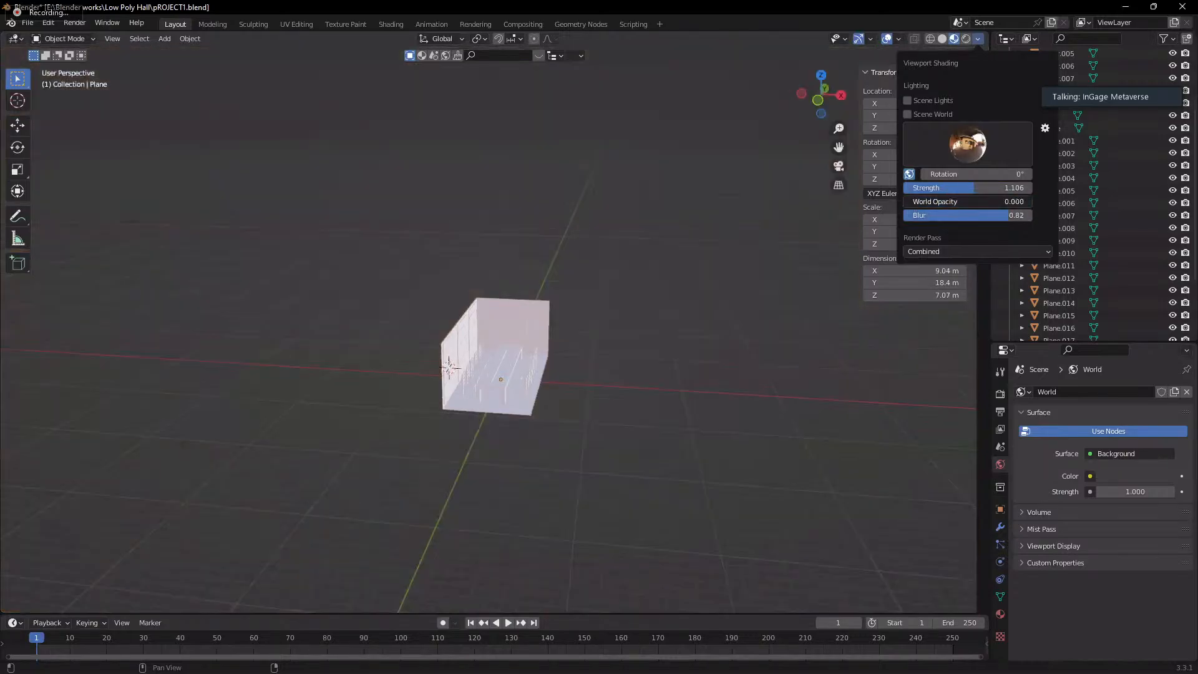
mouse_move(1007, 216)
left_mouse_down()
mouse_move(943, 215)
mouse_move(1010, 188)
mouse_move(971, 188)
mouse_move(1029, 187)
left_mouse_up()
scroll(488, 331, "up", 8)
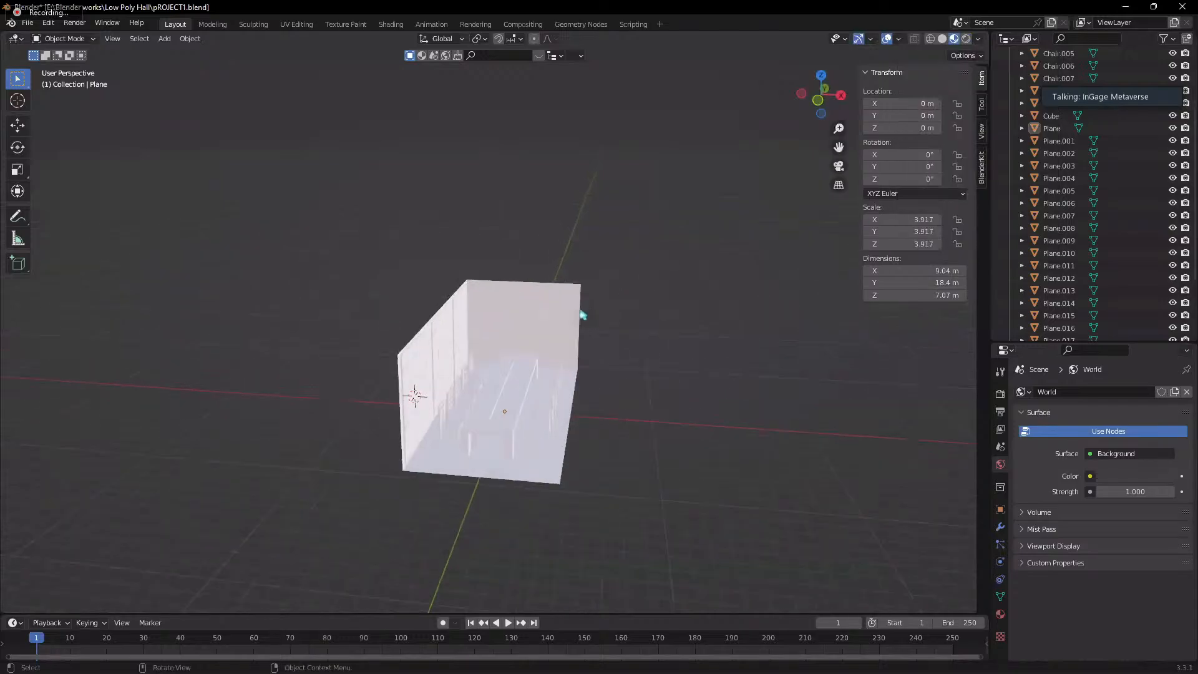
left_click(978, 39)
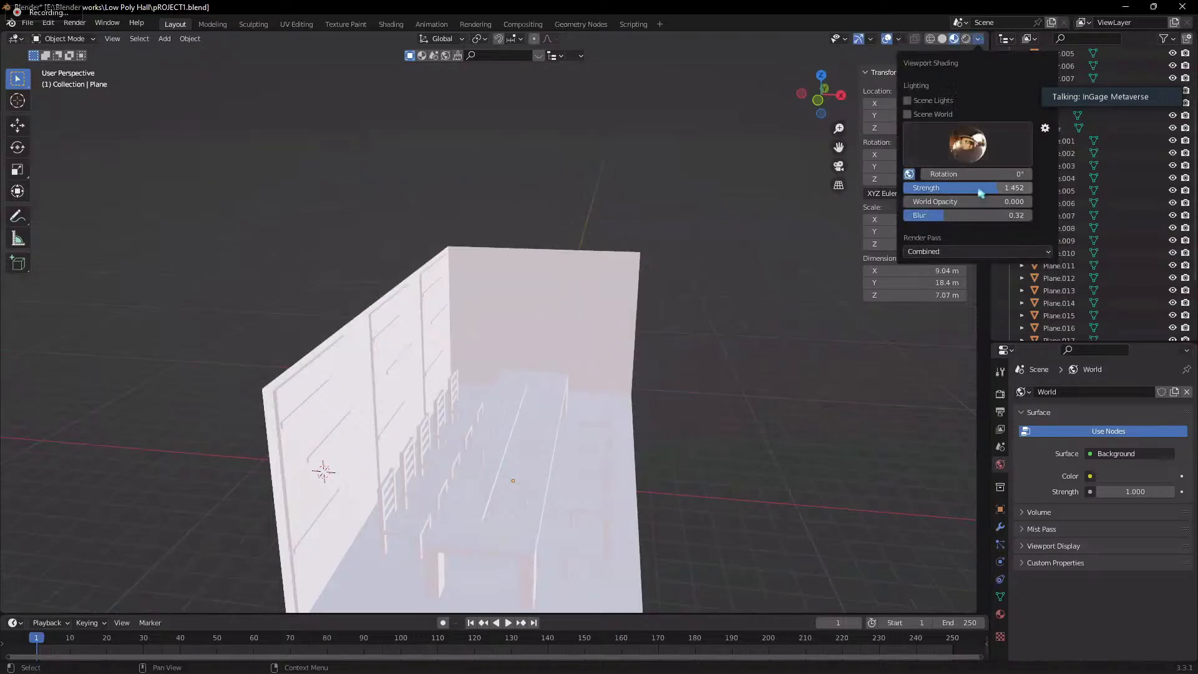
left_click_drag(982, 188, 905, 188)
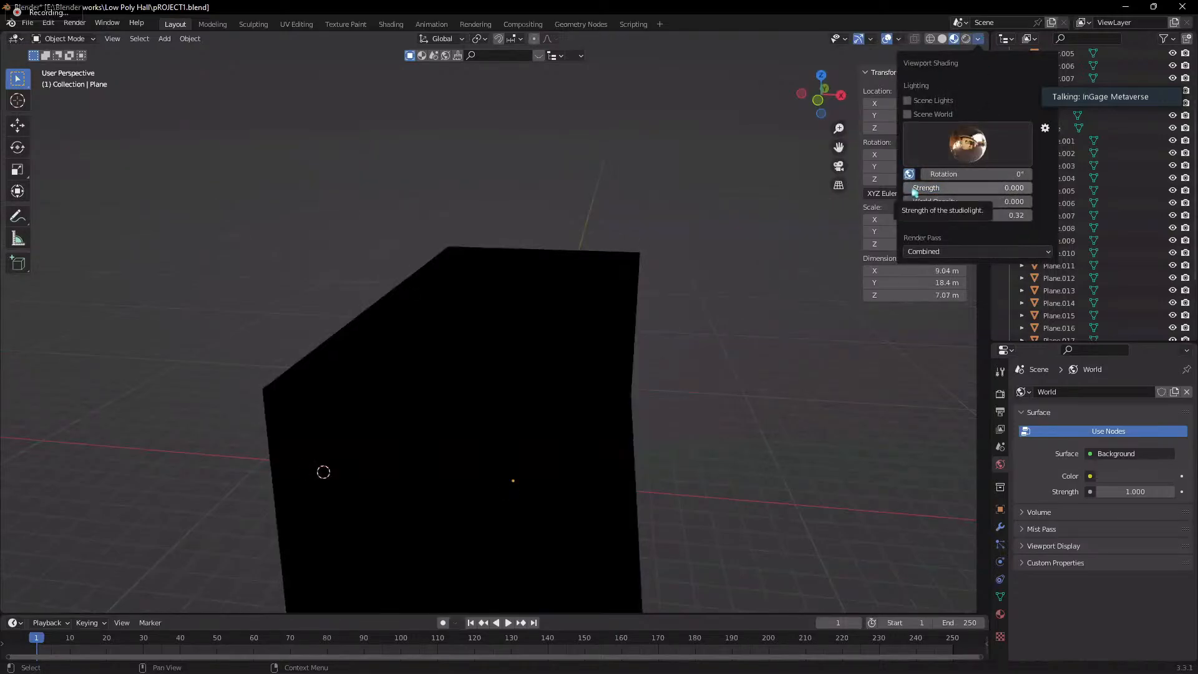
- Raise the courtyard lighting's Strength until the black hall appears brightly lit in the preview
scroll(621, 307, "up", 1)
scroll(668, 326, "down", 3)
mouse_move(668, 326)
middle_mouse_down()
mouse_move(575, 316)
mouse_move(682, 328)
mouse_move(780, 249)
middle_mouse_up()
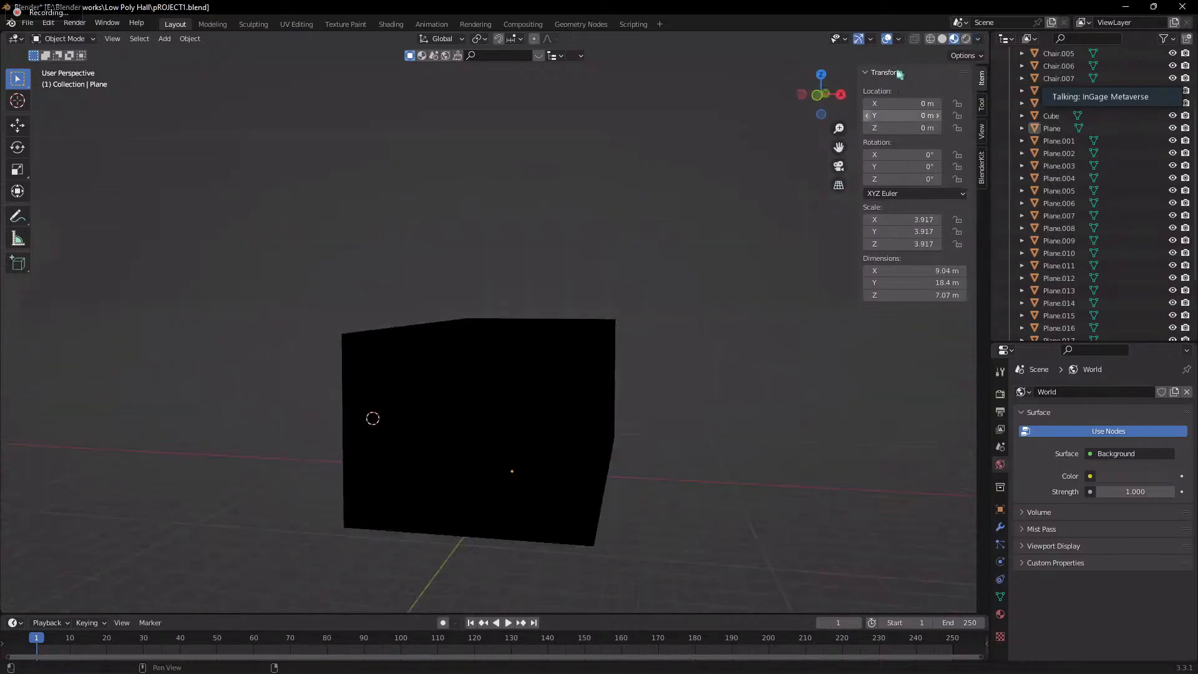
left_click(978, 39)
mouse_move(936, 188)
left_mouse_down()
mouse_move(1061, 188)
mouse_move(995, 187)
mouse_move(1029, 187)
left_mouse_up()
mouse_move(573, 335)
middle_mouse_down()
mouse_move(684, 451)
mouse_move(642, 468)
mouse_move(676, 497)
middle_mouse_up()
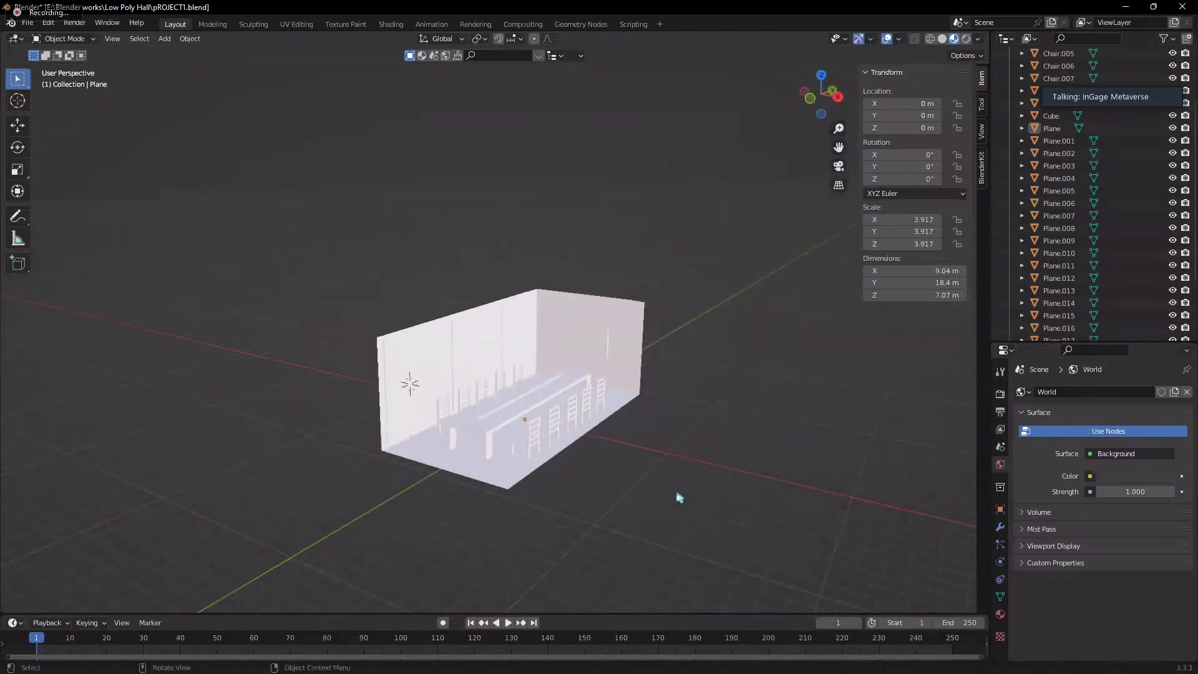
scroll(624, 449, "up", 3)
- Select a wall panel and box-select the hall's furniture and walls to examine their outlines in the bright preview
left_click(512, 361)
left_click(511, 361)
left_click(490, 340)
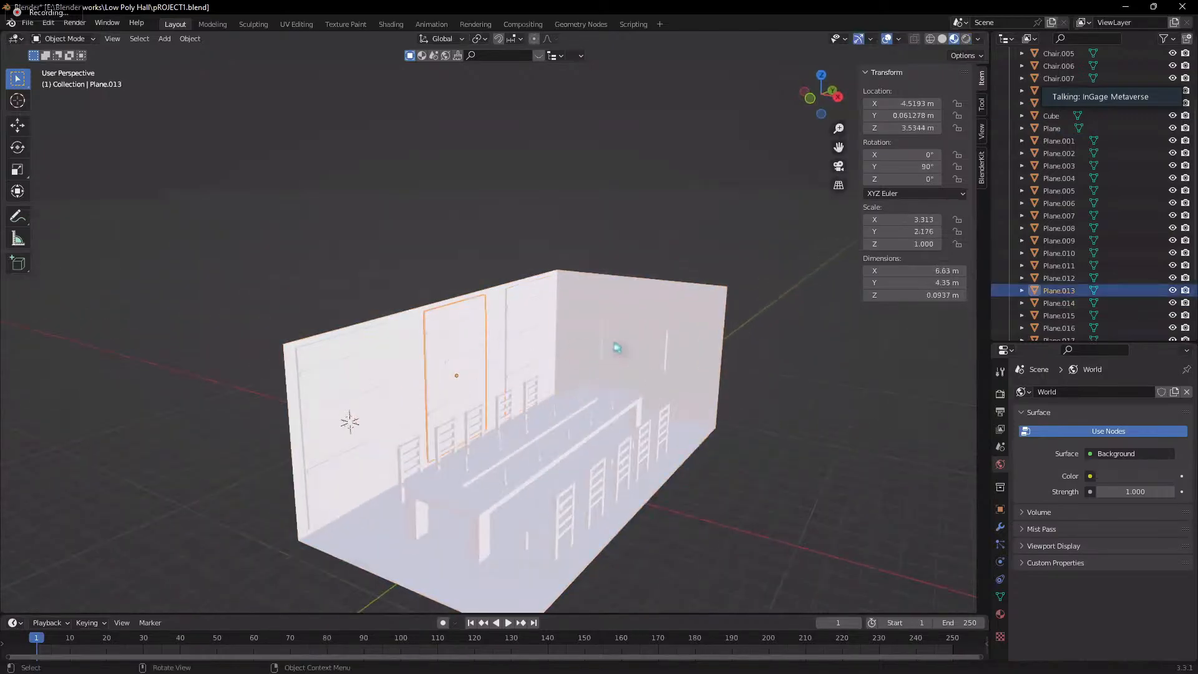
left_click(617, 347)
left_click_drag(294, 131, 747, 500)
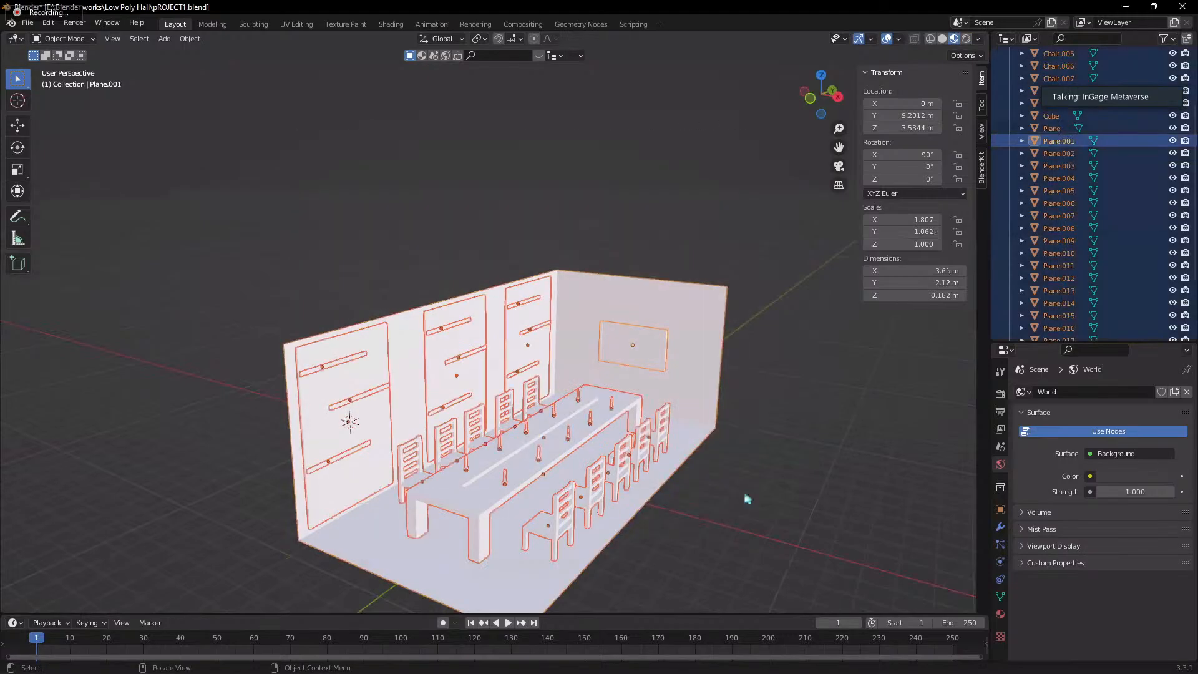
left_click(726, 390)
left_click(728, 325)
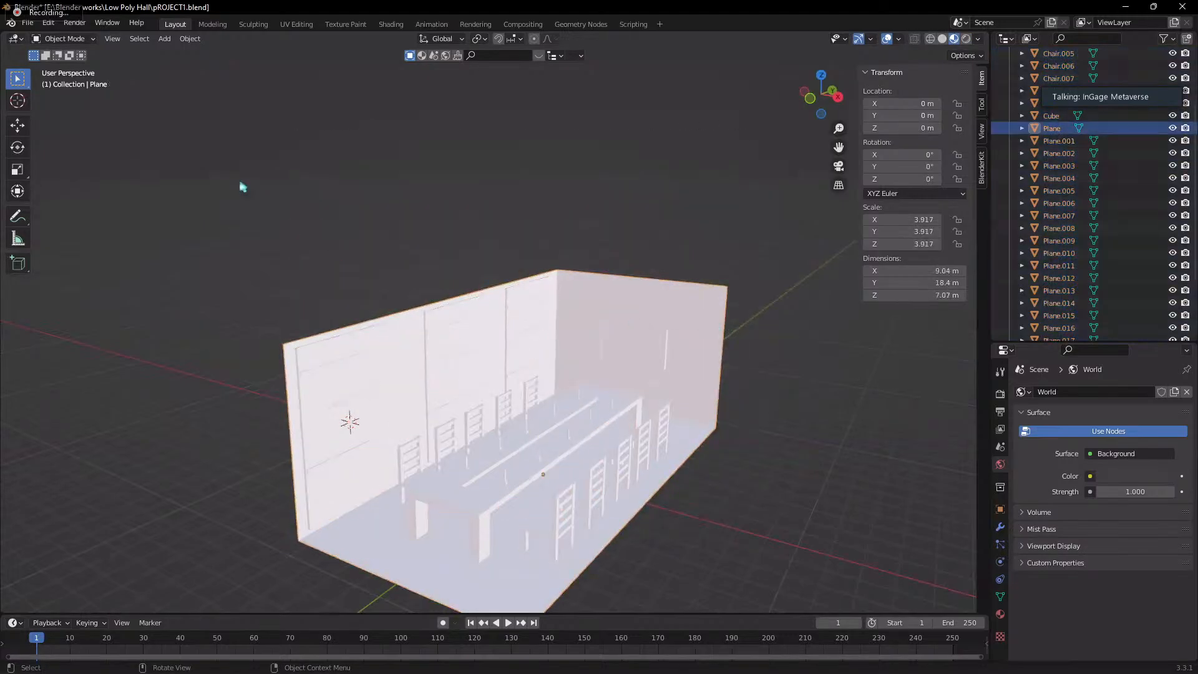
left_click_drag(243, 187, 693, 399)
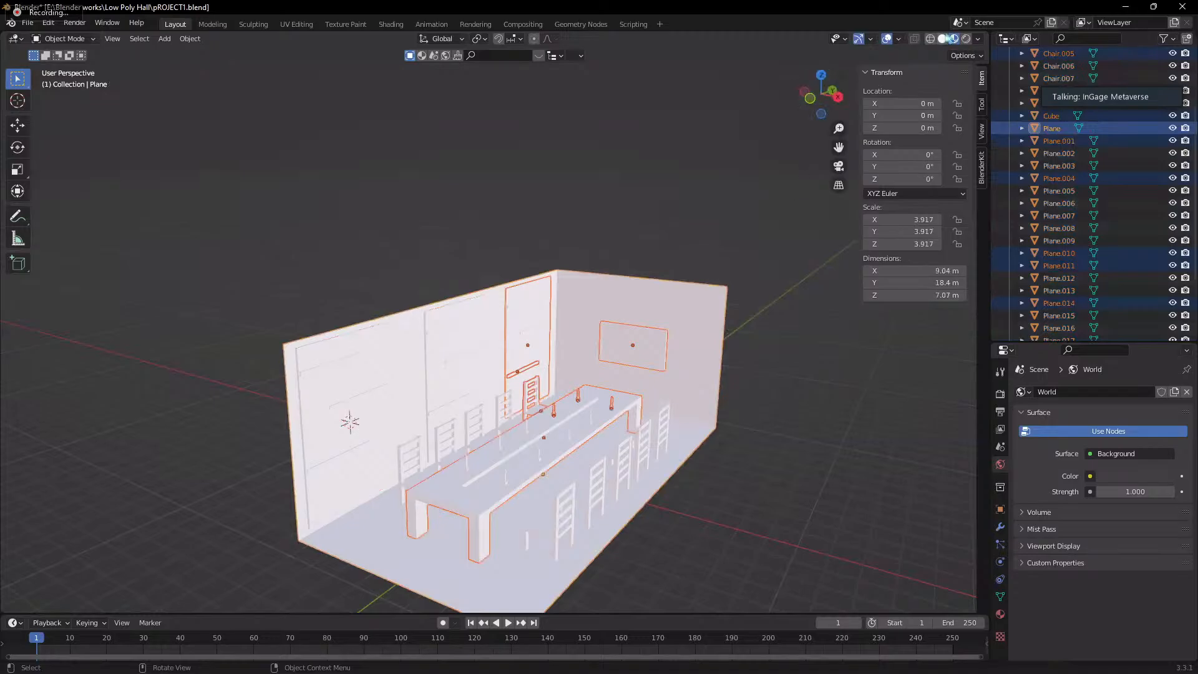
- Compare the selected hall objects in Solid shading, then return to Material Preview shading and clear the selection
key("alt+z")
left_click(768, 326)
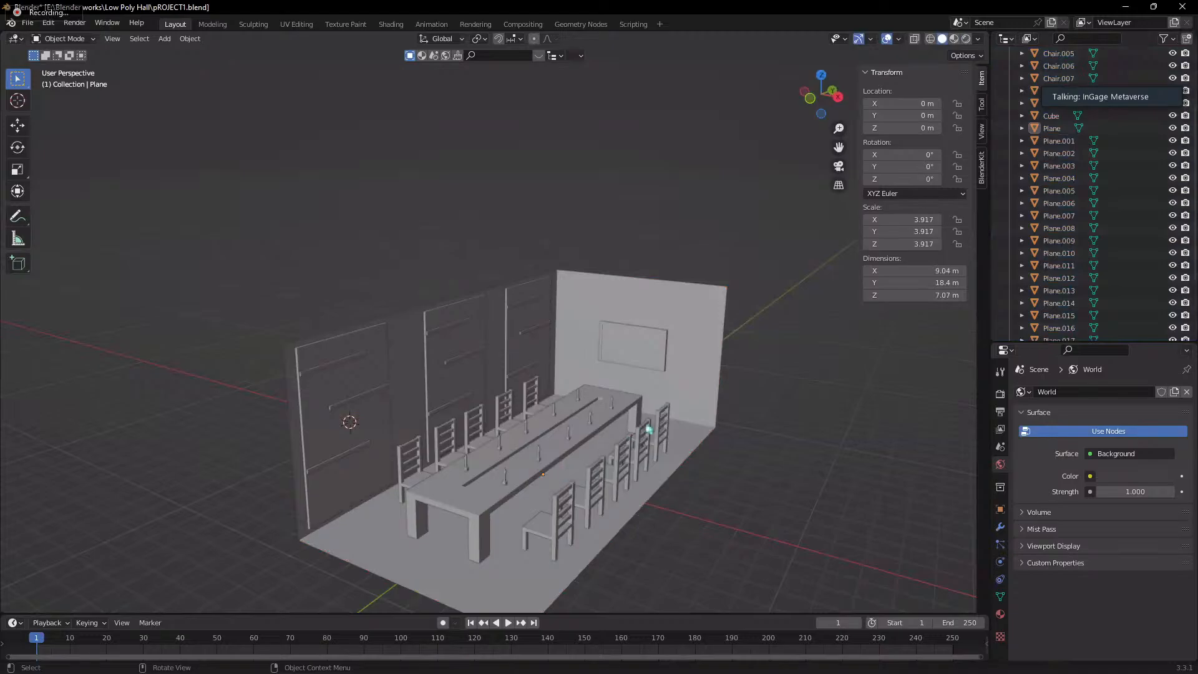
middle_click_drag(649, 429, 437, 198)
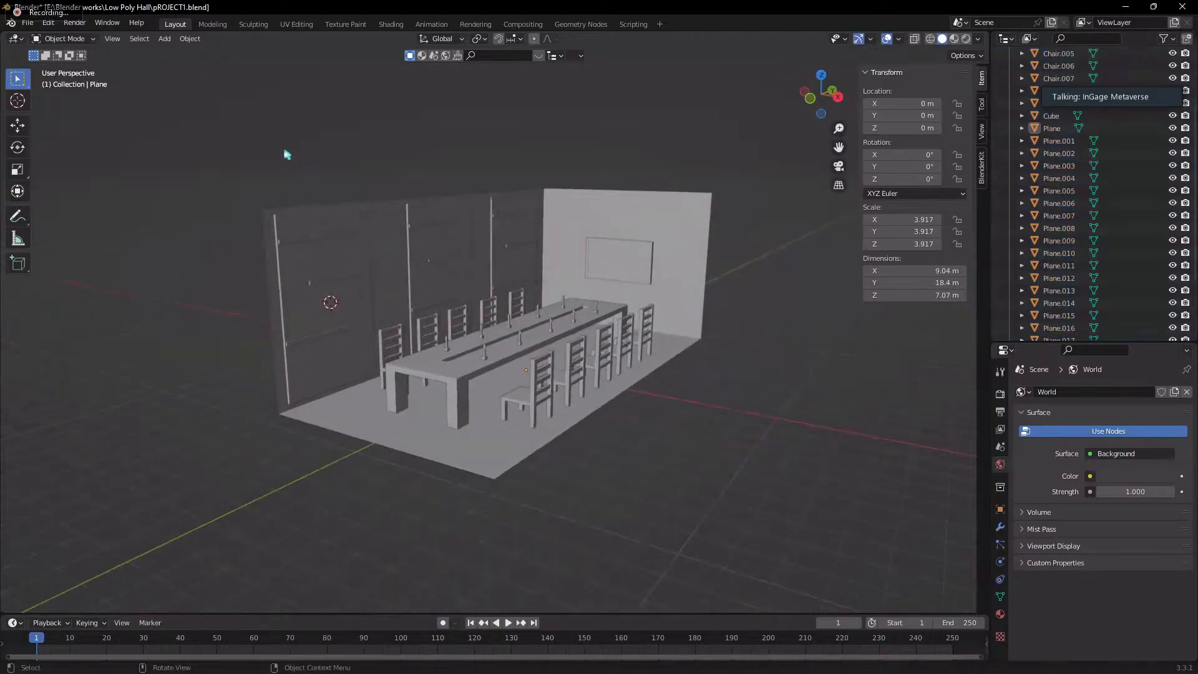
left_click_drag(256, 179, 796, 518)
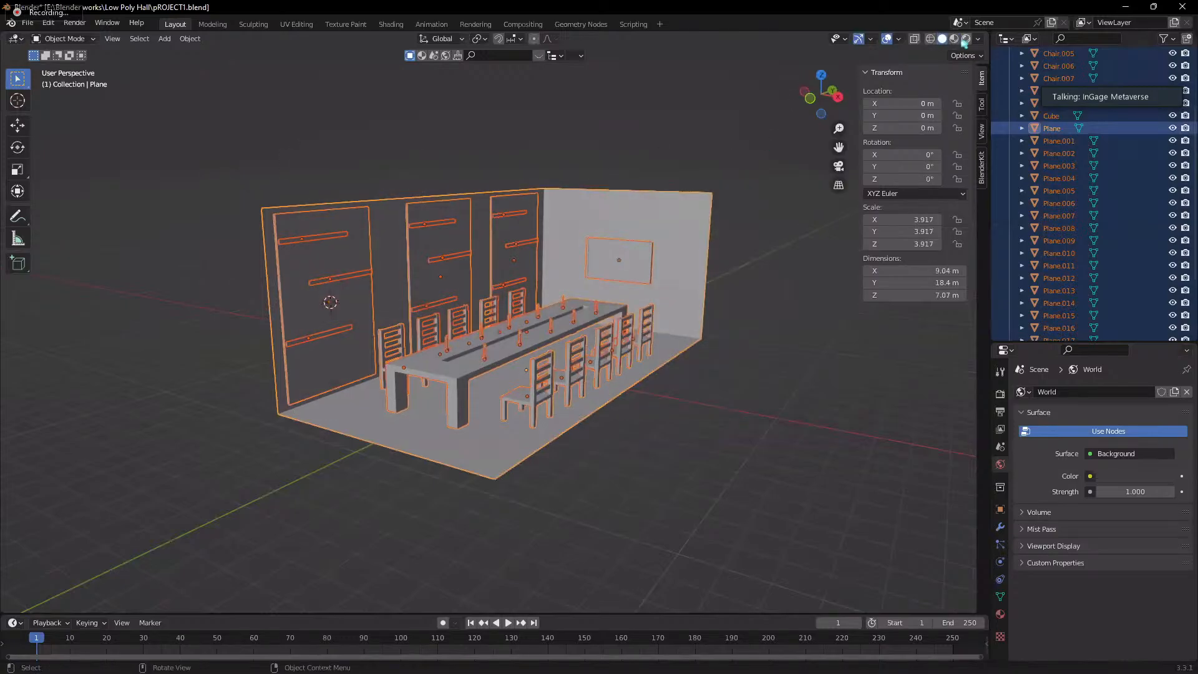
left_click(964, 39)
left_click(955, 38)
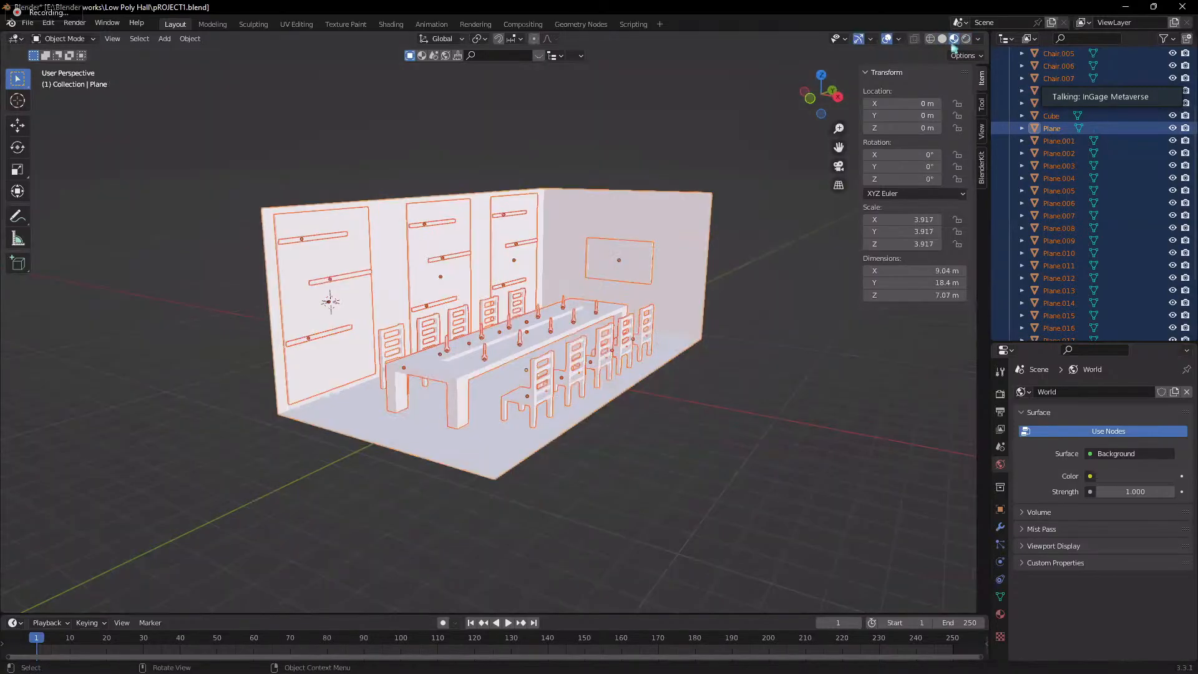
left_click(736, 409)
- Examine the hall's walls and furniture from several angles in the material preview
middle_click_drag(515, 359, 506, 241)
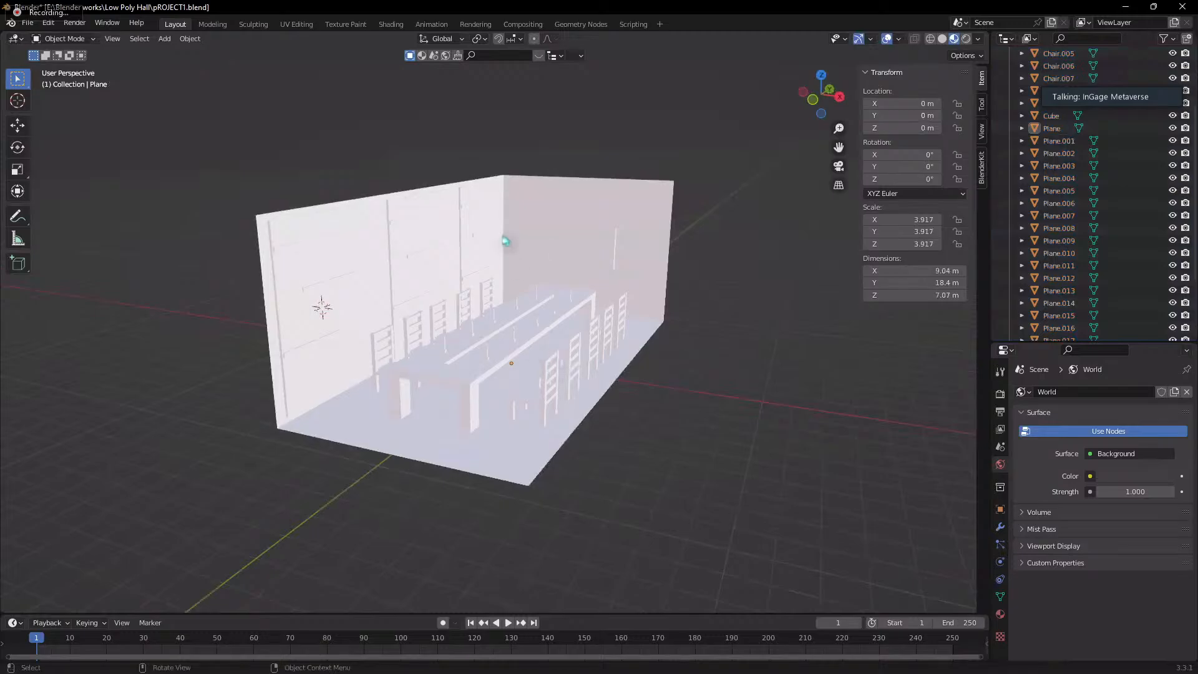
middle_click_drag(665, 337, 747, 409)
scroll(621, 474, "up", 3)
scroll(635, 447, "down", 3)
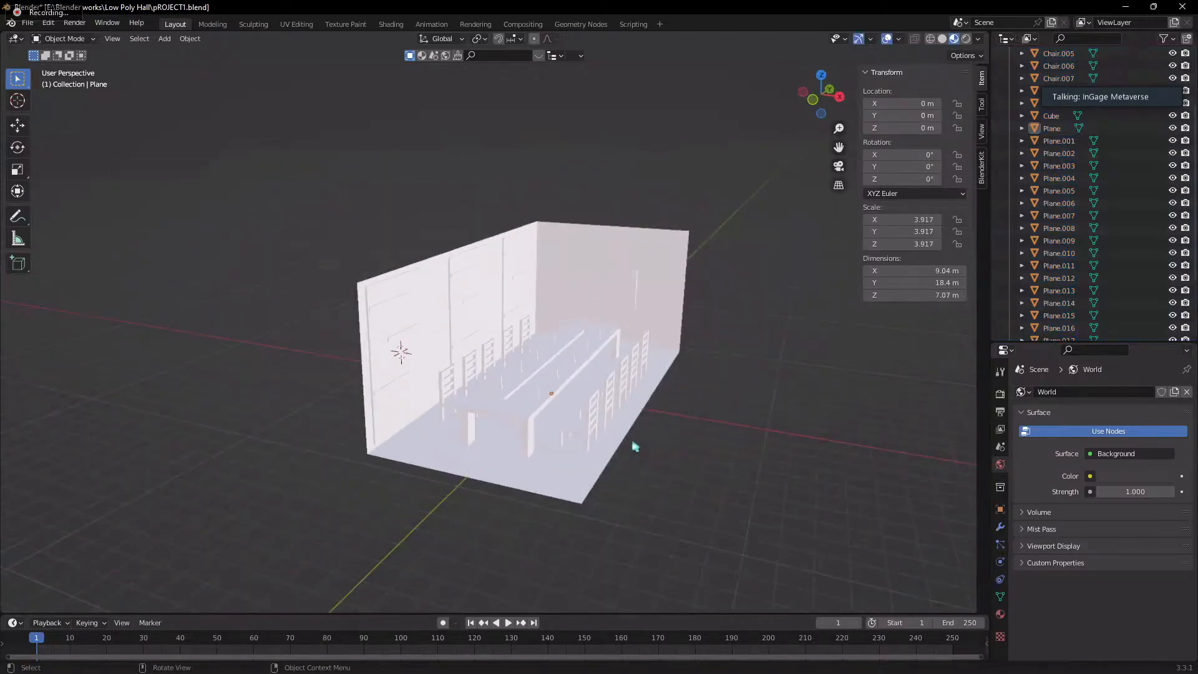
middle_click_drag(634, 447, 652, 468)
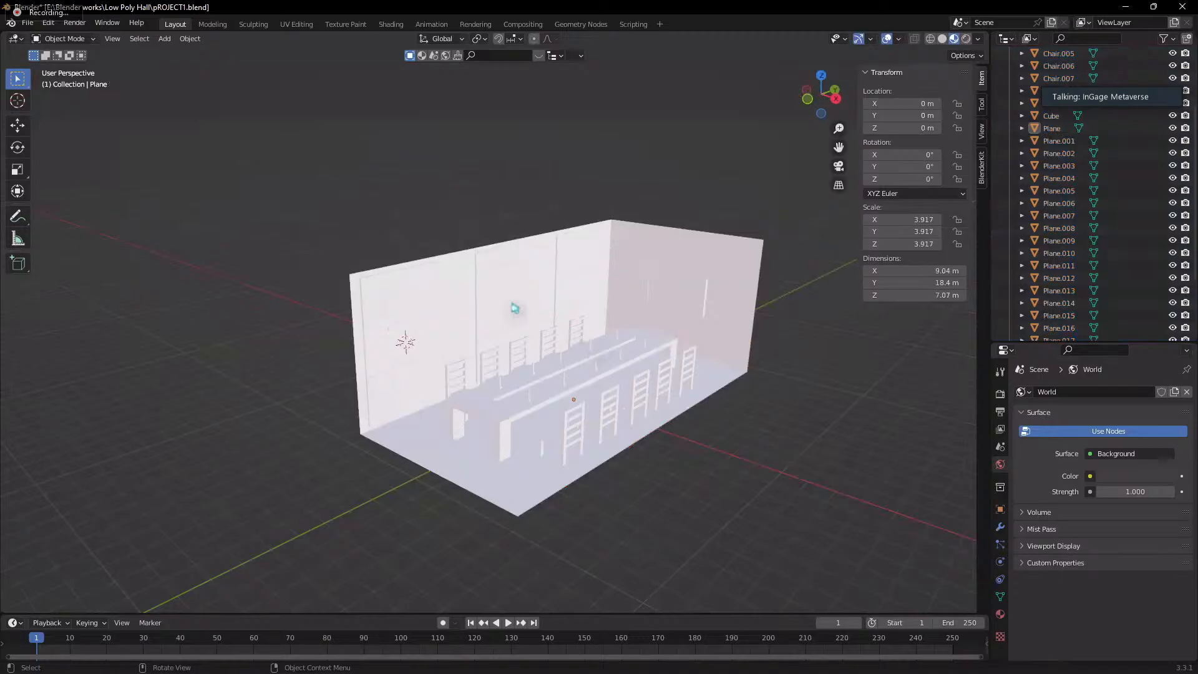
scroll(508, 293, "down", 3)
scroll(506, 288, "up", 1)
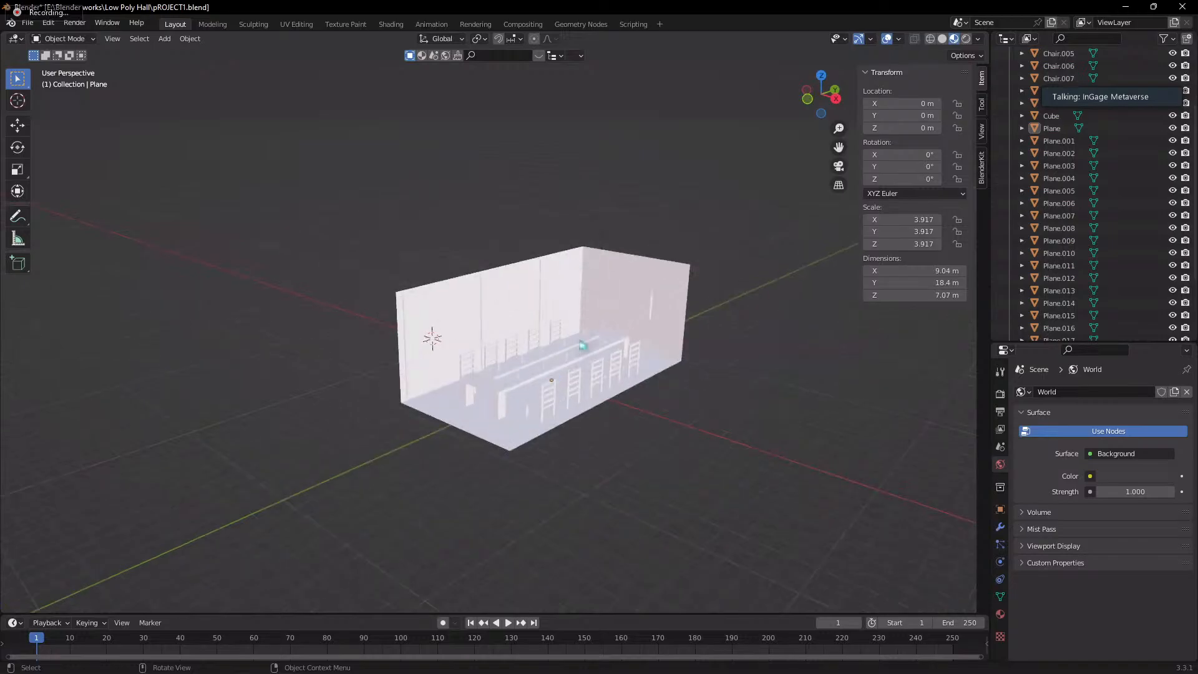
- Add a camera at the 3D cursor and look at the scene through it
middle_click_drag(602, 349, 610, 347)
key("shift+a")
mouse_move(609, 347)
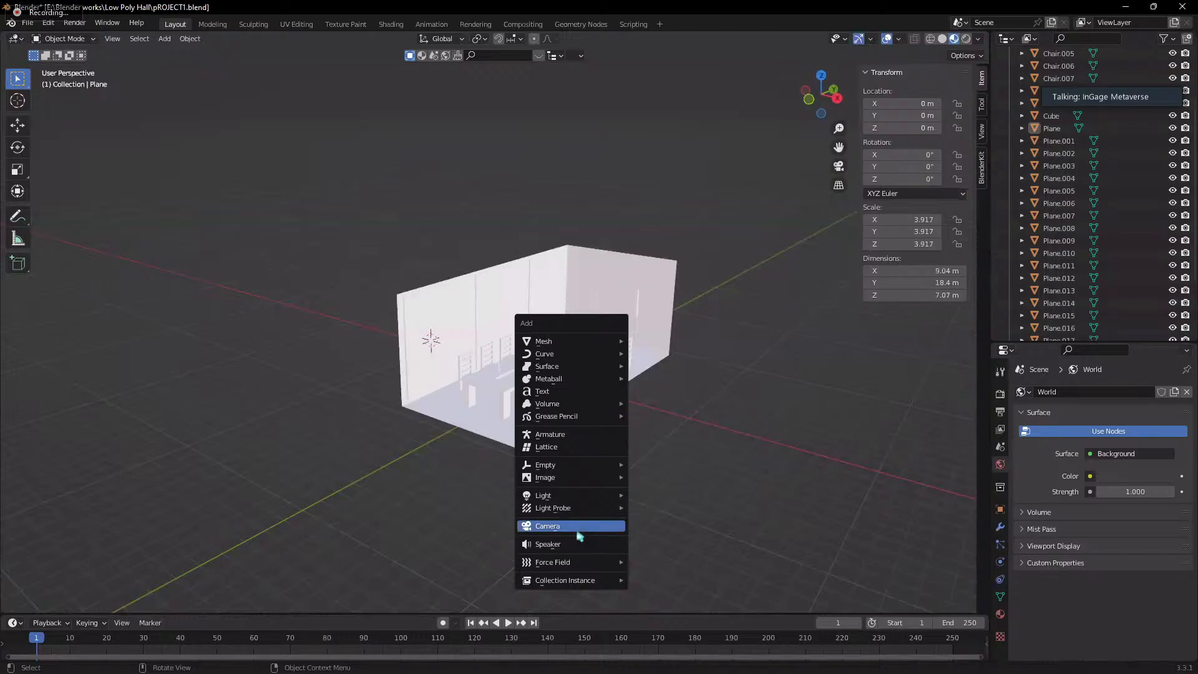
left_click(545, 527)
key("ctrl")
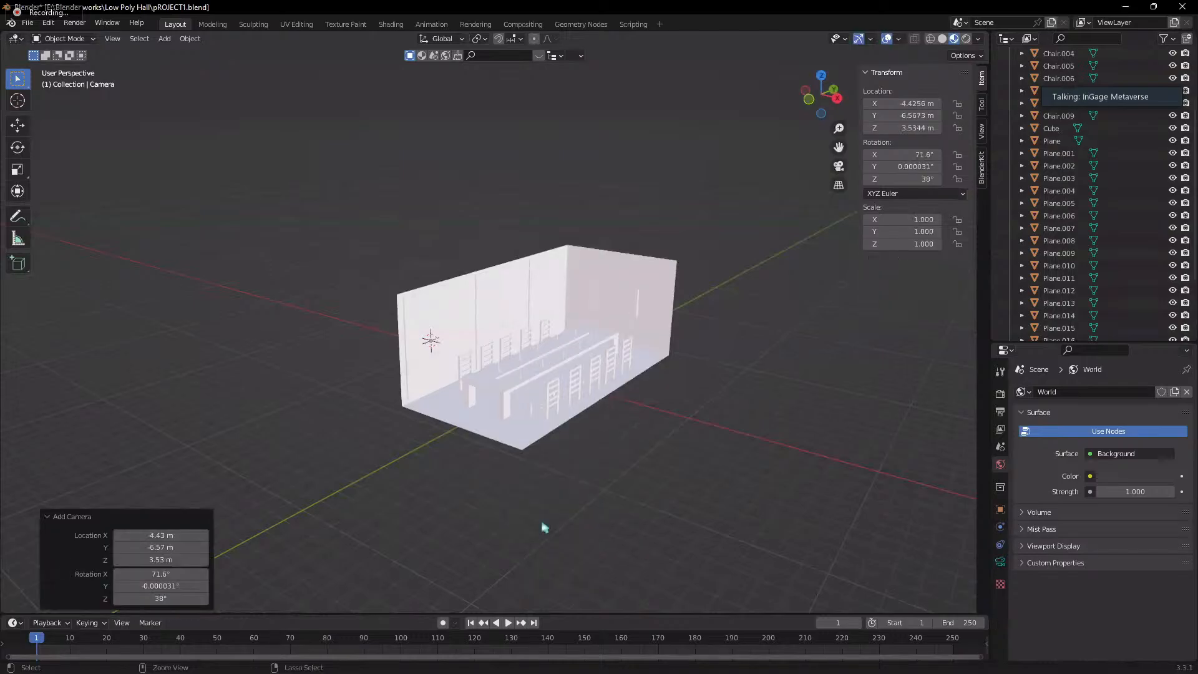
key("ctrl+KP_0")
scroll(569, 238, "down", 5)
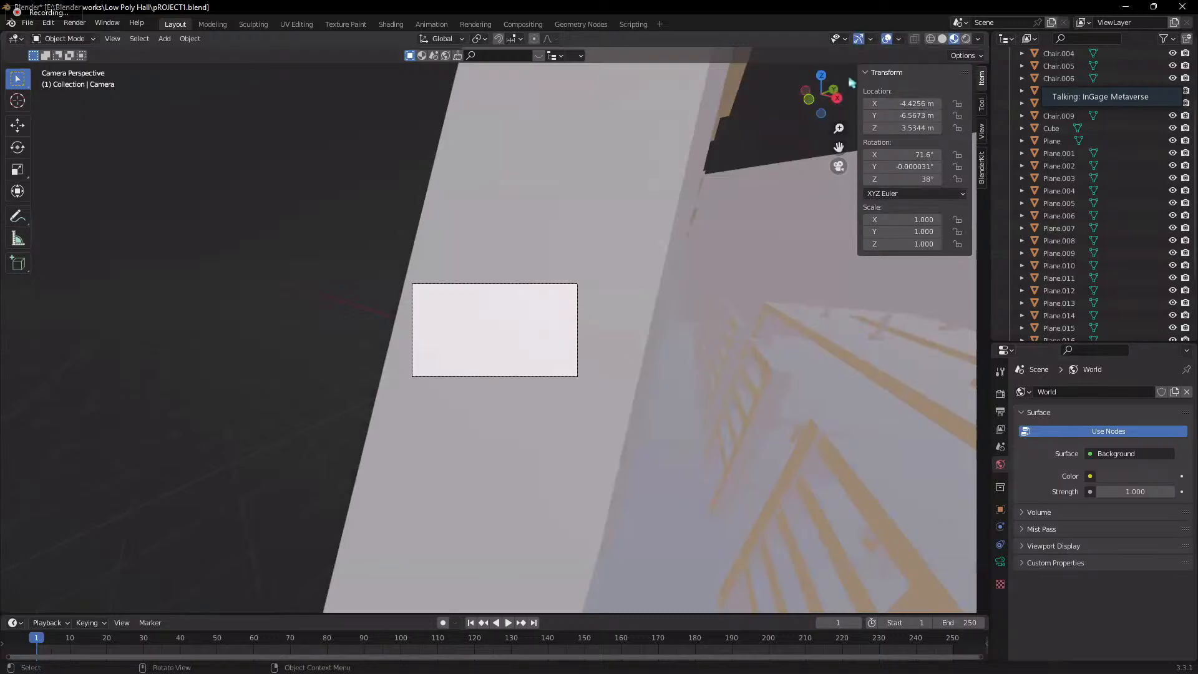
- Turn on the Camera to View lock in the viewport's view settings
left_click_drag(860, 78, 984, 111)
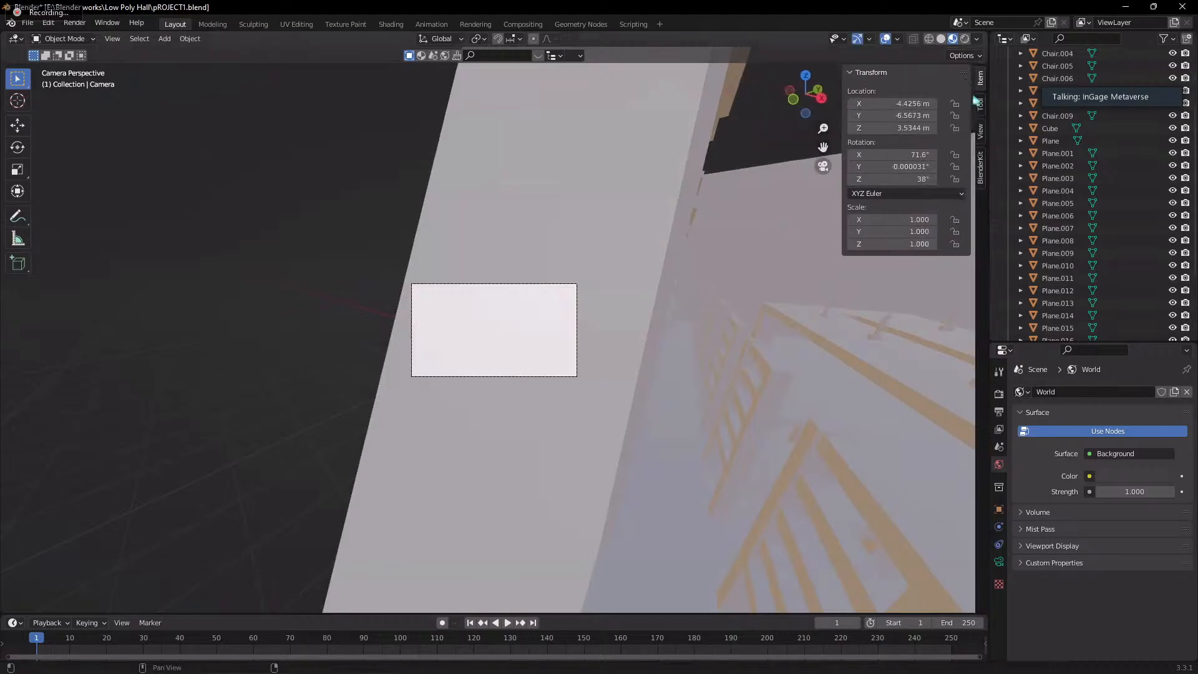
left_click(982, 131)
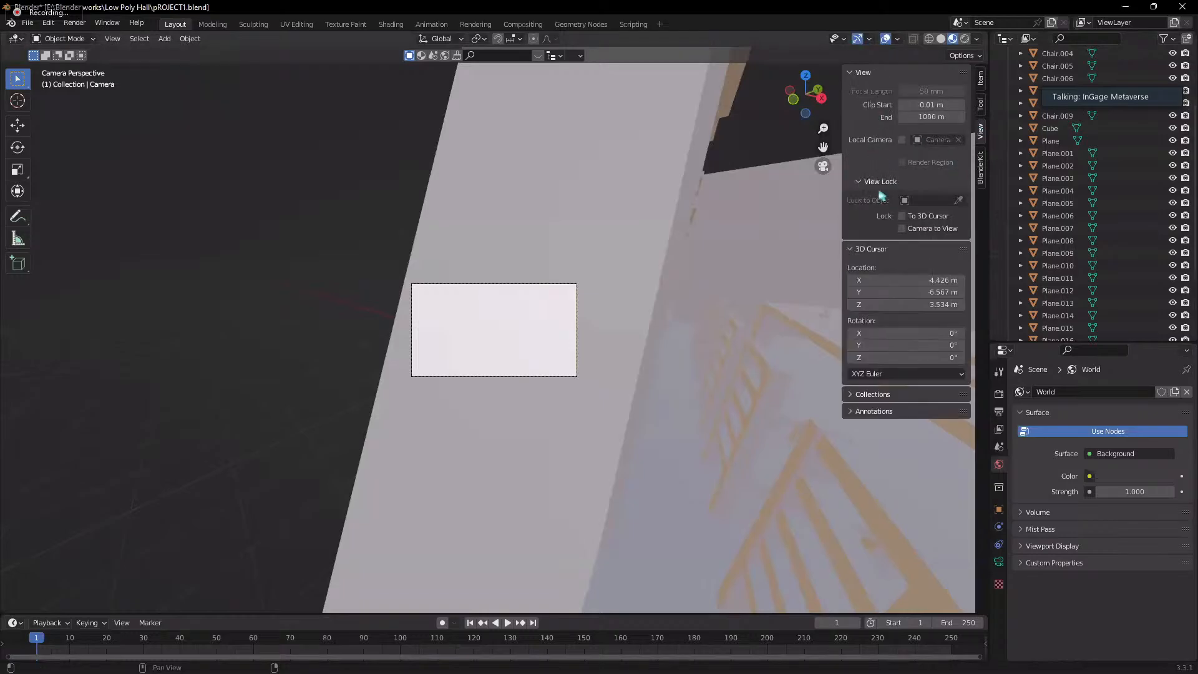
scroll(452, 308, "up", 5)
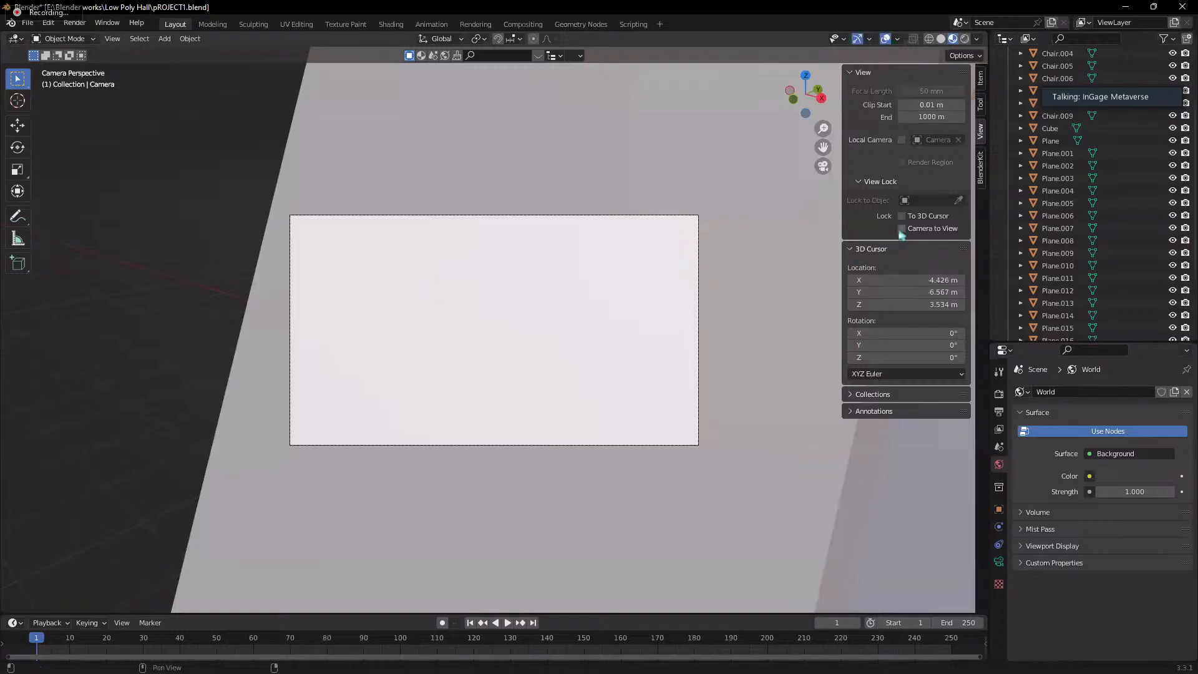
scroll(428, 274, "down", 5)
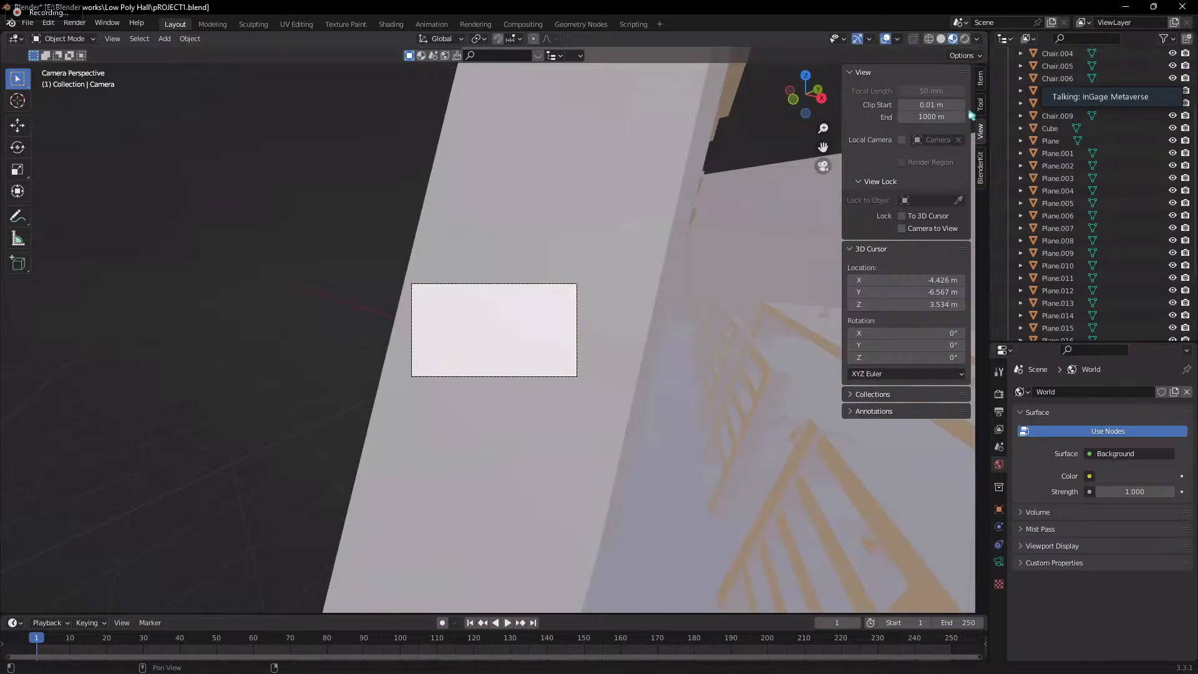
left_click(981, 81)
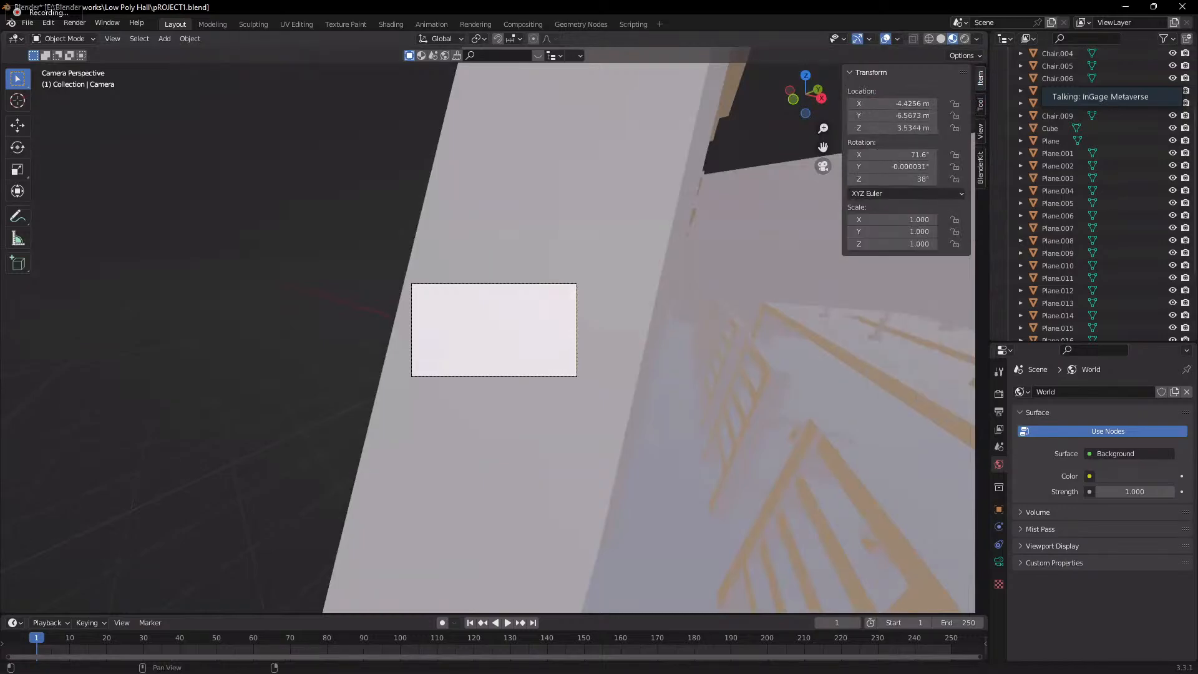
left_click(983, 108)
left_click(981, 132)
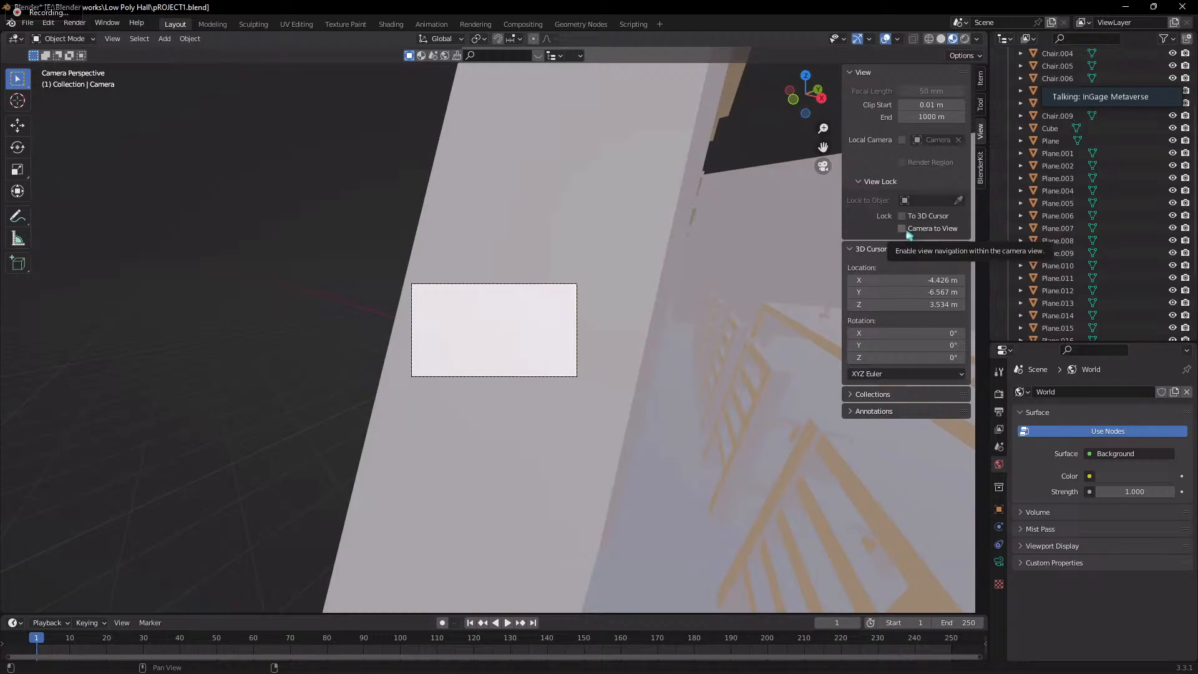
- Pull the camera back and angle it so the entire hall fits inside the camera frame
scroll(499, 329, "down", 10)
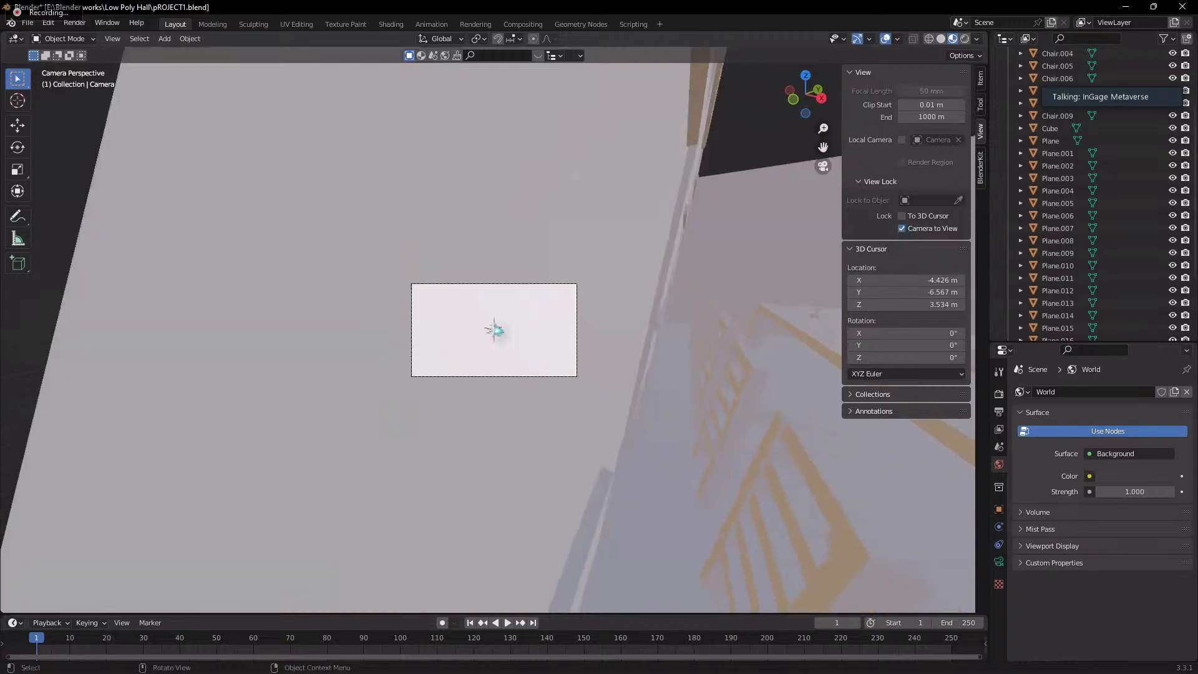
scroll(504, 325, "down", 5)
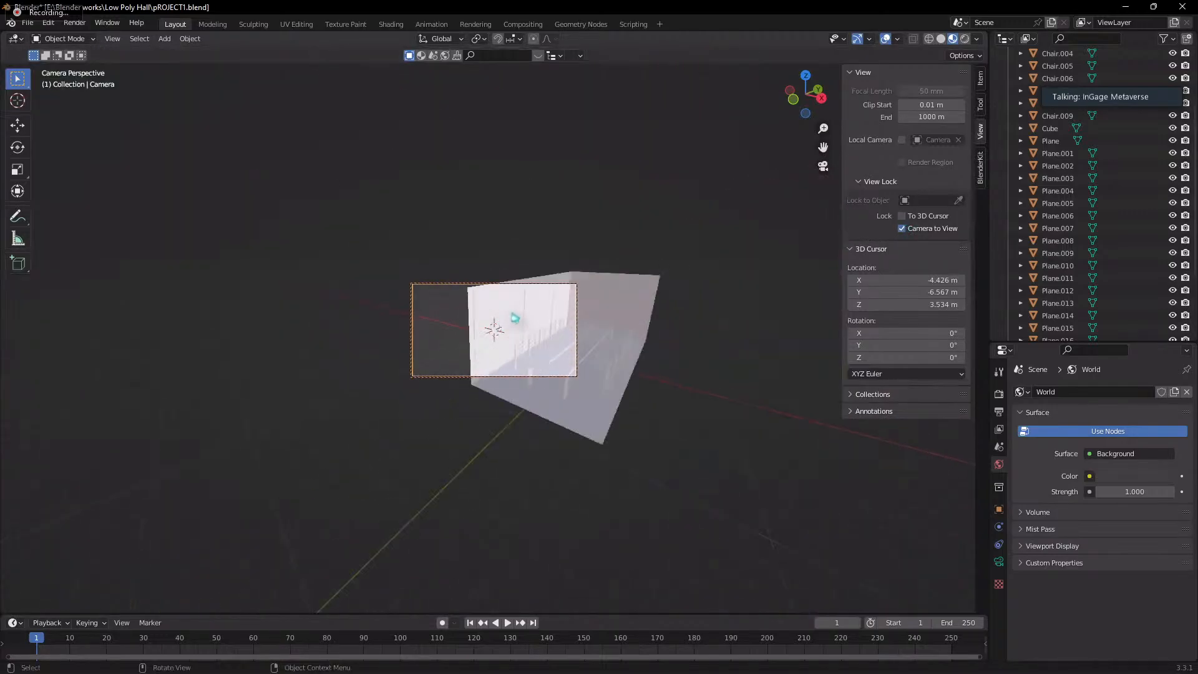
middle_click_drag(544, 329, 507, 353)
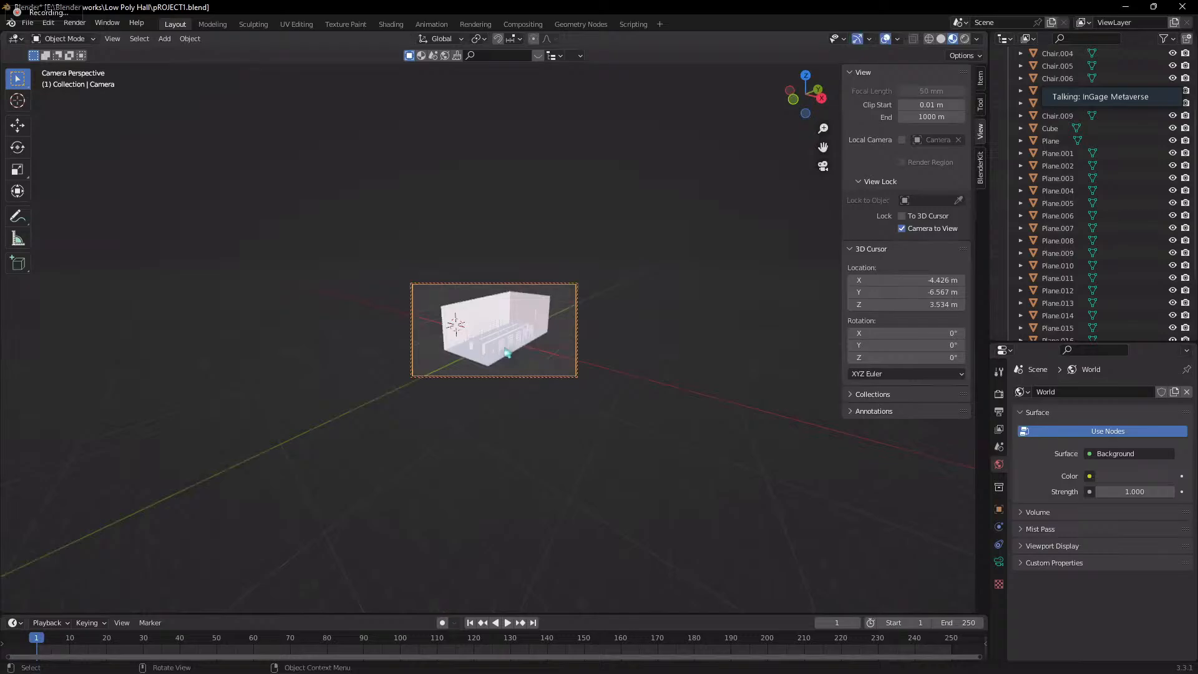
left_click(504, 348)
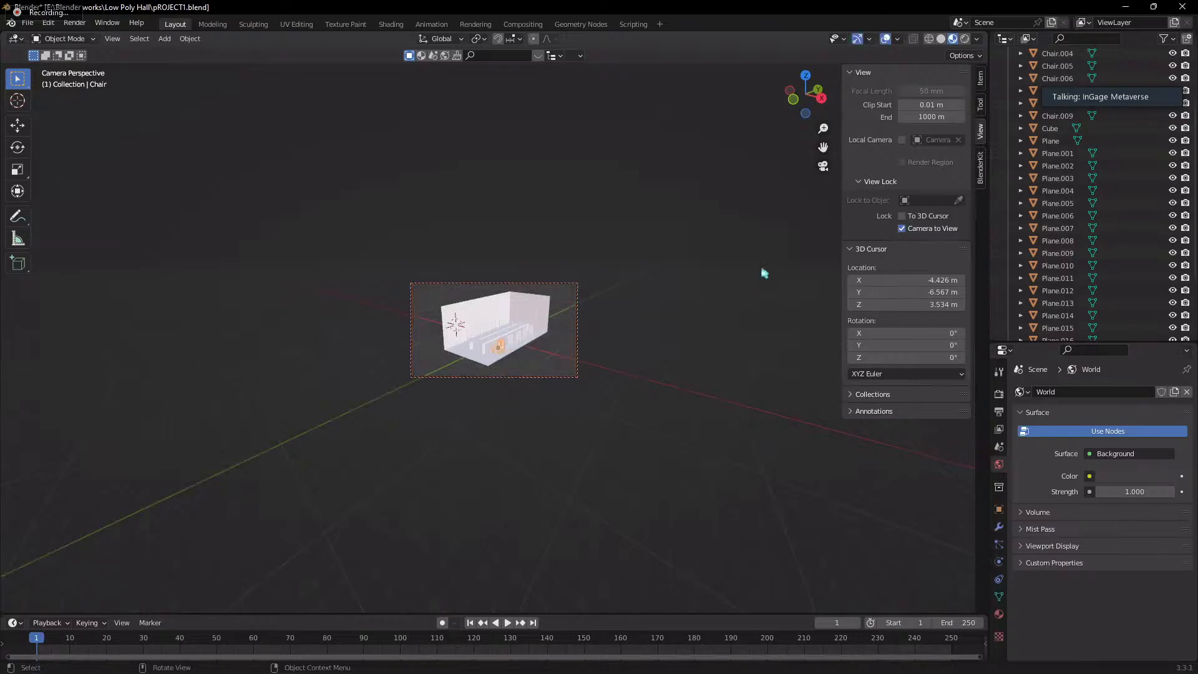
scroll(523, 330, "up", 5)
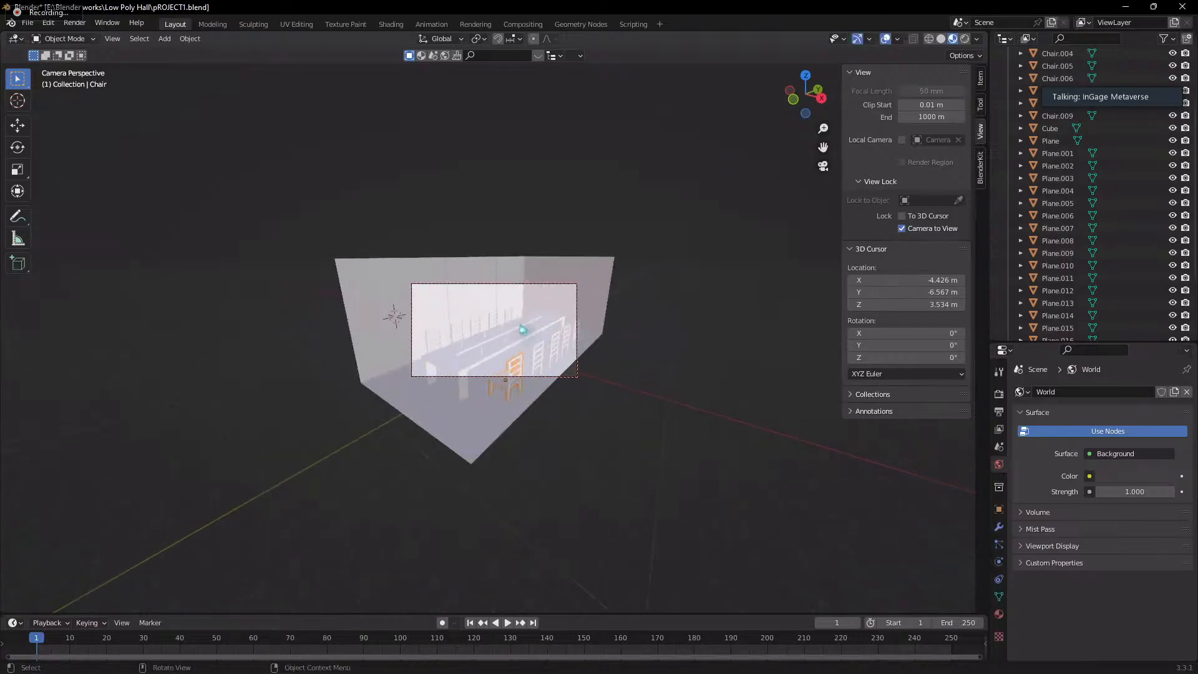
scroll(523, 330, "down", 5)
middle_click_drag(524, 329, 521, 326)
left_click(521, 327)
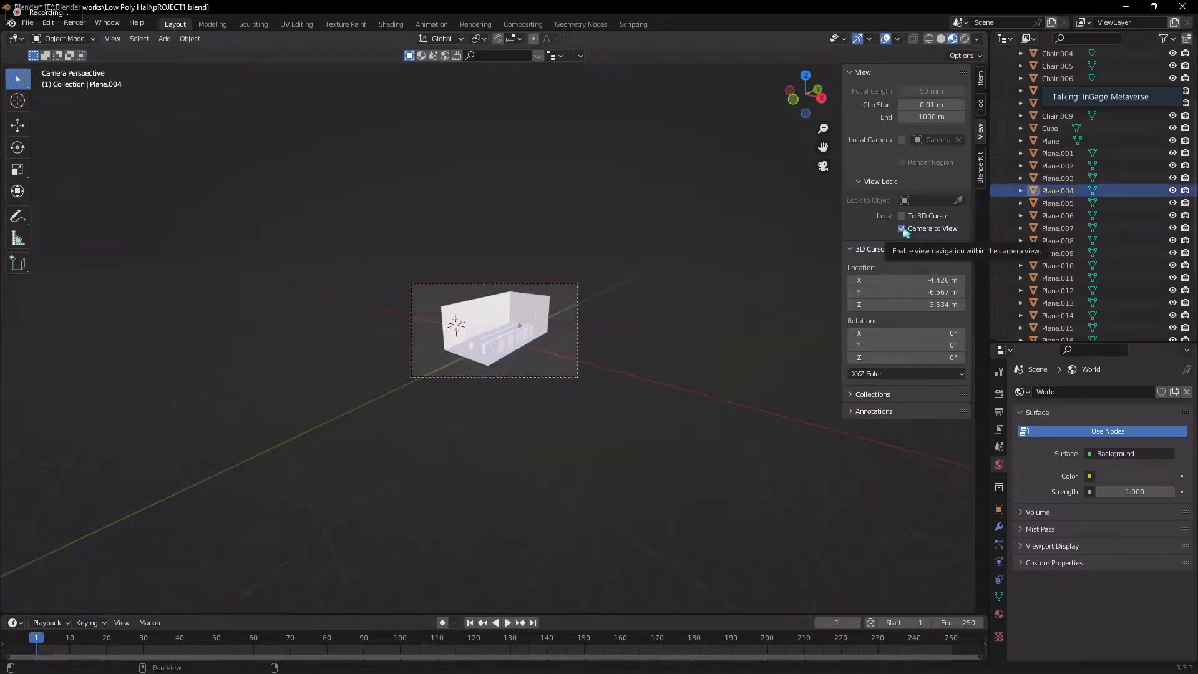
- Turn off the Camera to View lock and enlarge the camera frame in the viewport
left_click(902, 228)
scroll(494, 330, "up", 6)
scroll(494, 330, "down", 2)
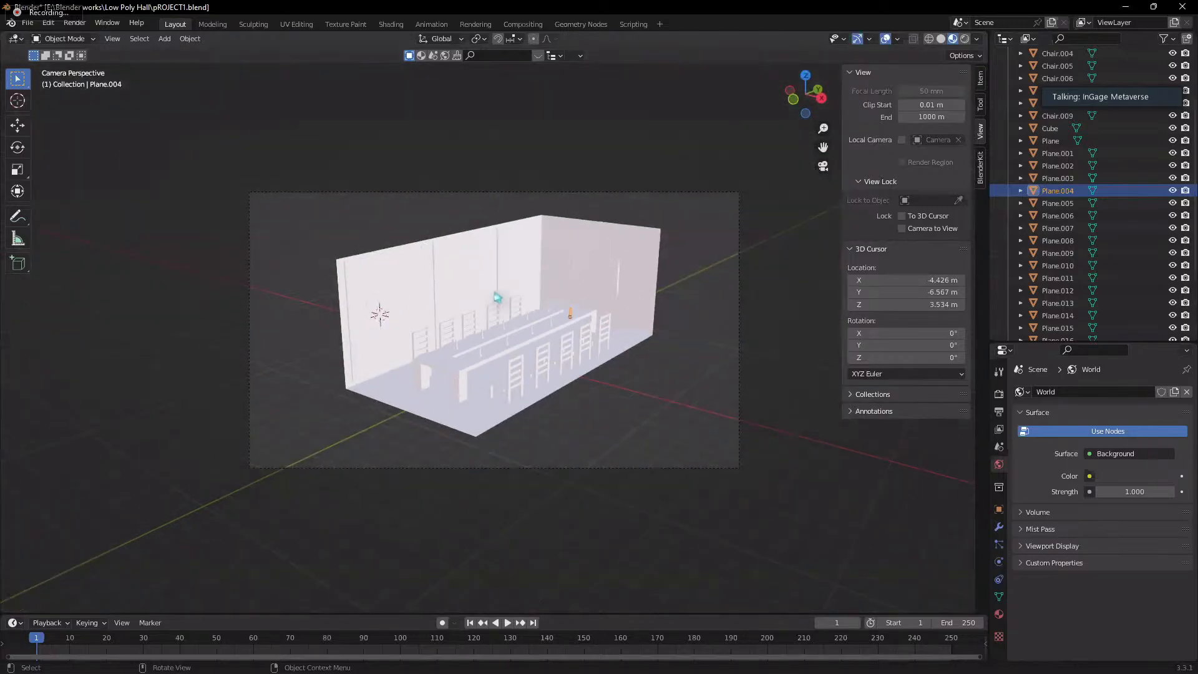
- Lock the camera to the view again, adjust its angle on the hall, and release the lock
left_click(902, 229)
middle_click_drag(535, 268, 630, 345)
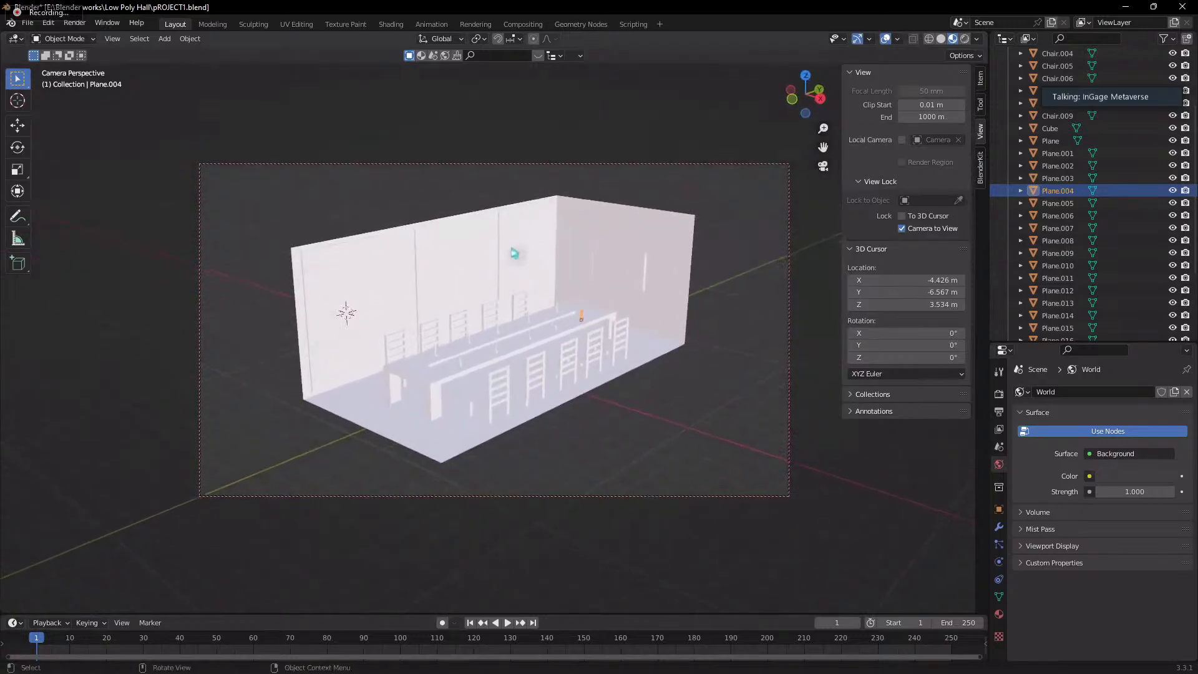
left_click(902, 228)
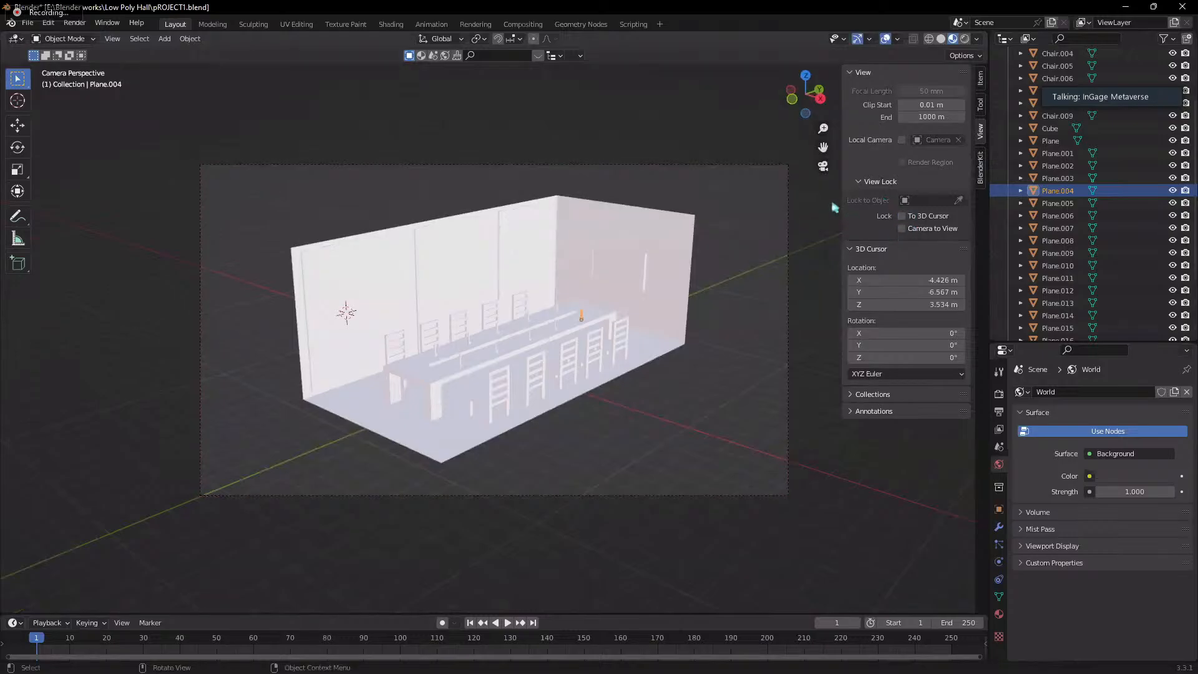
- Check the hall's framing at different zoom levels and leave the camera view
scroll(428, 268, "down", 4)
scroll(455, 276, "up", 4)
scroll(463, 289, "down", 4)
scroll(362, 256, "up", 1)
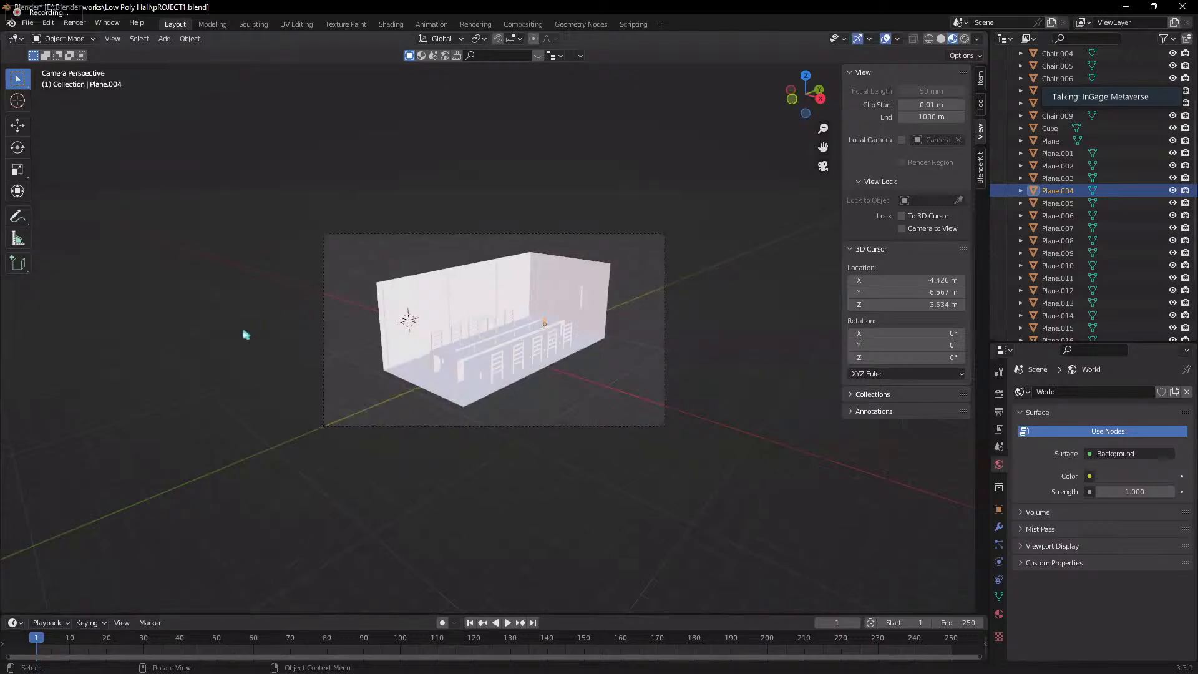
mouse_move(246, 335)
middle_mouse_down()
mouse_move(321, 267)
mouse_move(209, 362)
mouse_move(235, 348)
middle_mouse_up()
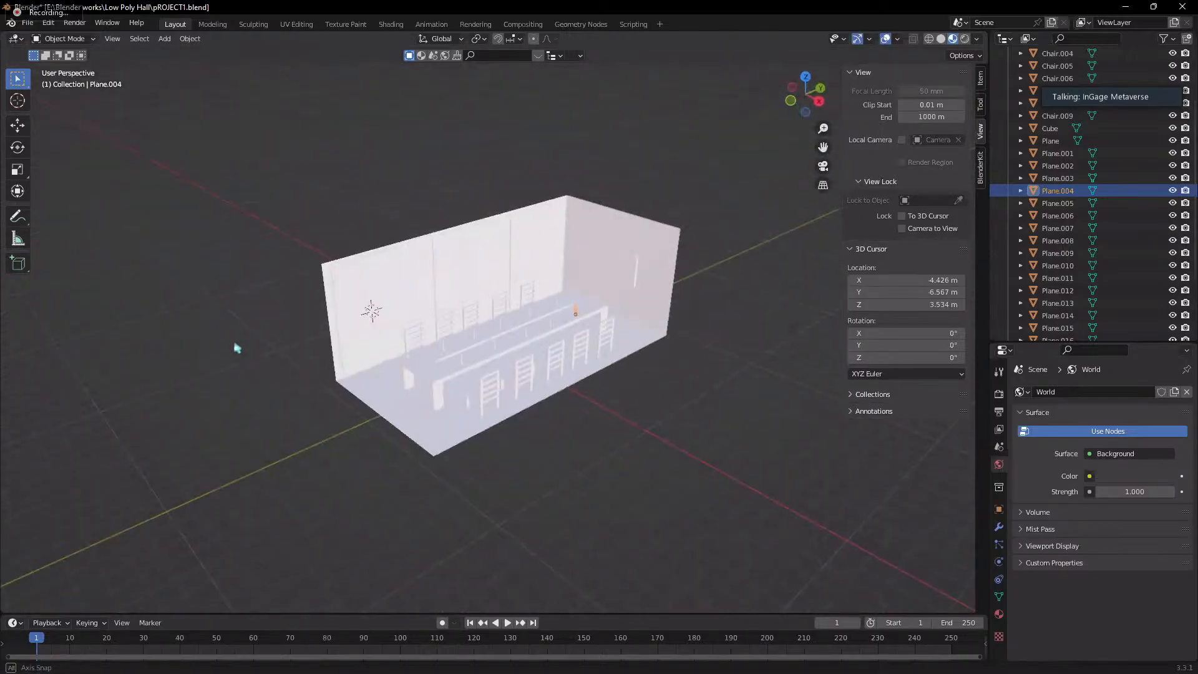
- Select the scene's camera and look at the dining hall through its view
scroll(337, 332, "down", 3)
middle_click_drag(337, 331, 422, 414)
scroll(450, 424, "up", 2)
middle_click_drag(487, 436, 501, 329)
left_click(528, 227)
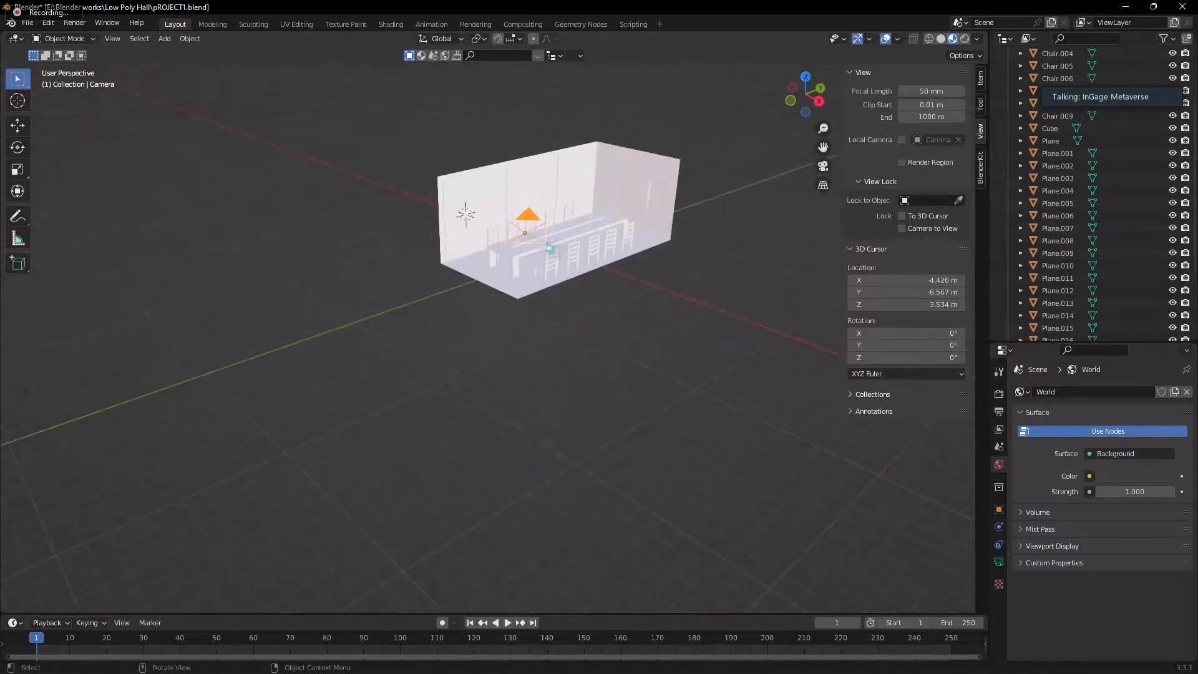
middle_click_drag(546, 247, 532, 335)
scroll(542, 250, "up", 6)
scroll(553, 229, "down", 8)
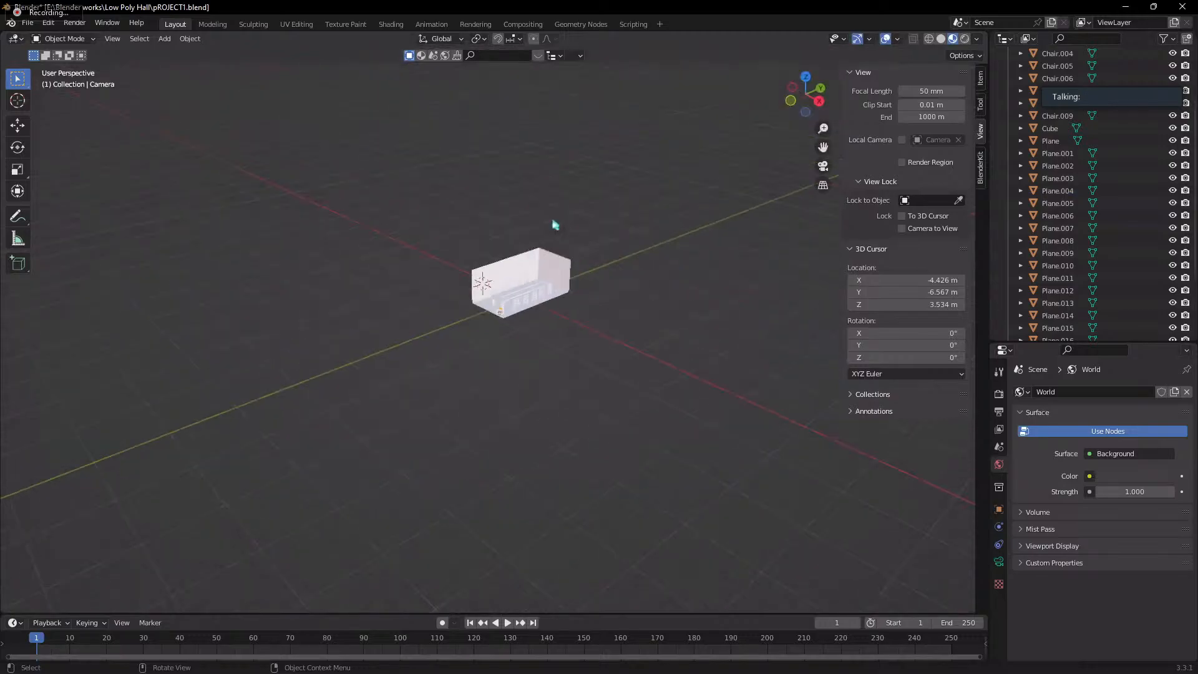
key("KP_0")
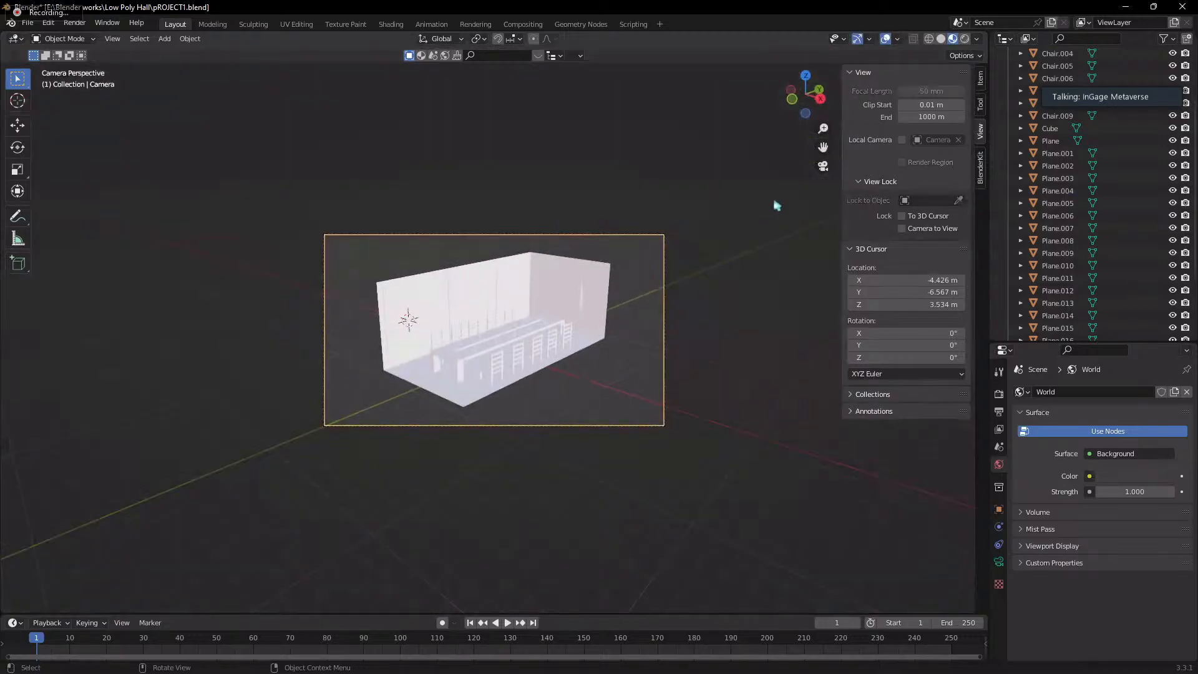
middle_click_drag(723, 356, 846, 185)
left_click(823, 166)
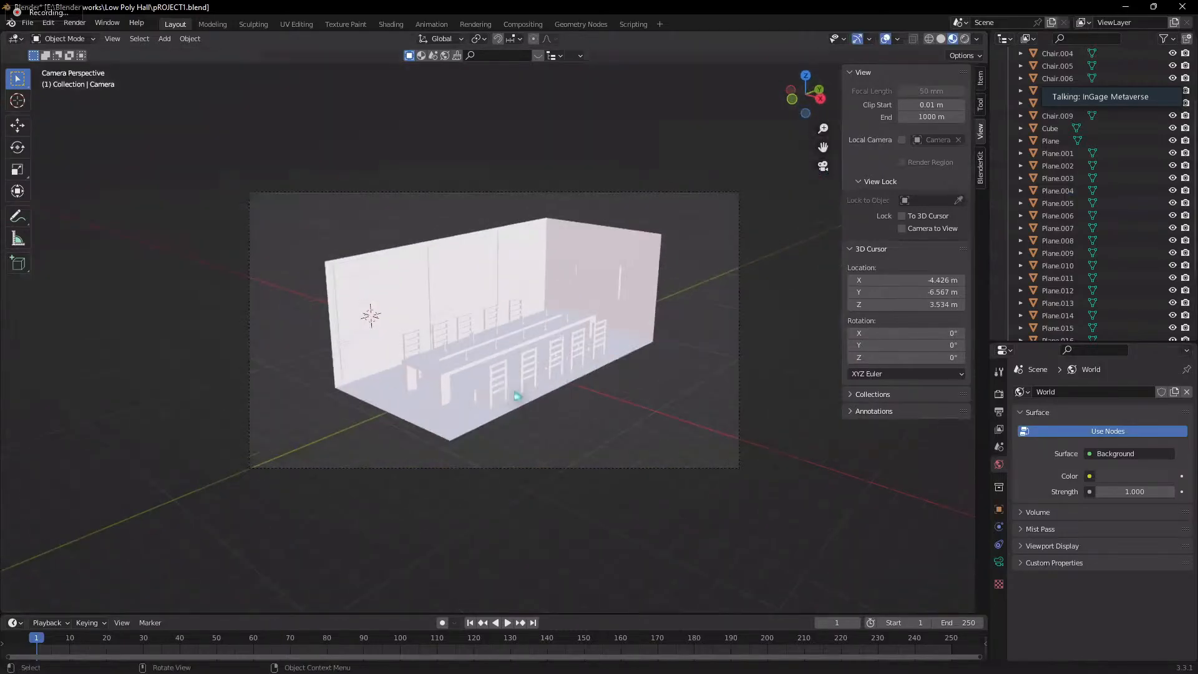
scroll(396, 304, "down", 3)
scroll(396, 304, "up", 3)
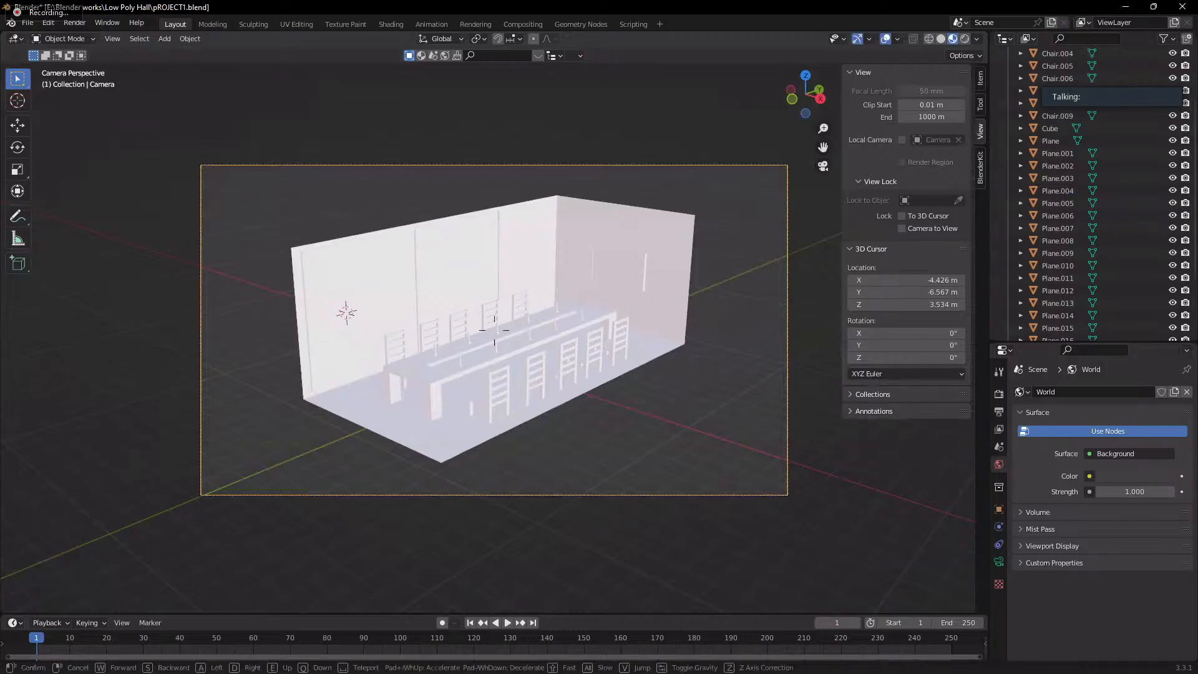
key("shift+grave")
key("Escape")
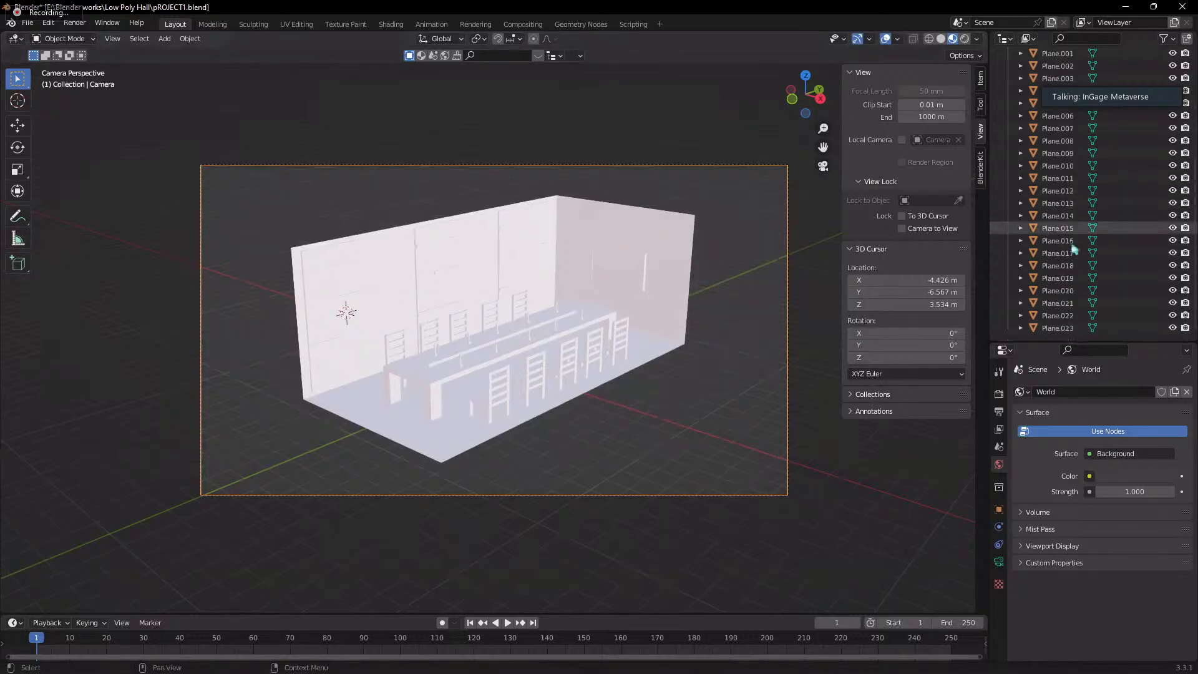
scroll(1092, 169, "up", 4)
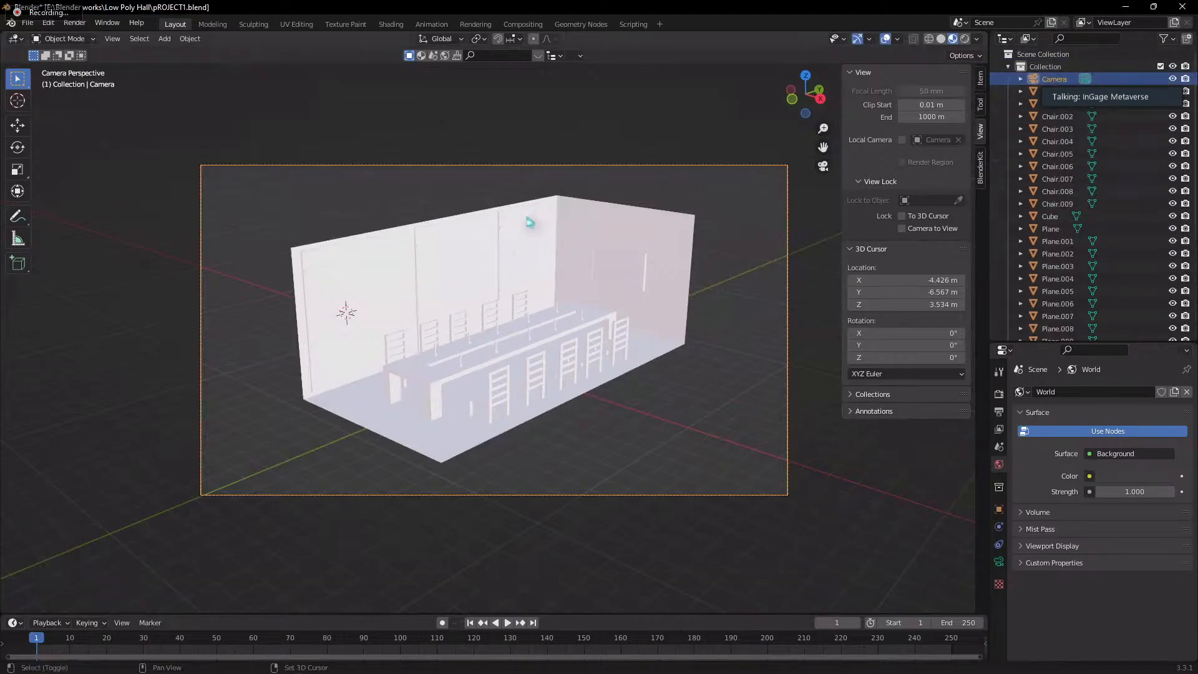
key("shift+grave")
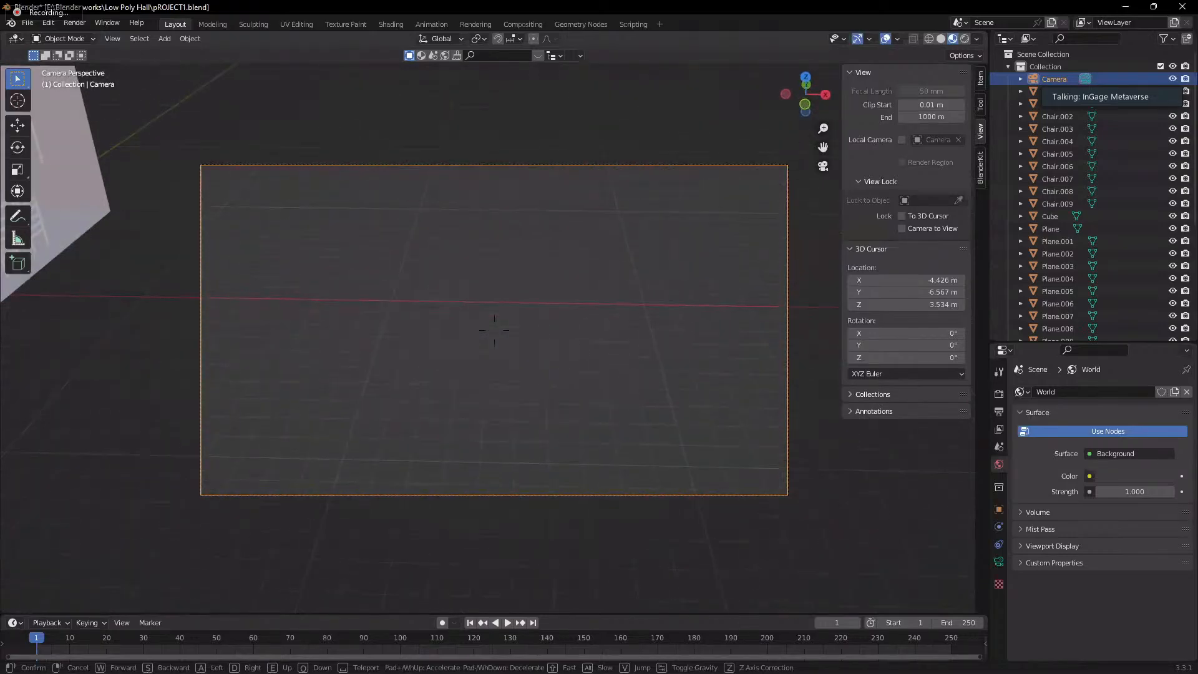
key("Escape")
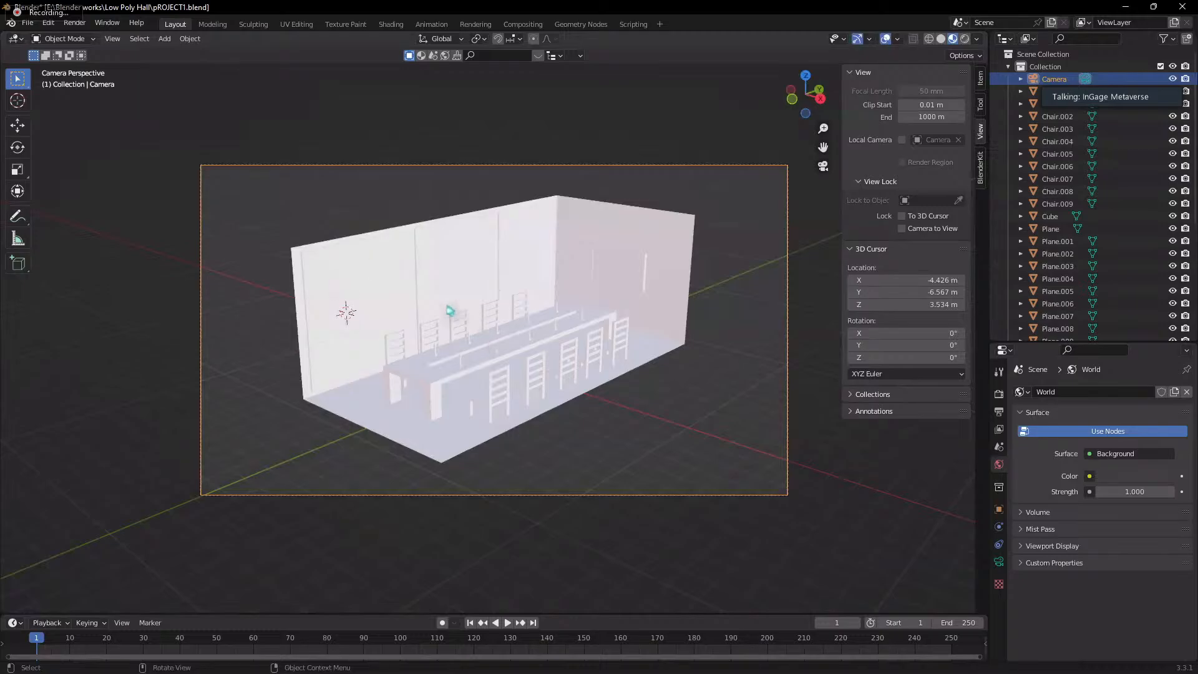
- Reposition the camera with walk navigation, adjusting its distance, sideways position and height to frame the whole hall
key("shift+grave")
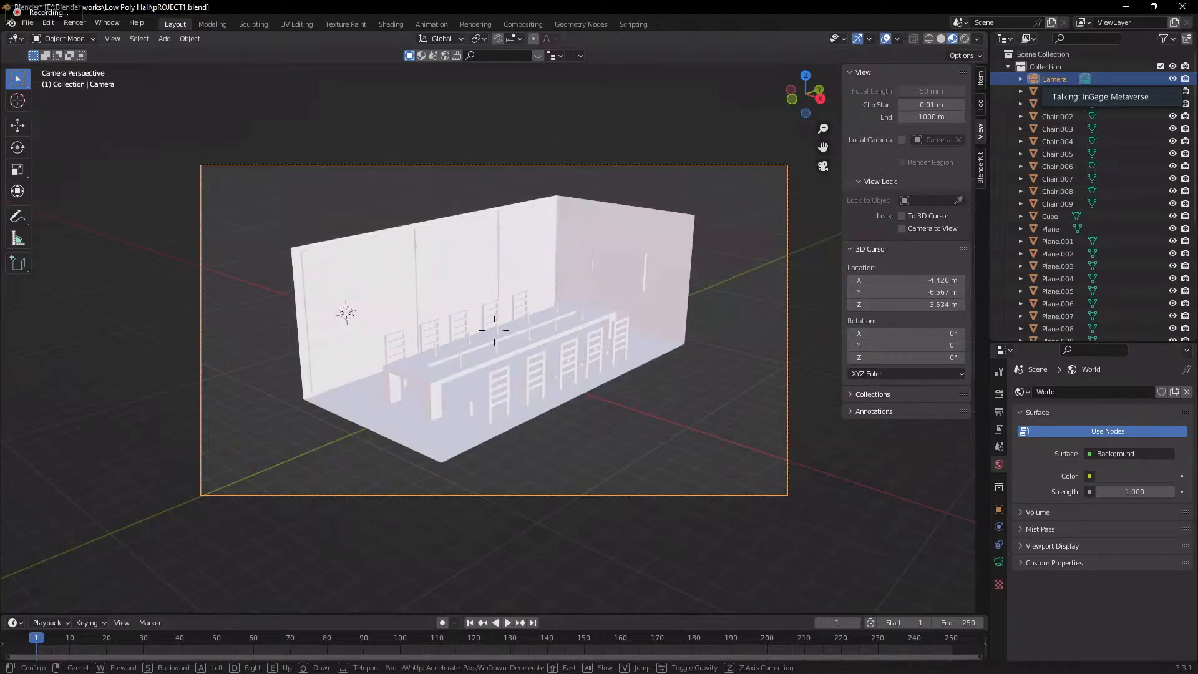
key("w")
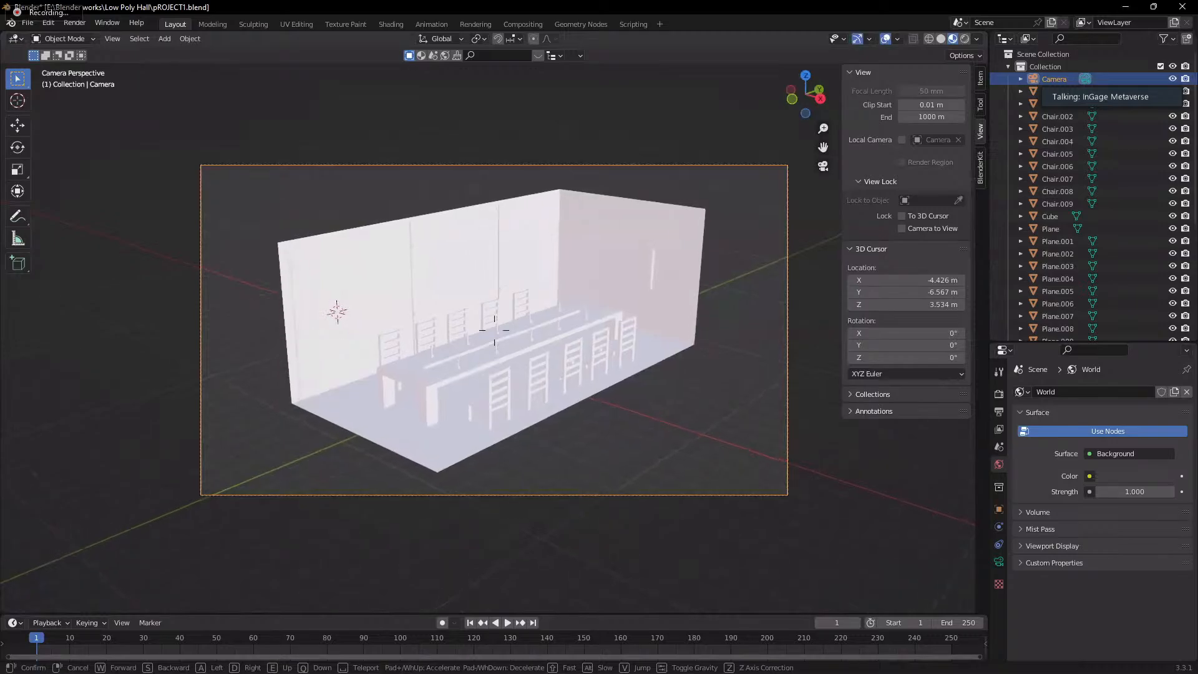
key("w")
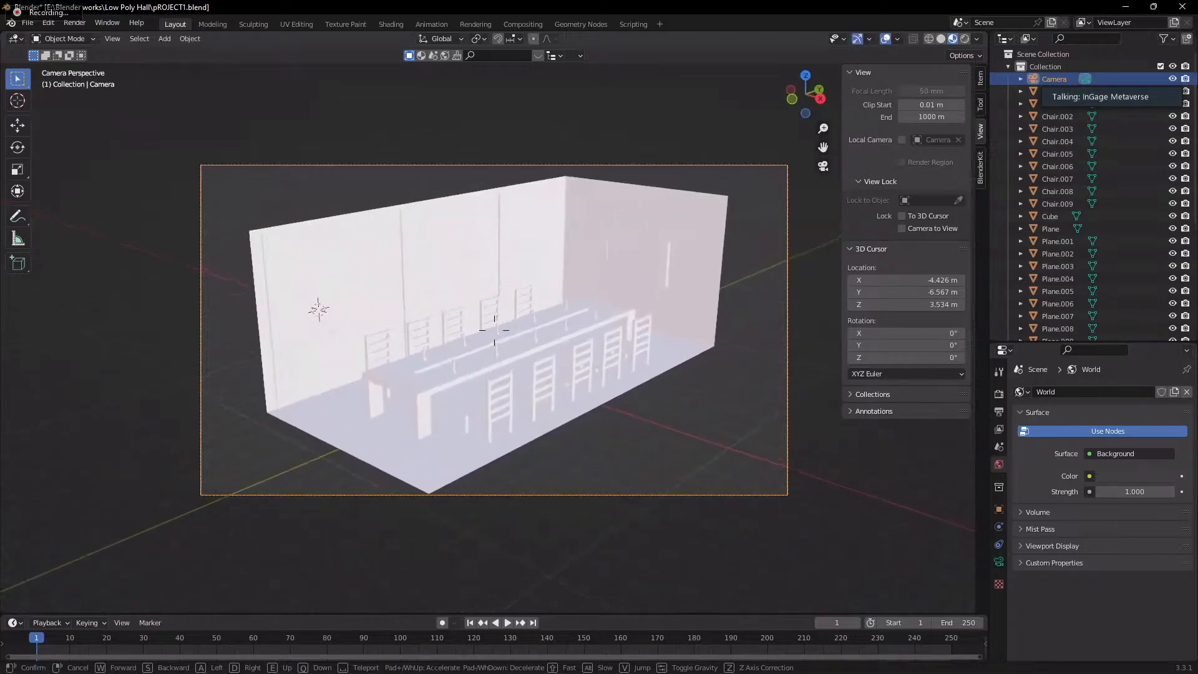
key("s")
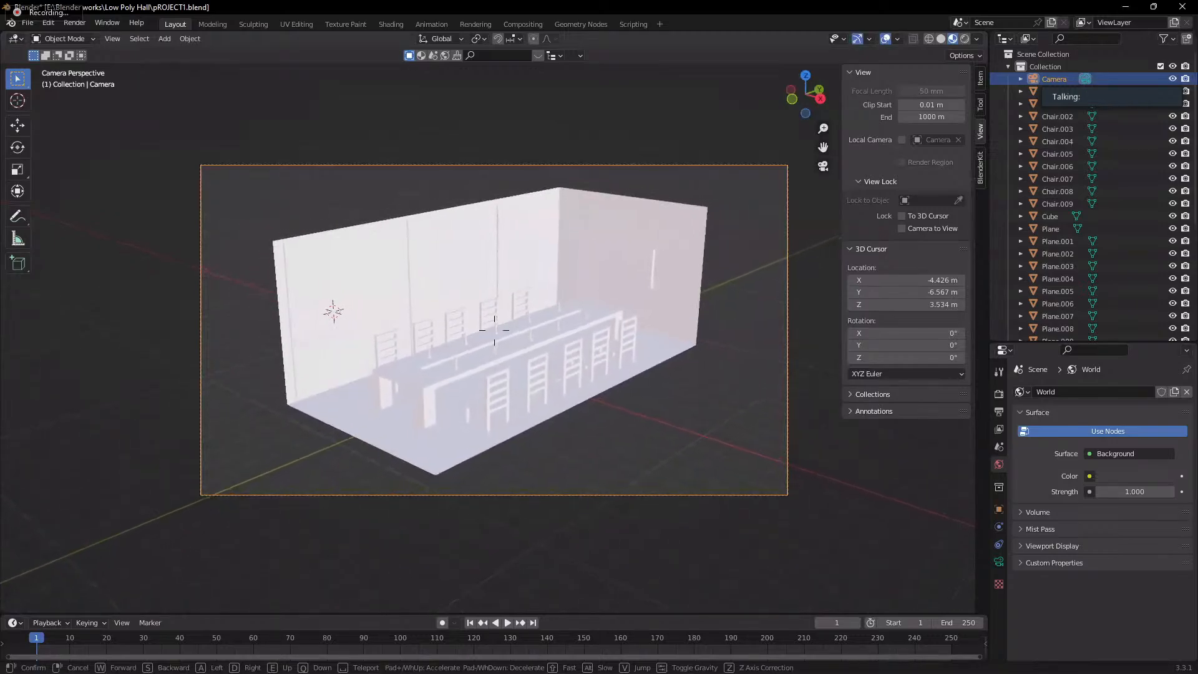
key("a")
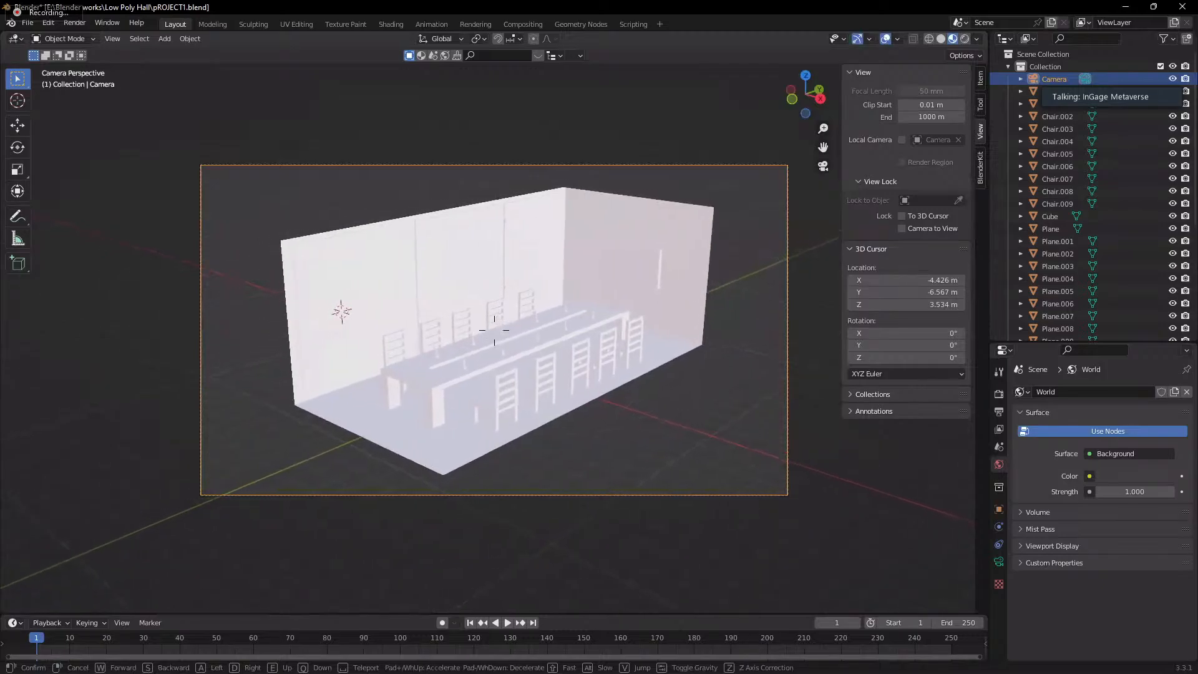
key("q")
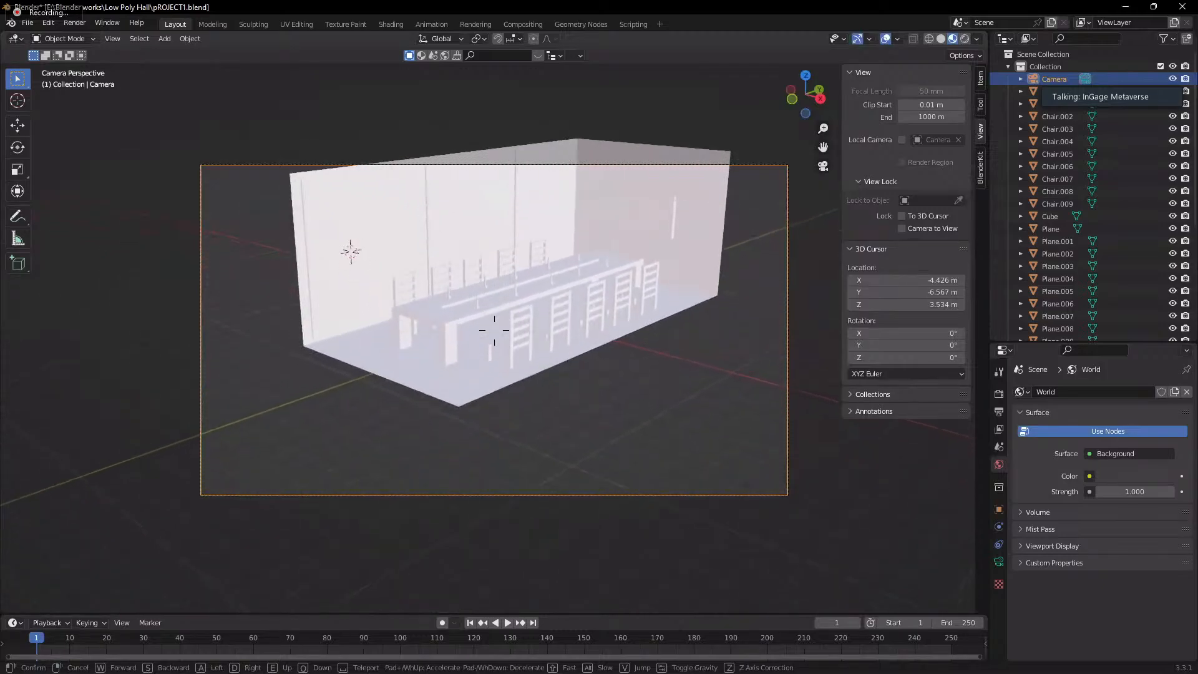
key("e")
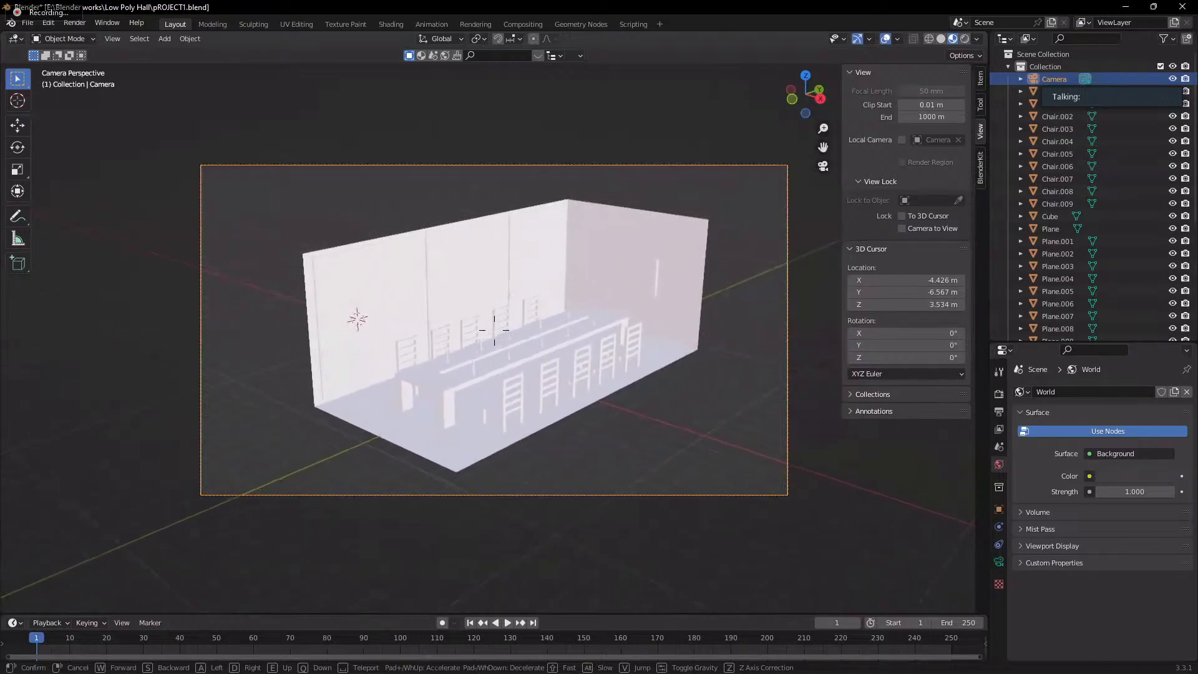
key("d")
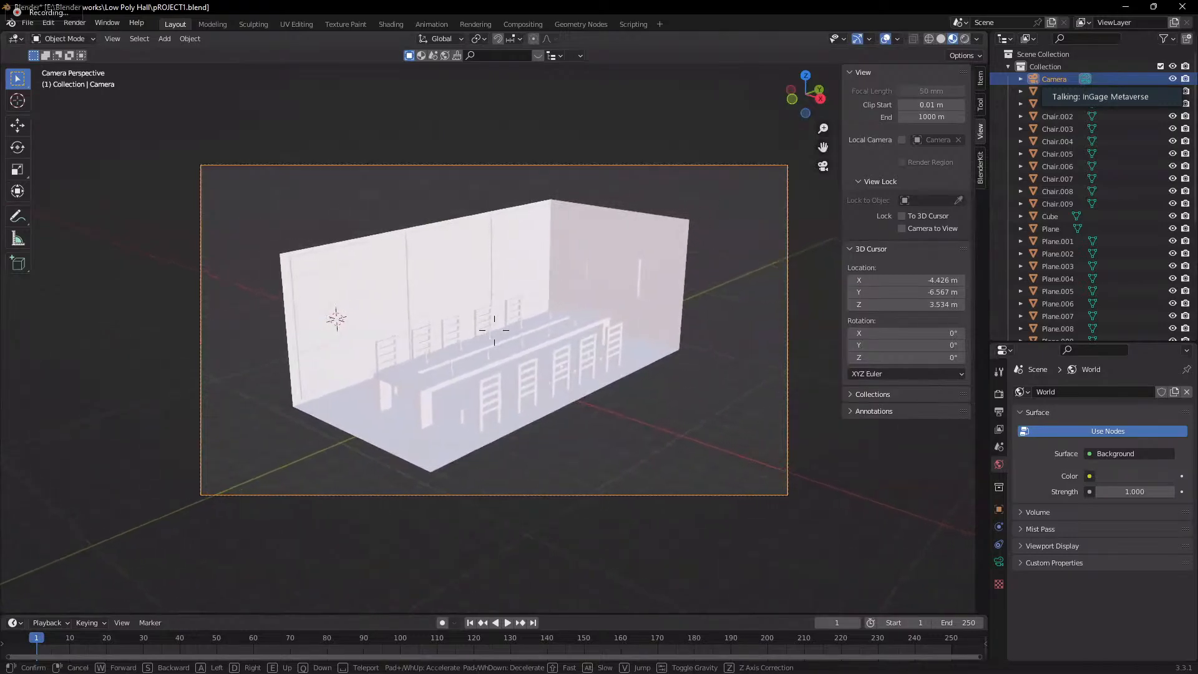
key("a")
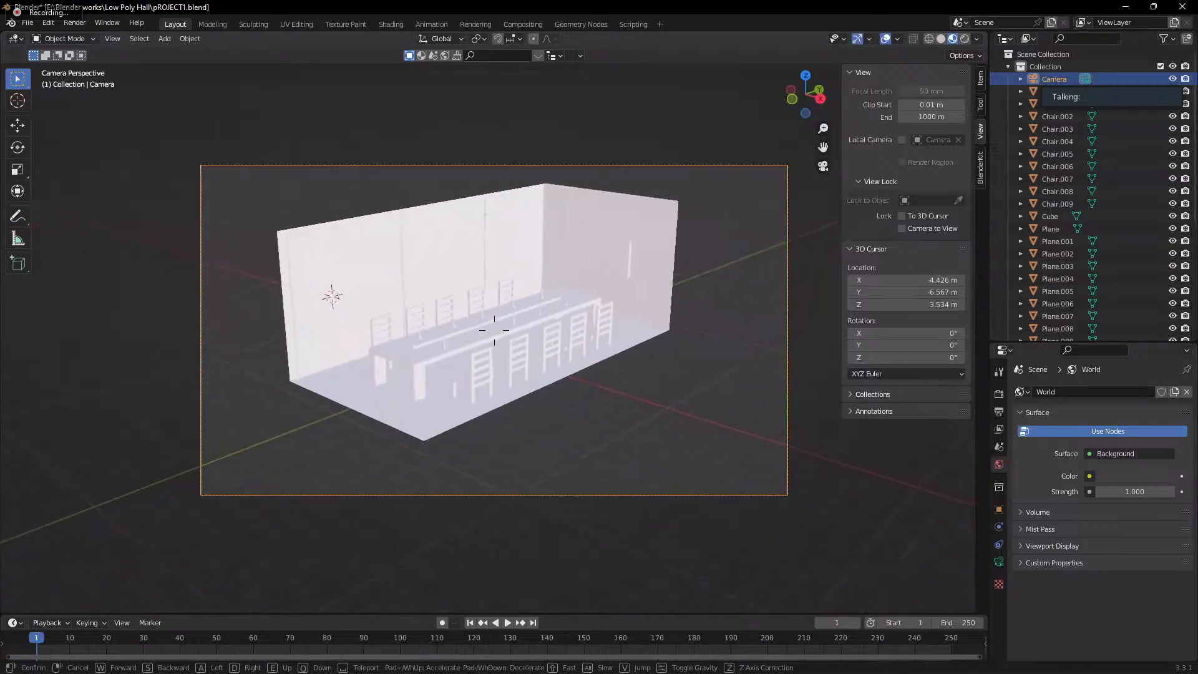
key("d")
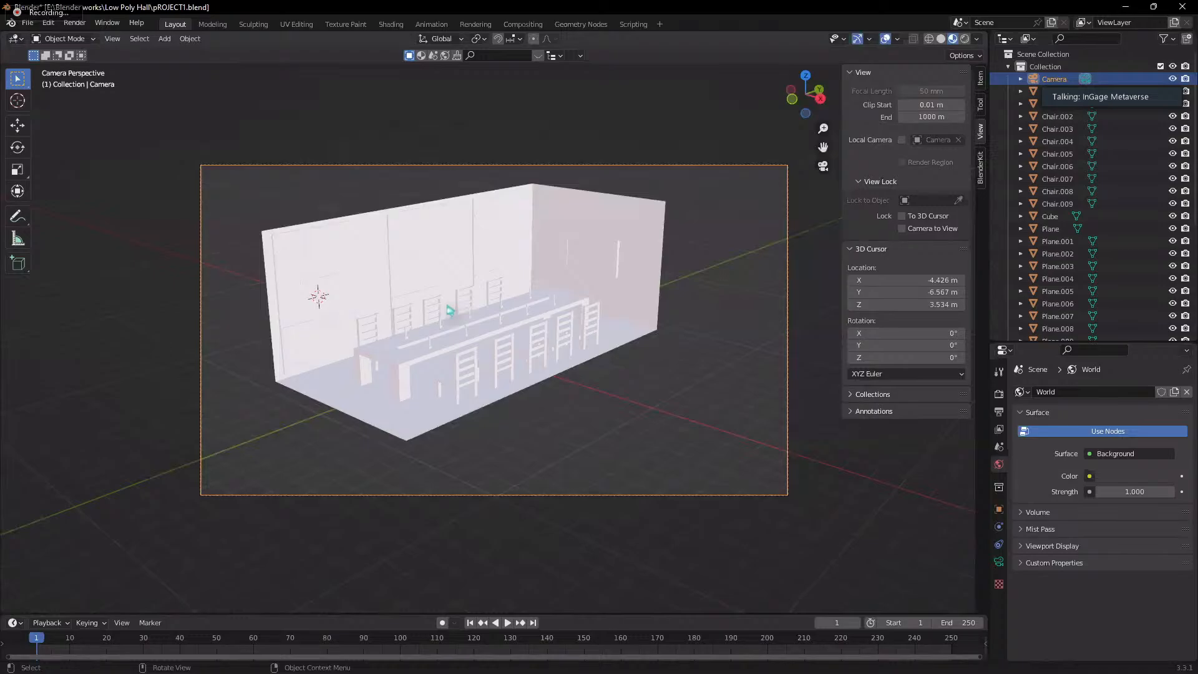
key("shift+grave")
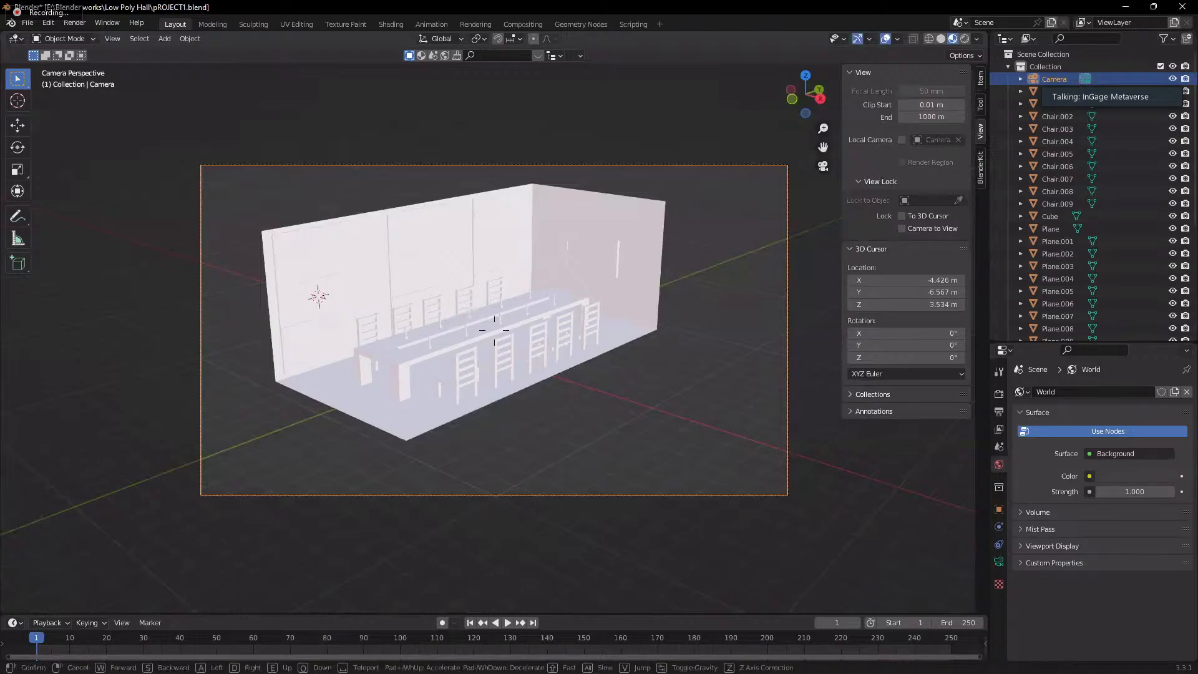
mouse_move(494, 330)
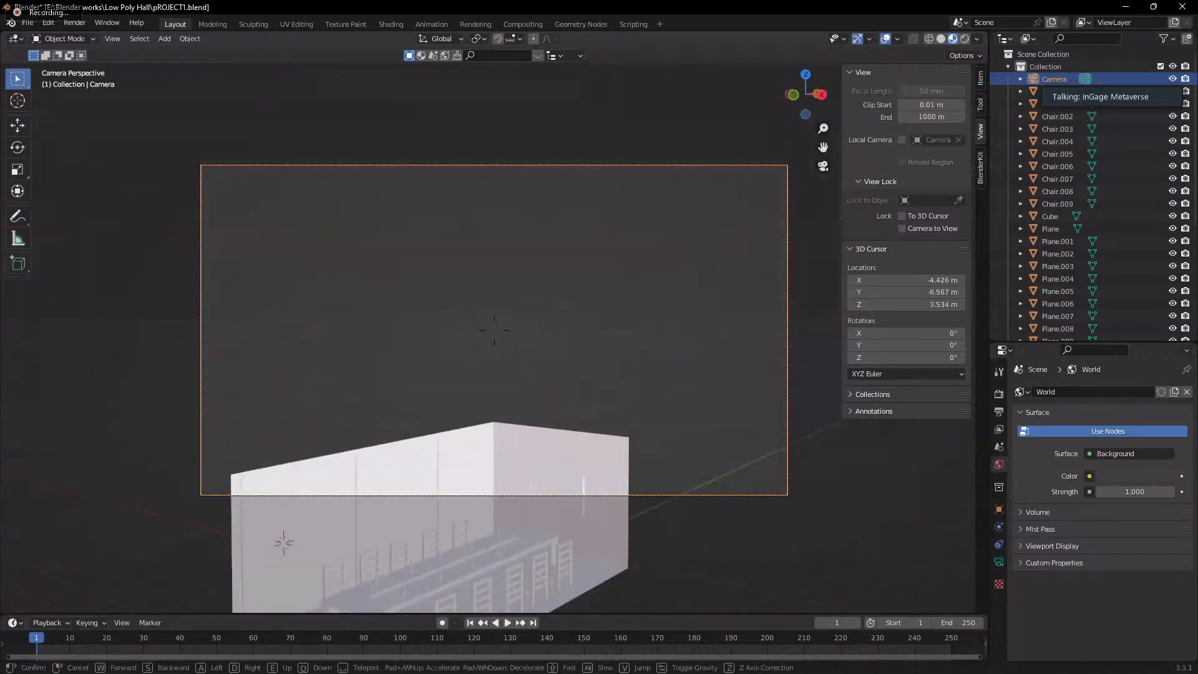
key("Escape")
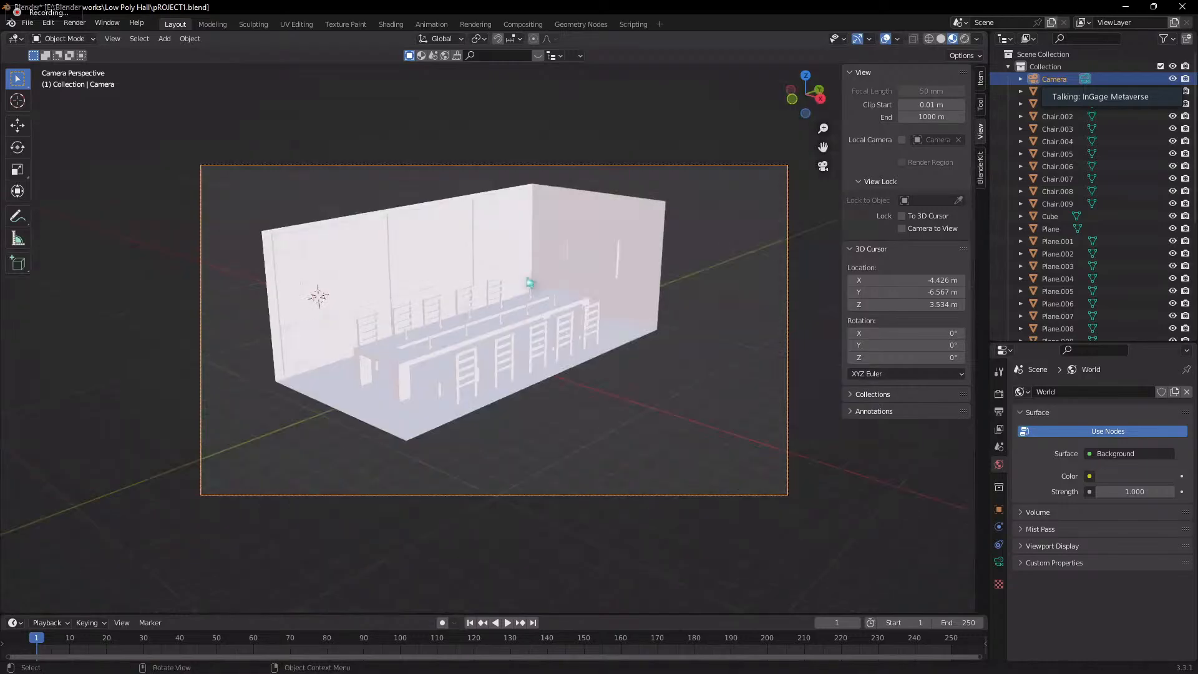
- Walk the camera to a more centred framing of the hall and check the result in camera view
key("shift+grave")
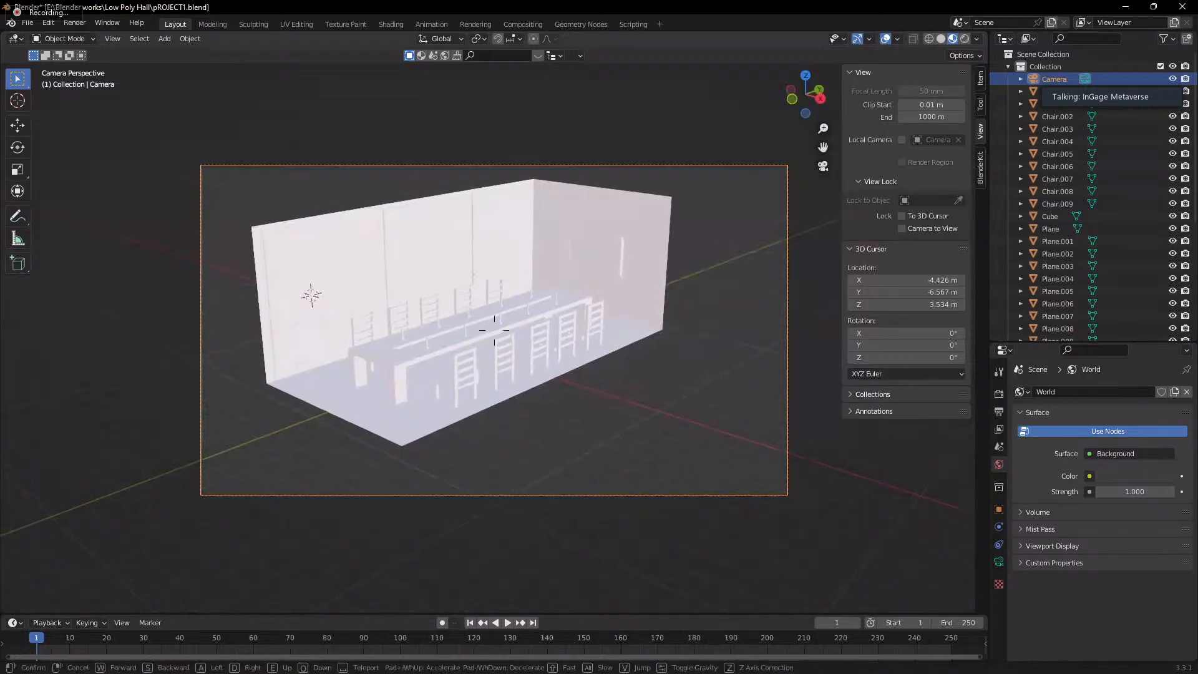
key("w")
key("a")
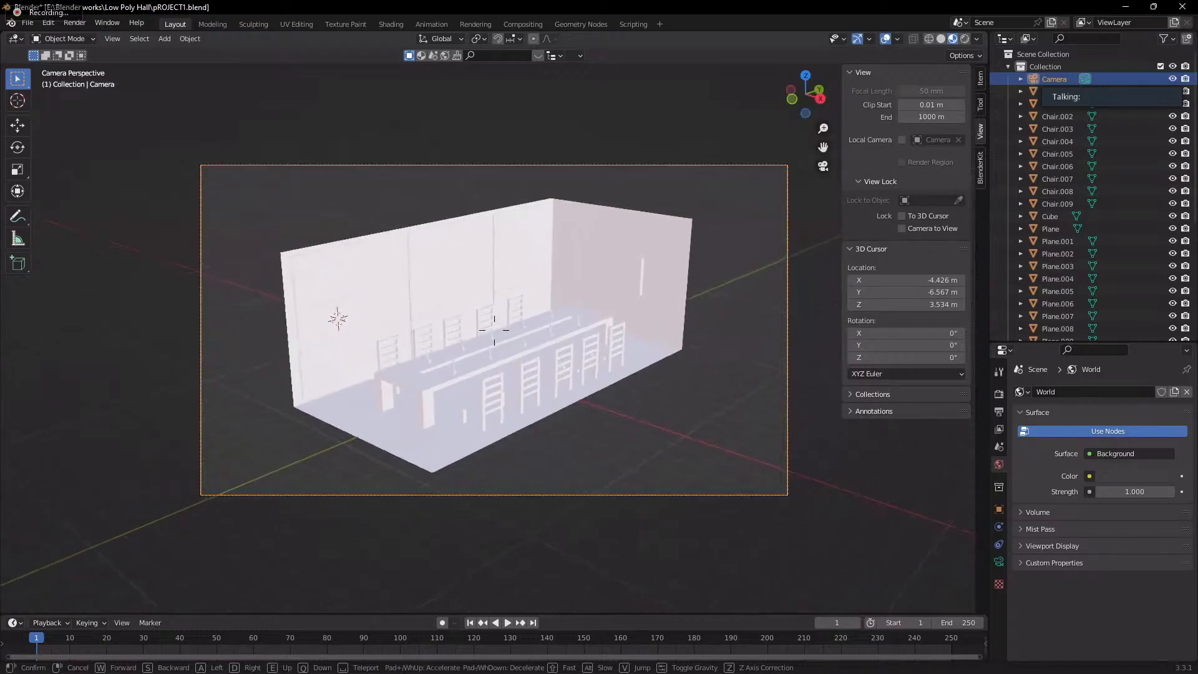
key("Return")
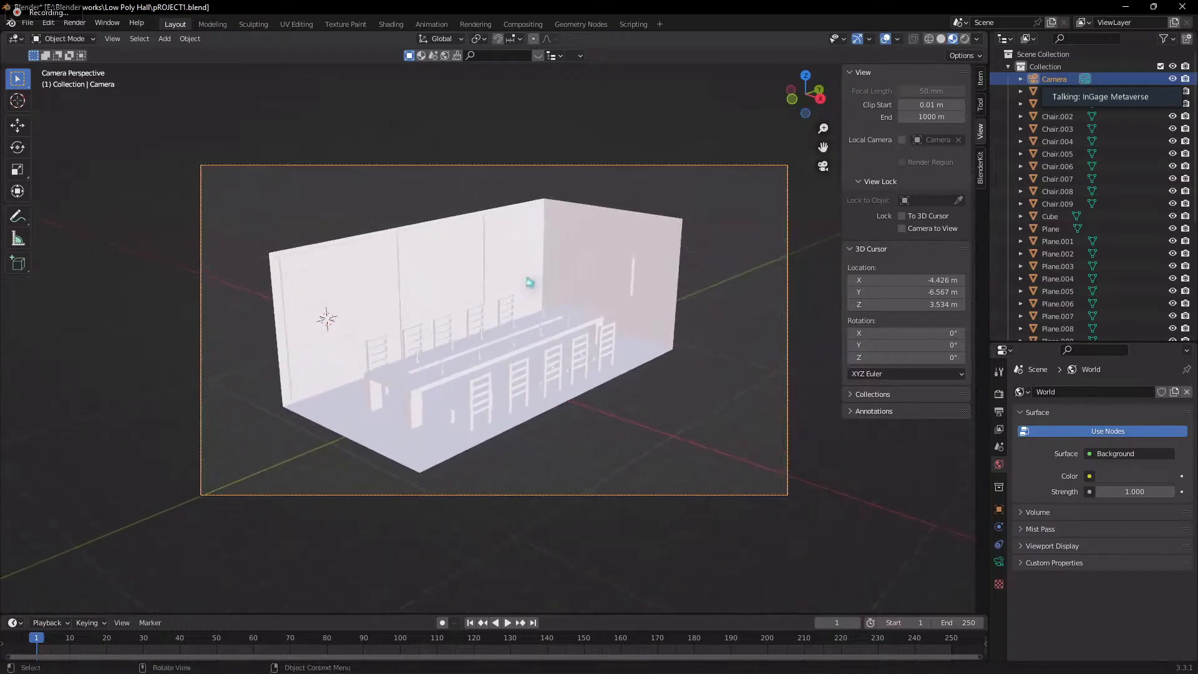
scroll(535, 201, "down", 2)
middle_click_drag(535, 201, 487, 200)
key("KP_0")
scroll(506, 254, "up", 3)
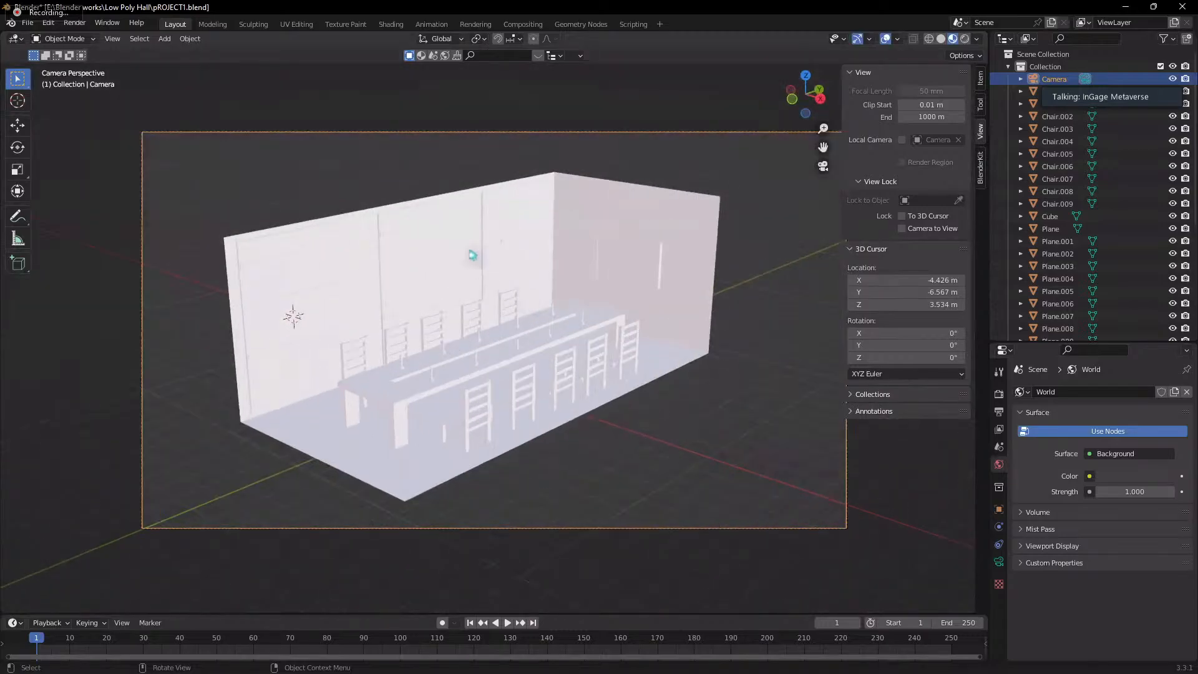
scroll(449, 267, "down", 1)
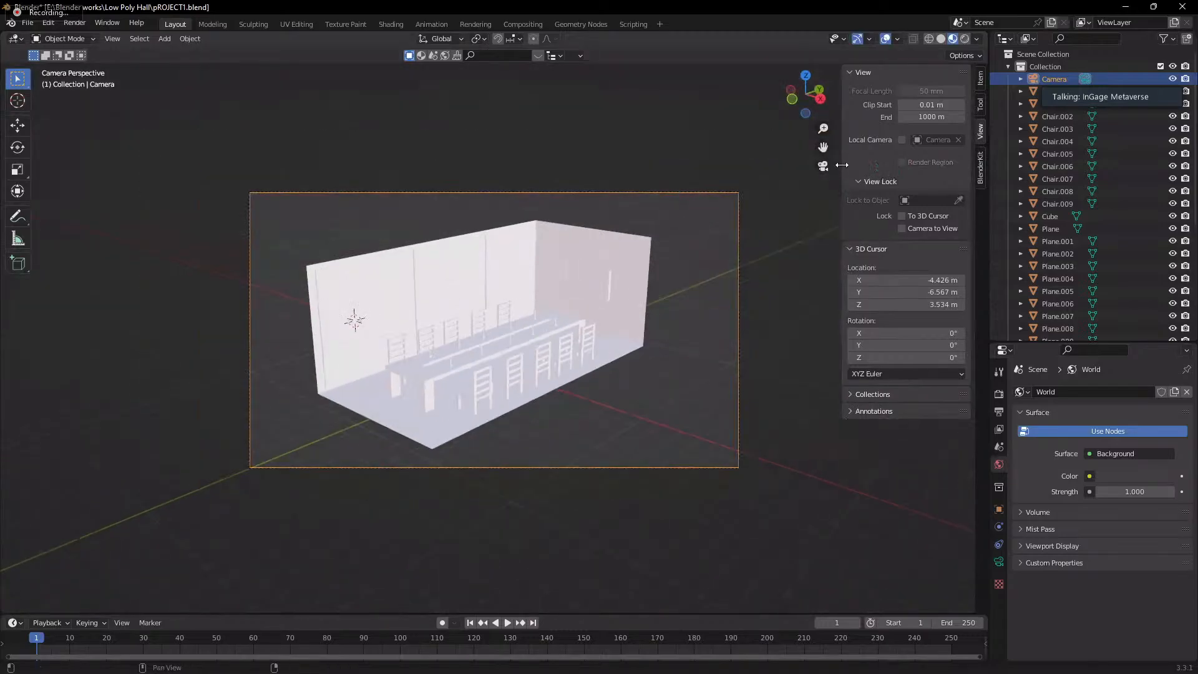
- Hide the 3D viewport's sidebar and display the material properties of the long table
left_click_drag(842, 168, 995, 188)
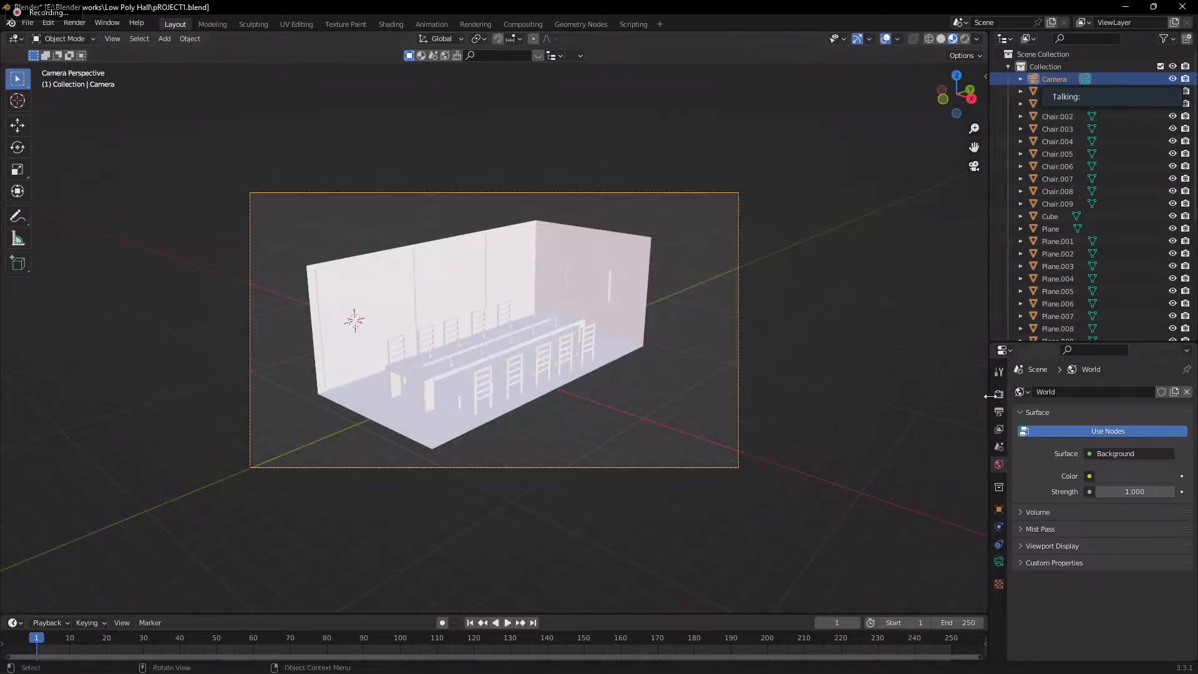
left_click(999, 393)
left_click(999, 371)
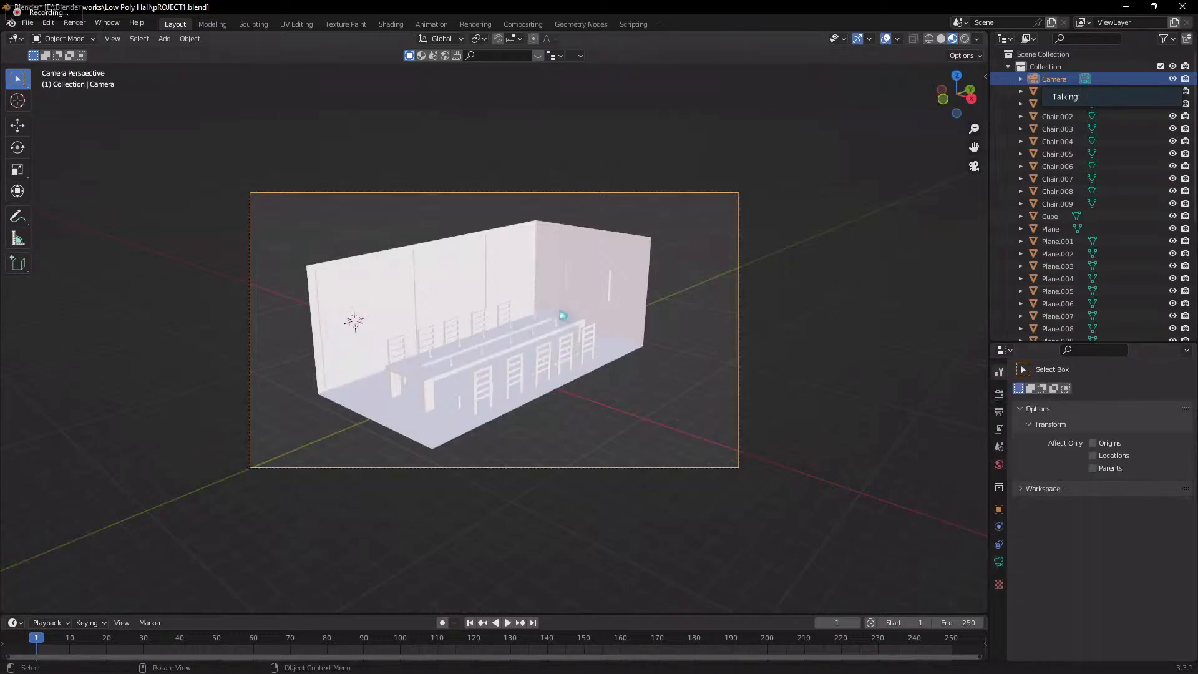
left_click(568, 321)
scroll(693, 318, "up", 2)
middle_click_drag(593, 280, 430, 314)
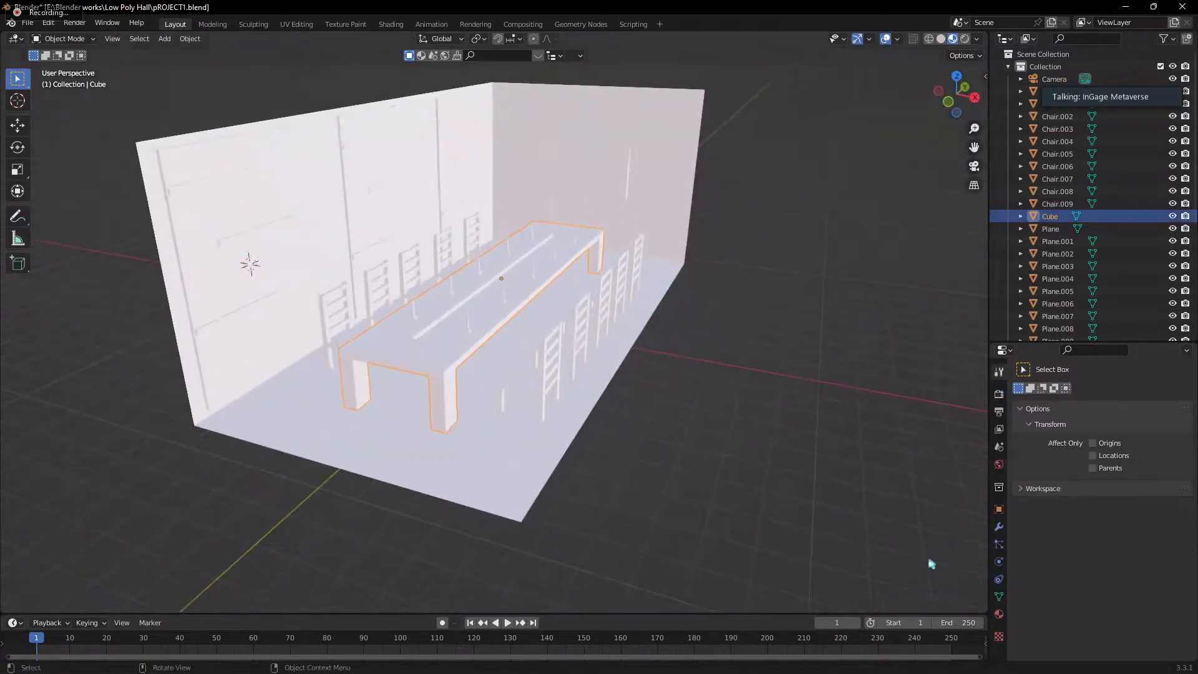
left_click(999, 616)
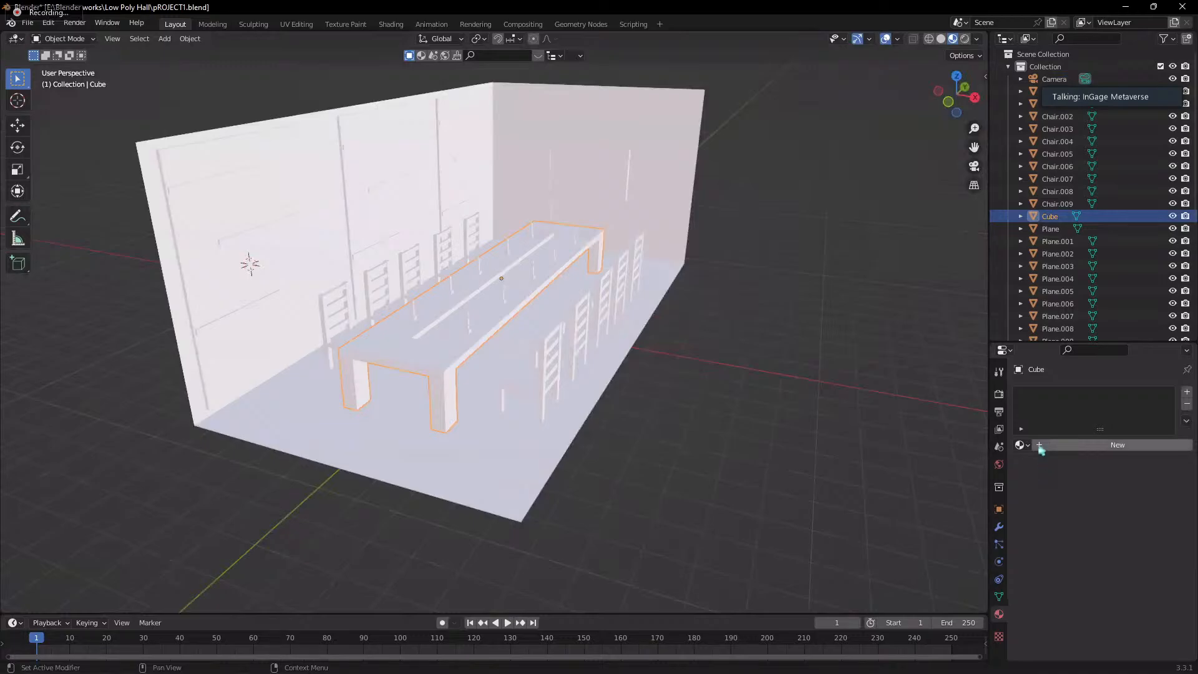
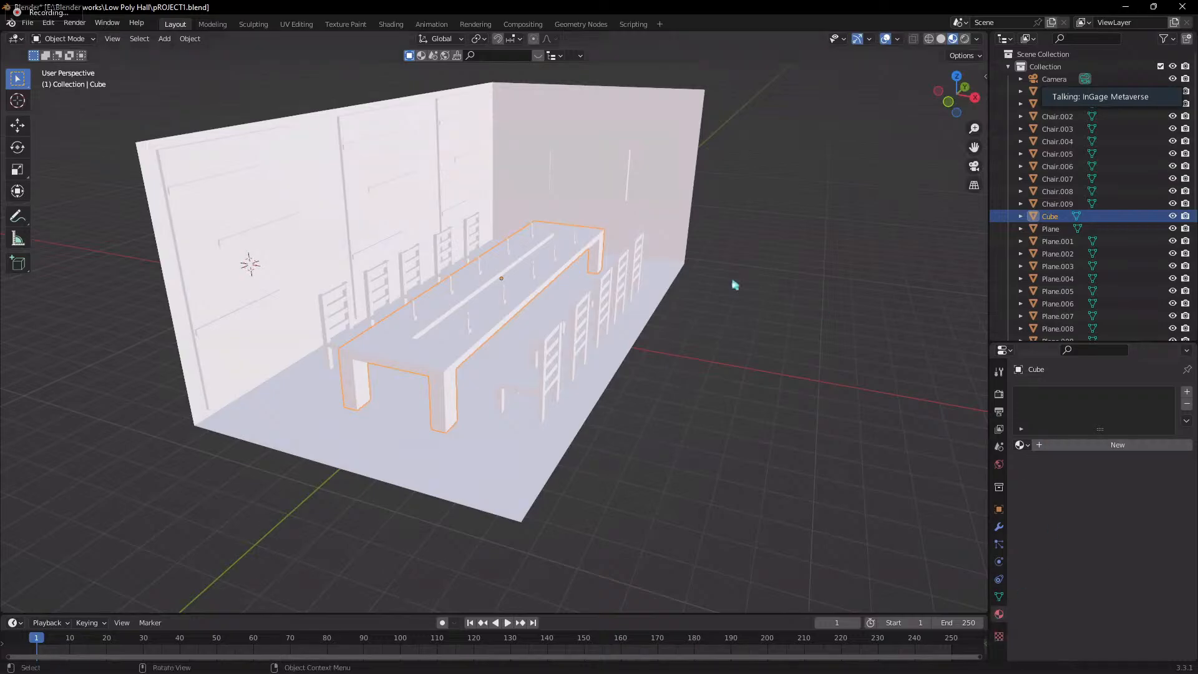
- Select the room's floor-and-walls object in the scene and rename it as Room
left_click(353, 153)
left_click(417, 433)
left_click(594, 447)
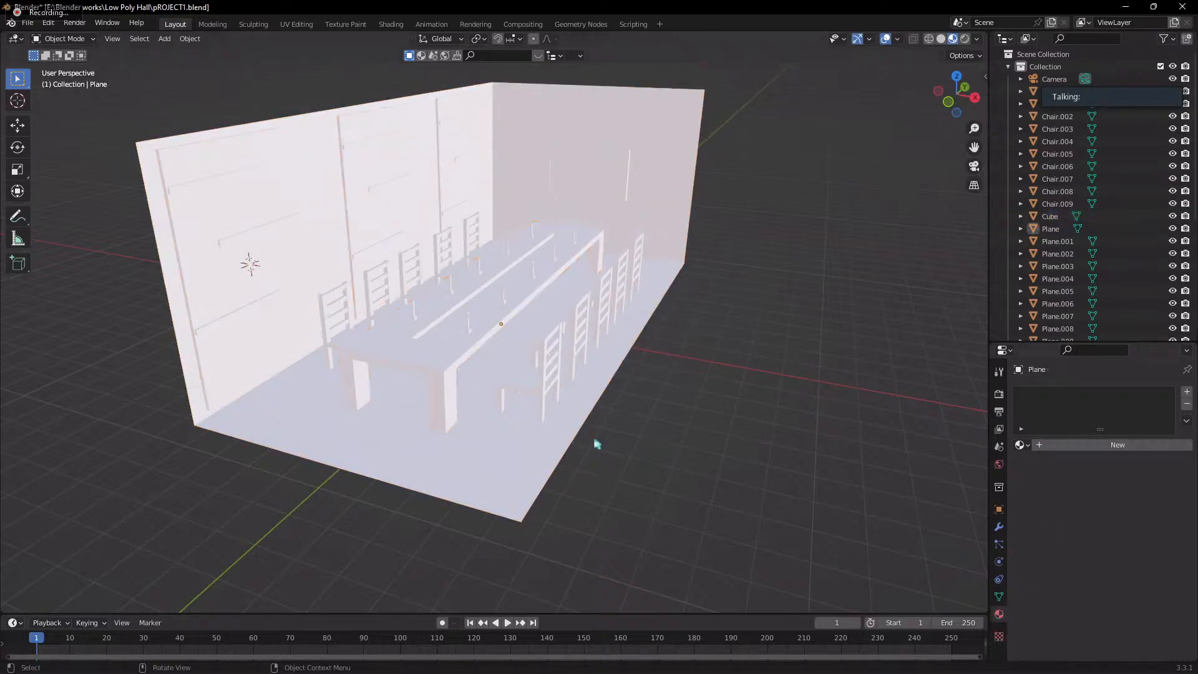
left_click(565, 113)
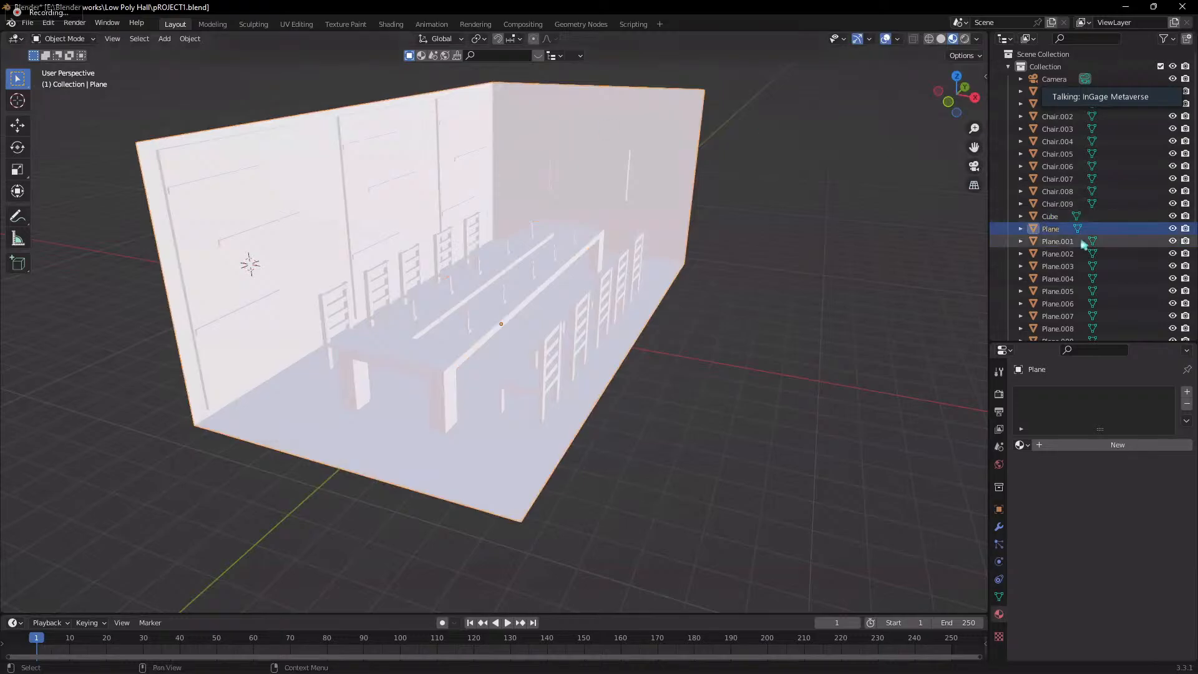
key("F2")
type("R")
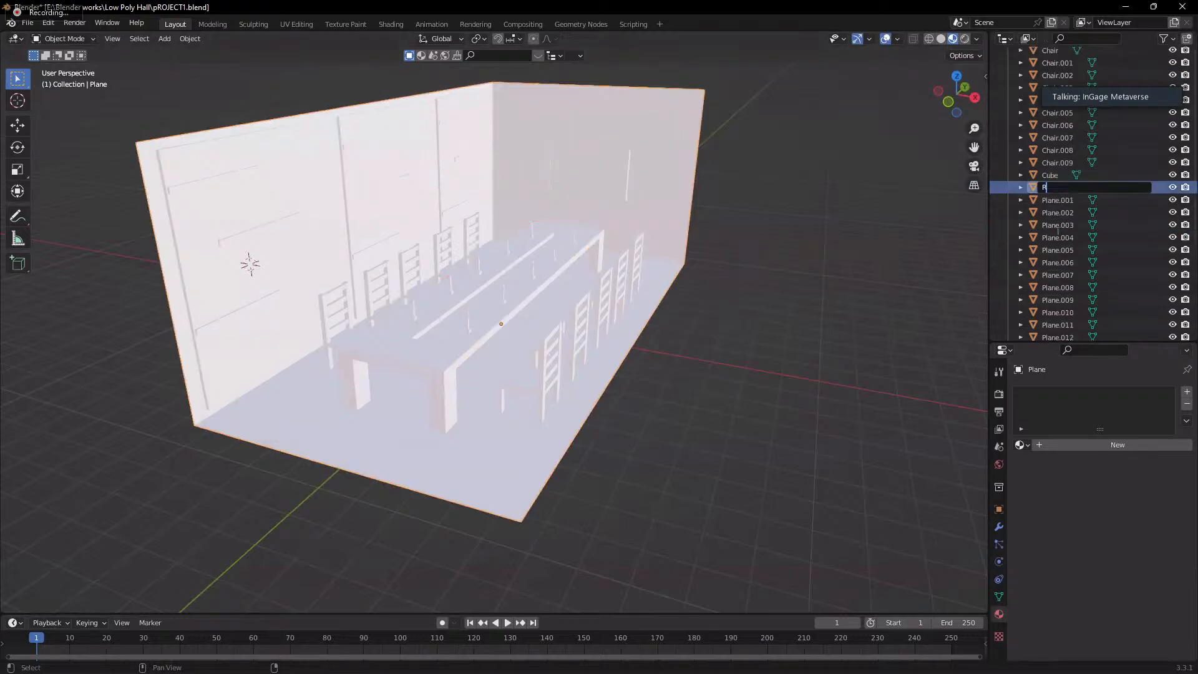
type("oom")
key("Return")
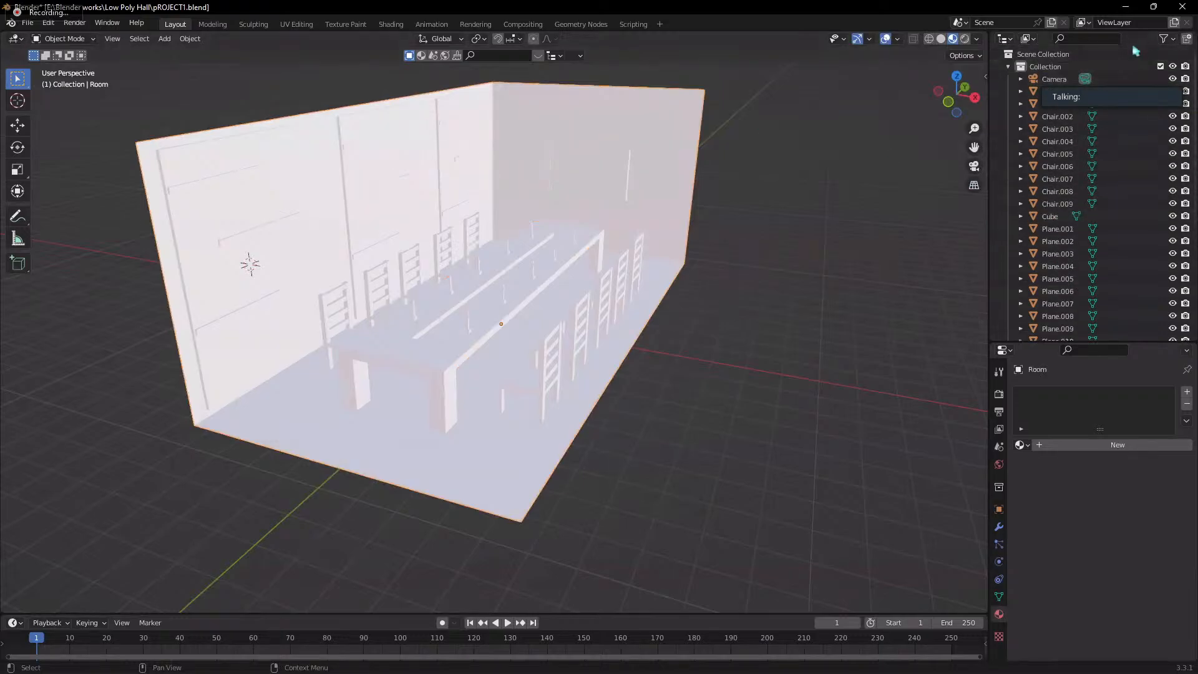
scroll(1074, 243, "down", 5)
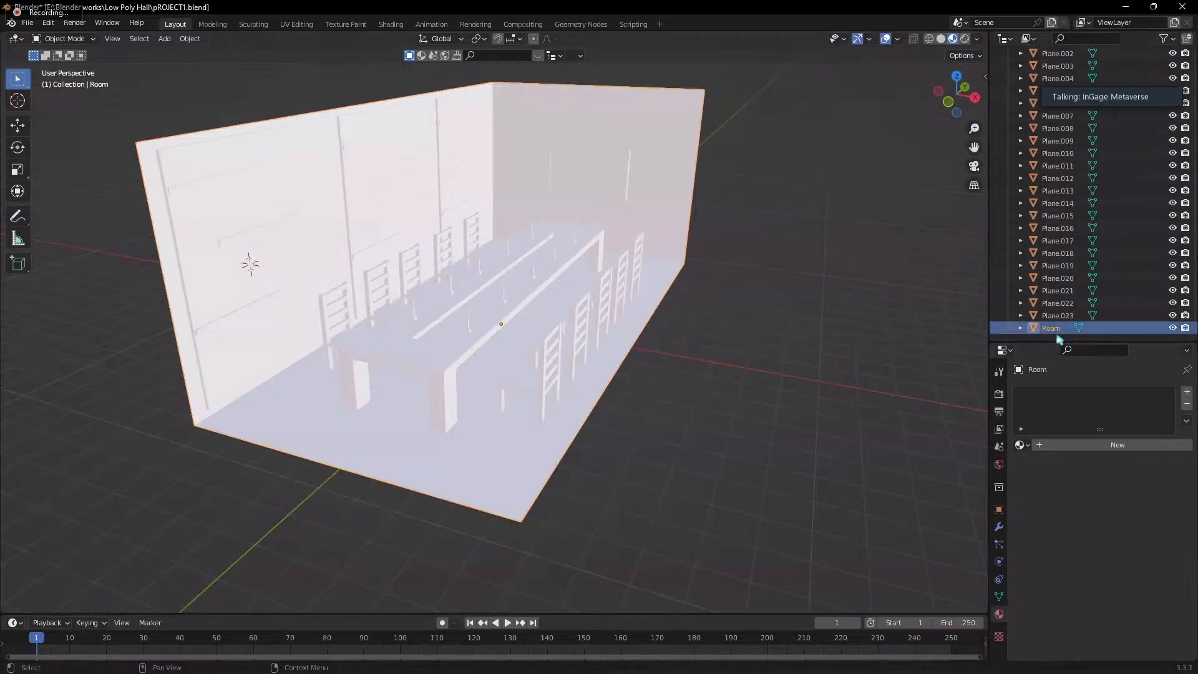
- Enlarge the Properties editor by shrinking the Outliner, and display the scene's render settings
left_click(407, 257)
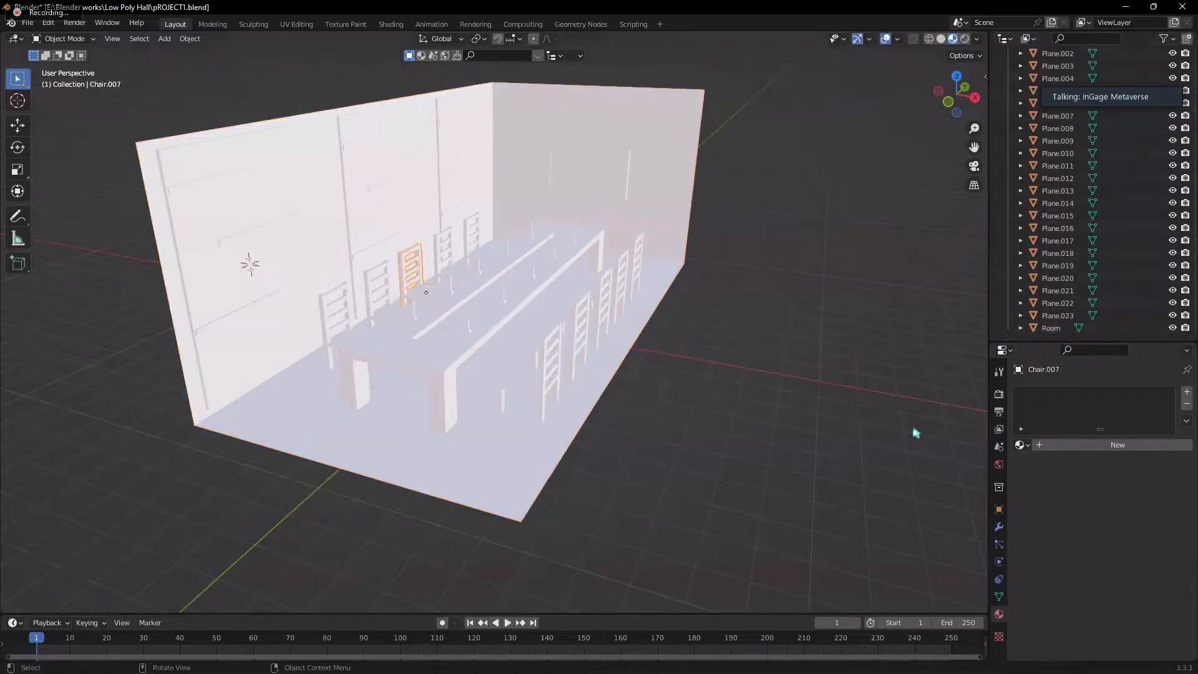
left_click(999, 372)
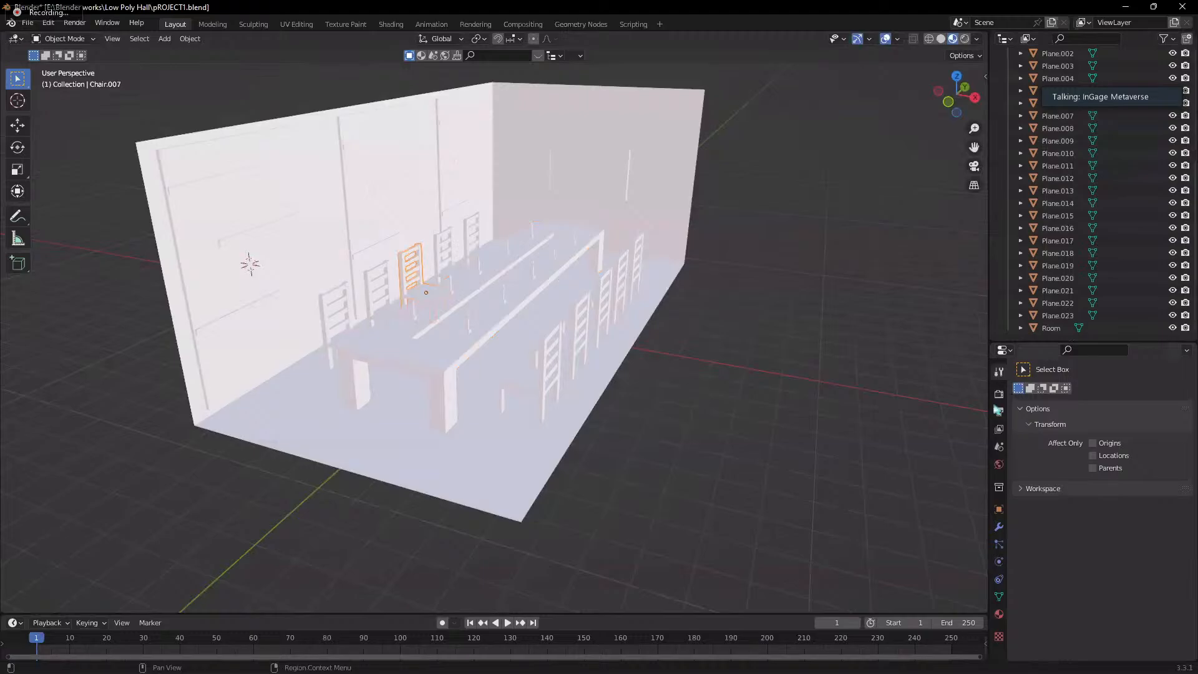
left_click(999, 411)
left_click(999, 394)
left_click(999, 411)
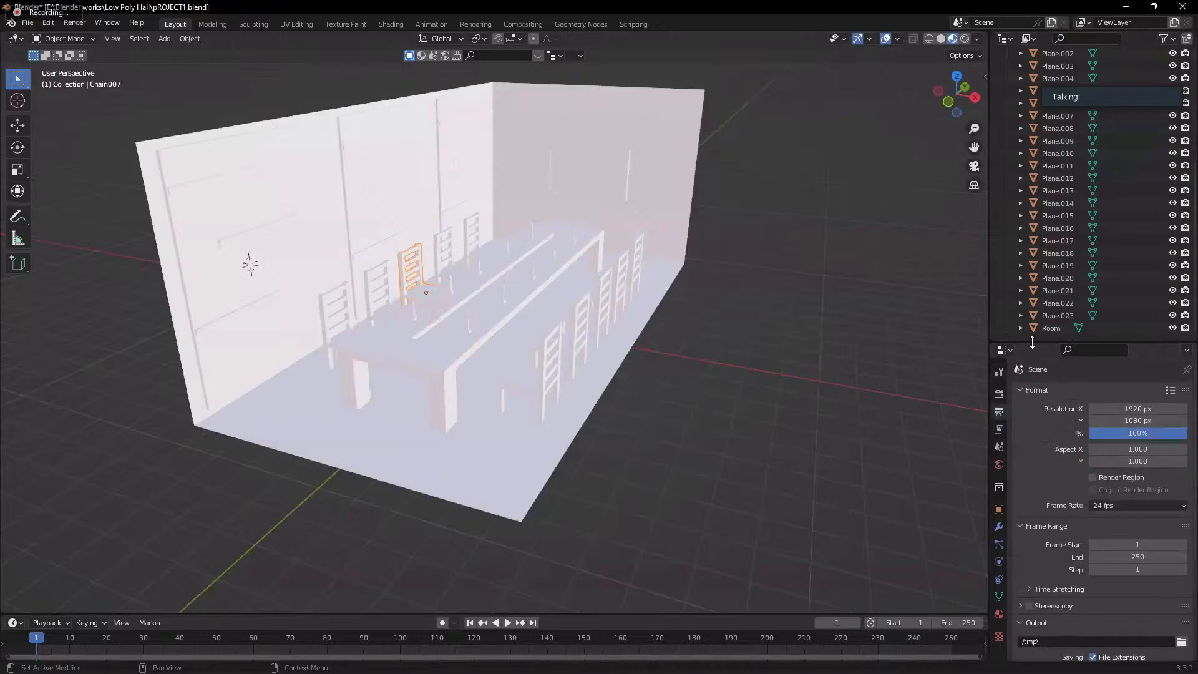
left_click_drag(1030, 341, 1031, 177)
left_click(999, 227)
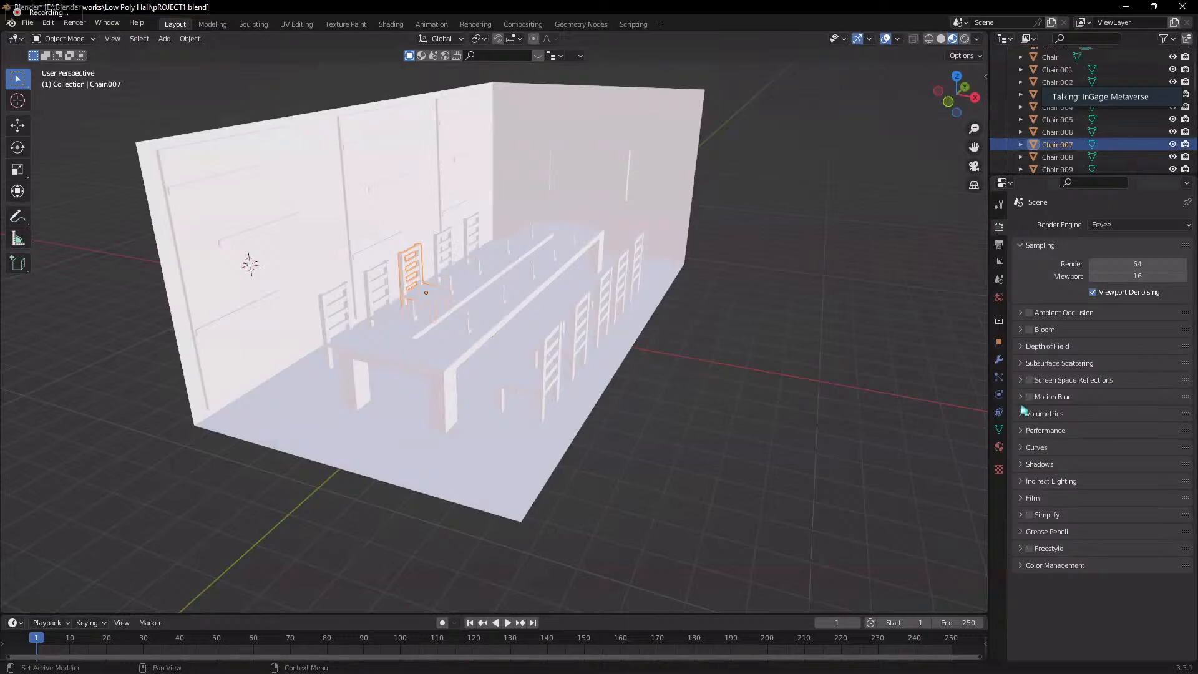
- Select the Room object, create a new material for it and save the project
middle_click_drag(312, 248, 366, 270)
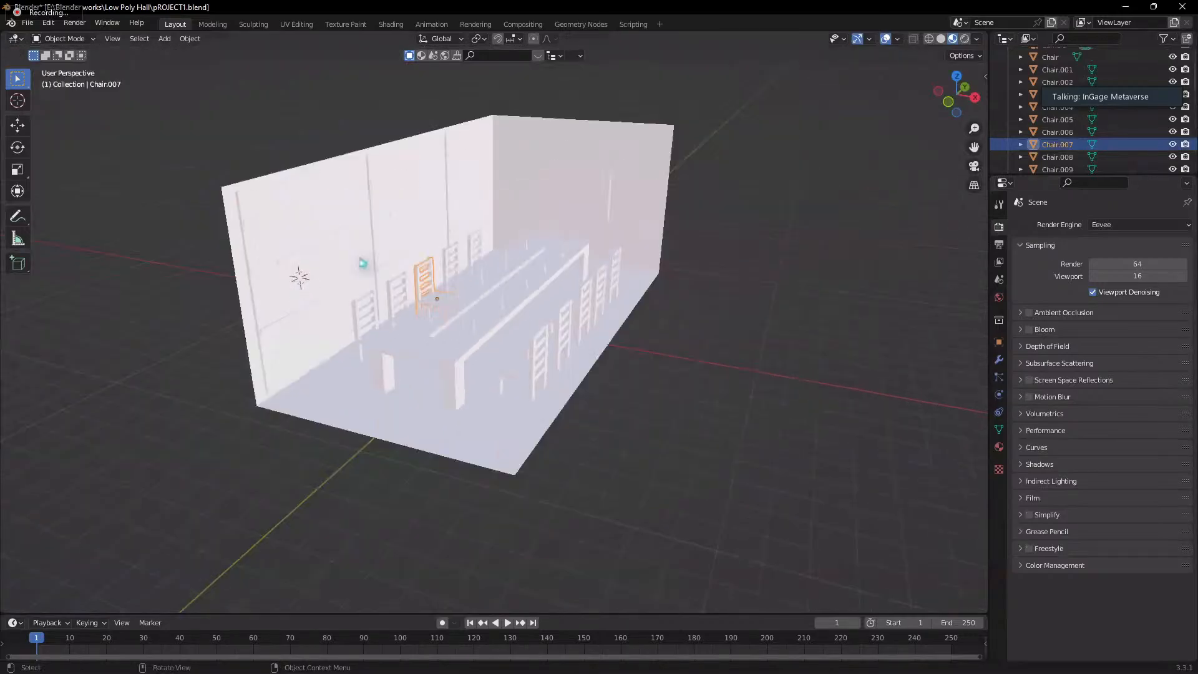
left_click(352, 244)
left_click(440, 244)
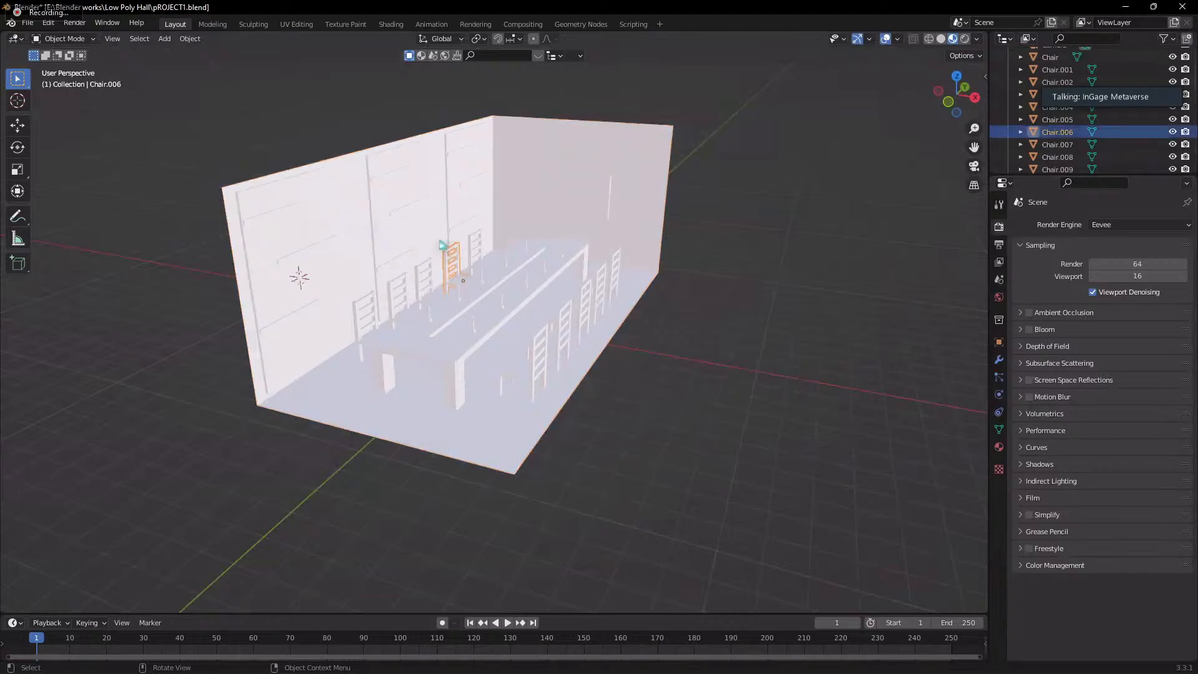
left_click(387, 228)
left_click(428, 415)
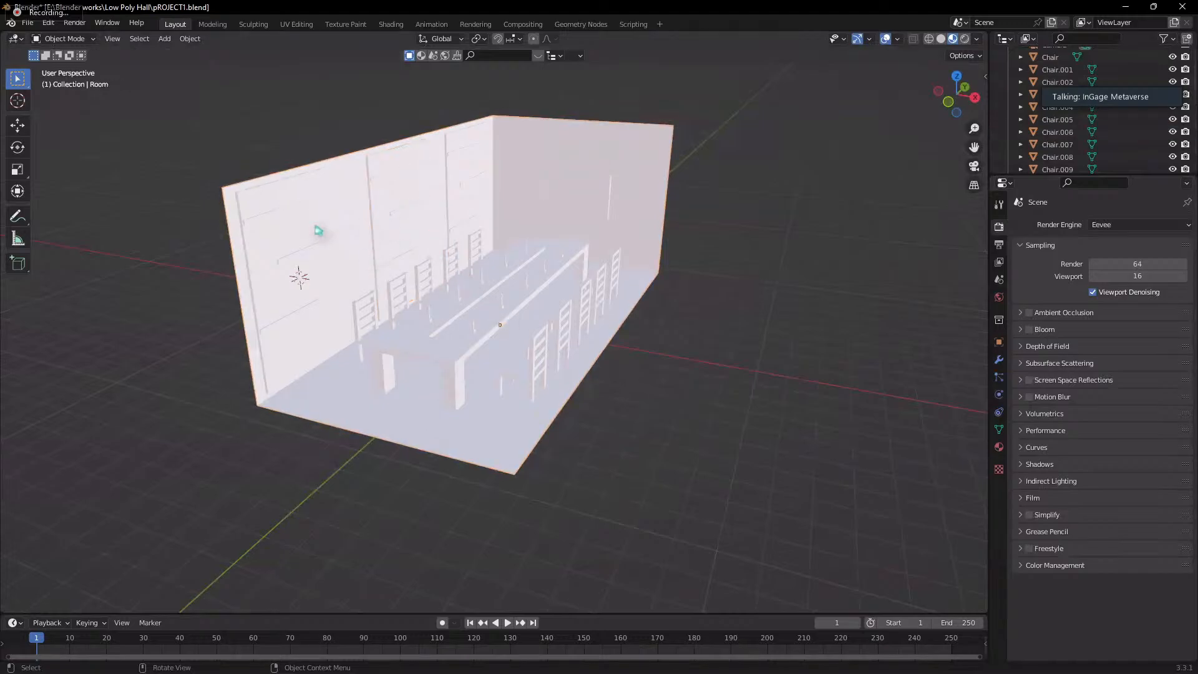
left_click(999, 447)
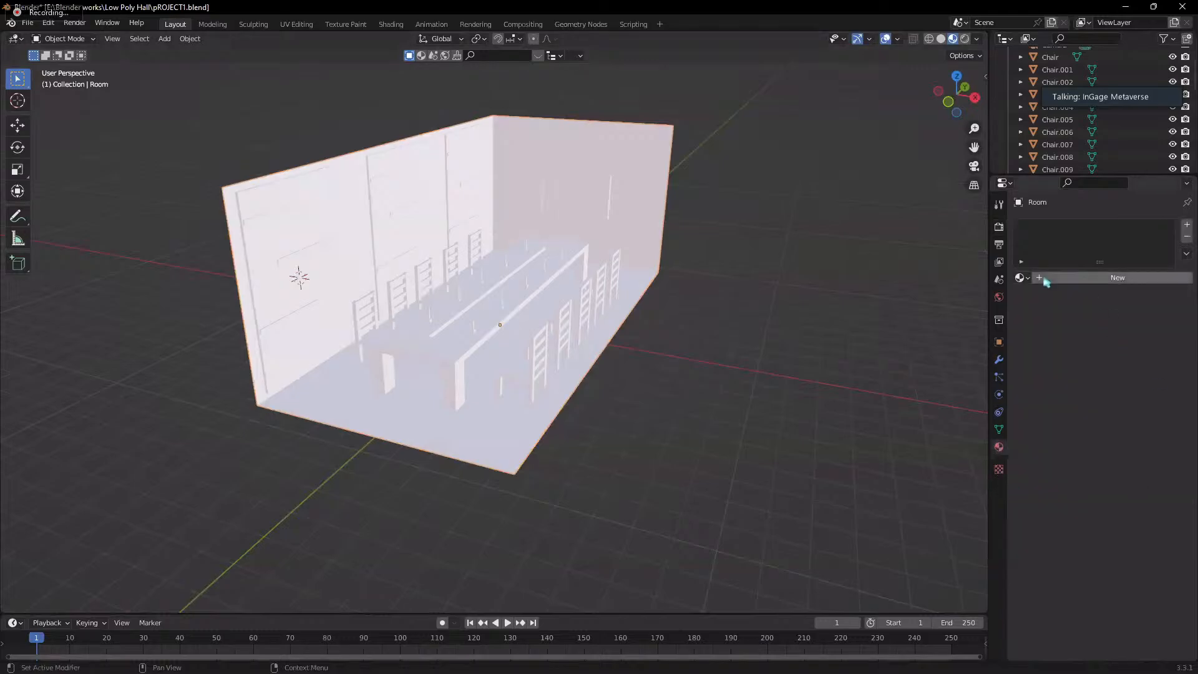
left_click(1041, 281)
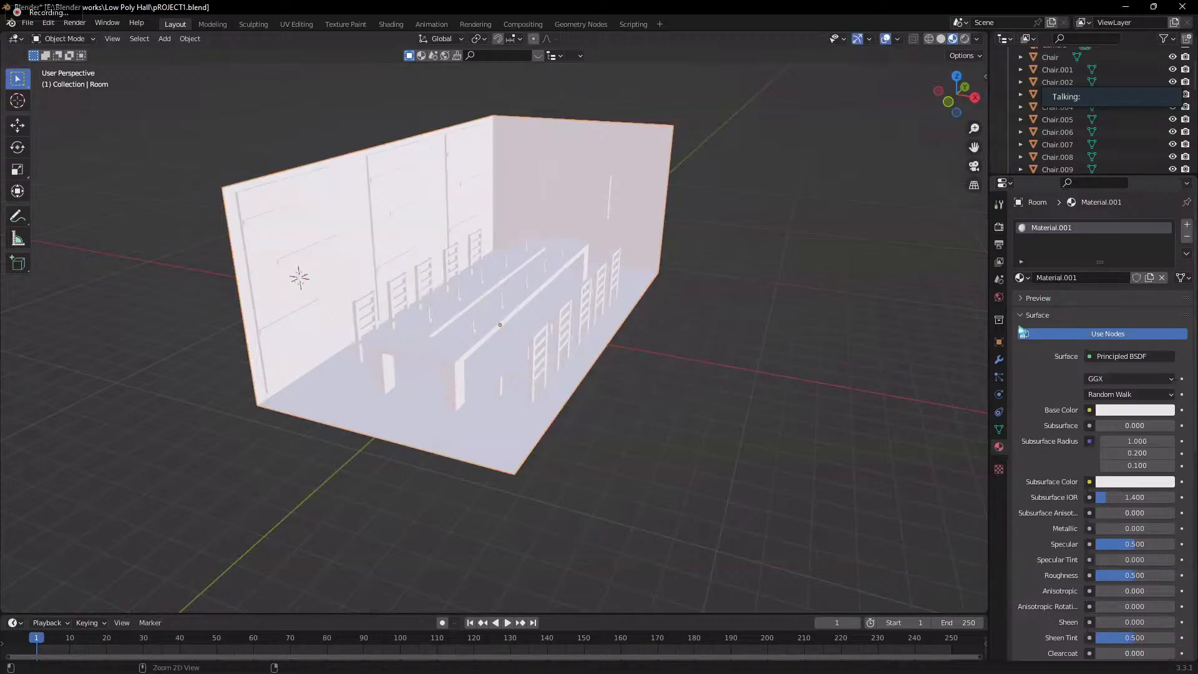
key("ctrl+s")
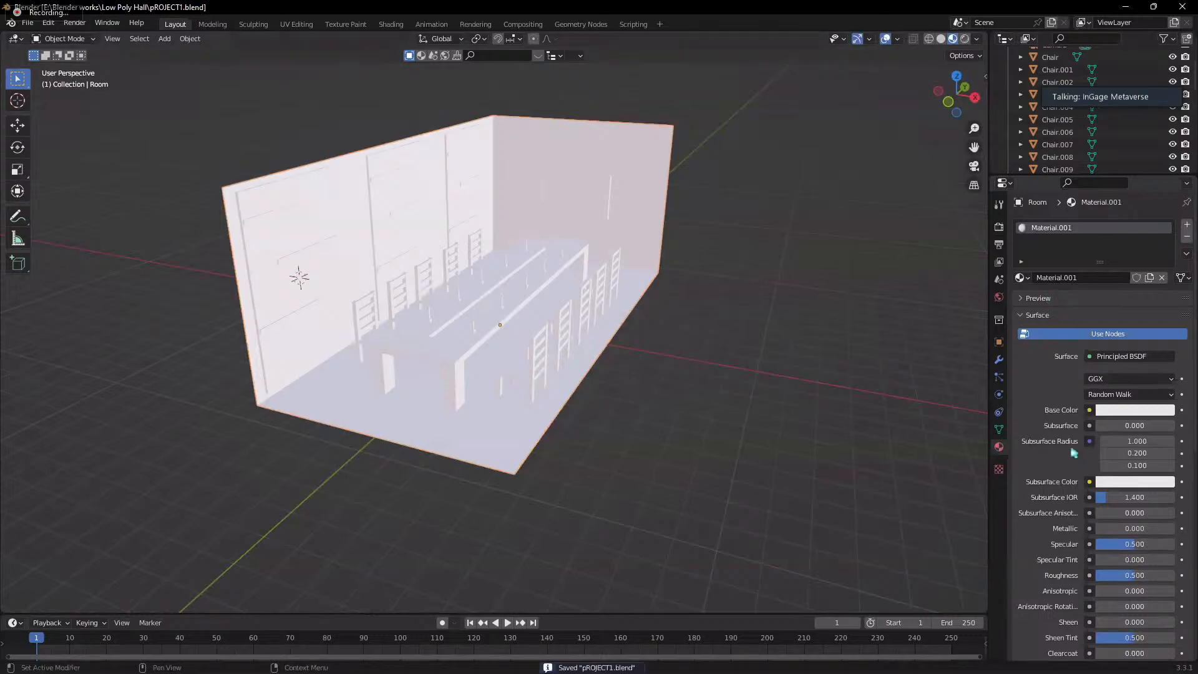
- Set the Room material's base color to a dark red with a hue of about 0.984 and saturation of about 0.668
scroll(1061, 465, "down", 8)
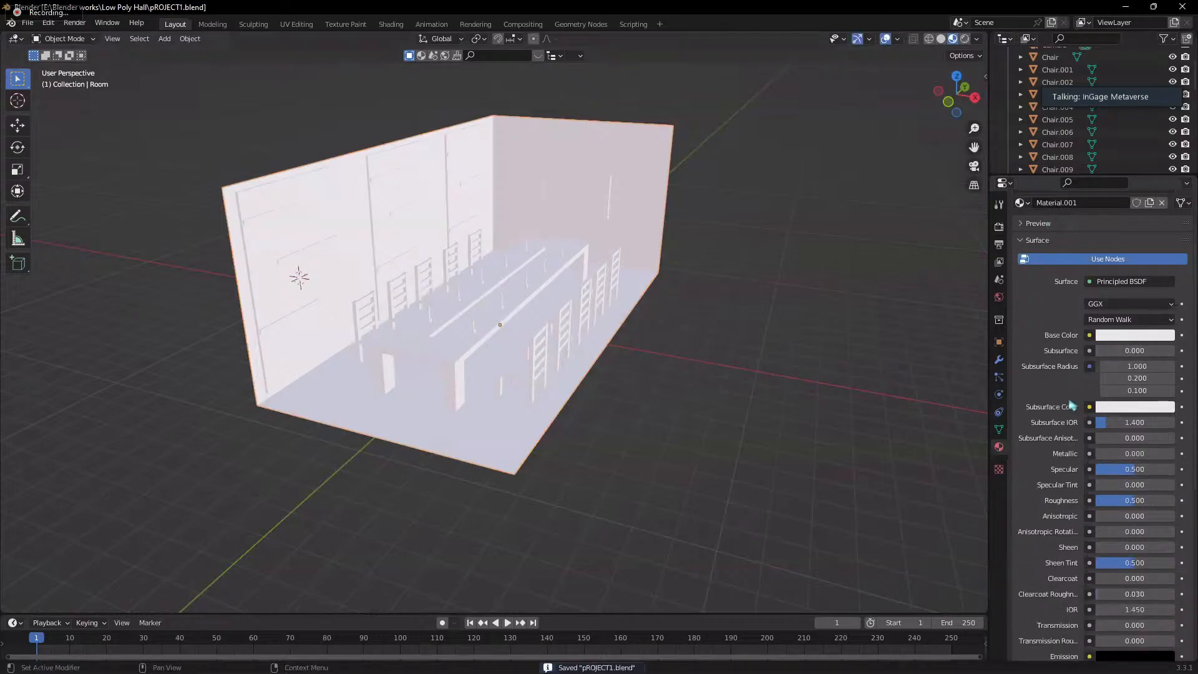
scroll(1056, 462, "up", 5)
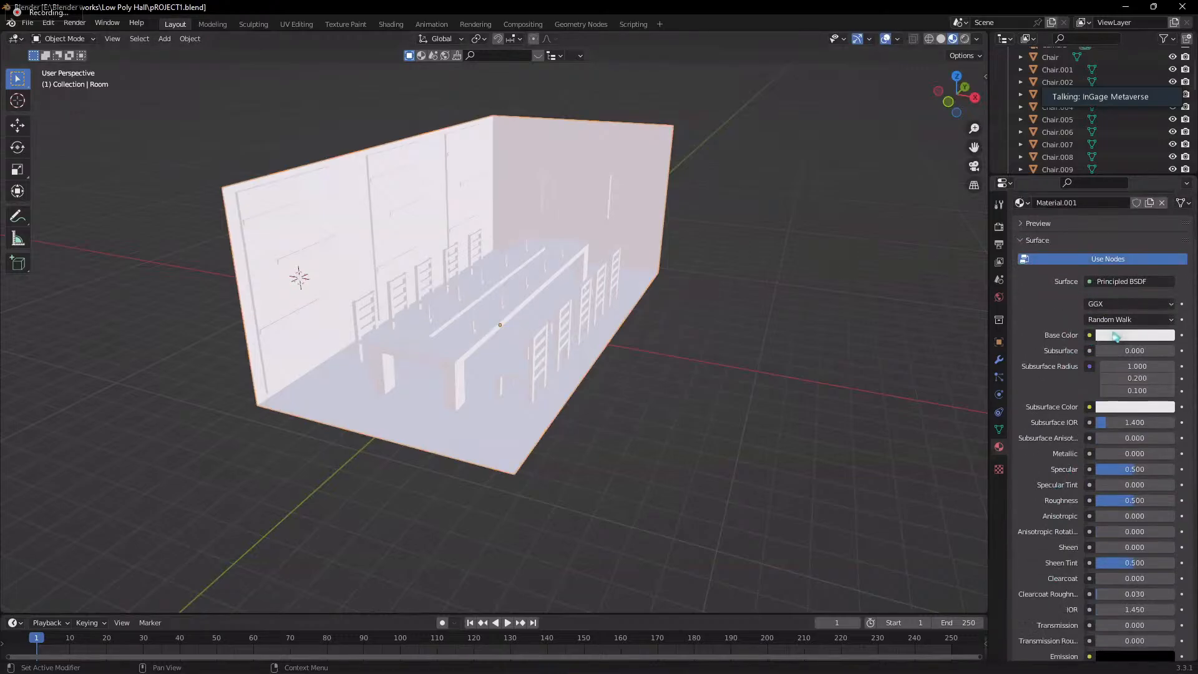
left_click(1115, 335)
mouse_move(1110, 201)
left_mouse_down()
mouse_move(1099, 247)
mouse_move(1121, 229)
mouse_move(1112, 219)
left_mouse_up()
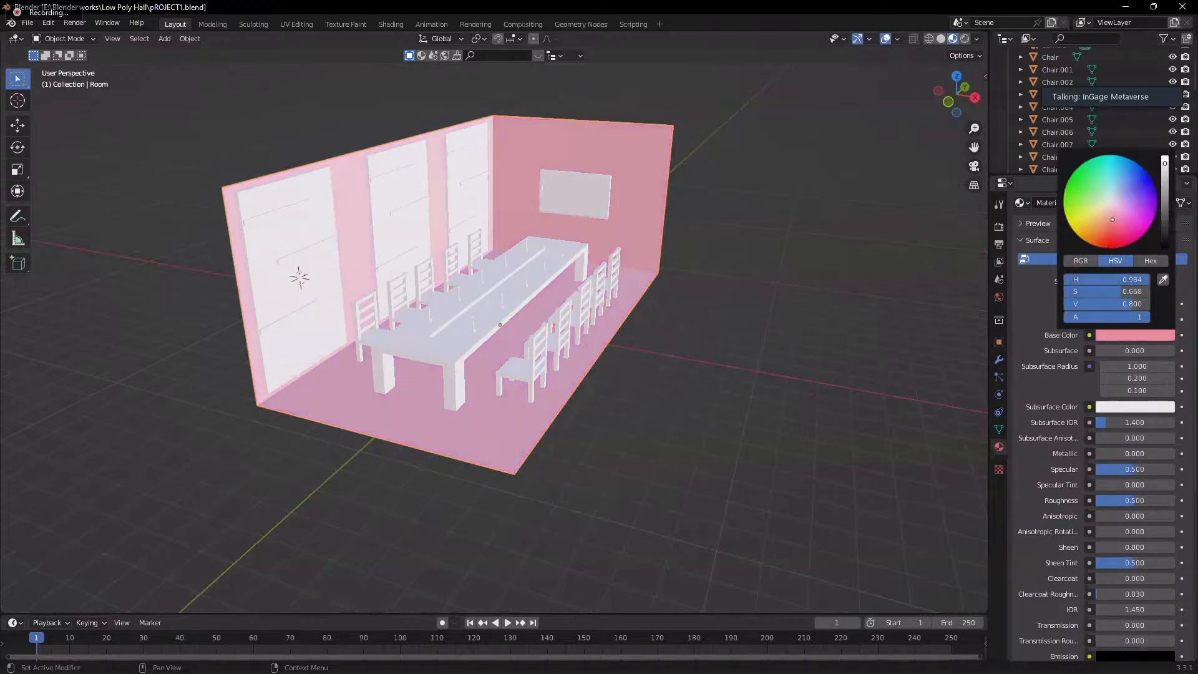
left_click_drag(1164, 187, 1165, 223)
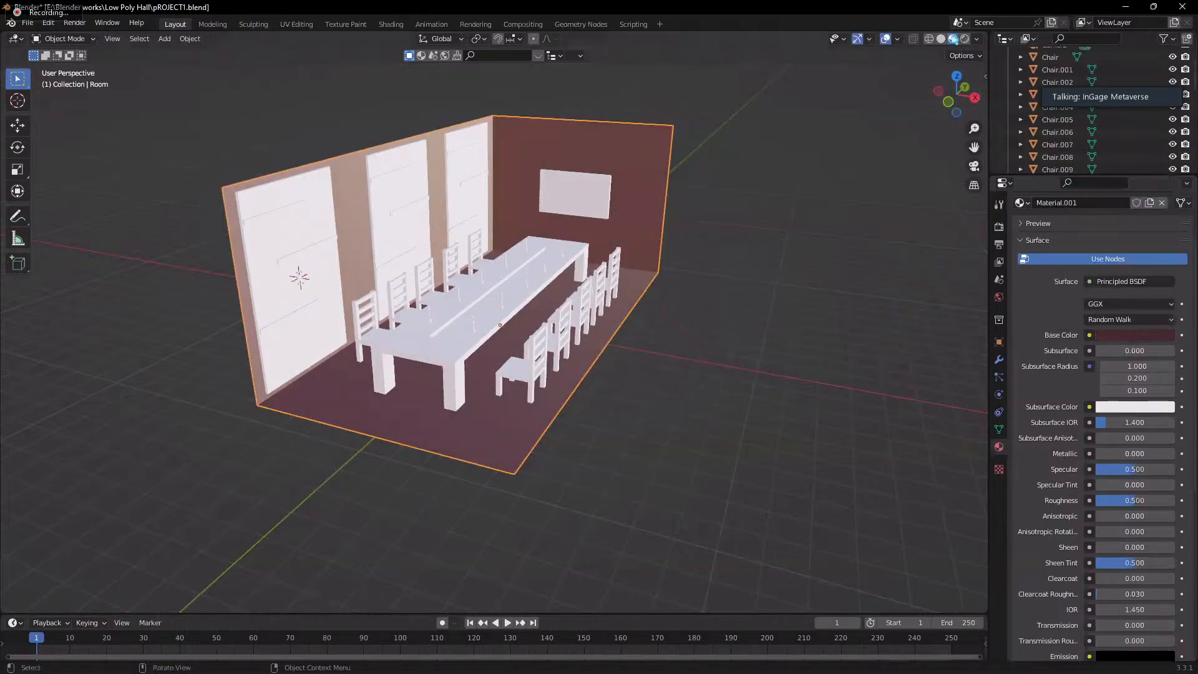
- Compare the hall in rendered and material preview shading from different angles, finishing in rendered shading
left_click(965, 39)
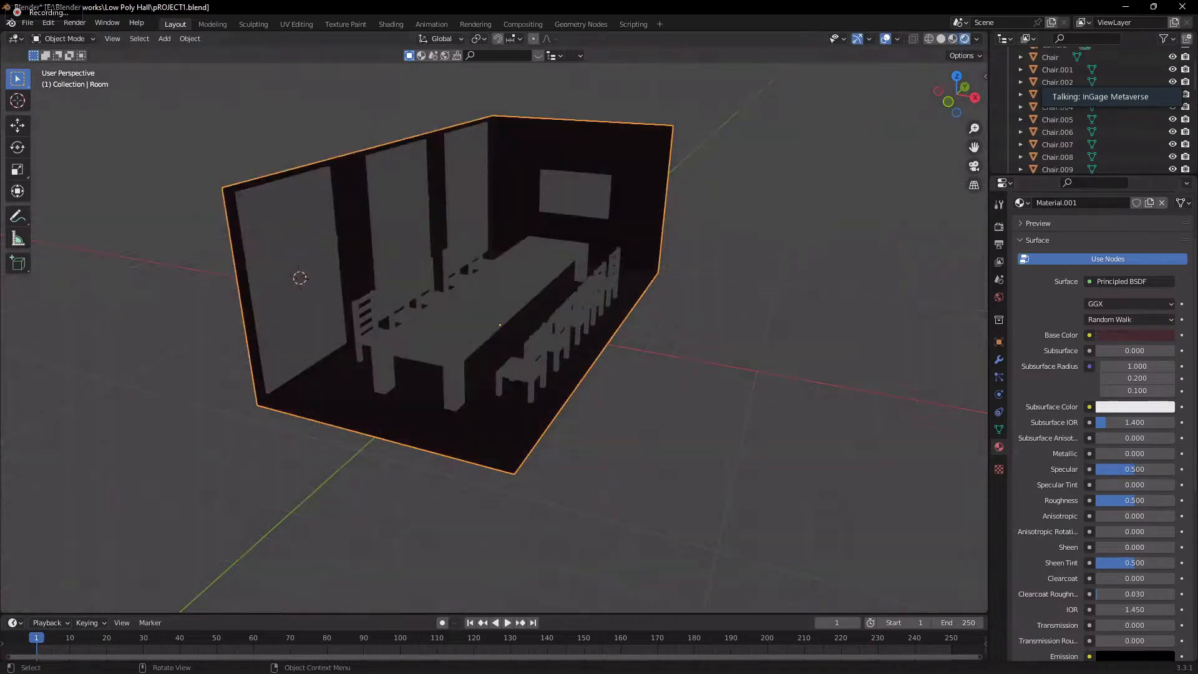
left_click(953, 39)
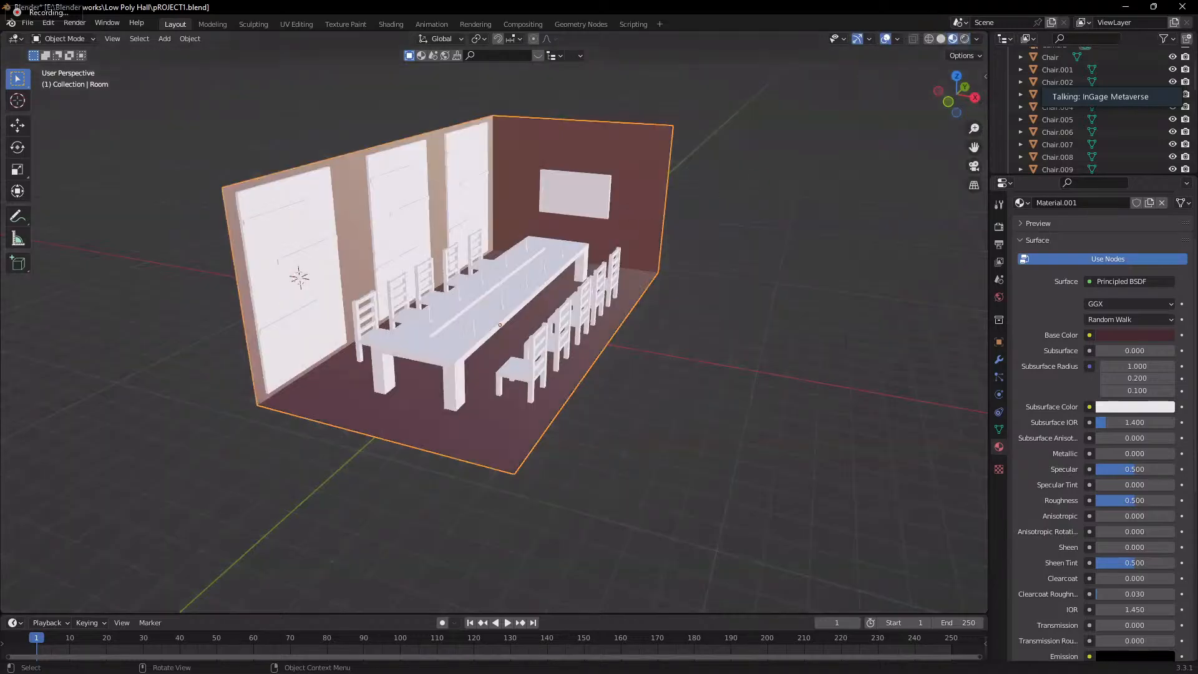
left_click(966, 39)
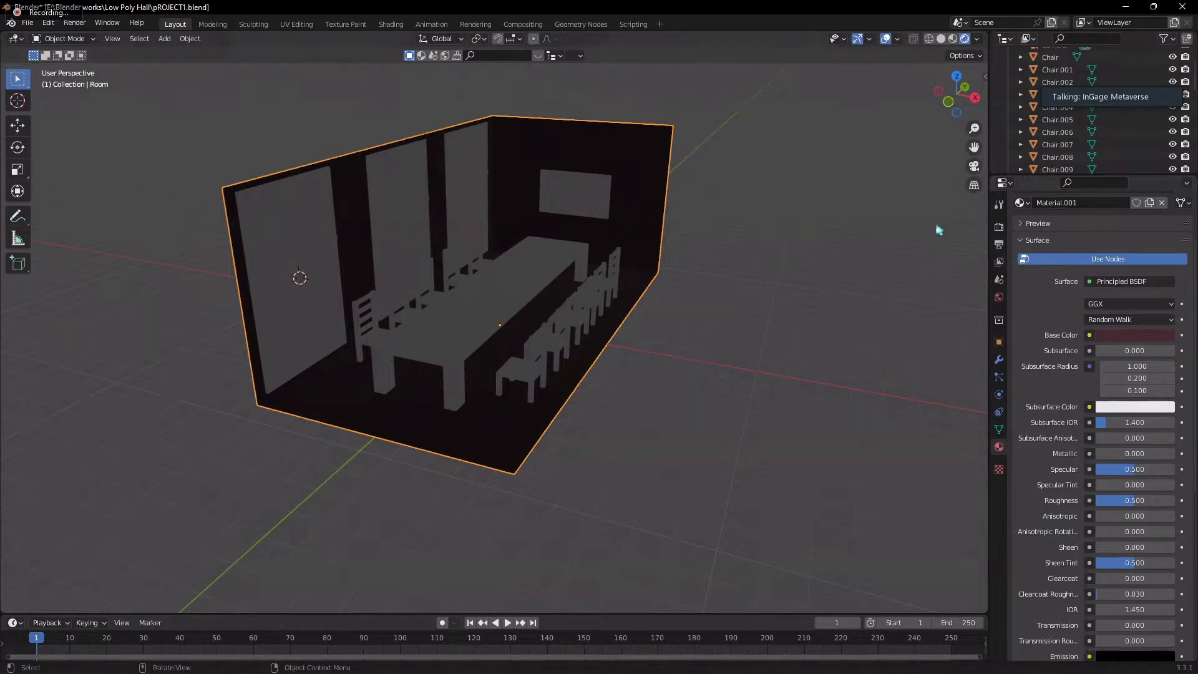
left_click(953, 39)
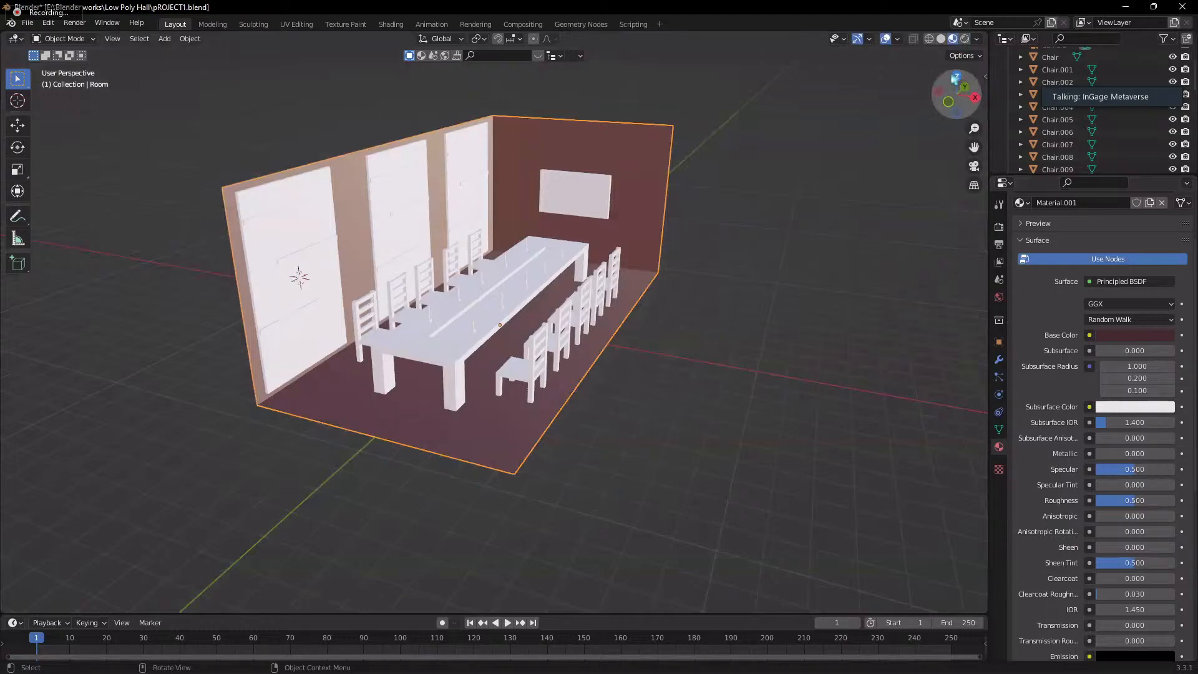
left_click(965, 39)
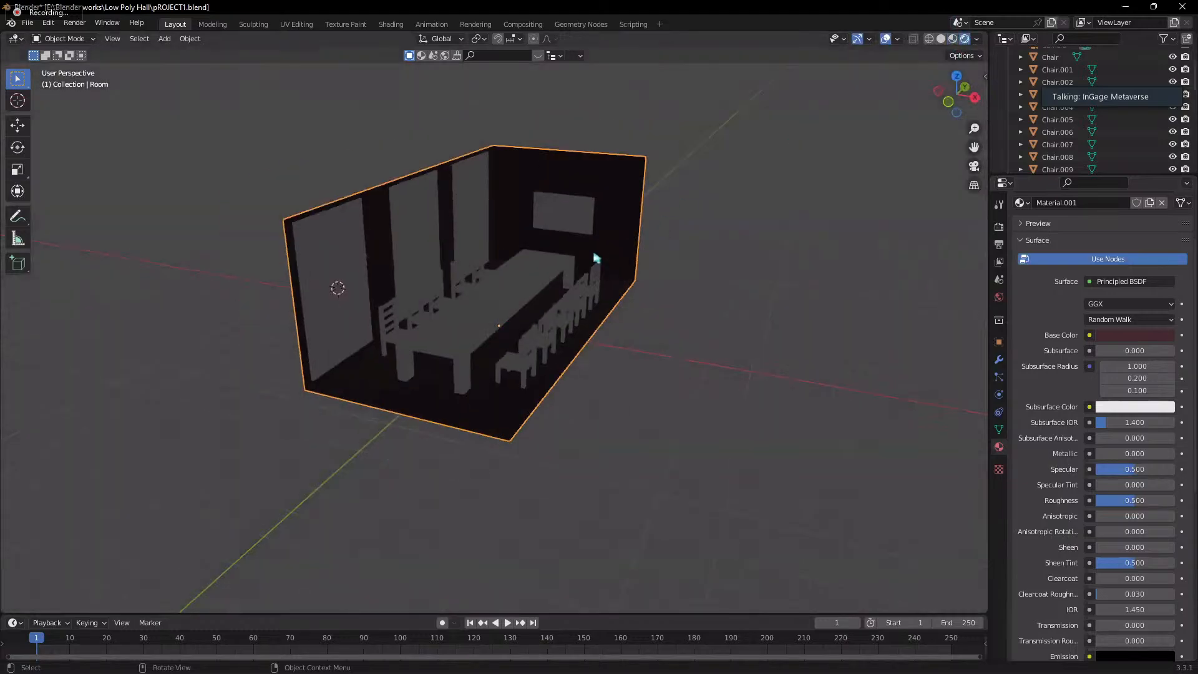
mouse_move(956, 91)
left_mouse_down()
mouse_move(731, 262)
mouse_move(751, 316)
left_mouse_up()
middle_click_drag(751, 315, 460, 402)
scroll(567, 404, "up", 3)
middle_click_drag(566, 404, 674, 312)
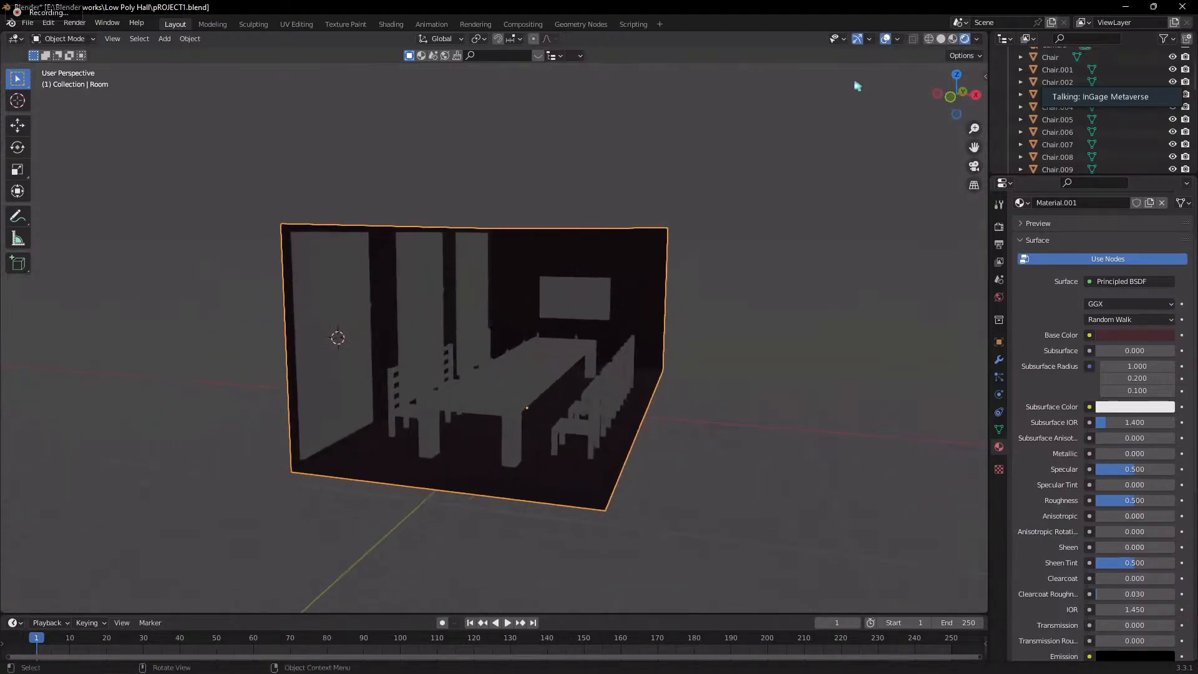
left_click(953, 39)
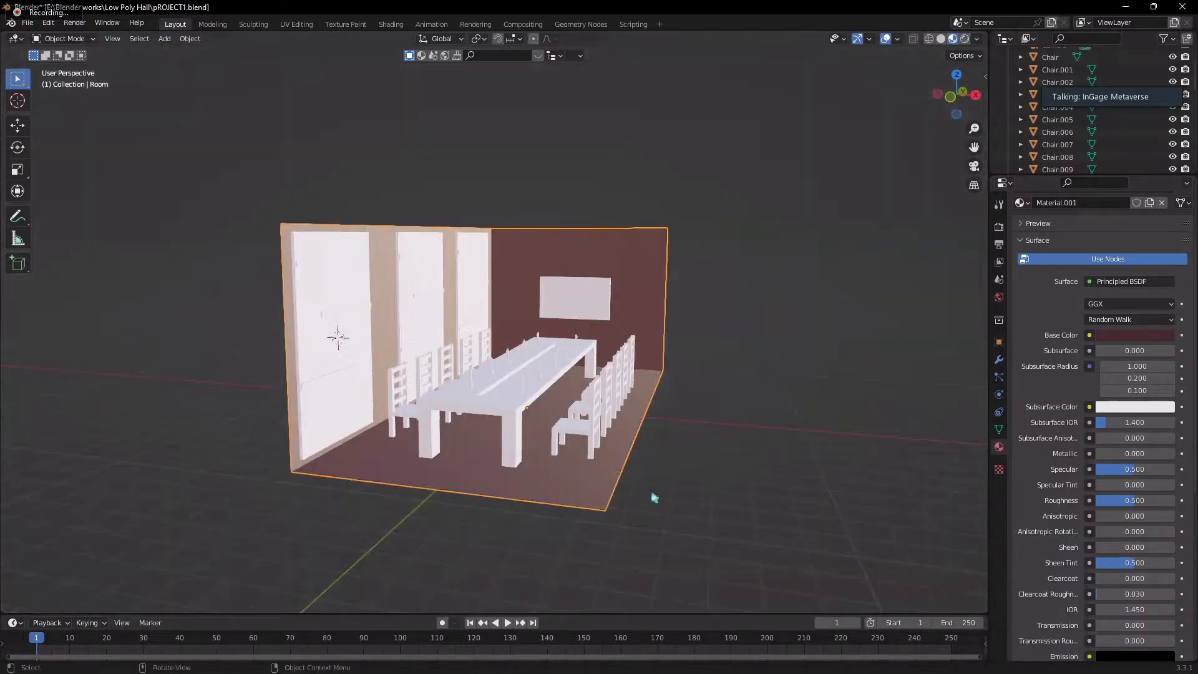
left_click(965, 38)
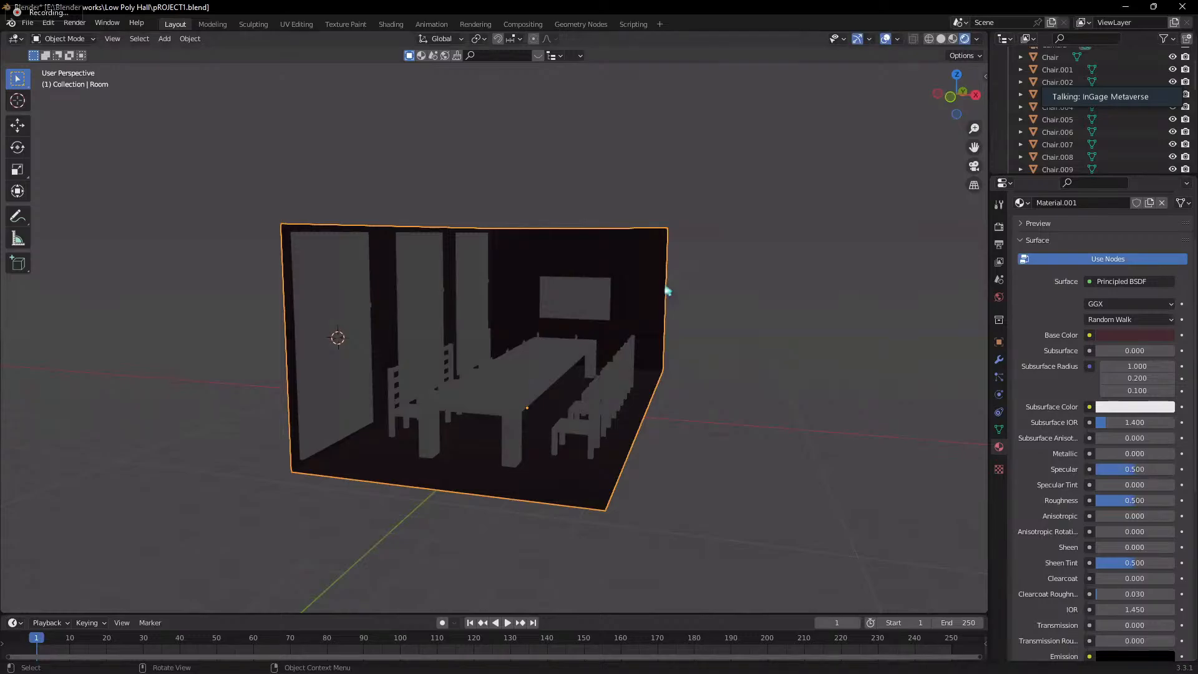
- Box-select all objects of the hall and clear the selection
left_click(728, 357)
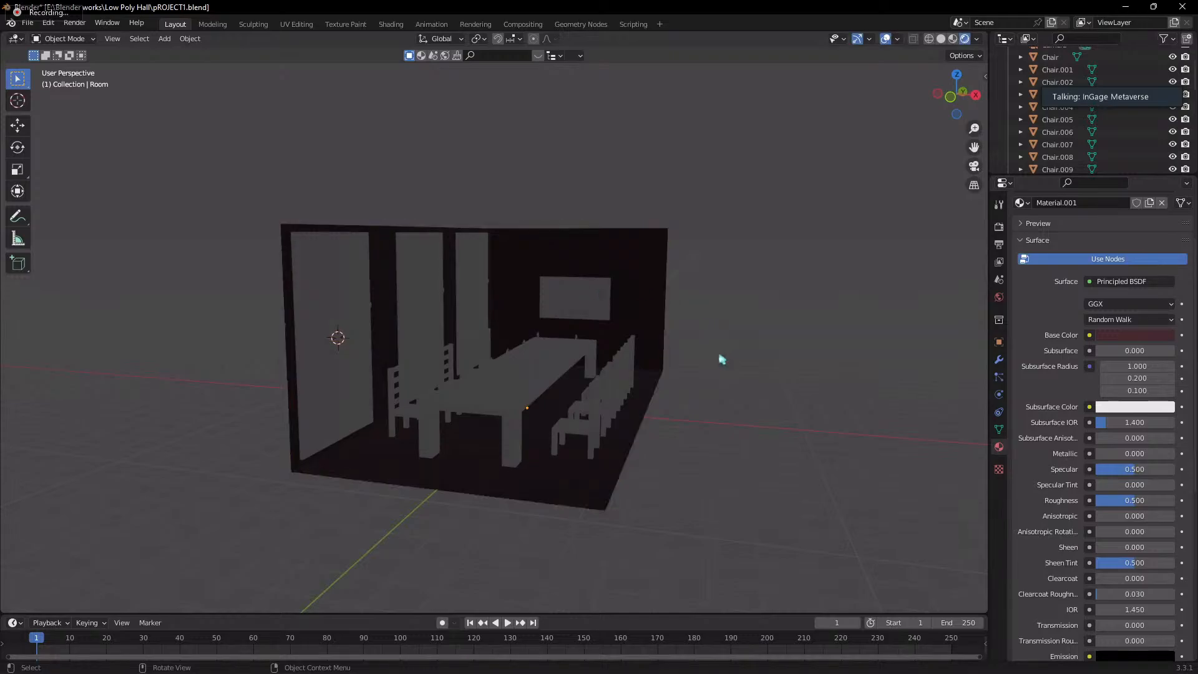
scroll(717, 356, "down", 3)
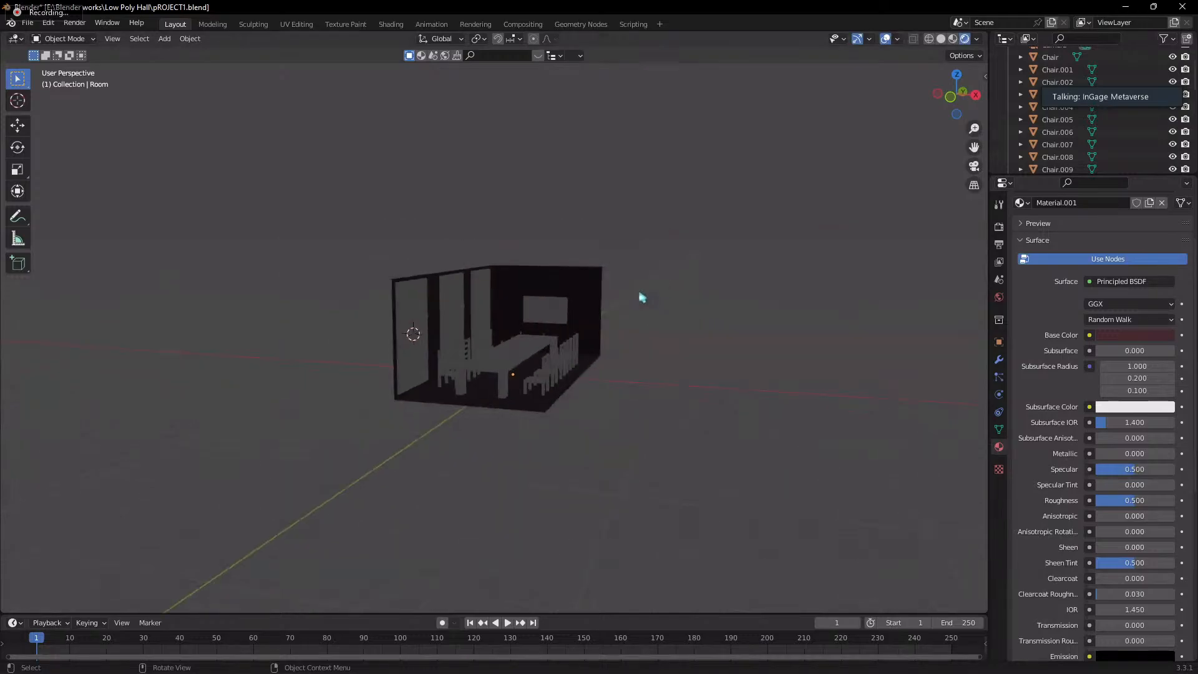
left_click_drag(377, 215, 709, 420)
scroll(672, 337, "up", 2)
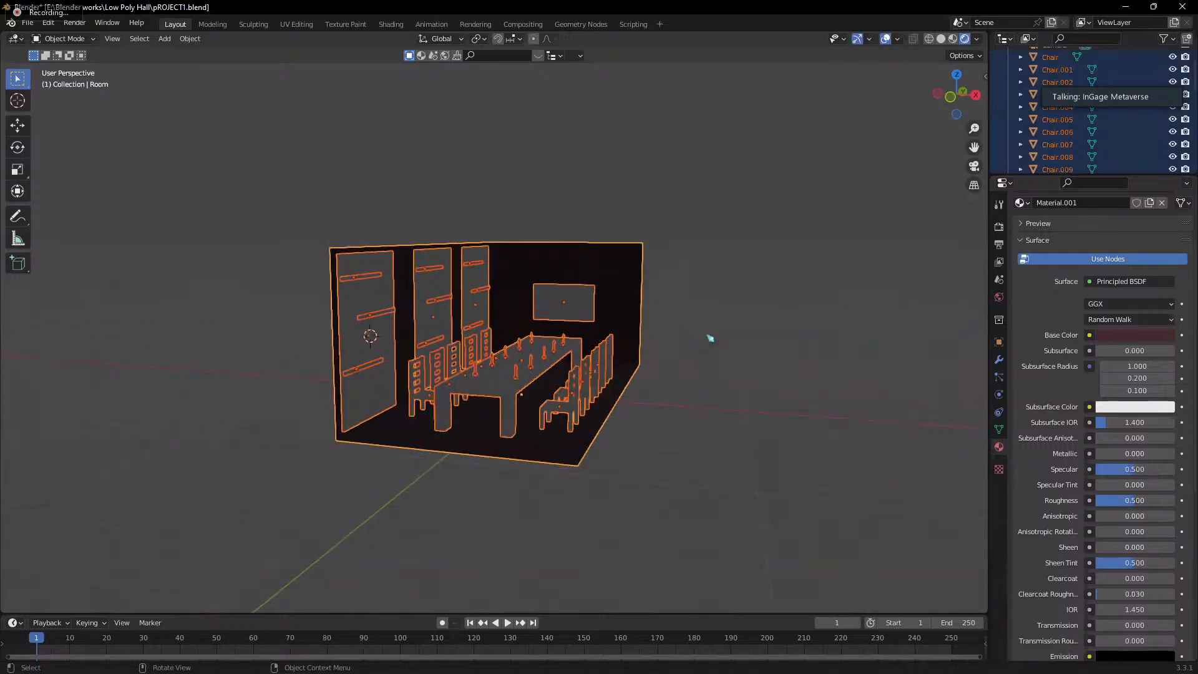
left_click(678, 343)
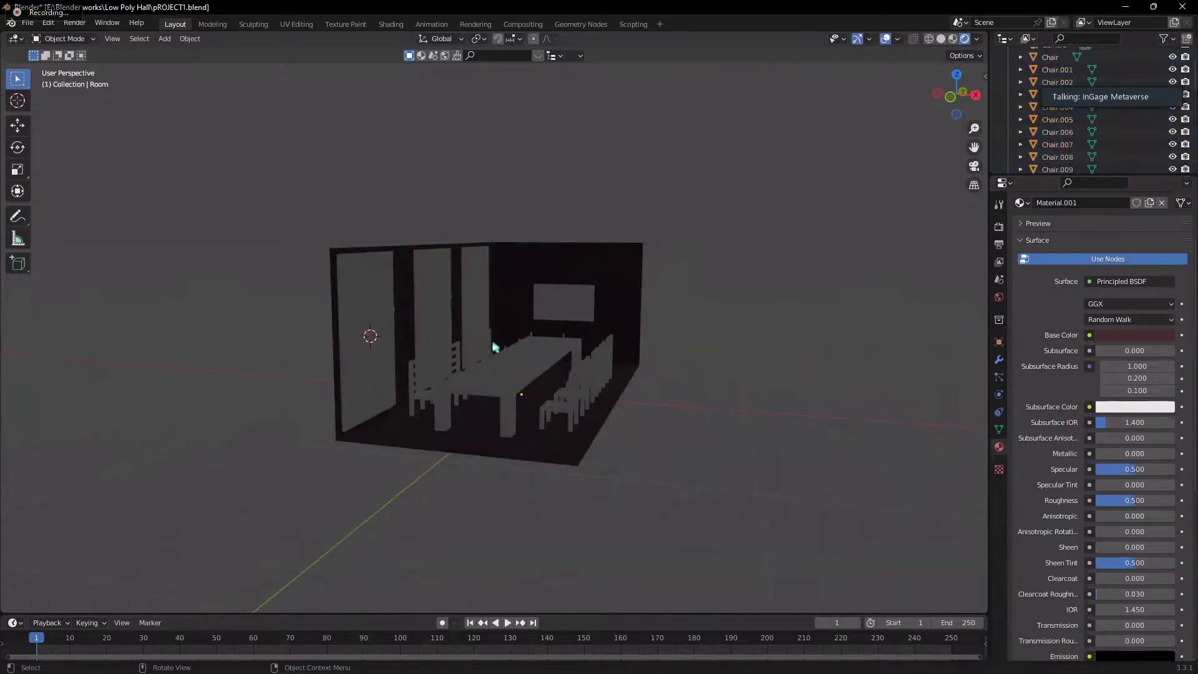
key("shift+a")
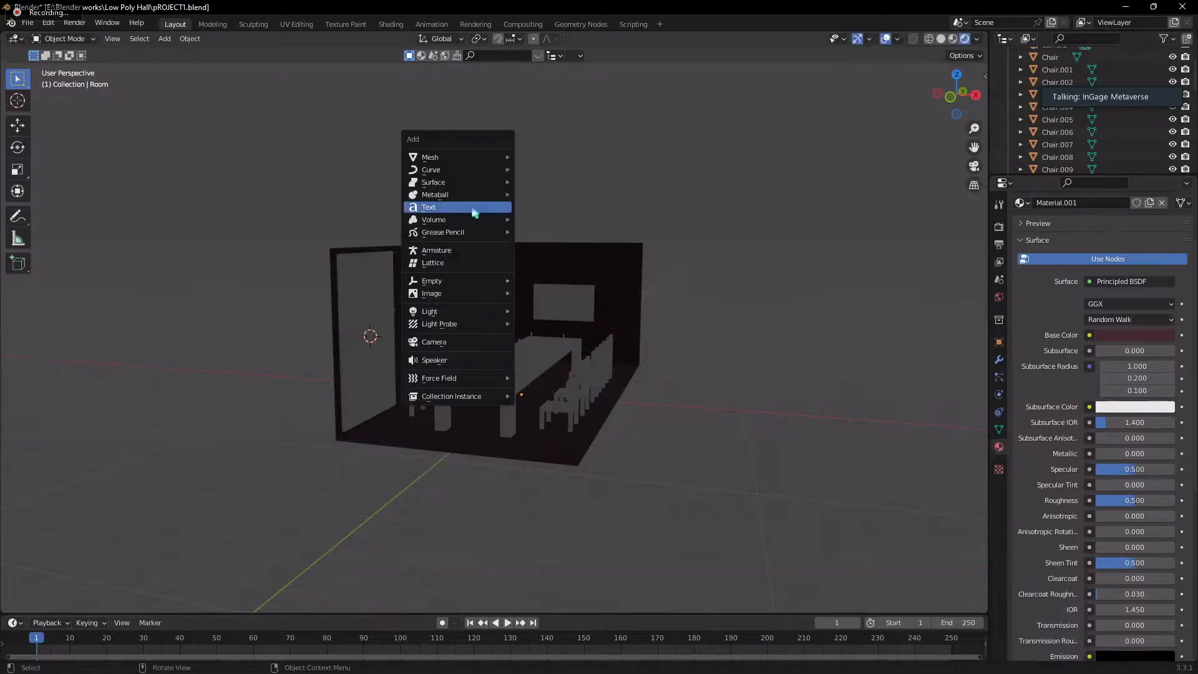
mouse_move(460, 309)
key("Escape")
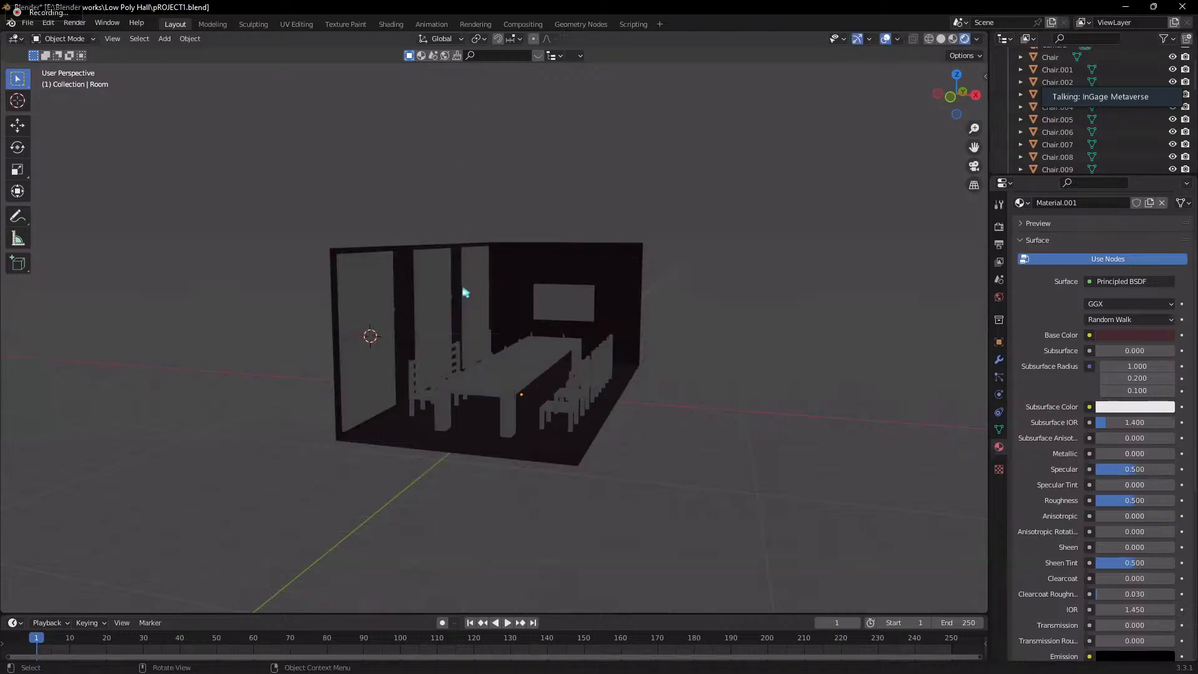
- Add a point light to the scene at the 3D cursor beside the hall's window
key("shift+a")
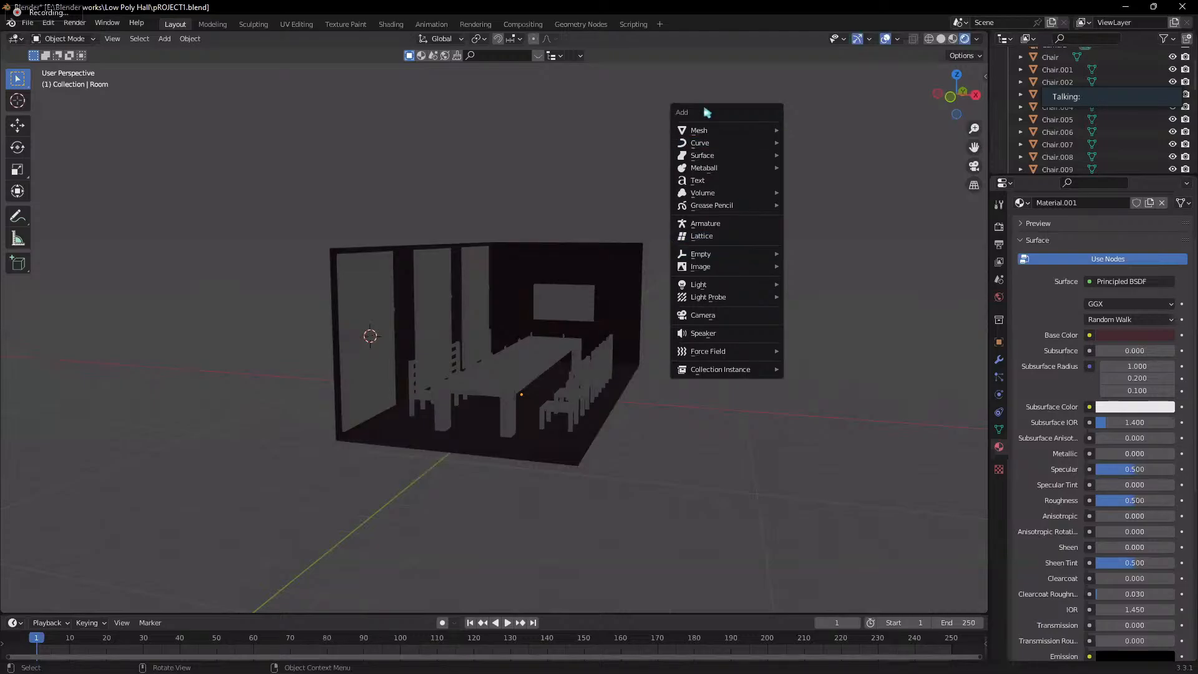
mouse_move(710, 300)
mouse_move(722, 281)
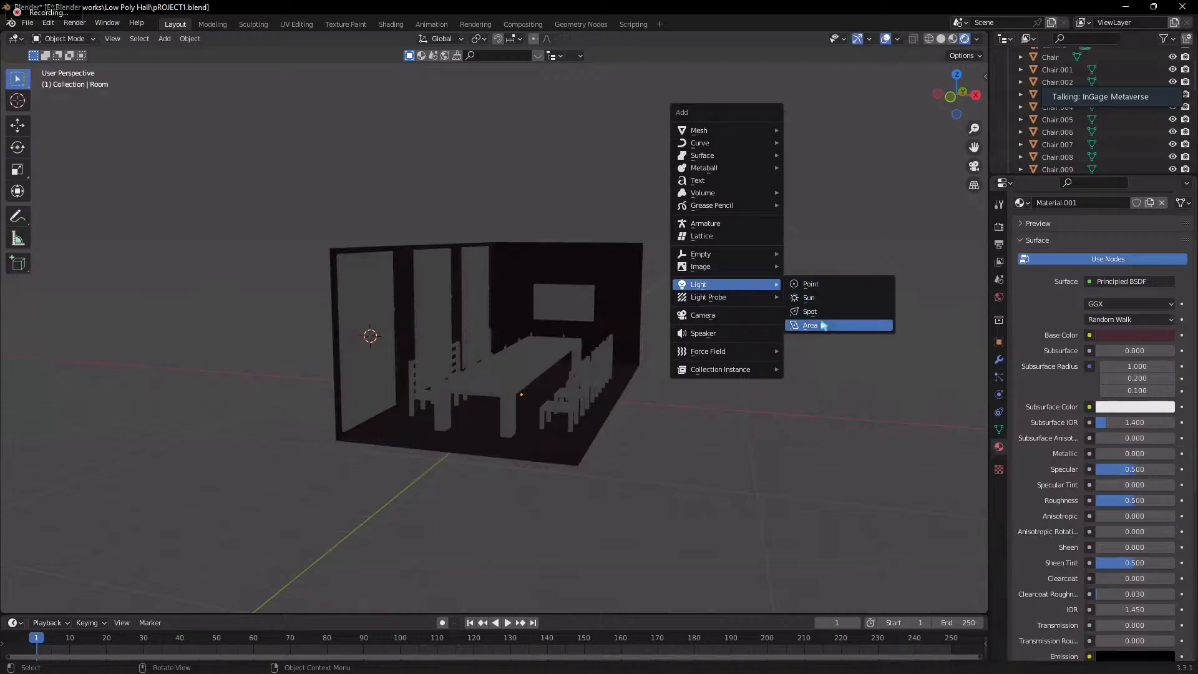
left_click(813, 286)
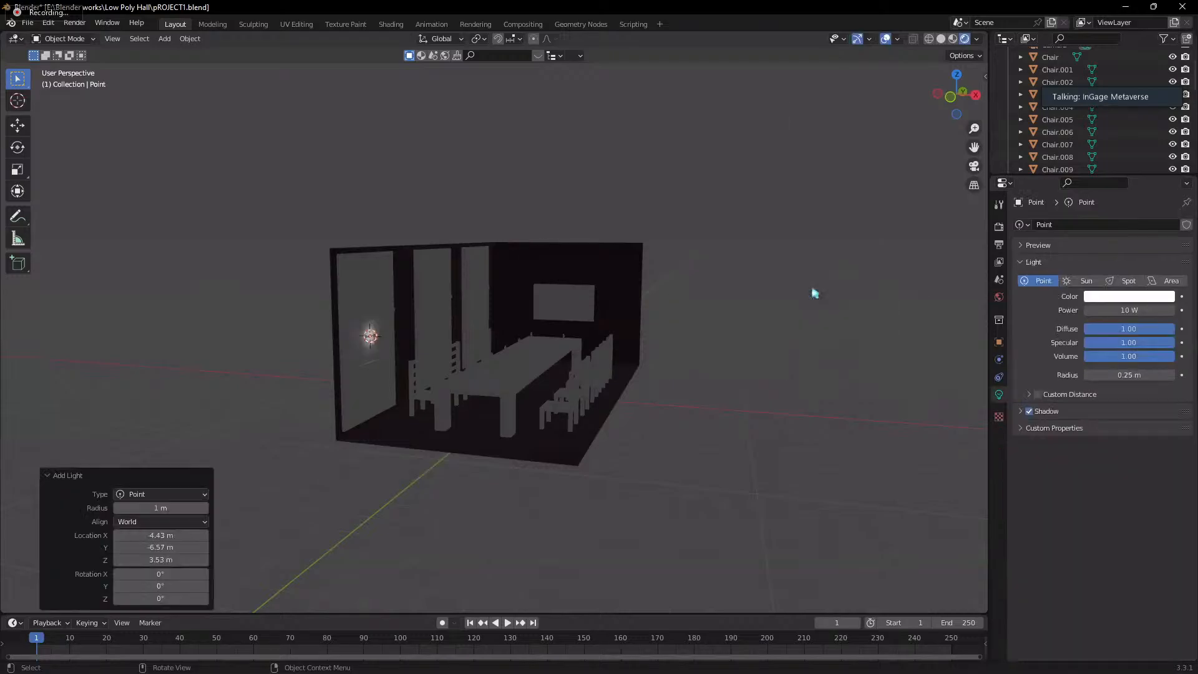
- Snap the 3D cursor to the world origin
scroll(441, 325, "up", 2)
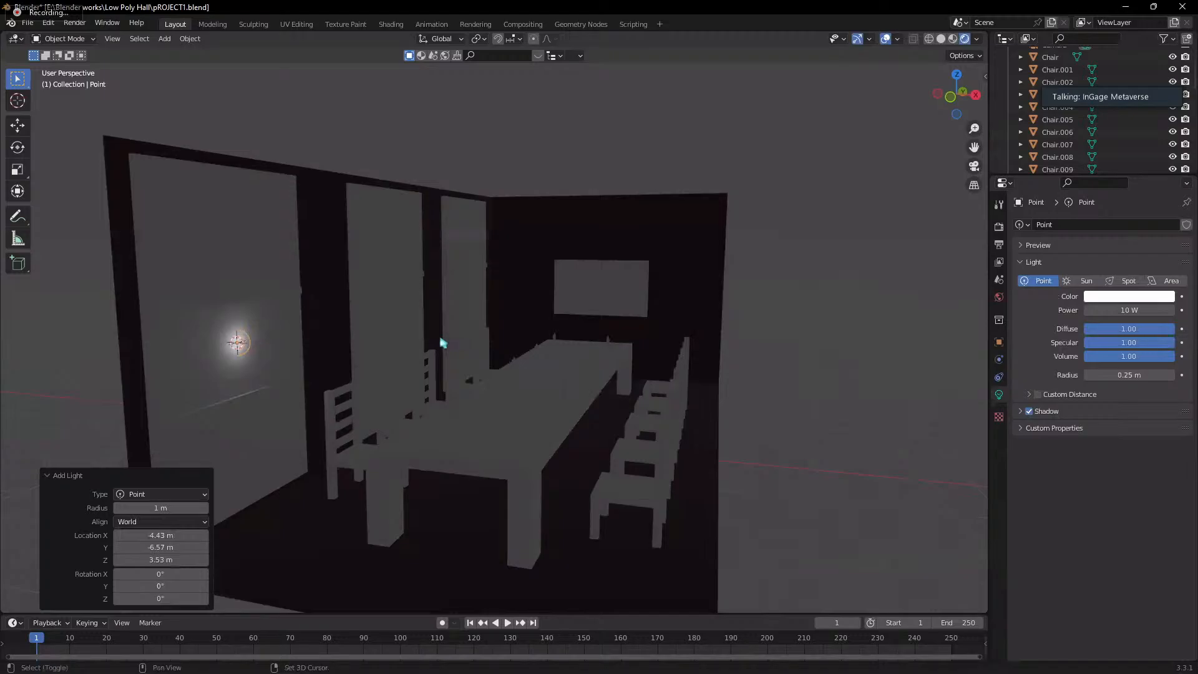
scroll(603, 344, "up", 3)
middle_click_drag(604, 345, 609, 347)
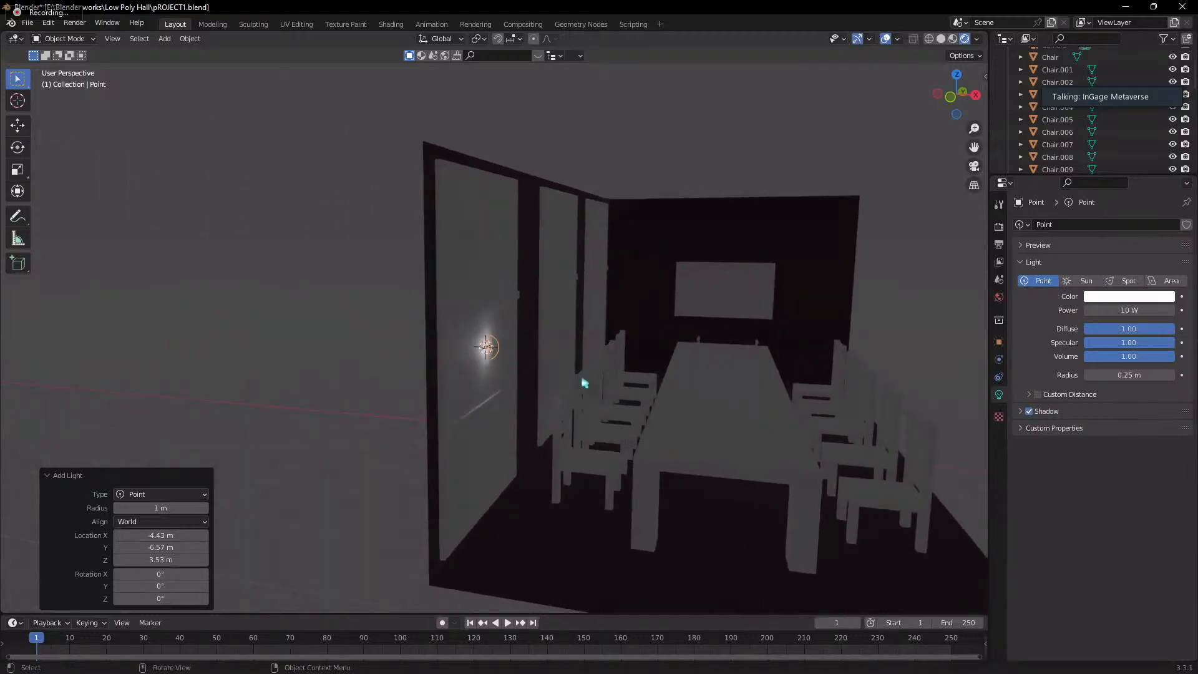
key("shift+s")
left_click(493, 430)
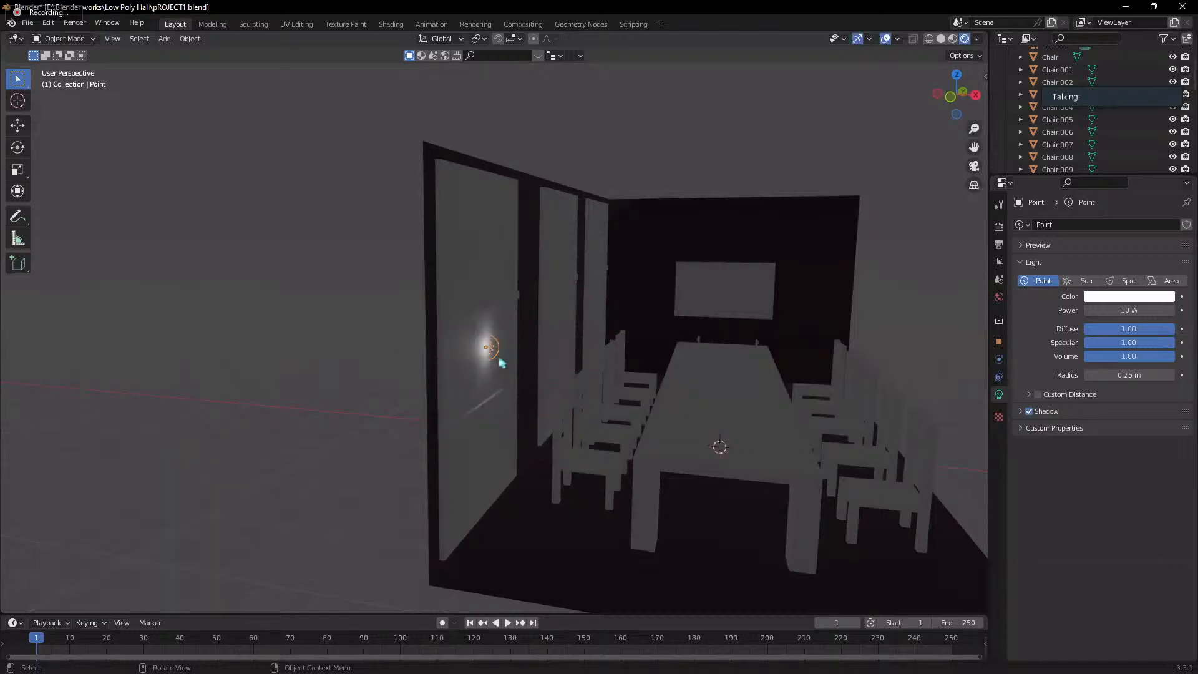
- Inspect the point light and its glow on the window panel up close and from a distance
middle_click_drag(497, 367, 631, 396)
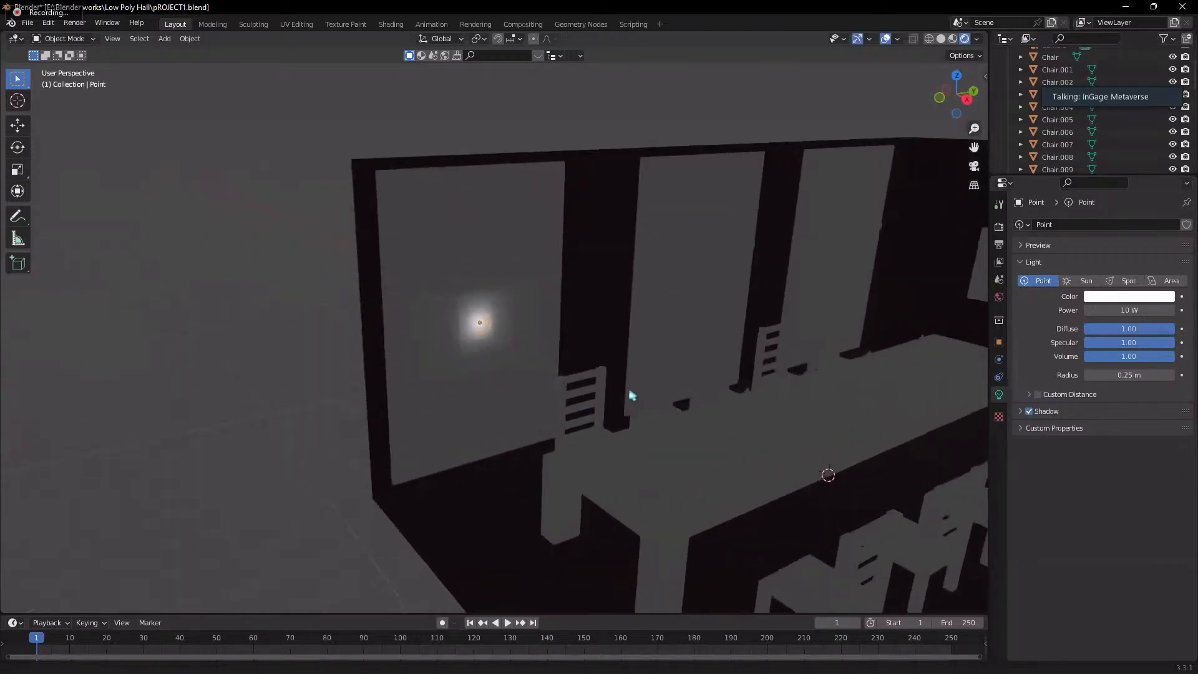
scroll(479, 324, "up", 4)
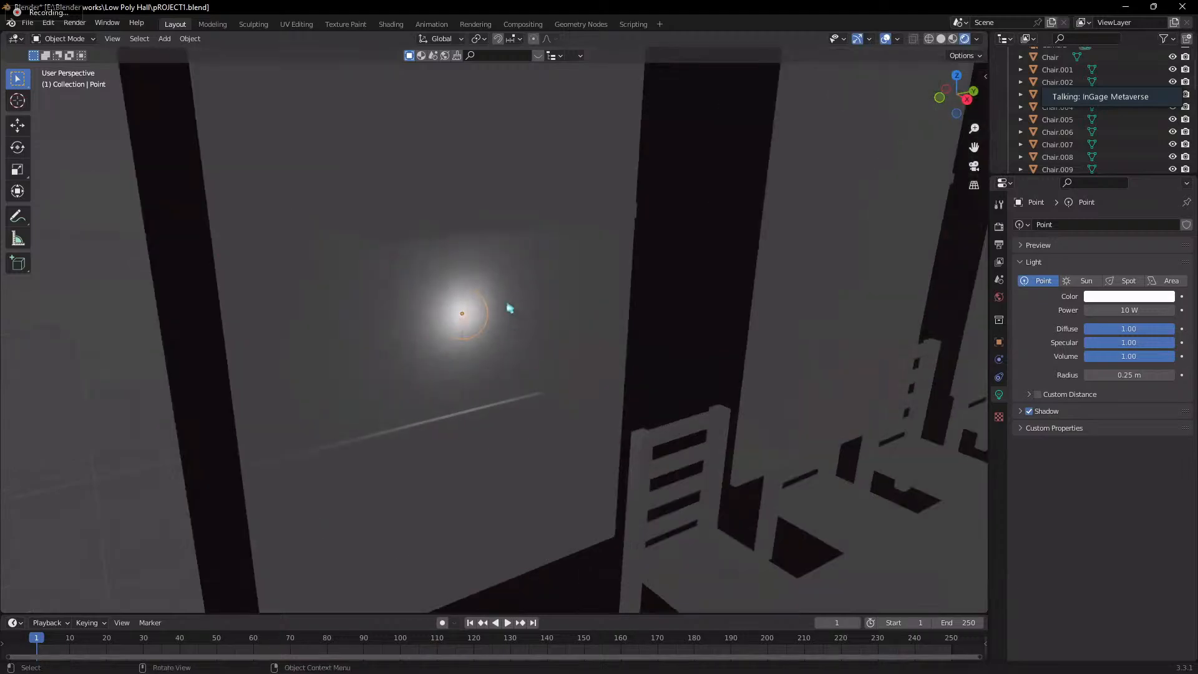
scroll(543, 319, "down", 8)
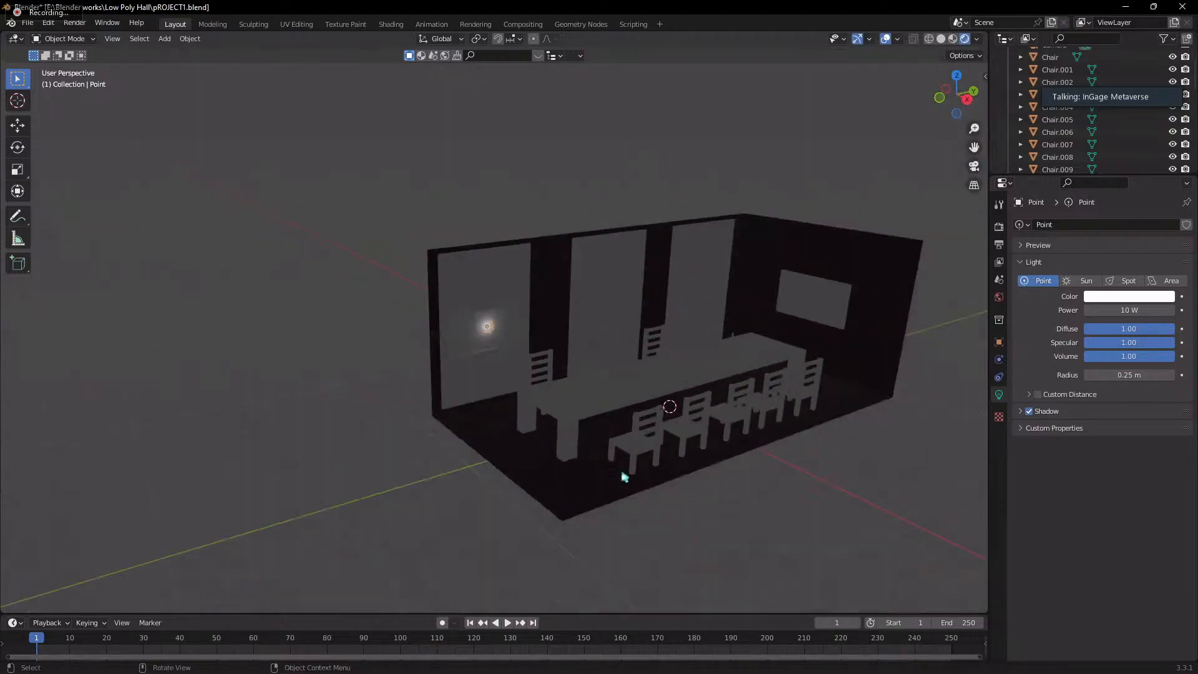
scroll(508, 340, "up", 4)
middle_click_drag(516, 335, 616, 337, "shift")
scroll(624, 338, "up", 3)
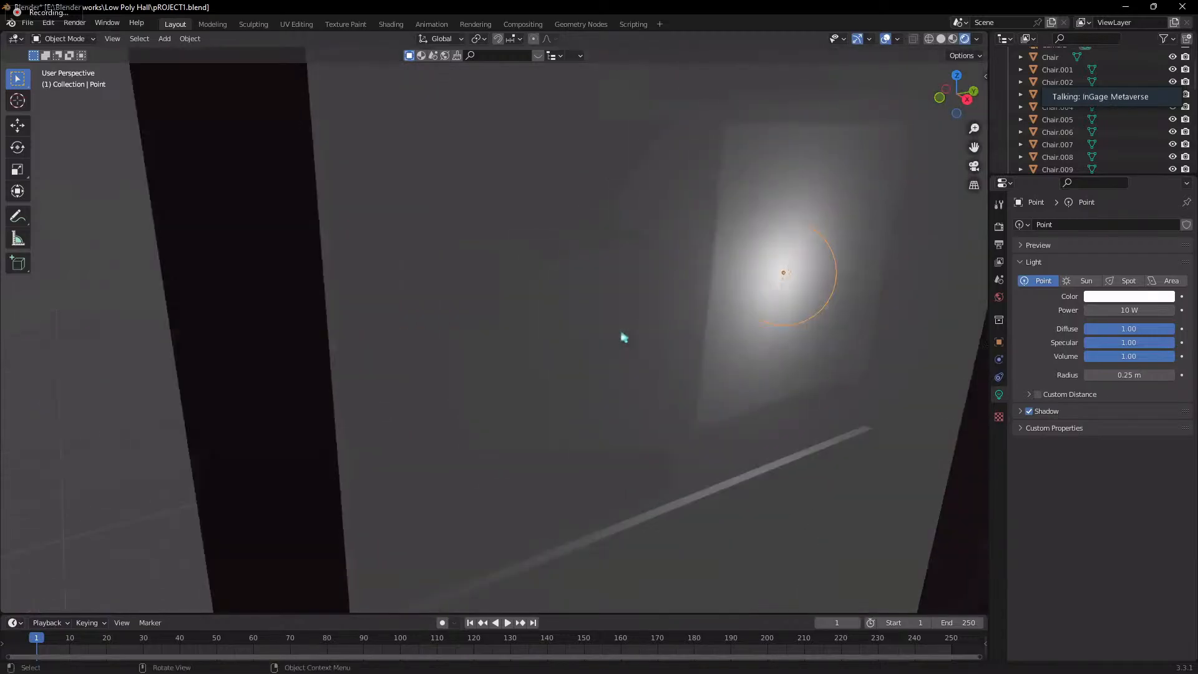
scroll(730, 308, "up", 2)
scroll(724, 324, "down", 5)
middle_click_drag(724, 324, 661, 361, "shift")
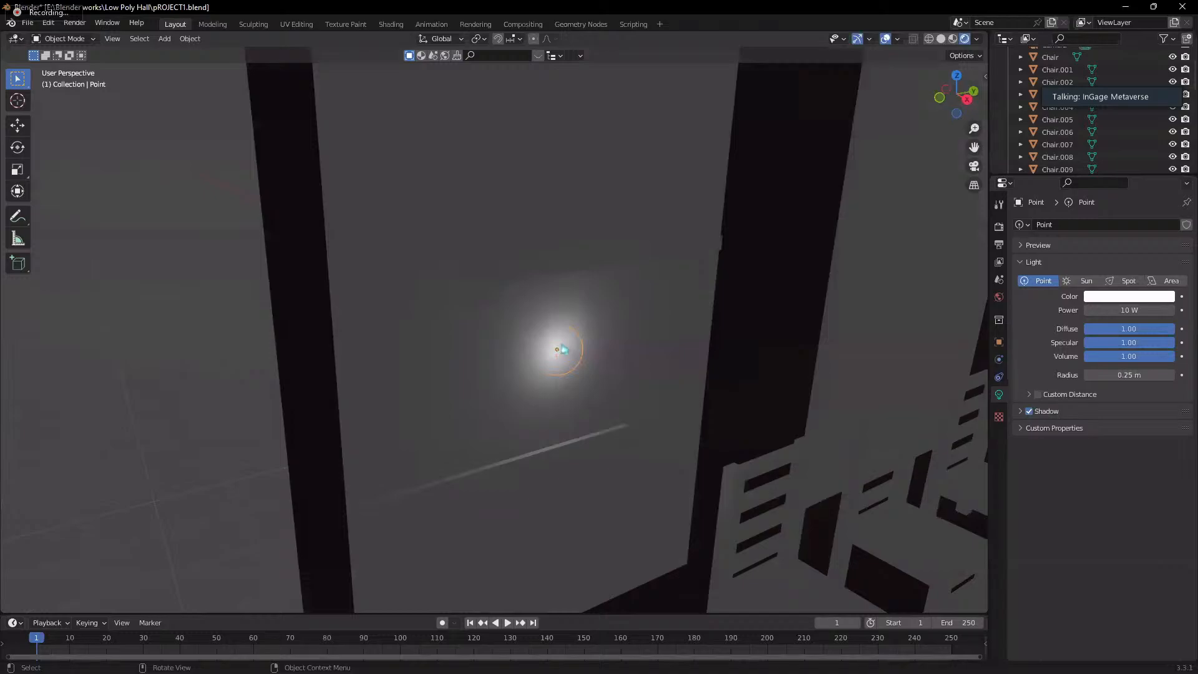
scroll(543, 380, "down", 5)
- Move the point light about 3.79 m along the X axis into the hall
middle_click_drag(543, 380, 607, 421)
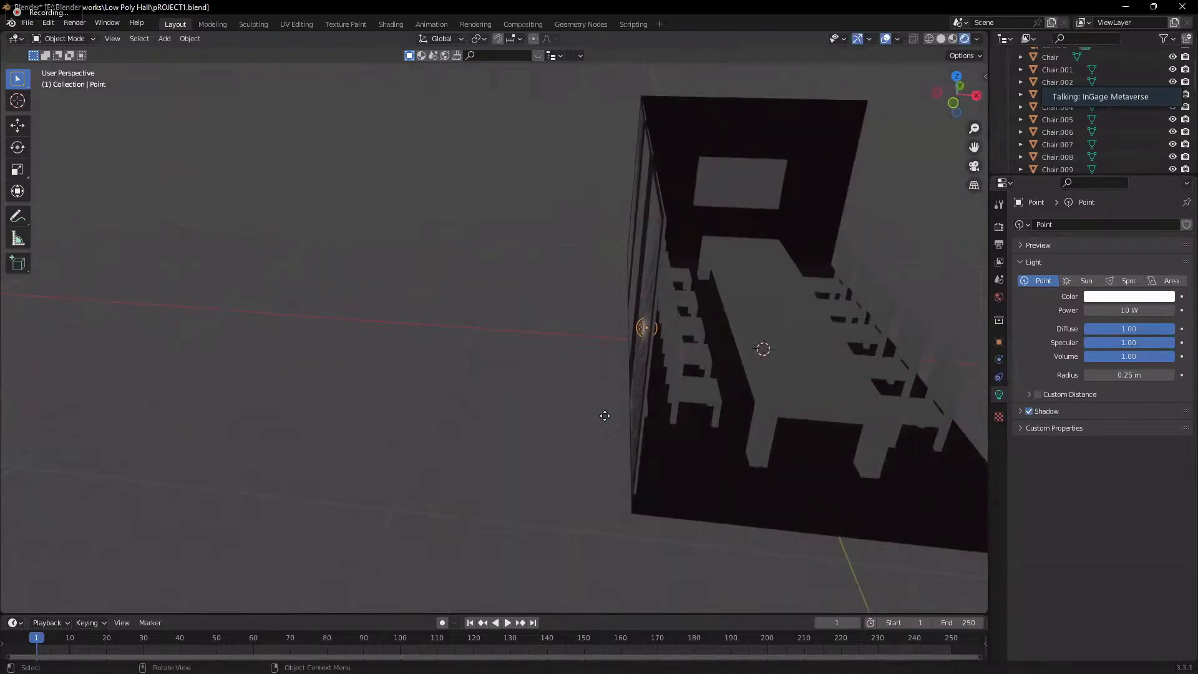
key("g")
key("x")
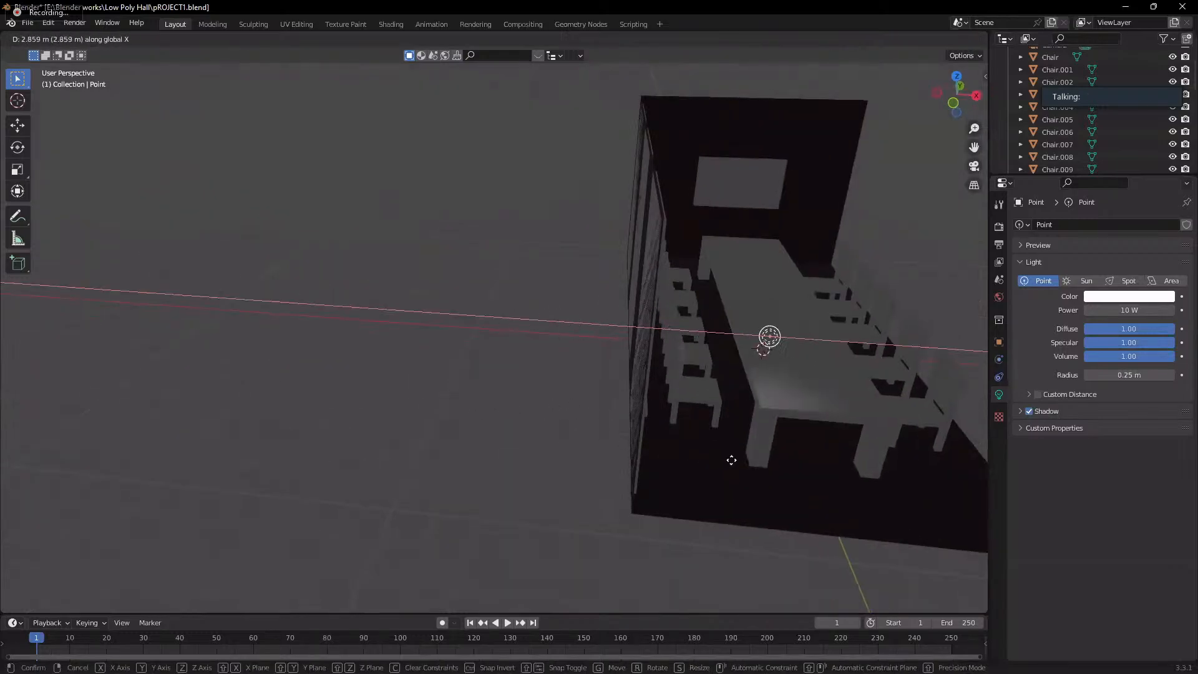
left_click(768, 471)
- Shift the point light along Y over the dining table and lower it about 1.06 m toward the tabletop
middle_click_drag(855, 477, 741, 478)
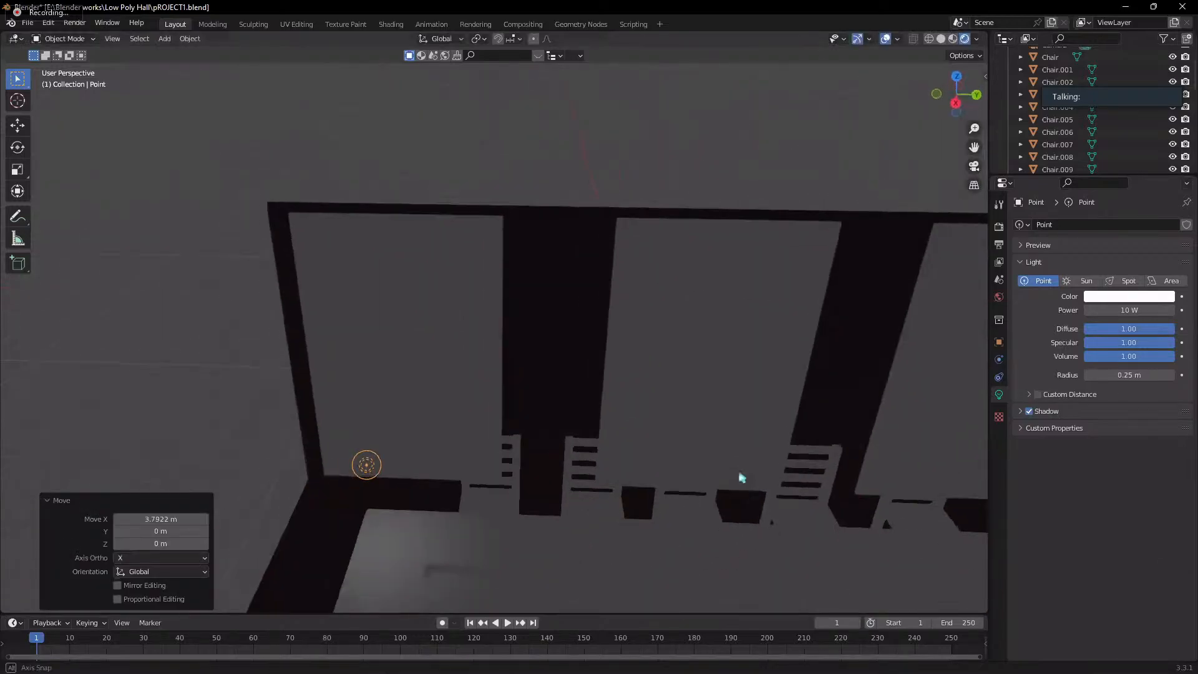
left_click(17, 126)
left_click_drag(400, 468, 646, 517)
left_click_drag(549, 439, 548, 480)
middle_click_drag(599, 499, 624, 498)
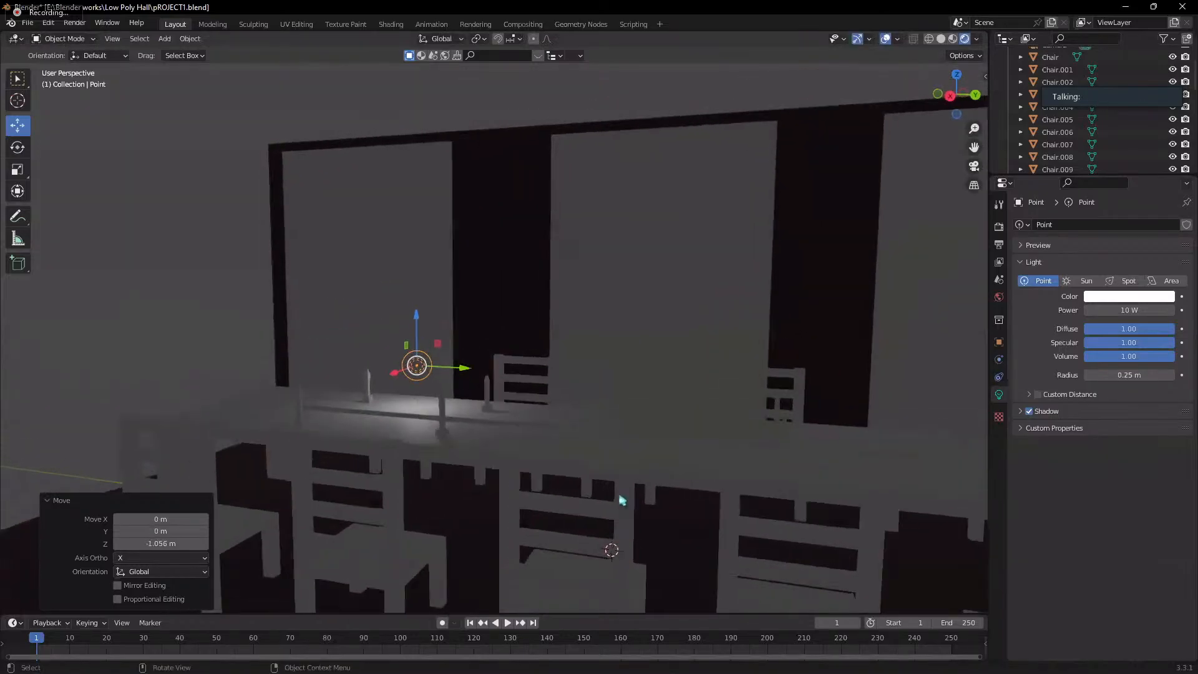
- Shift the point light along X over the middle of the table's width and raise it about 2.18 m
scroll(414, 390, "up", 5)
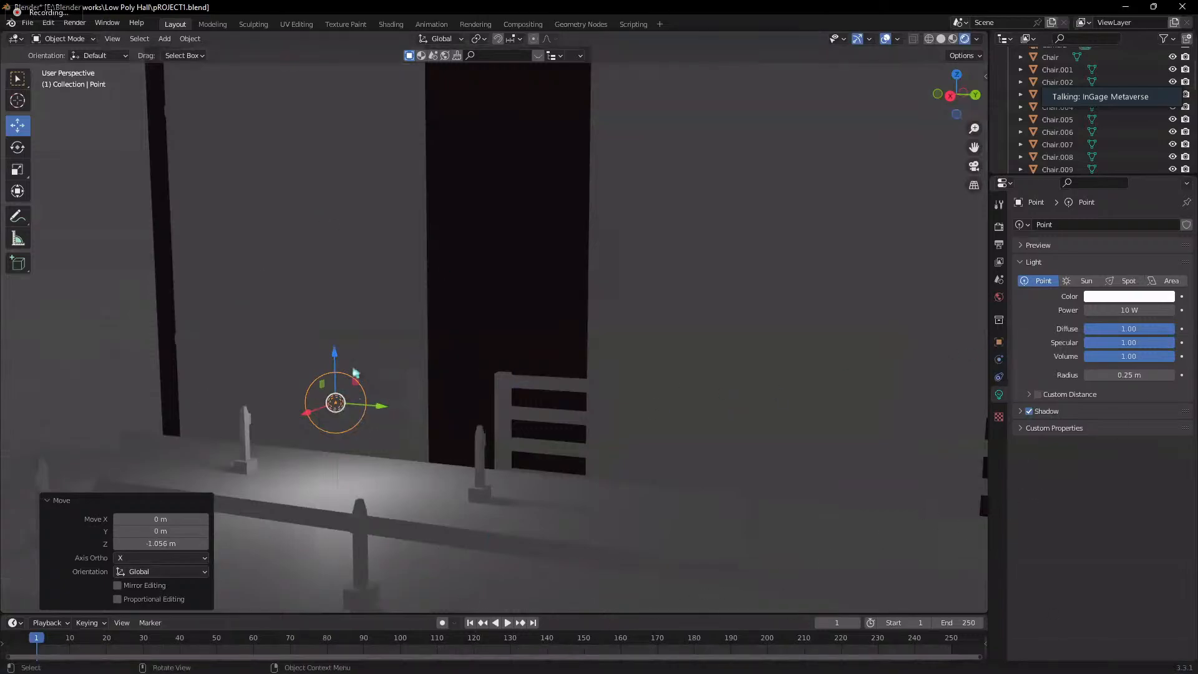
left_click_drag(308, 411, 249, 438)
mouse_move(286, 383)
left_mouse_down()
mouse_move(286, 394)
mouse_move(287, 372)
left_mouse_up()
scroll(374, 393, "down", 5)
middle_click_drag(492, 471, 516, 484)
scroll(581, 455, "up", 5)
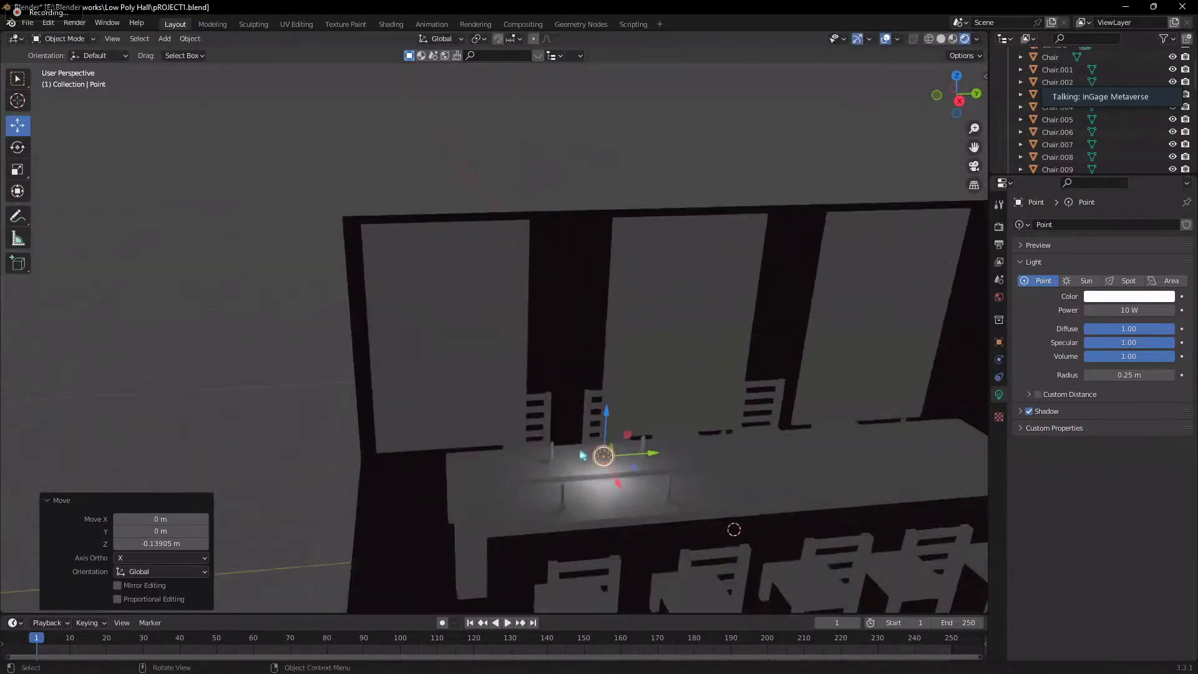
scroll(663, 480, "up", 2)
left_click_drag(646, 460, 677, 349)
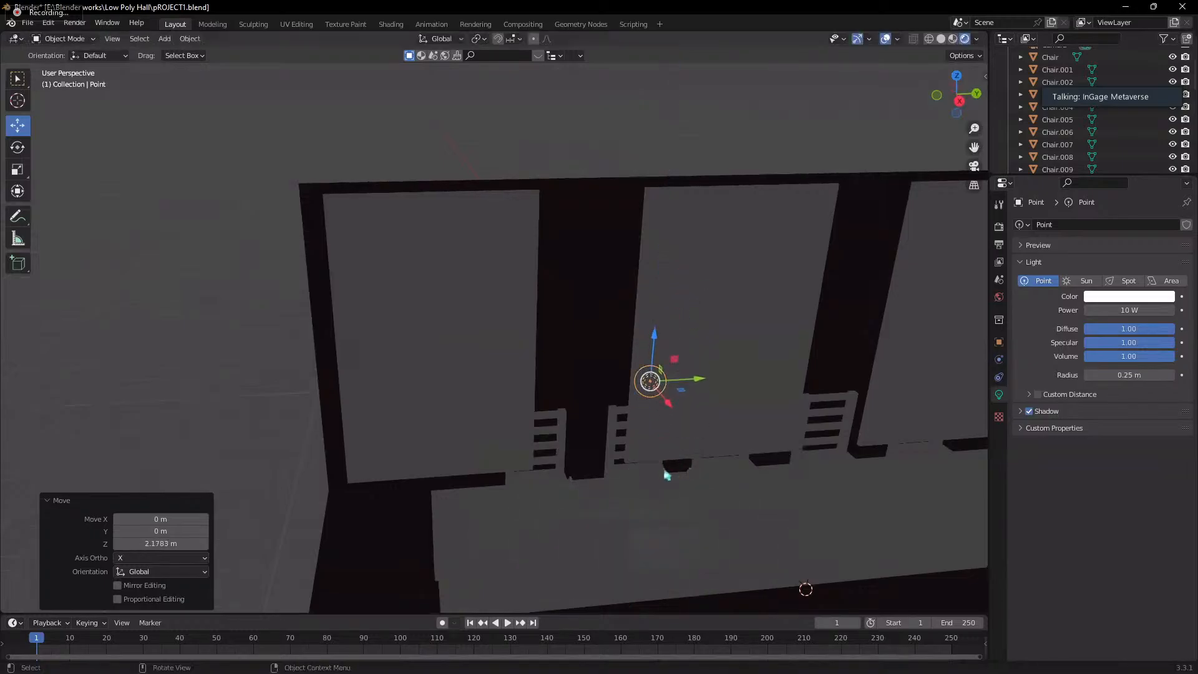
mouse_move(649, 544)
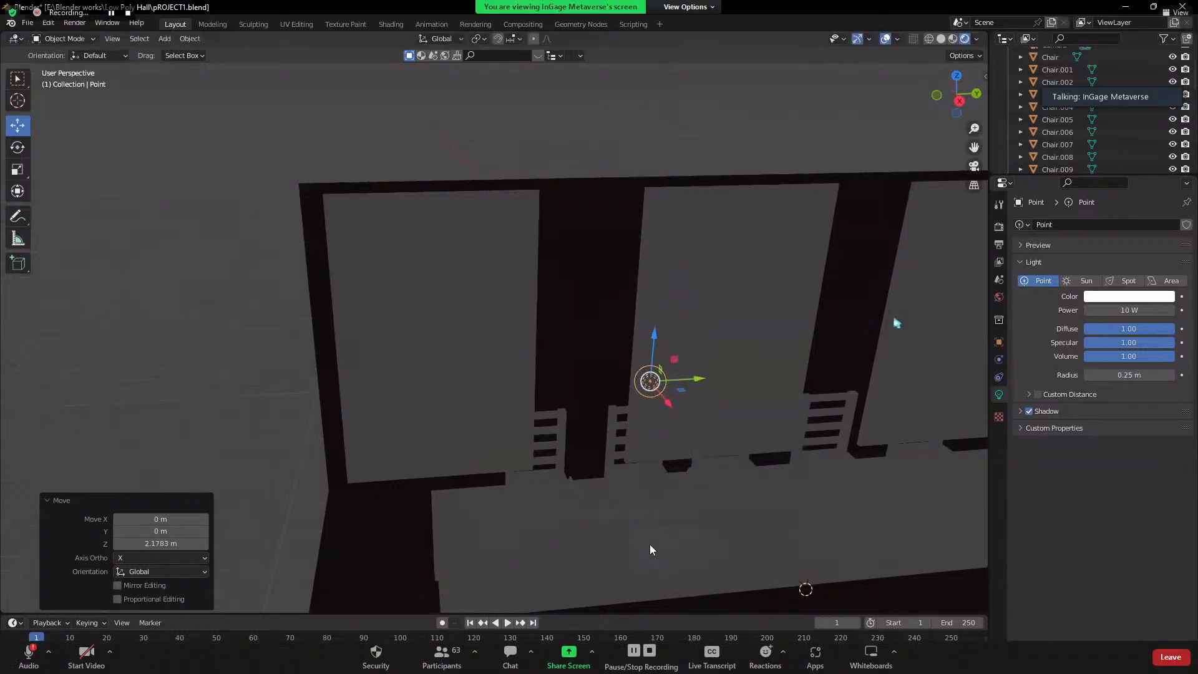
left_click(564, 660)
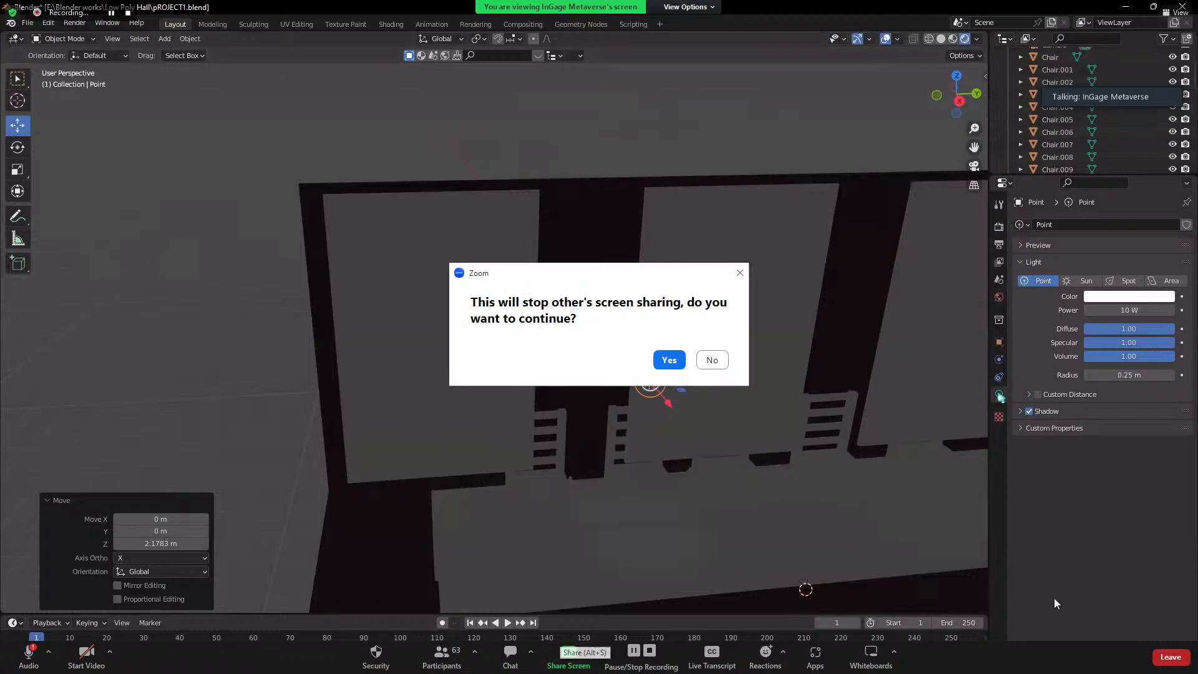
left_click_drag(593, 298, 770, 284)
left_click(897, 360)
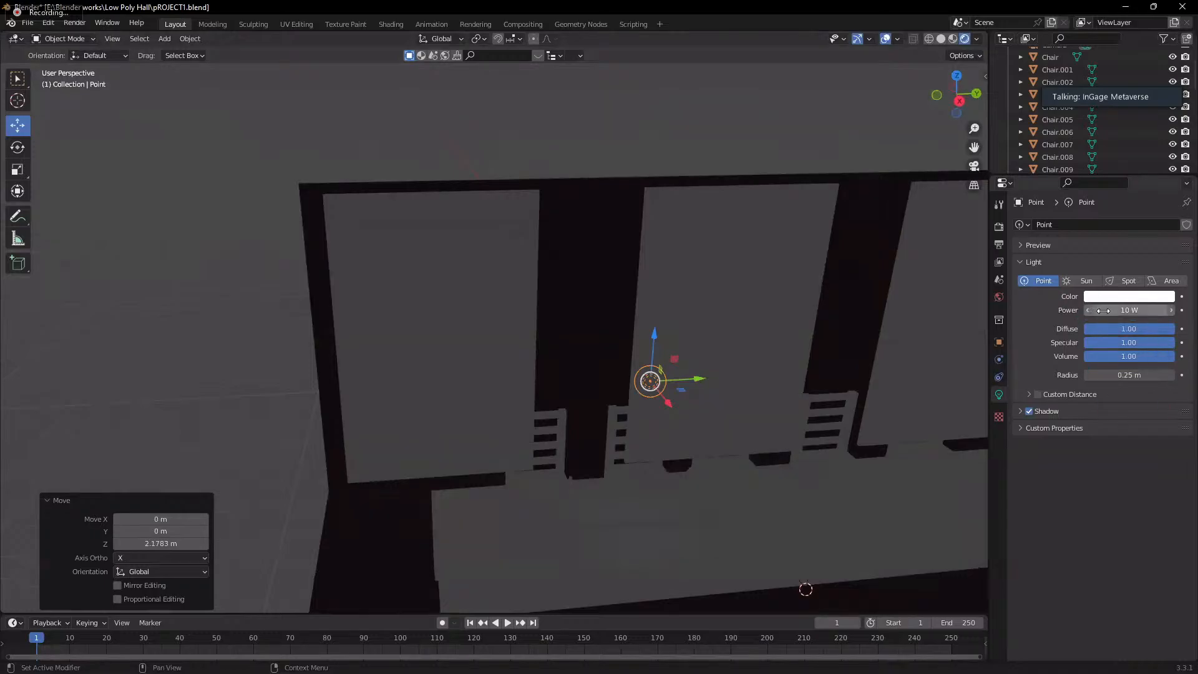
- Set the point light's power to 1500 W
mouse_move(1115, 311)
left_mouse_down()
mouse_move(1149, 311)
mouse_move(1115, 312)
left_mouse_up()
left_click(1114, 312)
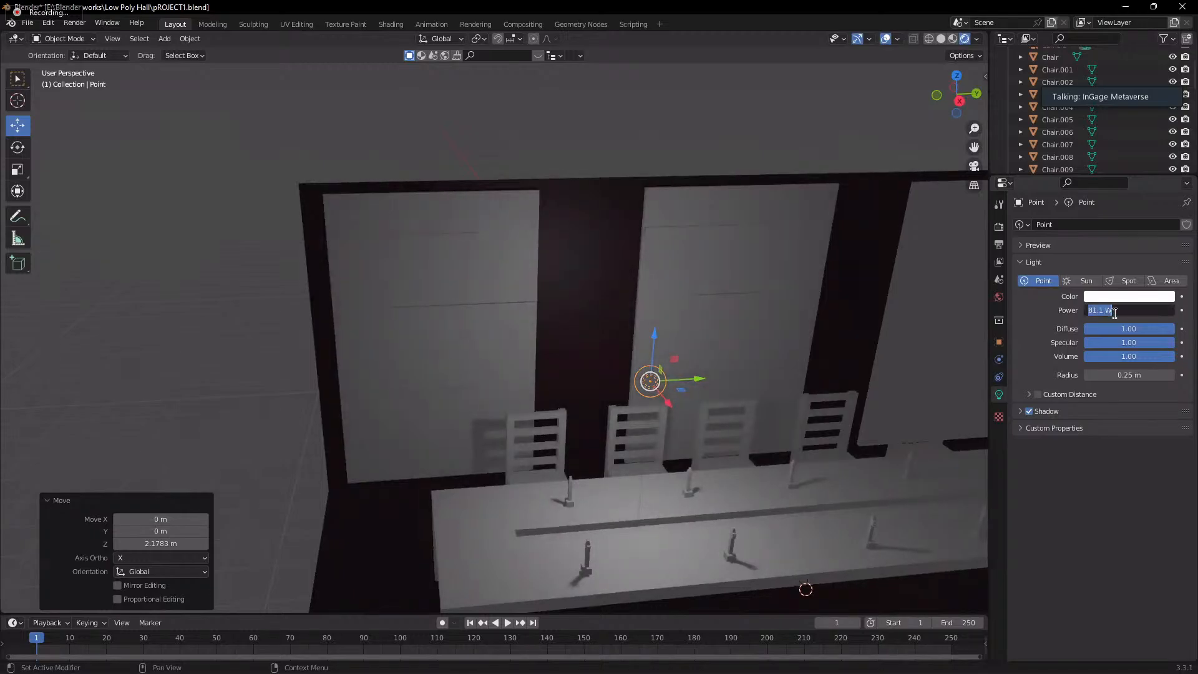
type("1500")
key("Return")
- Move the point light about 4 m along Y over the table and raise it about 1.74 m
middle_click_drag(437, 262, 680, 324)
scroll(681, 324, "down", 4)
scroll(591, 347, "up", 2)
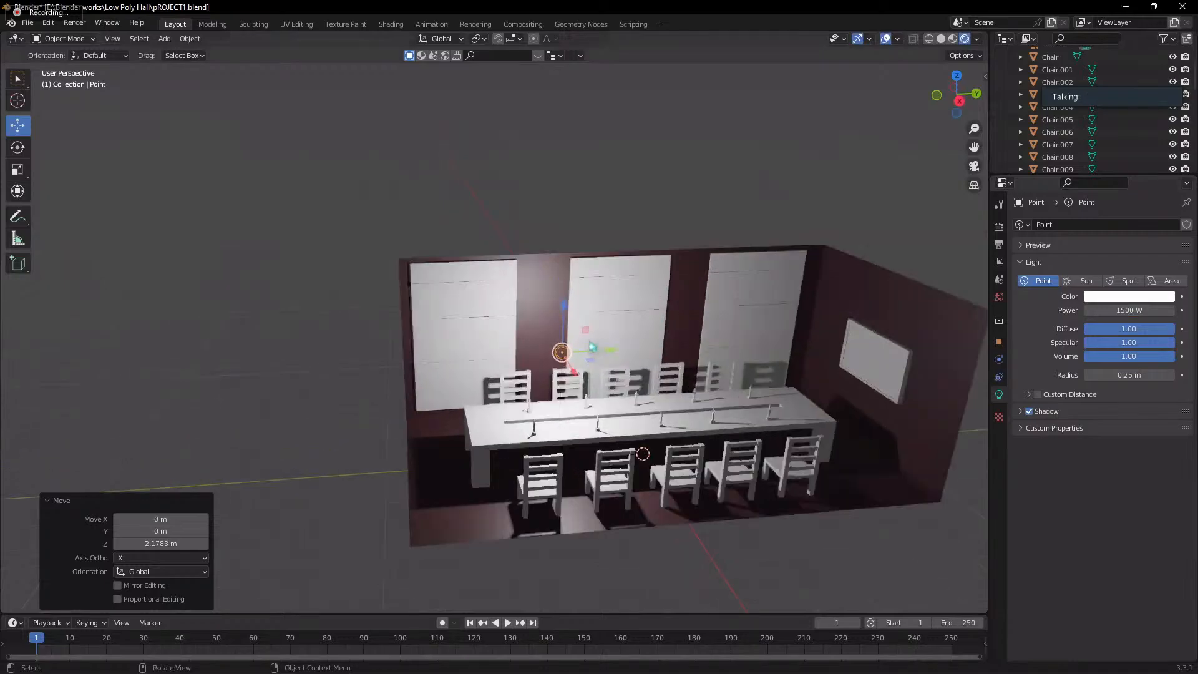
scroll(591, 347, "up", 1)
left_click_drag(631, 357, 768, 351)
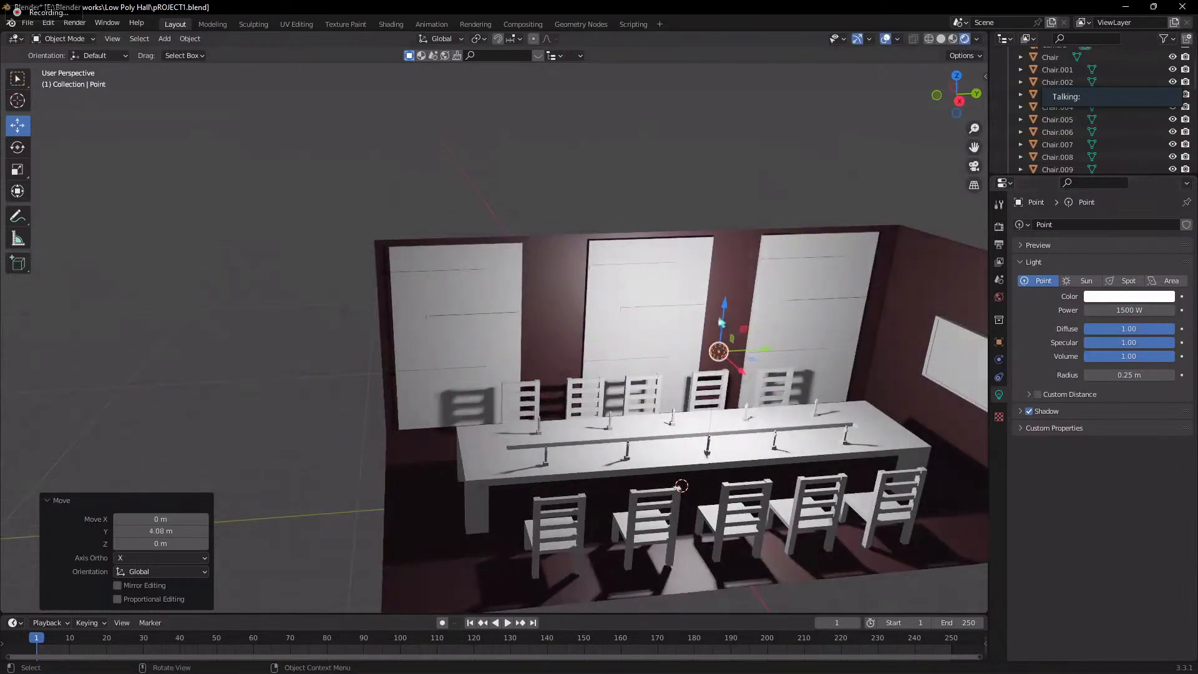
left_click_drag(722, 312, 682, 225)
- Try the Sun, Spot and Area types on the light and return it to Point
scroll(682, 225, "down", 3)
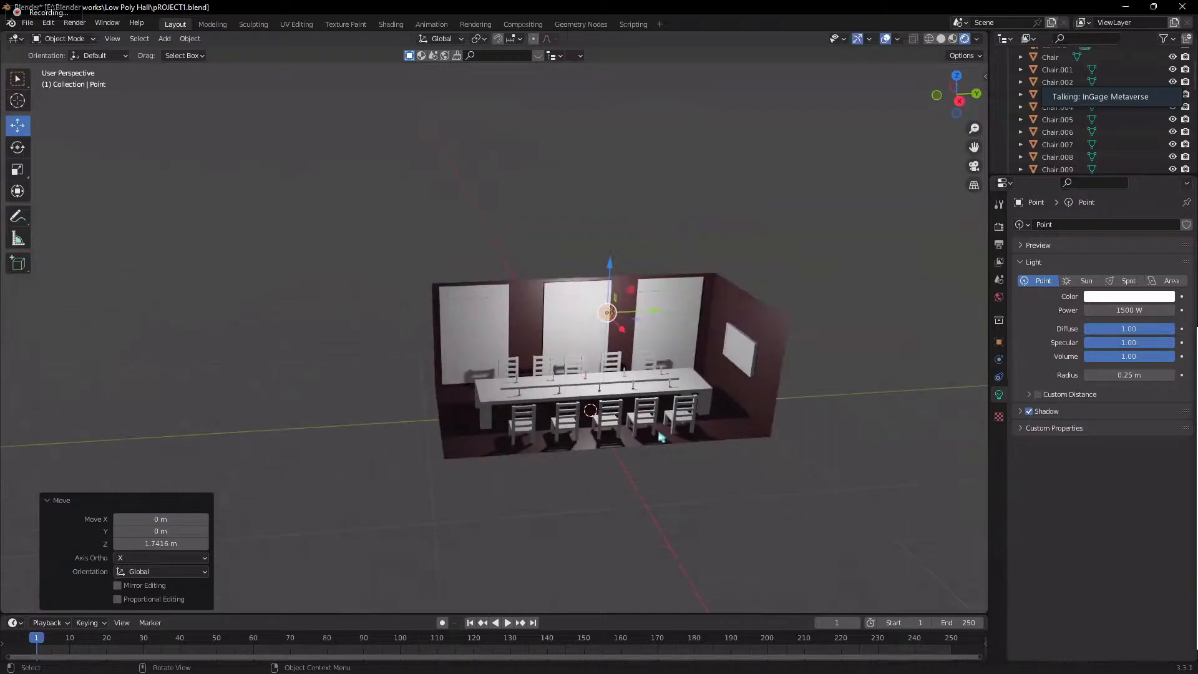
middle_click_drag(734, 423, 800, 410)
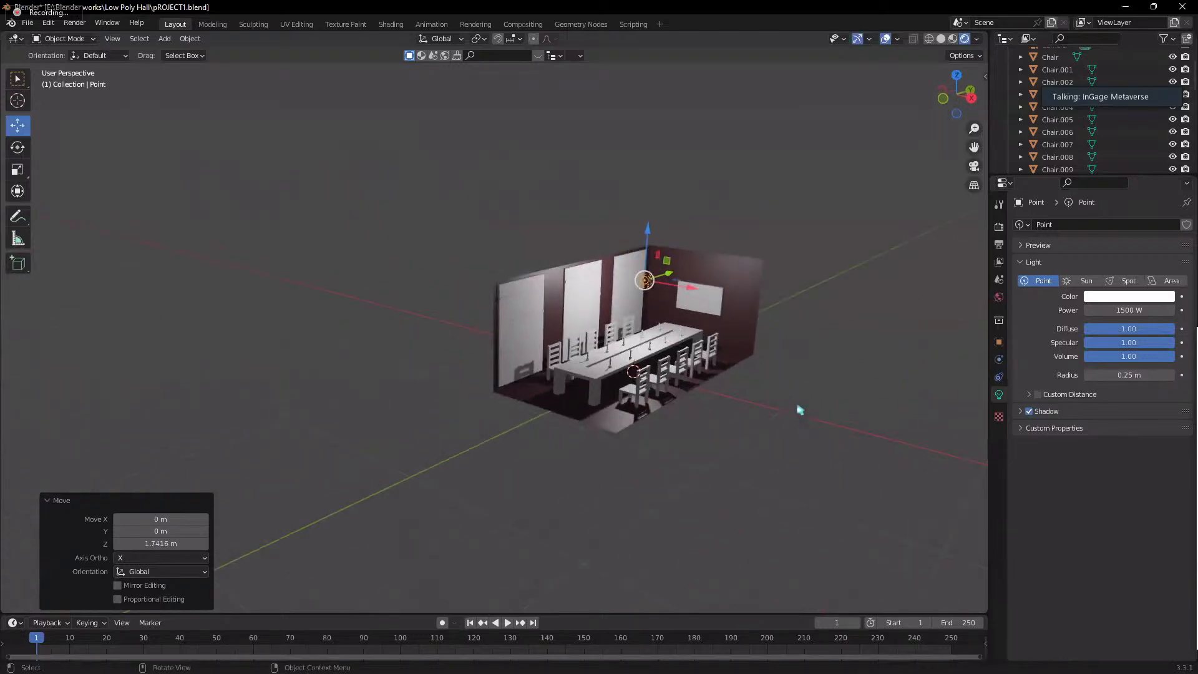
left_click(1072, 282)
left_click(1126, 281)
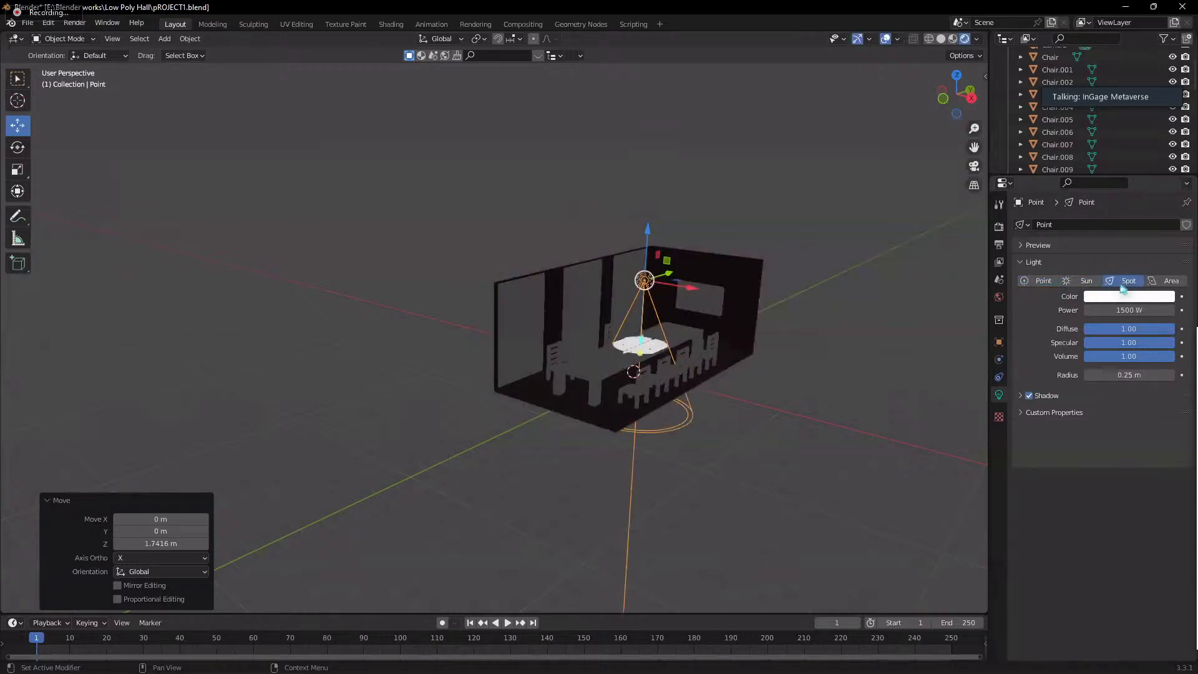
left_click(1166, 282)
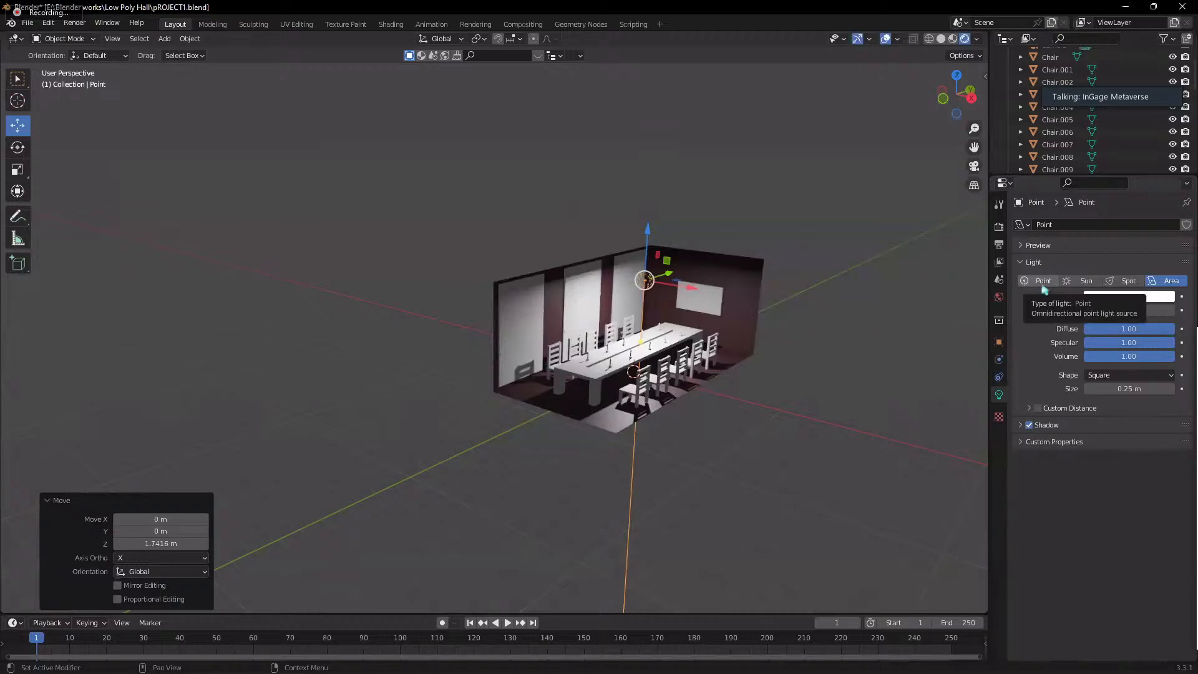
left_click(1041, 280)
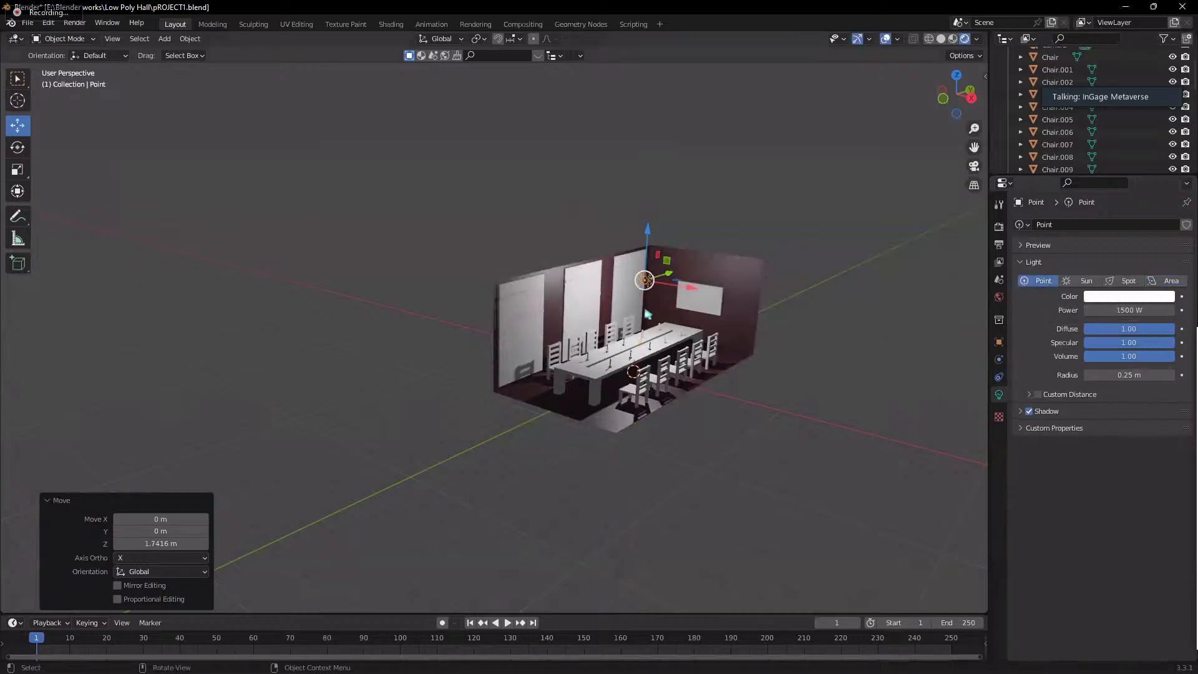
- Move the point light about 5.08 m along Y toward the end wall with the screen
middle_click_drag(710, 318, 646, 370)
key("g")
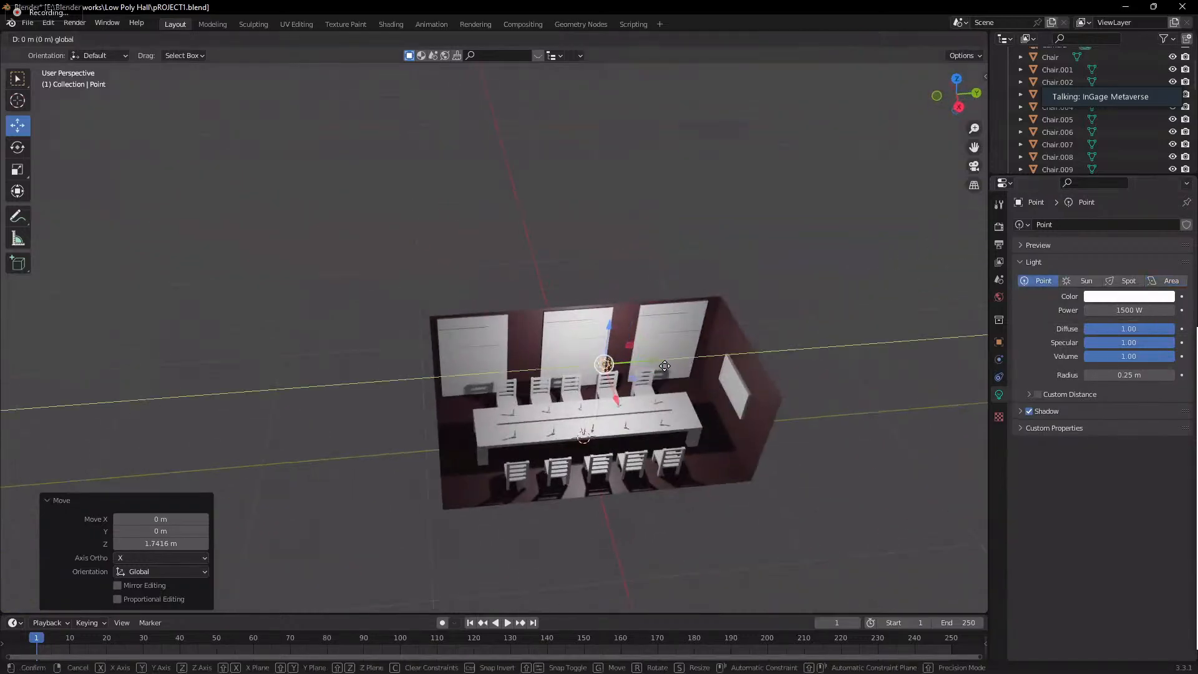
left_click(734, 389)
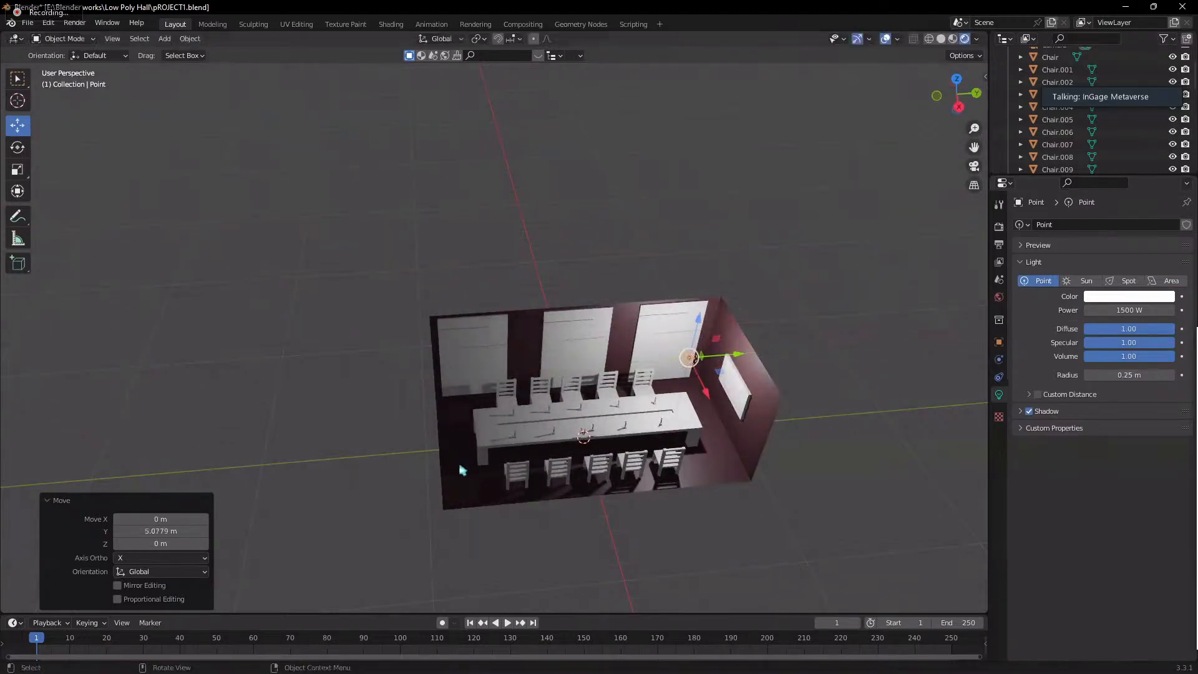
scroll(499, 440, "up", 1)
key("shift+a")
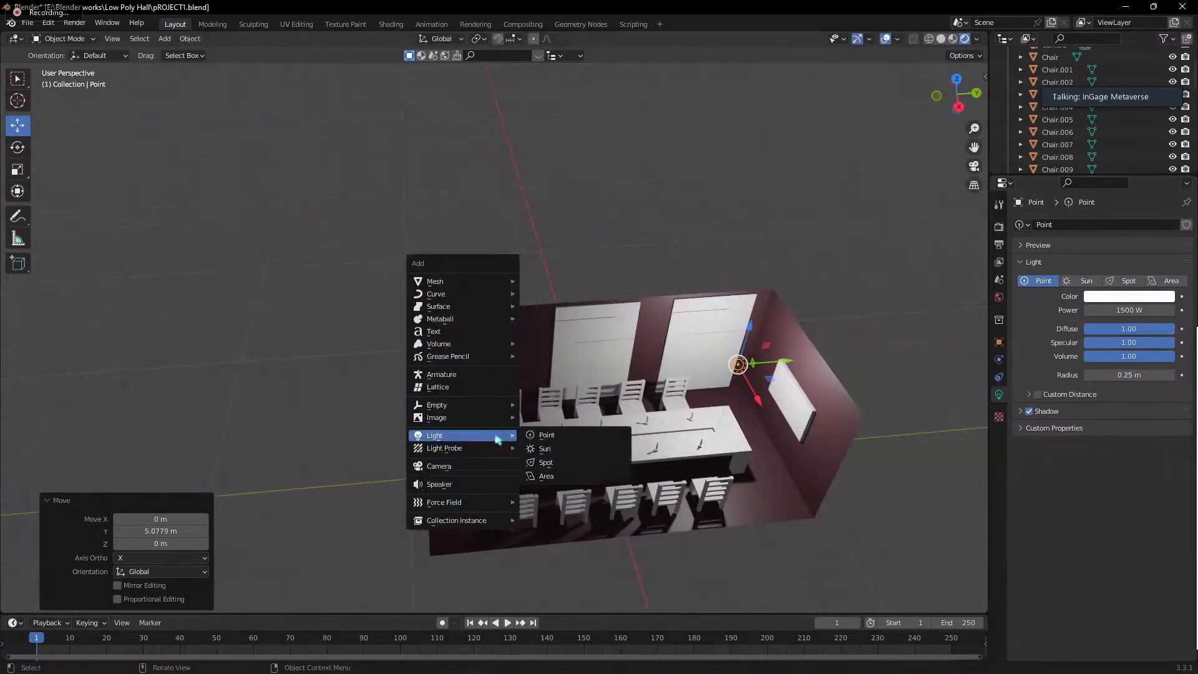
mouse_move(491, 439)
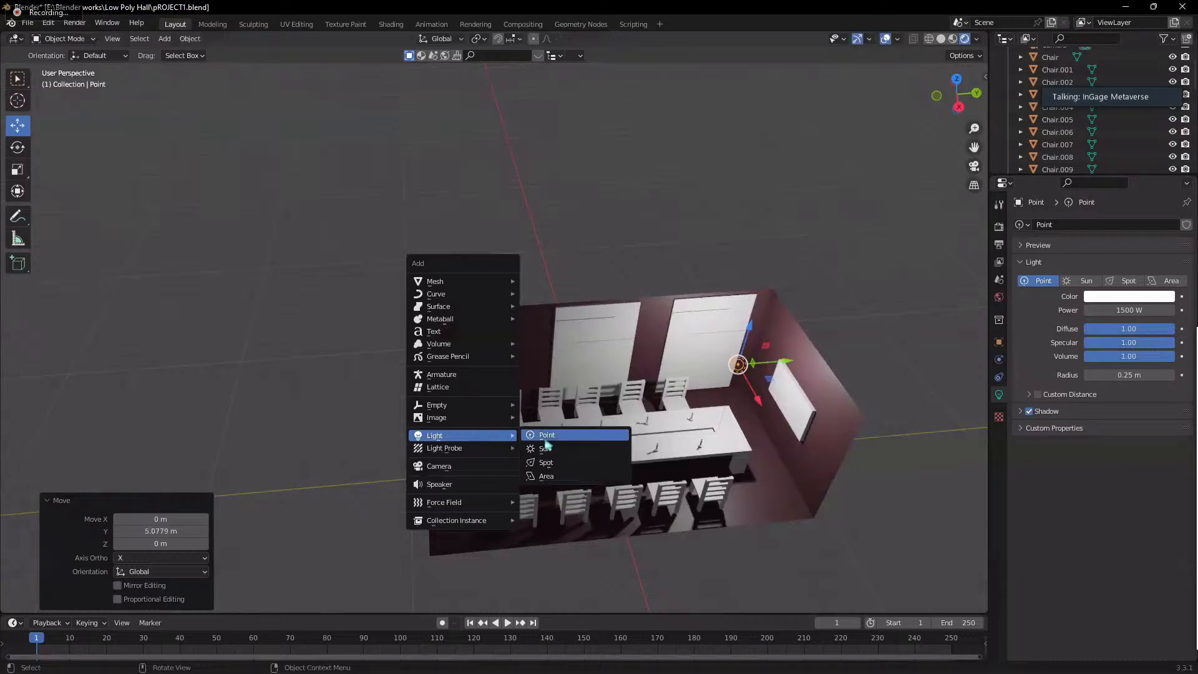
scroll(583, 284, "down", 2)
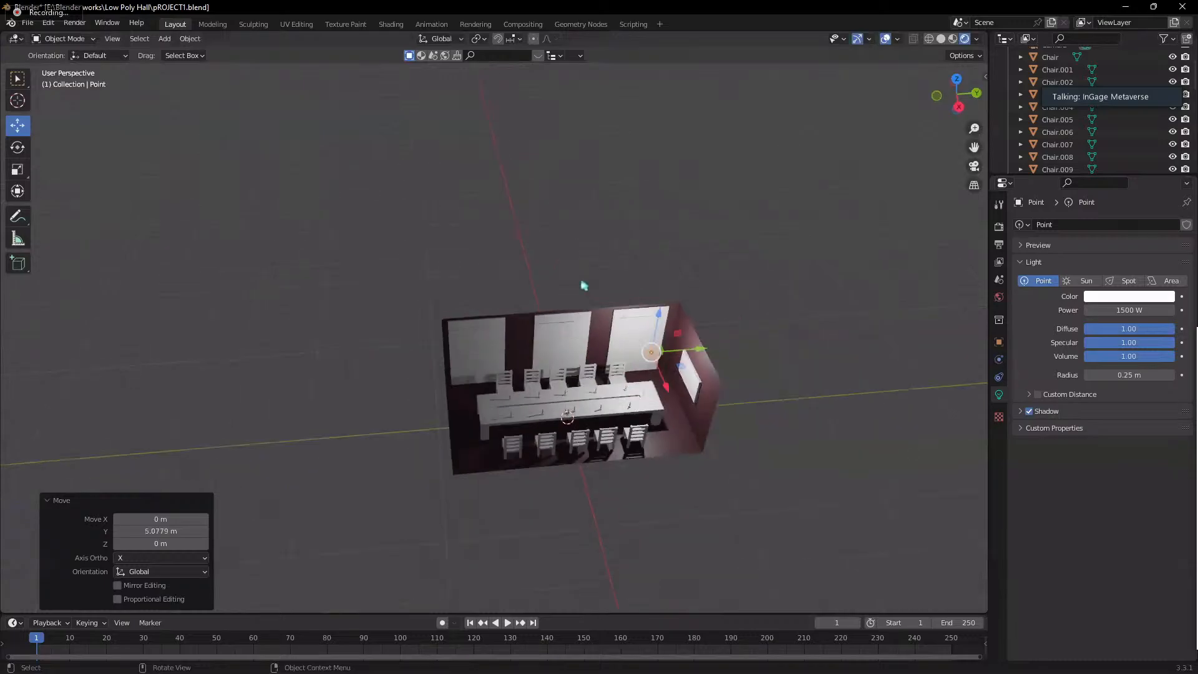
middle_click_drag(687, 349, 753, 414)
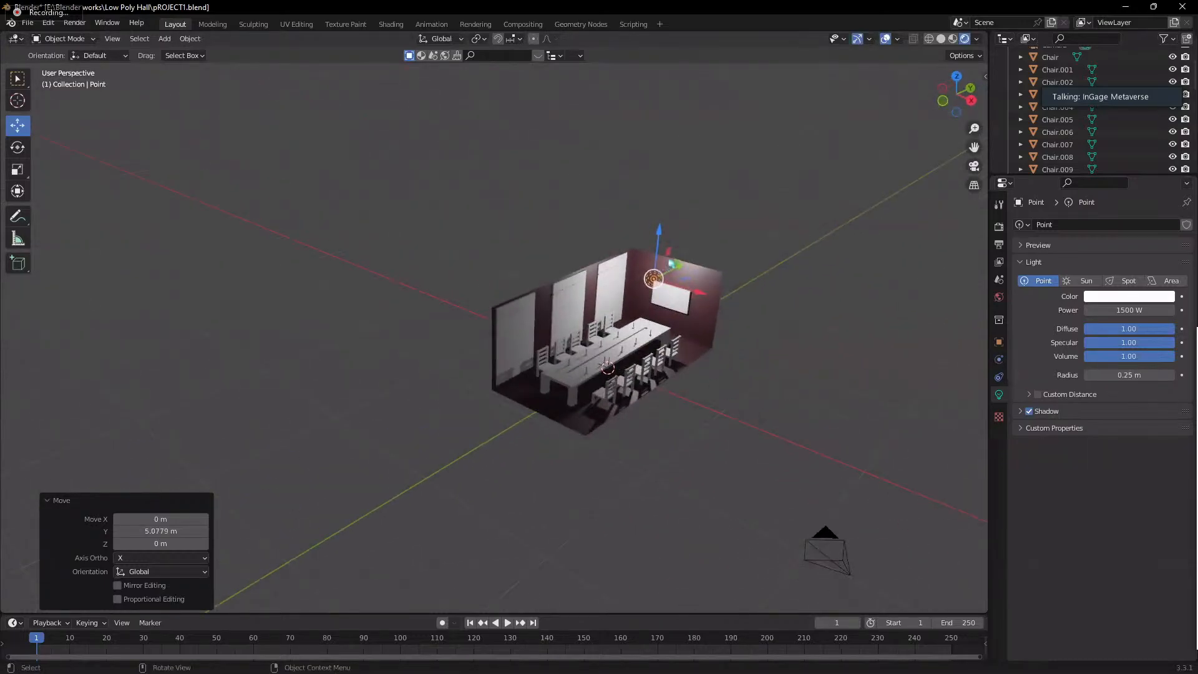
left_click_drag(679, 273, 769, 389)
right_click(769, 389)
middle_click_drag(770, 389, 692, 350)
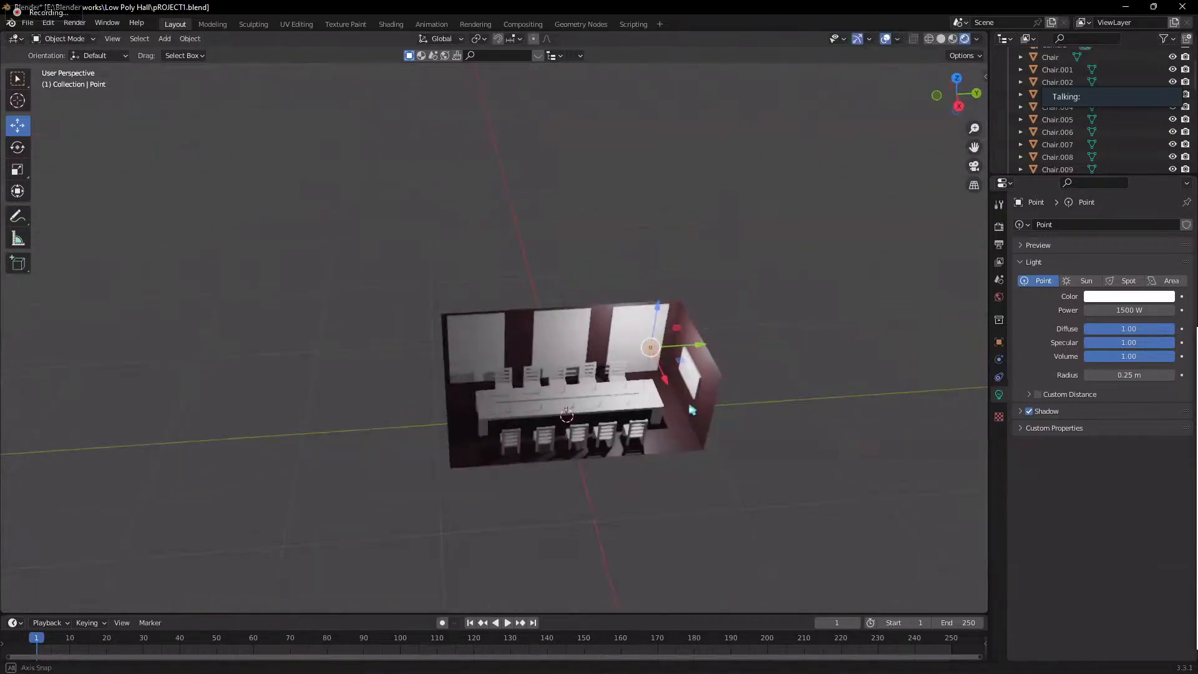
- Center the point light over the table, raise it about 6.42 m along Z and change its type to Sun
left_click_drag(693, 350, 574, 235)
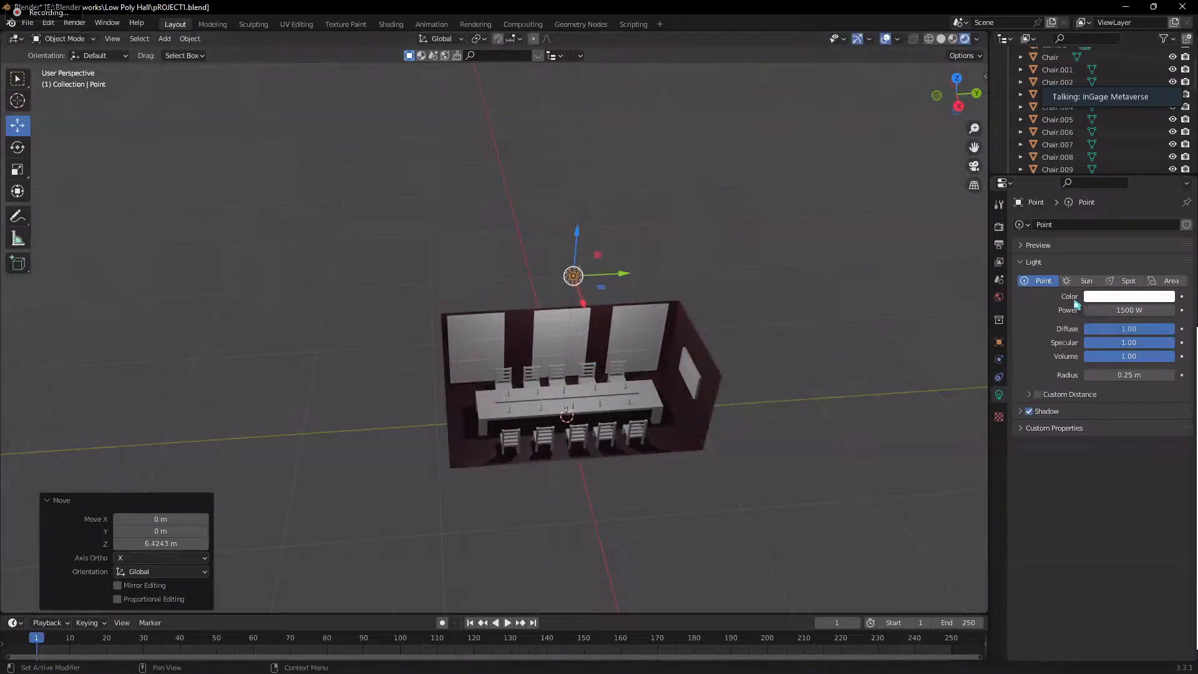
left_click(1087, 281)
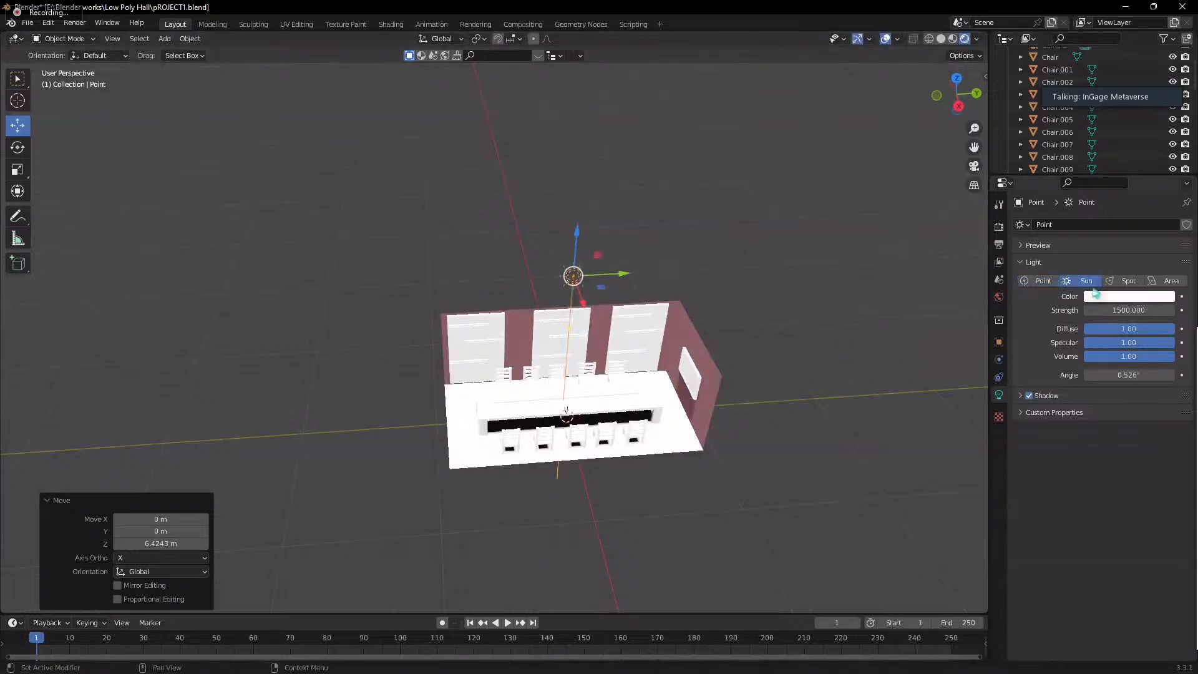
- Raise the Sun light about another 10.72 m along Z, high above the dining hall
scroll(291, 441, "down", 3)
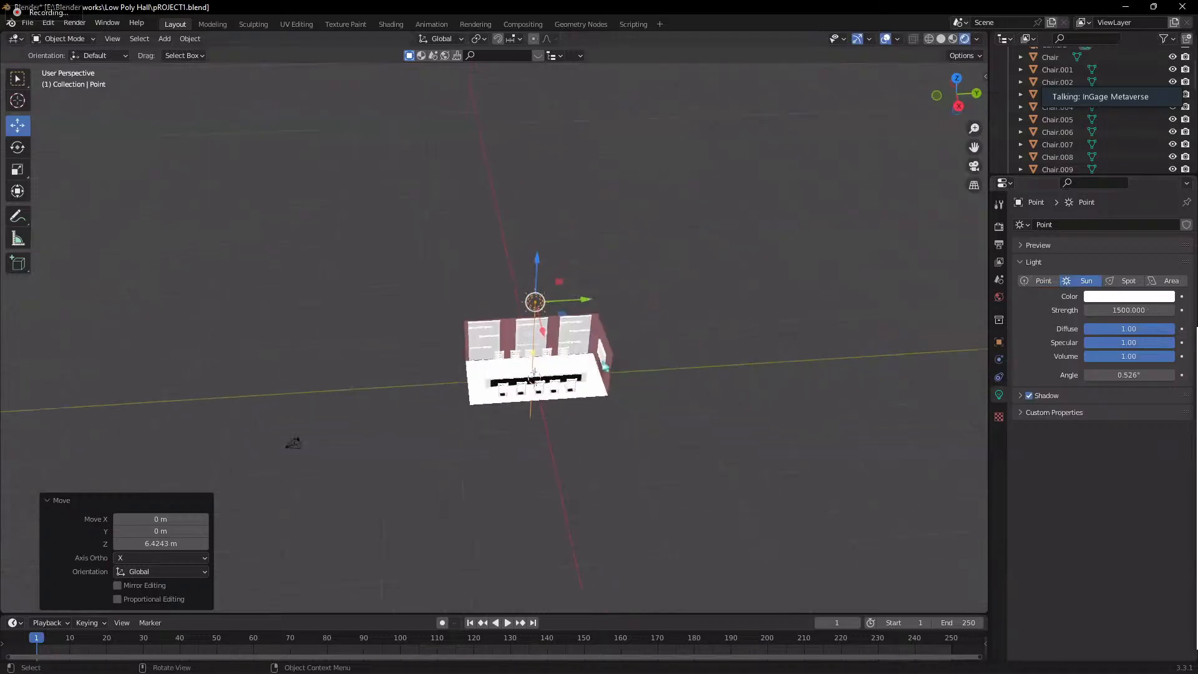
scroll(709, 452, "up", 5)
middle_click_drag(709, 451, 647, 407, "shift")
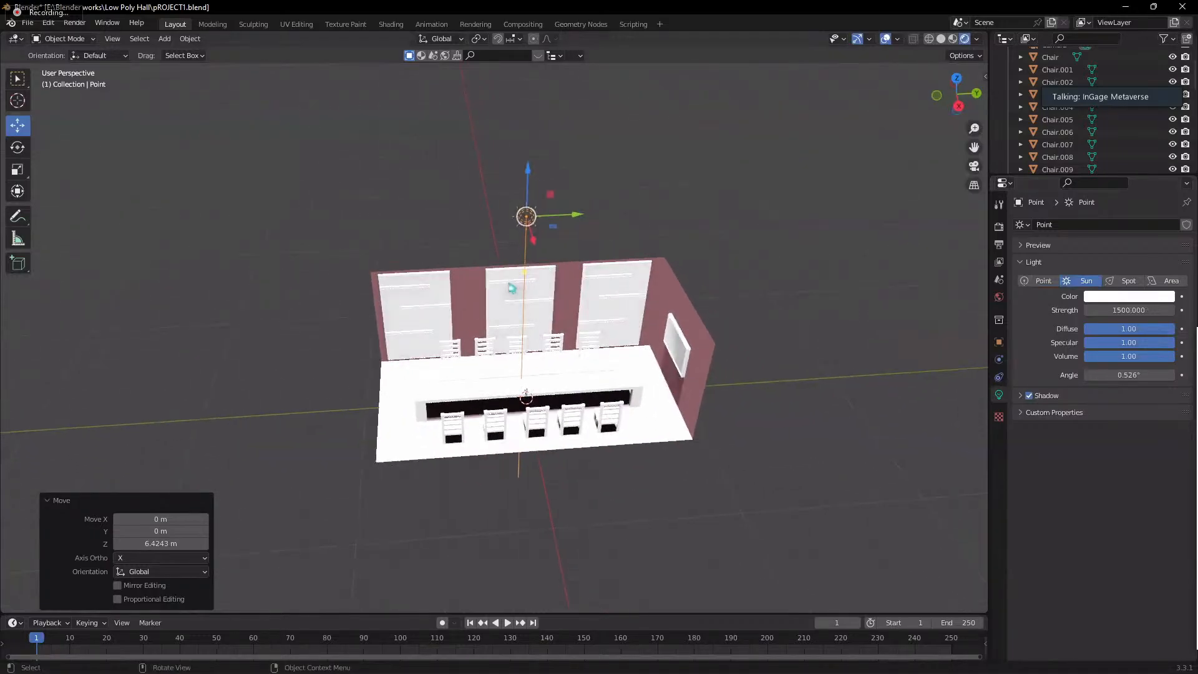
scroll(521, 225, "down", 2)
left_click_drag(521, 215, 440, 74)
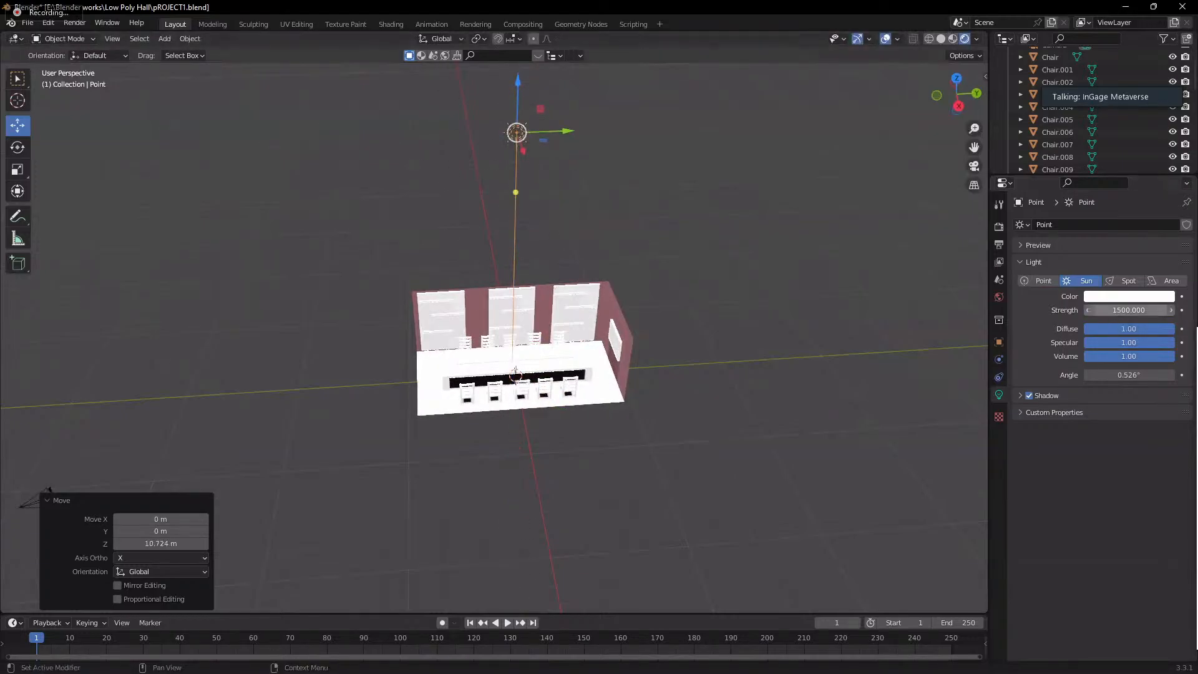
- Set the Sun light's strength to 10 and view the lit room from a lower angle
left_click(1129, 310)
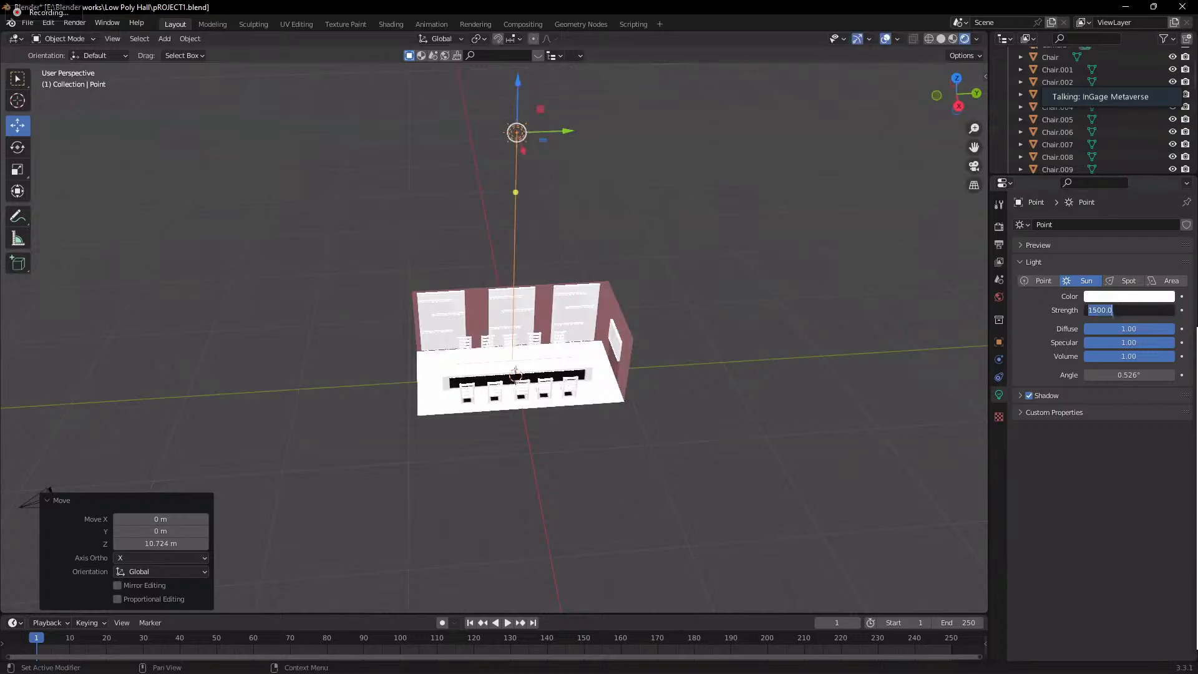
type("10")
key("Return")
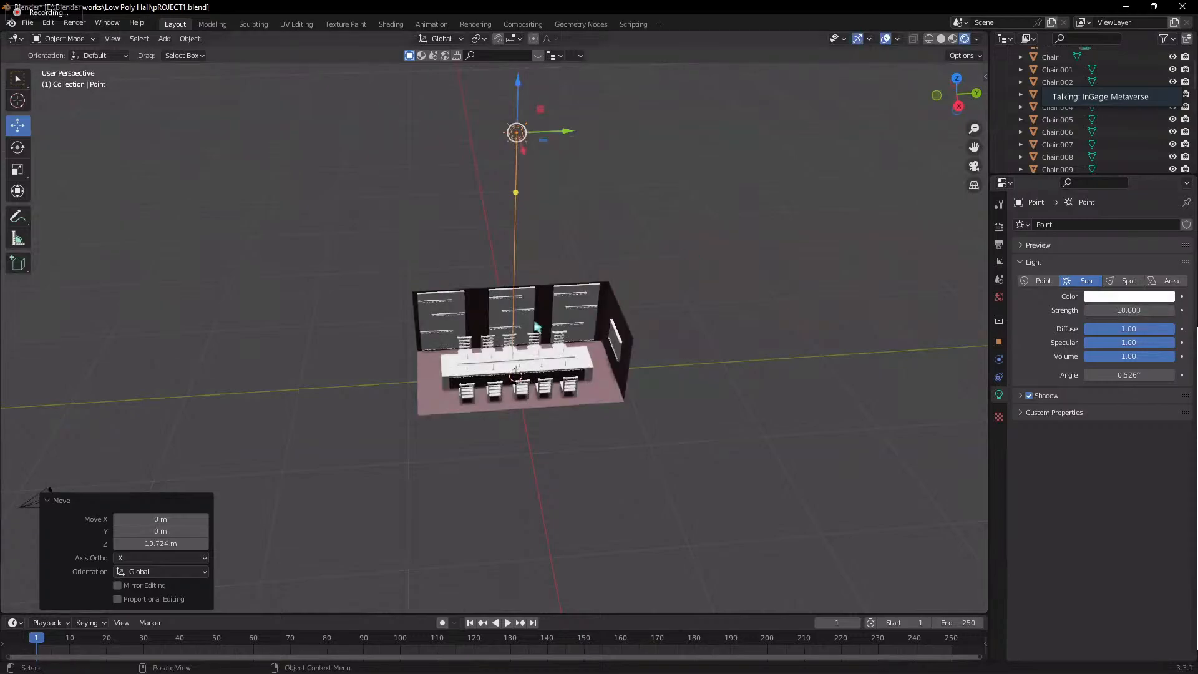
middle_click_drag(585, 219, 396, 201)
scroll(634, 303, "up", 3)
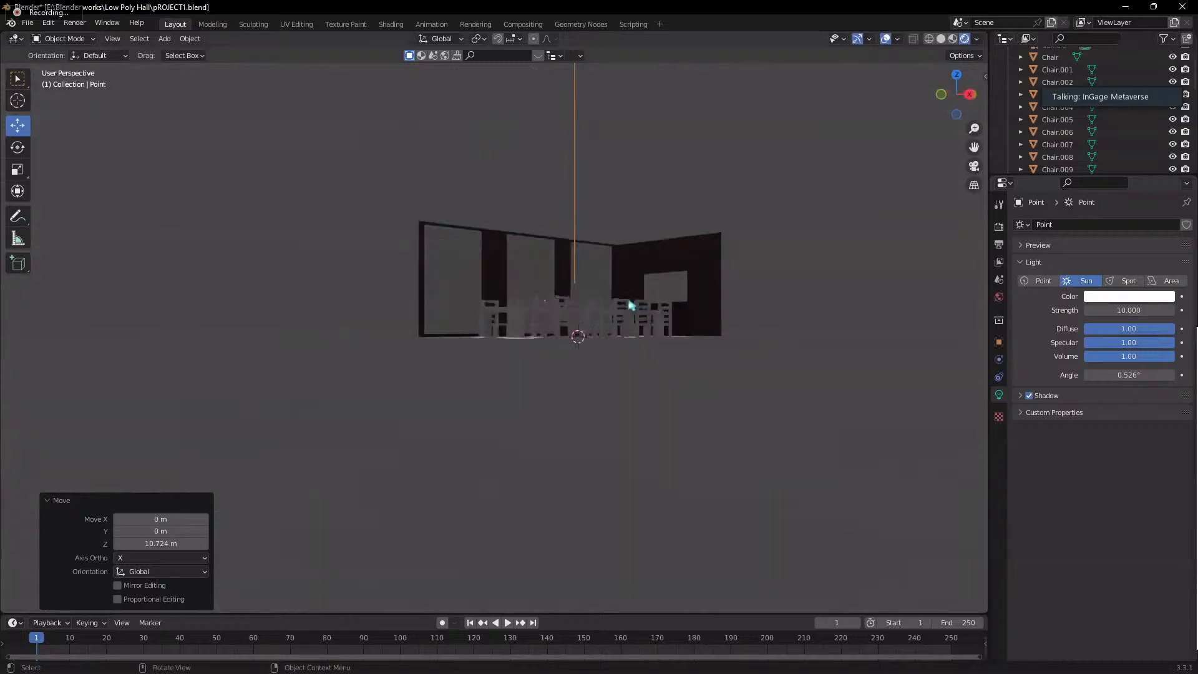
middle_click_drag(634, 303, 656, 292)
scroll(685, 249, "down", 5)
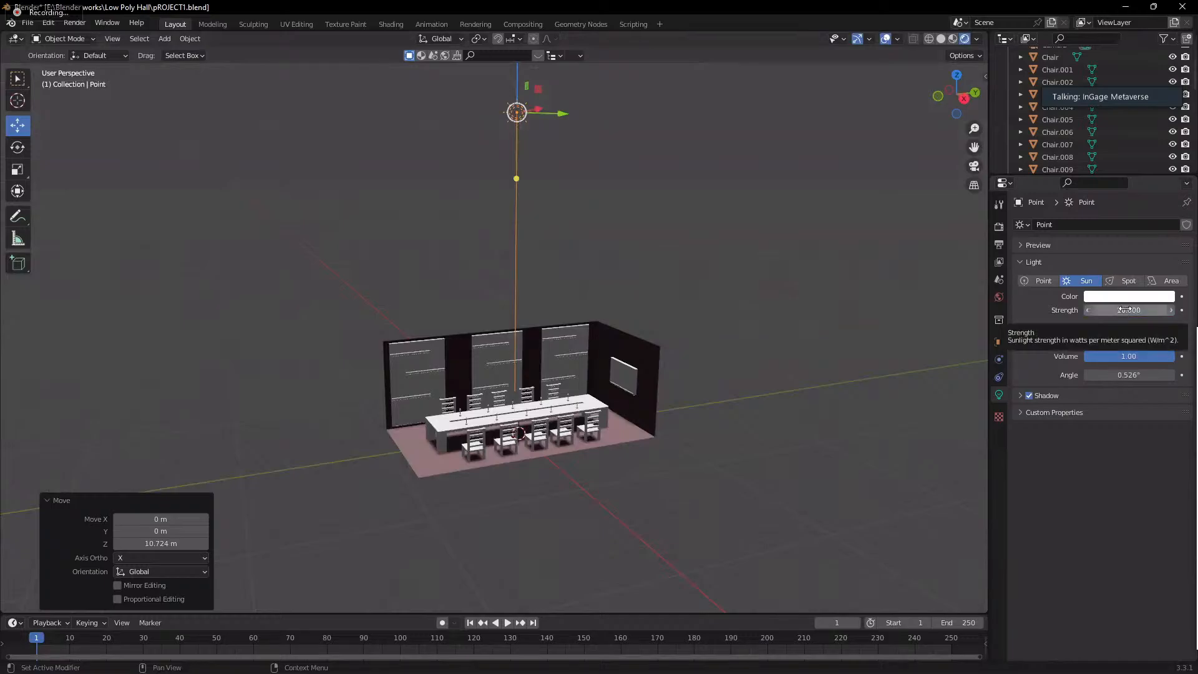
left_click_drag(1133, 309, 1127, 310)
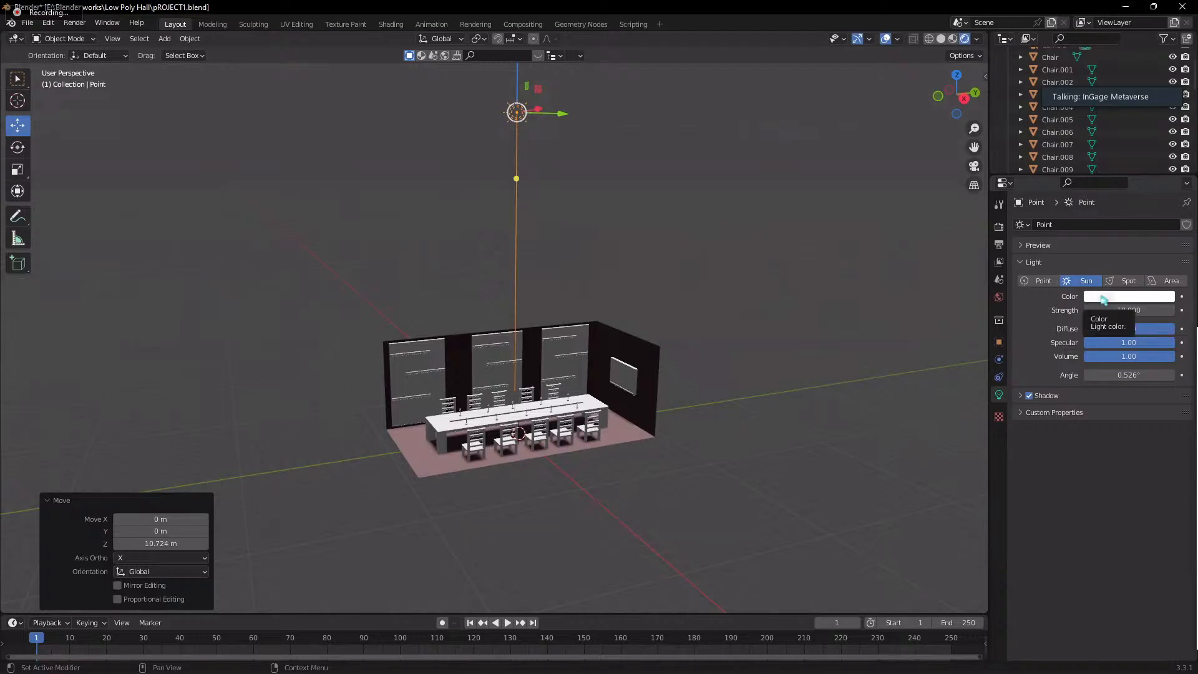
- Try yellow, turquoise and pale blue on the Sun light, then restore white with a saturation of 0
left_click(1103, 301)
left_click(1094, 184)
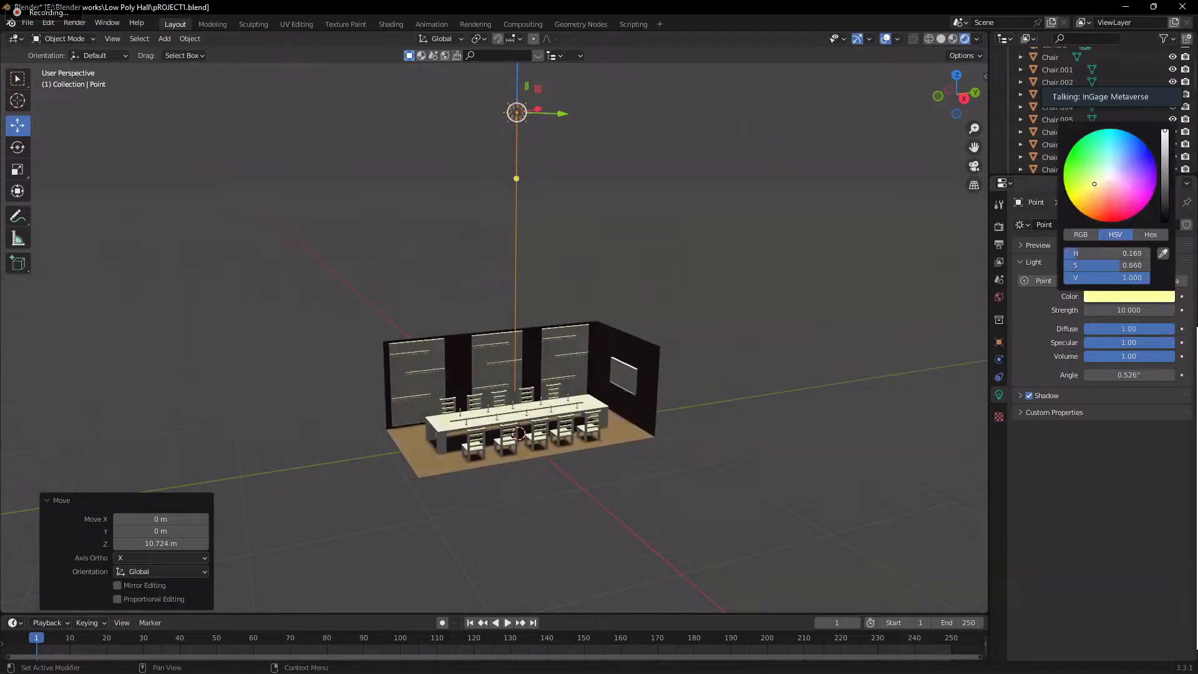
left_click_drag(1094, 183, 1103, 128)
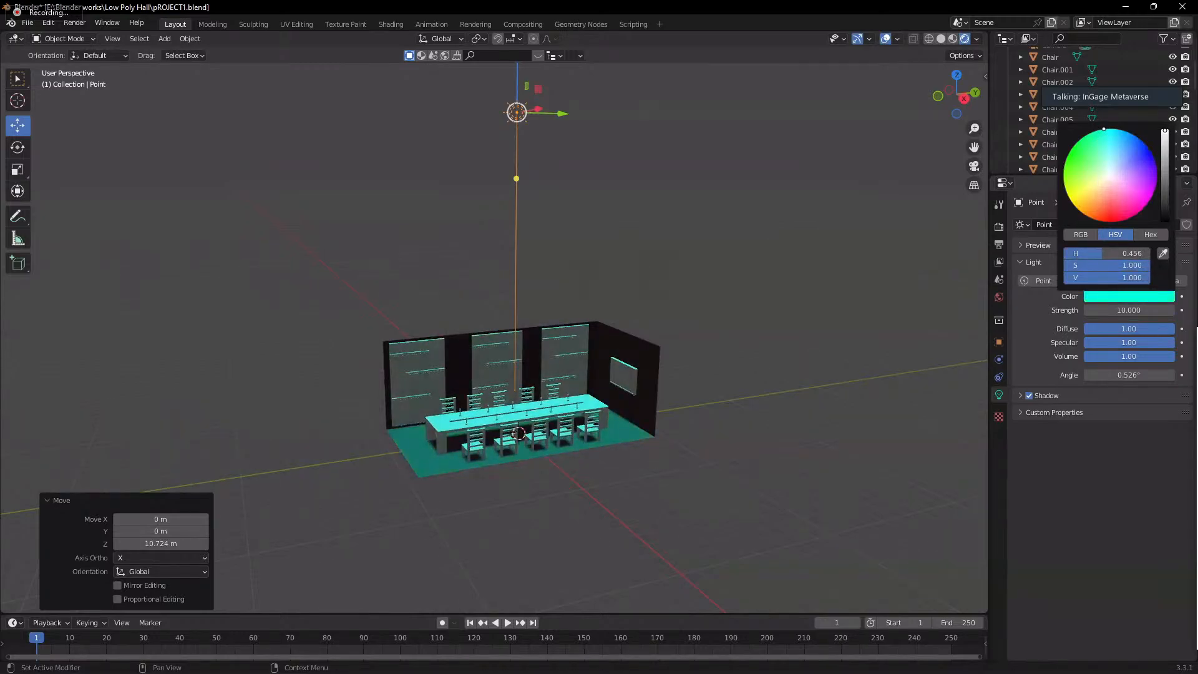
left_click(1112, 170)
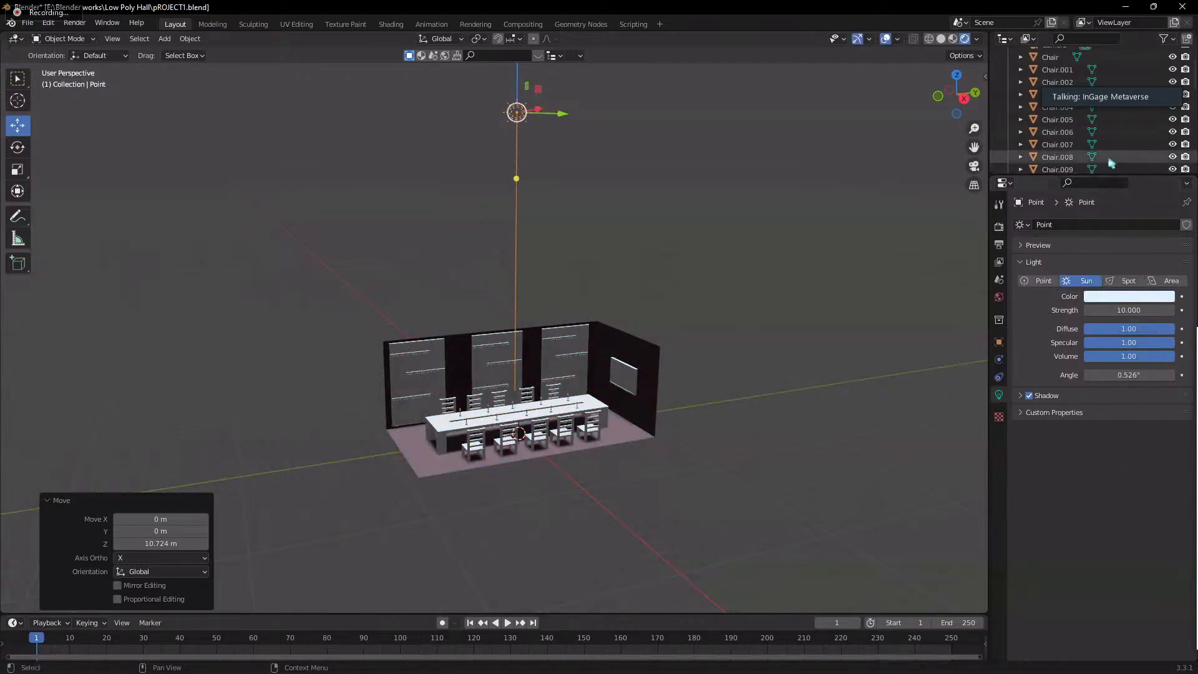
left_click(1131, 308)
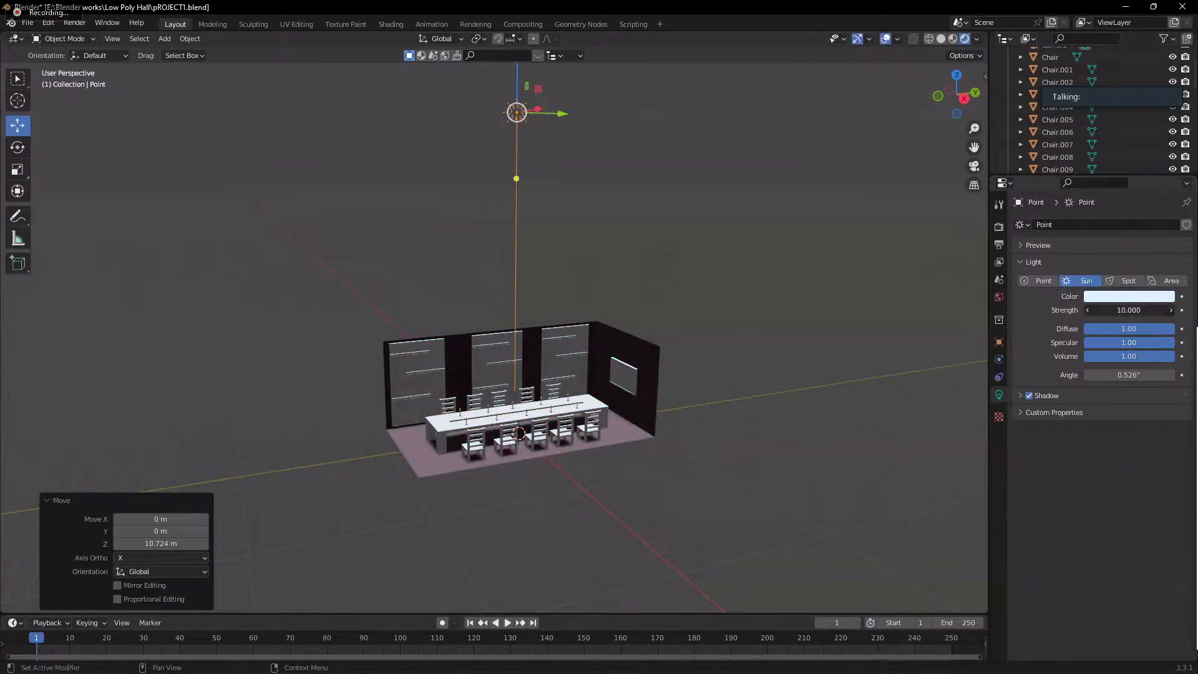
left_click(1129, 296)
left_click(1107, 265)
type("0")
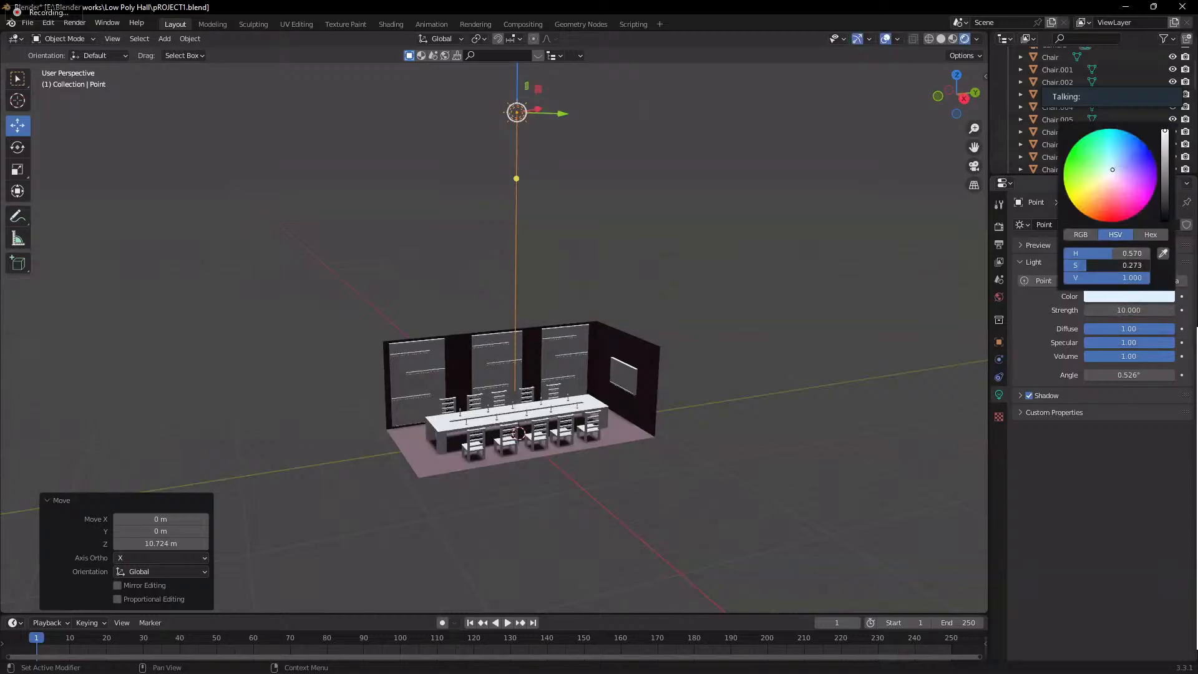
key("Return")
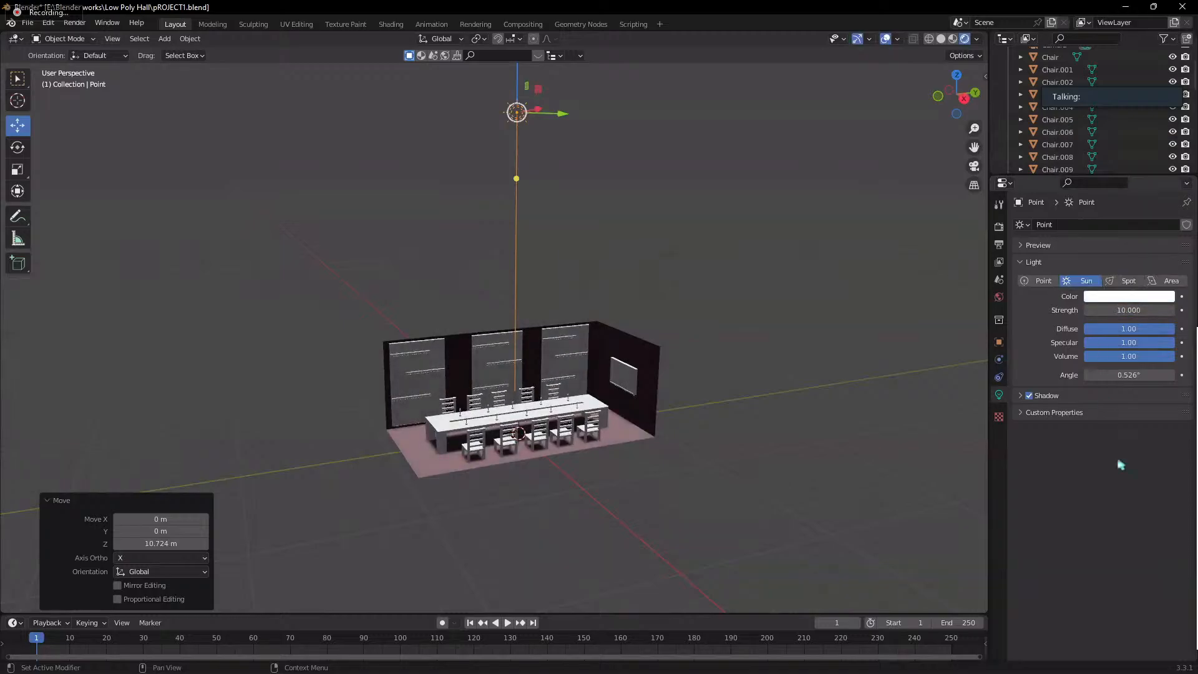
- Change the light's type to Spot and lower it about 10.36 m along Z toward the table
left_click(1120, 282)
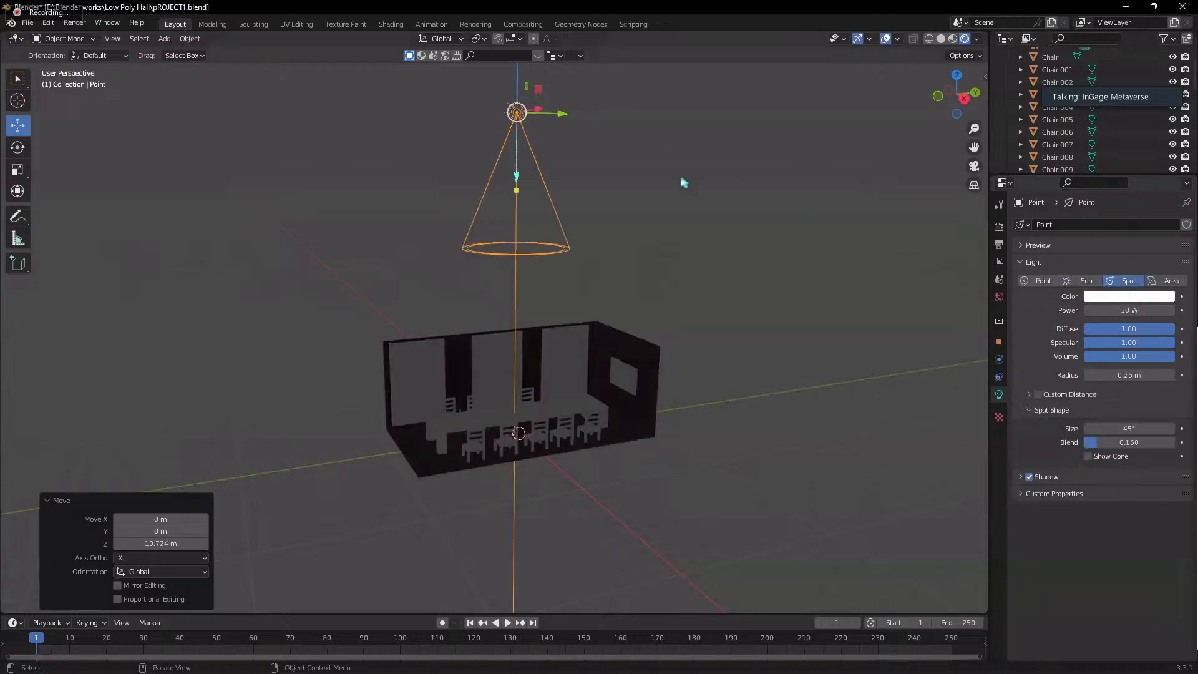
scroll(741, 280, "down", 3)
middle_click_drag(674, 318, 620, 355)
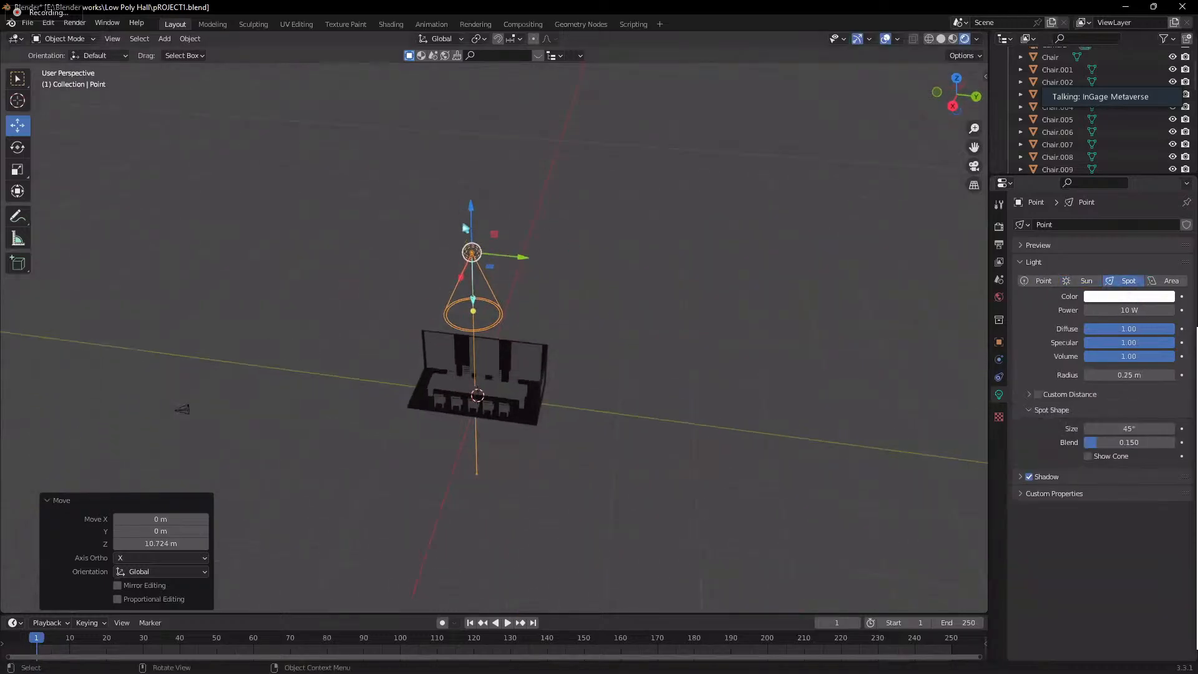
scroll(456, 271, "up", 2)
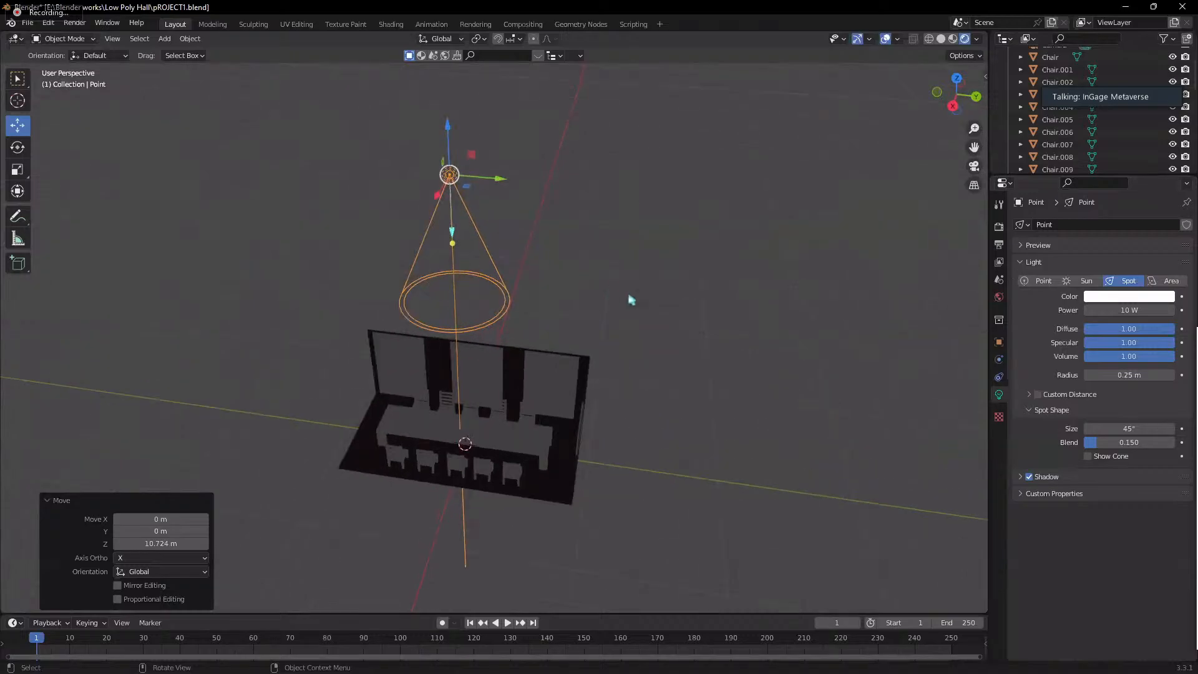
middle_click_drag(630, 299, 624, 189, "shift")
left_click_drag(519, 94, 517, 238)
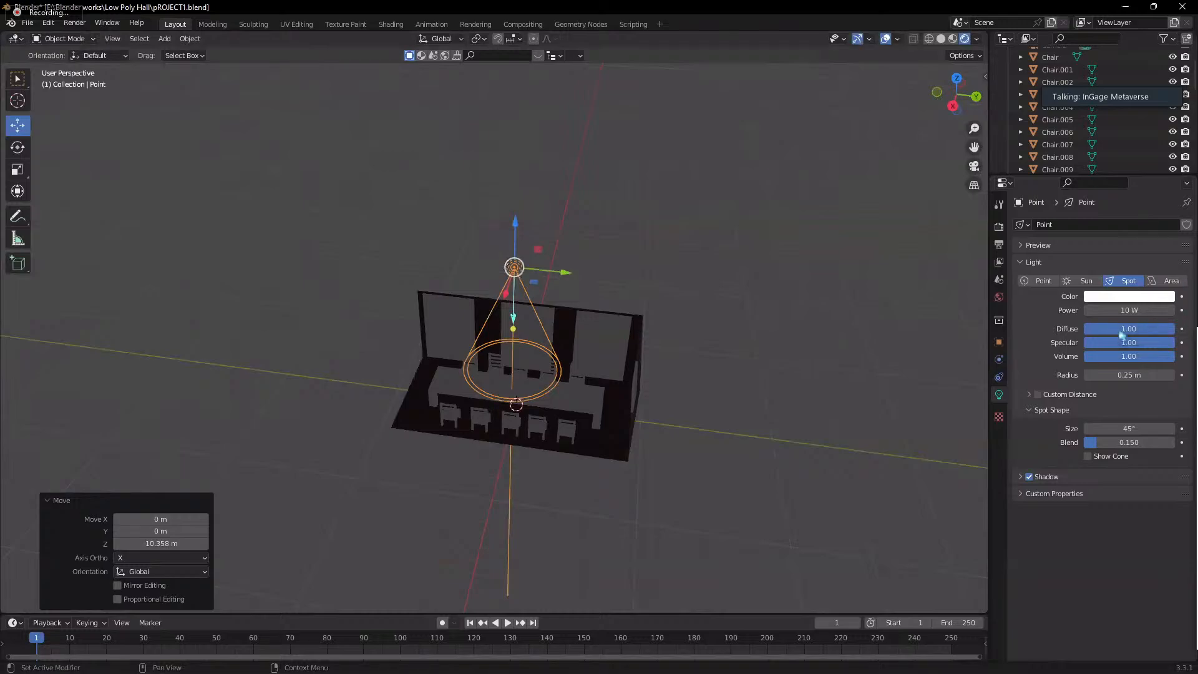
- Set the spot light's power to 2000 W
left_click(1130, 310)
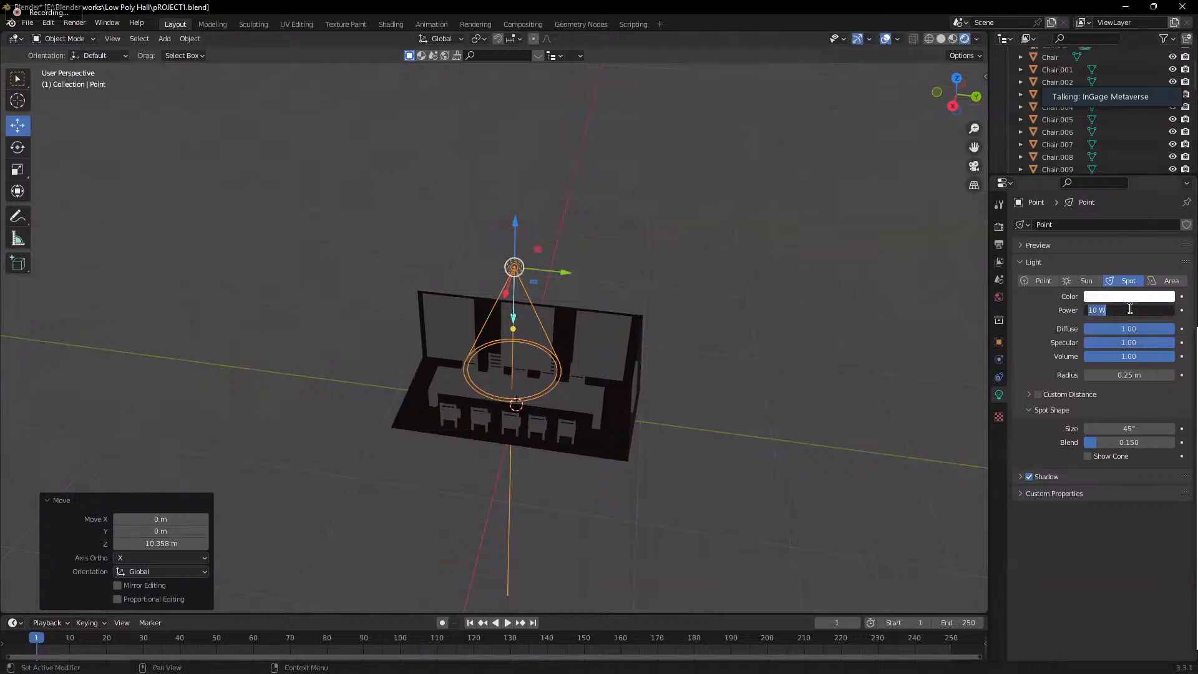
type("2000")
key("Return")
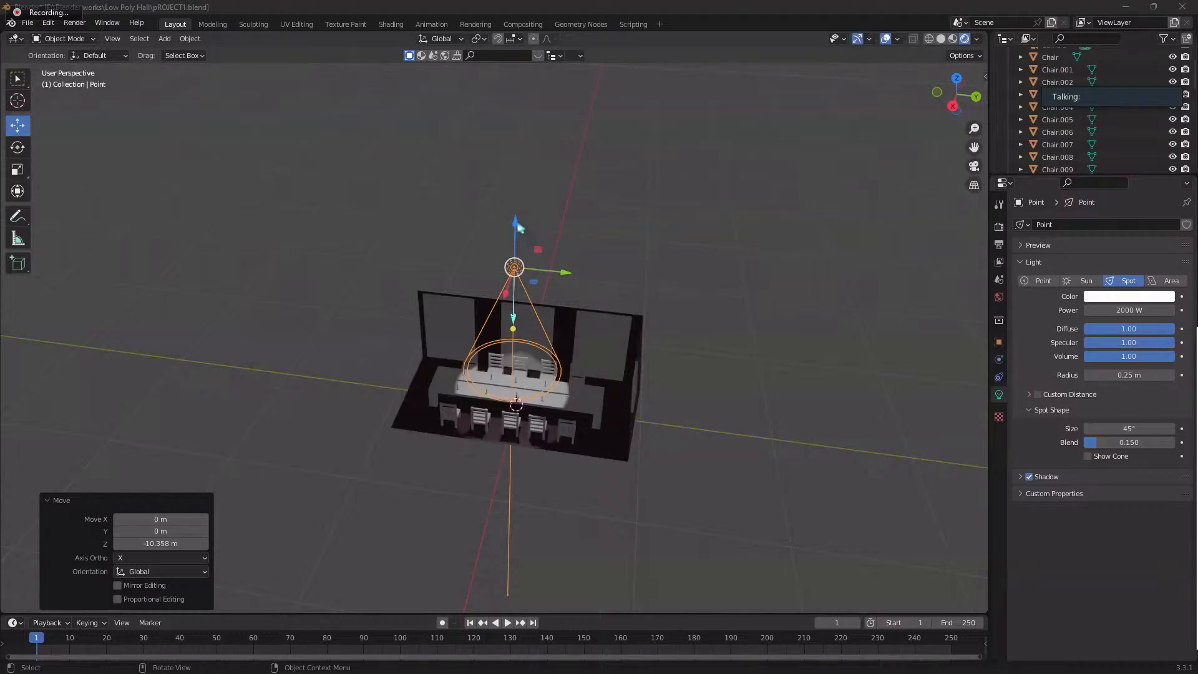
- Adjust the spot light's height by raising it about 1.59 m and lowering it about 1.06 m along Z
mouse_move(515, 223)
left_mouse_down()
mouse_move(515, 273)
mouse_move(508, 205)
left_mouse_up()
middle_click_drag(737, 228, 416, 114)
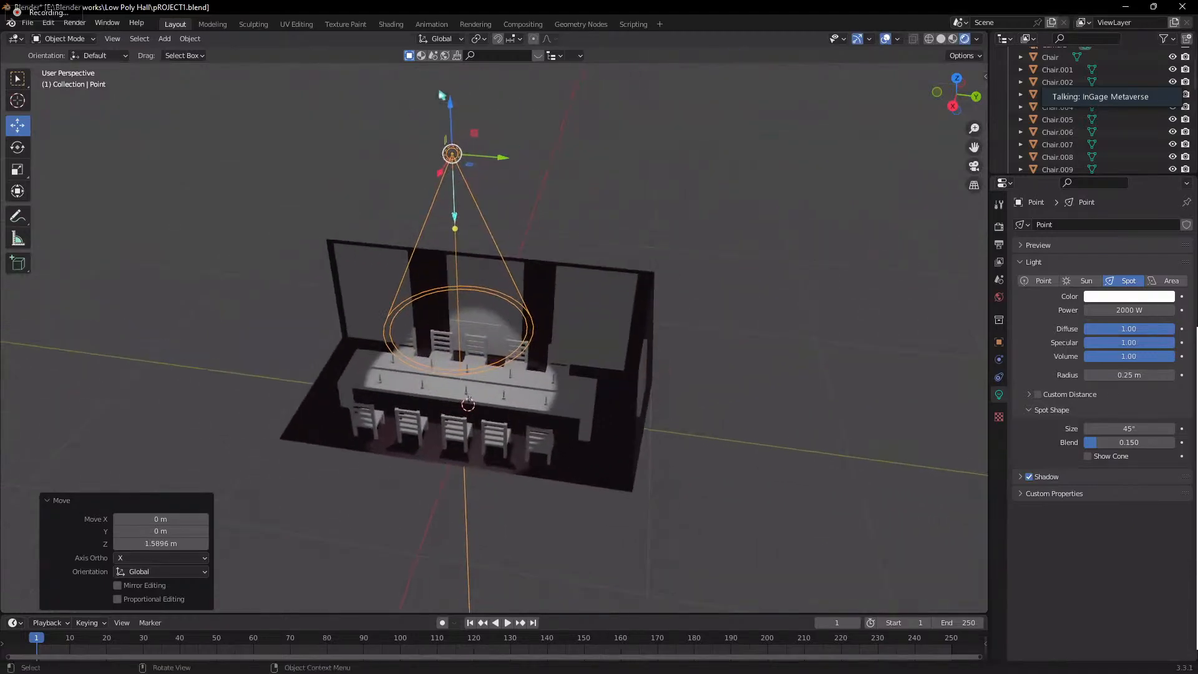
mouse_move(448, 100)
left_mouse_down()
mouse_move(450, 151)
mouse_move(450, 124)
left_mouse_up()
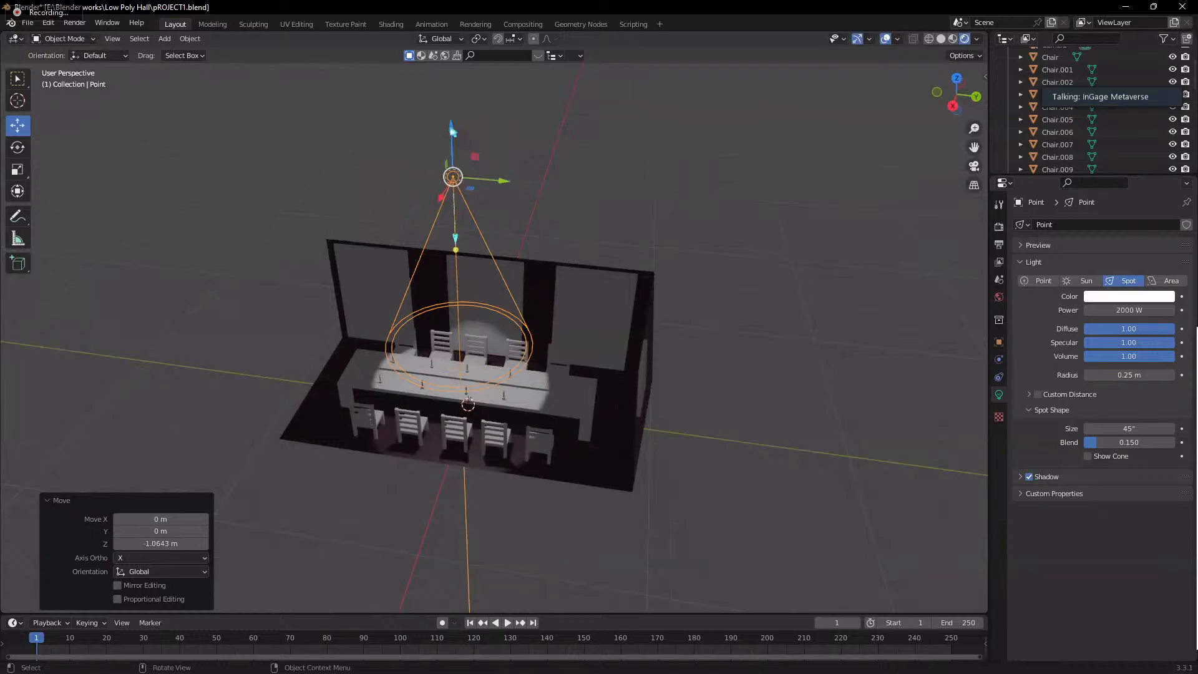
- Examine the spot light's cone and its soft edge on the table and chairs, up close and from several angles
scroll(610, 489, "up", 4)
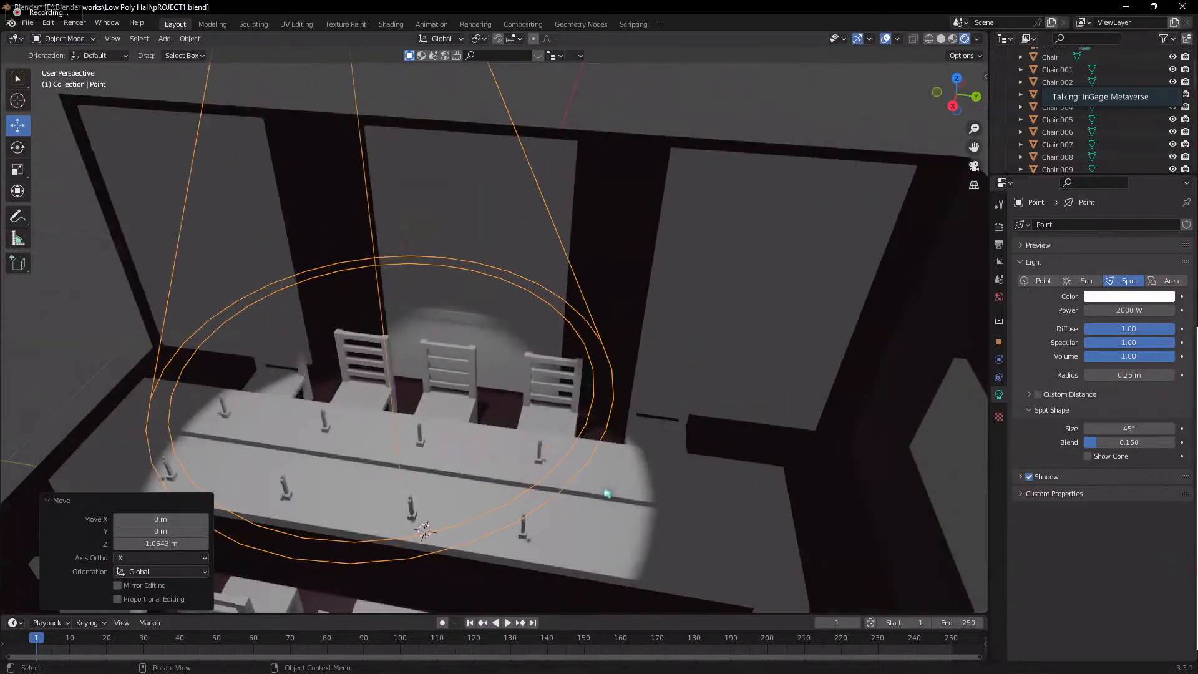
scroll(656, 365, "up", 2)
scroll(655, 365, "up", 5)
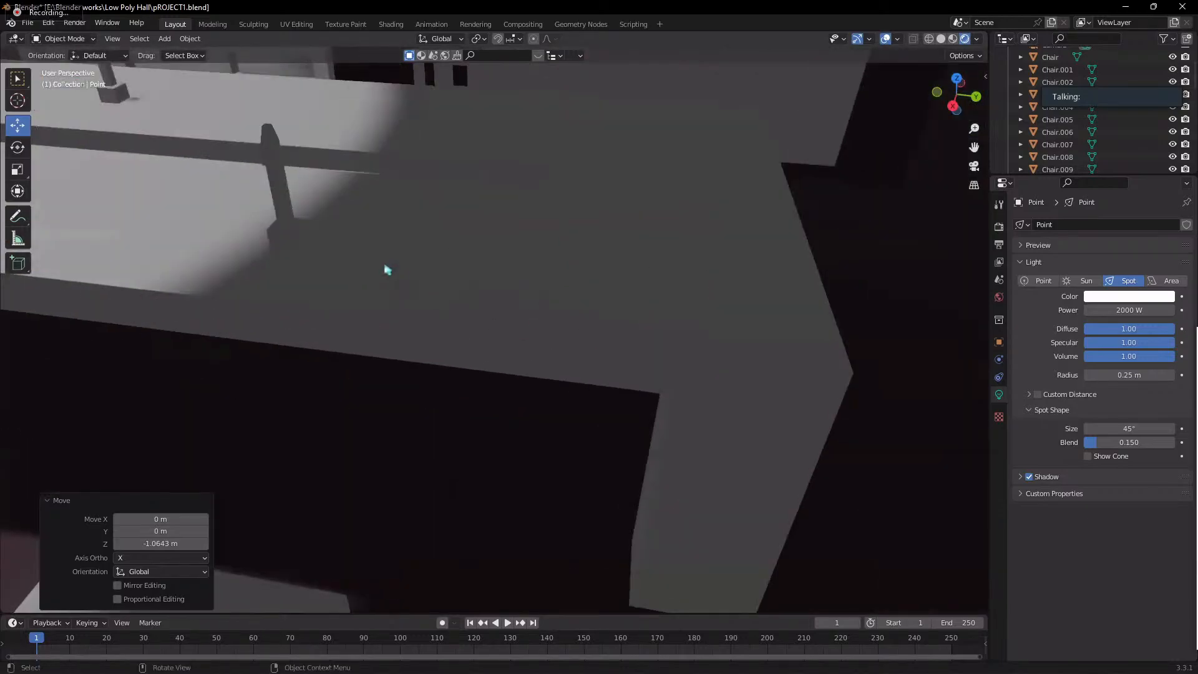
scroll(387, 268, "down", 2)
scroll(641, 425, "up", 5)
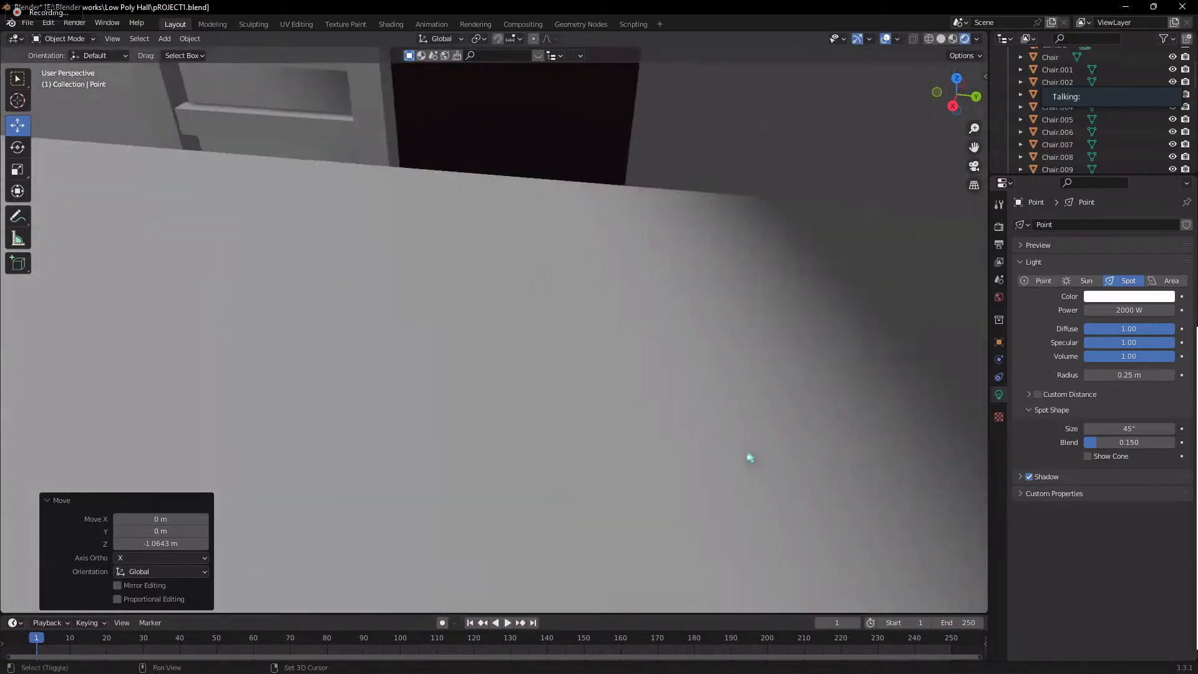
scroll(679, 332, "down", 5)
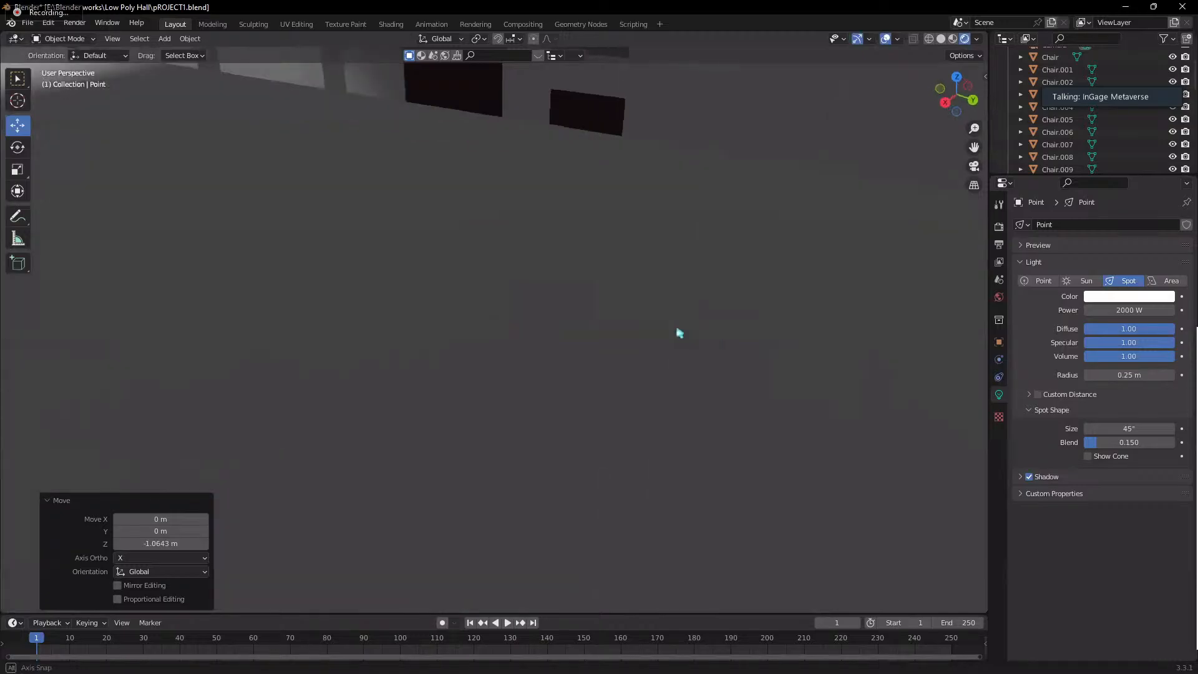
middle_click_drag(682, 335, 529, 343)
scroll(528, 343, "down", 6)
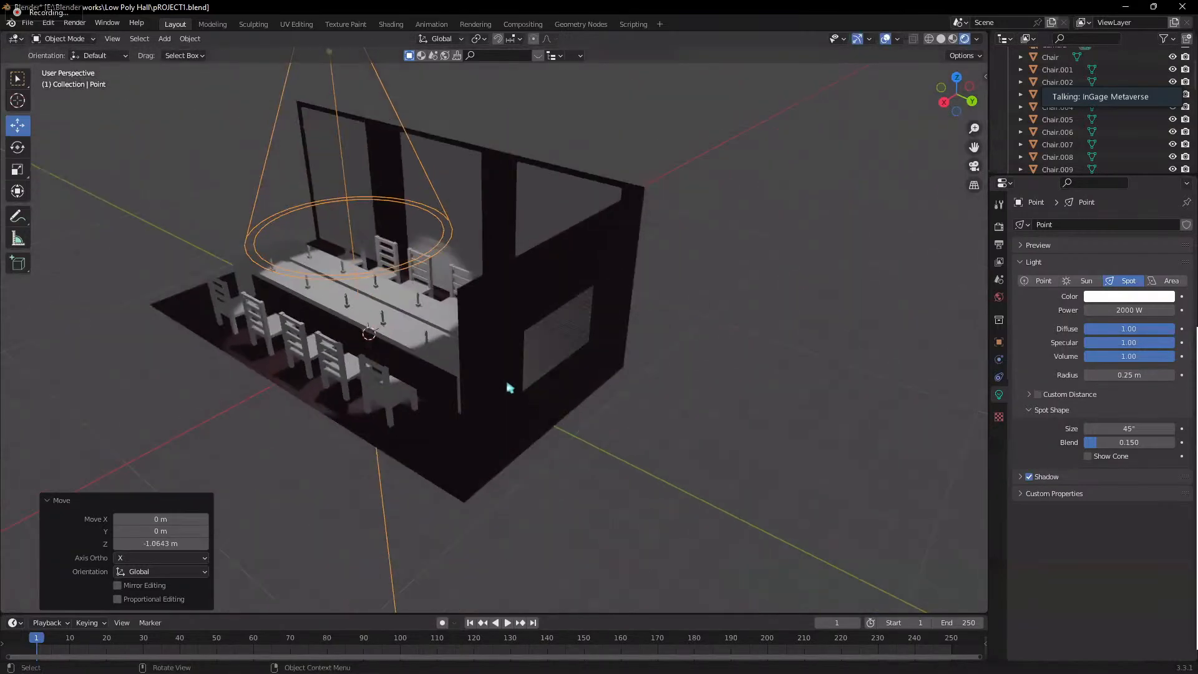
middle_click_drag(508, 387, 562, 390)
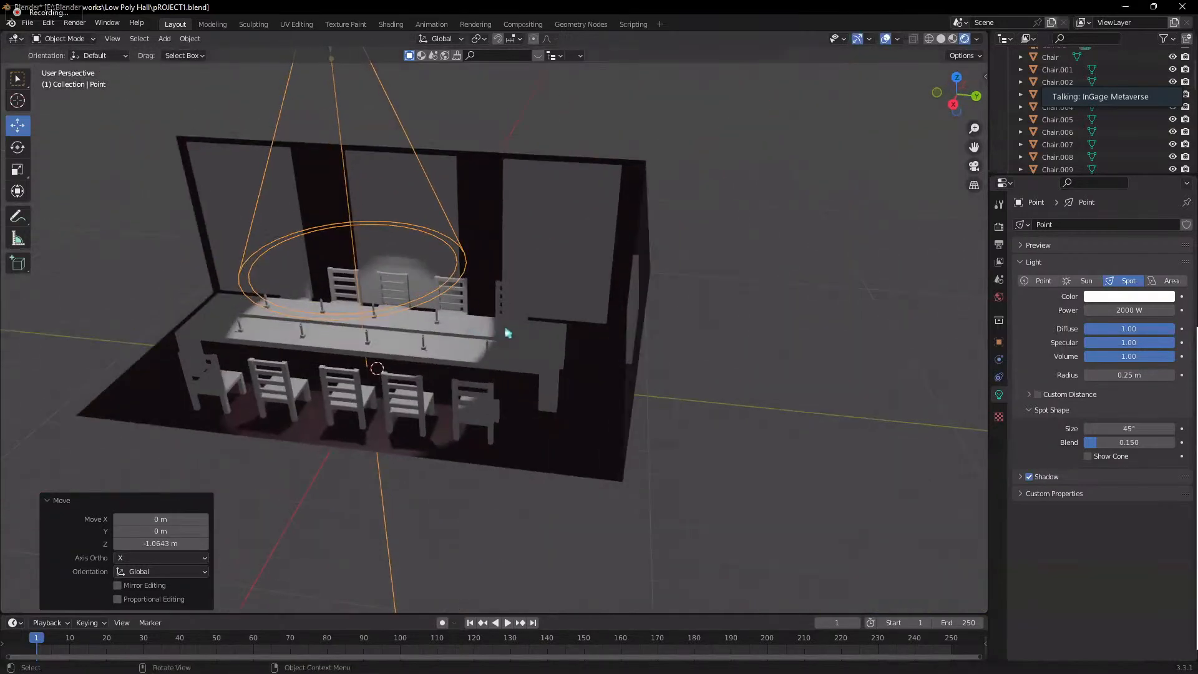
- Change the light's type to Area and lower it about 8.65 m along Z toward the table
scroll(503, 335, "up", 4)
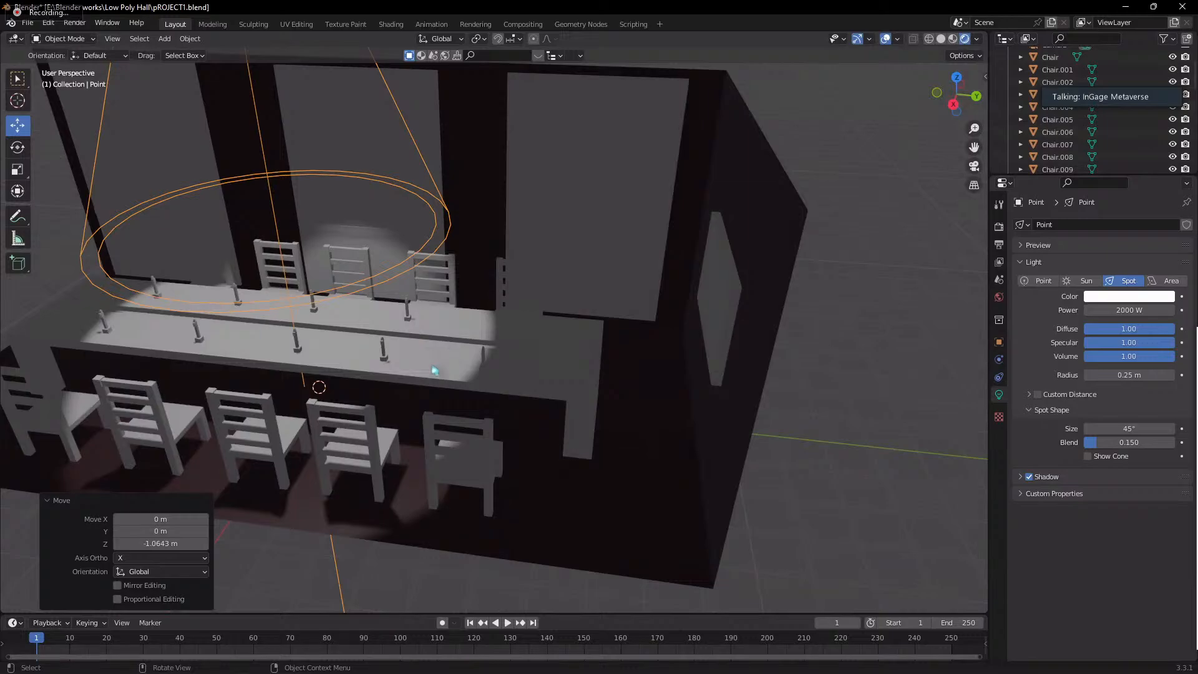
scroll(432, 372, "up", 5)
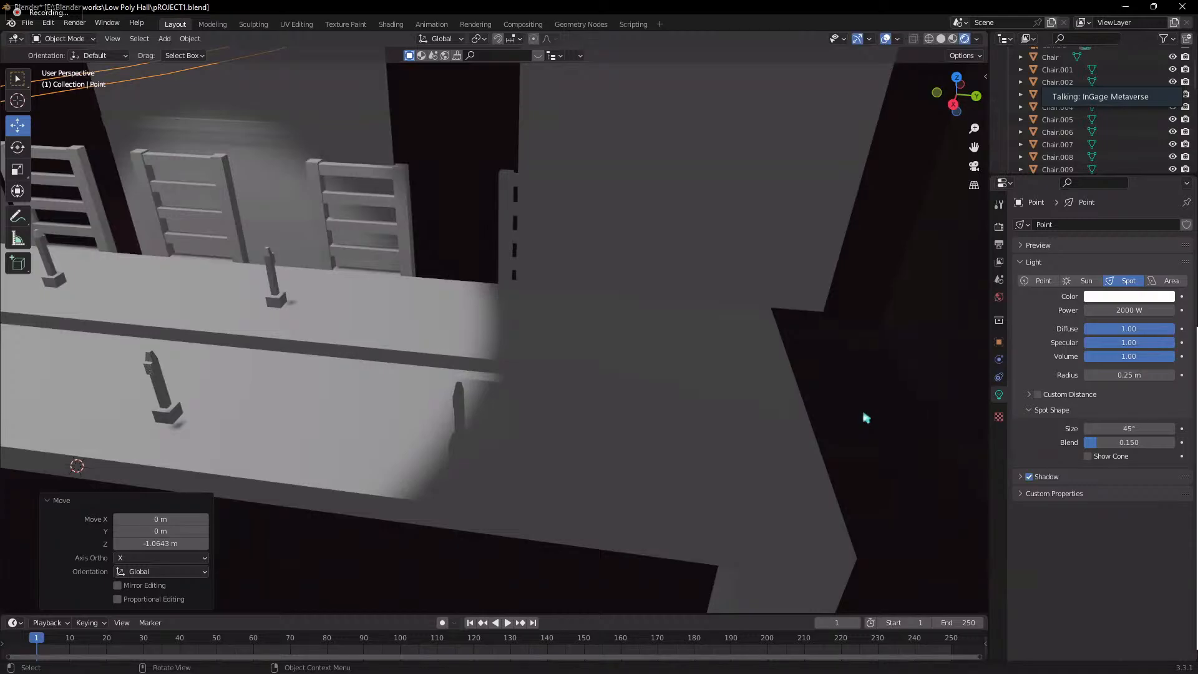
scroll(610, 324, "down", 10)
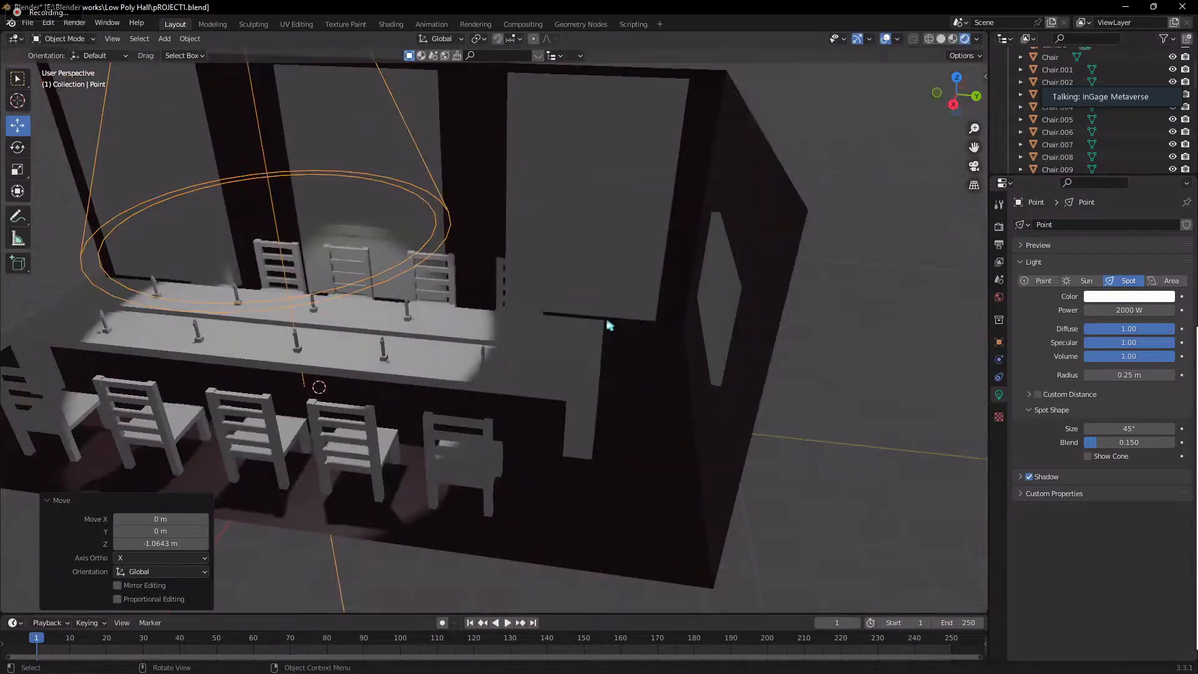
middle_click_drag(682, 324, 778, 377)
left_click(1165, 280)
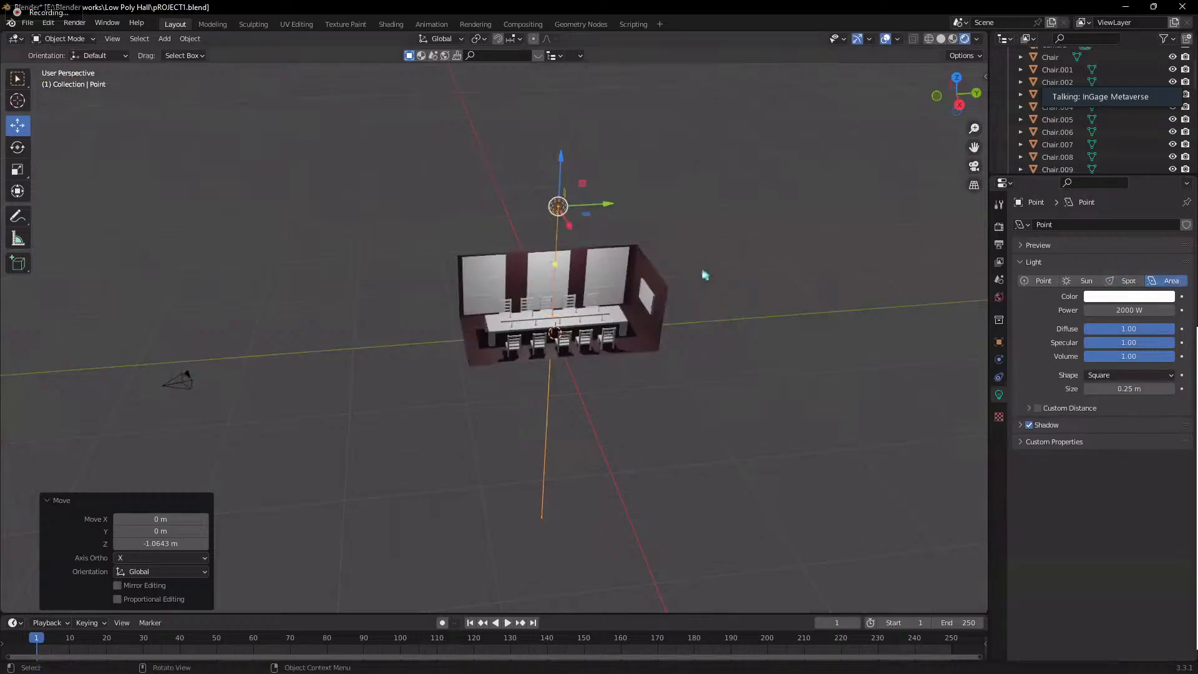
scroll(748, 275, "up", 5)
middle_click_drag(785, 279, 562, 268)
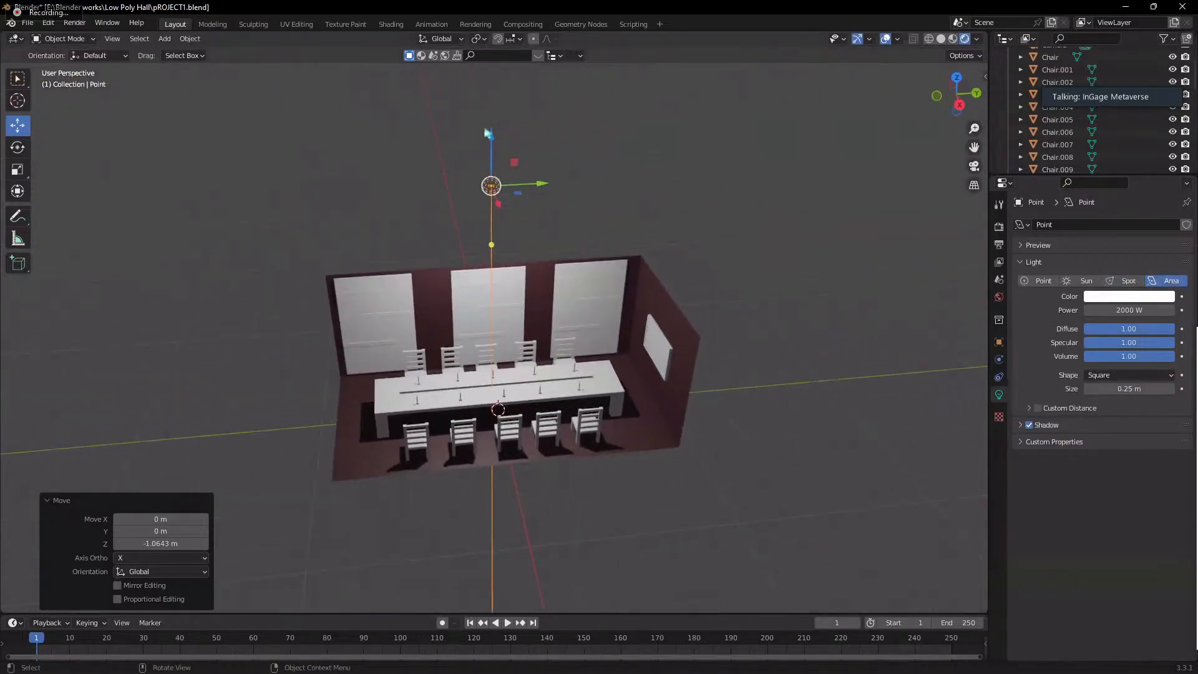
key("g")
key("z")
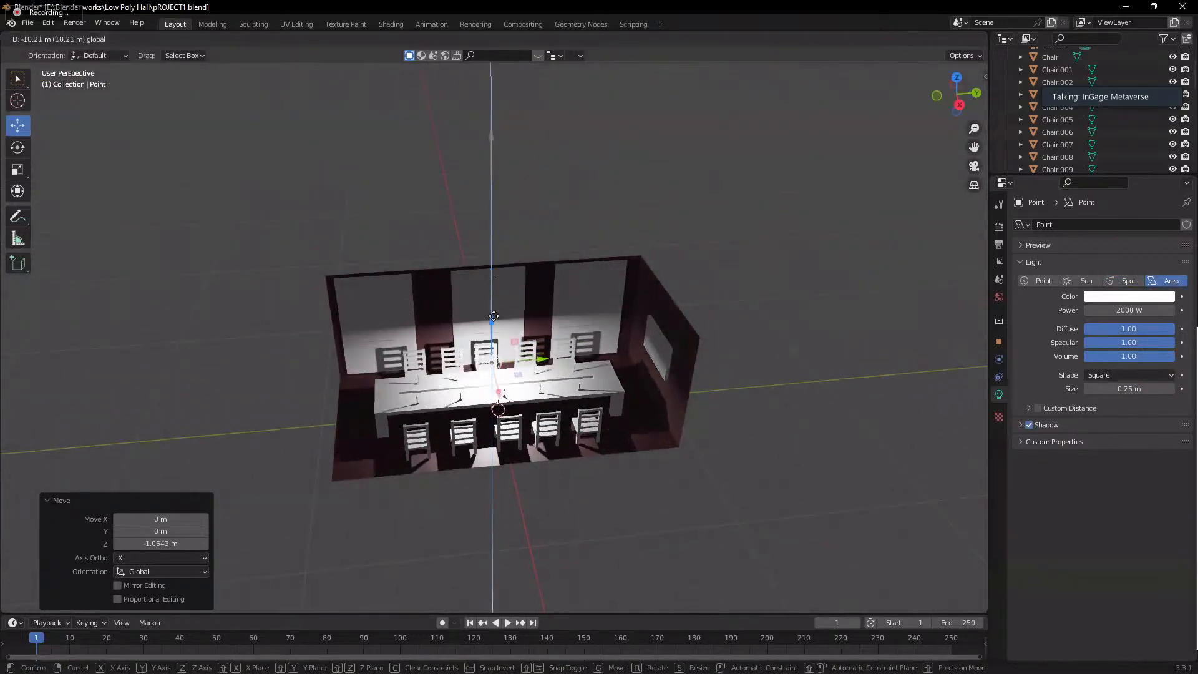
left_click(499, 293)
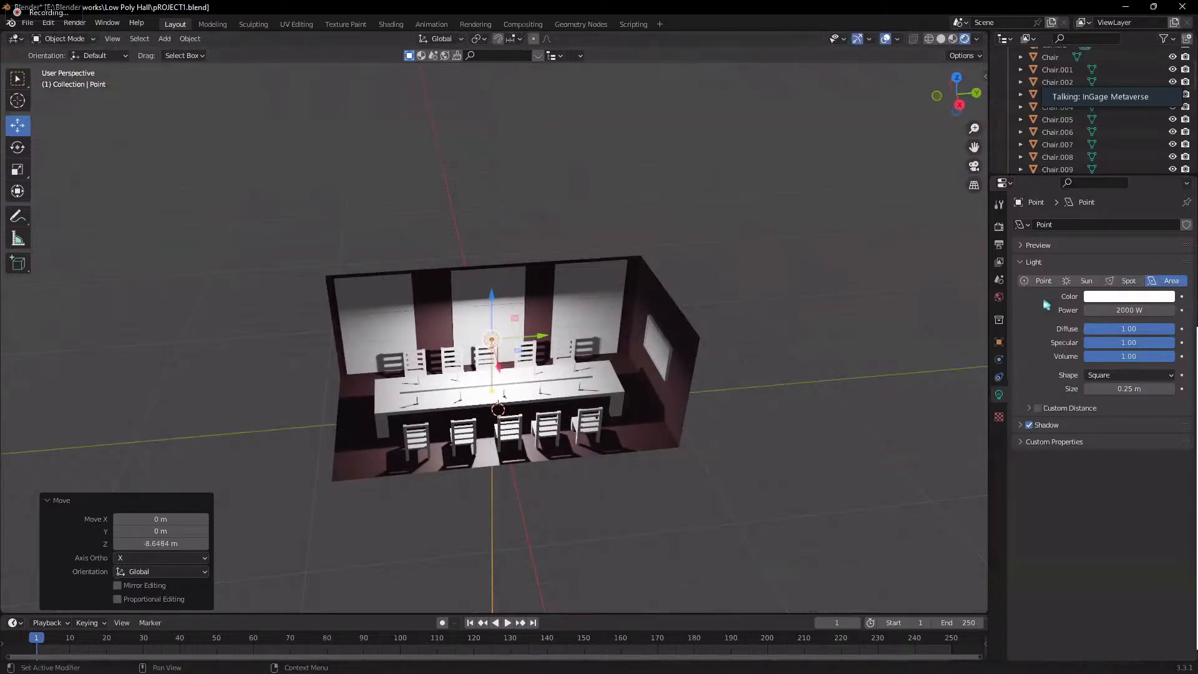
- Compare the light's Spot type with its Area type, ending on Area with the power kept at 2000 W
left_click(1121, 281)
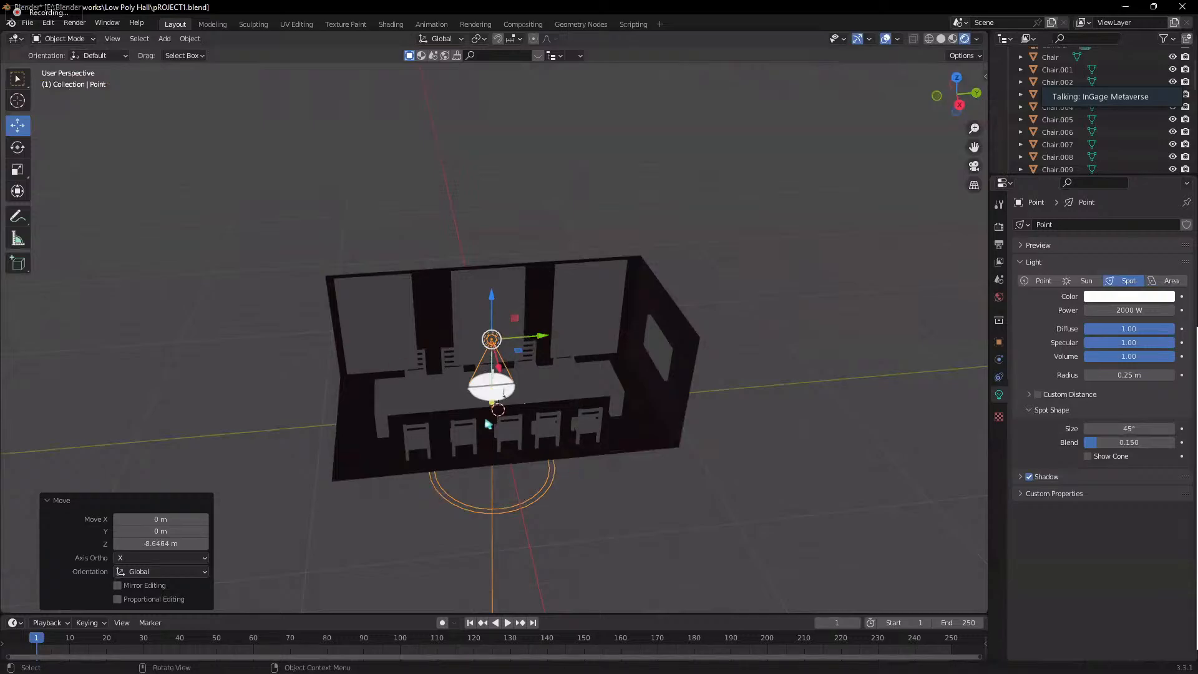
left_click(1166, 281)
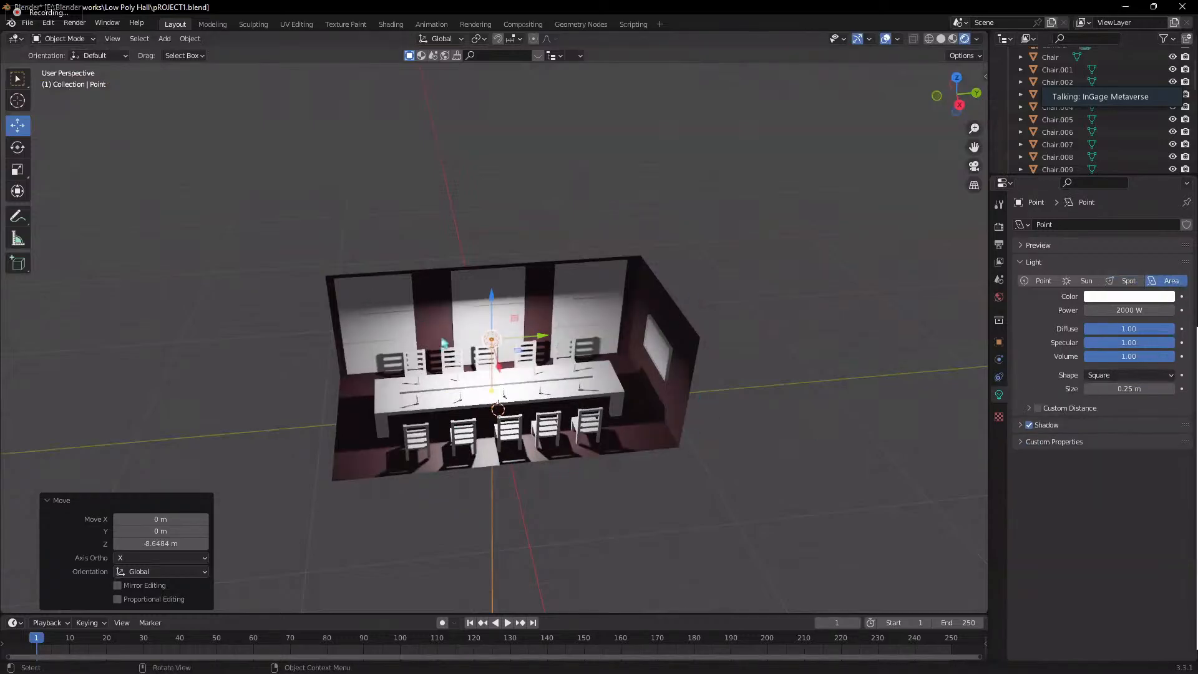
left_click(1125, 310)
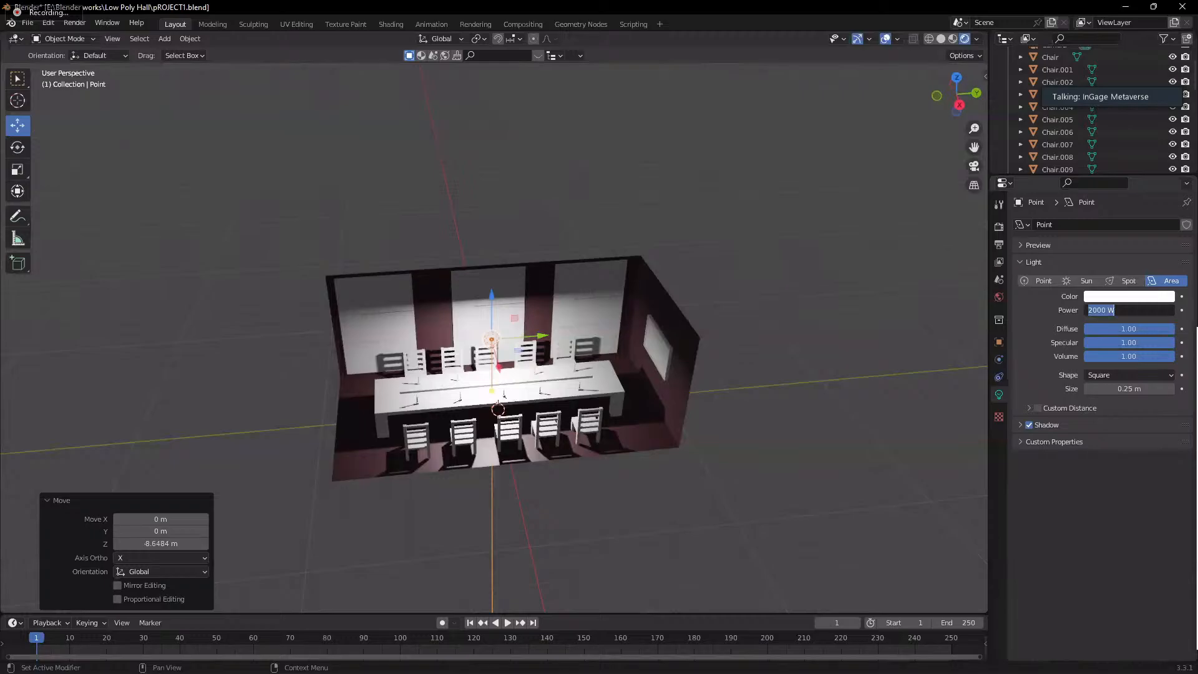
key("Return")
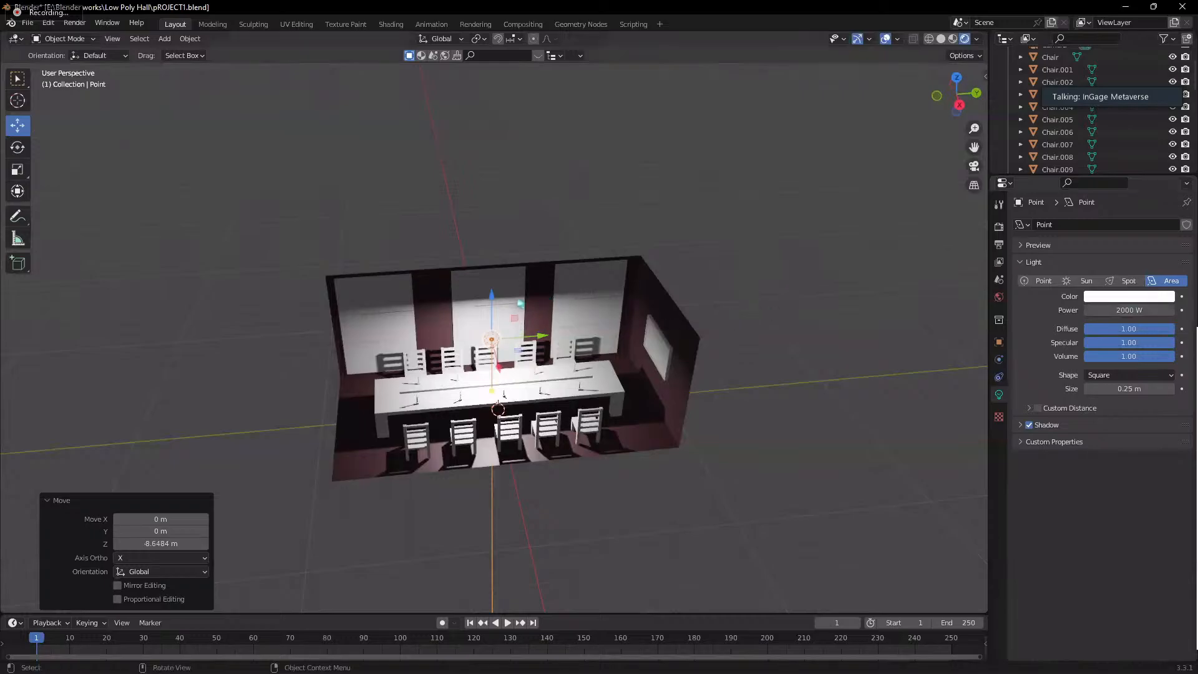
- Raise the area light about 5.13 m, nudge it slightly along X, and raise it about 1.21 m more along Z
left_click_drag(492, 295, 485, 209)
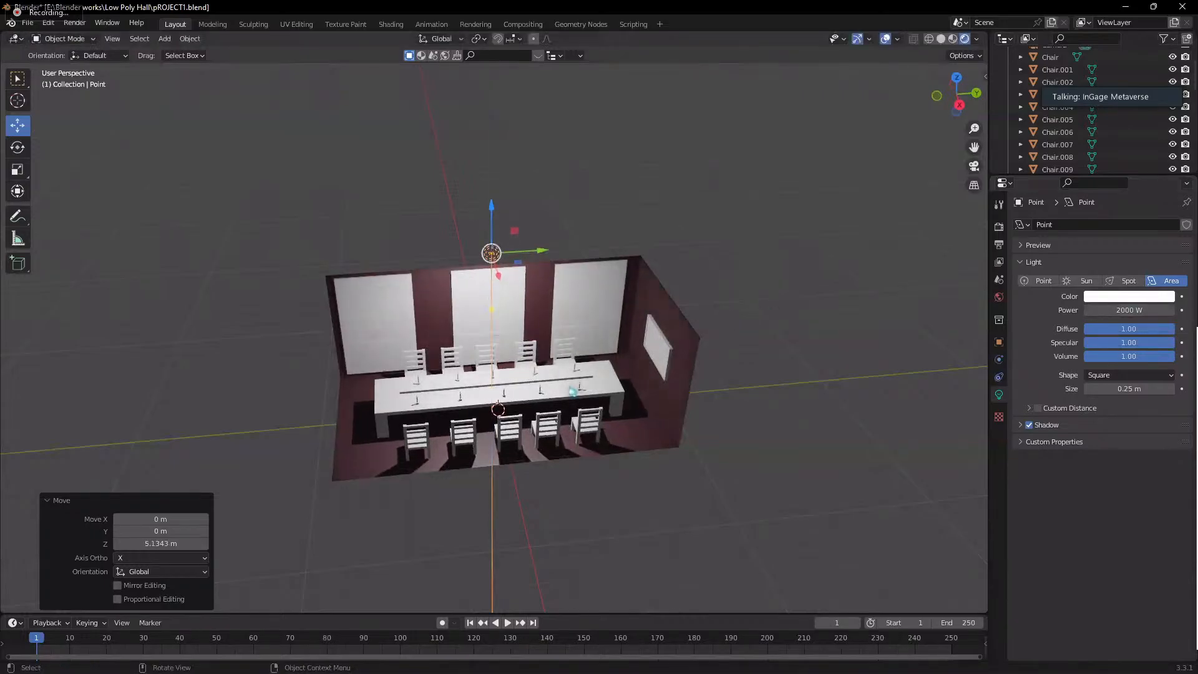
middle_click_drag(580, 390, 699, 381)
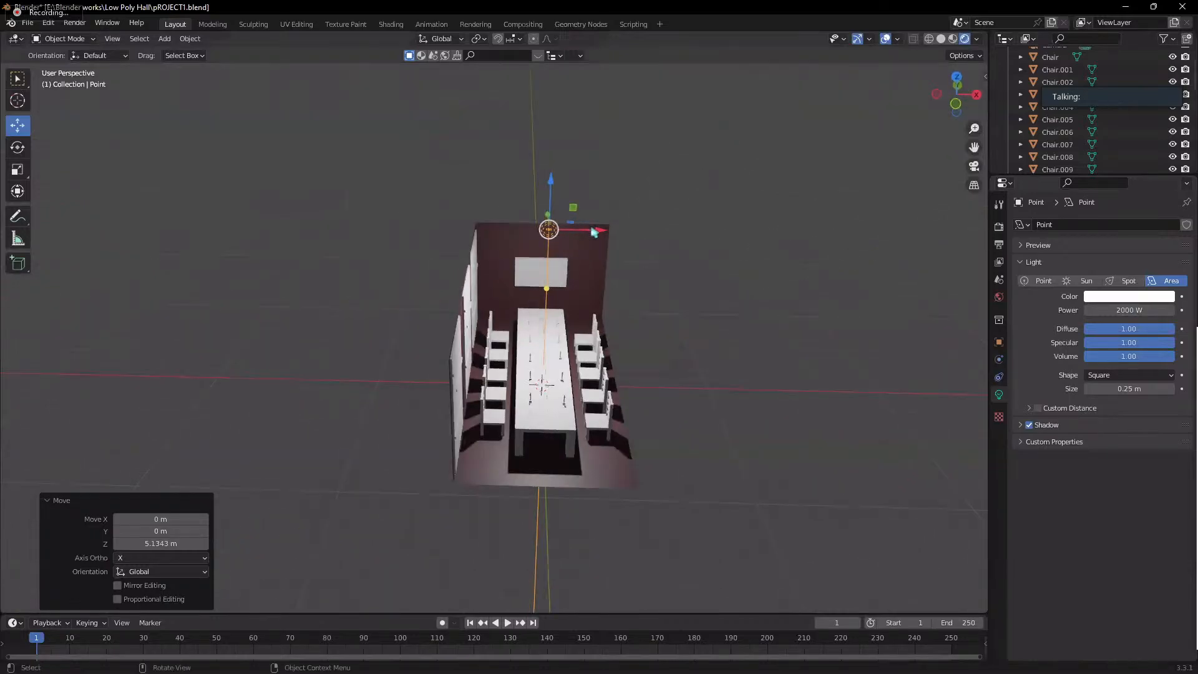
left_click_drag(594, 232, 590, 231)
left_click_drag(549, 190, 554, 168)
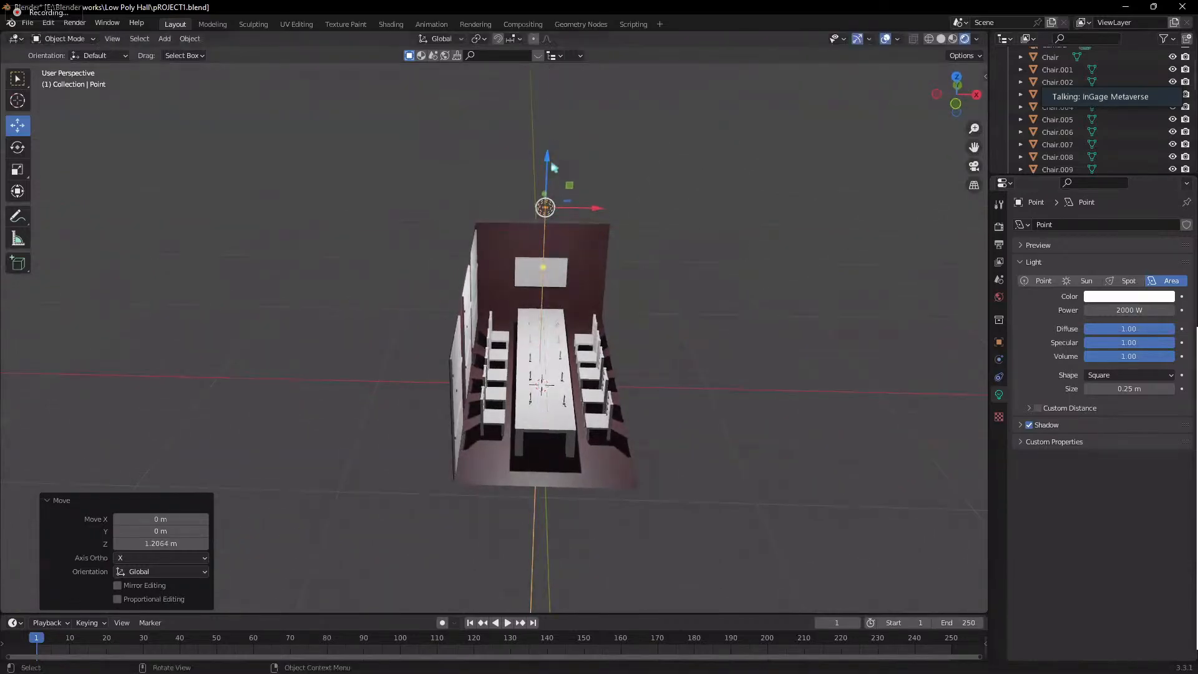
- Set the area light's power to 5000 W and check the brightness in the room
middle_click_drag(782, 298, 718, 265)
left_click(1125, 309)
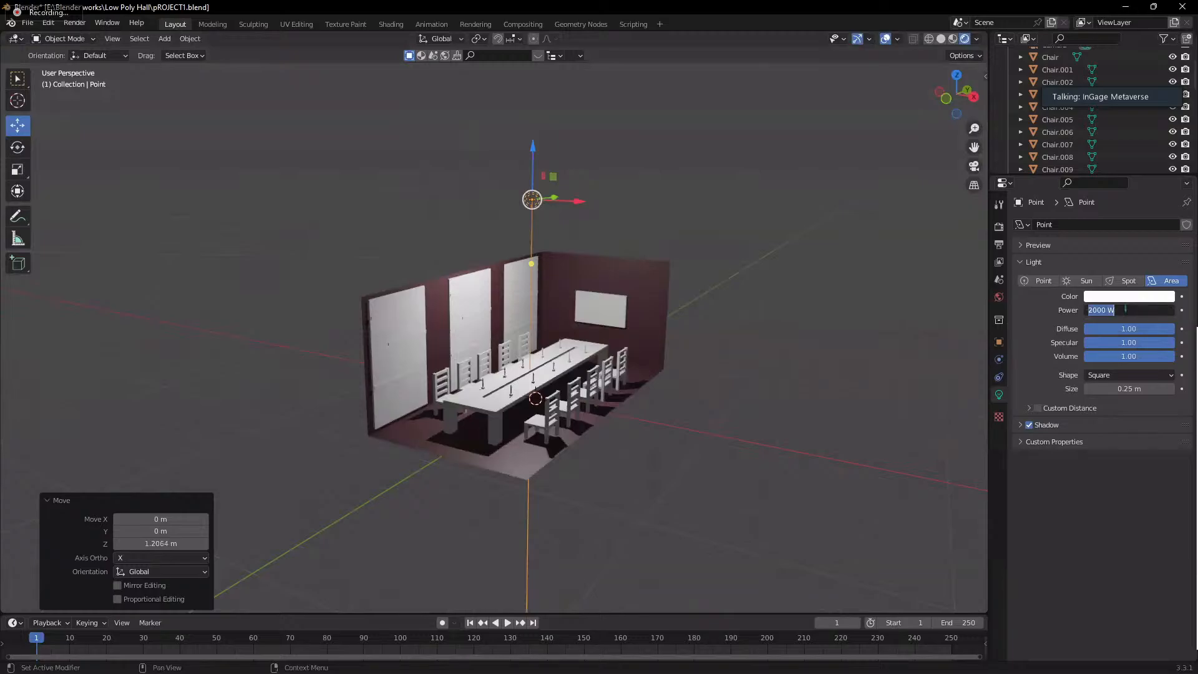
type("5000")
key("Return")
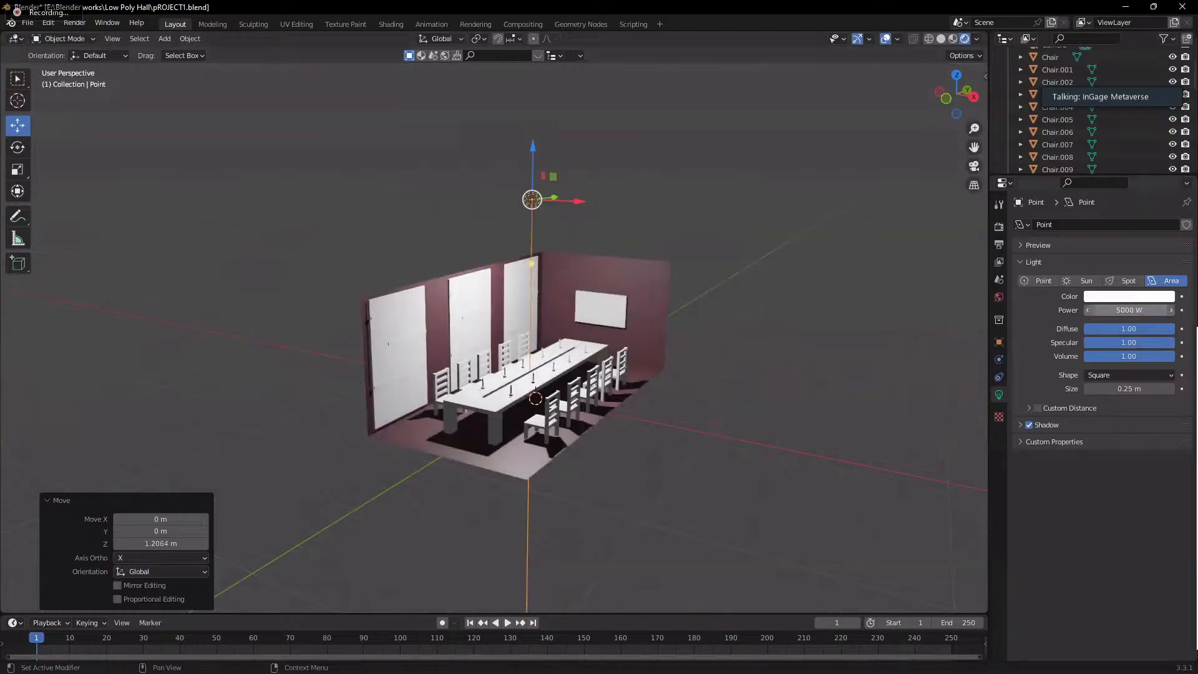
scroll(613, 385, "up", 4)
scroll(740, 407, "down", 4)
- Change the room material's base color to a light beige with H 0.079, S 0.439 and V 0.326
left_click(652, 267)
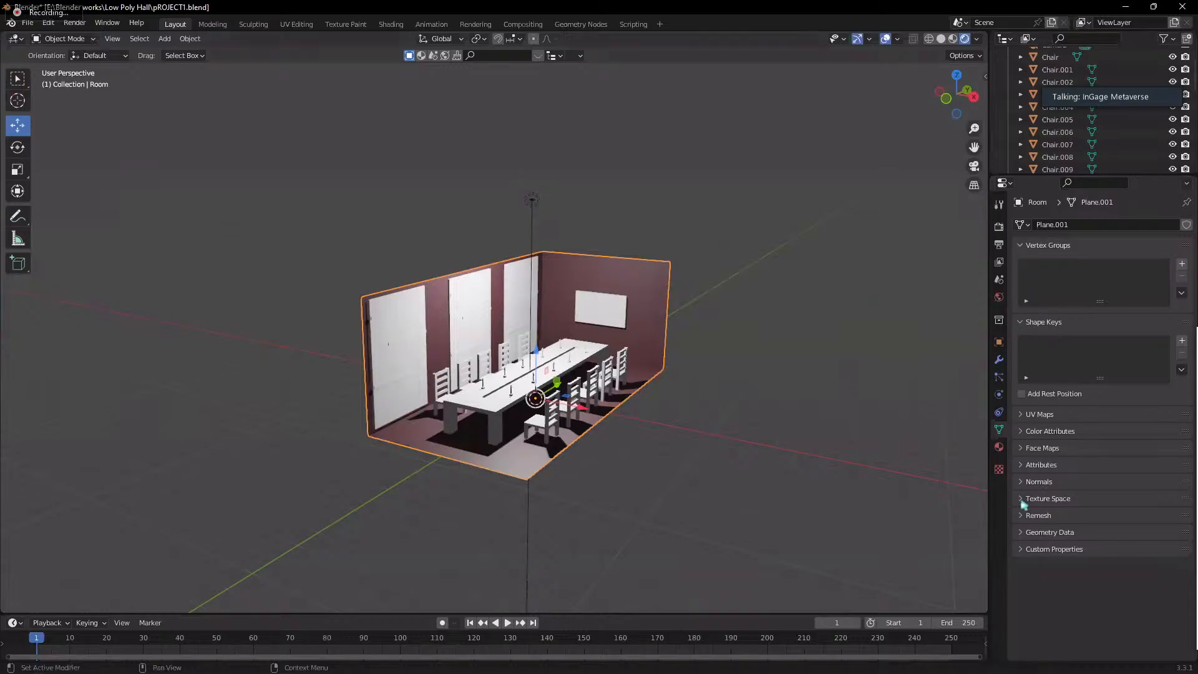
left_click(999, 447)
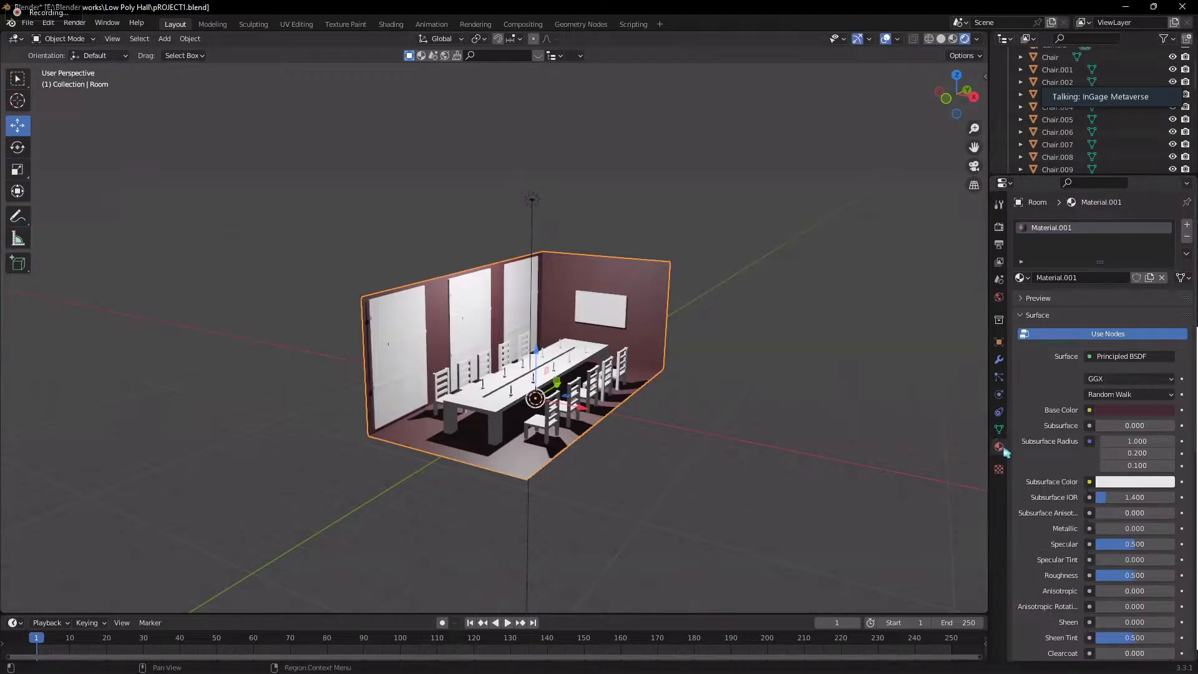
left_click(1135, 410)
left_click_drag(1115, 310, 1165, 253)
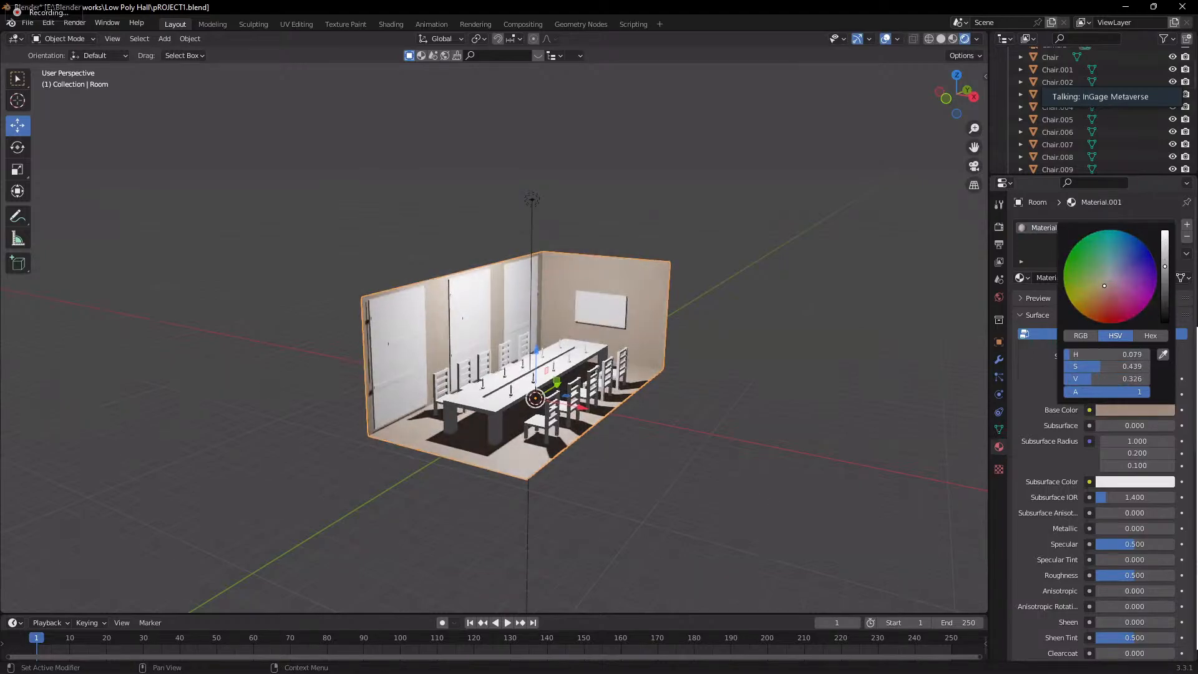
scroll(665, 348, "up", 4)
middle_click_drag(665, 348, 579, 343)
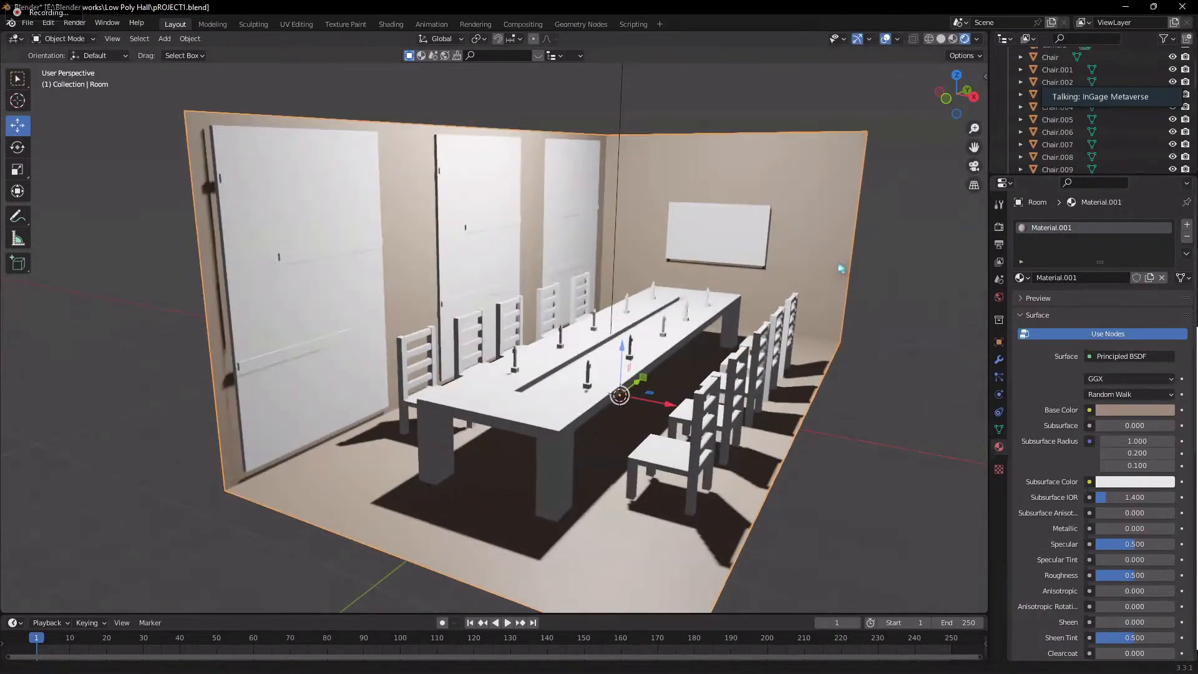
- Check the large wall panel's material, then look through the surface shaders available for the room's material, keeping Principled BSDF
left_click(270, 177)
left_click(300, 210)
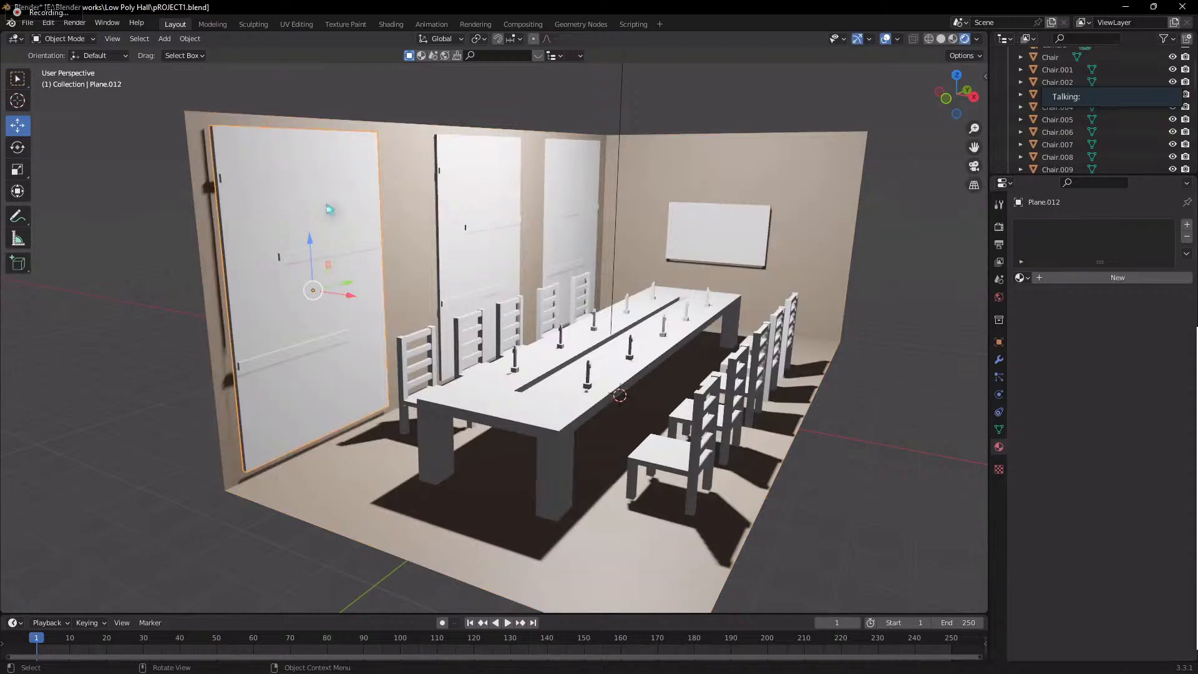
left_click(388, 197)
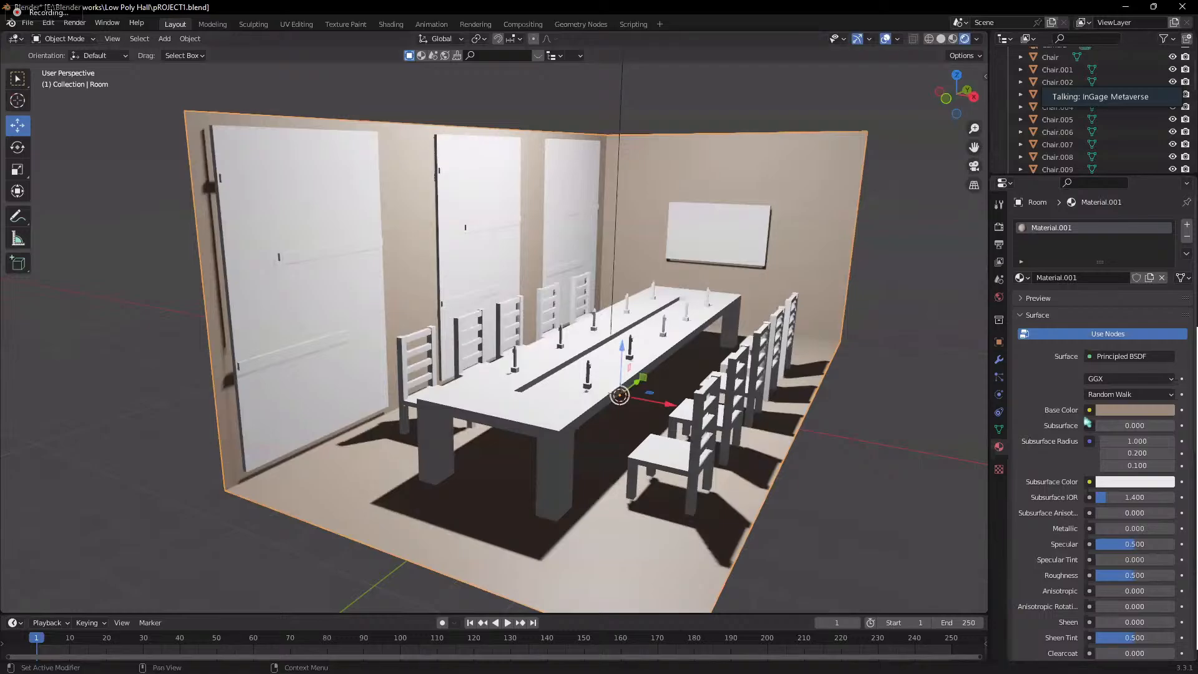
left_click(1116, 357)
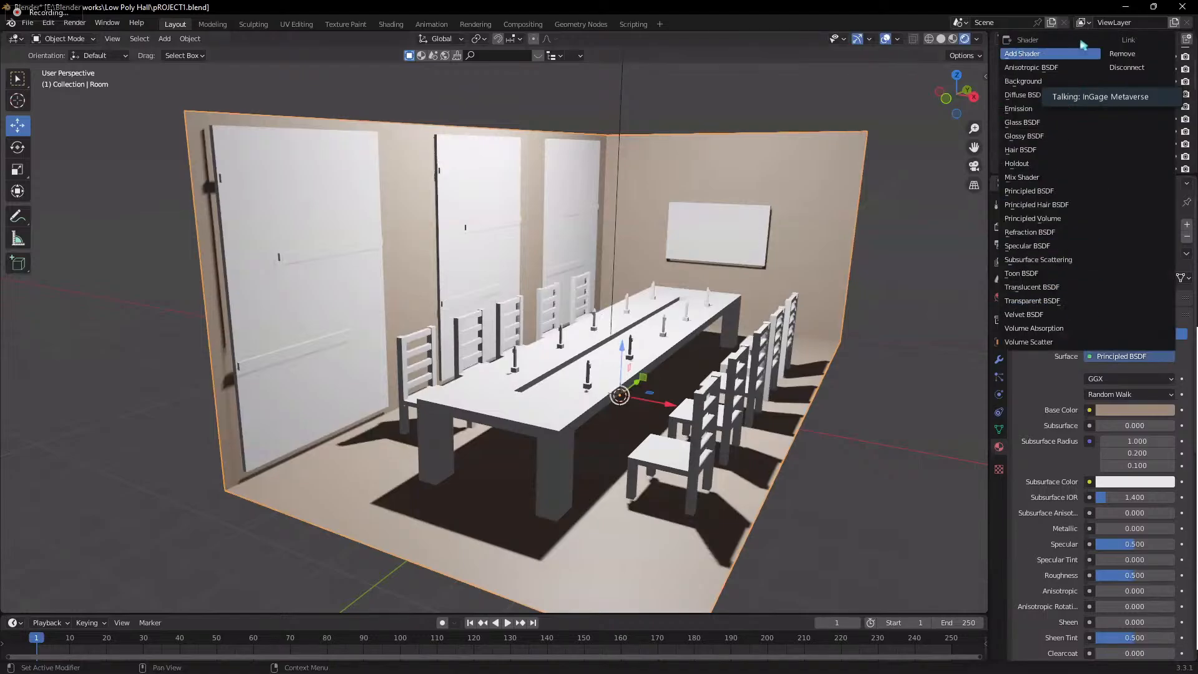
left_click(1064, 378)
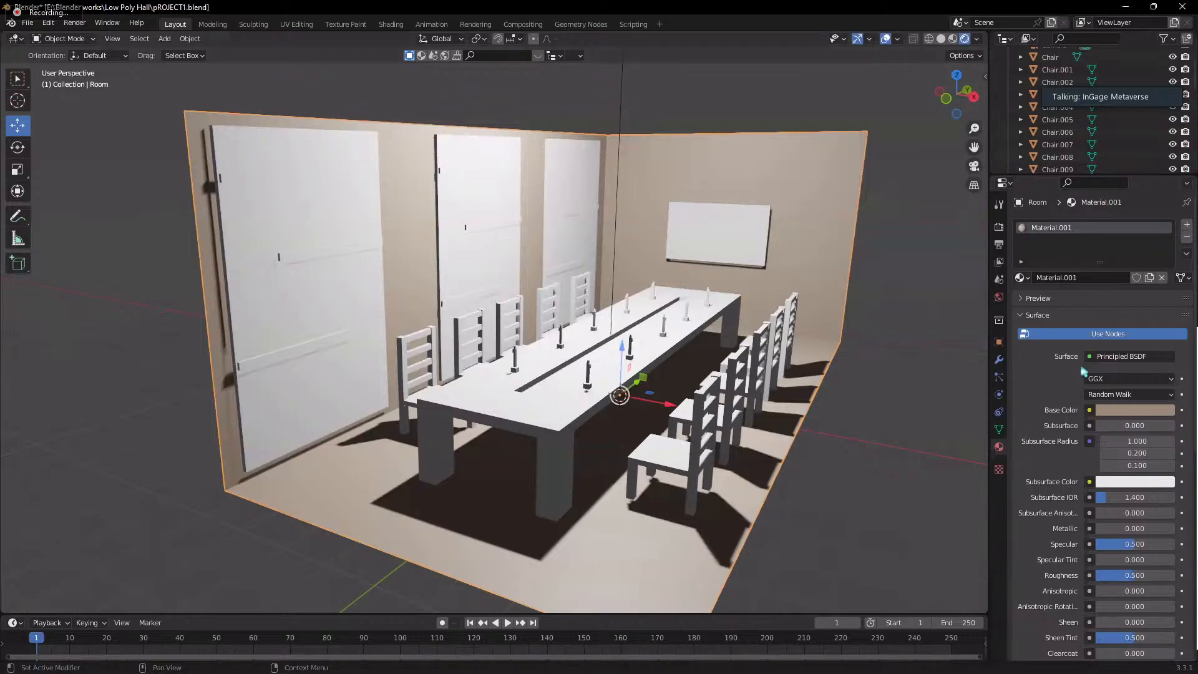
left_click(1114, 358)
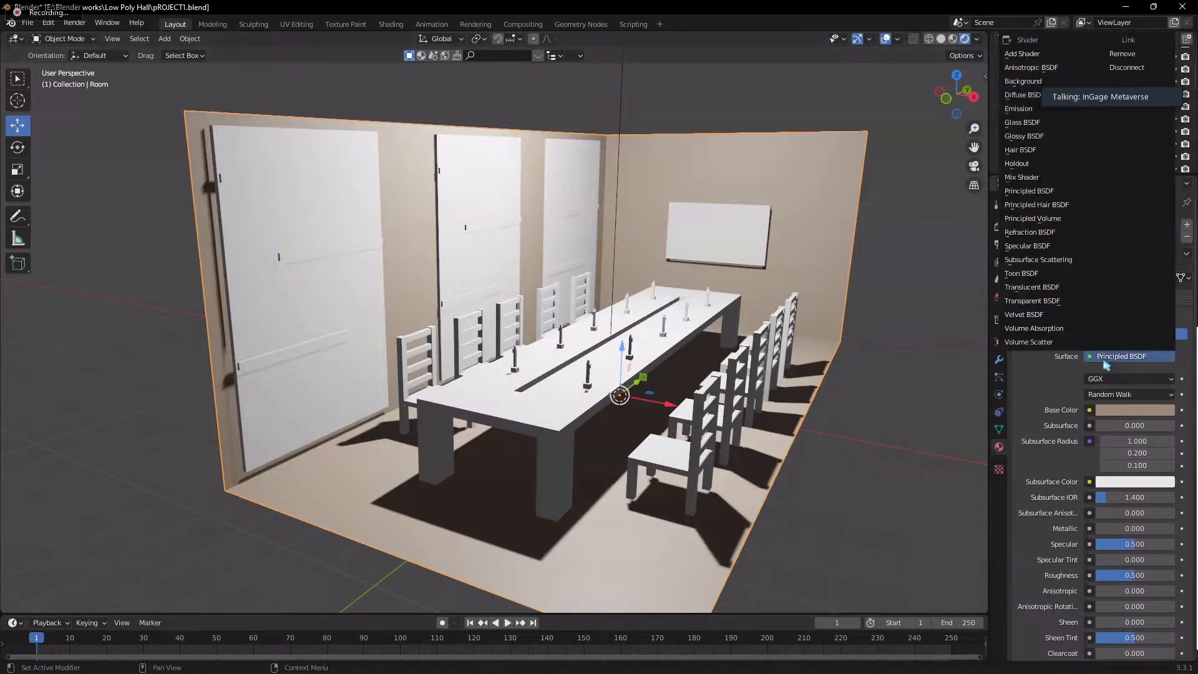
left_click(1077, 362)
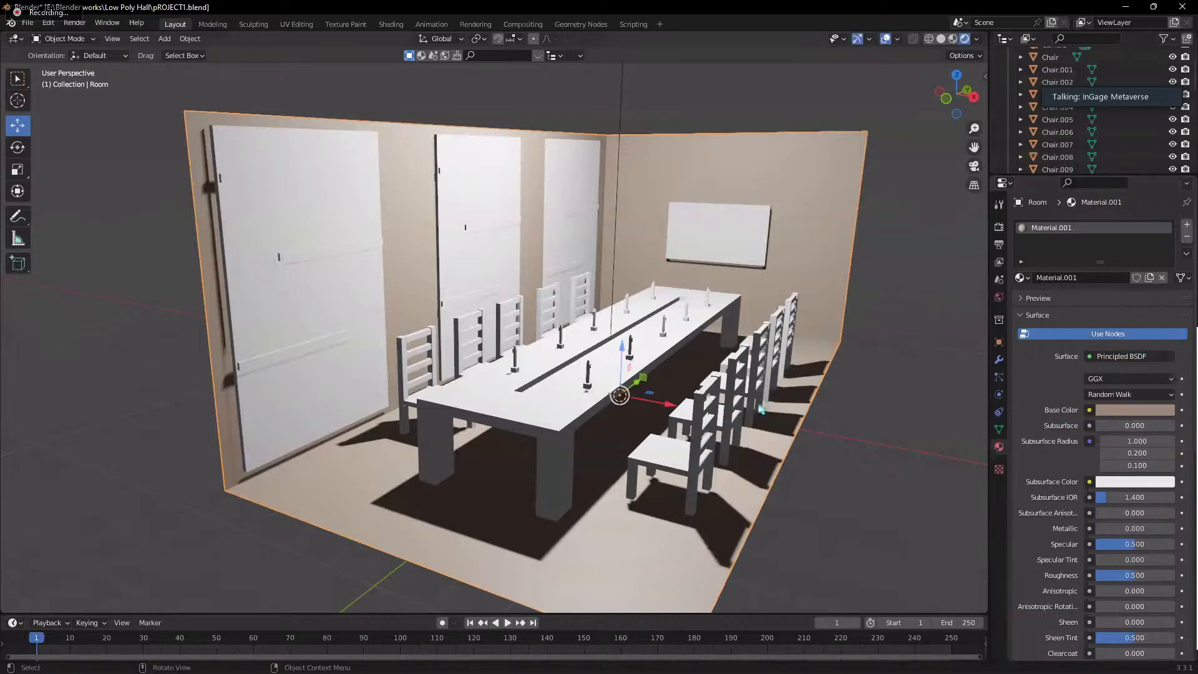
- Try the room material's Metallic value at 1.000 and at 0.250
scroll(1093, 459, "down", 1)
scroll(1093, 460, "down", 6)
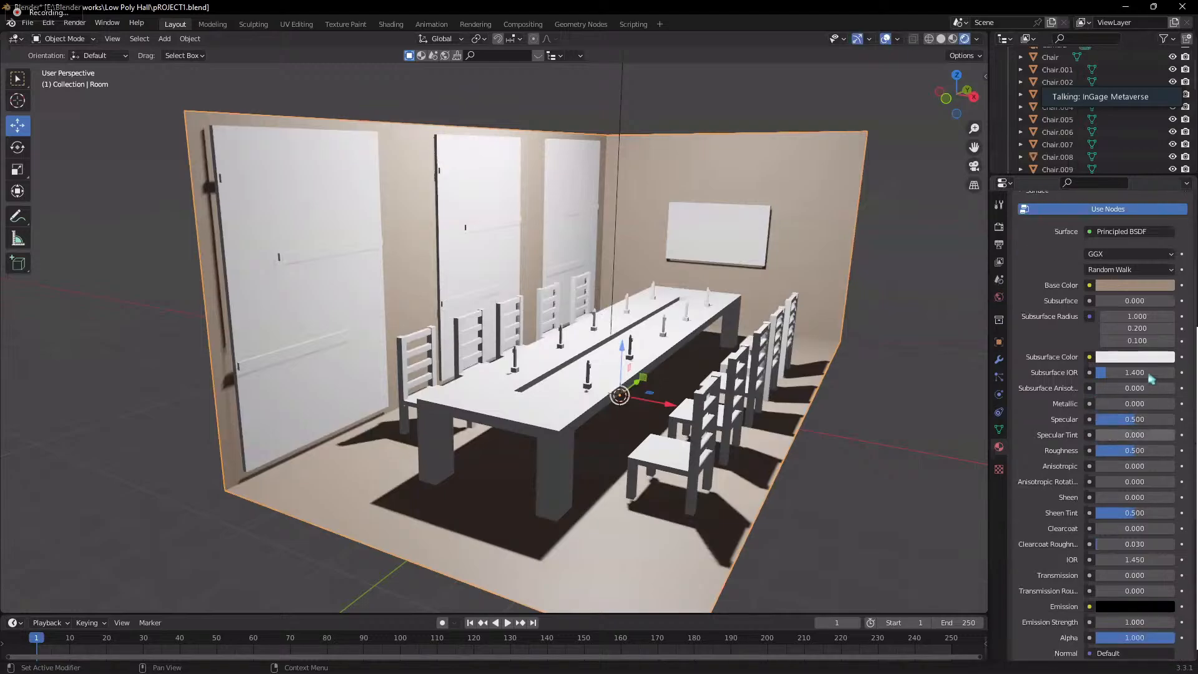
scroll(1136, 435, "up", 1)
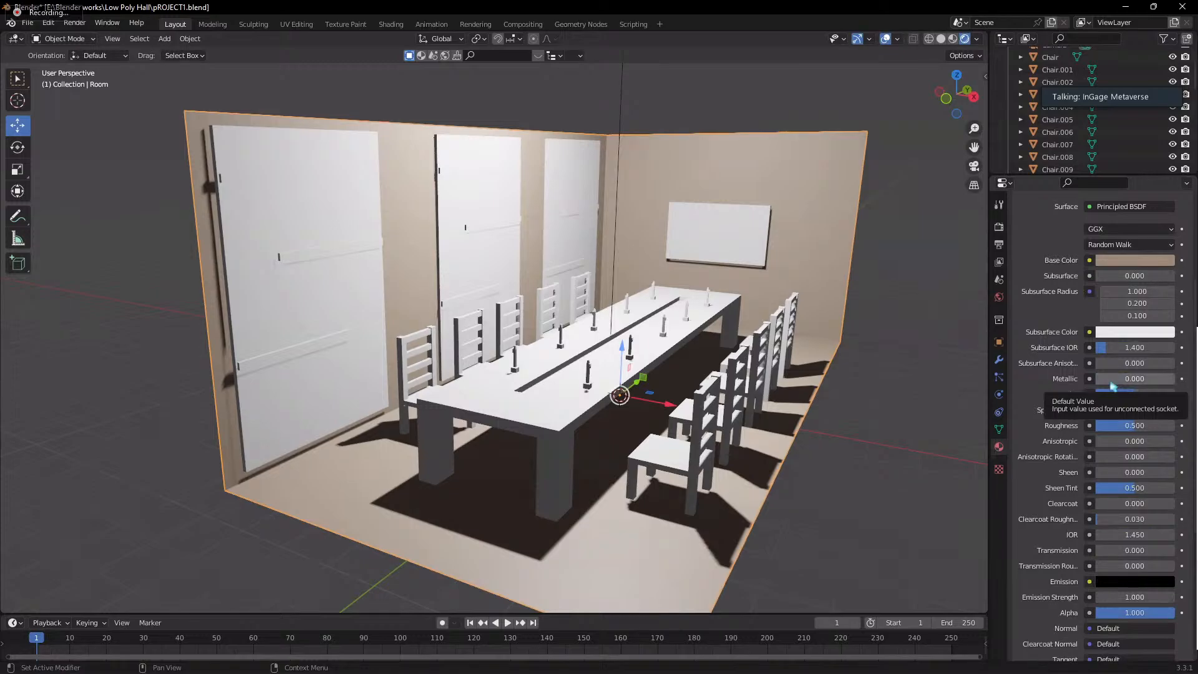
left_click_drag(1112, 381, 1186, 381)
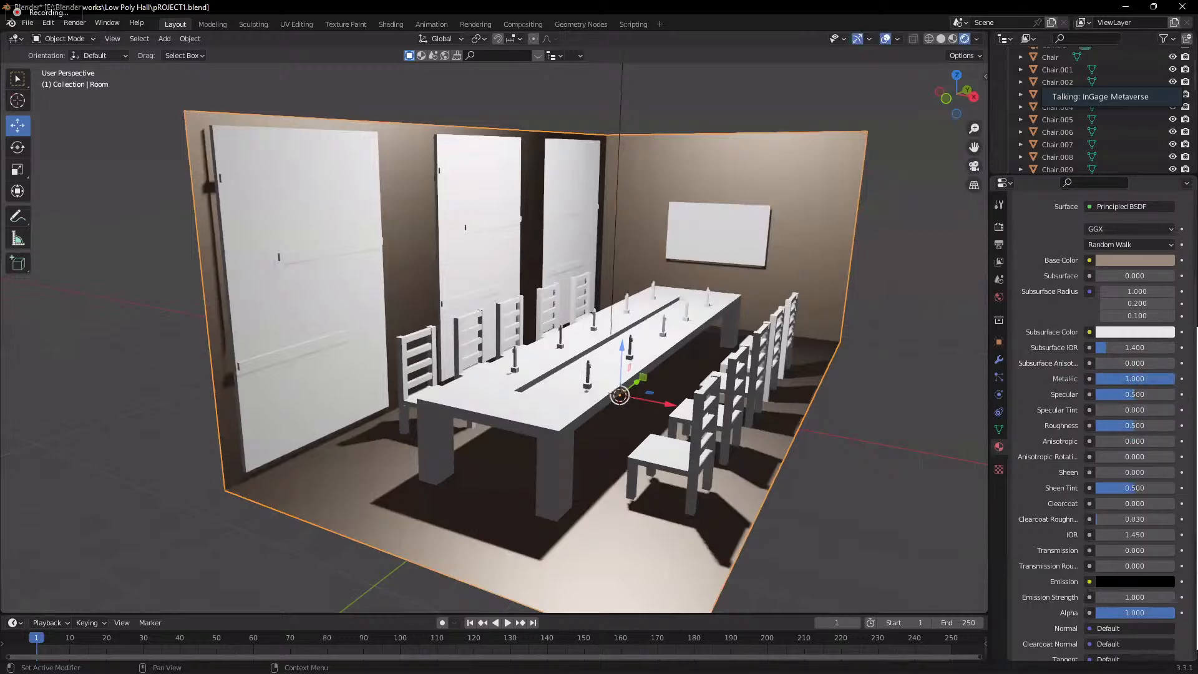
left_click_drag(1134, 379, 1116, 378)
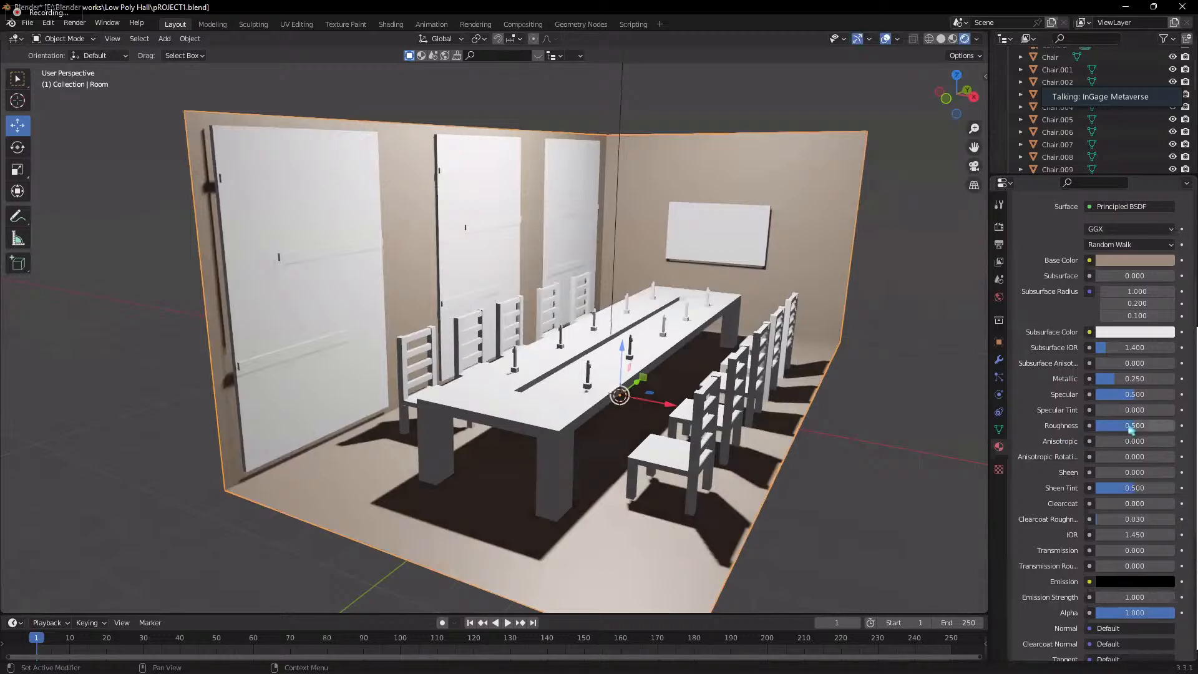
- Try the room material's Roughness at 1.000, set it to 0.000, and set Metallic to 1
left_click_drag(1130, 426, 1173, 426)
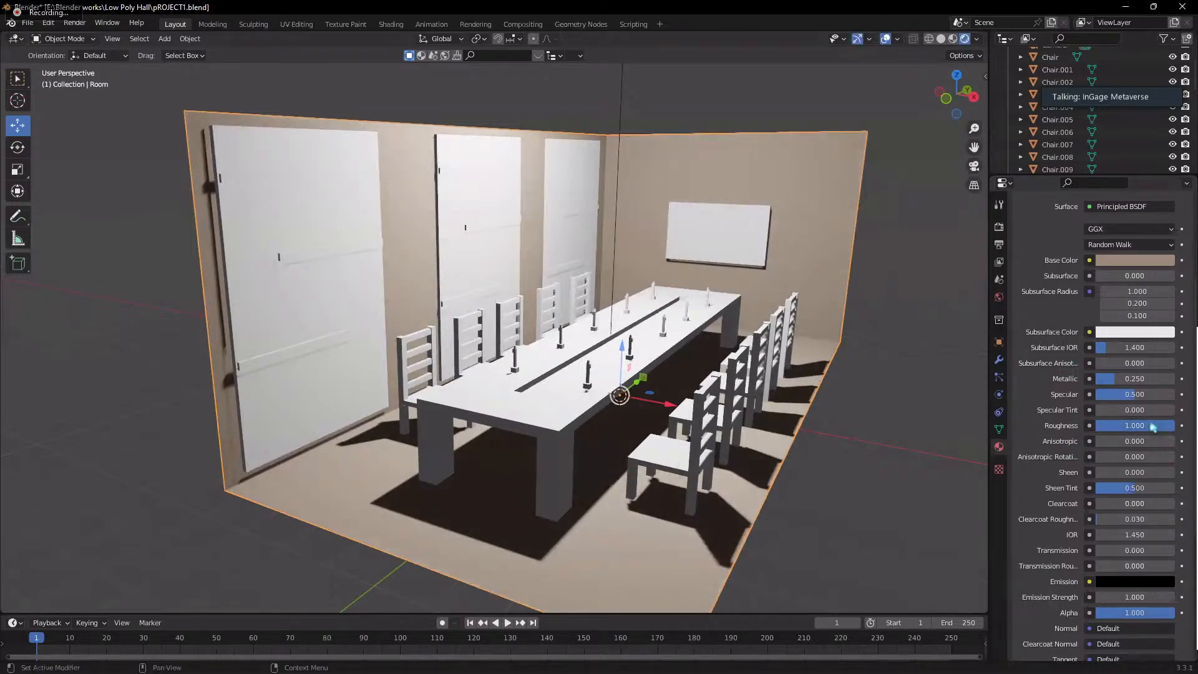
left_click_drag(1151, 426, 1098, 425)
left_click(1165, 382)
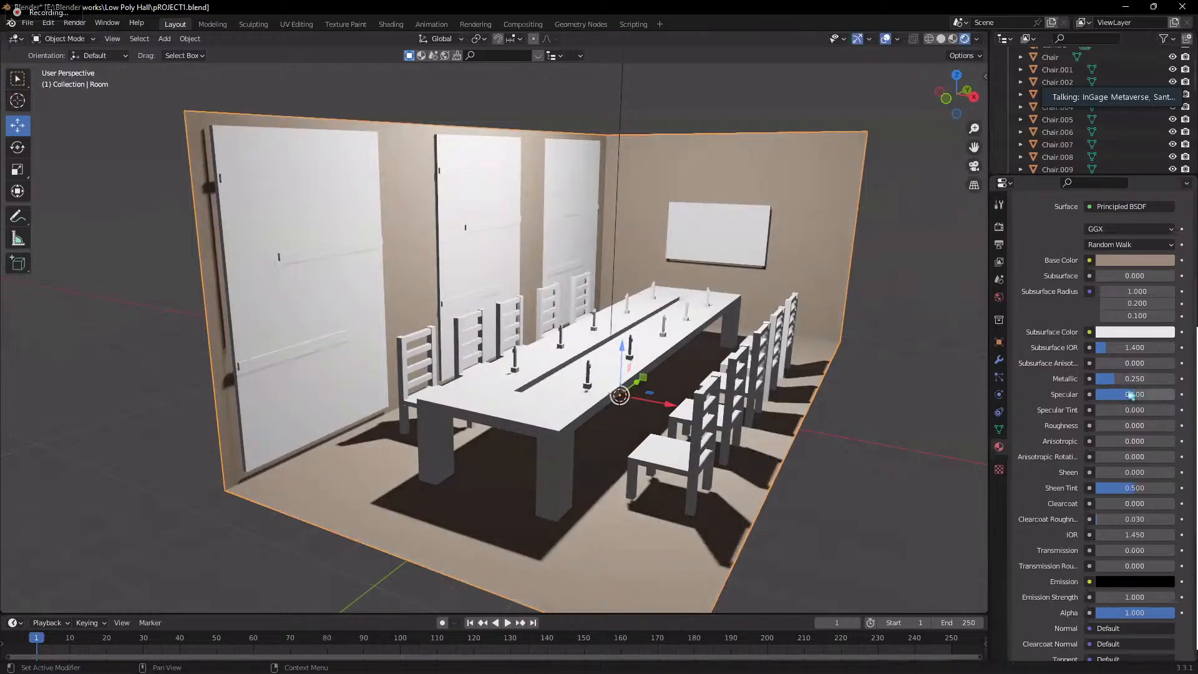
type("1")
key("Return")
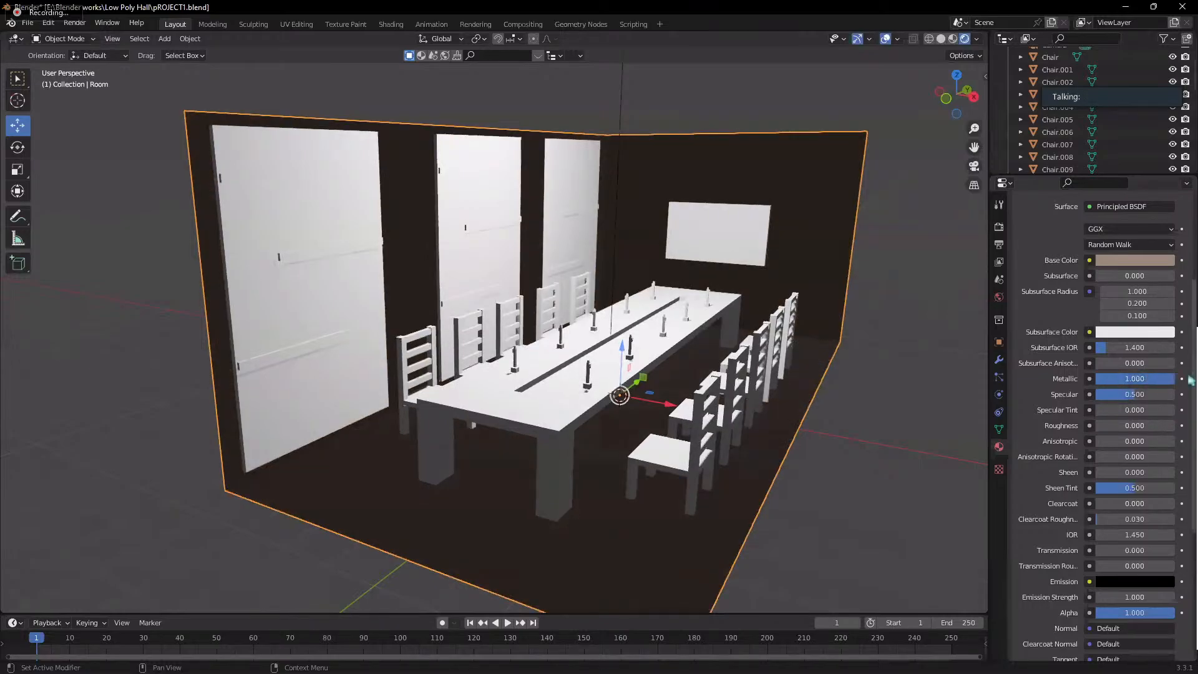
- Select the area light above the room and raise it about 0.32 m along Z
scroll(701, 331, "down", 5)
left_click(562, 165)
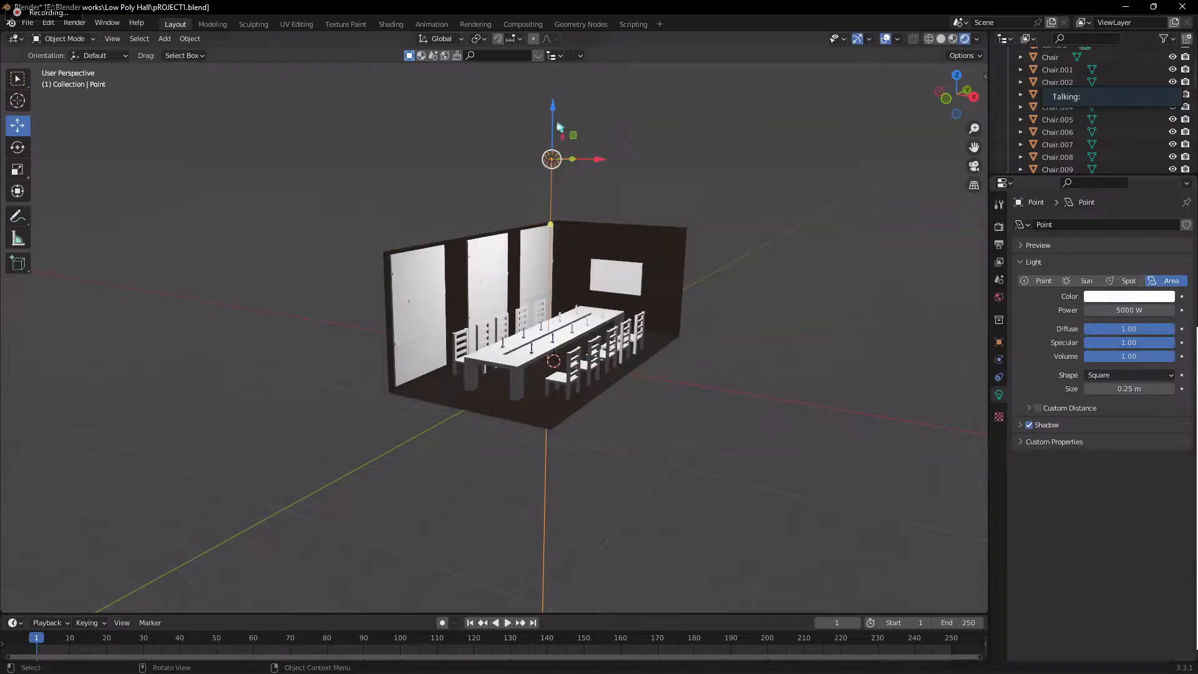
mouse_move(554, 128)
left_mouse_down()
mouse_move(567, 254)
mouse_move(549, 235)
mouse_move(554, 139)
left_mouse_up()
scroll(676, 298, "up", 3)
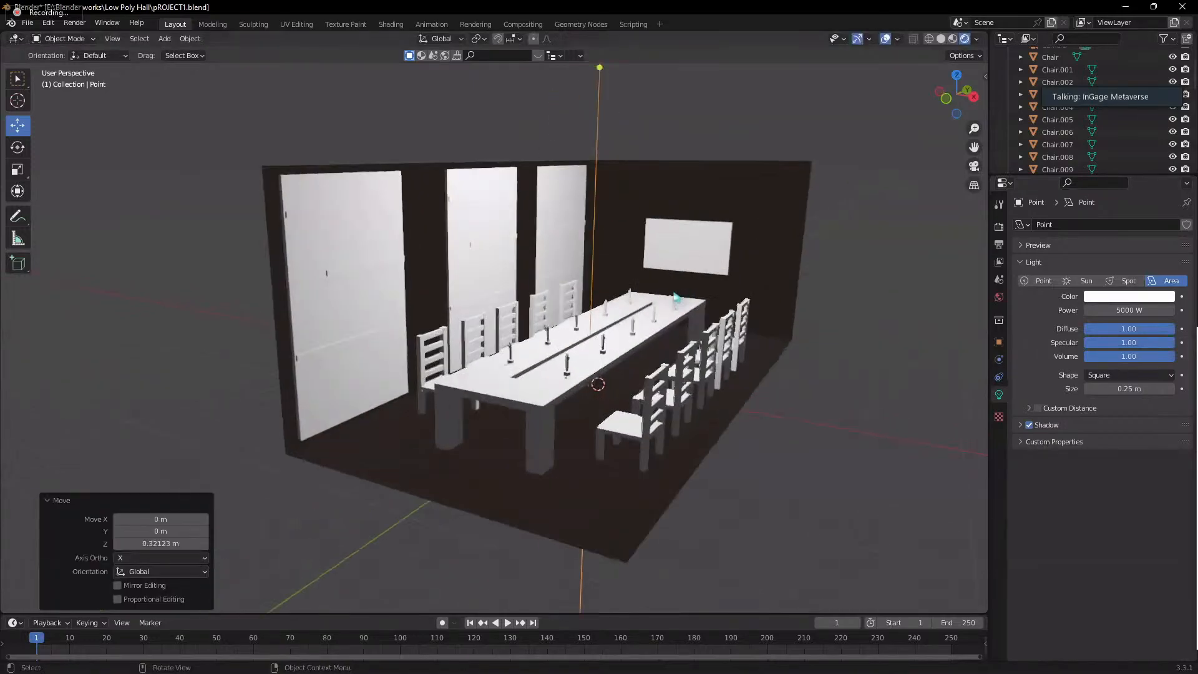
- Select the room and set its material's Metallic to 0.656 and Roughness to 0.305
left_click(777, 272)
scroll(554, 415, "down", 5)
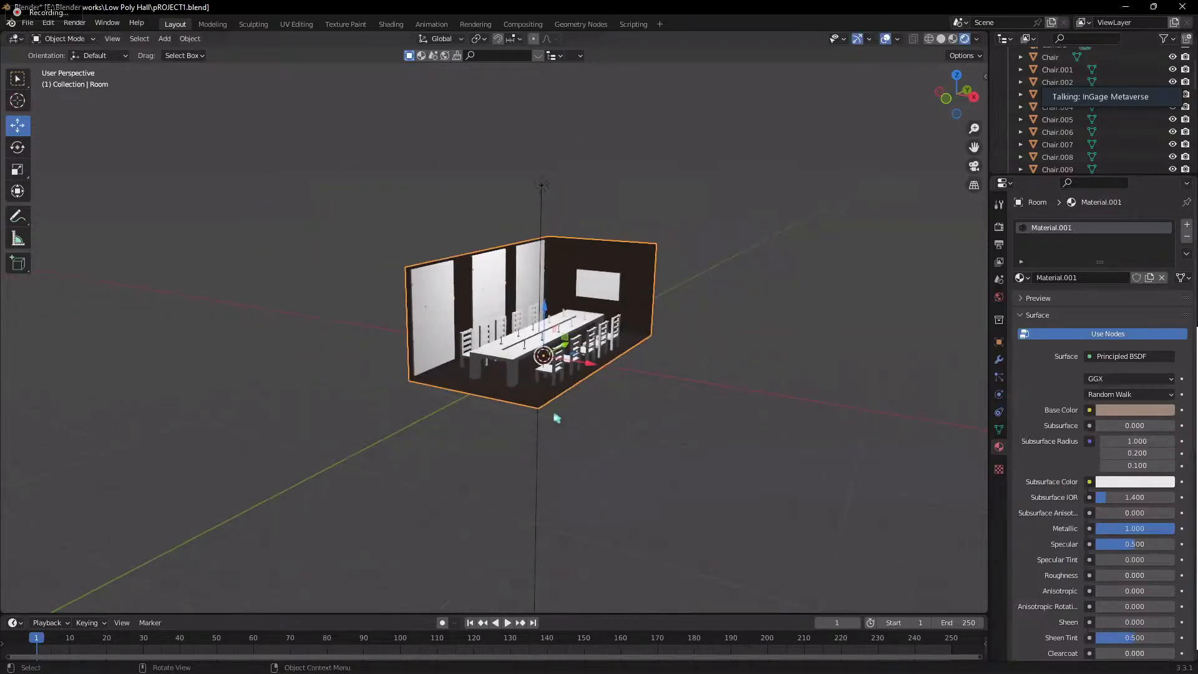
scroll(593, 443, "up", 9)
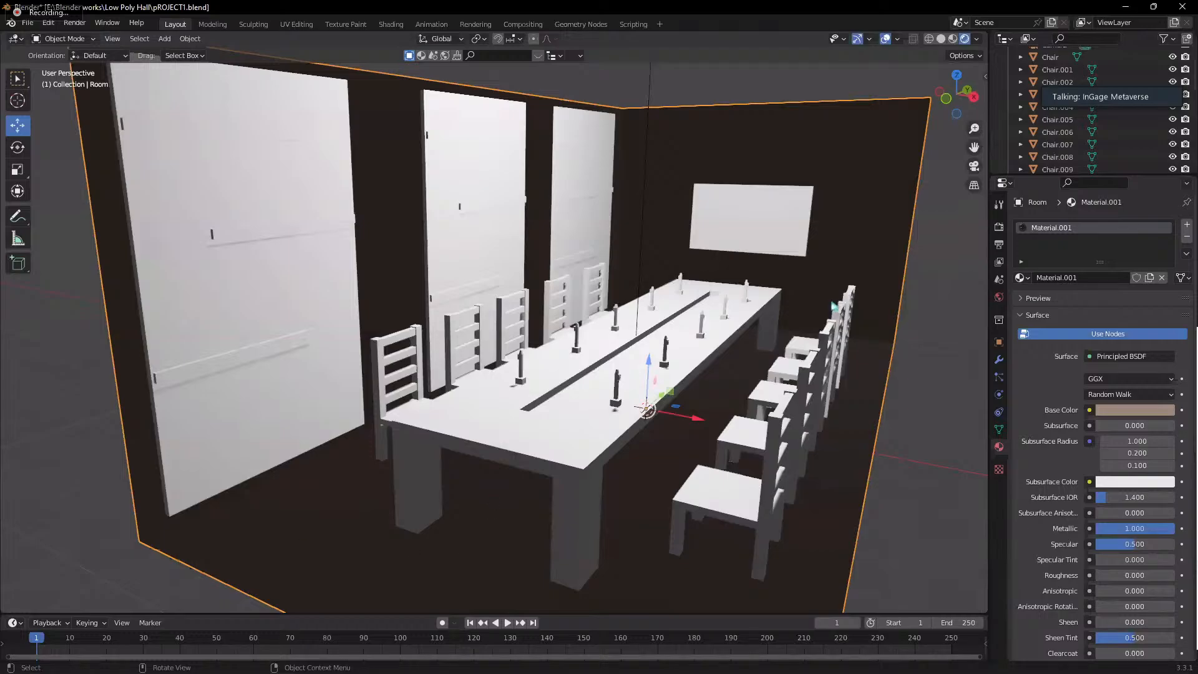
scroll(837, 312, "down", 4)
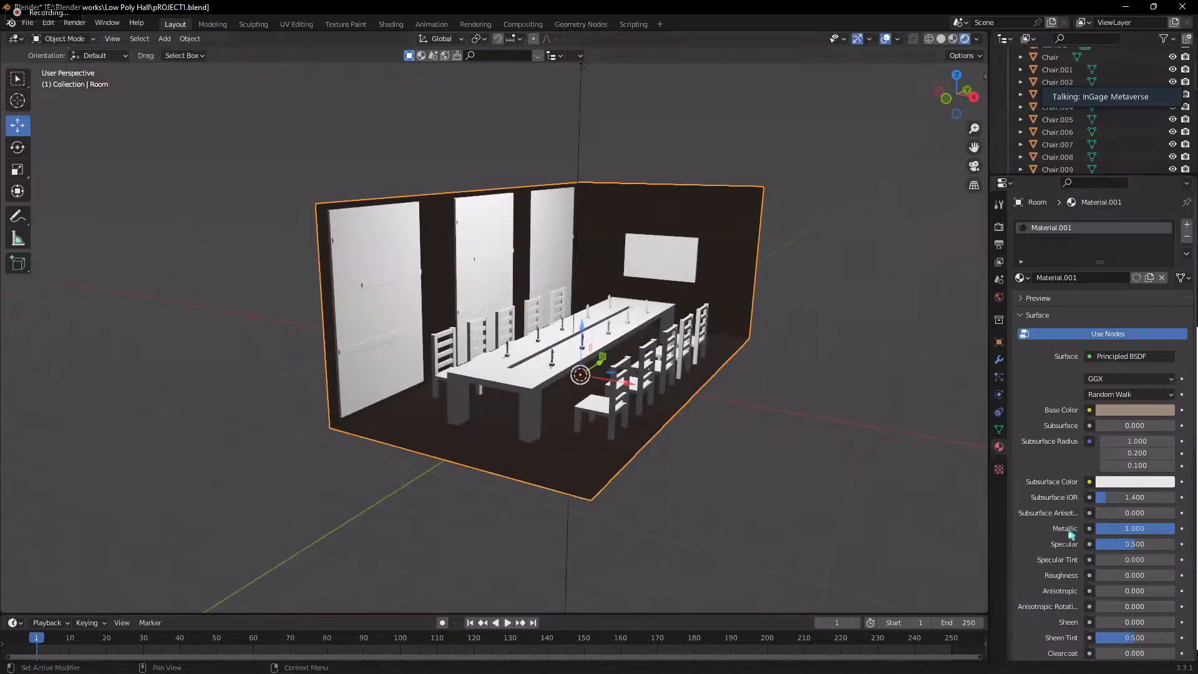
left_click_drag(1134, 529, 1105, 530)
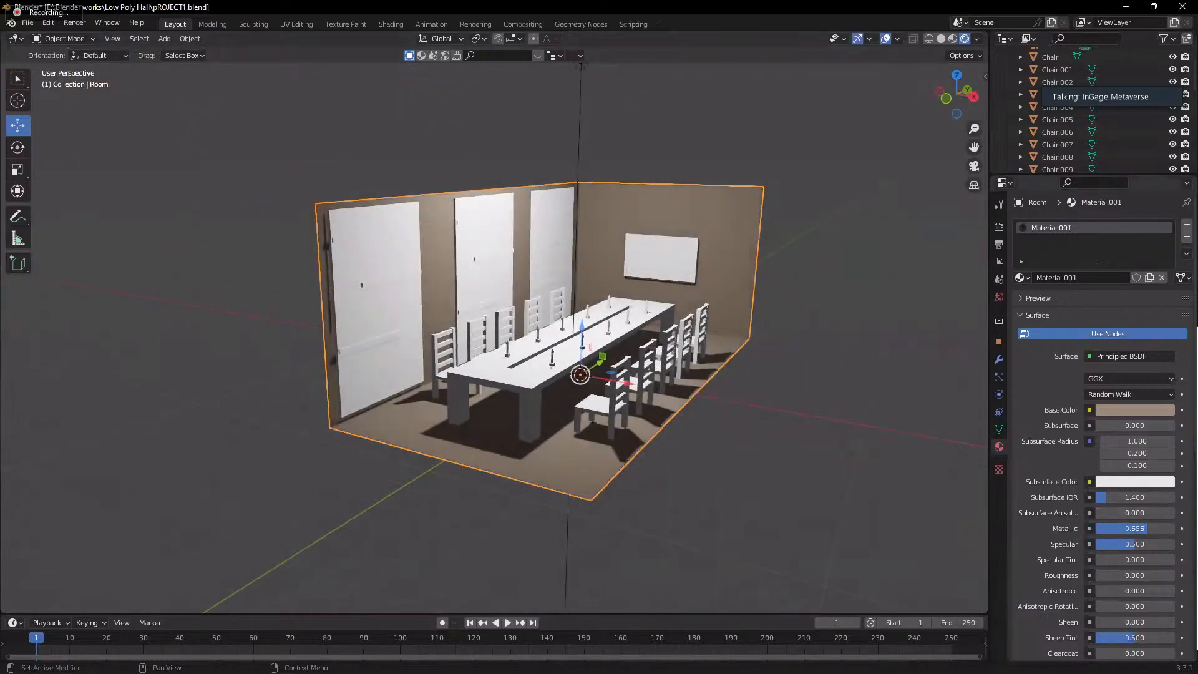
scroll(1111, 534, "down", 1)
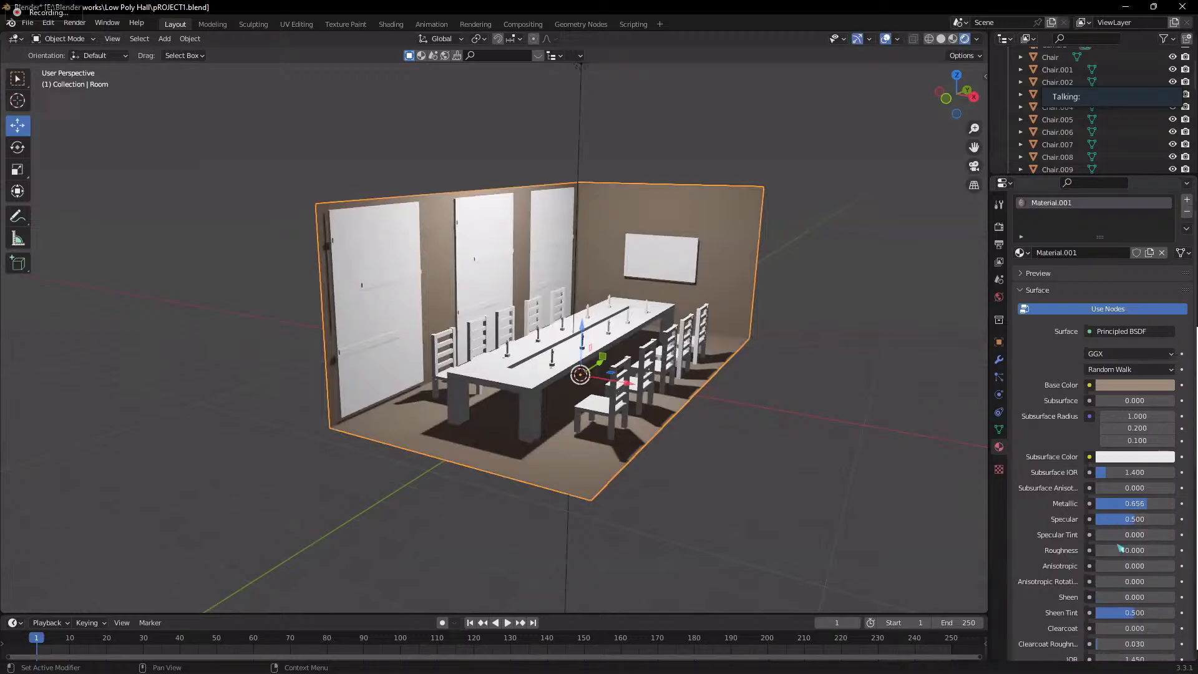
left_click_drag(1115, 550, 1138, 550)
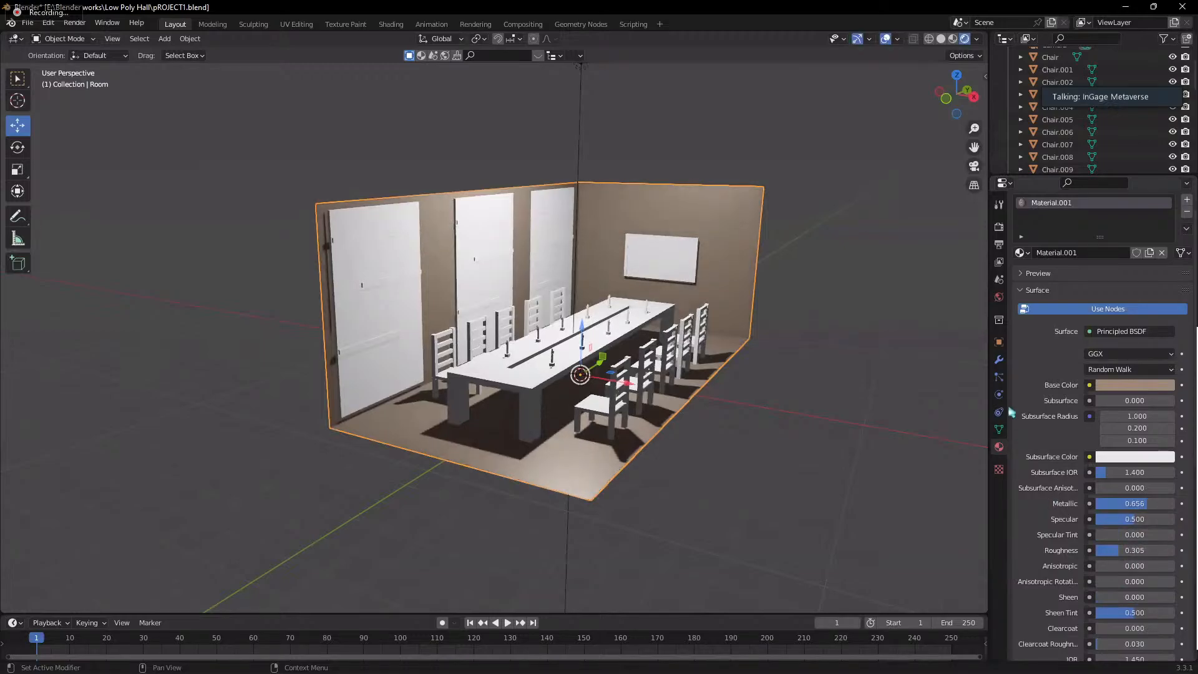
scroll(1114, 486, "down", 9)
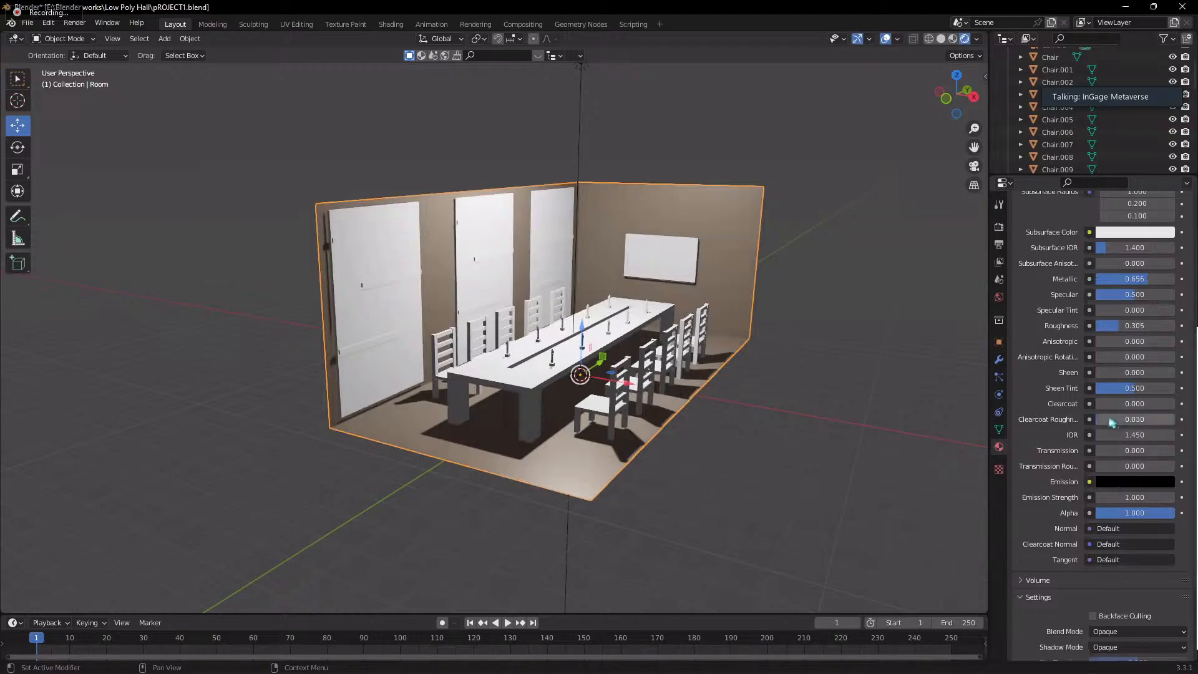
scroll(1117, 483, "up", 10)
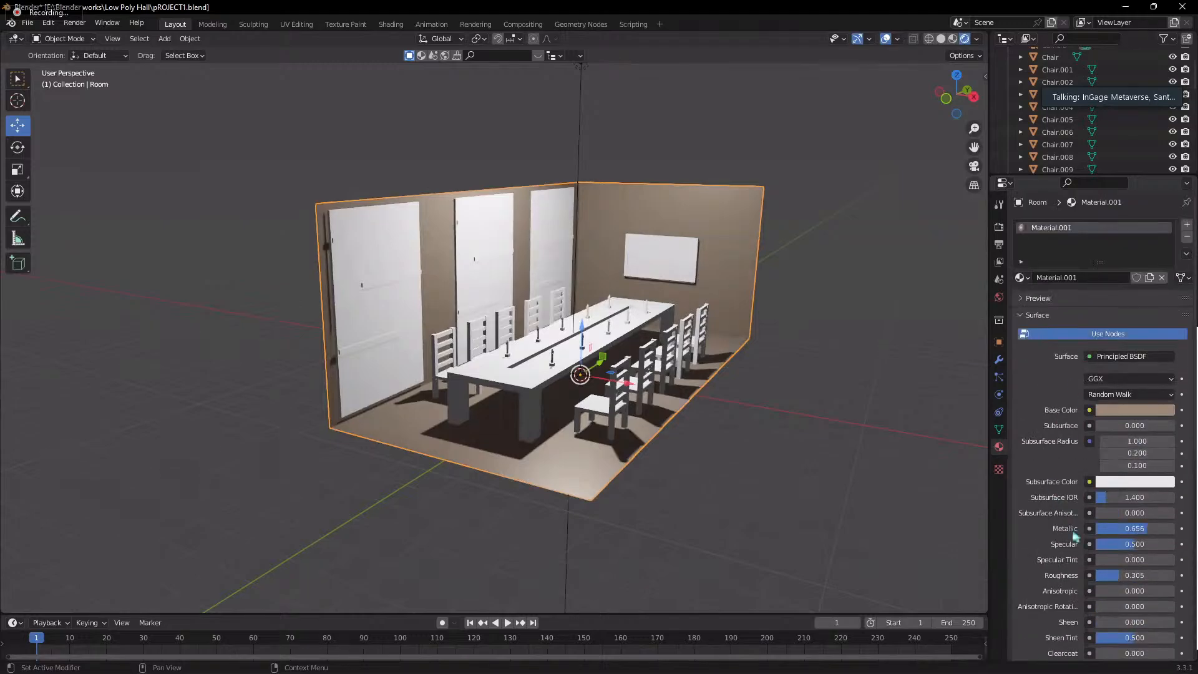
scroll(1078, 537, "down", 8)
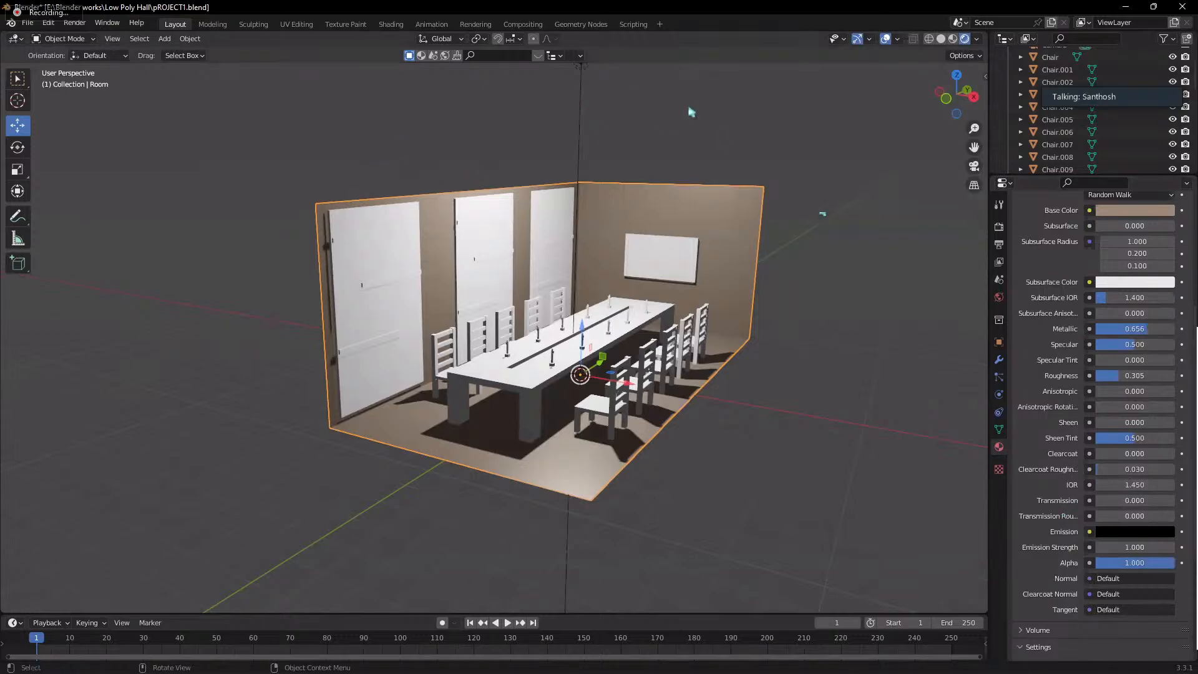
scroll(1120, 381, "up", 4)
scroll(1121, 381, "down", 5)
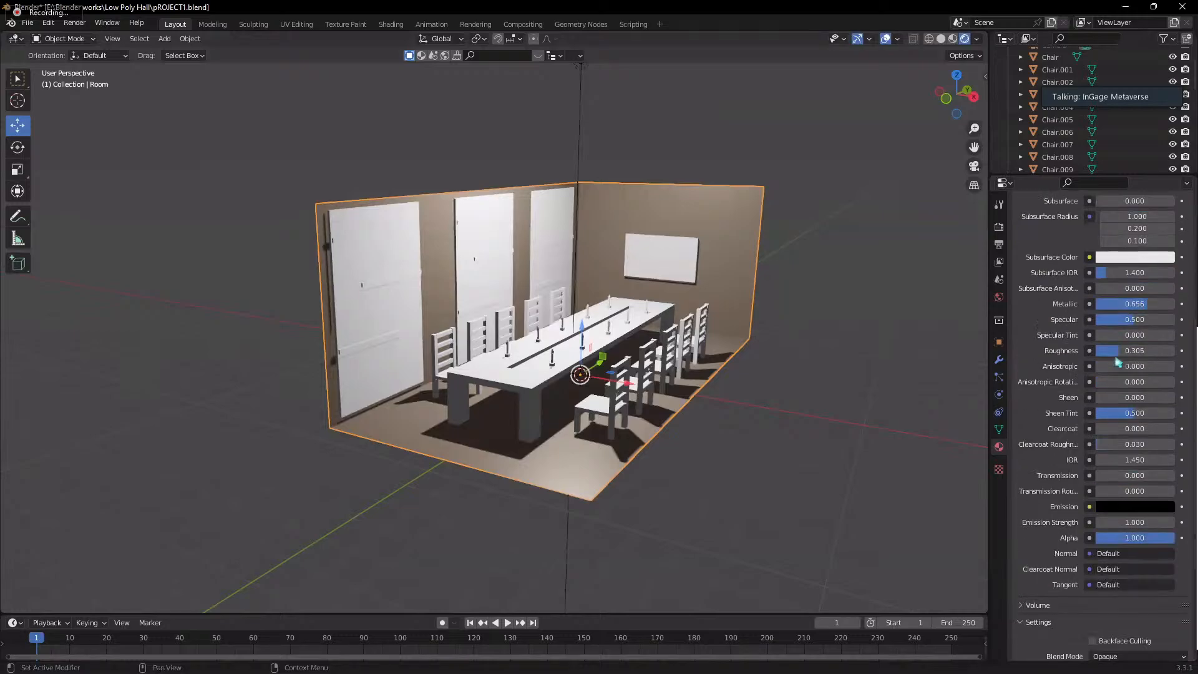
scroll(1116, 387, "up", 5)
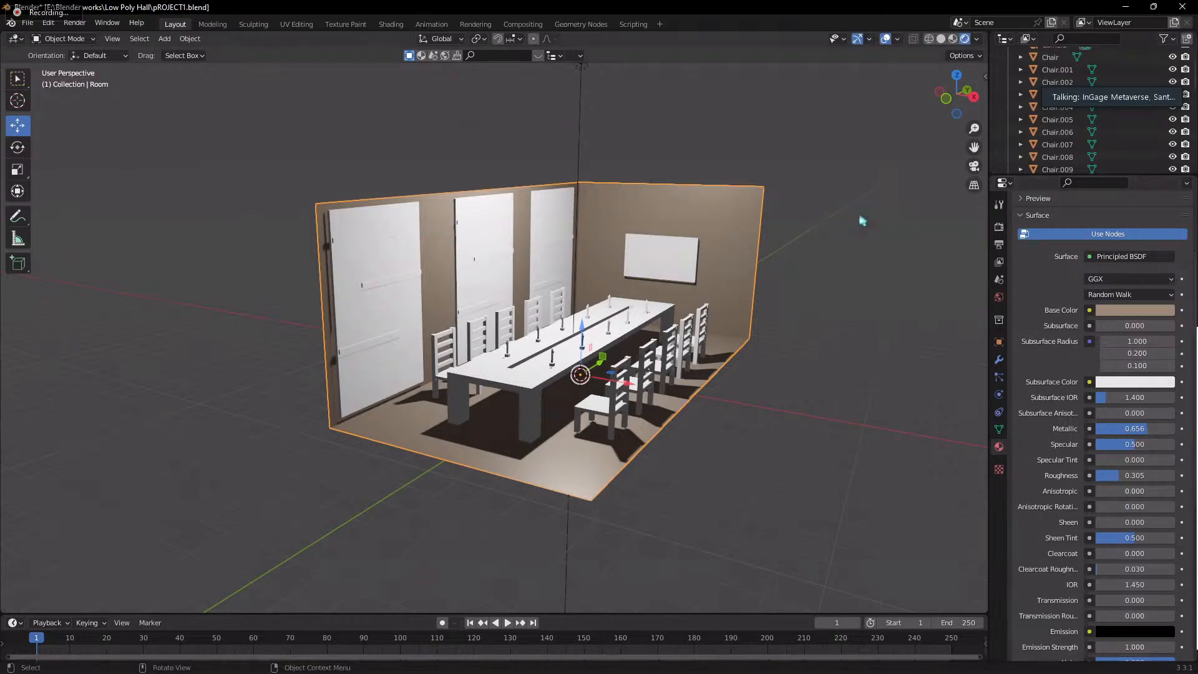
- Give the largest tall wall panel a new material with a deep red base color
left_click(401, 286)
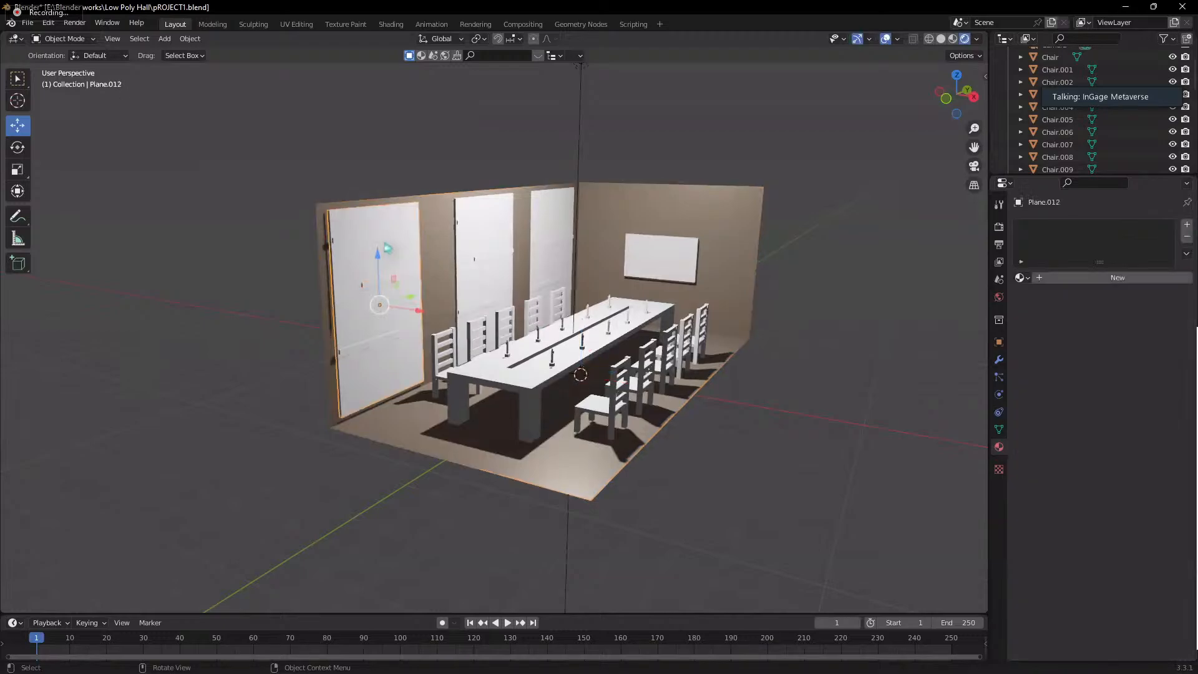
left_click(1052, 281)
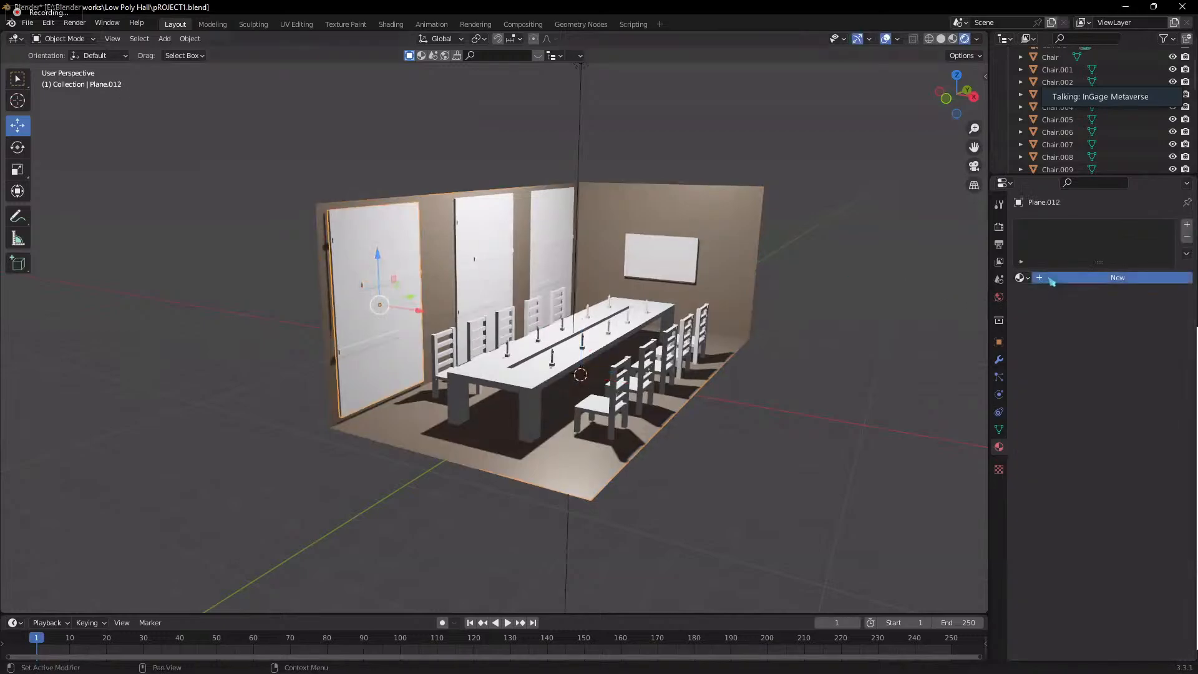
left_click(1135, 410)
left_click_drag(1103, 310, 1164, 272)
left_click(1164, 291)
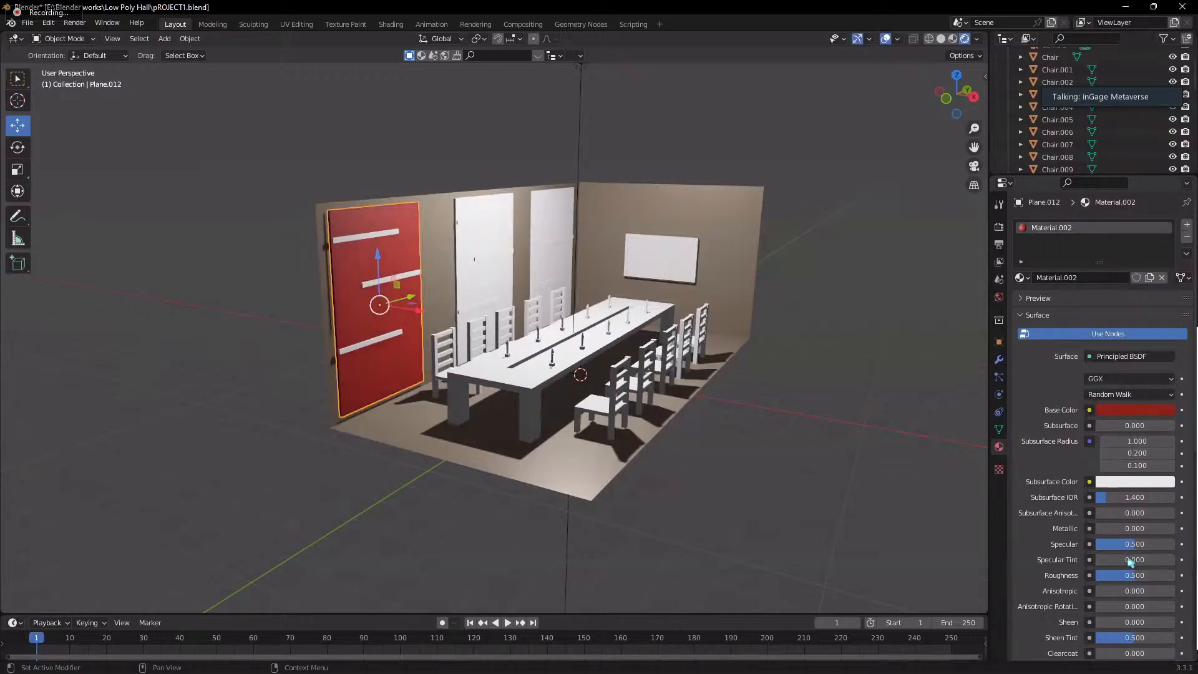
- Set the red panel material's Metallic to 0.516 and Roughness to 0.266
left_click_drag(1134, 532, 1174, 532)
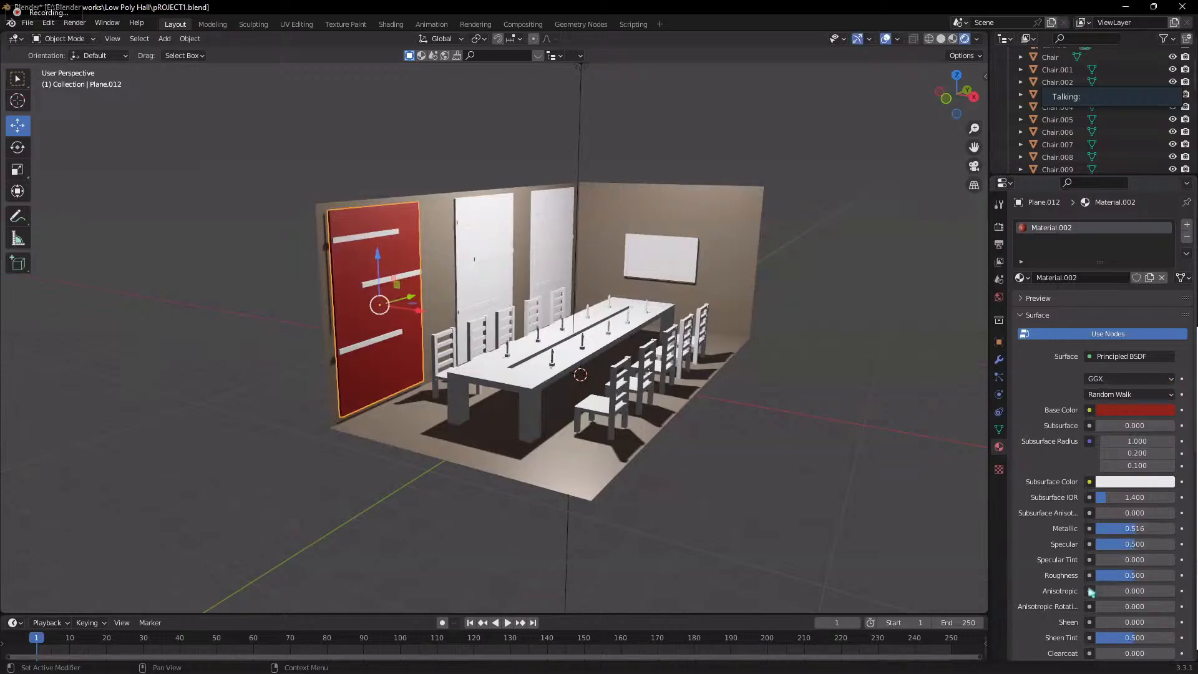
scroll(1124, 555, "down", 1)
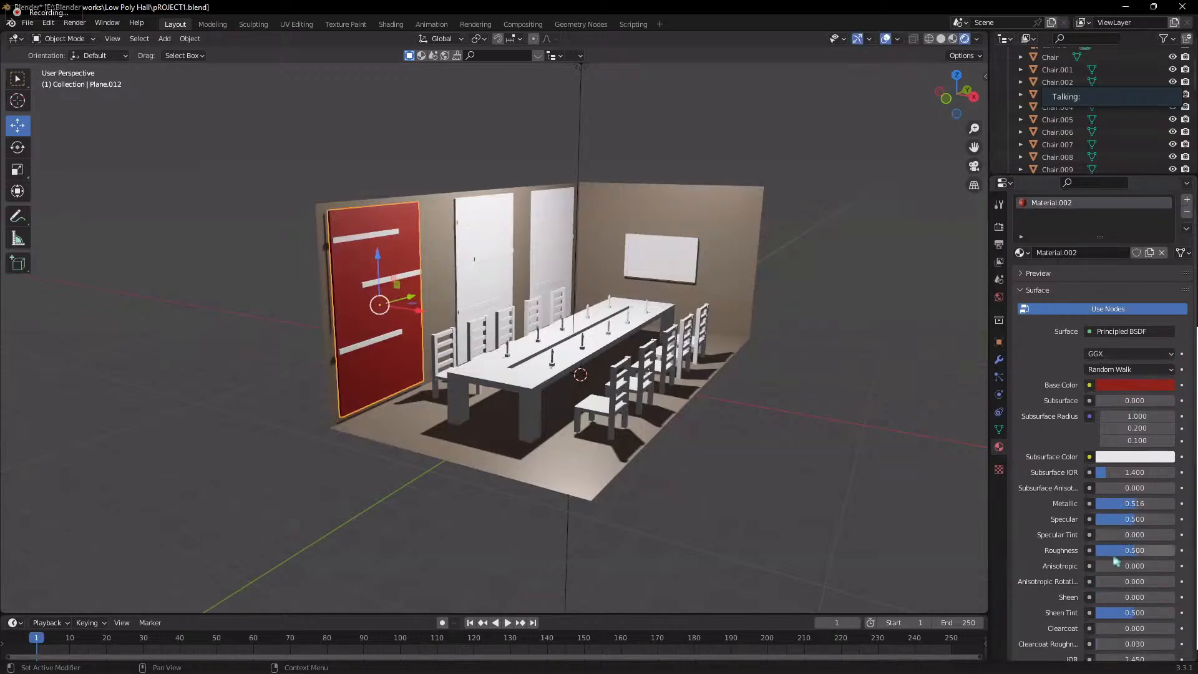
left_click_drag(1103, 552, 1086, 552)
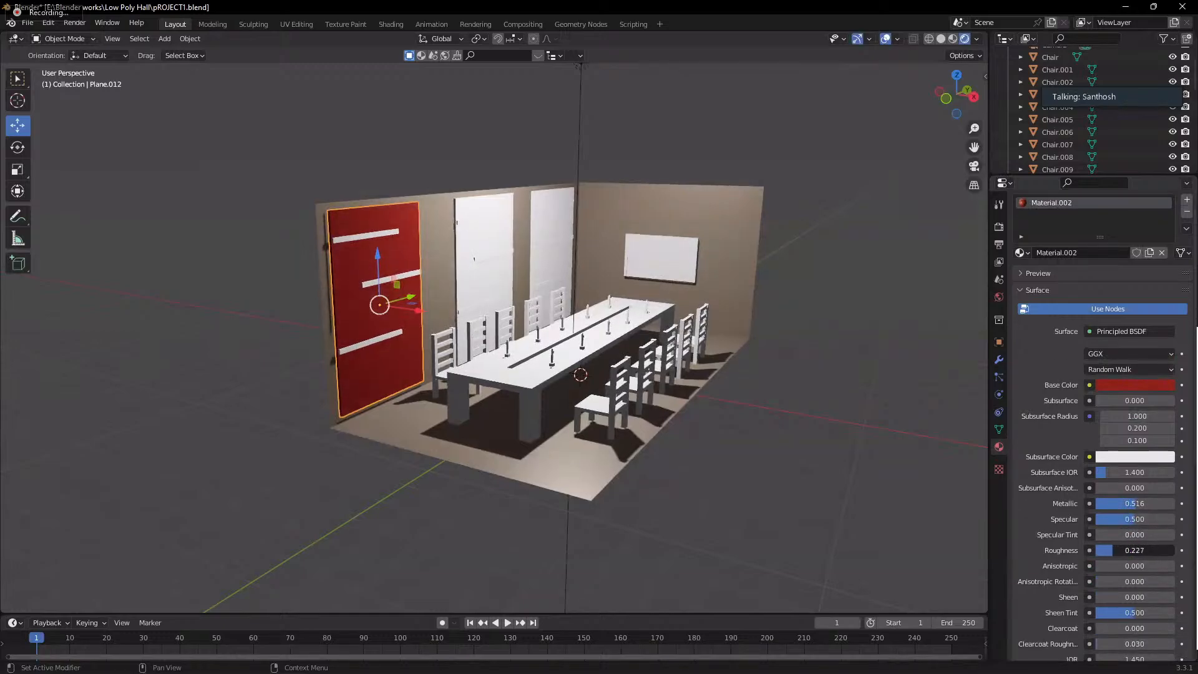
scroll(1047, 388, "up", 1)
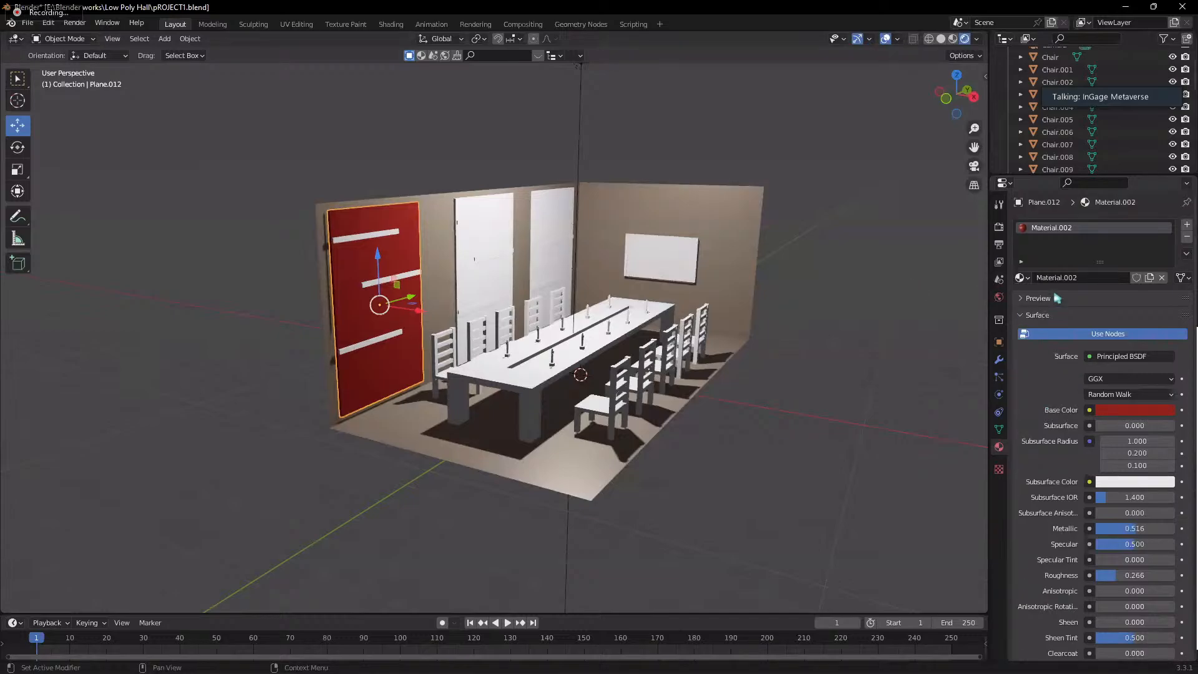
- Rename the red panel's material as Foam
double_click(1068, 281)
type("Foam")
key("Return")
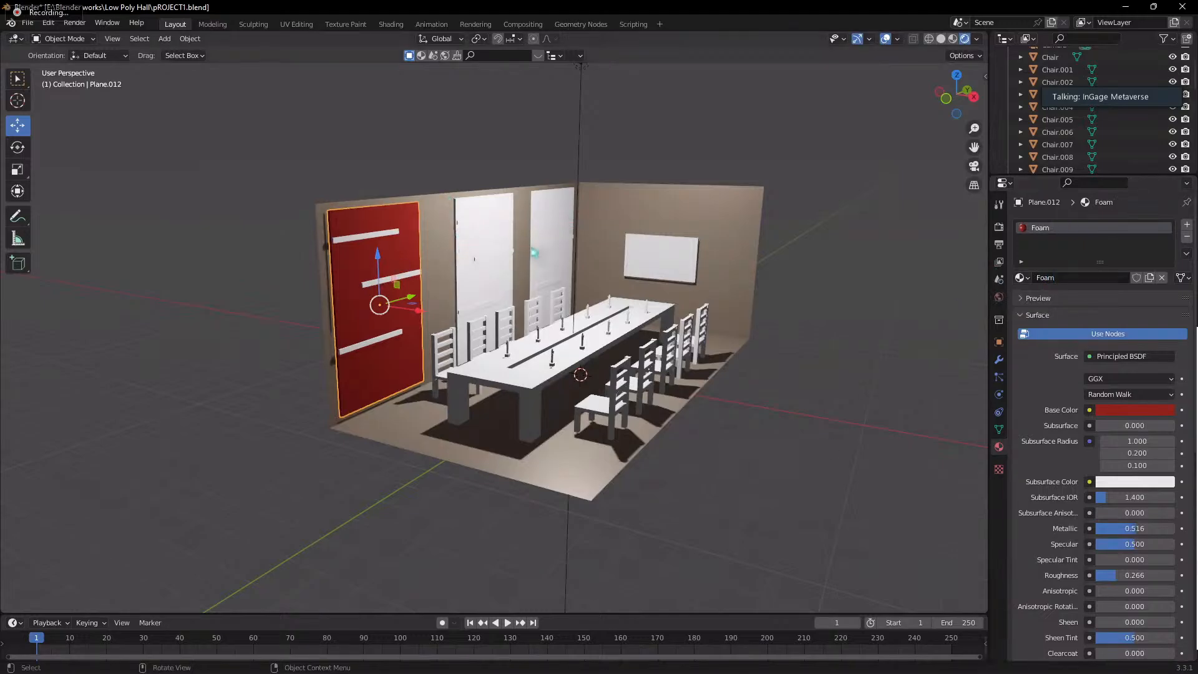
- Assign the existing Foam material to the middle and far tall wall panels
left_click(485, 246)
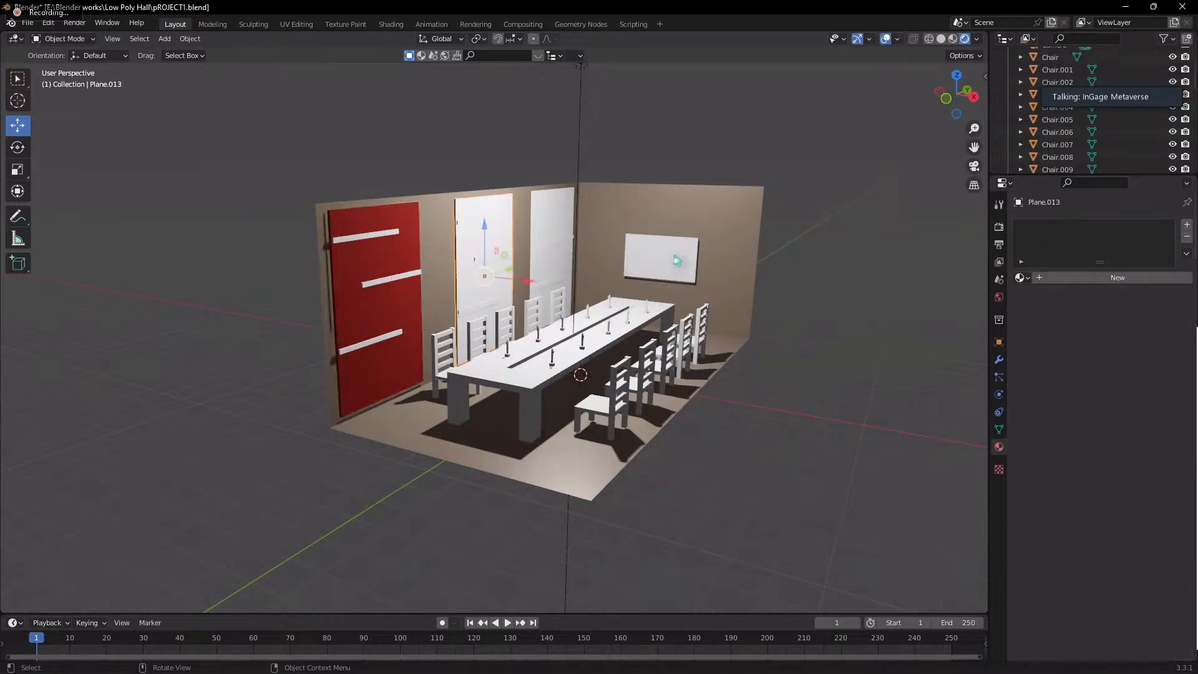
left_click(1022, 279)
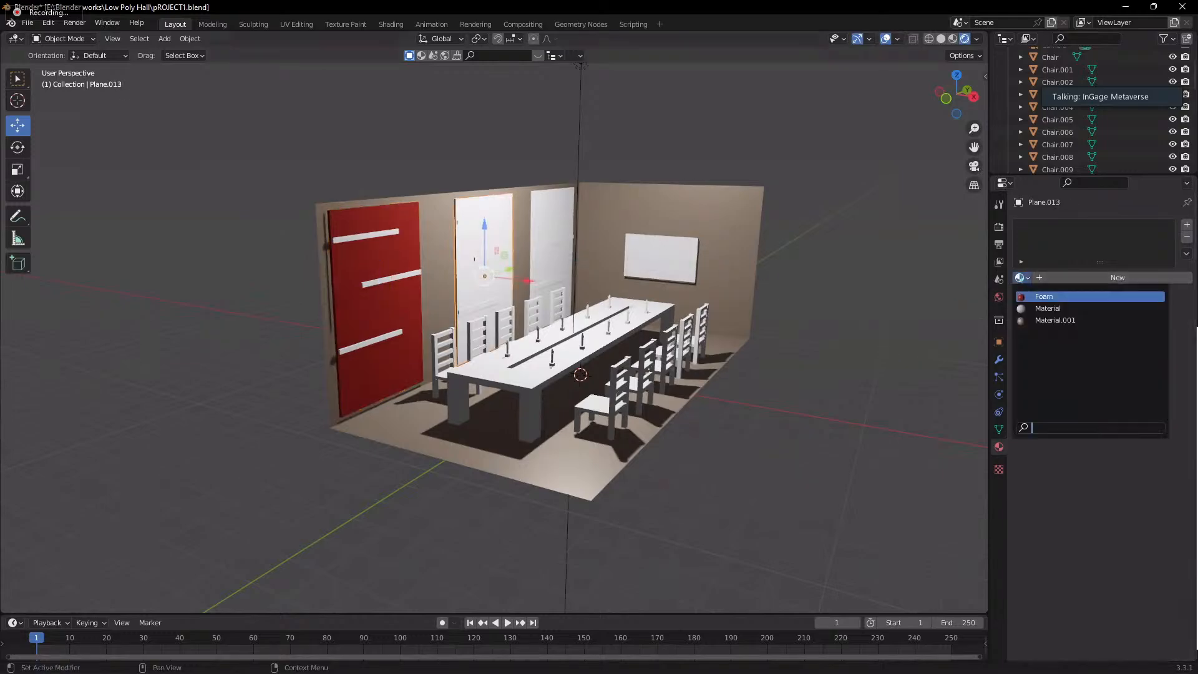
left_click(1054, 296)
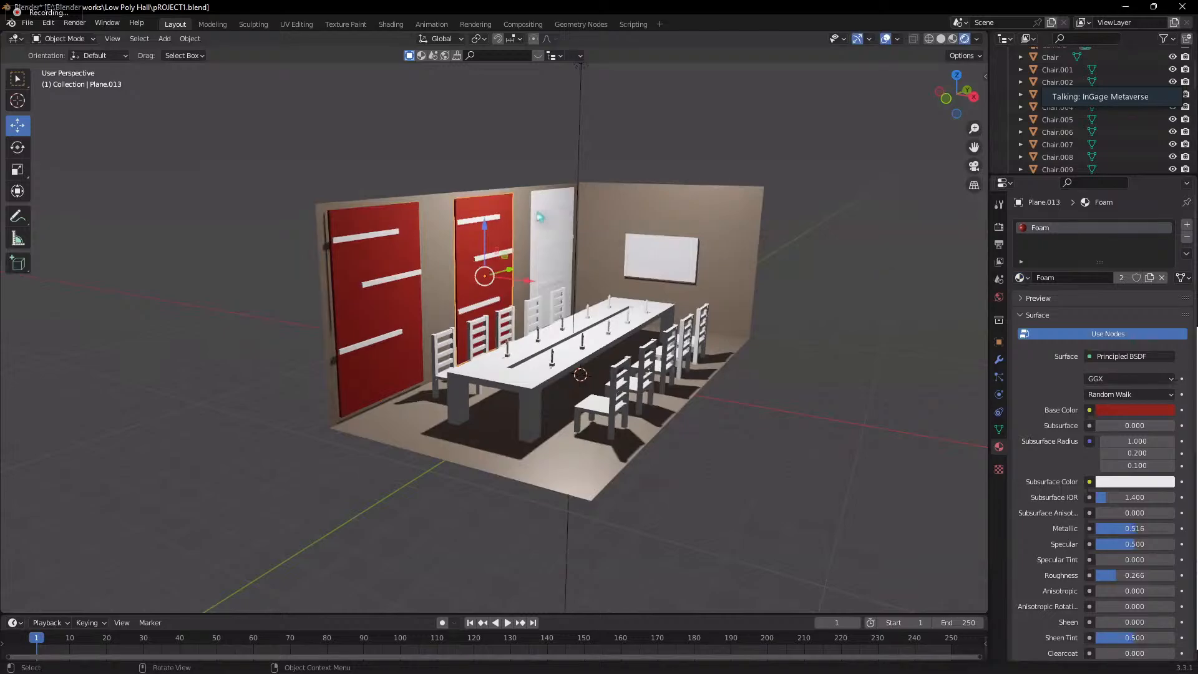
left_click(544, 234)
left_click(1020, 278)
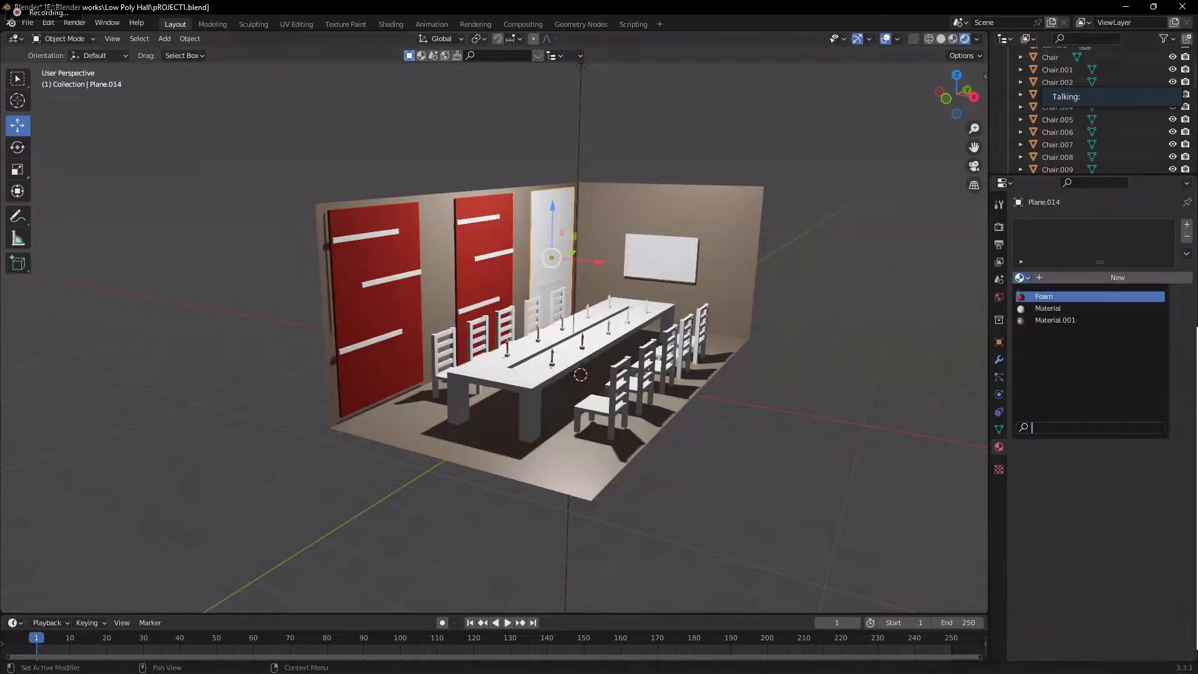
left_click(1054, 296)
mouse_move(617, 294)
middle_mouse_down()
mouse_move(661, 294)
mouse_move(599, 300)
middle_mouse_up()
scroll(599, 299, "up", 2)
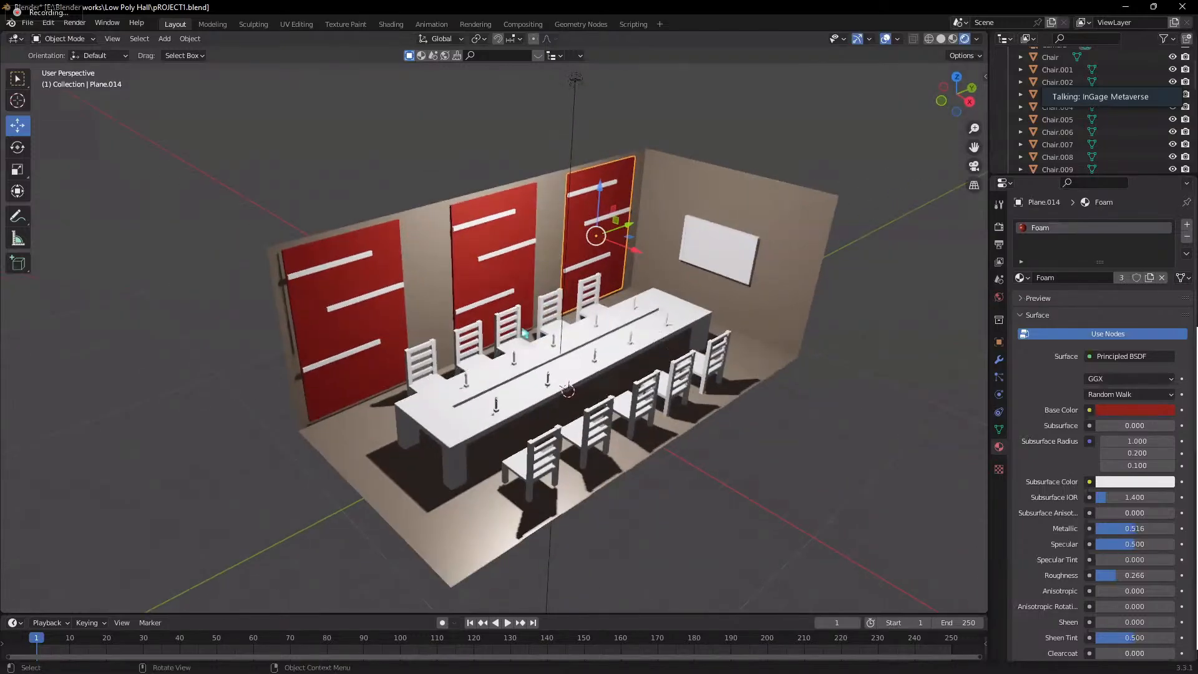
- Darken the Foam material's base color to a deeper red
left_click(1143, 415)
left_click(1164, 300)
left_click_drag(1164, 297, 1164, 289)
- Create a new material named TV for the rectangular screen on the end wall
left_click(724, 254)
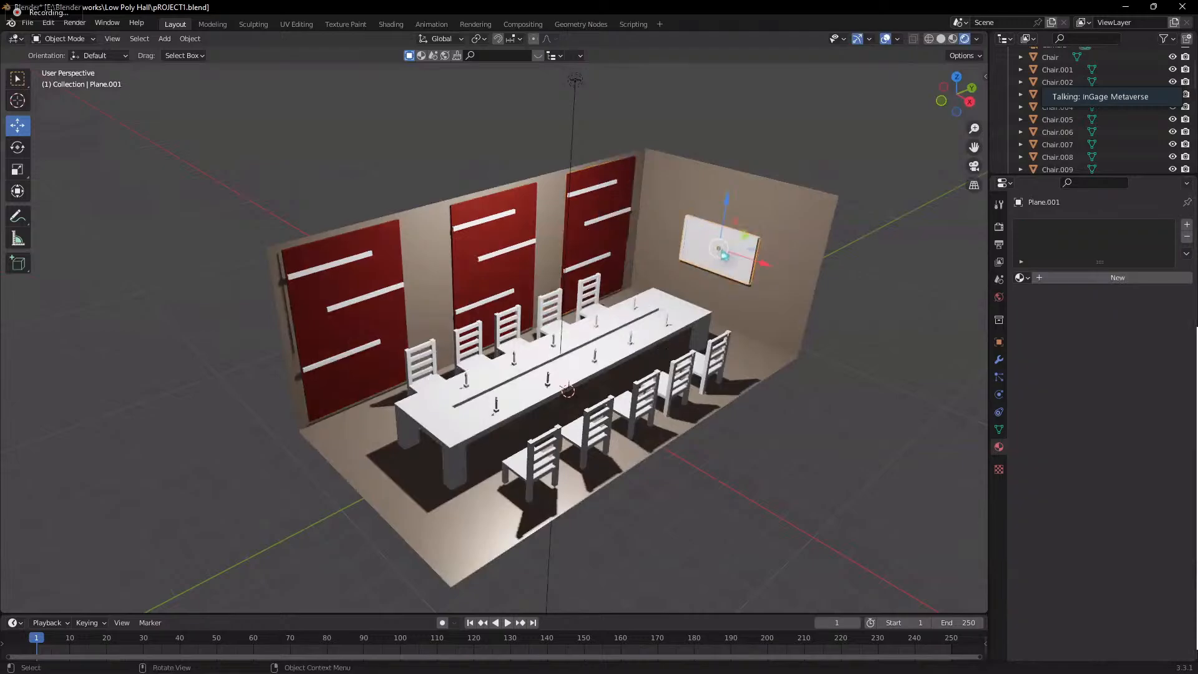
middle_click_drag(805, 320, 717, 284)
scroll(717, 283, "up", 5)
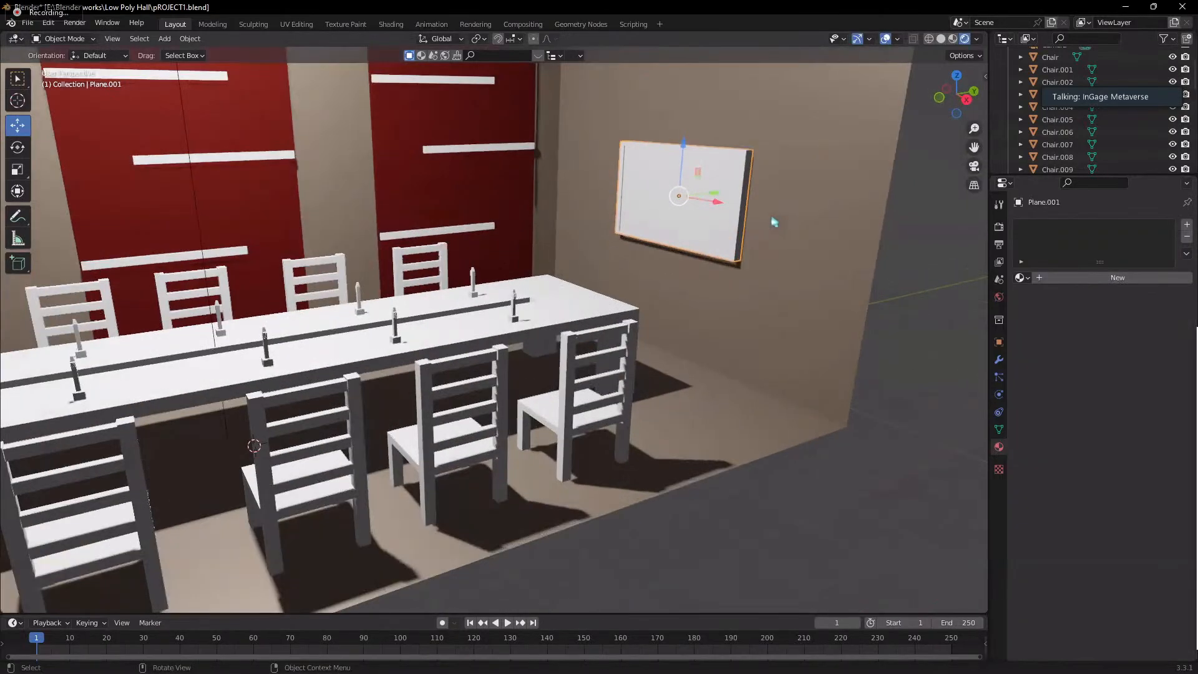
left_click(1041, 278)
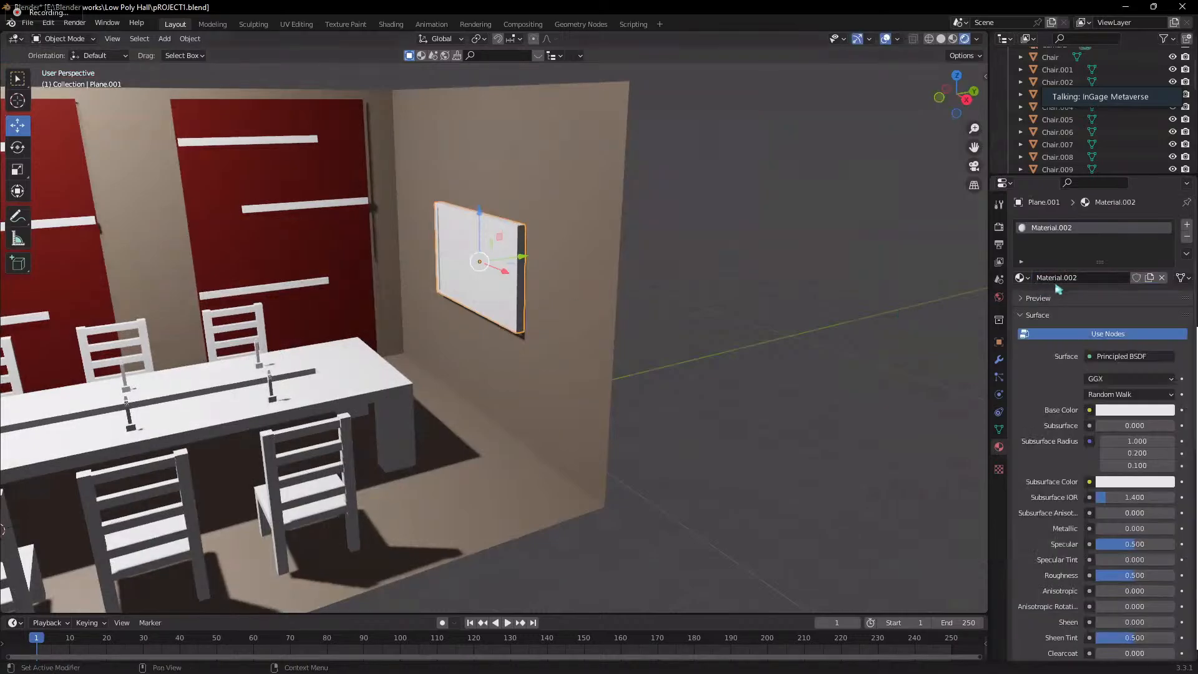
double_click(1057, 279)
type("TV")
key("Return")
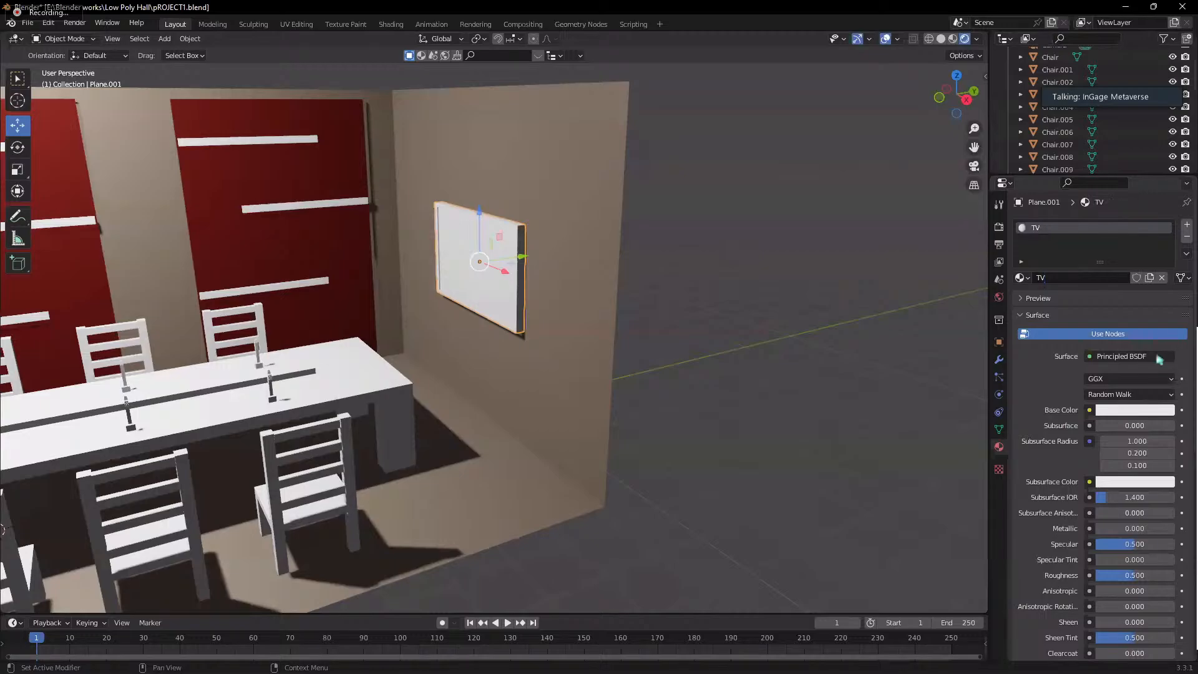
- Set the TV material's base color to black, with a color value of 0.000
left_click(1144, 414)
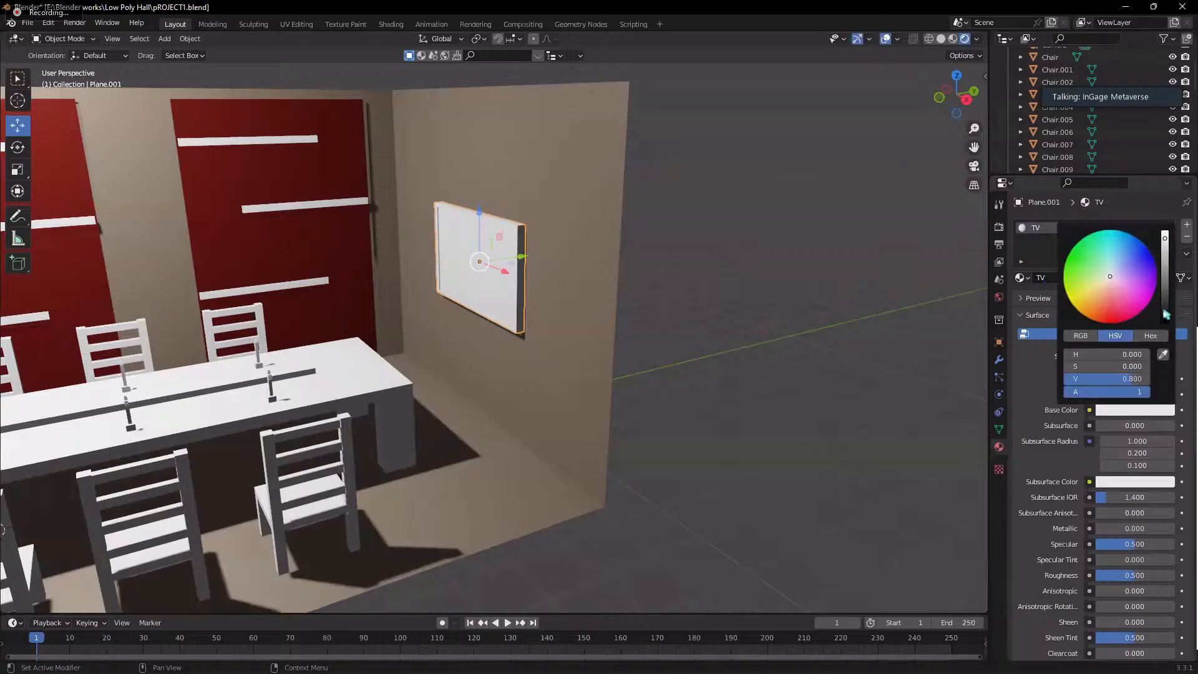
left_click(1165, 316)
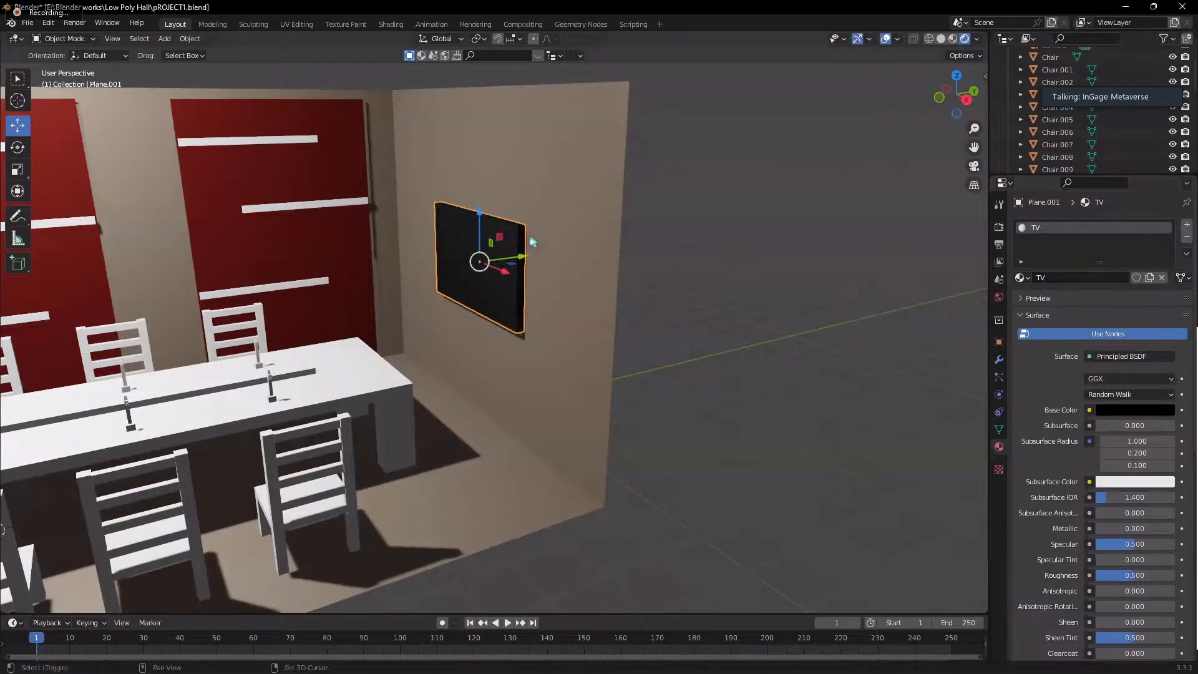
scroll(532, 242, "up", 2)
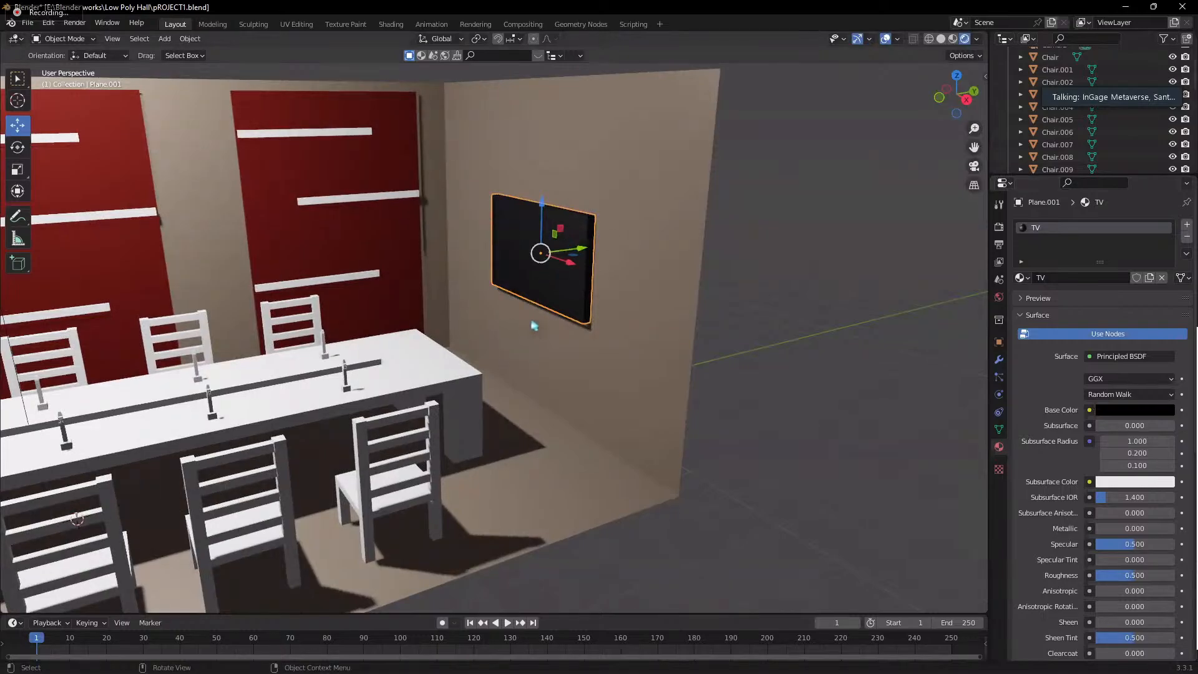
scroll(561, 309, "down", 3)
scroll(649, 390, "down", 3)
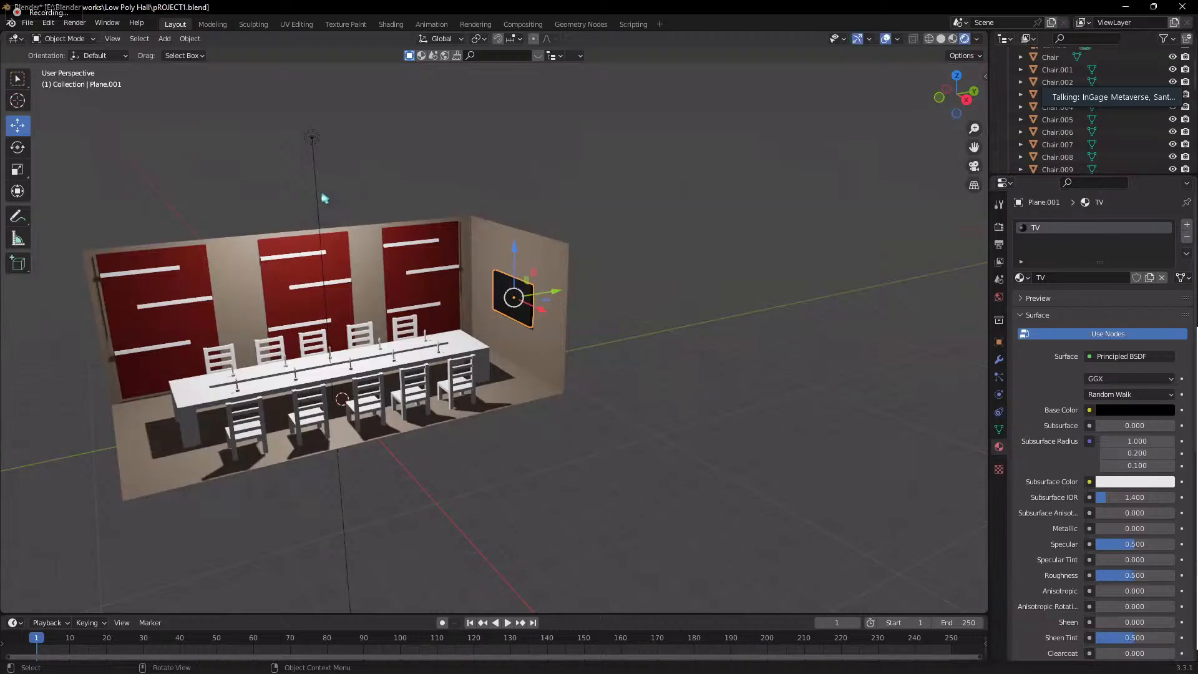
- Check the TV material's base color up close on the wall-mounted screen
scroll(452, 348, "up", 6)
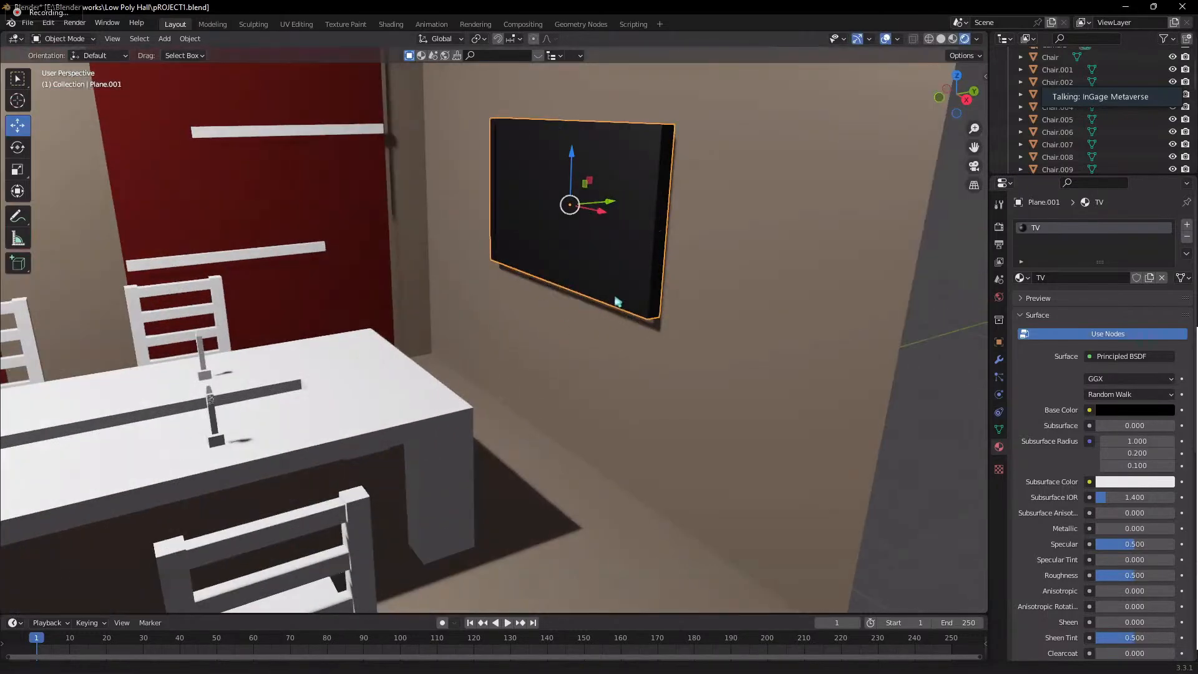
scroll(516, 342, "up", 3)
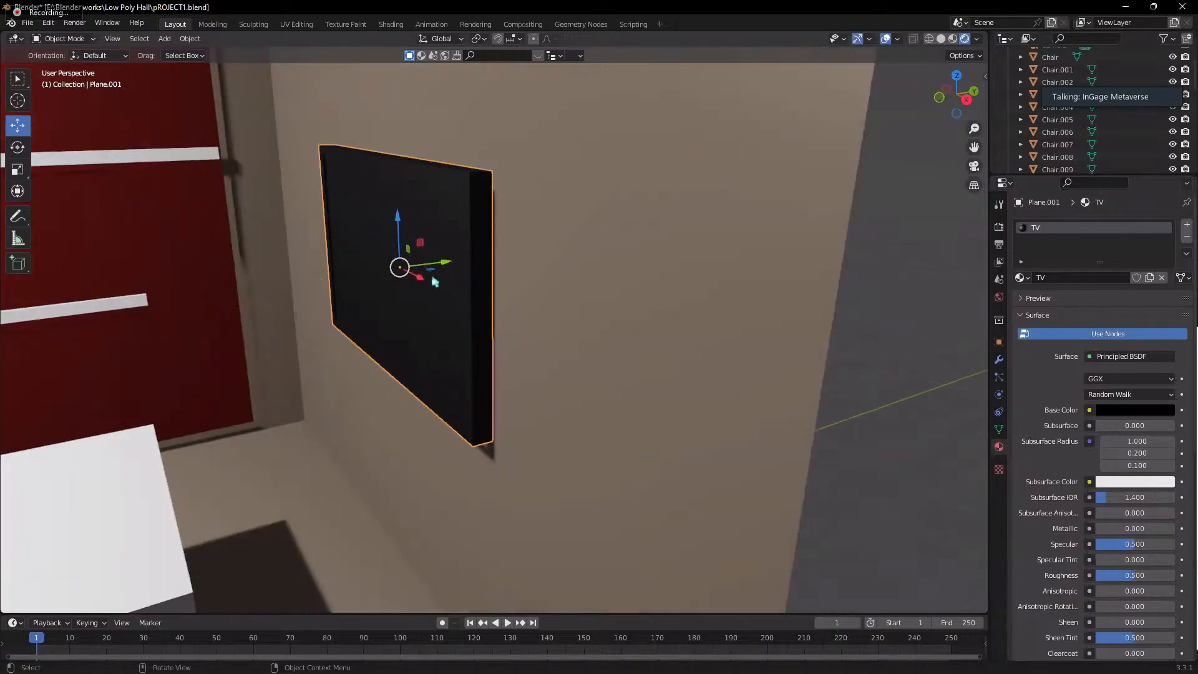
left_click(1117, 410)
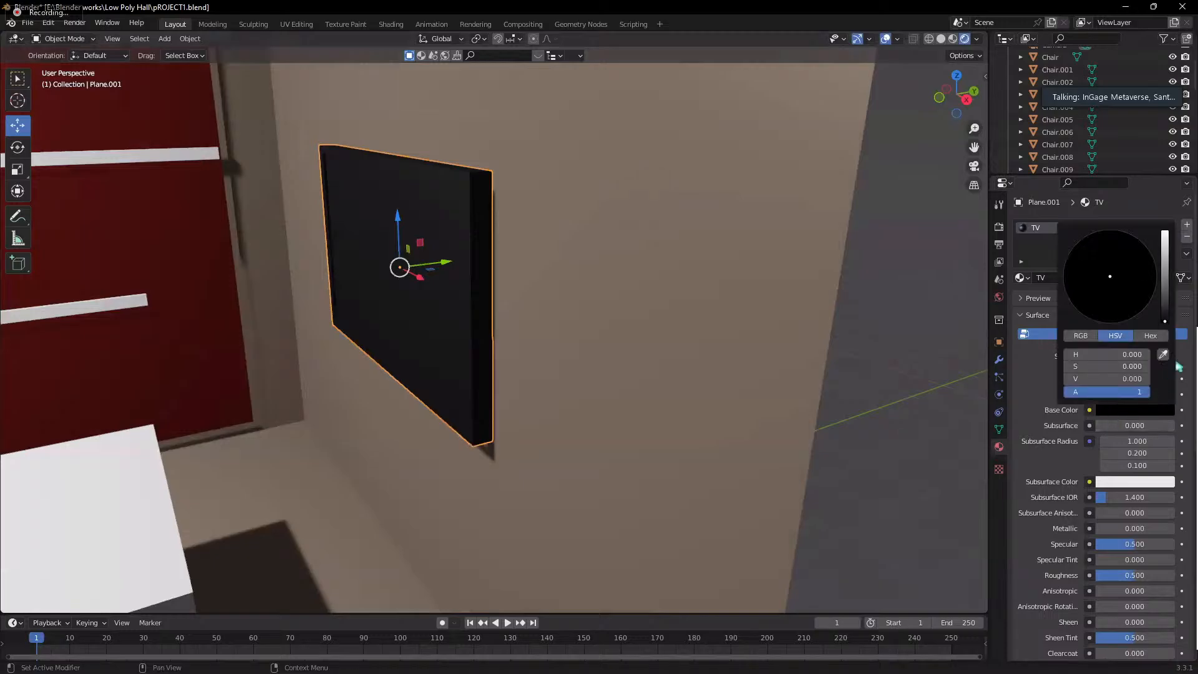
left_click_drag(1164, 237, 1164, 322)
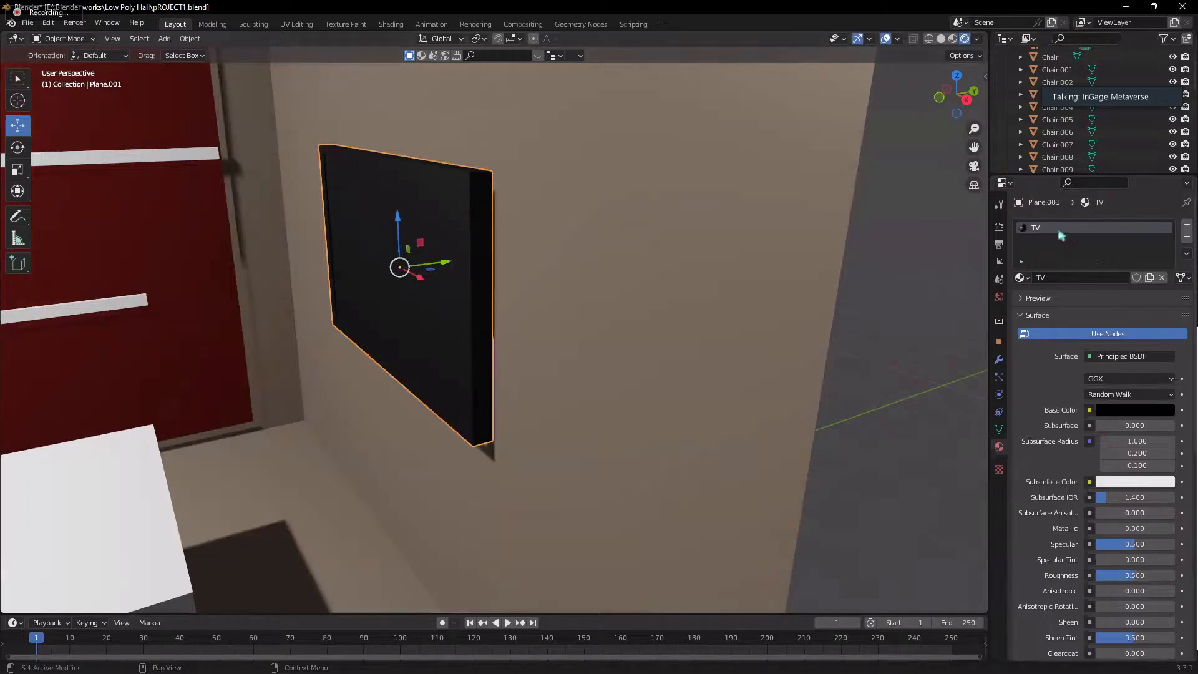
- Add a second material slot to the TV with a new grey material, base color value 0.334
middle_click_drag(424, 340, 486, 343)
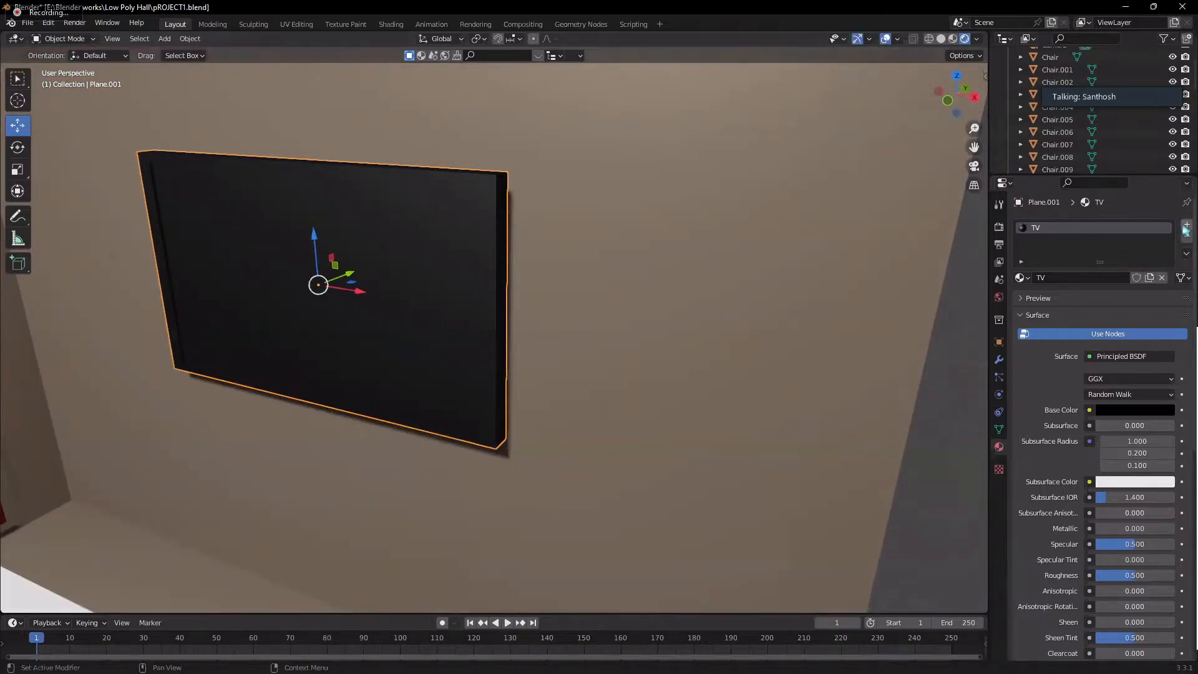
left_click(1187, 226)
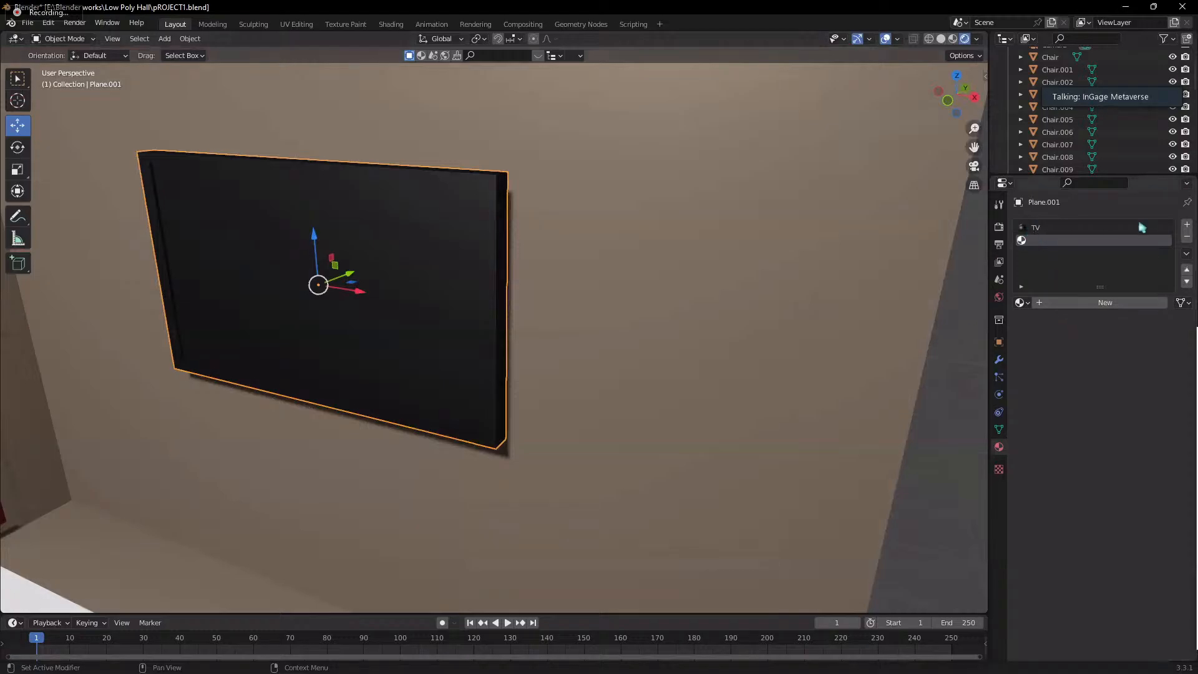
left_click(1062, 304)
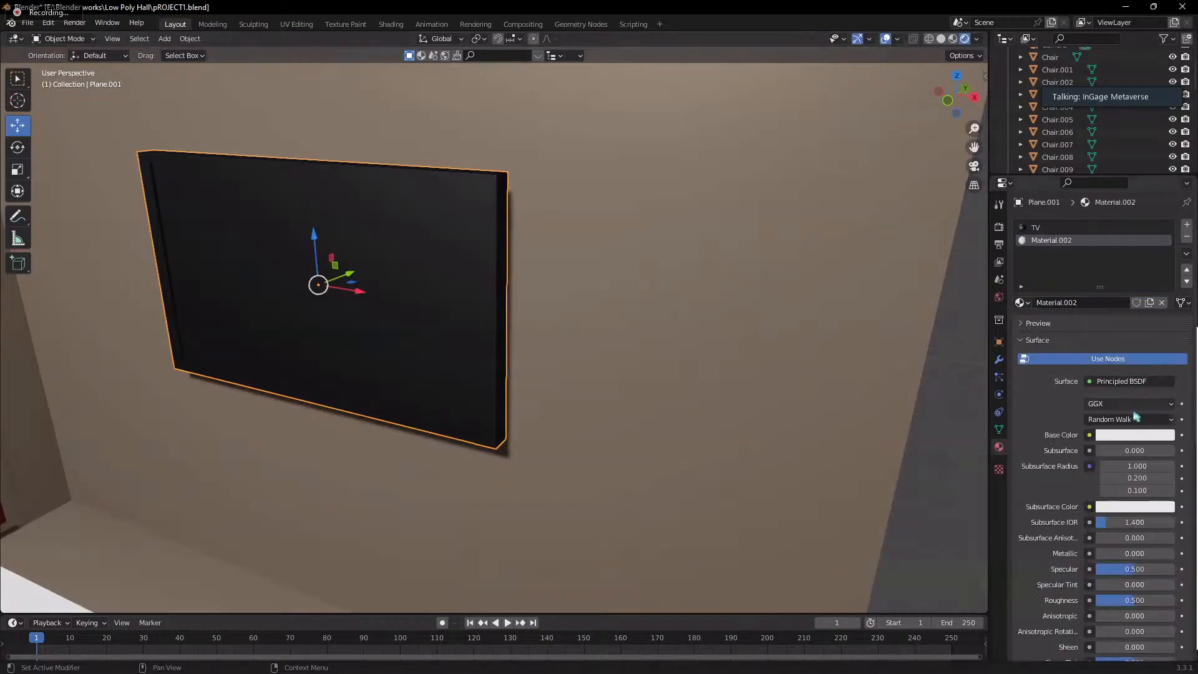
left_click(1139, 435)
left_click(1166, 298)
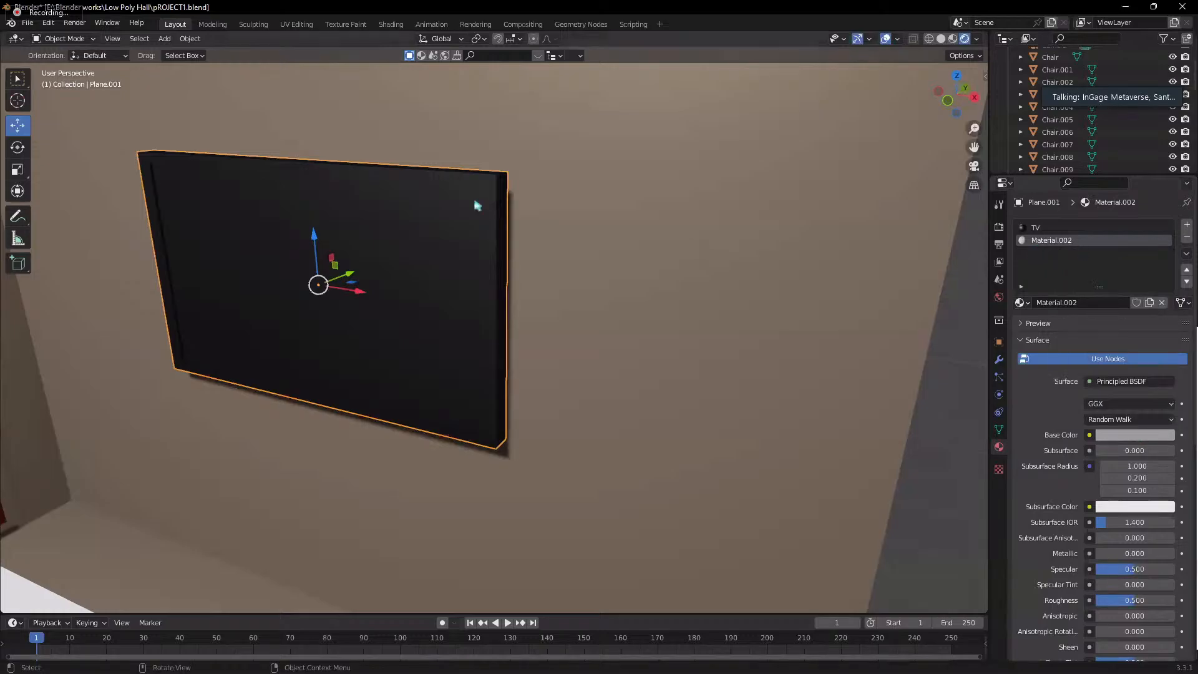
- Assign the new grey material to the four front border faces of the TV as its frame
key("Tab")
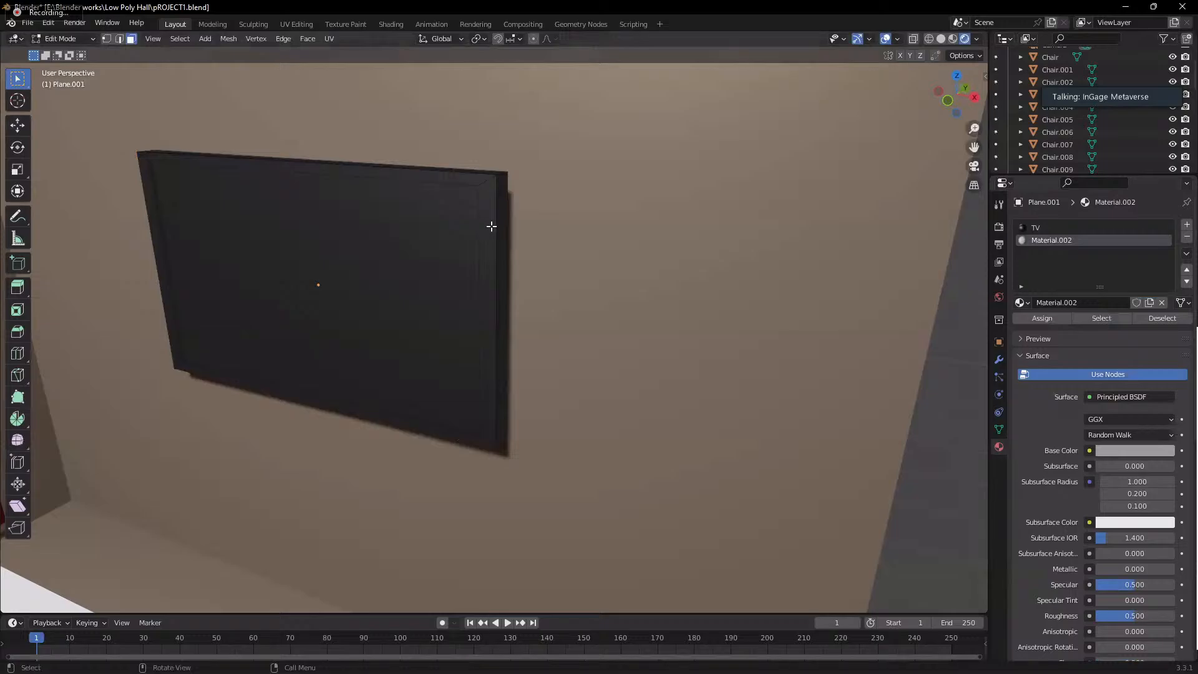
left_click(490, 226)
left_click(461, 173, "shift")
left_click(163, 222, "shift")
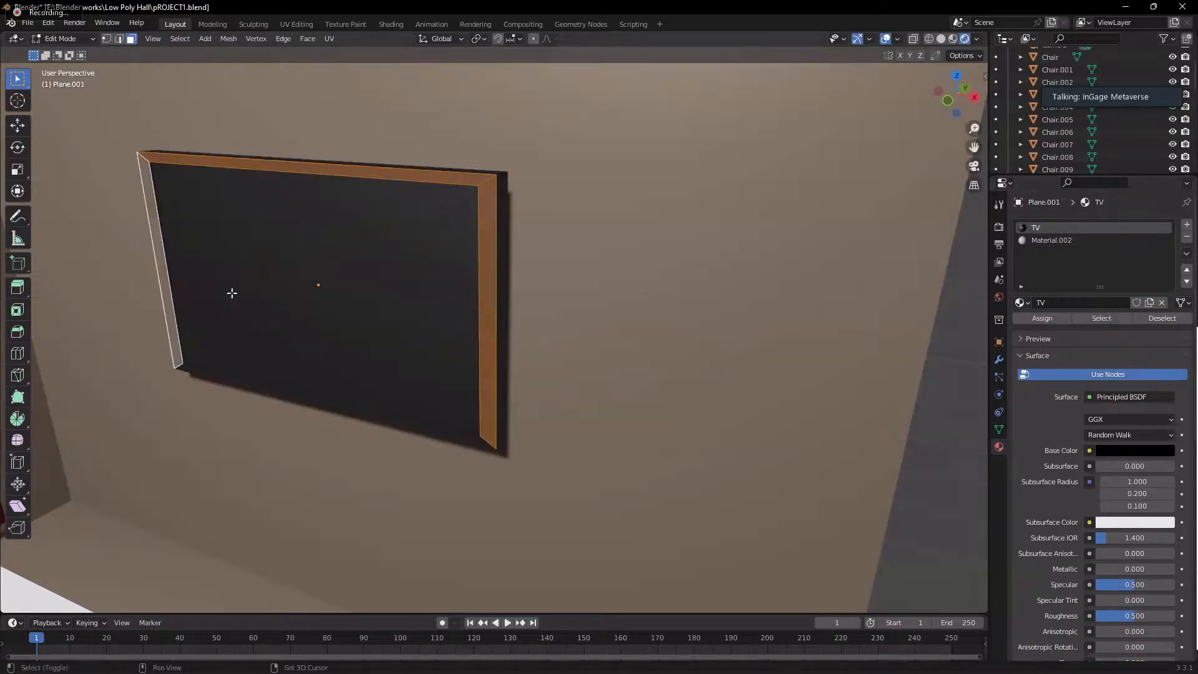
middle_click_drag(230, 289, 294, 277)
left_click(198, 433, "shift")
middle_click_drag(214, 431, 564, 334)
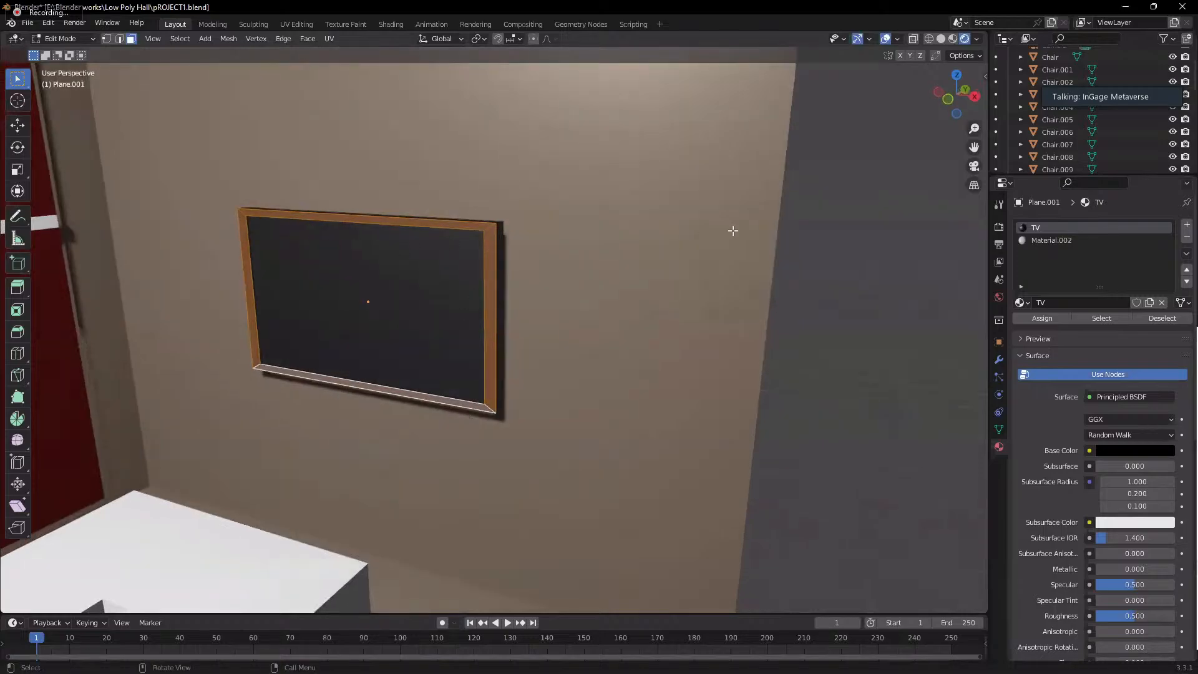
left_click(1053, 242)
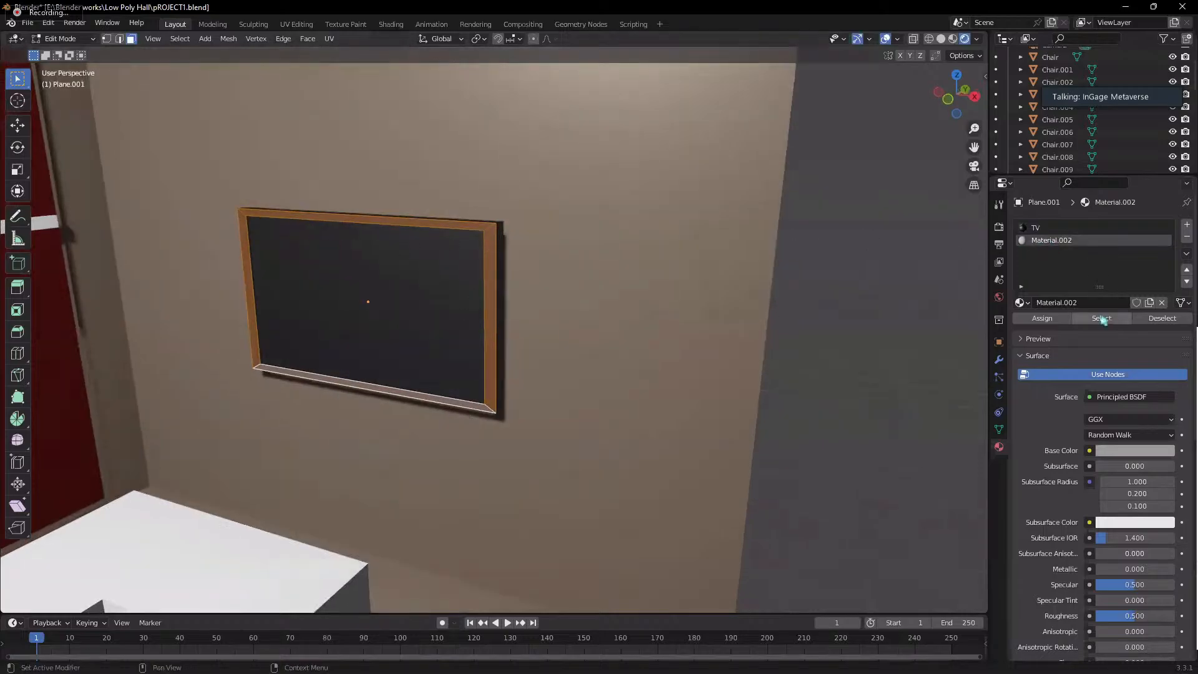
left_click(1042, 318)
key("alt+a")
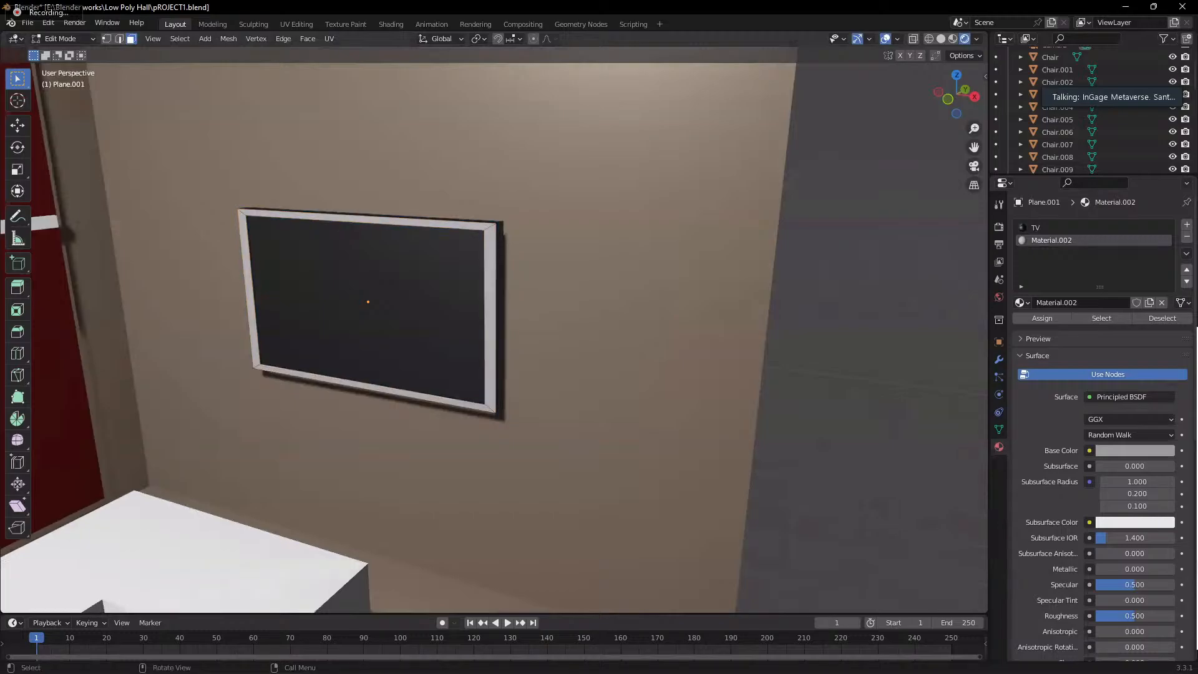
key("Tab")
- Darken the TV frame material's base color to a dark grey
middle_click_drag(836, 338, 511, 313)
scroll(446, 335, "down", 3)
scroll(511, 312, "up", 5)
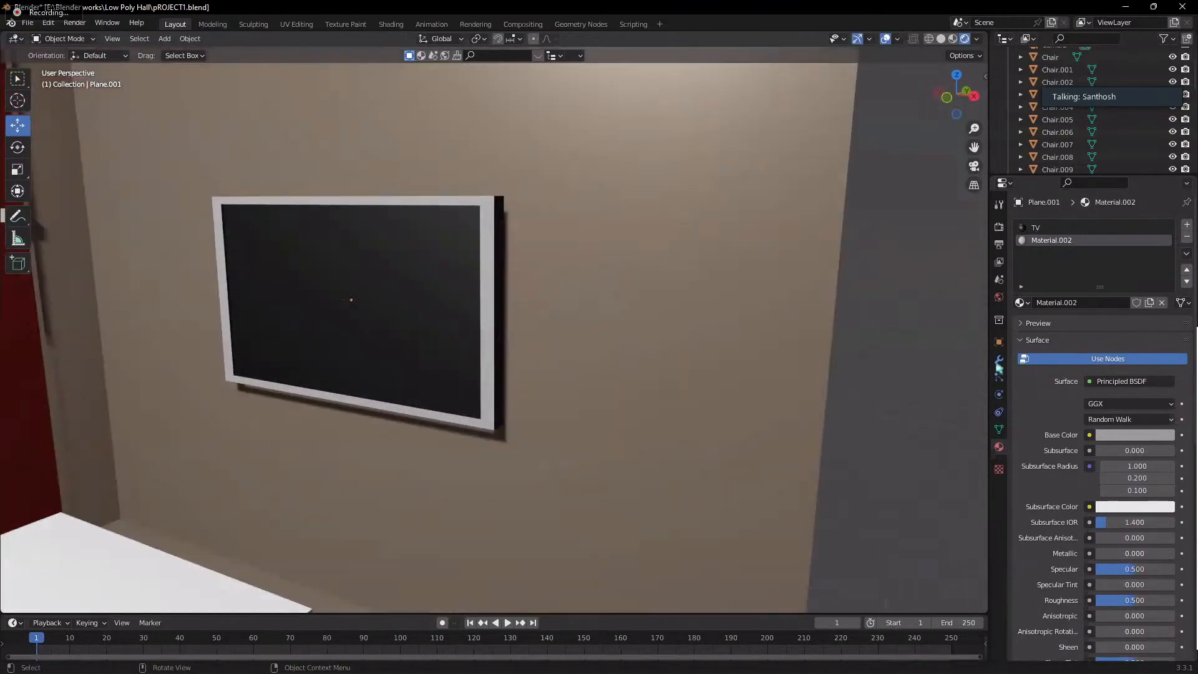
left_click(1140, 434)
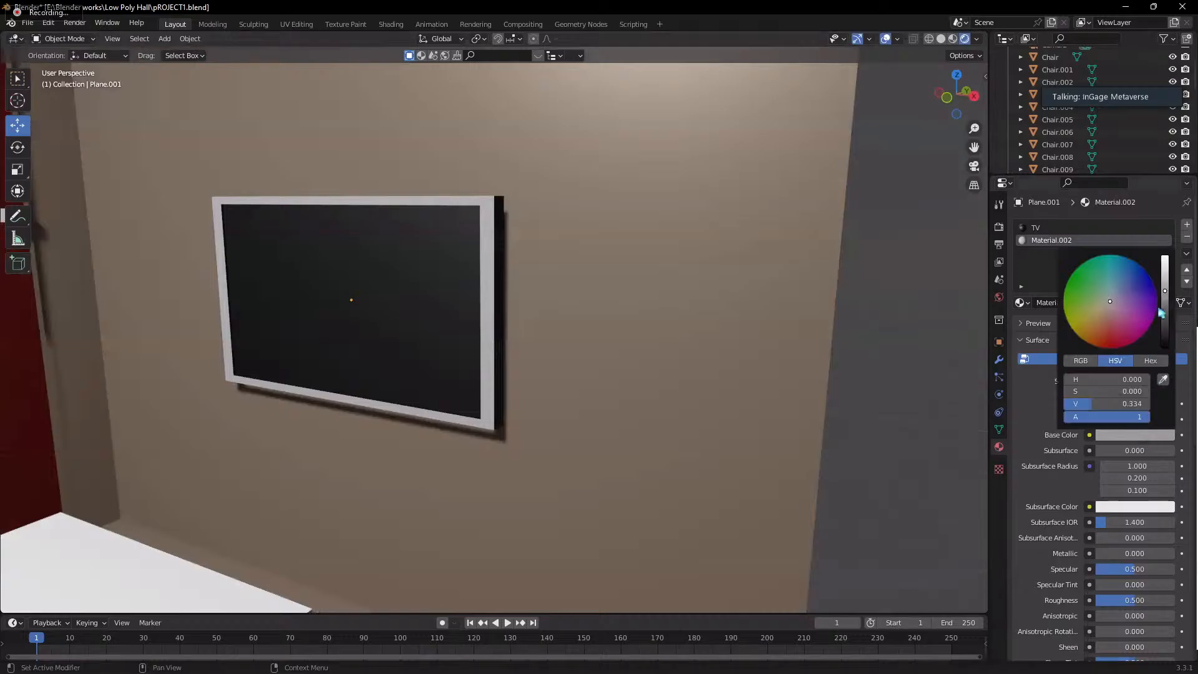
left_click_drag(1169, 314, 1166, 337)
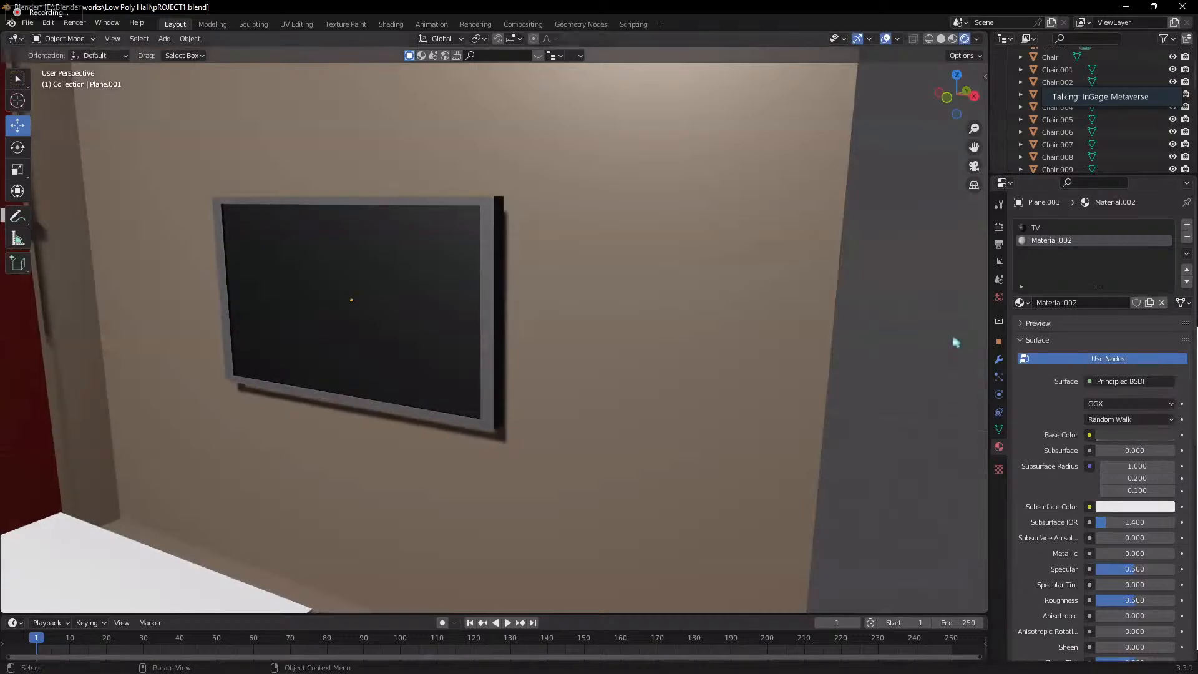
- Create a new material for the dining table and set its base color to dark brown, with a color value of 0.084
scroll(599, 371, "down", 5)
middle_click_drag(582, 377, 526, 353)
scroll(526, 353, "down", 4)
scroll(642, 326, "up", 4)
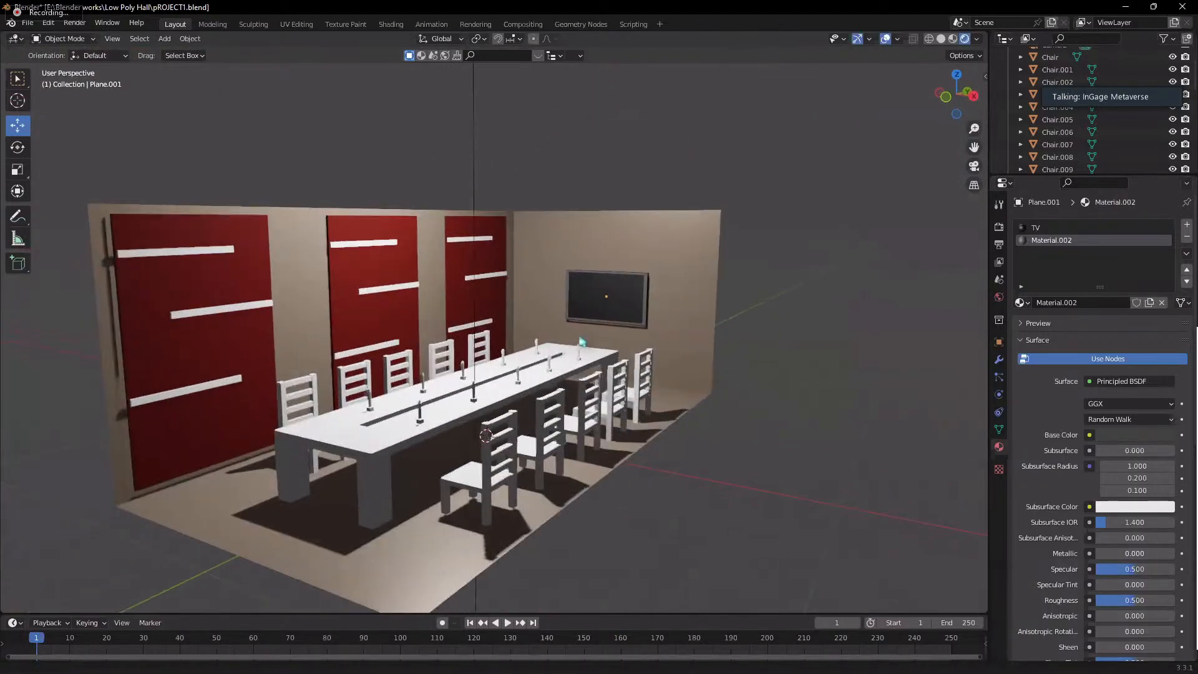
left_click(541, 396)
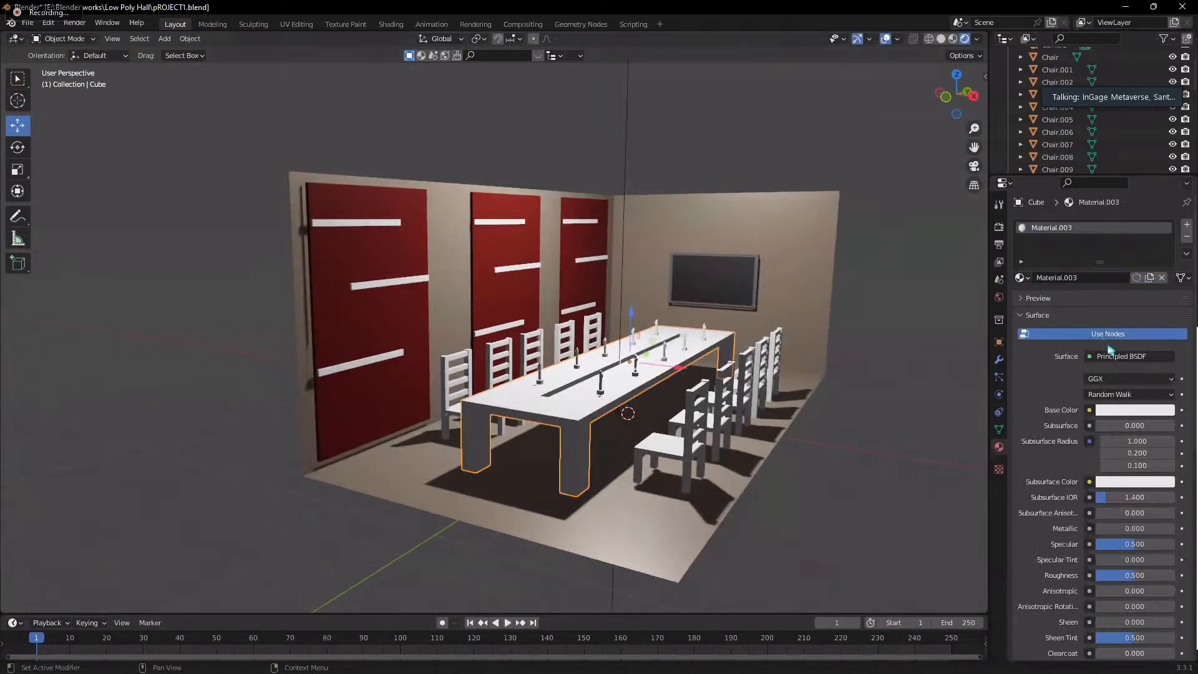
left_click(1134, 425)
left_click(1134, 414)
left_click(1135, 414)
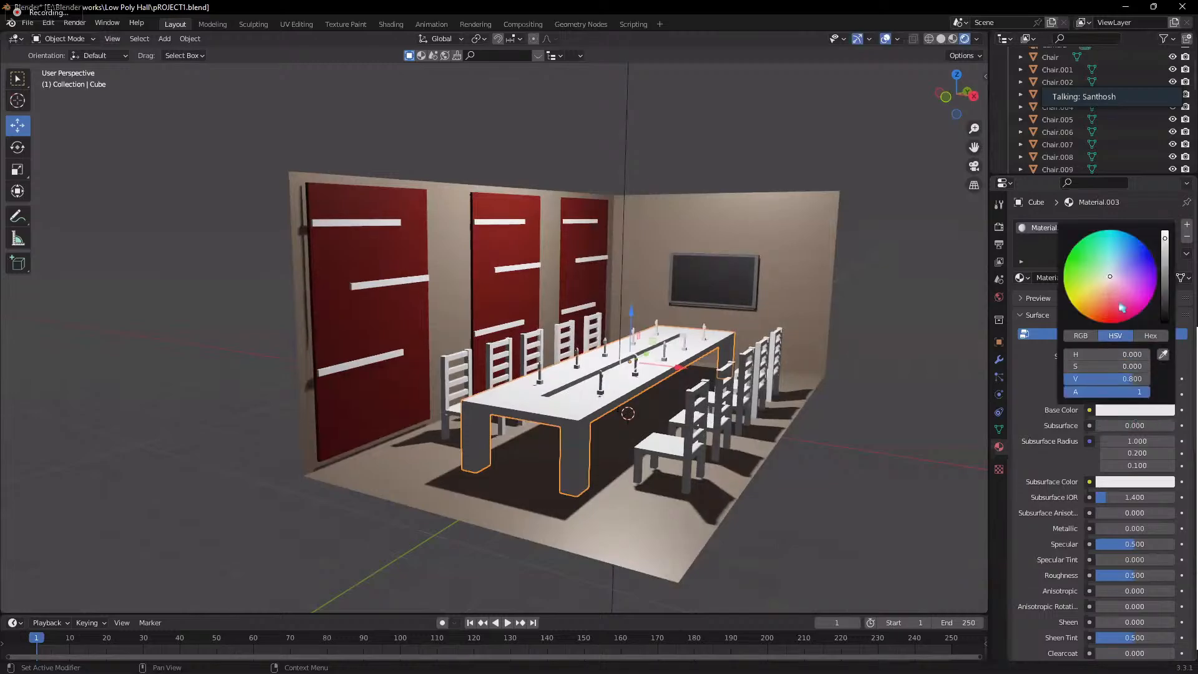
left_click(1097, 297)
left_click_drag(1098, 297, 1098, 310)
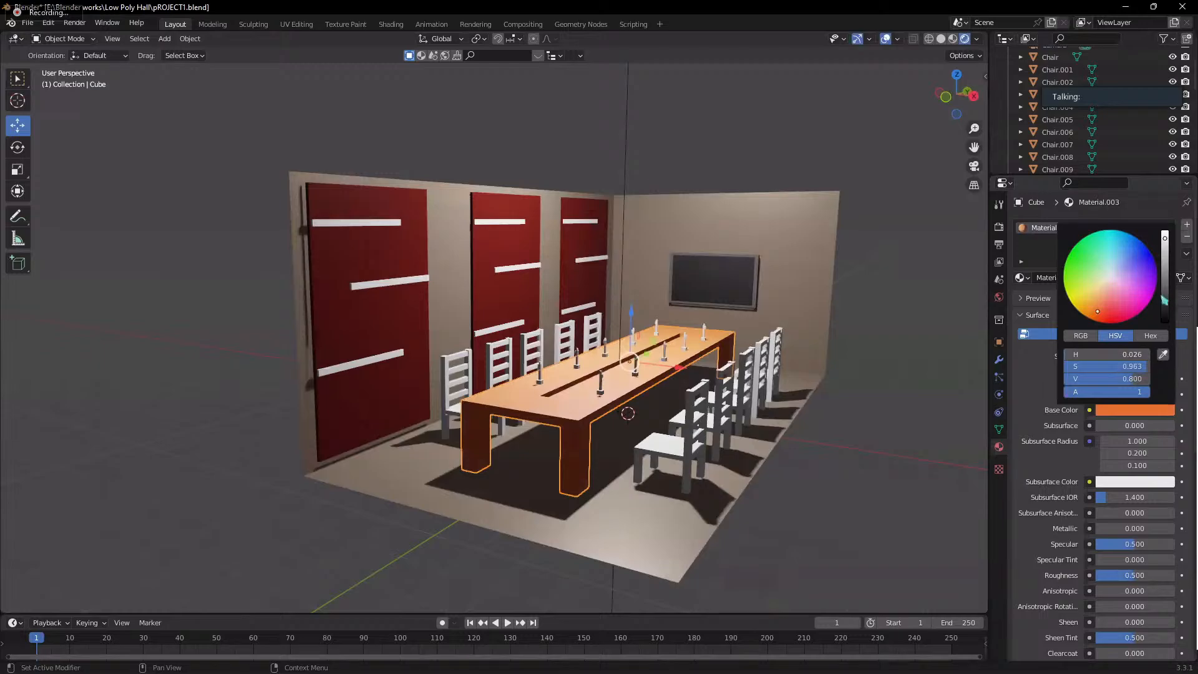
left_click(1164, 301)
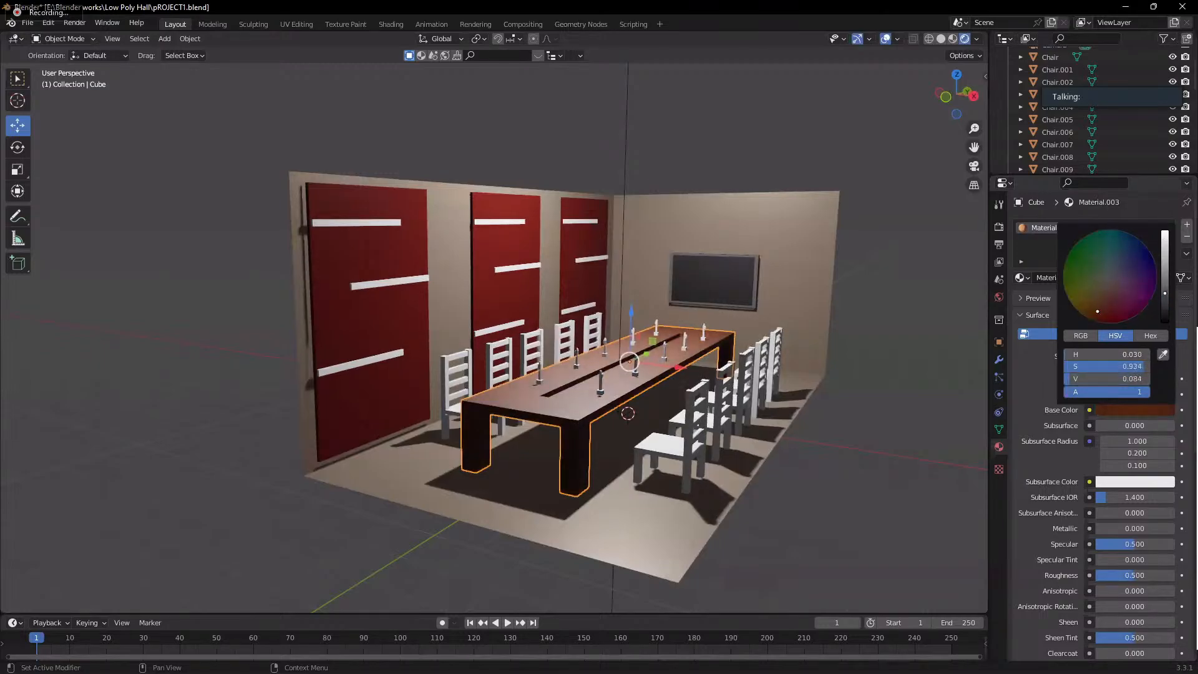
- Raise the area light above the hall by about 1.2 m along Z
scroll(781, 302, "down", 4)
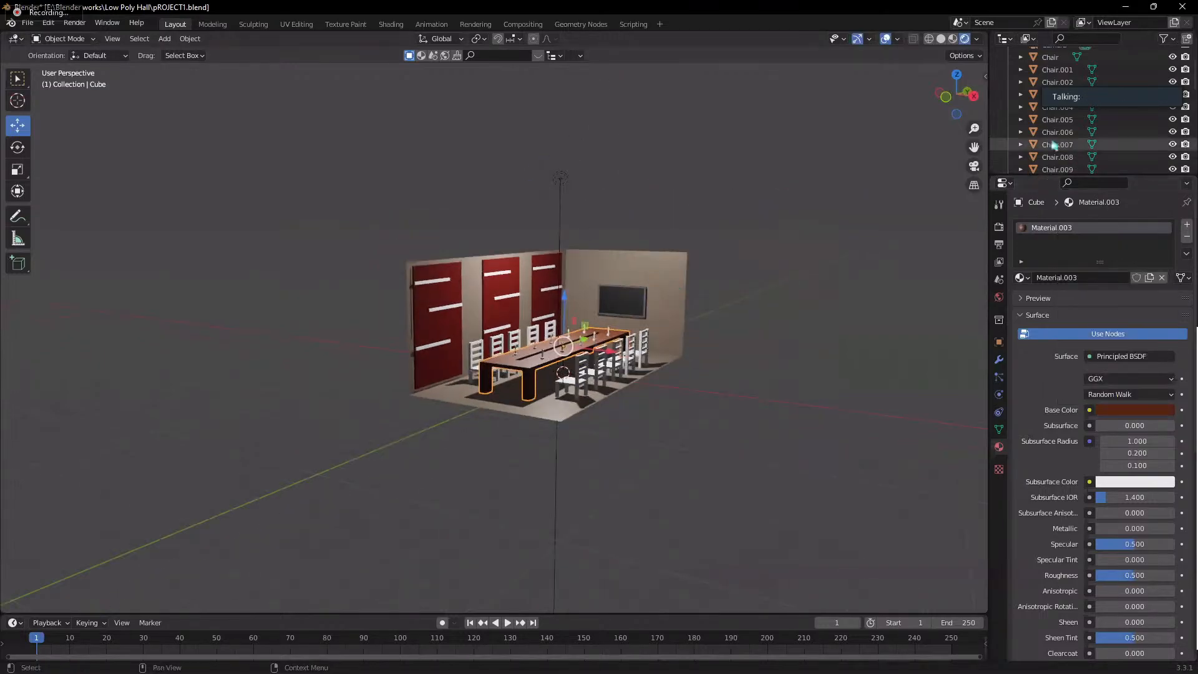
left_click(557, 178)
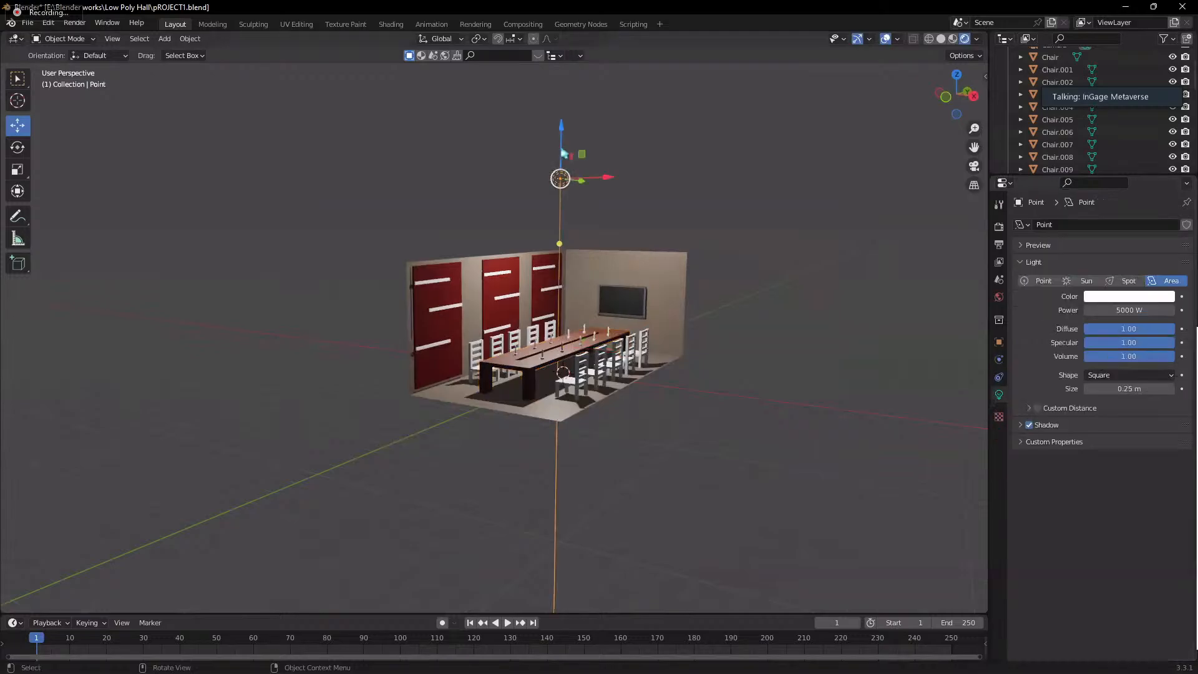
left_click_drag(563, 152, 564, 129)
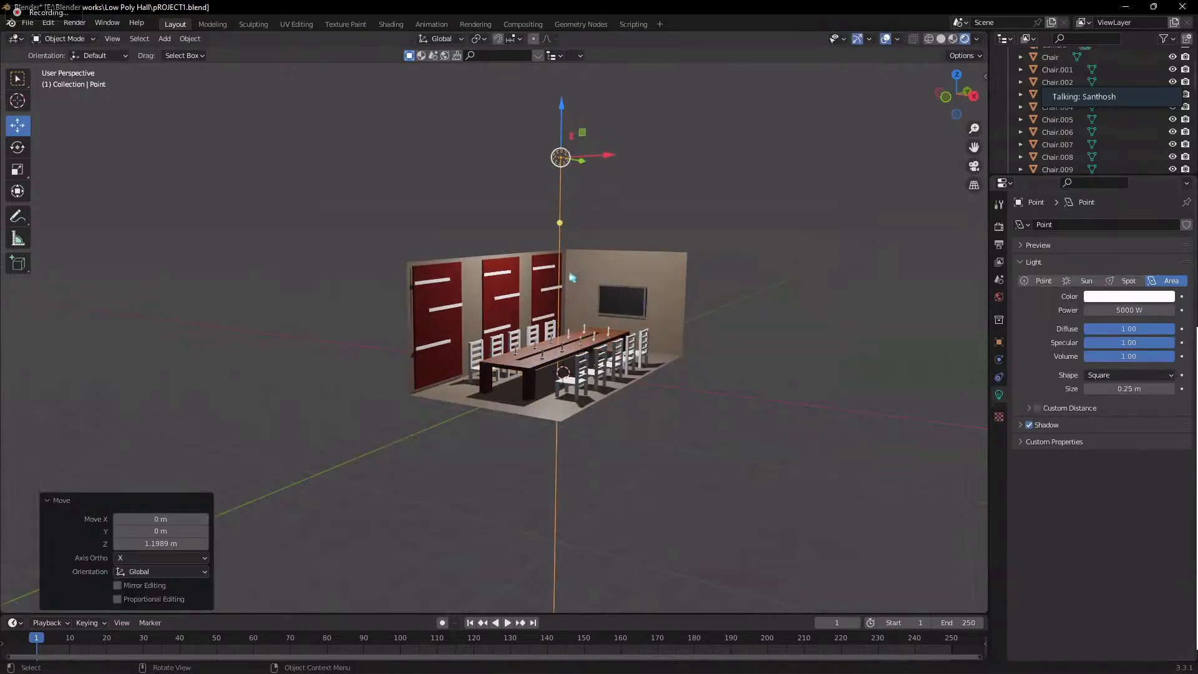
- Move the area light about 16.2 m along X, out past the open side of the hall
middle_click_drag(572, 277, 718, 368)
scroll(522, 286, "down", 5)
middle_click_drag(629, 389, 553, 248)
middle_click_drag(689, 414, 647, 284)
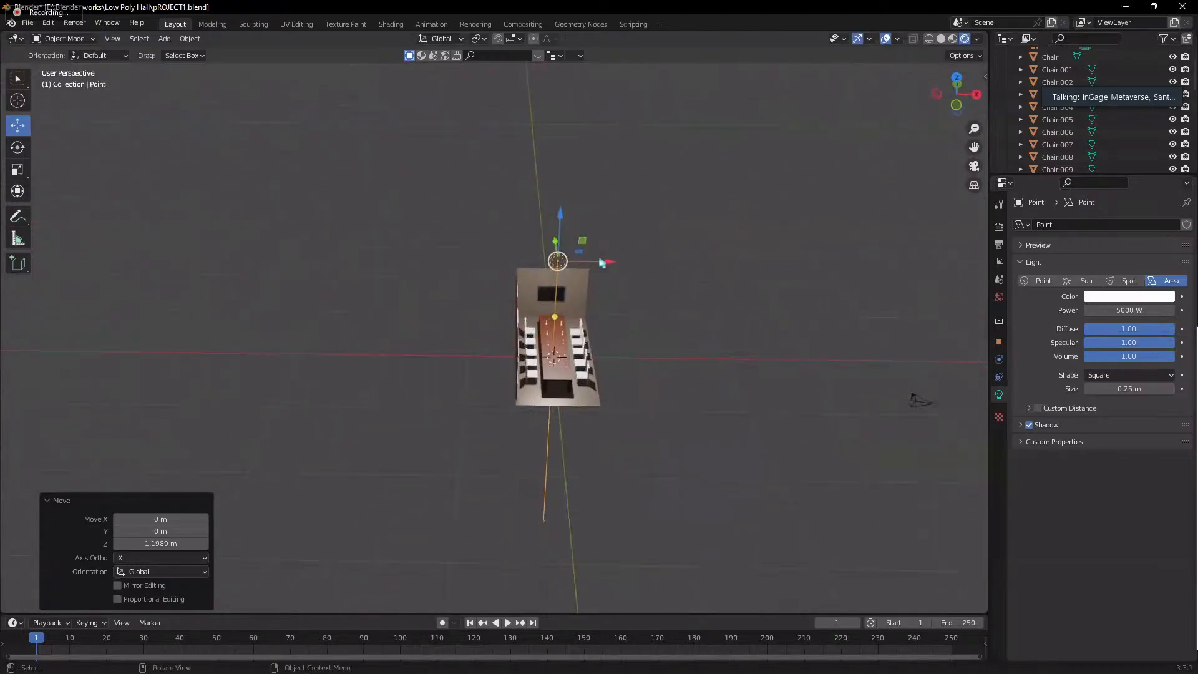
left_click_drag(601, 262, 754, 325)
- Rotate the area light about 58.8° around the global Y axis so it points into the hall
key("r")
key("x")
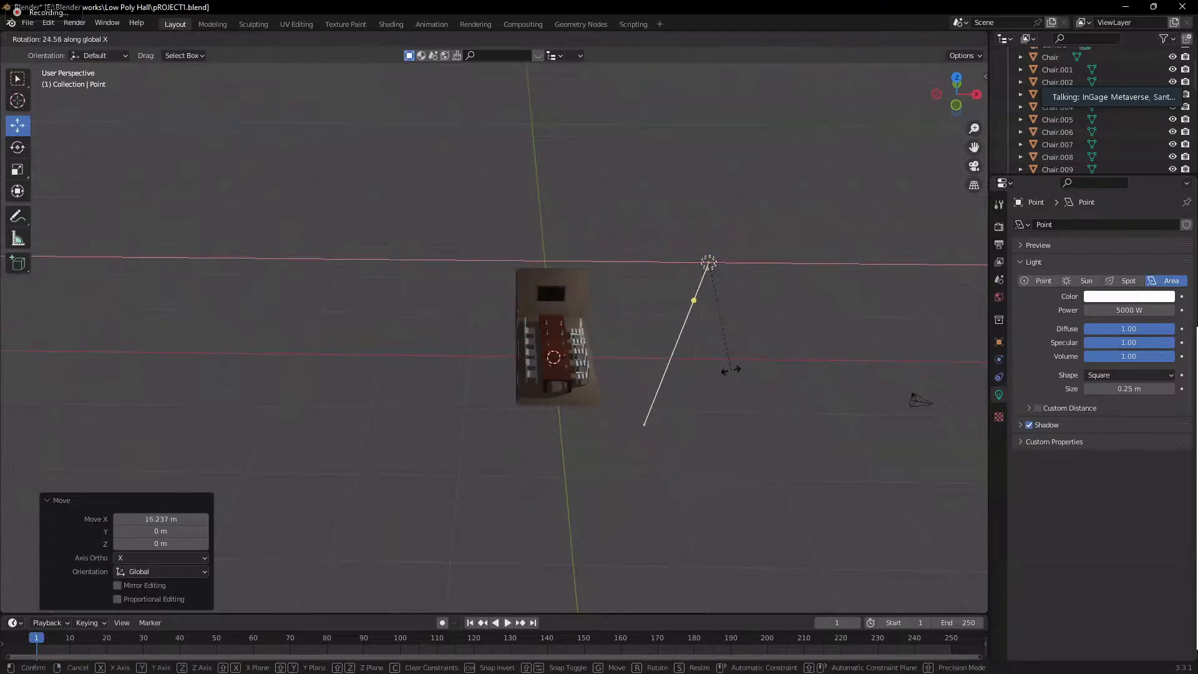
key("y")
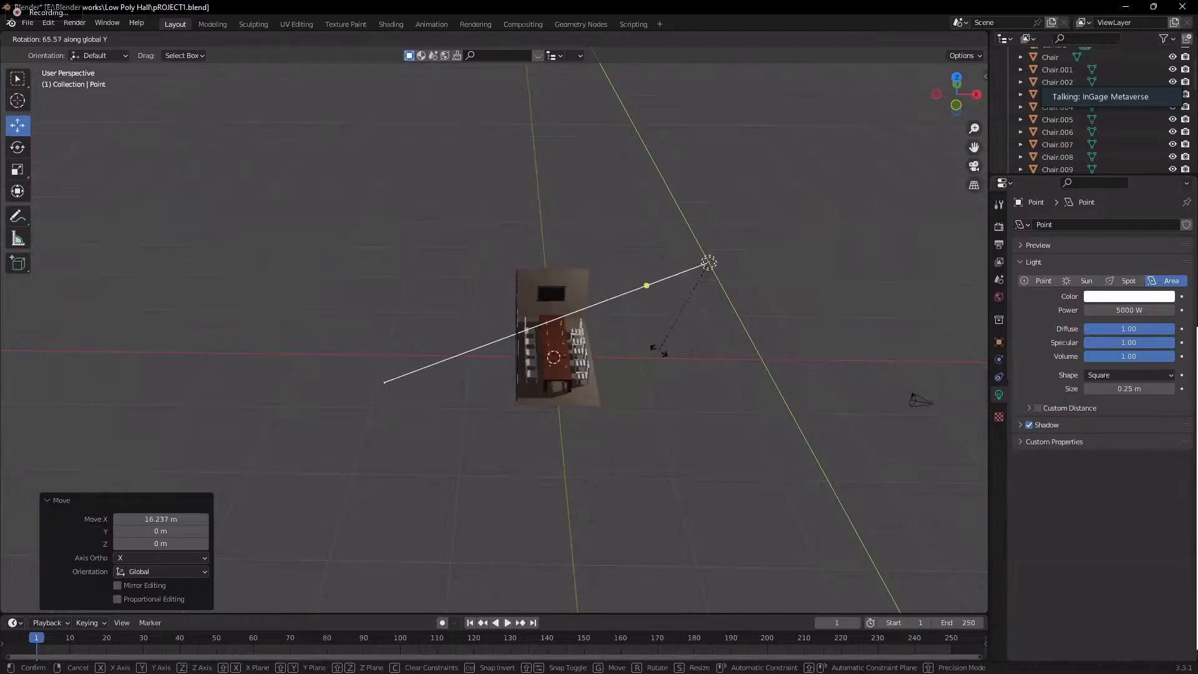
left_click(672, 361)
- Raise the tilted area light by about 1.63 m along Z
middle_click_drag(672, 361, 693, 412)
scroll(692, 411, "up", 2)
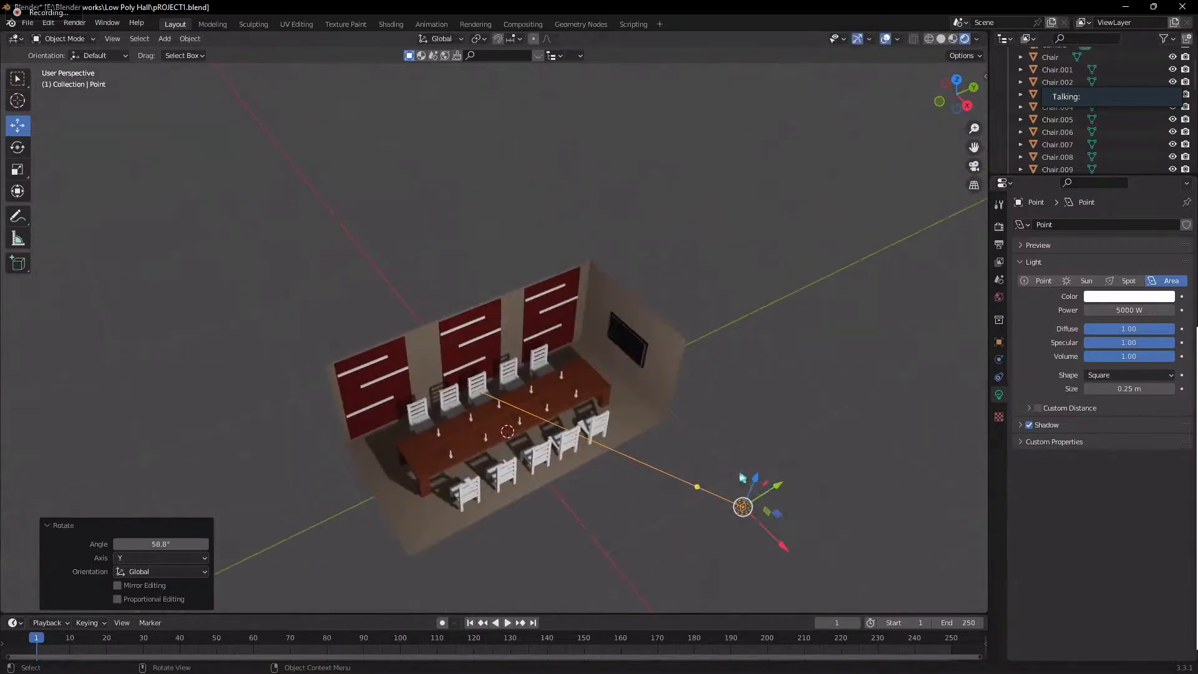
key("g")
key("z")
left_click(757, 442)
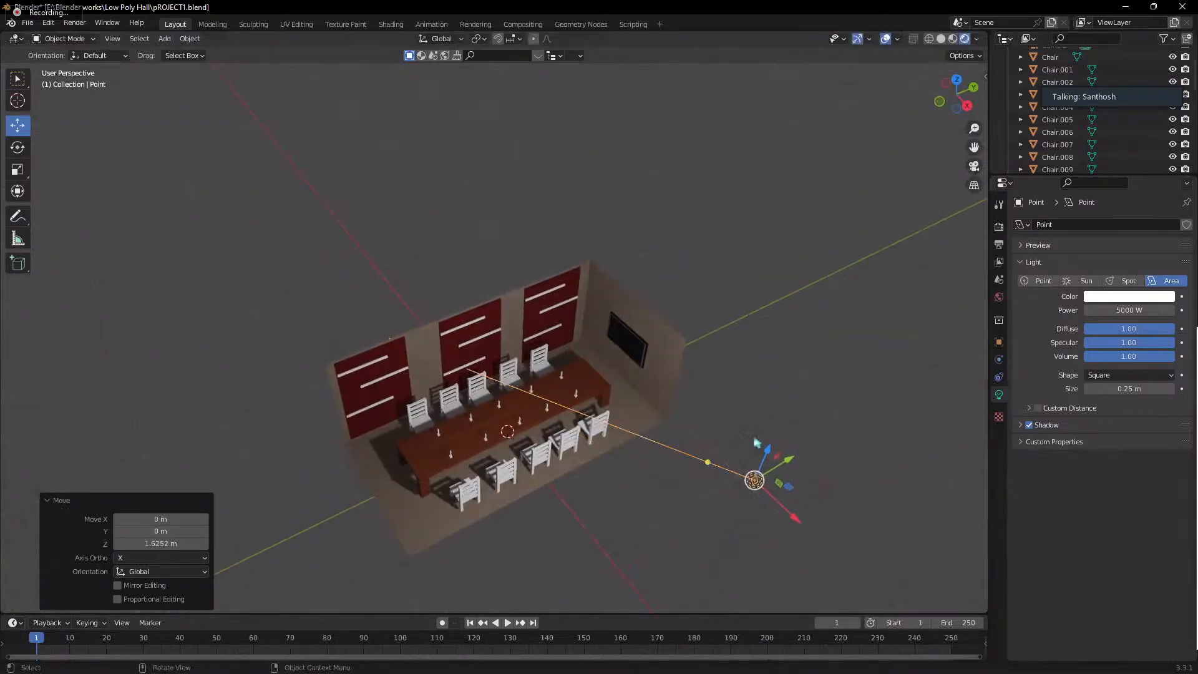
- Set the area light's power to 20000 W
left_click(1127, 310)
type("20000")
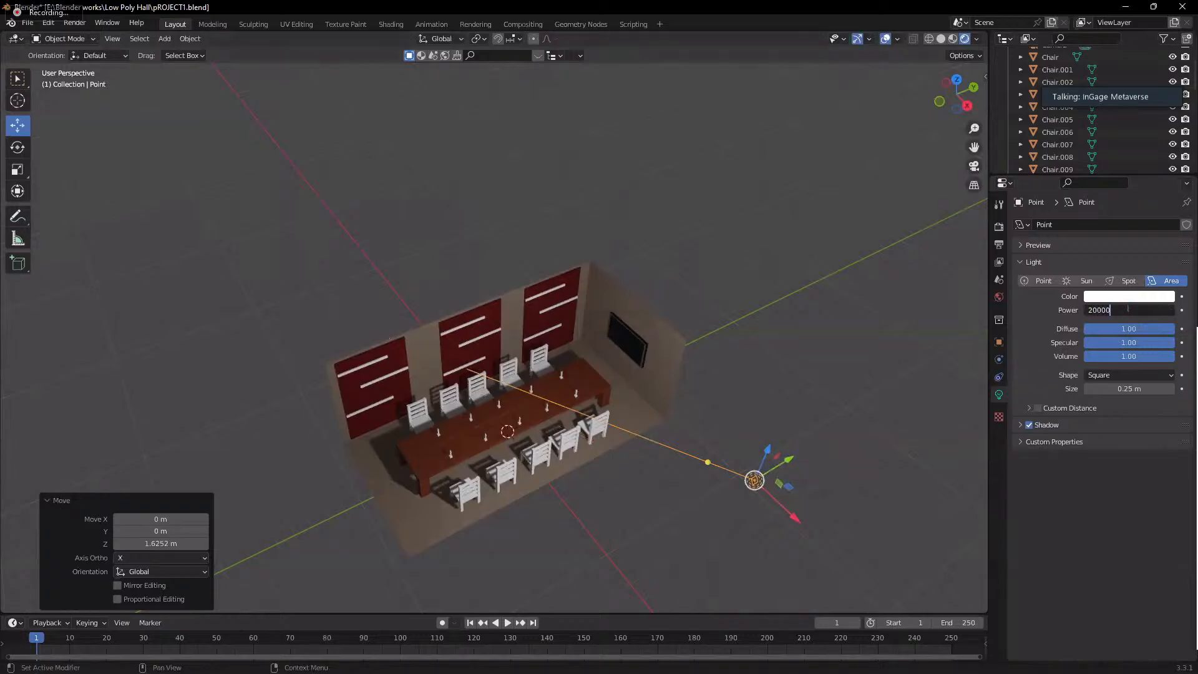
key("Return")
- Darken the dining table material's base color to a very deep brown
middle_click_drag(699, 262, 732, 233)
scroll(566, 440, "up", 2)
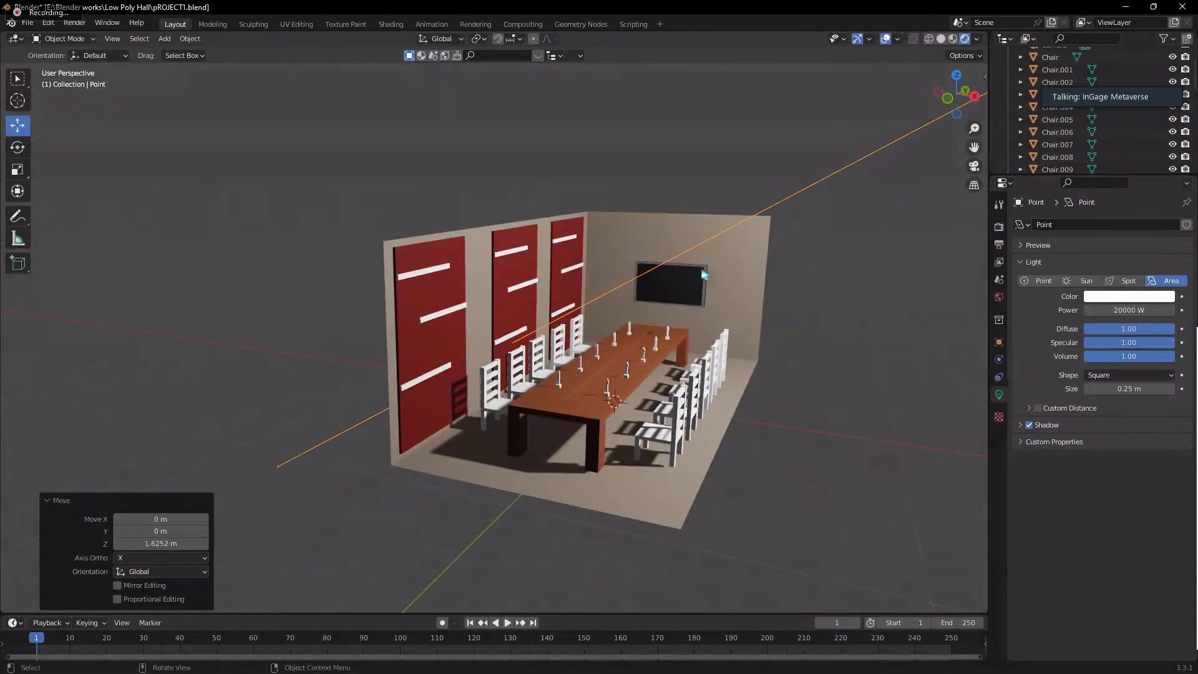
middle_click_drag(644, 315, 633, 444)
left_click(633, 445)
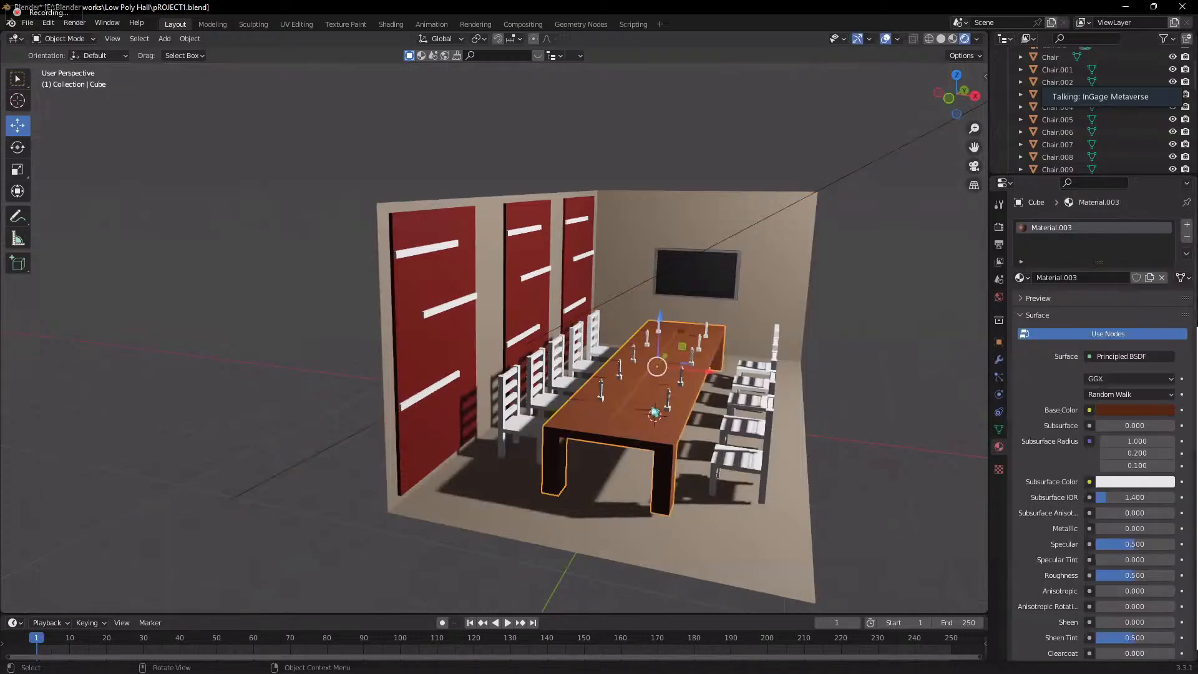
left_click(1133, 410)
left_click_drag(1168, 304, 1168, 312)
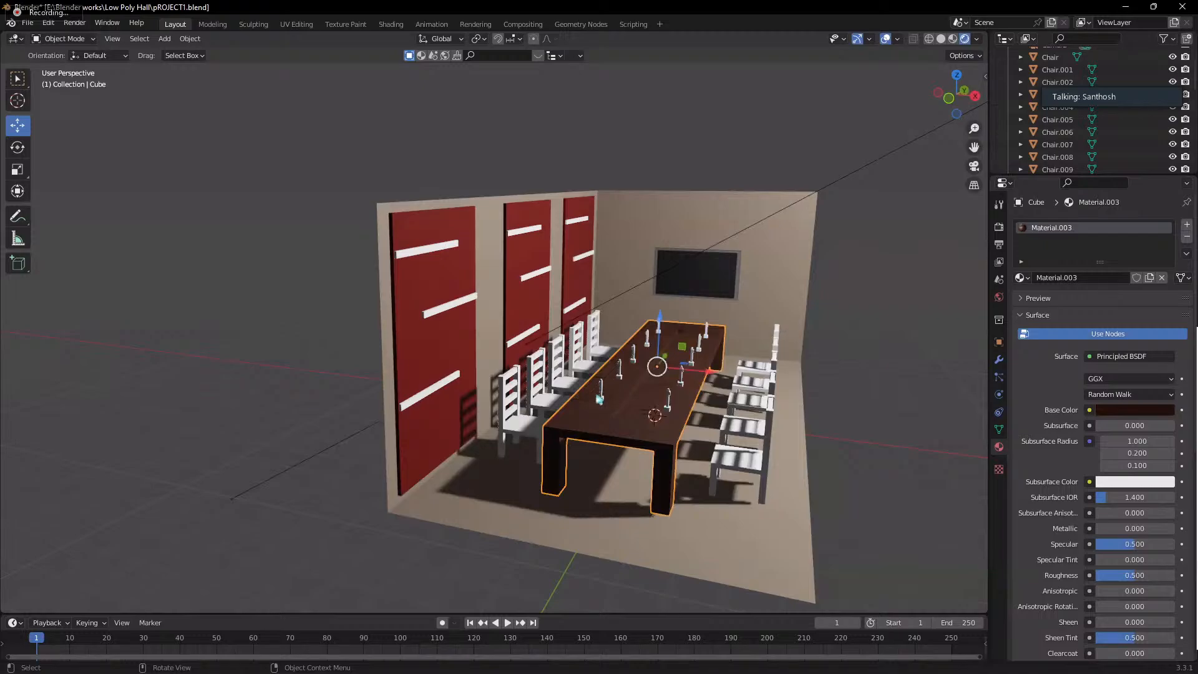
- Create a new material on the nearest chair beside the red wall panels and set its base color to a dark brown, about V 0.042
left_click(513, 415)
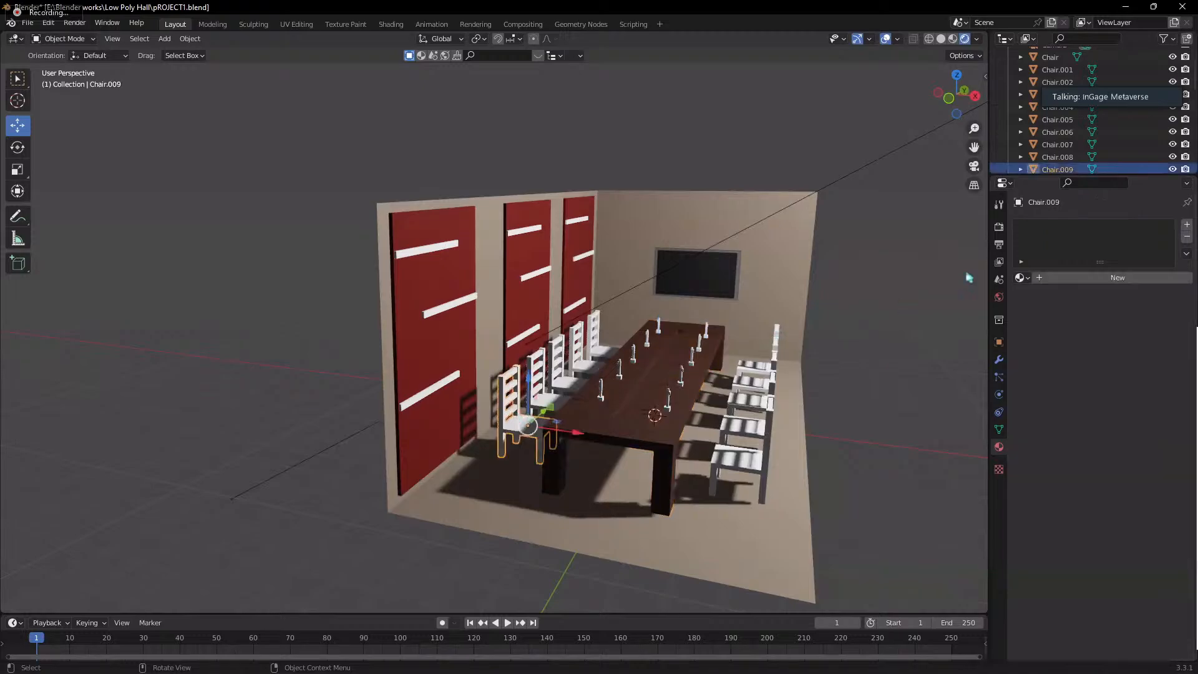
left_click(1118, 277)
left_click(1123, 410)
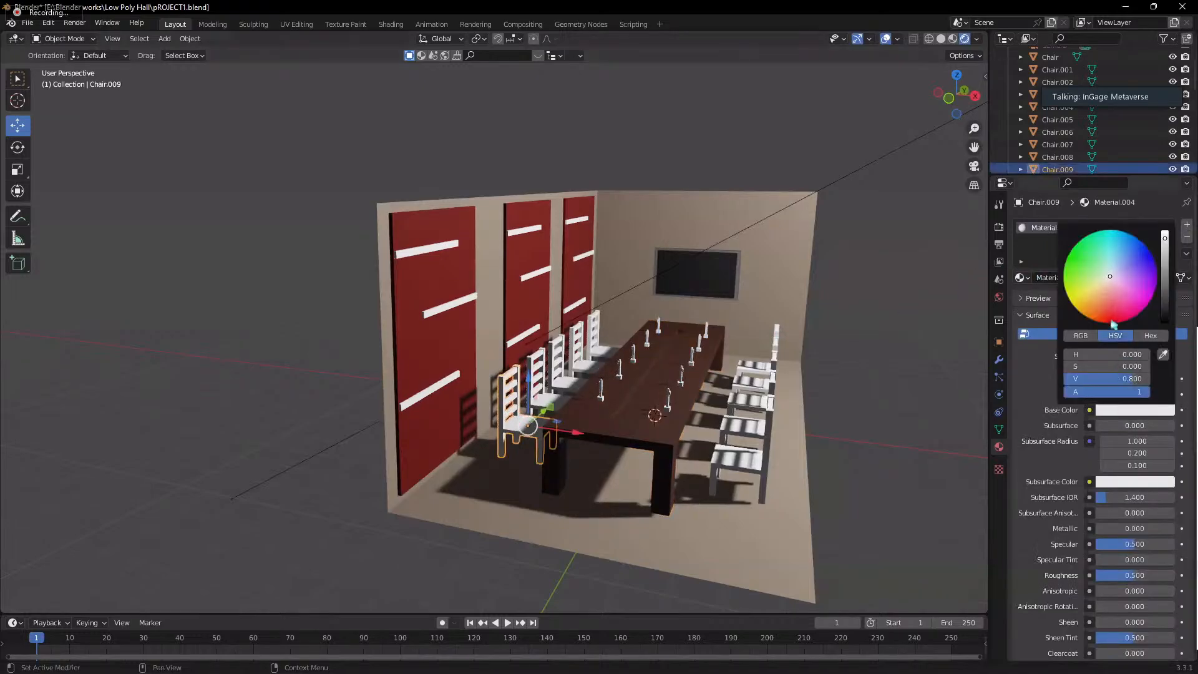
mouse_move(1114, 324)
left_mouse_down()
mouse_move(1133, 317)
mouse_move(1094, 321)
mouse_move(1109, 275)
mouse_move(1101, 287)
left_mouse_up()
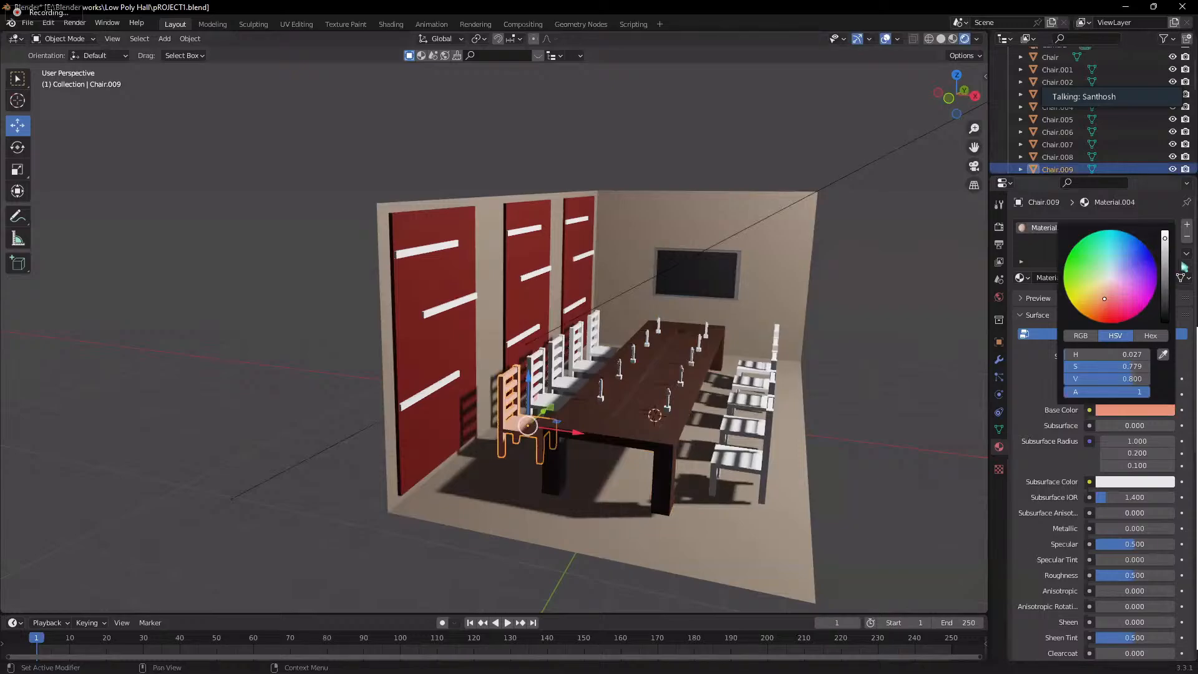
left_click_drag(1165, 249, 1164, 301)
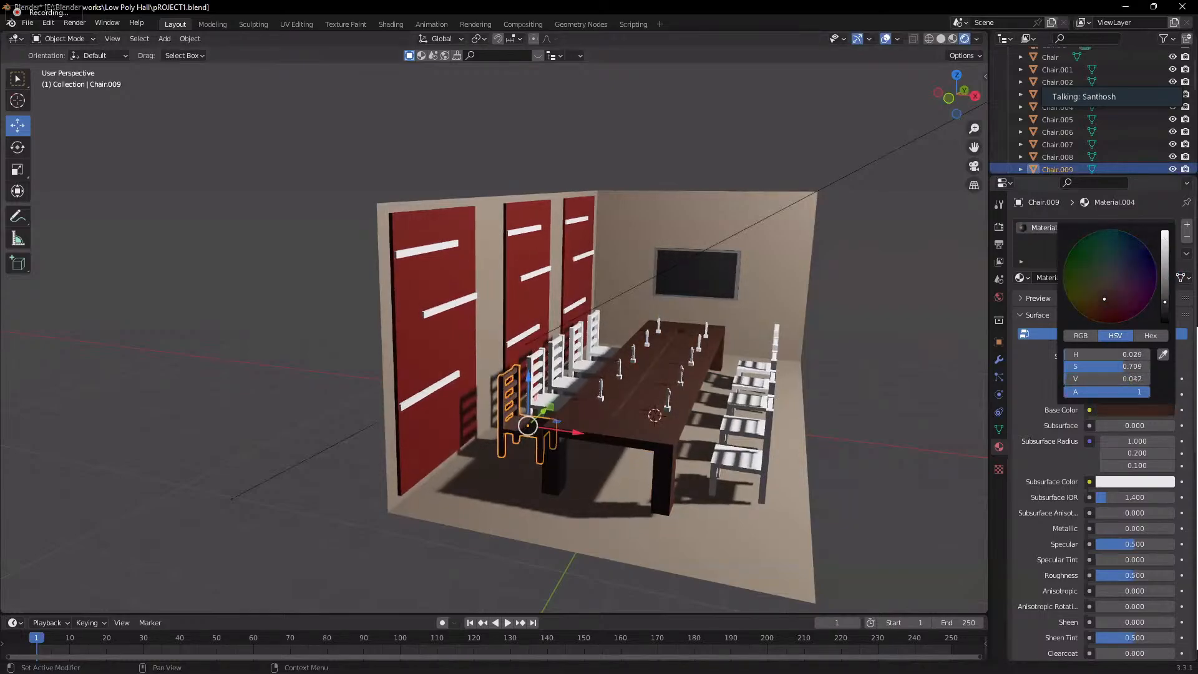
- Rename the nearest chair's new material to Chair
double_click(1079, 278)
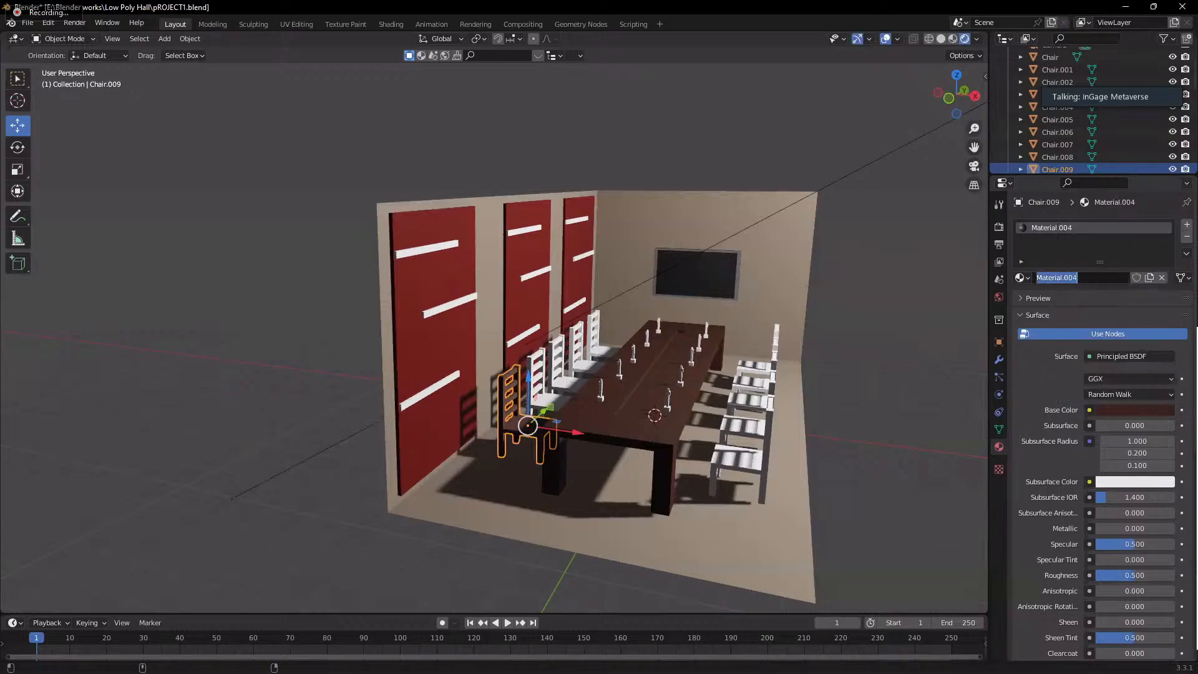
type("Chair")
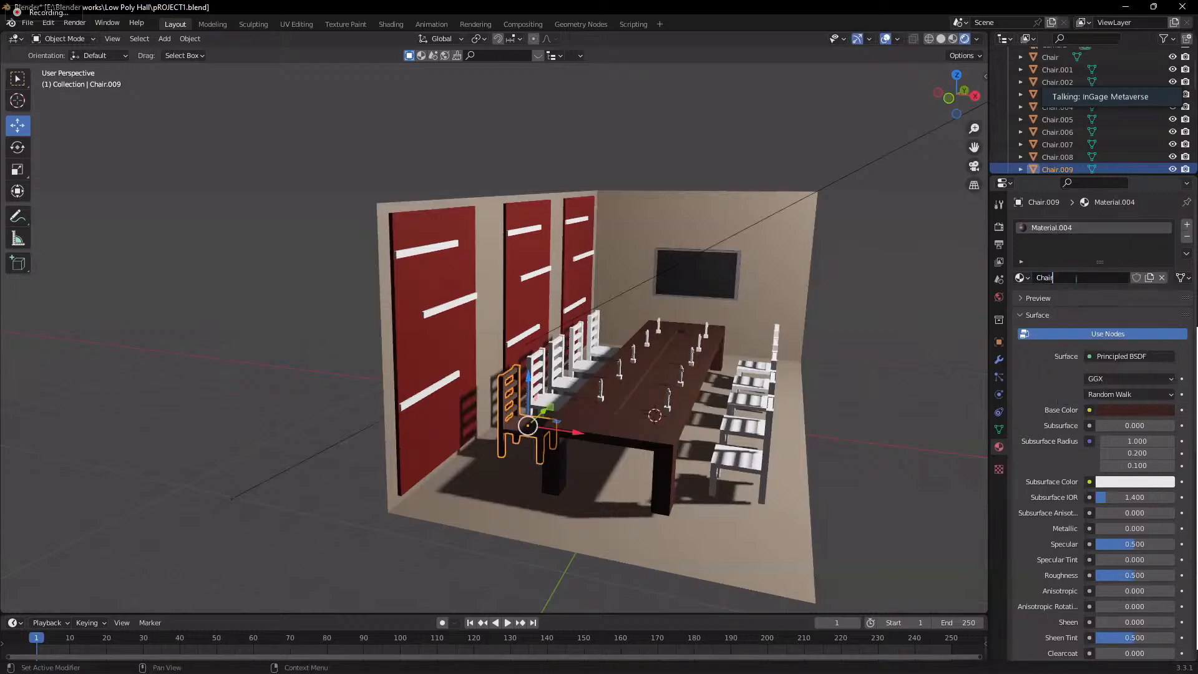
key("Return")
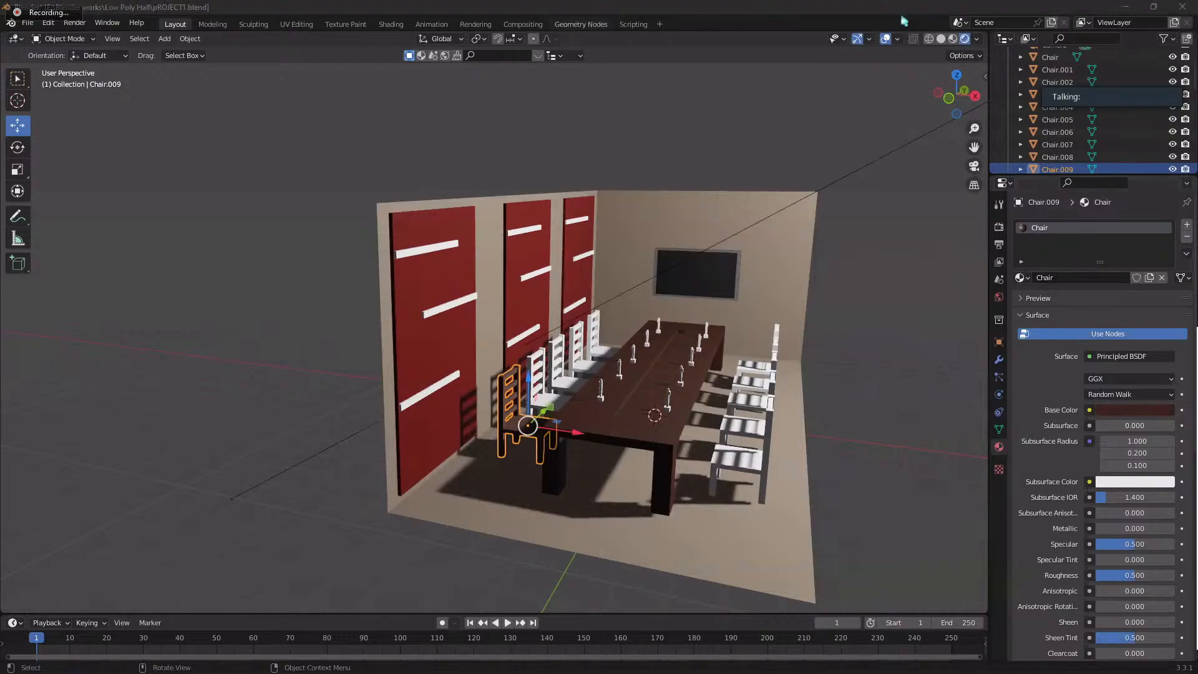
- Assign the existing Chair material to the second and third chairs in the row beside the red wall panels
scroll(632, 465, "up", 8)
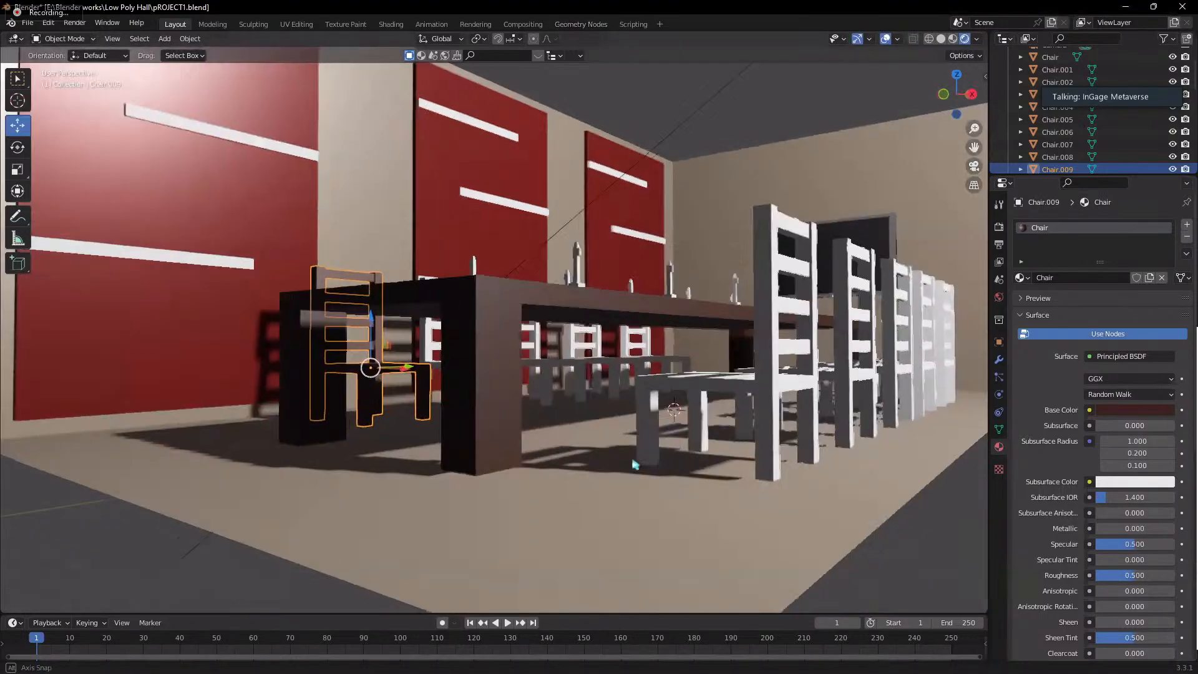
scroll(633, 465, "down", 8)
left_click(511, 436)
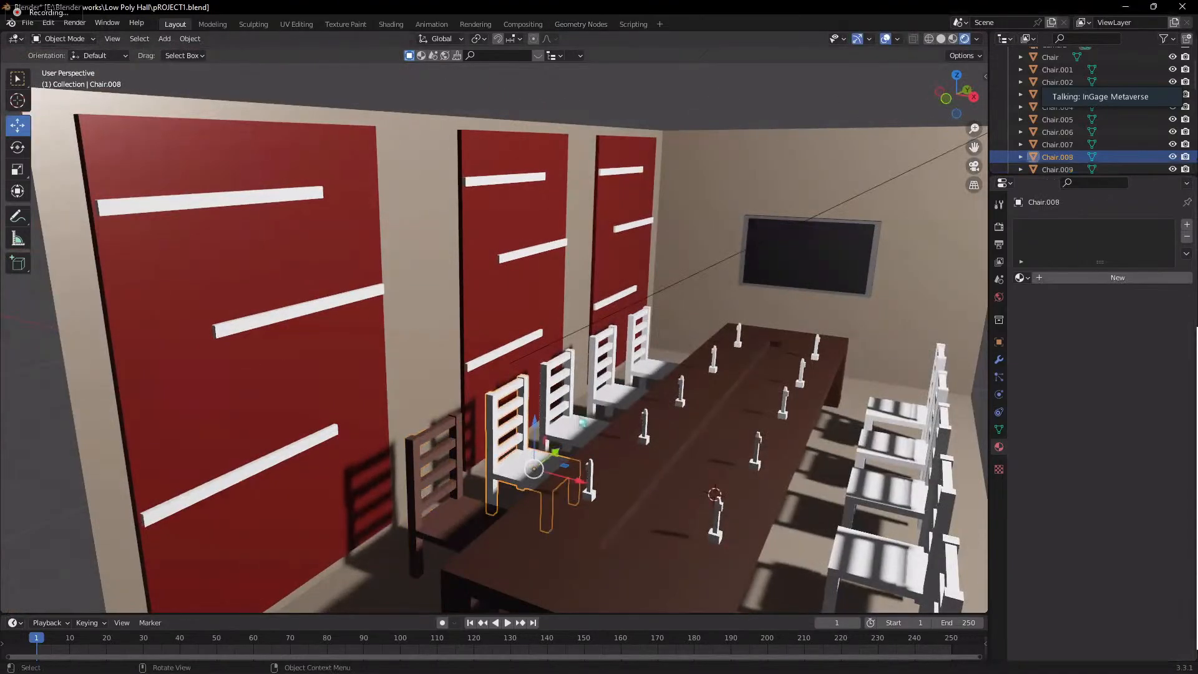
left_click(1022, 278)
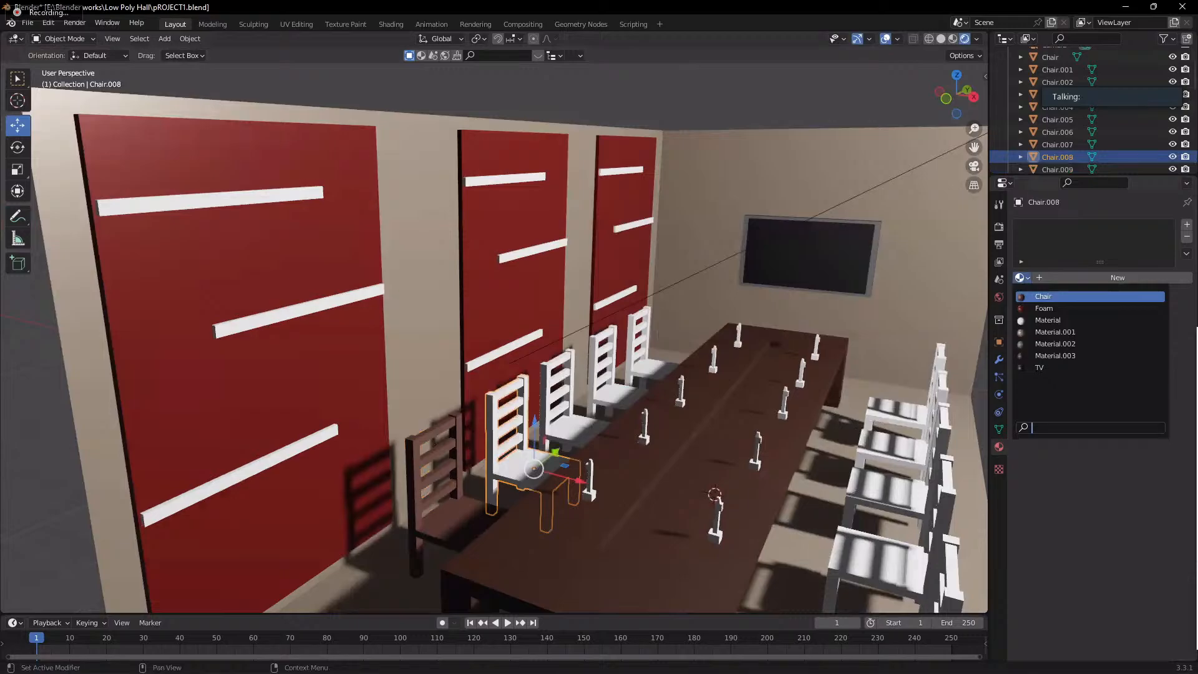
left_click(565, 400)
left_click(1022, 277)
- Assign the Chair material to the two farthest chairs in the row beside the red wall panels
left_click(604, 368)
left_click(1021, 278)
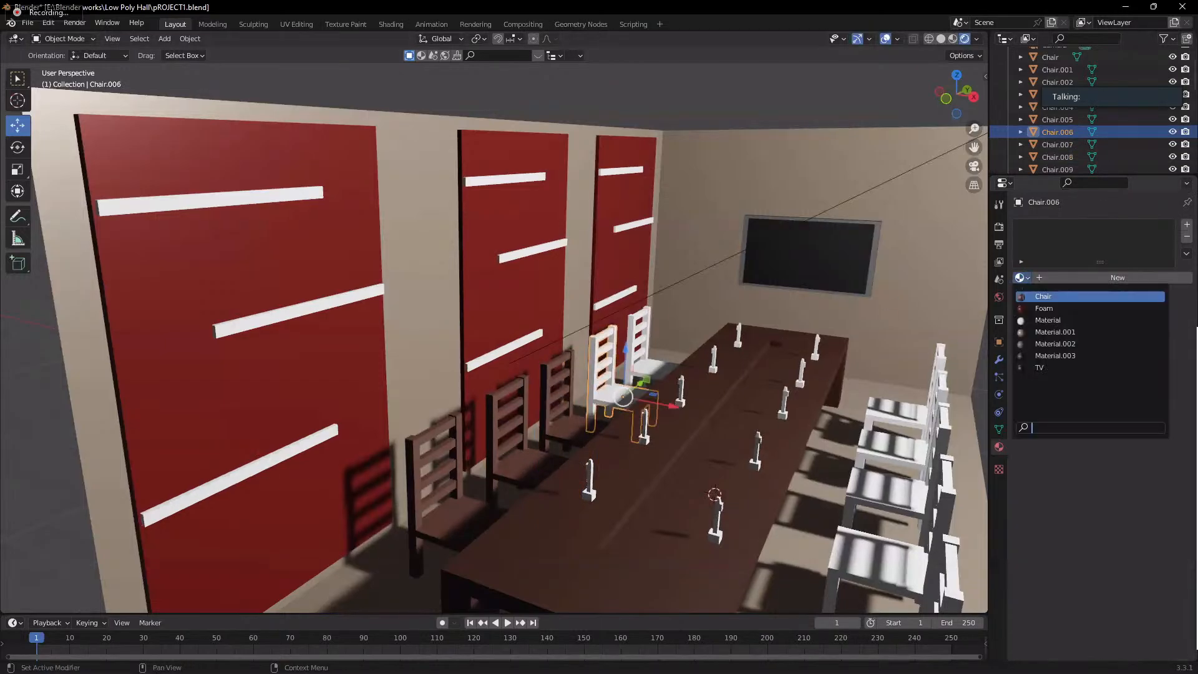
left_click(1044, 296)
left_click(643, 352)
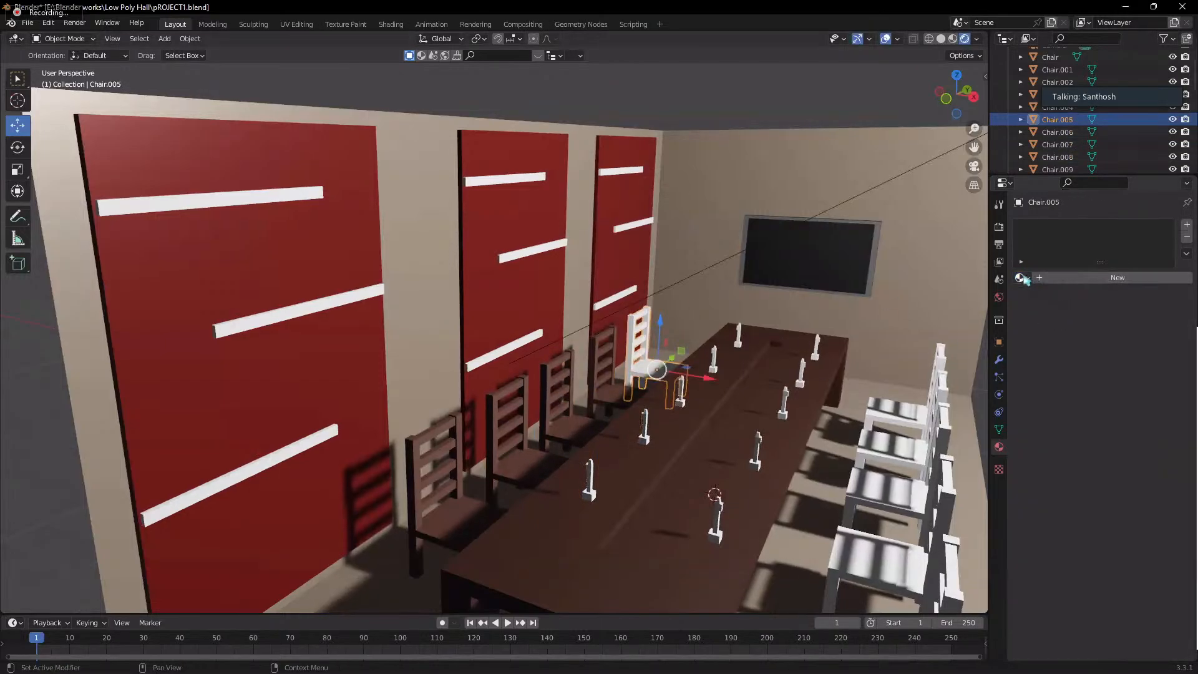
left_click(1021, 278)
left_click(1043, 298)
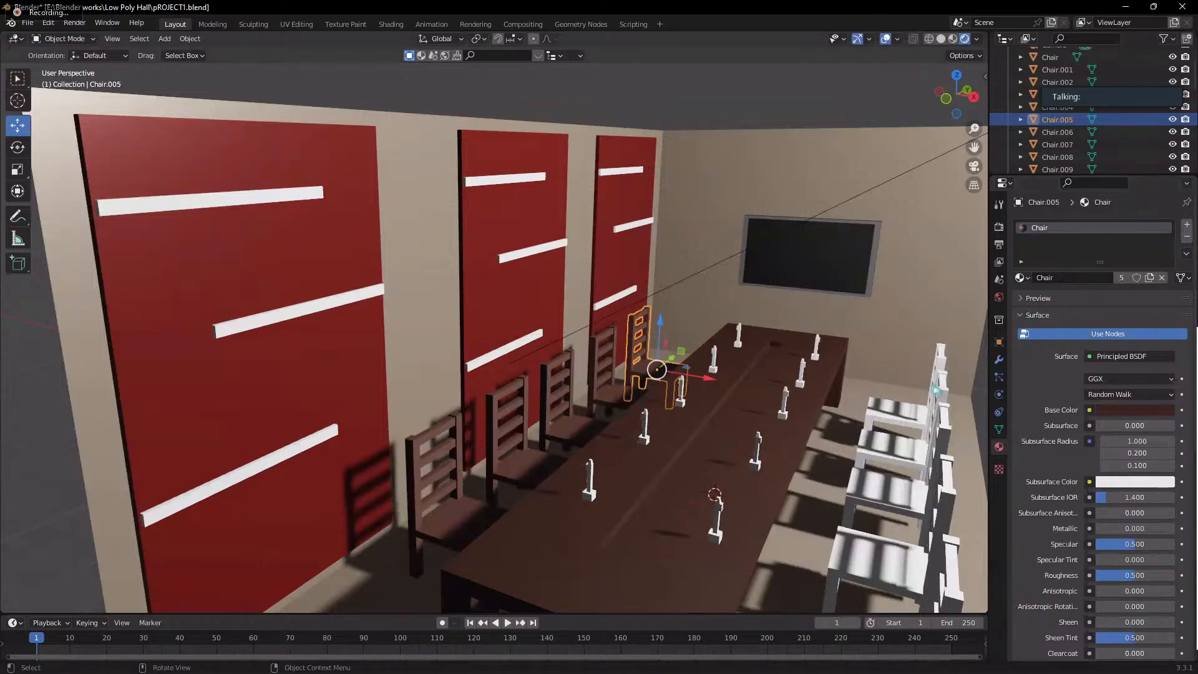
- Assign the Chair material to the two chairs nearest the TV in the row opposite the red panels
left_click(906, 415)
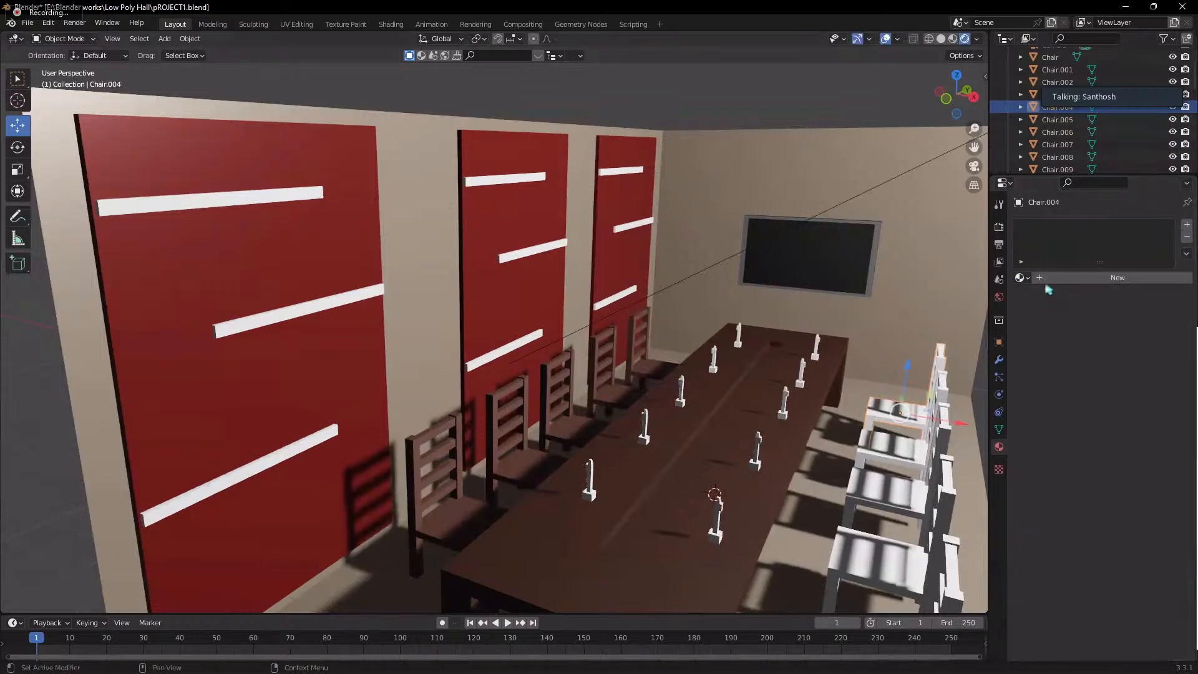
left_click(1021, 277)
left_click(1043, 297)
left_click(898, 443)
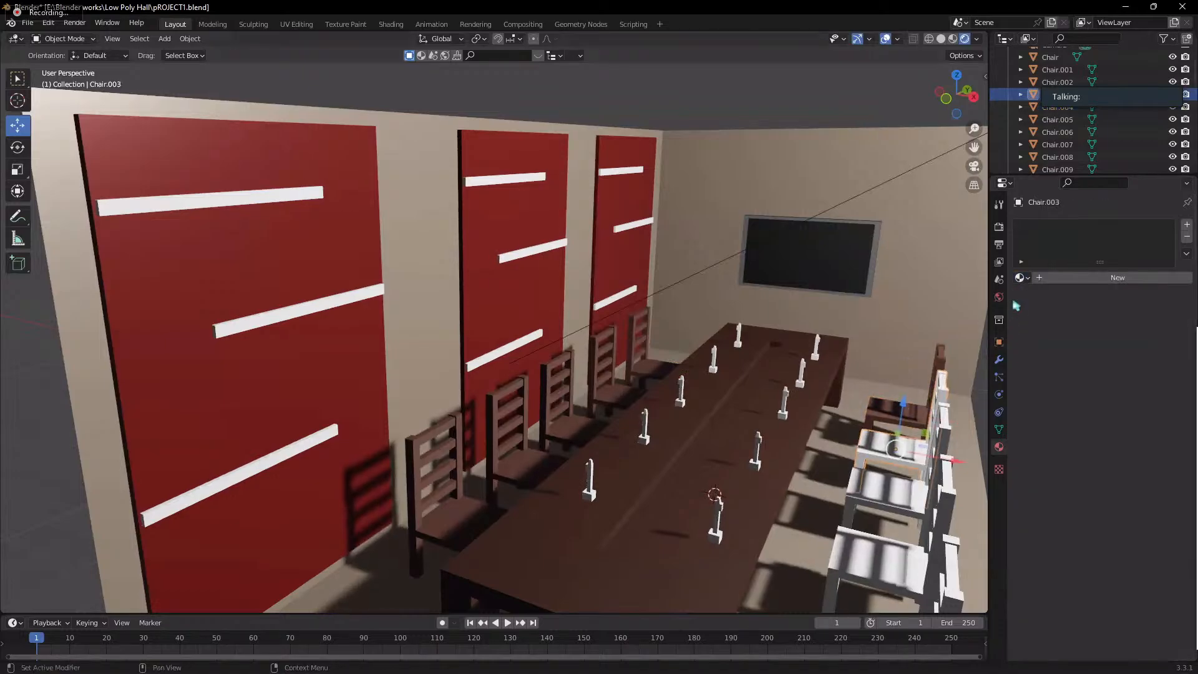
left_click(1022, 278)
left_click(1043, 297)
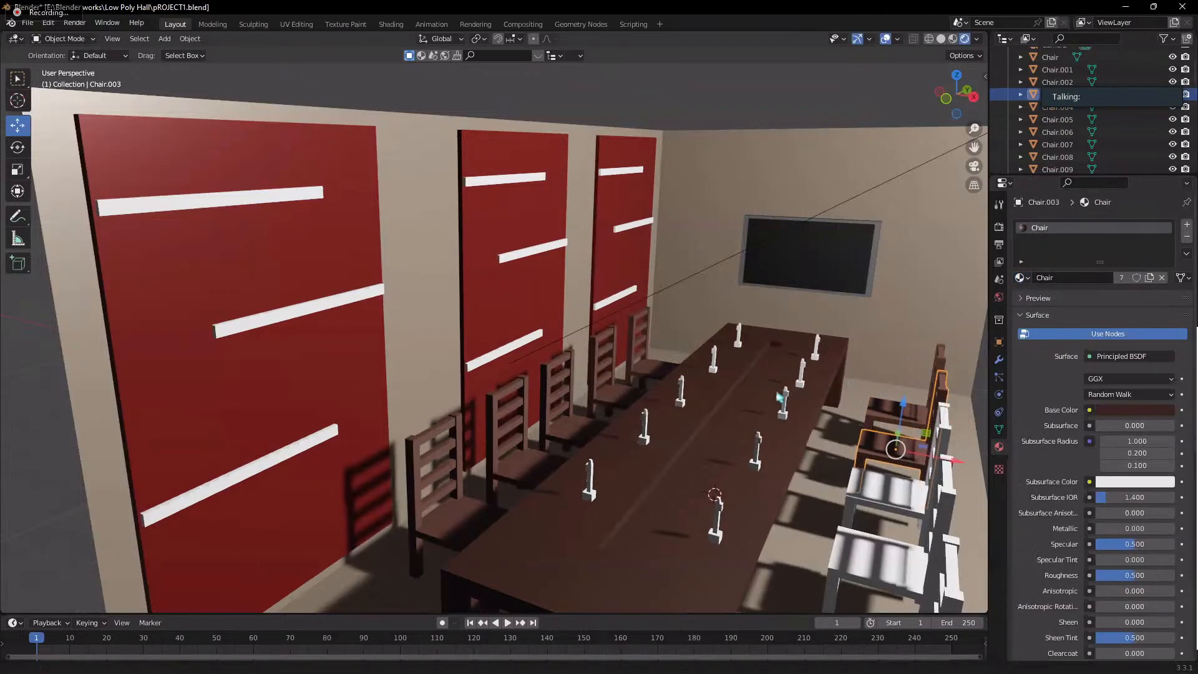
- Assign the Chair material to the three remaining white chairs in the row opposite the red panels
middle_click_drag(780, 399, 854, 383)
left_click(856, 383)
left_click(1022, 278)
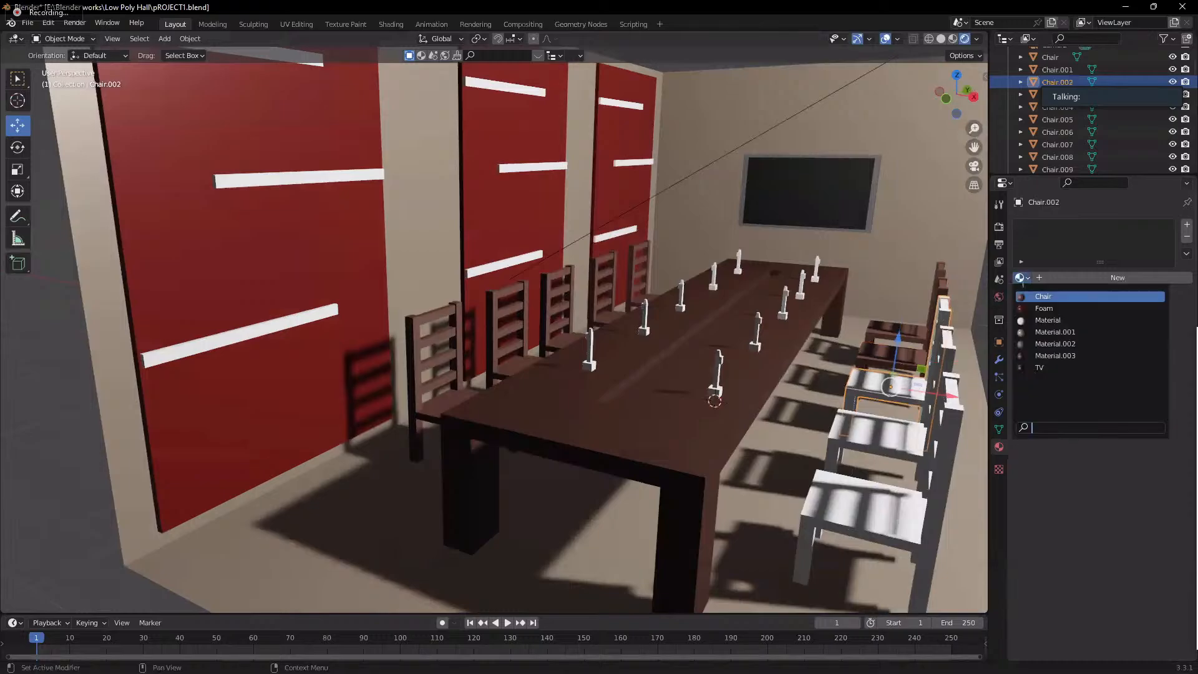
left_click(1036, 297)
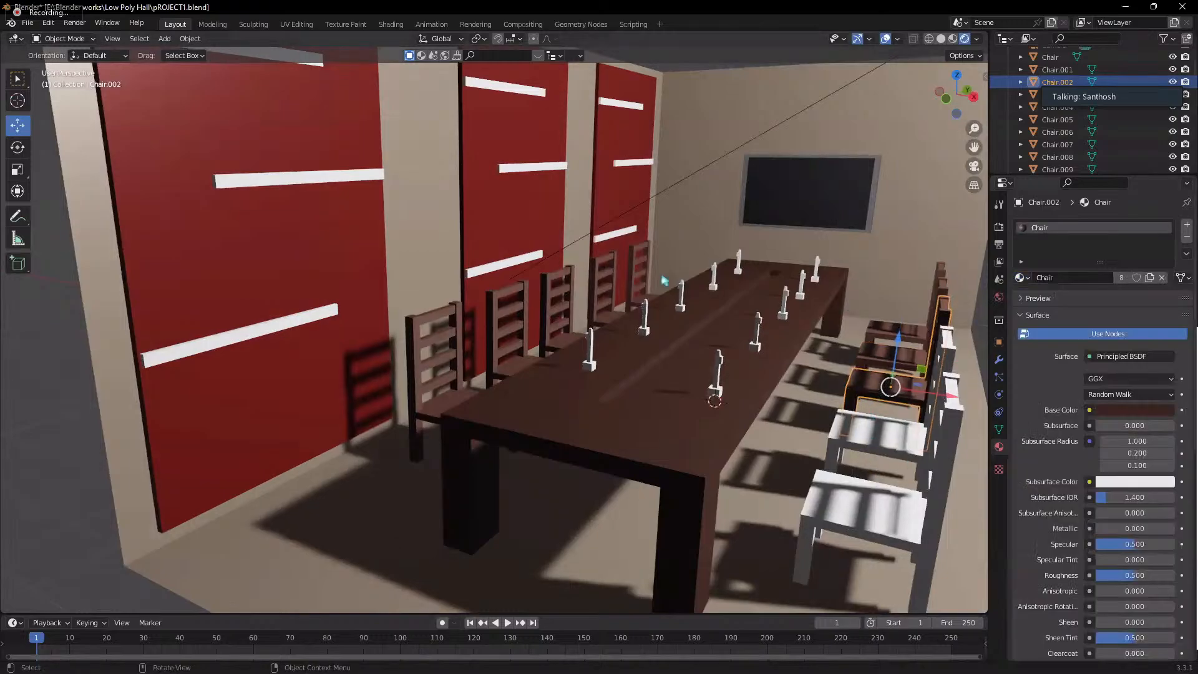
left_click(834, 431)
left_click(1020, 277)
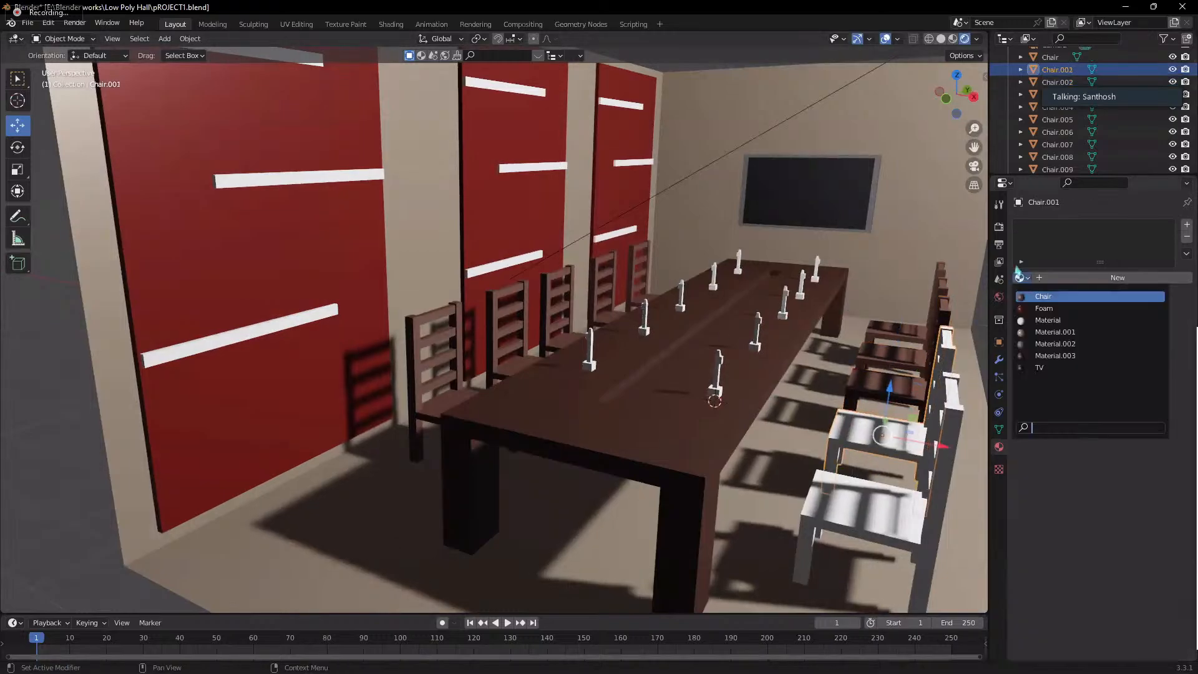
left_click(1036, 297)
left_click(864, 505)
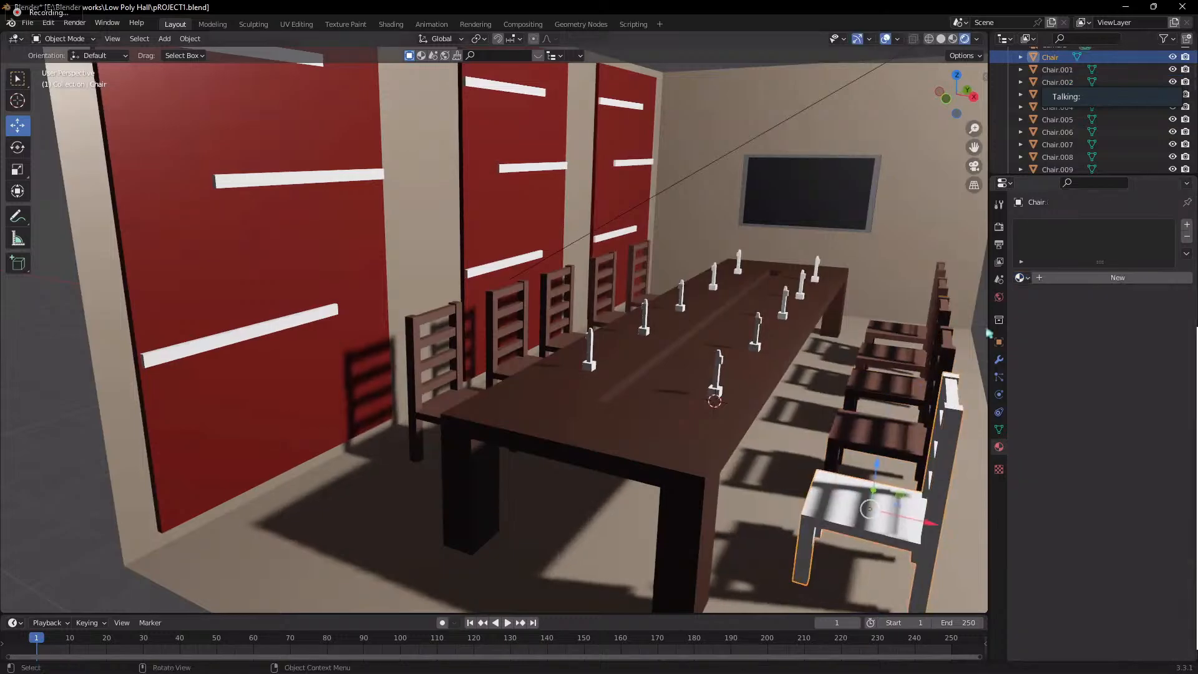
left_click(1020, 277)
left_click(1036, 297)
- Create a new material on the front microphone on the table's side away from the red panels and set its base color to black
scroll(761, 324, "down", 5)
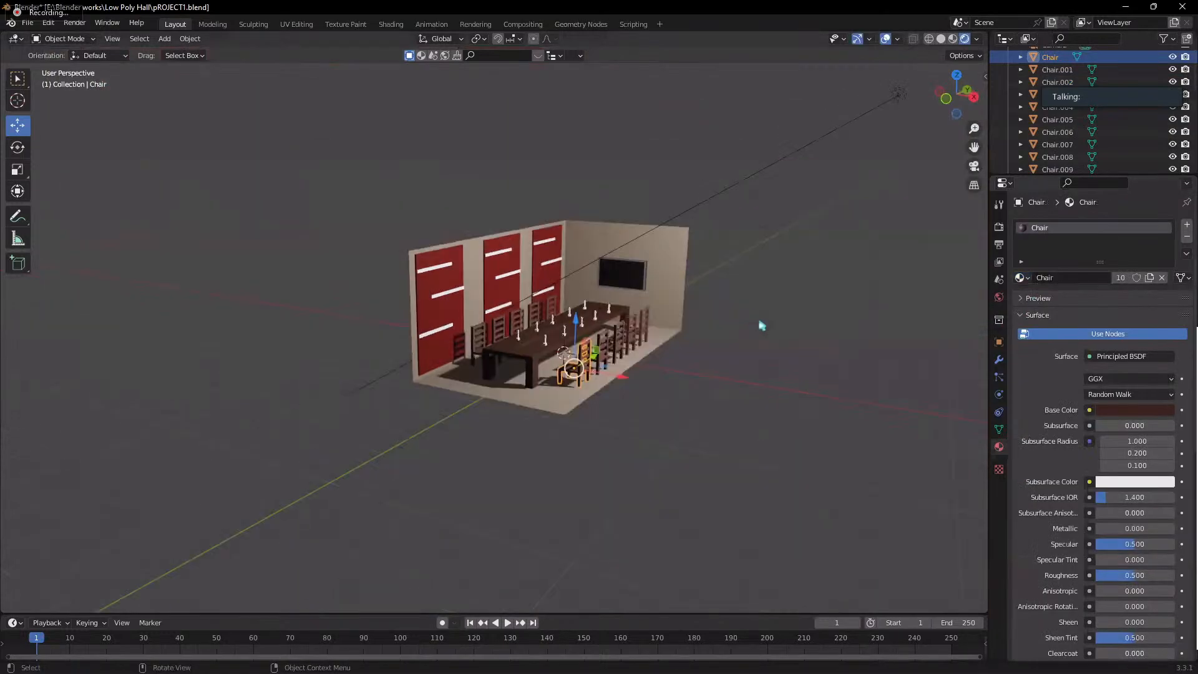
middle_click_drag(762, 324, 599, 266)
scroll(593, 375, "up", 4)
scroll(599, 265, "up", 6)
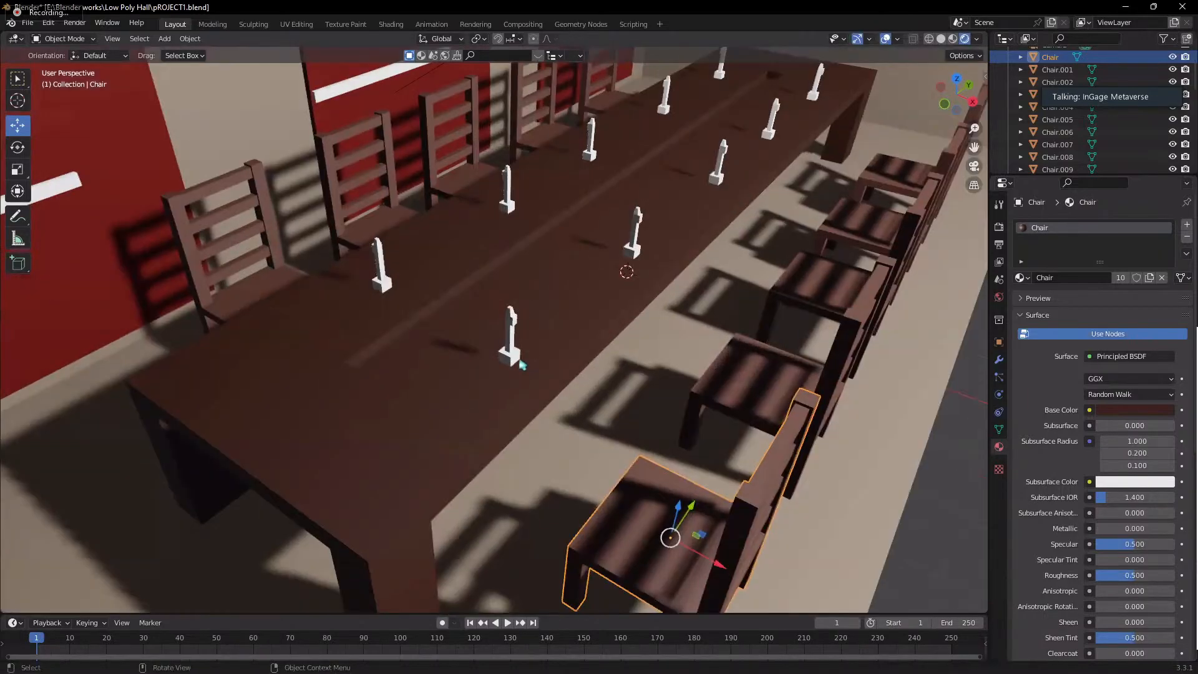
left_click(508, 340)
left_click(1083, 278)
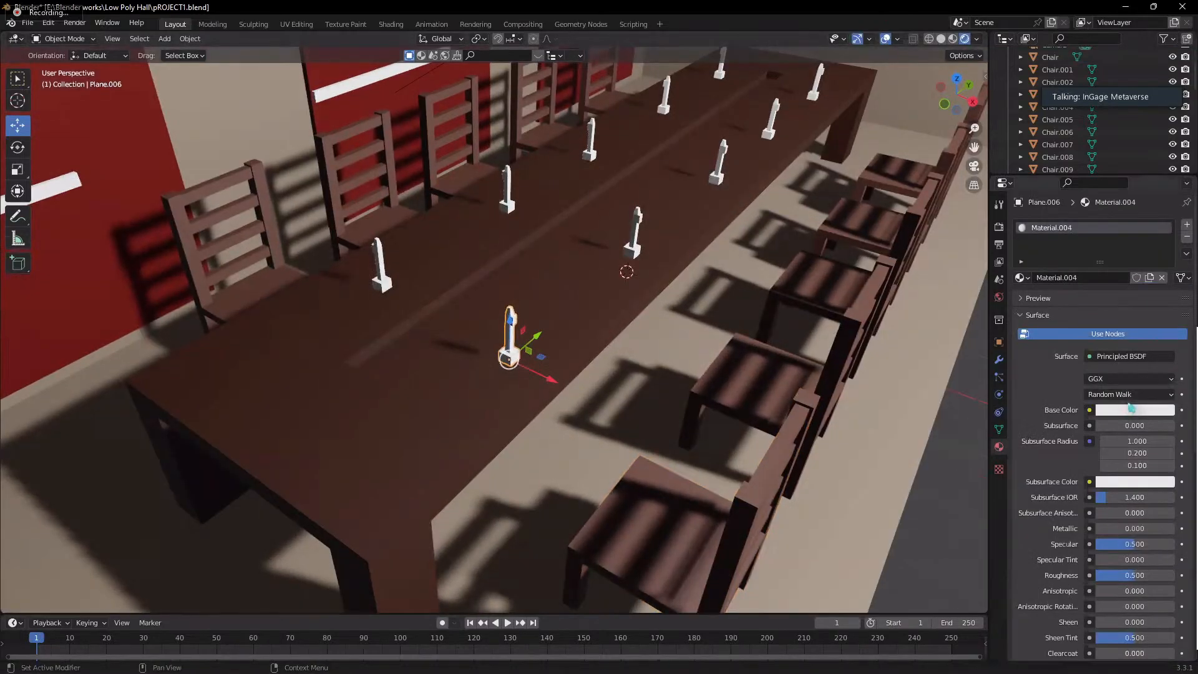
left_click(1133, 410)
left_click_drag(1163, 313, 1165, 323)
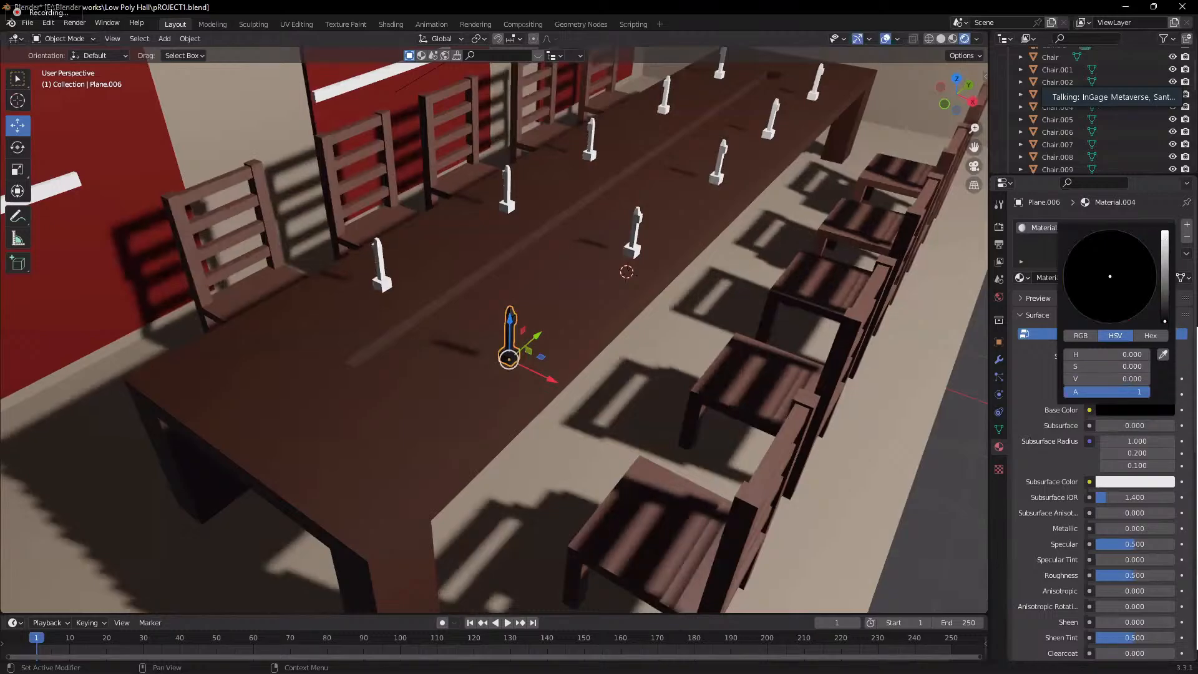
- Rename the black microphone material to Mic
double_click(1059, 277)
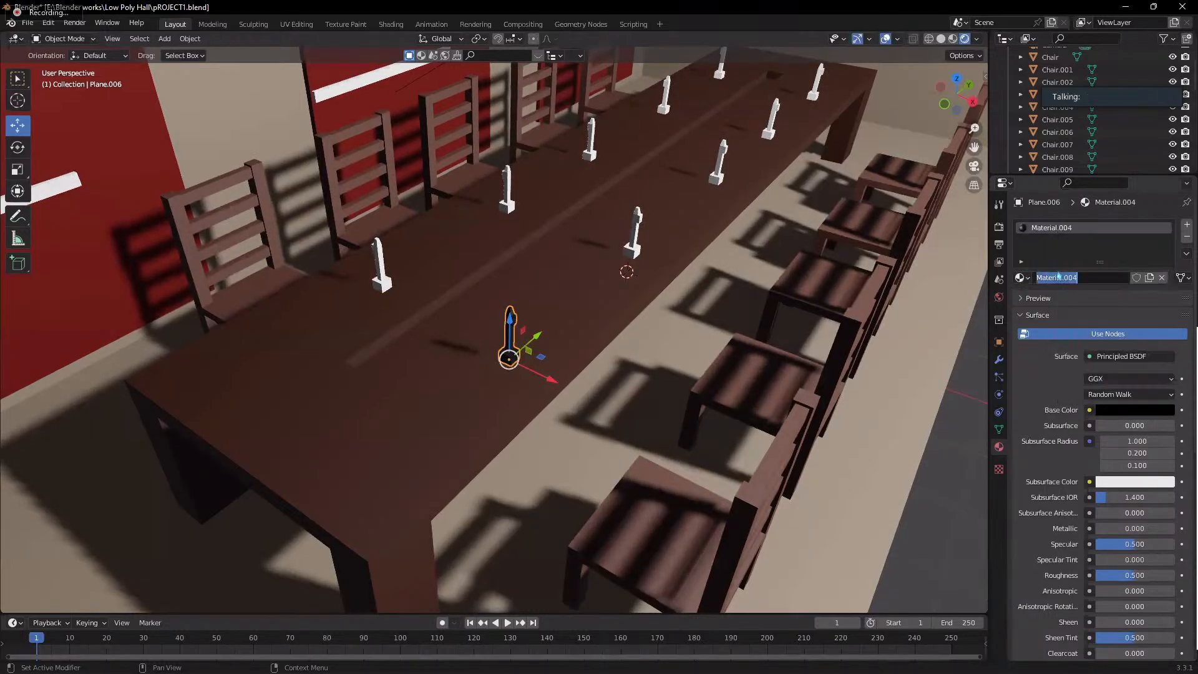
type("Mic")
key("Return")
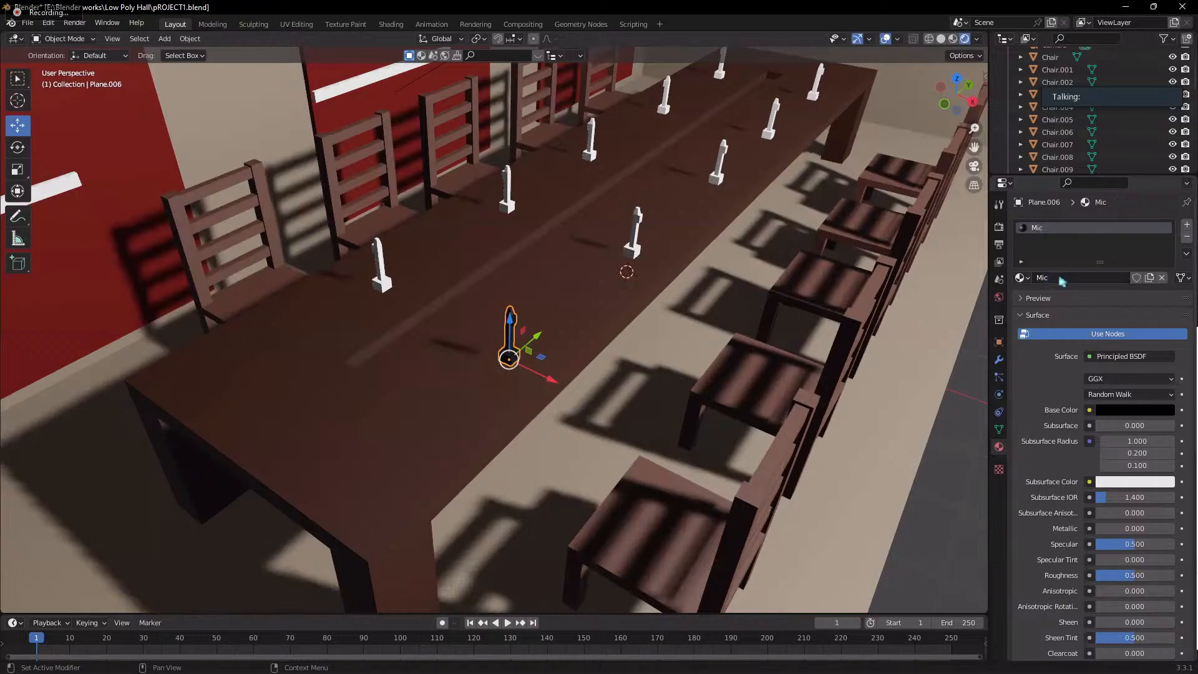
- Assign the Mic material to the next microphone behind the black one on the same side of the table
left_click(635, 226)
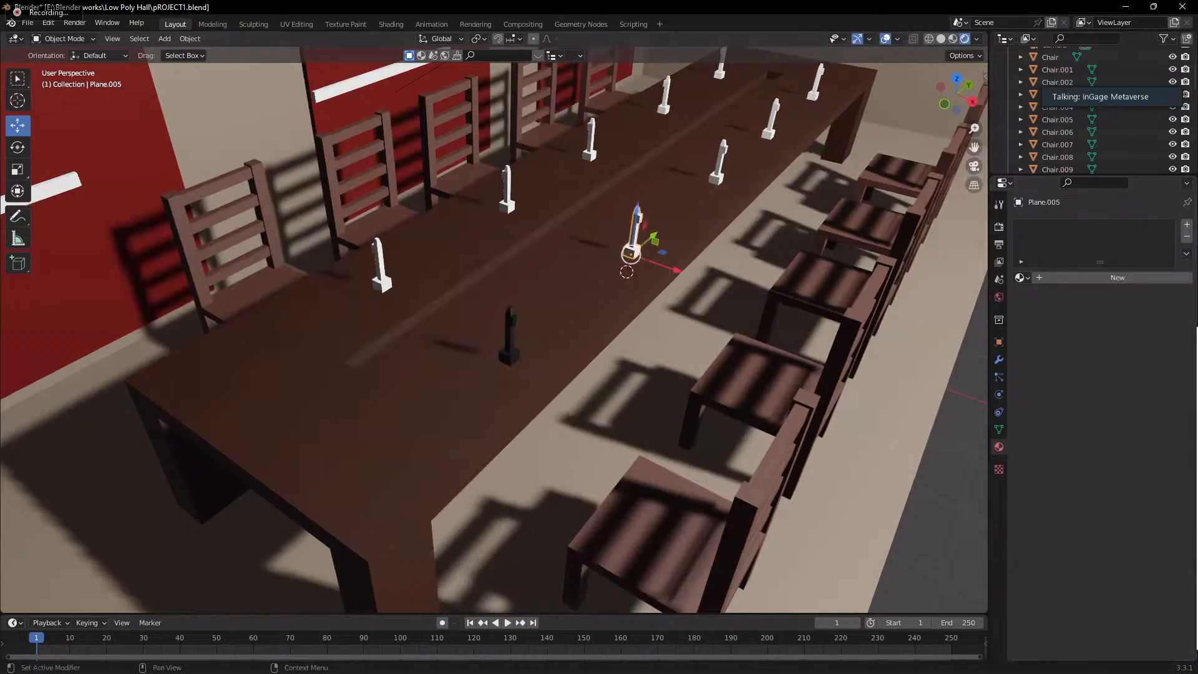
left_click(1021, 277)
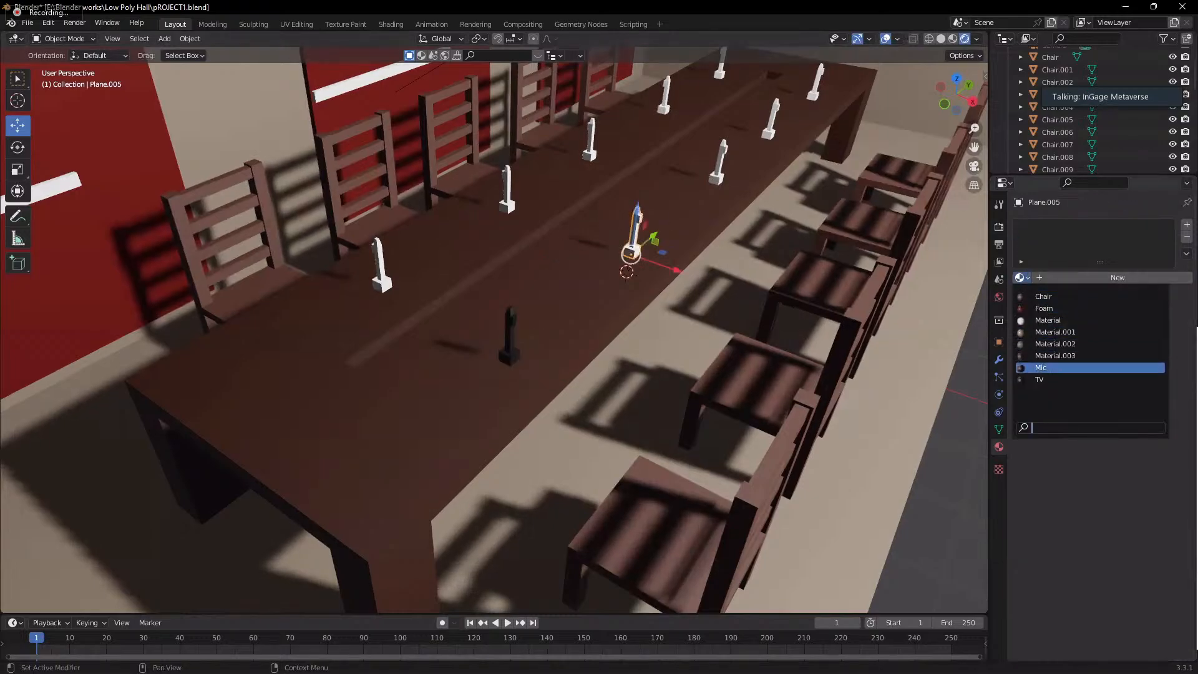
left_click(1051, 368)
- Create a new material on the uppermost white strip of the nearest red wall panel and set its base color to magenta
scroll(622, 246, "down", 5)
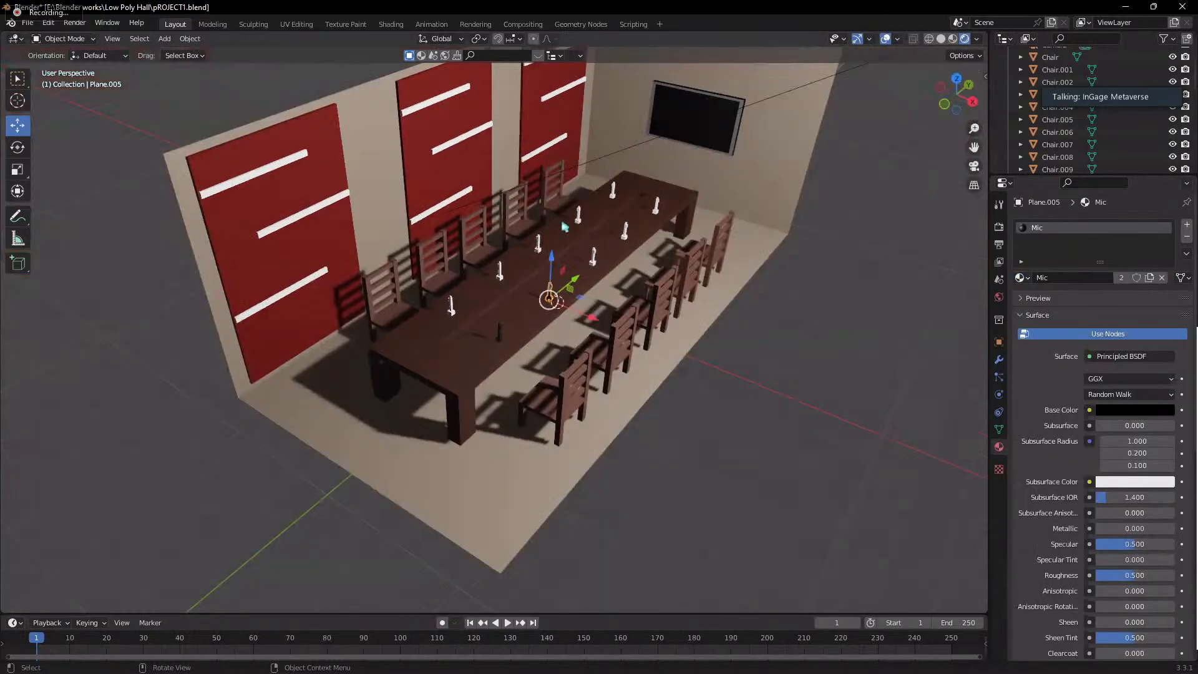
scroll(657, 344, "down", 2)
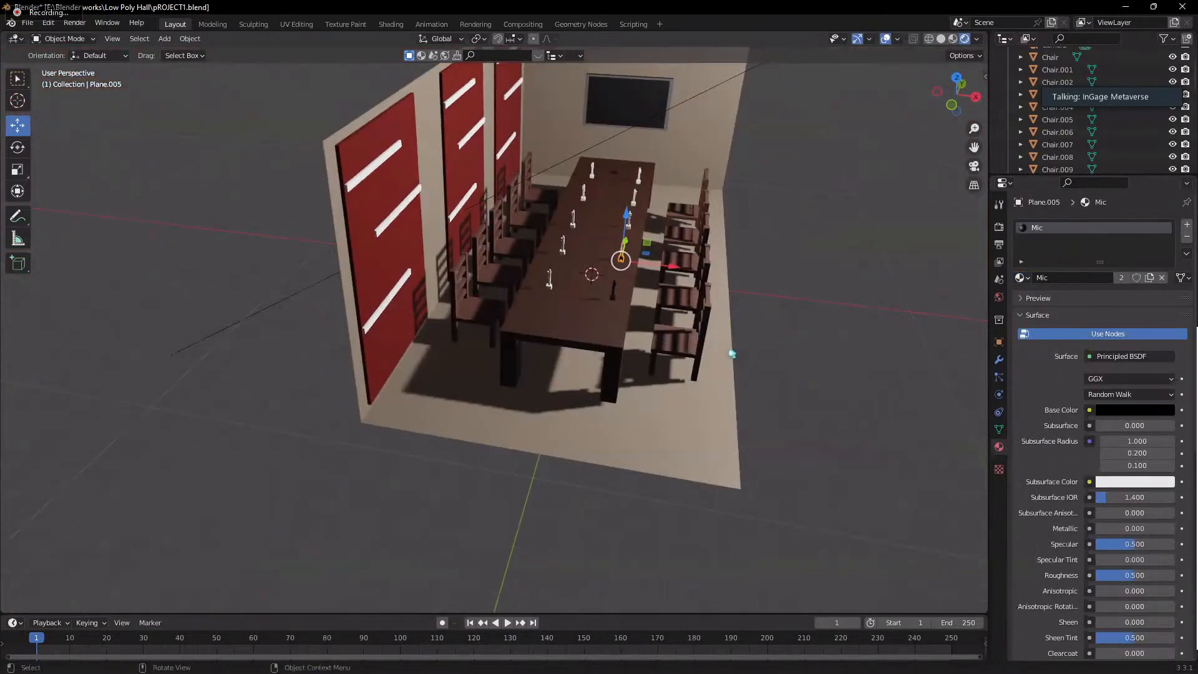
middle_click_drag(657, 344, 757, 423)
scroll(488, 345, "up", 3)
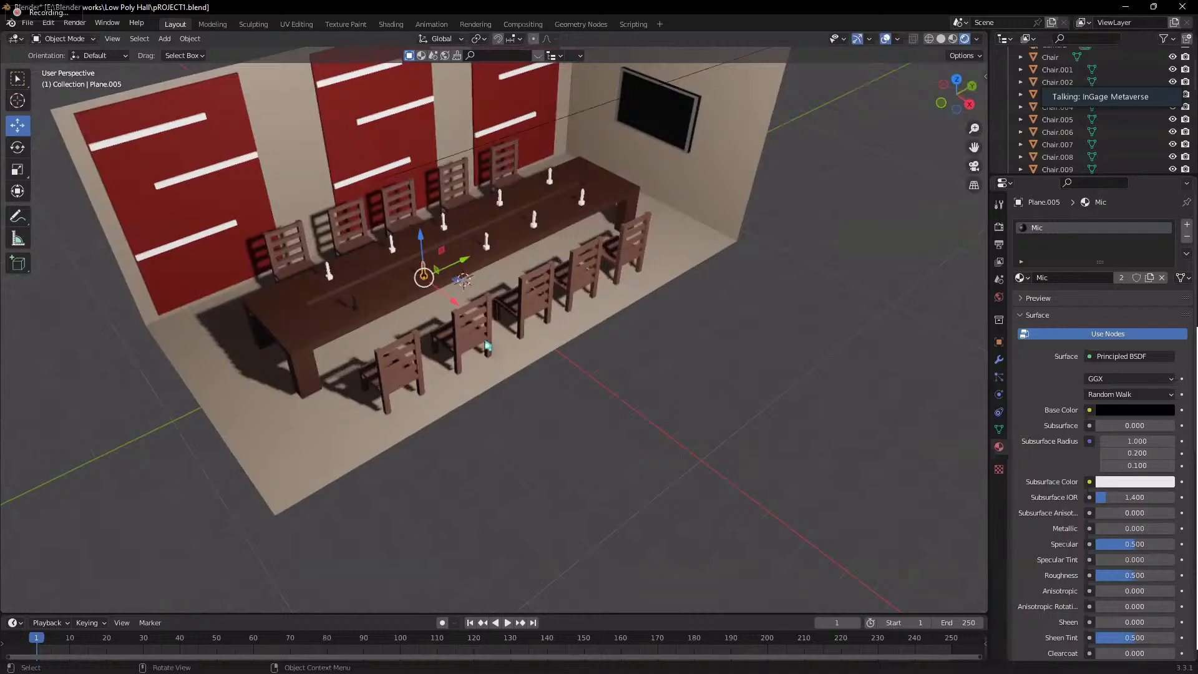
left_click(122, 140)
left_click(189, 128)
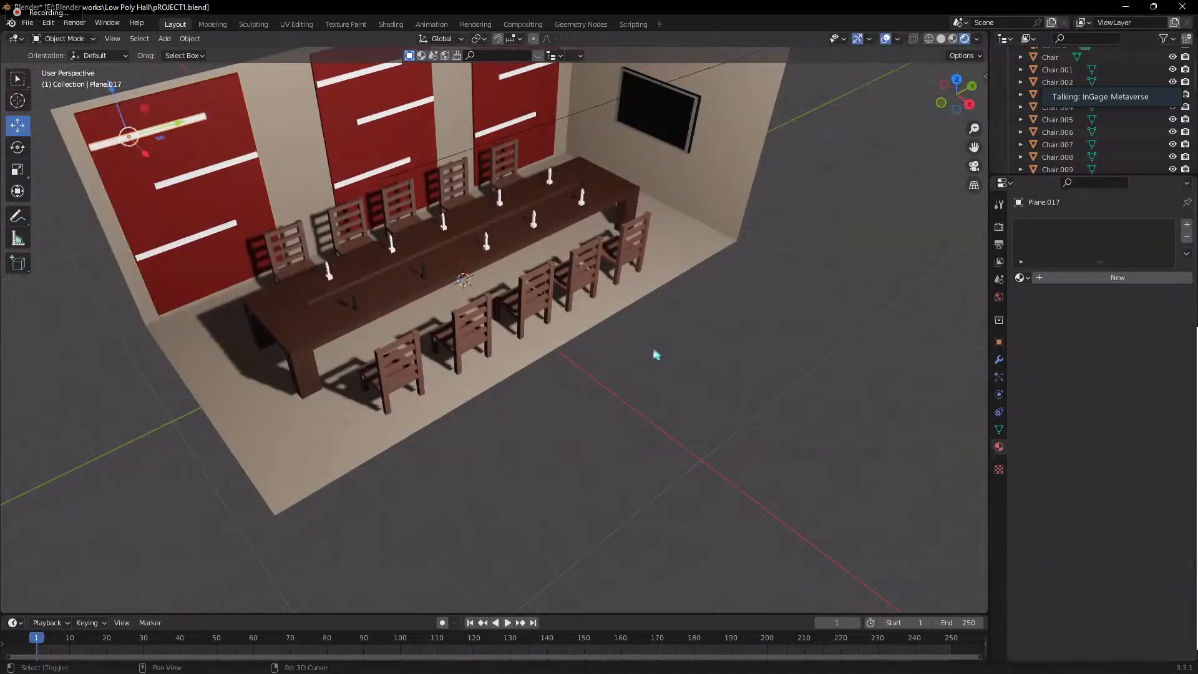
middle_click_drag(655, 350, 874, 337)
left_click(1056, 279)
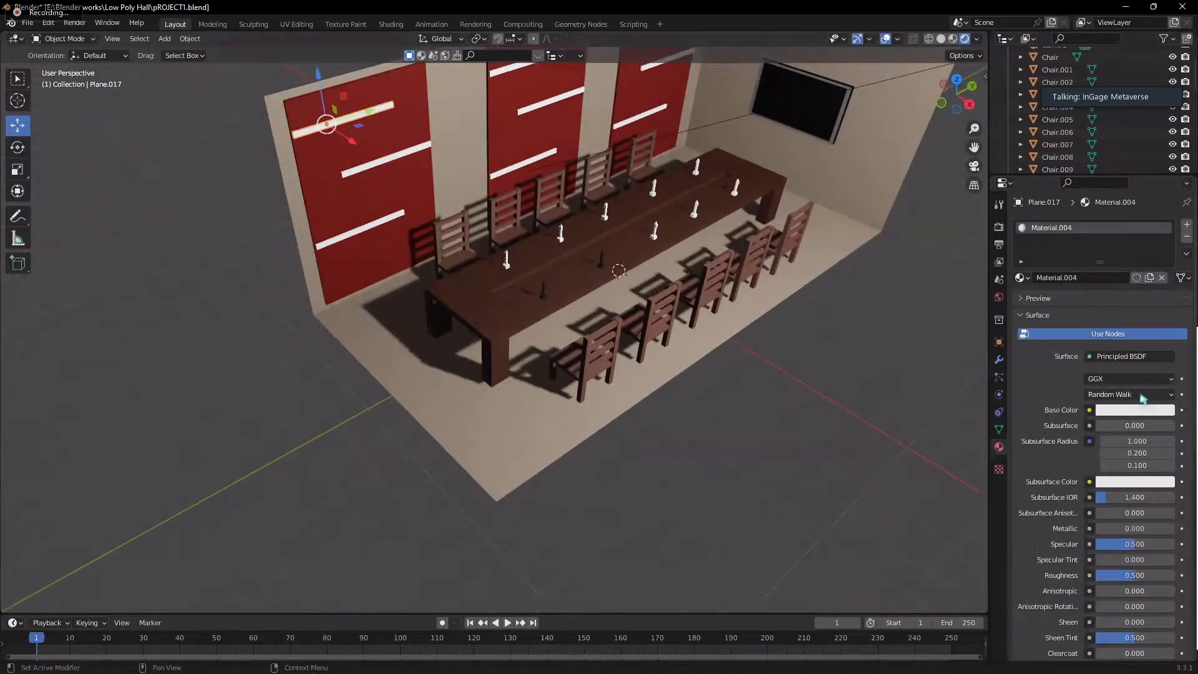
left_click(1120, 411)
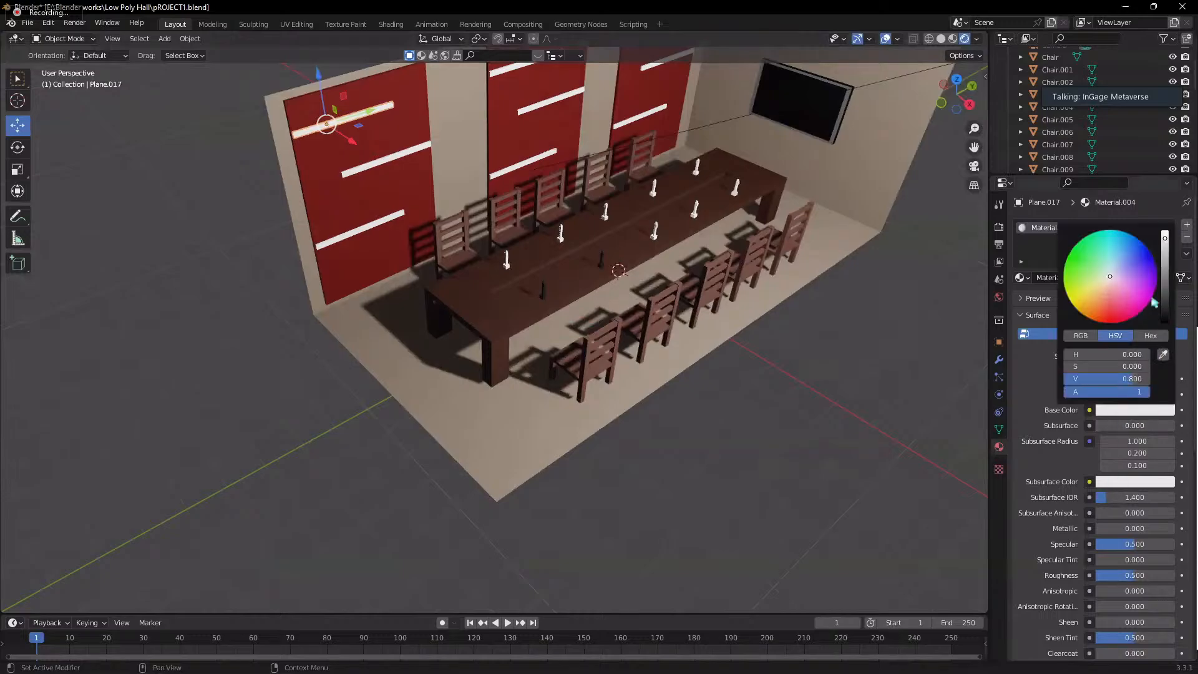
left_click(1128, 284)
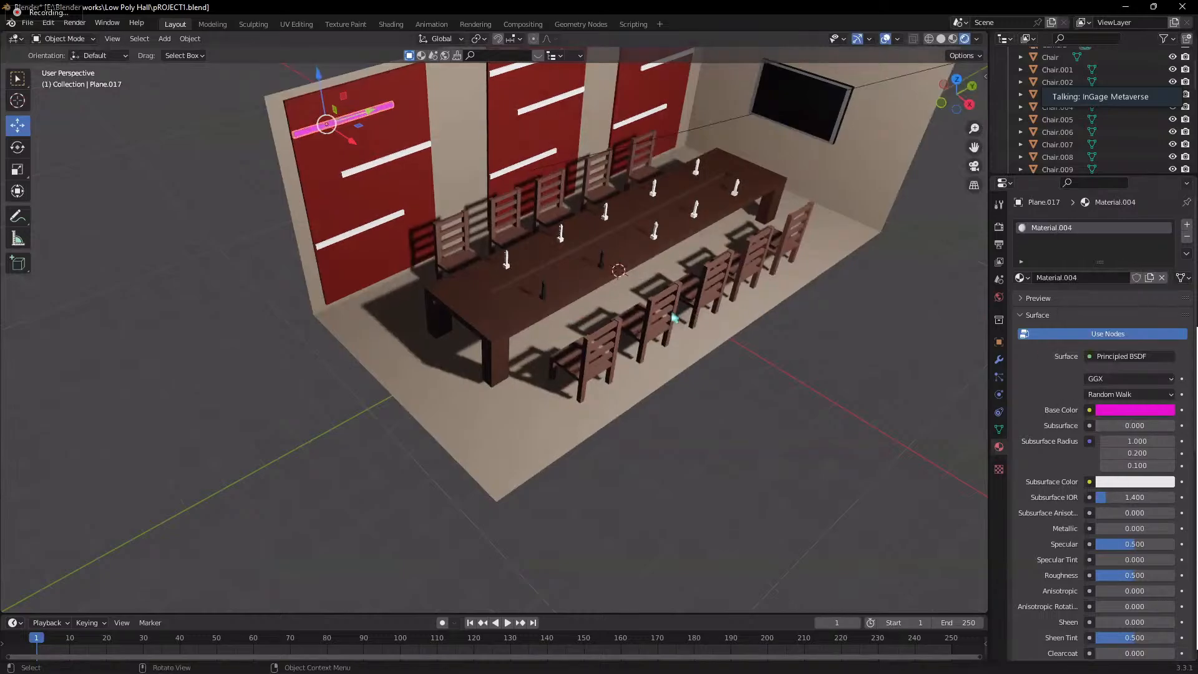
- Raise the area light about 2.4 m along Z and rotate it about -3.2° around the global Y axis
scroll(606, 387, "down", 3)
middle_click_drag(606, 388, 630, 349)
scroll(690, 316, "up", 3)
middle_click_drag(690, 316, 502, 395)
scroll(501, 394, "down", 4)
scroll(741, 182, "down", 2)
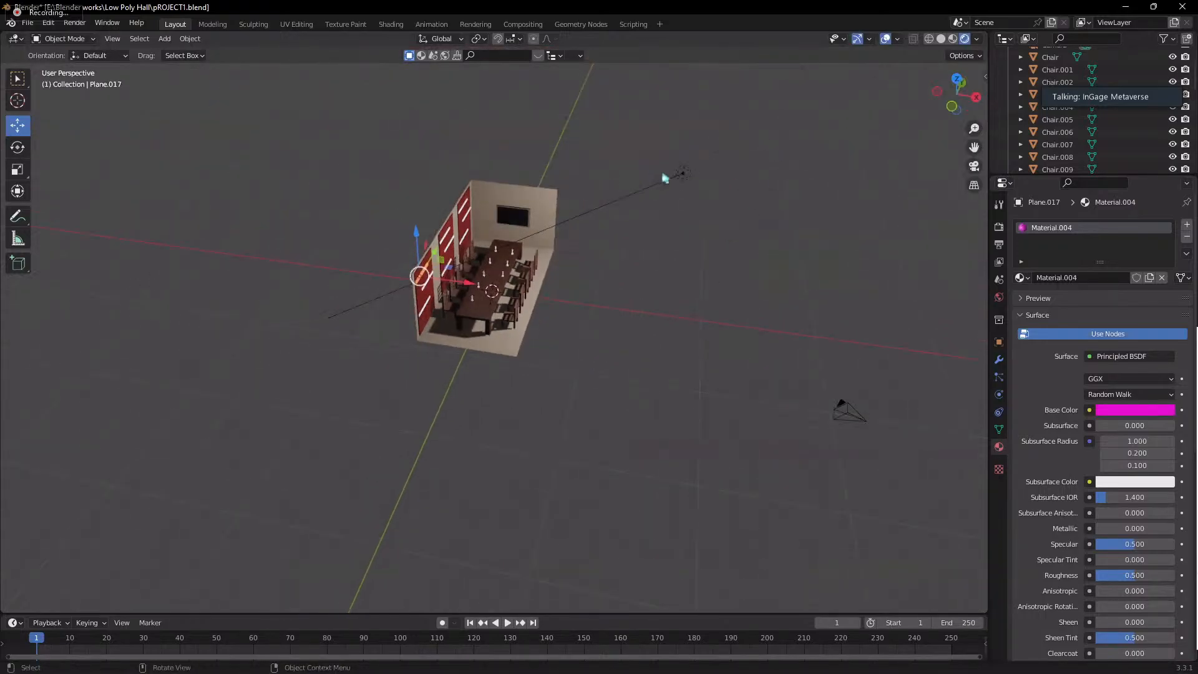
left_click(665, 179)
left_click_drag(690, 125, 697, 95)
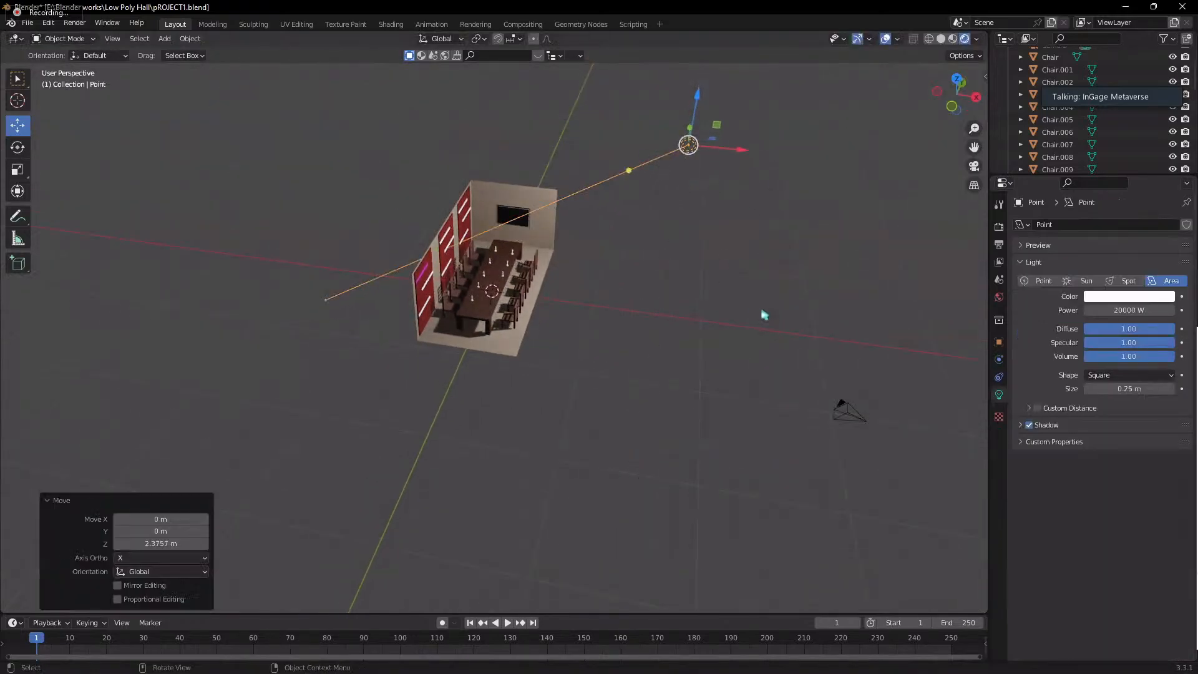
key("r")
key("y")
left_click(771, 320)
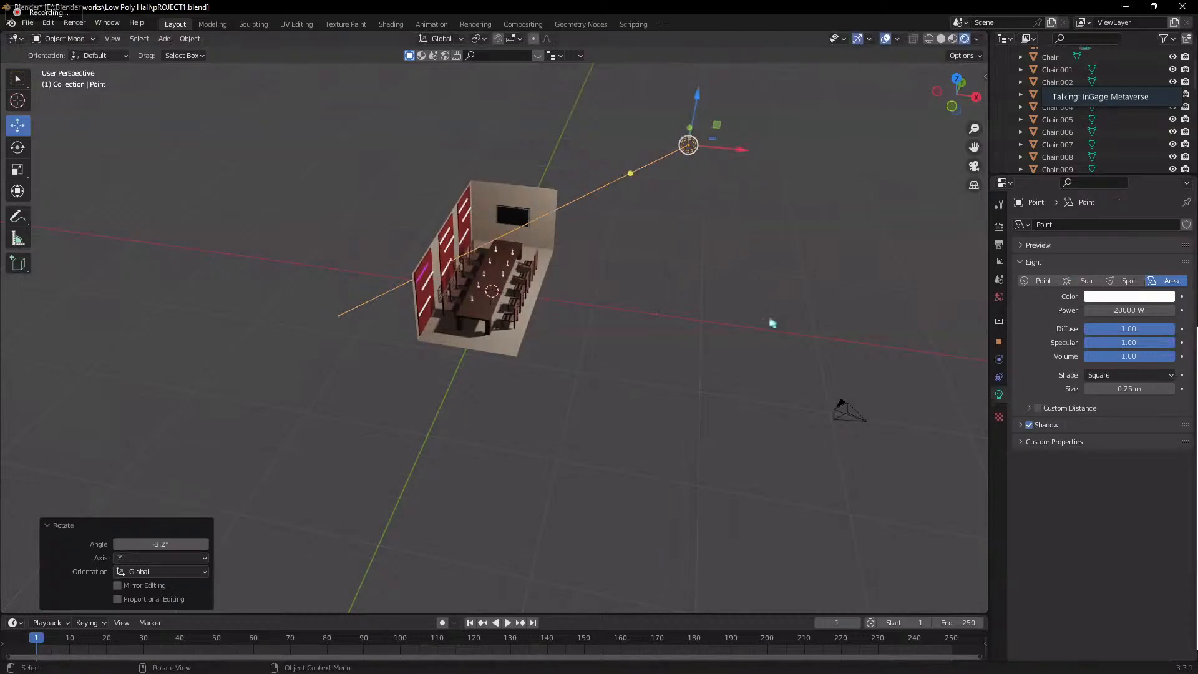
- Enable Bloom and Ambient Occlusion in the Eevee render settings
scroll(728, 340, "up", 1)
scroll(711, 340, "up", 1)
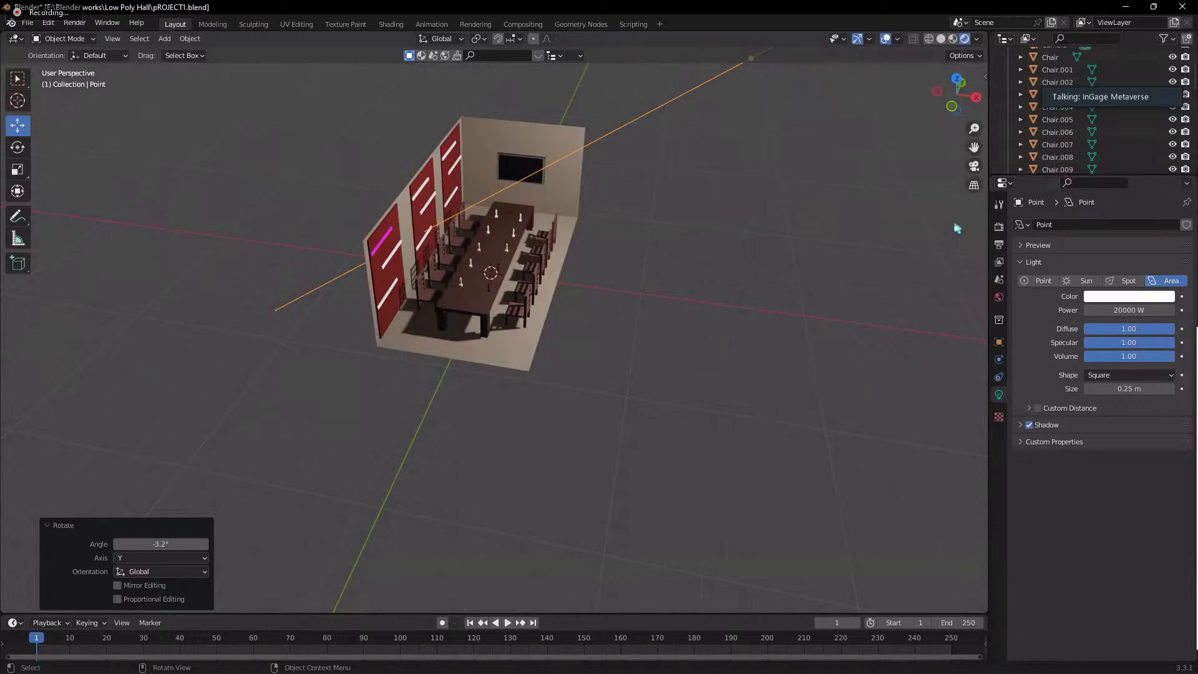
left_click(1000, 227)
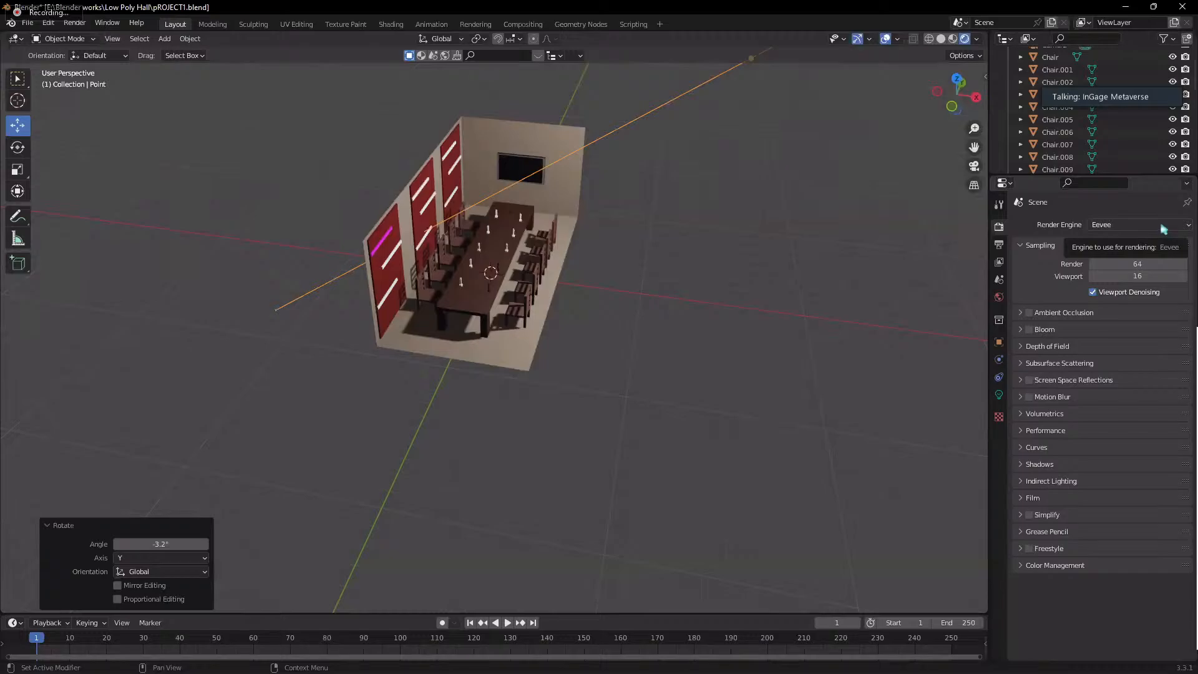
left_click(1029, 330)
left_click(1030, 330)
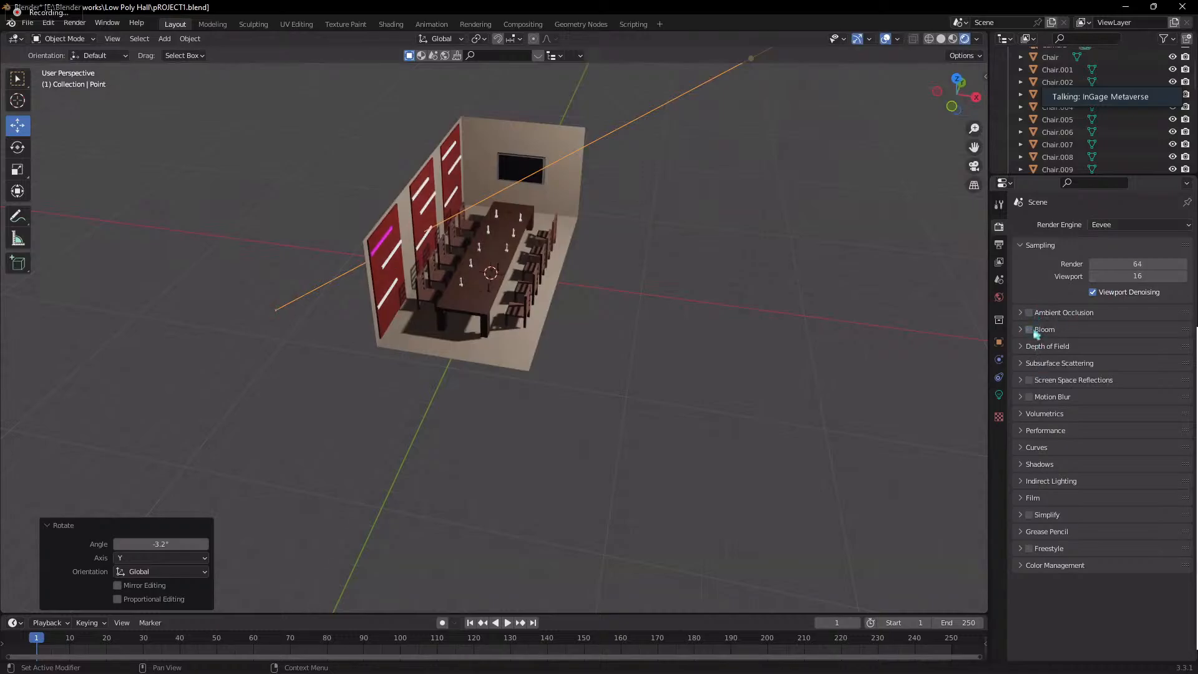
left_click(1030, 330)
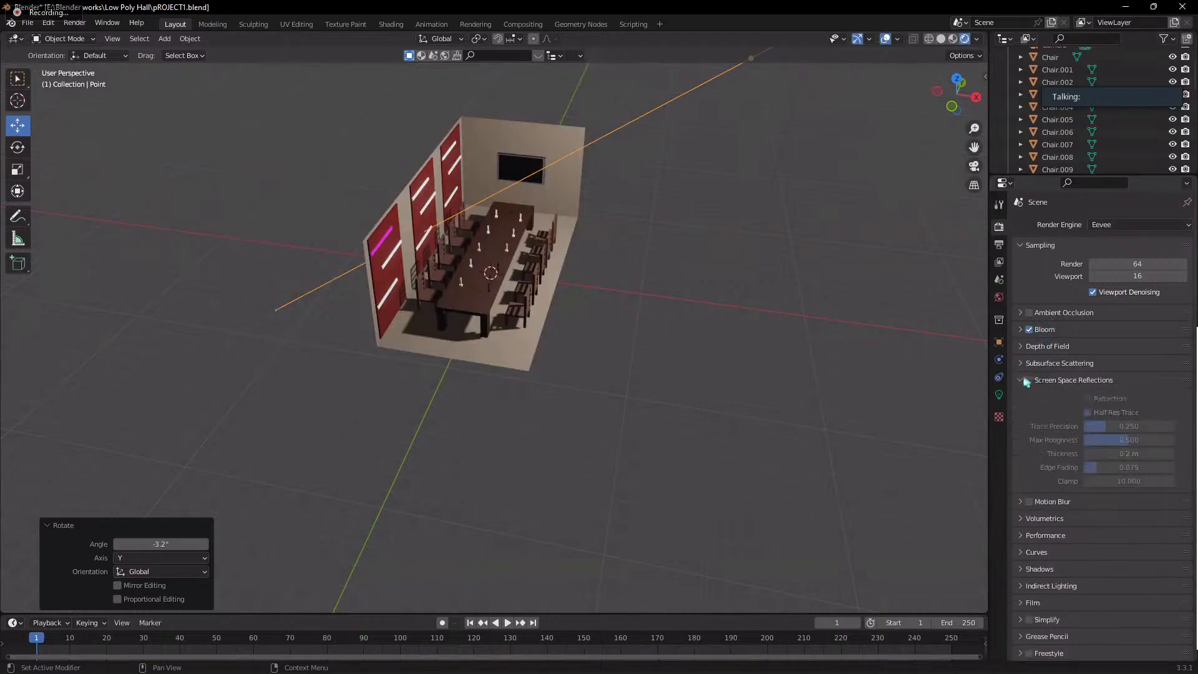
left_click(1029, 312)
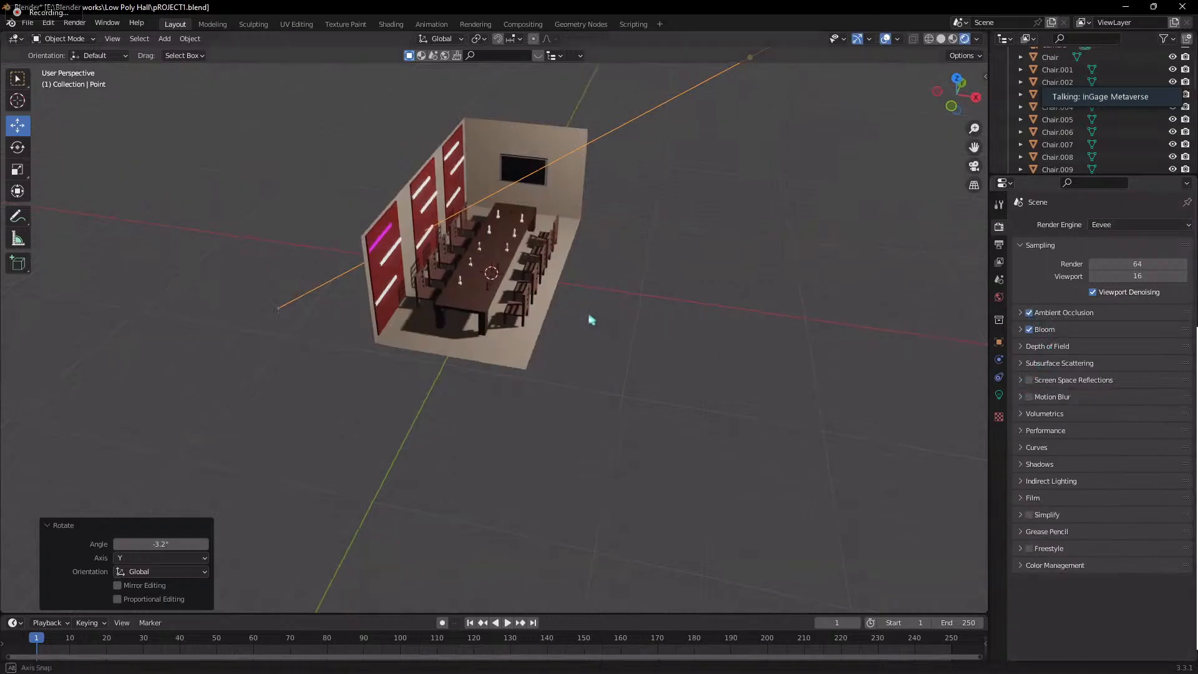
- Change the surface shader of the magenta strip on the nearest red wall panel to Emission
middle_click_drag(588, 319, 527, 319)
scroll(462, 262, "up", 3)
middle_click_drag(397, 205, 430, 206)
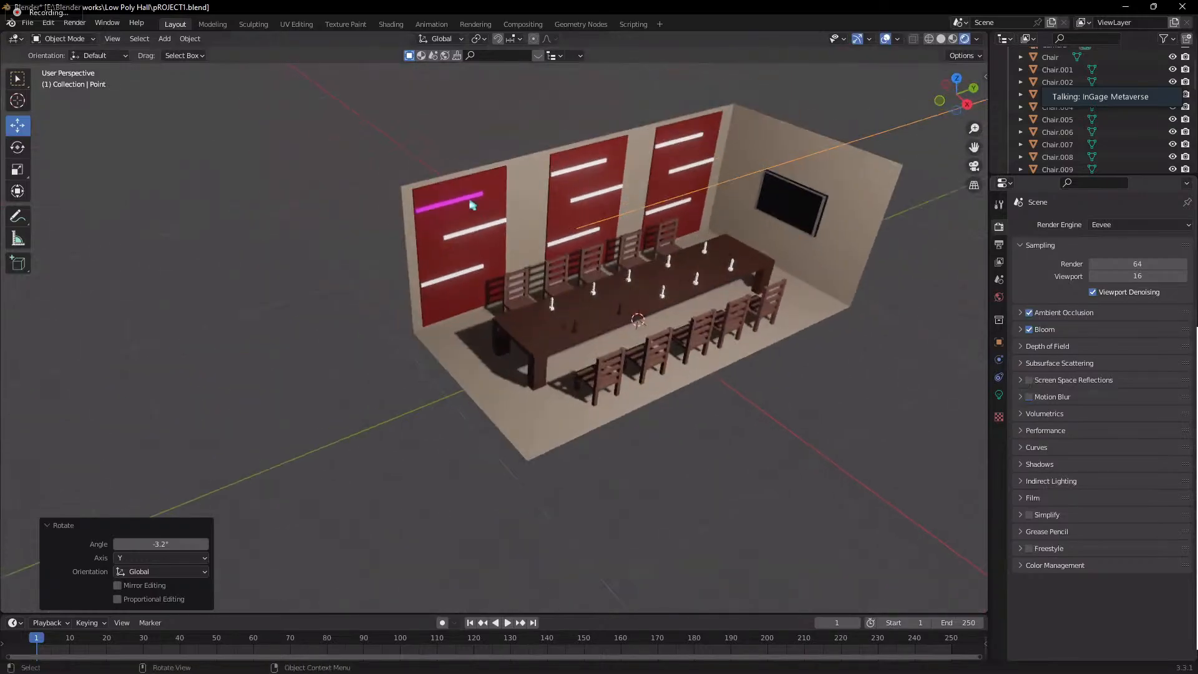
scroll(471, 203, "up", 6)
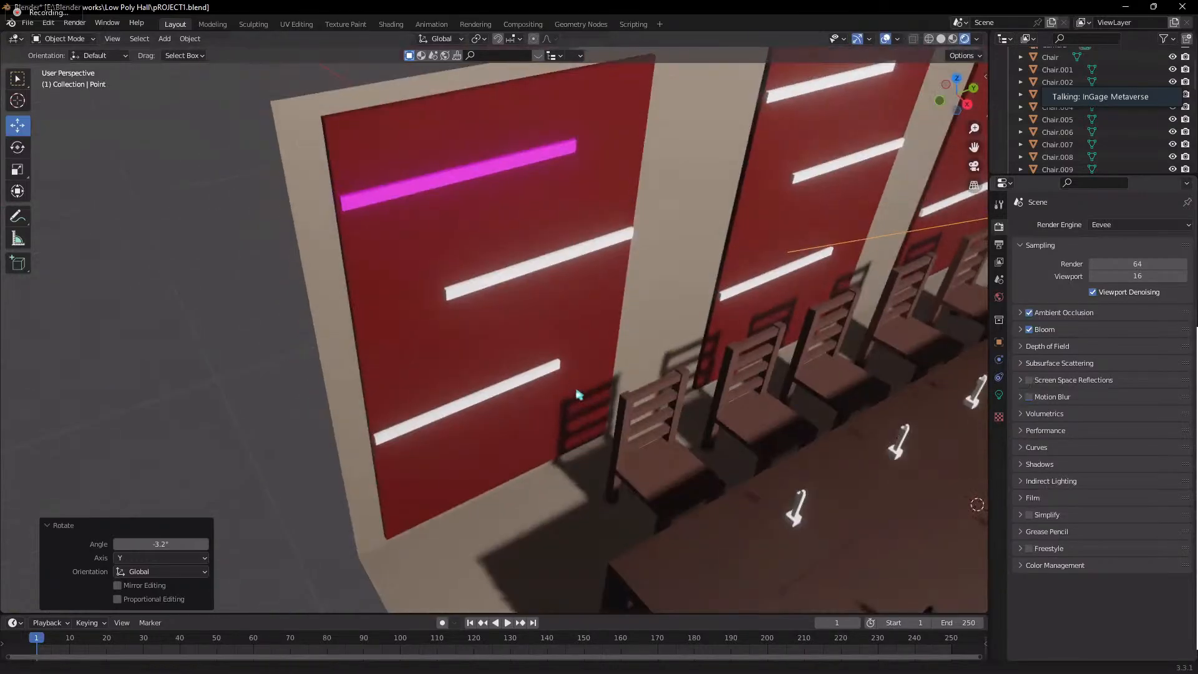
left_click(414, 184)
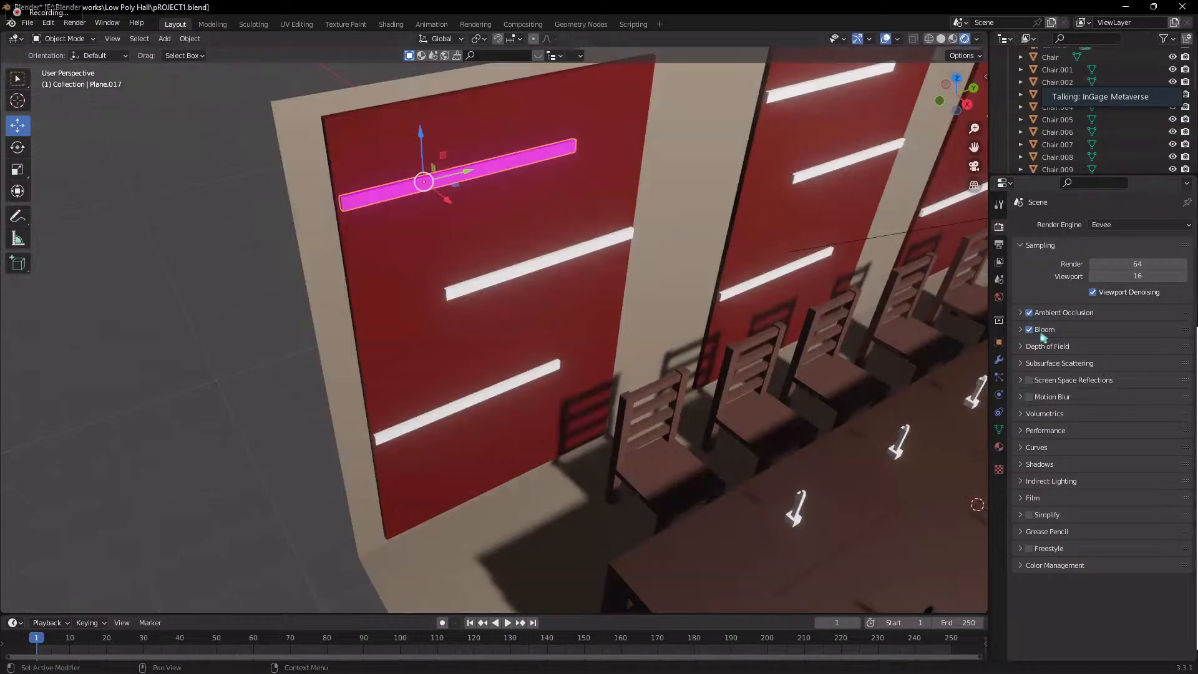
left_click(999, 447)
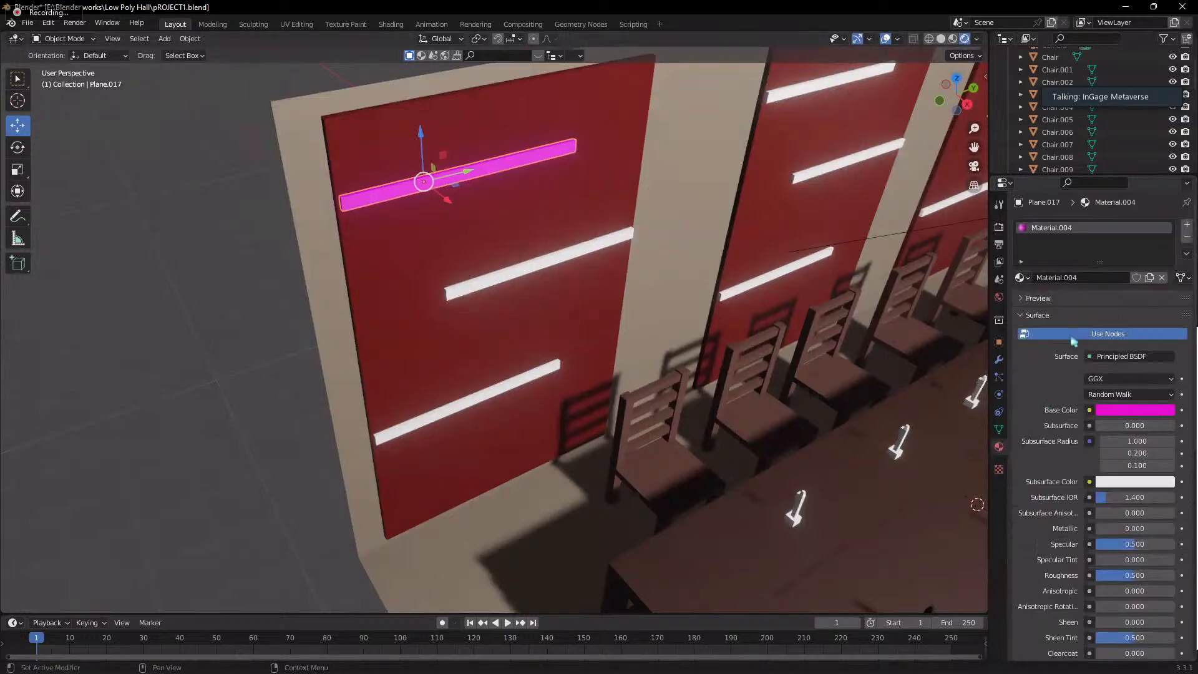
left_click(1093, 356)
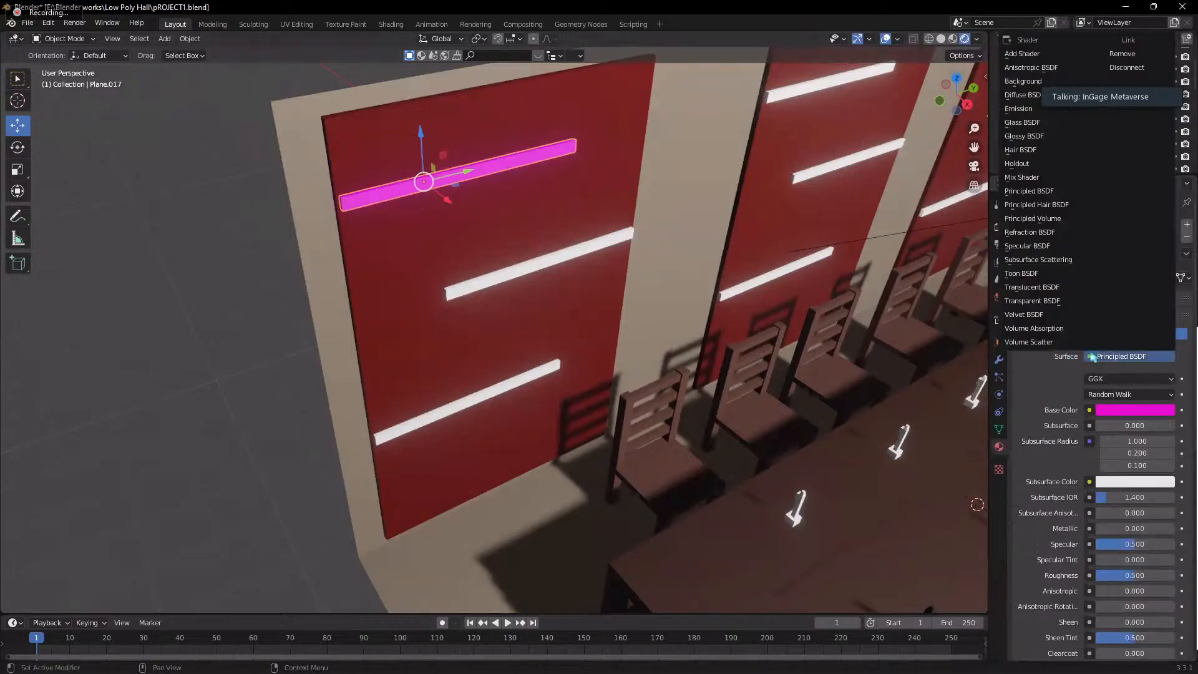
left_click(1048, 110)
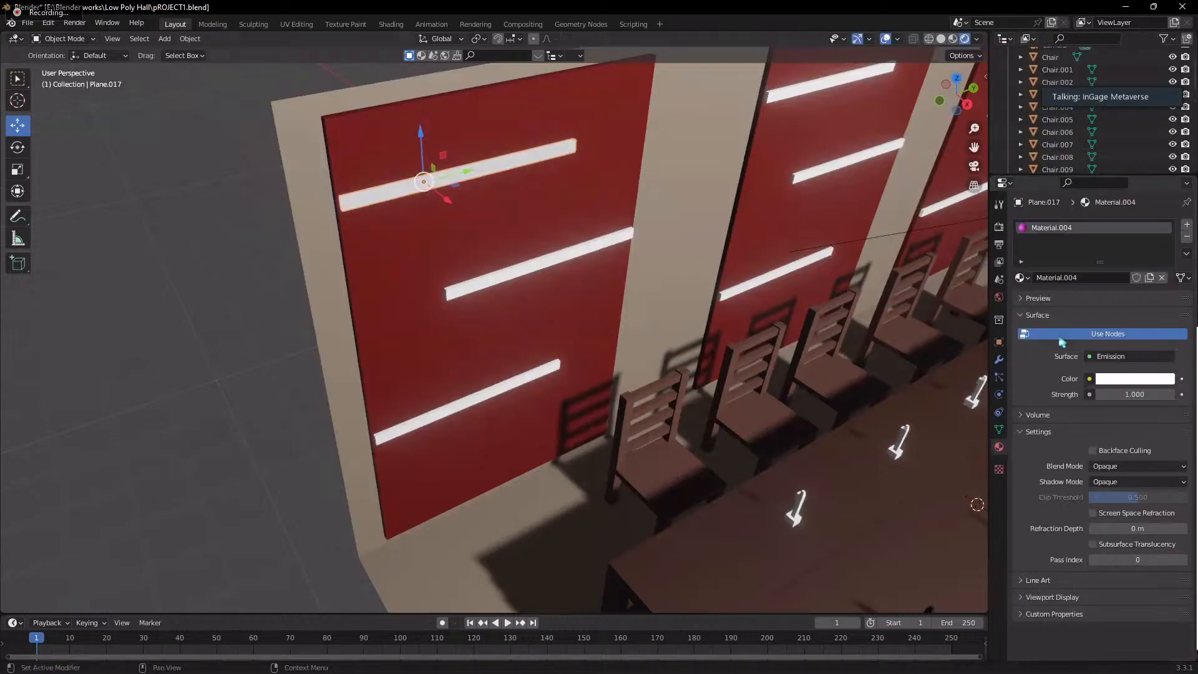
- Set the top strip's emission color to blue and its strength to 10
left_click(1140, 379)
left_click_drag(1141, 279, 1144, 250)
left_click(1134, 394)
type("8")
key("Return")
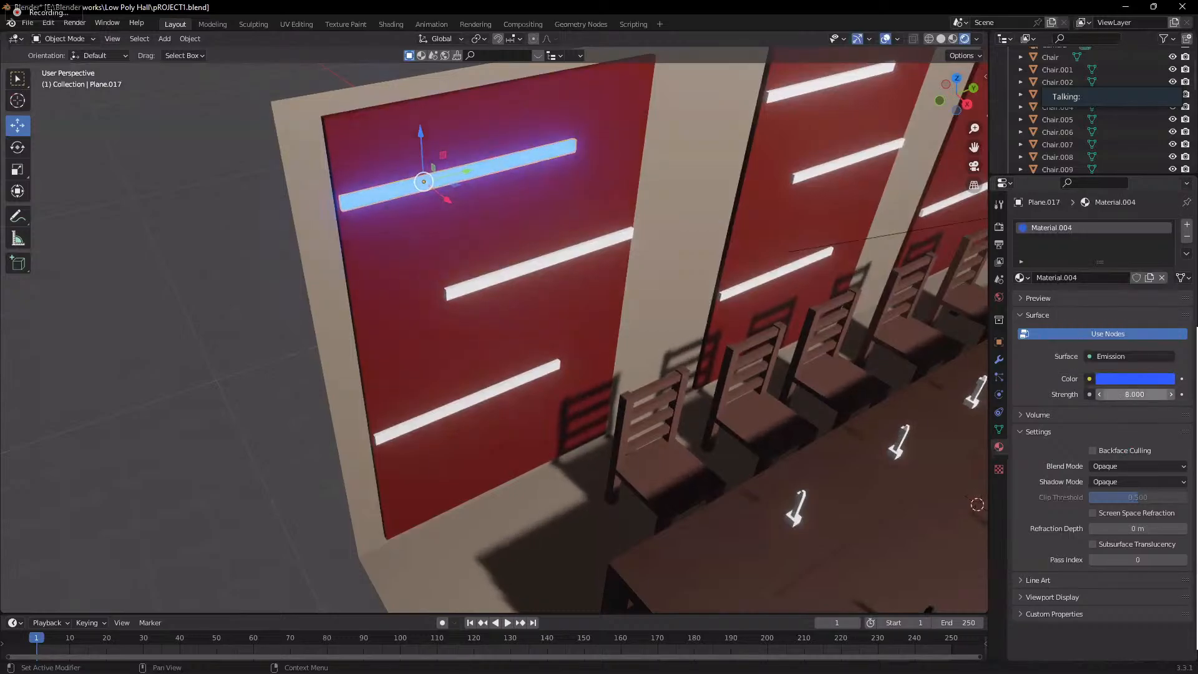
left_click(1115, 395)
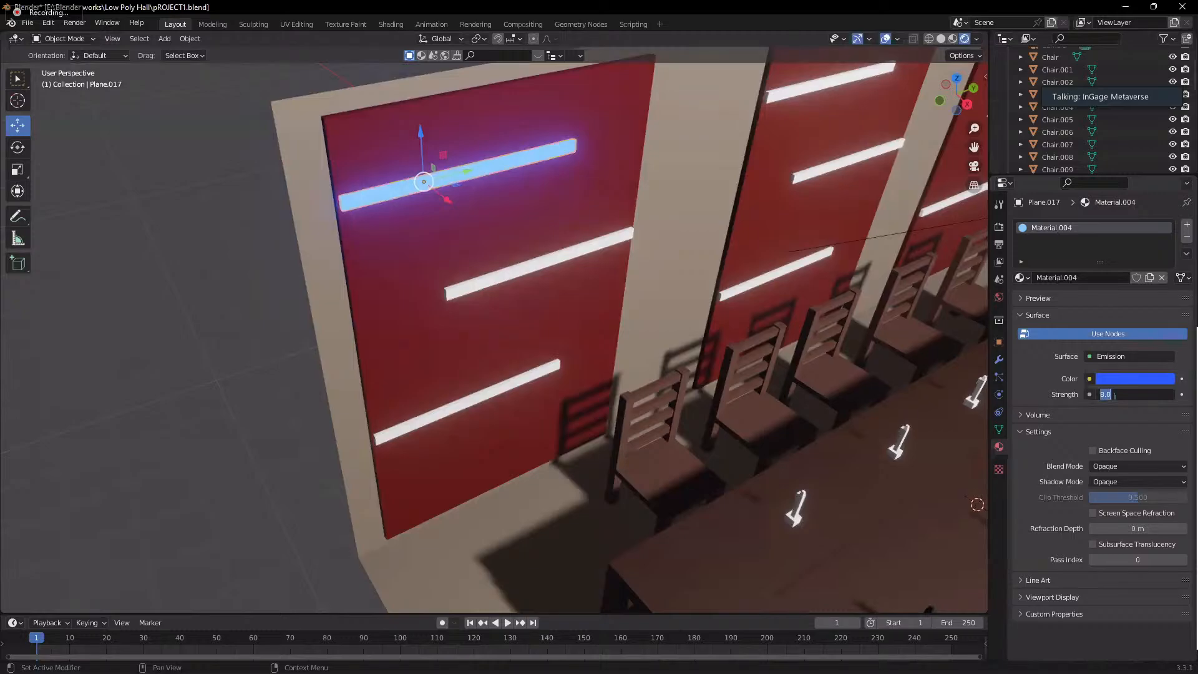
key("Return")
- Select the area light above the hall and set its power to 1000 W
scroll(529, 206, "down", 8)
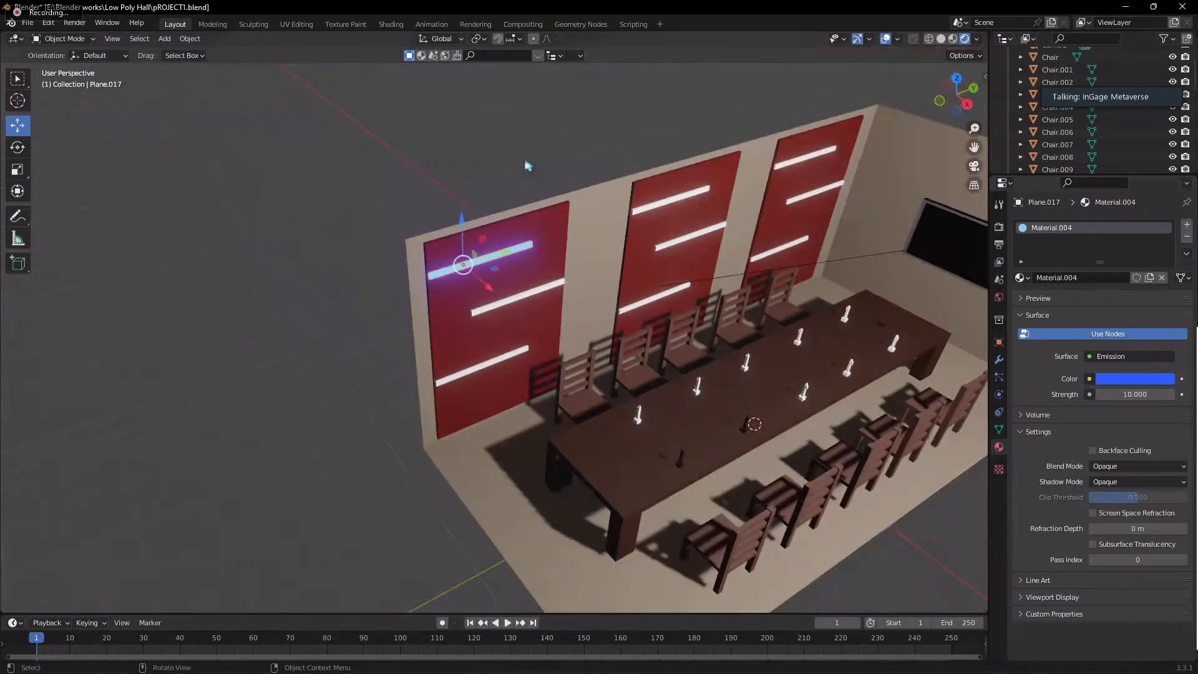
scroll(638, 339, "down", 3)
middle_click_drag(639, 339, 674, 319)
scroll(729, 151, "down", 4)
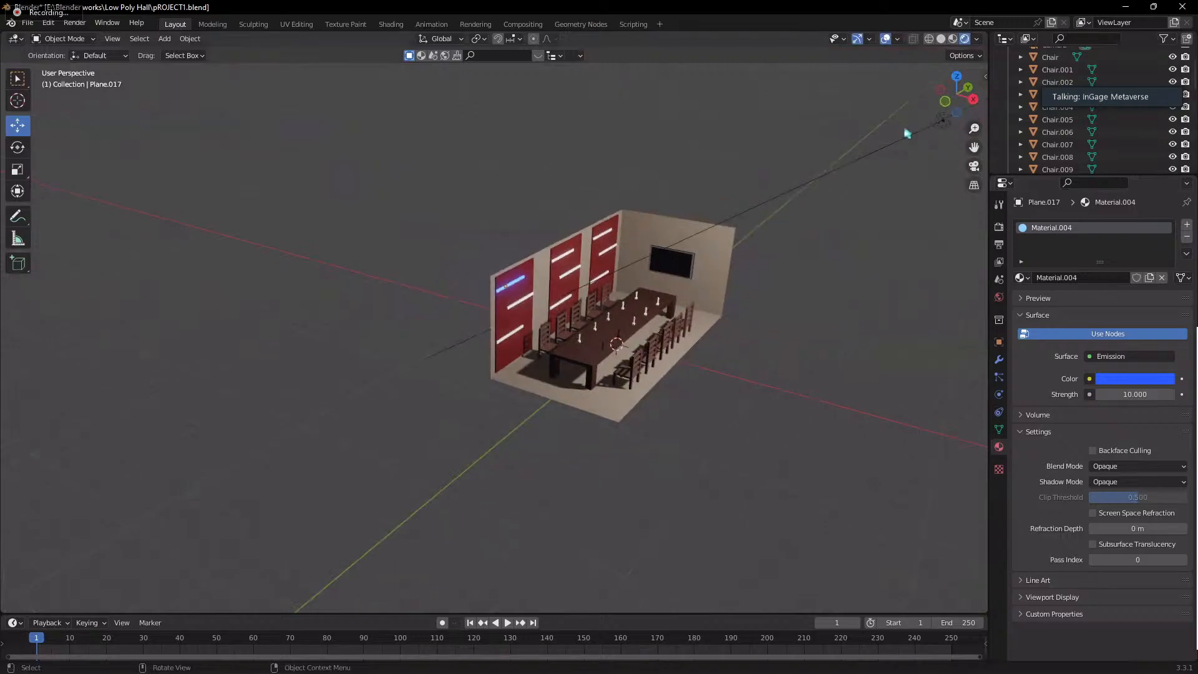
middle_click_drag(728, 150, 637, 239, "shift")
left_click(641, 216)
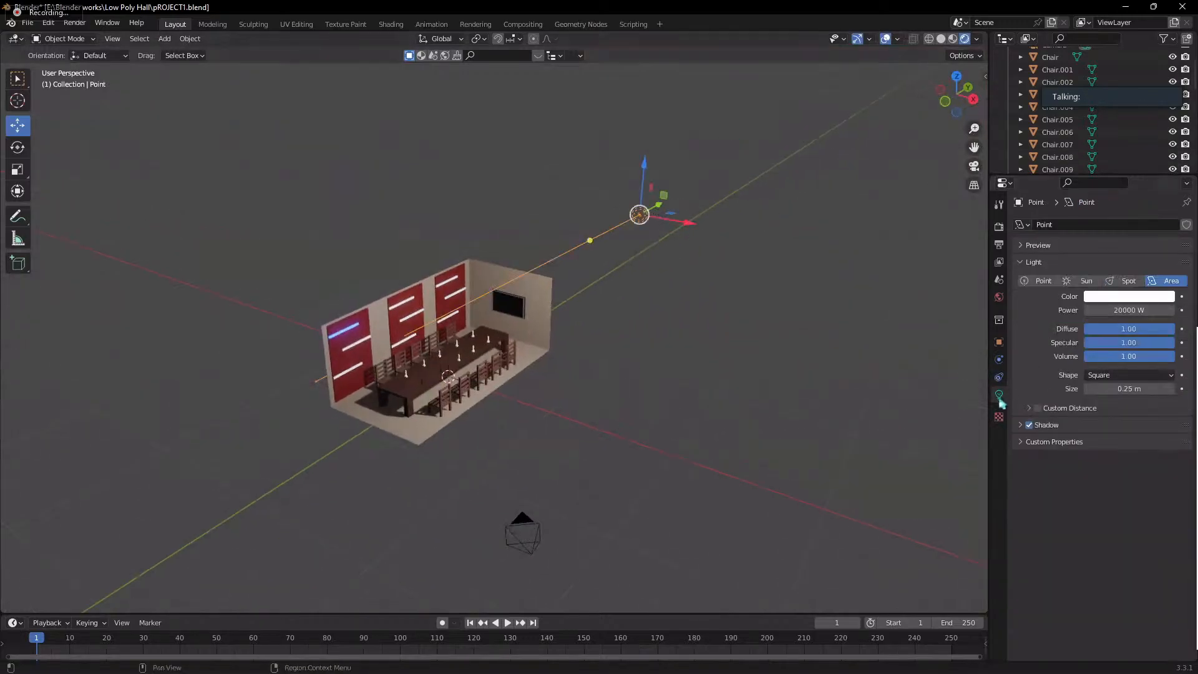
left_click(1130, 310)
type("1000")
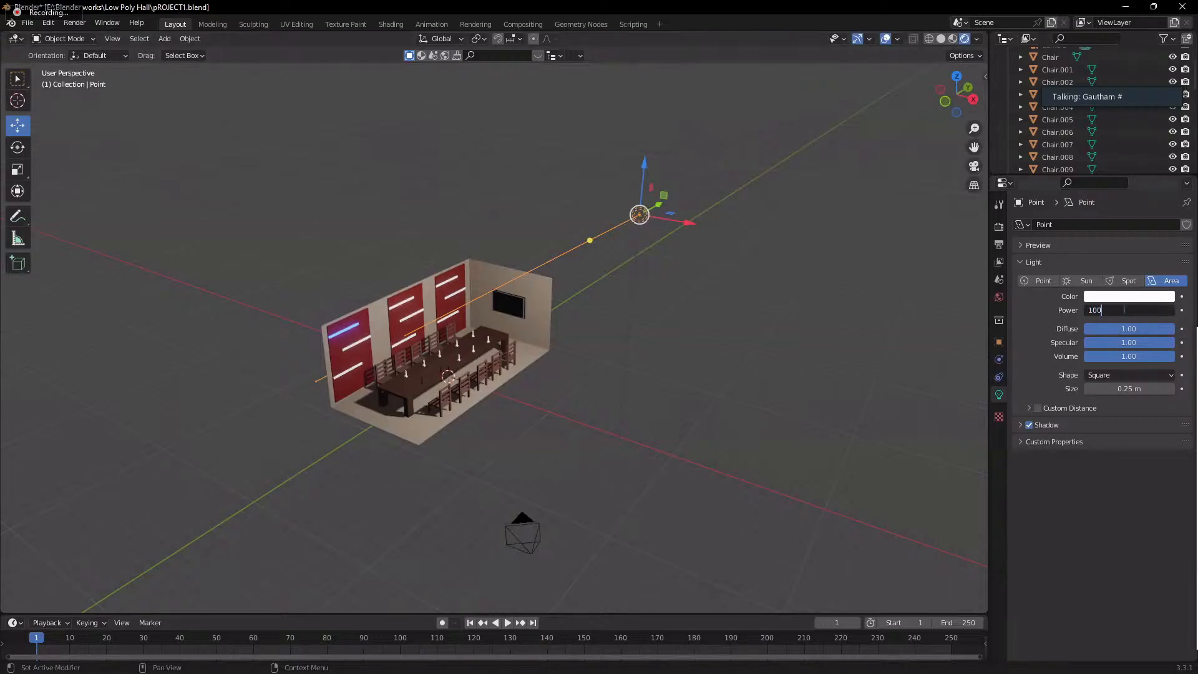
key("Return")
- Move the area light higher and about -12 m along X, and rotate it -42.4° around the global Y axis
scroll(263, 296, "up", 3)
middle_click_drag(263, 296, 343, 321)
scroll(703, 254, "down", 4)
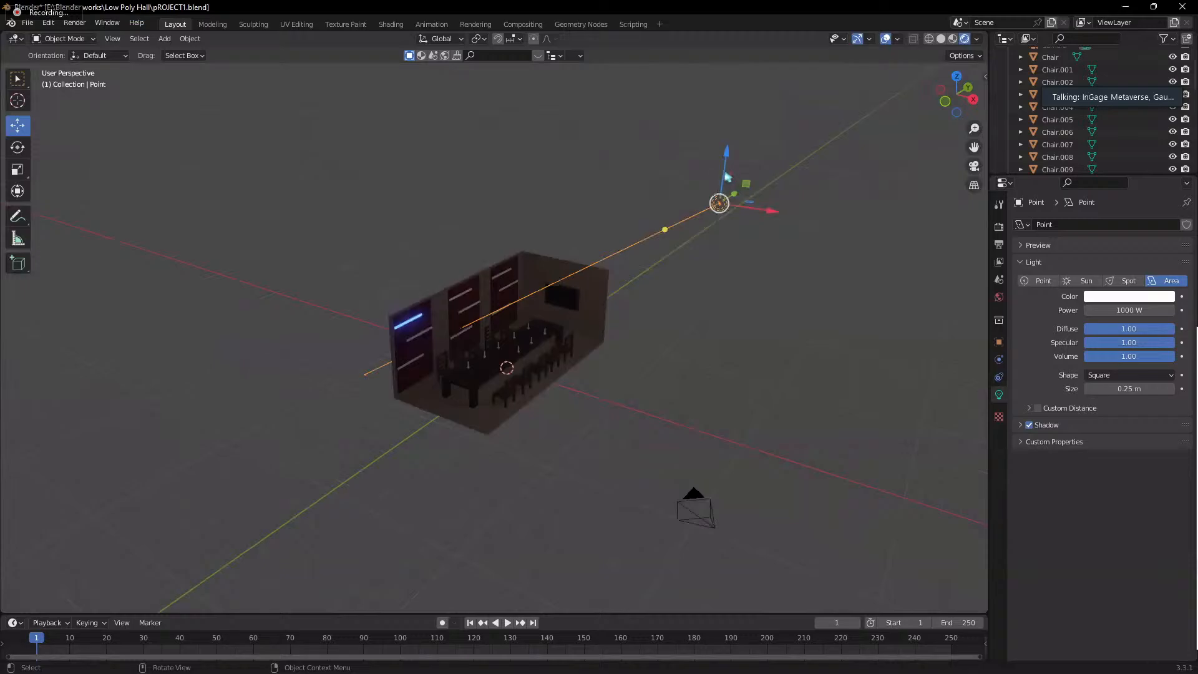
left_click_drag(727, 177, 590, 172)
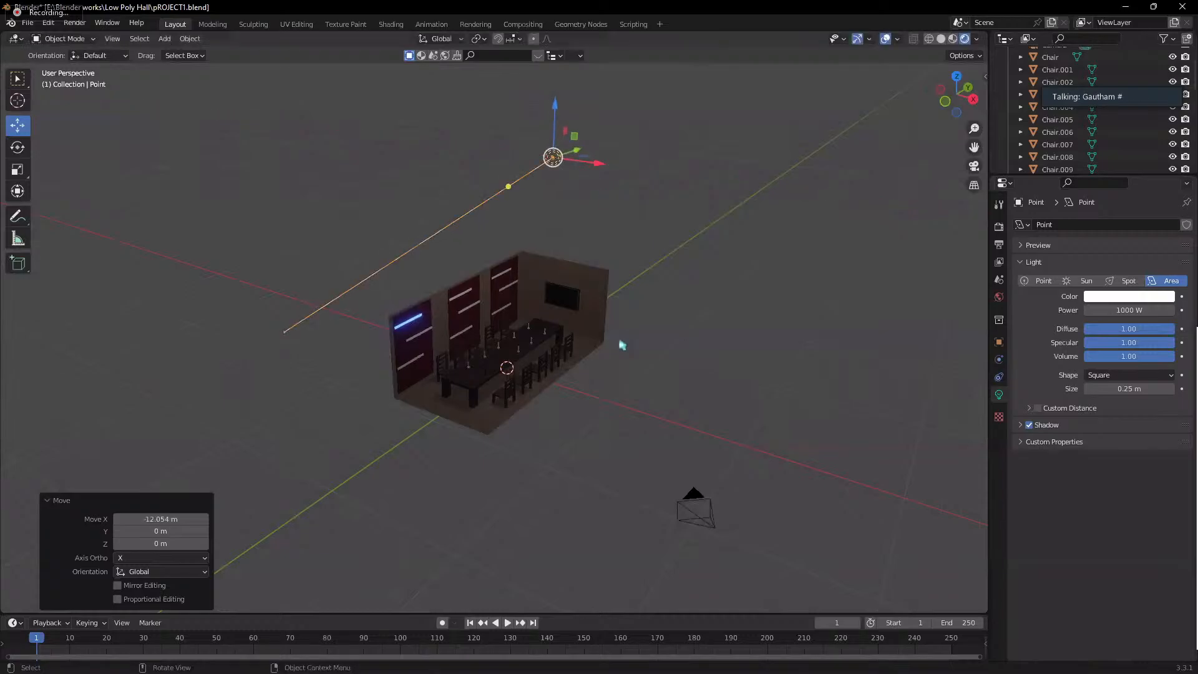
middle_click_drag(624, 342, 648, 361)
key("r")
key("y")
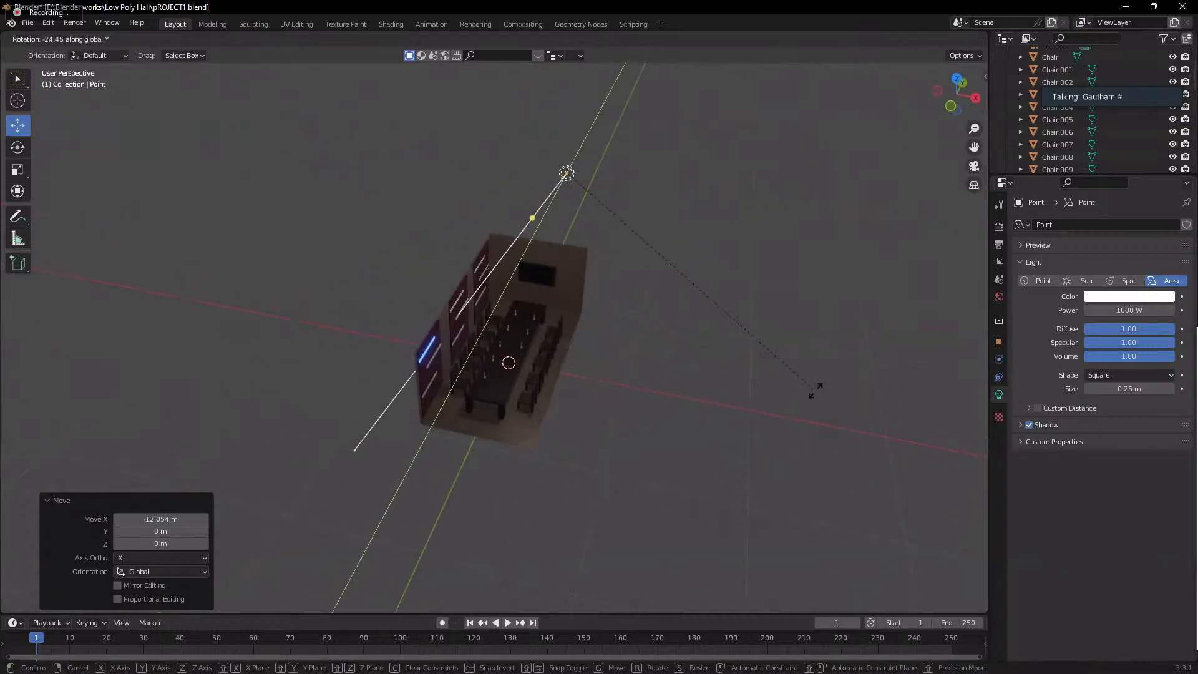
left_click(814, 393)
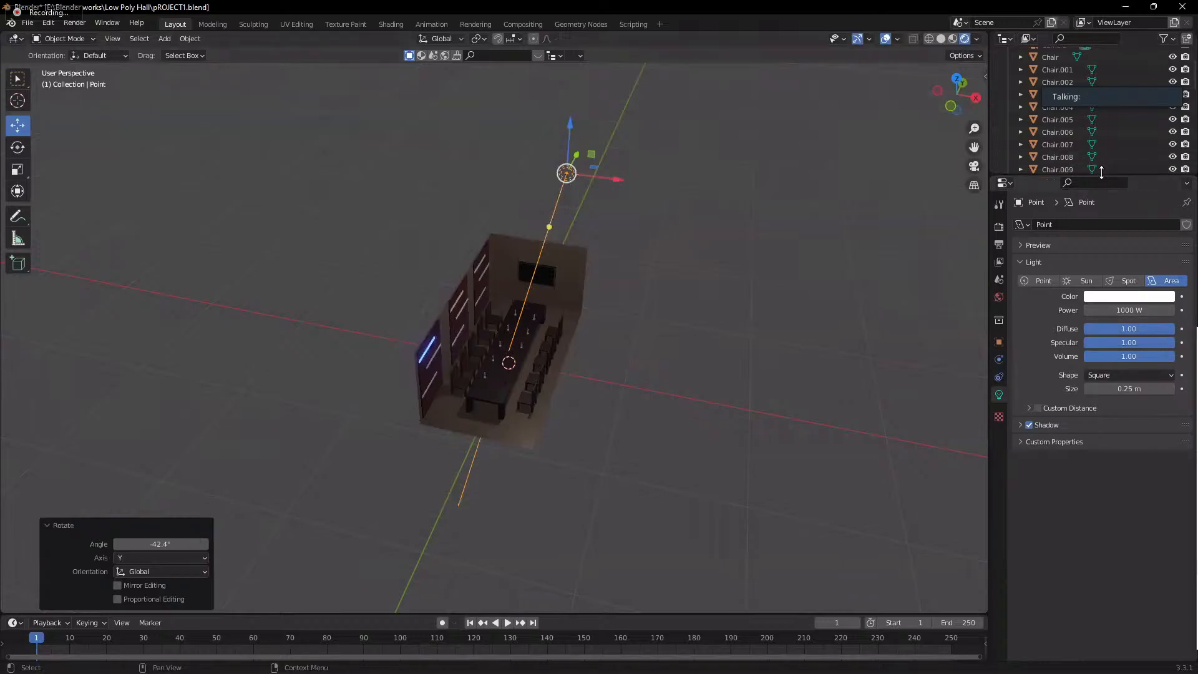
- Enlarge the outliner area and set the area light's power to 15000 W
left_click_drag(1102, 172, 1071, 347)
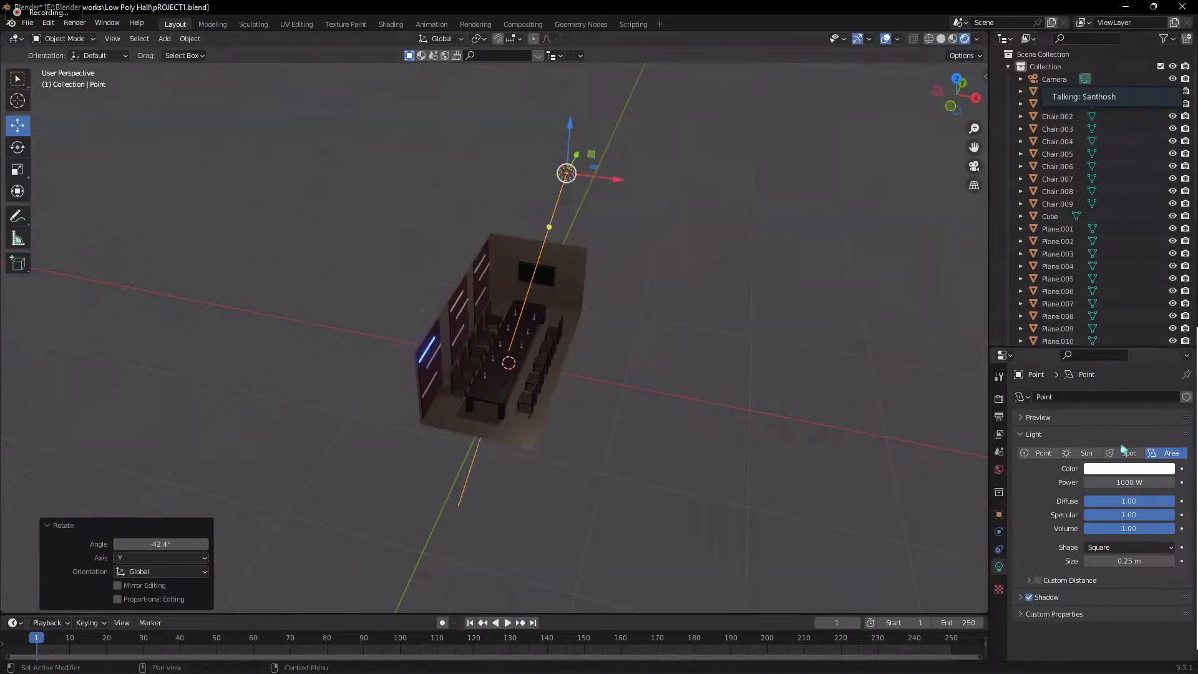
left_click(1127, 482)
type("15000")
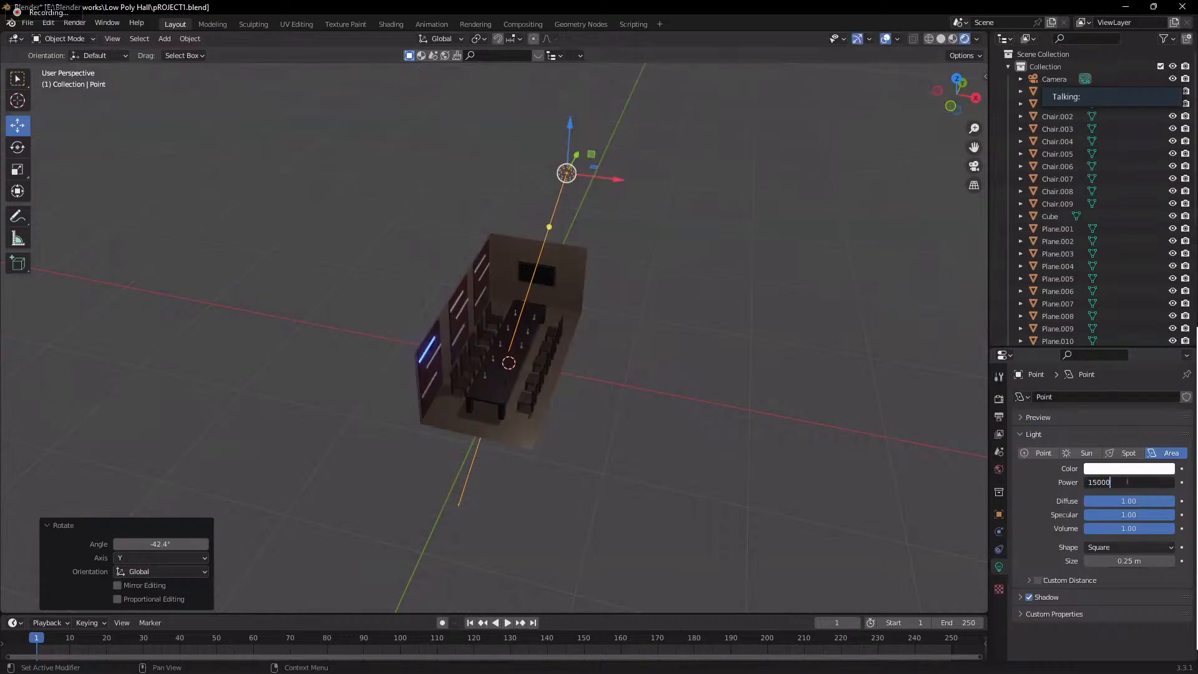
key("Return")
middle_click_drag(720, 435, 607, 394)
scroll(412, 315, "up", 5)
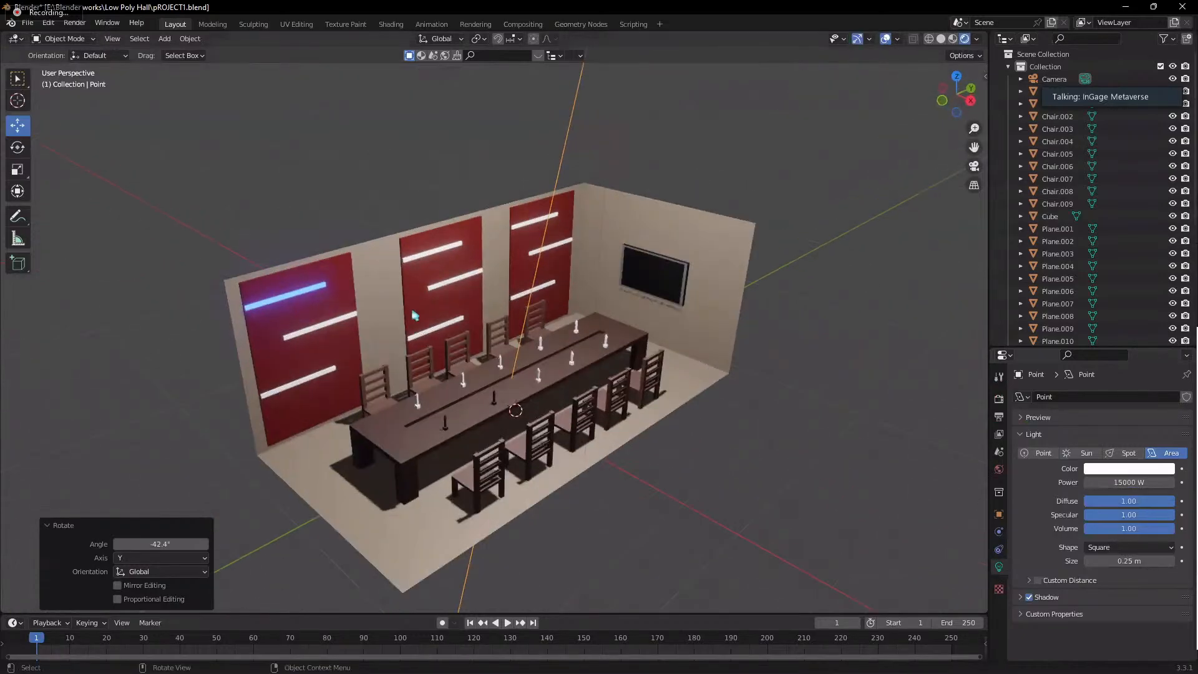
- Assign the emissive Material.004 to the middle strip of the nearest red wall panel
left_click(347, 319)
left_click(1021, 450)
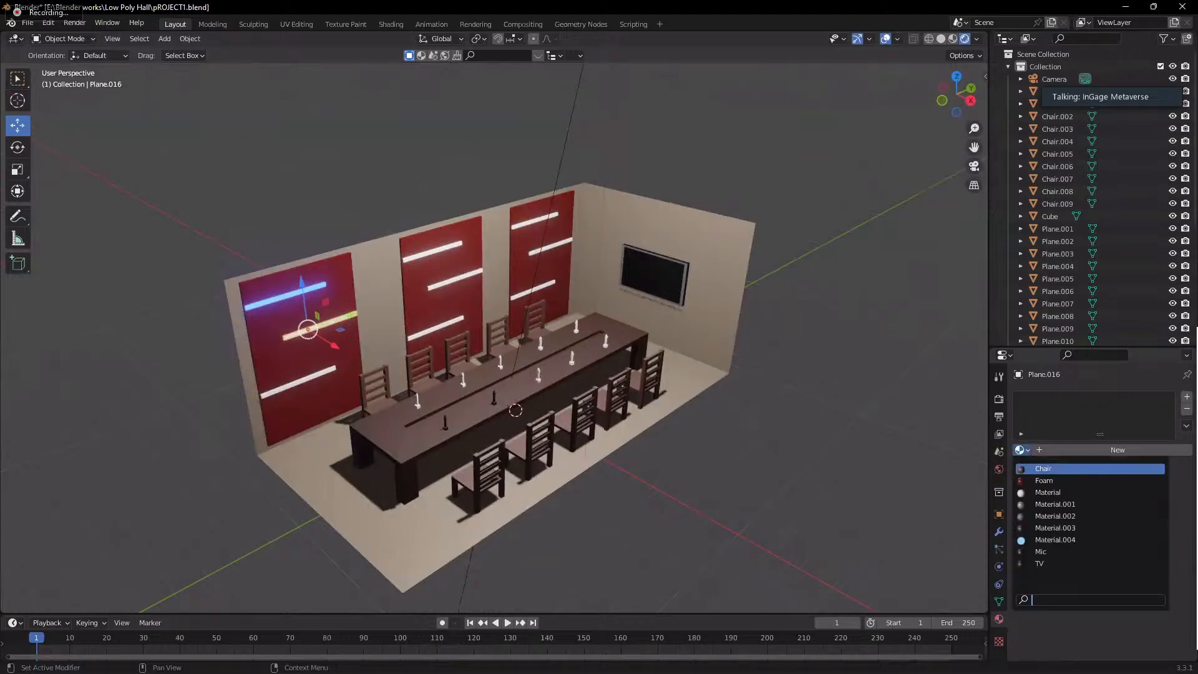
left_click(1041, 552)
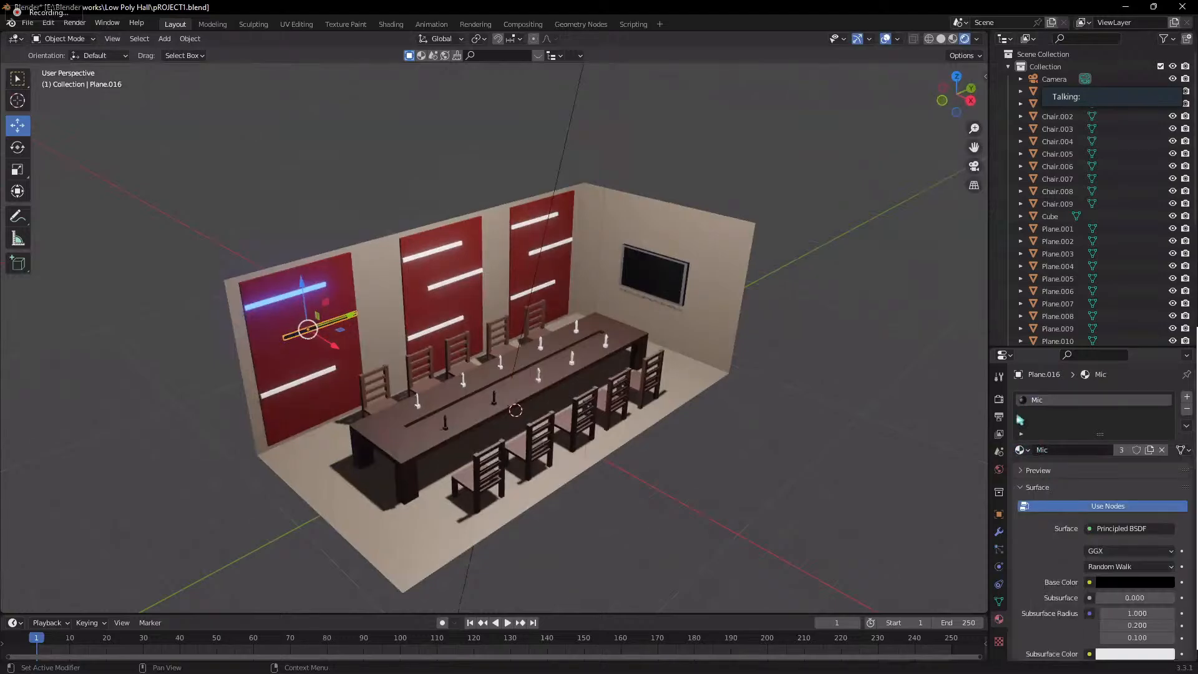
left_click(1020, 449)
left_click(1041, 539)
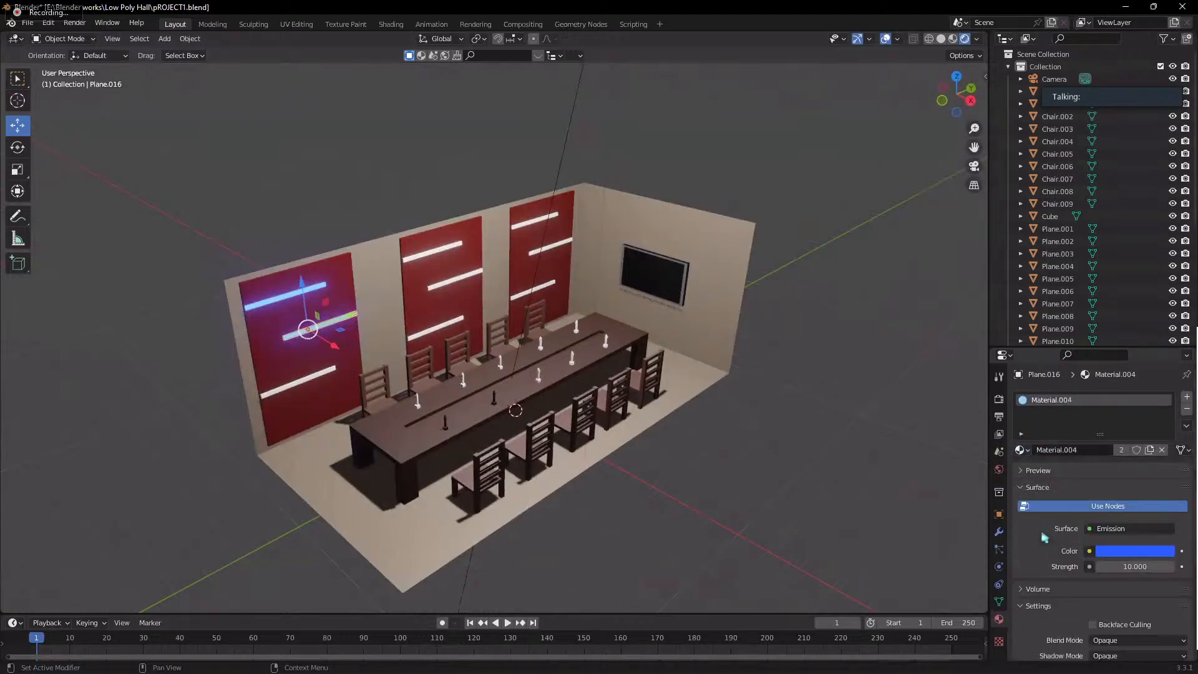
- Set the strip material's emission color to pale peach and its strength to 7.7
left_click(1109, 551)
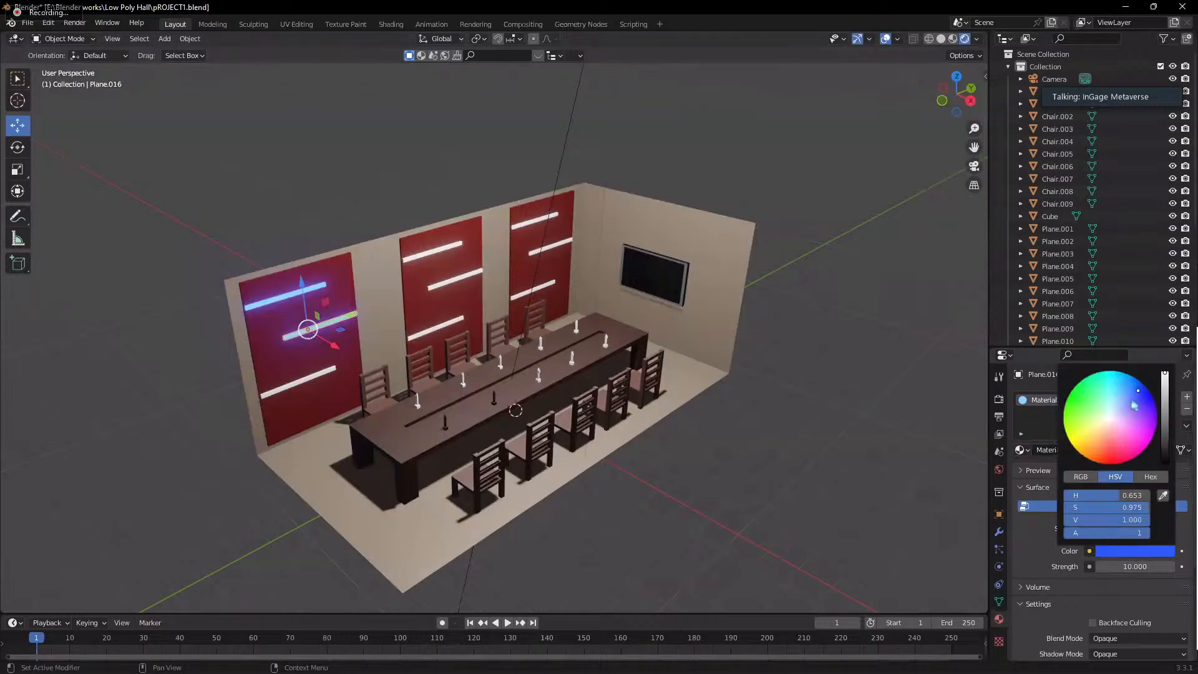
left_click_drag(1134, 566, 1117, 566)
left_click(1135, 551)
mouse_move(1071, 393)
left_mouse_down()
mouse_move(1075, 444)
mouse_move(1109, 464)
mouse_move(1108, 421)
left_mouse_up()
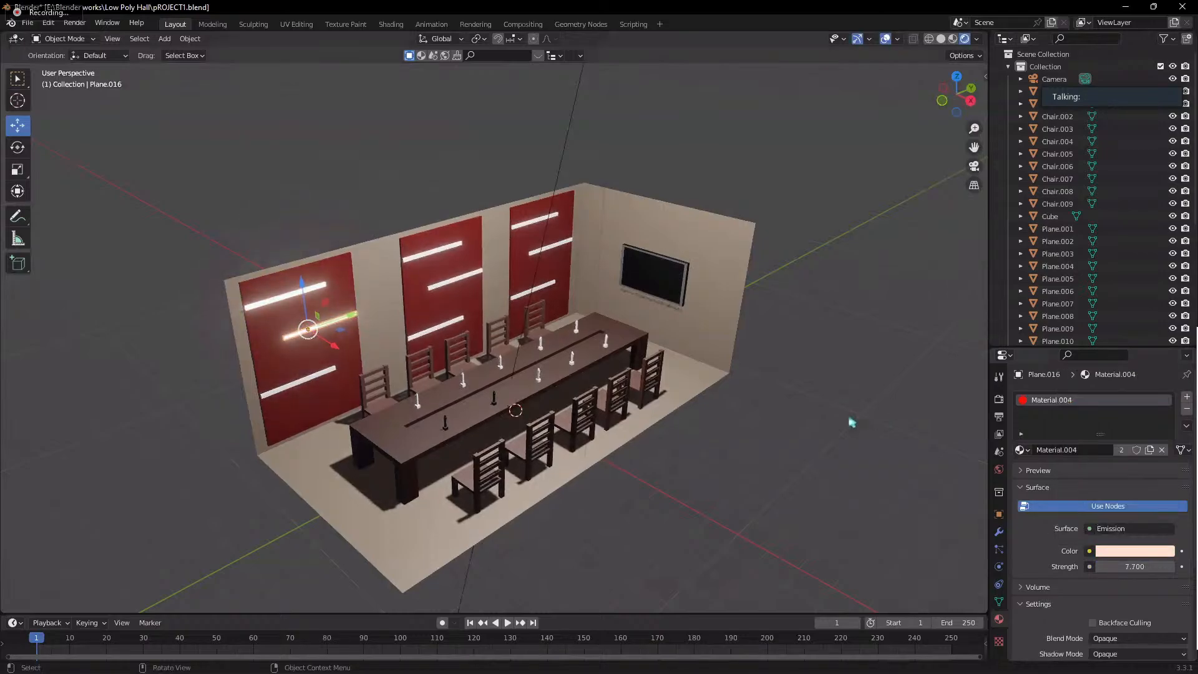
scroll(718, 380, "down", 2)
middle_click_drag(853, 354, 668, 329)
scroll(668, 329, "up", 2)
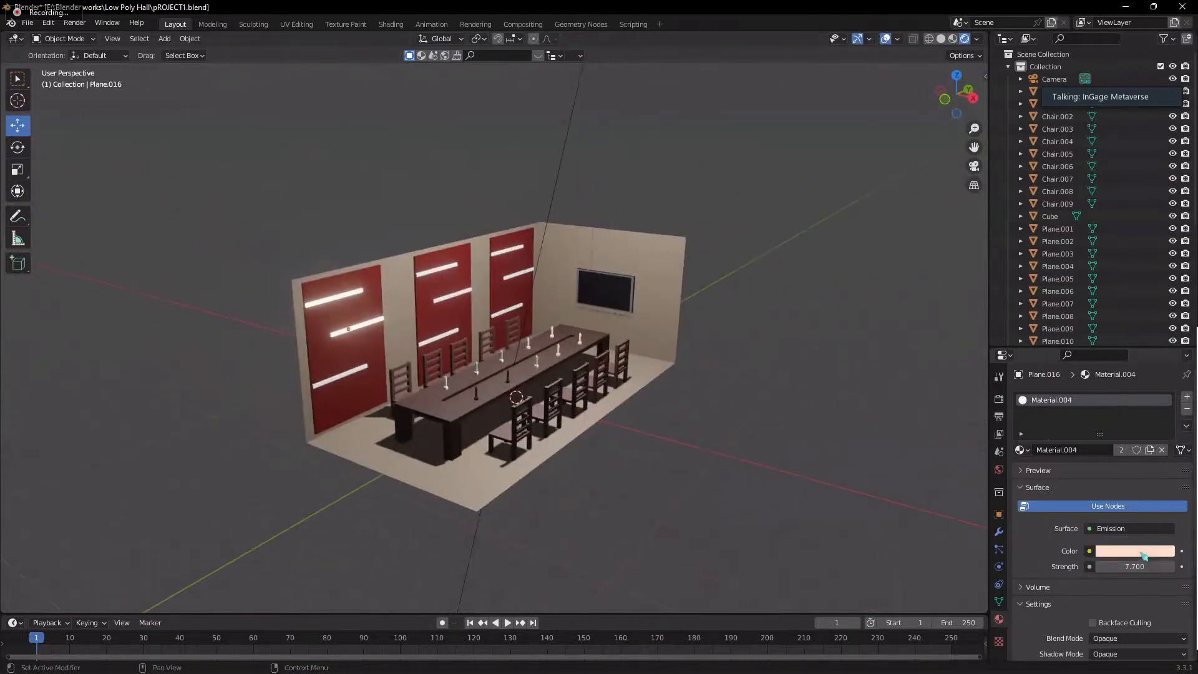
- Set the strip material's emission color to light blue and its strength to 20
left_click(1144, 551)
left_click(1120, 411)
left_click_drag(1117, 397, 1121, 388)
left_click_drag(1134, 566, 1168, 566)
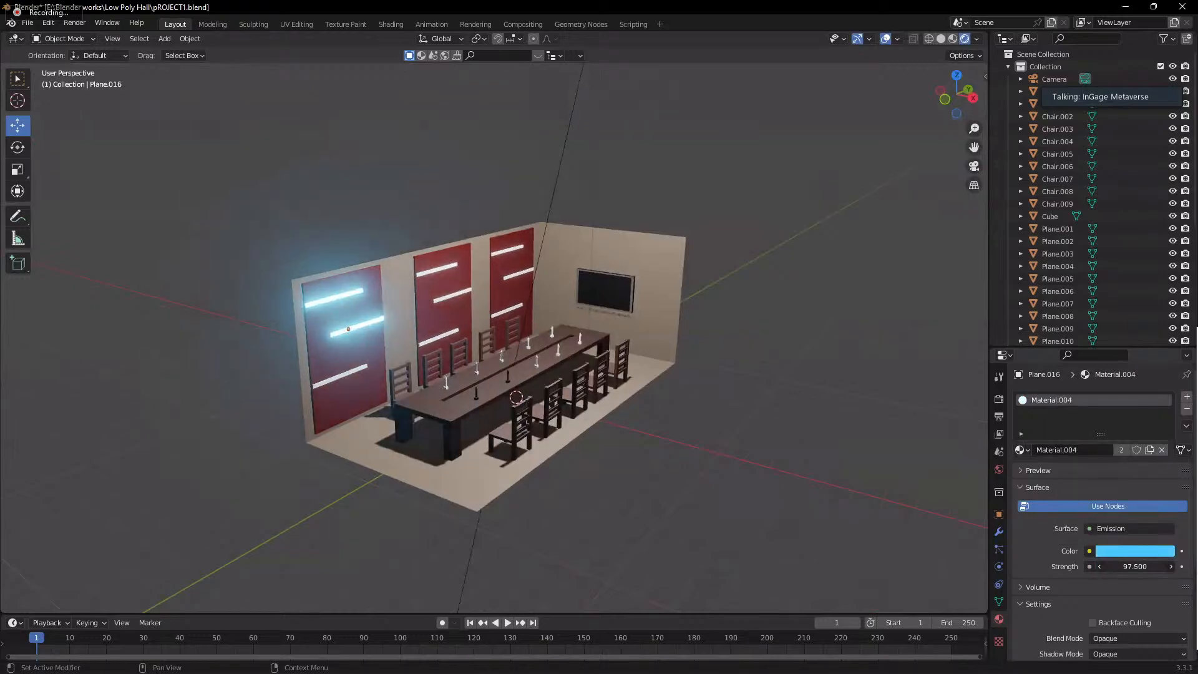
left_click(1134, 566)
type("20")
key("Return")
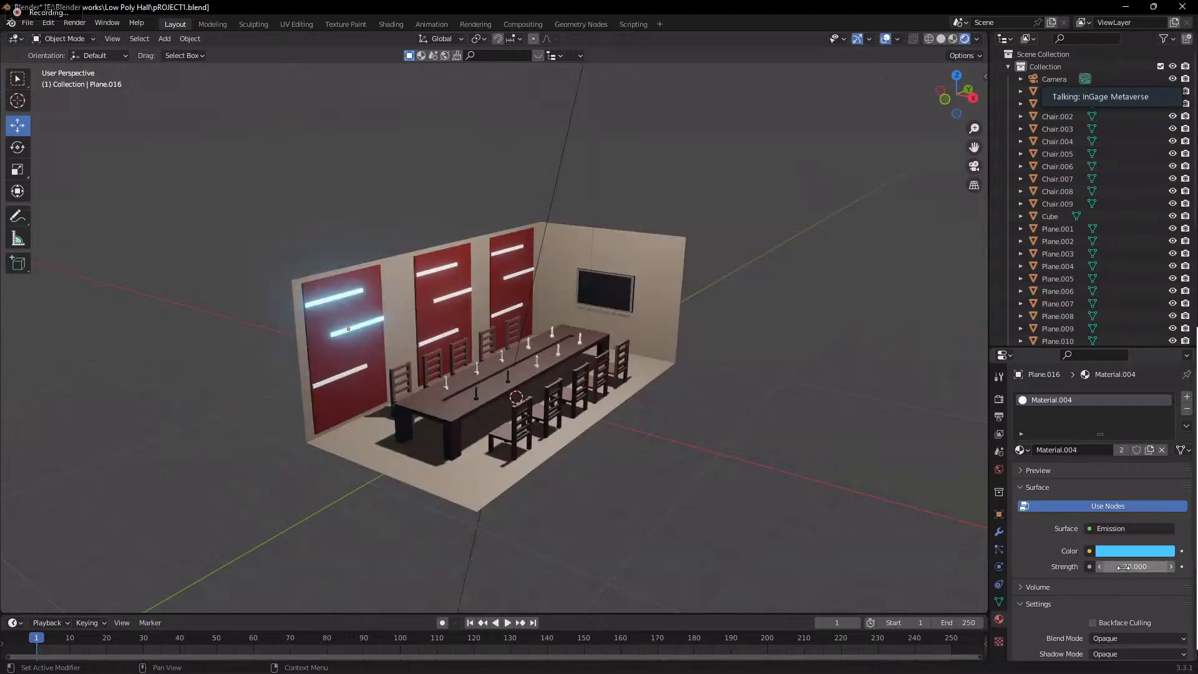
- Assign the emissive Material.004 to the lowest strip of the nearest red wall panel
left_click(344, 381)
left_click(319, 384)
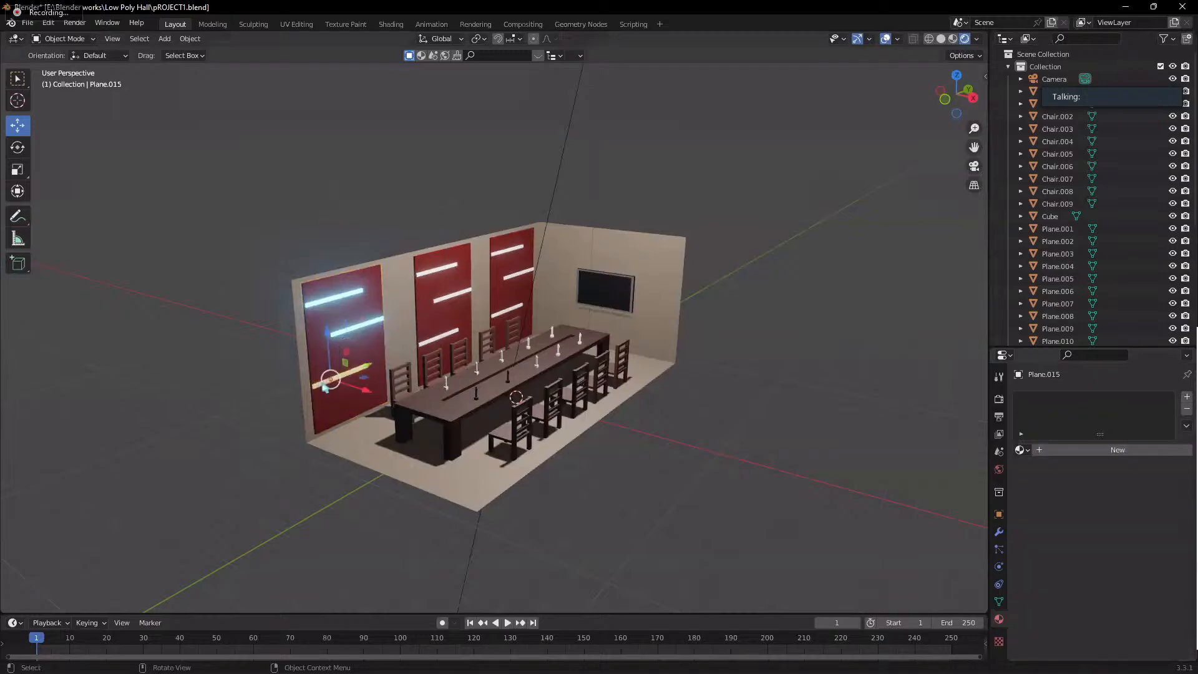
left_click(1020, 449)
left_click(1056, 539)
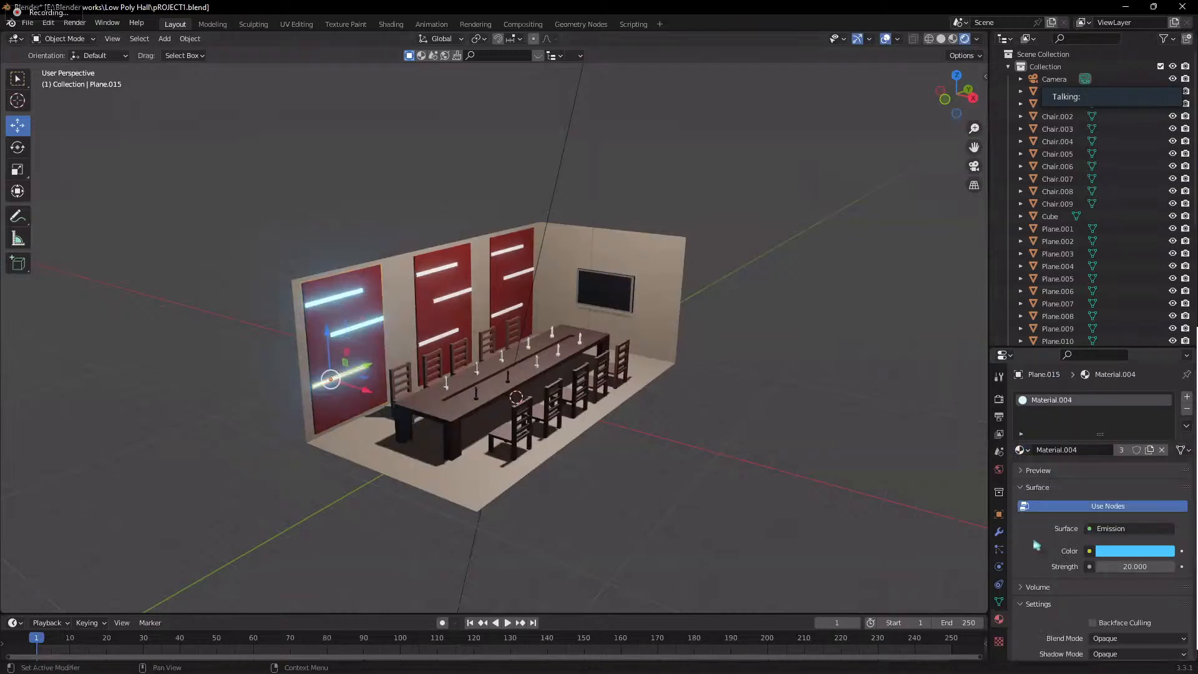
- View the hall with its glowing strips through the scene camera and check the framing
scroll(663, 387, "down", 4)
scroll(663, 387, "up", 3)
scroll(709, 406, "down", 4)
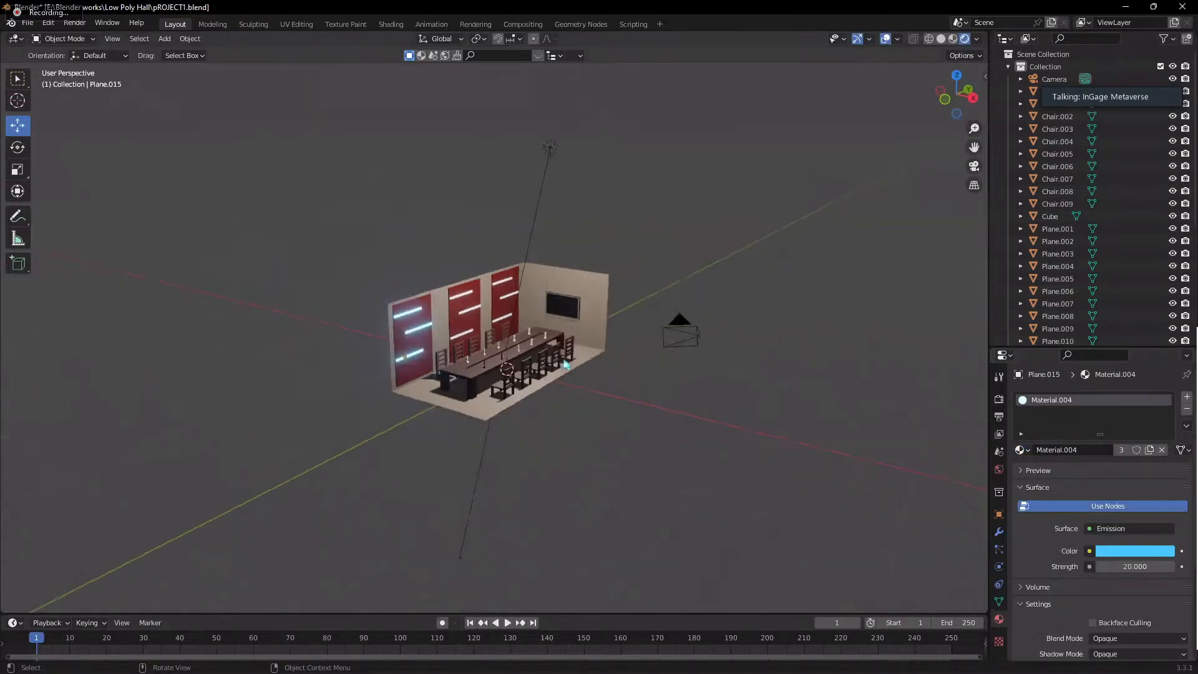
middle_click_drag(683, 318, 663, 382)
key("KP_0")
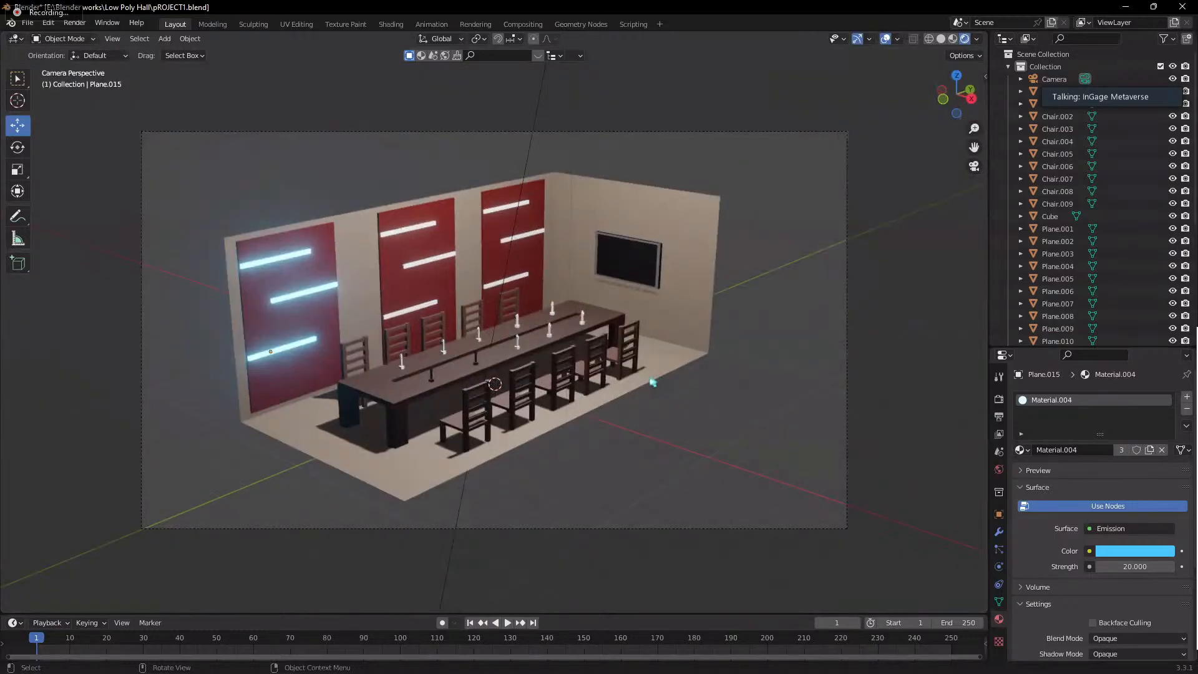
key("KP_0")
key("KP_0")
scroll(739, 280, "down", 4)
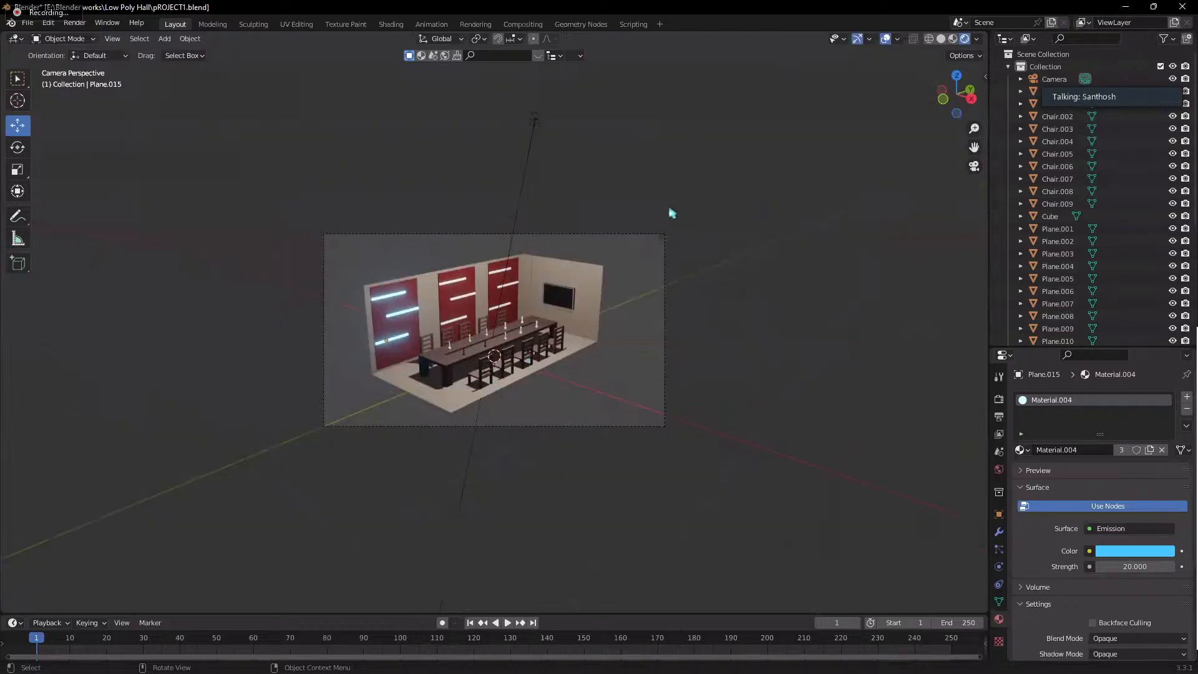
scroll(672, 214, "up", 5)
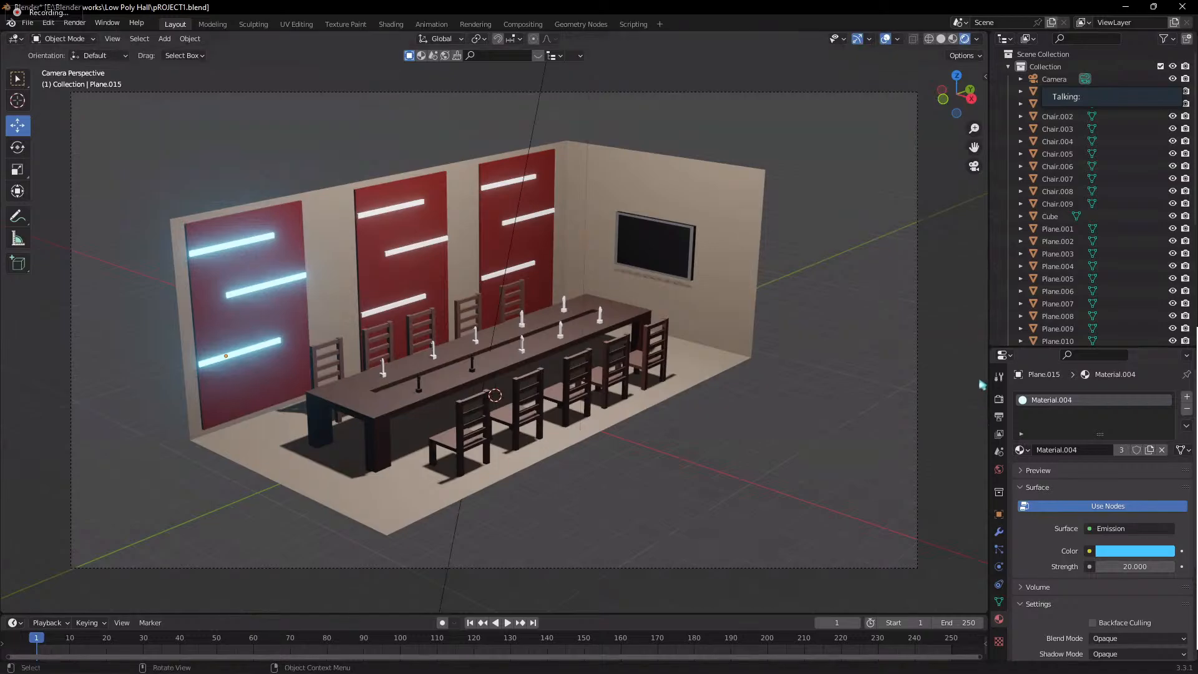
- Enlarge the outliner area and add a new collection to the scene
left_click_drag(1071, 347, 1072, 510)
scroll(1089, 187, "down", 5)
scroll(1088, 187, "up", 5)
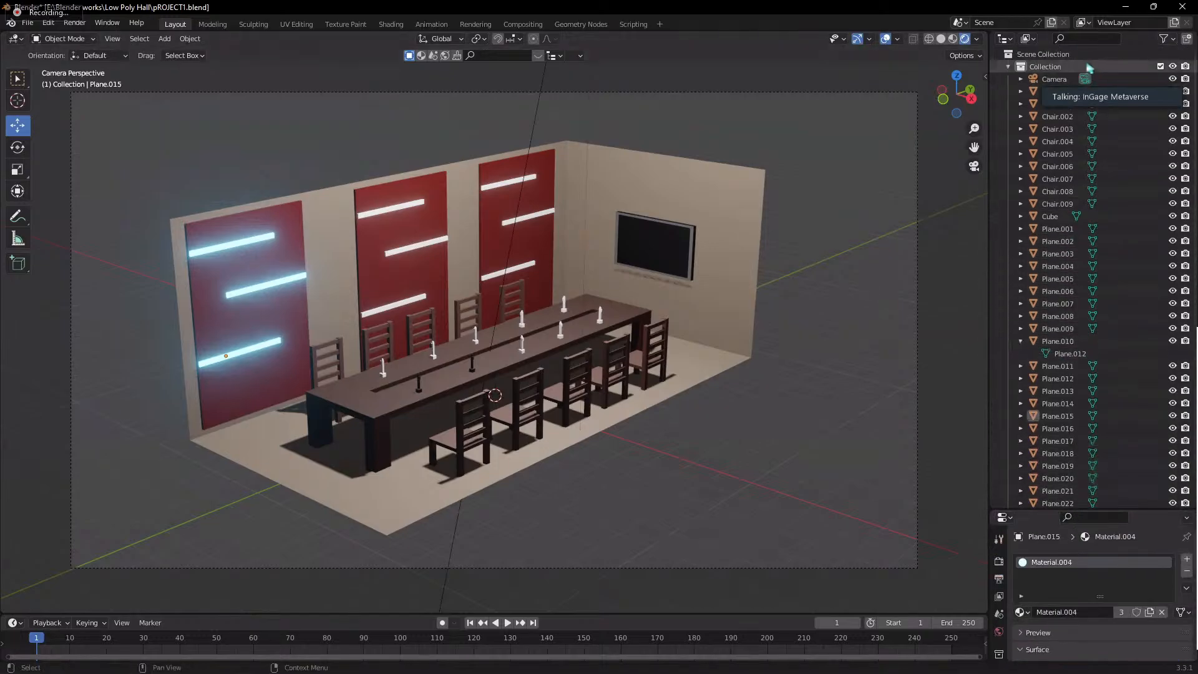
left_click(1009, 67)
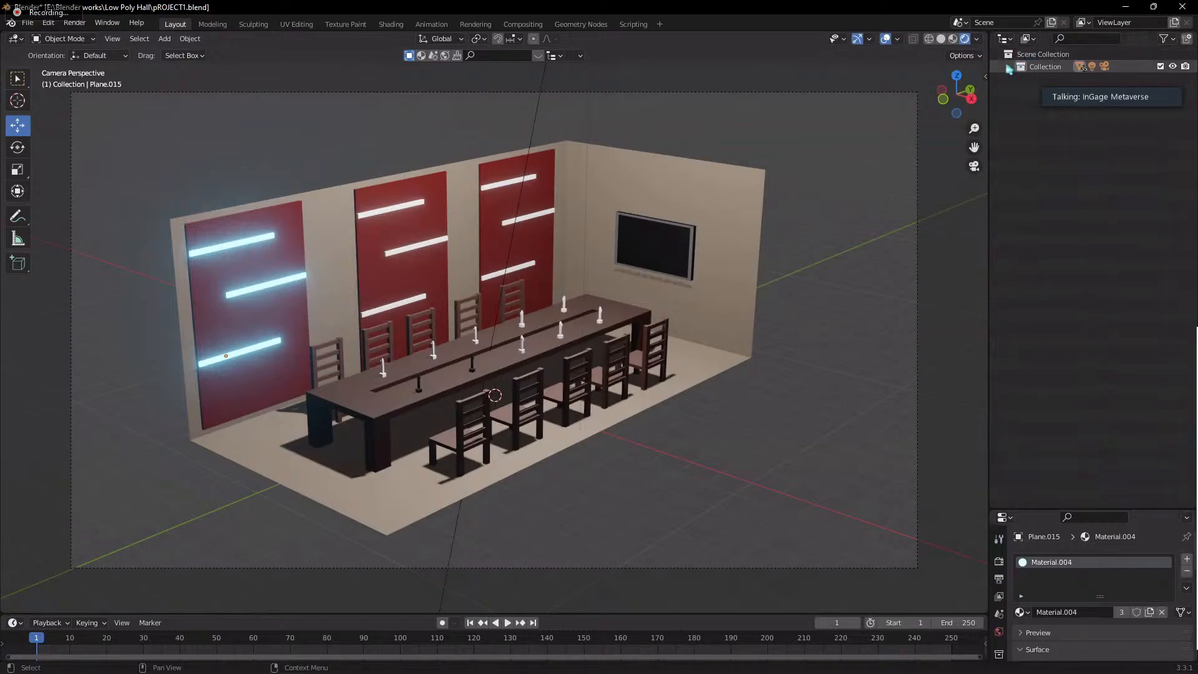
right_click(1052, 127)
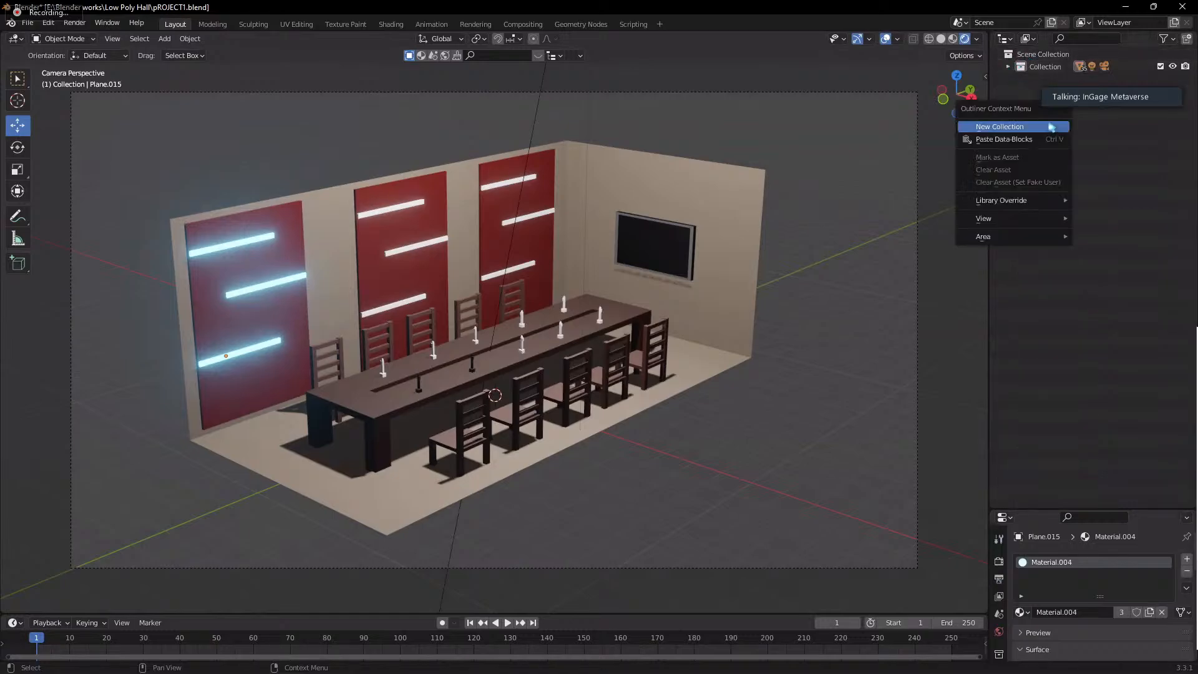
left_click(1036, 126)
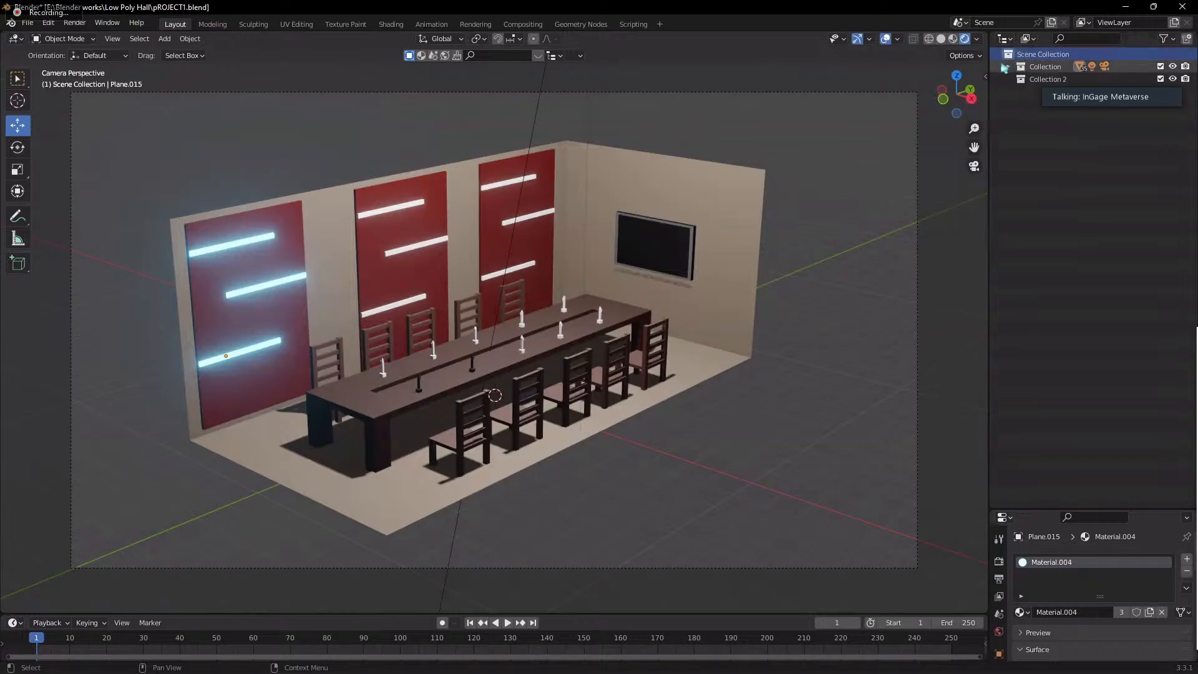
- Move all the chair objects, from Chair through Chair.009, into Collection 2
left_click(1009, 67)
left_click(1055, 91)
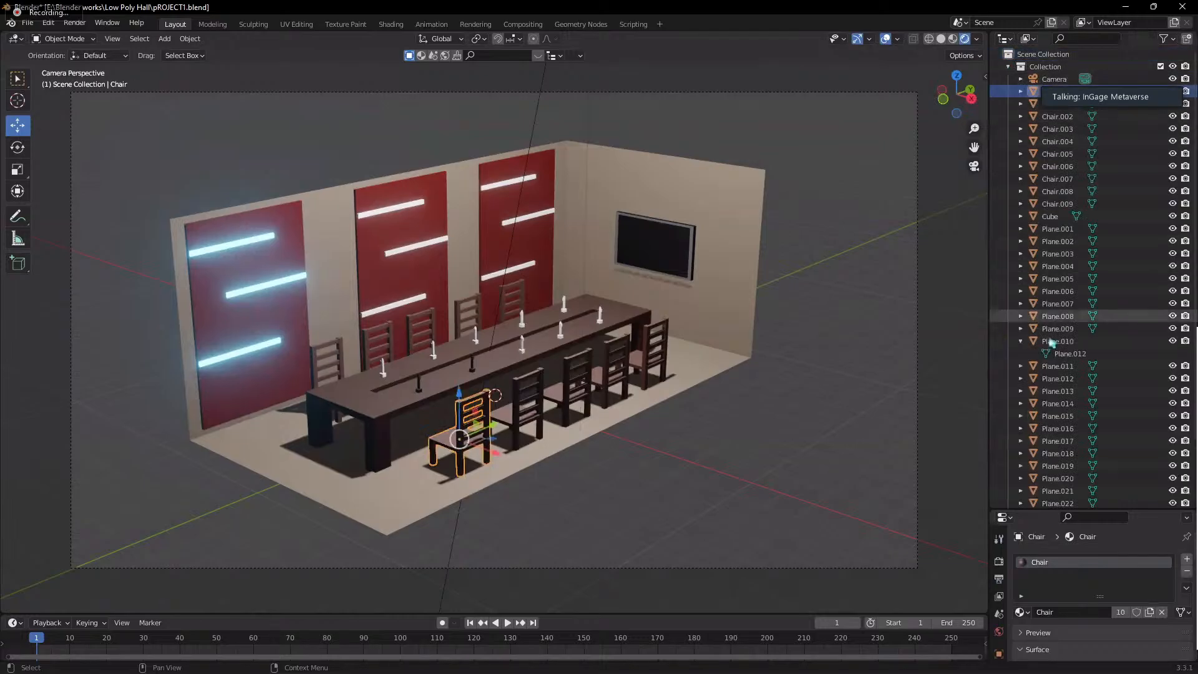
left_click(1057, 204)
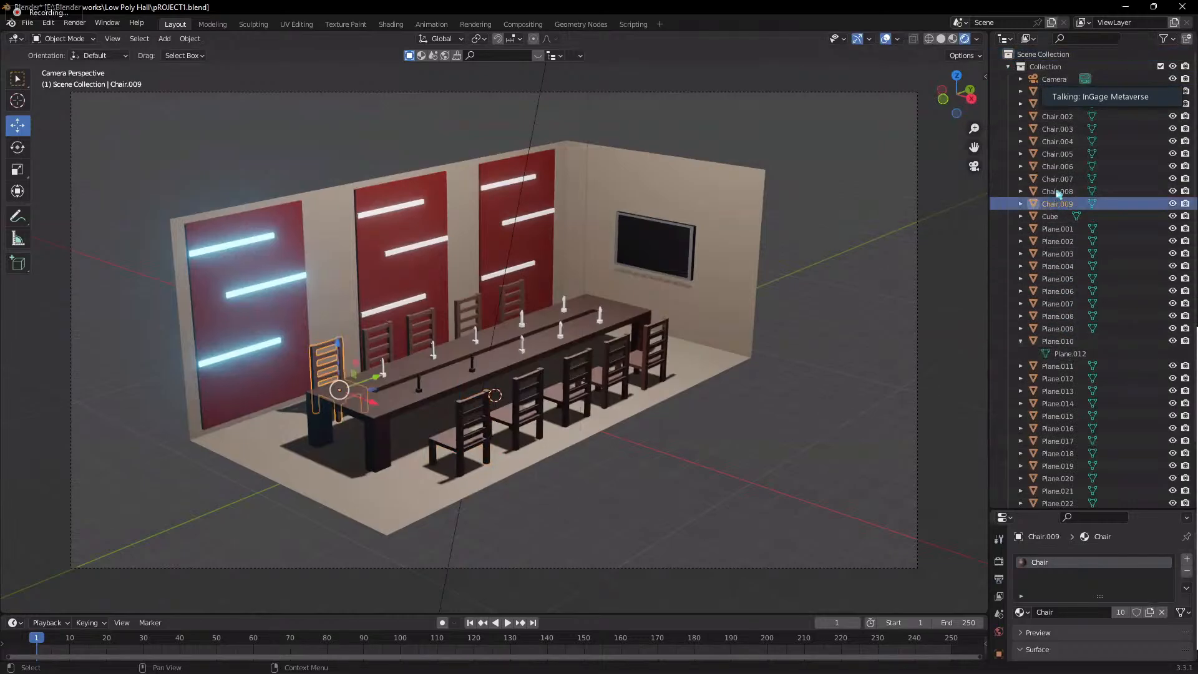
left_click(1054, 91)
left_click(1056, 202, "shift")
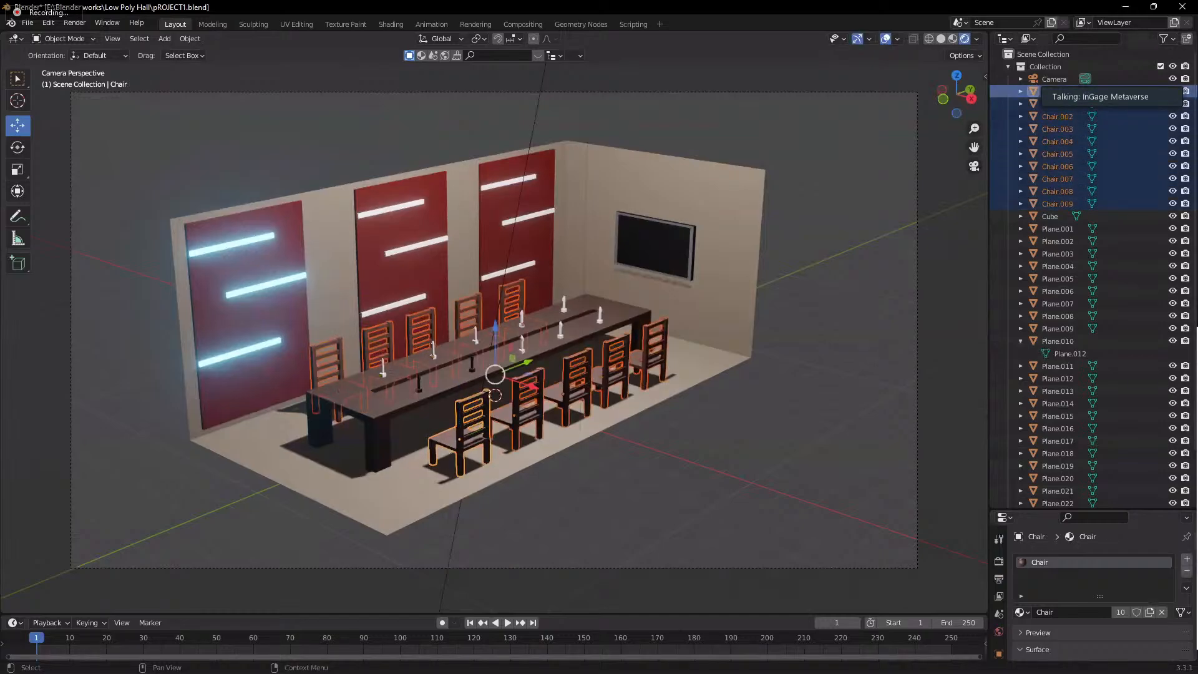
scroll(1074, 187, "down", 2)
left_click_drag(1057, 133, 1059, 250)
left_click_drag(1069, 316, 1061, 493)
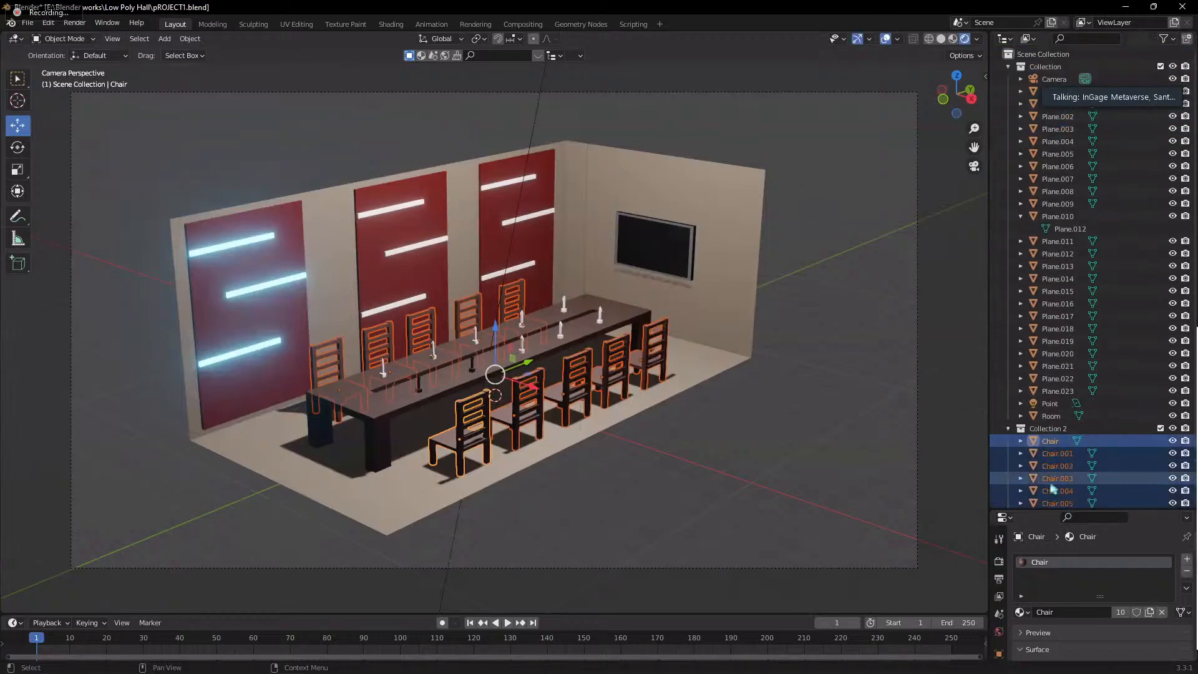
- Collapse Collection 2 and rename it cHAIRS
left_click(1008, 429)
left_click(1031, 432)
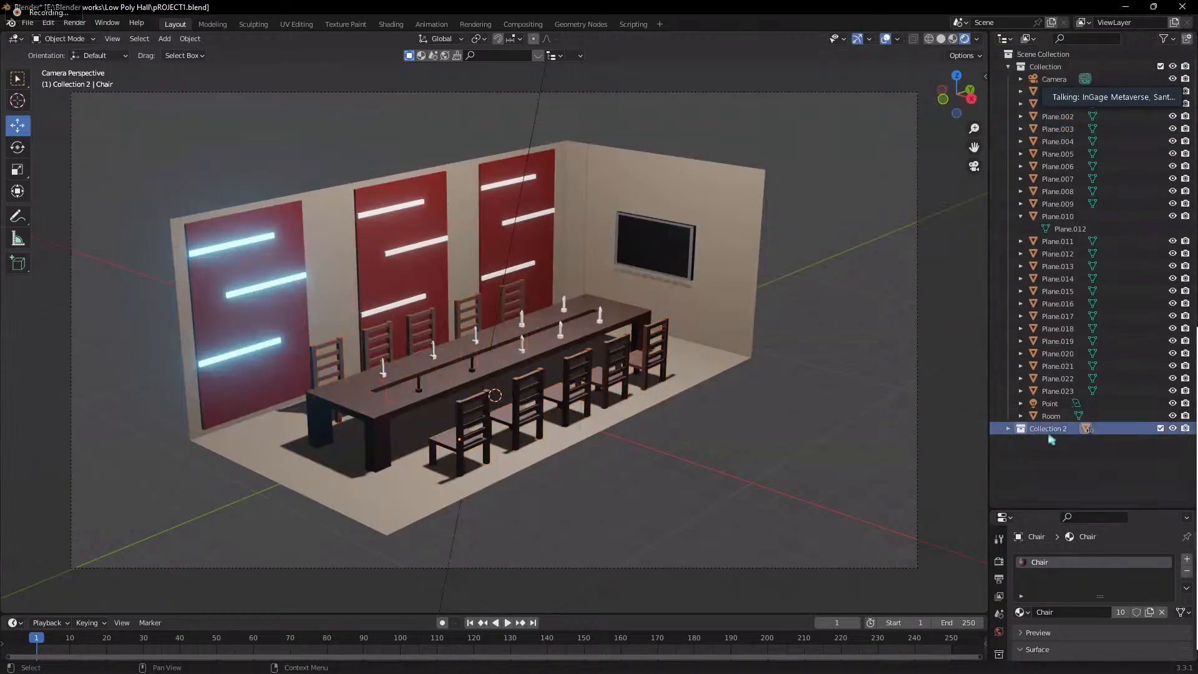
double_click(1054, 433)
type("cHA")
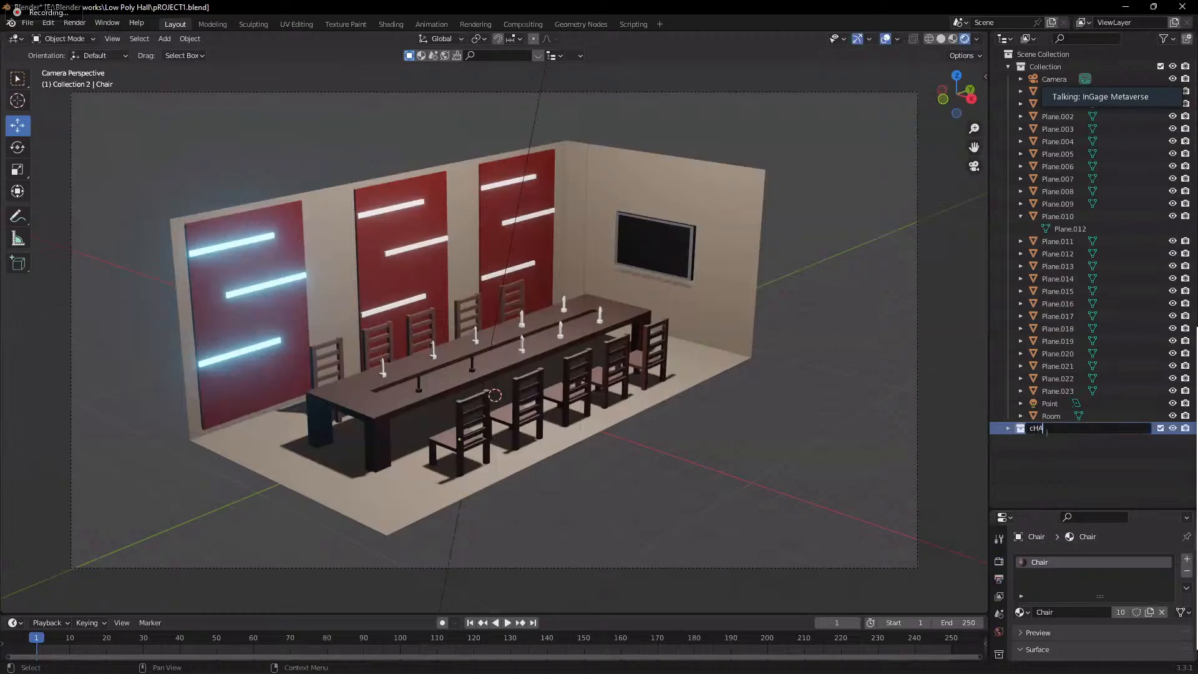
type("IRS")
key("Return")
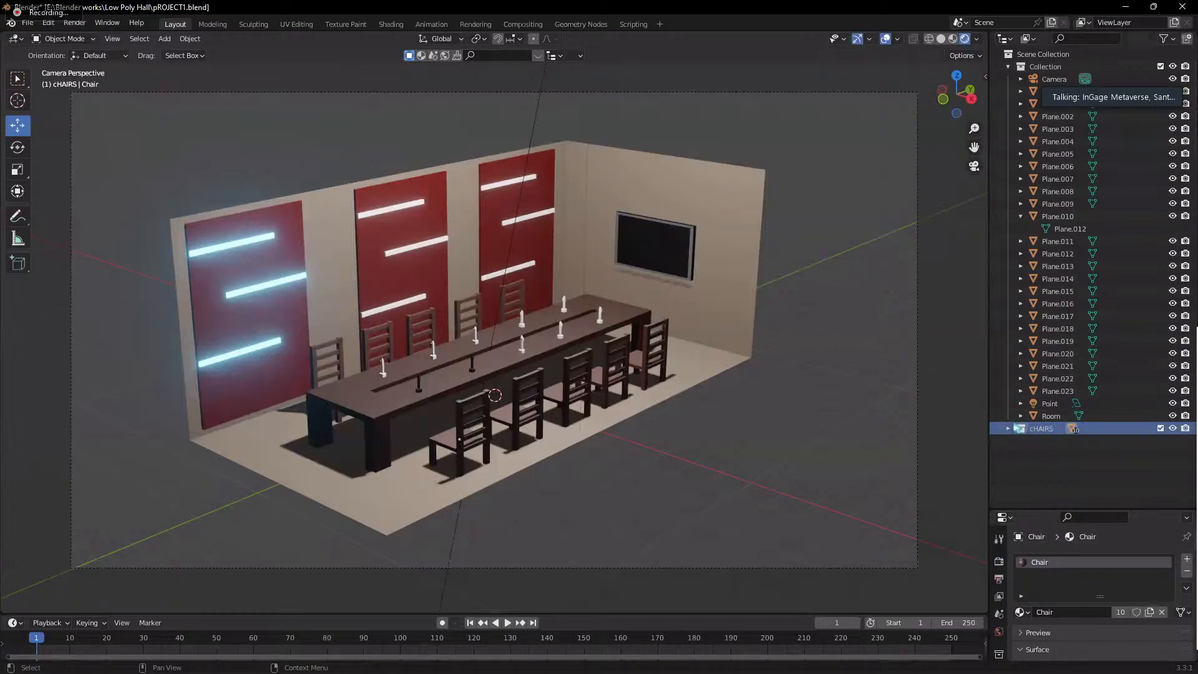
- Examine which objects the cHAIRS collection and the main collection contain in the outliner
left_click(1007, 429)
scroll(1000, 387, "down", 2)
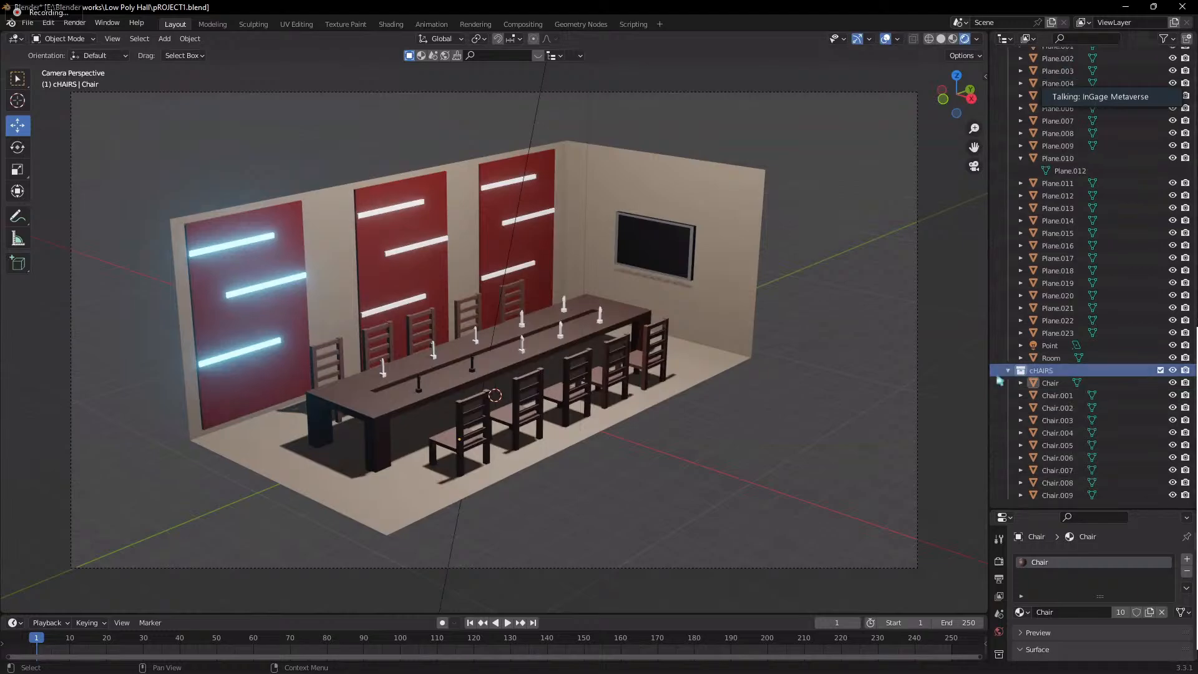
left_click(1008, 370)
scroll(1055, 344, "up", 2)
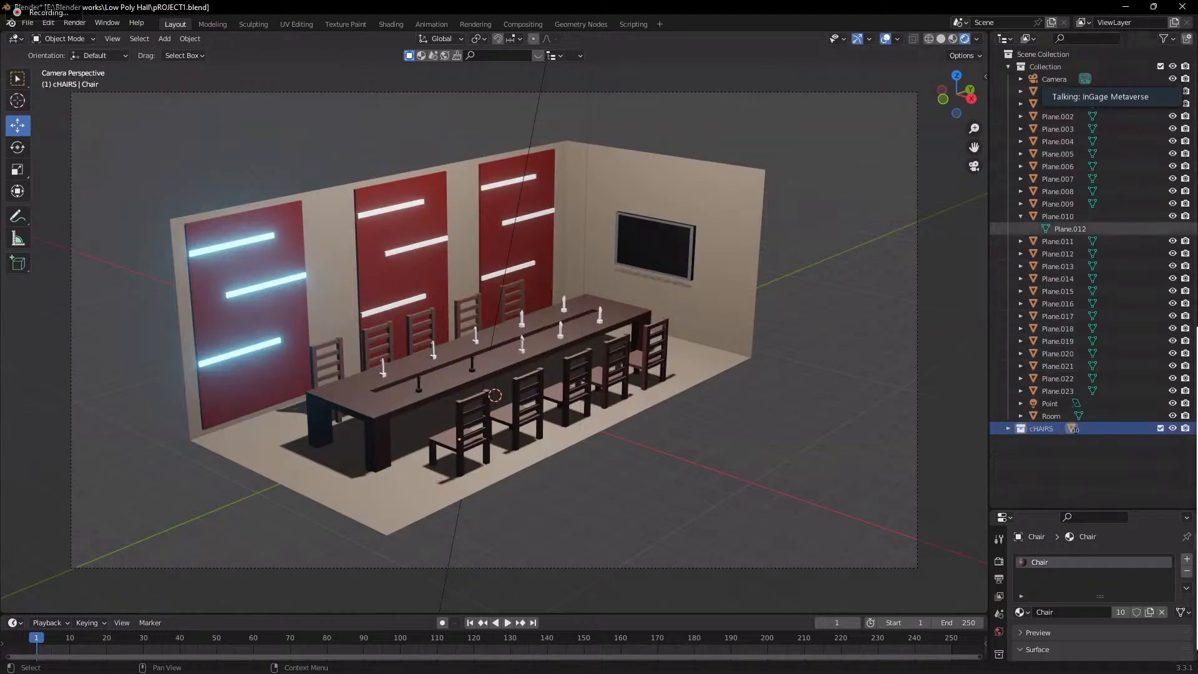
left_click(1007, 66)
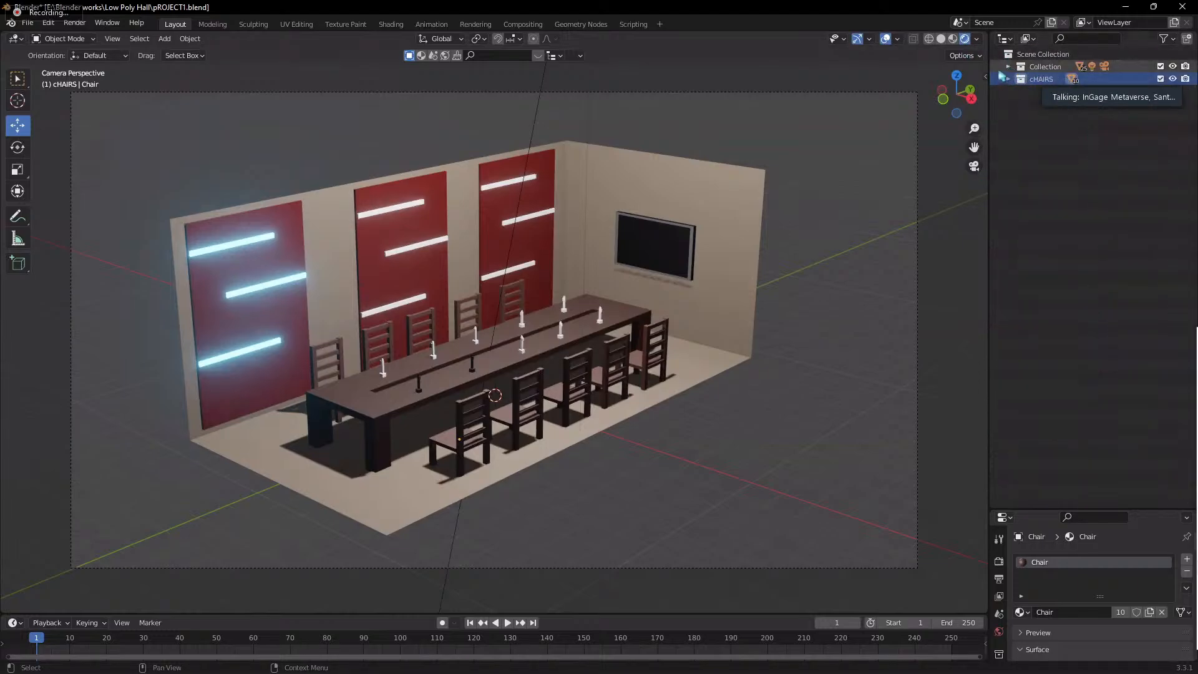
left_click(1007, 66)
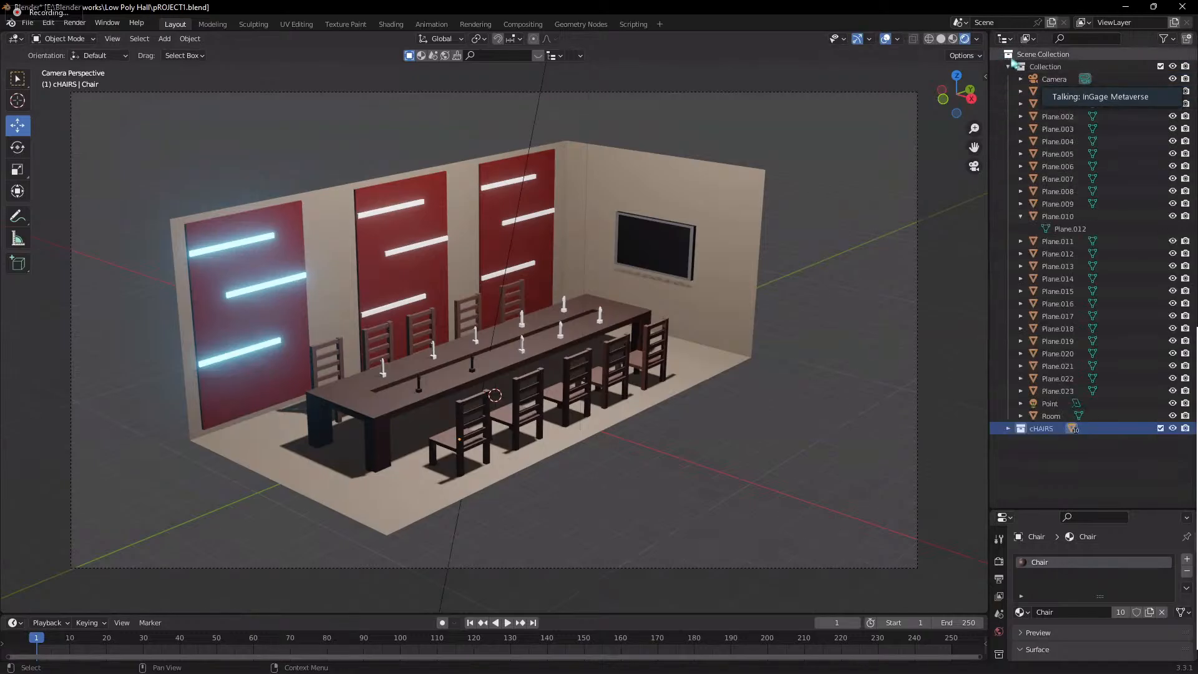
left_click(1008, 66)
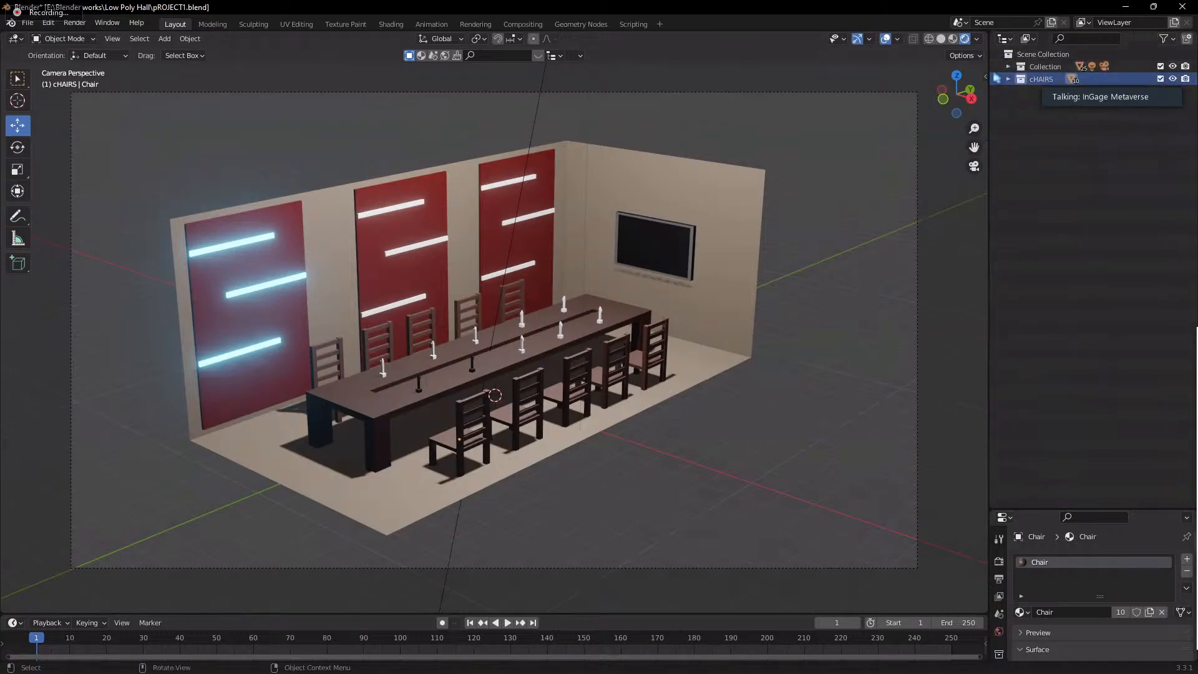
left_click(1008, 66)
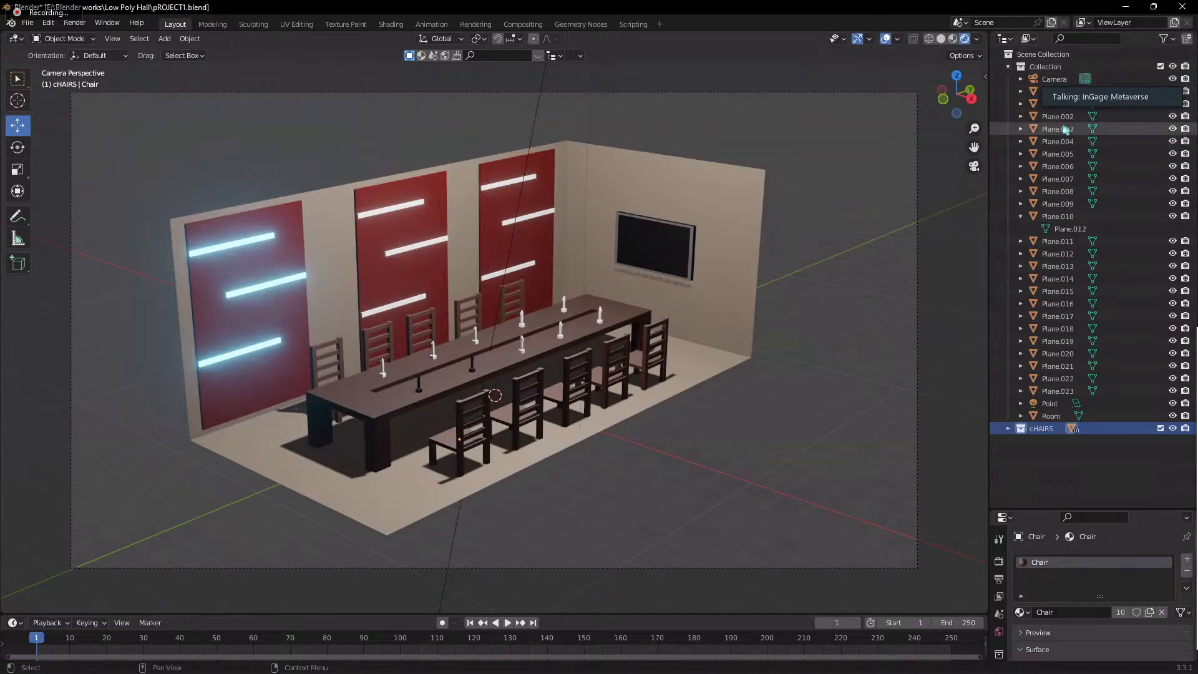
left_click(1061, 203)
left_click(1068, 253)
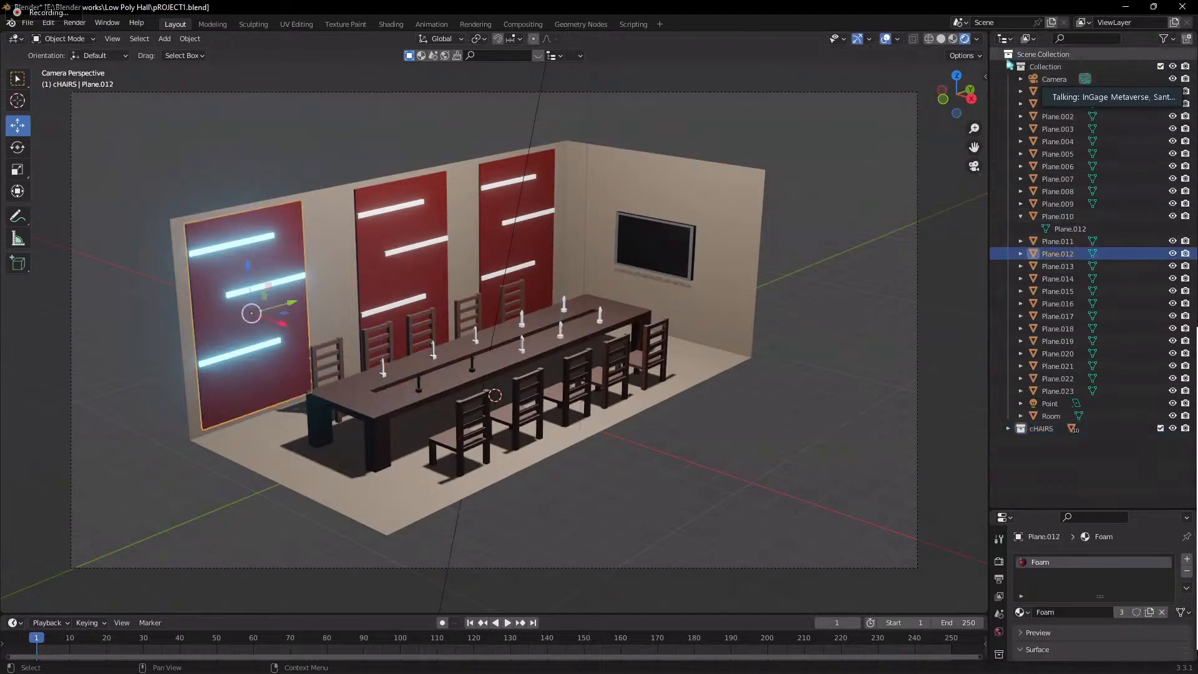
- Collapse the main collection and enlarge the properties area to show the render settings
left_click(1008, 66)
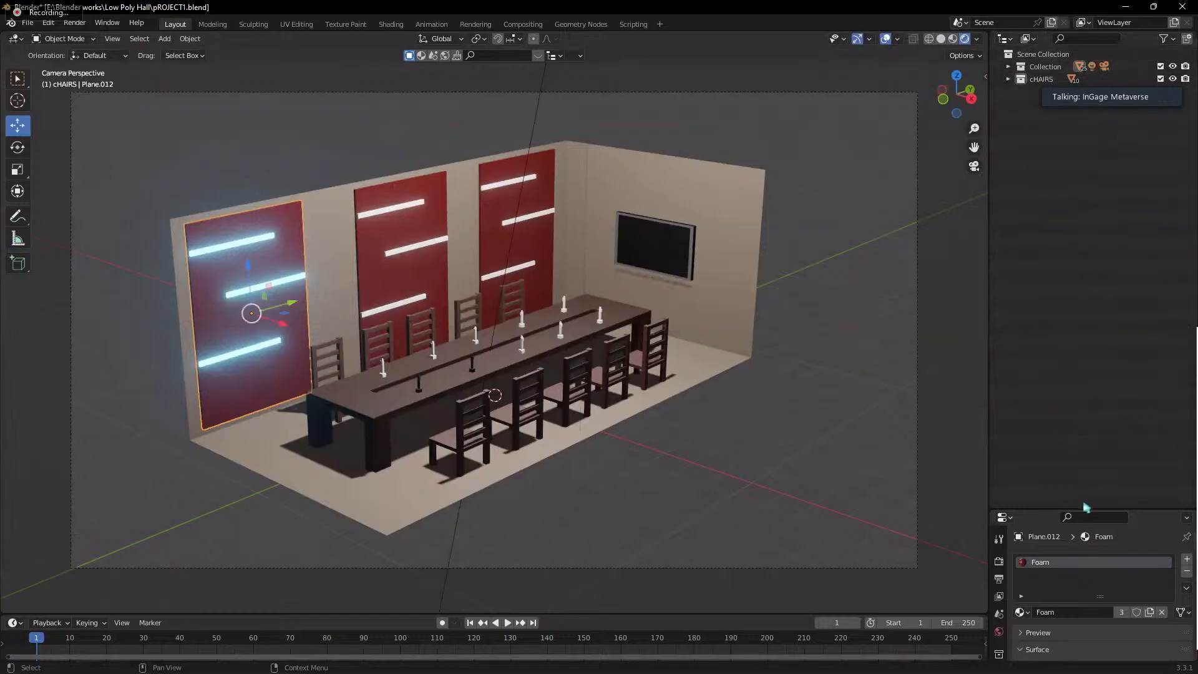
left_click_drag(1074, 506, 1073, 123)
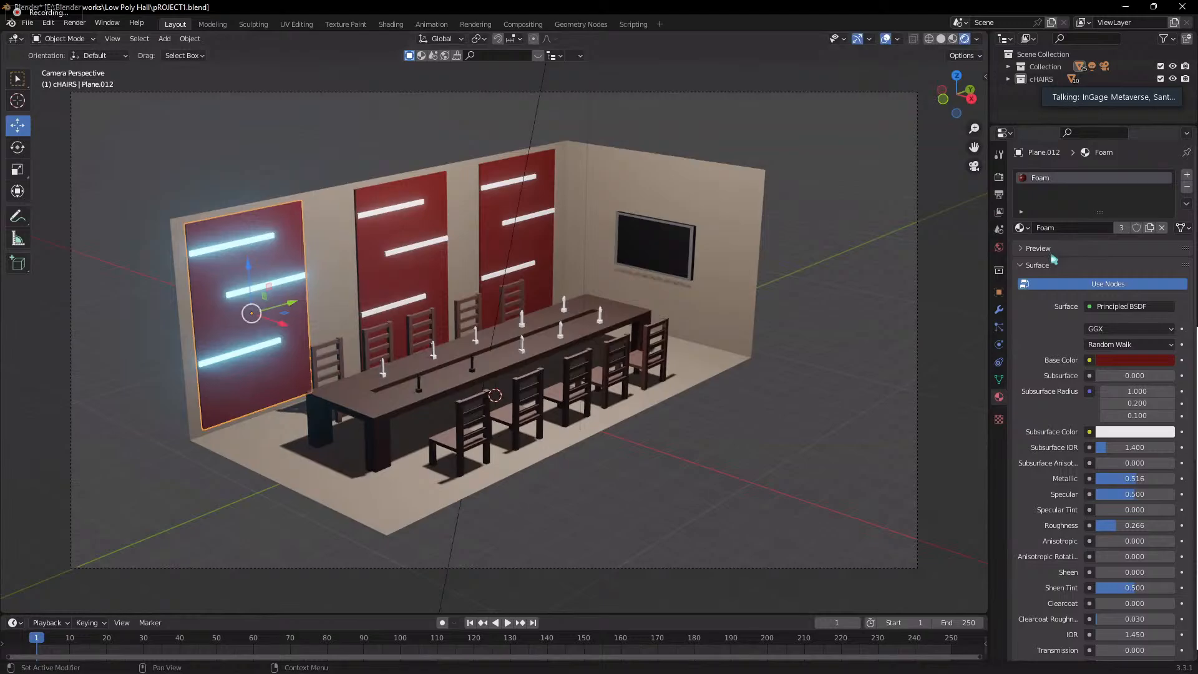
left_click(998, 194)
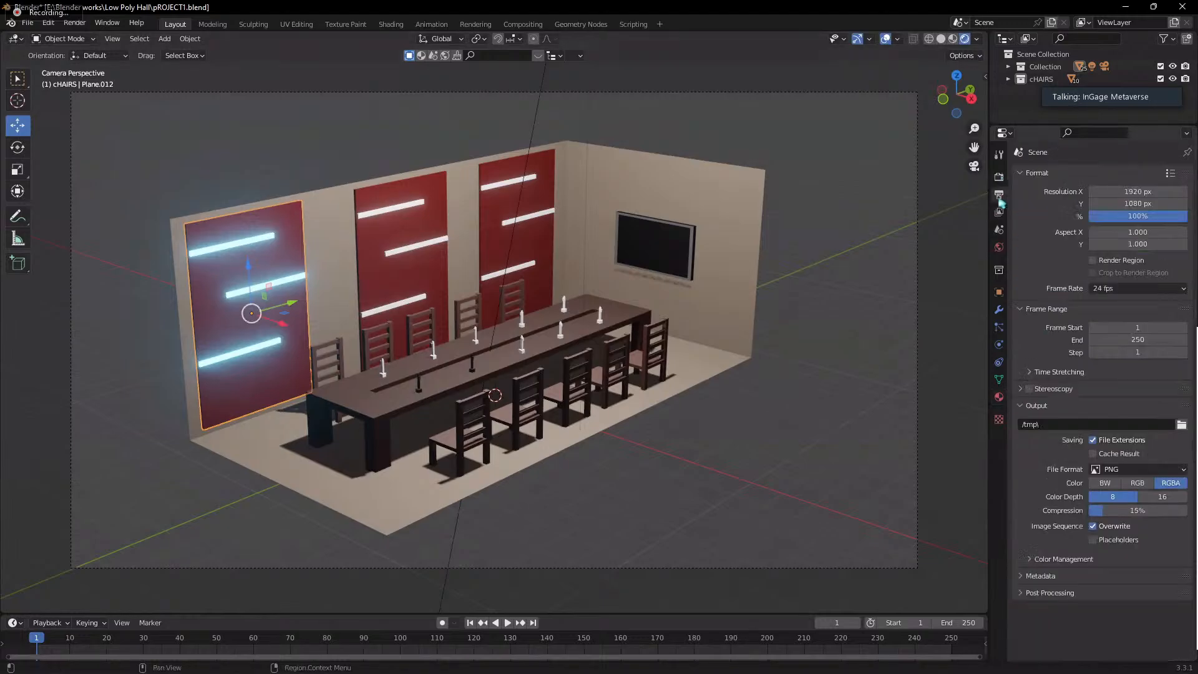
left_click(998, 177)
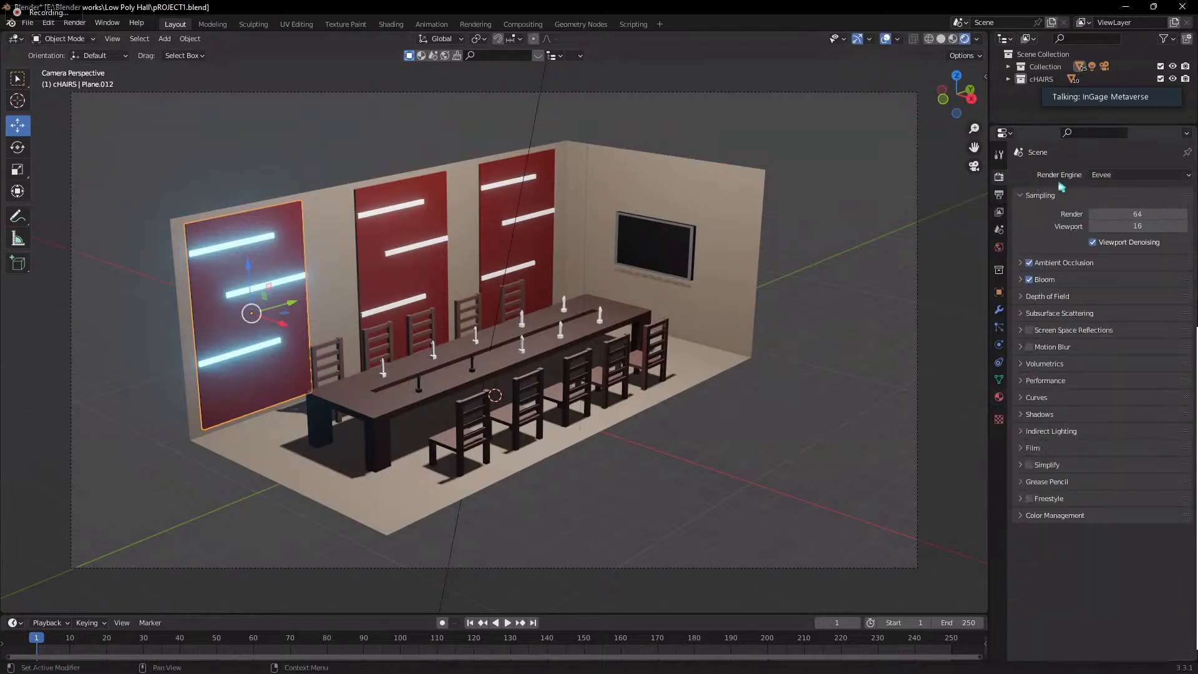
- Try the Cycles render engine on the hall and switch back to Eevee
left_click(1108, 180)
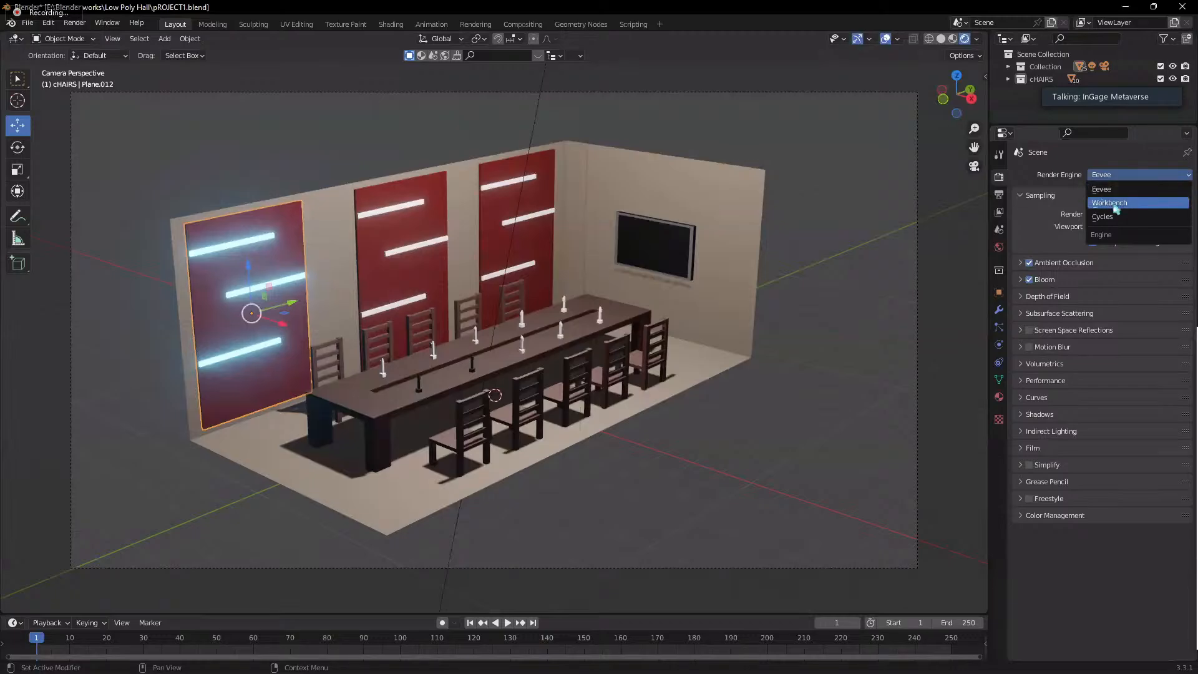
left_click(1119, 217)
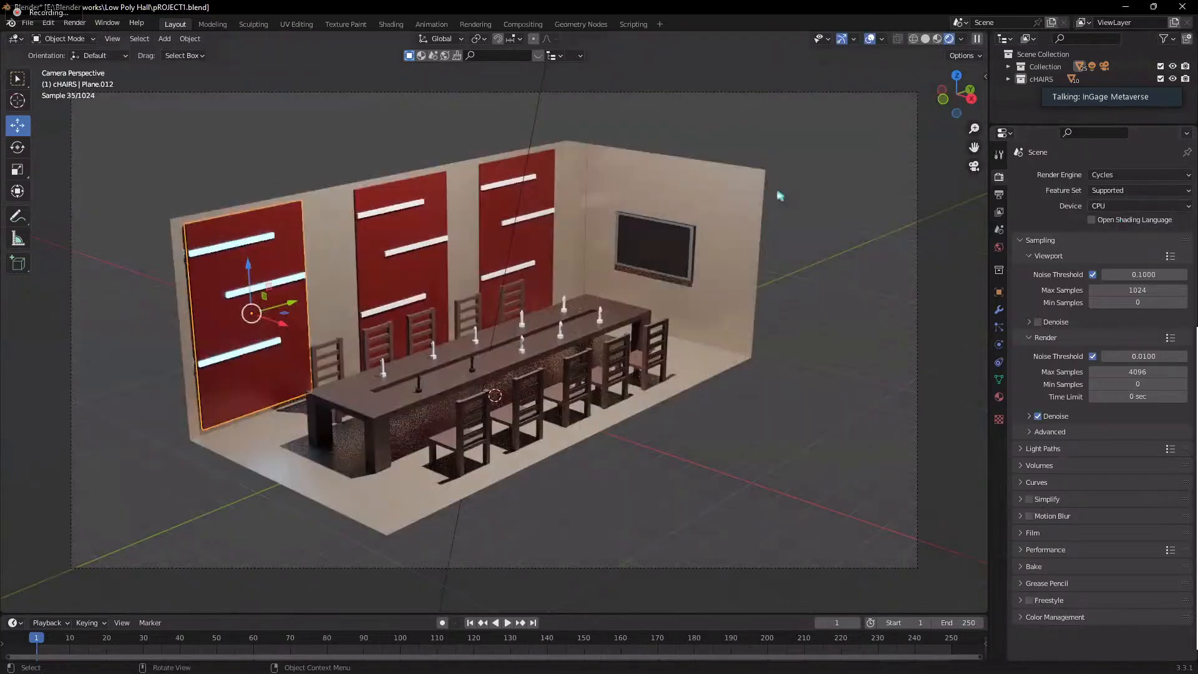
left_click(1114, 174)
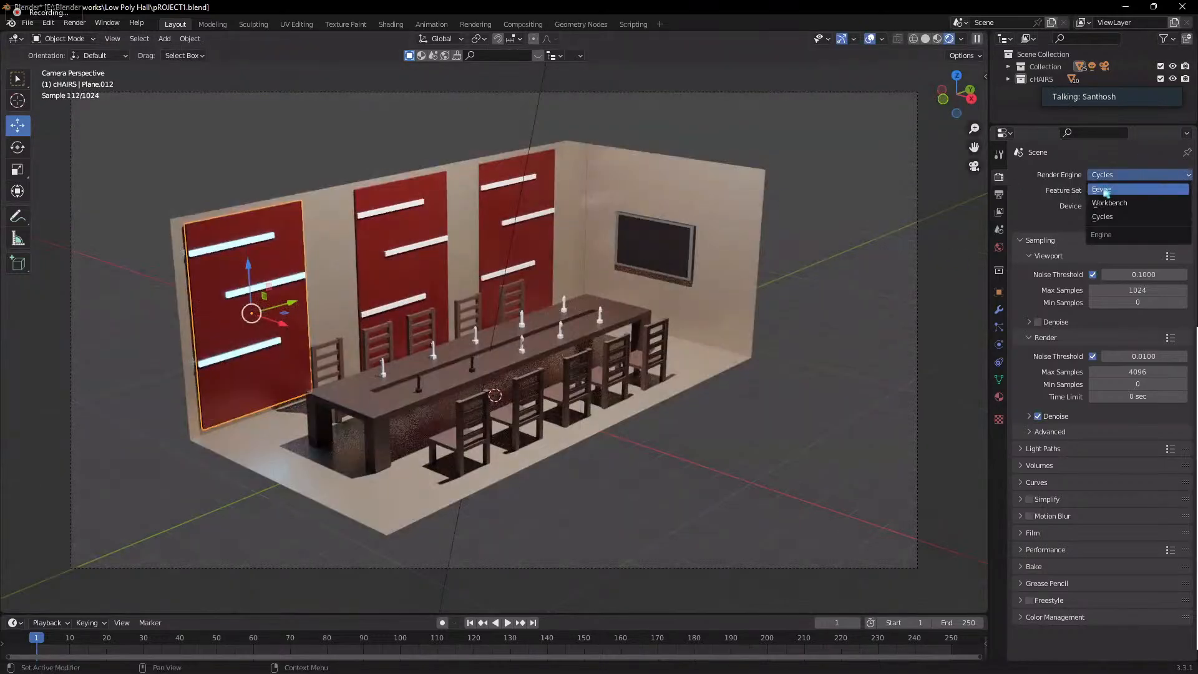
left_click(1097, 182)
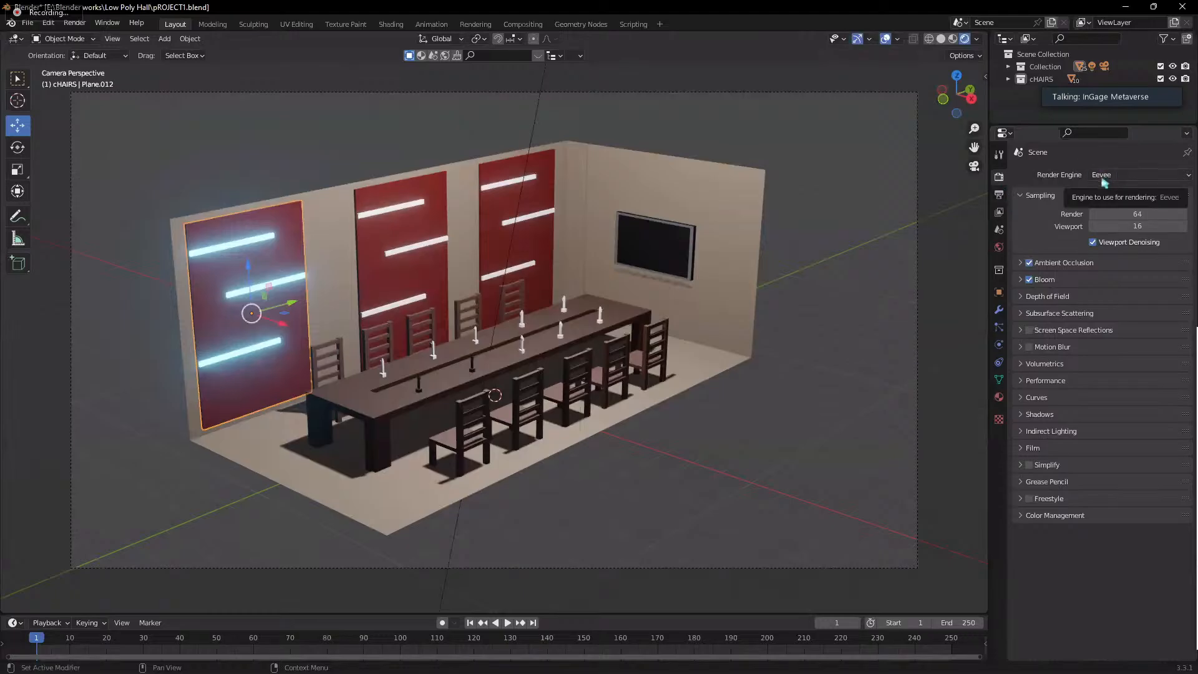
- Open the render output folder selection and browse to the House Blender folder to look for a save location
left_click(999, 194)
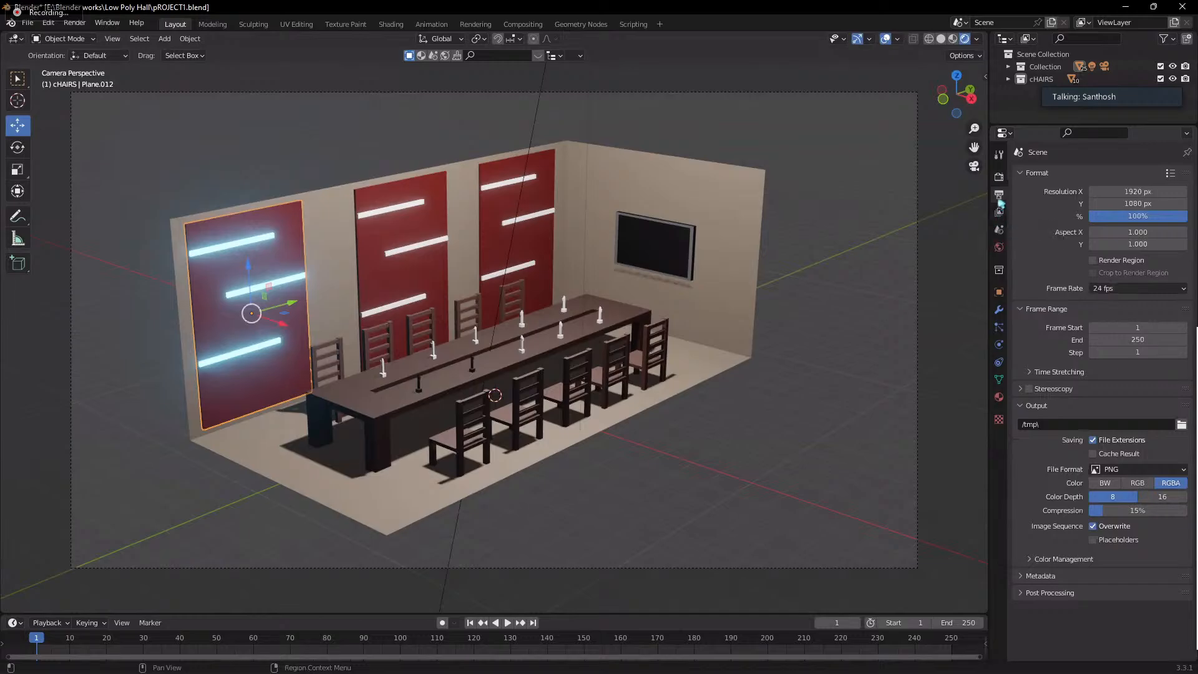
left_click(999, 212)
left_click(999, 194)
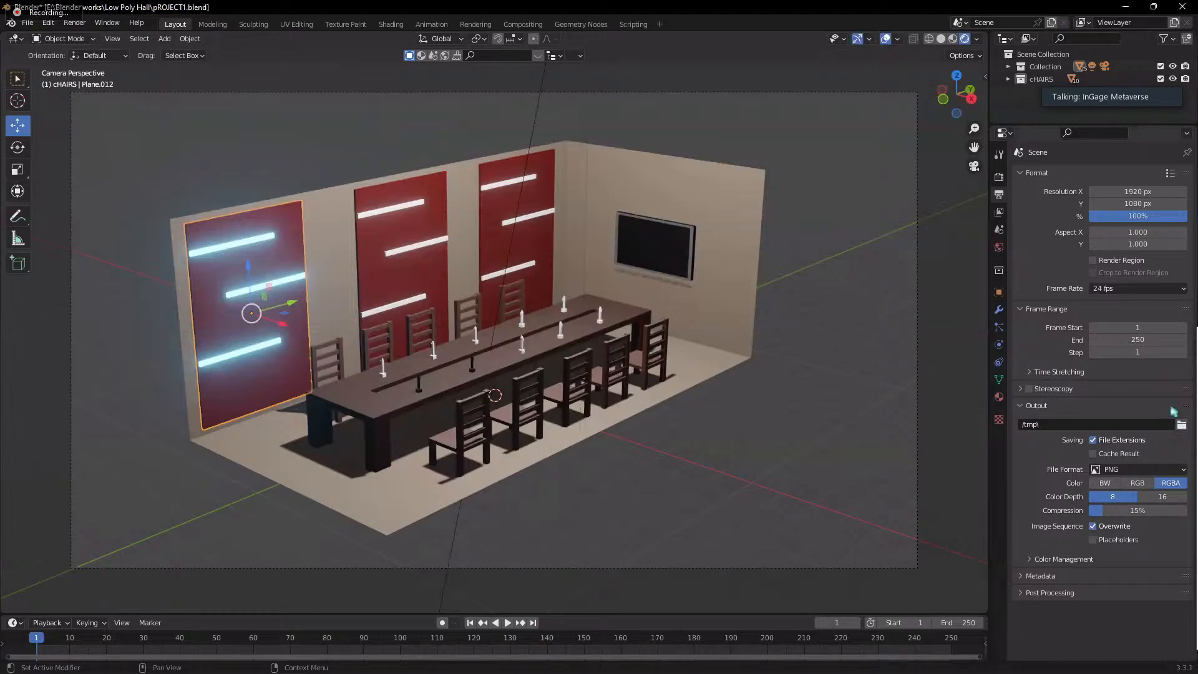
left_click(1181, 424)
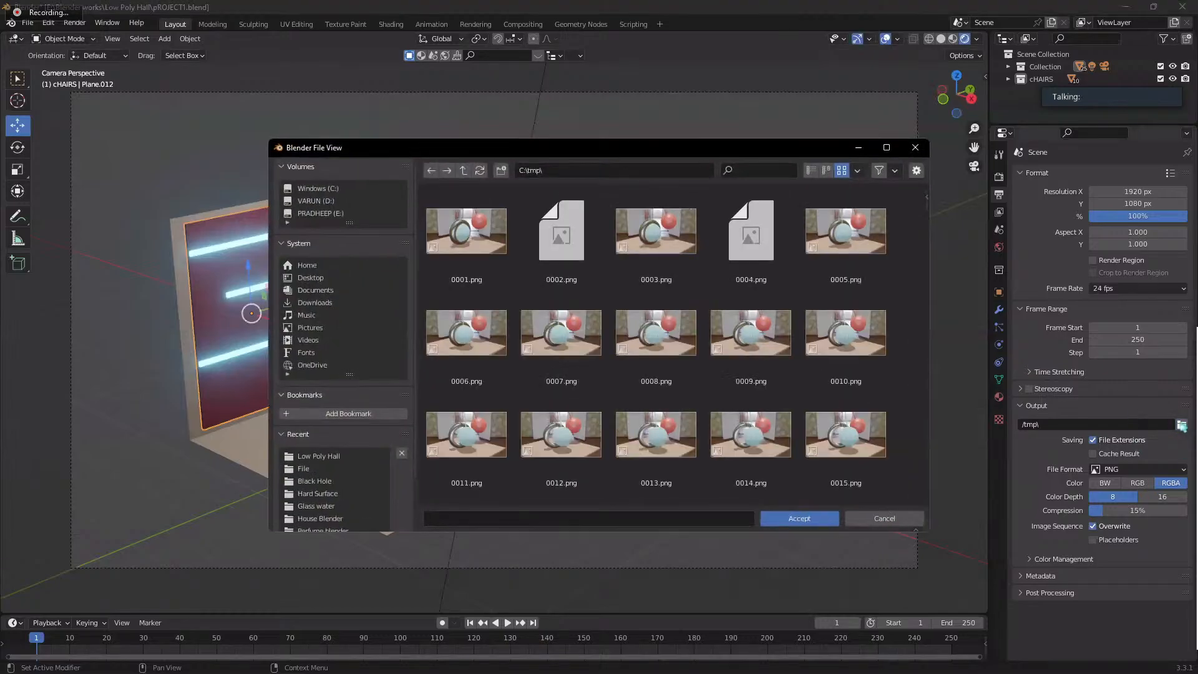
left_click(307, 314)
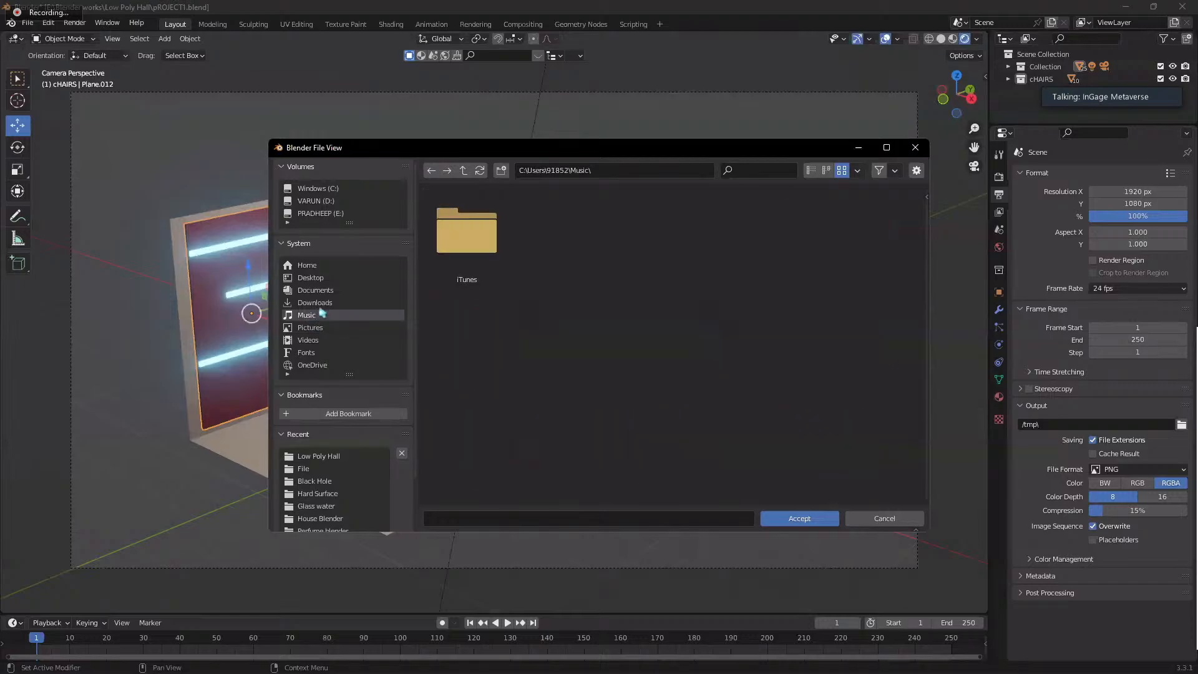
left_click(315, 302)
left_click(330, 518)
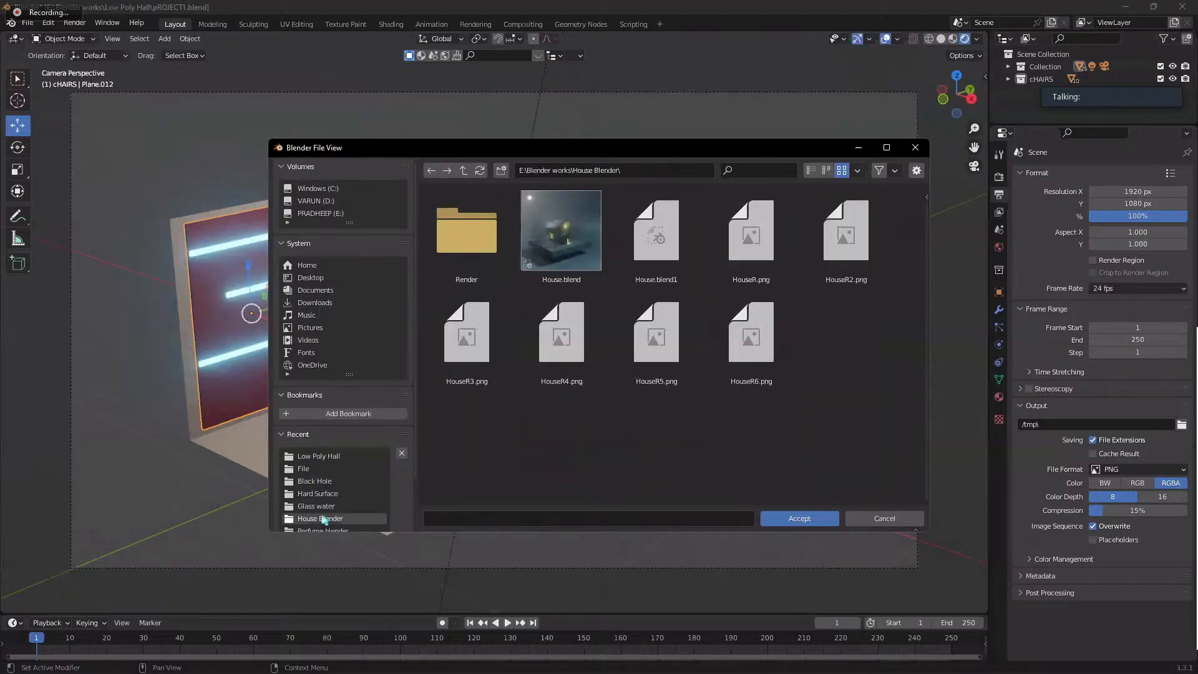
scroll(333, 518, "down", 3)
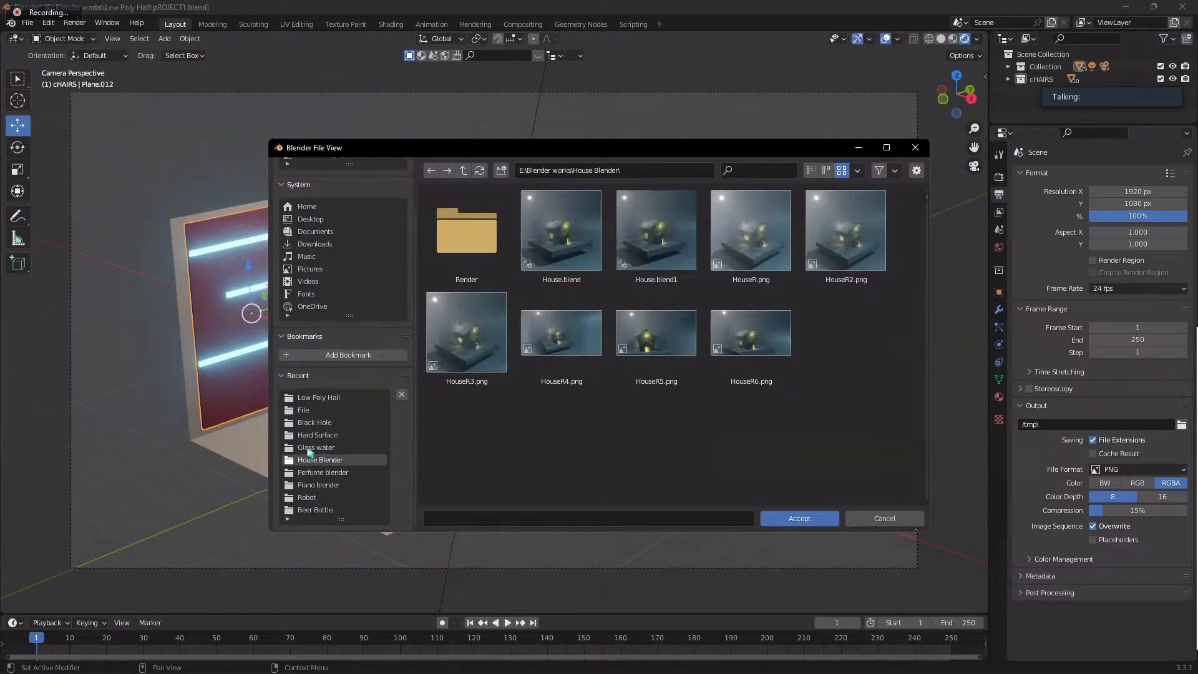
- Set the render output path to the Low Poly Hall folder in E:\Blender works, with the file name LOWPOLYRENDER
scroll(337, 443, "up", 3)
left_click(305, 214)
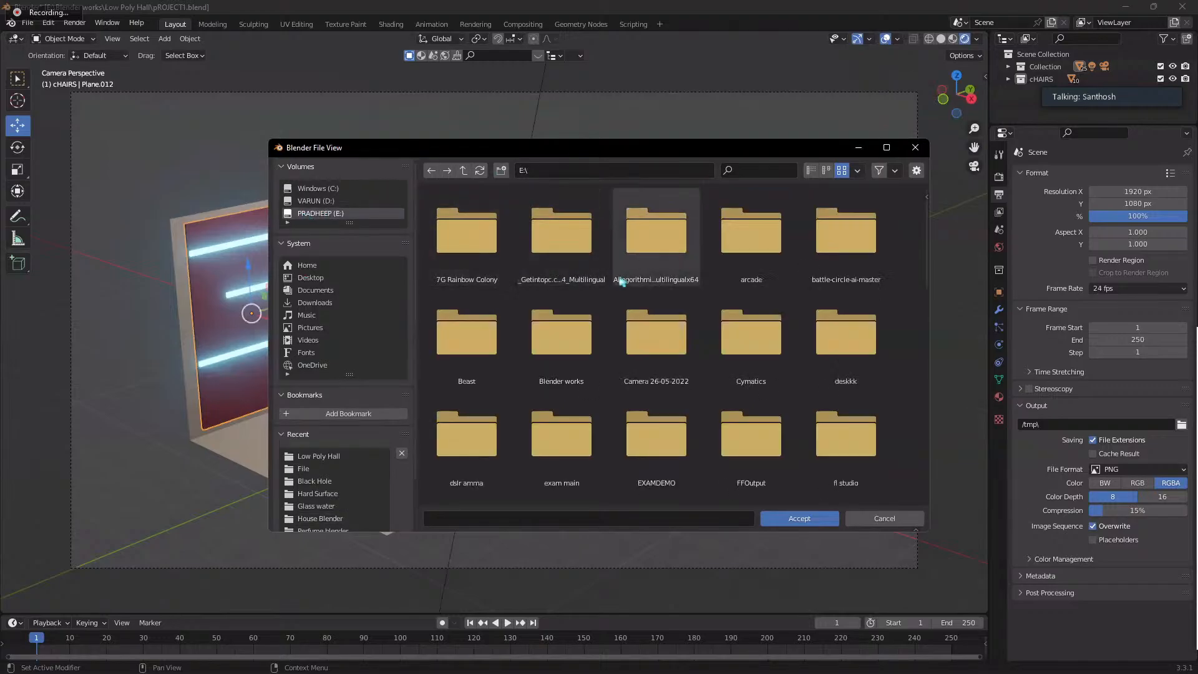
double_click(554, 344)
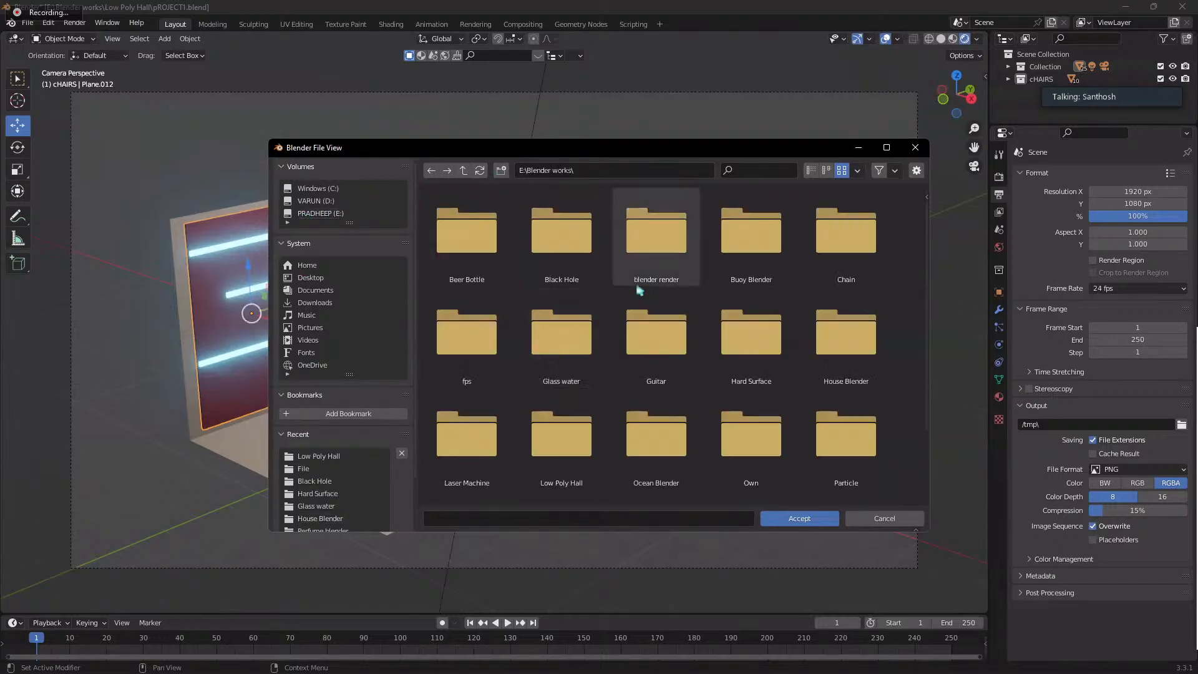
scroll(655, 231, "down", 4)
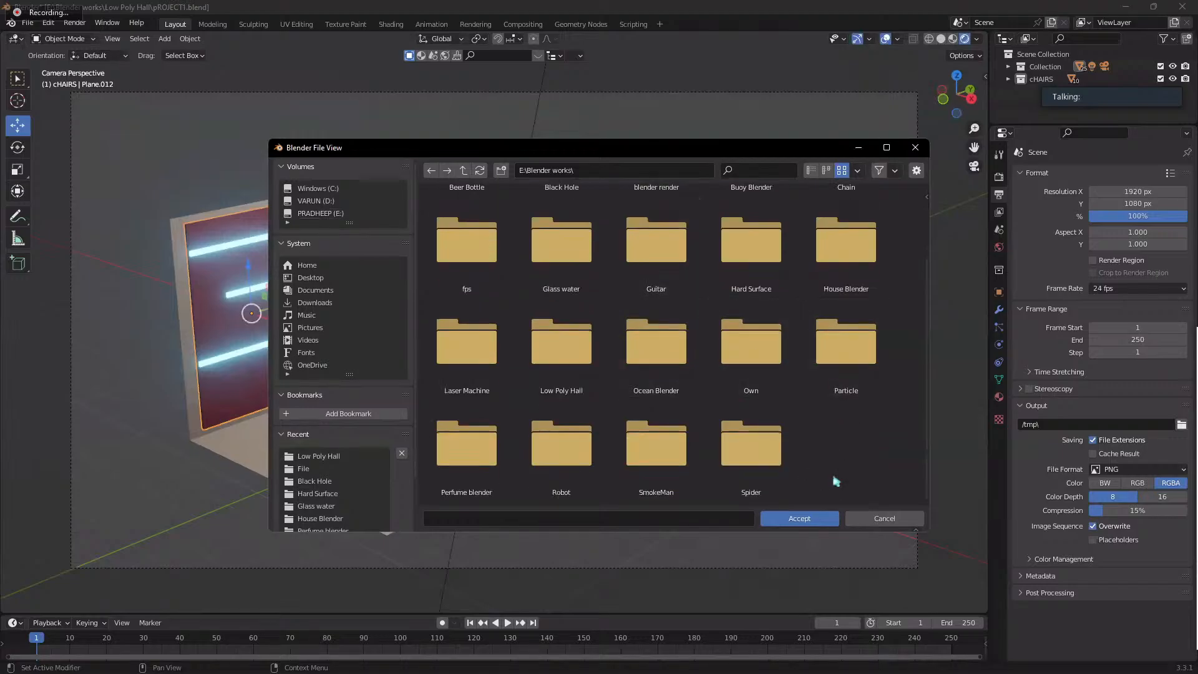
double_click(561, 342)
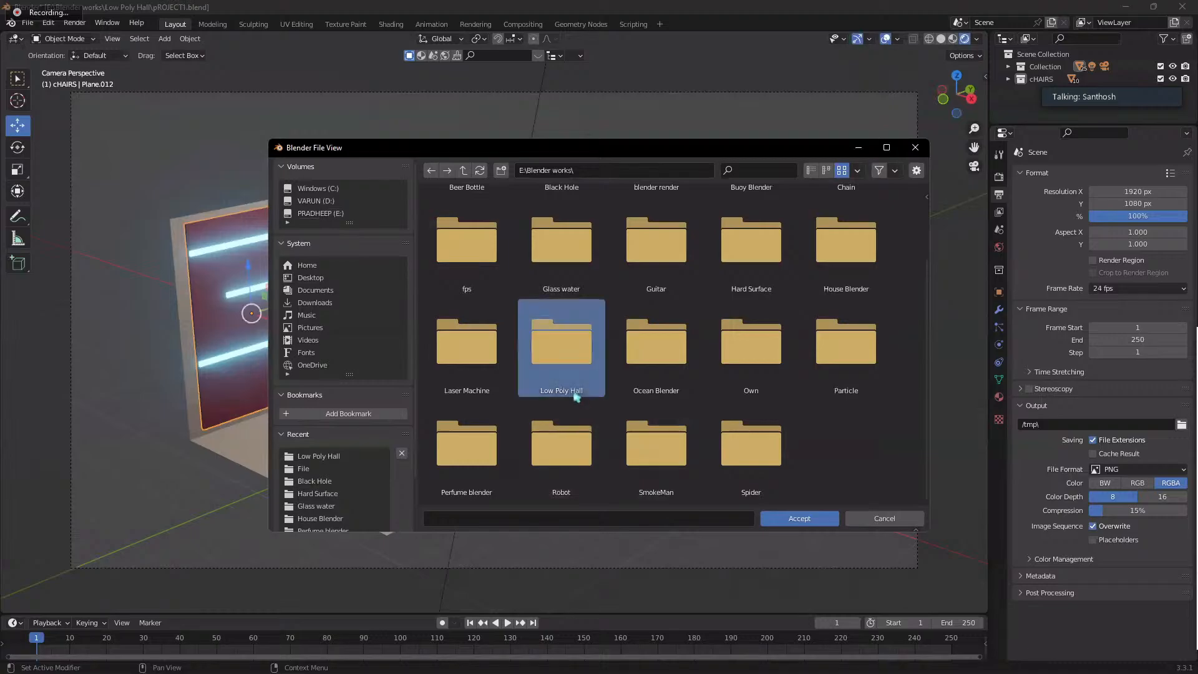
left_click(529, 515)
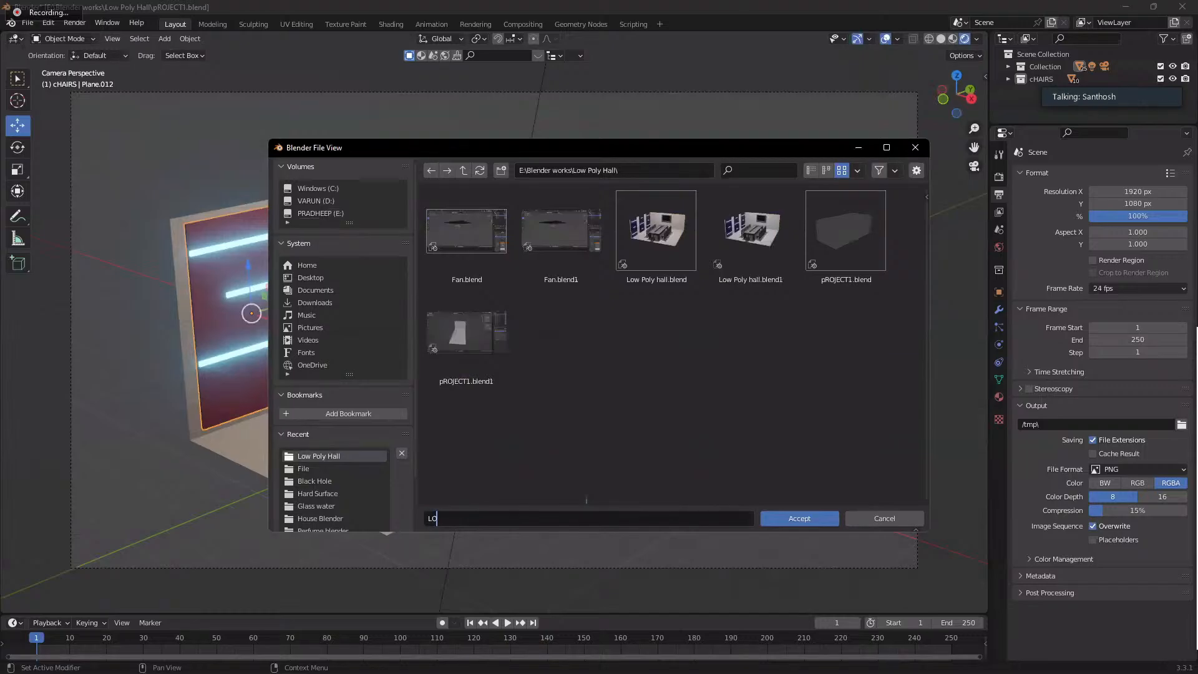
type("LOWPOLYRENDER")
key("Return")
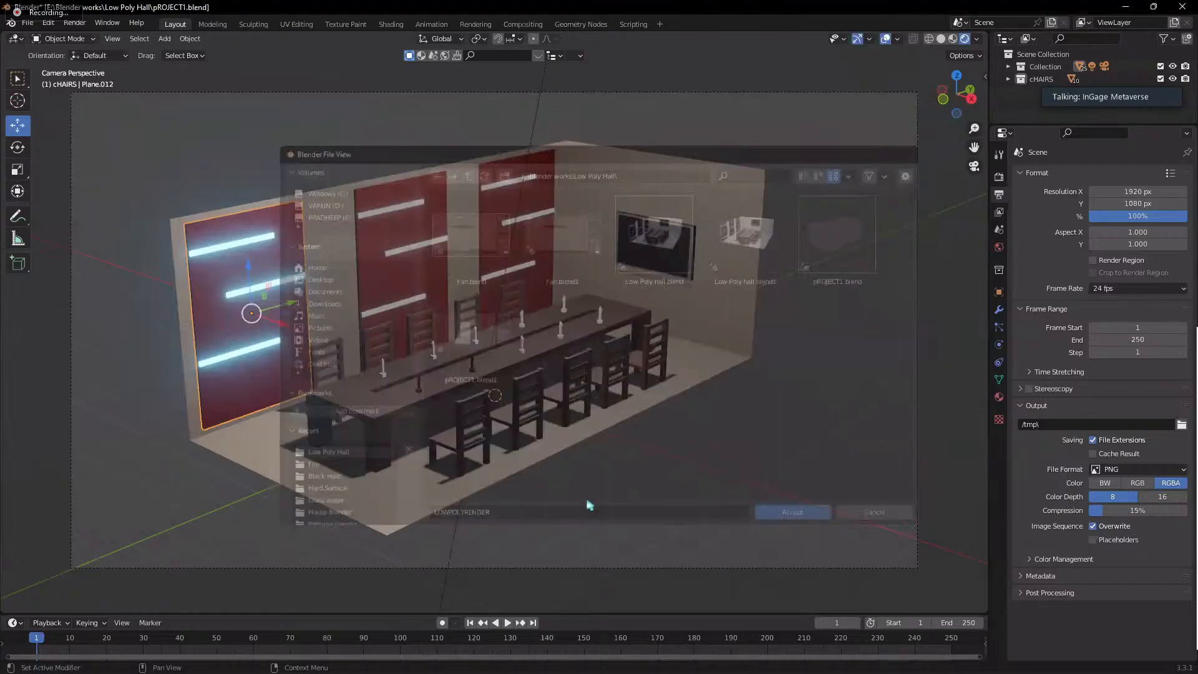
- Set the render output file format to FFmpeg Video
left_click(1143, 470)
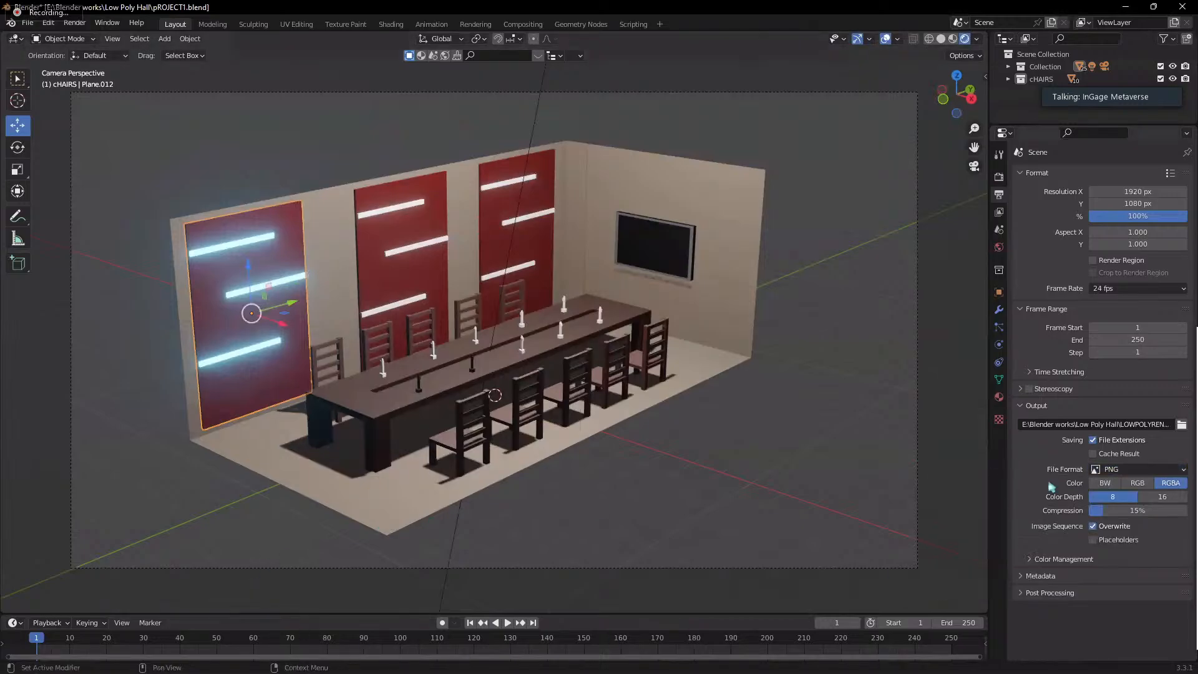
left_click(1129, 469)
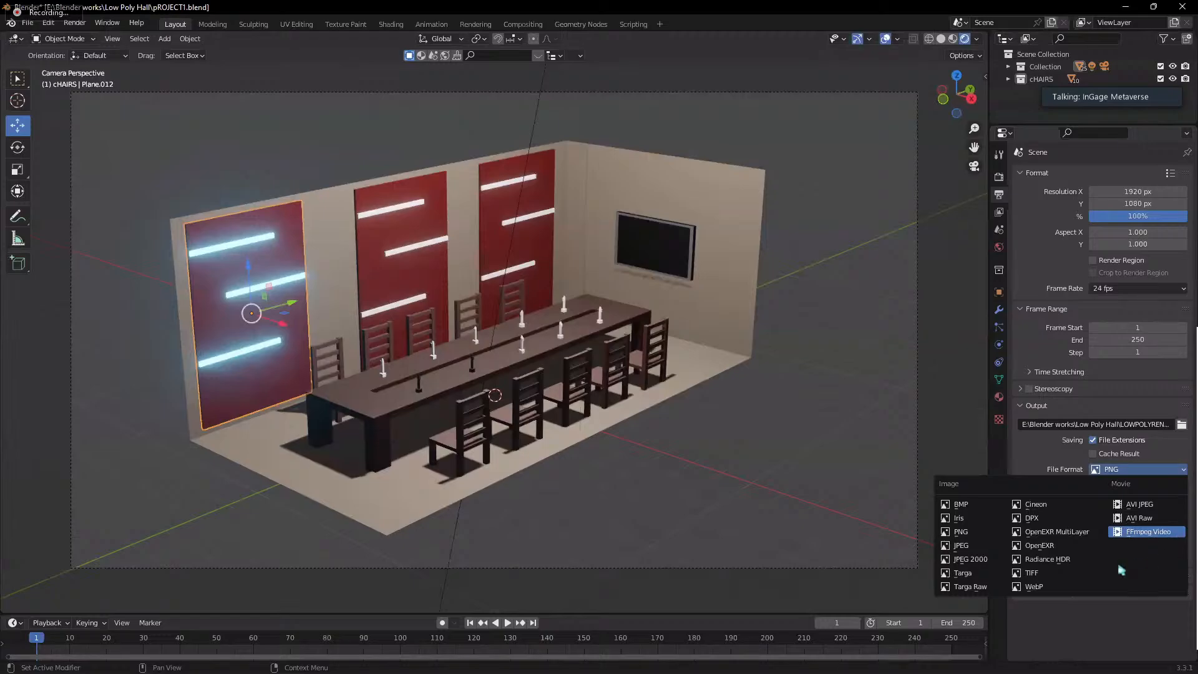
left_click(1132, 532)
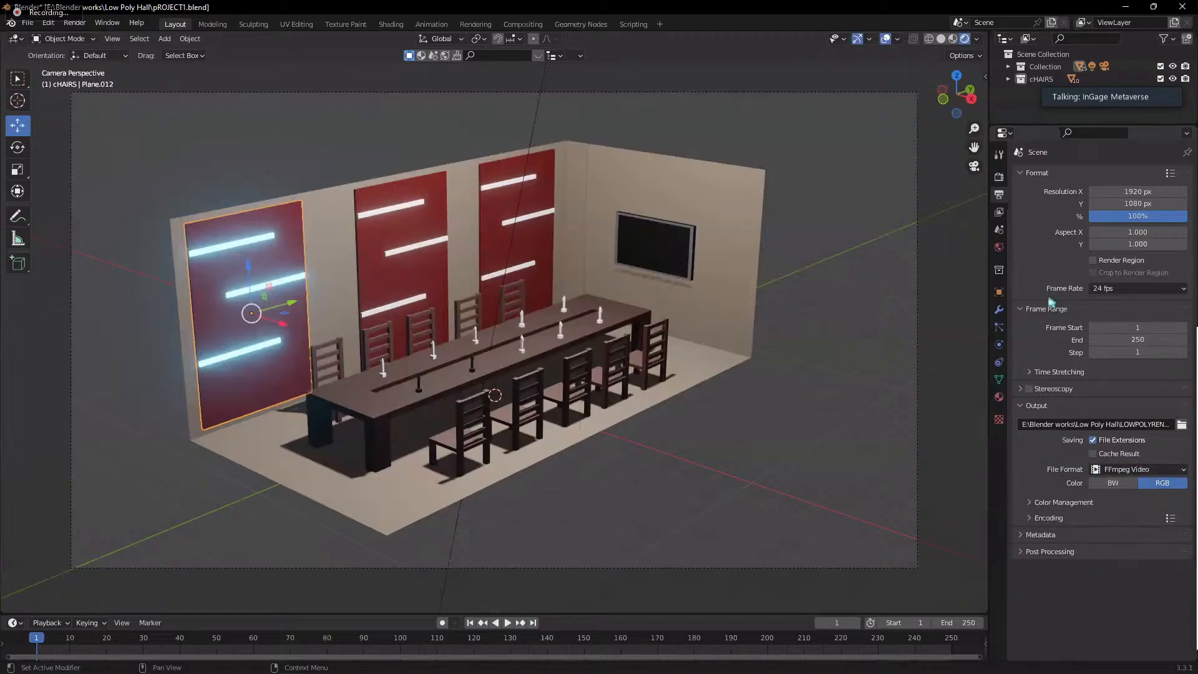
- Set the end frame of the frame range to 1 and briefly play back the timeline
left_click(1150, 337)
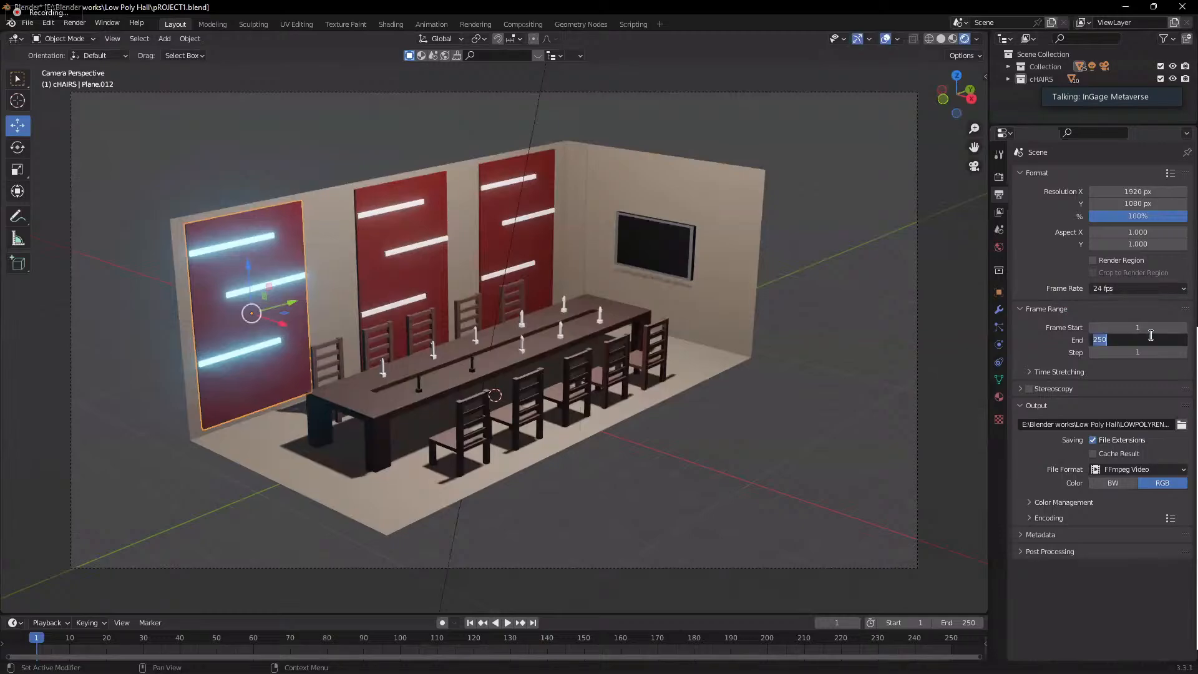
type("1")
key("Return")
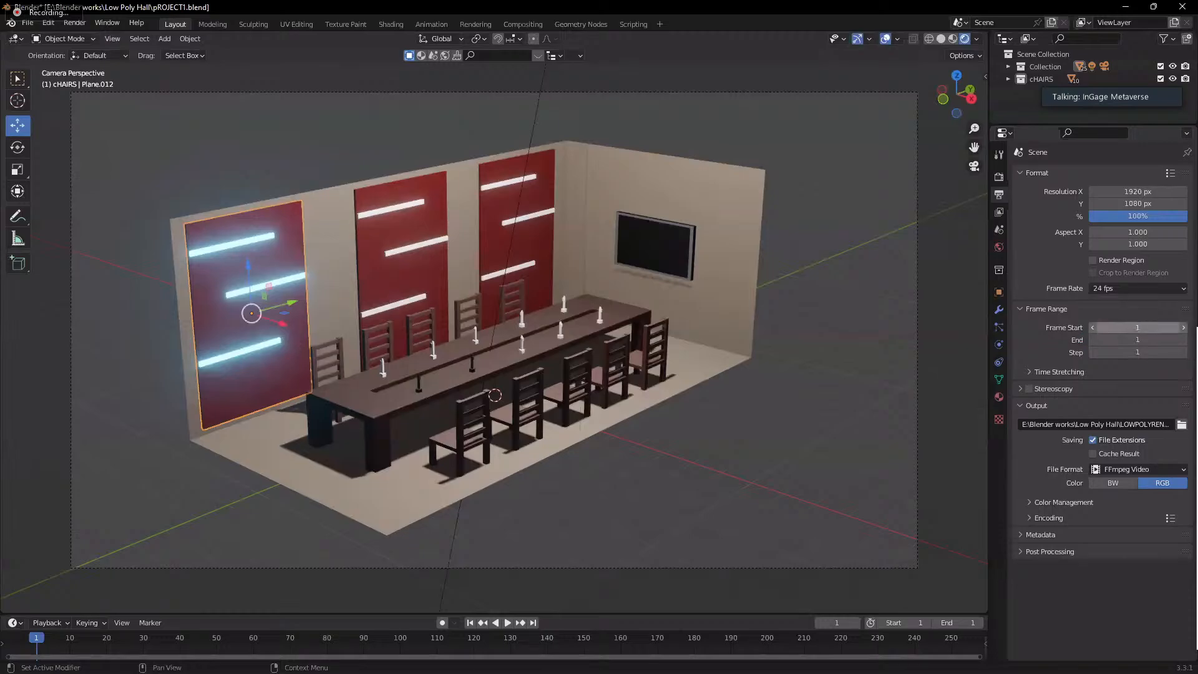
key("space")
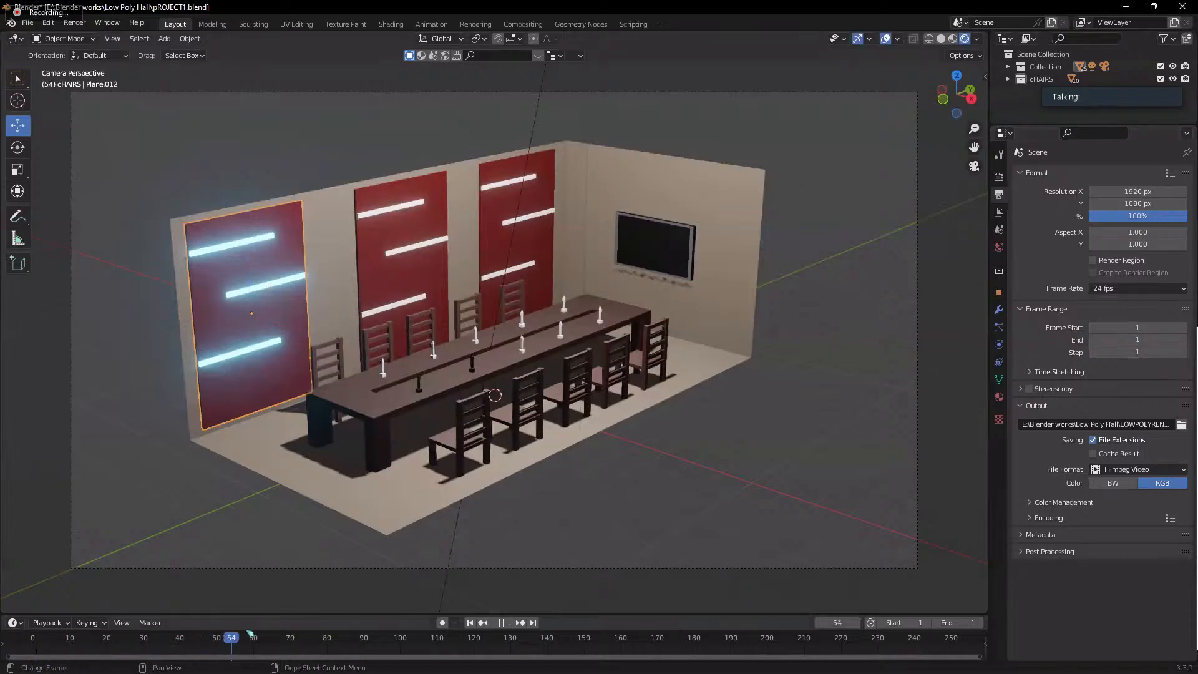
key("space")
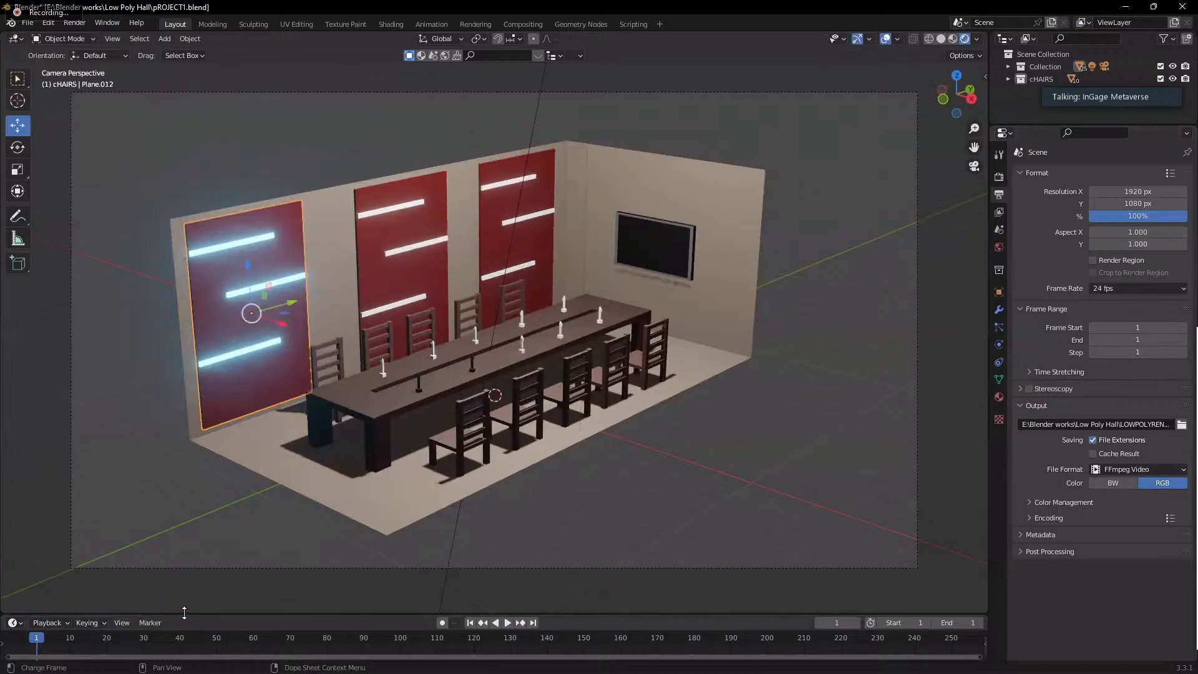
left_click(1143, 339)
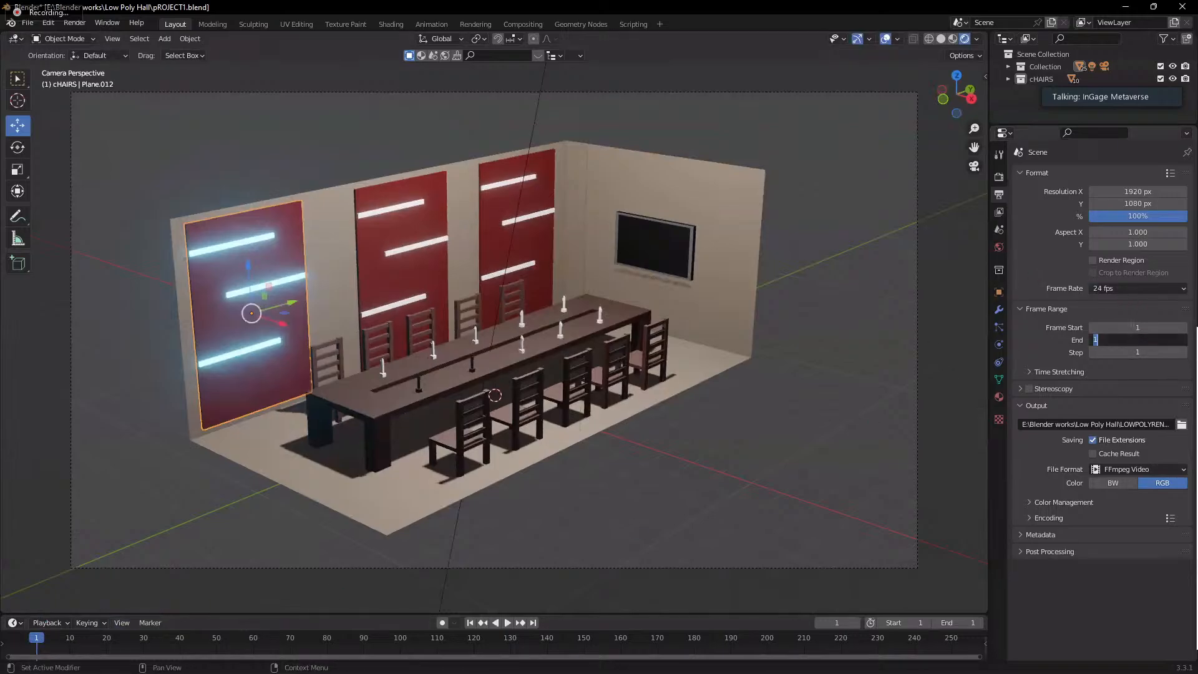
key("Return")
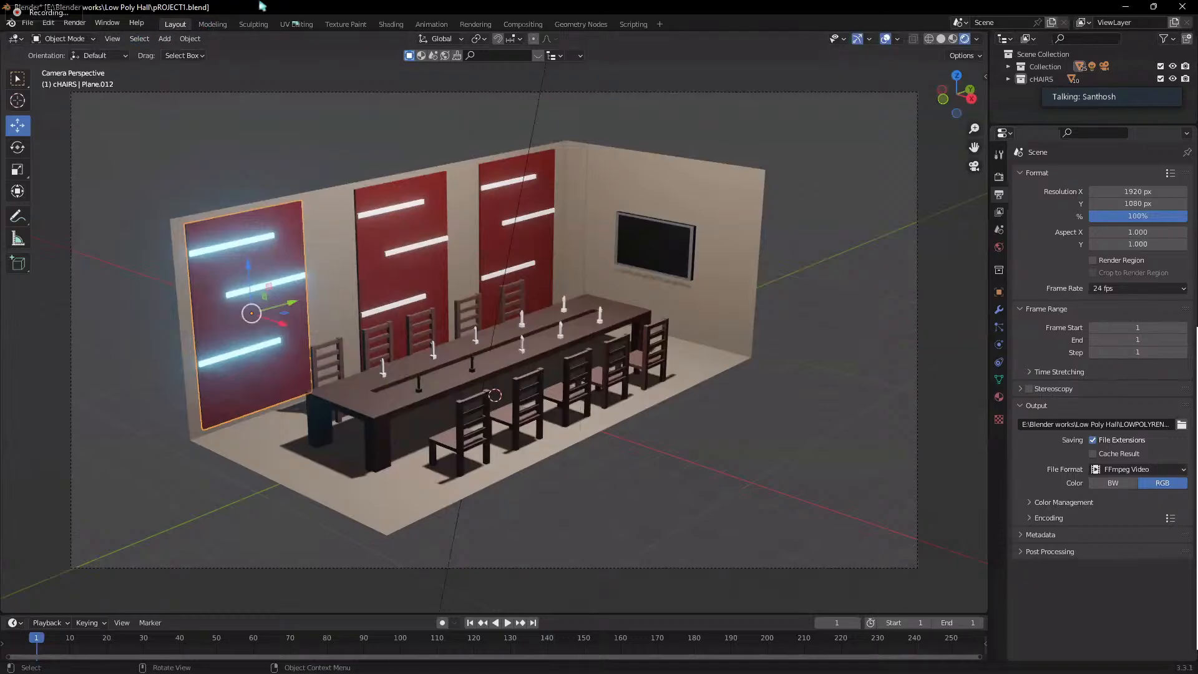
- Render the conference room scene as a still image
left_click(74, 22)
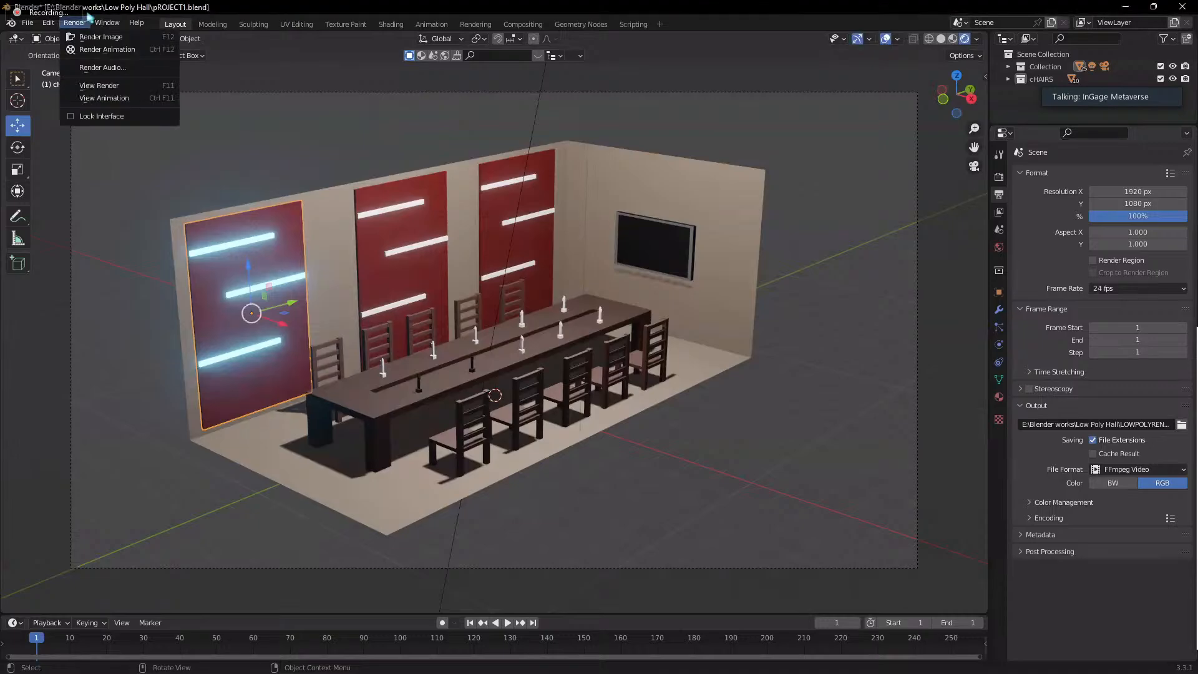
left_click(110, 38)
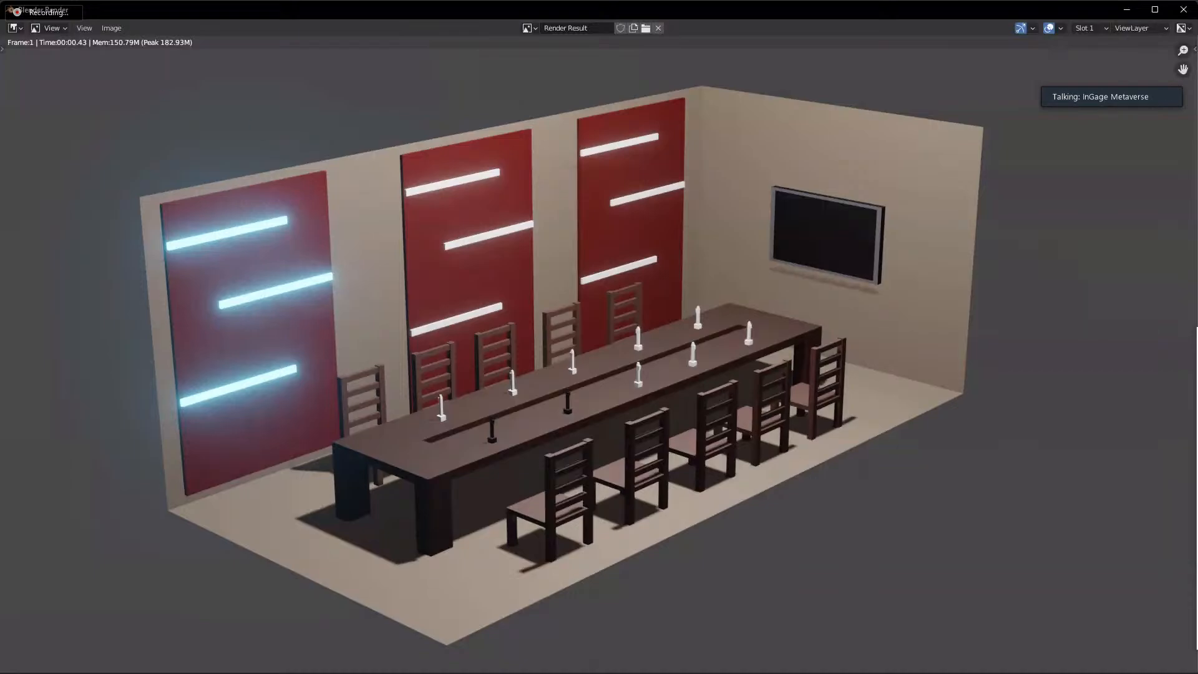
- In File Explorer, look for the rendered file in the Low Poly Hall folder under E:\Blender works, enlarging the file icons
key("super+e")
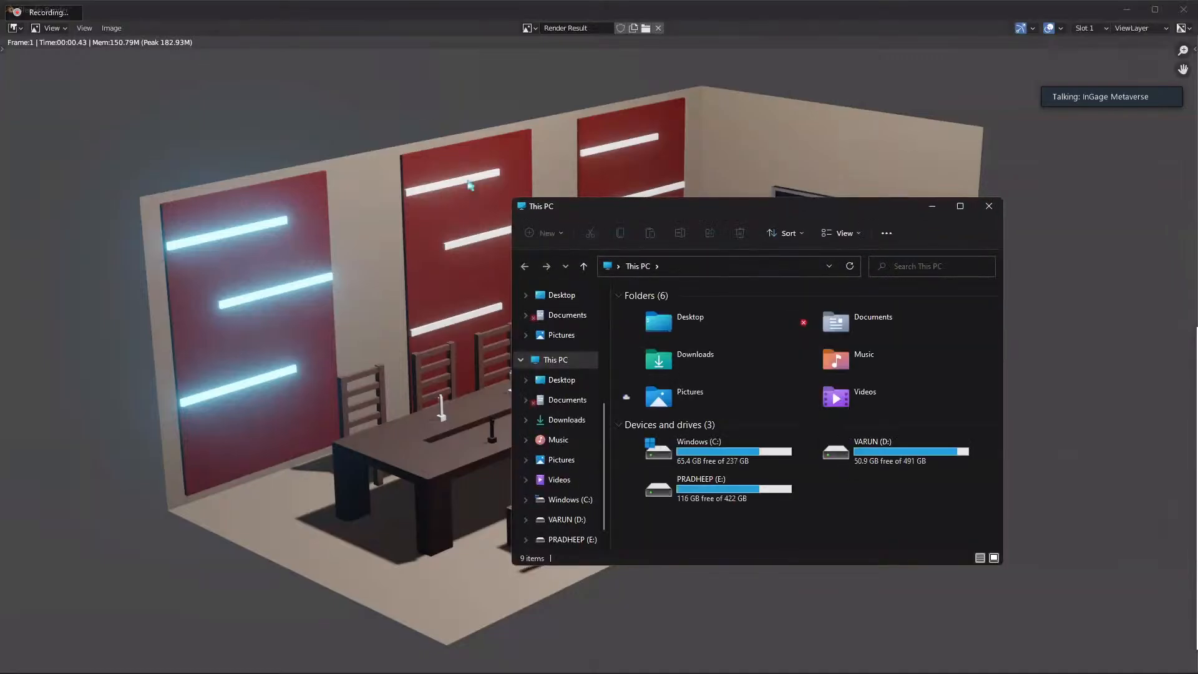
double_click(573, 207)
left_click(561, 173)
double_click(562, 174)
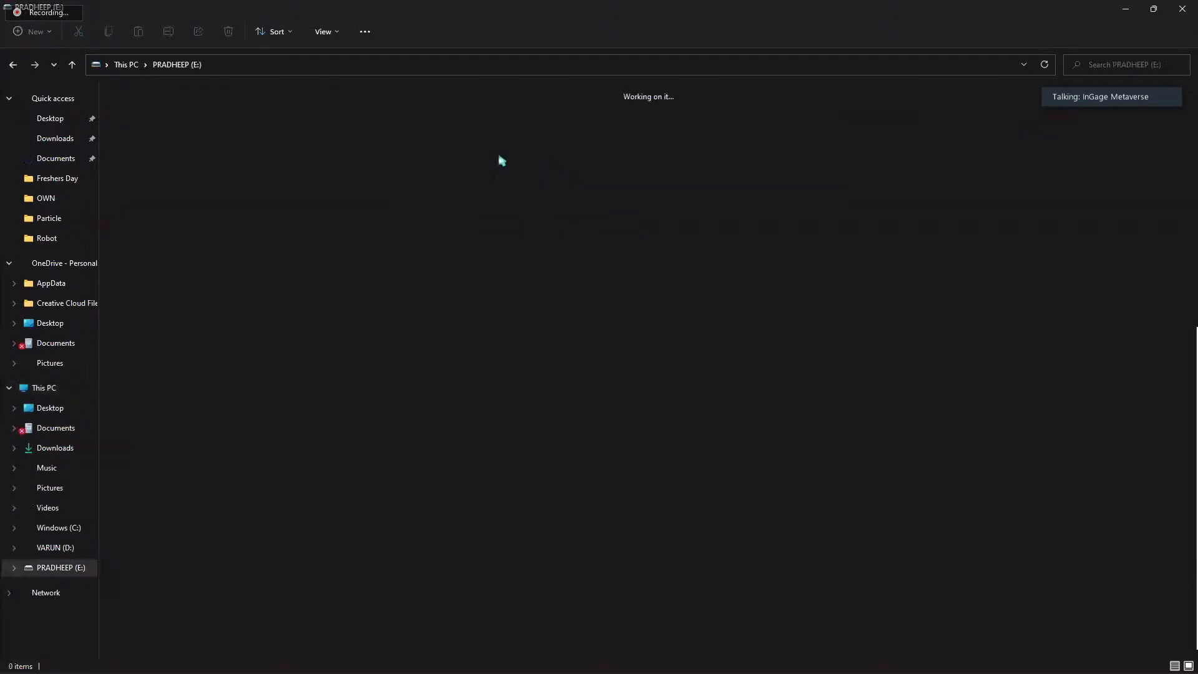
double_click(554, 141)
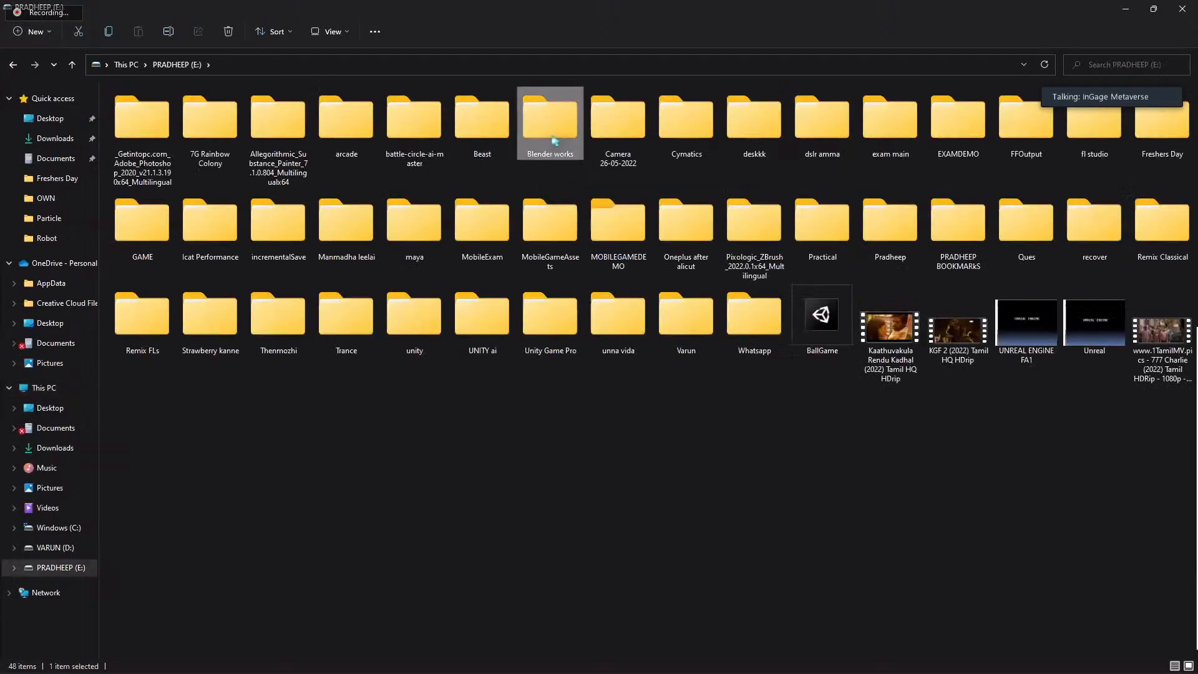
double_click(936, 131)
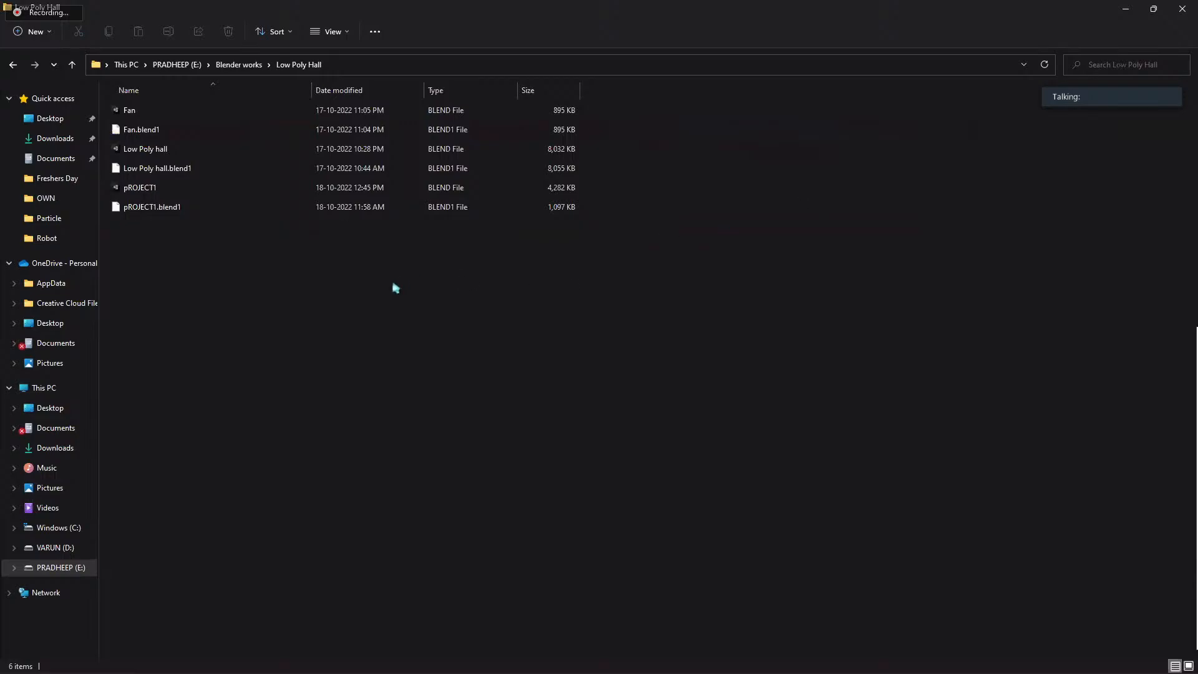
scroll(395, 288, "up", 4, "ctrl")
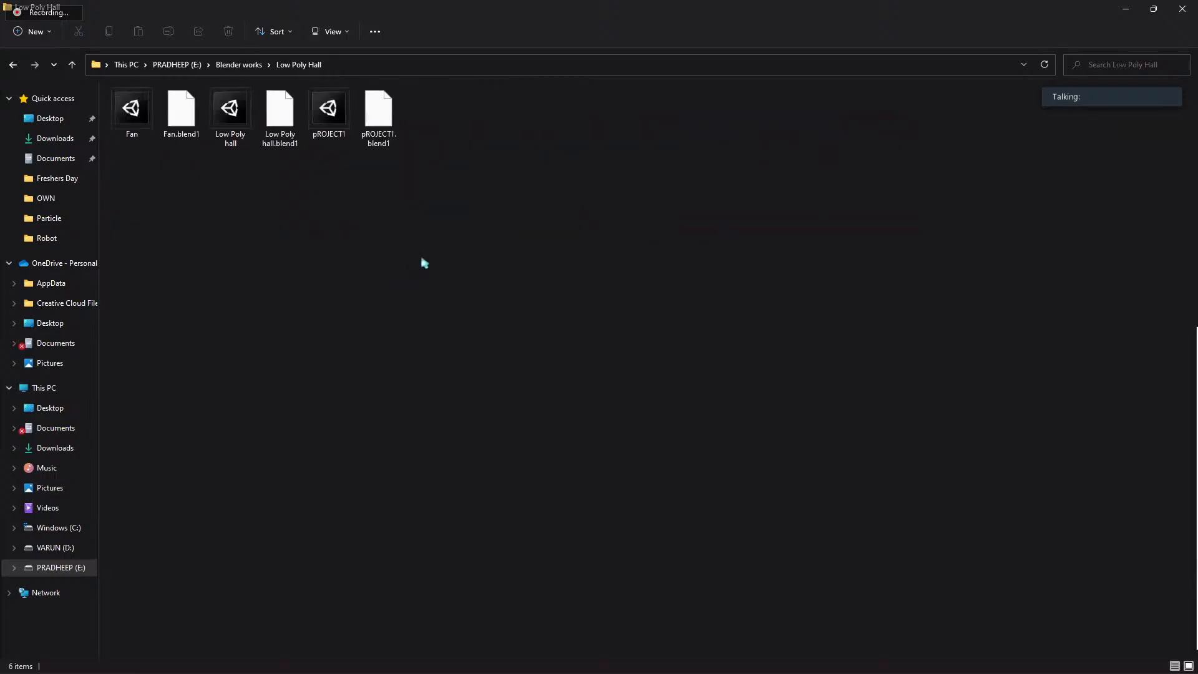
scroll(423, 263, "up", 4, "ctrl")
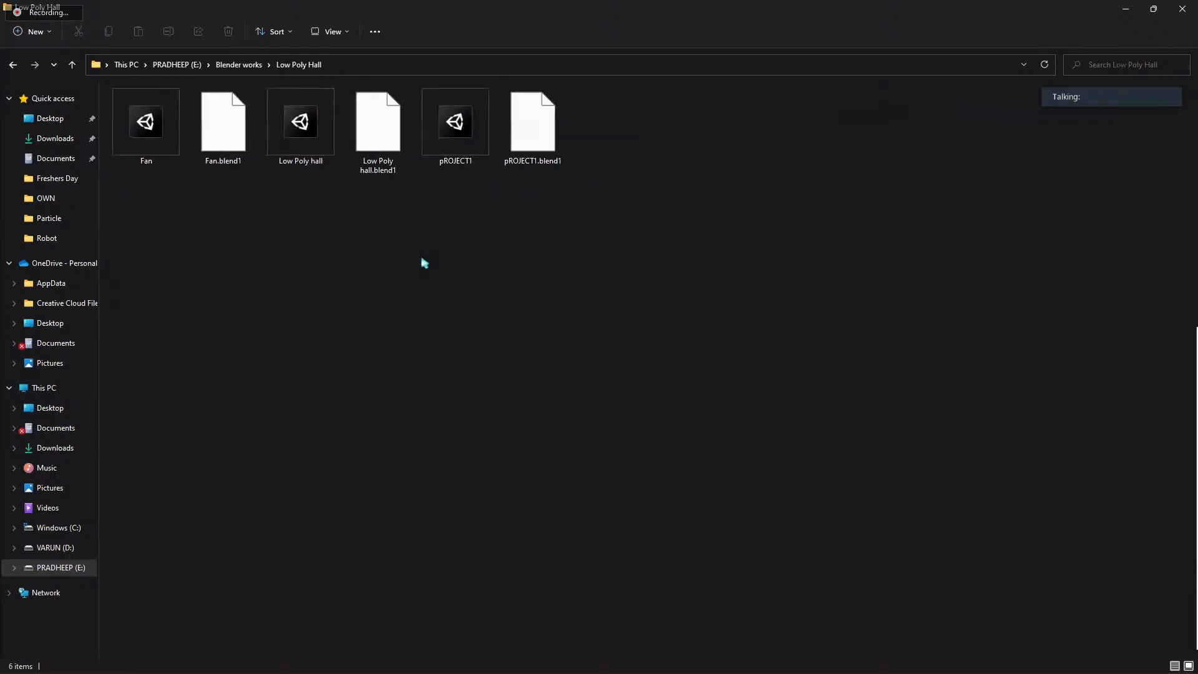
key("alt+Left")
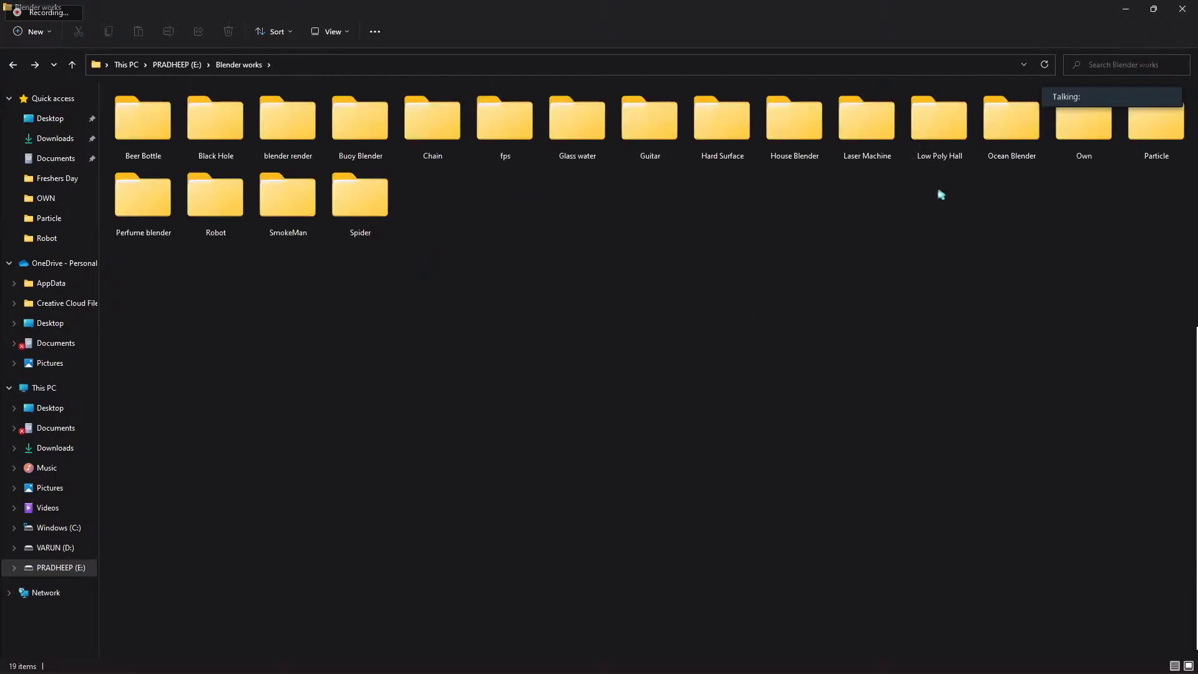
mouse_move(946, 140)
left_click(1125, 9)
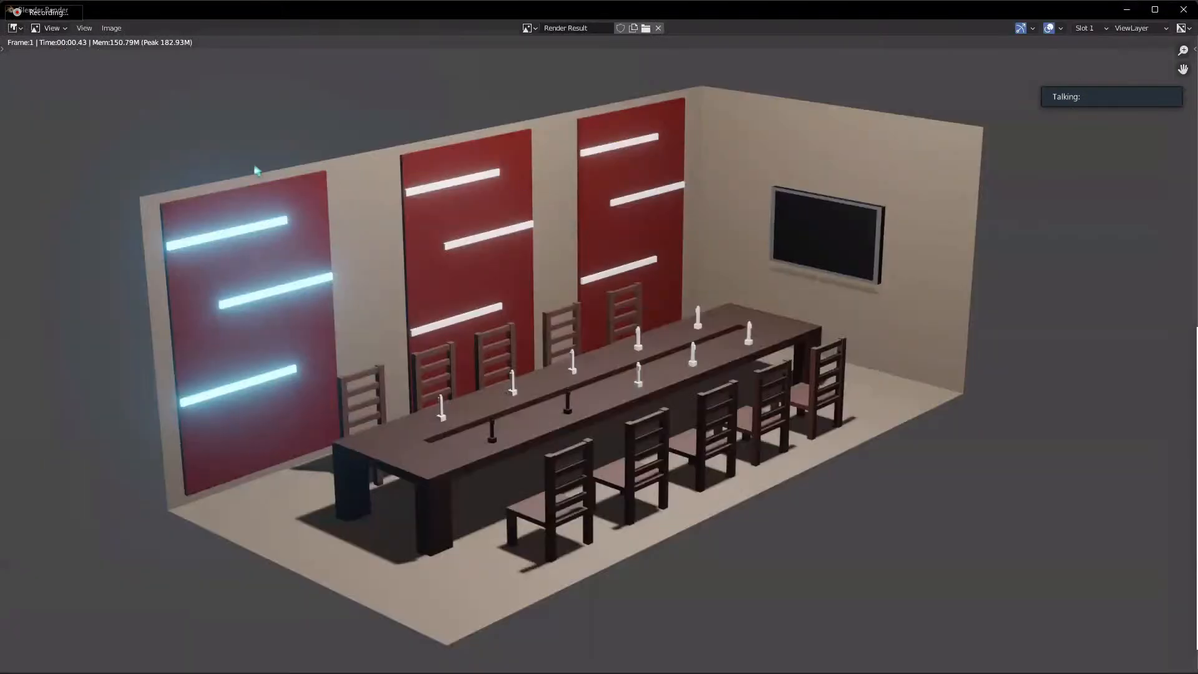
- Close the render window and redirect the output path to the Desktop folder, keeping the file name LOWPOLYRENDER
left_click(1184, 10)
left_click(1182, 424)
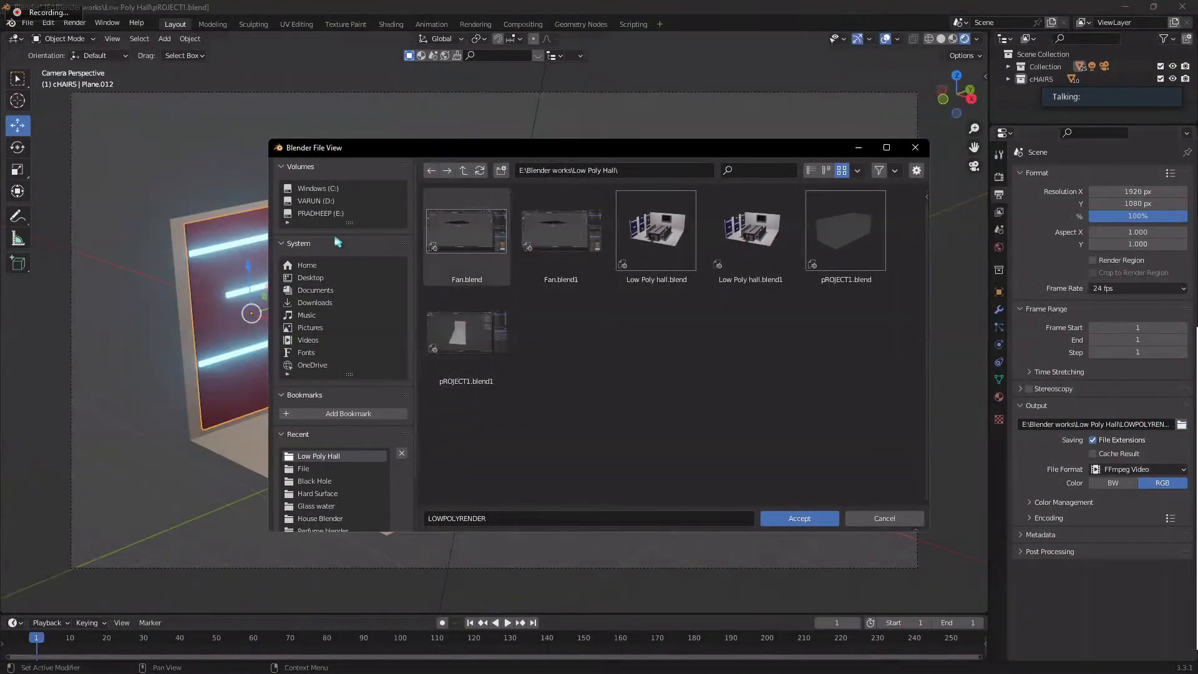
left_click(323, 279)
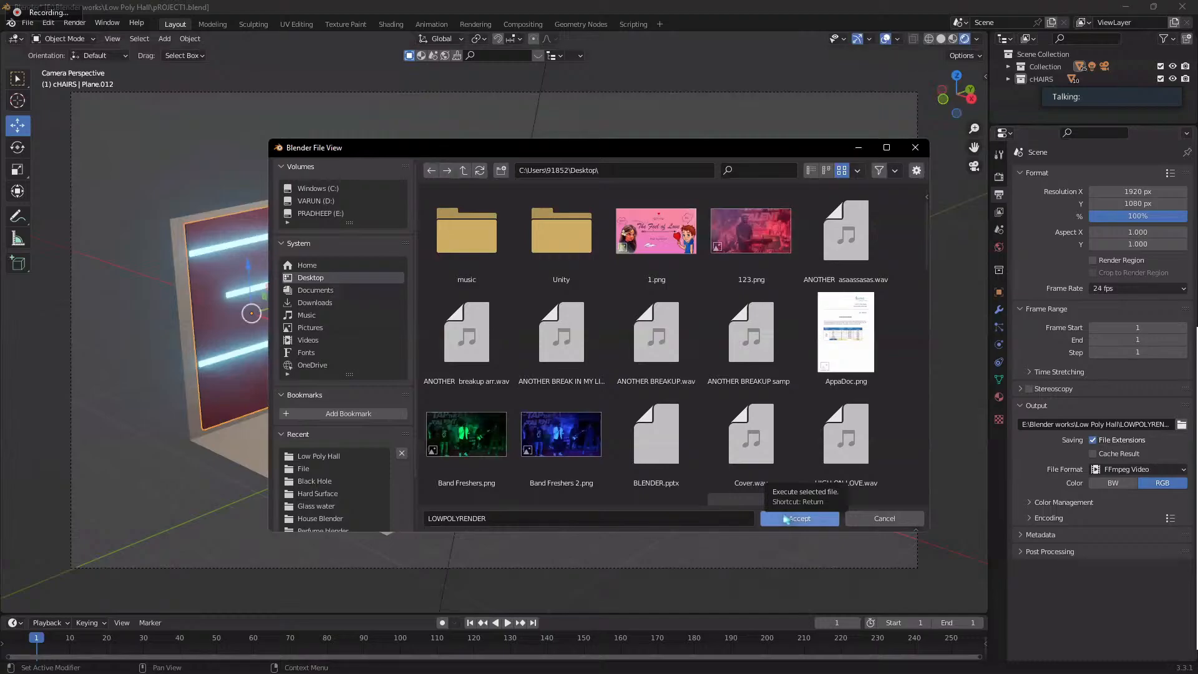
left_click(786, 519)
- Set the output file format to PNG and render the still image again
left_click(1128, 470)
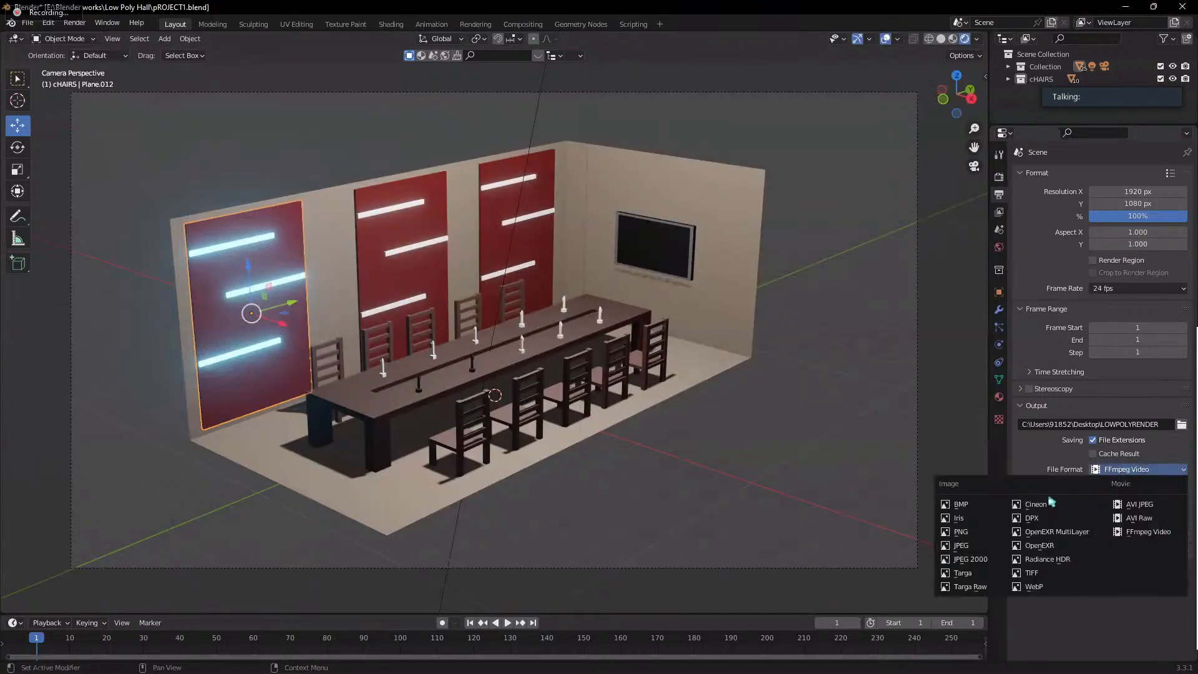
left_click(979, 532)
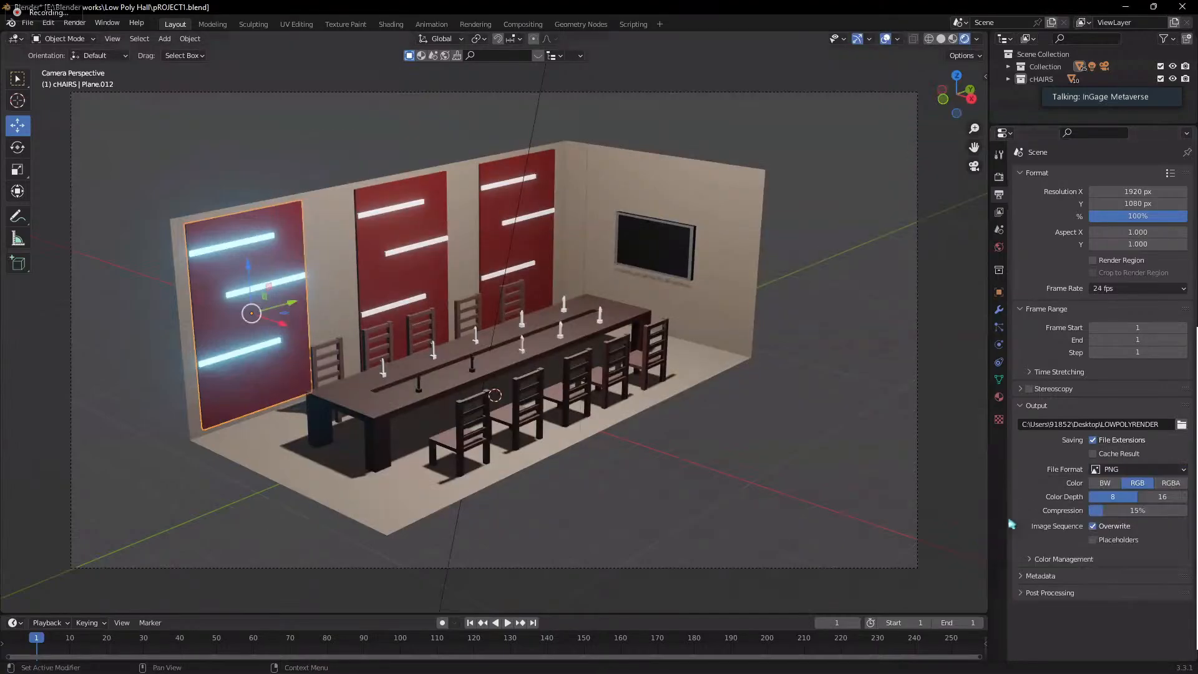
left_click(1136, 470)
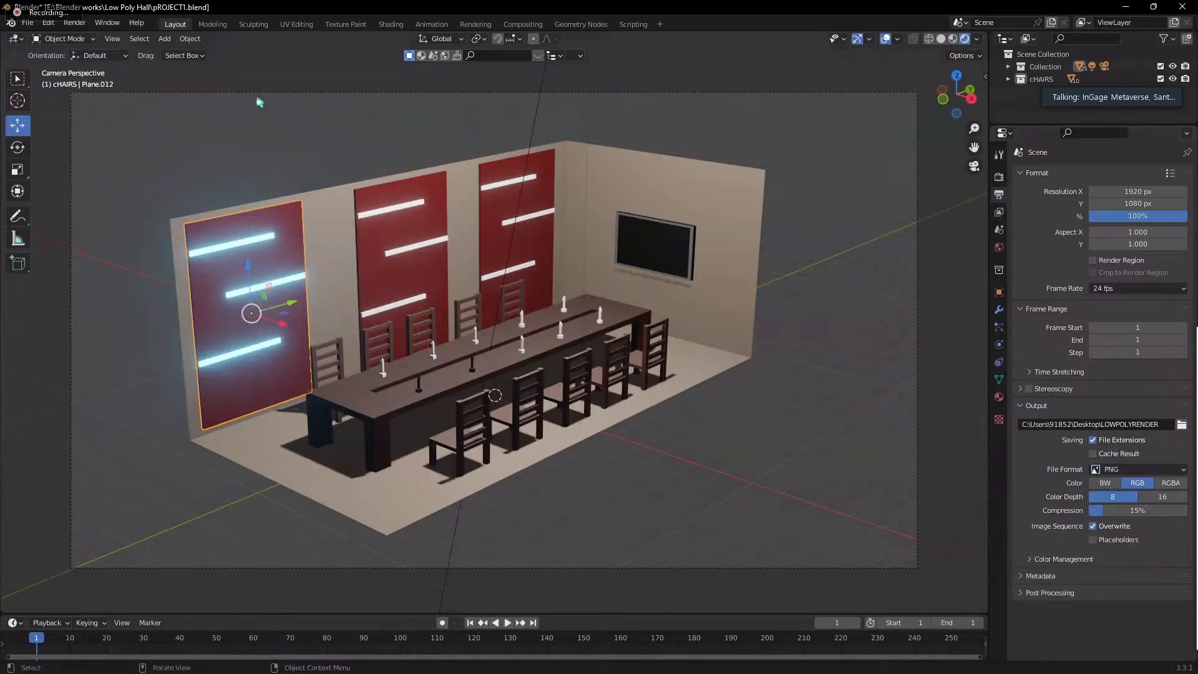
key("F12")
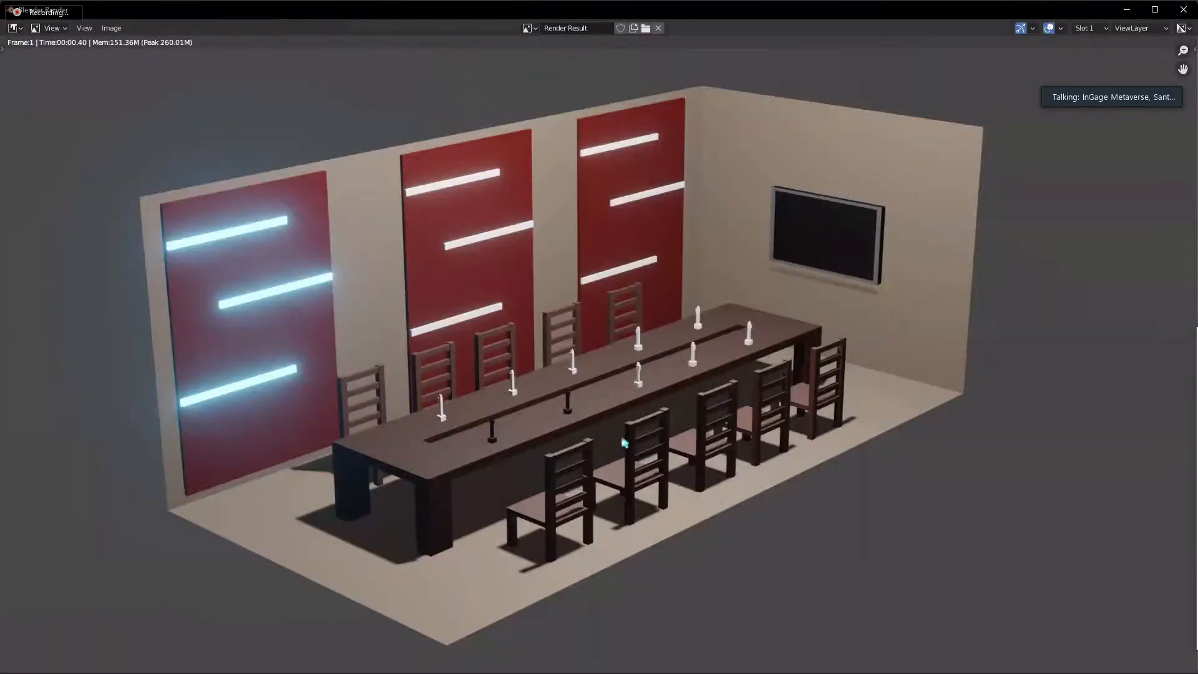
- In File Explorer, look through the OneDrive Desktop folder for the rendered file, and close the window
key("super+e")
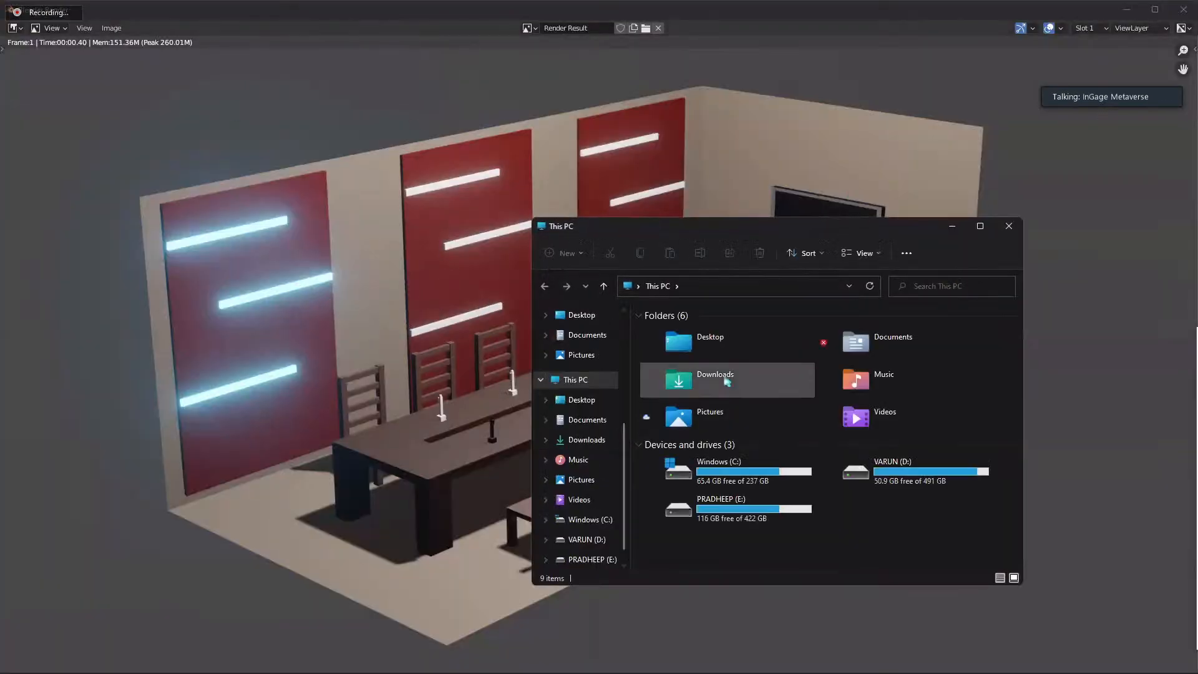
left_click(574, 314)
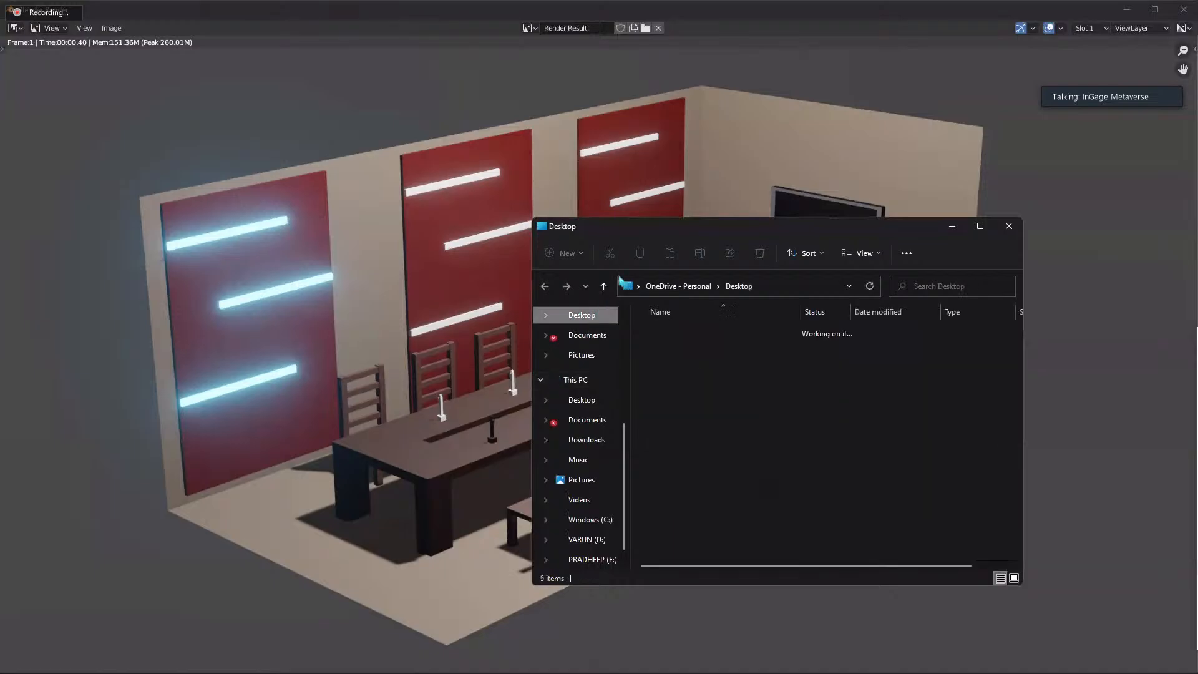
double_click(627, 232)
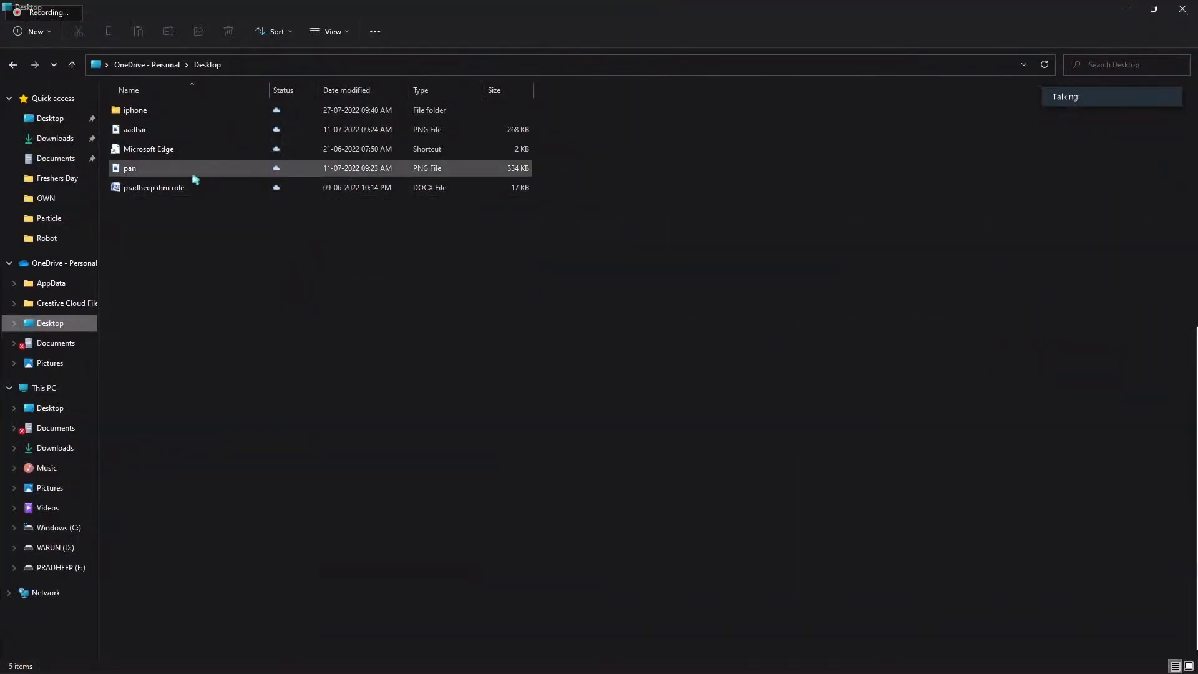
left_click(1182, 9)
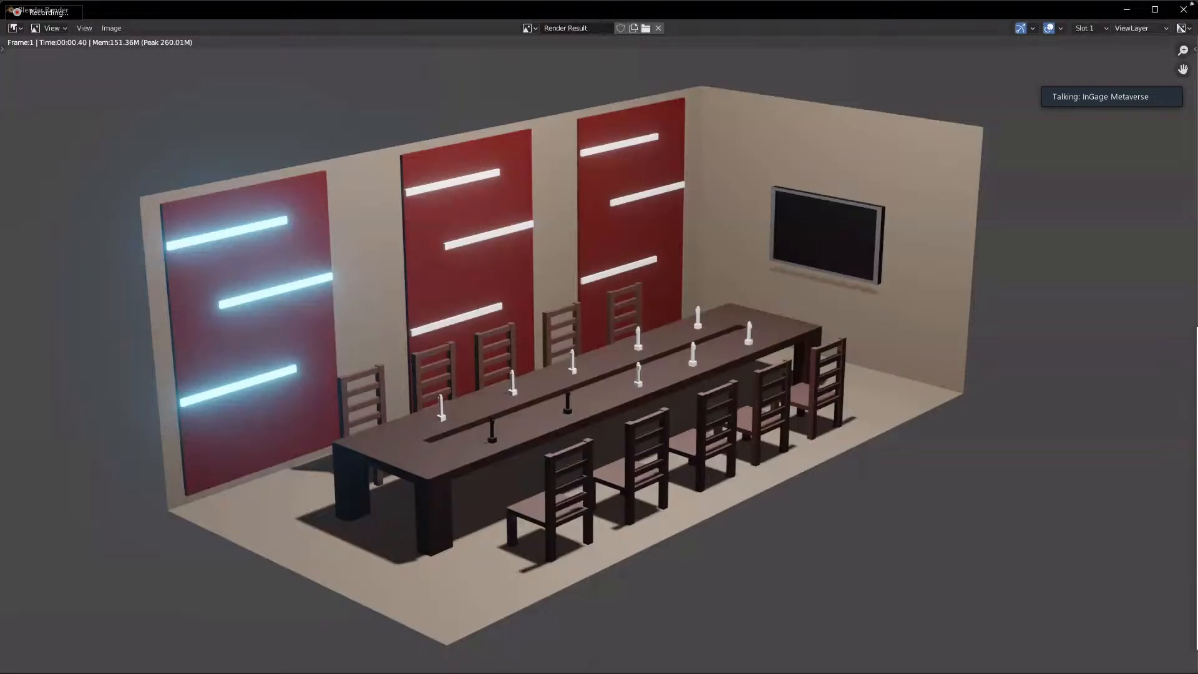
- Close the render window and redirect the output path to E:\Blender works with the file name RENDER
left_click(1183, 10)
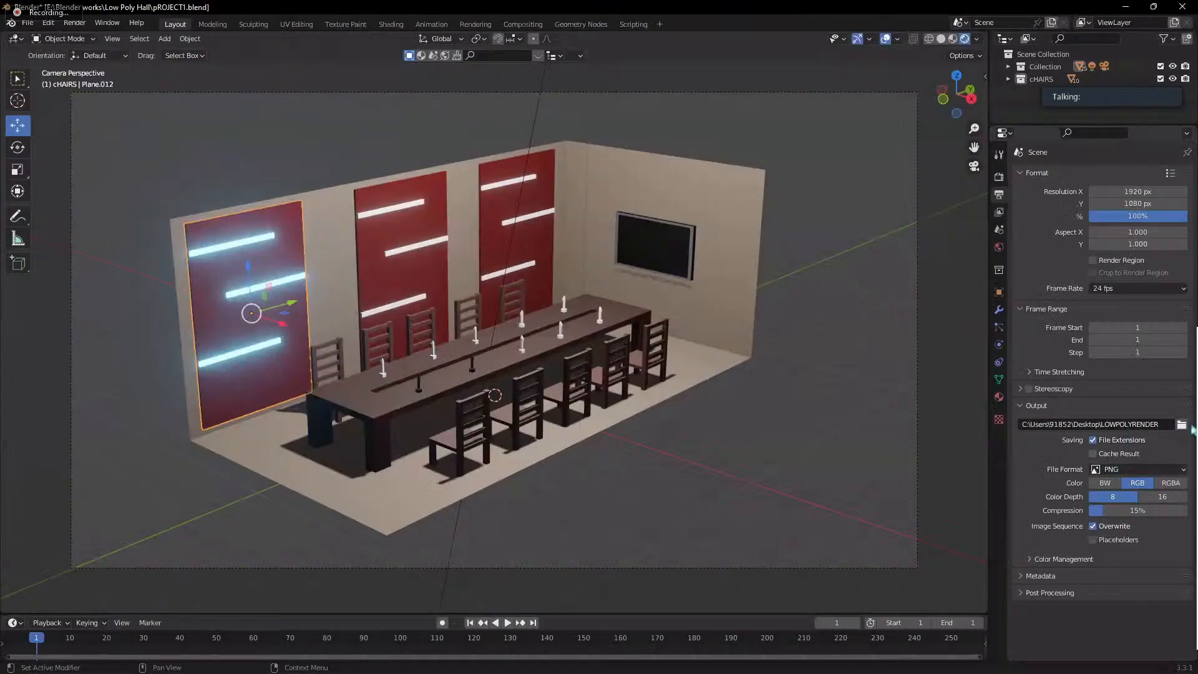
left_click(1182, 425)
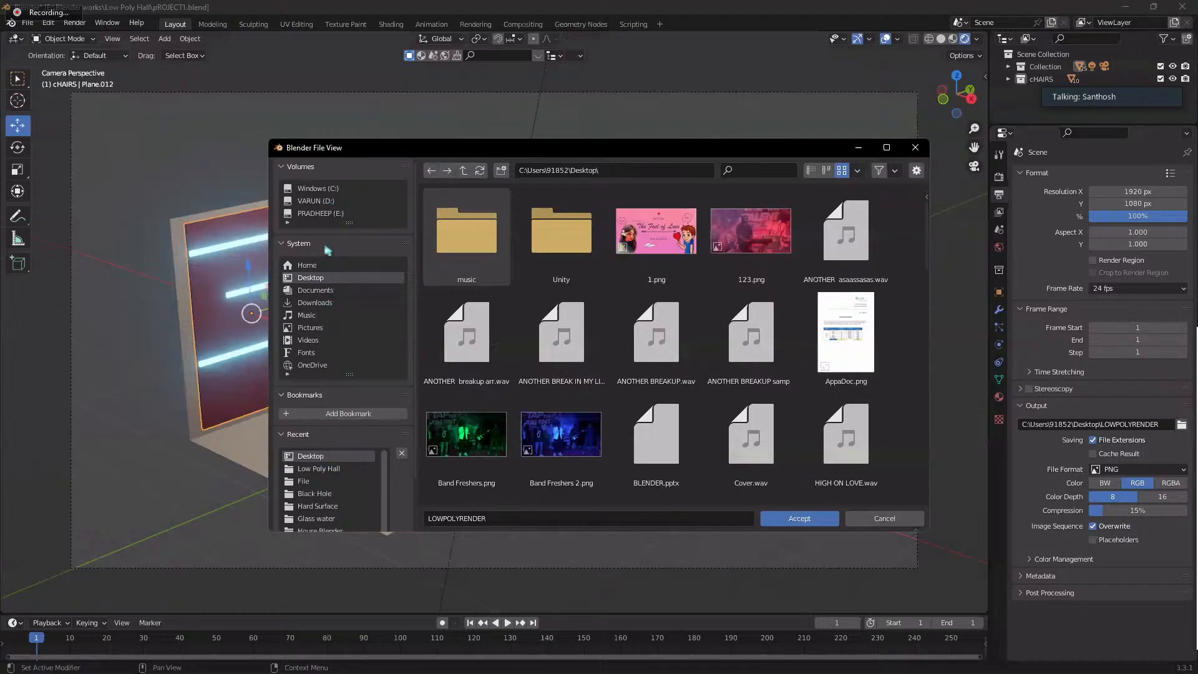
left_click(319, 215)
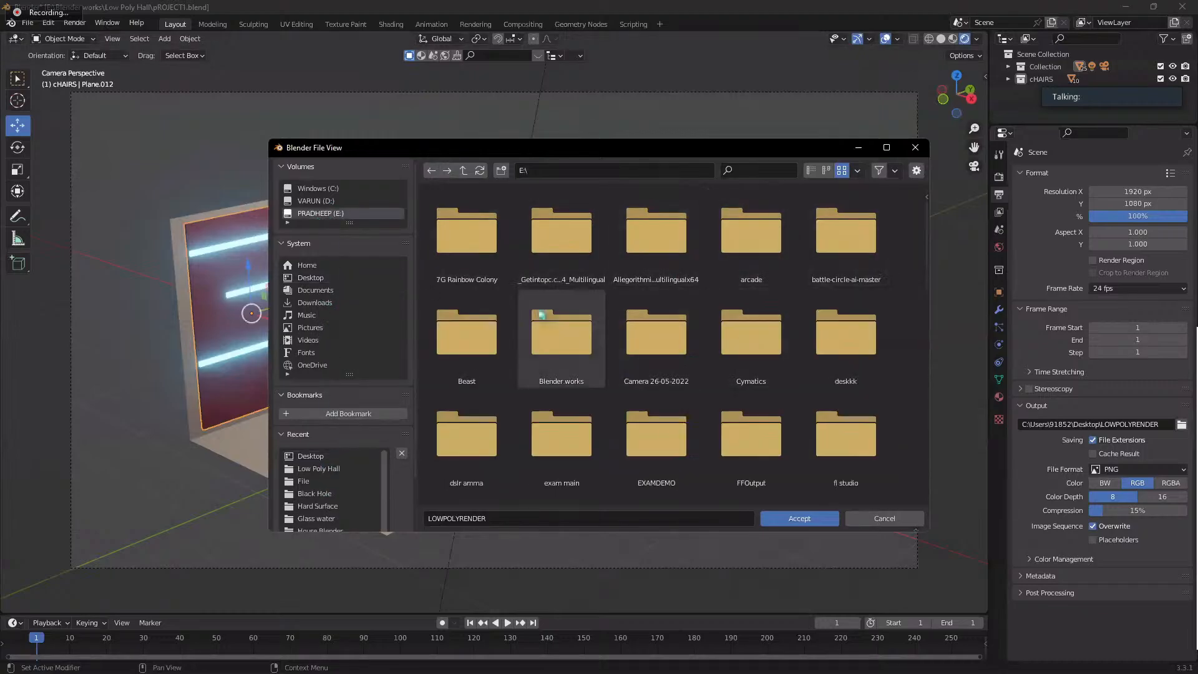
double_click(541, 313)
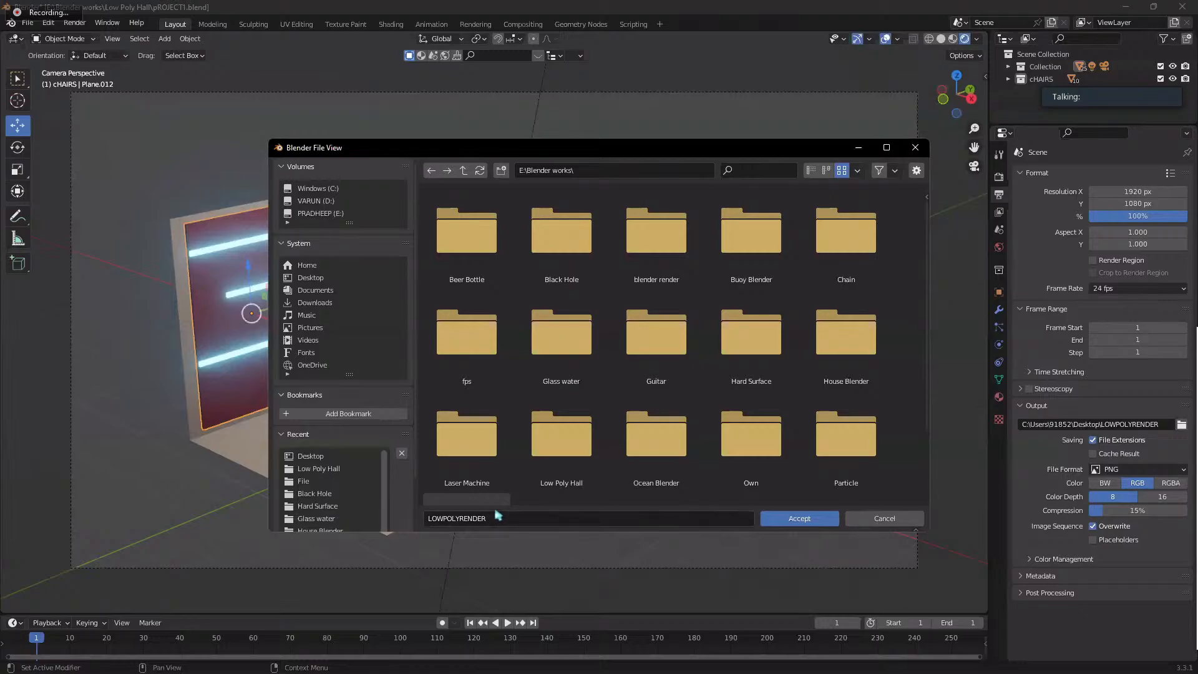
left_click(505, 518)
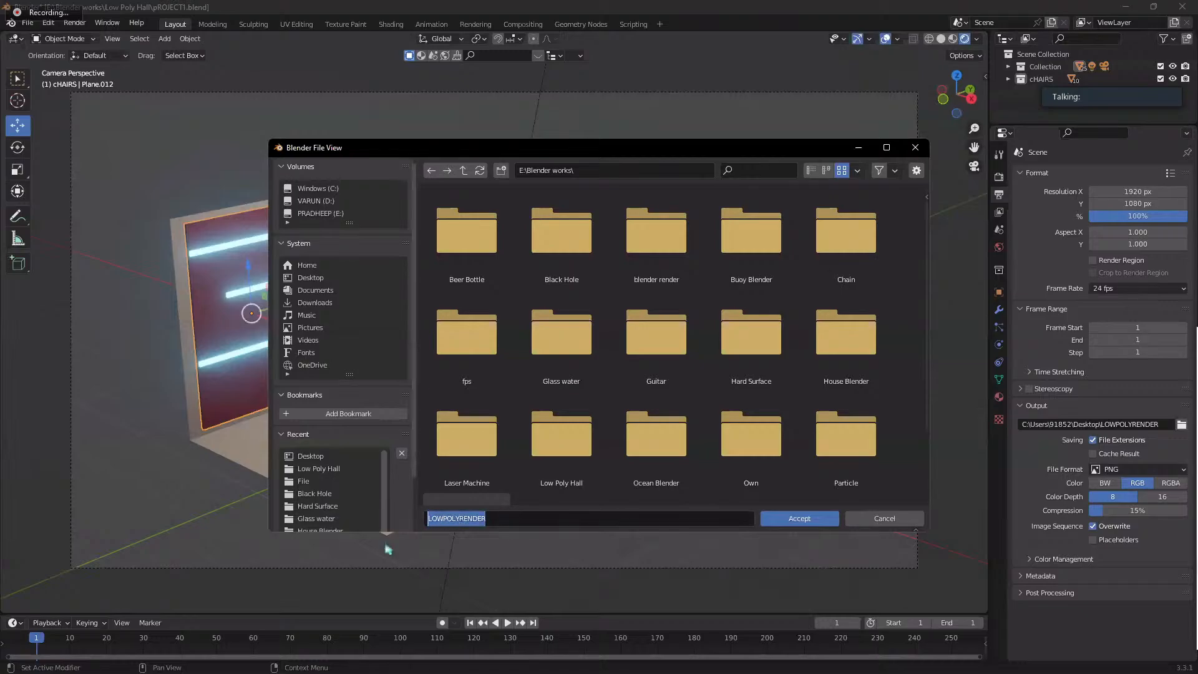
type("R")
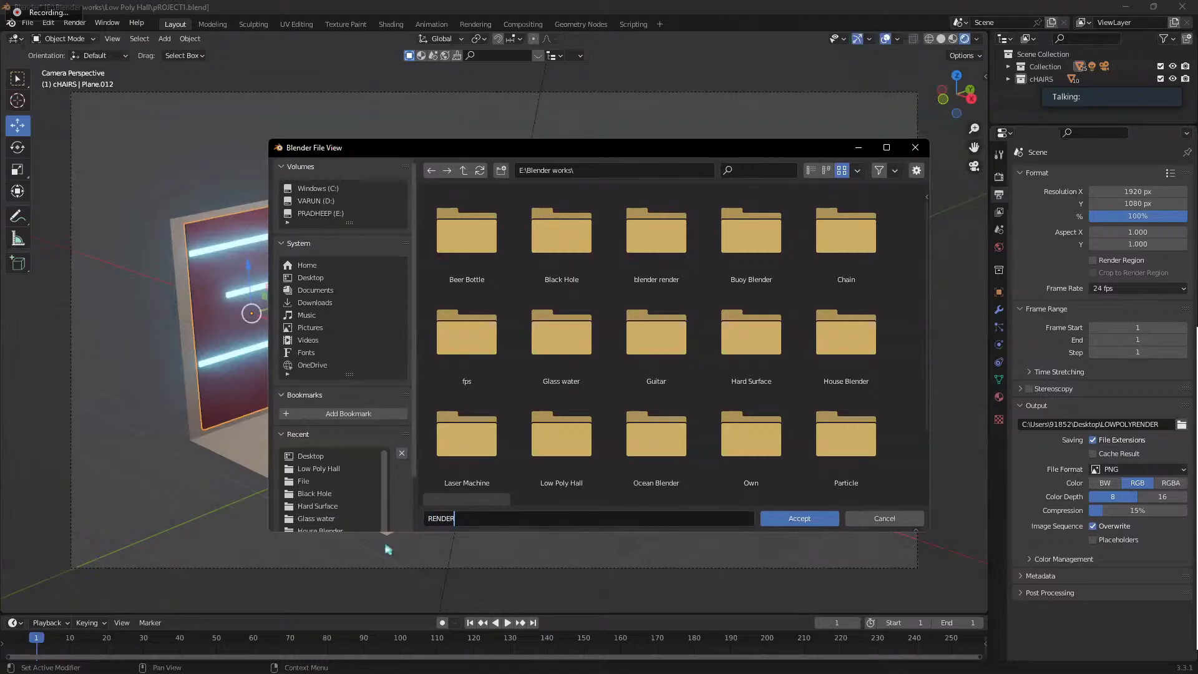
type("ENDER")
key("Return")
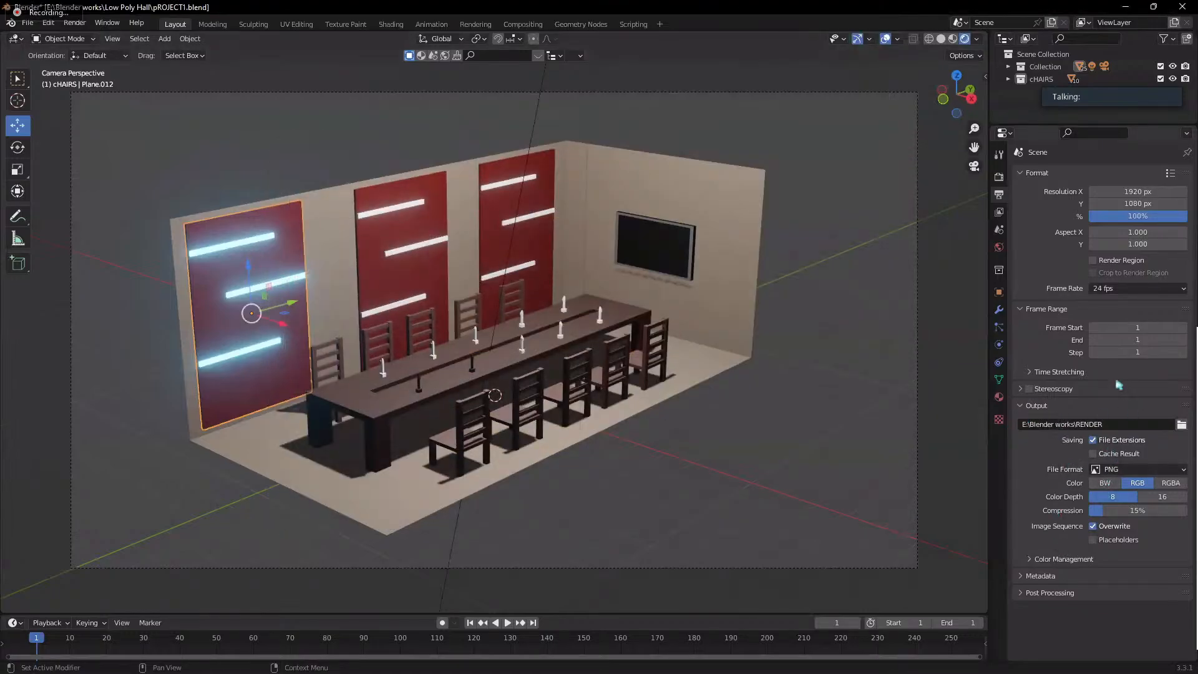
- Render the still image and look for its file in the E:\Blender works folder in File Explorer
left_click(75, 23)
left_click(92, 37)
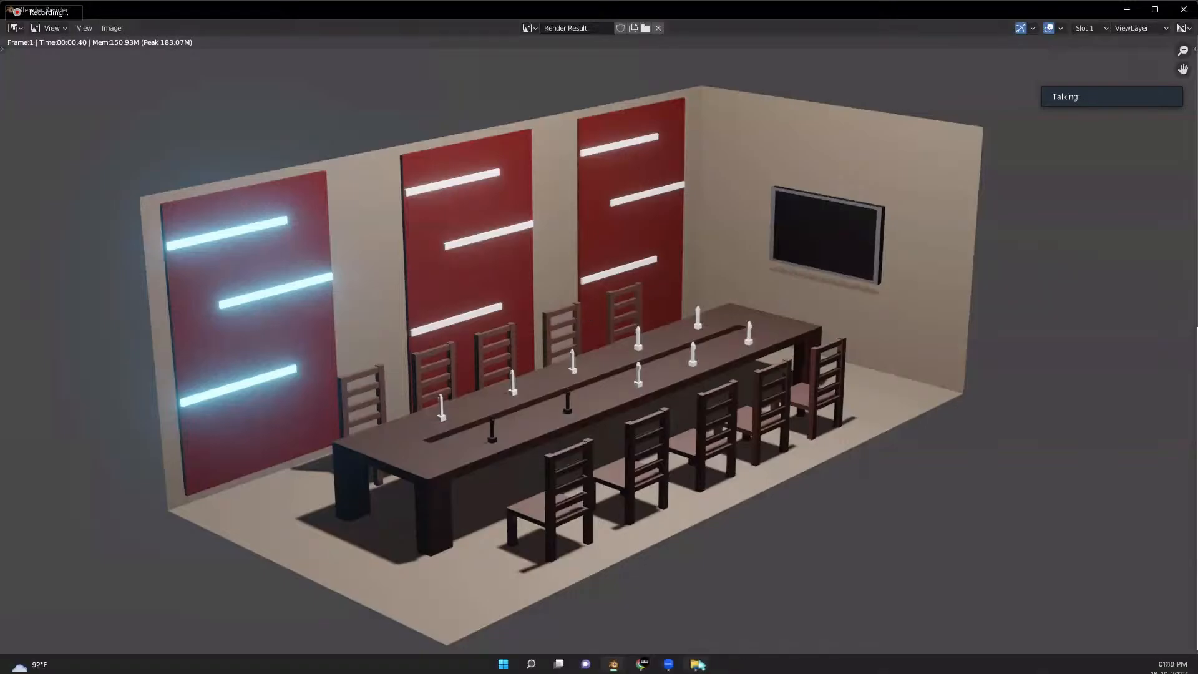
mouse_move(695, 663)
left_click(649, 479)
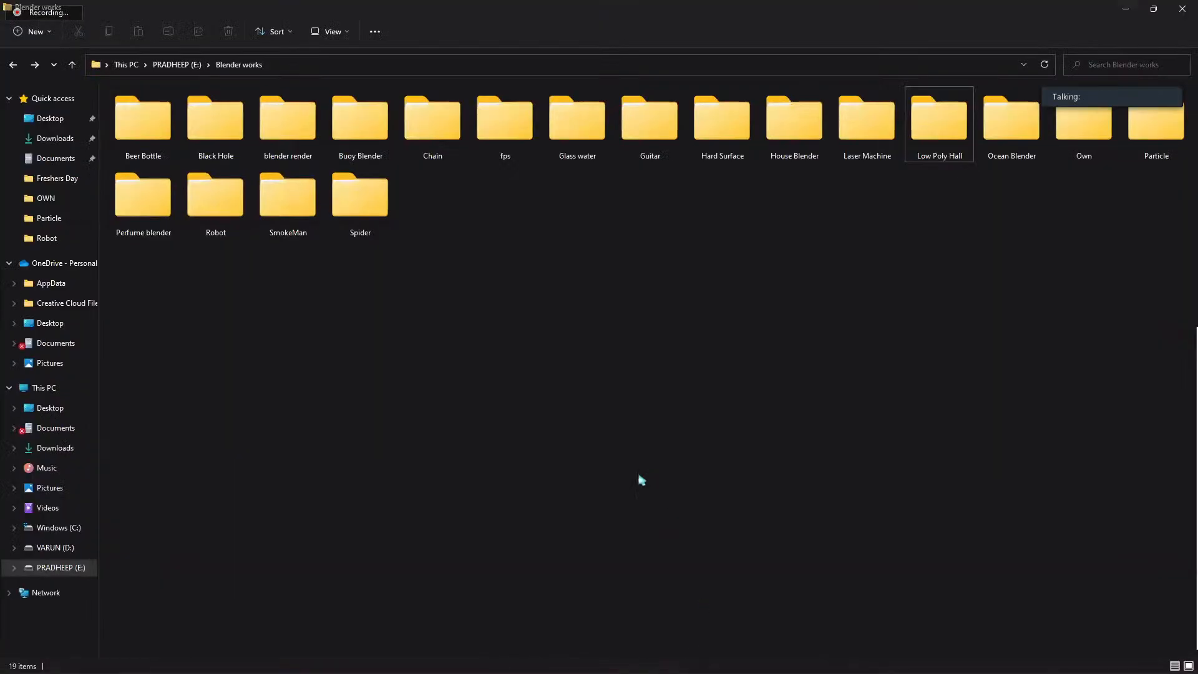
left_click(177, 64)
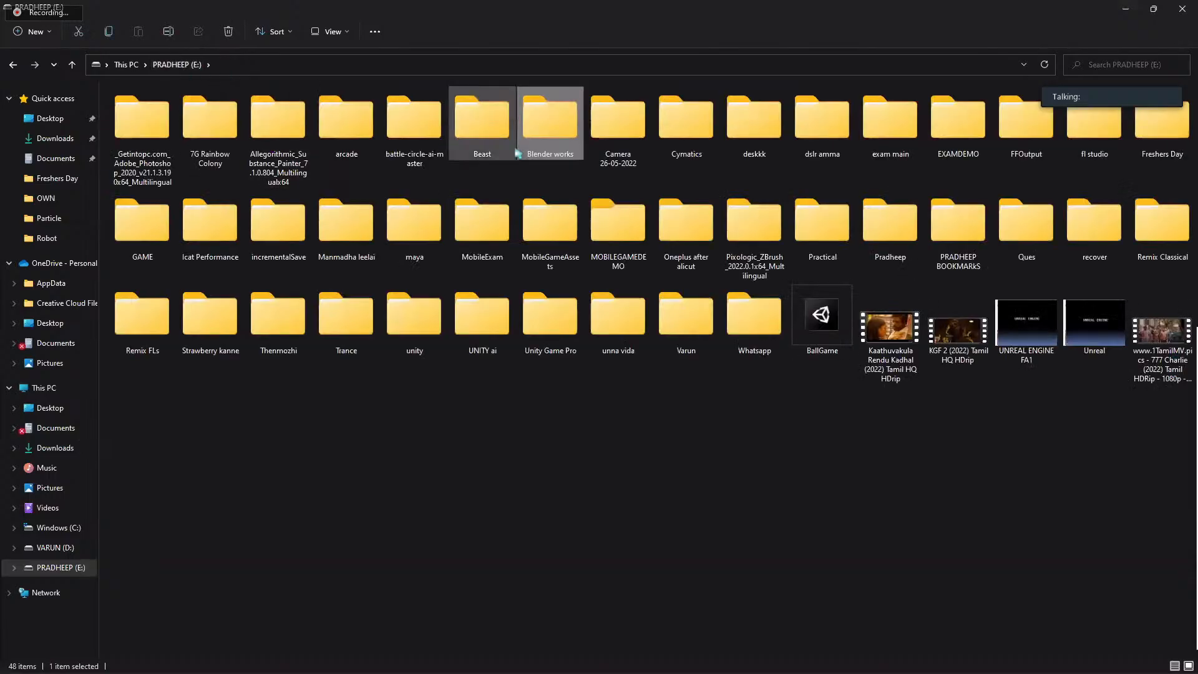
double_click(554, 144)
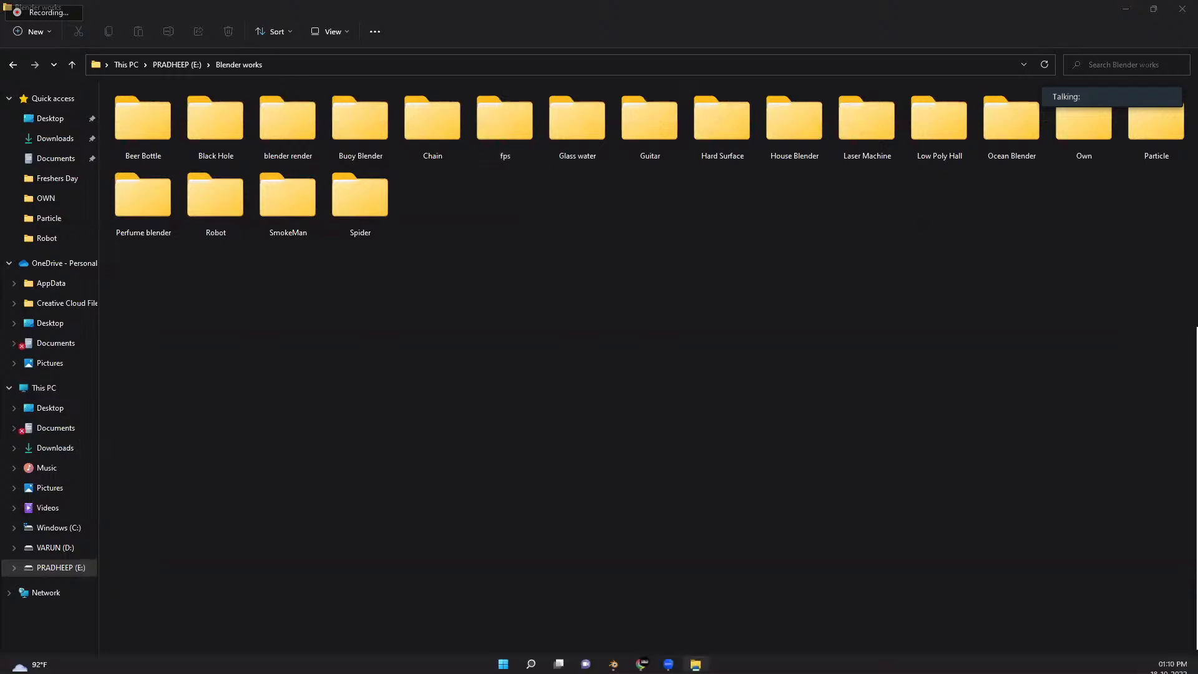
- Switch back to the Blender Render window and examine the rendered conference hall image
mouse_move(614, 664)
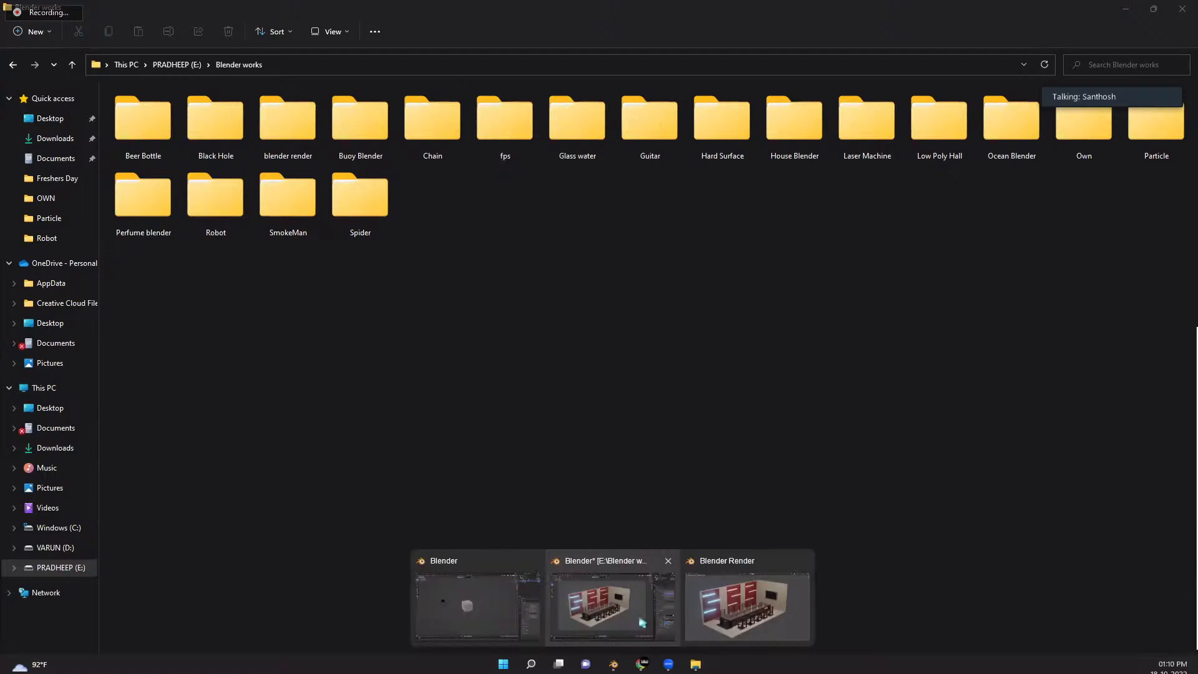
left_click(736, 602)
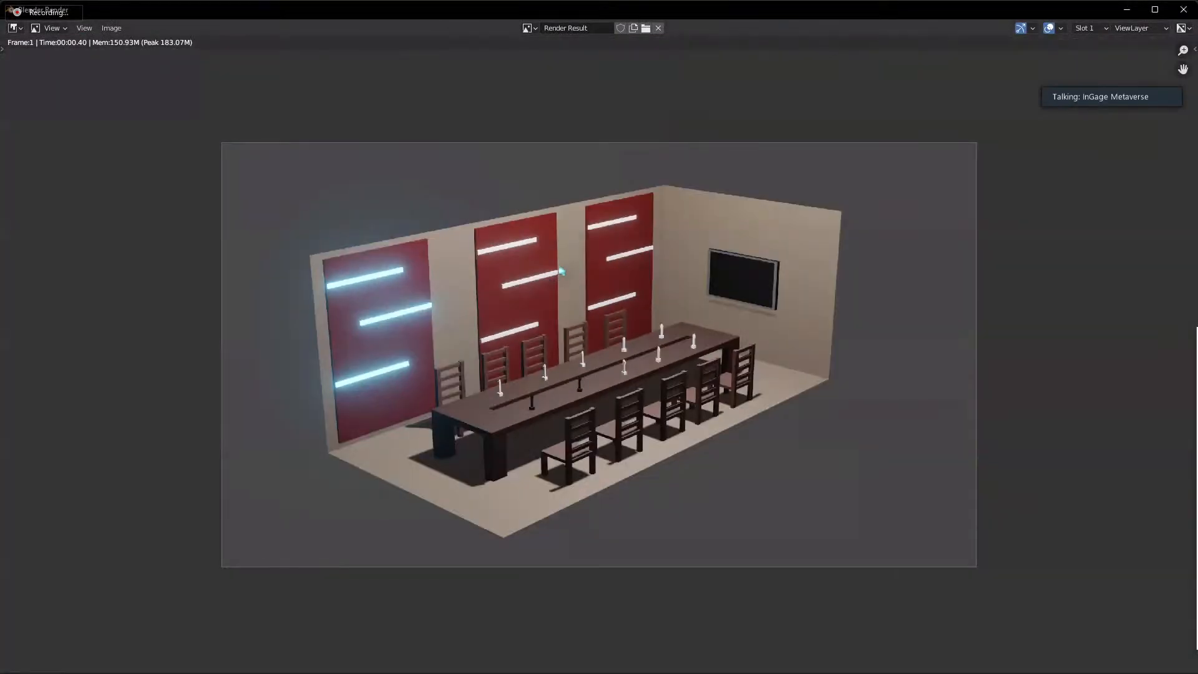
scroll(558, 272, "up", 3)
scroll(562, 272, "down", 3)
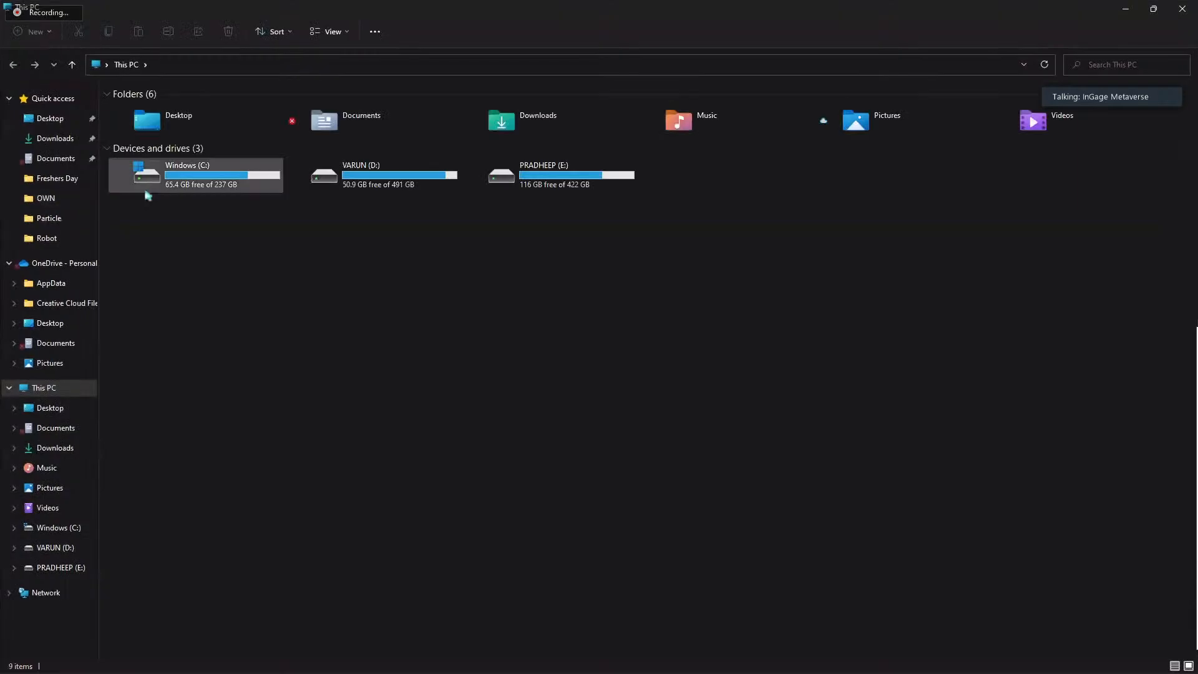
- Look for the rendered file in E:\Blender works\Low Poly Hall, and close File Explorer and the render window
double_click(505, 176)
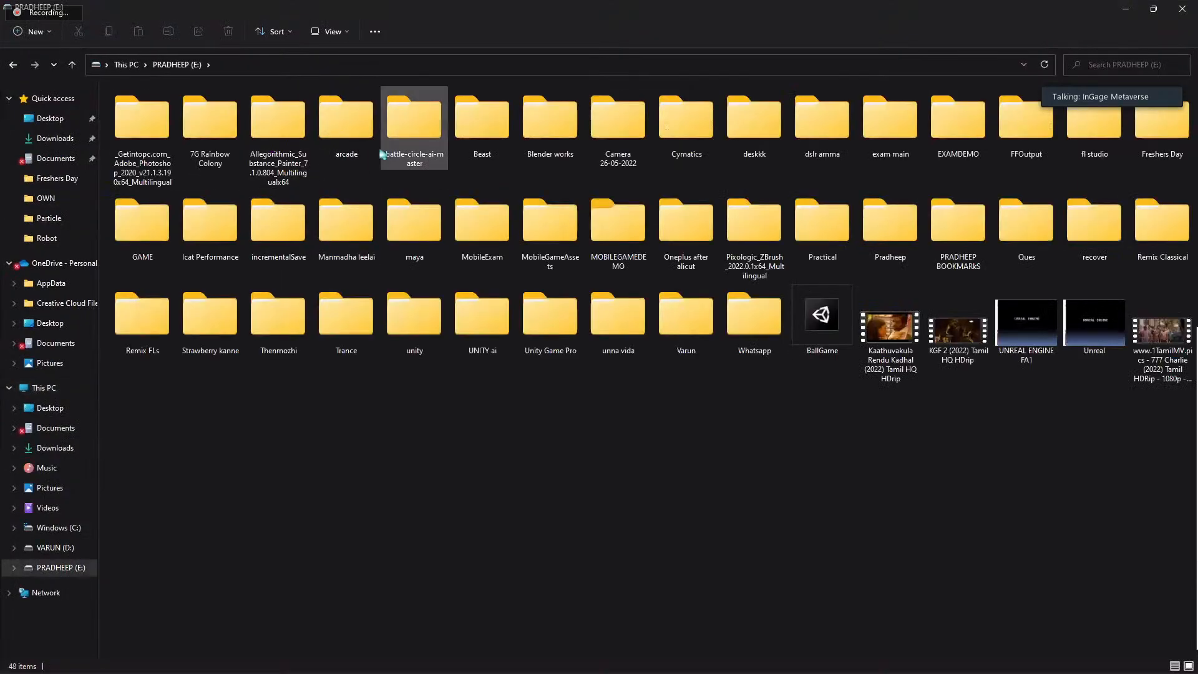
double_click(559, 148)
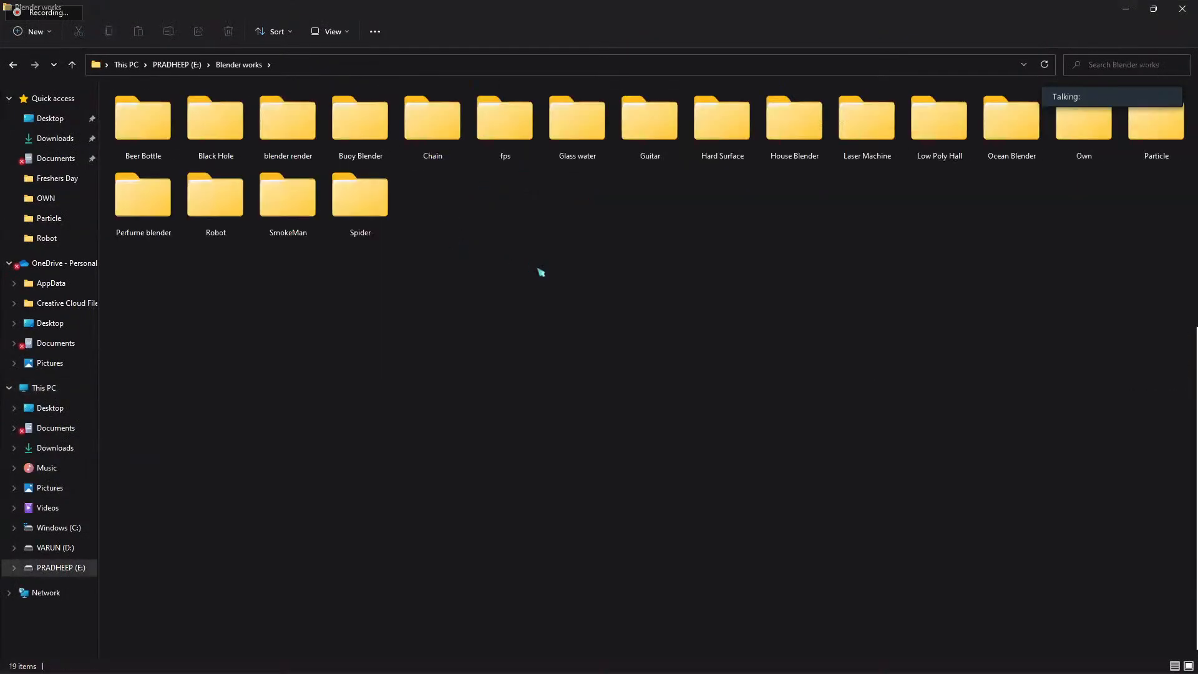
double_click(960, 115)
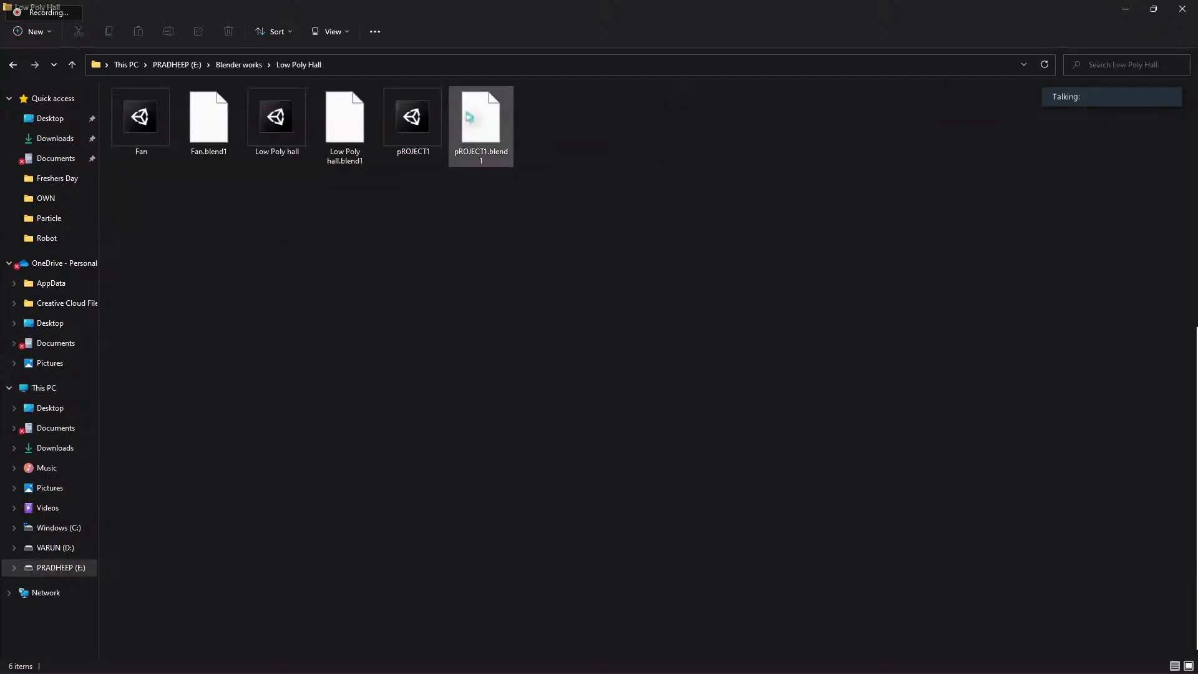
left_click(1184, 9)
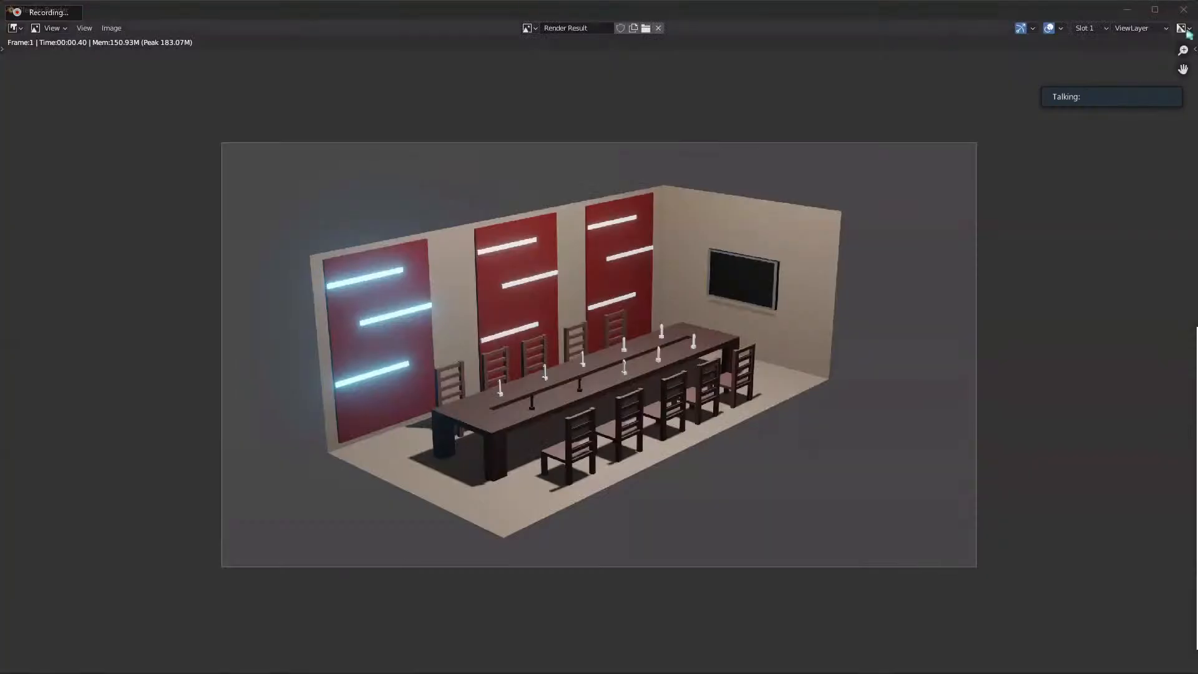
left_click(1183, 10)
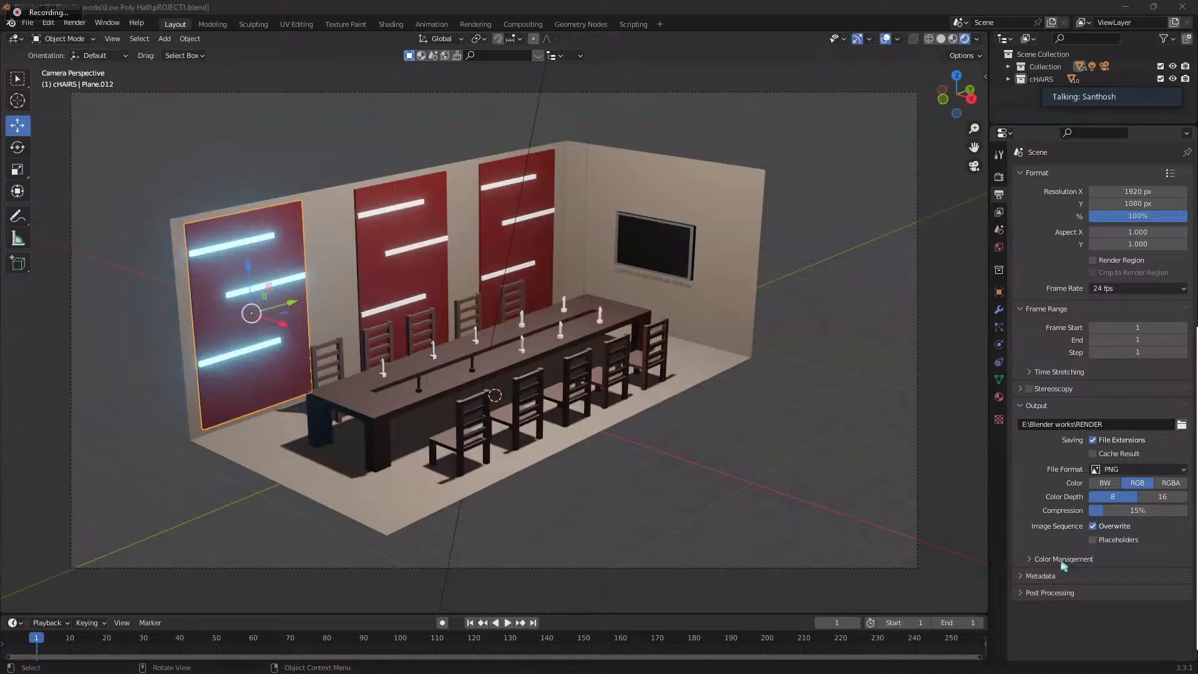
- Switch the viewport to Material Preview shading and view the conference hall outside the camera perspective
scroll(905, 347, "down", 4)
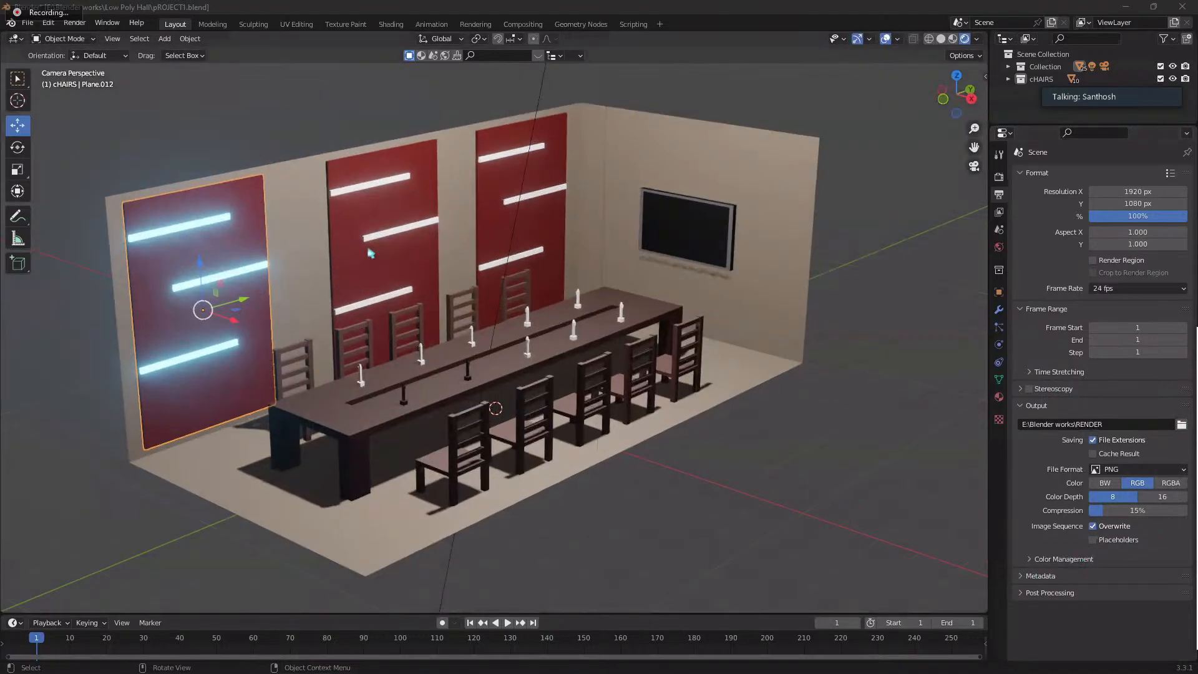
scroll(549, 267, "down", 2)
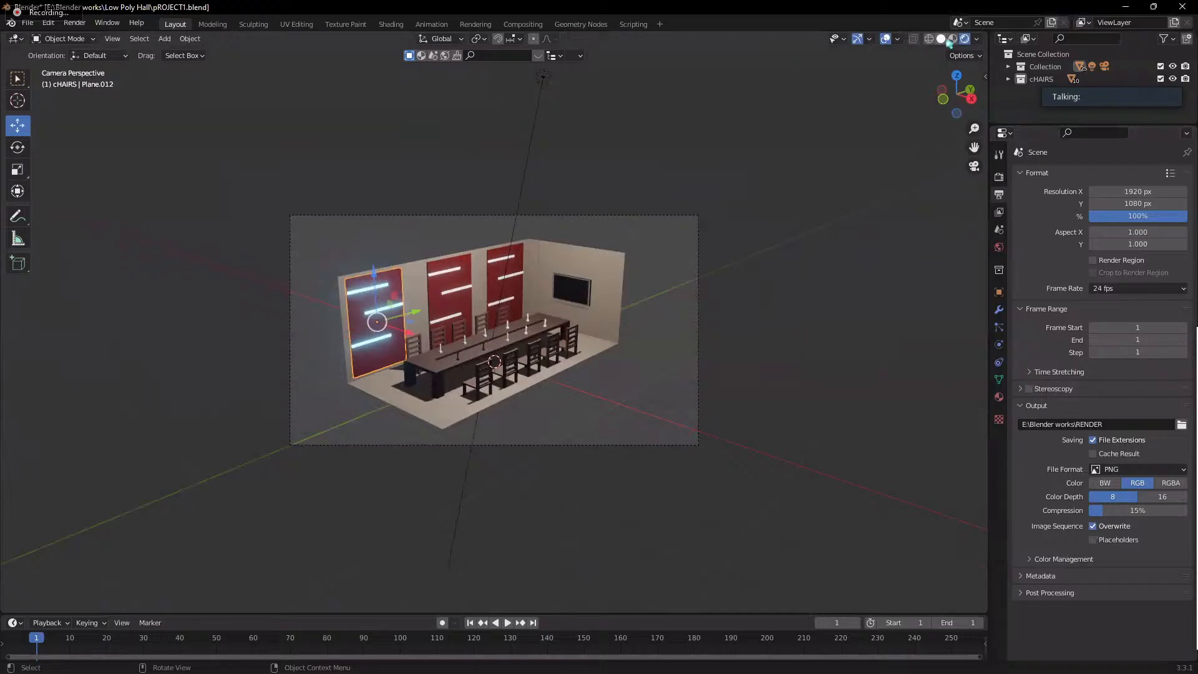
scroll(148, 300, "up", 3)
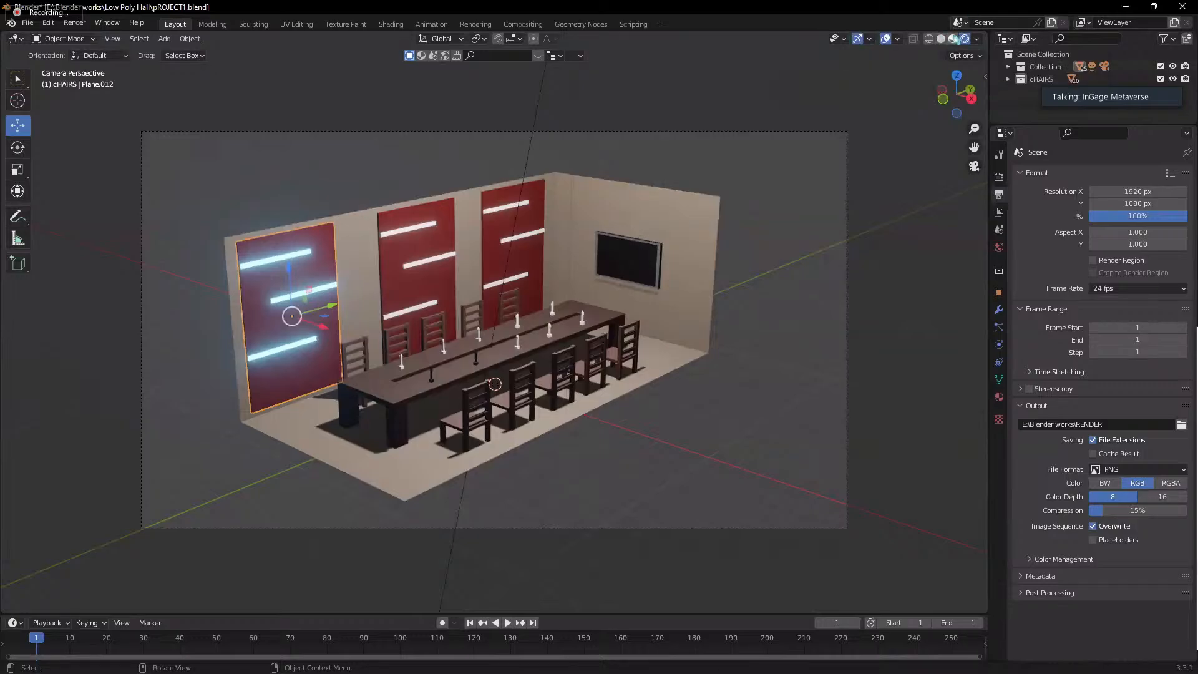
left_click(953, 39)
mouse_move(552, 214)
middle_mouse_down()
mouse_move(599, 219)
mouse_move(500, 222)
mouse_move(643, 162)
middle_mouse_up()
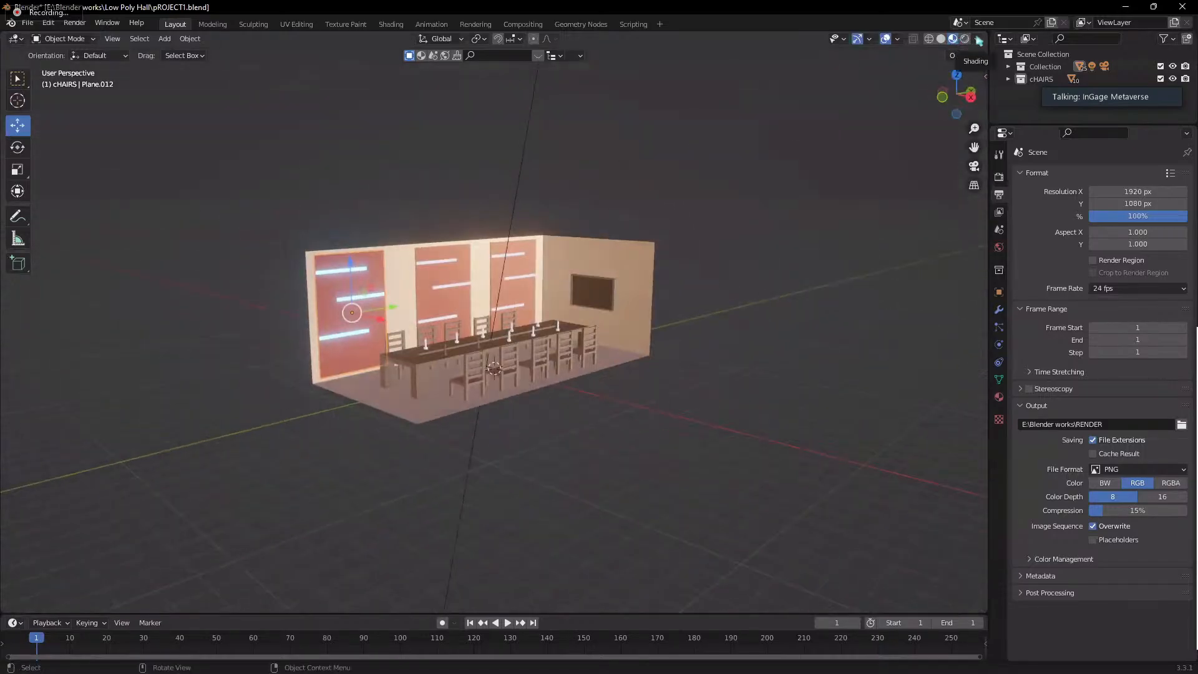
- View the conference hall in Solid shading and in Wireframe shading from different angles
left_click(977, 39)
left_click(941, 39)
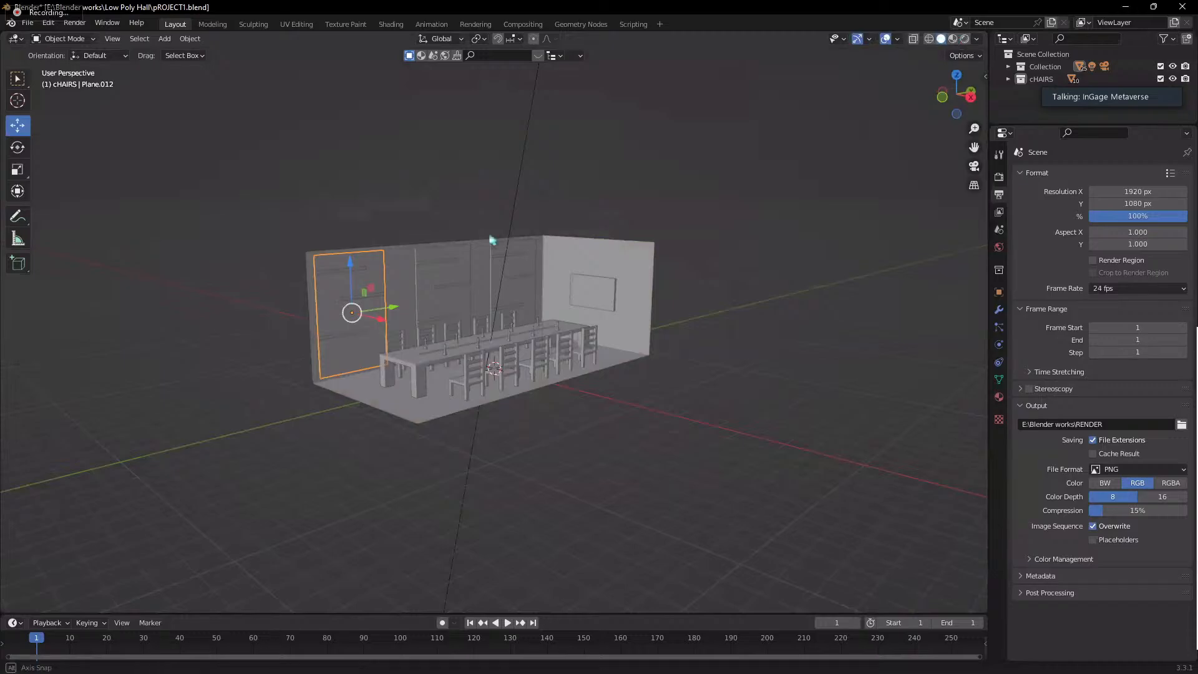
mouse_move(489, 240)
middle_mouse_down()
mouse_move(664, 257)
mouse_move(852, 80)
middle_mouse_up()
left_click(929, 39)
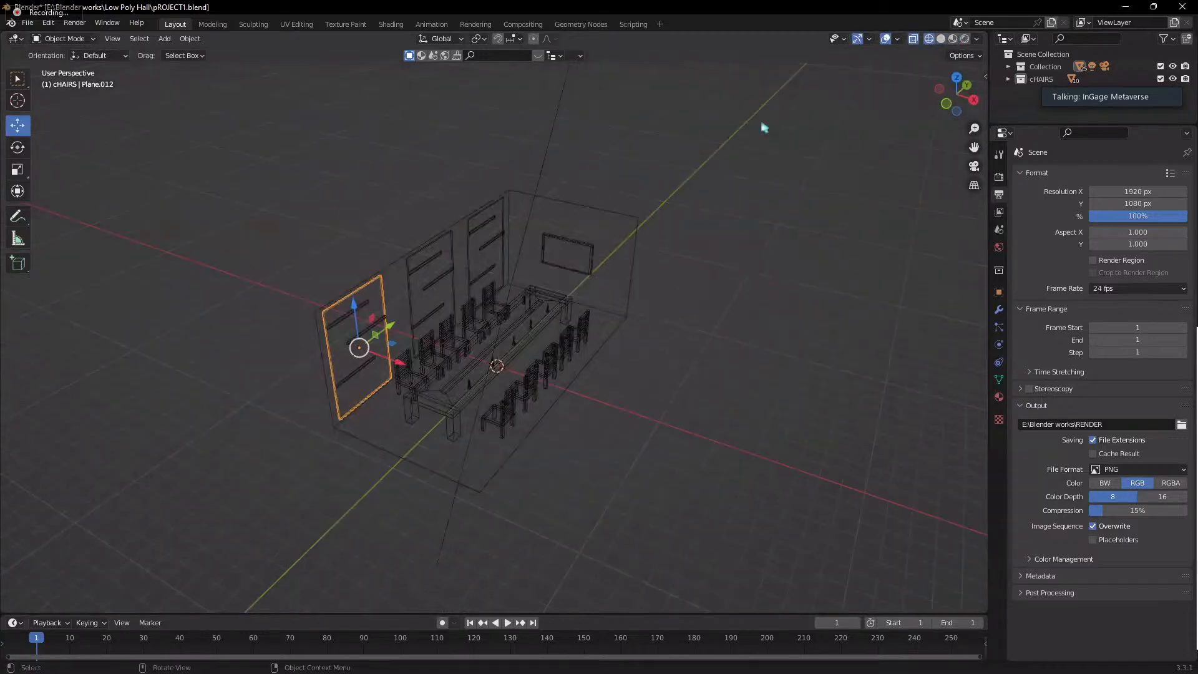
middle_click_drag(764, 127, 304, 169)
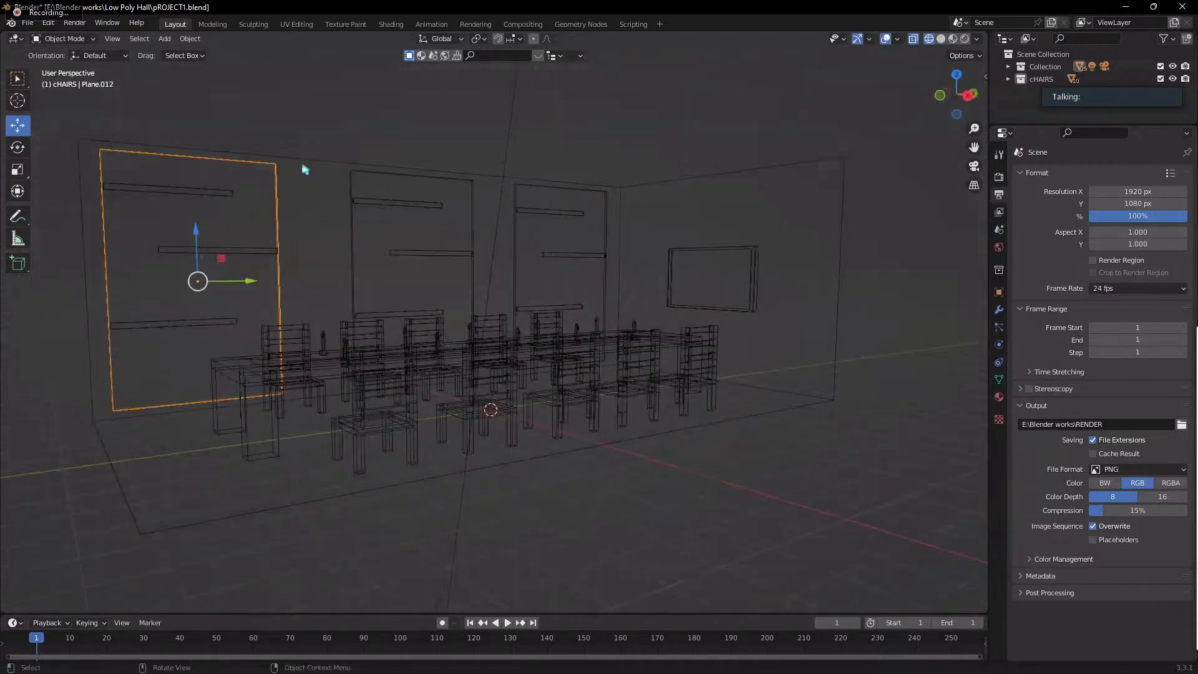
- Box-select the hall's walls, table and chairs through the wireframe, and clear the selection
left_click_drag(426, 147, 784, 396)
left_click_drag(275, 166, 712, 446)
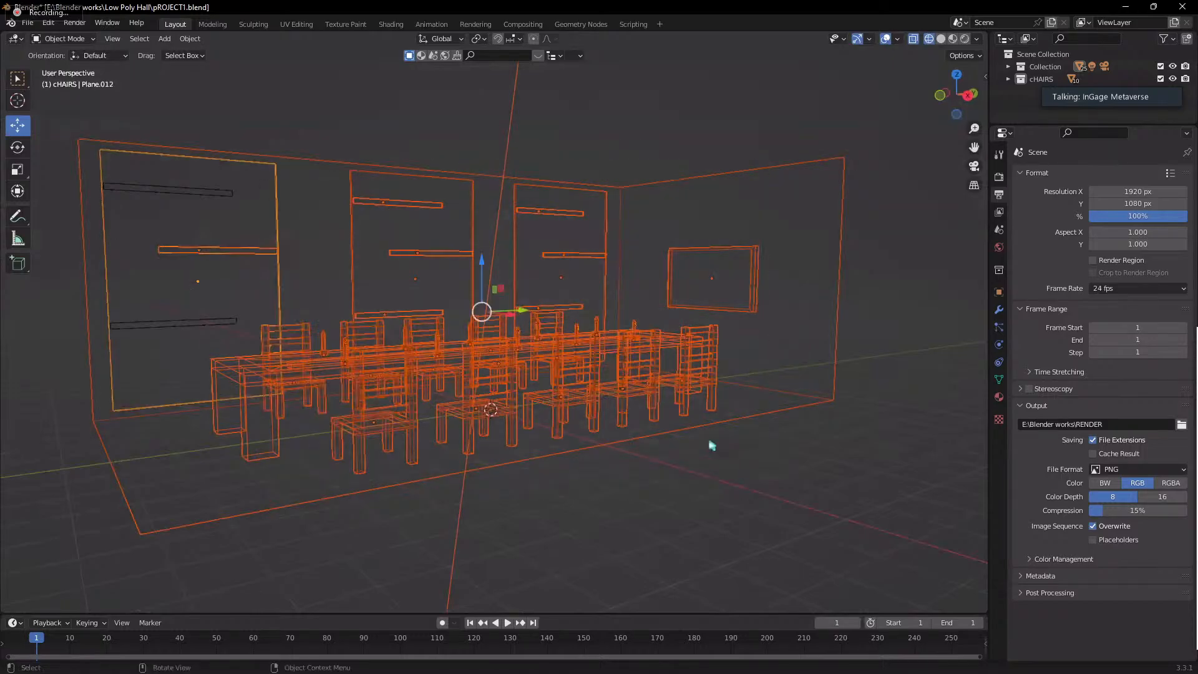
left_click(531, 281)
- Switch the viewport to Rendered shading and look over the lit conference hall
left_click(953, 39)
left_click(964, 39)
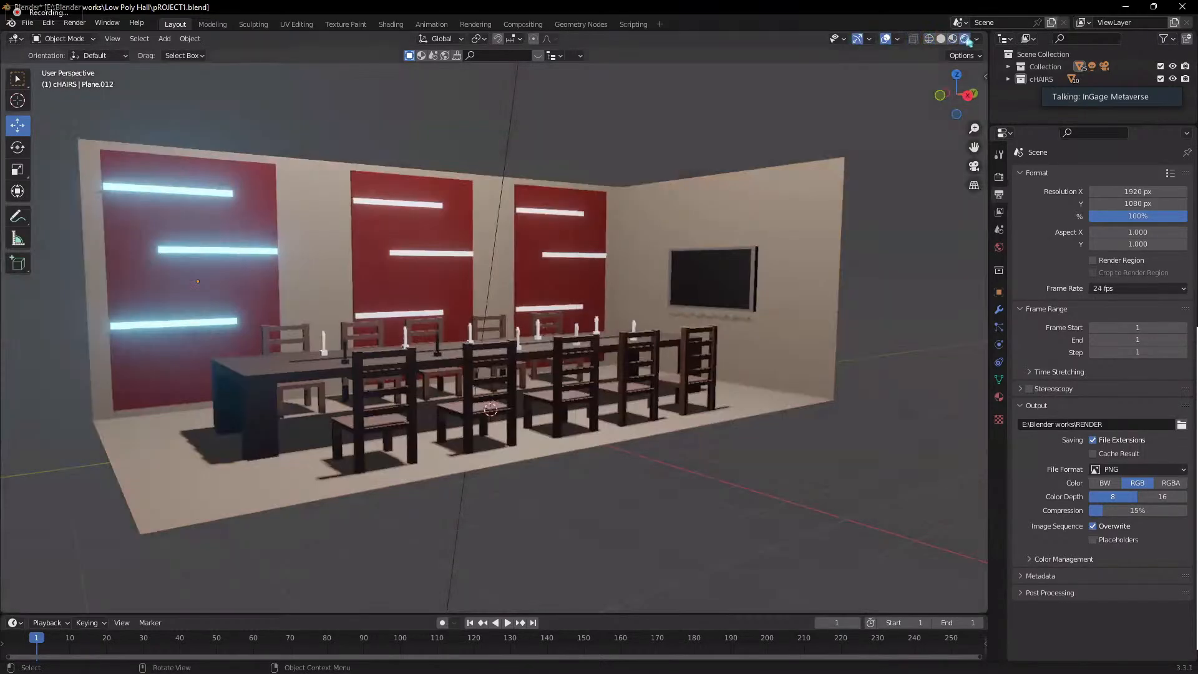
scroll(499, 312, "down", 4)
mouse_move(499, 312)
middle_mouse_down()
mouse_move(475, 312)
mouse_move(499, 325)
middle_mouse_up()
scroll(499, 350, "up", 3)
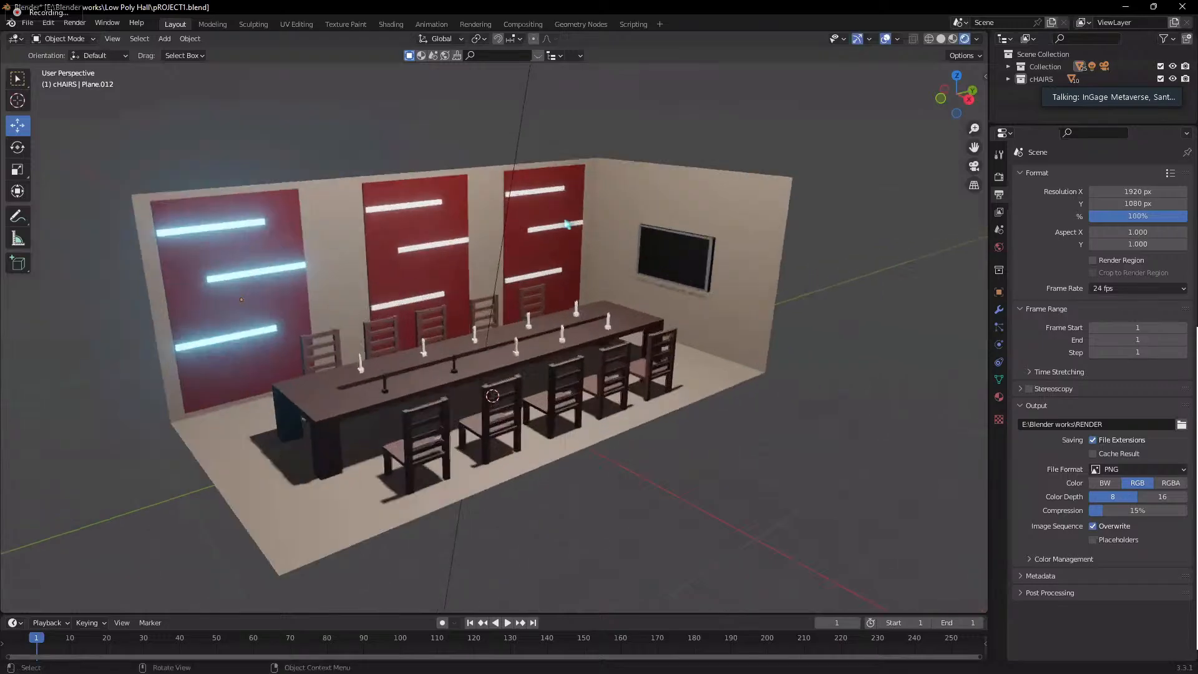
- Compare the hall in Solid, Material Preview and Rendered shading, and examine the rendered view from several angles
key("z")
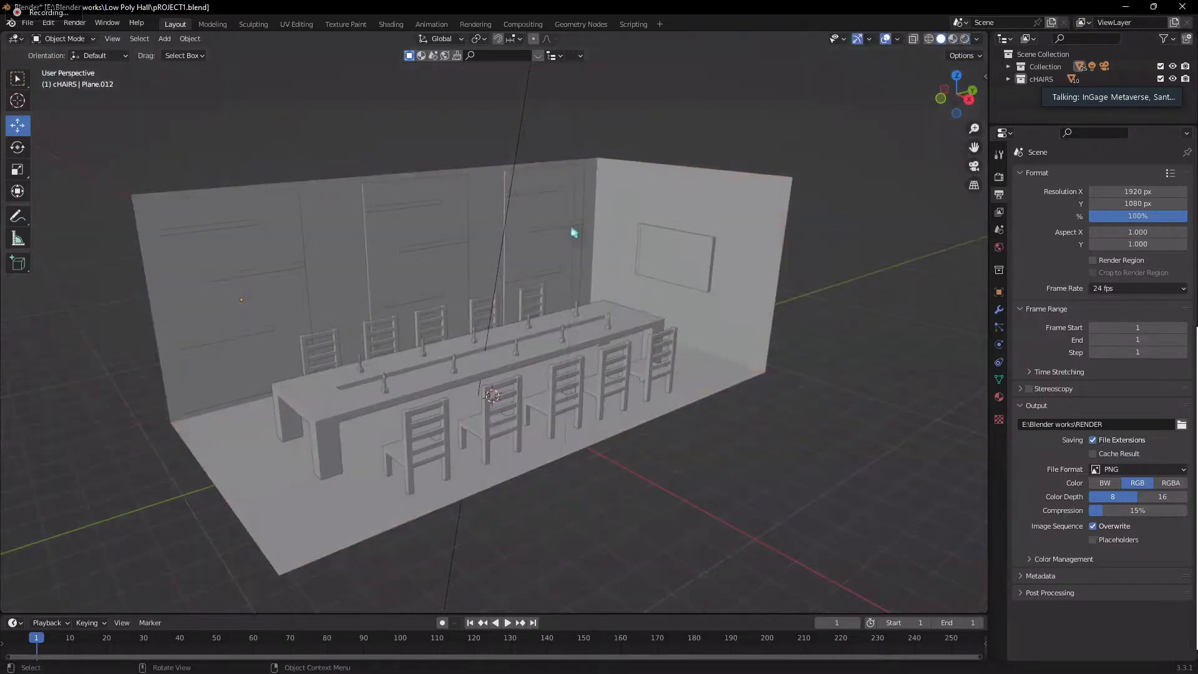
left_click(952, 39)
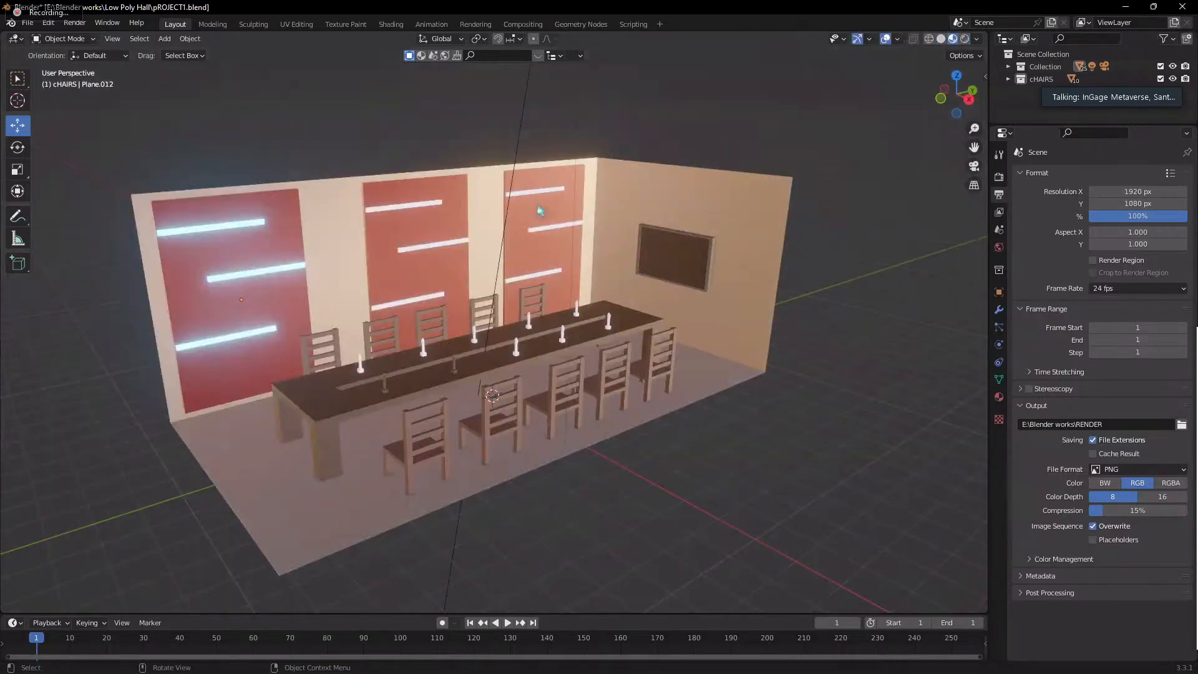
left_click(965, 38)
scroll(298, 183, "down", 3)
scroll(520, 279, "up", 5)
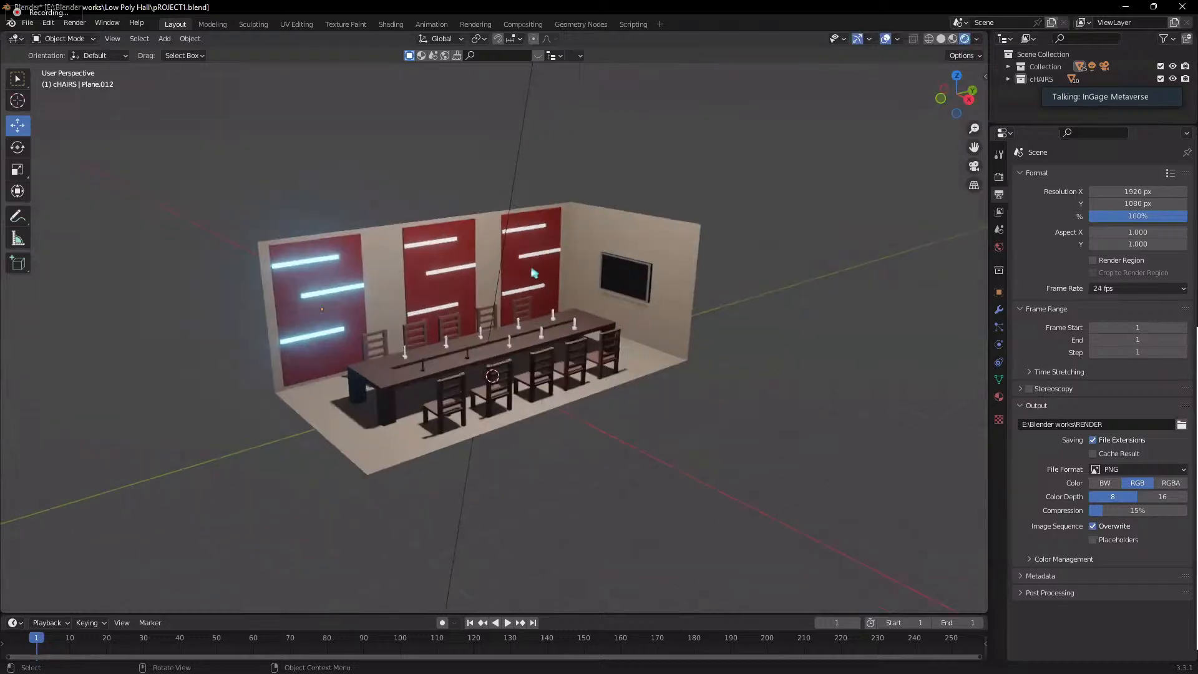
scroll(608, 238, "down", 3)
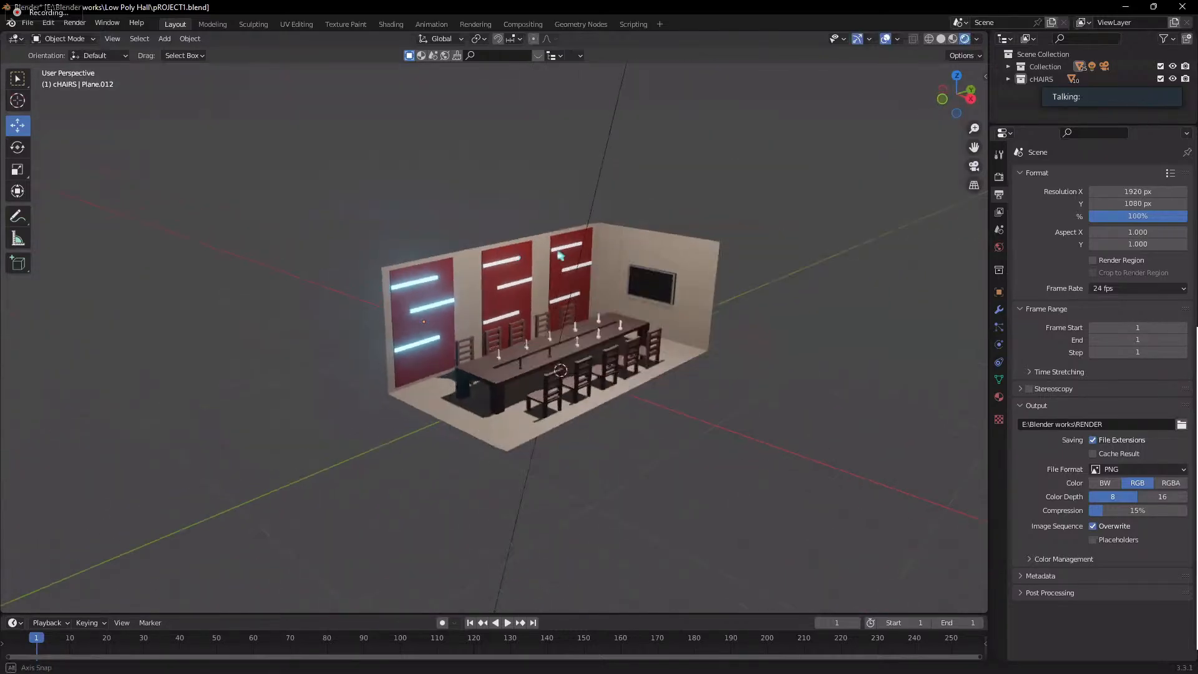
middle_click_drag(608, 237, 661, 329)
scroll(549, 255, "up", 4)
scroll(494, 282, "down", 3)
scroll(672, 325, "up", 1)
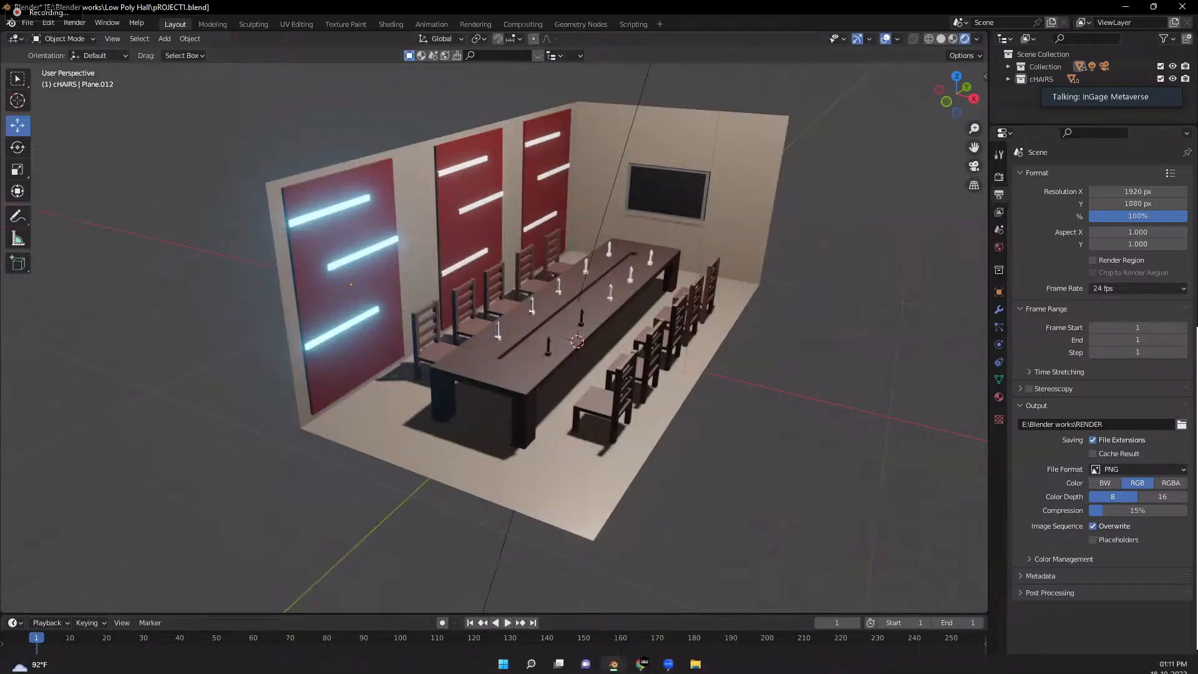
- Launch a second Blender window alongside the current project and dismiss its splash screen to show the default cube scene
left_click(613, 664)
right_click(614, 664)
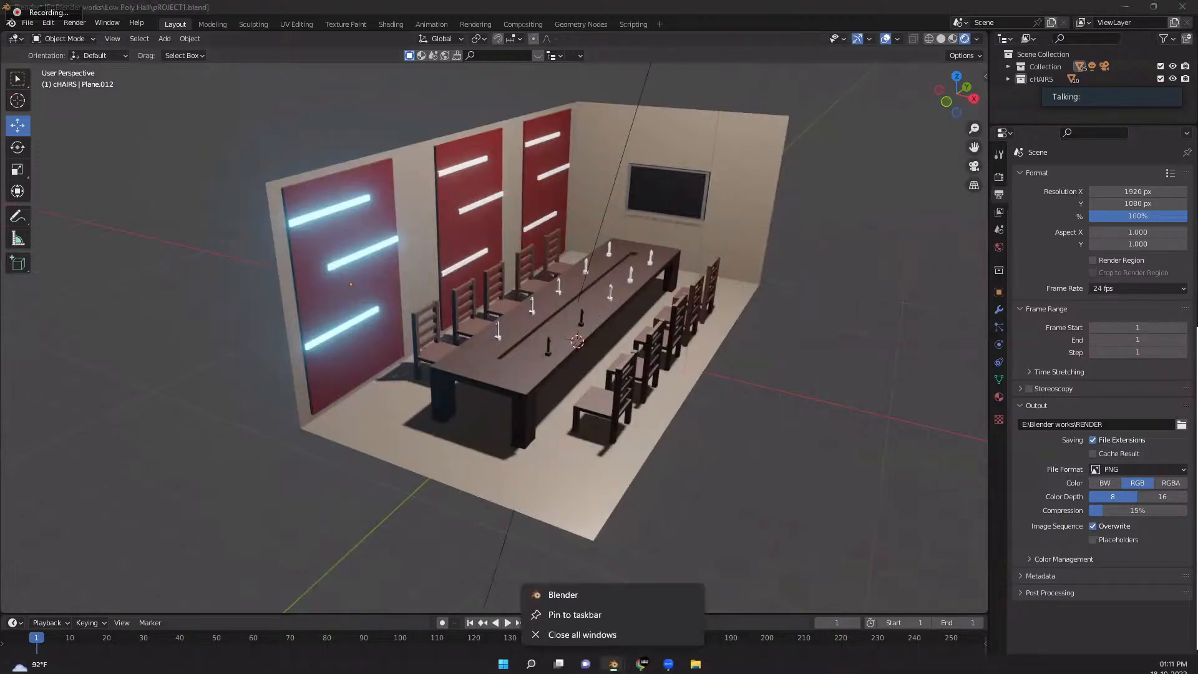
left_click(614, 665)
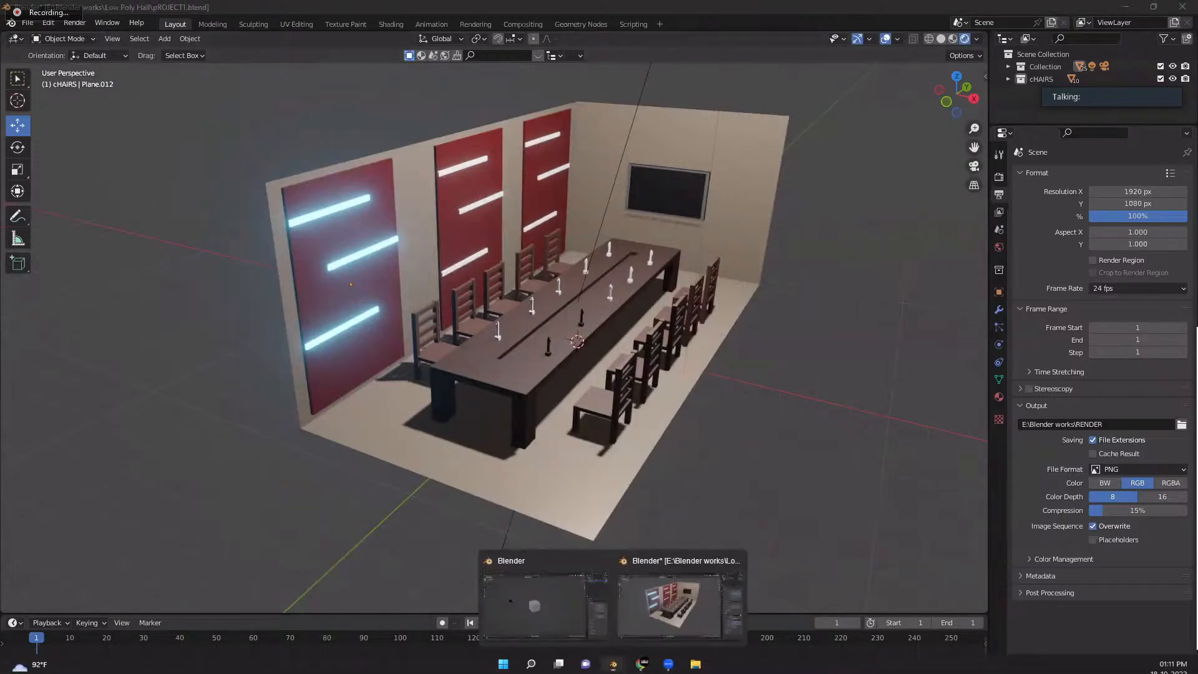
right_click(613, 665)
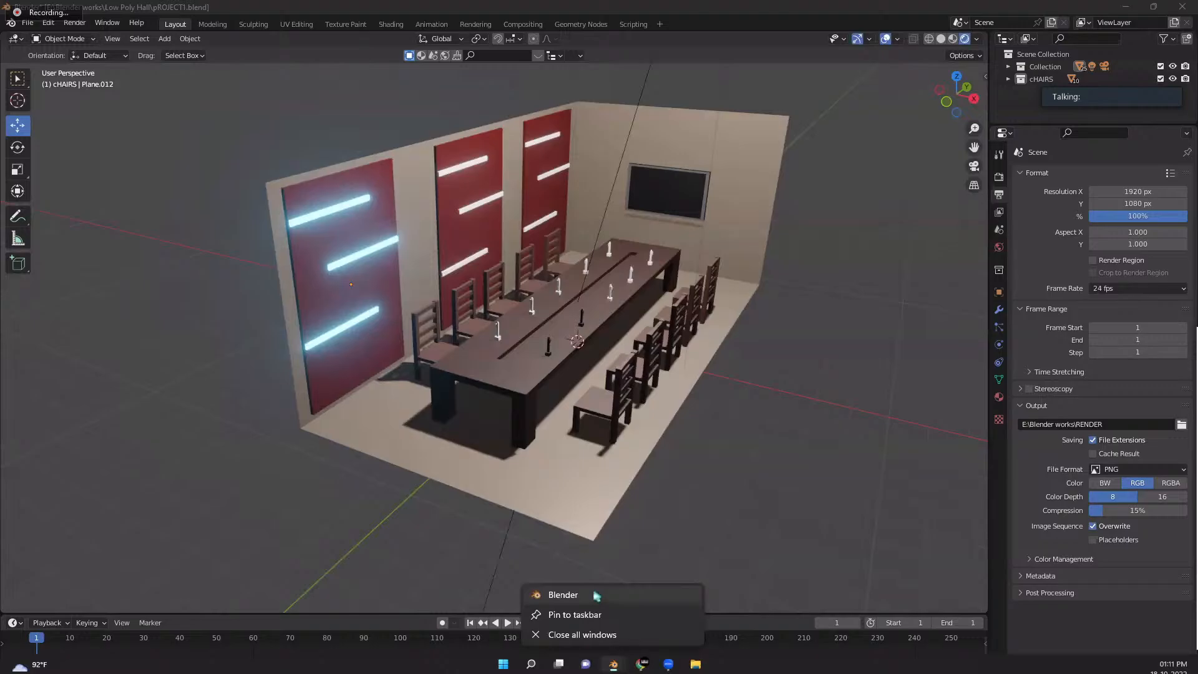
left_click(596, 596)
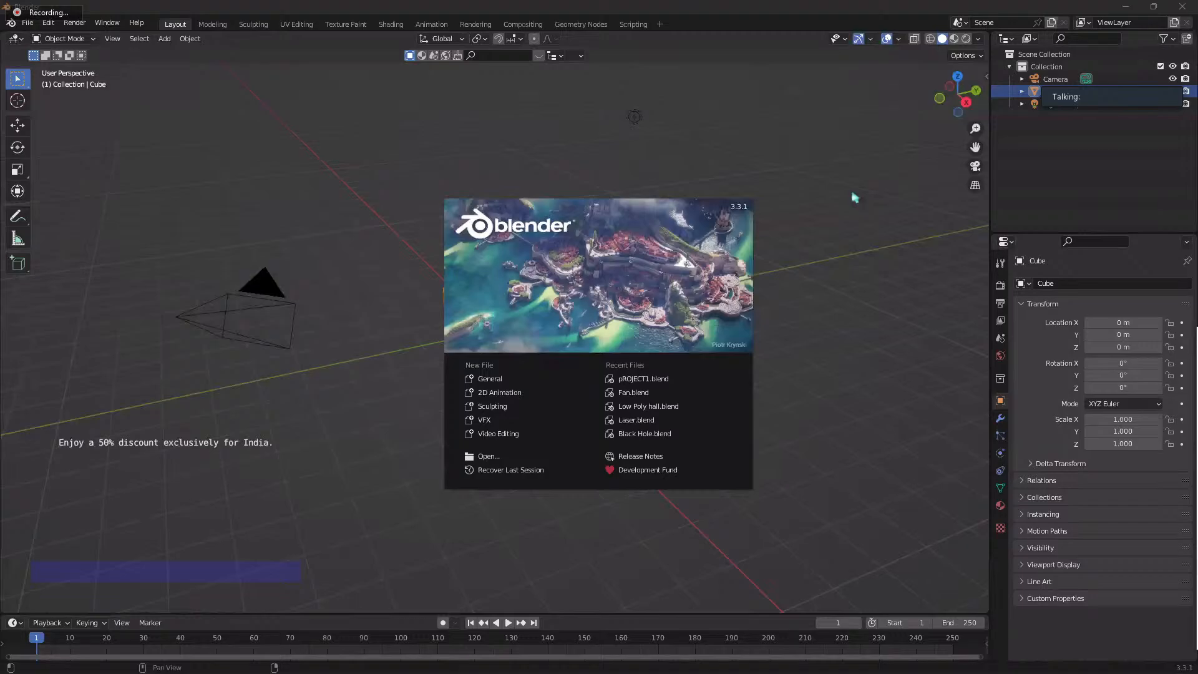
left_click(850, 361)
scroll(492, 309, "down", 2)
scroll(429, 198, "up", 3)
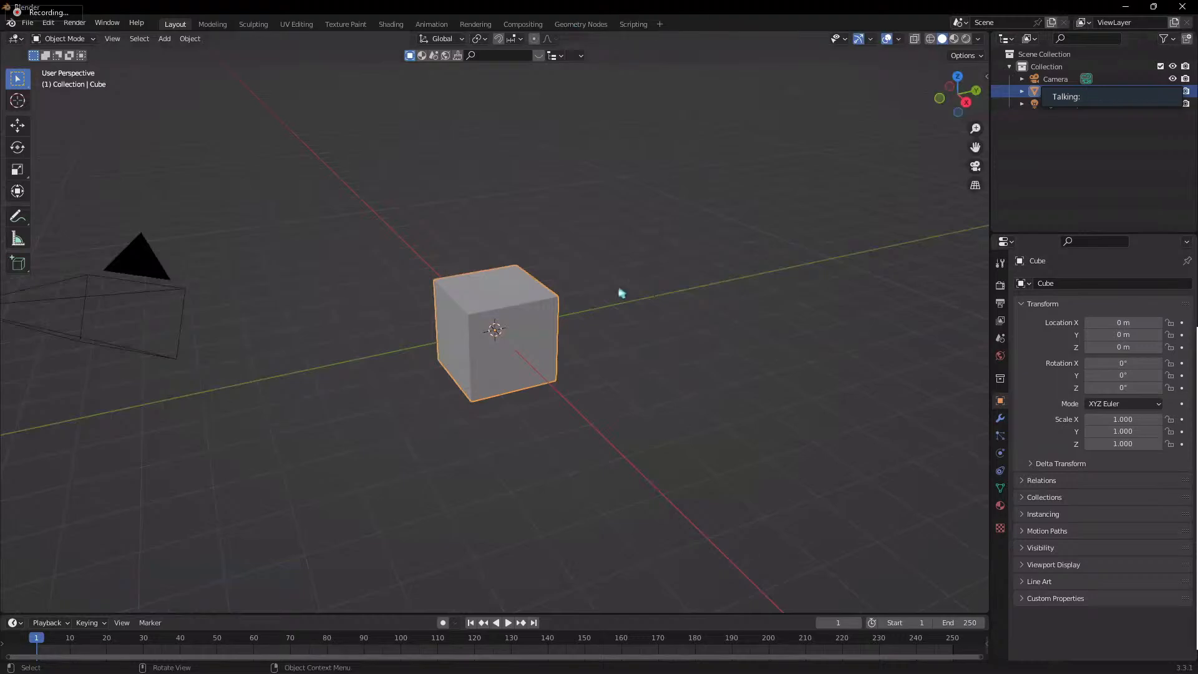
- Open Low Poly hall.blend from the Low Poly Hall folder and view the hall from a low angle
left_click(26, 23)
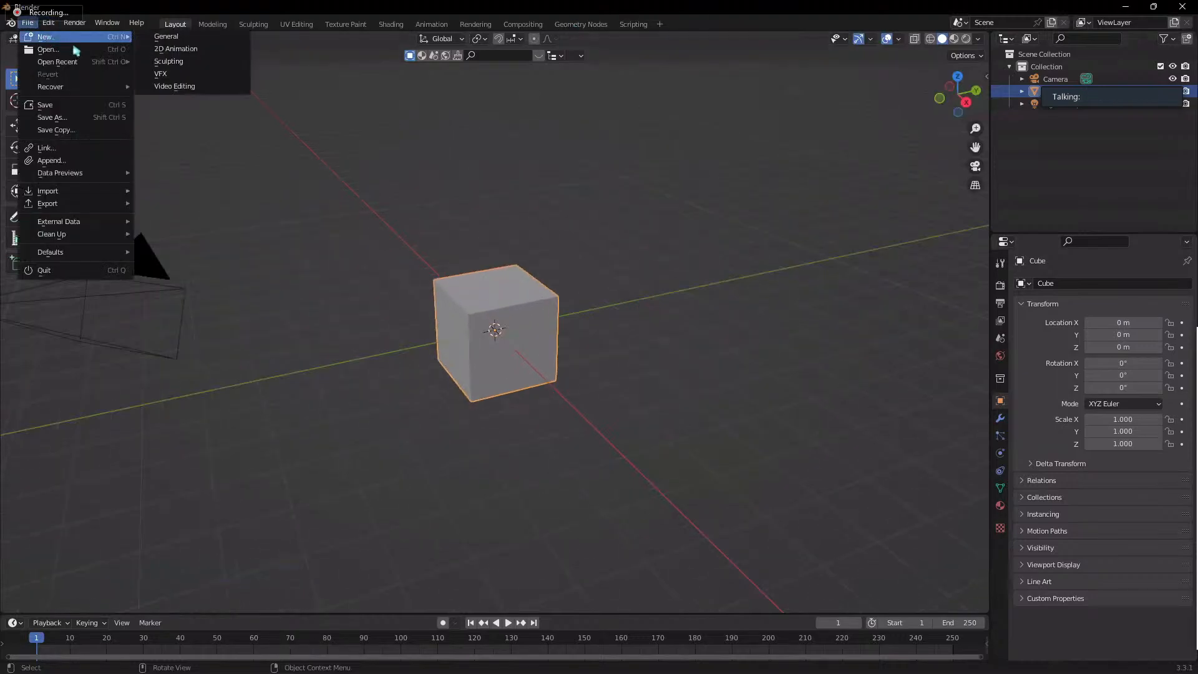
left_click(82, 51)
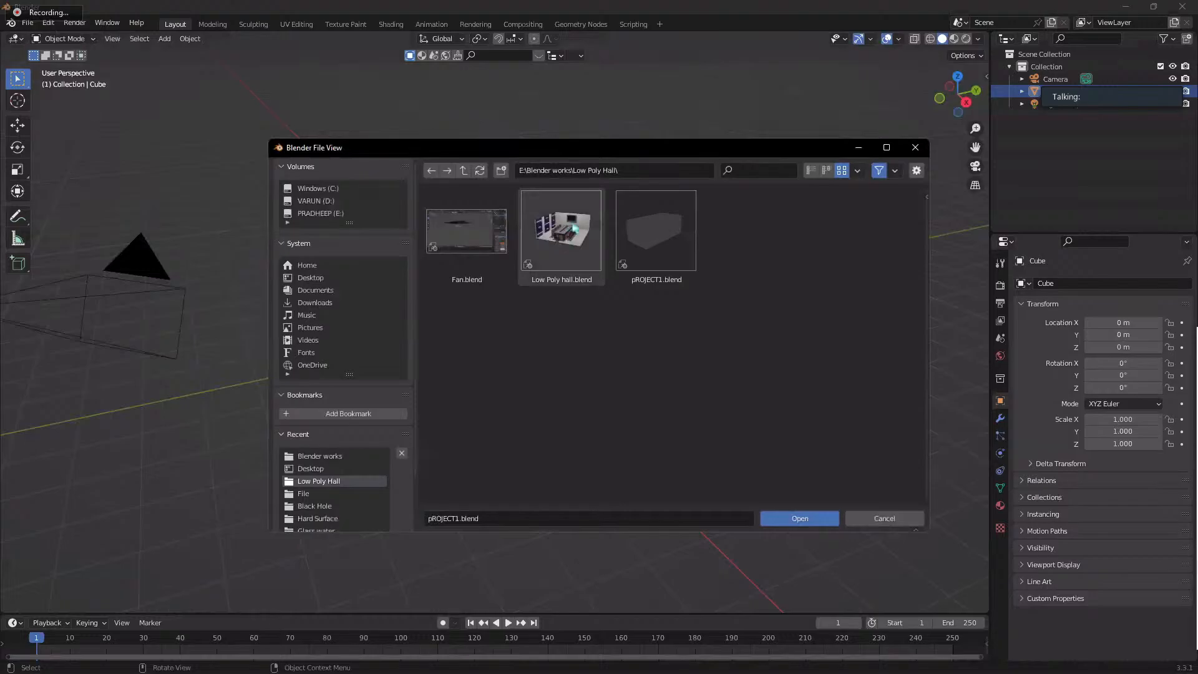
double_click(575, 228)
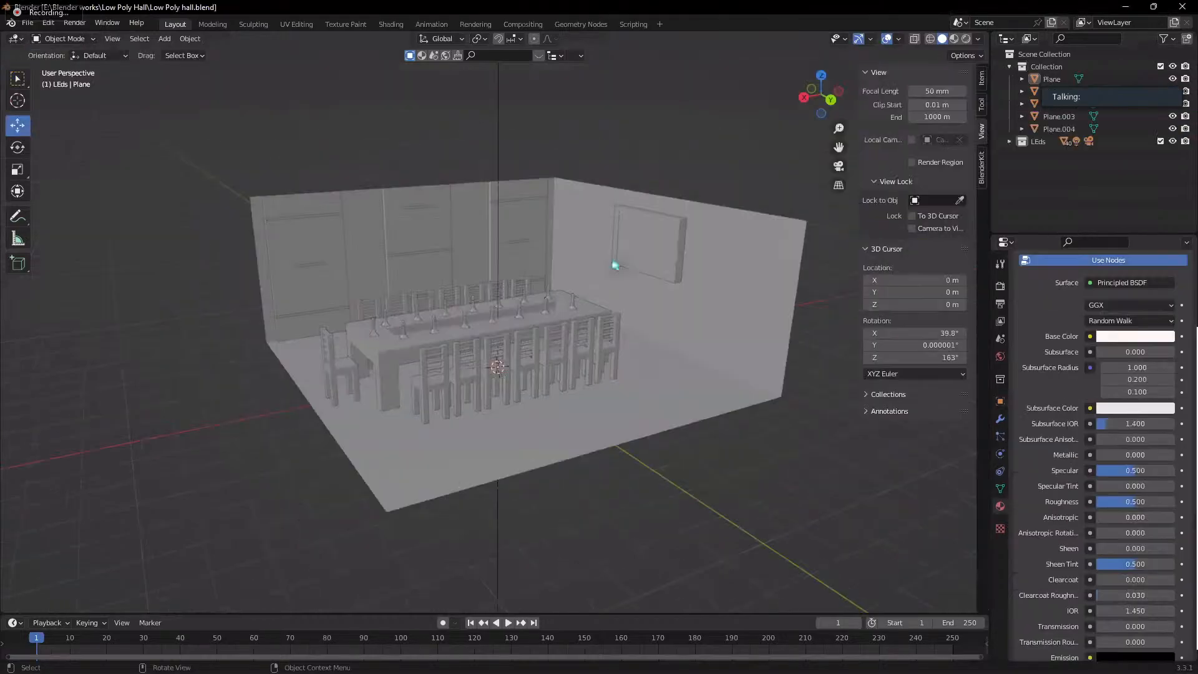
middle_click_drag(612, 275, 663, 436)
scroll(728, 455, "up", 5)
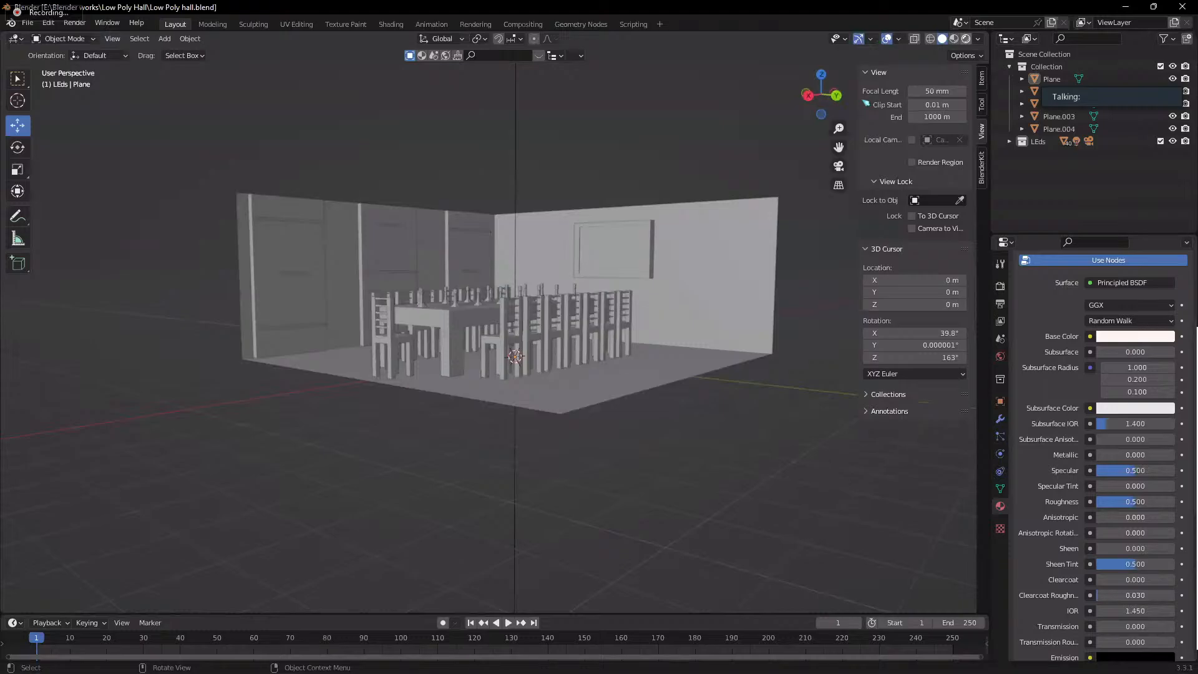
- Switch the viewport to Rendered shading and look over the lit hall with its purple LED panels
left_click(966, 38)
mouse_move(562, 280)
middle_mouse_down()
mouse_move(549, 274)
mouse_move(663, 334)
mouse_move(661, 186)
middle_mouse_up()
scroll(554, 269, "up", 2)
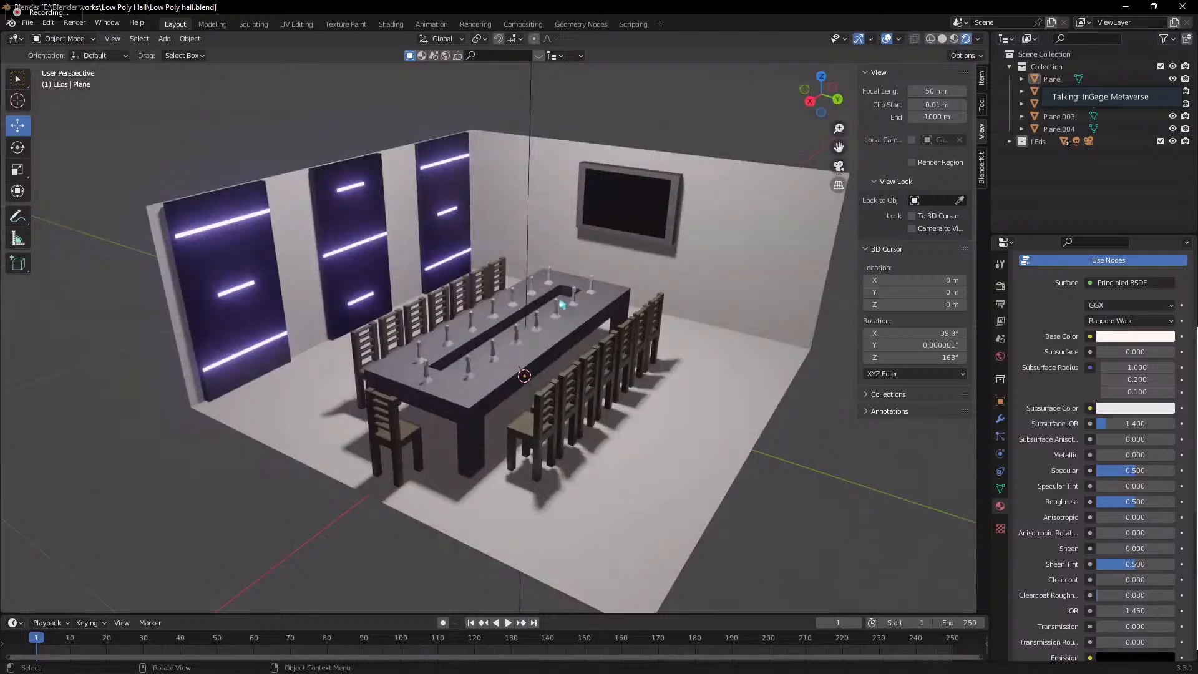
scroll(561, 304, "down", 3)
middle_click_drag(562, 306, 834, 83)
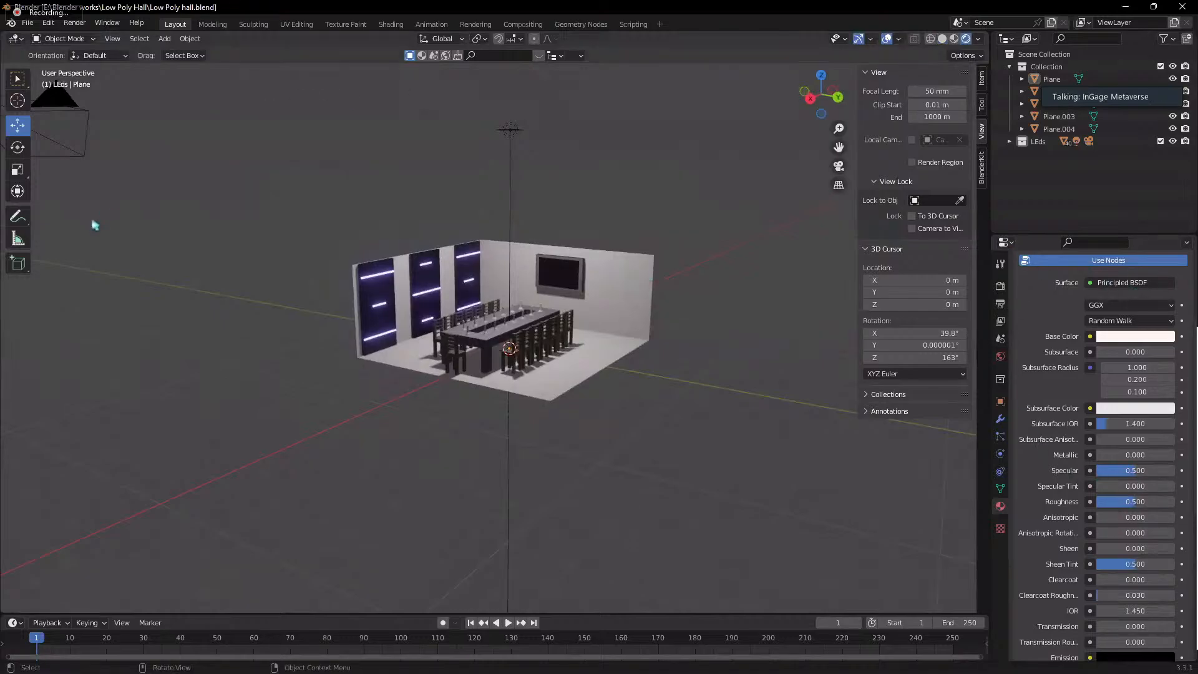
- Box-select the hall's walls, table, chairs and light, and display the scene's render settings
left_click_drag(301, 148, 849, 559)
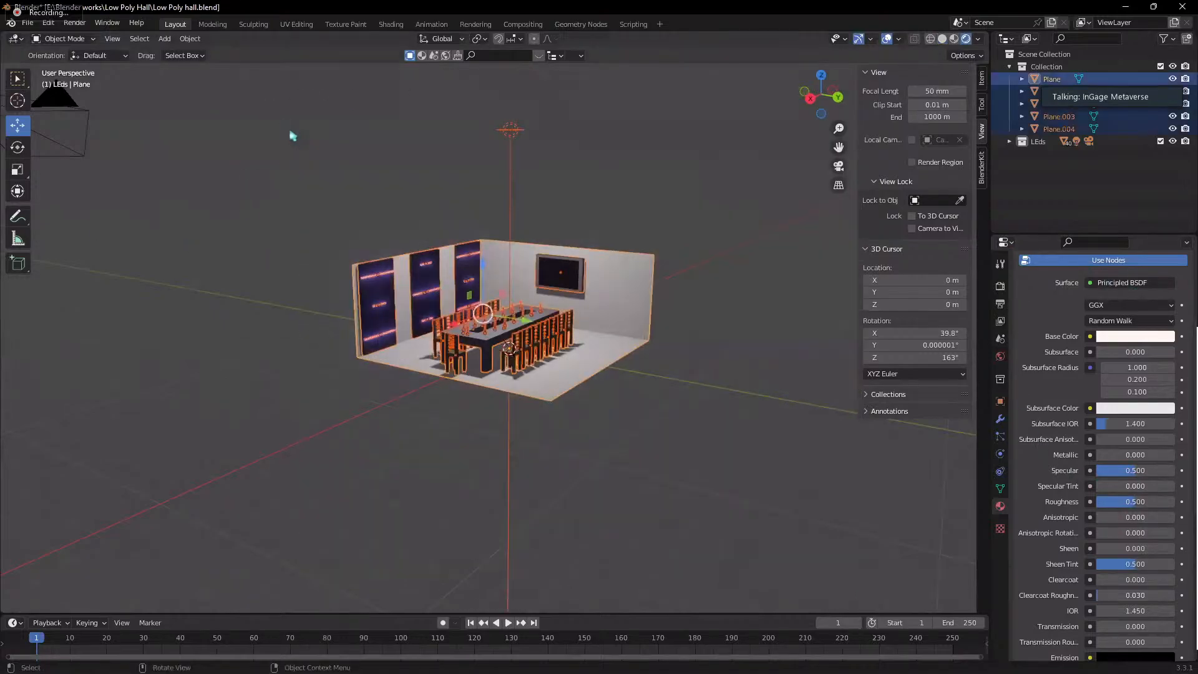
left_click_drag(284, 127, 711, 462)
left_click(1000, 286)
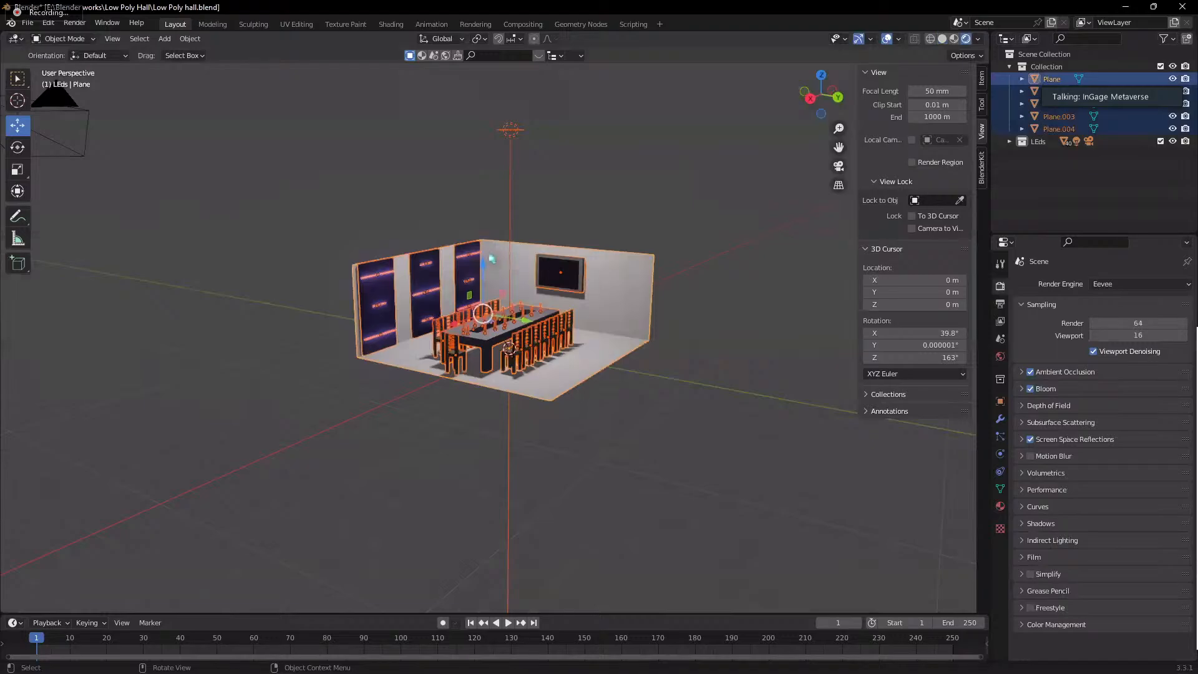
left_click_drag(269, 146, 661, 427)
left_click_drag(382, 80, 783, 455)
- Create a new General file, discarding the changes in Low Poly hall.blend
left_click(28, 22)
mouse_move(63, 42)
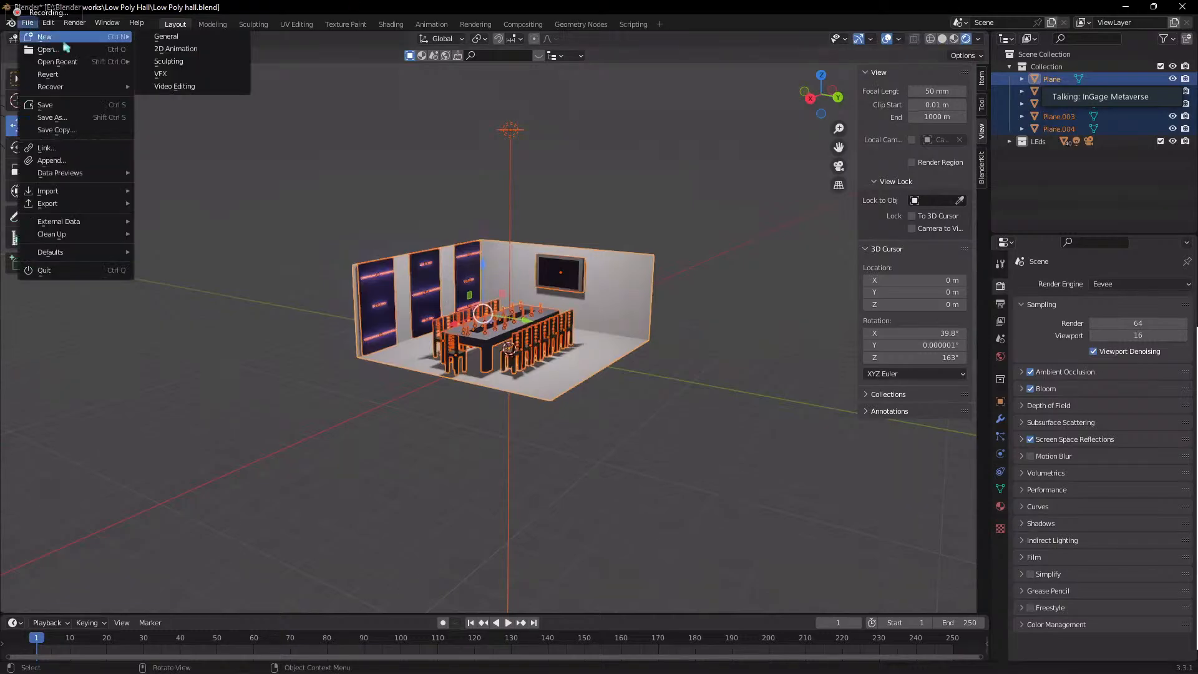
left_click(201, 37)
left_click(611, 365)
- Box-select the default scene objects, and close this second Blender window without saving
left_click_drag(169, 171, 705, 448)
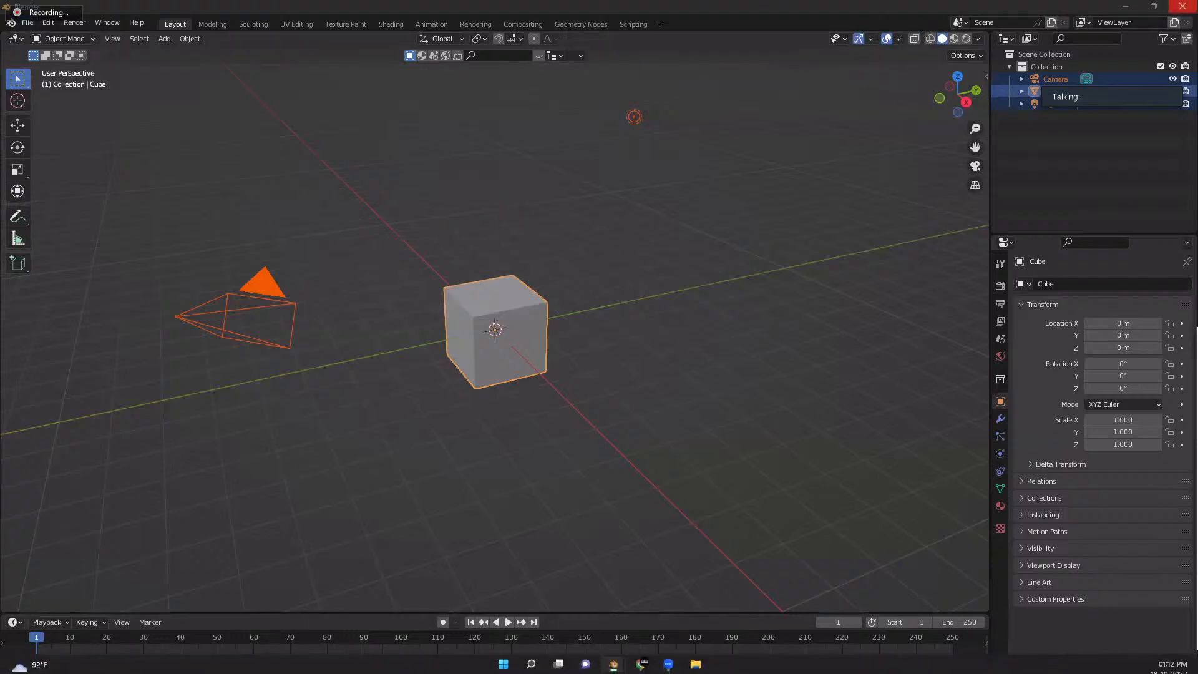
left_click(1183, 8)
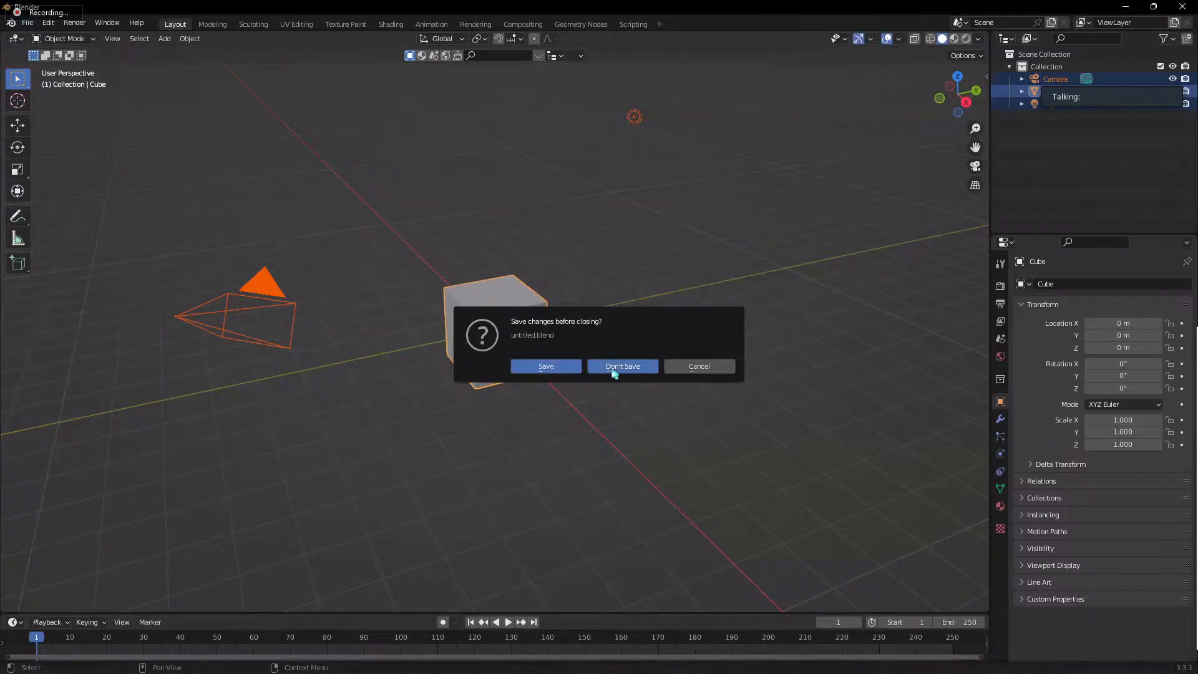
left_click(614, 369)
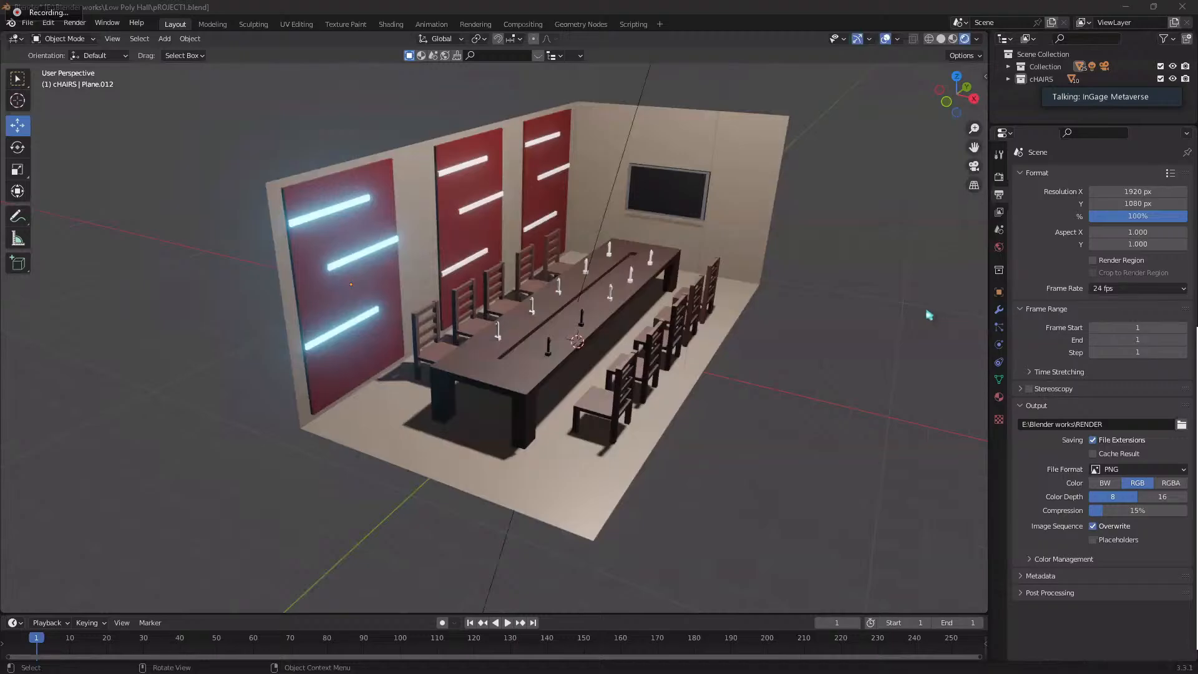
- Browse the modifiers available for the selected wall panel without adding one
left_click(999, 311)
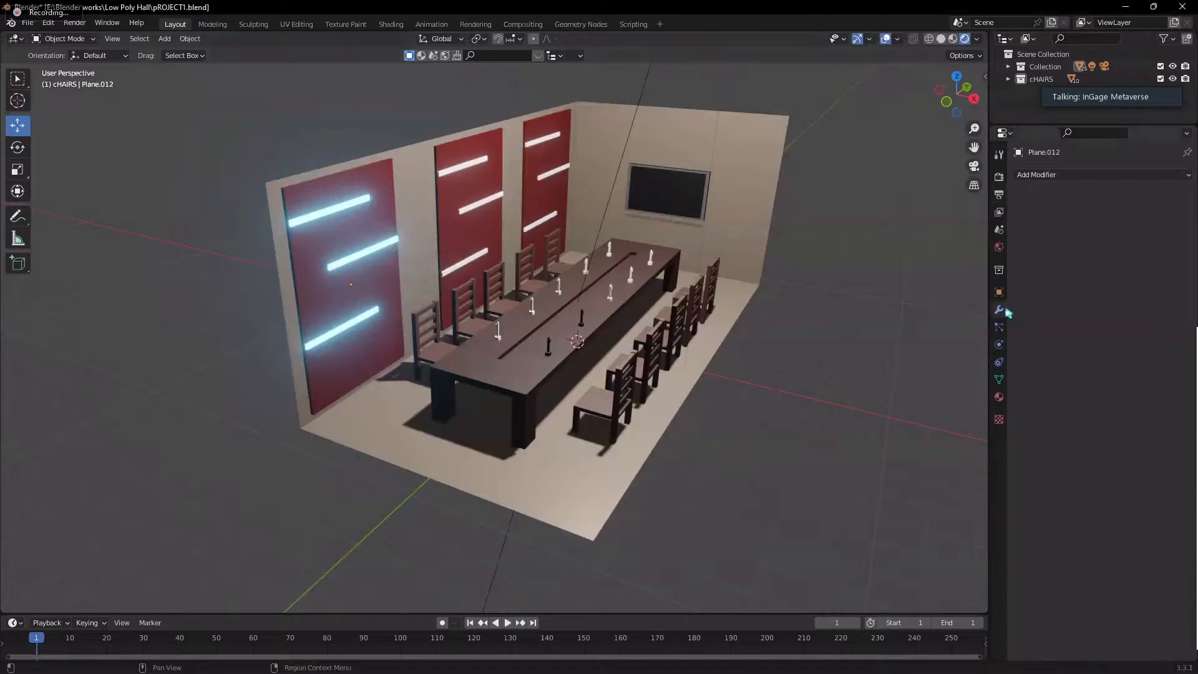
left_click(1053, 176)
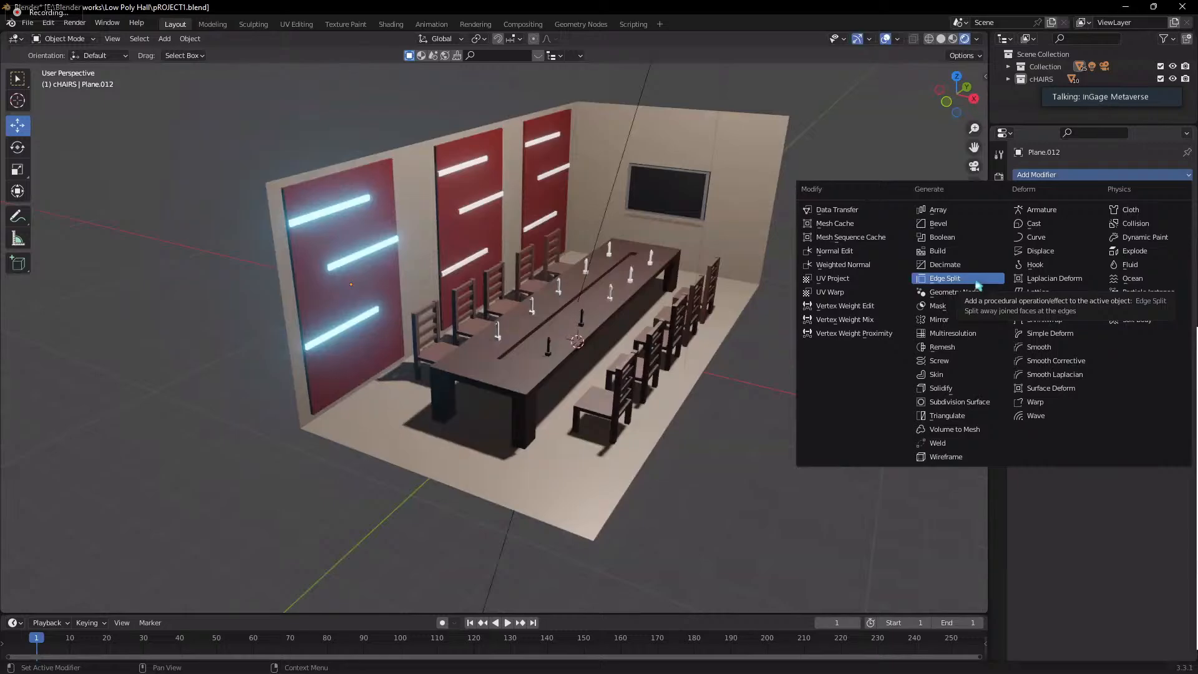
left_click(1053, 177)
left_click(1039, 176)
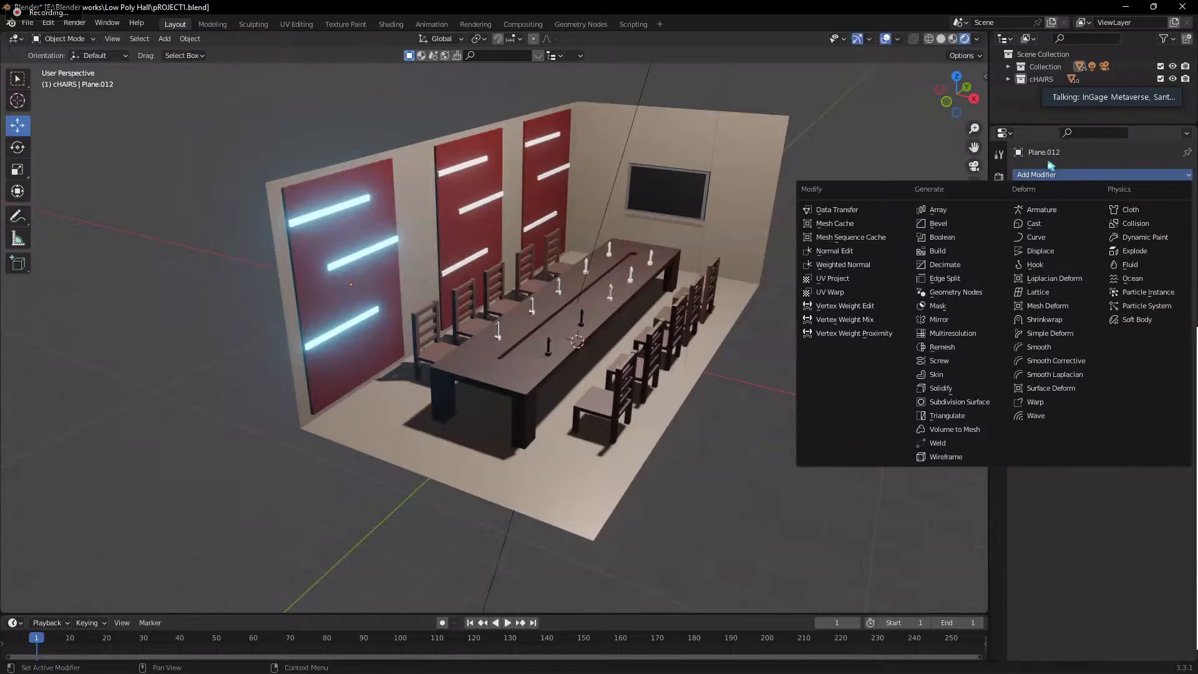
left_click(1088, 179)
- Examine the conference hall from several angles, selecting the room, the middle wall panel and the table in turn
scroll(624, 306, "down", 5)
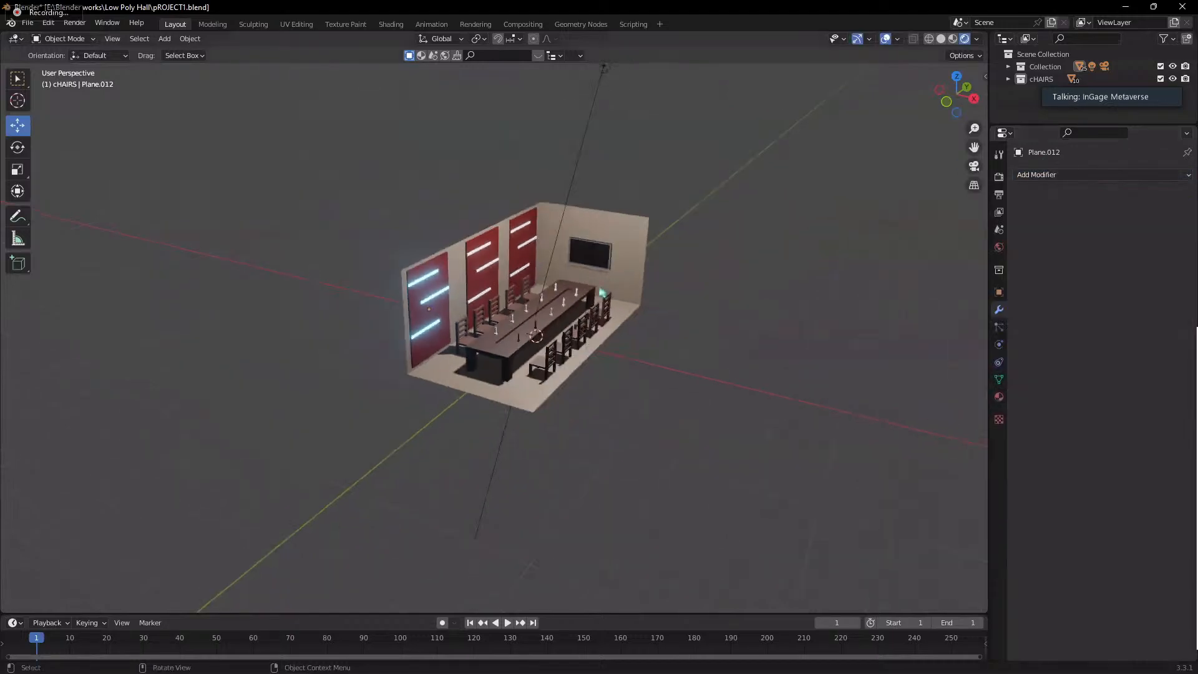
middle_click_drag(624, 306, 481, 396)
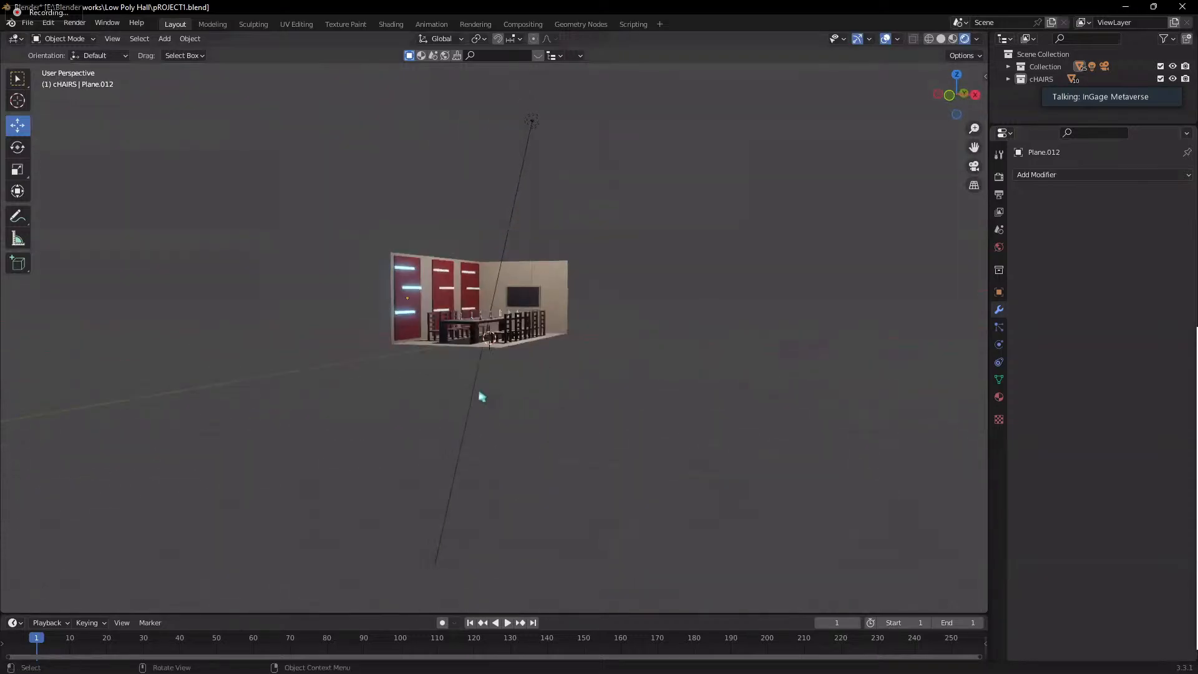
middle_click_drag(669, 403, 564, 432)
middle_click_drag(632, 398, 360, 252)
left_click(657, 238)
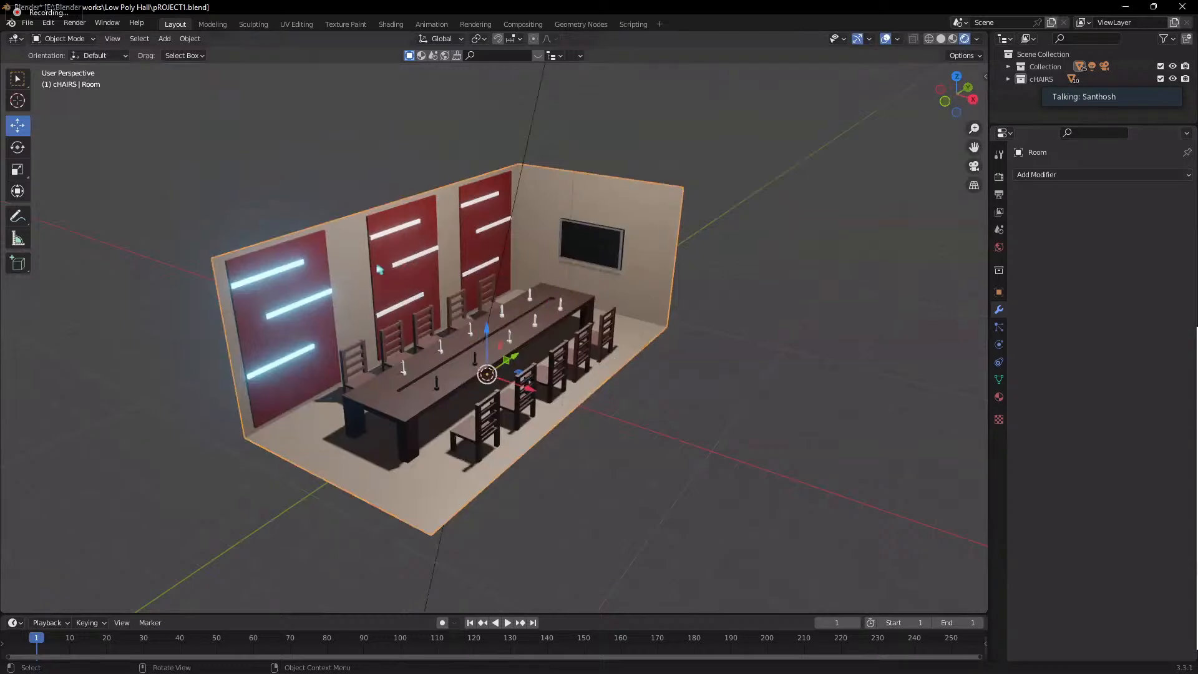
left_click(418, 275)
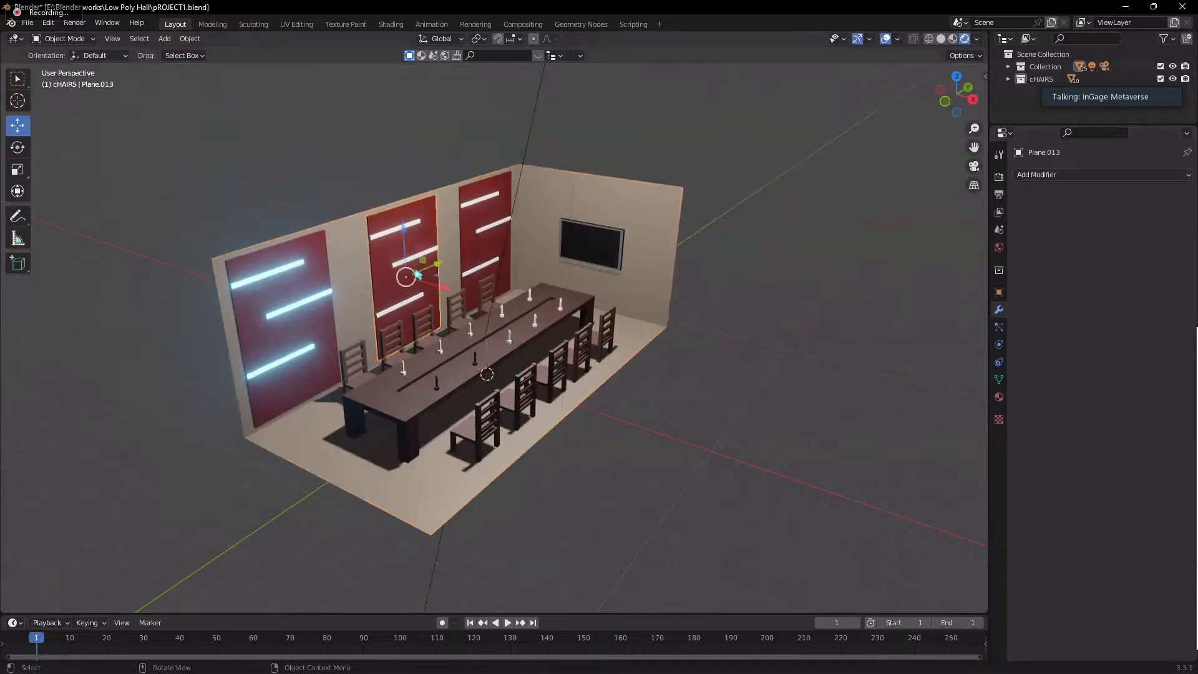
left_click(488, 361)
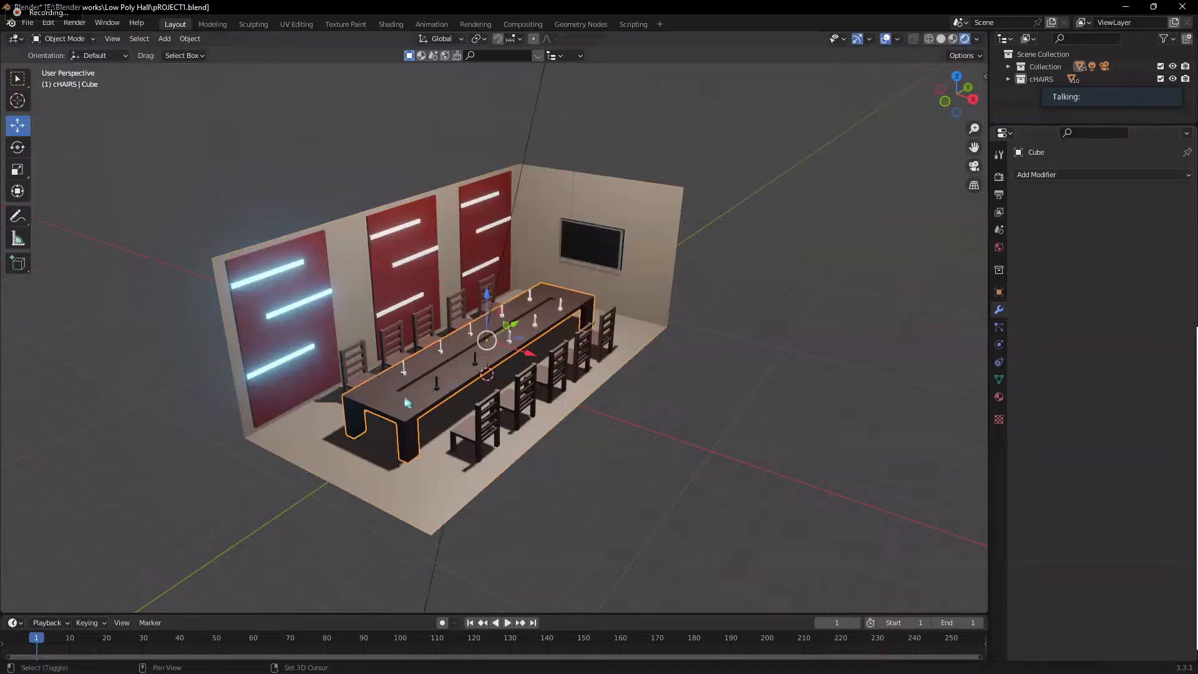
scroll(437, 400, "up", 5)
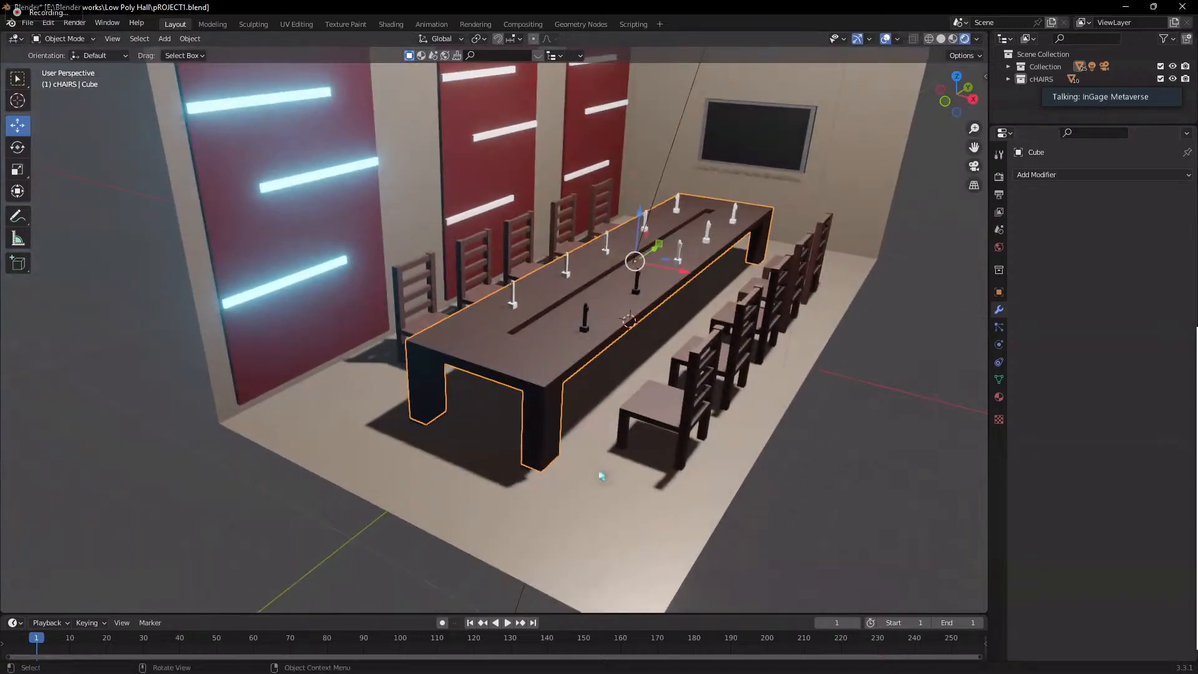
- Enter Edit Mode on the room object and set the viewport to Solid shading
left_click(388, 496)
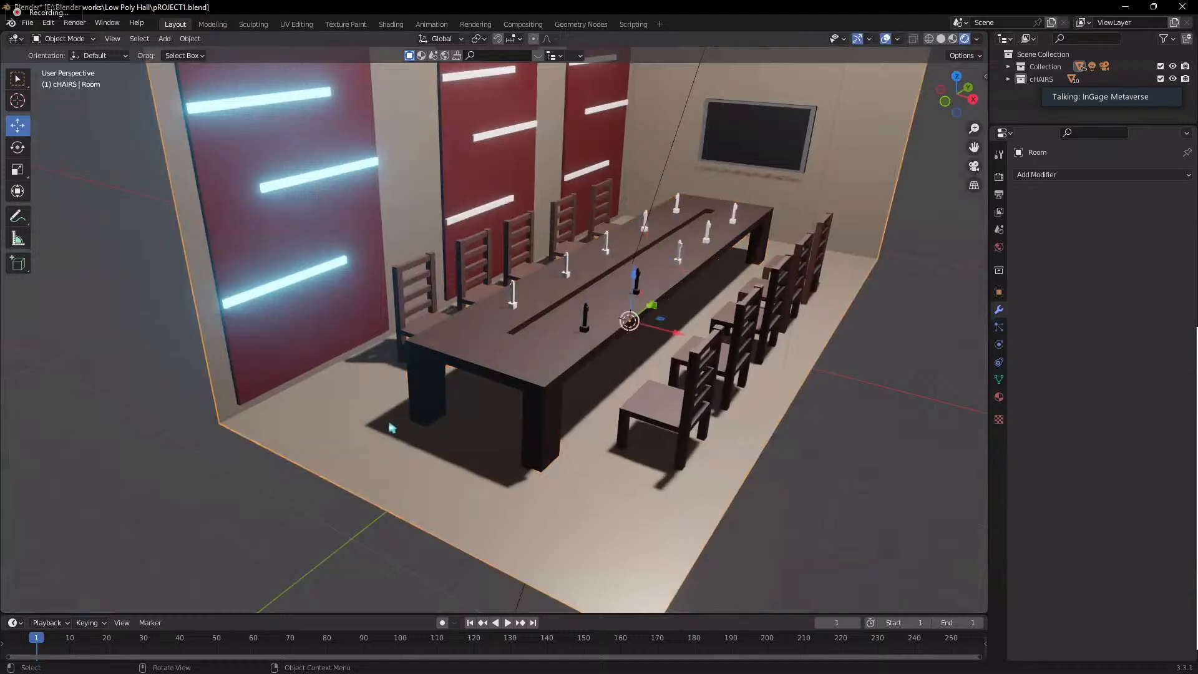
key("Tab")
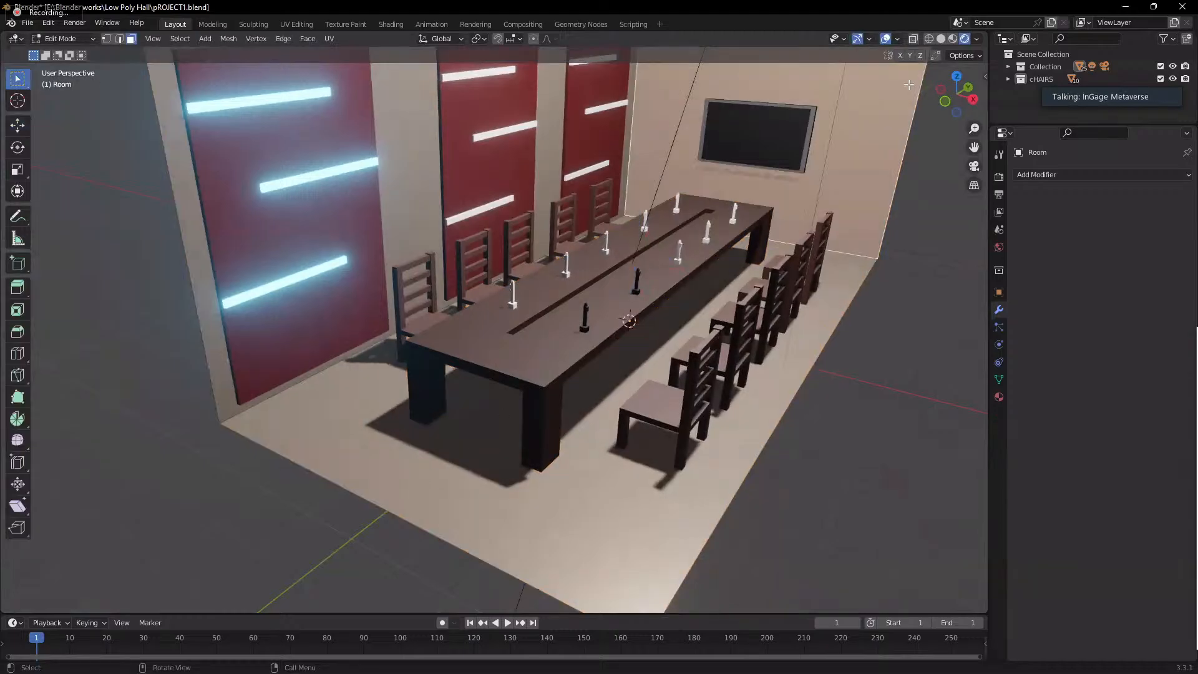
left_click(941, 39)
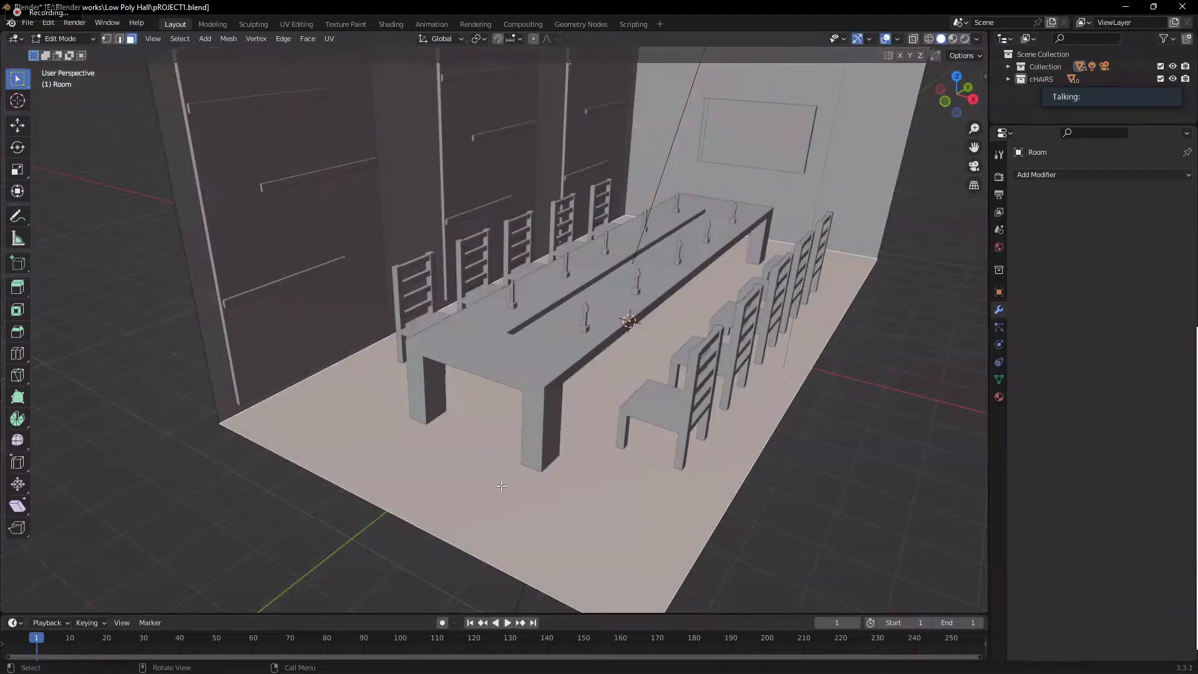
- Subdivide the room's floor face repeatedly with one cut each time, and clear the face selection
right_click(448, 445)
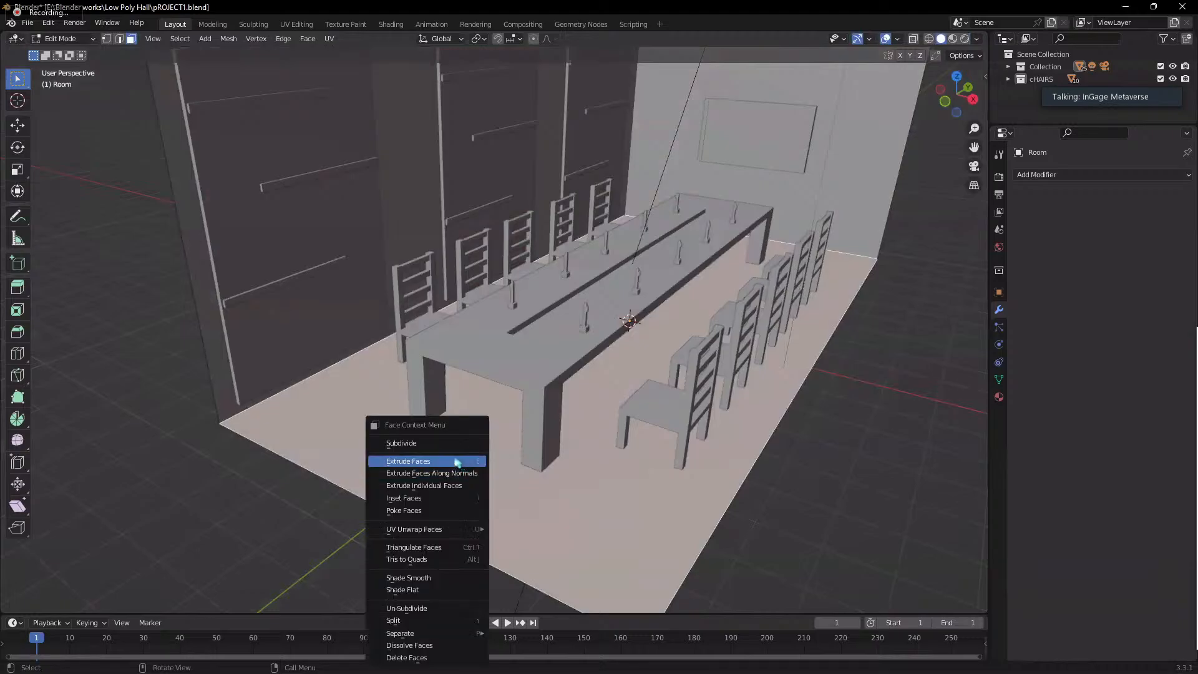
left_click(450, 443)
right_click(430, 433)
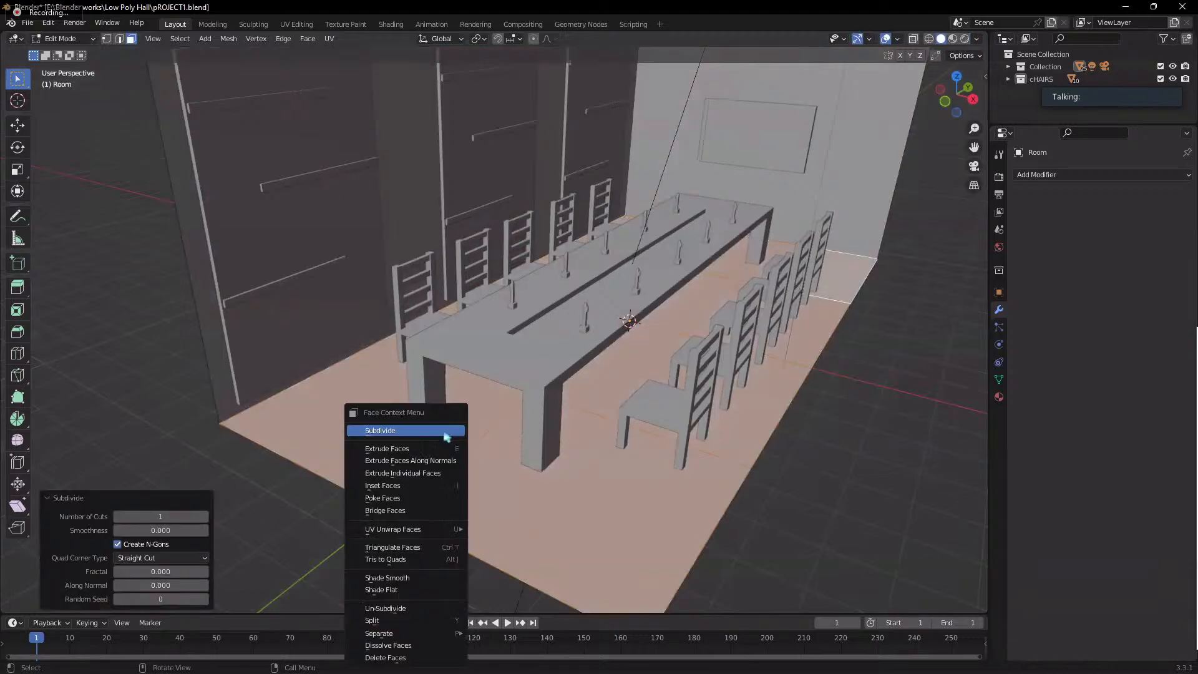
left_click(444, 432)
right_click(459, 433)
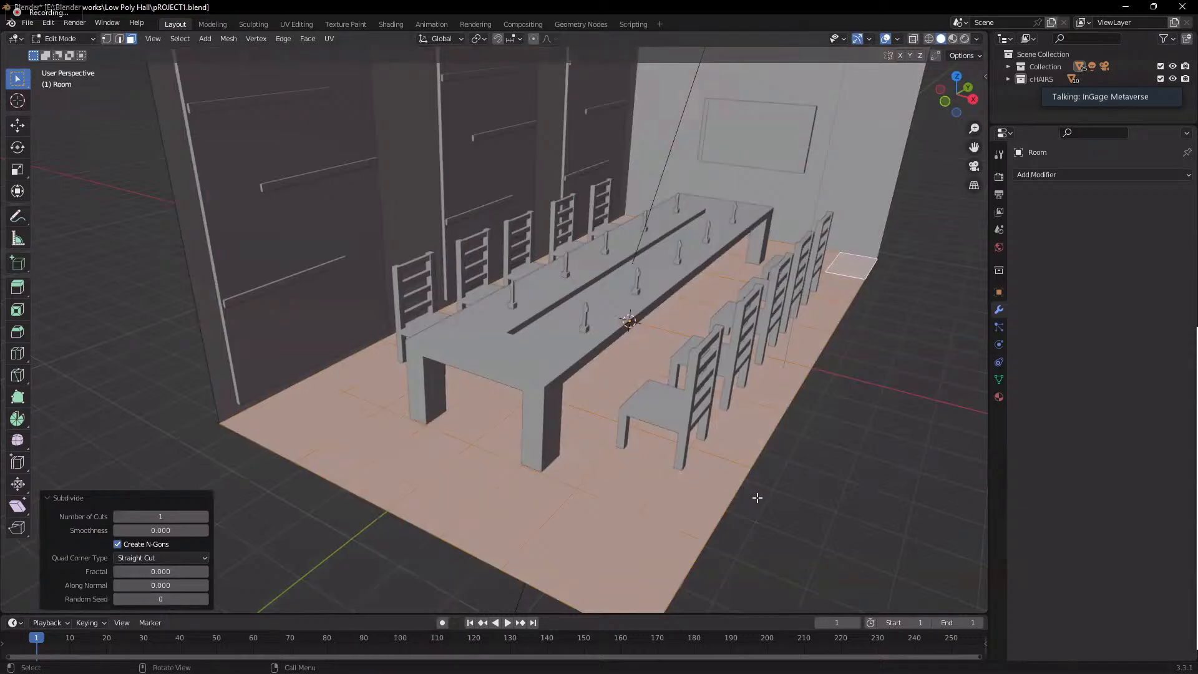
left_click(896, 432)
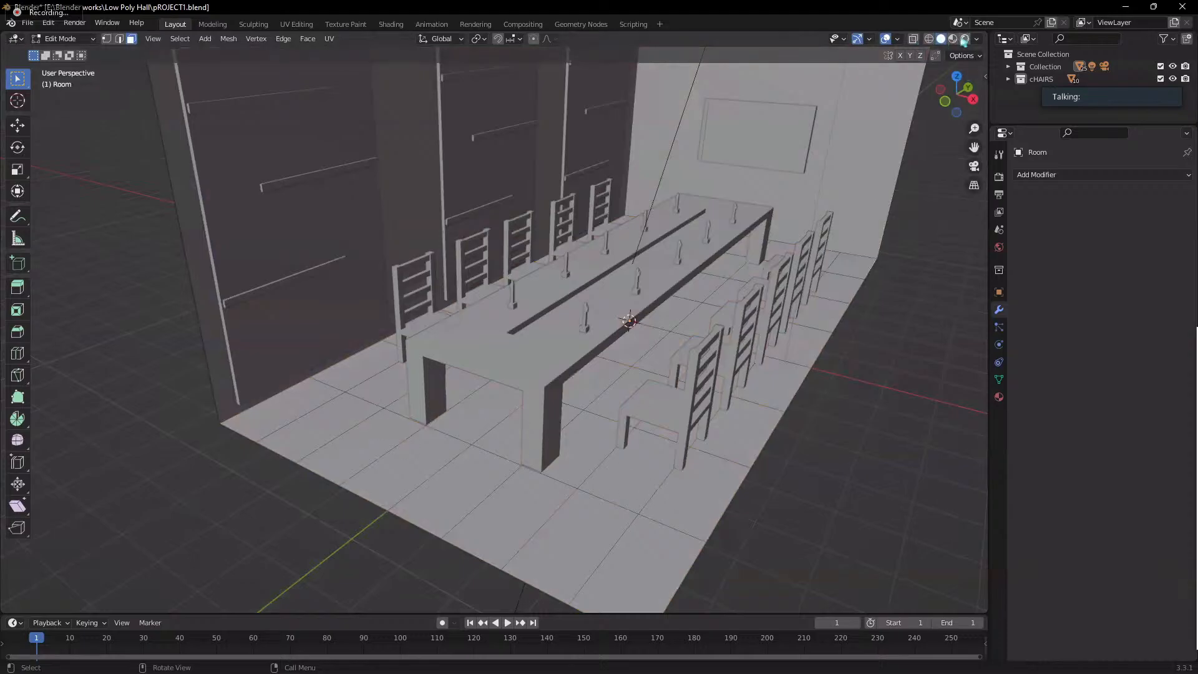
- Select a floor tile at the front edge and extend the selection to all linked room faces
left_click(481, 466)
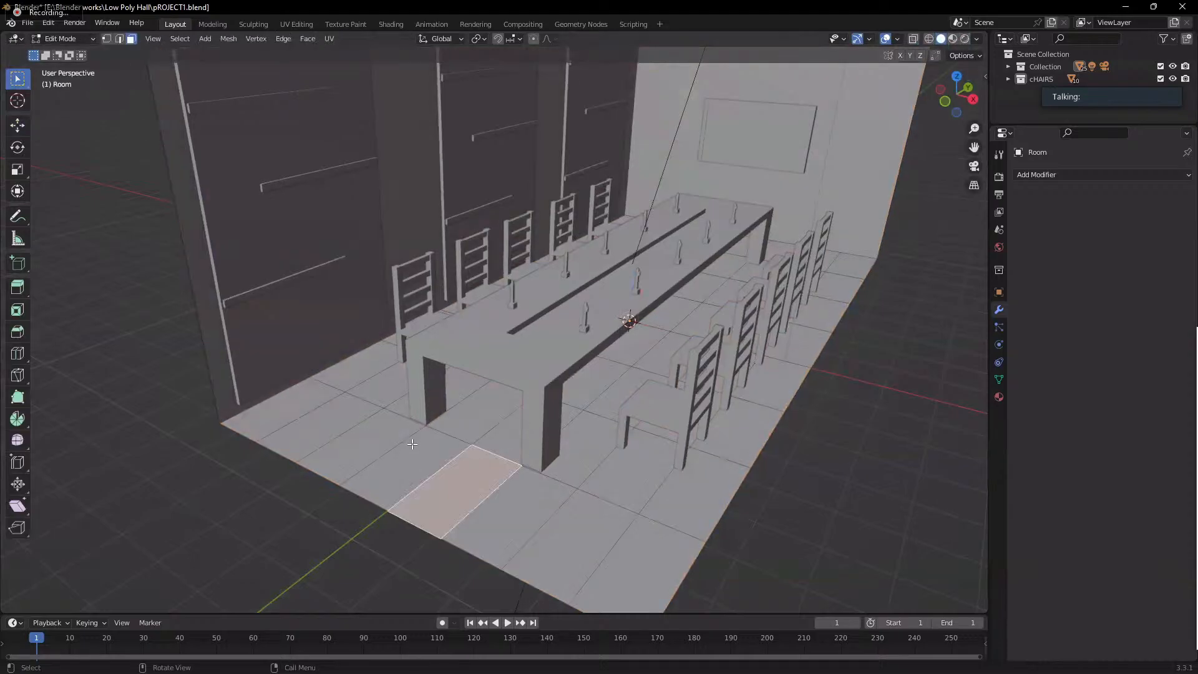
key("l")
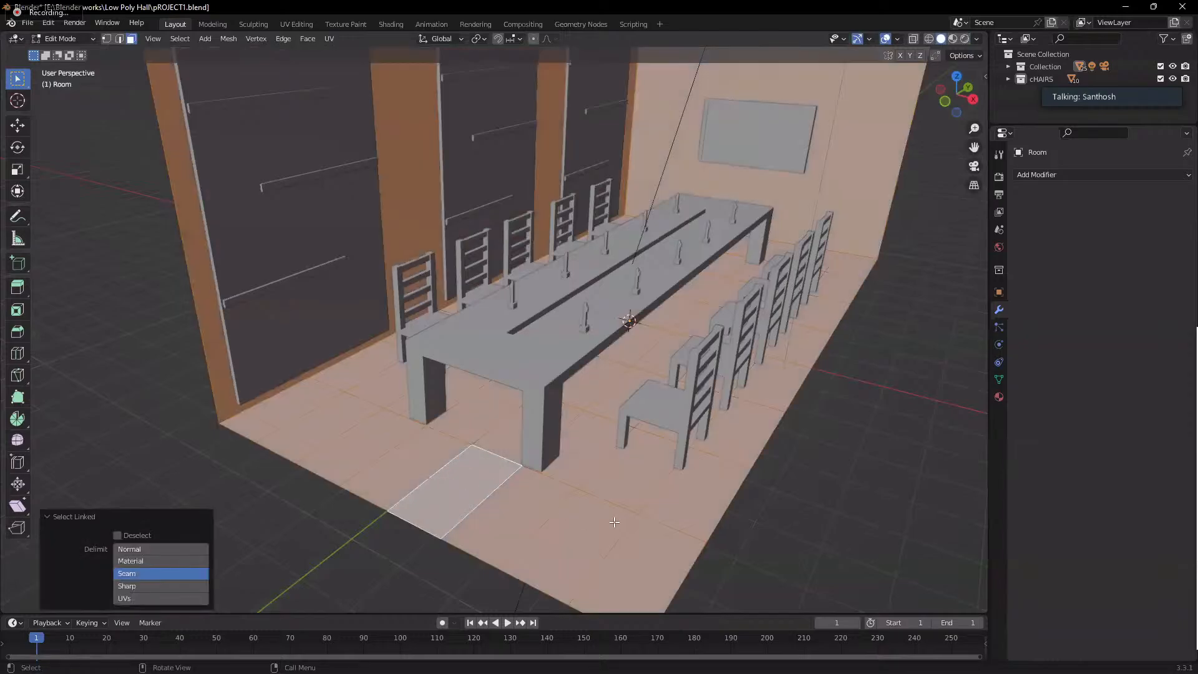
- Select the whole row of floor tiles along the room's open front edge as a shortest path between its two corner tiles
left_click(790, 506)
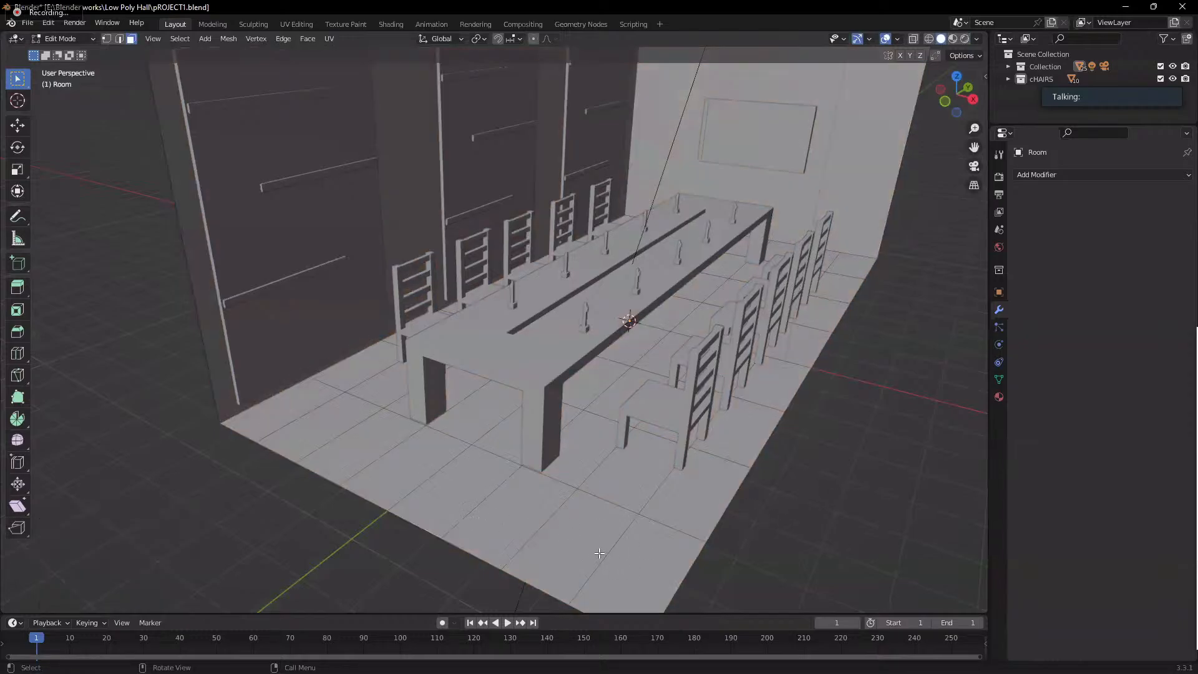
left_click(617, 561)
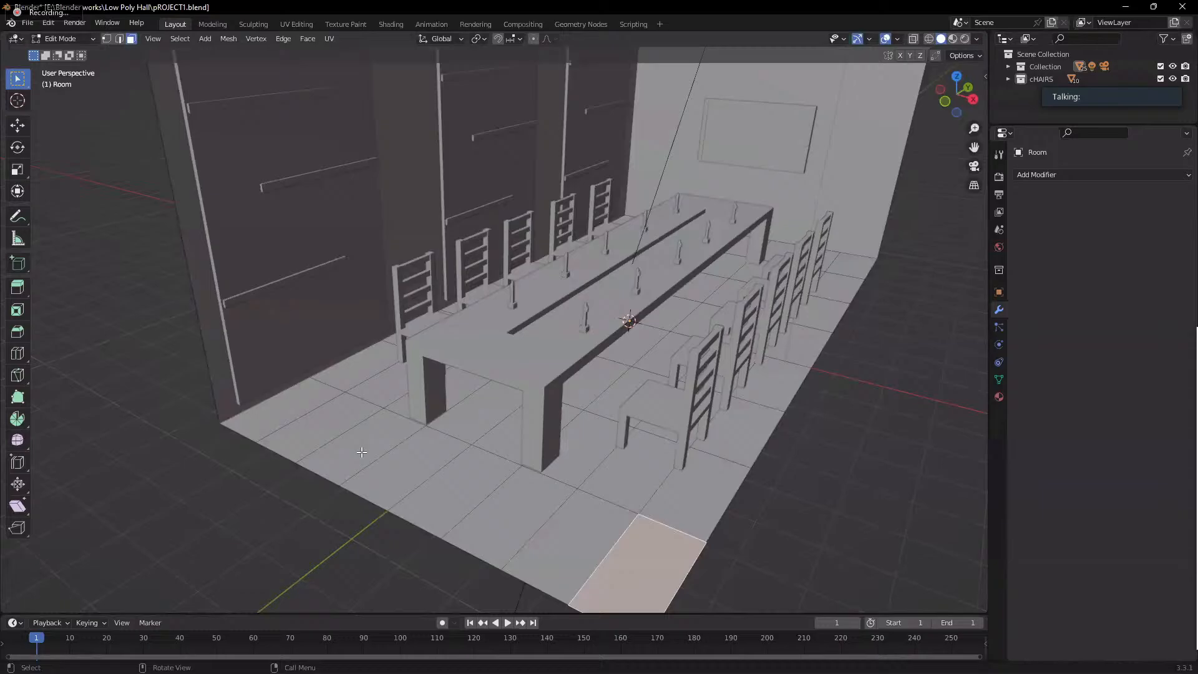
left_click(306, 413, "shift")
left_click(621, 543, "shift")
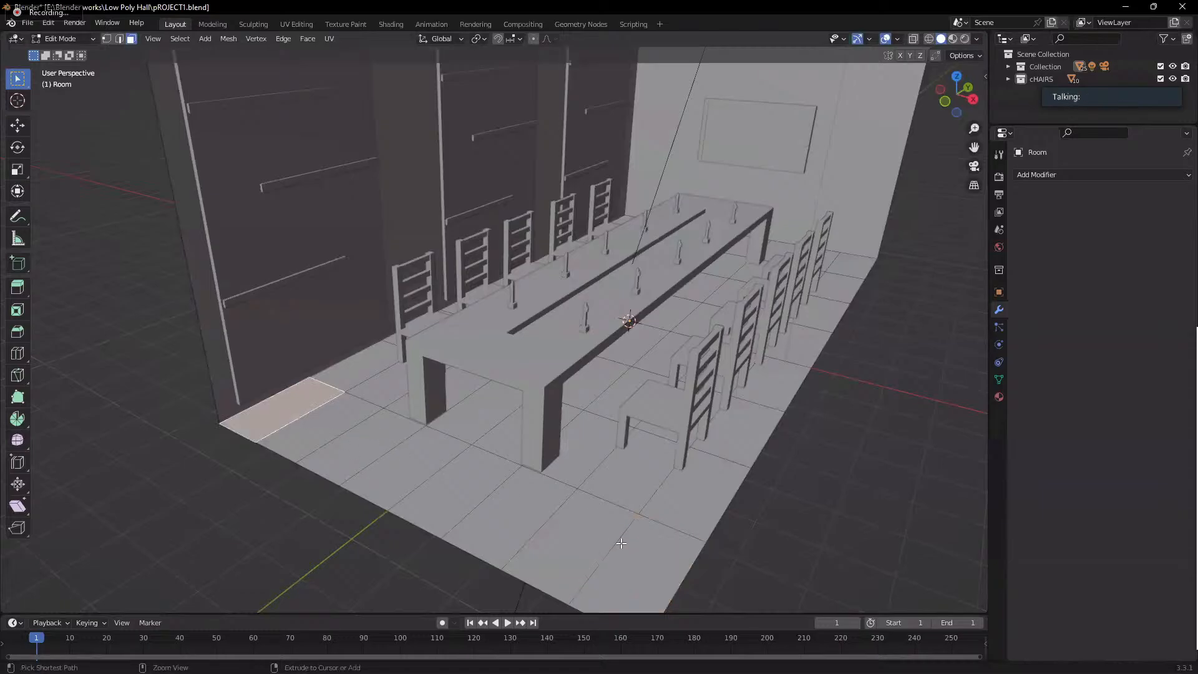
left_click(638, 556, "ctrl")
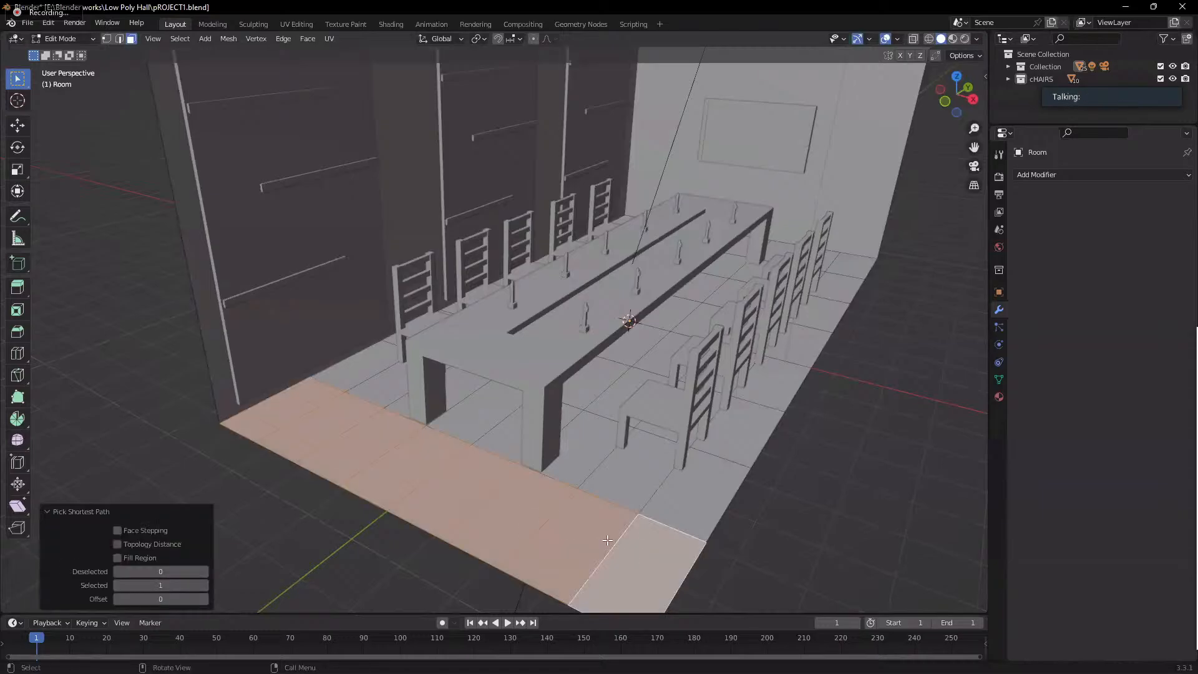
- Inset the front row of floor tiles individually by about 0.026 m, extrude them slightly along their normals, and clear the selection
key("i")
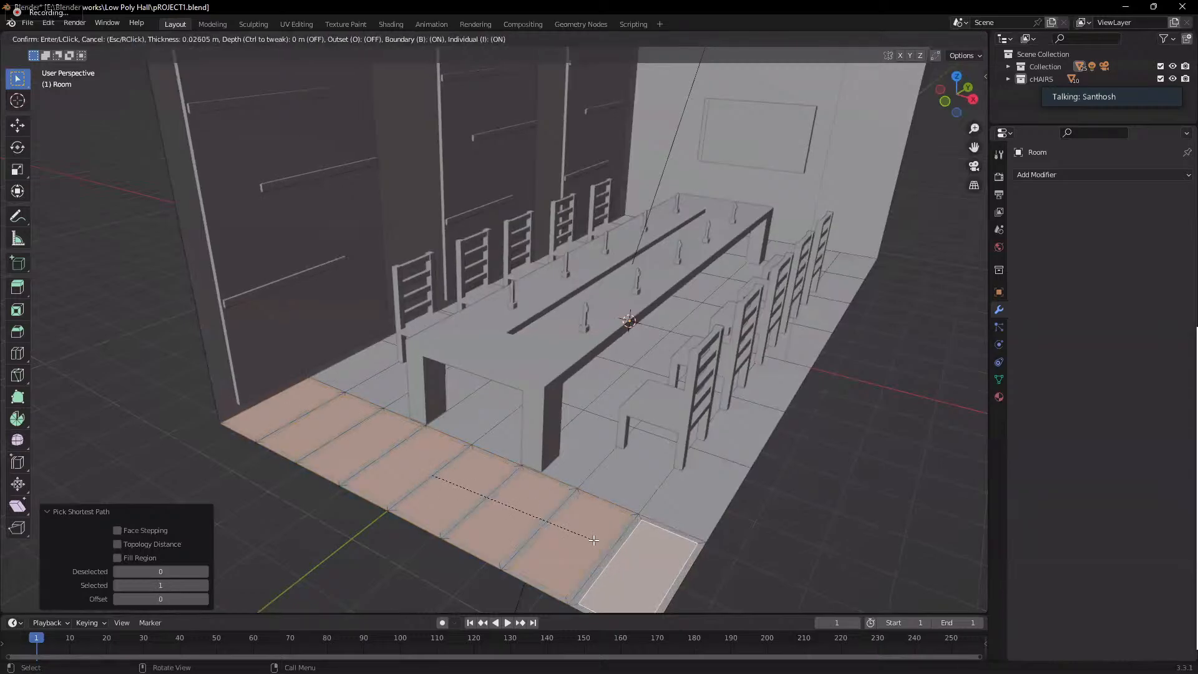
left_click(593, 540)
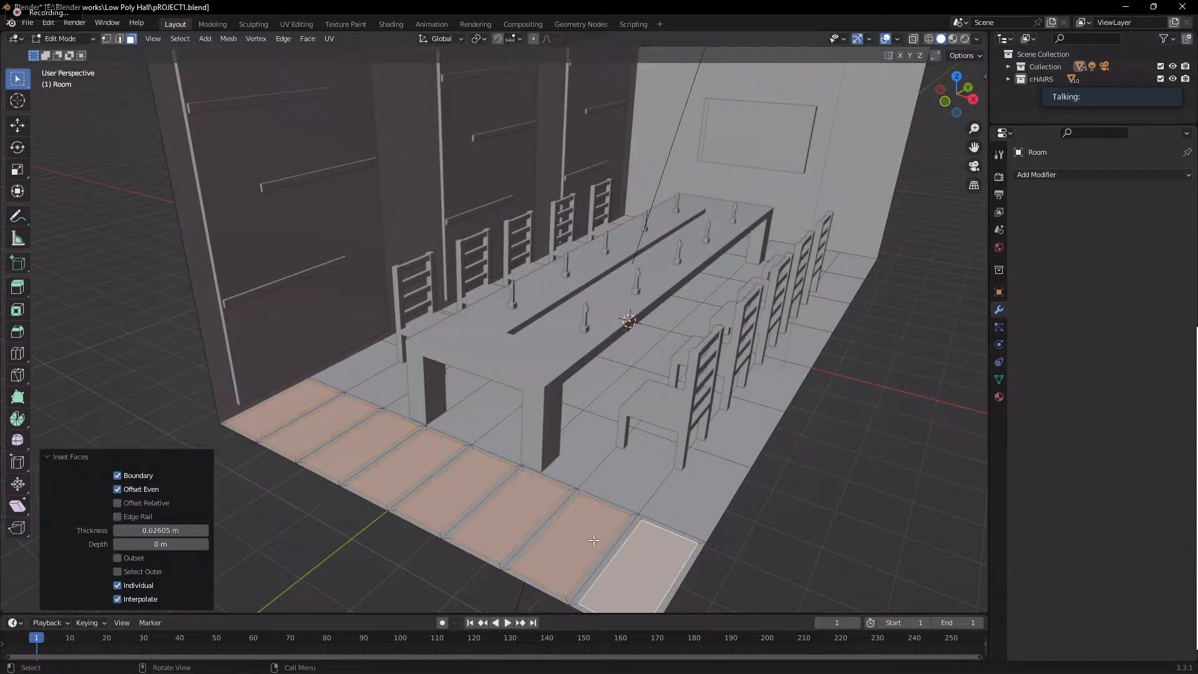
key("e")
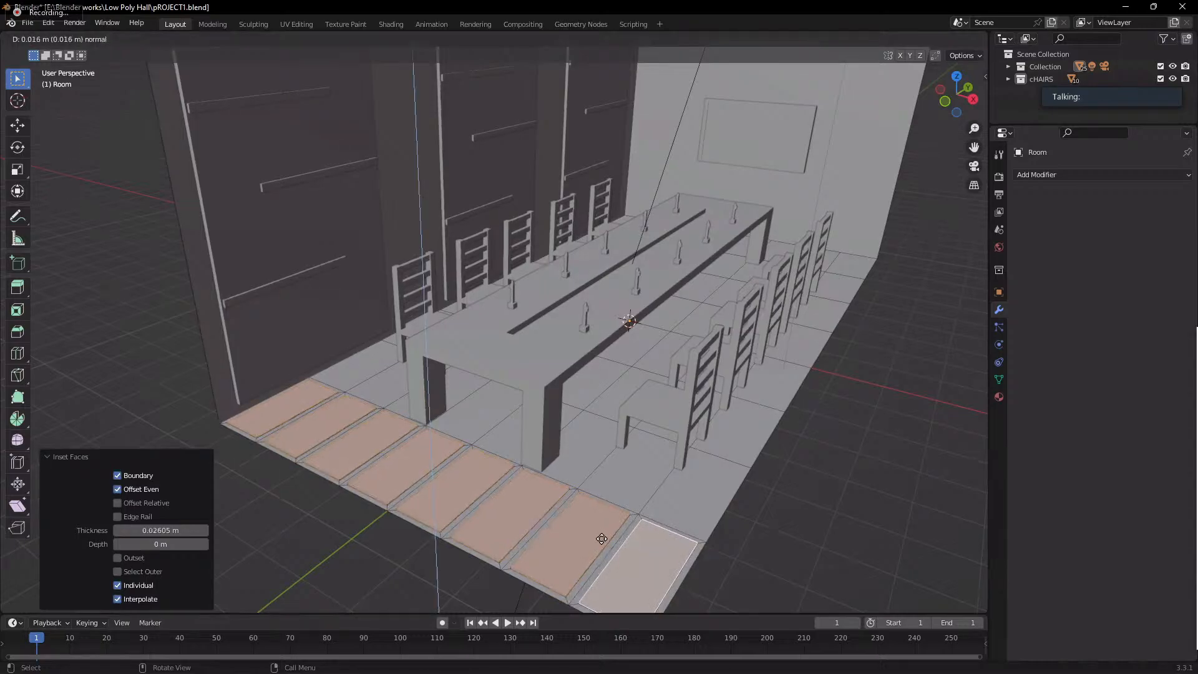
left_click(618, 534)
left_click(806, 565)
- Return to Object Mode and switch the viewport to Rendered shading
mouse_move(861, 505)
middle_mouse_down()
mouse_move(822, 478)
mouse_move(839, 416)
mouse_move(741, 433)
mouse_move(747, 211)
mouse_move(787, 481)
mouse_move(711, 497)
middle_mouse_up()
key("Tab")
scroll(838, 416, "down", 3)
key("z")
scroll(725, 489, "up", 2)
scroll(711, 497, "up", 2)
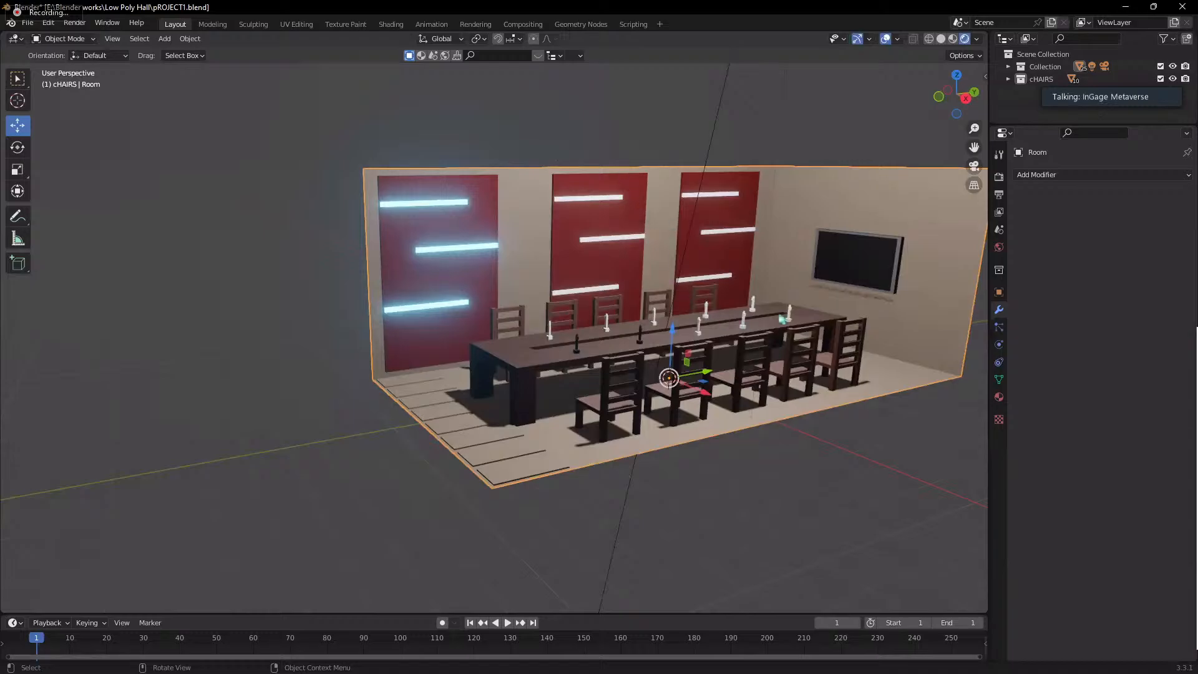
- Examine the rendered hall and its front floor planks from above and from several side angles
middle_click_drag(785, 315, 634, 444)
middle_click_drag(677, 287, 705, 327)
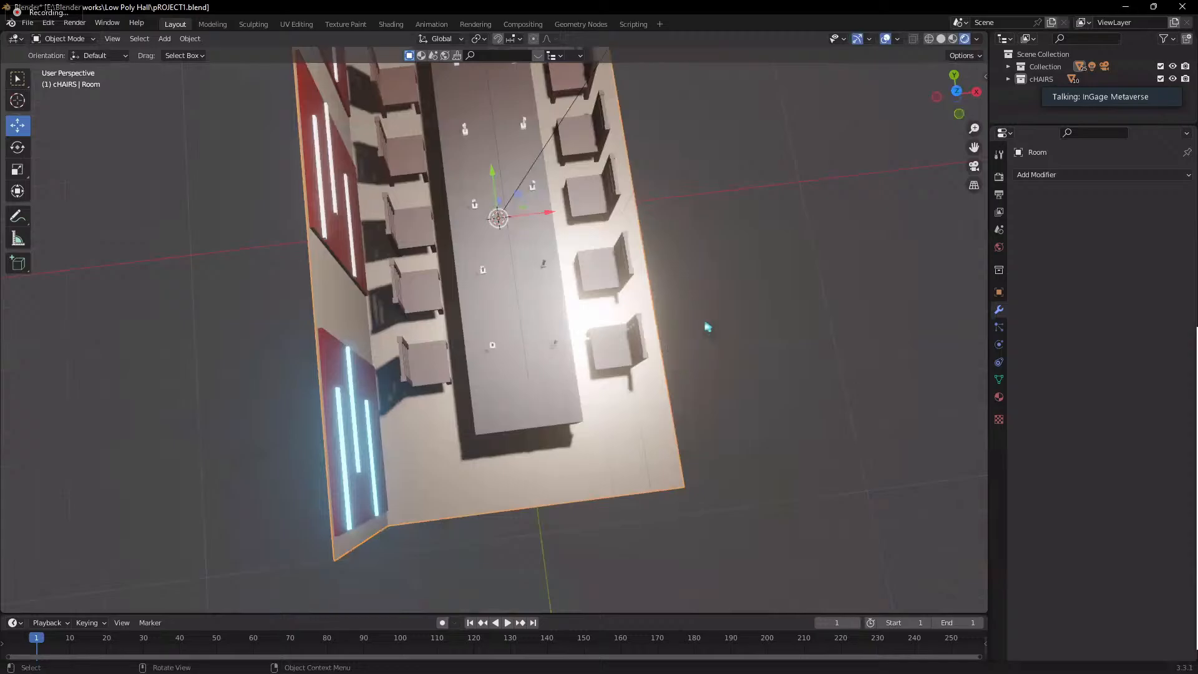
middle_click_drag(698, 326, 621, 243)
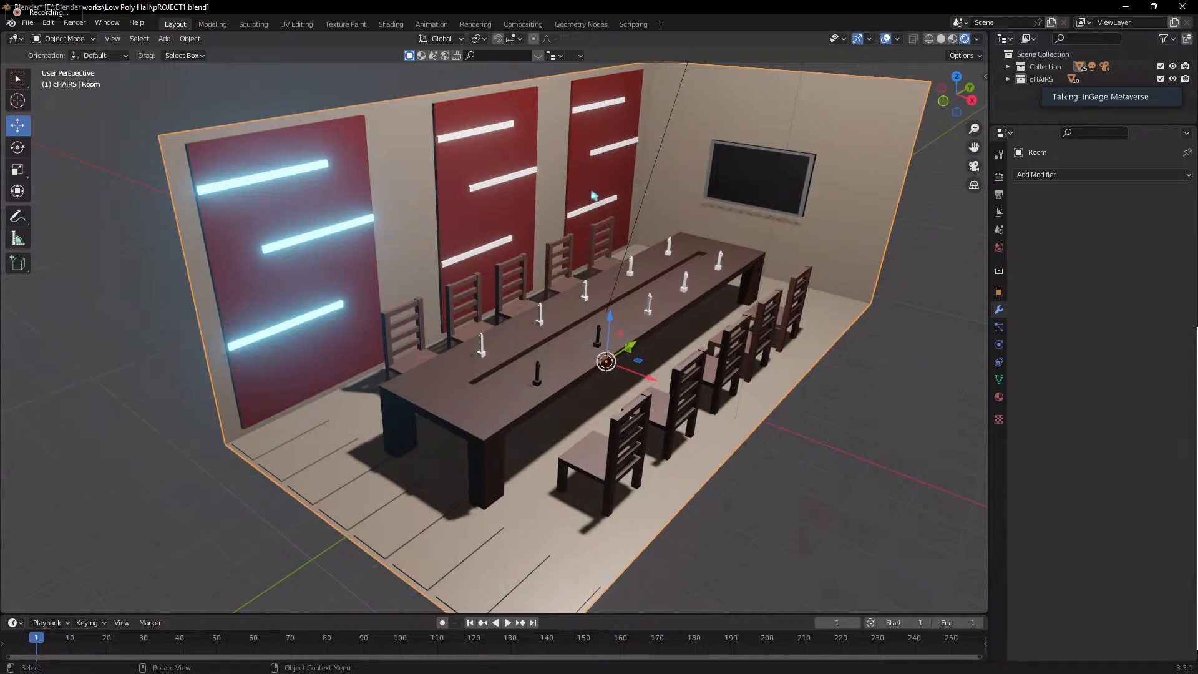
scroll(382, 268, "down", 3)
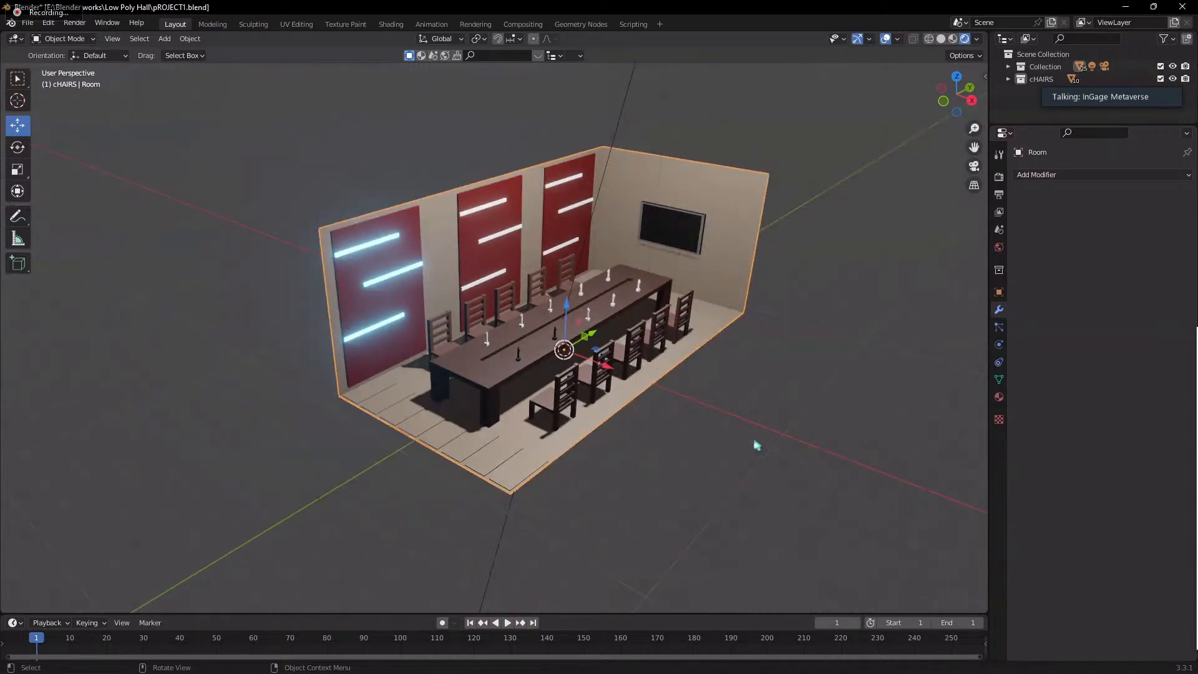
middle_click_drag(756, 445, 741, 412)
middle_click_drag(788, 471, 649, 479)
scroll(624, 434, "up", 3)
left_click(472, 407)
left_click(622, 490)
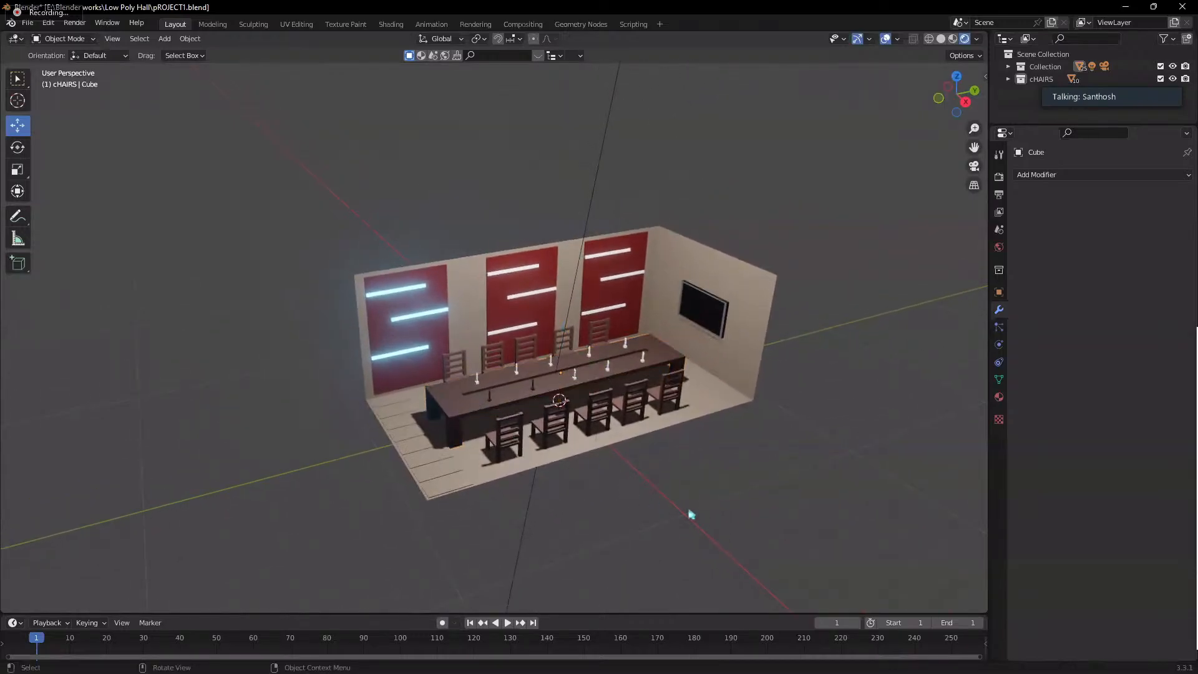
left_click_drag(961, 93, 953, 90)
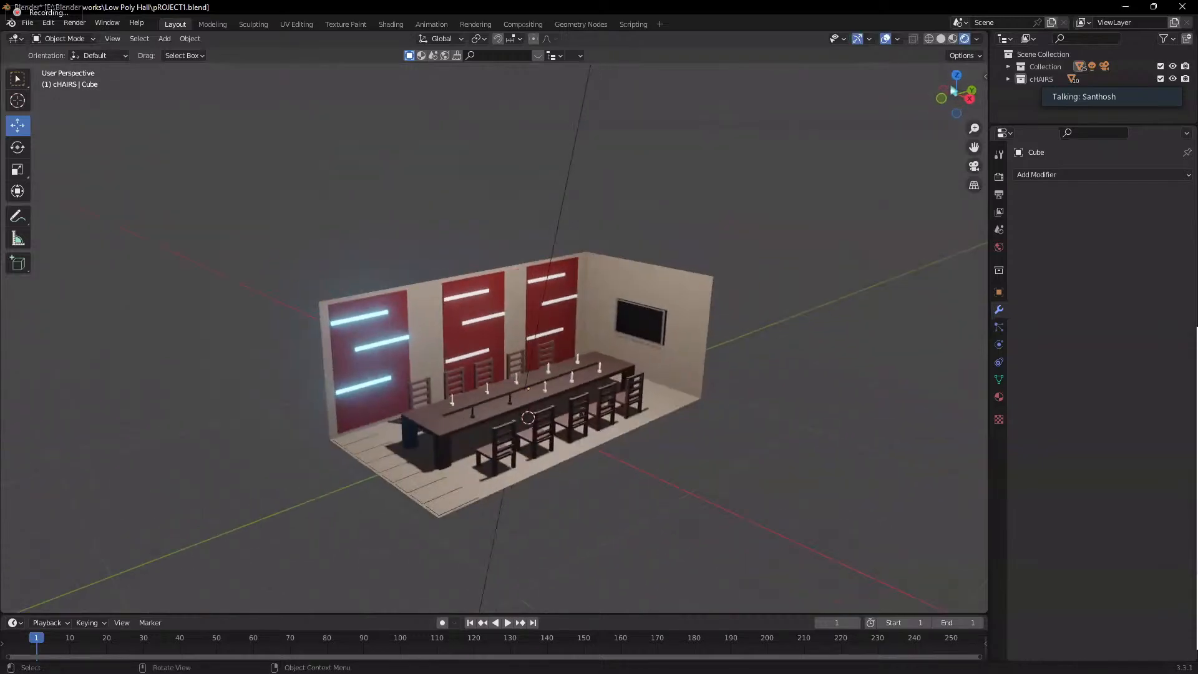
- Hide the hall's two collections in the viewport and add a new collection to the scene
left_click(1173, 66)
left_click(1173, 79)
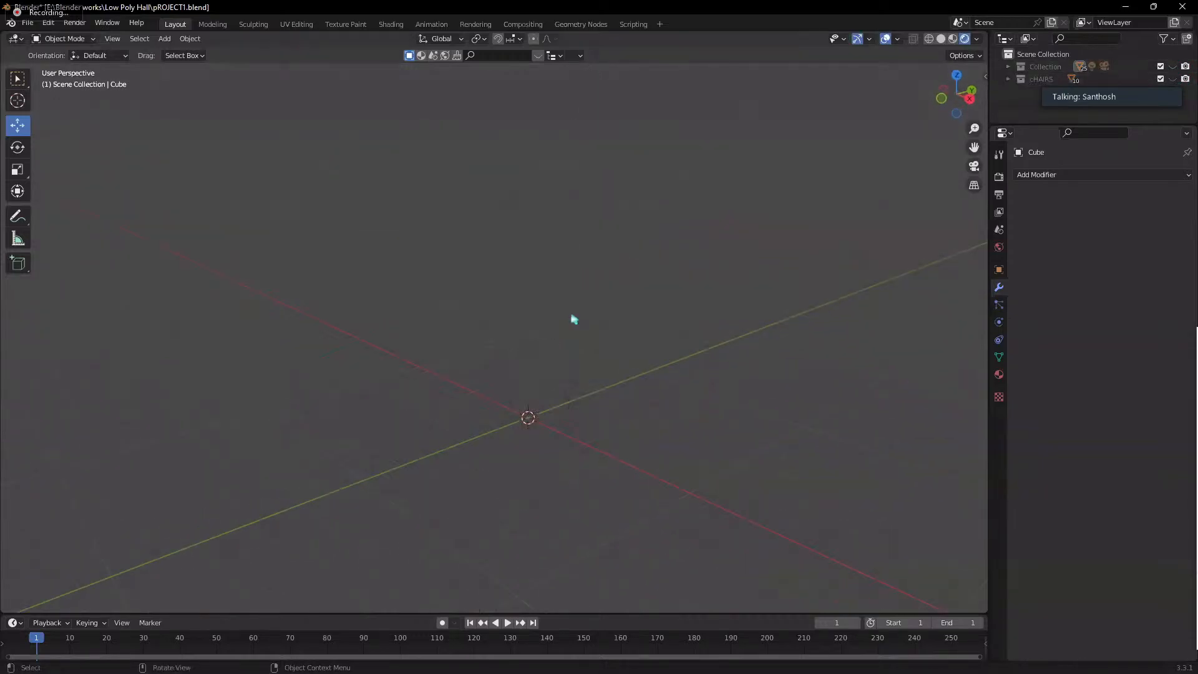
middle_click_drag(572, 318, 449, 377, "shift")
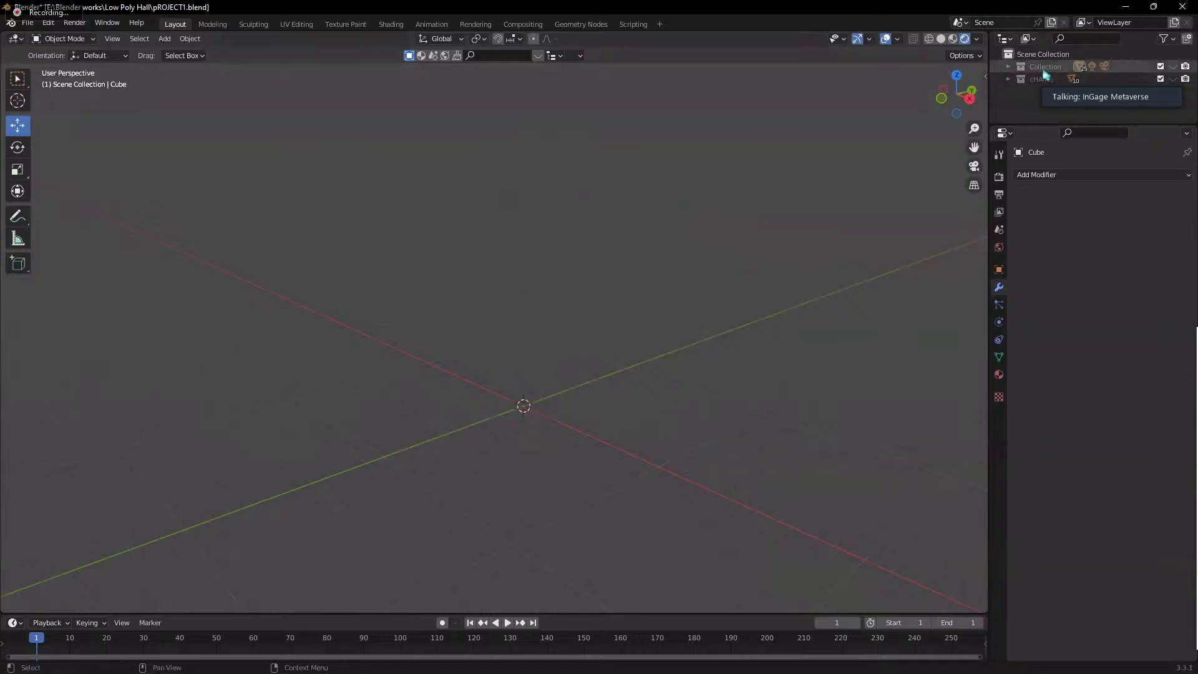
right_click(1037, 106)
left_click(1036, 109)
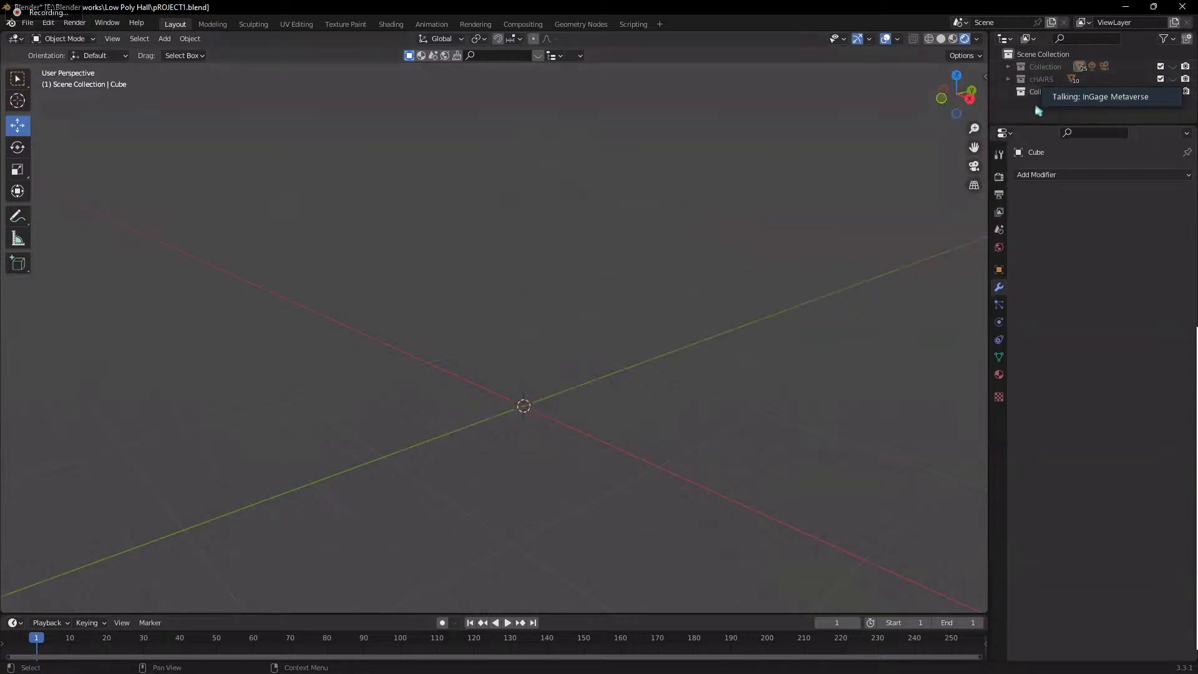
- Add a 2 m mesh cube at the world origin and set the viewport to Solid shading
key("shift+a")
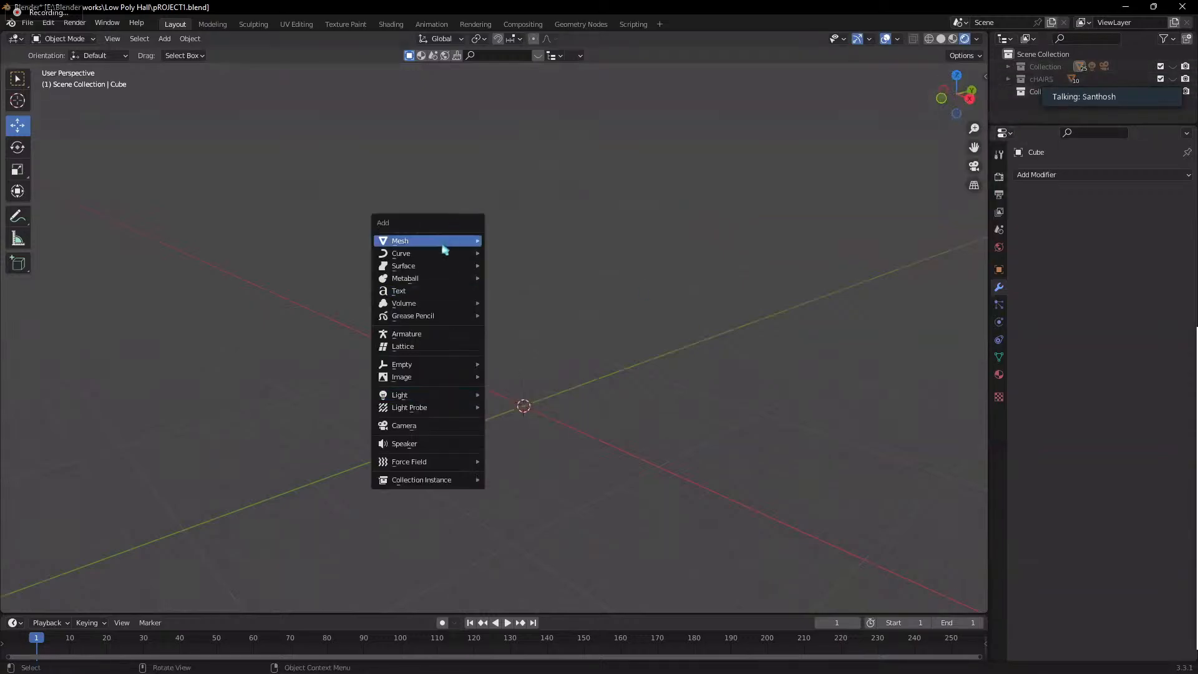
mouse_move(443, 244)
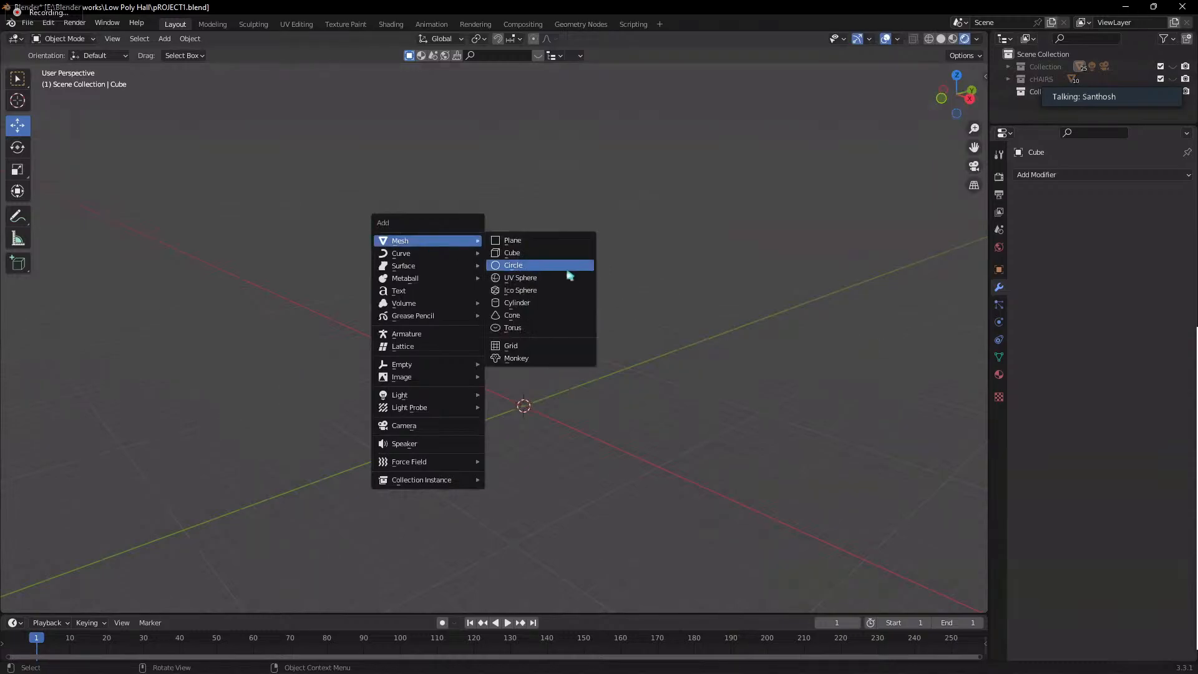
left_click(537, 253)
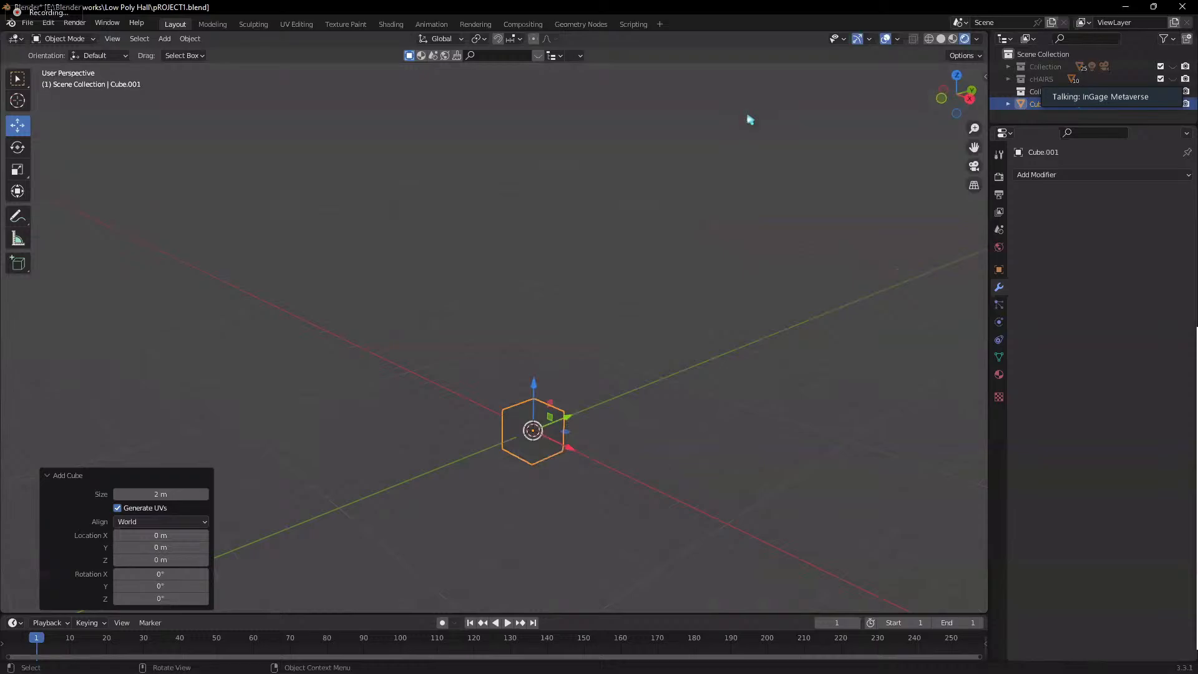
left_click(941, 38)
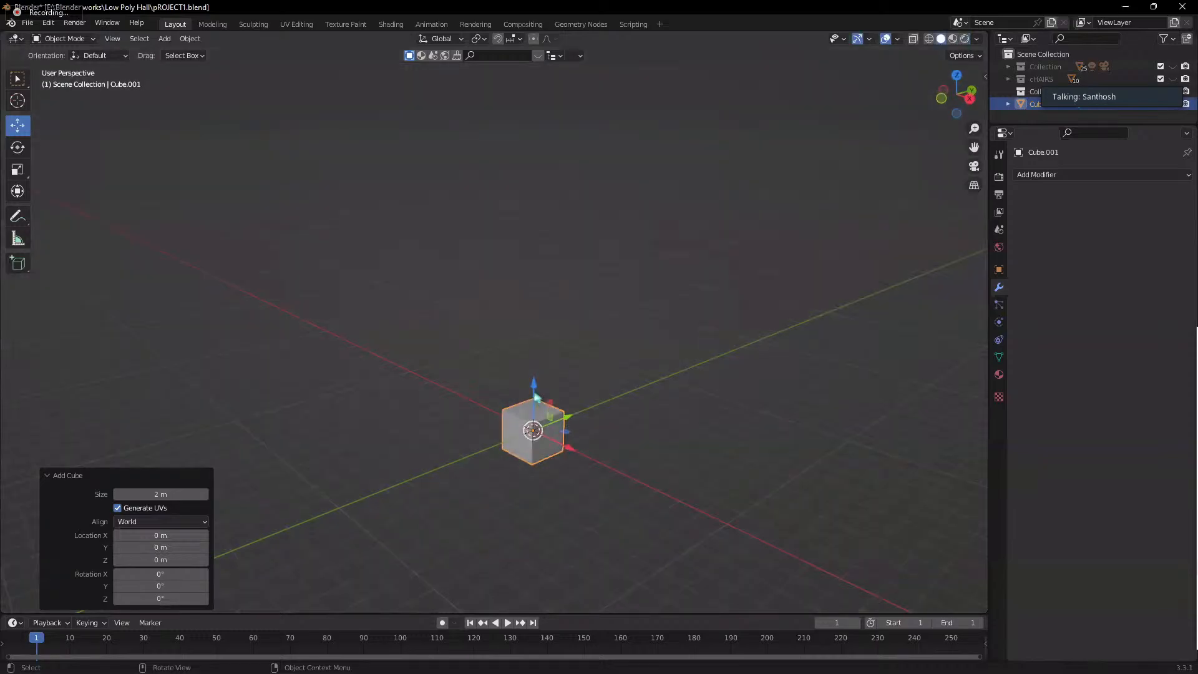
- Raise the cube about 3.88 m along Z and scale it up uniformly by about 3.96
left_click_drag(537, 397, 528, 290)
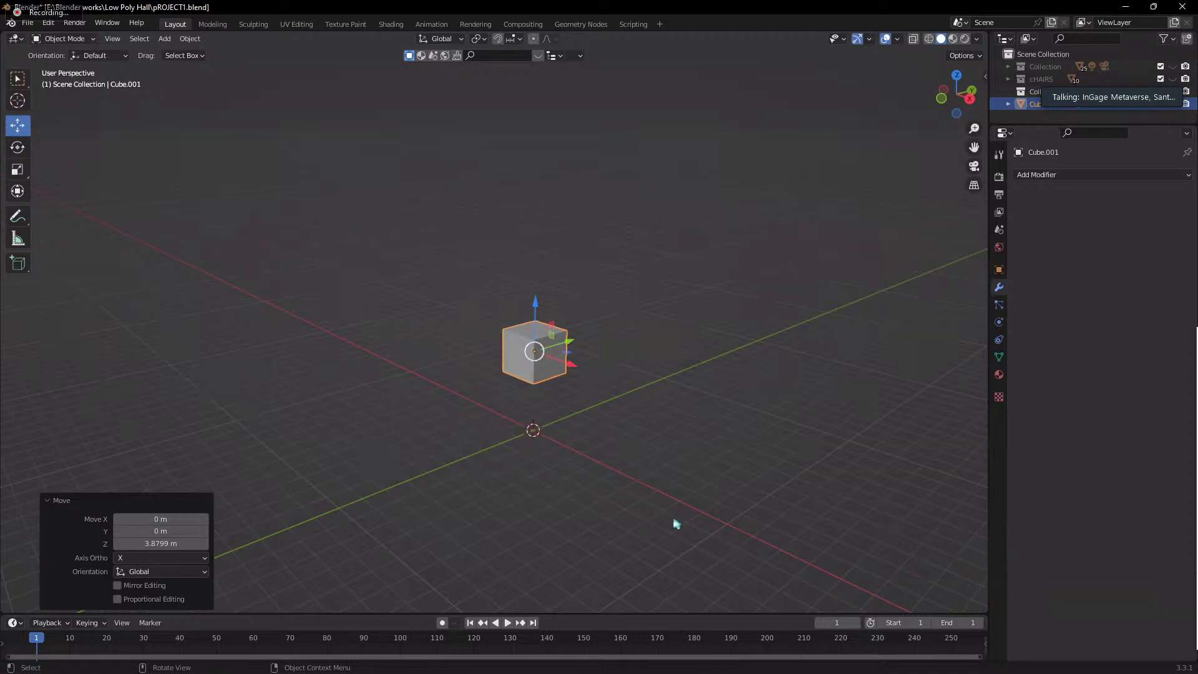
middle_click_drag(643, 376, 476, 396)
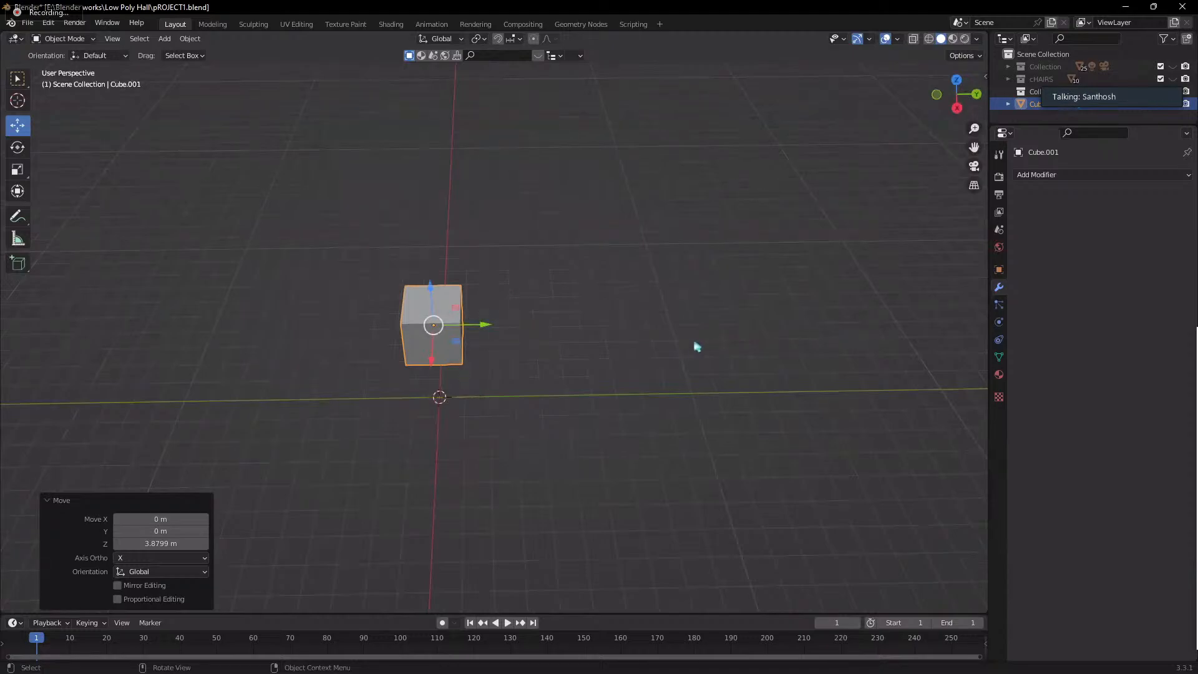
middle_click_drag(697, 347, 789, 391)
key("s")
left_click(535, 444)
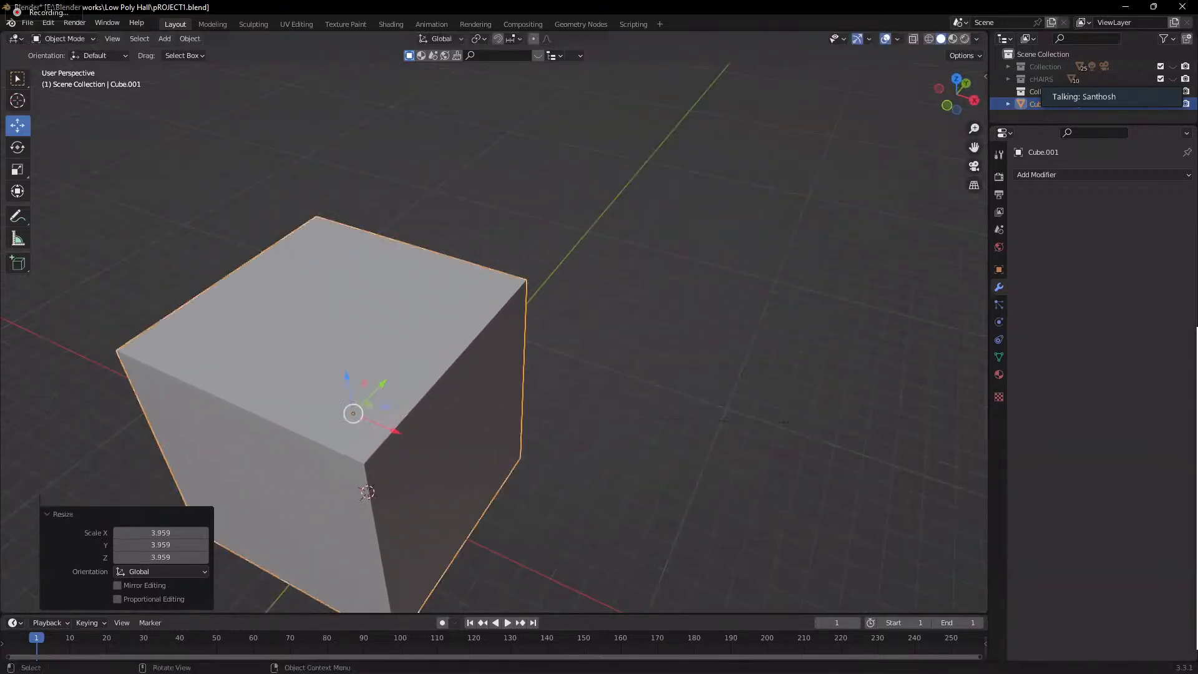
scroll(397, 375, "down", 3)
middle_click_drag(409, 377, 516, 323)
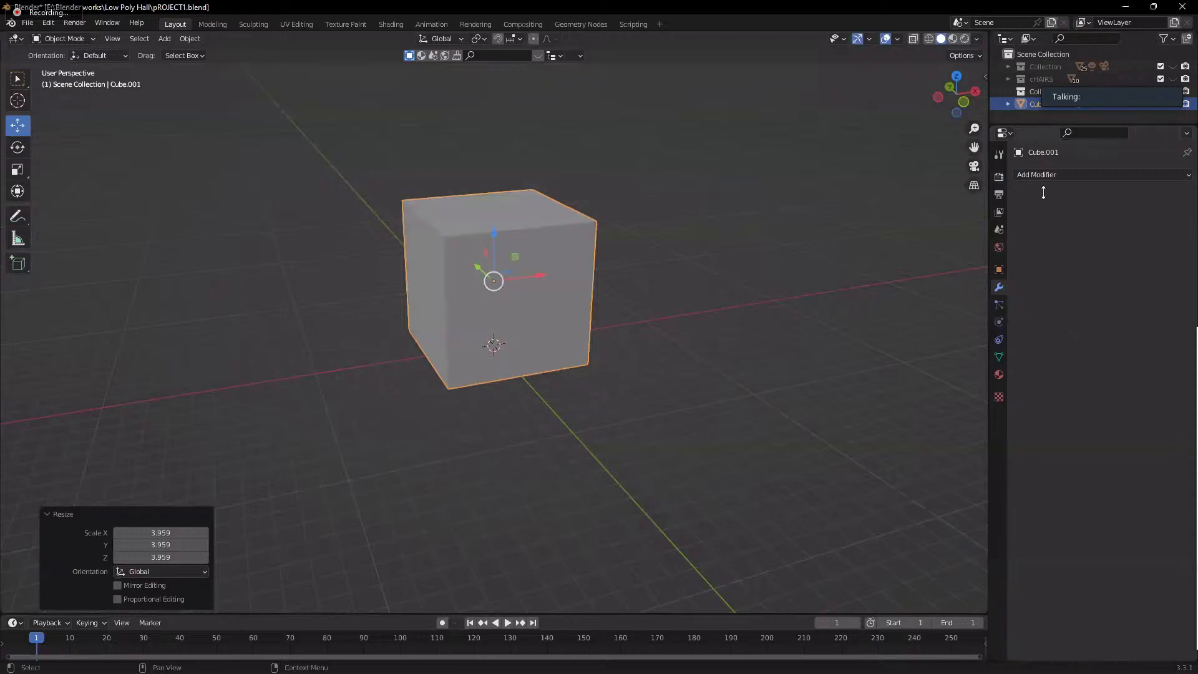
- Enlarge the Outliner area, show the cube's modifier properties, and look at the modifier list without adding one
left_click_drag(1033, 124, 1047, 282)
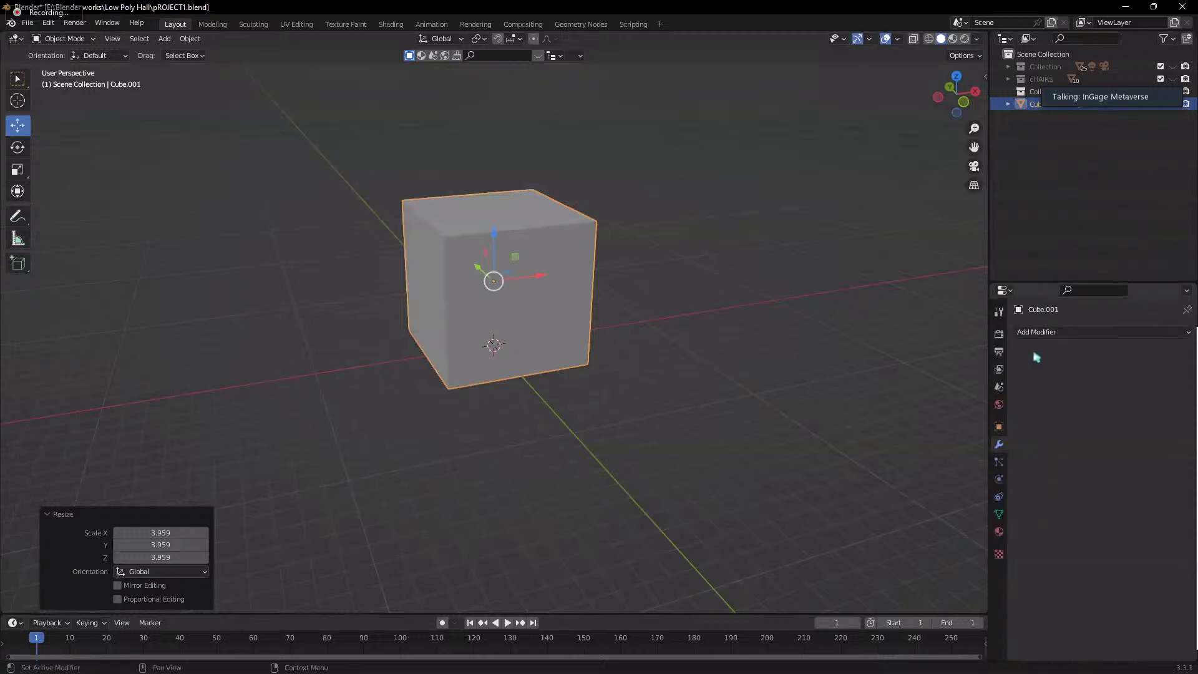
left_click(999, 369)
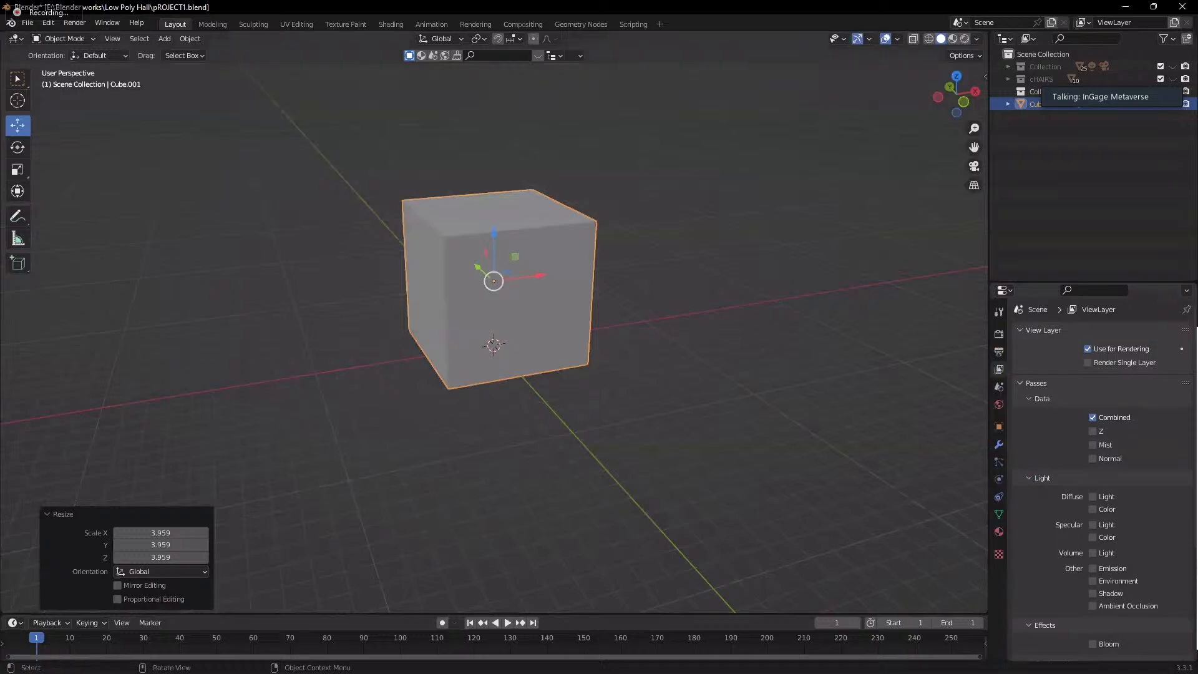
left_click(999, 445)
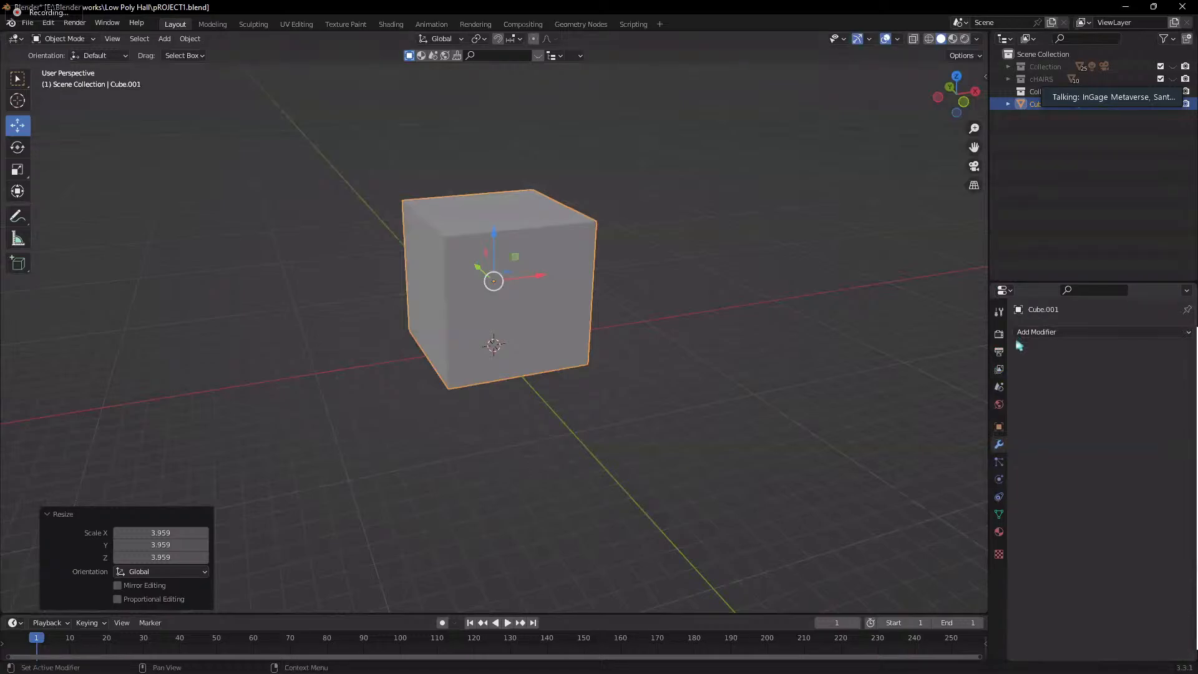
left_click(1033, 333)
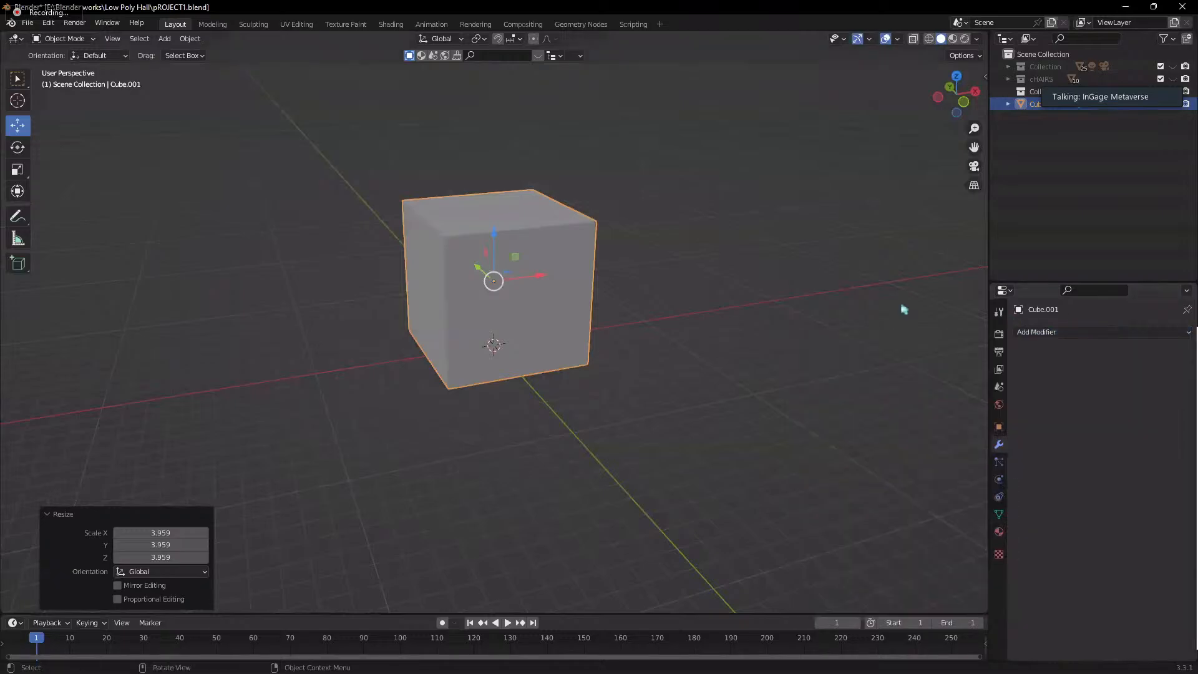
left_click(1031, 332)
left_click(654, 231)
- Undo the cube's deselection and its earlier transformations
middle_click_drag(730, 283, 690, 322)
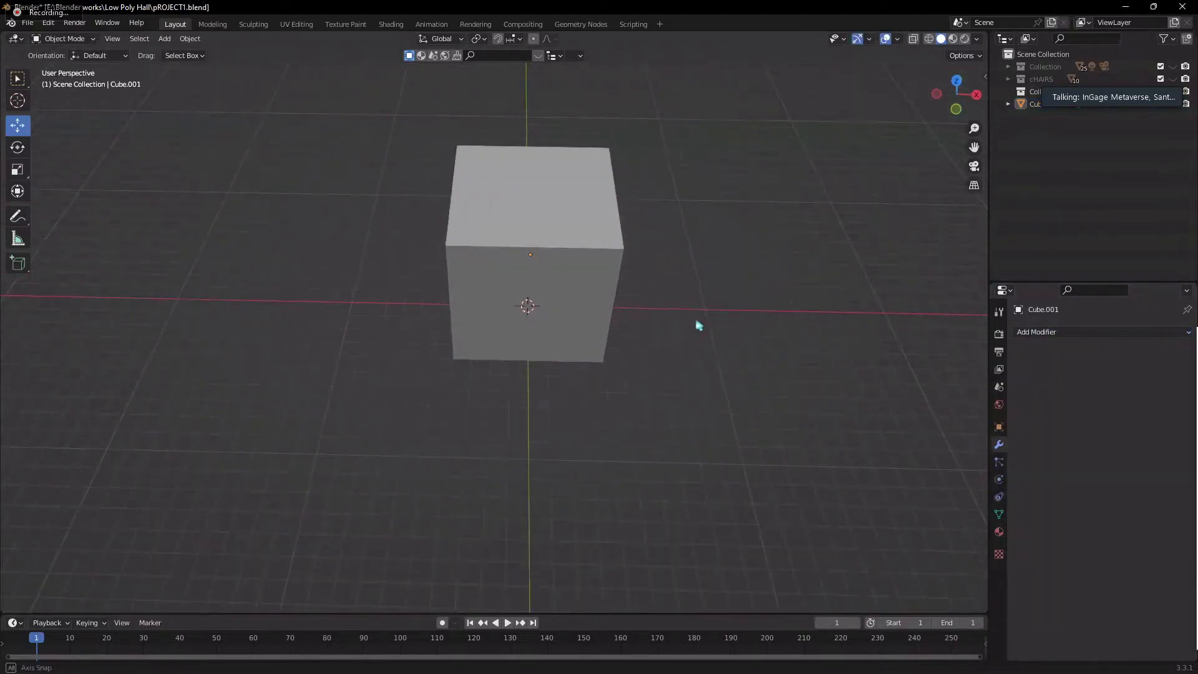
key("ctrl+z")
key("ctrl+z")
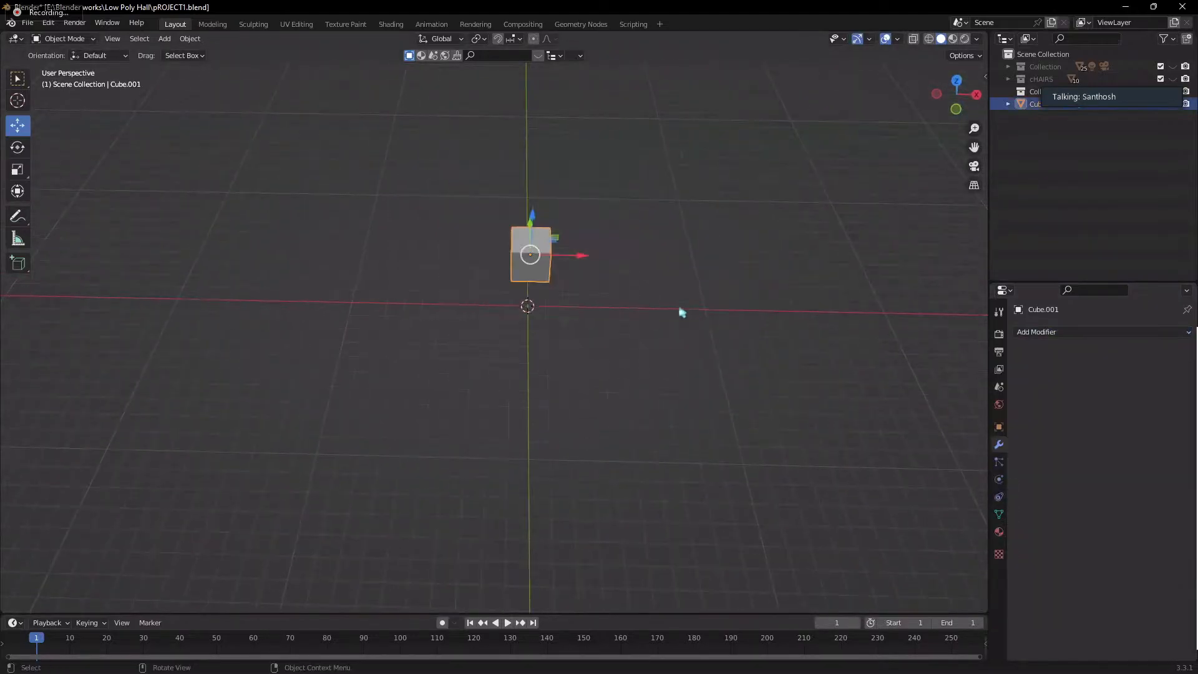
- Scale the cube up uniformly by about 3.77
middle_click_drag(679, 310, 829, 460)
key("s")
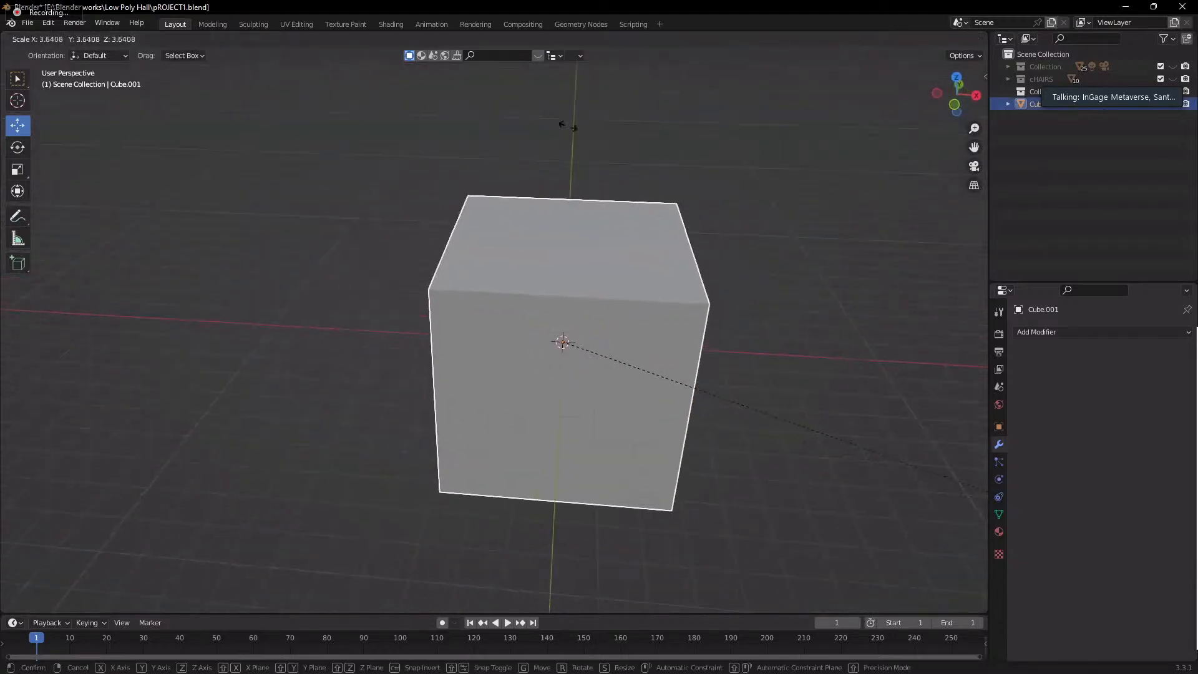
left_click(562, 125)
scroll(854, 343, "down", 3)
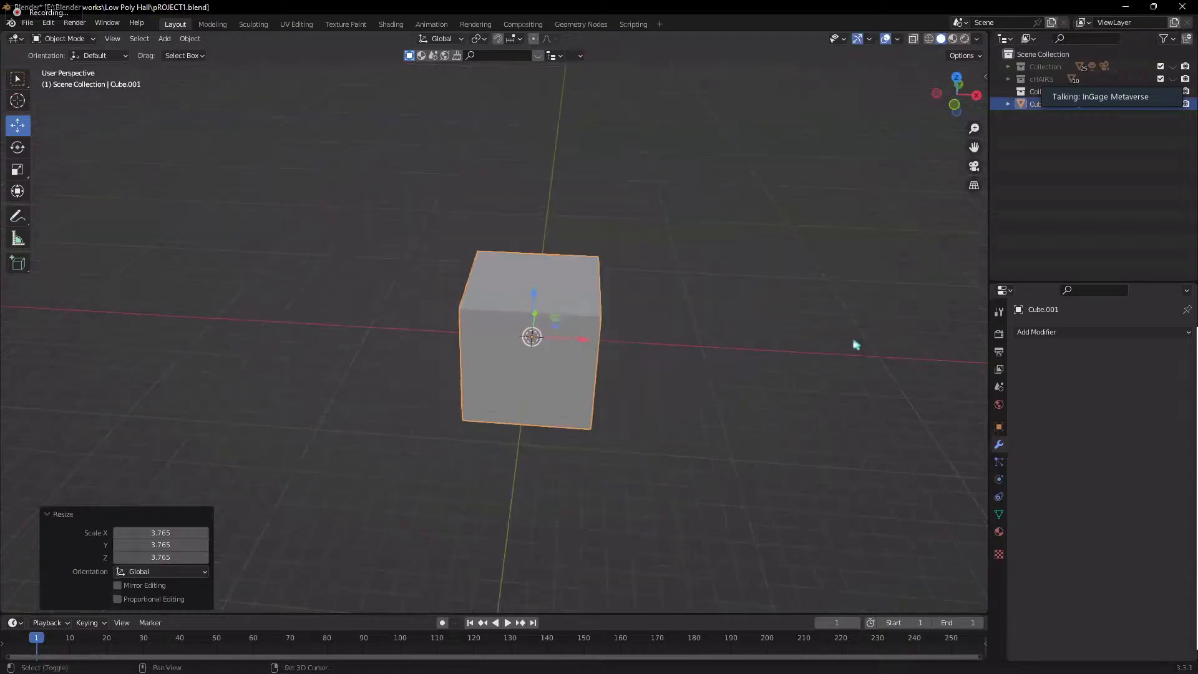
middle_click_drag(821, 319, 682, 302)
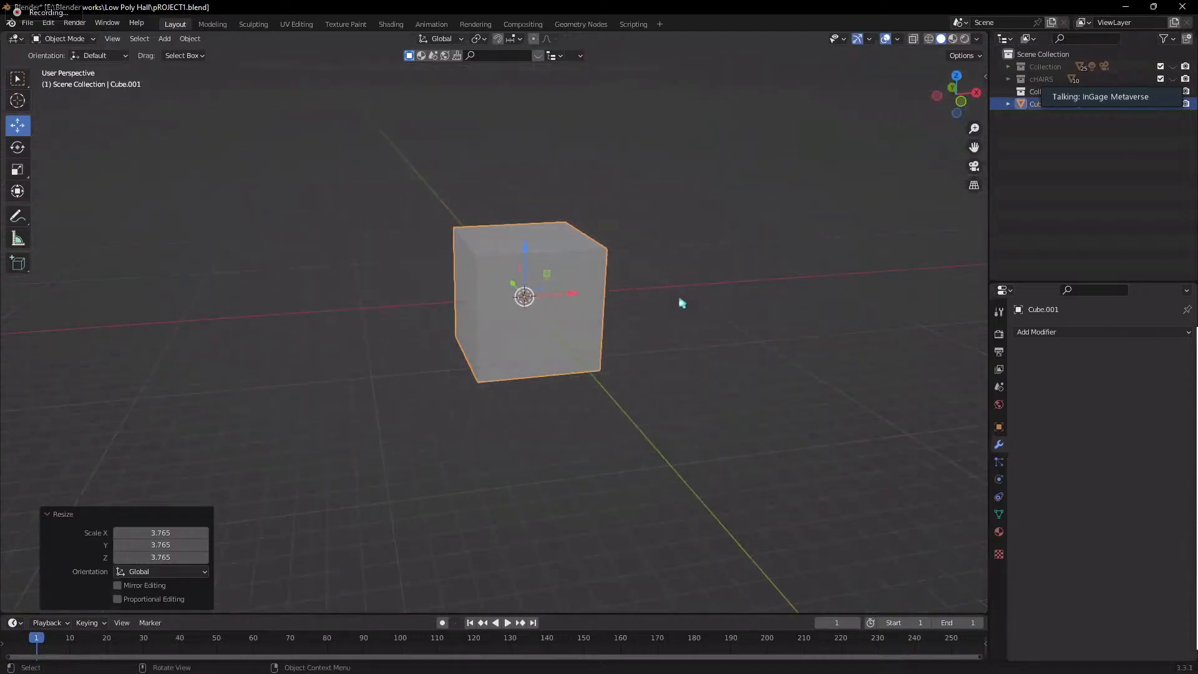
middle_click_drag(709, 249, 627, 350)
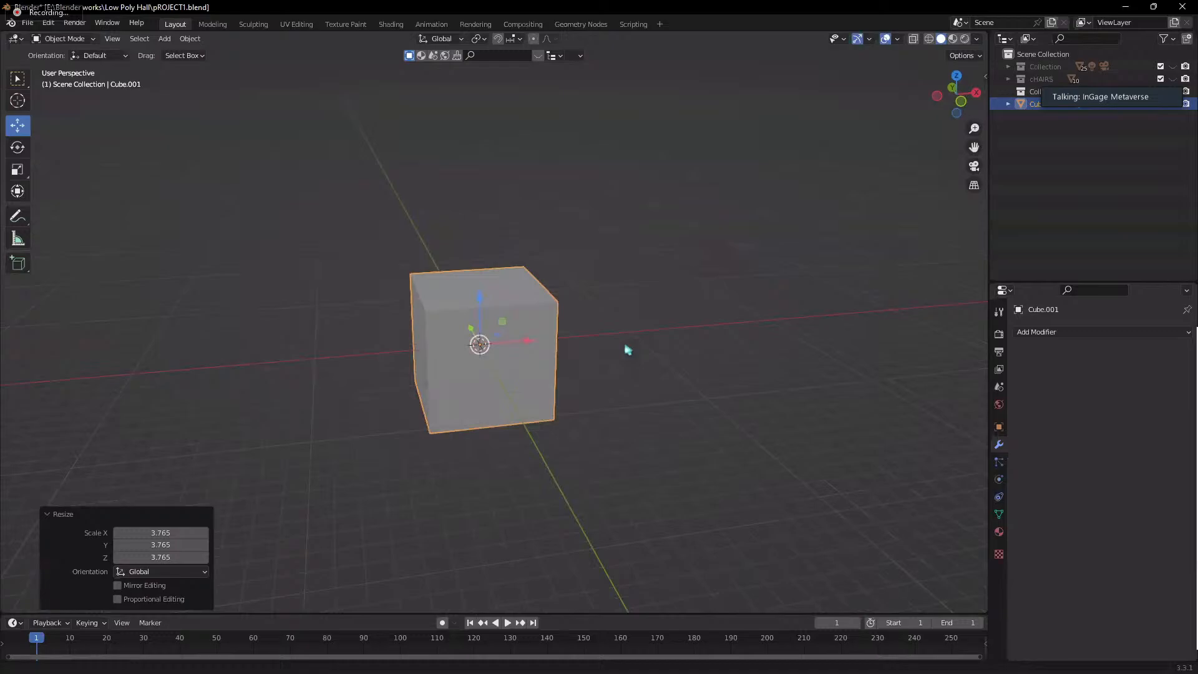
middle_click_drag(627, 349, 655, 362)
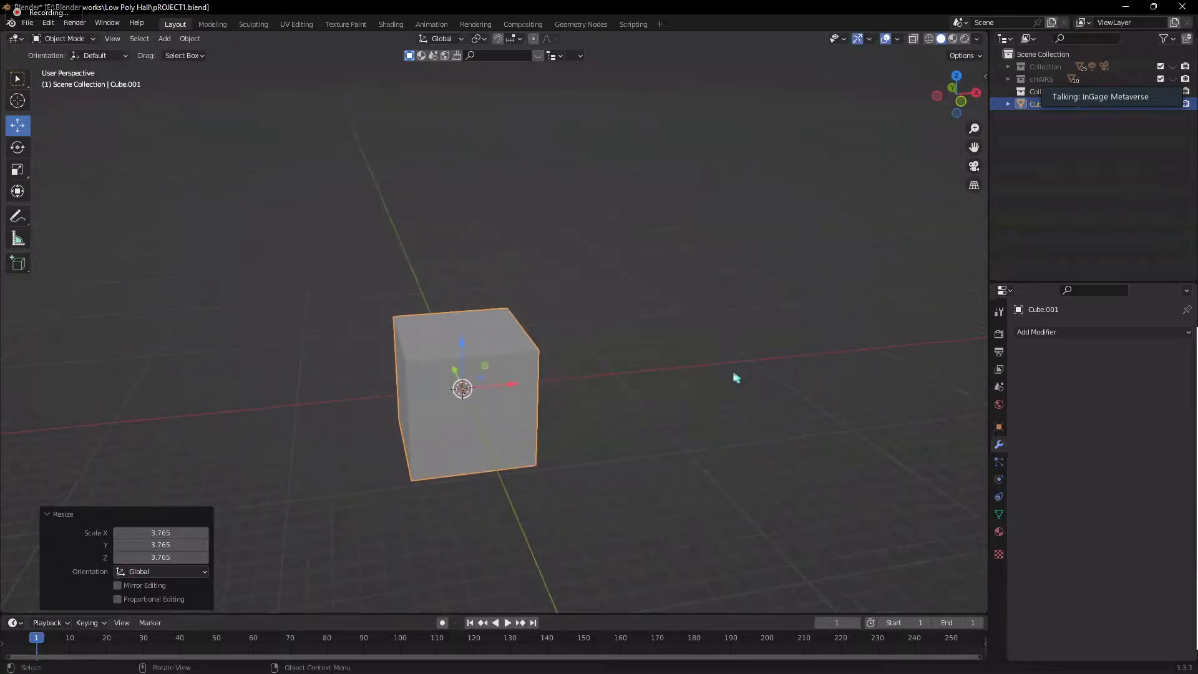
- Add a single centred vertical loop cut that divides the cube into two halves along X
middle_click_drag(736, 375, 725, 406)
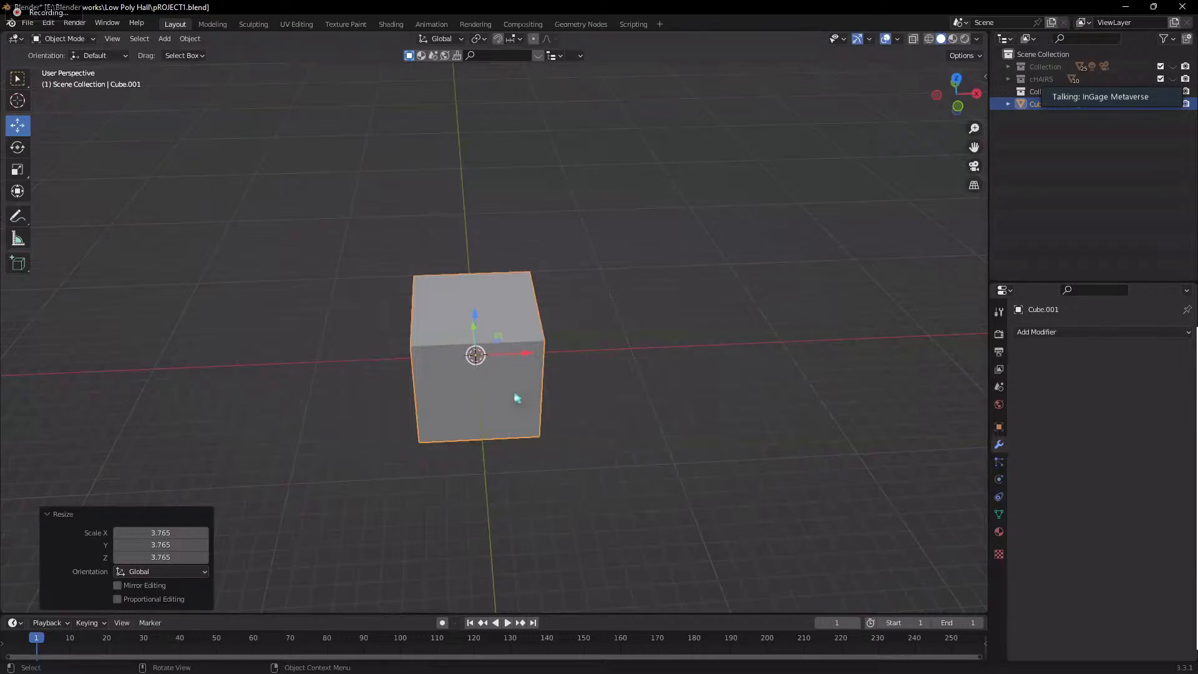
middle_click_drag(527, 396, 524, 379)
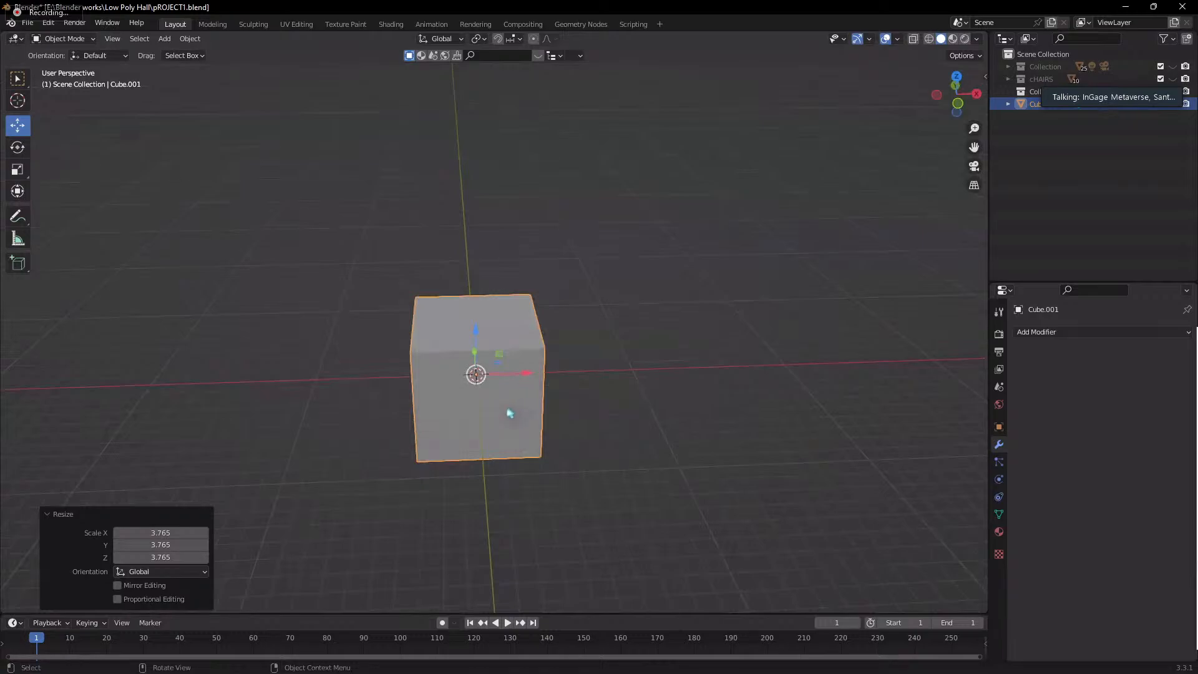
key("Tab")
key("ctrl+r")
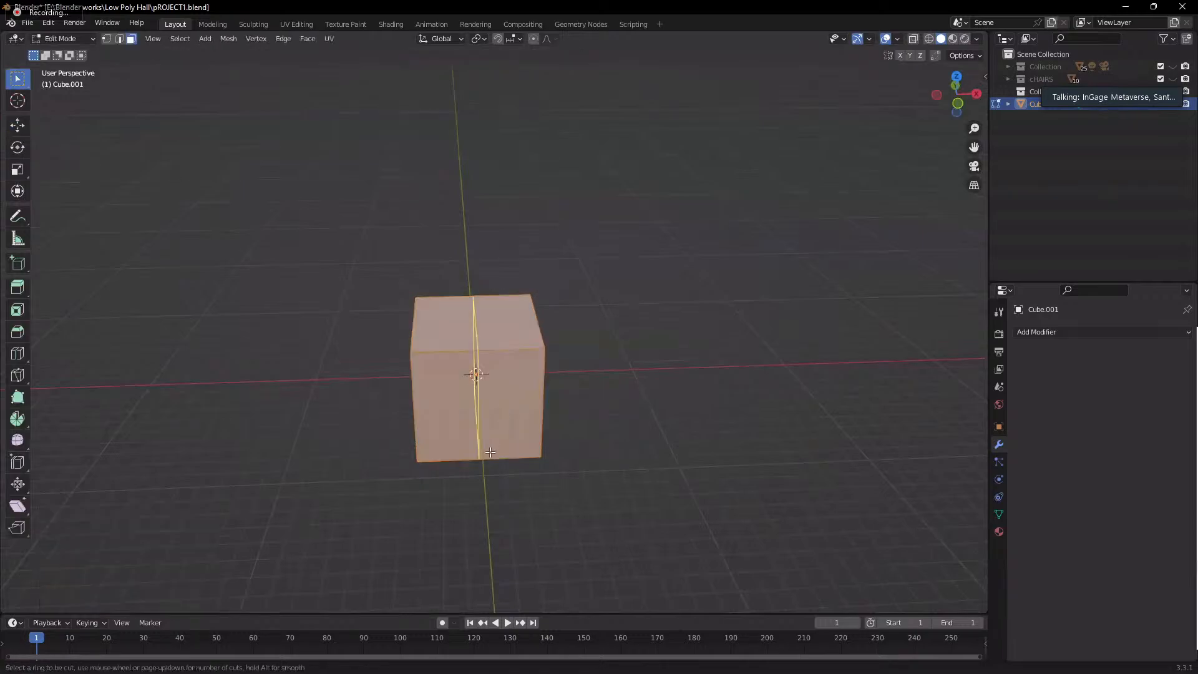
left_click(490, 441)
right_click(483, 441)
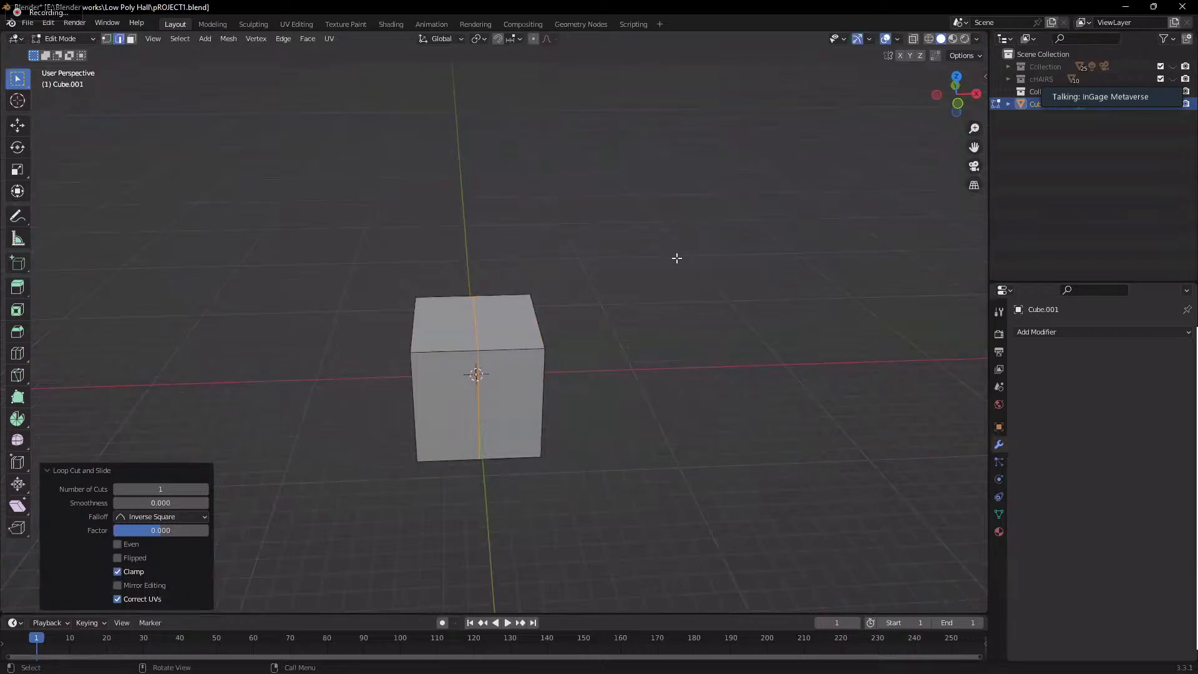
- In an X-ray front view, switch to face selection and box-select the faces of the cube's positive X half
mouse_move(677, 257)
middle_mouse_down()
mouse_move(806, 284)
mouse_move(655, 260)
middle_mouse_up()
key("grave")
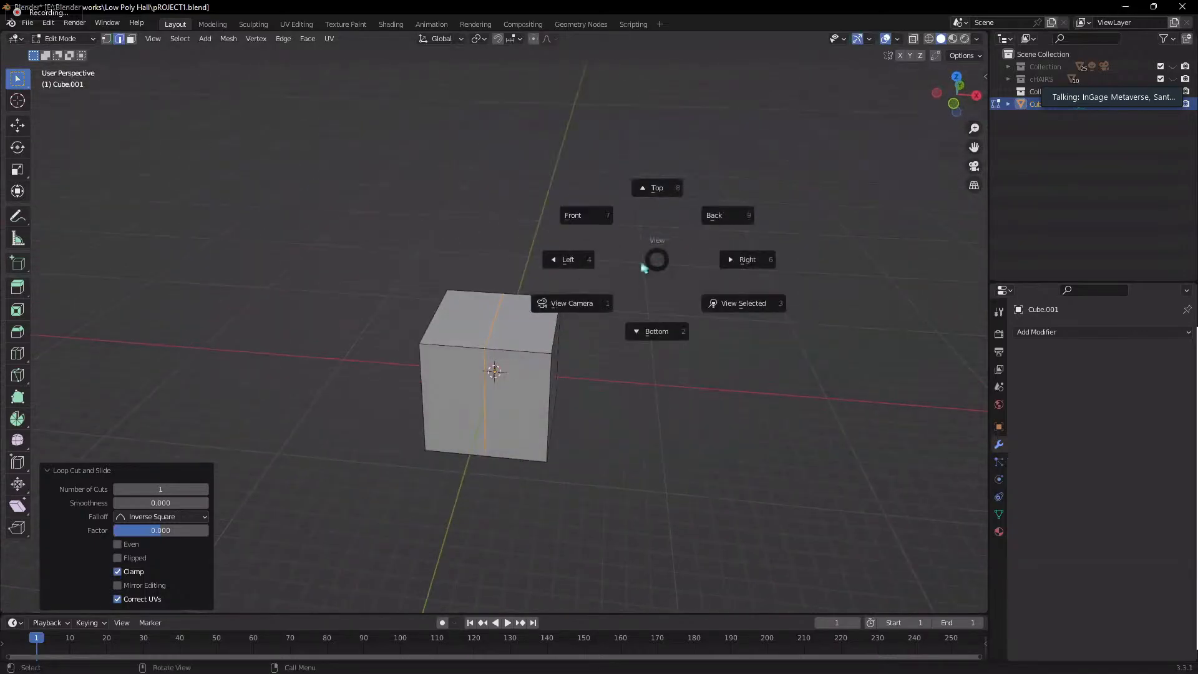
left_click(586, 216)
middle_click_drag(733, 243, 824, 150, "shift")
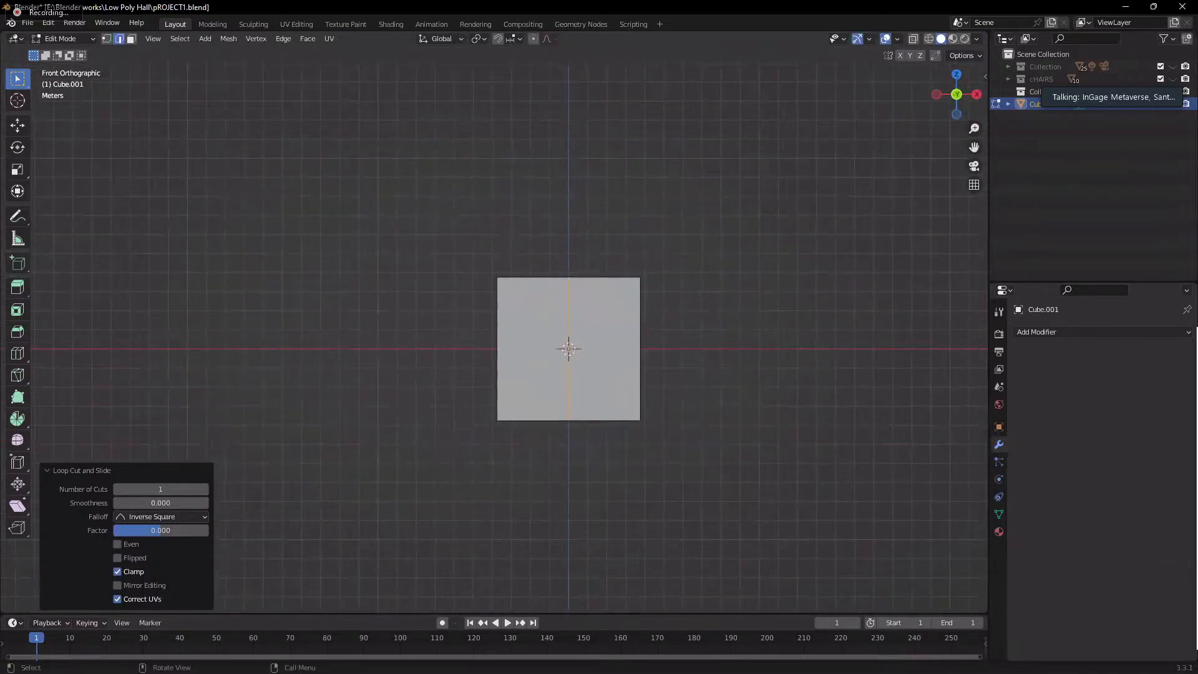
left_click(913, 39)
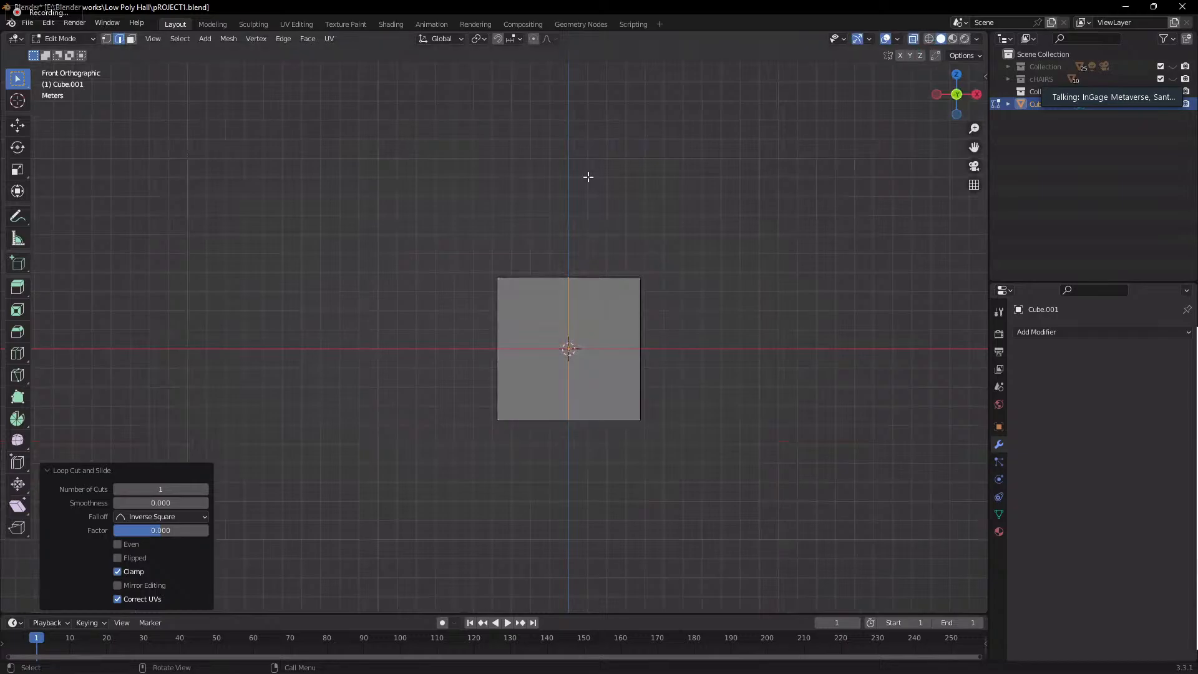
left_click_drag(589, 177, 753, 613)
left_click_drag(607, 241, 686, 487)
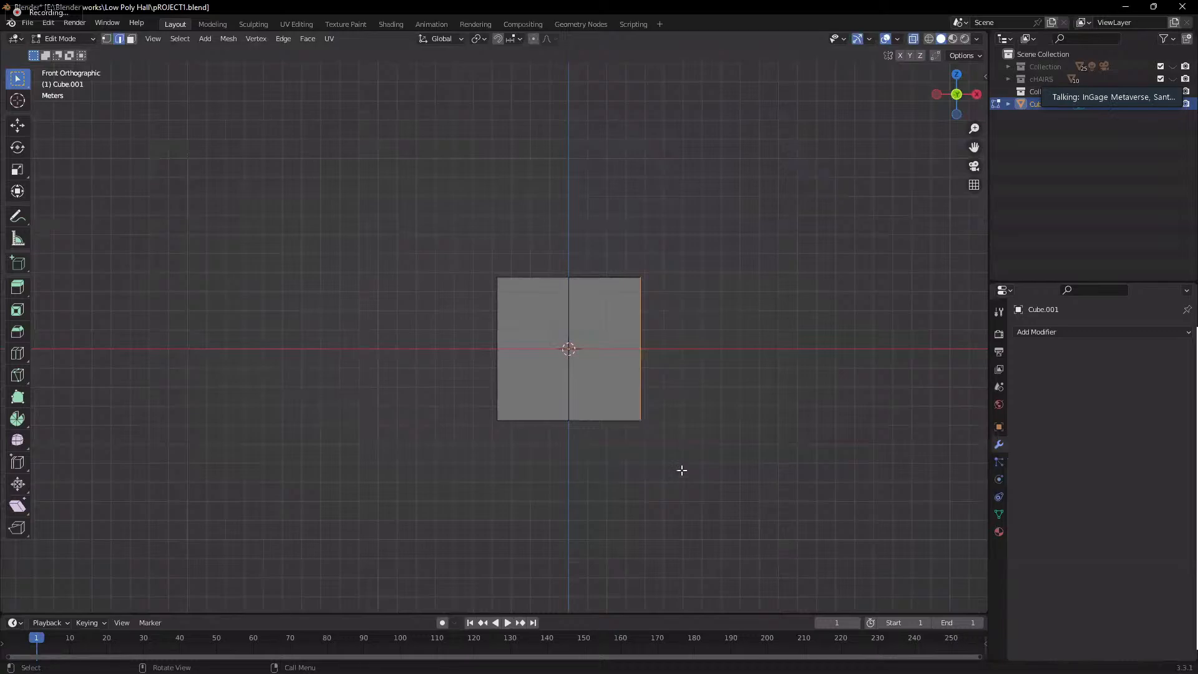
key("3")
left_click_drag(571, 216, 694, 451)
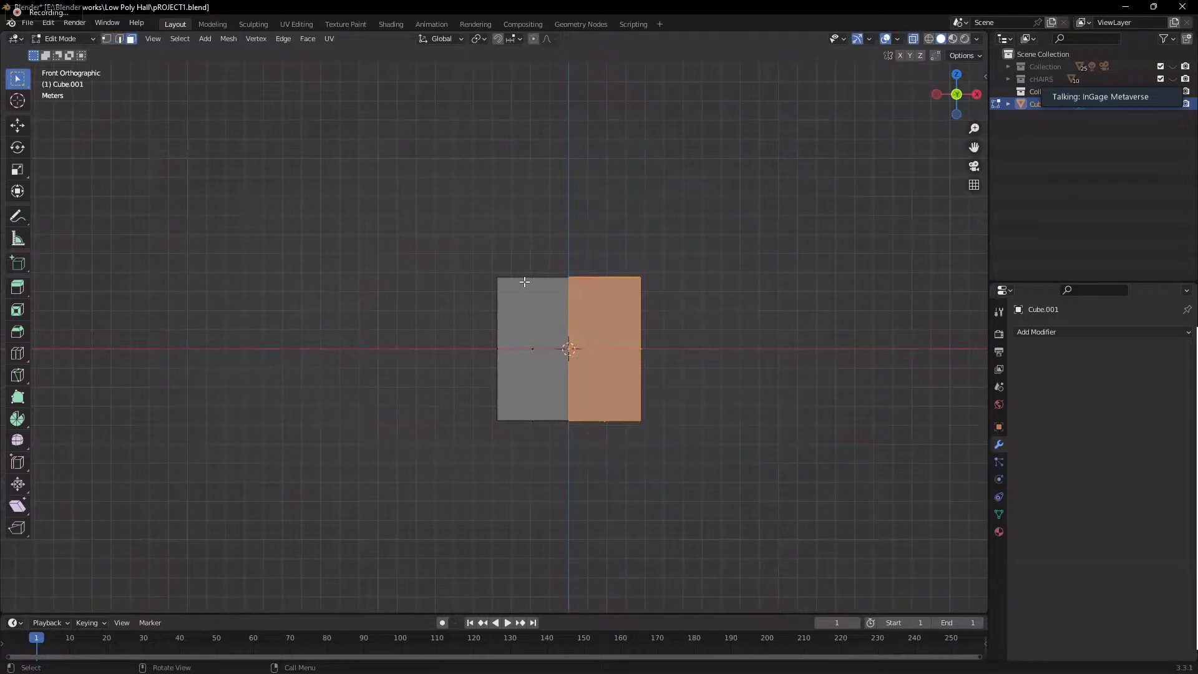
- Reselect all faces of the cube's positive X half through the mesh and delete them
left_click(734, 328)
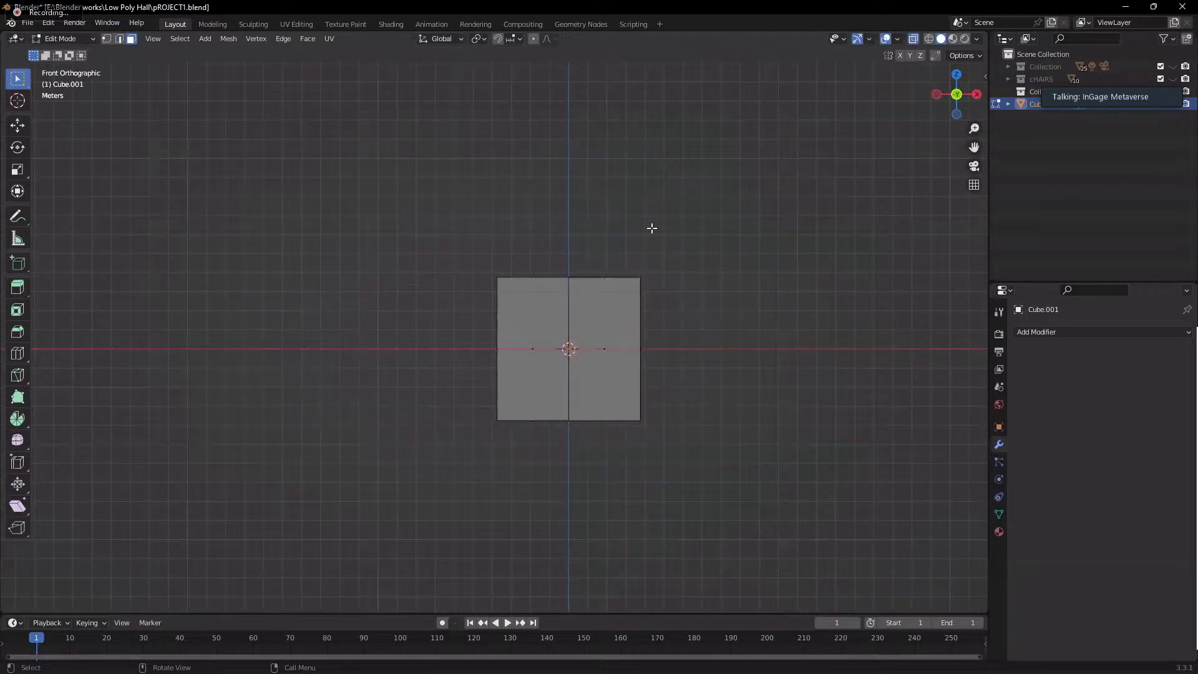
left_click_drag(574, 211, 721, 506)
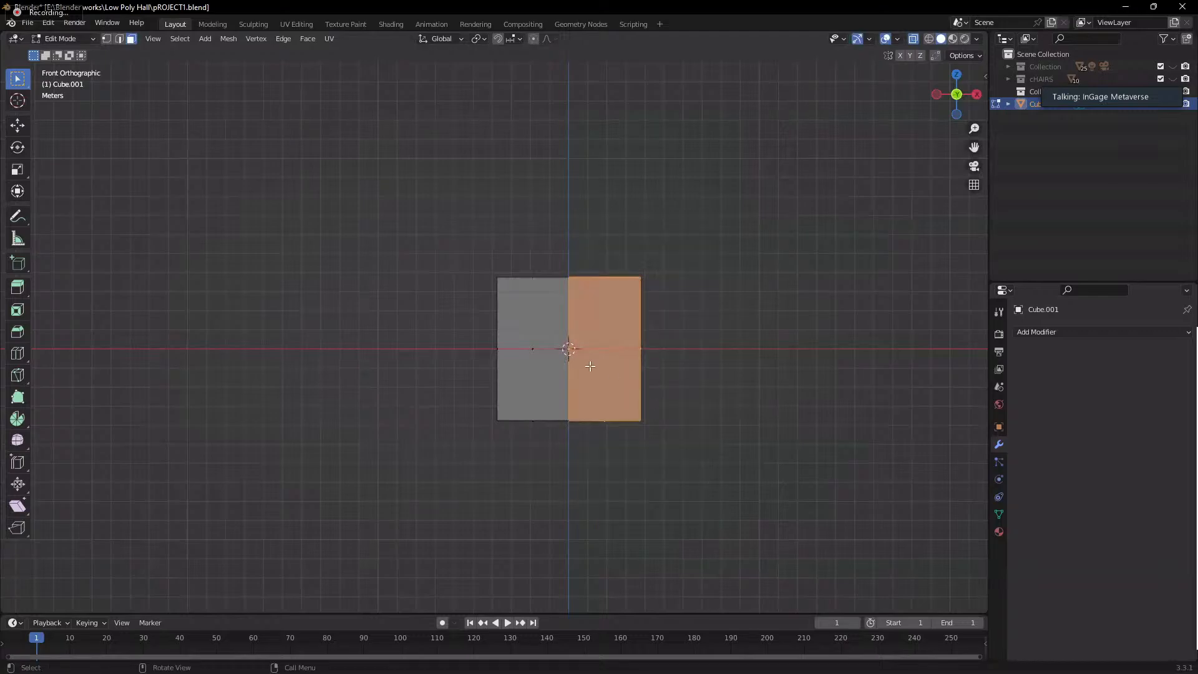
key("x")
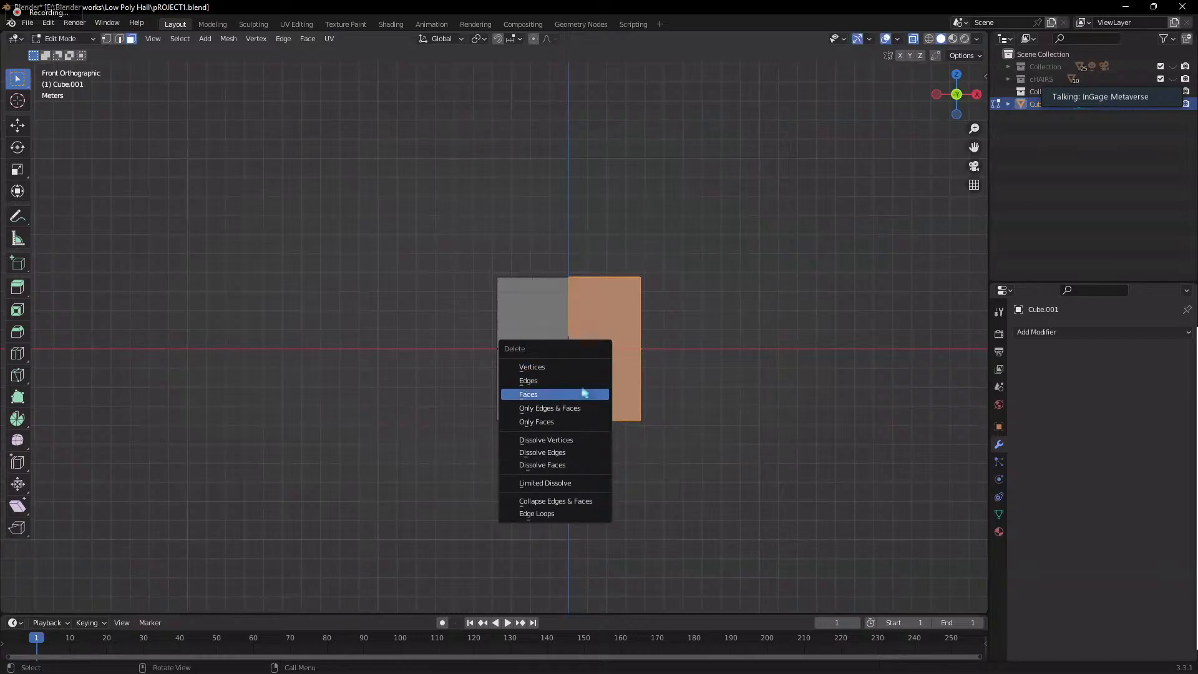
key("Escape")
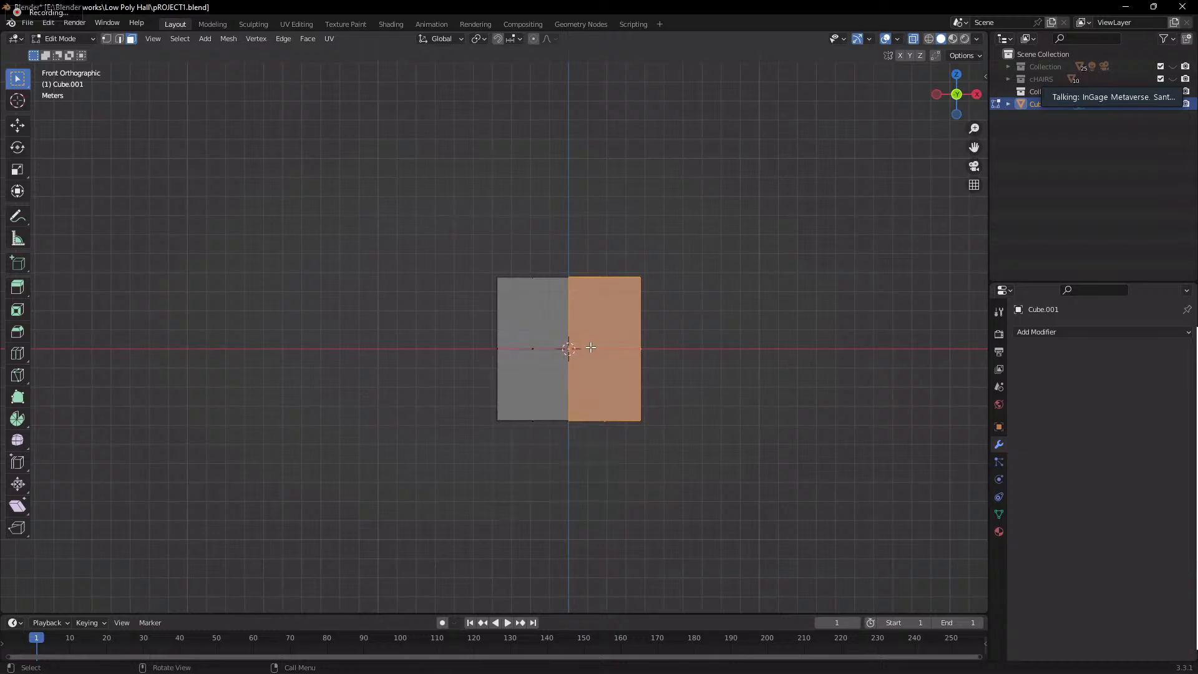
left_click(677, 339)
left_click_drag(711, 449, 609, 225)
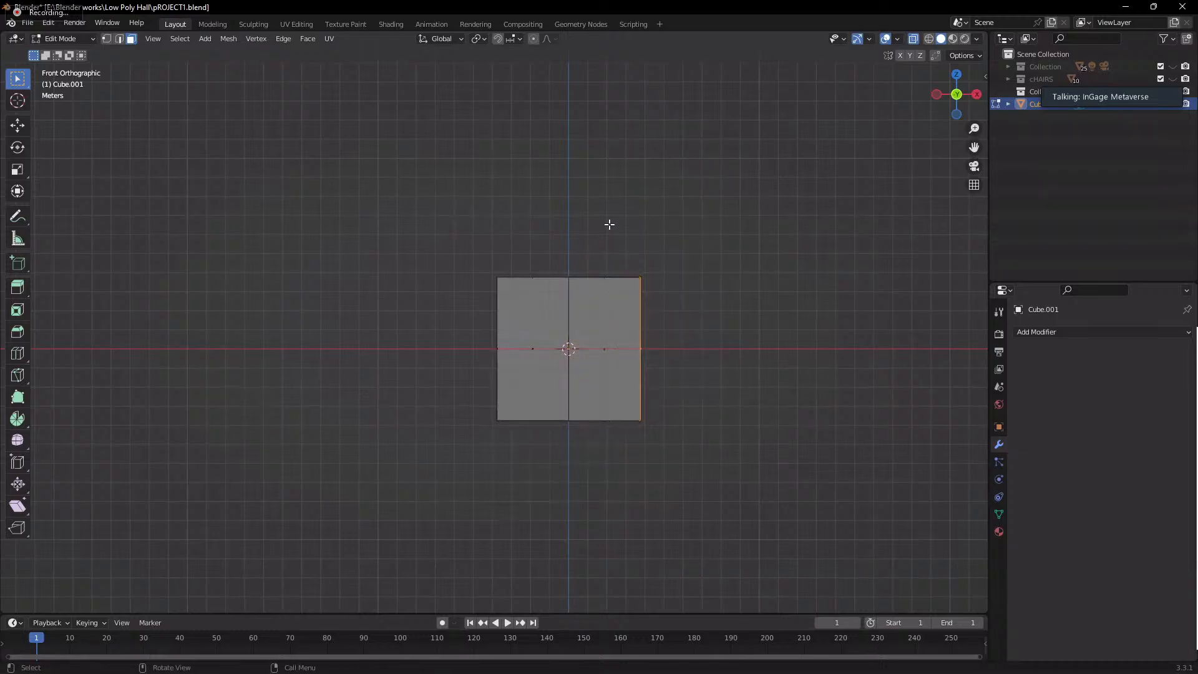
left_click_drag(721, 460, 595, 212)
key("x")
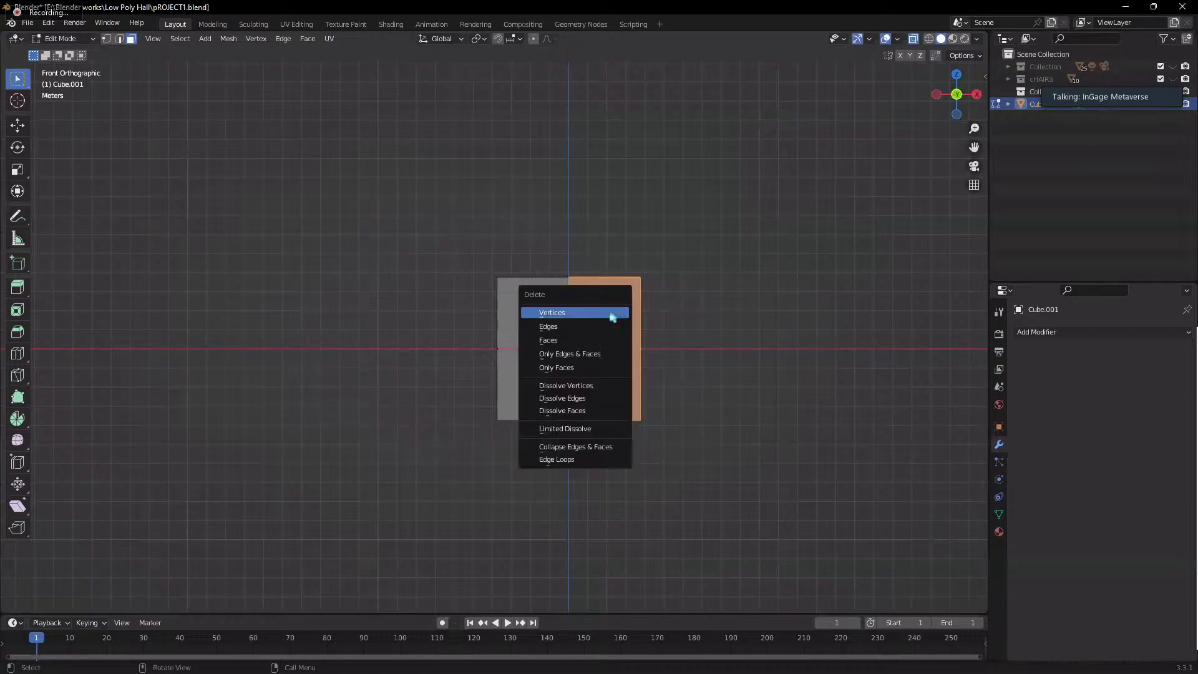
left_click(609, 345)
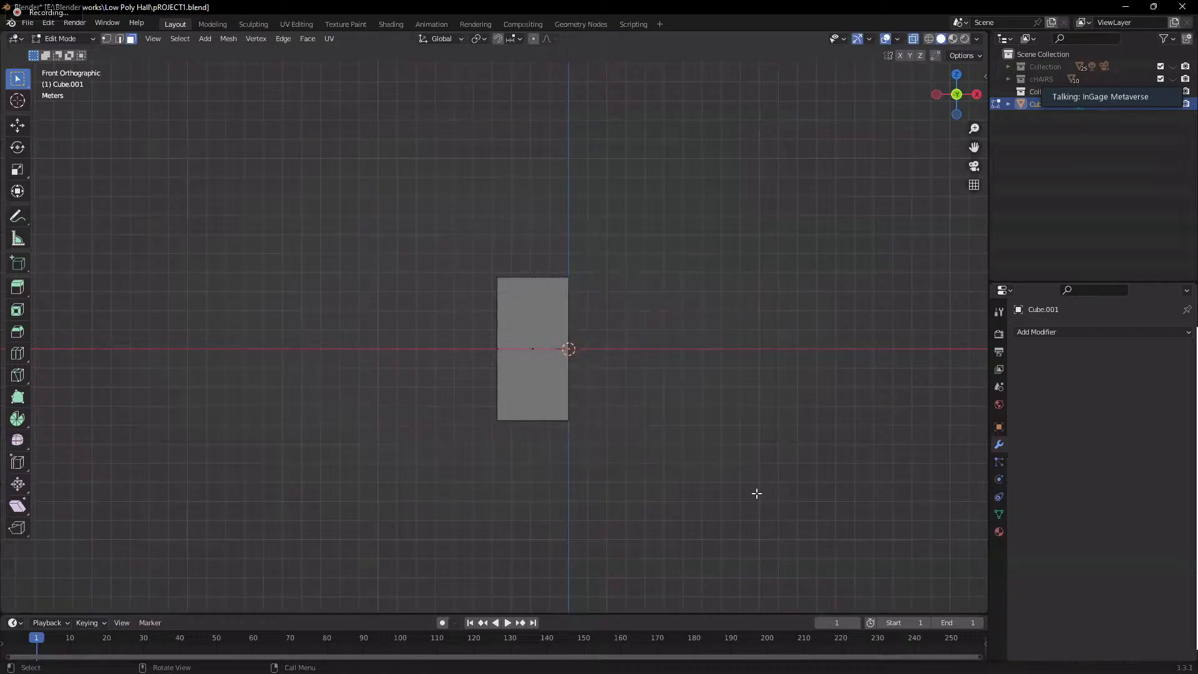
- Examine the open half cube in solid view without X-ray, and undo the face deletion
mouse_move(756, 492)
middle_mouse_down()
mouse_move(690, 514)
mouse_move(569, 522)
mouse_move(320, 520)
mouse_move(497, 468)
mouse_move(624, 487)
middle_mouse_up()
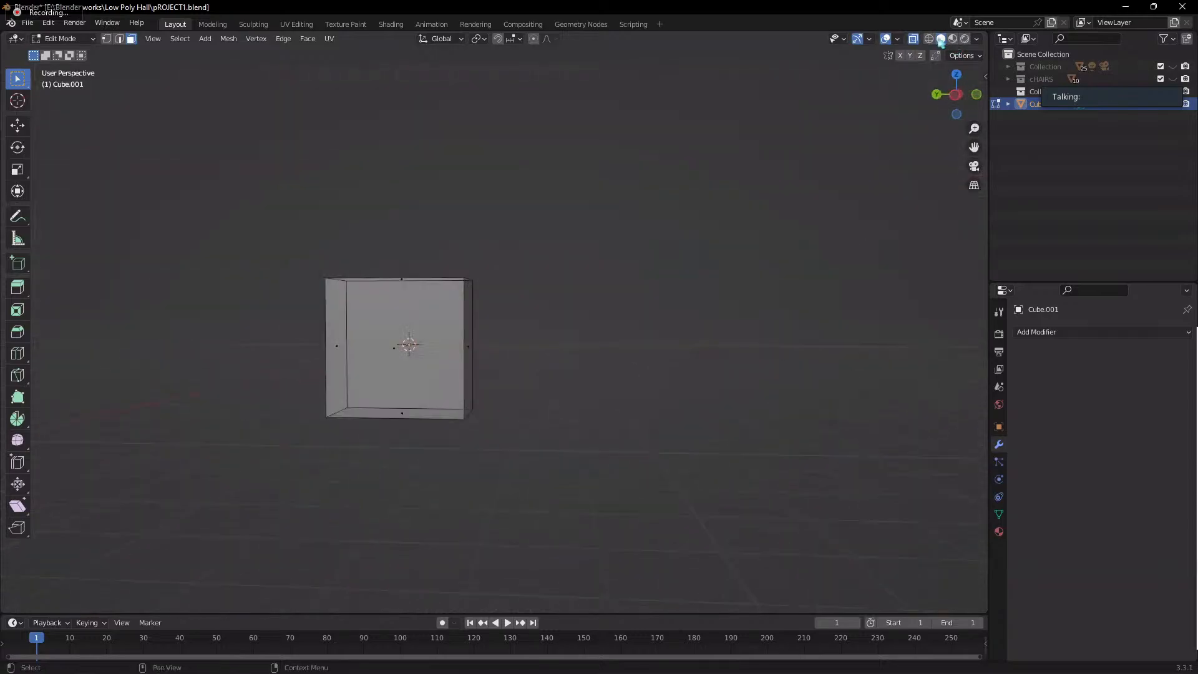
key("KP_1")
scroll(563, 365, "down", 3)
middle_click_drag(427, 414, 558, 393)
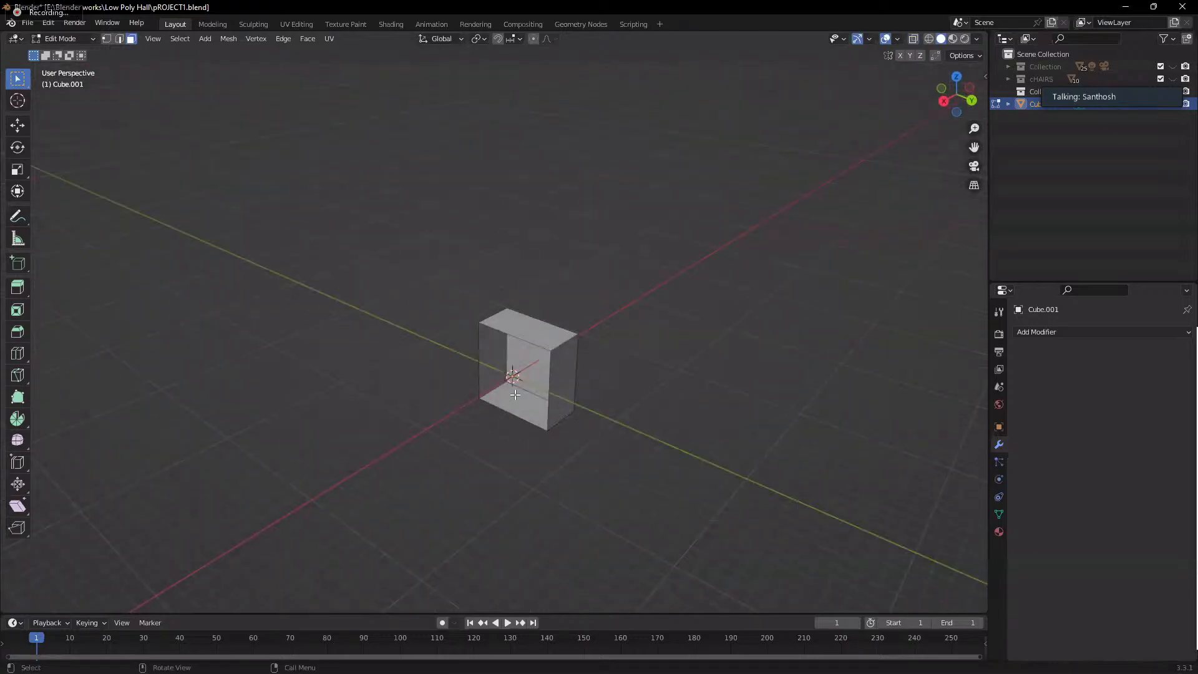
middle_click_drag(639, 386, 636, 332)
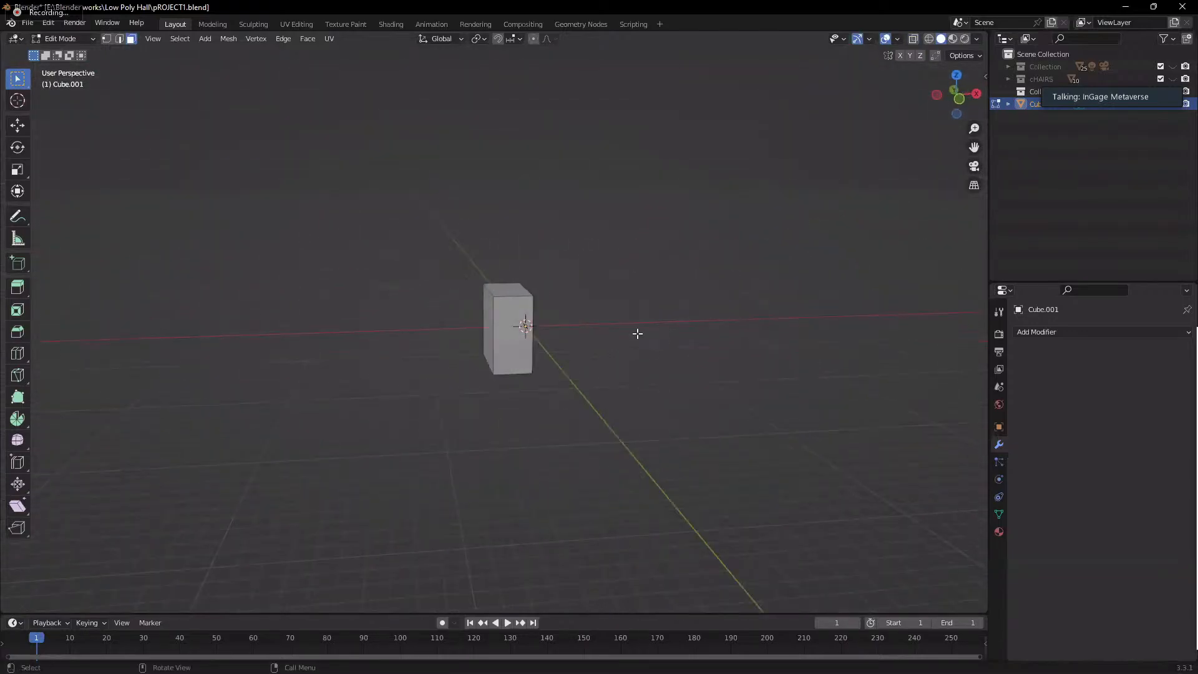
key("ctrl+z")
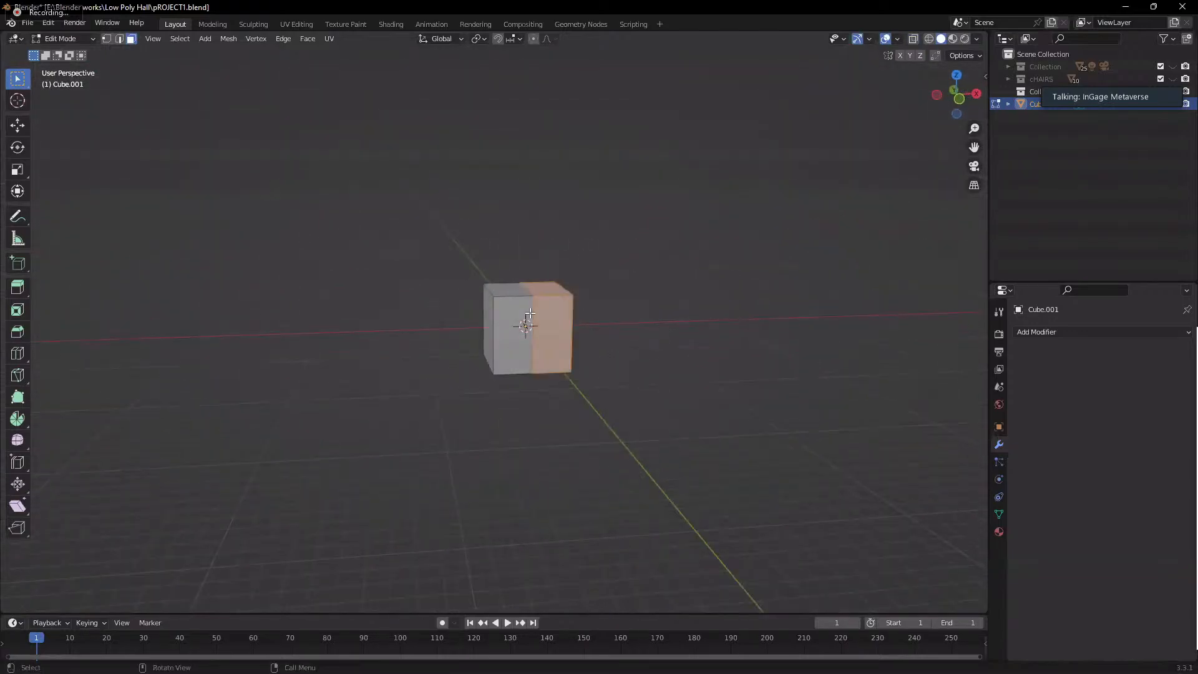
- Delete the faces of the cube's negative X half in an X-ray front view and select the remaining faces
left_click(913, 39)
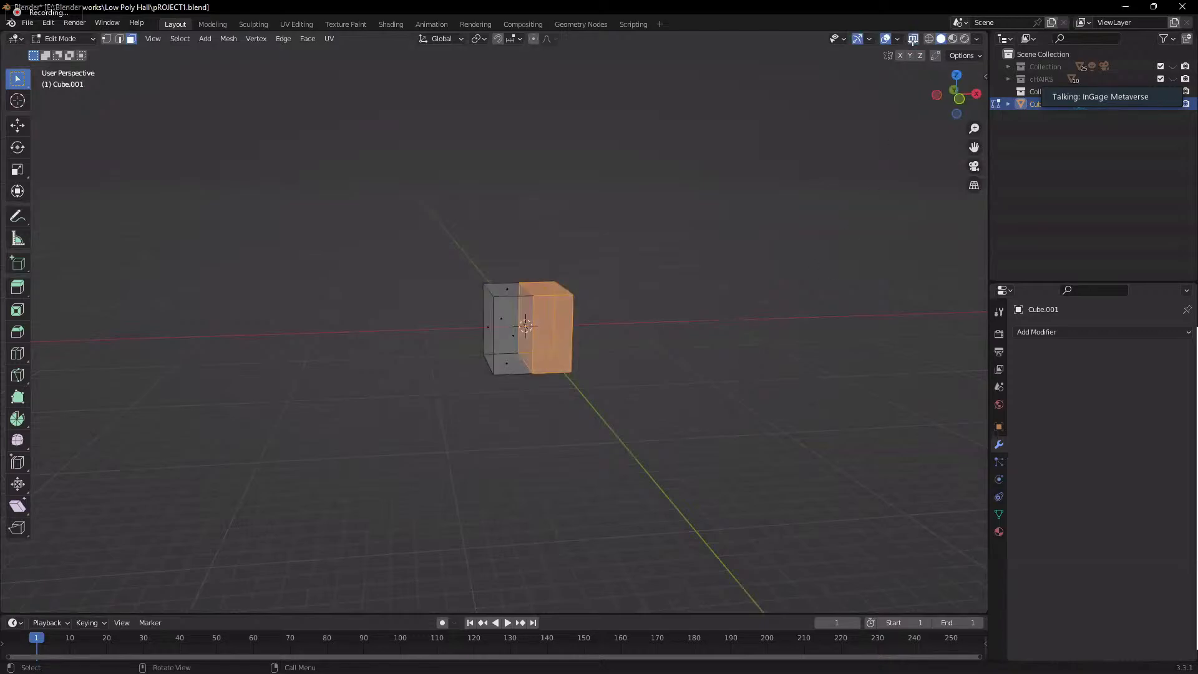
left_click(368, 235)
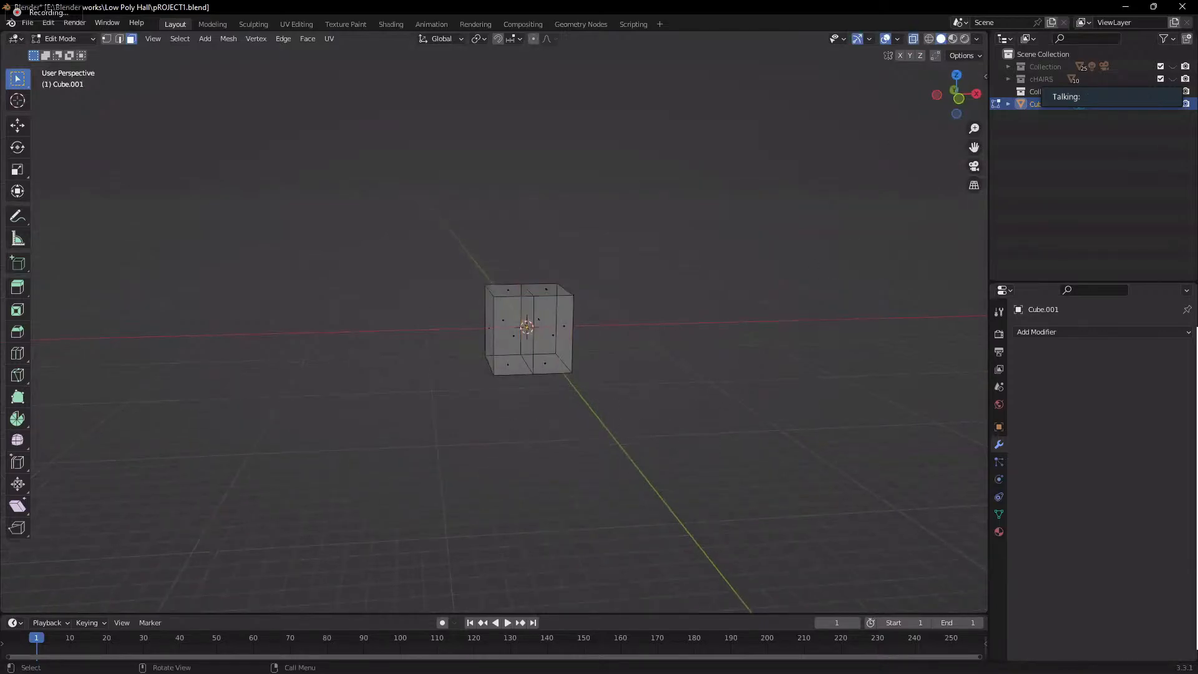
key("grave")
left_click(615, 406)
left_click_drag(404, 215, 520, 441)
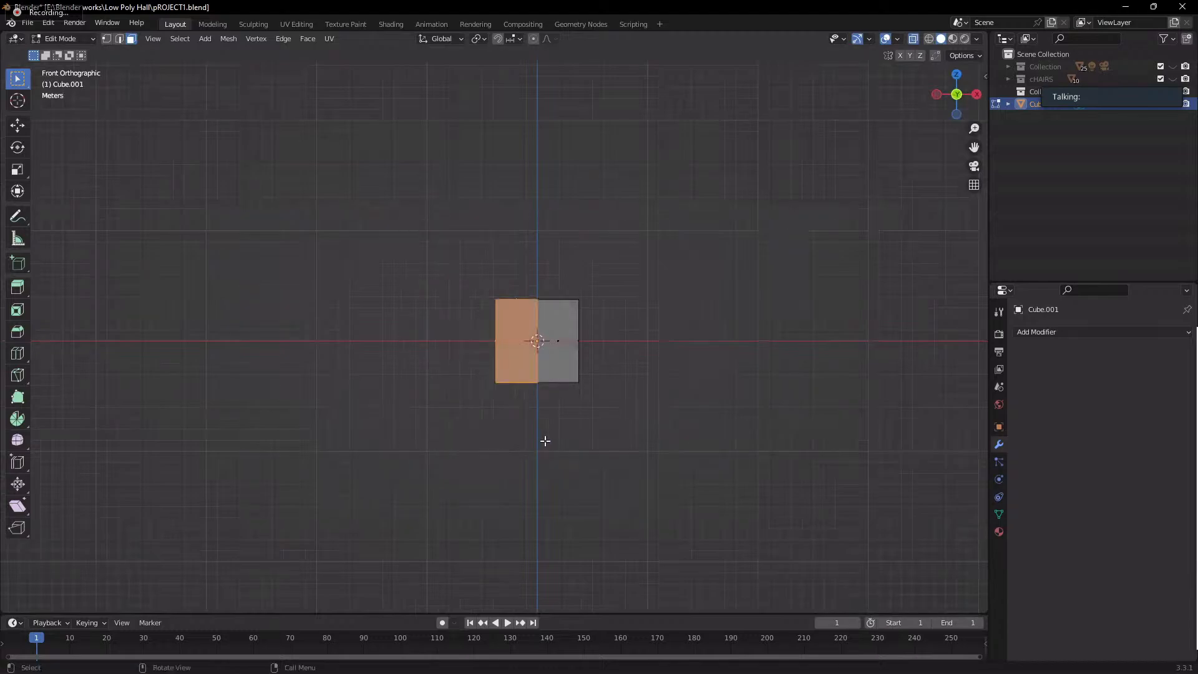
key("x")
left_click(548, 440)
scroll(618, 337, "down", 2)
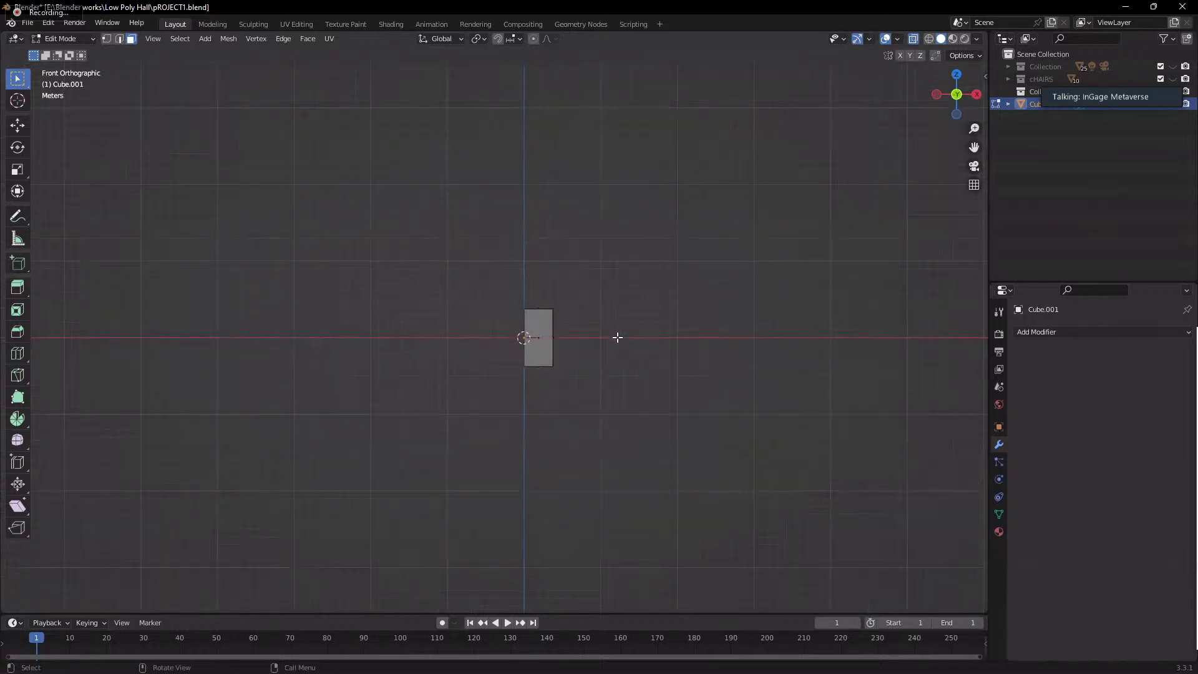
scroll(618, 337, "up", 4)
left_click_drag(669, 352, 462, 225)
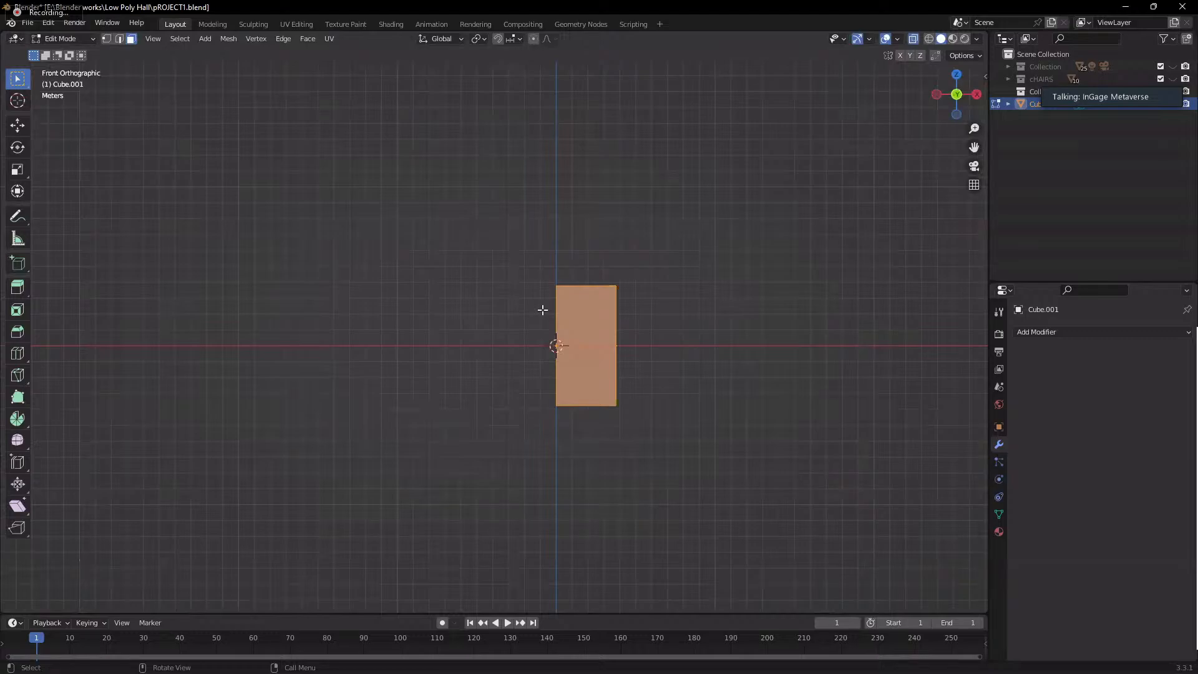
left_click(1072, 330)
left_click(1072, 331)
left_click(1024, 334)
left_click(1033, 332)
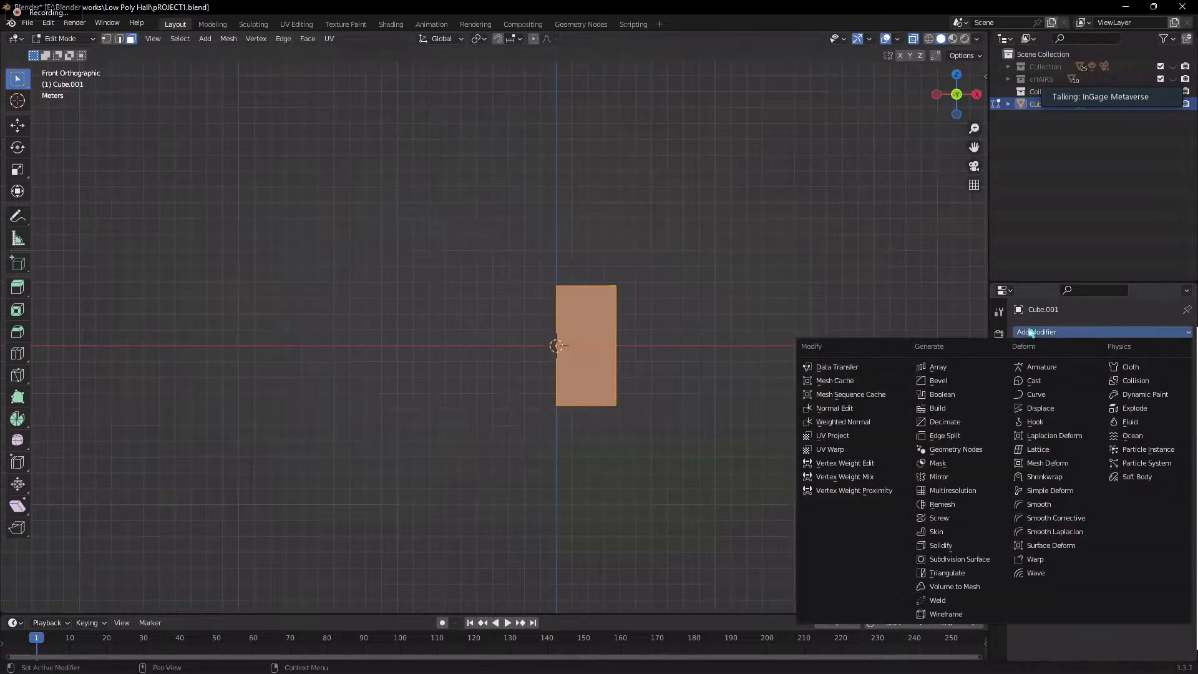
key("Return")
left_click(1055, 333)
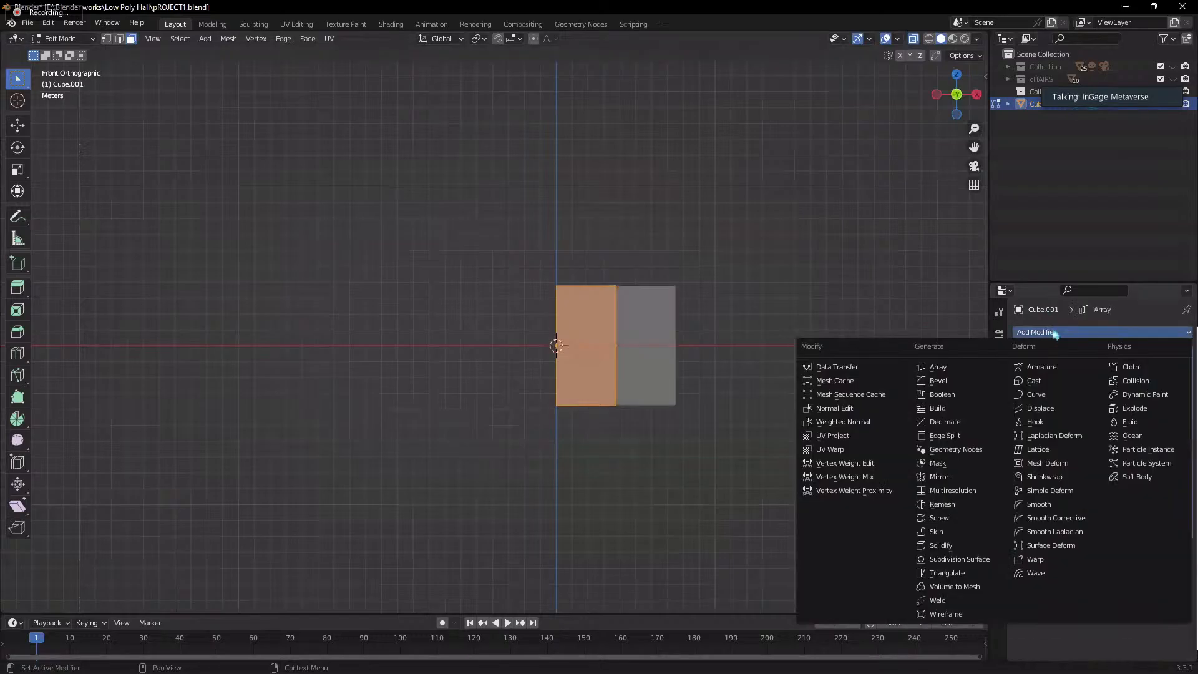
left_click(1055, 333)
left_click(1169, 352)
- Add a Mirror modifier on the X axis to the half cube
left_click(1101, 334)
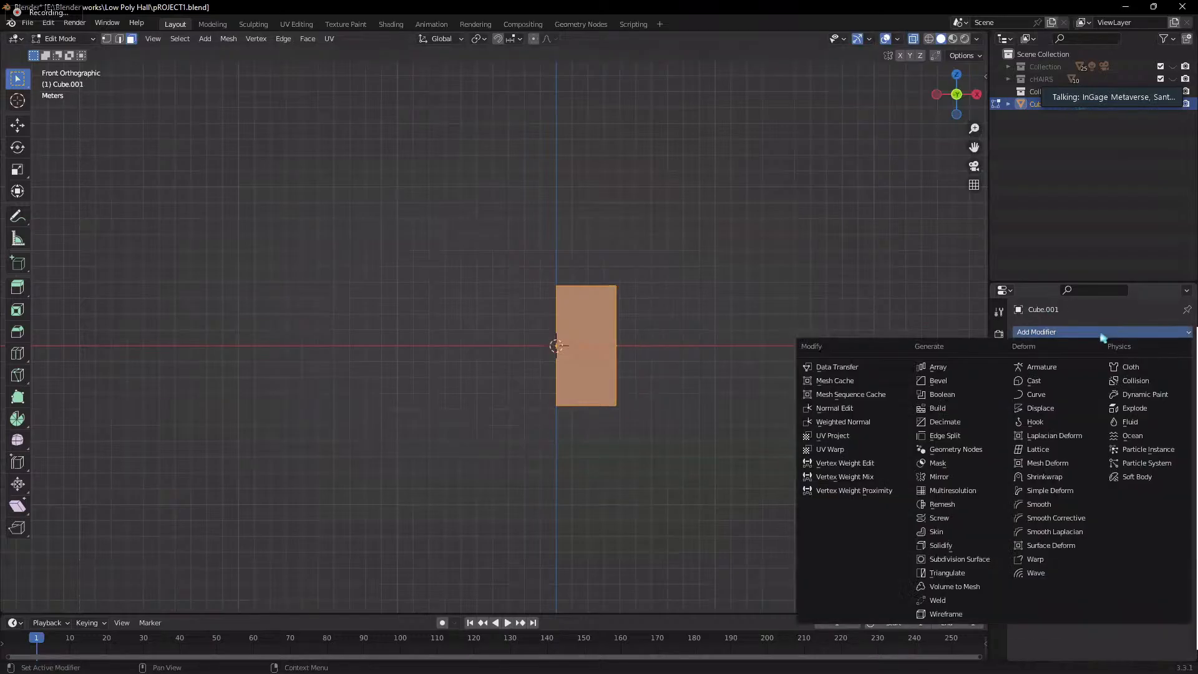
left_click(1086, 332)
left_click(1085, 332)
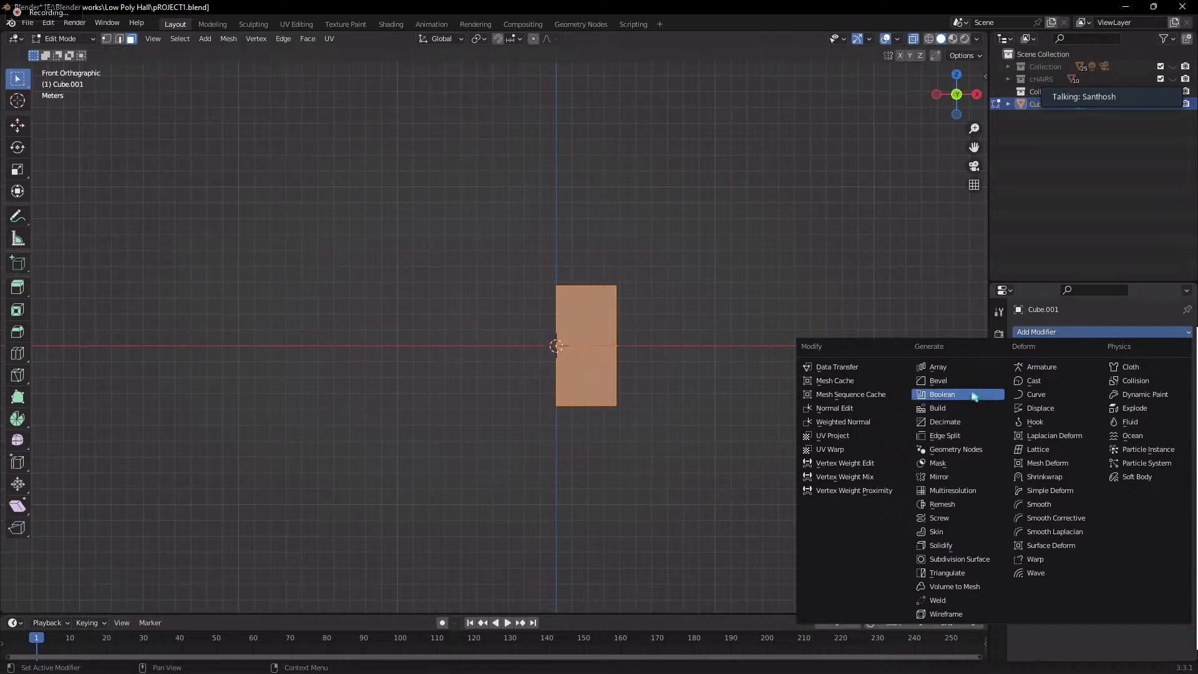
left_click(965, 478)
- Box-select over the mirrored and the original half in turn to compare which faces can be selected
left_click_drag(453, 227, 568, 501)
middle_click_drag(762, 336, 476, 223)
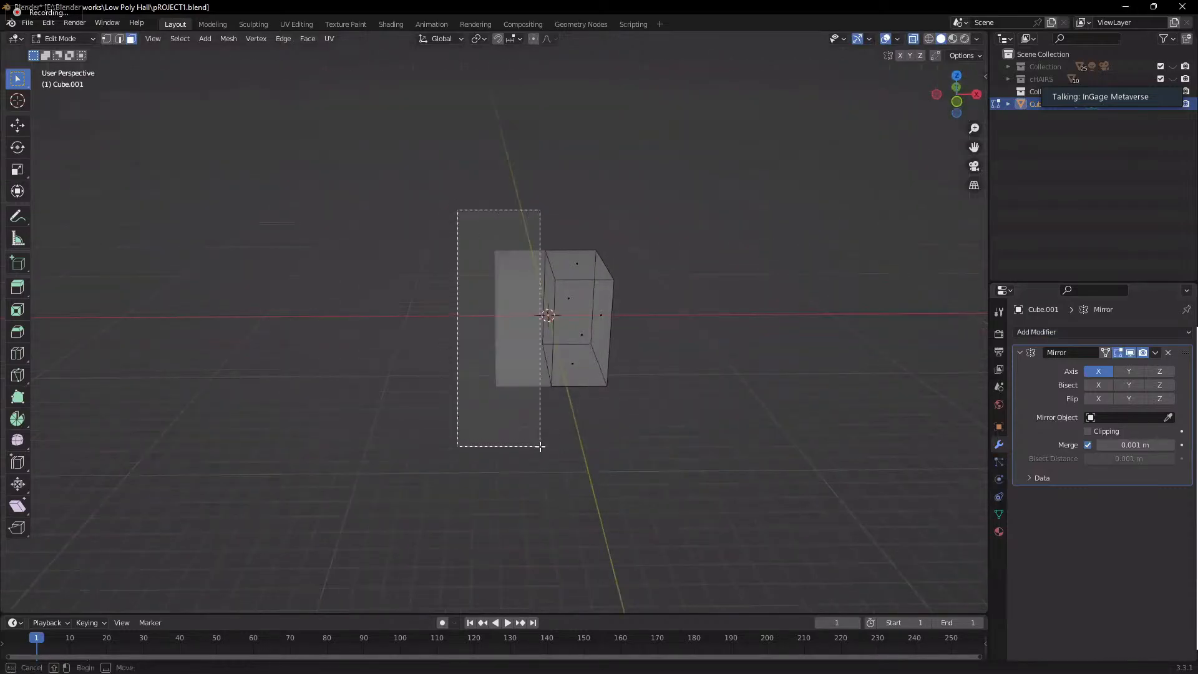
left_click_drag(580, 234, 641, 493)
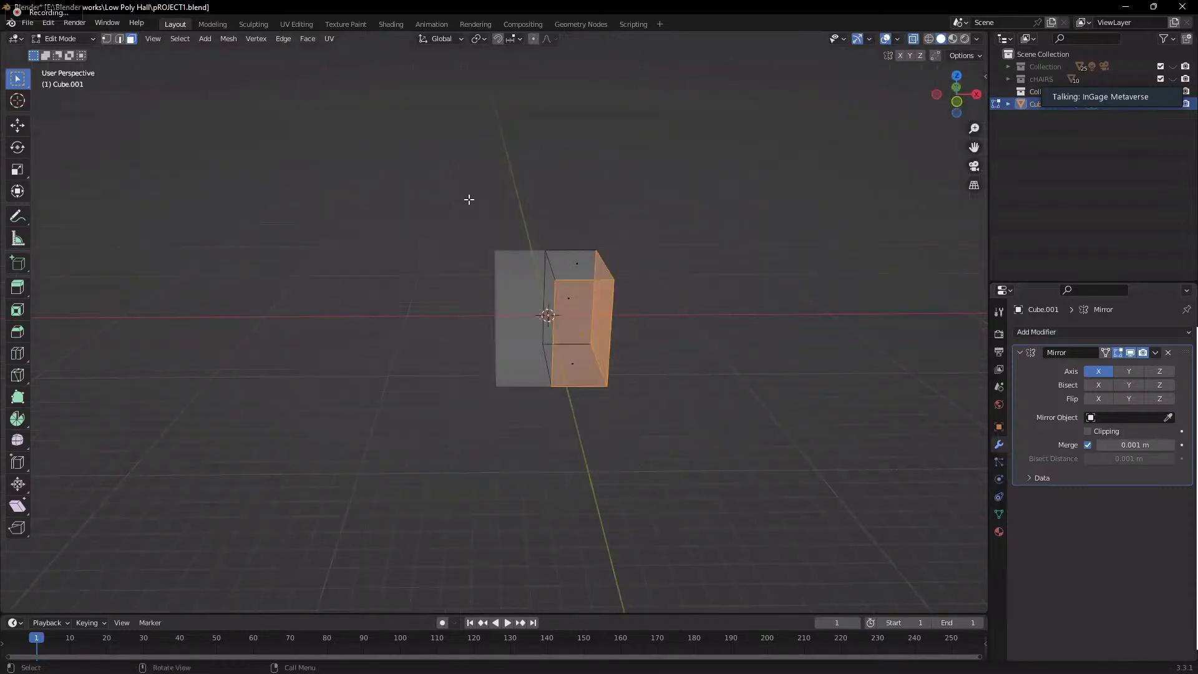
left_click_drag(483, 218, 549, 516)
middle_click_drag(561, 498, 624, 437)
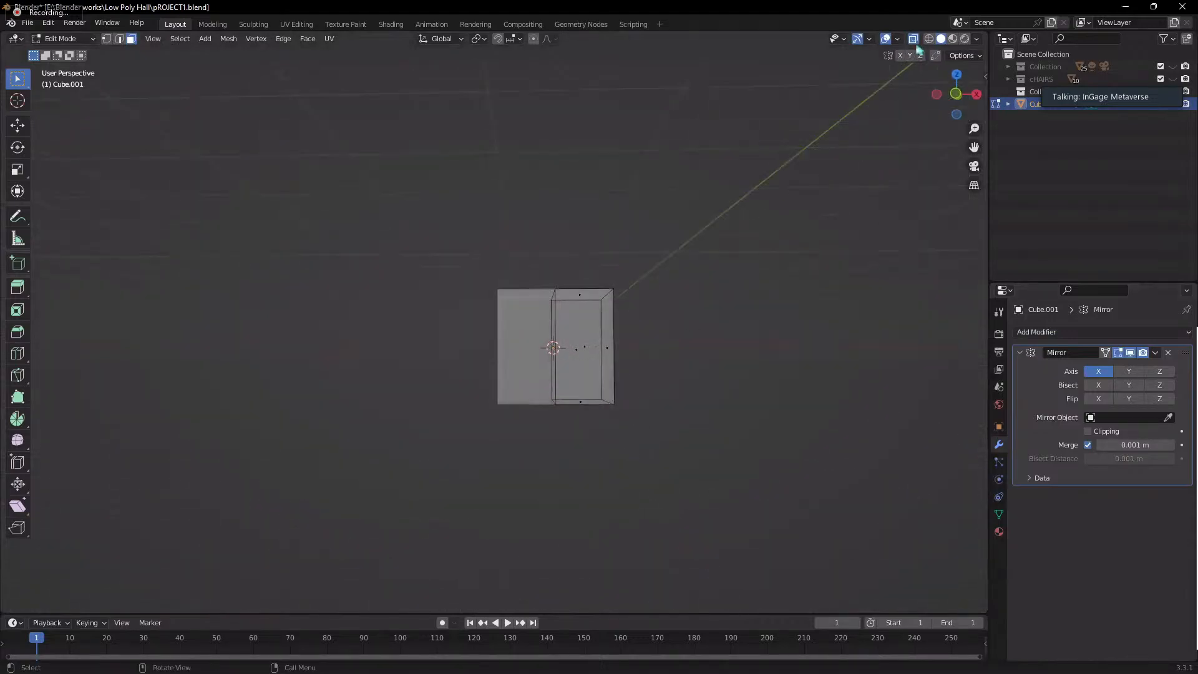
- Turn off X-ray, return to Object Mode, and select the mirrored cube to examine it as a whole
left_click(913, 39)
middle_click_drag(802, 262, 455, 313)
key("Tab")
left_click(743, 294)
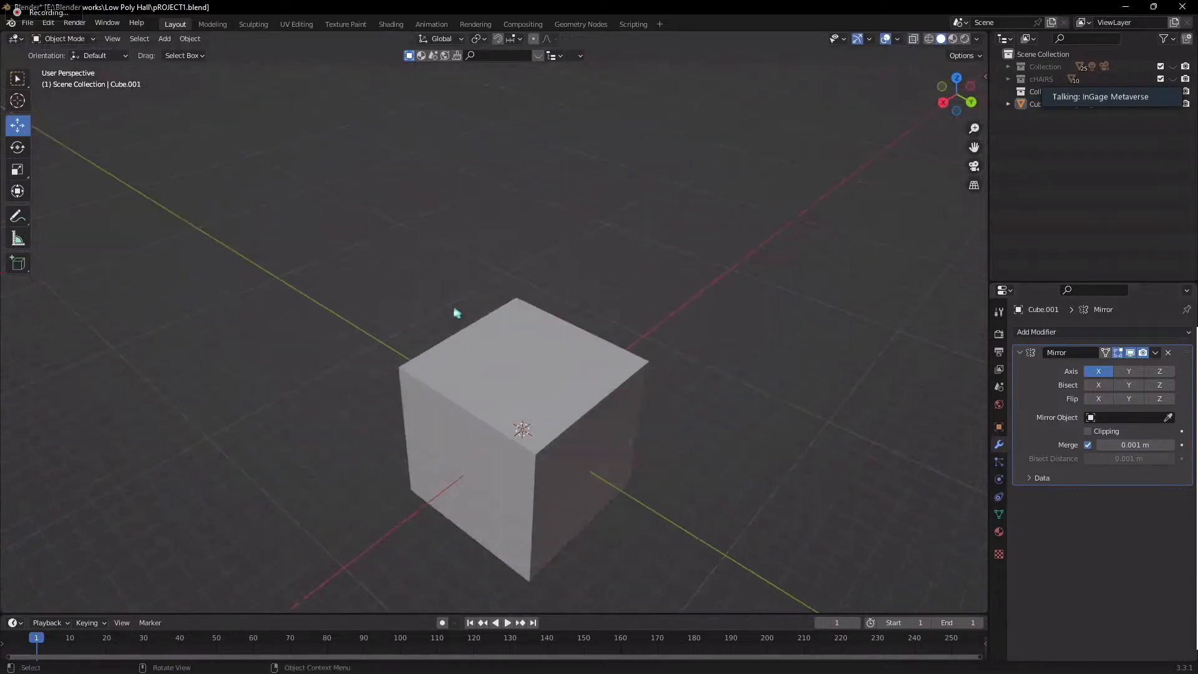
left_click(499, 380)
middle_click_drag(592, 440, 728, 409)
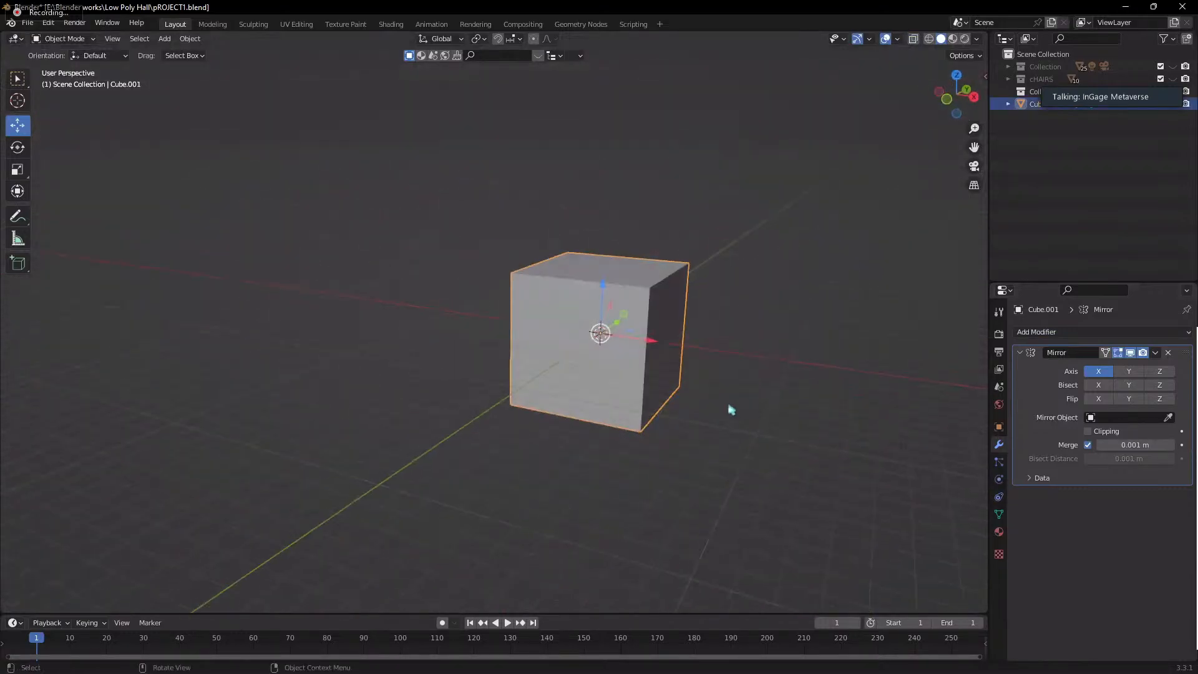
- Enter Edit Mode on the mirrored cube and try selecting faces on its mirrored half
key("Tab")
left_click(584, 301)
left_click(538, 304)
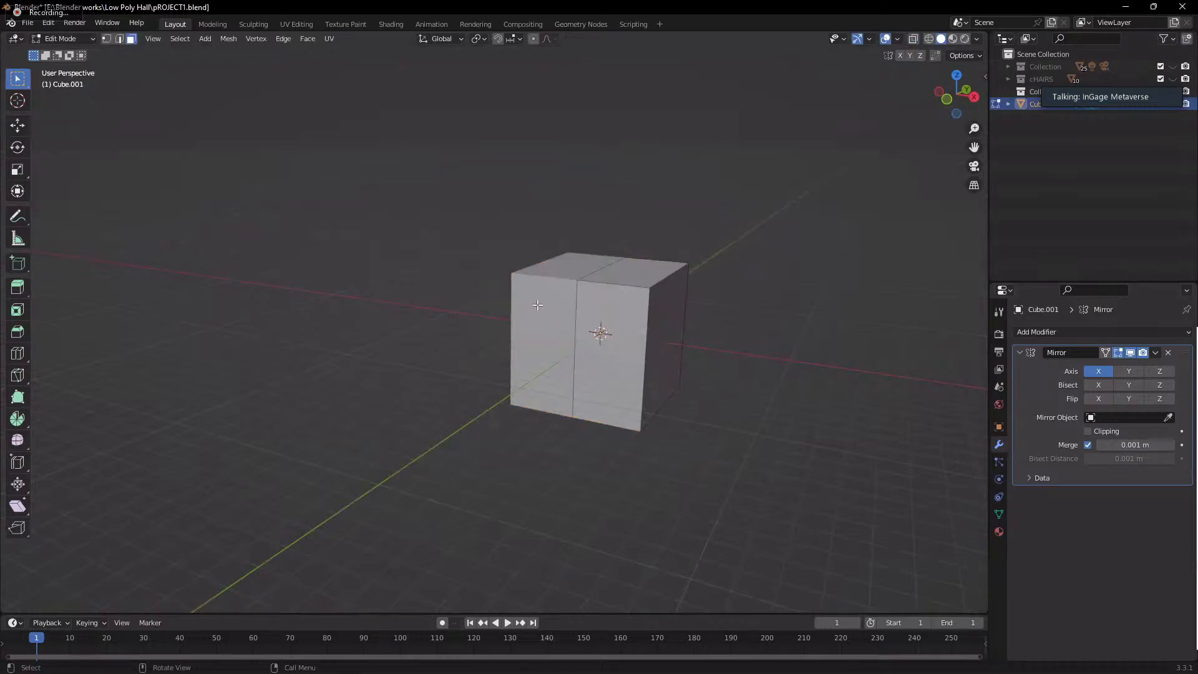
- Select the front and top faces on the cube's original half to check which side of the mirror is editable
middle_click_drag(553, 312, 545, 299)
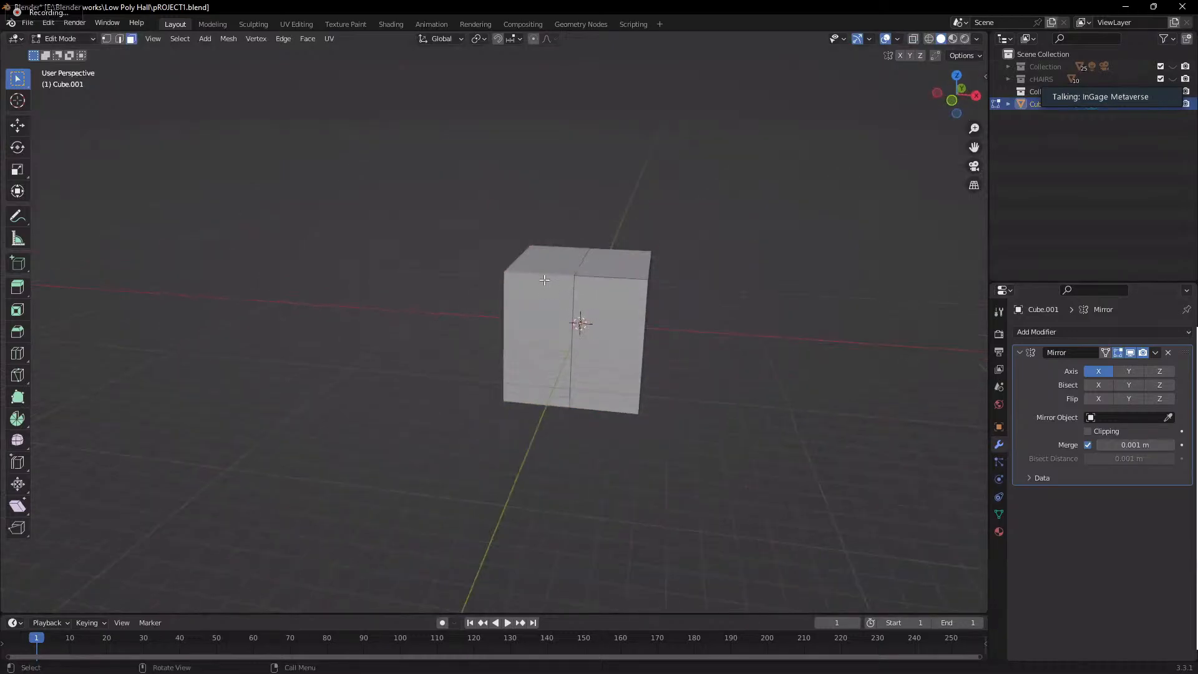
left_click(608, 290)
left_click(617, 256, "shift")
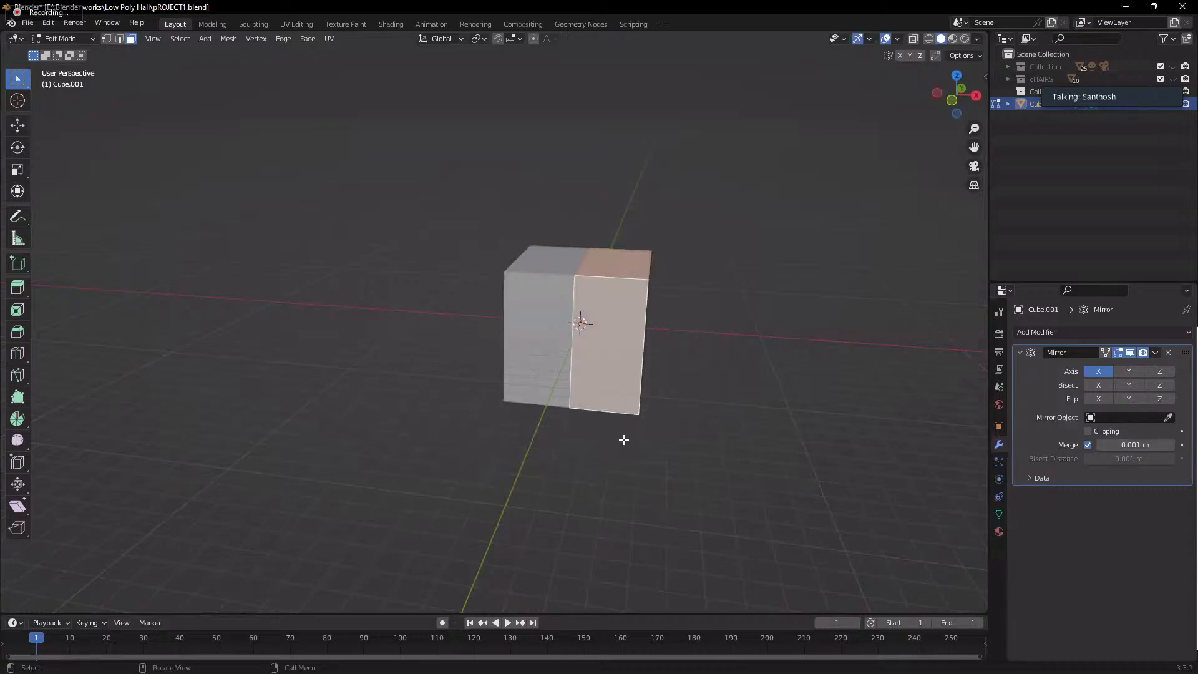
middle_click_drag(692, 334, 536, 332)
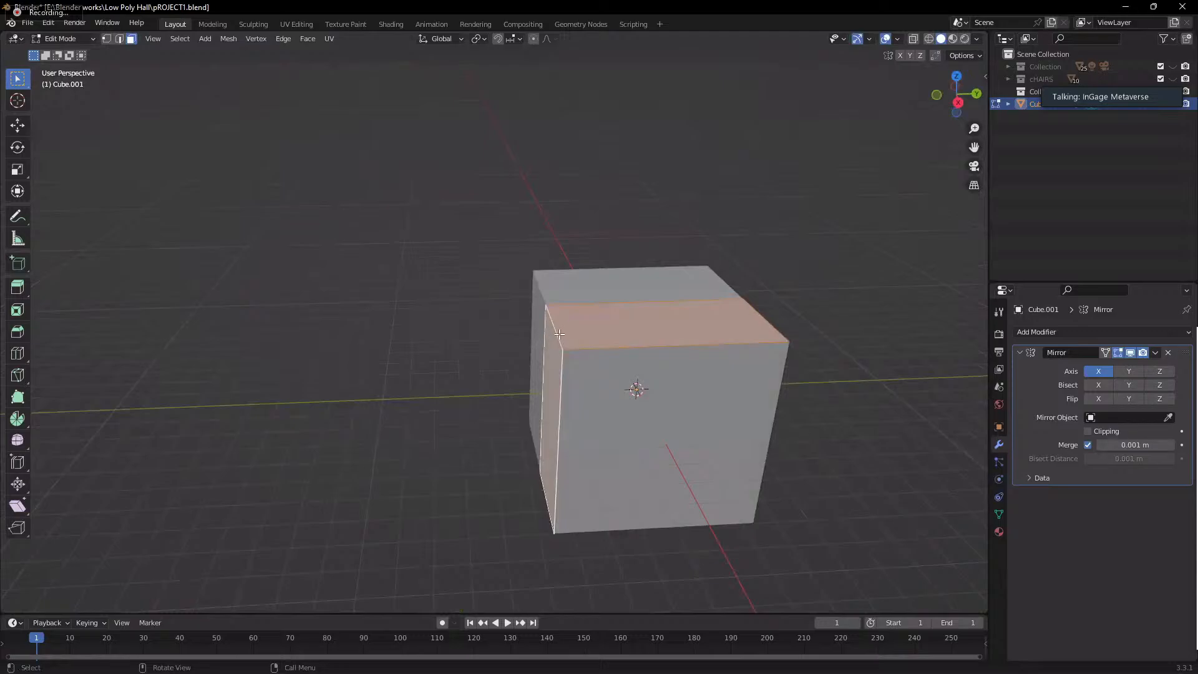
left_click(559, 335)
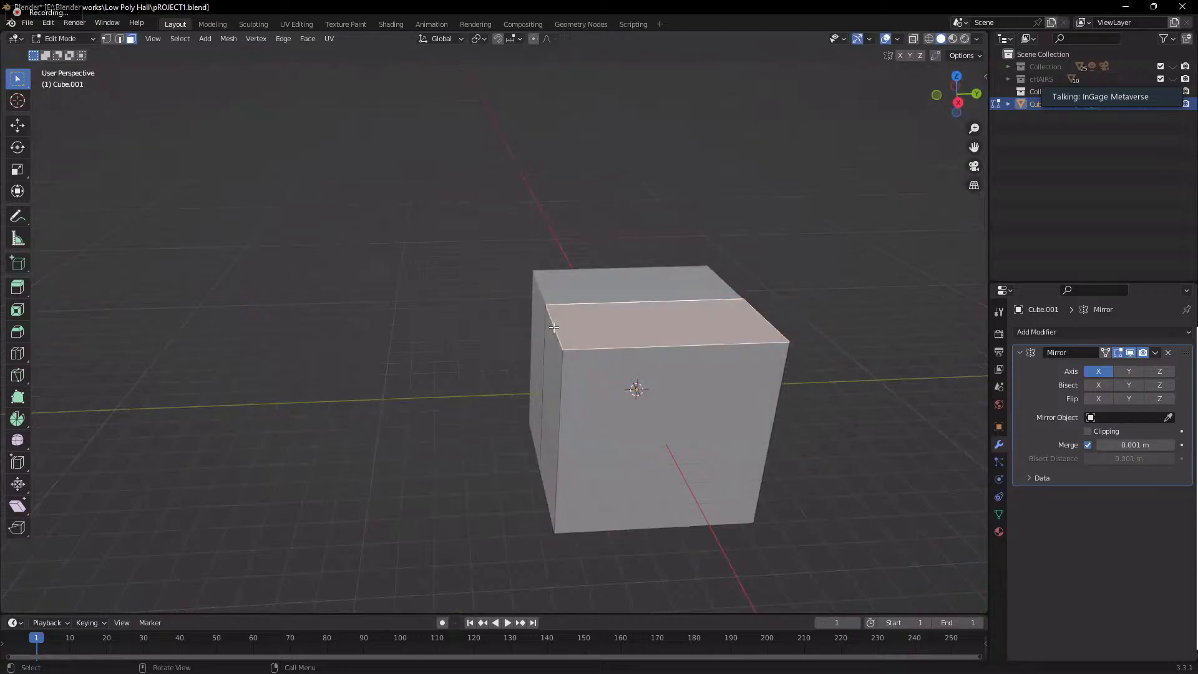
left_click(554, 327)
- Switch to edge selection and lower the original half's front top edge along Z to slope the top
key("2")
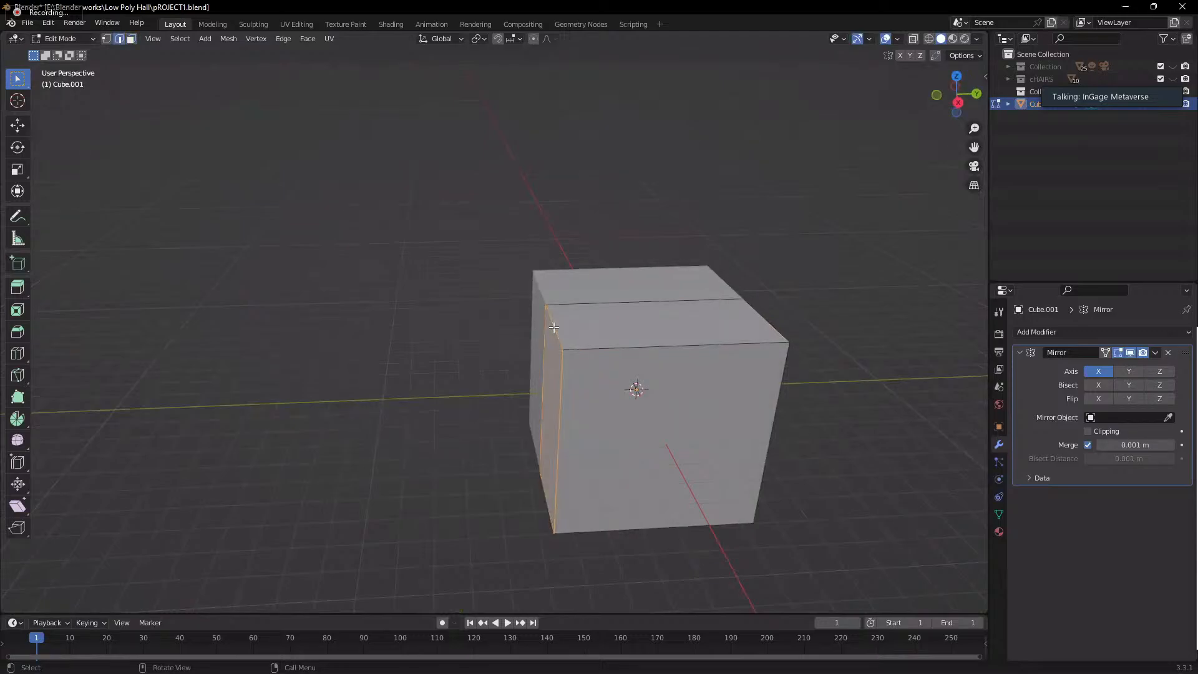
key("alt+a")
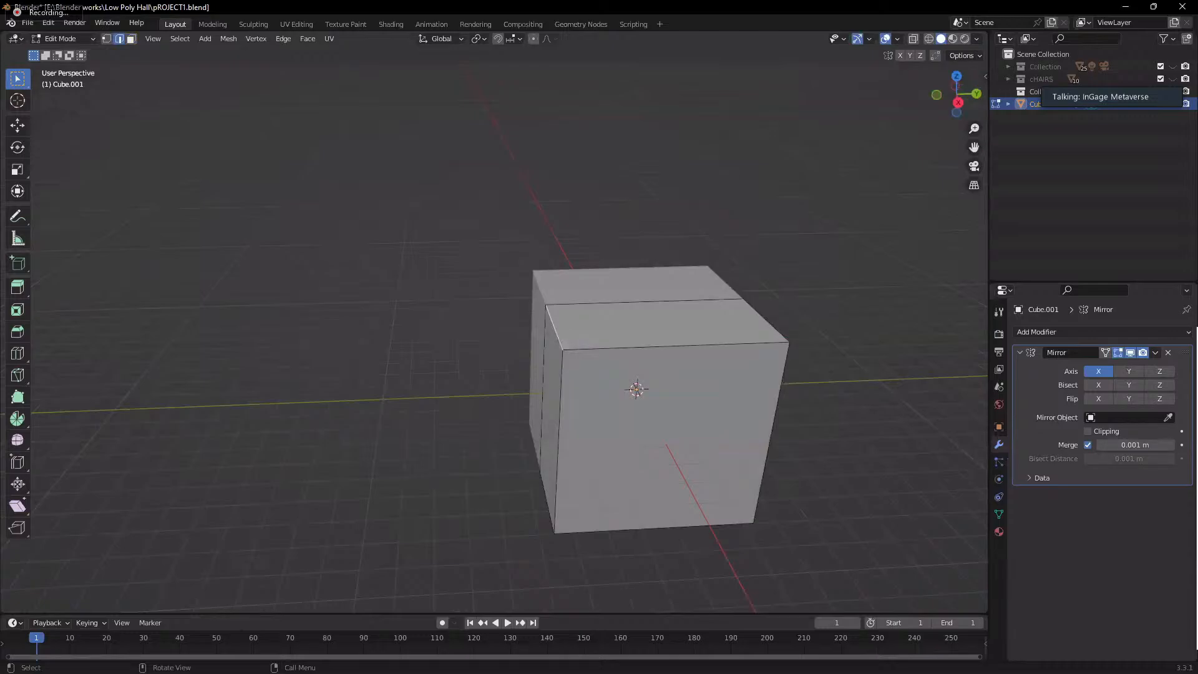
key("g")
key("Escape")
key("g")
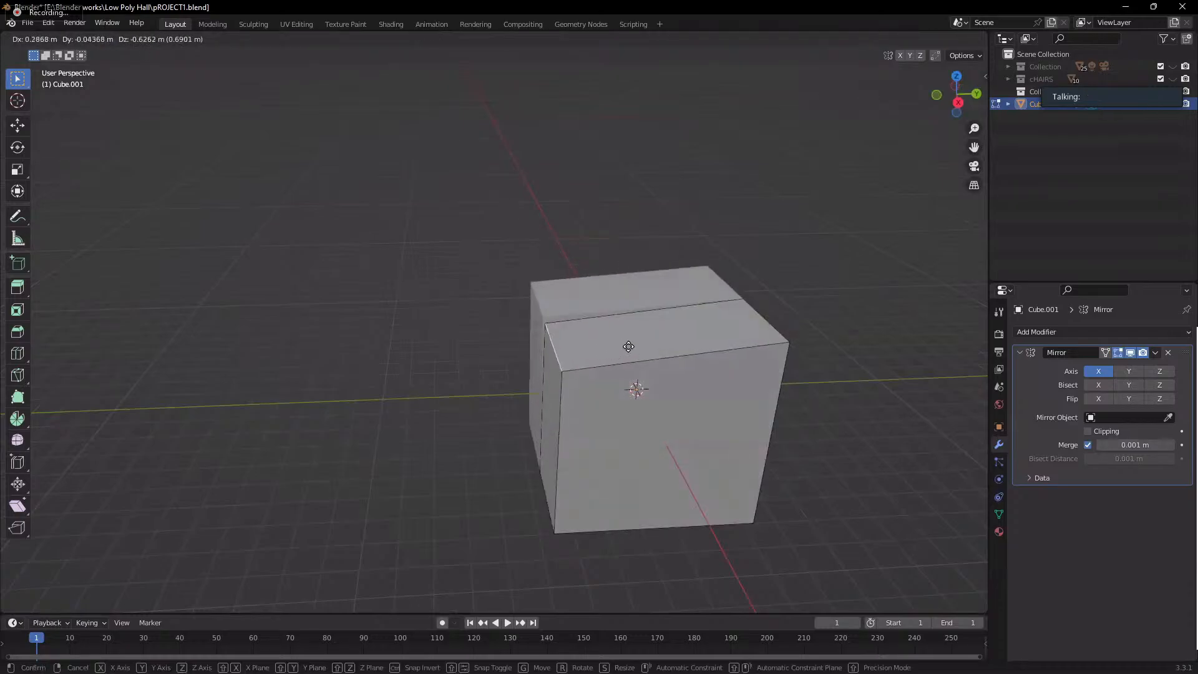
key("z")
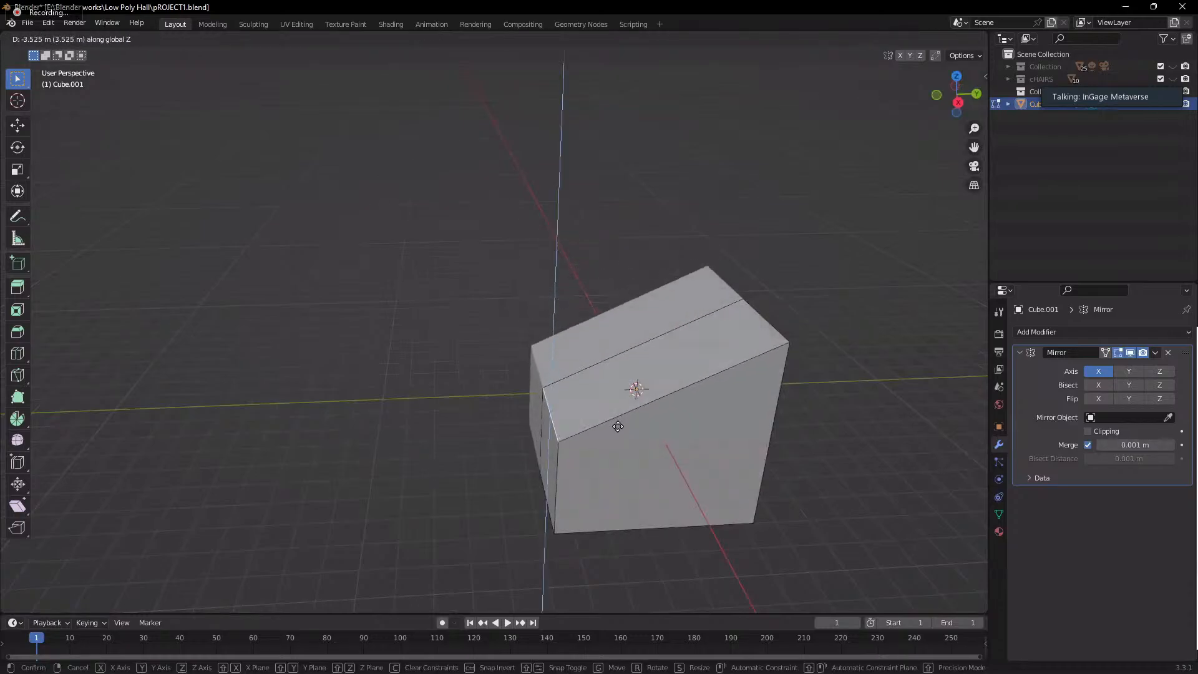
left_click(628, 447)
- Inset the sloped top face of the original half about 0.24 m and extrude it inward into a recess
middle_click_drag(722, 439, 608, 267)
left_click(629, 291)
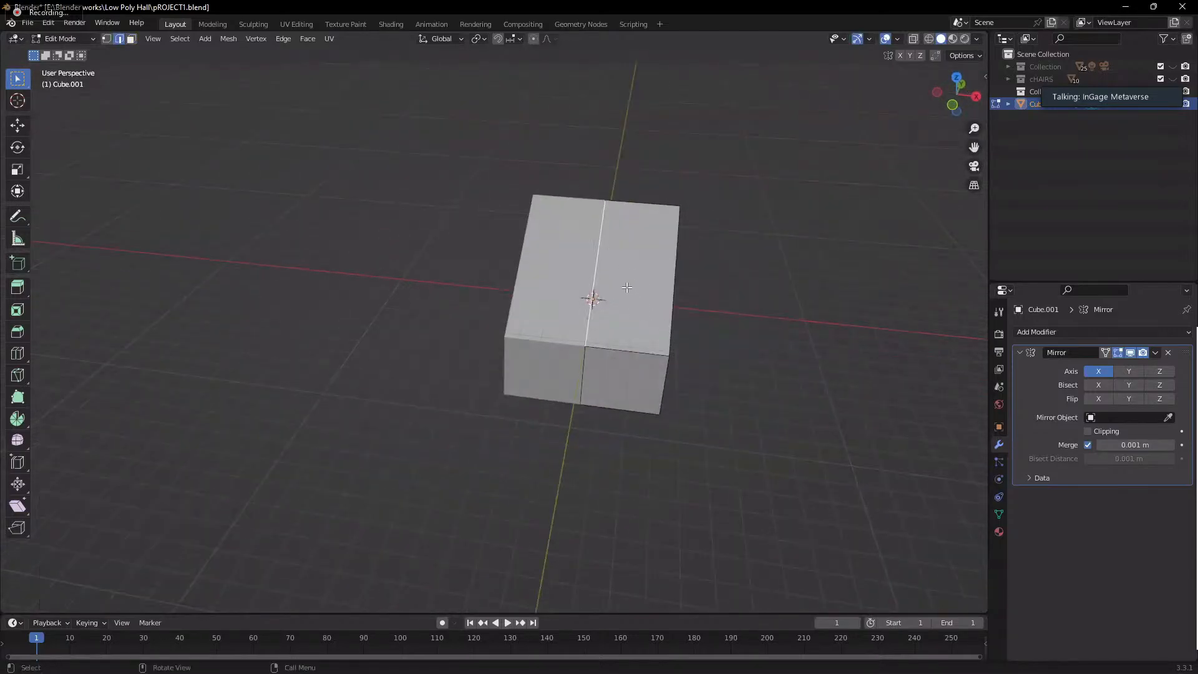
key("3")
left_click(627, 288)
key("i")
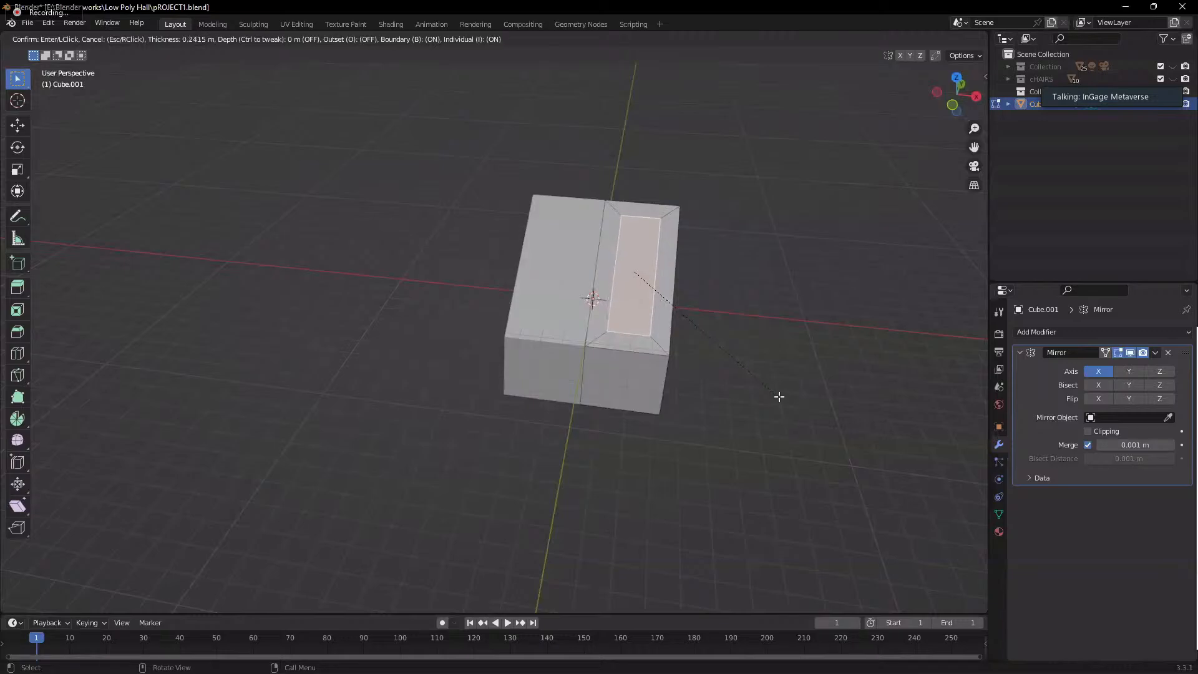
left_click(781, 398)
middle_click_drag(780, 399, 409, 360)
key("e")
left_click(824, 446)
- Inset the original half's tall back face about 0.24 m and extrude it inward
scroll(646, 451, "down", 3)
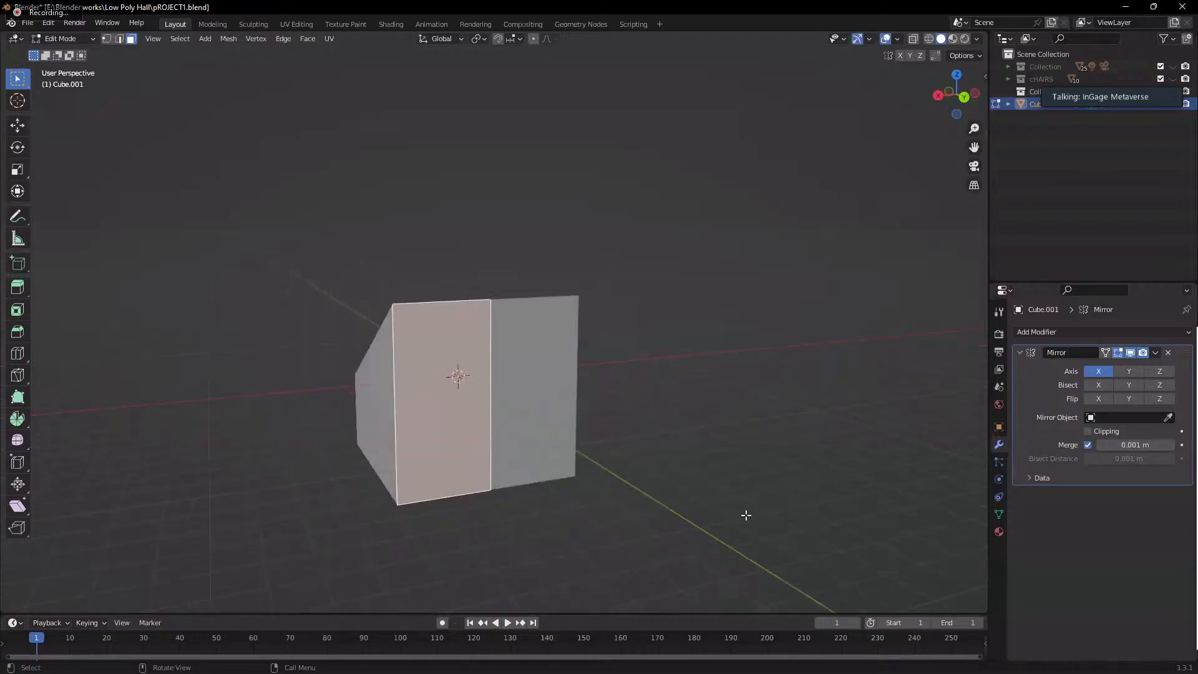
key("i")
left_click(723, 506)
key("e")
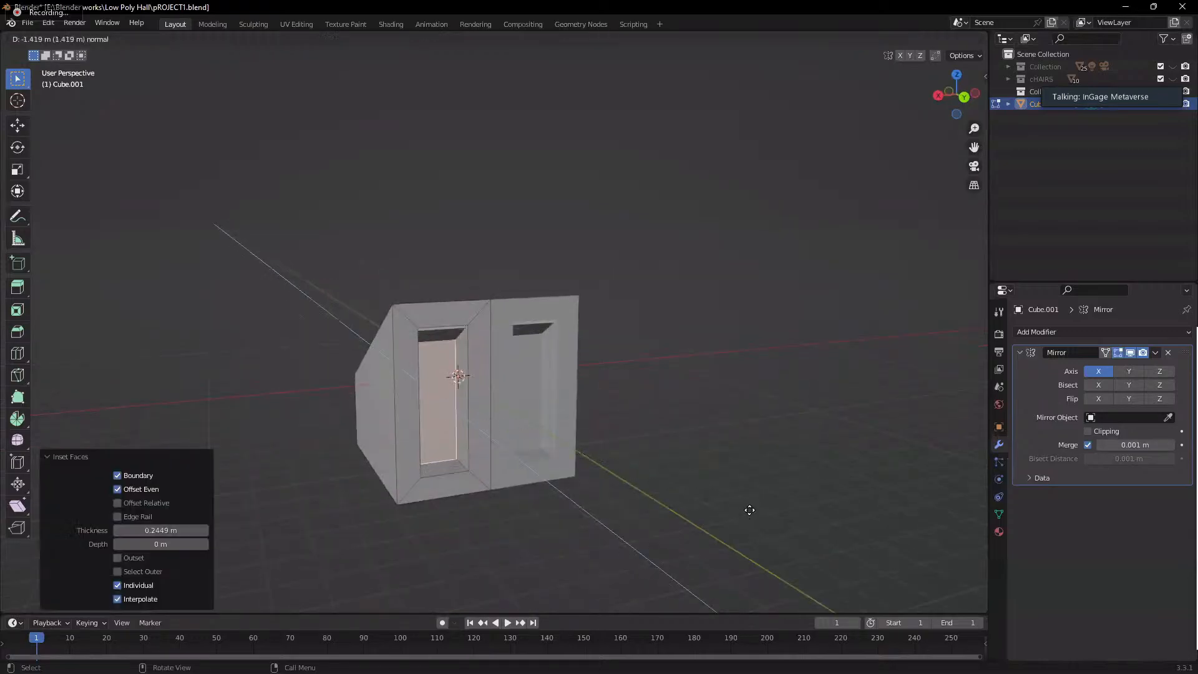
left_click(655, 503)
- Inset the original half's short front face about 0.16 m
middle_click_drag(656, 503, 554, 380)
left_click(614, 398)
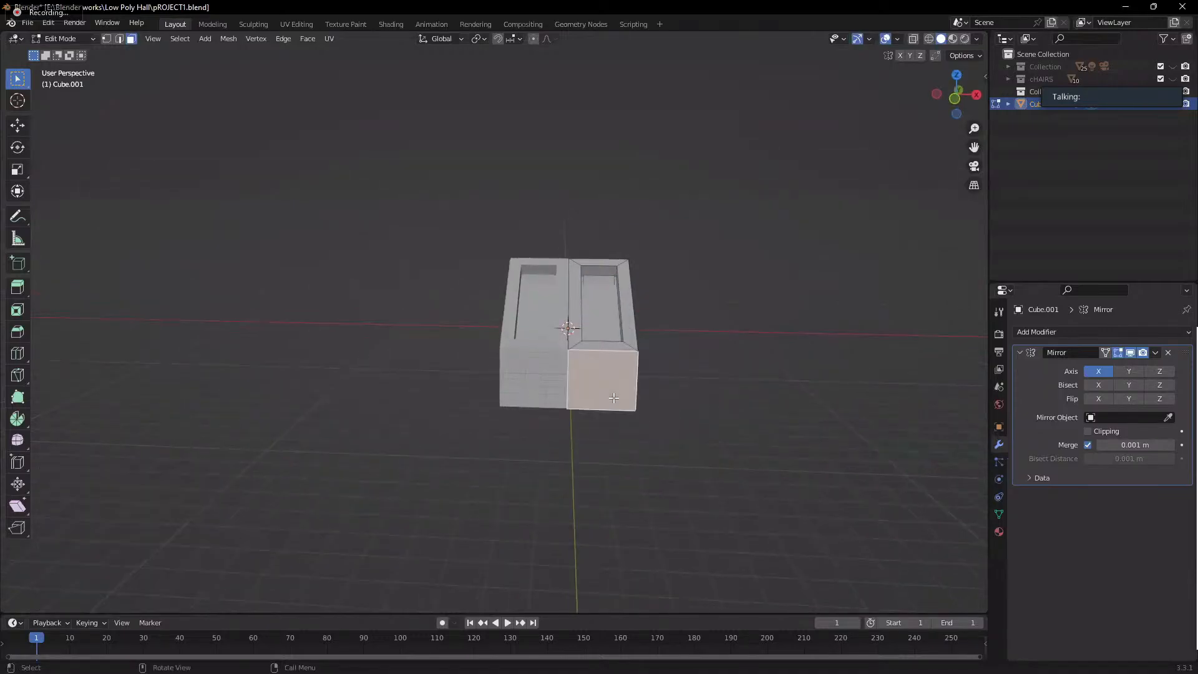
key("i")
left_click(807, 471)
middle_click_drag(808, 470, 754, 489)
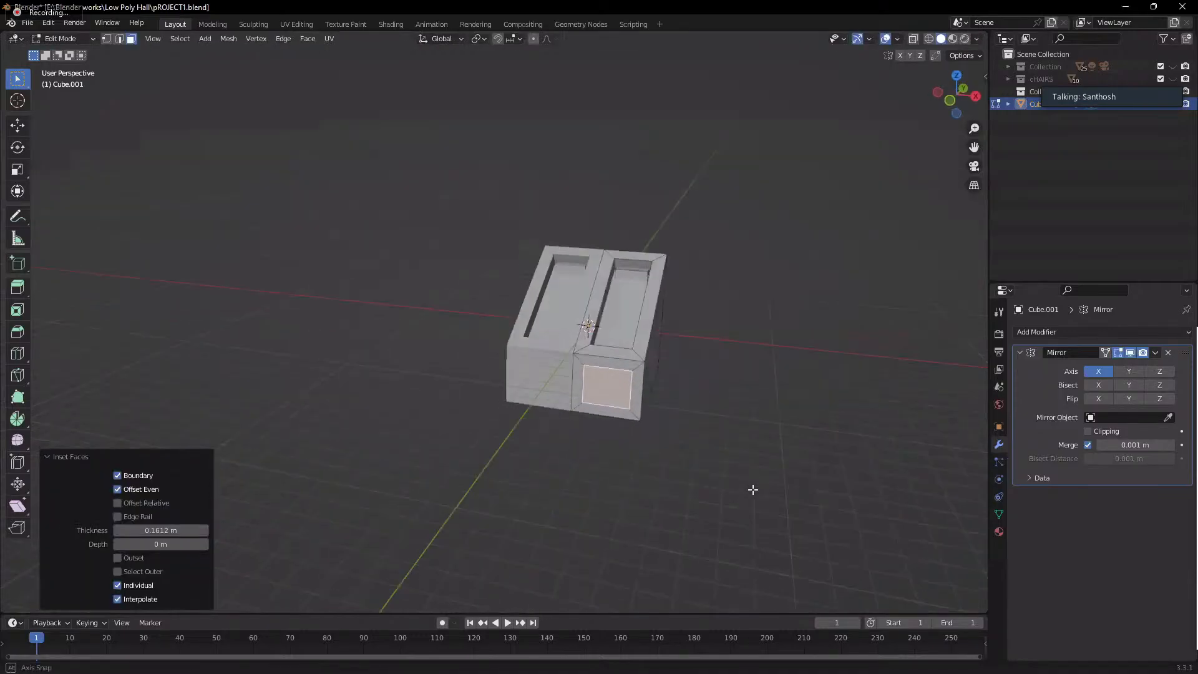
- Extrude the inset front face outward about 5.66 m and scale down its end face to form a tapered prong
key("e")
left_click(646, 507)
key("s")
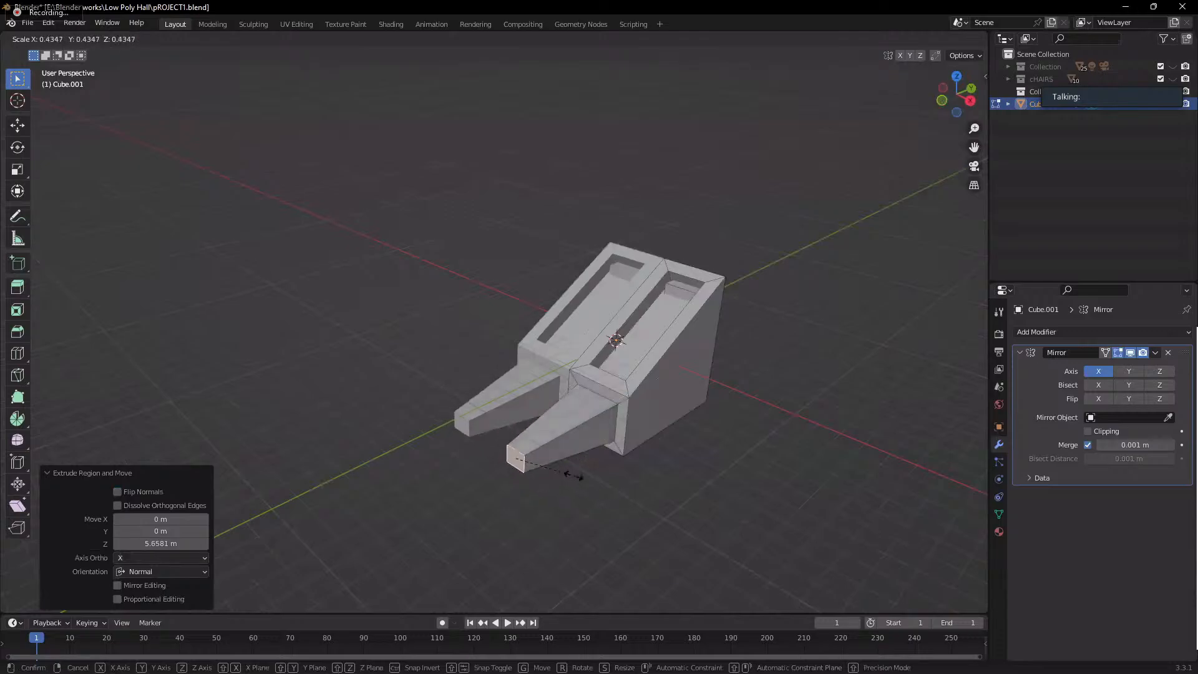
left_click(544, 467)
middle_click_drag(798, 490, 647, 374)
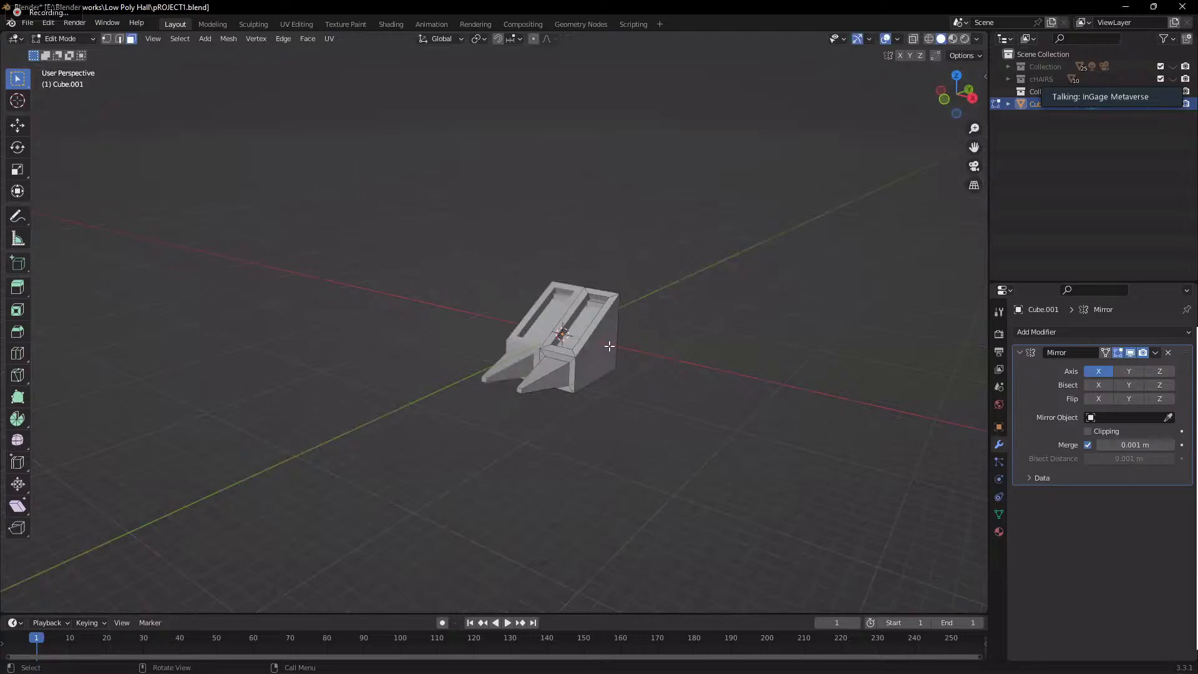
- Try to bevel the original half's outer side face directly in Edit Mode
middle_click_drag(671, 355, 728, 395)
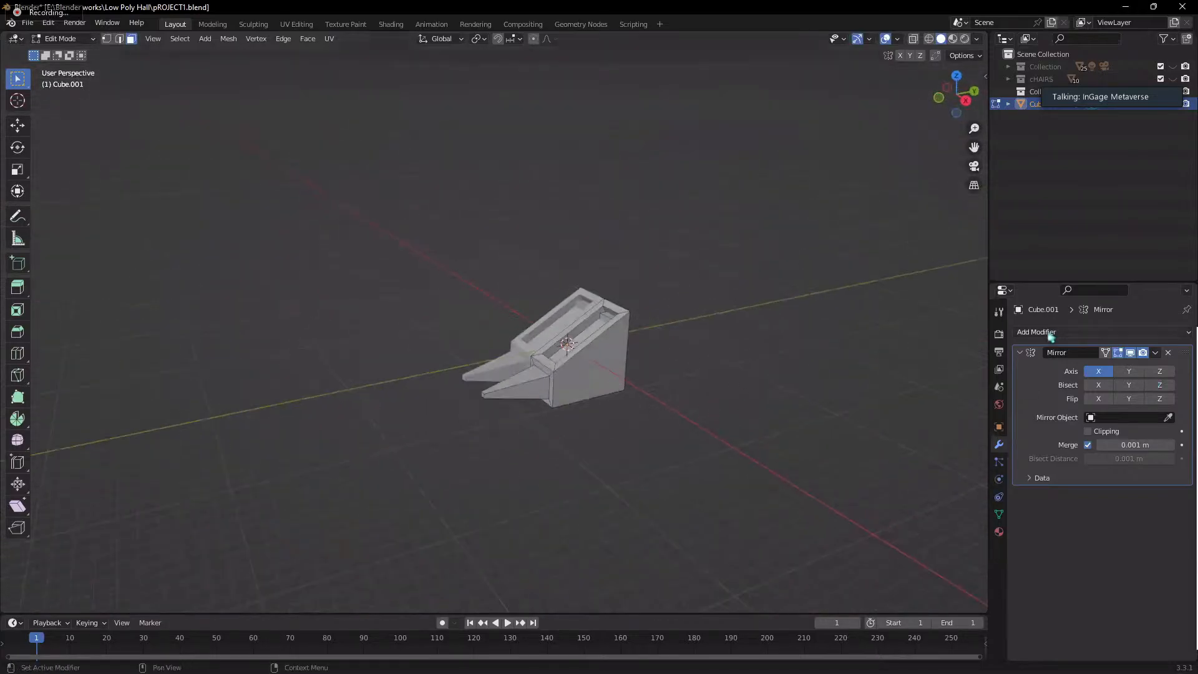
left_click(1067, 331)
left_click(1064, 332)
left_click(585, 351)
left_click(587, 350)
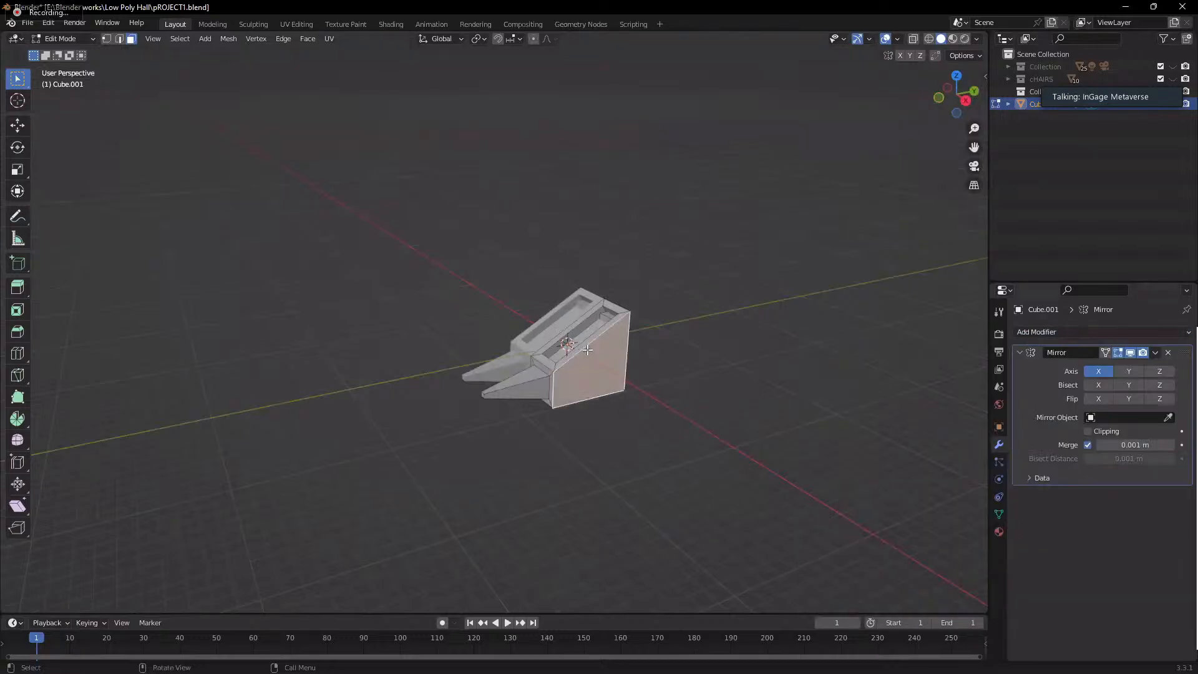
key("ctrl+b")
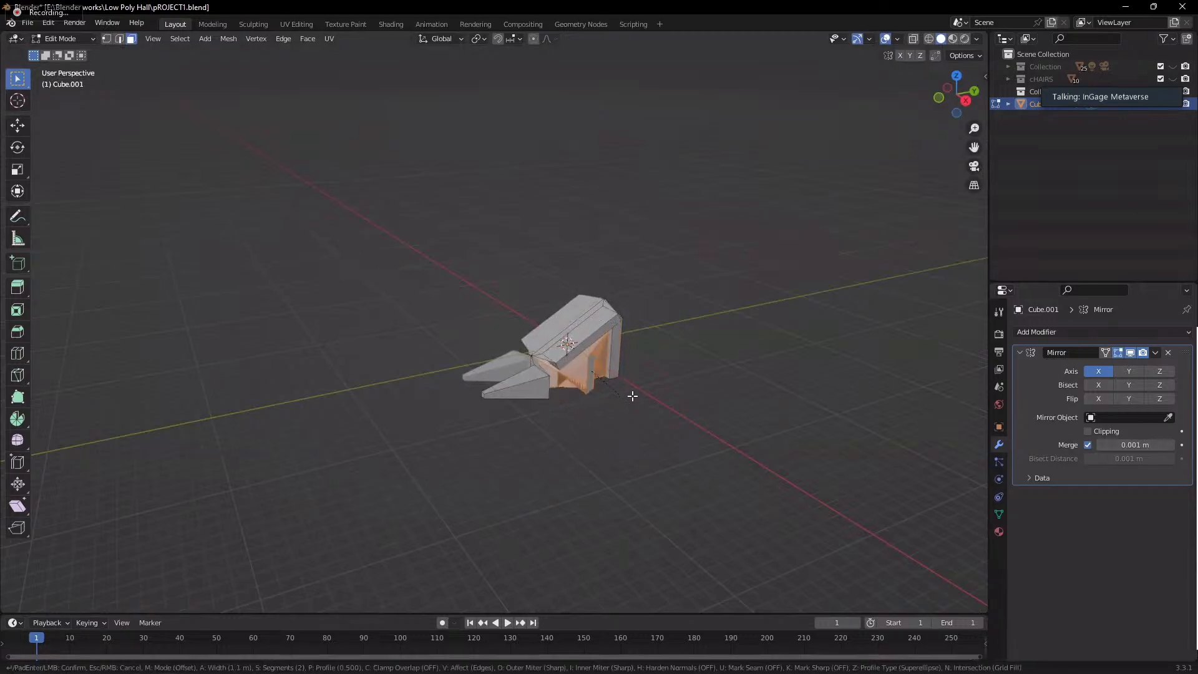
key("Escape")
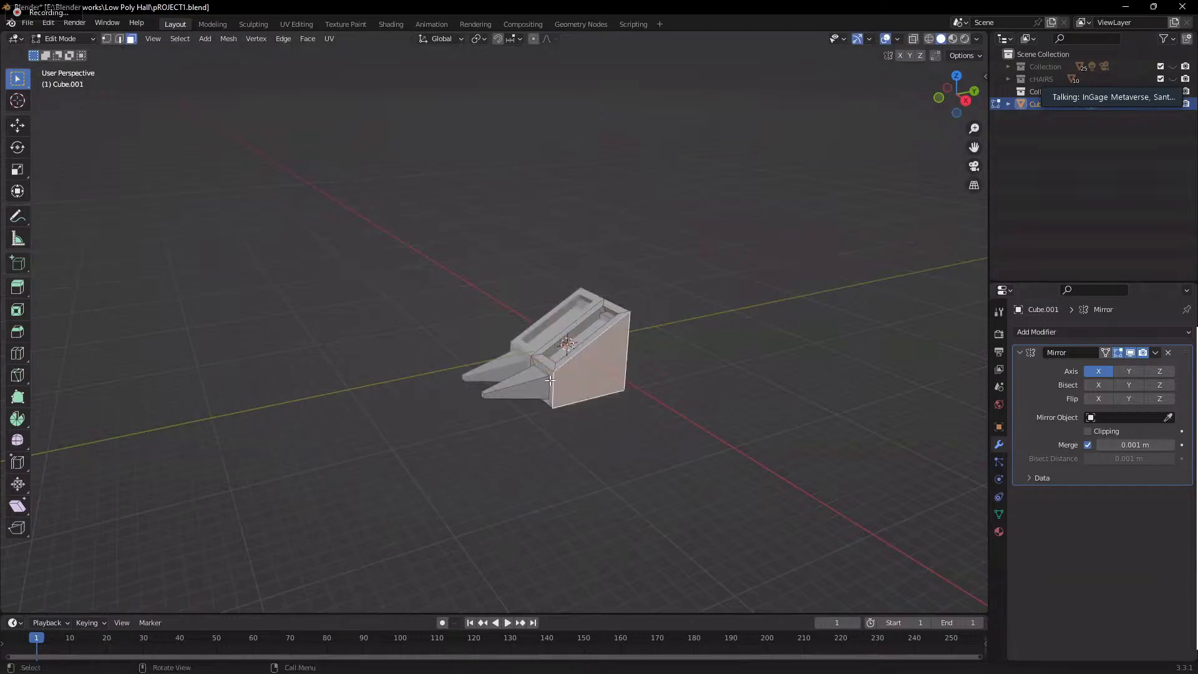
- Return to Object Mode and add a Bevel modifier to the mirrored object
key("Tab")
left_click_drag(375, 227, 744, 558)
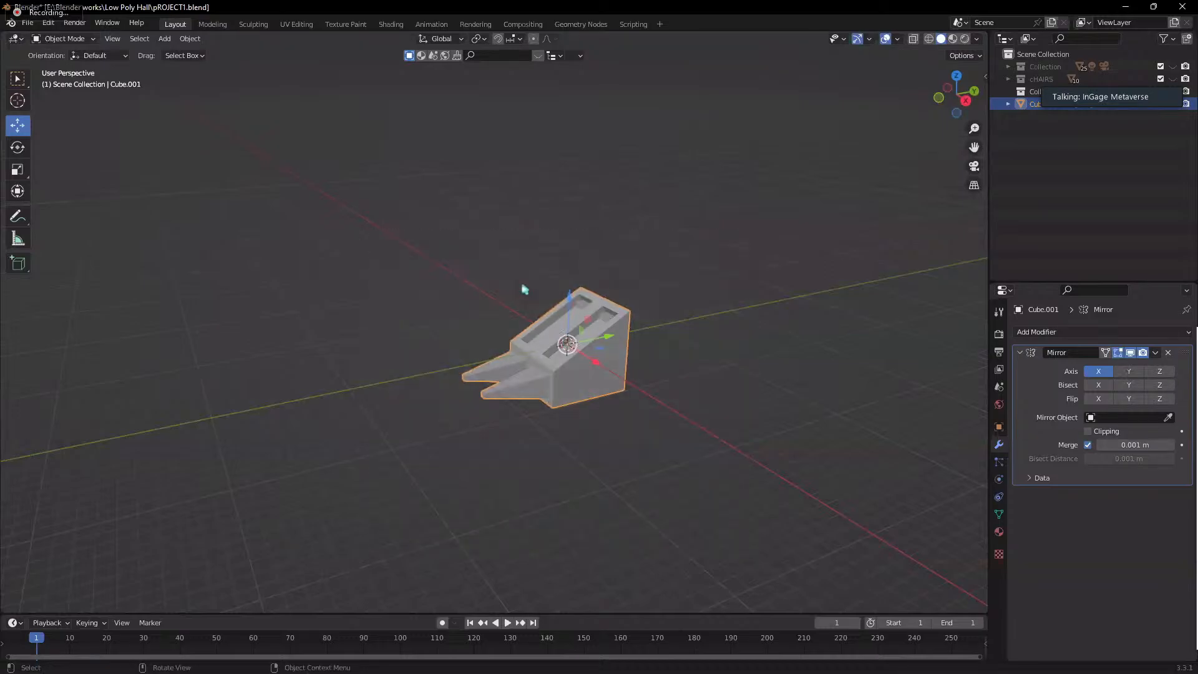
left_click(1024, 337)
left_click(958, 384)
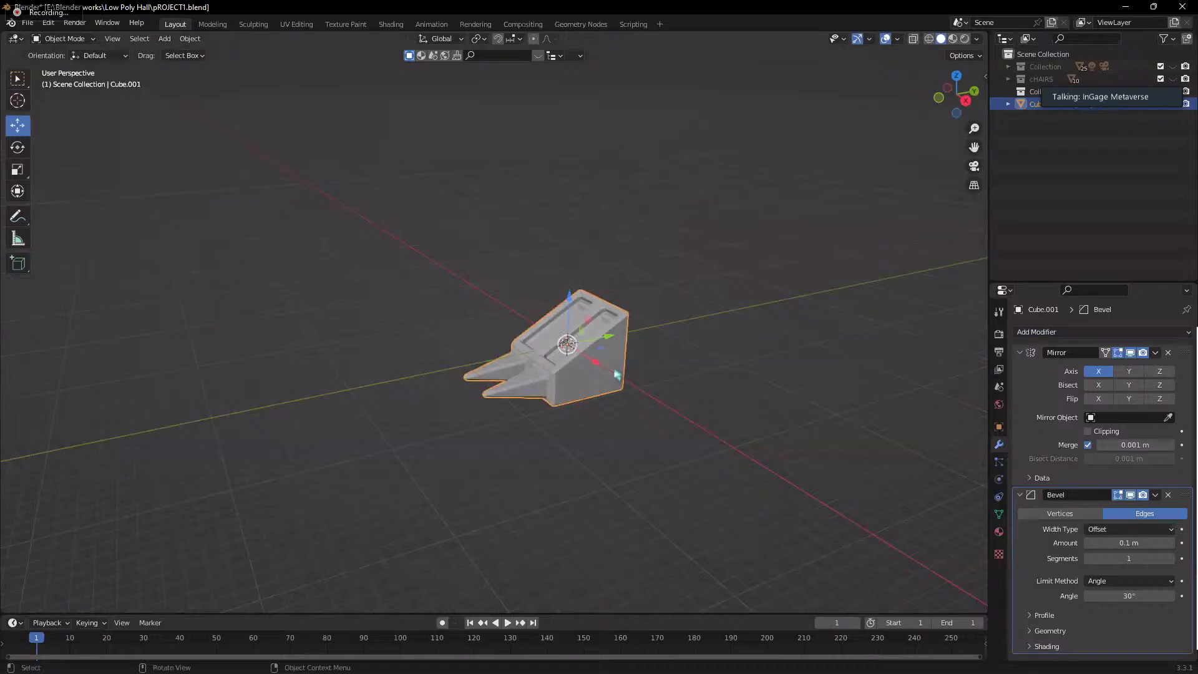
- Inspect the beveled edges up close and move the Bevel modifier above the Mirror modifier in the stack
scroll(615, 373, "up", 3)
scroll(755, 412, "up", 3)
middle_click_drag(806, 410, 583, 288, "shift")
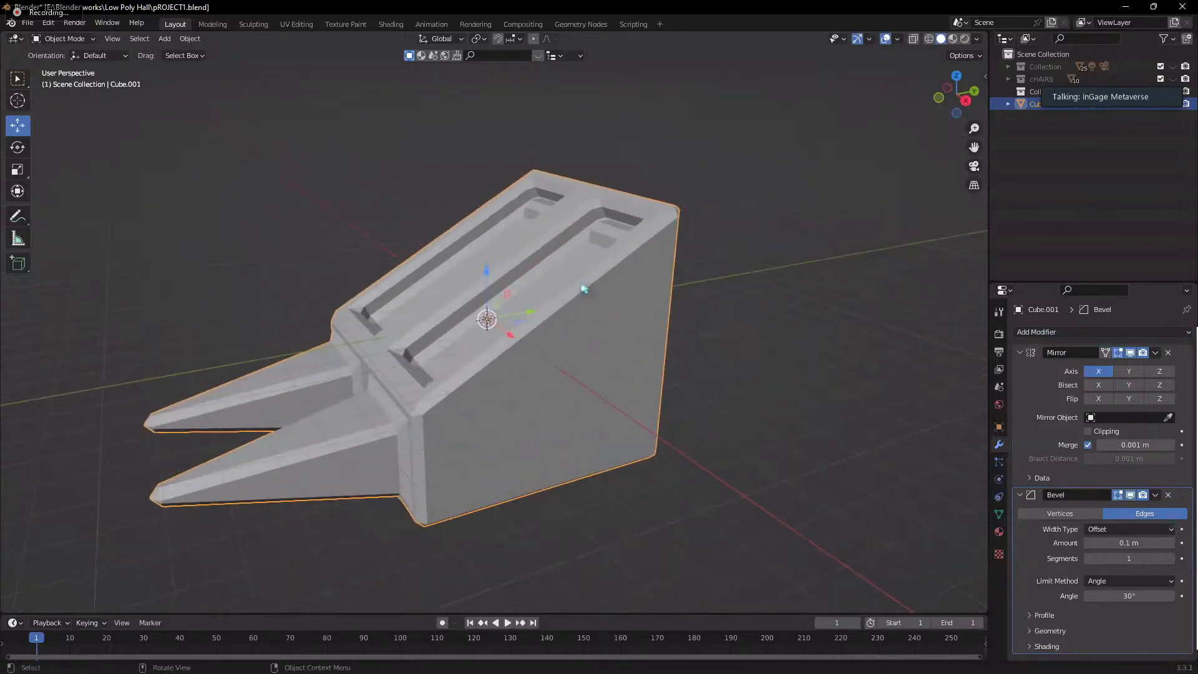
scroll(646, 275, "up", 3)
middle_click_drag(708, 263, 631, 382, "shift")
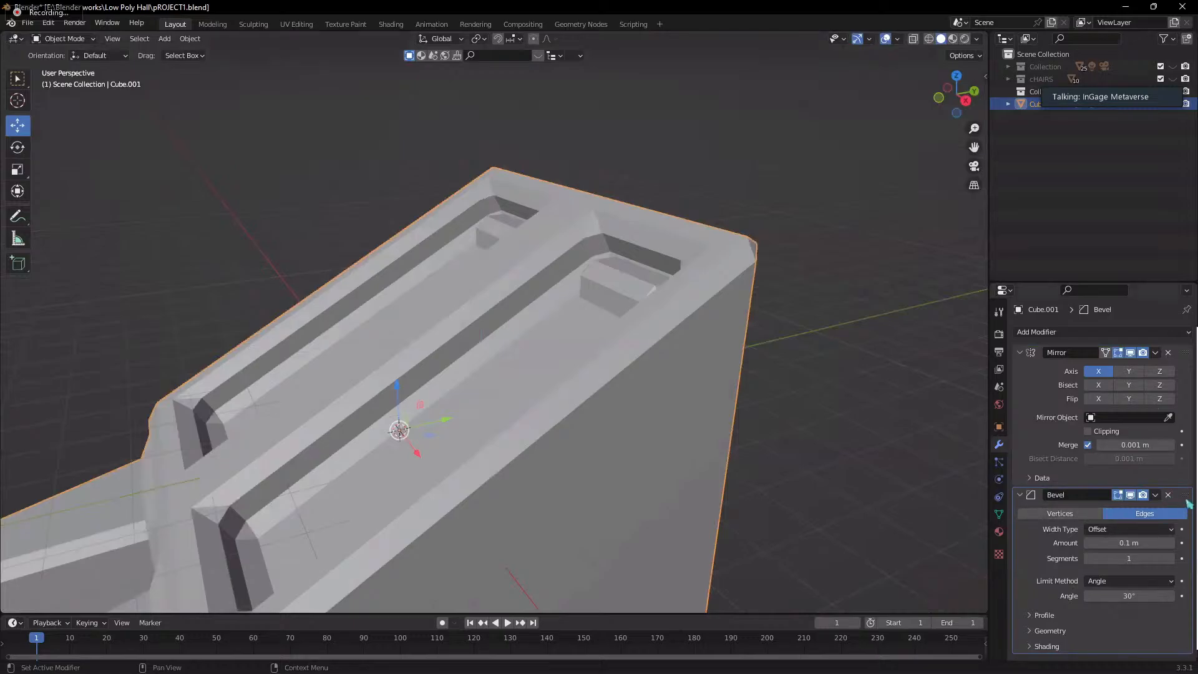
left_click_drag(1189, 503, 1180, 355)
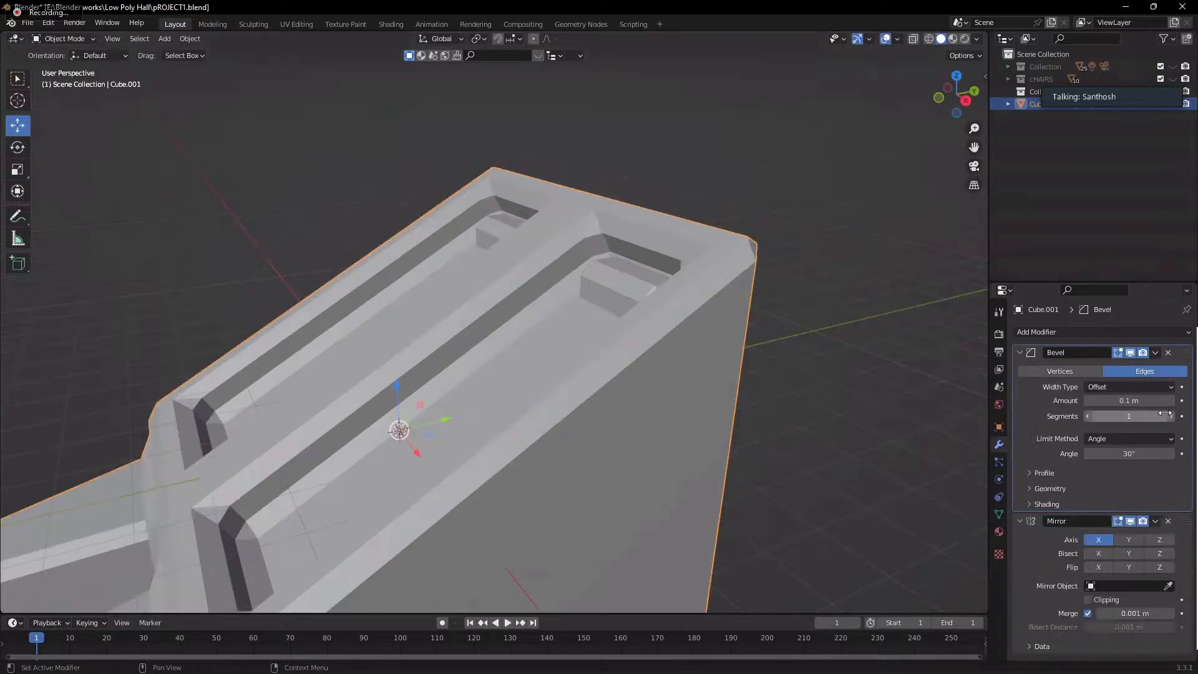
- Set the Bevel modifier's segments to 7
left_click(1172, 416)
left_click(1172, 416)
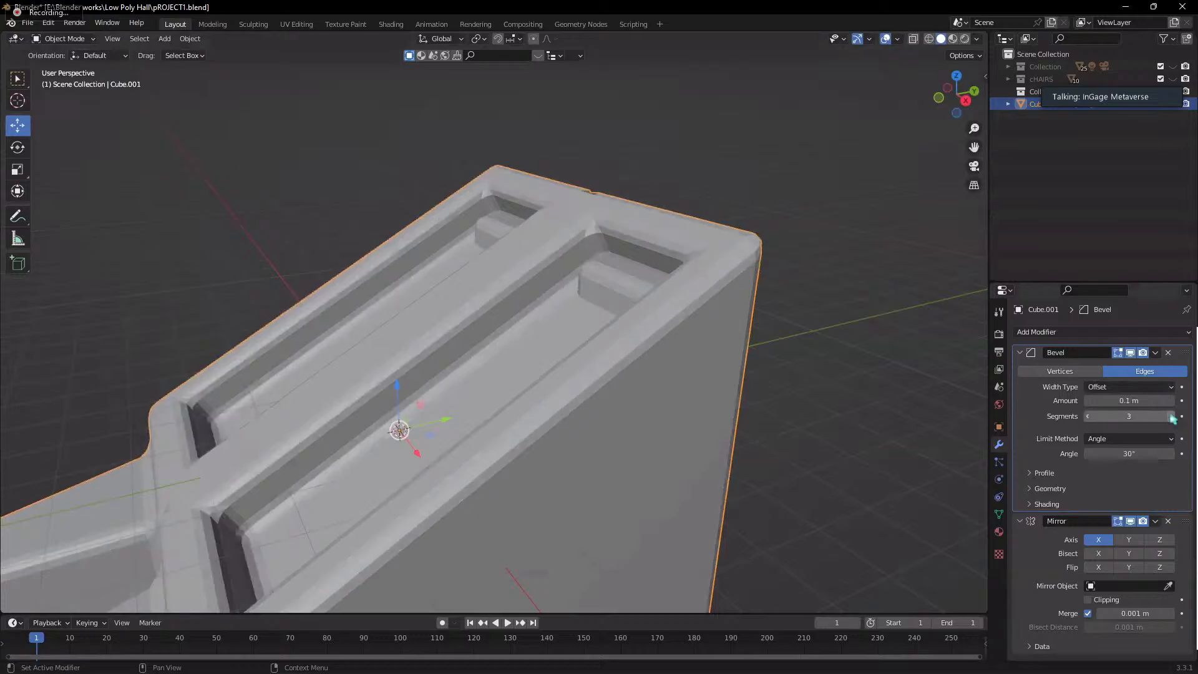
left_click(1171, 416)
left_click(1171, 416)
left_click(1171, 417)
left_click(1171, 416)
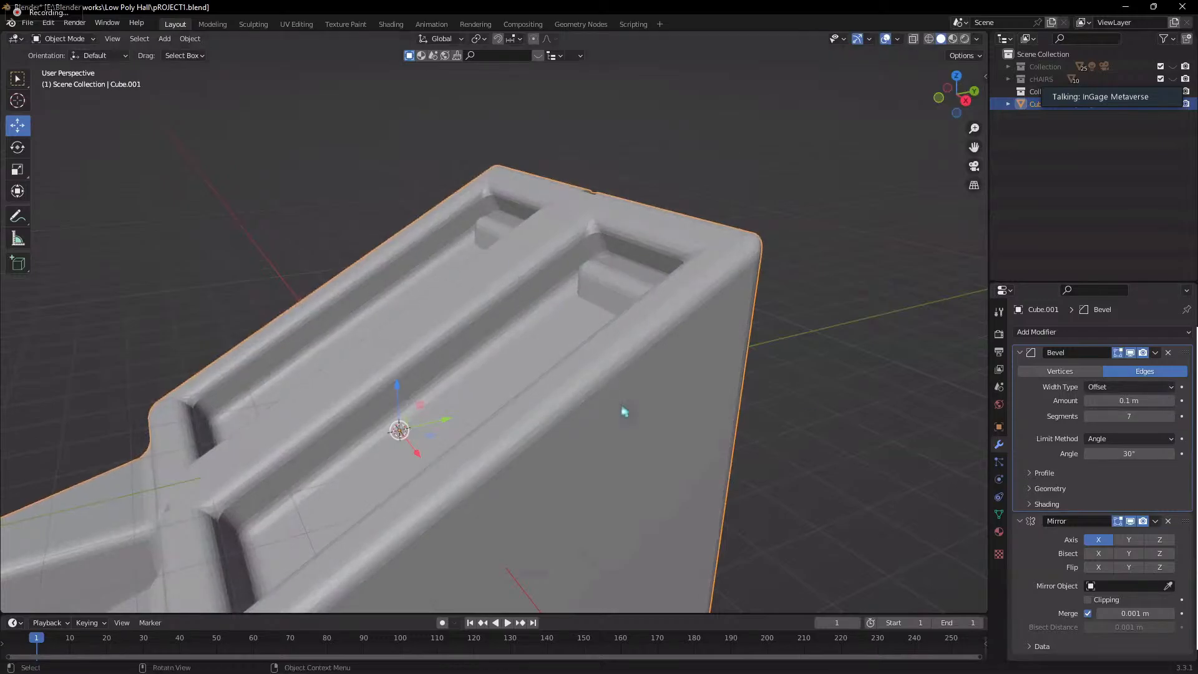
- Examine the rounded corners, recesses and center seam of the beveled, mirrored object from several angles
scroll(621, 410, "down", 5)
middle_click_drag(617, 409, 441, 431)
left_click_drag(461, 322, 518, 342)
middle_click_drag(518, 342, 578, 329)
scroll(577, 328, "up", 5)
scroll(714, 294, "down", 3)
mouse_move(714, 294)
middle_mouse_down()
mouse_move(775, 326)
mouse_move(728, 295)
middle_mouse_up()
scroll(728, 294, "up", 3)
middle_click_drag(456, 494, 463, 436)
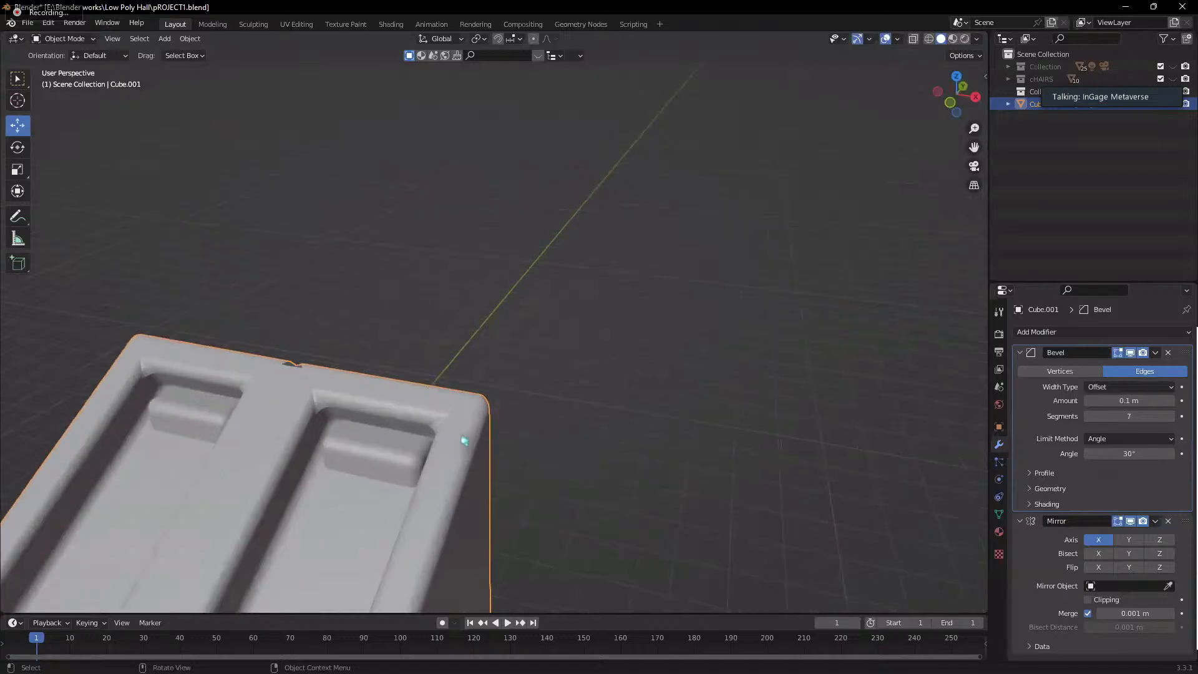
scroll(559, 383, "up", 5)
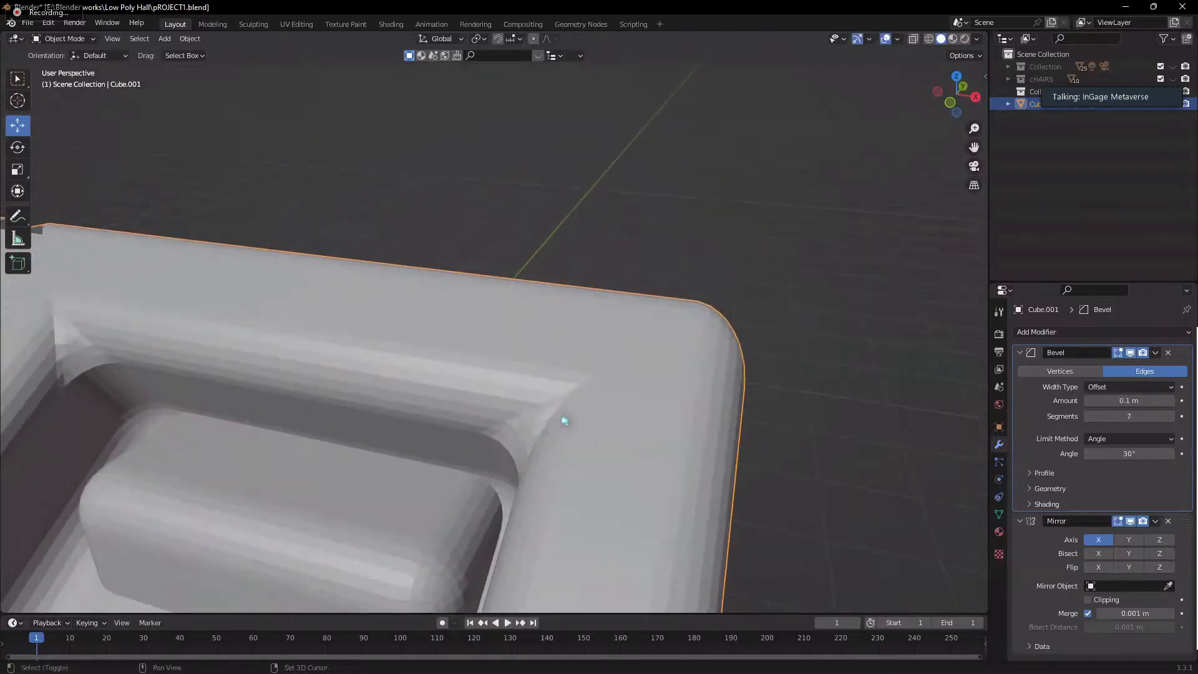
middle_click_drag(564, 420, 522, 420)
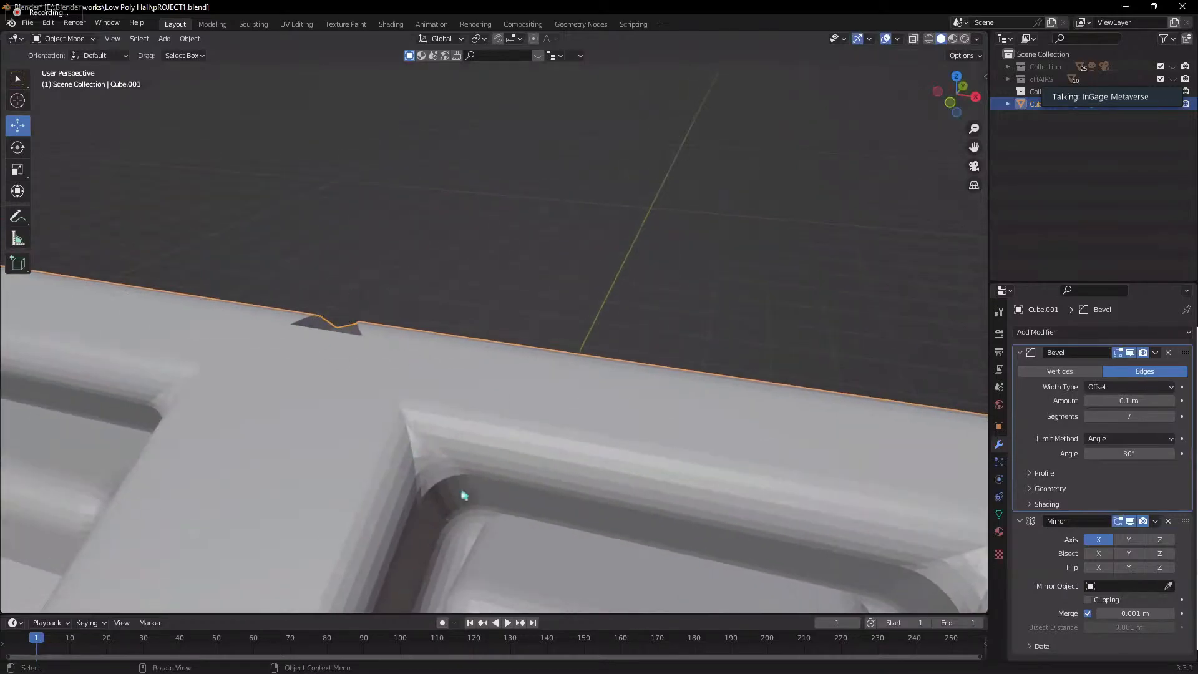
scroll(542, 405, "down", 4)
scroll(542, 404, "down", 4)
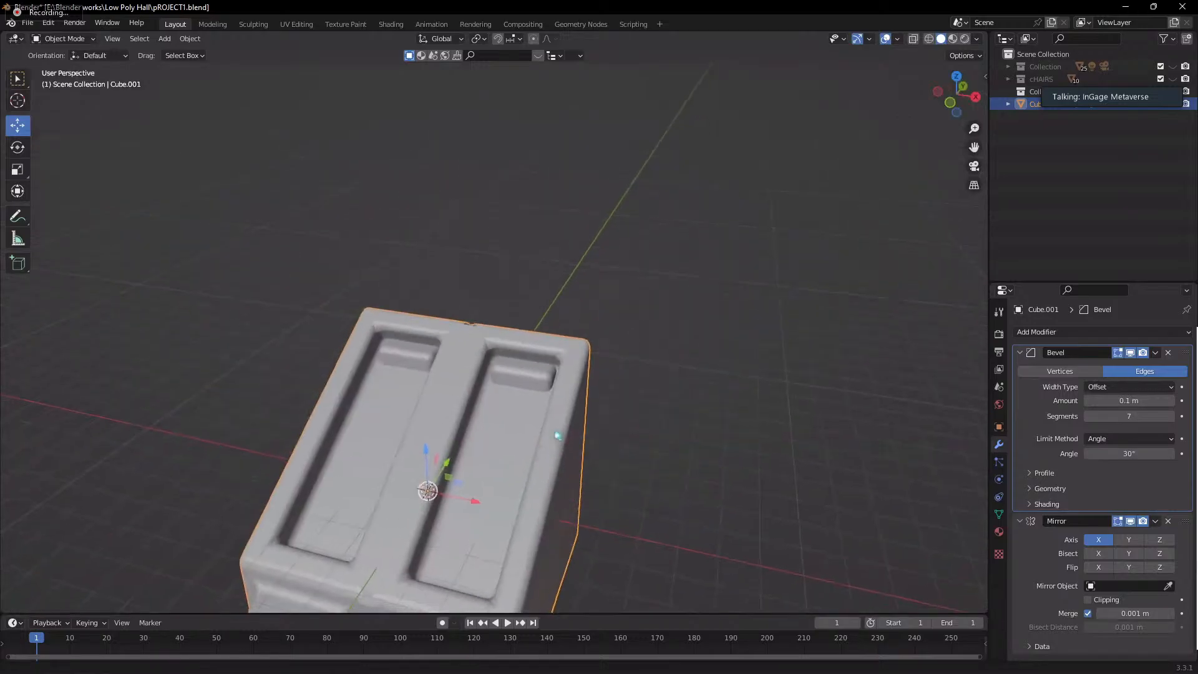
scroll(556, 439, "up", 4)
left_click(1071, 331)
left_click(1064, 333)
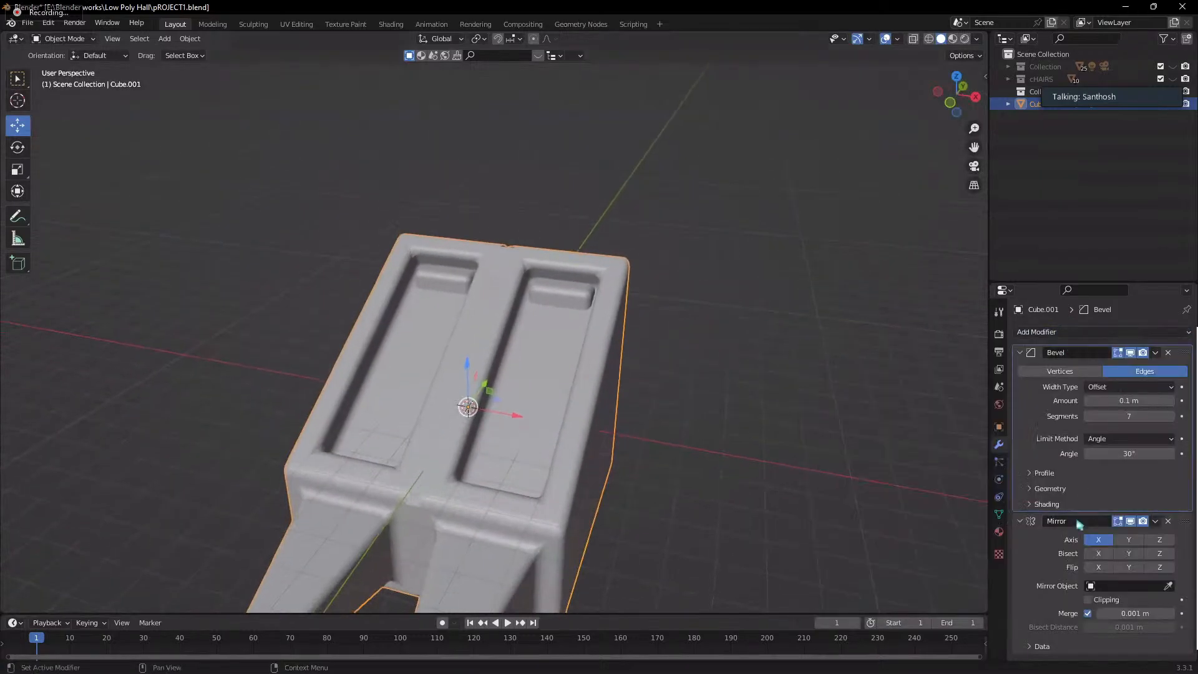
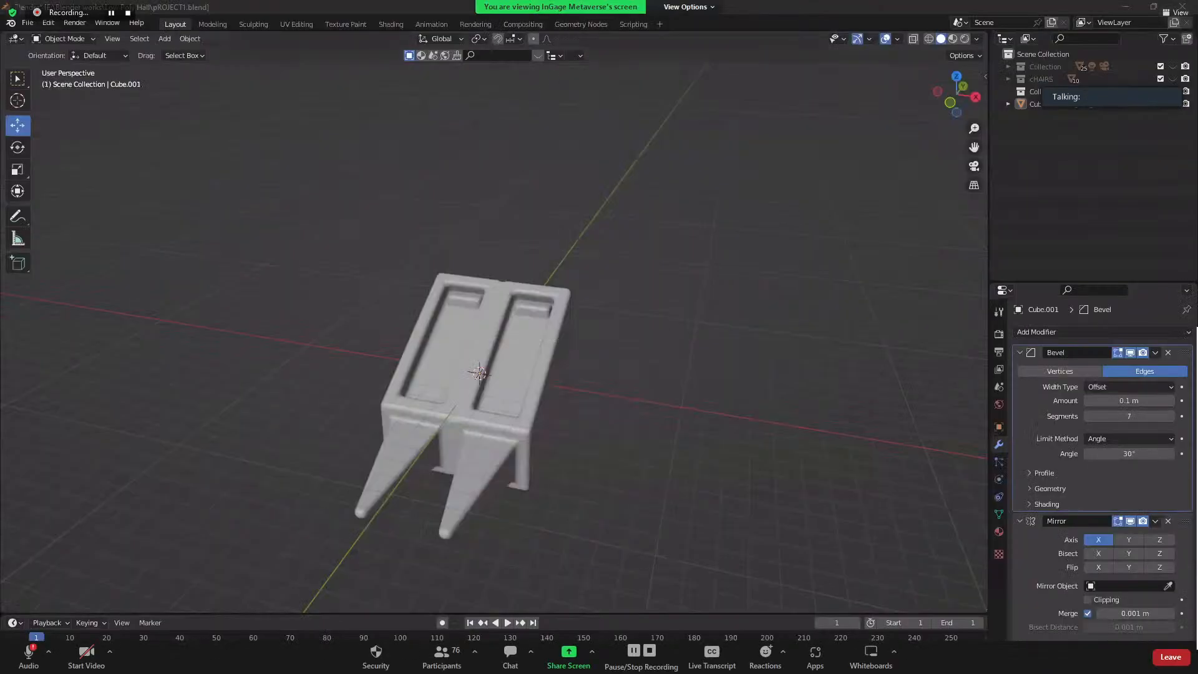
middle_click_drag(472, 235, 680, 293)
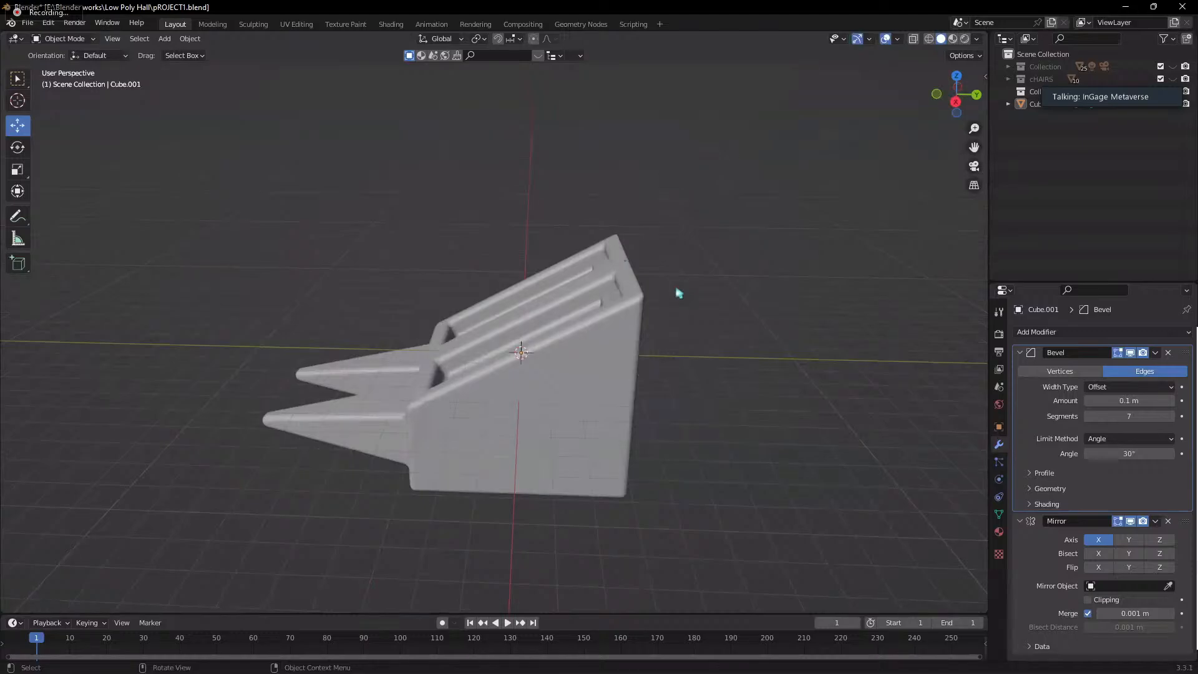
middle_click_drag(378, 226, 593, 334)
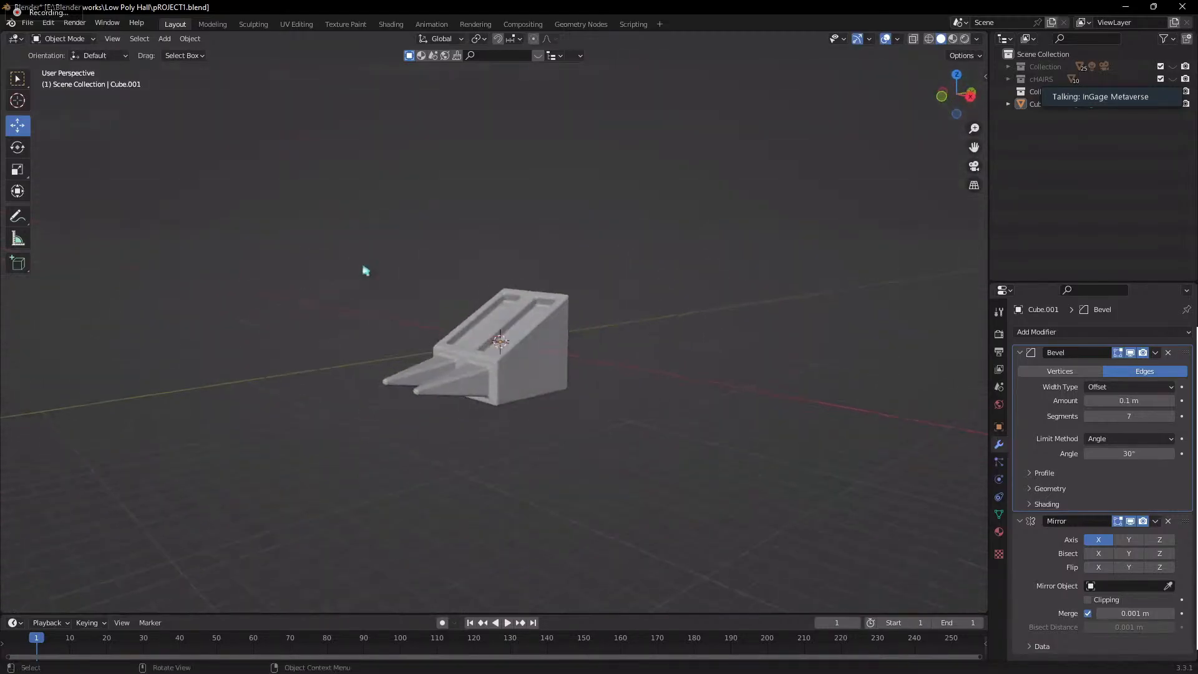
- Select the mirrored object, move it about 3.9 m along X, and move it back about 3.7 m toward the origin
left_click_drag(228, 150, 720, 461)
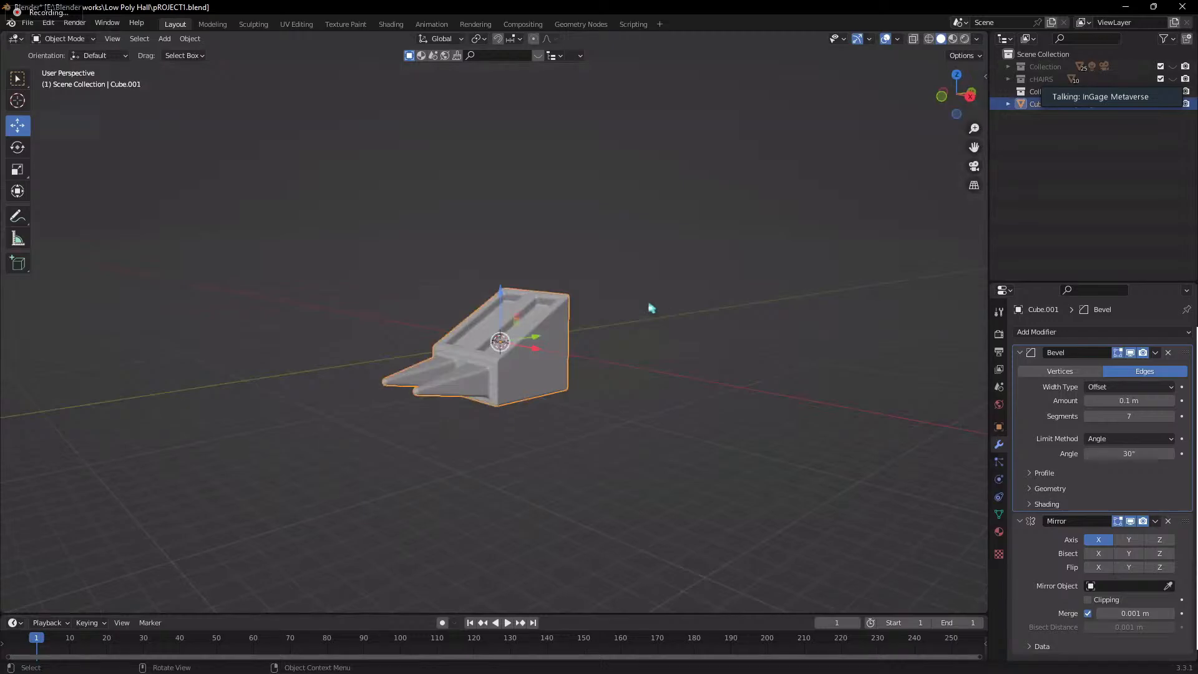
middle_click_drag(574, 324, 689, 393)
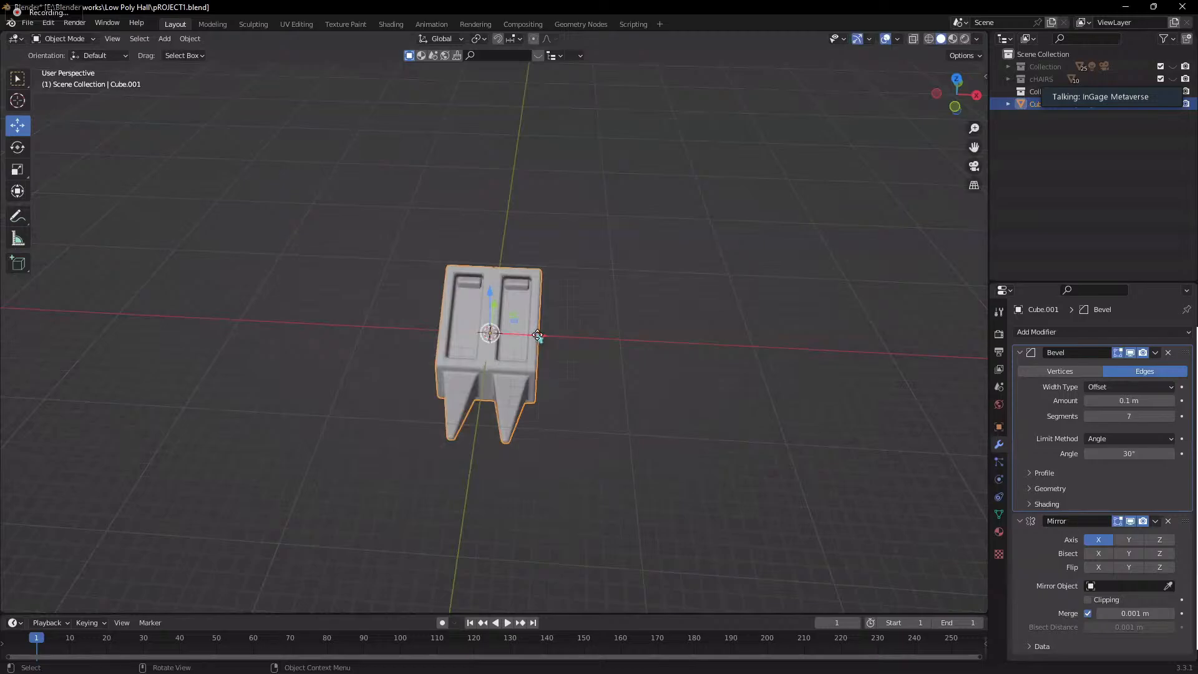
left_click_drag(538, 335, 590, 353)
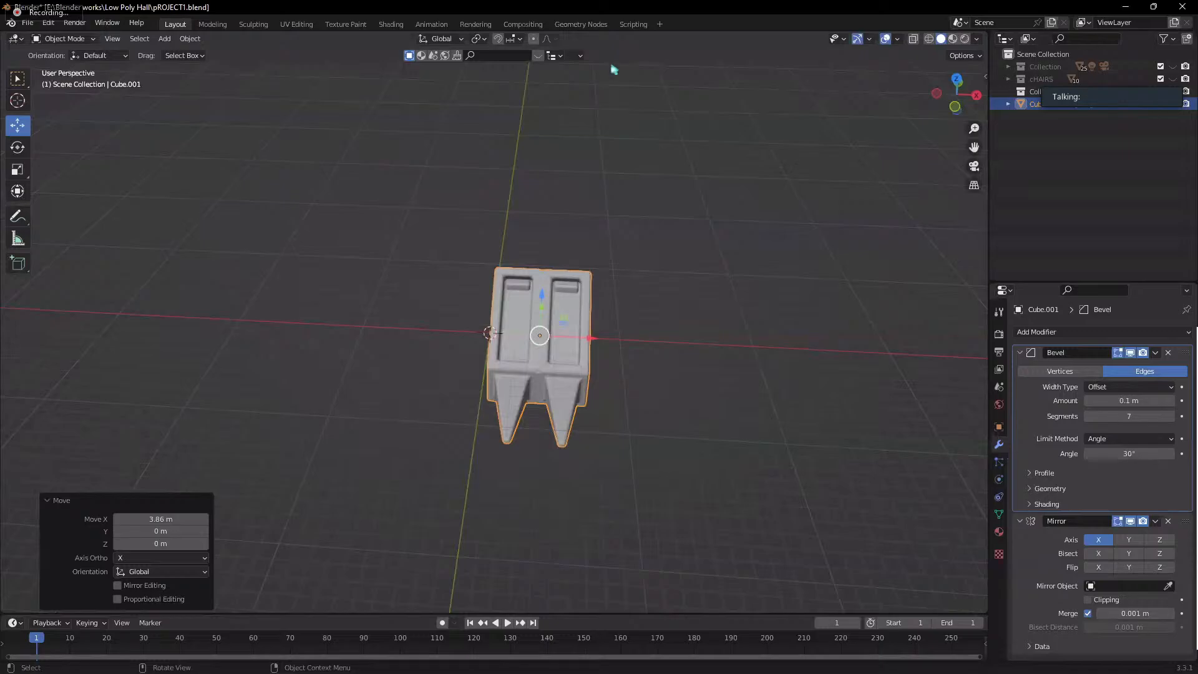
left_click_drag(461, 232, 749, 484)
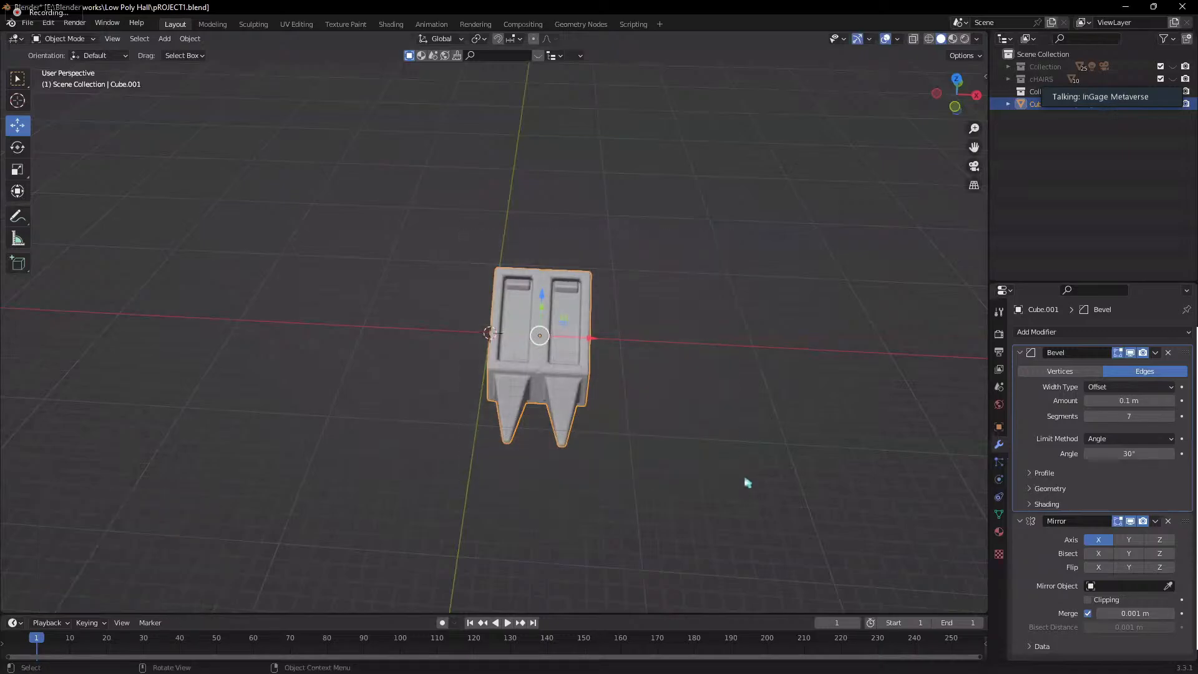
mouse_move(749, 484)
middle_mouse_down()
mouse_move(802, 479)
mouse_move(762, 484)
middle_mouse_up()
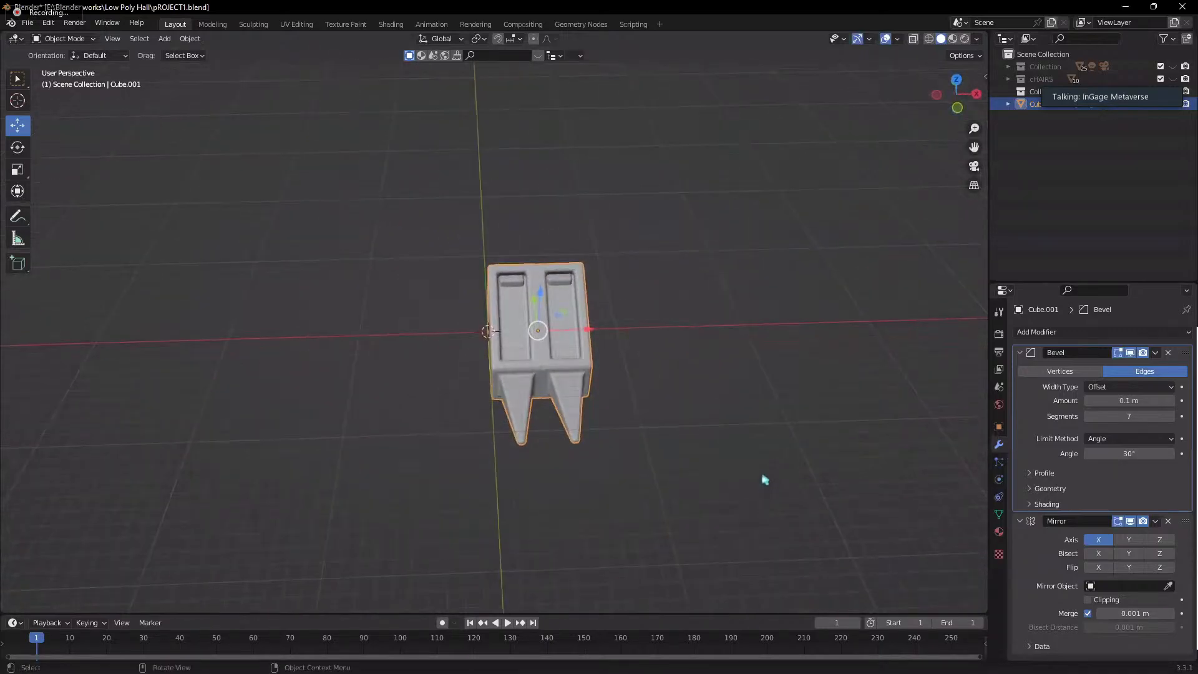
left_click_drag(582, 329, 537, 326)
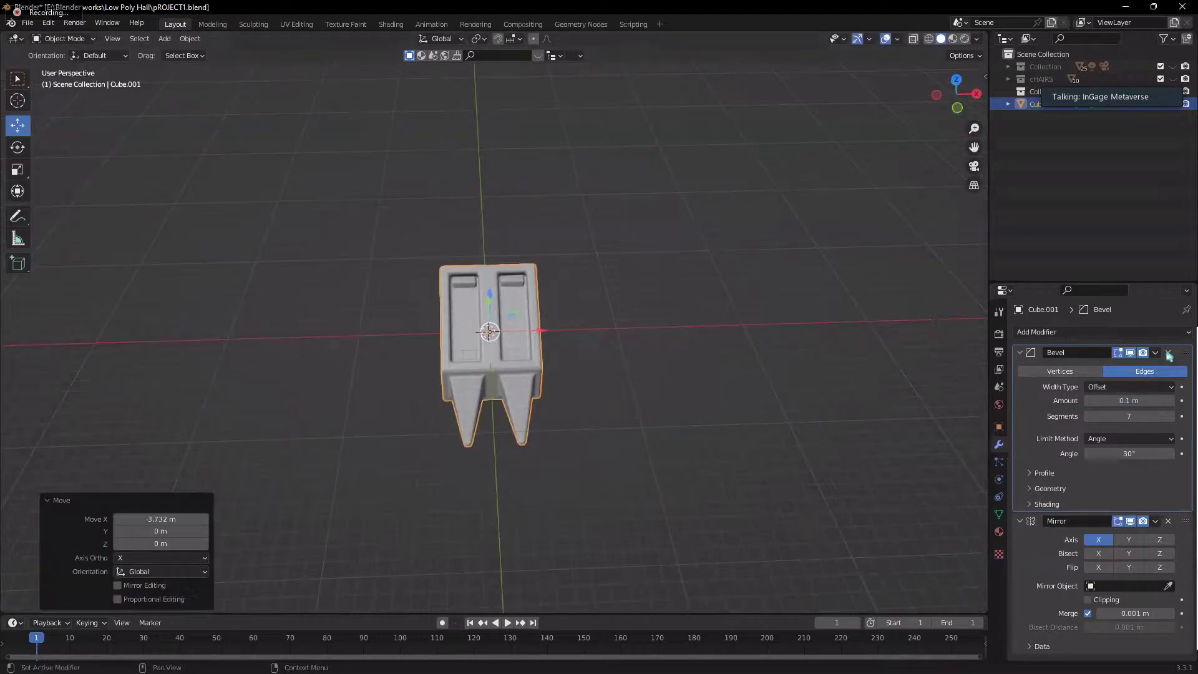
- Remove the Bevel and Mirror modifiers from the demo object and delete the object from the scene
left_click(1168, 354)
left_click(1169, 354)
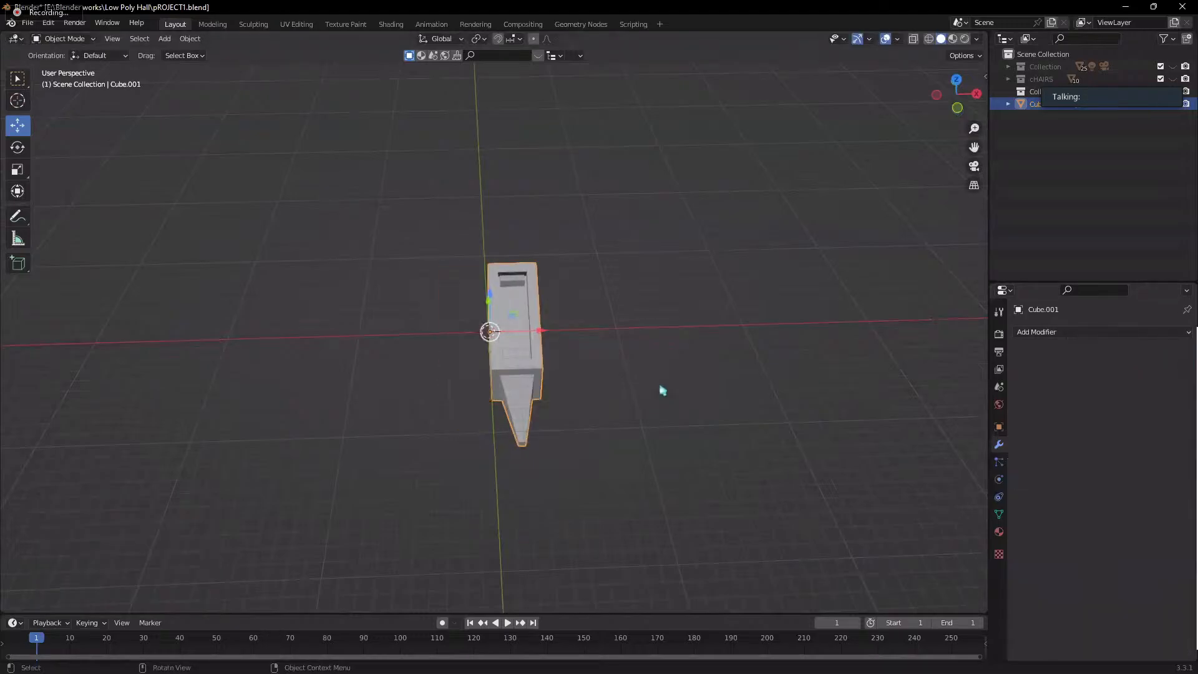
middle_click_drag(661, 390, 685, 427)
left_click(821, 339)
key("a")
key("x")
left_click(685, 425)
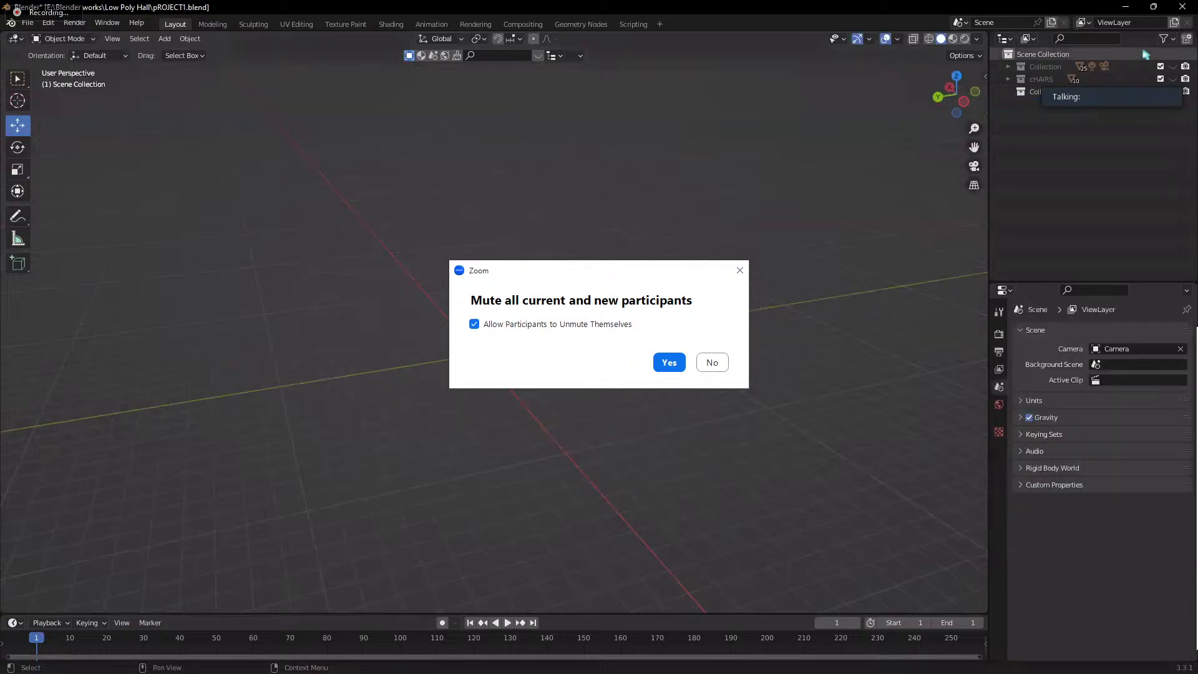
- Unhide the conference hall and chairs collections and switch the viewport to rendered shading
left_click(1172, 65)
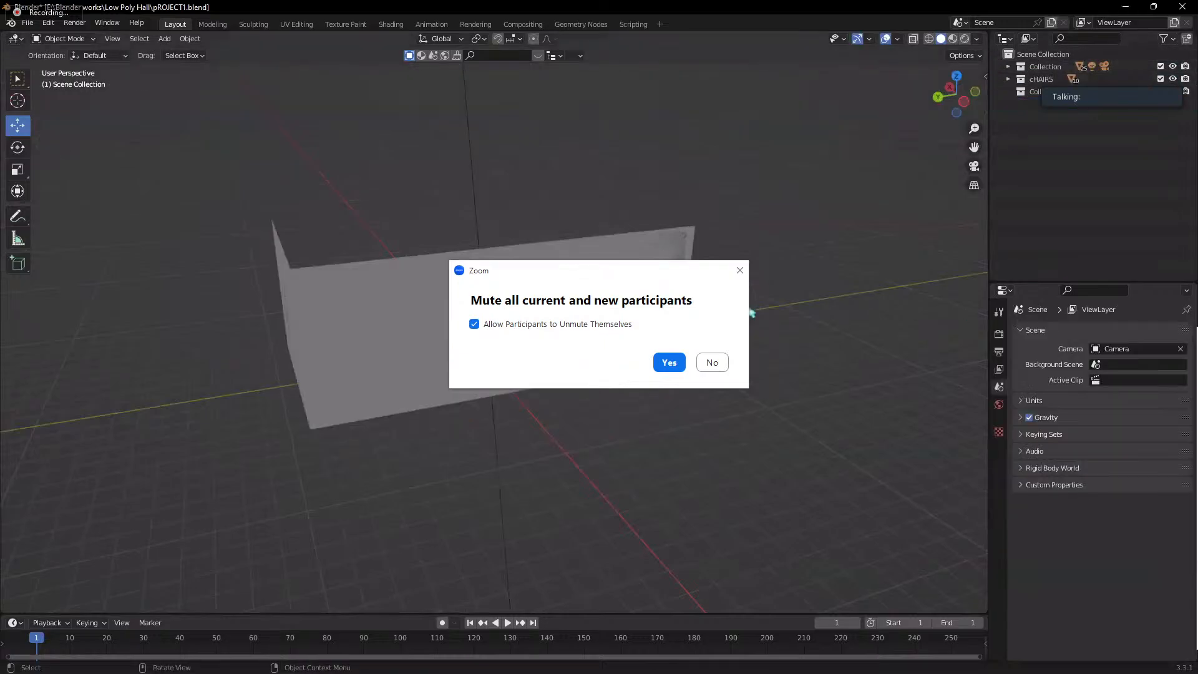
middle_click_drag(752, 312, 833, 85)
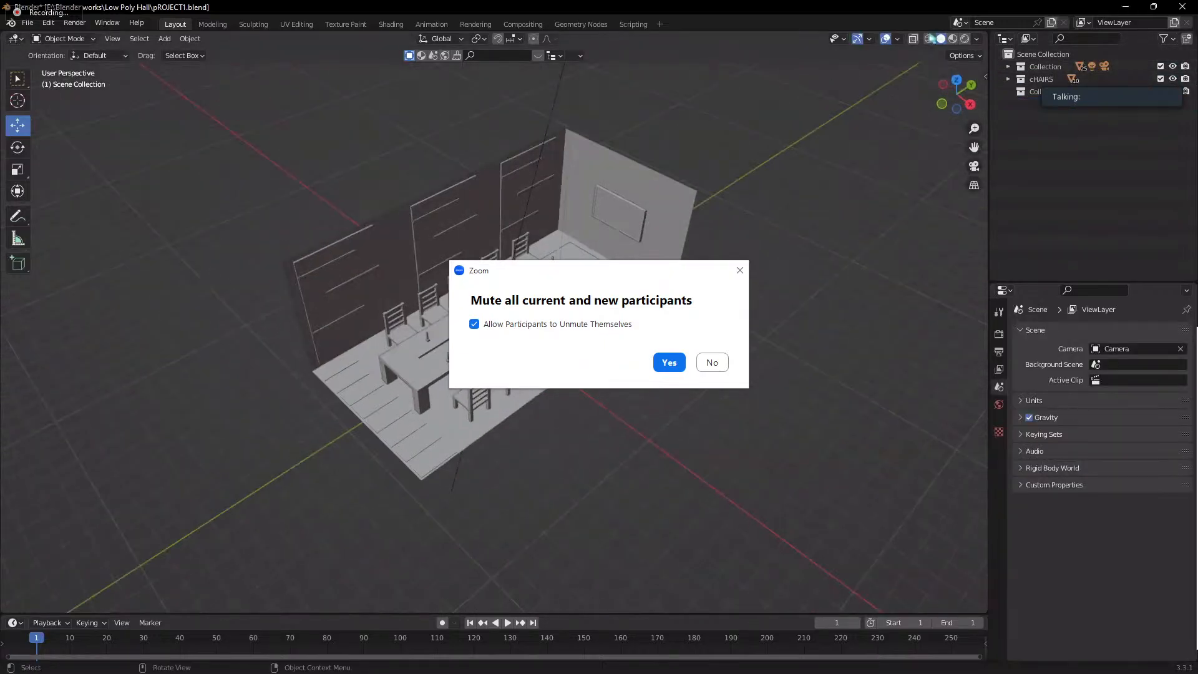
left_click(965, 39)
mouse_move(961, 64)
middle_mouse_down()
mouse_move(780, 250)
mouse_move(606, 390)
mouse_move(620, 412)
mouse_move(691, 428)
mouse_move(696, 415)
middle_mouse_up()
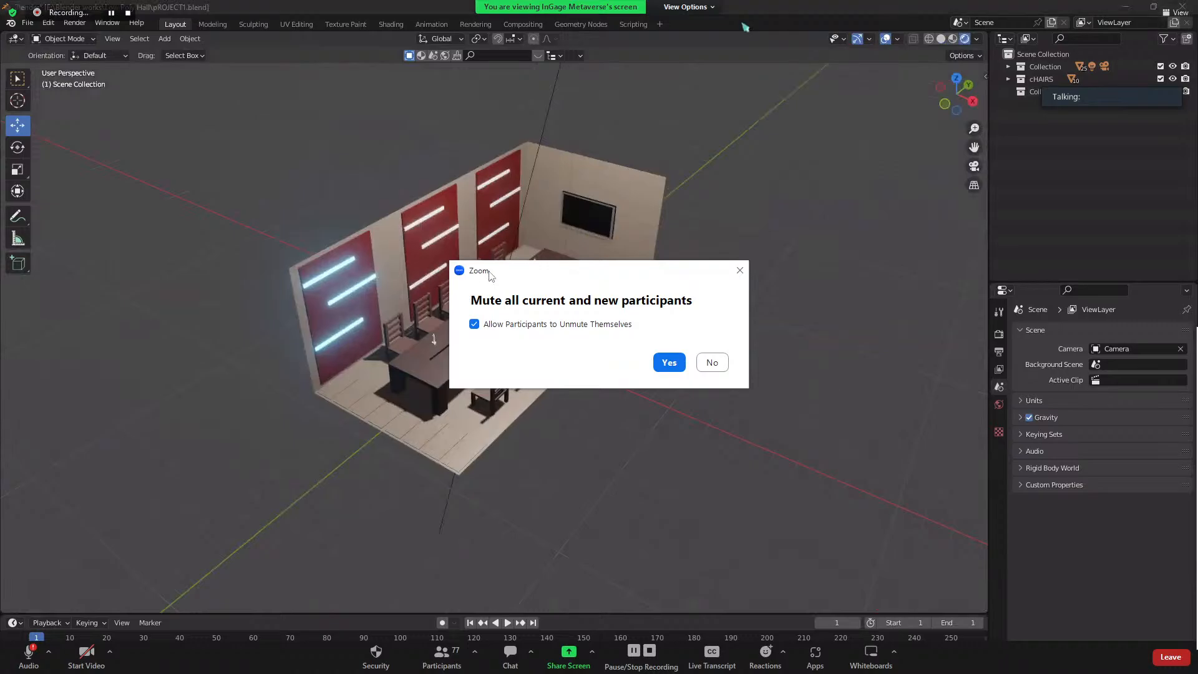
left_click_drag(466, 293, 1127, 267)
key("Escape")
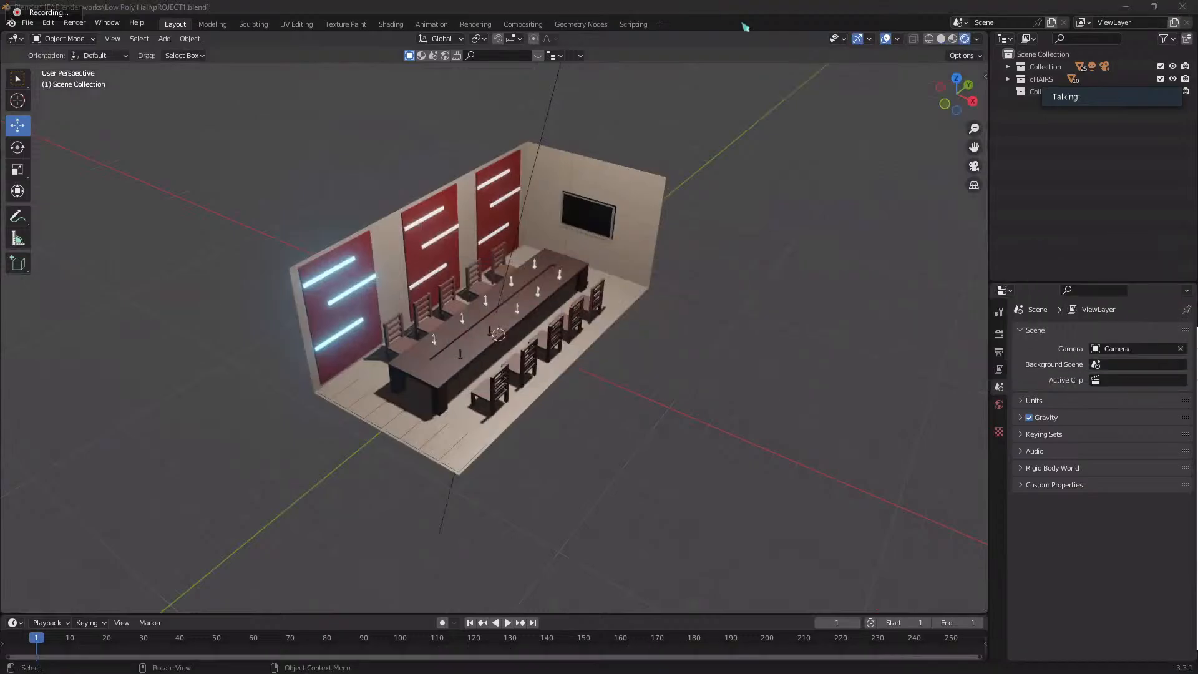
- Examine the rendered conference hall and its existing lighting from several angles and distances
scroll(575, 387, "up", 5)
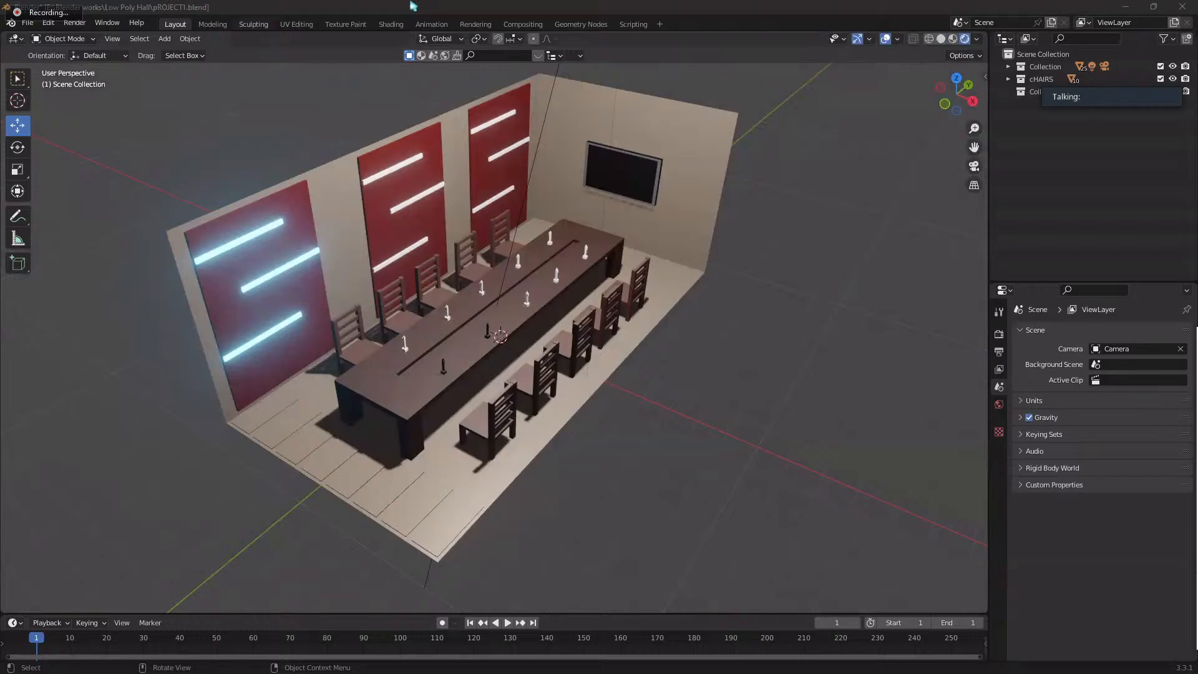
scroll(444, 243, "down", 3)
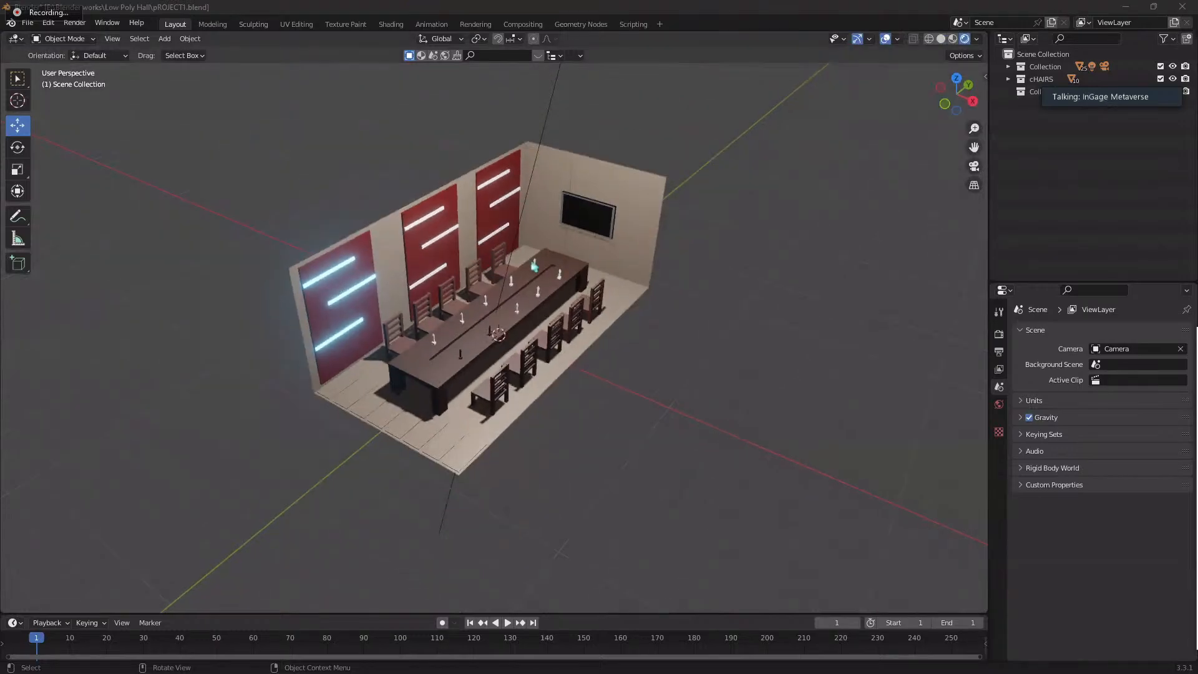
scroll(534, 267, "down", 2)
middle_click_drag(542, 310, 572, 403)
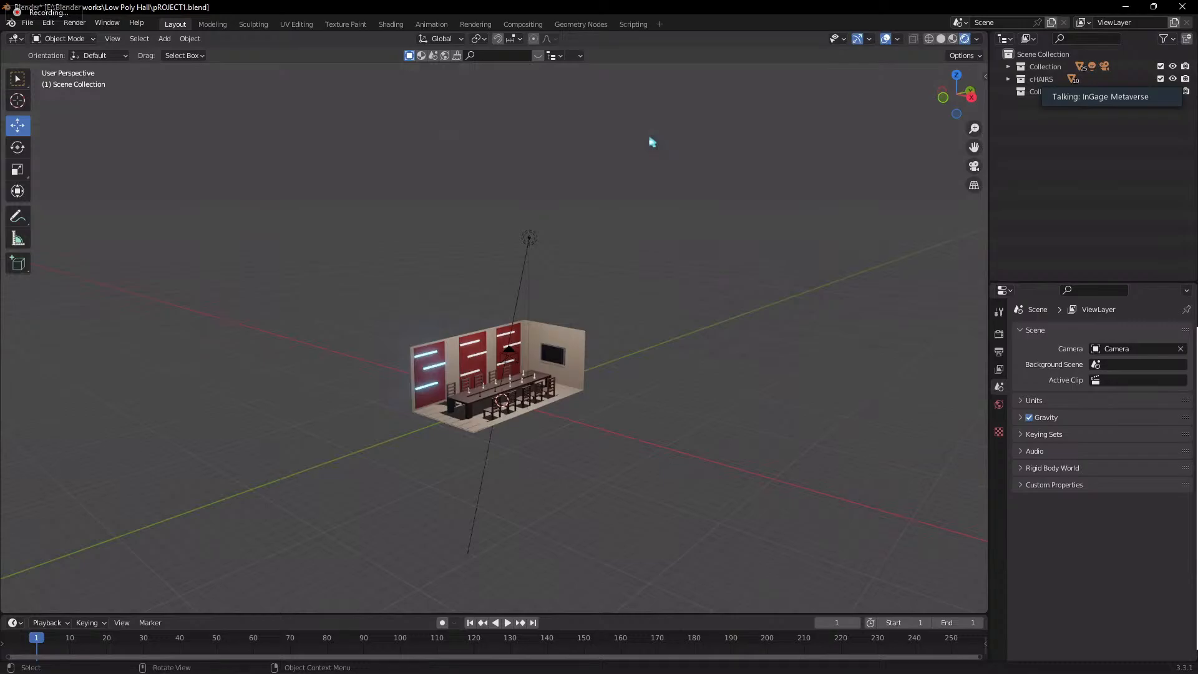
key("a")
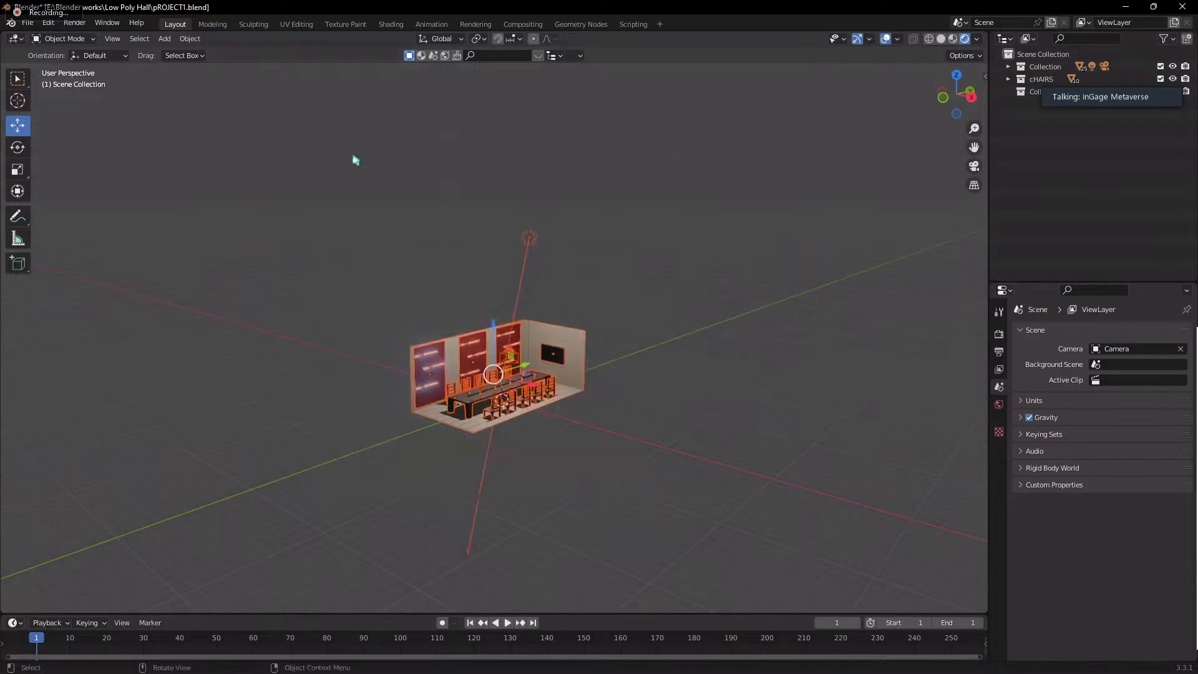
middle_click_drag(691, 377, 758, 357)
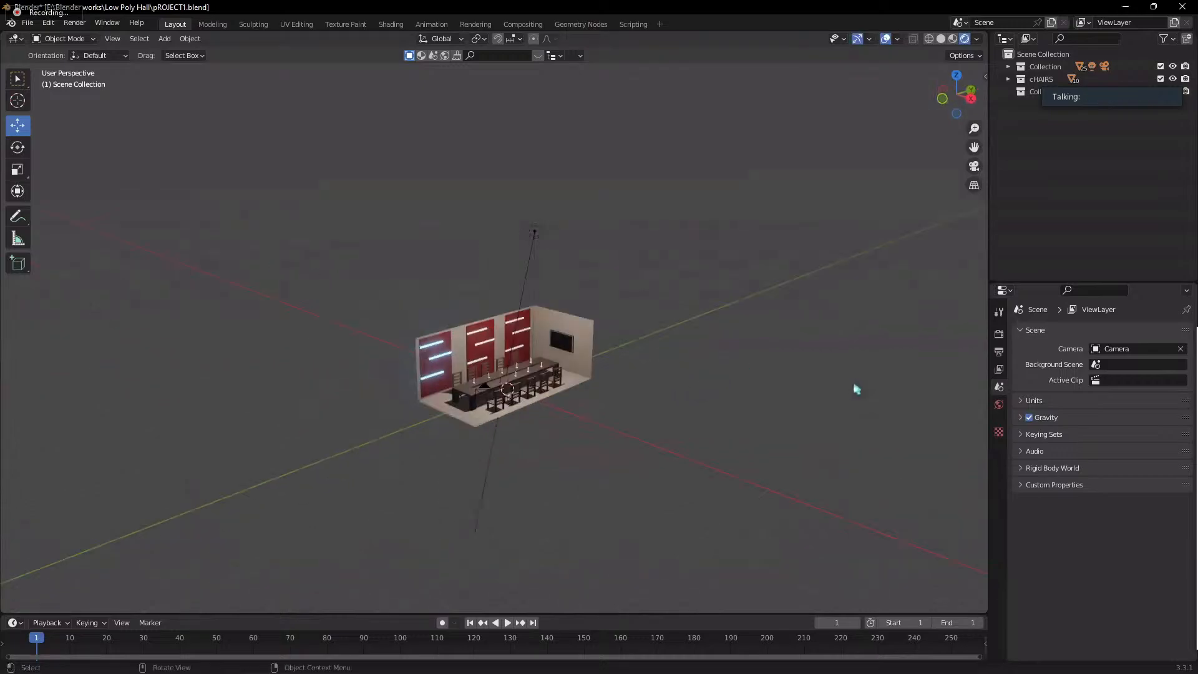
scroll(599, 356, "up", 4)
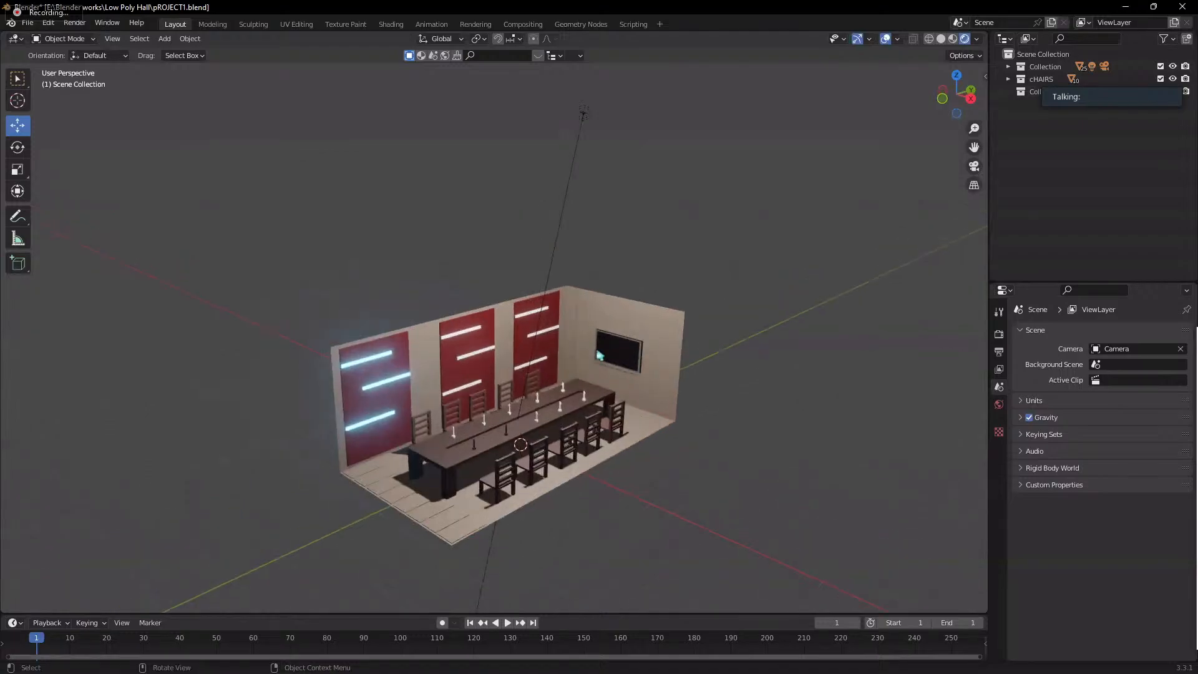
scroll(805, 334, "down", 4)
middle_click_drag(805, 335, 537, 242)
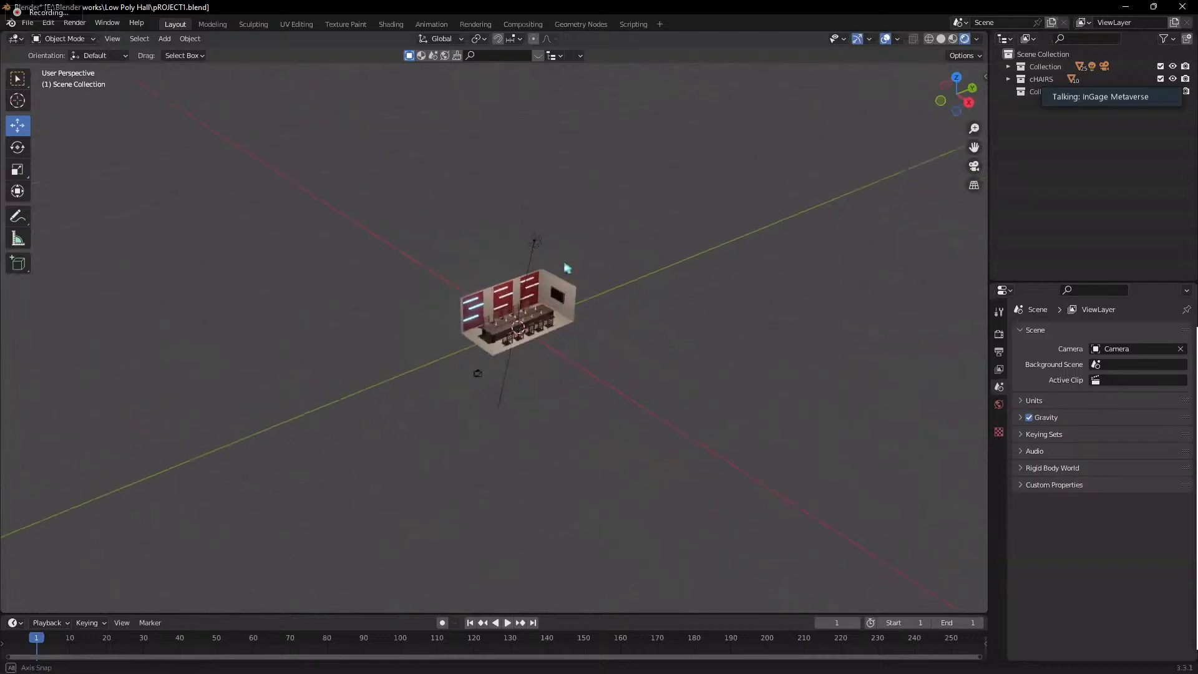
- Move the point light above the hall about 5.4 m along Y toward the TV wall
left_click(535, 240)
scroll(567, 224, "up", 4)
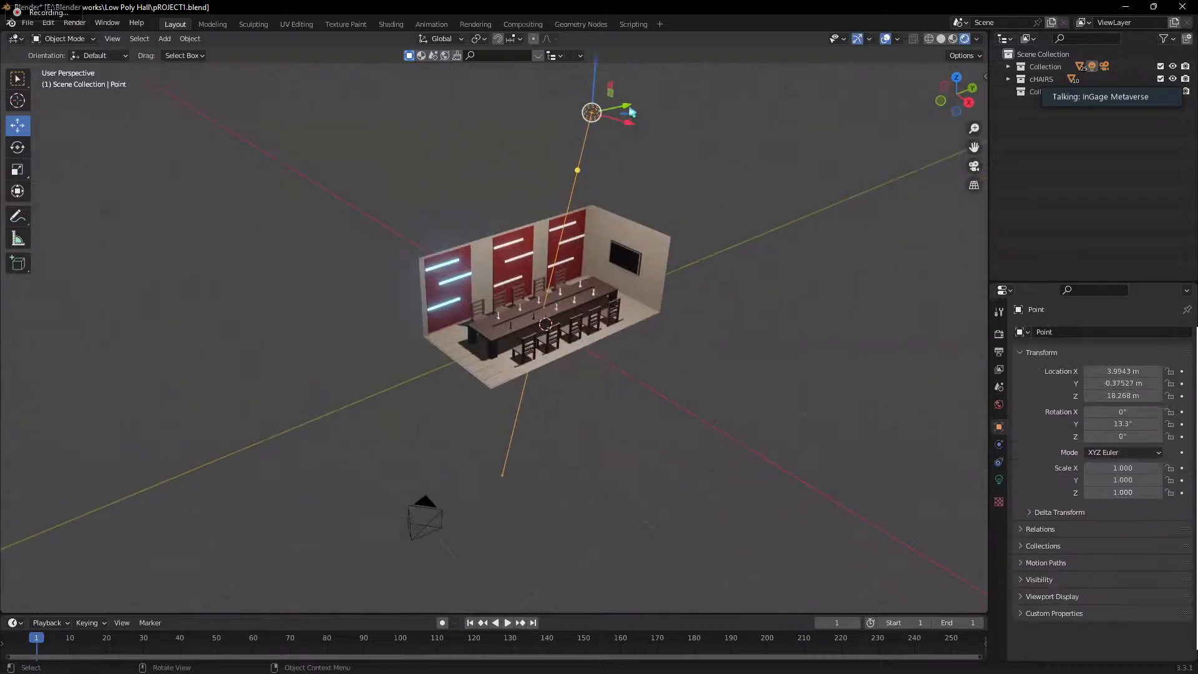
key("g")
key("y")
left_click(545, 375)
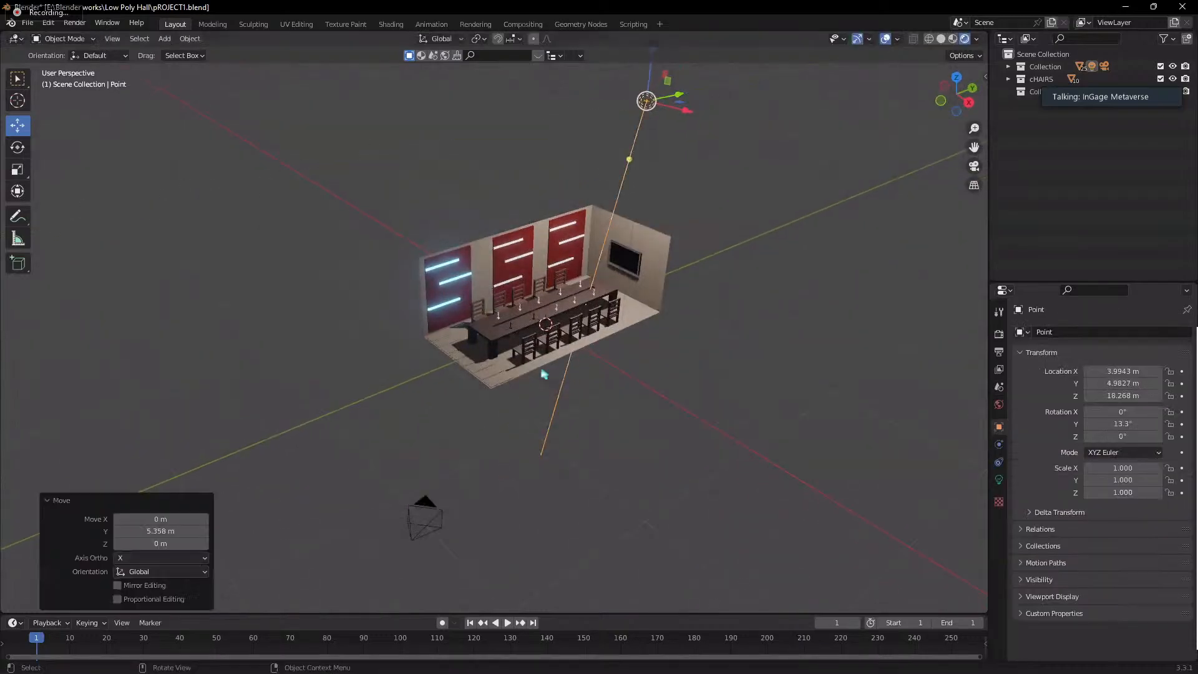
- Add an area light, enlarge it to about 2.8 m, and place it above the table about 1.2 m along X and 3.7 m up
key("shift+a")
mouse_move(437, 574)
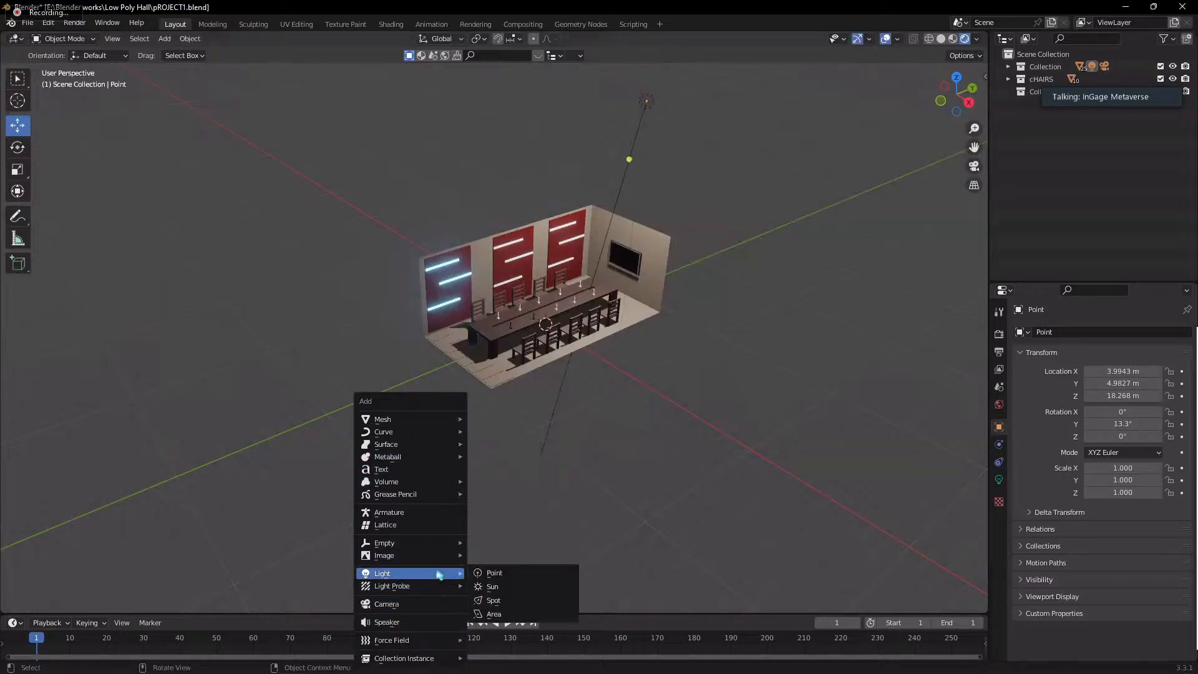
left_click(514, 615)
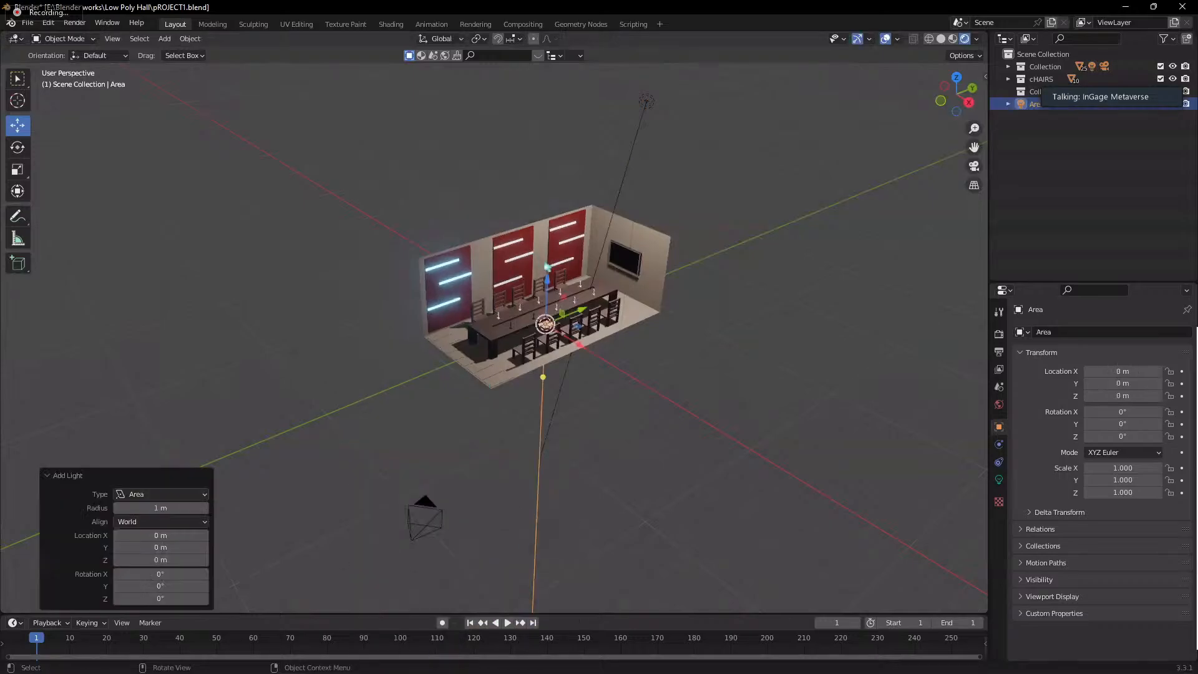
scroll(581, 265, "up", 4)
scroll(581, 265, "up", 8)
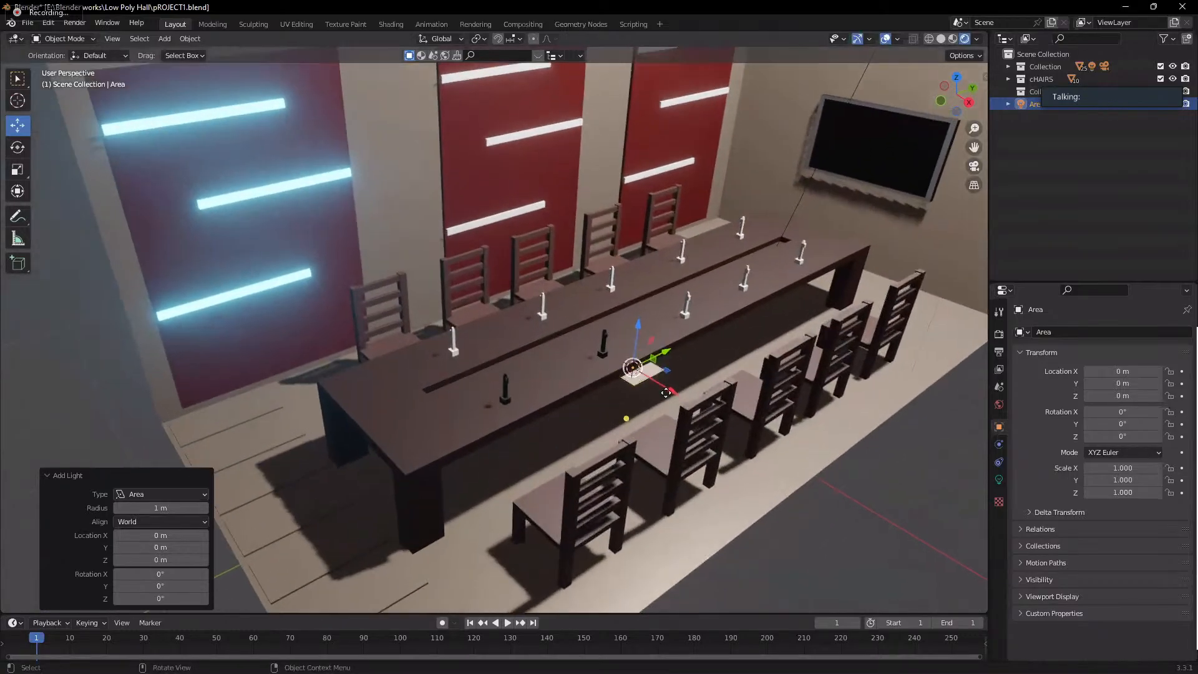
left_click_drag(639, 375, 718, 422)
left_click_drag(680, 352, 705, 234)
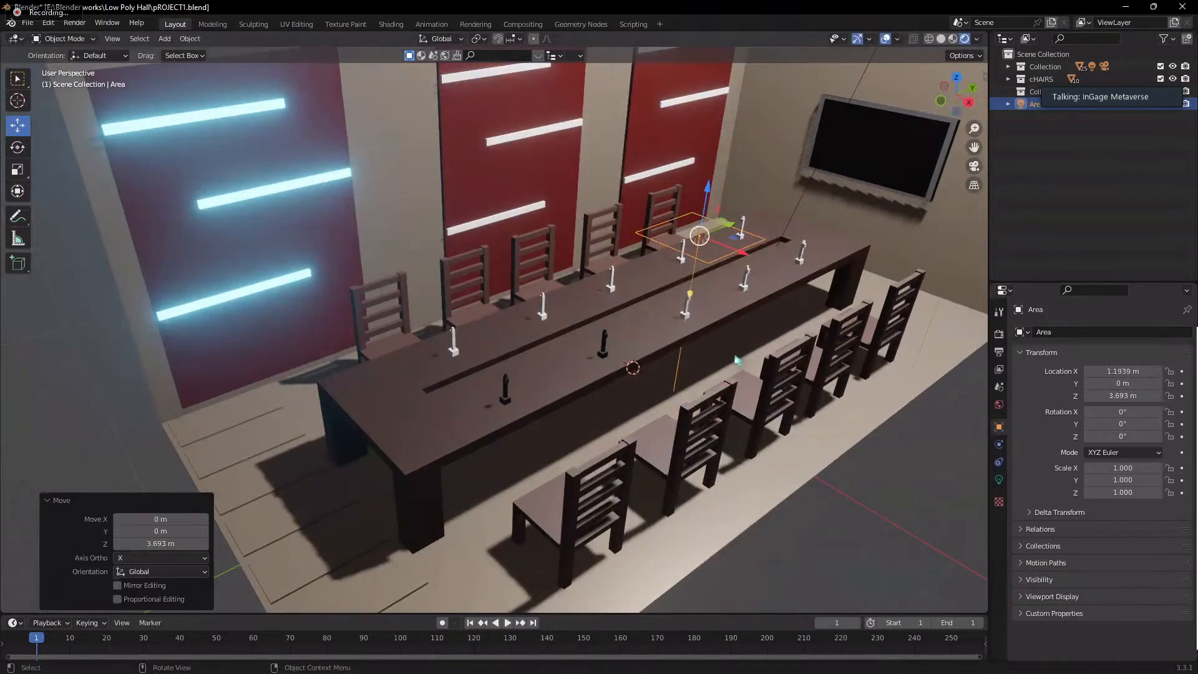
- Move the area light about 11.2 m along negative Y, beyond the hall's open end
middle_click_drag(702, 232, 614, 153)
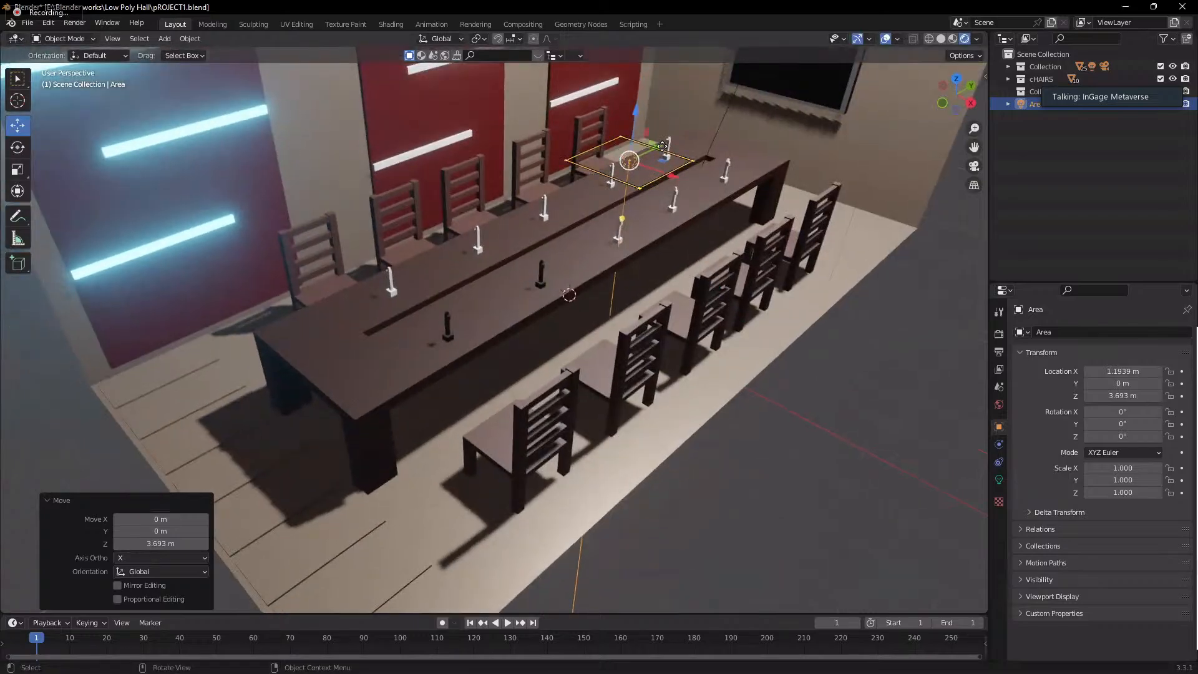
key("g")
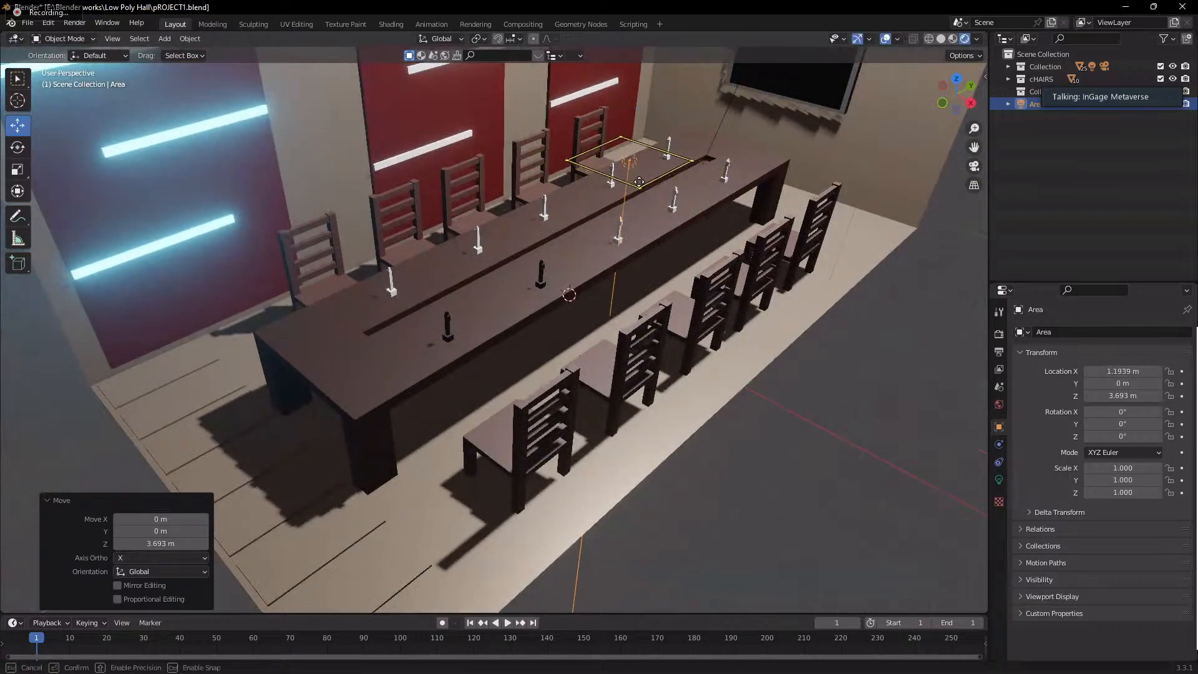
key("Escape")
middle_click_drag(640, 181, 672, 279)
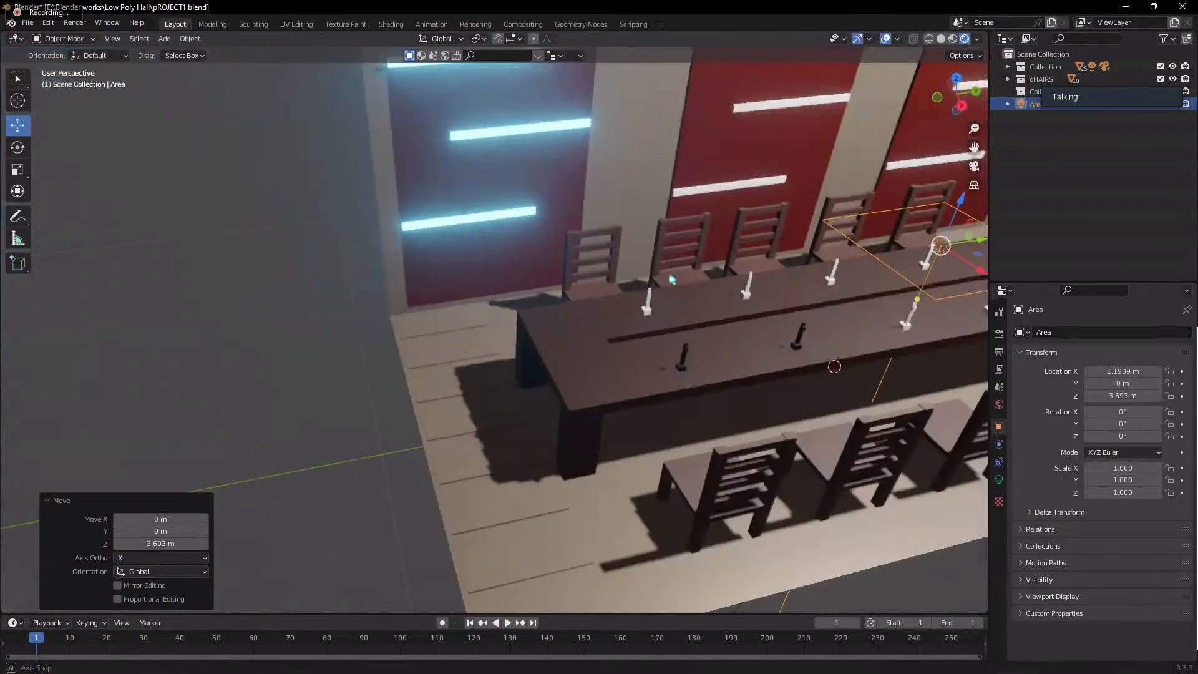
scroll(672, 279, "down", 6)
key("g")
key("y")
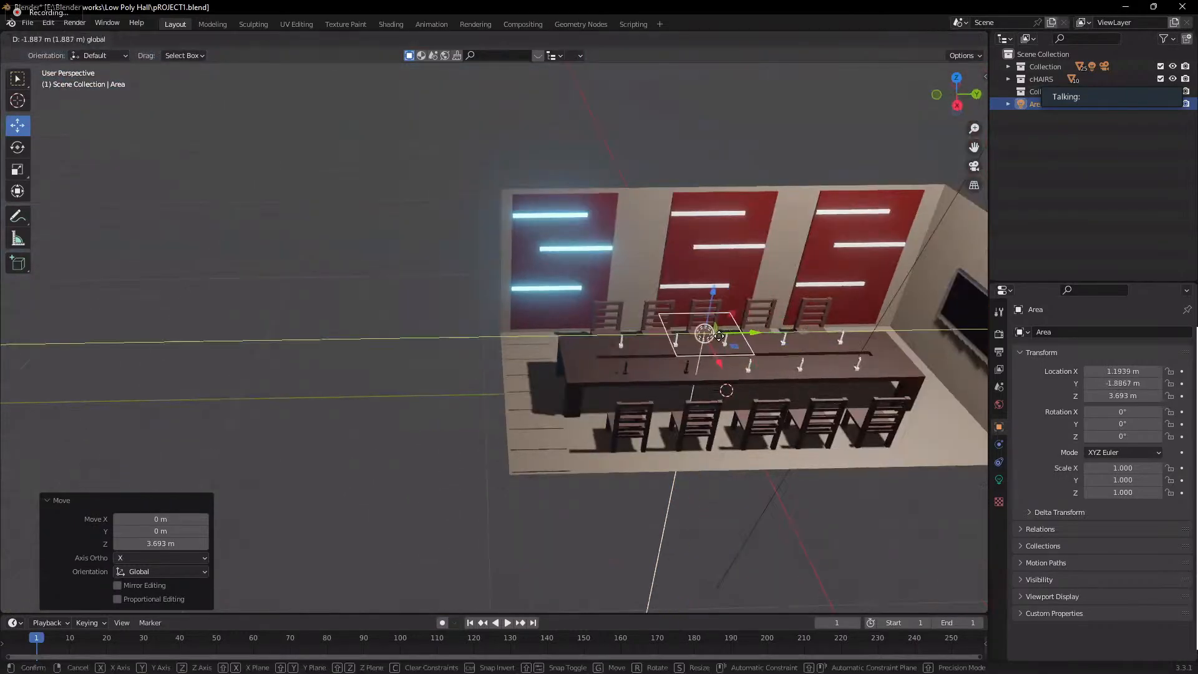
left_click(449, 337)
- Raise the area light about 4 m and rotate it about 55° around X to aim it into the hall
key("g")
key("z")
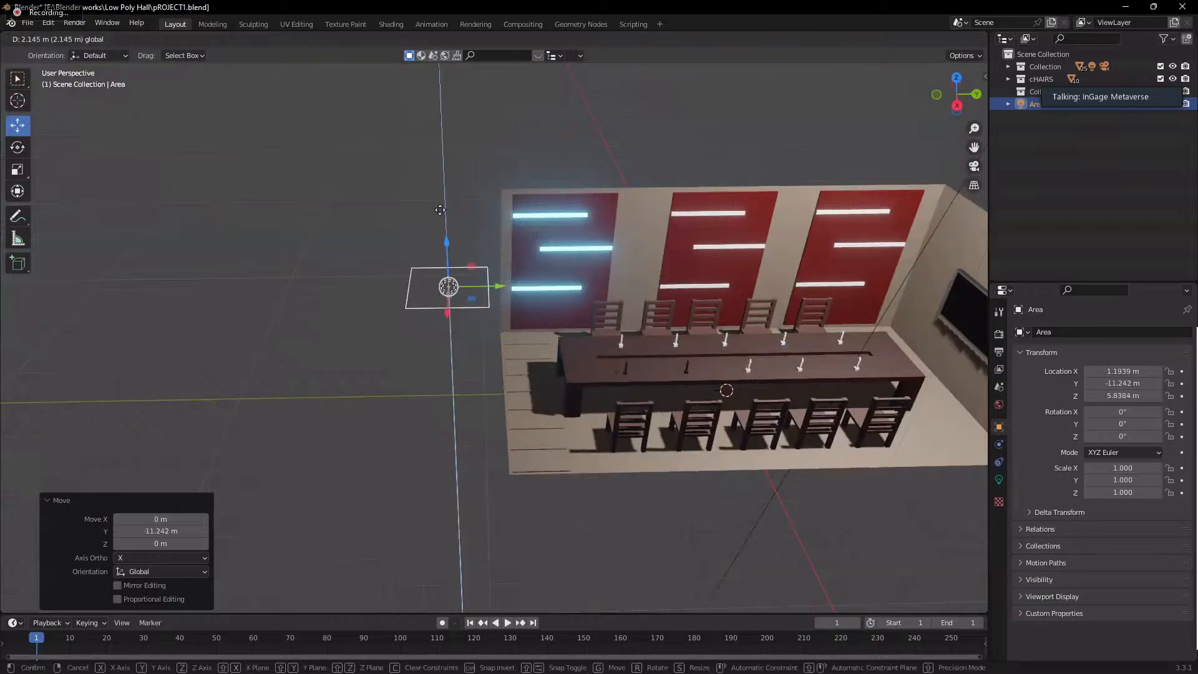
left_click(440, 164)
key("r")
key("x")
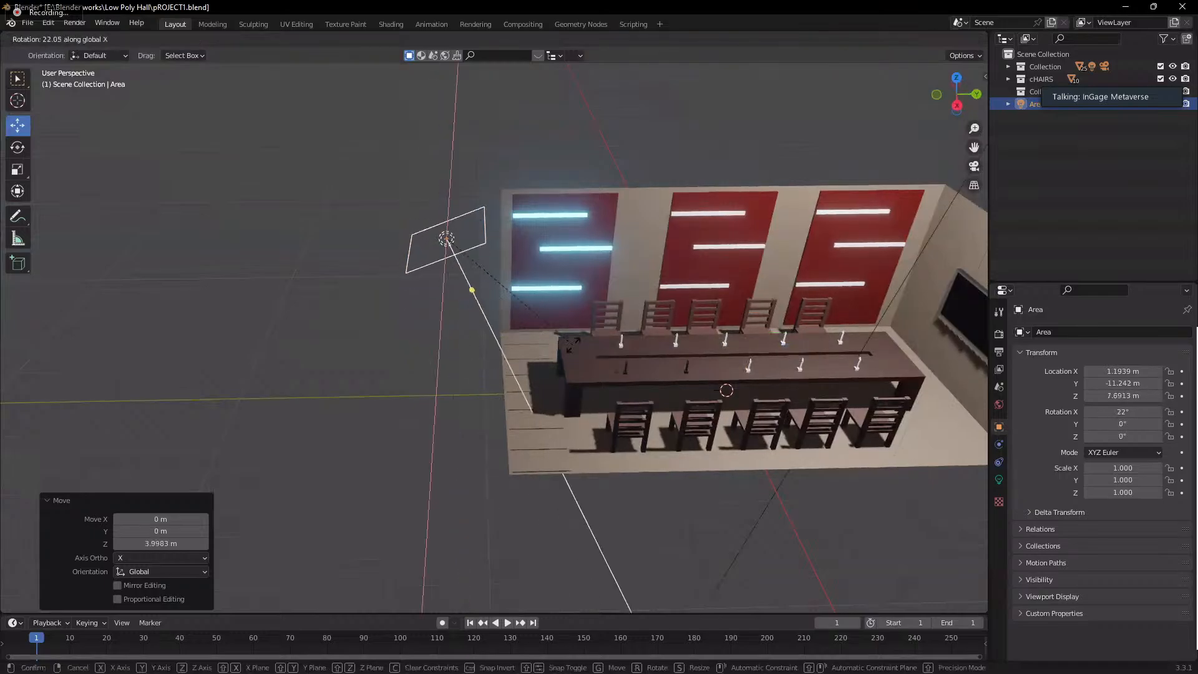
left_click(717, 275)
- Set the area light's color to pale cyan and its power to 2000 W
left_click(998, 480)
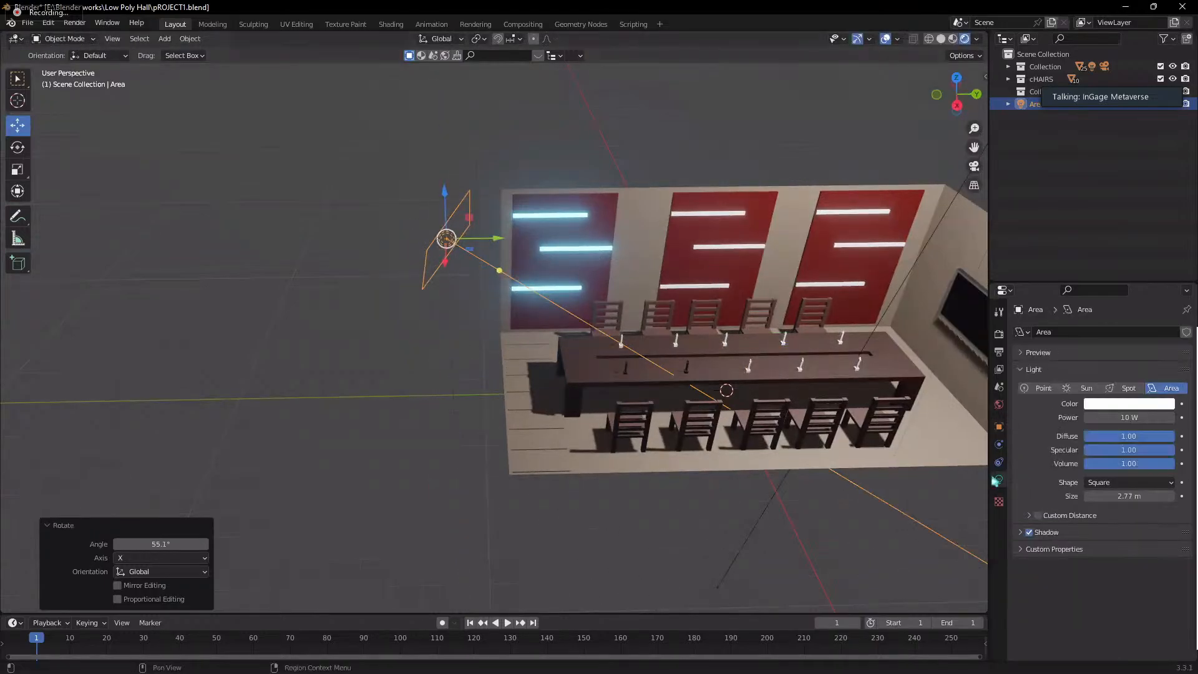
left_click(1097, 407)
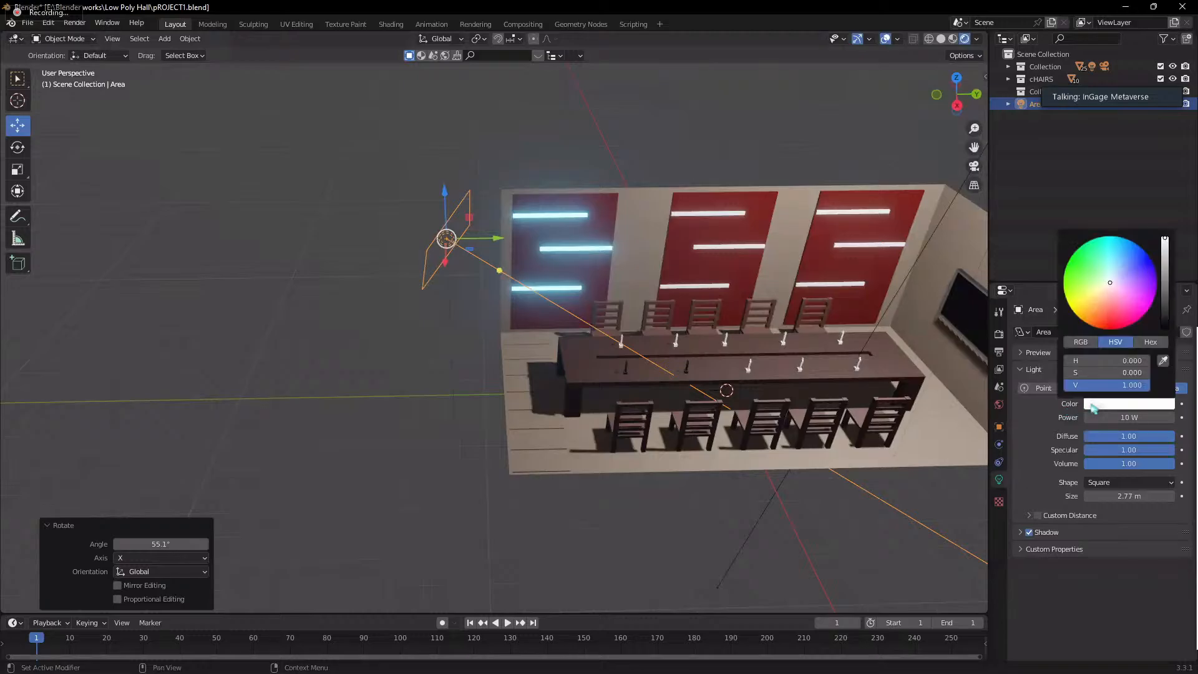
left_click(1116, 260)
left_click(1117, 417)
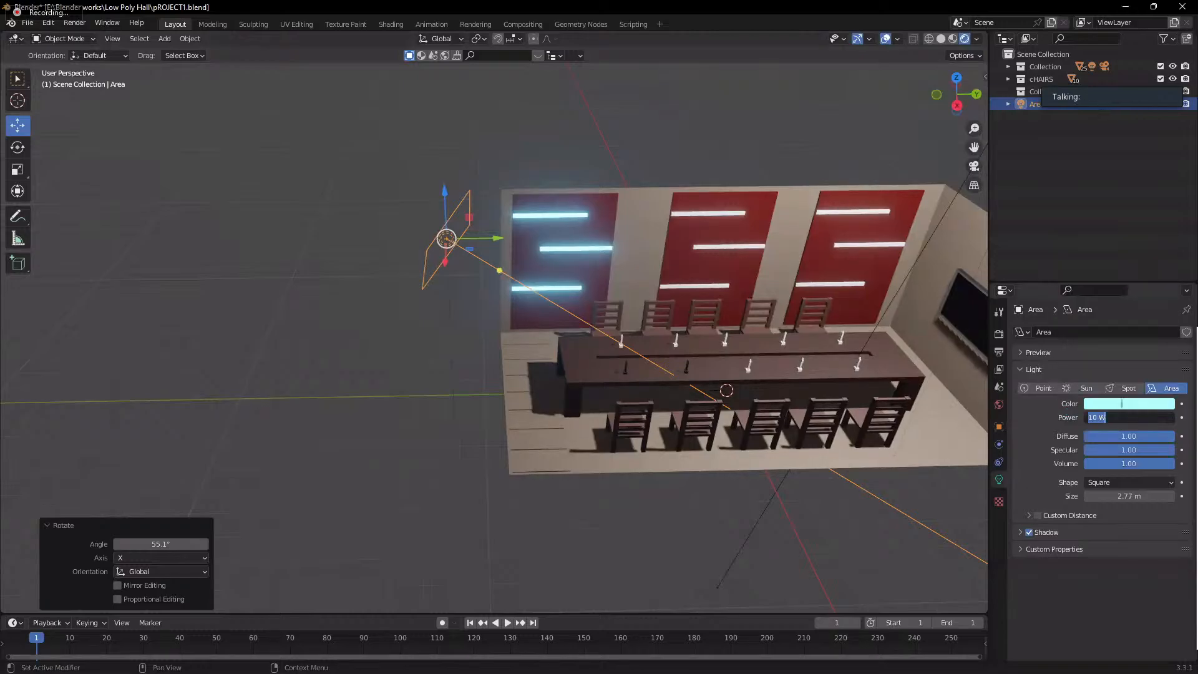
type("2000")
key("Return")
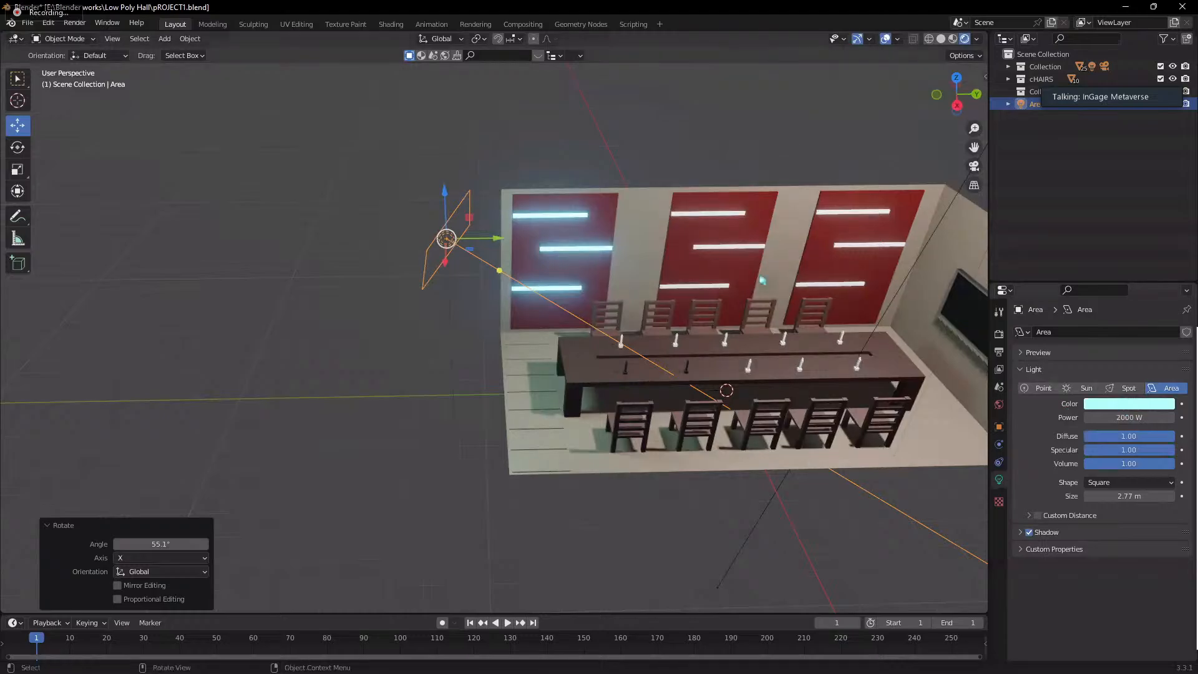
- Set the area light's power to 20000 W
middle_click_drag(699, 337, 586, 324)
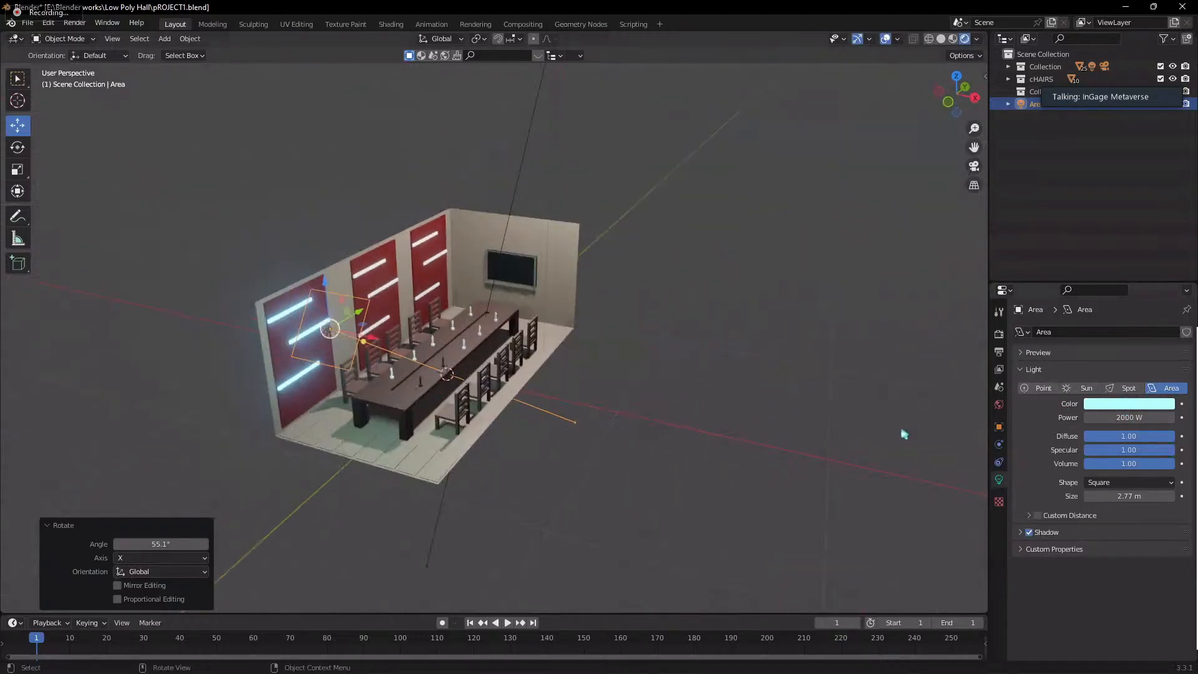
left_click(1131, 418)
type("20")
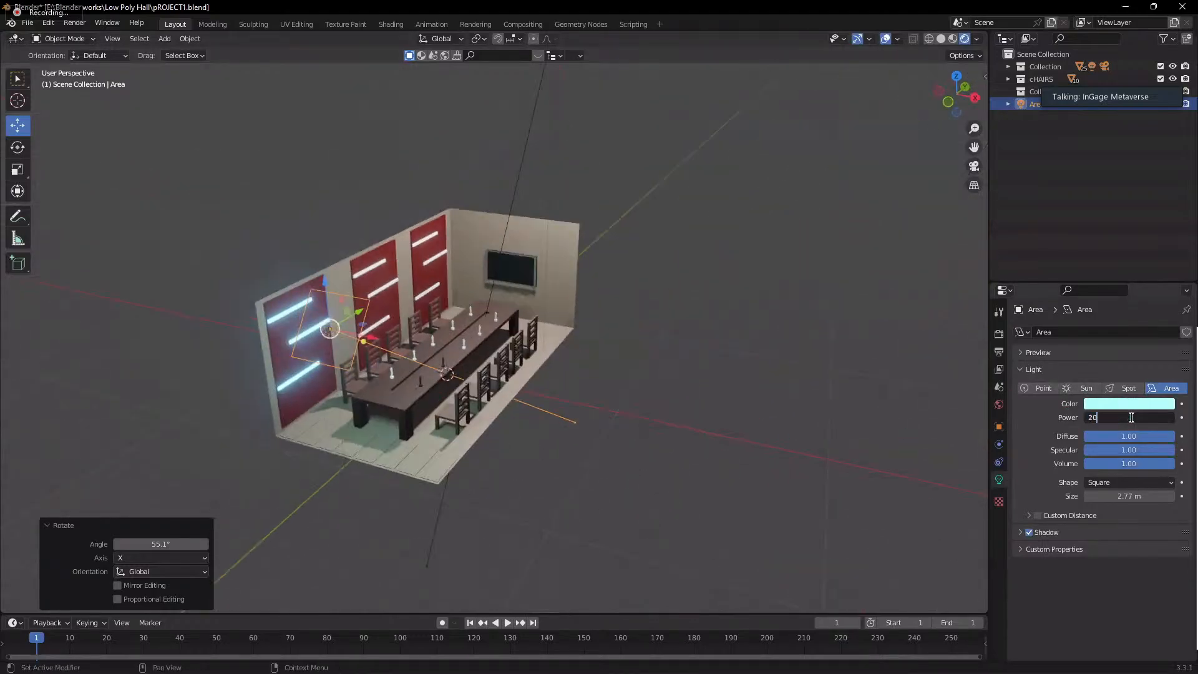
key("Return")
- Lower the area light about 0.93 m and rotate it about 26.8° around X so it faces into the hall
middle_click_drag(562, 405, 484, 423)
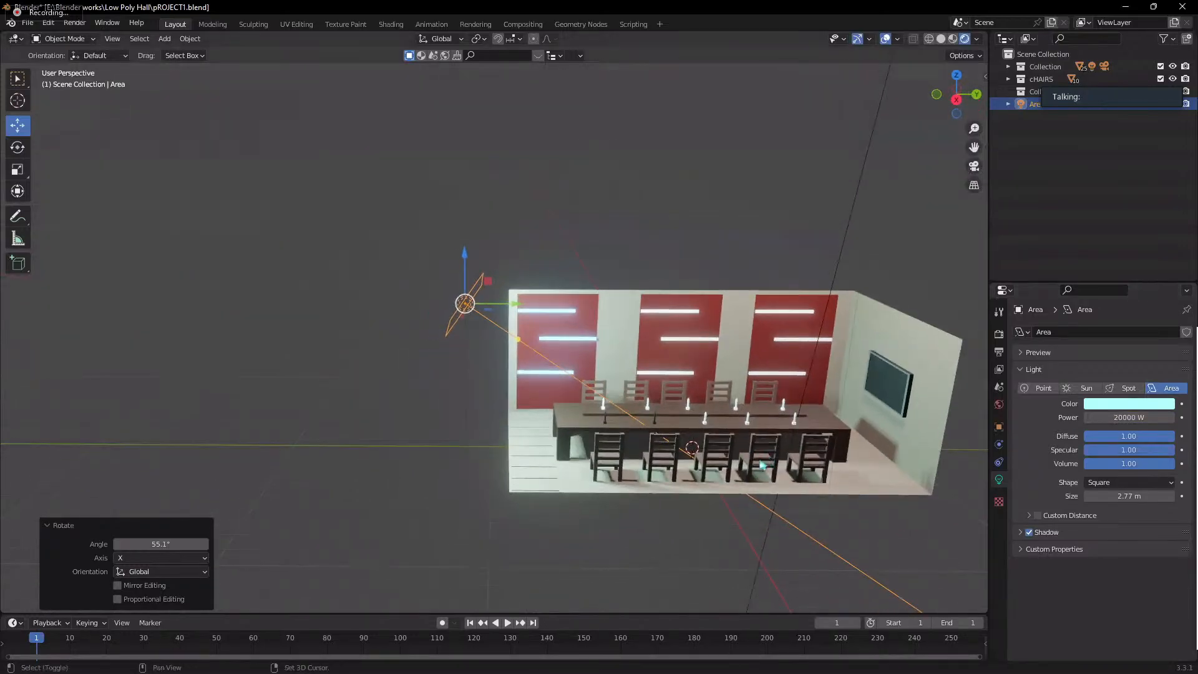
middle_click_drag(680, 465, 490, 473, "shift")
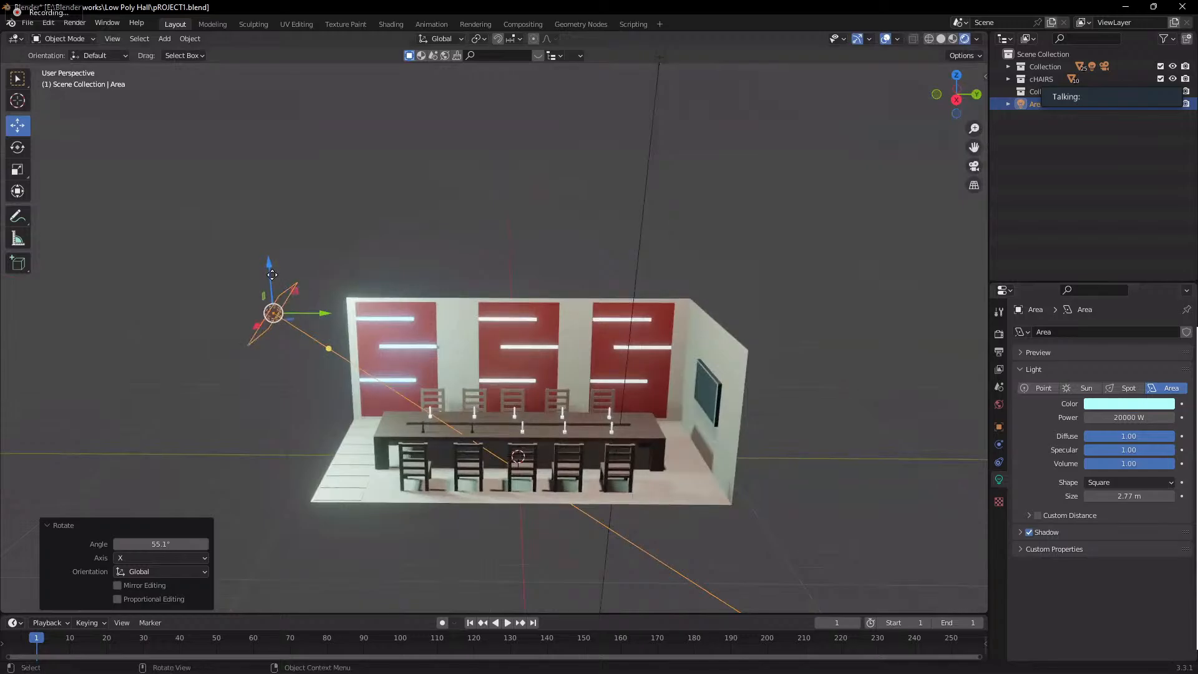
key("g")
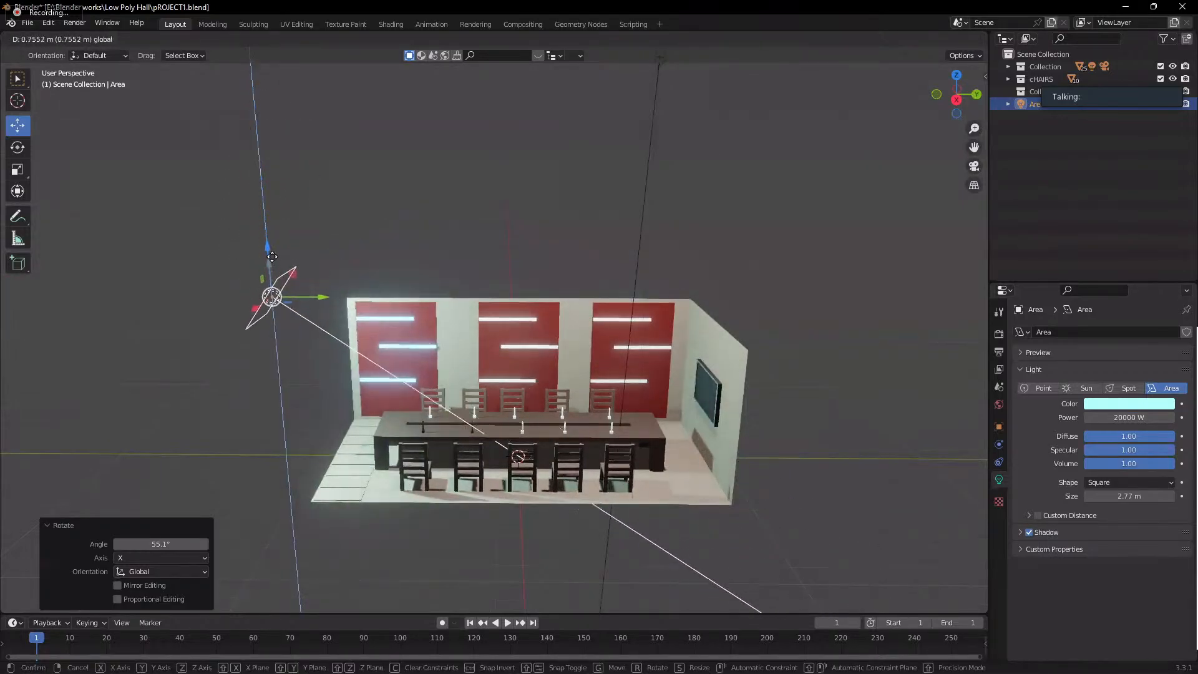
left_click(271, 269)
key("r")
key("x")
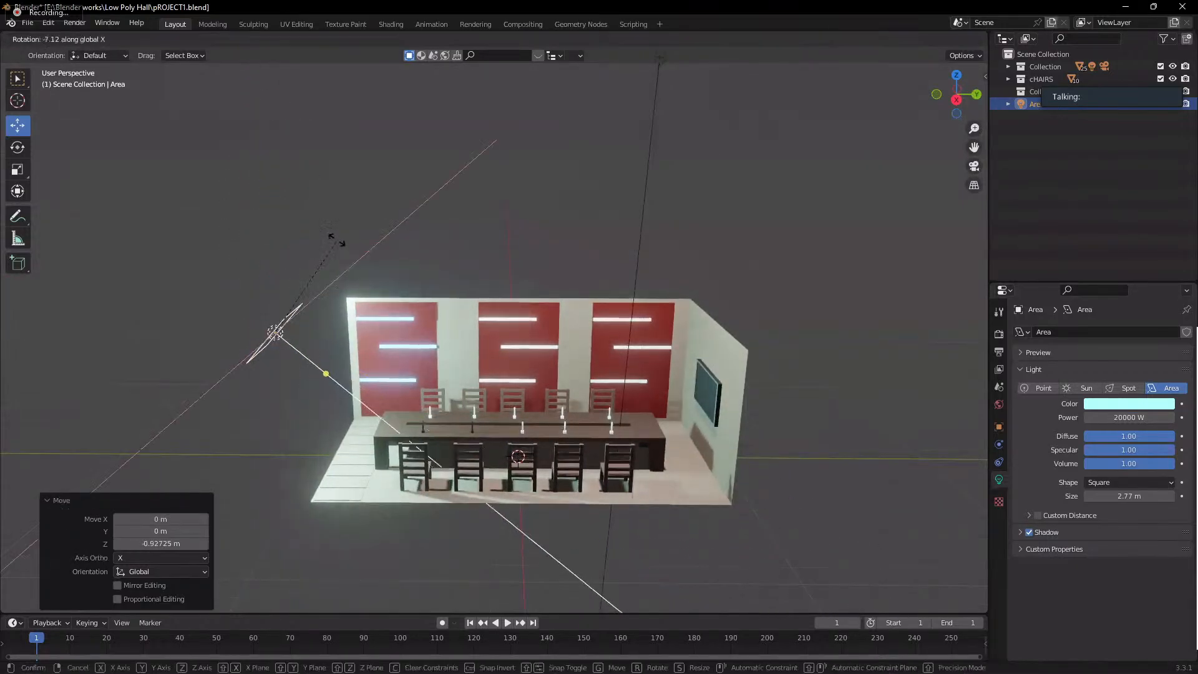
left_click(281, 331)
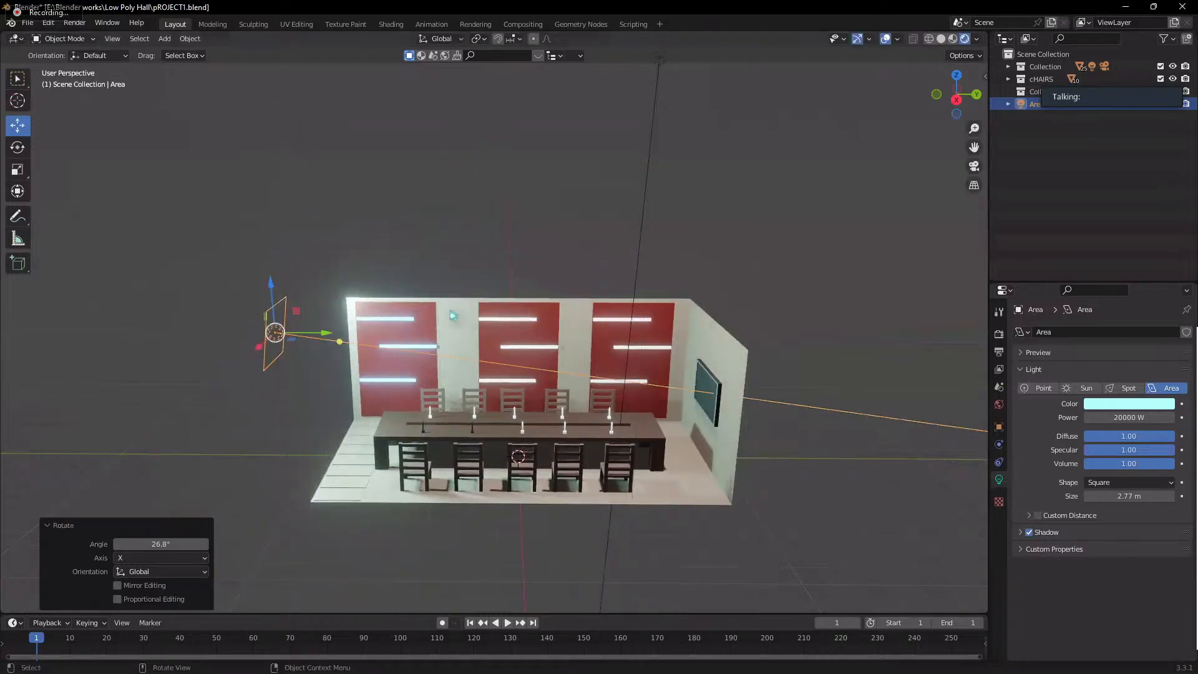
- Move the area light about 9.3 m along positive Y, into the hall beside the middle red panel
middle_click_drag(281, 330, 522, 440)
scroll(521, 440, "up", 4)
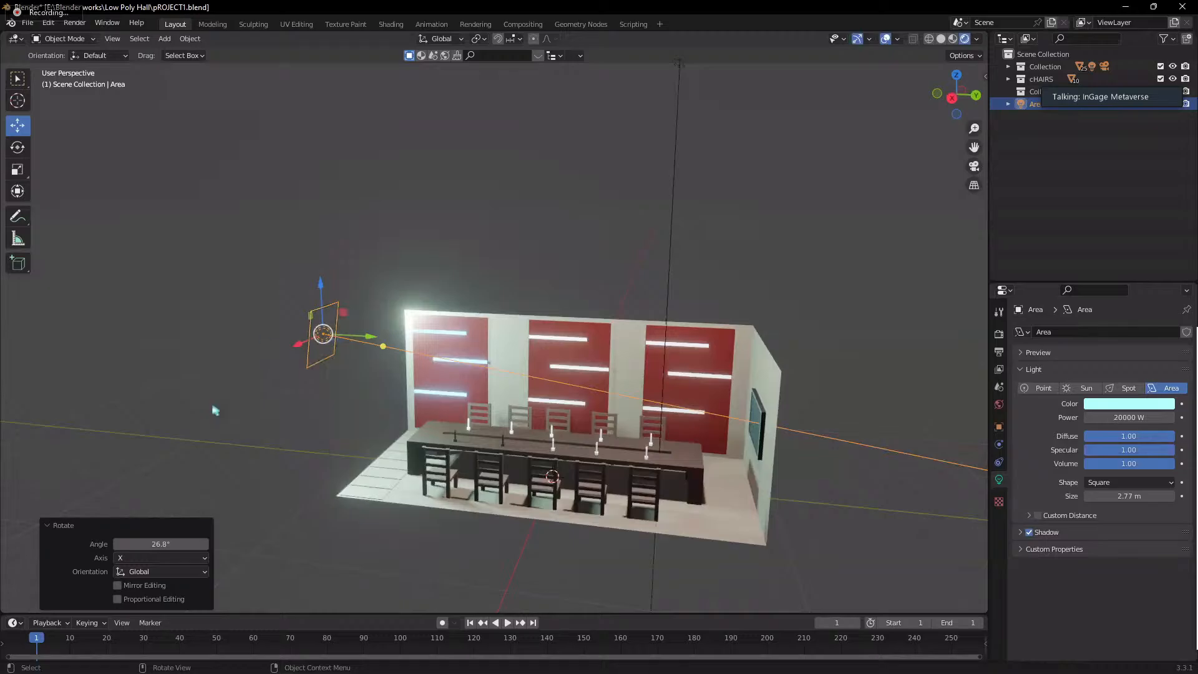
scroll(318, 331, "up", 3)
scroll(319, 331, "down", 2)
key("g")
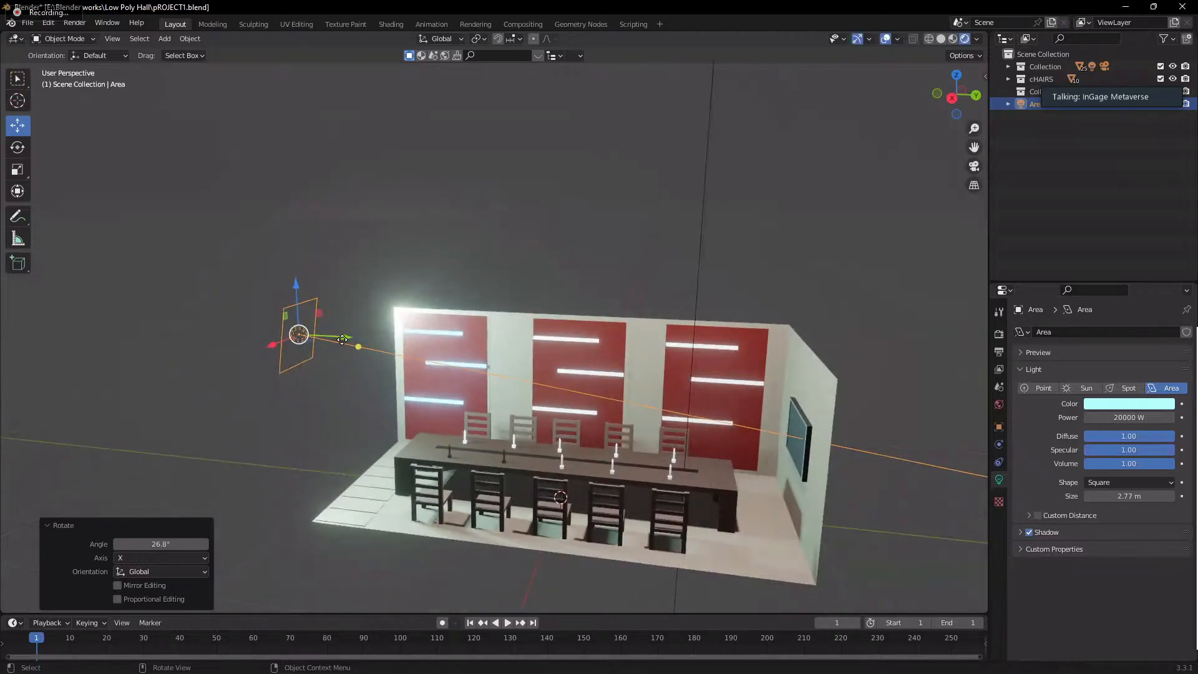
left_click(558, 380)
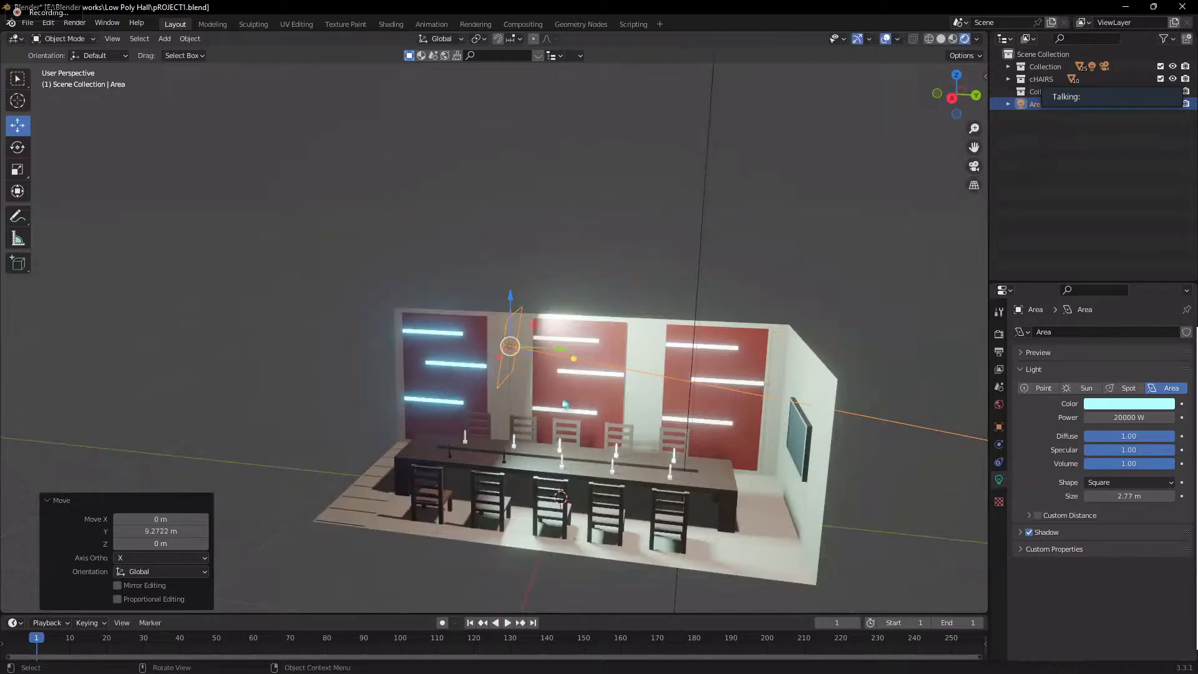
- Duplicate the area light about 6.7 m along Y and rotate the copy about -155° around Z
key("shift+d")
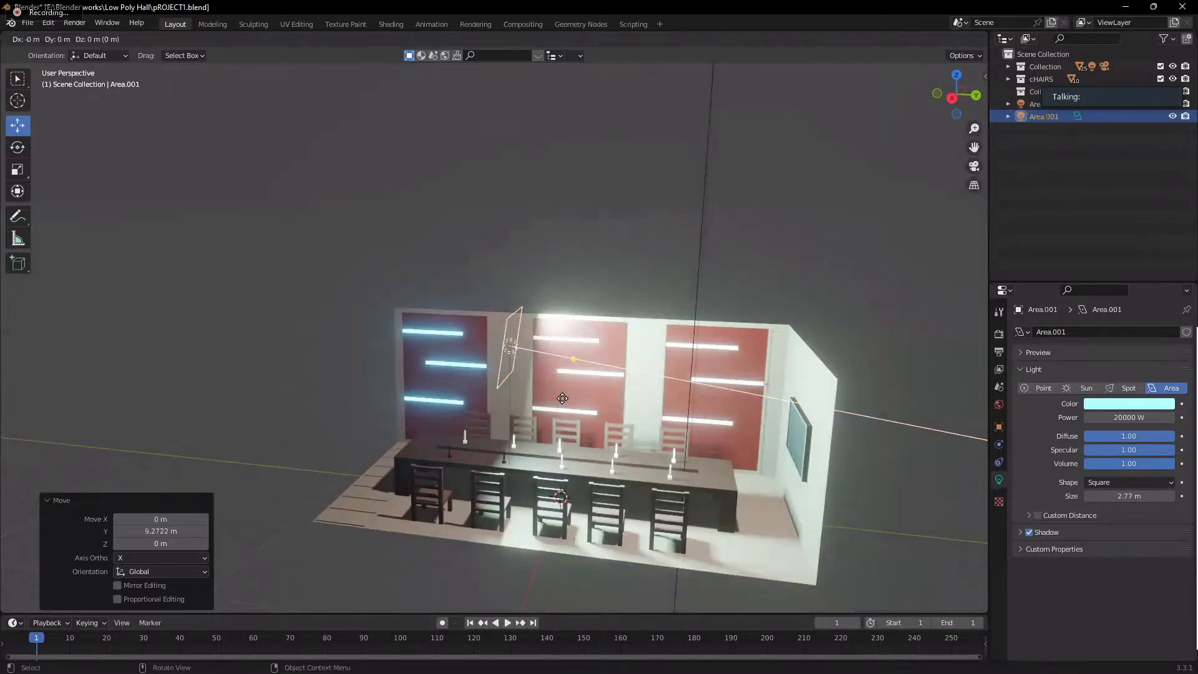
left_click(741, 410)
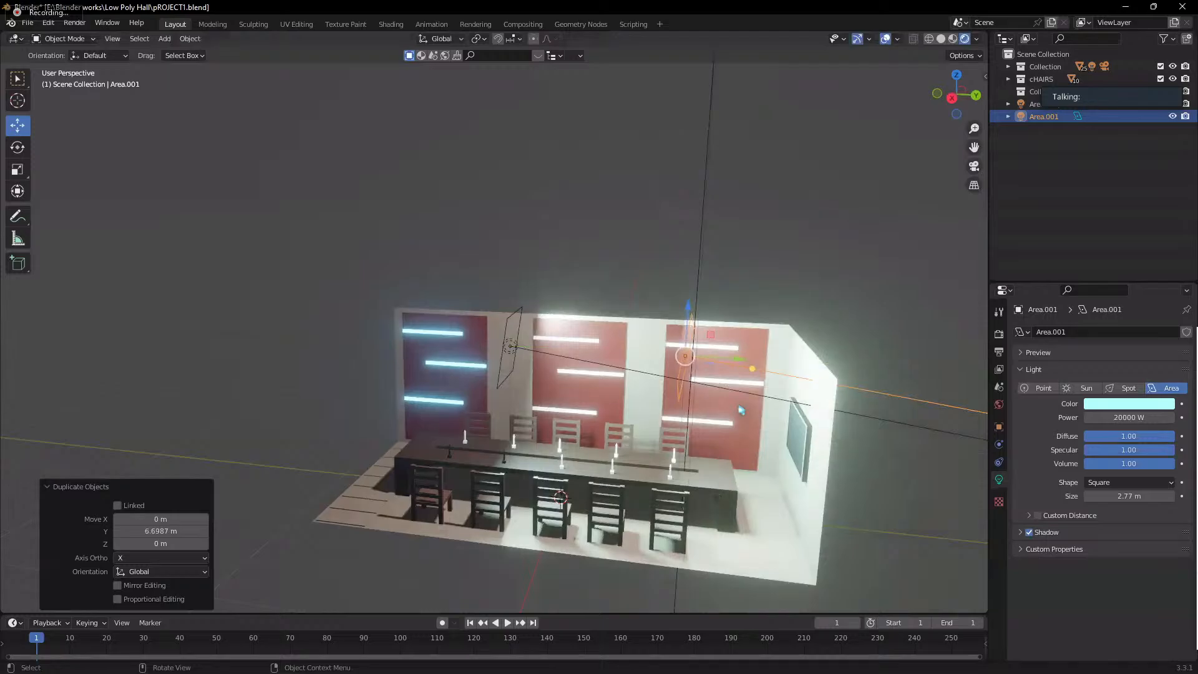
scroll(742, 409, "down", 4)
key("r")
key("y")
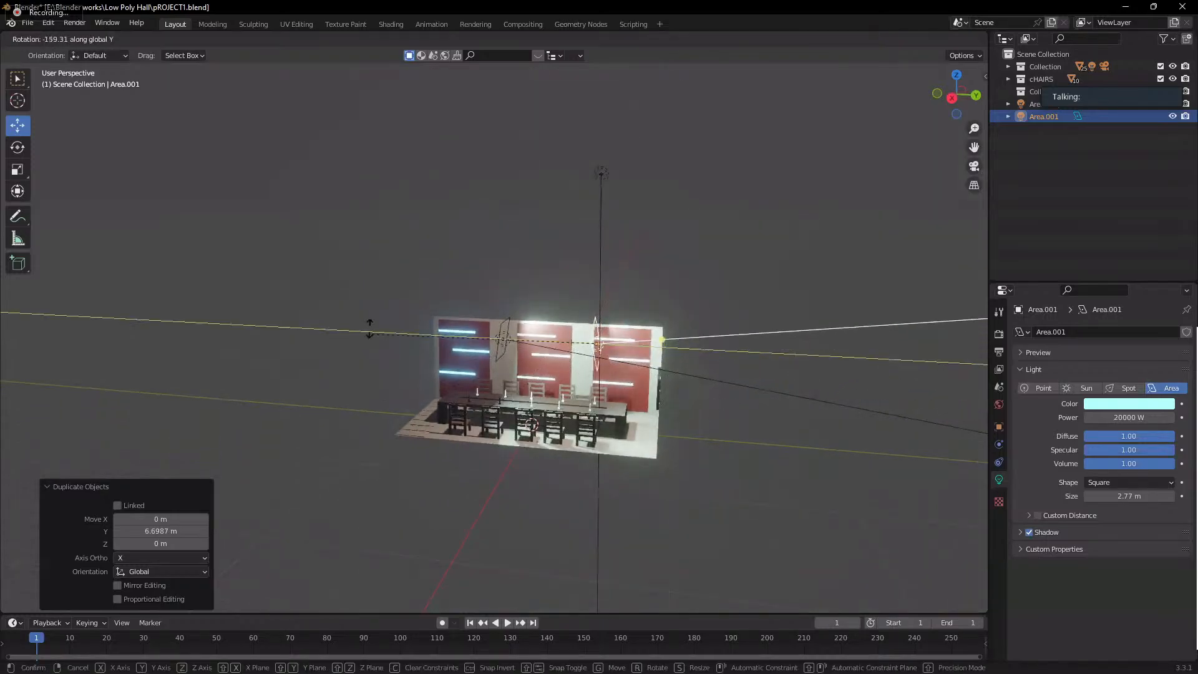
key("z")
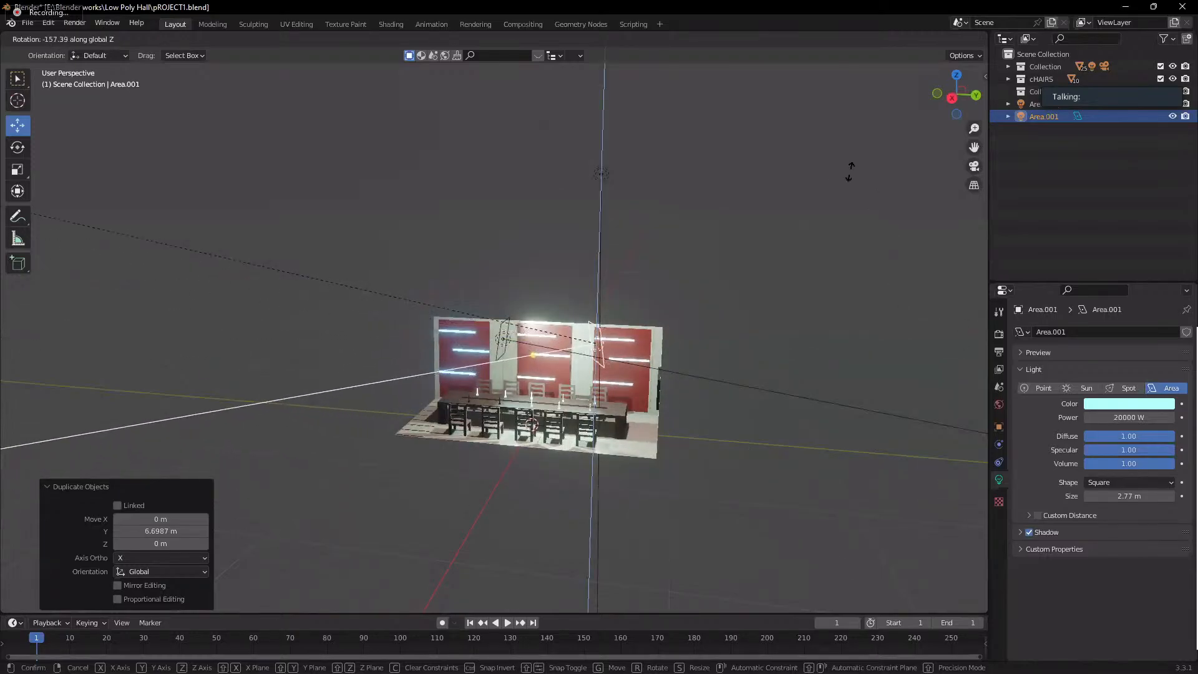
left_click(714, 175)
- Tilt the duplicated area light about 34.9° around X
key("r")
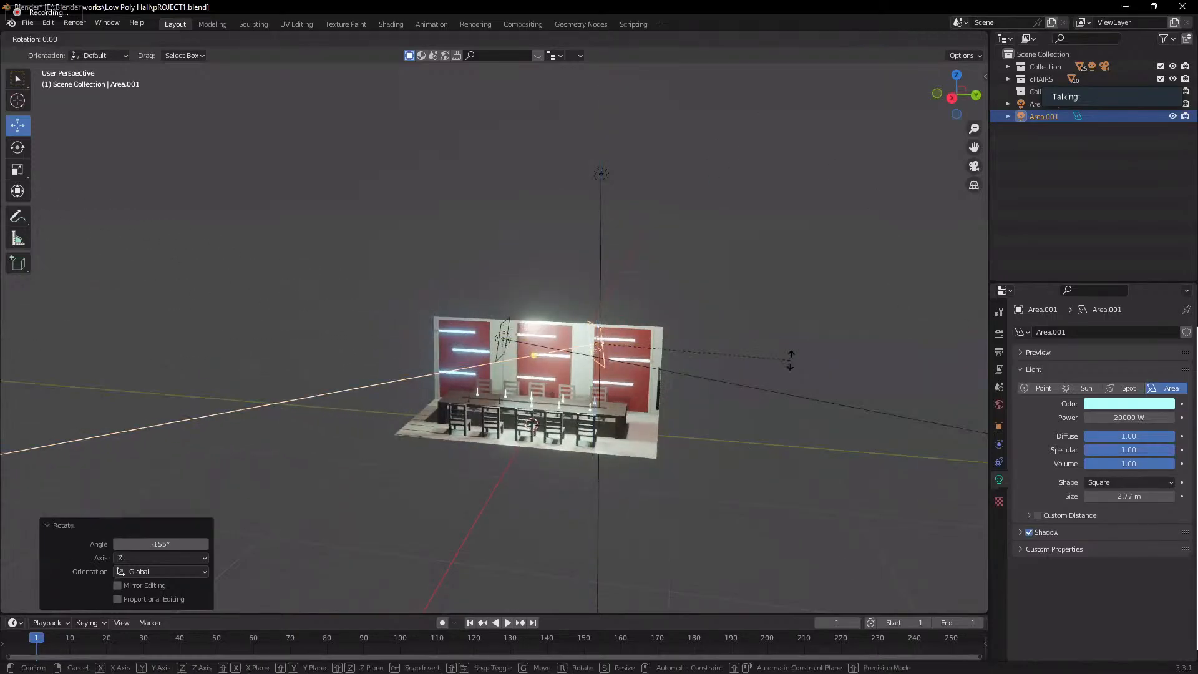
key("x")
left_click(824, 415)
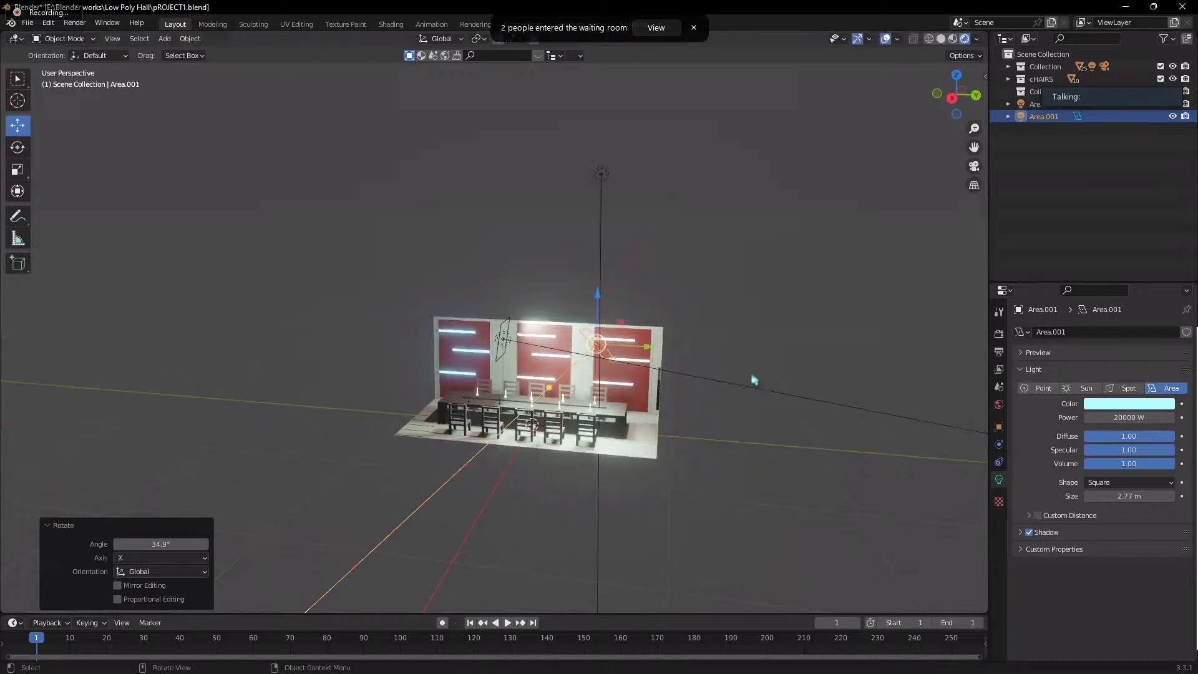
- Delete the duplicated area light, keeping only the original one
scroll(753, 377, "up", 3)
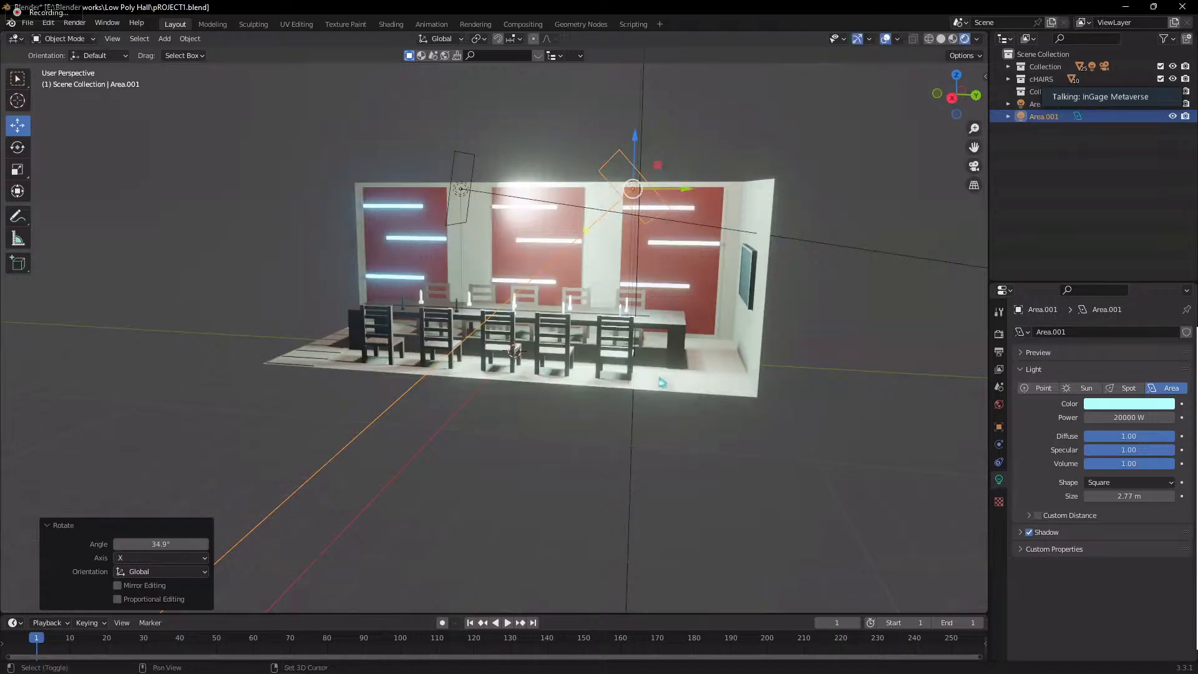
middle_click_drag(664, 384, 686, 476)
middle_click_drag(588, 395, 394, 529)
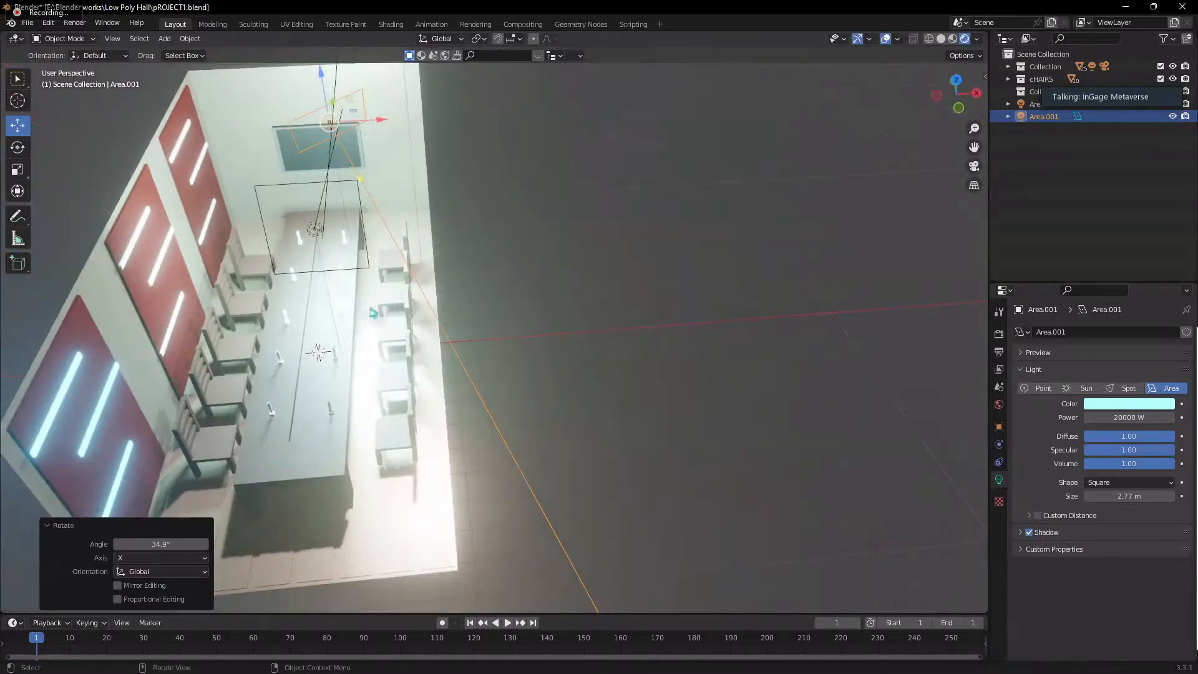
left_click(1095, 121)
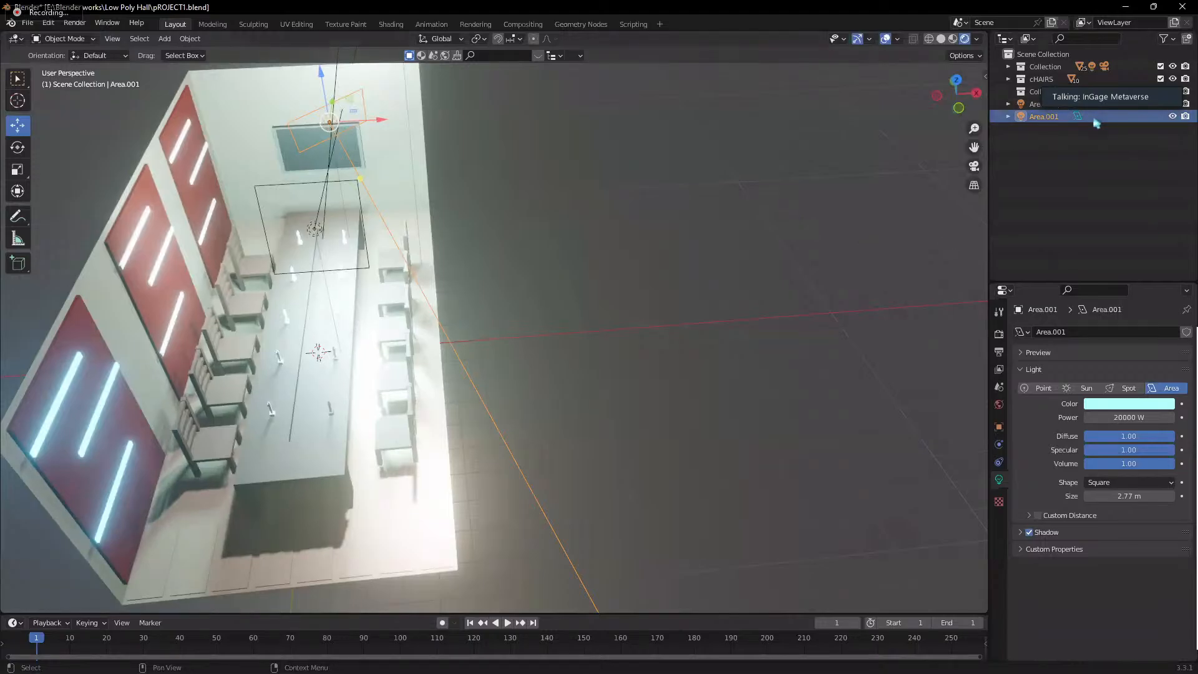
key("Delete")
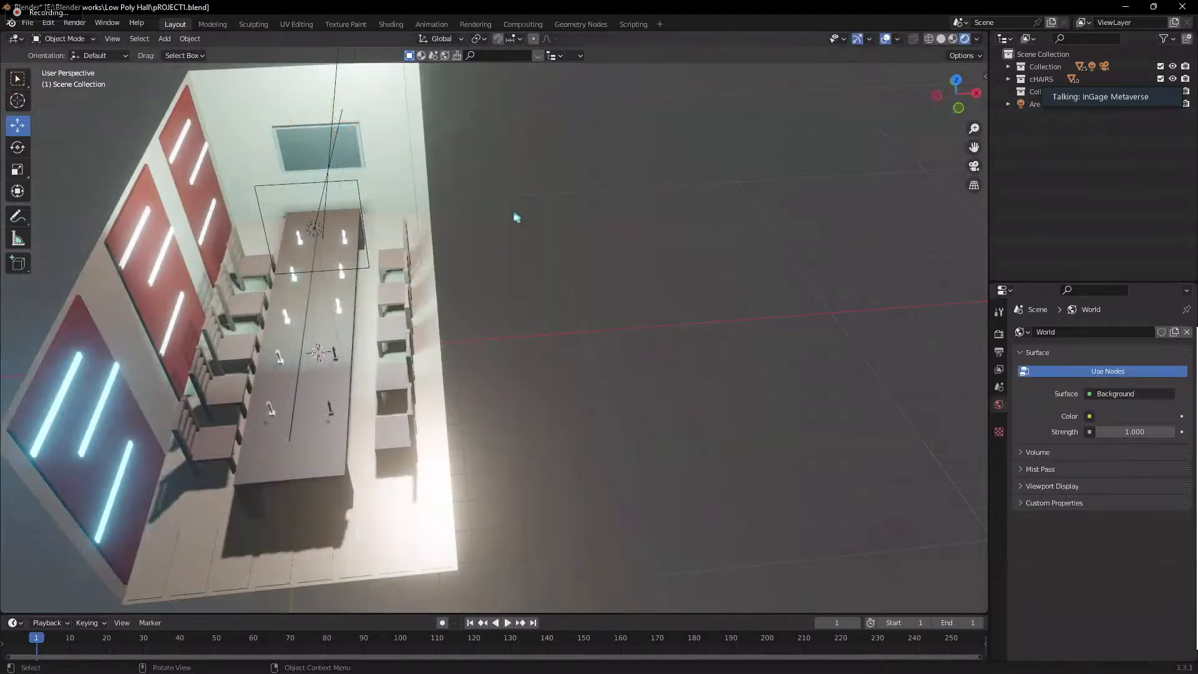
- Select the remaining area light and move it about 13.8 m along negative Y, outside the hall's open end
middle_click_drag(516, 214, 621, 339)
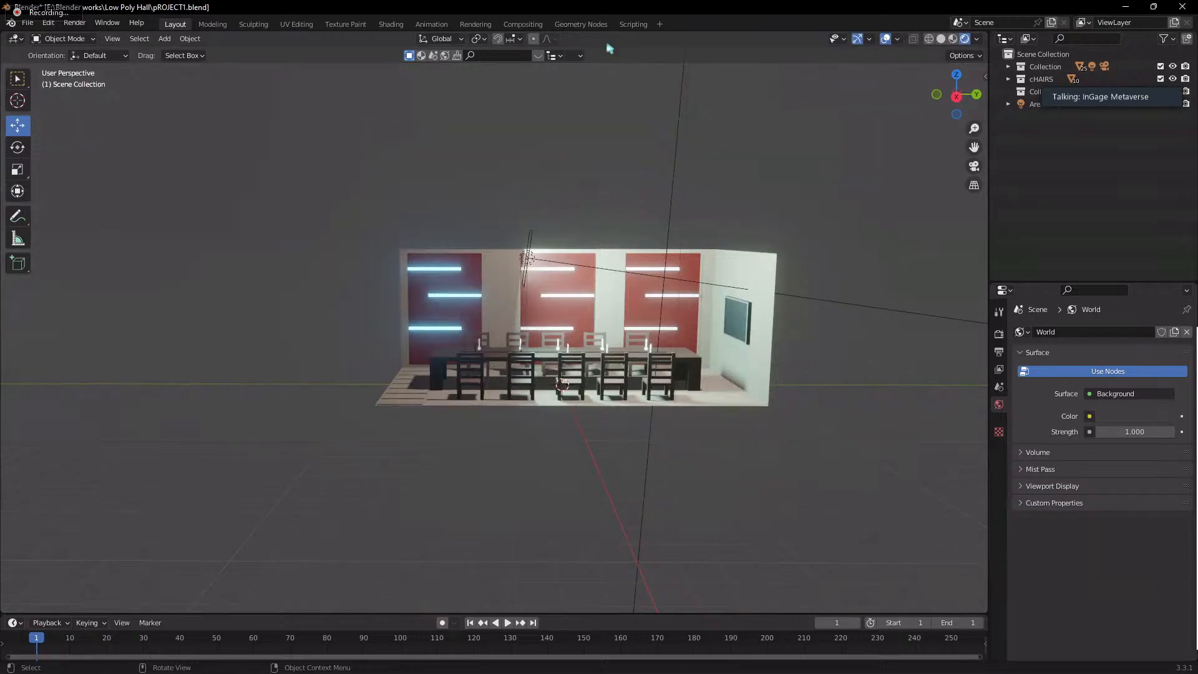
scroll(562, 315, "down", 2)
scroll(562, 305, "up", 5)
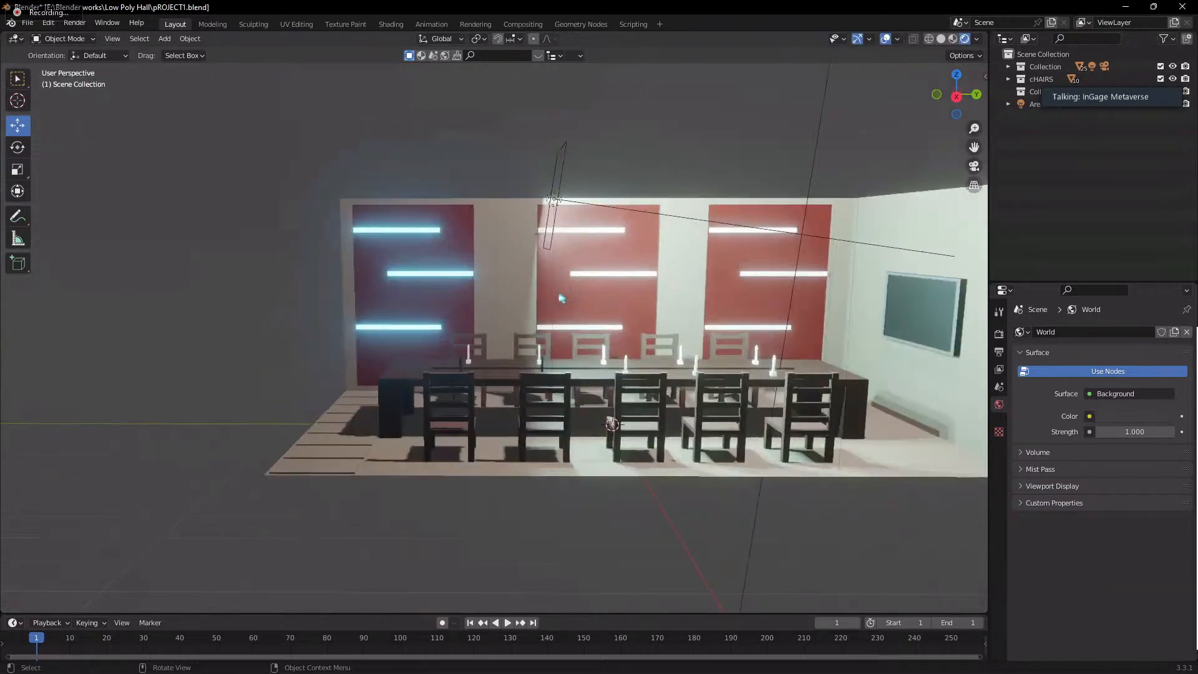
scroll(562, 290, "down", 3)
scroll(562, 290, "down", 3)
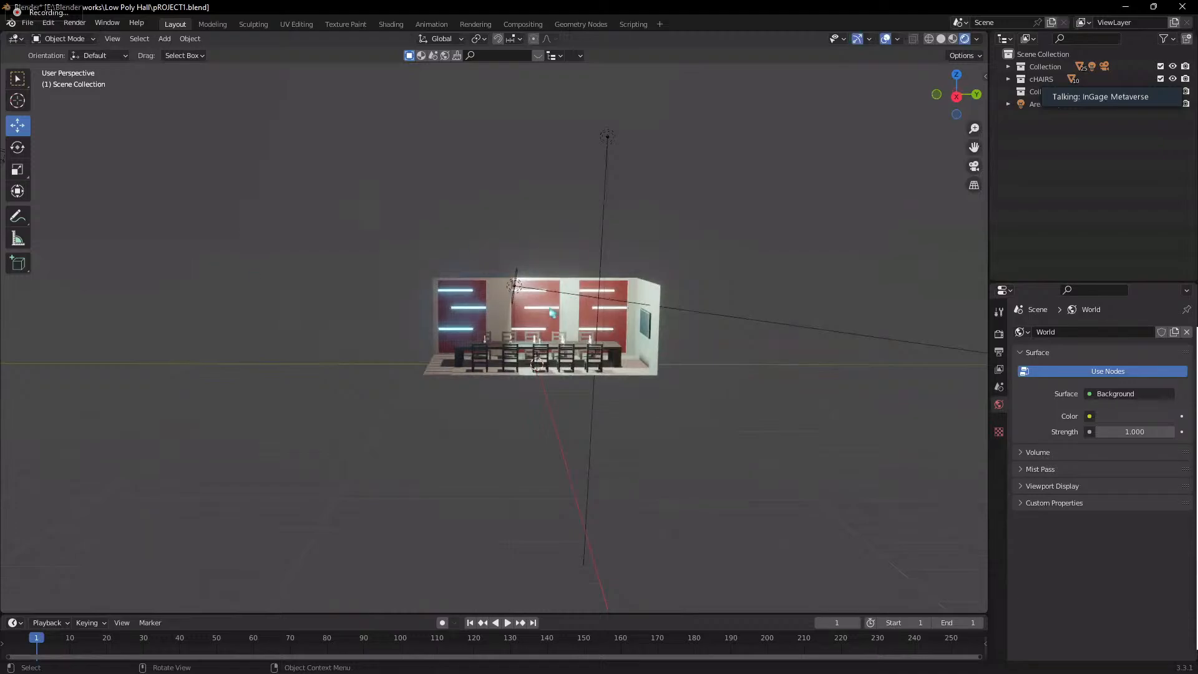
middle_click_drag(552, 315, 465, 374)
scroll(465, 374, "up", 3)
middle_click_drag(593, 396, 686, 399)
left_click(690, 263)
middle_click_drag(690, 263, 652, 270)
key("g")
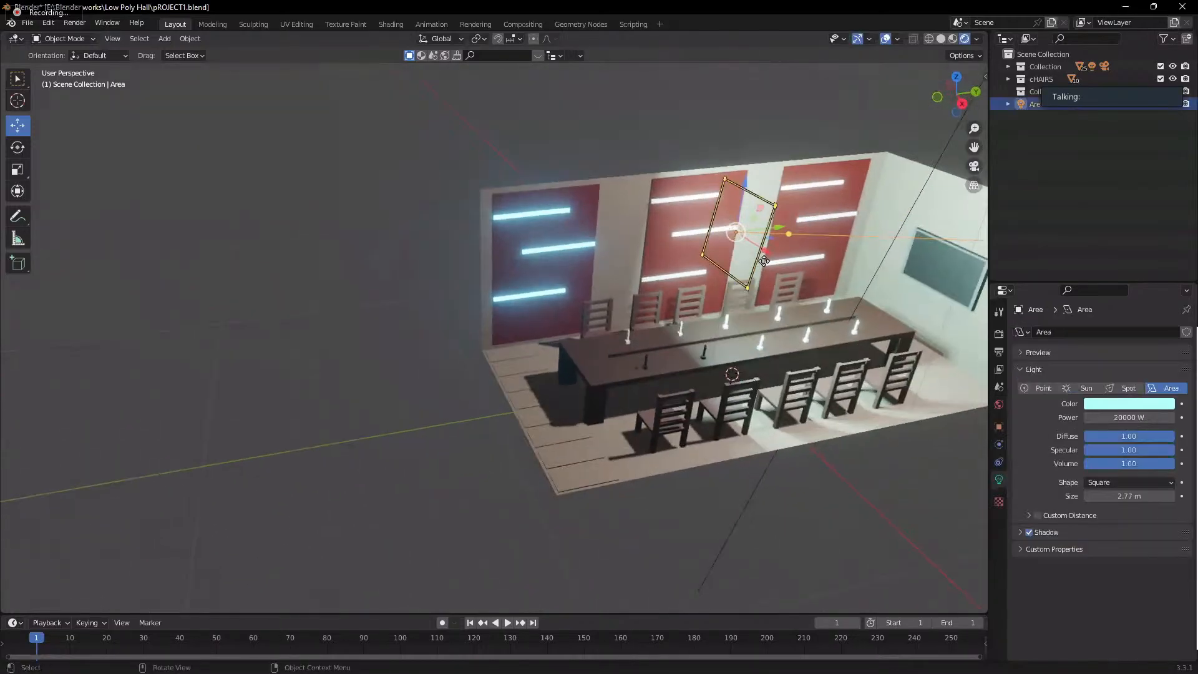
key("x")
left_click(293, 284)
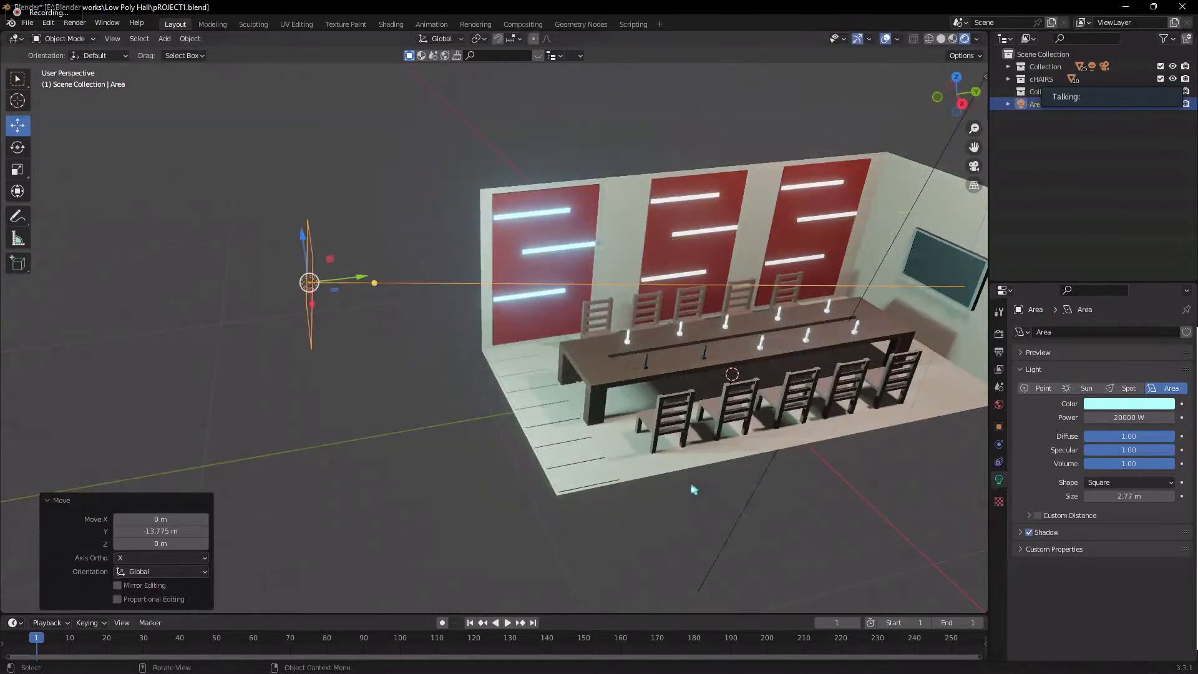
- Select only the scene camera in front of the hall
scroll(693, 440, "down", 2)
scroll(687, 417, "down", 3)
middle_click_drag(687, 416, 687, 414)
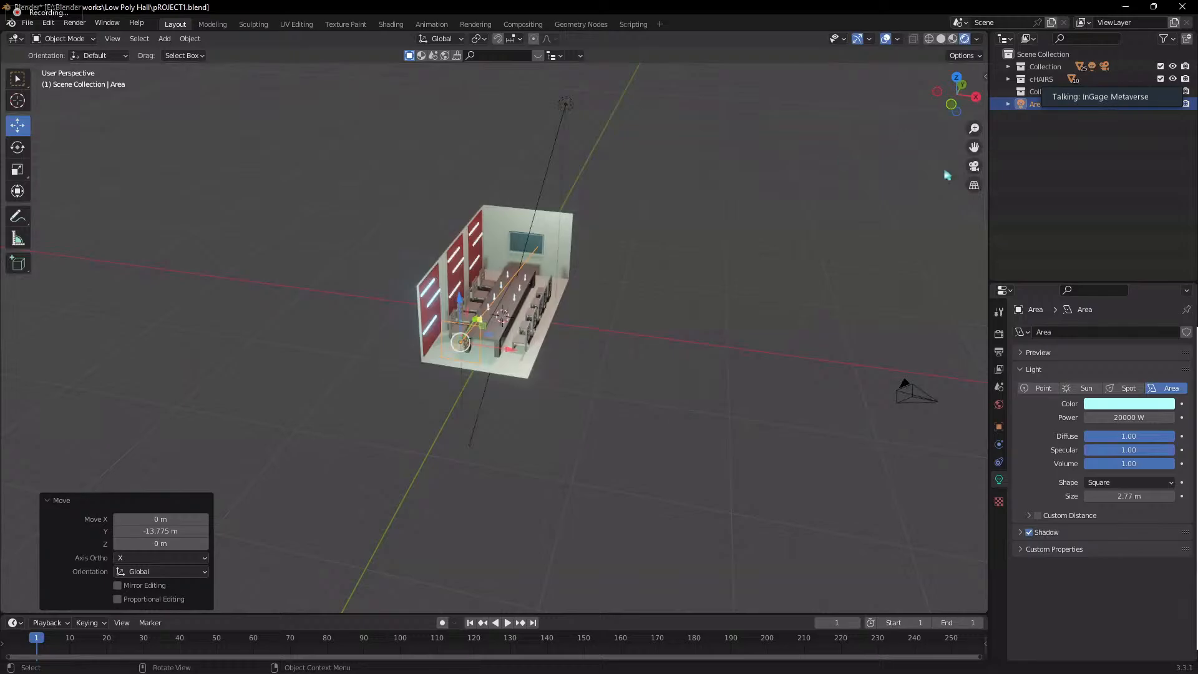
left_click_drag(343, 100, 883, 504)
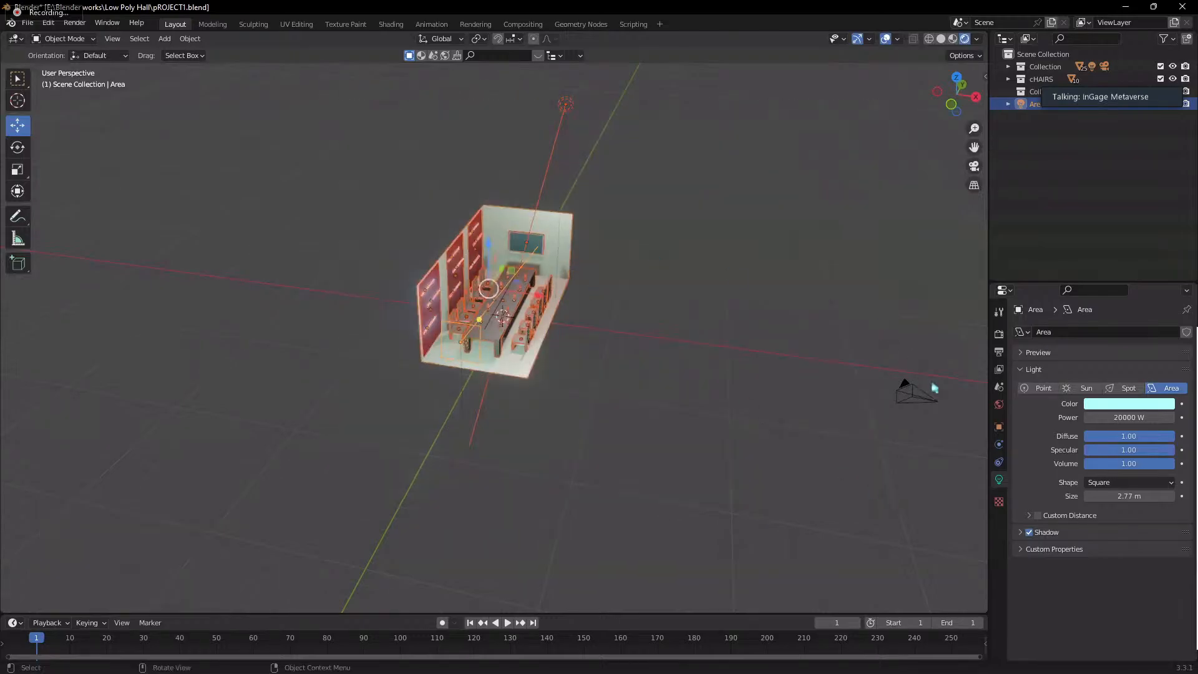
left_click(912, 393)
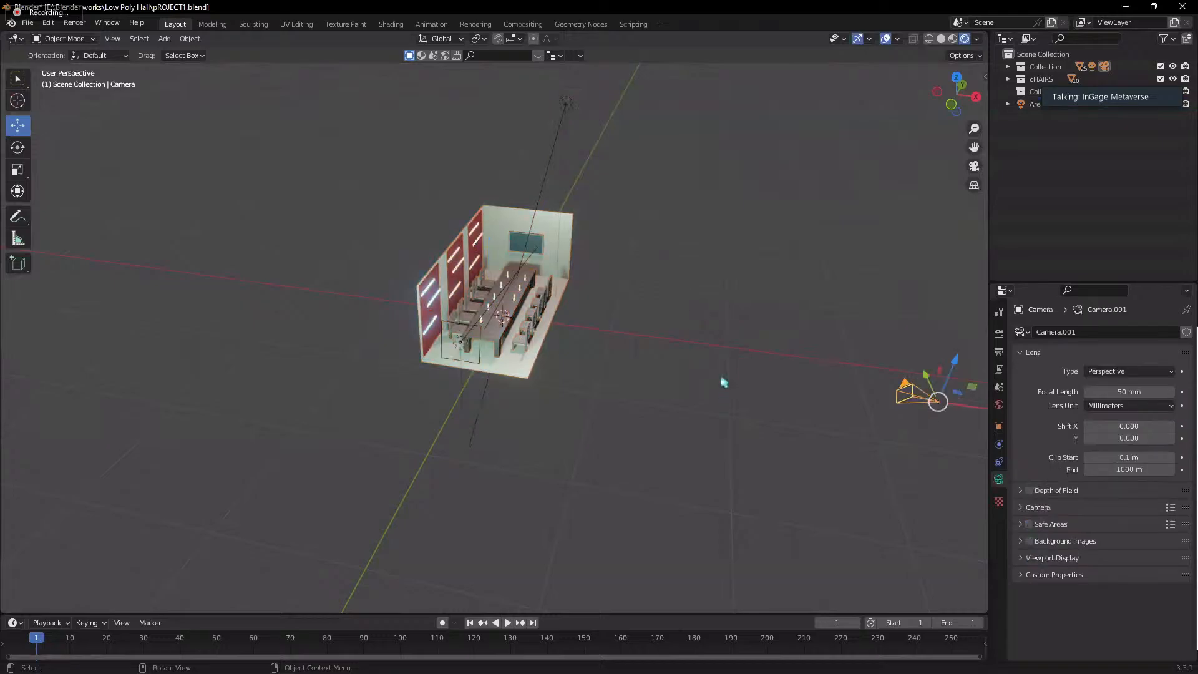
scroll(724, 382, "up", 2)
middle_click_drag(797, 417, 713, 398)
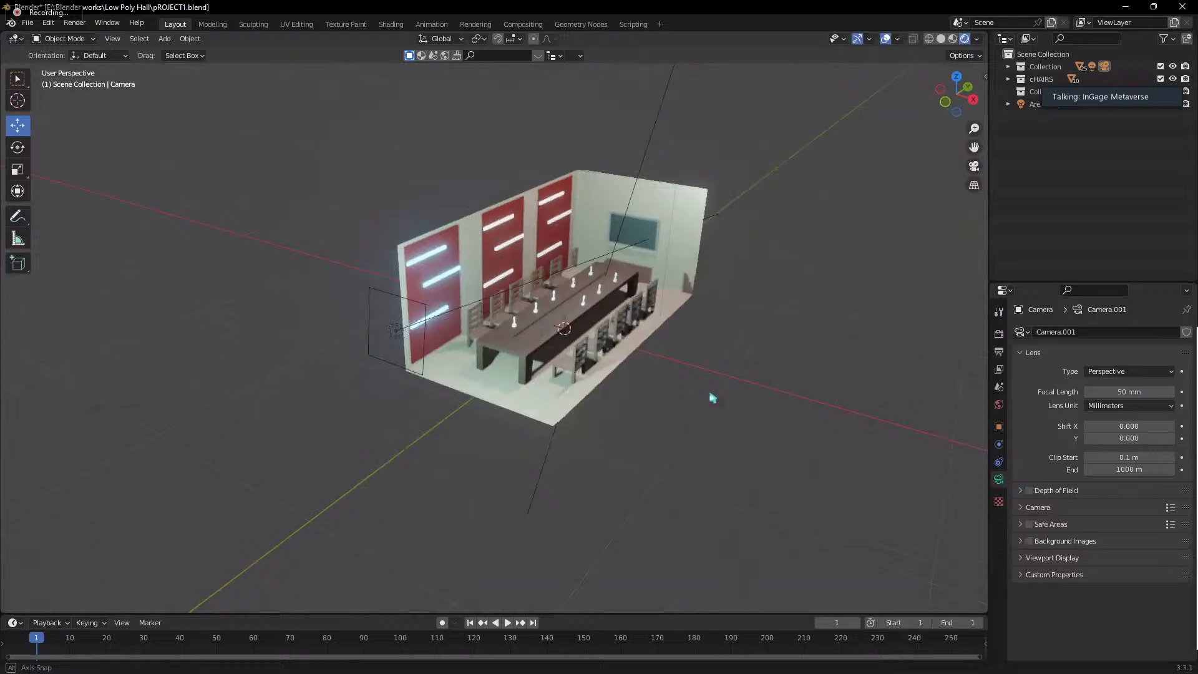
middle_click_drag(713, 397, 714, 393)
scroll(717, 386, "down", 3)
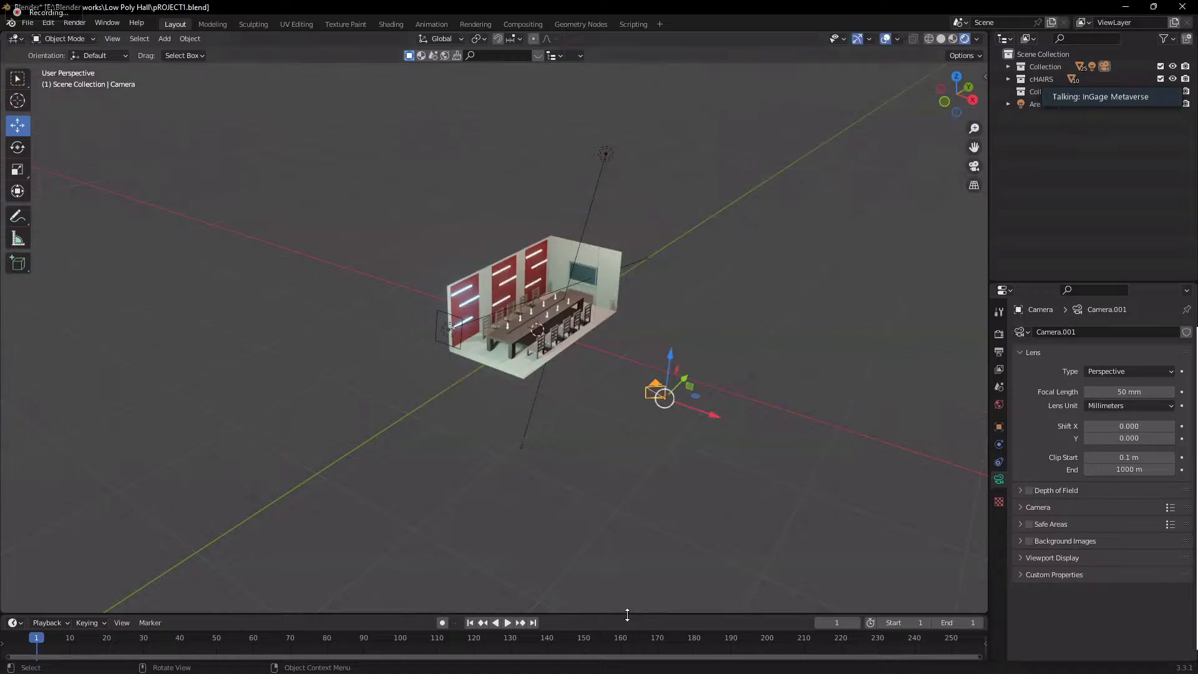
- Enlarge the timeline area to a moderate height beneath the 3D viewport
left_click_drag(627, 614, 634, 482)
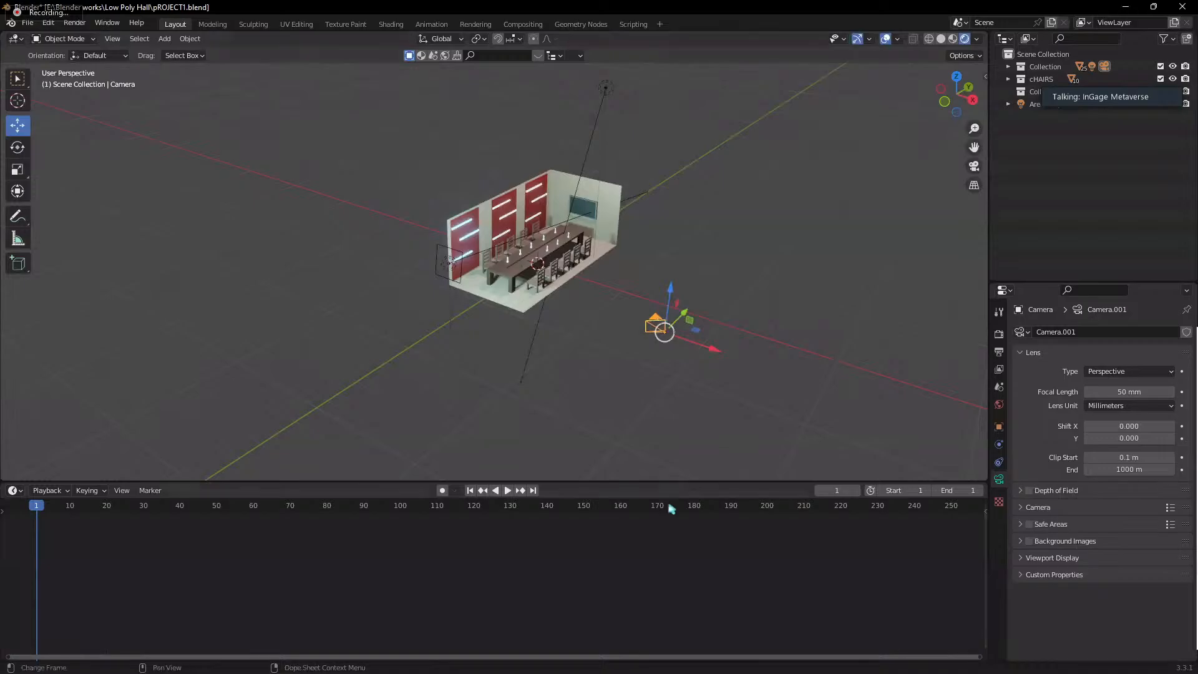
left_click_drag(677, 483, 669, 554)
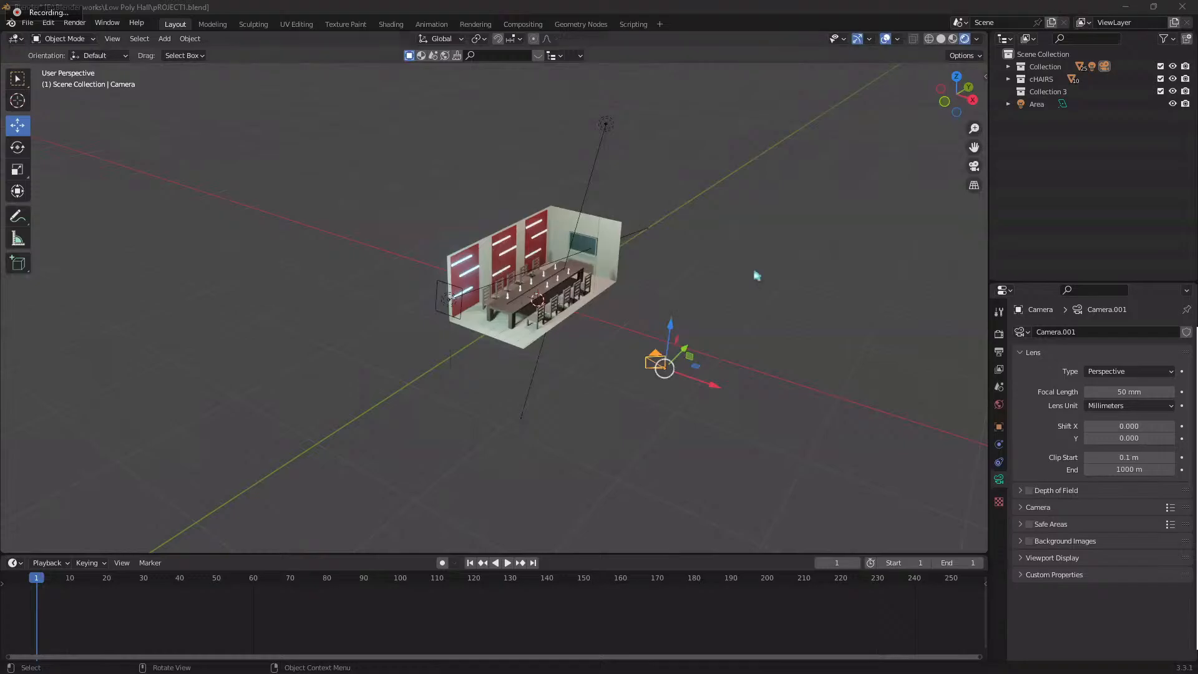
middle_click_drag(756, 276, 663, 380)
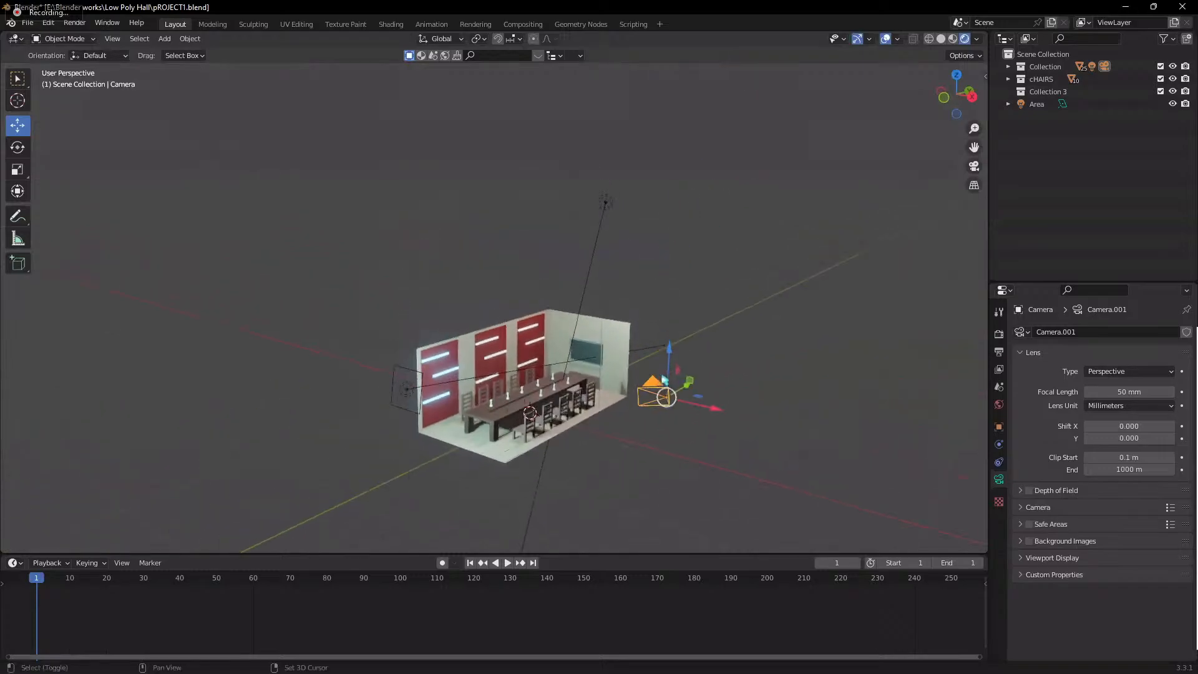
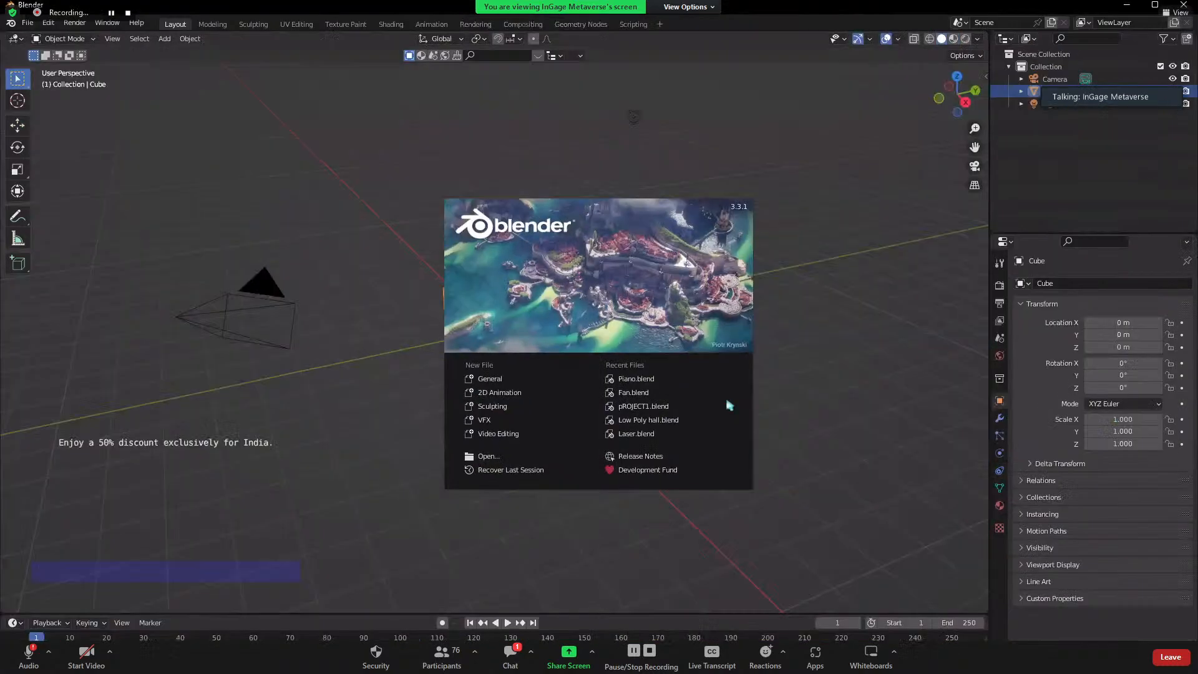
middle_click_drag(436, 262, 147, 96)
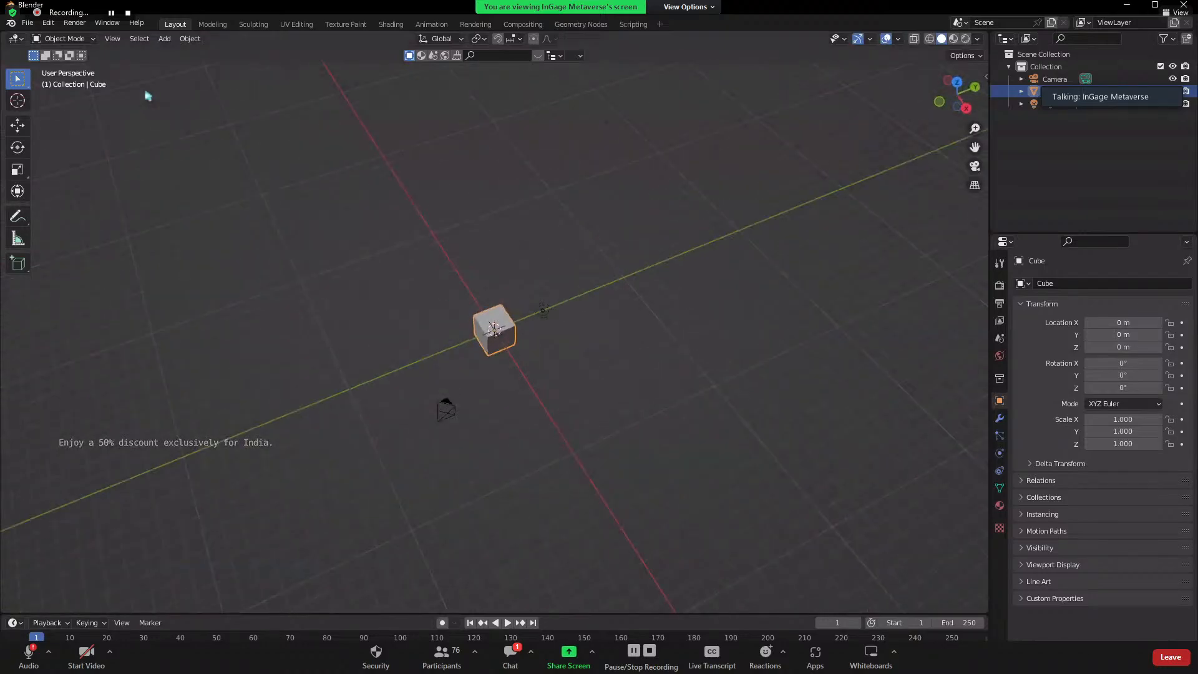
- Delete all the default objects from the scene: the cube, camera and light
middle_click_drag(437, 188, 512, 384)
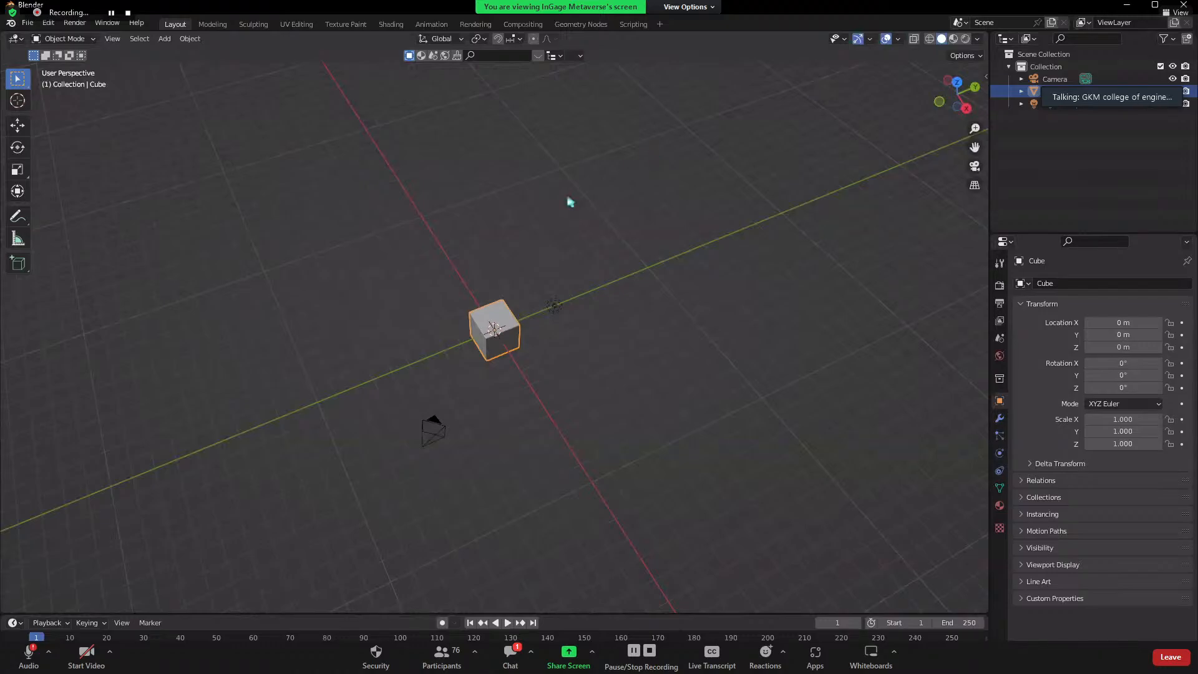
middle_click_drag(570, 201, 702, 391)
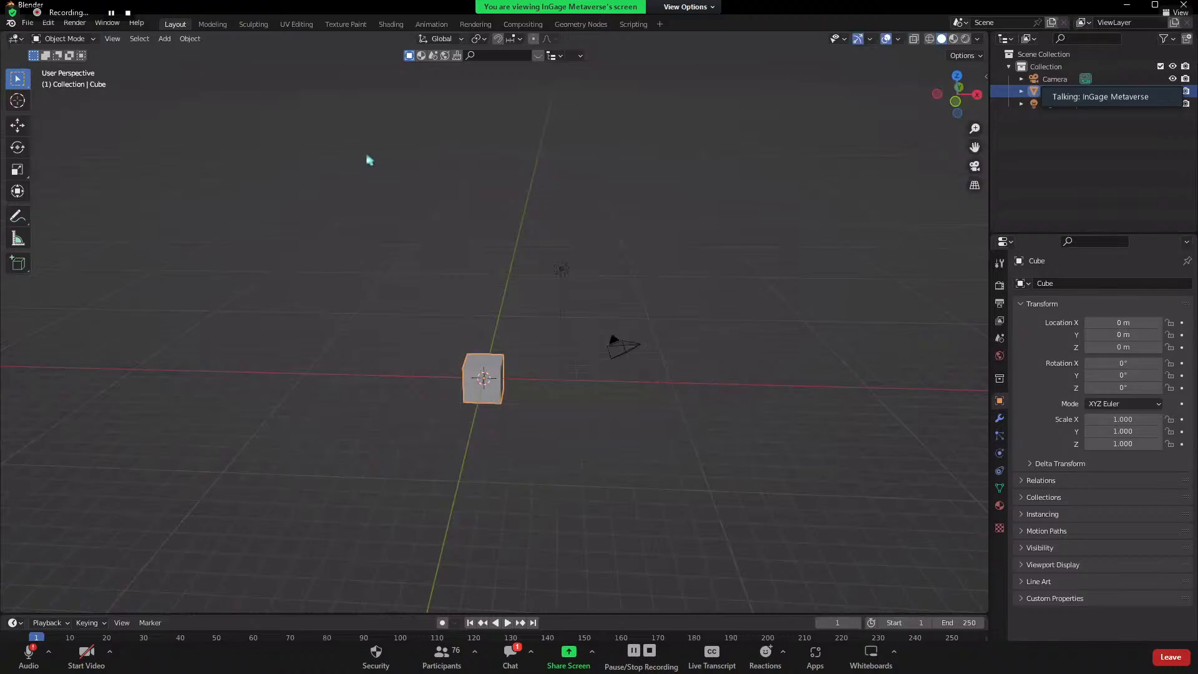
left_click_drag(323, 160, 885, 505)
left_click(348, 287)
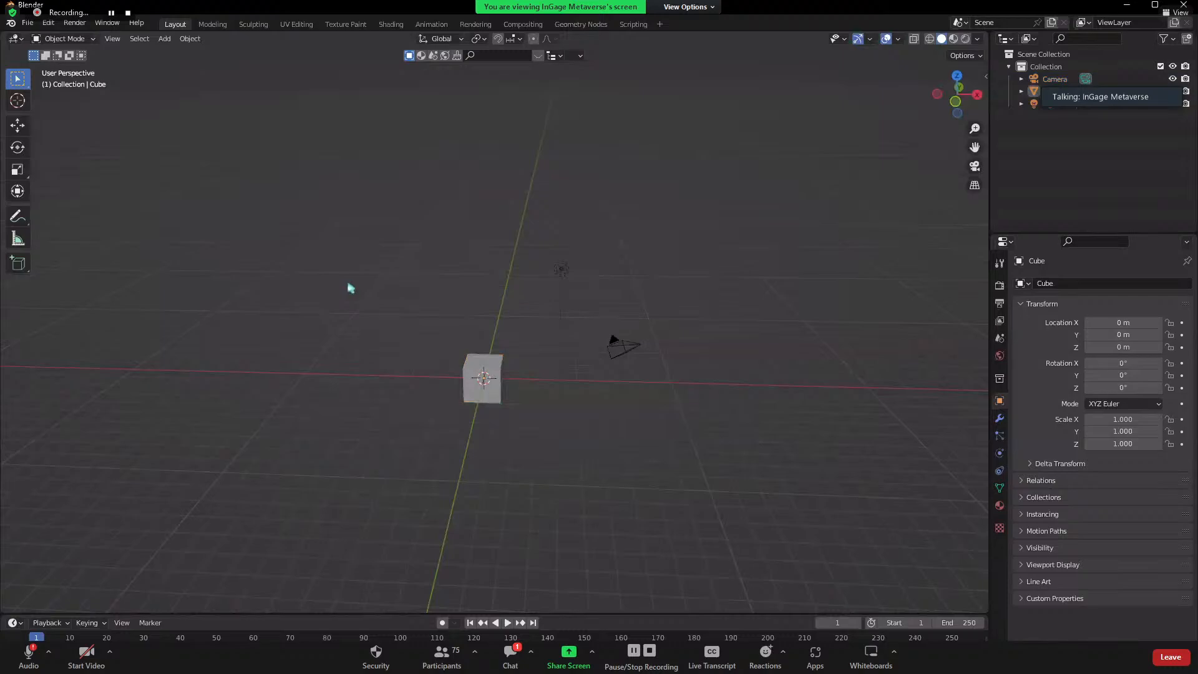
key("a")
key("x")
key("x")
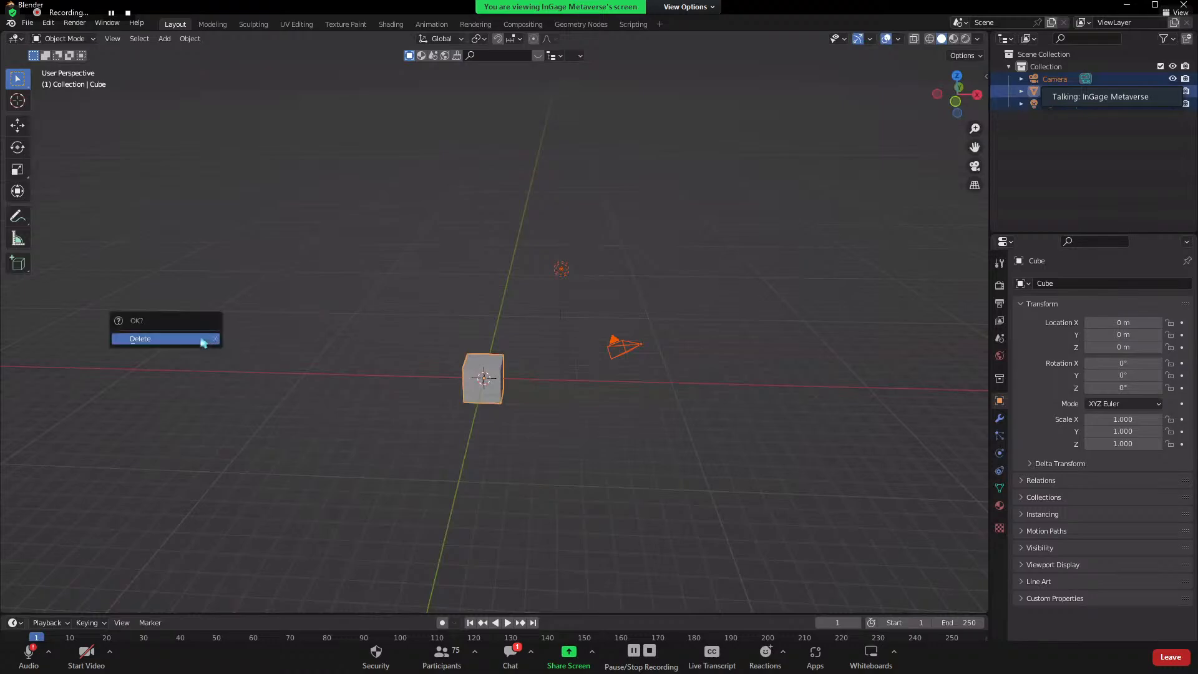
left_click(203, 340)
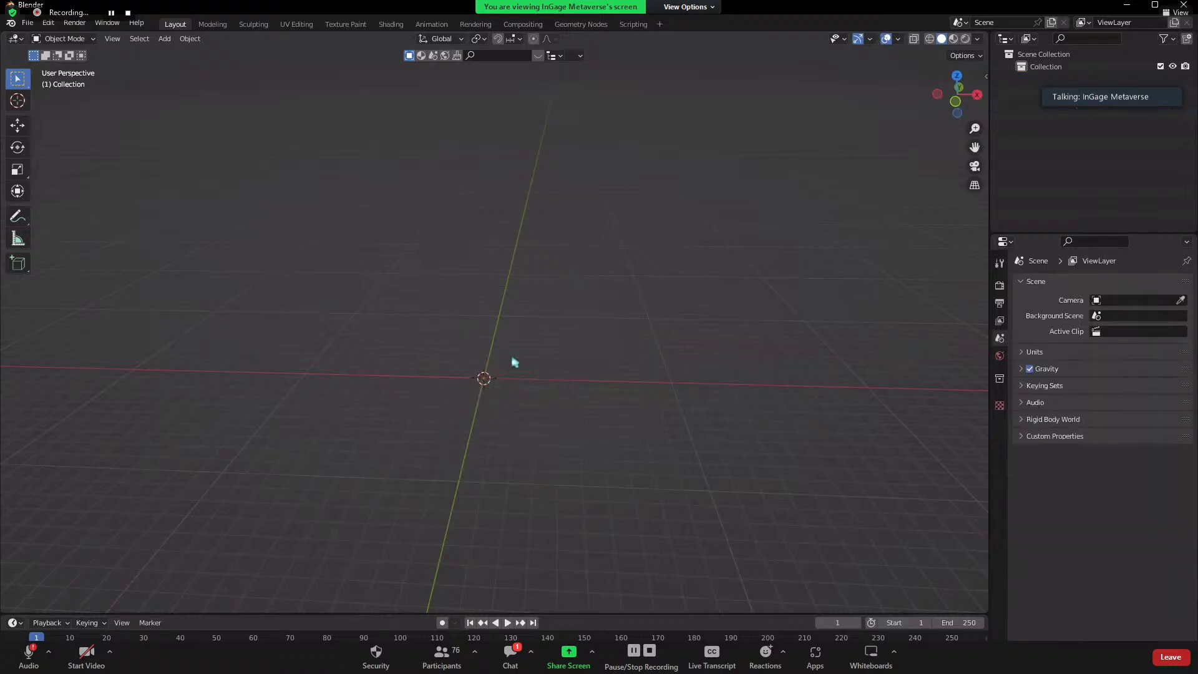
- Add a mesh cylinder at the world origin
key("shift+a")
mouse_move(436, 252)
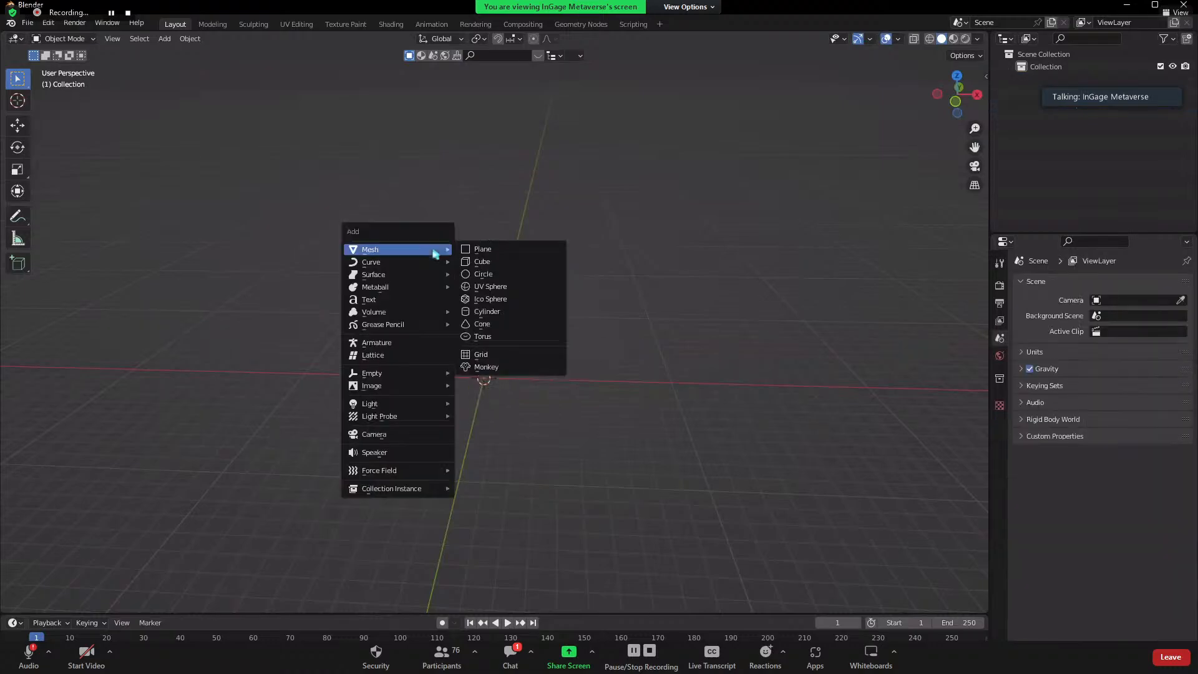
left_click(499, 312)
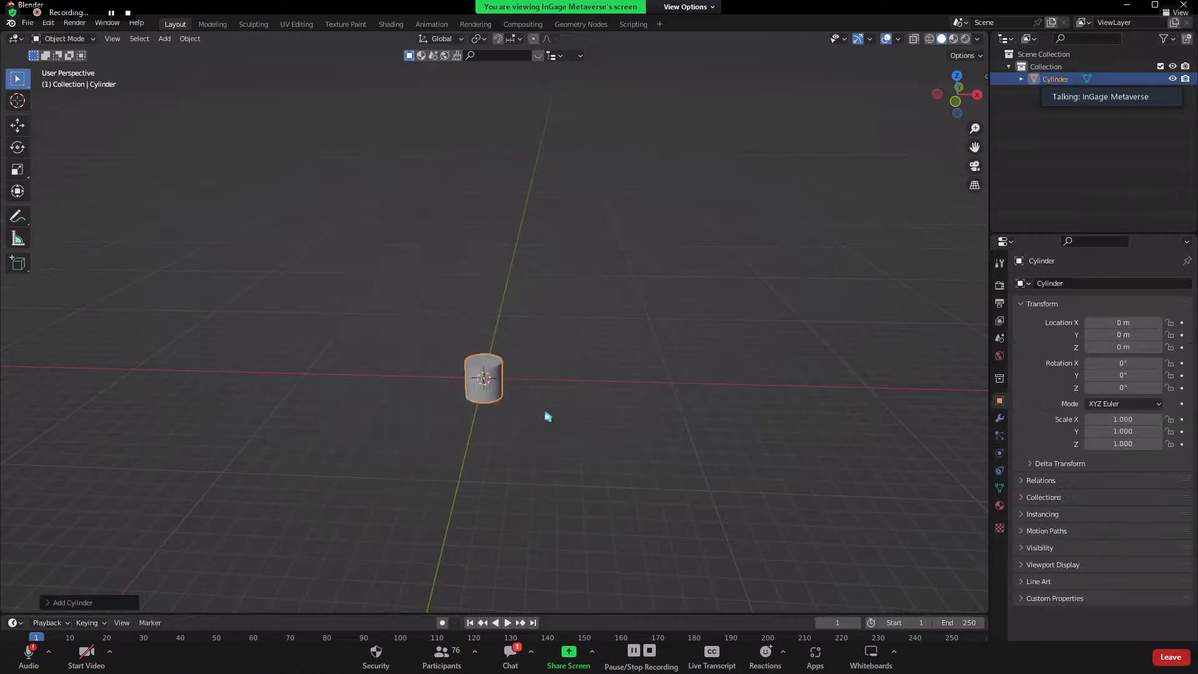
- Move the cylinder 1 m up along the Z axis
scroll(594, 474, "down", 3)
middle_click_drag(594, 474, 488, 398)
scroll(488, 397, "up", 4)
key("g")
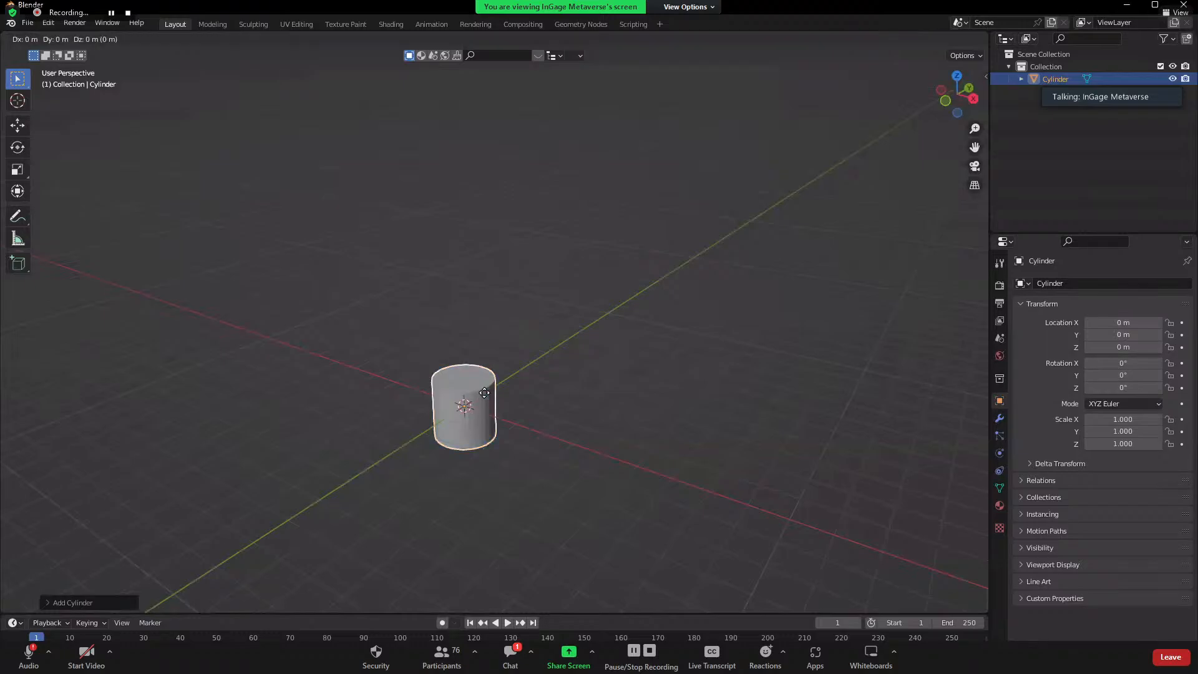
key("z")
key("1")
key("Return")
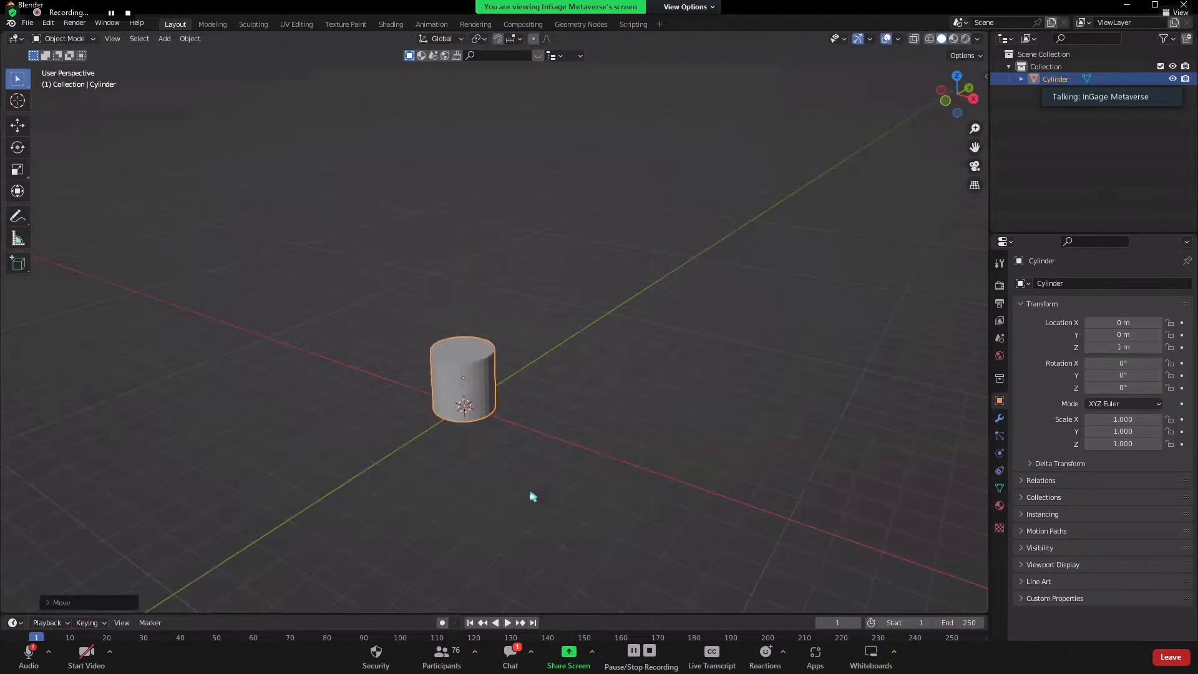
- Cut a horizontal edge loop around the cylinder in Edit Mode and slide it toward the base by a factor of about 0.59
middle_click_drag(533, 496, 403, 339)
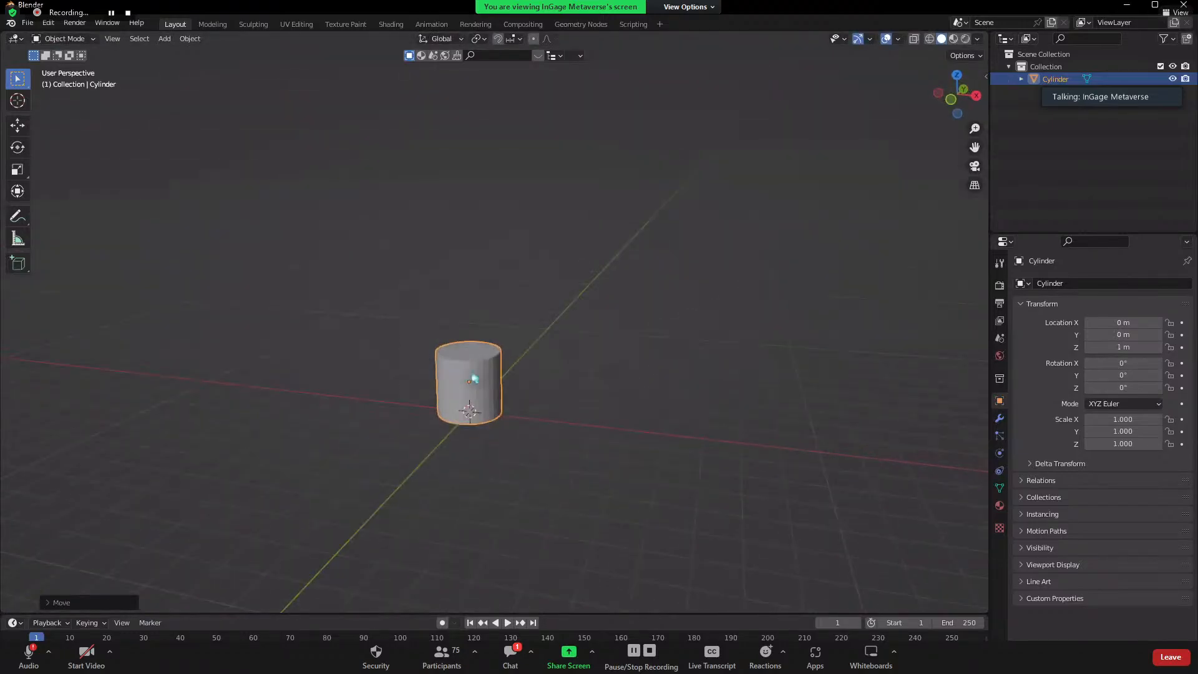
key("Tab")
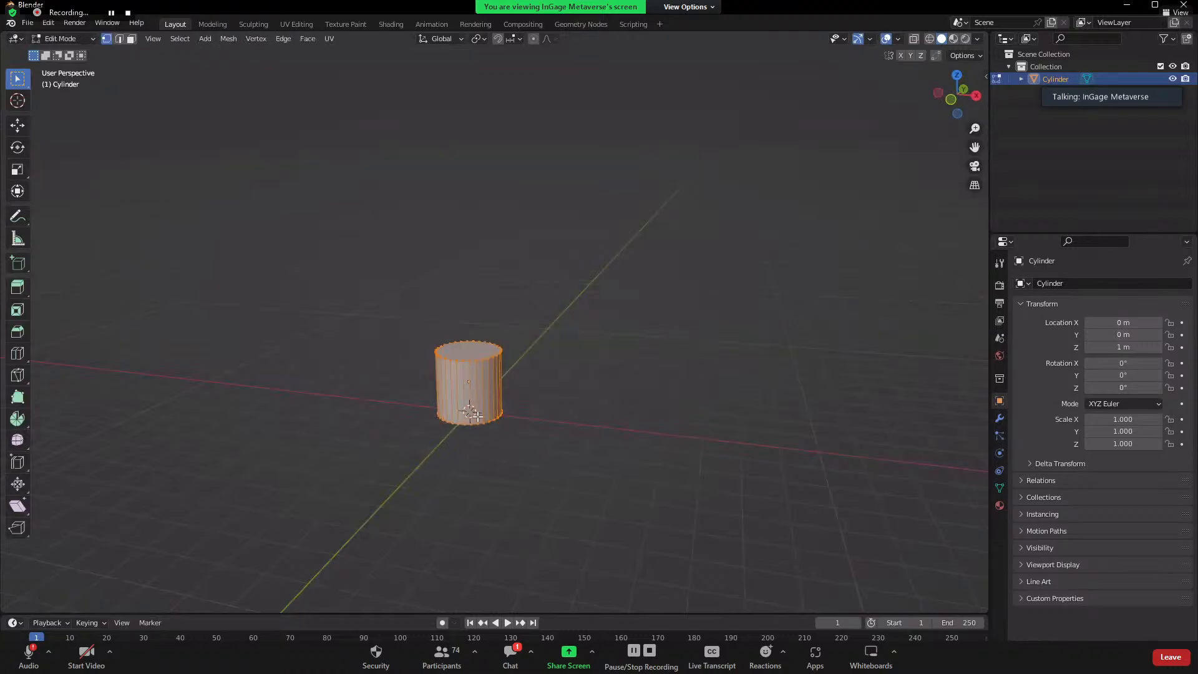
key("ctrl+r")
left_click(478, 417)
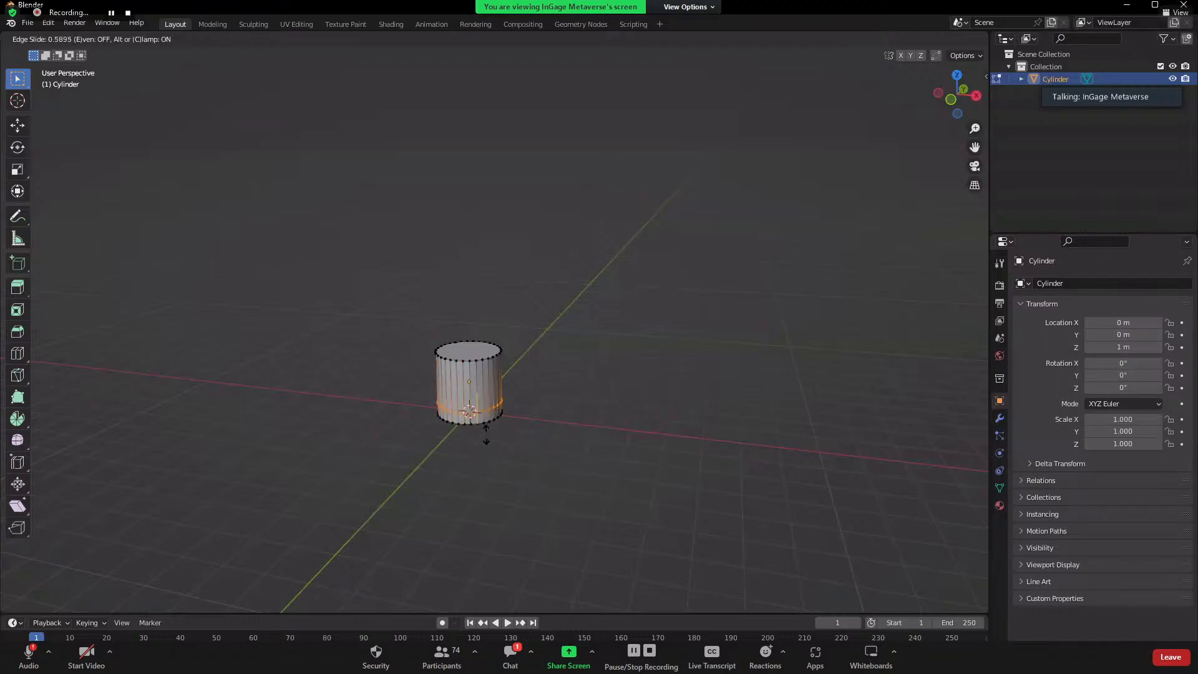
left_click(486, 434)
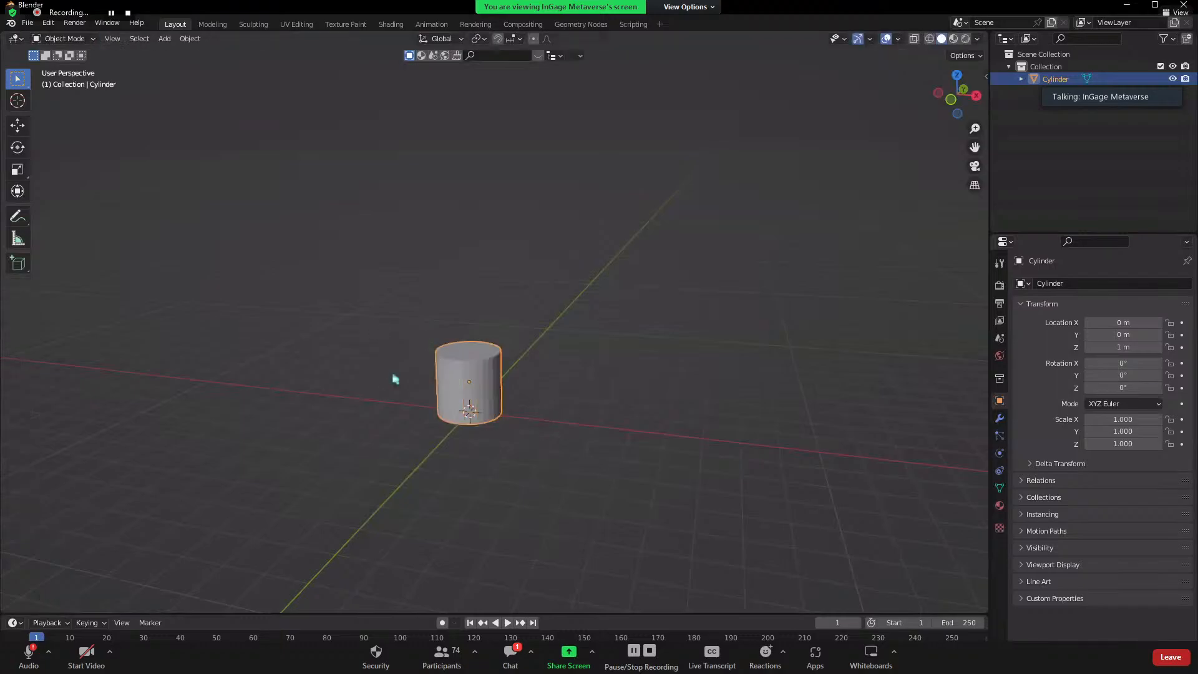
- Select the whole ring of side faces below the new edge loop in face select mode
scroll(449, 406, "up", 3)
key("3")
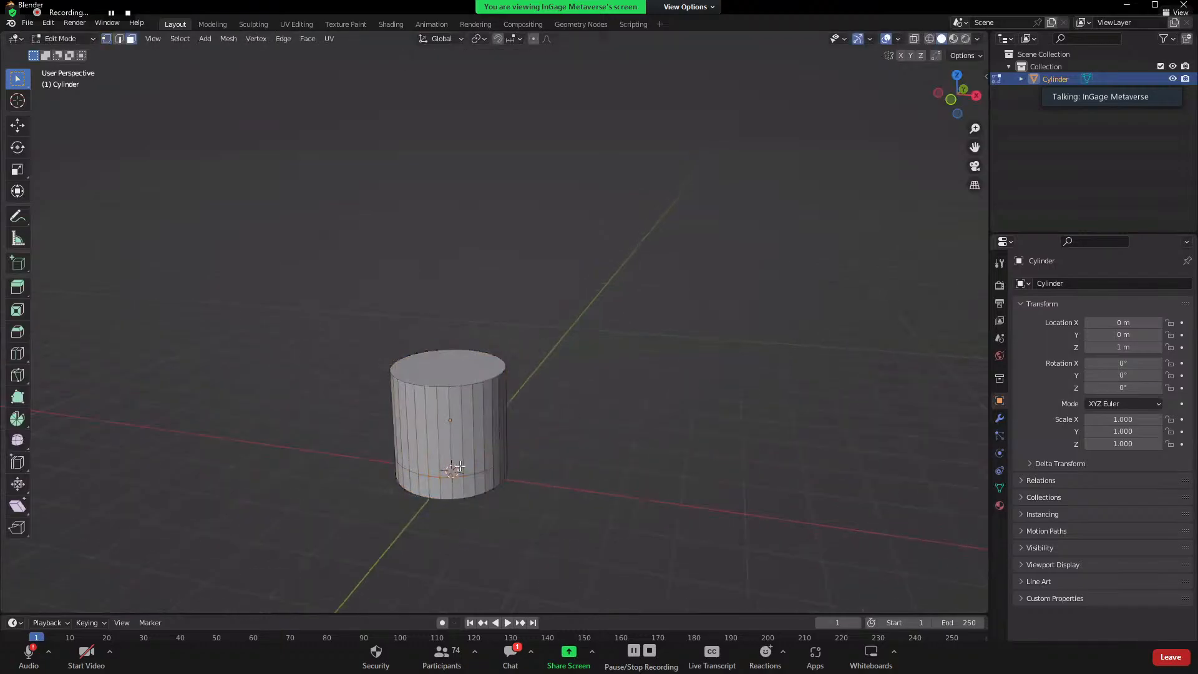
left_click(447, 488)
left_click(452, 486, "shift")
left_click(451, 486, "alt")
key("alt+a")
left_click(452, 486, "alt")
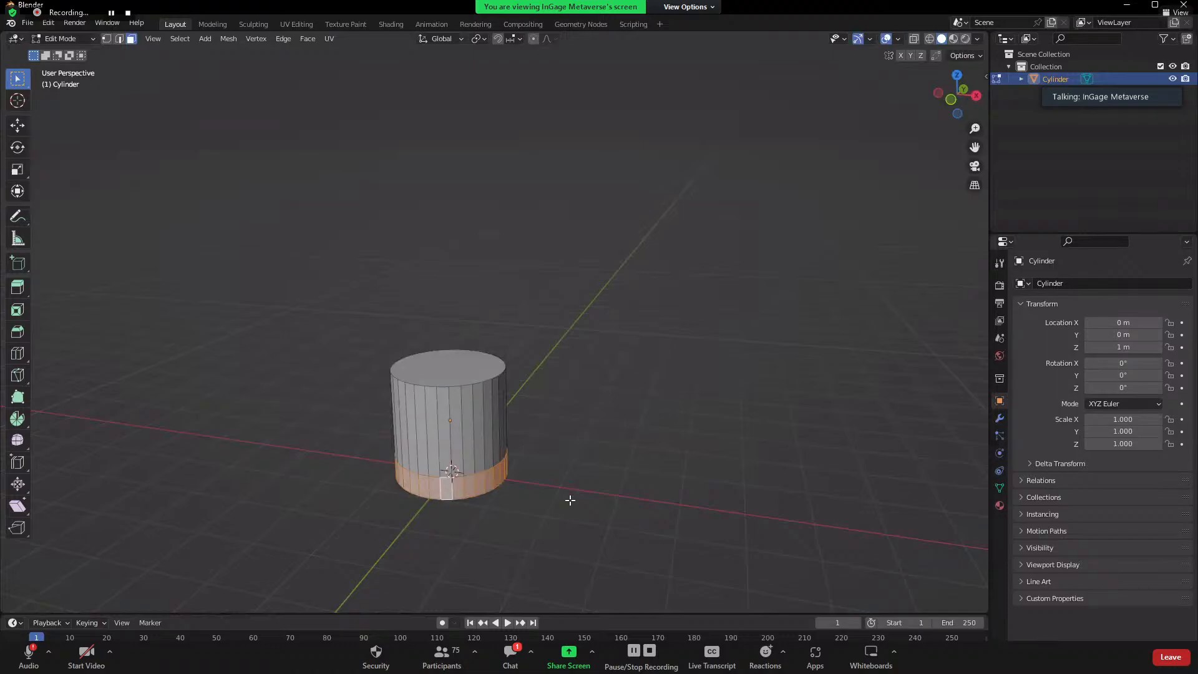
- Try a regular region extrusion on the lower ring of faces and undo it
middle_click_drag(606, 505, 655, 524)
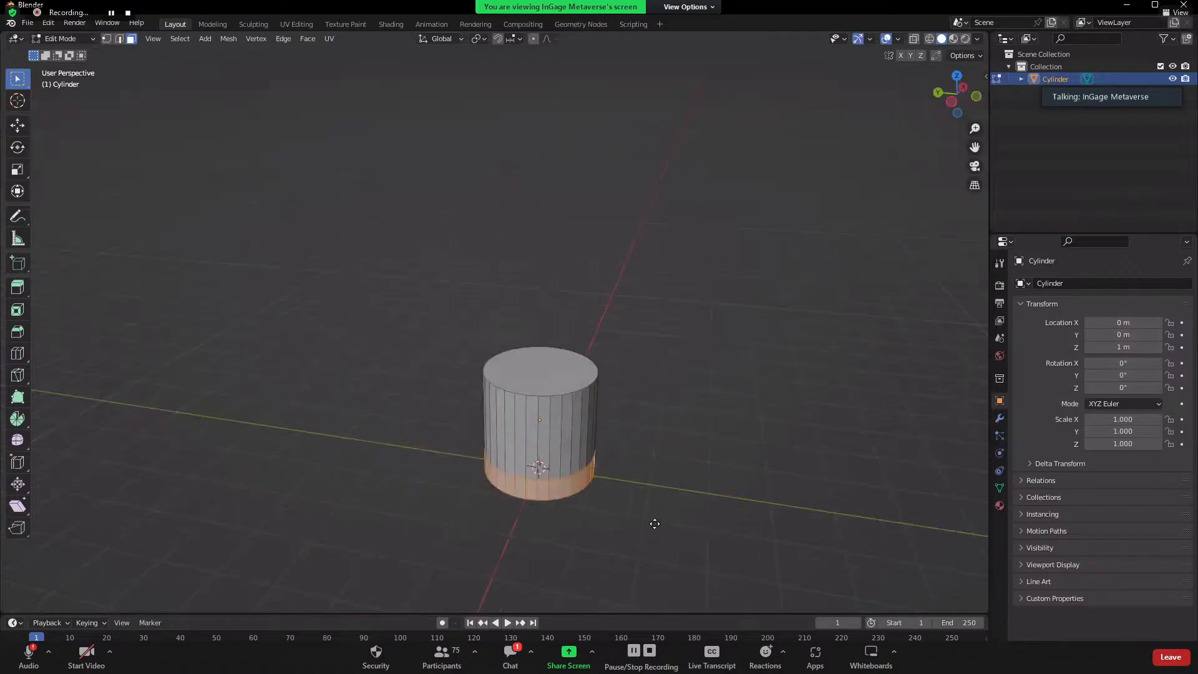
key("e")
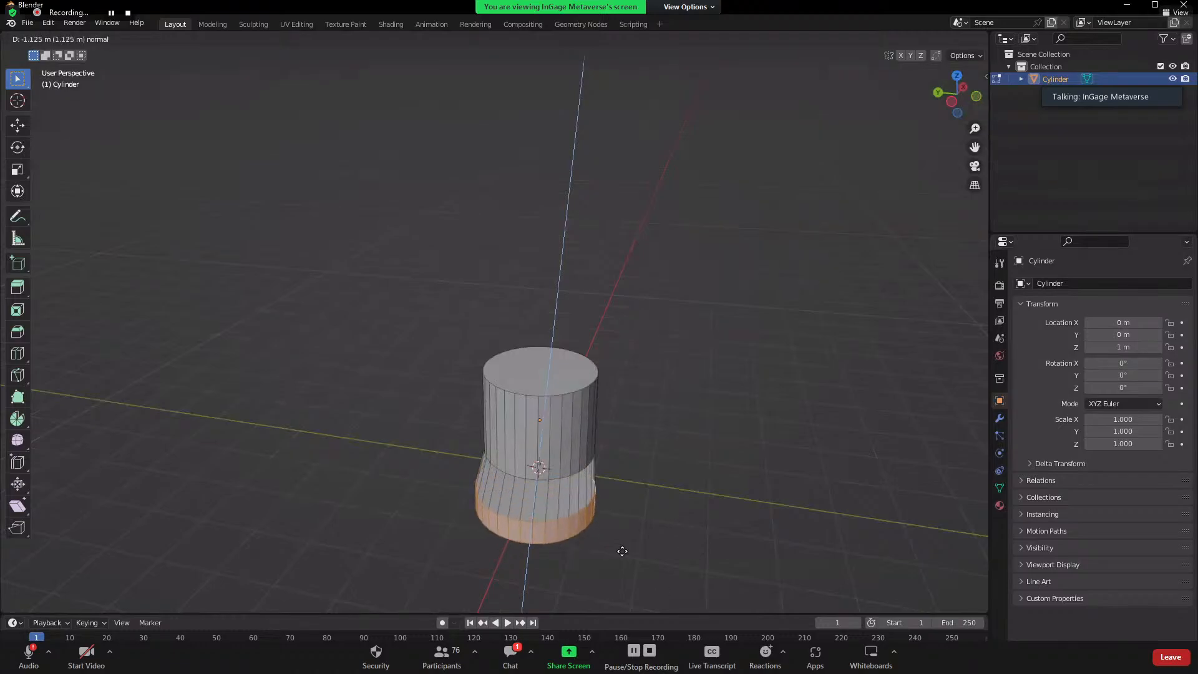
left_click(483, 485)
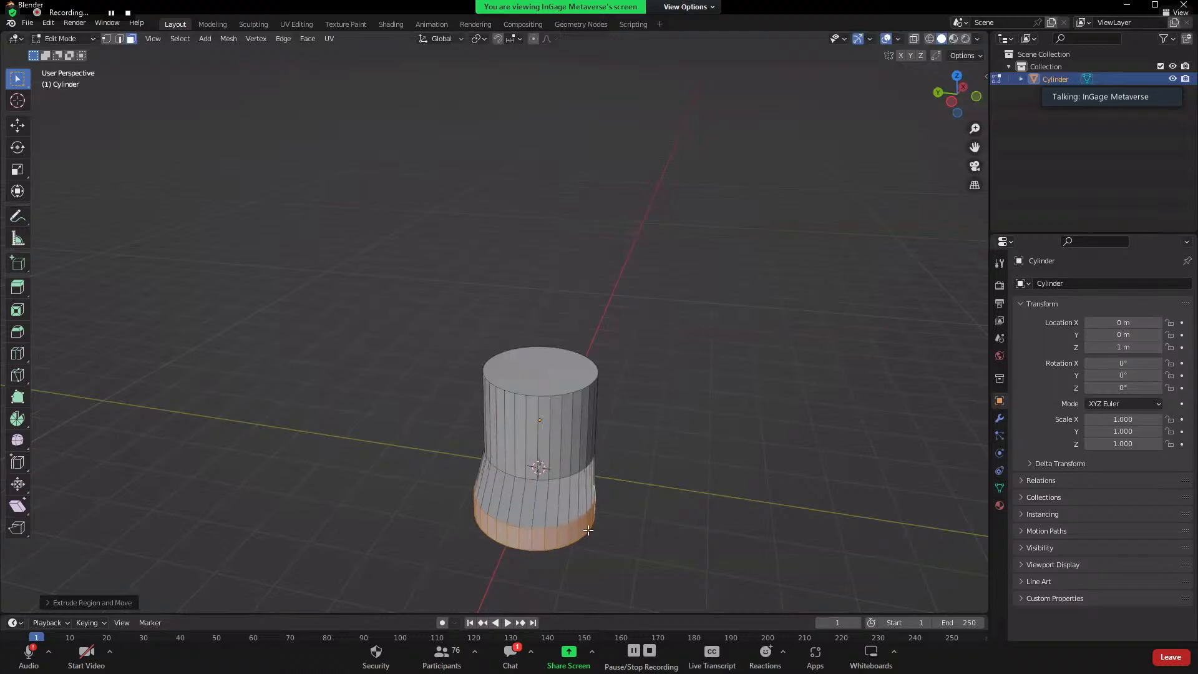
key("ctrl+z")
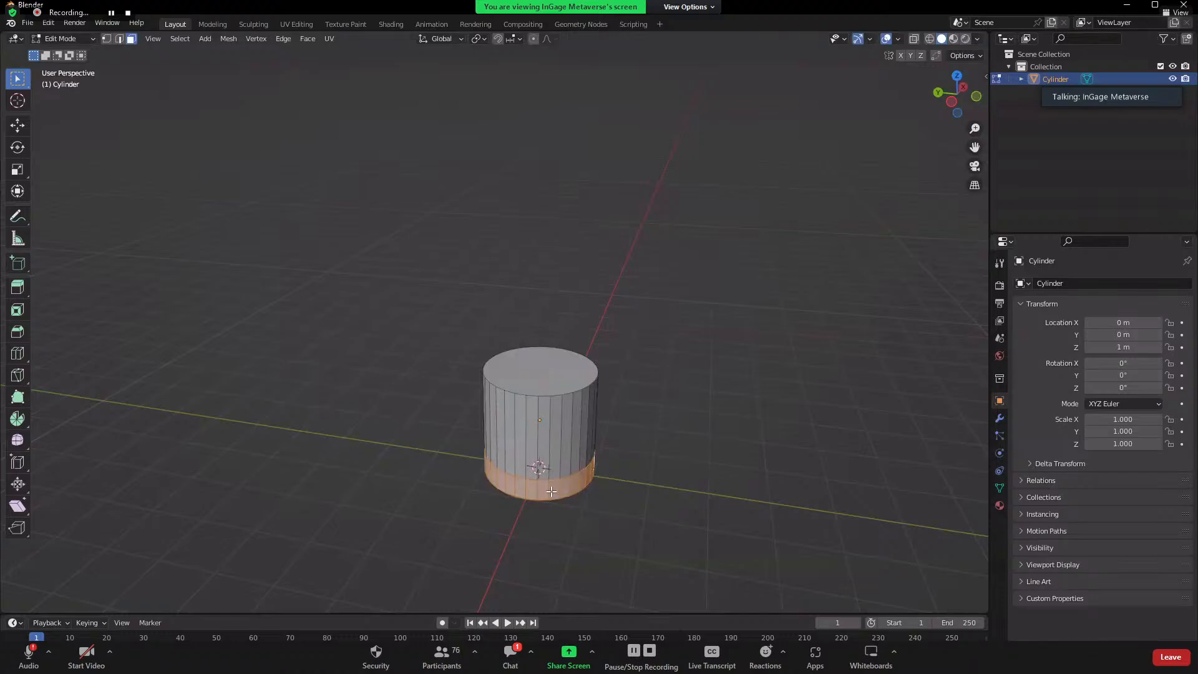
- Extrude the lower ring of faces outward along their normals by about 0.3 m to form a base collar
scroll(653, 476, "up", 4)
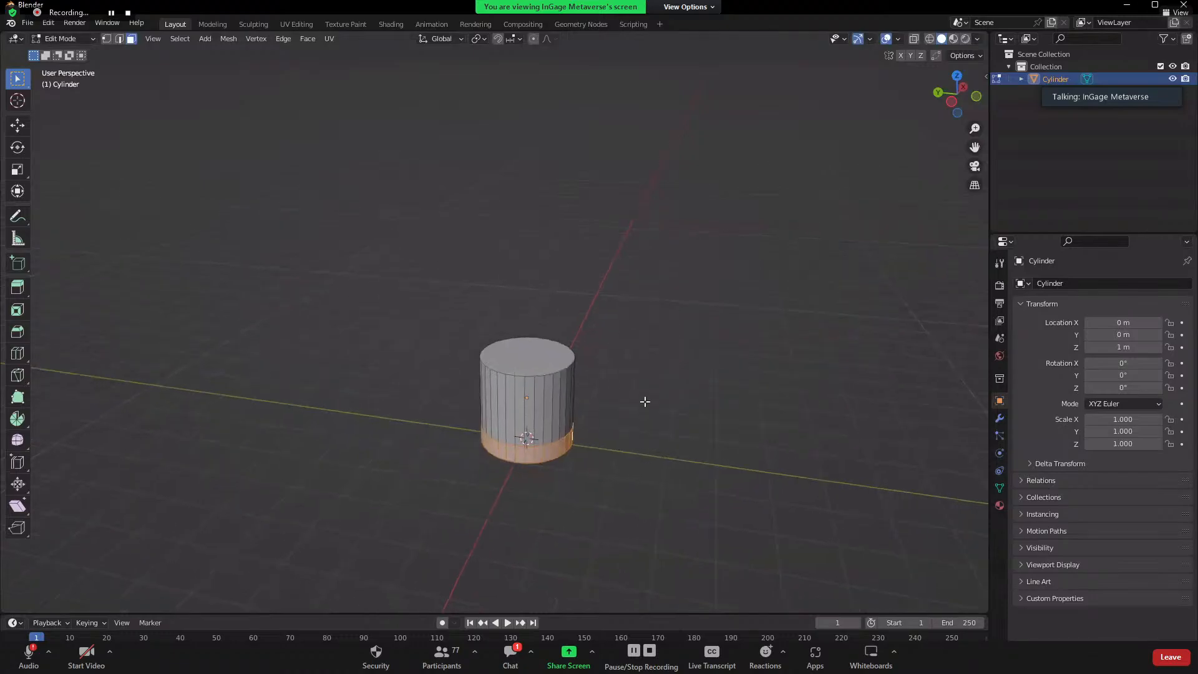
scroll(580, 430, "up", 2)
scroll(564, 428, "down", 4)
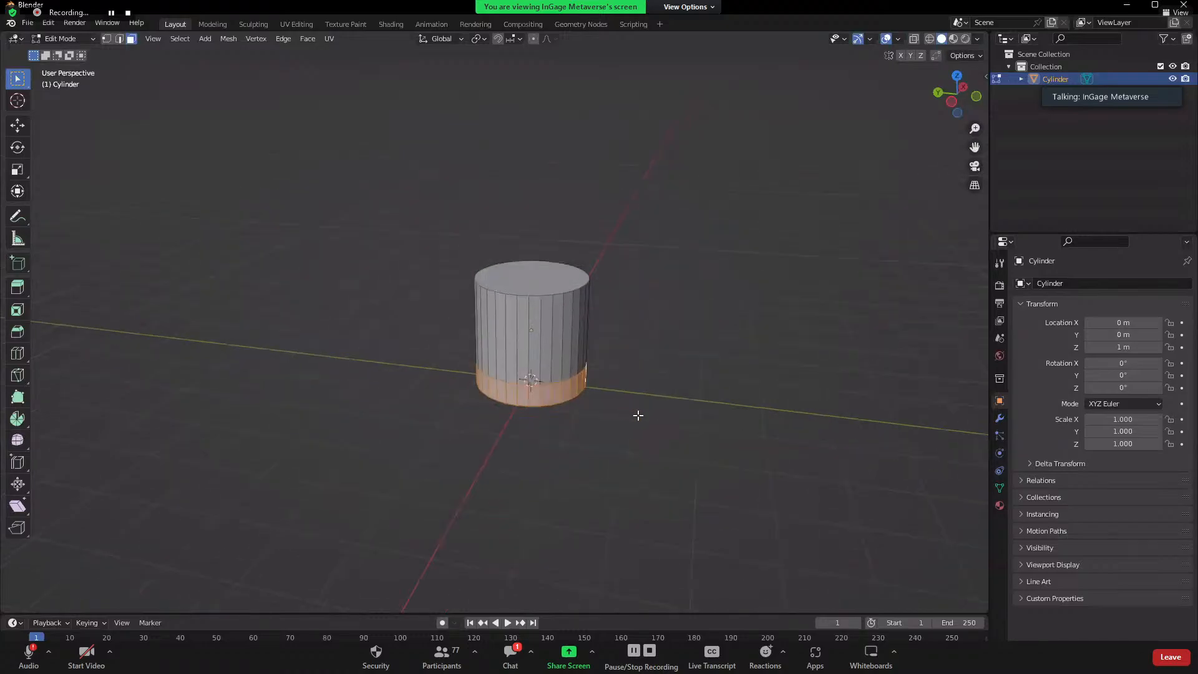
middle_click_drag(637, 414, 465, 400)
scroll(500, 454, "up", 5)
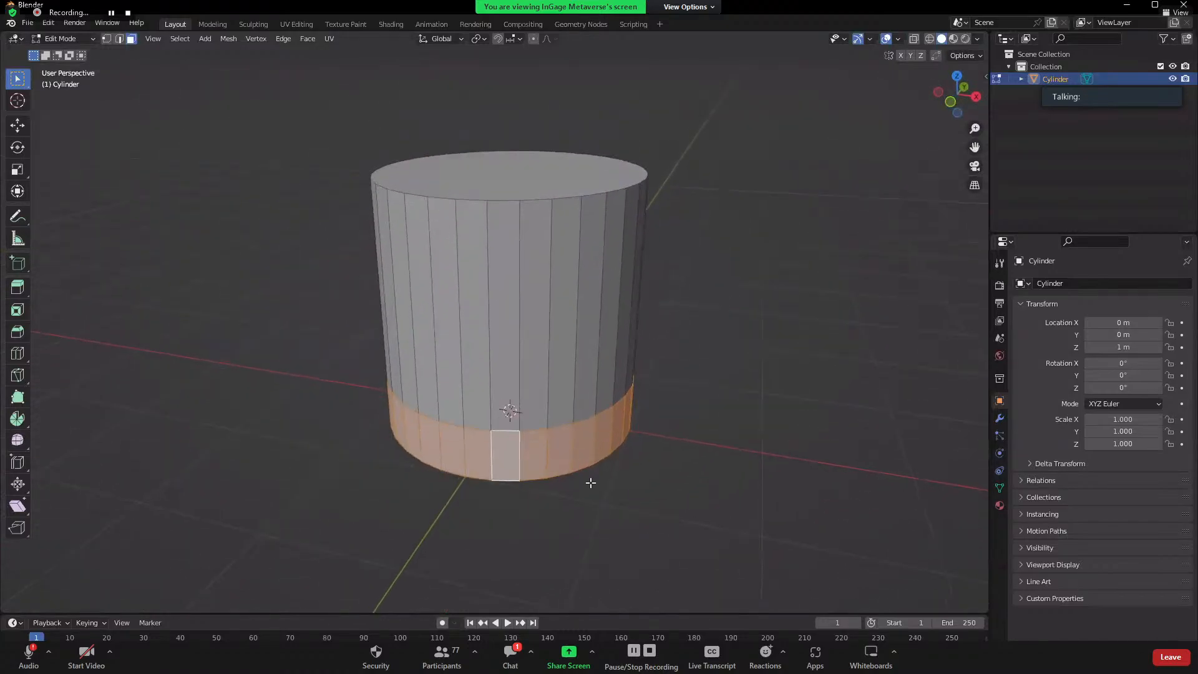
middle_click_drag(588, 481, 554, 410)
key("alt+e")
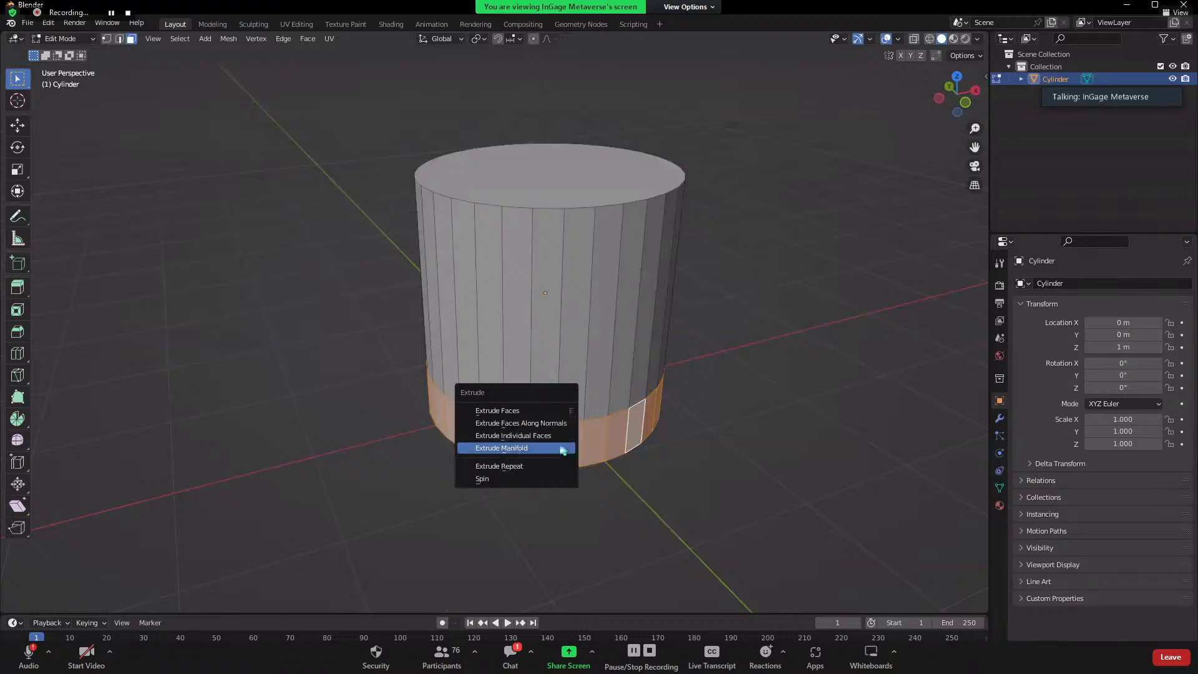
left_click(511, 424)
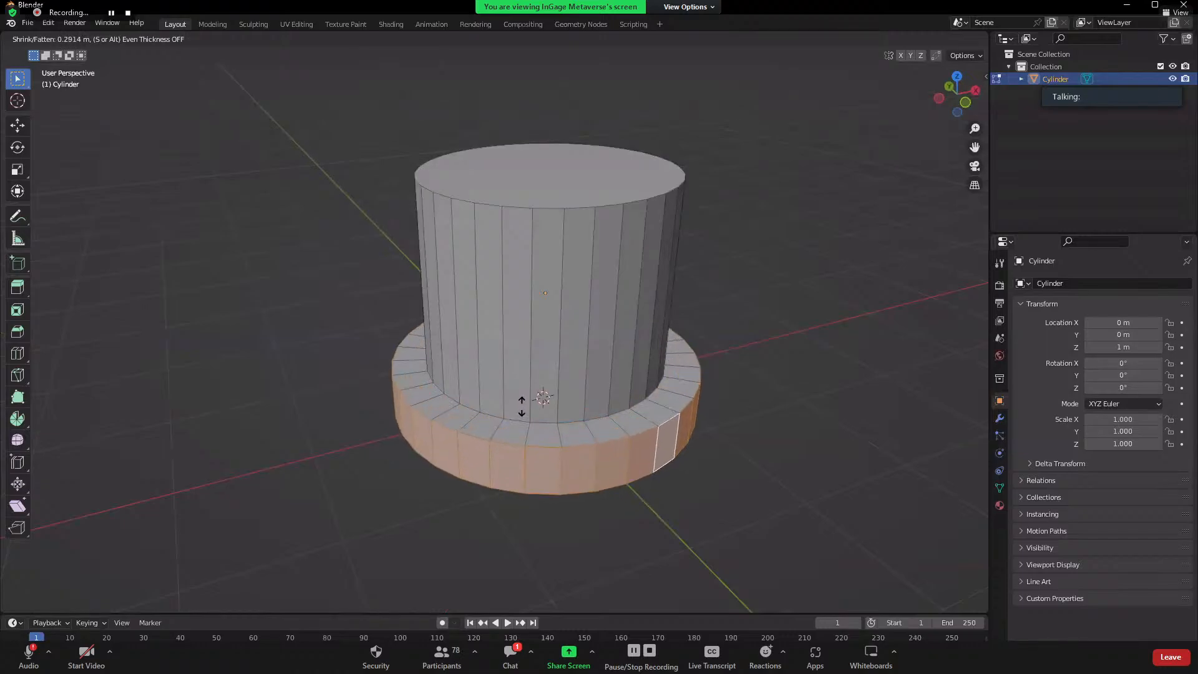
left_click(524, 409)
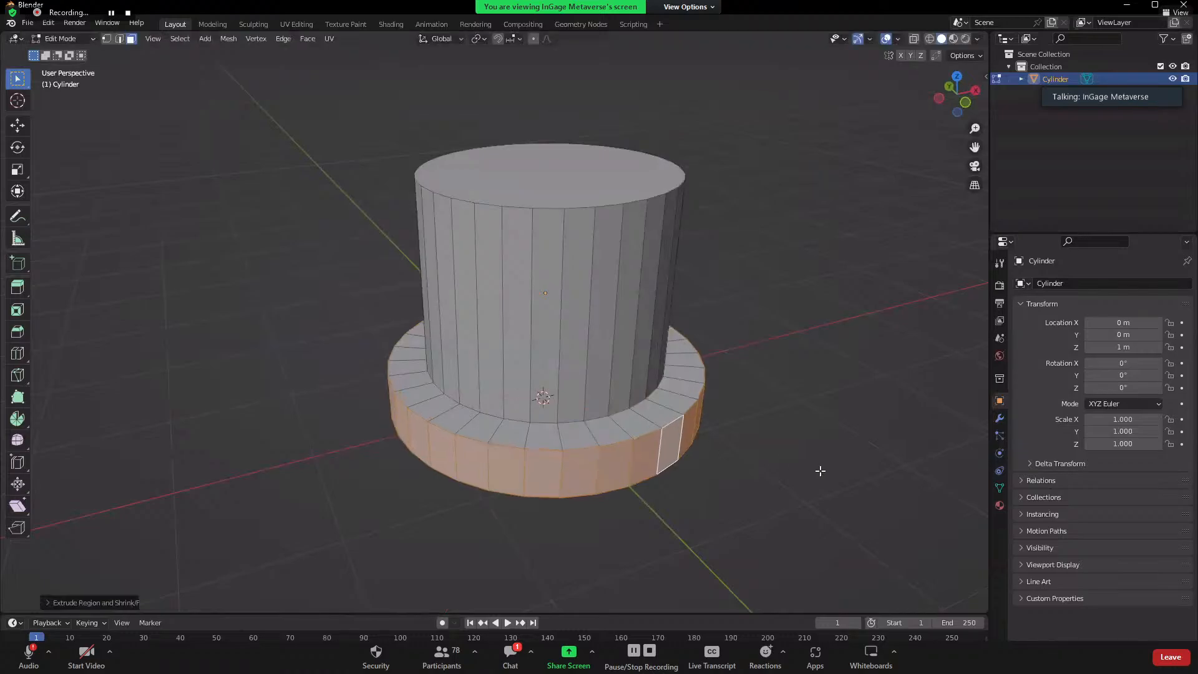
- Extrude only the cylinder's top face far upward along Z to form a tall column shaft
key("alt+a")
scroll(683, 476, "down", 3)
middle_click_drag(684, 424, 535, 326)
key("a")
key("alt+a")
scroll(535, 326, "down", 6)
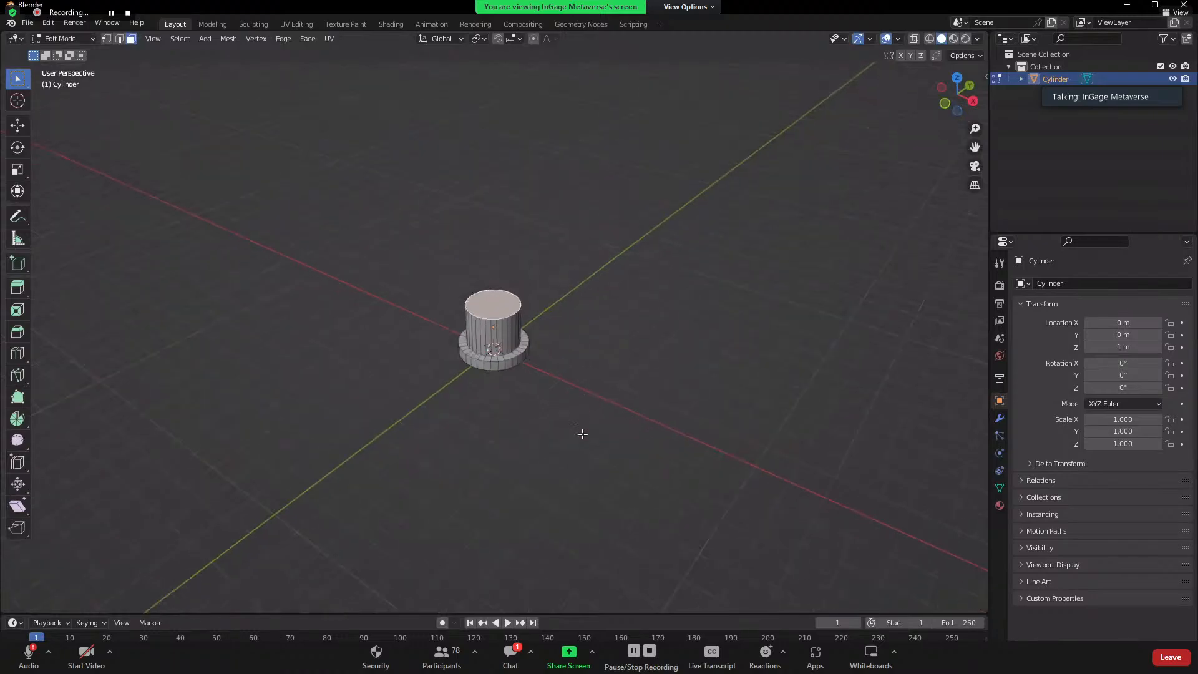
middle_click_drag(594, 399, 608, 499)
key("e")
left_click(564, 452)
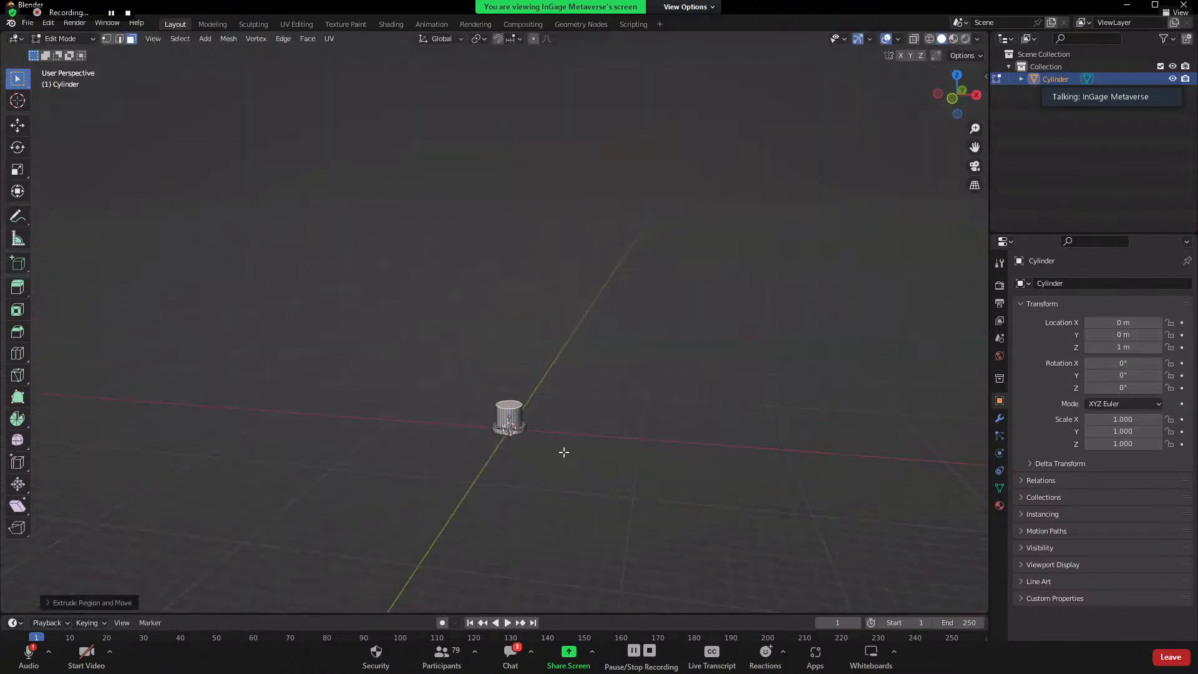
key("e")
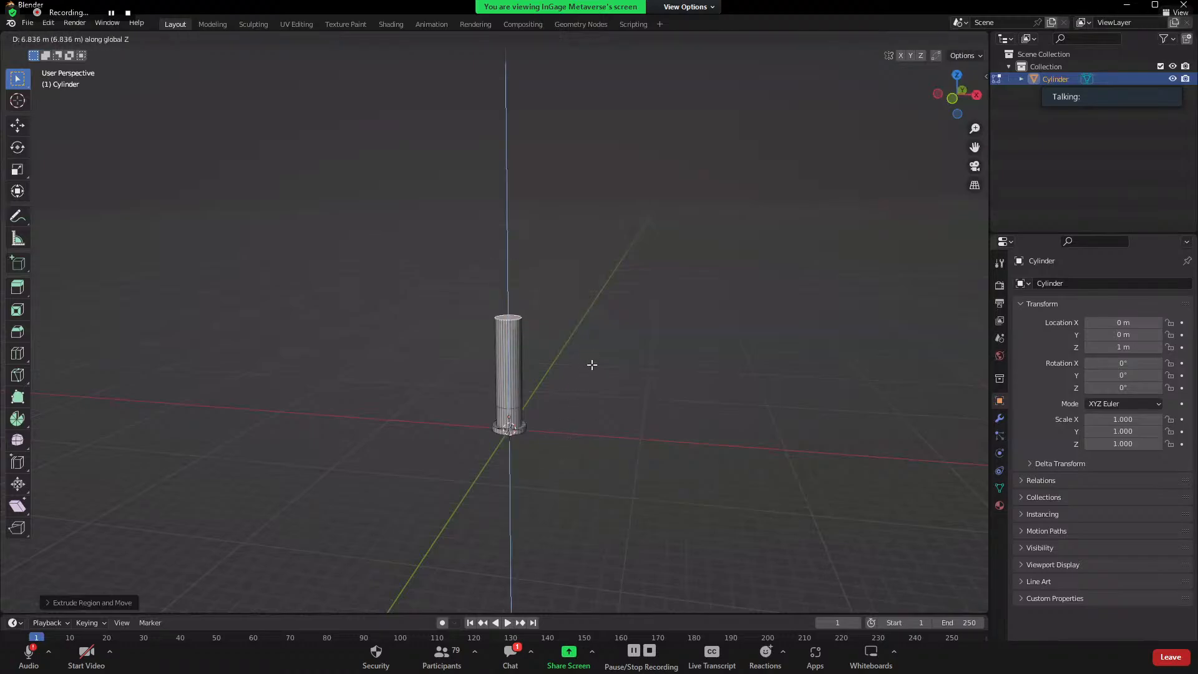
right_click(599, 427)
key("e")
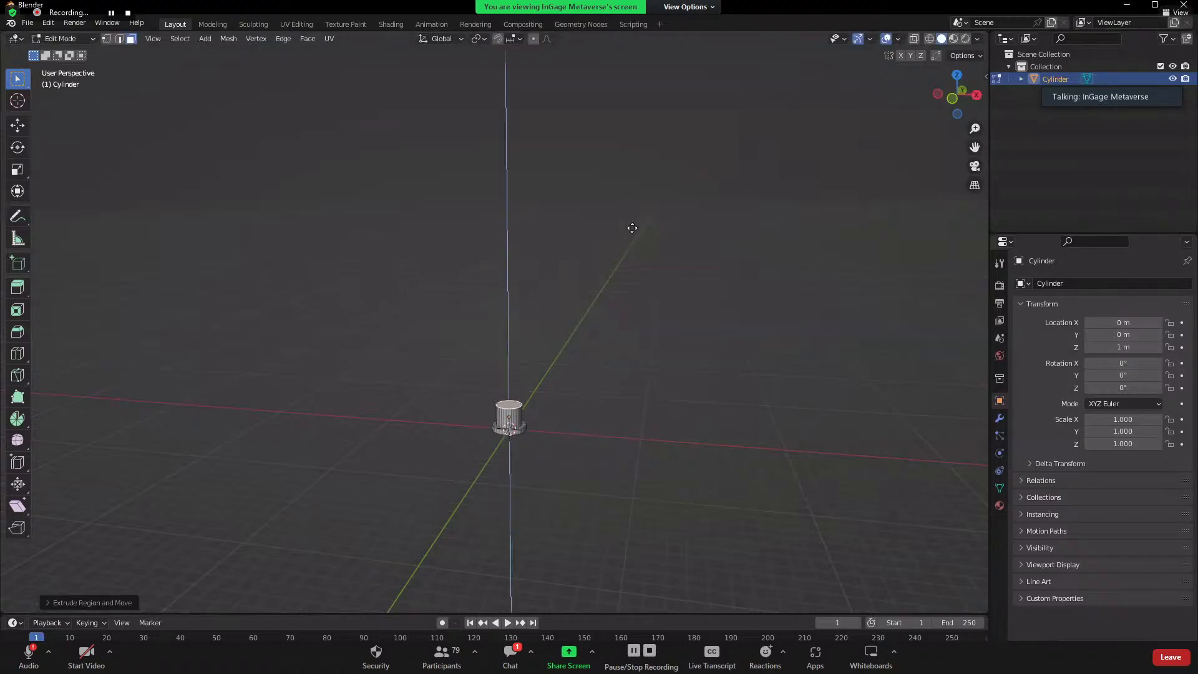
left_click(658, 116)
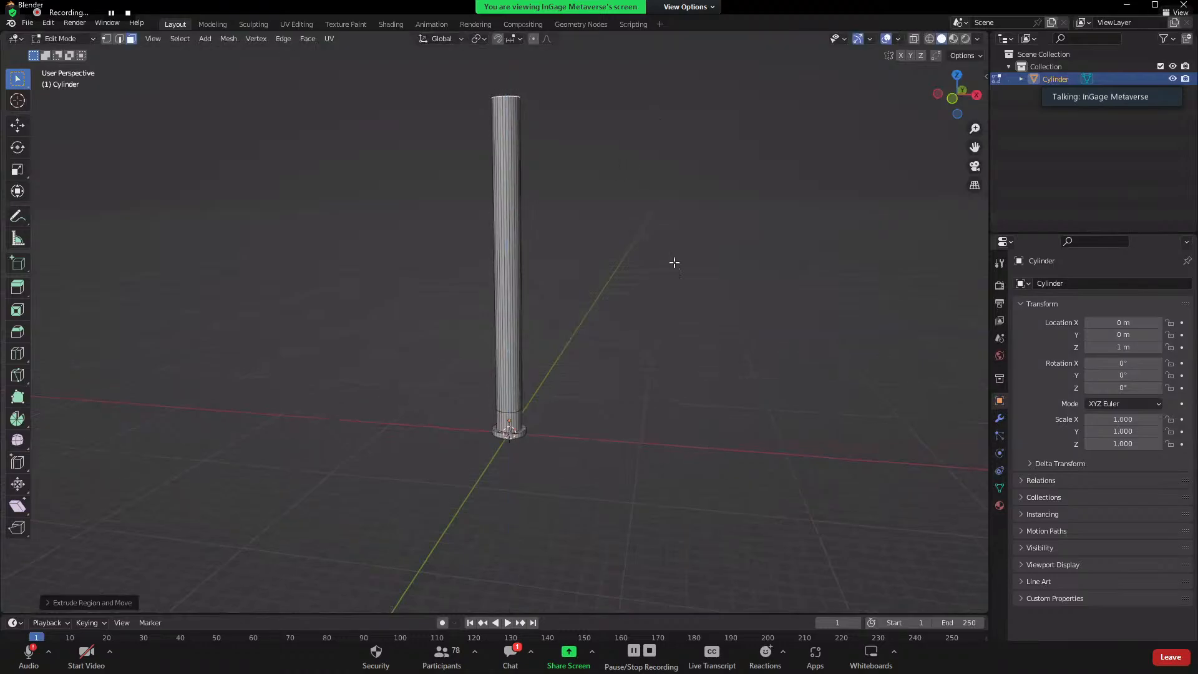
- Inset the column's top face by about 0.1 m to create a narrow rim
middle_click_drag(673, 262, 673, 401)
middle_click_drag(688, 516, 512, 524)
left_click(512, 524)
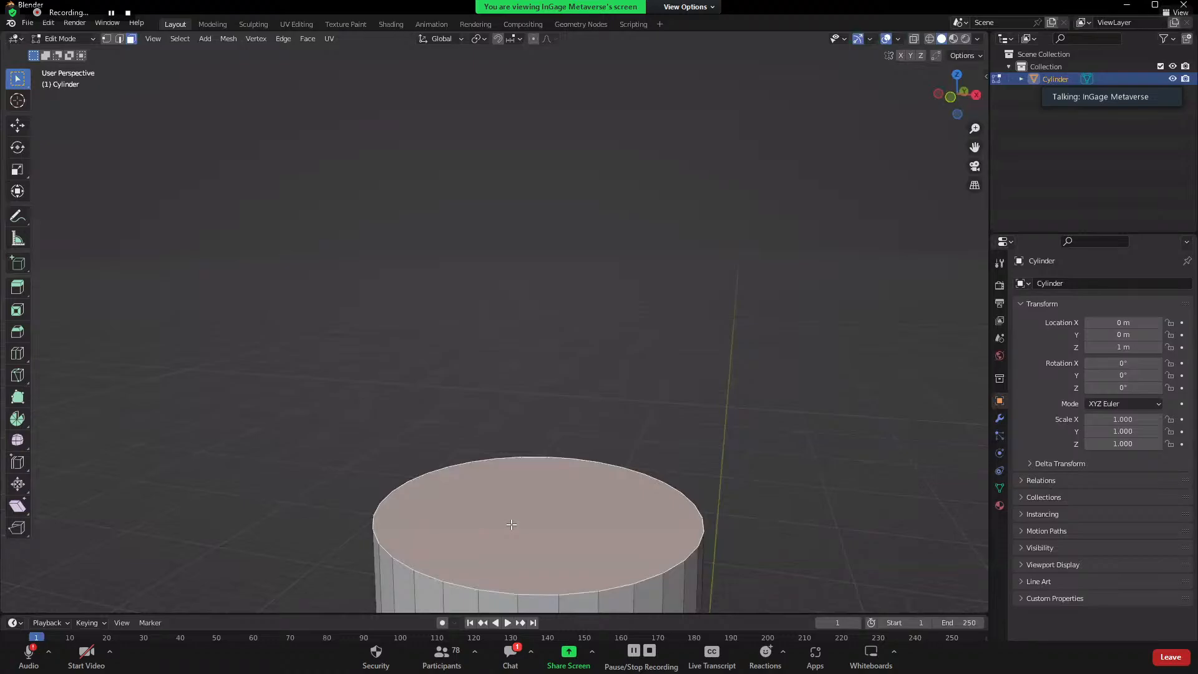
key("i")
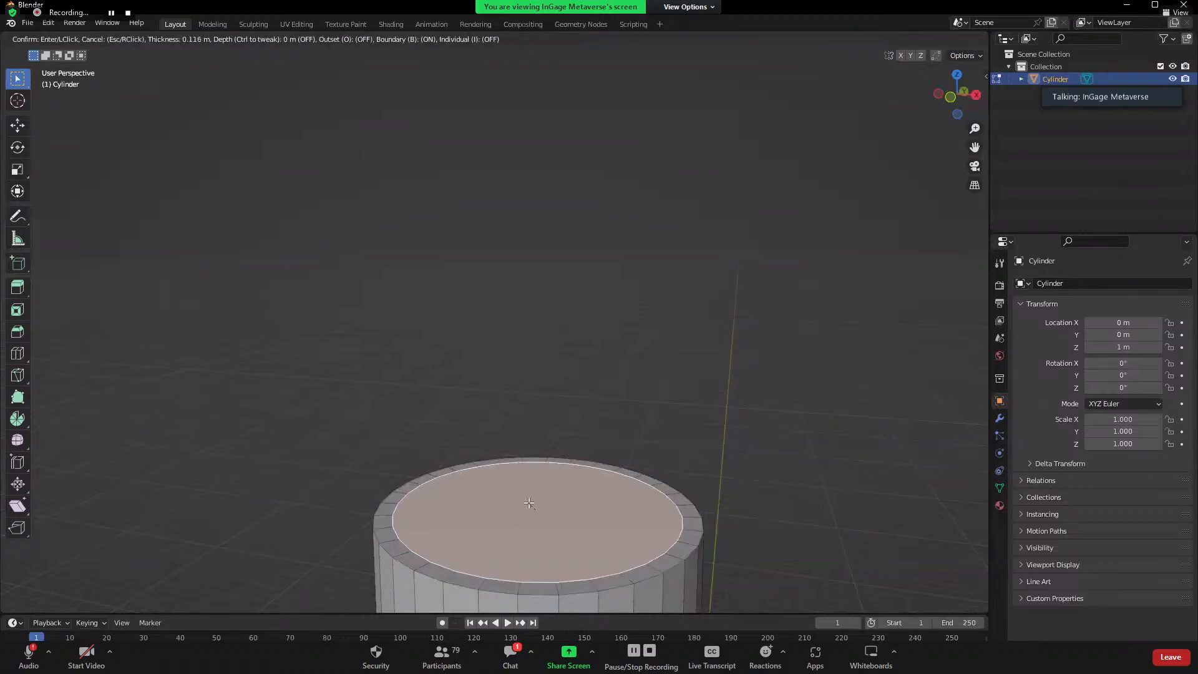
left_click(610, 535)
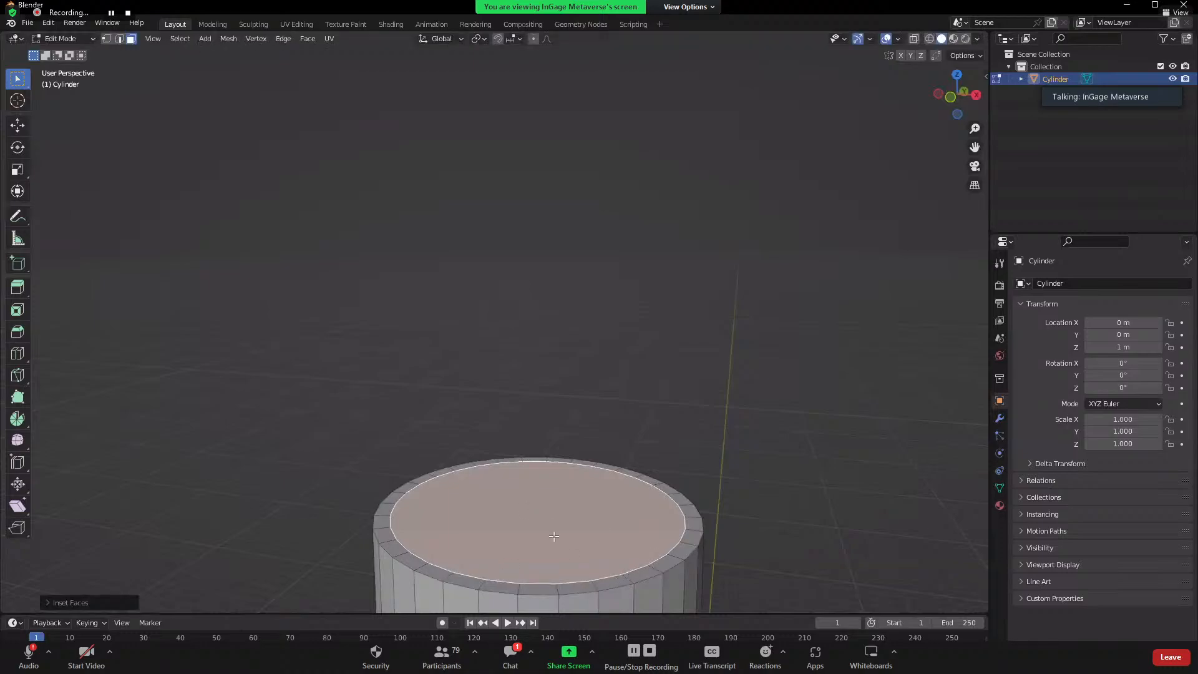
scroll(630, 575, "down", 3)
left_click(555, 436, "alt")
scroll(535, 449, "up", 4)
scroll(546, 456, "down", 4)
key("alt+m")
middle_click_drag(546, 456, 541, 426)
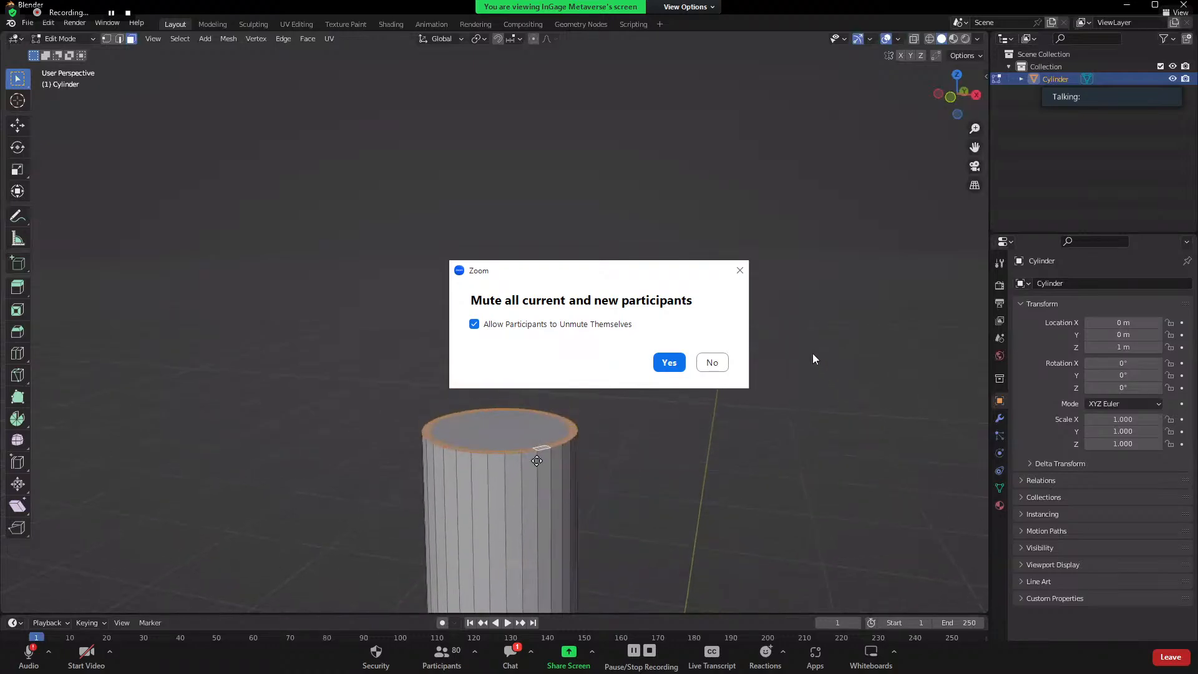
key("e")
key("Escape")
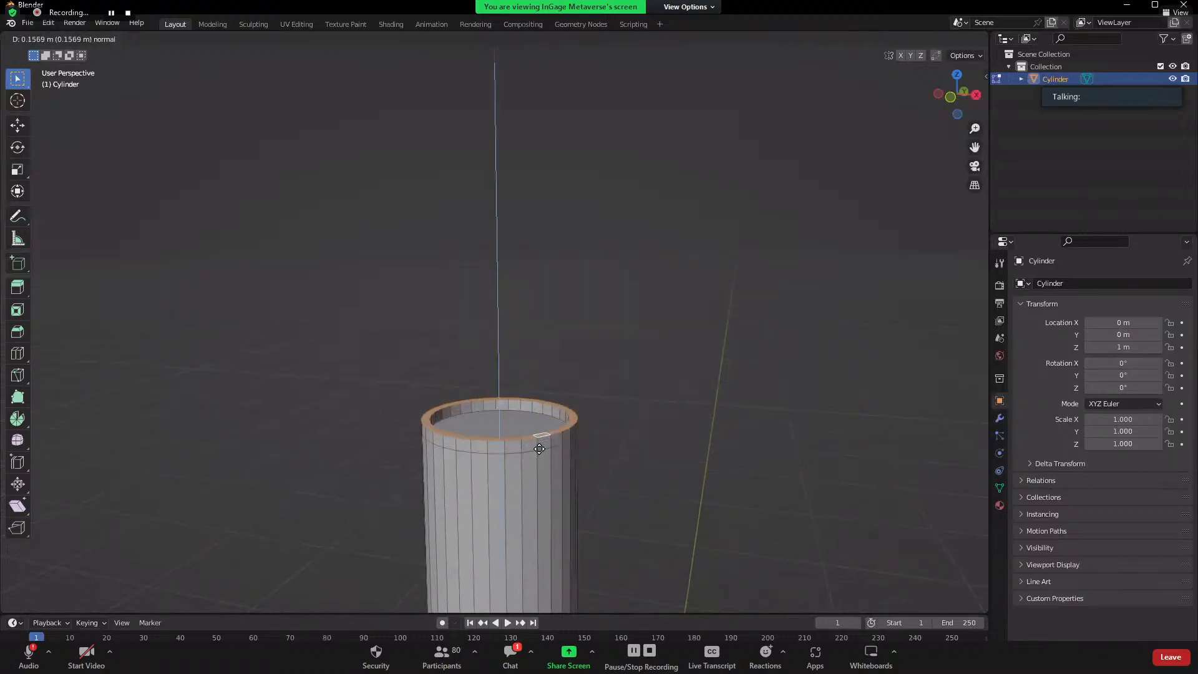
right_click(602, 492)
scroll(603, 492, "up", 2)
scroll(250, 431, "down", 1)
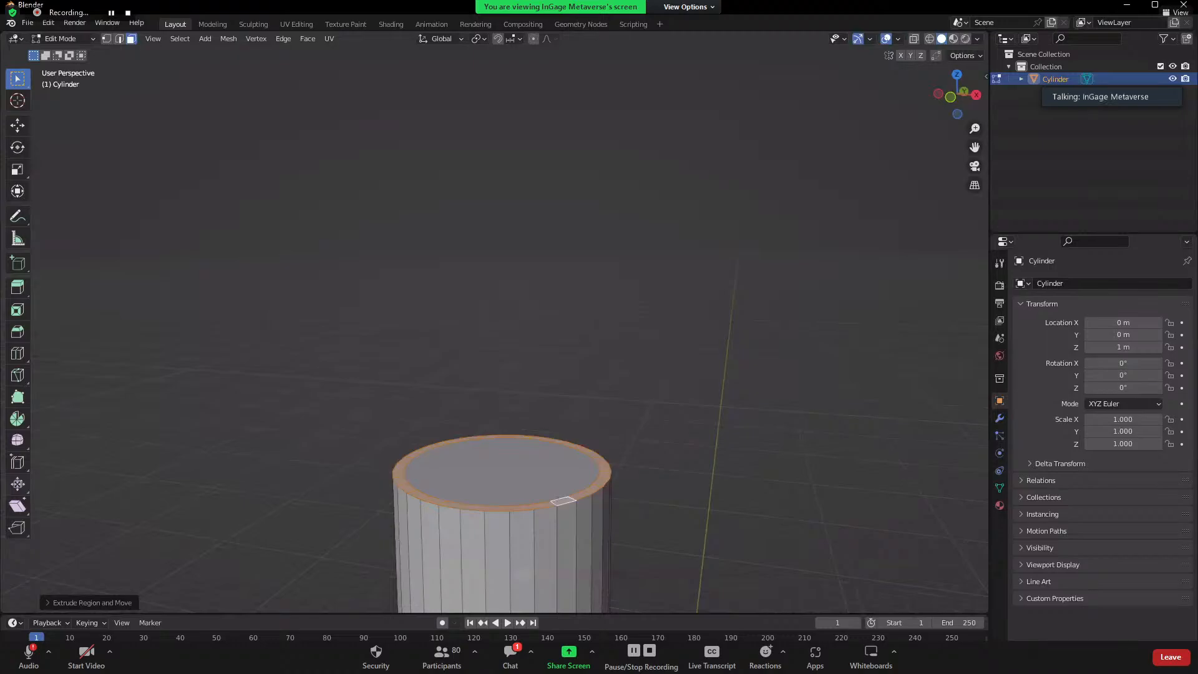
scroll(593, 374, "up", 2)
scroll(561, 415, "down", 2)
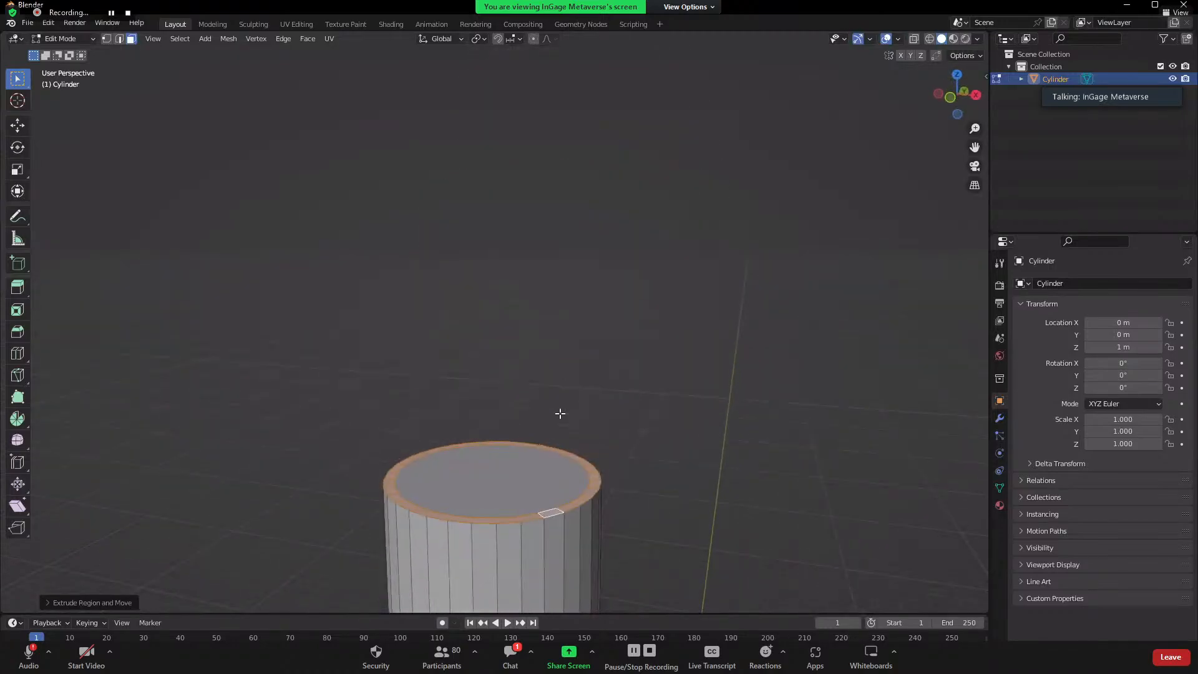
- Select the narrow ring of faces around the column's top and extrude it upward about 0.13 m to raise the rim
middle_click_drag(562, 415, 740, 516, "shift")
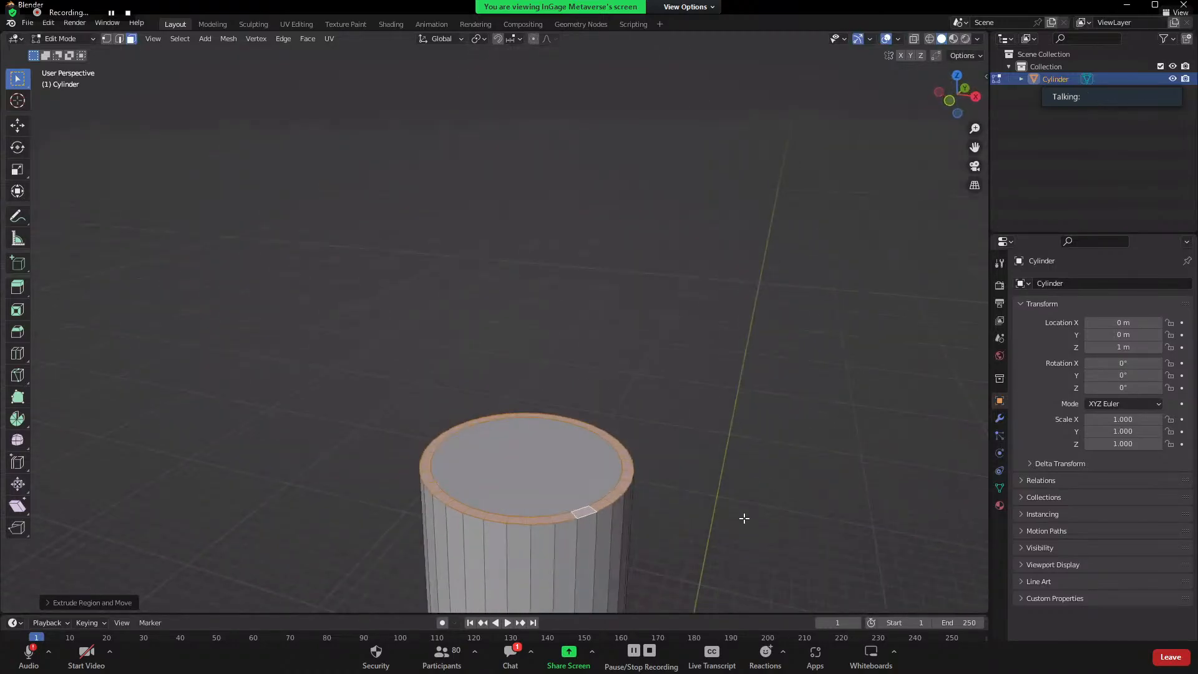
left_click(741, 516)
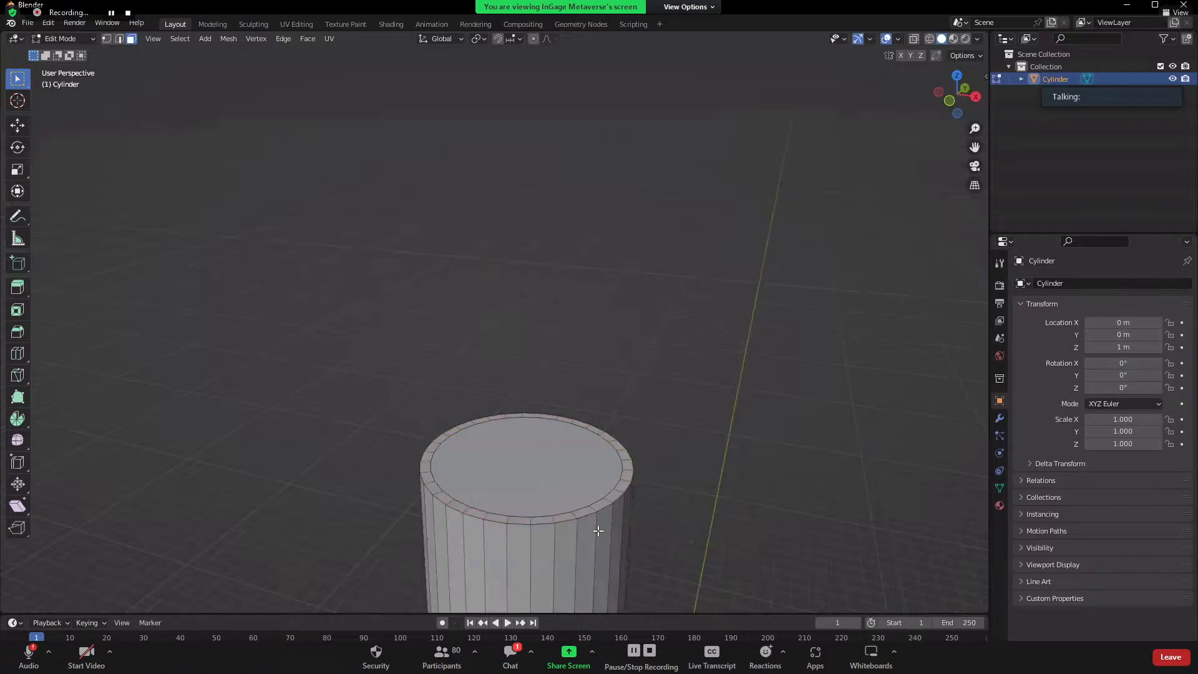
left_click(528, 517, "alt")
key("e")
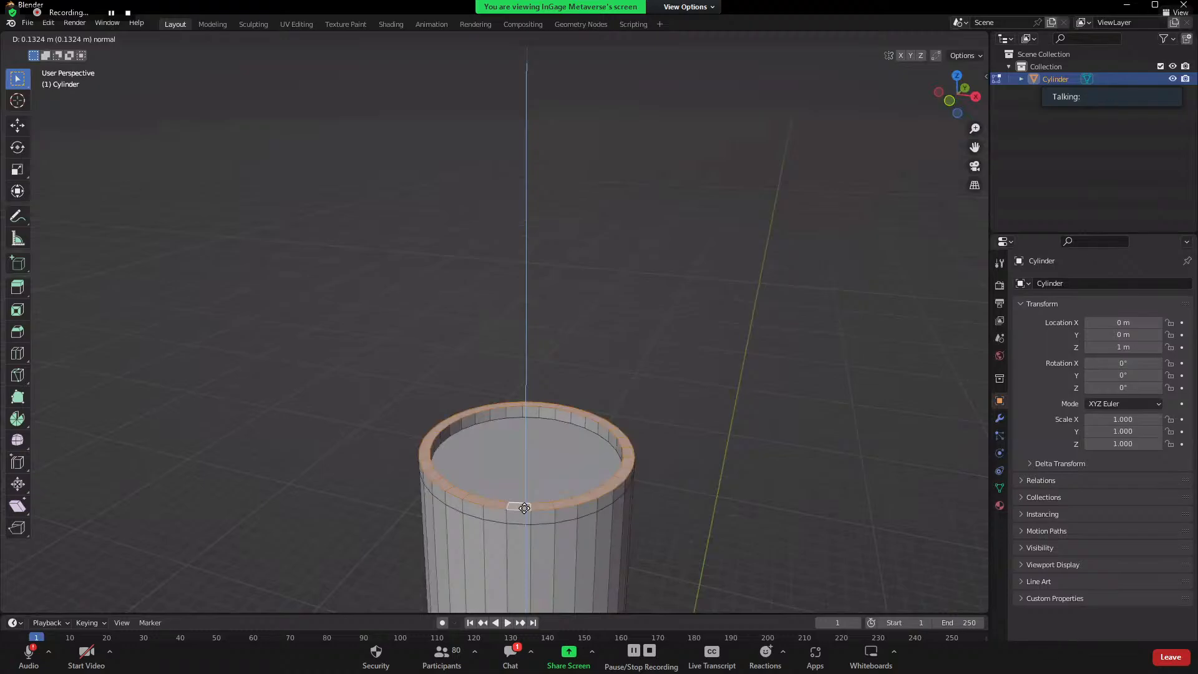
left_click(524, 508)
scroll(605, 487, "down", 5)
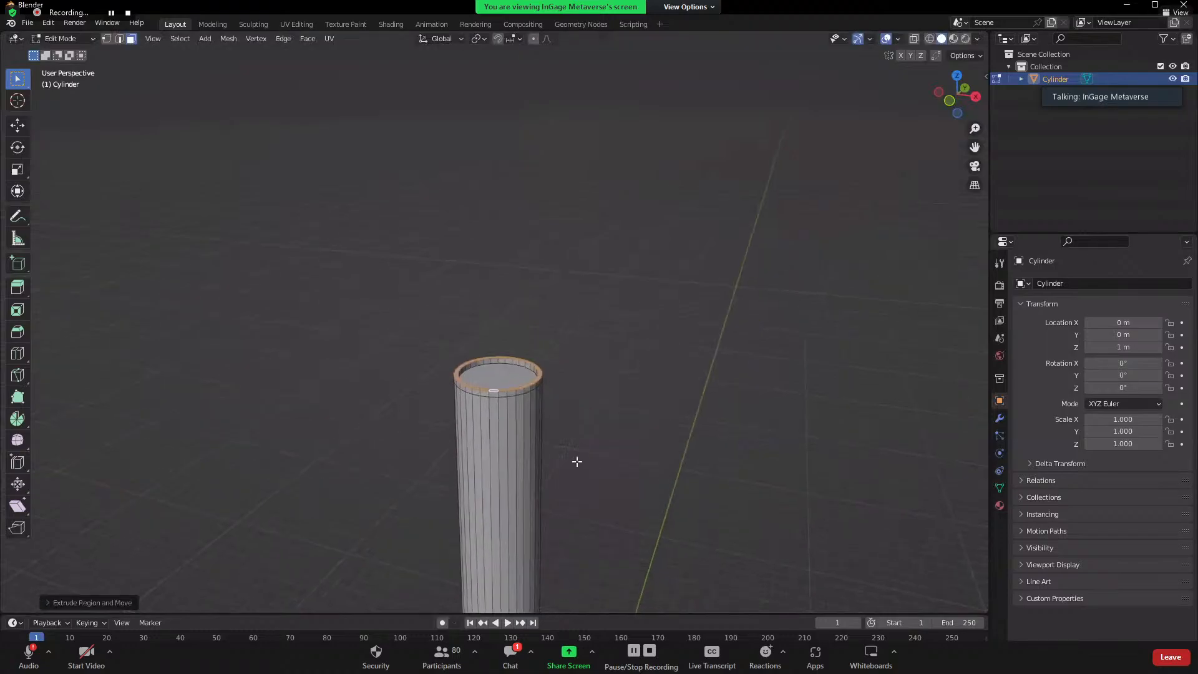
- Examine the whole column from the base collar to the raised rim, in both edit and object mode
scroll(587, 457, "down", 5)
mouse_move(586, 458)
middle_mouse_down()
mouse_move(557, 465)
mouse_move(579, 460)
middle_mouse_up()
scroll(578, 460, "up", 5)
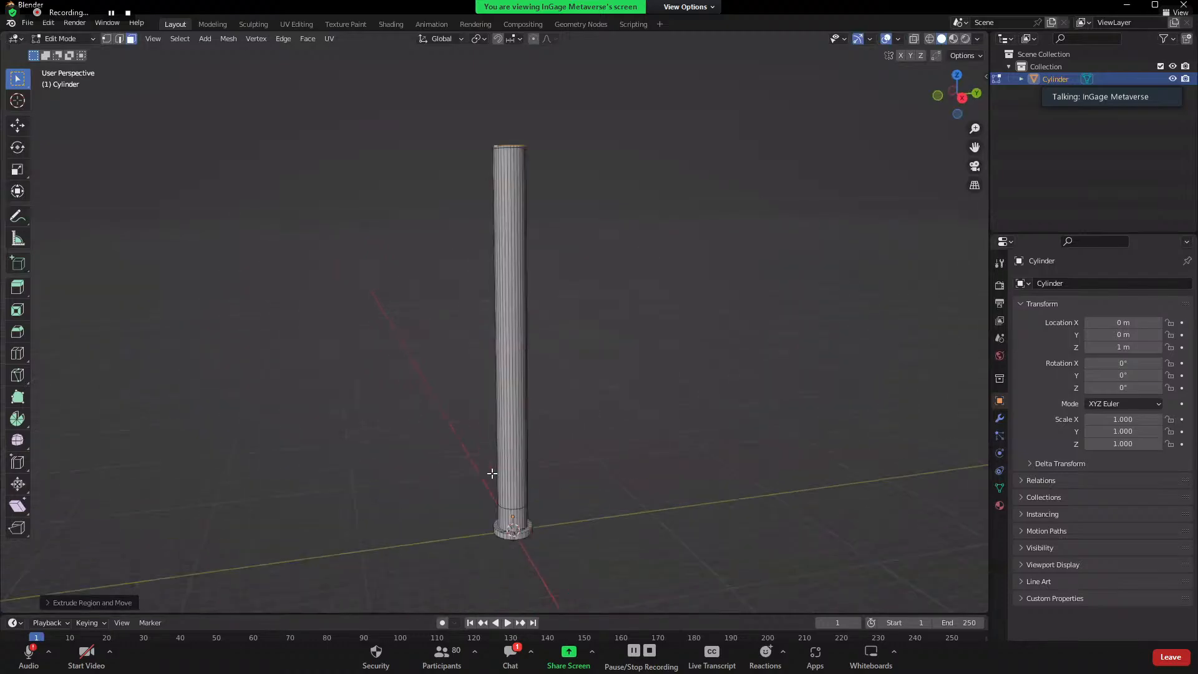
key("Tab")
left_click(562, 409)
middle_click_drag(562, 409, 551, 230)
key("Tab")
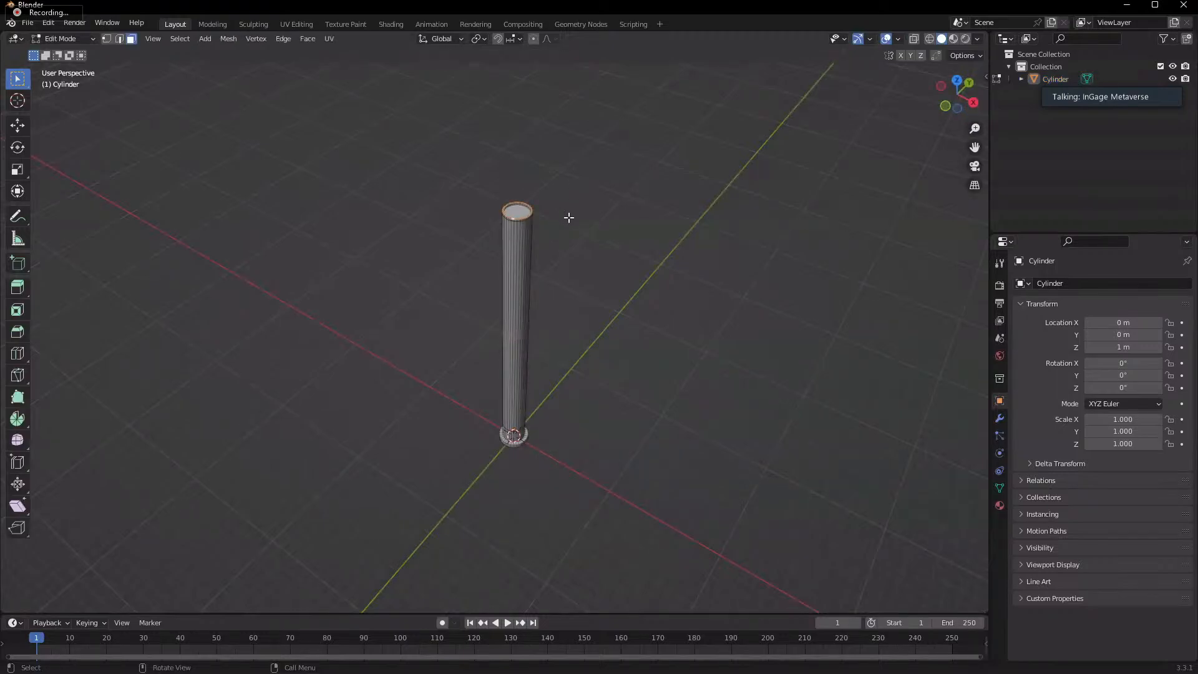
middle_click_drag(649, 402, 544, 450)
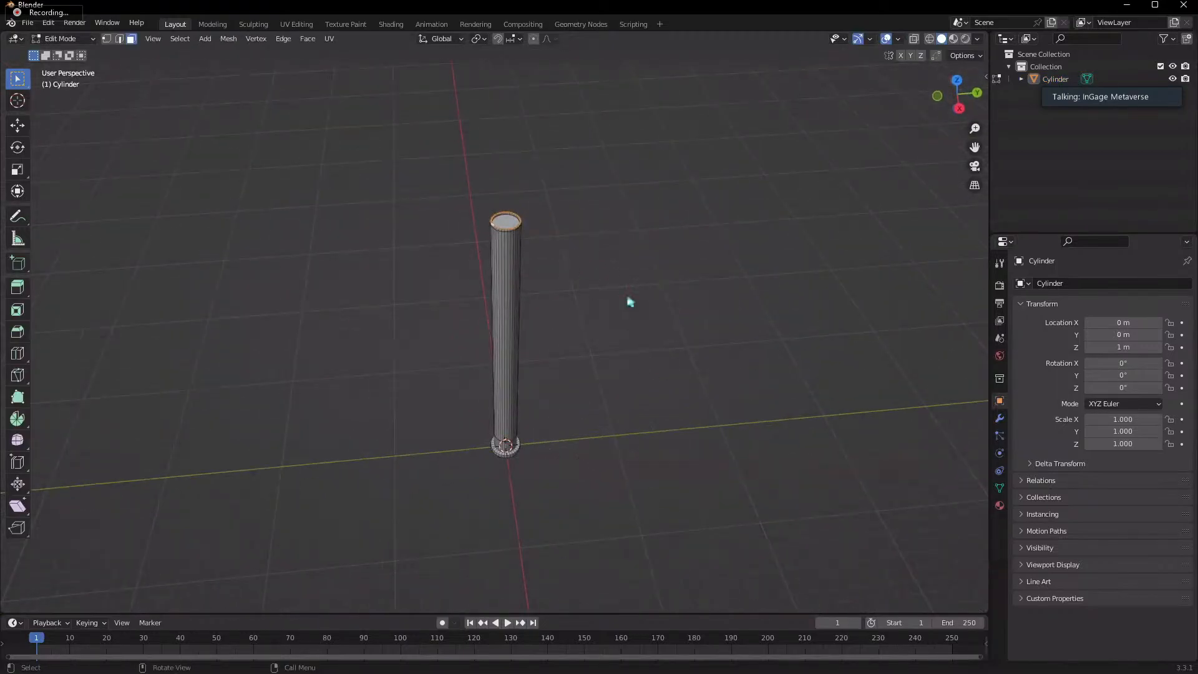
- Add a cube in object mode and move it up along Z to about 23.25 m, near the column's top
key("Tab")
key("shift+a")
mouse_move(627, 296)
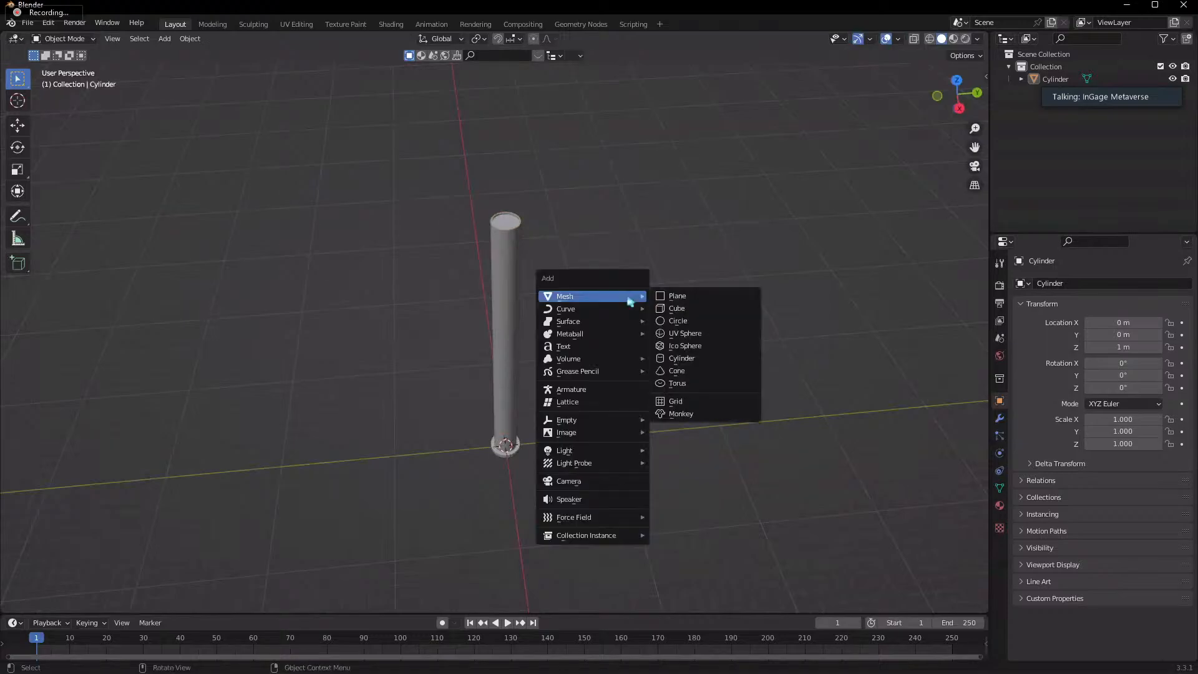
left_click(706, 309)
middle_click_drag(555, 455, 562, 440)
key("g")
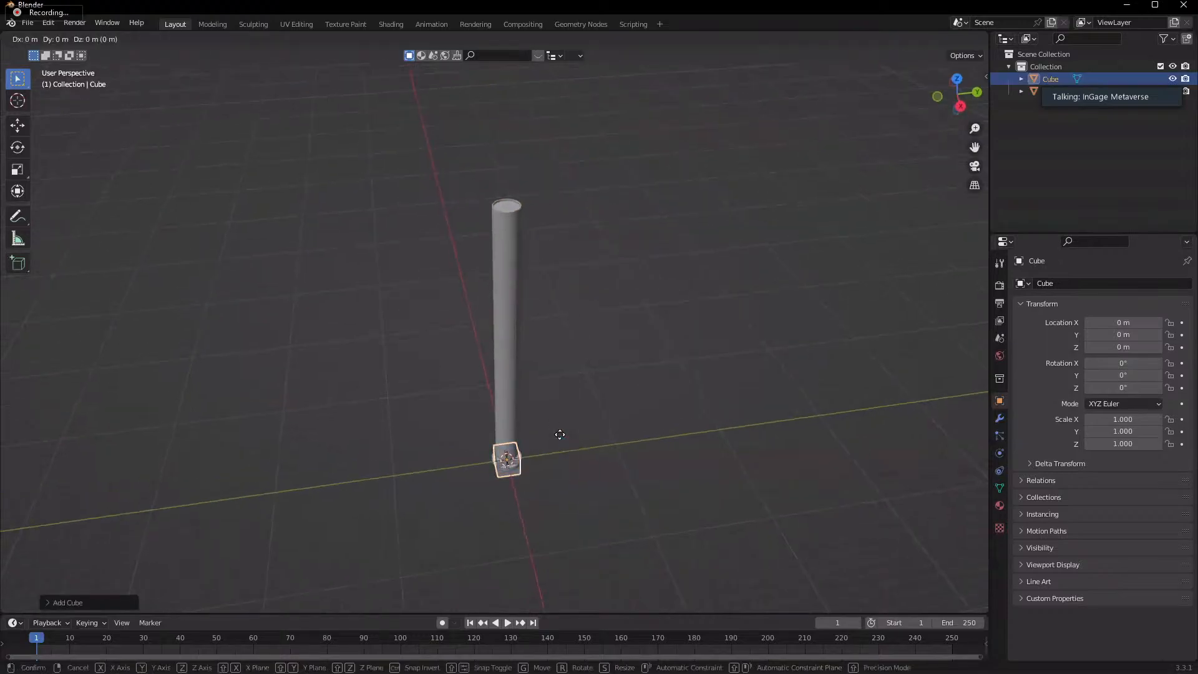
key("z")
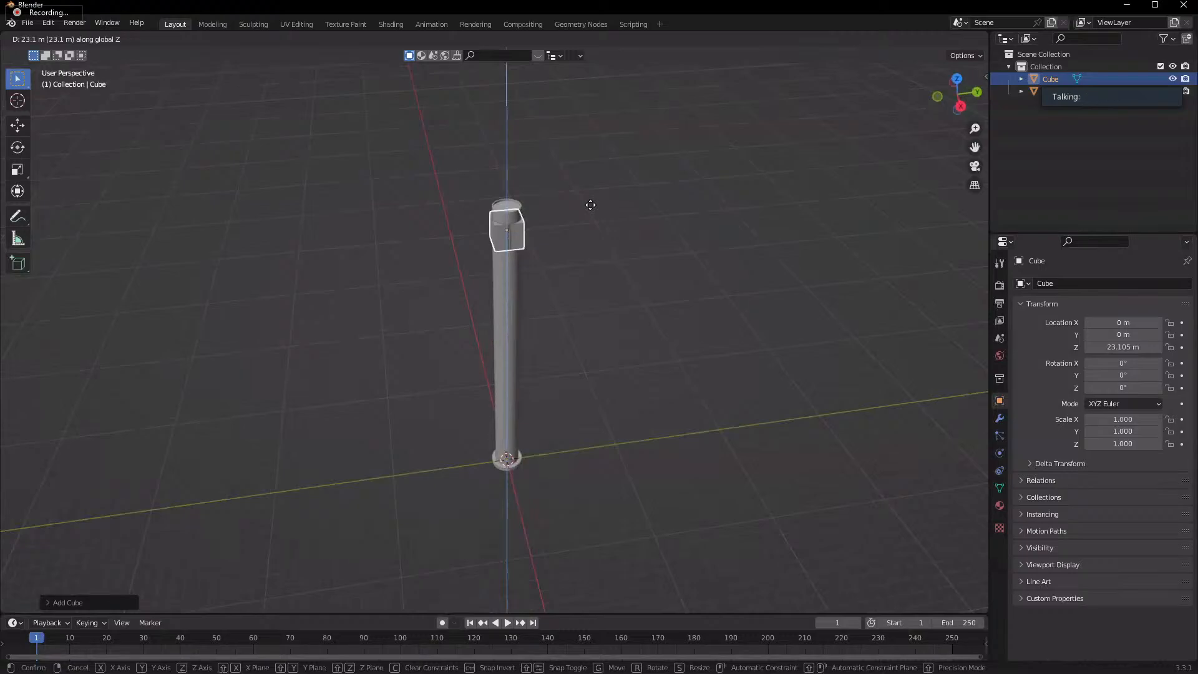
left_click(599, 204)
- Enlarge the cube to a scale of about 1.14, then stretch it along Y to about 1.94
middle_click_drag(515, 255, 605, 374)
scroll(571, 243, "up", 5)
key("s")
left_click(636, 376)
key("s")
key("y")
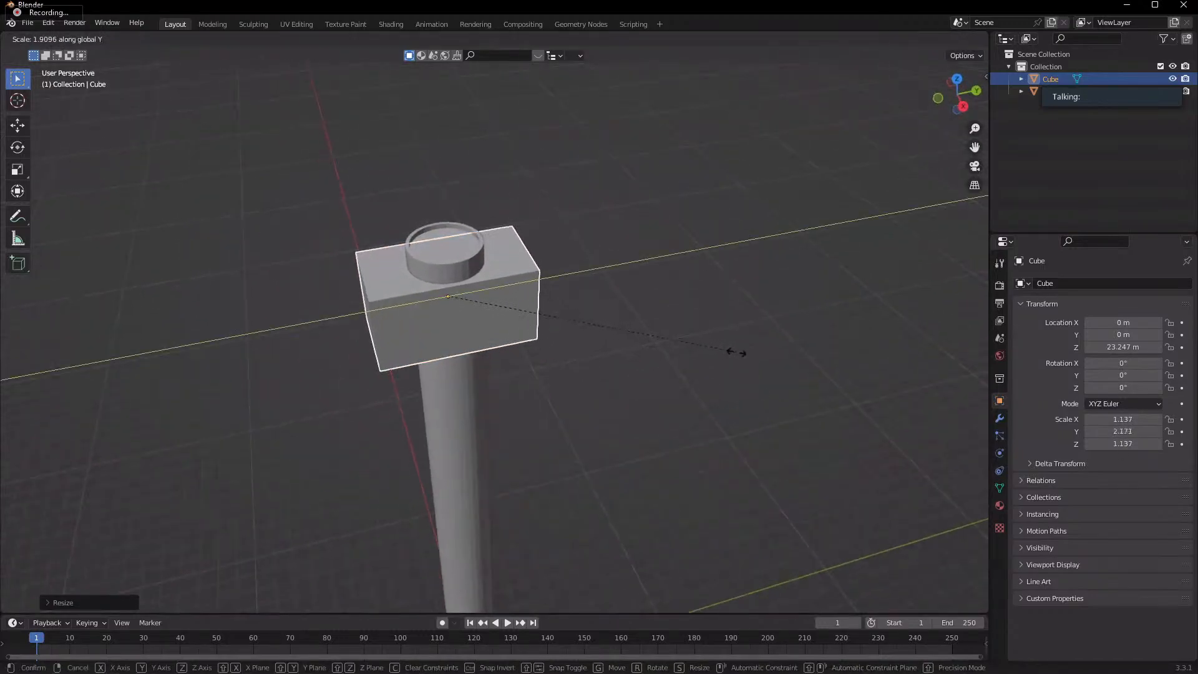
left_click(709, 330)
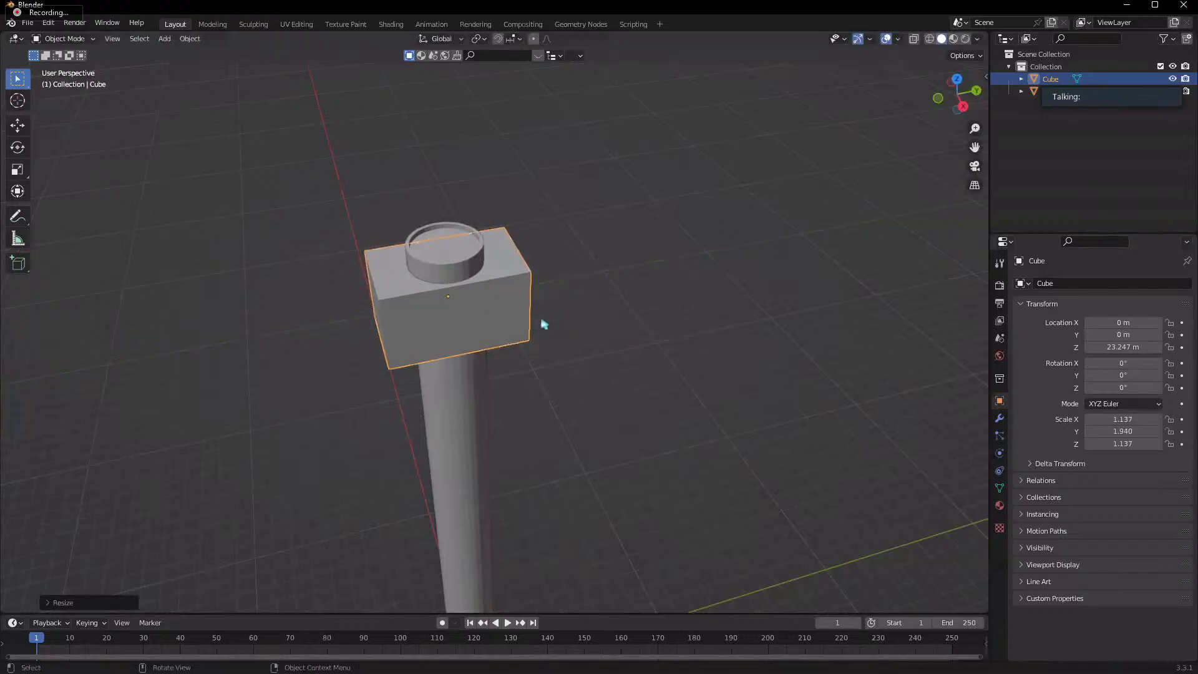
- Shift the block along Y to about -0.27 m so it sits off-centre on the column
key("g")
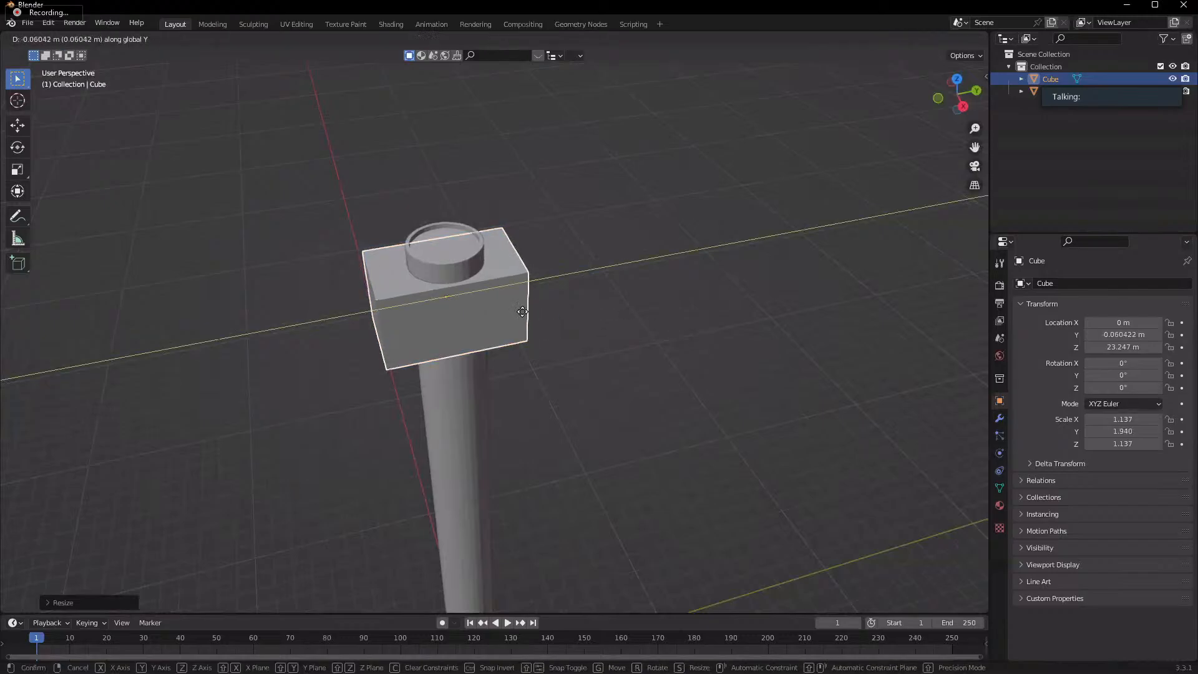
left_click(530, 313)
middle_click_drag(505, 407, 562, 388)
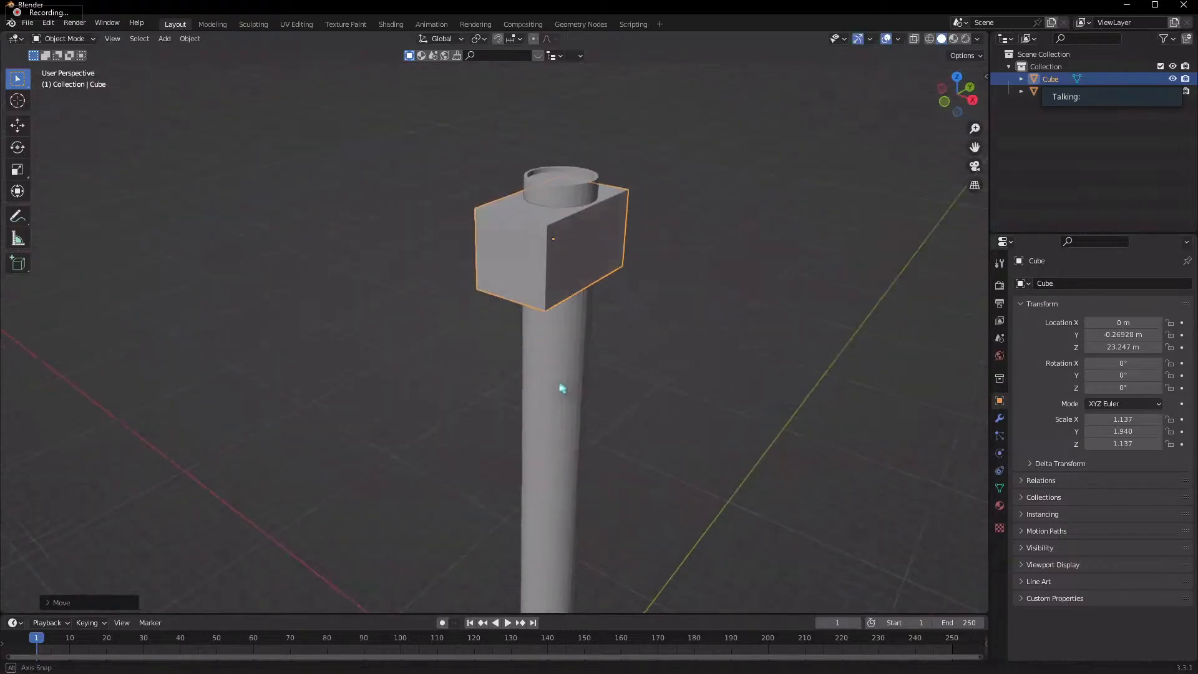
- Examine how the block sits around the column's top from several sides
left_click(682, 340)
scroll(682, 340, "down", 4)
middle_click_drag(682, 339, 423, 269)
left_click(423, 269)
middle_click_drag(417, 355, 633, 386)
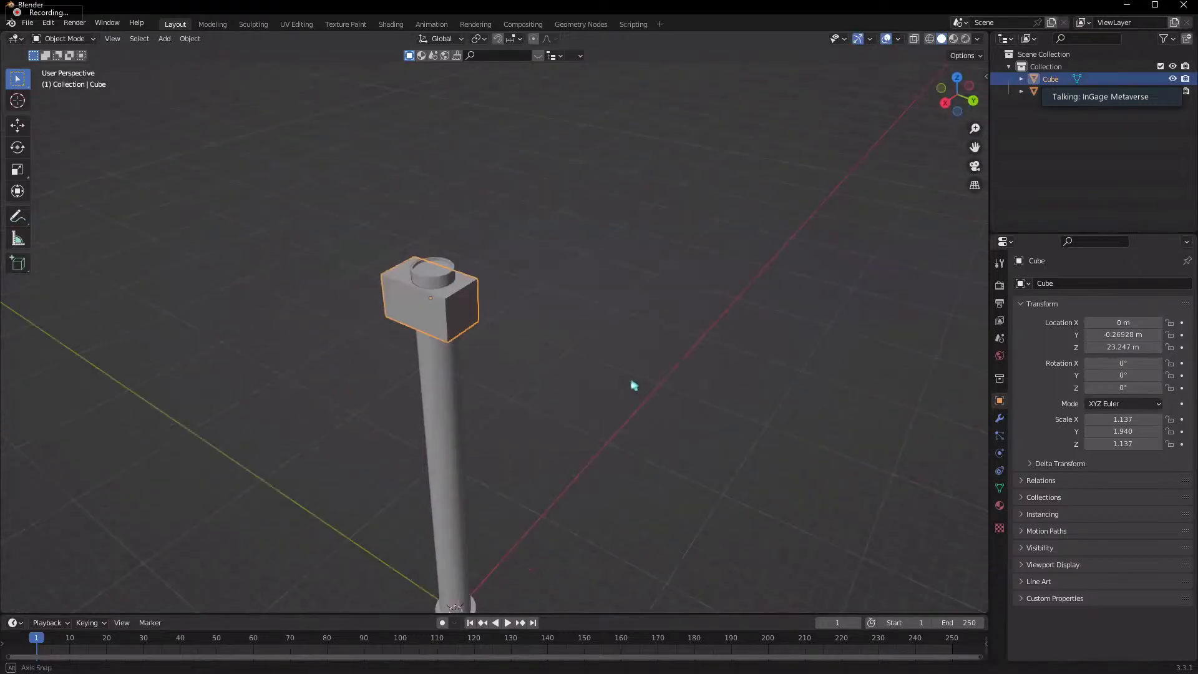
middle_click_drag(634, 385, 548, 375)
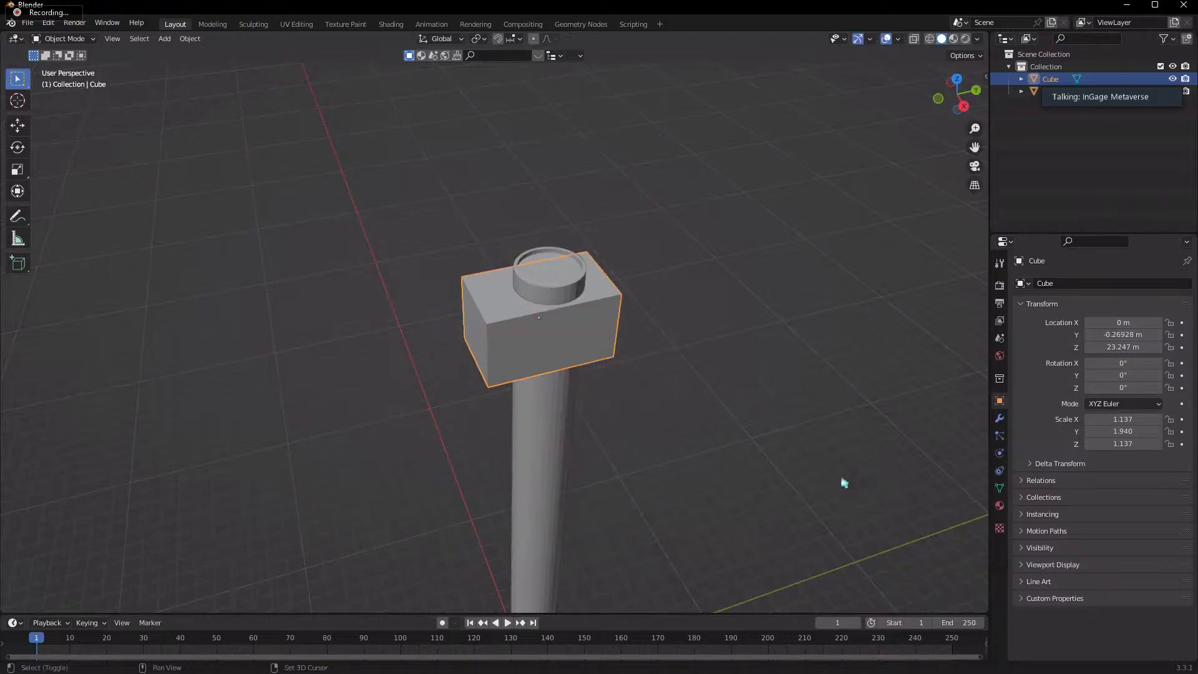
middle_click_drag(773, 489, 405, 337)
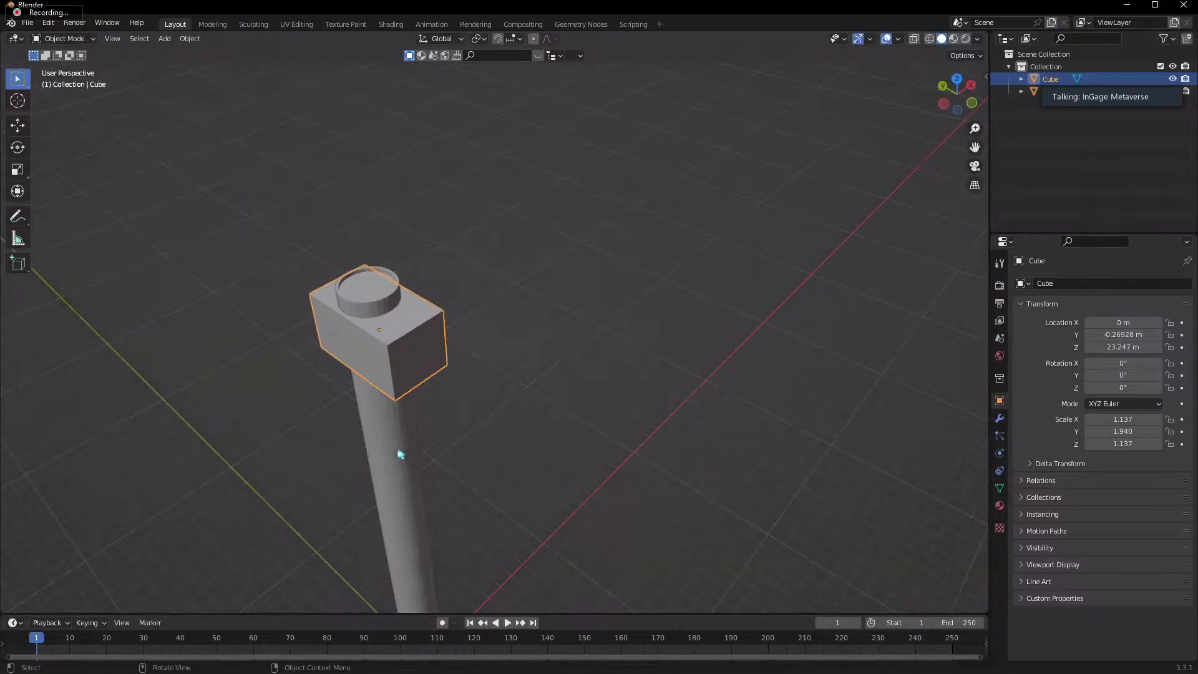
scroll(527, 401, "up", 3)
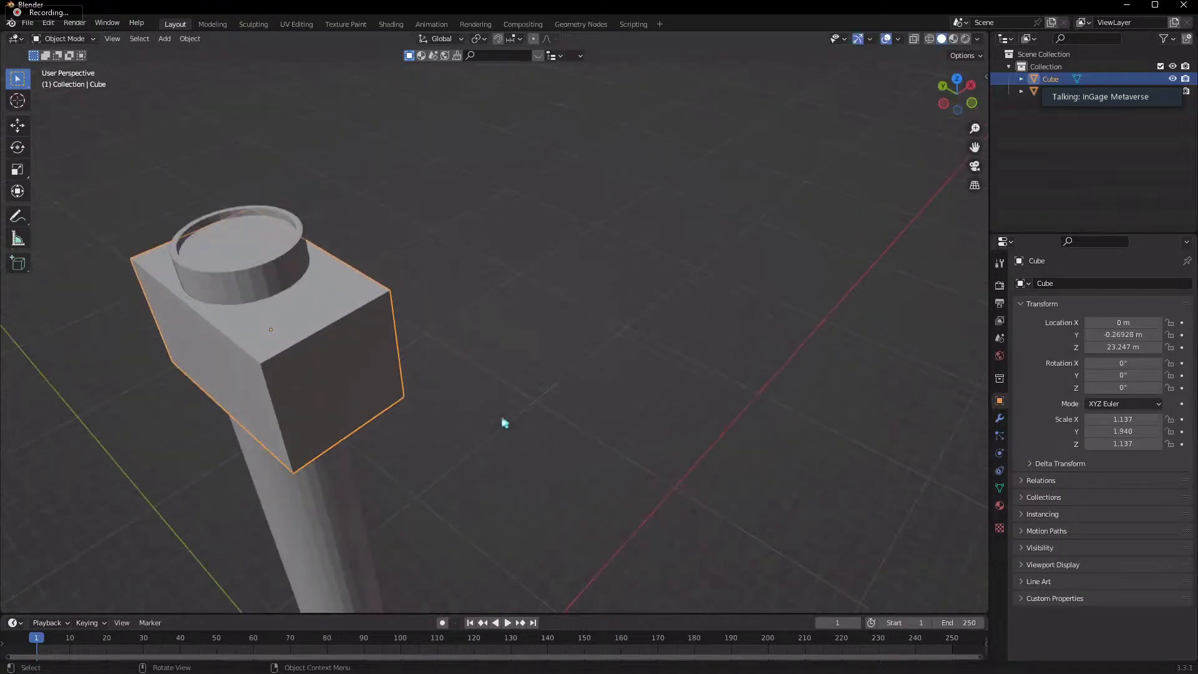
middle_click_drag(615, 444, 710, 433)
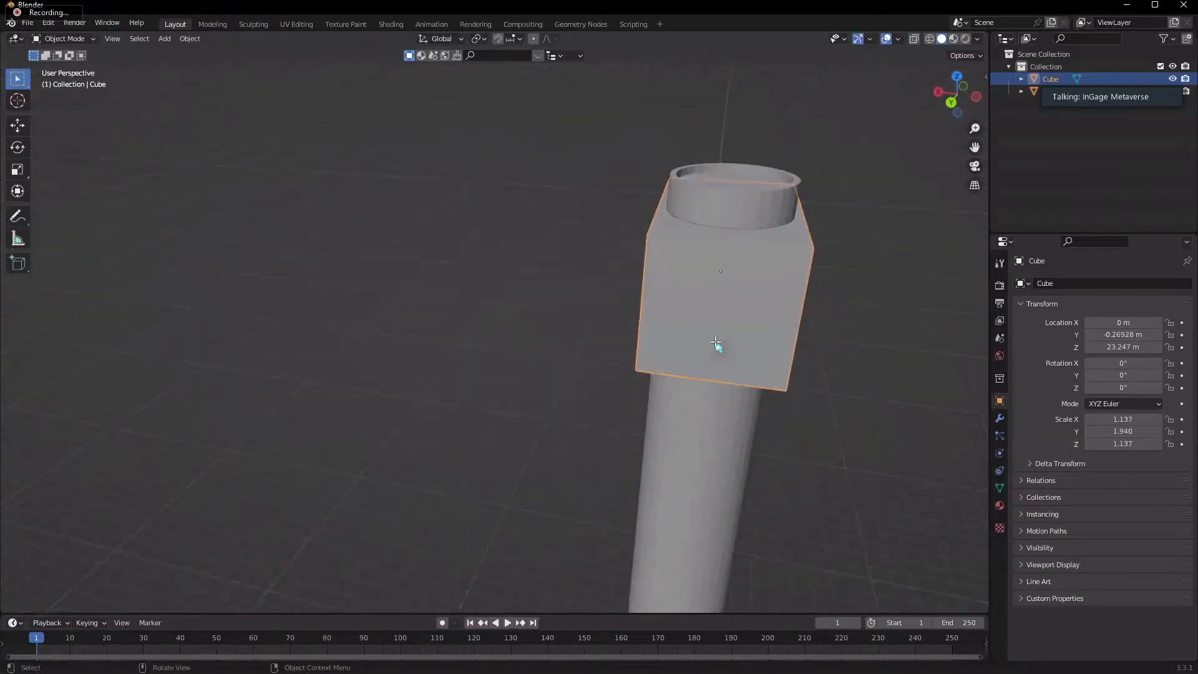
- Scale down the block's end face on the +Y side to about 0.81 in face editing, tapering that end
key("Tab")
key("3")
middle_click_drag(715, 343, 760, 367)
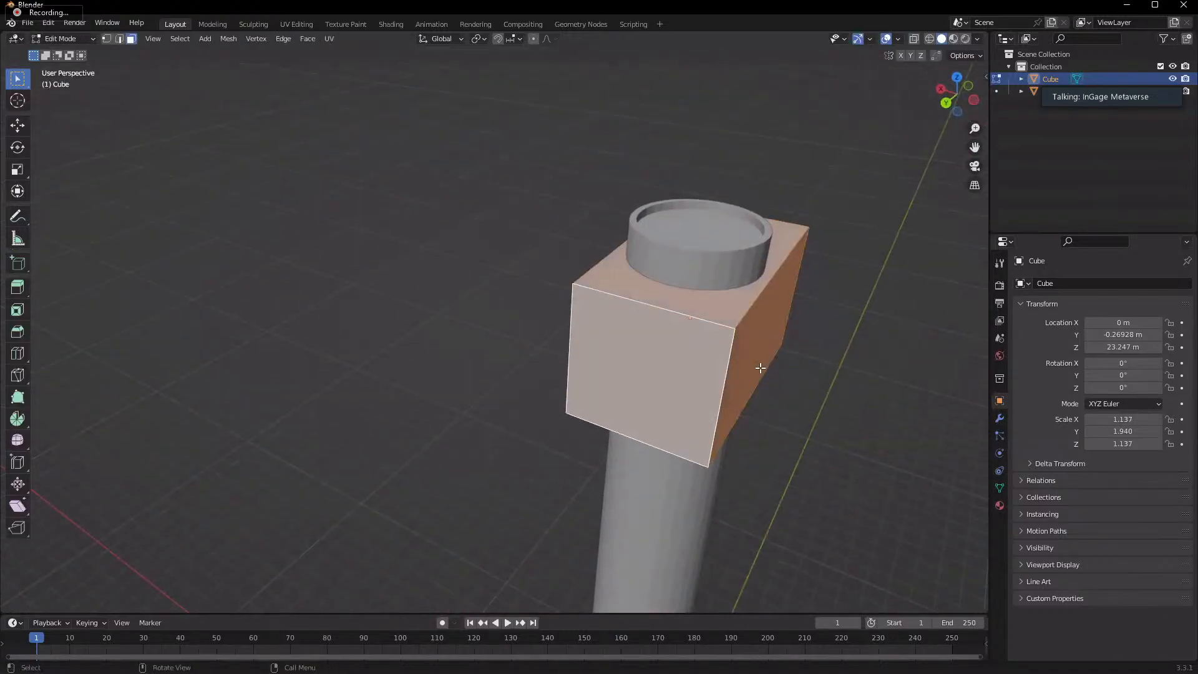
left_click(646, 349)
key("s")
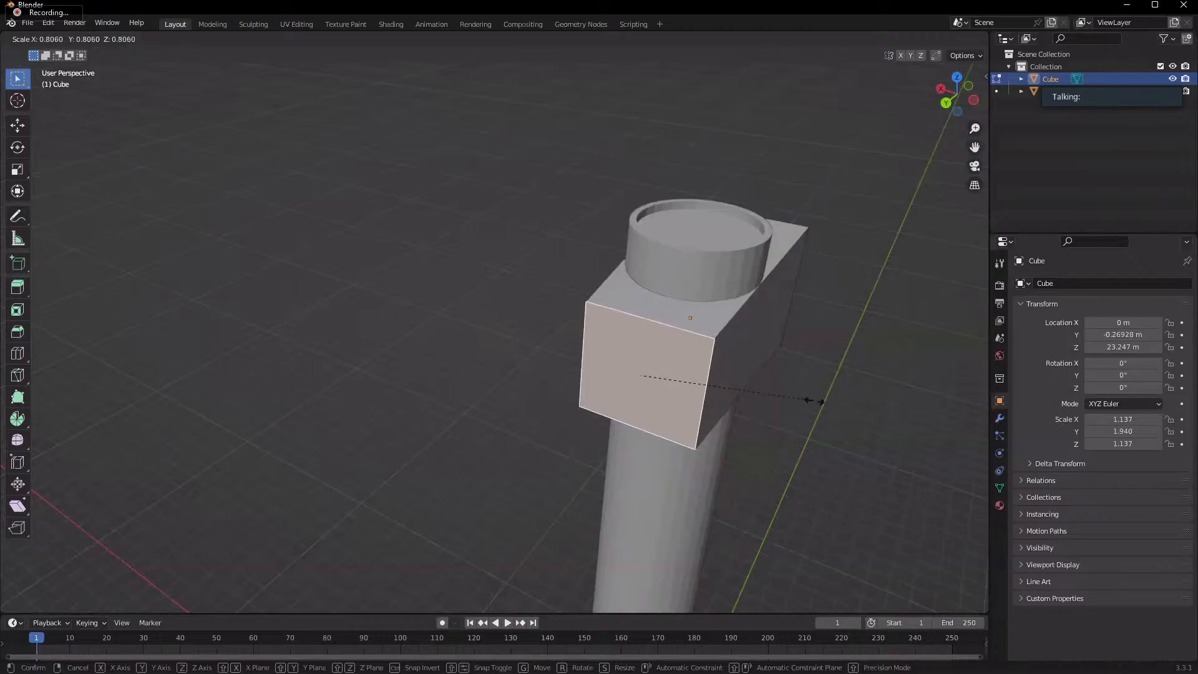
left_click(820, 404)
- Select the block's opposite end face on the -Y side
middle_click_drag(821, 404, 568, 432)
scroll(569, 431, "down", 4)
middle_click_drag(471, 415, 397, 304)
left_click(397, 304)
middle_click_drag(616, 388, 396, 332)
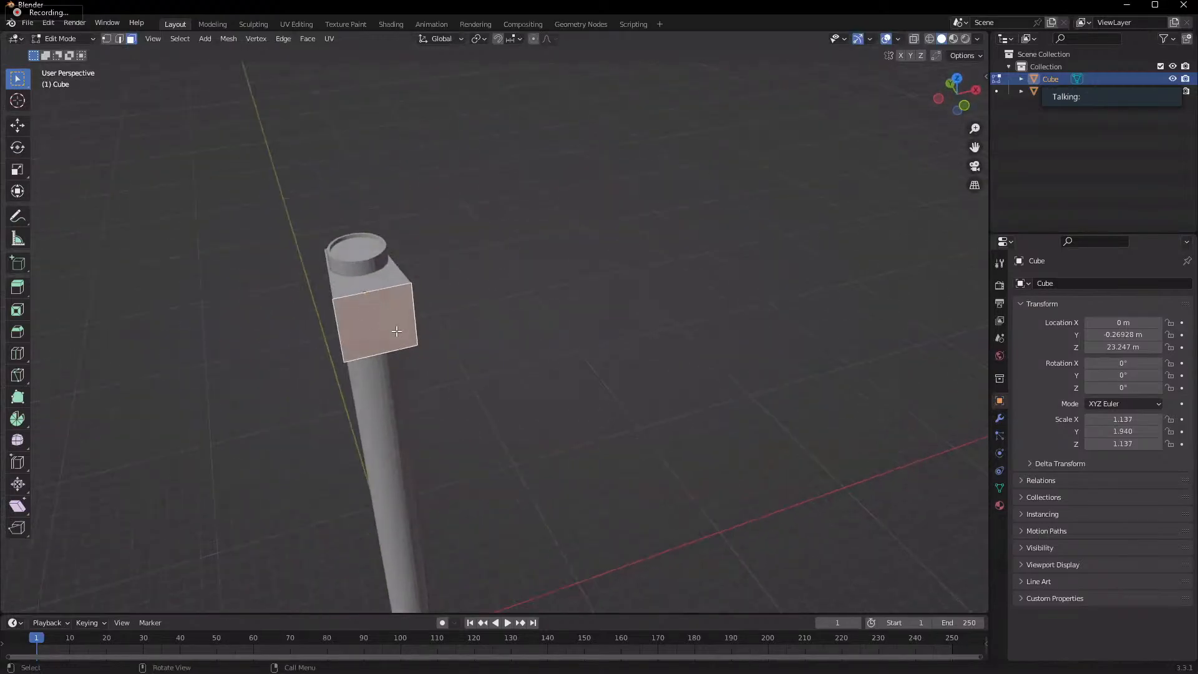